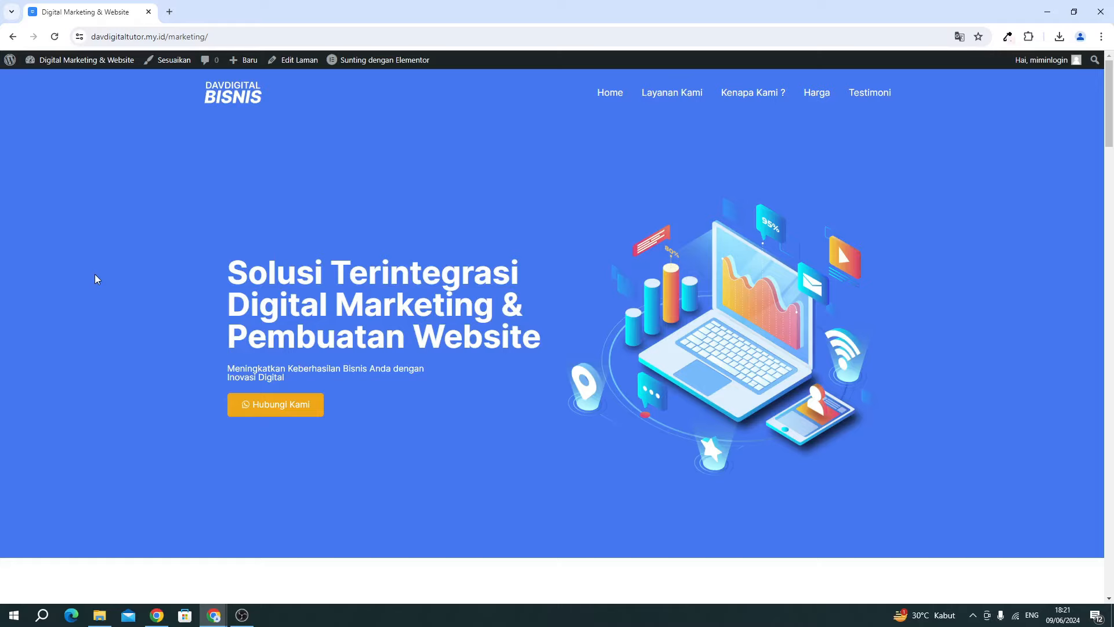
# Look over the whole marketing landing page from the hero banner down to the footer, and return to its beginning.
pyautogui.scroll(-5, 96, 279)
pyautogui.scroll(-10, 96, 279)
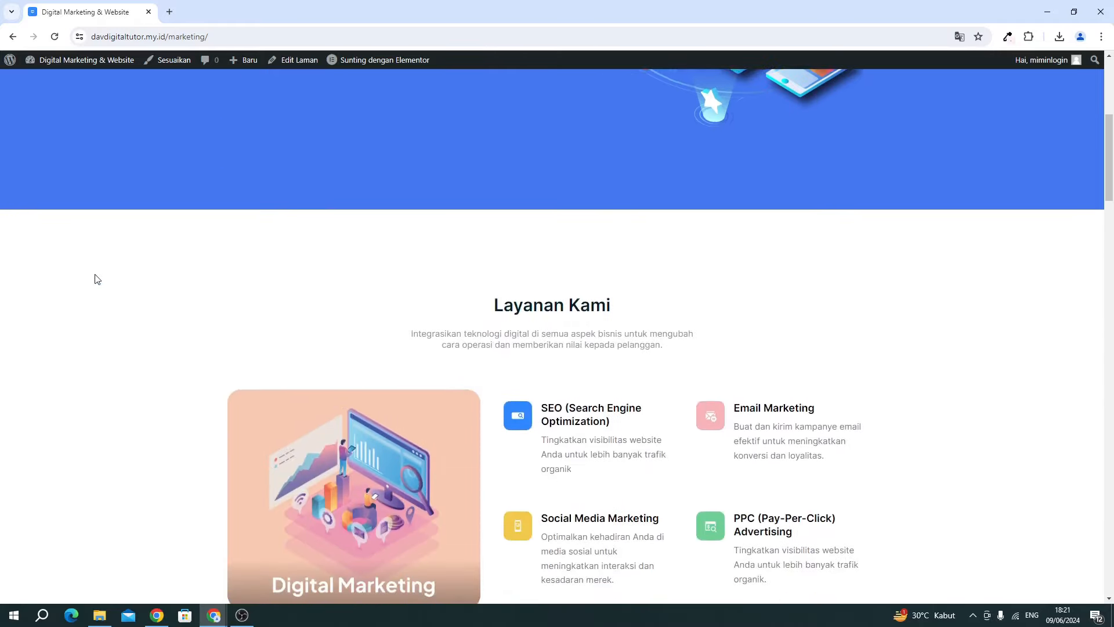
pyautogui.scroll(-10, 96, 278)
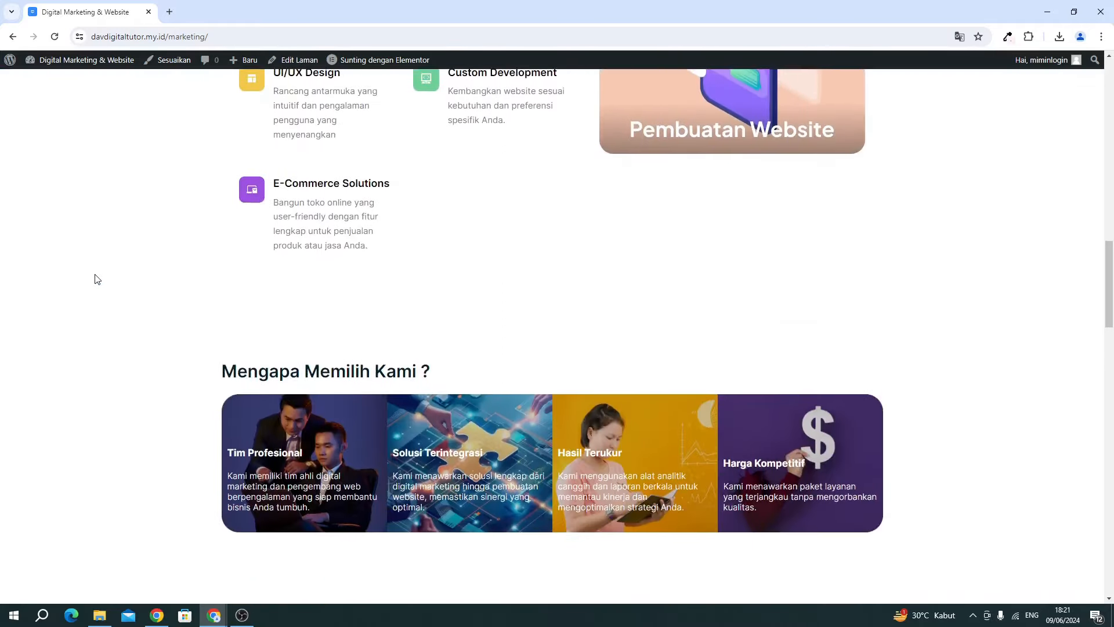
pyautogui.scroll(-10, 97, 279)
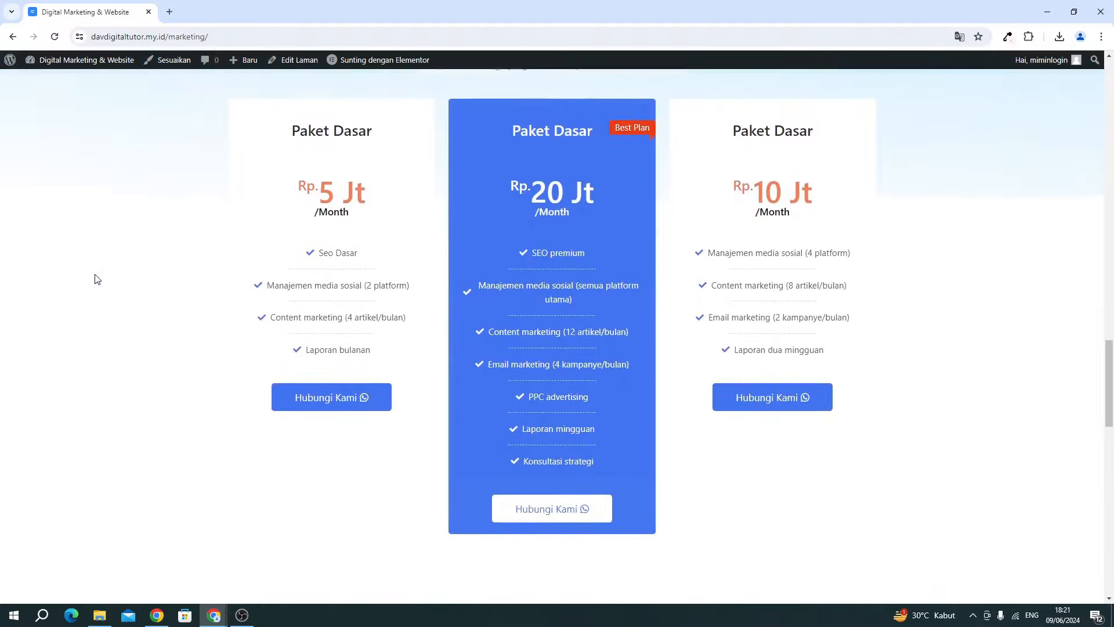
pyautogui.scroll(-8, 96, 278)
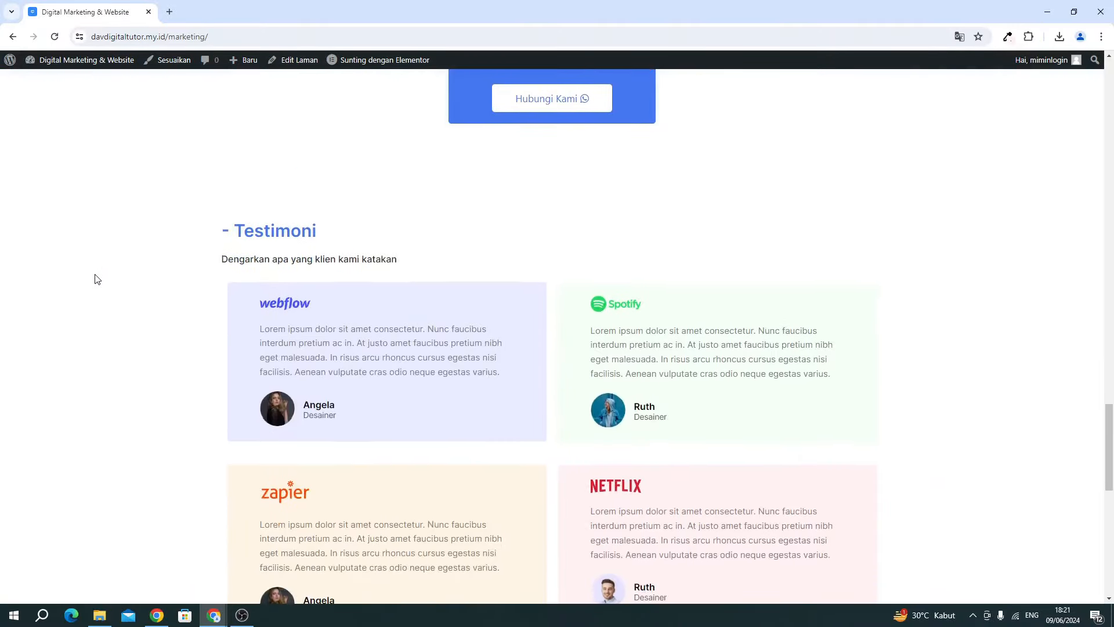
pyautogui.scroll(-3, 96, 278)
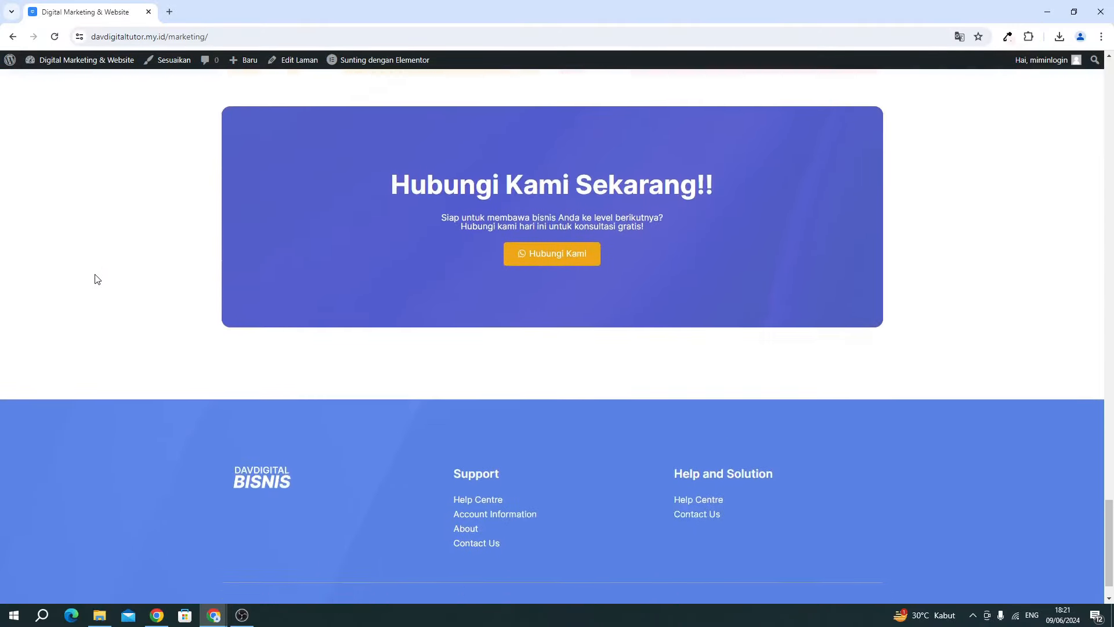
pyautogui.scroll(5, 953, 335)
pyautogui.moveTo(1102, 476); pyautogui.dragTo(1107, 81)
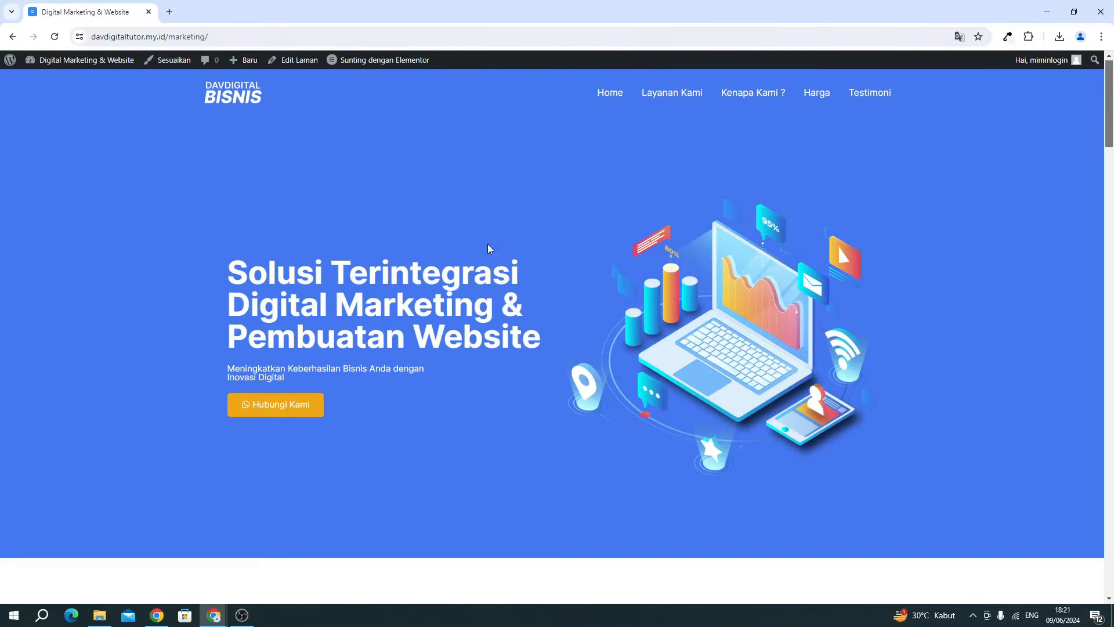
# Examine the landing page's Layanan Kami, Mengapa Memilih Kami ?, package pricing and footer sections, and return to the hero banner.
pyautogui.scroll(-8, 236, 367)
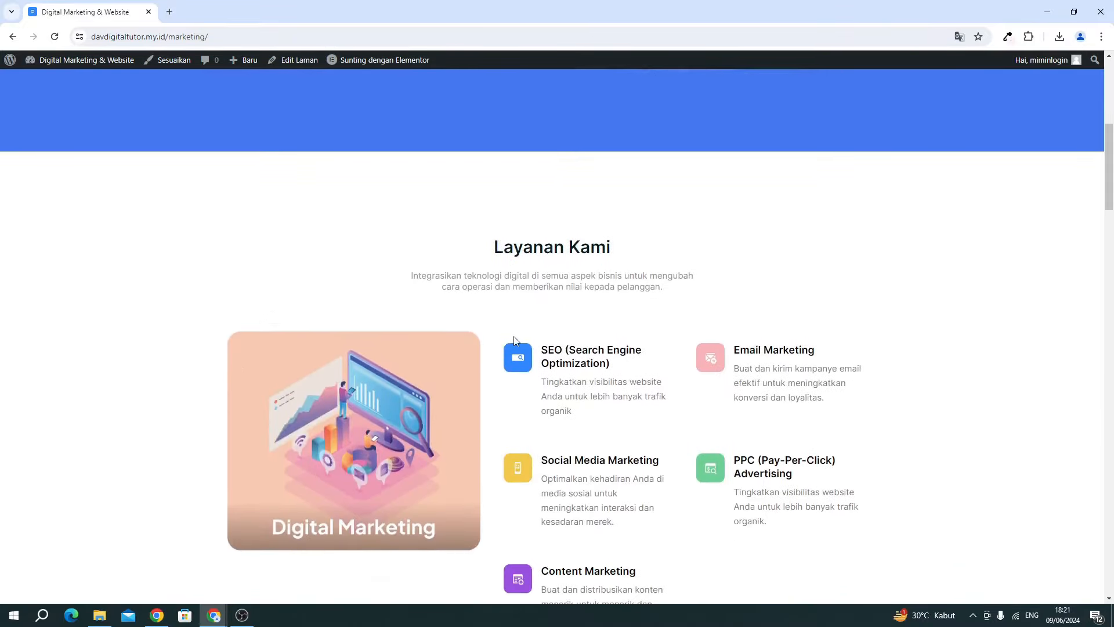
pyautogui.scroll(-2, 514, 342)
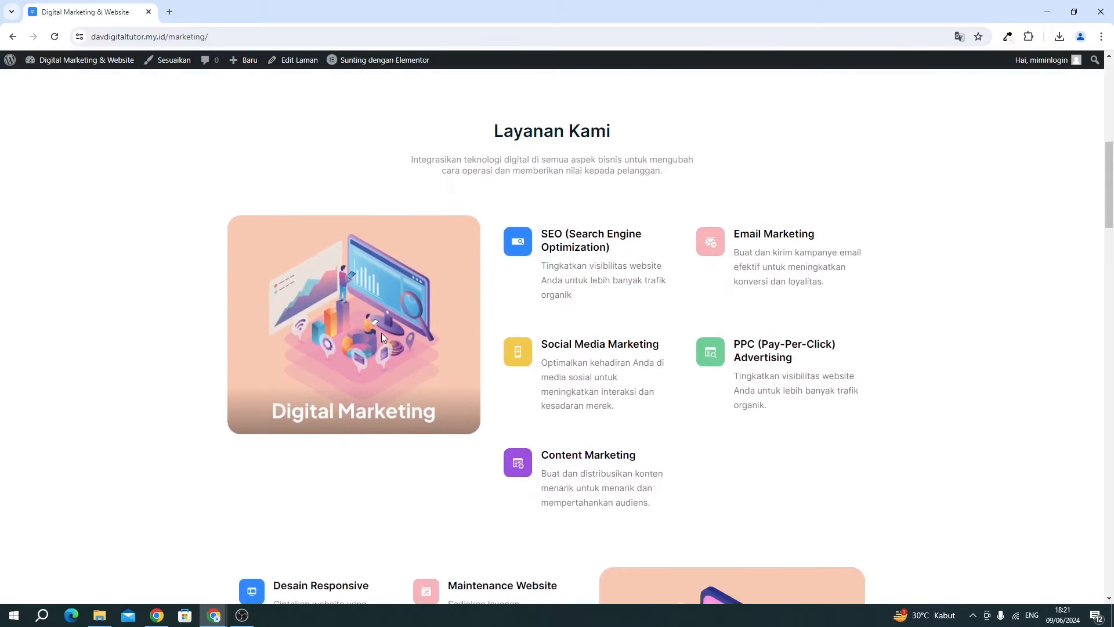
pyautogui.scroll(-5, 382, 333)
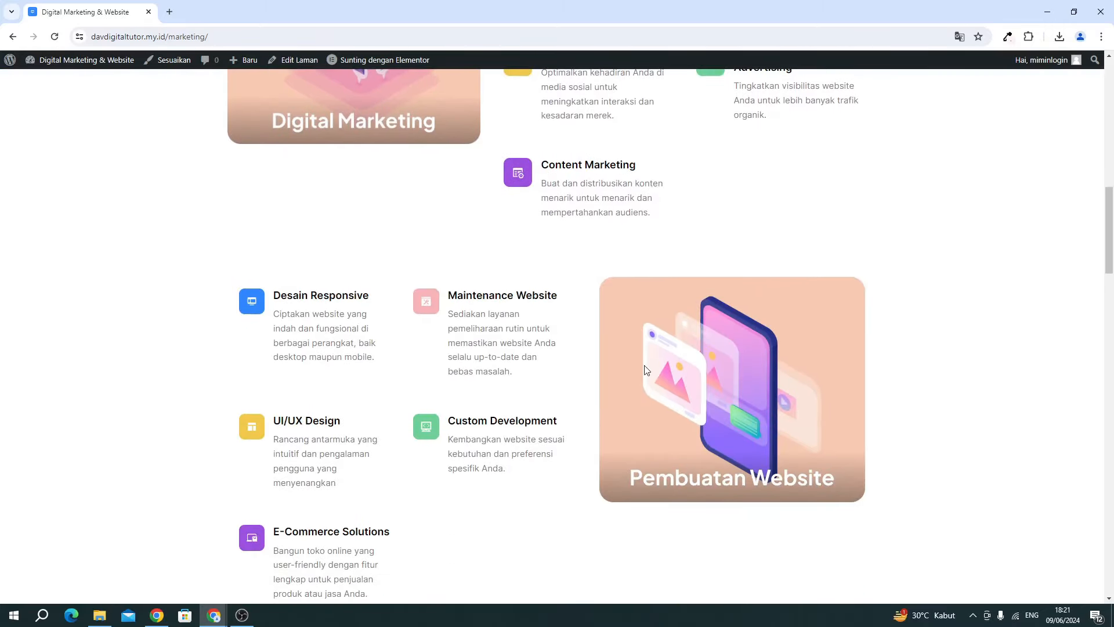
pyautogui.scroll(-7, 644, 368)
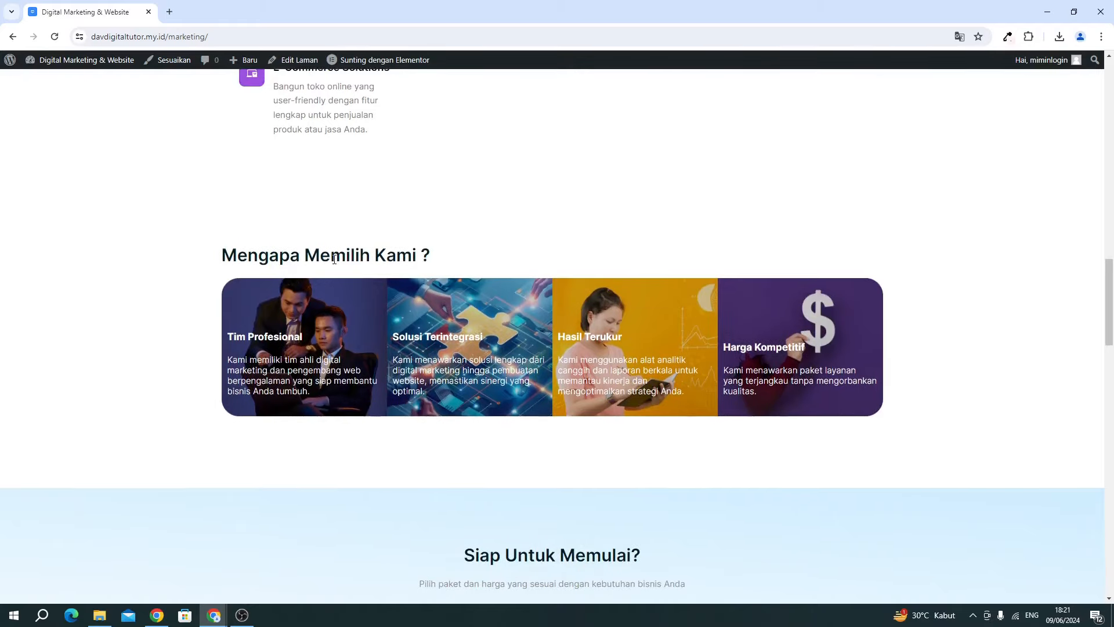
pyautogui.scroll(-5, 637, 296)
pyautogui.scroll(-11, 647, 296)
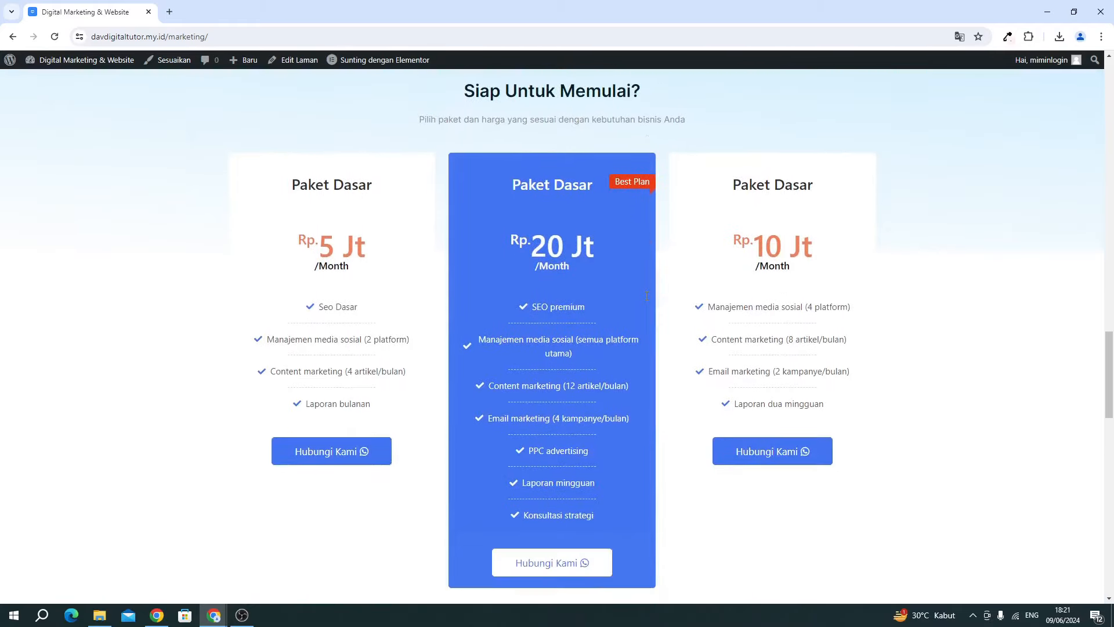
pyautogui.scroll(-10, 612, 300)
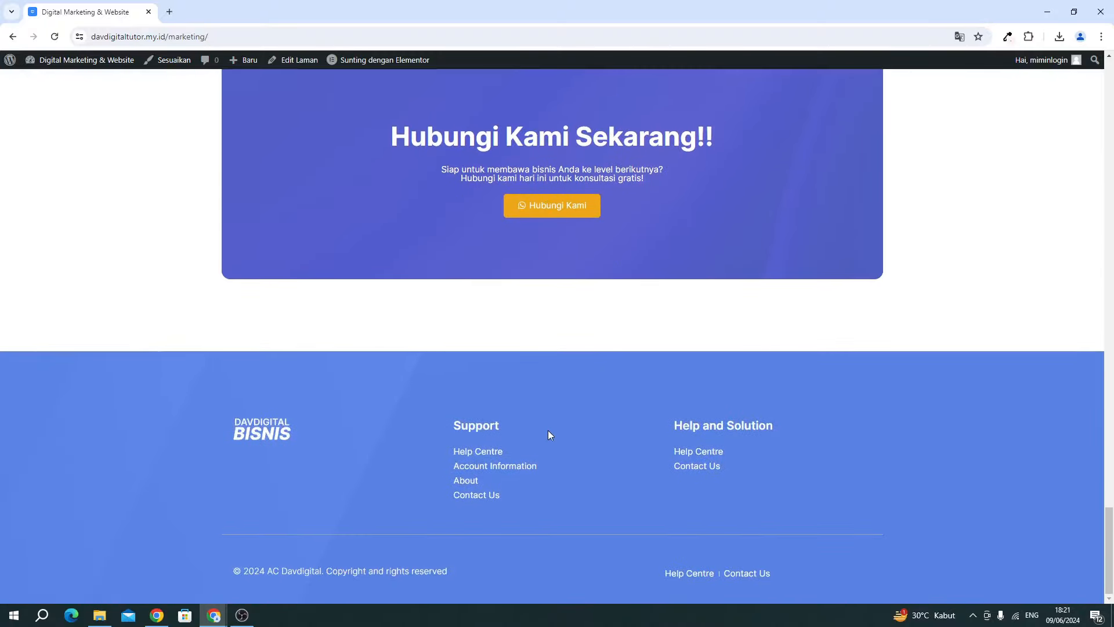
pyautogui.moveTo(1112, 521); pyautogui.dragTo(957, 76)
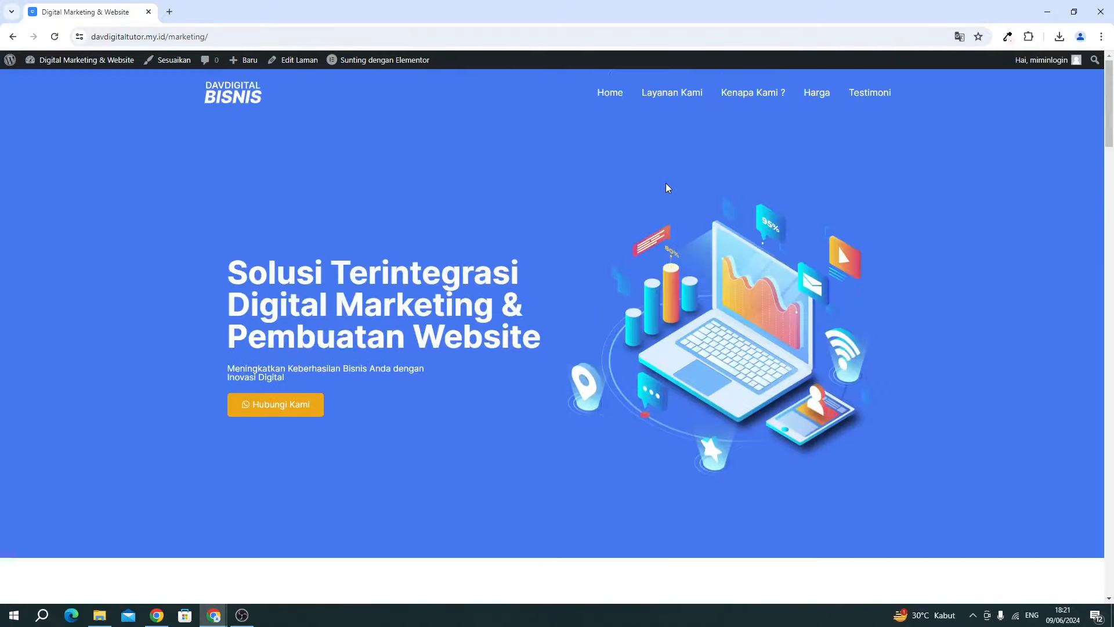
# Check the page's navigation links by visiting the Layanan Kami, Kenapa Kami ? and Testimoni sections.
pyautogui.click(691, 93)
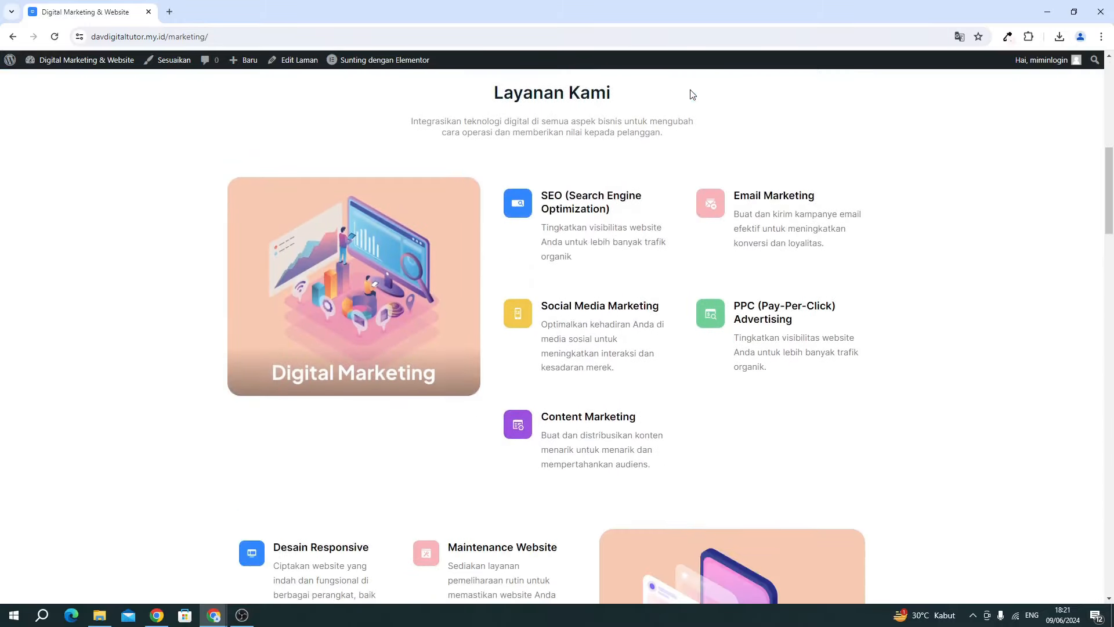
pyautogui.scroll(10, 691, 93)
pyautogui.click(736, 93)
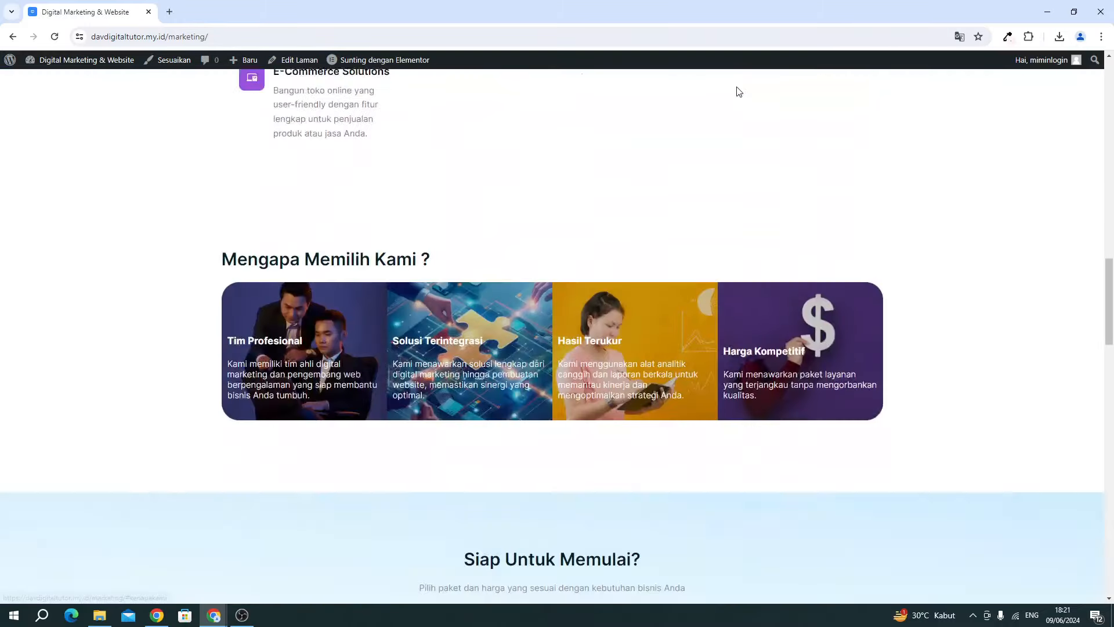
pyautogui.moveTo(1106, 347); pyautogui.dragTo(1113, 110)
pyautogui.click(873, 94)
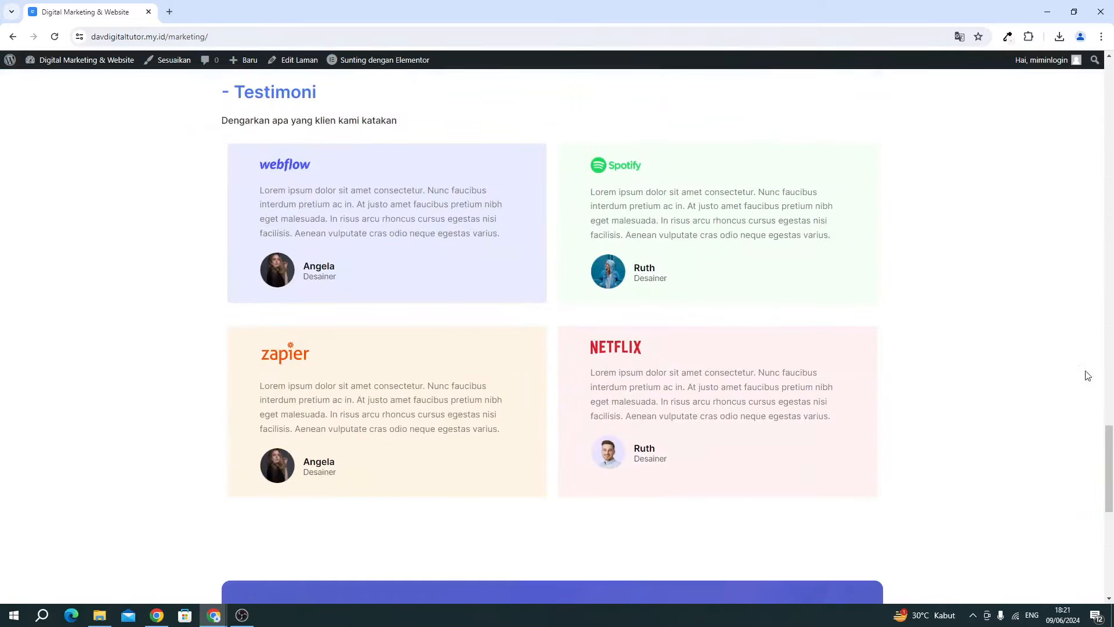
pyautogui.scroll(-1, 176, 339)
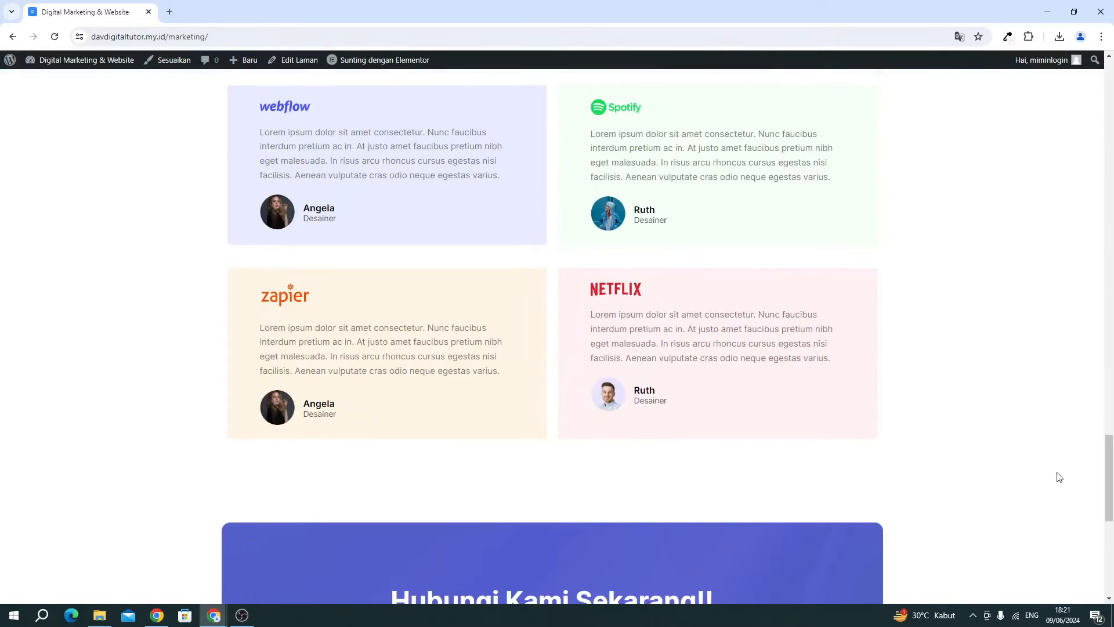
pyautogui.moveTo(1112, 494); pyautogui.dragTo(1071, 152)
pyautogui.scroll(3, 605, 212)
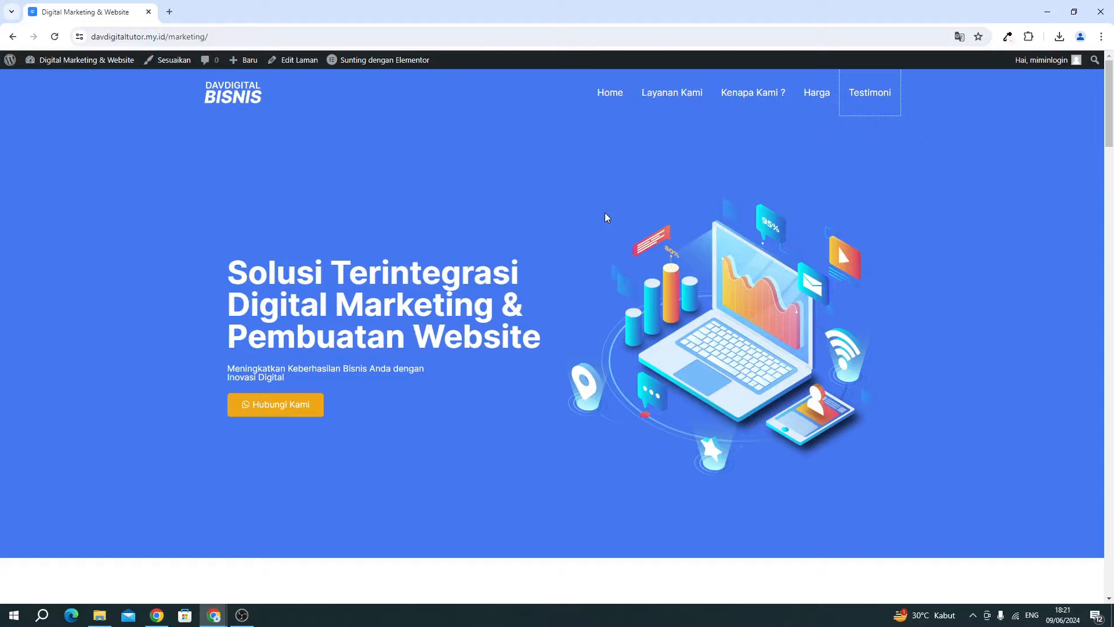
pyautogui.click(643, 87)
pyautogui.scroll(-10, 544, 401)
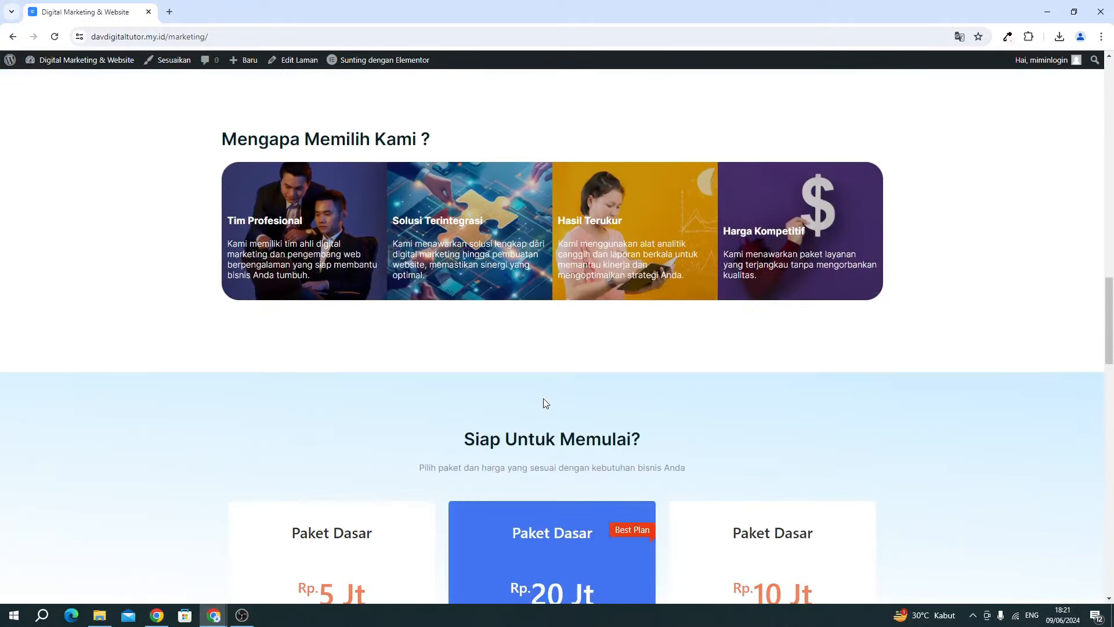
pyautogui.scroll(15, 545, 400)
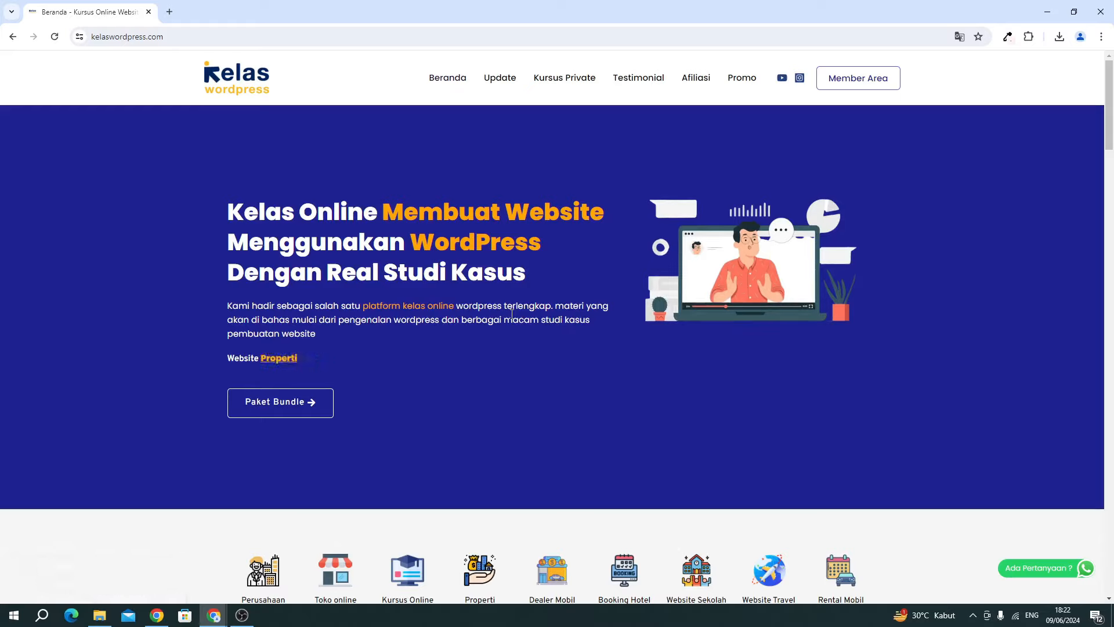
# Examine the Kelas WordPress home page and its List Kursus, from Website Dealer Motor through Website Company Profile.
pyautogui.scroll(-5, 185, 421)
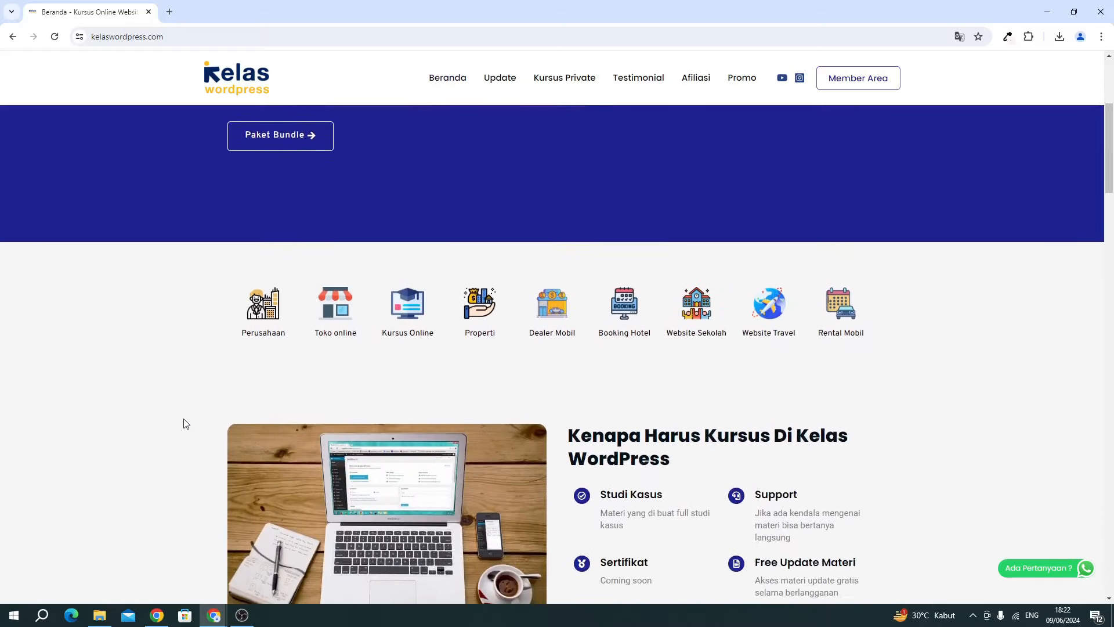
pyautogui.scroll(-8, 184, 422)
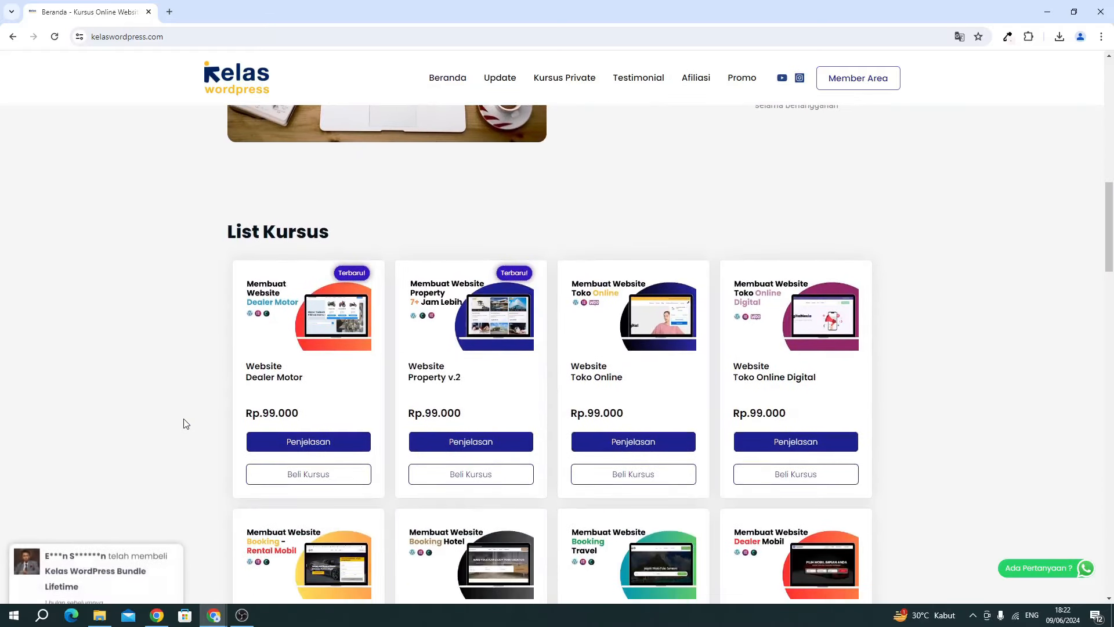
pyautogui.scroll(-1, 184, 422)
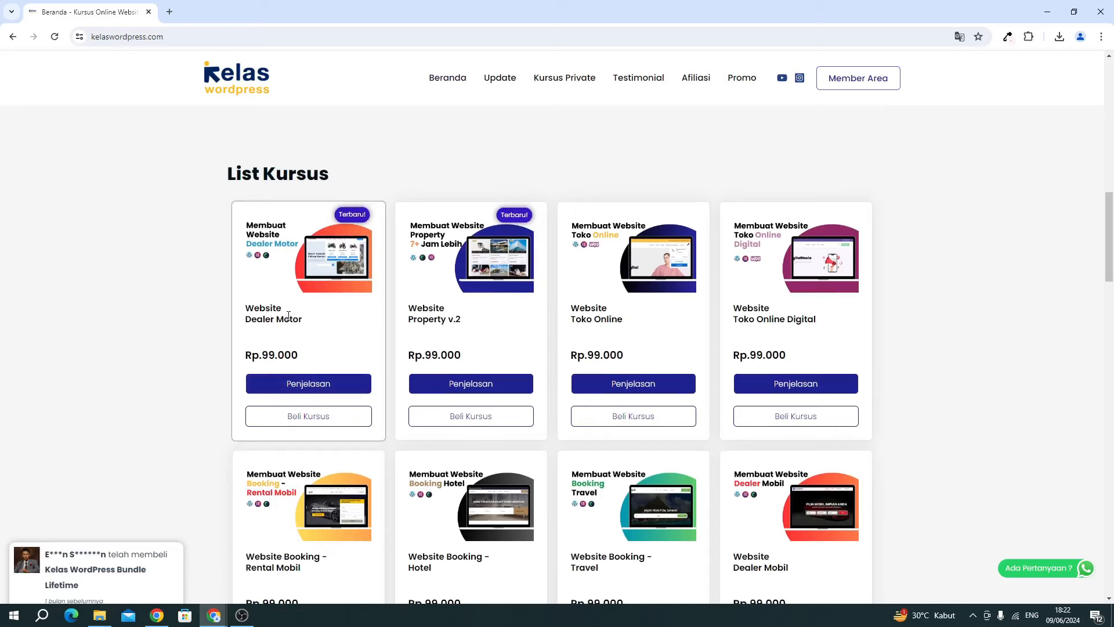
pyautogui.scroll(-7, 411, 314)
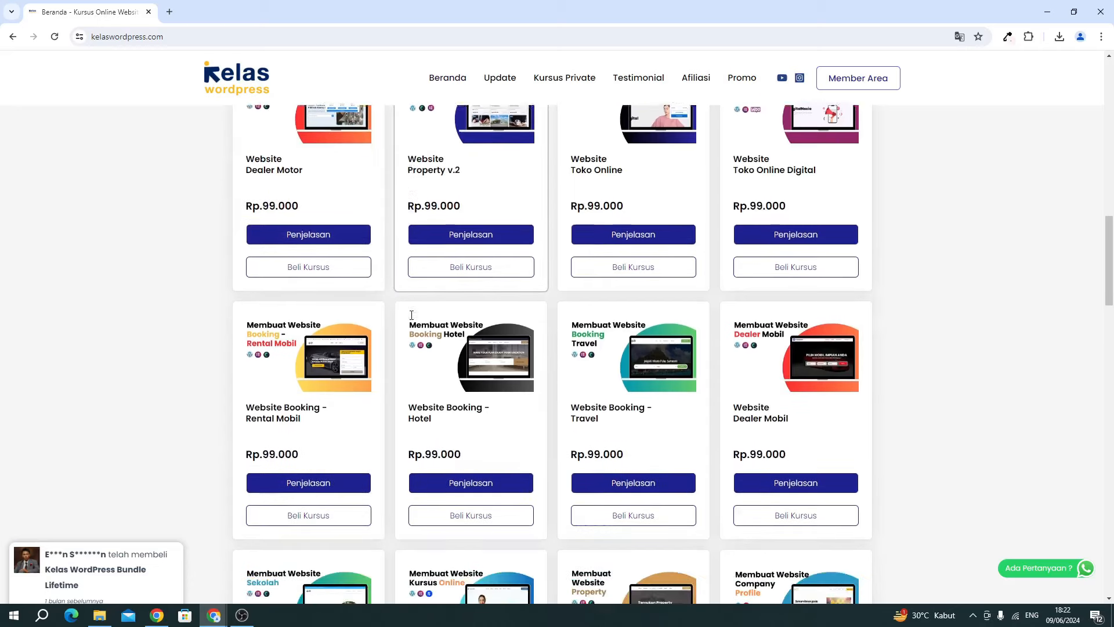
pyautogui.scroll(2, 490, 300)
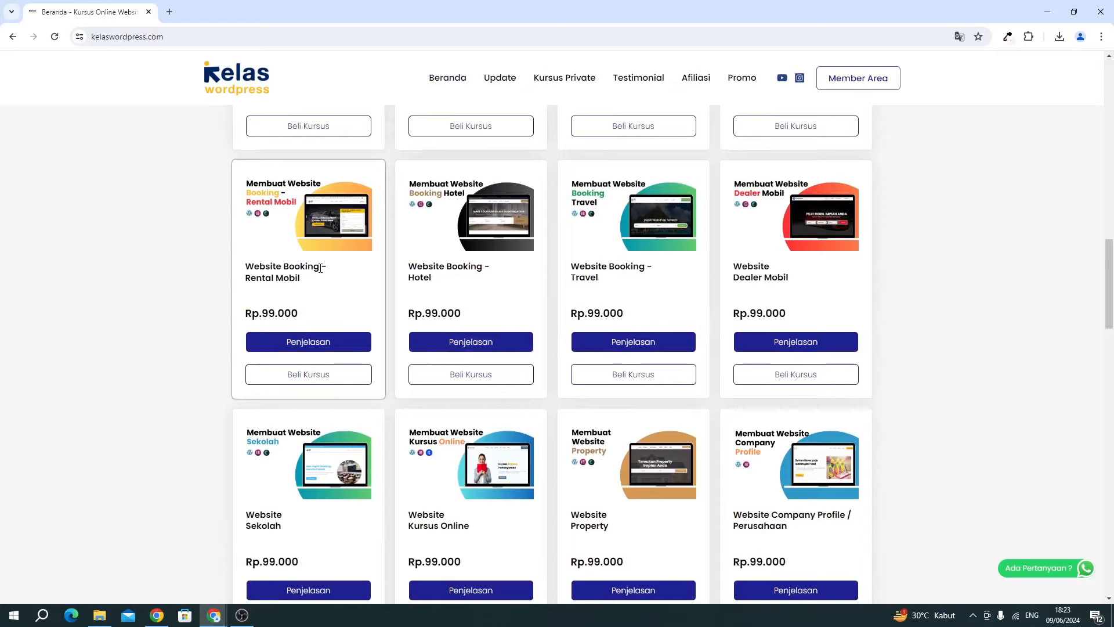
pyautogui.scroll(-4, 321, 268)
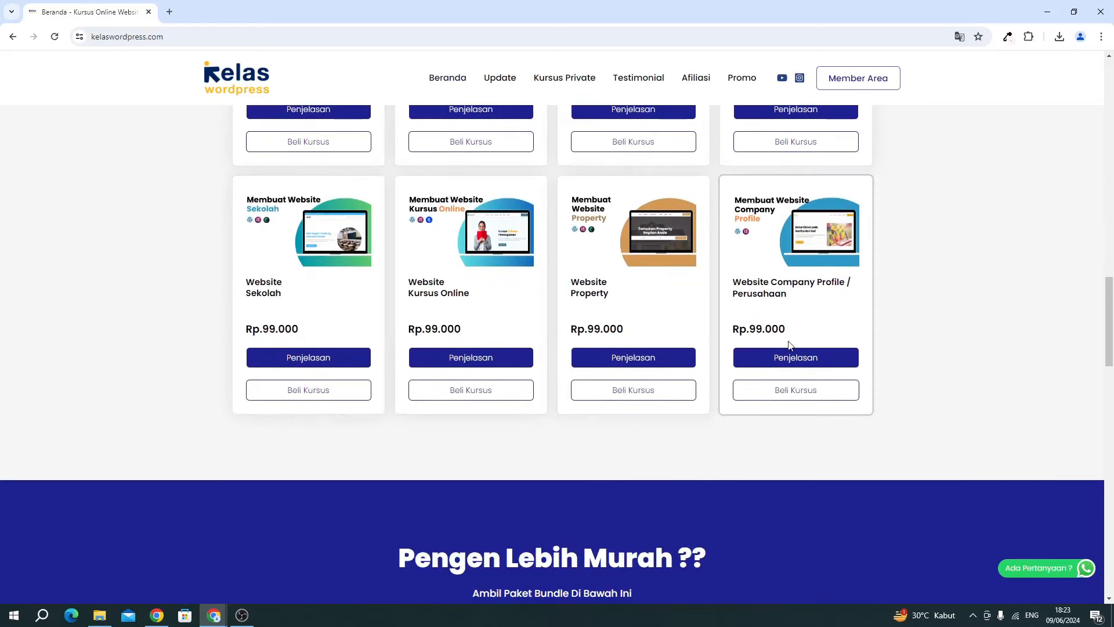
pyautogui.scroll(-2, 792, 341)
pyautogui.scroll(3, 792, 340)
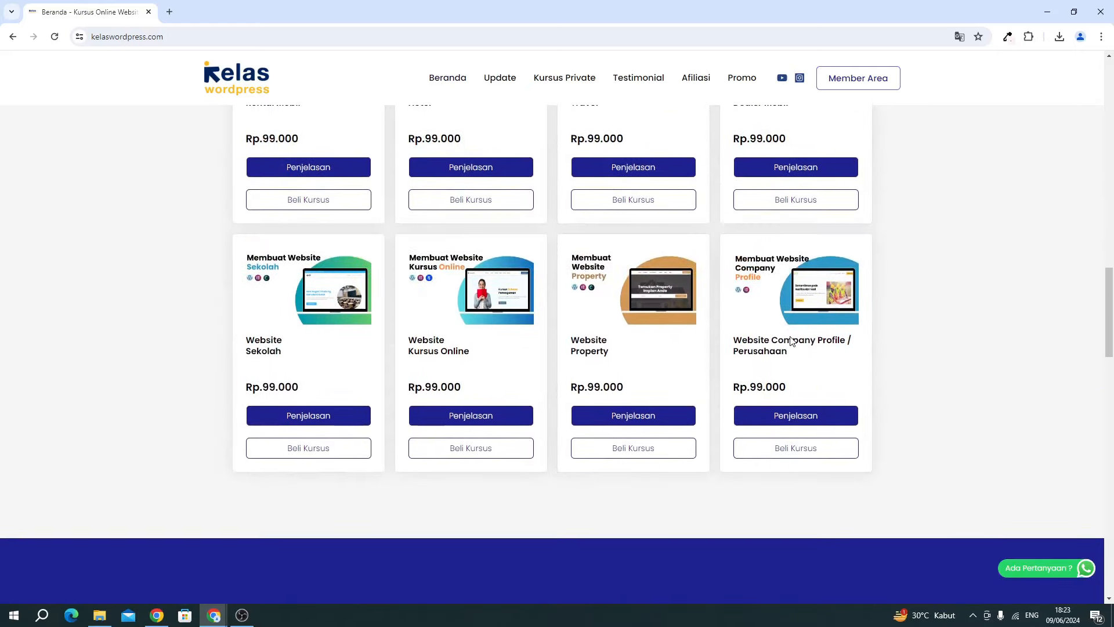
# Review the 3 Bulan, 6 Bulan, 12 Bulan and Lifetime bundle packages on the Kelas WordPress page.
pyautogui.scroll(-5, 792, 342)
pyautogui.scroll(-2, 793, 342)
pyautogui.scroll(-1, 792, 342)
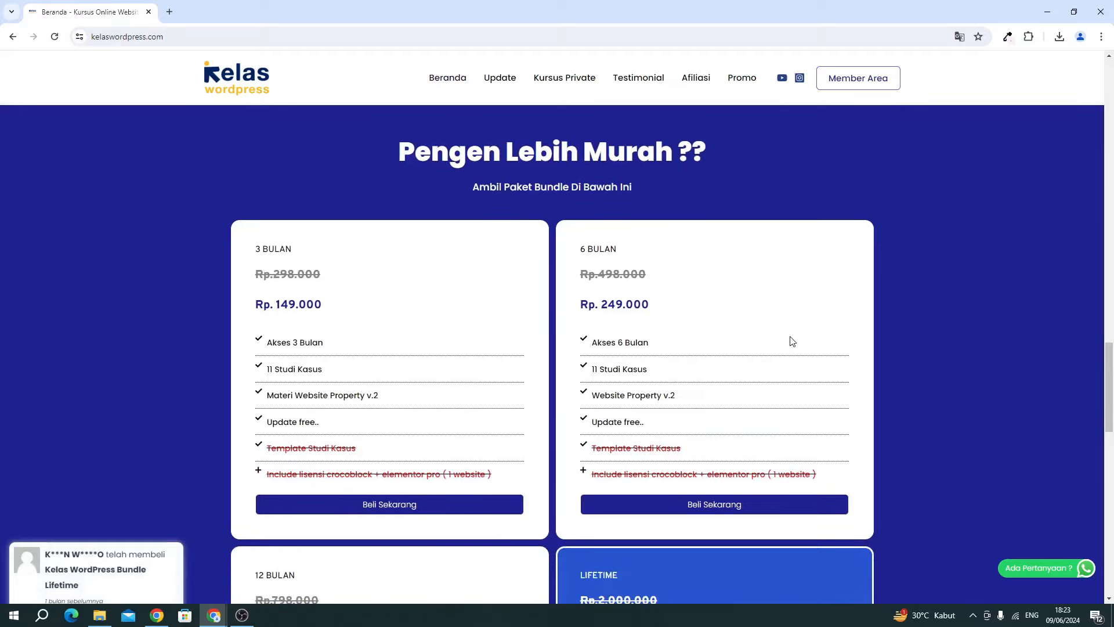
pyautogui.scroll(-1, 792, 341)
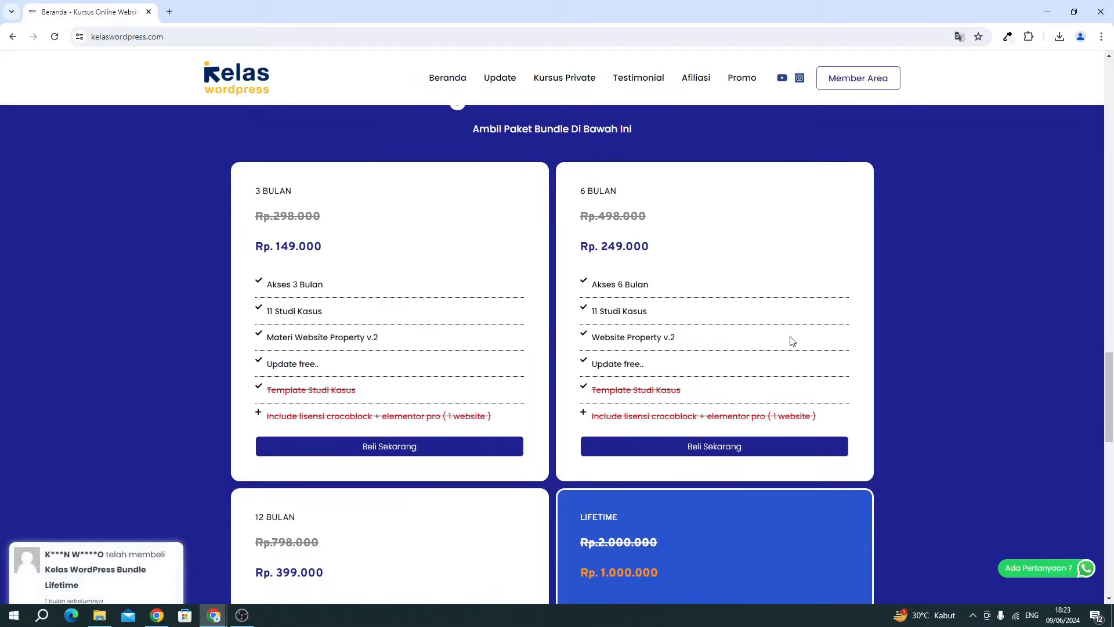
pyautogui.scroll(1, 762, 319)
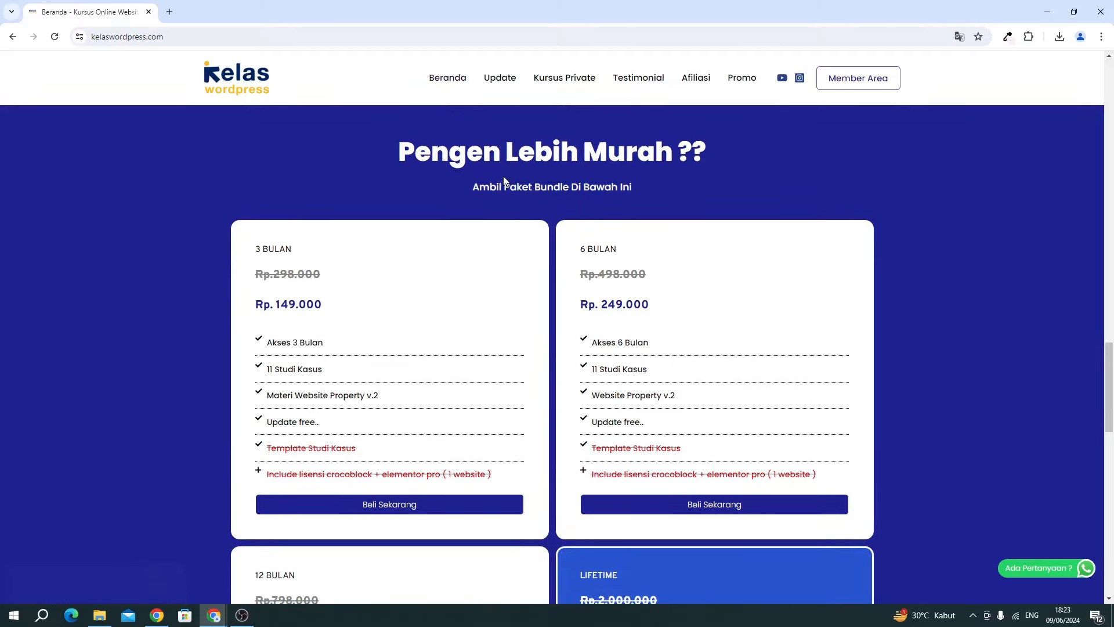
pyautogui.scroll(-5, 574, 281)
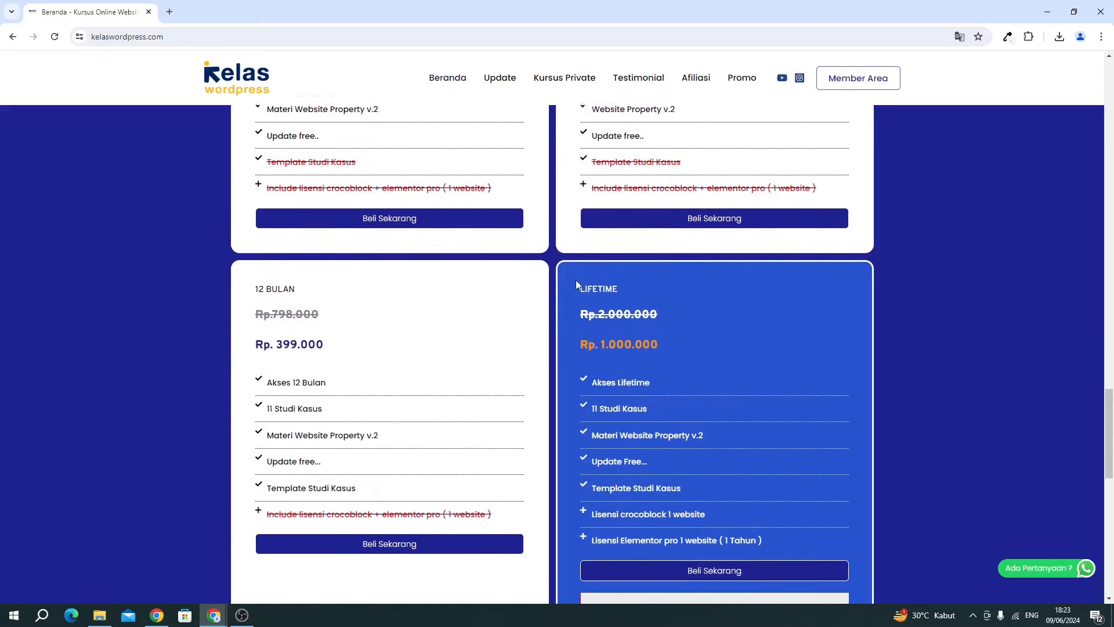
pyautogui.scroll(20, 576, 283)
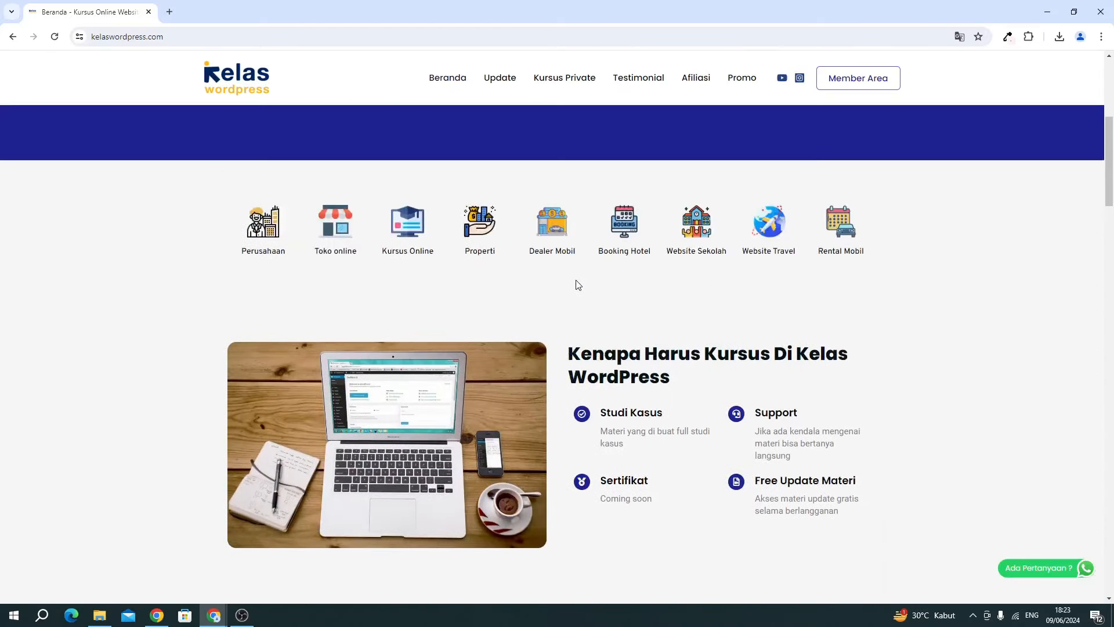
pyautogui.scroll(6, 578, 284)
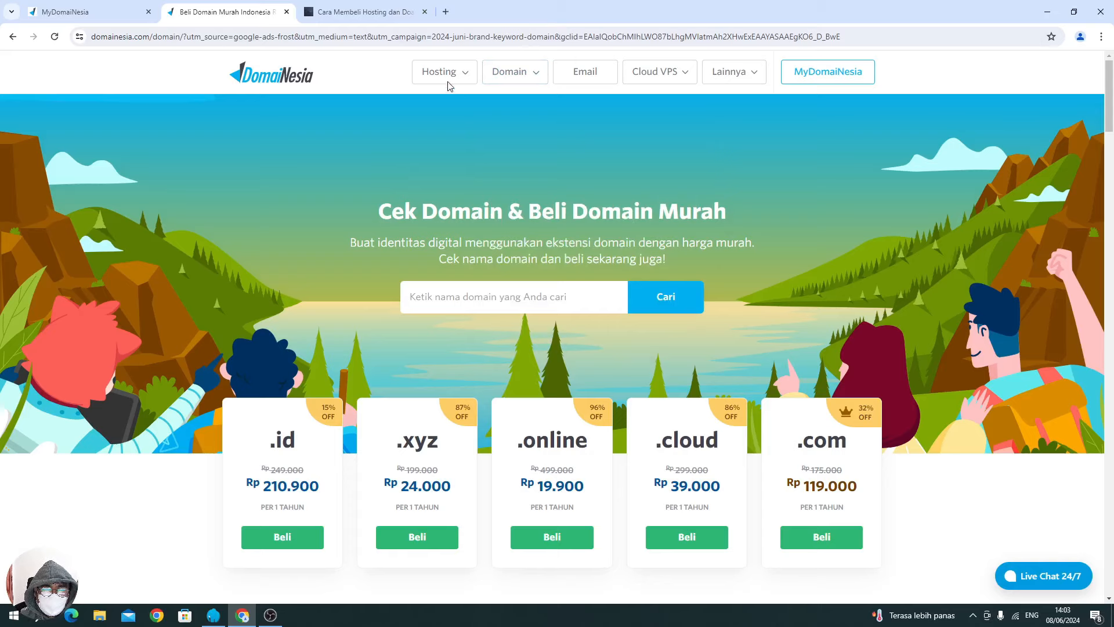
# Open the Web Hosting plans page on the DomaiNesia site.
pyautogui.moveTo(451, 80)
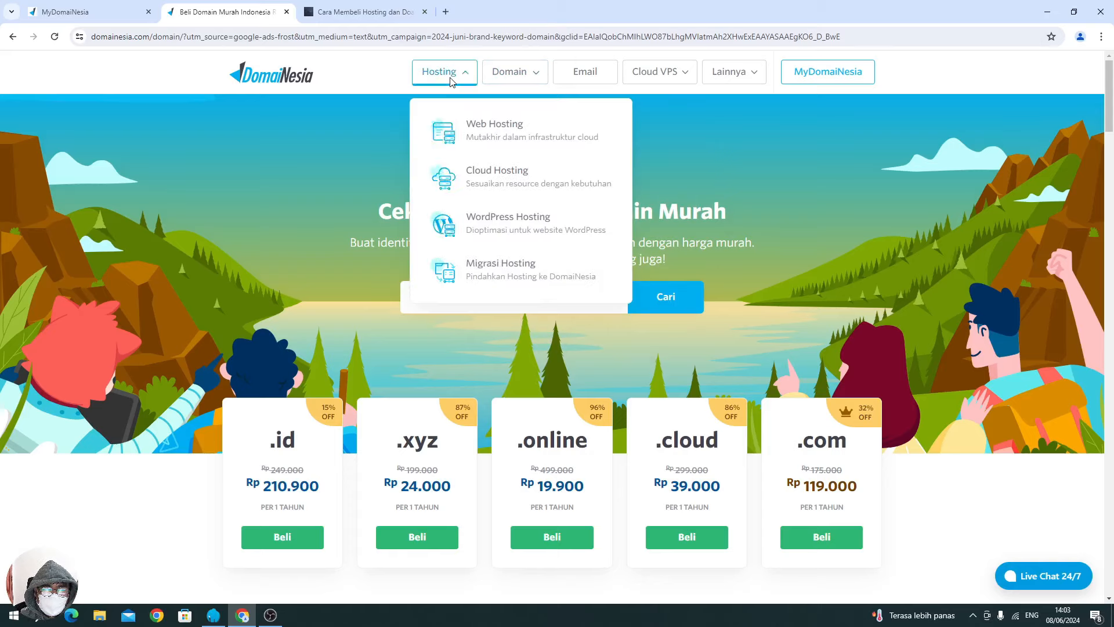
pyautogui.click(455, 119)
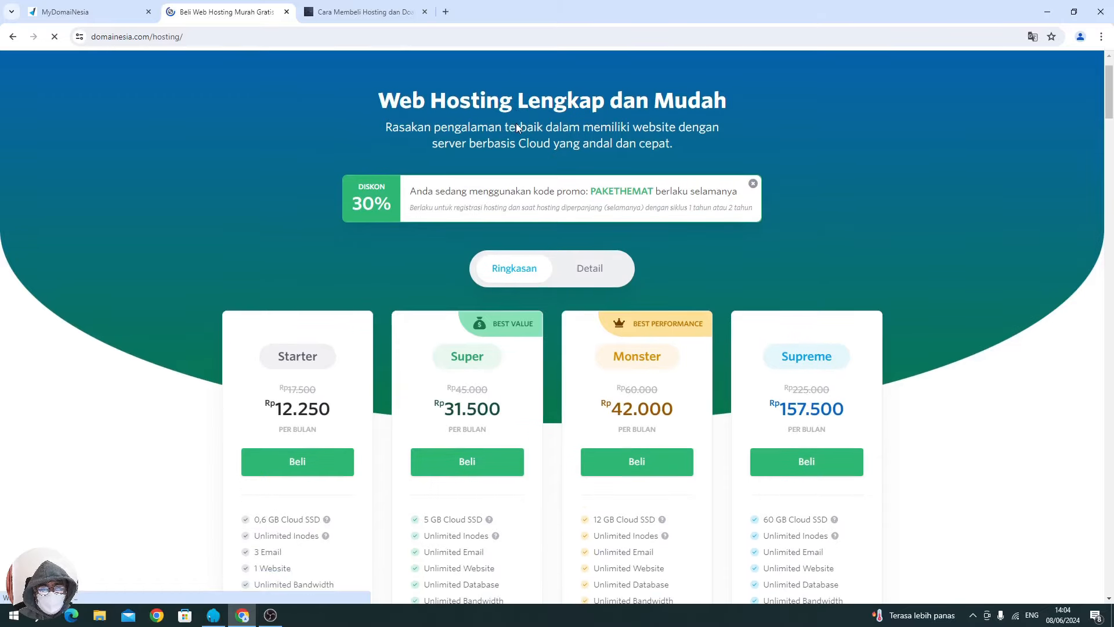
# Compare the summarized features and prices of the Starter, Super, Monster and Supreme hosting plans.
pyautogui.scroll(-2, 517, 123)
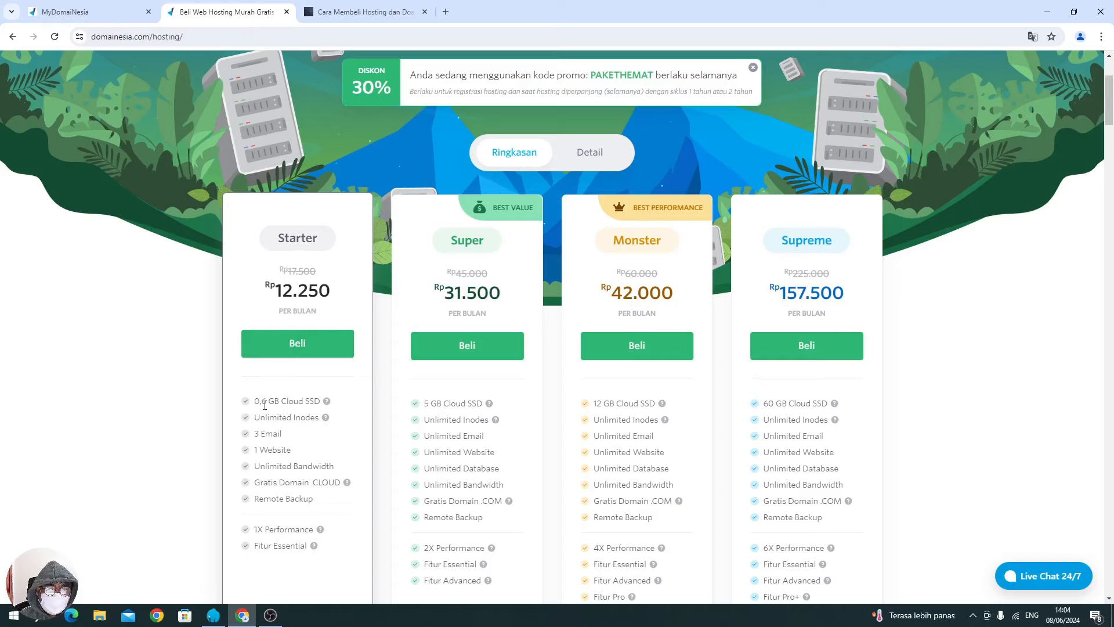
pyautogui.moveTo(264, 404); pyautogui.dragTo(255, 405)
pyautogui.click(255, 405)
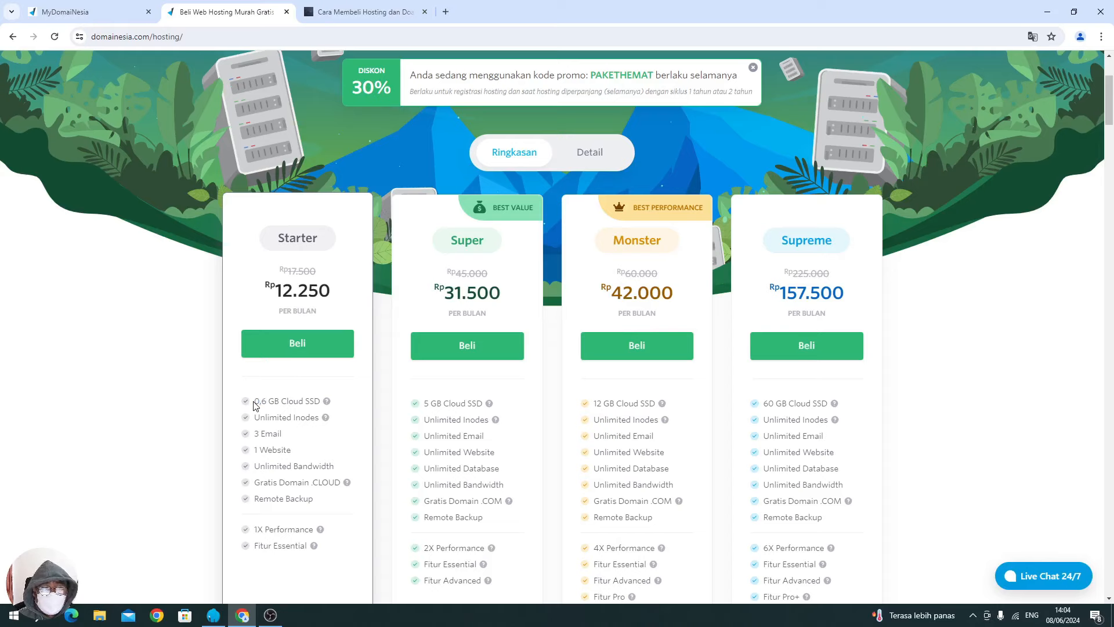
pyautogui.scroll(-1, 269, 405)
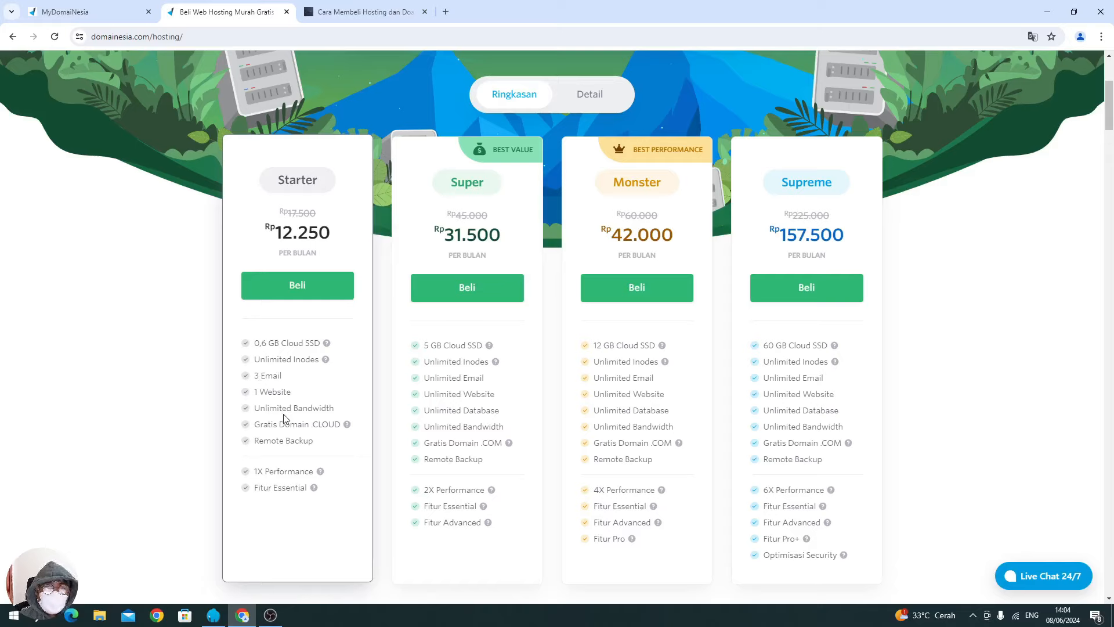
pyautogui.moveTo(347, 424)
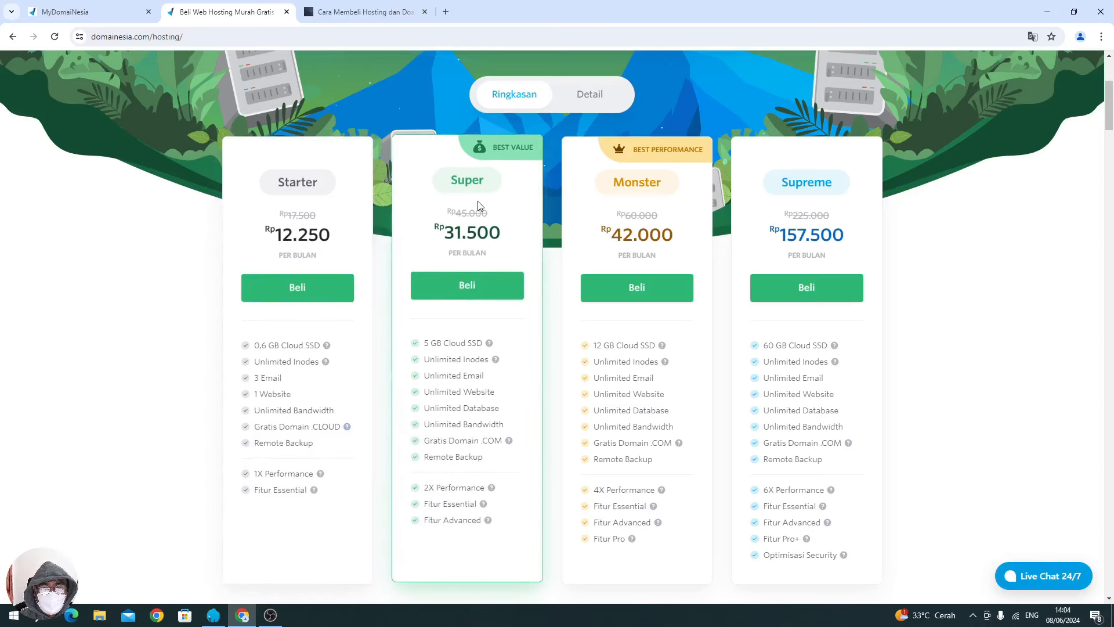
# Switch the hosting plans to the Detail comparison and examine the resources, features and programming languages of each plan.
pyautogui.scroll(2, 478, 206)
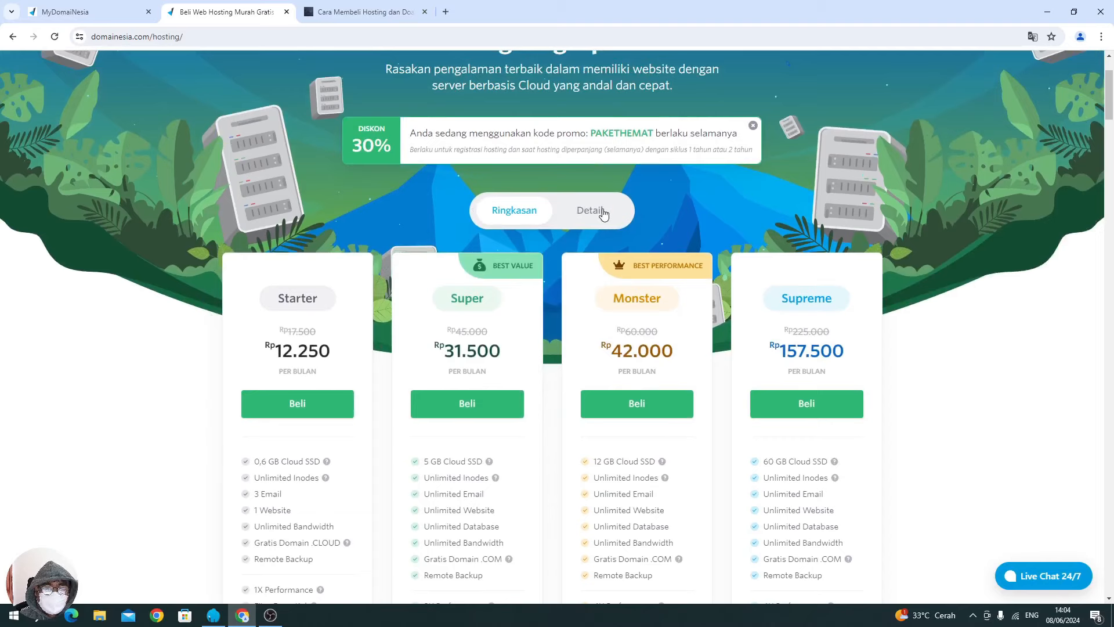
pyautogui.click(603, 213)
pyautogui.scroll(-2, 579, 240)
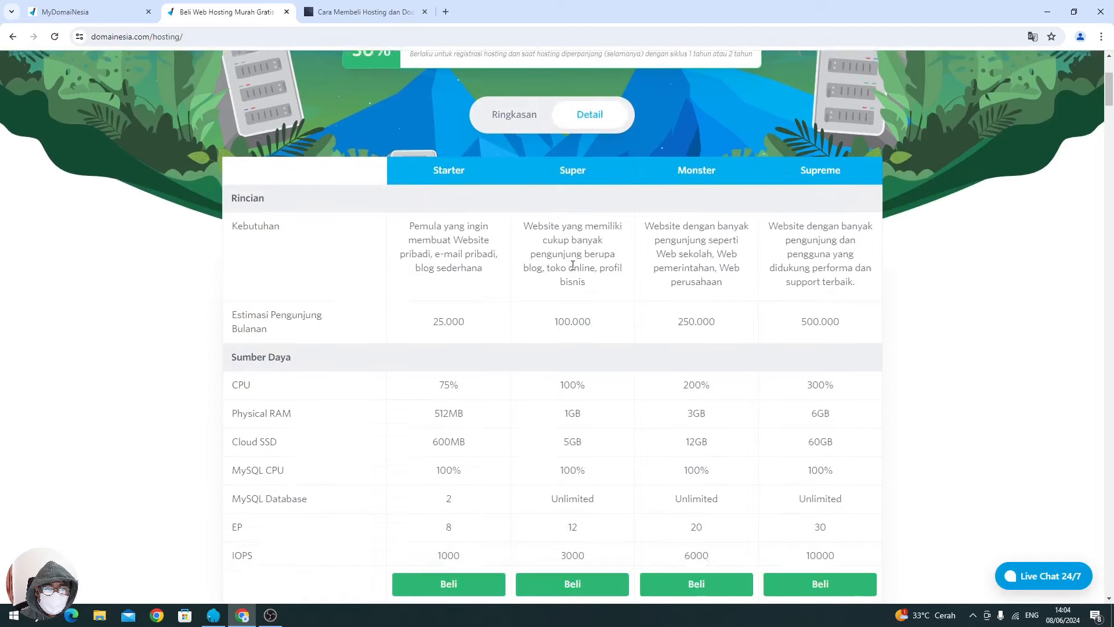
pyautogui.scroll(-7, 572, 266)
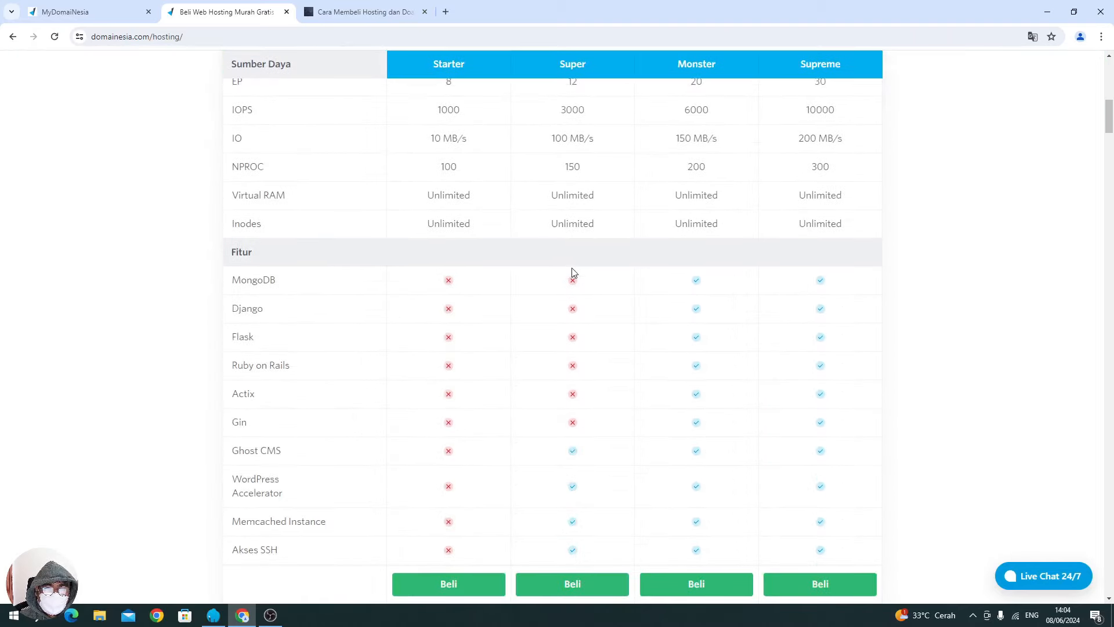
pyautogui.scroll(-10, 573, 271)
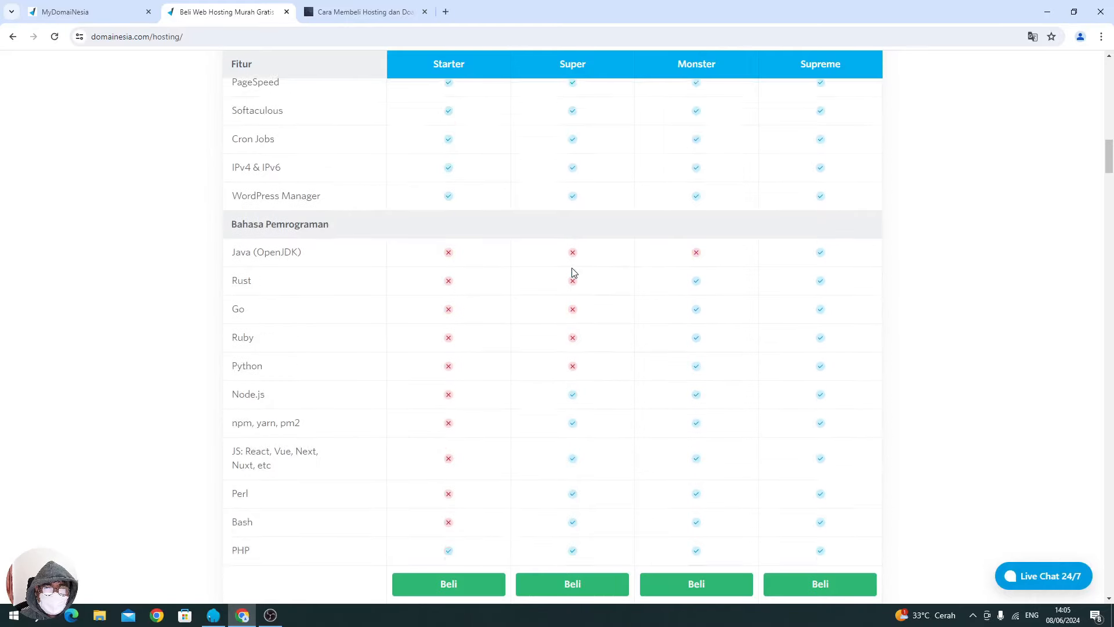
pyautogui.scroll(18, 573, 269)
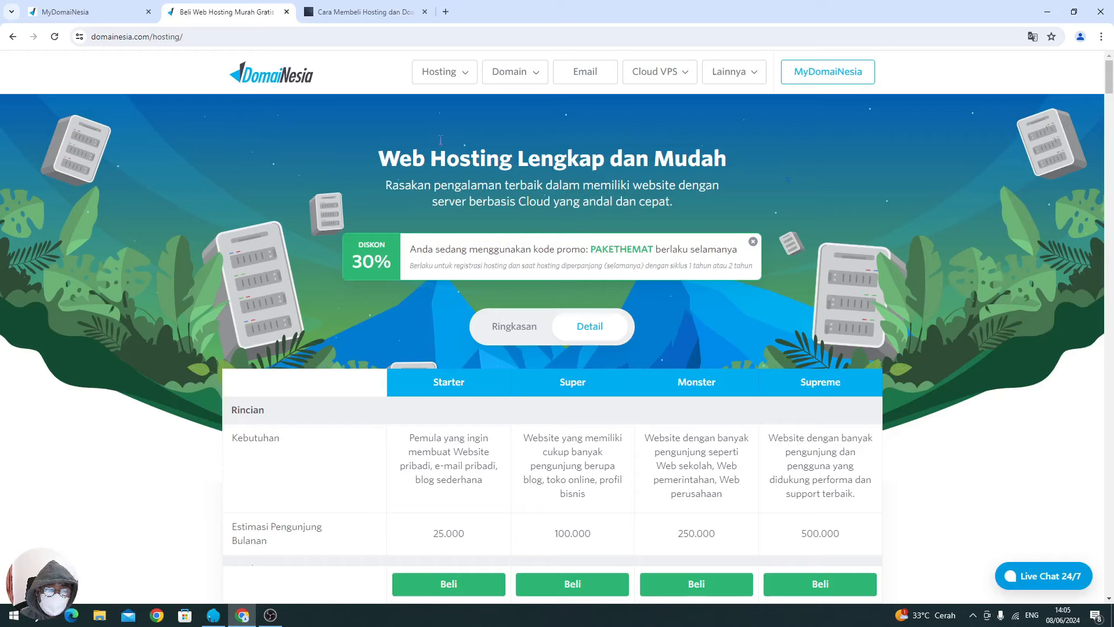
# Review the Davdigital guide on buying hosting and a domain at DomaiNesia, from the domain explanation to the payment instructions.
pyautogui.click(362, 12)
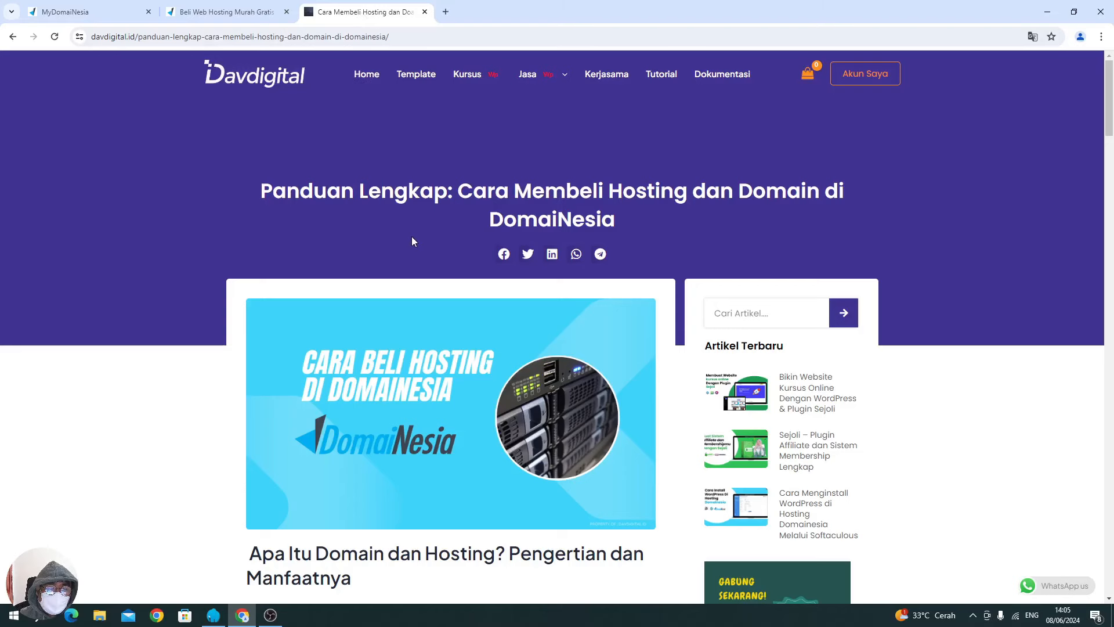
pyautogui.scroll(-7, 413, 239)
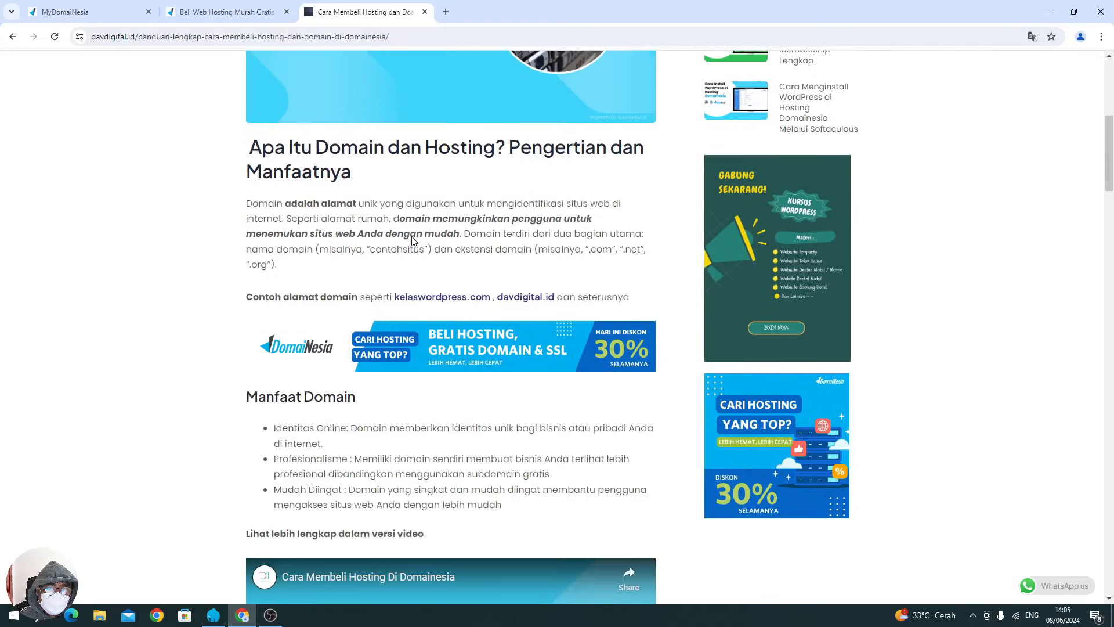
pyautogui.scroll(-4, 412, 239)
pyautogui.scroll(-2, 413, 237)
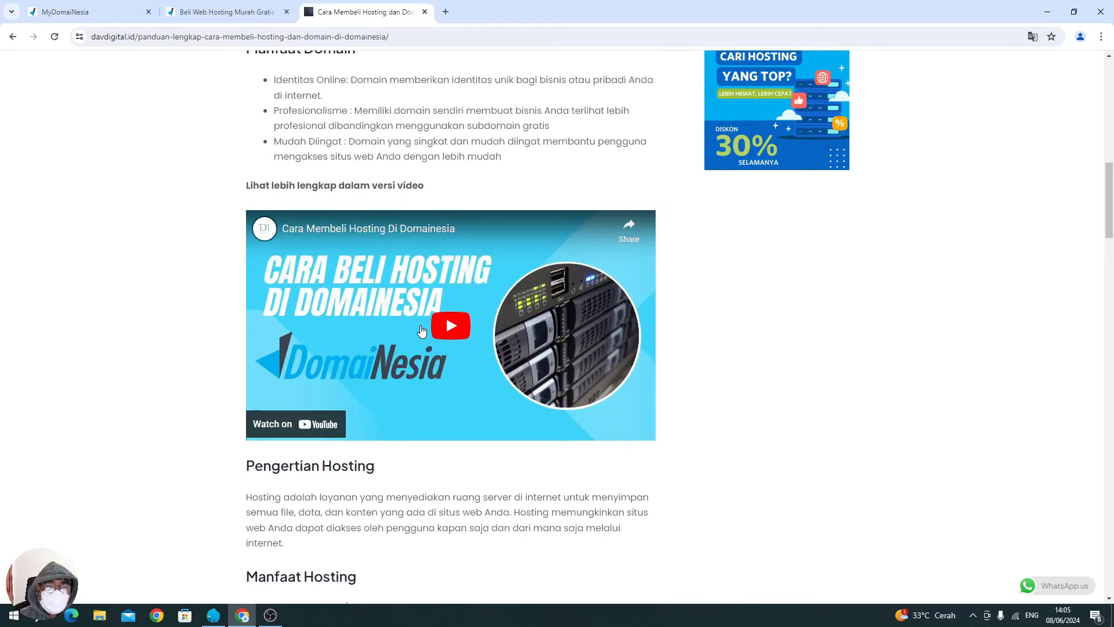
pyautogui.scroll(-10, 421, 330)
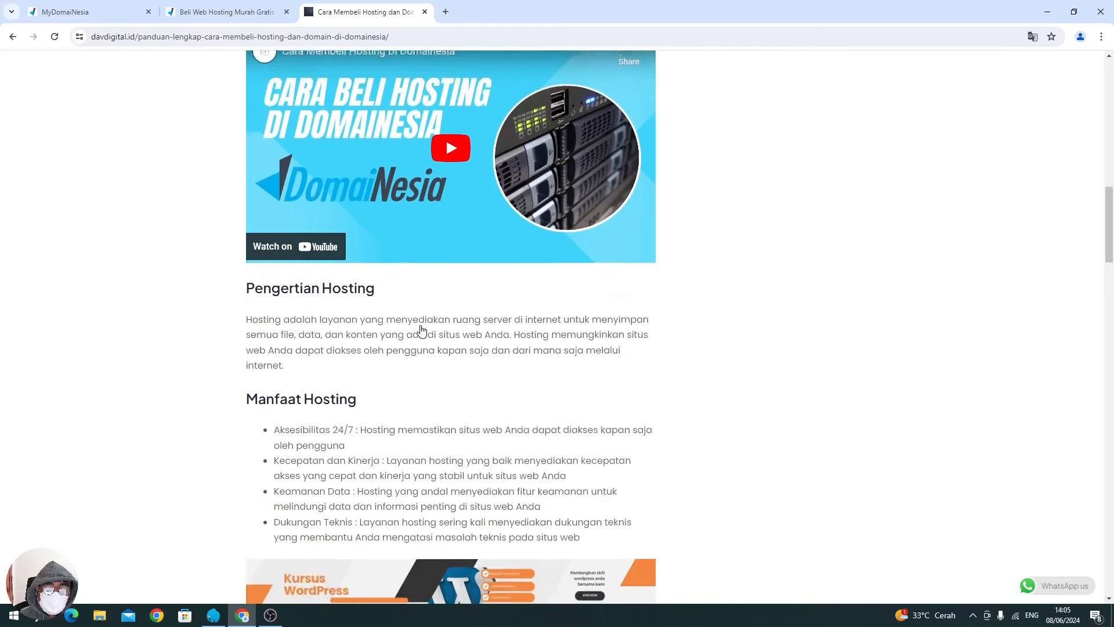
pyautogui.scroll(-13, 420, 330)
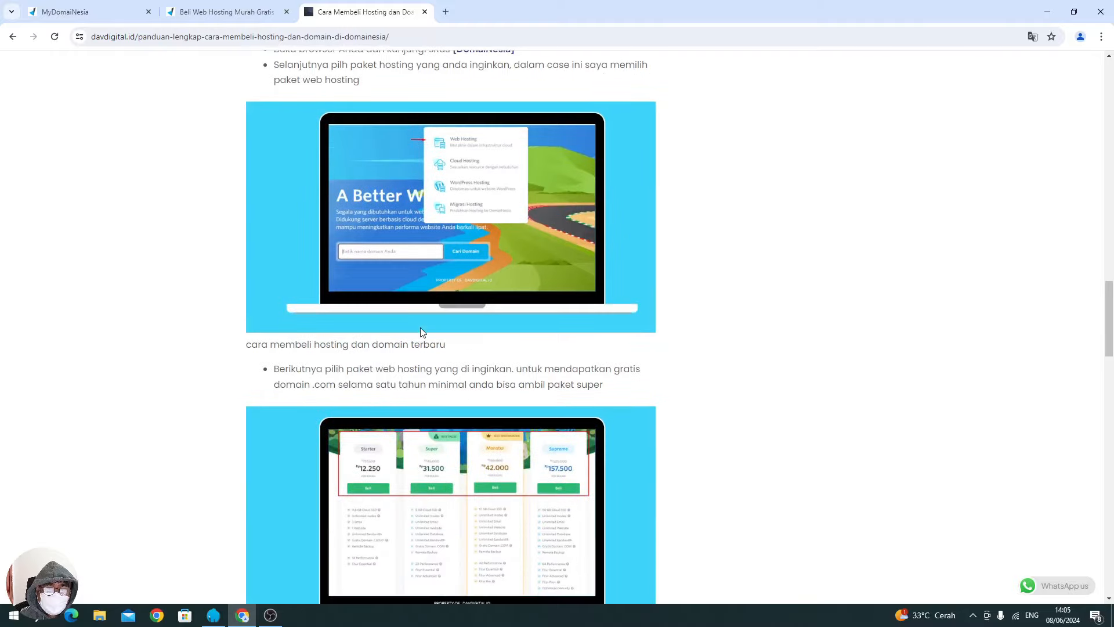
pyautogui.scroll(-12, 420, 332)
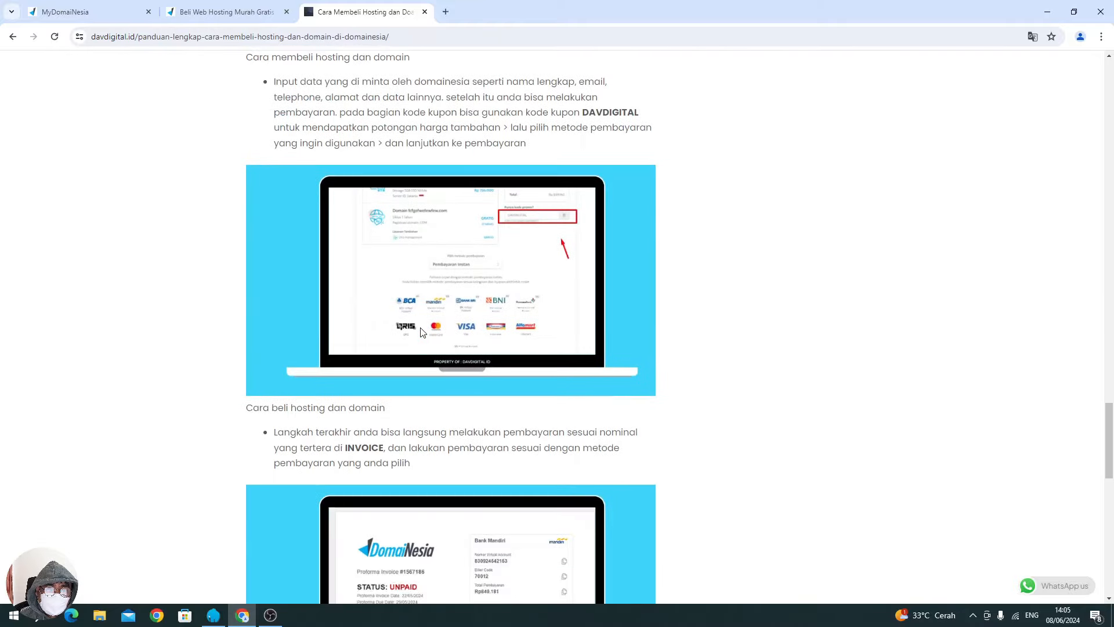
pyautogui.scroll(9, 420, 332)
pyautogui.scroll(20, 421, 332)
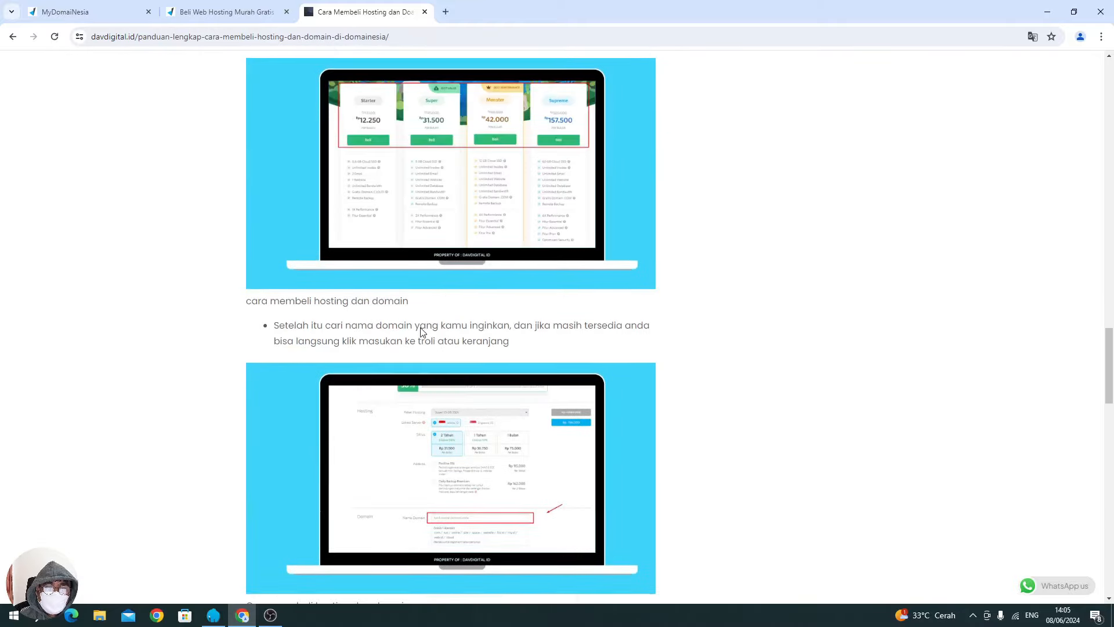
pyautogui.scroll(7, 420, 328)
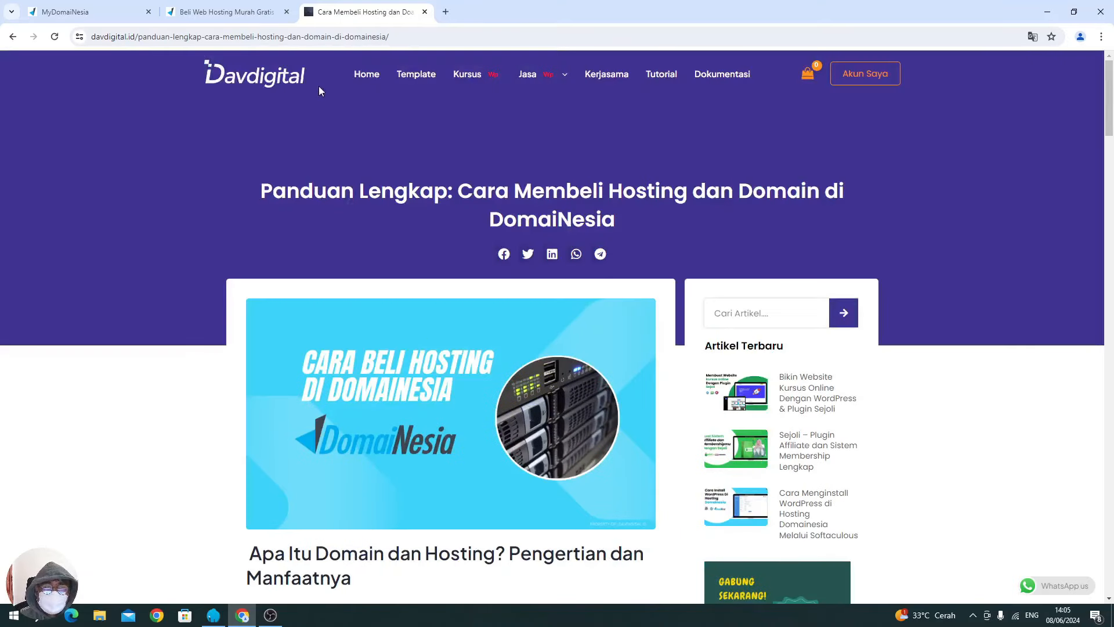
# Close the hosting plans and guide pages, and open the product details of the Hosting Super 3.0 service for davdigitaltutor.my.id.
pyautogui.click(288, 12)
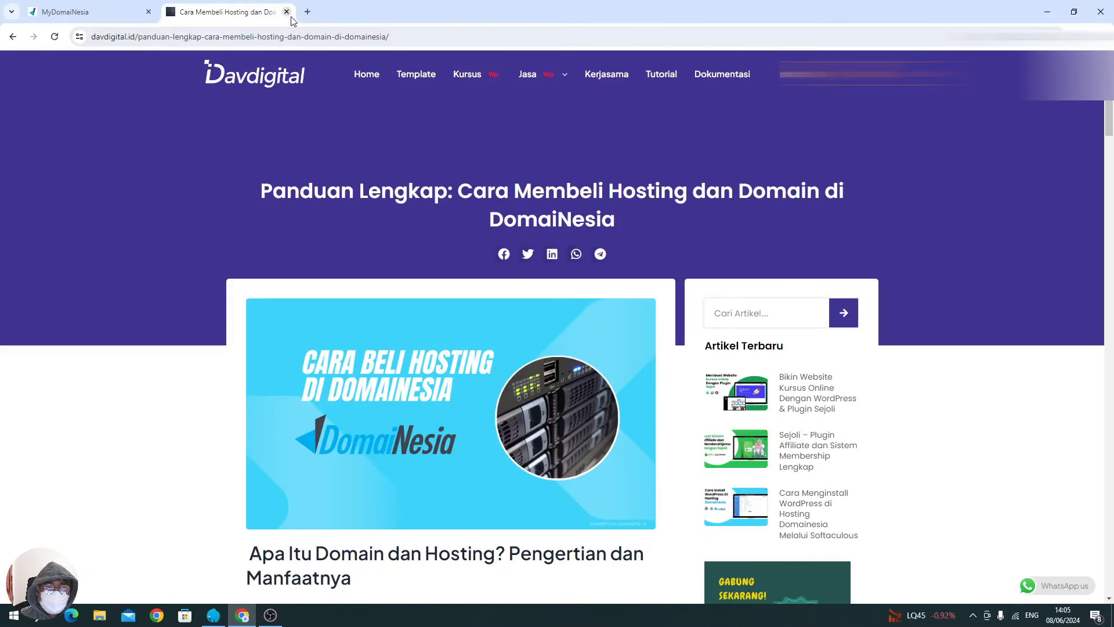
pyautogui.click(287, 12)
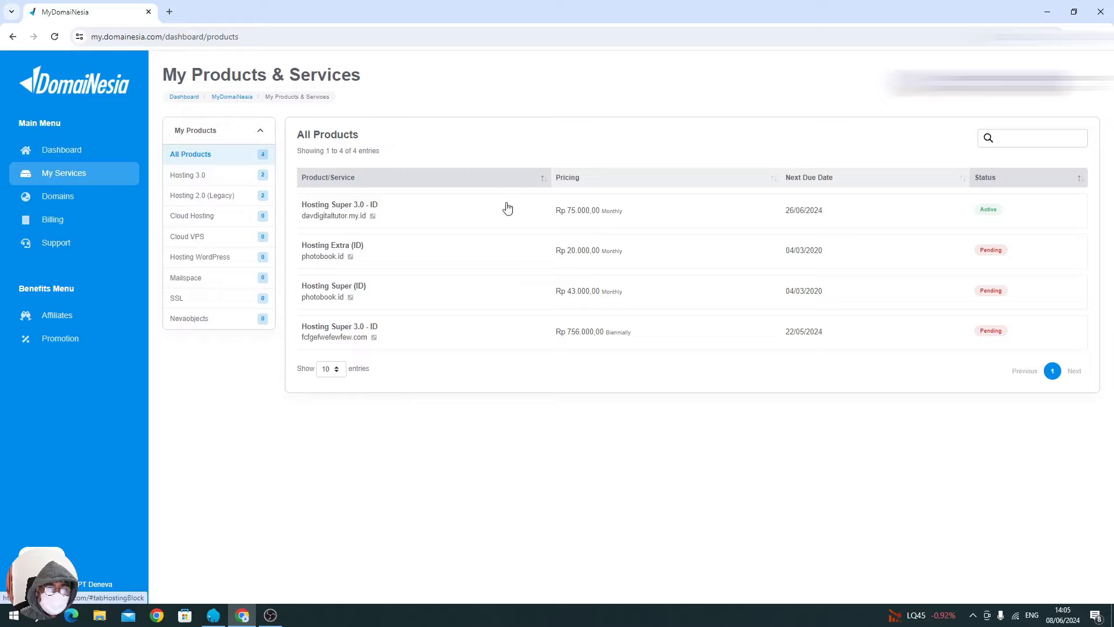
pyautogui.click(663, 223)
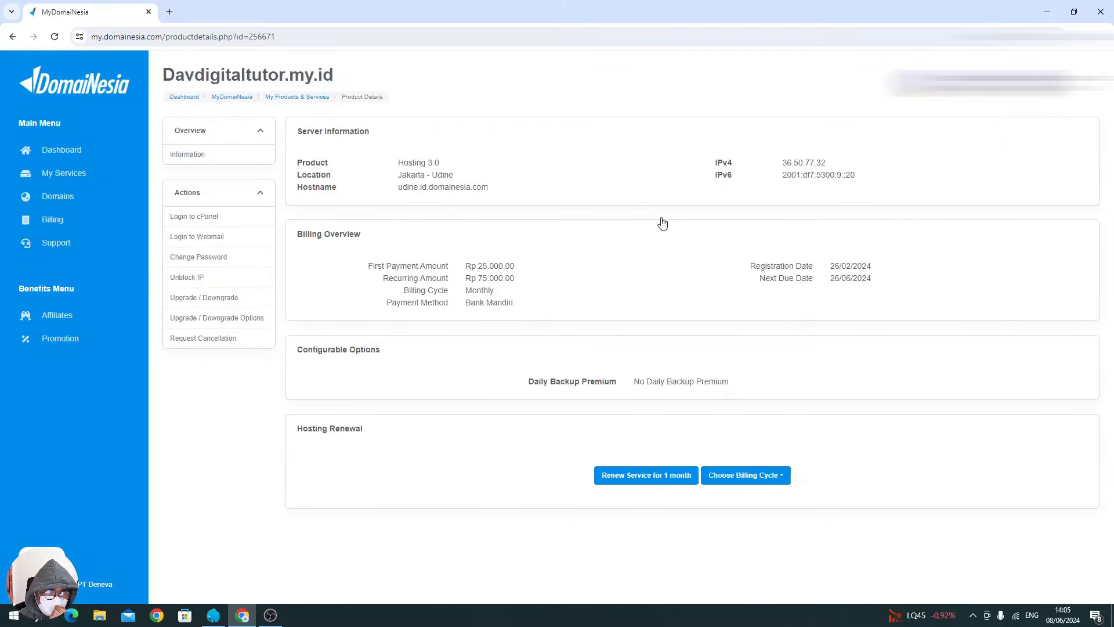
# Open the hosting service's cPanel login and log in with the account username and password.
pyautogui.click(200, 224)
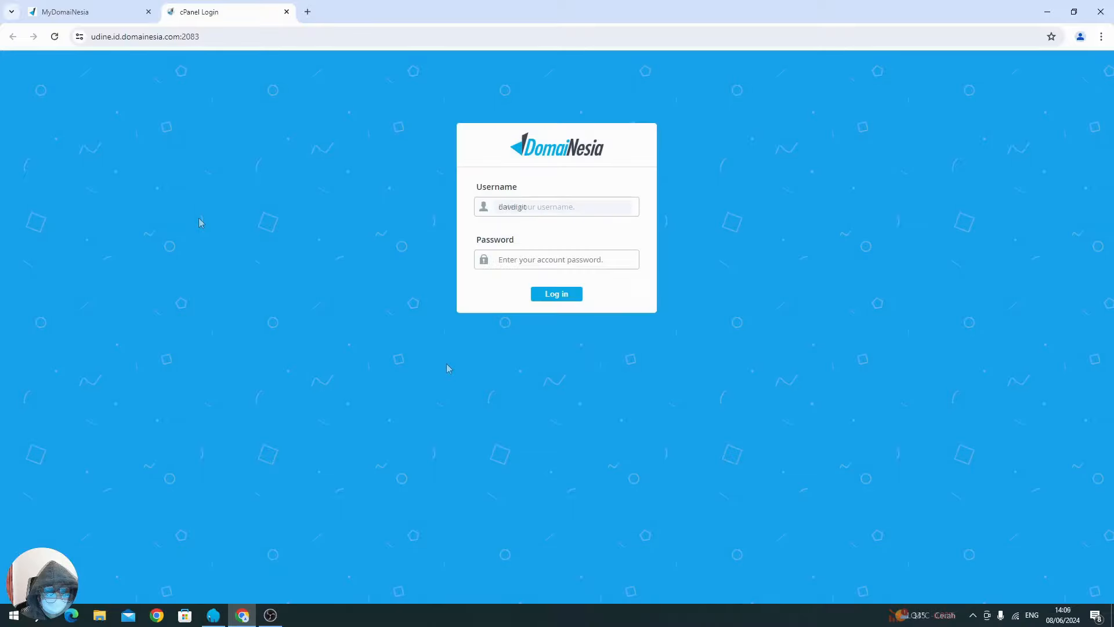
pyautogui.hotkey('ctrl', 'v')
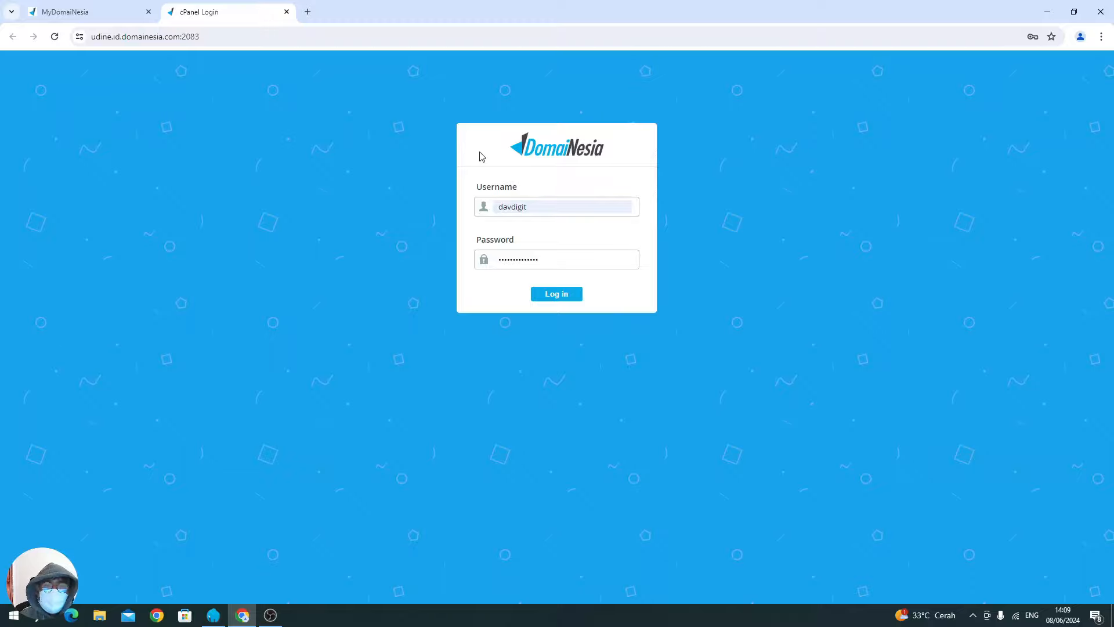
pyautogui.click(553, 294)
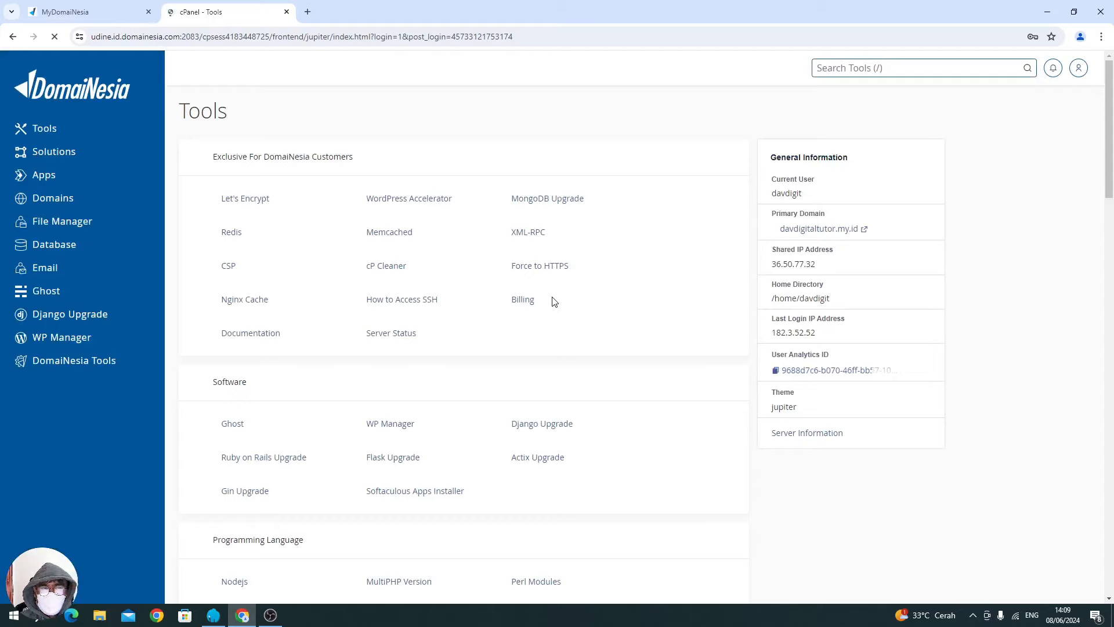
# Search the cPanel tools for "ssl", open SSL/TLS Status, and save the login password in the browser.
pyautogui.click(841, 68)
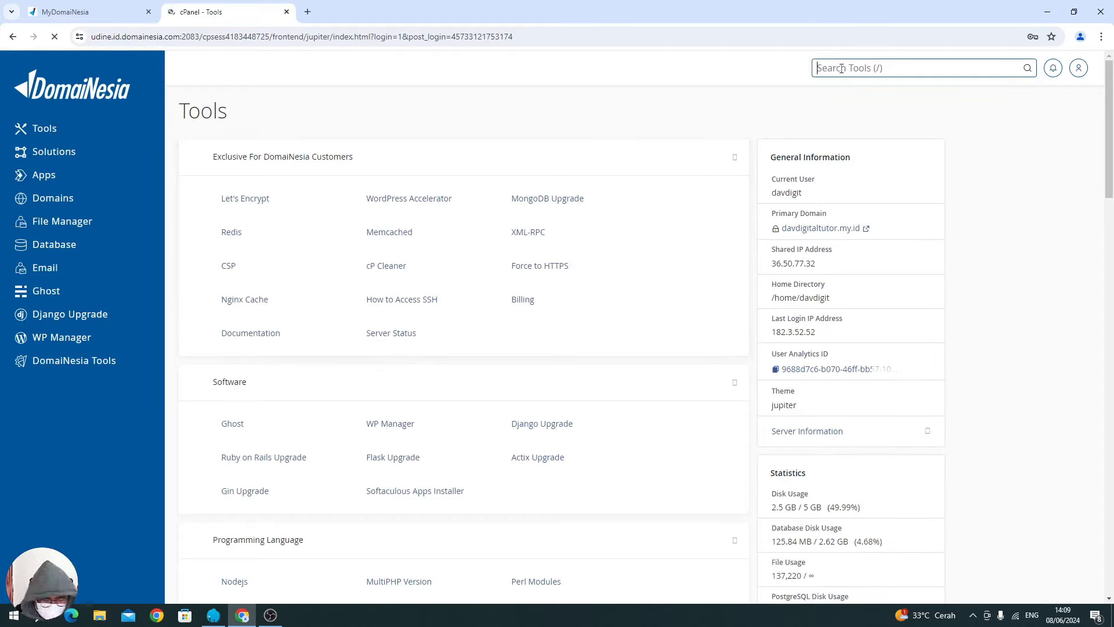
pyautogui.write('ssl')
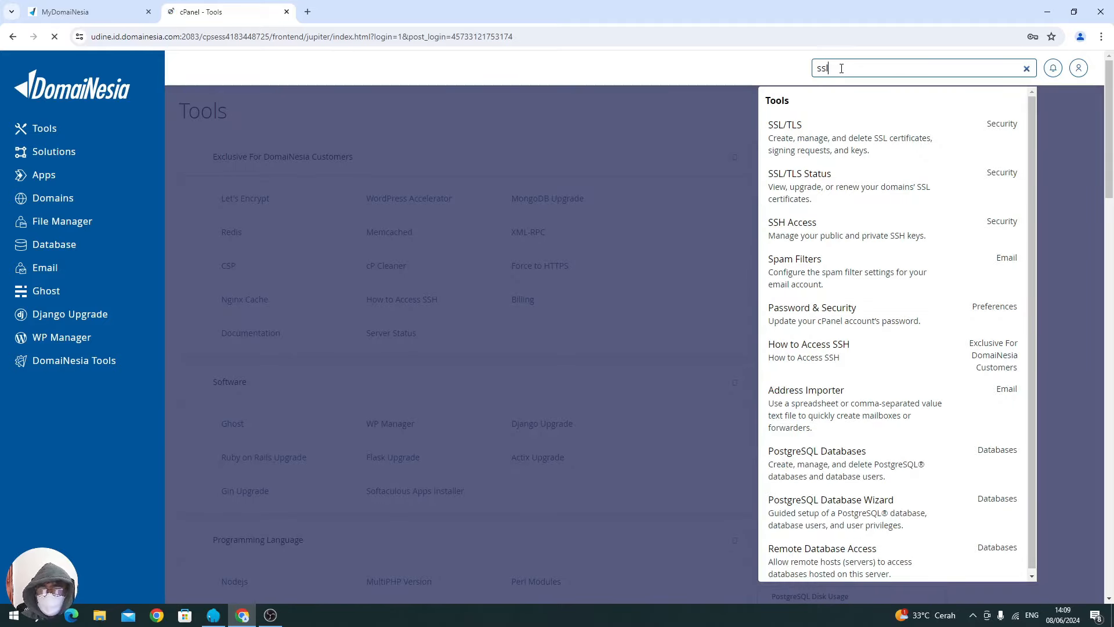
pyautogui.click(829, 188)
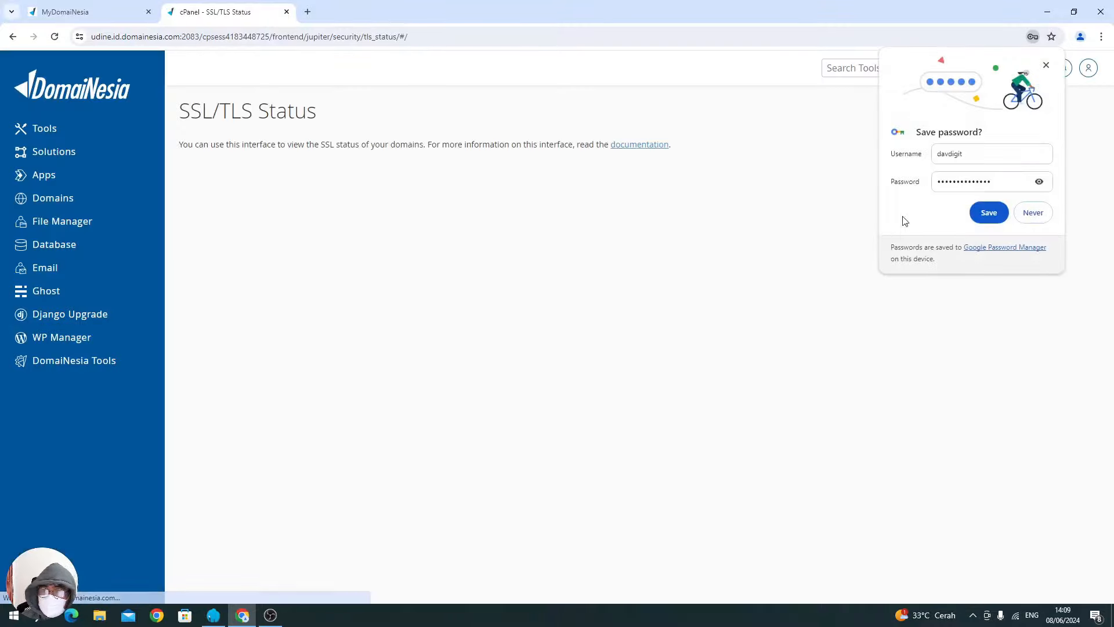
pyautogui.click(987, 213)
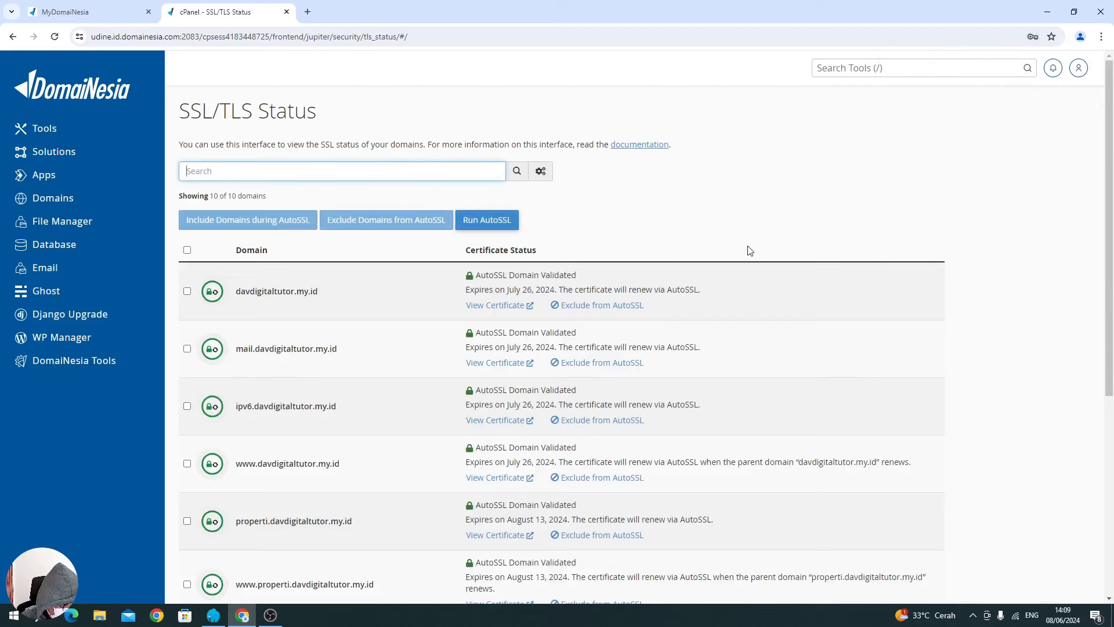
# Check the certificate status list, select all domains and run AutoSSL.
pyautogui.scroll(-5, 319, 284)
pyautogui.scroll(6, 292, 372)
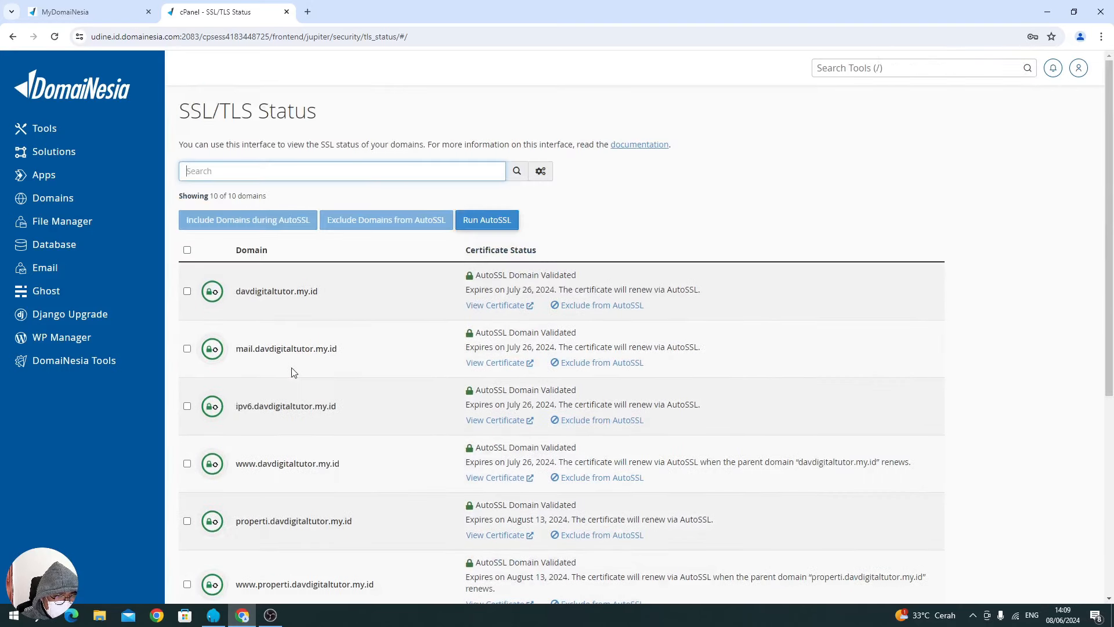
pyautogui.scroll(-1, 292, 371)
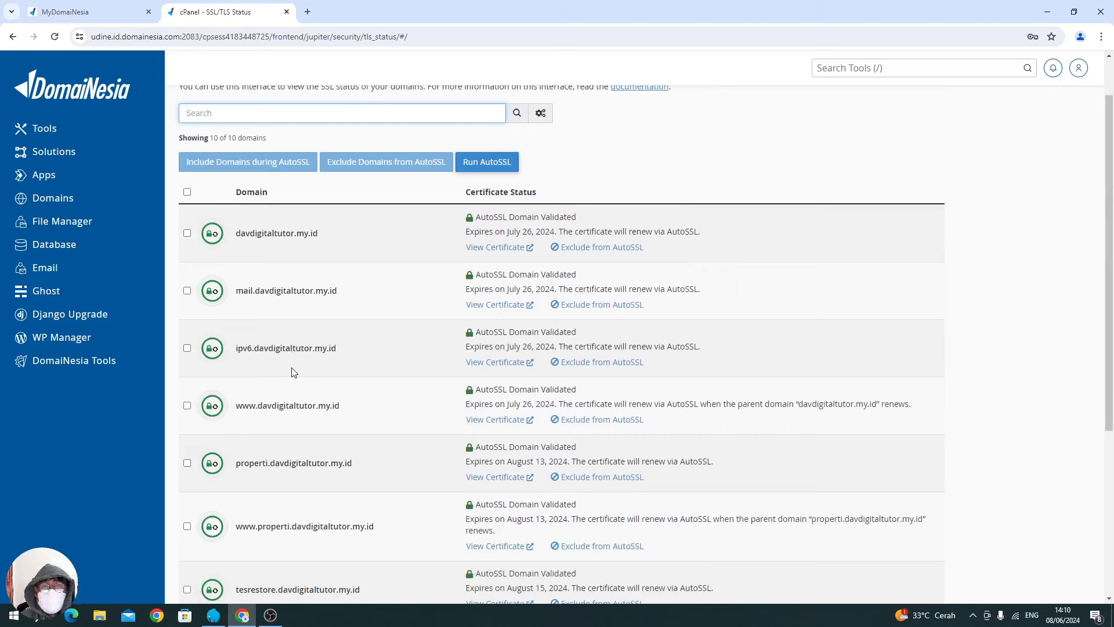
pyautogui.click(187, 193)
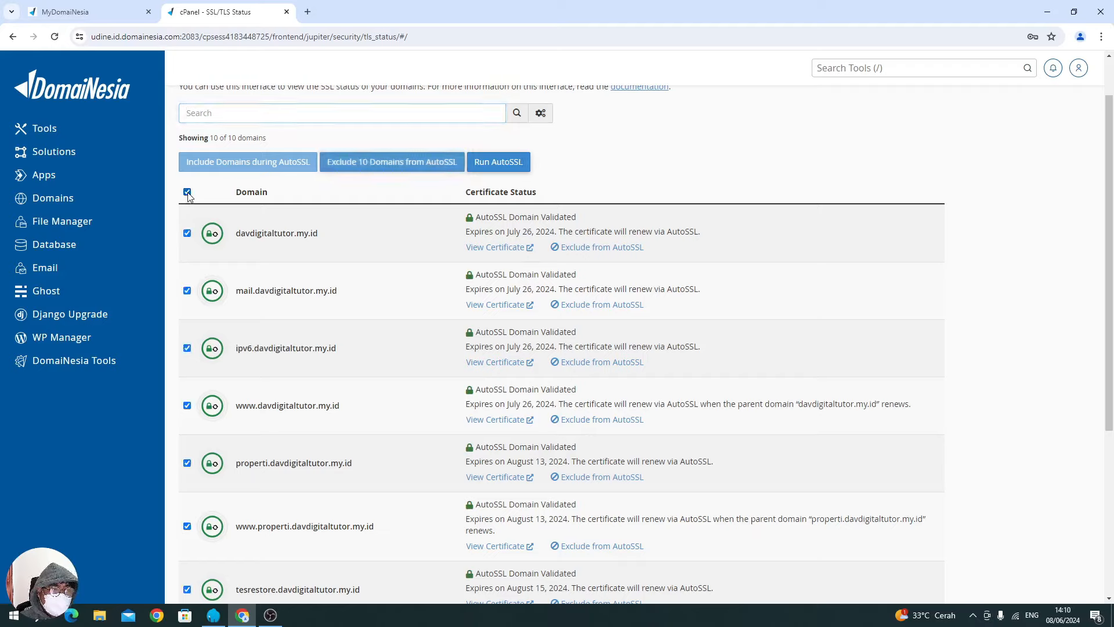
pyautogui.click(493, 164)
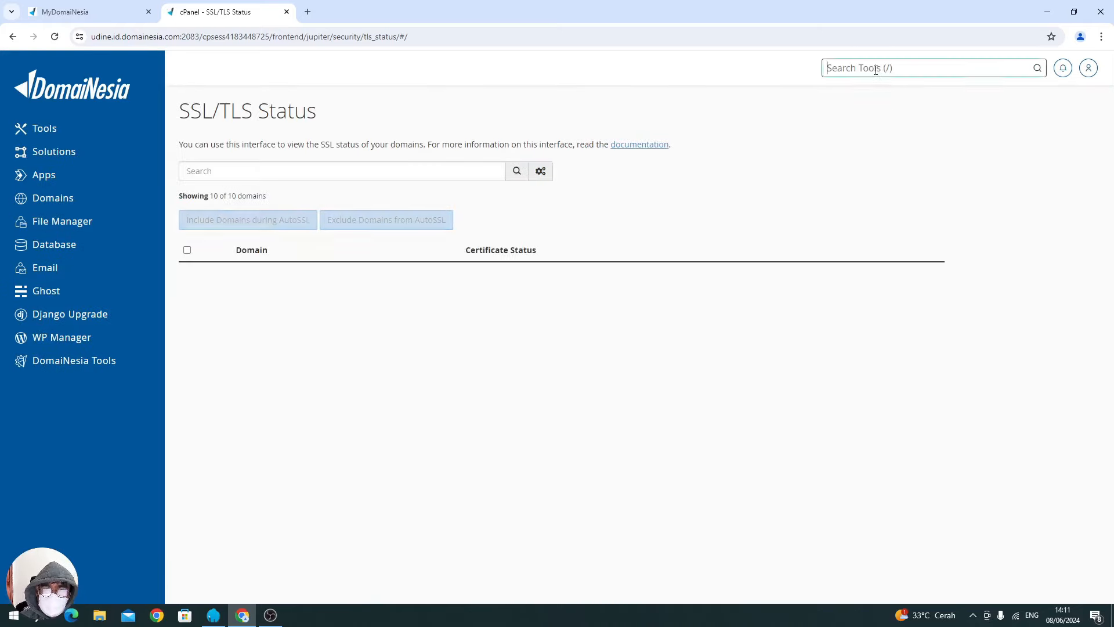
# Search the cPanel tools for "soft", open Softaculous Apps Installer, and bring up the WordPress installation form.
pyautogui.write('soft')
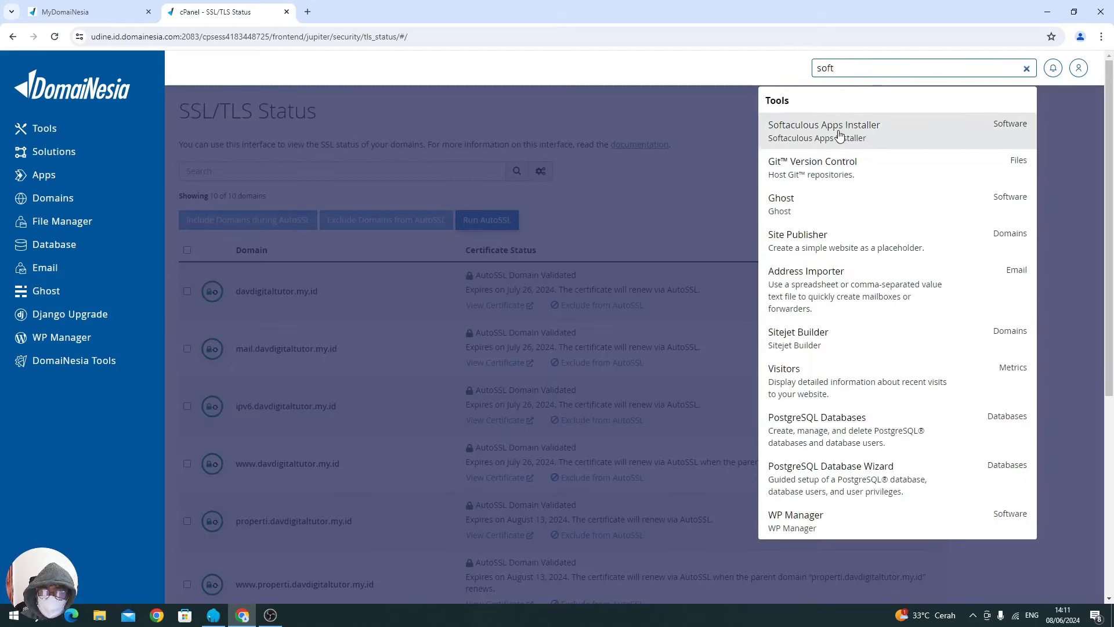
pyautogui.click(873, 135)
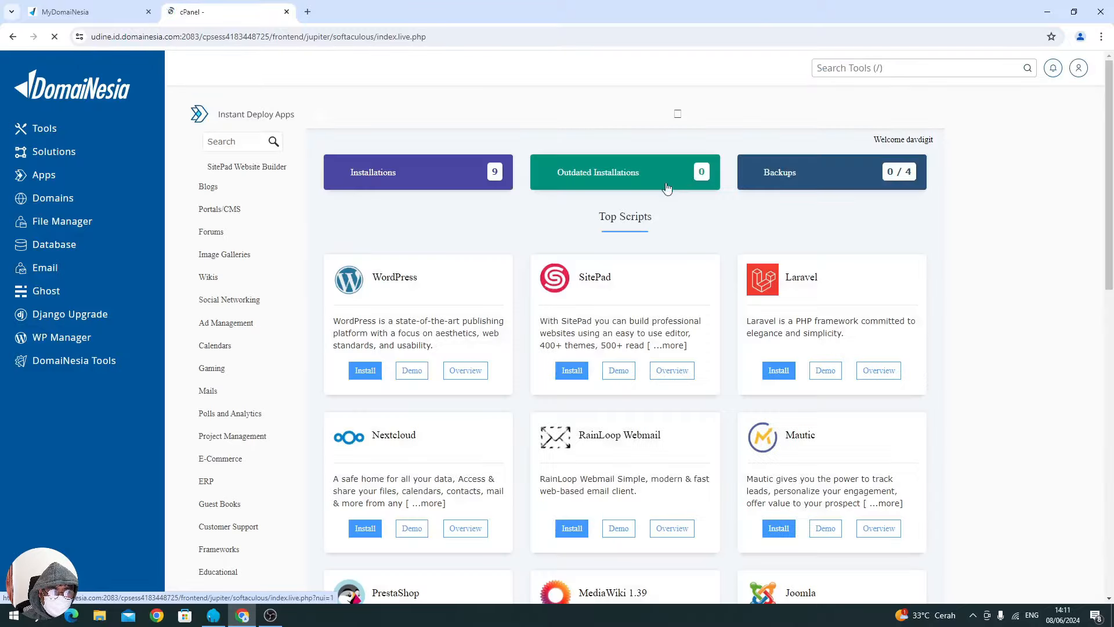
pyautogui.click(368, 371)
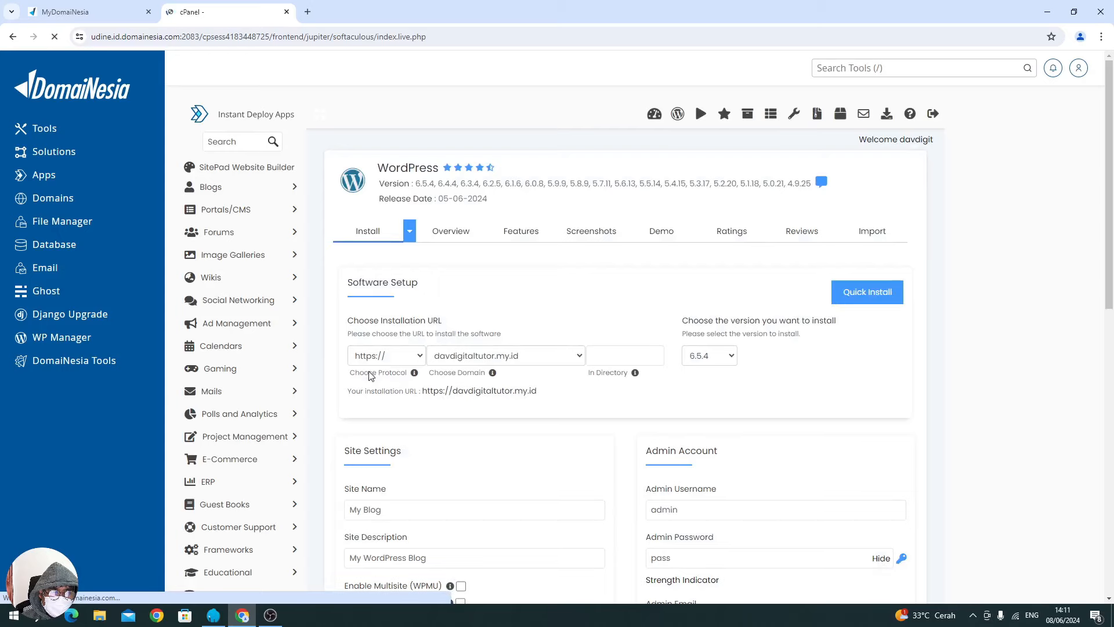
pyautogui.scroll(-1, 493, 299)
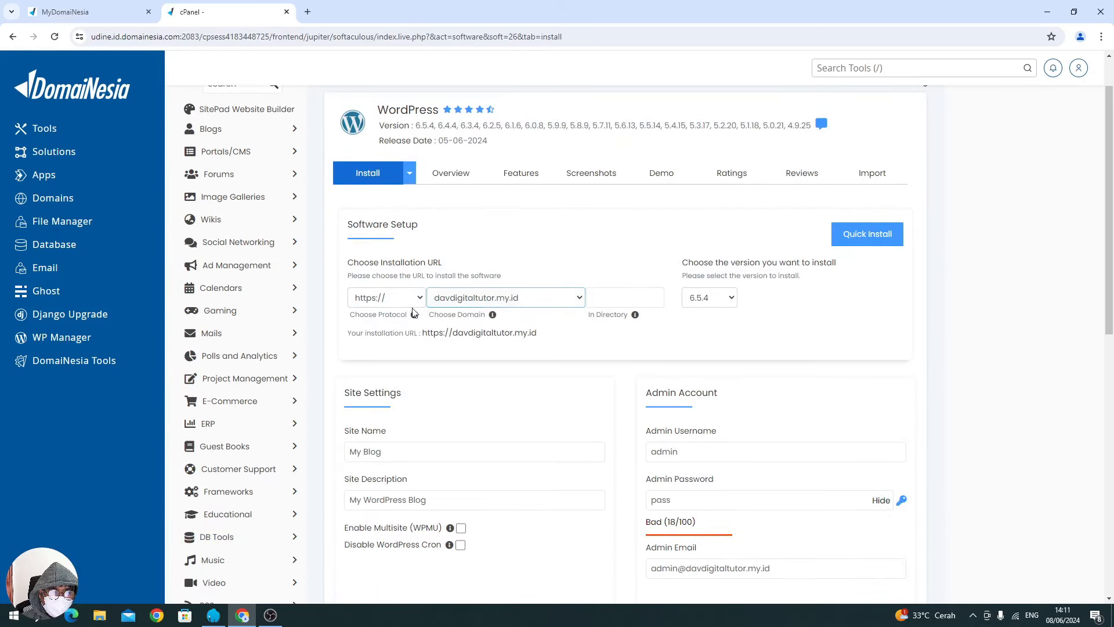
pyautogui.click(387, 302)
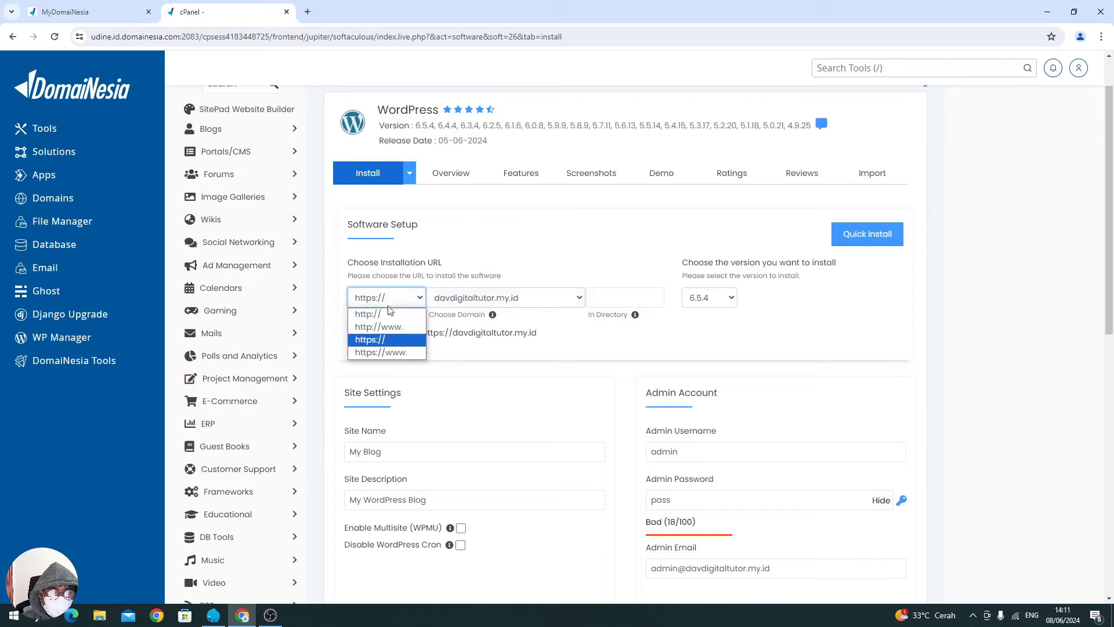
pyautogui.click(381, 342)
pyautogui.click(454, 303)
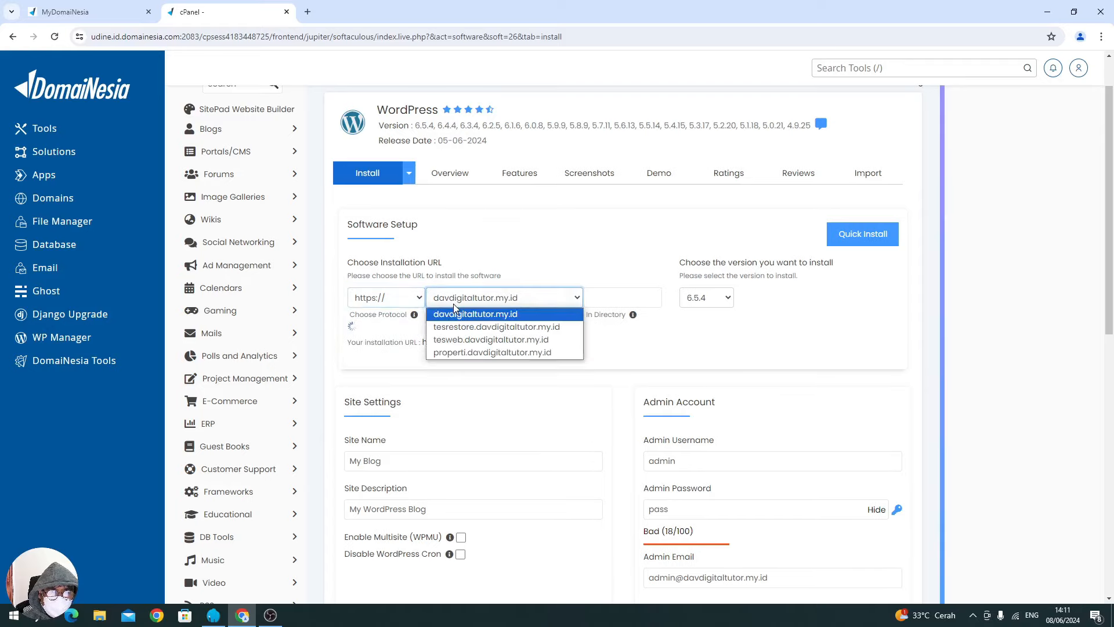
pyautogui.click(461, 316)
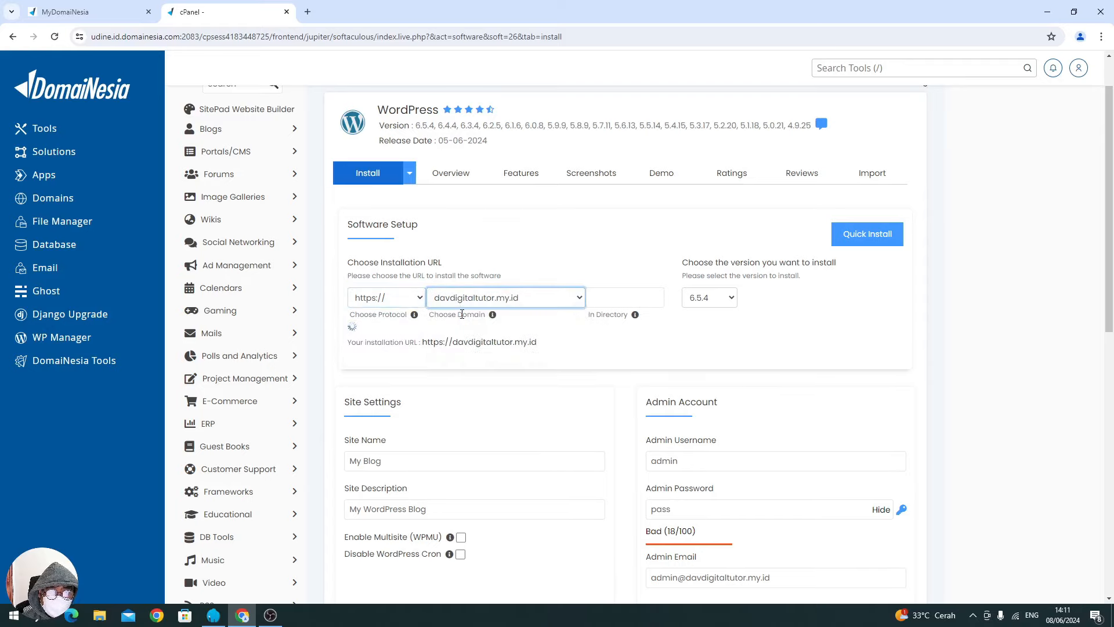
# Set the installation directory to marketing and choose WordPress version 6.5.4.
pyautogui.click(620, 292)
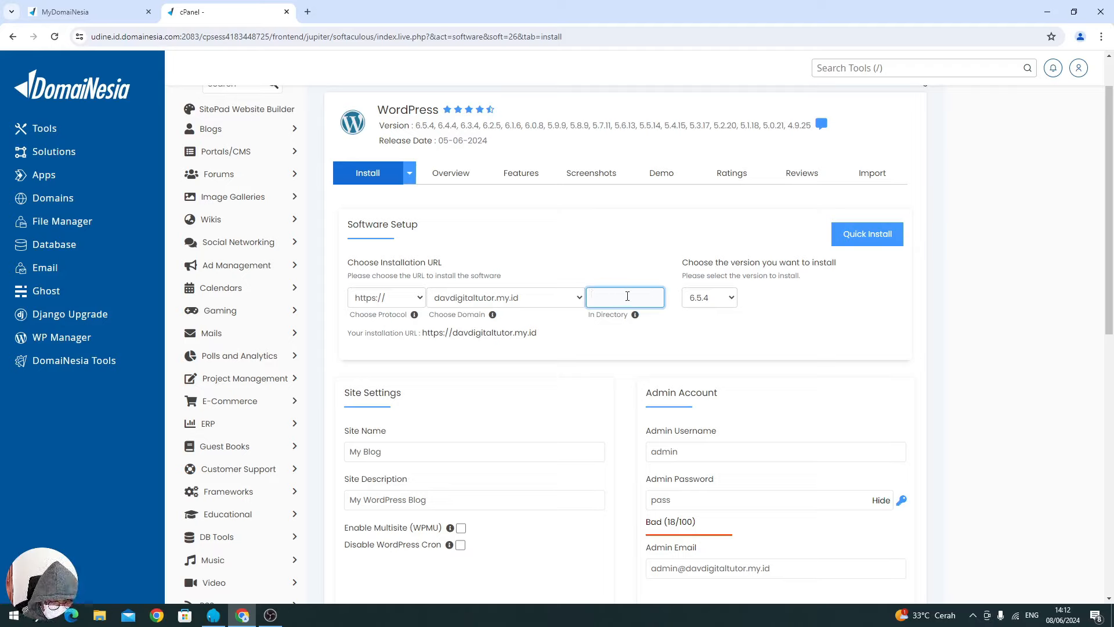
pyautogui.write('digital')
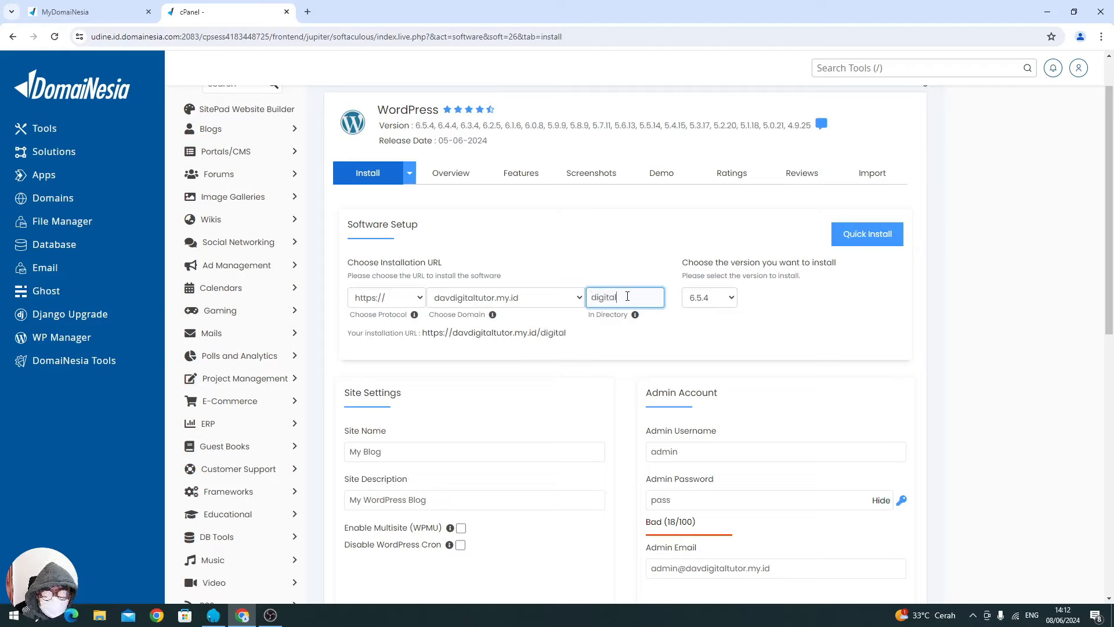
pyautogui.doubleClick(628, 296)
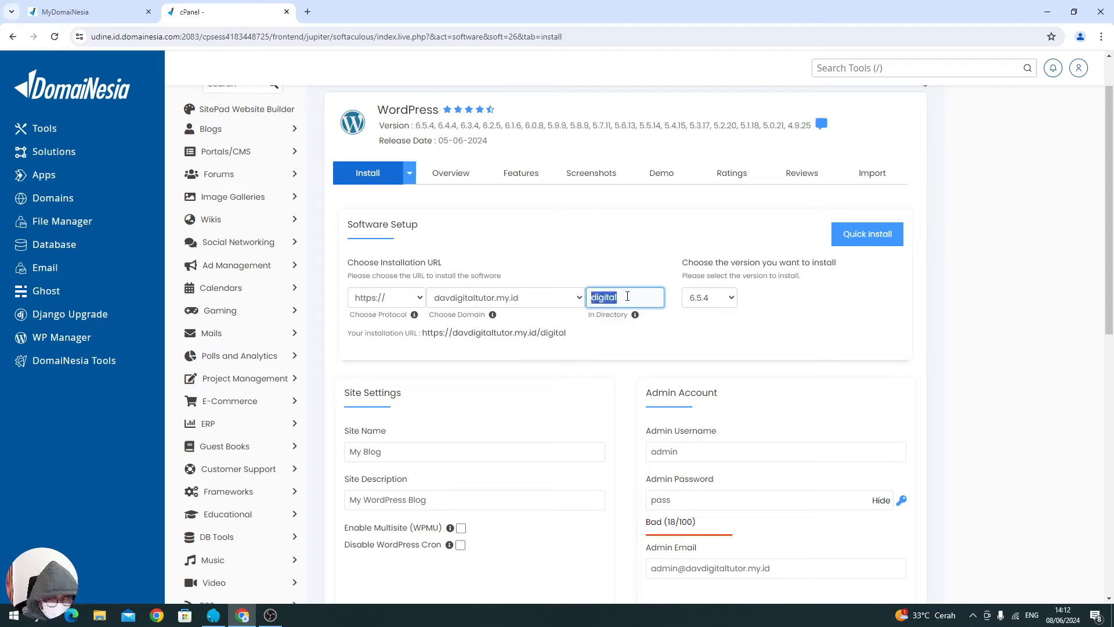
pyautogui.write('marketing')
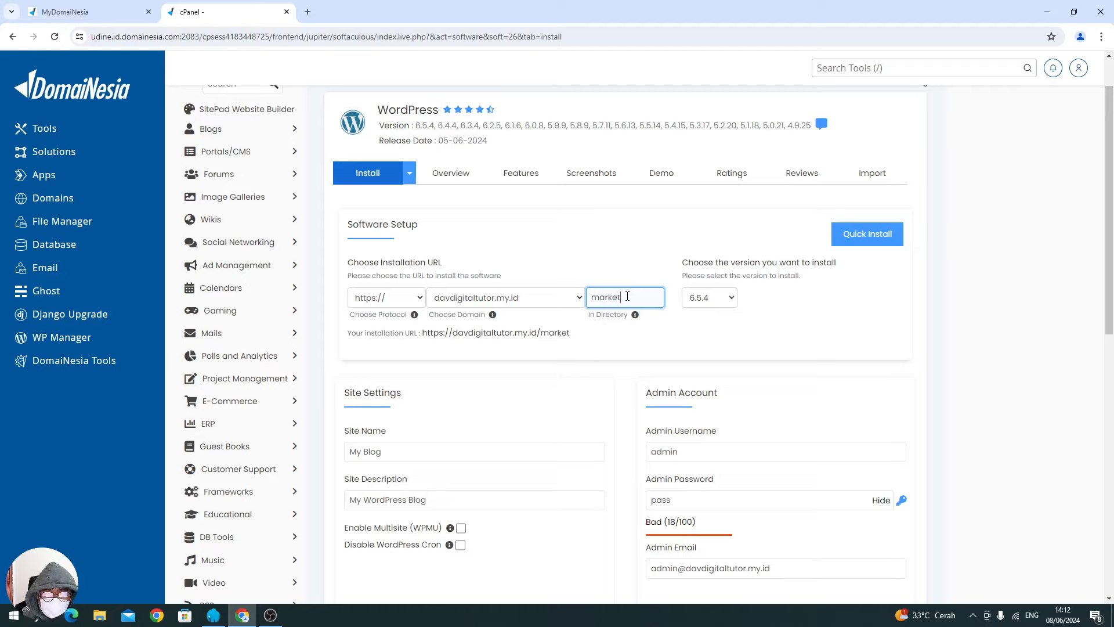
pyautogui.click(646, 347)
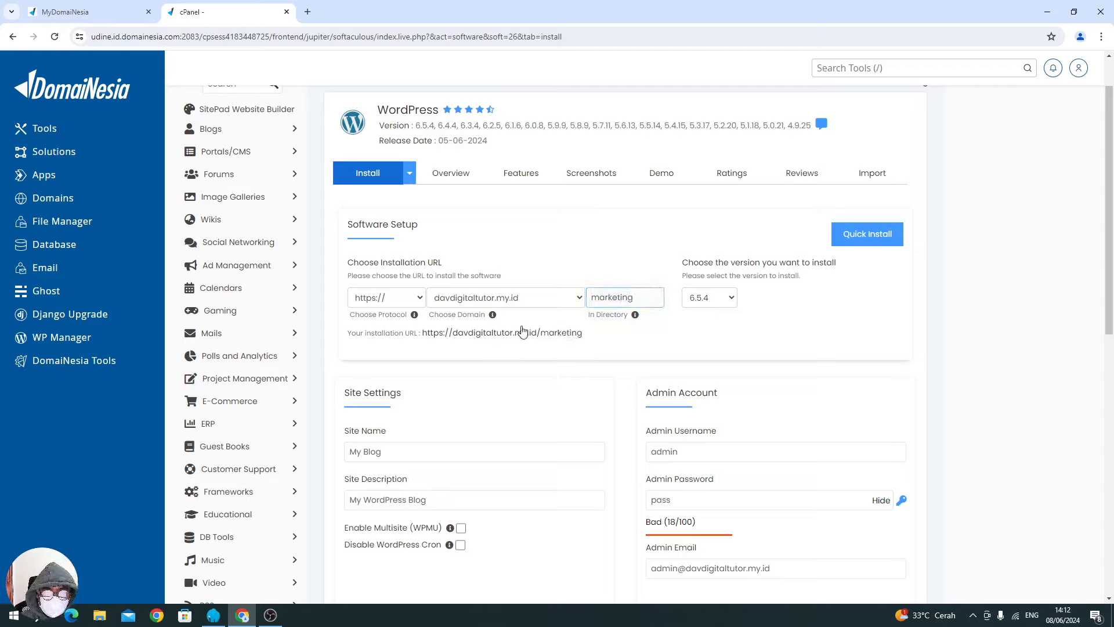
pyautogui.click(619, 297)
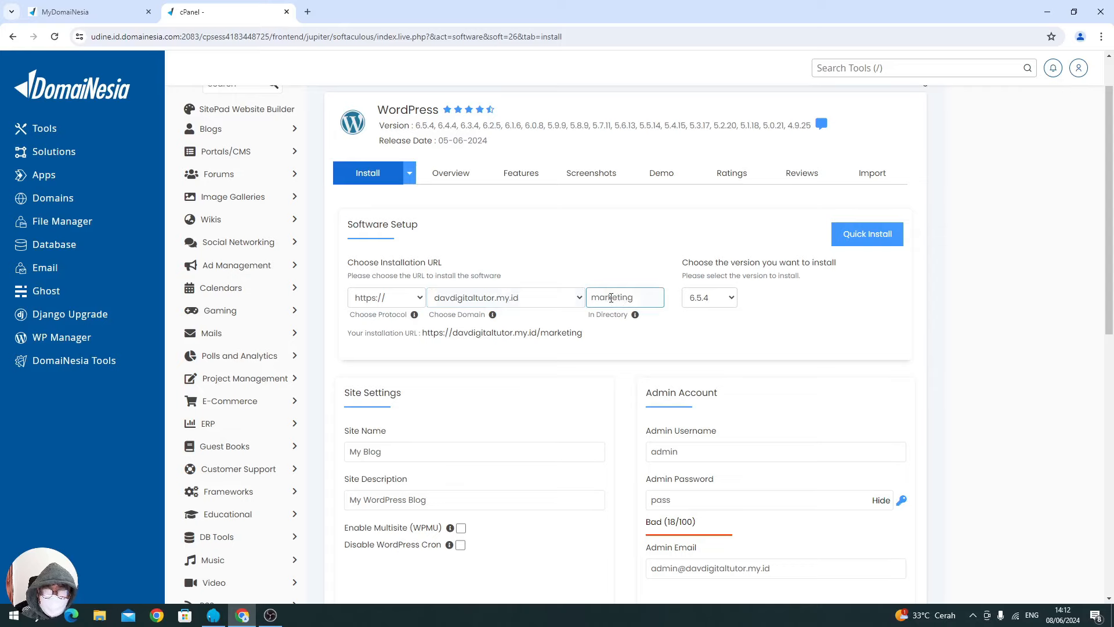
pyautogui.click(694, 302)
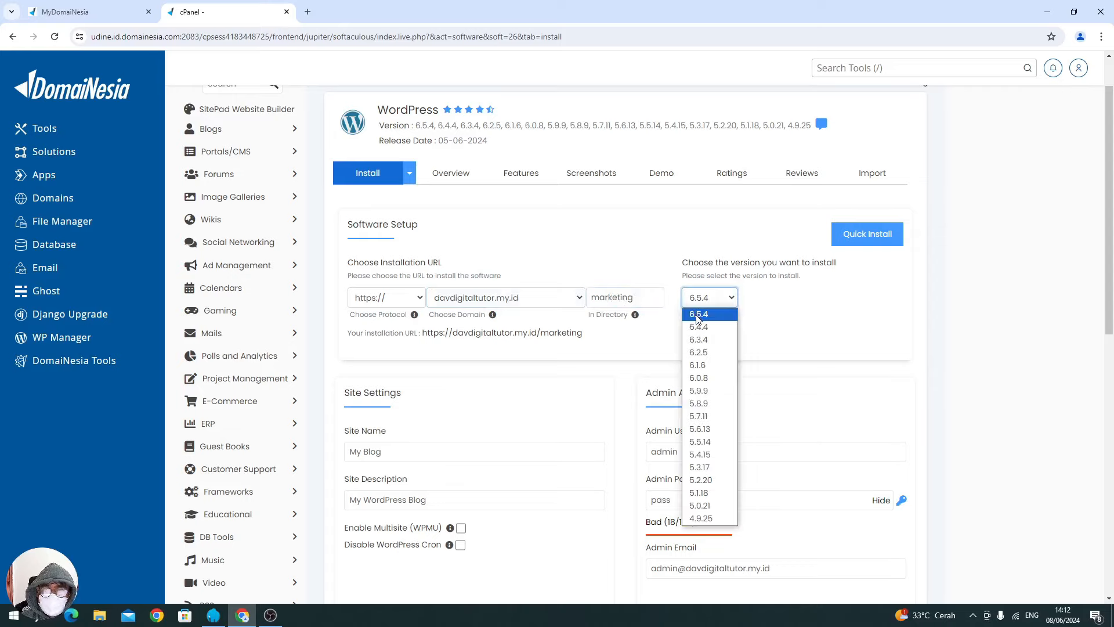
pyautogui.click(698, 318)
# Select the default site name text in the site settings for replacement.
pyautogui.scroll(-3, 698, 320)
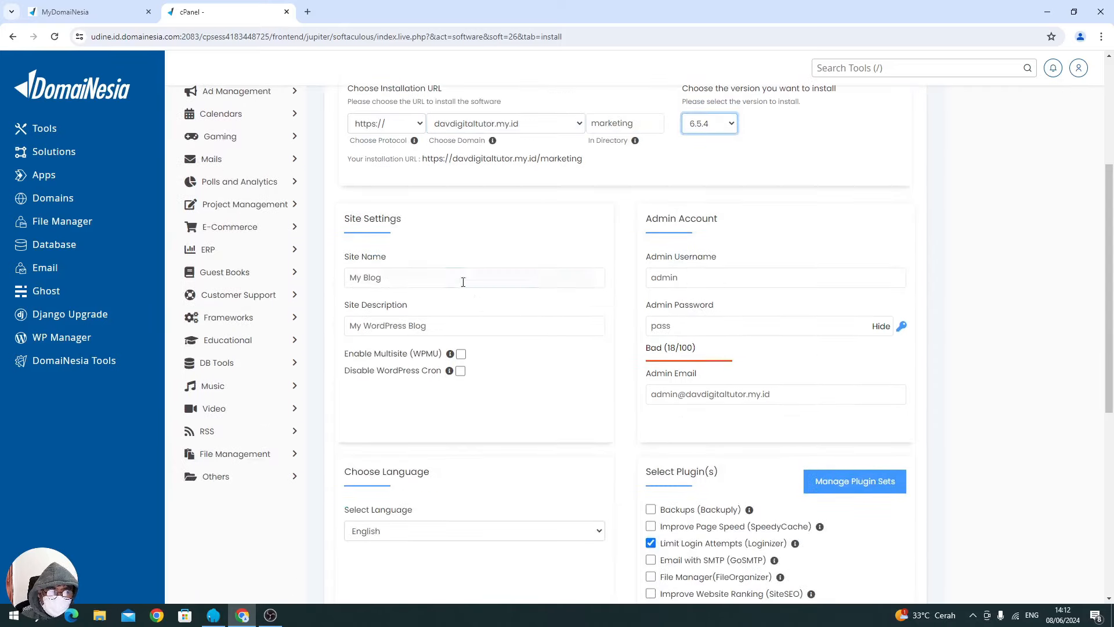
pyautogui.click(416, 268)
pyautogui.tripleClick(414, 277)
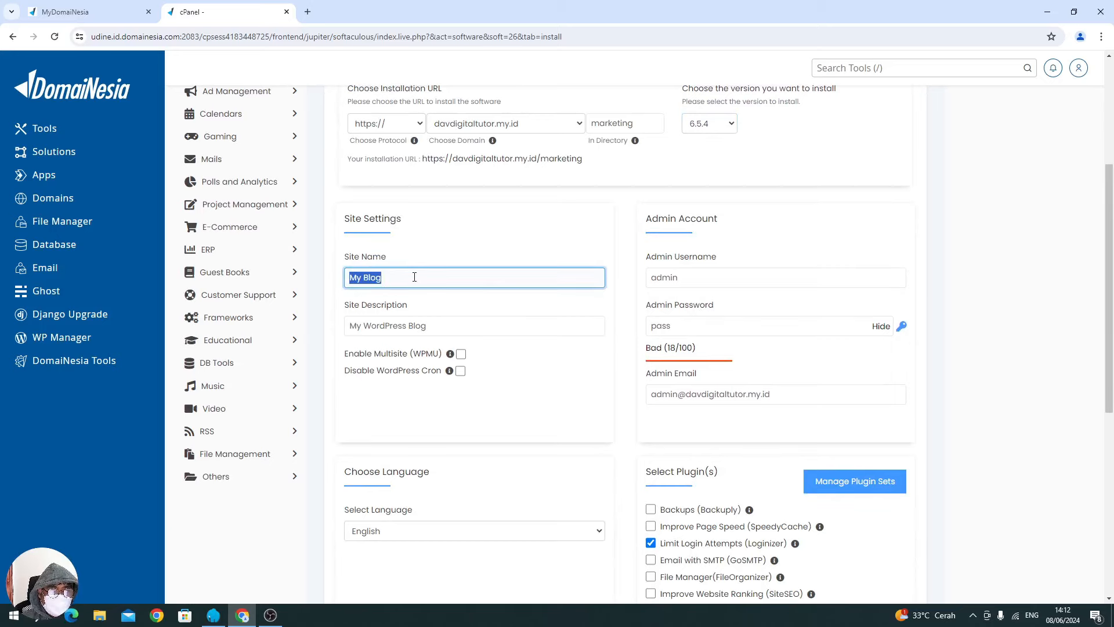
# Open klikwp.my.id/digital in a new browser tab, check the MyDomaiNesia page, and return to the WordPress installation form.
pyautogui.click(309, 13)
pyautogui.write('klikwp')
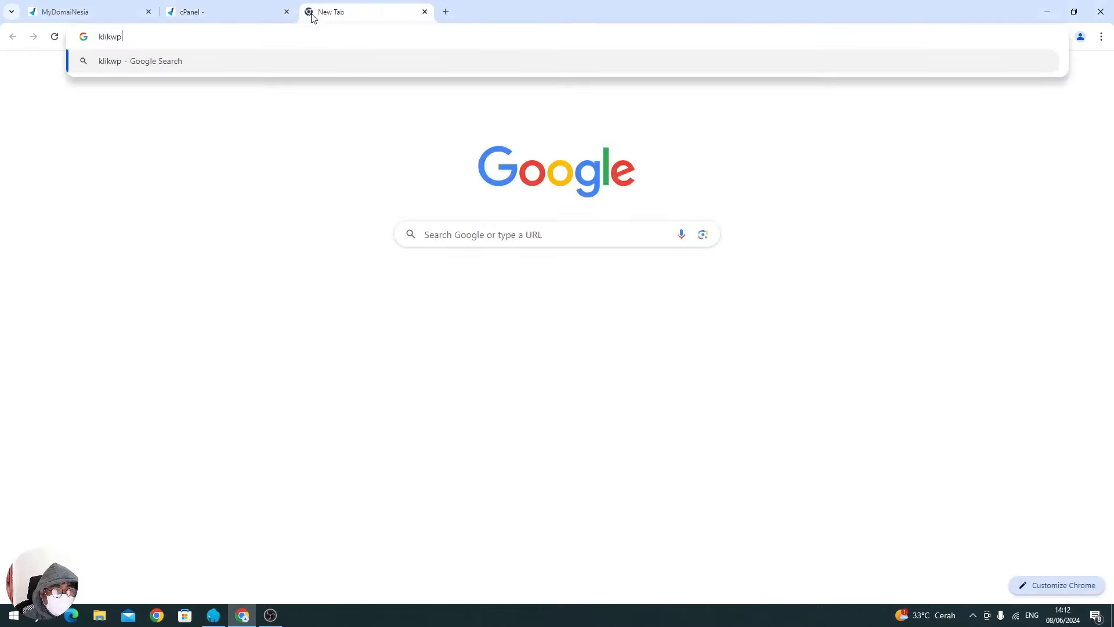
pyautogui.write('.my.id')
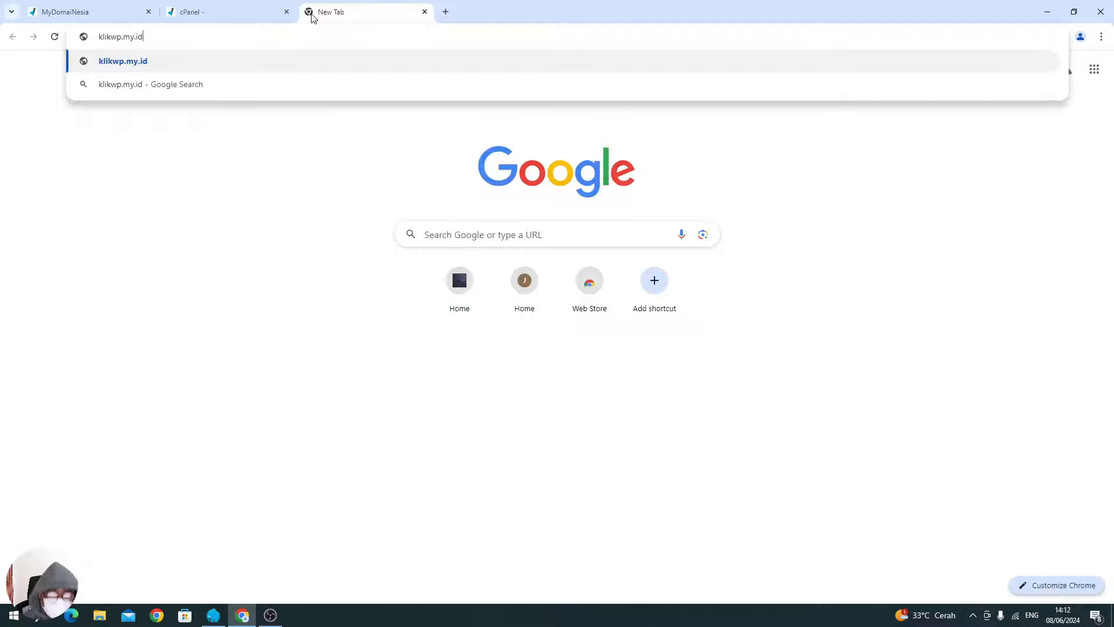
pyautogui.write('/digital')
pyautogui.press('Return')
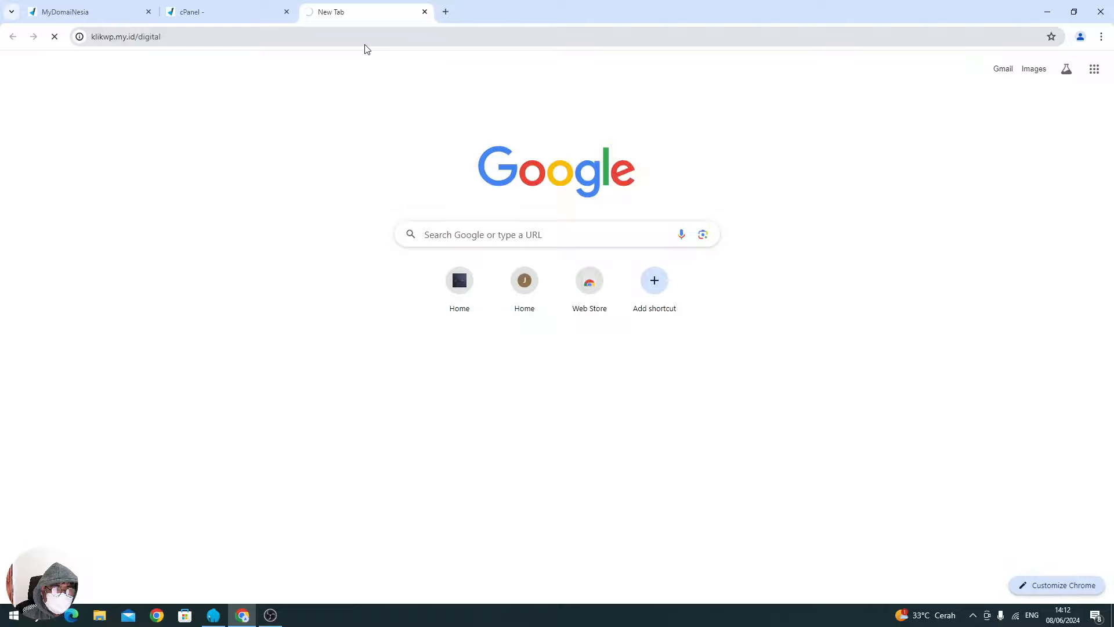
pyautogui.click(65, 14)
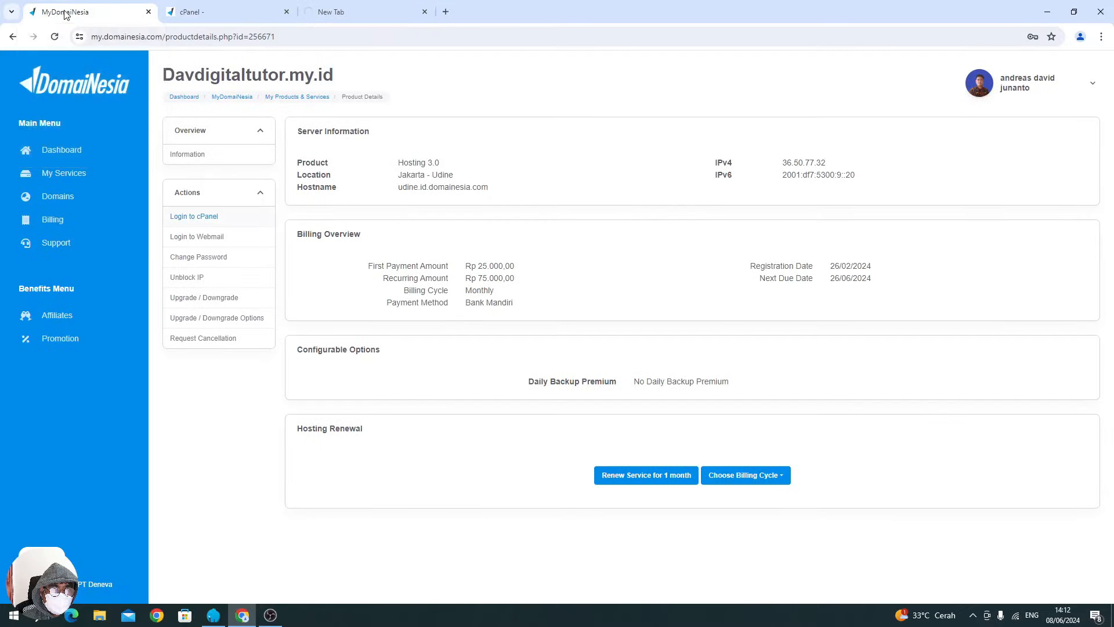
pyautogui.click(228, 19)
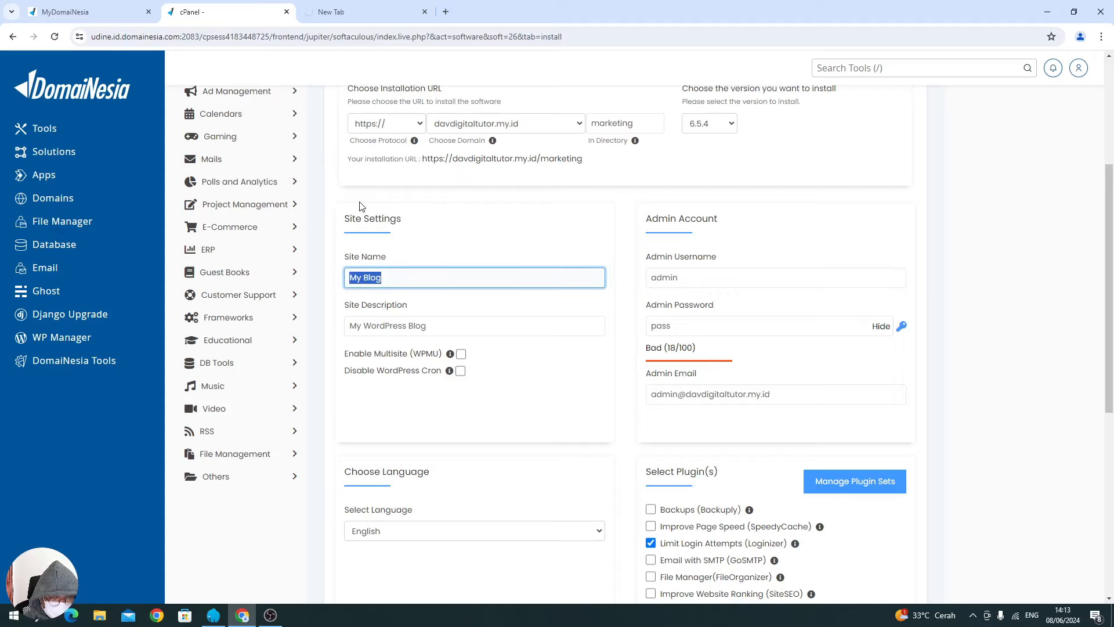
# Enter "Digital Marketing & Website" as the site name.
pyautogui.write('Dig')
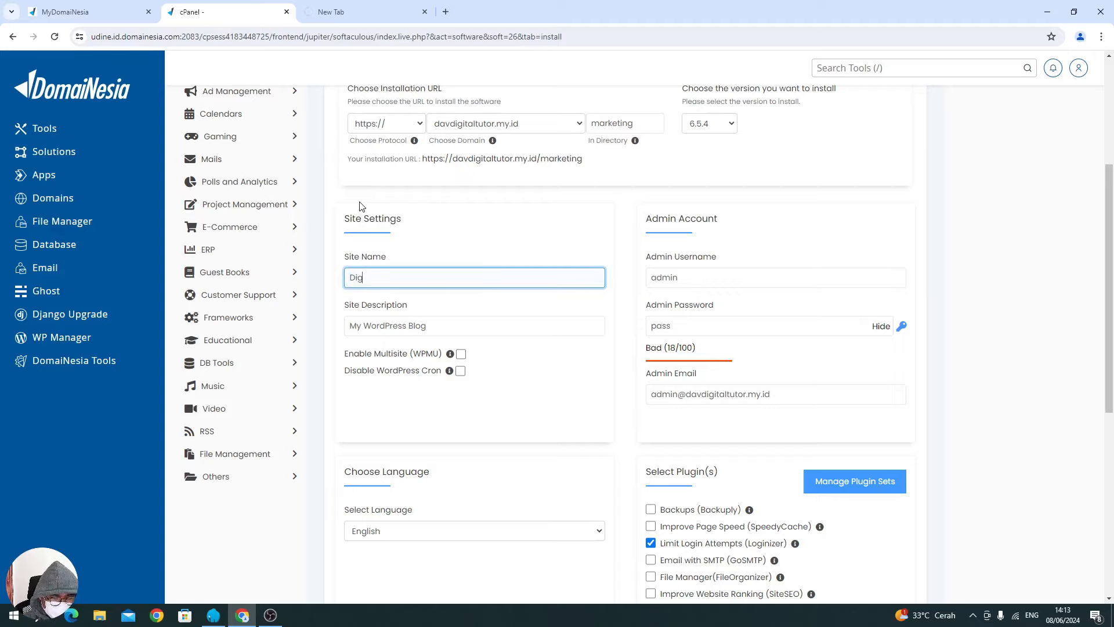
pyautogui.write('ital')
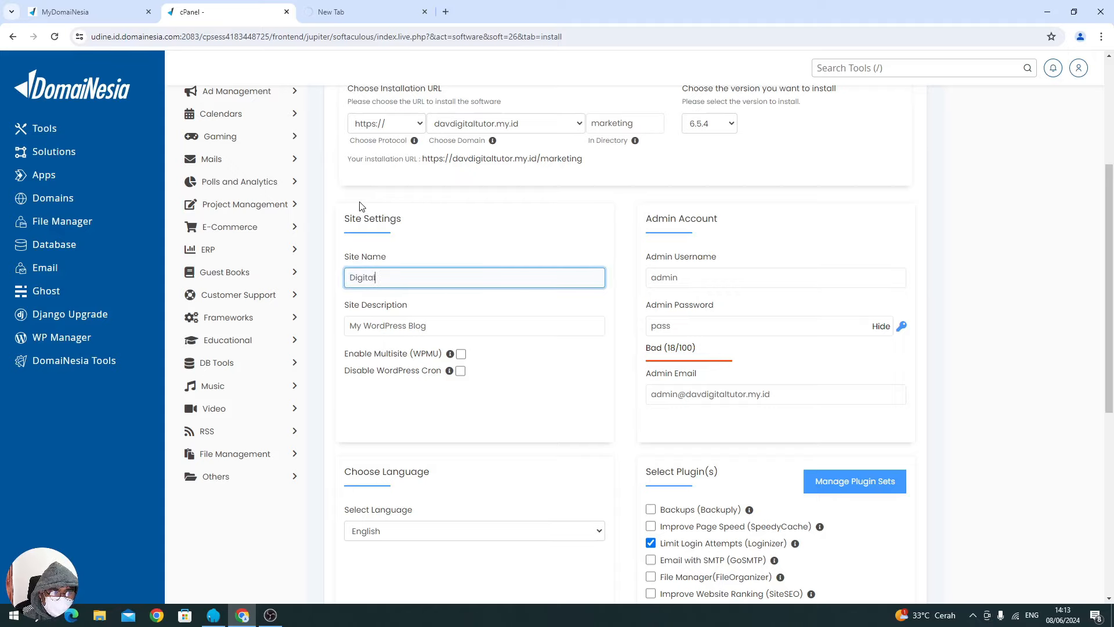
pyautogui.write(' Marketin')
pyautogui.press('BackSpace')
pyautogui.press('BackSpace')
pyautogui.press('BackSpace')
pyautogui.write('ting ')
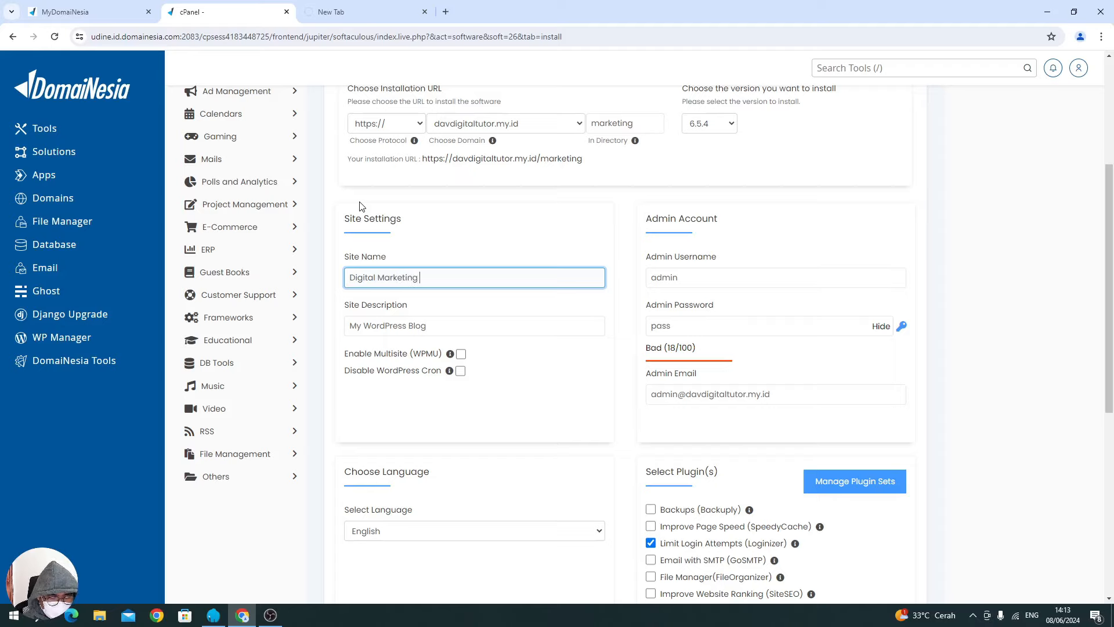
pyautogui.write('& W')
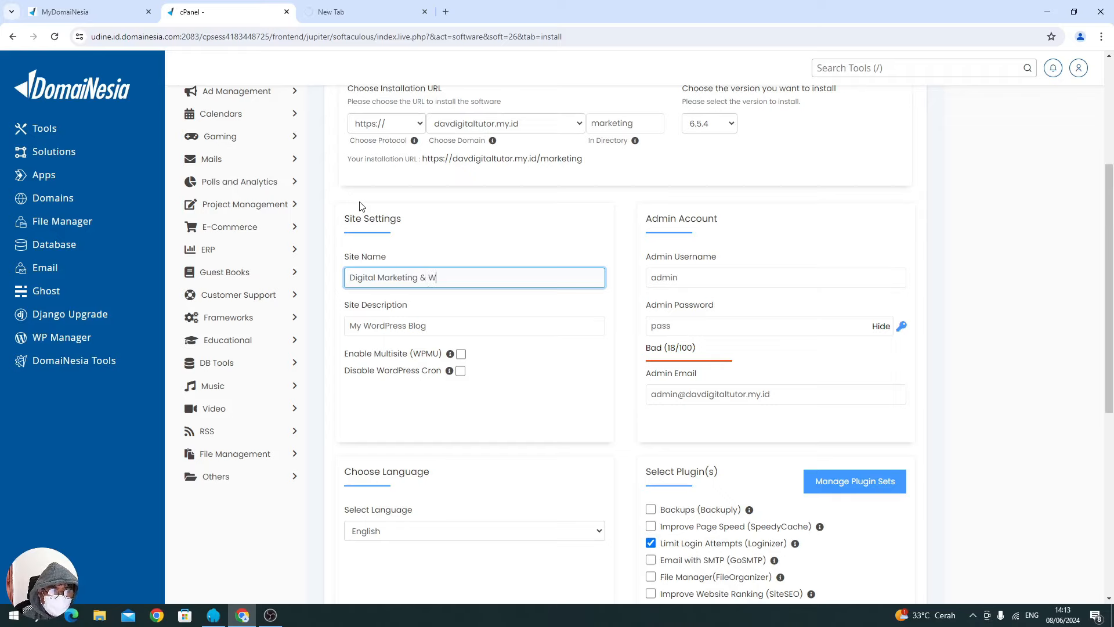
pyautogui.write('ebsite')
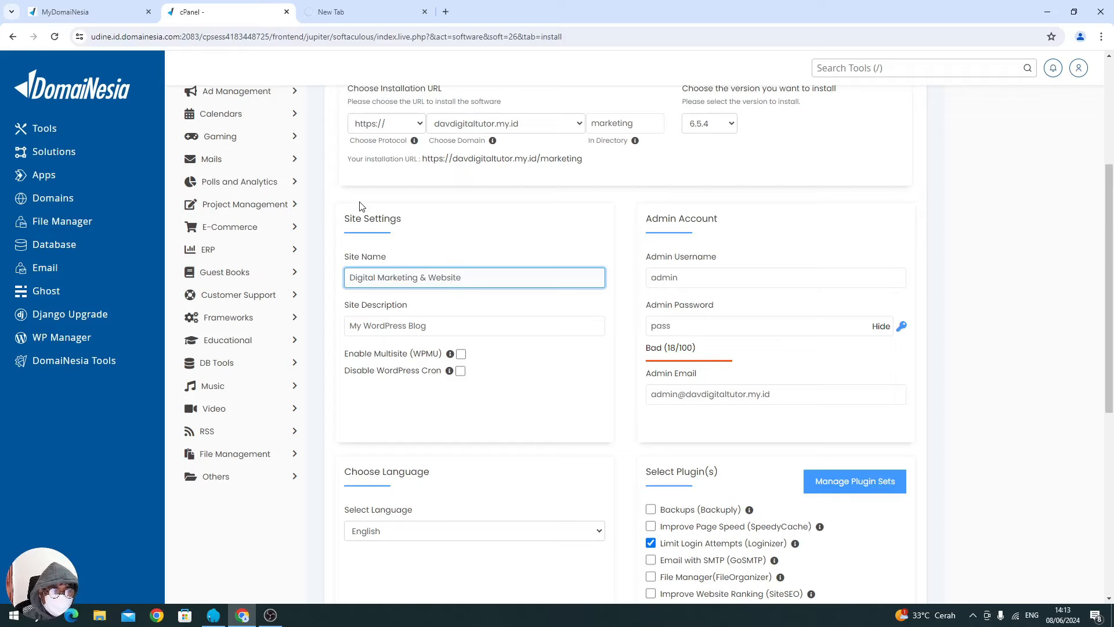
# Close the extra browser tab and clear the default site description.
pyautogui.click(425, 12)
pyautogui.moveTo(351, 326); pyautogui.dragTo(425, 327)
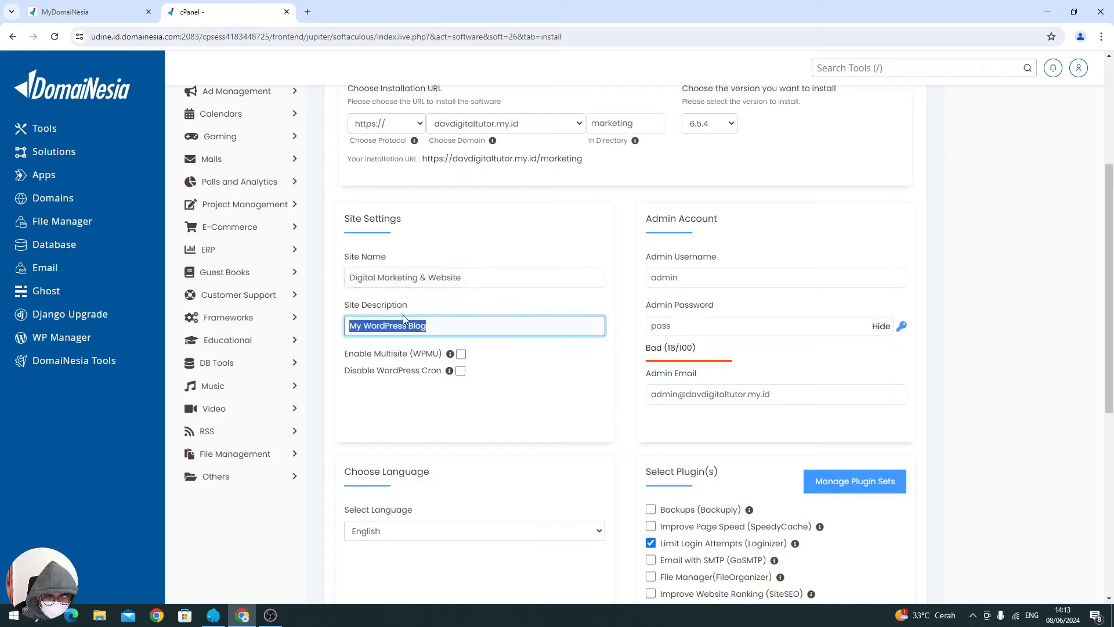
pyautogui.press('BackSpace')
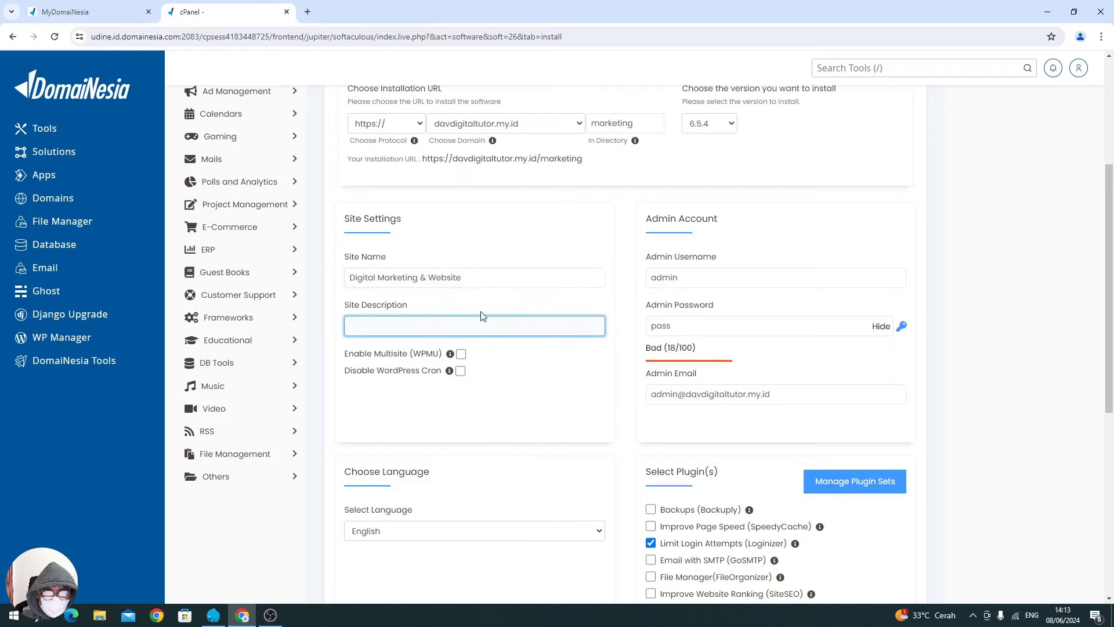
# Set the admin username to miminlogin, generate a random admin password, and select it.
pyautogui.click(681, 277)
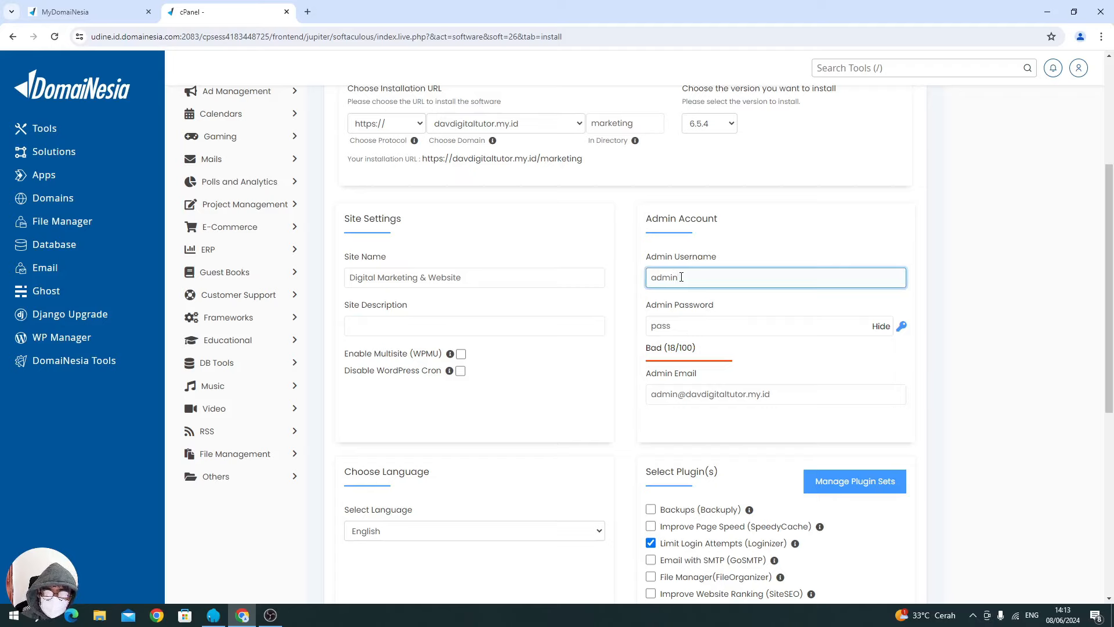
pyautogui.doubleClick(681, 277)
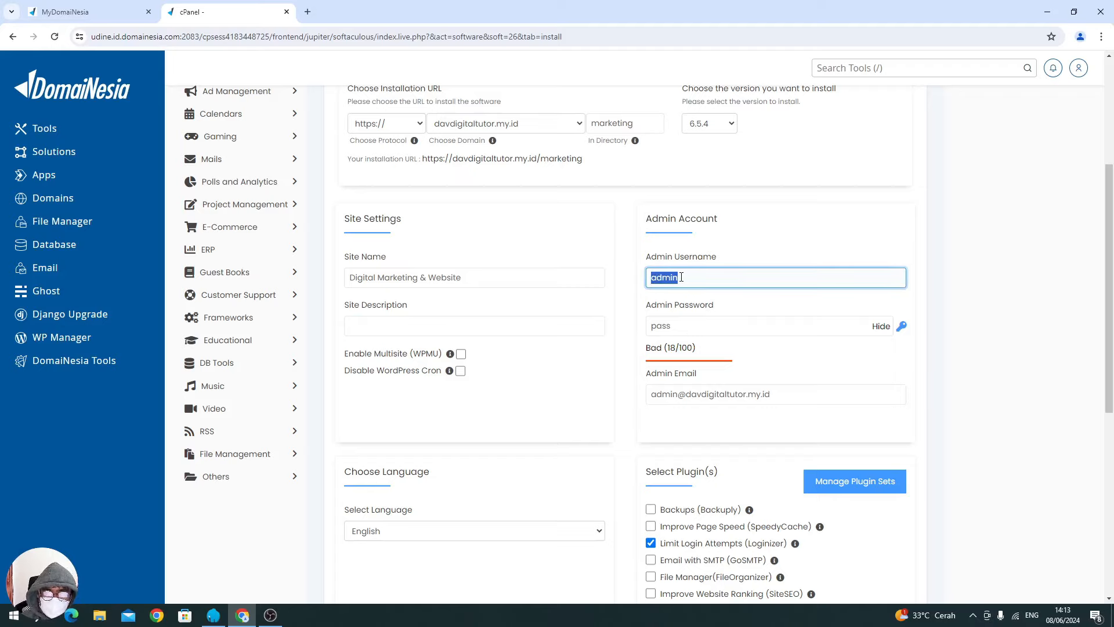
pyautogui.write('miminlogin')
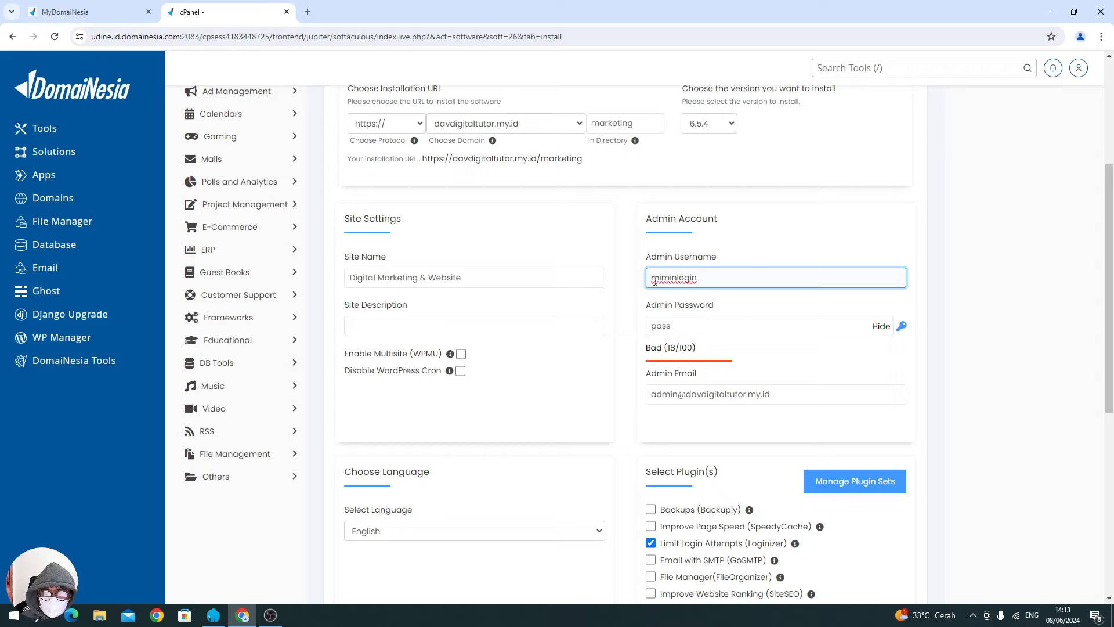
pyautogui.click(901, 329)
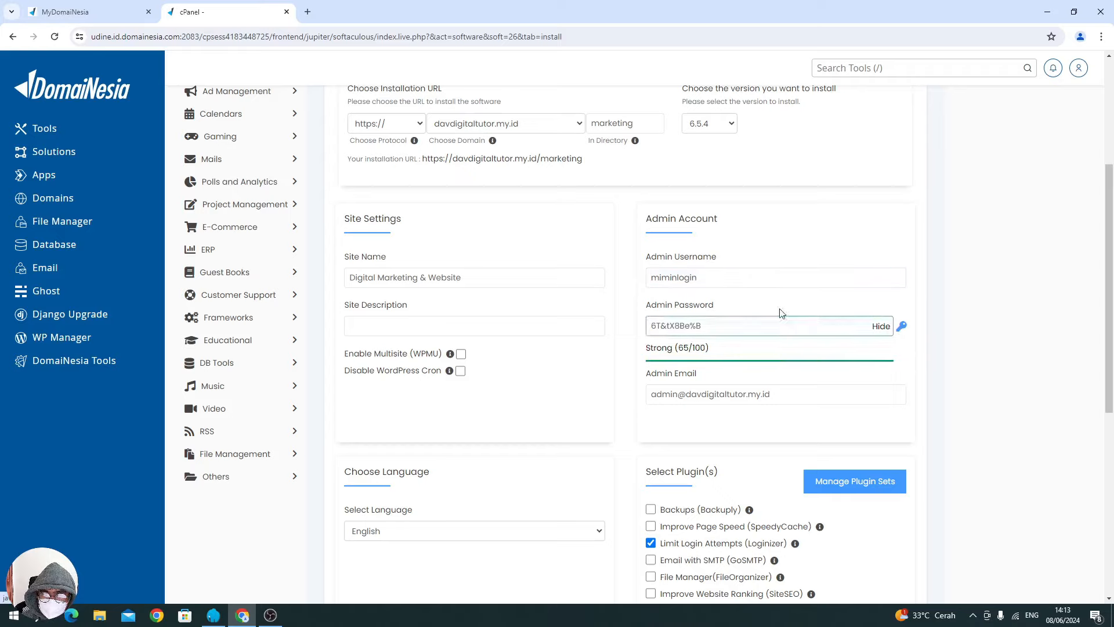
pyautogui.tripleClick(735, 330)
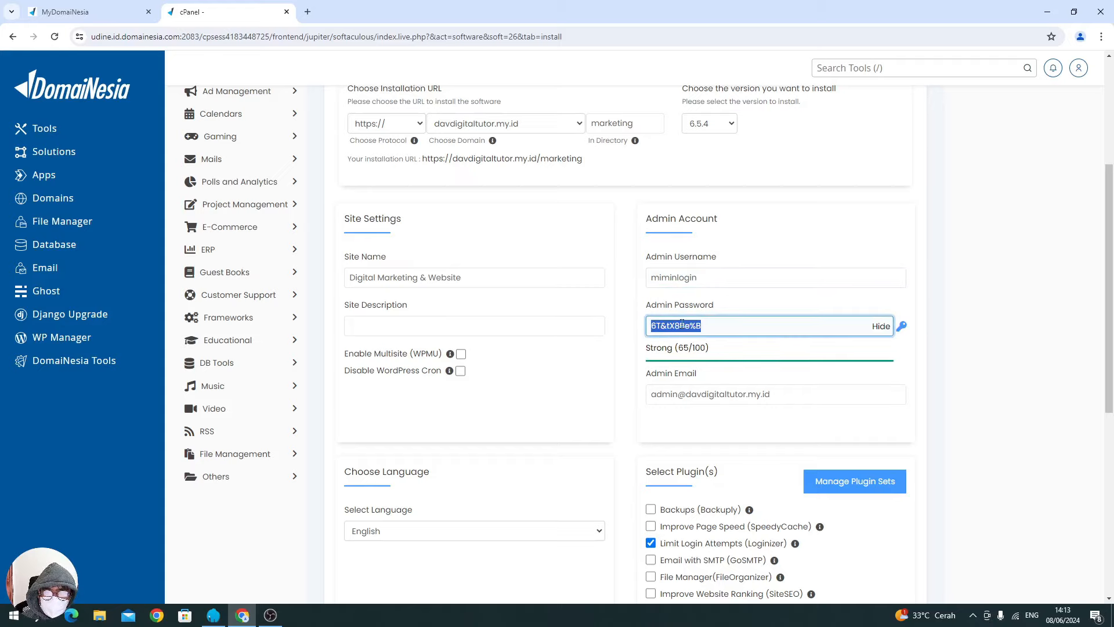
pyautogui.scroll(-3, 682, 324)
pyautogui.click(677, 220)
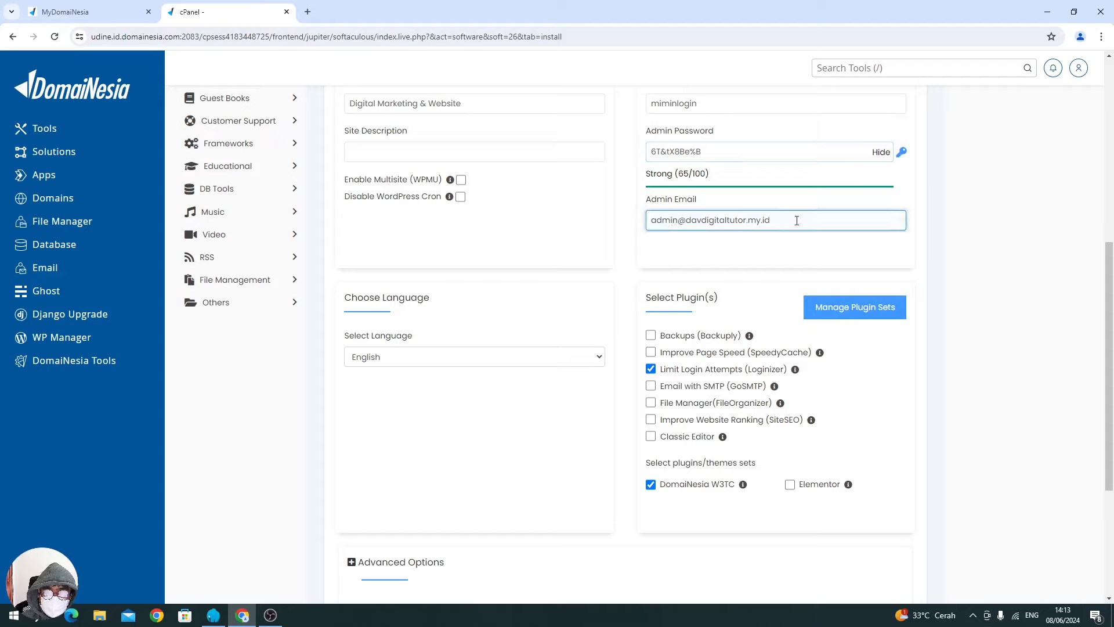
pyautogui.moveTo(797, 221); pyautogui.dragTo(617, 221)
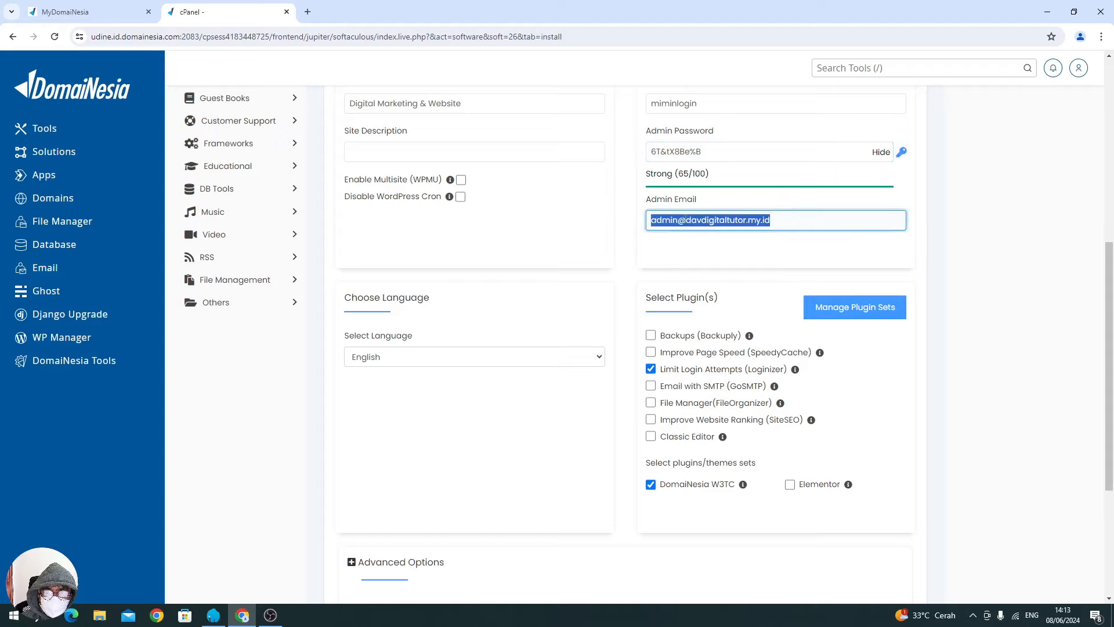
pyautogui.click(686, 219)
pyautogui.moveTo(826, 220); pyautogui.dragTo(565, 221)
pyautogui.click(710, 220)
# Set the WordPress language to Indonesian and start the installation.
pyautogui.click(455, 357)
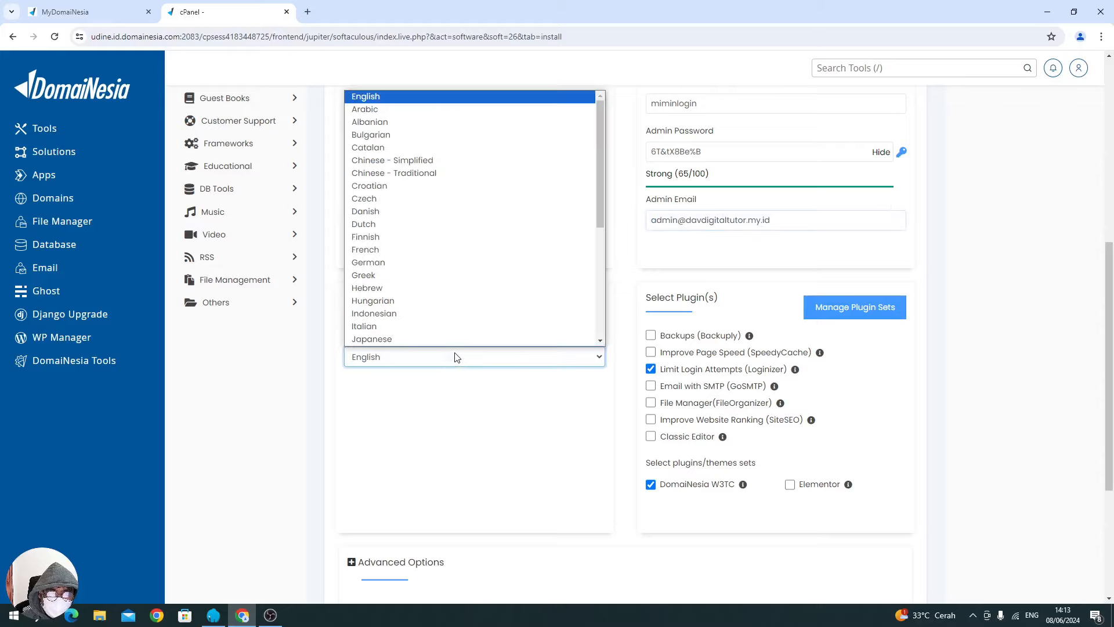
pyautogui.click(416, 317)
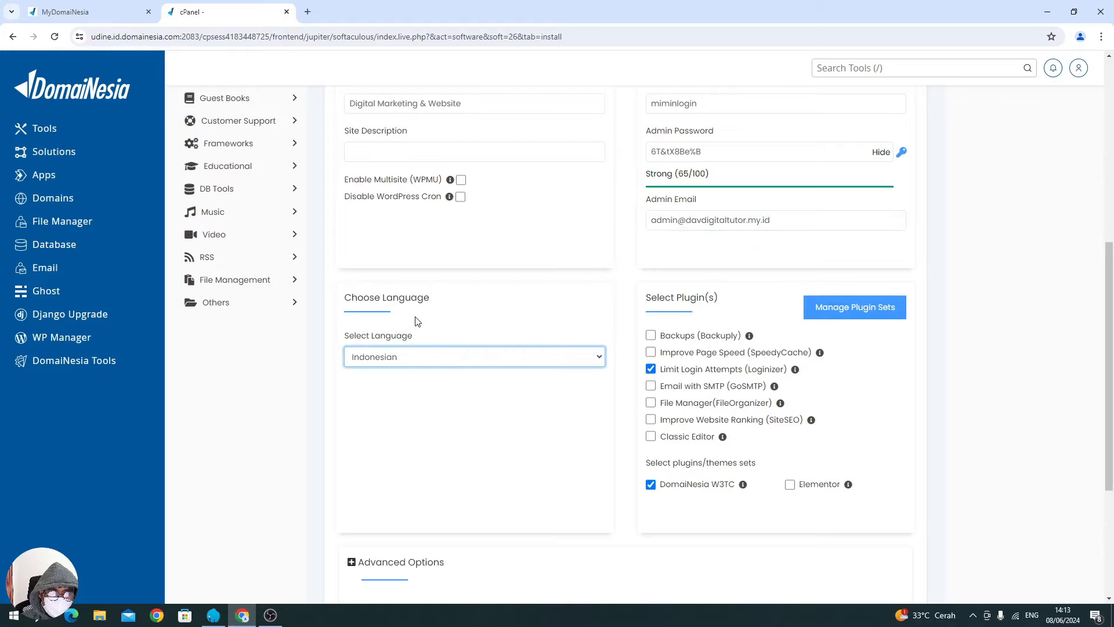
pyautogui.scroll(-3, 417, 321)
pyautogui.click(637, 460)
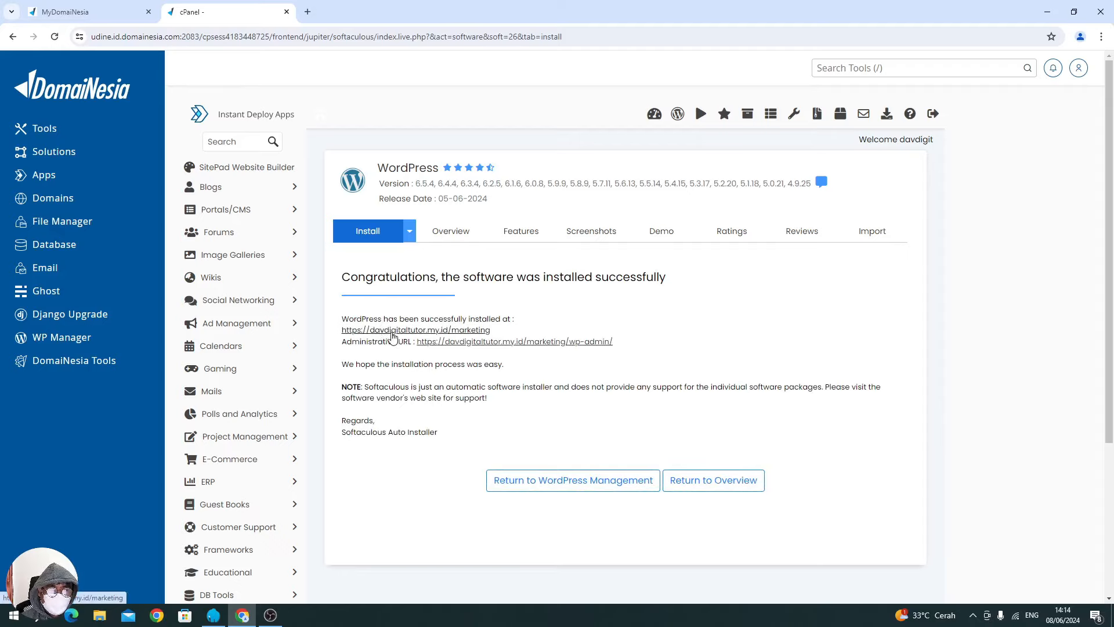
# Open the newly installed site at davdigitaltutor.my.id/marketing.
pyautogui.click(437, 331)
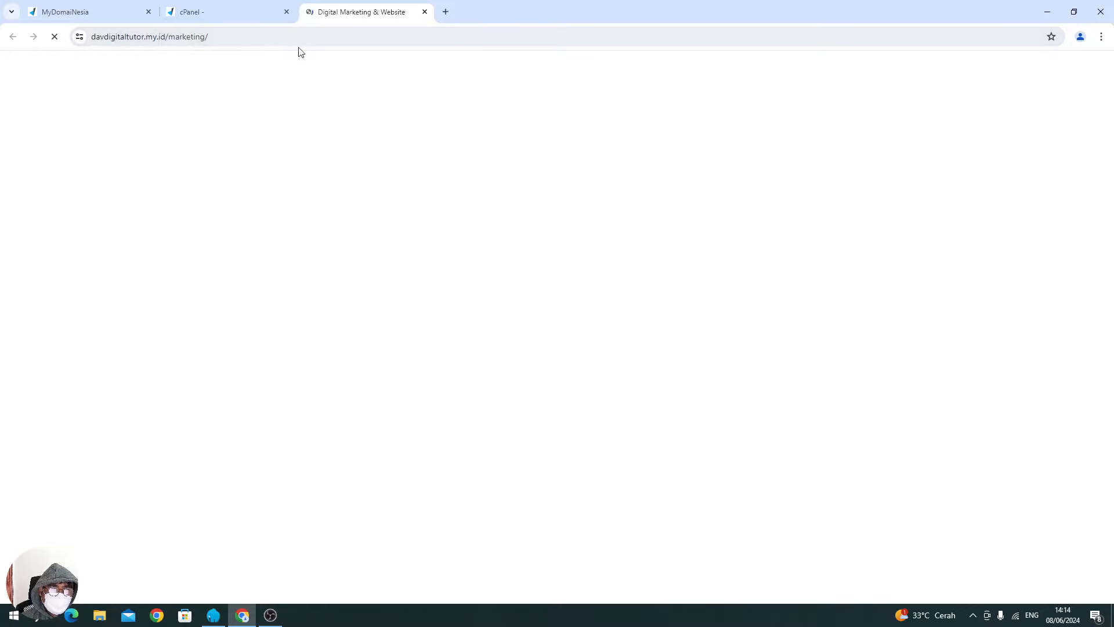
# Open the WordPress admin login page at davdigitaltutor.my.id/marketing/wp-admin.
pyautogui.click(459, 35)
pyautogui.click(520, 35)
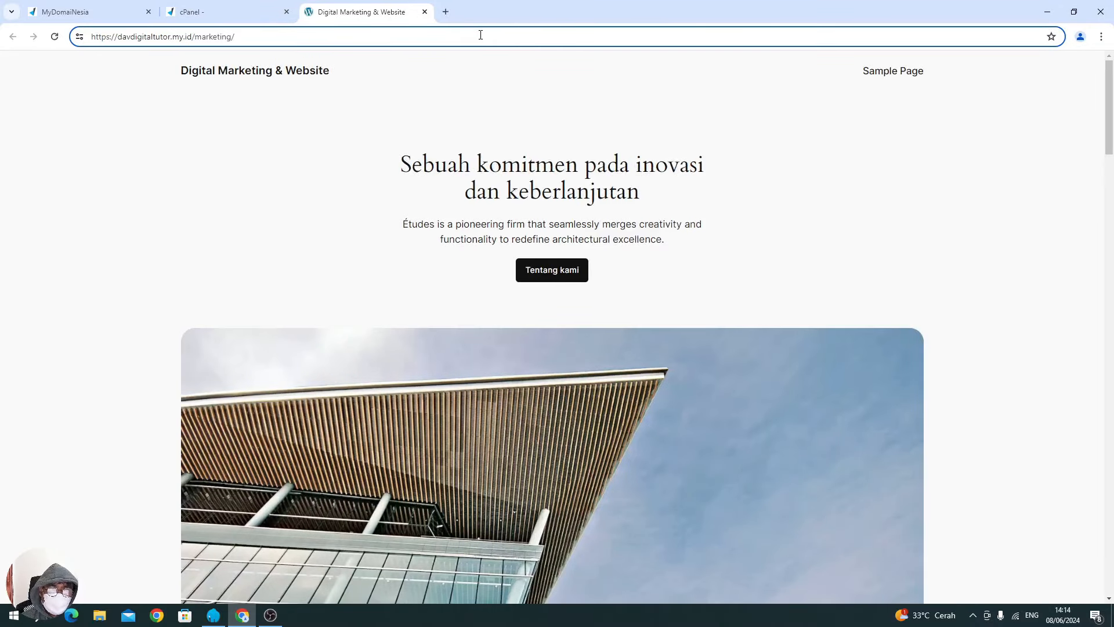
pyautogui.write('wp')
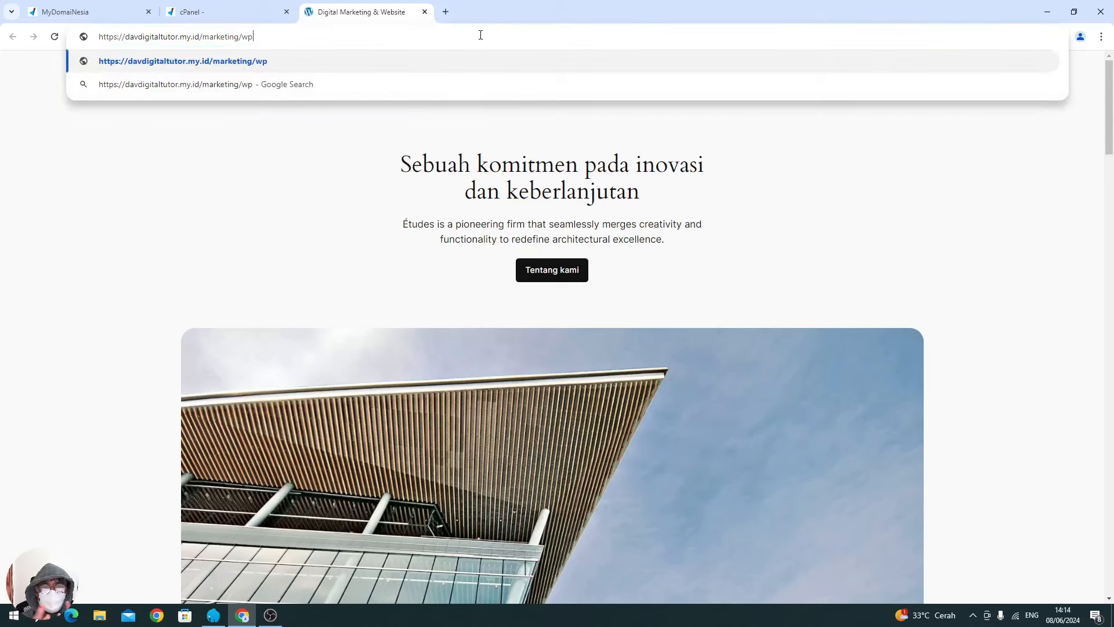
pyautogui.write('-admin')
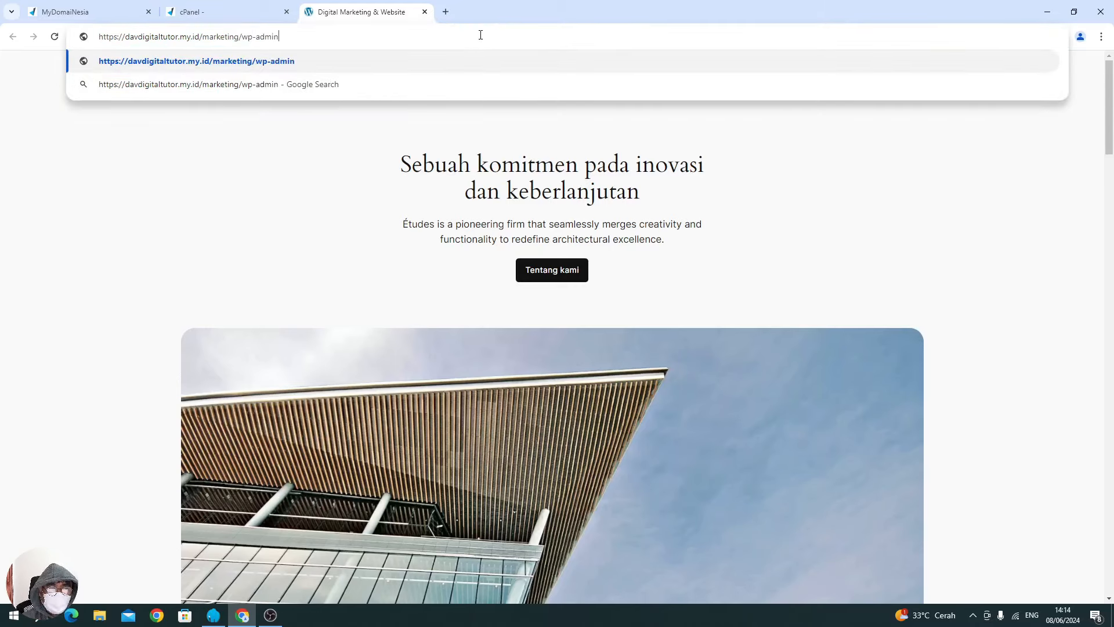
pyautogui.press('Return')
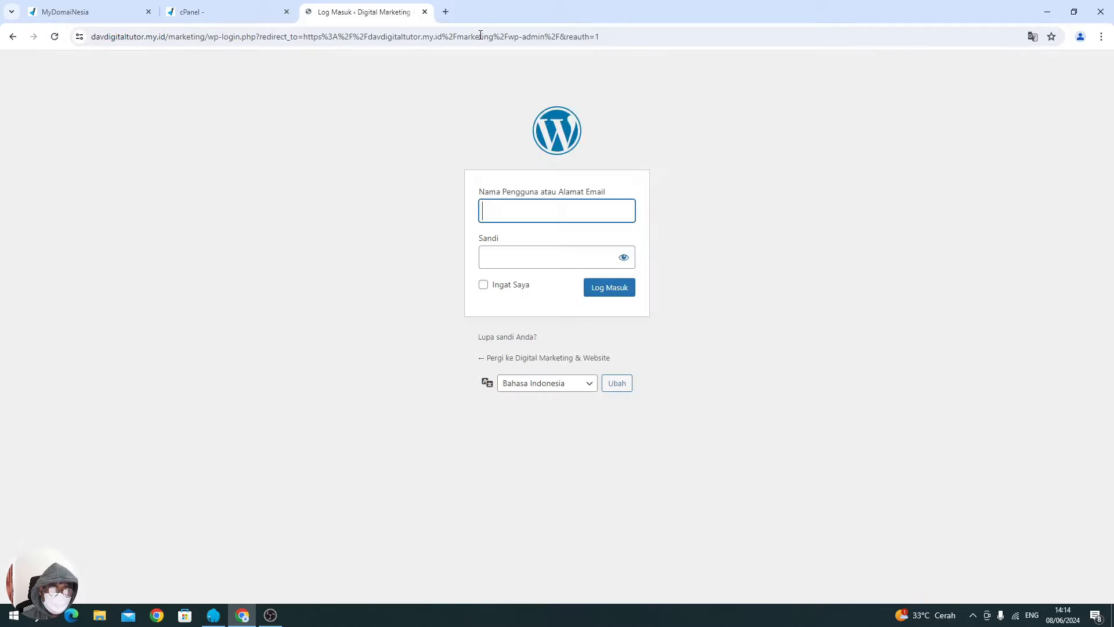
pyautogui.click(523, 215)
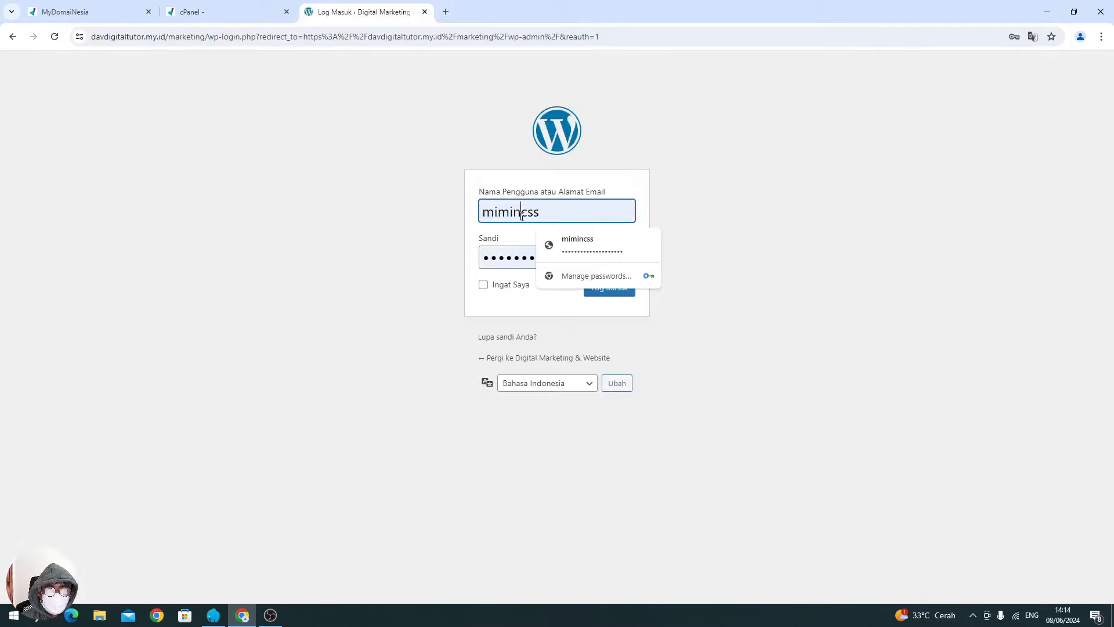
pyautogui.doubleClick(522, 215)
pyautogui.write('miminlogin')
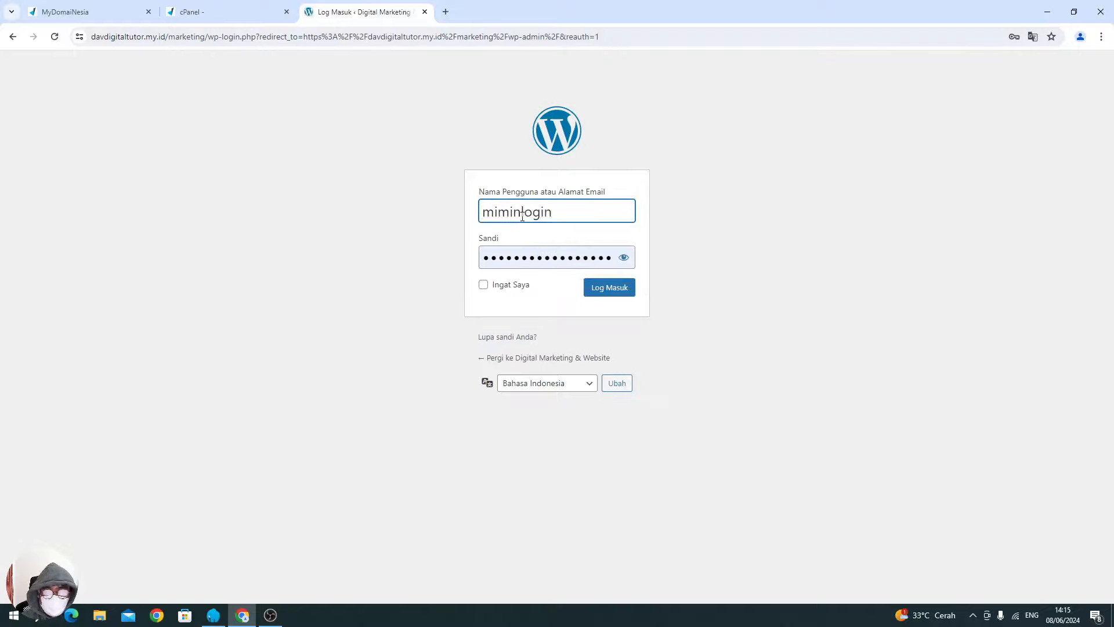
pyautogui.doubleClick(535, 262)
pyautogui.hotkey('ctrl', 'v')
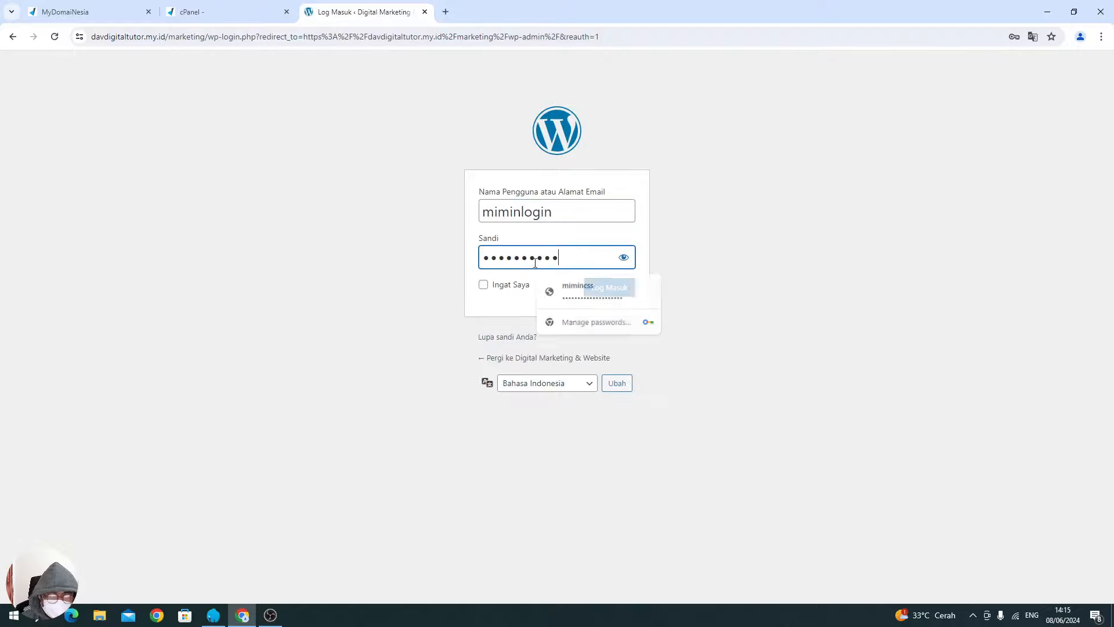
pyautogui.click(615, 287)
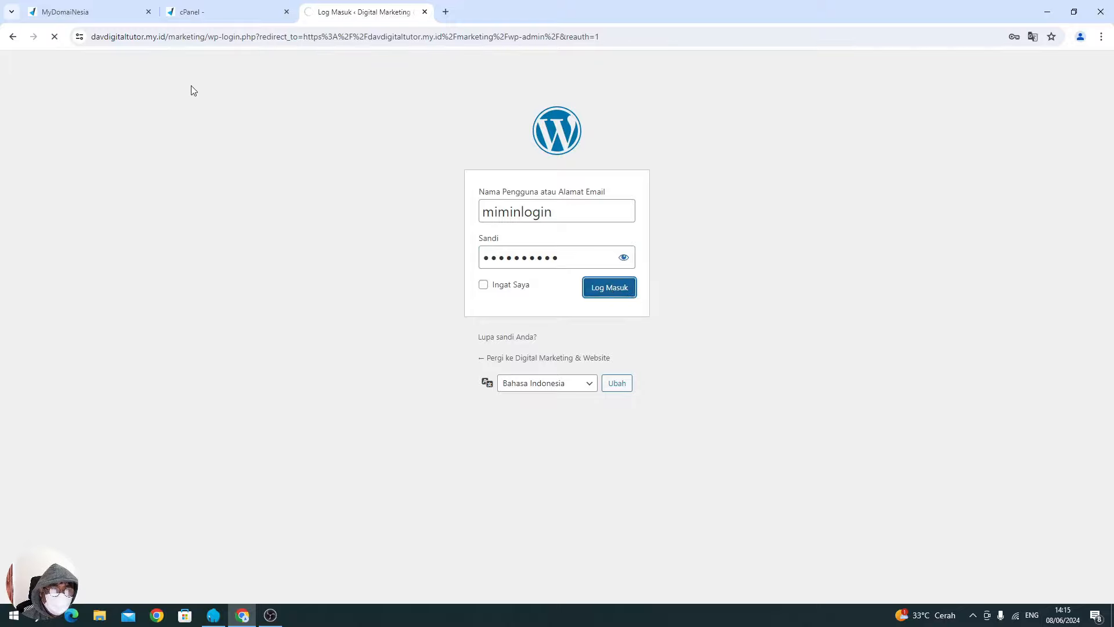
# Close the MyDomaiNesia and cPanel browser tabs and save the WordPress login in the browser.
pyautogui.click(147, 15)
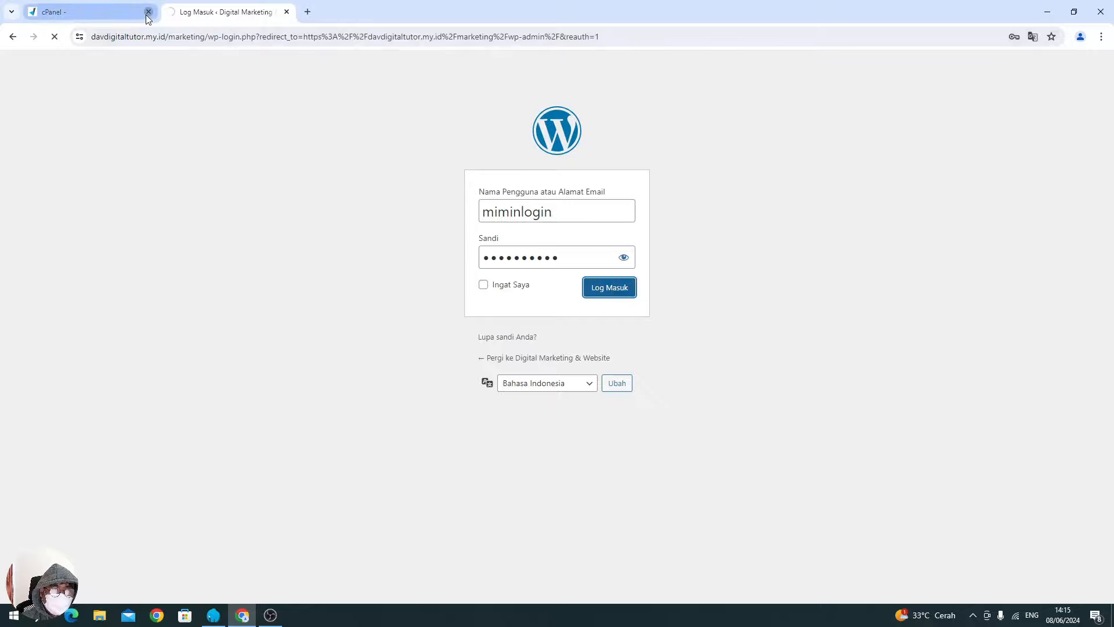
pyautogui.click(146, 16)
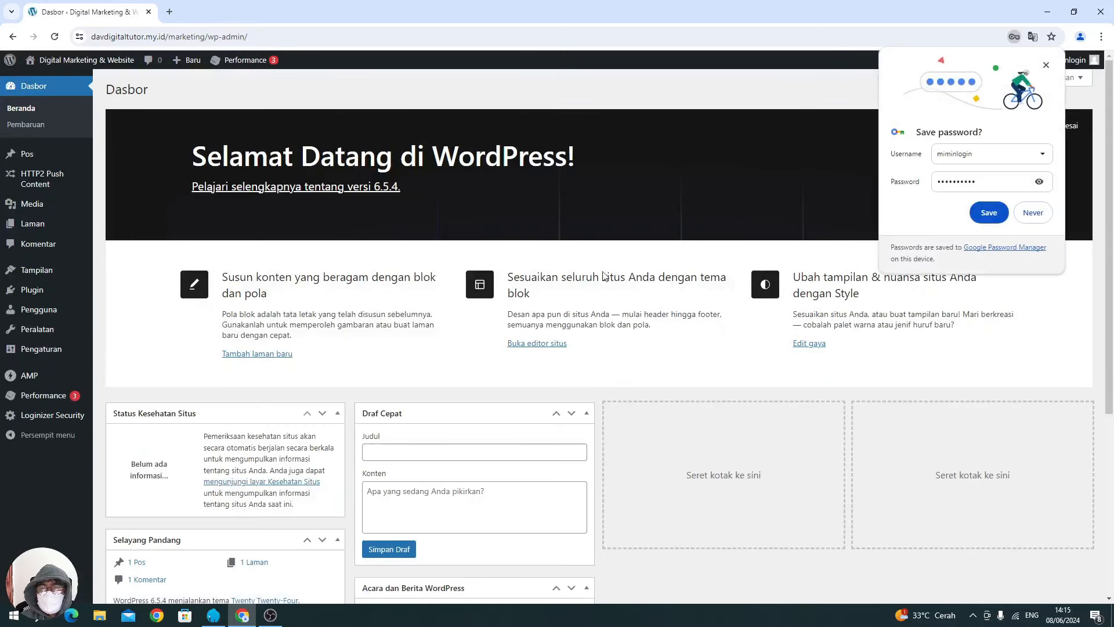
pyautogui.click(988, 213)
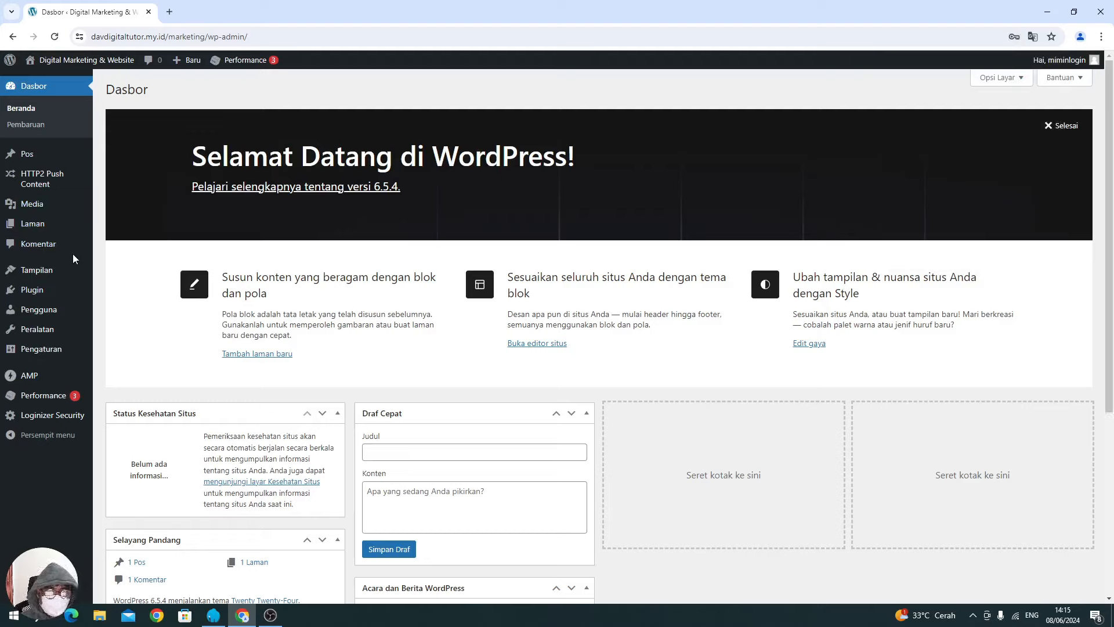
# Open the WordPress page for adding a new theme.
pyautogui.moveTo(36, 270)
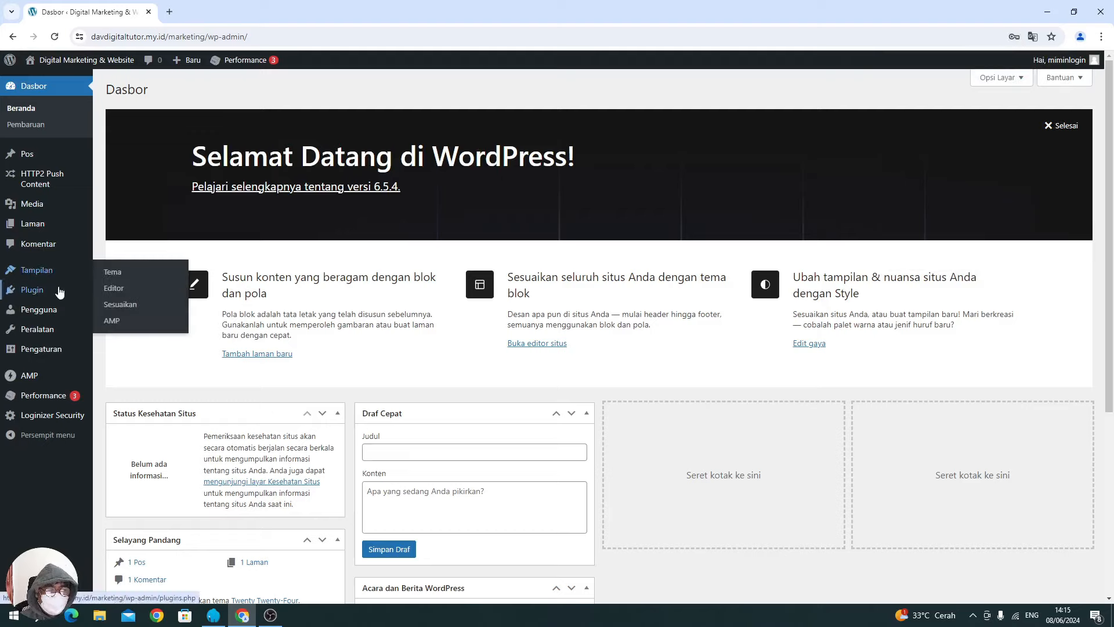
pyautogui.click(116, 271)
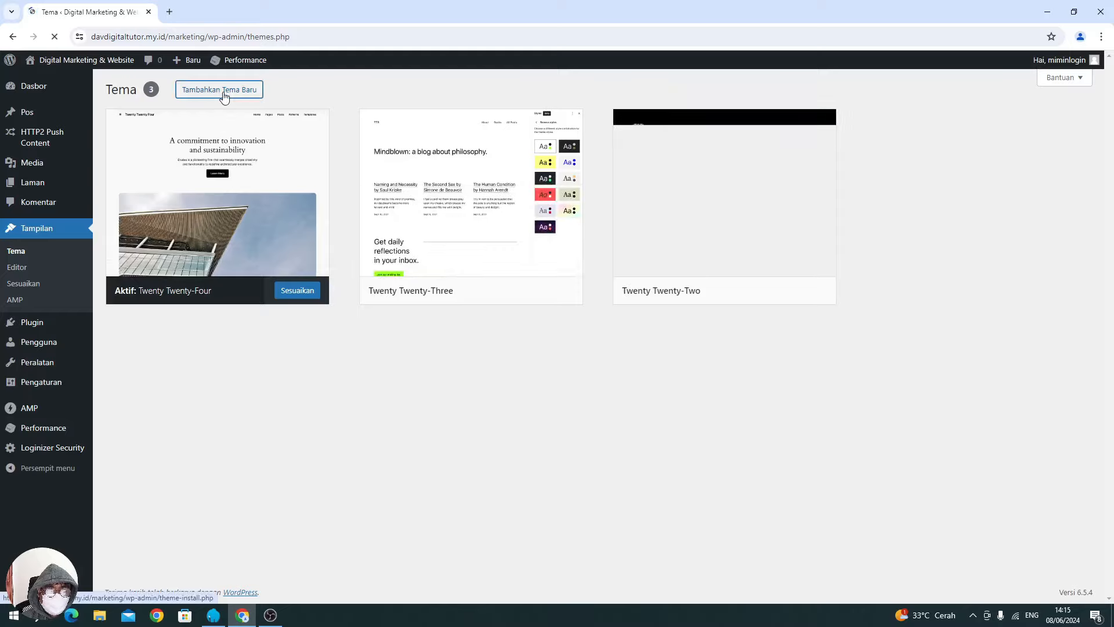
pyautogui.click(224, 91)
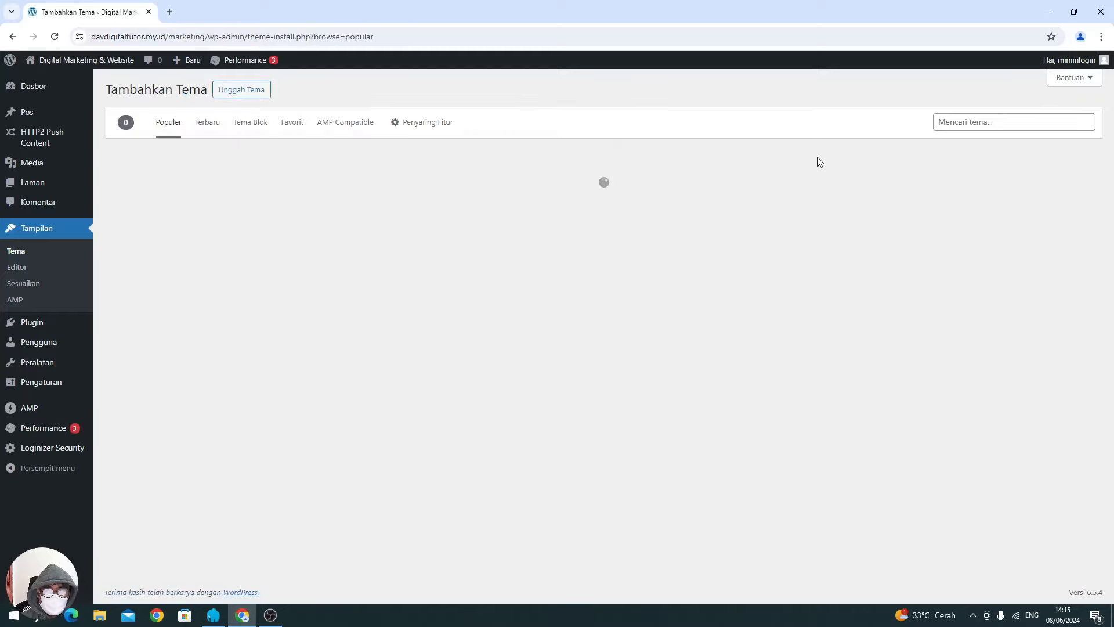
pyautogui.moveTo(819, 163)
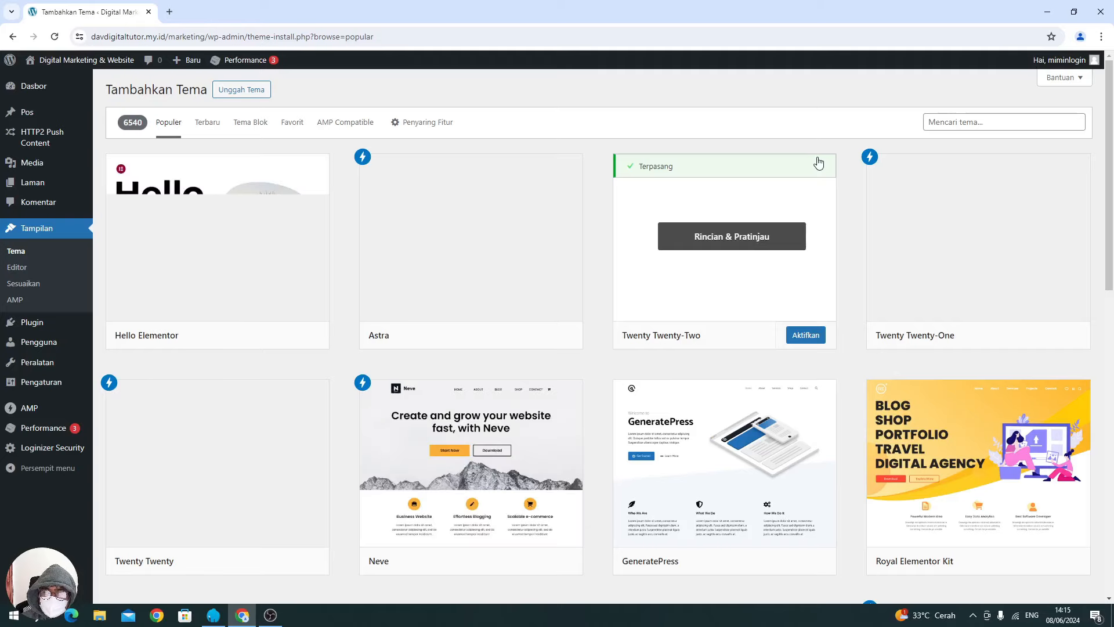
pyautogui.moveTo(577, 228)
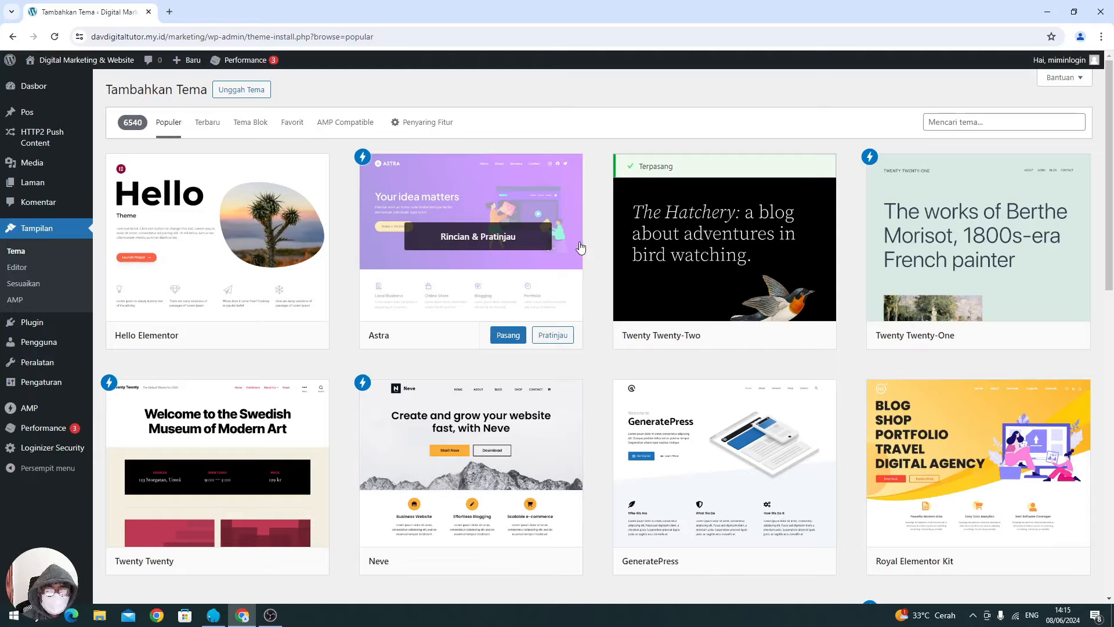
# Search the theme directory for astra, then install and activate the Astra theme.
pyautogui.click(976, 120)
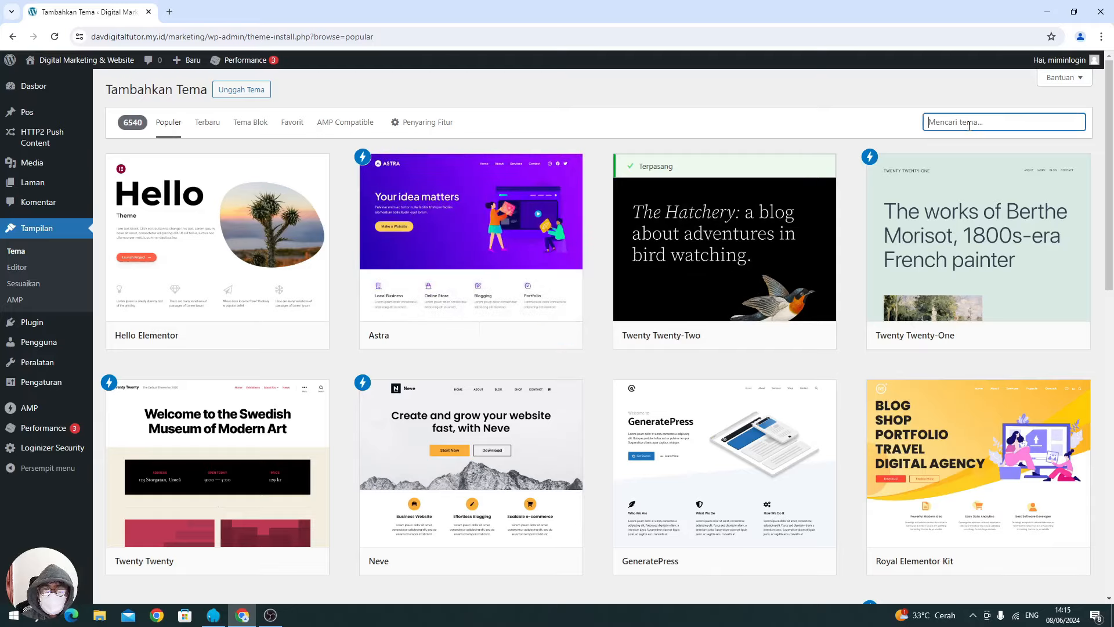
pyautogui.write('astra')
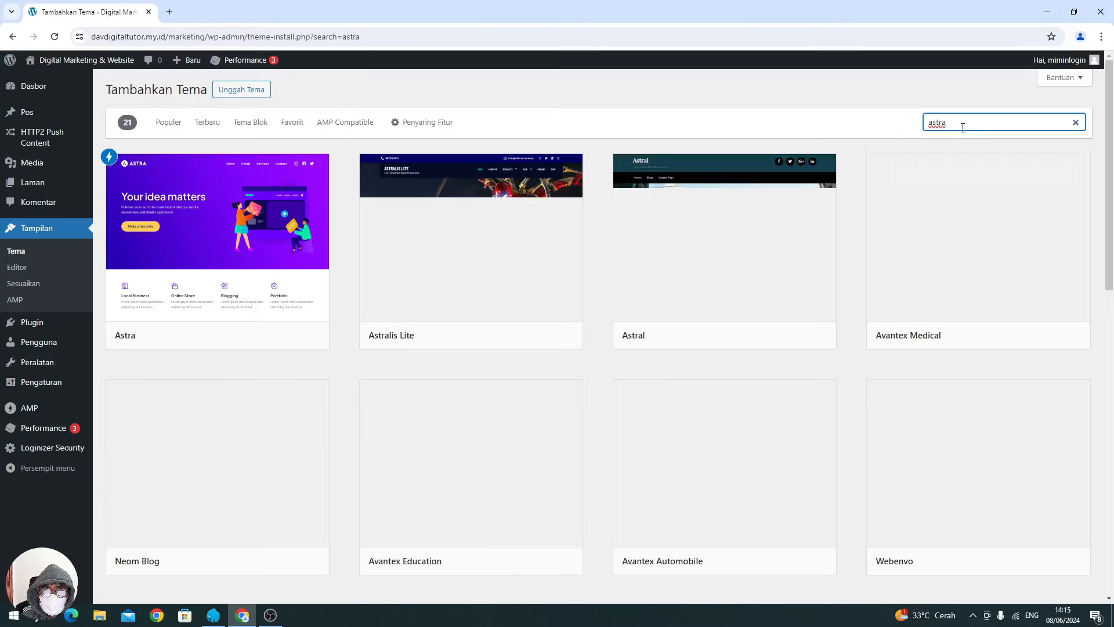
pyautogui.moveTo(248, 300)
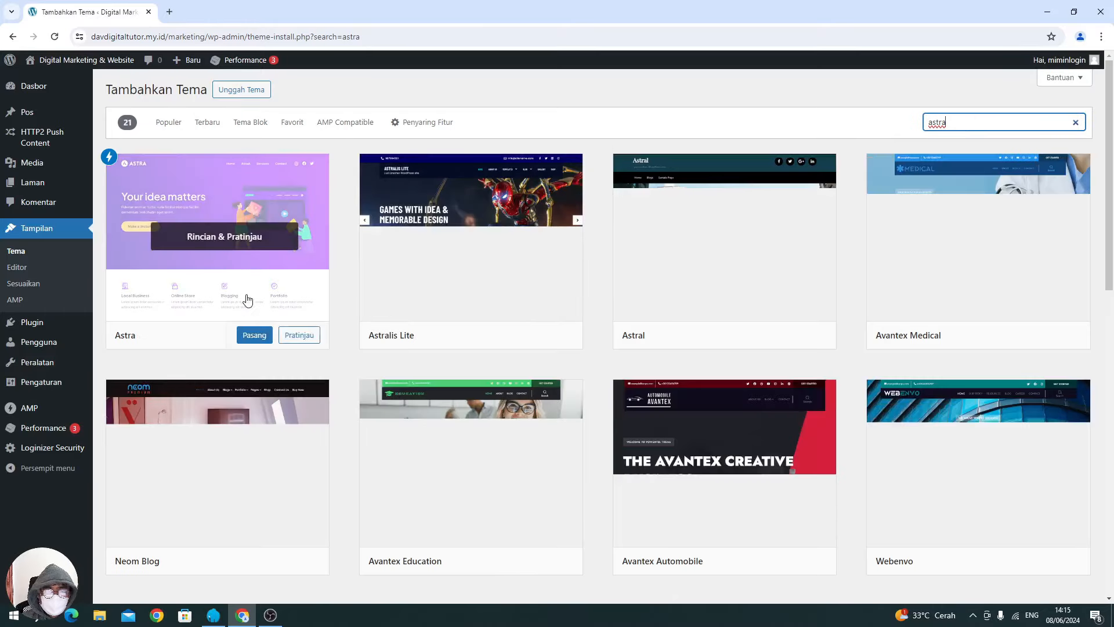
pyautogui.click(251, 336)
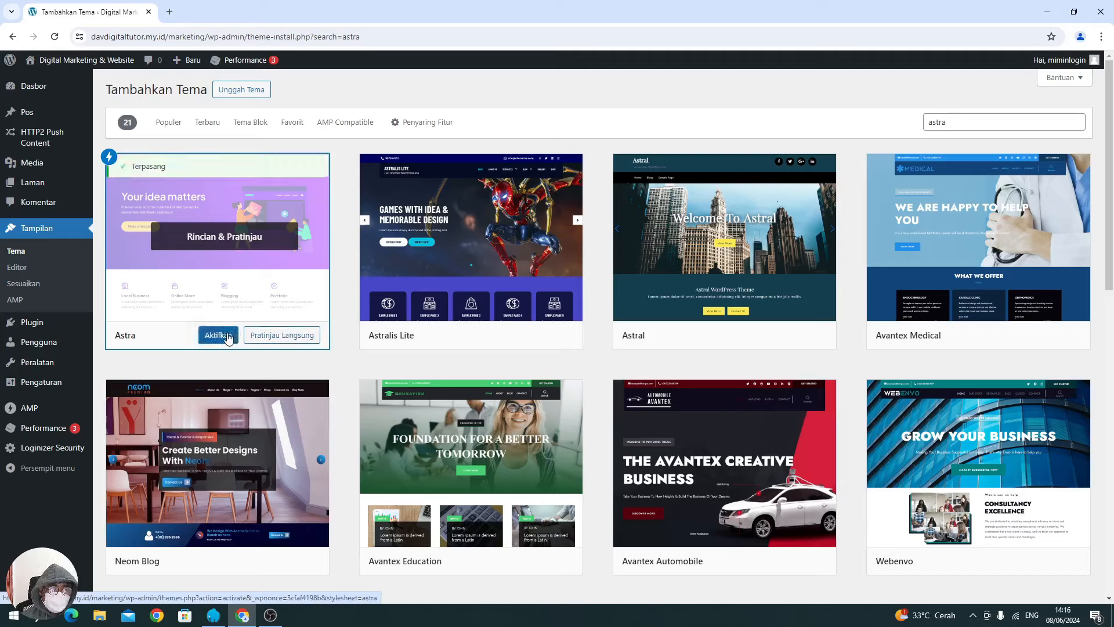
pyautogui.click(217, 336)
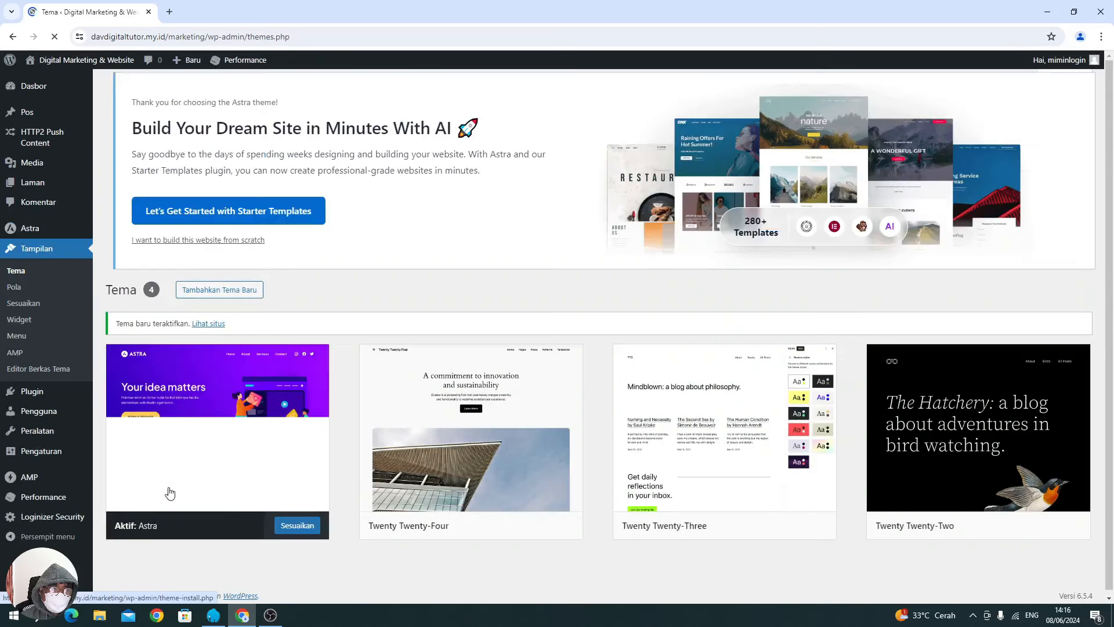
# View the site's front page with the Astra theme in a new browser tab.
pyautogui.scroll(-1, 190, 522)
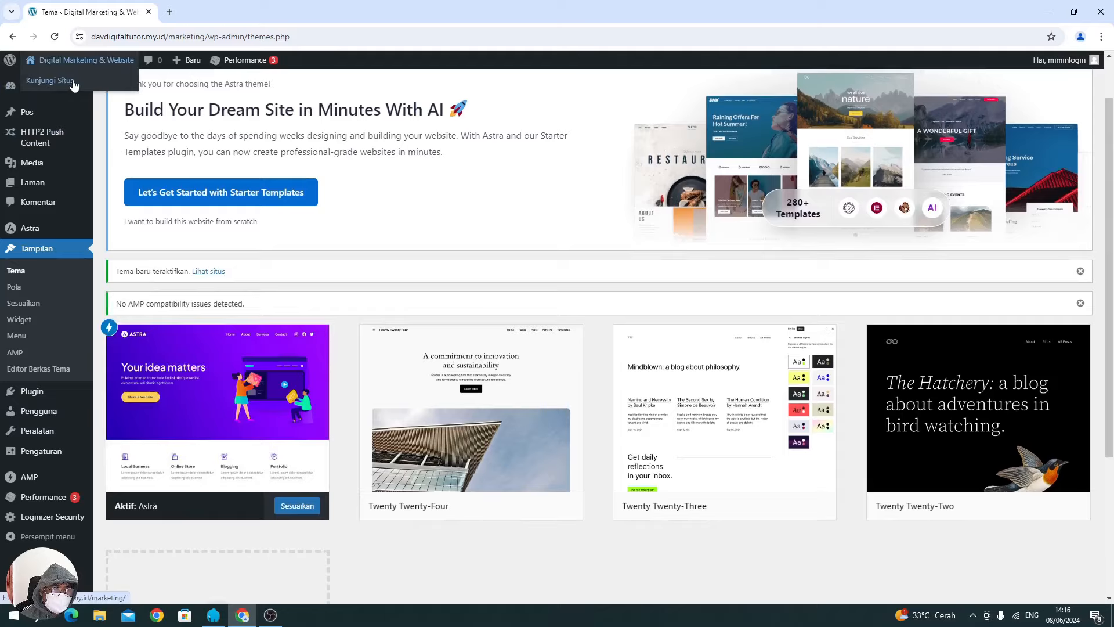
pyautogui.rightClick(72, 81)
pyautogui.click(118, 94)
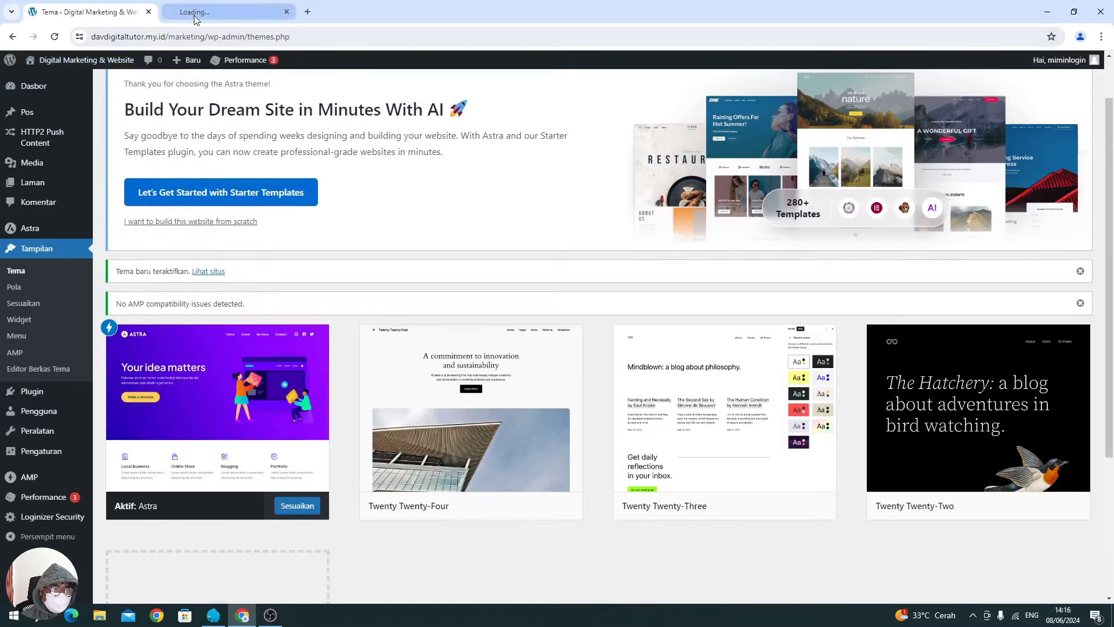
pyautogui.click(209, 11)
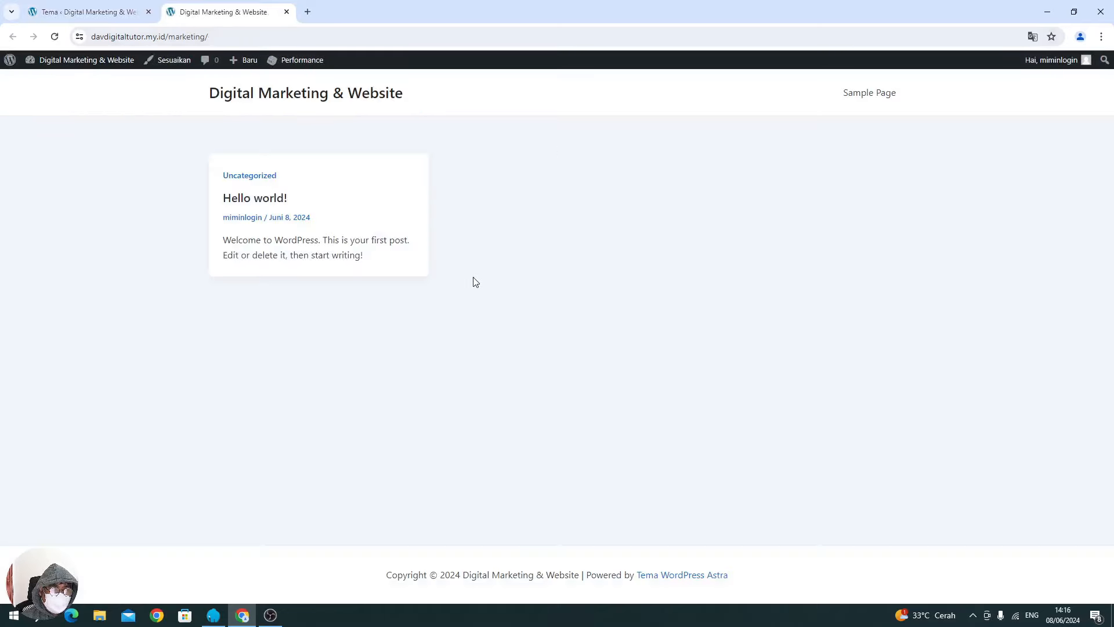
# Return to the WordPress admin and bulk-deactivate all installed plugins.
pyautogui.click(90, 13)
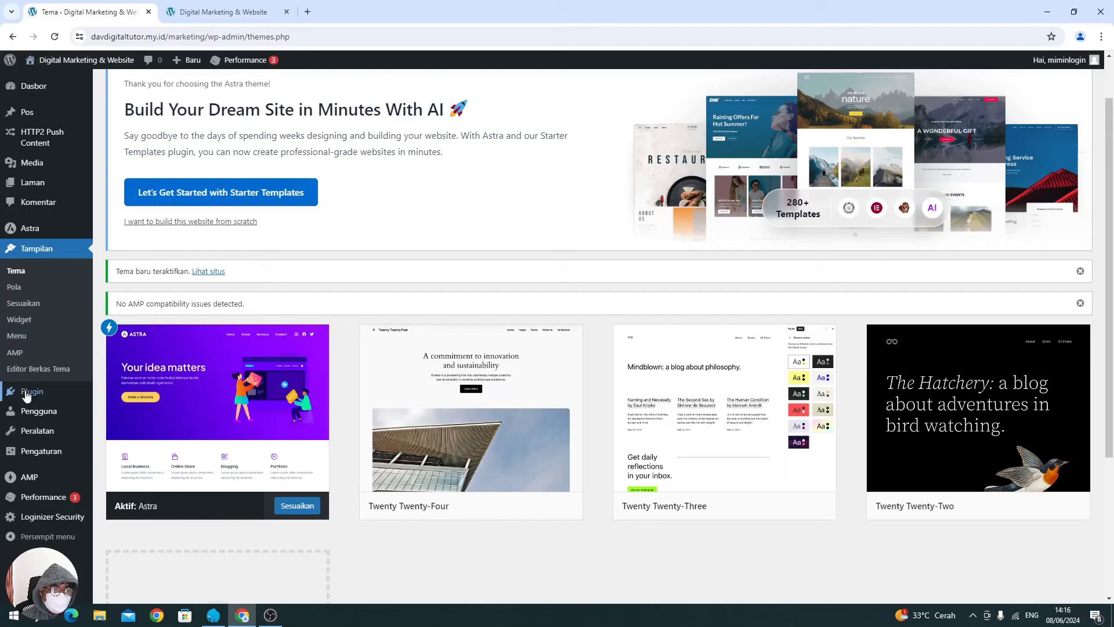
pyautogui.moveTo(26, 394)
pyautogui.click(126, 395)
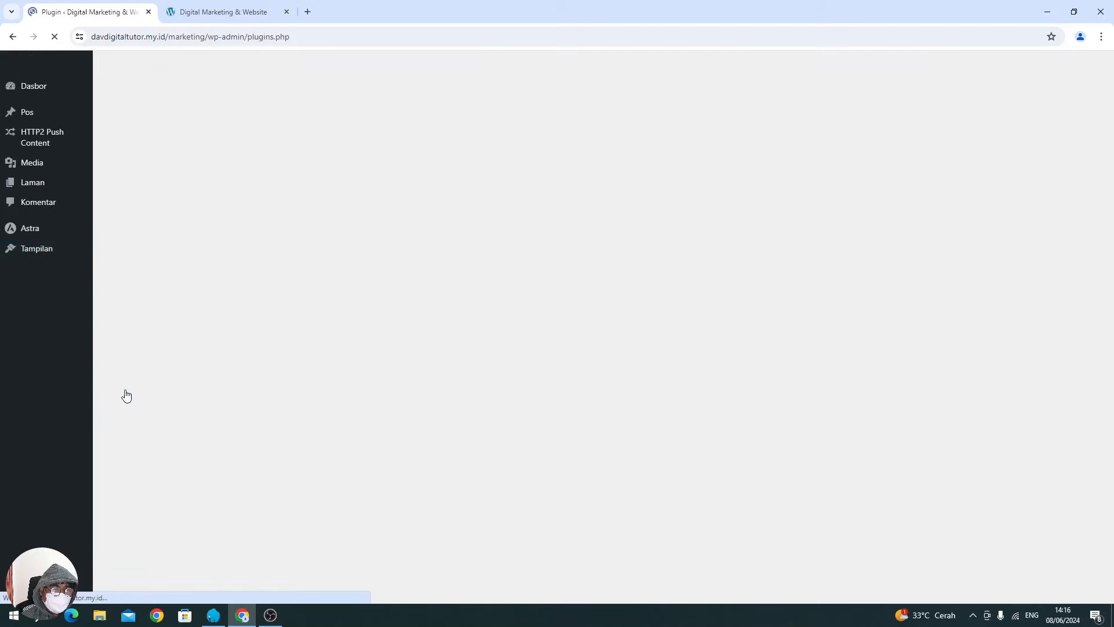
pyautogui.scroll(-3, 308, 340)
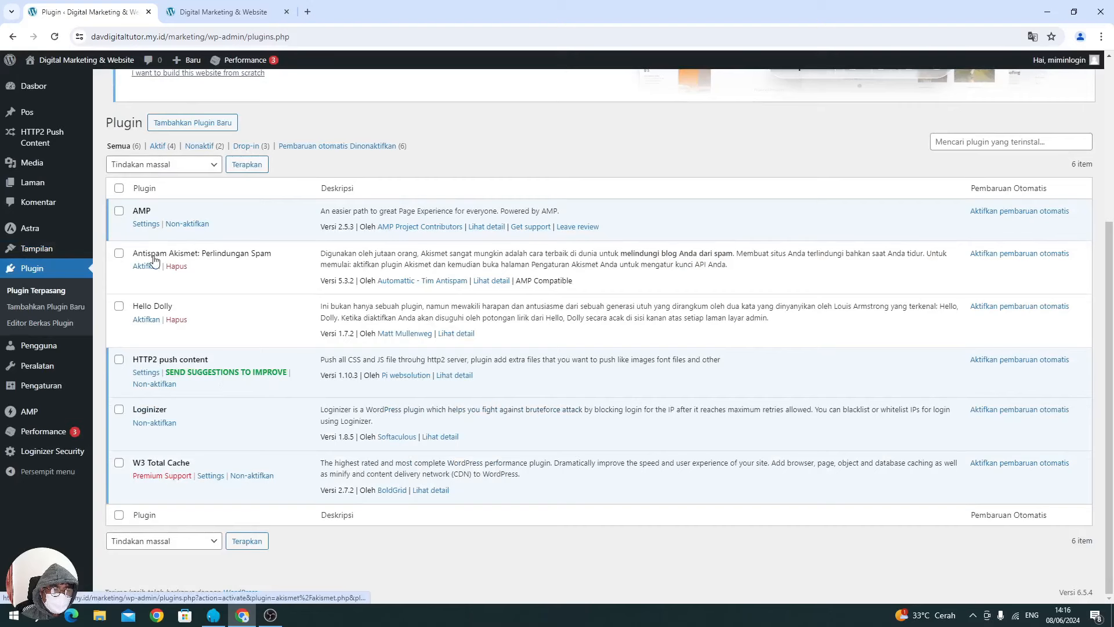
pyautogui.click(120, 189)
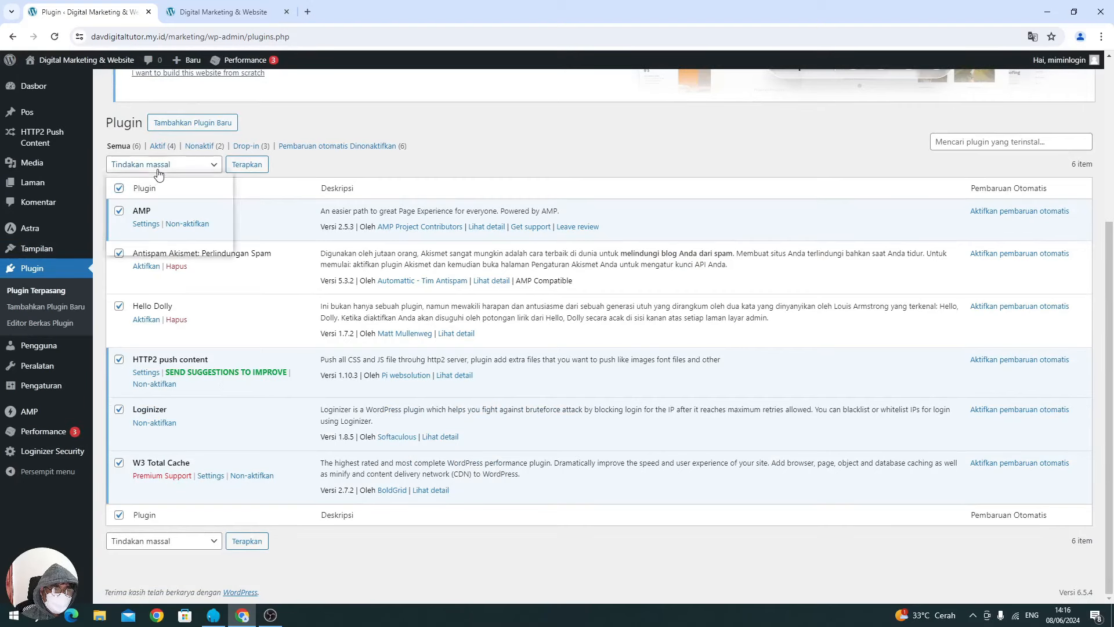
pyautogui.click(157, 165)
pyautogui.click(155, 205)
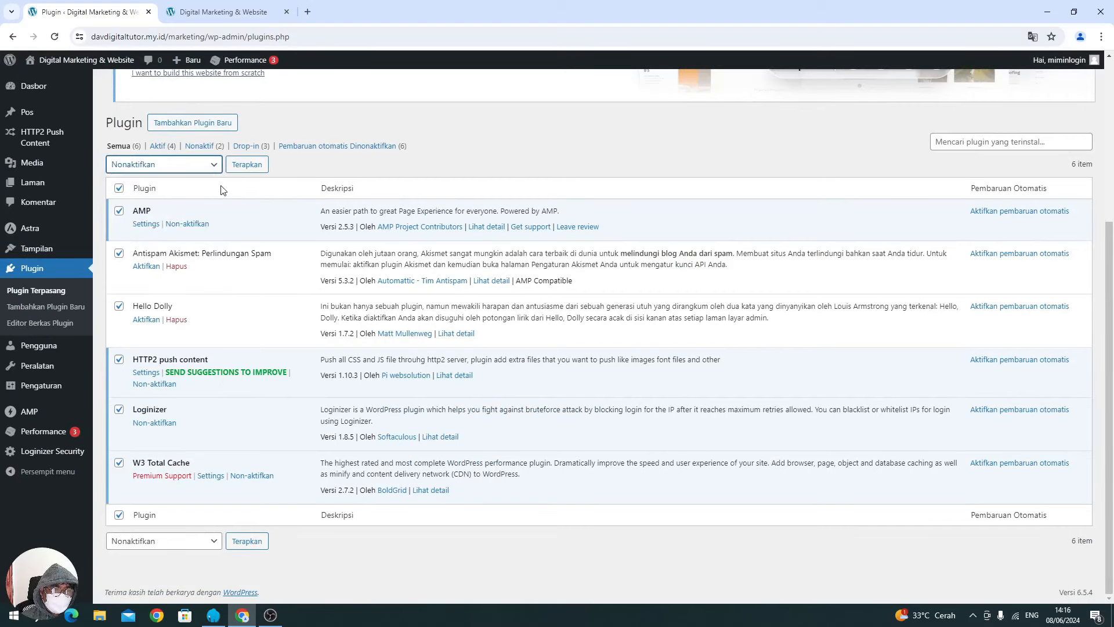
pyautogui.click(246, 166)
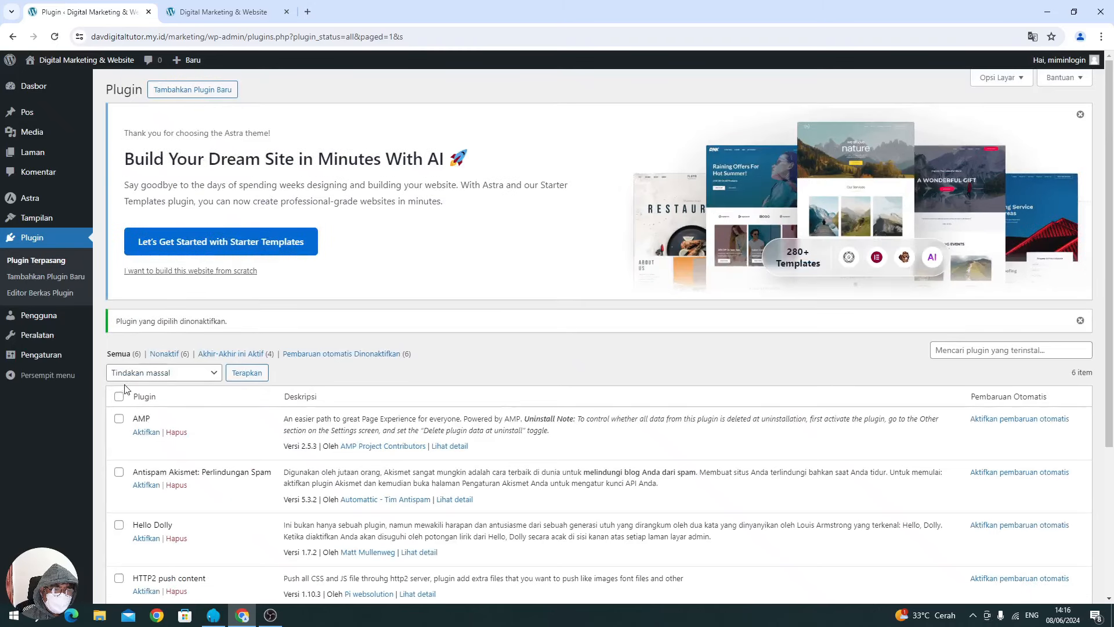
# Bulk-delete all the installed plugins along with their data.
pyautogui.scroll(-2, 125, 389)
pyautogui.click(119, 280)
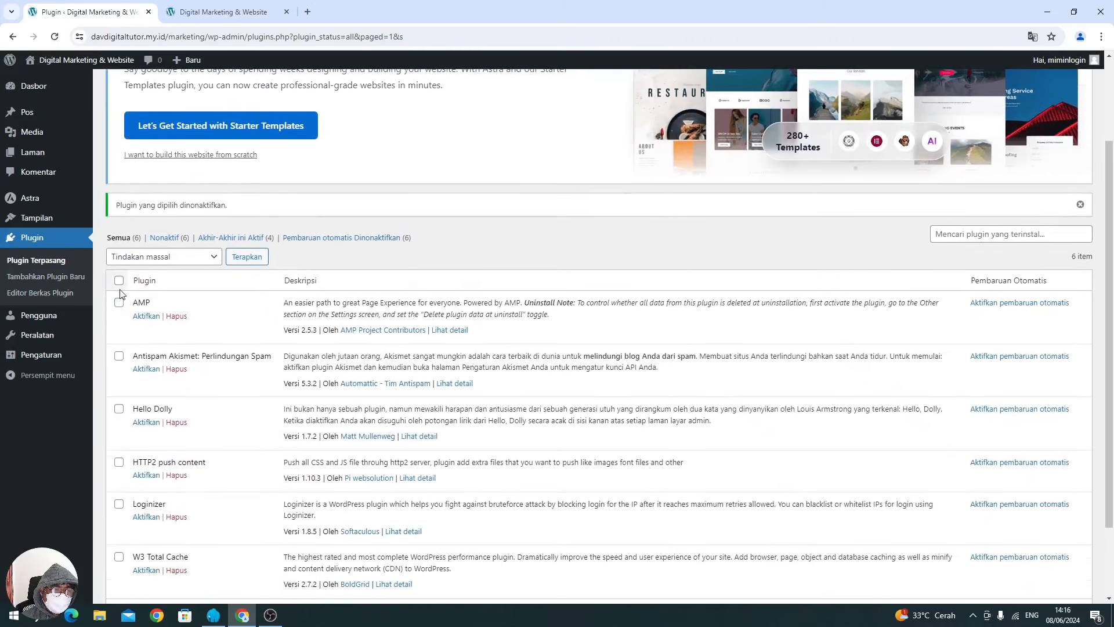
pyautogui.click(136, 258)
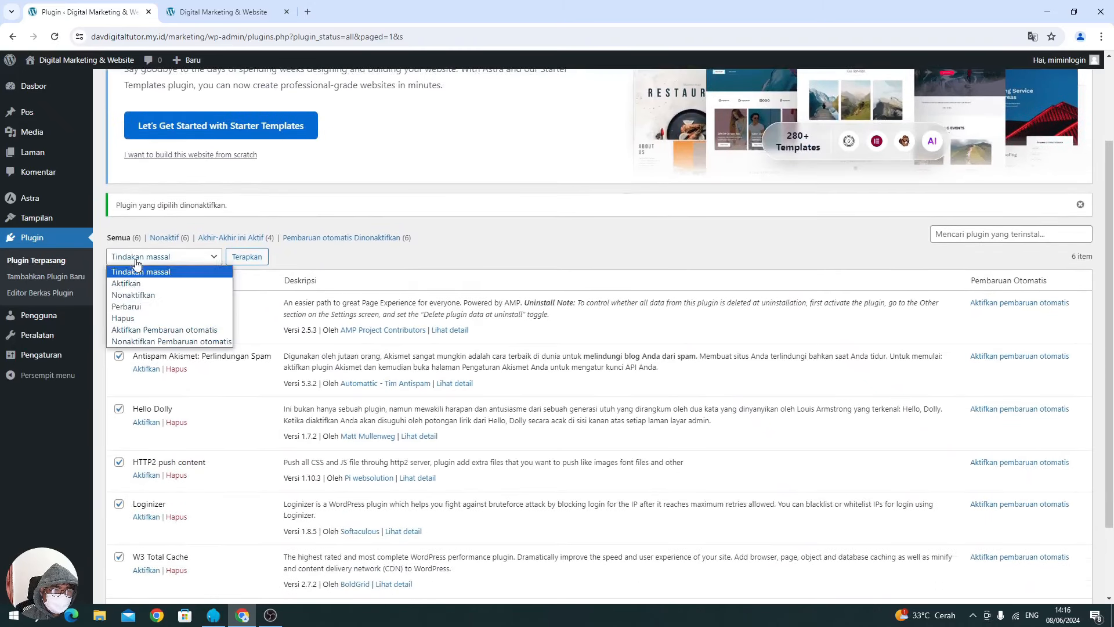
pyautogui.click(129, 319)
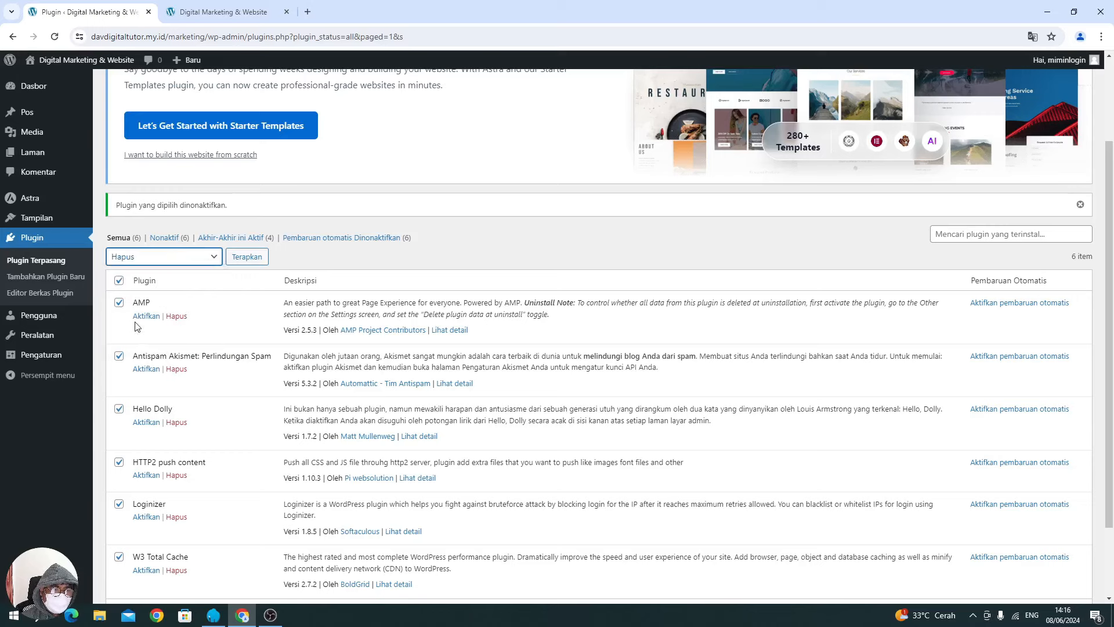
pyautogui.scroll(-2, 176, 429)
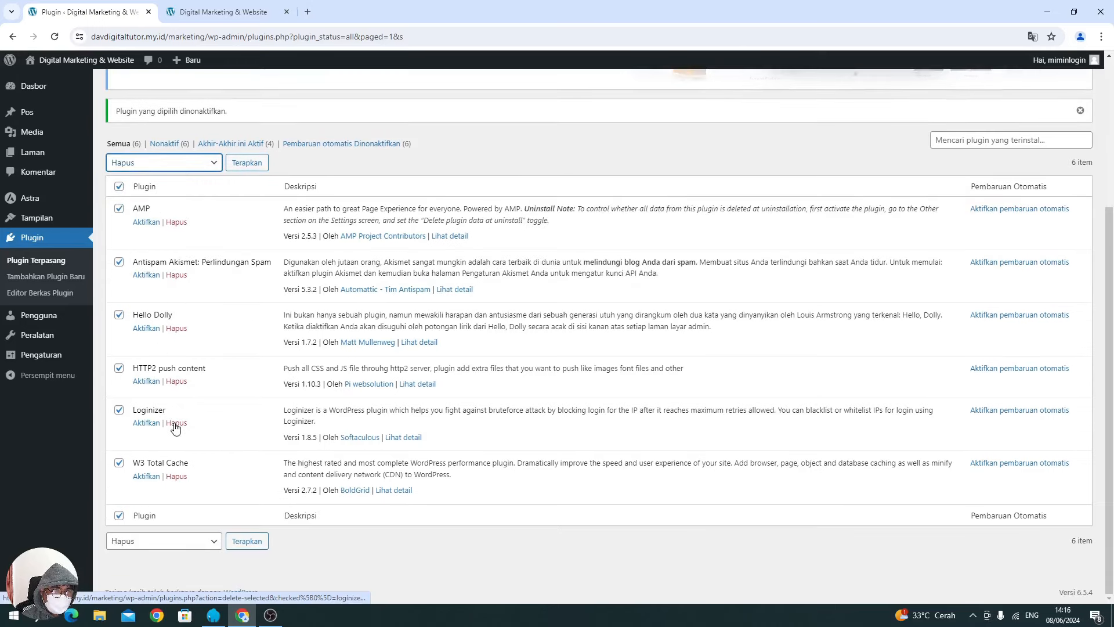
pyautogui.scroll(2, 175, 412)
pyautogui.scroll(-2, 172, 406)
pyautogui.scroll(2, 166, 225)
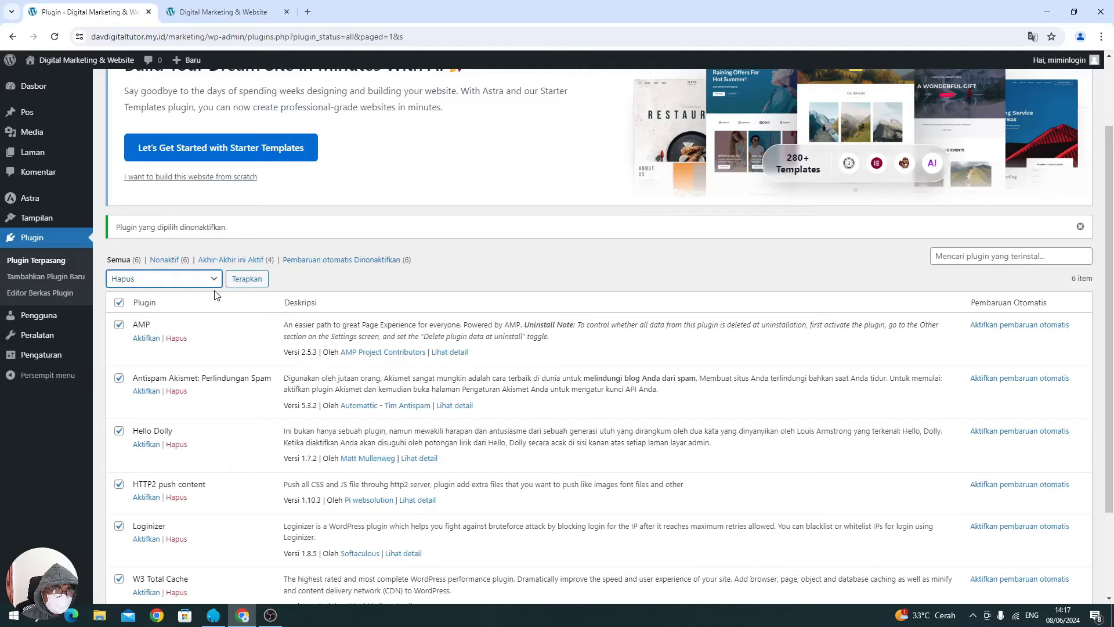
pyautogui.click(247, 284)
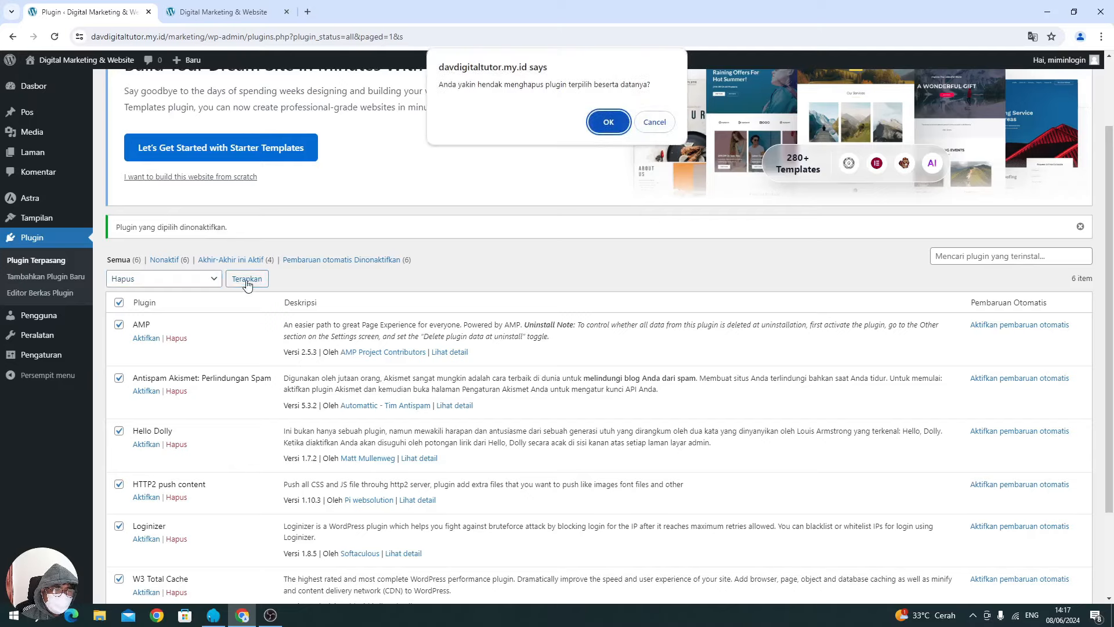
pyautogui.click(608, 122)
# Search the plugin directory for elementor, dismiss the Astra banner, and install and activate the Elementor website builder plugin.
pyautogui.scroll(2, 288, 408)
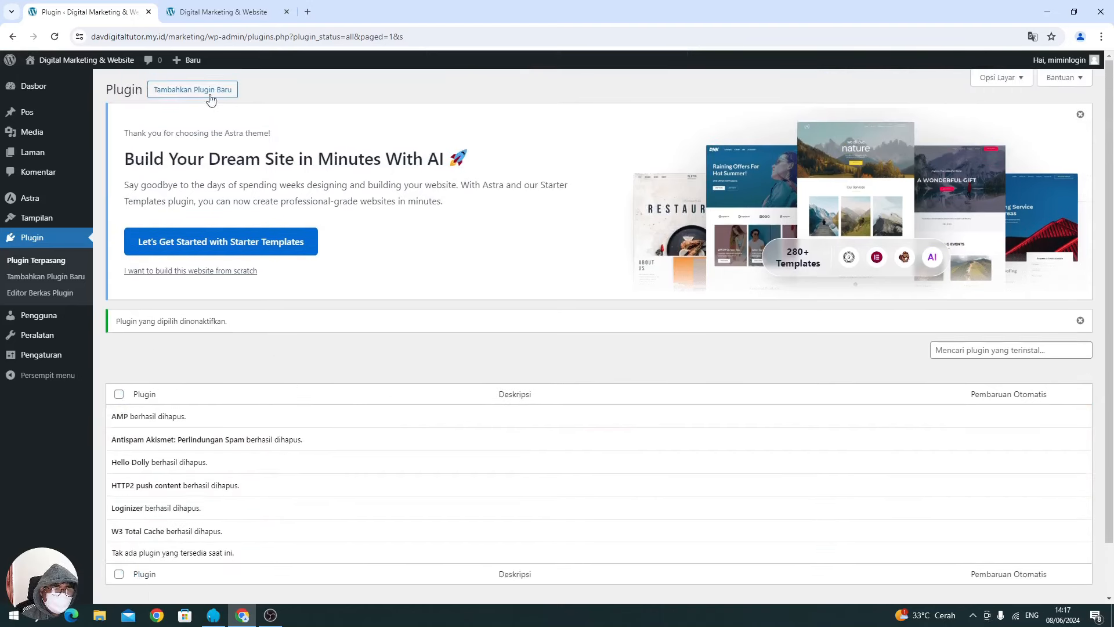
pyautogui.click(211, 91)
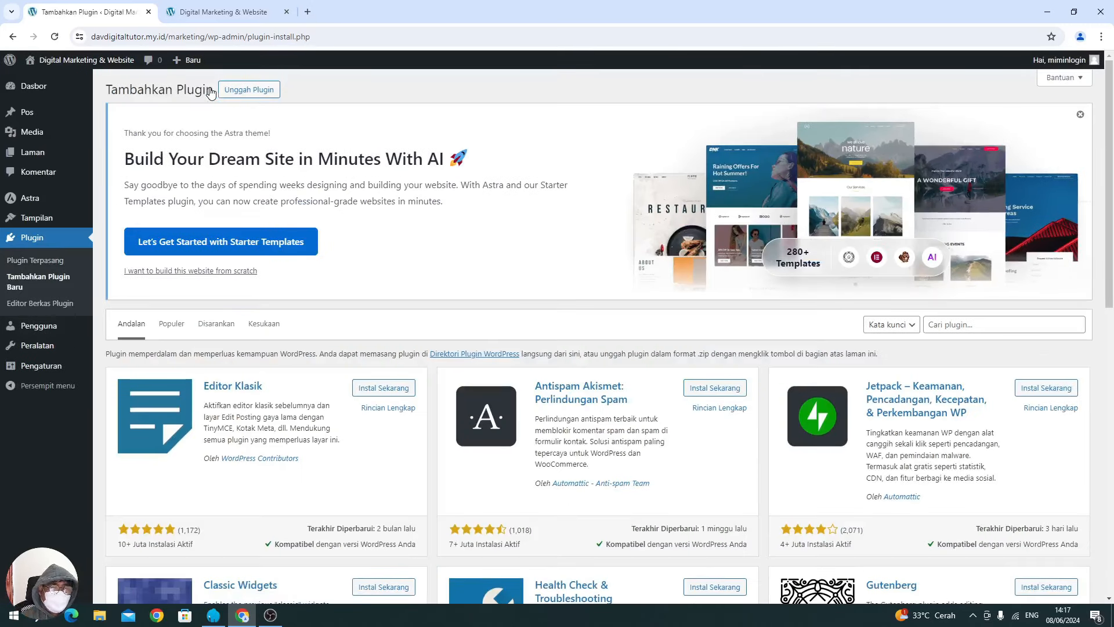
pyautogui.click(989, 324)
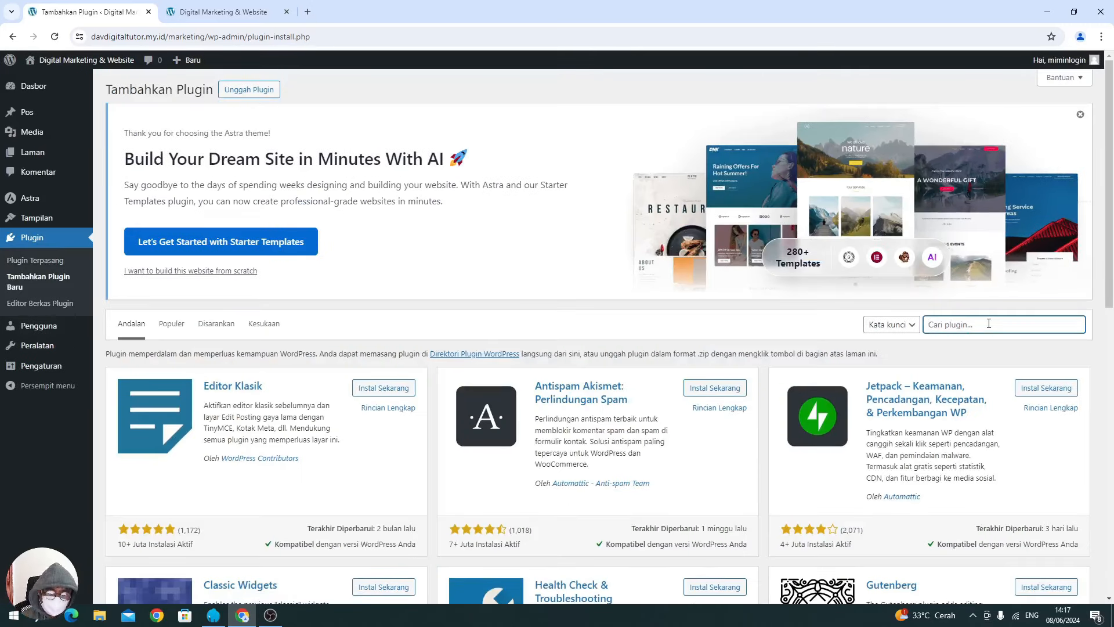
pyautogui.write('elementor')
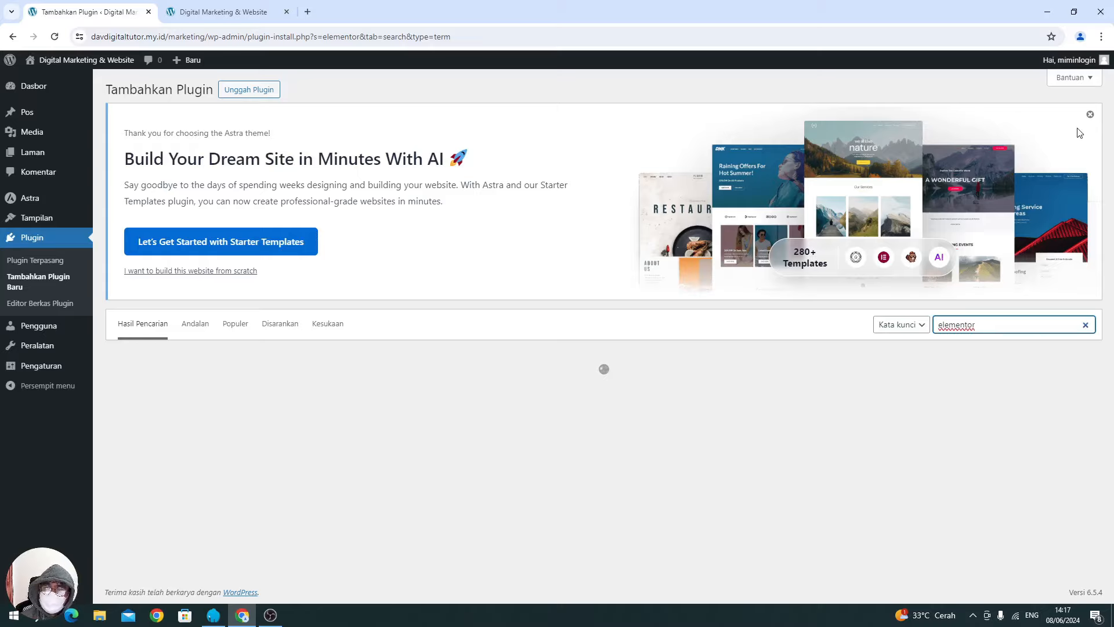
pyautogui.click(1089, 117)
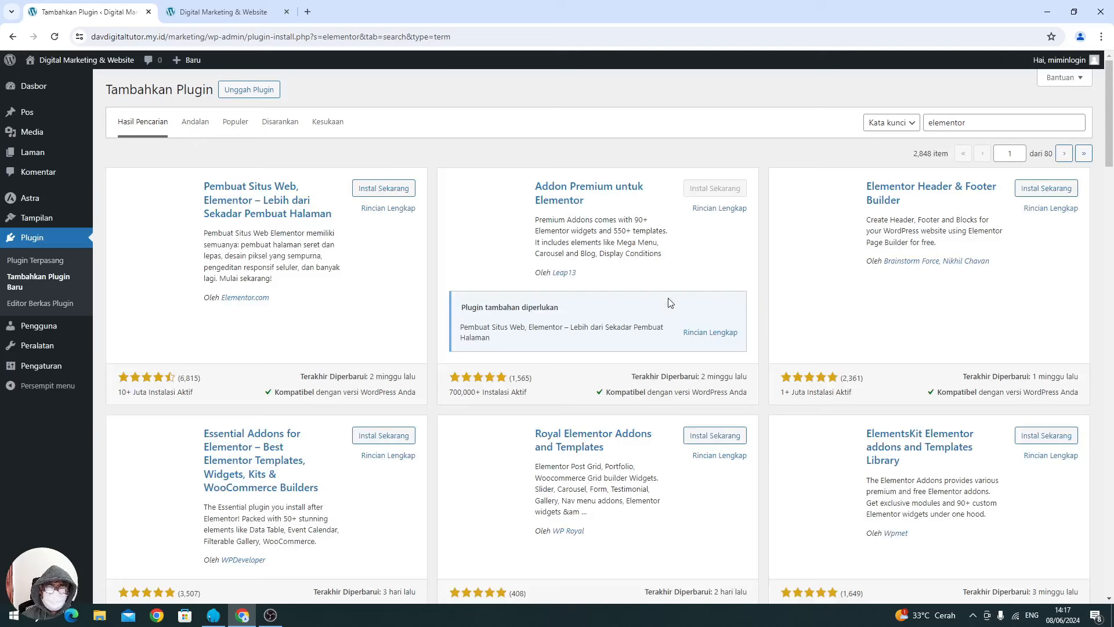
pyautogui.click(378, 189)
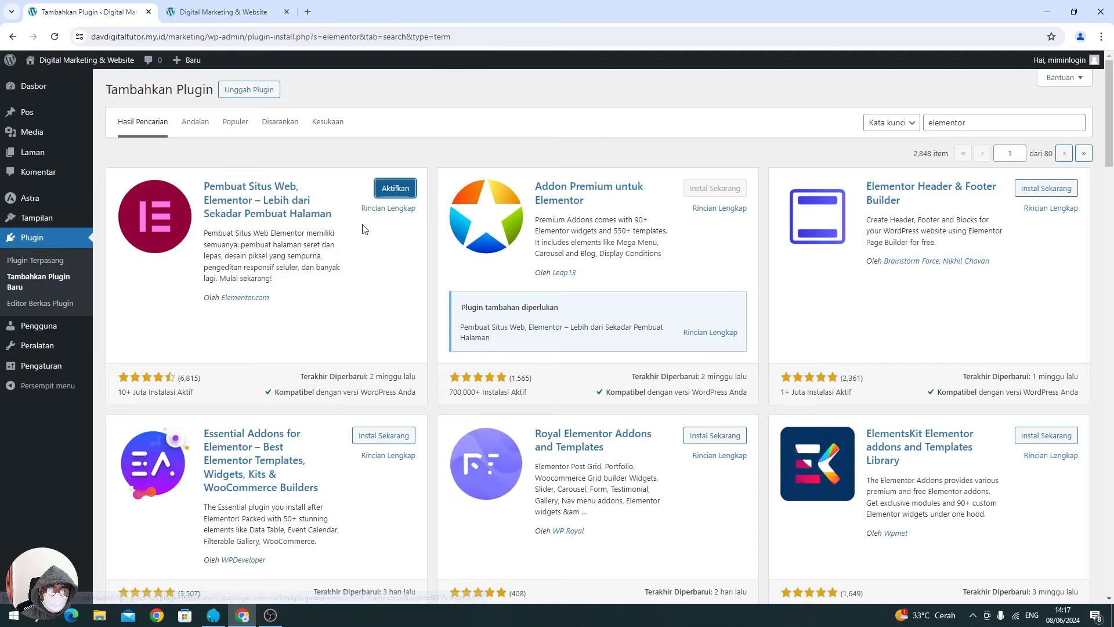
pyautogui.click(384, 190)
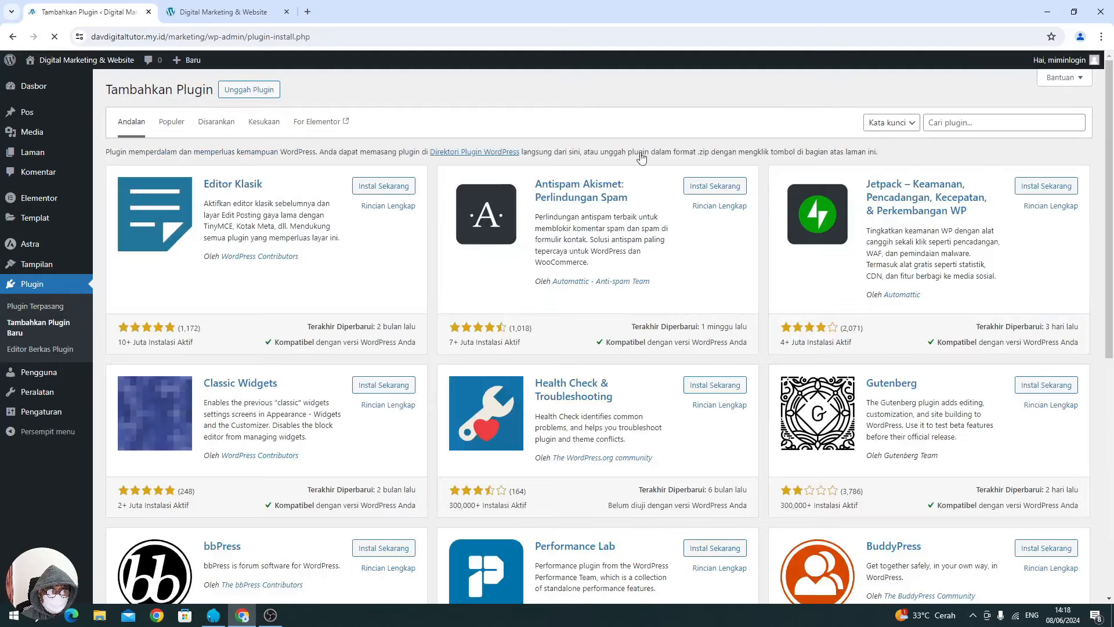
# Search for royal elementor, install and activate Royal Elementor Addons and Templates, and allow its update notifications.
pyautogui.click(950, 120)
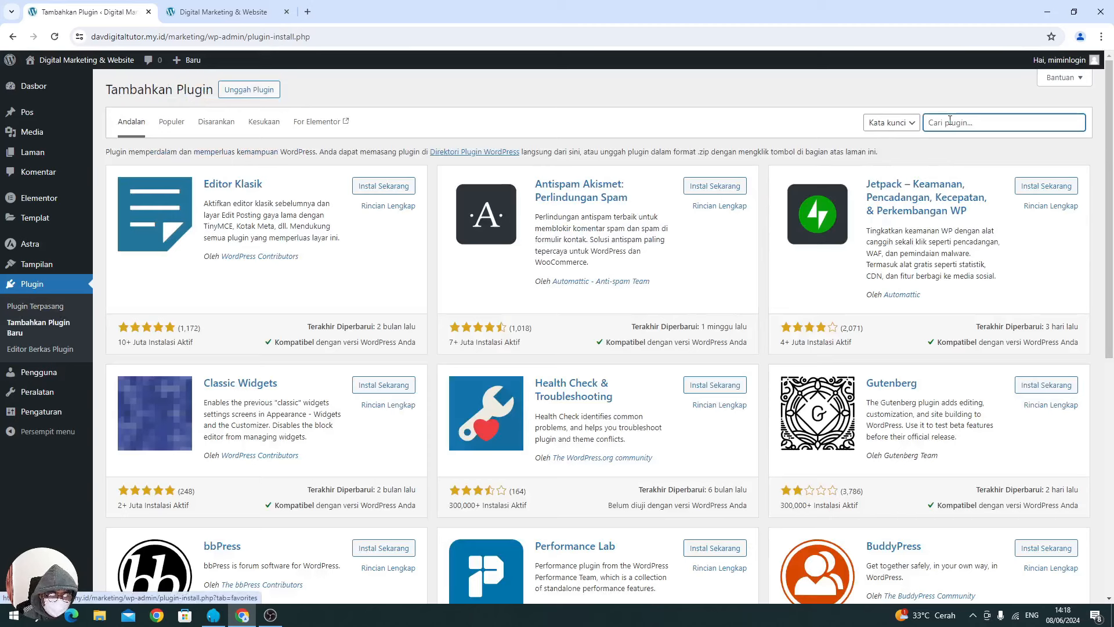
pyautogui.write('royal elementor')
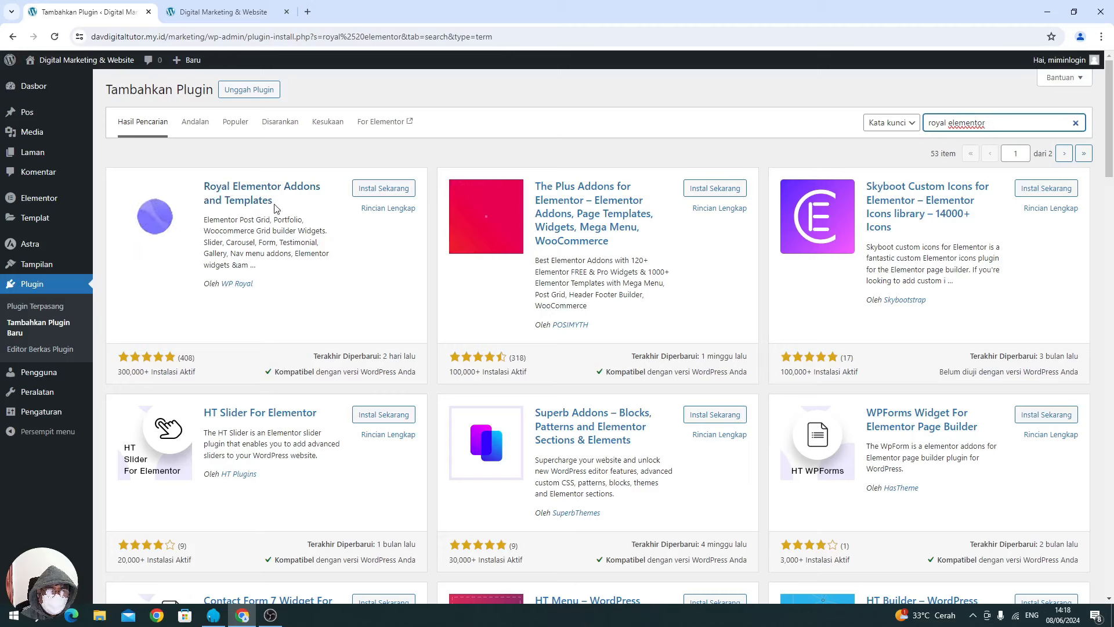
pyautogui.click(366, 189)
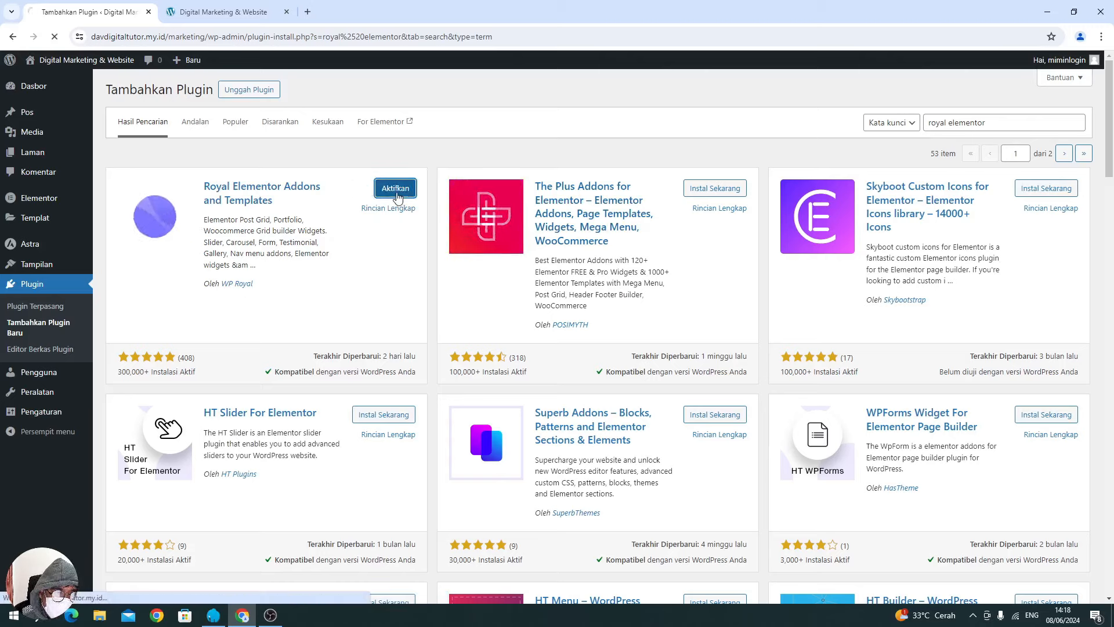
pyautogui.click(388, 197)
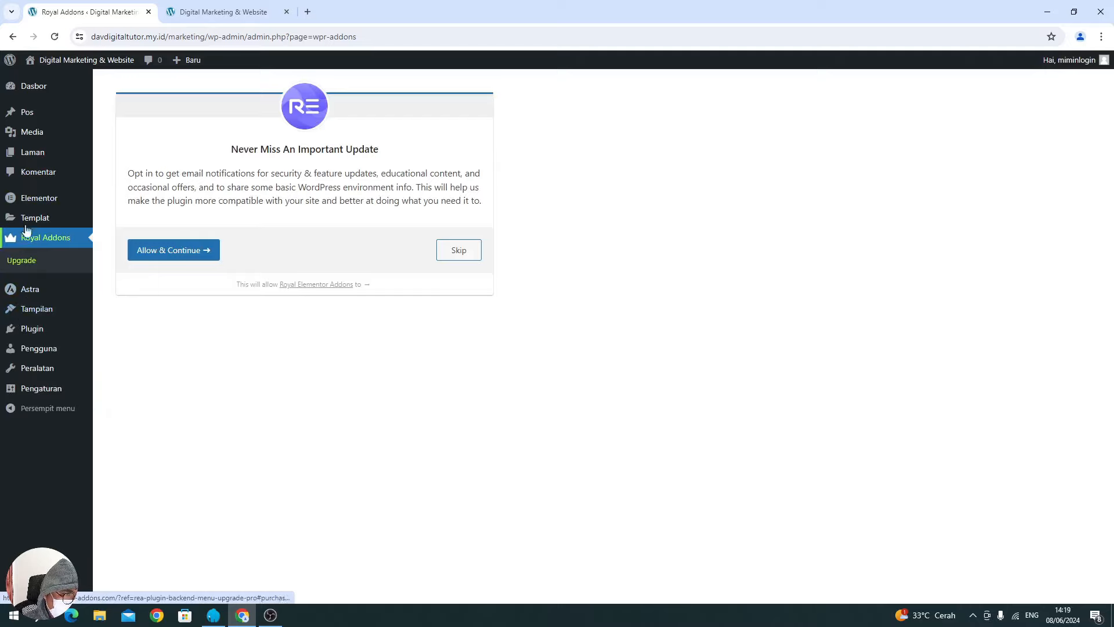
pyautogui.moveTo(36, 203)
pyautogui.click(151, 250)
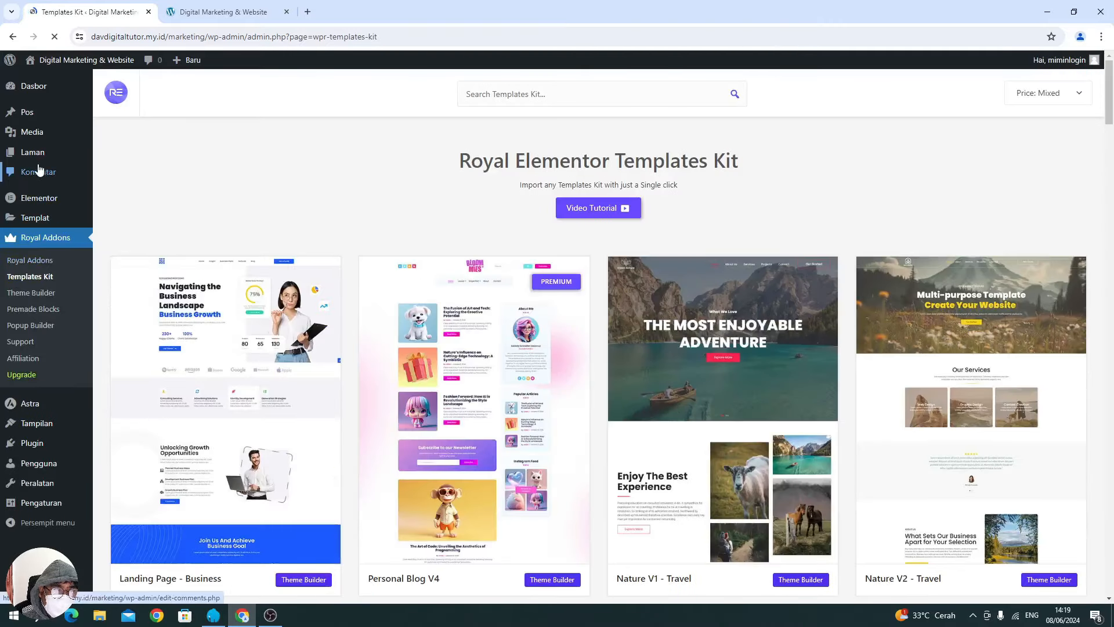
# Review the example digital marketing landing page at klikwp.my.id/digital in the other browser tab.
pyautogui.moveTo(38, 205)
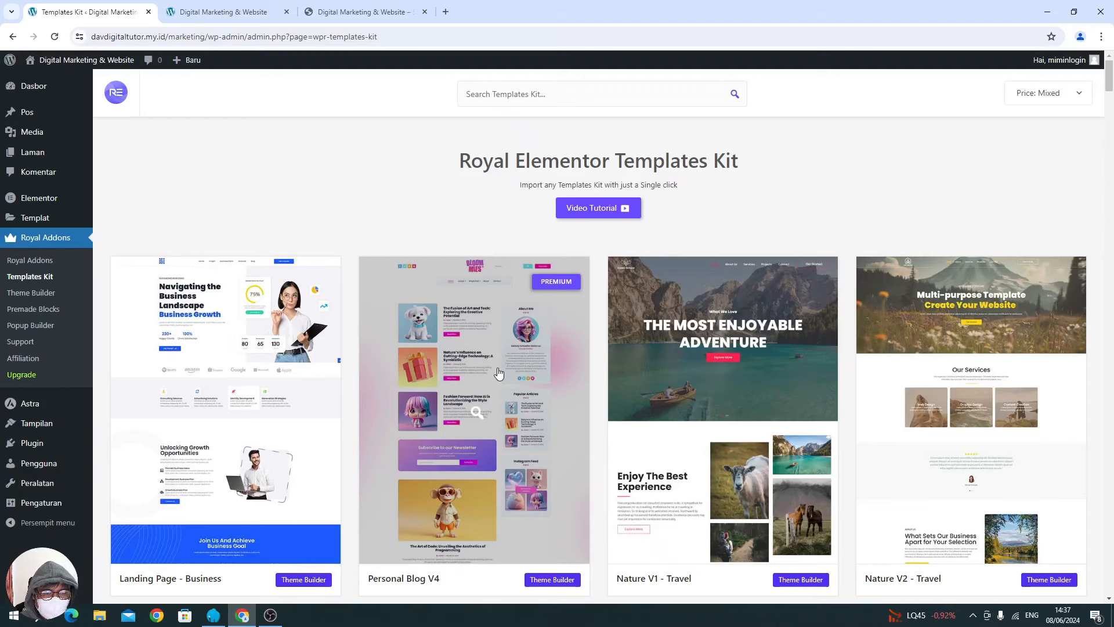
pyautogui.click(356, 16)
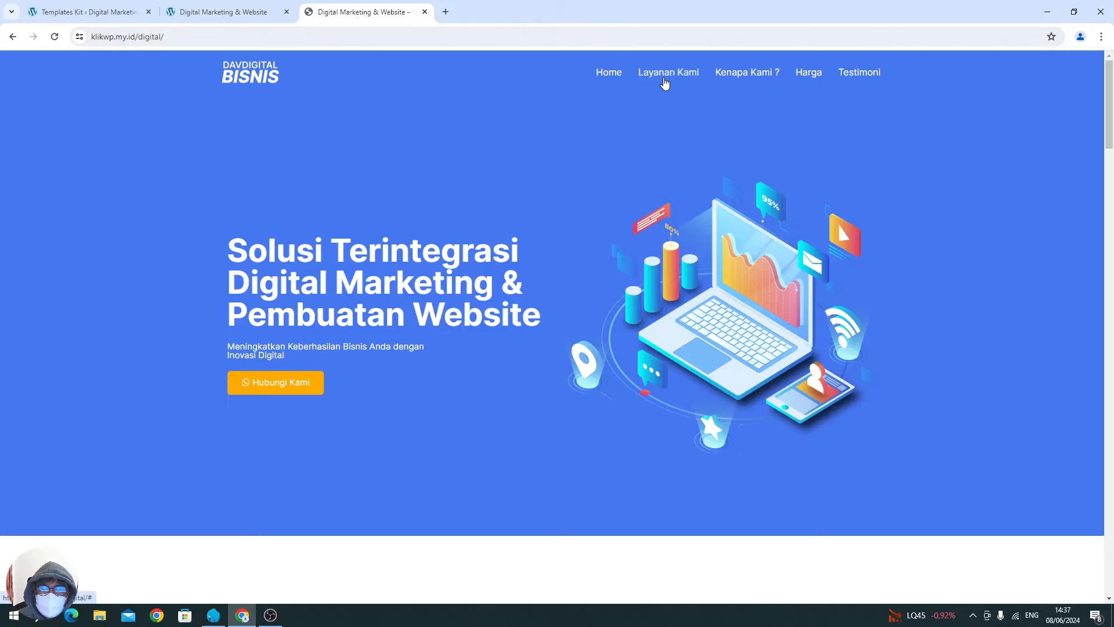
pyautogui.scroll(-18, 657, 204)
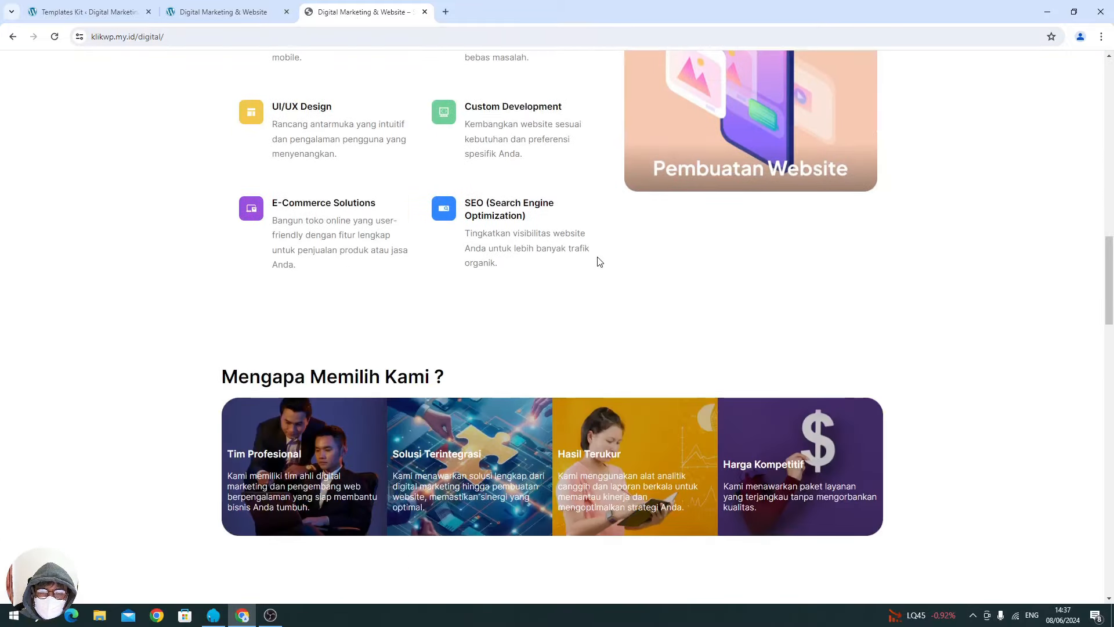
pyautogui.scroll(15, 599, 261)
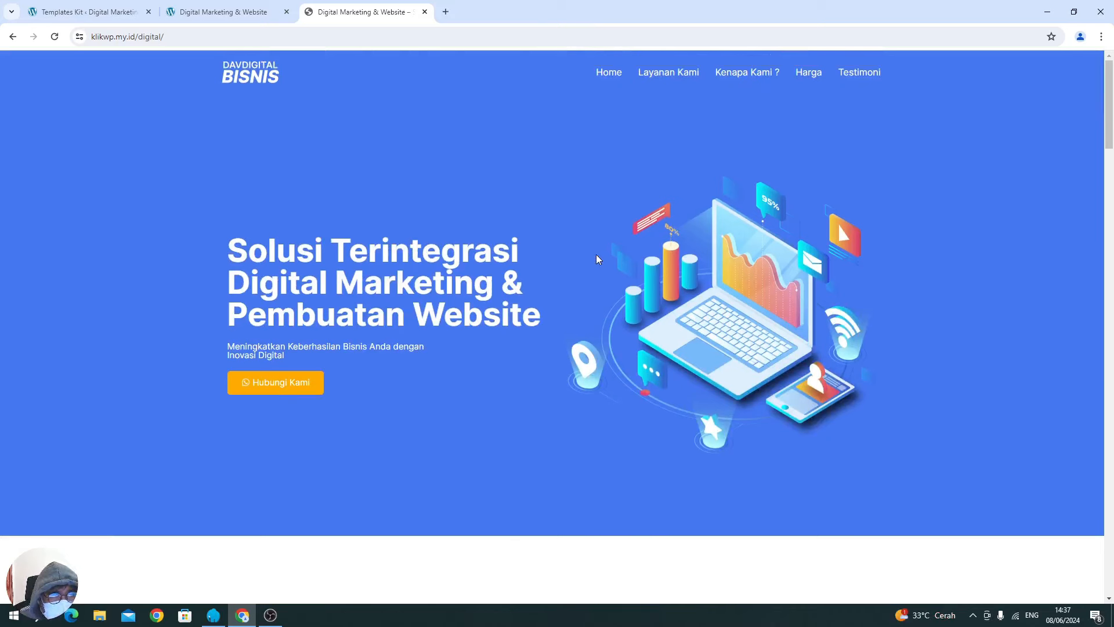
# Return to the WordPress admin, create a new page titled Home and publish it.
pyautogui.click(83, 13)
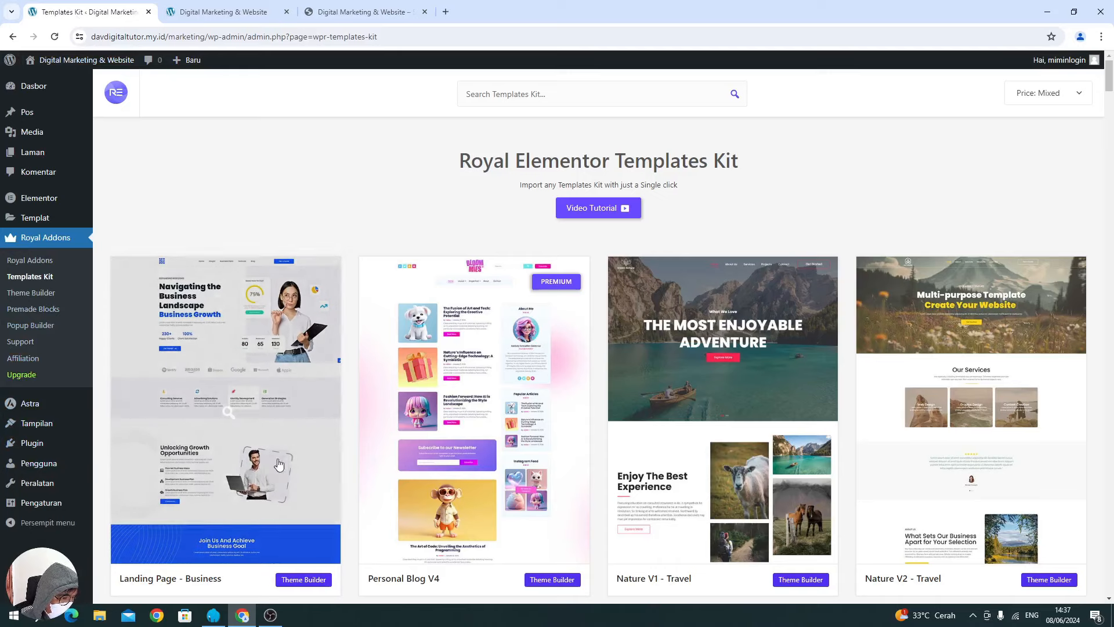
pyautogui.moveTo(35, 152)
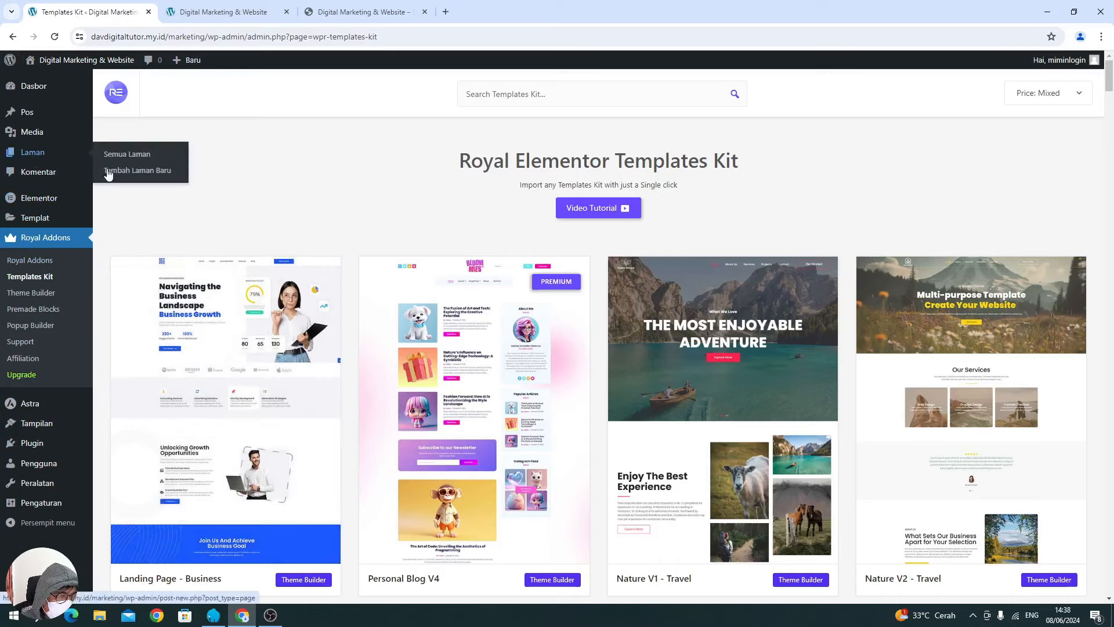
pyautogui.click(119, 175)
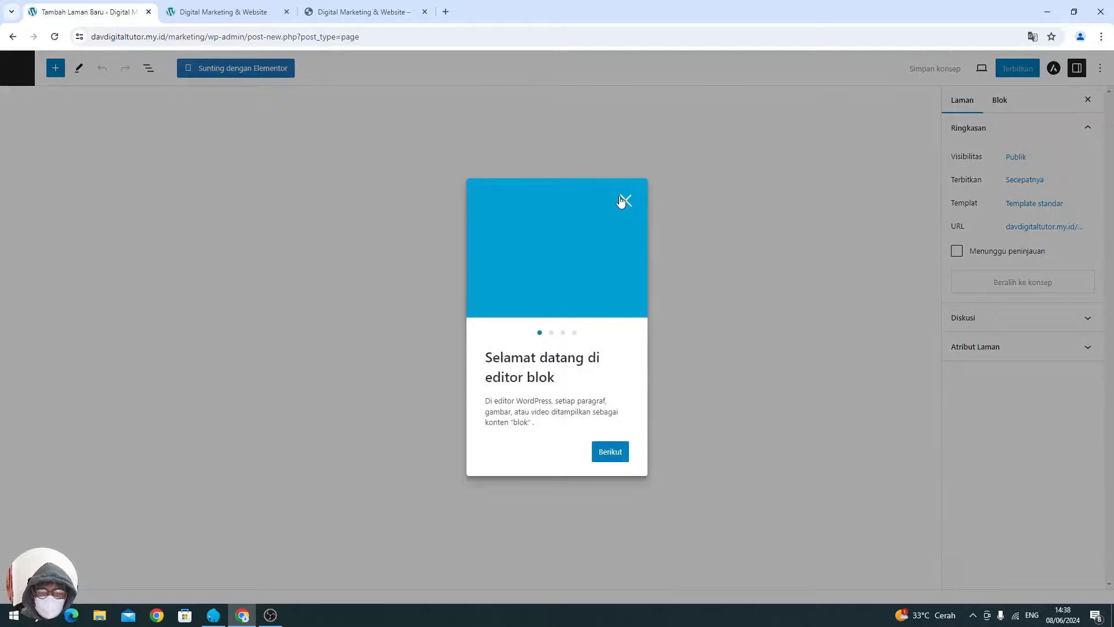
pyautogui.click(625, 200)
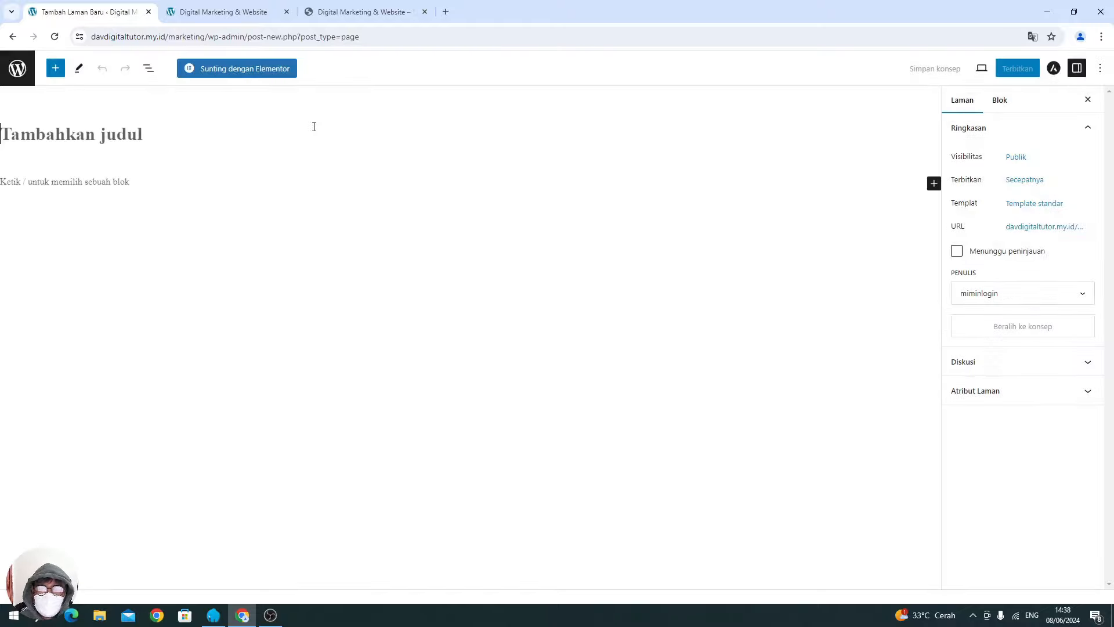
pyautogui.click(167, 138)
pyautogui.write('Home')
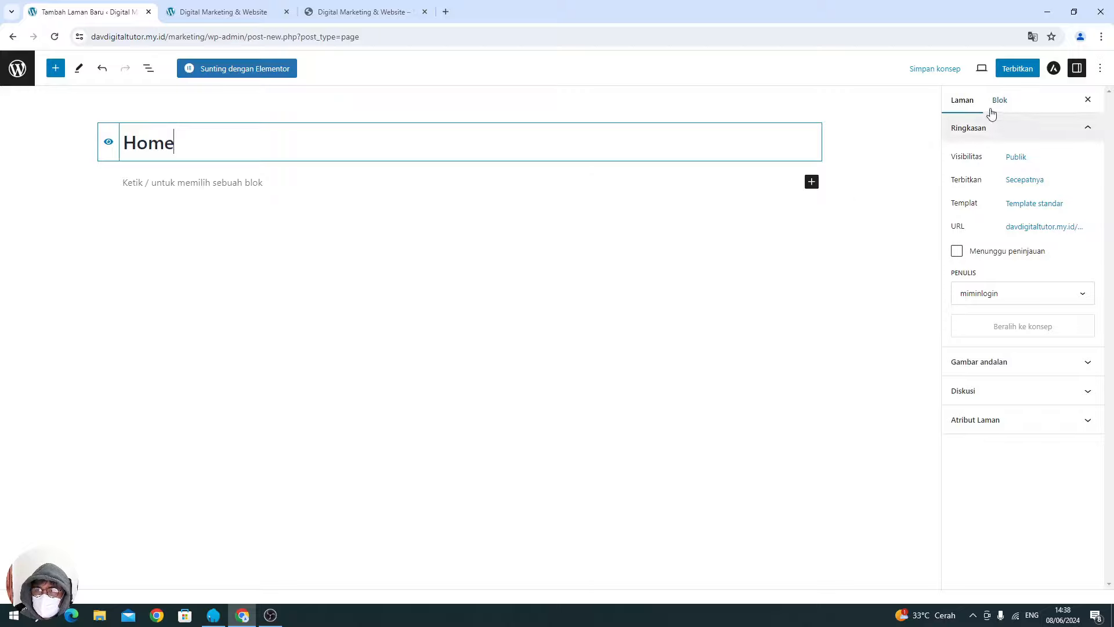
pyautogui.click(1013, 77)
pyautogui.click(1014, 74)
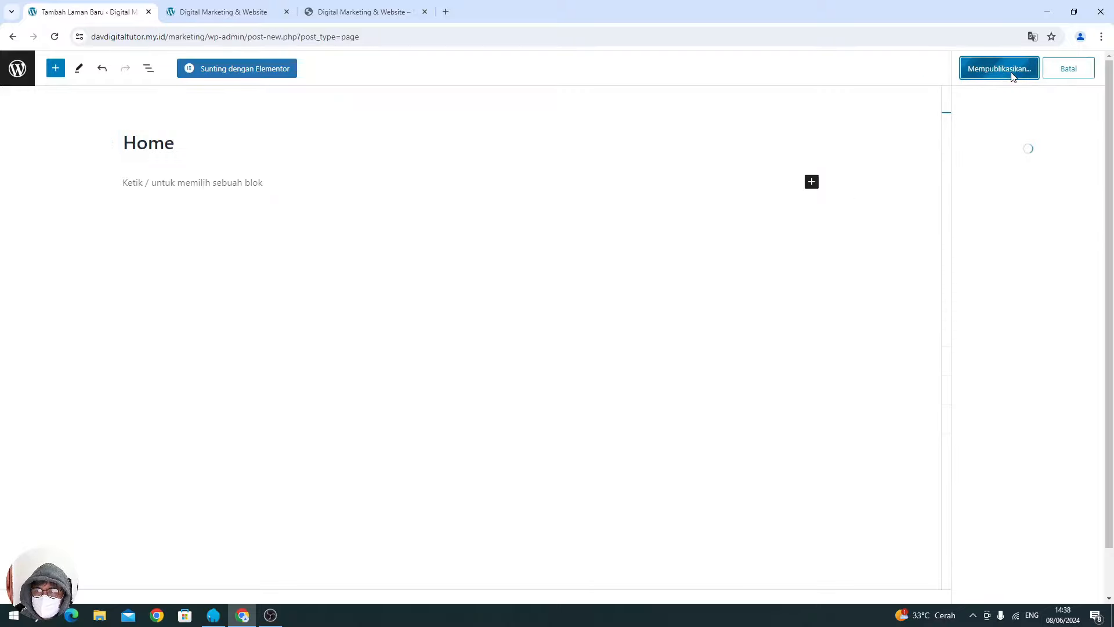
# Leave the page editor and create a navigation menu named Menu Utama.
pyautogui.click(6, 72)
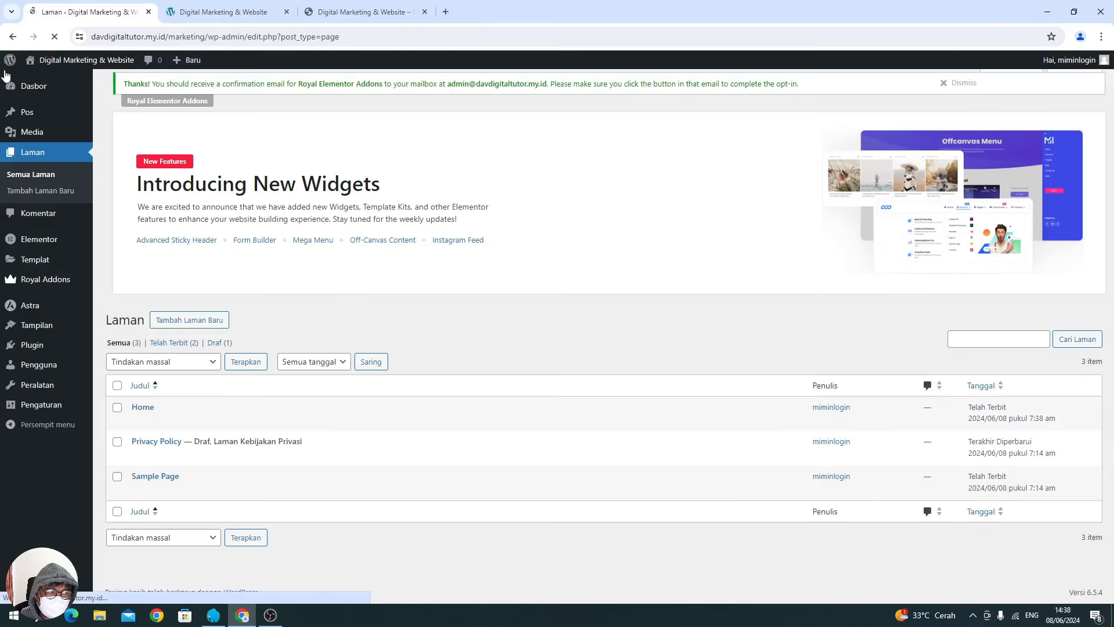
pyautogui.moveTo(36, 322)
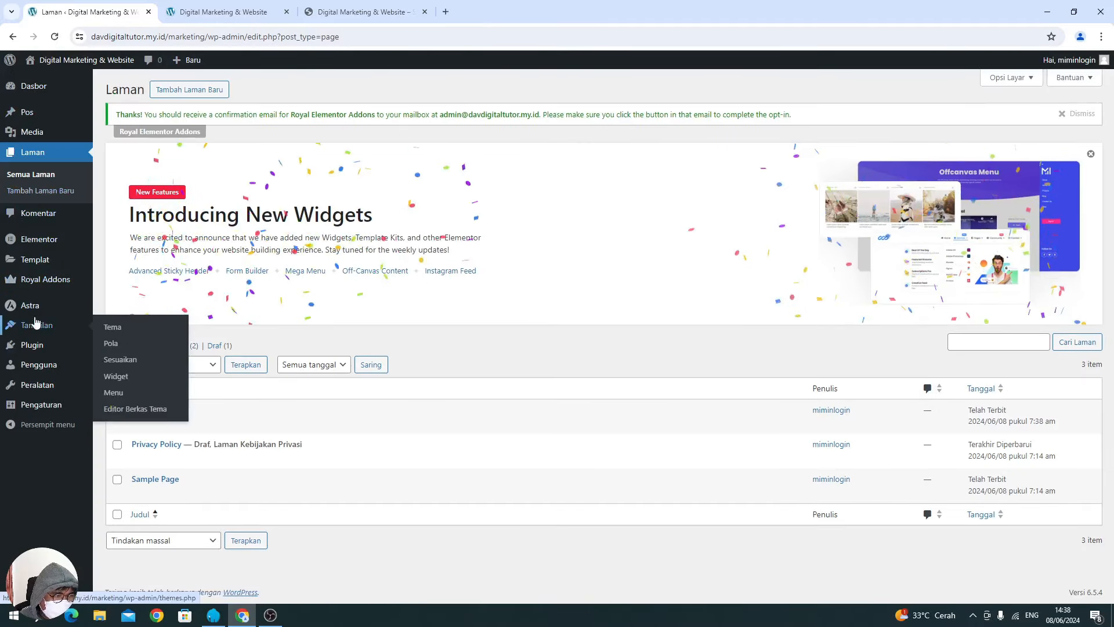
pyautogui.click(120, 397)
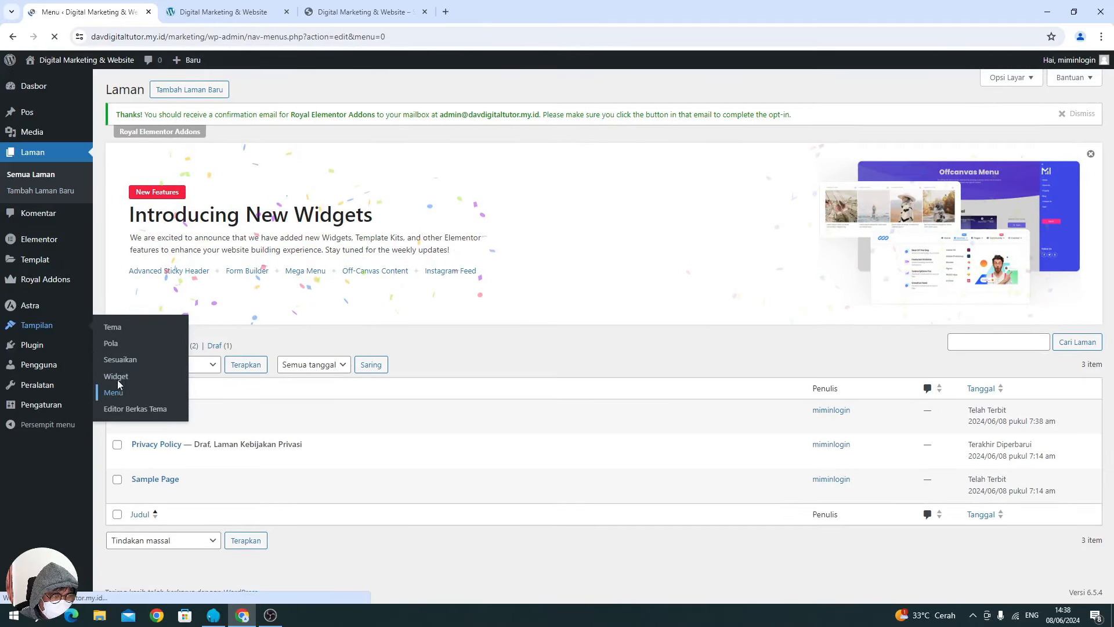
pyautogui.scroll(-2, 393, 406)
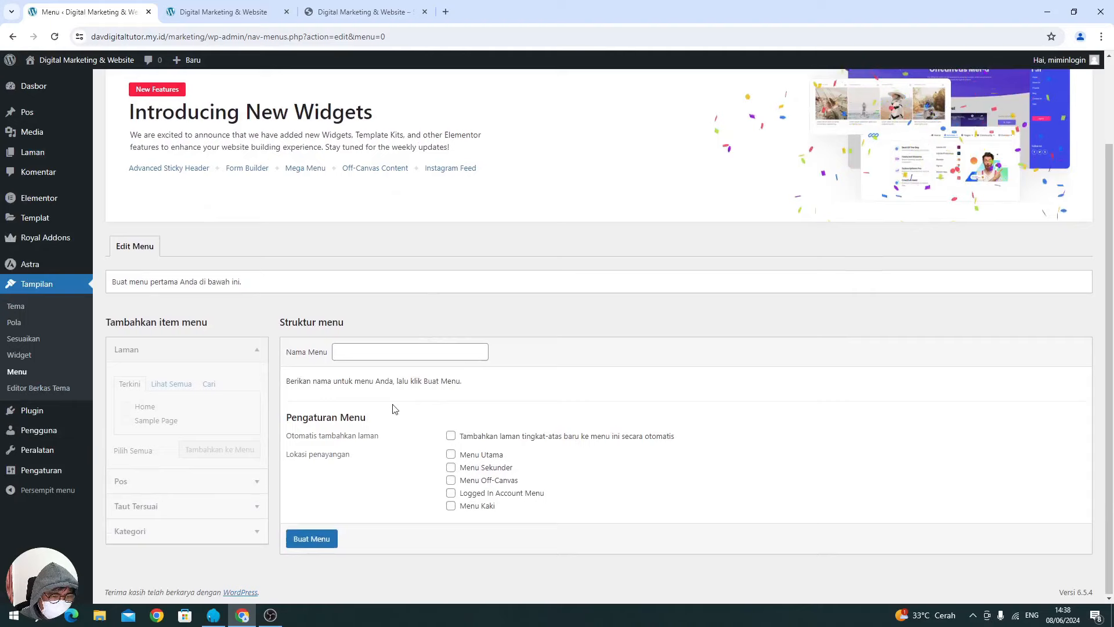
pyautogui.click(397, 355)
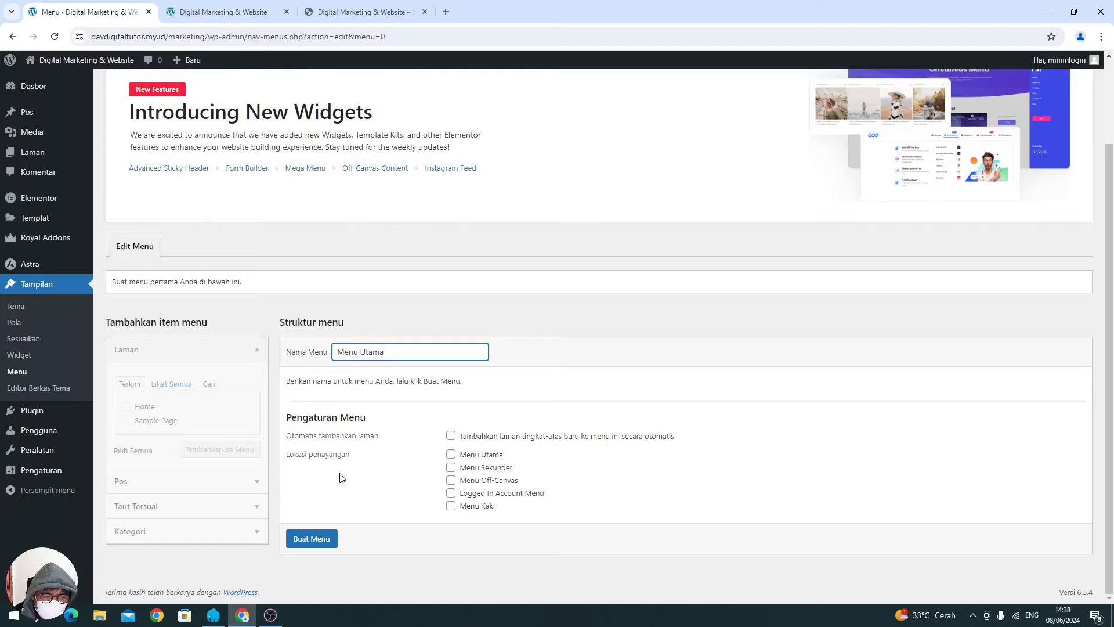
pyautogui.write('Menu Utama')
pyautogui.click(329, 540)
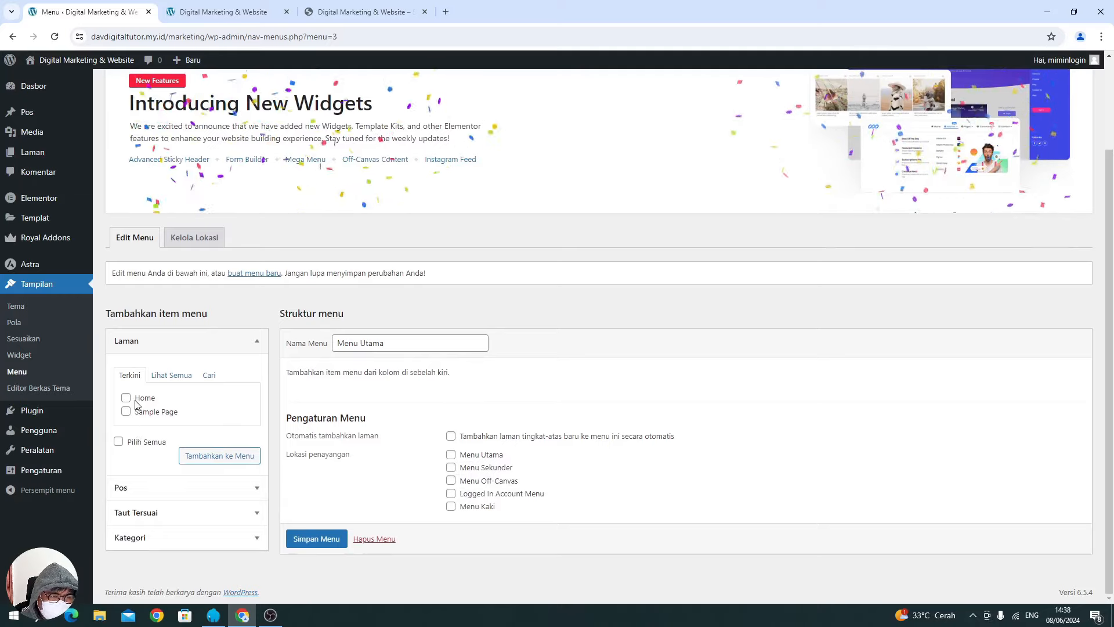
# Add the Home page to Menu Utama, assign the menu to the Menu Utama and Menu Off-Canvas locations, and save it.
pyautogui.click(126, 399)
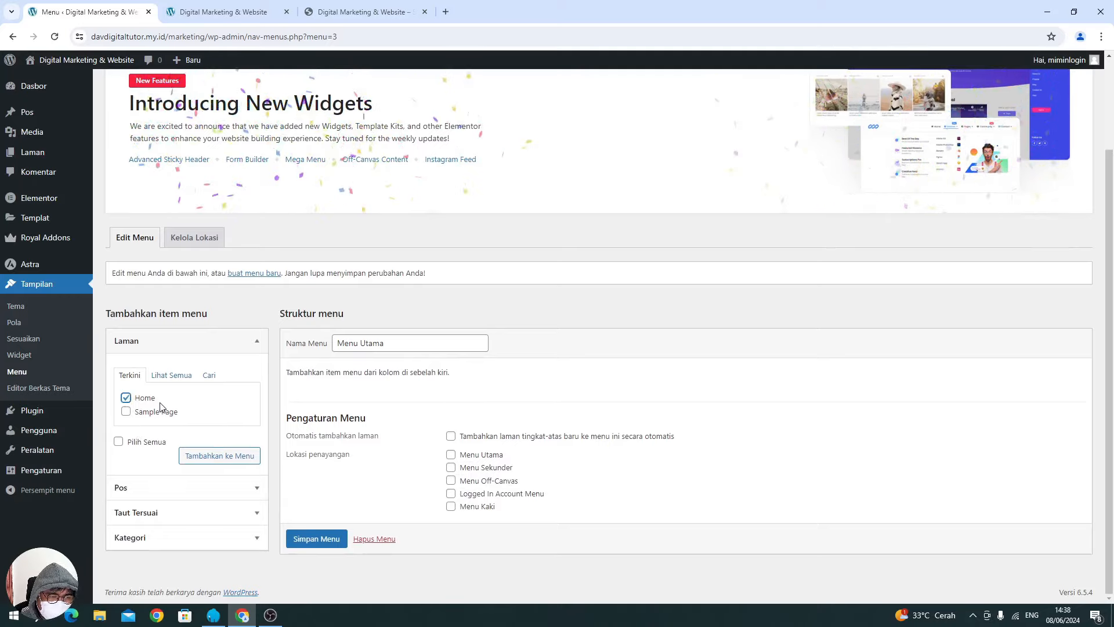
pyautogui.click(198, 458)
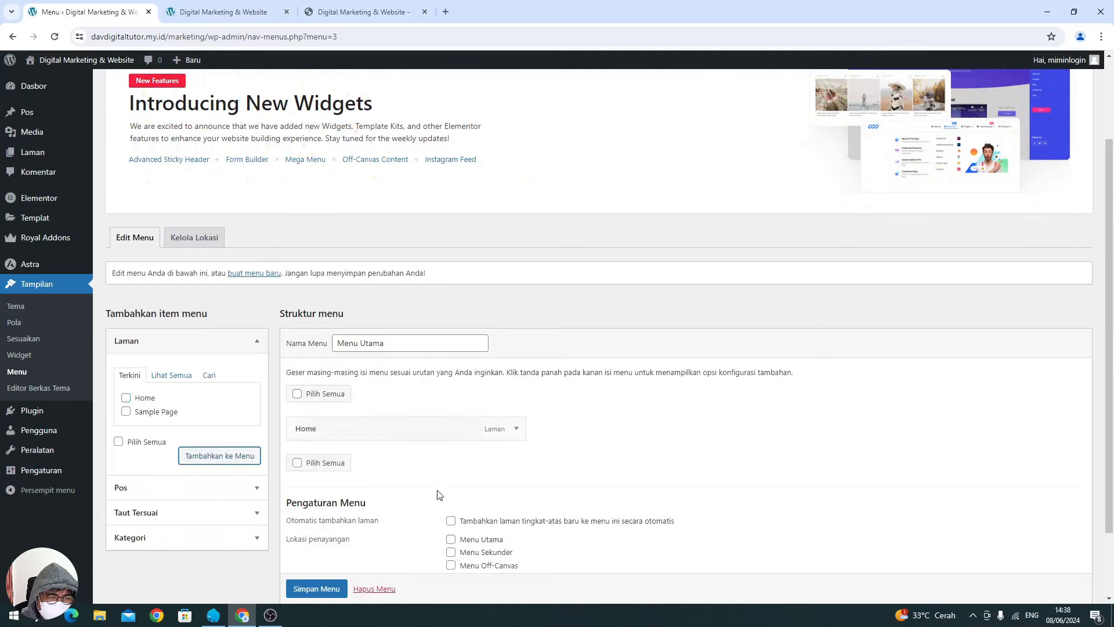
pyautogui.scroll(-2, 792, 510)
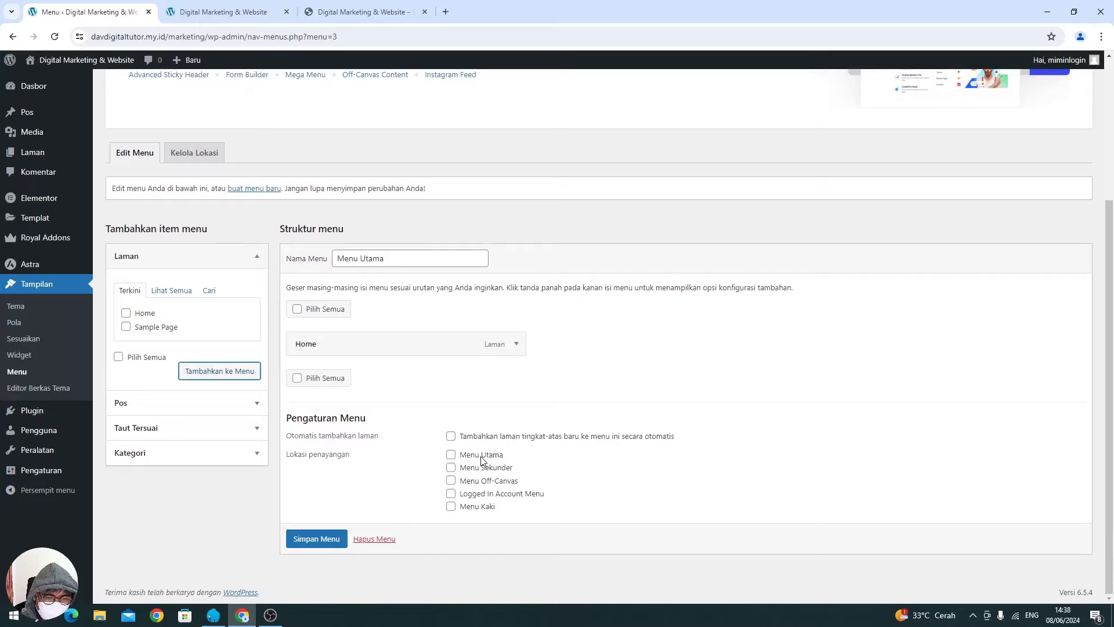
pyautogui.click(481, 458)
pyautogui.click(477, 482)
pyautogui.click(325, 543)
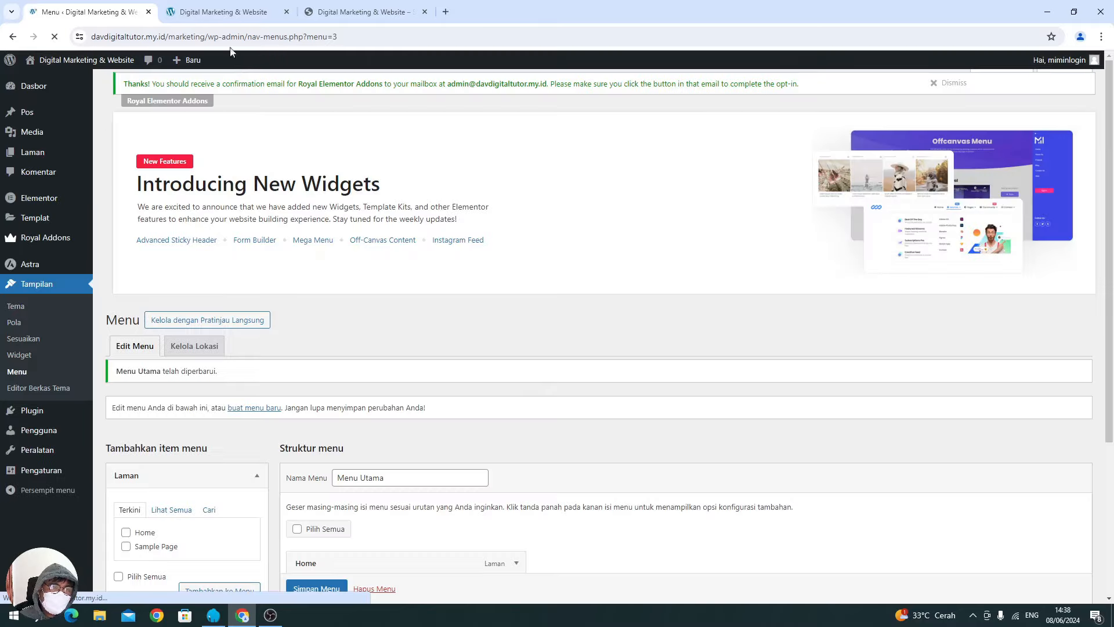
# Reload the site's front page to check its menu, and examine the example landing page's menu items and # link address.
pyautogui.click(223, 11)
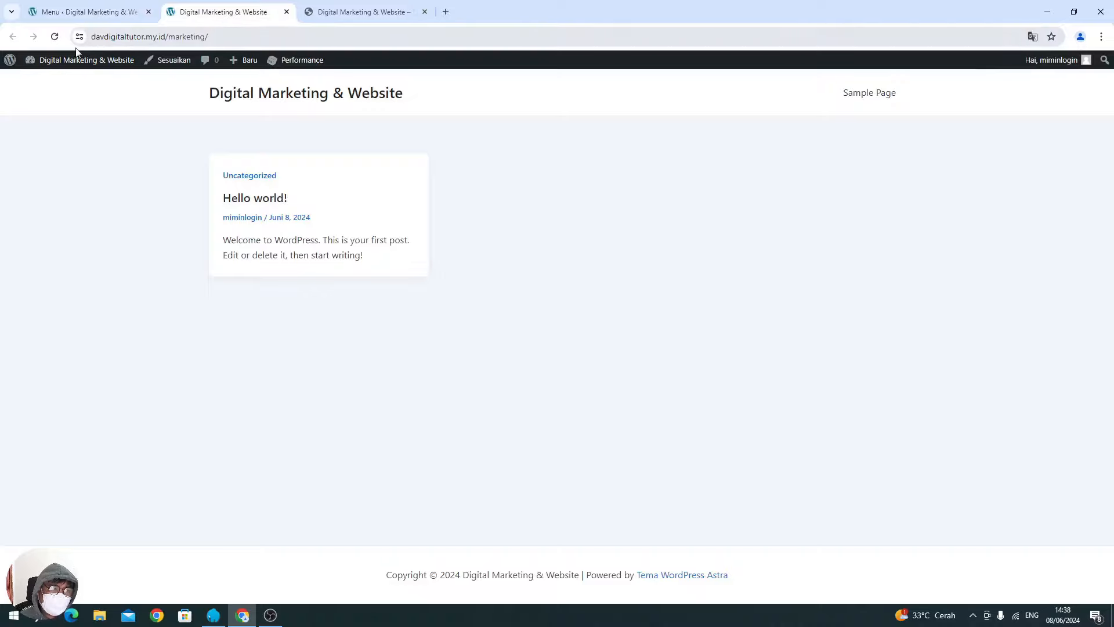
pyautogui.click(55, 36)
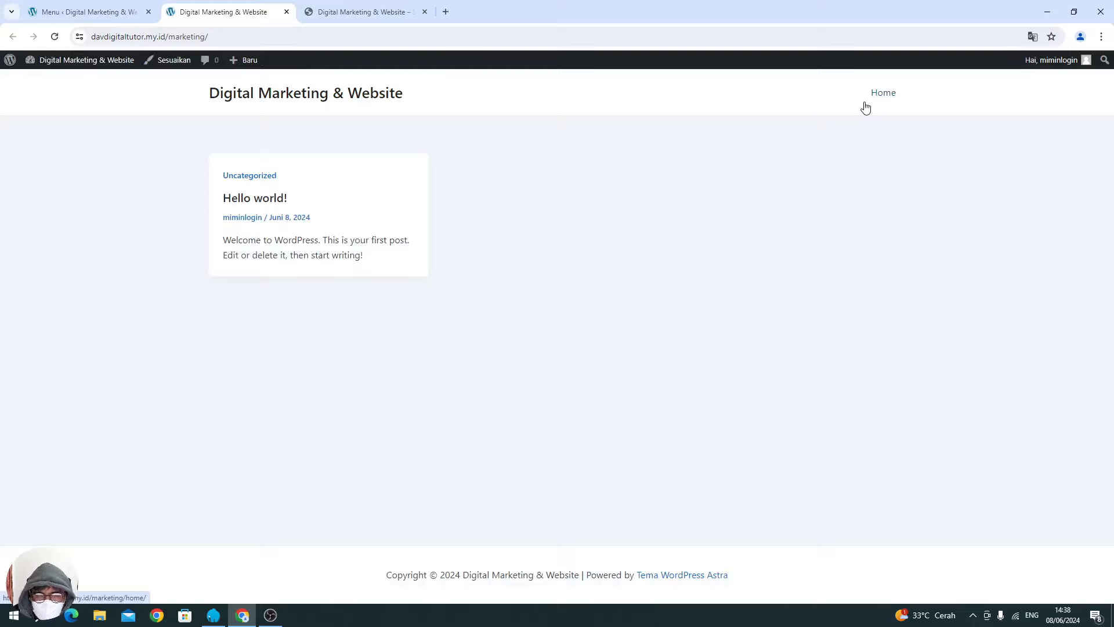
pyautogui.click(402, 12)
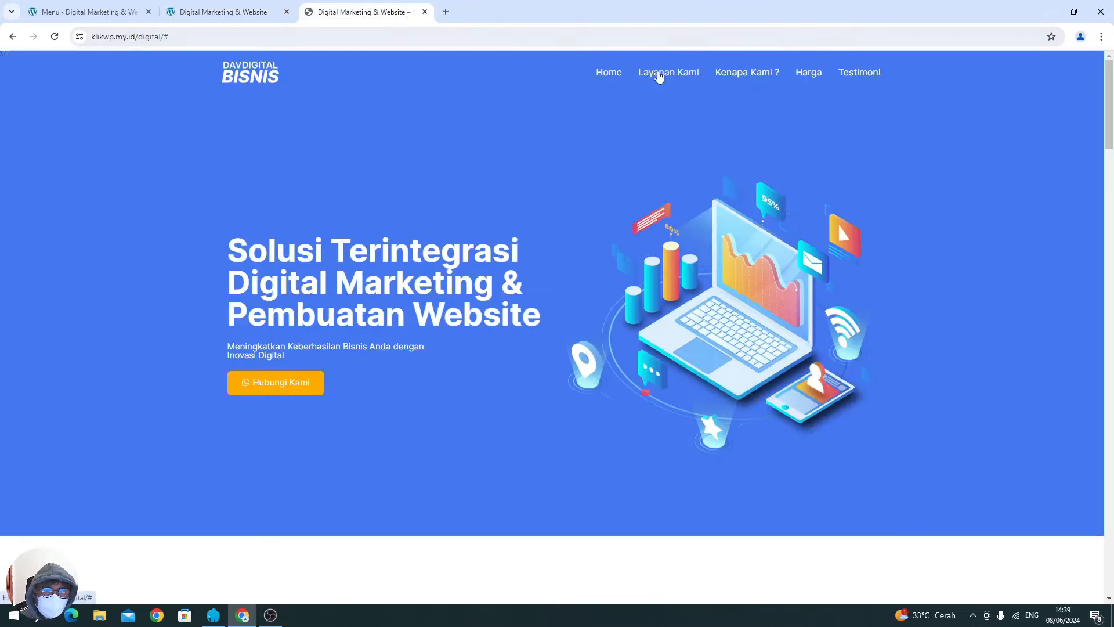
pyautogui.click(164, 38)
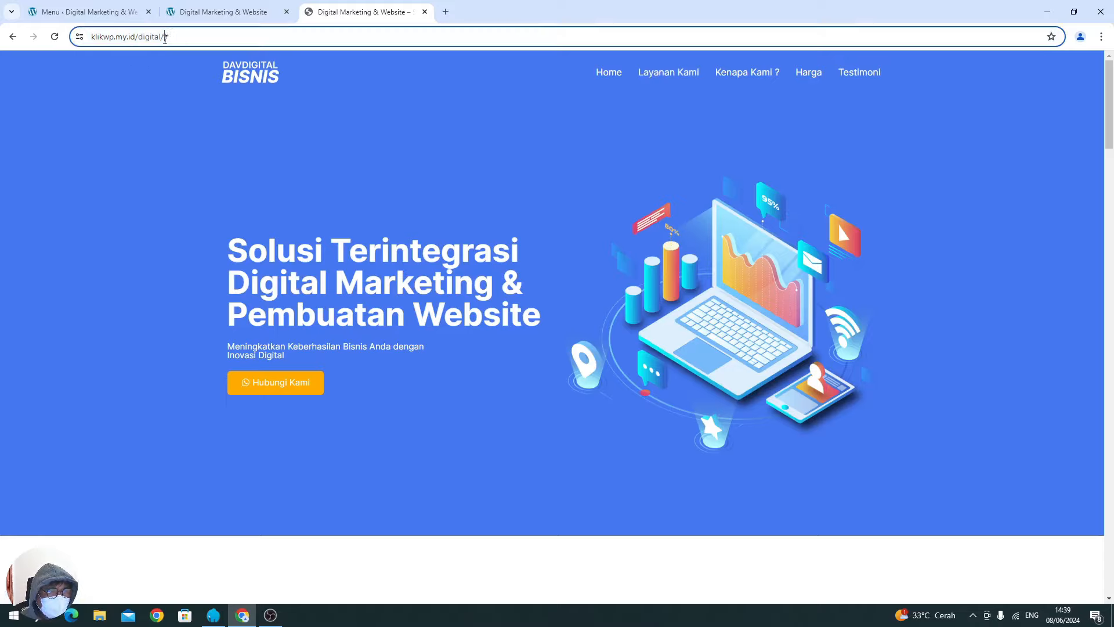
pyautogui.write('https://klikwp.my.id/digital/')
pyautogui.hotkey('ctrl', 'z')
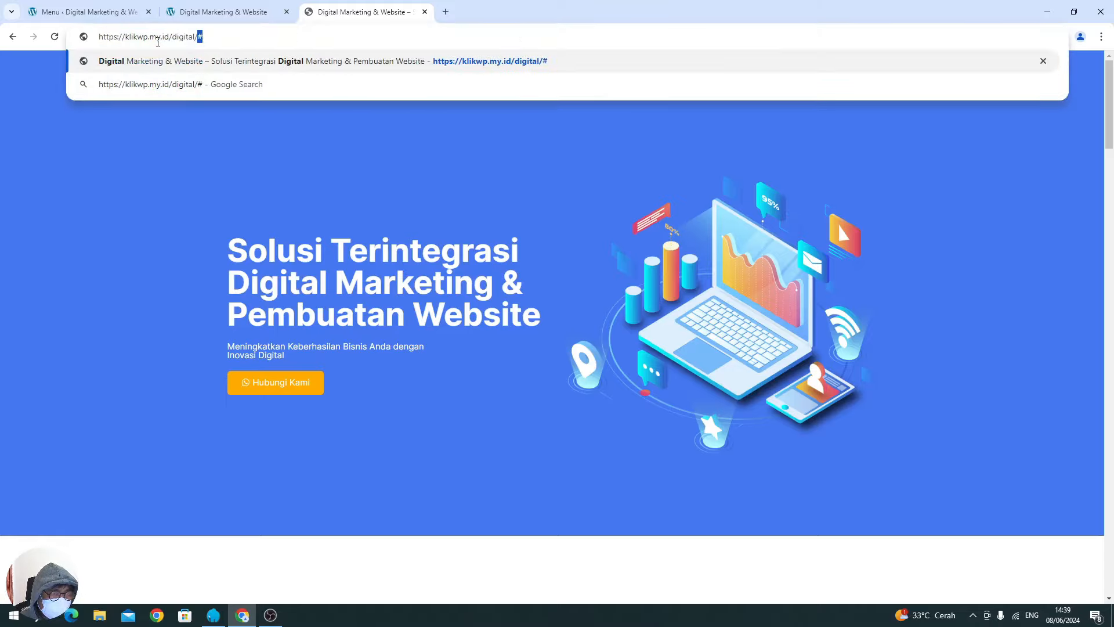
pyautogui.click(92, 11)
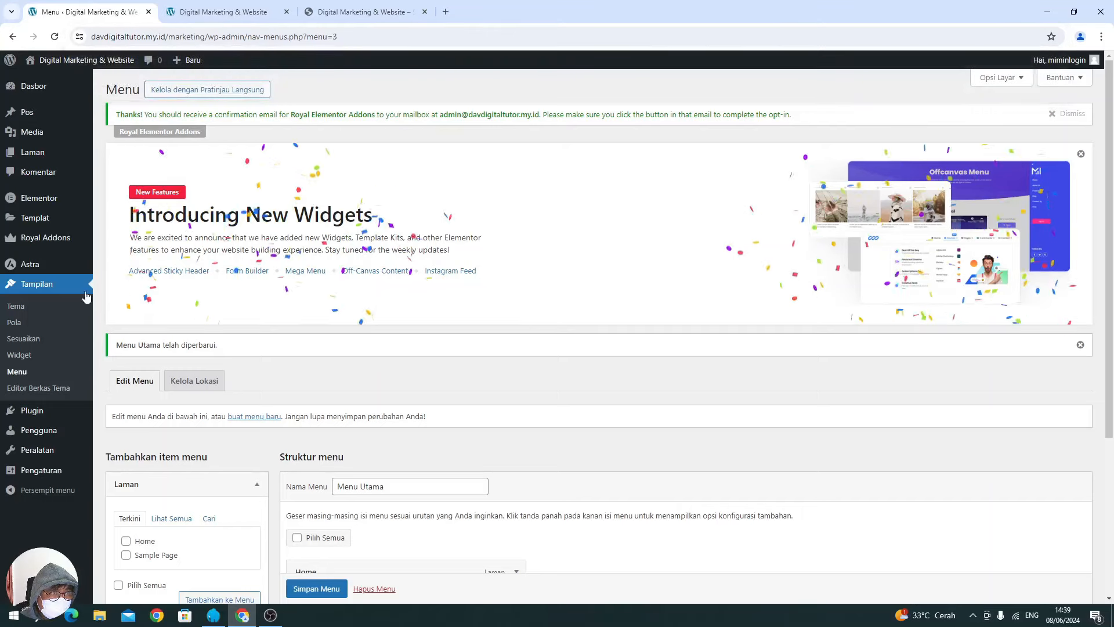
pyautogui.scroll(-2, 129, 312)
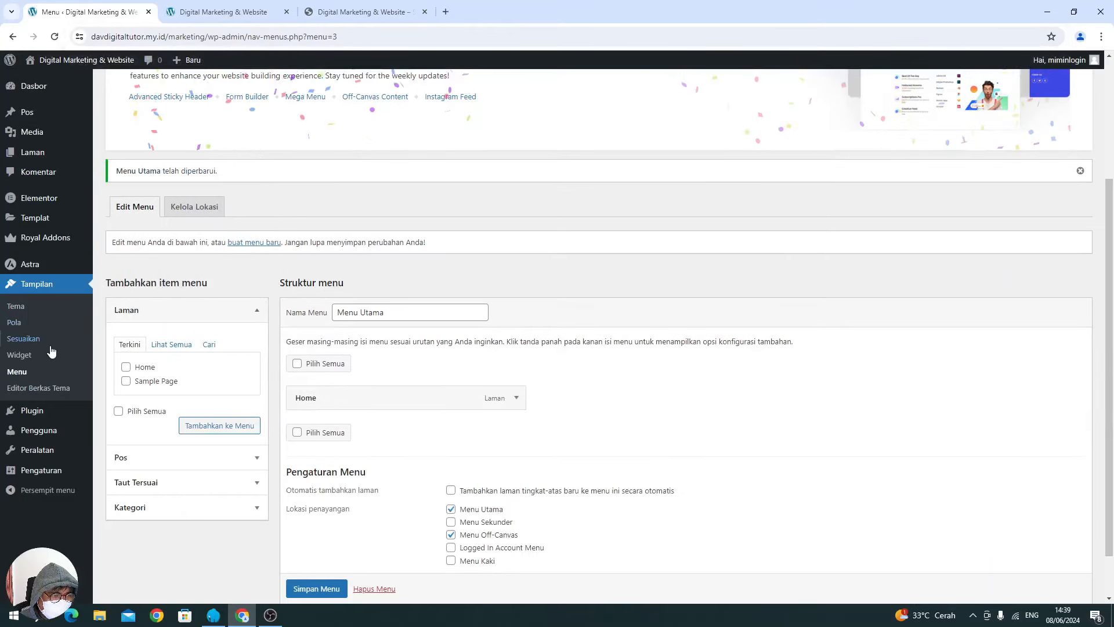
pyautogui.click(369, 13)
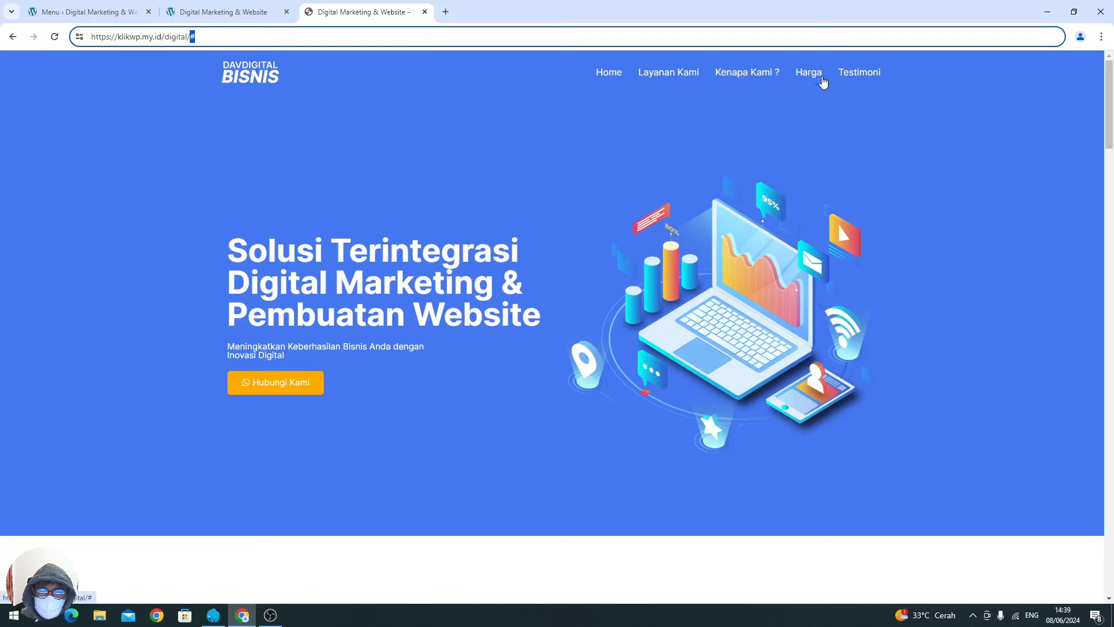
# Return to the WordPress menu editor and add a custom link labelled Layanan Kami with URL # to Menu Utama.
pyautogui.click(81, 12)
pyautogui.scroll(-1, 177, 302)
pyautogui.click(182, 428)
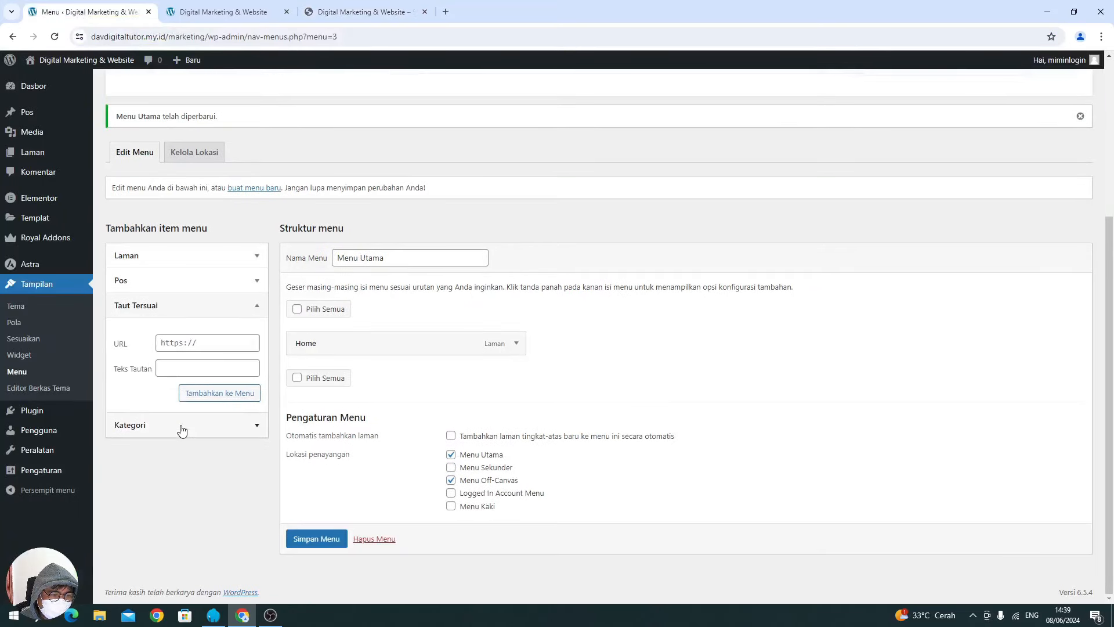
pyautogui.click(178, 347)
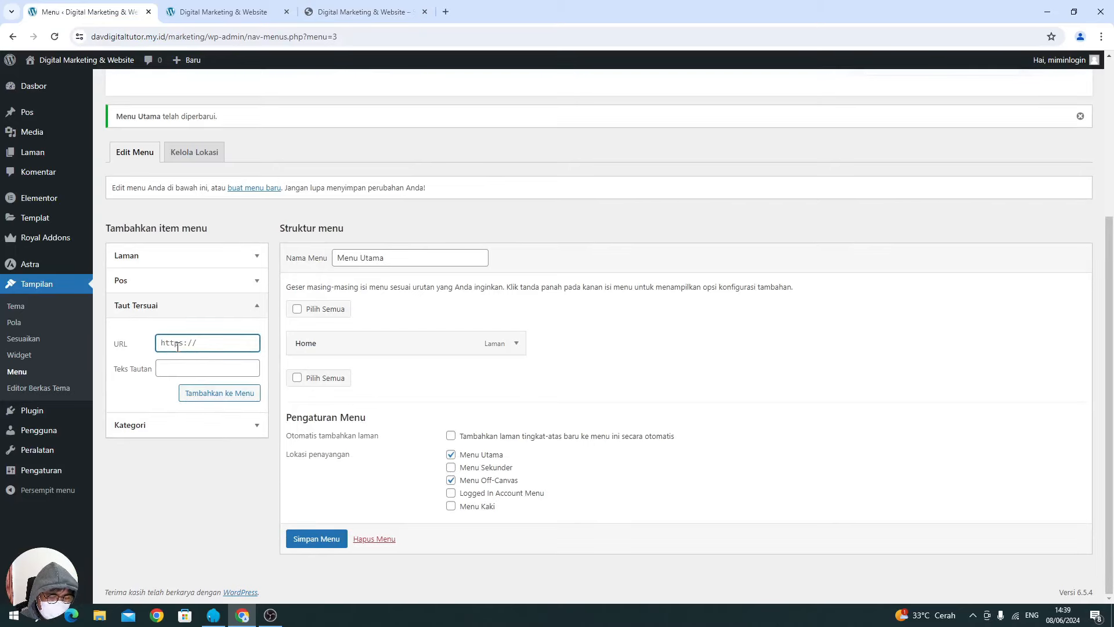
pyautogui.write('#')
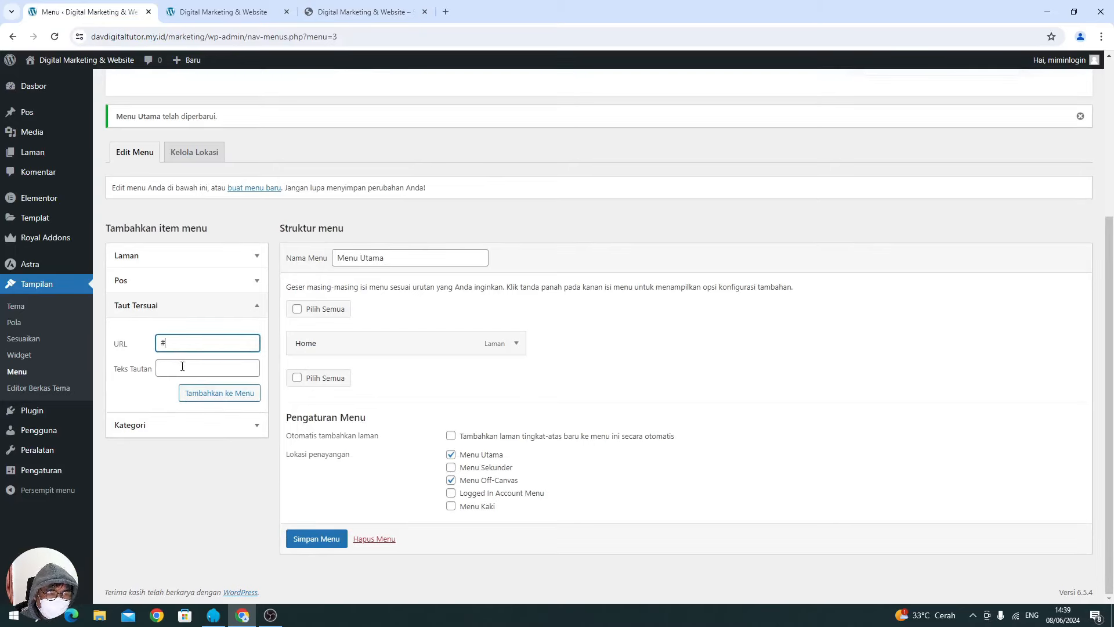
pyautogui.click(182, 366)
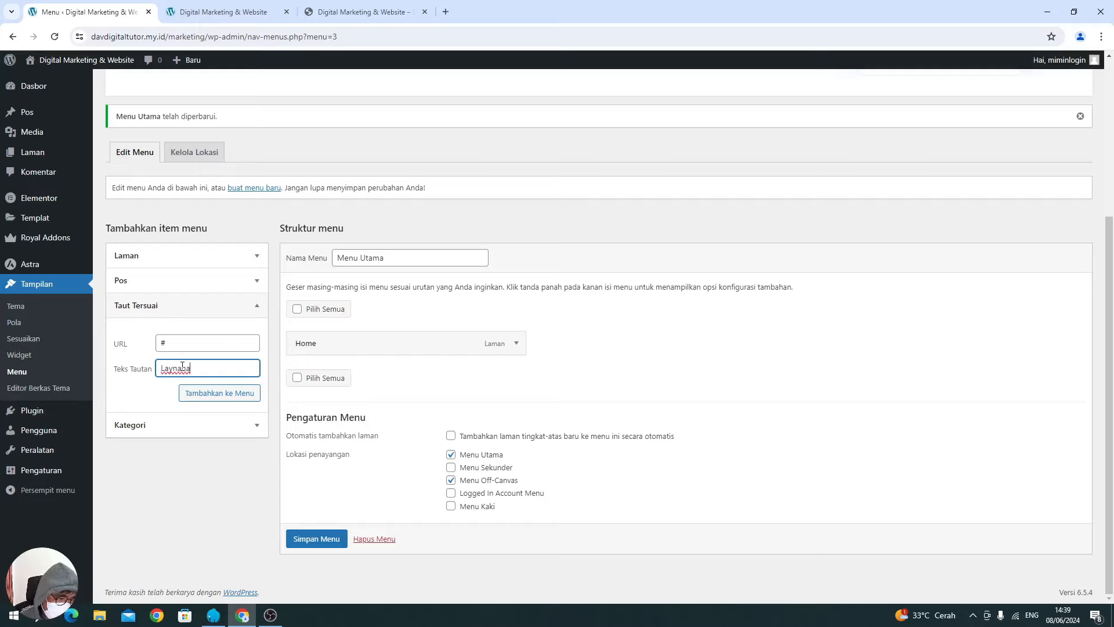
pyautogui.press('BackSpace')
pyautogui.press('BackSpace')
pyautogui.press('BackSpace')
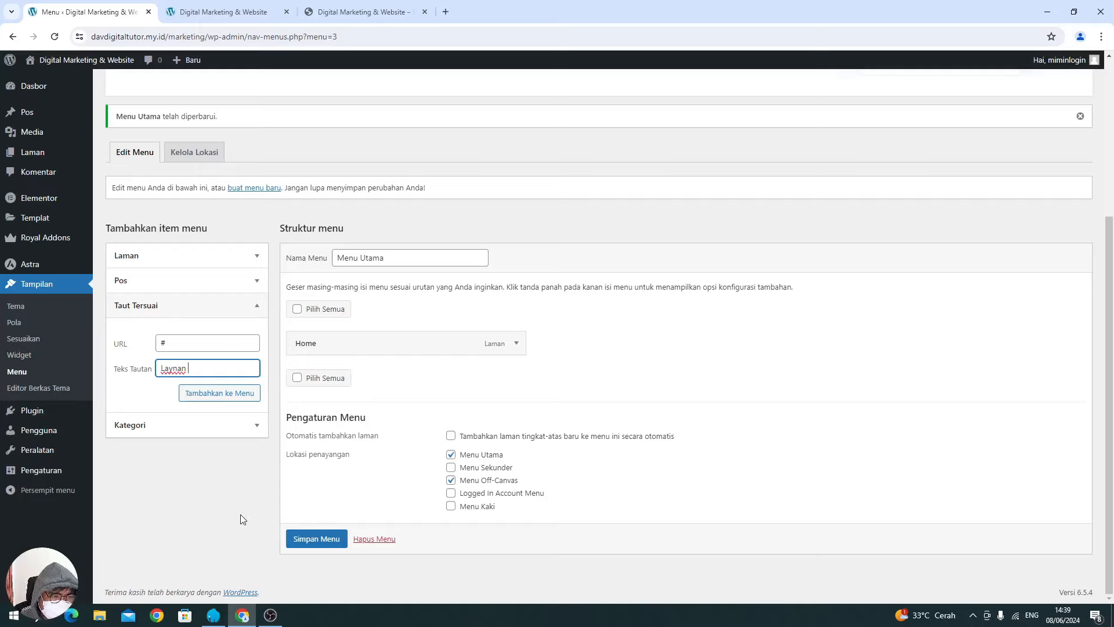
pyautogui.press('BackSpace')
pyautogui.write('a')
pyautogui.write('nan Kami')
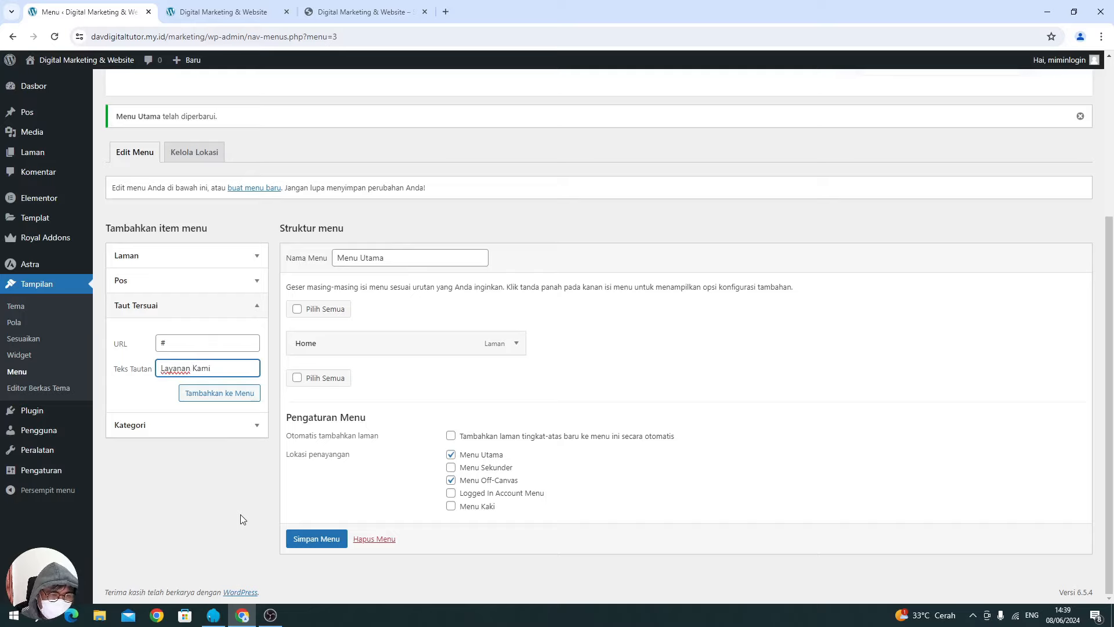
pyautogui.click(228, 394)
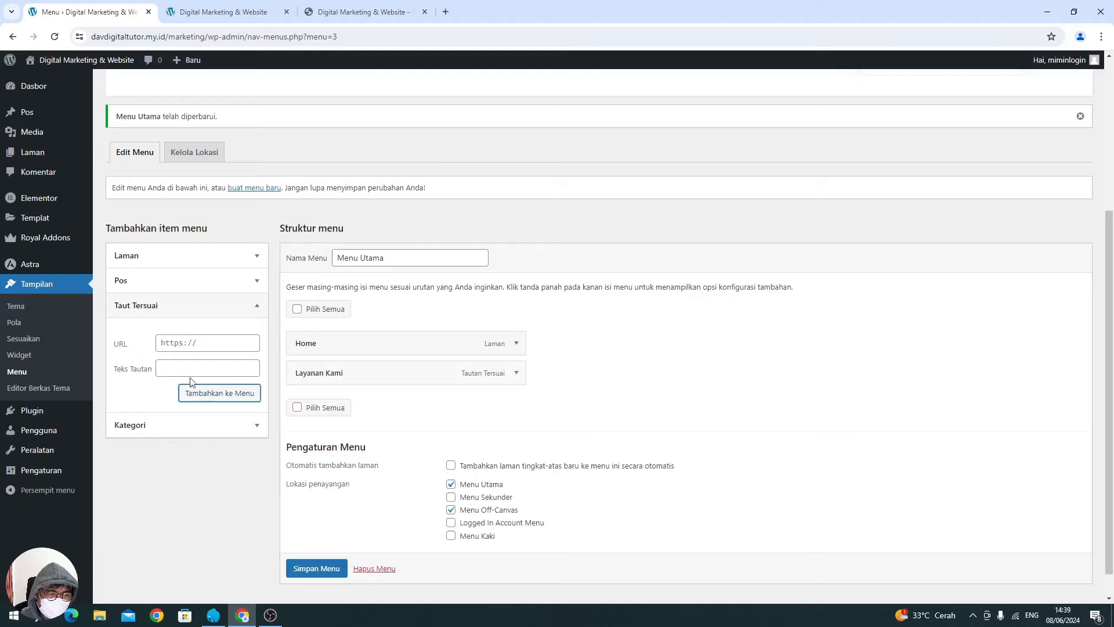
# Add a custom link labelled "Kenapa Kami ?" with URL #, checking the wording against the example page's menu.
pyautogui.click(178, 340)
pyautogui.write('#')
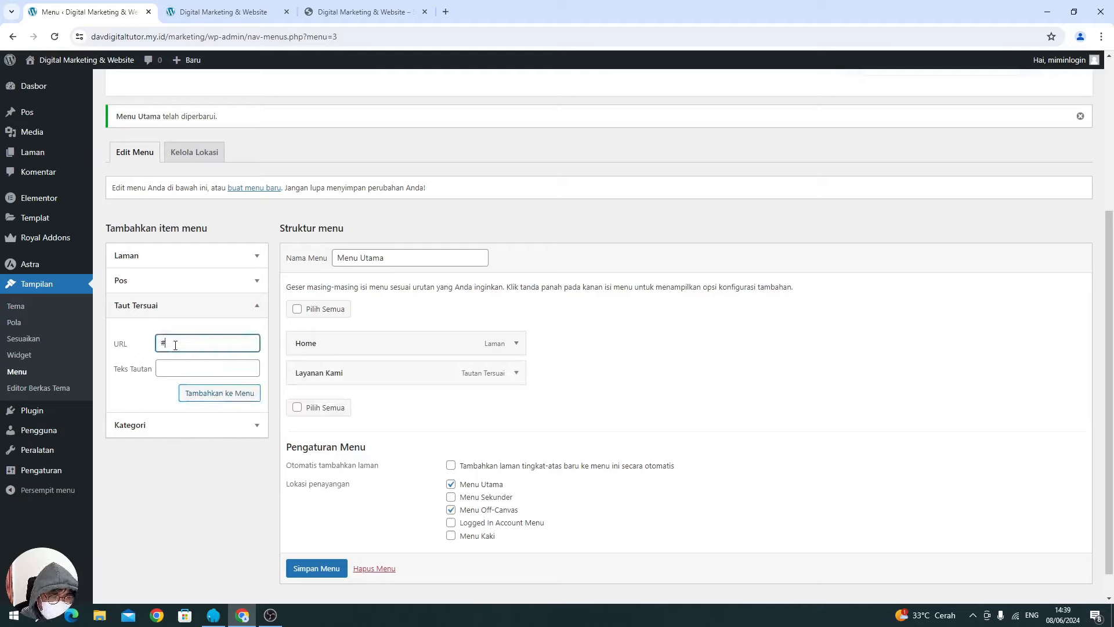
pyautogui.click(182, 365)
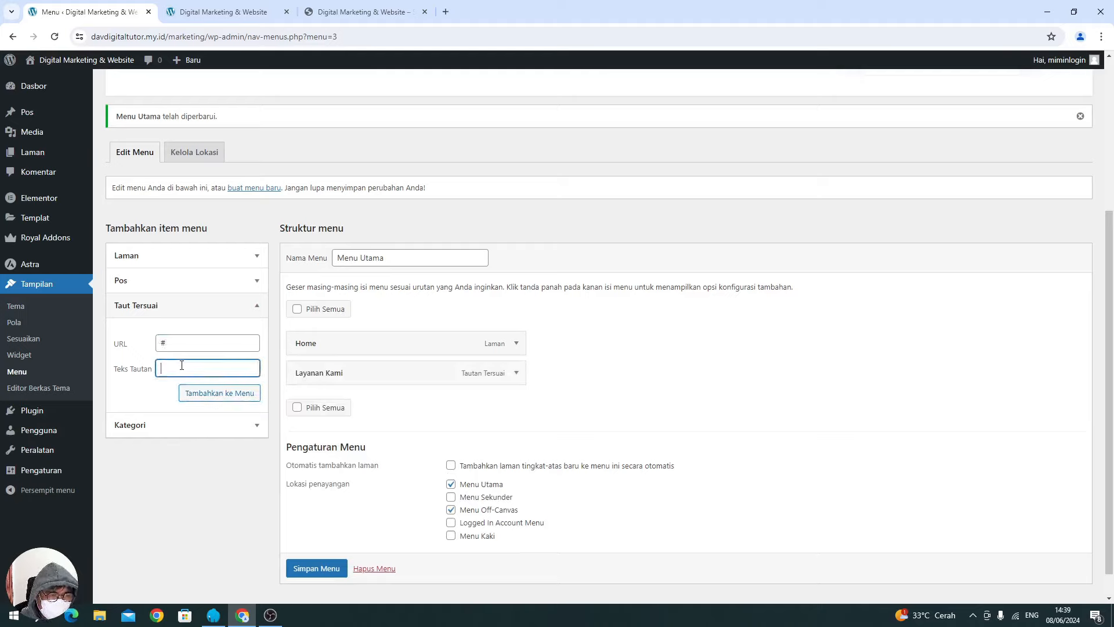
pyautogui.click(186, 345)
pyautogui.click(182, 371)
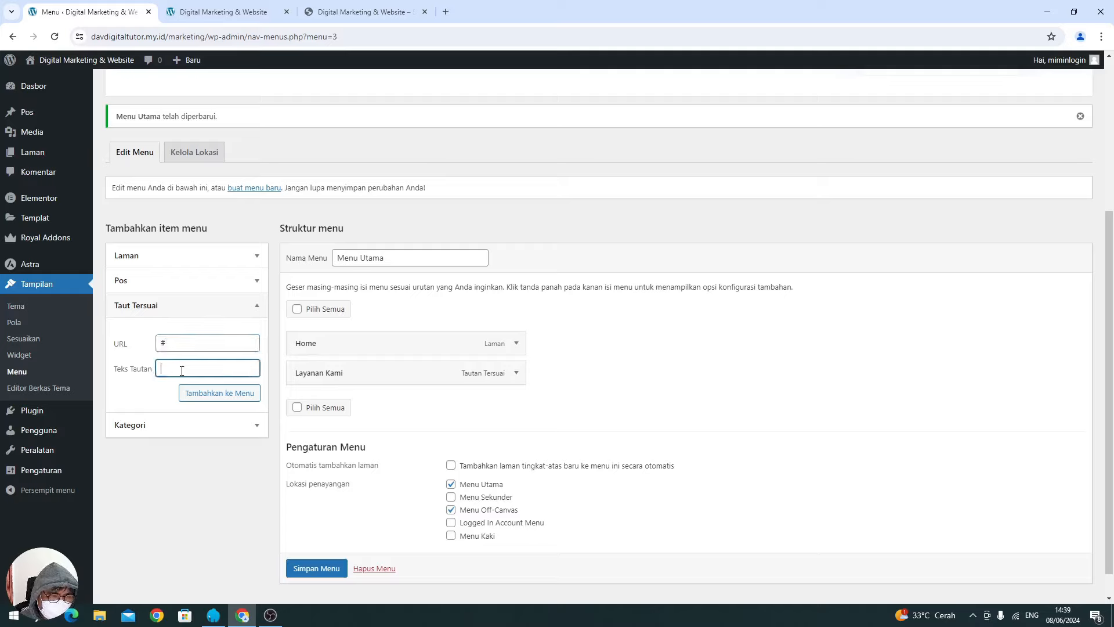
pyautogui.write('Kenapa ')
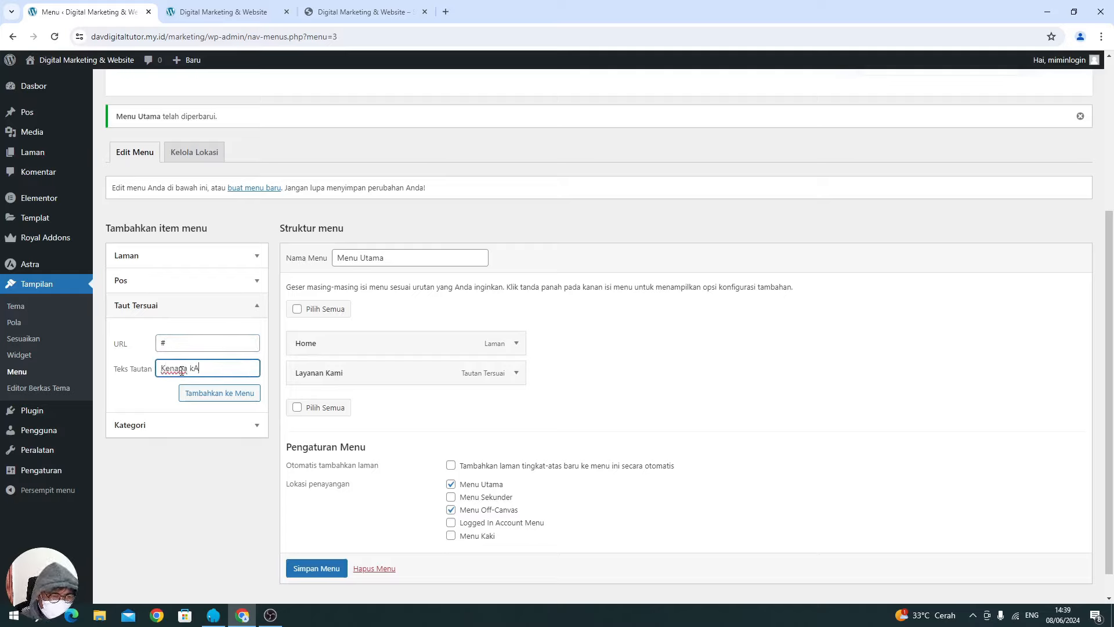
pyautogui.write('Ka')
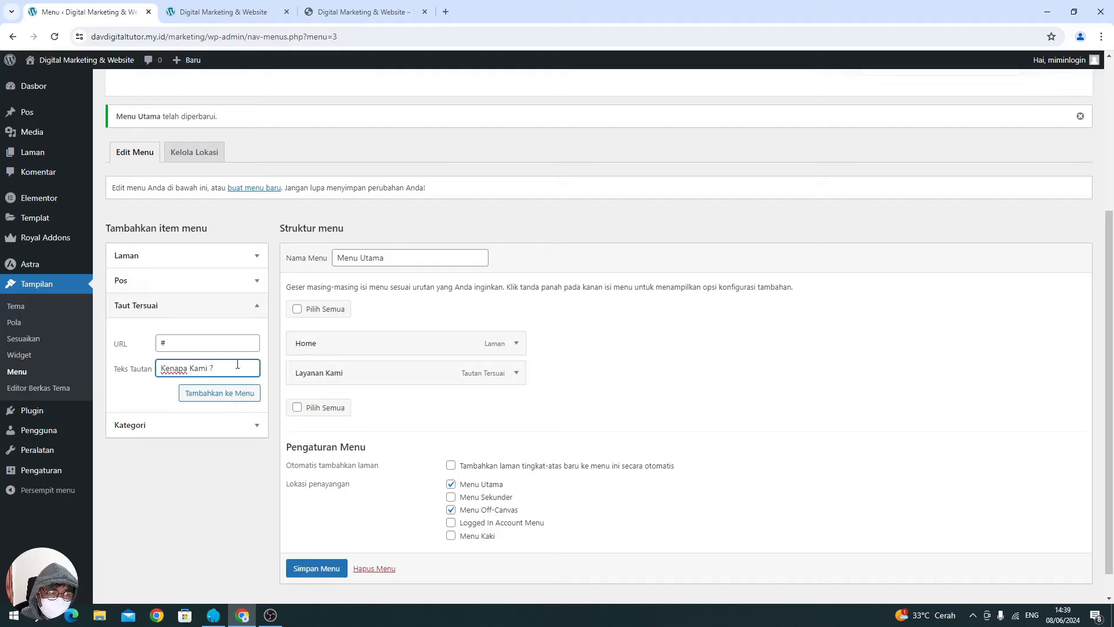
pyautogui.click(360, 12)
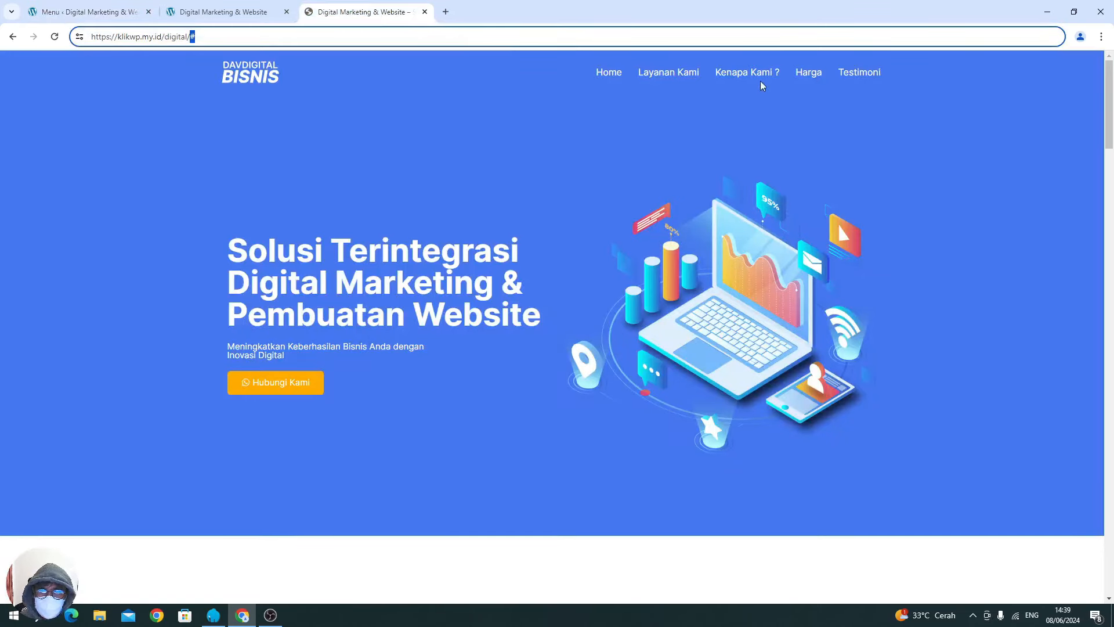
pyautogui.click(90, 11)
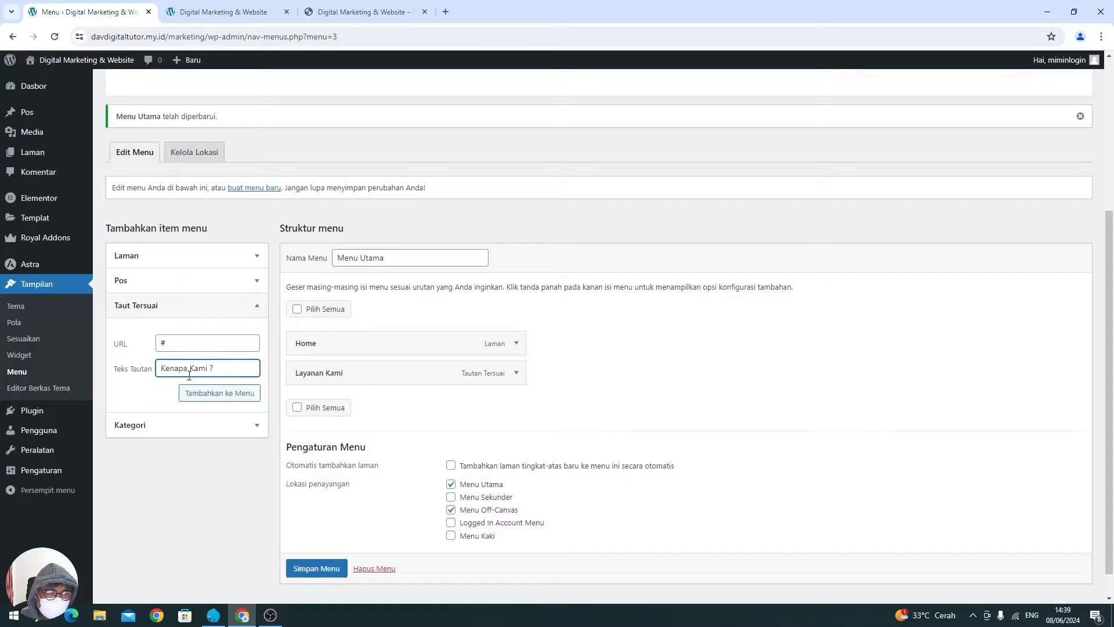
pyautogui.click(194, 397)
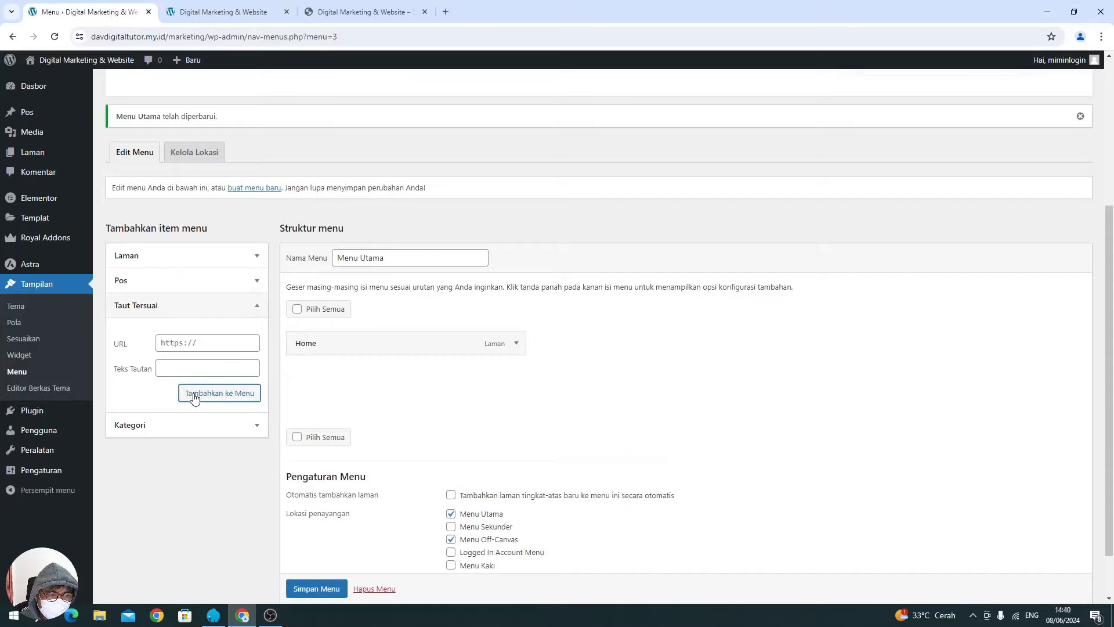
# Add a custom link labelled Harga with URL # to Menu Utama.
pyautogui.click(188, 349)
pyautogui.write('#')
pyautogui.click(181, 370)
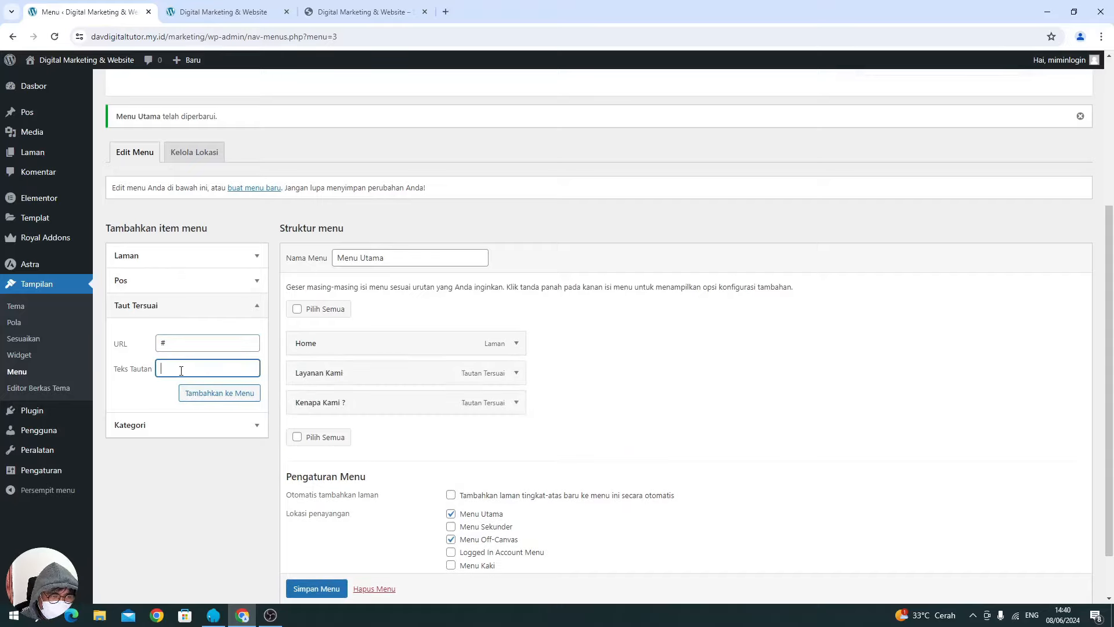
pyautogui.write('Harga')
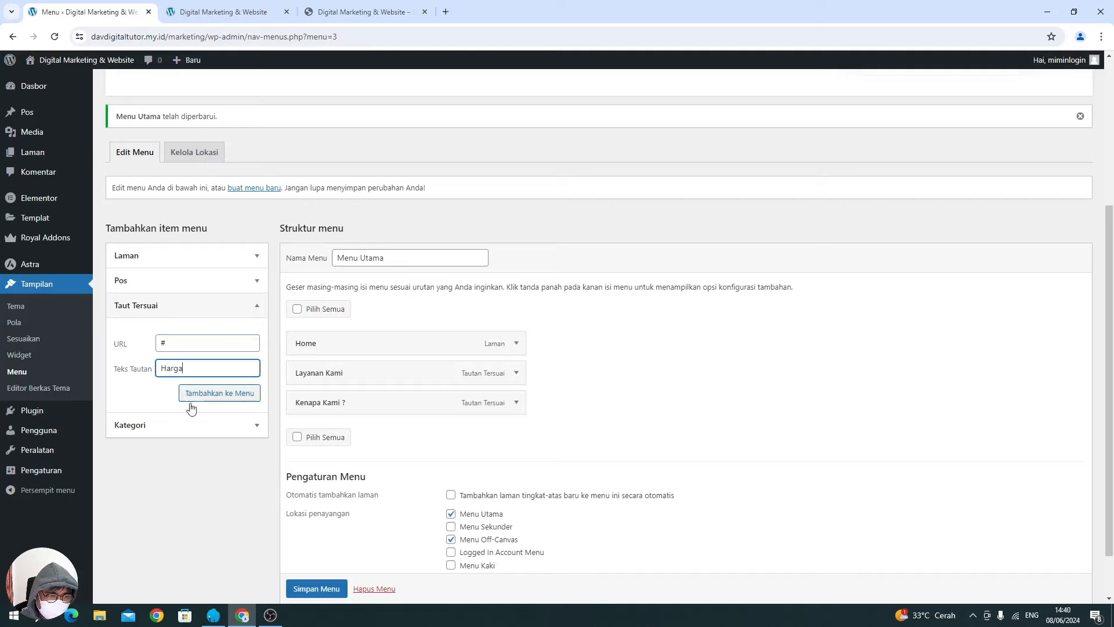
pyautogui.click(223, 394)
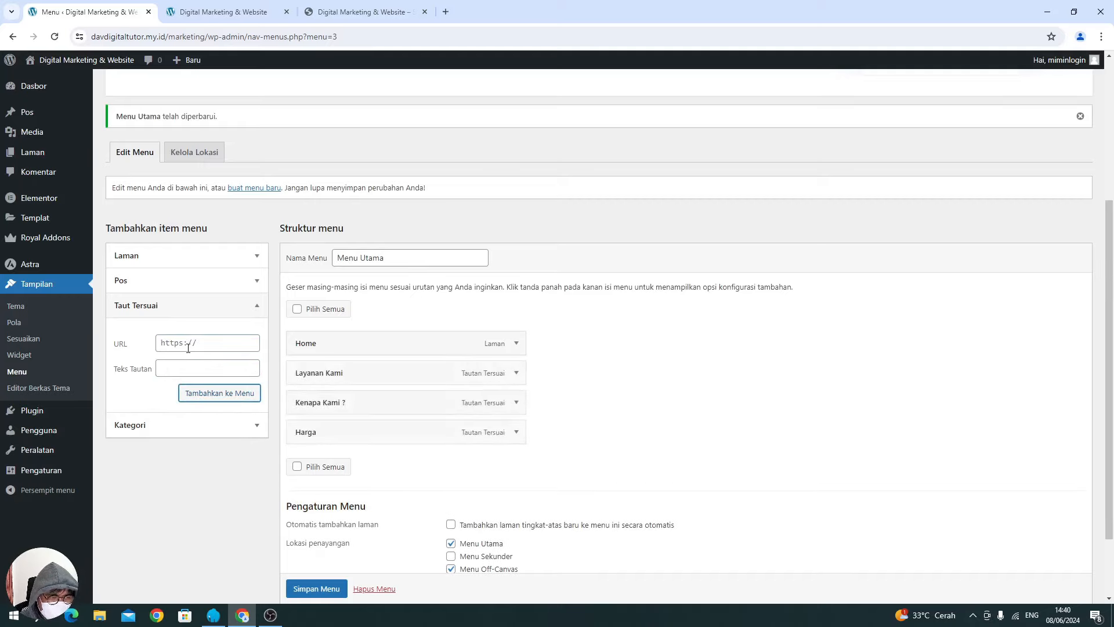
# Add a custom link labelled Testimoni with URL # to Menu Utama and save the menu.
pyautogui.click(169, 343)
pyautogui.write('#')
pyautogui.click(184, 366)
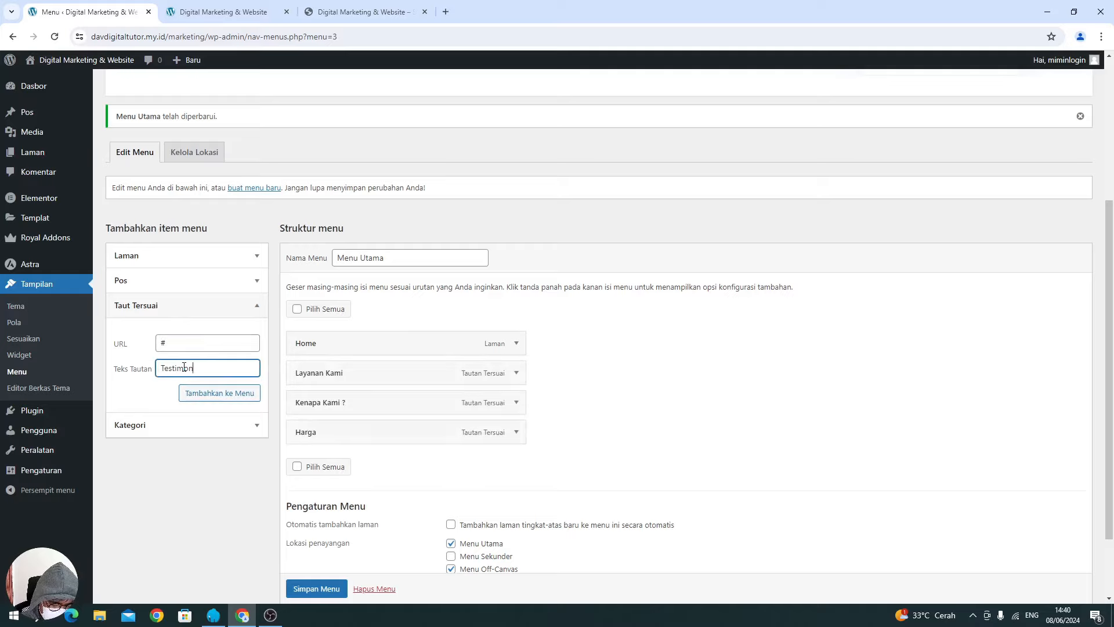
pyautogui.write('Testimoni')
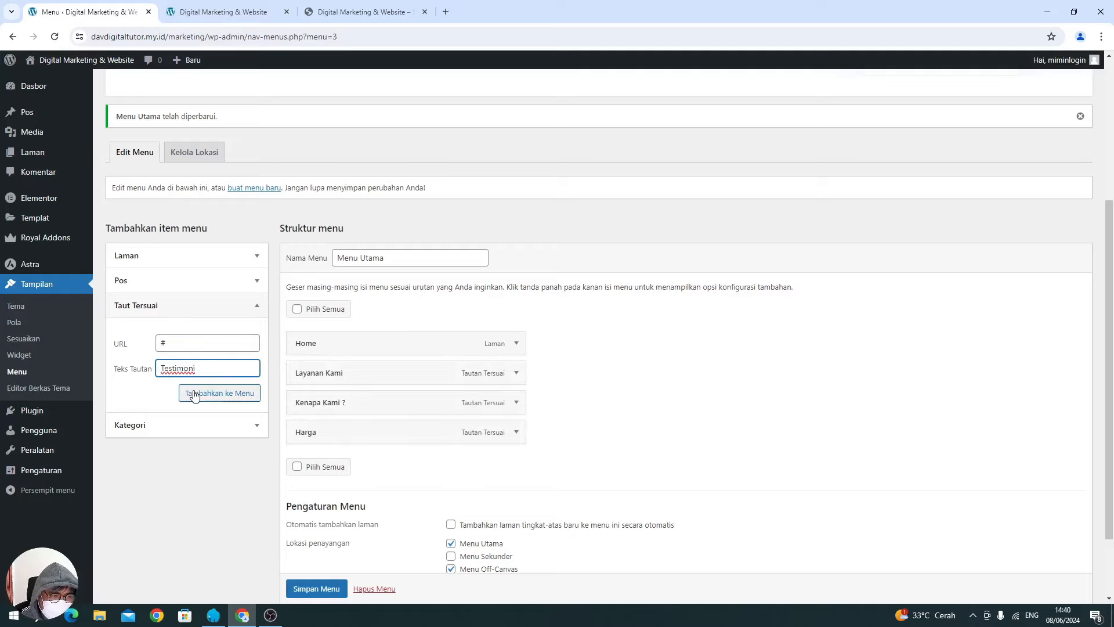
pyautogui.click(194, 394)
pyautogui.scroll(-3, 535, 405)
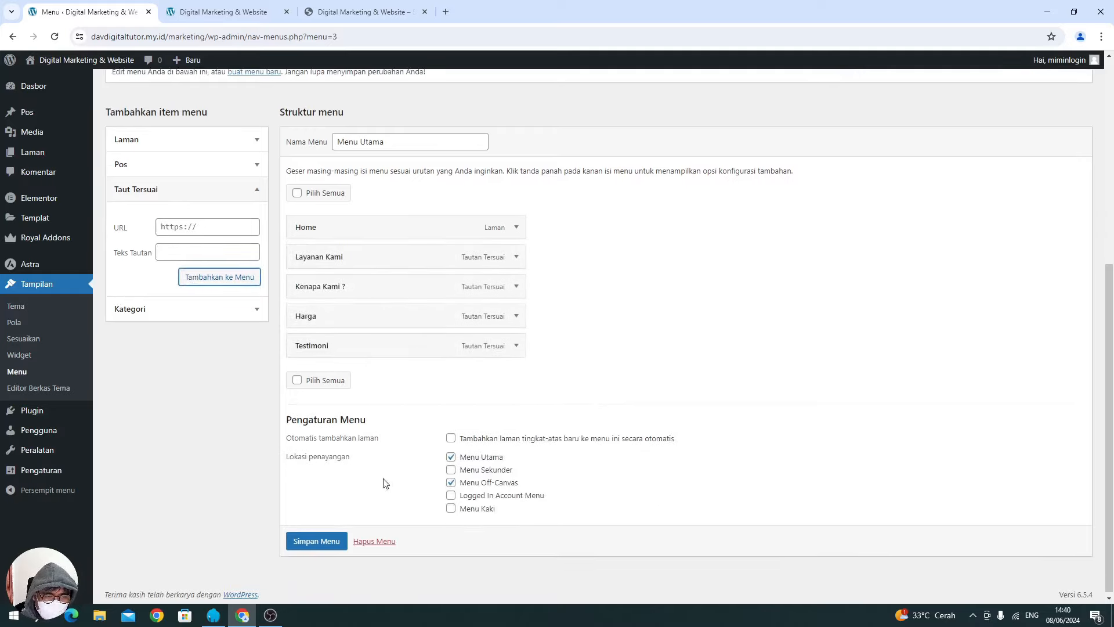
pyautogui.click(320, 543)
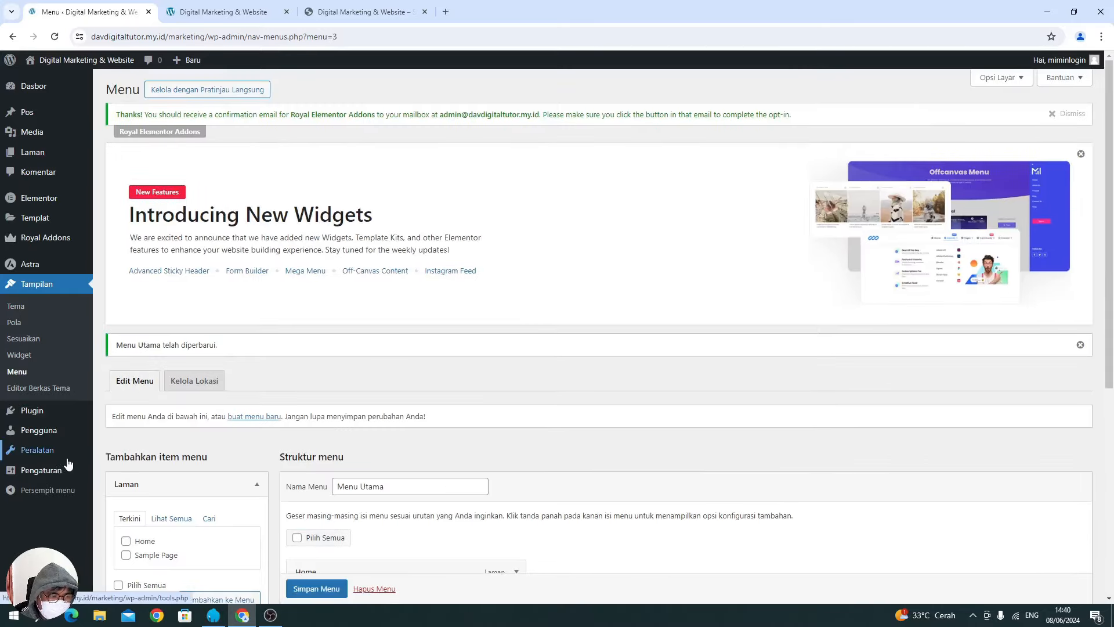
# In the reading settings, make the homepage a static page using Home and save the changes.
pyautogui.moveTo(49, 473)
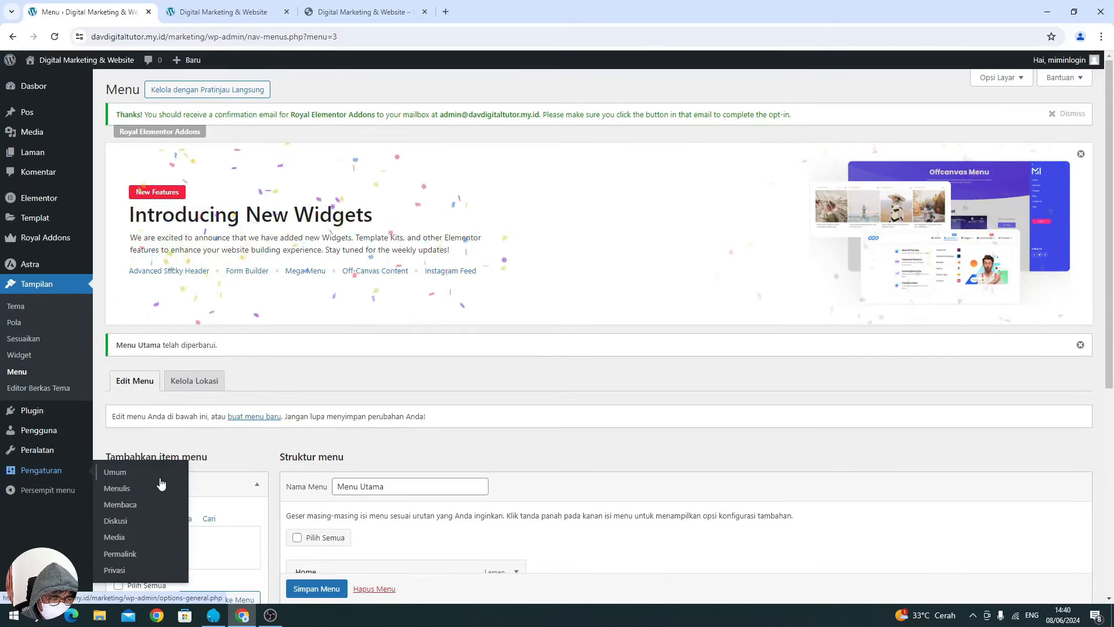
pyautogui.click(130, 504)
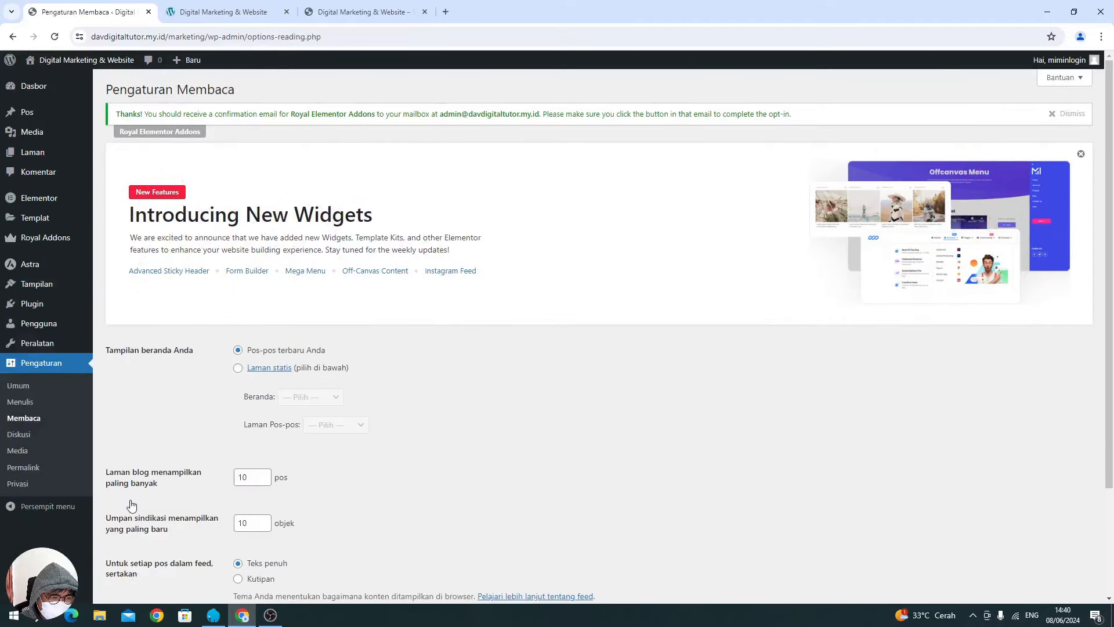
pyautogui.click(238, 367)
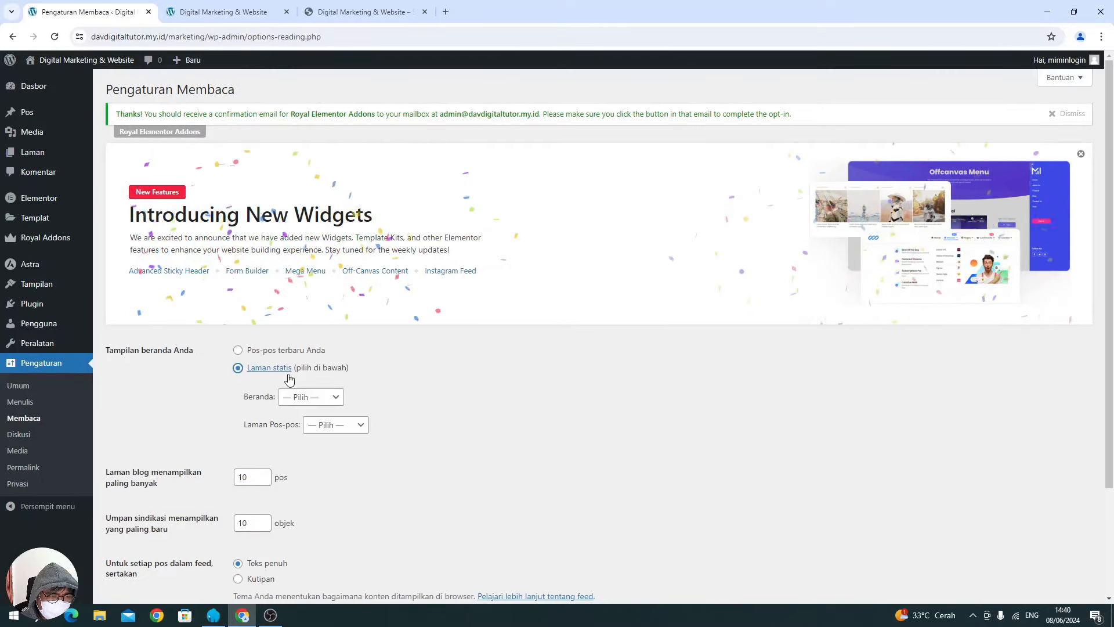
pyautogui.click(303, 397)
pyautogui.click(303, 424)
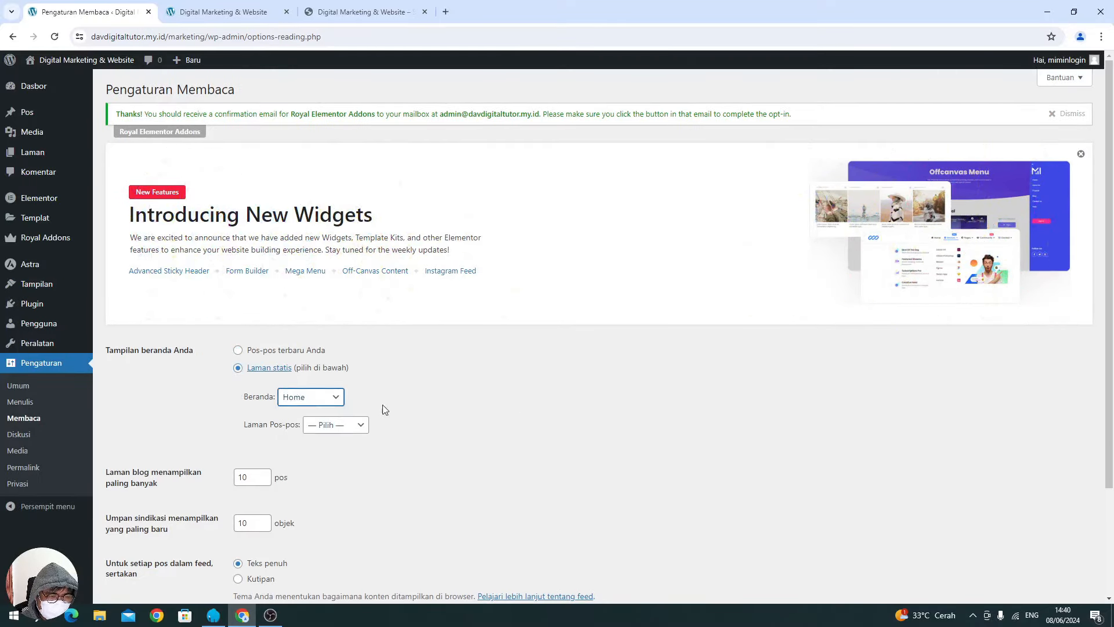
pyautogui.scroll(-2, 579, 440)
pyautogui.click(158, 548)
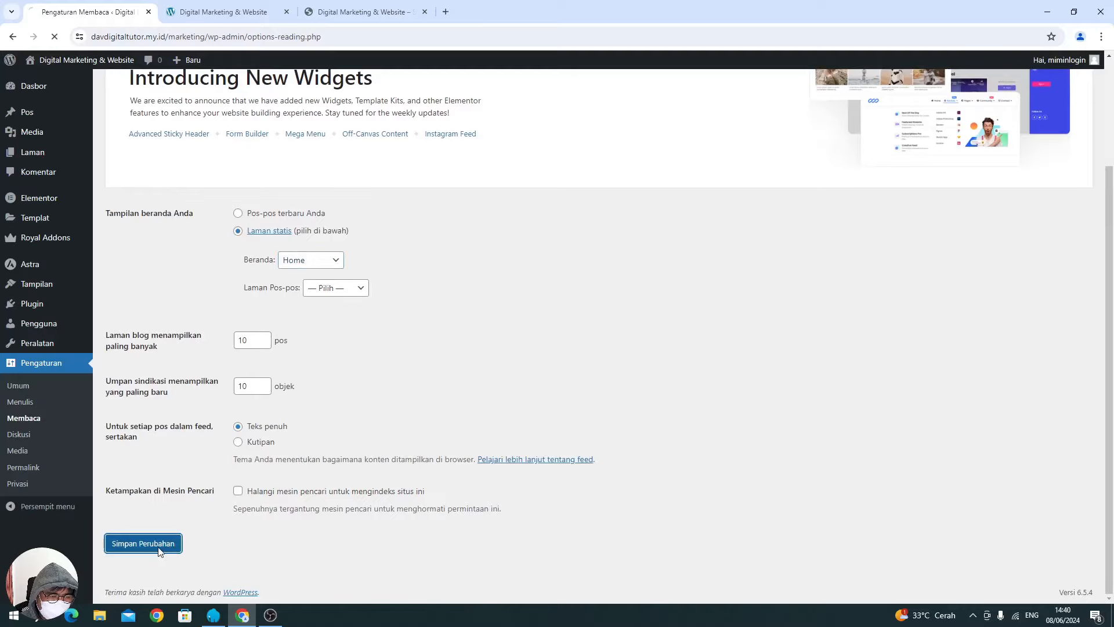
# Set the permalink structure to Nama tulisan (post name) and save the changes.
pyautogui.click(27, 469)
pyautogui.scroll(-4, 245, 372)
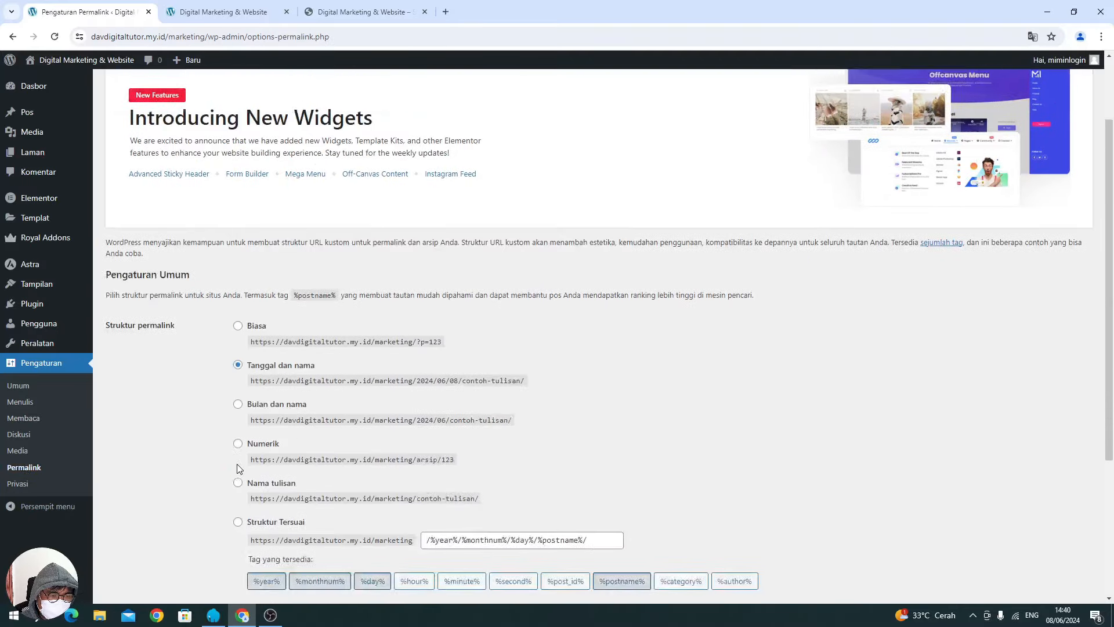
pyautogui.click(253, 290)
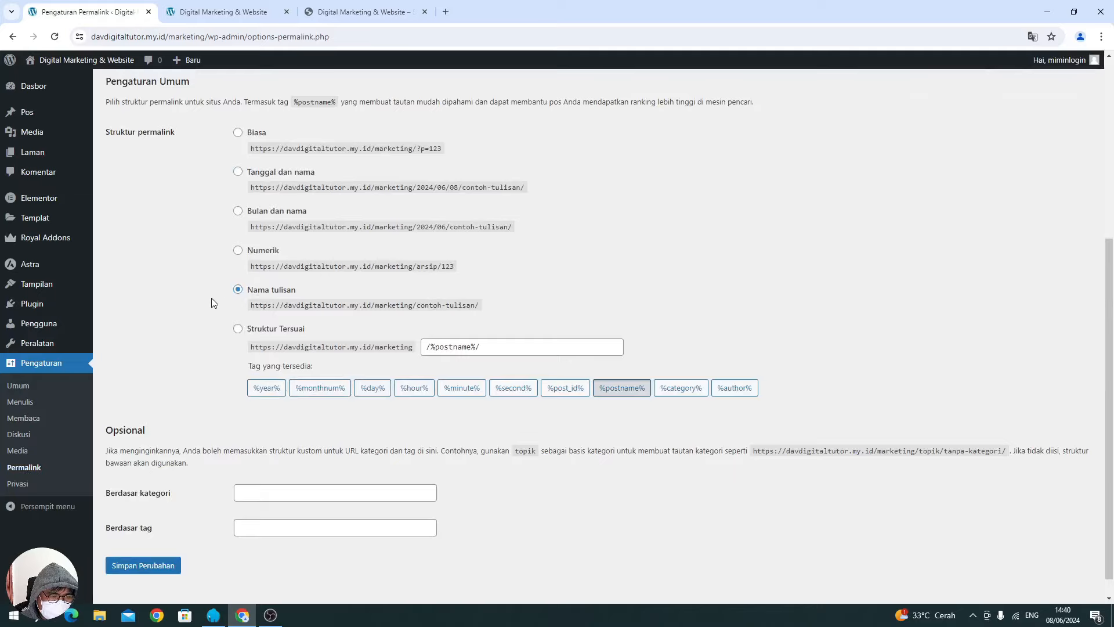
pyautogui.click(137, 563)
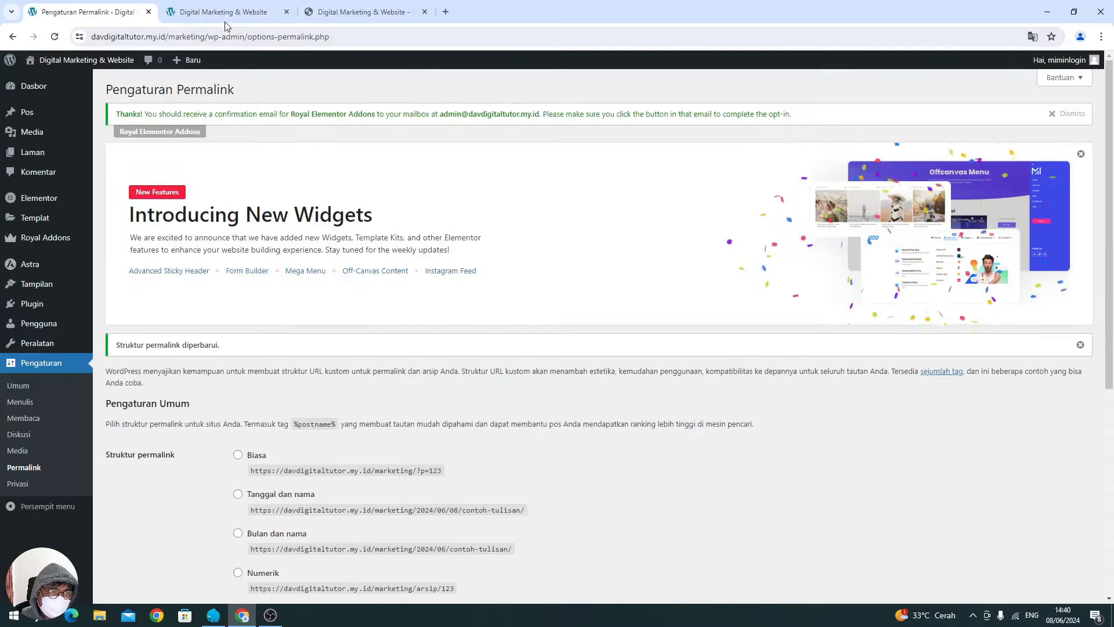
# Reload the site's front end to check the static homepage and main menu, and return to the dashboard.
pyautogui.click(223, 12)
pyautogui.click(54, 36)
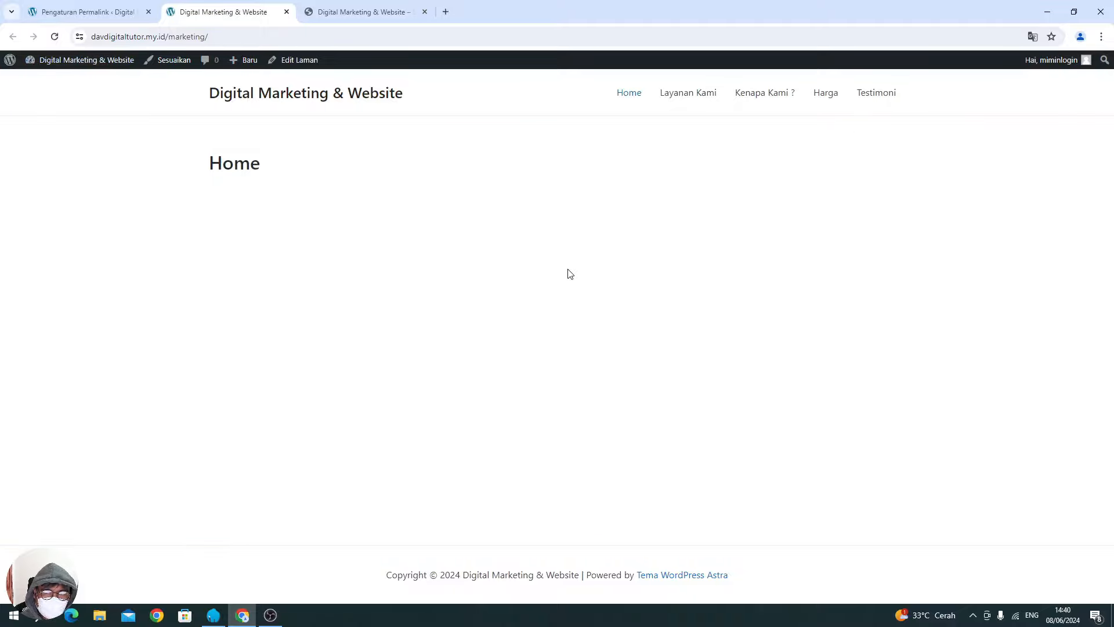
pyautogui.click(83, 12)
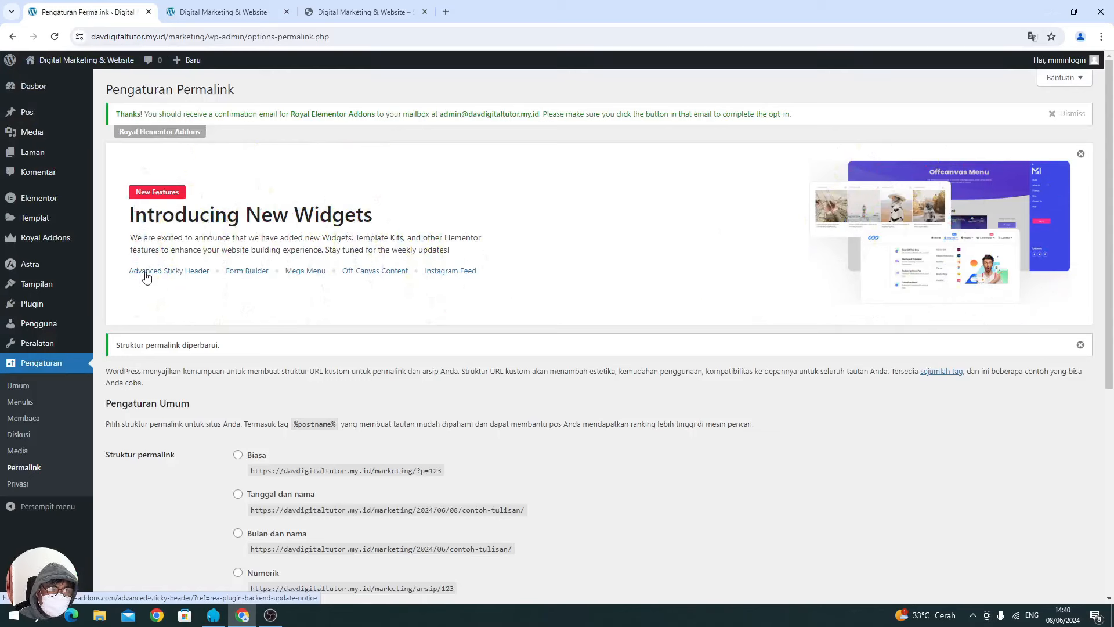
# Examine the hero section and header of the example landing page.
pyautogui.click(346, 19)
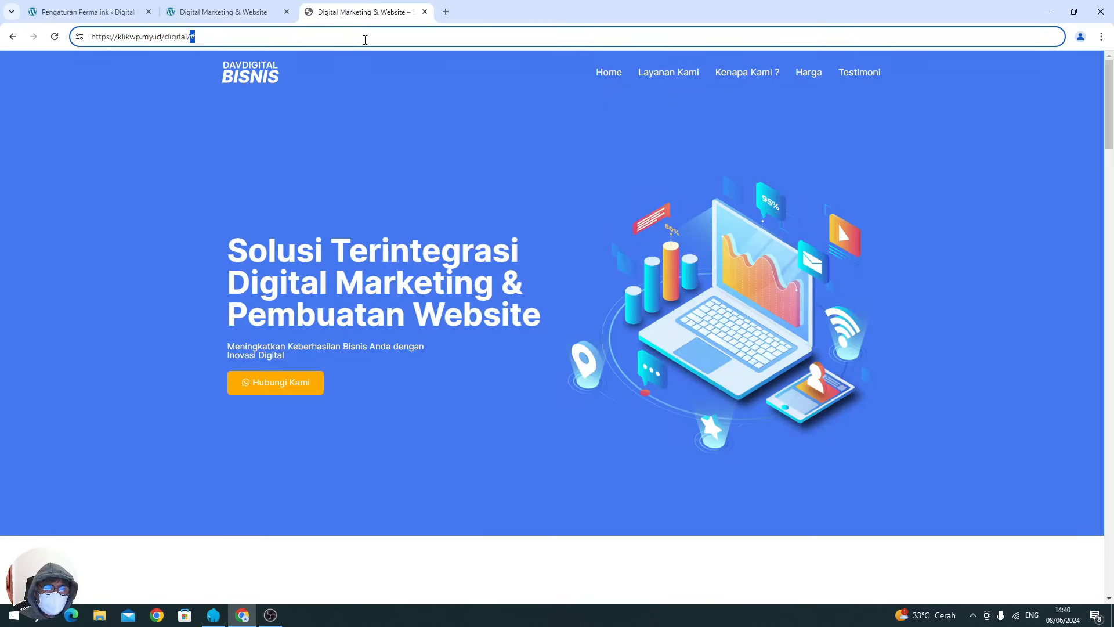
pyautogui.scroll(-3, 505, 205)
pyautogui.scroll(3, 505, 204)
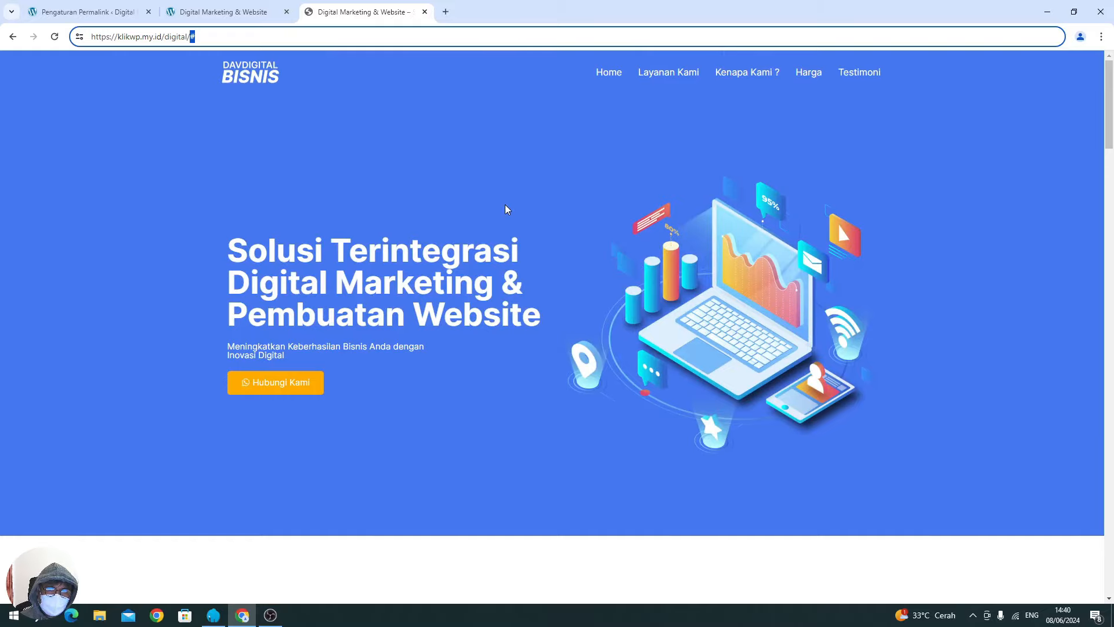
pyautogui.scroll(-3, 505, 204)
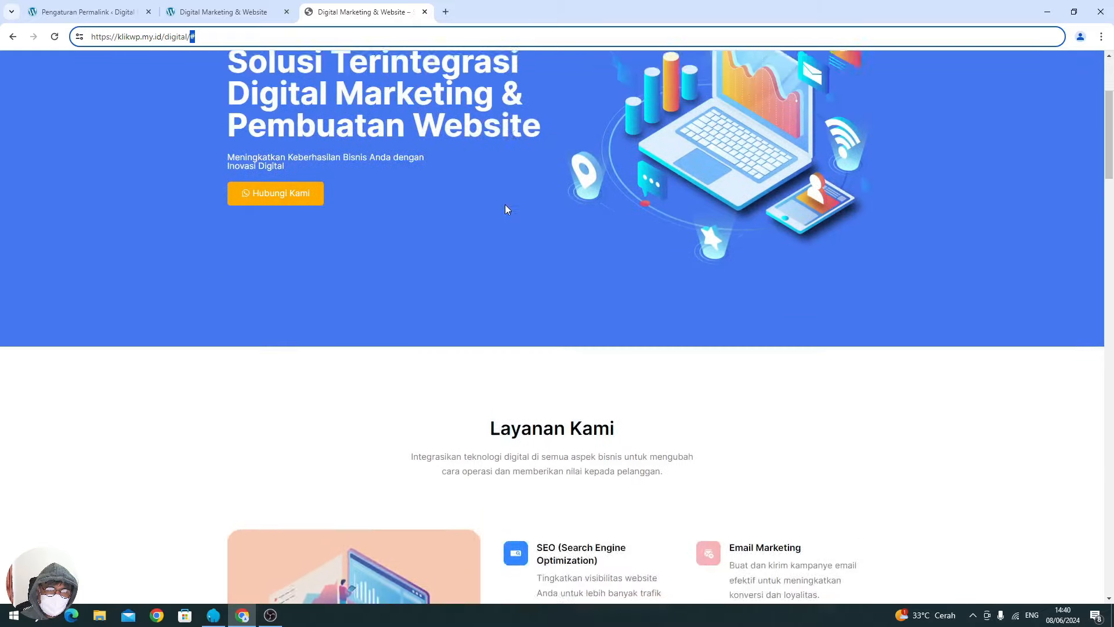
pyautogui.scroll(3, 505, 205)
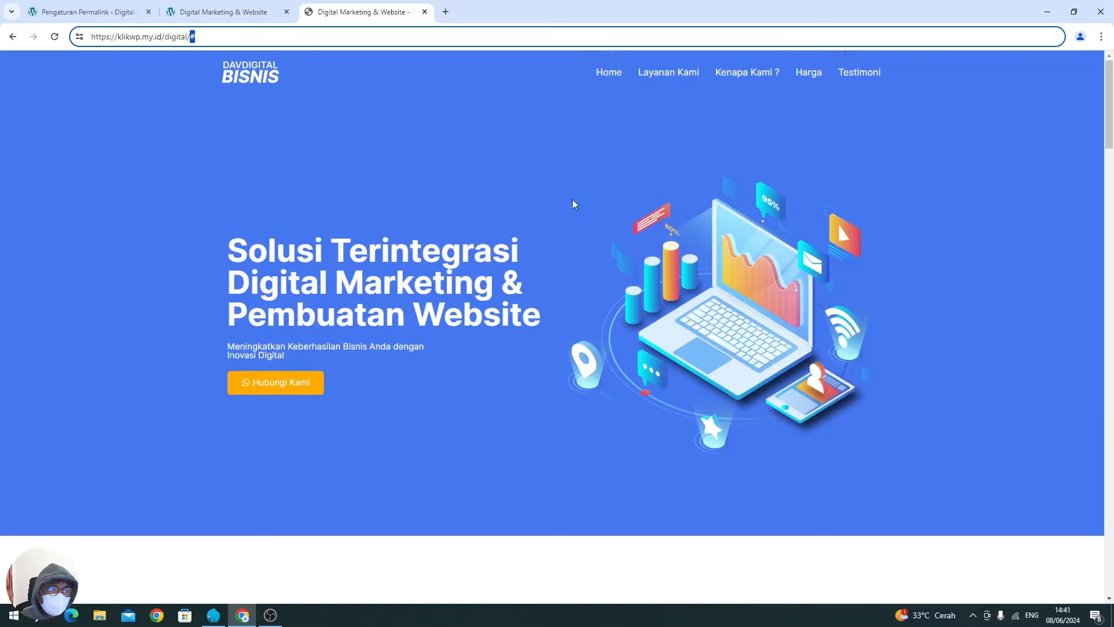
pyautogui.scroll(-2, 528, 235)
pyautogui.scroll(2, 528, 236)
# Inspect the example page's hero section in the browser developer tools, widening the inspector to read its elements and styles.
pyautogui.rightClick(470, 156)
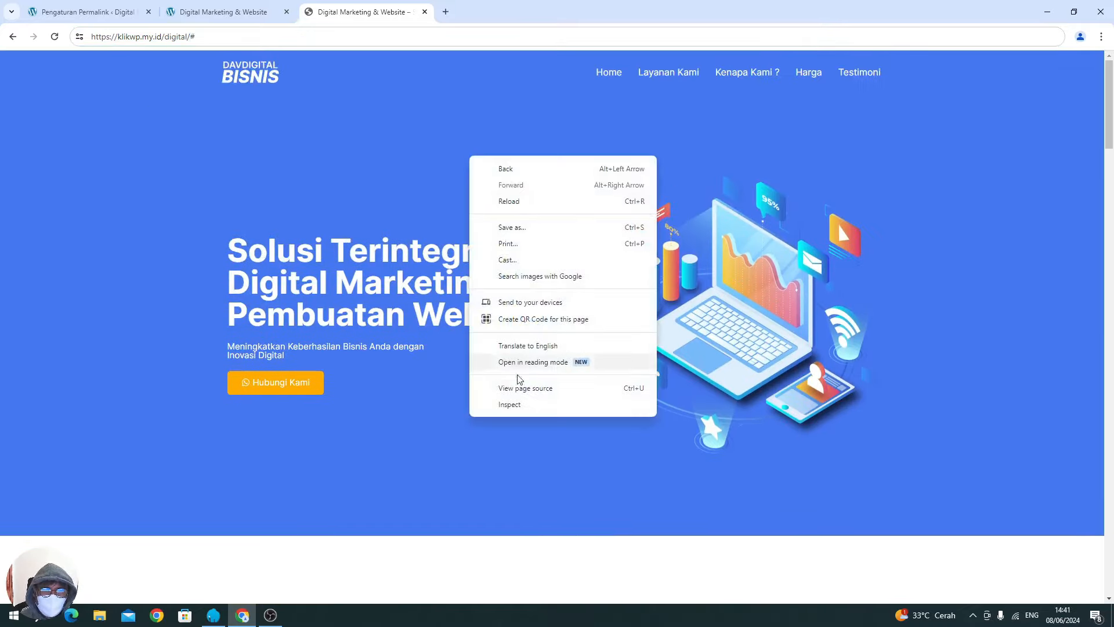
pyautogui.click(516, 405)
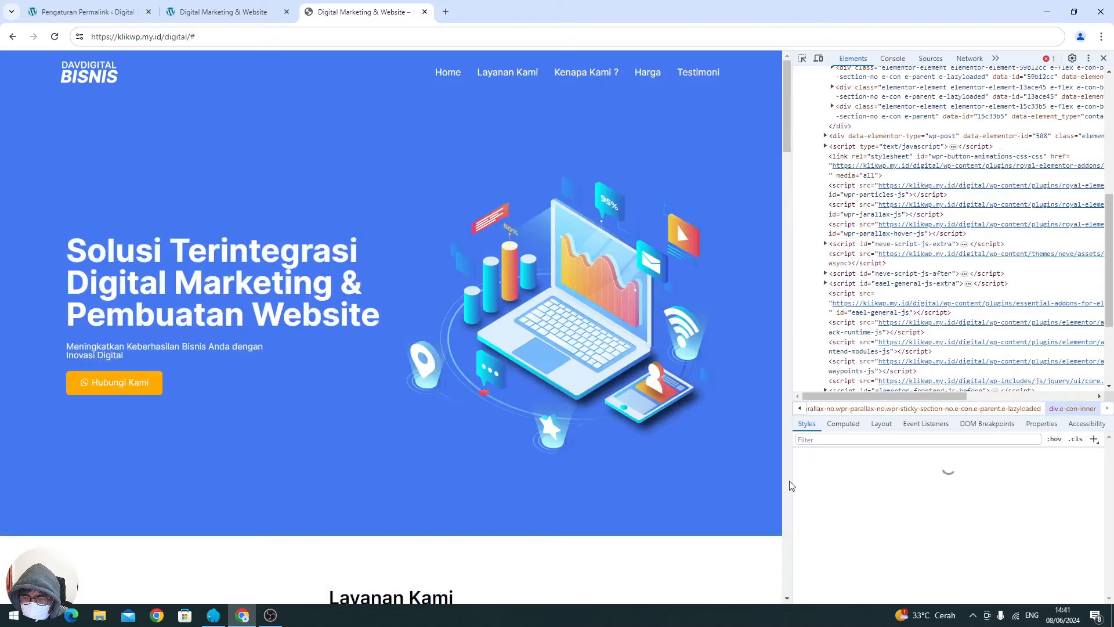
pyautogui.moveTo(793, 489); pyautogui.dragTo(591, 490)
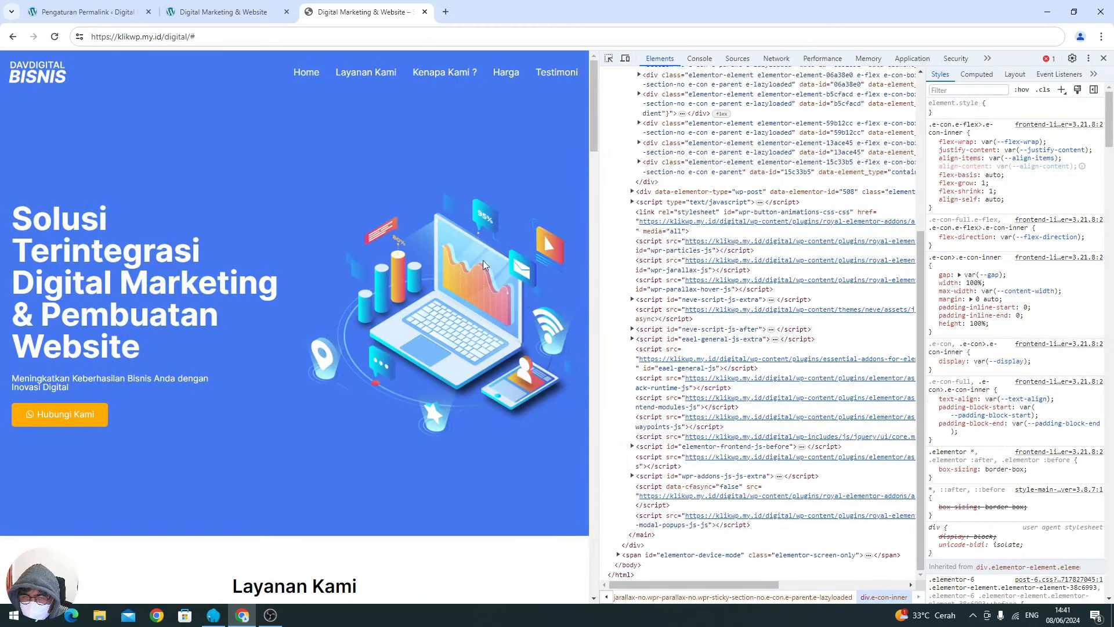
pyautogui.scroll(3, 914, 336)
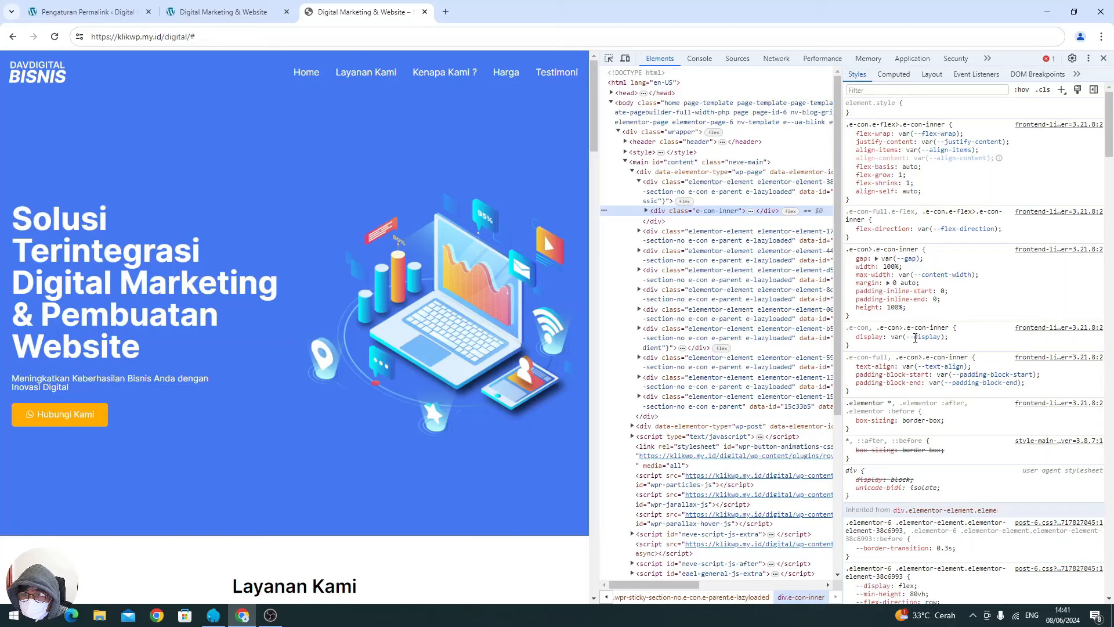
pyautogui.scroll(-5, 914, 336)
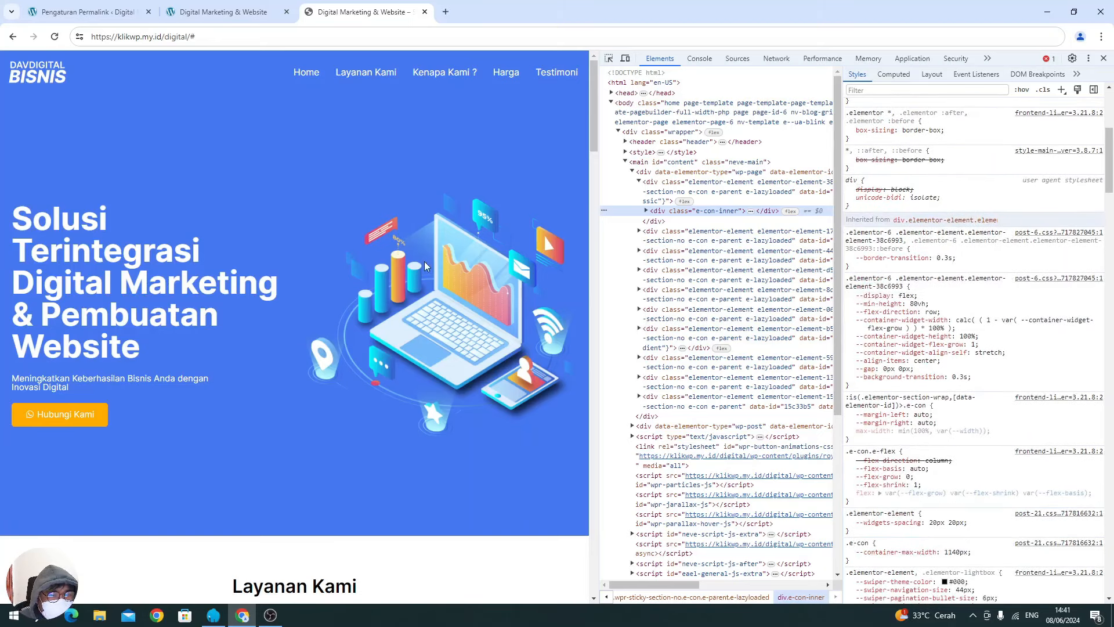
pyautogui.scroll(-7, 424, 266)
pyautogui.scroll(7, 424, 265)
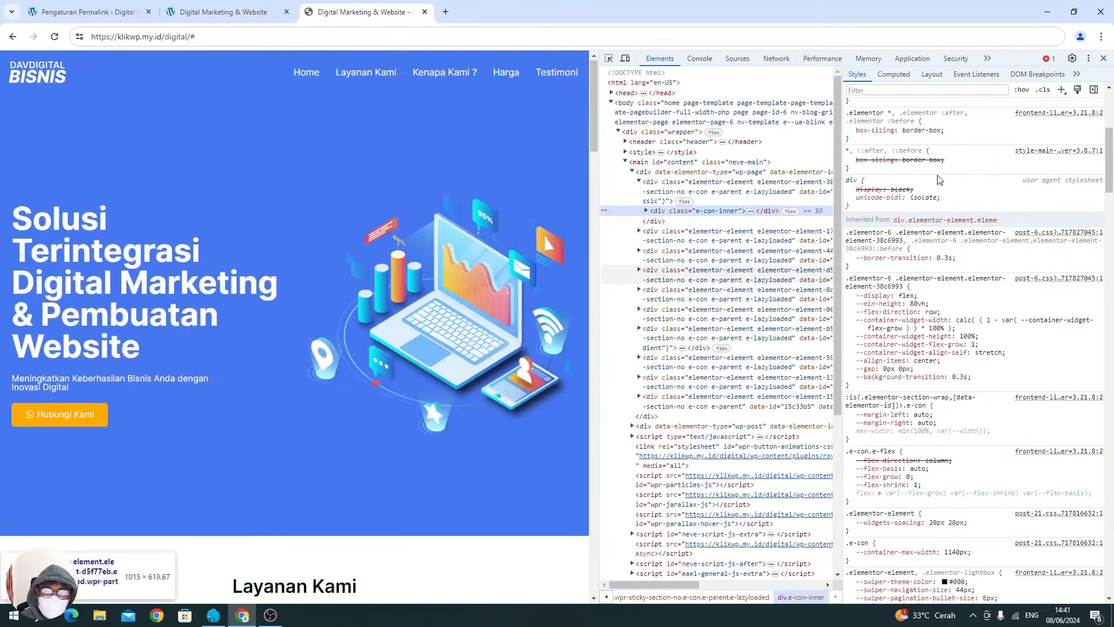
pyautogui.scroll(-3, 465, 191)
pyautogui.scroll(3, 546, 201)
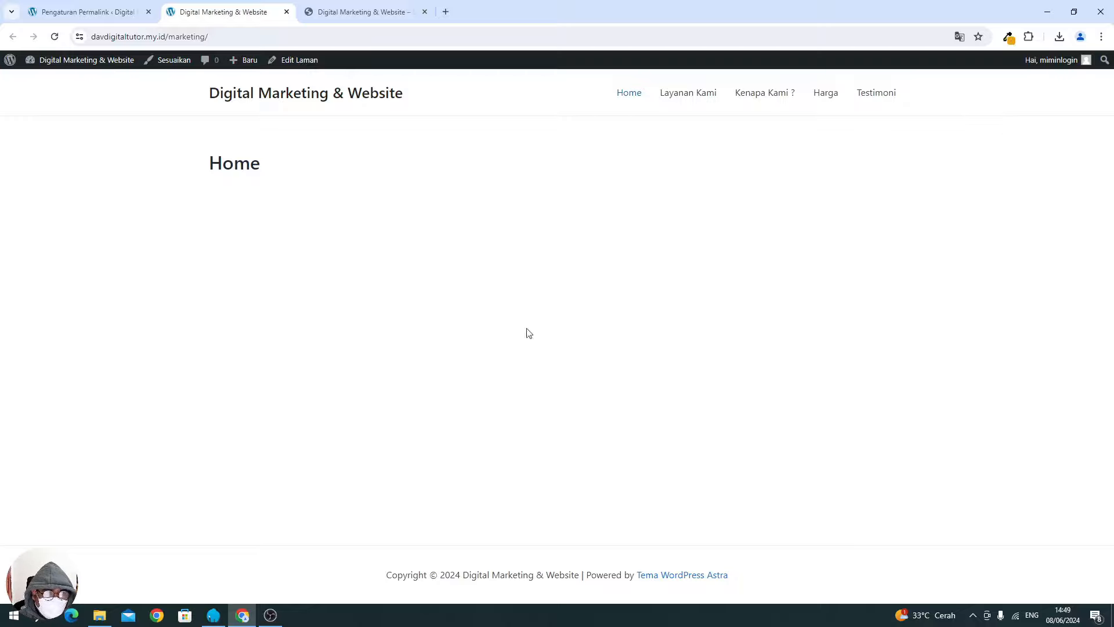
# Review the example landing page from hero to footer, including its services, pricing, testimonial and contact sections.
pyautogui.click(361, 12)
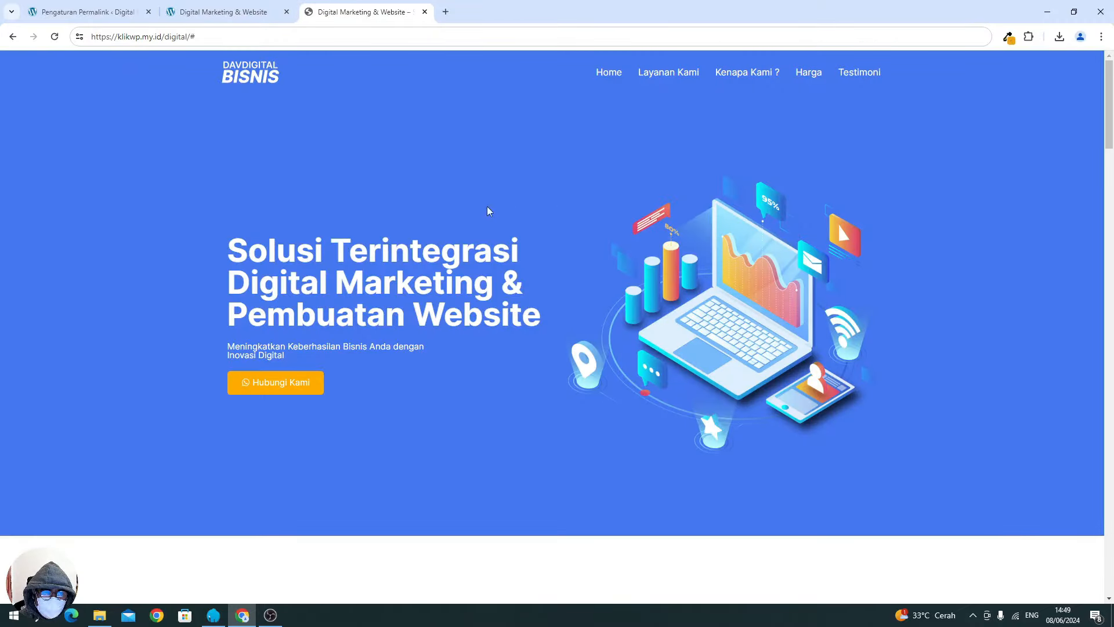
pyautogui.scroll(-10, 742, 277)
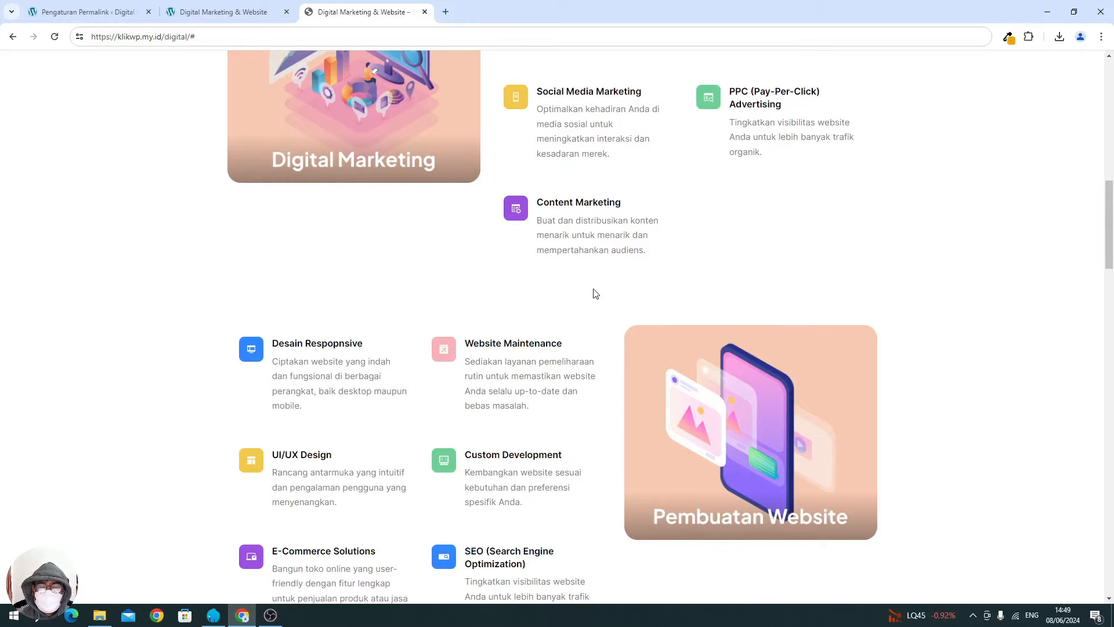
pyautogui.scroll(-12, 596, 293)
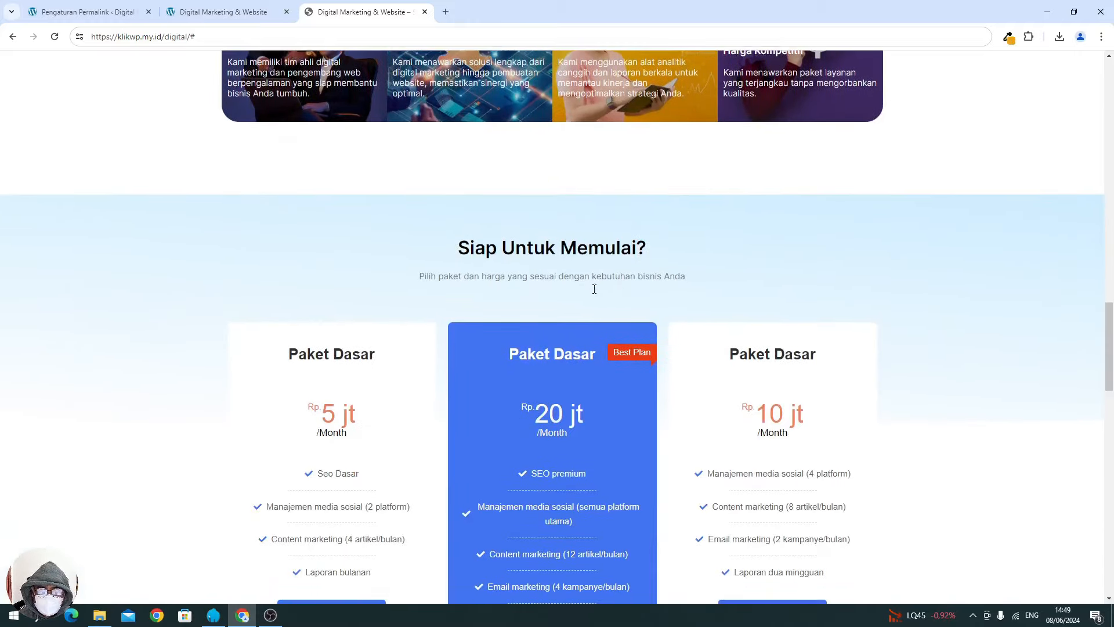
pyautogui.scroll(-10, 594, 289)
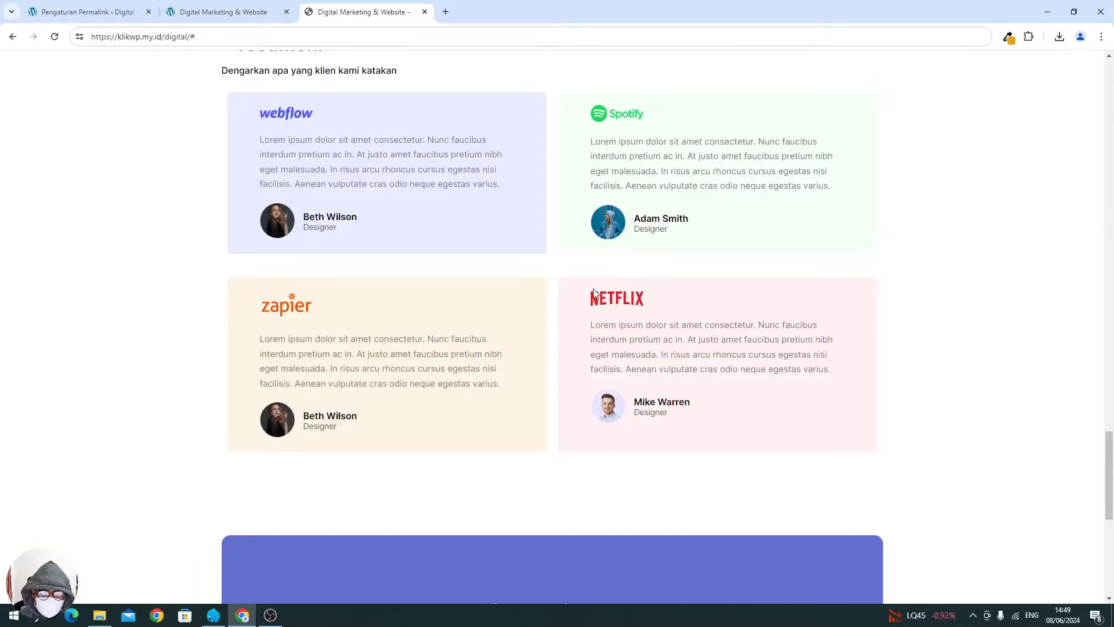
pyautogui.scroll(1, 594, 292)
pyautogui.scroll(-9, 593, 293)
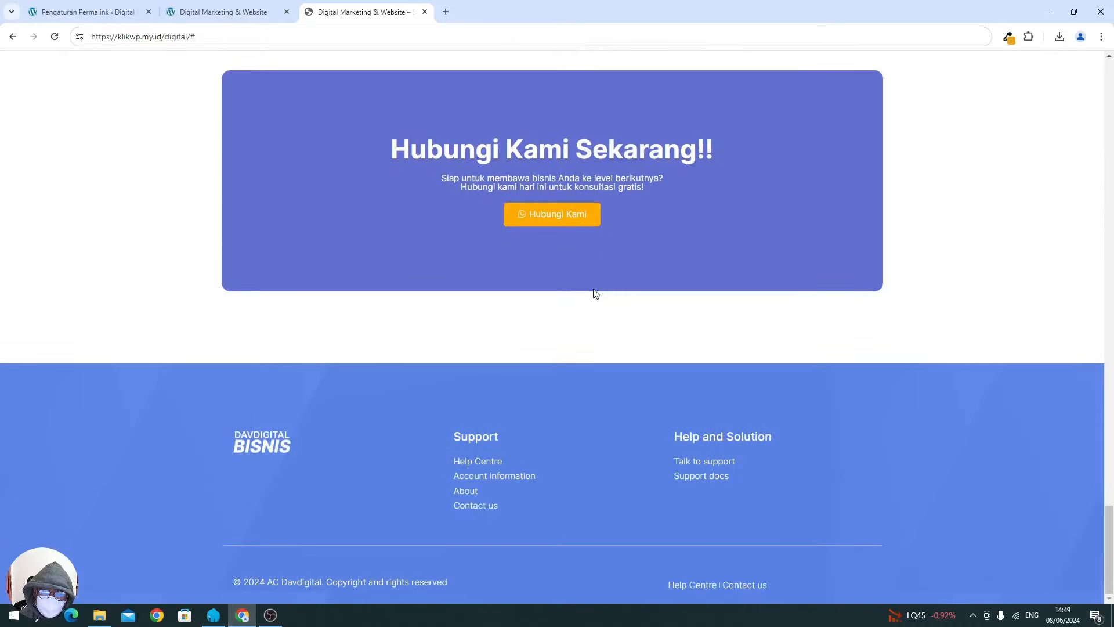
pyautogui.scroll(20, 593, 293)
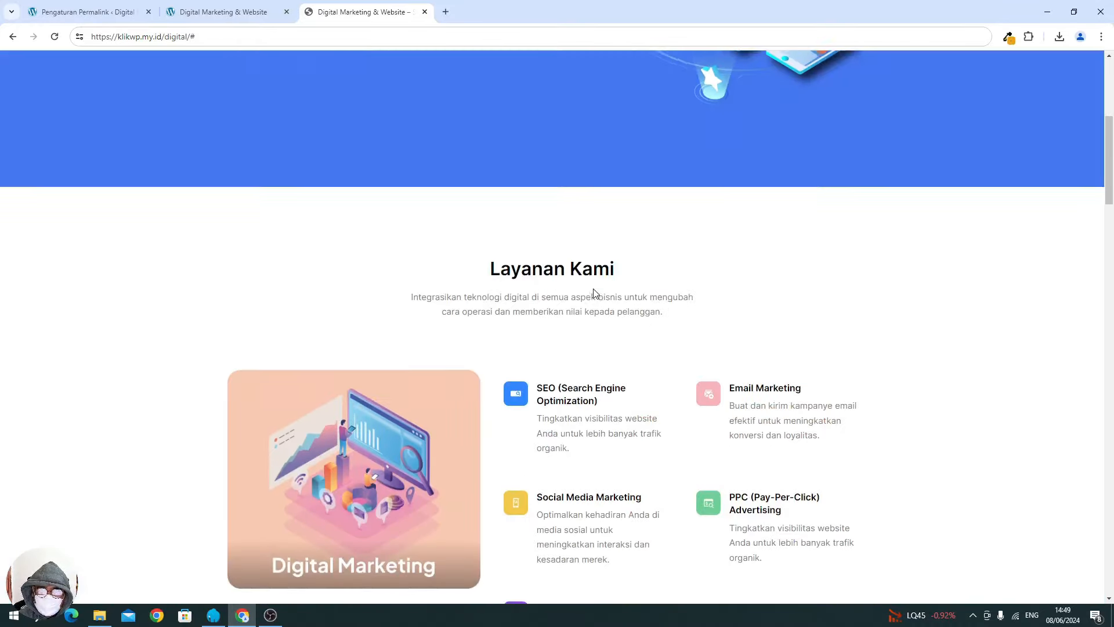
pyautogui.scroll(6, 594, 293)
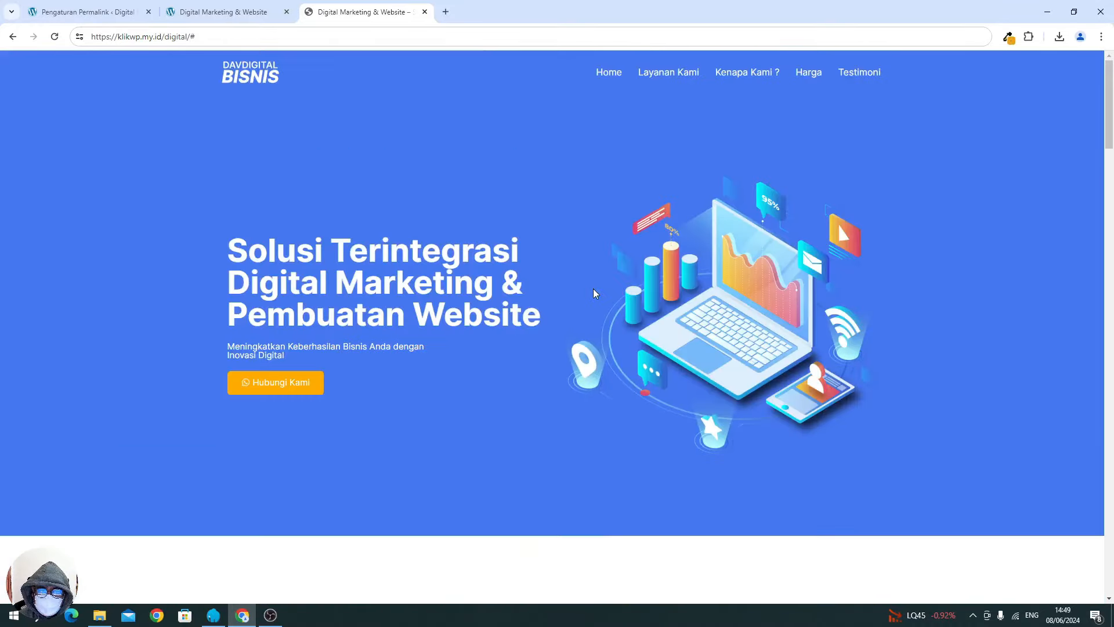
# Open the list of all pages in the WordPress dashboard and locate the Home page.
pyautogui.click(113, 12)
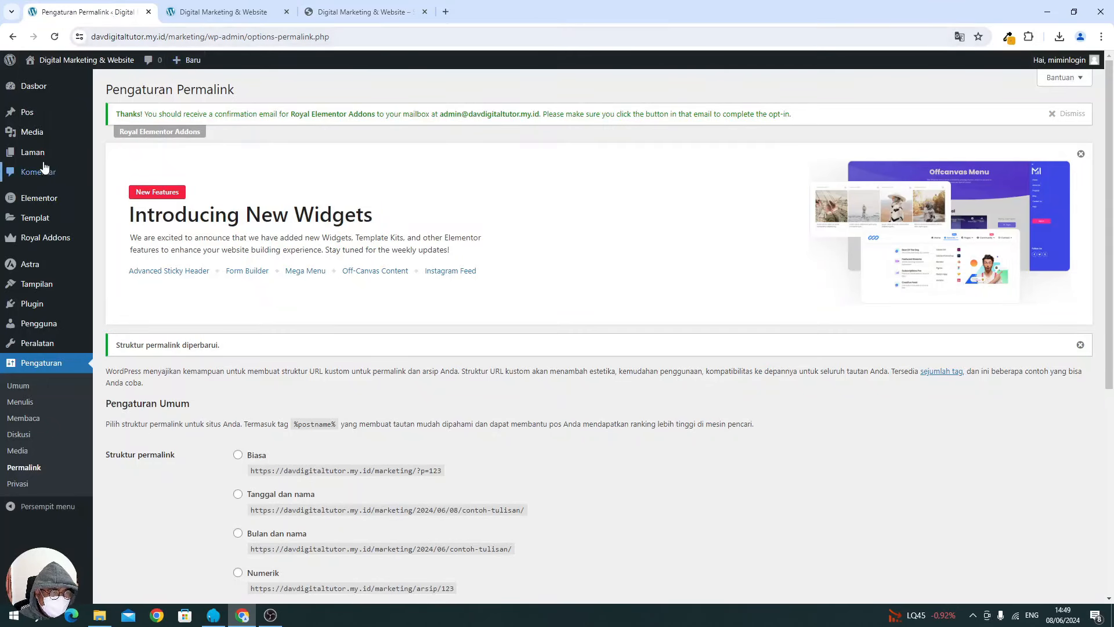
pyautogui.moveTo(41, 154)
pyautogui.click(127, 155)
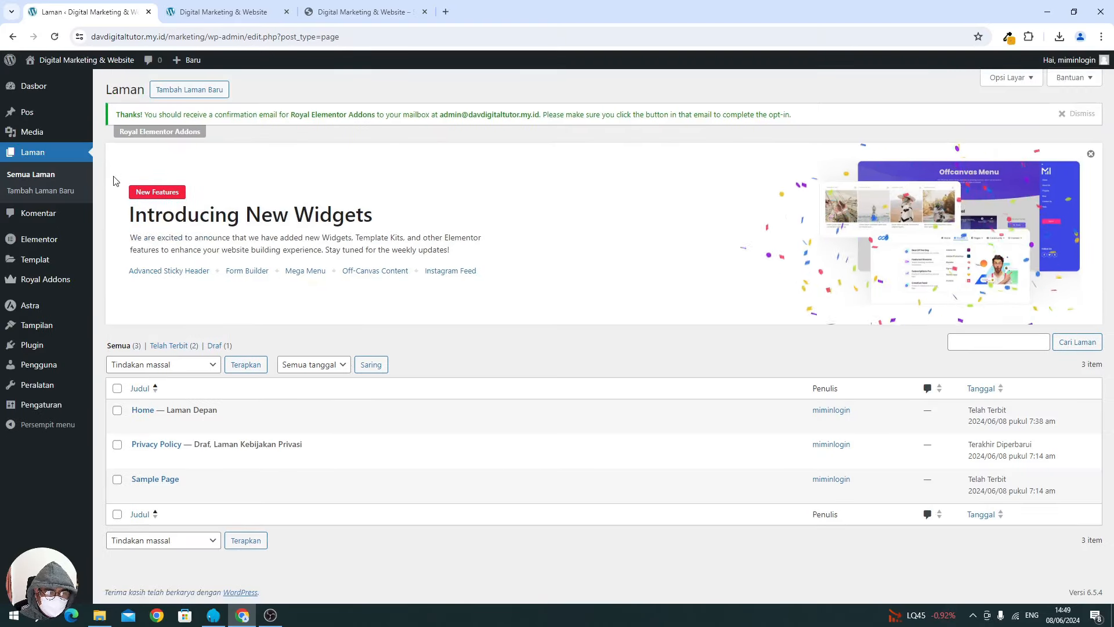
pyautogui.moveTo(144, 412)
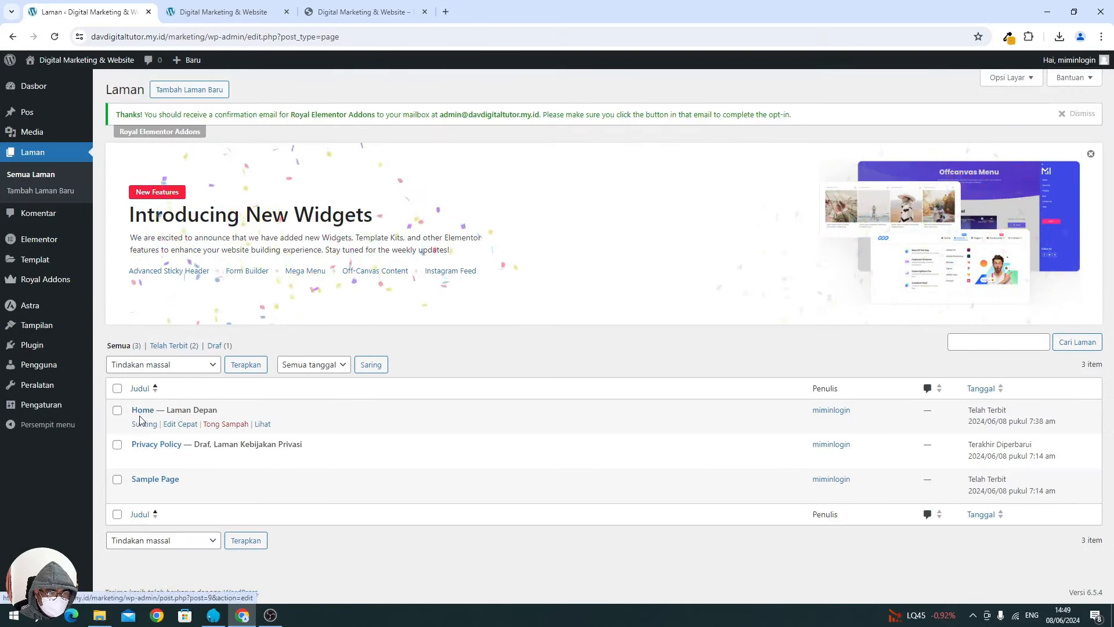
pyautogui.moveTo(68, 315)
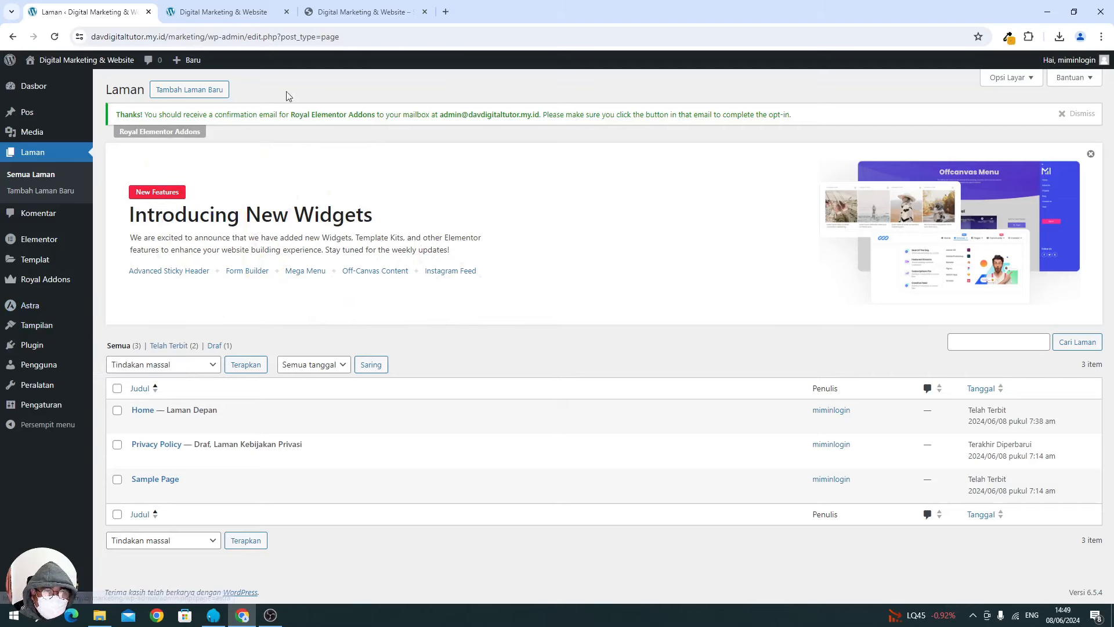
# Open the theme customizer's header builder and the settings of the primary header row.
pyautogui.click(342, 16)
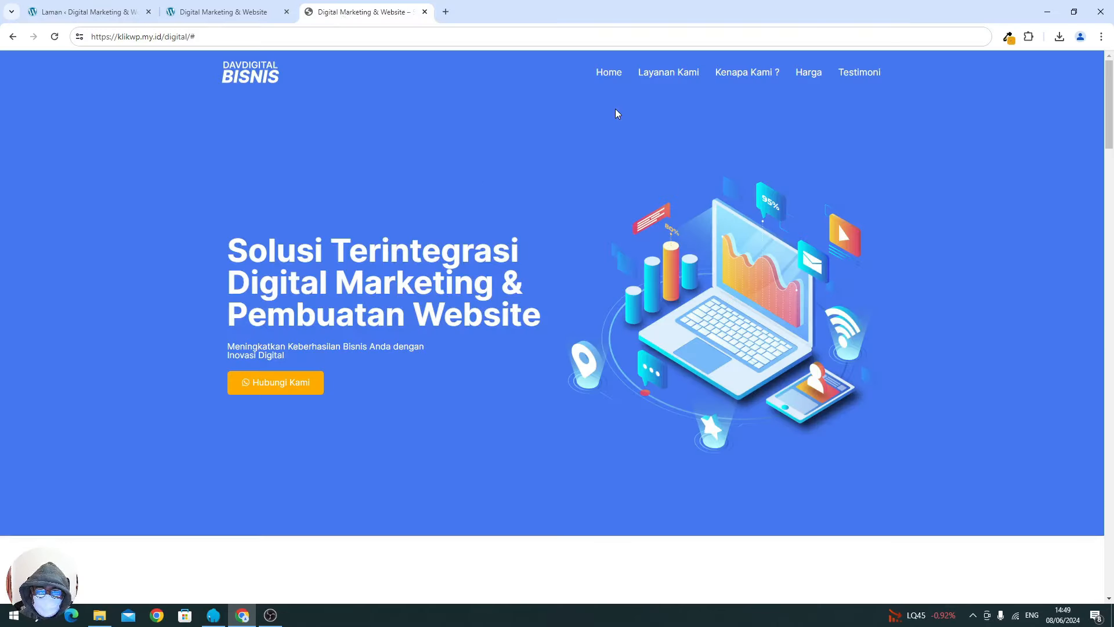
pyautogui.click(96, 13)
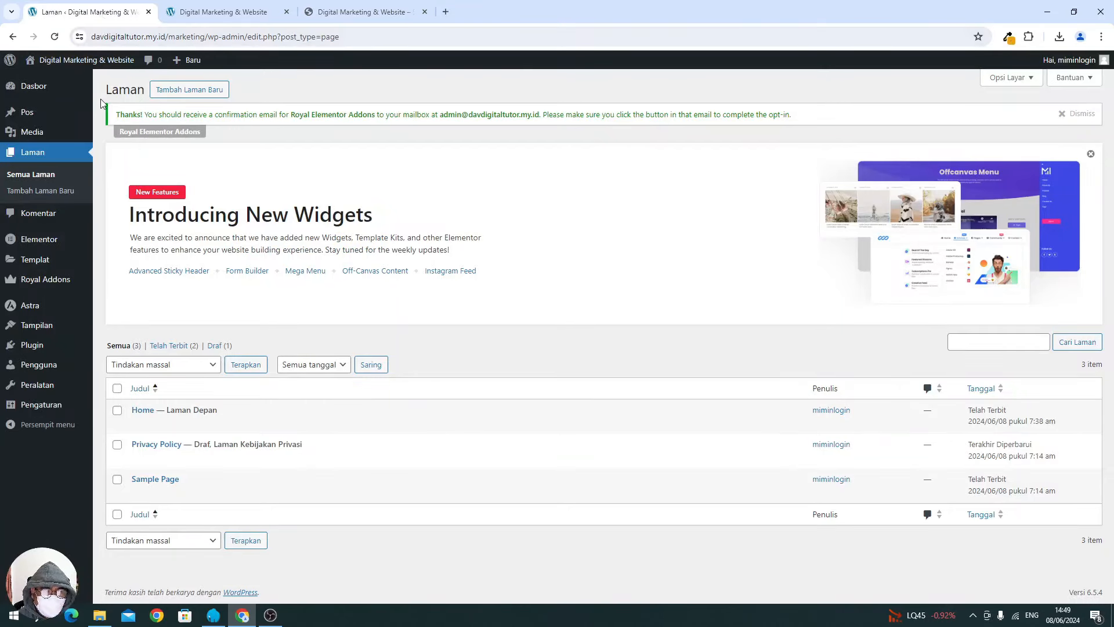
pyautogui.moveTo(38, 324)
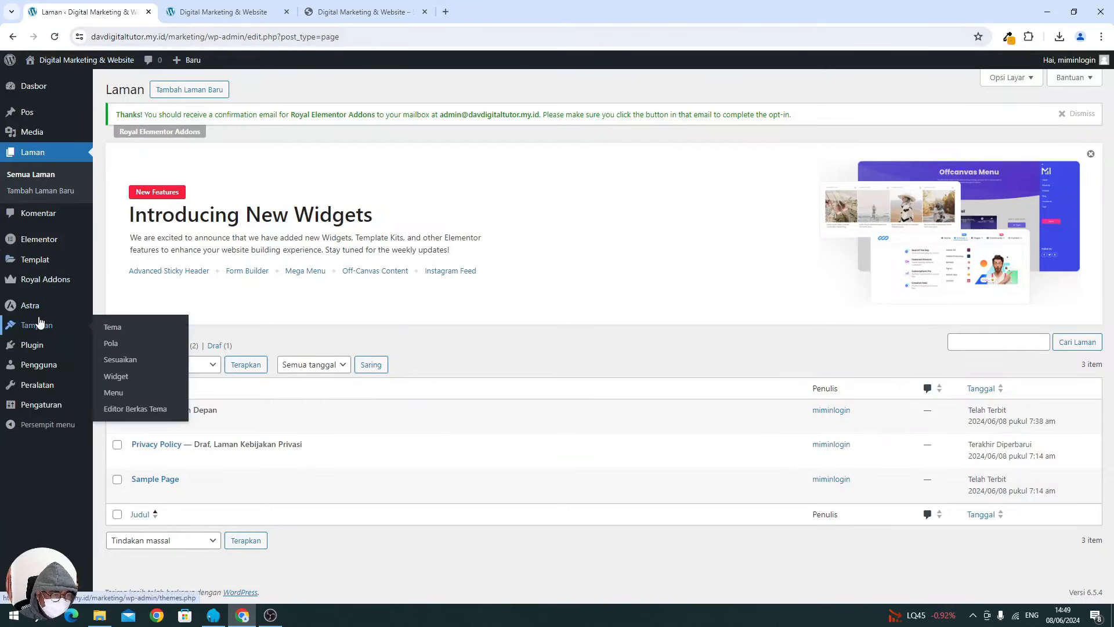
pyautogui.click(115, 325)
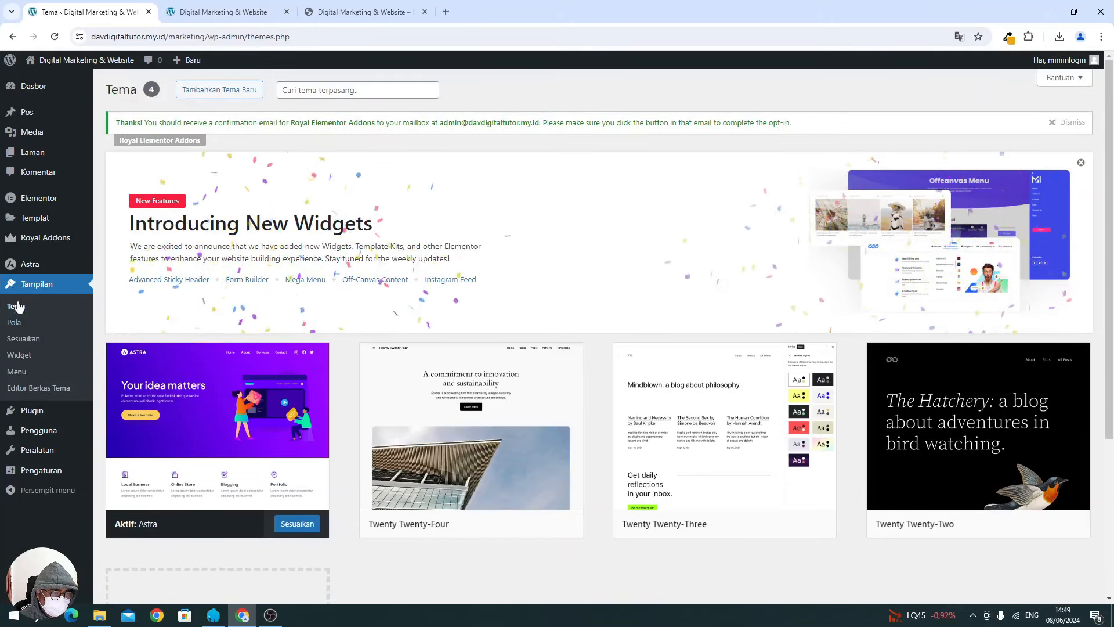
pyautogui.click(22, 338)
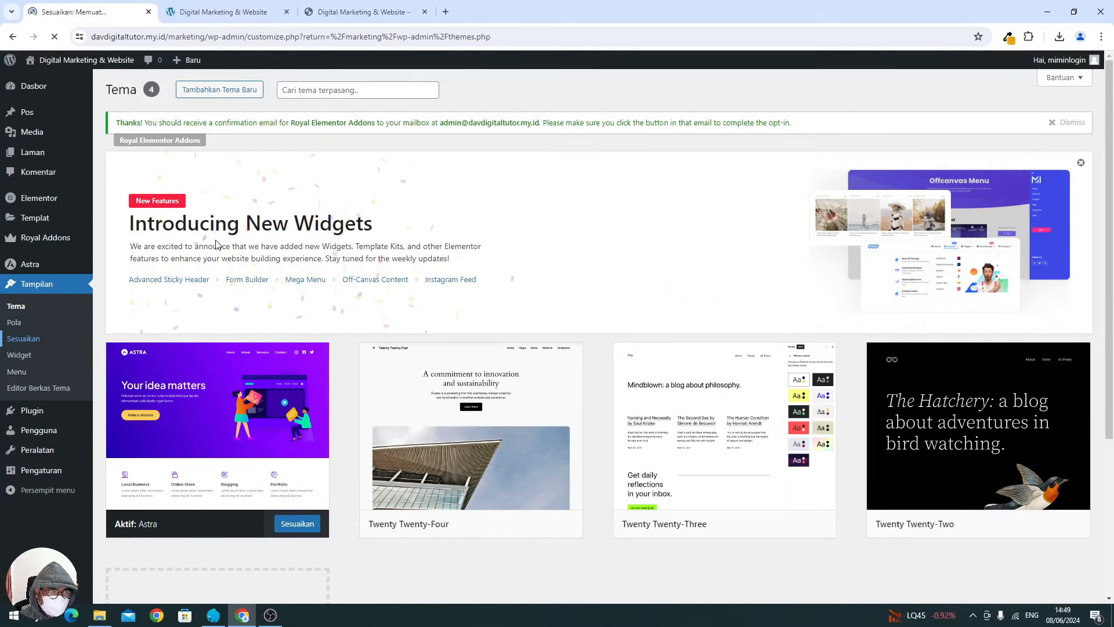
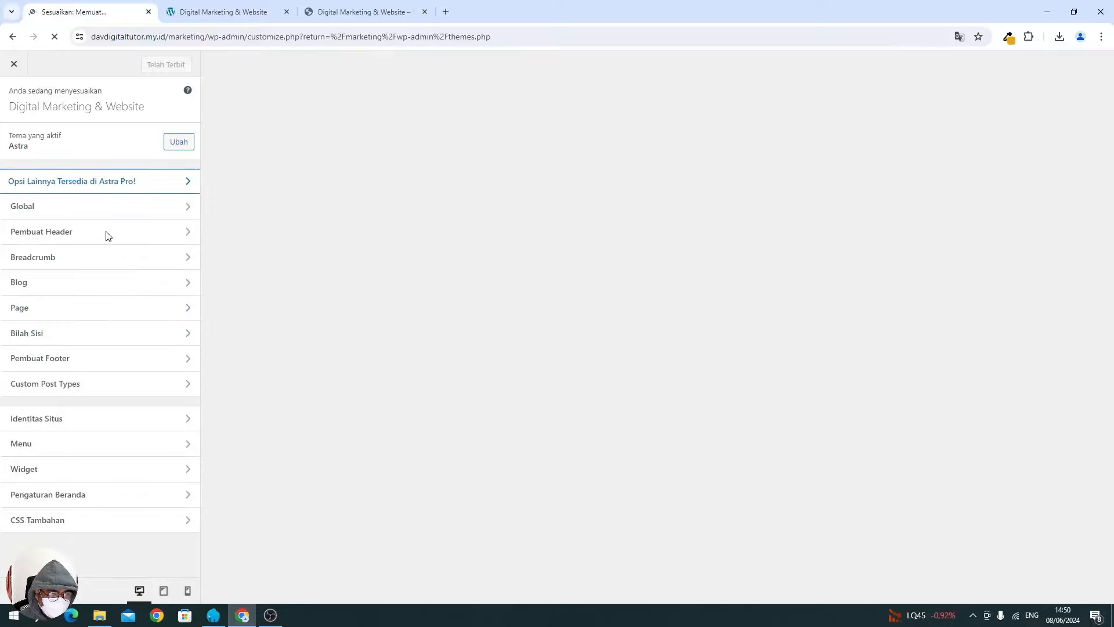
pyautogui.click(74, 232)
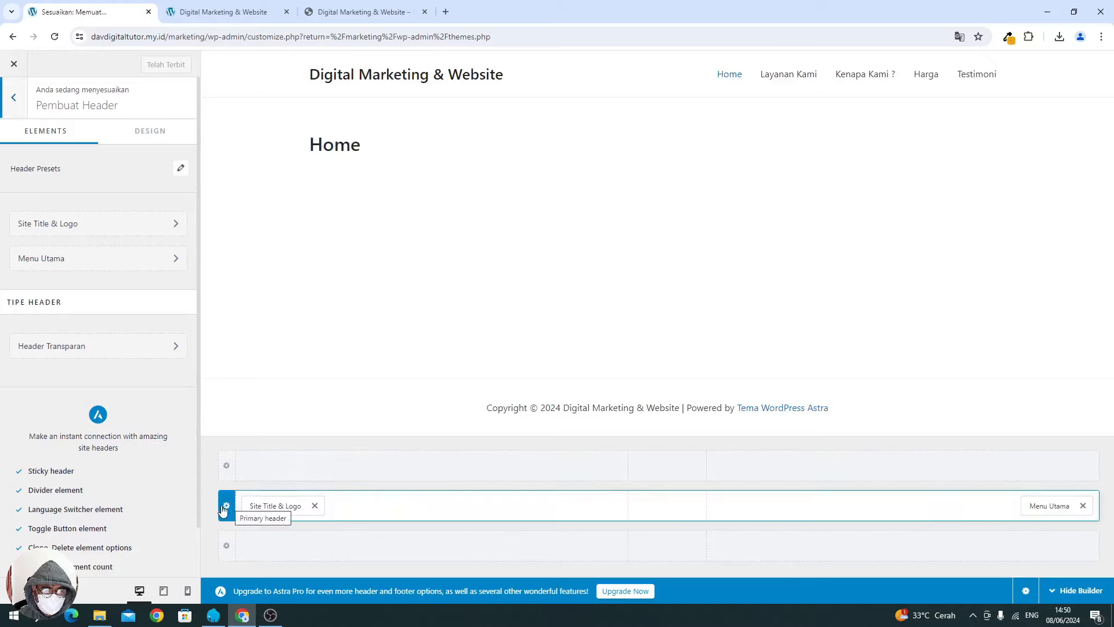
pyautogui.click(226, 507)
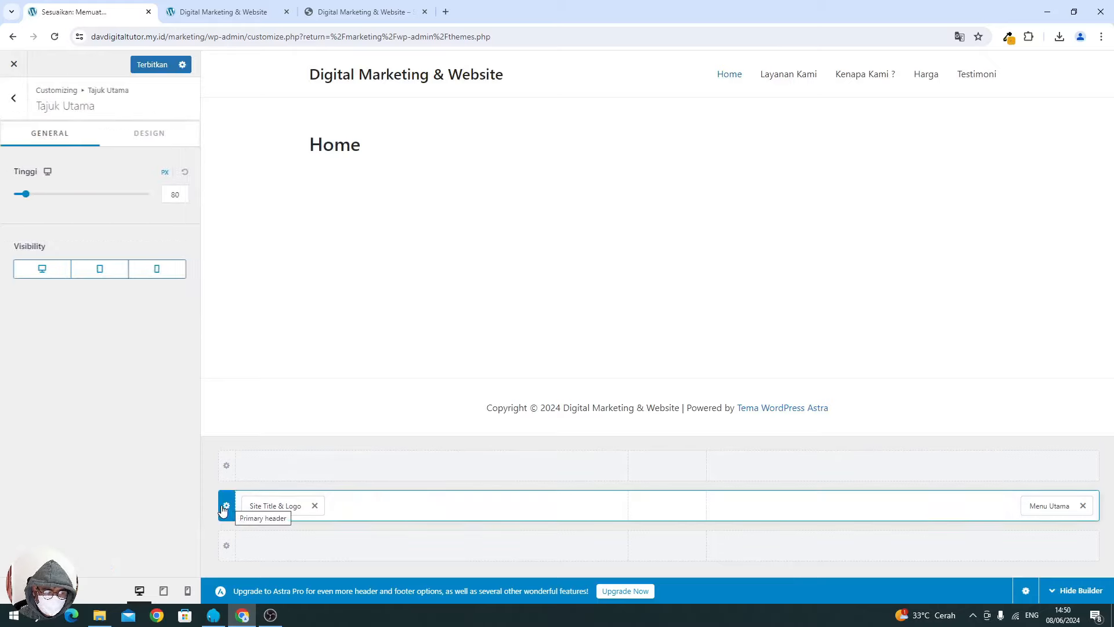
# Pick the blue 4577f0 from the color picker extension's history and copy its hex code.
pyautogui.click(1009, 38)
pyautogui.click(973, 95)
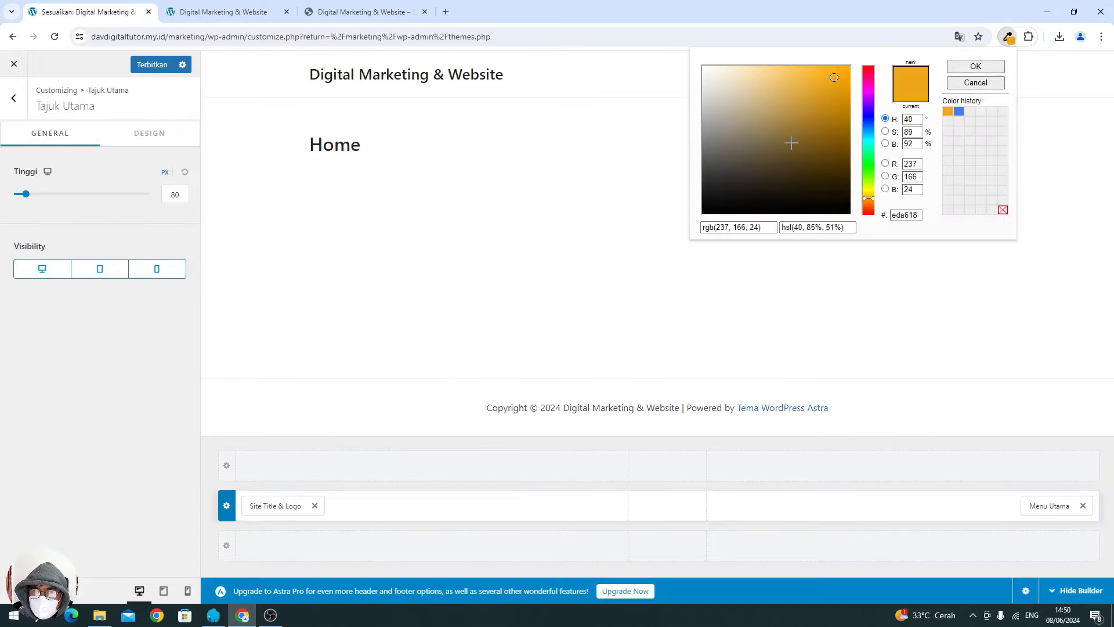
pyautogui.click(959, 116)
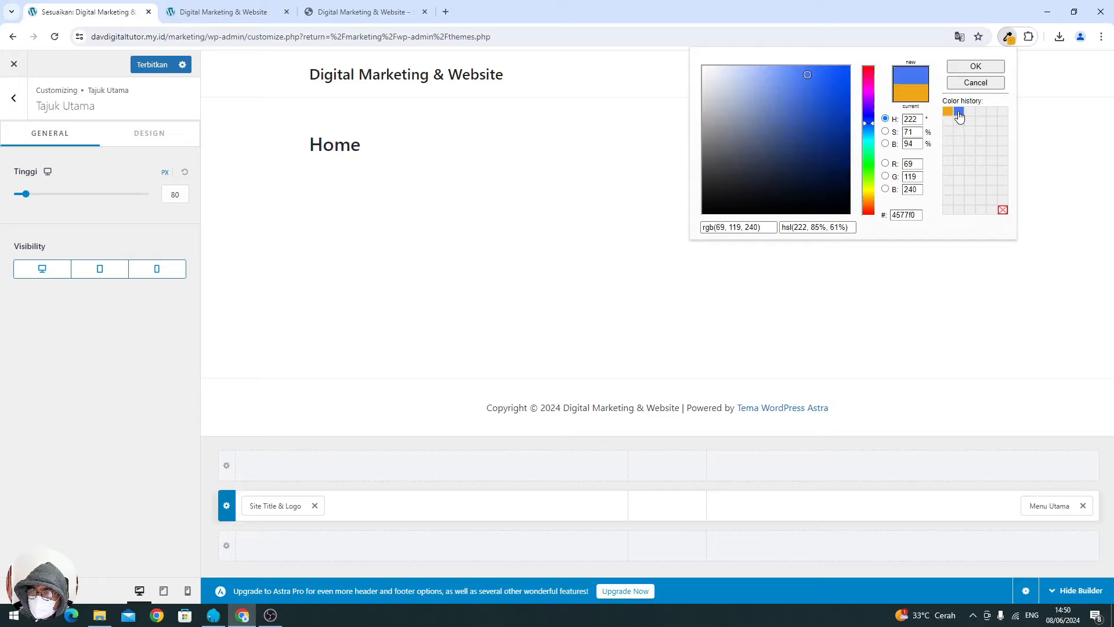
pyautogui.doubleClick(906, 215)
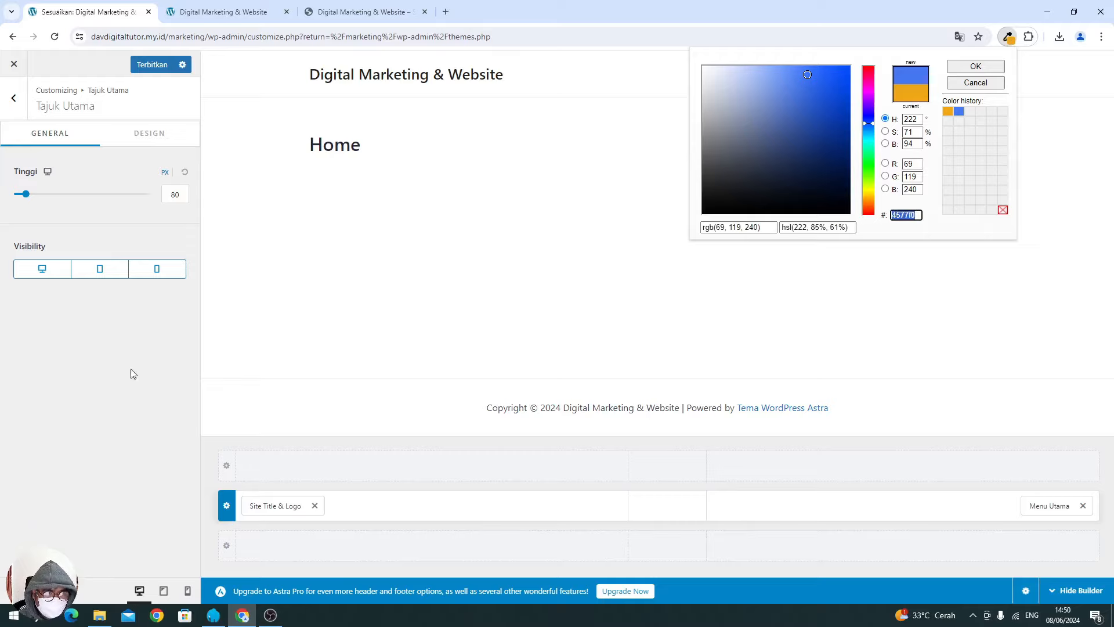
# Set the primary header row's background color to #4577F0.
pyautogui.click(127, 129)
pyautogui.click(125, 129)
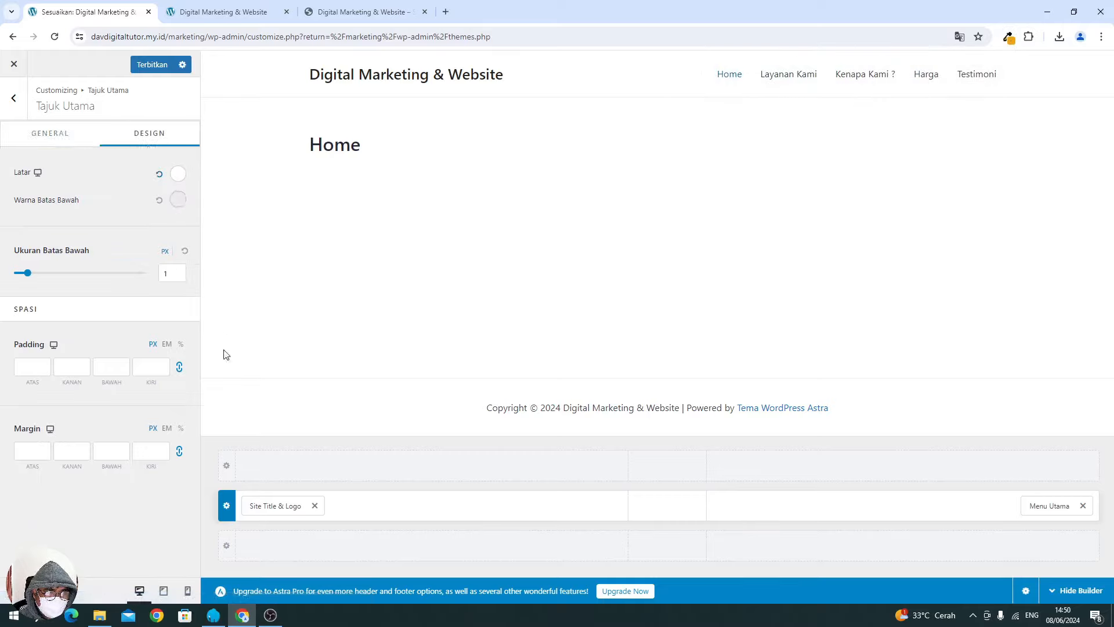
pyautogui.click(178, 174)
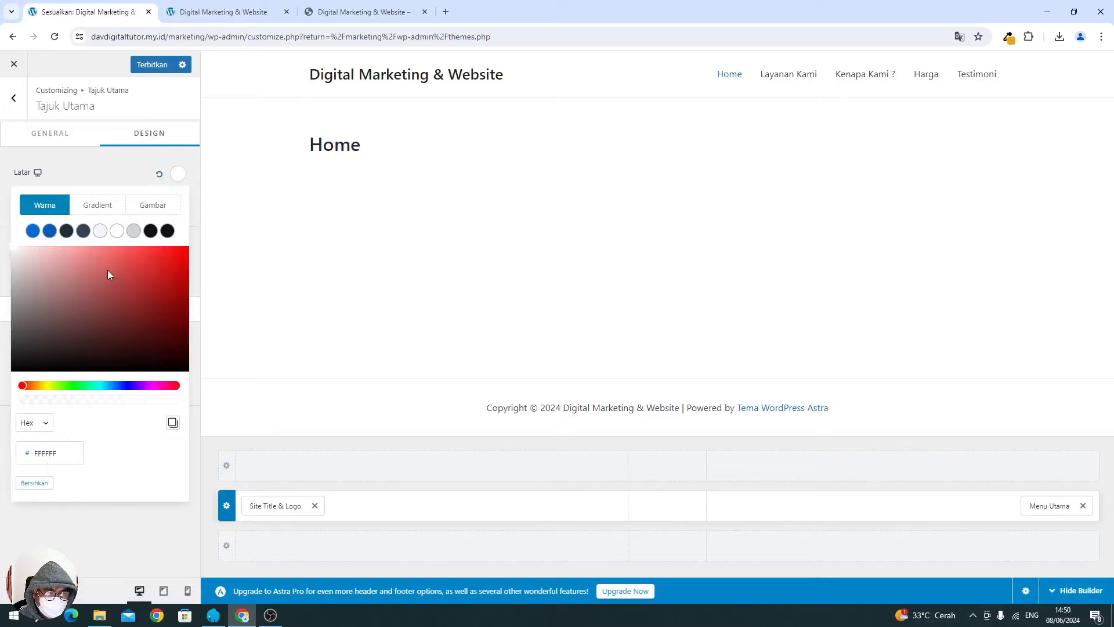
pyautogui.doubleClick(65, 458)
pyautogui.write('4577F0')
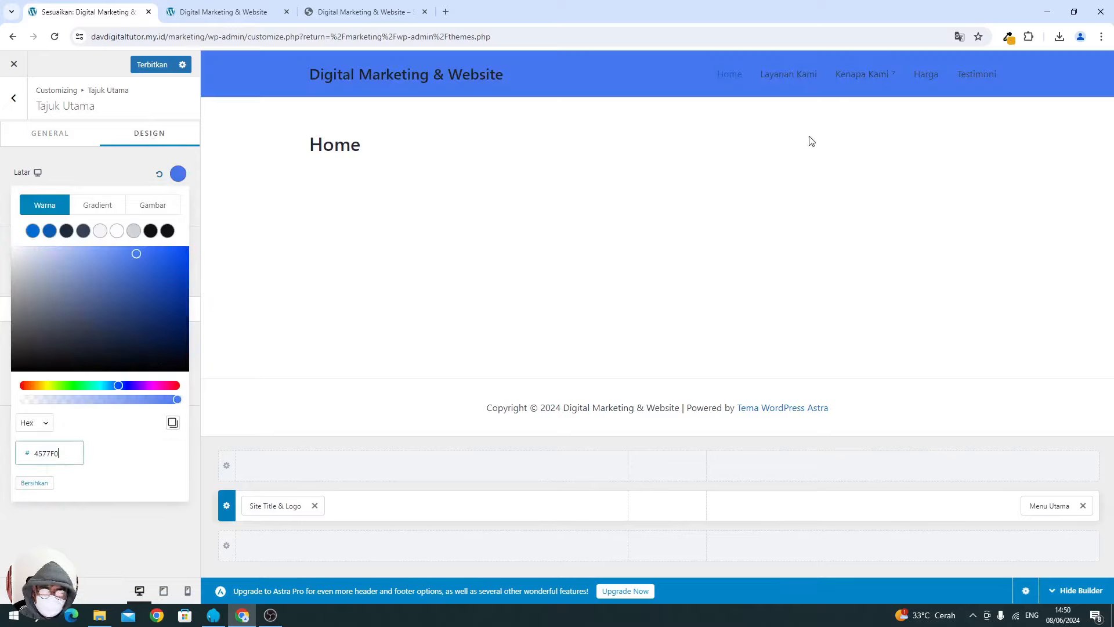
pyautogui.click(114, 179)
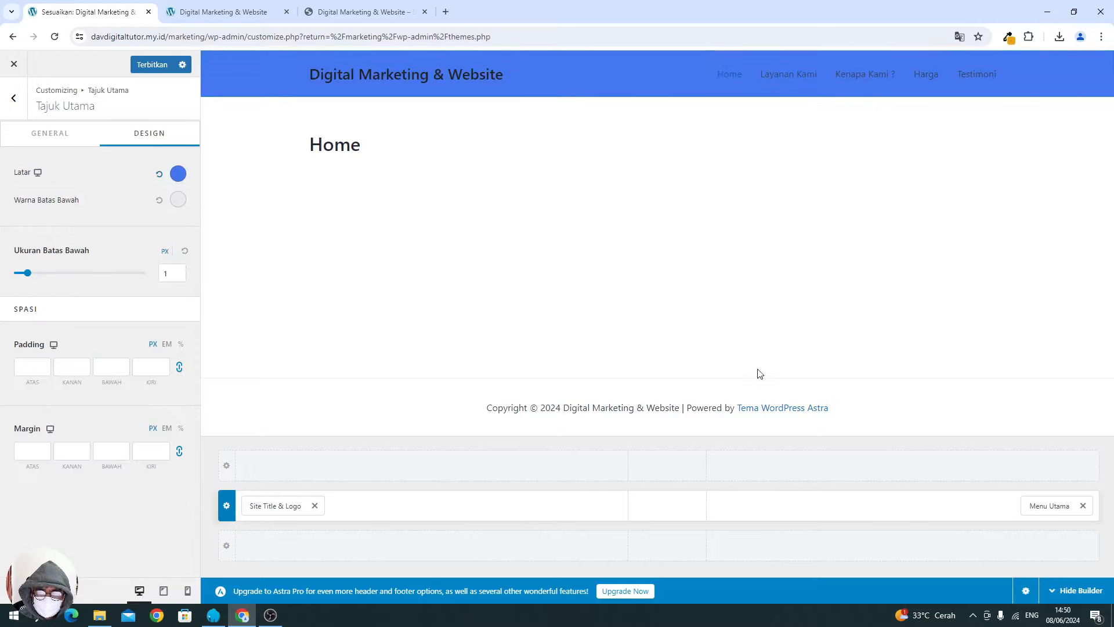
# Set the main menu's text/link colors to white for the normal, hover and active states.
pyautogui.click(1050, 506)
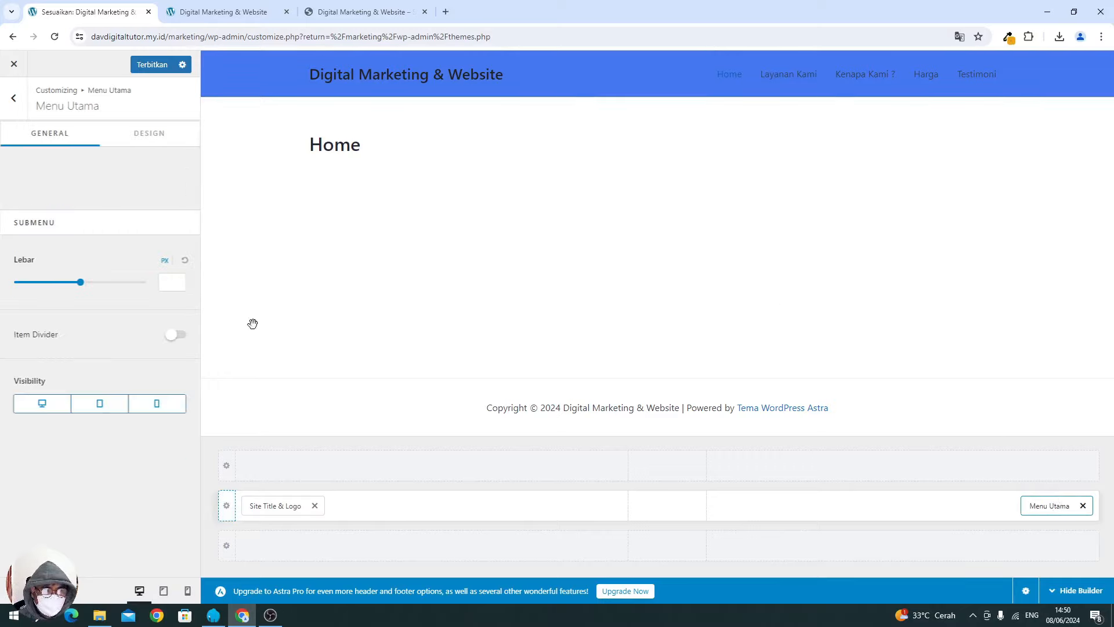
pyautogui.click(143, 135)
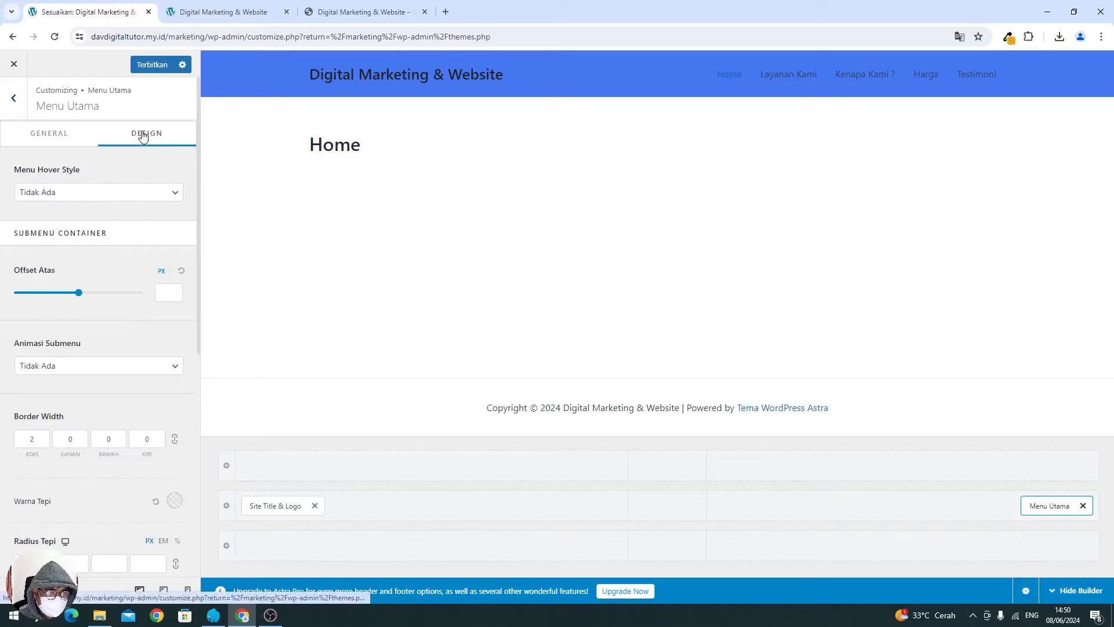
pyautogui.scroll(-6, 113, 367)
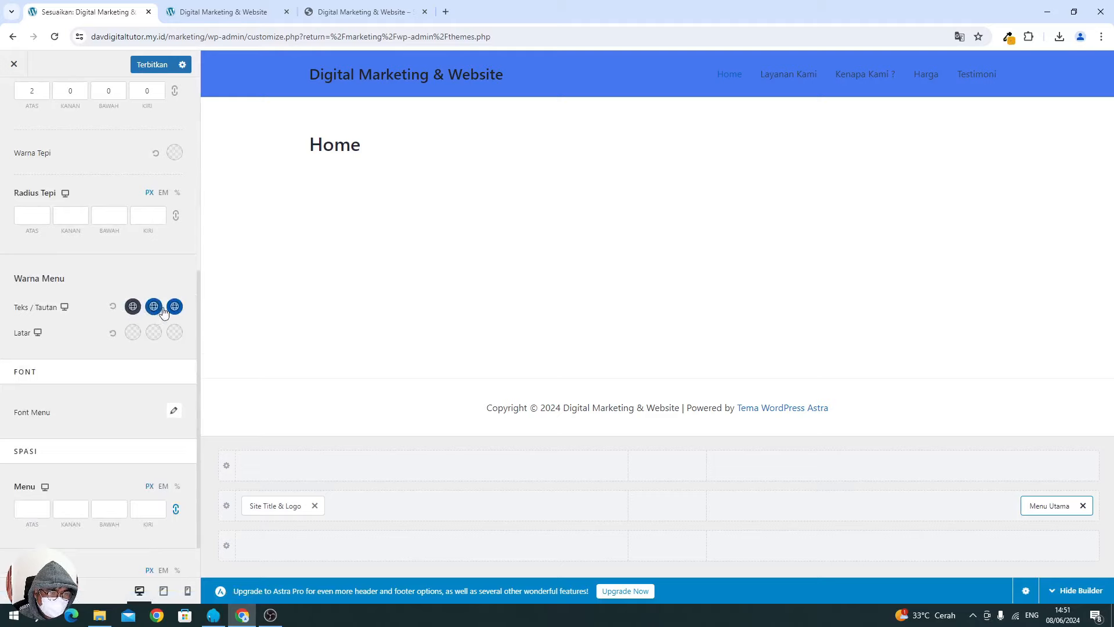
pyautogui.click(133, 307)
pyautogui.click(115, 333)
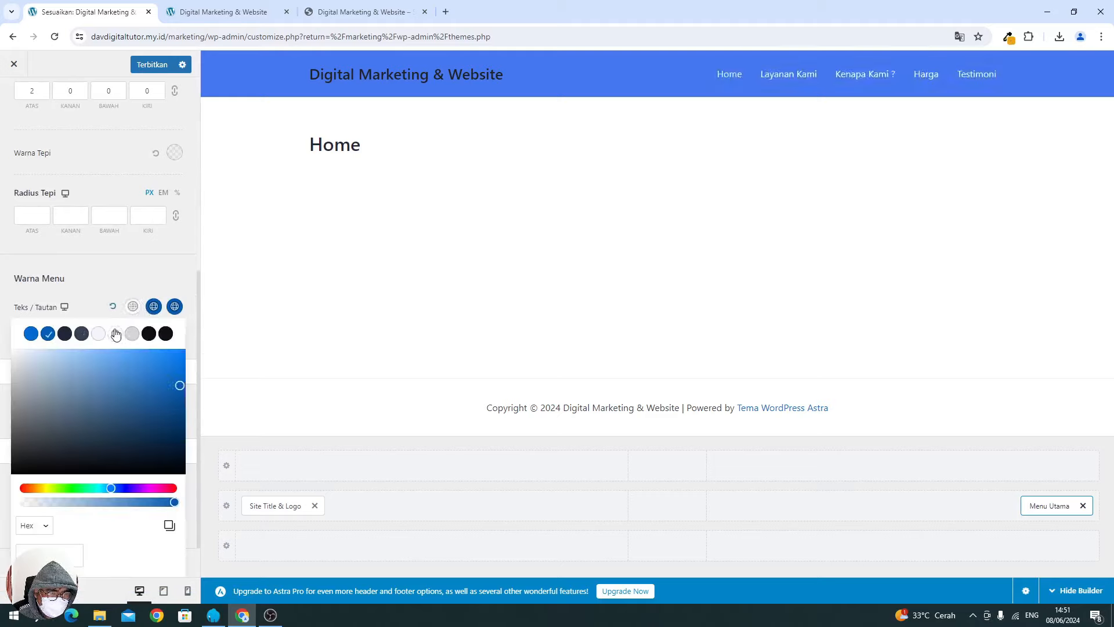
pyautogui.click(117, 334)
pyautogui.click(174, 307)
pyautogui.click(117, 335)
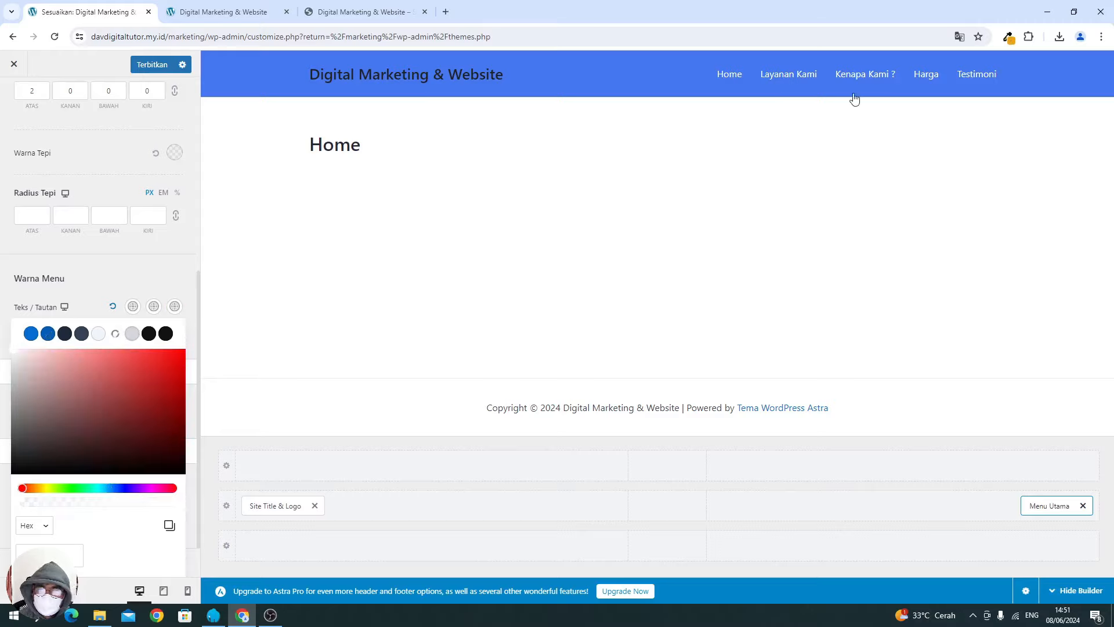
pyautogui.click(109, 281)
# Set the main menu's font family to Inter and publish the header changes.
pyautogui.scroll(-1, 161, 361)
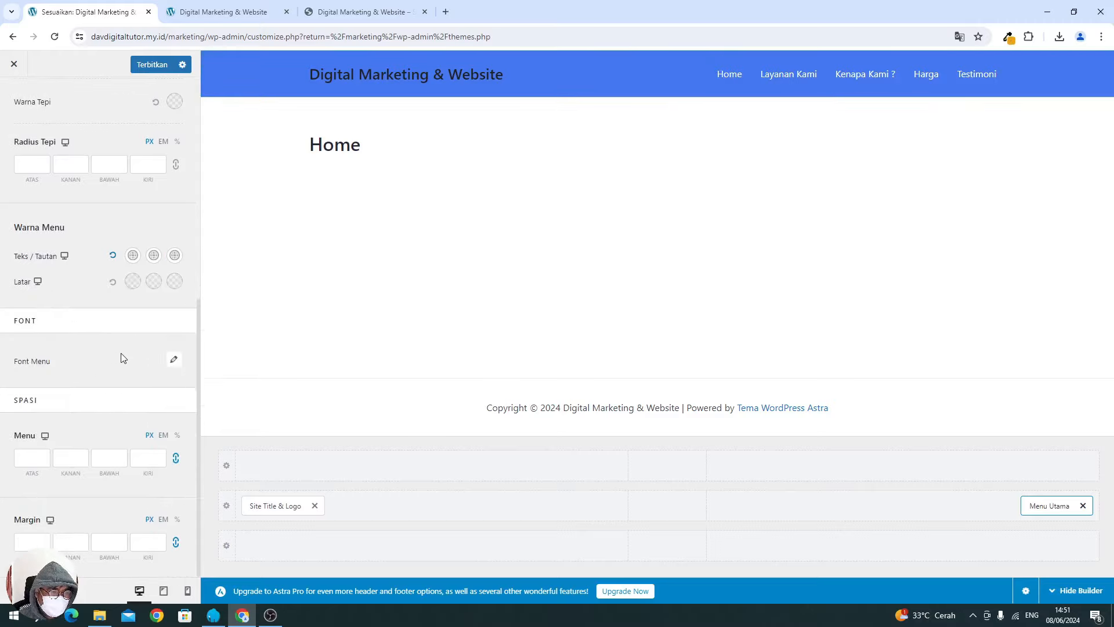
pyautogui.click(173, 360)
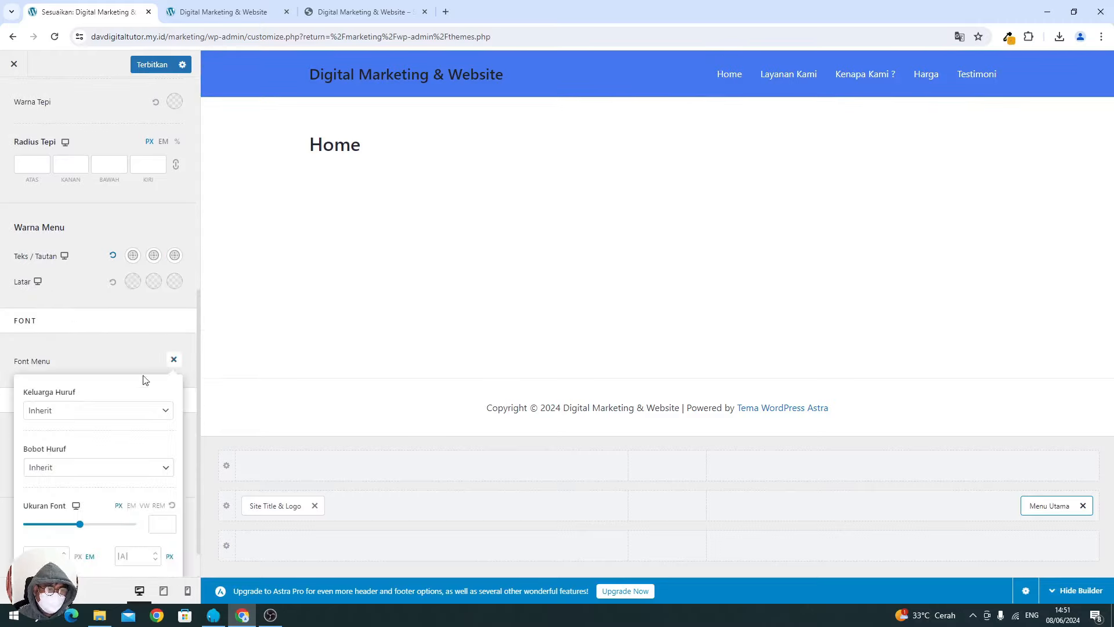
pyautogui.click(110, 409)
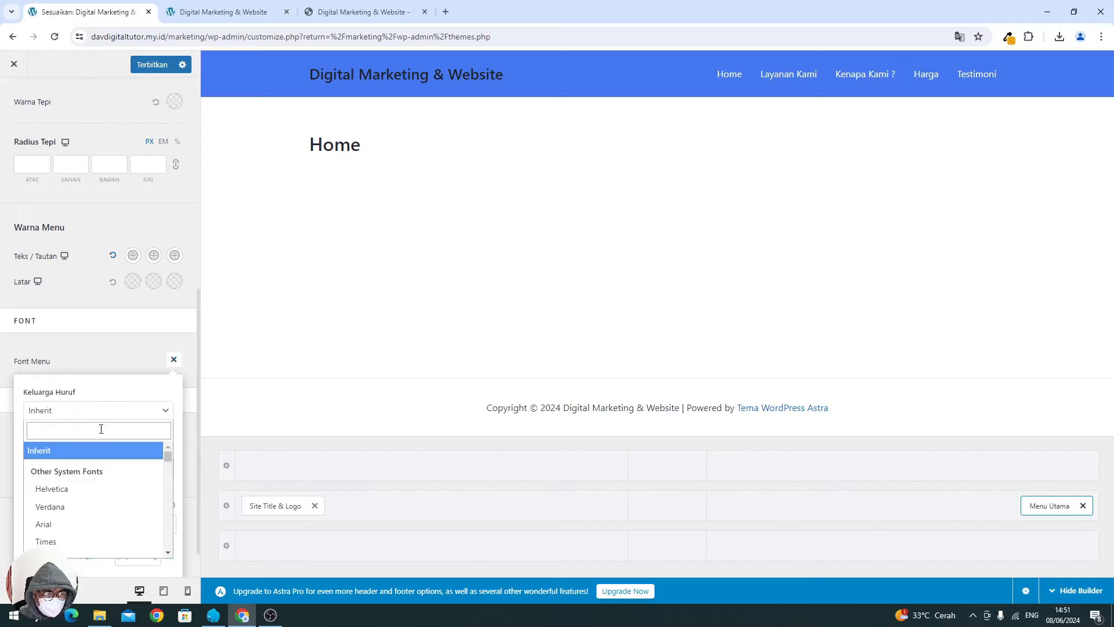
pyautogui.click(101, 429)
pyautogui.write('inter')
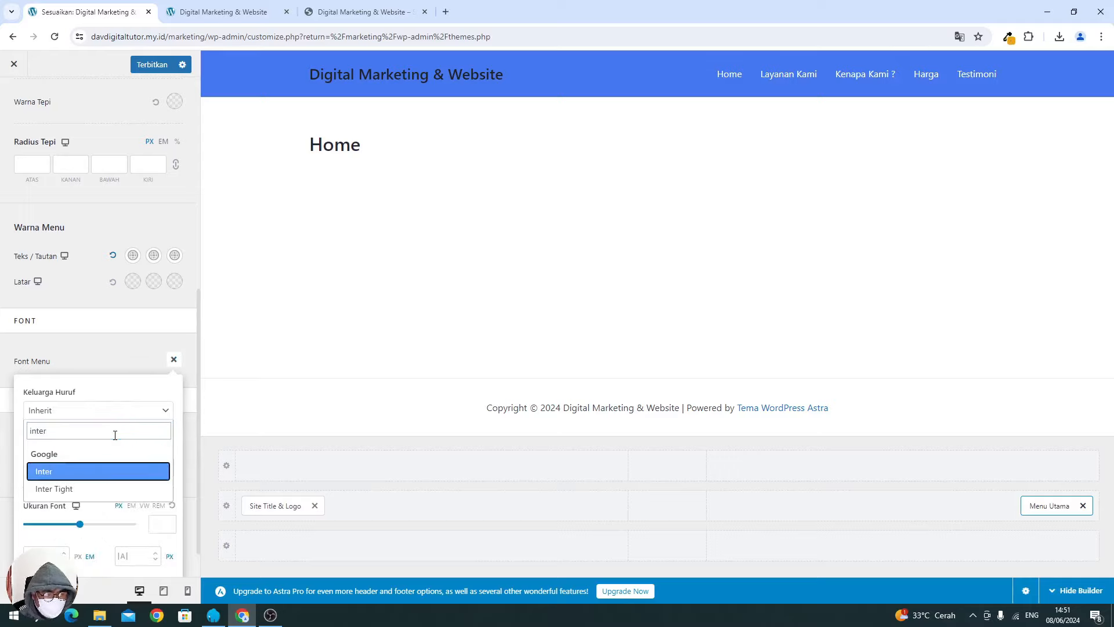
pyautogui.click(75, 472)
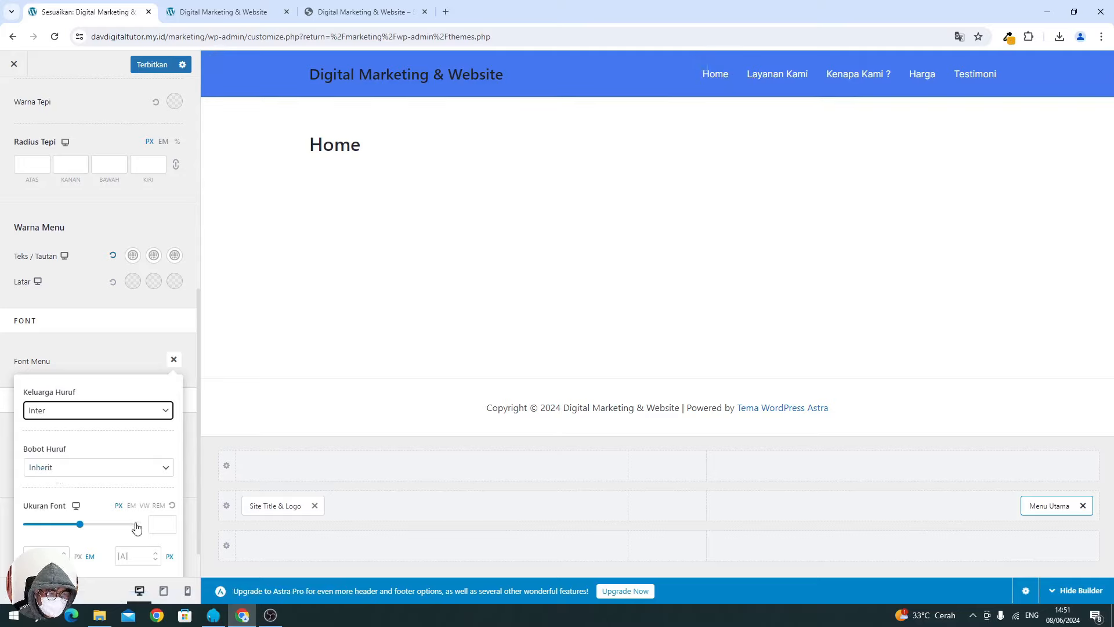
pyautogui.click(158, 523)
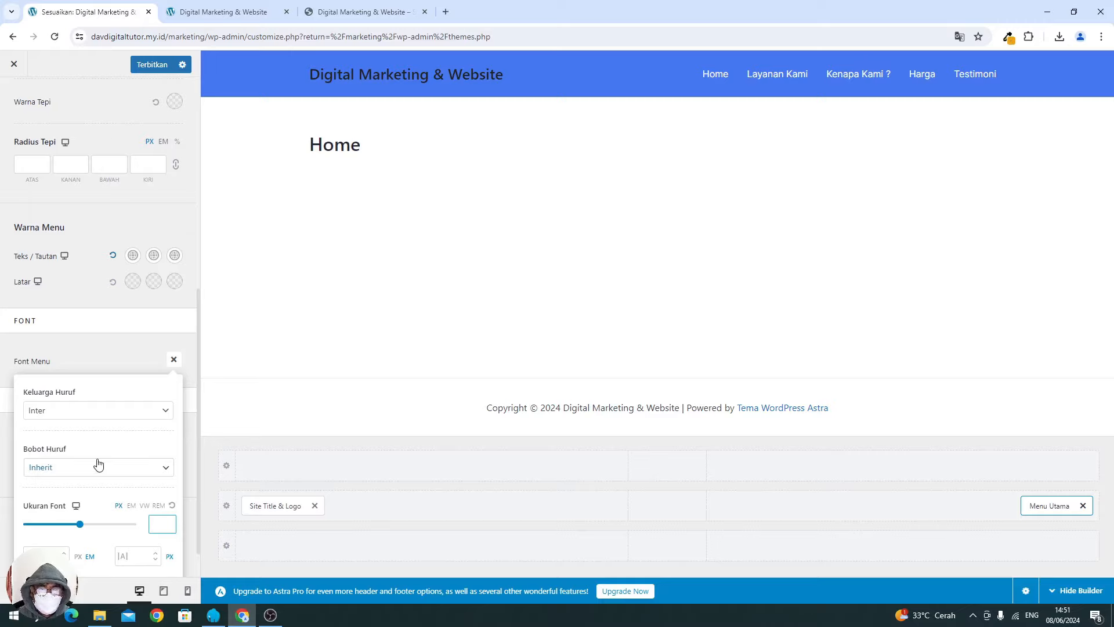
pyautogui.click(343, 17)
pyautogui.click(116, 16)
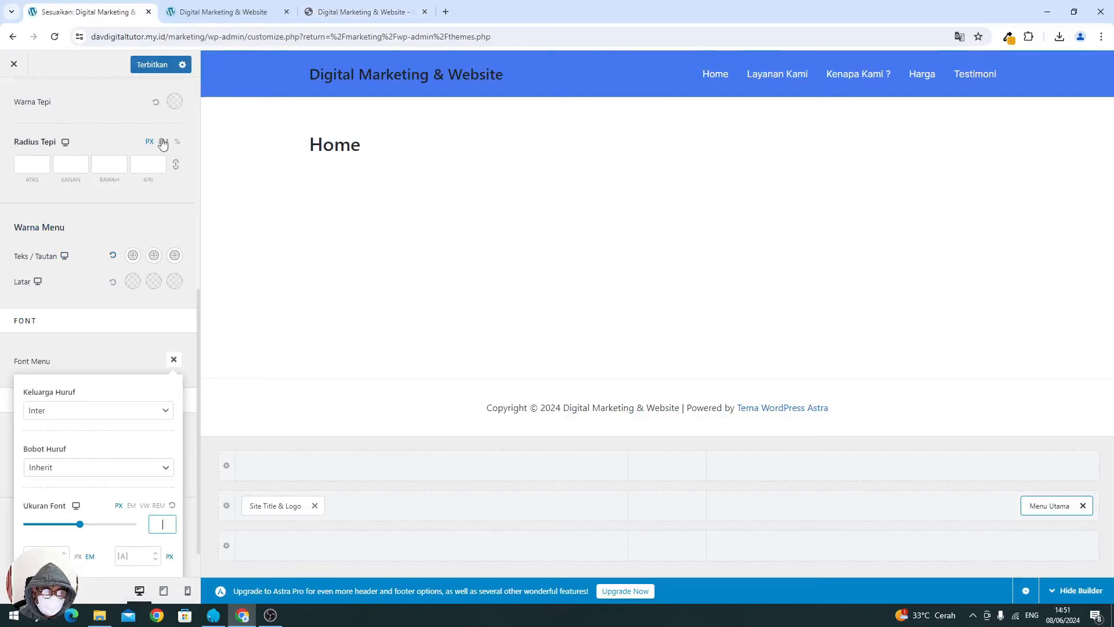
pyautogui.click(145, 67)
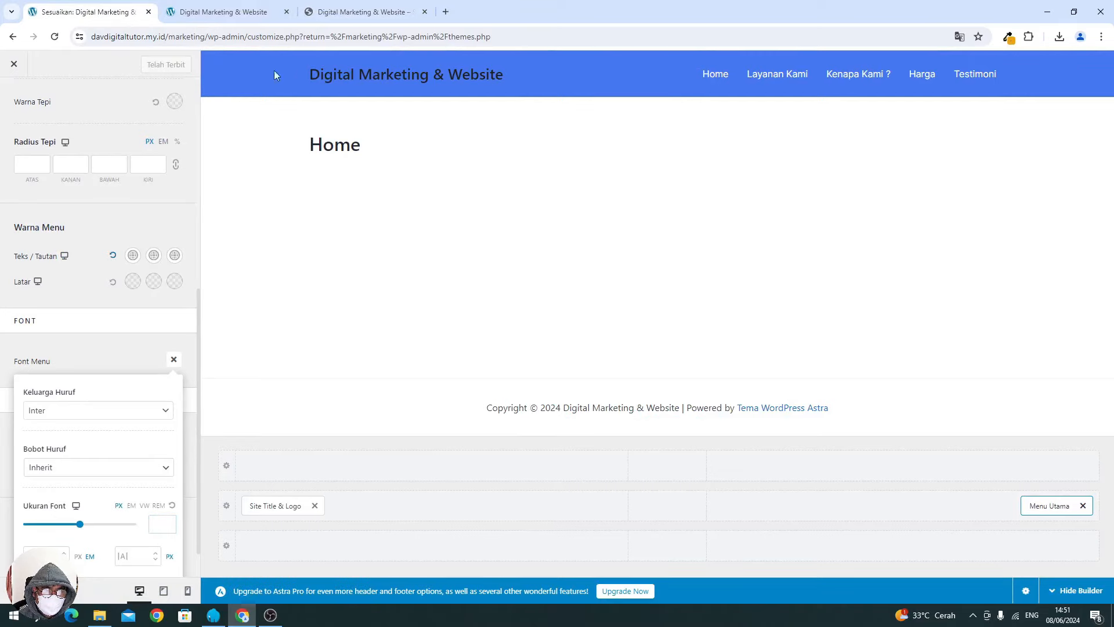
# Open the logo chooser for the site title and logo element, and save the DAVDIGITAL BISNIS logo image from the example page.
pyautogui.click(263, 504)
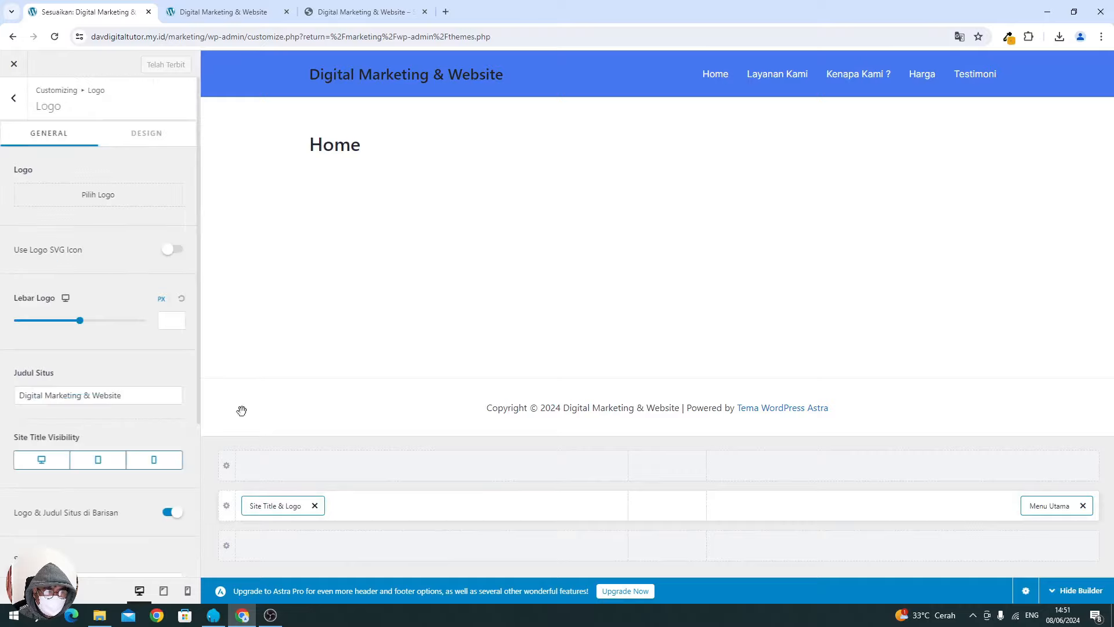
pyautogui.click(89, 201)
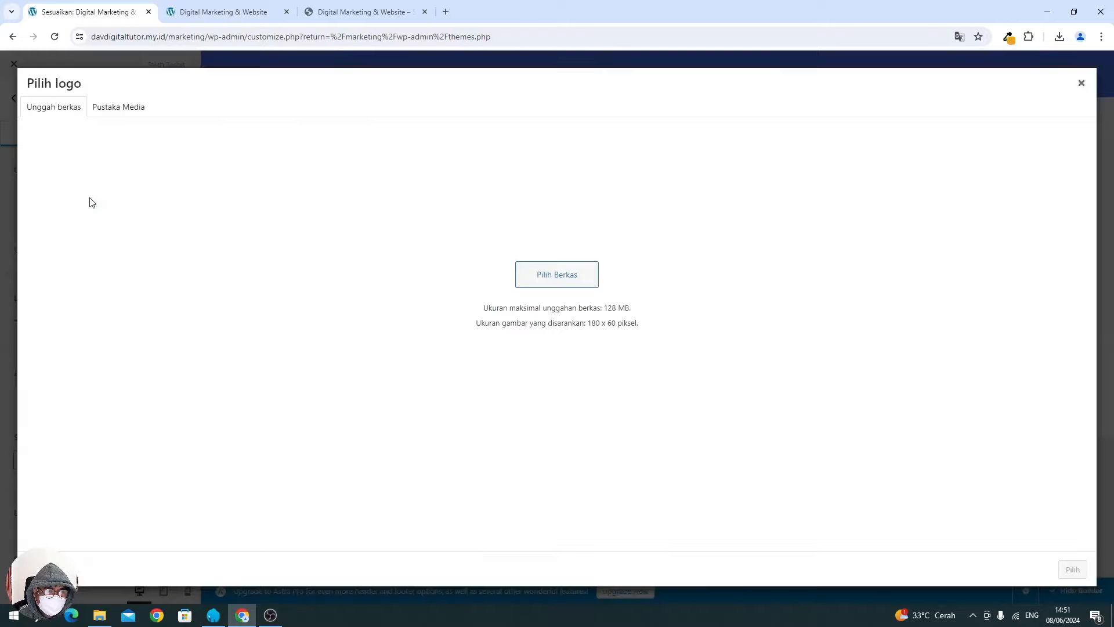
pyautogui.click(336, 13)
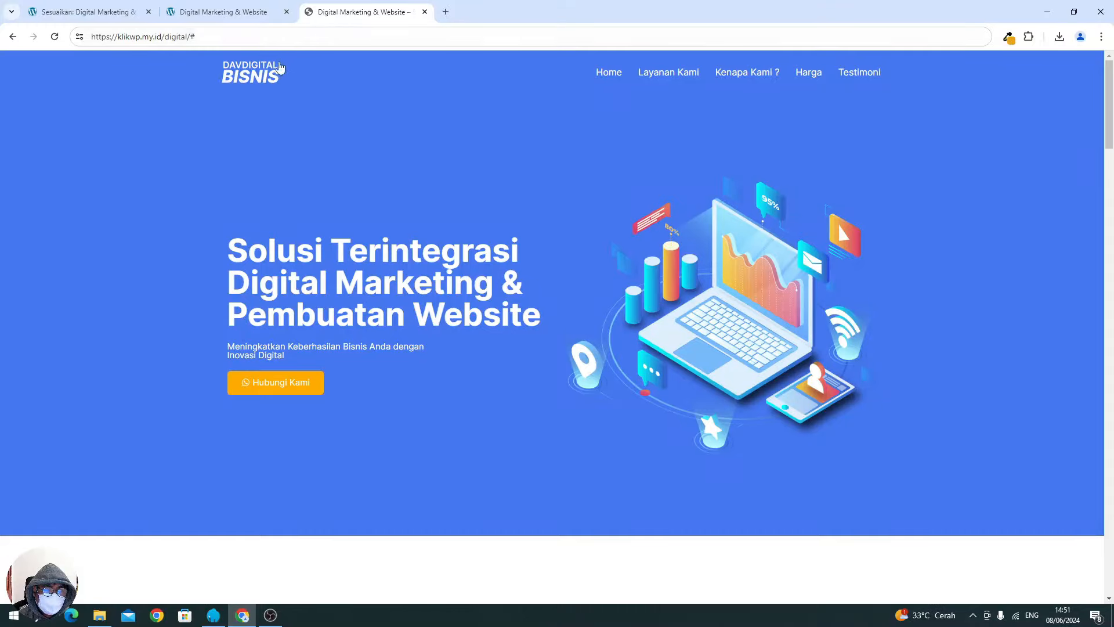
pyautogui.rightClick(257, 73)
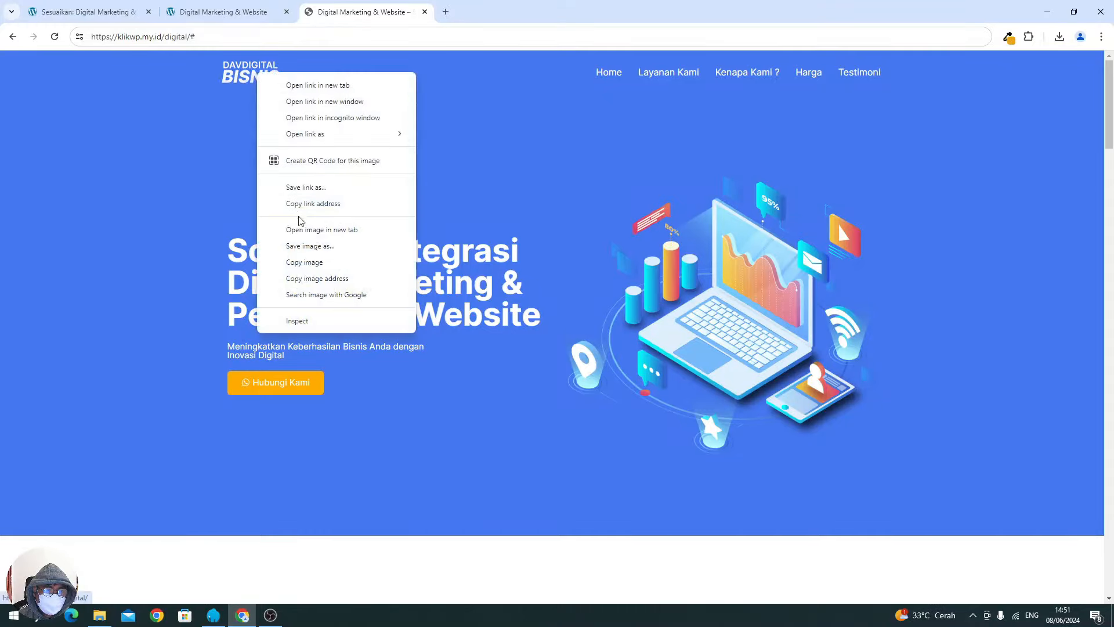
pyautogui.click(342, 249)
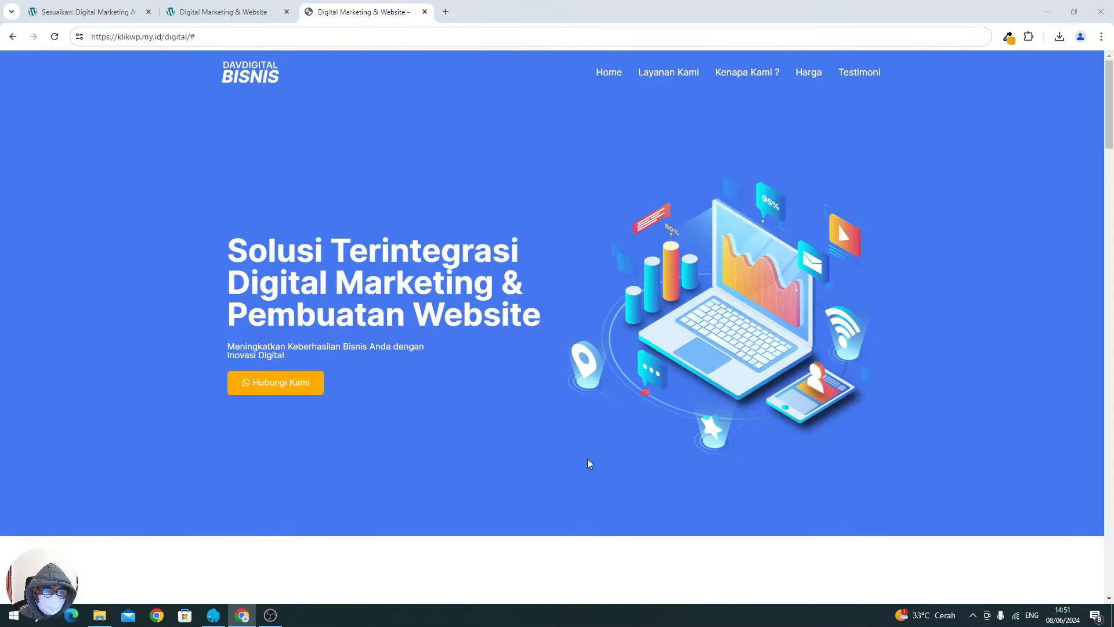
pyautogui.click(765, 494)
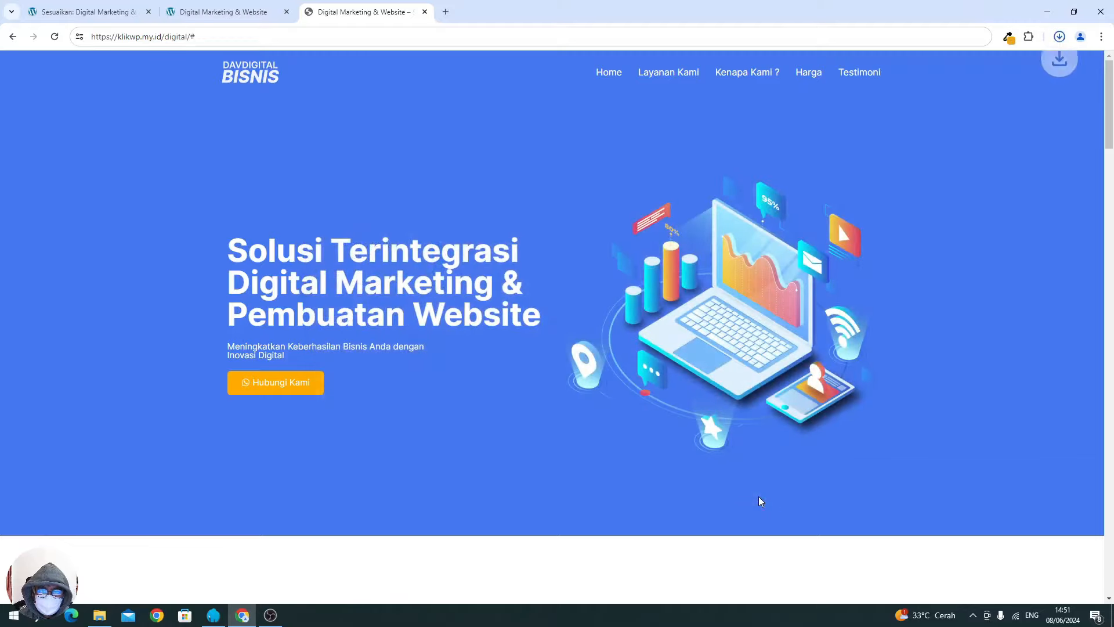
pyautogui.click(53, 12)
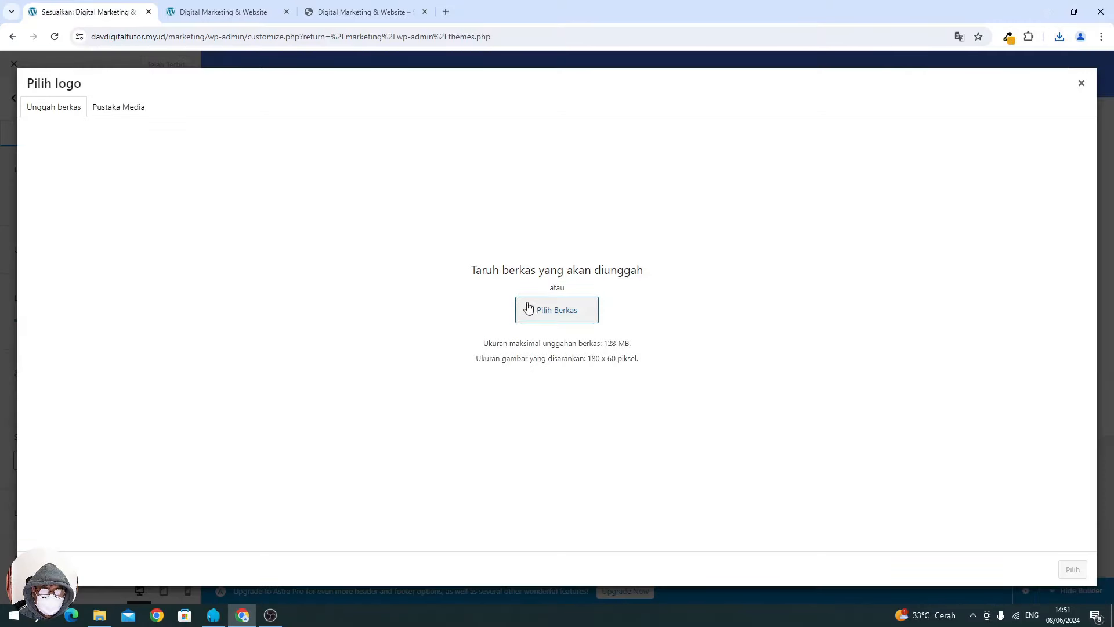
# Upload the downloaded Davdigital-BISNIS.png file and apply it as the site logo, skipping the crop.
pyautogui.moveTo(580, 343); pyautogui.dragTo(627, 358)
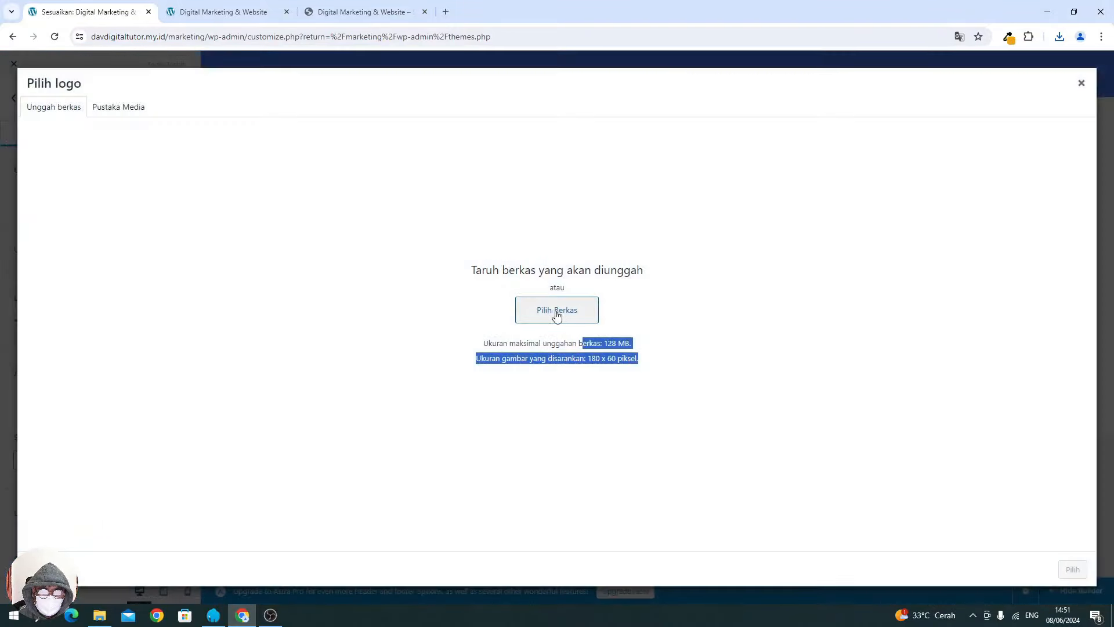
pyautogui.click(1059, 36)
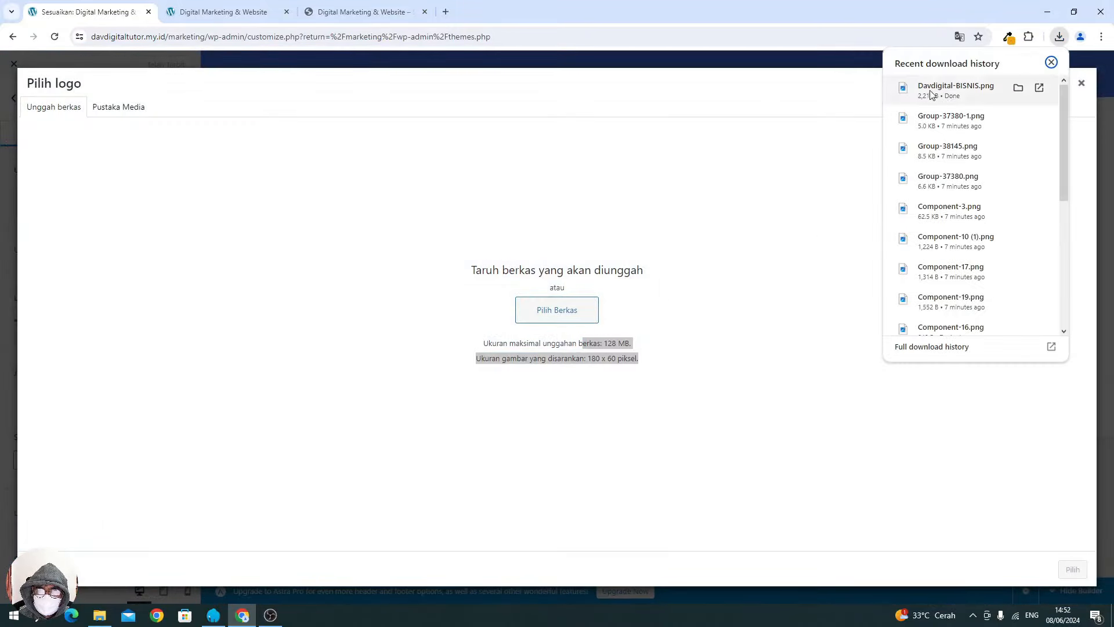
pyautogui.moveTo(931, 93); pyautogui.dragTo(747, 219)
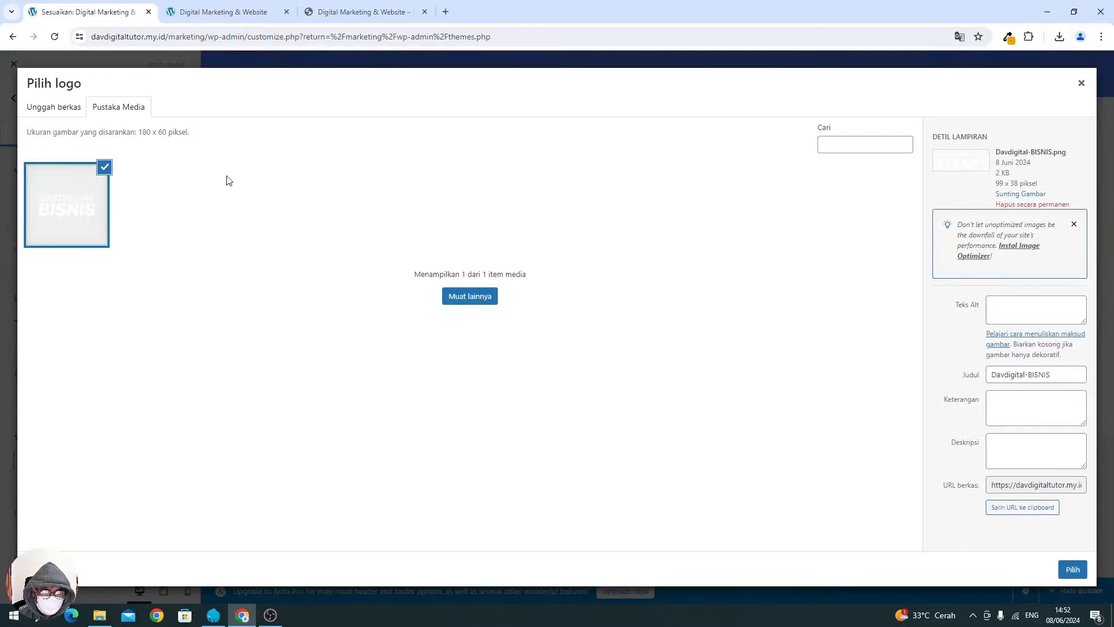
pyautogui.click(1068, 569)
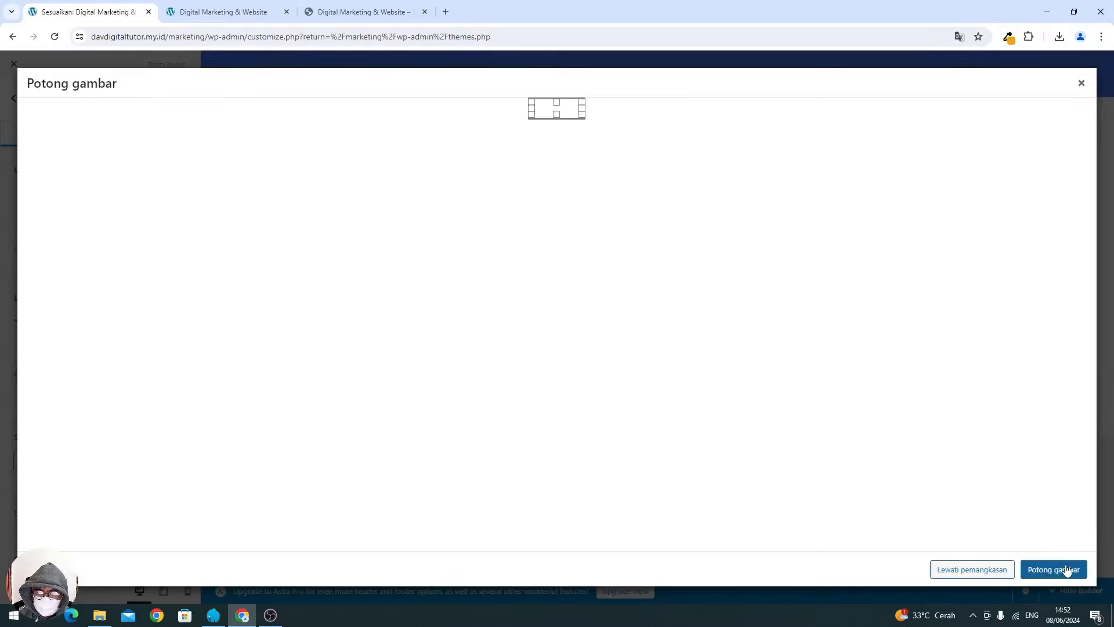
pyautogui.click(1003, 569)
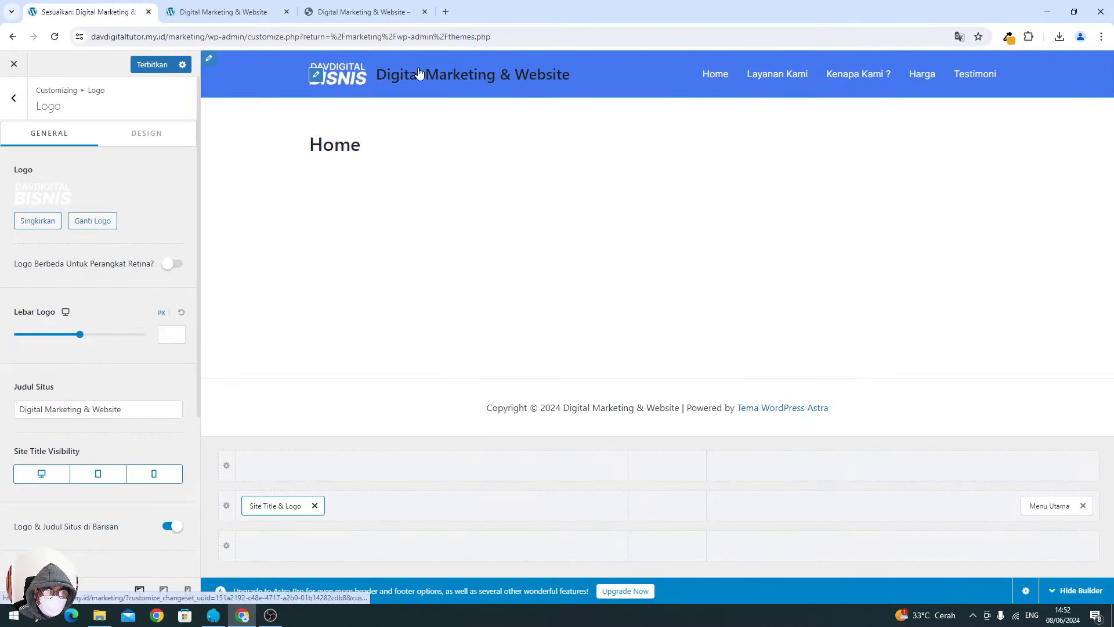
# Hide the site title on desktop, tablet and mobile, and publish the logo changes.
pyautogui.click(44, 476)
pyautogui.click(106, 474)
pyautogui.click(155, 473)
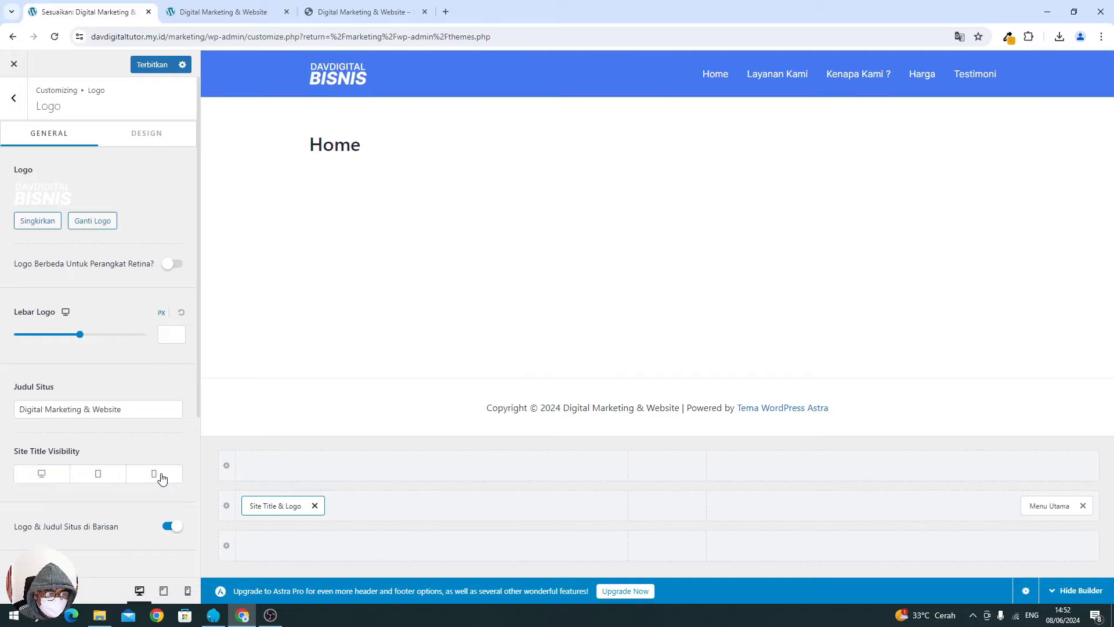
pyautogui.click(145, 64)
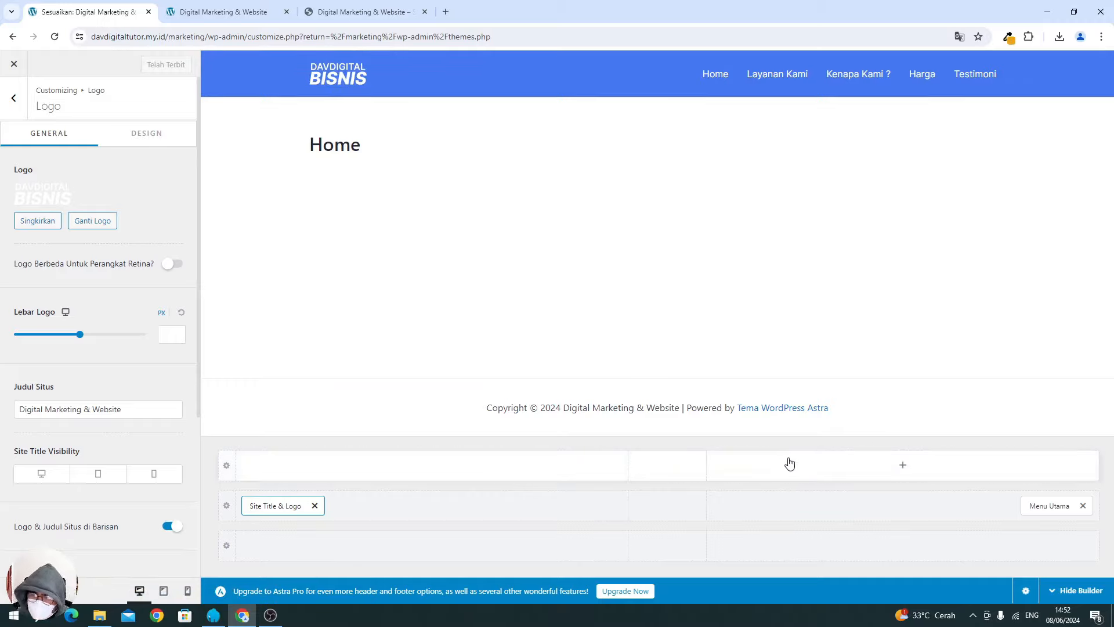
# Set the mobile header's toggle button icon color to white (#FFFFFF) and expand the mobile menu in the preview.
pyautogui.click(187, 592)
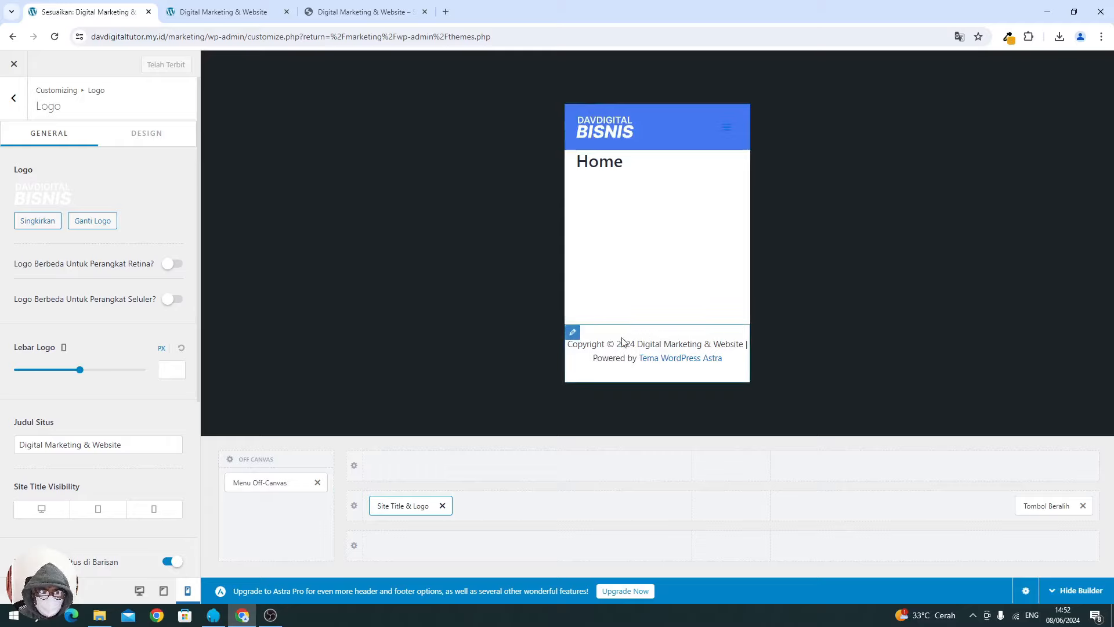
pyautogui.click(1033, 502)
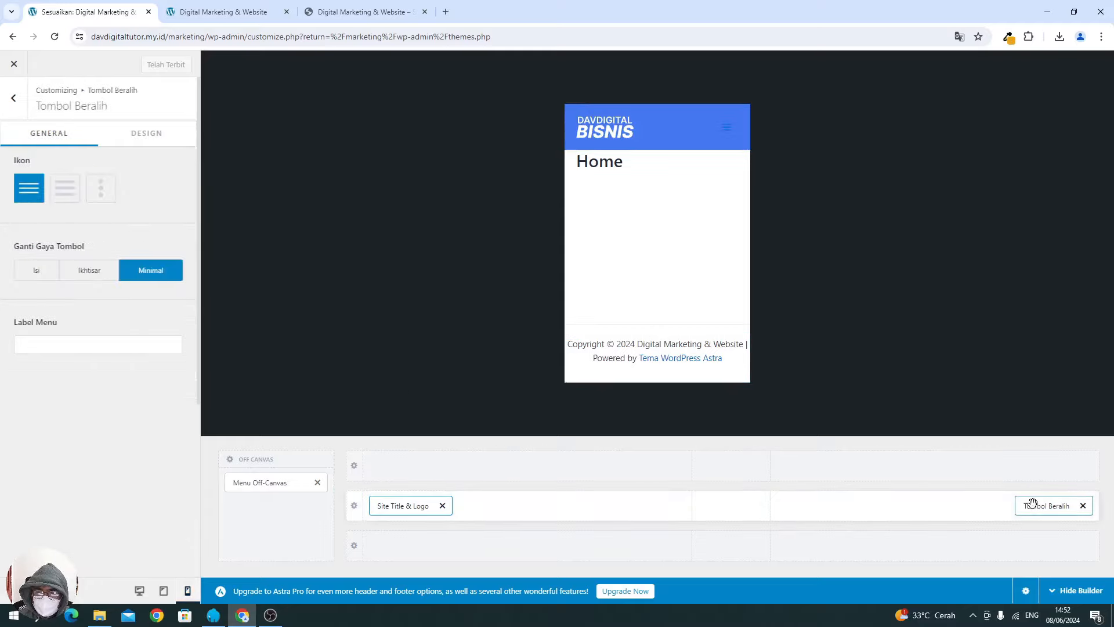
pyautogui.click(156, 137)
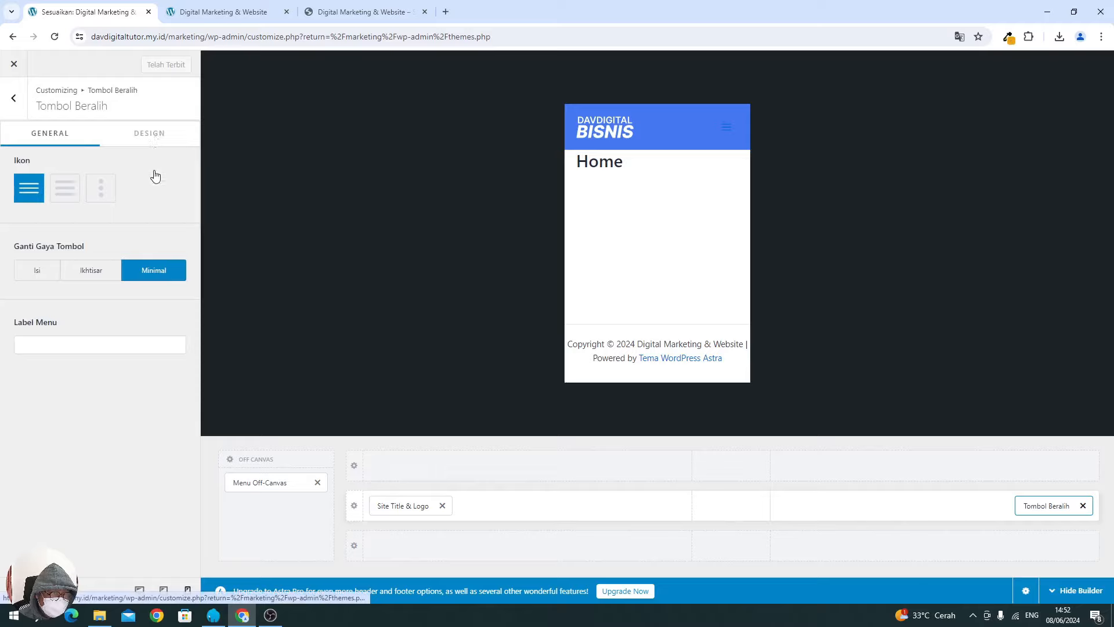
pyautogui.click(179, 174)
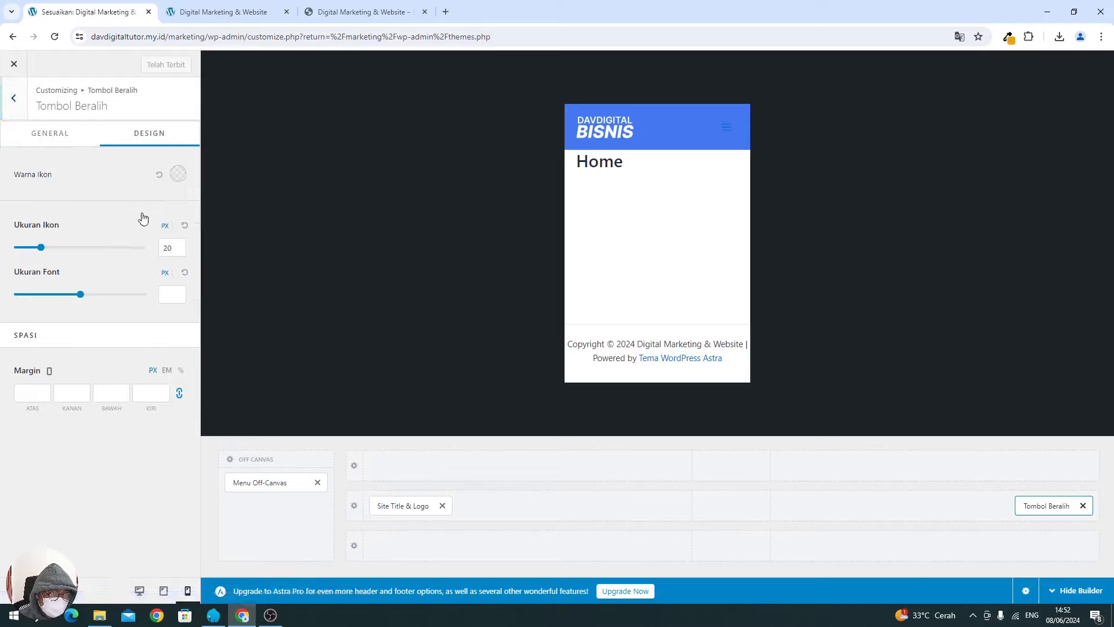
pyautogui.click(117, 202)
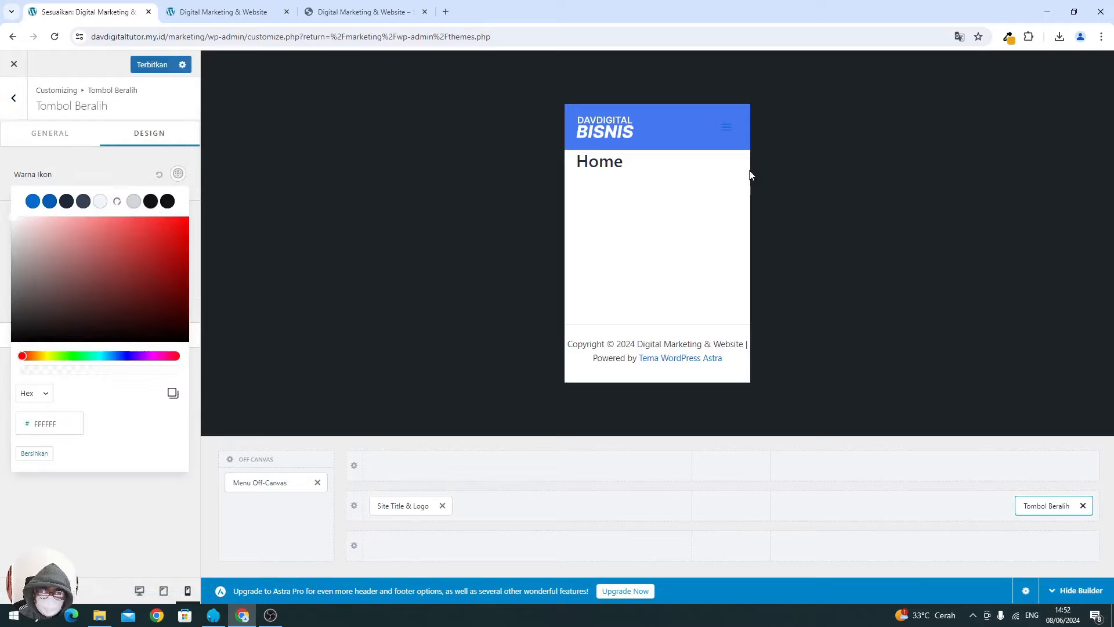
pyautogui.click(726, 126)
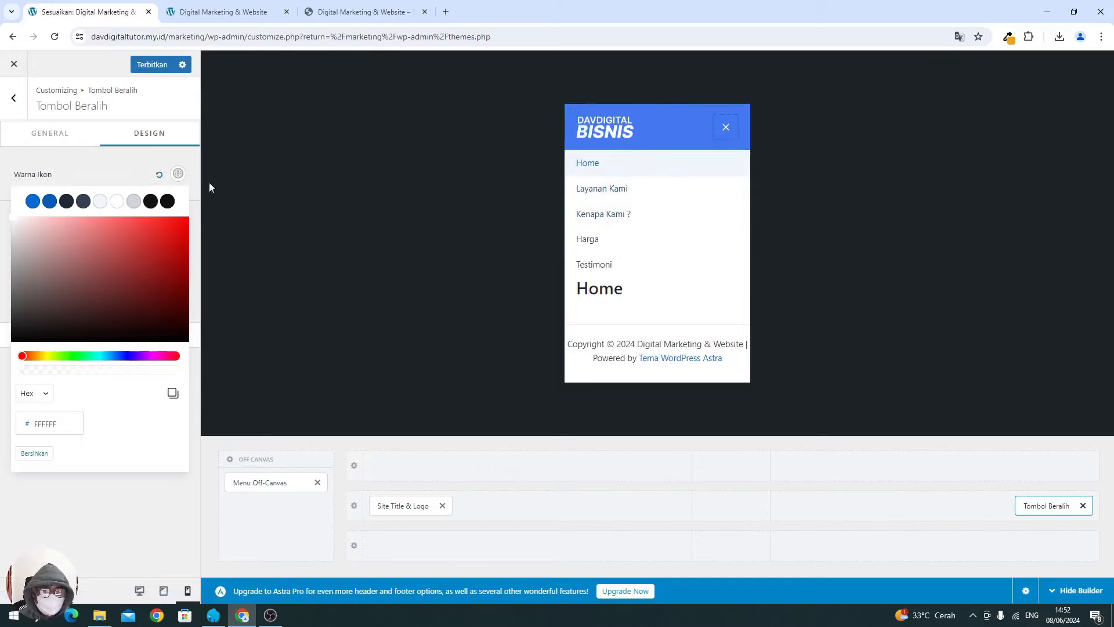
pyautogui.click(142, 180)
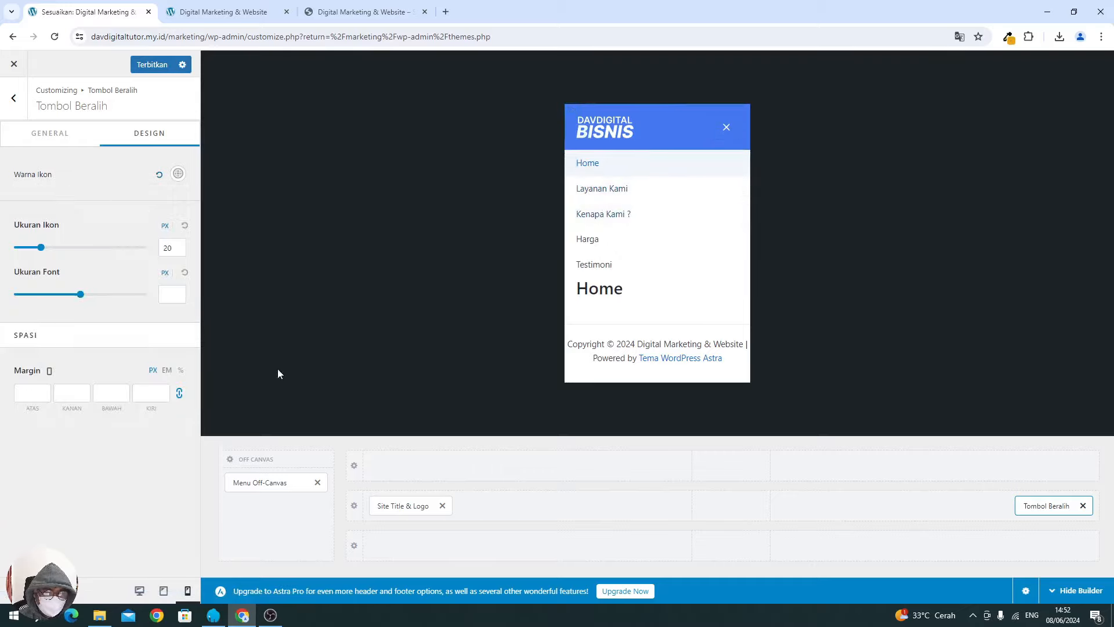
# Set the off-canvas menu's link colors to #111111 for normal and #4577F0 for the hover and active states.
pyautogui.click(270, 483)
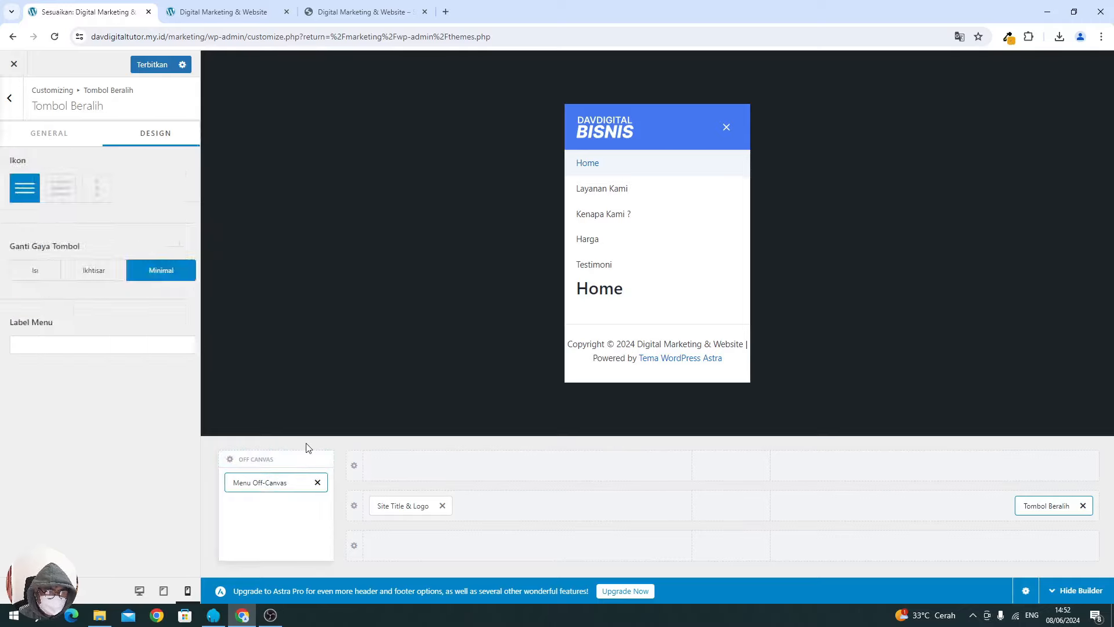
pyautogui.click(145, 138)
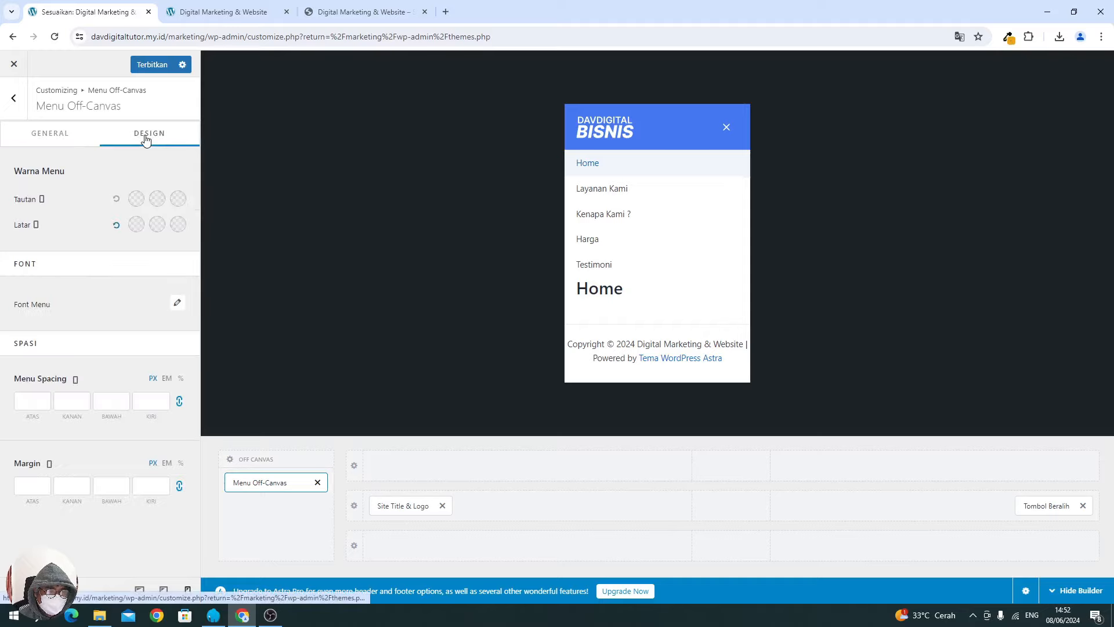
pyautogui.click(135, 199)
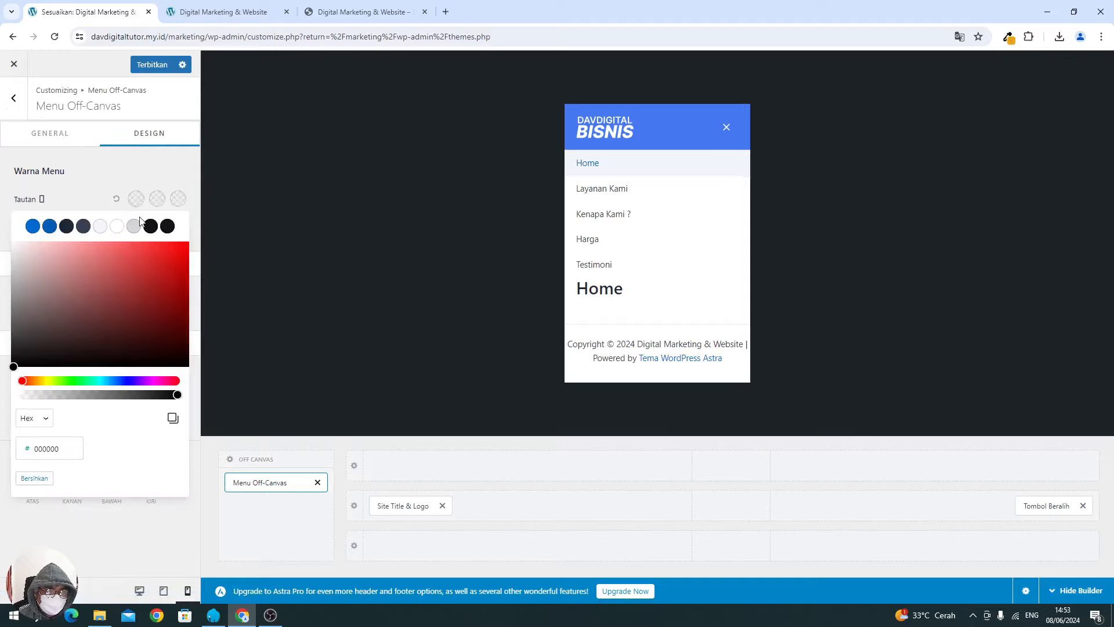
pyautogui.click(150, 227)
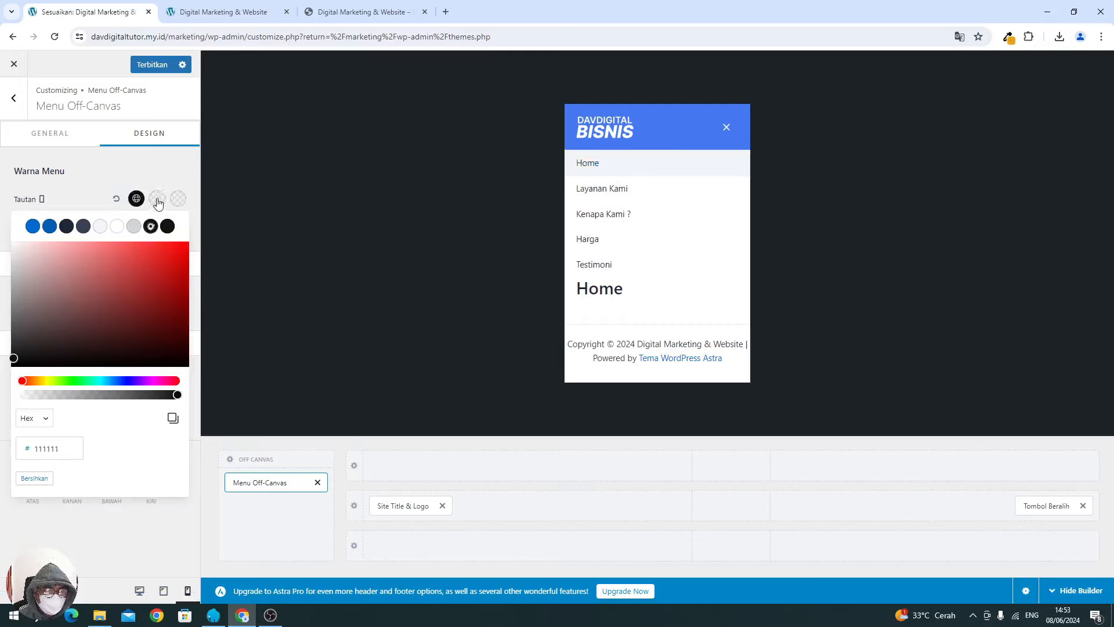
pyautogui.click(159, 204)
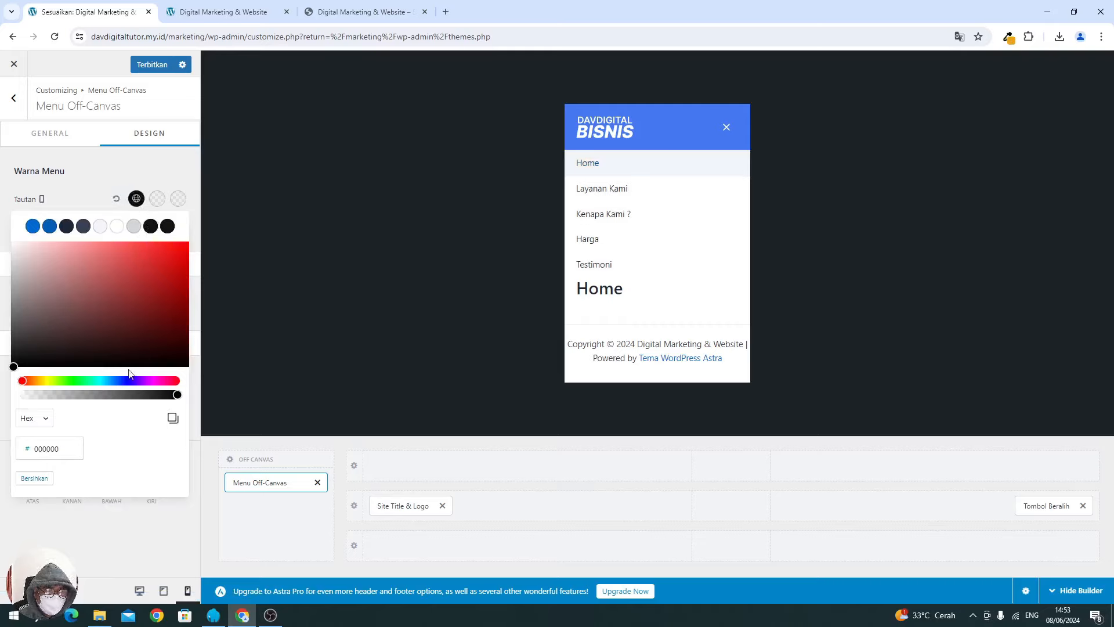
pyautogui.doubleClick(53, 449)
pyautogui.write('4577F0')
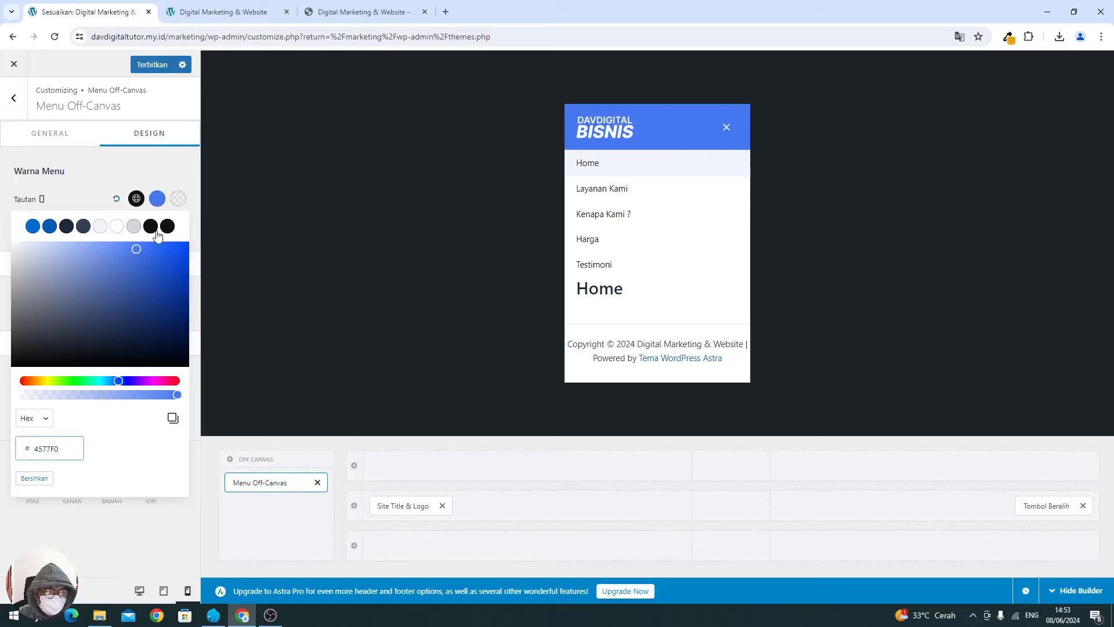
pyautogui.click(176, 205)
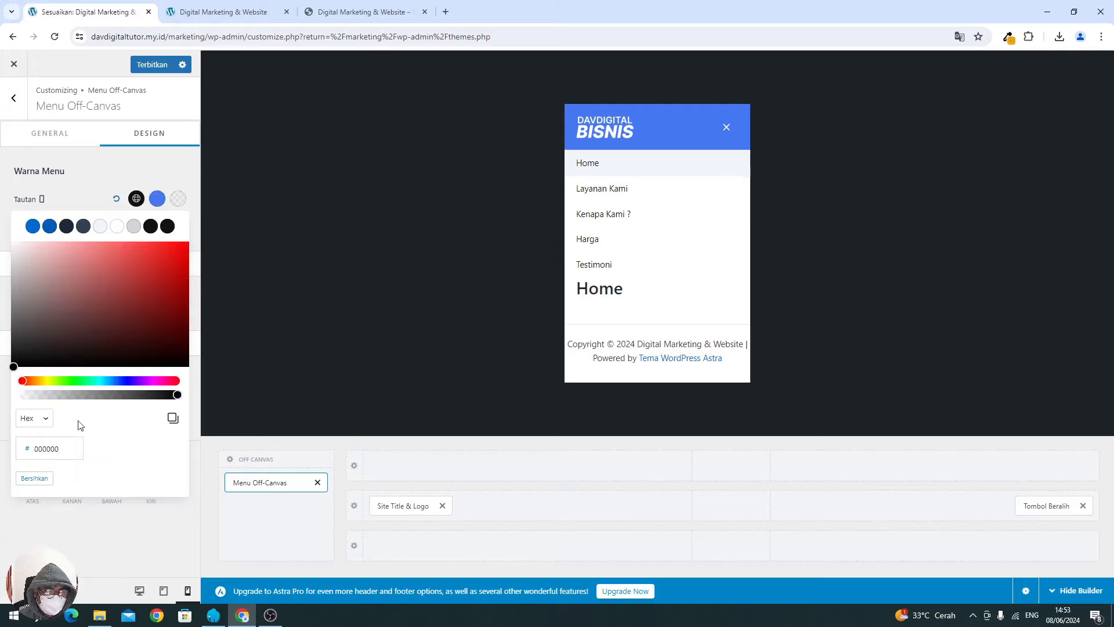
pyautogui.doubleClick(63, 450)
pyautogui.write('4577F0')
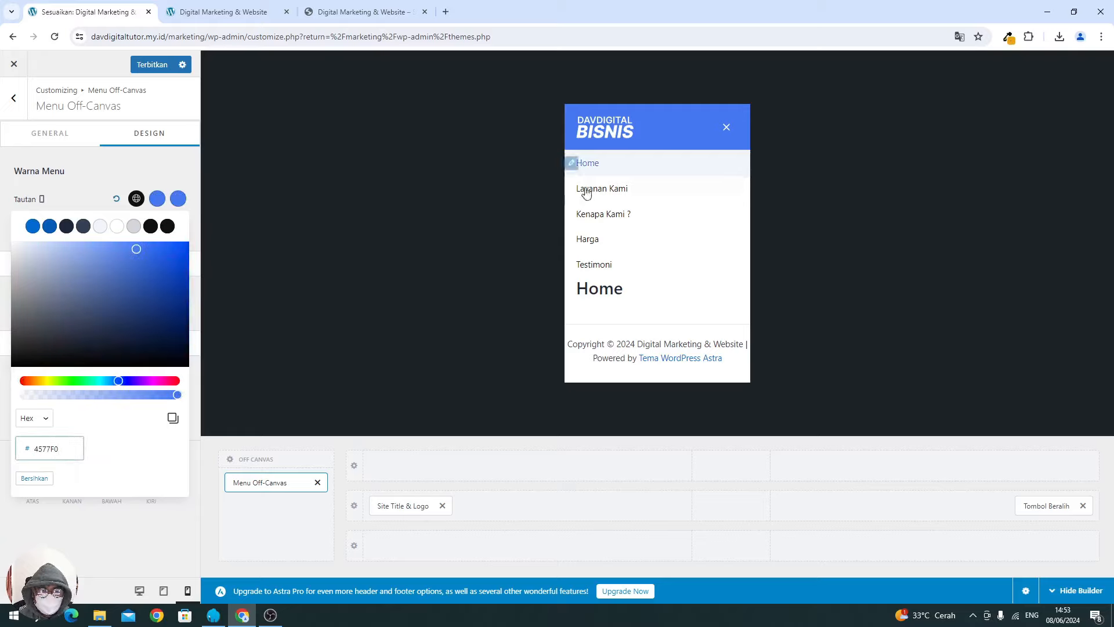
pyautogui.click(141, 173)
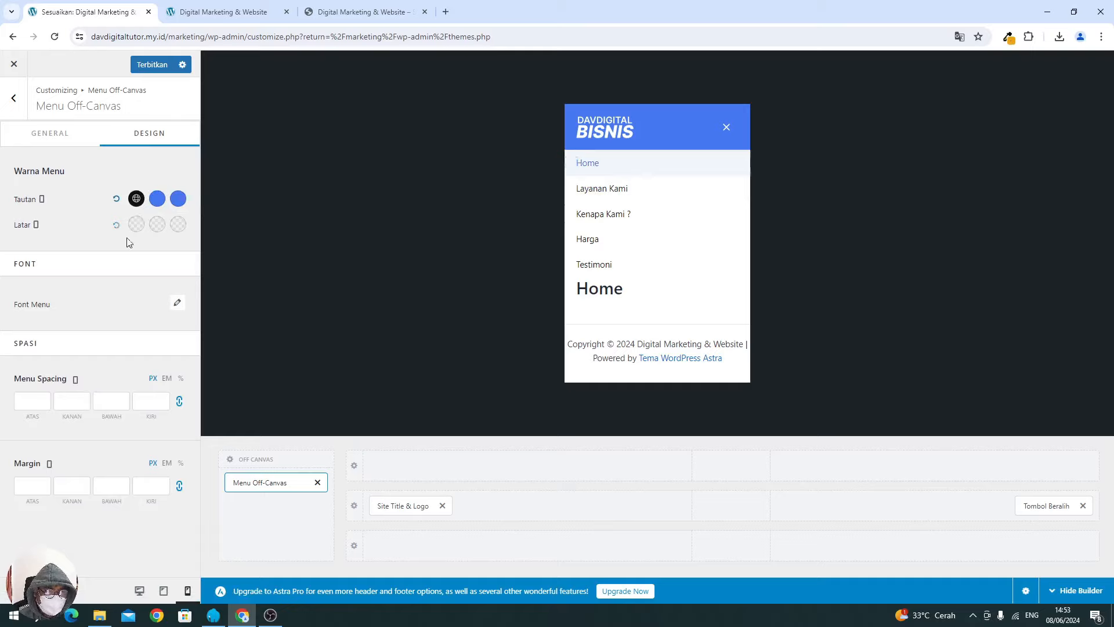
# Set the off-canvas menu's background colors to white for the normal, hover and active states.
pyautogui.click(135, 226)
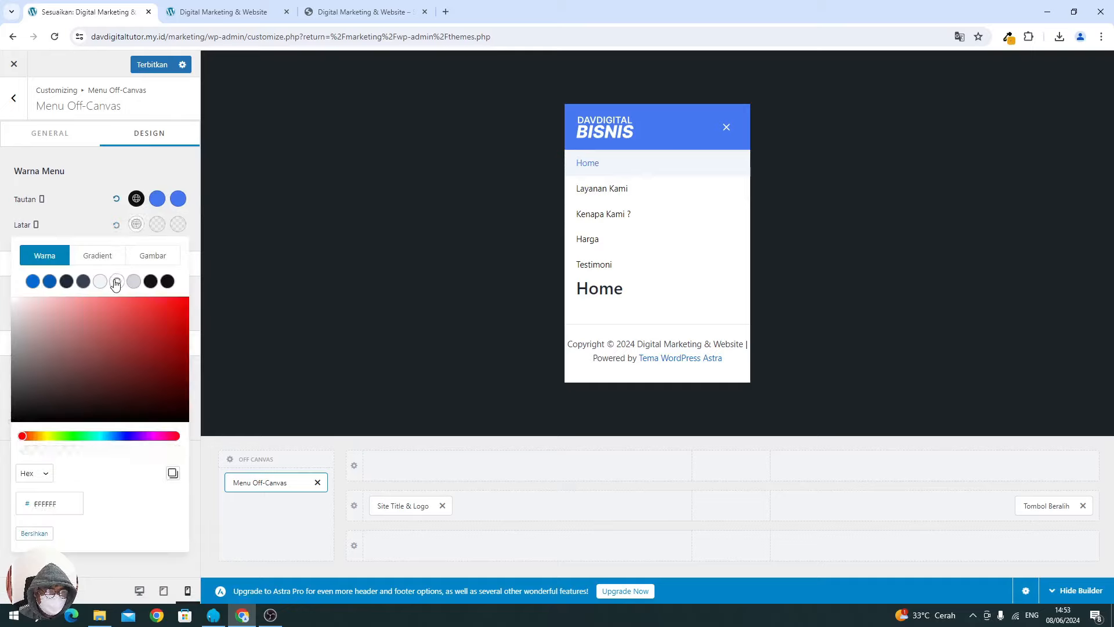
pyautogui.moveTo(105, 313); pyautogui.dragTo(9, 294)
pyautogui.click(159, 228)
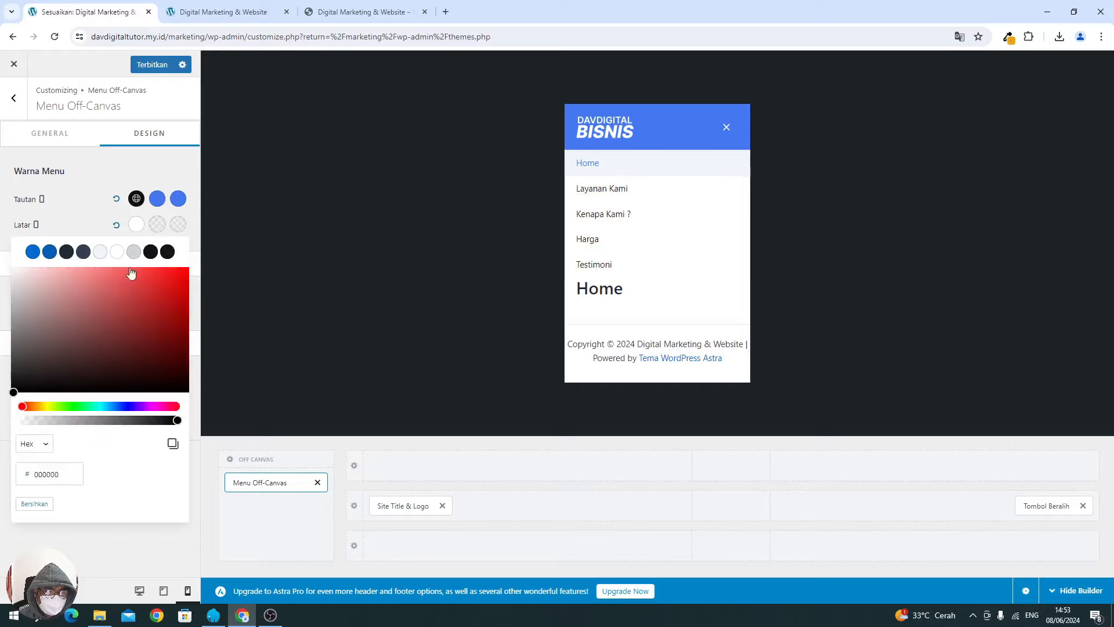
pyautogui.moveTo(110, 296); pyautogui.dragTo(7, 262)
pyautogui.click(183, 225)
pyautogui.moveTo(122, 306); pyautogui.dragTo(4, 251)
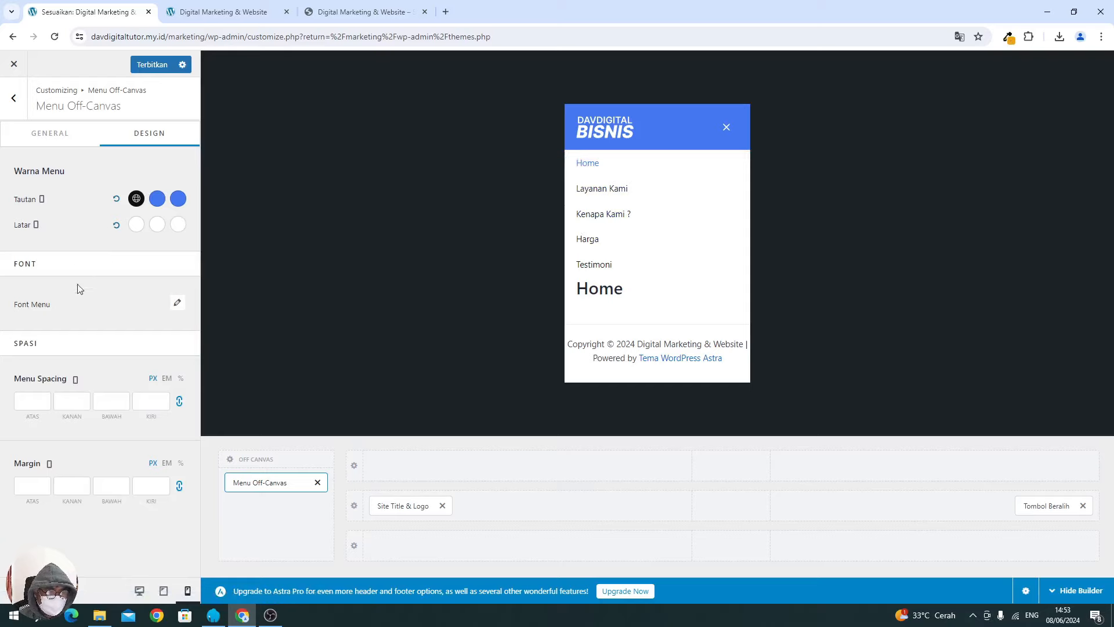
# Set the off-canvas menu's font family to Inter and publish the mobile header changes.
pyautogui.click(176, 304)
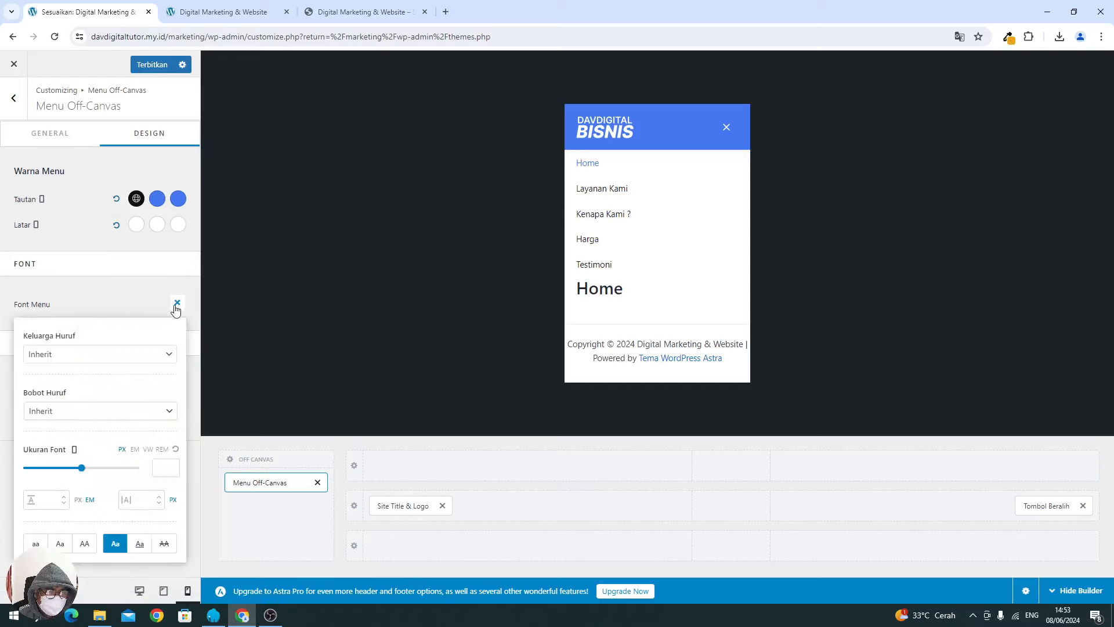
pyautogui.click(96, 365)
pyautogui.write('inter')
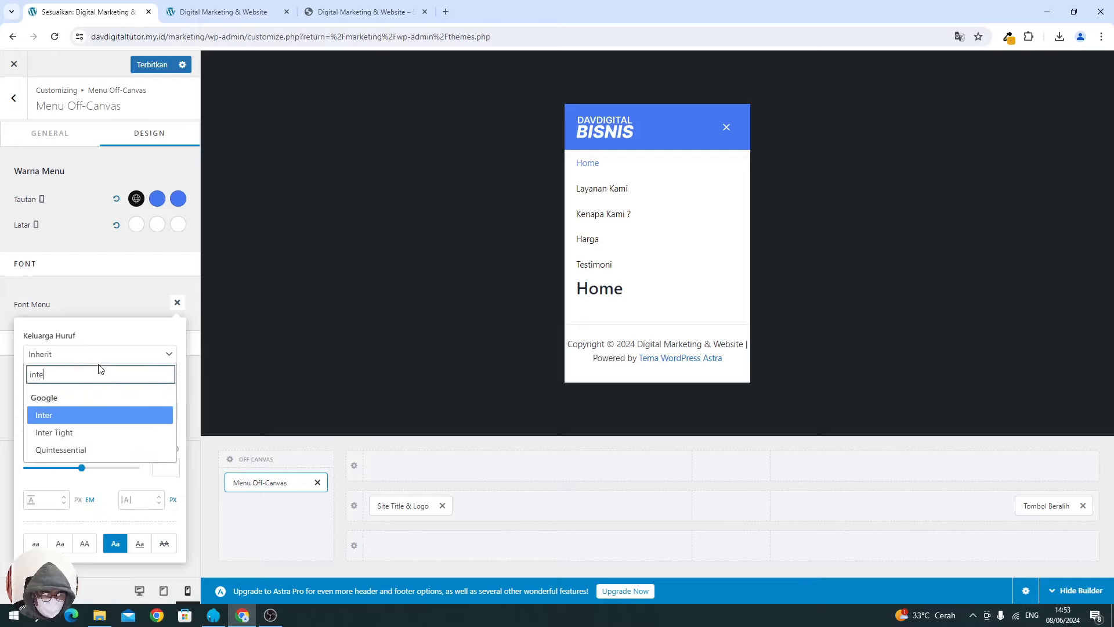
pyautogui.click(58, 416)
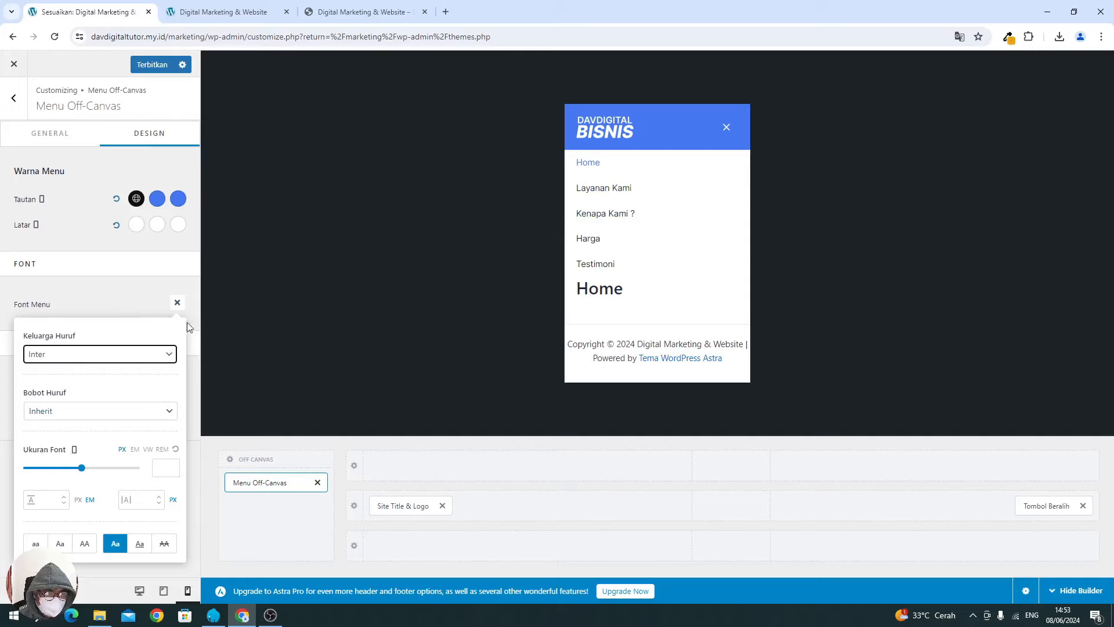
pyautogui.click(150, 65)
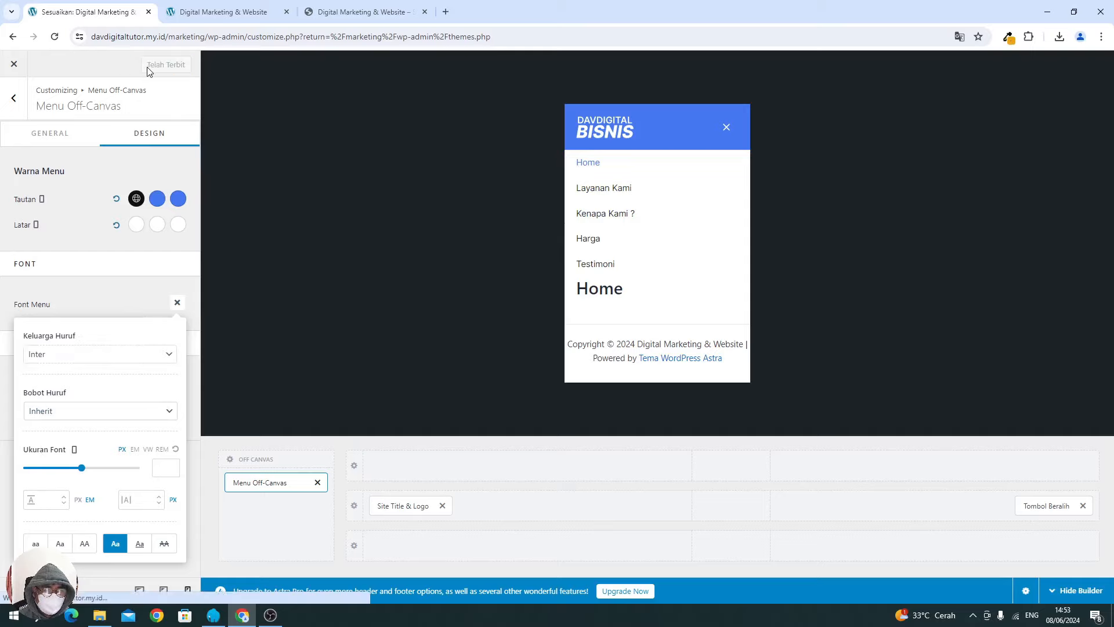
# Reload the live site to check its published header against the example page, and close the theme customizer.
pyautogui.click(14, 98)
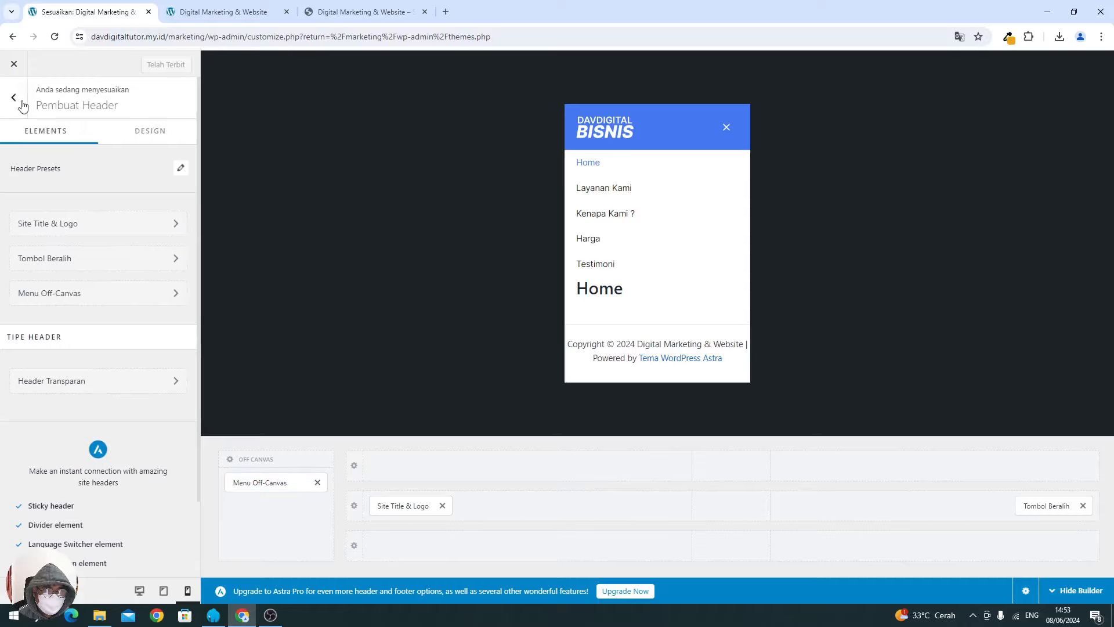
pyautogui.click(215, 16)
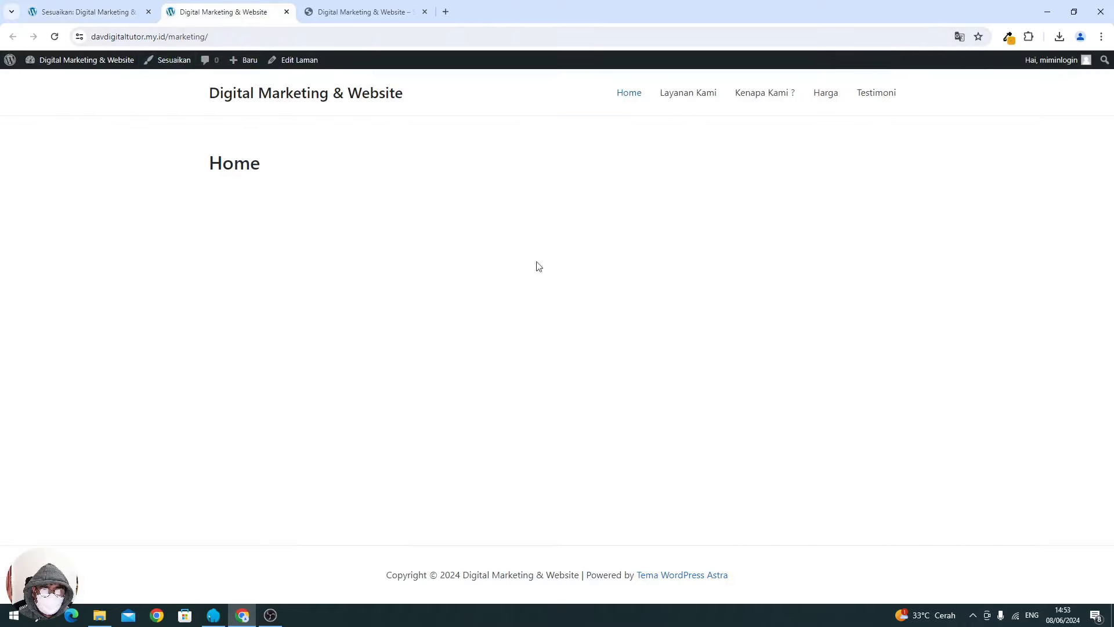
pyautogui.click(55, 37)
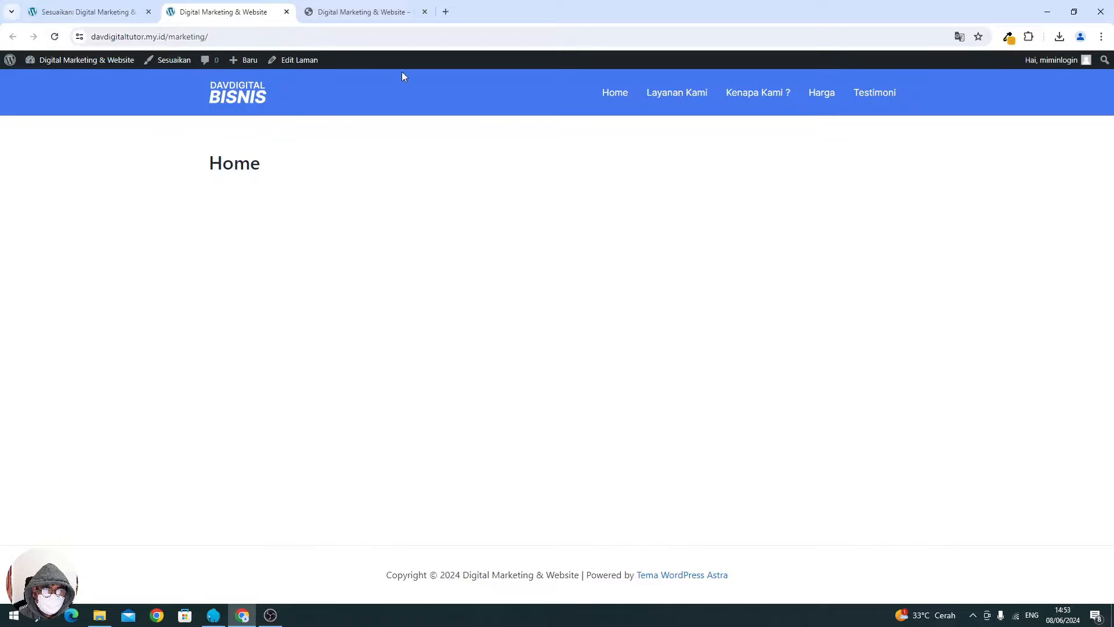
pyautogui.click(336, 21)
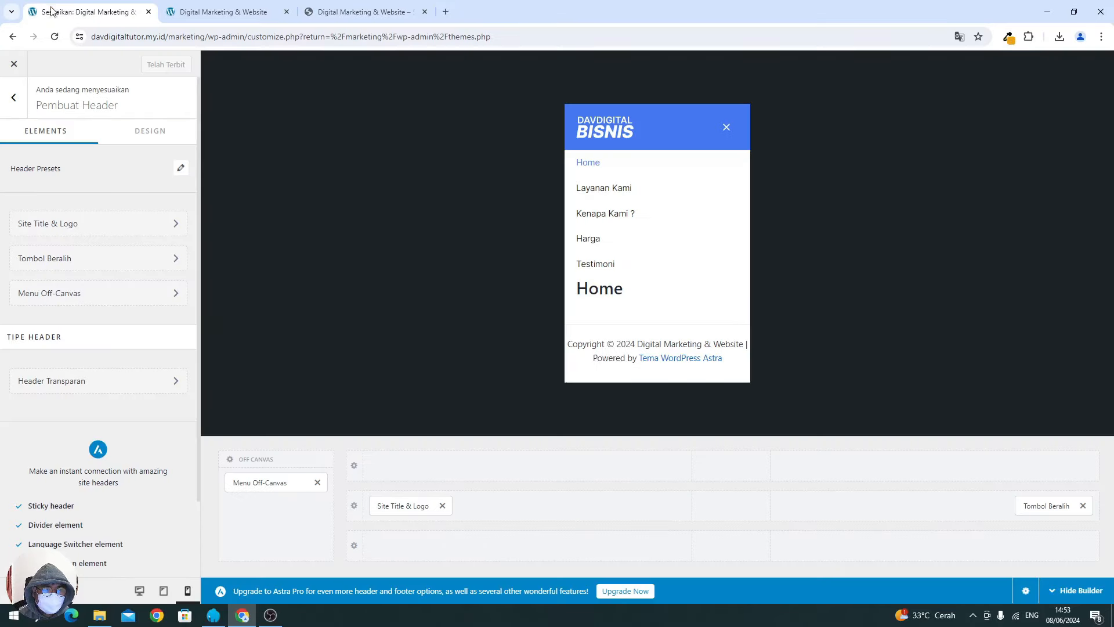
pyautogui.click(38, 12)
pyautogui.click(15, 65)
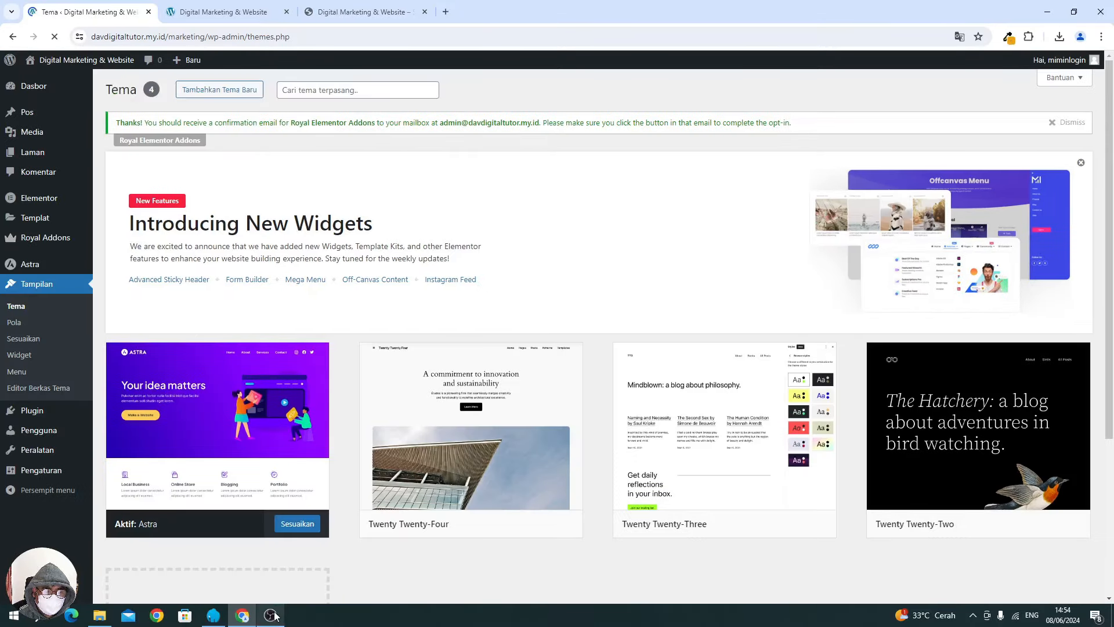
pyautogui.click(273, 615)
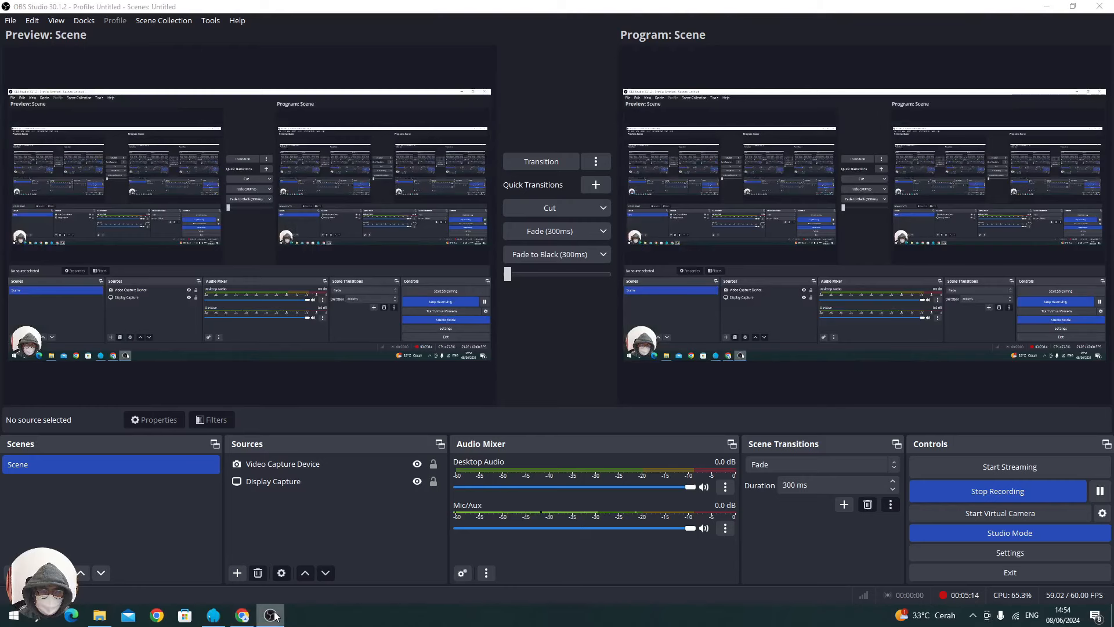
pyautogui.click(273, 615)
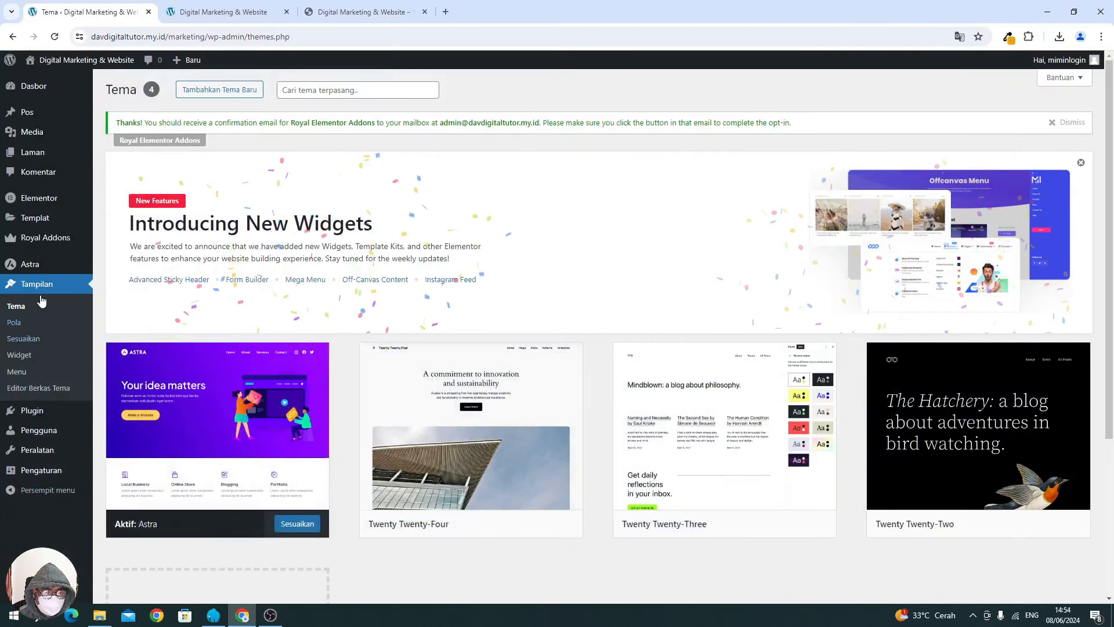
# Open the Home page for editing with Elementor, compare with the example page's hero section, and dismiss the Elementor AI notification.
pyautogui.click(109, 158)
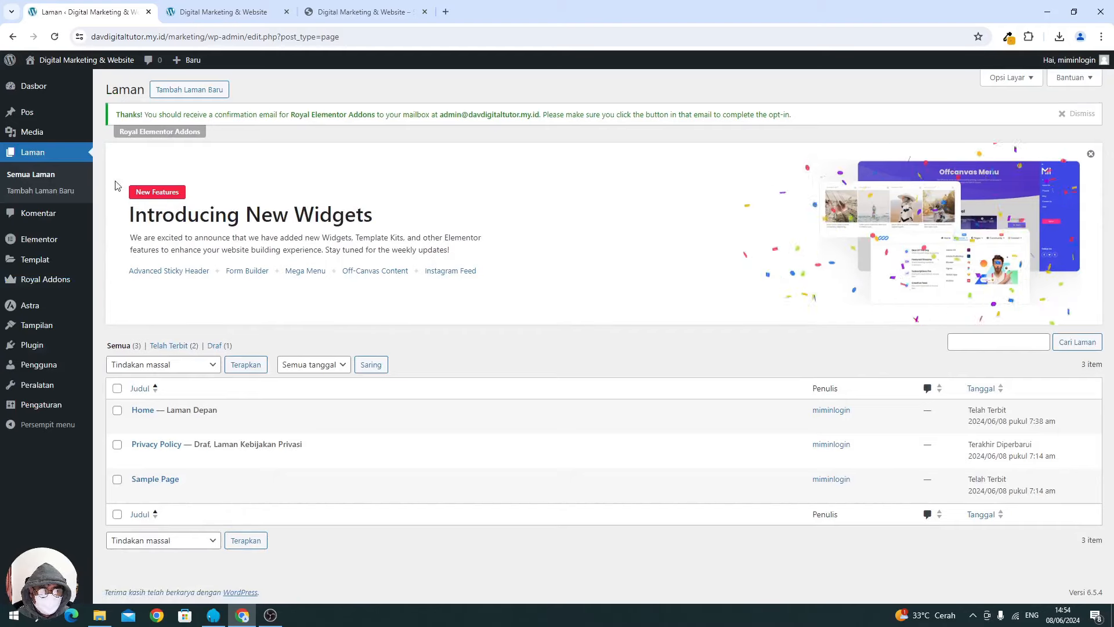
pyautogui.click(145, 424)
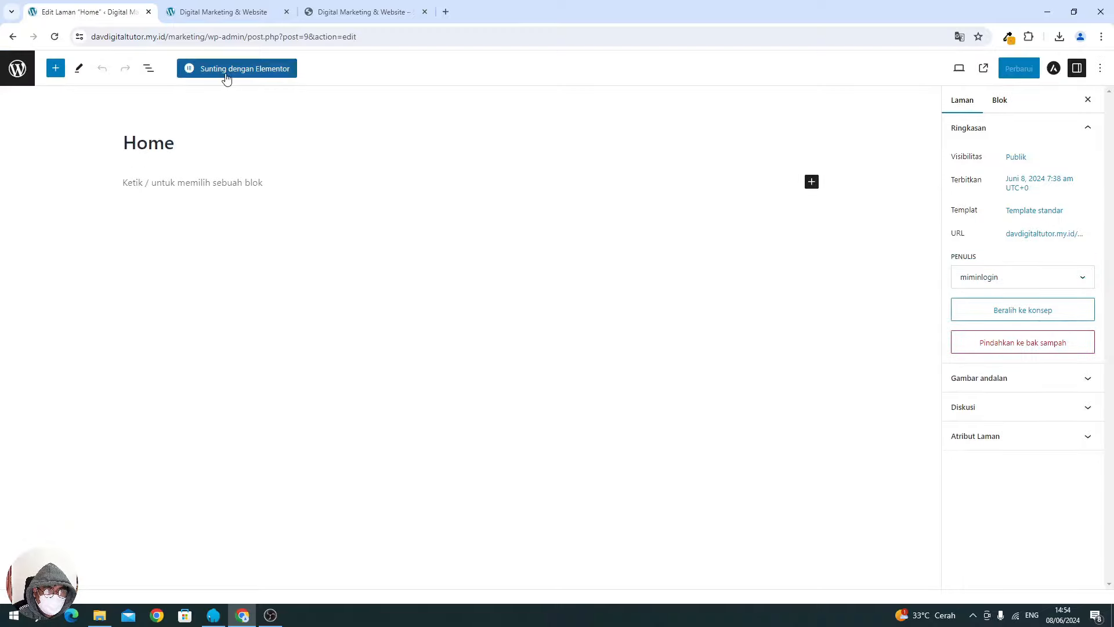
pyautogui.click(225, 73)
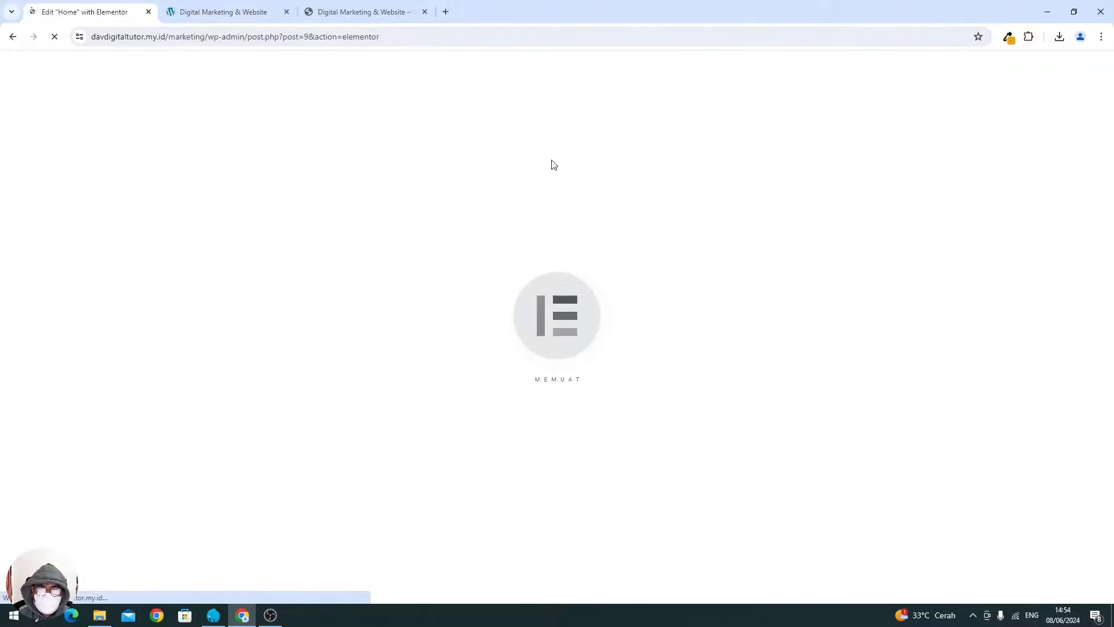
pyautogui.click(367, 24)
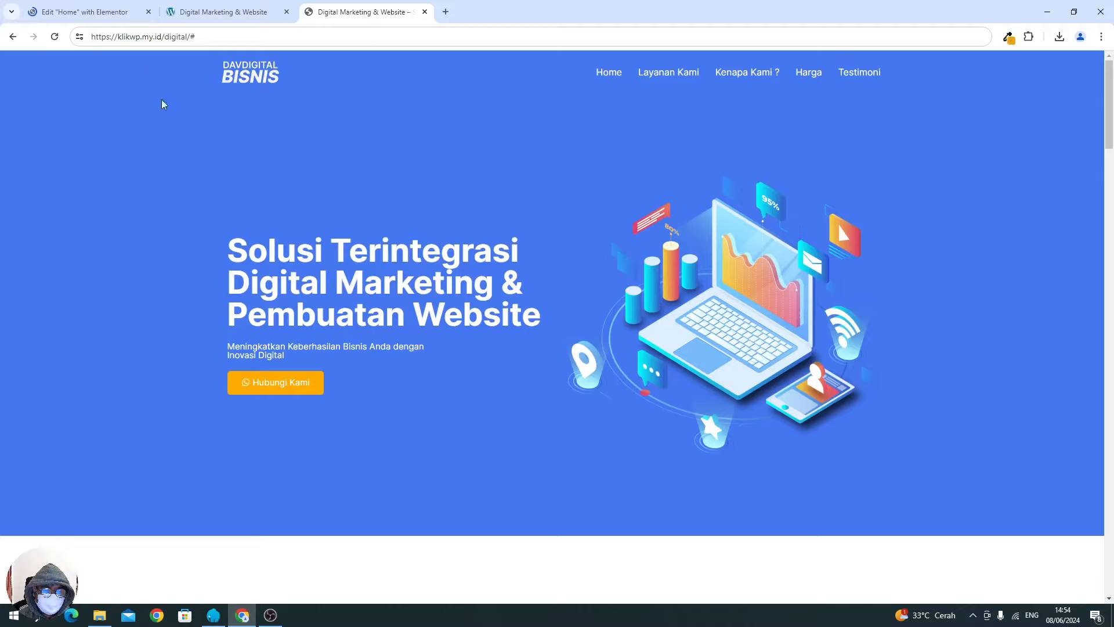
pyautogui.click(114, 21)
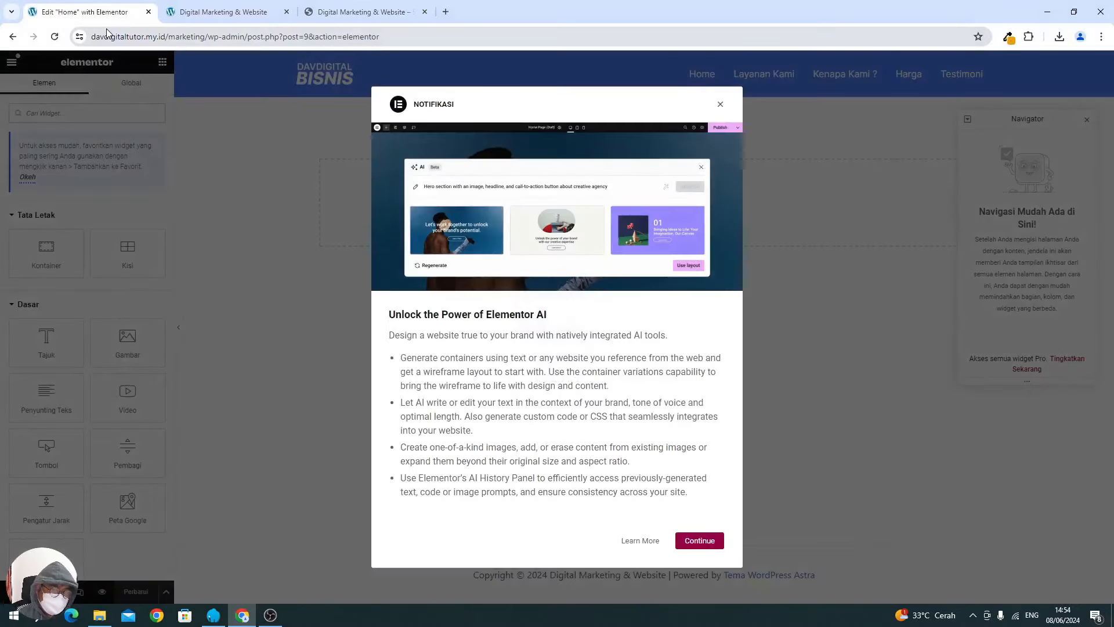
pyautogui.click(720, 106)
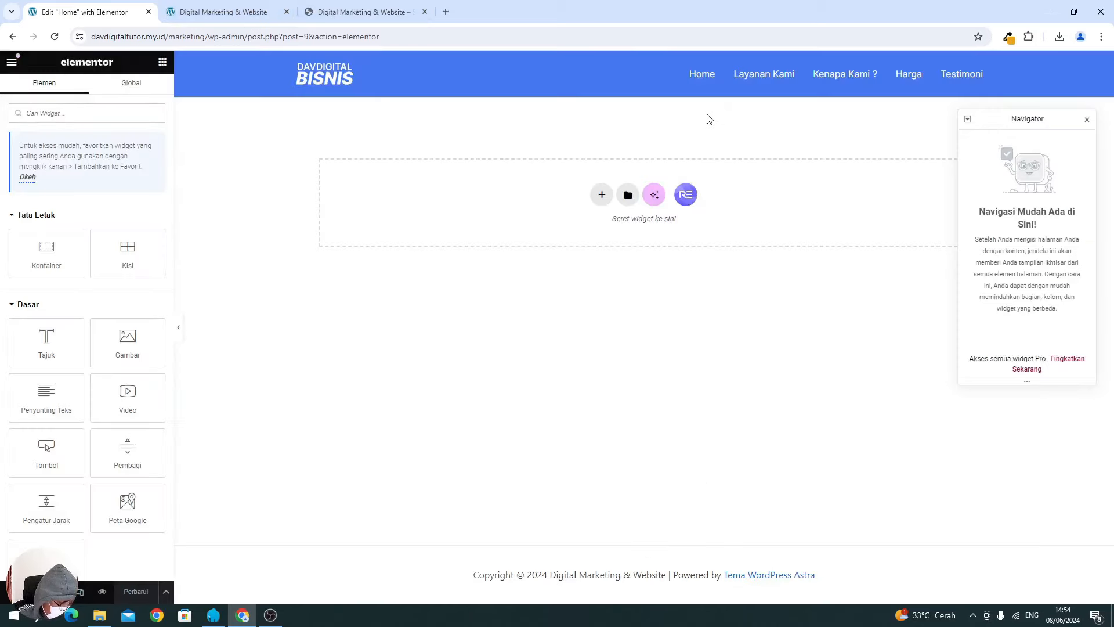
# Add a Flexbox container with two equal side-by-side columns to the empty page.
pyautogui.click(602, 195)
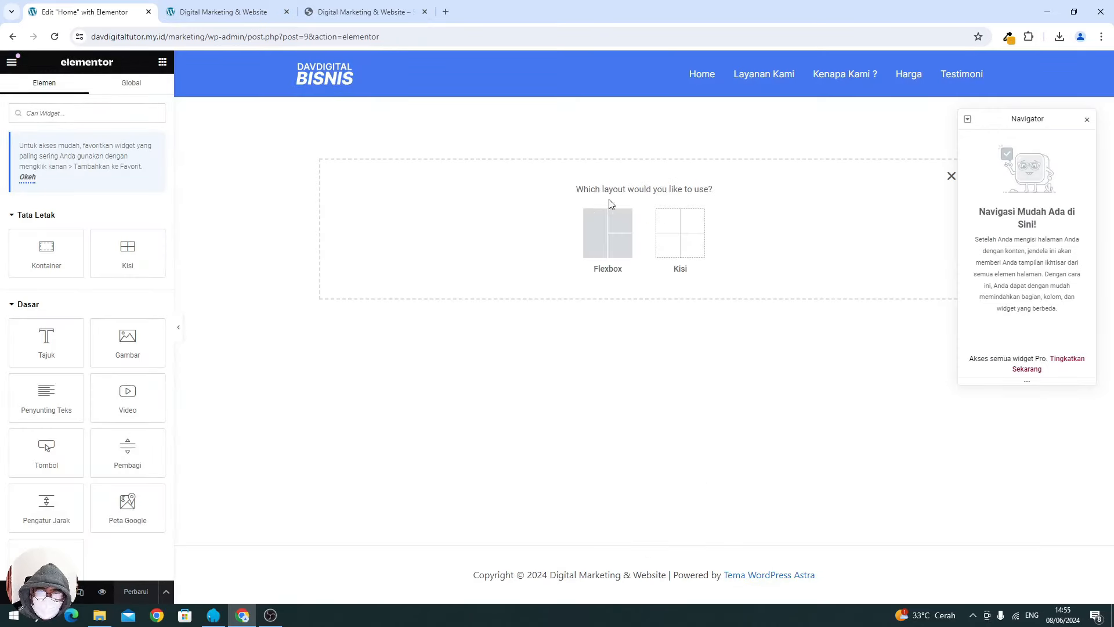
pyautogui.click(591, 225)
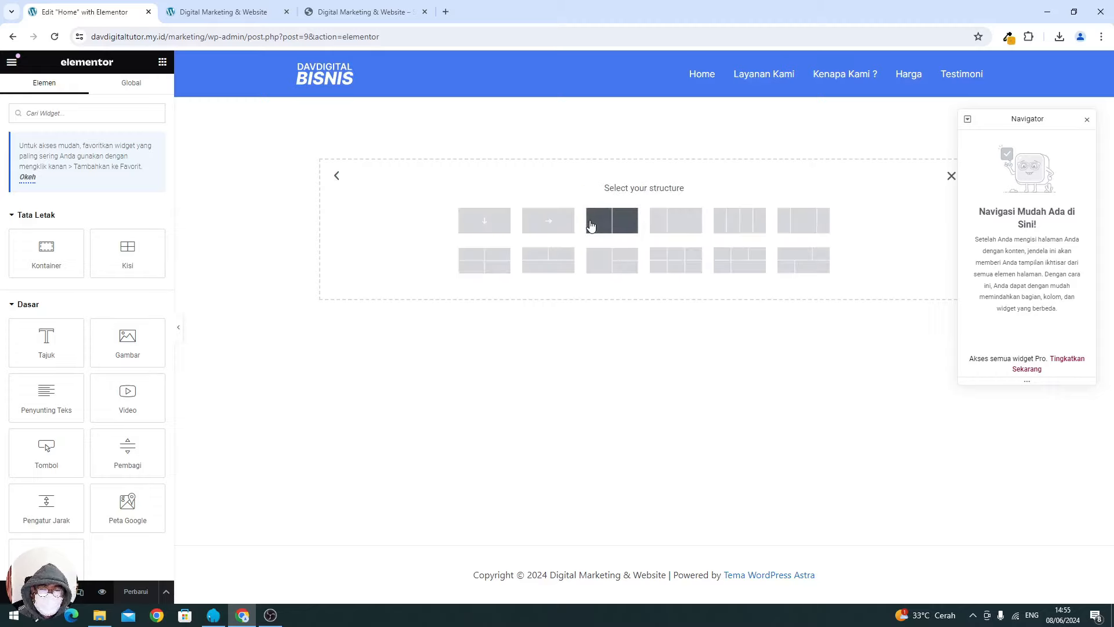
pyautogui.click(591, 225)
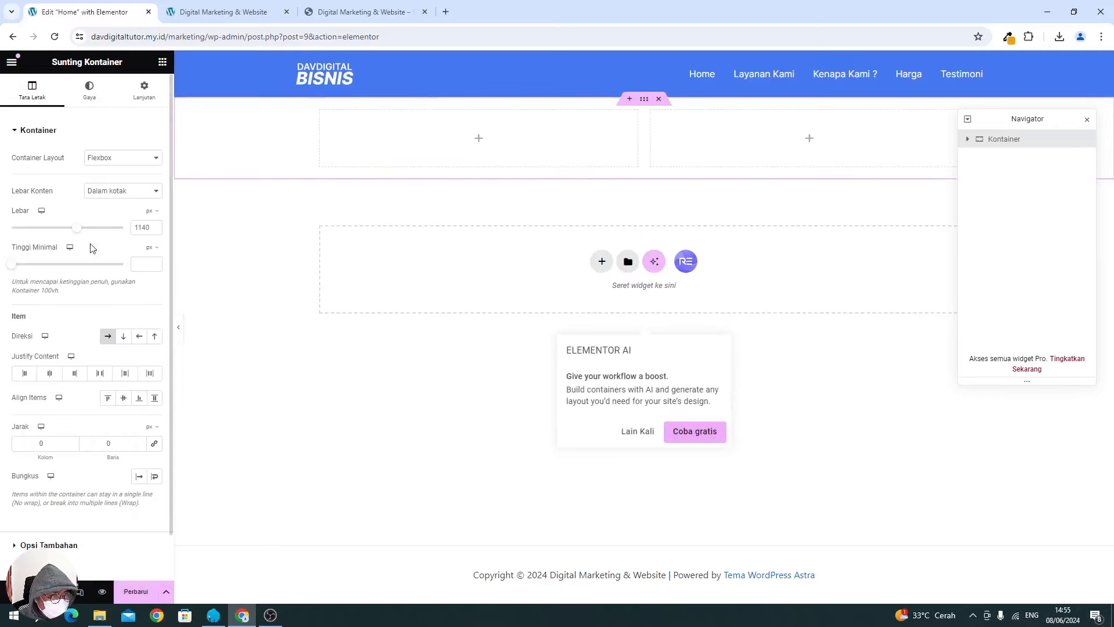
# Set the outer container's minimum height to 80 vh.
pyautogui.click(153, 248)
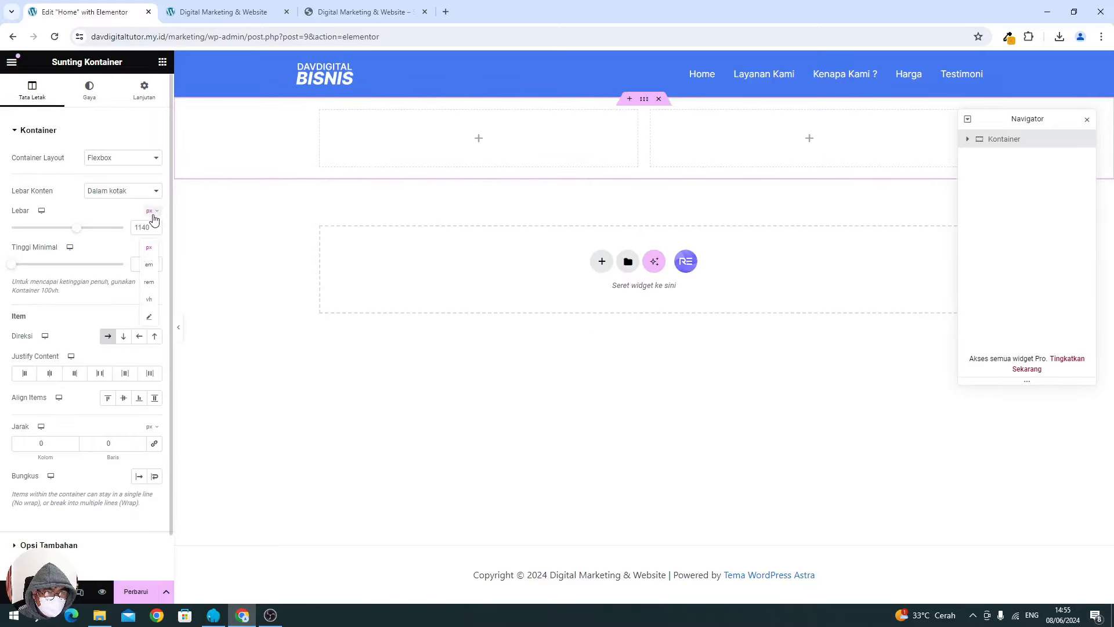
pyautogui.click(157, 300)
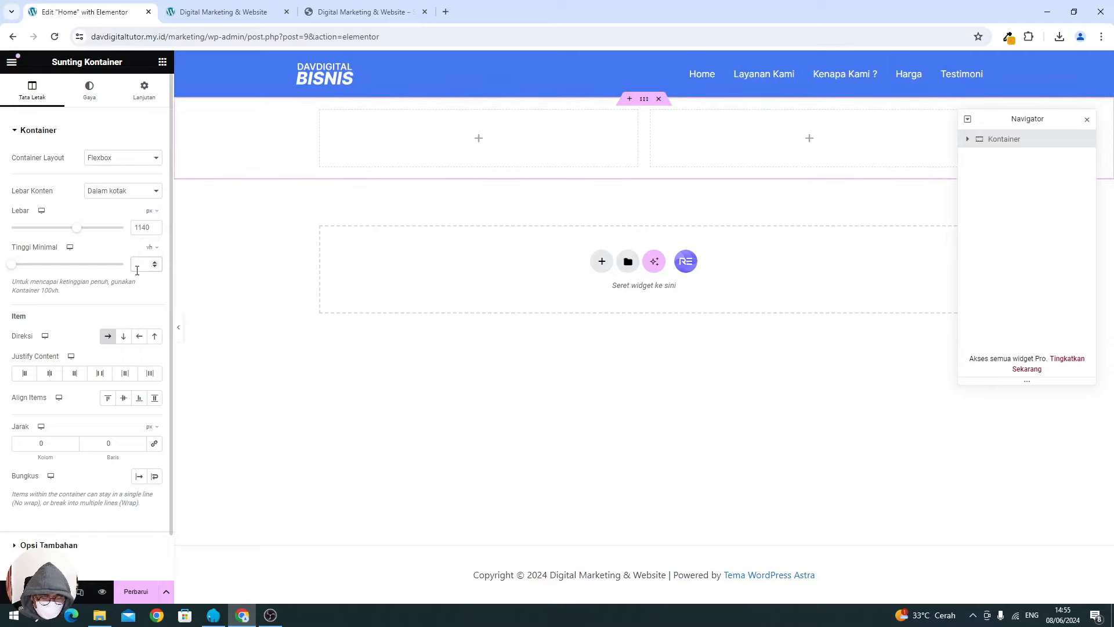
pyautogui.click(137, 271)
pyautogui.write('80')
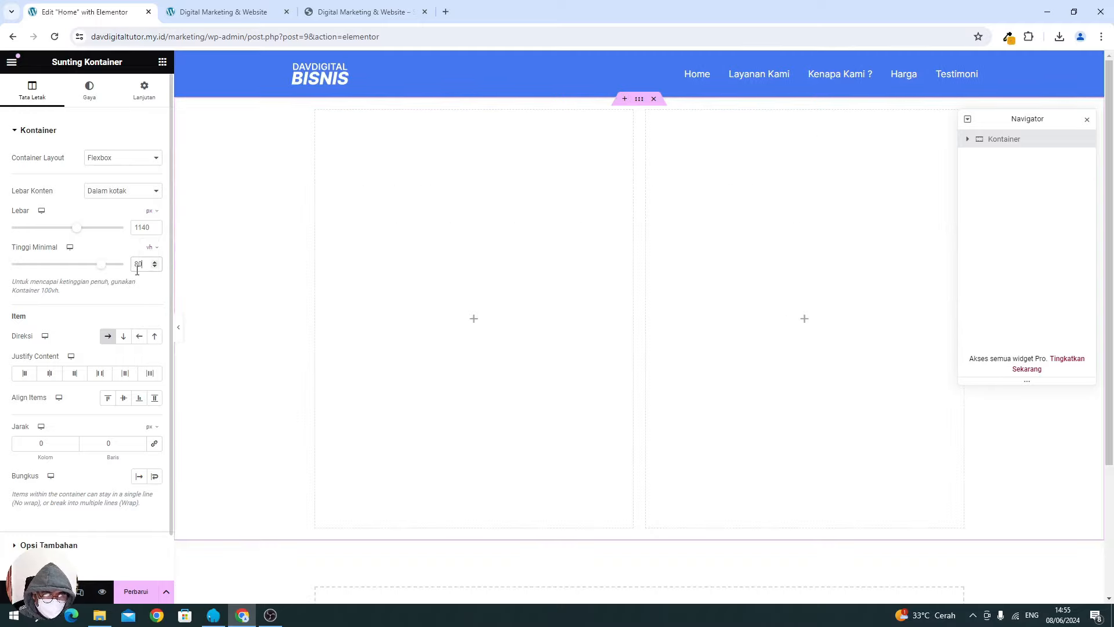
pyautogui.doubleClick(137, 269)
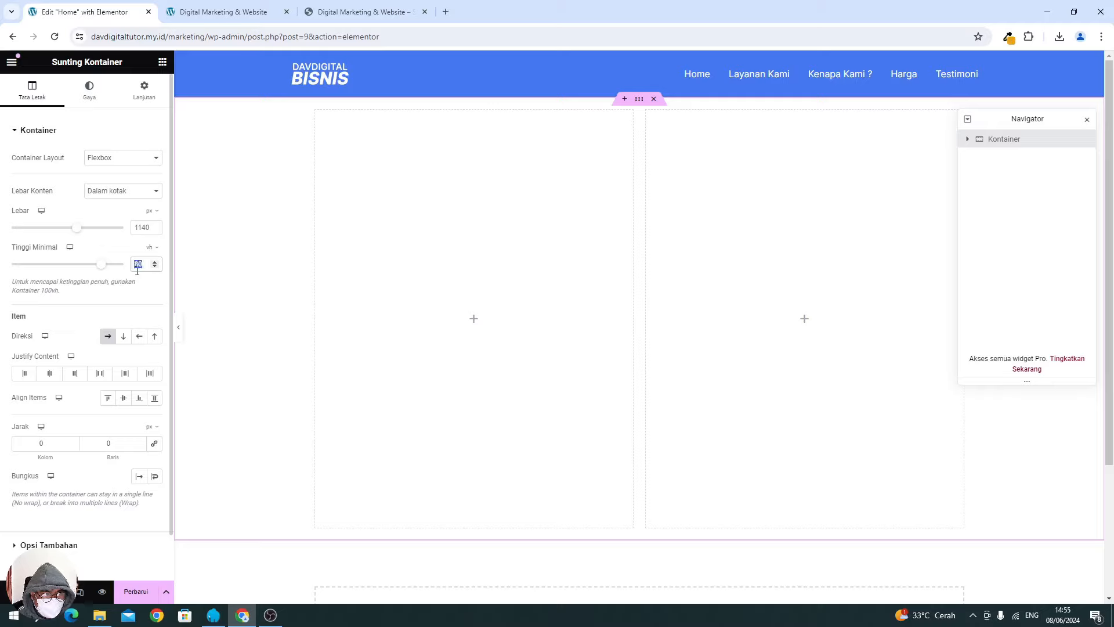
# Give the outer container a classic solid background in #4577F0 and update the page.
pyautogui.click(92, 106)
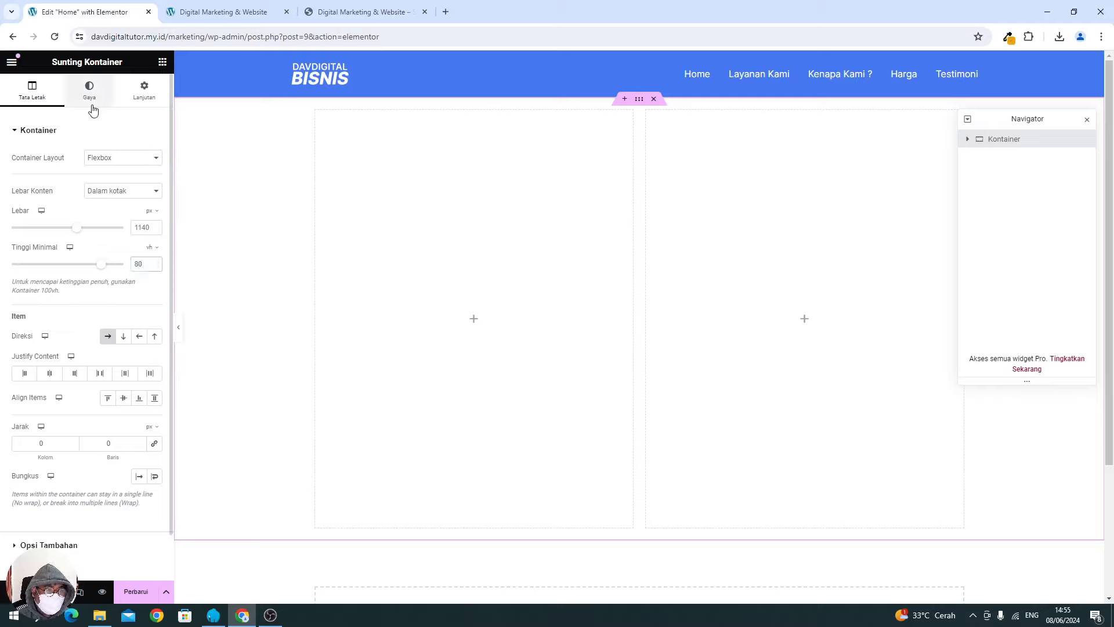
pyautogui.click(92, 108)
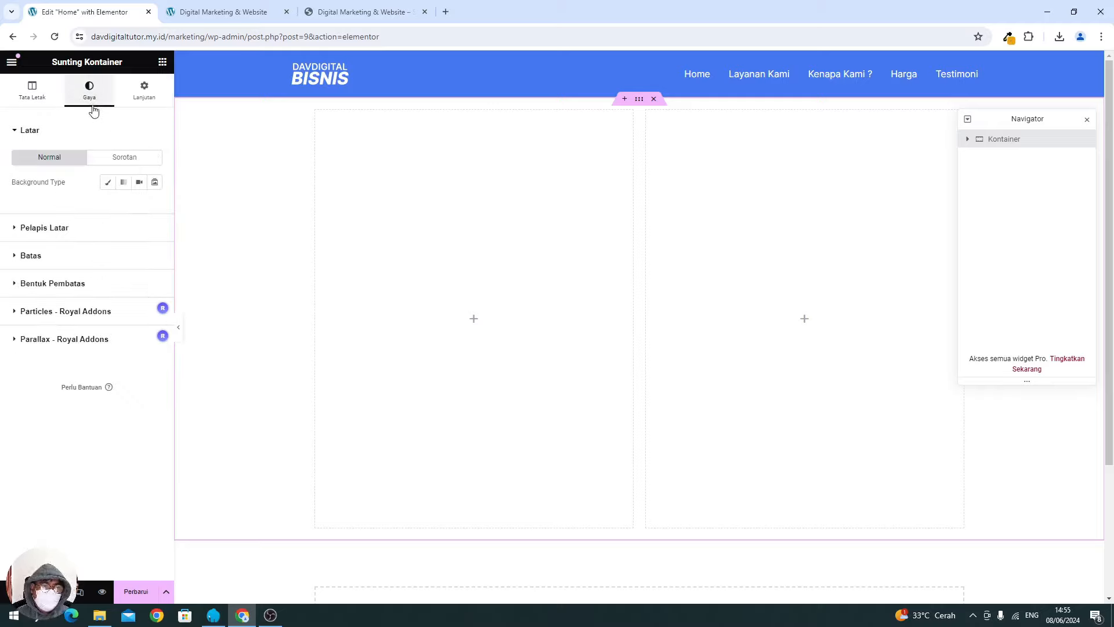
pyautogui.click(115, 186)
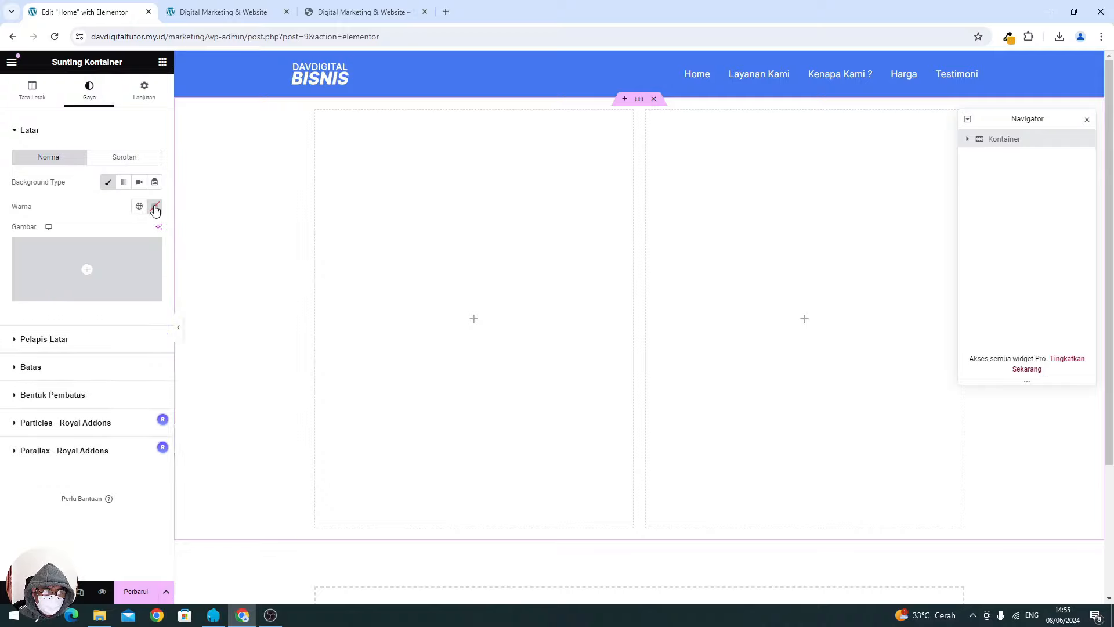
pyautogui.click(155, 207)
pyautogui.write('4577f0')
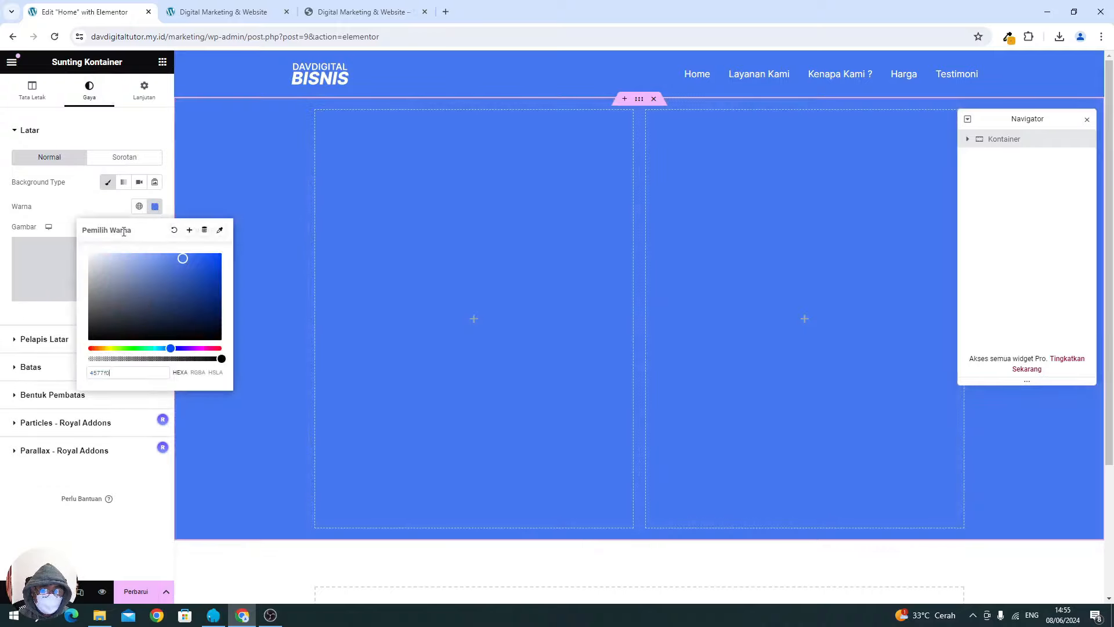
pyautogui.click(99, 216)
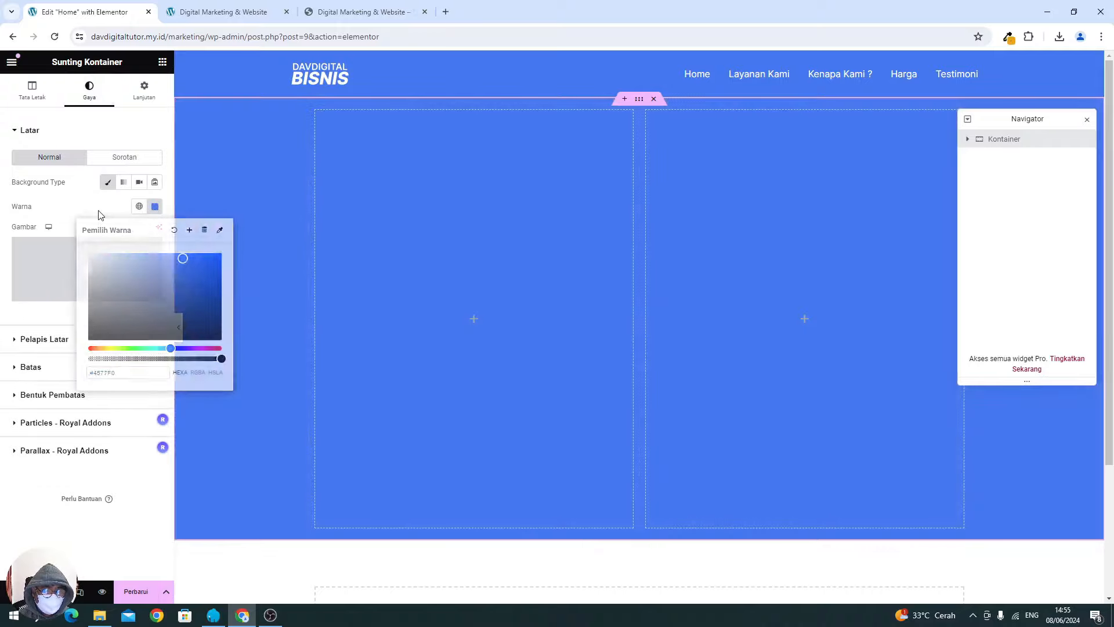
pyautogui.click(136, 591)
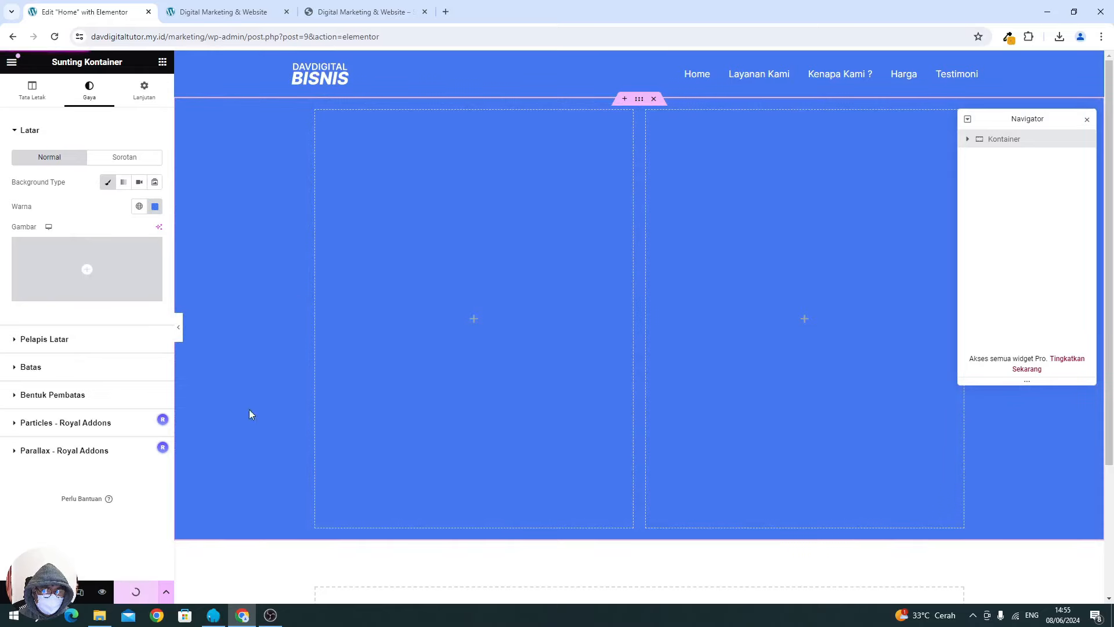
# Copy the hero headline "Solusi Terintegrasi Digital Marketing & Pembuatan Website" from the example page.
pyautogui.click(328, 16)
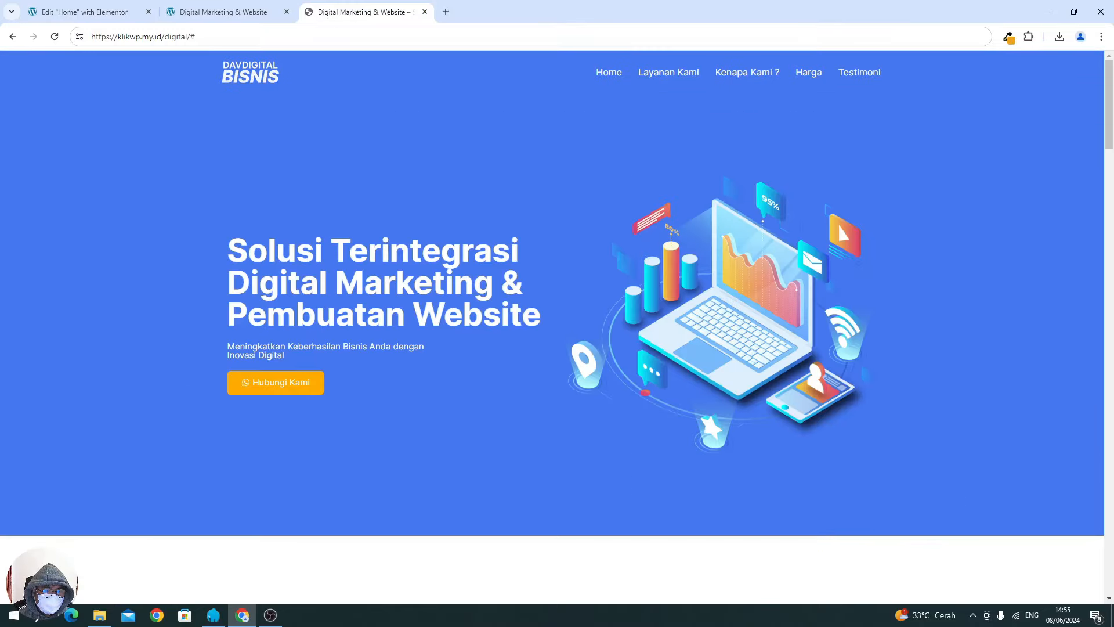
pyautogui.moveTo(221, 243); pyautogui.dragTo(255, 246)
pyautogui.hotkey('ctrl', 'c')
pyautogui.click(542, 301)
pyautogui.rightClick(254, 246)
pyautogui.click(278, 256)
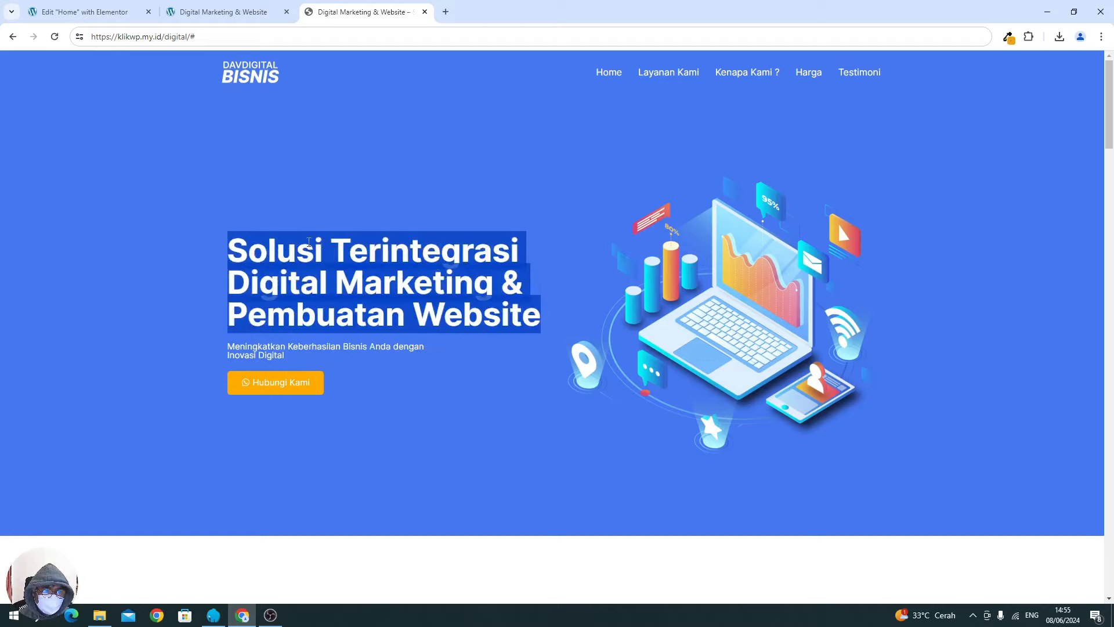
# Add a heading widget to the hero's first column with the text "Solusi Terintegrasi Digital Marketing & Pembuatan Website" and update the page.
pyautogui.click(69, 12)
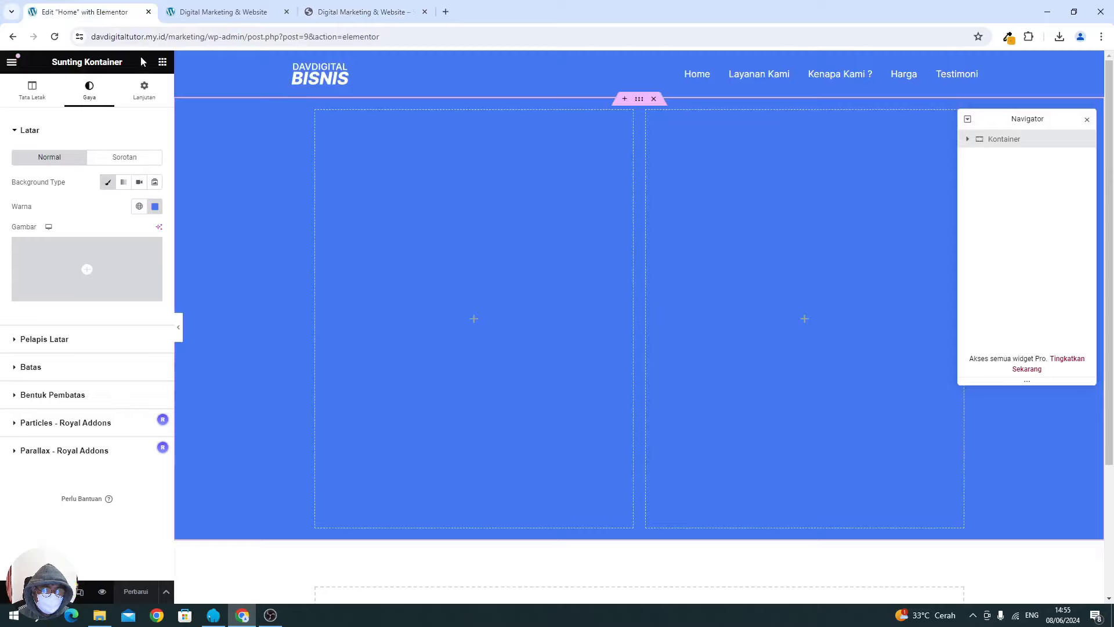
pyautogui.click(162, 62)
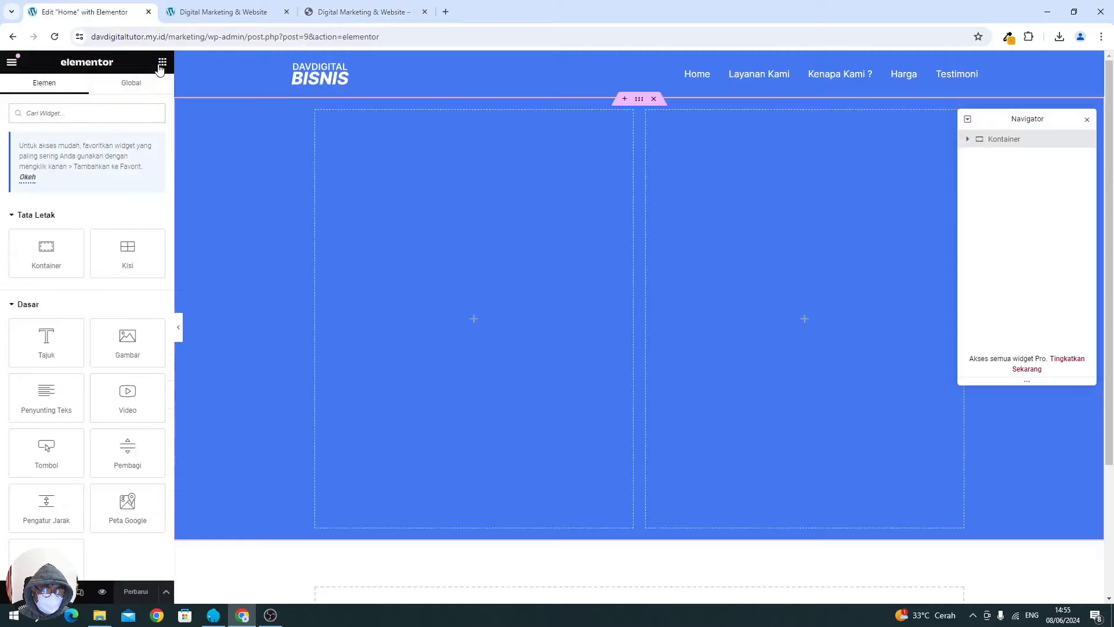
pyautogui.moveTo(44, 351); pyautogui.dragTo(469, 334)
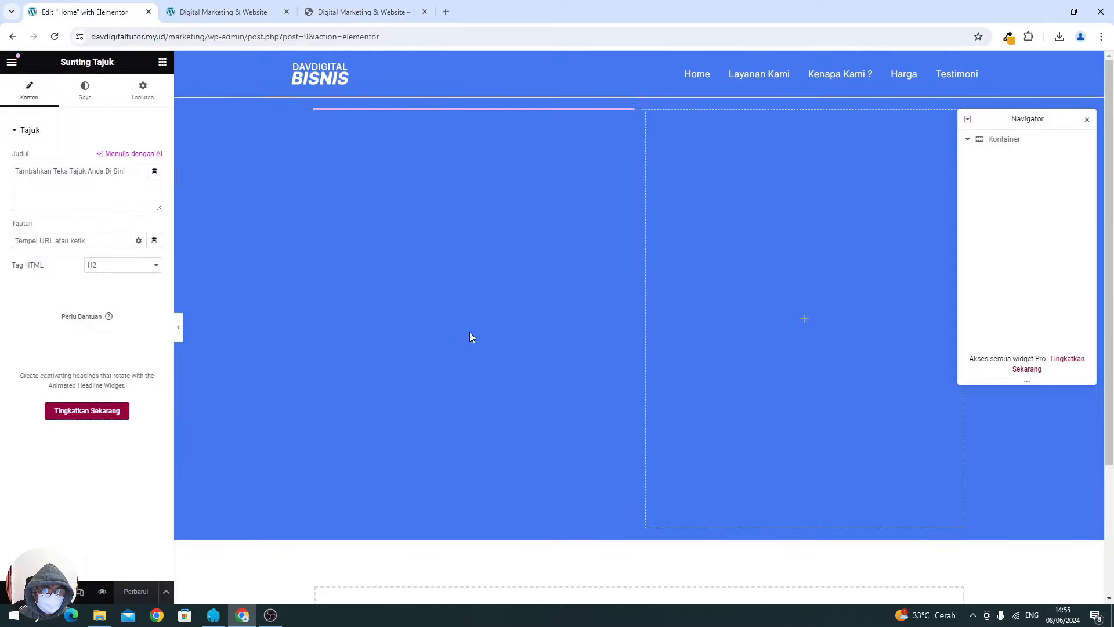
pyautogui.click(97, 210)
pyautogui.hotkey('ctrl', 'a')
pyautogui.hotkey('ctrl', 'v')
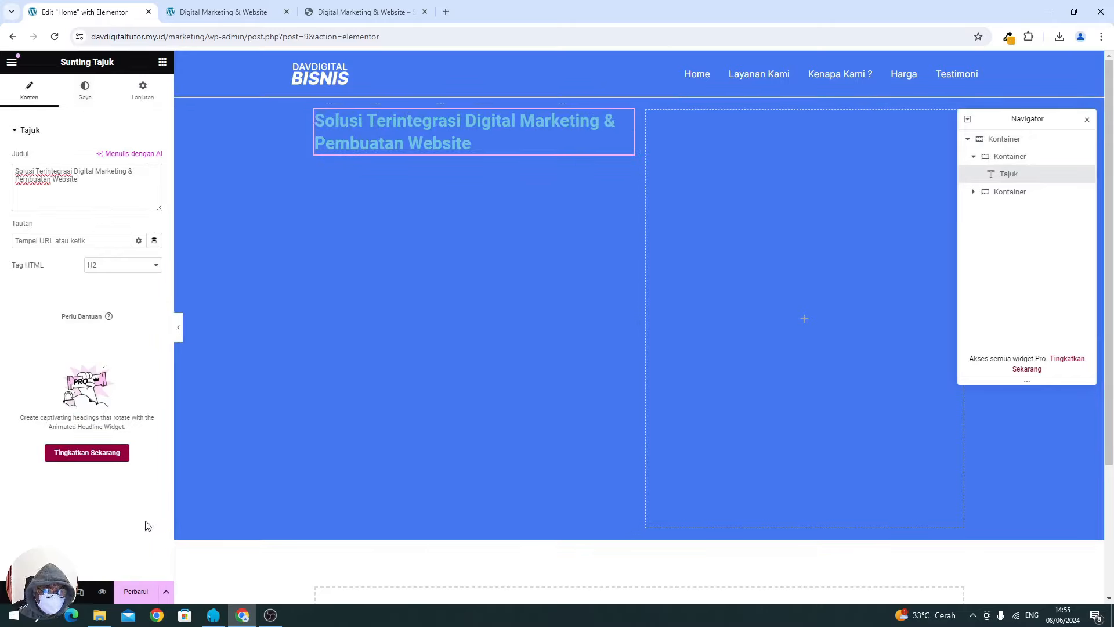
pyautogui.click(135, 589)
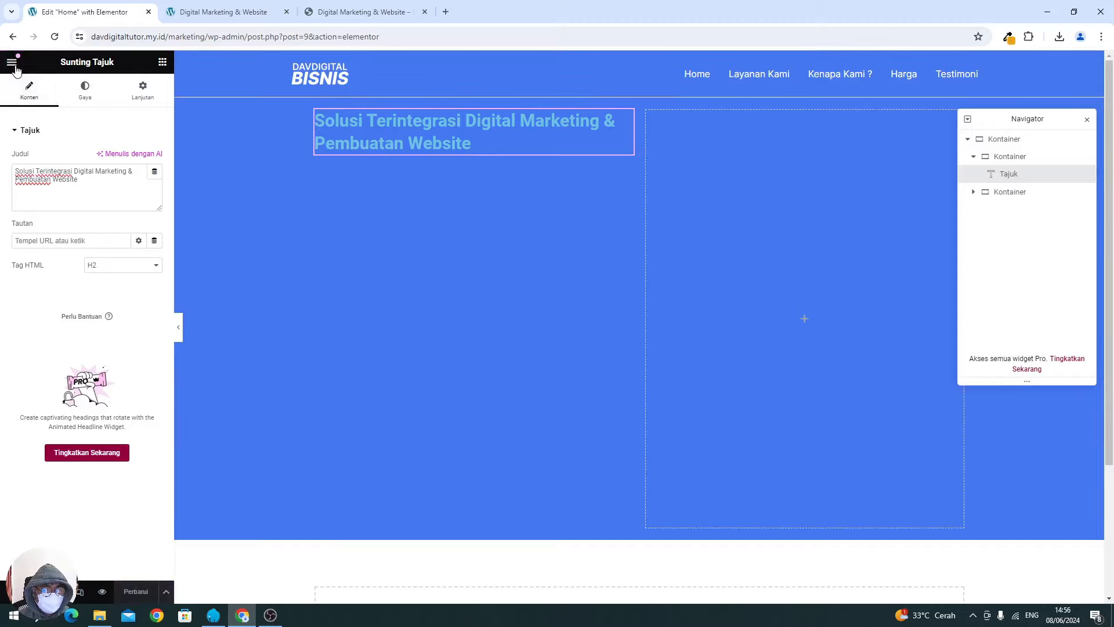
# Open the global fonts in the site settings and set the primary (Utama) font family to Inter.
pyautogui.click(15, 66)
pyautogui.click(62, 110)
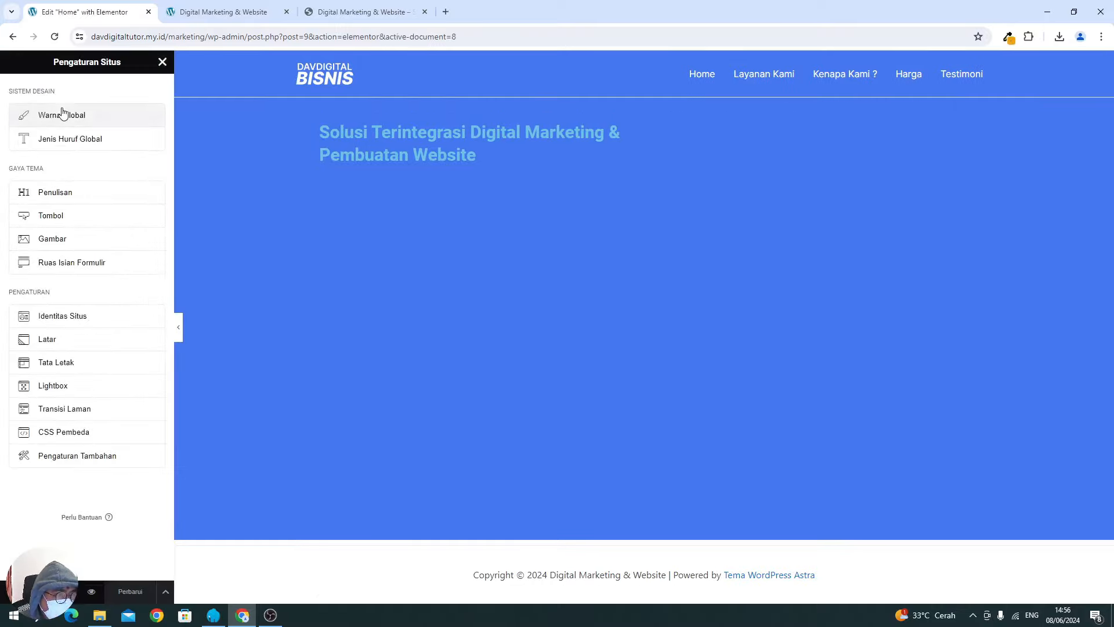
pyautogui.click(71, 142)
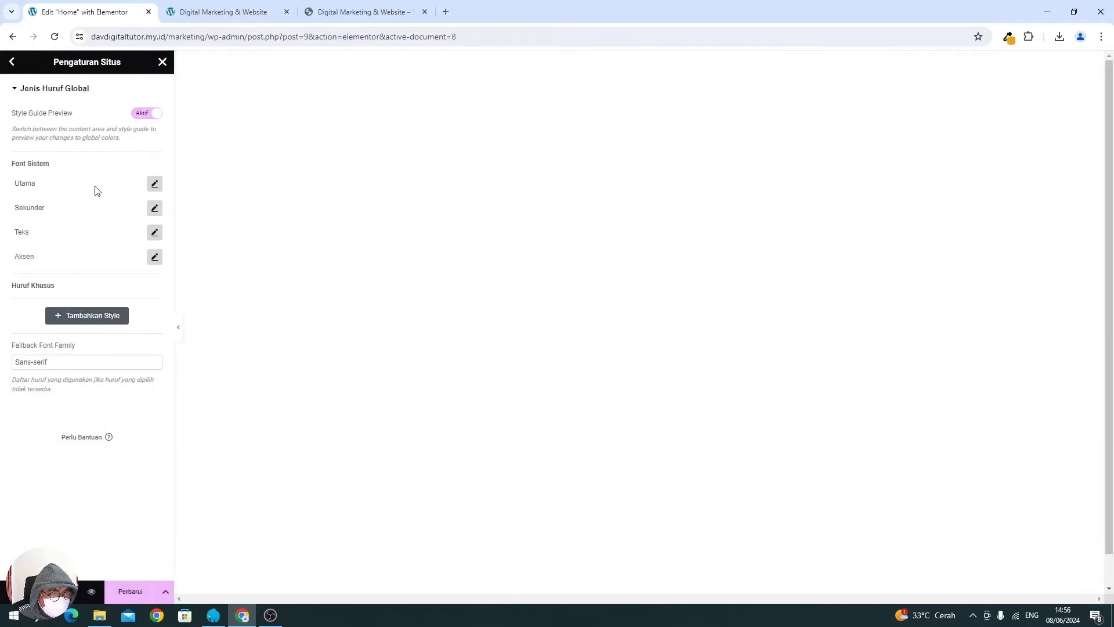
pyautogui.click(154, 185)
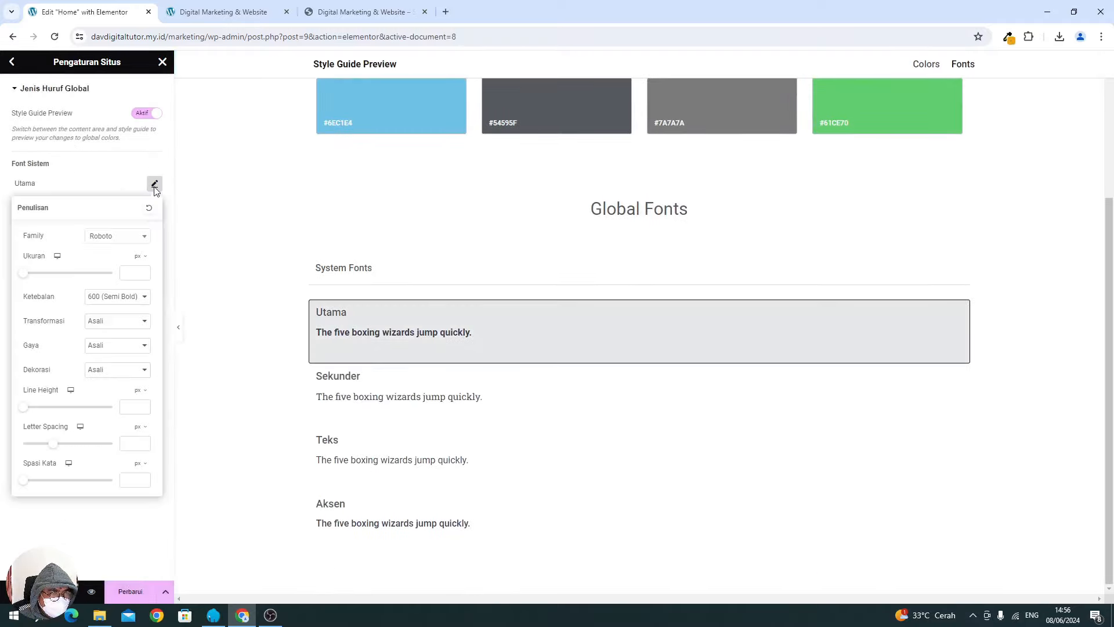
pyautogui.click(134, 236)
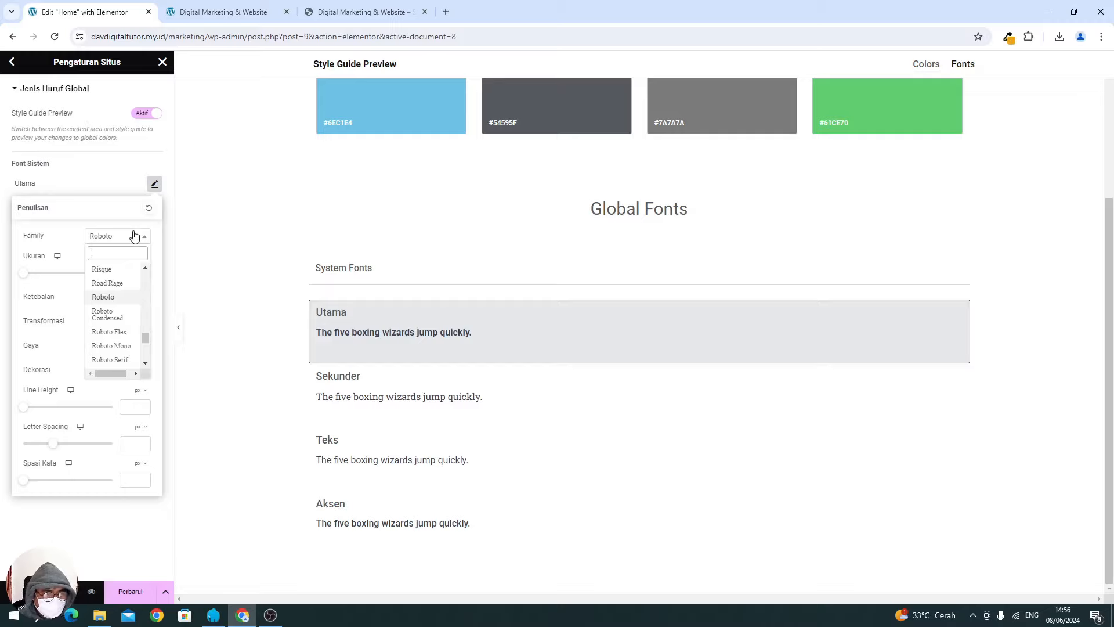
pyautogui.write('inter')
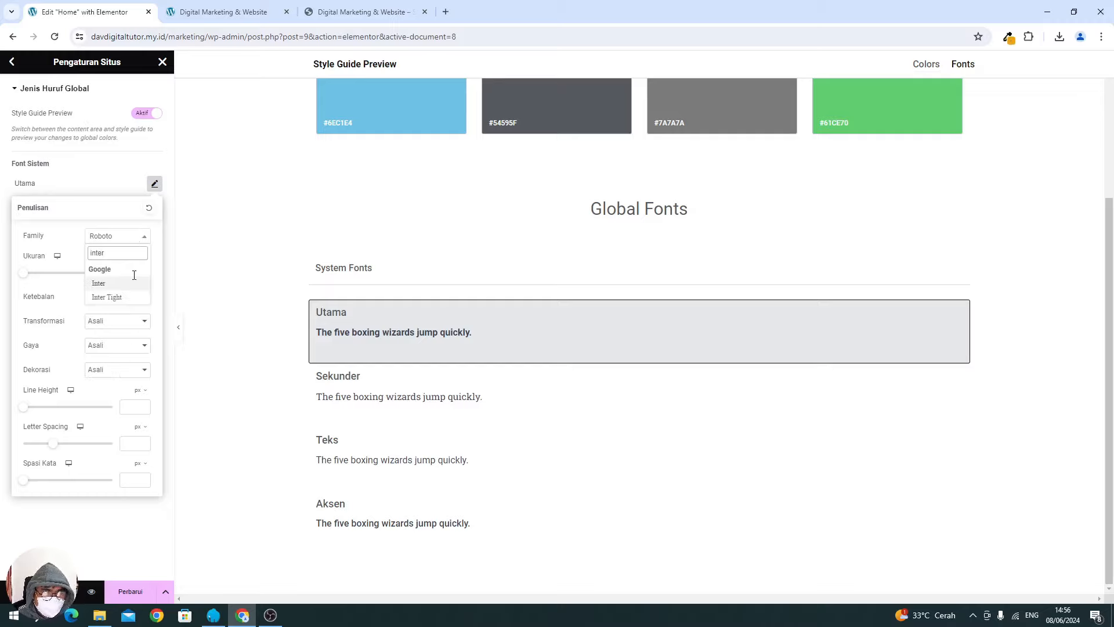
pyautogui.click(129, 285)
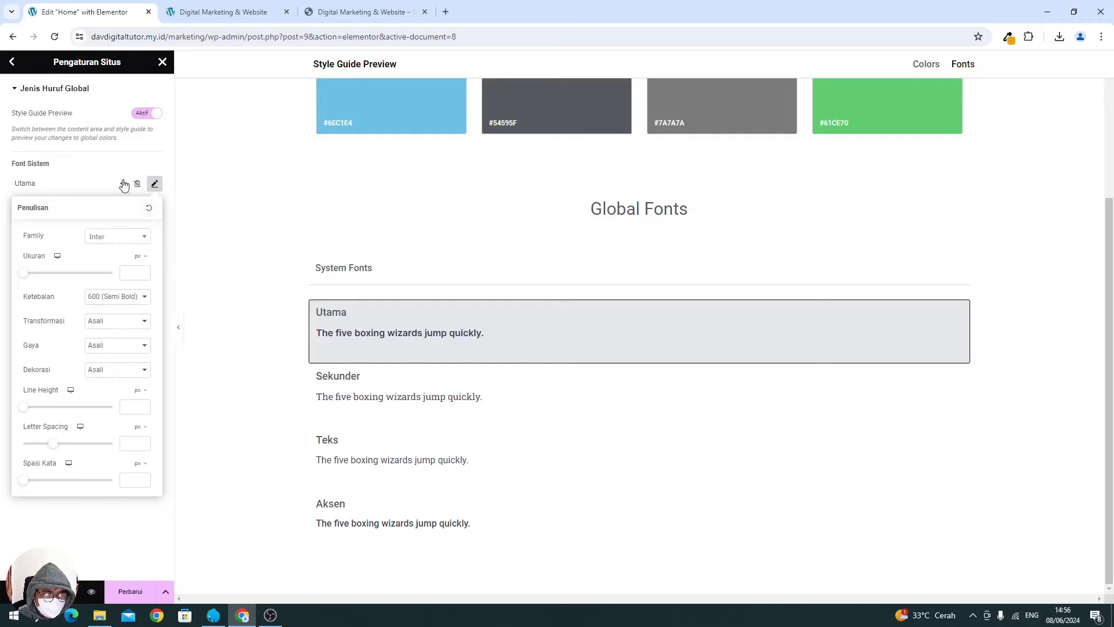
pyautogui.click(124, 185)
# Set the secondary (Sekunder) global font family to Inter.
pyautogui.click(155, 207)
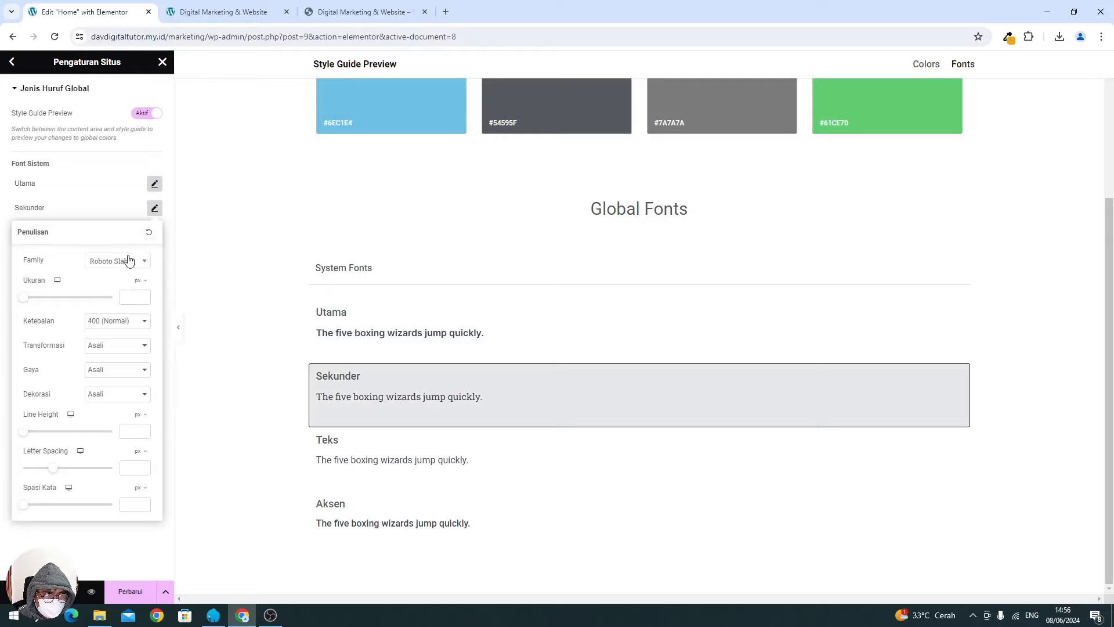
pyautogui.click(129, 261)
pyautogui.write('inter')
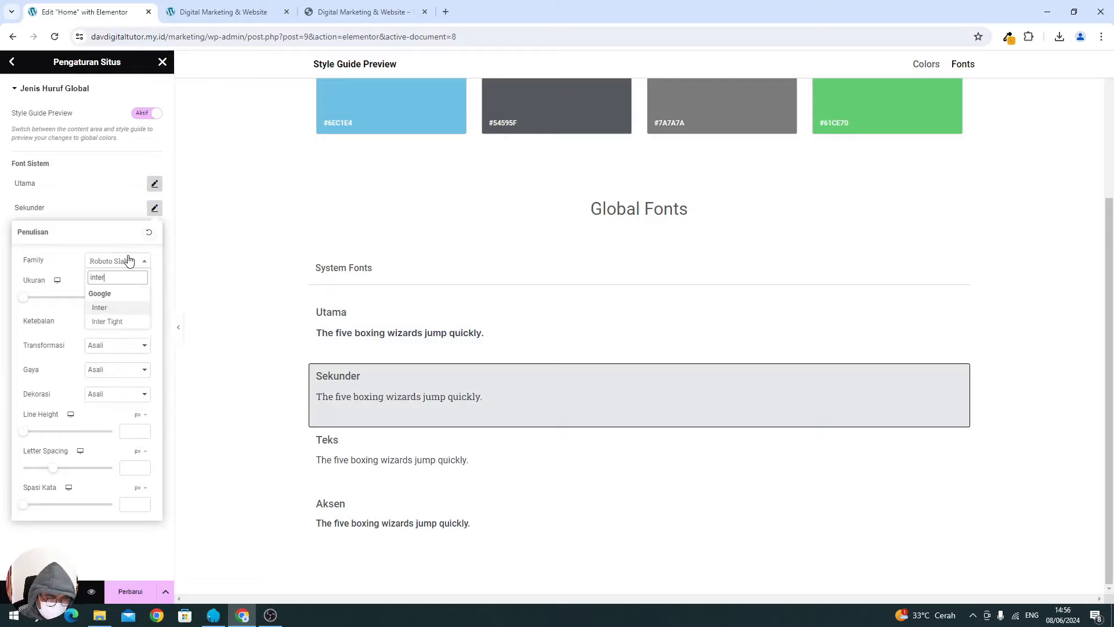
pyautogui.click(81, 224)
# Set the text (Teks) global font family to Inter.
pyautogui.click(154, 233)
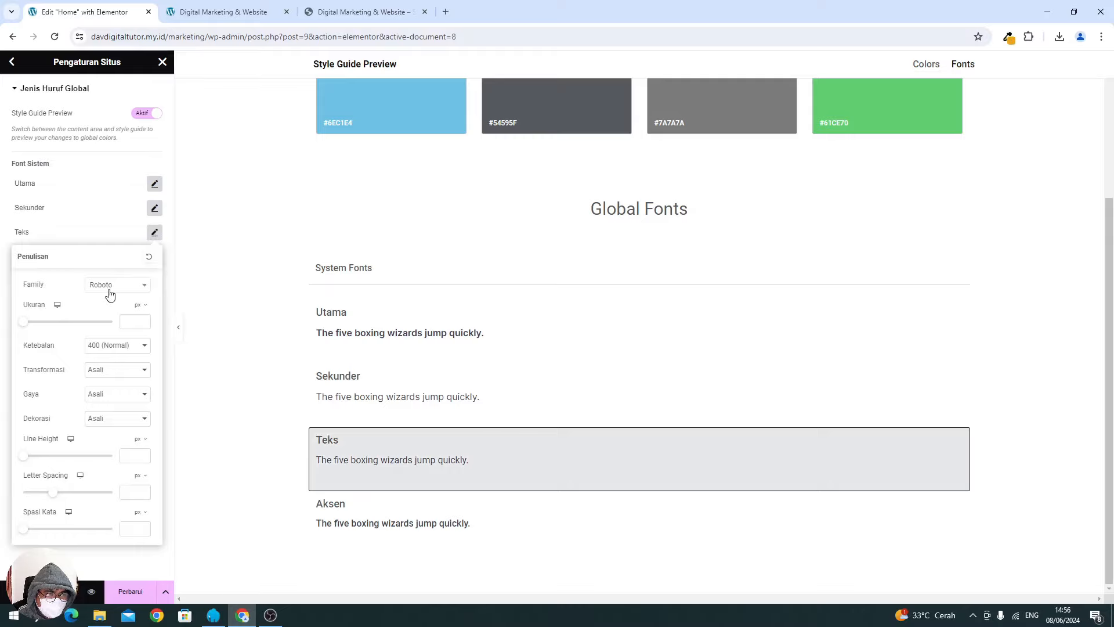
pyautogui.click(110, 290)
pyautogui.write('inter')
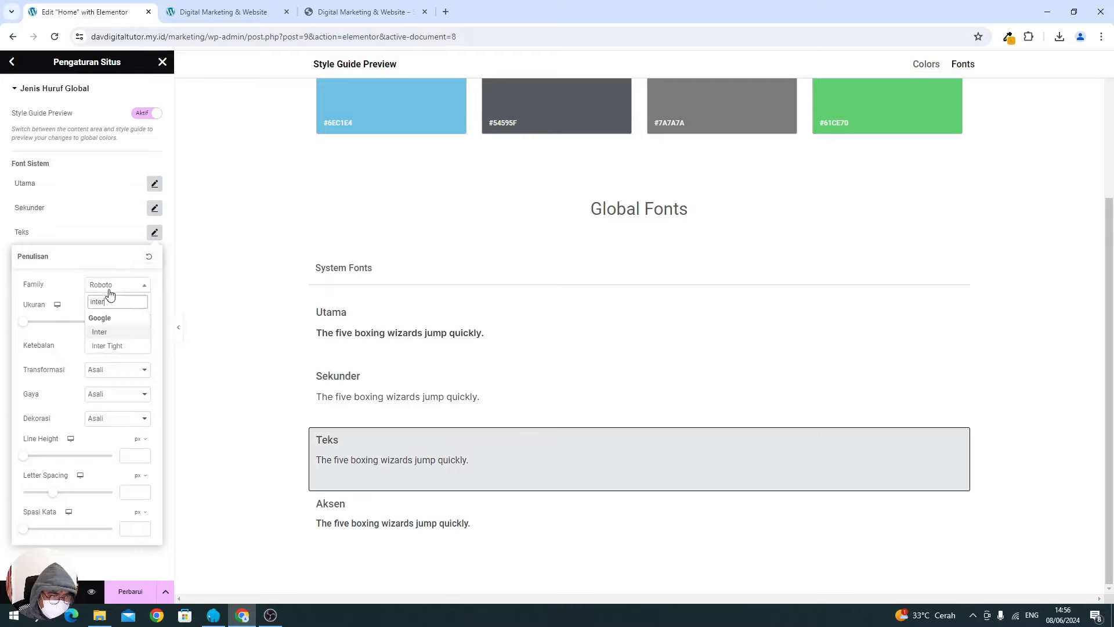
# Set the font family of the Teks and Aksen global fonts to Inter, then save and close the site settings.
pyautogui.click(117, 332)
pyautogui.click(75, 232)
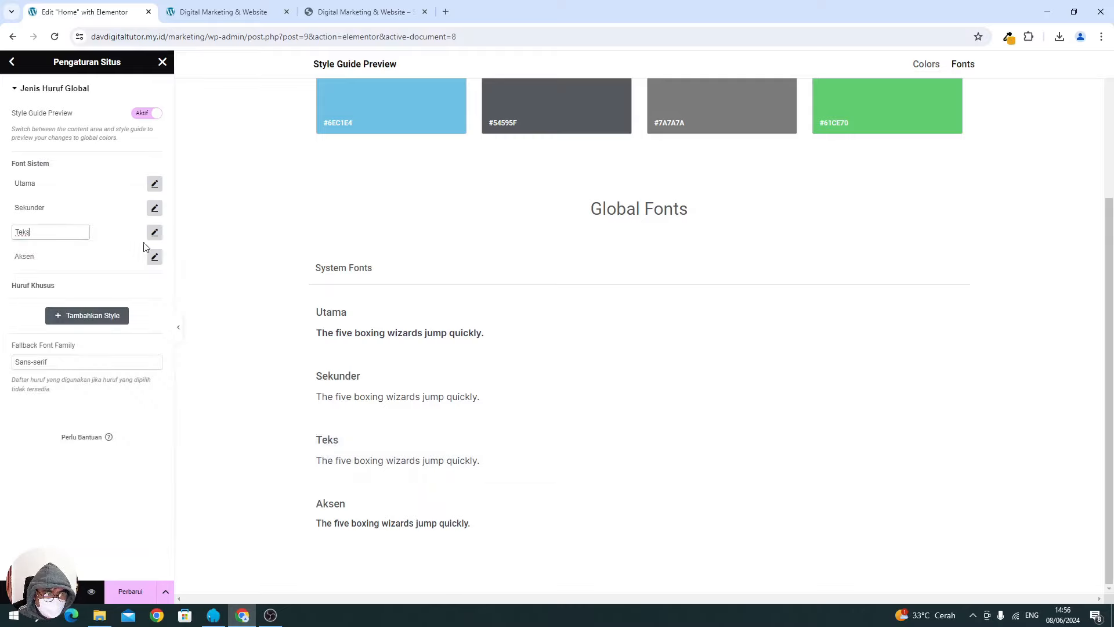
pyautogui.click(155, 257)
pyautogui.click(117, 312)
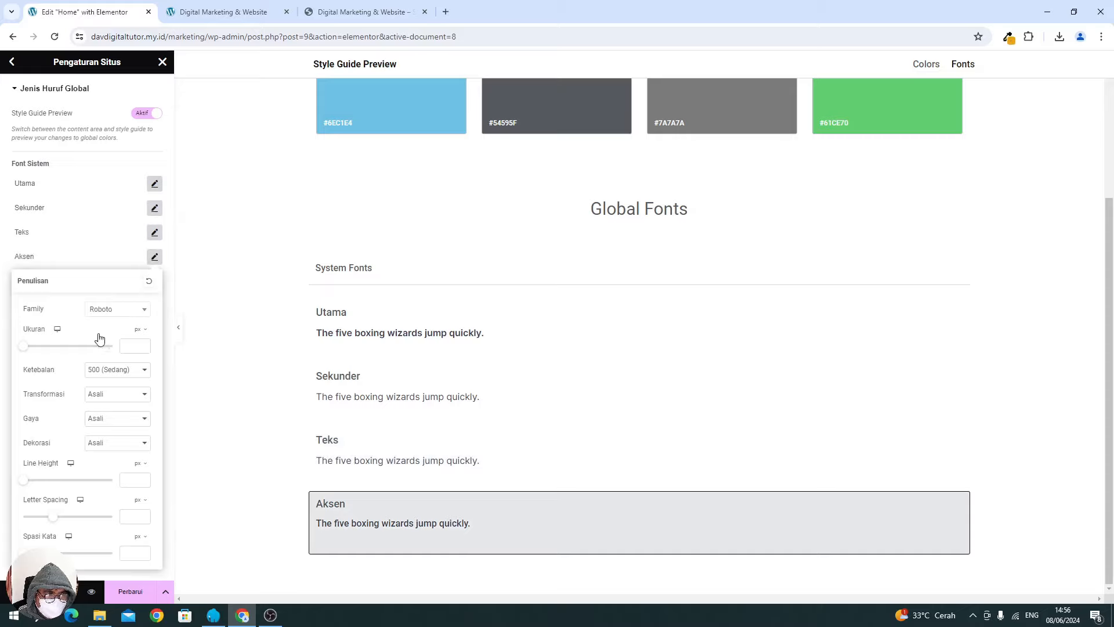
pyautogui.write('inter')
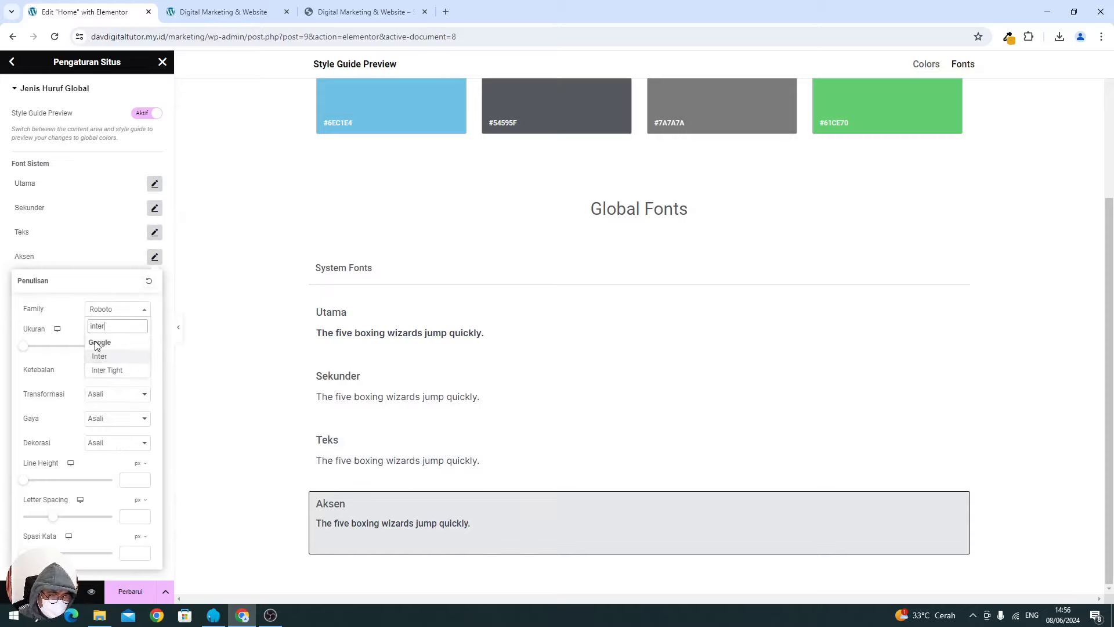
pyautogui.click(110, 357)
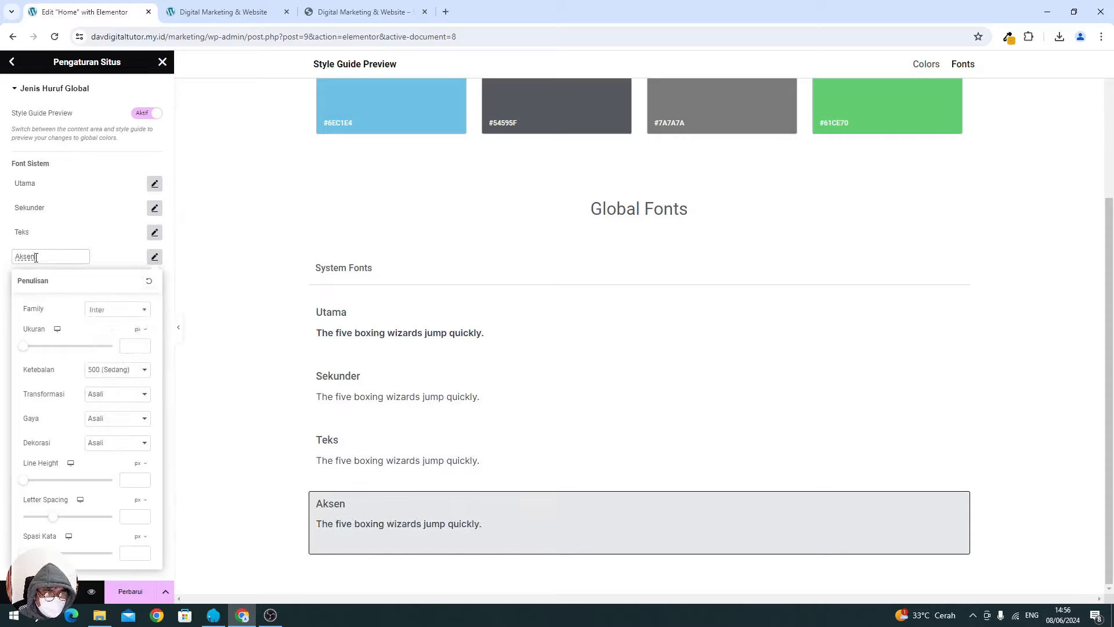
pyautogui.click(134, 591)
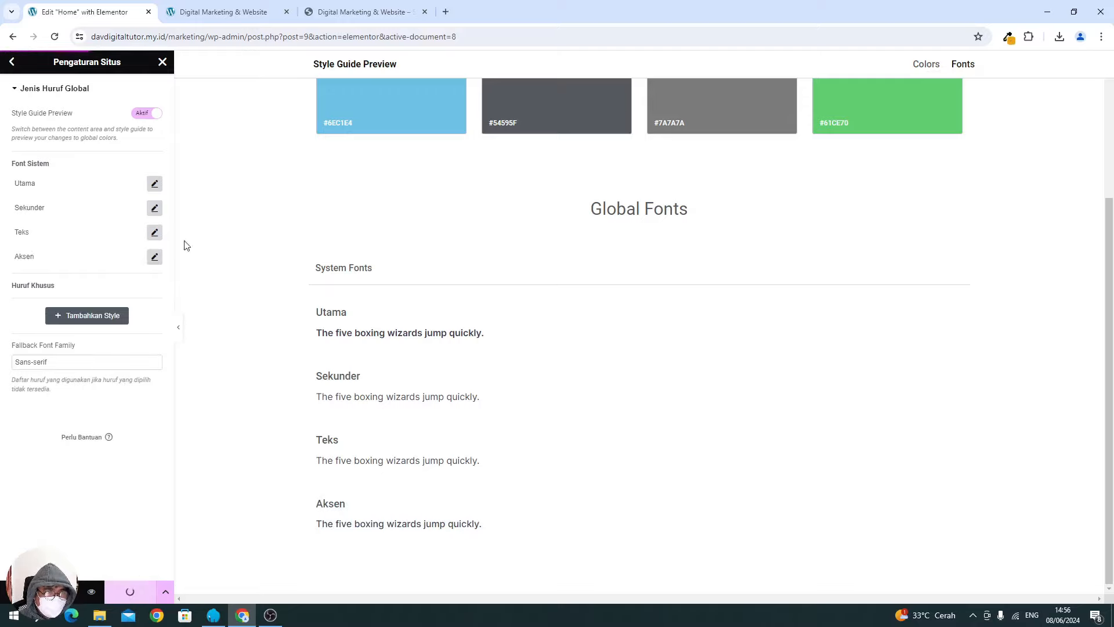
pyautogui.click(162, 64)
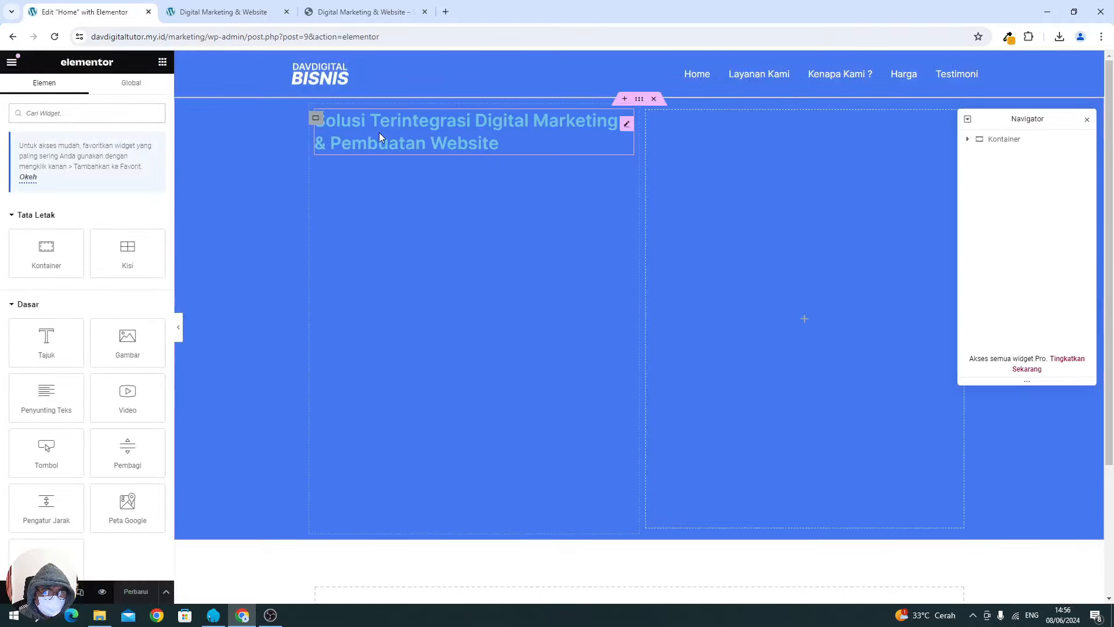
# Set the text color of the hero heading "Solusi Terintegrasi Digital Marketing & Pembuatan Website" to #FFFFFF.
pyautogui.click(379, 135)
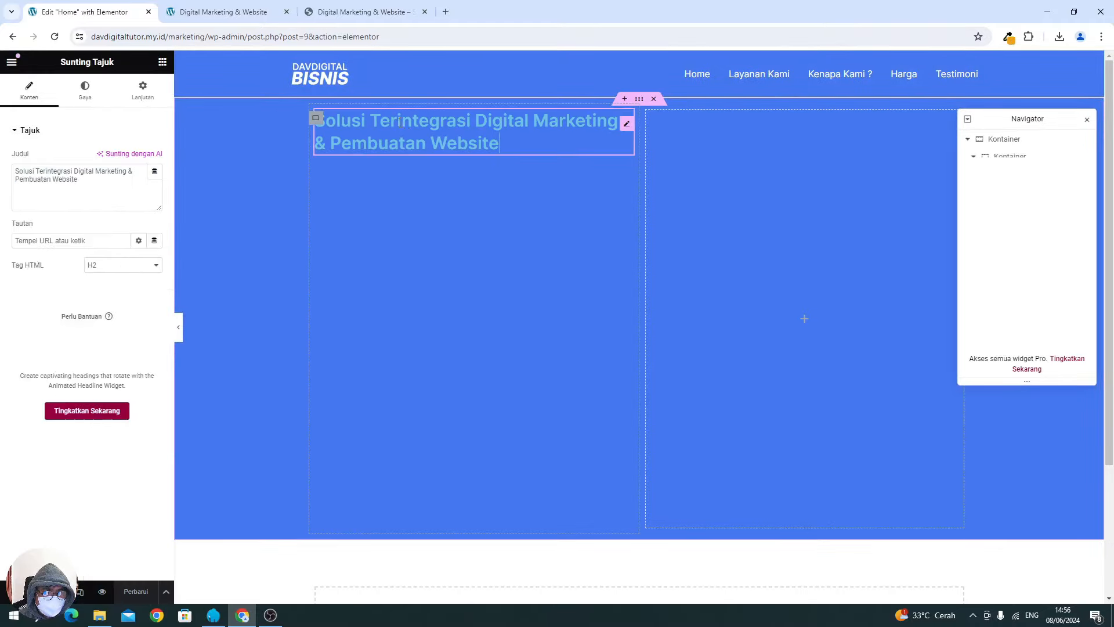
pyautogui.click(84, 91)
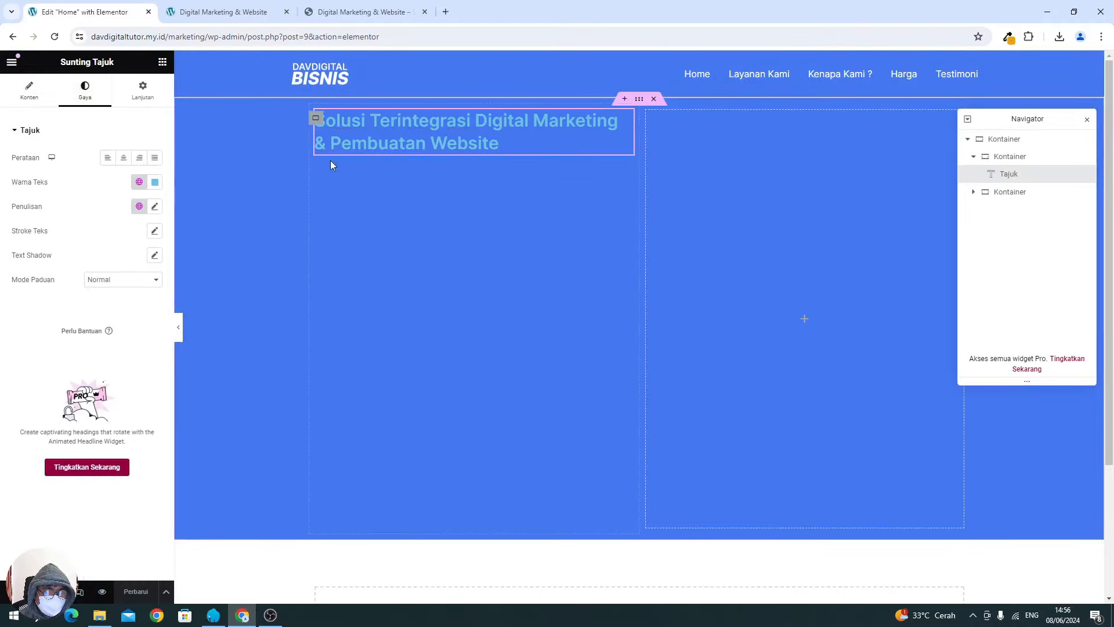
pyautogui.click(155, 183)
pyautogui.write('#FFFFFF')
pyautogui.click(32, 189)
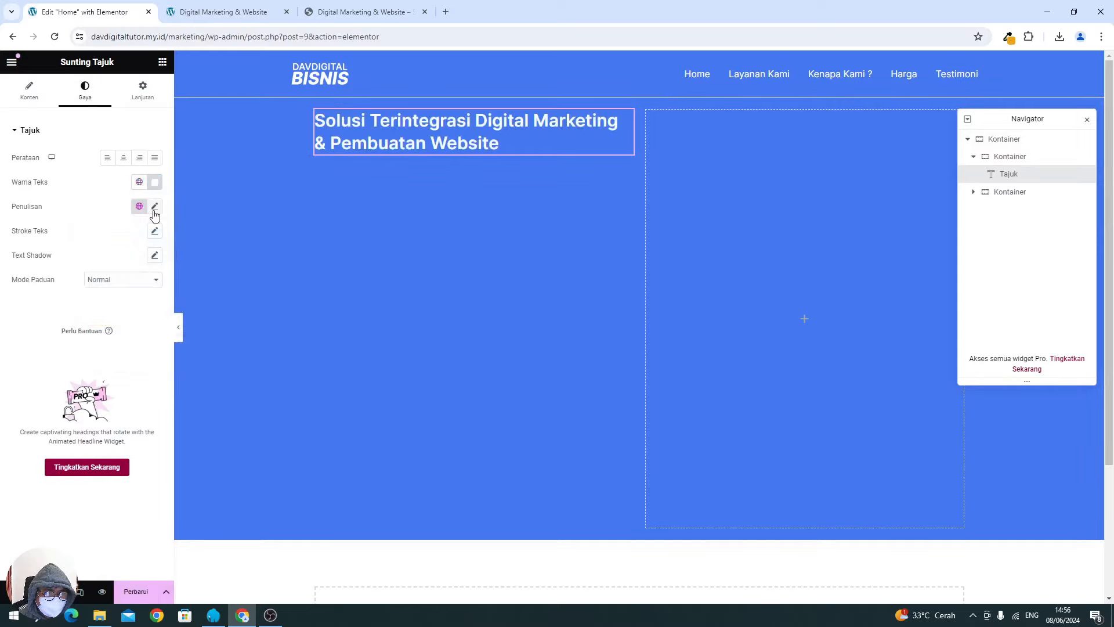
# Set the hero heading's font size to 45 px and weight to Tebal, compare it with the reference site, and update the page.
pyautogui.click(154, 207)
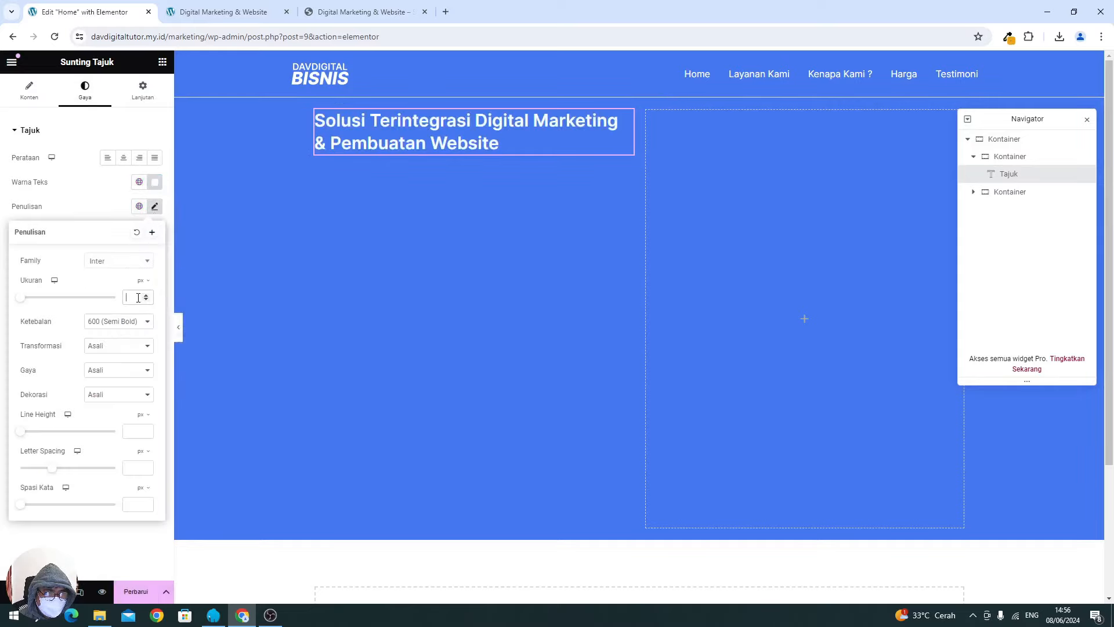
pyautogui.write('45')
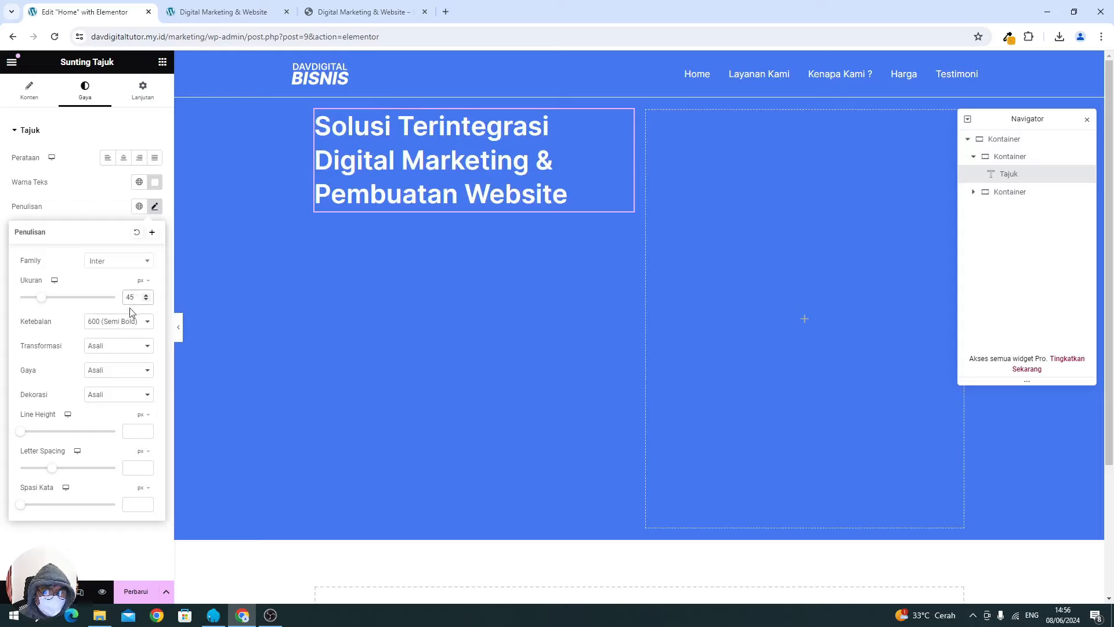
pyautogui.click(128, 321)
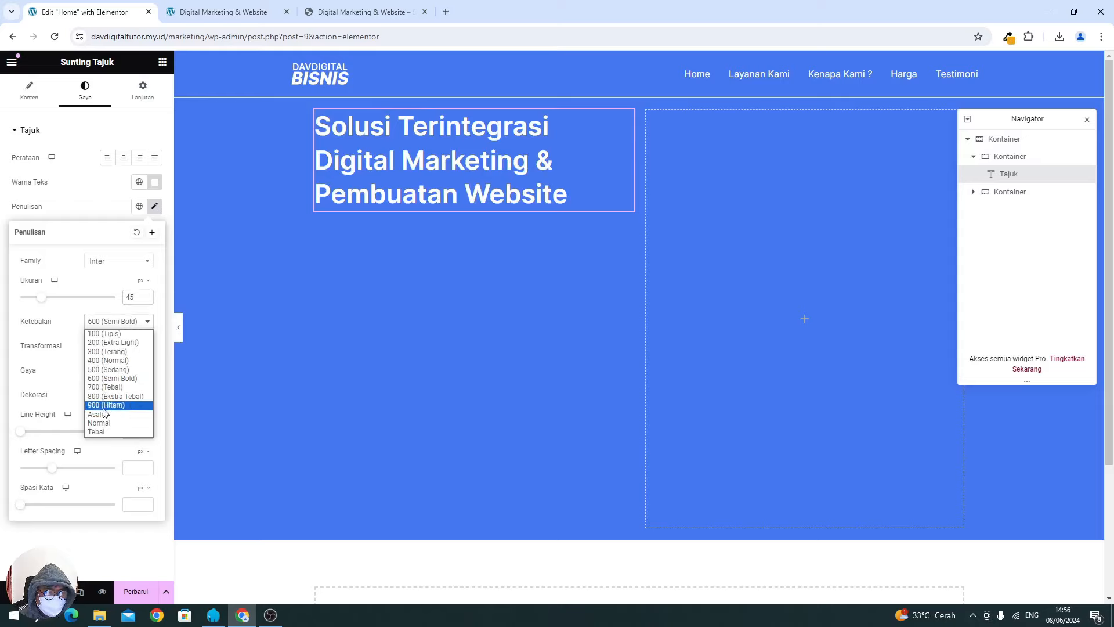
pyautogui.click(102, 432)
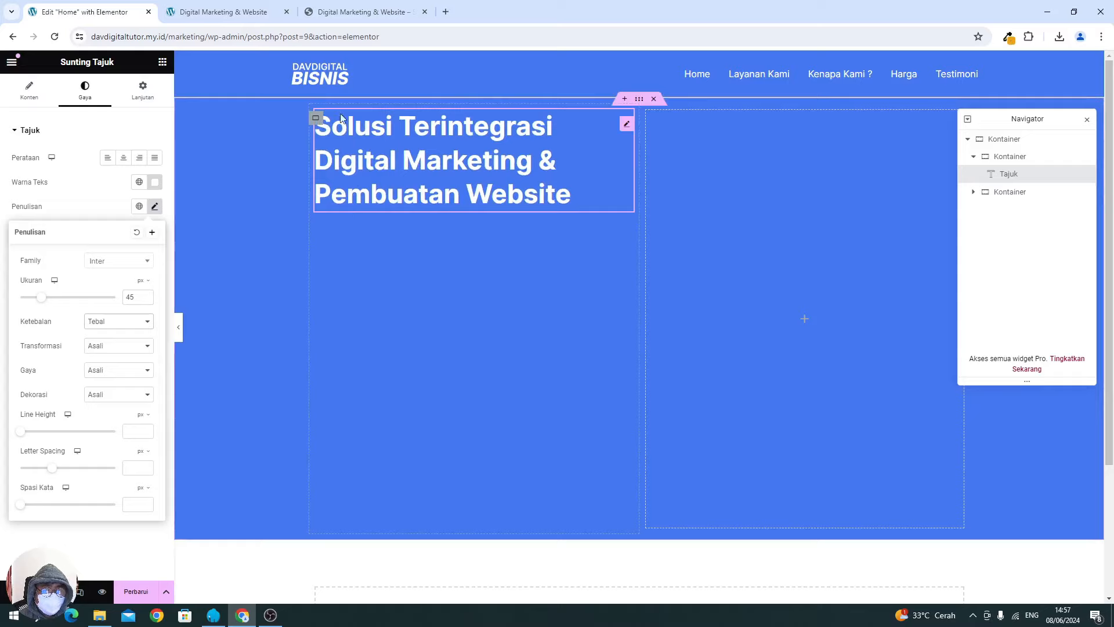
pyautogui.click(330, 16)
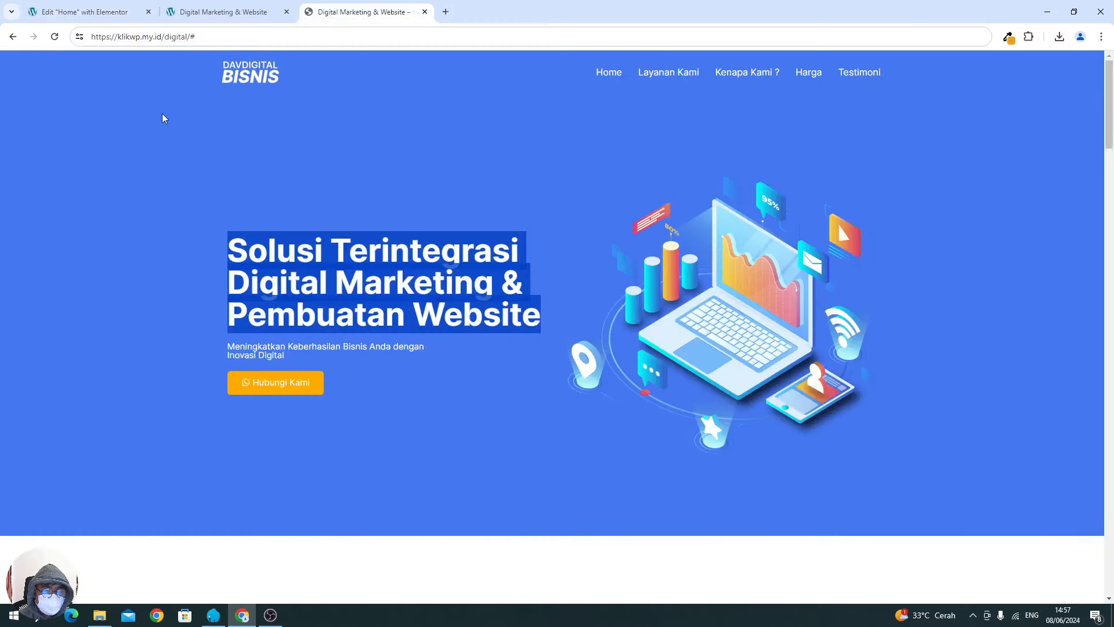
pyautogui.click(92, 12)
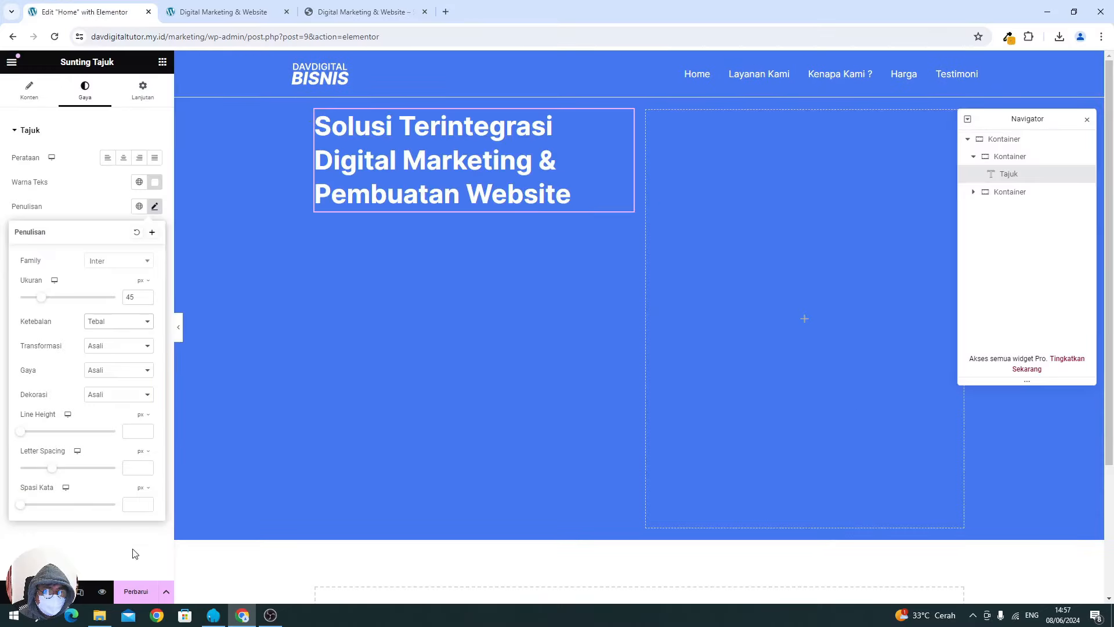
pyautogui.click(135, 590)
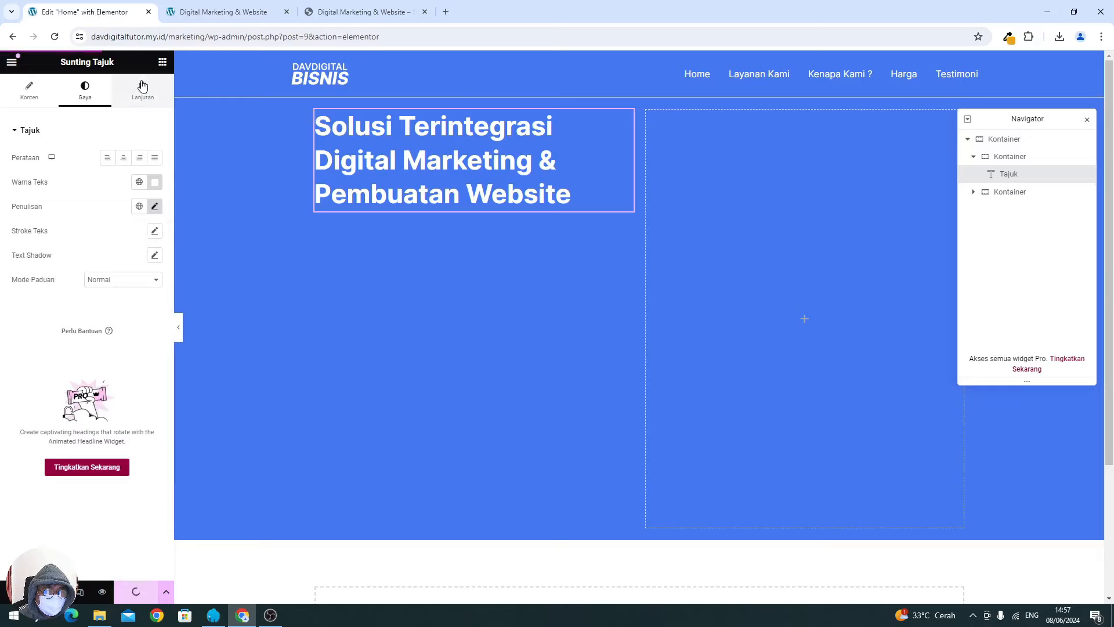
# Examine the subtitle and contact button below the heading on the reference site.
pyautogui.click(165, 61)
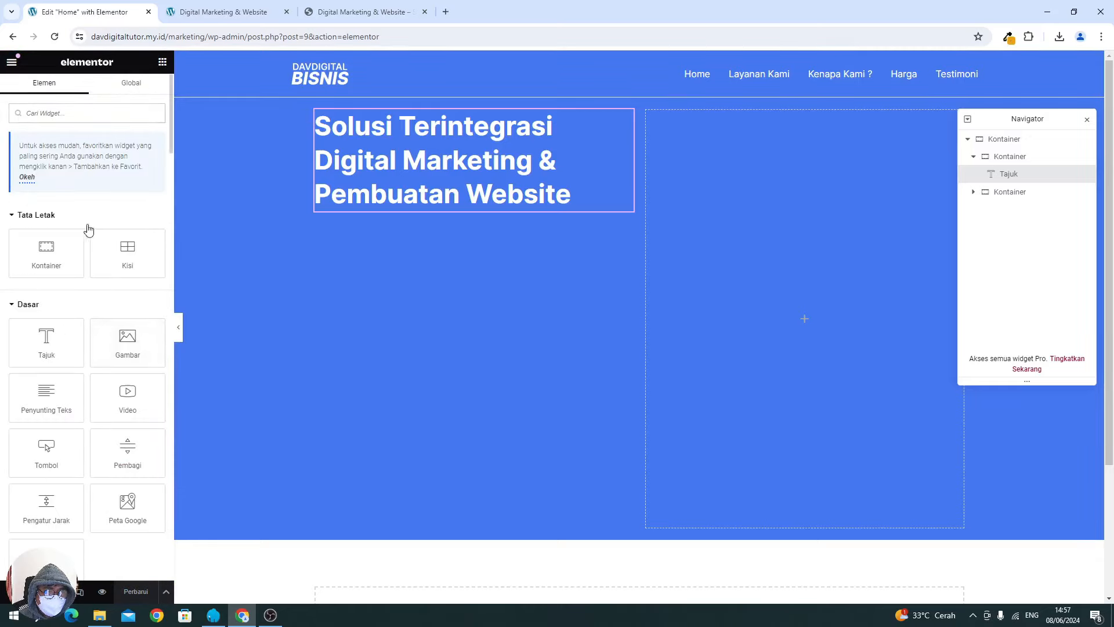
pyautogui.click(328, 14)
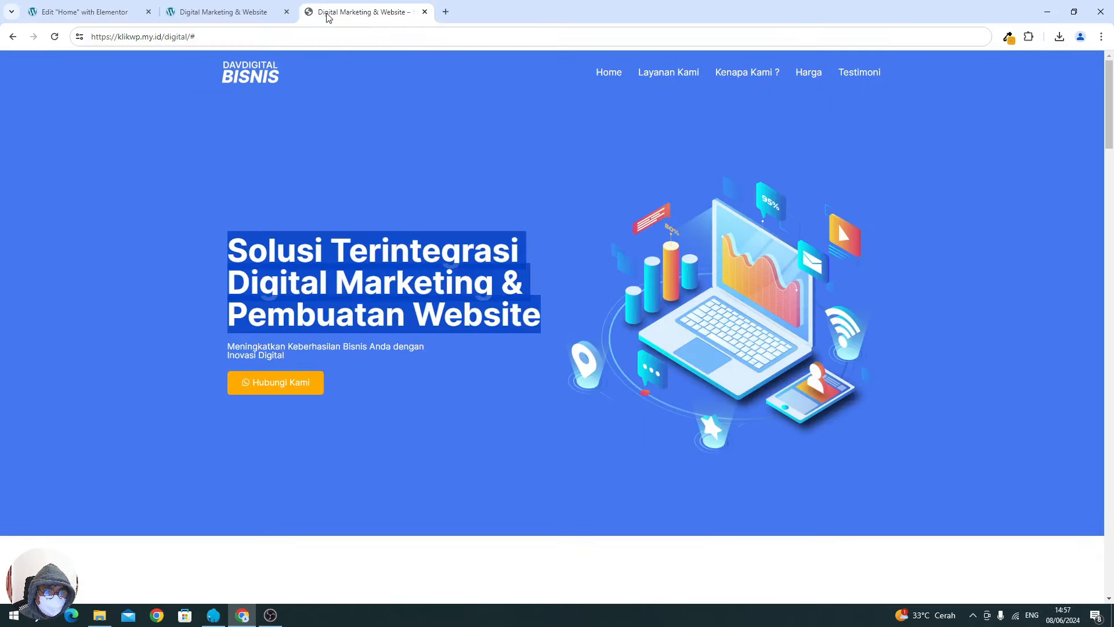
pyautogui.click(303, 356)
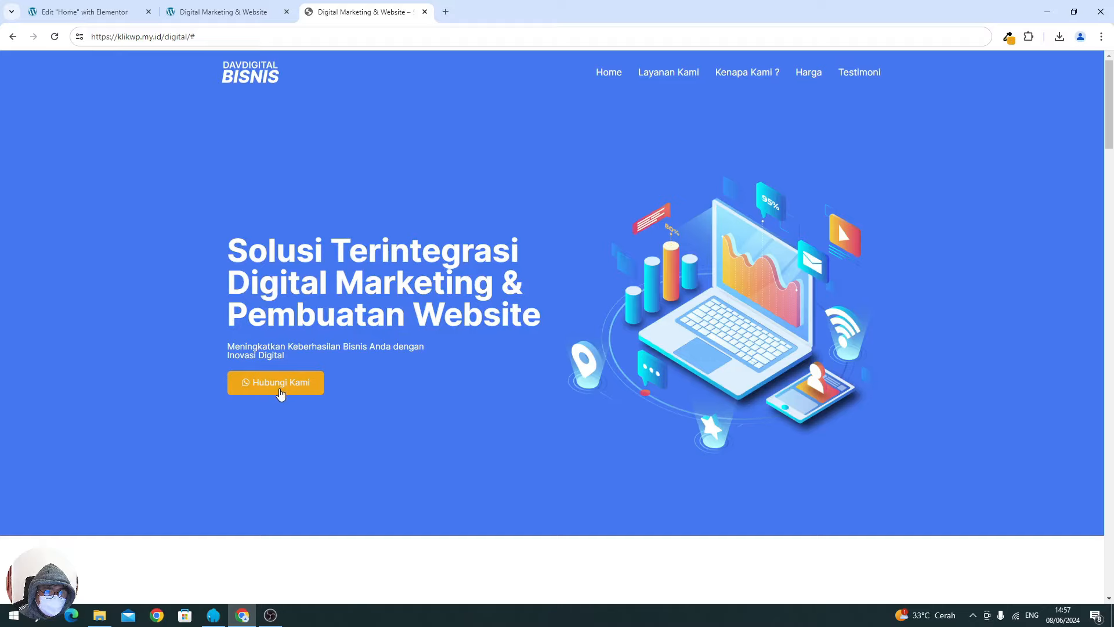
pyautogui.scroll(-5, 281, 394)
pyautogui.scroll(5, 281, 394)
pyautogui.click(82, 12)
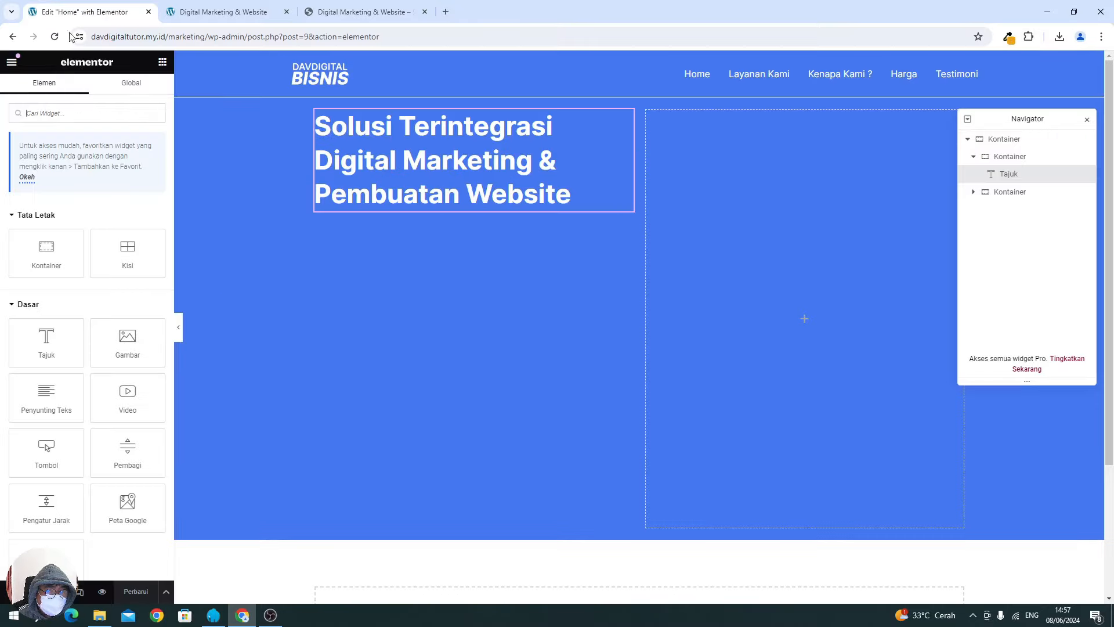
pyautogui.moveTo(70, 389); pyautogui.dragTo(308, 211)
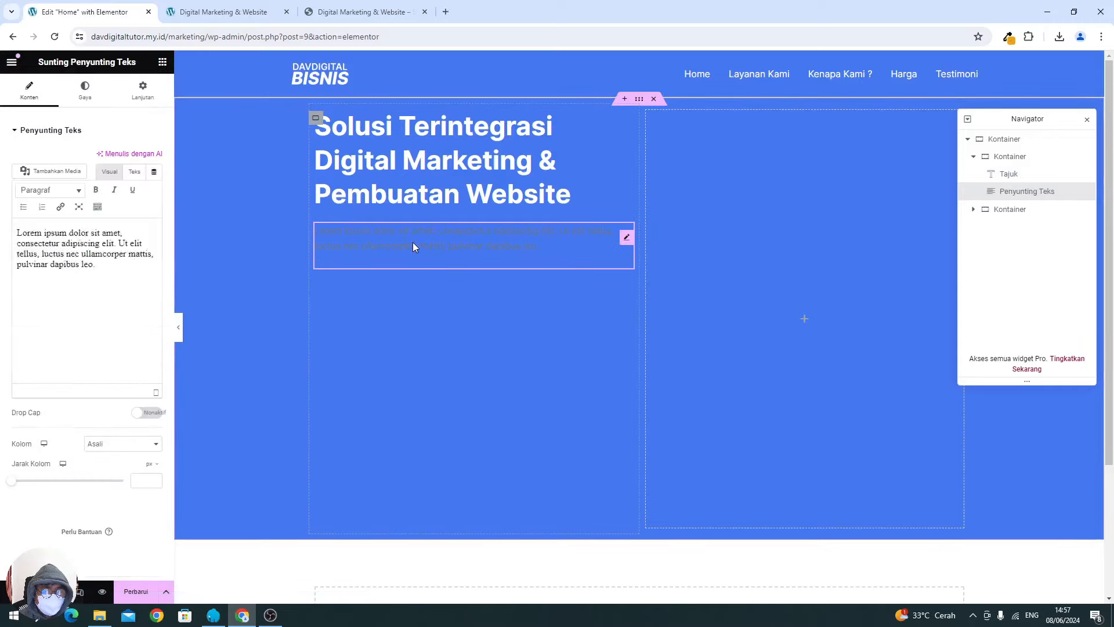
pyautogui.click(413, 242)
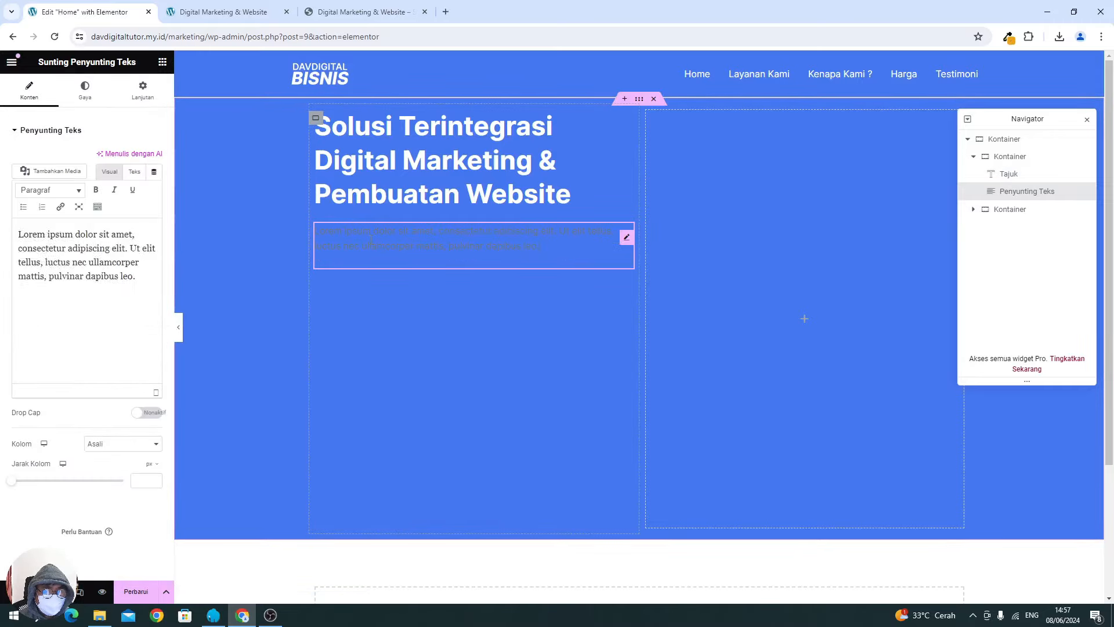
pyautogui.click(345, 15)
pyautogui.click(90, 14)
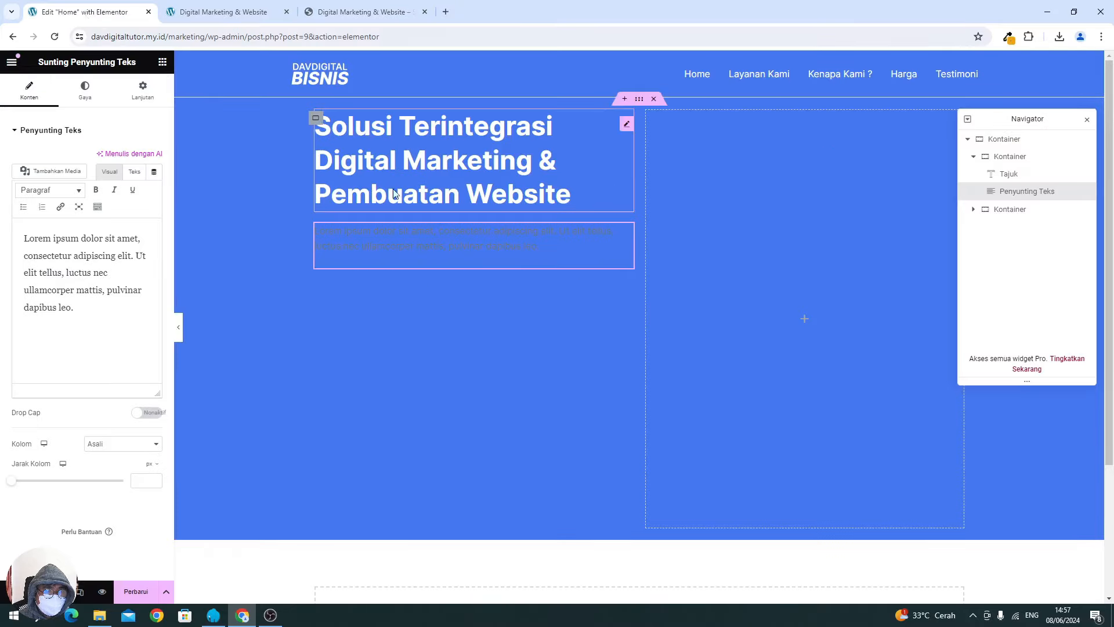
pyautogui.rightClick(425, 242)
pyautogui.click(470, 501)
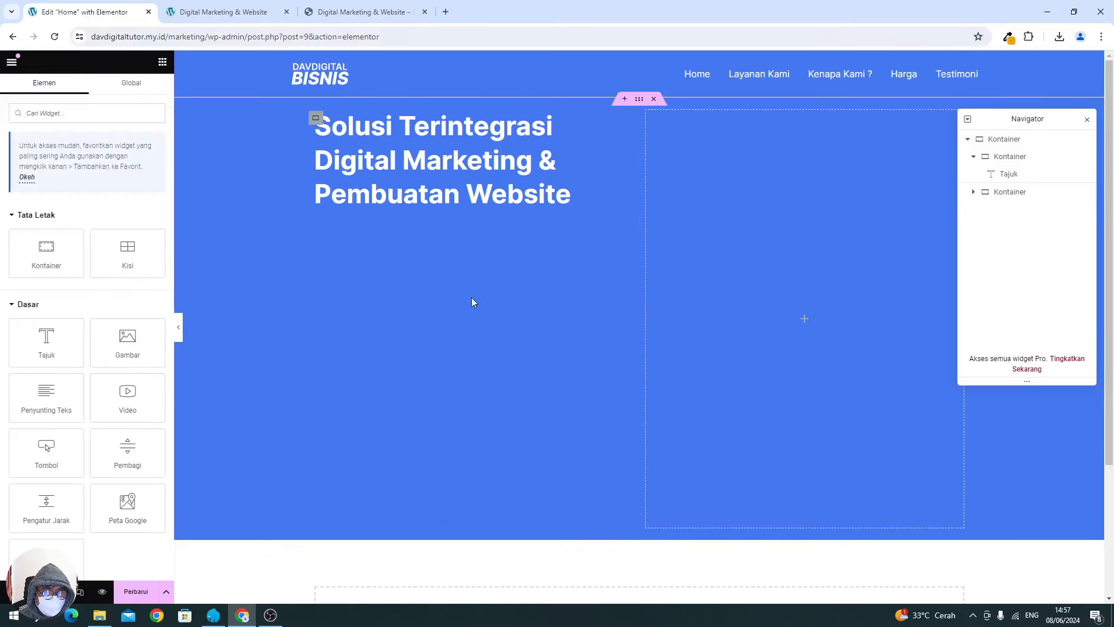
# Duplicate the hero heading and replace the copy's text with the reference site's subtitle "Meningkatkan Keberhasilan Bisnis Anda dengan Inovasi Digital".
pyautogui.rightClick(427, 141)
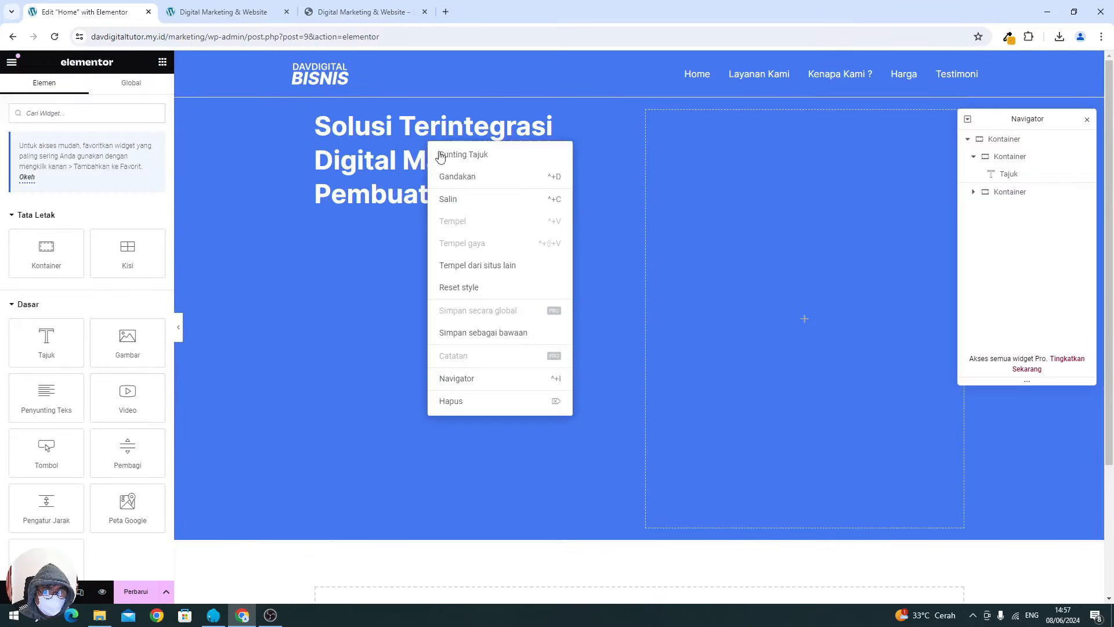
pyautogui.click(455, 179)
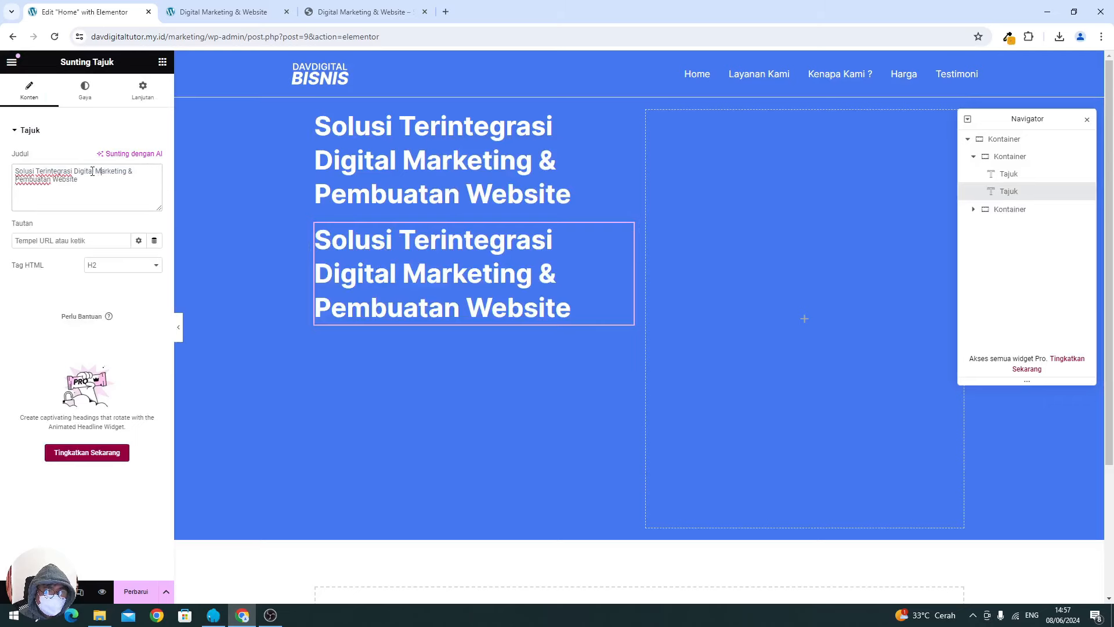
pyautogui.click(343, 14)
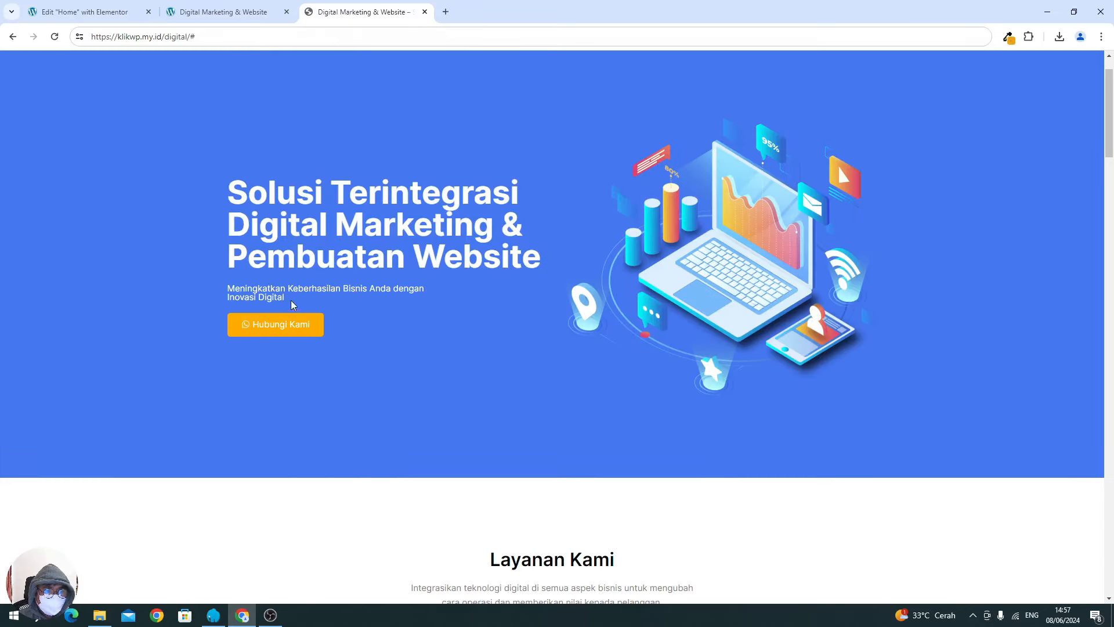
pyautogui.moveTo(292, 301); pyautogui.dragTo(238, 290)
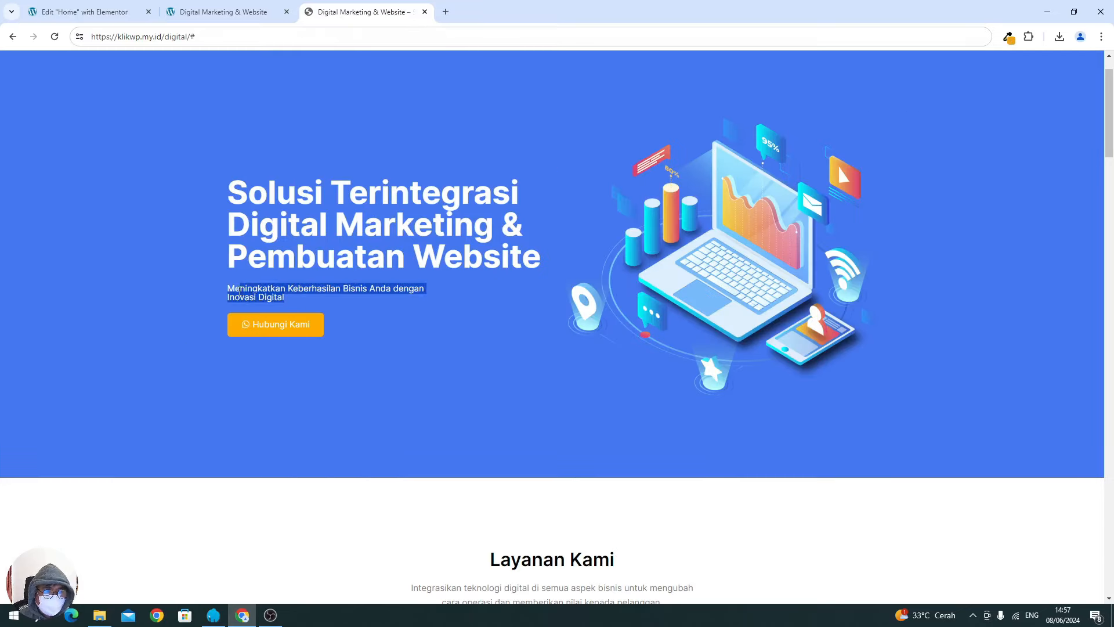
pyautogui.click(69, 21)
pyautogui.click(78, 200)
pyautogui.hotkey('ctrl', 'a')
pyautogui.write('Meningkatkan Keberhasilan Bisnis Anda dengan Inovasi Digital')
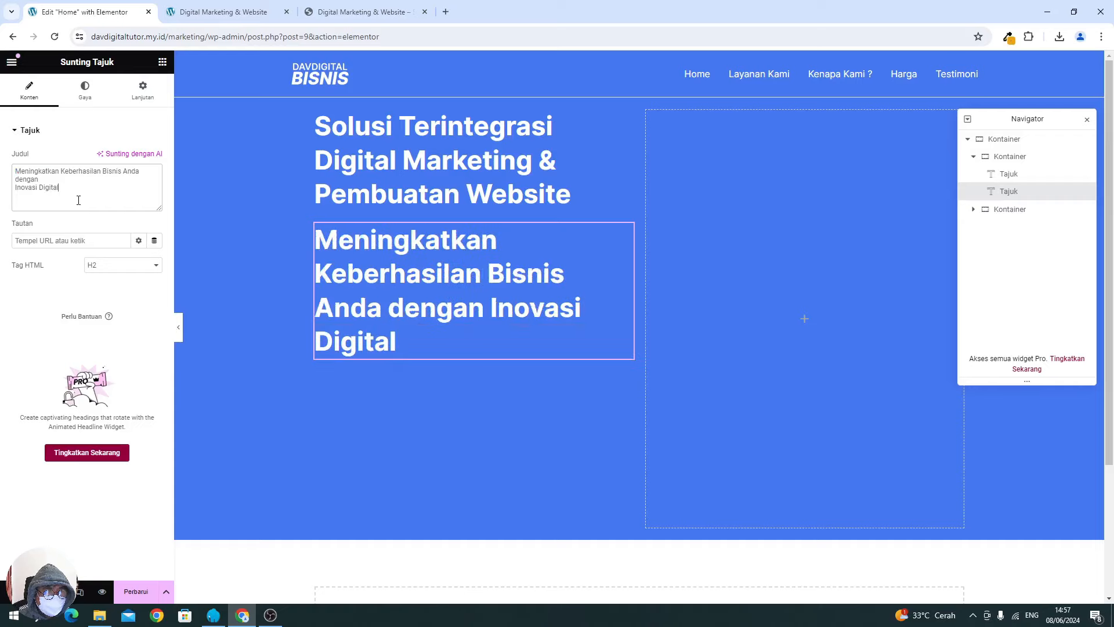
# Set the subtitle's HTML tag to p, its font size to 15 px and its weight to 400 (Normal).
pyautogui.click(87, 265)
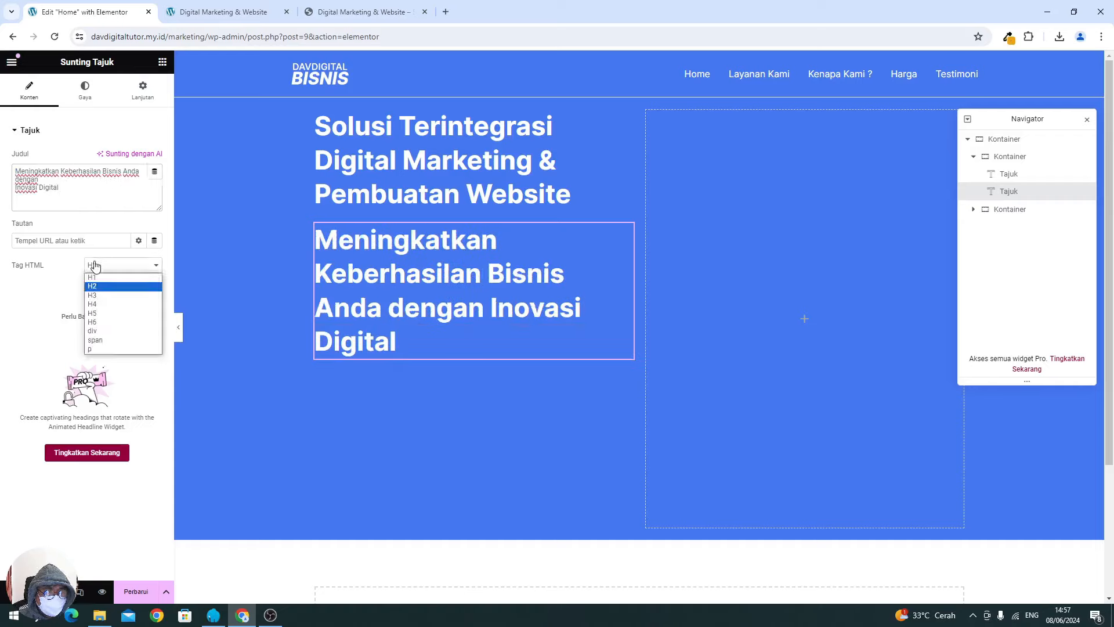
pyautogui.click(96, 350)
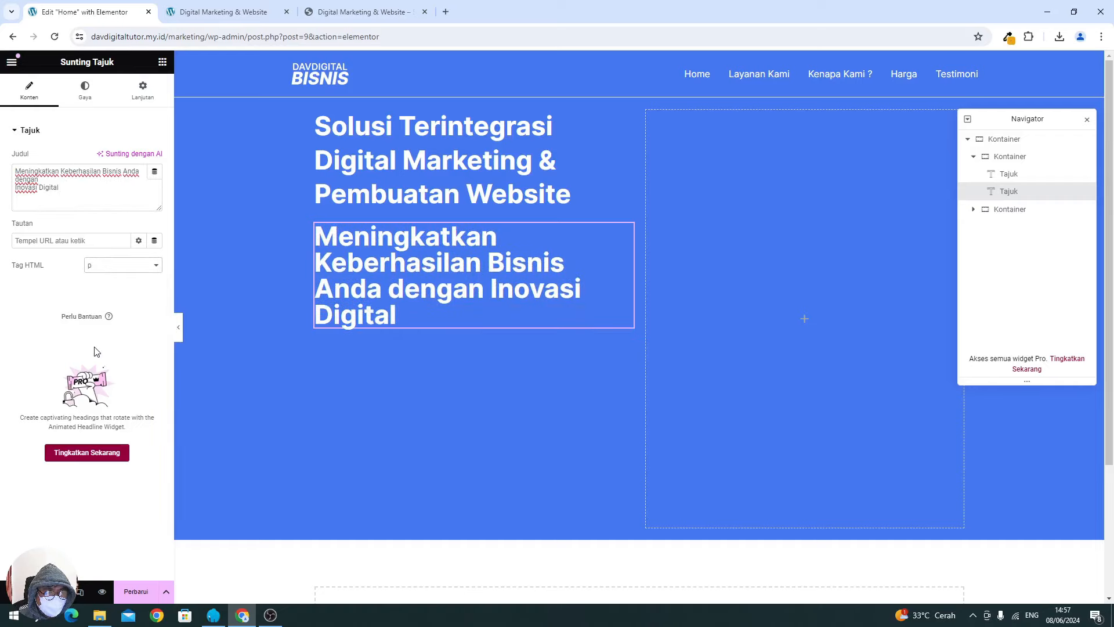
pyautogui.click(85, 90)
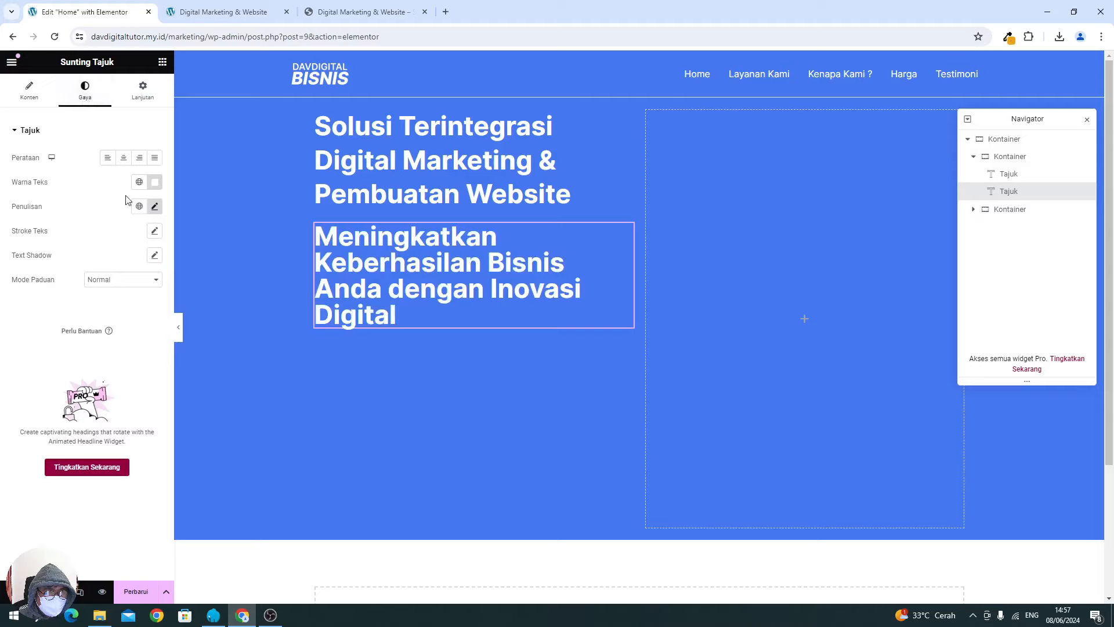
pyautogui.click(154, 207)
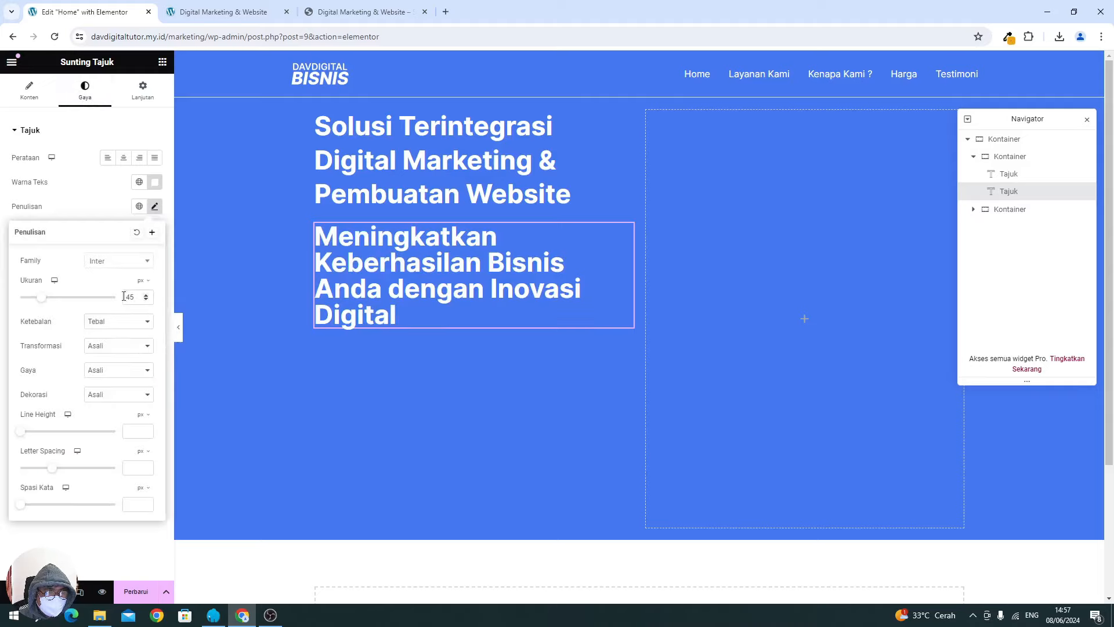
pyautogui.write('15')
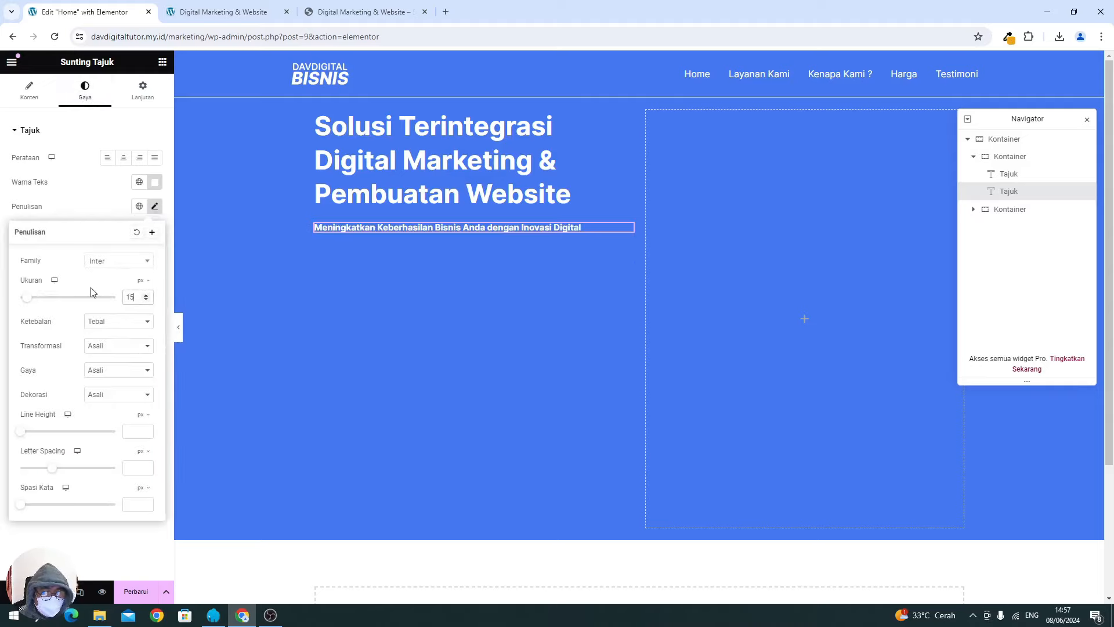
pyautogui.click(107, 328)
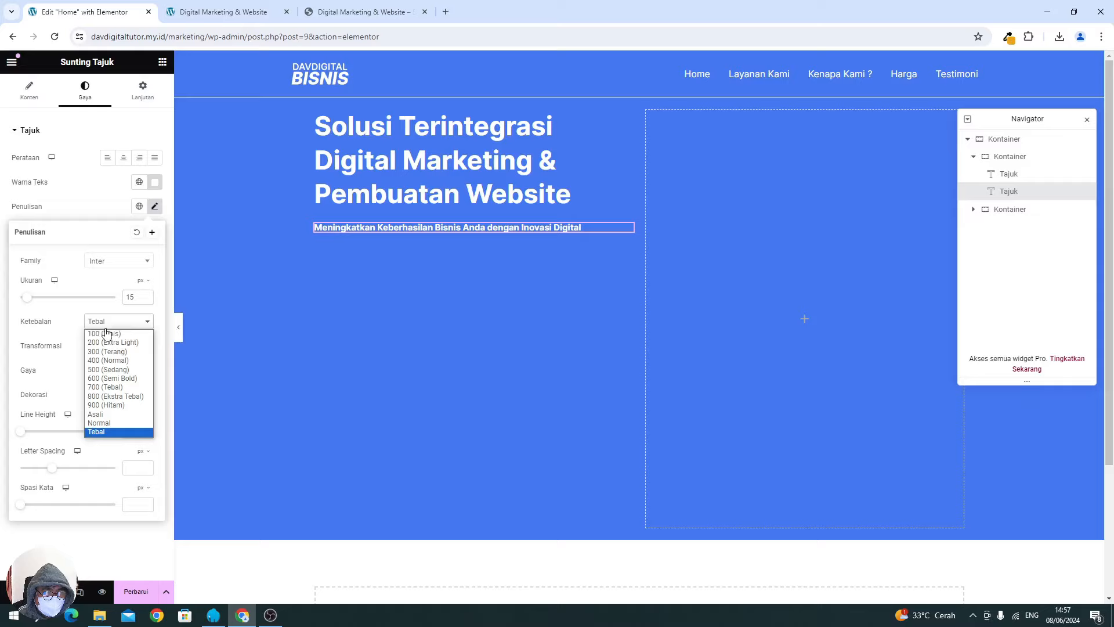
pyautogui.click(106, 363)
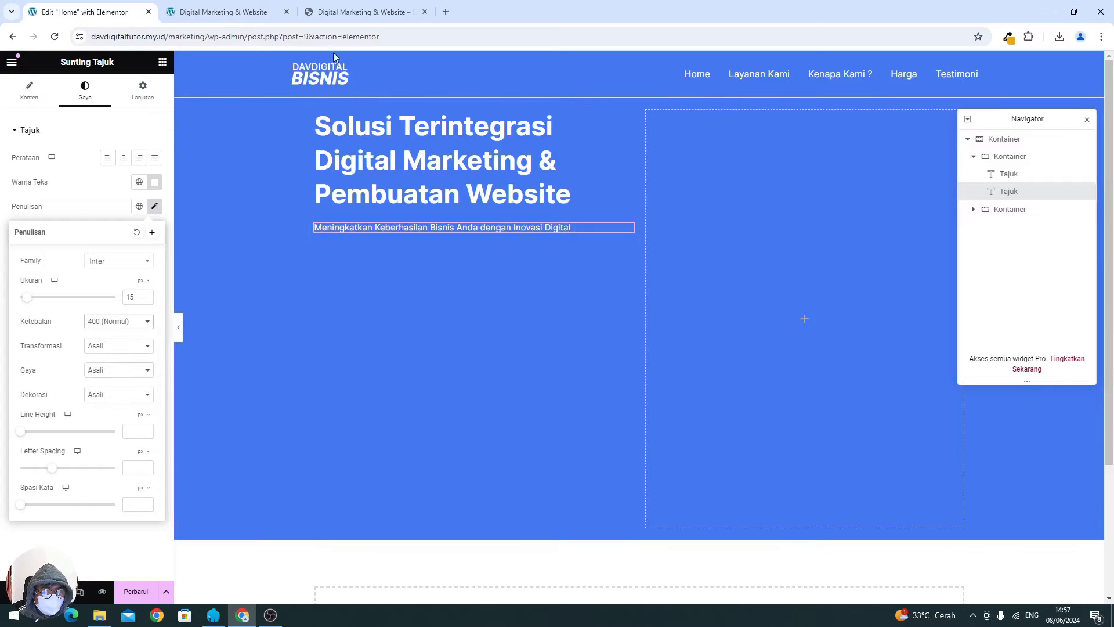
# Compare the subtitle with the reference site, replace its line break before "Inovasi Digital" with a <br> tag, and update the page.
pyautogui.click(339, 13)
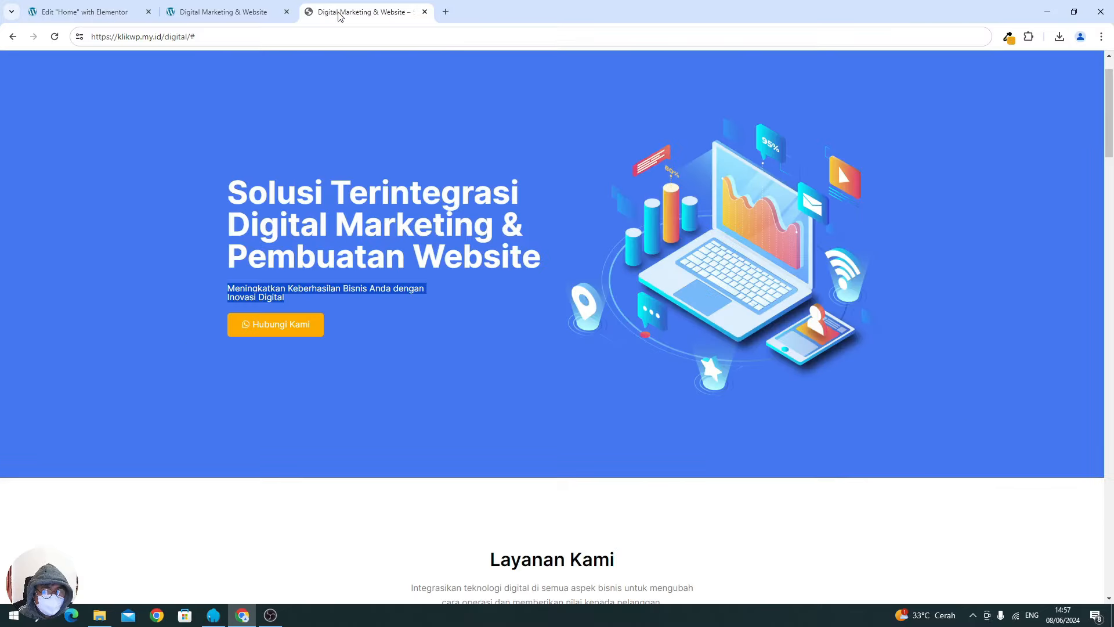
pyautogui.click(99, 12)
pyautogui.click(35, 107)
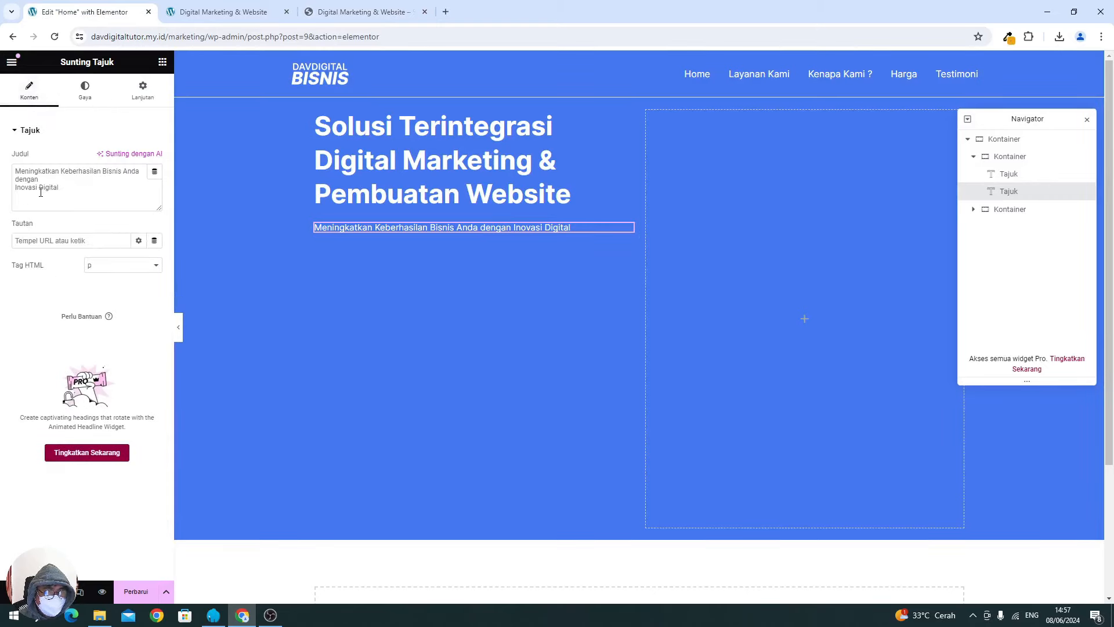
pyautogui.click(17, 192)
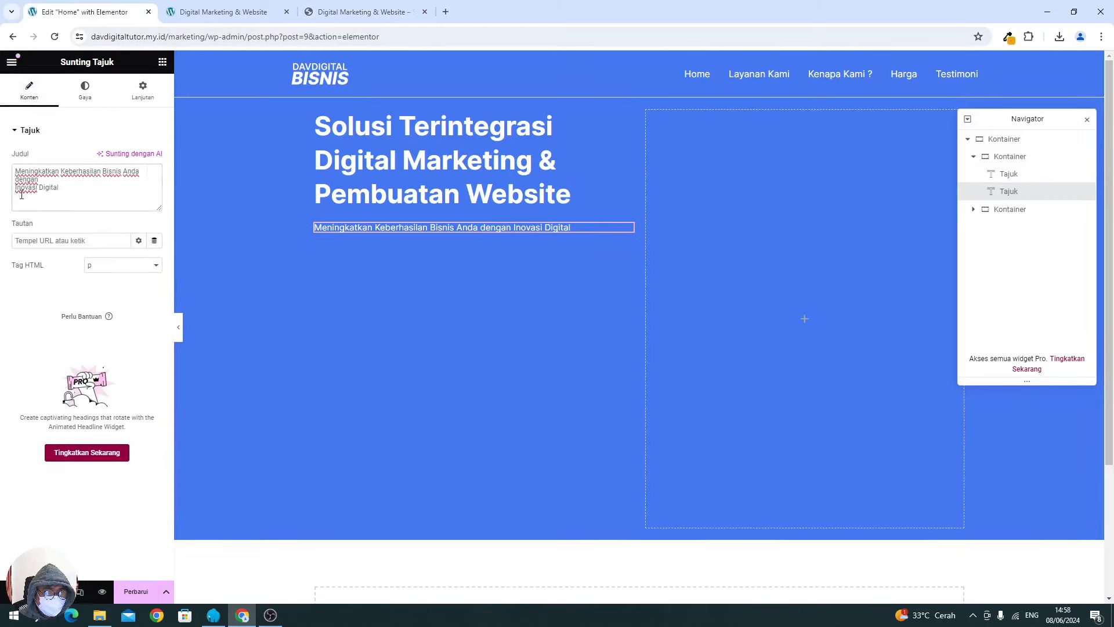
pyautogui.press('BackSpace')
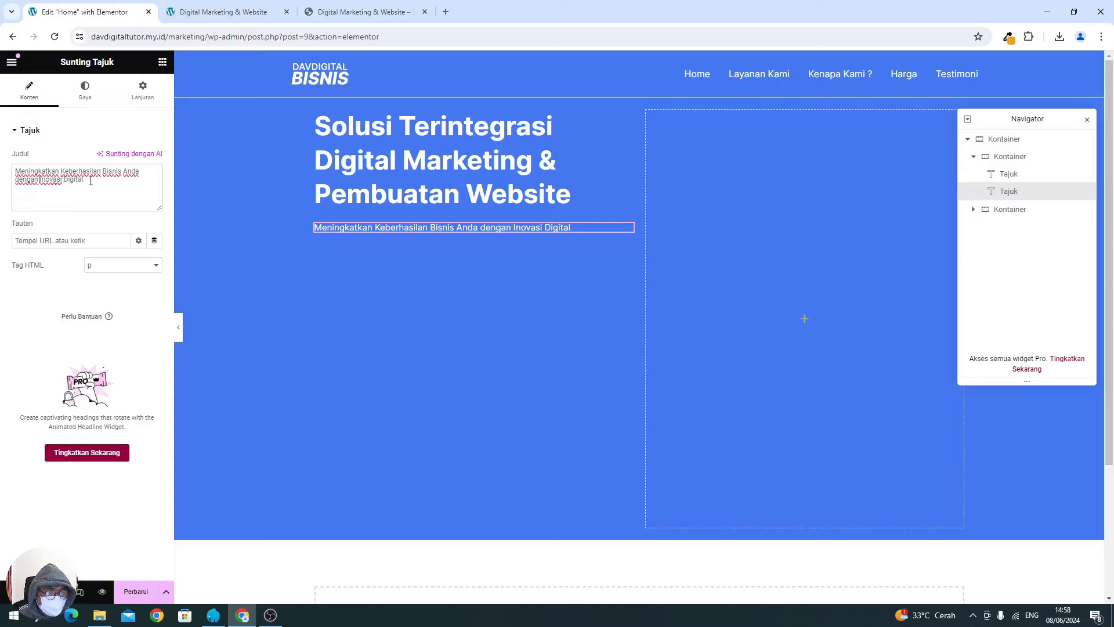
pyautogui.write('<br')
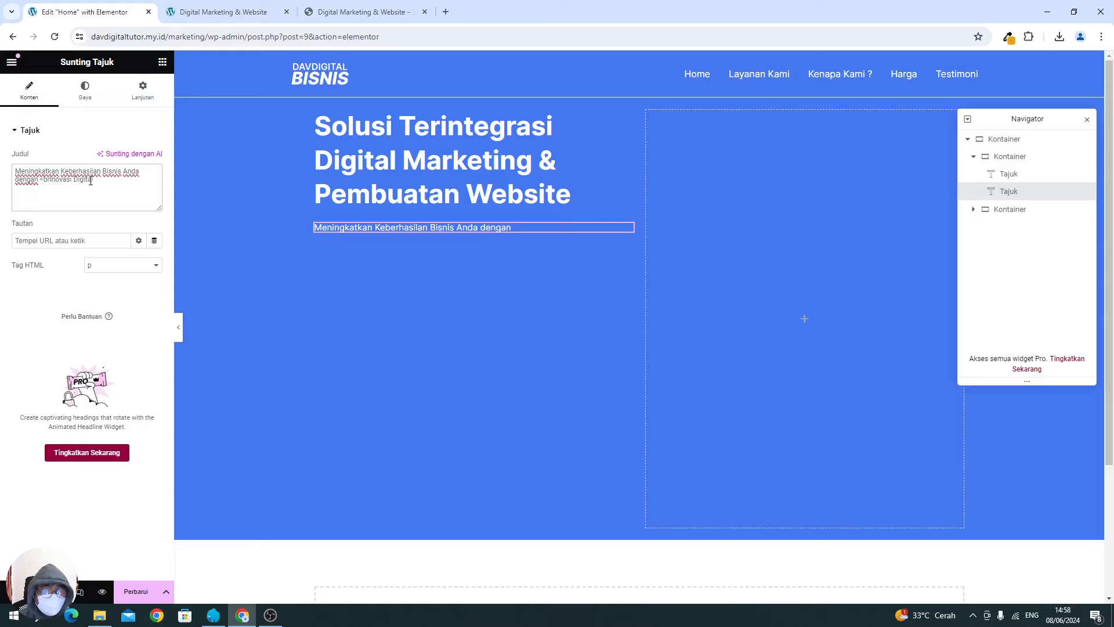
pyautogui.write('>')
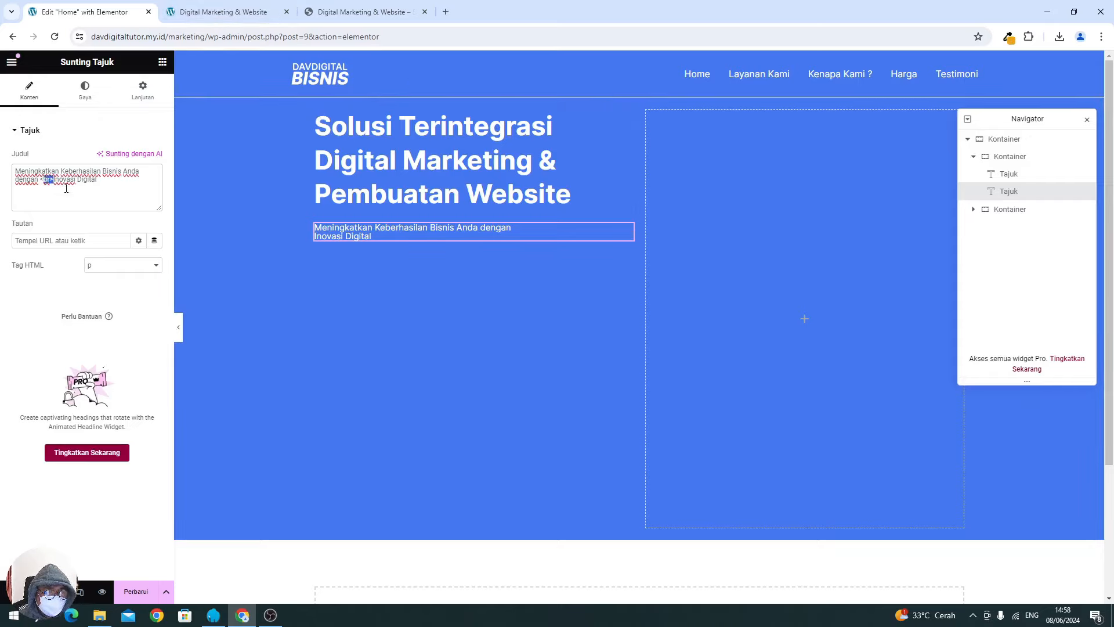
pyautogui.click(145, 589)
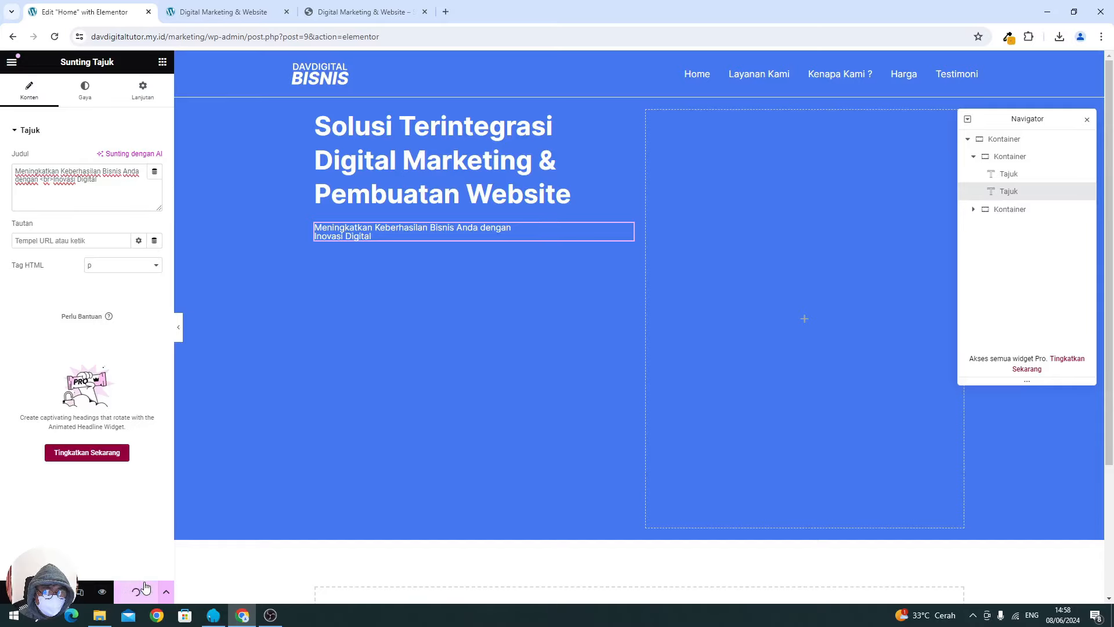
pyautogui.click(272, 615)
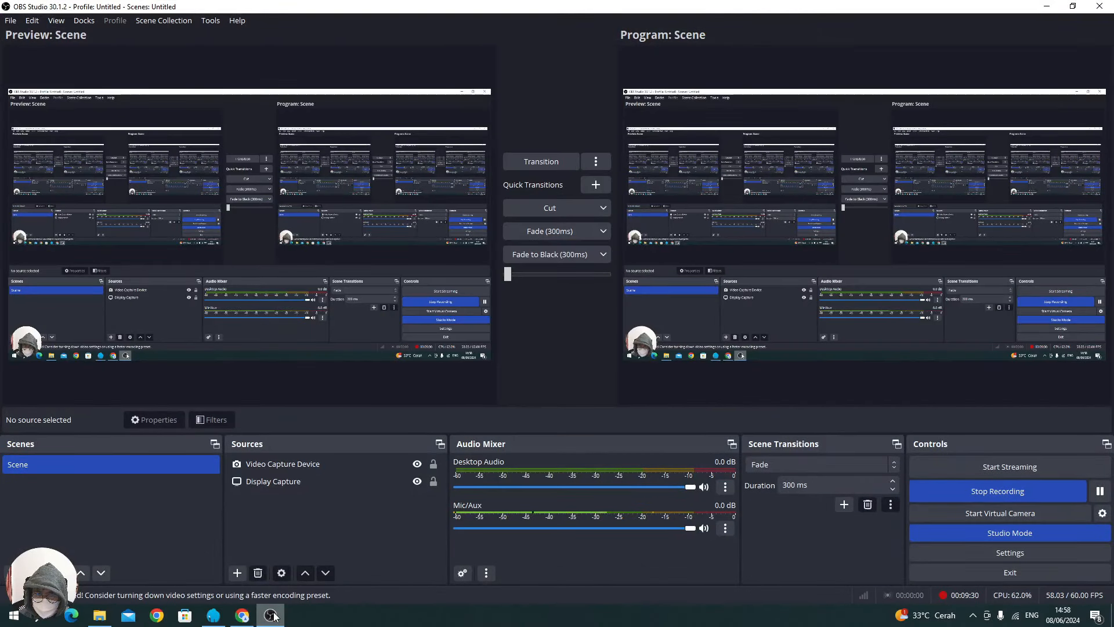
pyautogui.click(242, 616)
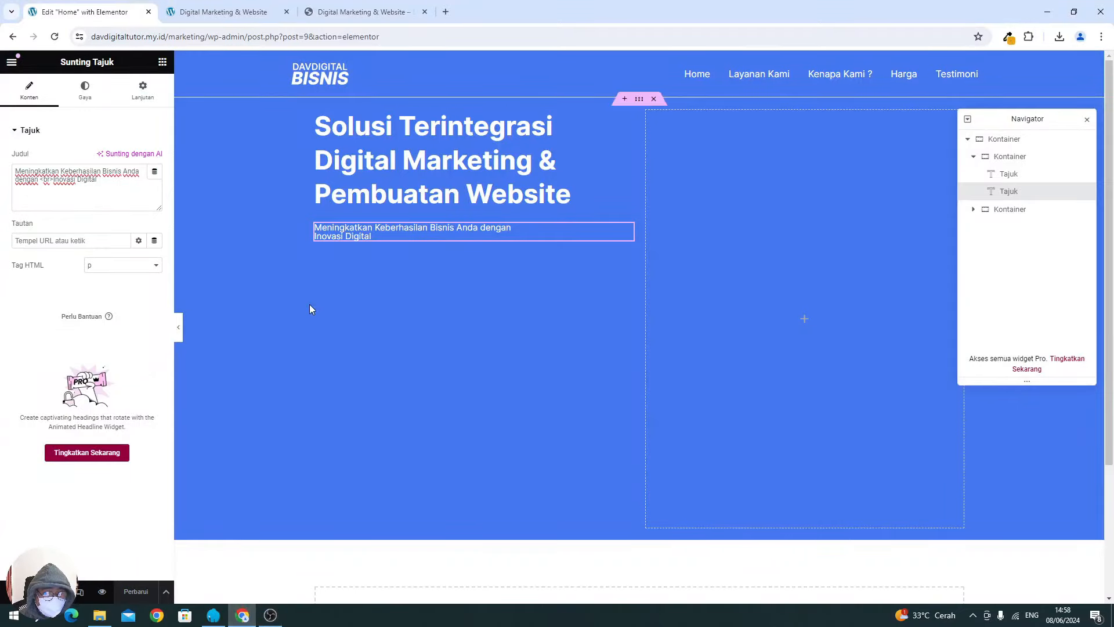
# Add a Tombol (button) widget directly below the subtitle in the hero's text container.
pyautogui.click(163, 62)
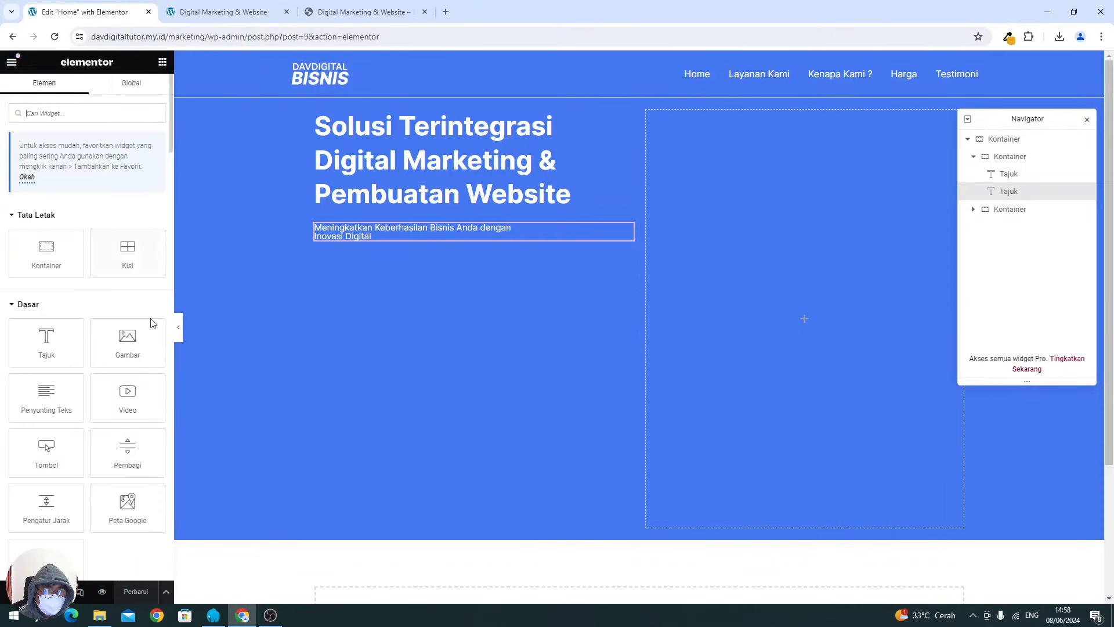
pyautogui.moveTo(47, 450); pyautogui.dragTo(360, 243)
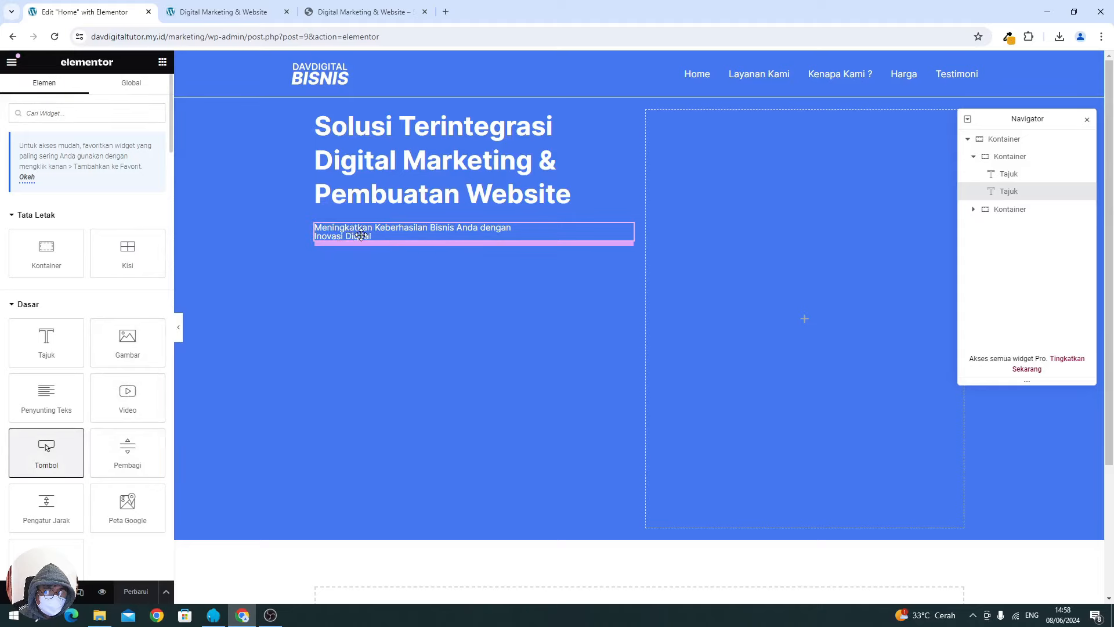
# Copy the orange color value rgb(237, 166, 24) from the color picker extension on the reference site and return to the page editor.
pyautogui.click(323, 13)
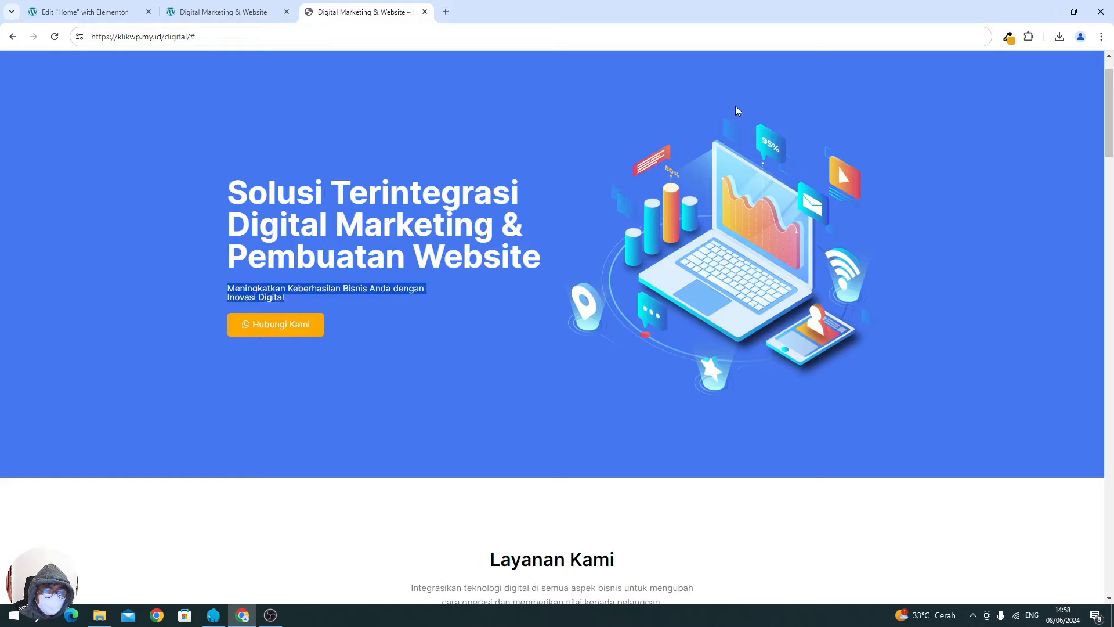
pyautogui.click(1008, 37)
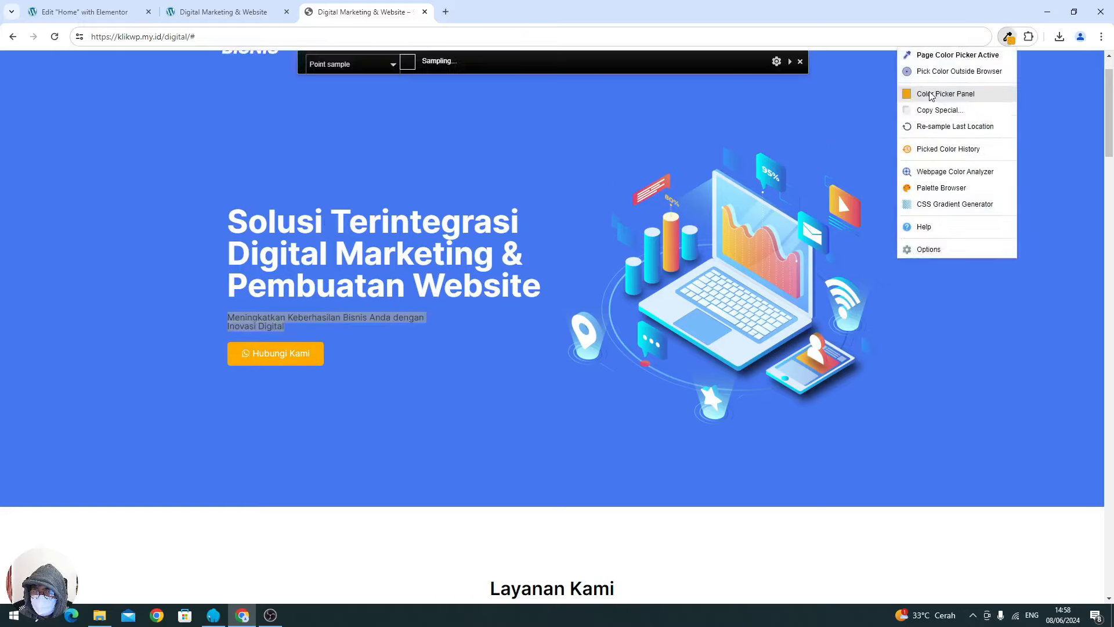
pyautogui.click(929, 95)
pyautogui.click(711, 228)
pyautogui.hotkey('ctrl', 'c')
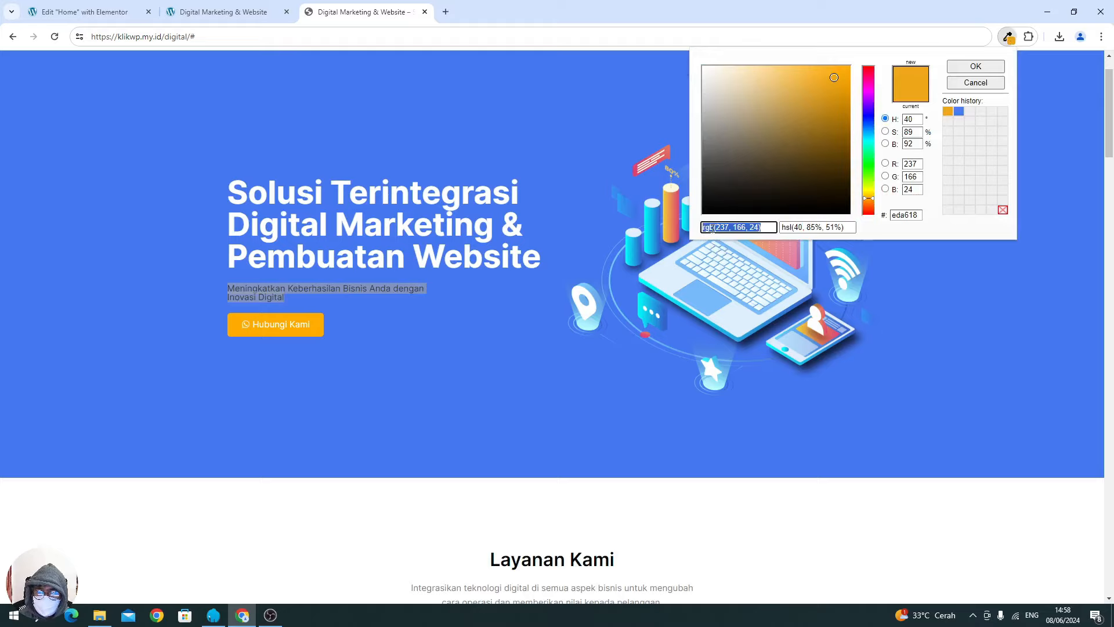
pyautogui.click(422, 230)
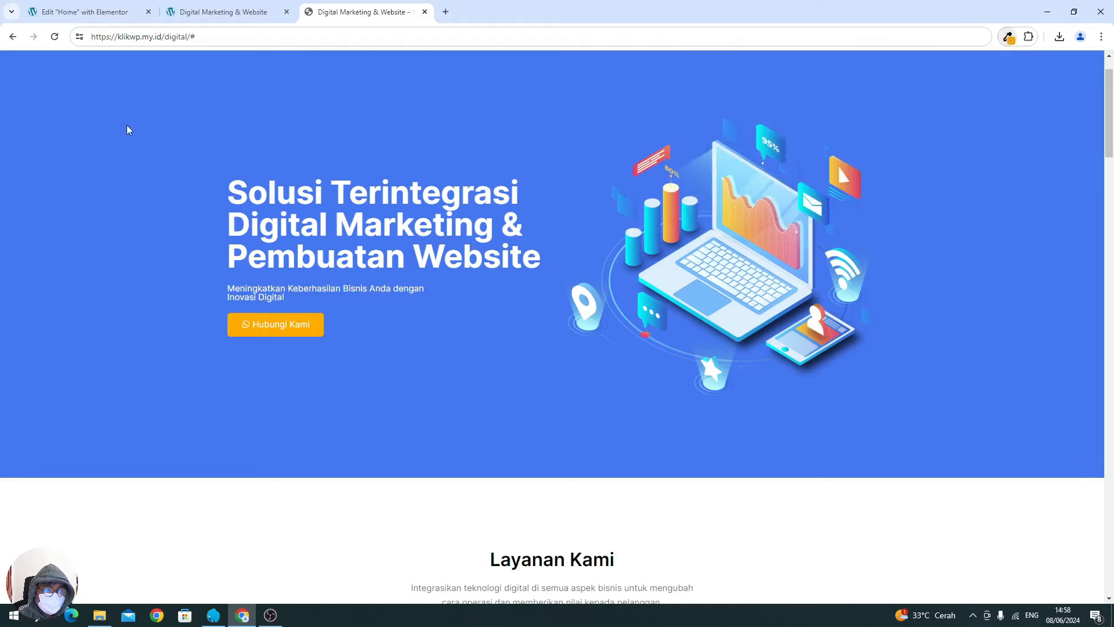
pyautogui.click(83, 16)
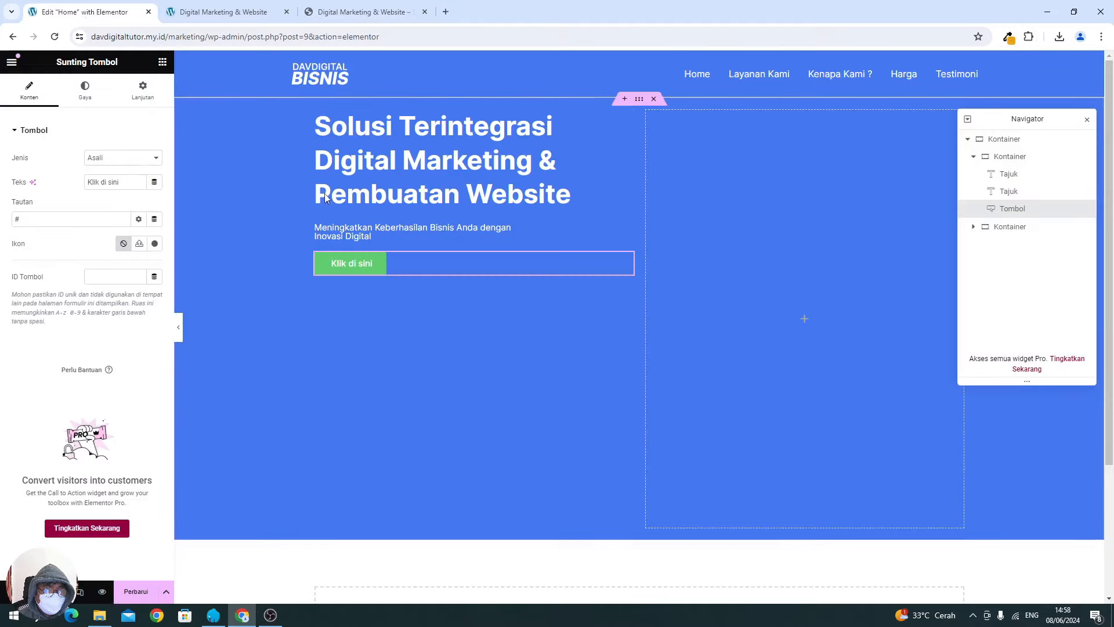
# Change the new button's text to "Hubungi Kami" and clear its link.
pyautogui.moveTo(87, 182); pyautogui.dragTo(116, 181)
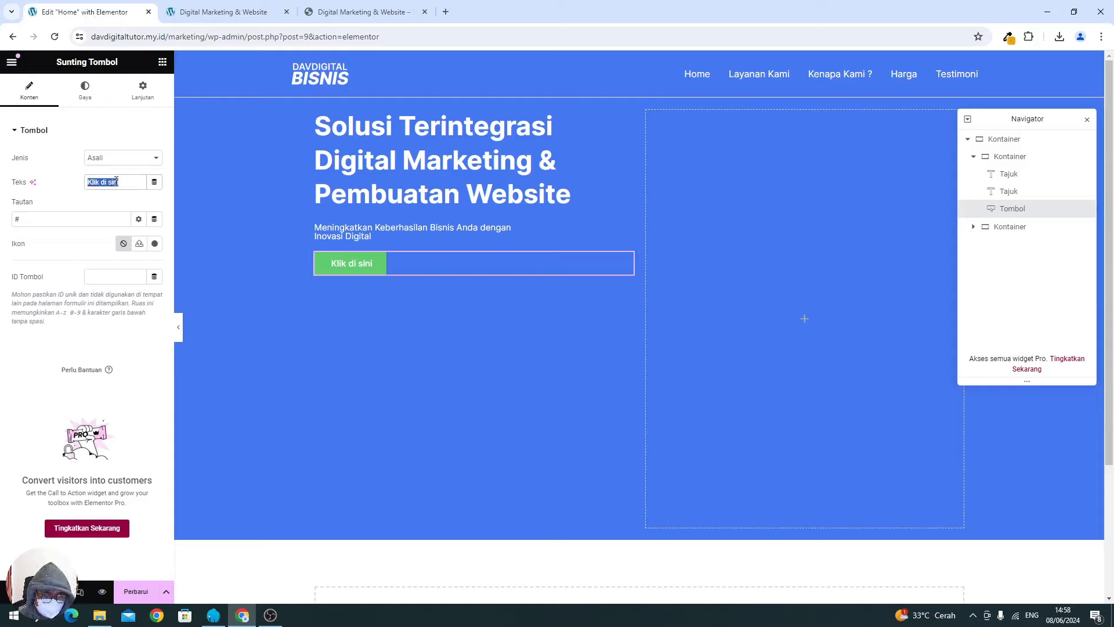
pyautogui.write('Hubungi k')
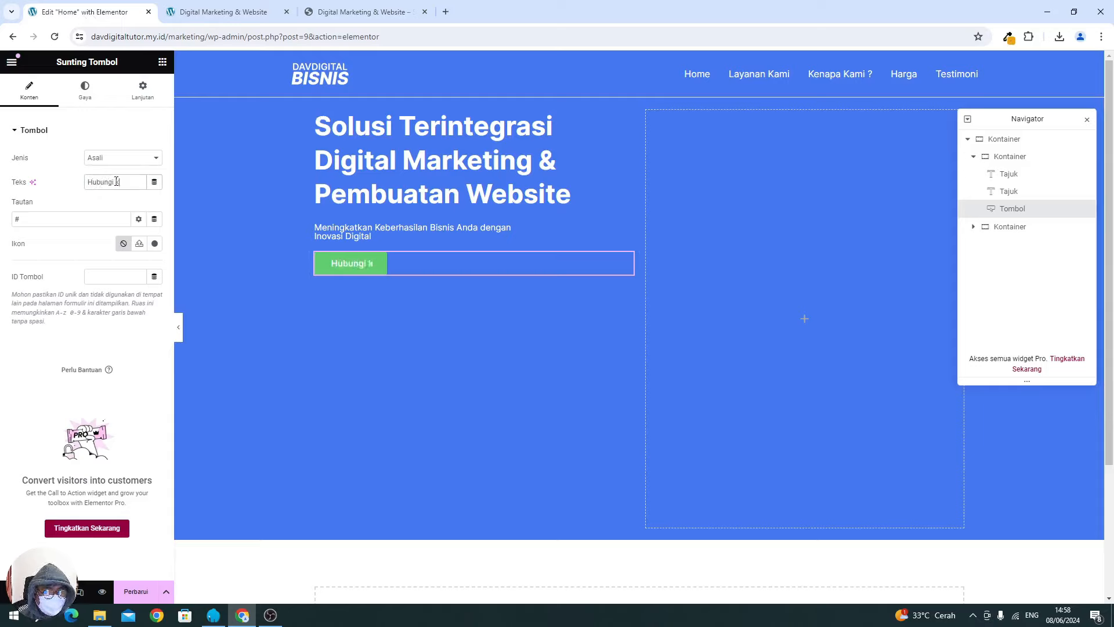
pyautogui.write('ami')
pyautogui.press('BackSpace')
pyautogui.press('BackSpace')
pyautogui.press('BackSpace')
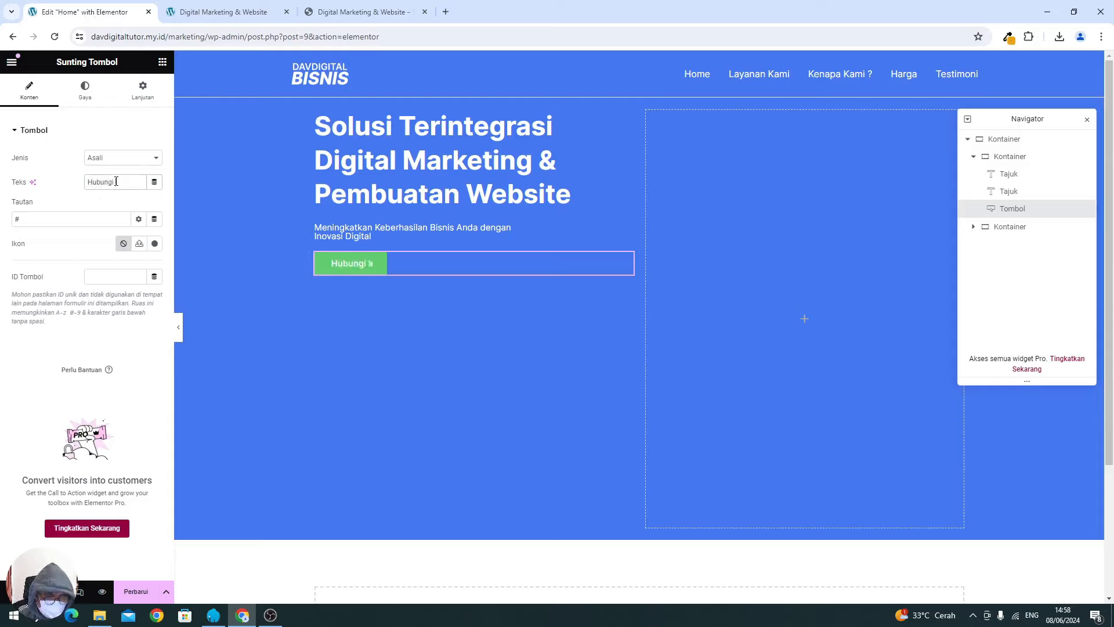
pyautogui.write('Kami')
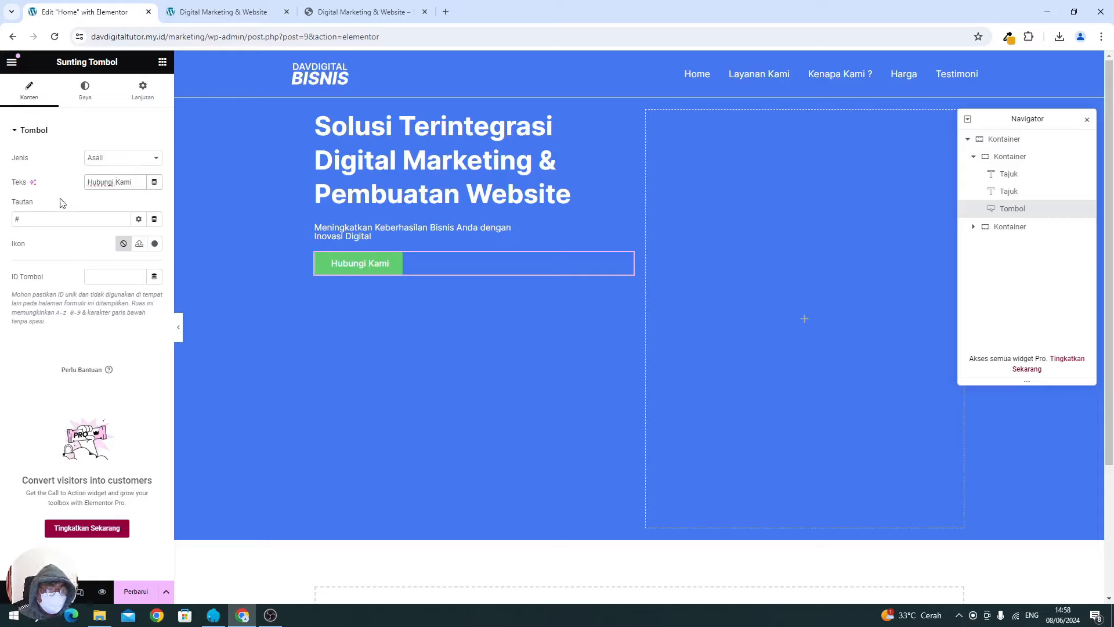
pyautogui.click(58, 216)
pyautogui.press('BackSpace')
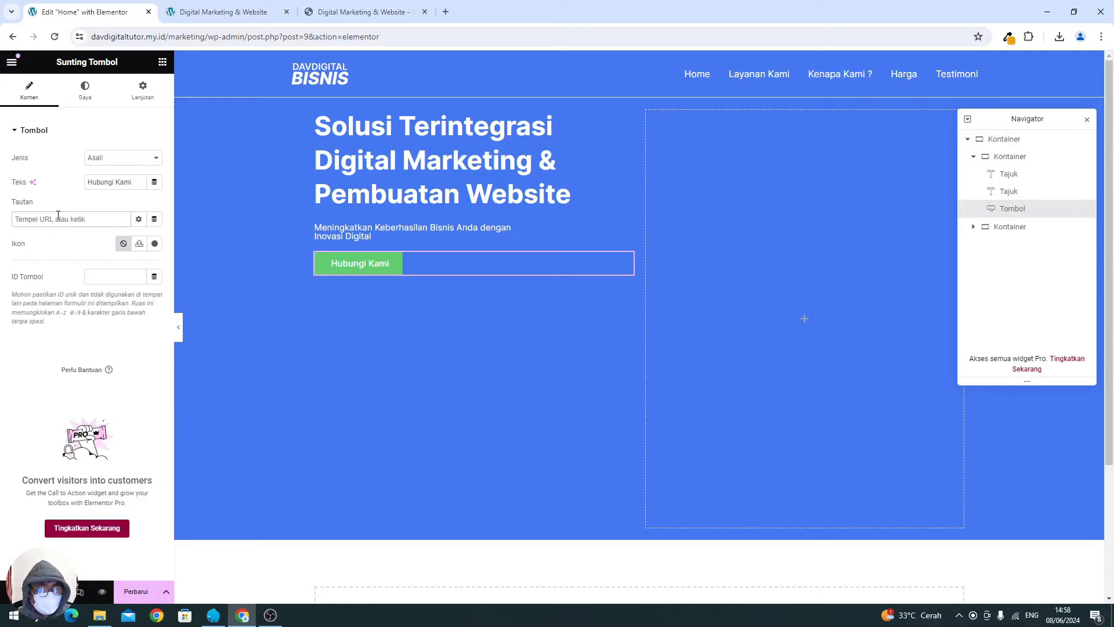
# Find the WhatsApp icon in the icon library with "what" and insert the round version into the Hubungi Kami button.
pyautogui.click(153, 244)
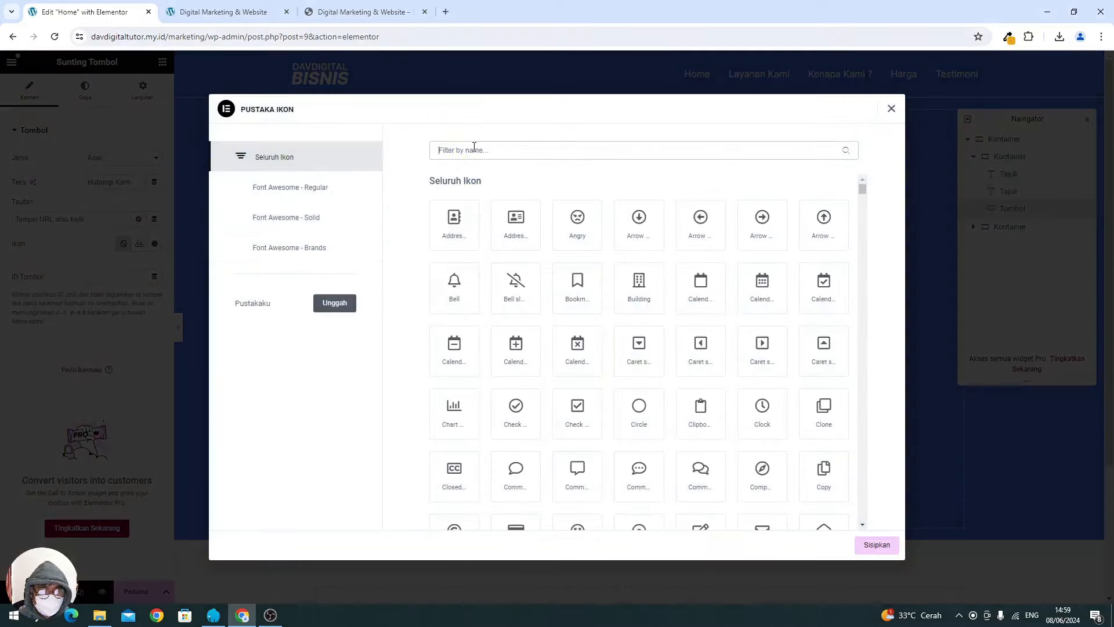
pyautogui.write('what')
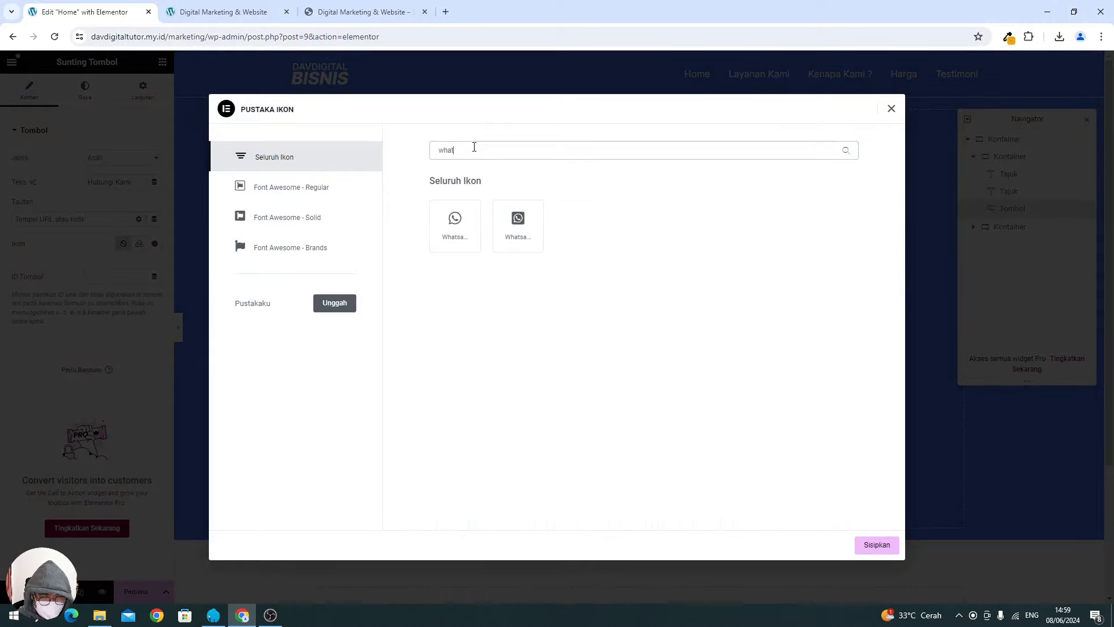
pyautogui.click(453, 229)
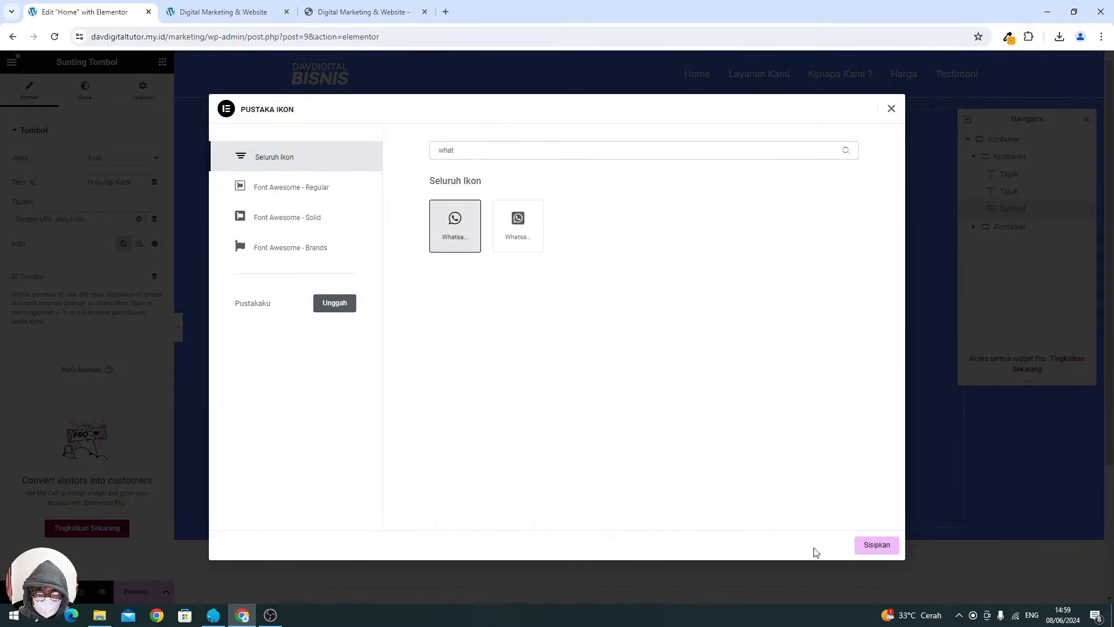
pyautogui.click(875, 545)
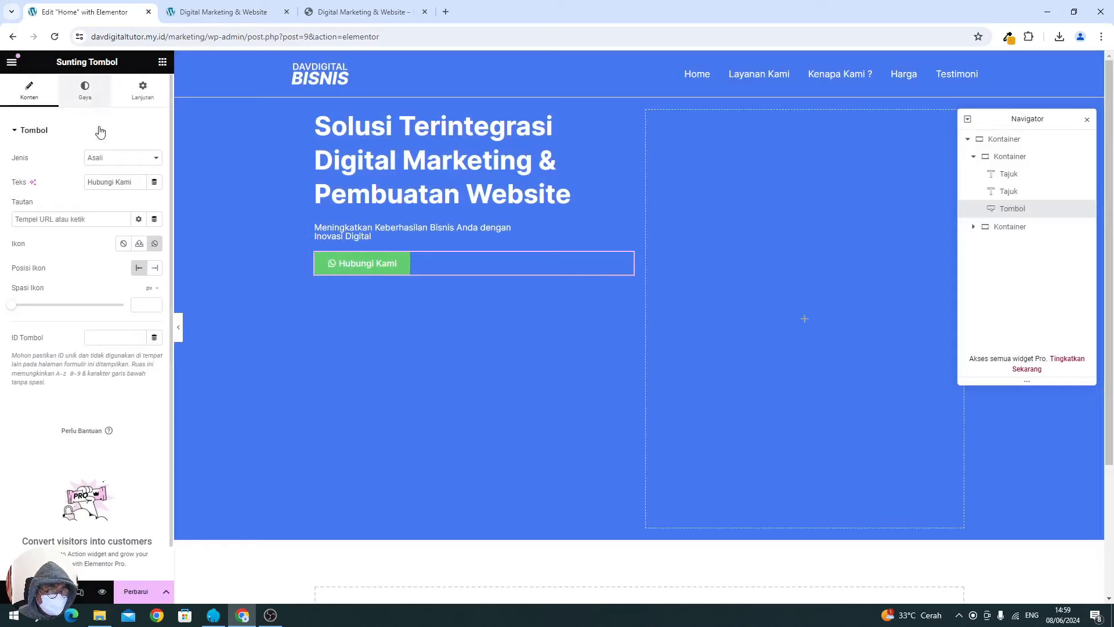
# Set the Hubungi Kami button's background color to the copied rgb(237, 166, 24).
pyautogui.click(85, 92)
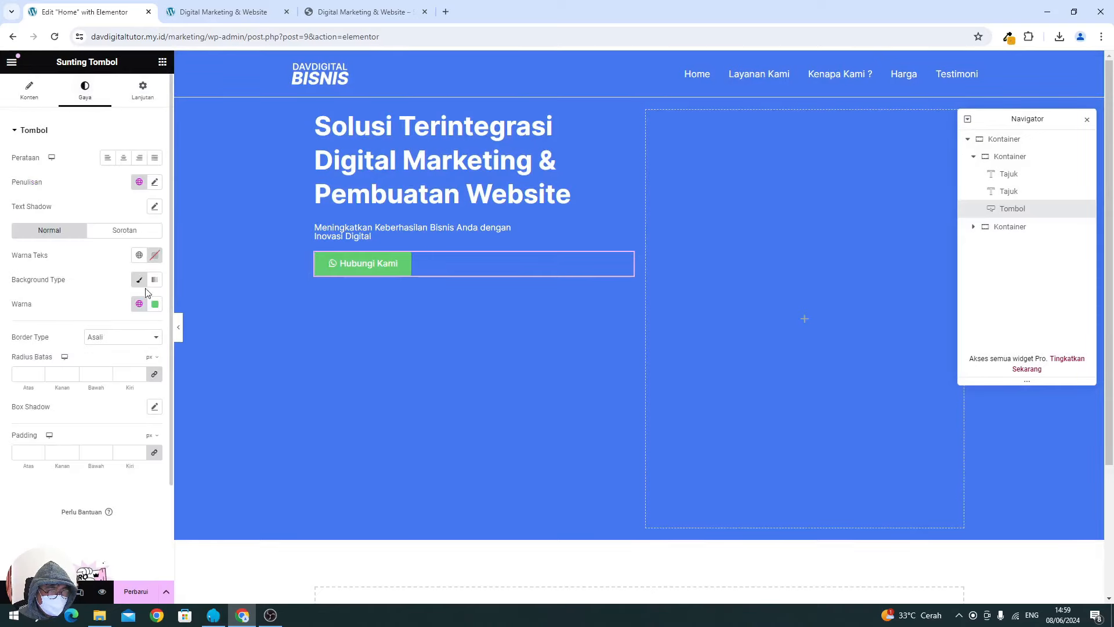
pyautogui.click(154, 304)
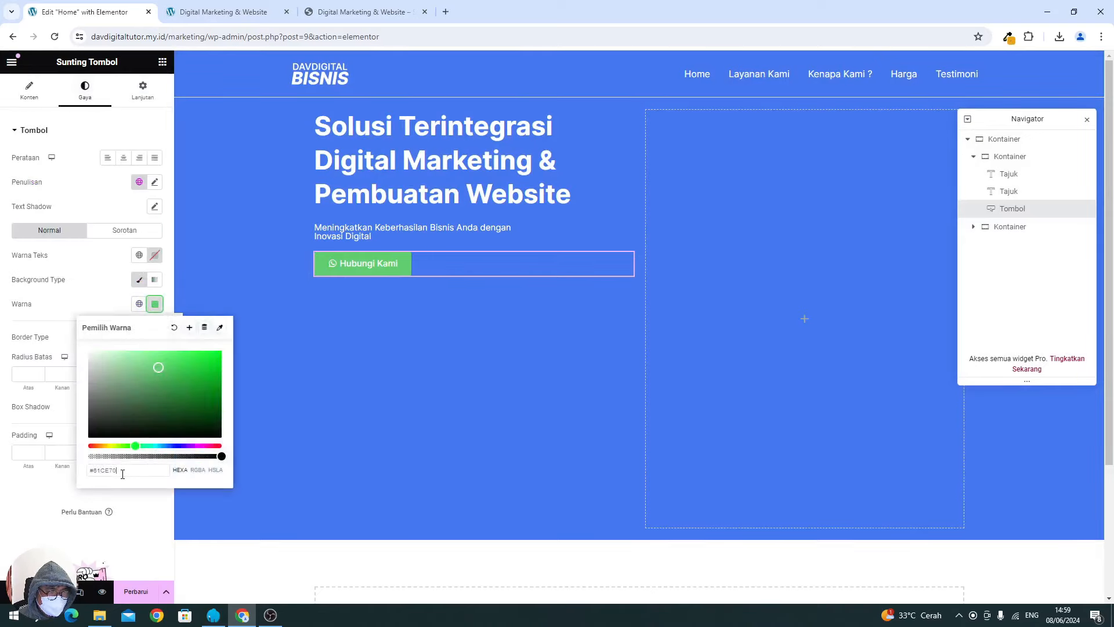
pyautogui.hotkey('ctrl', 'a')
pyautogui.hotkey('ctrl', 'v')
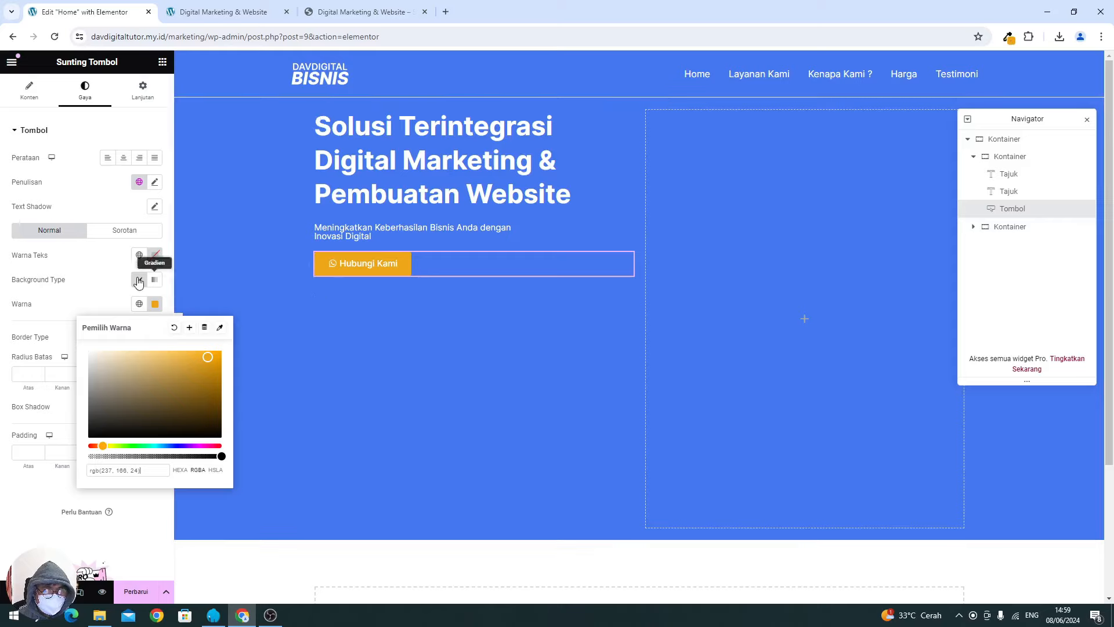
# Round the Hubungi Kami button's corners with a 5 px border radius on all four sides.
pyautogui.click(96, 293)
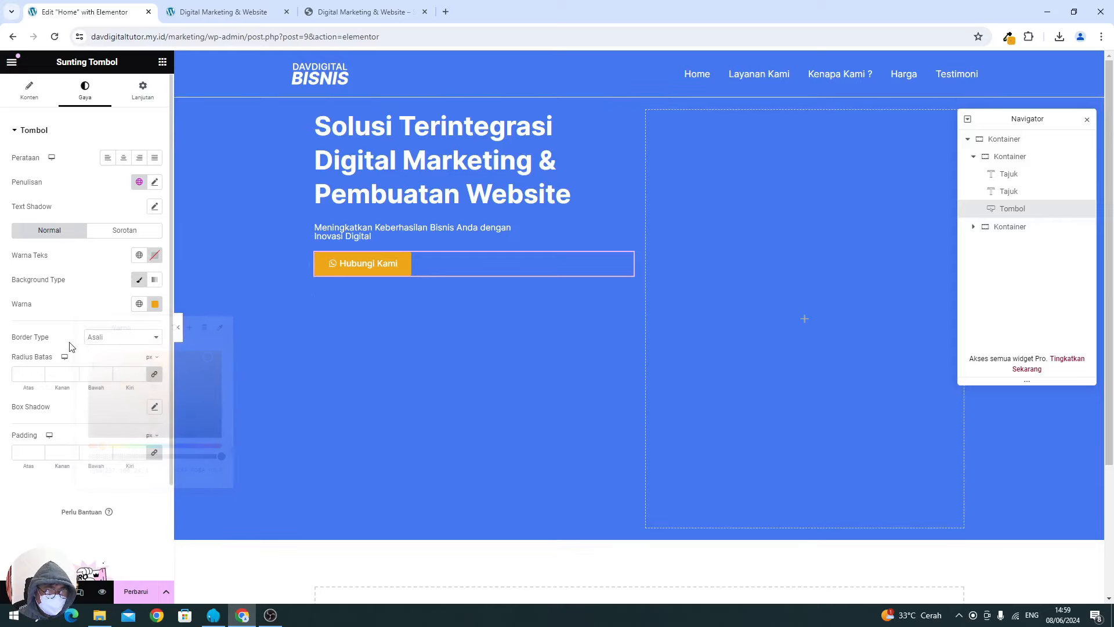
pyautogui.click(24, 375)
pyautogui.write('5')
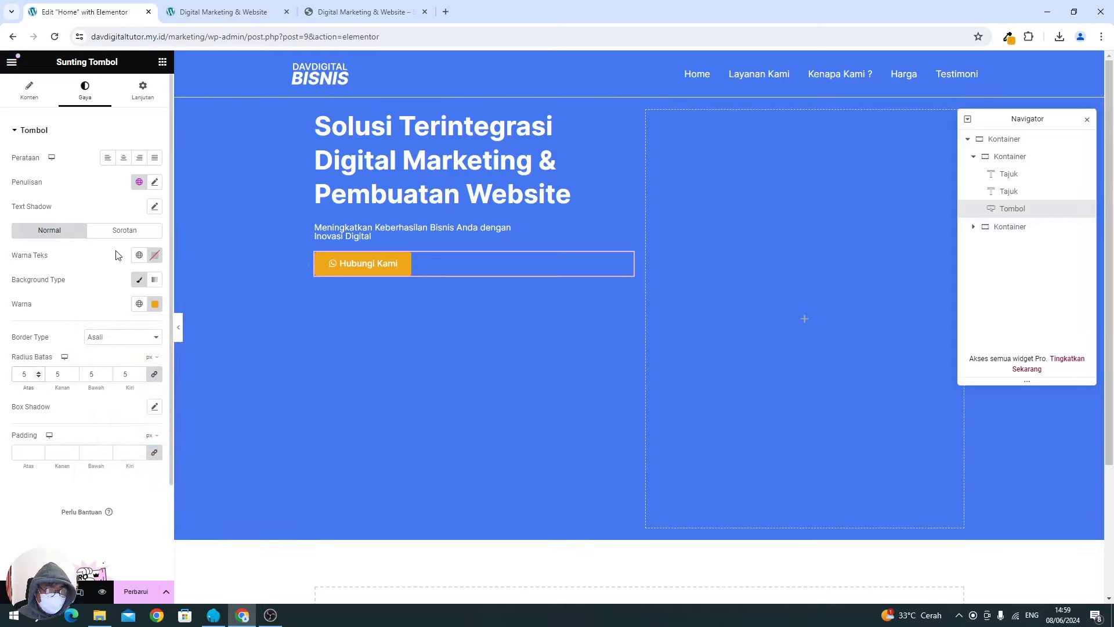
# Set the Hubungi Kami button's typography to a 15 px size and 400 (Normal) weight, checking against the reference site.
pyautogui.click(155, 182)
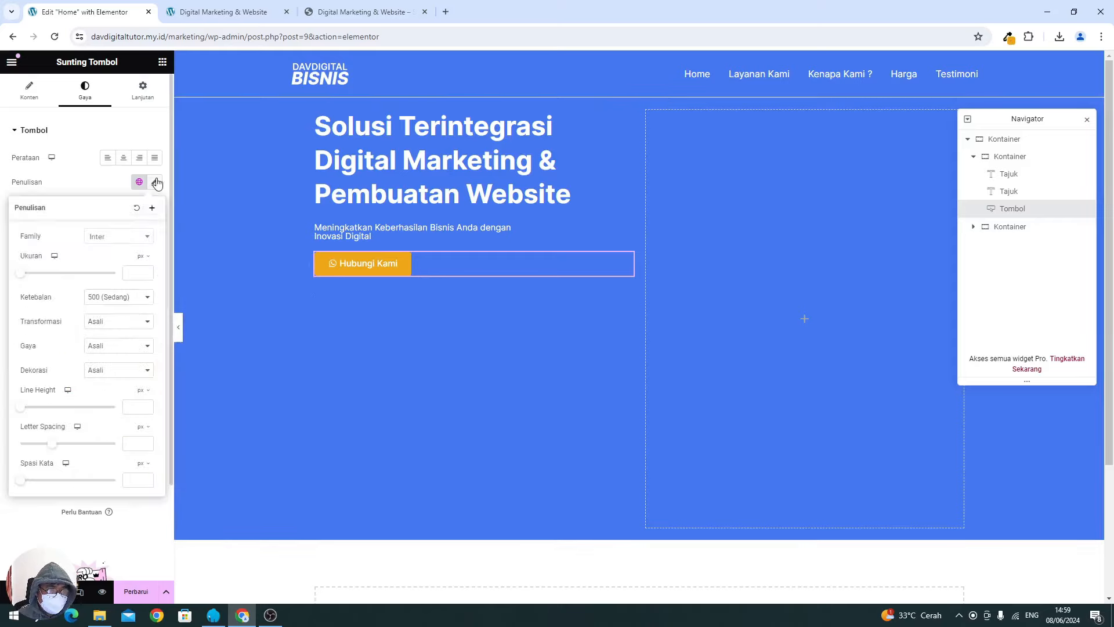
pyautogui.click(140, 274)
pyautogui.write('15')
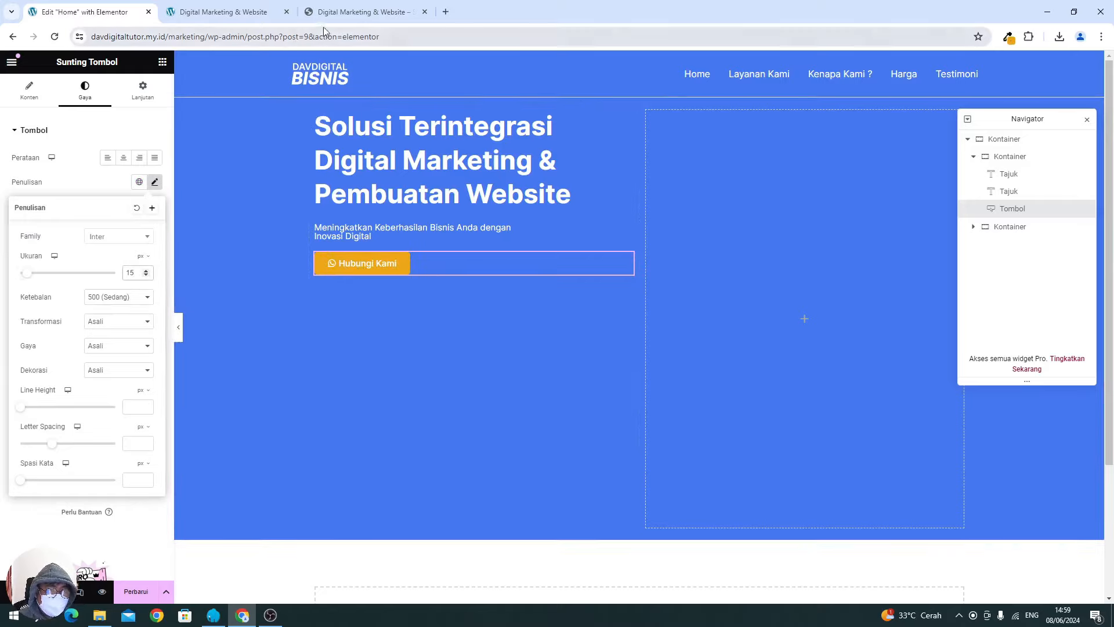
pyautogui.click(336, 14)
pyautogui.click(87, 12)
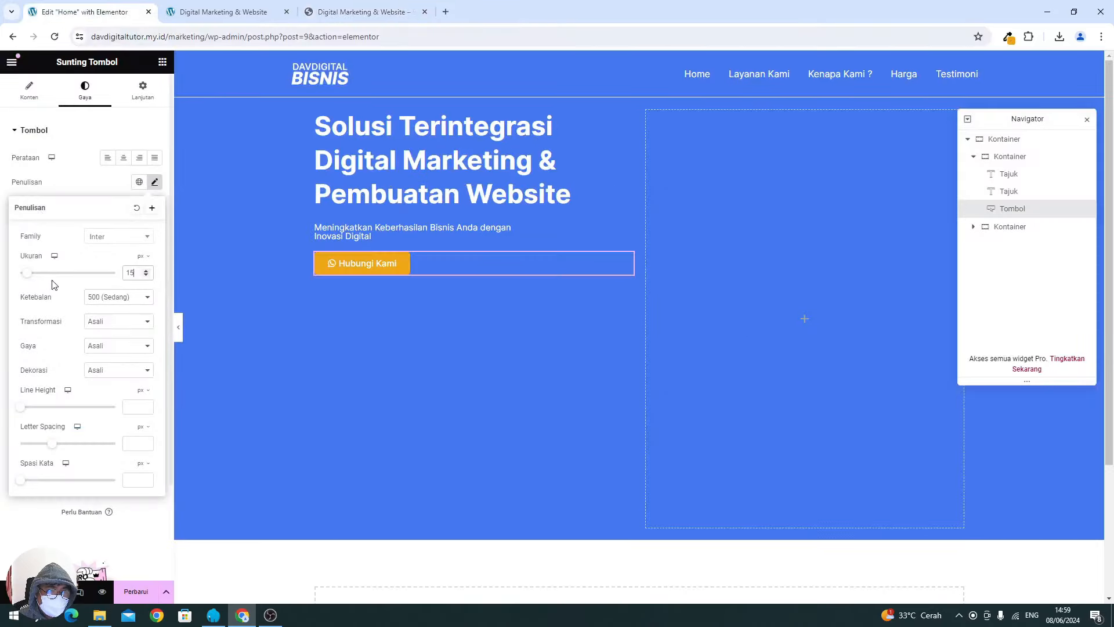
pyautogui.click(116, 297)
pyautogui.click(108, 336)
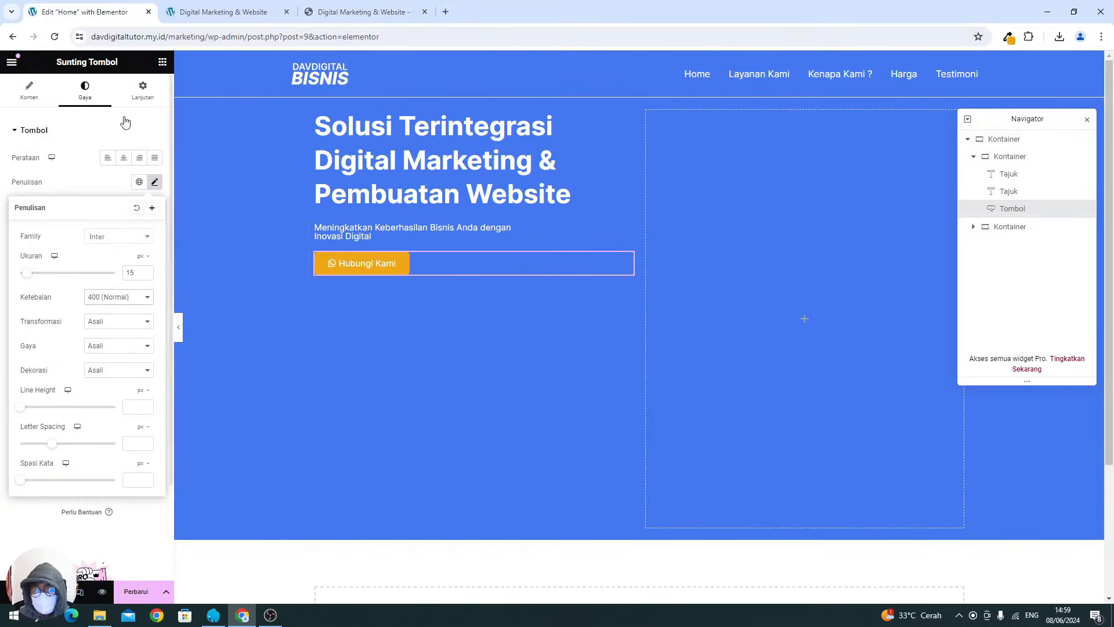
# Add an image widget to the empty container beside the hero text and open its media selection.
pyautogui.click(163, 62)
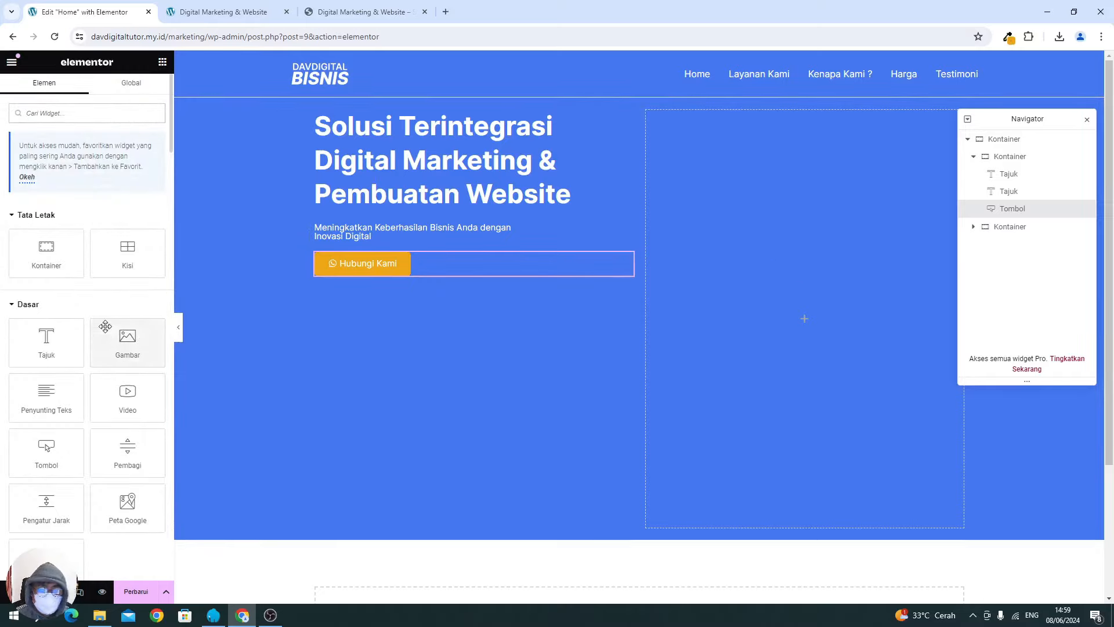
pyautogui.moveTo(108, 330); pyautogui.dragTo(719, 330)
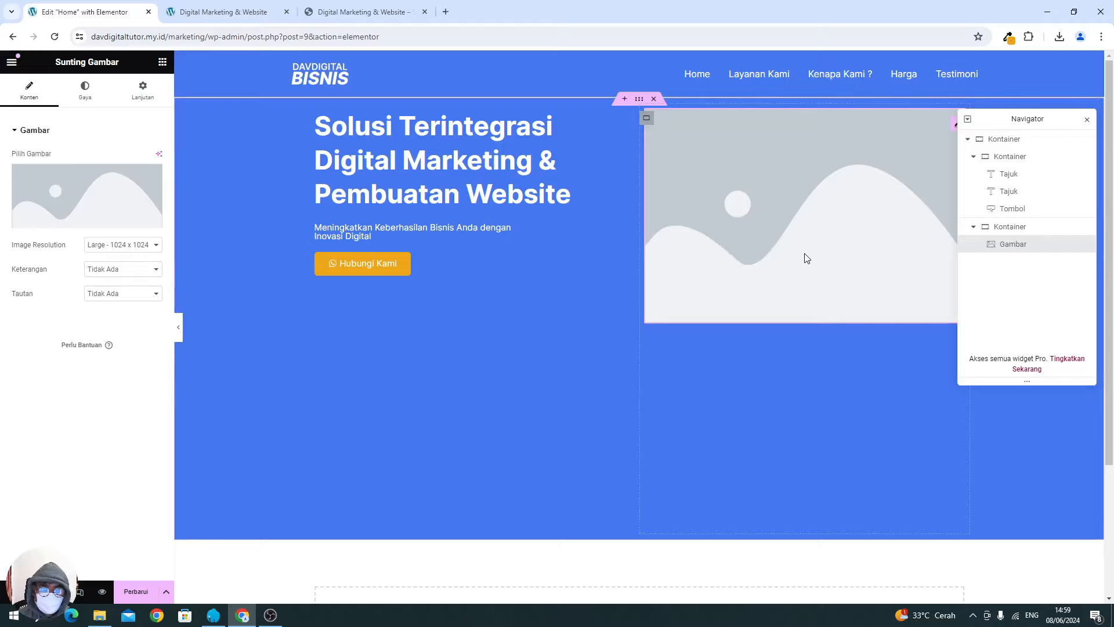
pyautogui.click(105, 199)
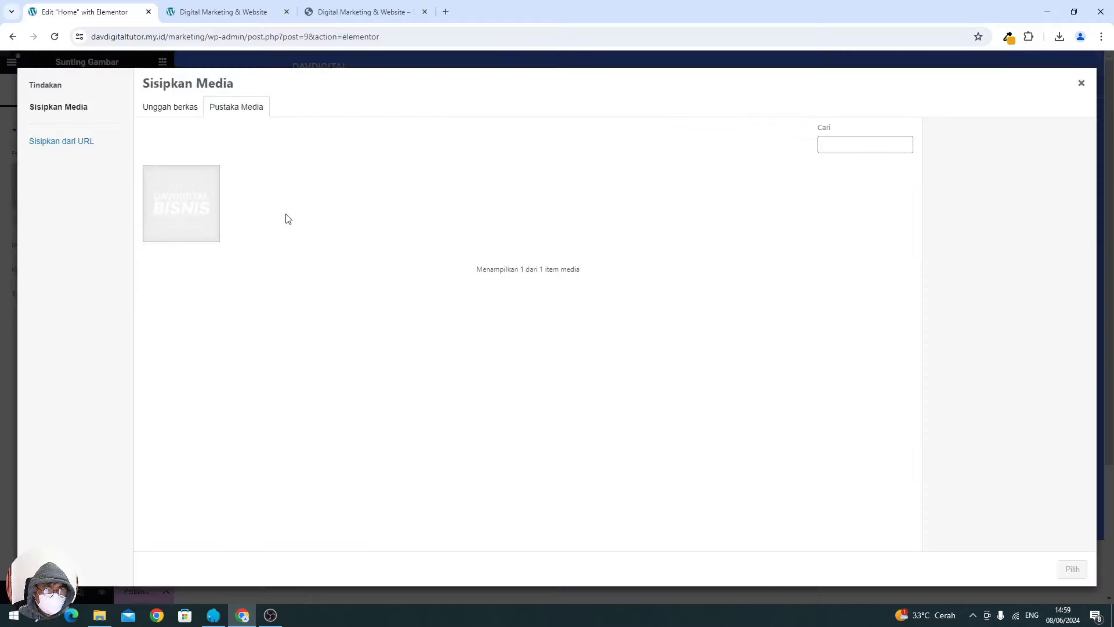
# Upload Asset-1-4.png from the landing page's image folder to the media library and insert it in the image widget.
pyautogui.click(164, 119)
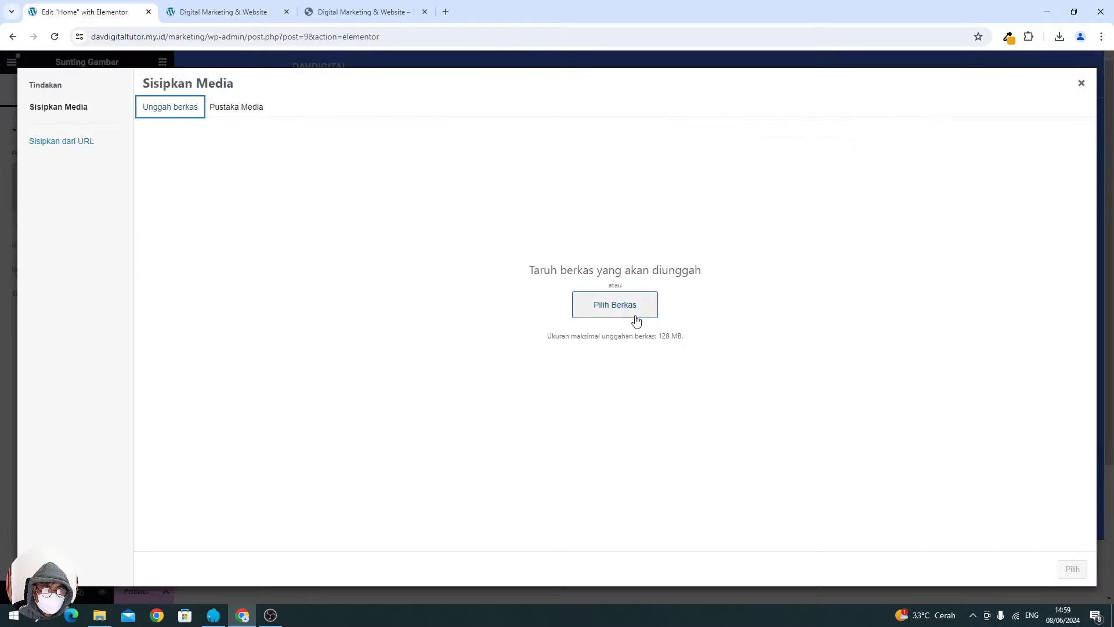
pyautogui.click(100, 615)
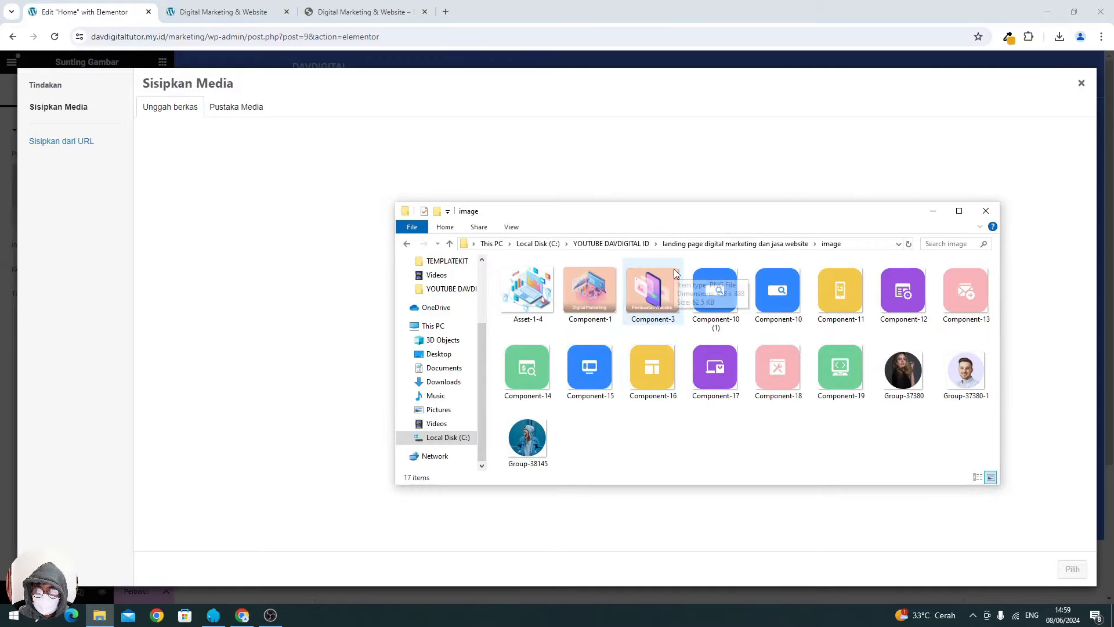
pyautogui.moveTo(542, 284); pyautogui.dragTo(212, 276)
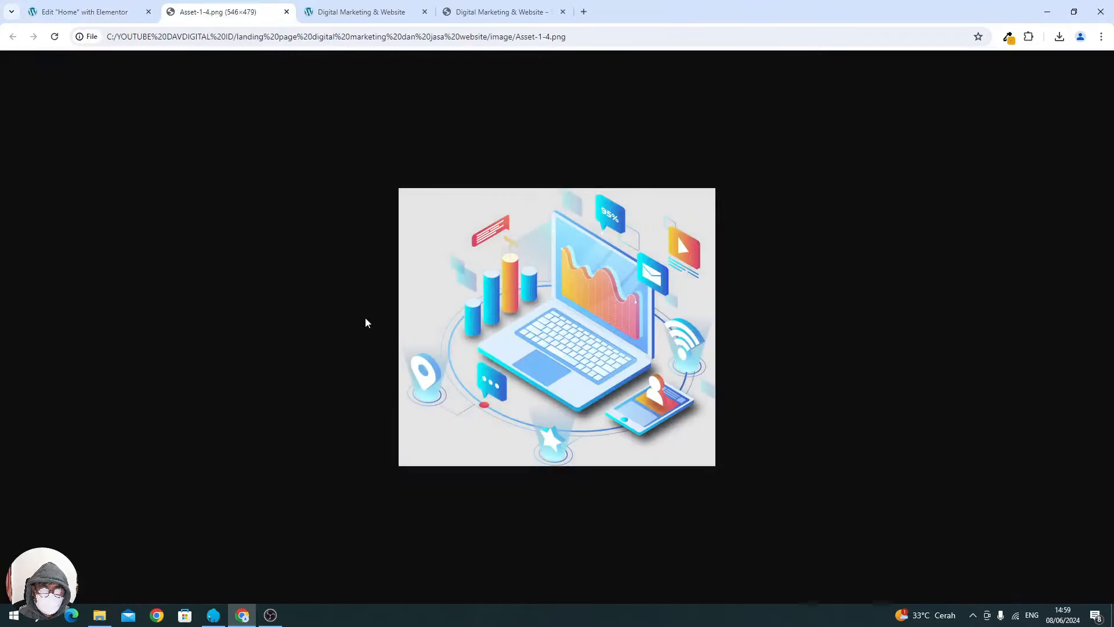
pyautogui.click(69, 17)
pyautogui.hotkey('alt', 'Tab')
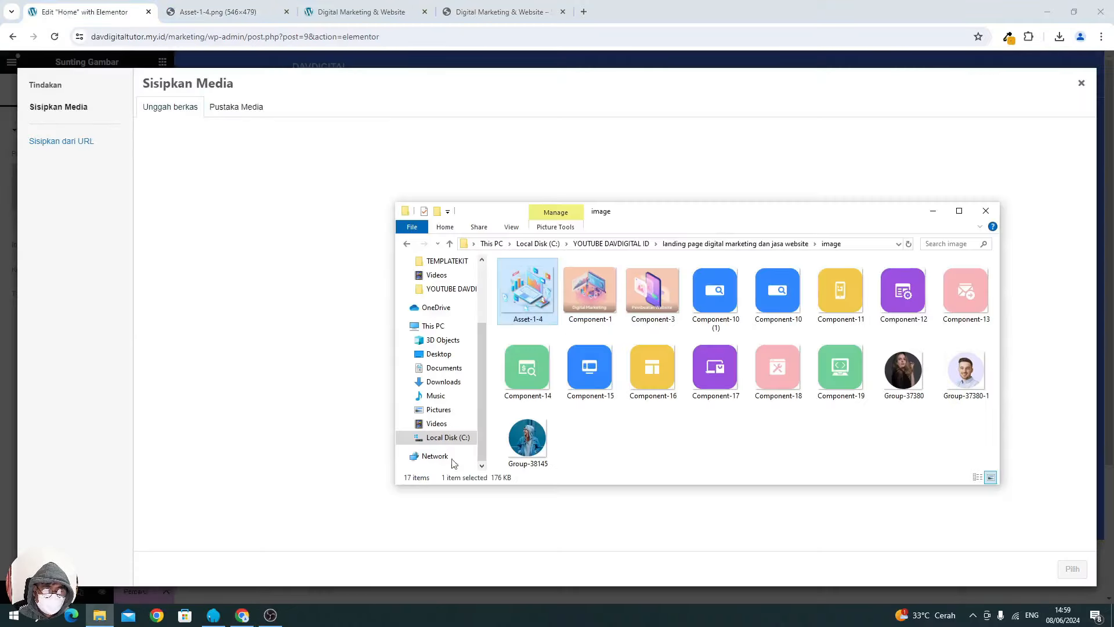
pyautogui.moveTo(519, 295); pyautogui.dragTo(292, 229)
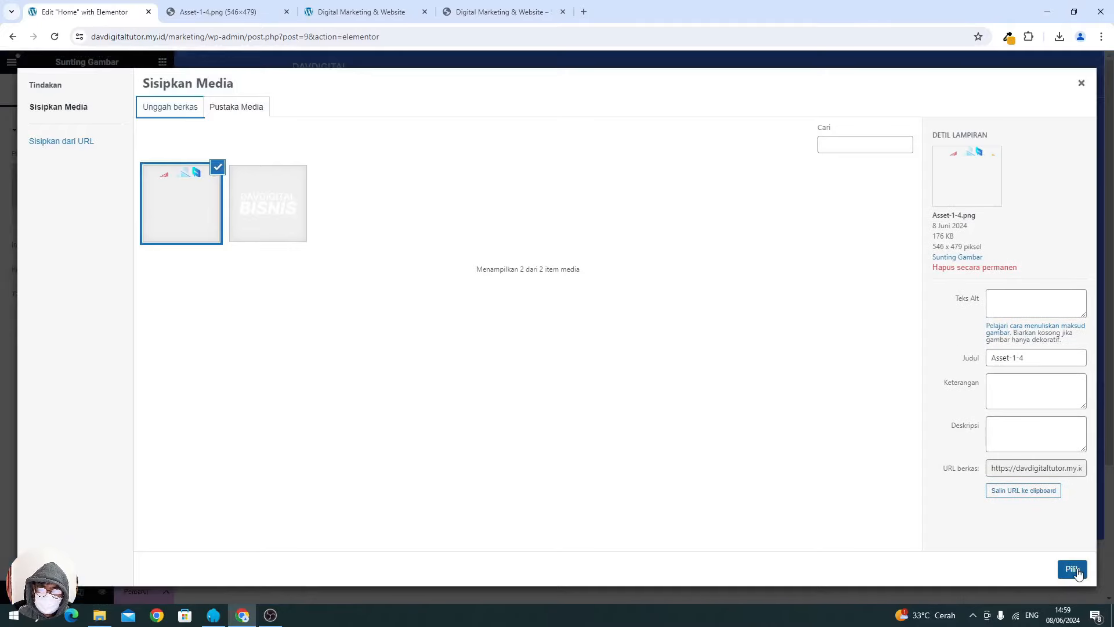
pyautogui.click(1072, 569)
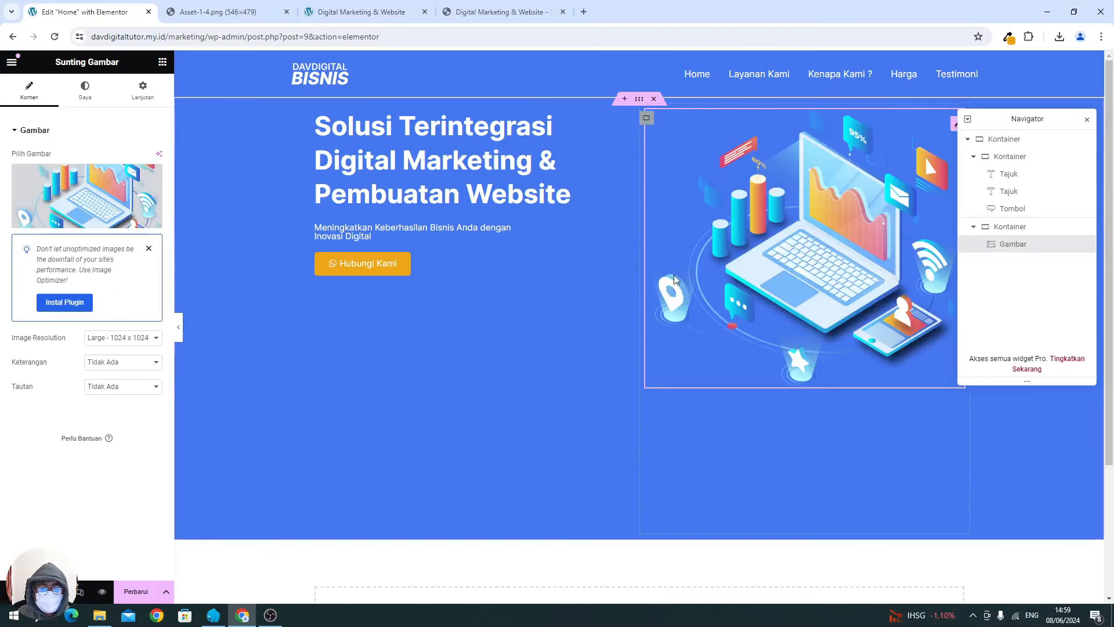
# Vertically center the items of the hero section's outer container and update the page.
pyautogui.click(639, 100)
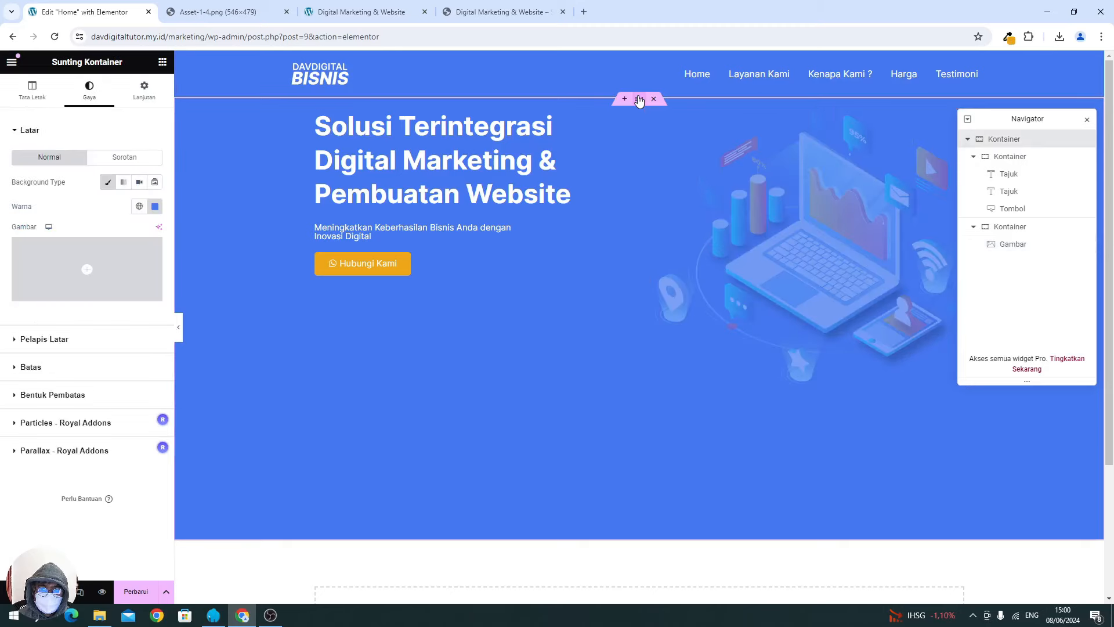
pyautogui.click(32, 102)
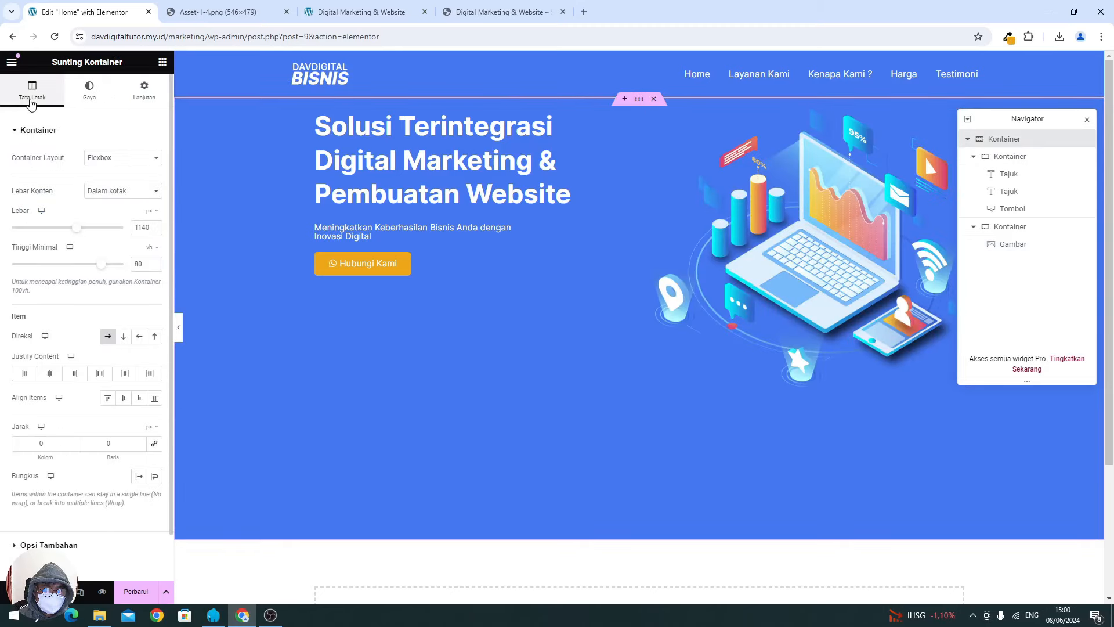
pyautogui.click(123, 398)
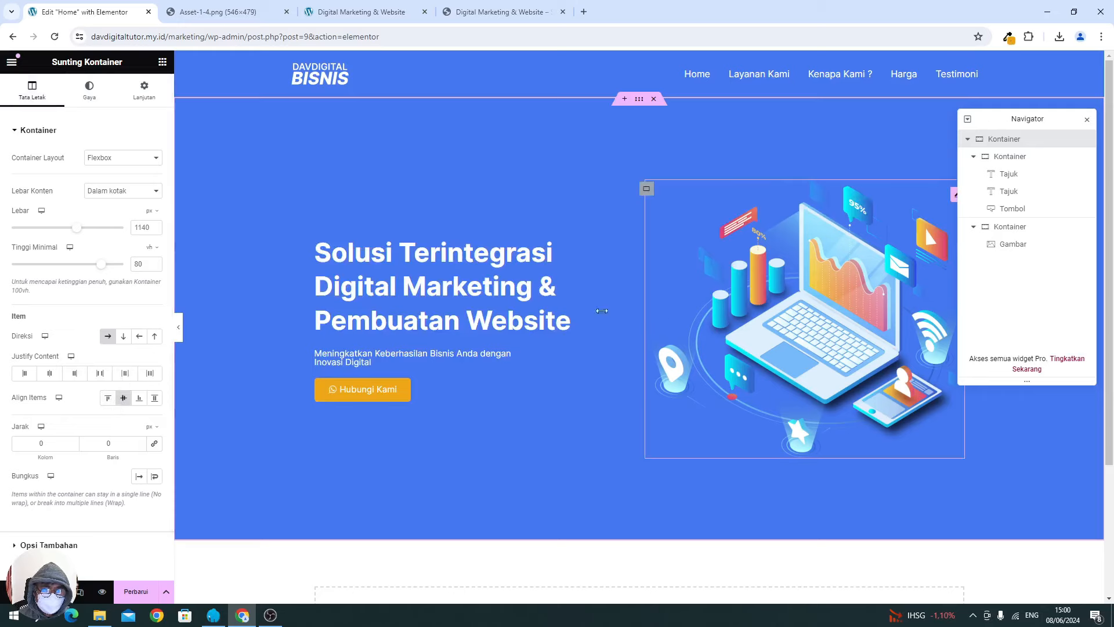
pyautogui.click(133, 593)
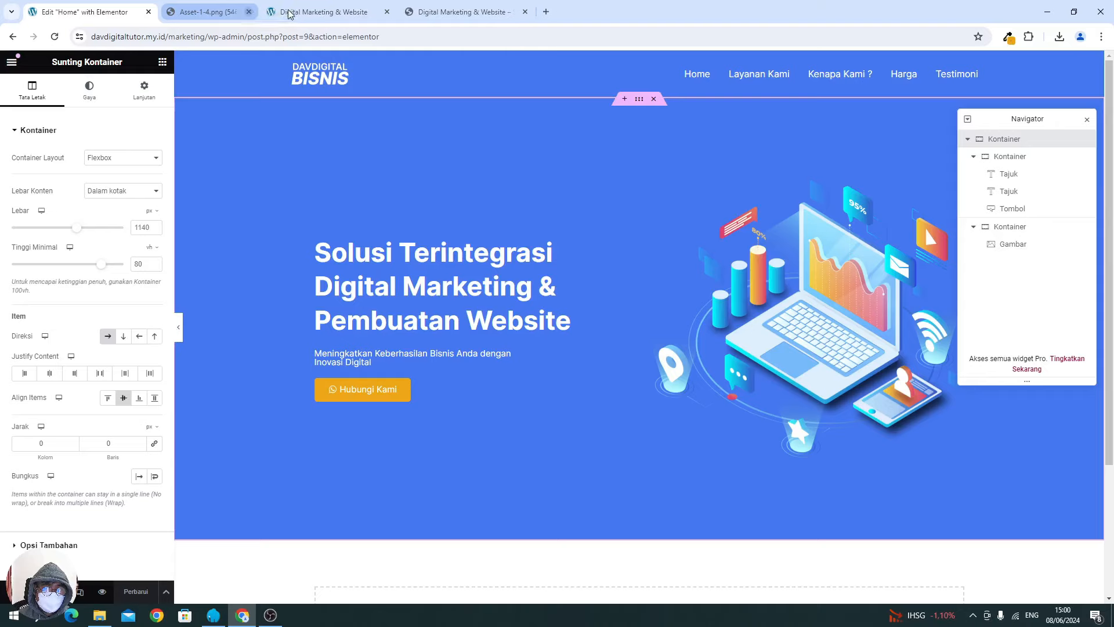
# Close the Asset-1-4.png browser tab and reload the live homepage to check the published hero section.
pyautogui.click(289, 13)
pyautogui.click(232, 12)
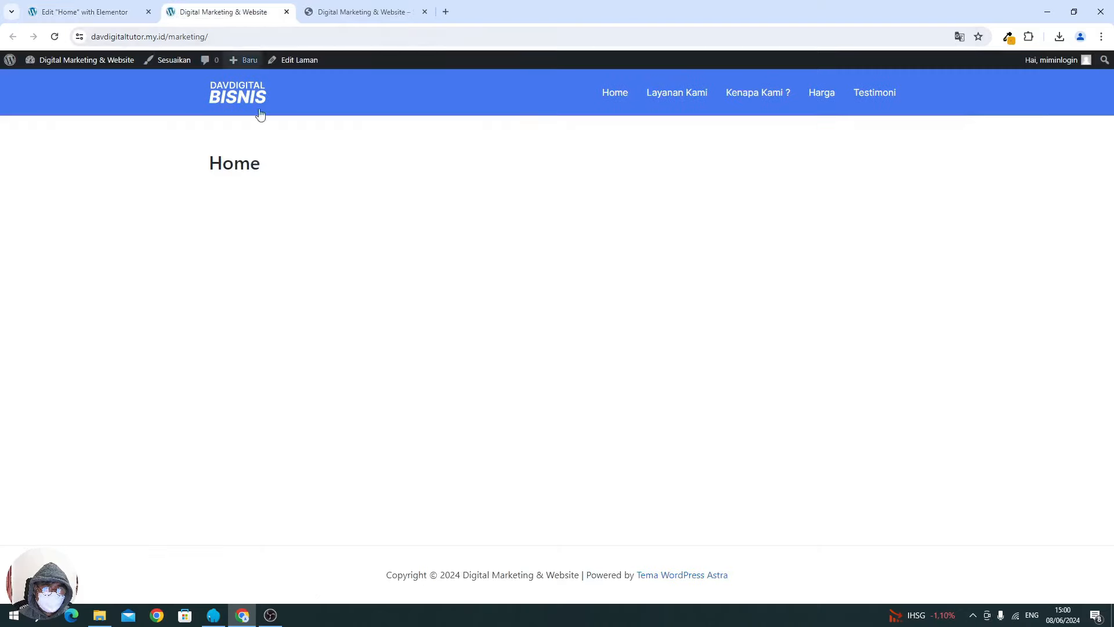
pyautogui.click(54, 37)
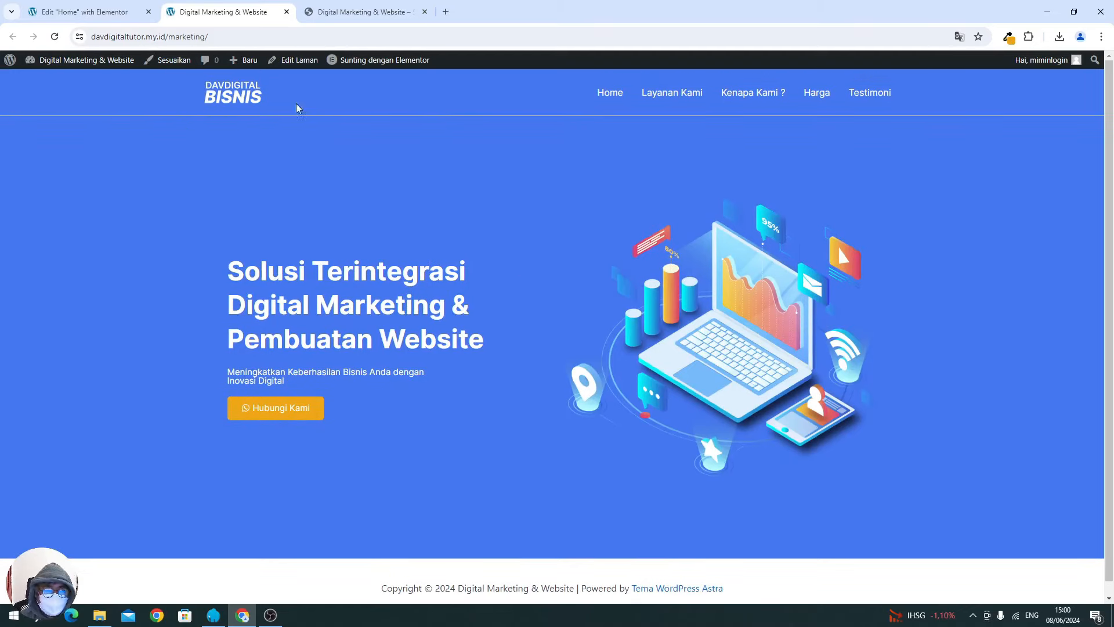
# Open the WordPress dashboard in a new tab beside the editor and go to the theme customizer.
pyautogui.moveTo(35, 61)
pyautogui.rightClick(33, 82)
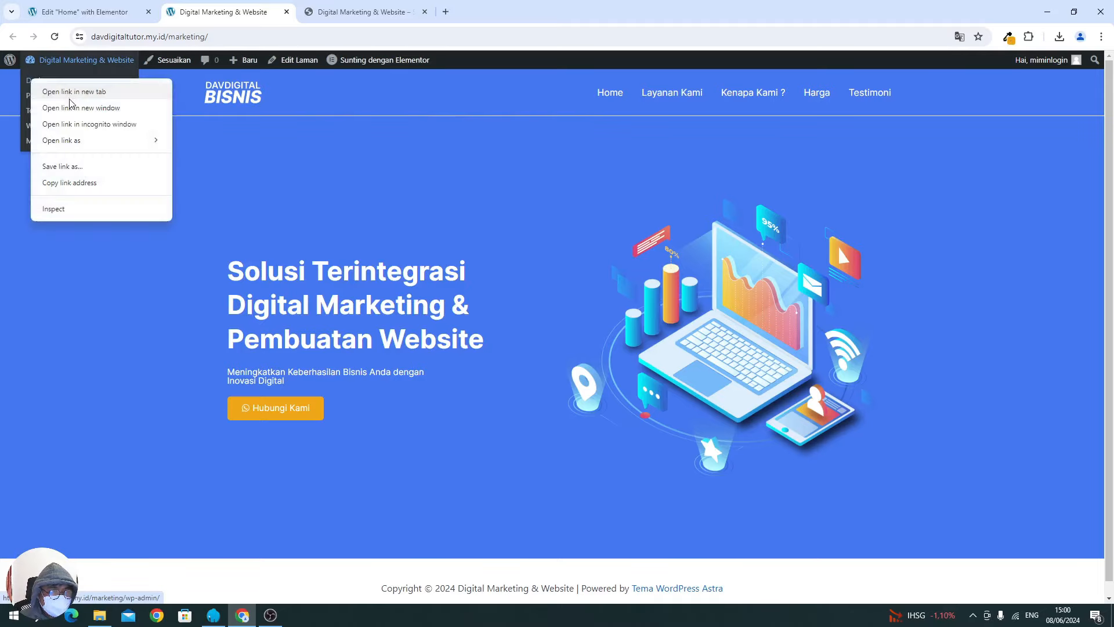
pyautogui.click(68, 93)
pyautogui.click(340, 12)
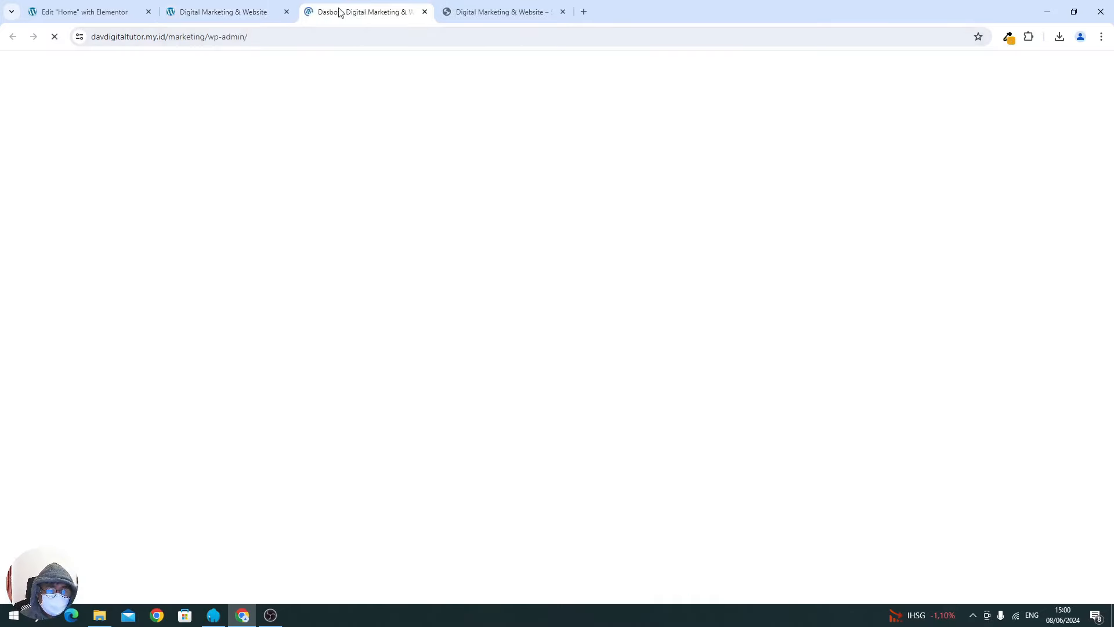
pyautogui.moveTo(340, 12); pyautogui.dragTo(157, 12)
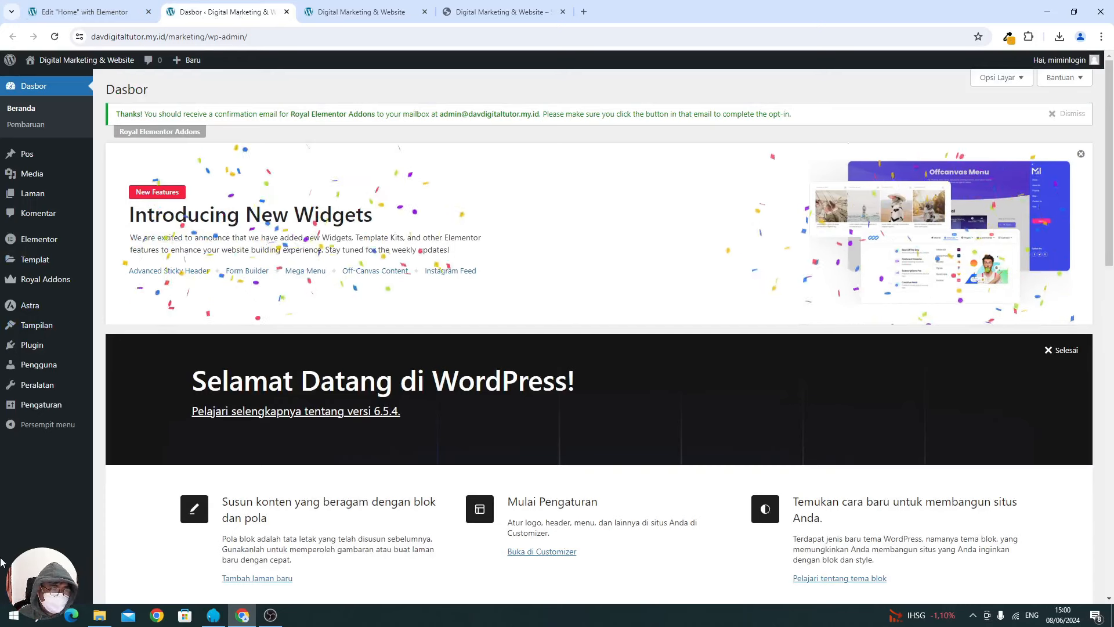
pyautogui.moveTo(35, 325)
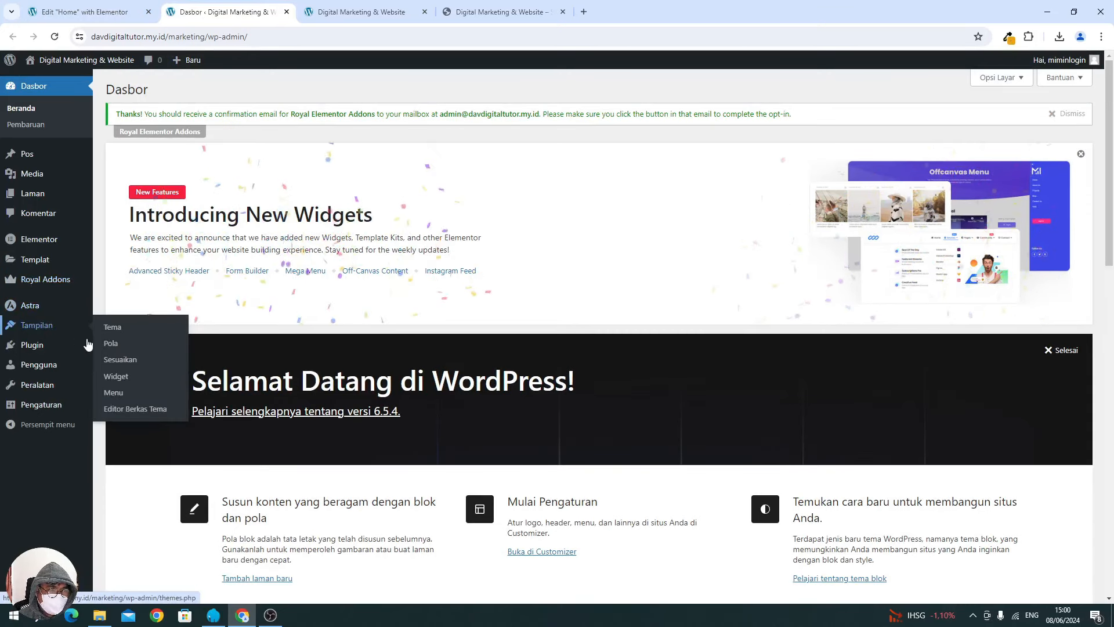
pyautogui.click(109, 360)
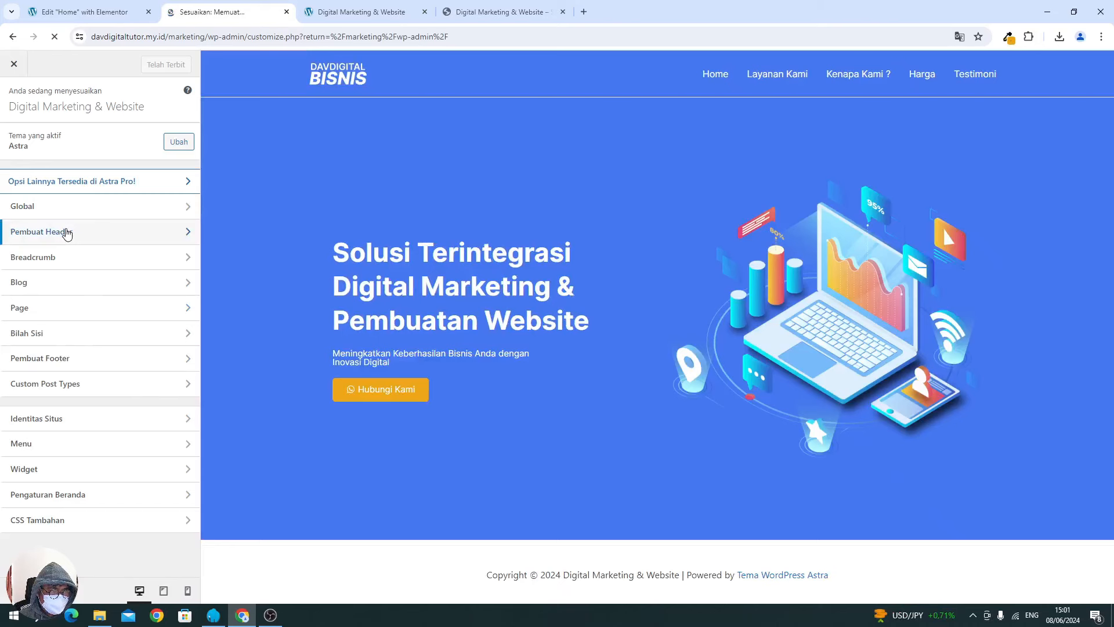
# Set the primary header's bottom border size to 0 in the header builder and publish the change.
pyautogui.click(67, 233)
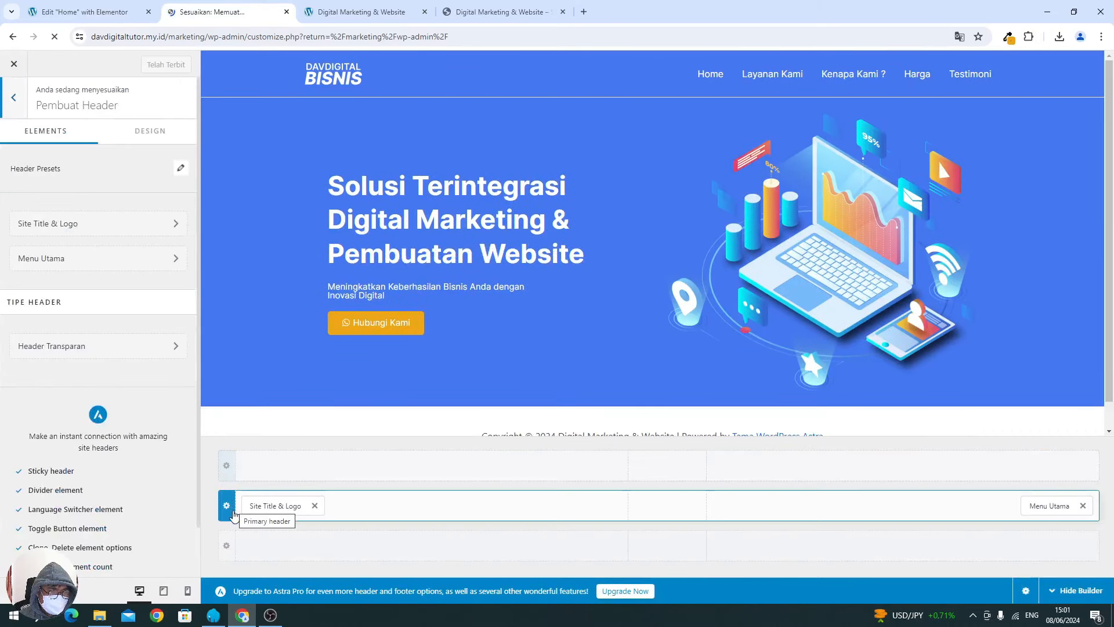
pyautogui.click(131, 264)
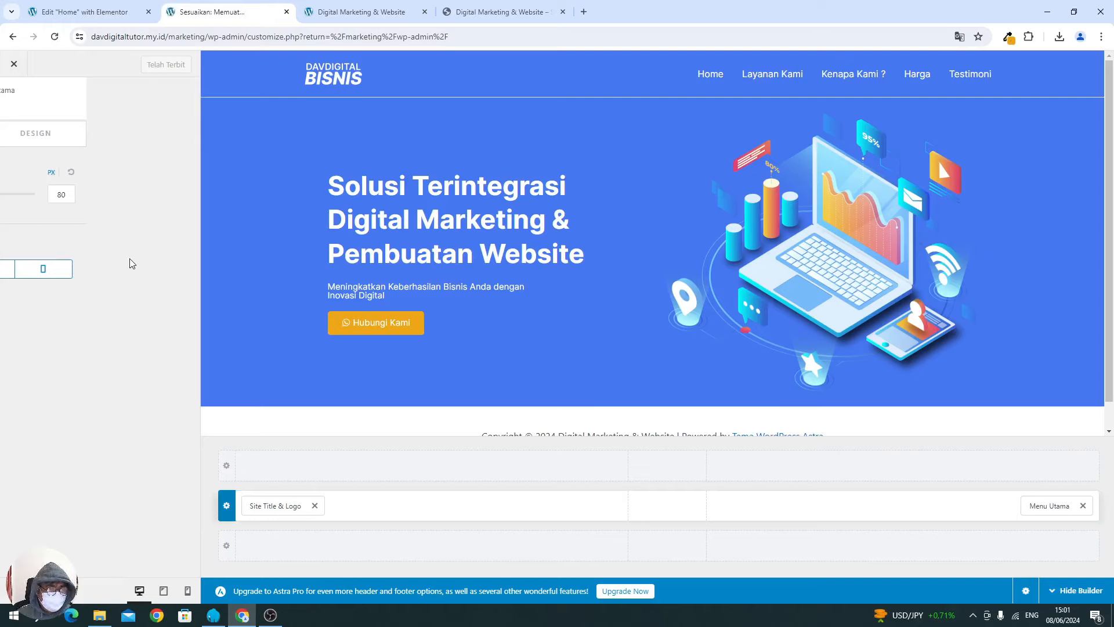
pyautogui.click(226, 507)
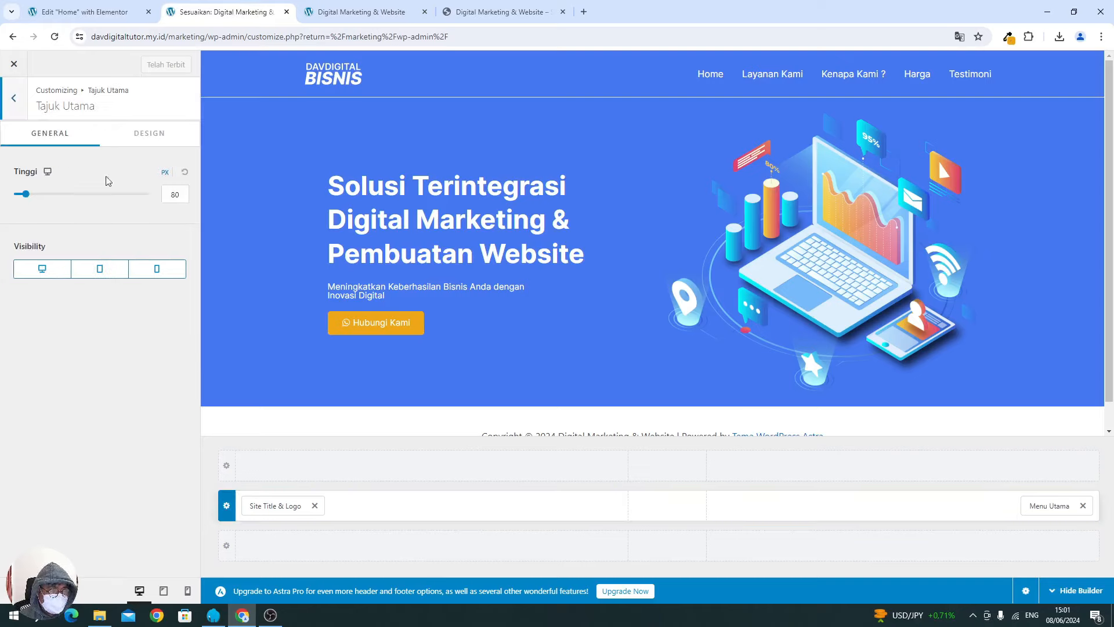
pyautogui.click(134, 133)
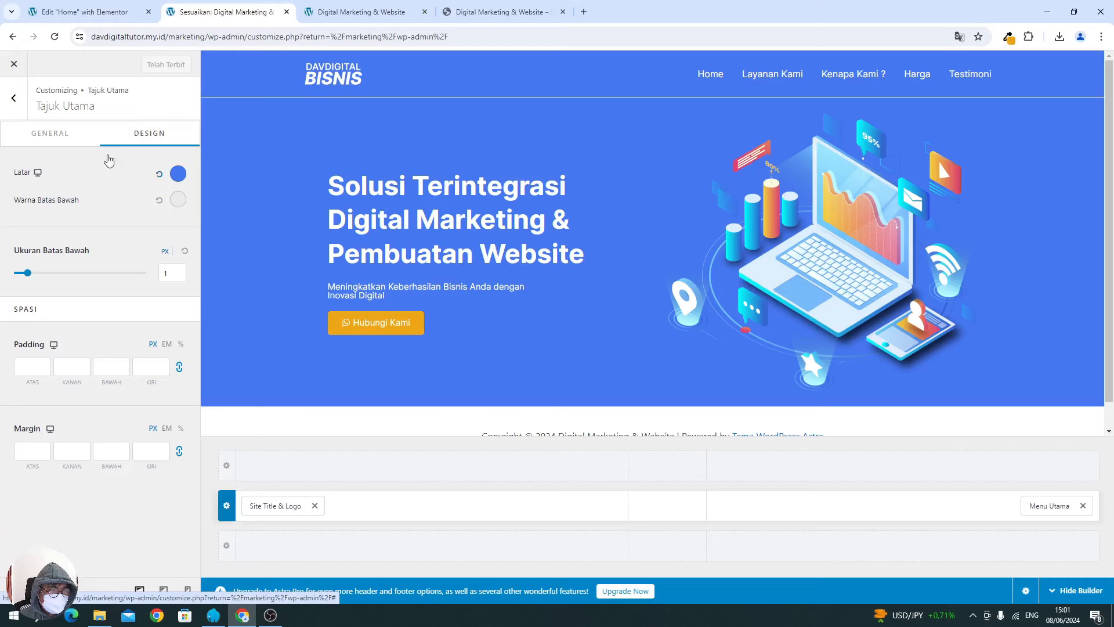
pyautogui.moveTo(27, 274); pyautogui.dragTo(1, 273)
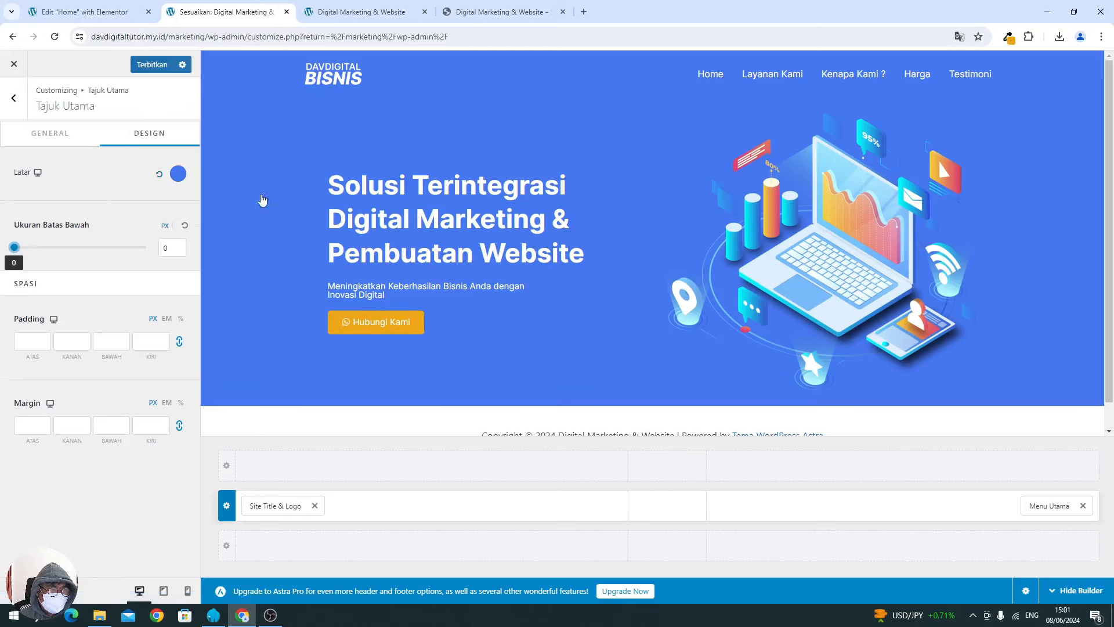
pyautogui.click(147, 65)
# Reload the live homepage and compare its header and hero section with the reference site.
pyautogui.click(351, 12)
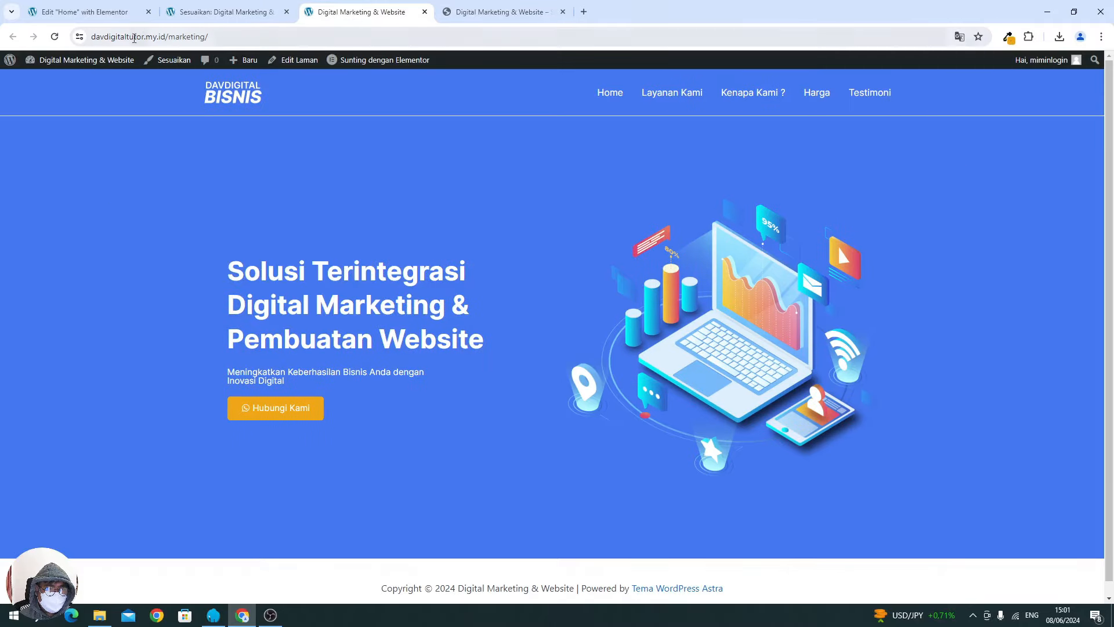
pyautogui.click(55, 37)
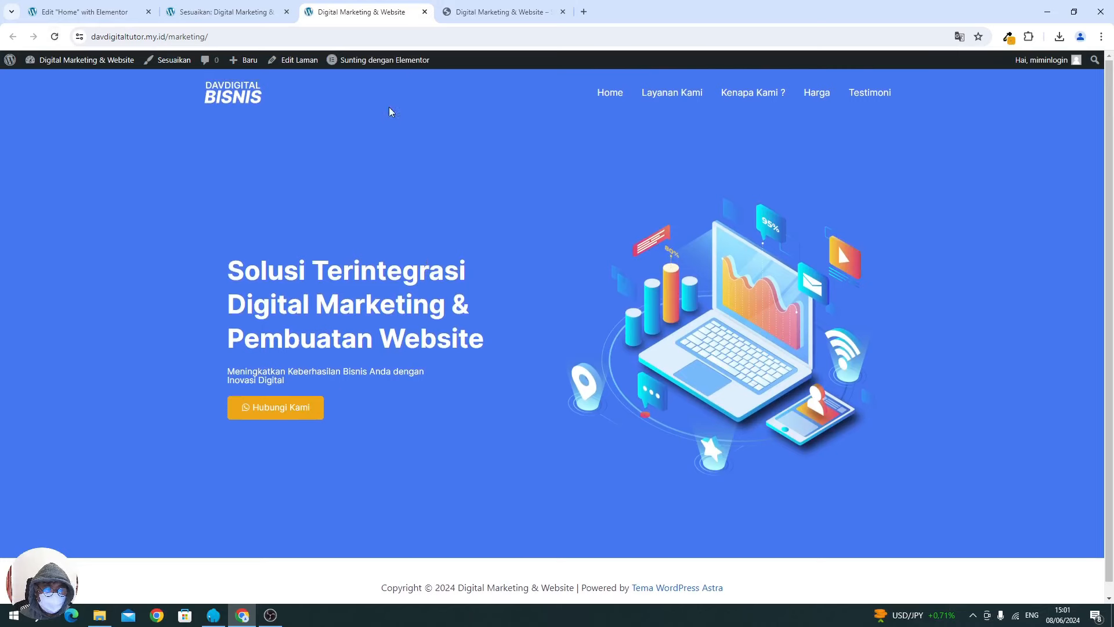
pyautogui.click(441, 12)
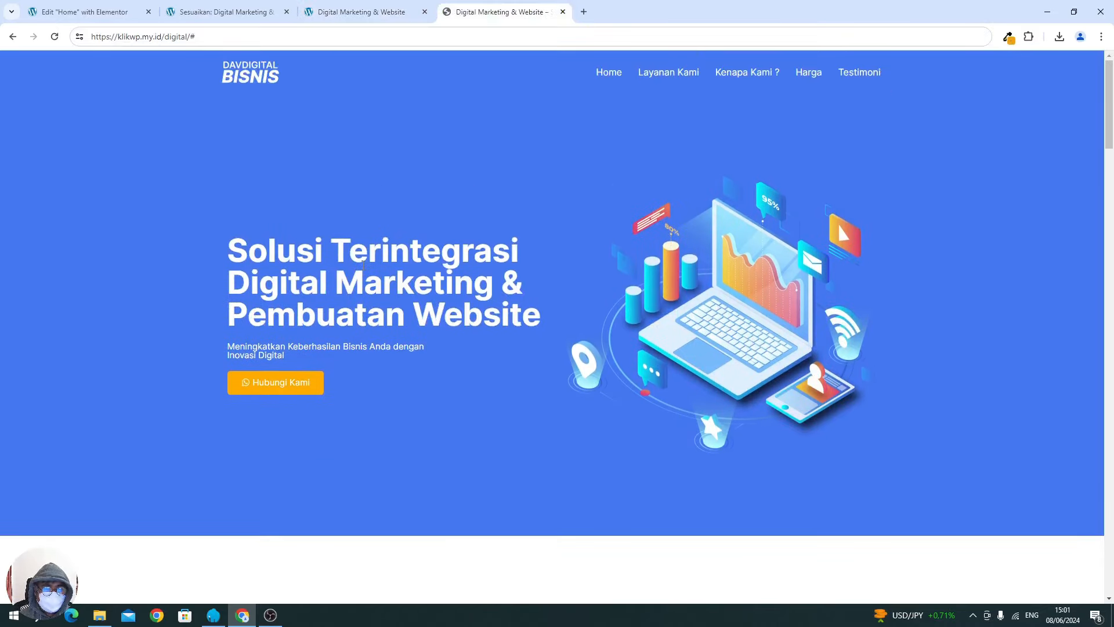
pyautogui.click(337, 15)
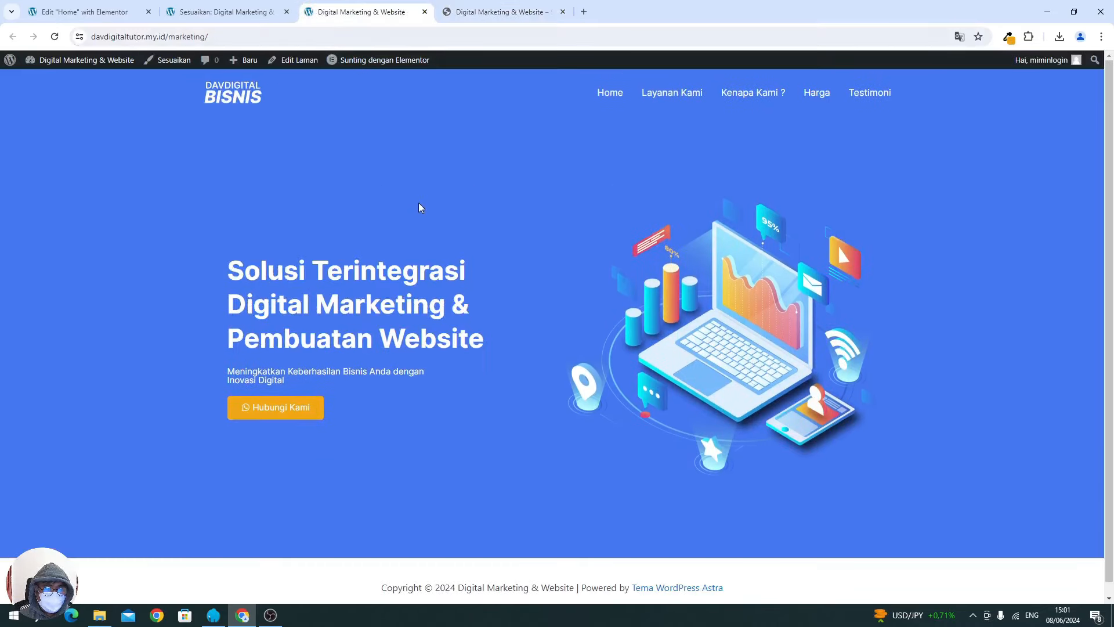
# Check the hero heading against the reference site and set its font size to 55 px in the Elementor editor.
pyautogui.moveTo(244, 270); pyautogui.dragTo(416, 271)
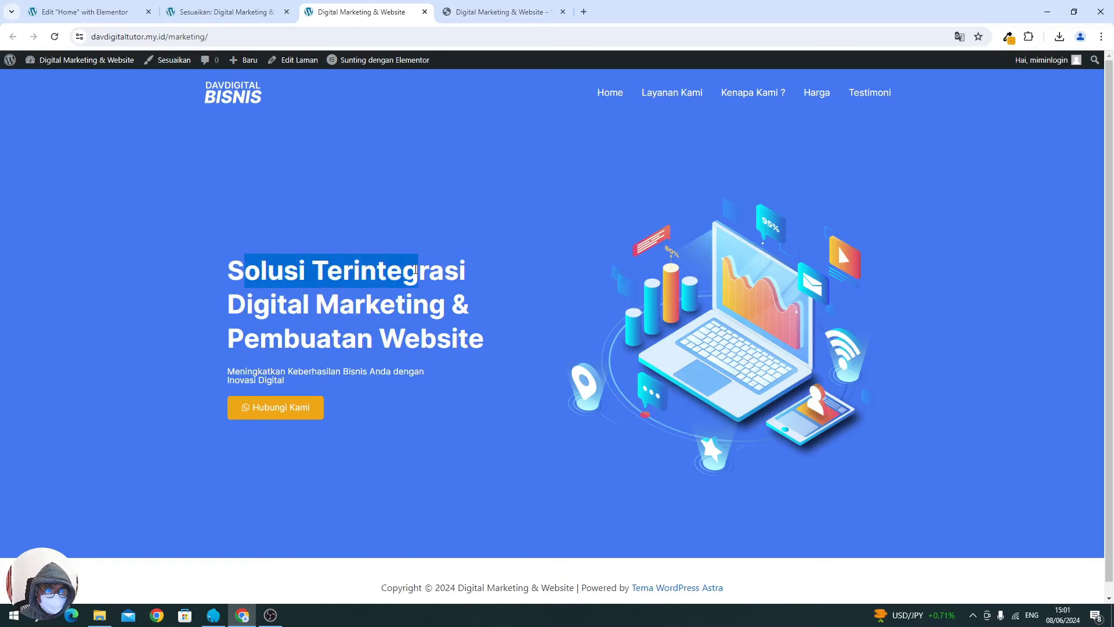
pyautogui.click(466, 13)
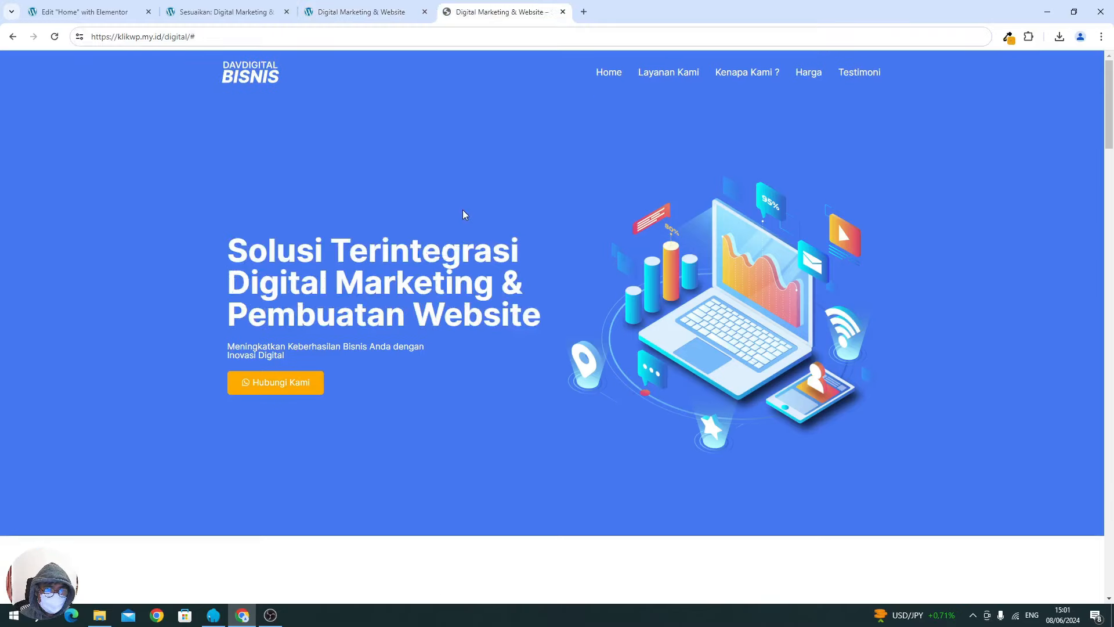
pyautogui.click(362, 14)
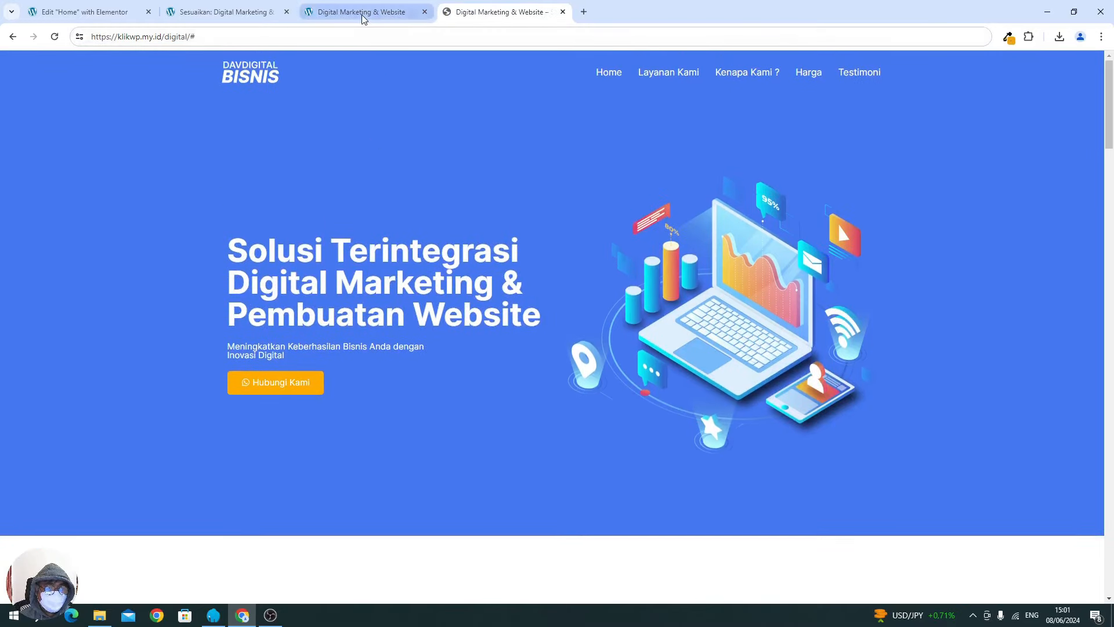
pyautogui.click(93, 11)
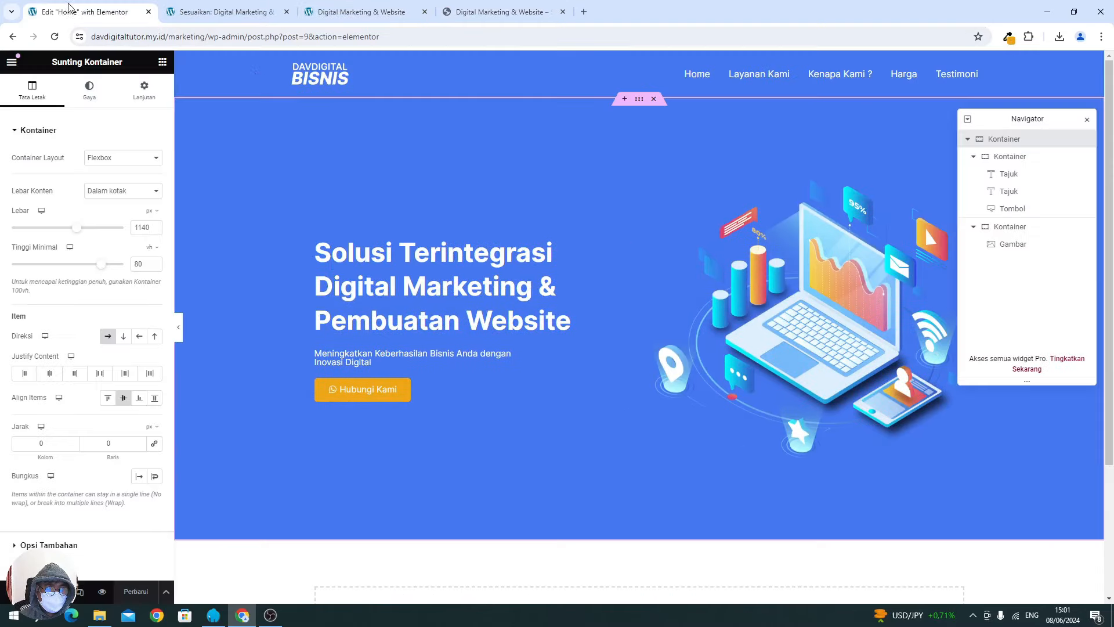
pyautogui.click(420, 260)
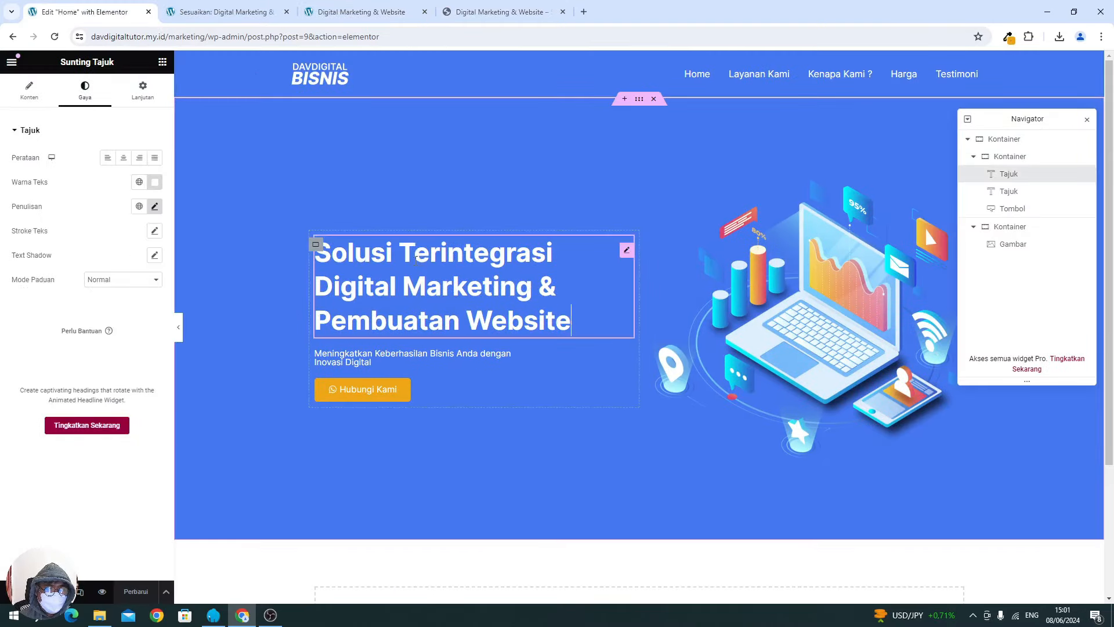
pyautogui.click(155, 207)
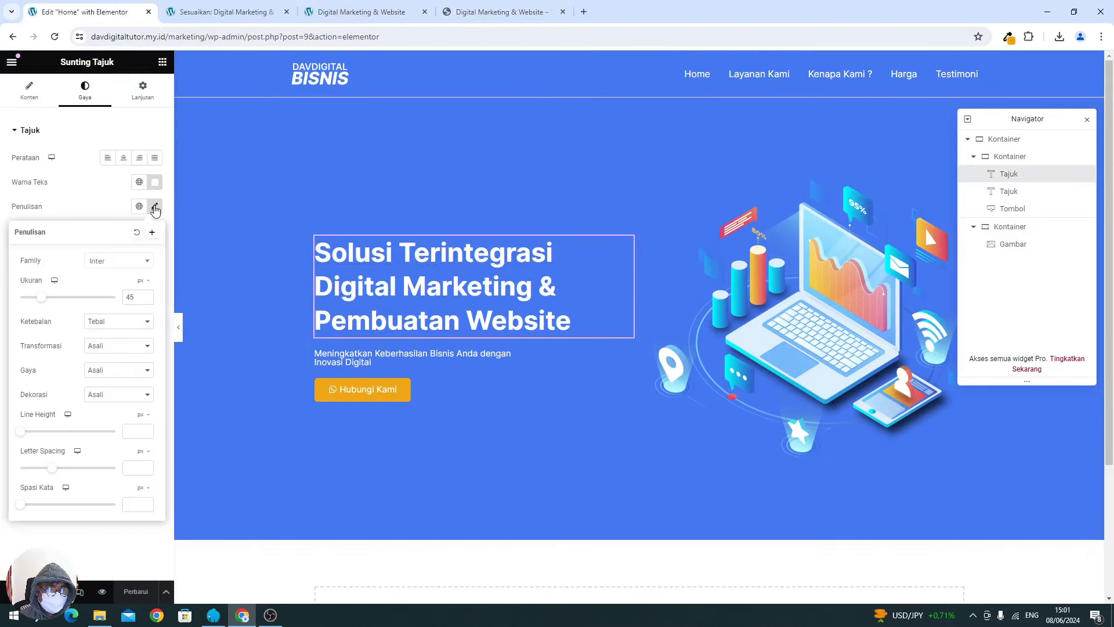
pyautogui.click(146, 300)
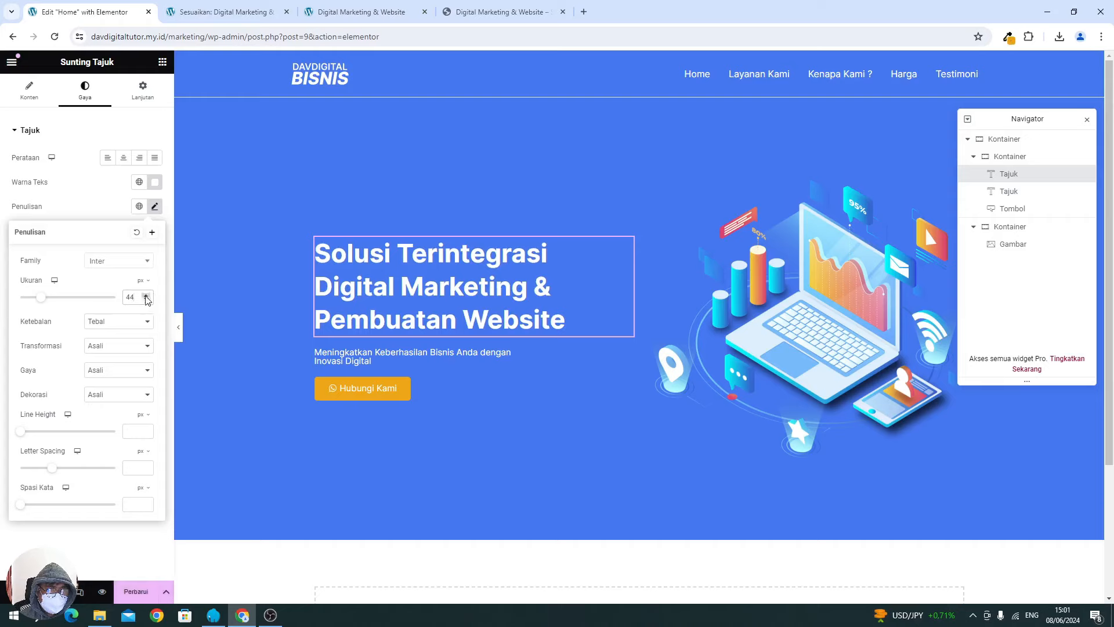
pyautogui.click(146, 296)
pyautogui.click(146, 295)
pyautogui.click(146, 295)
pyautogui.click(146, 296)
pyautogui.click(147, 296)
pyautogui.click(147, 296)
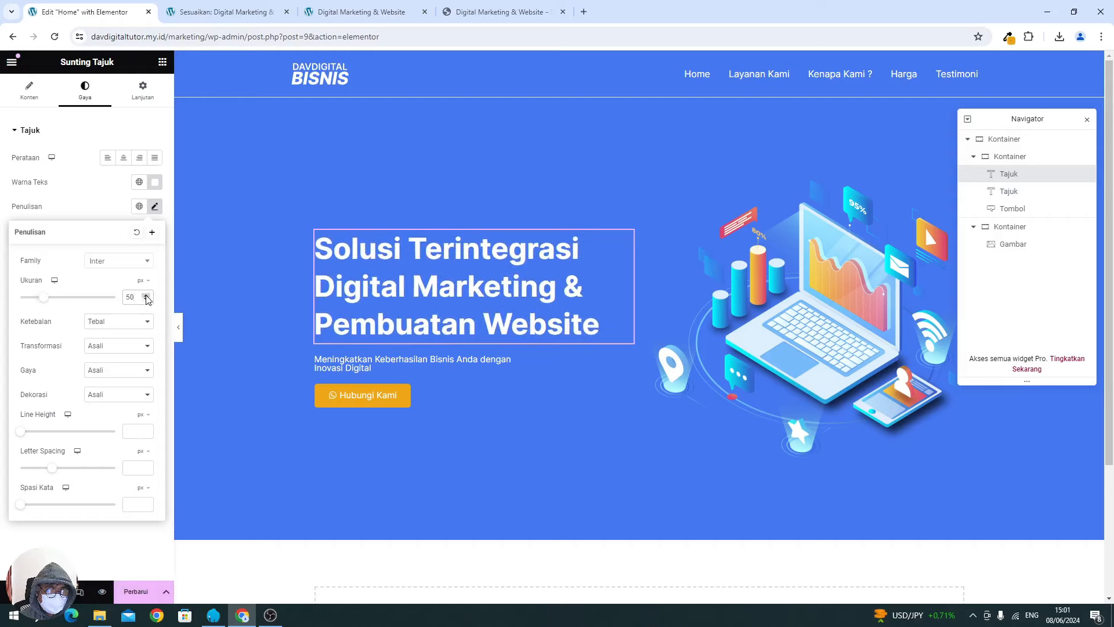
pyautogui.click(146, 295)
pyautogui.click(146, 295)
pyautogui.click(146, 295)
pyautogui.click(146, 295)
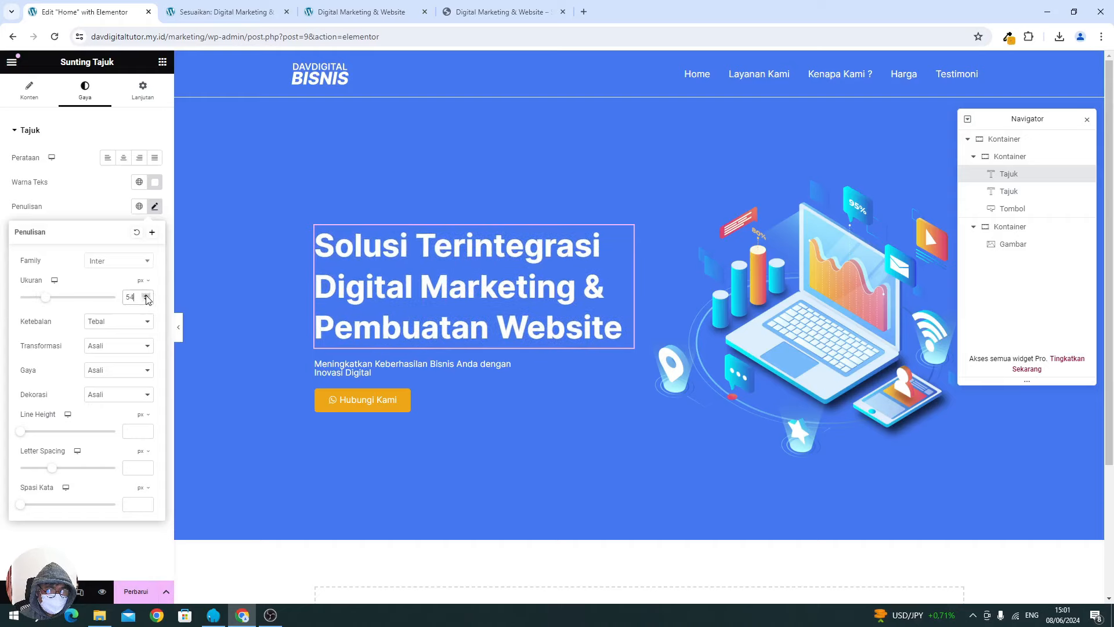
pyautogui.click(146, 295)
pyautogui.click(147, 296)
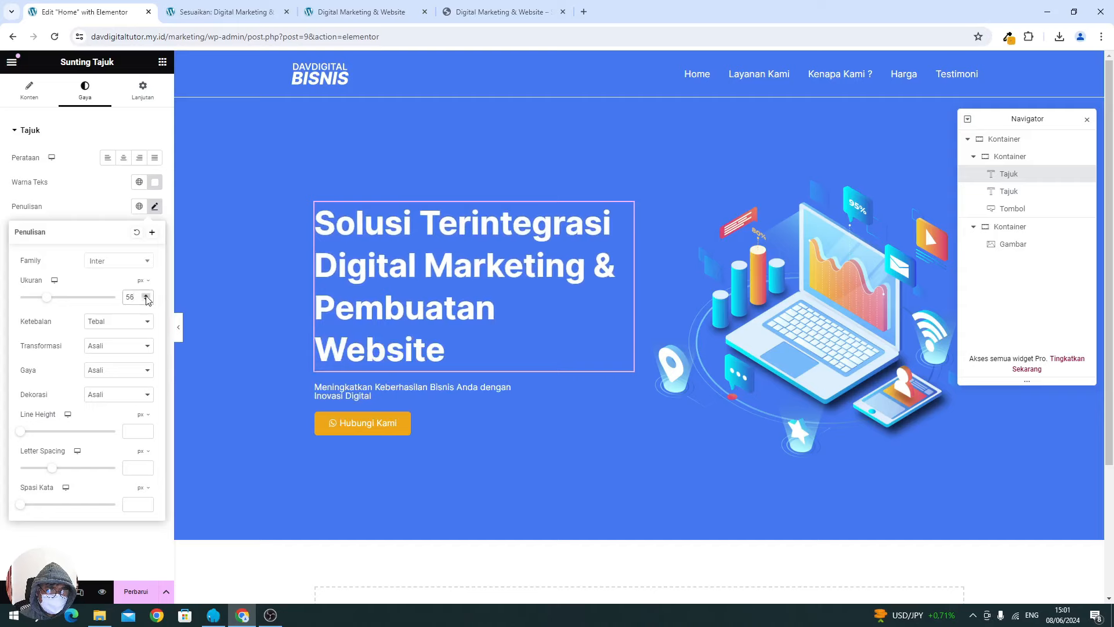
pyautogui.click(146, 300)
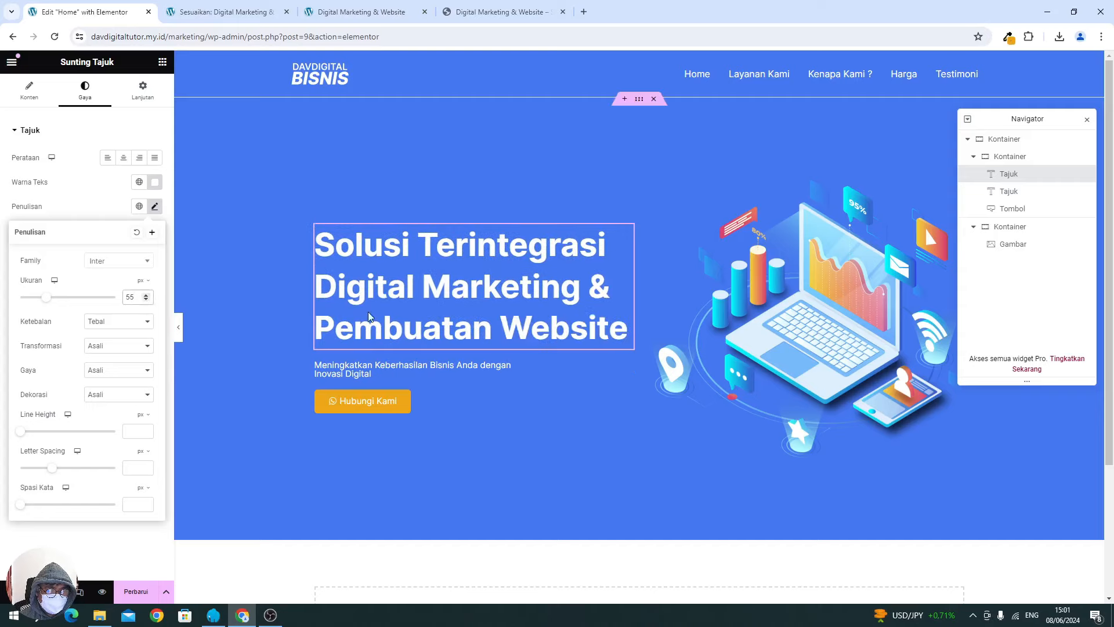
# Compare the reference site's heading with the live homepage, and update the edited page in Elementor.
pyautogui.click(481, 21)
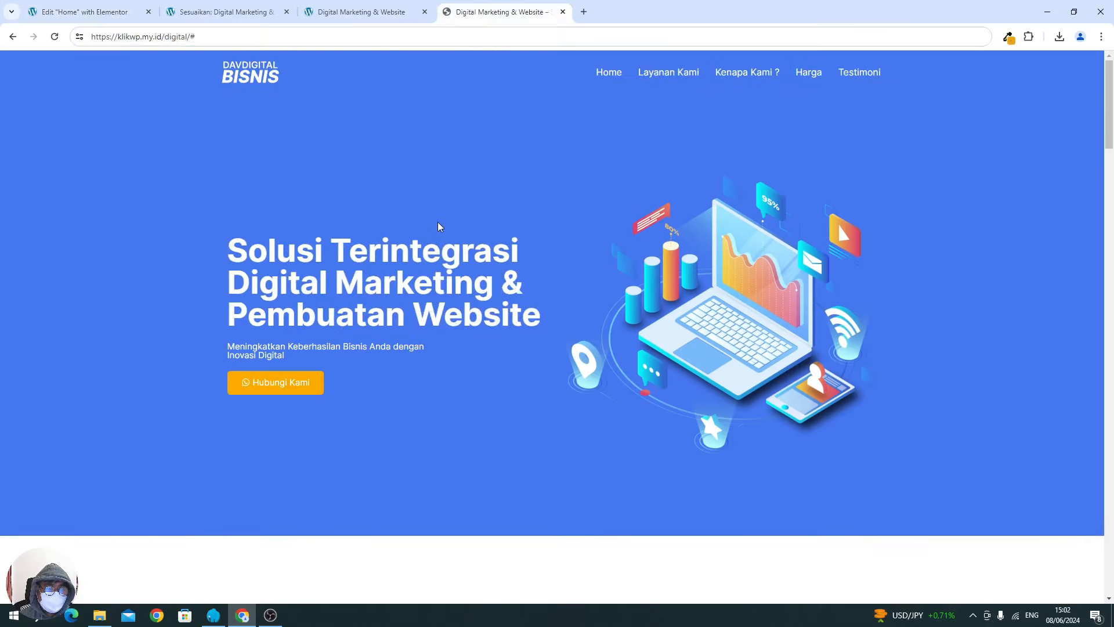
pyautogui.click(349, 13)
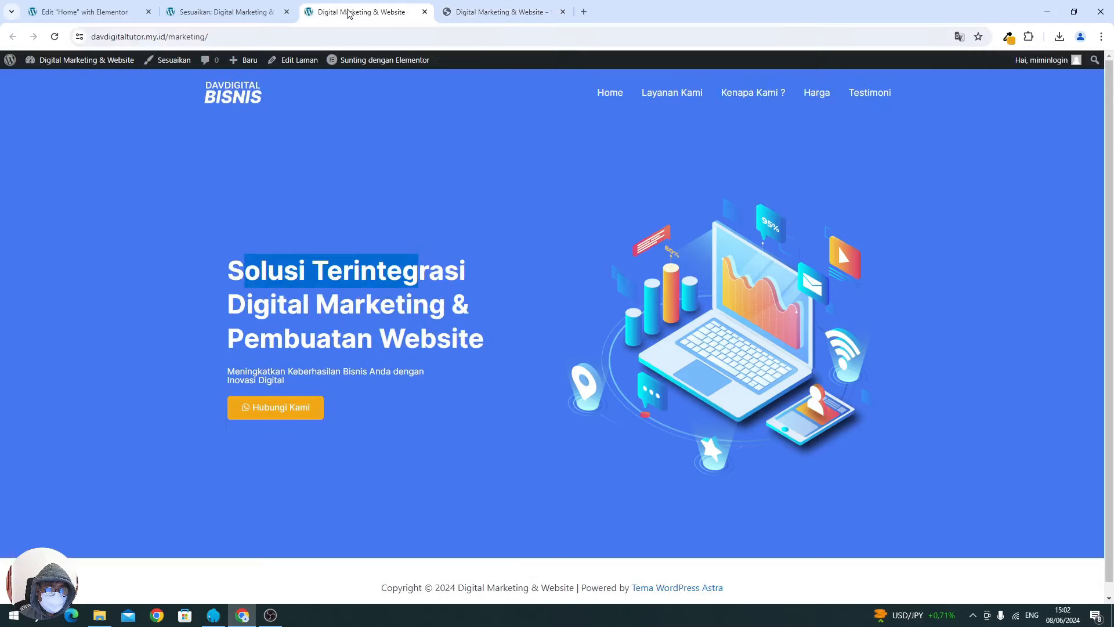
pyautogui.scroll(-2, 463, 137)
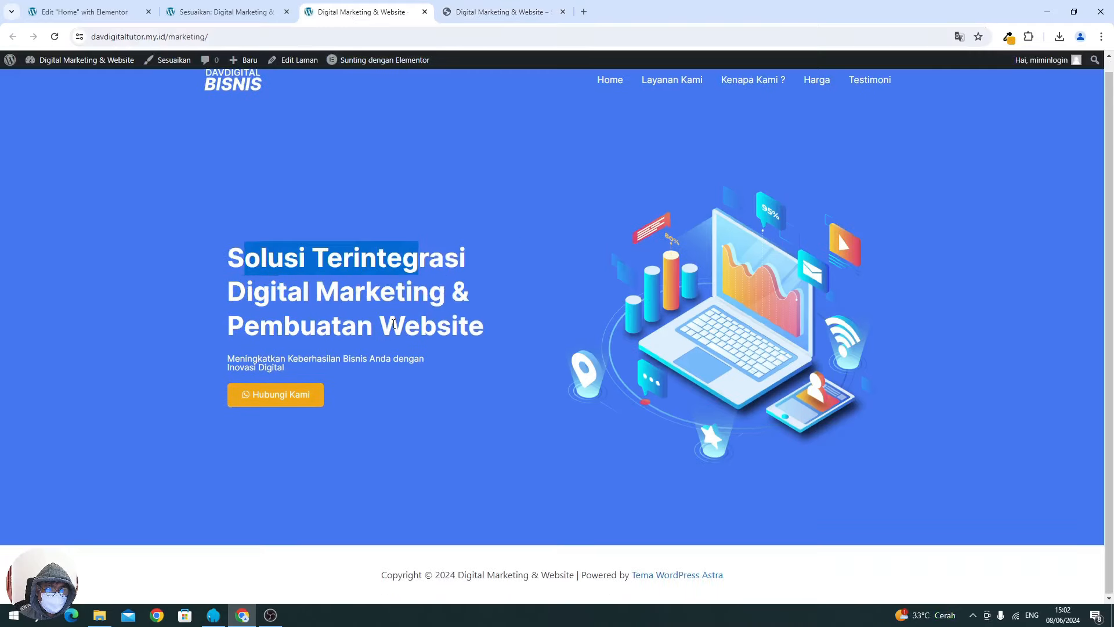
pyautogui.scroll(2, 463, 137)
pyautogui.click(469, 15)
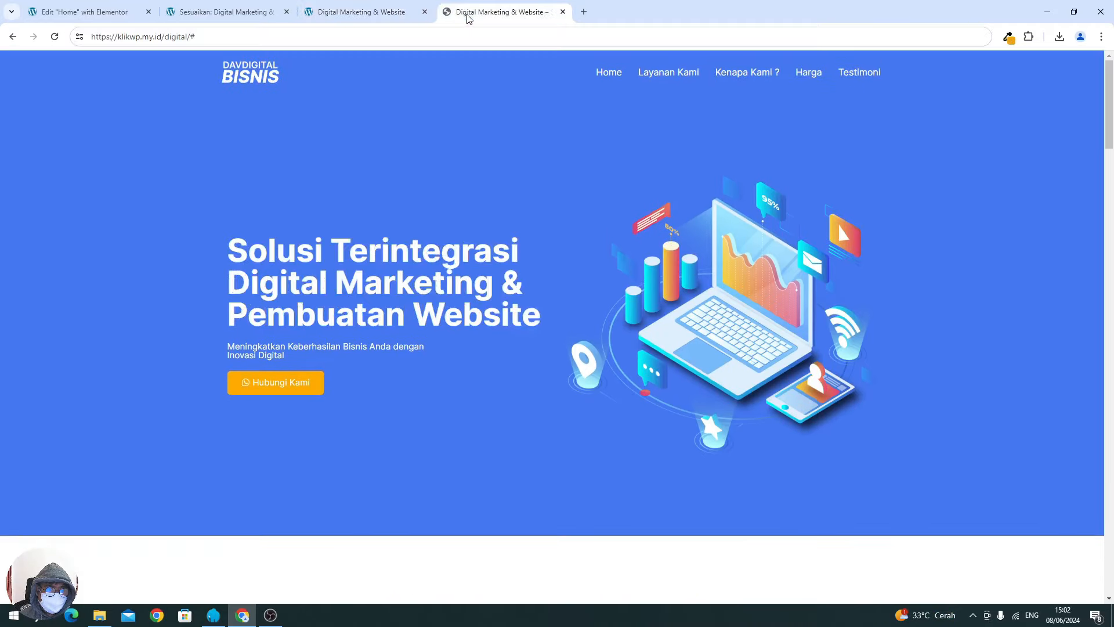
pyautogui.click(195, 6)
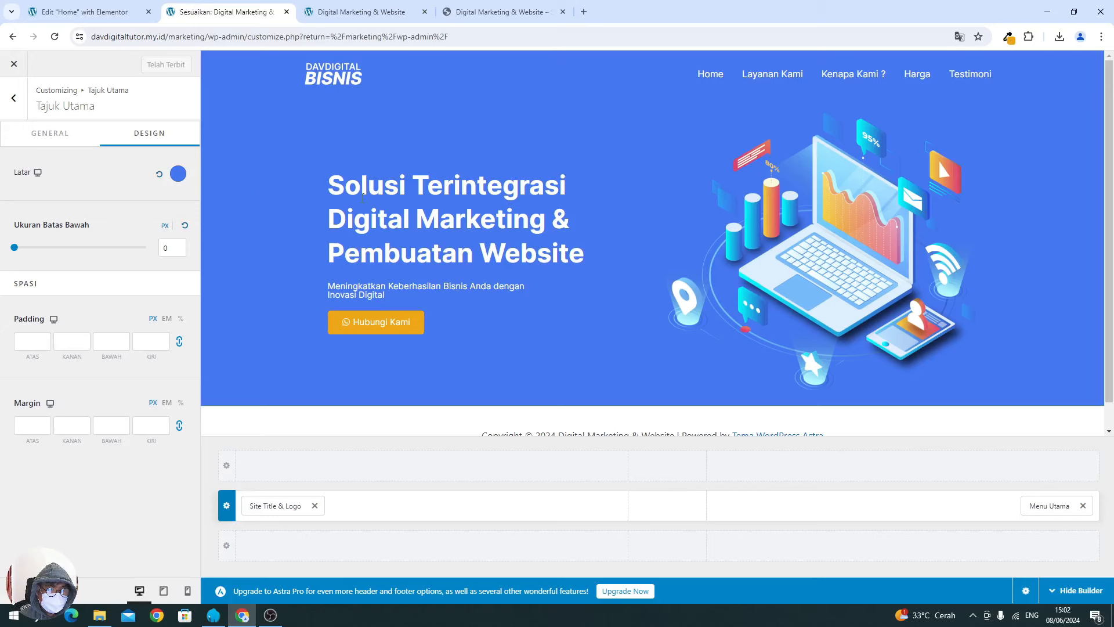
pyautogui.click(116, 17)
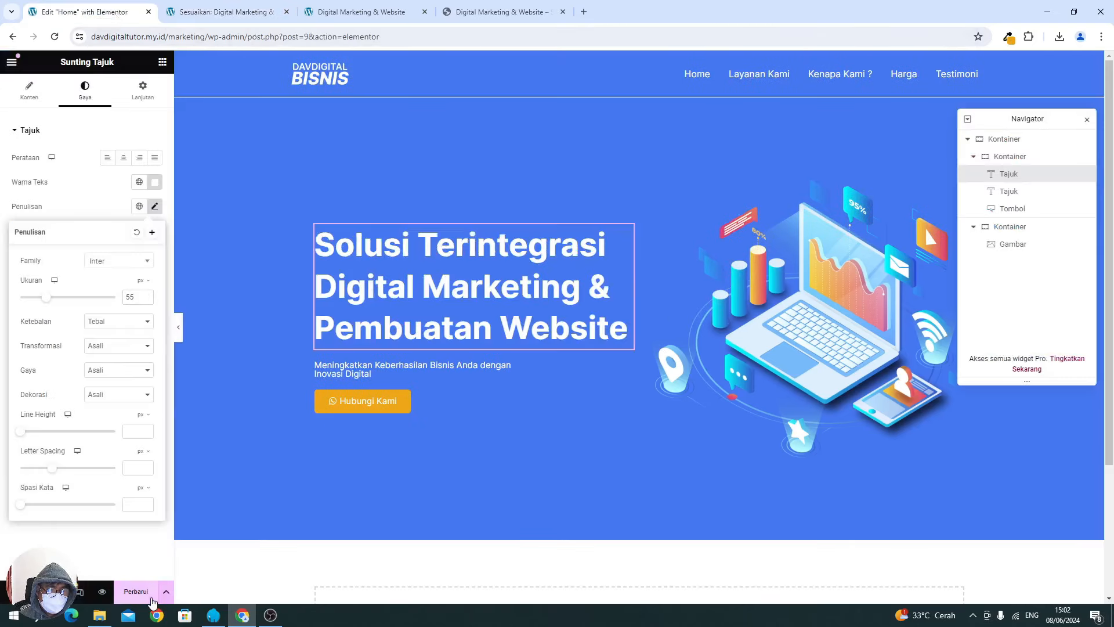
pyautogui.click(136, 592)
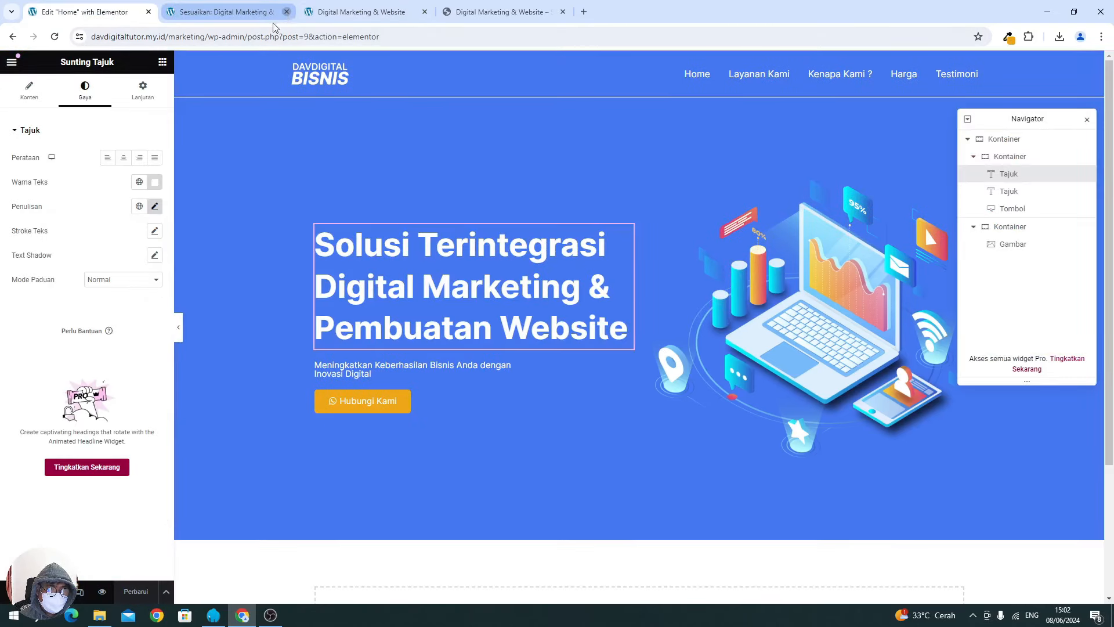
# Close the theme customizer's browser tab and reload the live homepage to check the published heading.
pyautogui.click(287, 12)
pyautogui.click(248, 13)
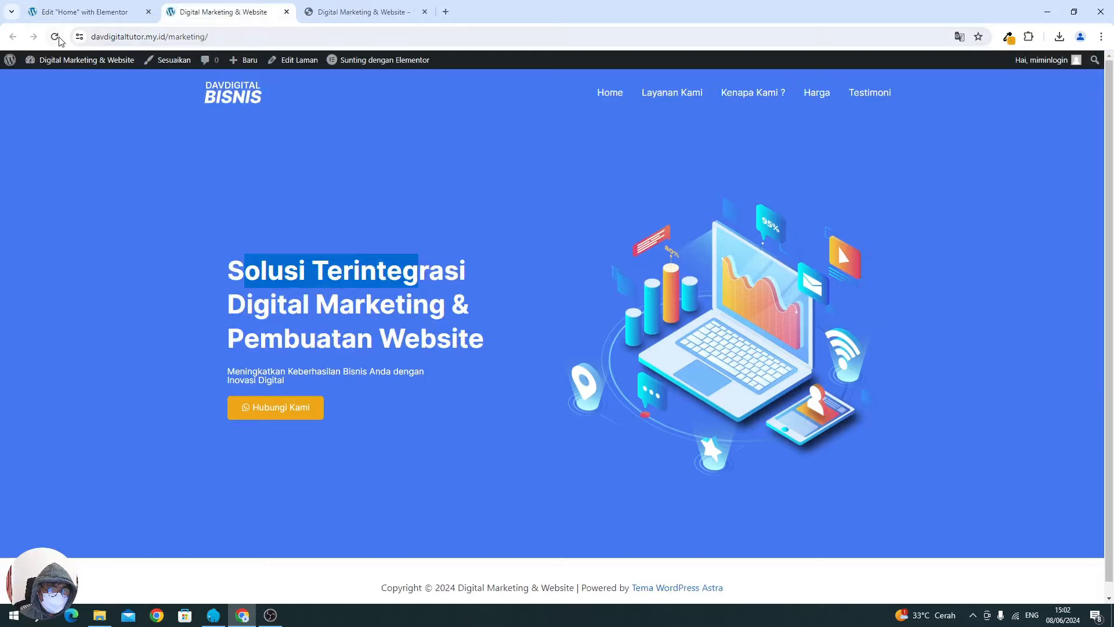
pyautogui.click(56, 37)
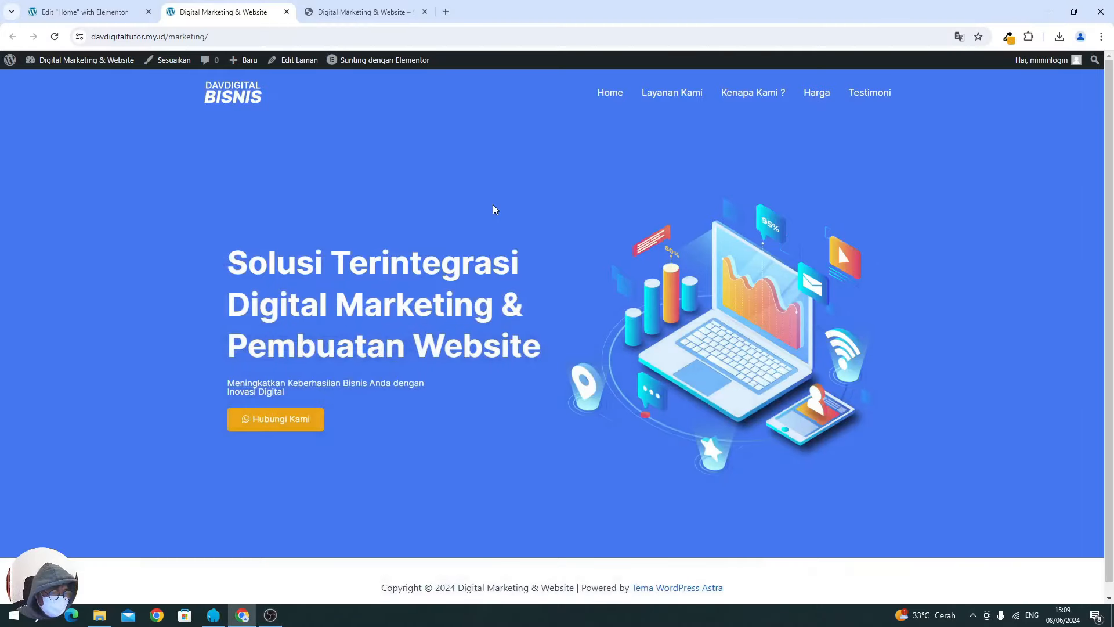
pyautogui.click(270, 615)
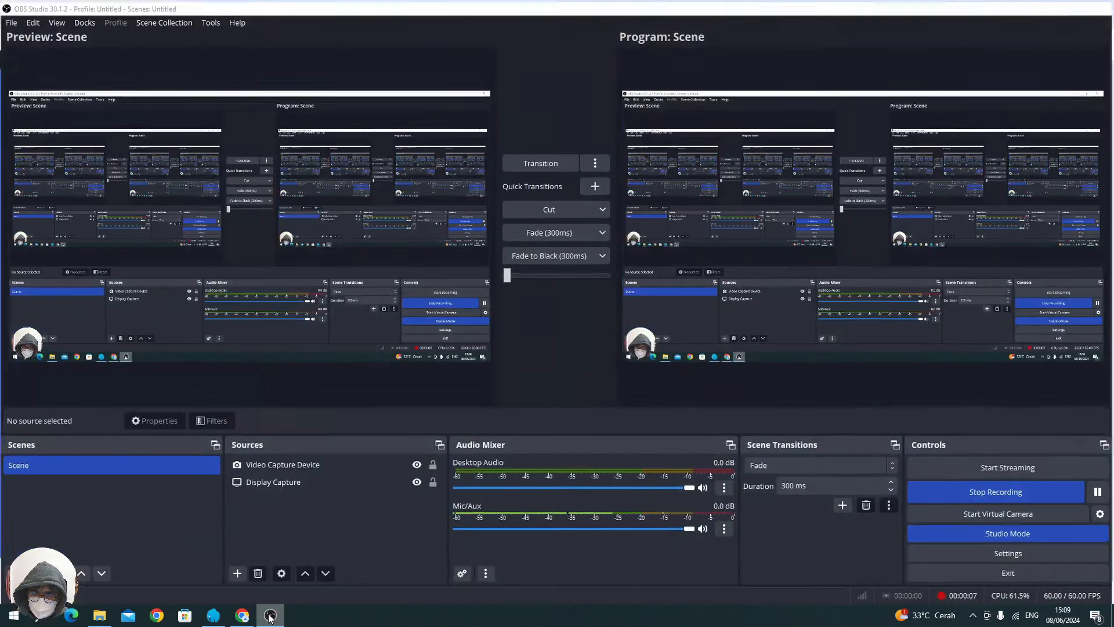
pyautogui.click(270, 615)
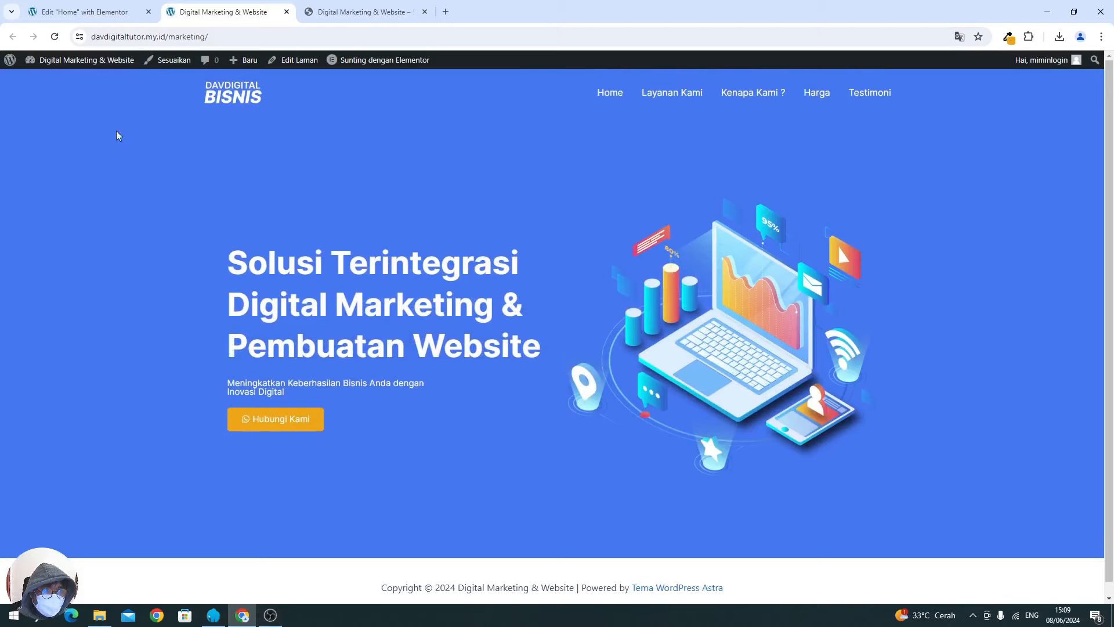
# Set the hero heading's line height to 55 px in the Elementor editor and update the page.
pyautogui.click(87, 17)
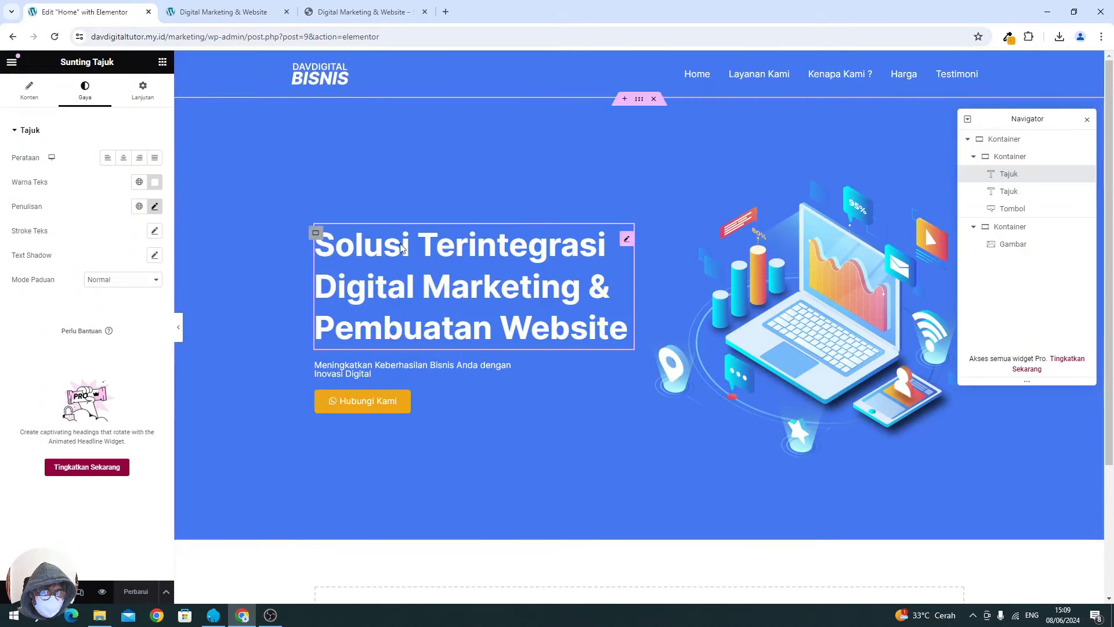
pyautogui.click(154, 207)
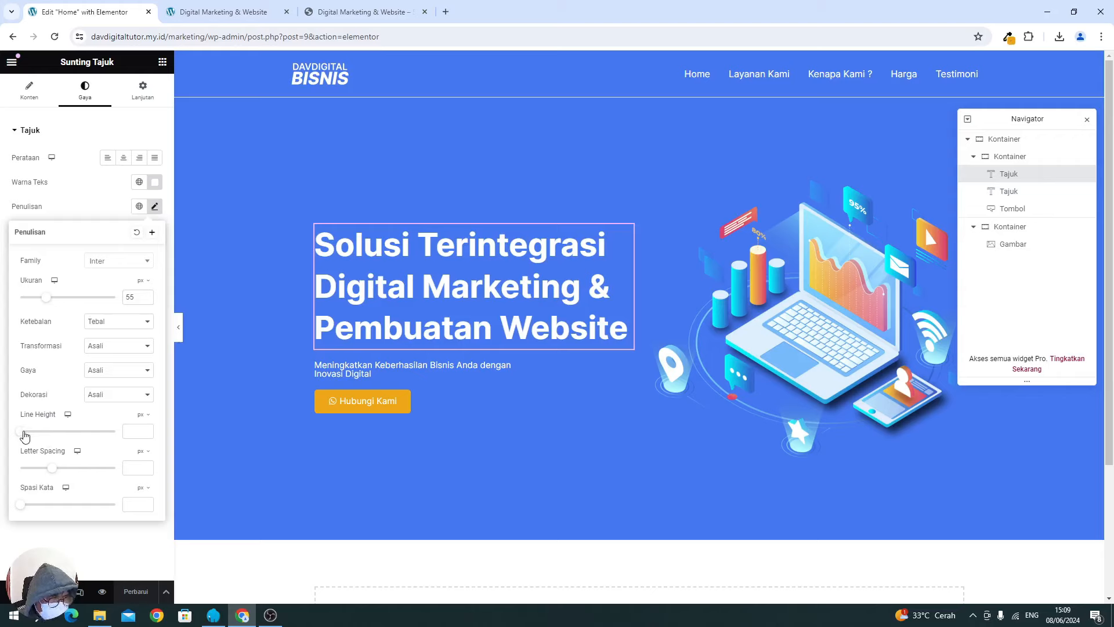
pyautogui.moveTo(22, 431); pyautogui.dragTo(76, 455)
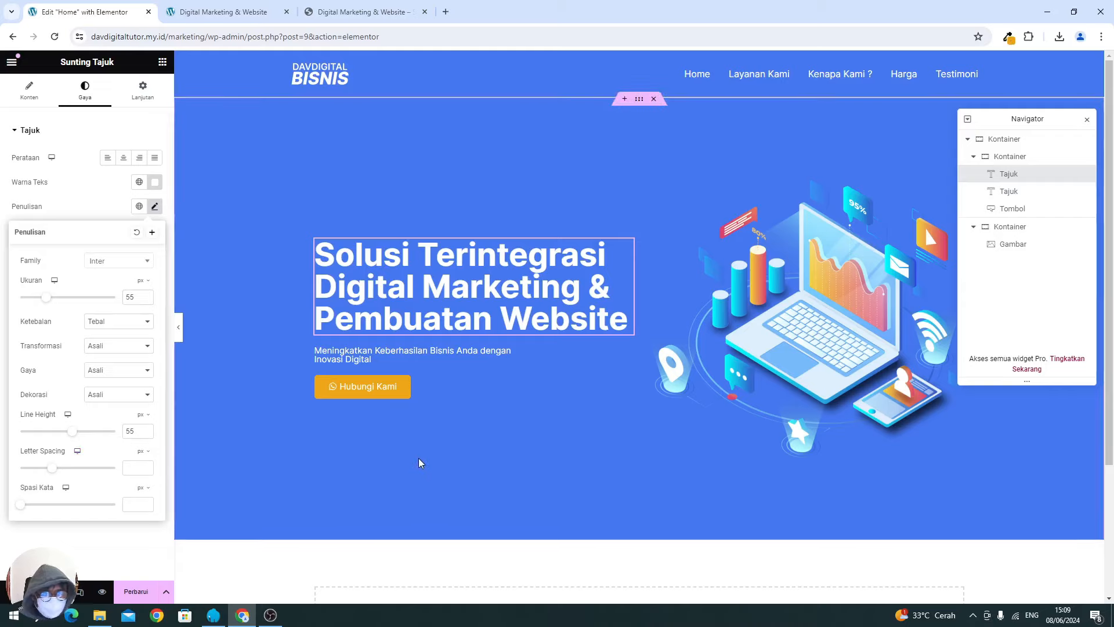
pyautogui.click(147, 587)
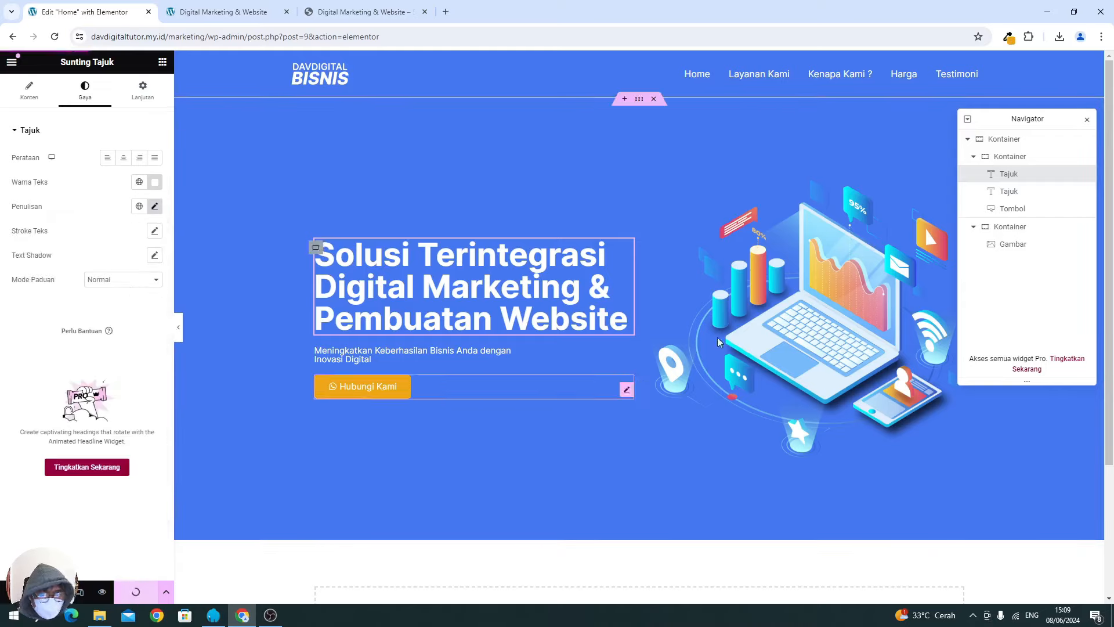
# Close the Navigator and look over the hero section on the editor canvas.
pyautogui.click(1087, 119)
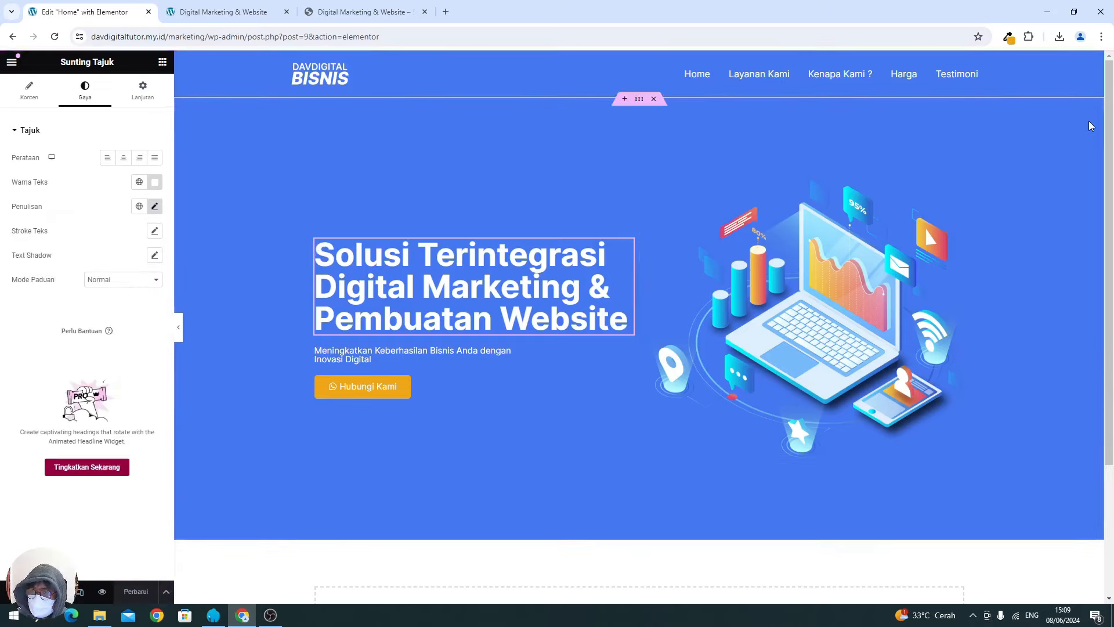
pyautogui.scroll(-2, 820, 235)
pyautogui.scroll(2, 812, 271)
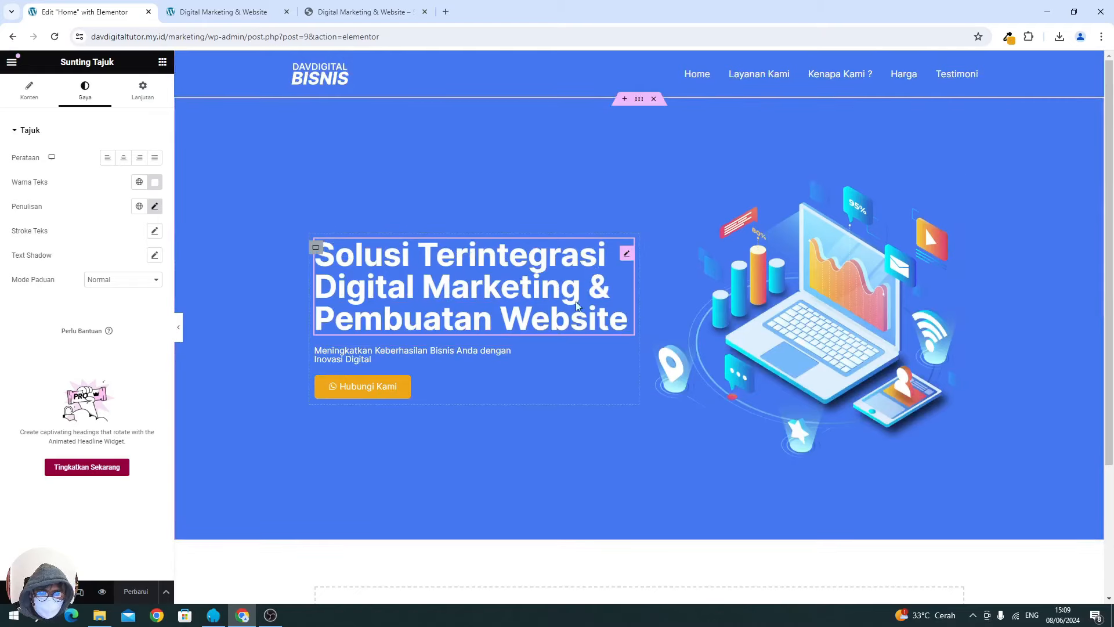
pyautogui.scroll(-3, 550, 211)
pyautogui.scroll(3, 573, 260)
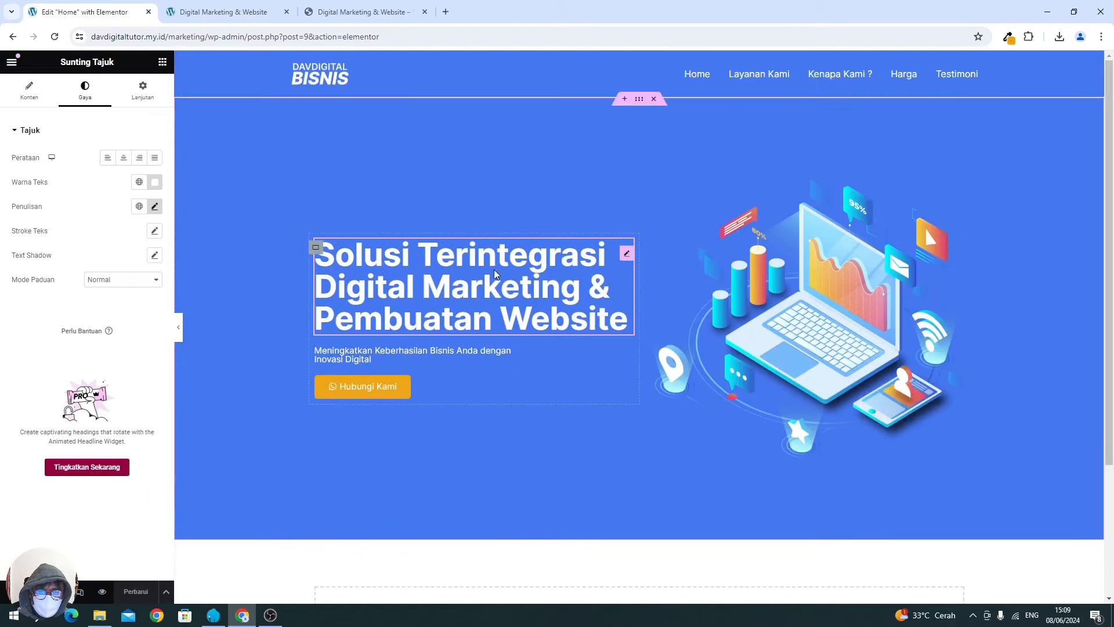
pyautogui.scroll(-3, 683, 286)
pyautogui.scroll(3, 684, 286)
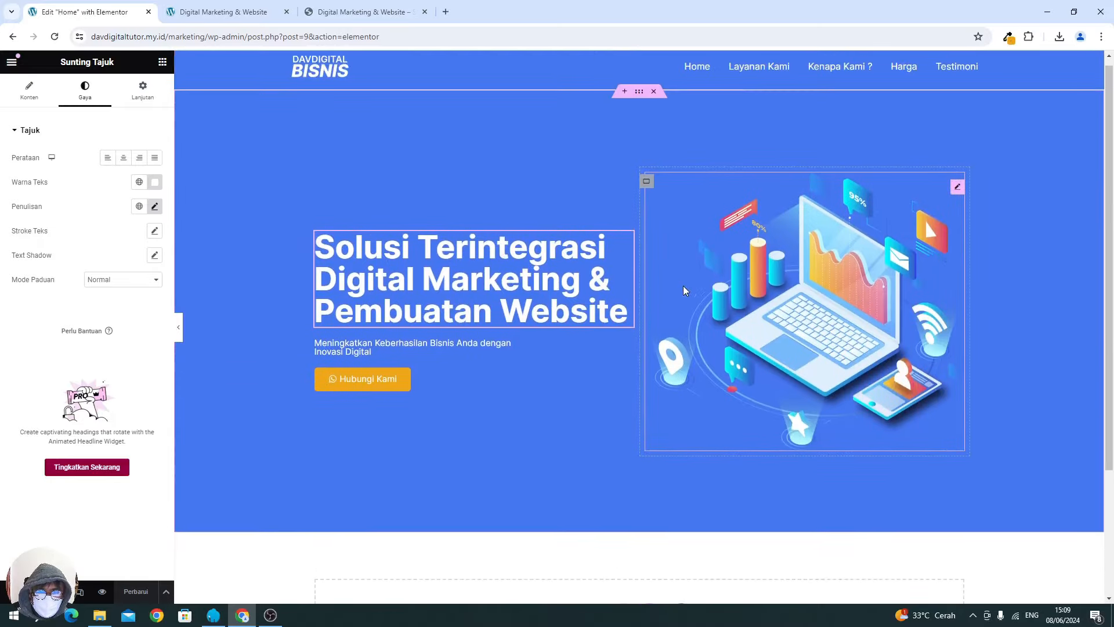
pyautogui.scroll(-3, 426, 247)
pyautogui.scroll(3, 427, 247)
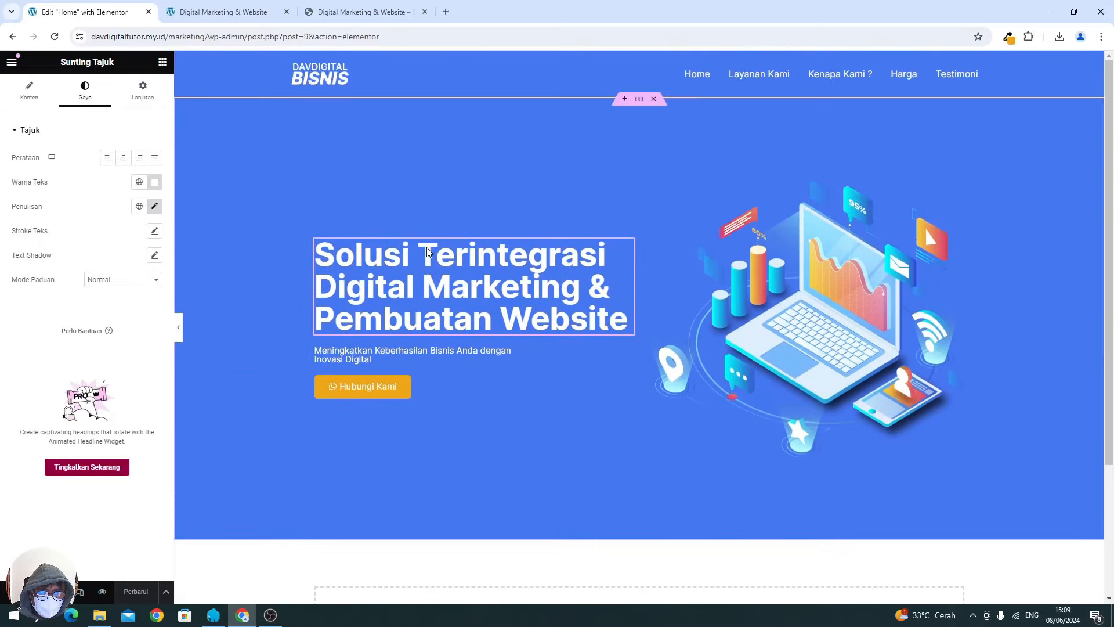
# Check the reference site's Layanan Kami heading and description, and add a column-direction Flexbox container below the hero section in Elementor.
pyautogui.scroll(-2, 480, 333)
pyautogui.scroll(-1, 479, 329)
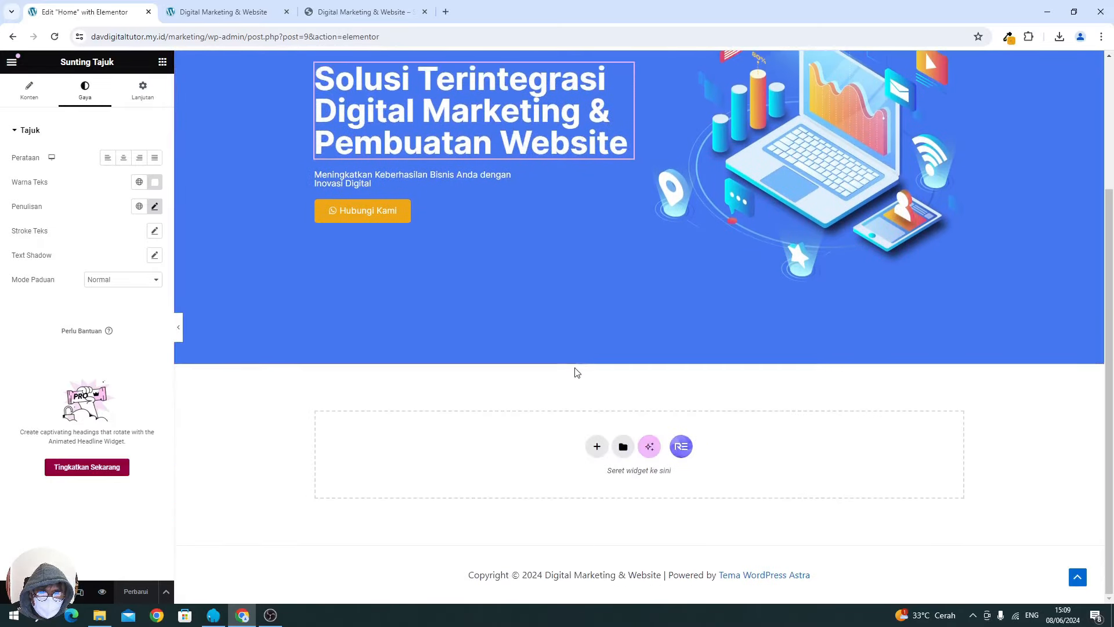
pyautogui.click(595, 445)
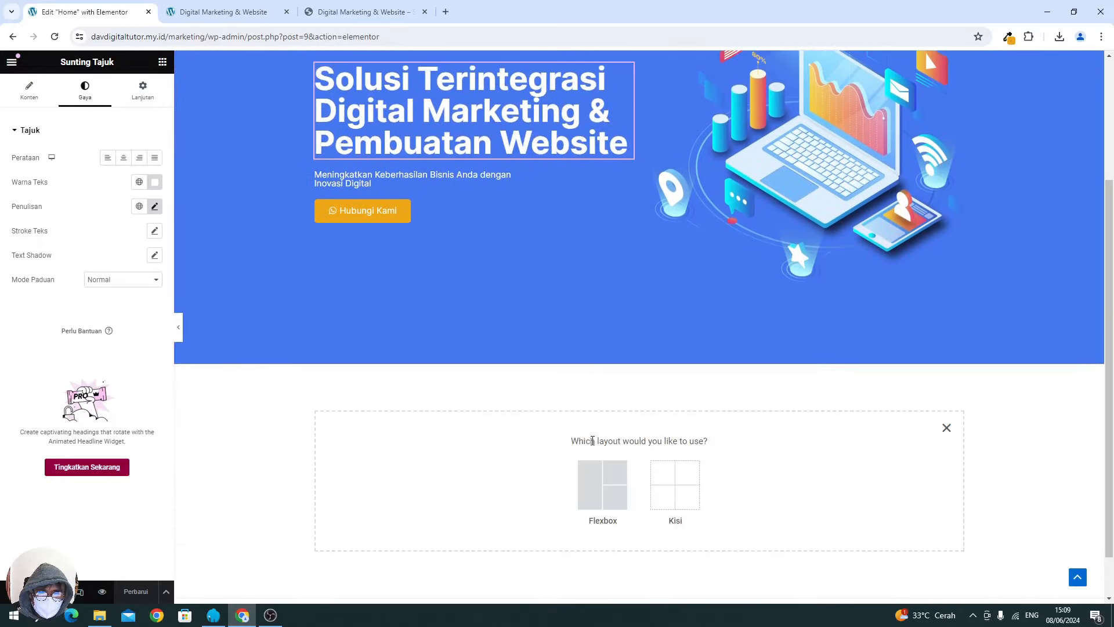
pyautogui.click(598, 492)
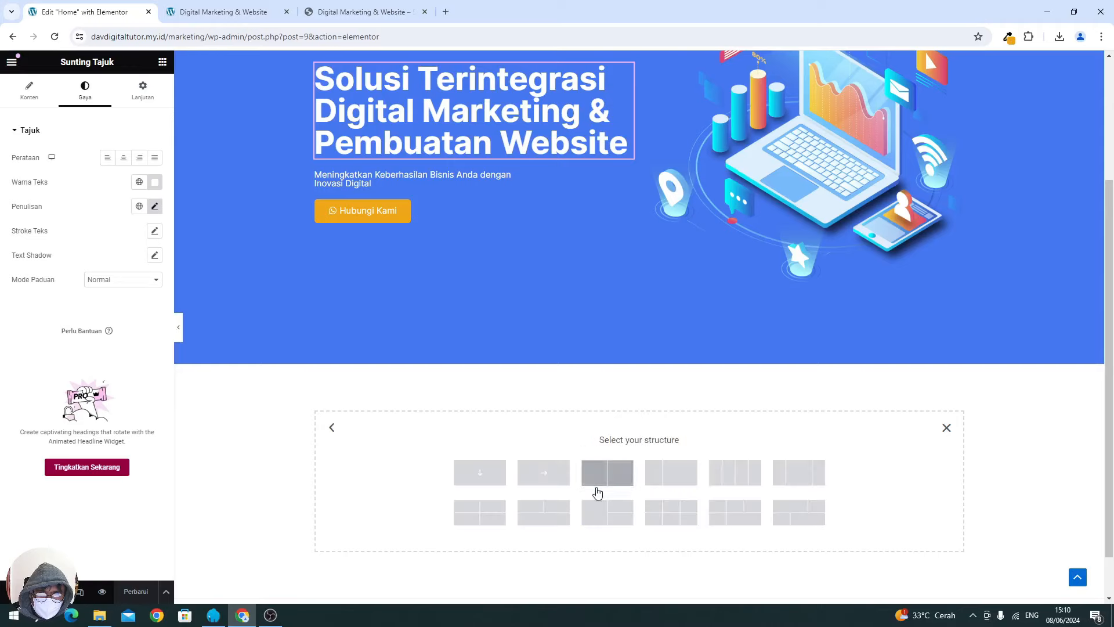
pyautogui.click(334, 12)
pyautogui.scroll(-5, 357, 347)
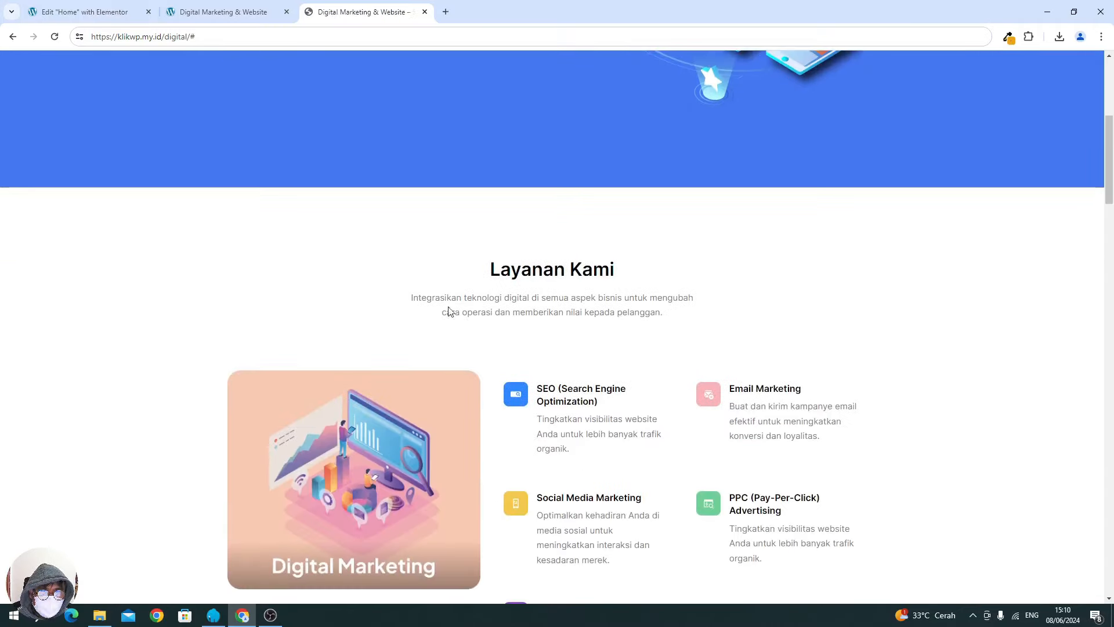
pyautogui.moveTo(421, 257); pyautogui.dragTo(687, 326)
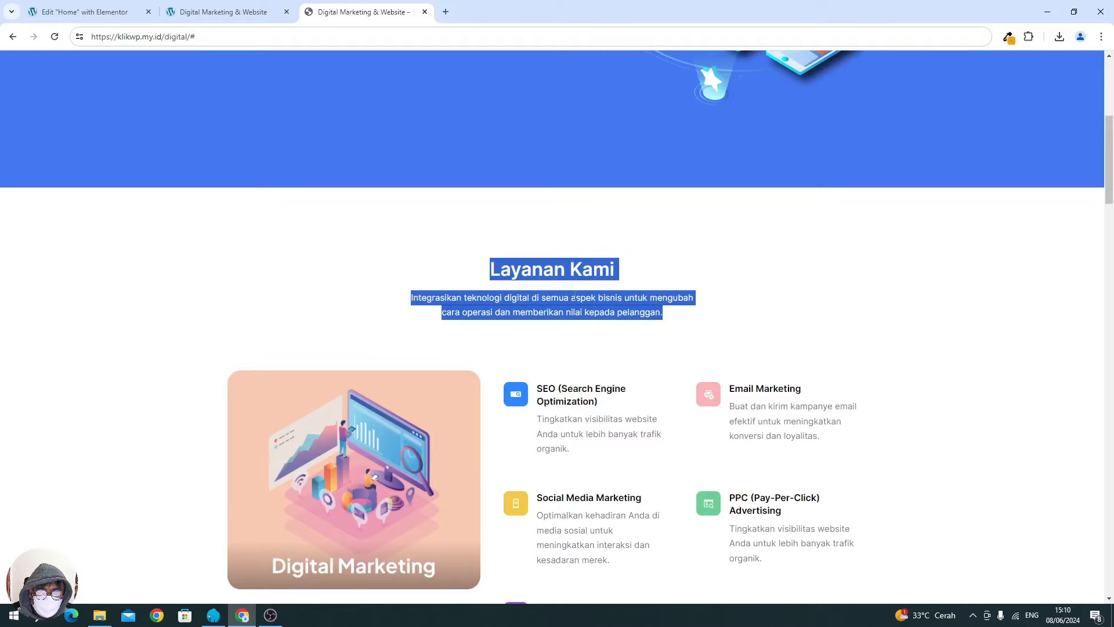
pyautogui.click(85, 12)
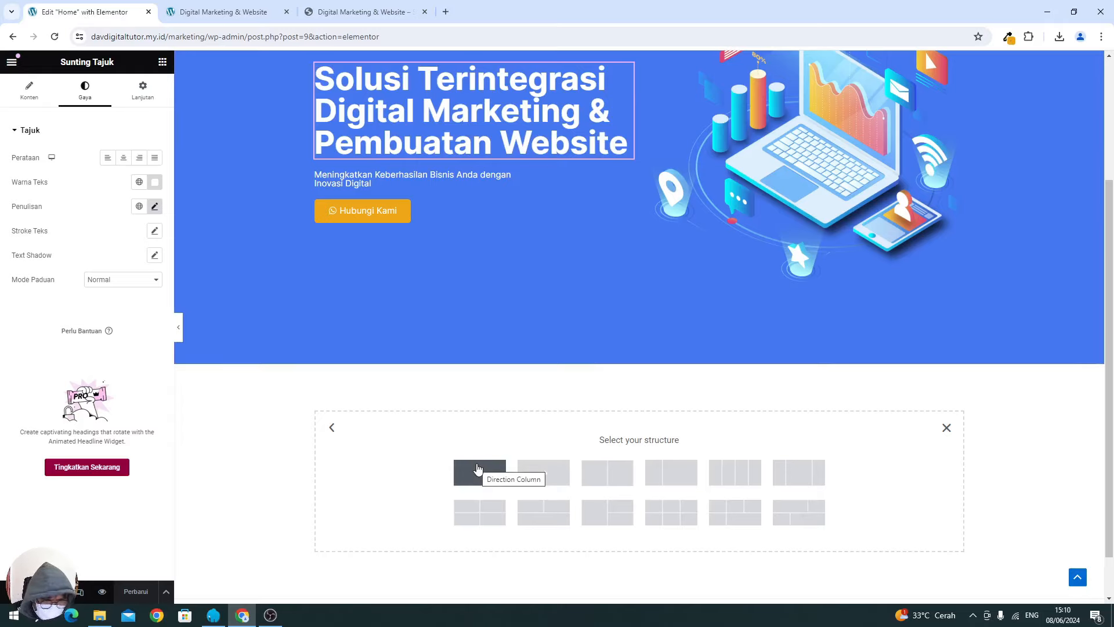
pyautogui.click(478, 469)
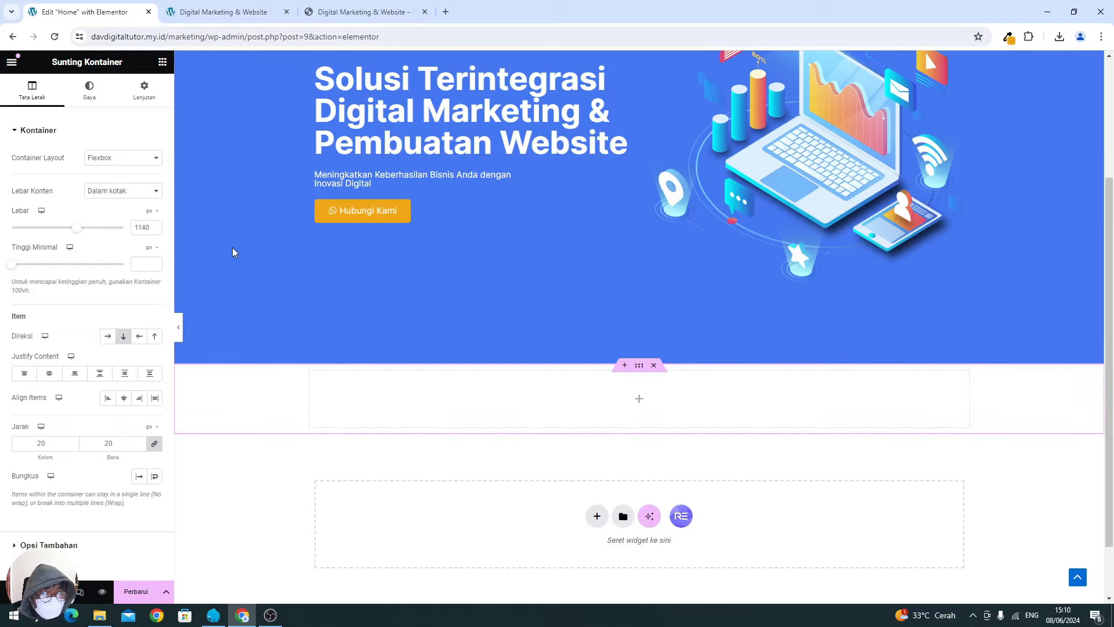
# Add a Tajuk (heading) widget to the new container with the title "Layanan Kami".
pyautogui.click(162, 63)
pyautogui.moveTo(51, 341); pyautogui.dragTo(384, 379)
pyautogui.tripleClick(102, 197)
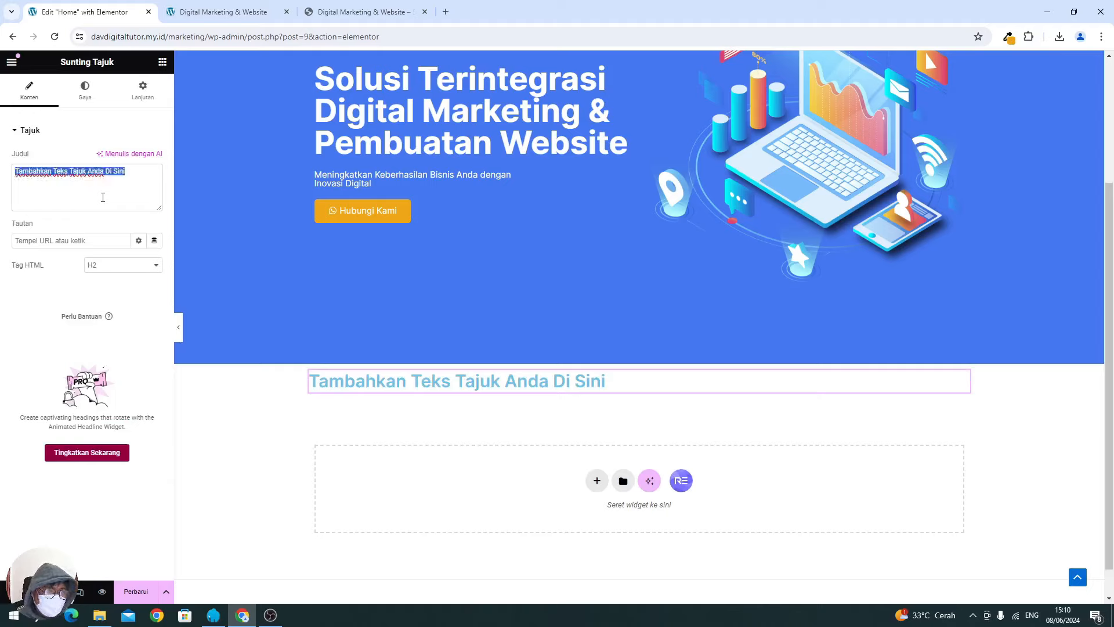
pyautogui.write('Layan')
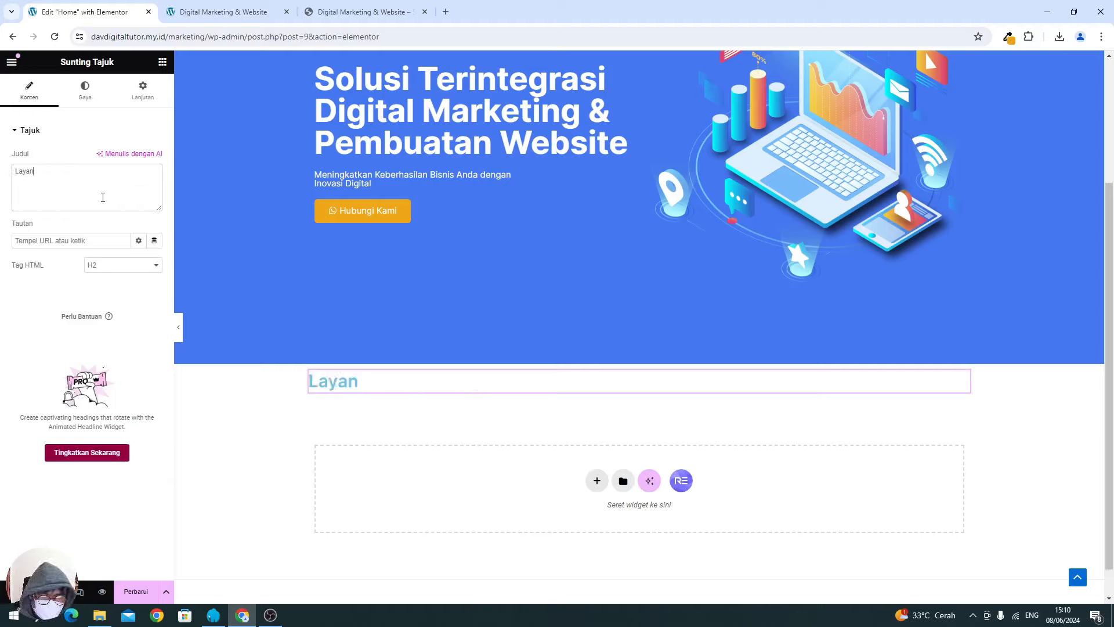
pyautogui.write('an Kami')
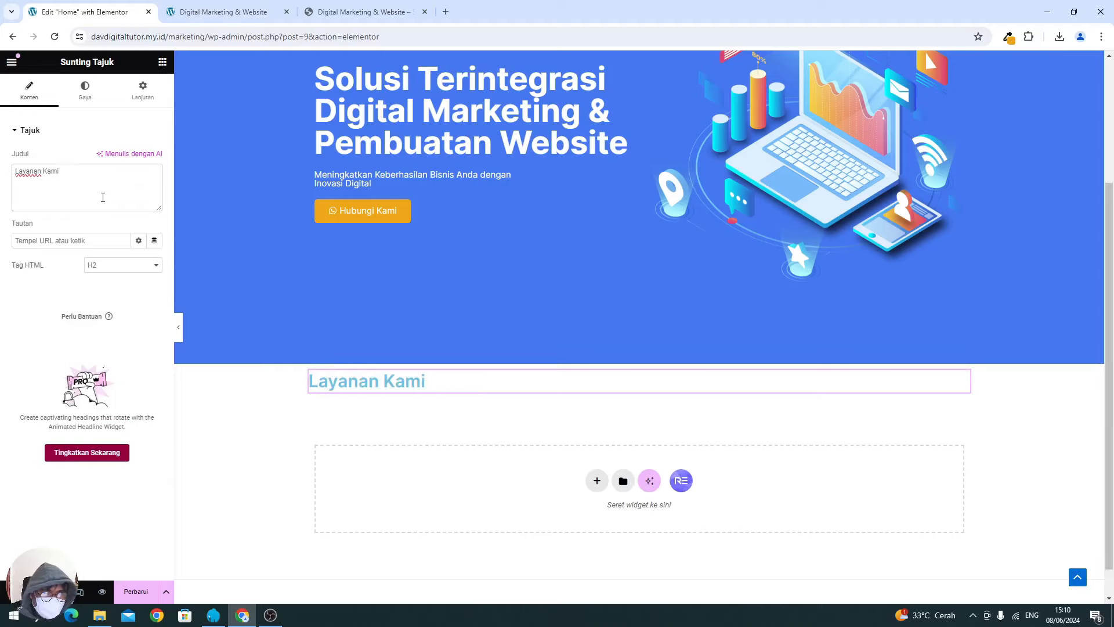
# Centre the Layanan Kami heading and set its text colour to dark navy #041E29.
pyautogui.click(84, 91)
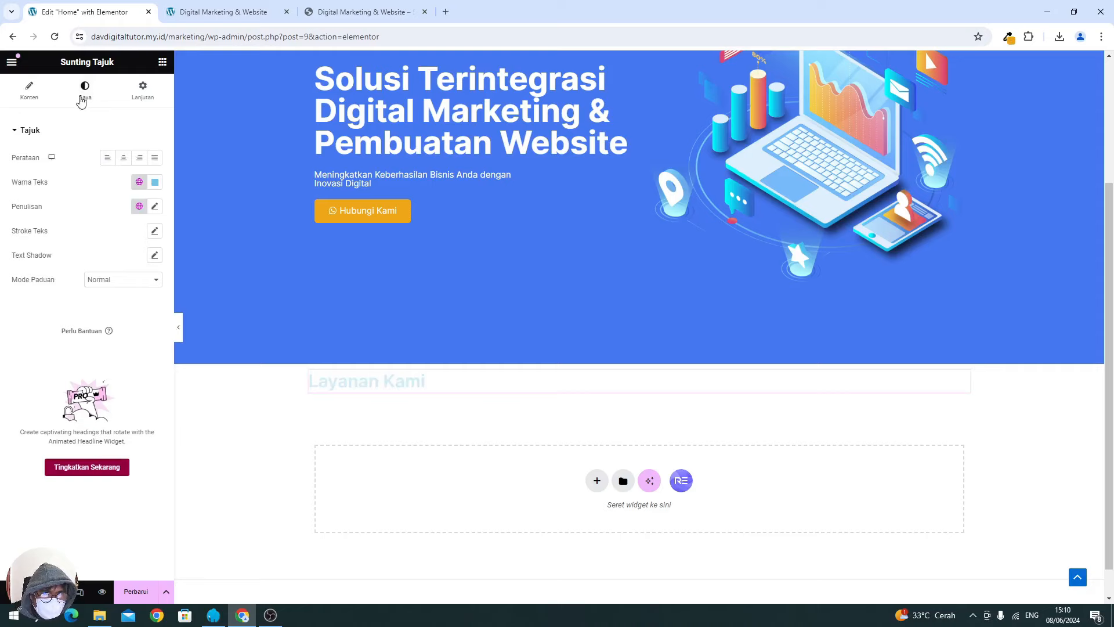
pyautogui.click(123, 160)
pyautogui.click(155, 181)
pyautogui.click(192, 270)
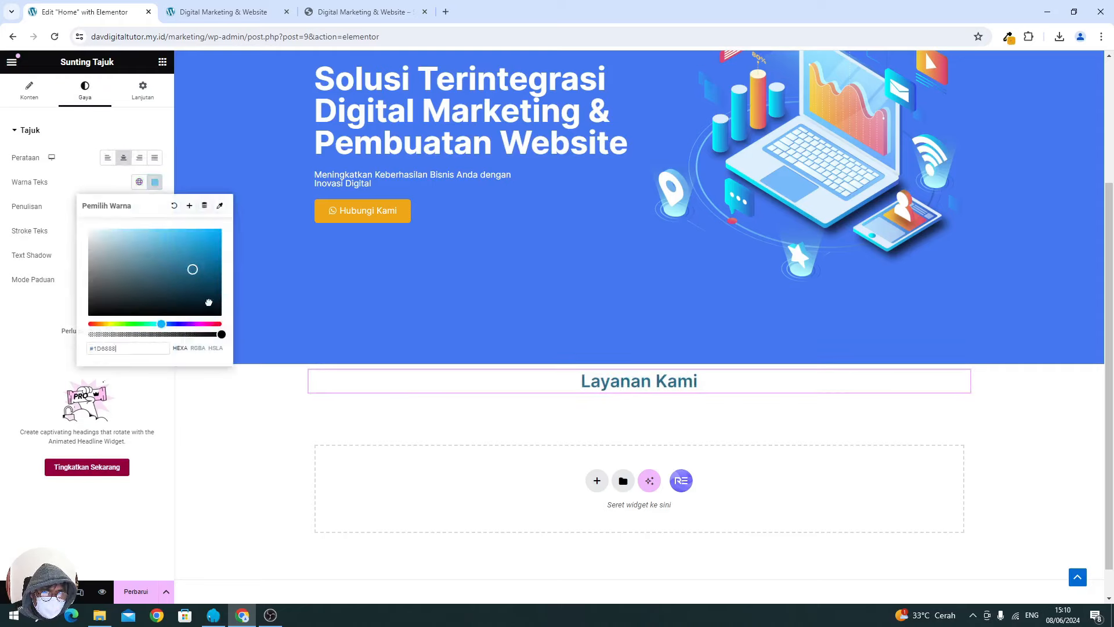
pyautogui.click(209, 302)
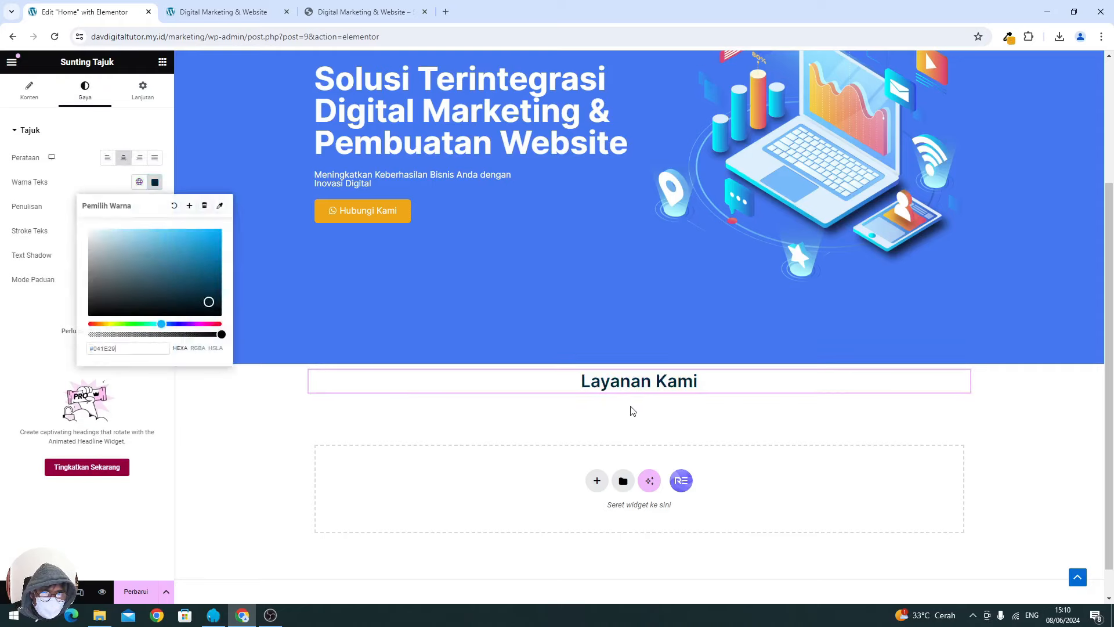
pyautogui.click(36, 369)
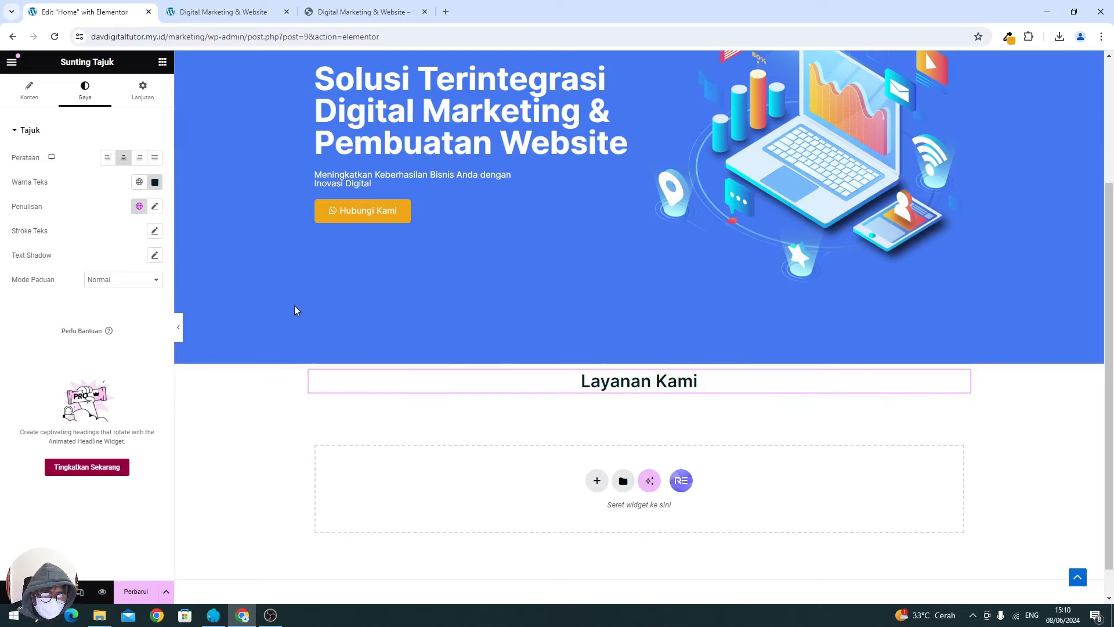
# Unlink the Layanan Kami container's margins, switch their unit to percent, and set the top margin to 6%.
pyautogui.scroll(3, 297, 303)
pyautogui.scroll(-2, 299, 304)
pyautogui.scroll(2, 298, 301)
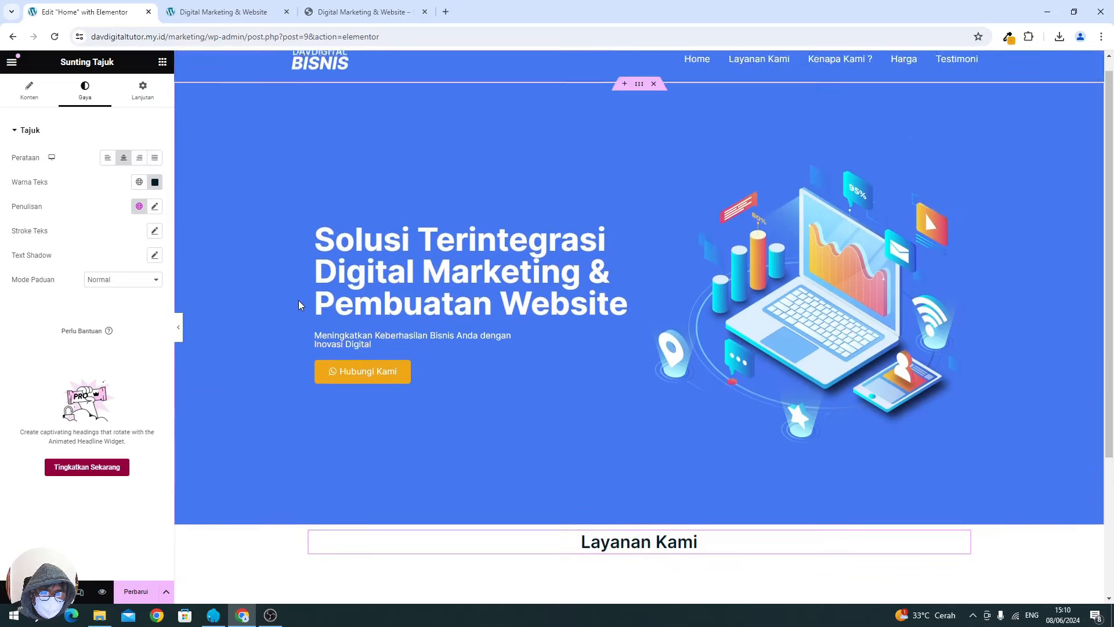
pyautogui.scroll(-3, 298, 301)
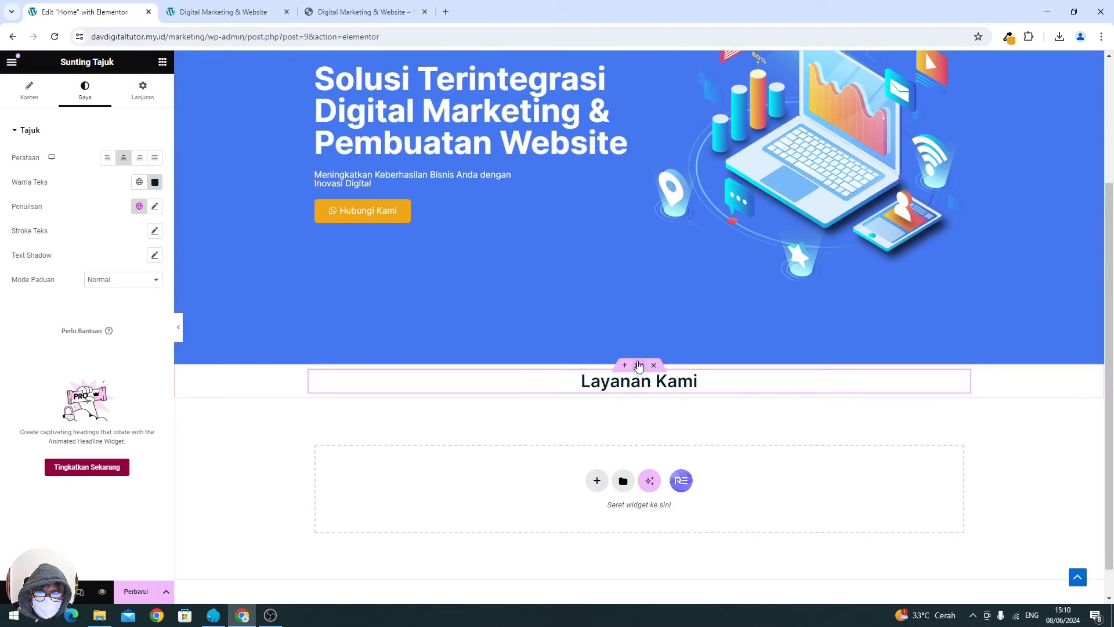
pyautogui.click(639, 365)
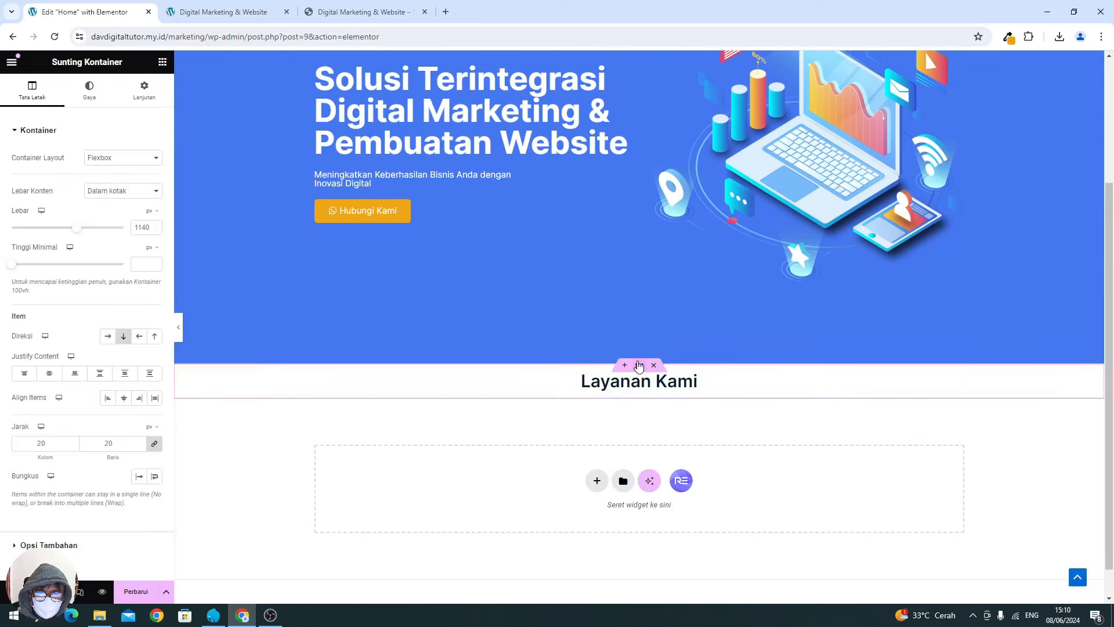
pyautogui.click(143, 110)
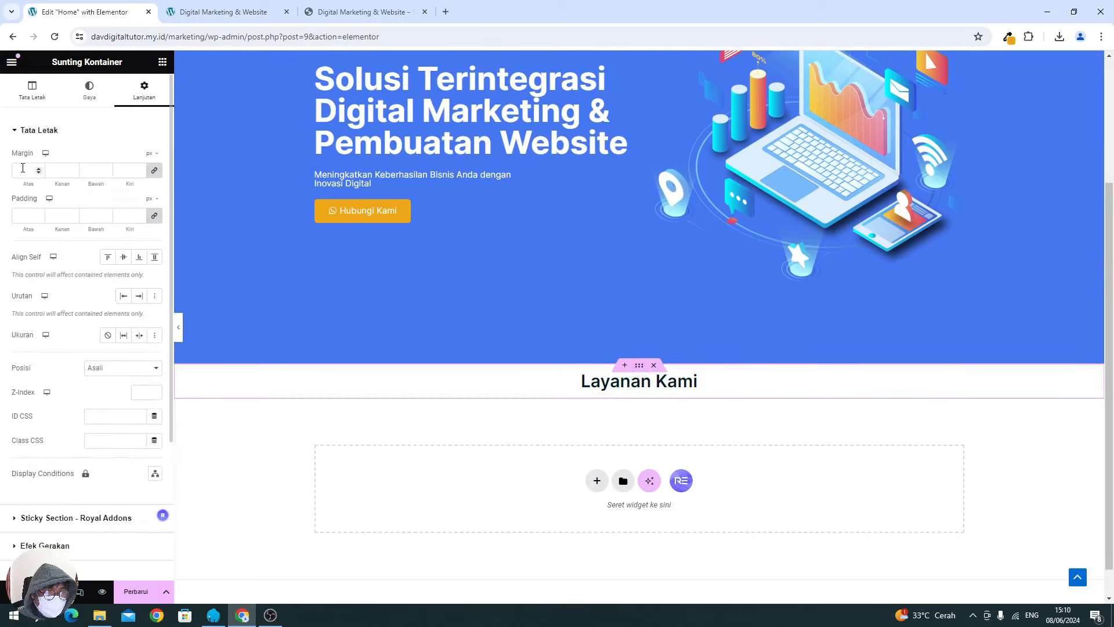
pyautogui.click(155, 171)
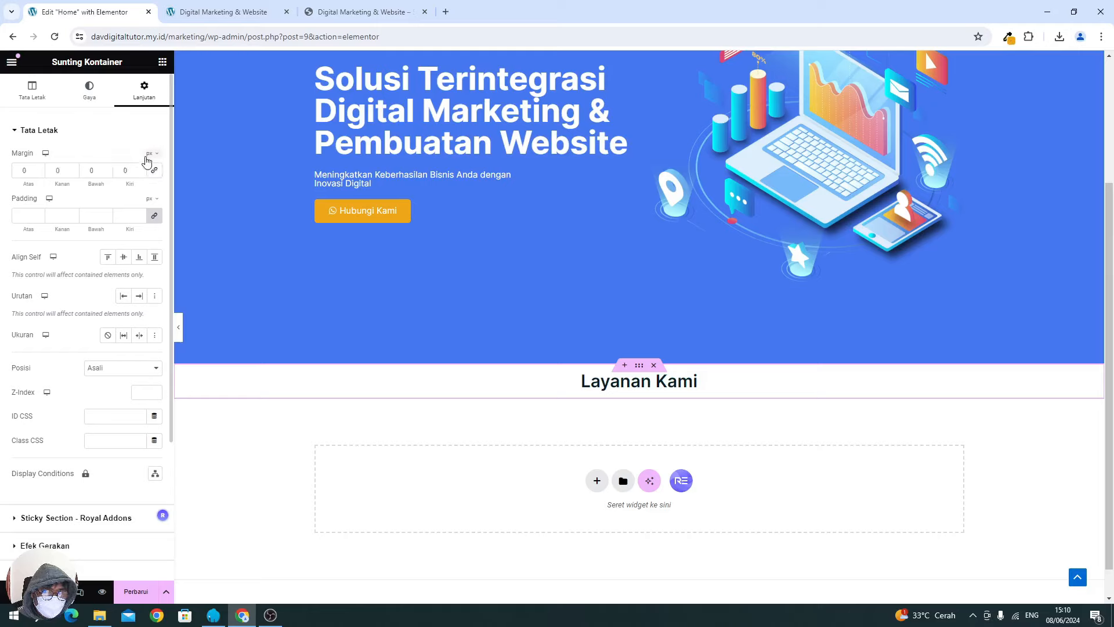
pyautogui.click(151, 155)
pyautogui.click(149, 171)
pyautogui.write('6')
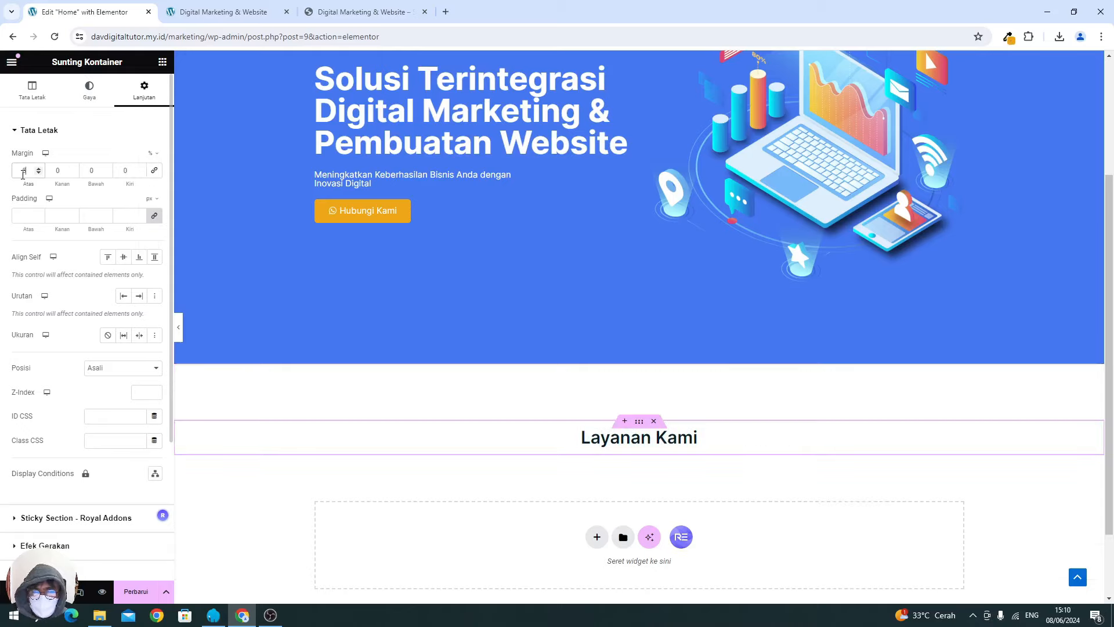
# Copy the hero section's subtitle heading and paste it below the Layanan Kami heading.
pyautogui.scroll(-2, 691, 428)
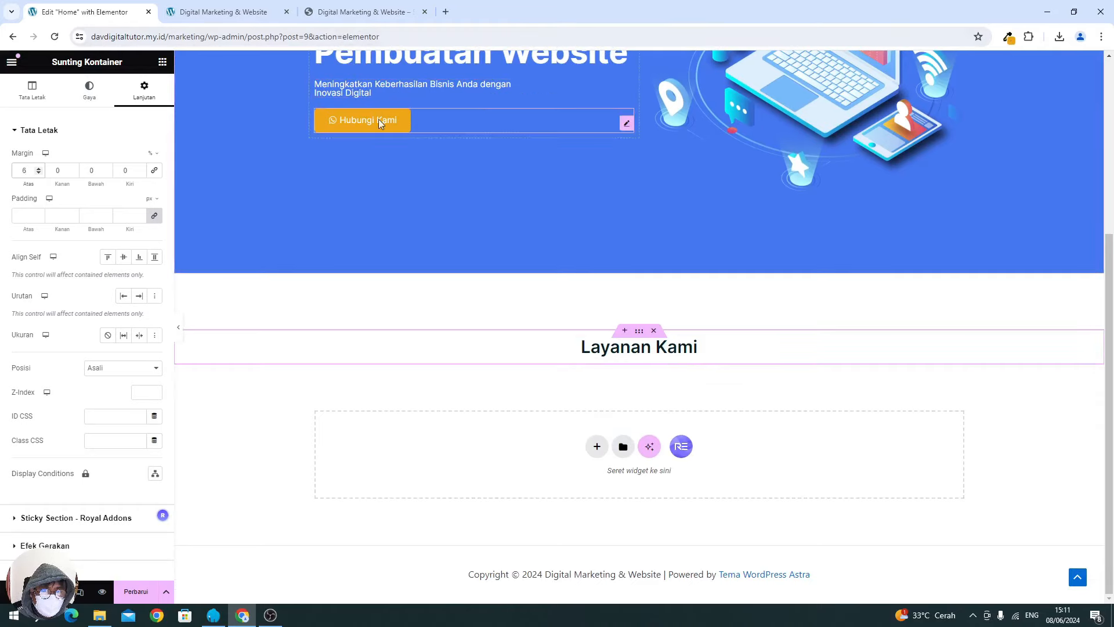
pyautogui.scroll(1, 400, 101)
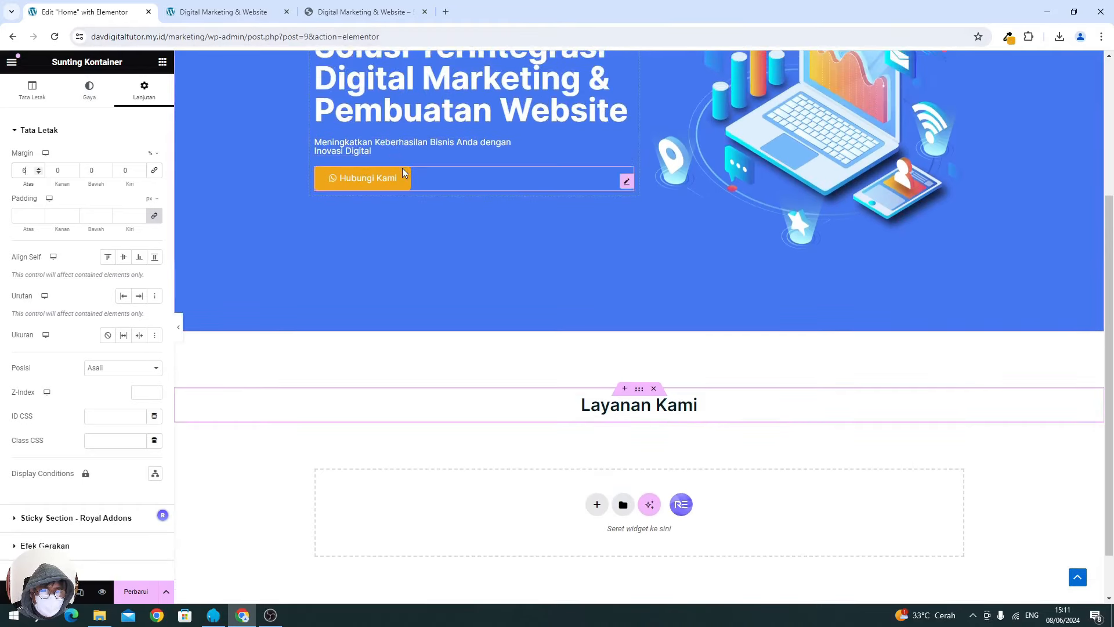
pyautogui.rightClick(358, 145)
pyautogui.click(604, 158)
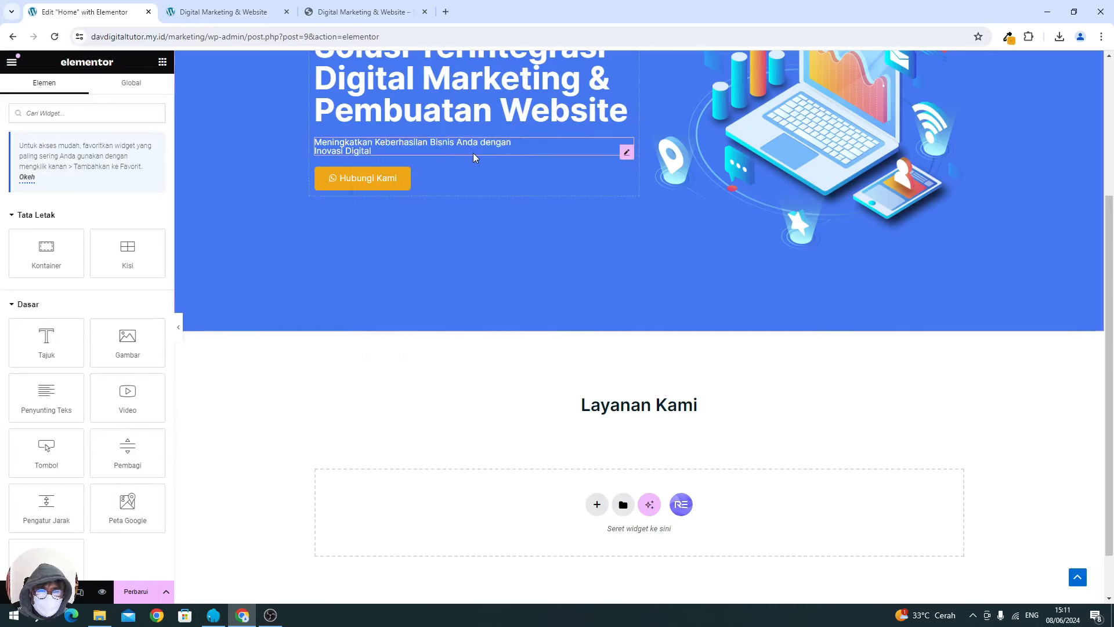
pyautogui.click(456, 147)
pyautogui.rightClick(456, 146)
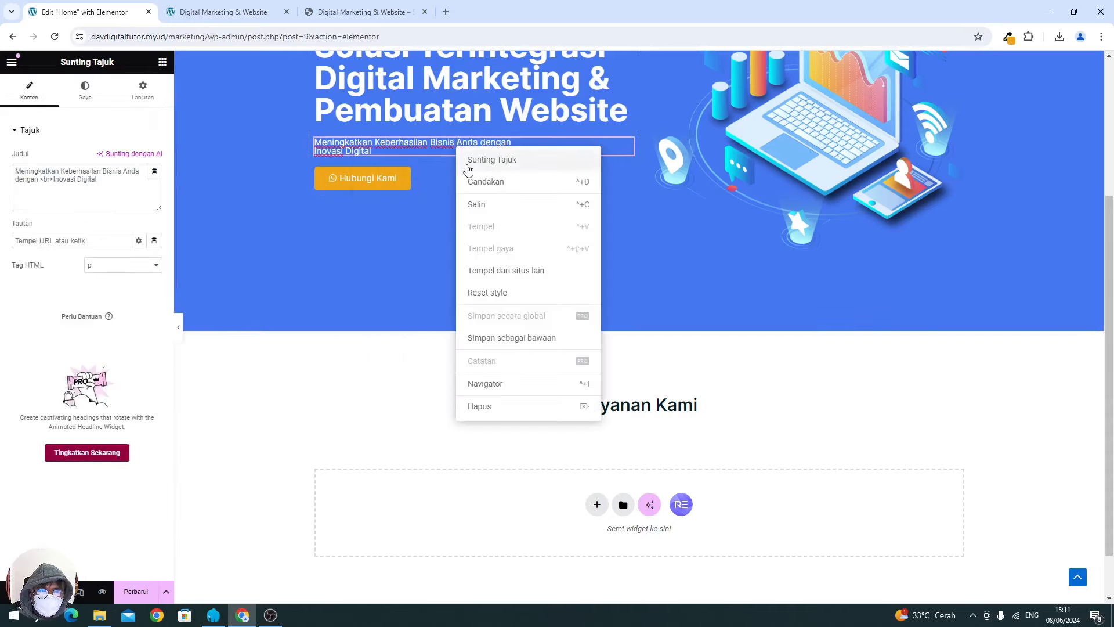
pyautogui.click(472, 200)
pyautogui.rightClick(606, 402)
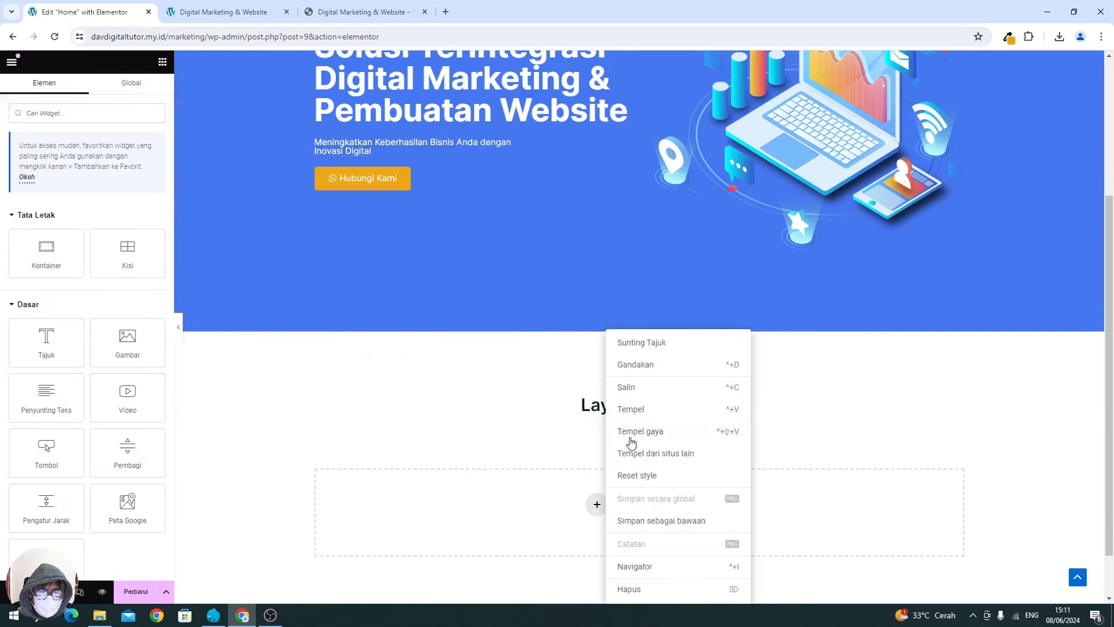
pyautogui.click(623, 415)
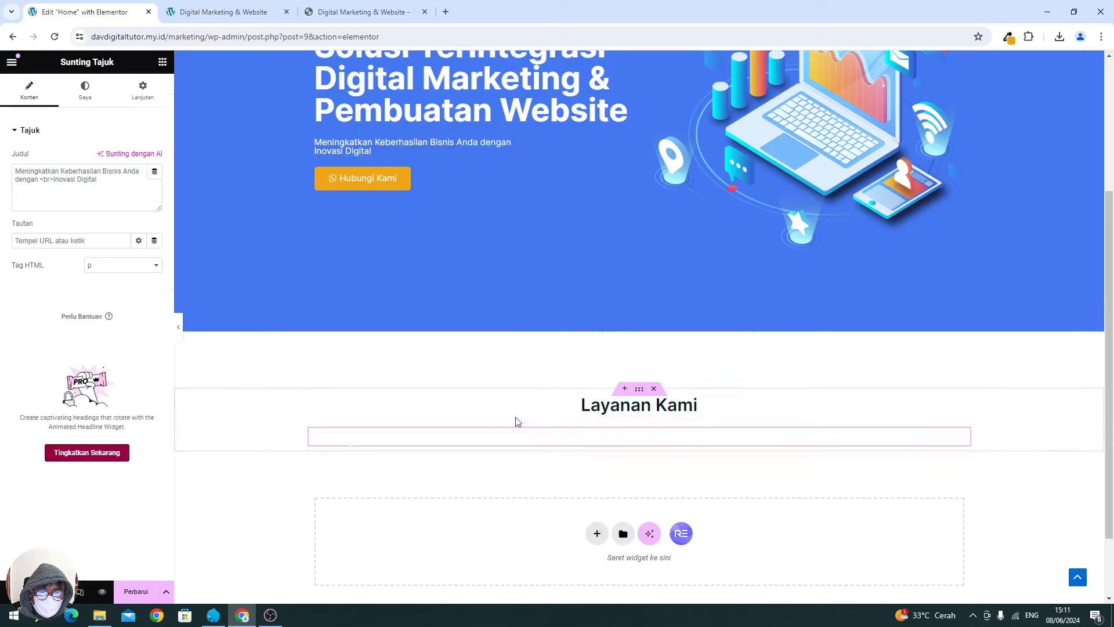
# Replace the pasted subtitle's text with the Layanan Kami description copied from the reference site, beginning "Integrasikan teknologi digital".
pyautogui.hotkey('ctrl', 'a')
pyautogui.click(381, 16)
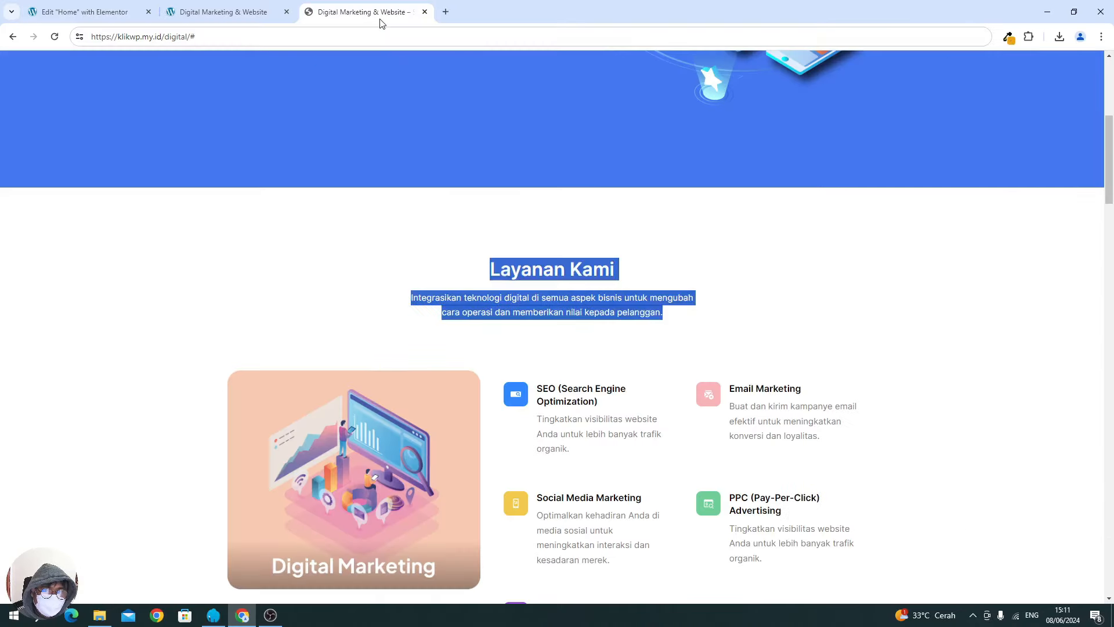
pyautogui.click(469, 299)
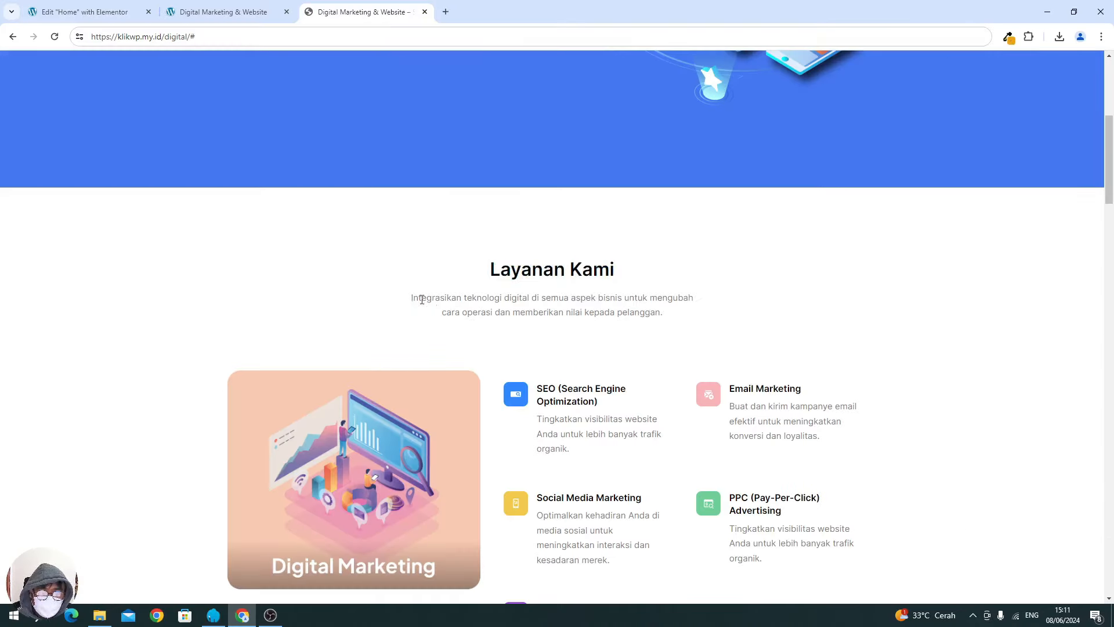
pyautogui.moveTo(411, 298); pyautogui.dragTo(671, 320)
pyautogui.hotkey('ctrl', 'c')
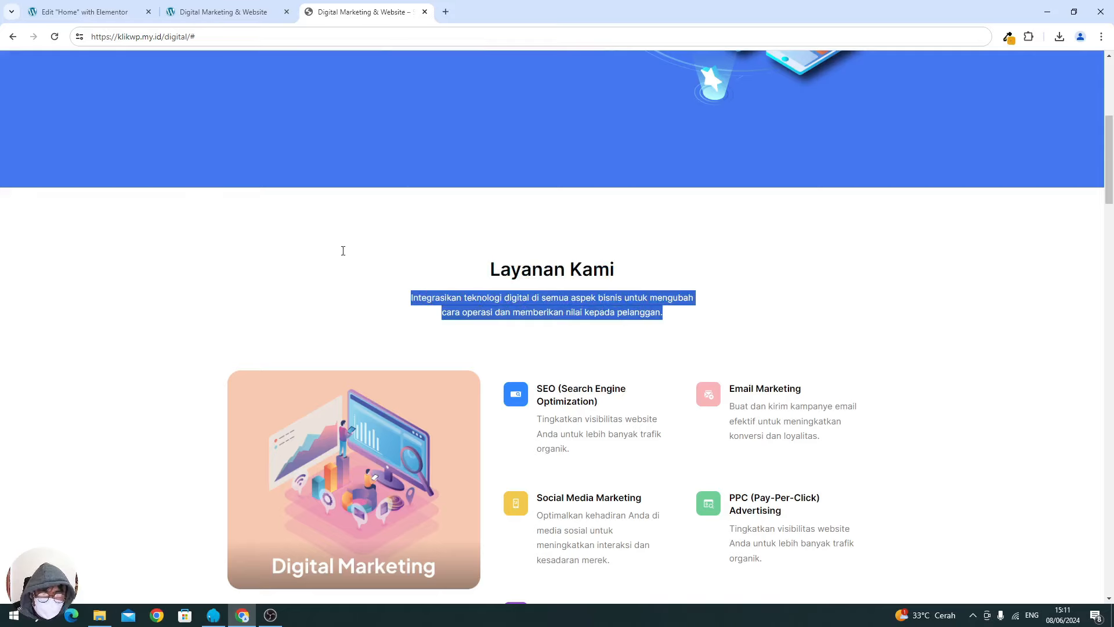
pyautogui.click(88, 21)
pyautogui.hotkey('ctrl', 'a')
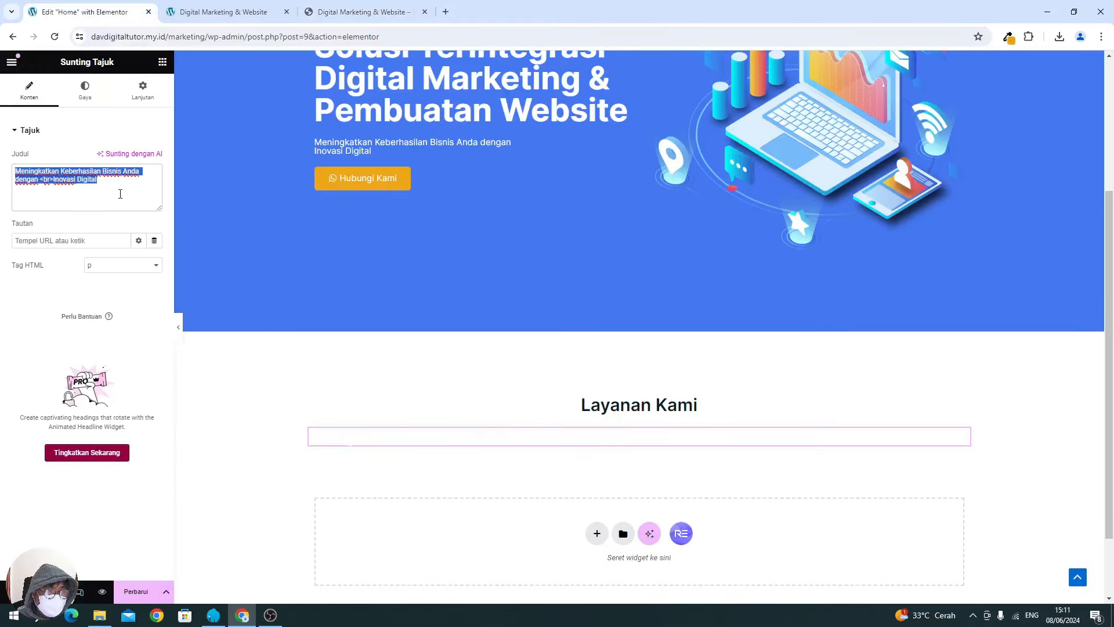
pyautogui.hotkey('ctrl', 'v')
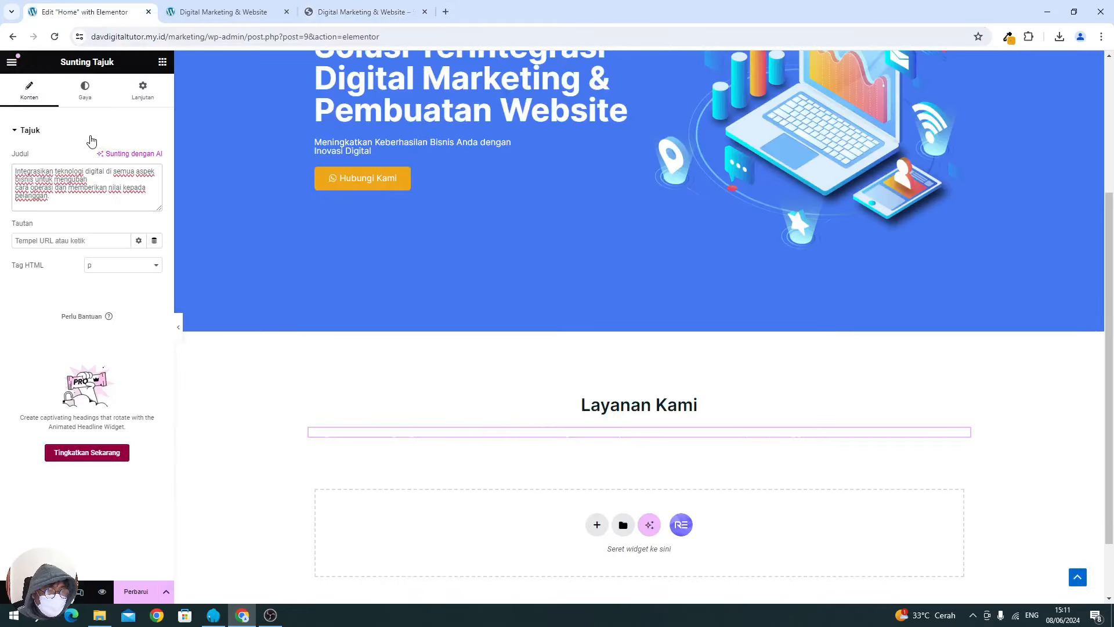
# Set the description's text colour to grey #949090 and centre it, and switch to the reference site to compare.
pyautogui.click(82, 103)
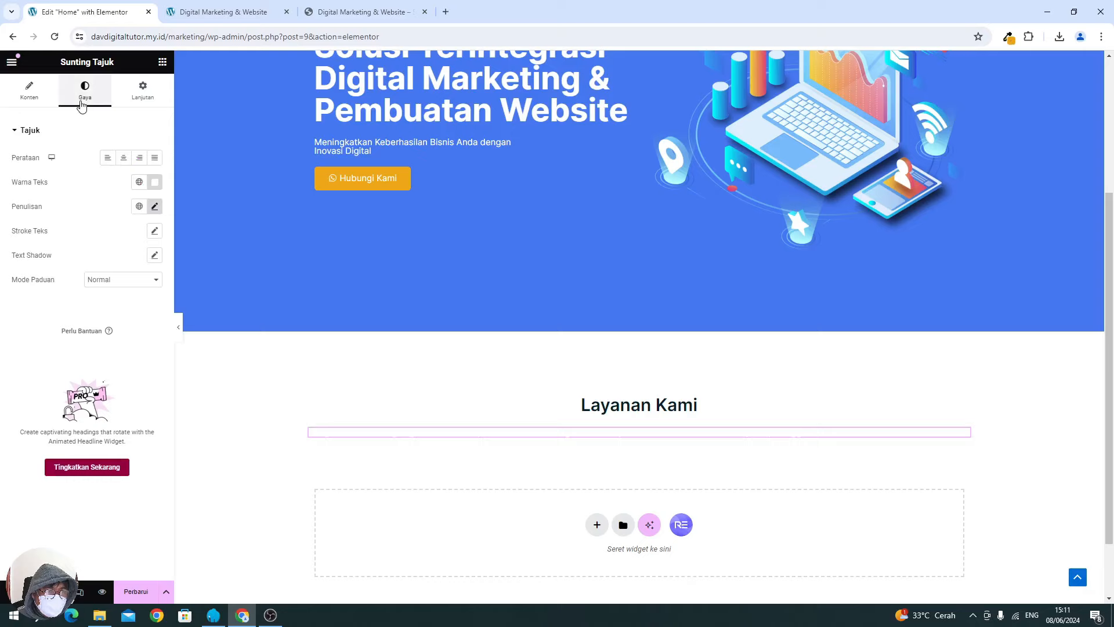
pyautogui.click(153, 182)
pyautogui.click(92, 266)
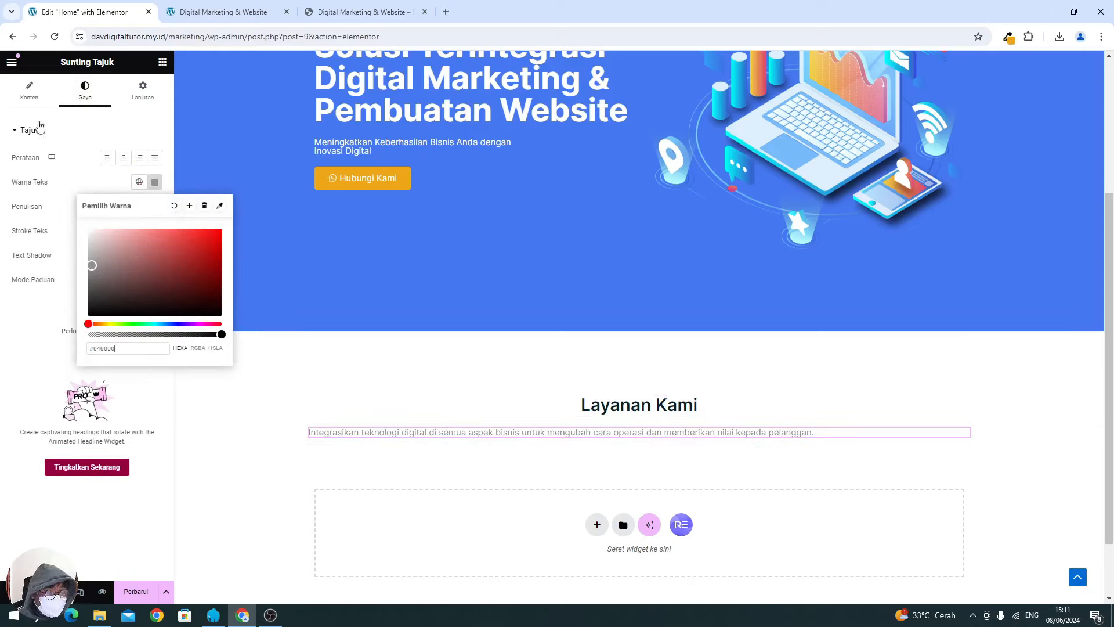
pyautogui.click(120, 160)
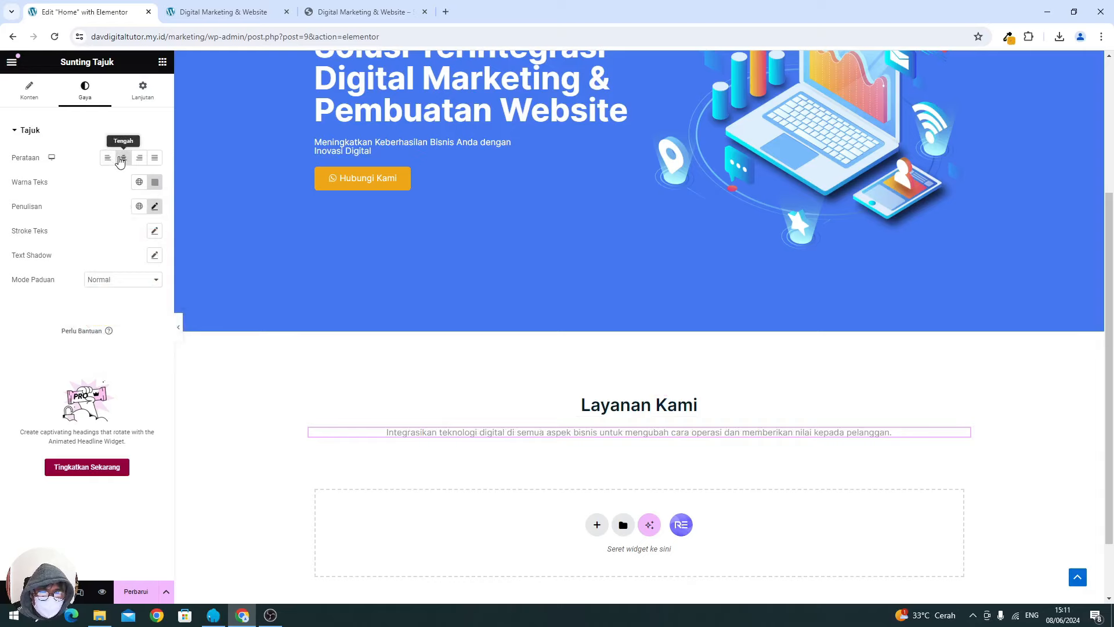
pyautogui.click(364, 21)
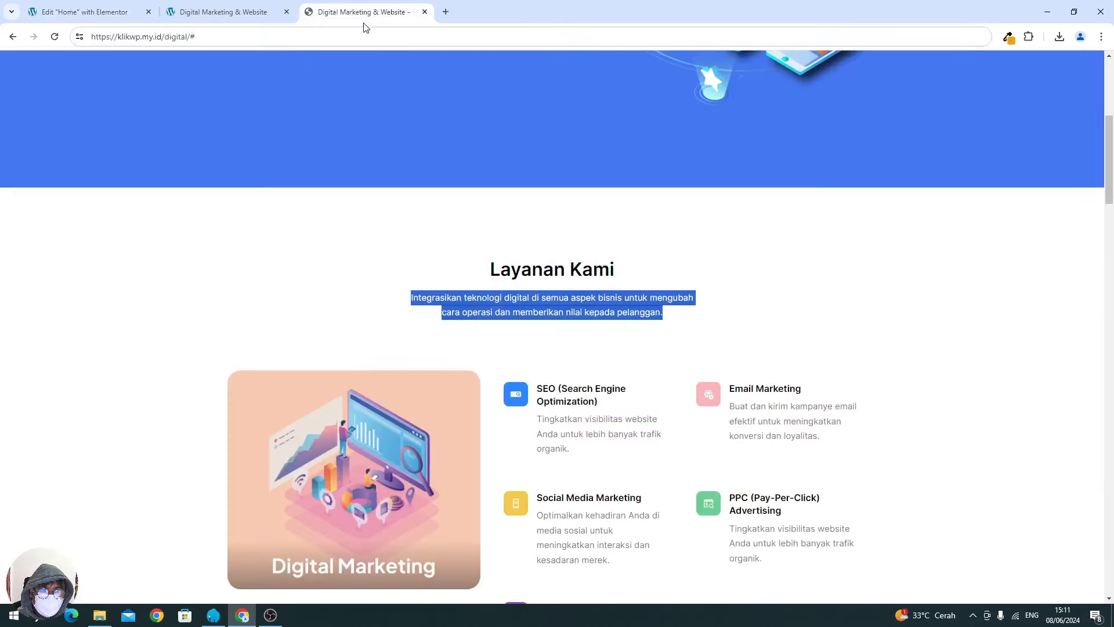
# Insert a <br> line break after "mengubah" in the Layanan Kami description to match the reference site's two-line wrapping.
pyautogui.click(675, 294)
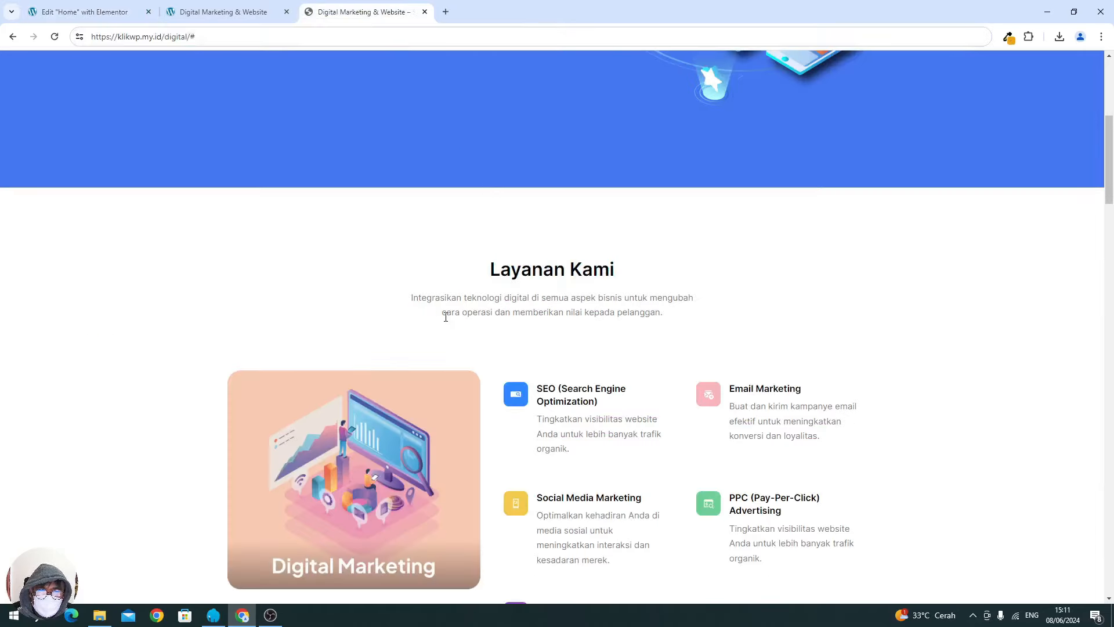
pyautogui.moveTo(445, 316); pyautogui.dragTo(664, 328)
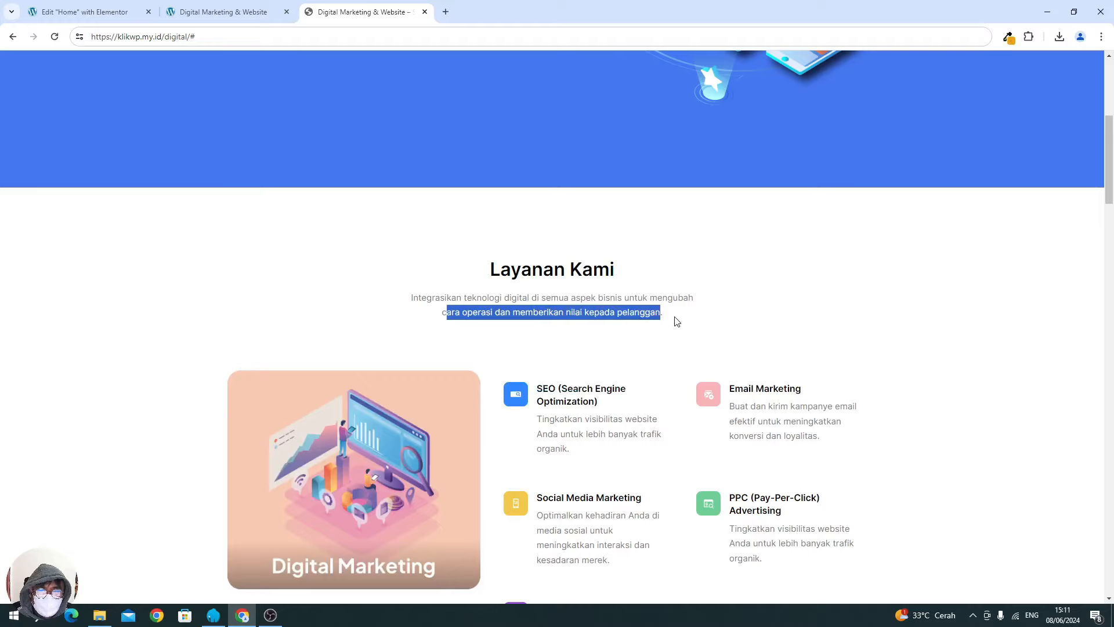
pyautogui.click(676, 321)
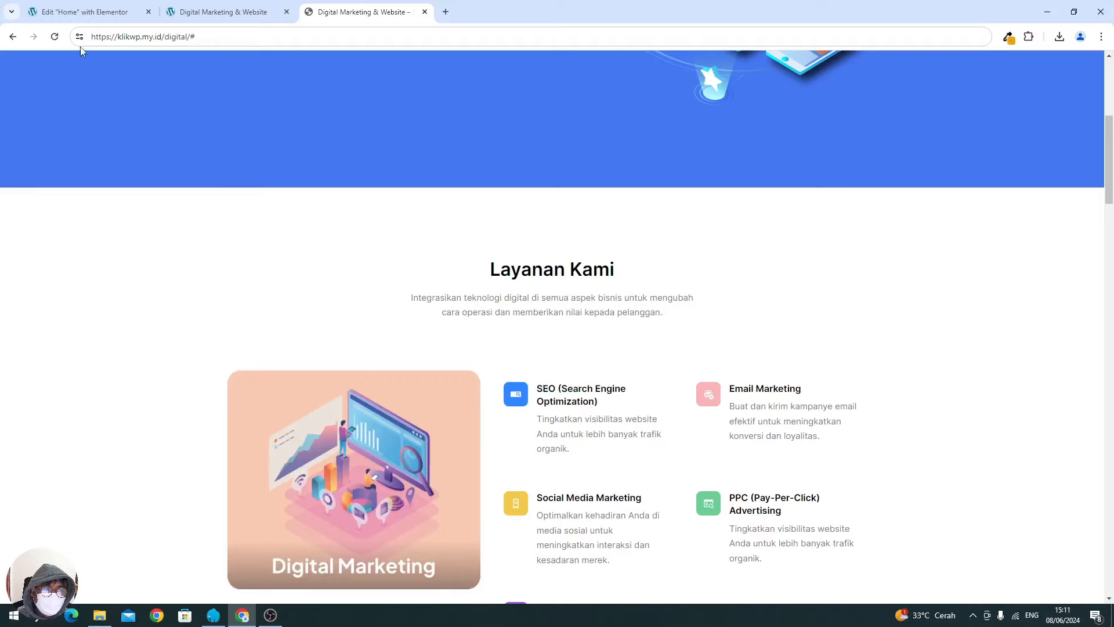
pyautogui.click(87, 12)
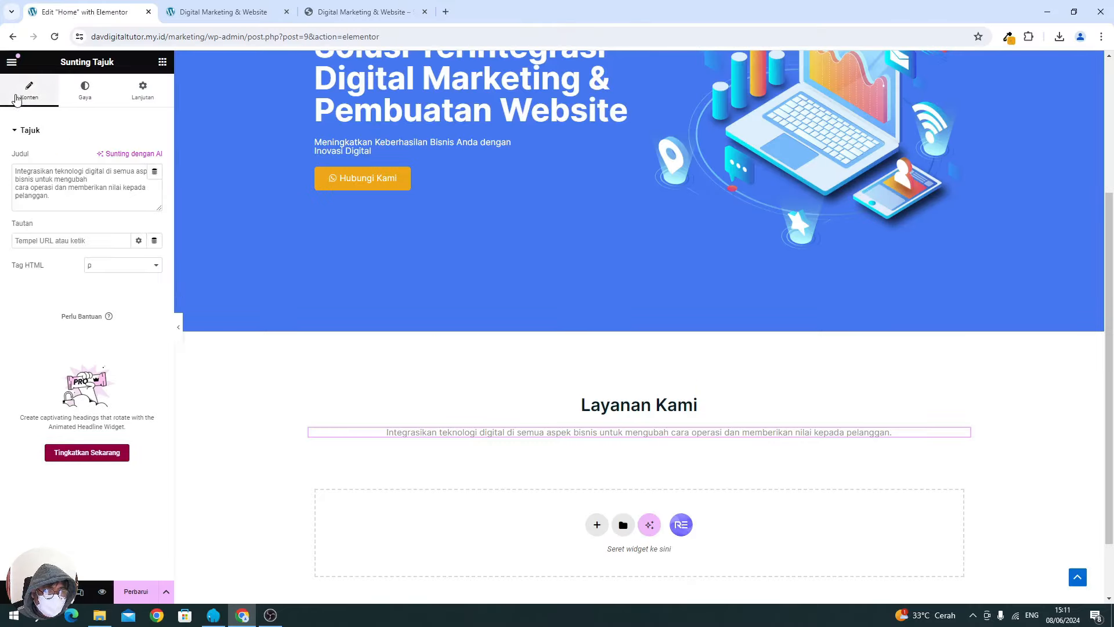
pyautogui.click(65, 206)
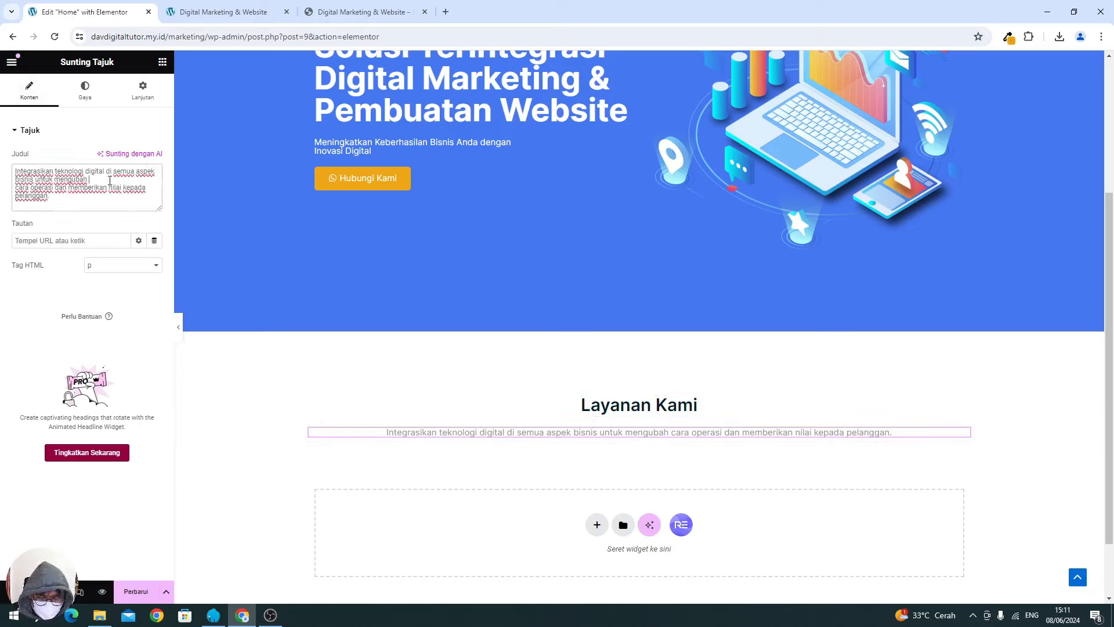
pyautogui.write('<b')
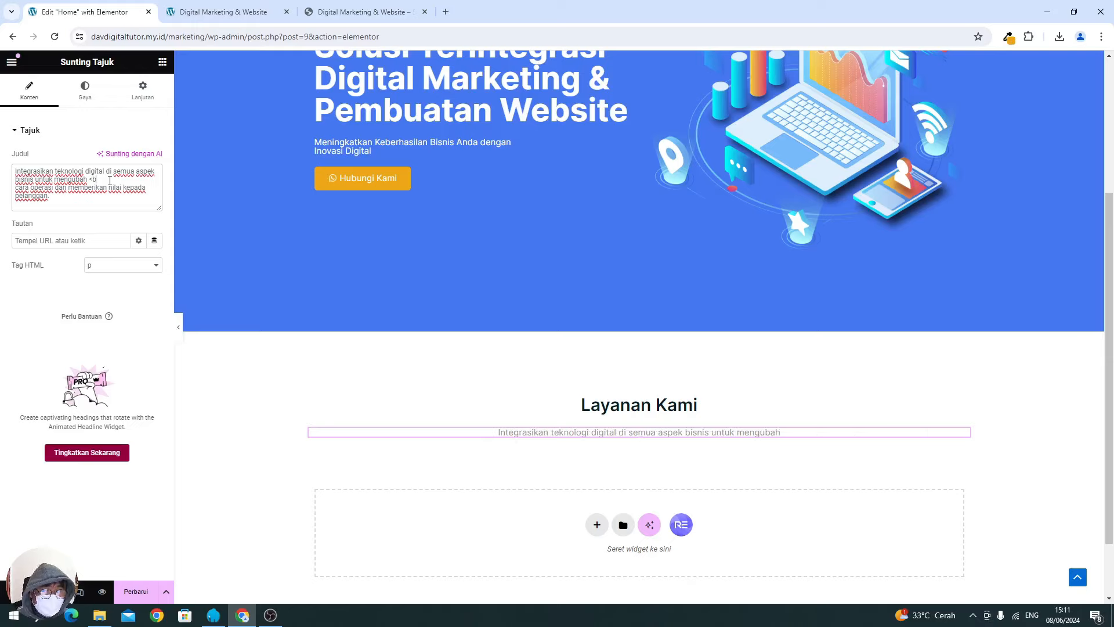
pyautogui.write('r>')
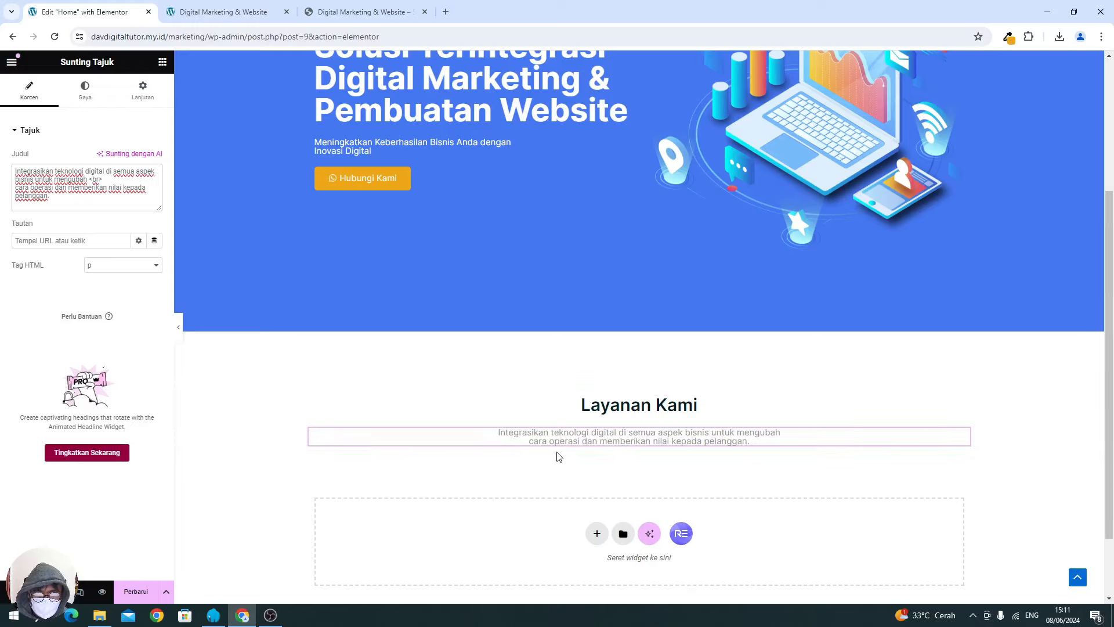
# Set the Layanan Kami description's line height to 19 px and update the page.
pyautogui.click(341, 13)
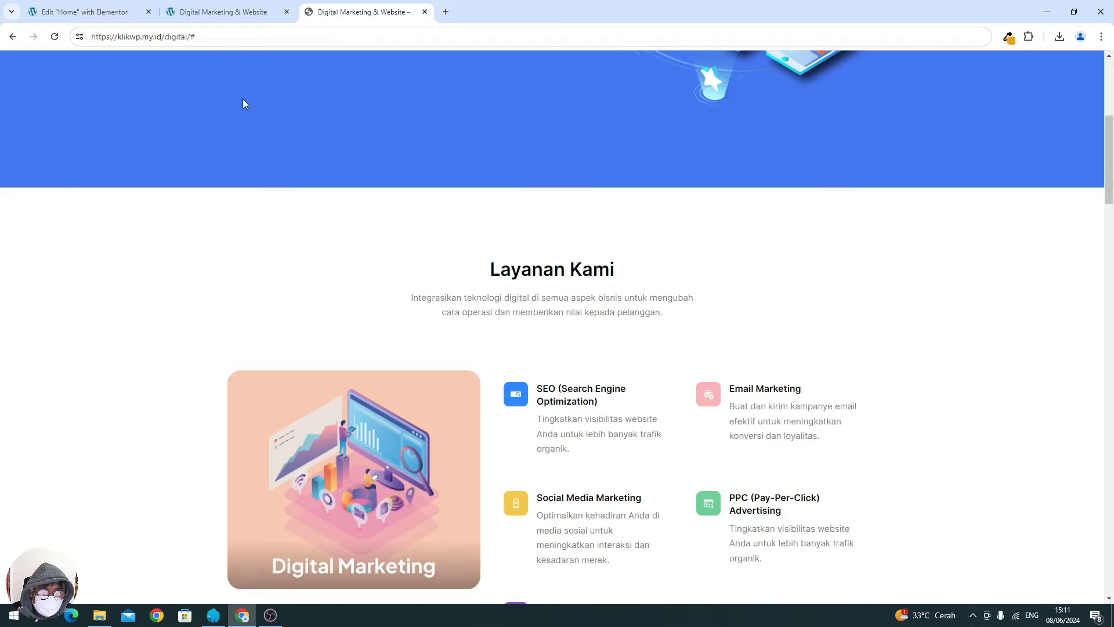
pyautogui.click(118, 18)
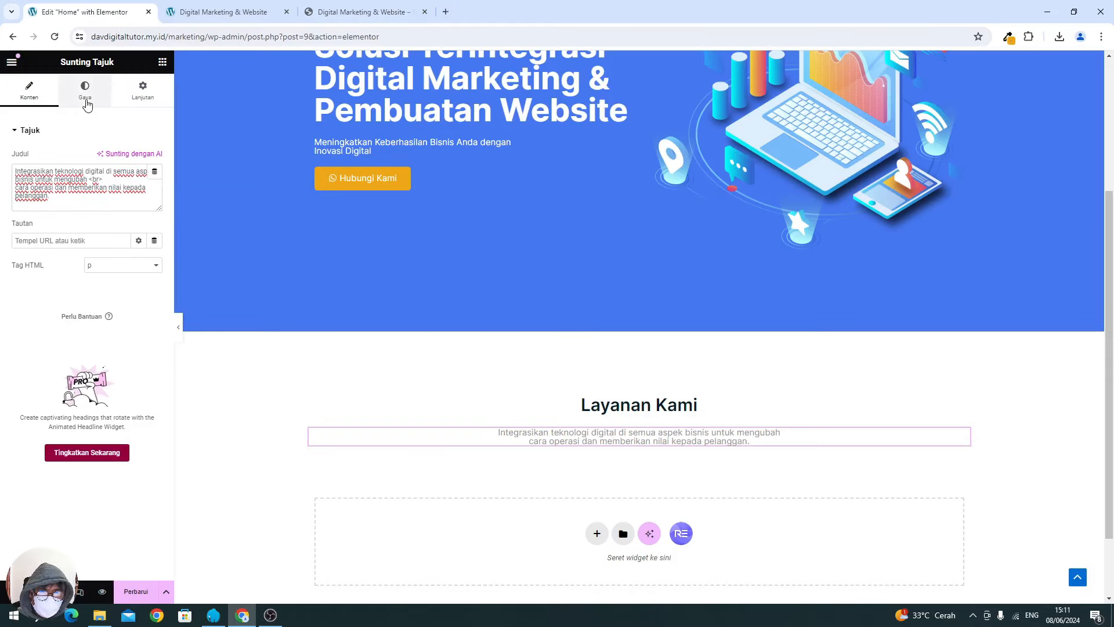
pyautogui.click(85, 93)
pyautogui.click(154, 206)
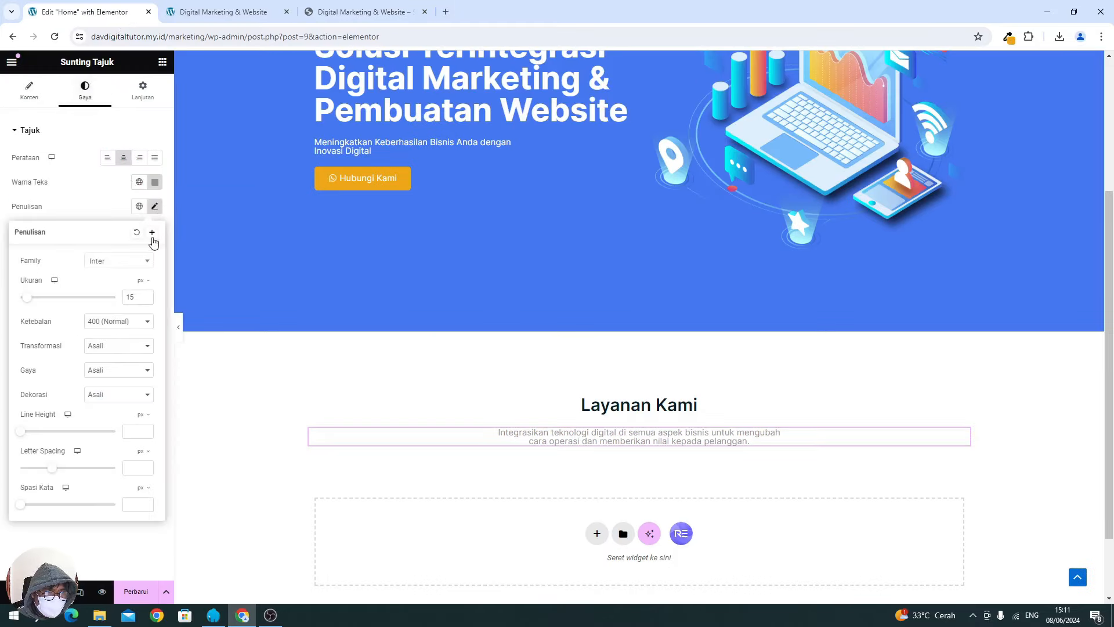
pyautogui.moveTo(24, 434); pyautogui.dragTo(39, 453)
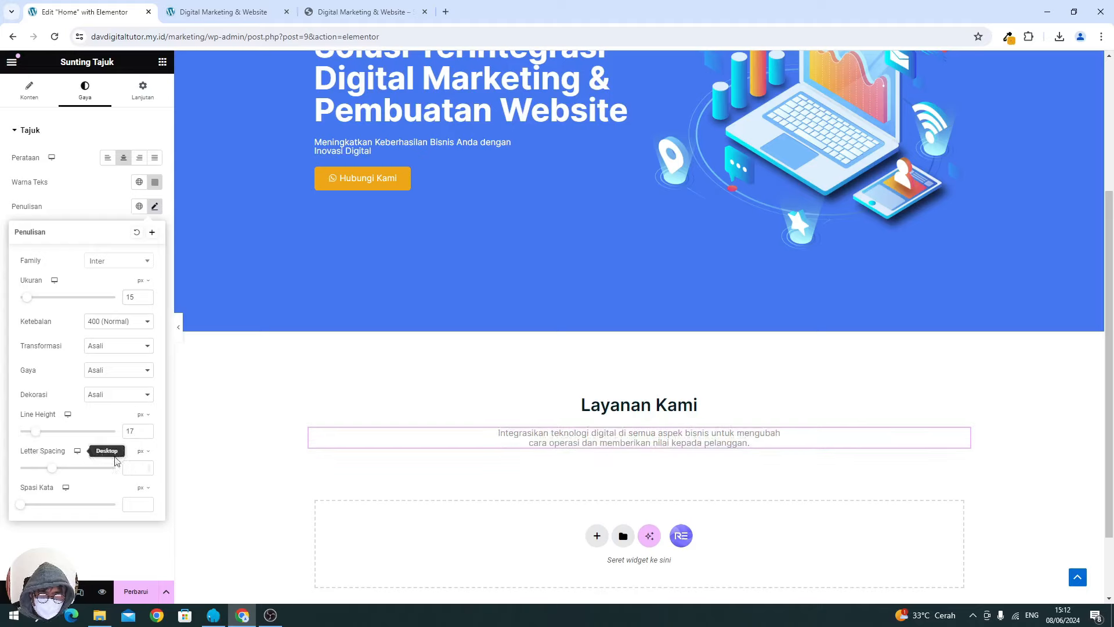
pyautogui.click(146, 430)
pyautogui.click(146, 429)
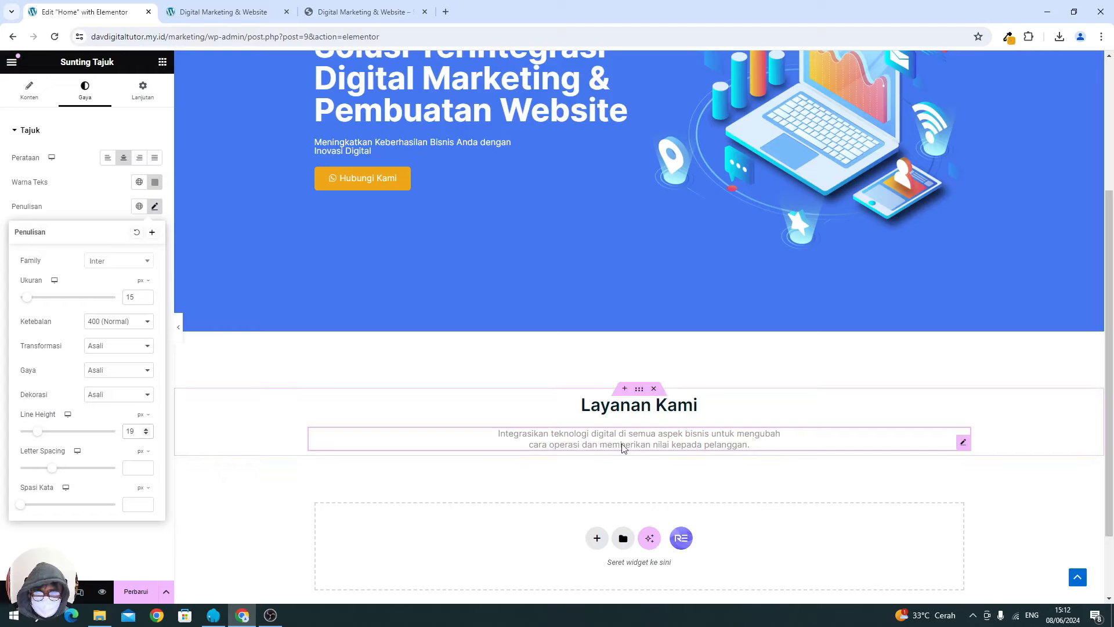
pyautogui.scroll(4, 622, 447)
pyautogui.scroll(-6, 622, 447)
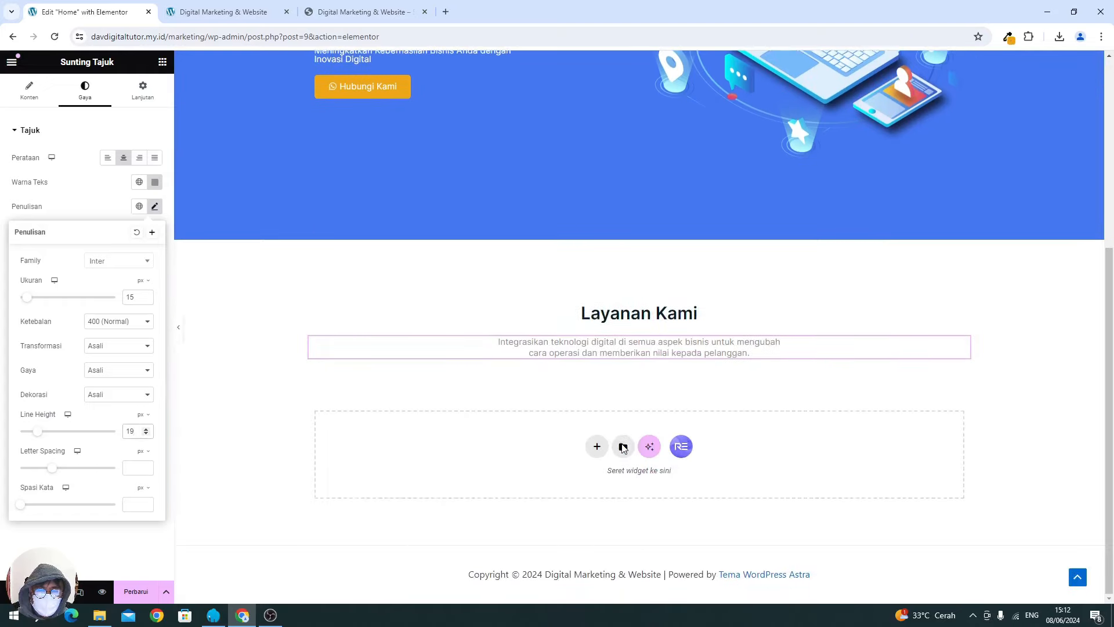
pyautogui.click(146, 596)
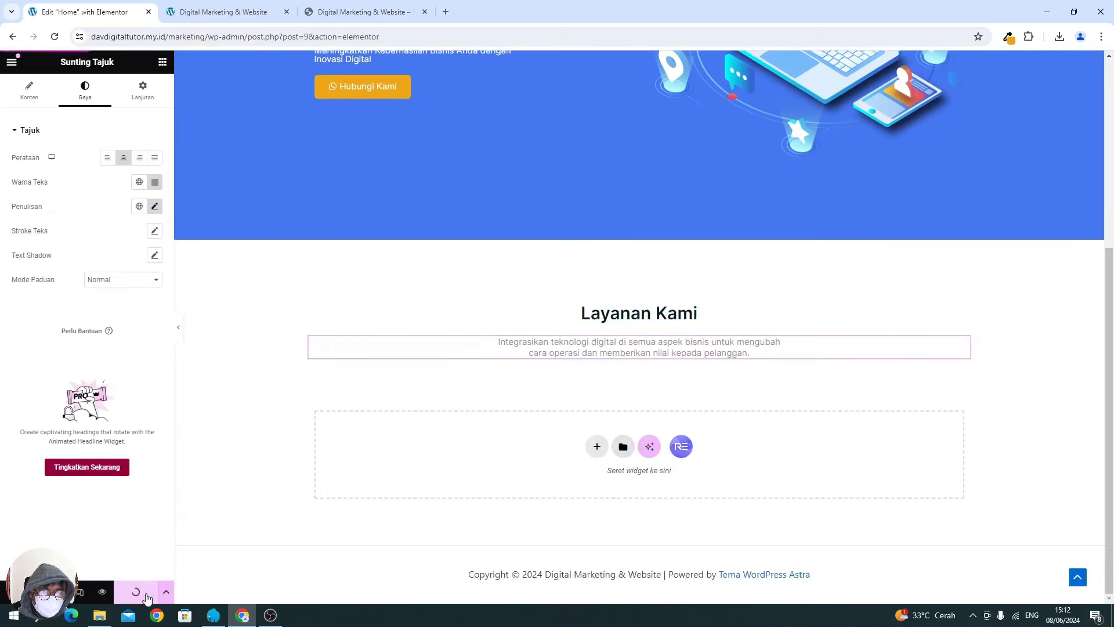
# Examine the layout of the service image and service list below the Layanan Kami description on the reference site.
pyautogui.click(260, 614)
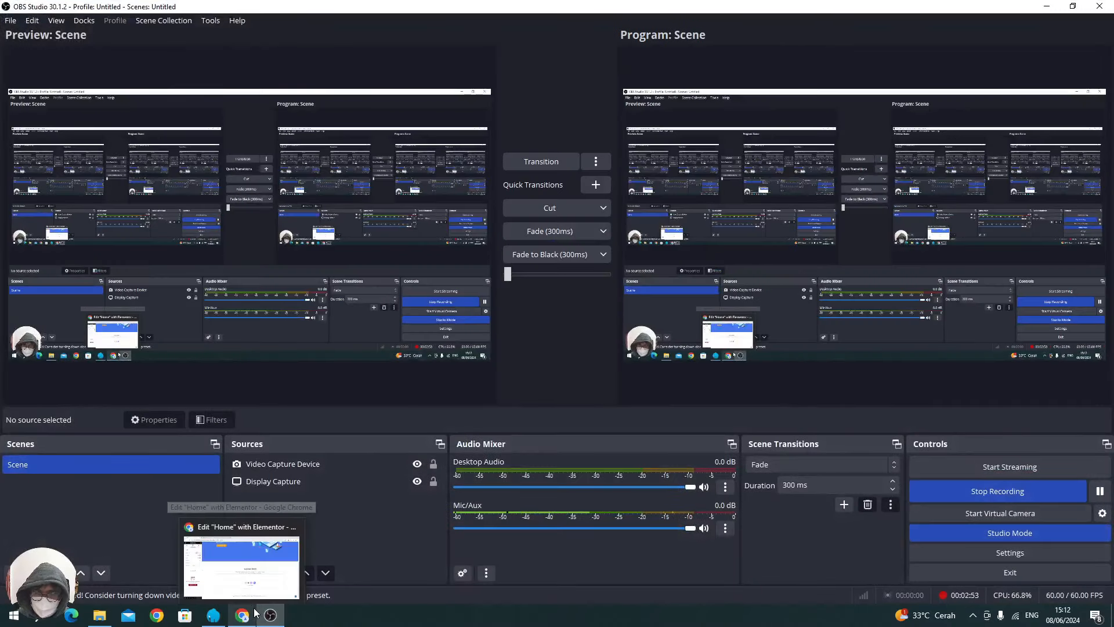
pyautogui.click(247, 614)
pyautogui.click(371, 12)
pyautogui.scroll(-5, 368, 318)
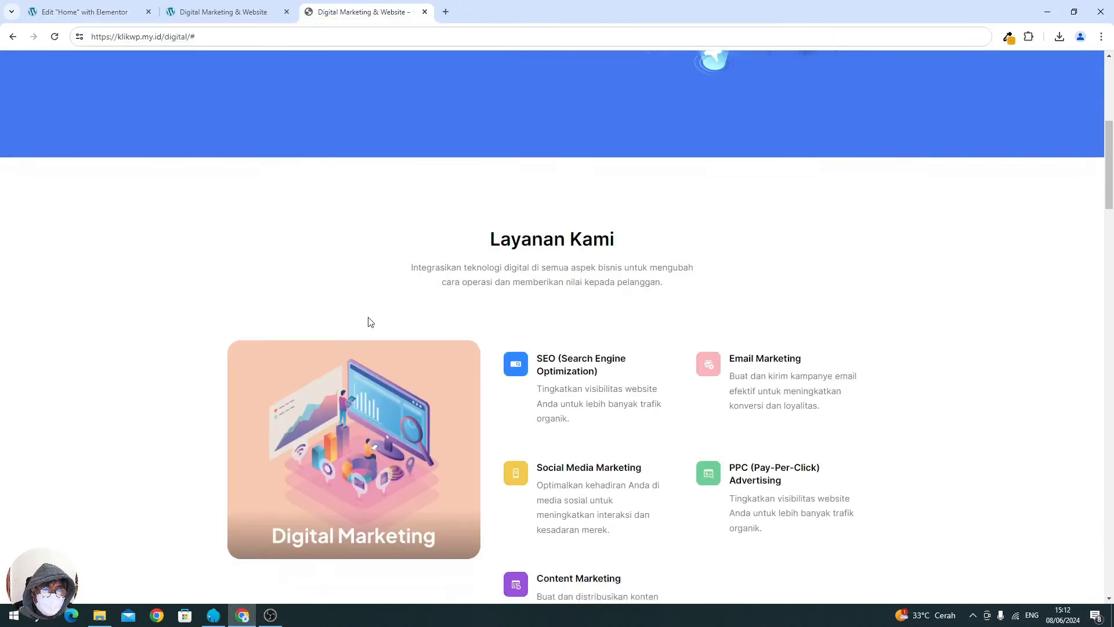
pyautogui.scroll(1, 423, 268)
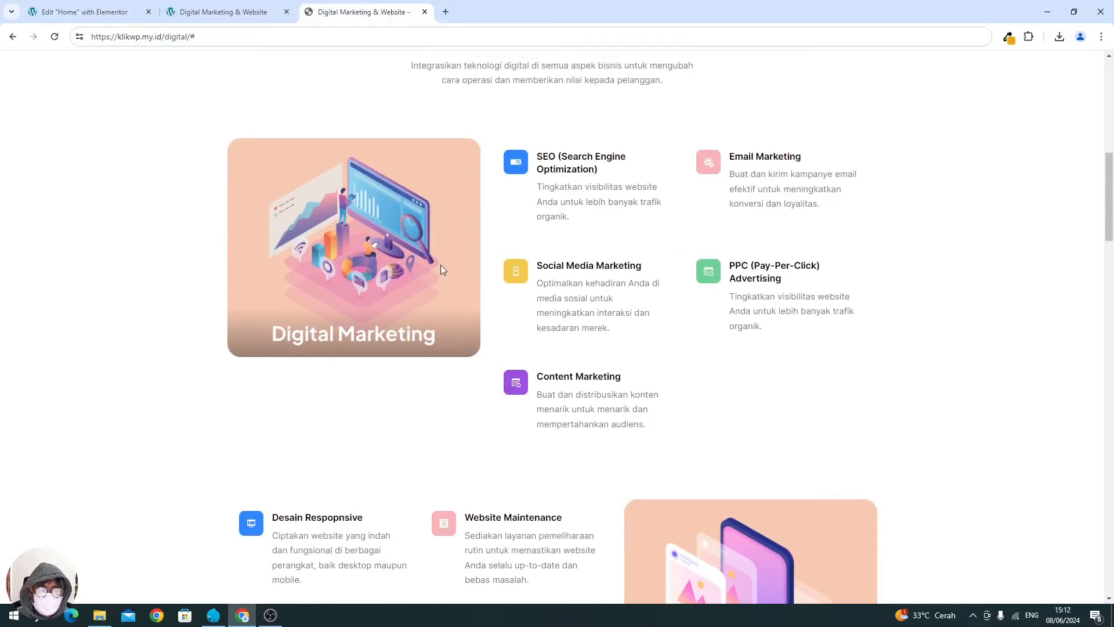
pyautogui.scroll(1, 441, 269)
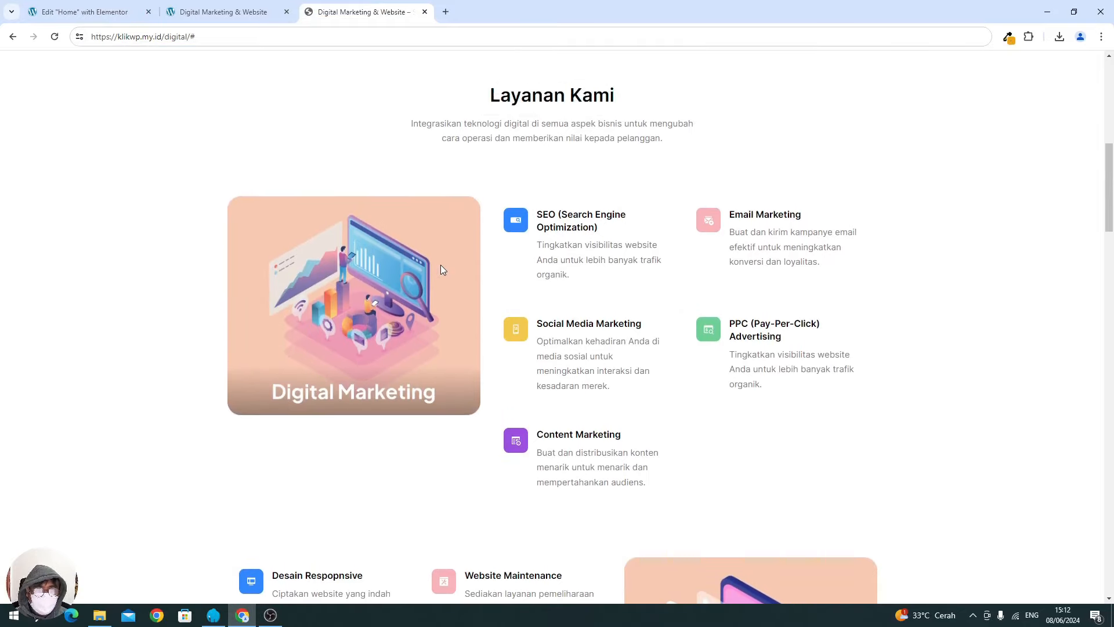
pyautogui.scroll(1, 441, 269)
pyautogui.click(120, 22)
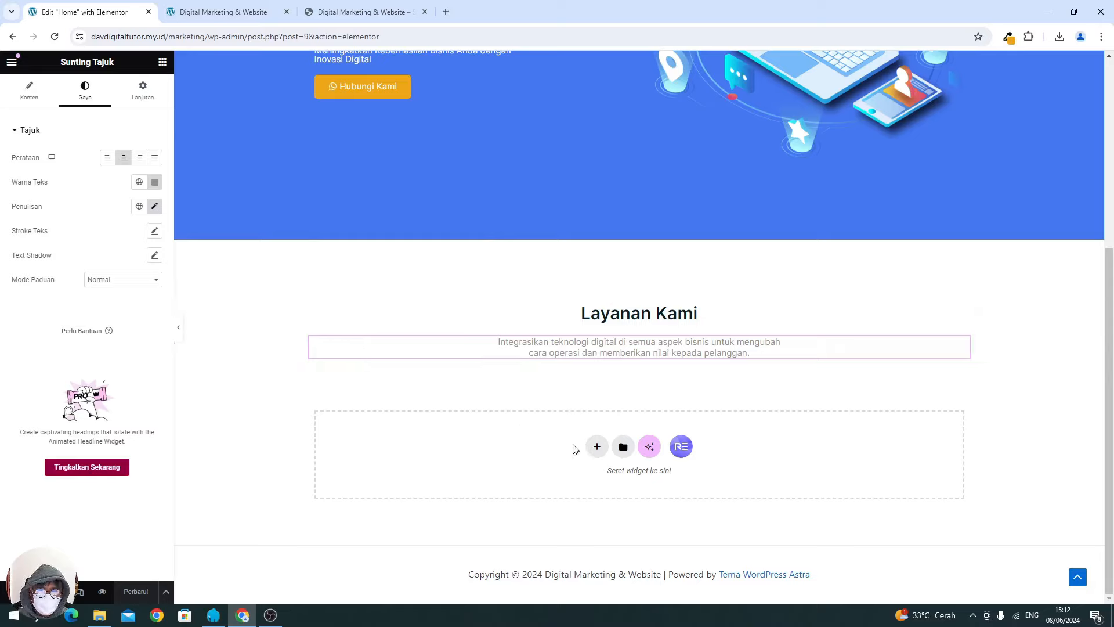
# Add a Flexbox container with two equal side-by-side columns below the Layanan Kami description.
pyautogui.click(597, 447)
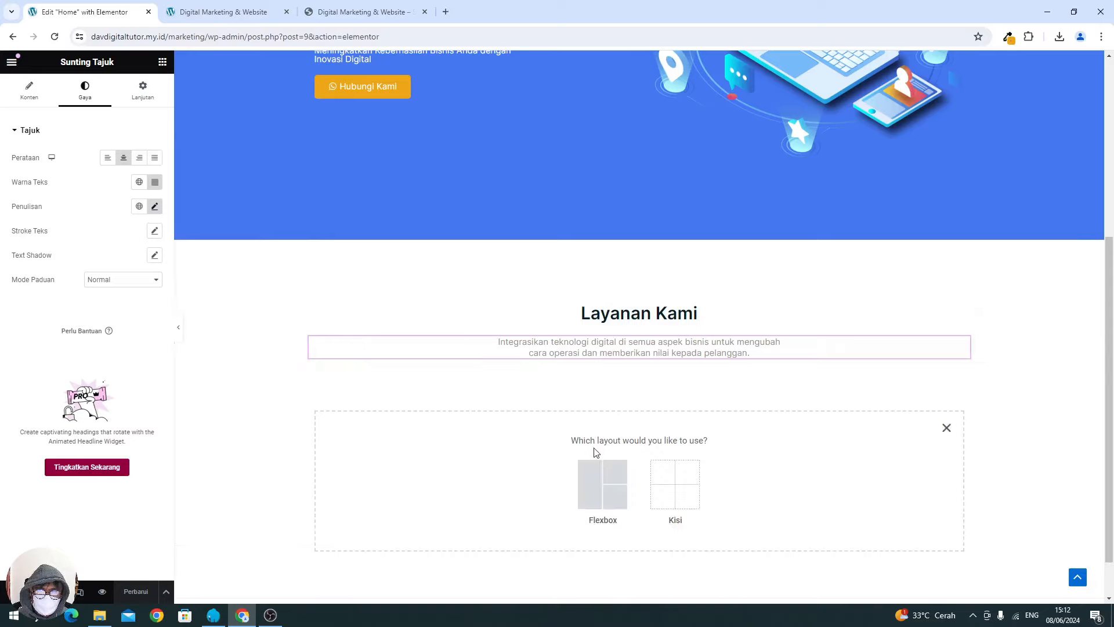
pyautogui.click(606, 490)
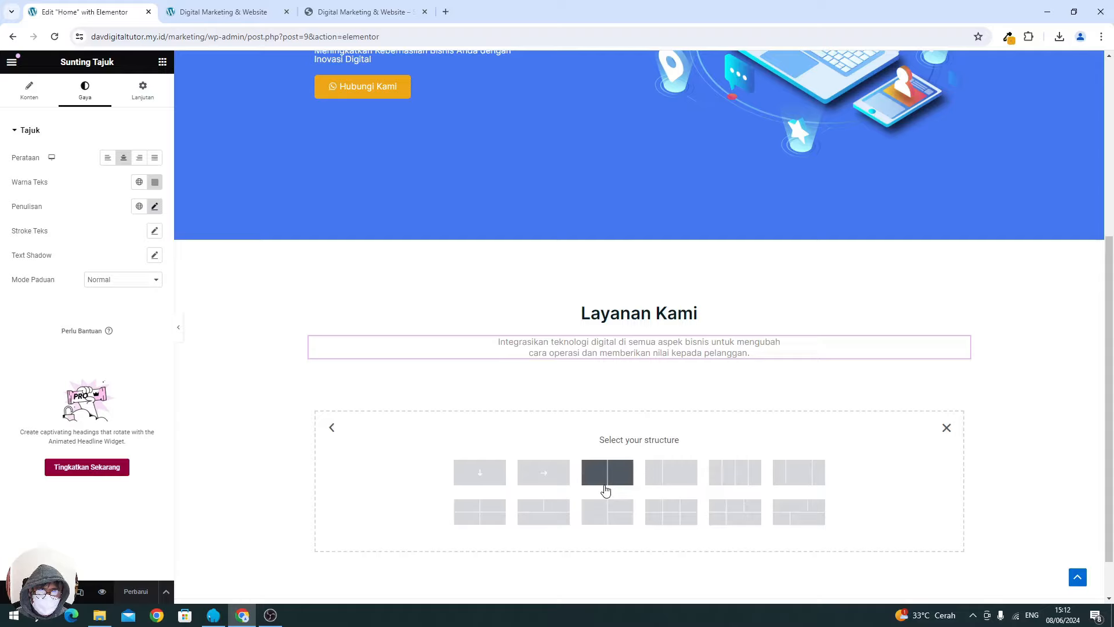
pyautogui.click(331, 21)
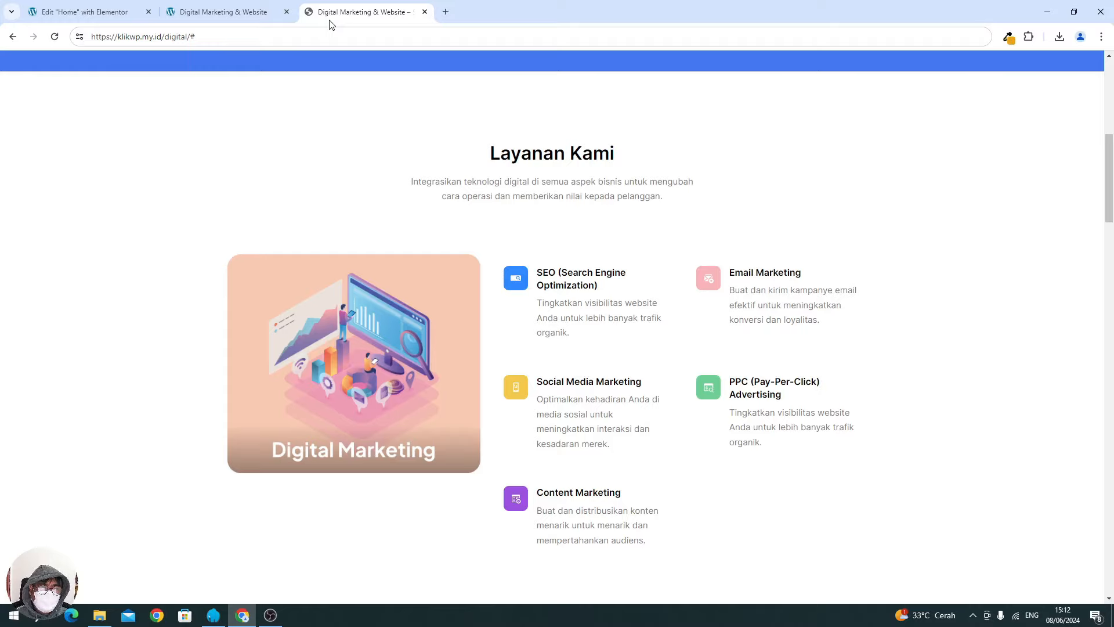
pyautogui.click(82, 12)
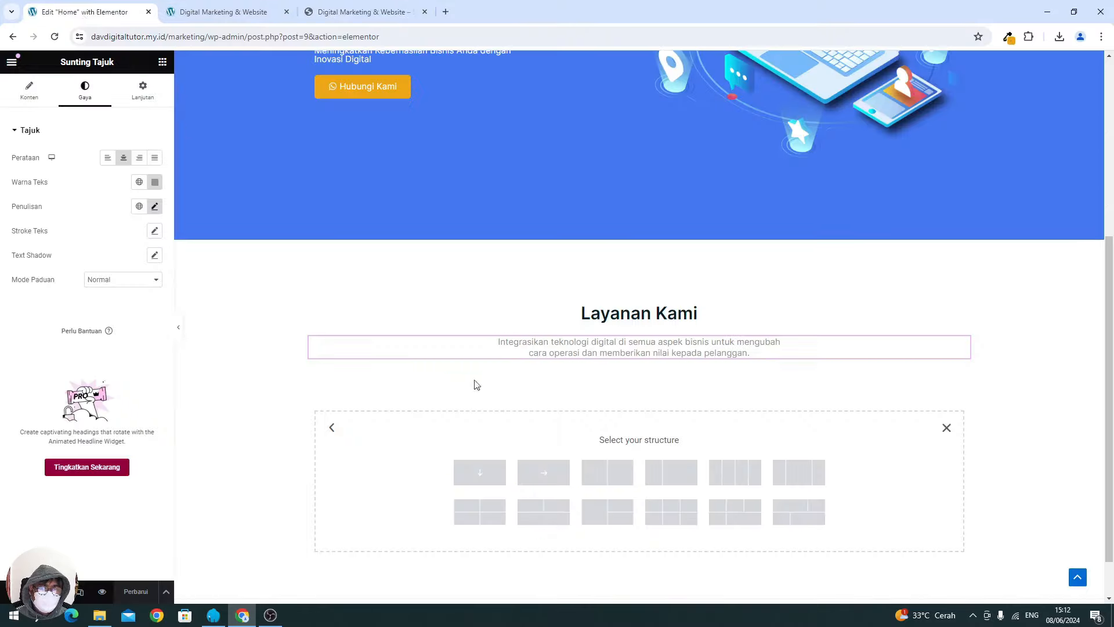
pyautogui.click(606, 482)
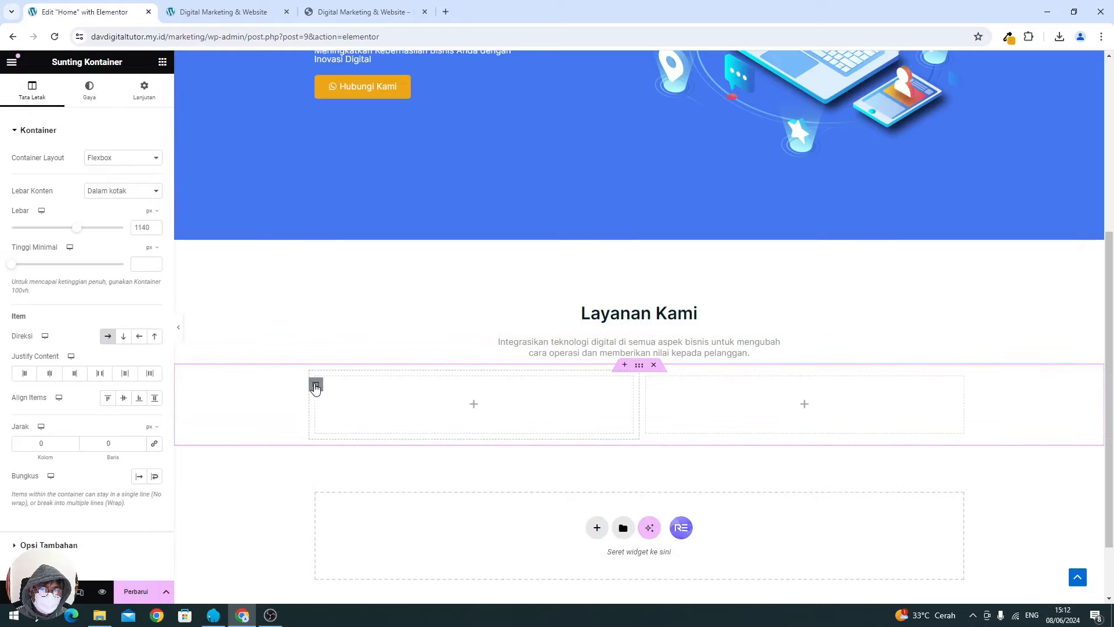
# Set the new container's first column to 40% width and its second column to 60%.
pyautogui.click(315, 386)
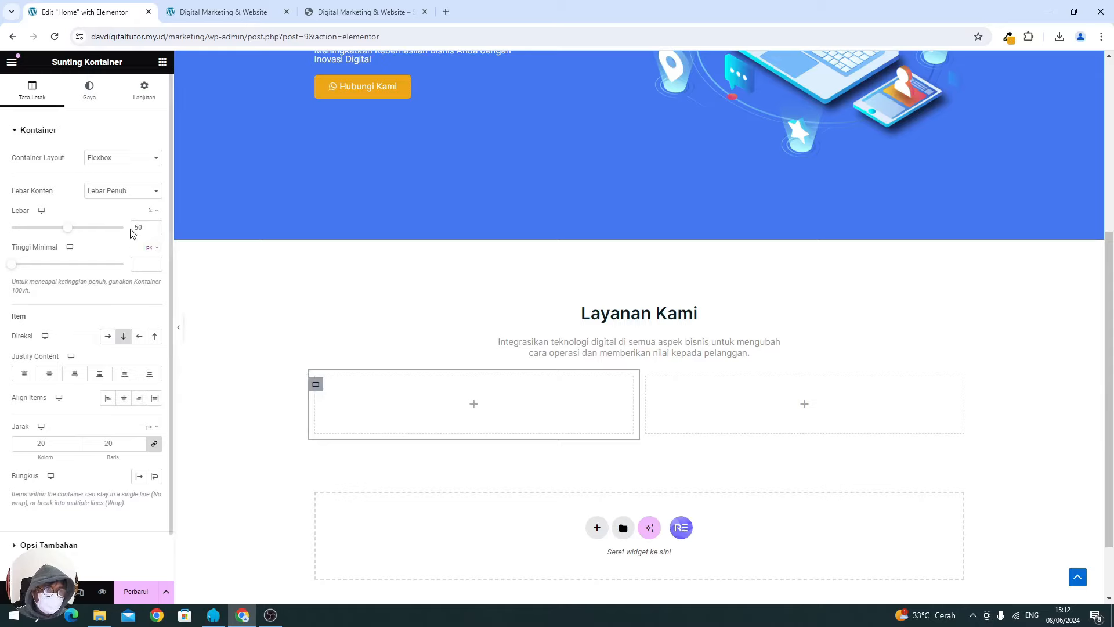
pyautogui.write('40')
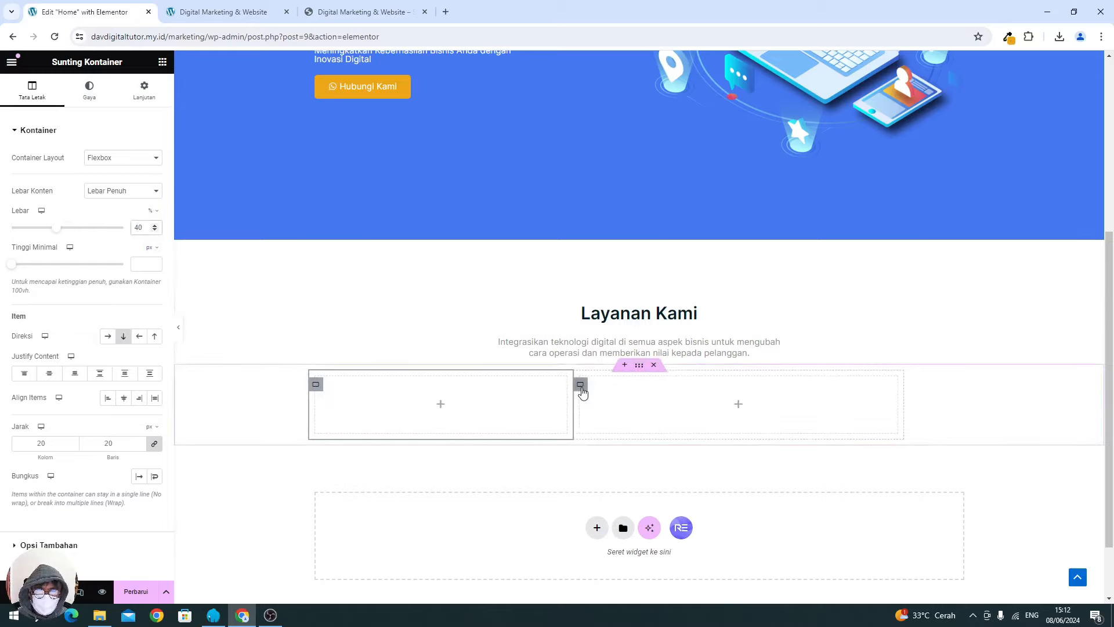
pyautogui.click(581, 385)
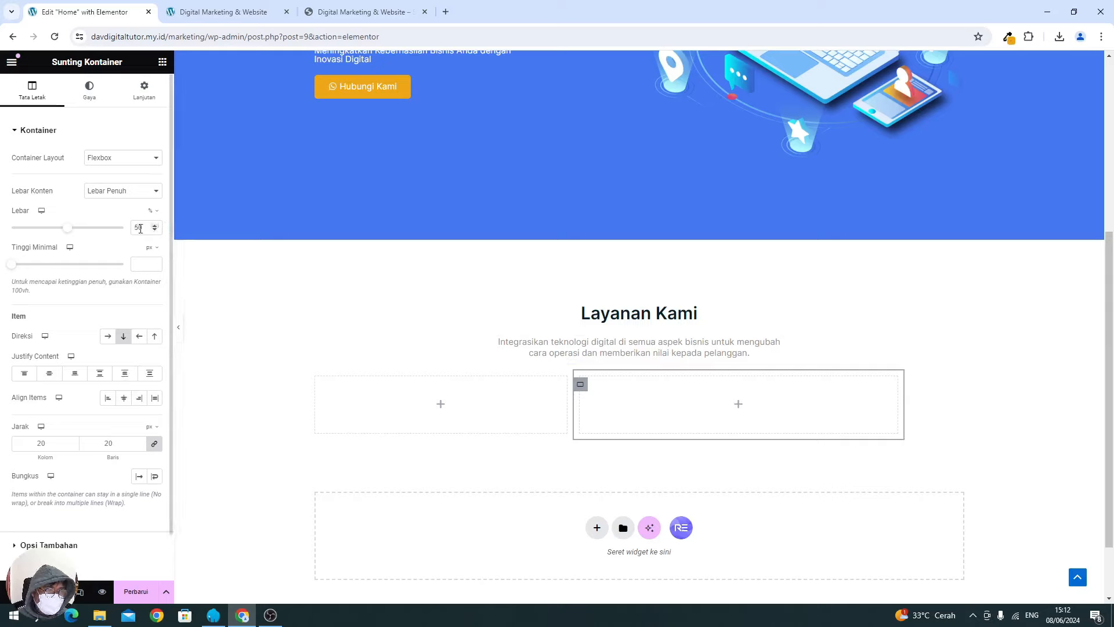
pyautogui.write('60')
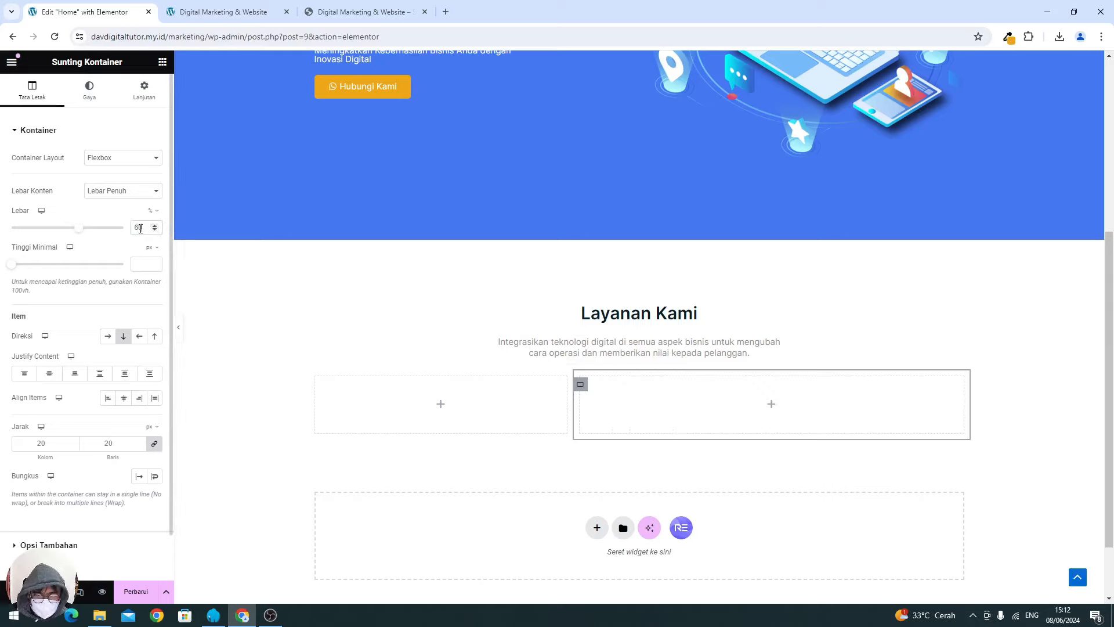
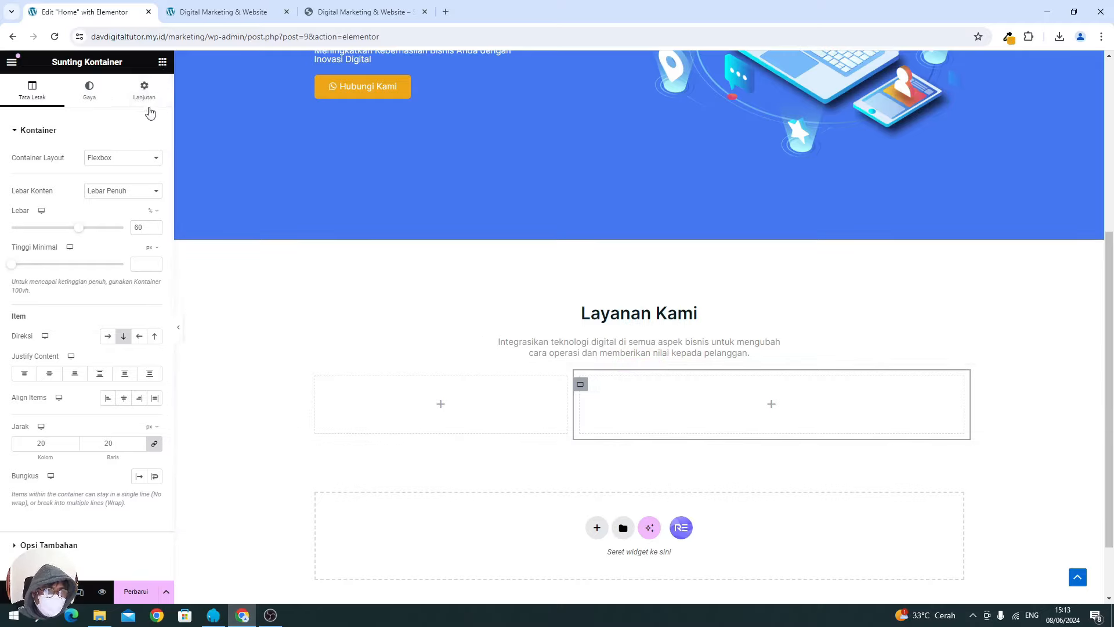
# Add an Image widget to the 40% column and open its image selection.
pyautogui.click(162, 62)
pyautogui.moveTo(125, 343); pyautogui.dragTo(436, 403)
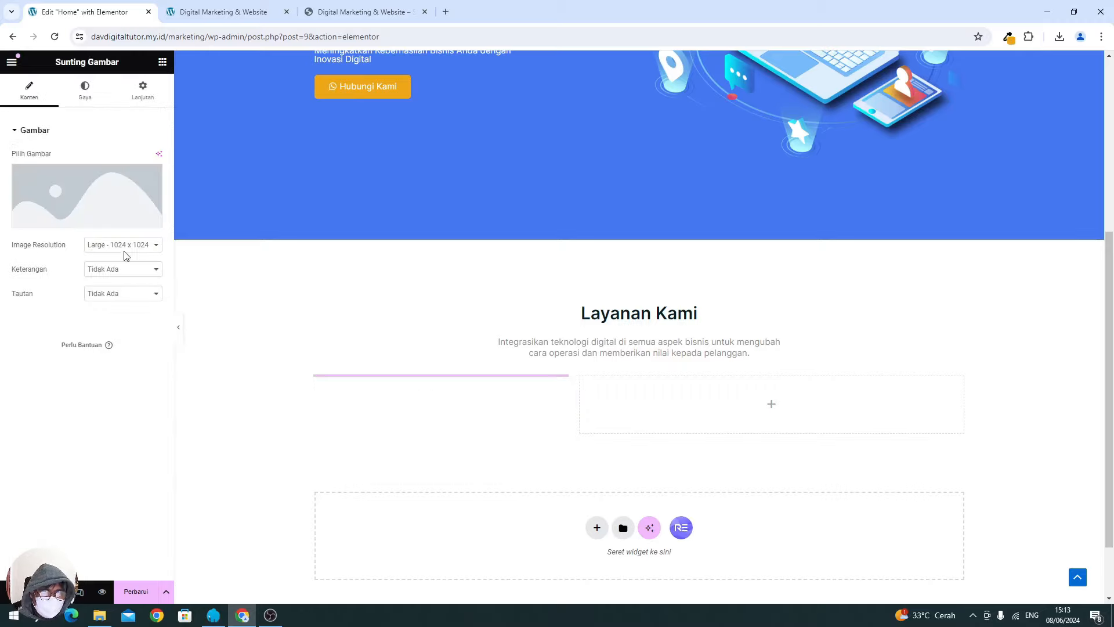
pyautogui.click(92, 201)
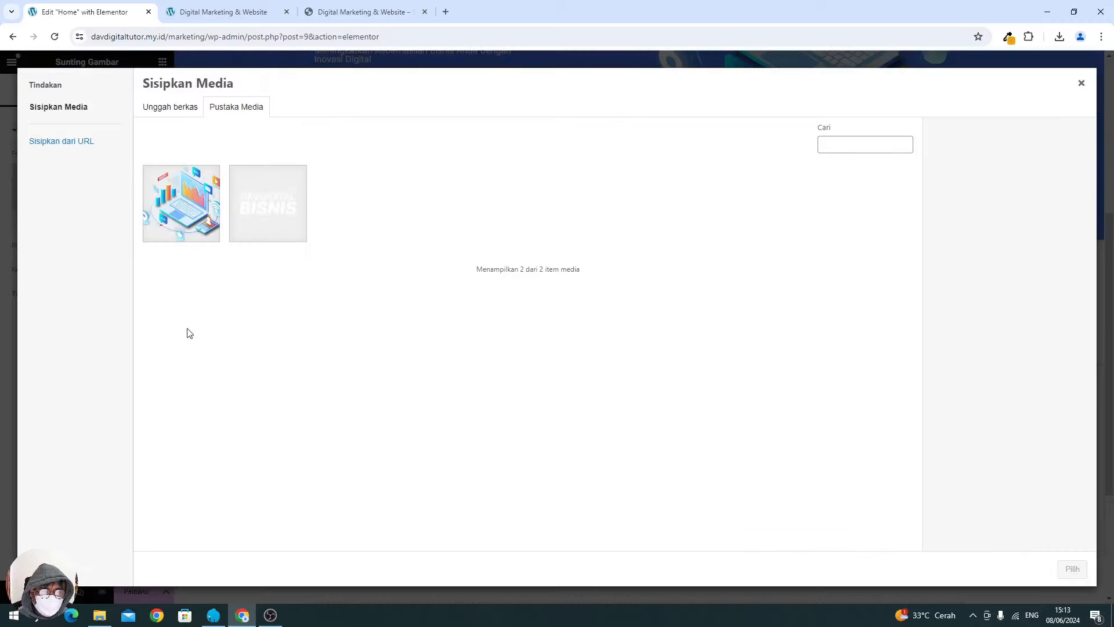
# Upload Component-1 from the project's image folder as the widget's picture and update the page.
pyautogui.click(186, 107)
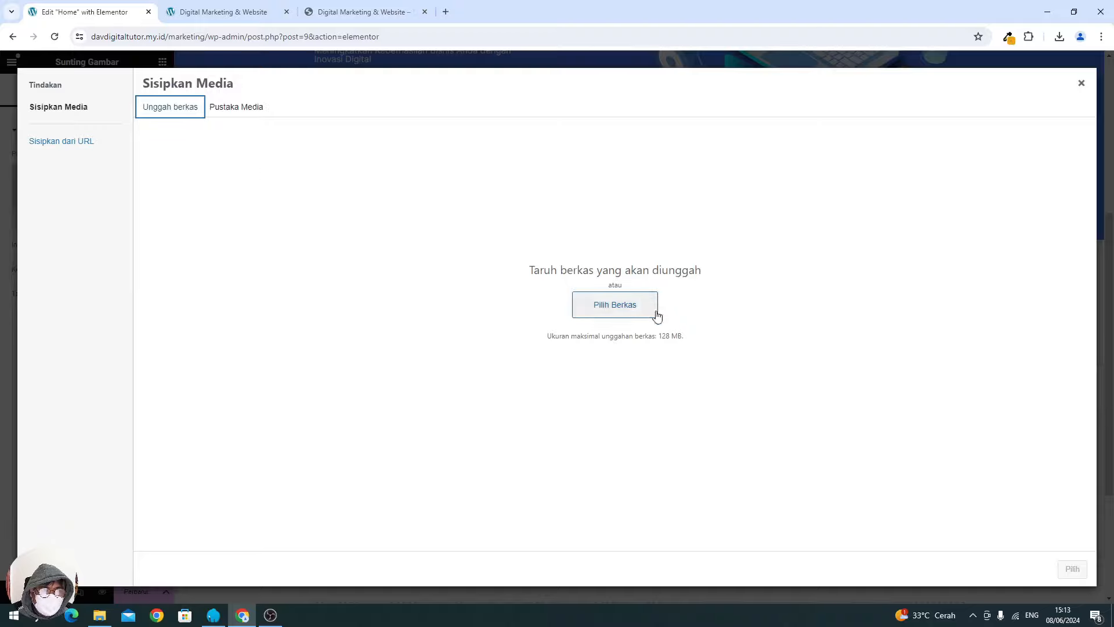
pyautogui.click(112, 617)
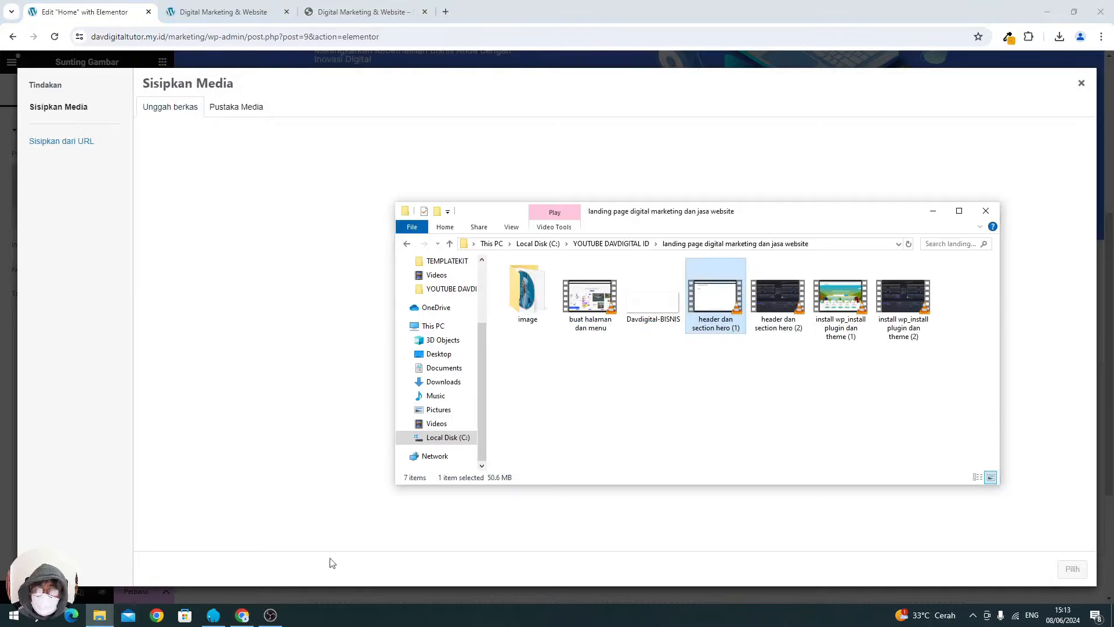
pyautogui.doubleClick(527, 290)
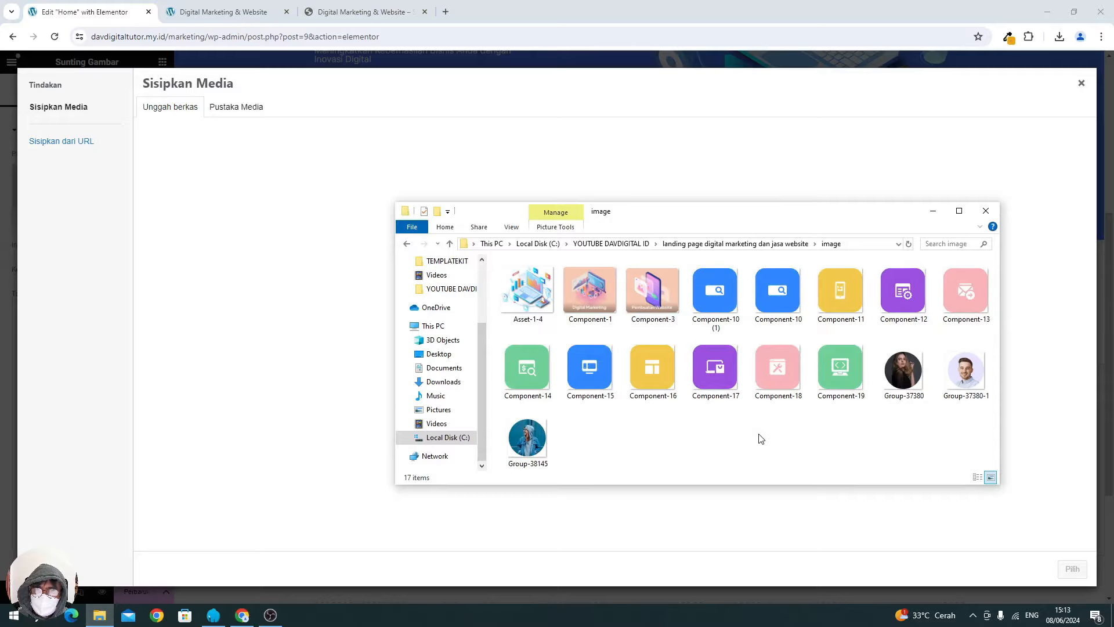
pyautogui.moveTo(590, 290); pyautogui.dragTo(290, 259)
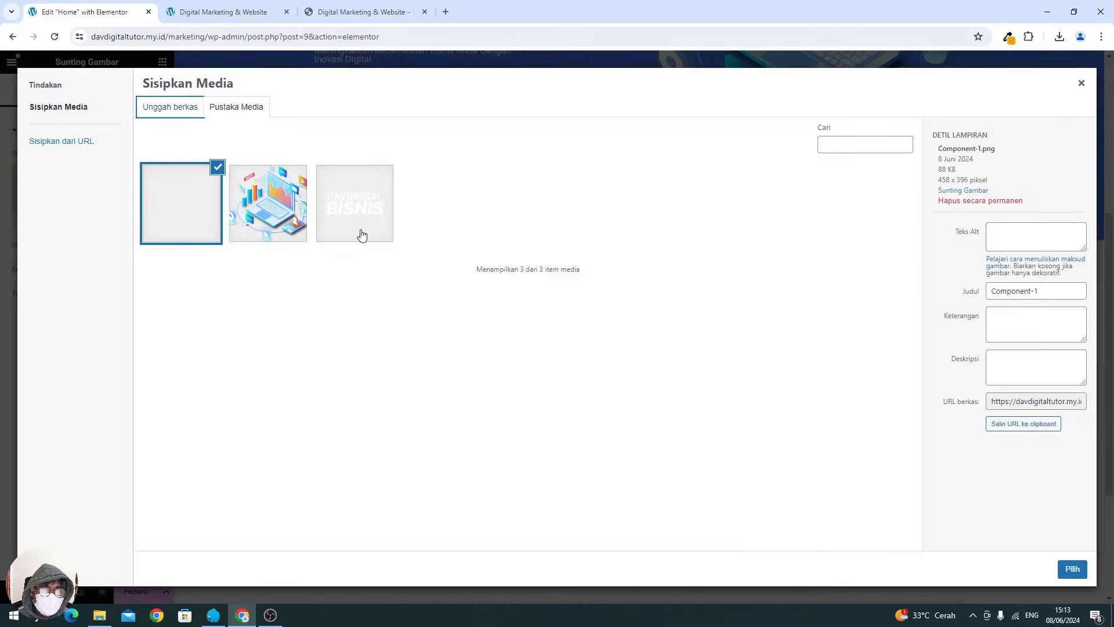
pyautogui.click(1073, 570)
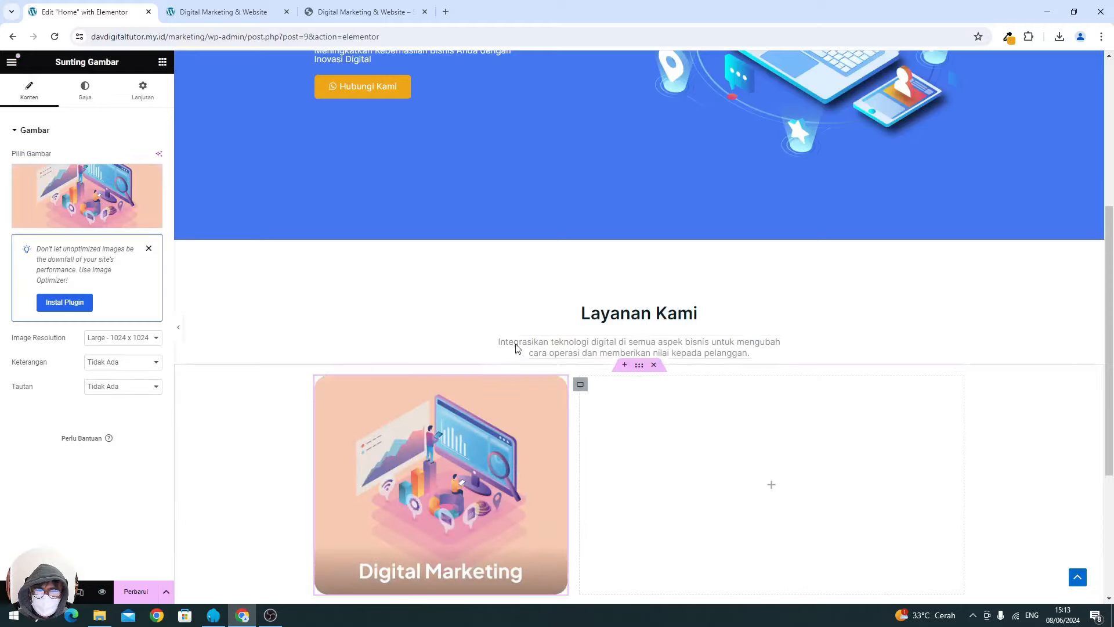
pyautogui.scroll(-4, 480, 368)
pyautogui.scroll(2, 482, 360)
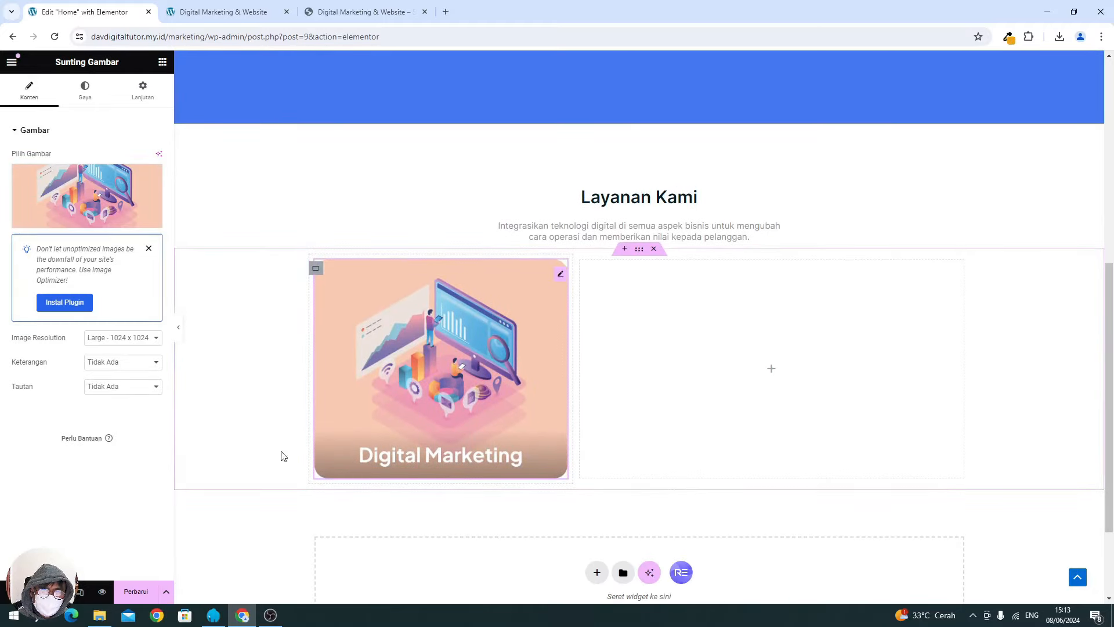
pyautogui.click(136, 594)
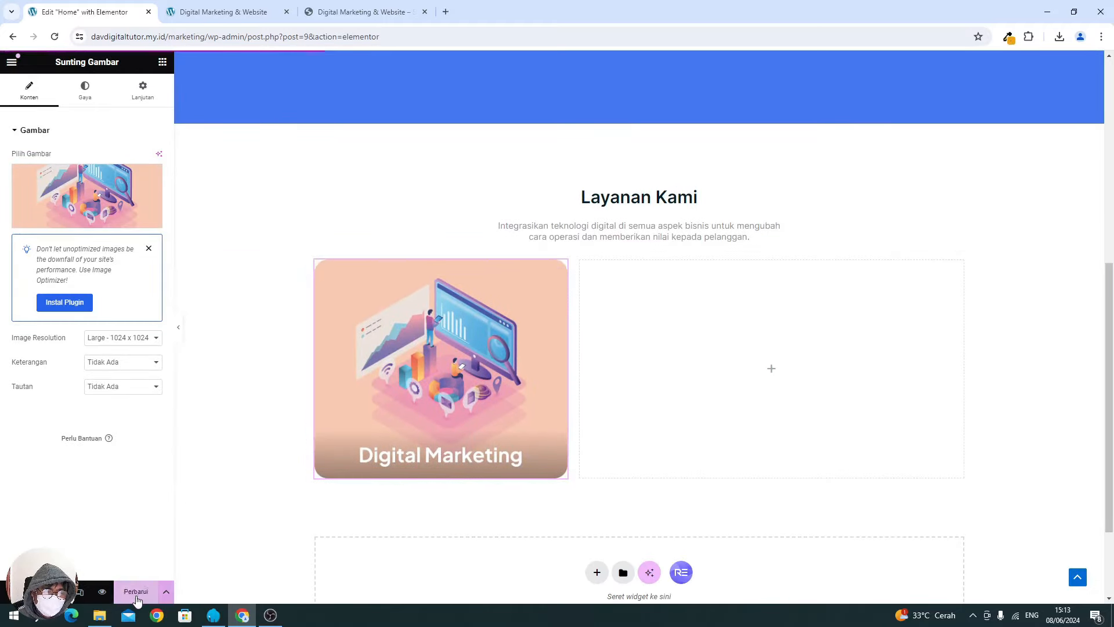
# Following the reference site's service list layout, nest a container in the 60% column and another container inside it.
pyautogui.click(340, 13)
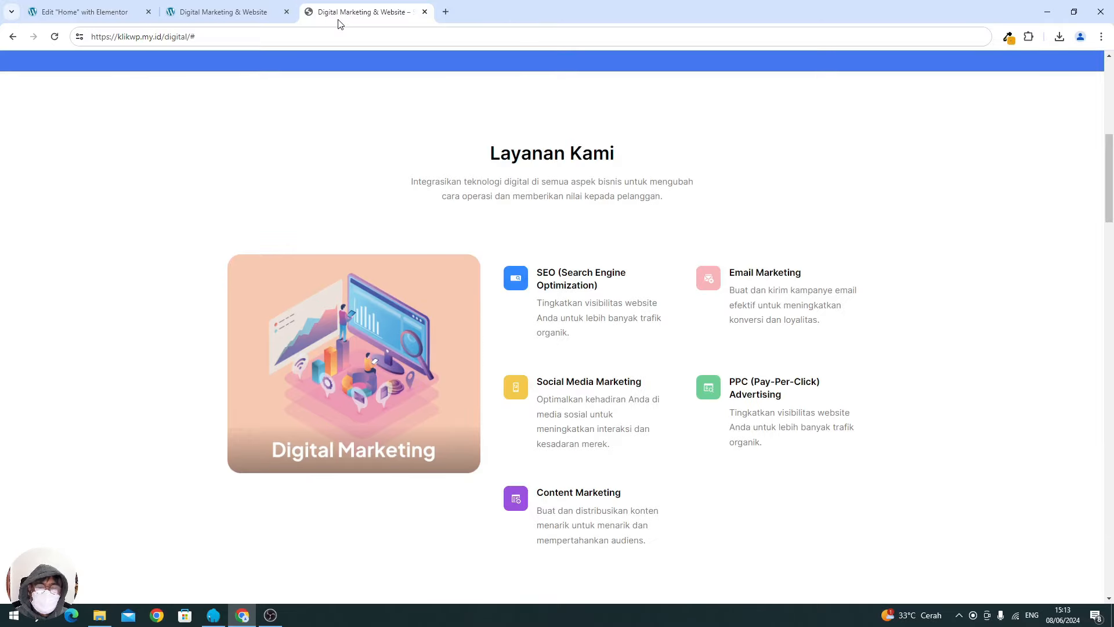
pyautogui.moveTo(508, 306); pyautogui.dragTo(582, 306)
pyautogui.click(610, 306)
pyautogui.scroll(-2, 611, 306)
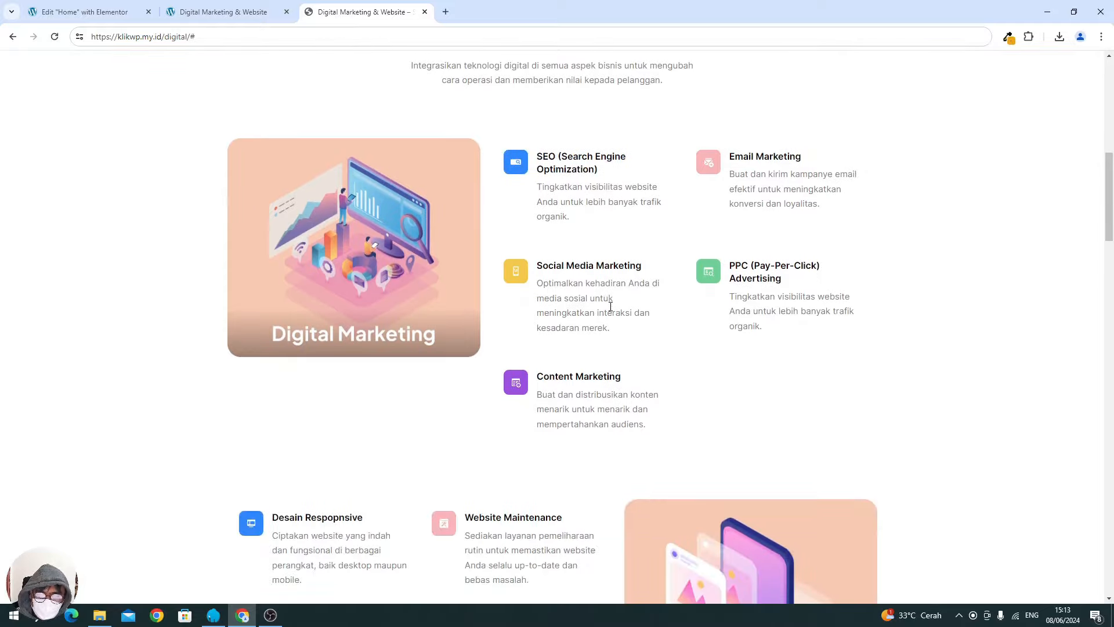
pyautogui.scroll(2, 610, 306)
pyautogui.click(114, 13)
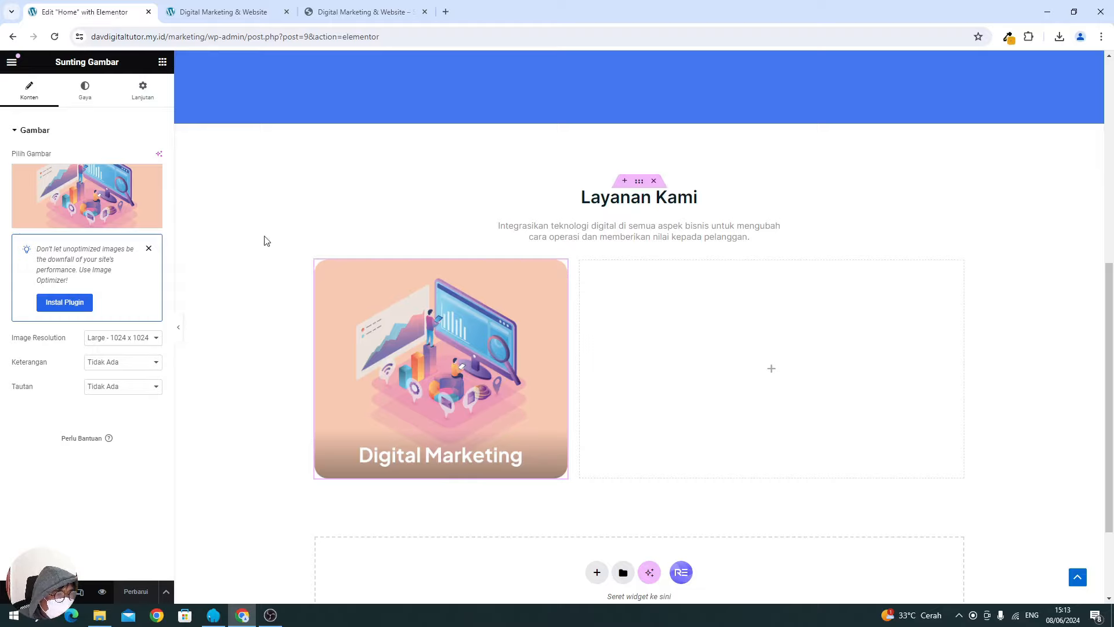
pyautogui.click(163, 62)
pyautogui.moveTo(58, 255); pyautogui.dragTo(615, 296)
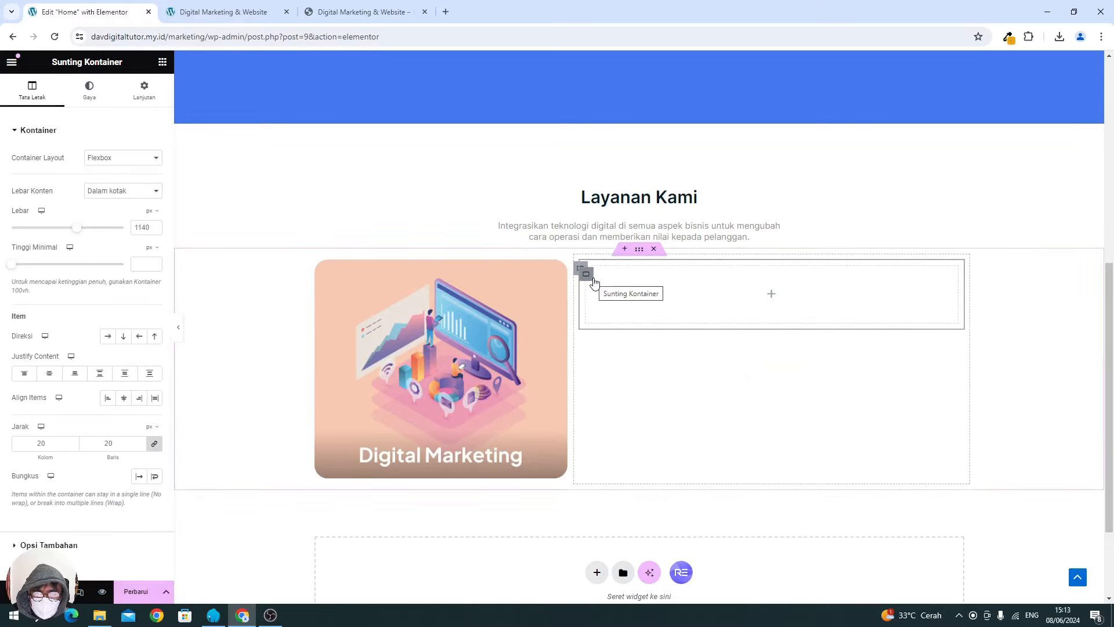
pyautogui.click(163, 62)
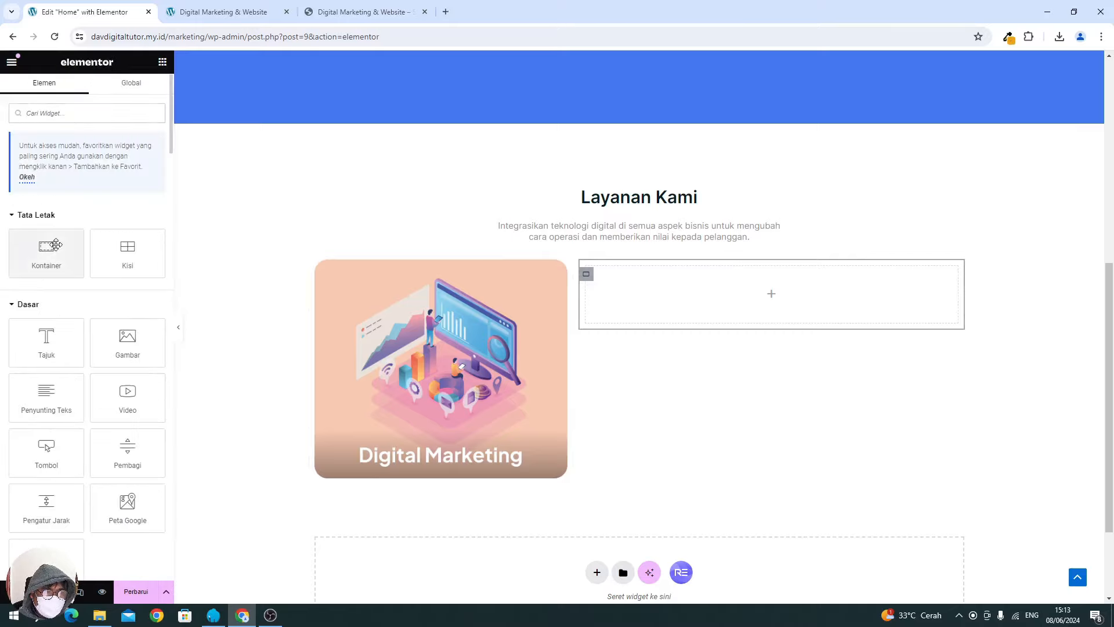
pyautogui.moveTo(46, 249); pyautogui.dragTo(748, 284)
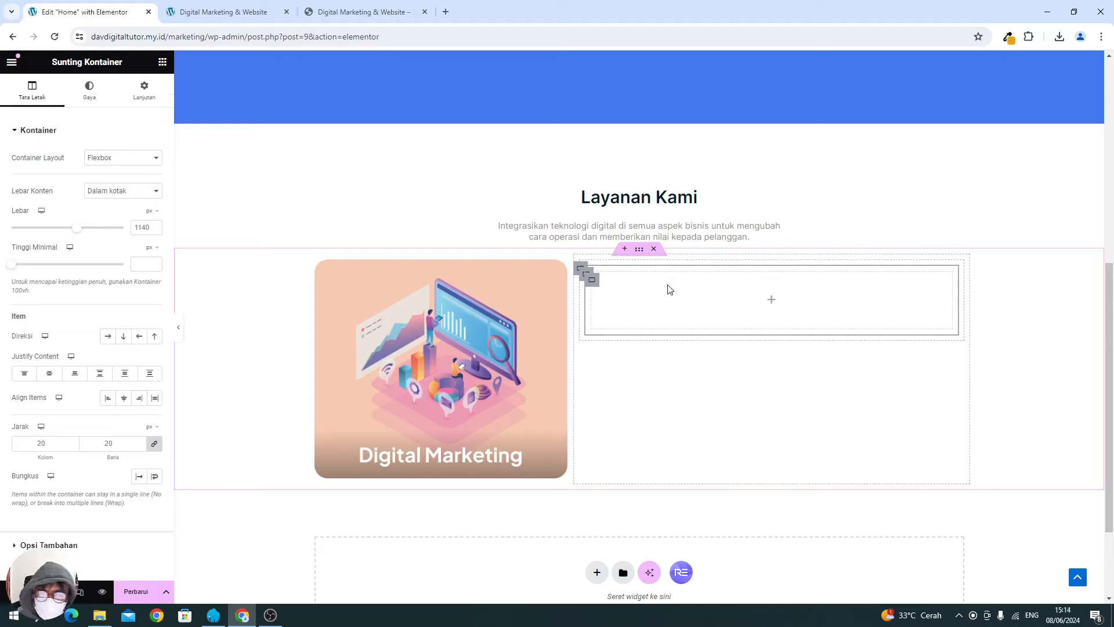
# Duplicate the innermost container and arrange the pair side by side with the parent's row direction, updating the page.
pyautogui.rightClick(593, 281)
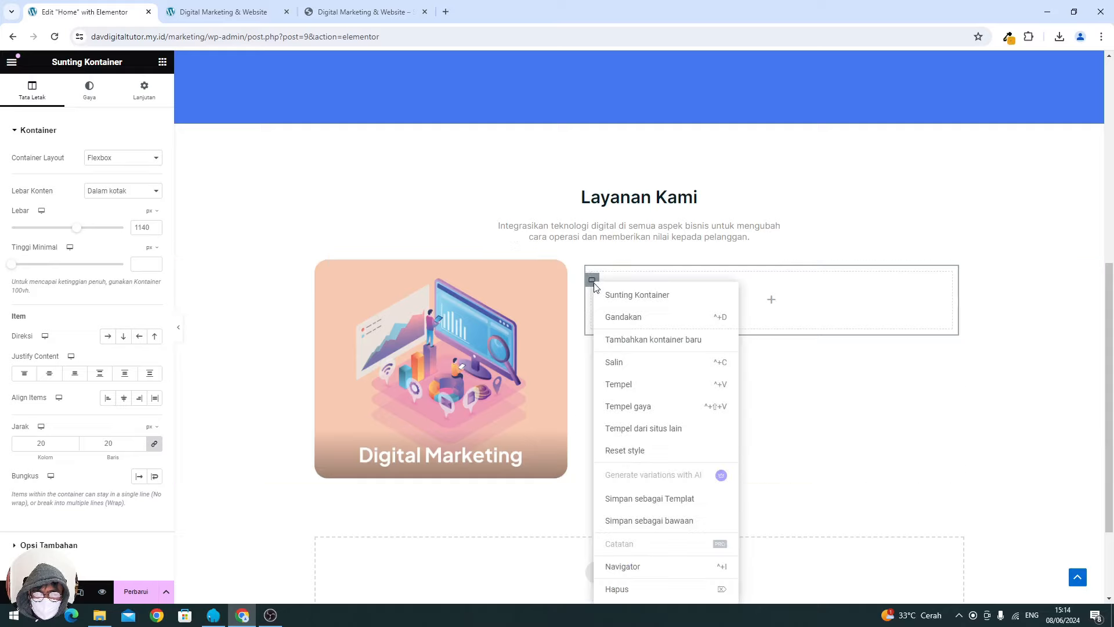
pyautogui.click(608, 317)
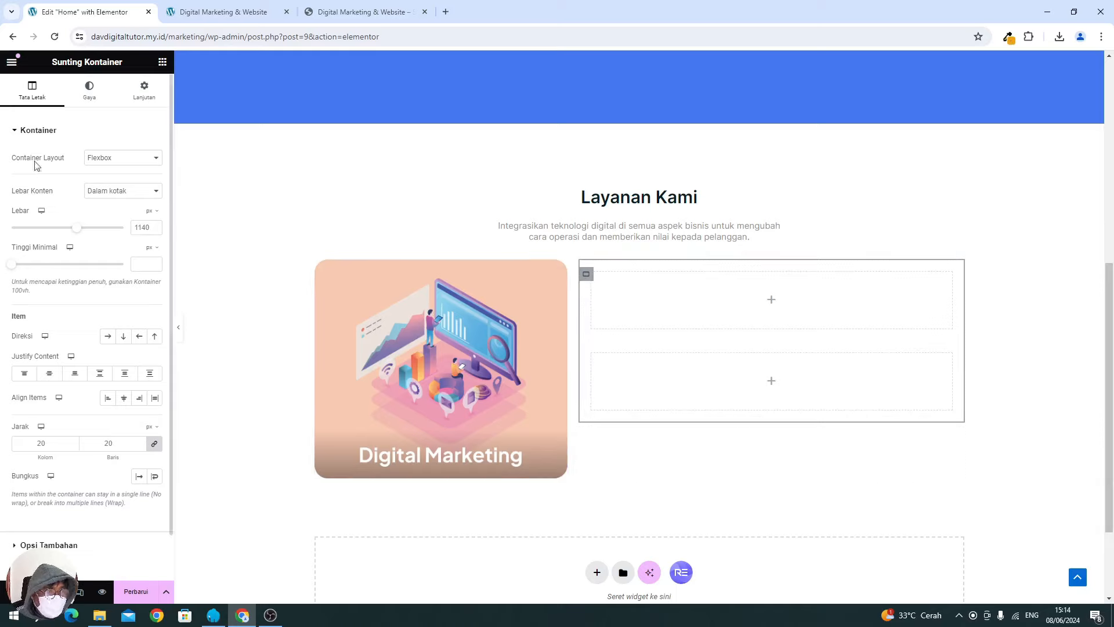
pyautogui.click(107, 337)
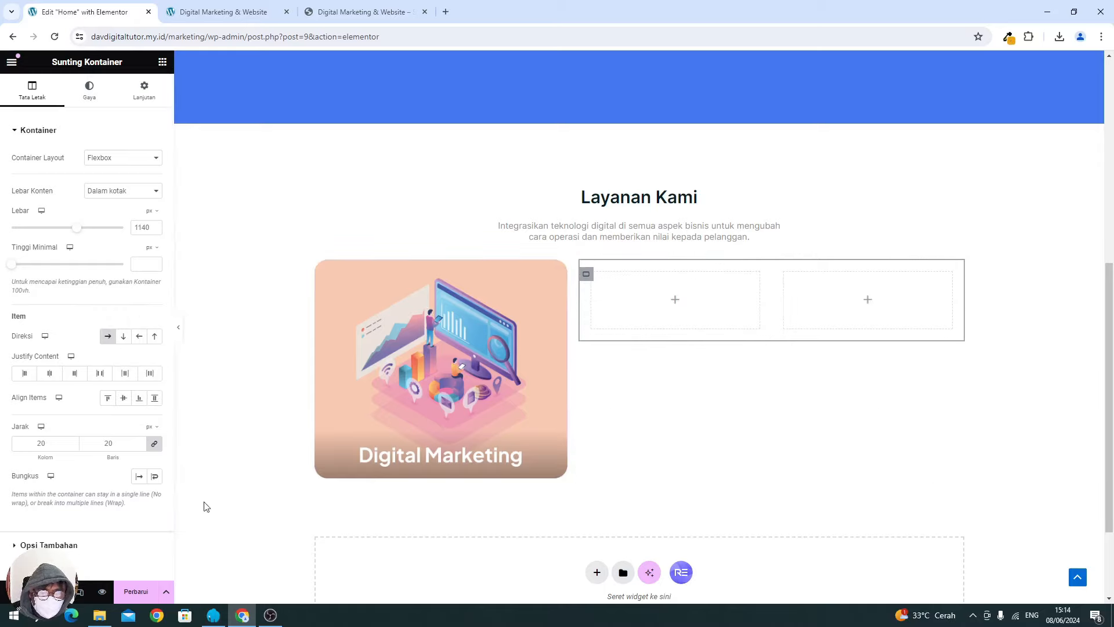
pyautogui.click(148, 592)
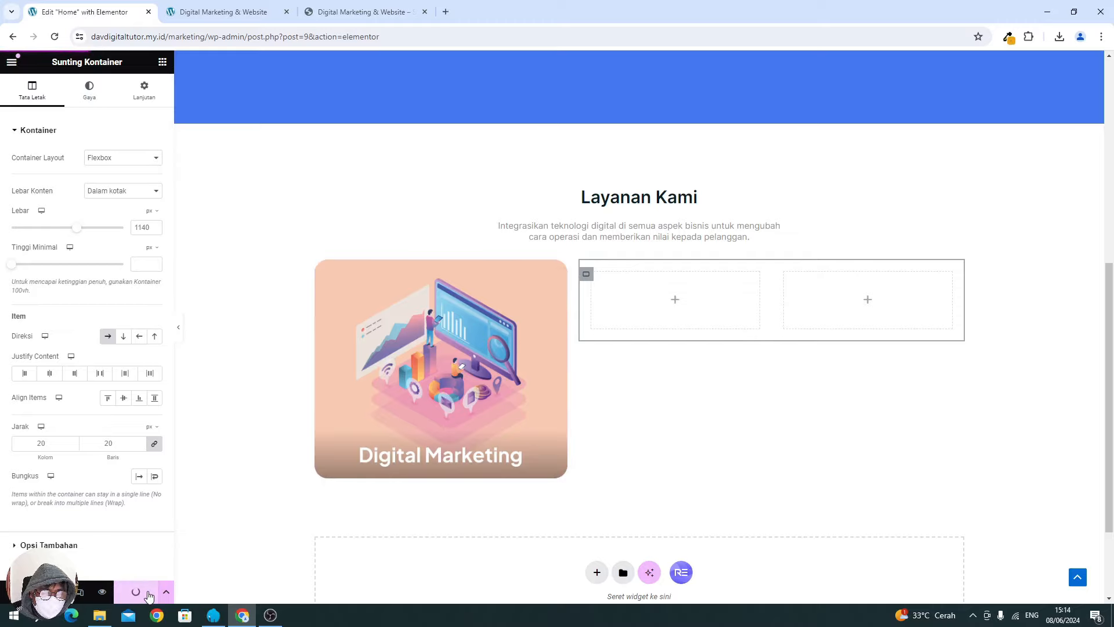
# Search the widgets for "image" and add a Kotak Gambar (Image Box) to the first of the two inner containers.
pyautogui.click(162, 62)
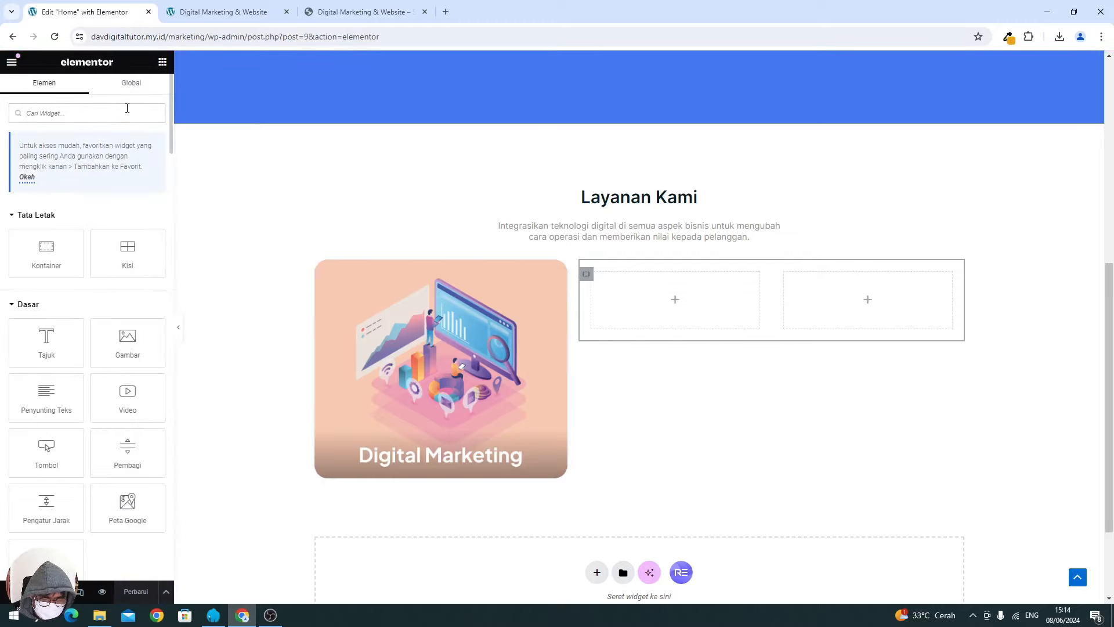
pyautogui.write('image')
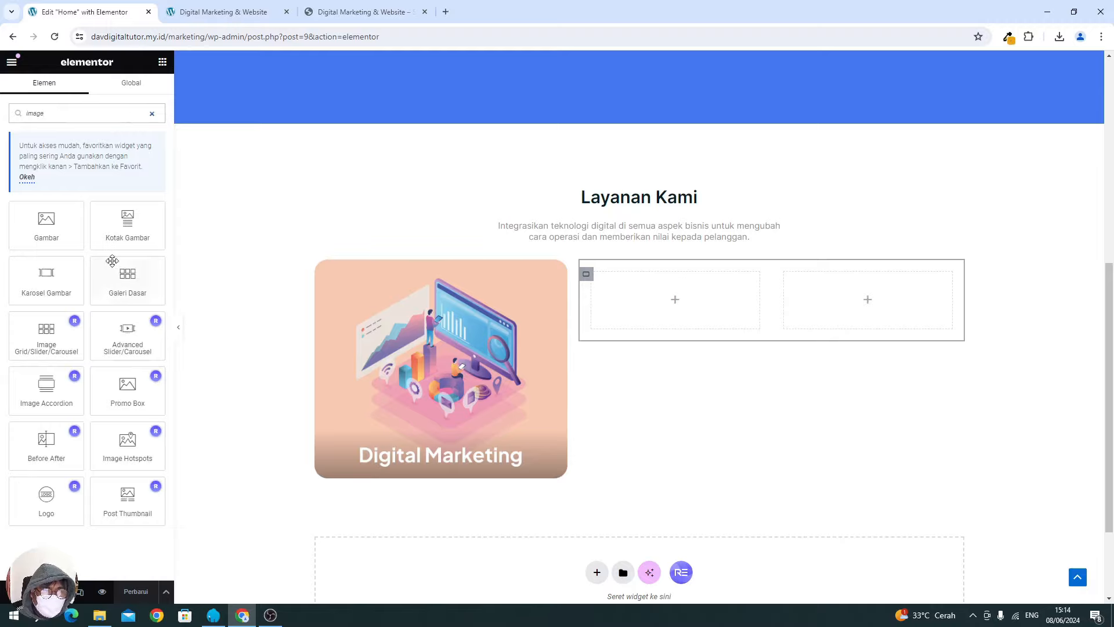
pyautogui.moveTo(120, 227); pyautogui.dragTo(659, 305)
# Upload the blue Component-10 (1) icon from the project's image folder as the Image Box picture, matching the reference site's SEO item.
pyautogui.click(34, 184)
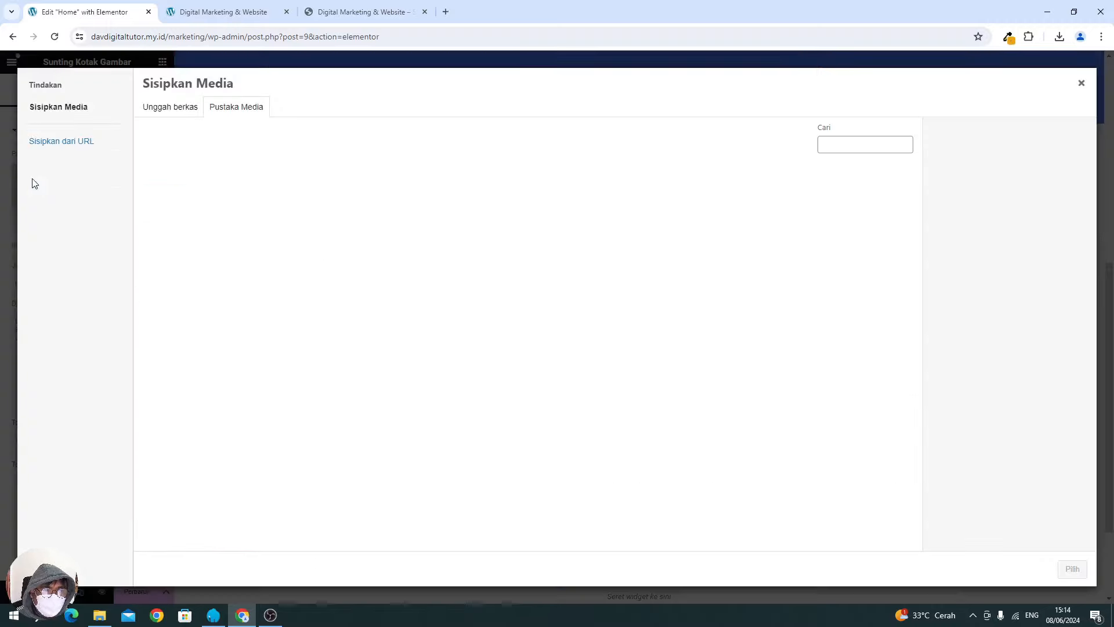
pyautogui.click(326, 12)
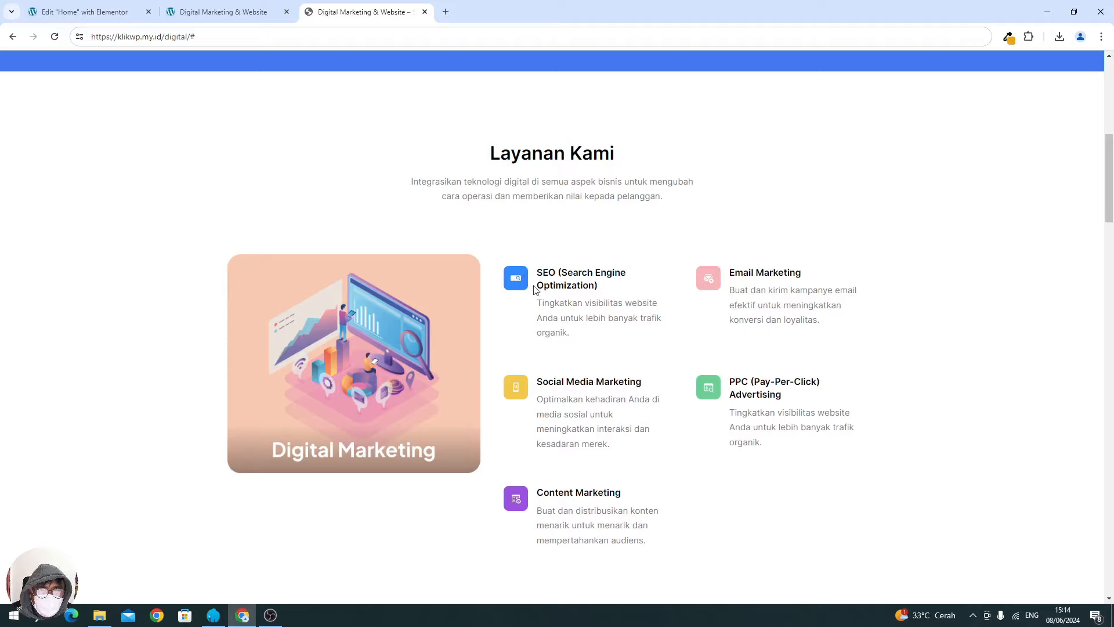
pyautogui.click(51, 14)
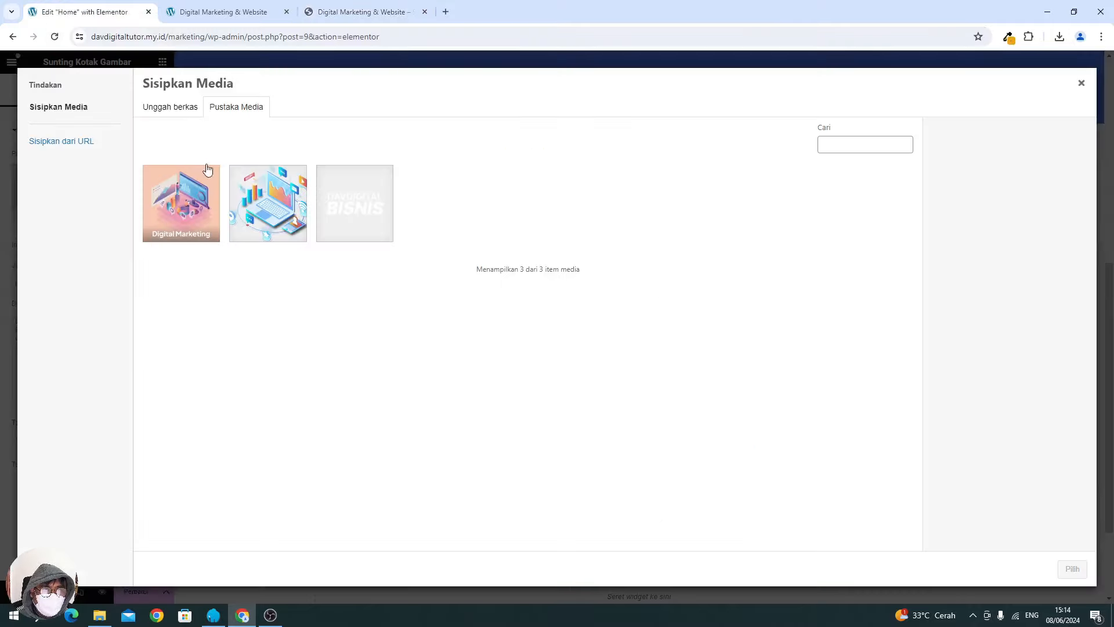
pyautogui.click(158, 110)
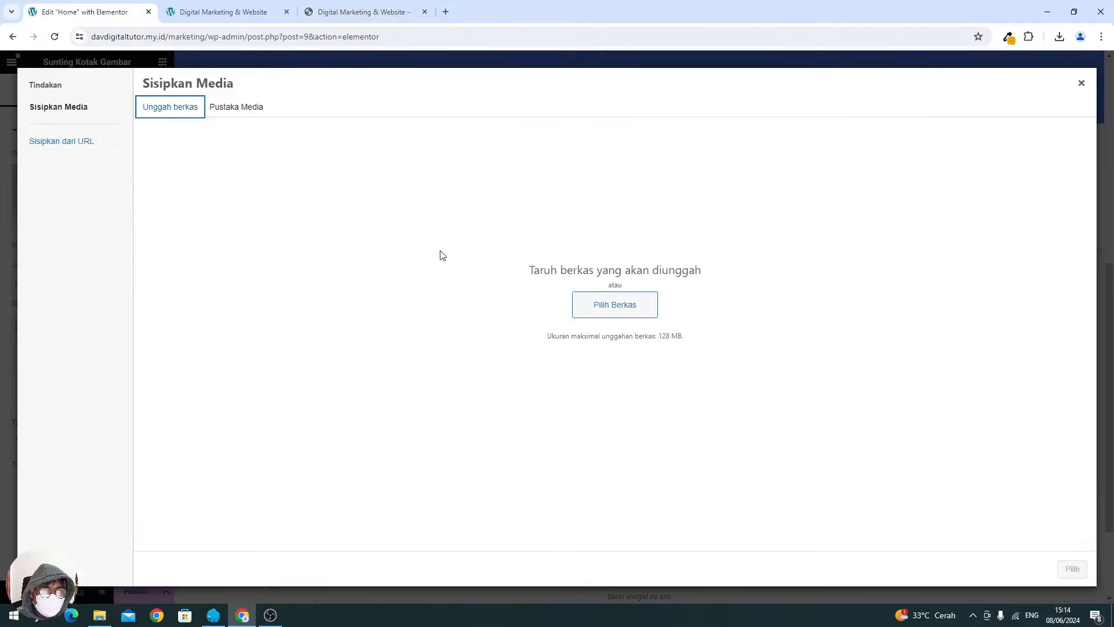
pyautogui.click(100, 615)
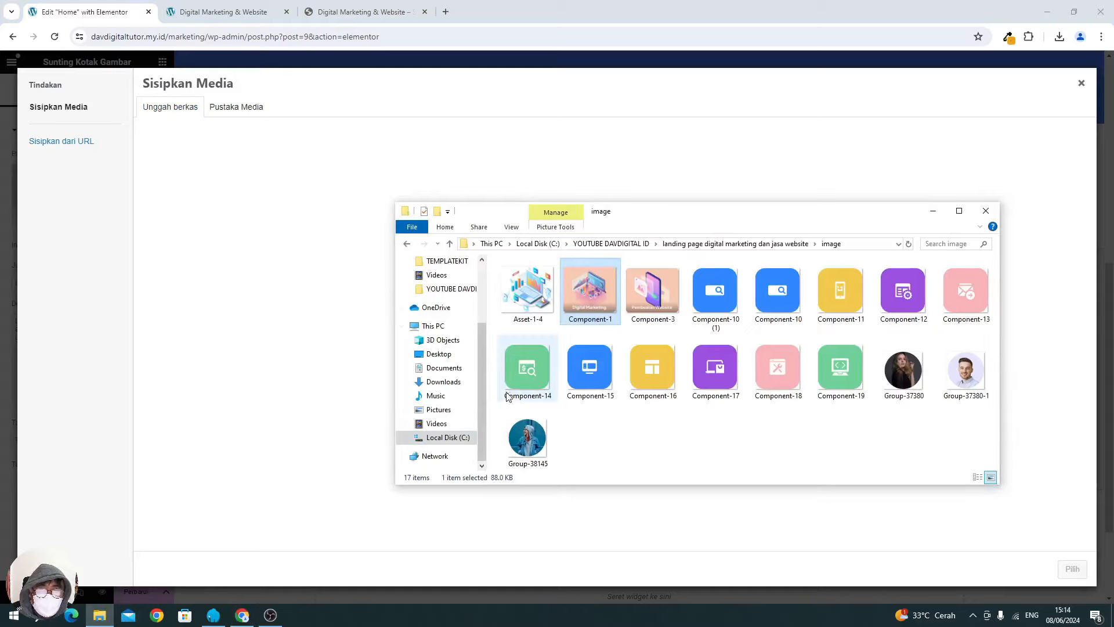
pyautogui.click(351, 16)
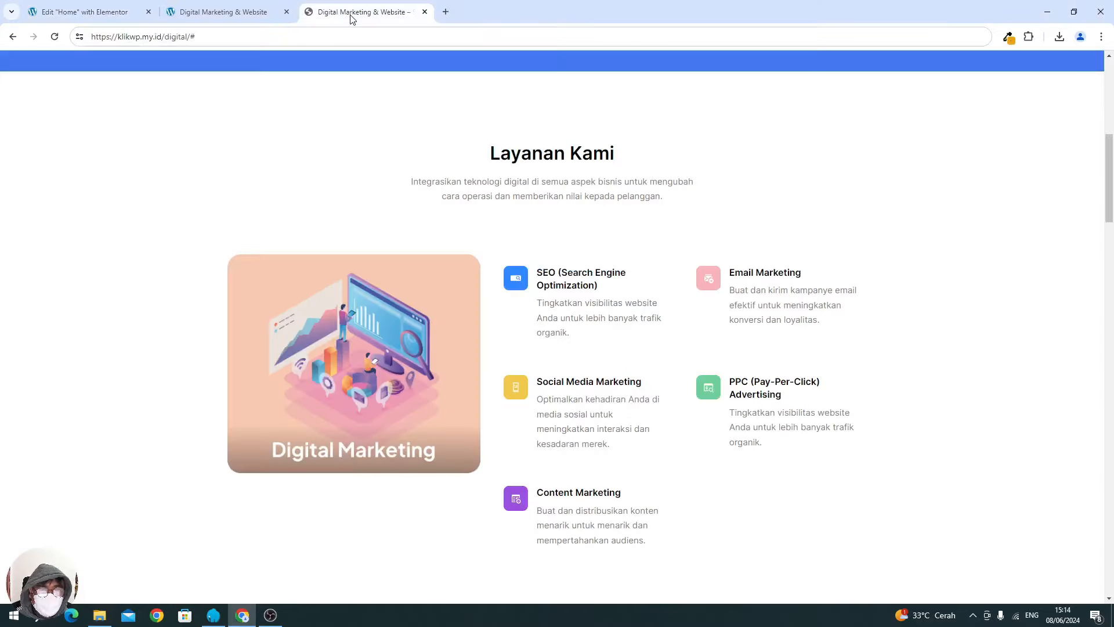
pyautogui.click(70, 13)
pyautogui.click(93, 621)
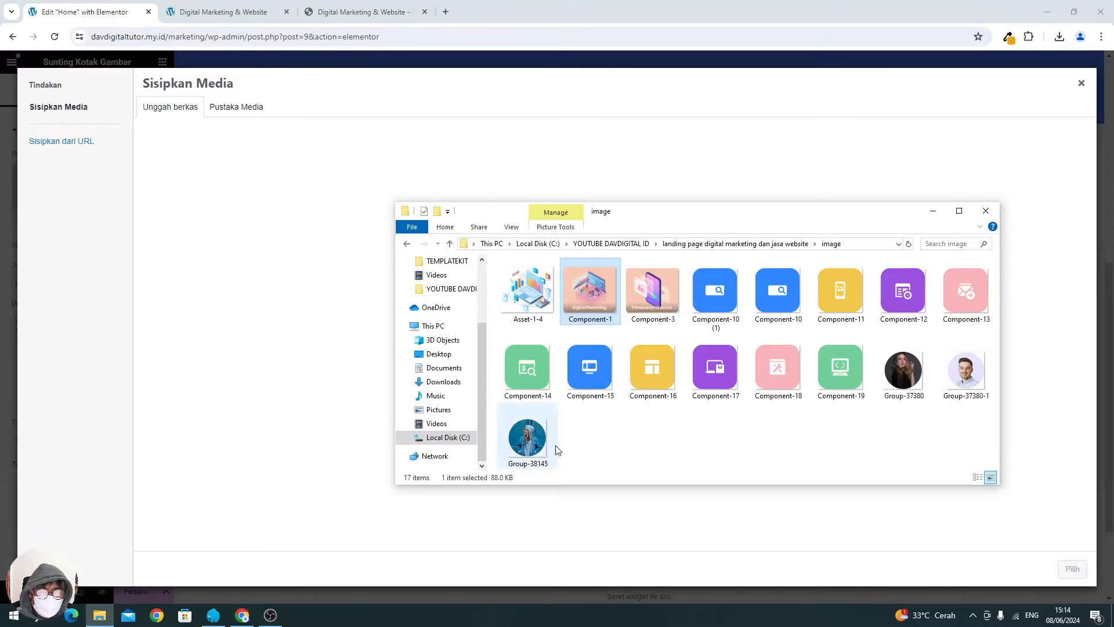
pyautogui.moveTo(715, 296); pyautogui.dragTo(296, 259)
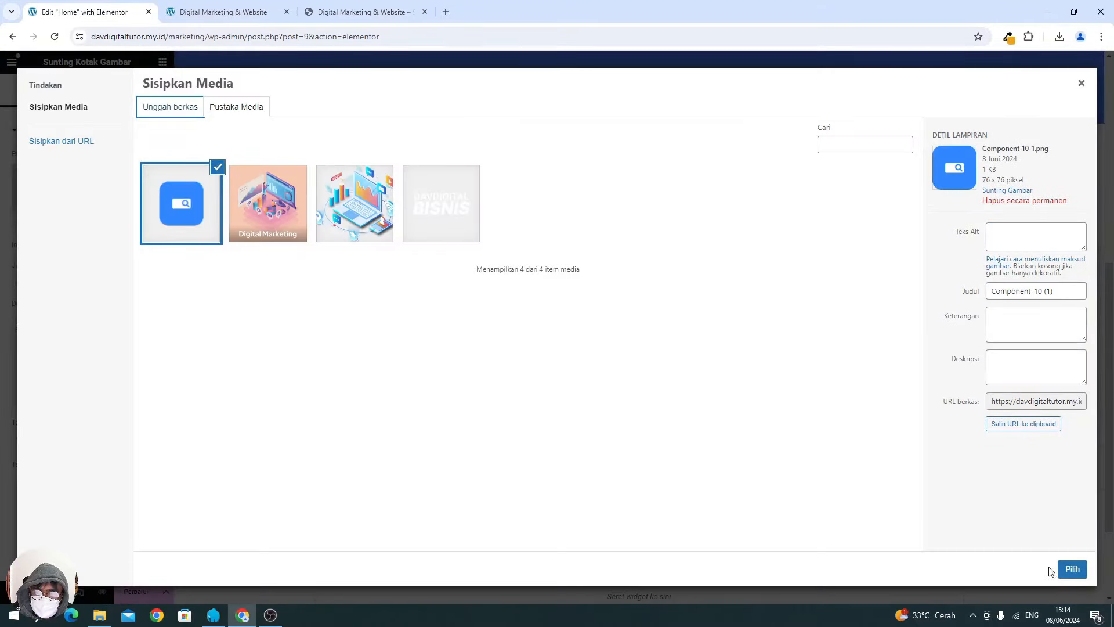
pyautogui.click(1072, 568)
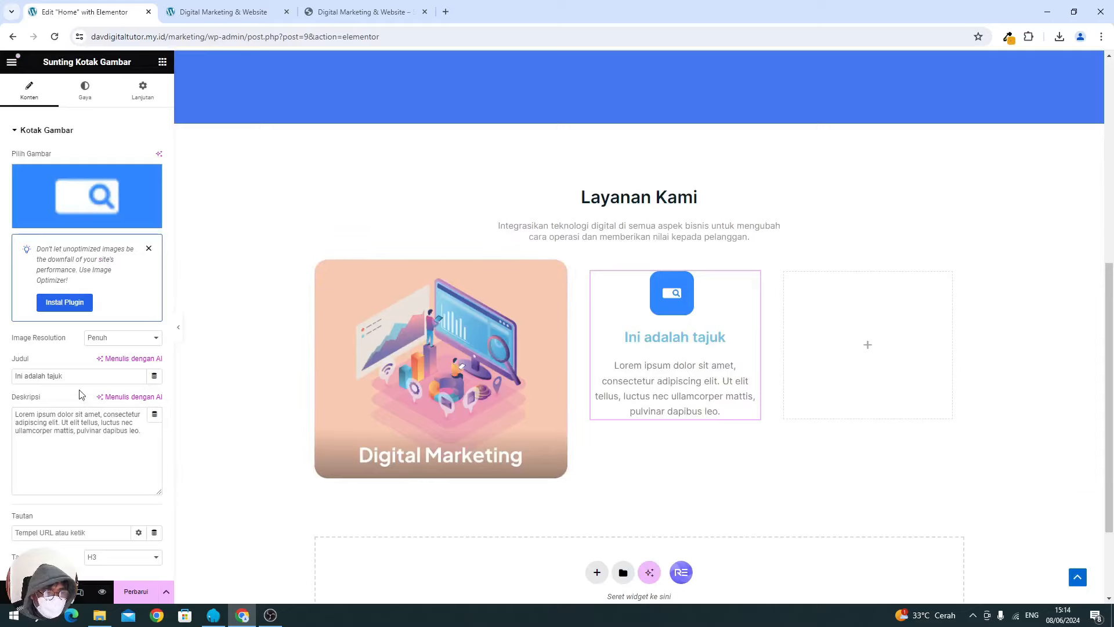
# Set the Image Box title to "SEO (Search Engine Optimization)", copied from the reference site.
pyautogui.click(350, 16)
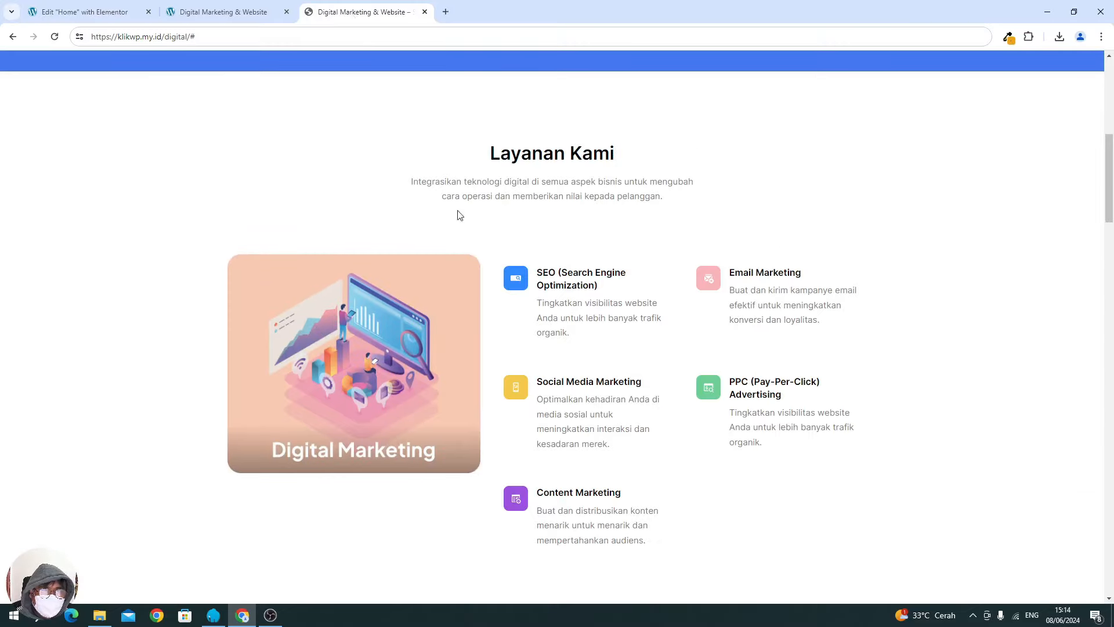
pyautogui.moveTo(536, 271); pyautogui.dragTo(596, 285)
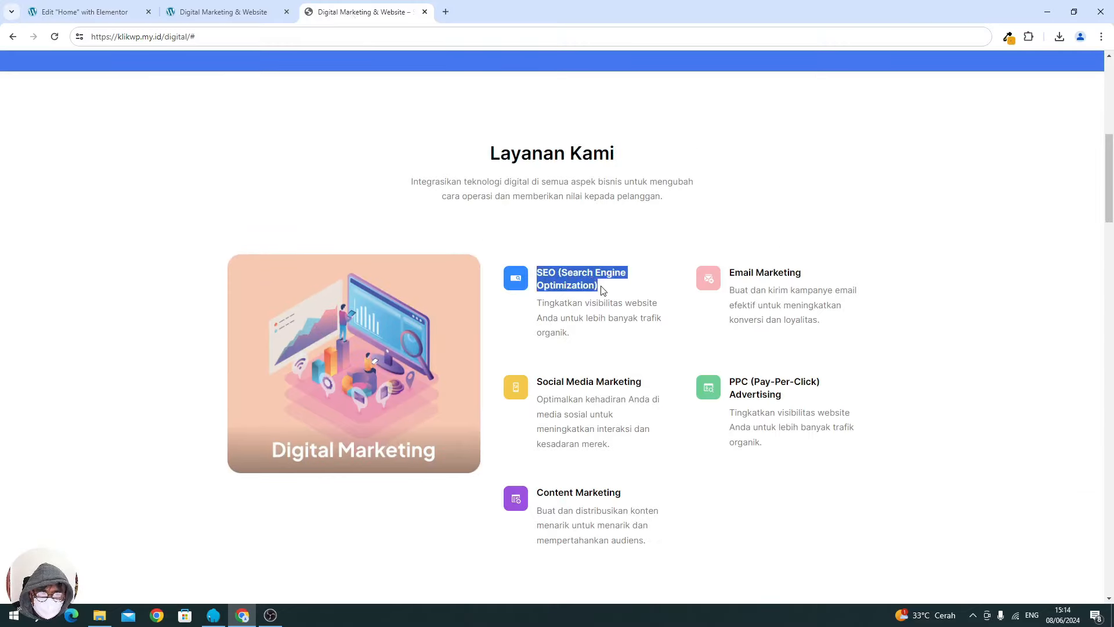
pyautogui.click(64, 12)
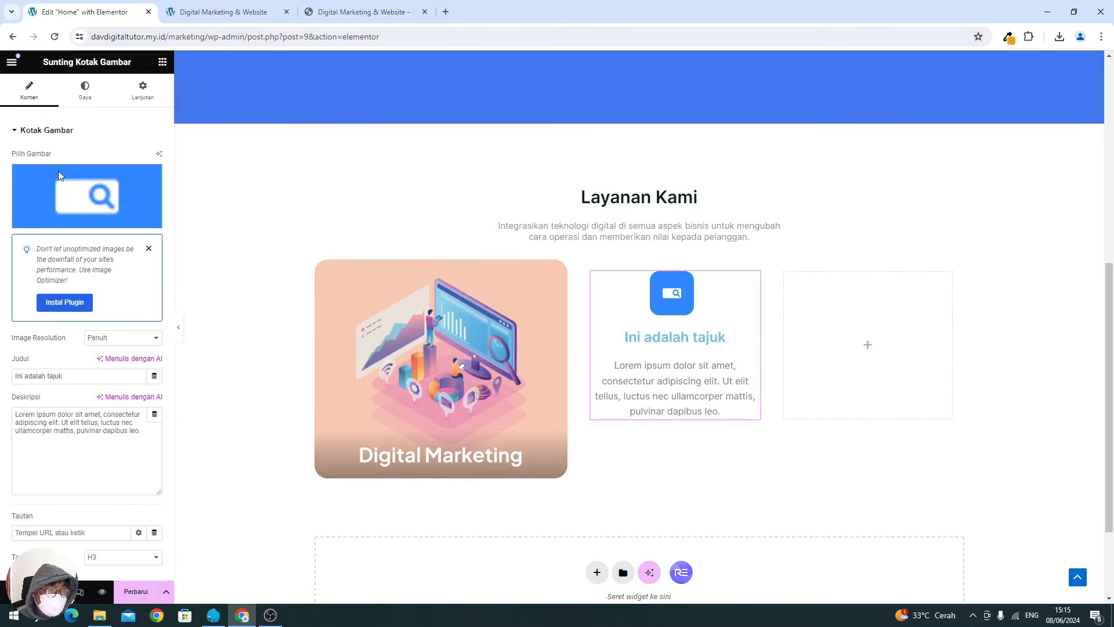
pyautogui.tripleClick(79, 377)
pyautogui.write('SEO (Search Engine Optimization)')
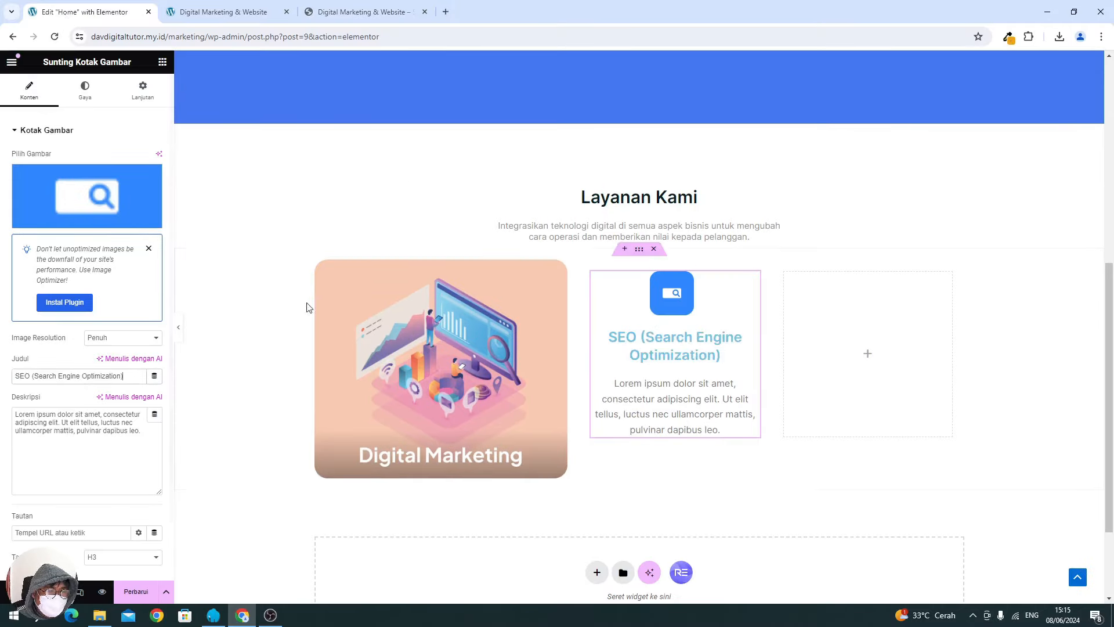
pyautogui.scroll(7, 555, 397)
pyautogui.scroll(-7, 555, 396)
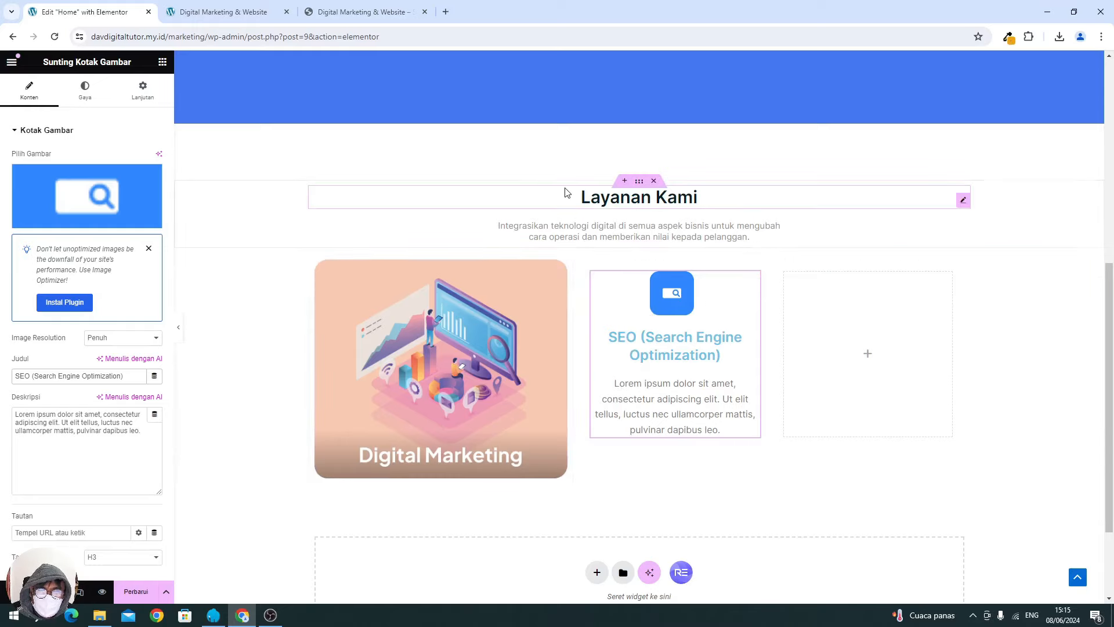
# Set the Image Box description to "Tingkatkan visibilitas website Anda untuk lebih banyak trafik organik", copied from the reference site's SEO item.
pyautogui.scroll(4, 567, 193)
pyautogui.scroll(-2, 456, 176)
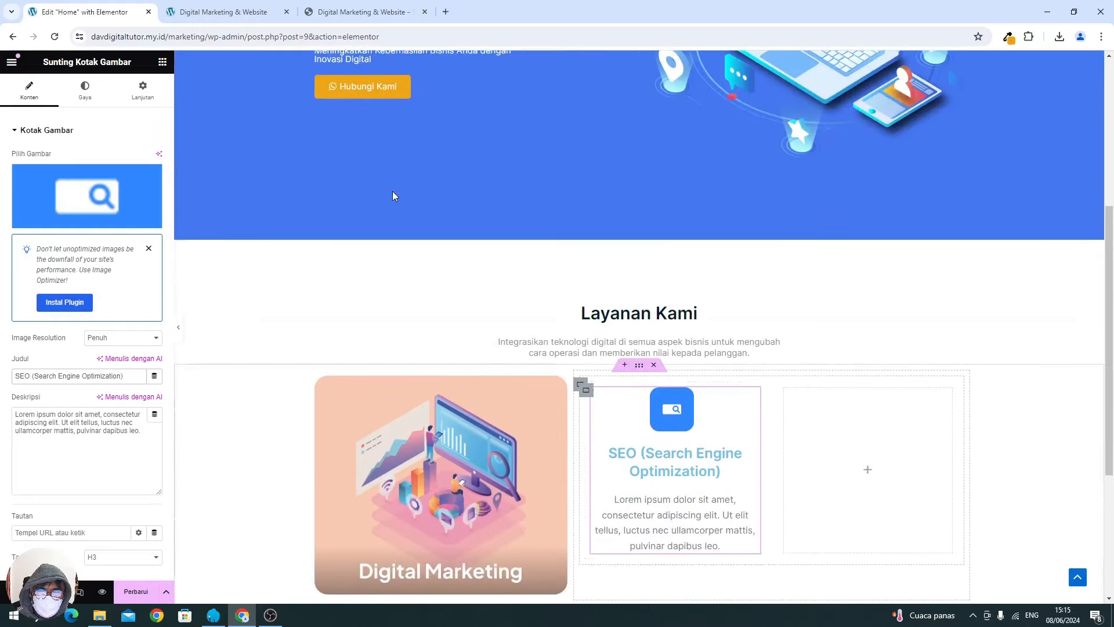
pyautogui.click(360, 11)
pyautogui.scroll(-1, 667, 261)
pyautogui.click(601, 280)
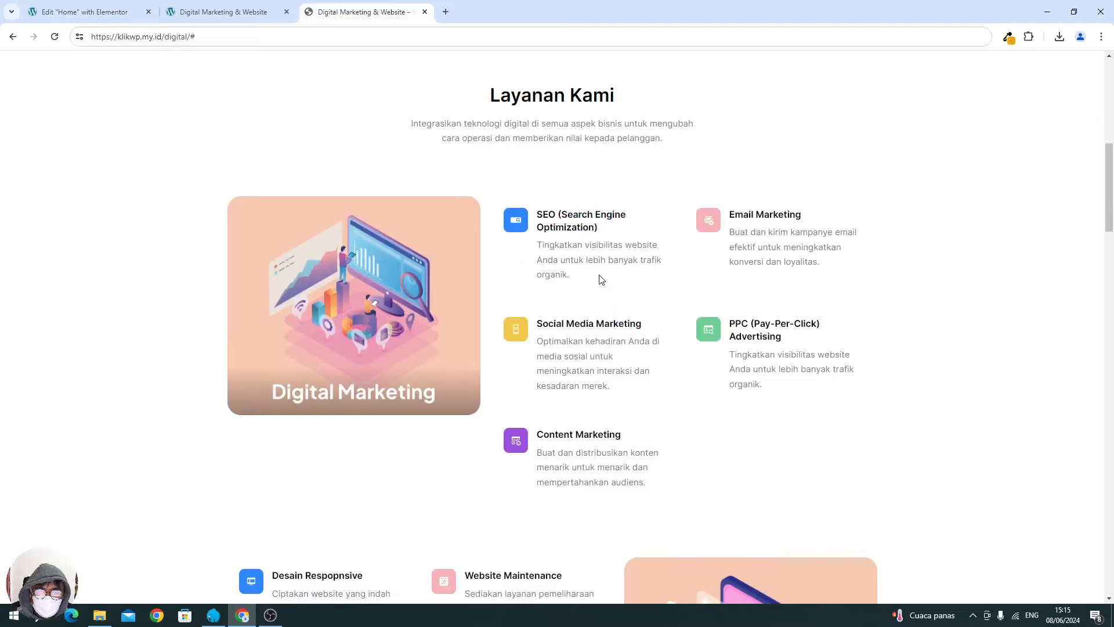
pyautogui.moveTo(536, 249); pyautogui.dragTo(563, 273)
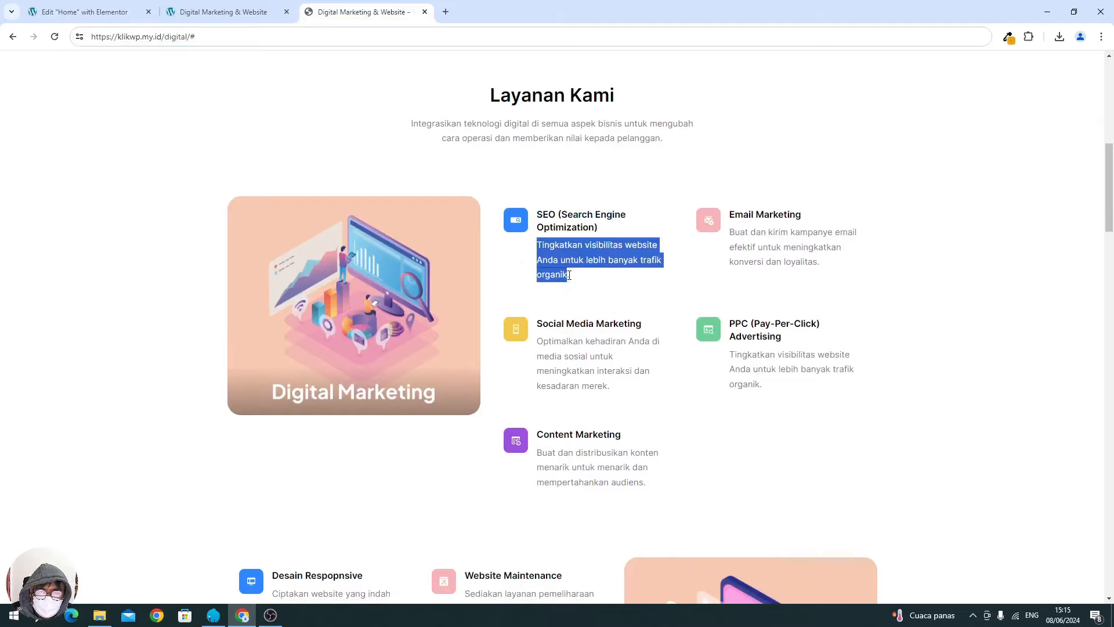
pyautogui.click(84, 11)
pyautogui.tripleClick(70, 423)
pyautogui.write('Tingkatkan visibilitas website Anda untuk lebih banyak trafik organik')
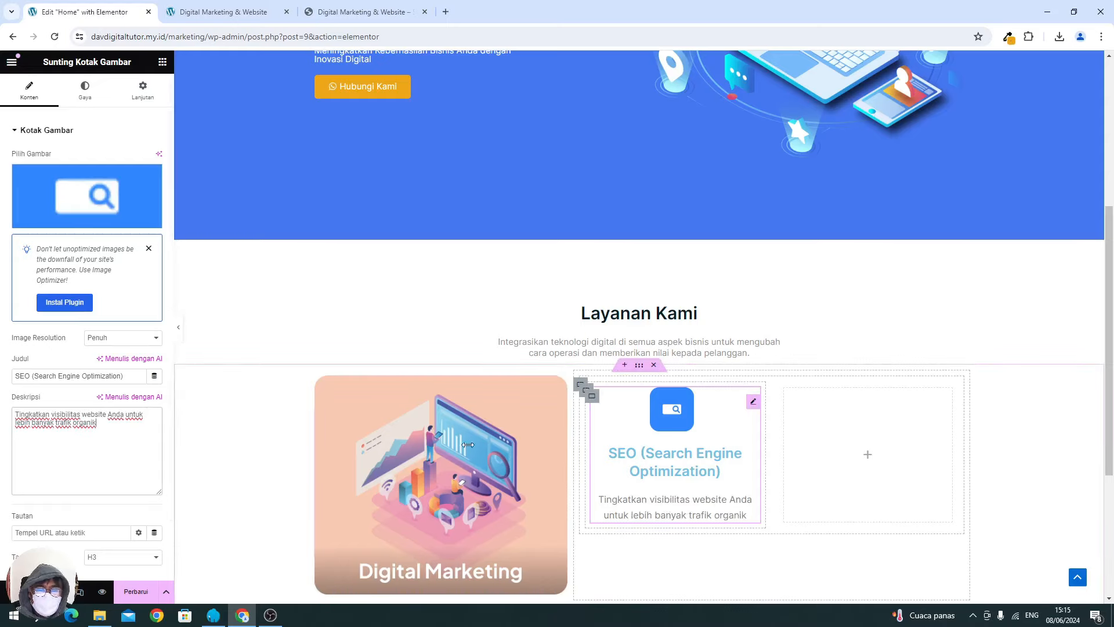
pyautogui.scroll(-2, 83, 421)
pyautogui.scroll(2, 83, 422)
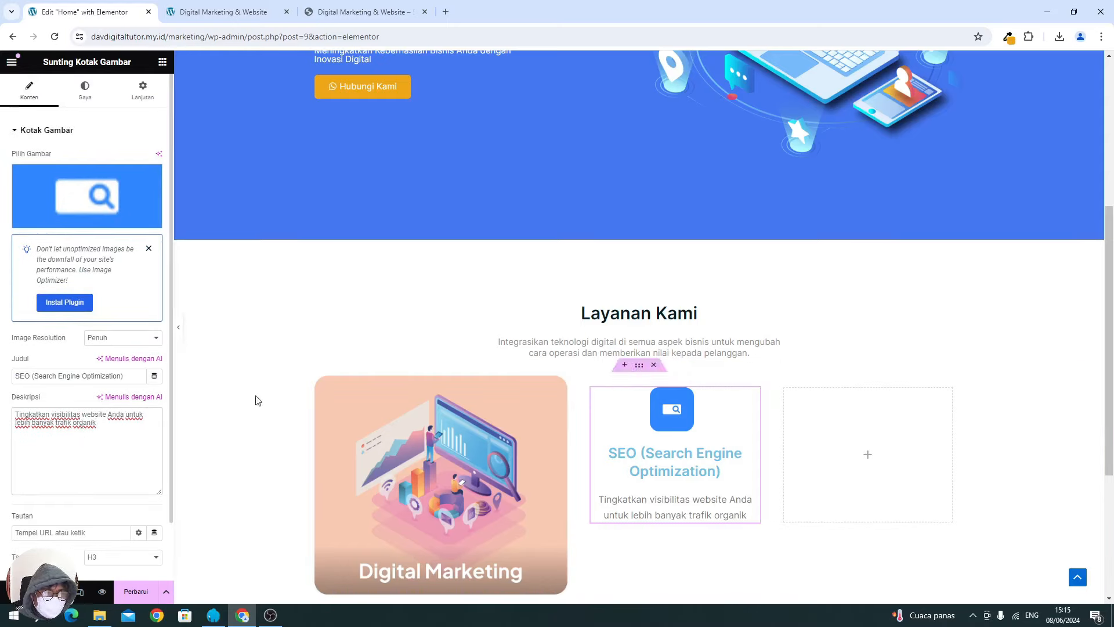
# Align the SEO Image Box content to the left (Kiri) and position its image to the left of the text.
pyautogui.click(81, 91)
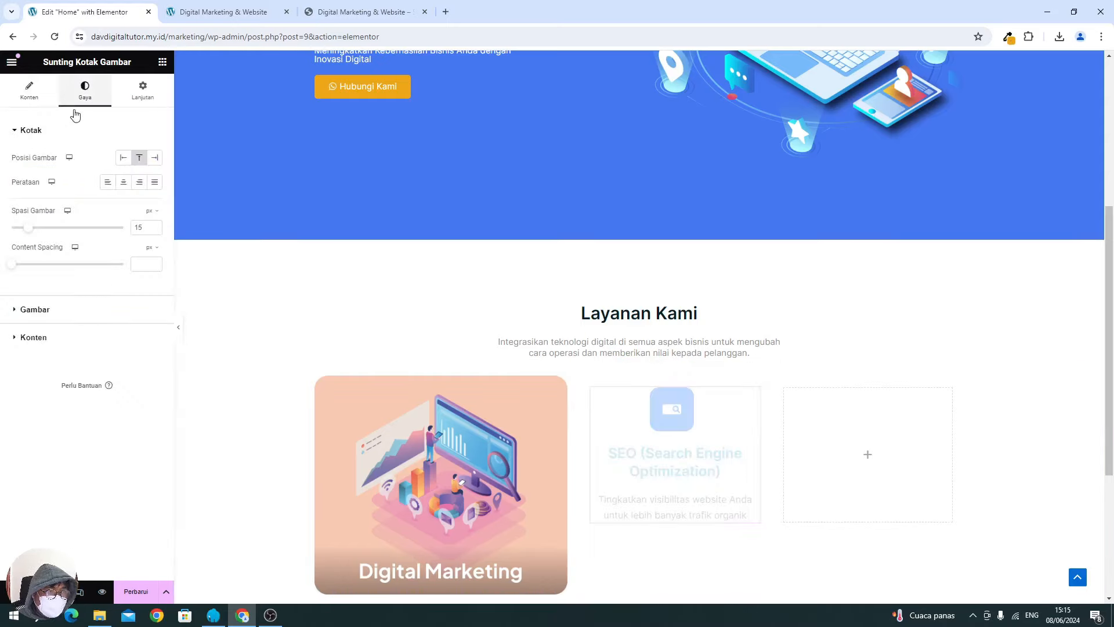
pyautogui.click(106, 186)
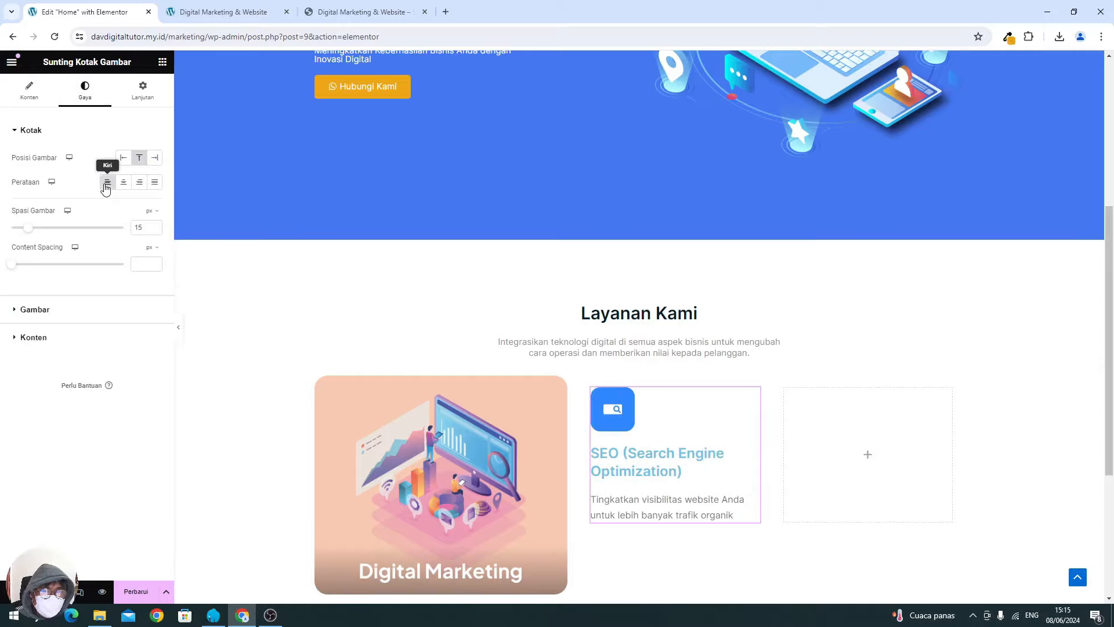
pyautogui.click(129, 157)
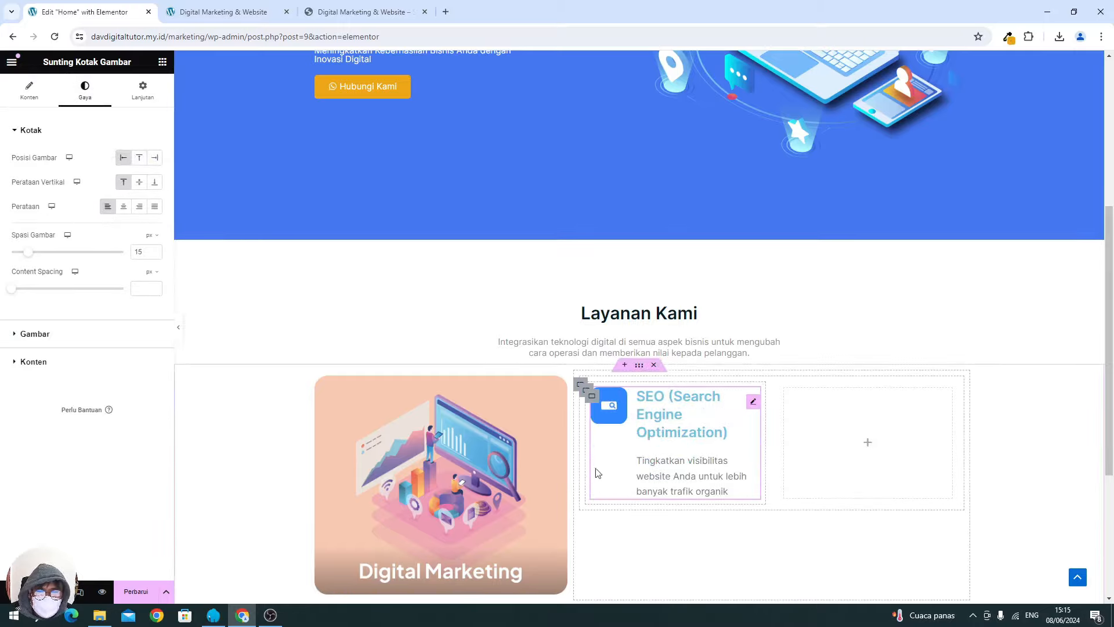
pyautogui.click(278, 616)
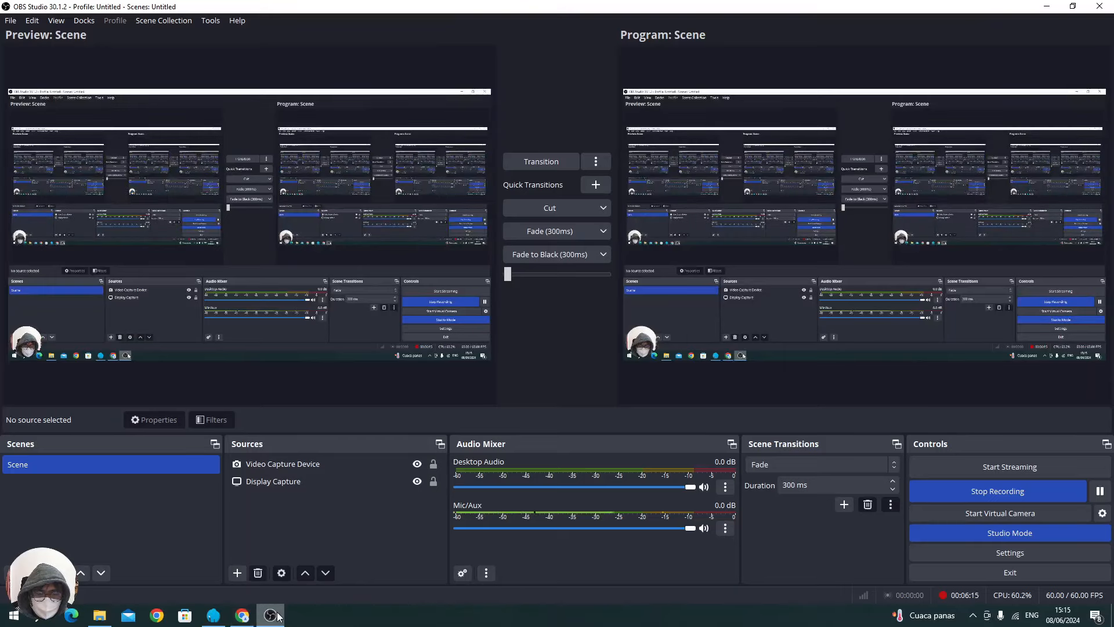
pyautogui.click(277, 616)
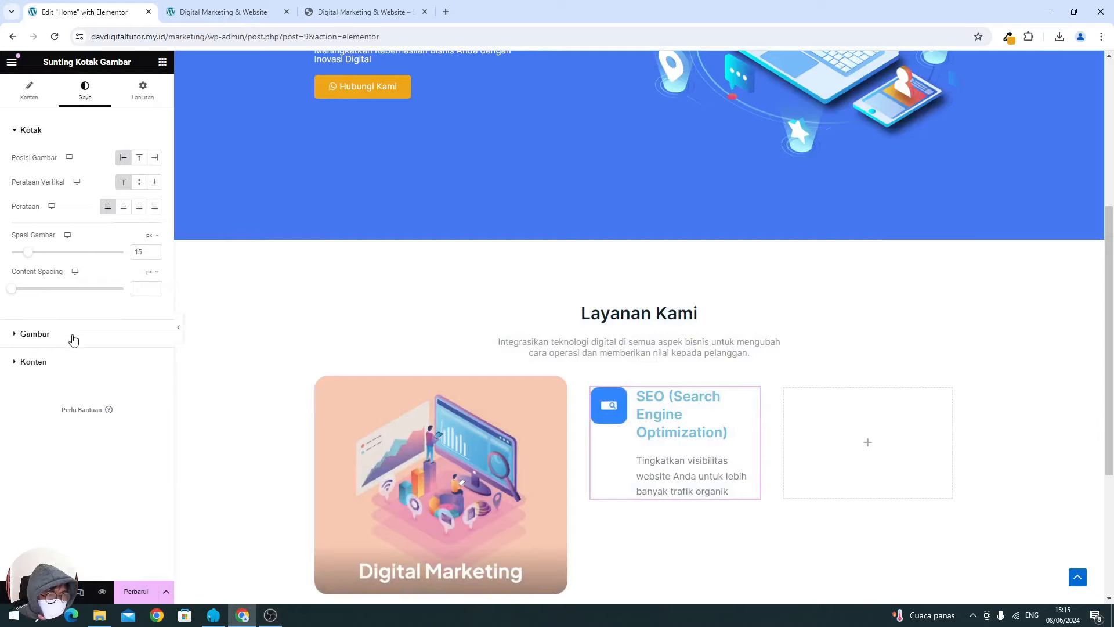
# Set the SEO Image Box's image width (Lebar) to 22%.
pyautogui.click(61, 369)
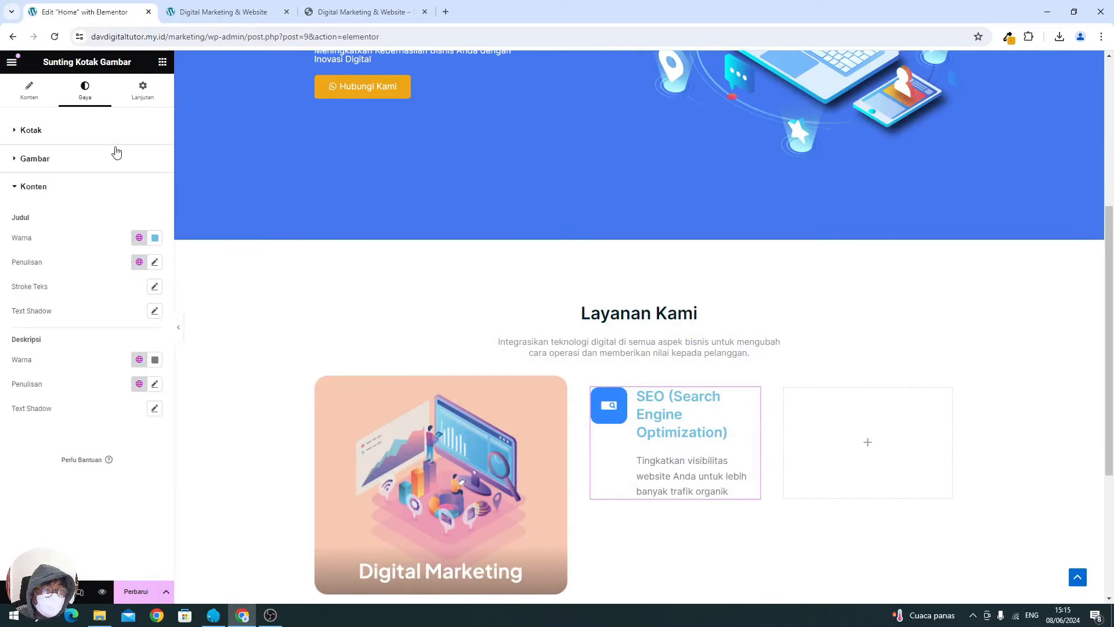
pyautogui.click(72, 159)
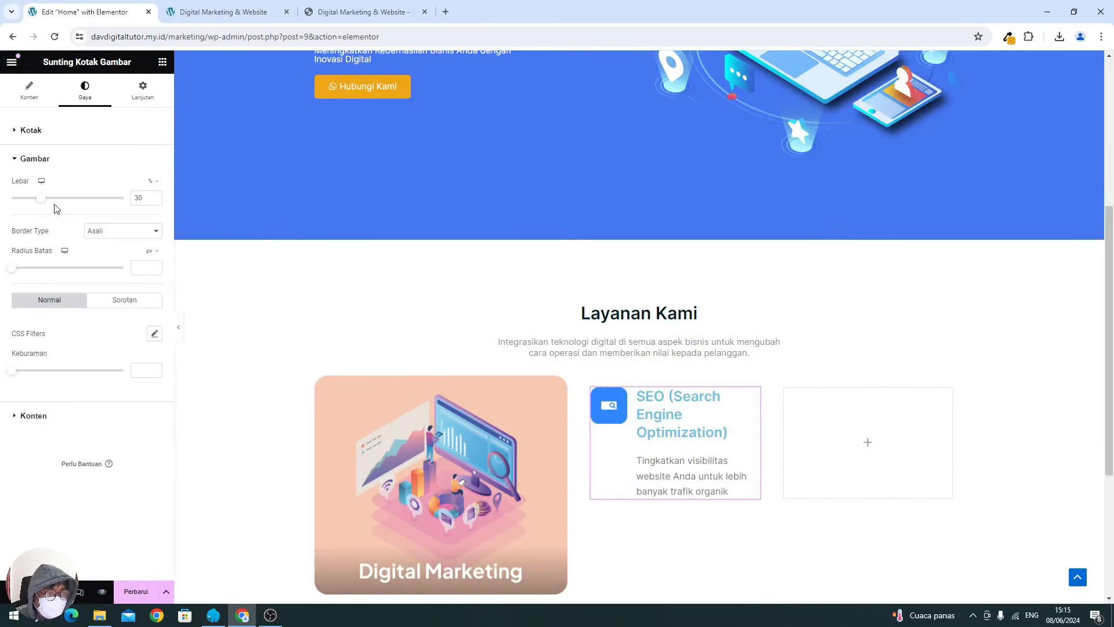
pyautogui.moveTo(43, 202); pyautogui.dragTo(34, 203)
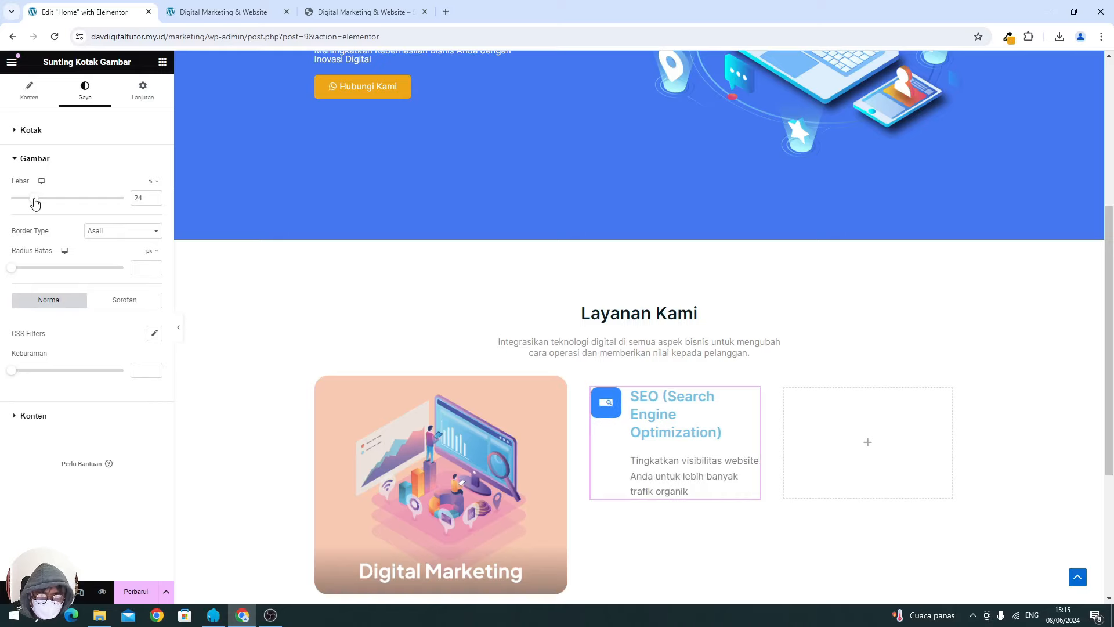
pyautogui.click(154, 201)
pyautogui.click(155, 201)
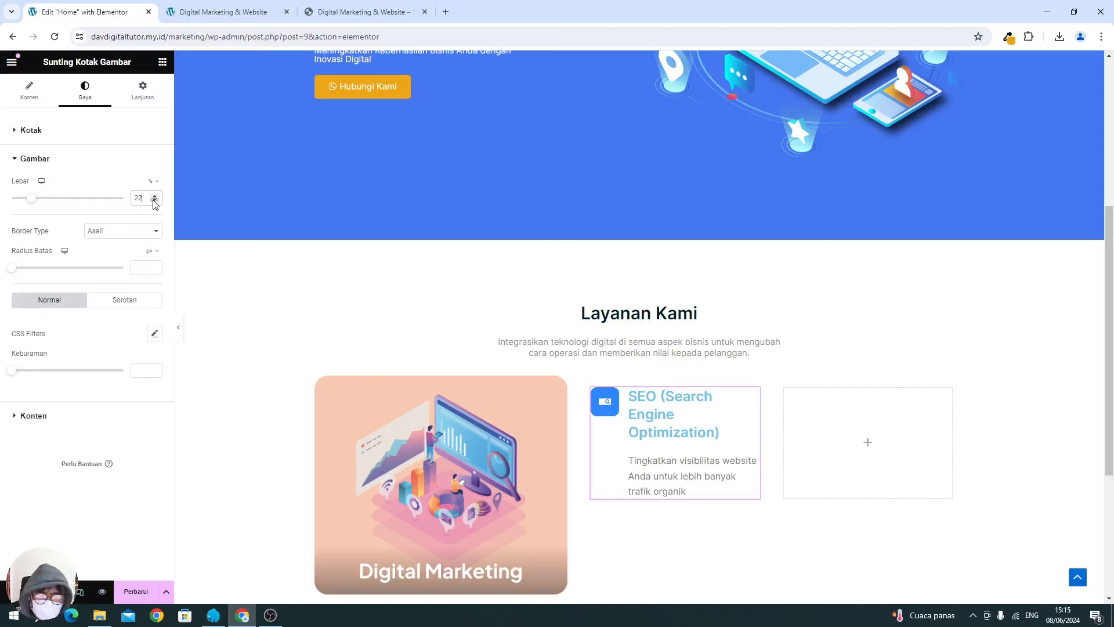
# Set the SEO Image Box's title colour to black, #000000.
pyautogui.click(61, 418)
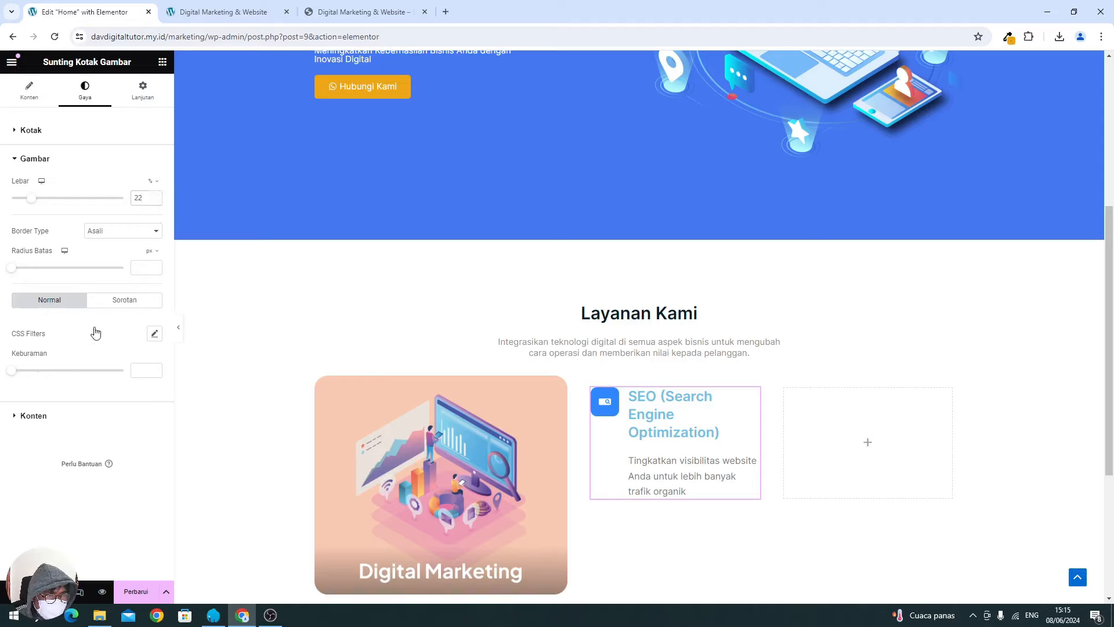
pyautogui.click(155, 237)
pyautogui.click(212, 370)
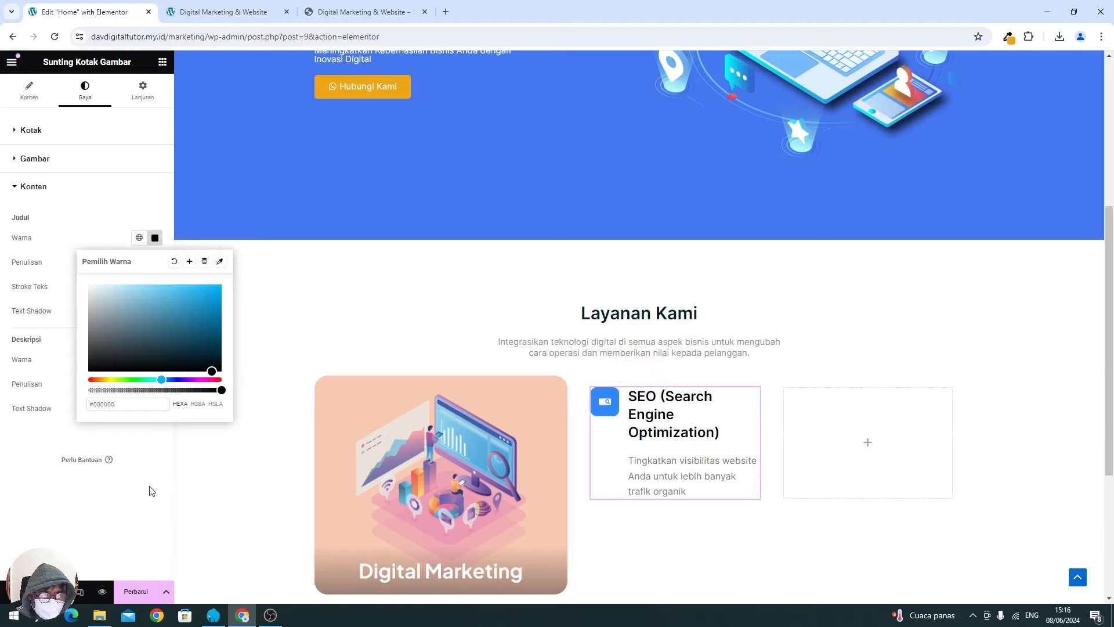
pyautogui.click(160, 444)
# Set the SEO Image Box's title font size to 18 px, comparing it with the reference site.
pyautogui.click(154, 263)
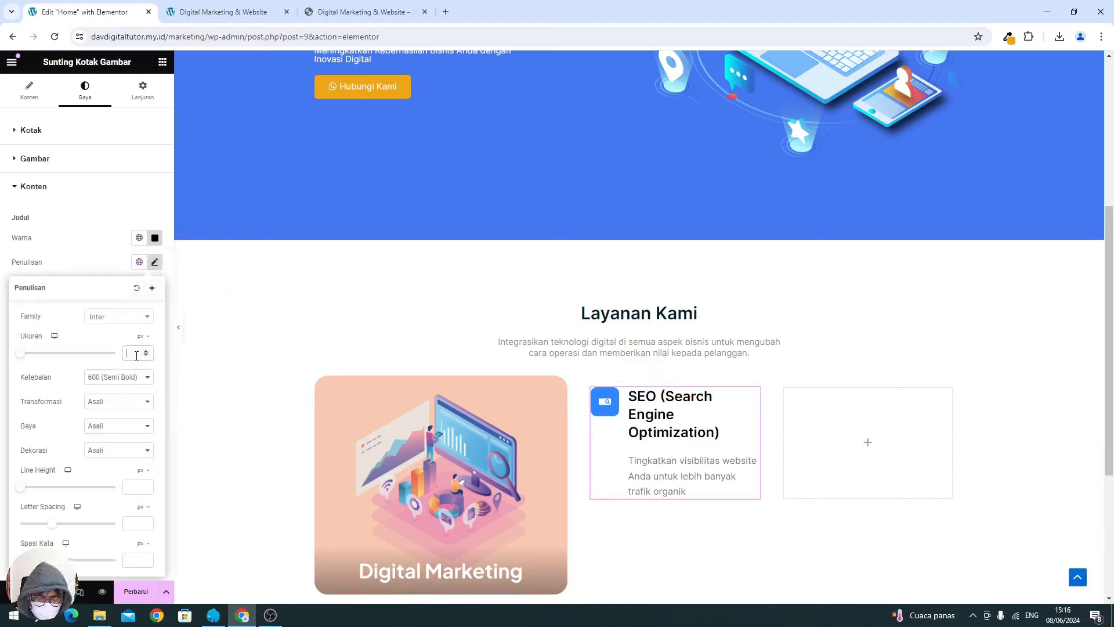
pyautogui.write('20')
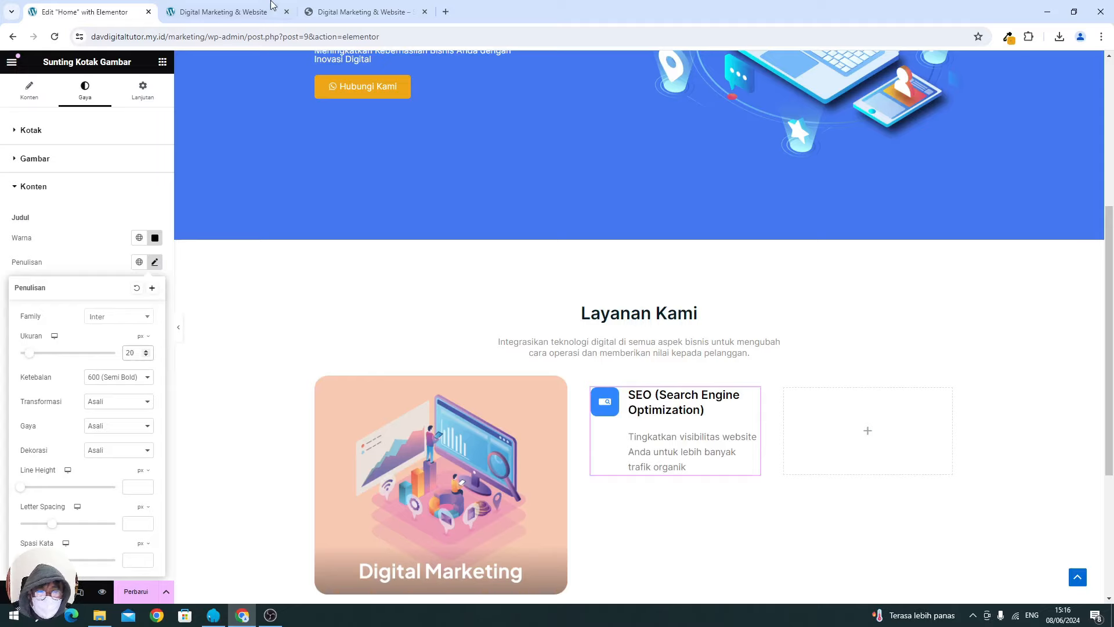
pyautogui.click(356, 12)
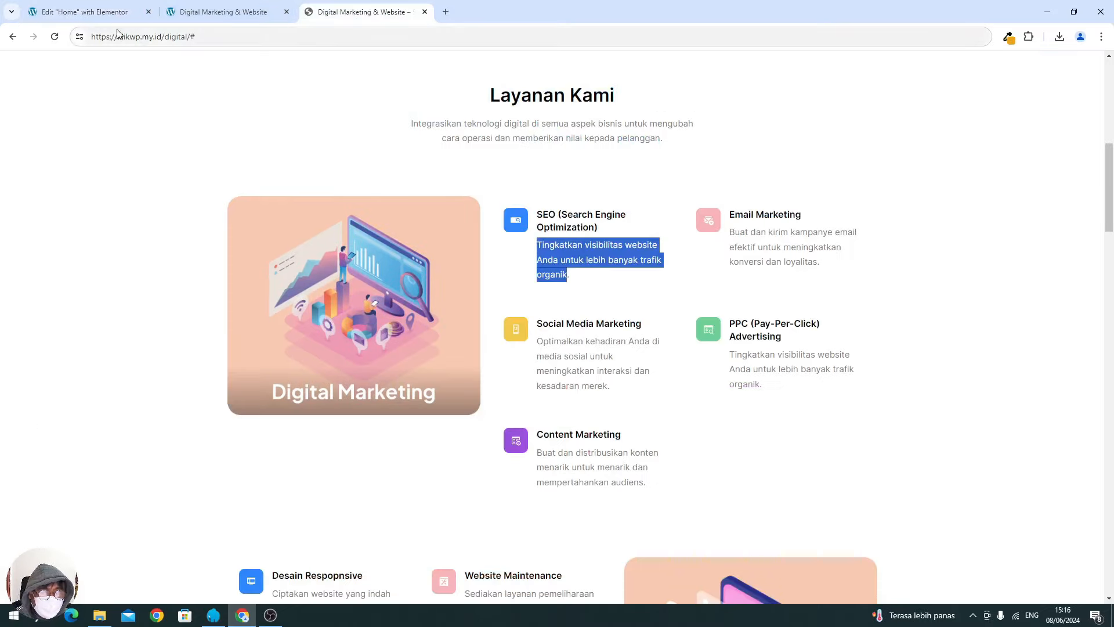
pyautogui.click(86, 13)
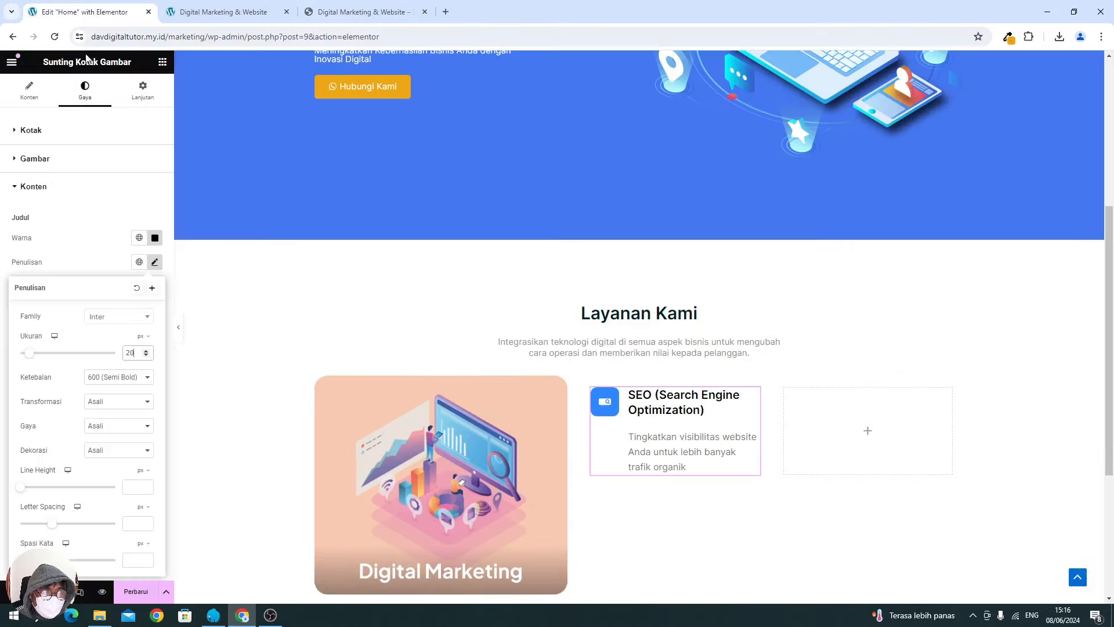
pyautogui.doubleClick(145, 356)
pyautogui.click(146, 356)
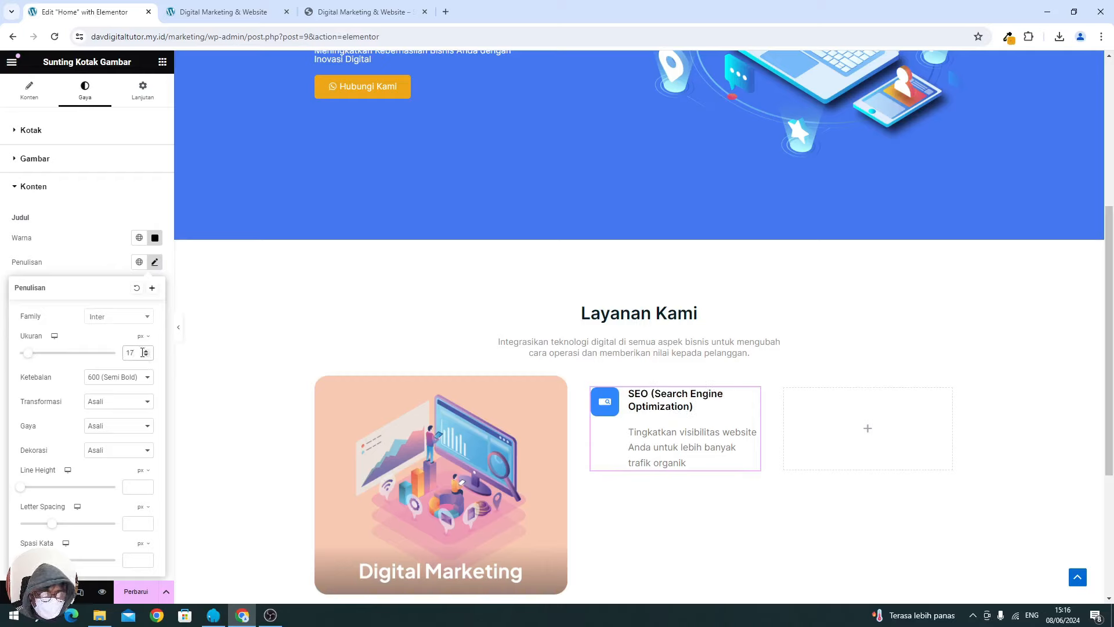
pyautogui.click(145, 351)
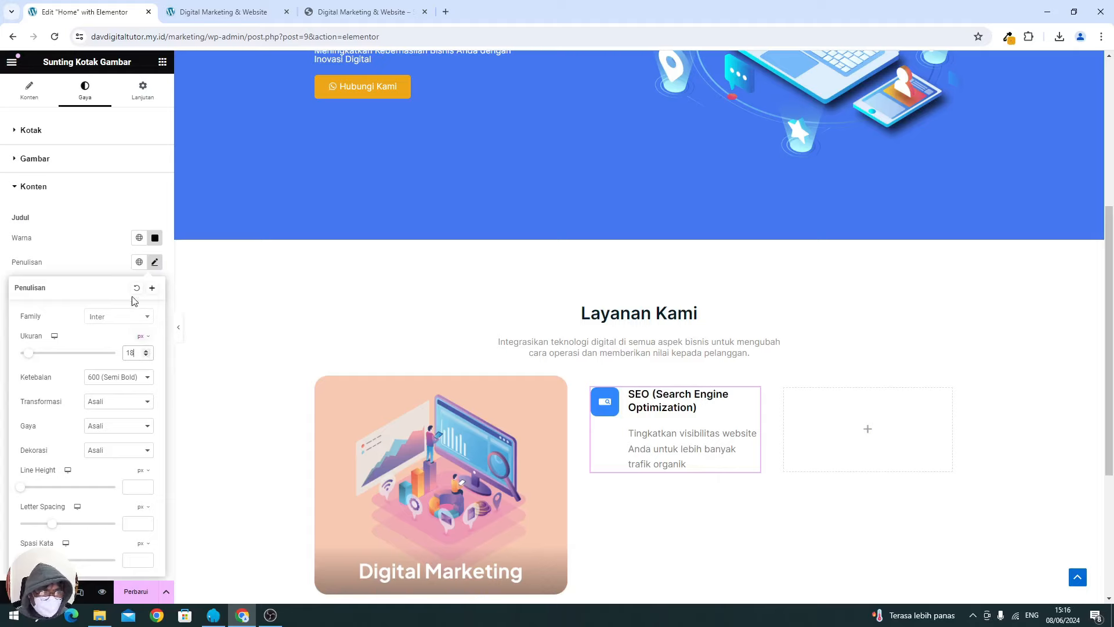
pyautogui.click(112, 256)
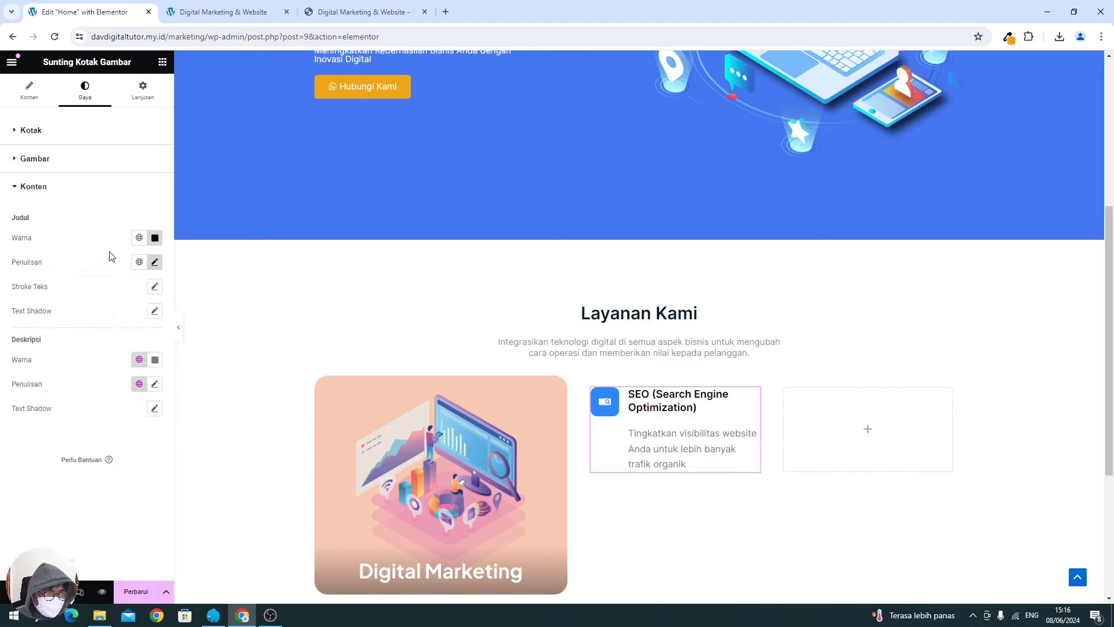
# Set the SEO Image Box's description font size to 15 px and its Content Spacing to 9 px.
pyautogui.click(155, 384)
pyautogui.write('15')
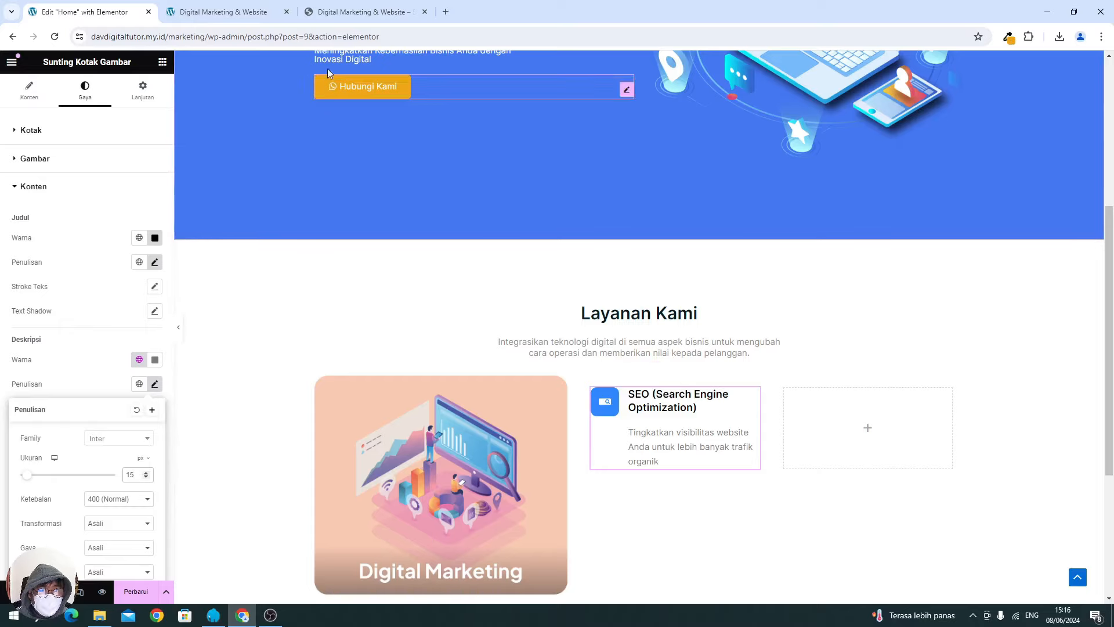
pyautogui.click(323, 18)
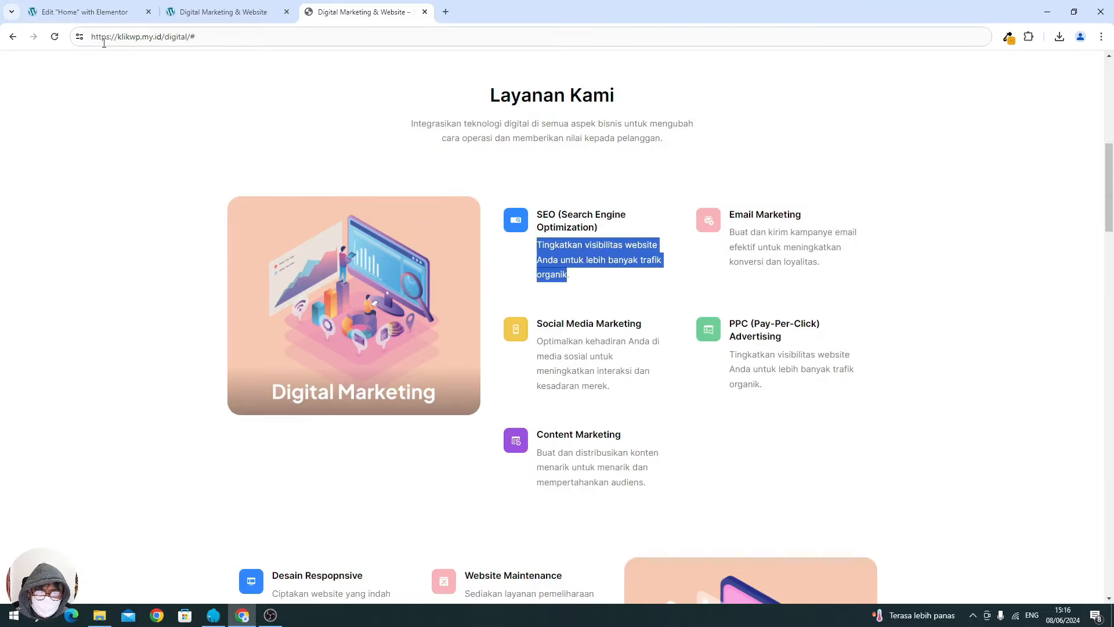
pyautogui.click(96, 20)
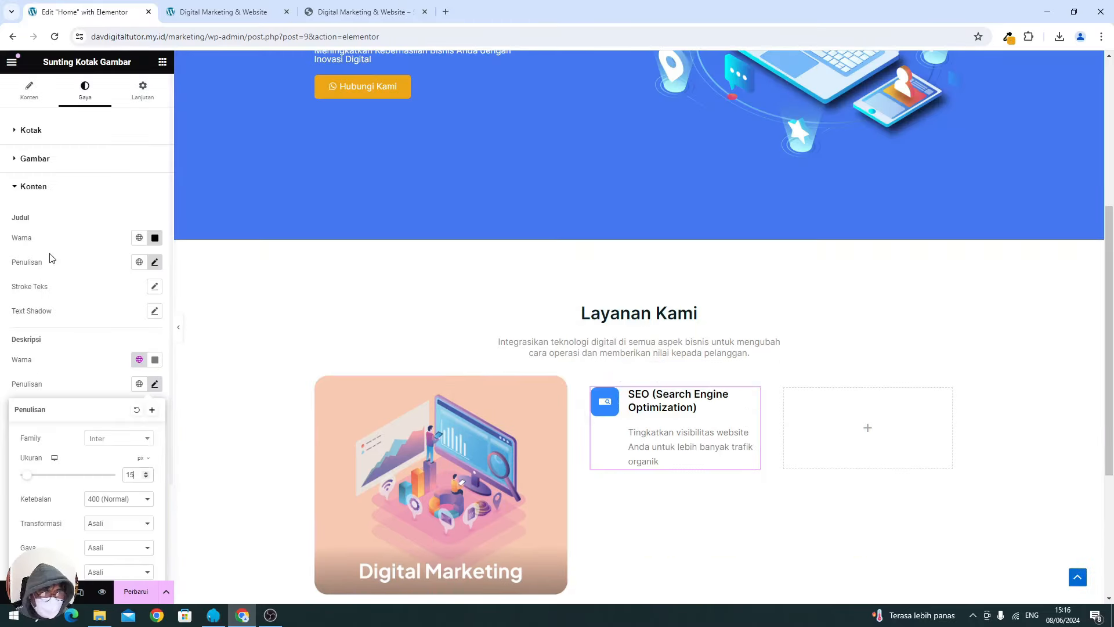
pyautogui.click(75, 259)
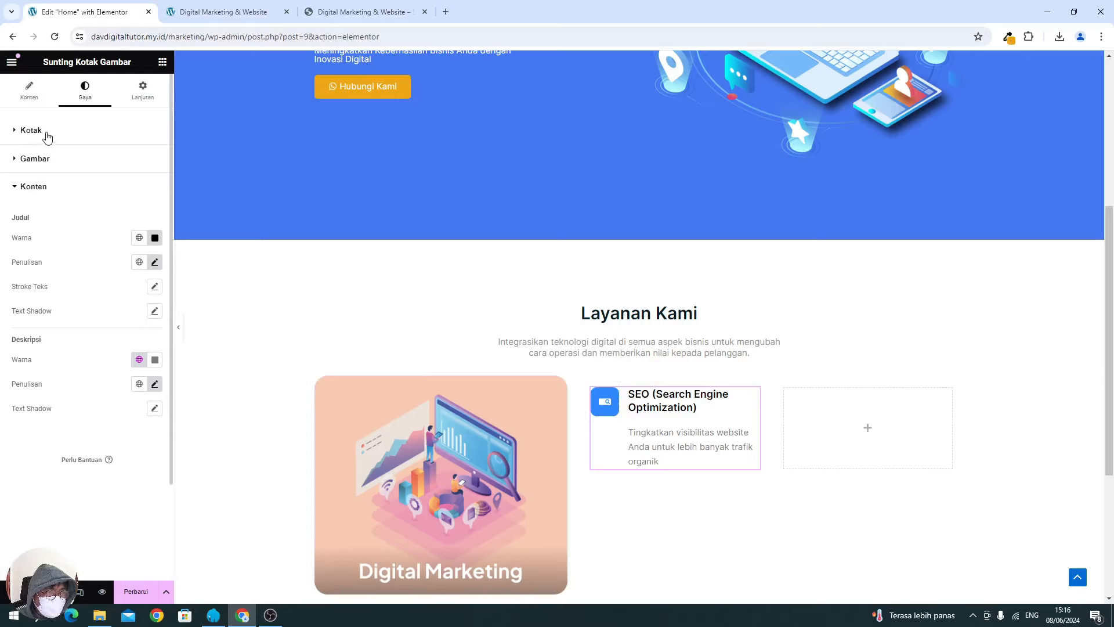
pyautogui.click(48, 137)
pyautogui.moveTo(15, 291); pyautogui.dragTo(23, 295)
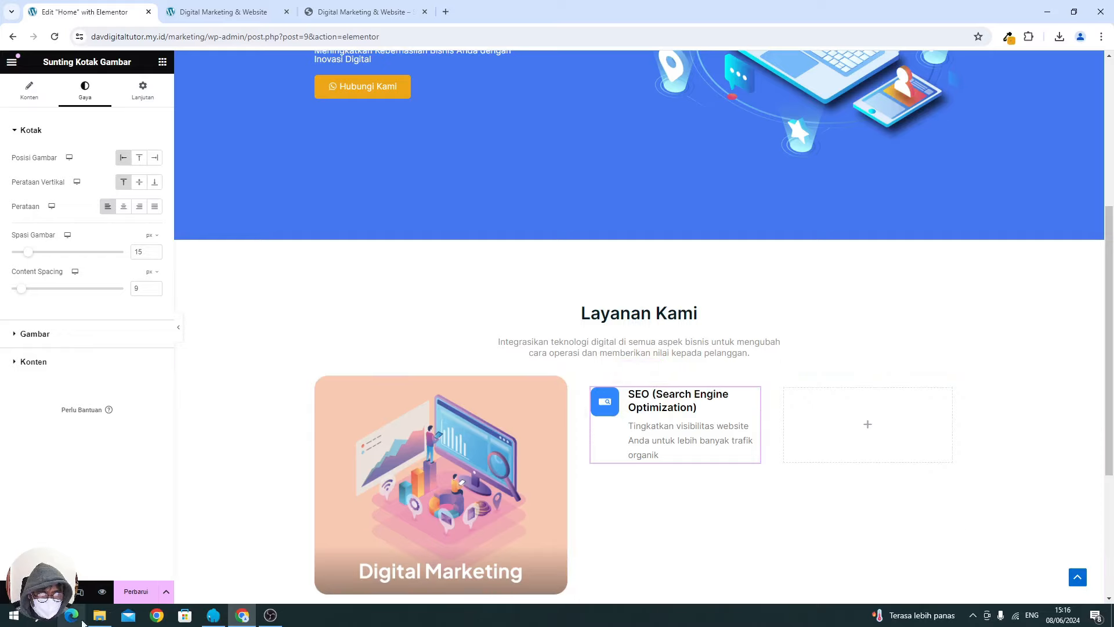
# Copy the styled SEO Image Box, paste it into the empty second inner container, and update the page.
pyautogui.rightClick(665, 422)
pyautogui.click(683, 393)
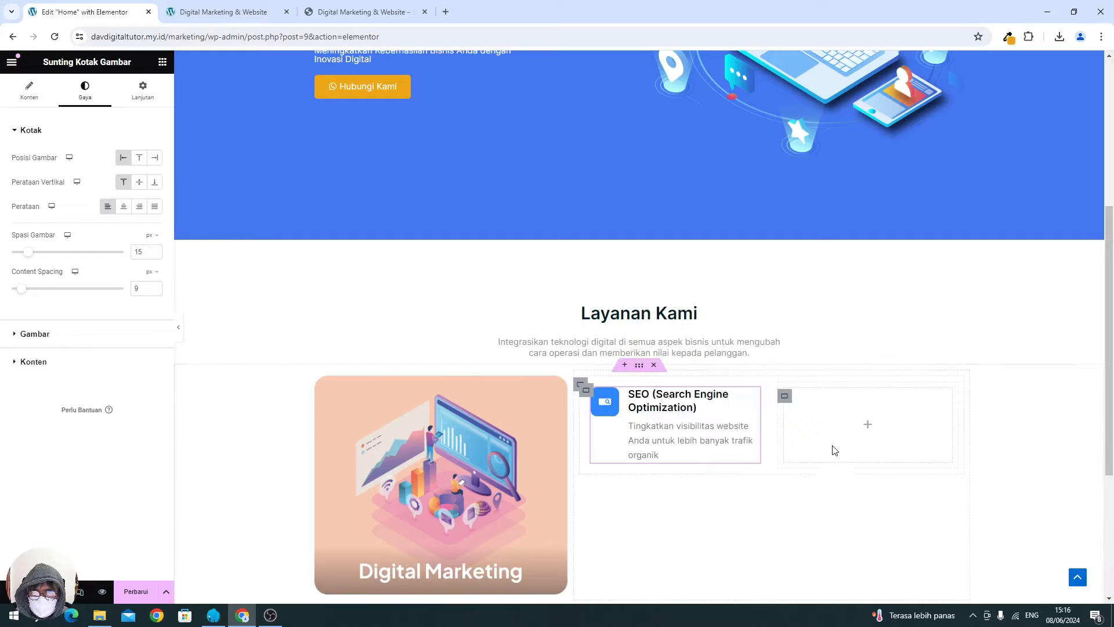
pyautogui.rightClick(849, 435)
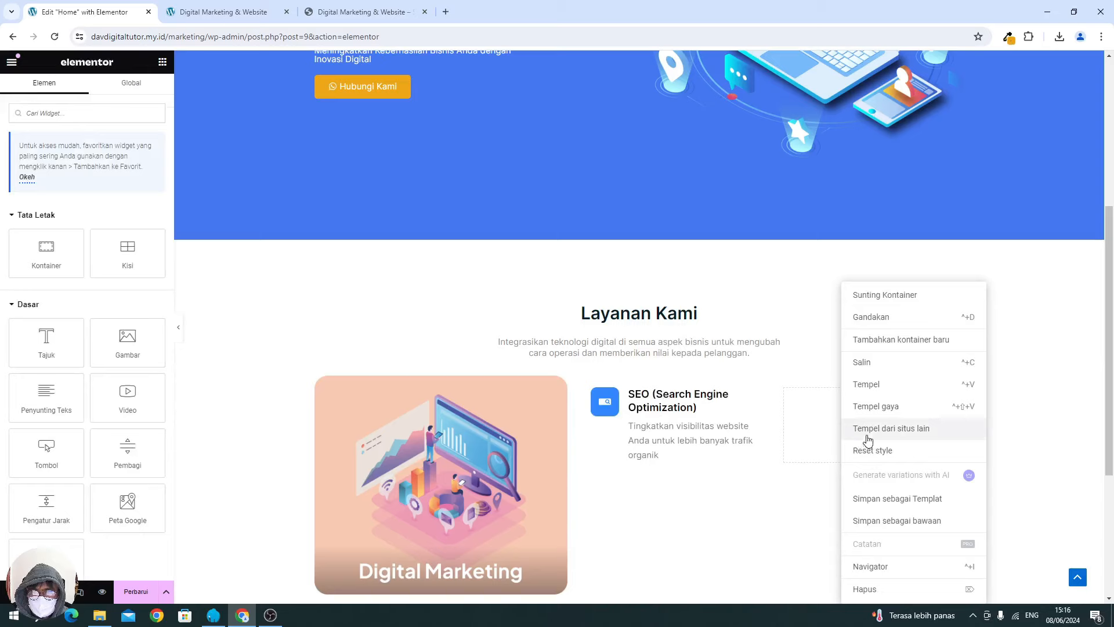
pyautogui.click(863, 387)
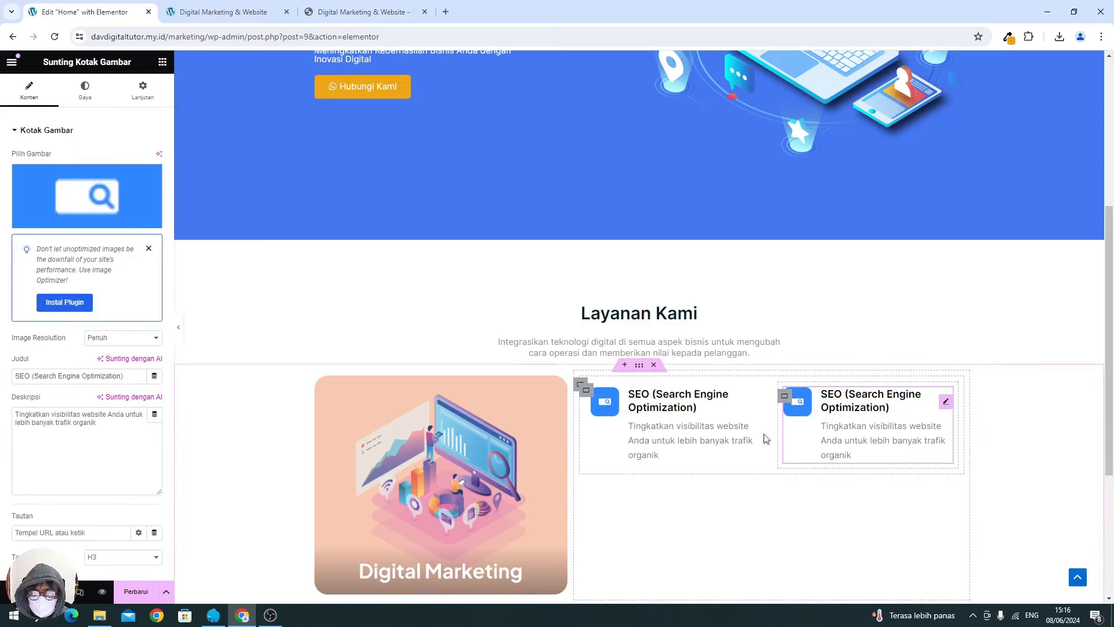
pyautogui.click(137, 592)
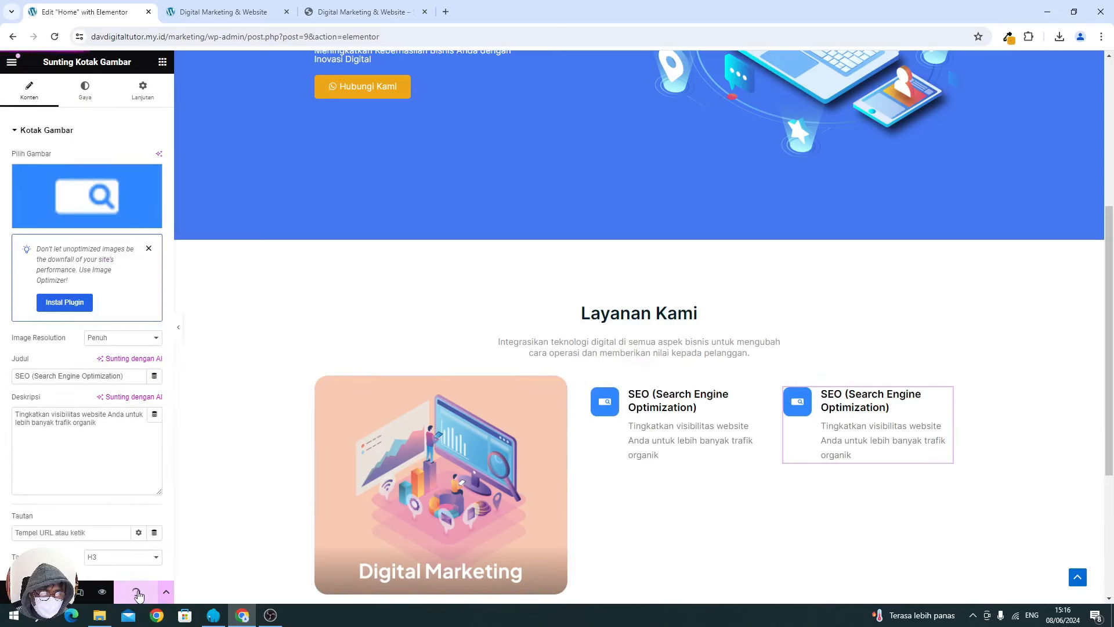
# Reload the published marketing page and examine the two image boxes under Layanan Kami.
pyautogui.click(232, 15)
pyautogui.click(55, 37)
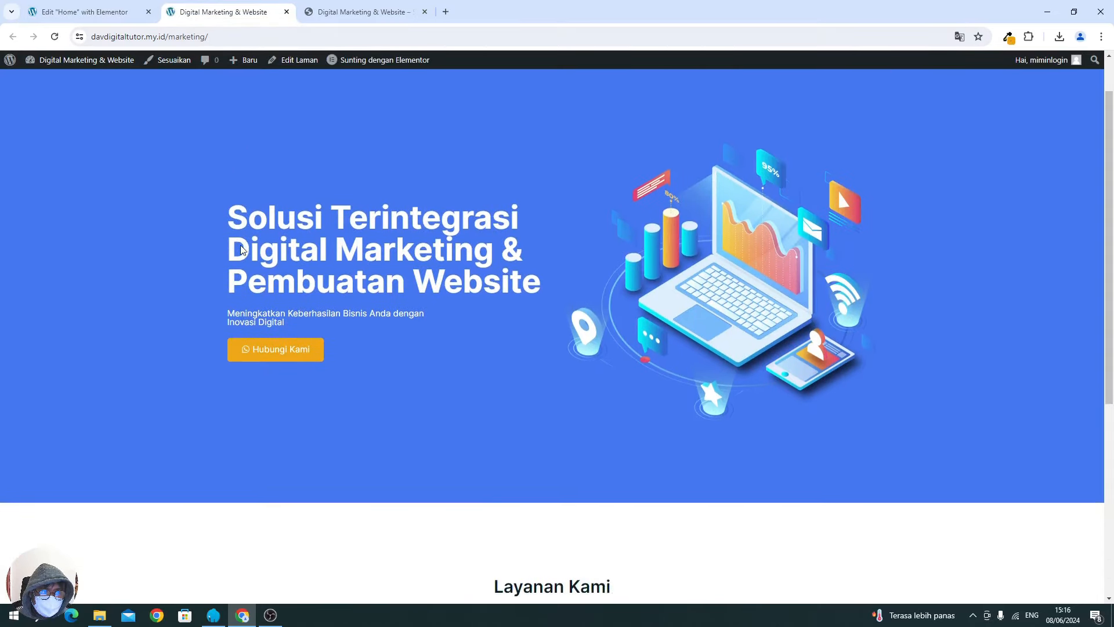
pyautogui.scroll(-5, 243, 250)
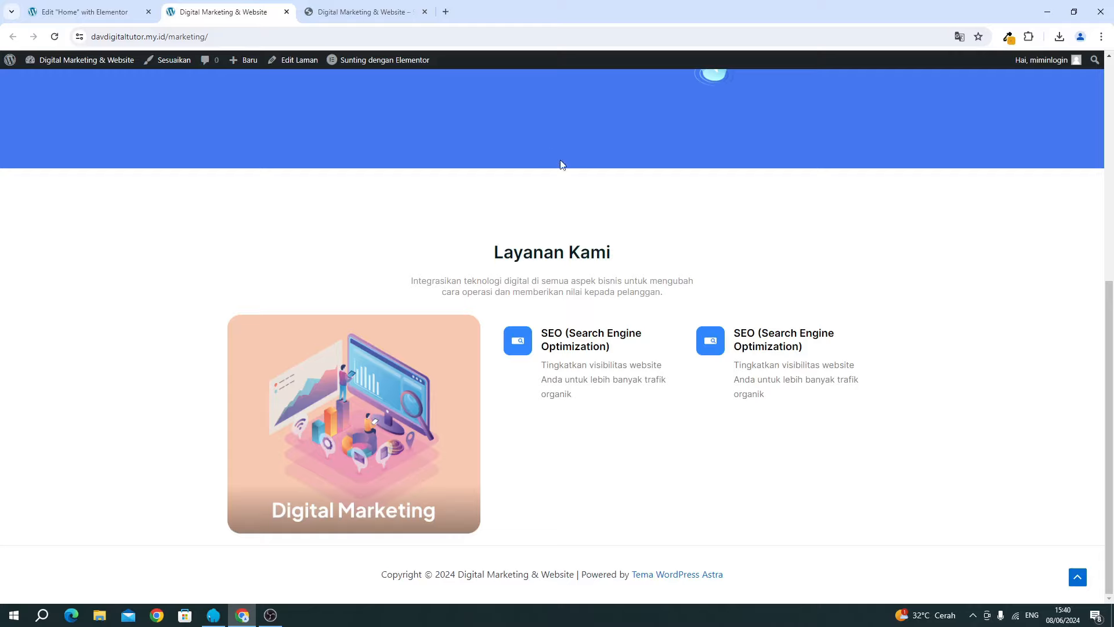
pyautogui.moveTo(744, 339); pyautogui.dragTo(793, 393)
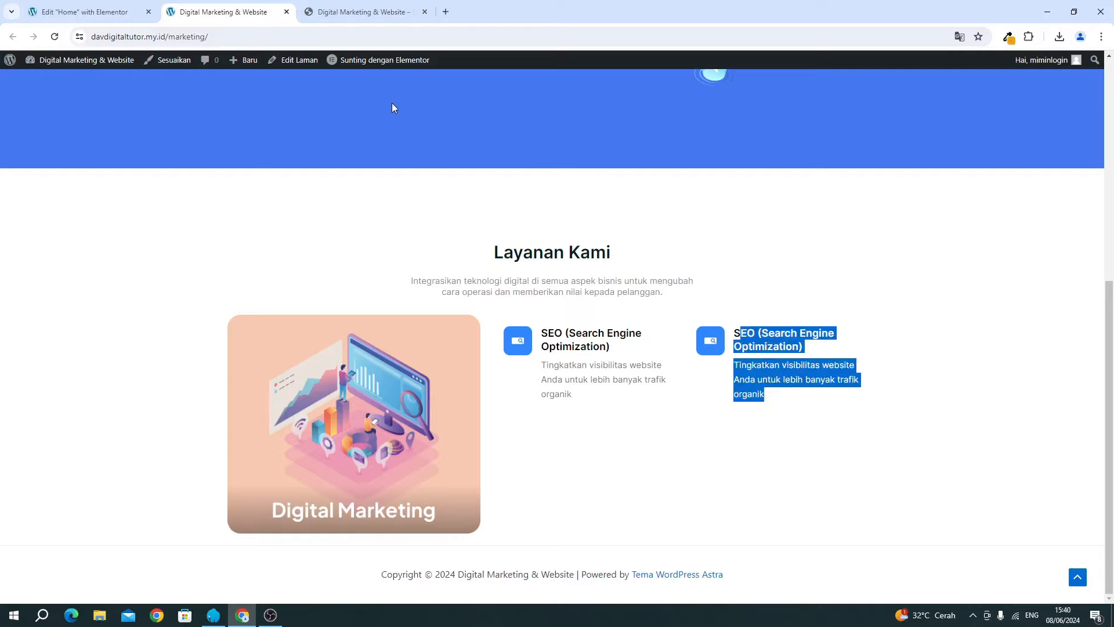
# Replace the second image box's description with the reference site's "Buat dan kirim kampanye email efektif untuk meningkatkan konversi dan loyalitas.".
pyautogui.click(334, 13)
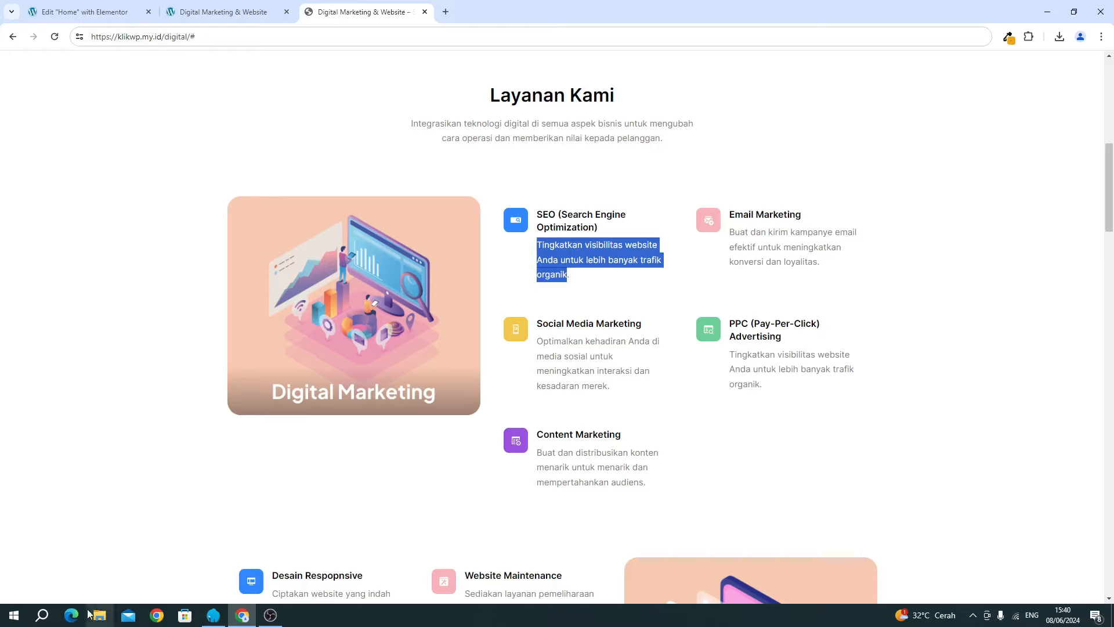
pyautogui.click(759, 248)
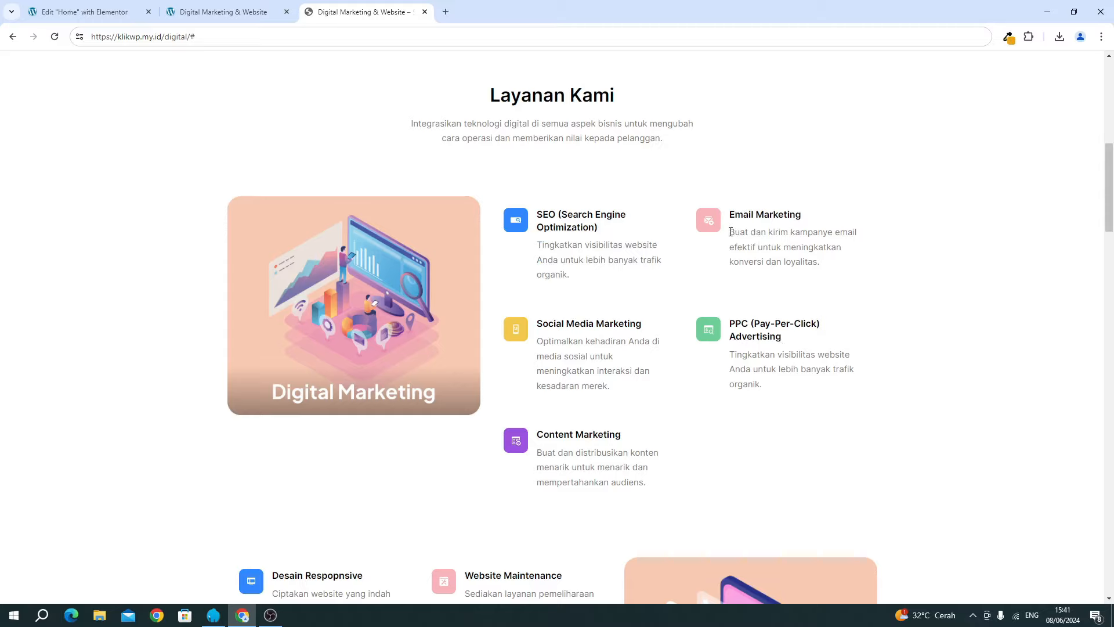
pyautogui.moveTo(731, 232); pyautogui.dragTo(820, 266)
pyautogui.hotkey('ctrl', 'c')
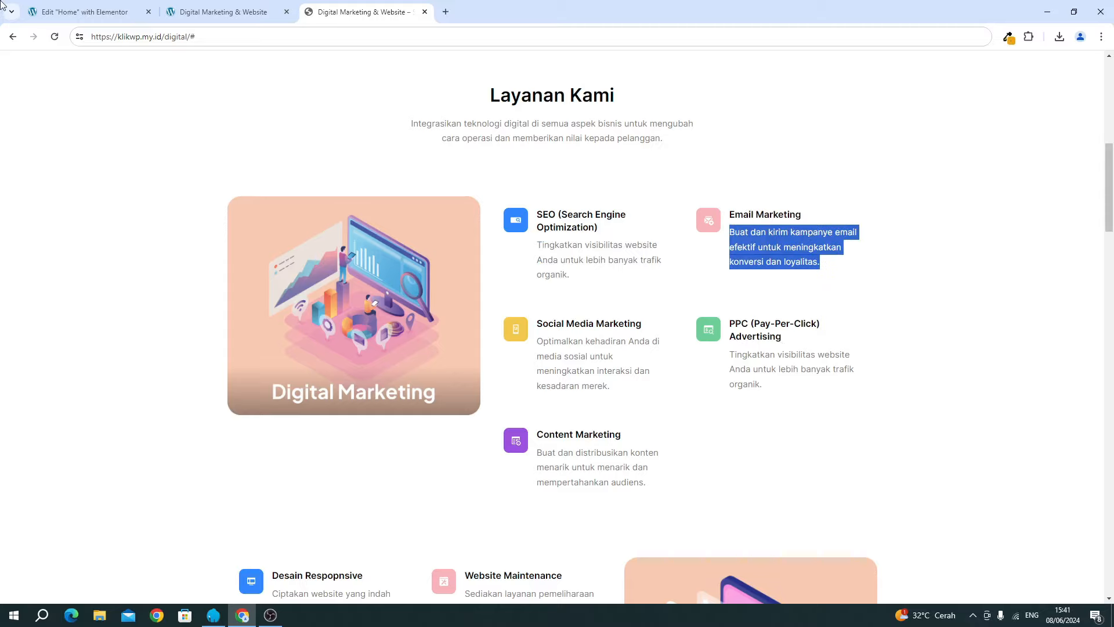
pyautogui.click(114, 11)
pyautogui.click(59, 435)
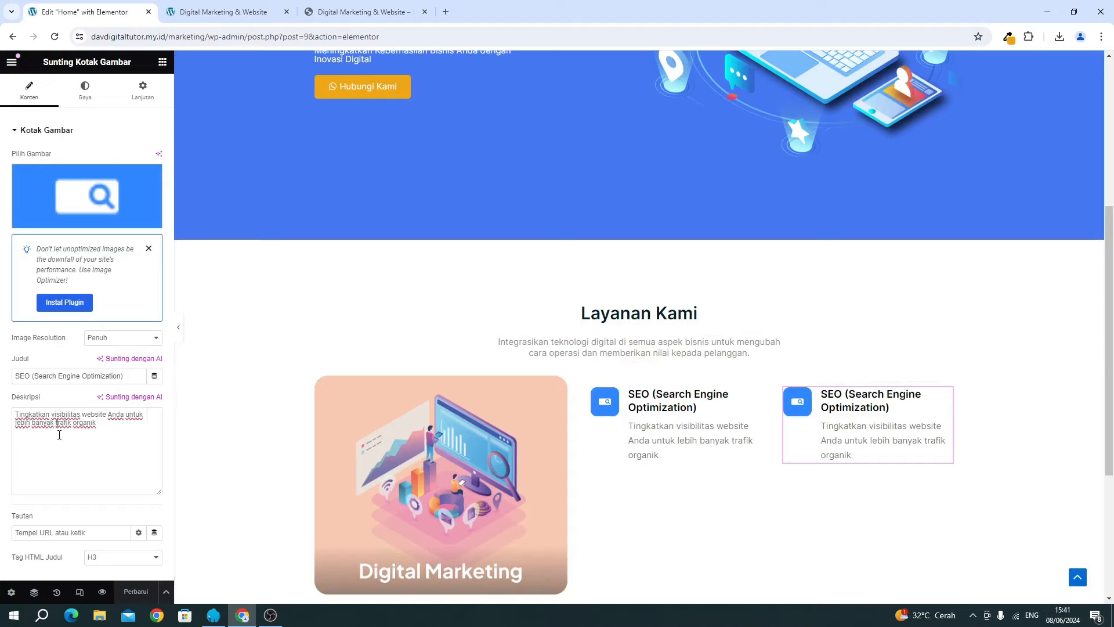
pyautogui.hotkey('ctrl', 'a')
pyautogui.hotkey('ctrl', 'v')
# Set the second image box's title to "Email Marketing".
pyautogui.click(60, 374)
pyautogui.hotkey('ctrl', 'a')
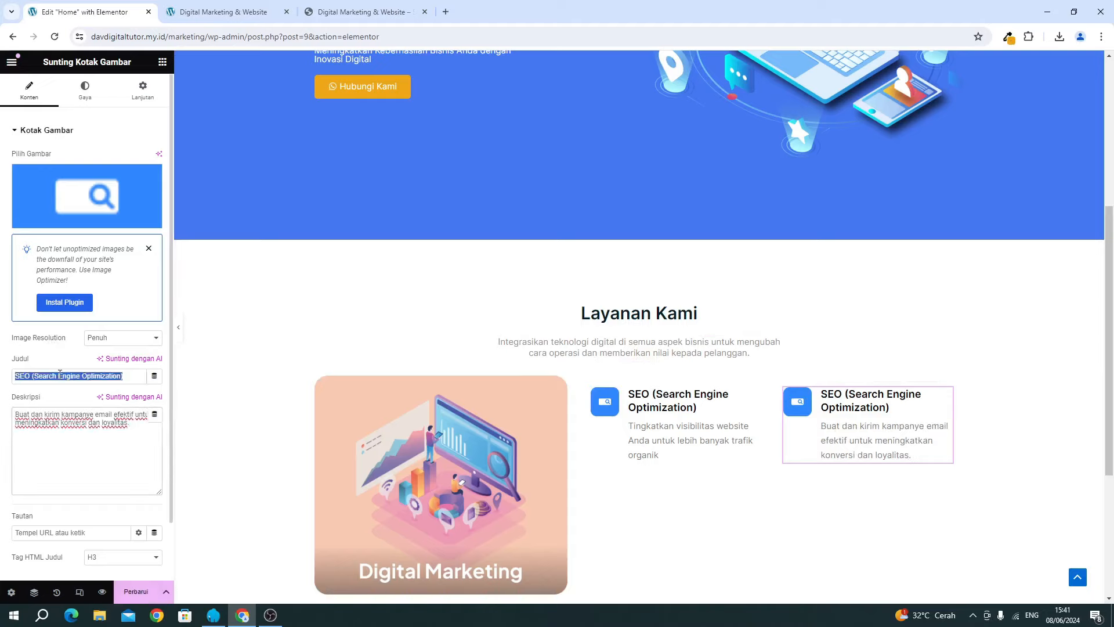
pyautogui.write('Email Marketing')
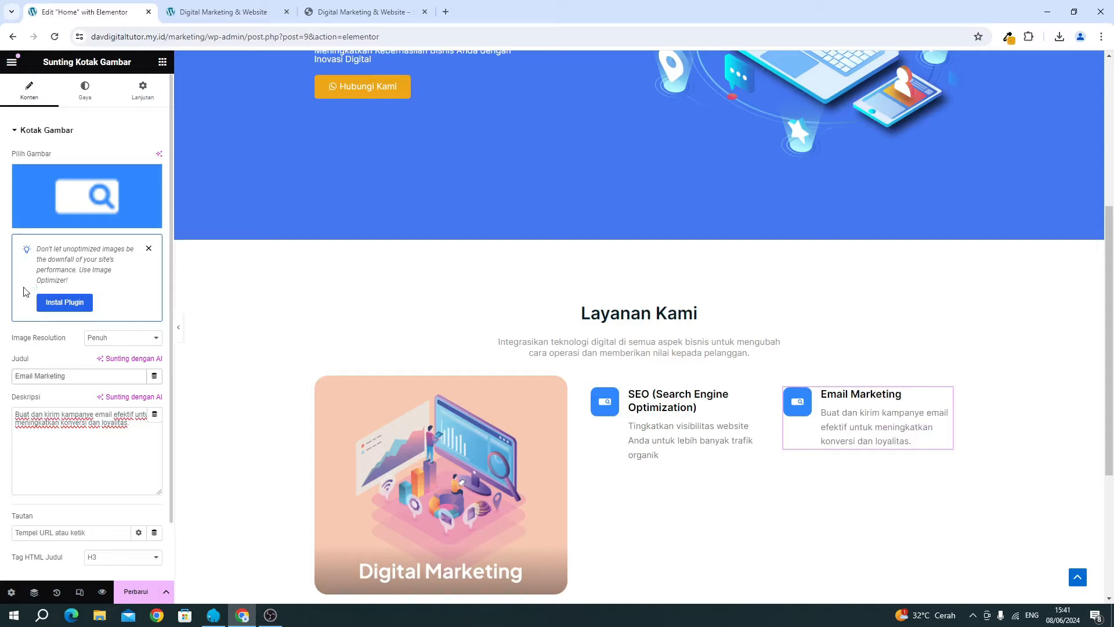
# Open file upload for the Email Marketing box's image and browse to the landing page project's image folder inside YOUTUBE DAVDIGITAL ID on drive C.
pyautogui.click(71, 201)
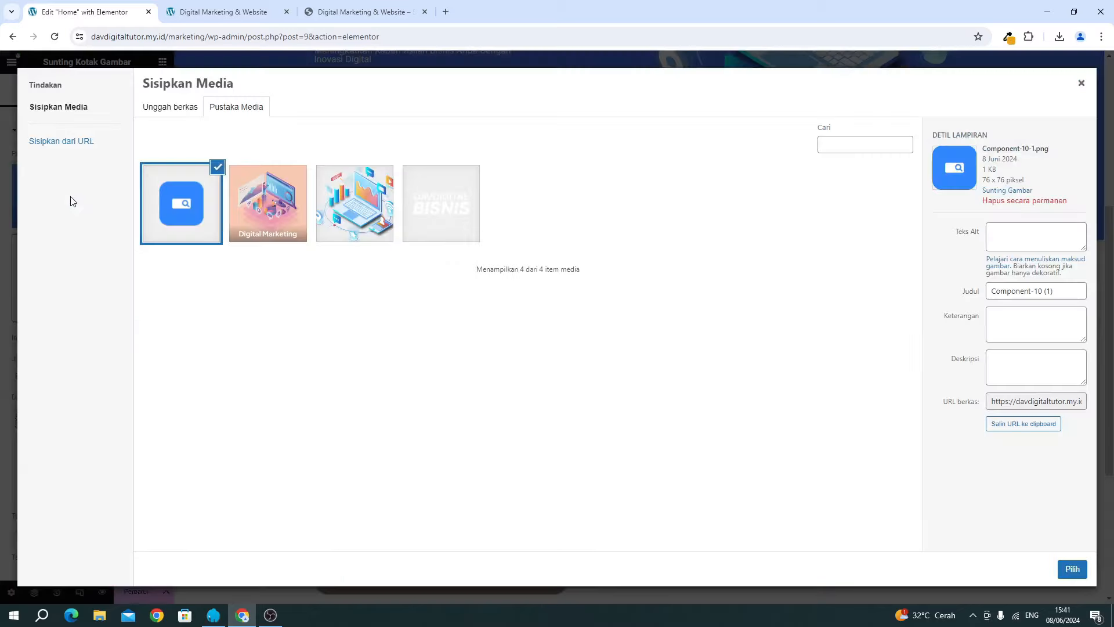
pyautogui.click(173, 109)
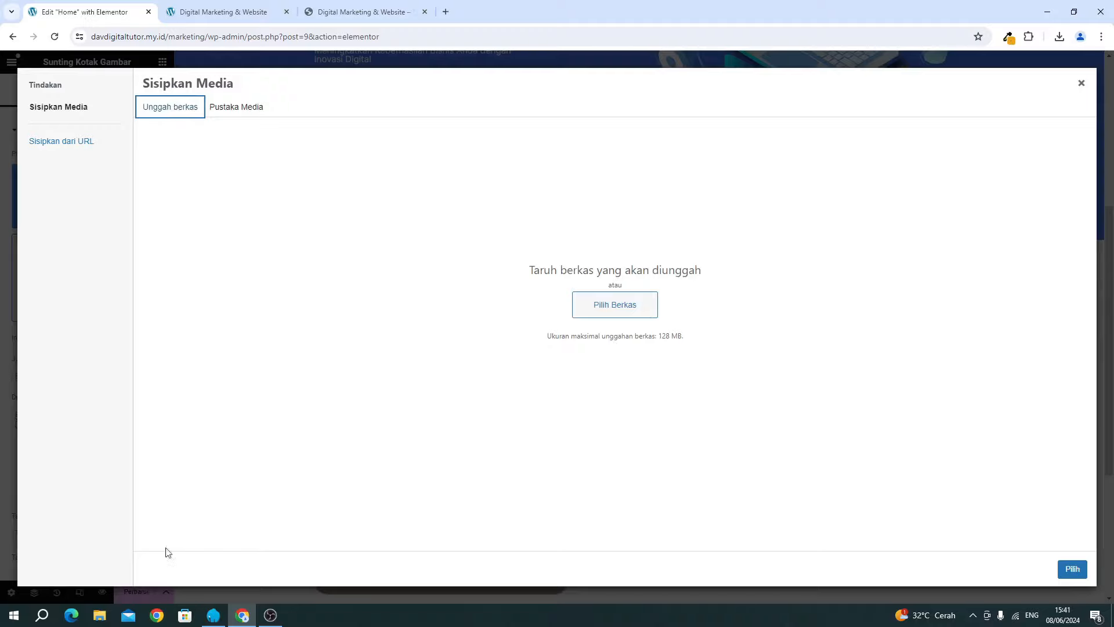
pyautogui.press('super+e')
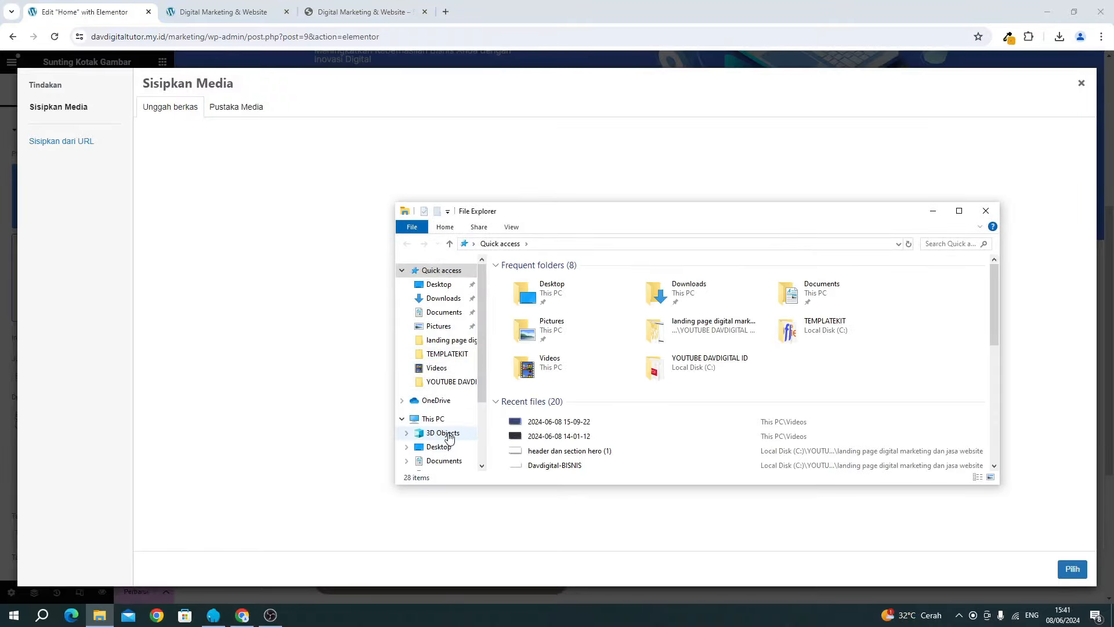
pyautogui.scroll(-2, 450, 436)
pyautogui.click(444, 438)
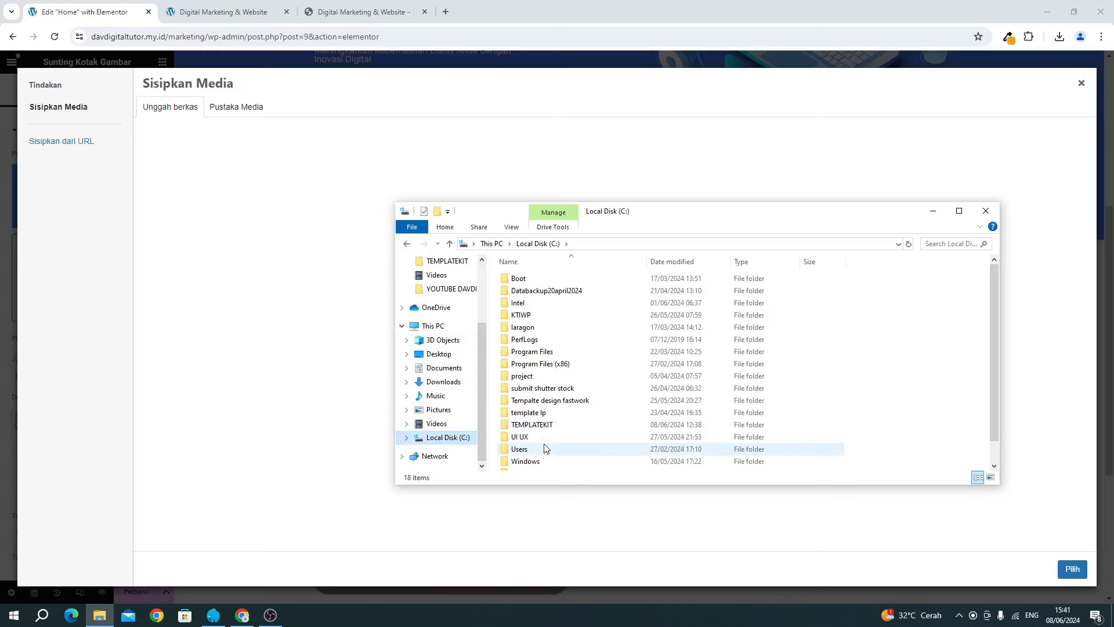
pyautogui.scroll(-1, 543, 437)
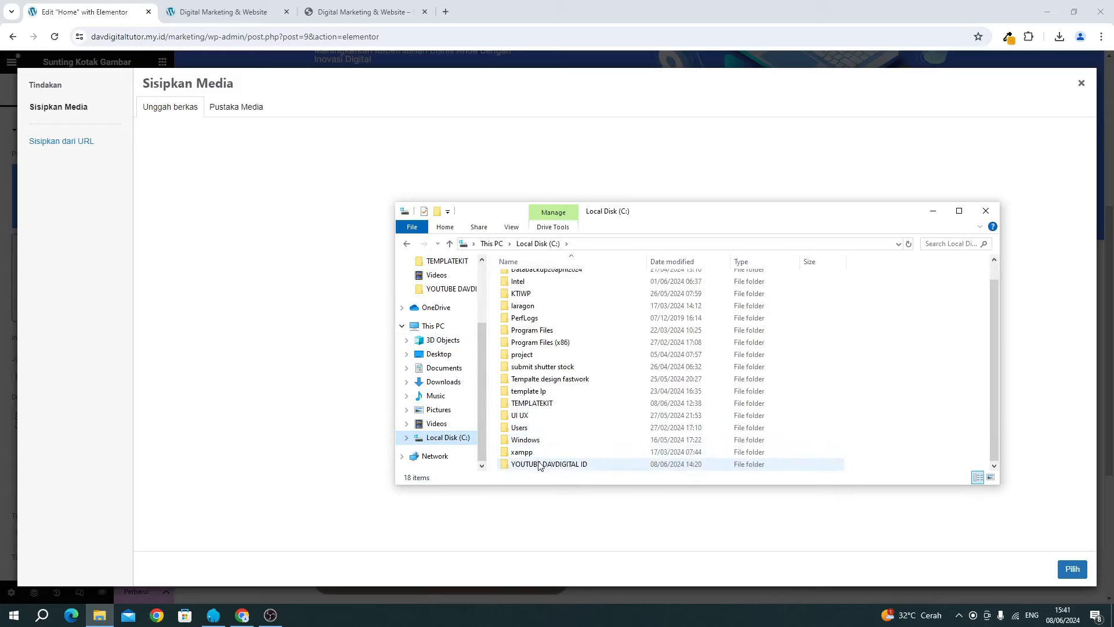
pyautogui.click(538, 464)
pyautogui.doubleClick(538, 464)
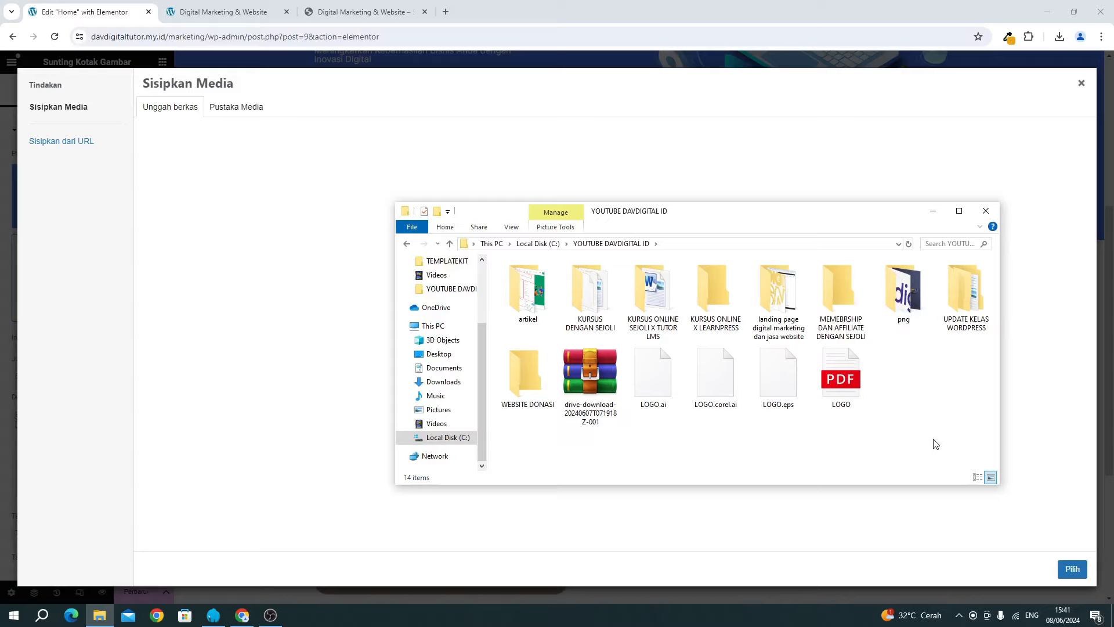
pyautogui.doubleClick(795, 291)
pyautogui.click(533, 299)
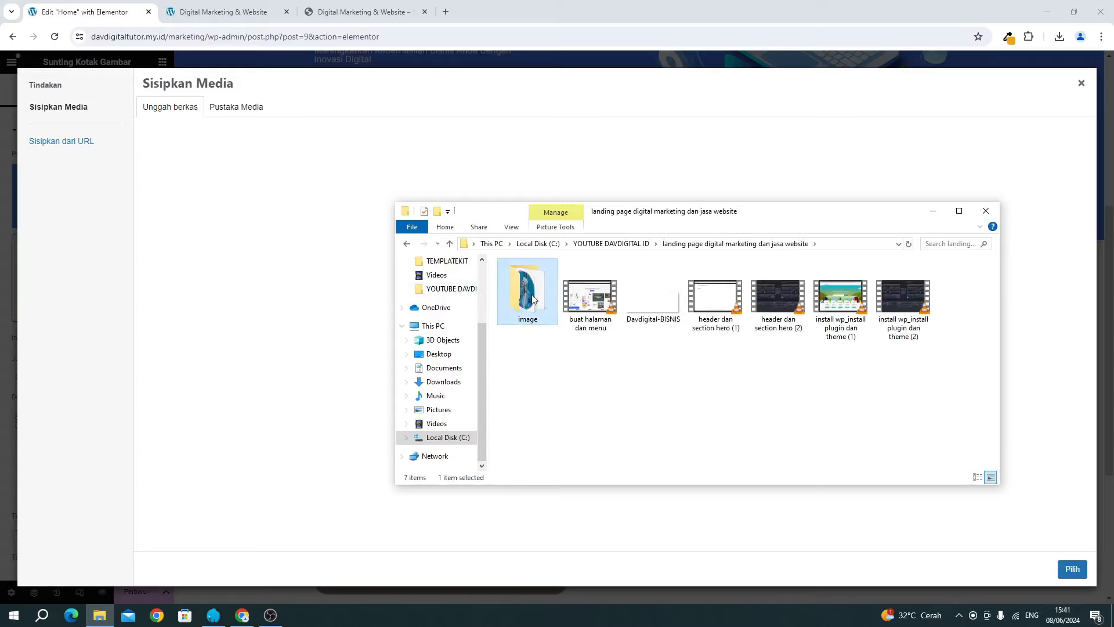
pyautogui.doubleClick(533, 300)
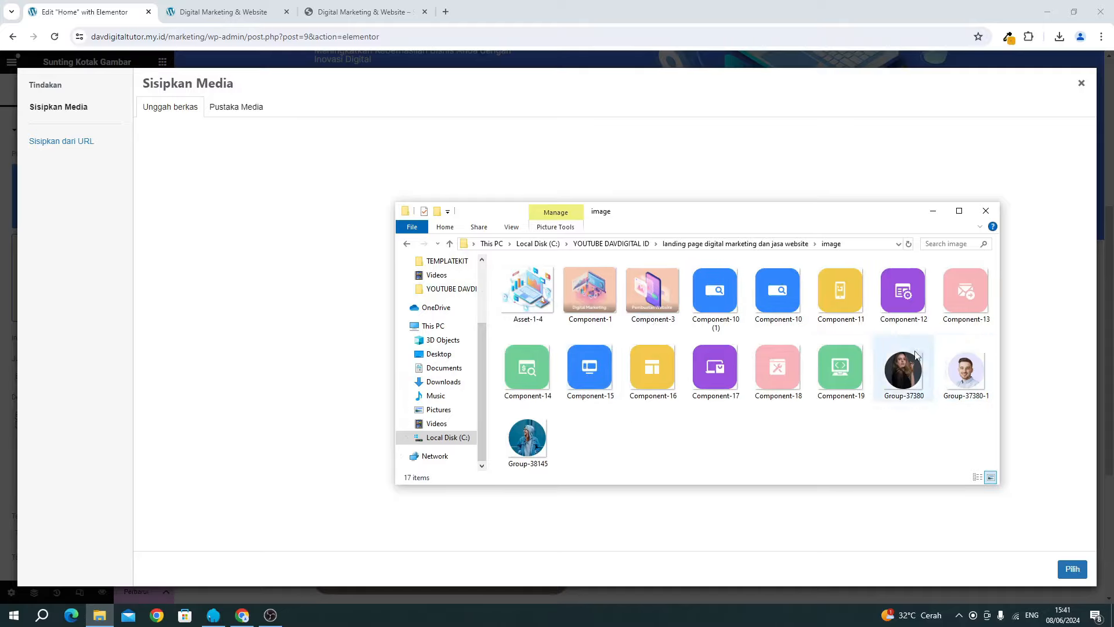
# Upload Component-13, insert it as the Email Marketing box's image, and update the page.
pyautogui.moveTo(960, 297); pyautogui.dragTo(281, 272)
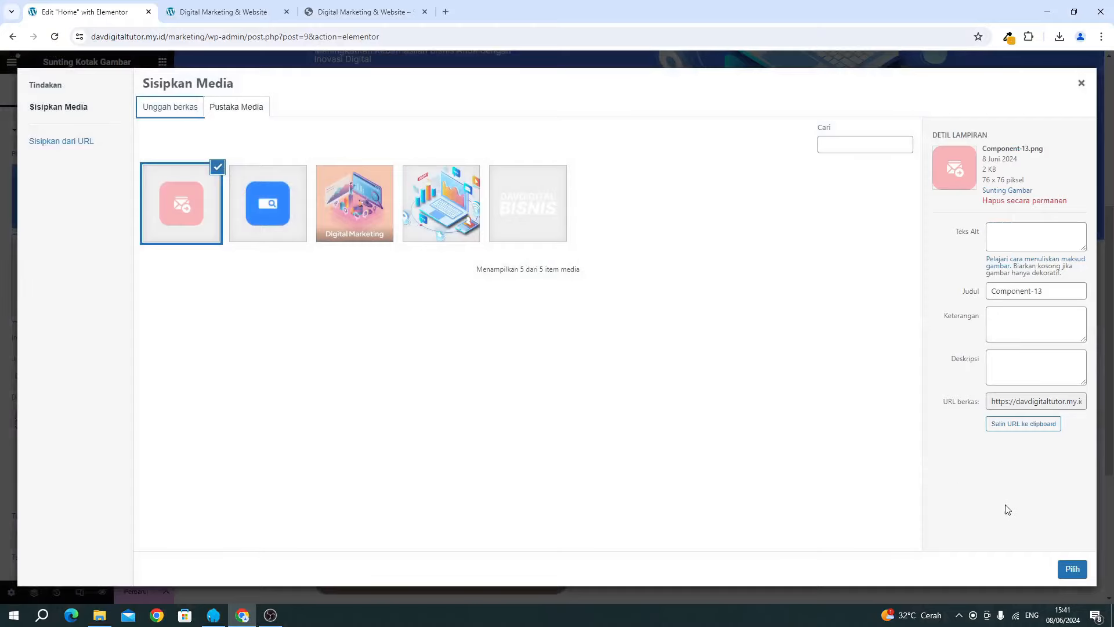
pyautogui.click(1073, 570)
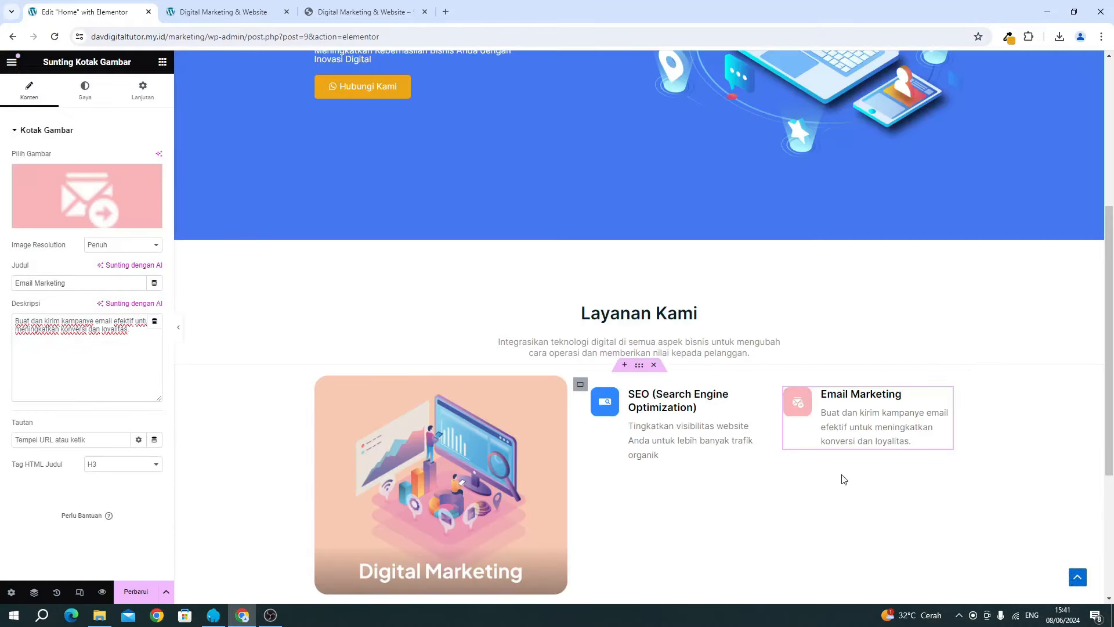
pyautogui.click(122, 595)
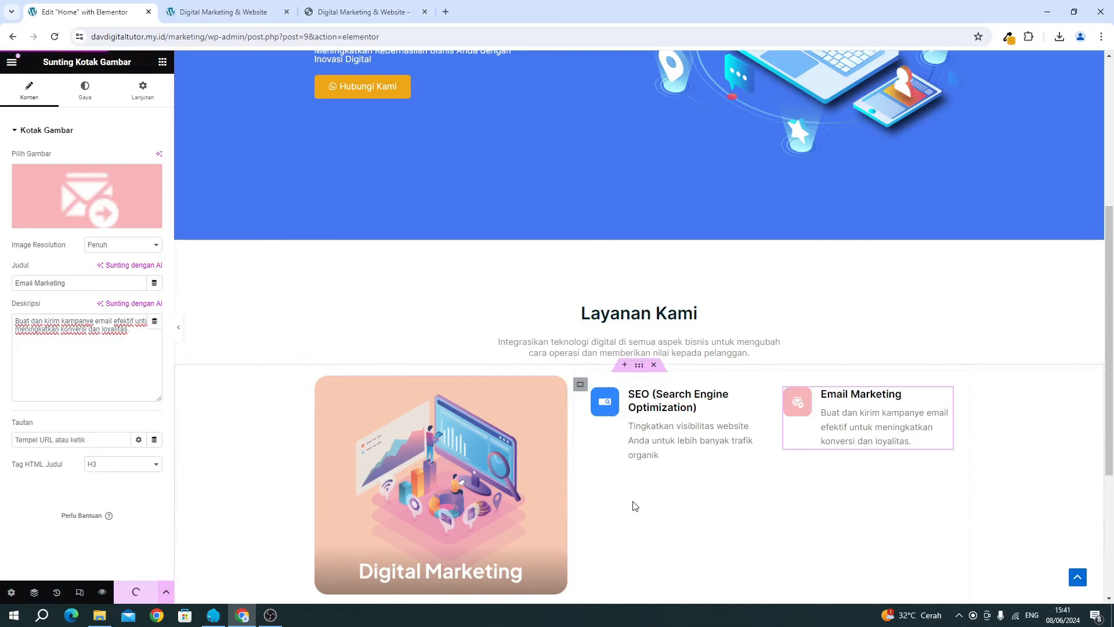
# Duplicate the inner container holding the SEO and Email Marketing image boxes.
pyautogui.scroll(-1, 649, 455)
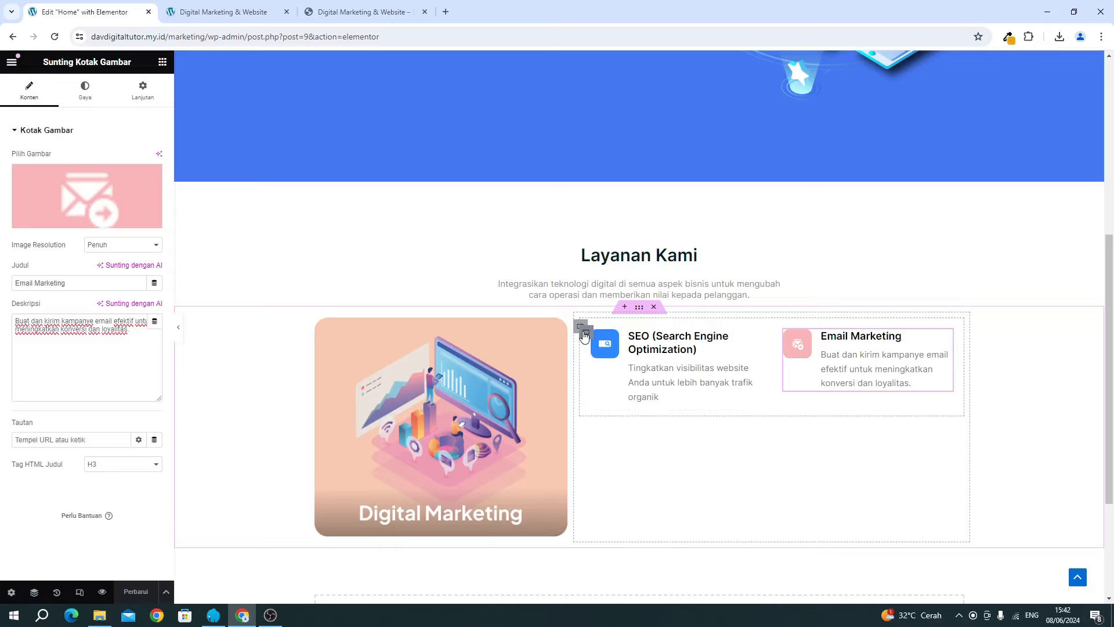
pyautogui.click(583, 334)
pyautogui.rightClick(583, 334)
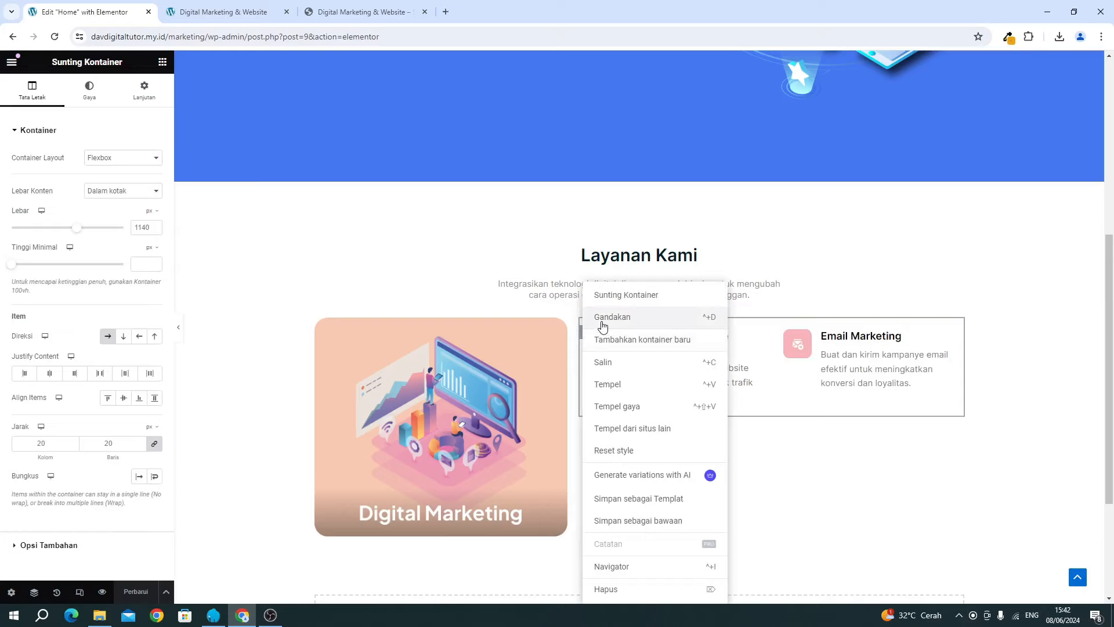
pyautogui.click(603, 327)
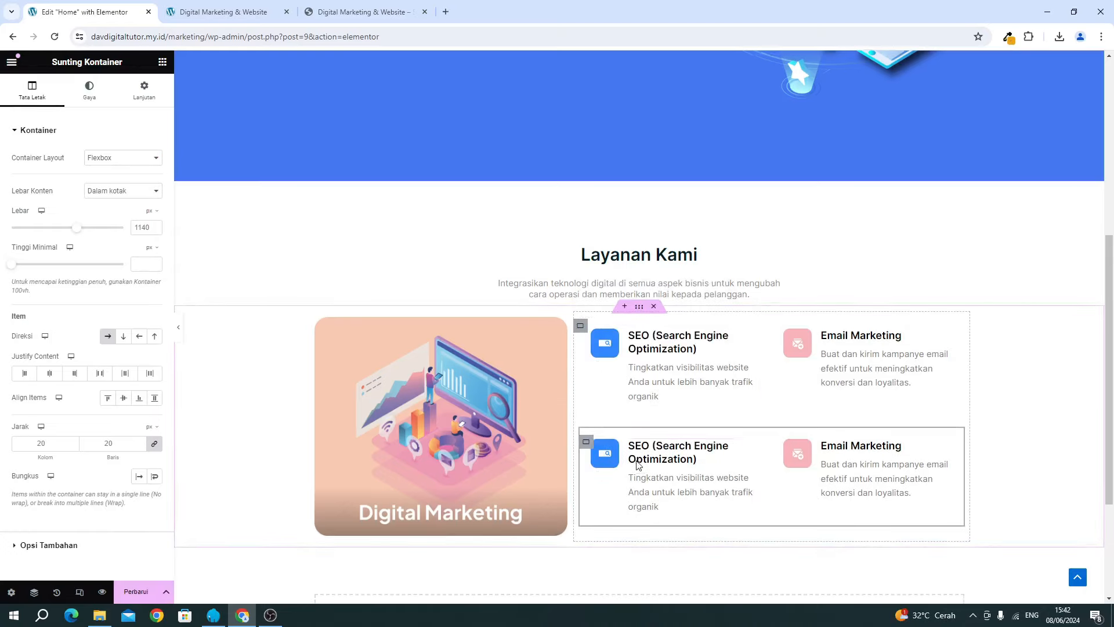
# Check the reference site's third service icon, upload Component-11, and insert it as the image of the duplicated row's SEO box.
pyautogui.scroll(-1, 639, 462)
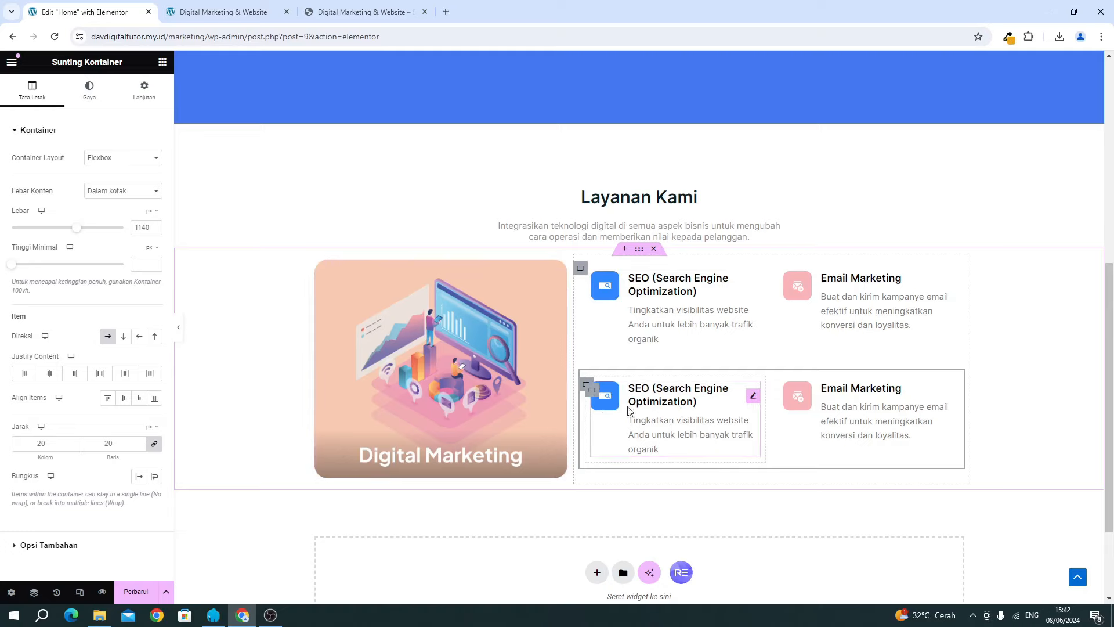
pyautogui.click(658, 404)
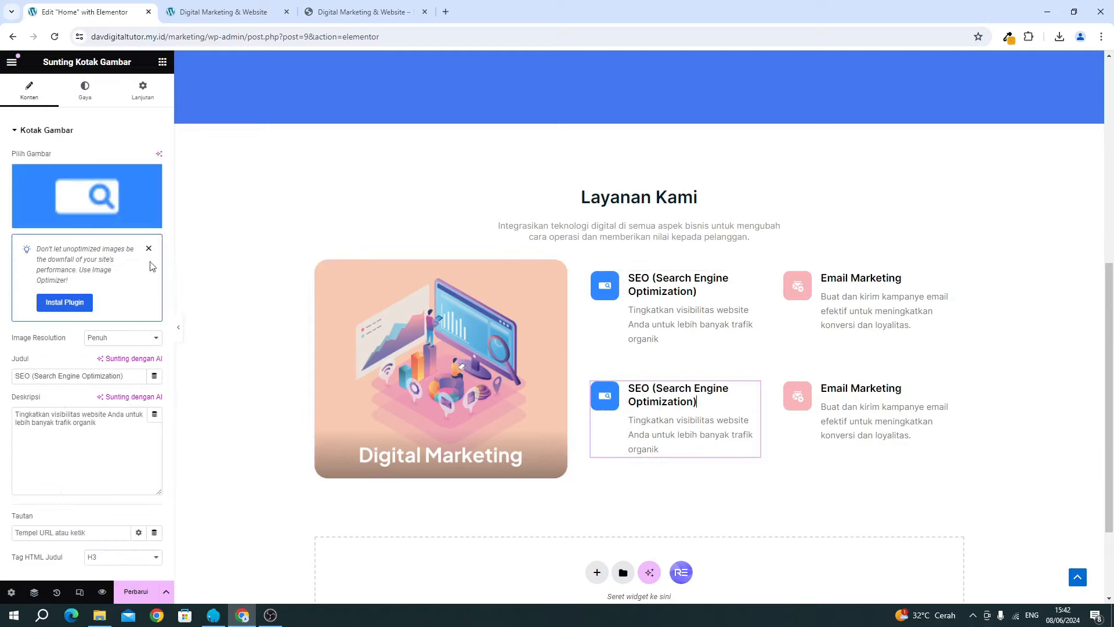
pyautogui.click(69, 185)
pyautogui.click(406, 11)
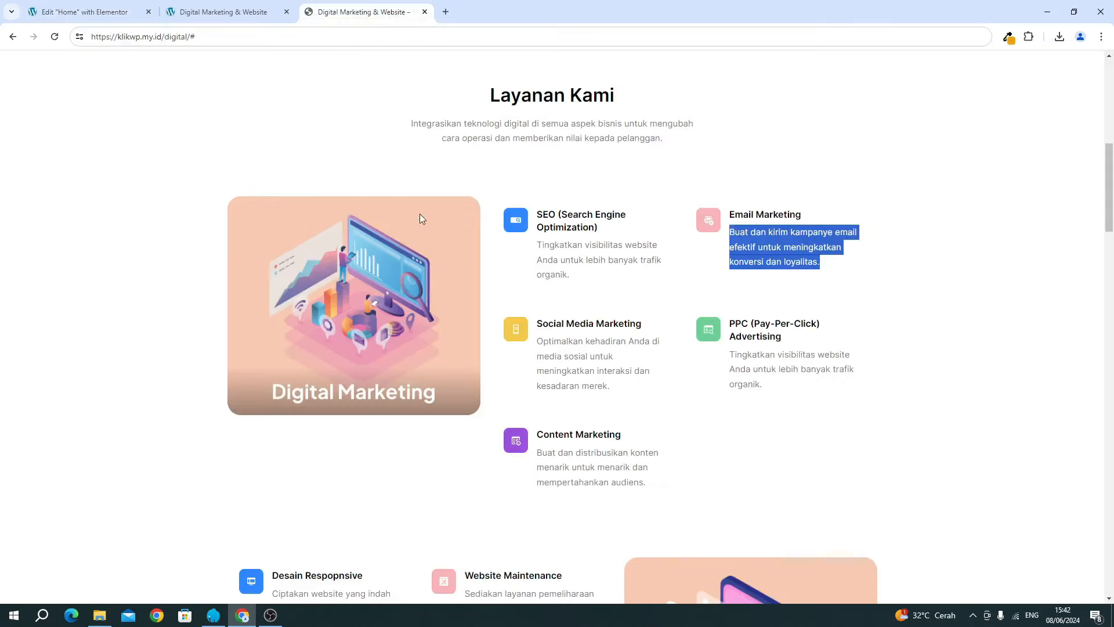
pyautogui.scroll(-3, 545, 250)
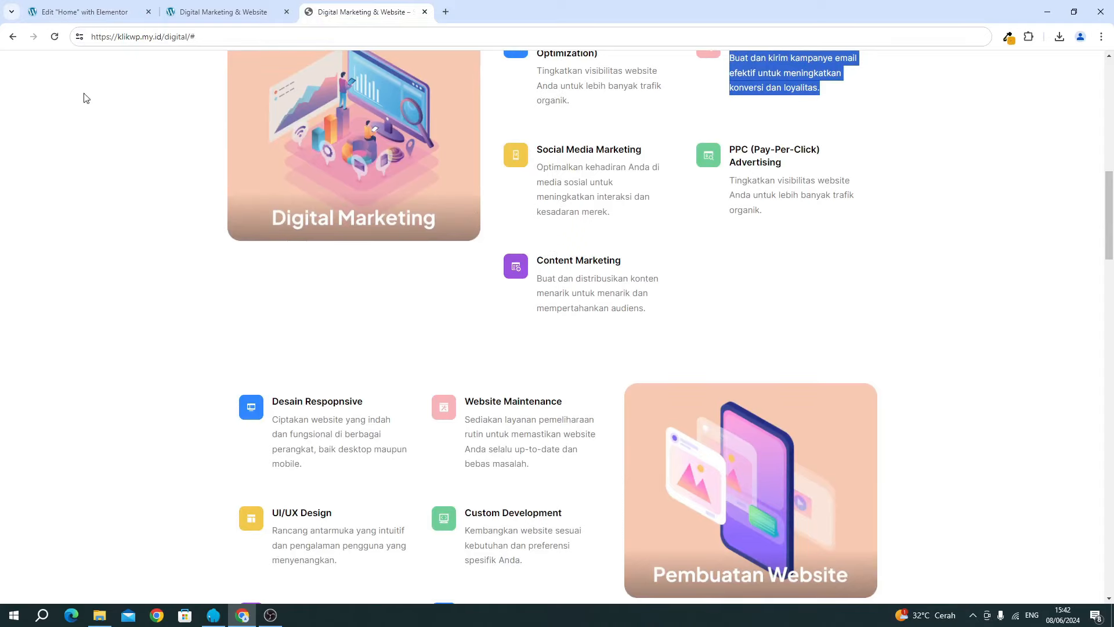
pyautogui.click(84, 11)
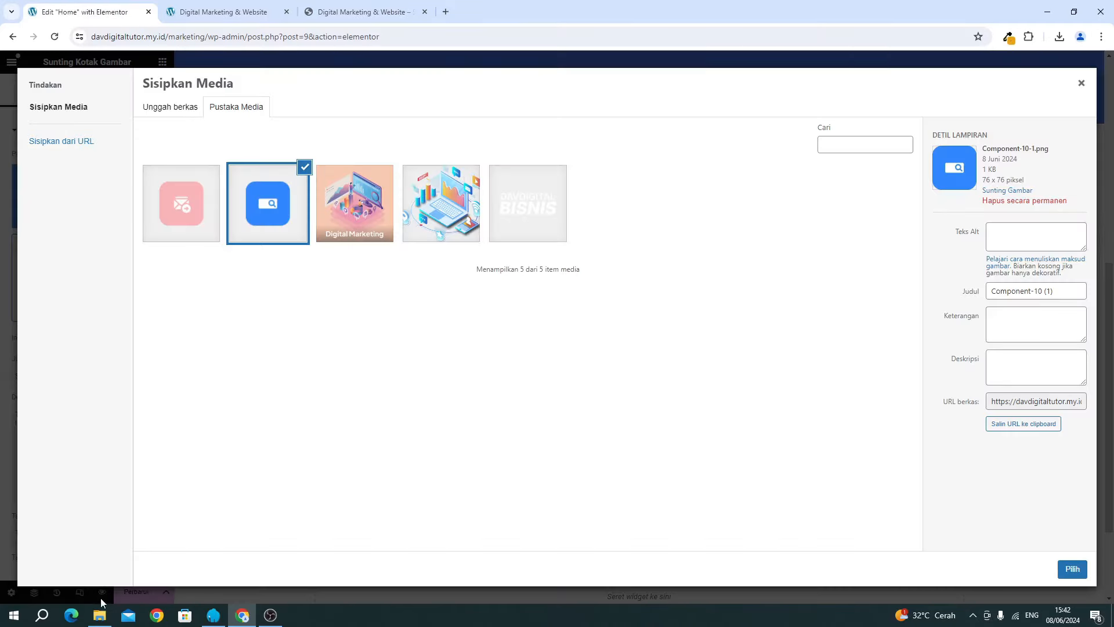
pyautogui.click(100, 614)
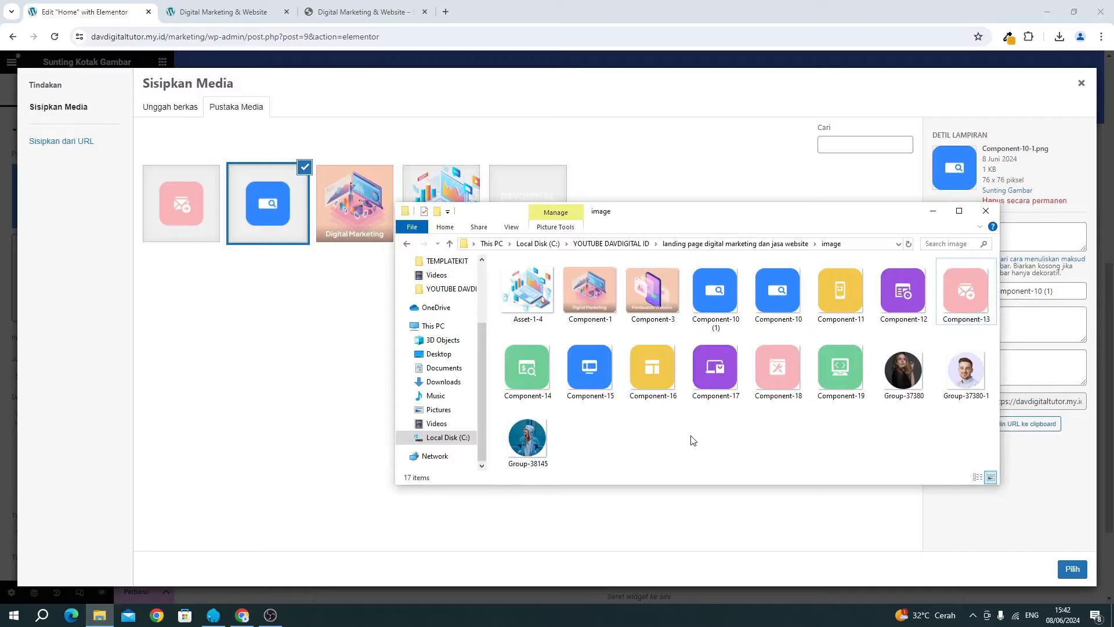
pyautogui.click(831, 297)
pyautogui.moveTo(313, 335); pyautogui.dragTo(179, 326)
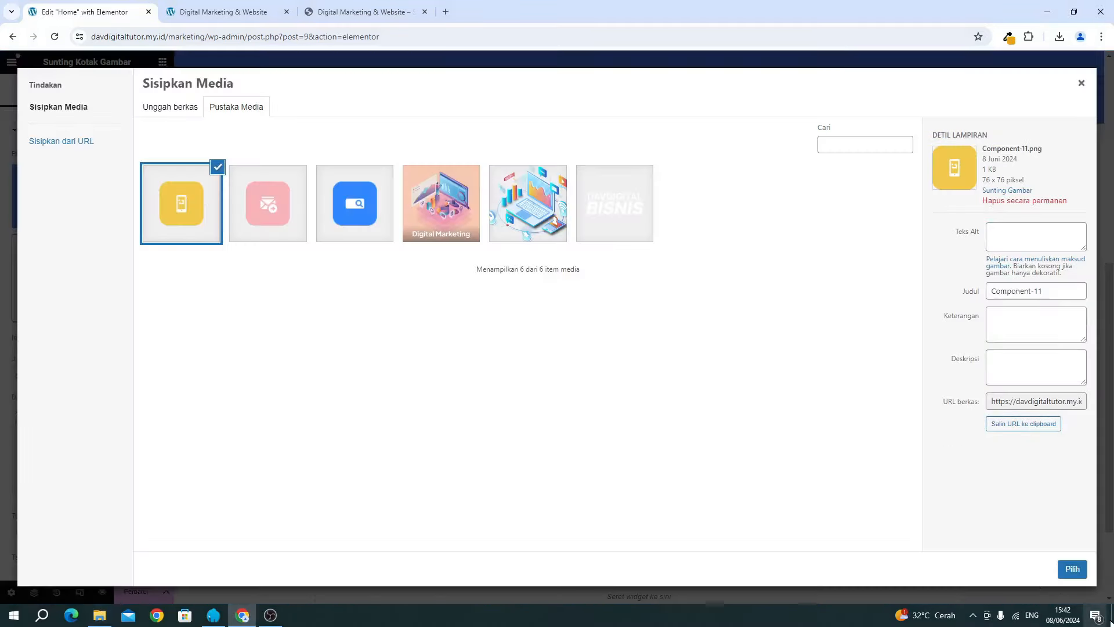
pyautogui.click(1073, 569)
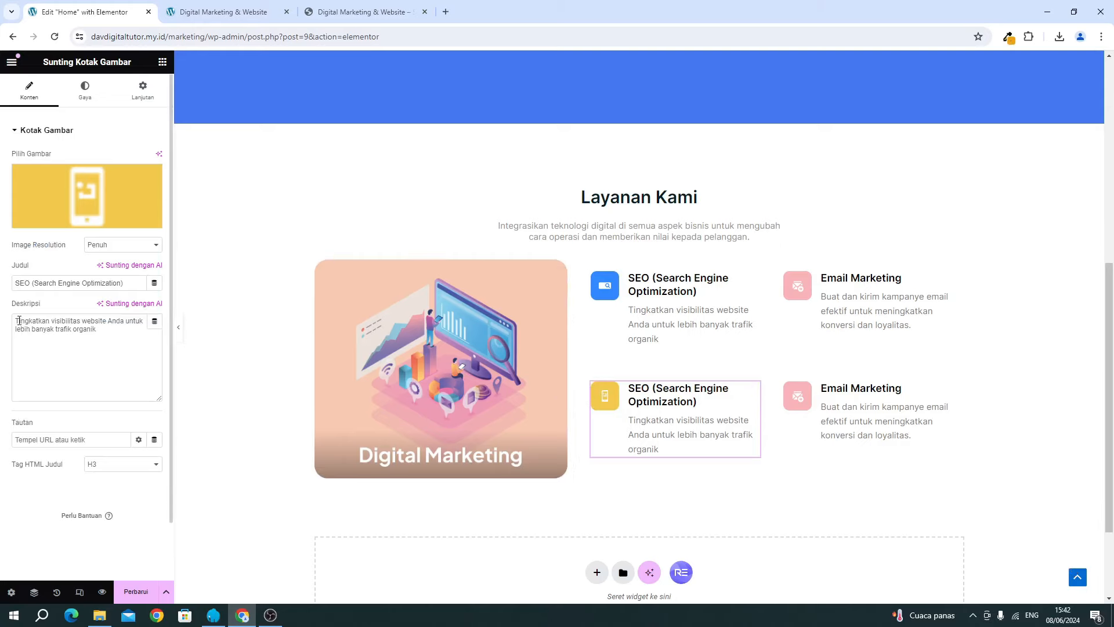
# Replace the duplicated SEO box's title with "Social Media Marketing" copied from the reference site.
pyautogui.moveTo(29, 287); pyautogui.dragTo(95, 284)
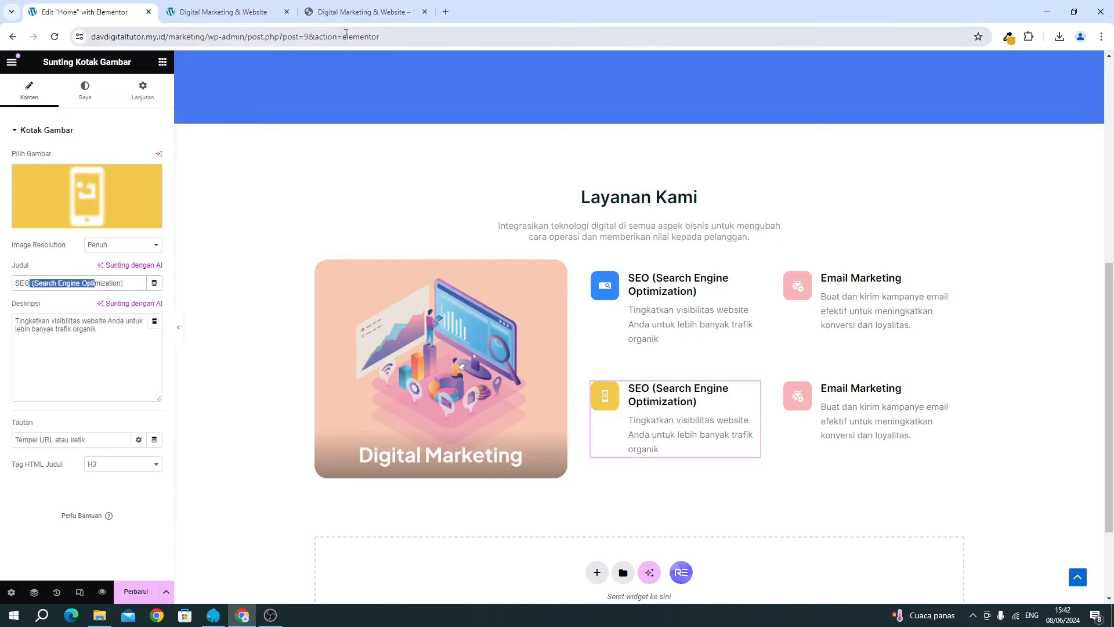
pyautogui.click(336, 12)
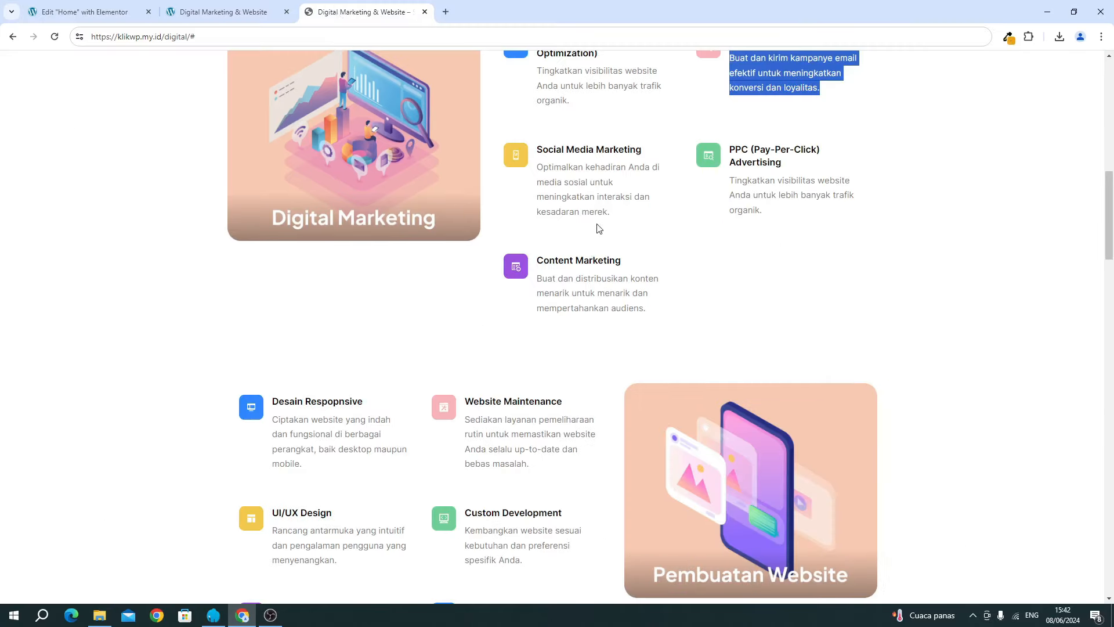
pyautogui.moveTo(538, 149); pyautogui.dragTo(668, 156)
pyautogui.hotkey('ctrl', 'c')
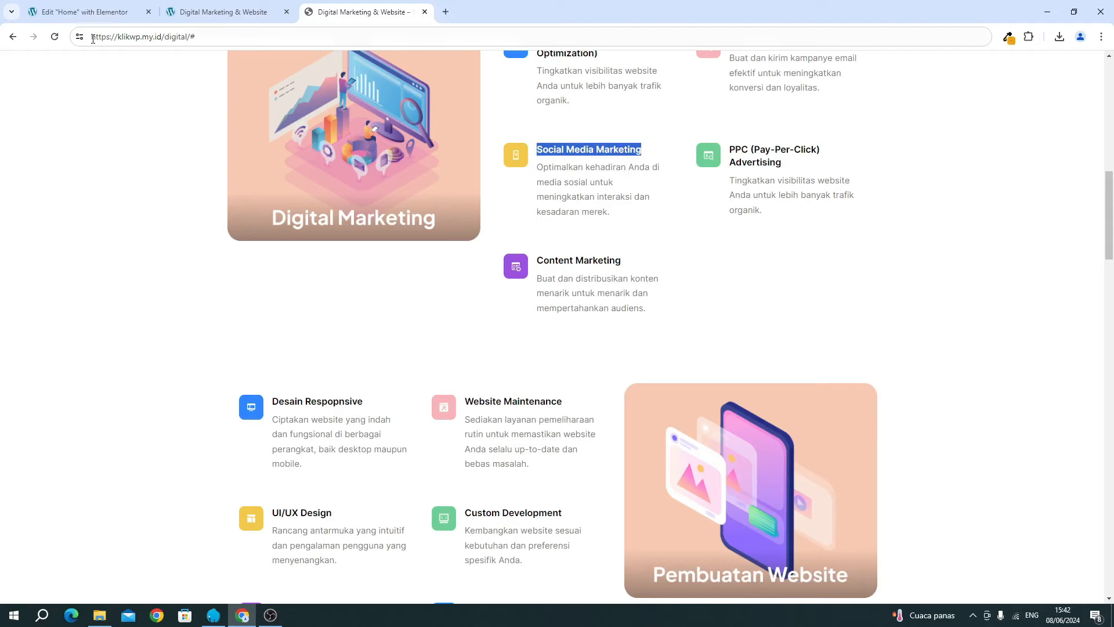
pyautogui.click(79, 11)
pyautogui.tripleClick(85, 283)
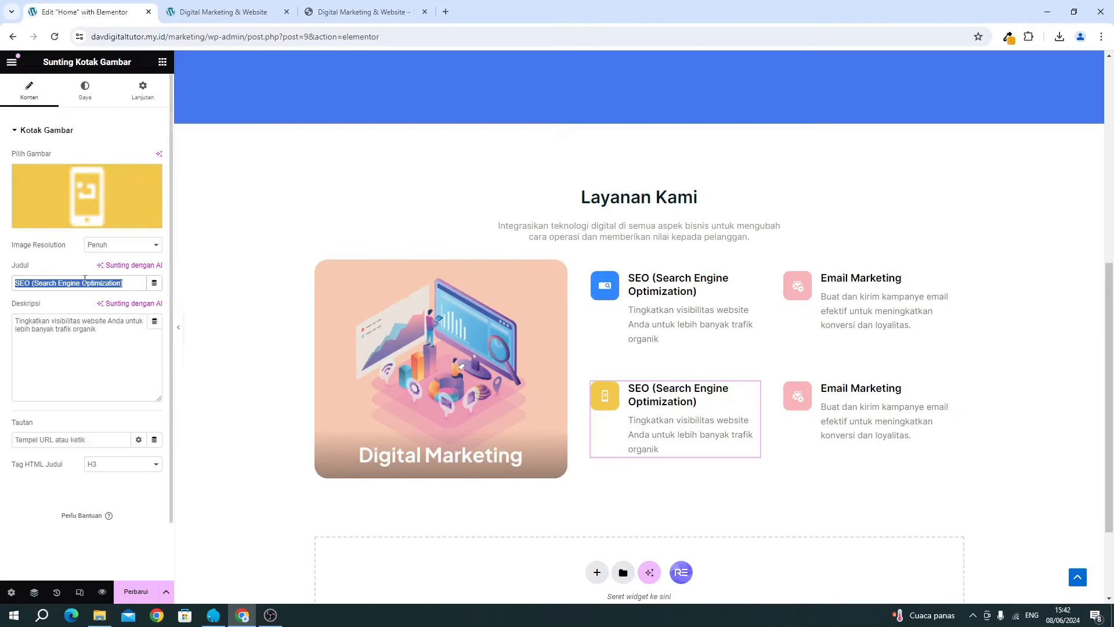
pyautogui.hotkey('ctrl', 'v')
# Replace the Social Media Marketing box's description with the reference site's "Optimalkan kehadiran Anda di media sosial untuk meningkatkan interaksi dan kesadaran merek.".
pyautogui.click(37, 346)
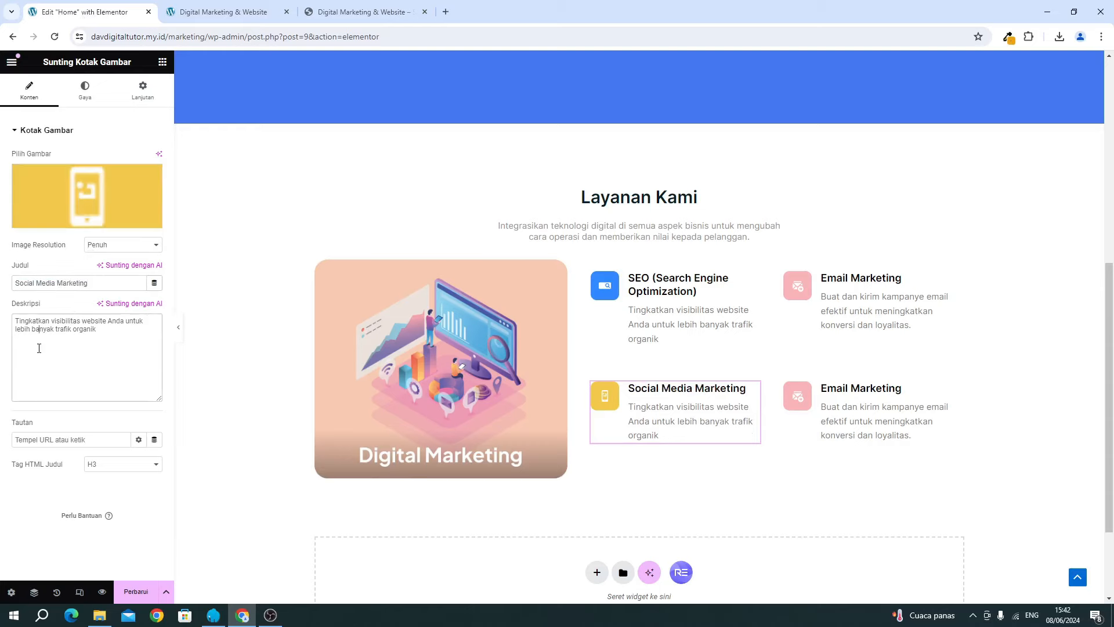
pyautogui.hotkey('ctrl', 'a')
pyautogui.click(325, 11)
pyautogui.moveTo(544, 197); pyautogui.dragTo(614, 223)
pyautogui.hotkey('ctrl', 'c')
pyautogui.click(531, 169)
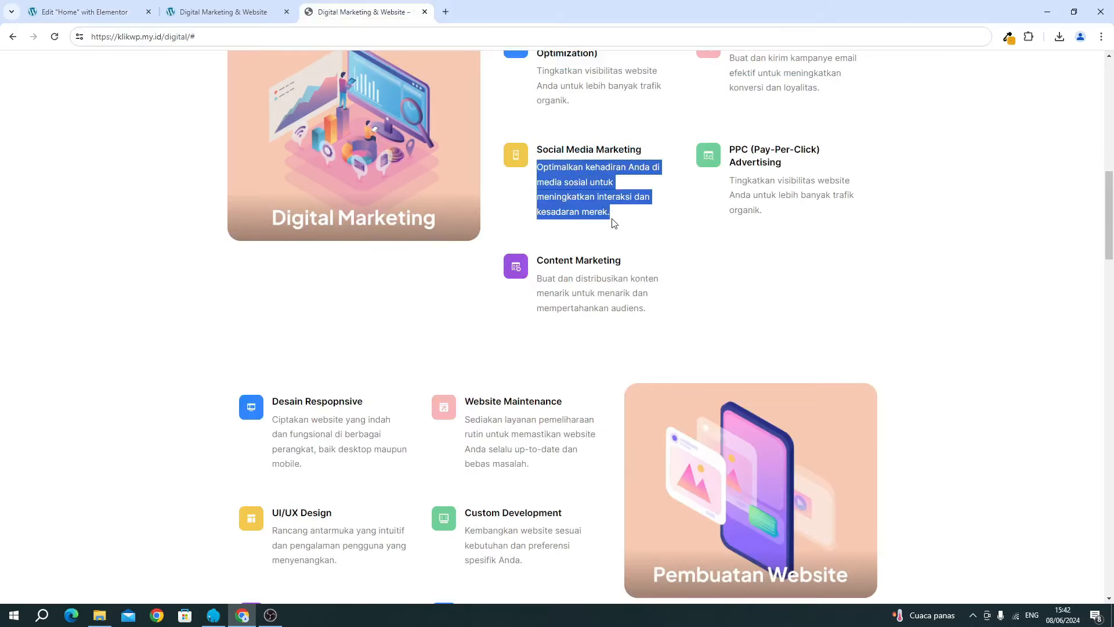
pyautogui.click(96, 13)
pyautogui.moveTo(16, 321); pyautogui.dragTo(98, 333)
pyautogui.hotkey('ctrl', 'v')
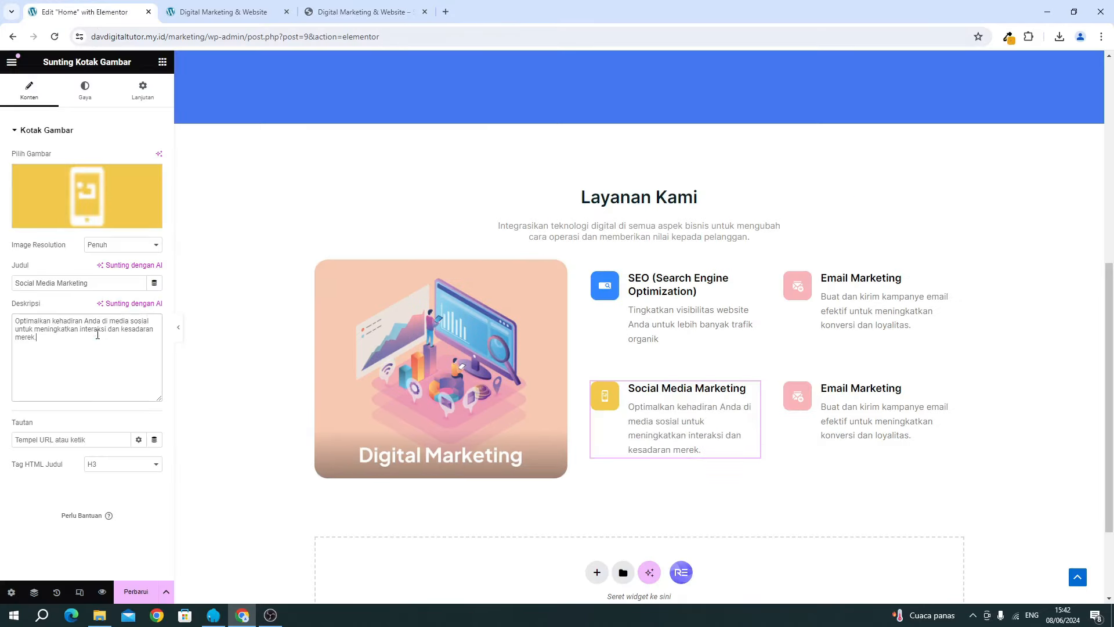
# Replace the title of the second row's Email Marketing box with "PPC (Pay-Per-Click) Advertising" copied from the reference site.
pyautogui.click(825, 428)
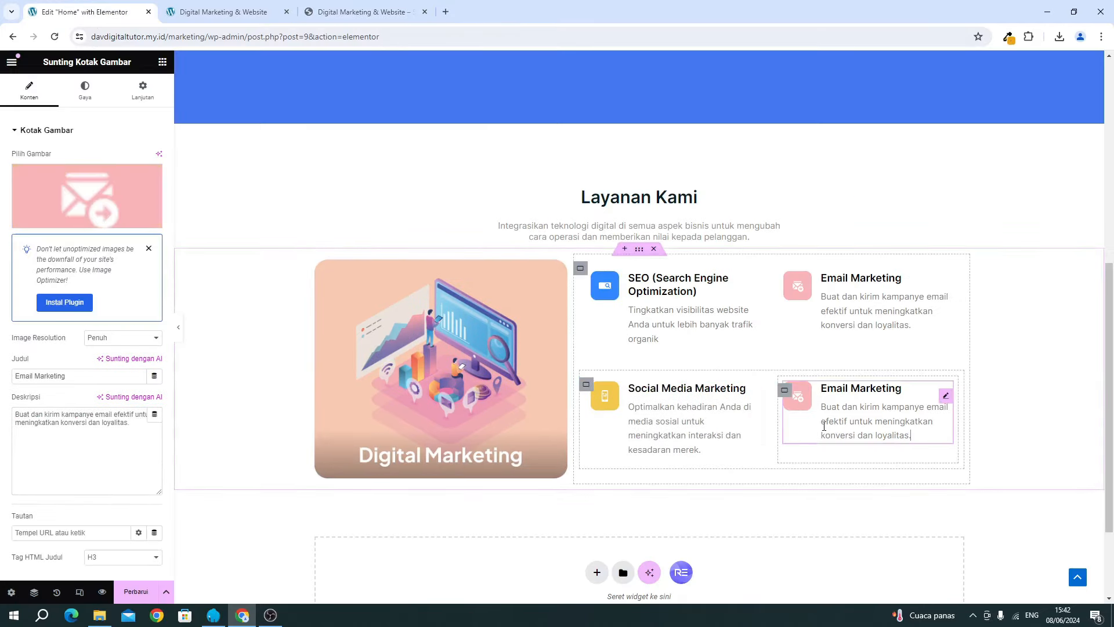
pyautogui.click(368, 10)
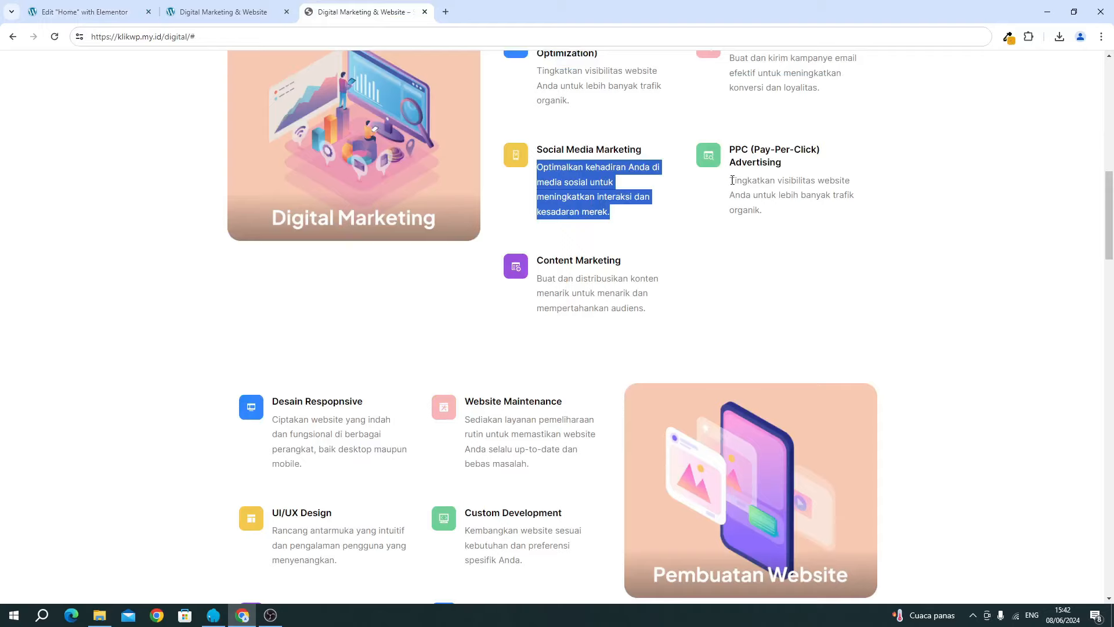
pyautogui.click(733, 180)
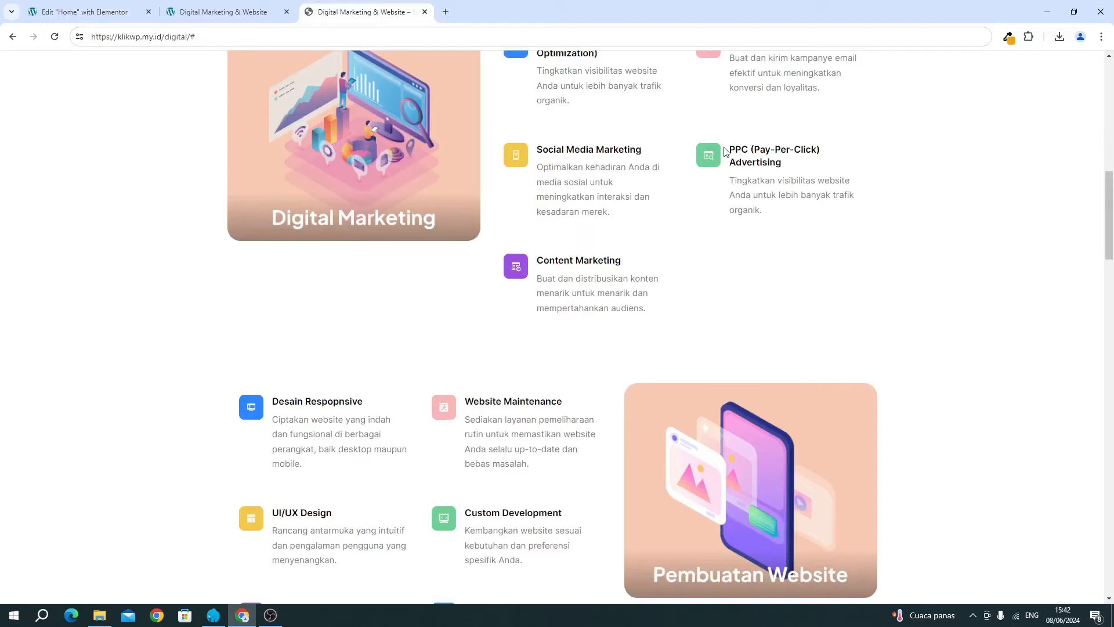
pyautogui.moveTo(725, 152); pyautogui.dragTo(794, 165)
pyautogui.hotkey('ctrl', 'c')
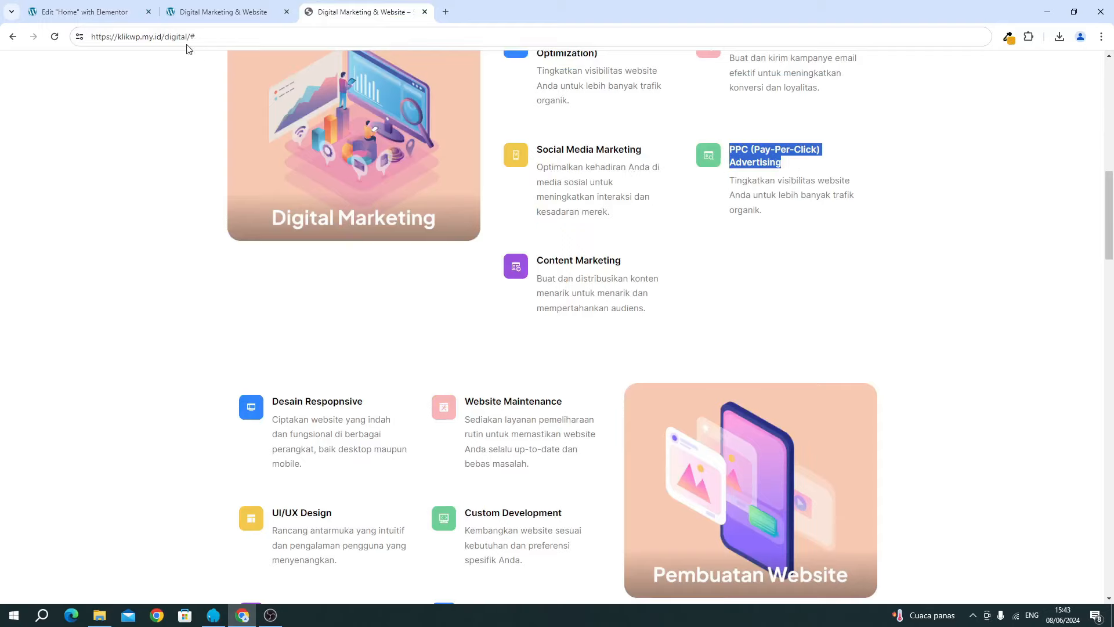
pyautogui.click(87, 11)
pyautogui.tripleClick(65, 377)
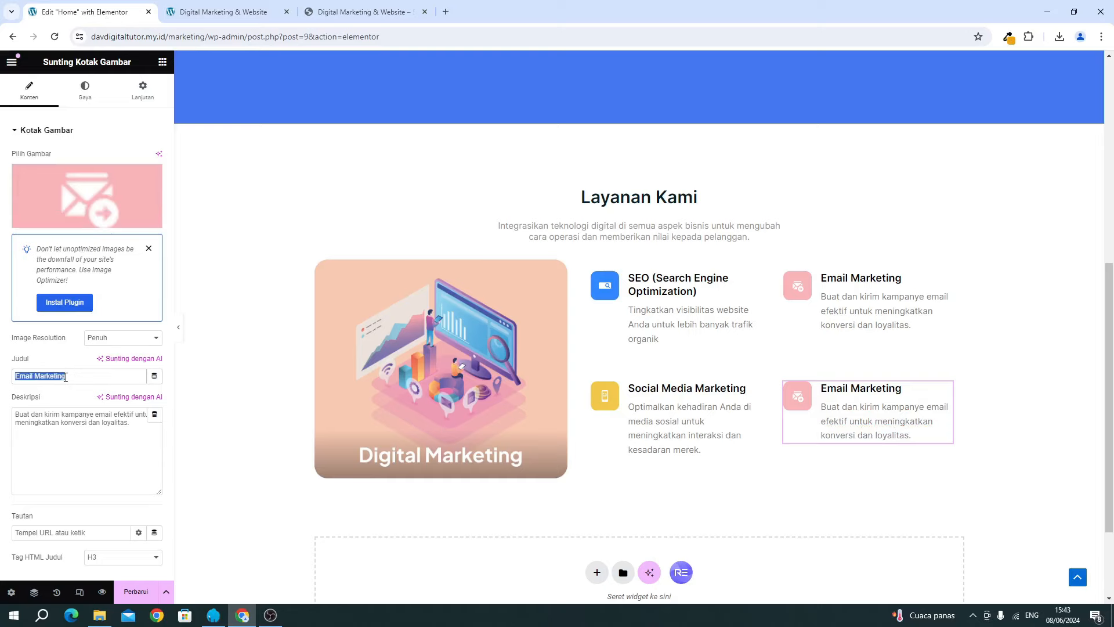
pyautogui.hotkey('ctrl', 'v')
# Replace the PPC box's description with the reference site's "Tingkatkan visibilitas website Anda untuk lebih banyak trafik organik.".
pyautogui.tripleClick(65, 415)
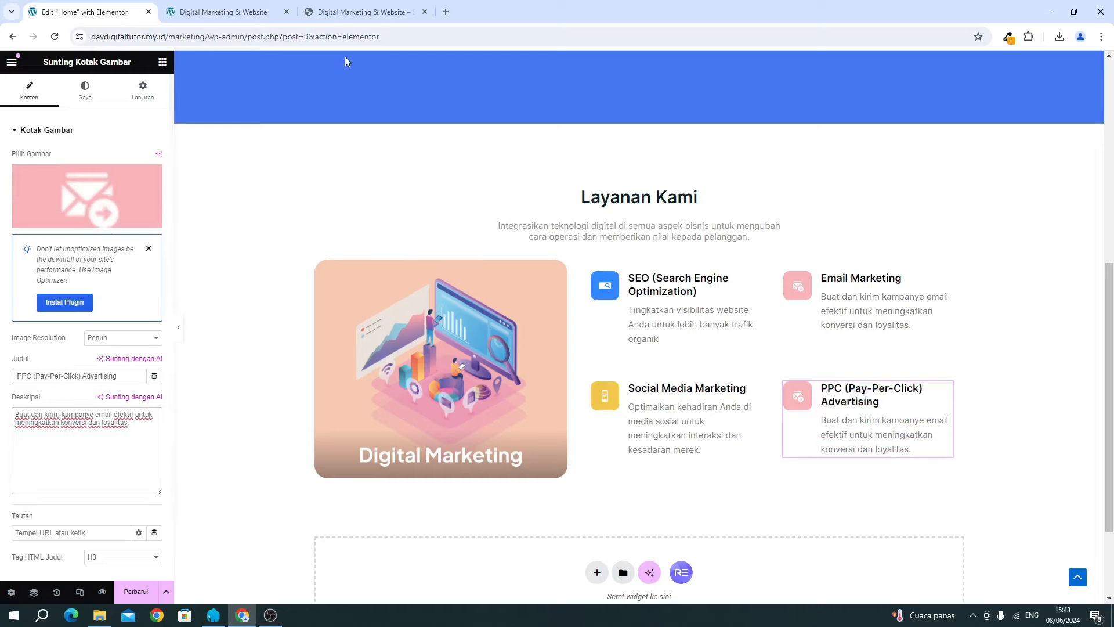
pyautogui.click(359, 12)
pyautogui.moveTo(785, 223); pyautogui.dragTo(733, 178)
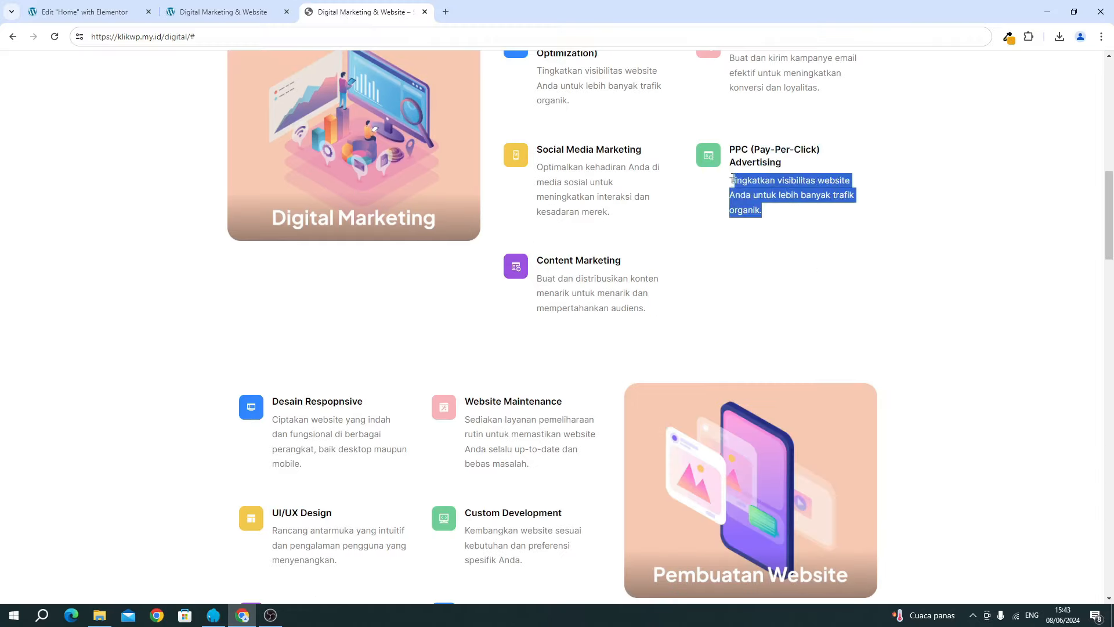
pyautogui.click(81, 11)
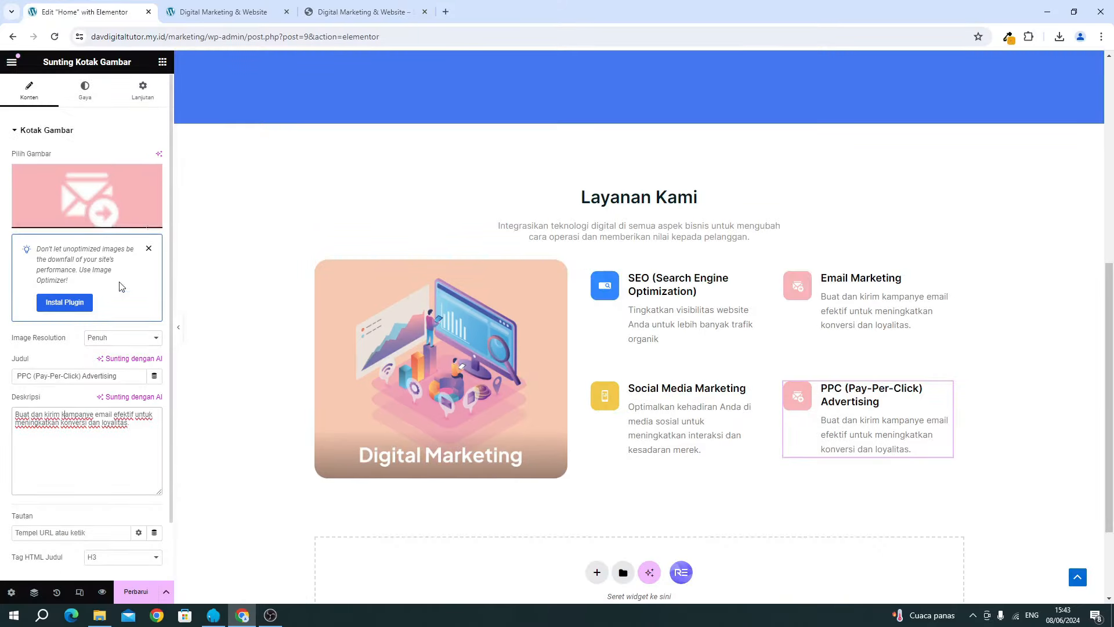
pyautogui.write('Tingkatkan visibilitas website Anda untuk lebih banyak trafik organik.')
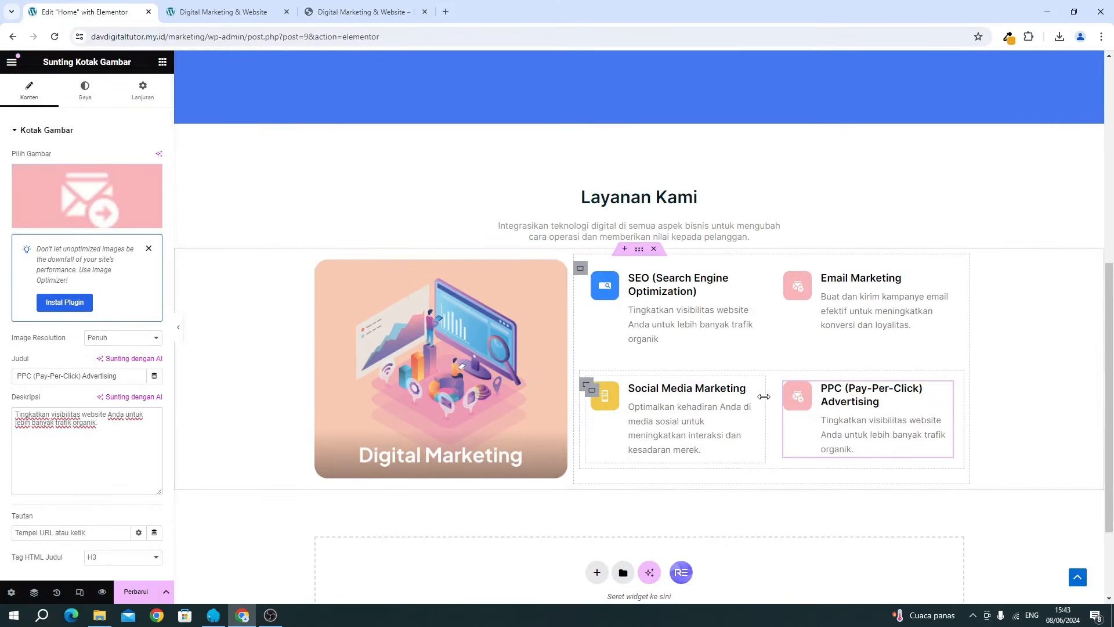
# Check the reference site's PPC icon, upload Component-14, and insert it as the PPC box's image.
pyautogui.click(69, 203)
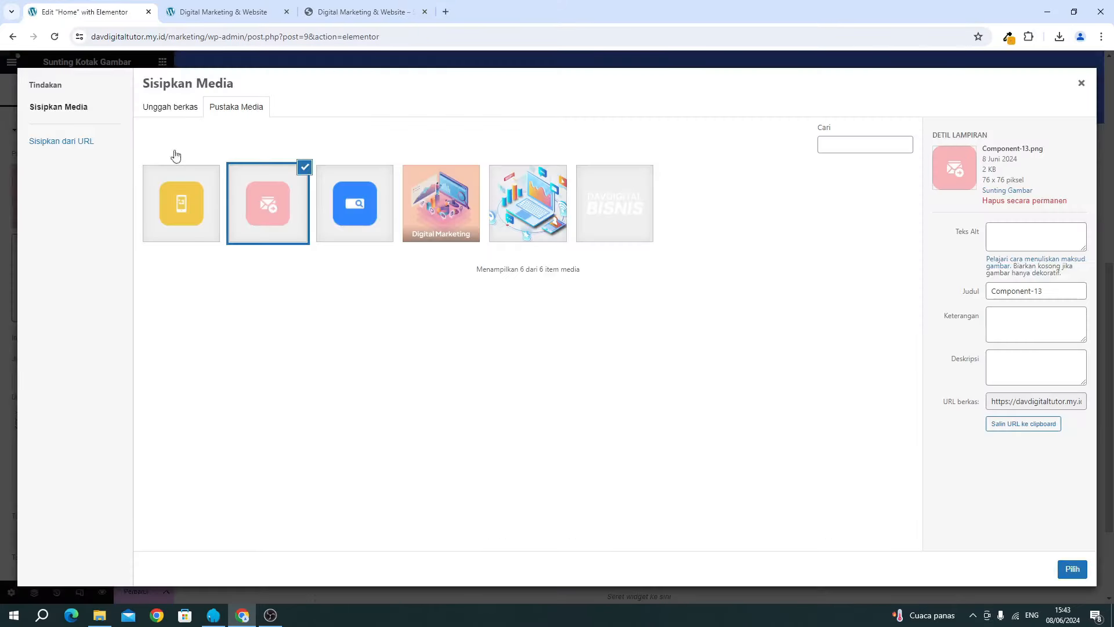
pyautogui.click(352, 11)
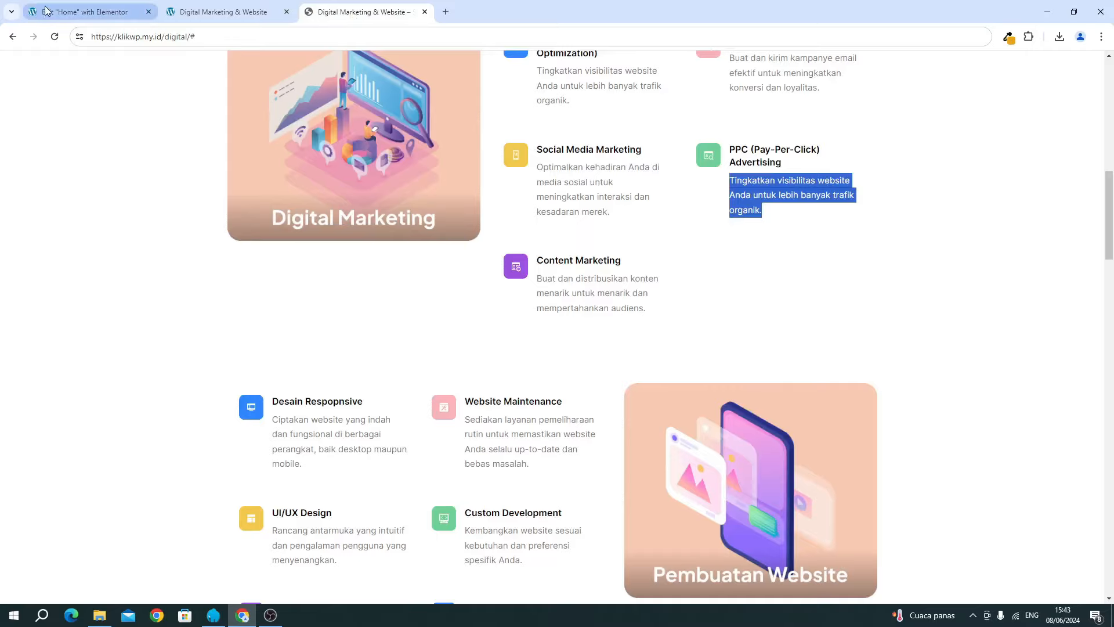
pyautogui.click(82, 12)
pyautogui.click(100, 616)
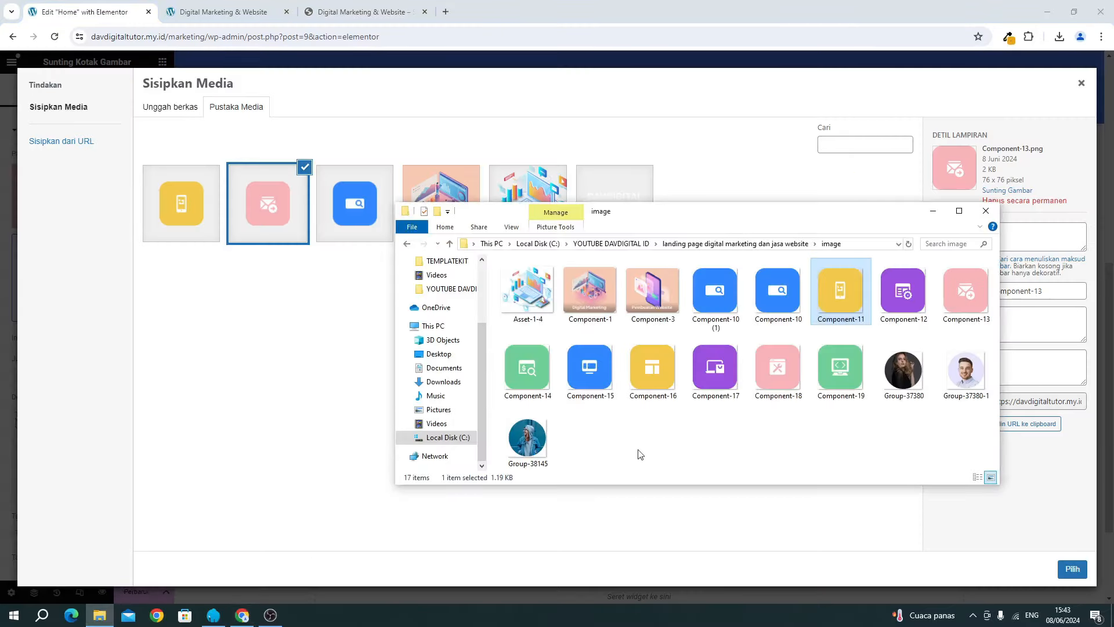
pyautogui.moveTo(527, 366); pyautogui.dragTo(169, 289)
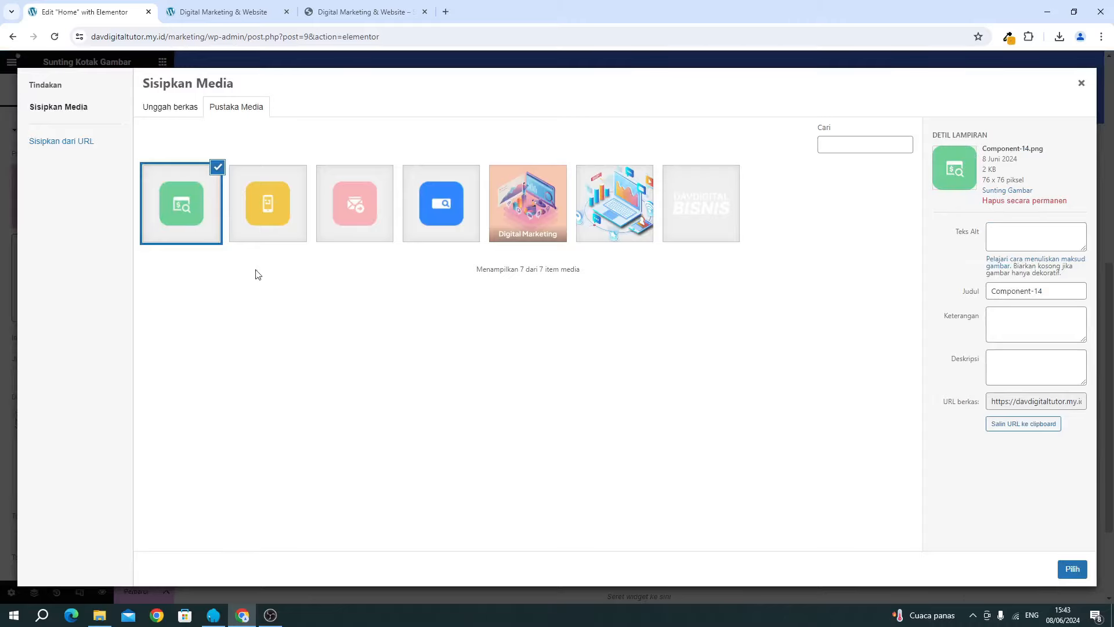
pyautogui.click(1072, 569)
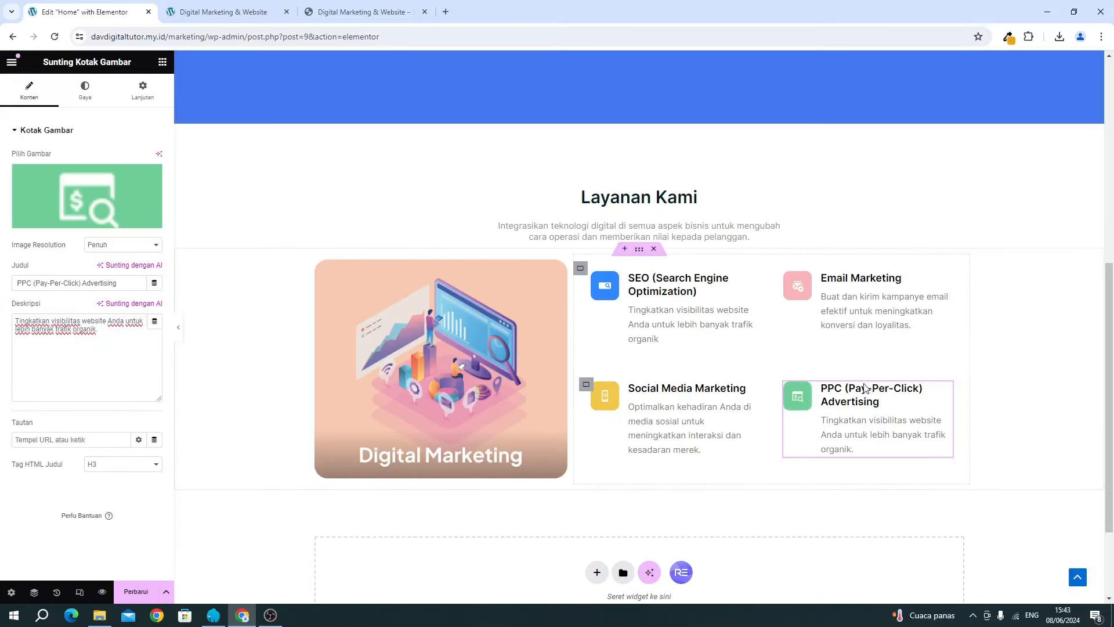
# Duplicate the container holding the Social Media Marketing and PPC boxes, and delete the PPC box from the copy.
pyautogui.rightClick(586, 385)
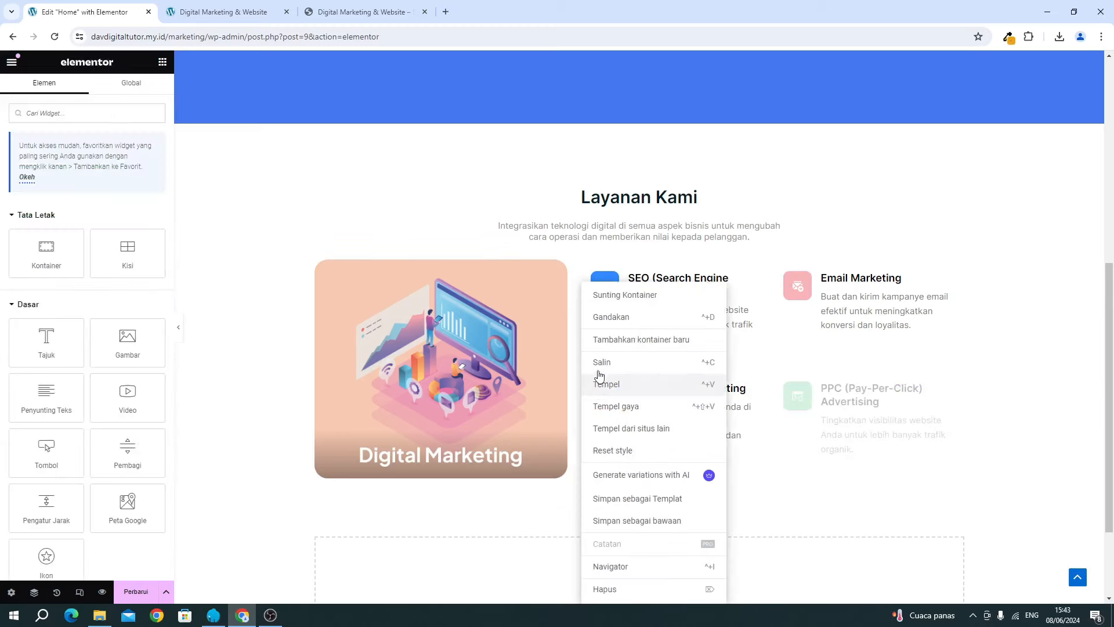
pyautogui.click(601, 320)
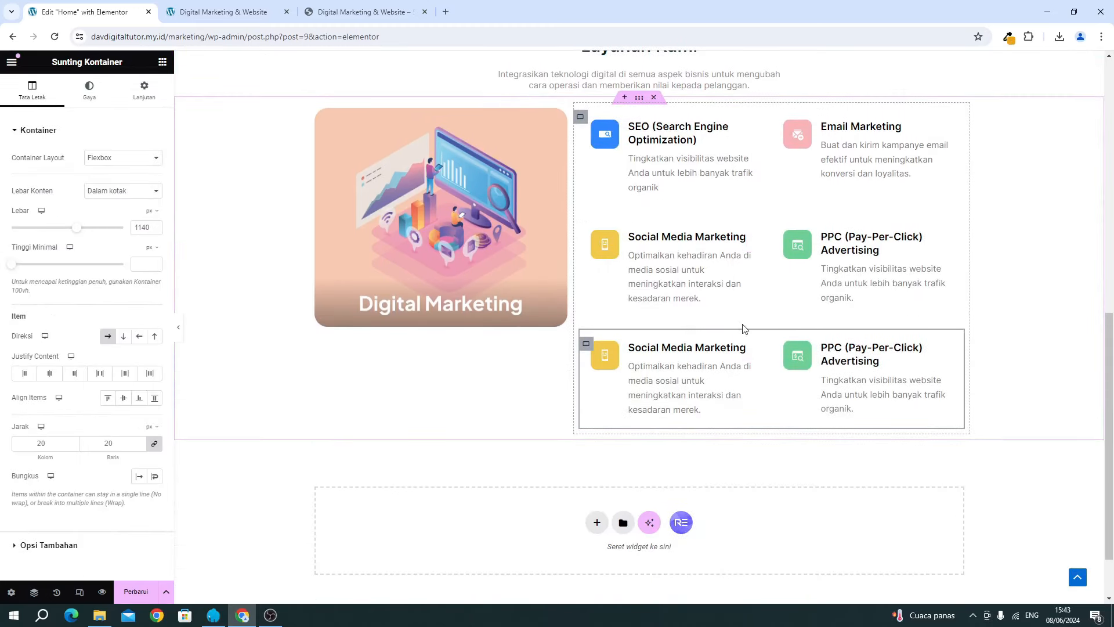
pyautogui.rightClick(851, 364)
pyautogui.click(887, 589)
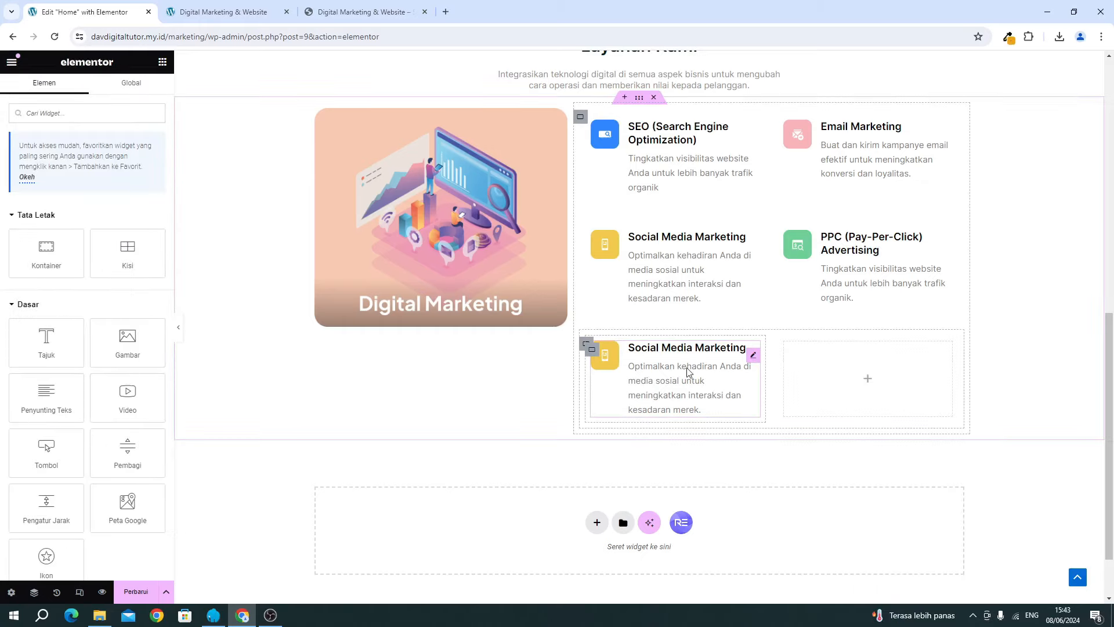
# Replace the title of the third row's Social Media Marketing box with "Content Marketing" copied from the reference site.
pyautogui.click(687, 372)
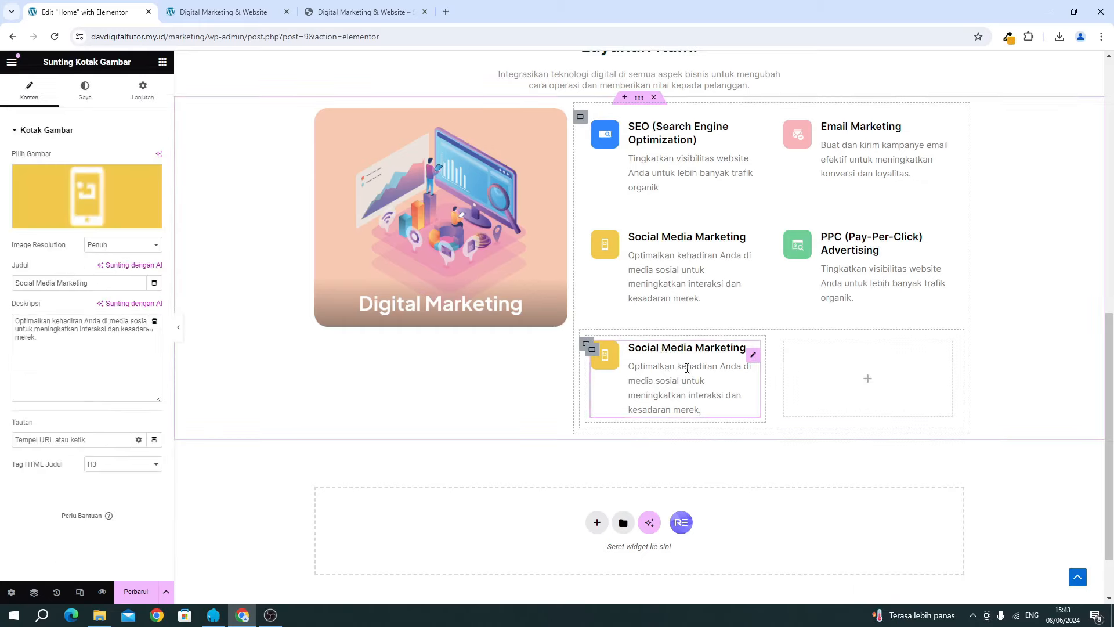
pyautogui.click(346, 17)
pyautogui.click(599, 313)
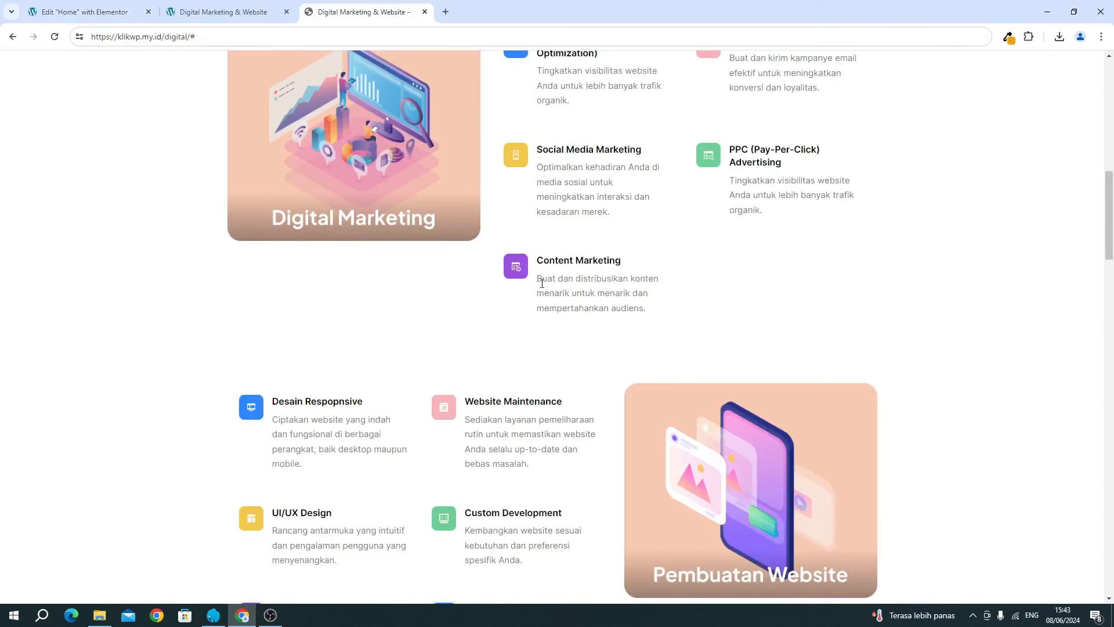
pyautogui.moveTo(538, 263); pyautogui.dragTo(625, 264)
pyautogui.hotkey('ctrl', 'c')
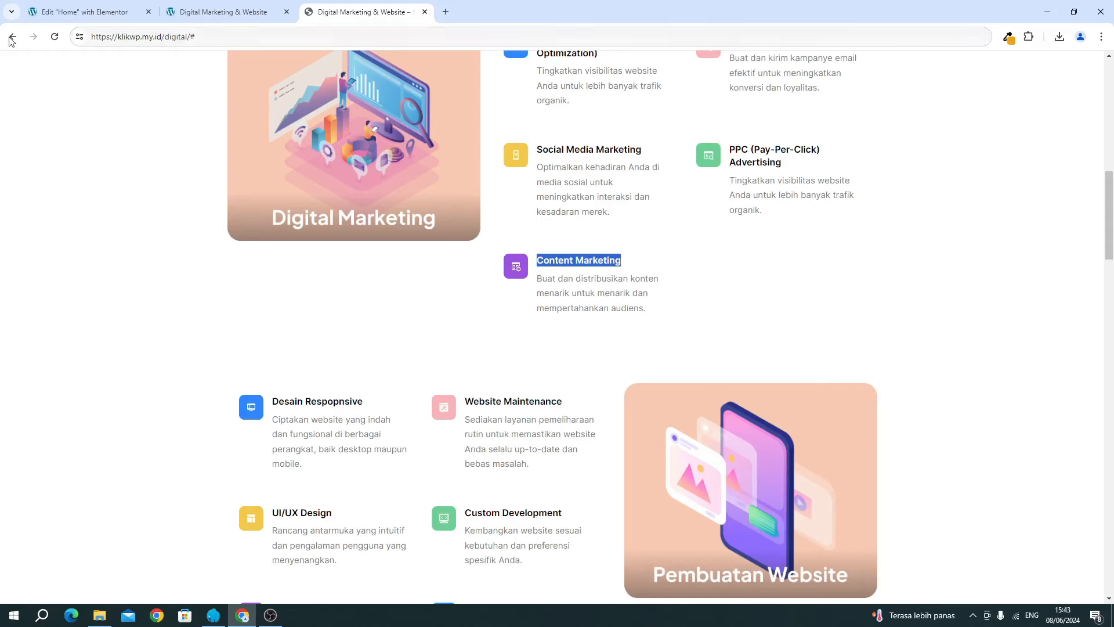
pyautogui.click(43, 16)
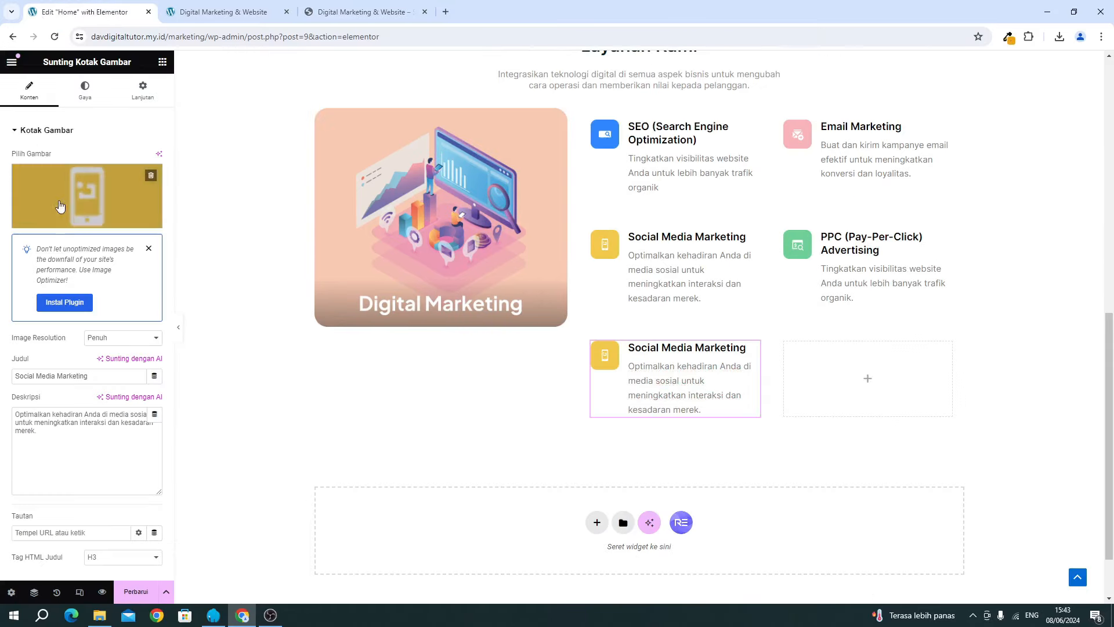
pyautogui.tripleClick(77, 374)
pyautogui.hotkey('ctrl', 'v')
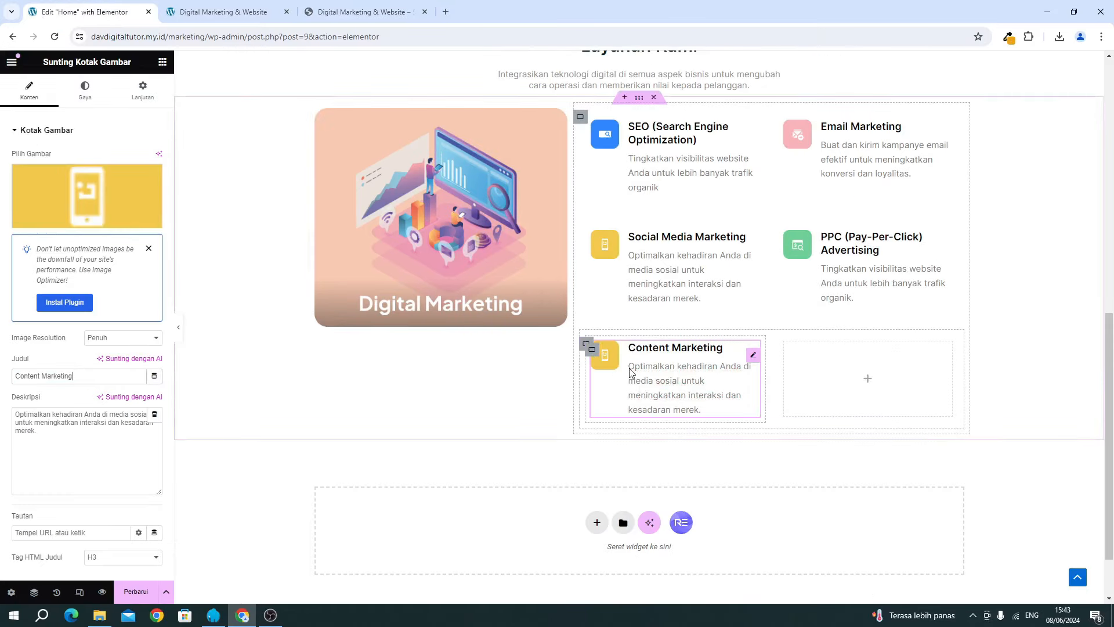
# Replace the Content Marketing box's description with the reference site's "Buat dan distribusikan konten menarik untuk menarik dan mempertahankan audiens.".
pyautogui.click(336, 14)
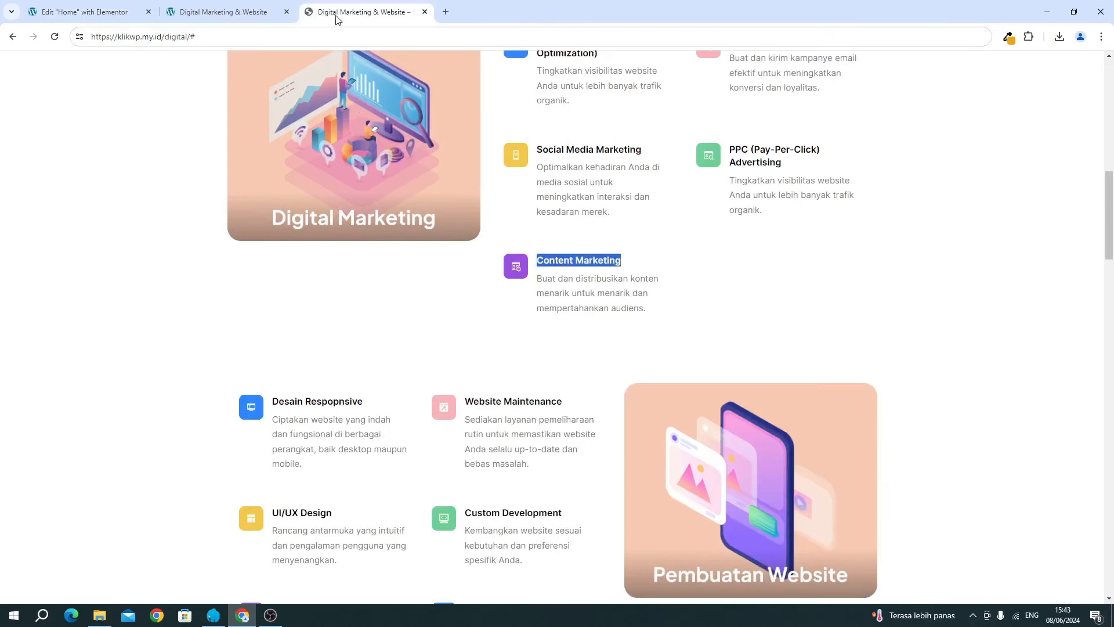
pyautogui.click(517, 330)
pyautogui.moveTo(534, 282)
pyautogui.mouseDown()
pyautogui.moveTo(649, 311)
pyautogui.moveTo(532, 288)
pyautogui.mouseUp()
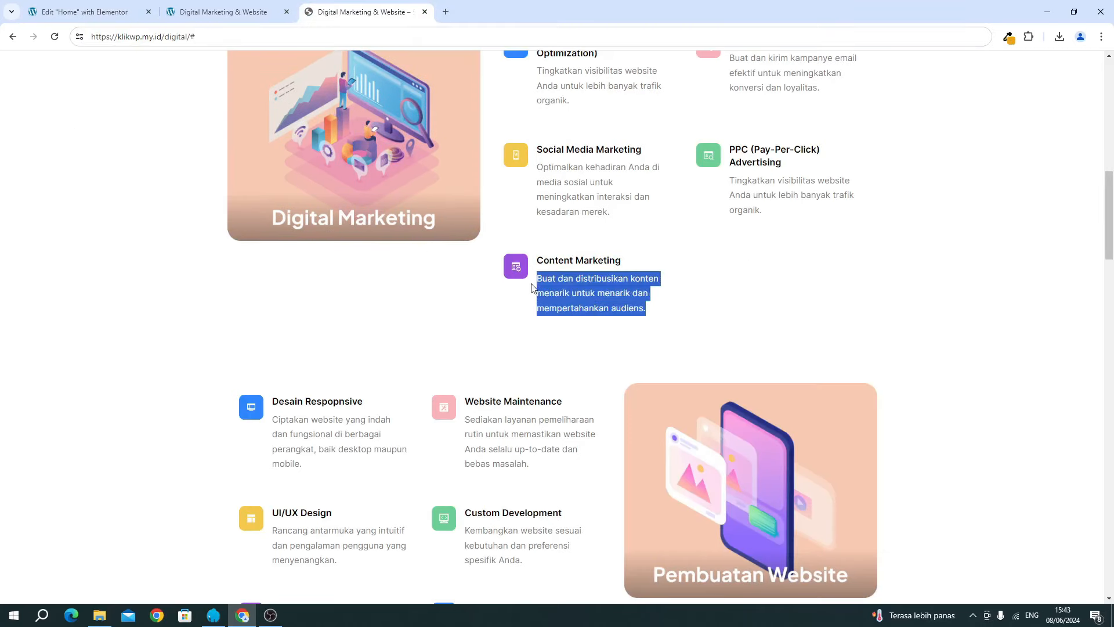
pyautogui.click(85, 12)
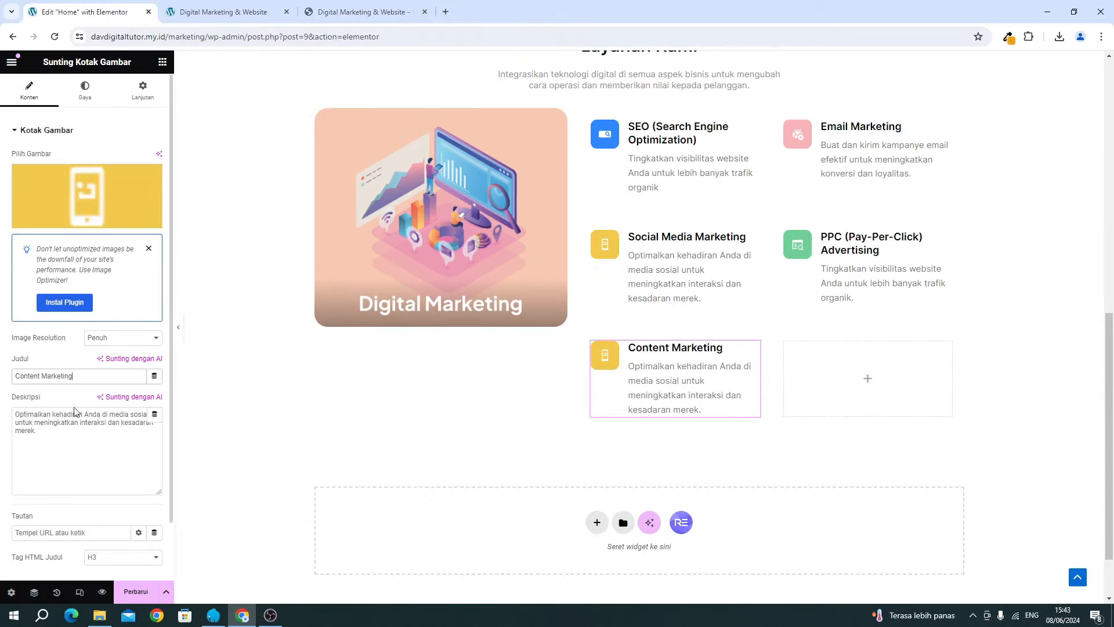
pyautogui.click(73, 453)
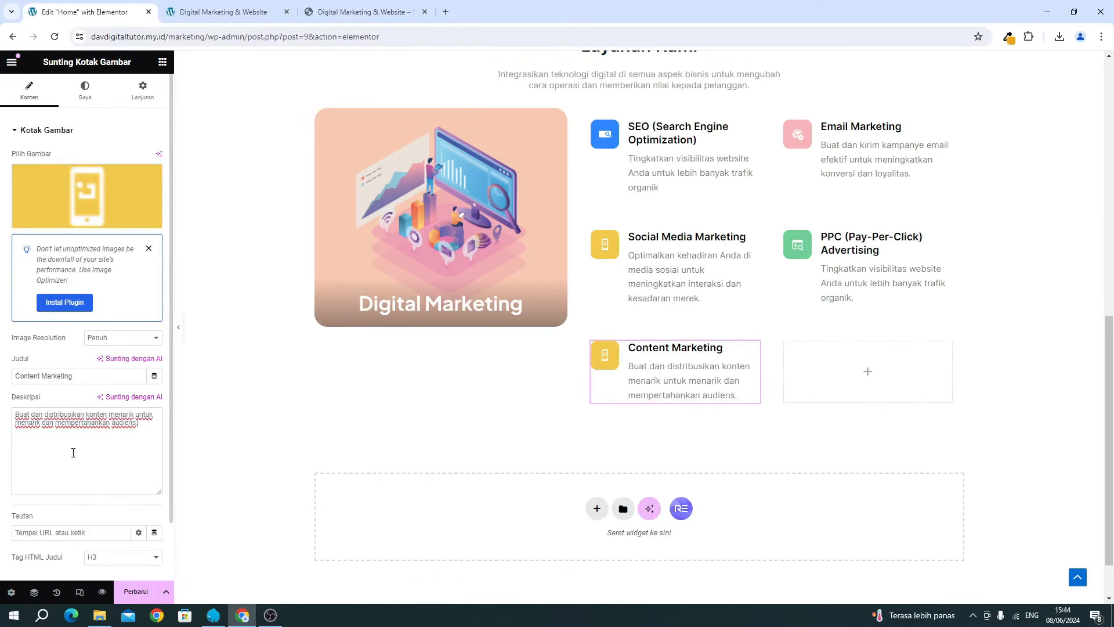
# Check the reference site's Content Marketing icon, upload Component-12, and insert it as that box's image.
pyautogui.click(63, 185)
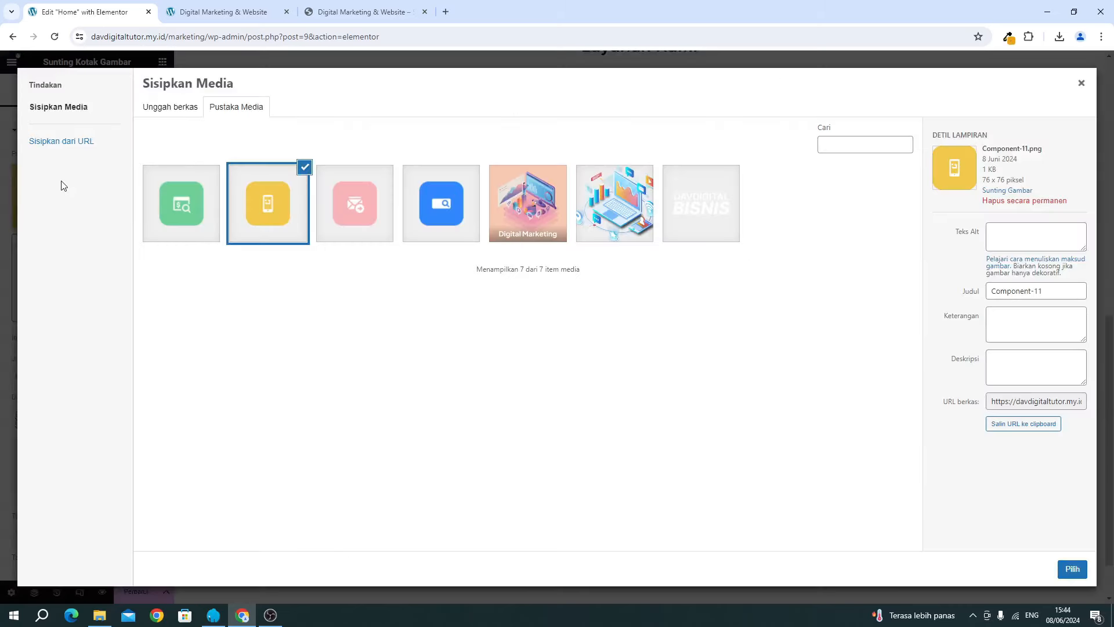
pyautogui.click(99, 615)
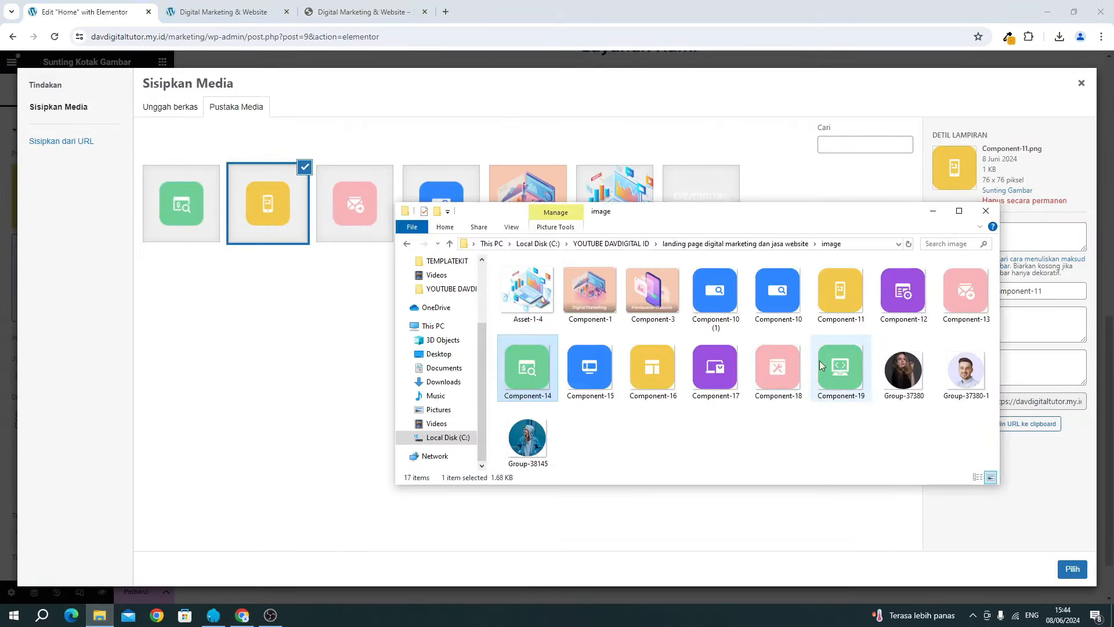
pyautogui.click(363, 11)
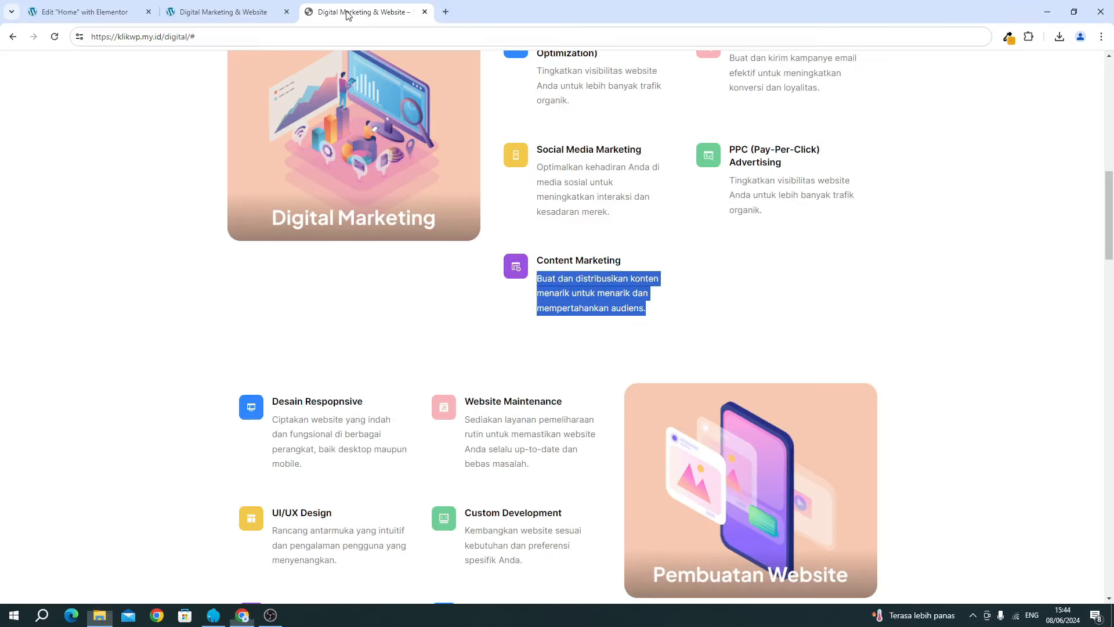
pyautogui.click(90, 13)
pyautogui.click(100, 615)
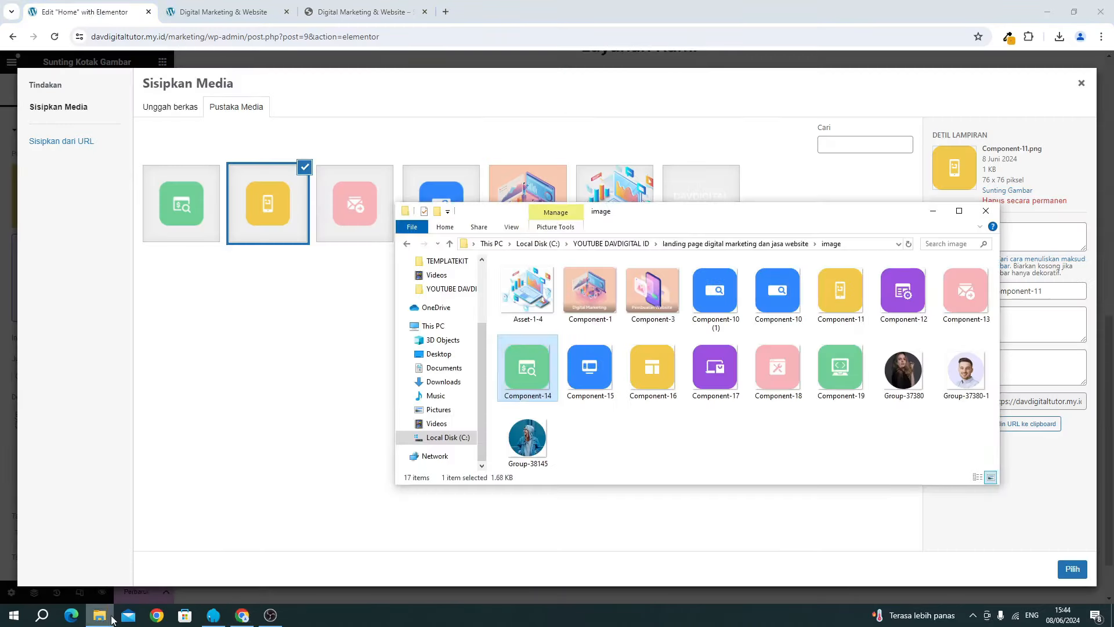
pyautogui.moveTo(892, 307); pyautogui.dragTo(246, 338)
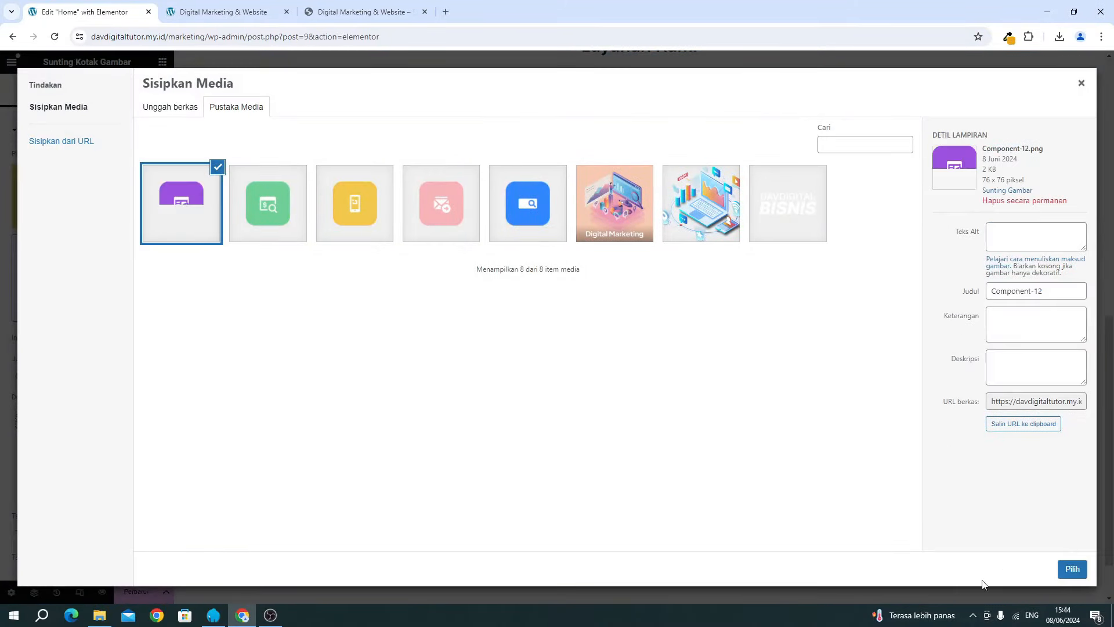
pyautogui.click(1073, 570)
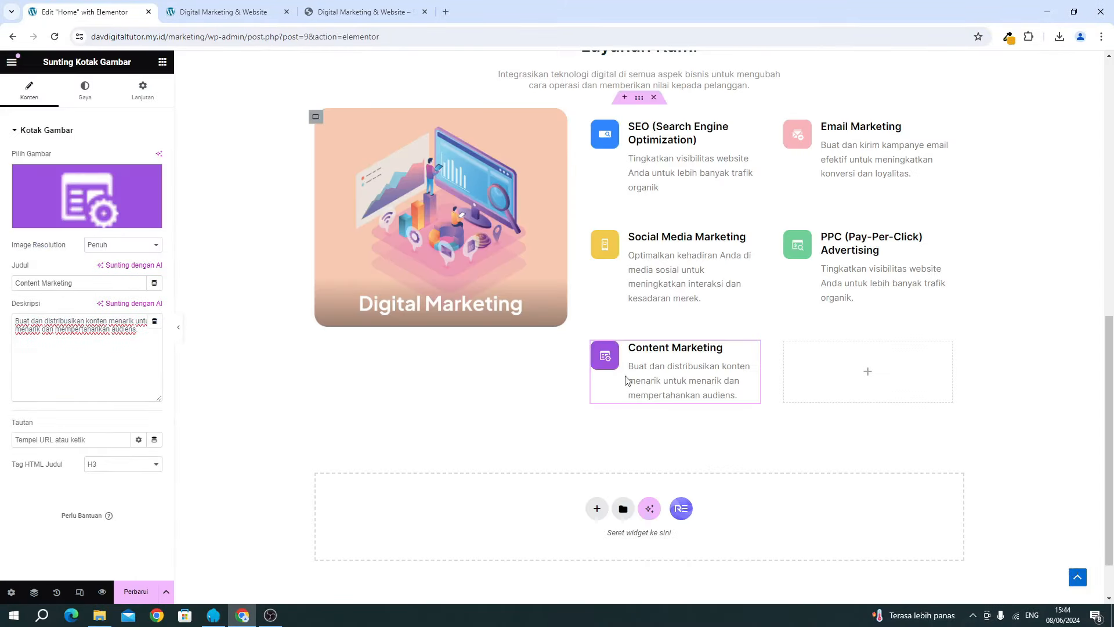
# Set a 2% top margin, with values unlinked, on the container holding the Digital Marketing image and service boxes, saving the page before and after.
pyautogui.click(139, 591)
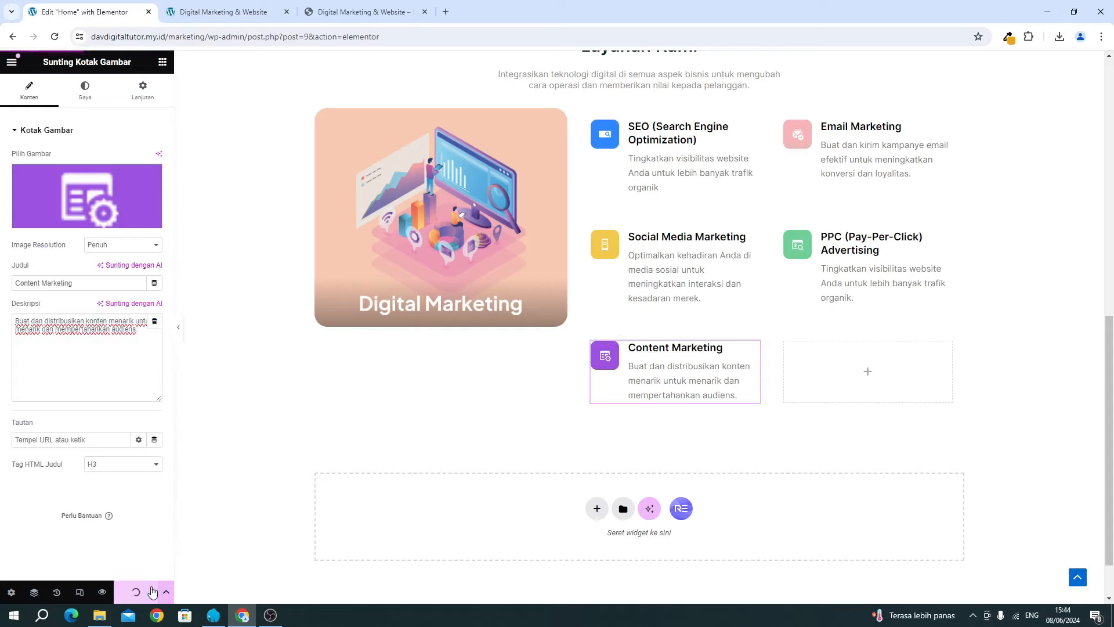
pyautogui.scroll(3, 410, 432)
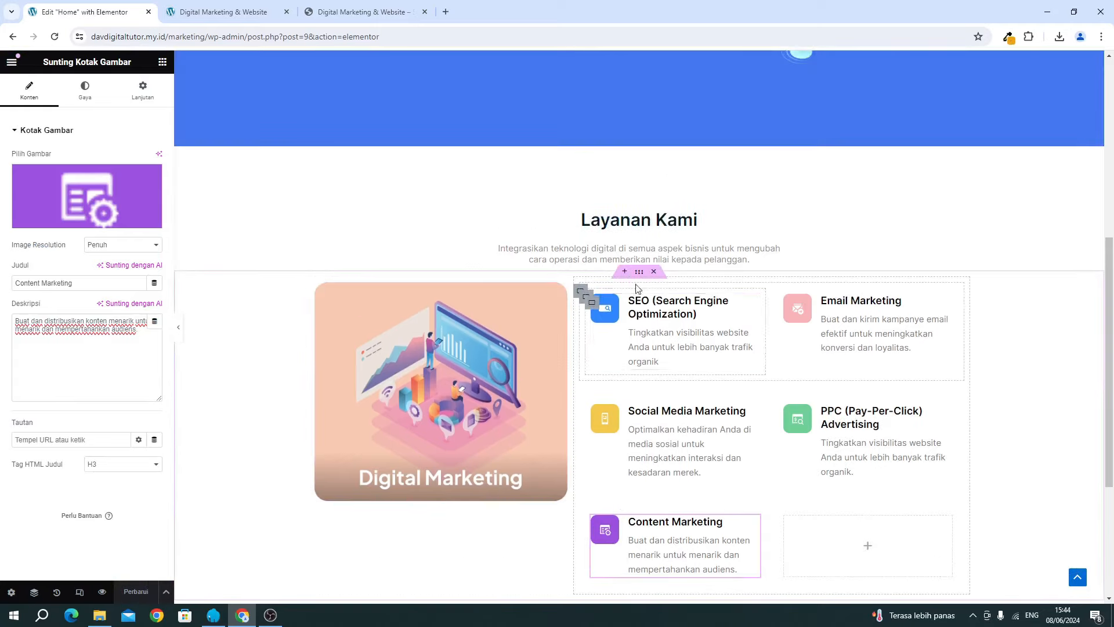
pyautogui.click(640, 274)
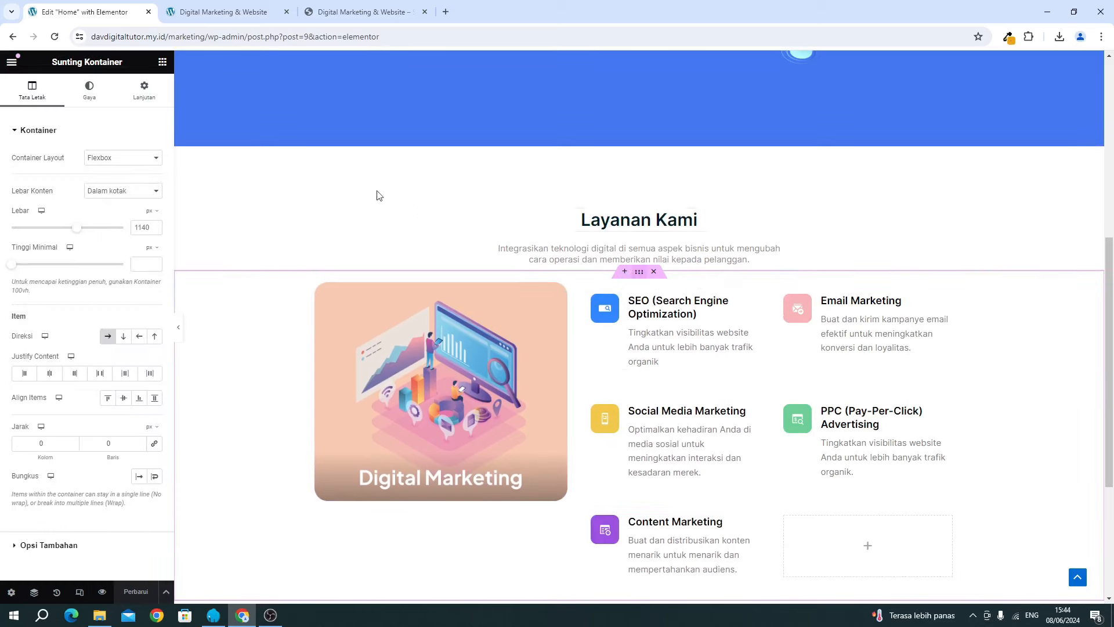
pyautogui.click(134, 97)
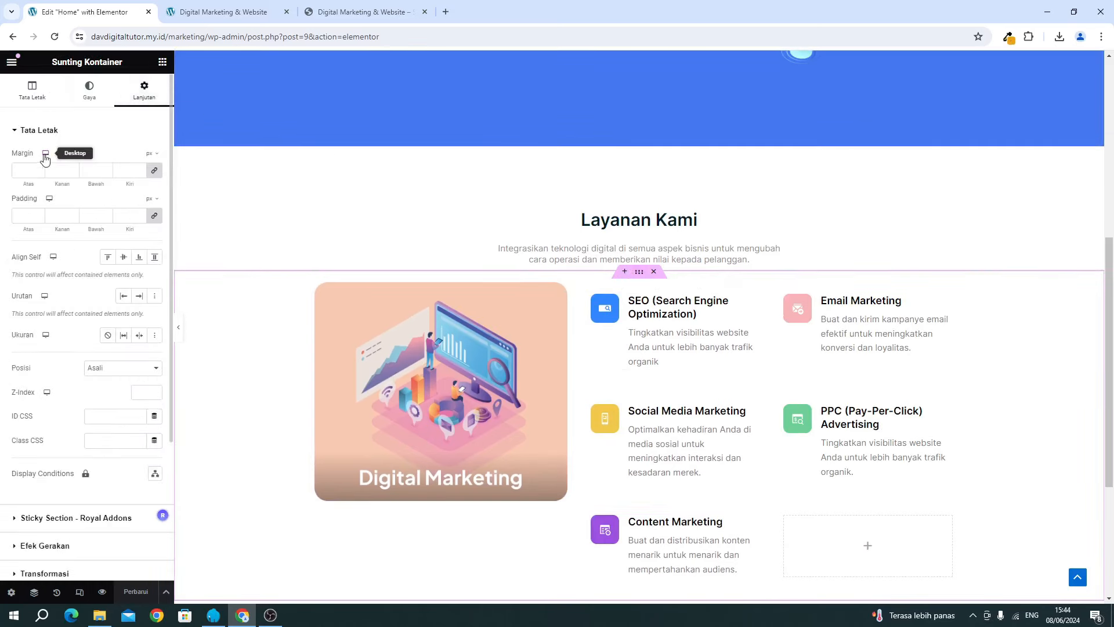
pyautogui.click(156, 172)
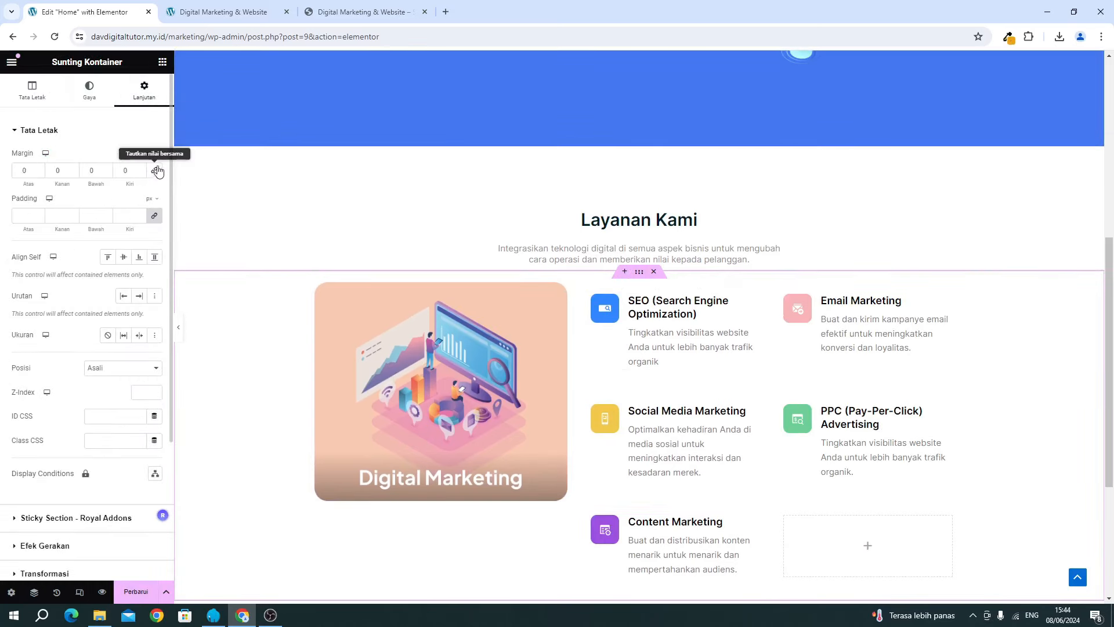
pyautogui.click(152, 170)
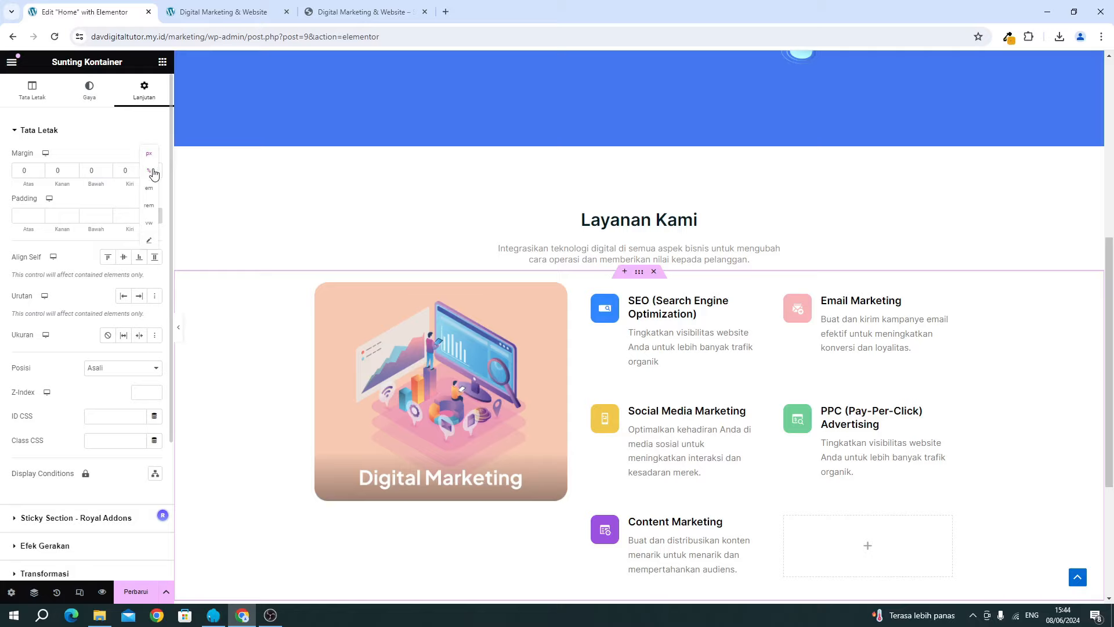
pyautogui.click(40, 169)
pyautogui.click(40, 169)
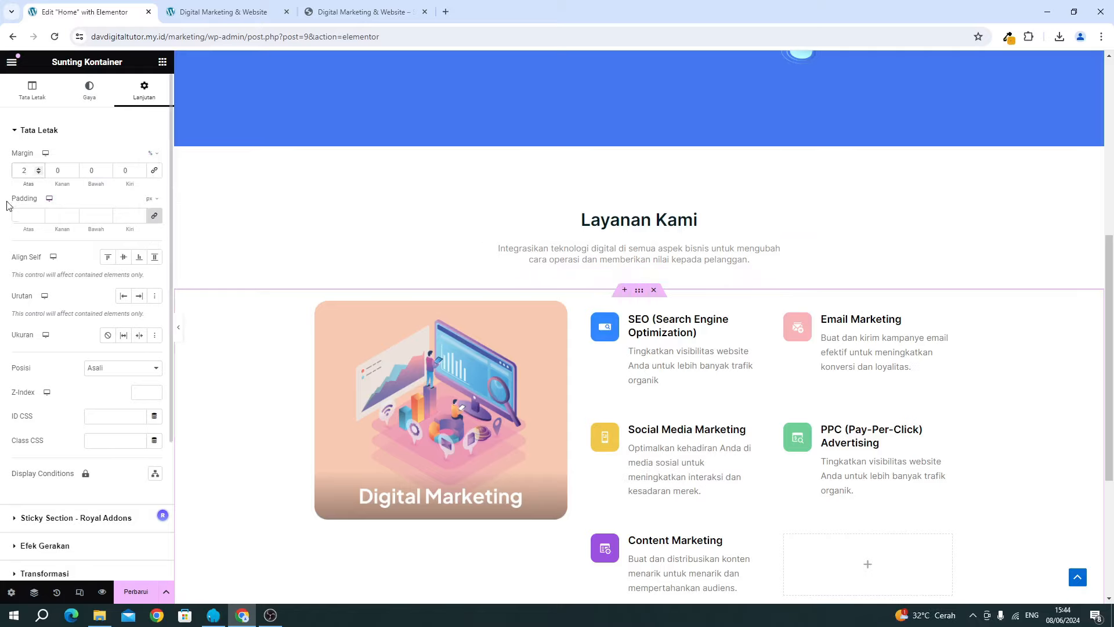
pyautogui.click(134, 585)
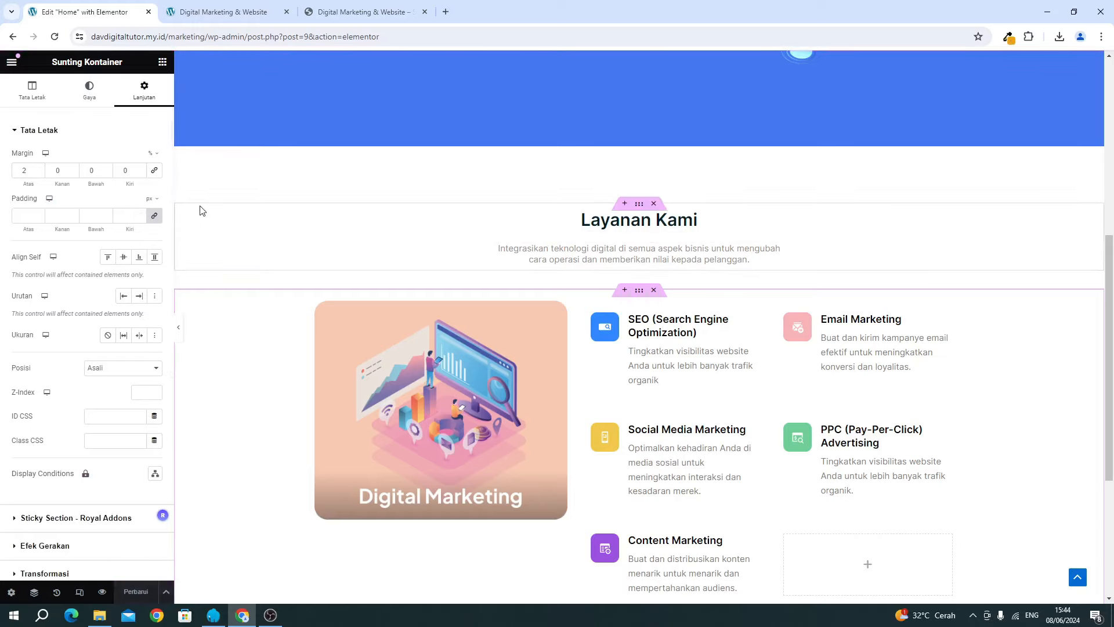
# Reload the live homepage to check the Layanan Kami section, and examine the reference site's Pembuatan Website section below Content Marketing.
pyautogui.click(220, 13)
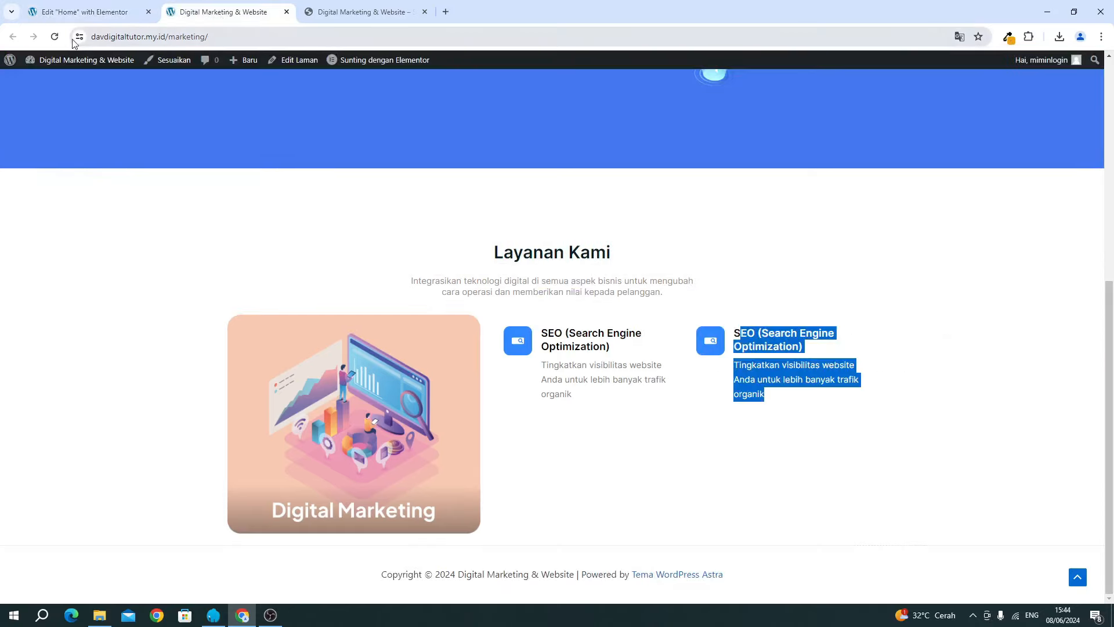
pyautogui.click(54, 37)
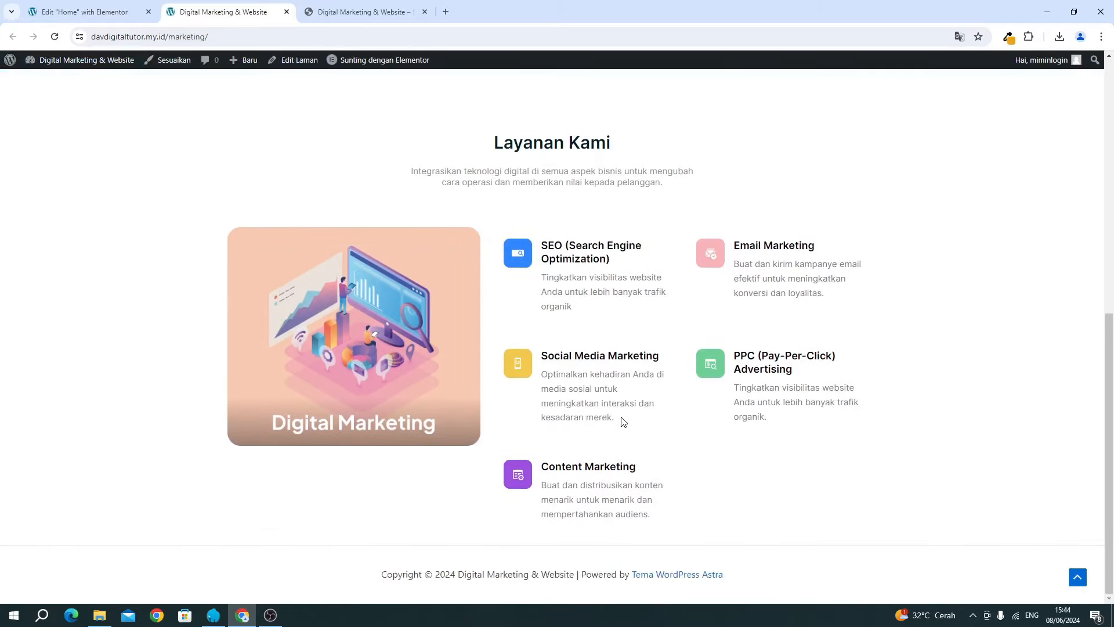
pyautogui.click(327, 10)
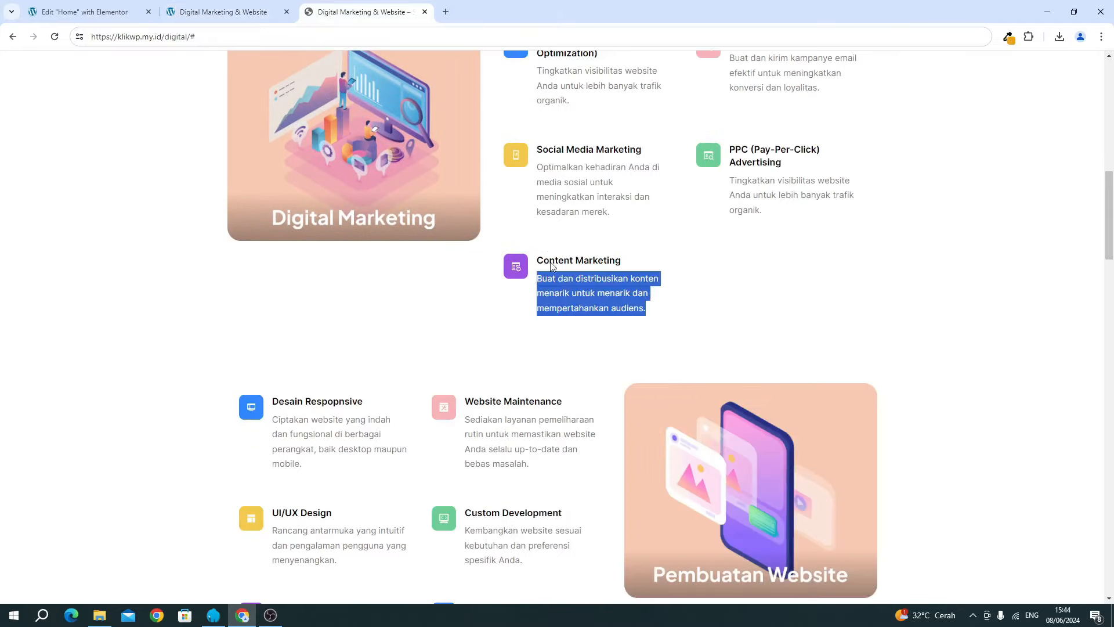
pyautogui.click(574, 289)
pyautogui.scroll(1, 576, 290)
pyautogui.scroll(-3, 579, 295)
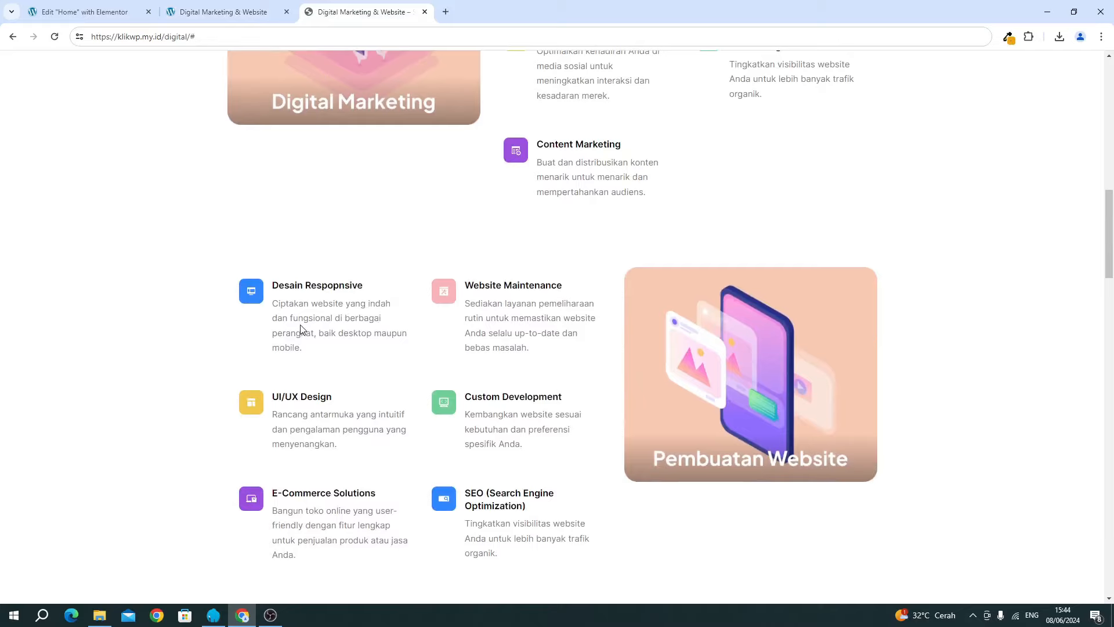
# Examine the website-creation services section on the reference page and compare it with the services area in the Elementor editor.
pyautogui.scroll(-4, 517, 326)
pyautogui.scroll(3, 548, 248)
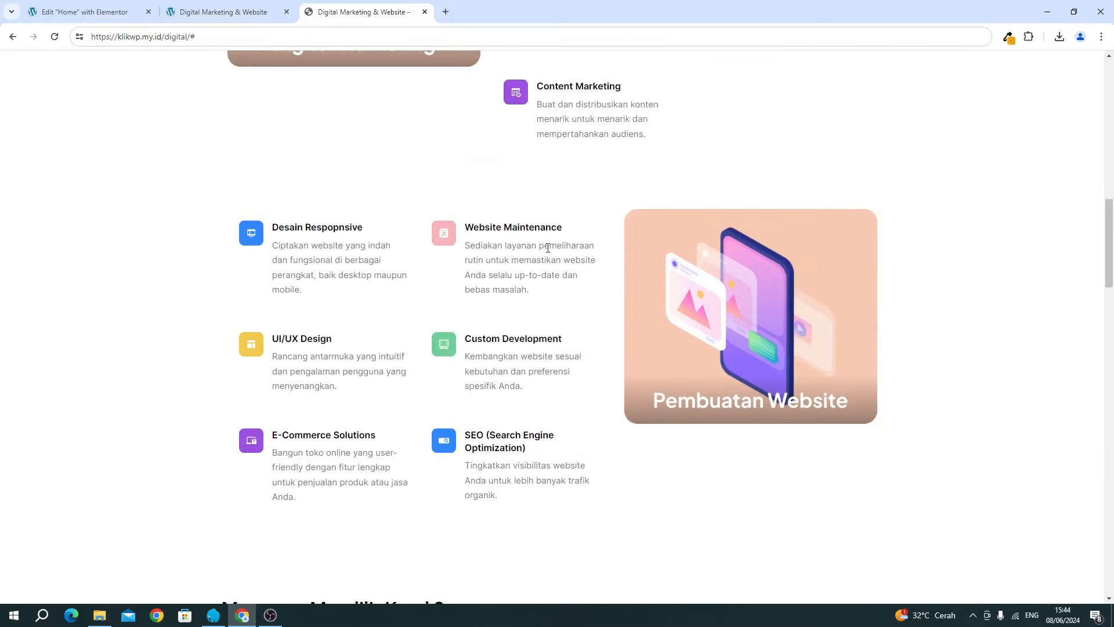
pyautogui.click(110, 13)
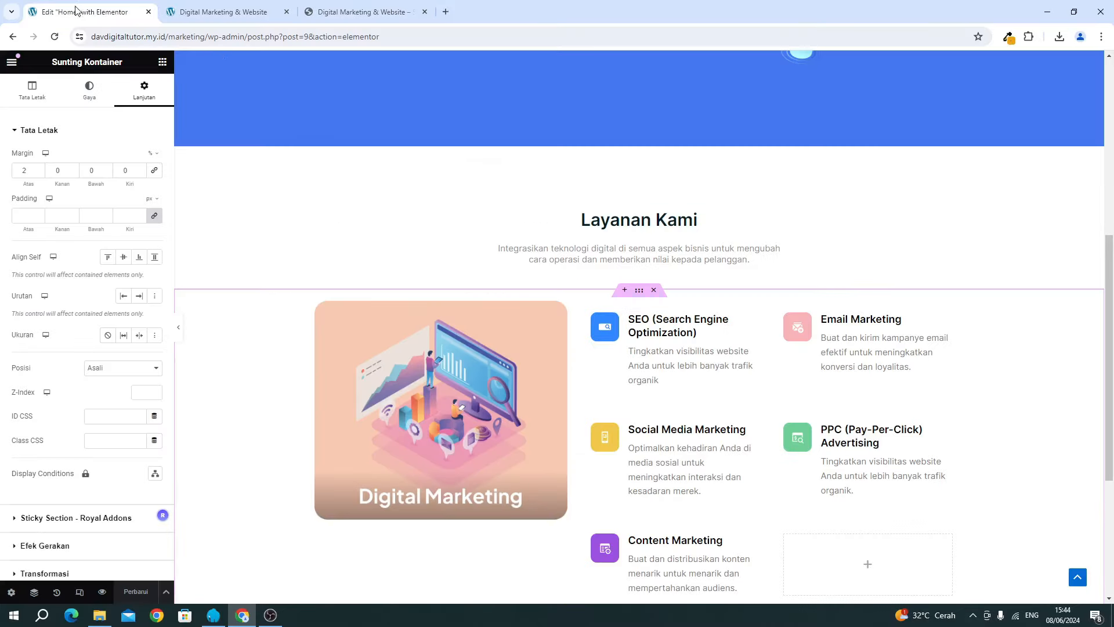
pyautogui.scroll(-3, 682, 395)
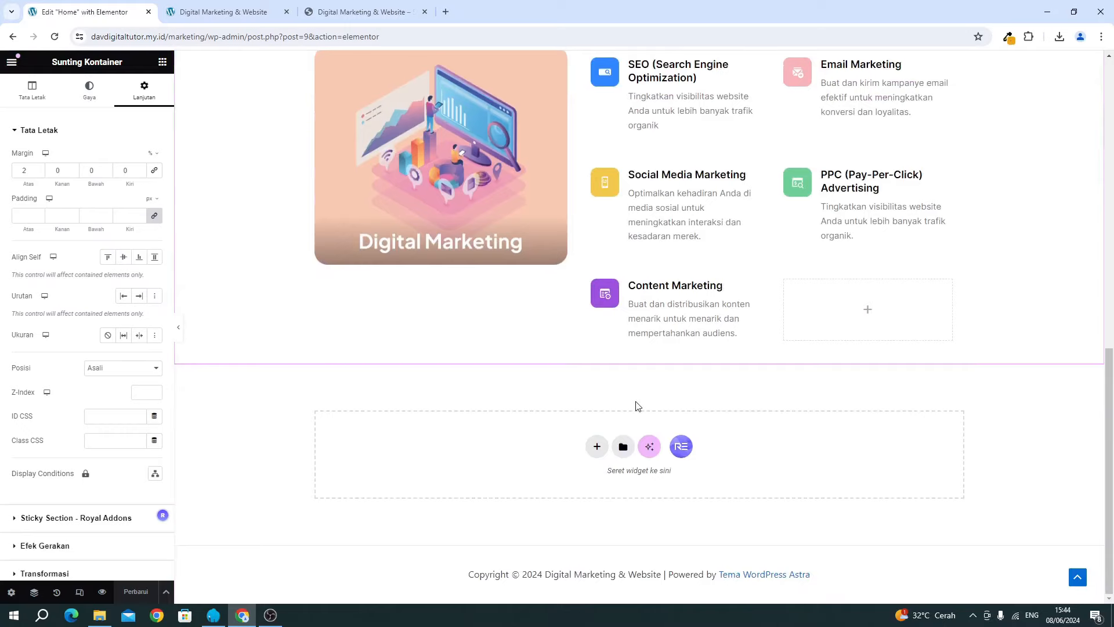
pyautogui.scroll(2, 499, 305)
pyautogui.scroll(-2, 523, 348)
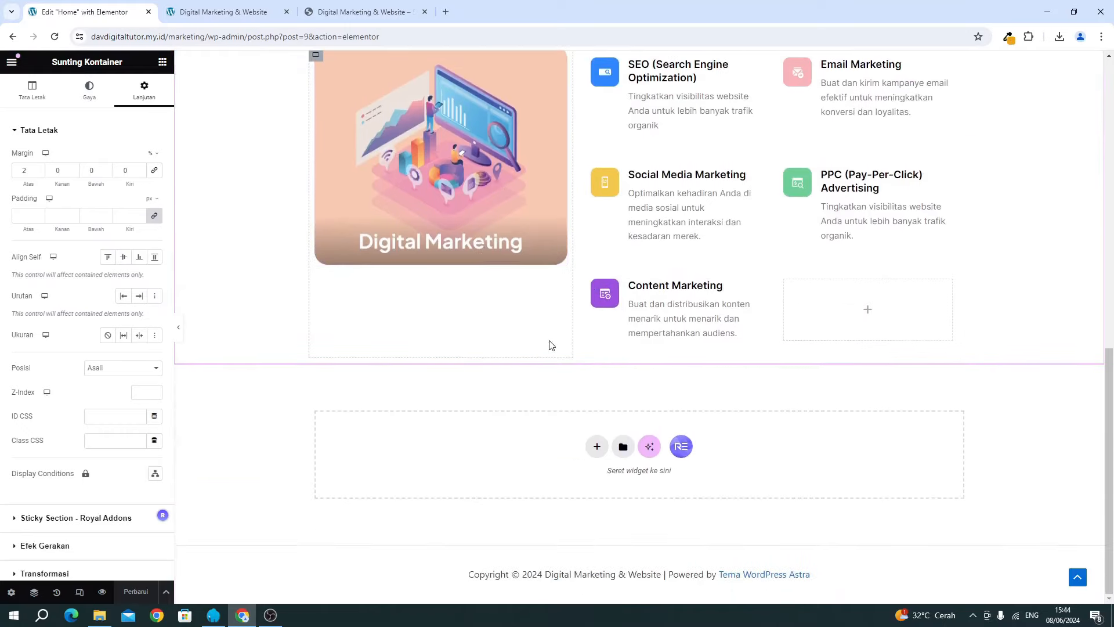
pyautogui.scroll(3, 463, 174)
pyautogui.scroll(-3, 502, 288)
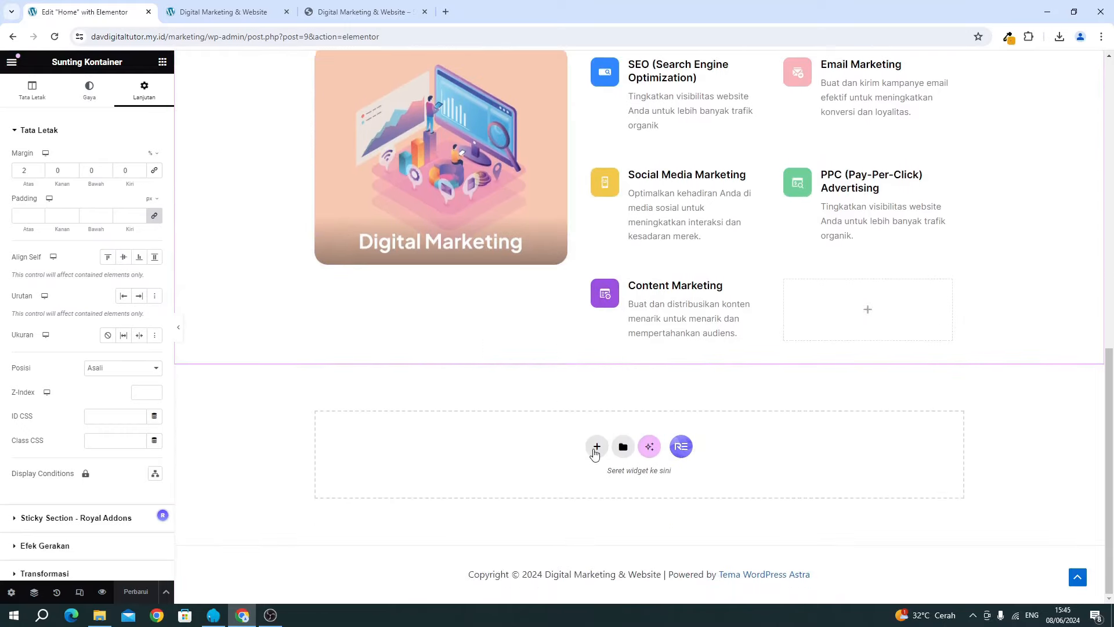
# Add a two-equal-column Flexbox container below the Digital Marketing services and set its left column's width to 60%.
pyautogui.click(597, 447)
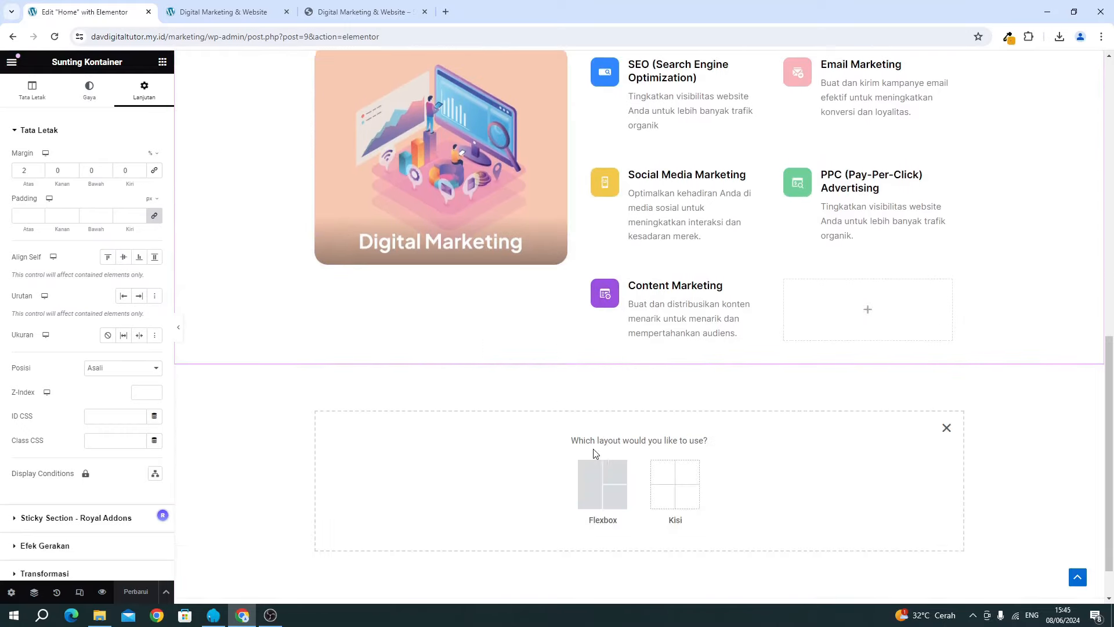
pyautogui.click(582, 481)
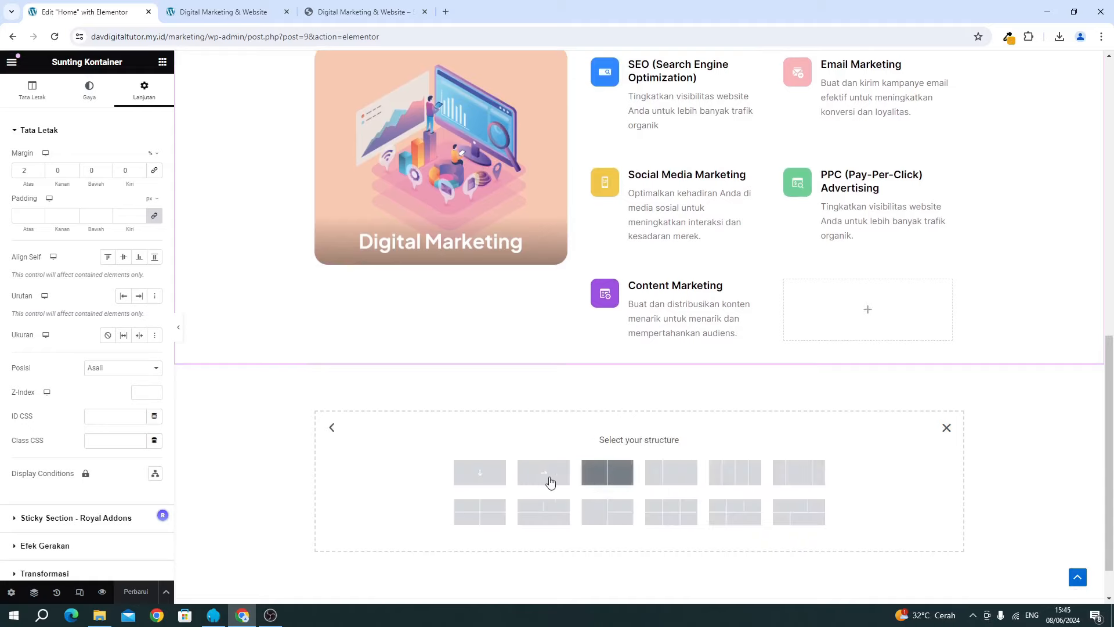
pyautogui.click(614, 476)
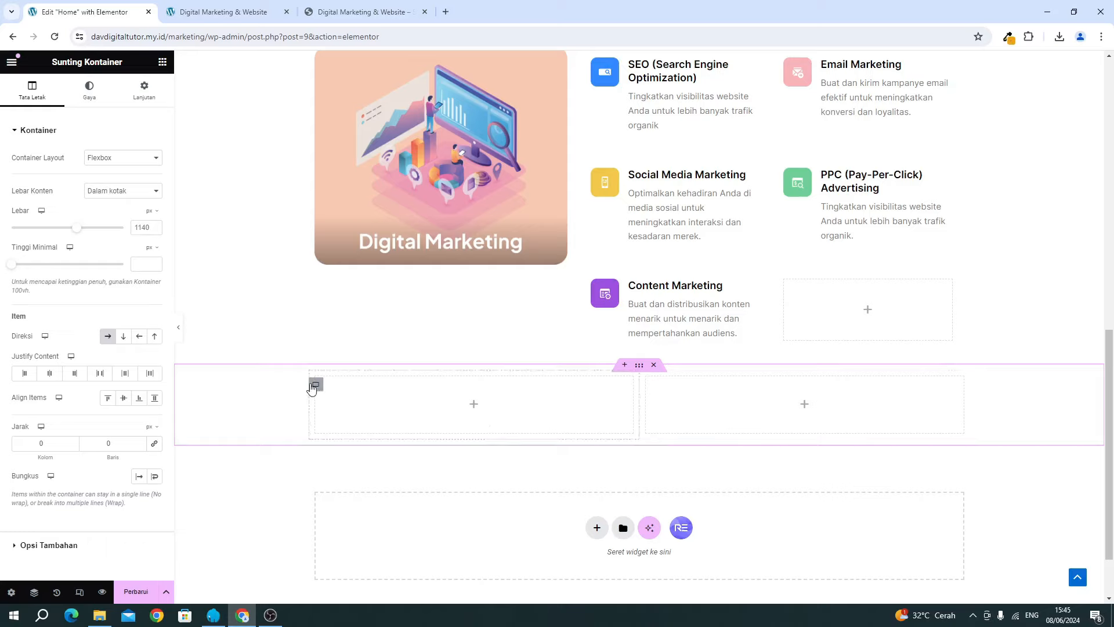
pyautogui.click(314, 386)
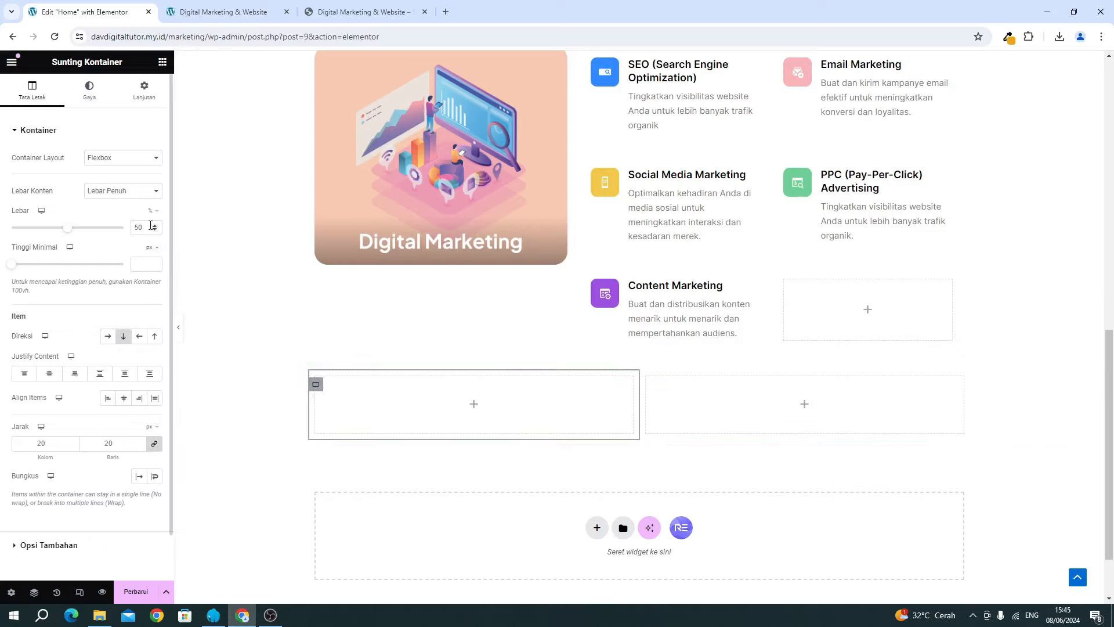
pyautogui.write('60')
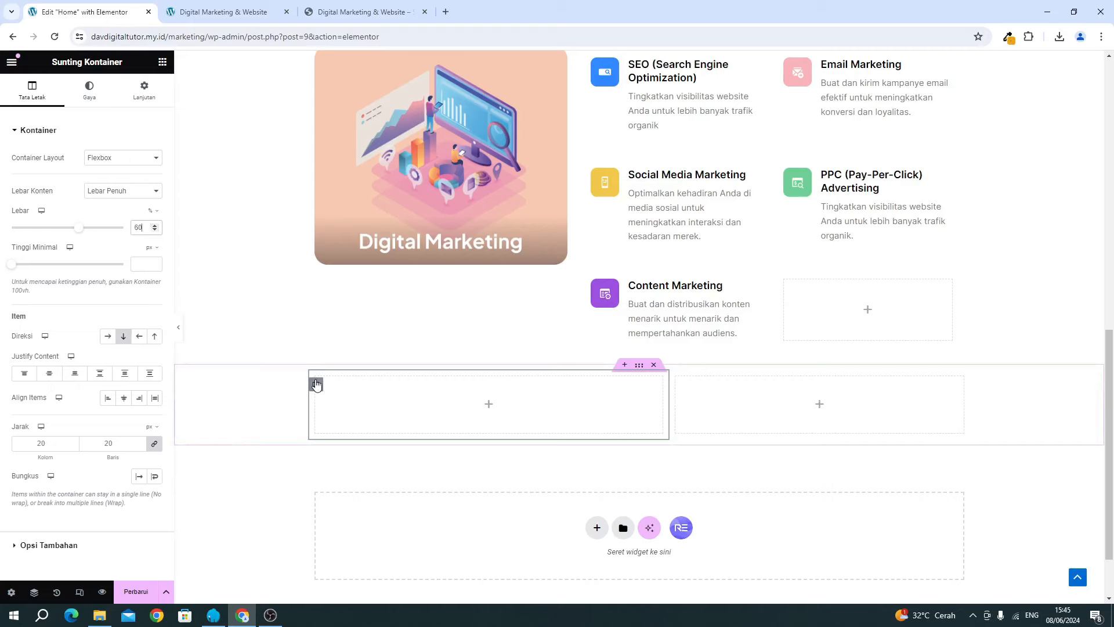
# Copy the Digital Marketing image into the right column of the new container.
pyautogui.scroll(2, 587, 368)
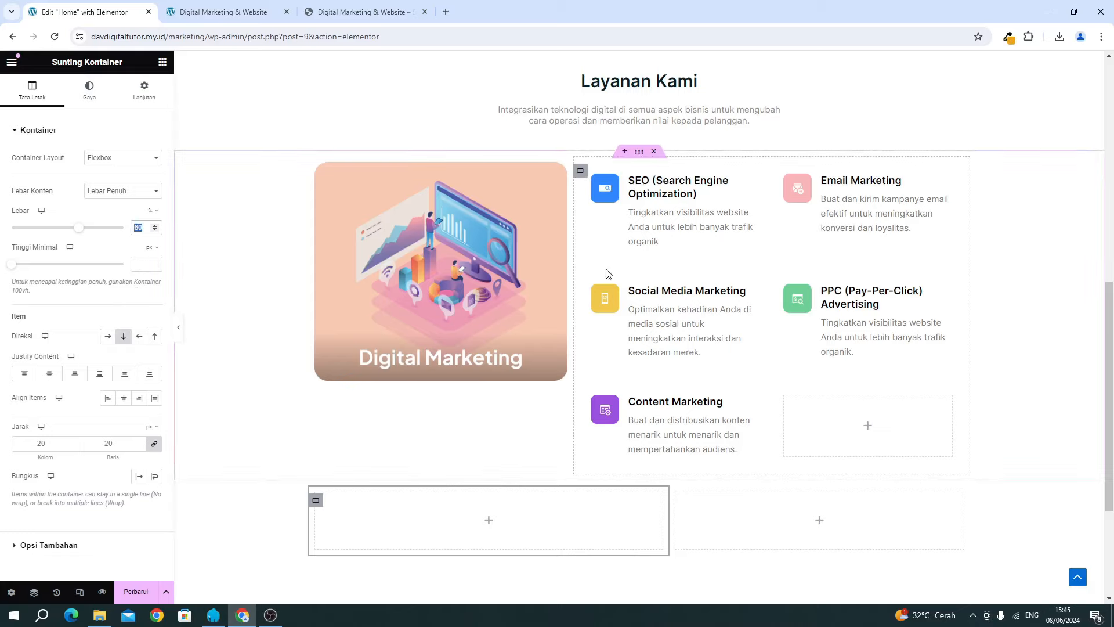
pyautogui.scroll(-1, 475, 259)
pyautogui.scroll(-2, 474, 259)
pyautogui.scroll(1, 507, 166)
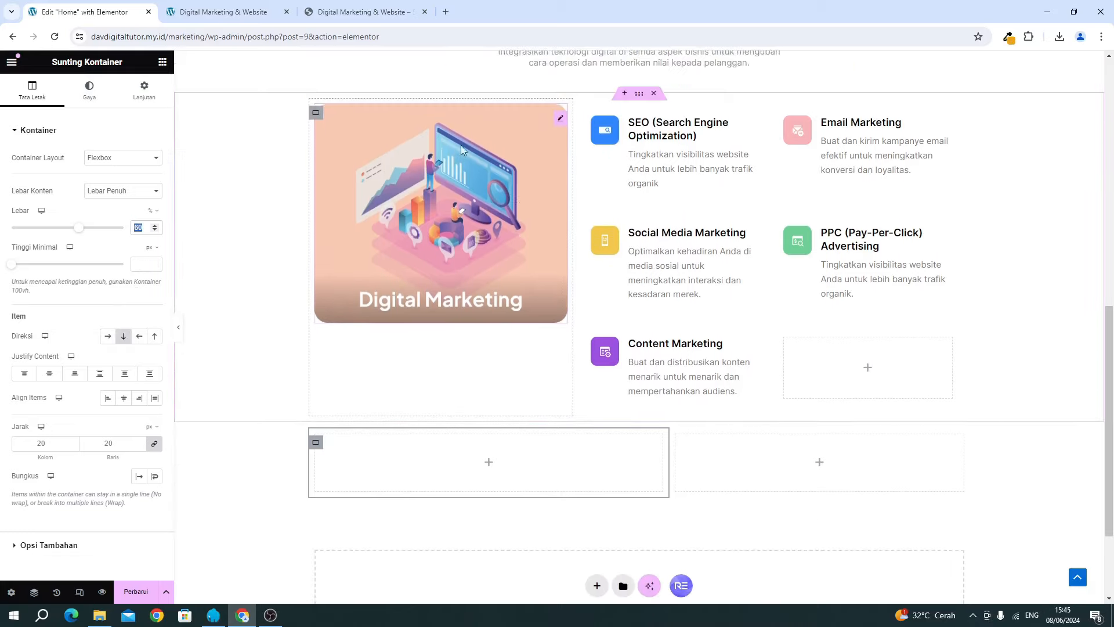
pyautogui.rightClick(442, 155)
pyautogui.click(458, 210)
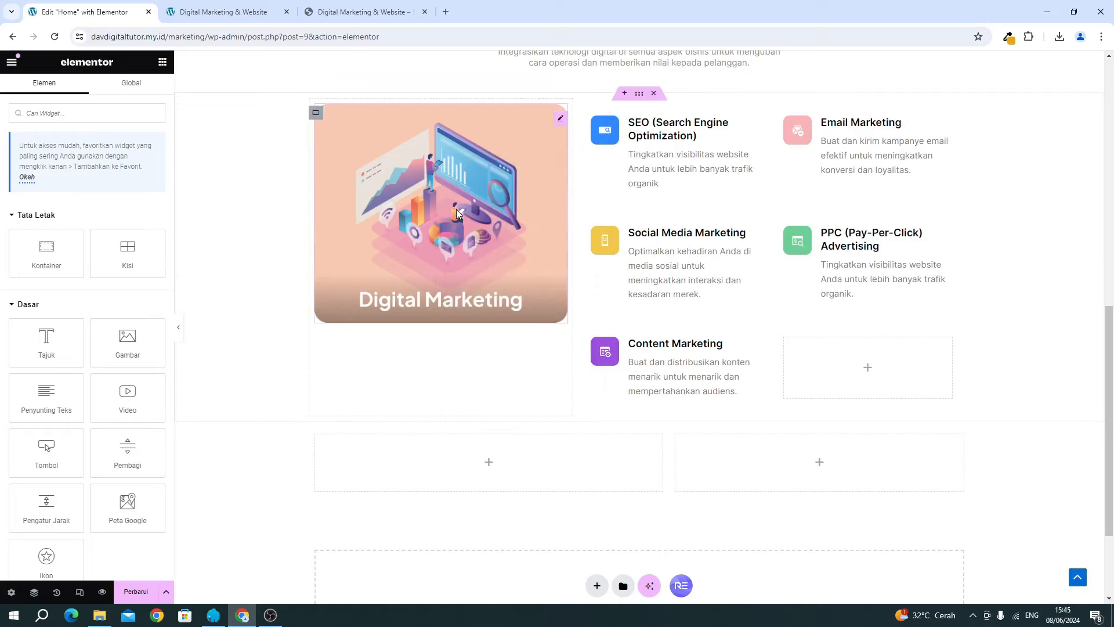
pyautogui.scroll(-2, 691, 380)
pyautogui.rightClick(726, 349)
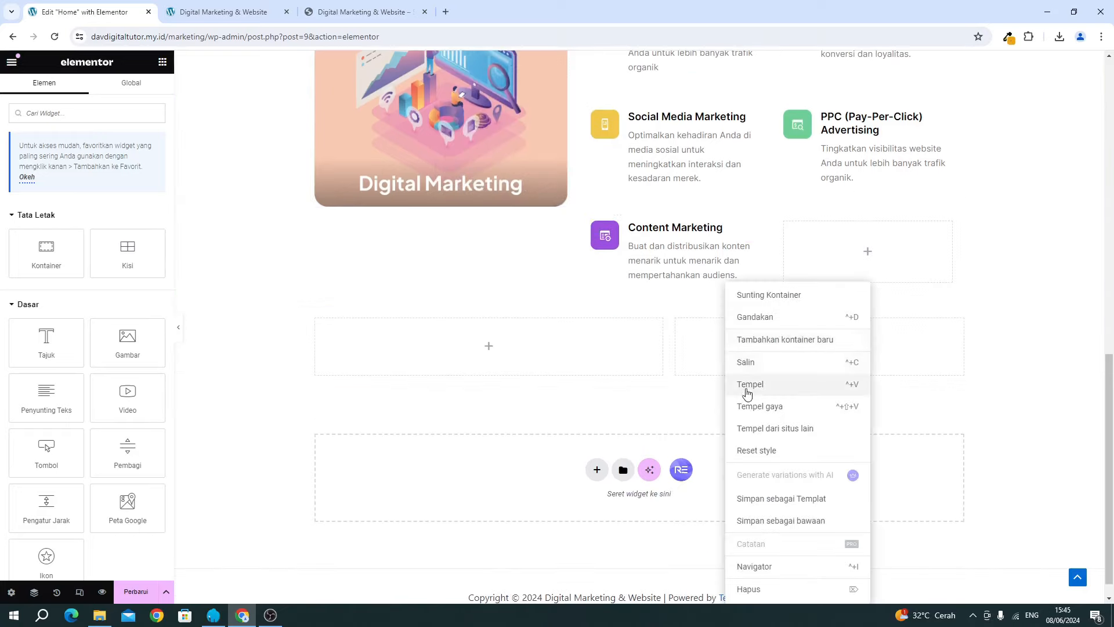
pyautogui.click(747, 384)
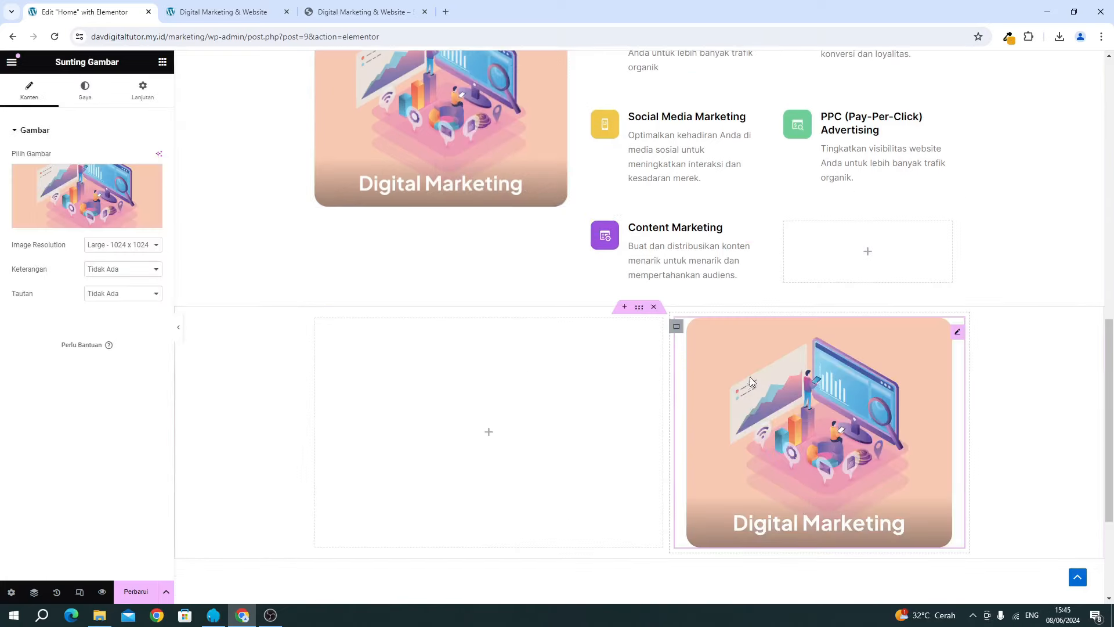
# Replace the pasted image with Component-3 from the image folder, uploading it to the media library.
pyautogui.click(123, 190)
pyautogui.click(99, 616)
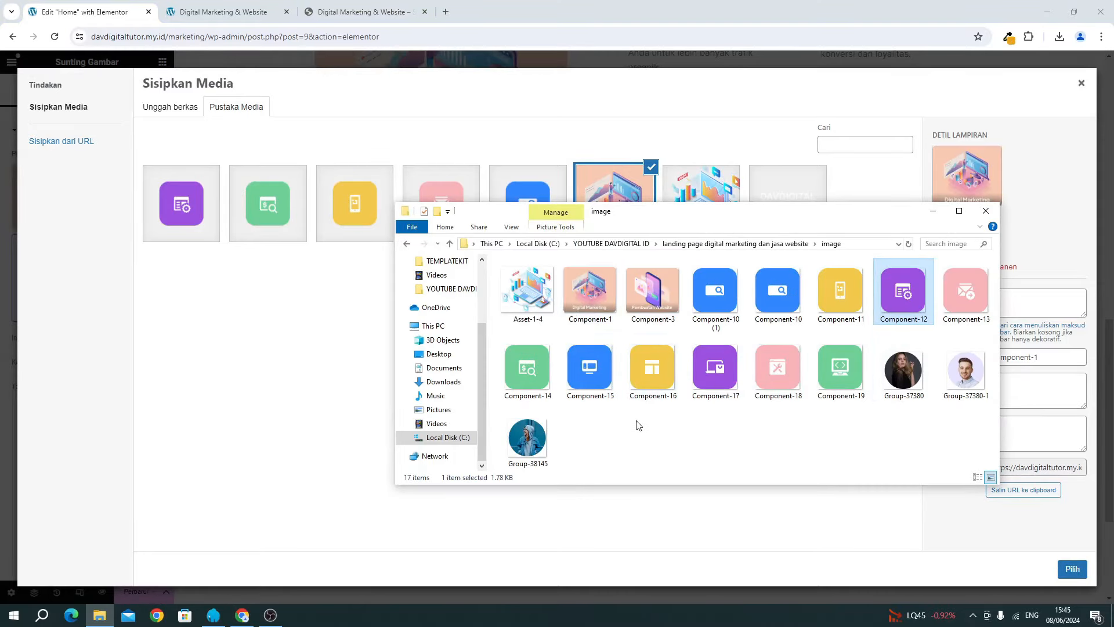
pyautogui.moveTo(650, 293); pyautogui.dragTo(258, 311)
pyautogui.click(270, 615)
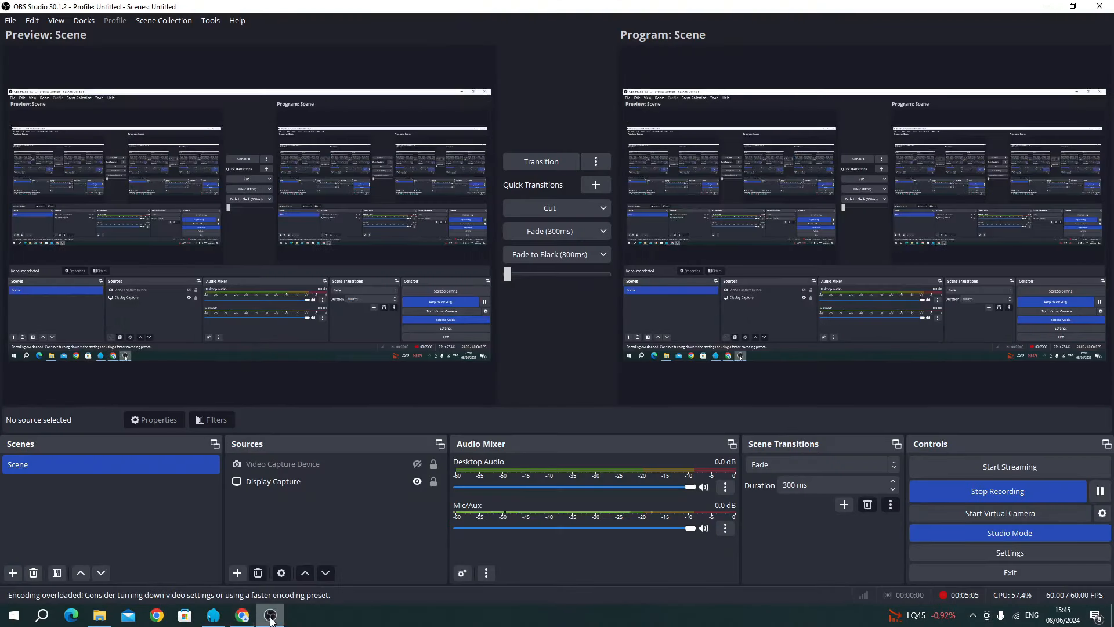
pyautogui.click(270, 615)
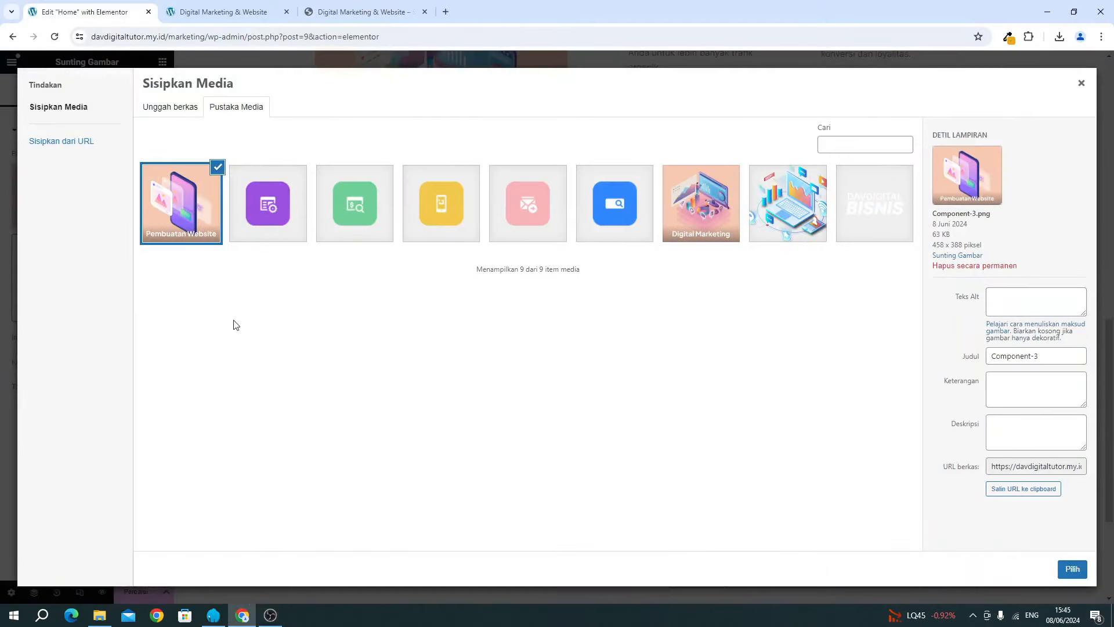
pyautogui.click(1071, 569)
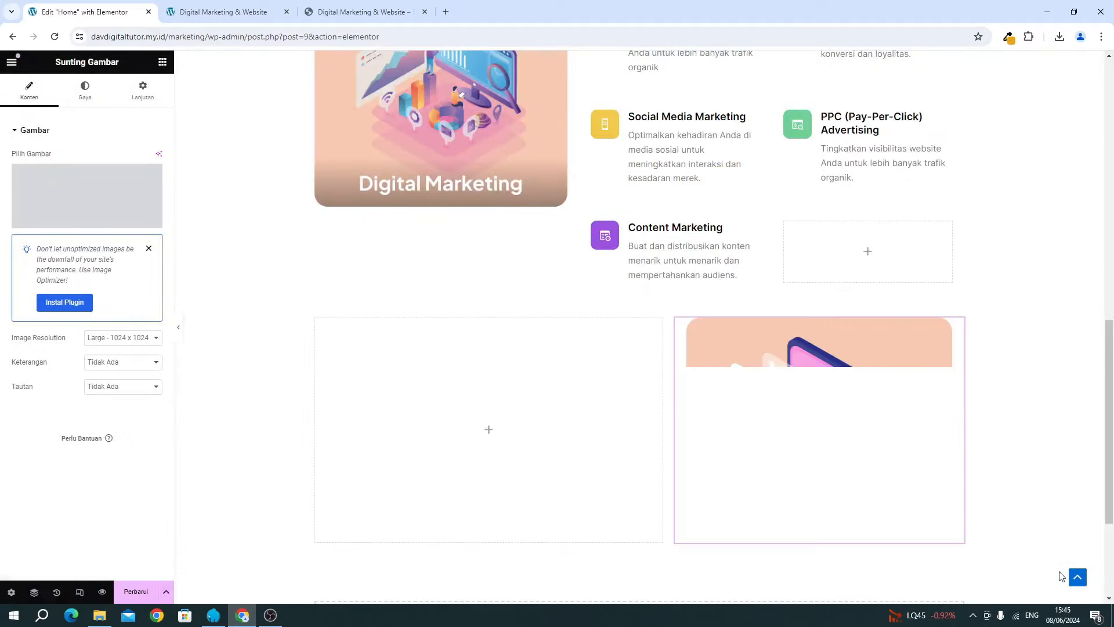
# Copy the row with Social Media Marketing and PPC Advertising into the empty column beside the Pembuatan Website image.
pyautogui.scroll(5, 758, 421)
pyautogui.scroll(-3, 719, 528)
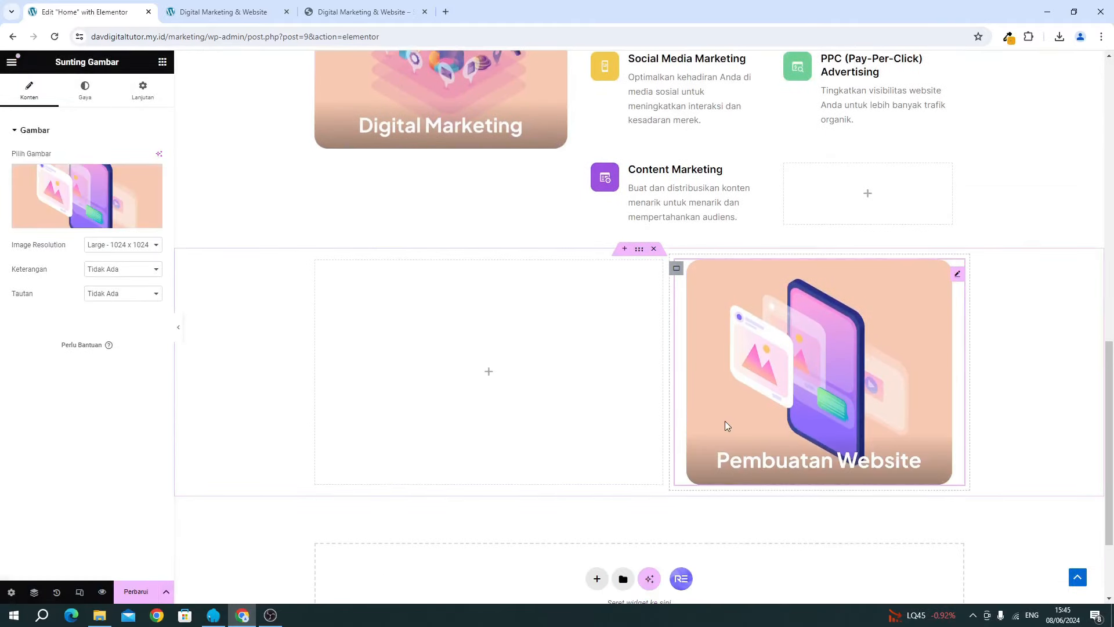
pyautogui.scroll(3, 725, 420)
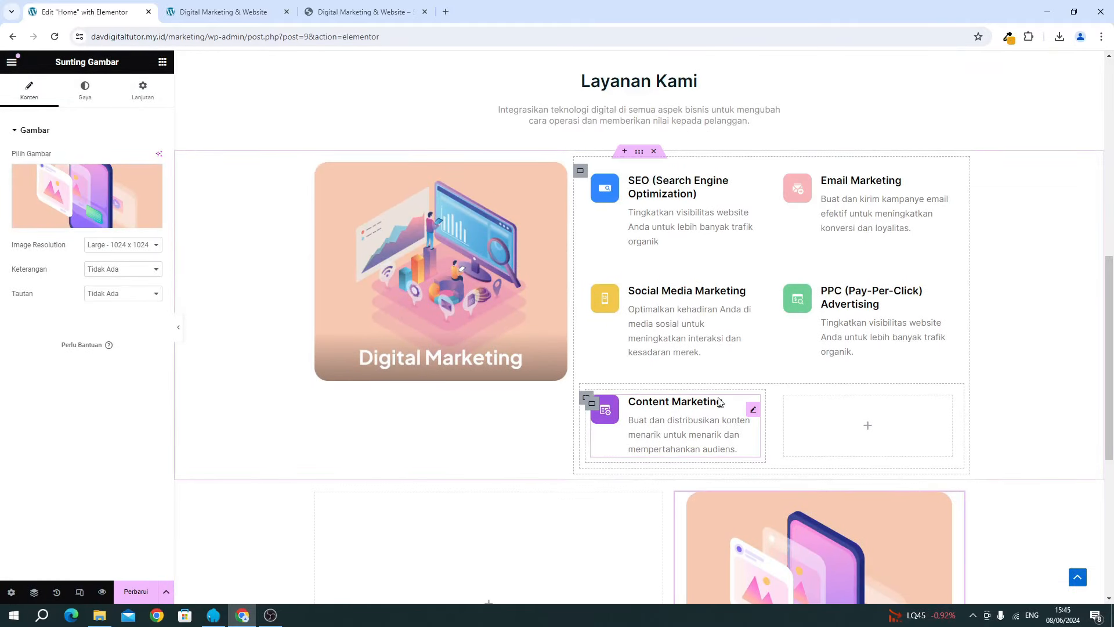
pyautogui.scroll(-3, 720, 400)
pyautogui.scroll(2, 720, 400)
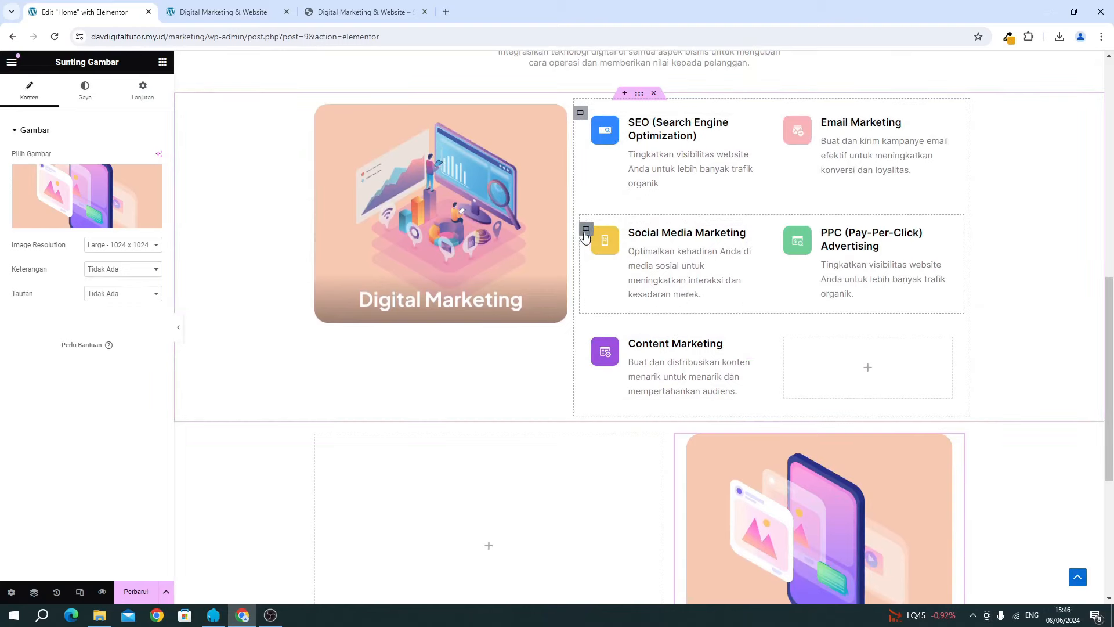
pyautogui.rightClick(585, 233)
pyautogui.click(606, 317)
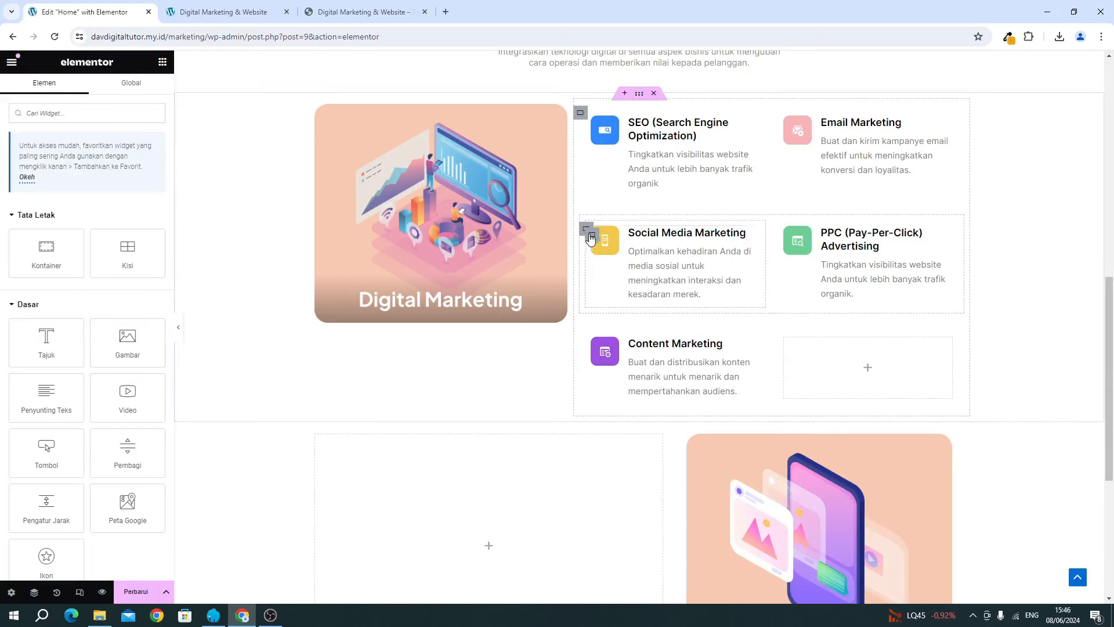
pyautogui.rightClick(585, 227)
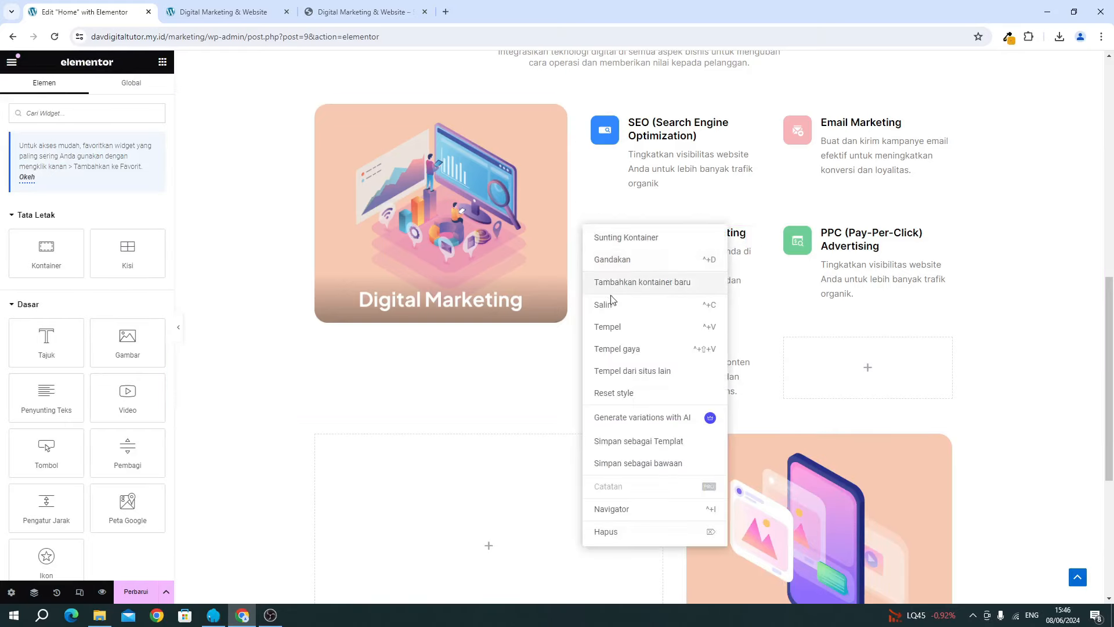
pyautogui.click(598, 303)
pyautogui.scroll(-3, 583, 231)
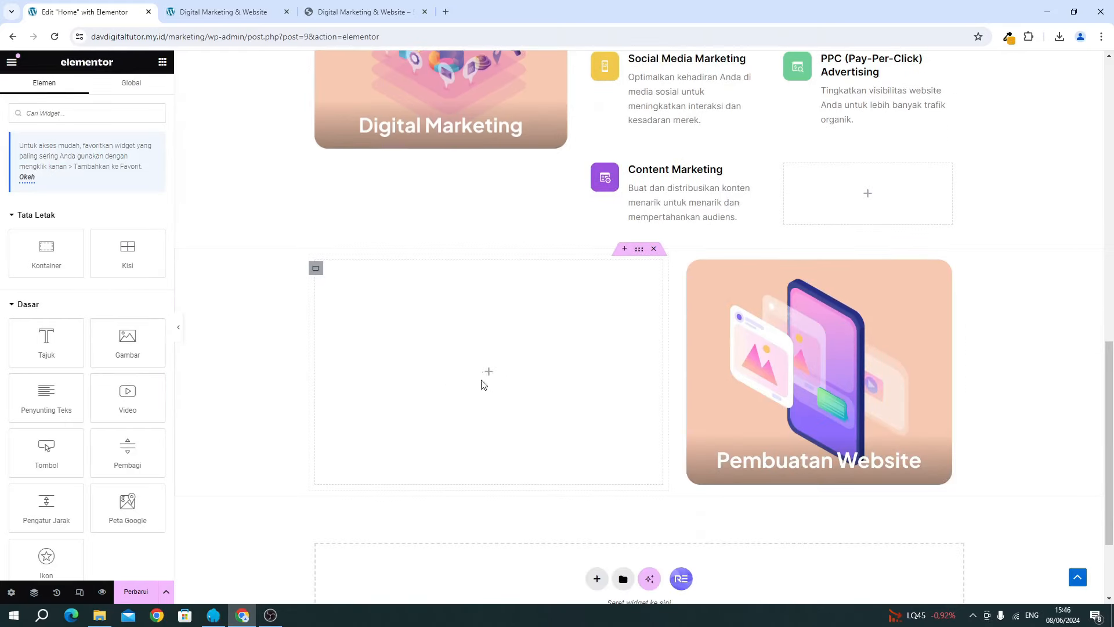
pyautogui.rightClick(393, 312)
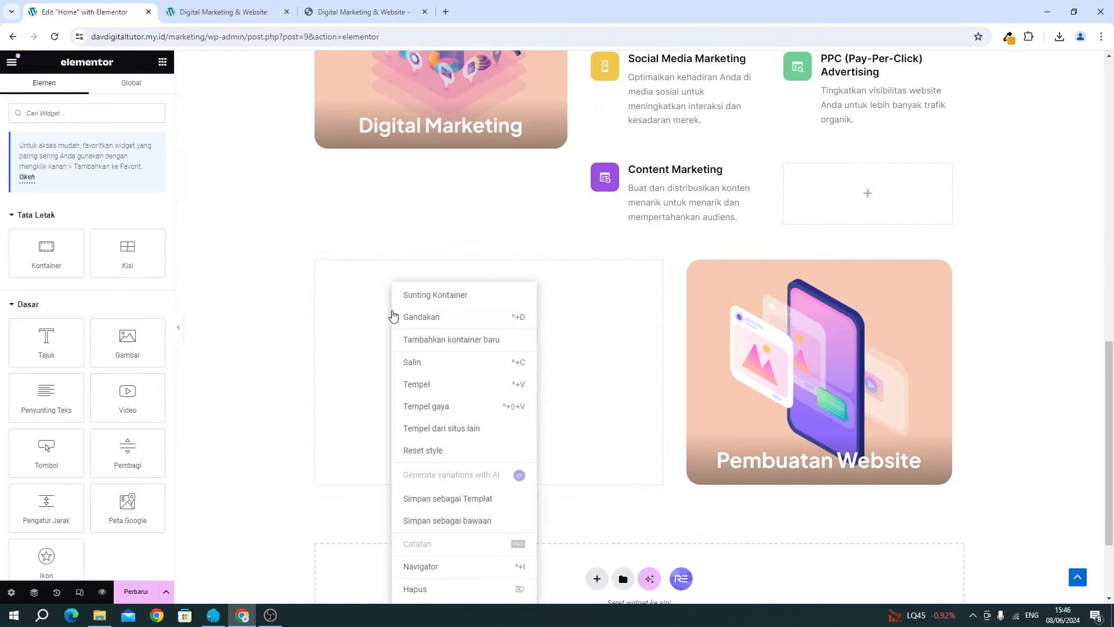
pyautogui.click(430, 388)
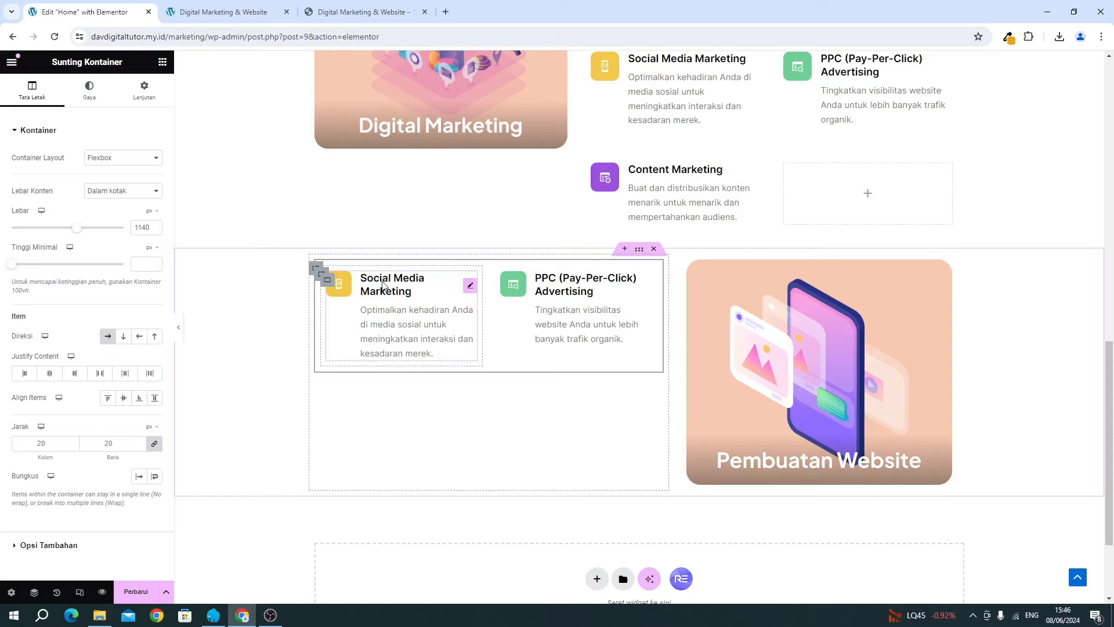
# Duplicate the pasted Social Media Marketing and PPC row within the left column of the new container.
pyautogui.scroll(2, 395, 392)
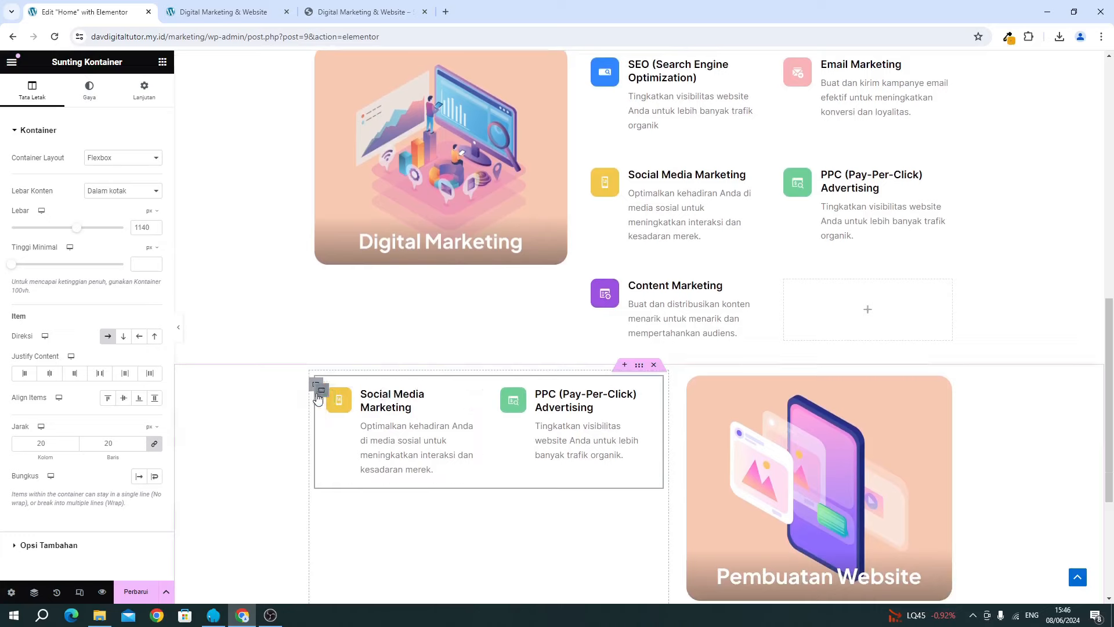
pyautogui.rightClick(318, 398)
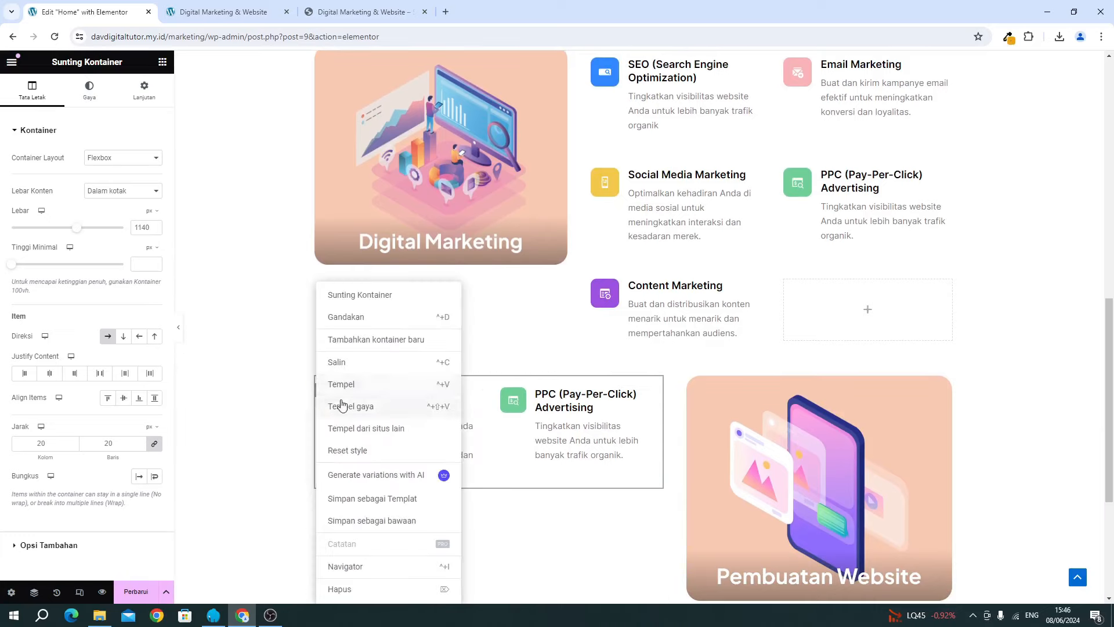
pyautogui.click(343, 328)
pyautogui.scroll(-1, 343, 327)
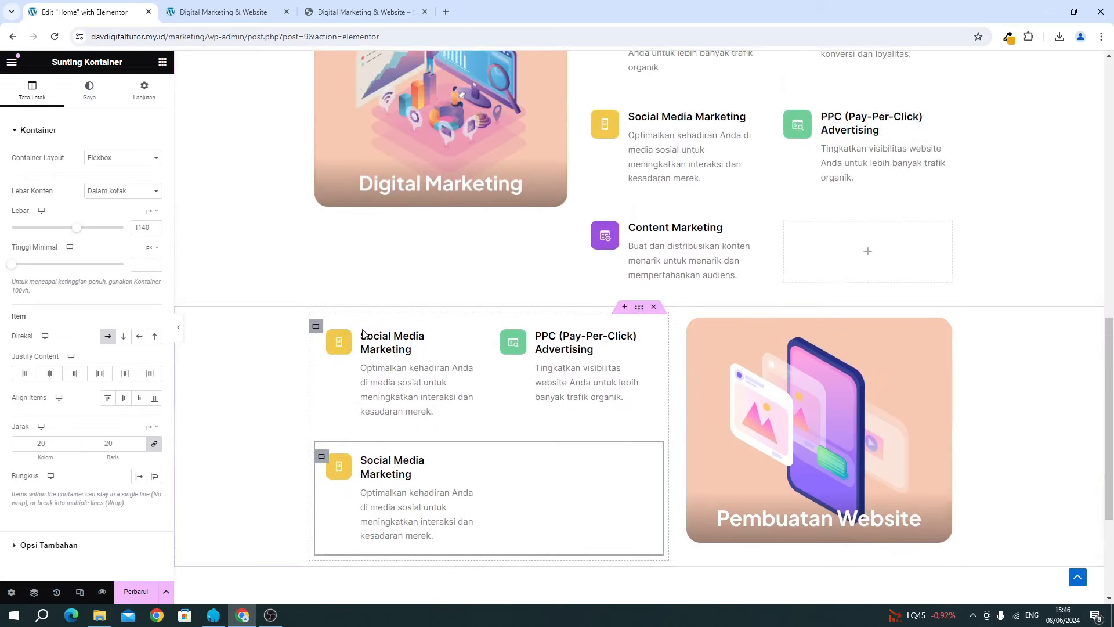
# Save the page update and reload the live marketing page to check the new service rows and image.
pyautogui.scroll(2, 391, 369)
pyautogui.scroll(-3, 404, 368)
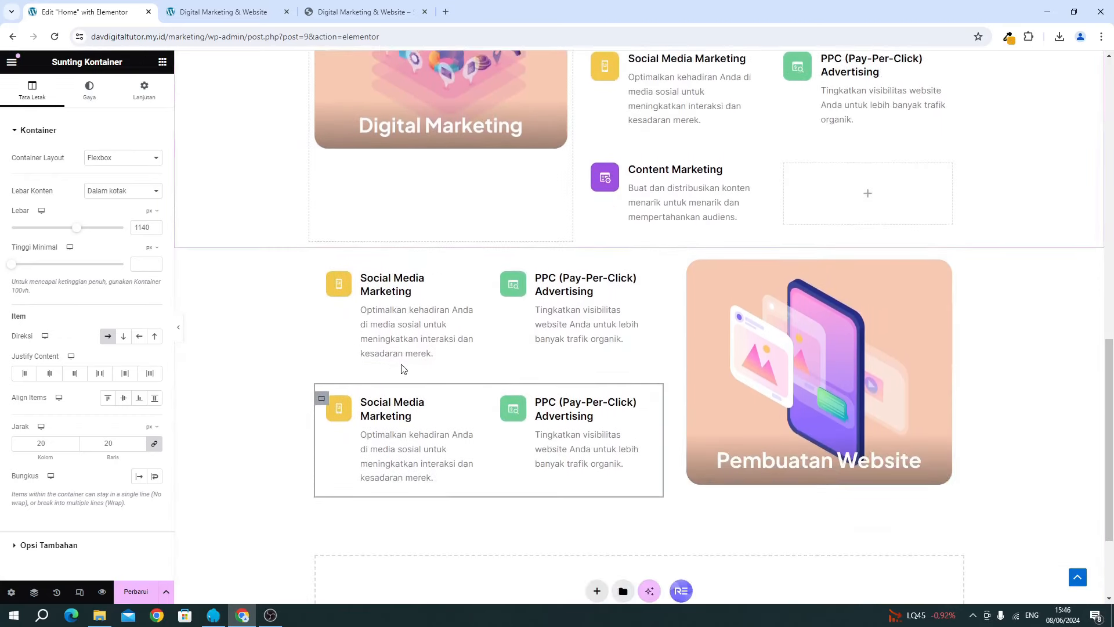
pyautogui.click(143, 592)
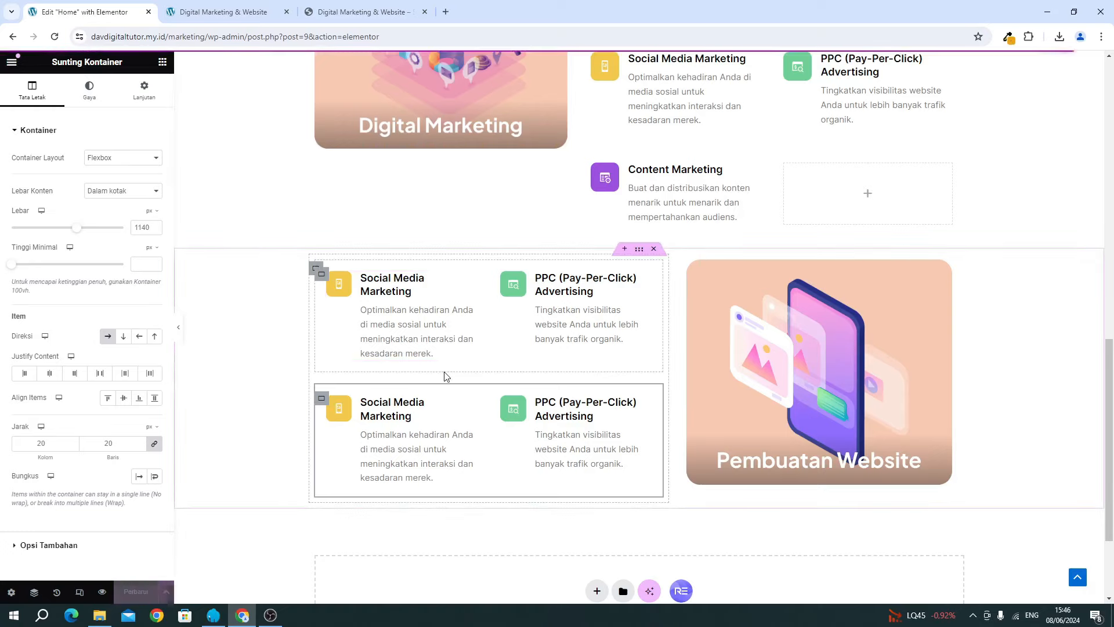
pyautogui.click(224, 12)
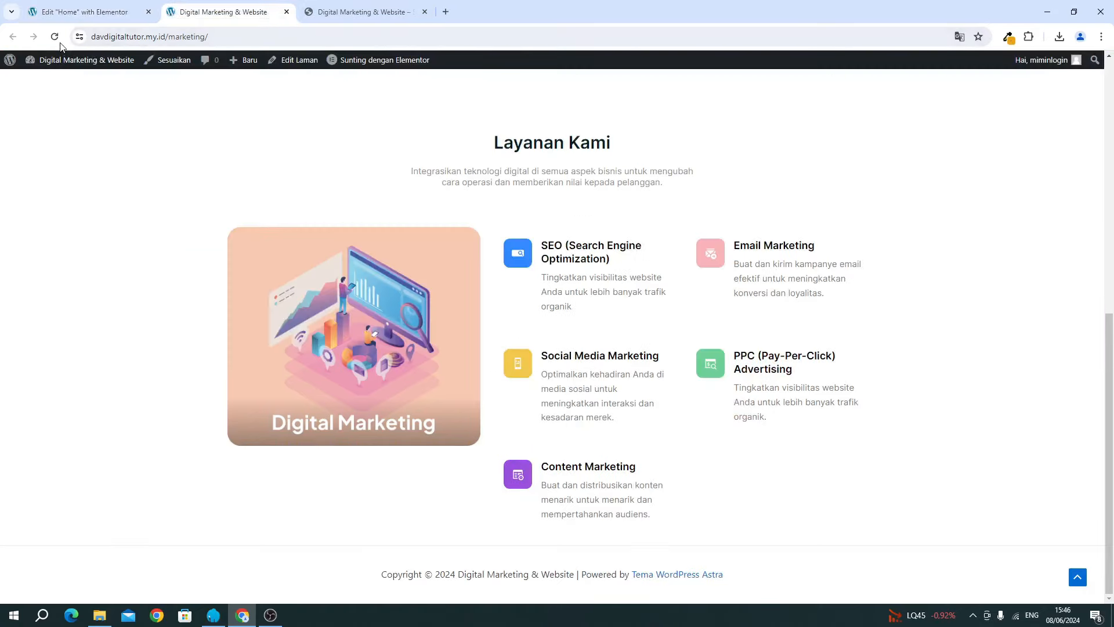
pyautogui.click(55, 37)
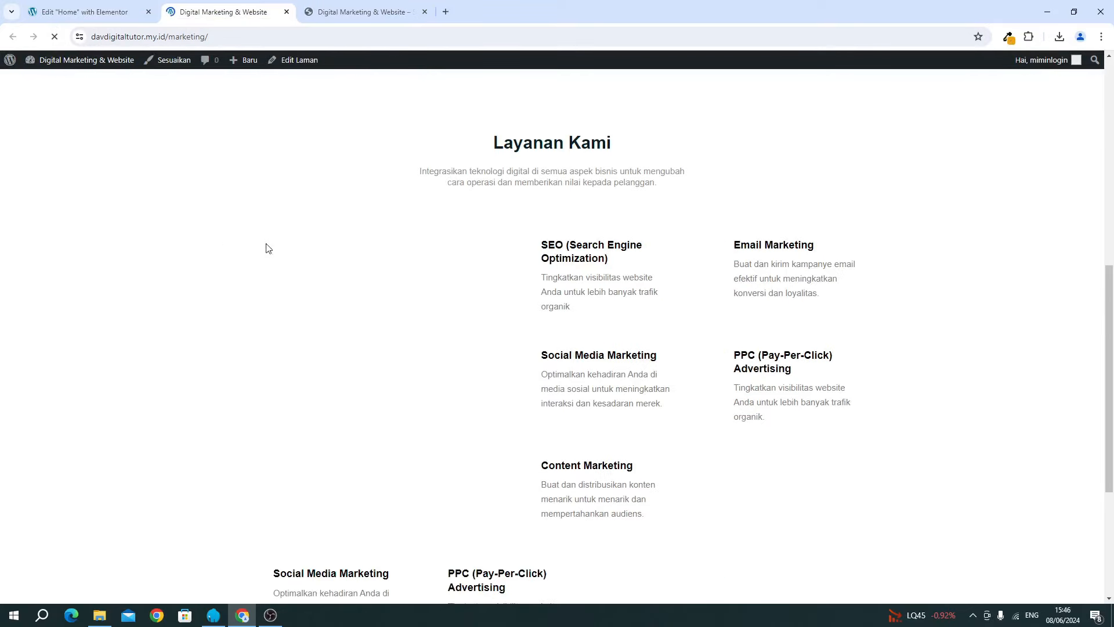
pyautogui.scroll(-5, 388, 253)
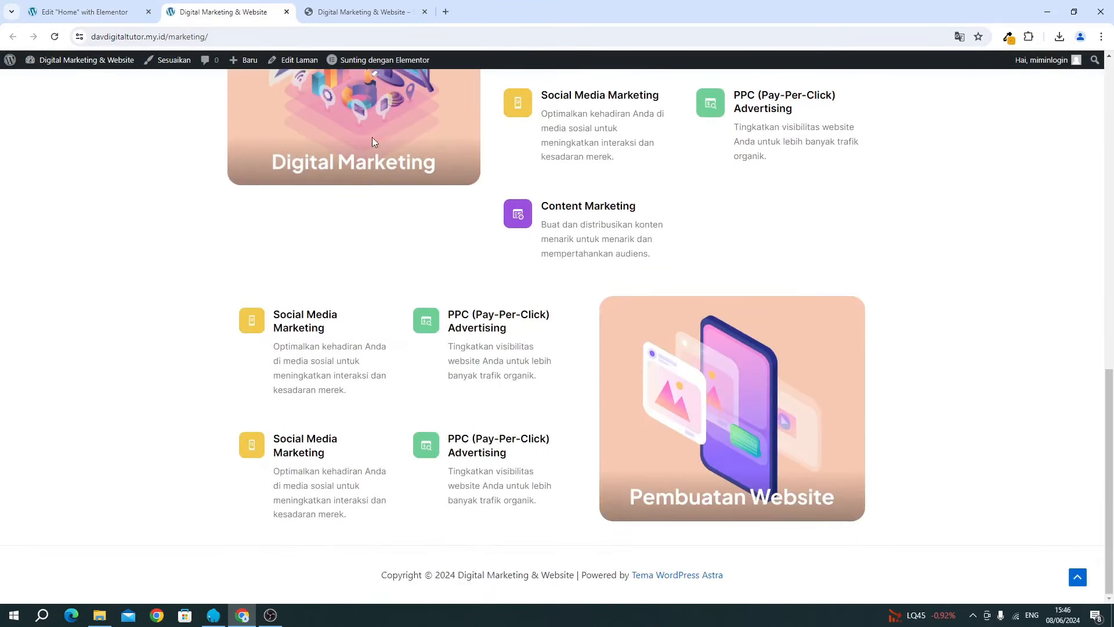
# Open the upper Social Media Marketing box beside Pembuatan Website for editing and copy the Desain Respopnsive description from the reference page.
pyautogui.click(87, 12)
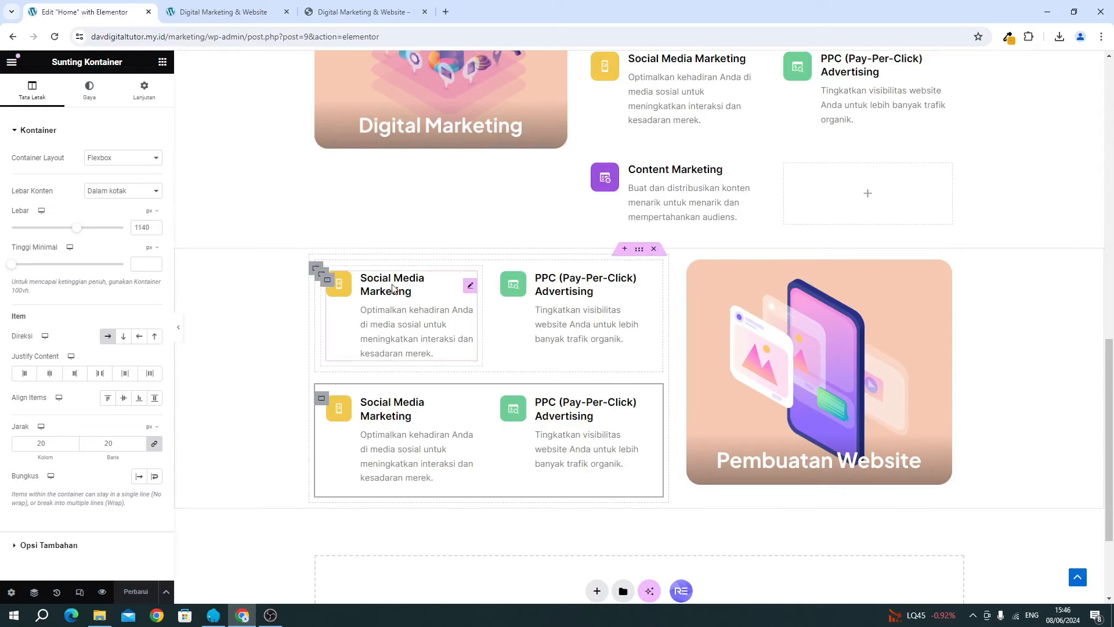
pyautogui.click(383, 300)
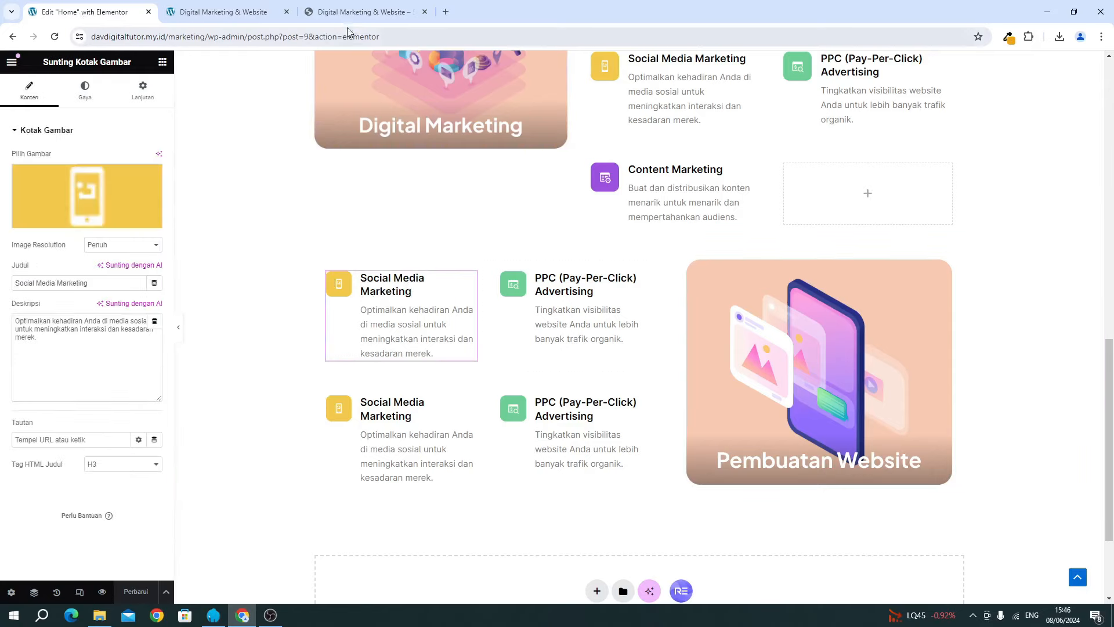
pyautogui.click(360, 12)
pyautogui.scroll(-1, 355, 279)
pyautogui.scroll(1, 351, 277)
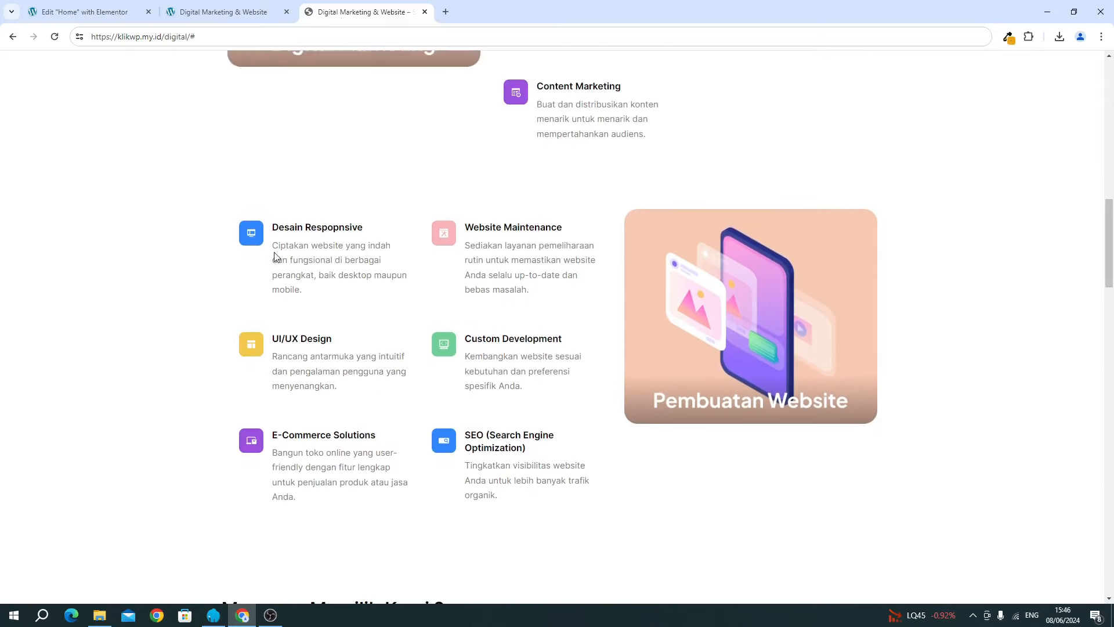
pyautogui.moveTo(275, 246); pyautogui.dragTo(302, 302)
pyautogui.hotkey('ctrl', 'c')
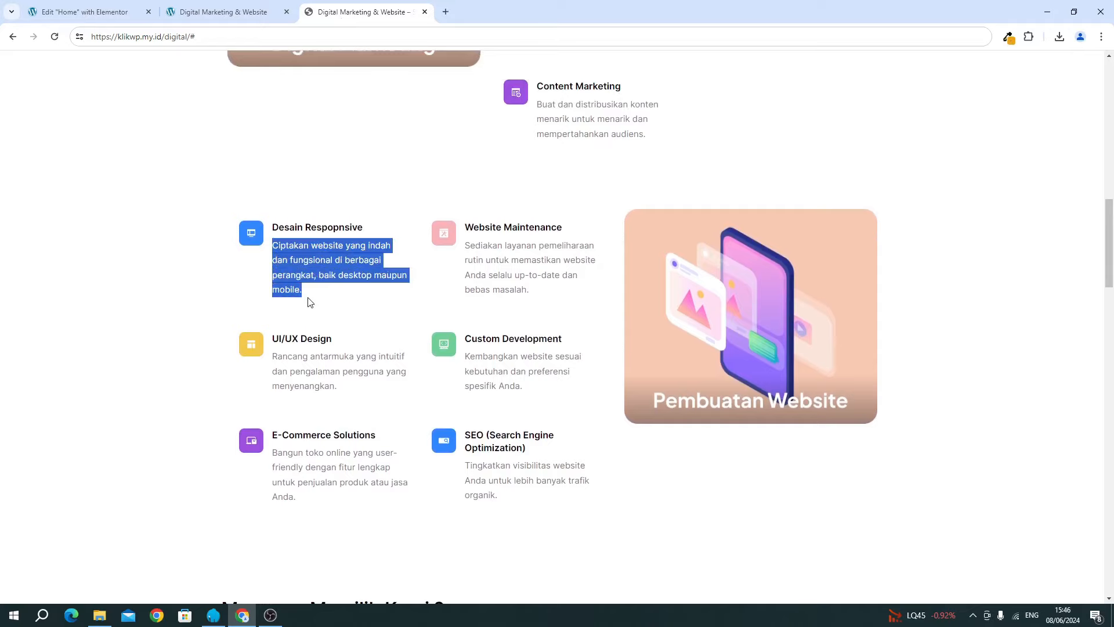
# Replace the upper Social Media Marketing box's description with the copied text and set its title to Desain Responsive.
pyautogui.hotkey('ctrl', '1')
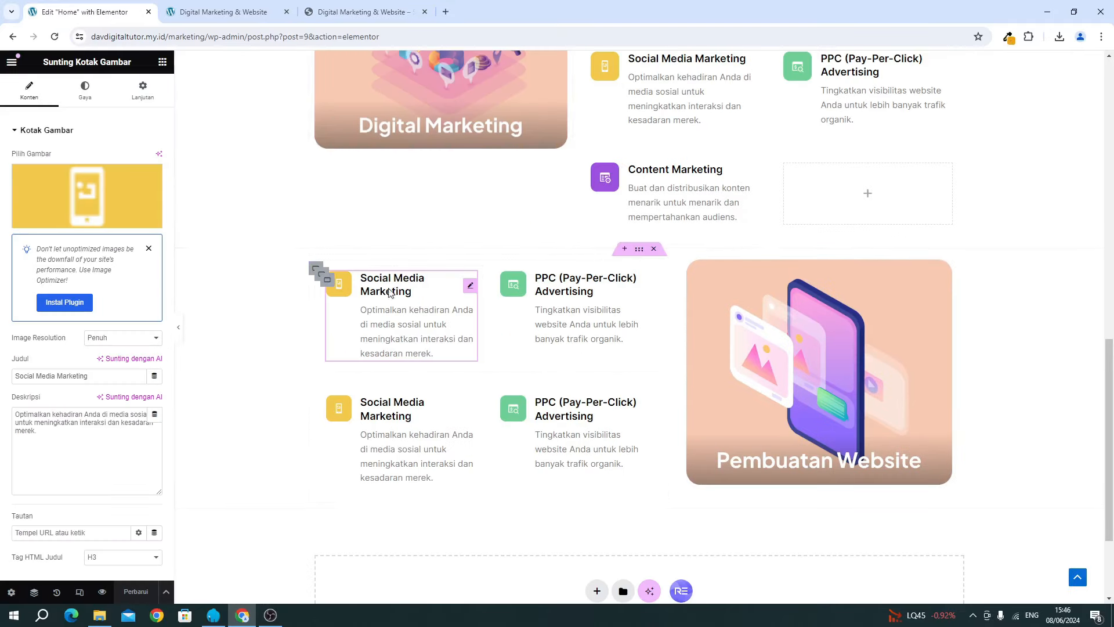
pyautogui.tripleClick(75, 426)
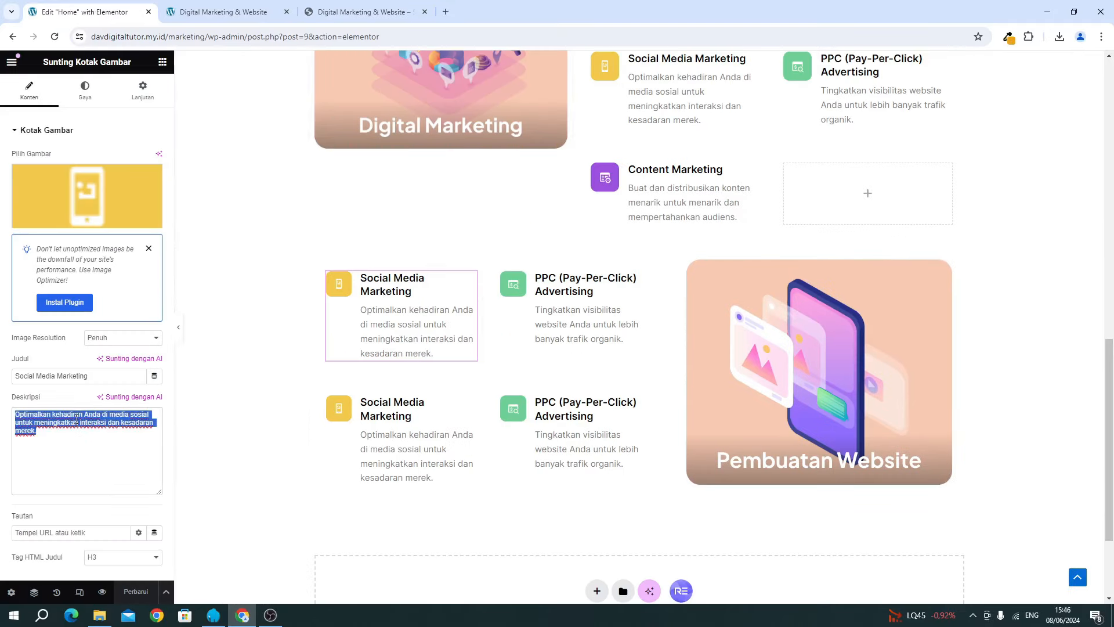
pyautogui.hotkey('ctrl', 'v')
pyautogui.tripleClick(74, 377)
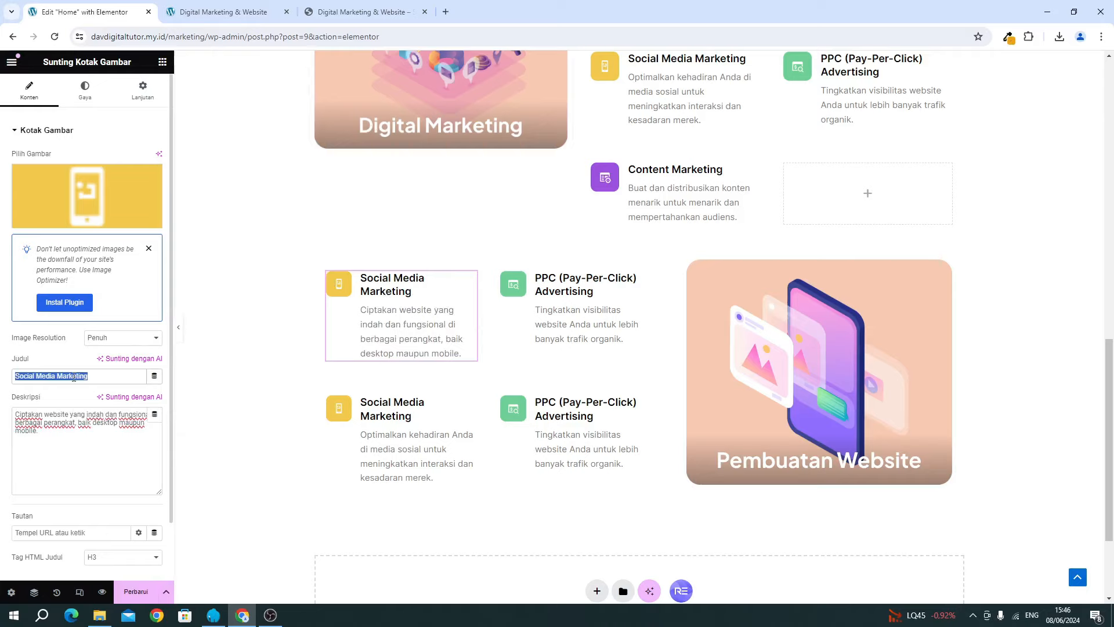
pyautogui.write('Desain Responsive')
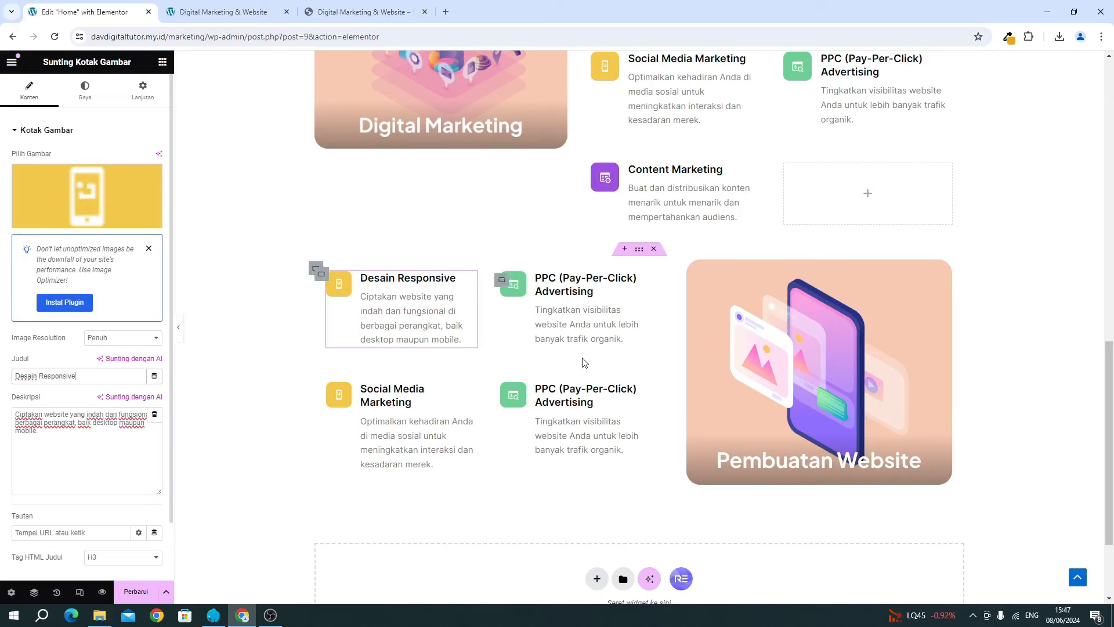
# Replace the Desain Responsive box's icon with Component-15 from the image folder, uploading it to the media library.
pyautogui.scroll(4, 648, 409)
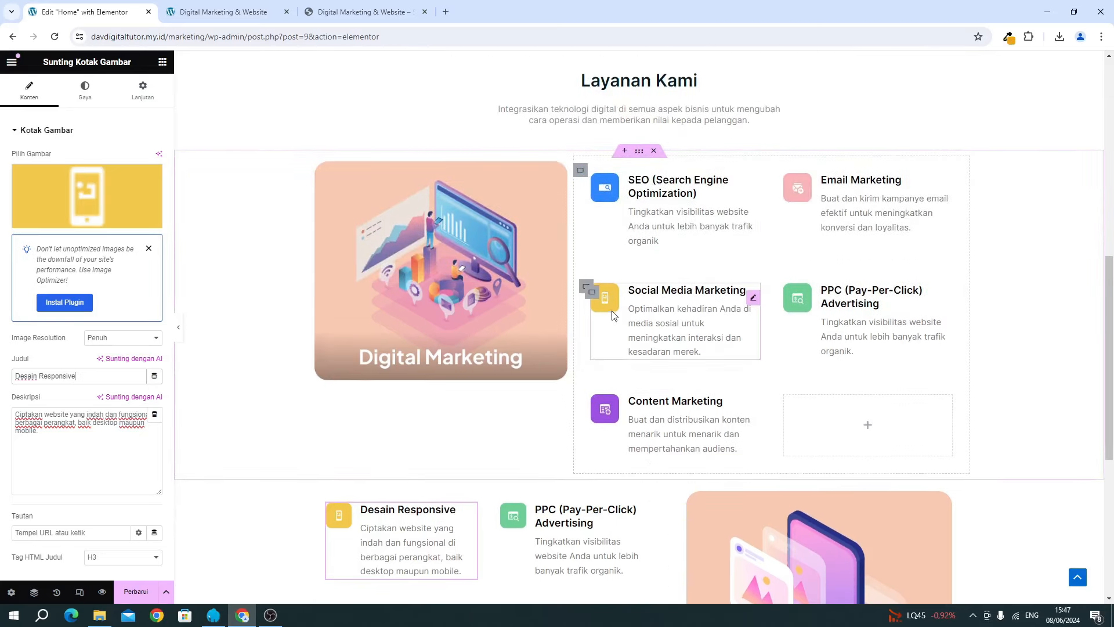
pyautogui.scroll(-4, 609, 313)
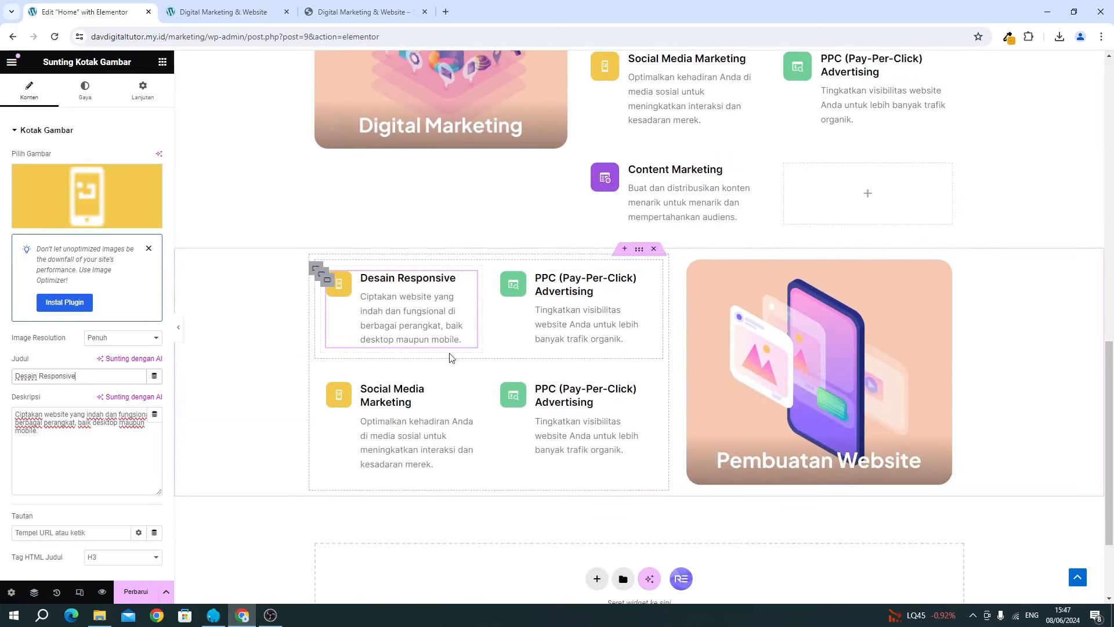
pyautogui.click(95, 192)
pyautogui.click(100, 616)
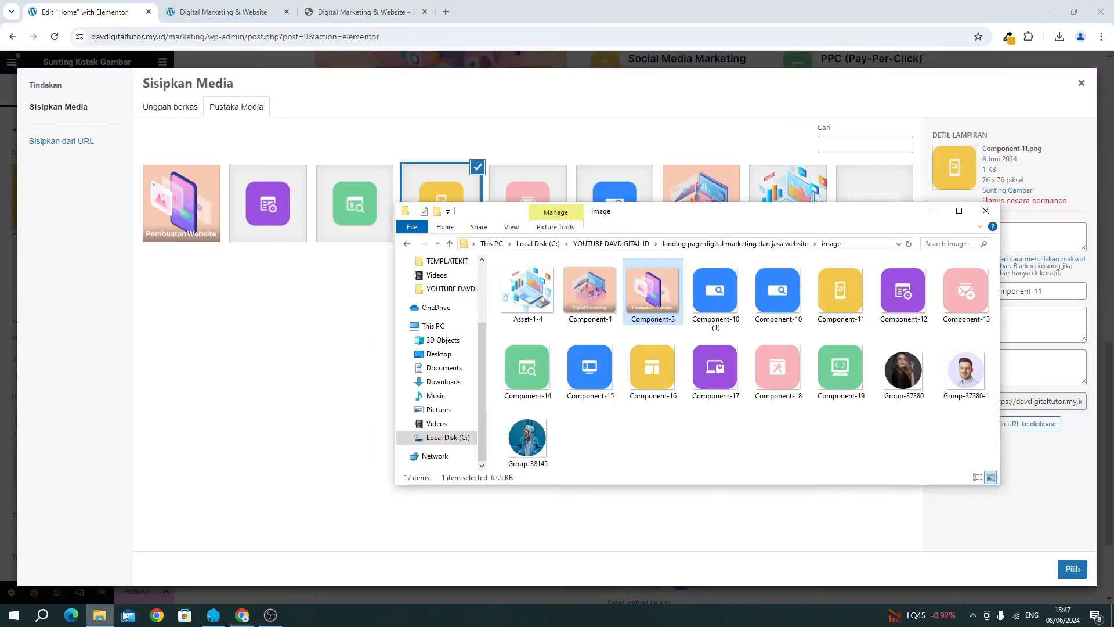
pyautogui.click(806, 430)
pyautogui.moveTo(589, 395); pyautogui.dragTo(464, 343)
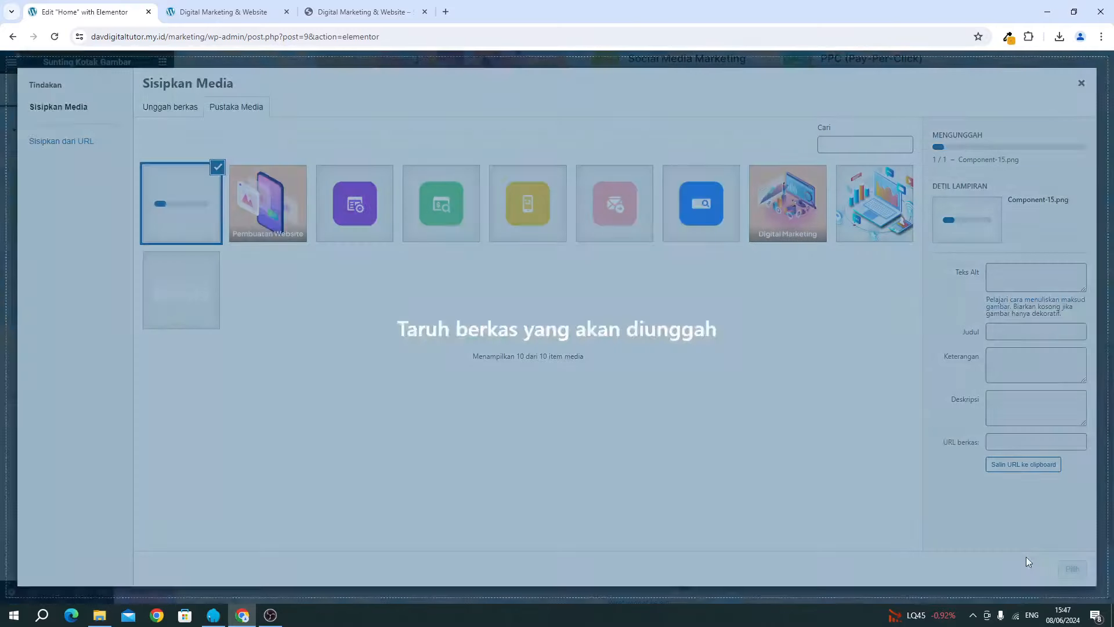
pyautogui.click(1074, 570)
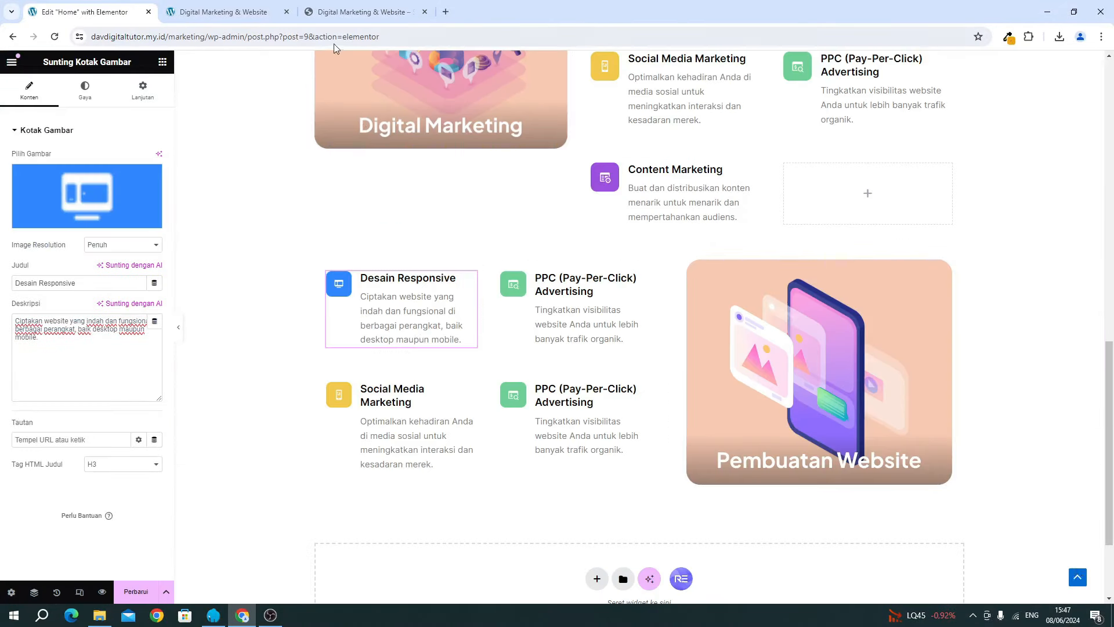
# Copy the Website Maintenance description from the reference landing page.
pyautogui.click(328, 12)
pyautogui.click(467, 232)
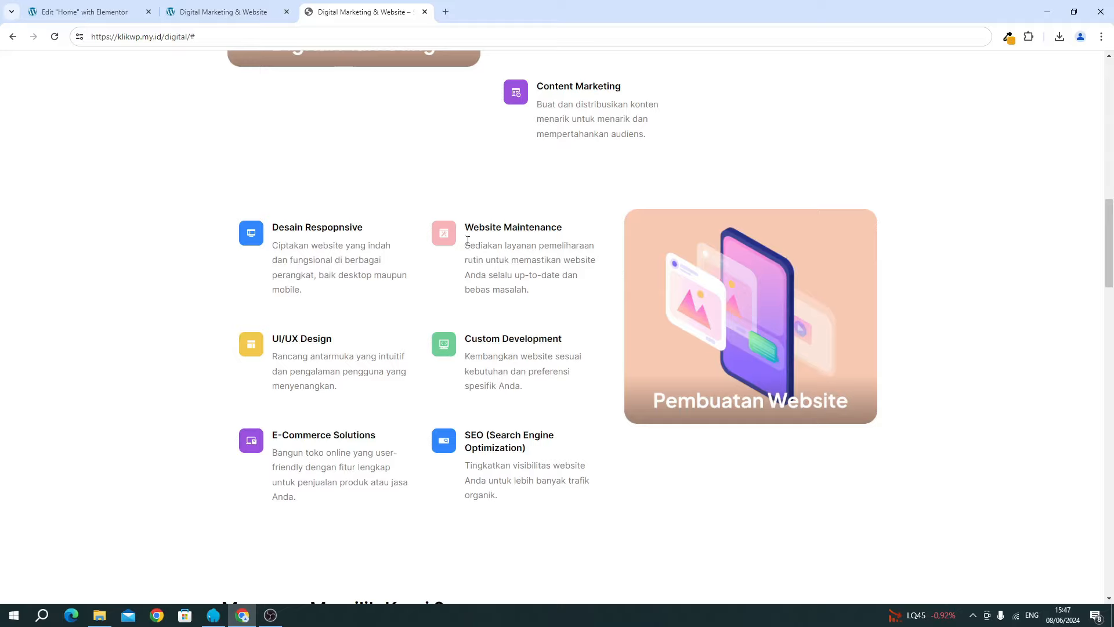
pyautogui.moveTo(463, 244); pyautogui.dragTo(536, 304)
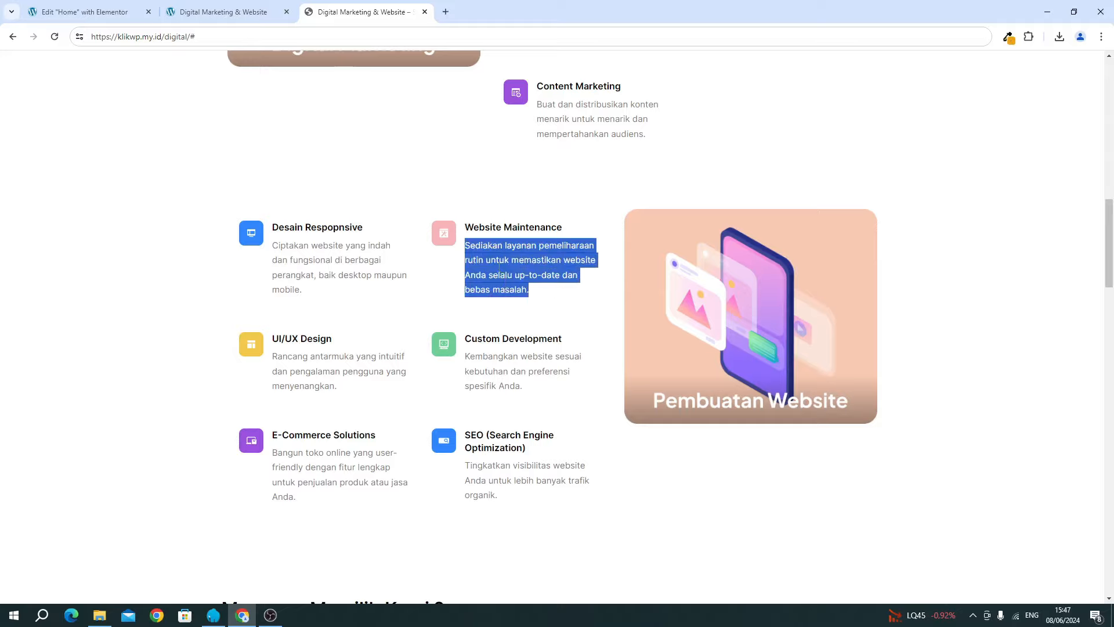
pyautogui.rightClick(499, 270)
pyautogui.click(530, 279)
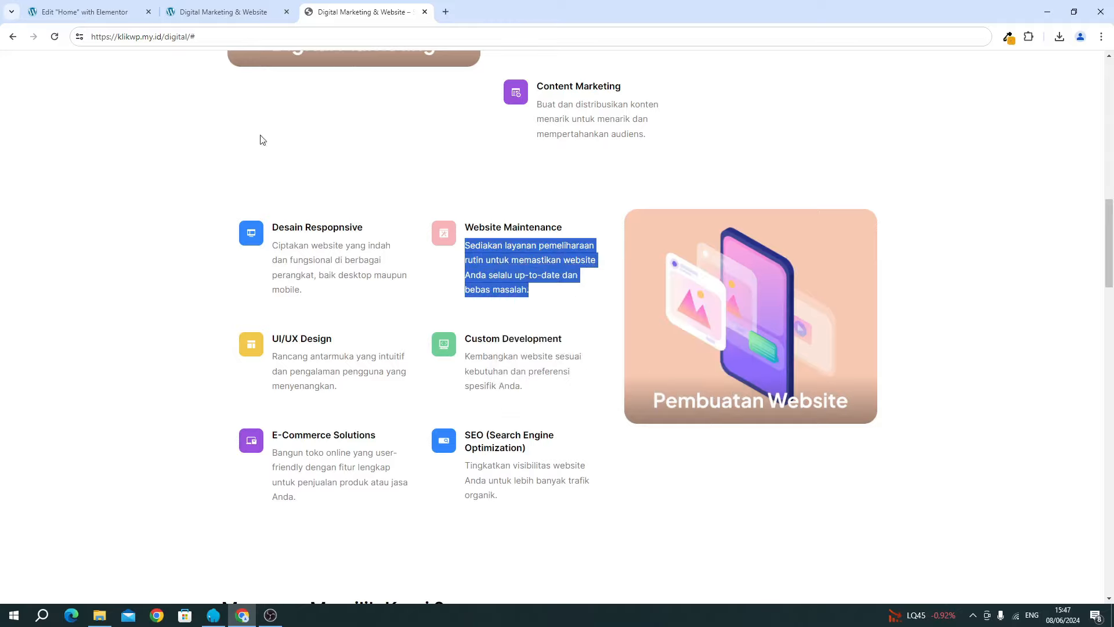
# Replace the description of the PPC box beside Desain Responsive with the copied text and set its title to Maintenance Website.
pyautogui.click(93, 22)
pyautogui.click(557, 324)
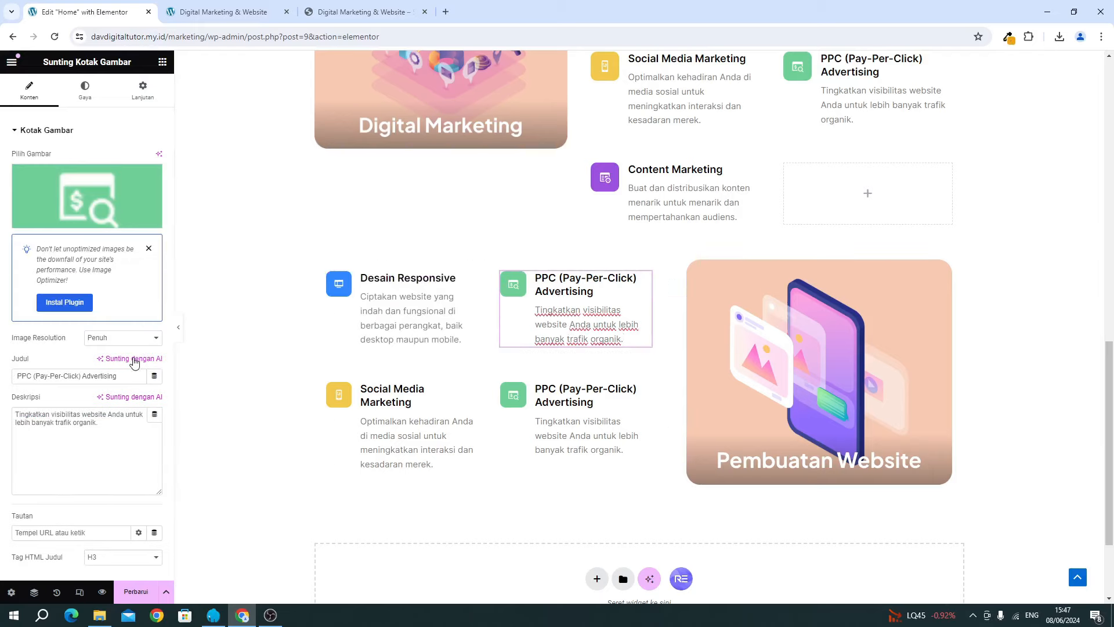
pyautogui.click(108, 425)
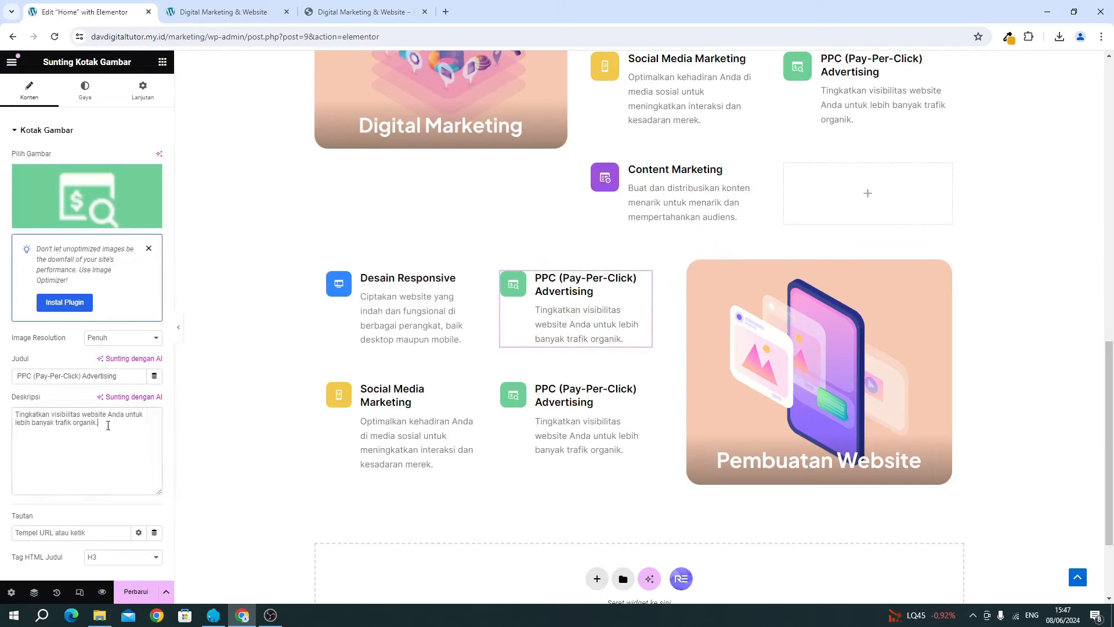
pyautogui.hotkey('ctrl', 'a')
pyautogui.hotkey('ctrl', 'v')
pyautogui.tripleClick(81, 377)
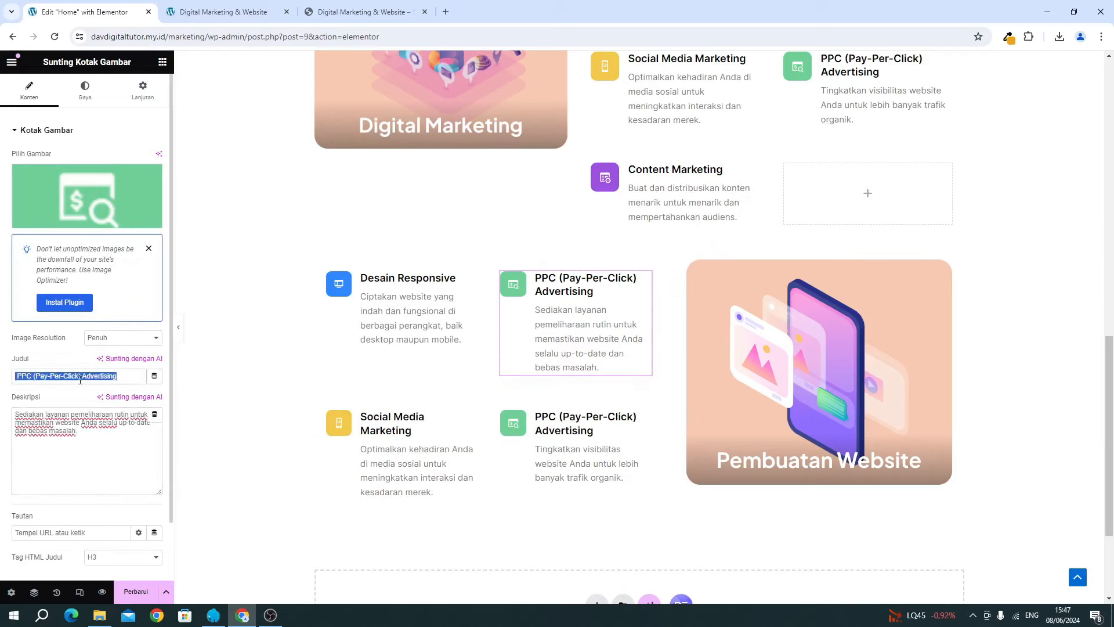
pyautogui.write('Mi')
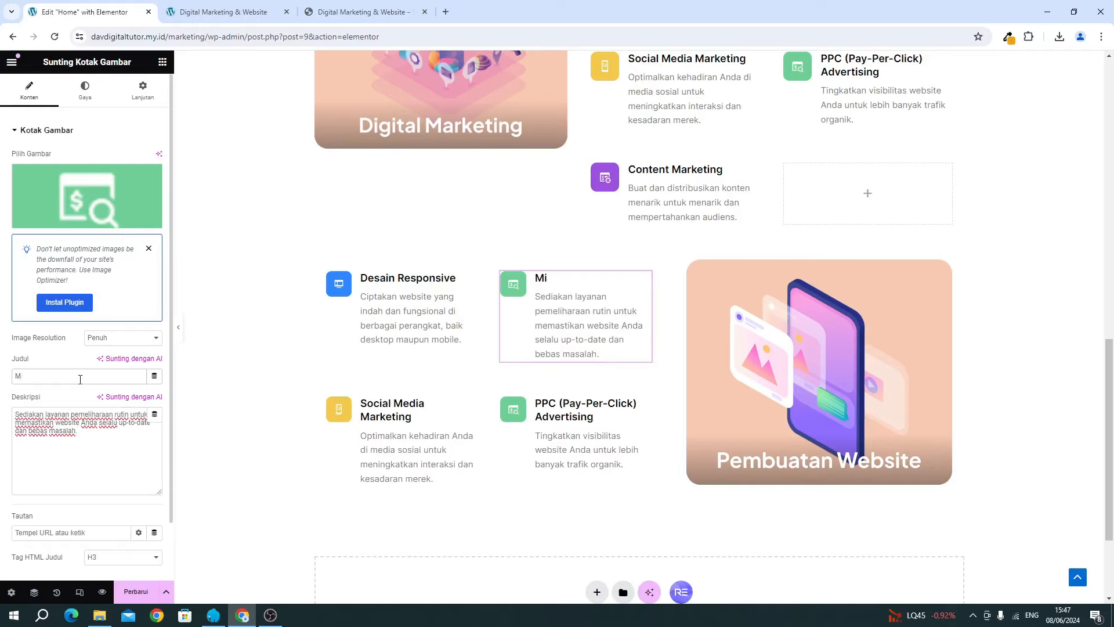
pyautogui.write('intenance Website')
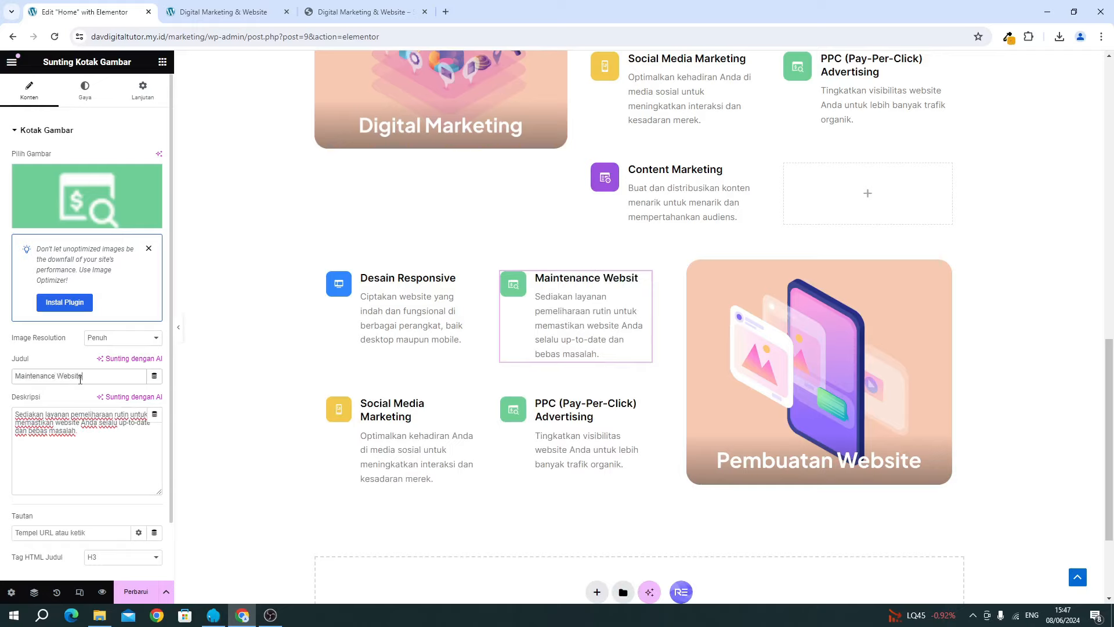
# Replace the Maintenance Website box's icon with Component-18 uploaded from the image folder, and save the page update.
pyautogui.click(95, 210)
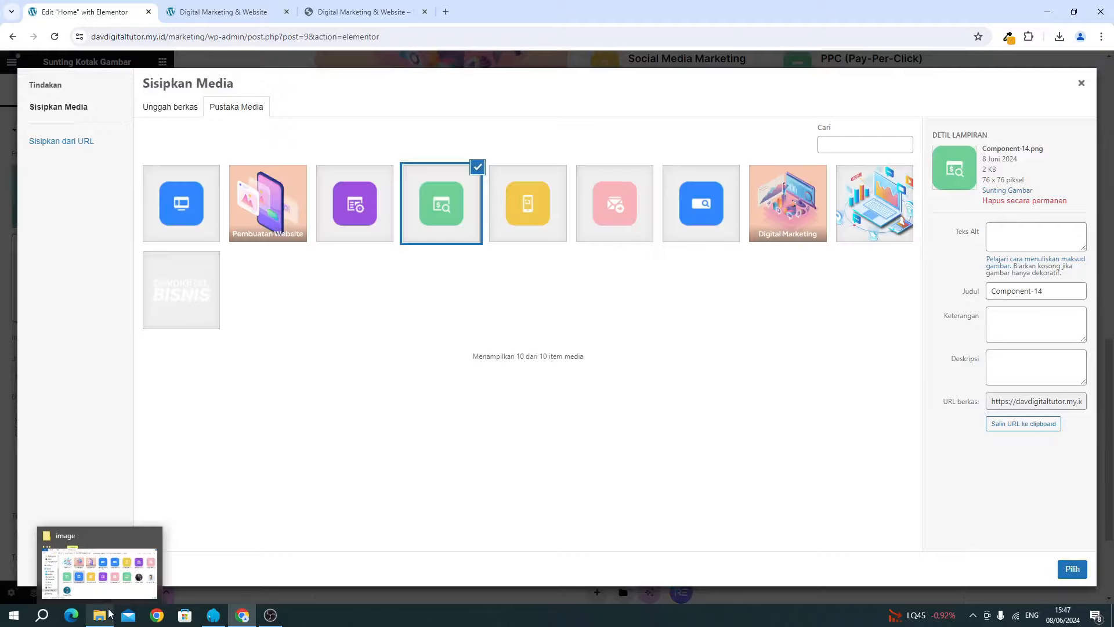
pyautogui.click(172, 109)
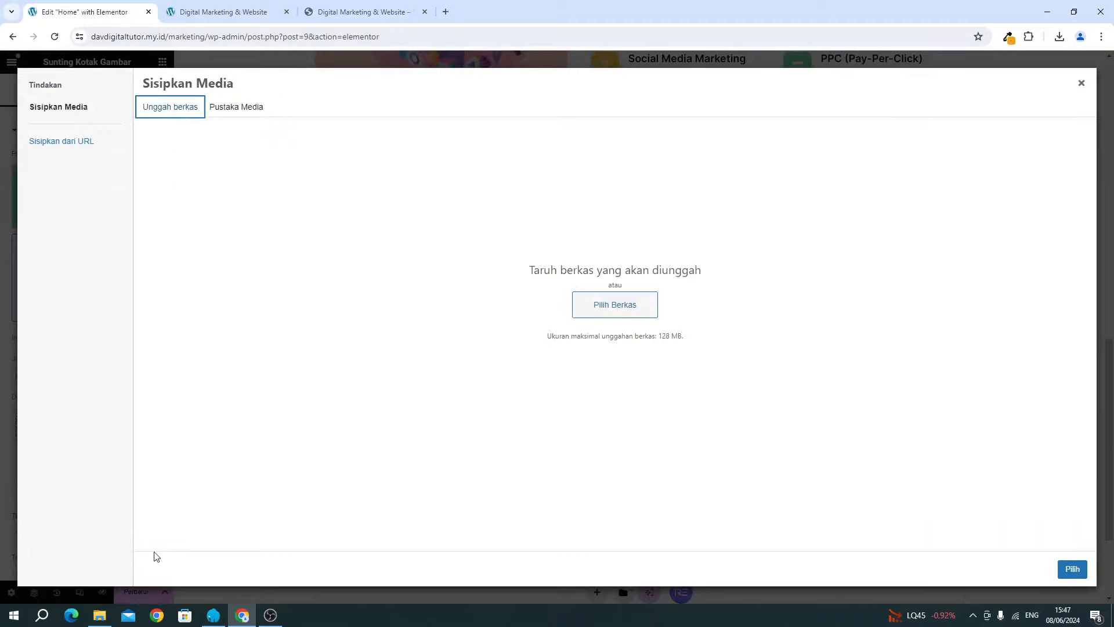
pyautogui.click(99, 615)
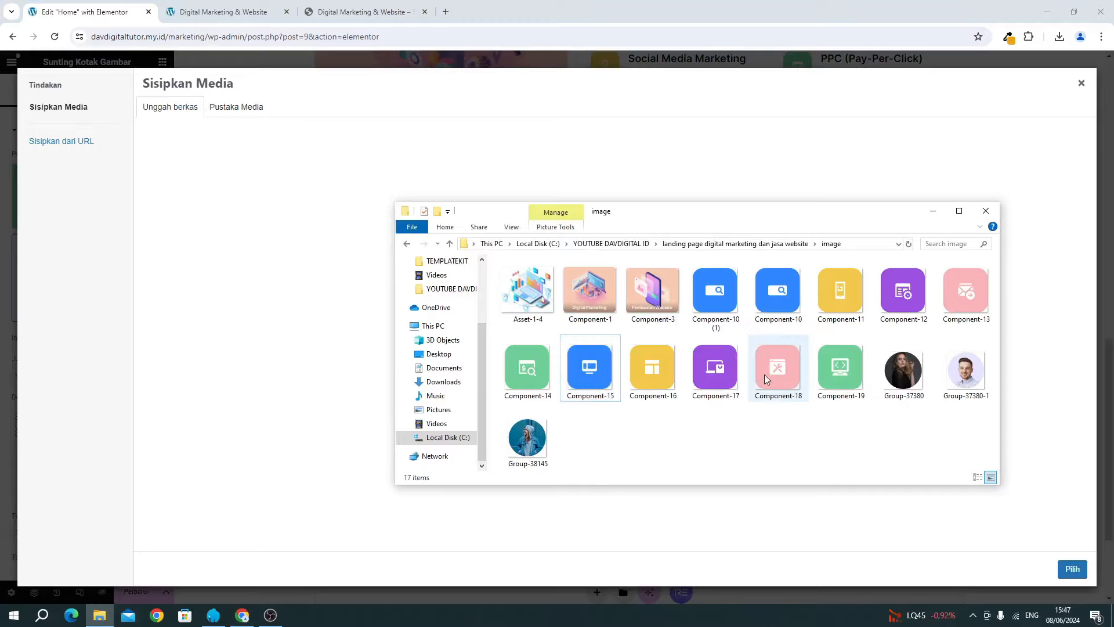
pyautogui.moveTo(764, 374); pyautogui.dragTo(772, 436)
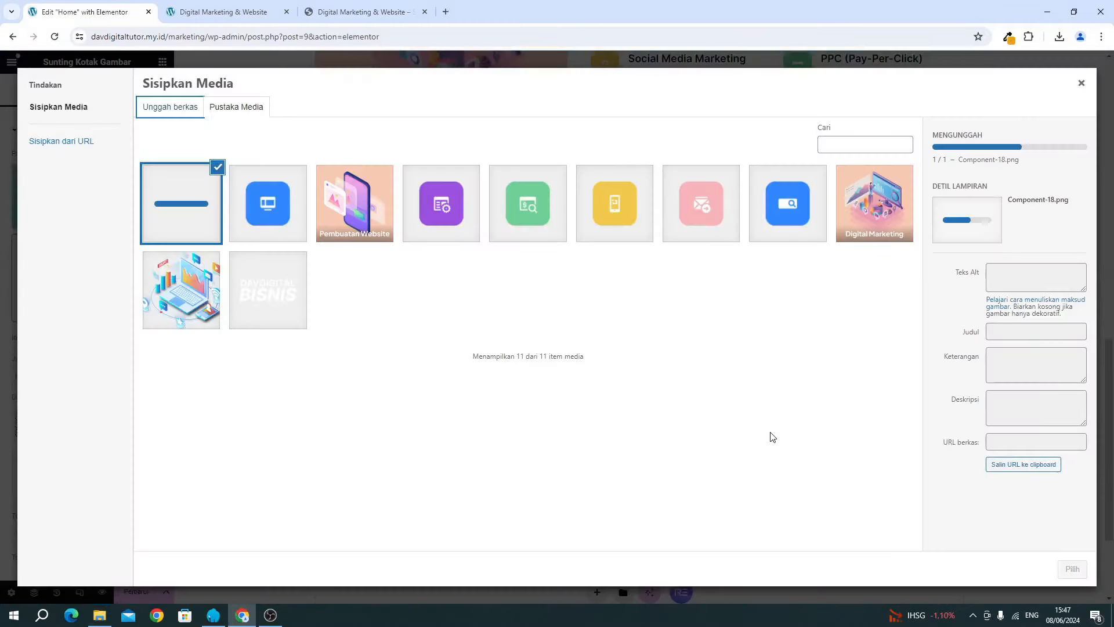
pyautogui.click(1071, 569)
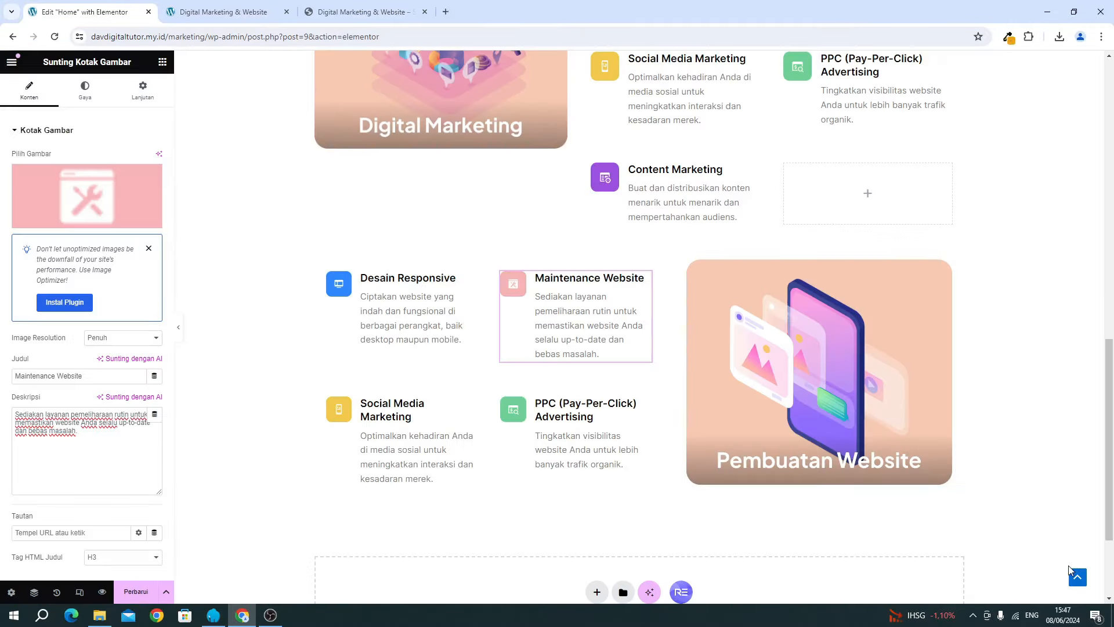
pyautogui.click(148, 591)
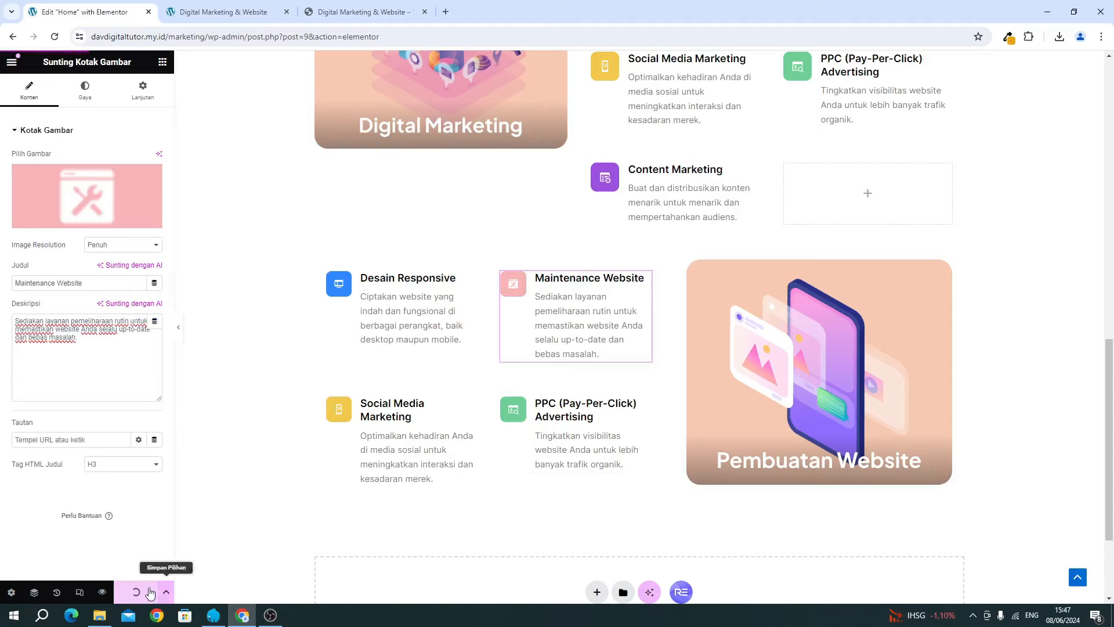
# Copy the UI/UX Design description from the reference landing page.
pyautogui.click(343, 20)
pyautogui.scroll(-1, 281, 340)
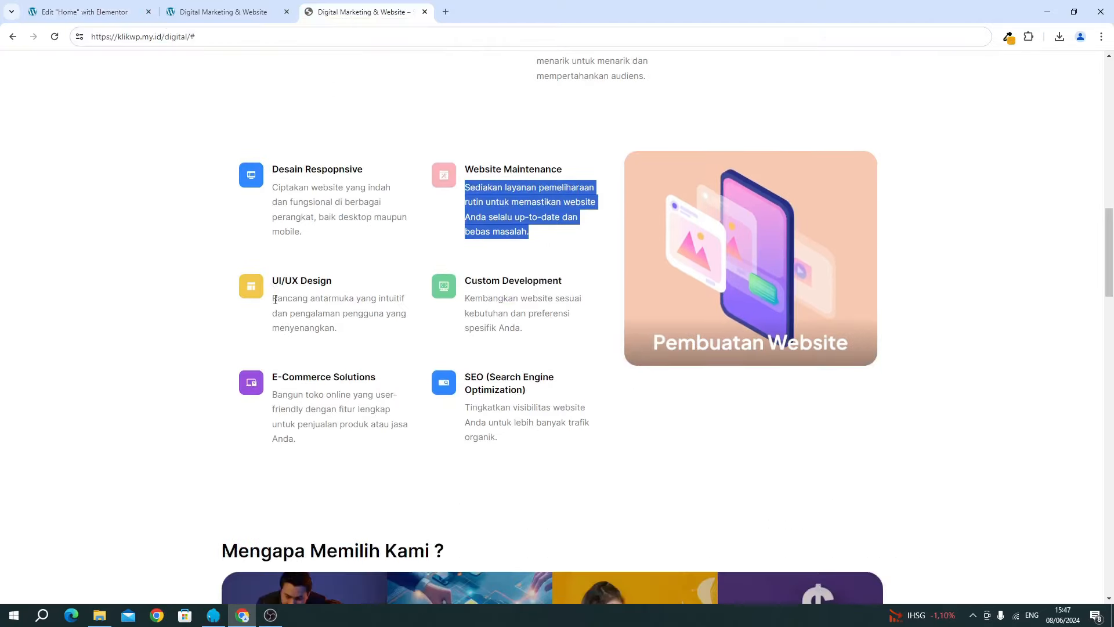
pyautogui.moveTo(275, 300); pyautogui.dragTo(323, 325)
pyautogui.rightClick(322, 325)
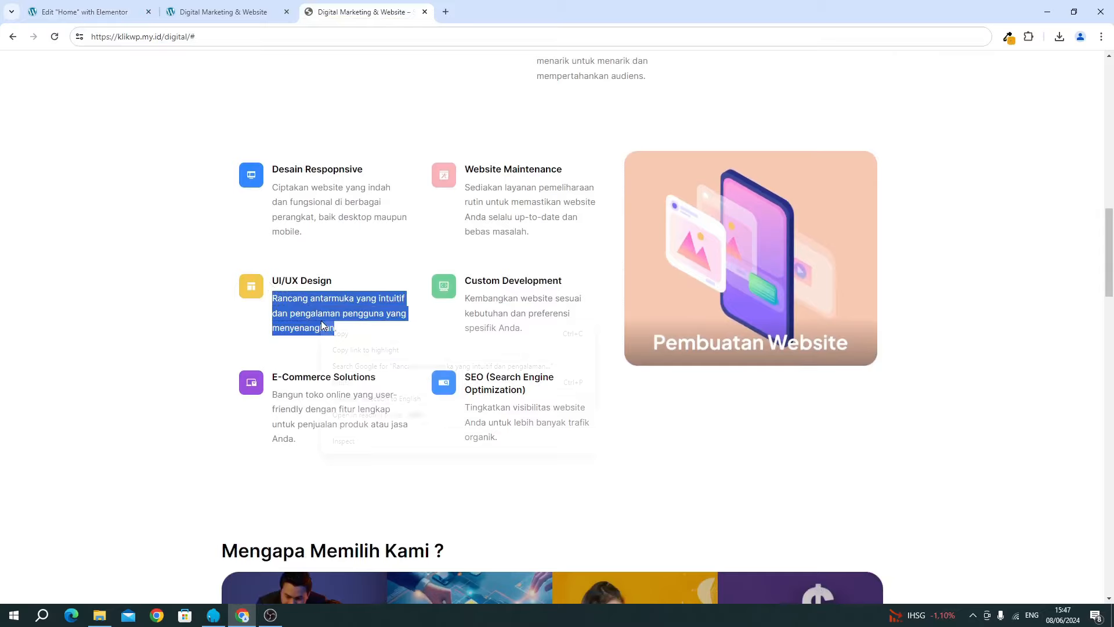
pyautogui.click(341, 334)
# Set the title of the box below Desain Responsive to UI/UX Design and replace its description with the copied text.
pyautogui.click(69, 17)
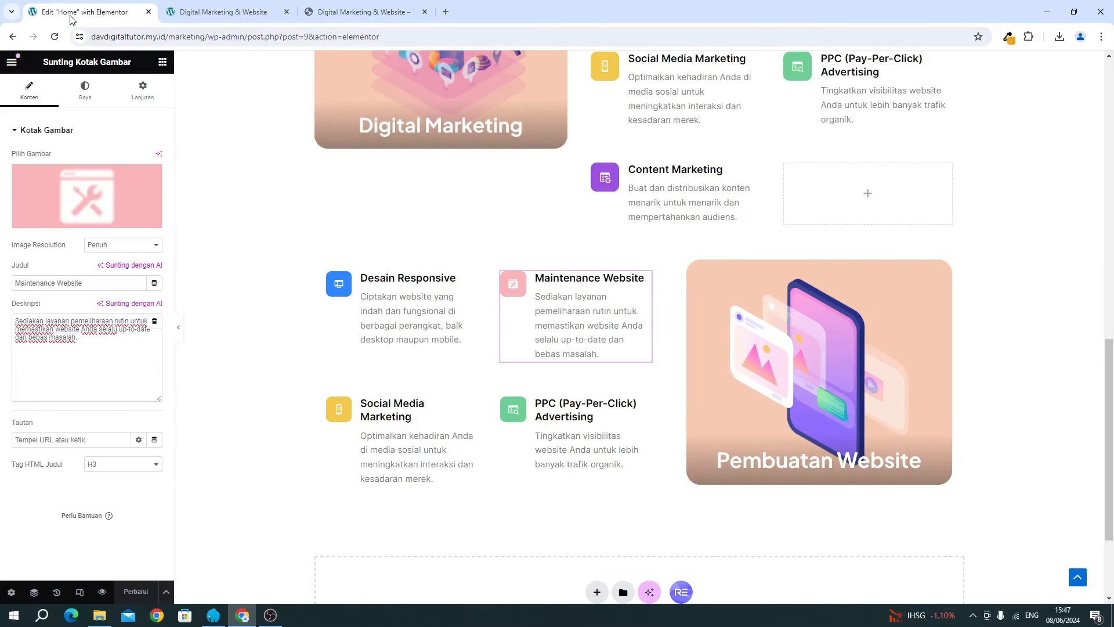
pyautogui.click(324, 399)
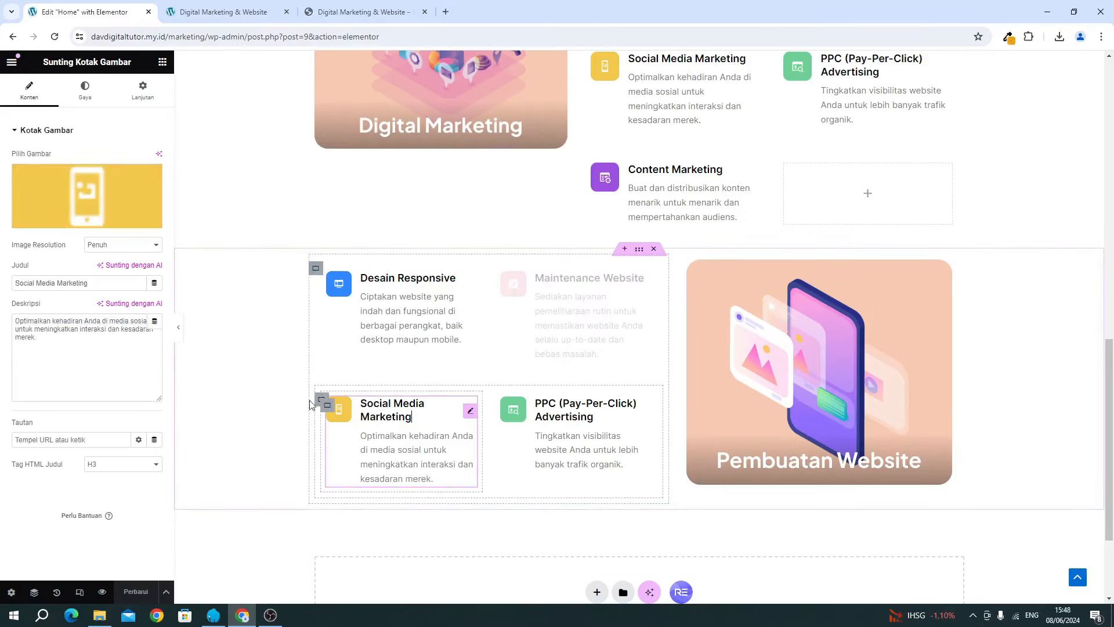
pyautogui.tripleClick(74, 377)
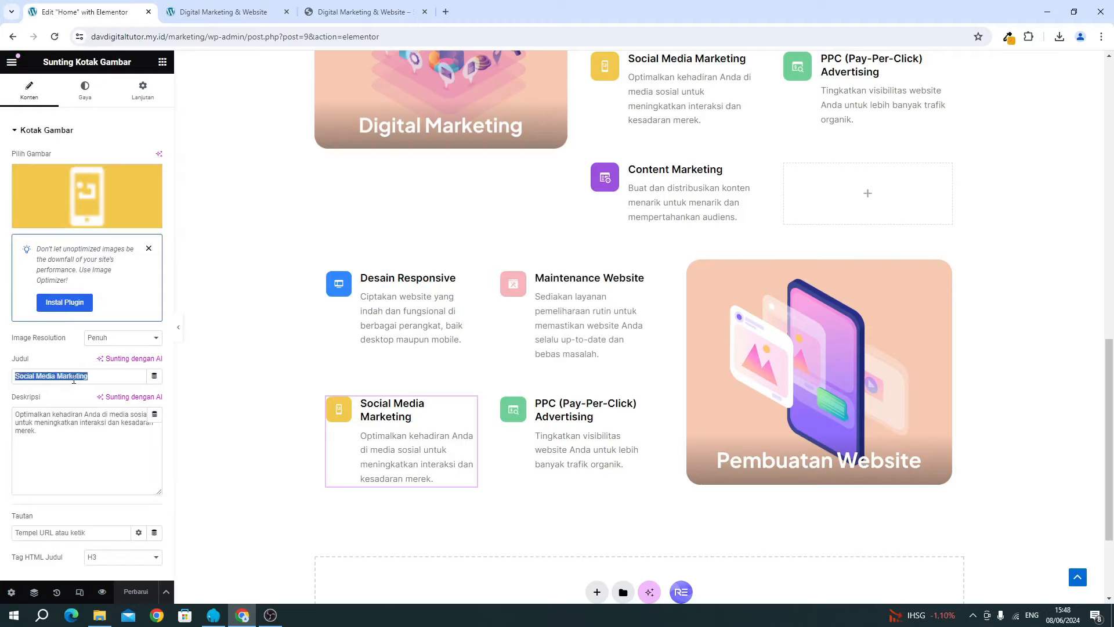
pyautogui.write('UYI.')
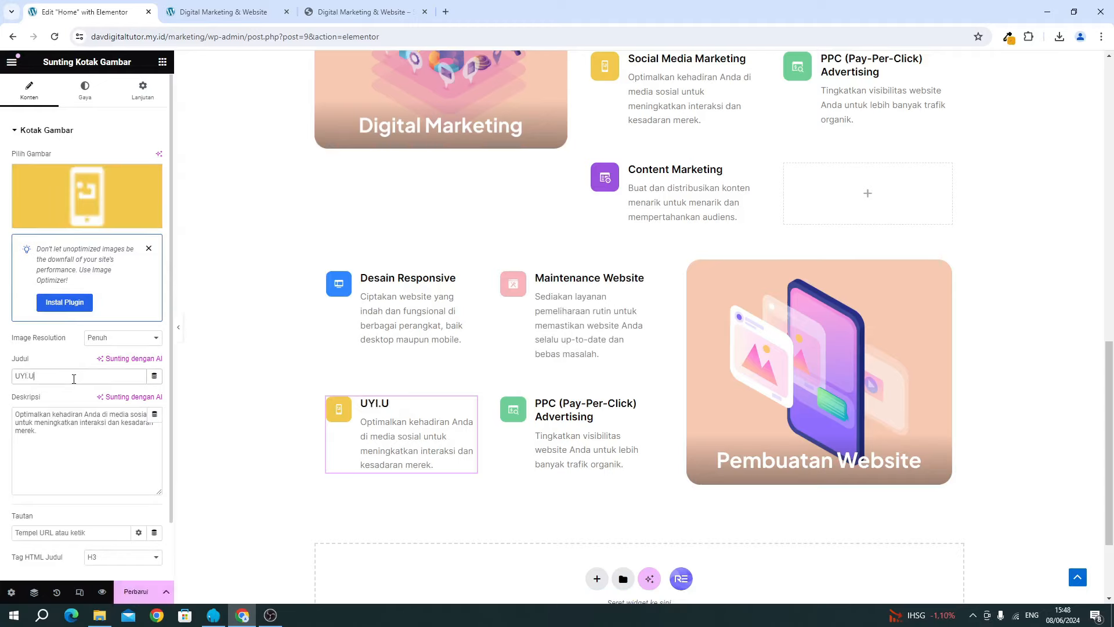
pyautogui.press('BackSpace')
pyautogui.hotkey('ctrl', 'a')
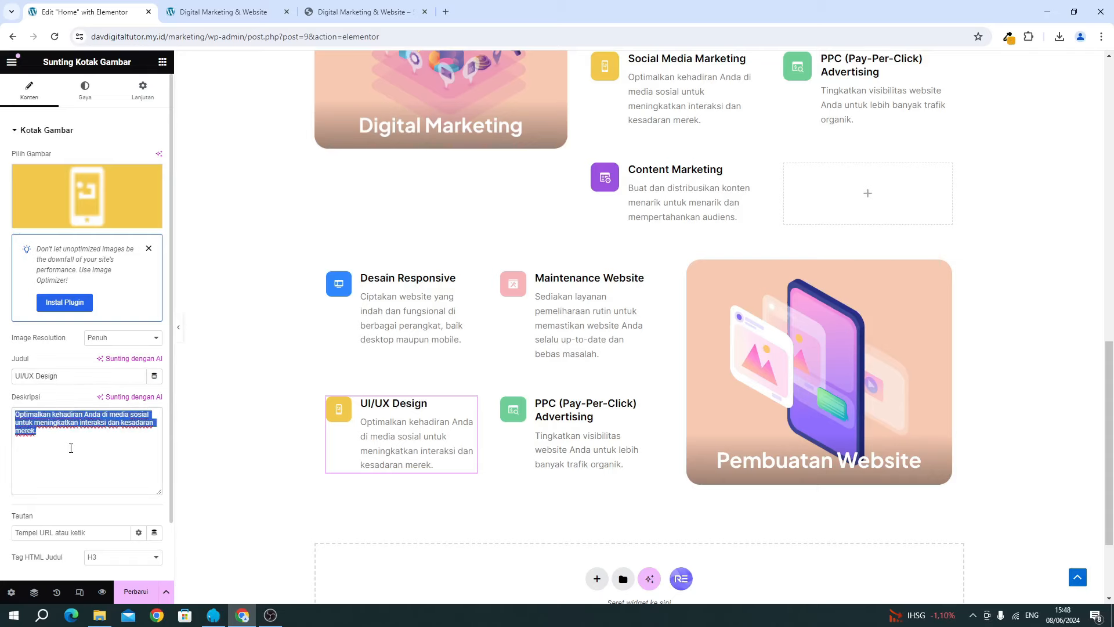
pyautogui.hotkey('ctrl', 'v')
# Replace the UI/UX Design box's icon with Component-16 uploaded from the image folder.
pyautogui.click(81, 194)
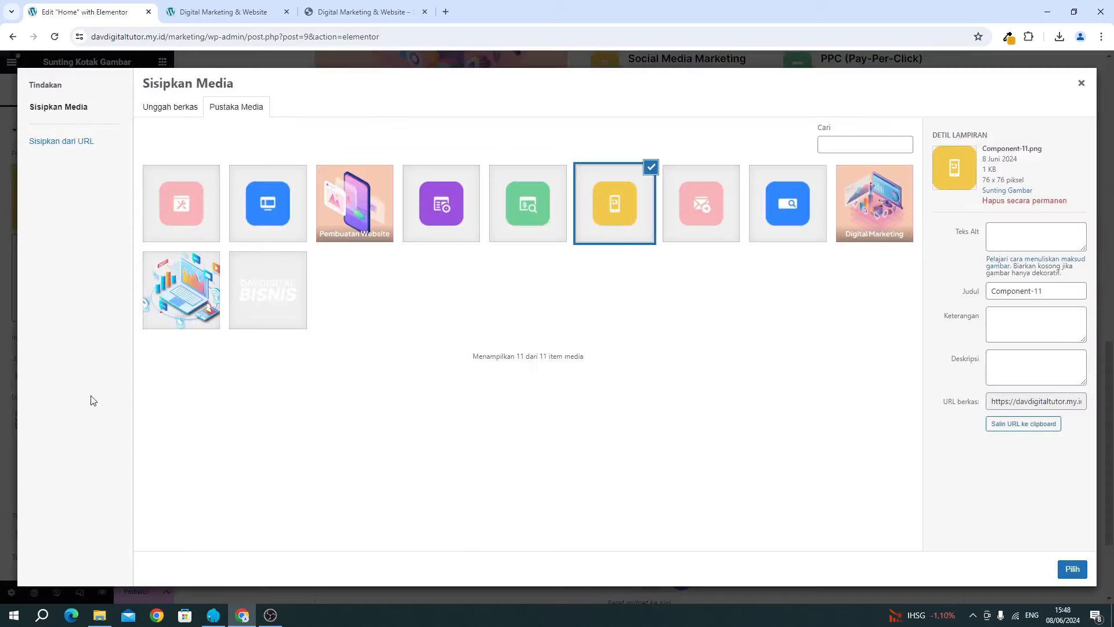
pyautogui.click(103, 618)
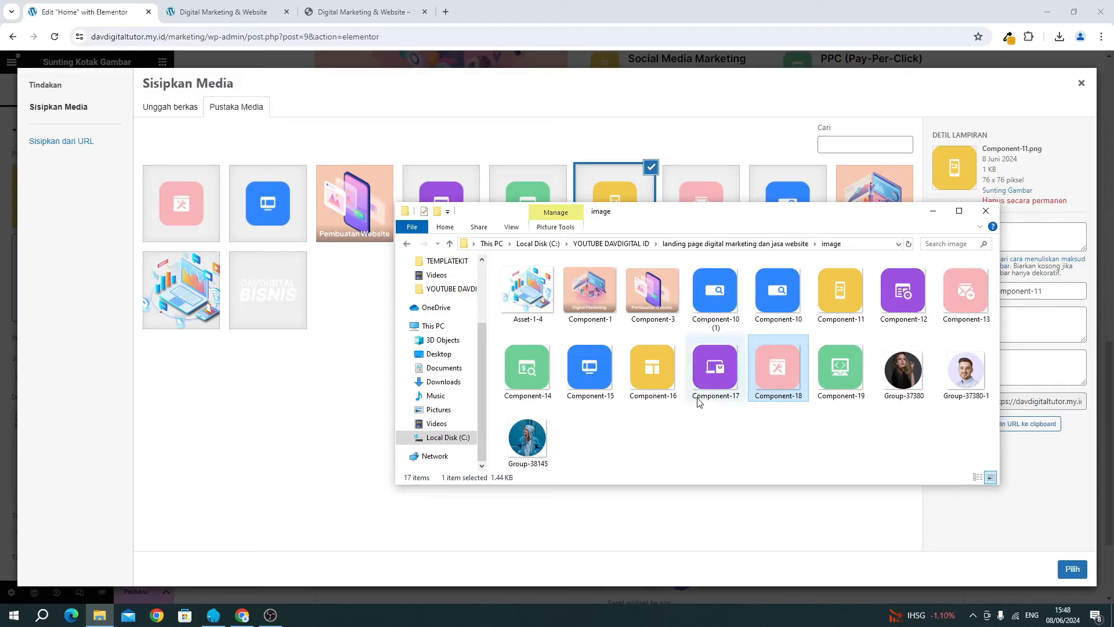
pyautogui.click(384, 11)
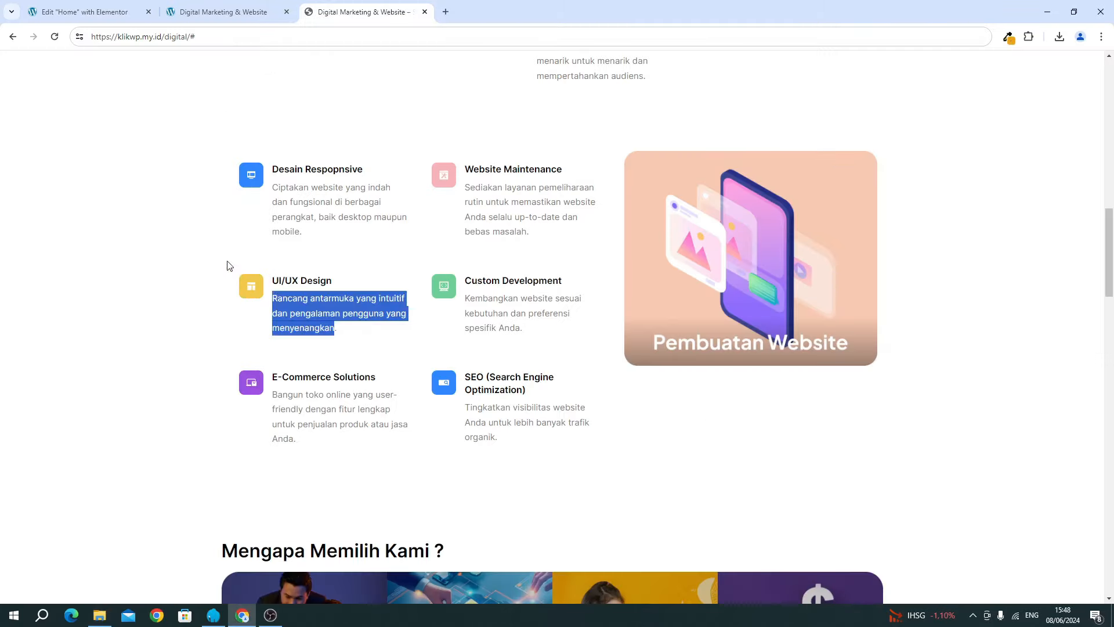
pyautogui.click(81, 11)
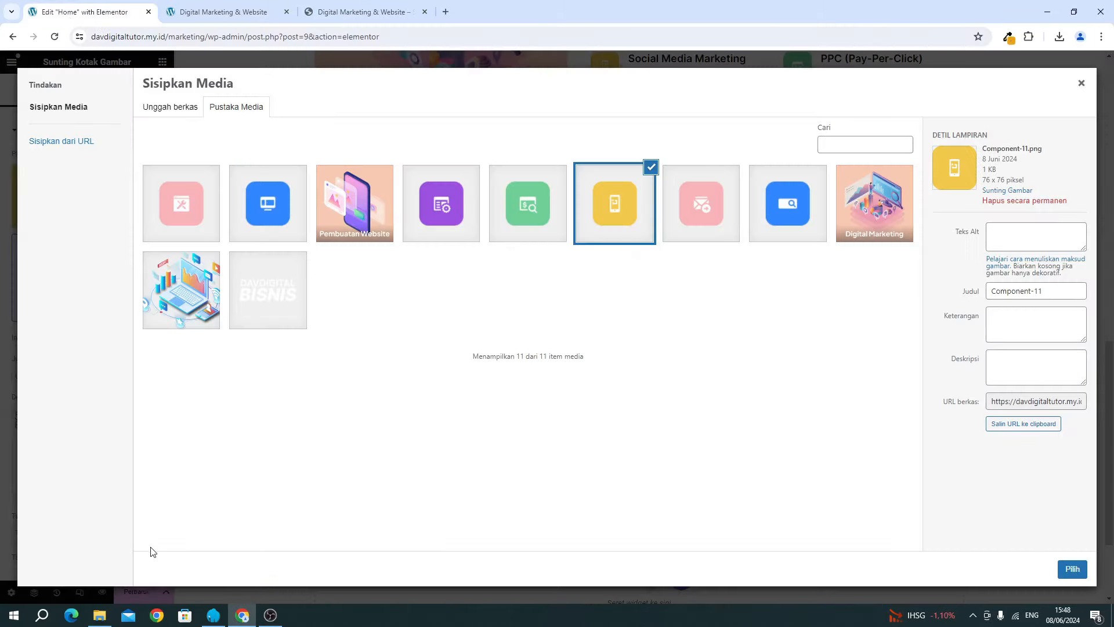
pyautogui.click(100, 615)
pyautogui.click(656, 363)
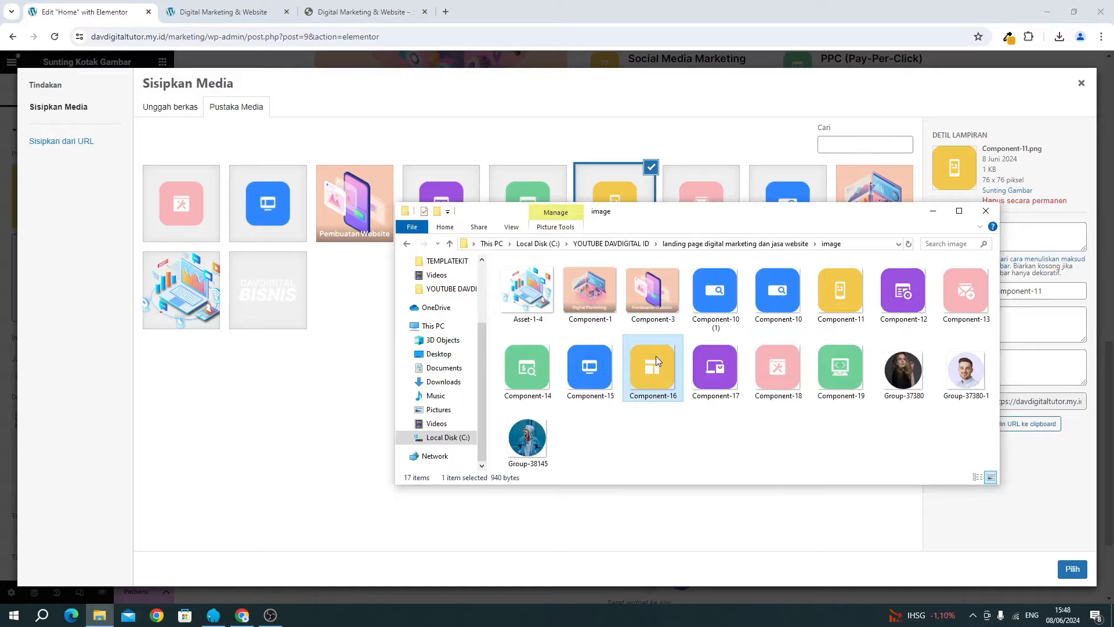
pyautogui.moveTo(656, 362); pyautogui.dragTo(311, 329)
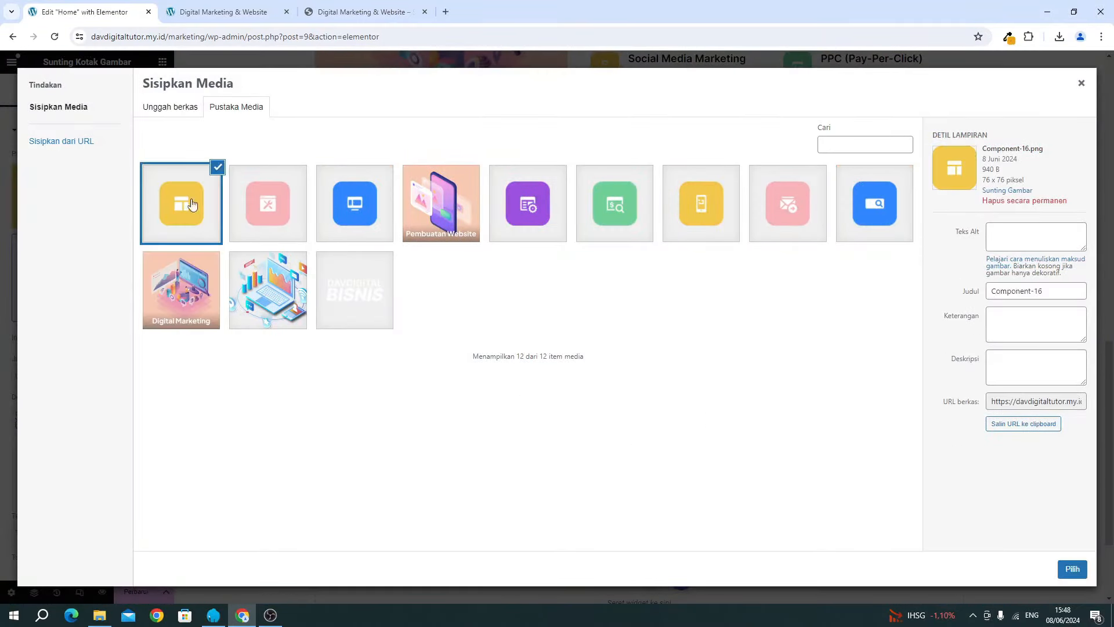
pyautogui.click(1067, 570)
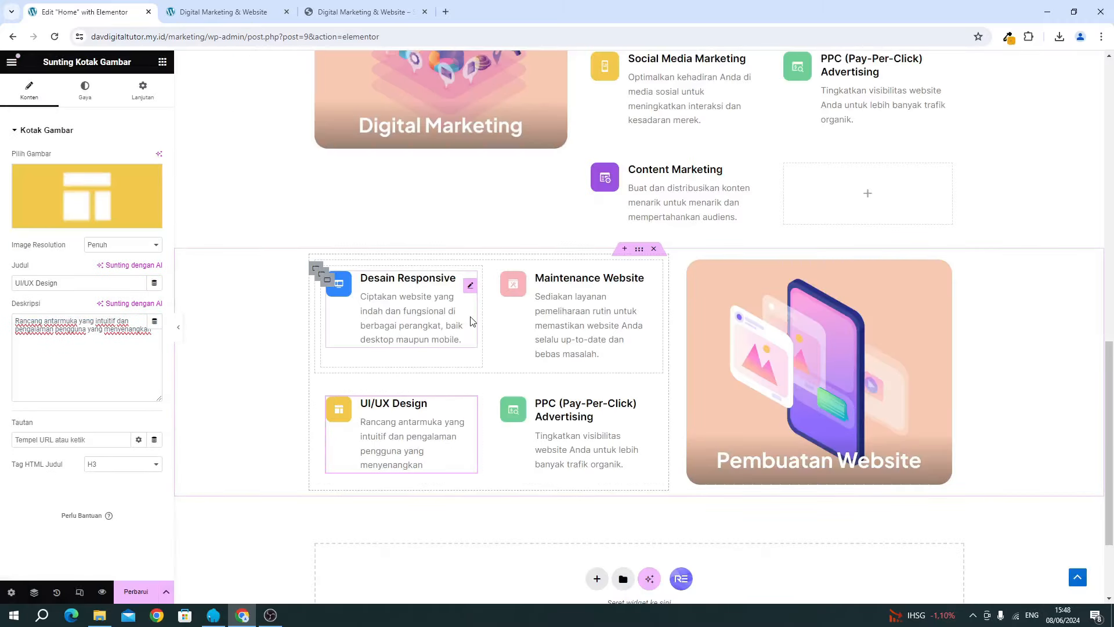
# Copy the Custom Development description from the reference landing page.
pyautogui.click(348, 12)
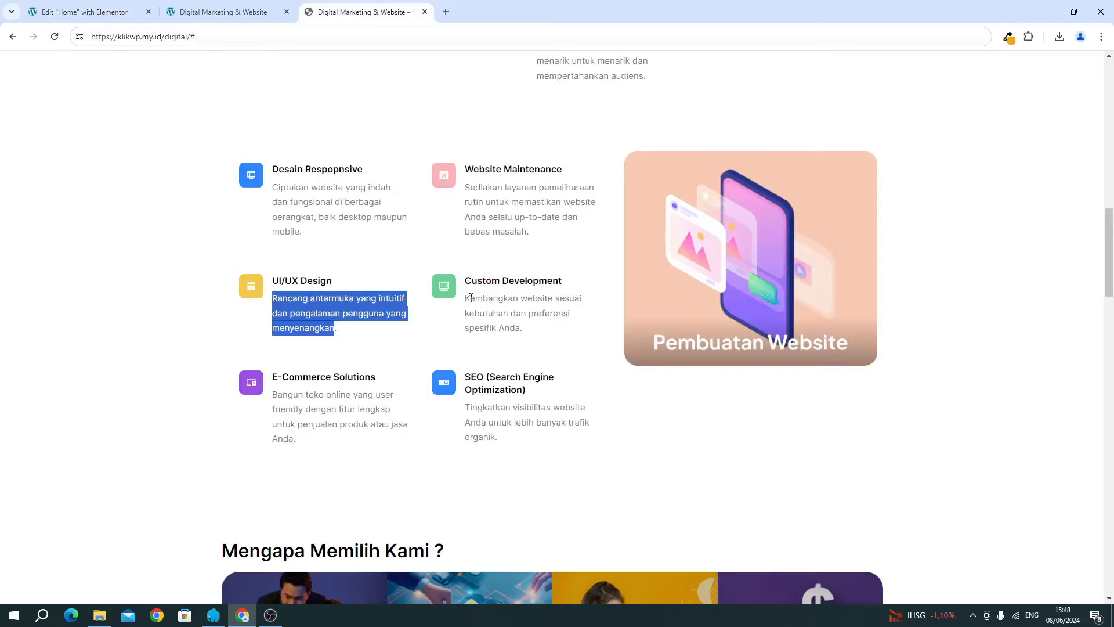
pyautogui.moveTo(467, 298); pyautogui.dragTo(545, 331)
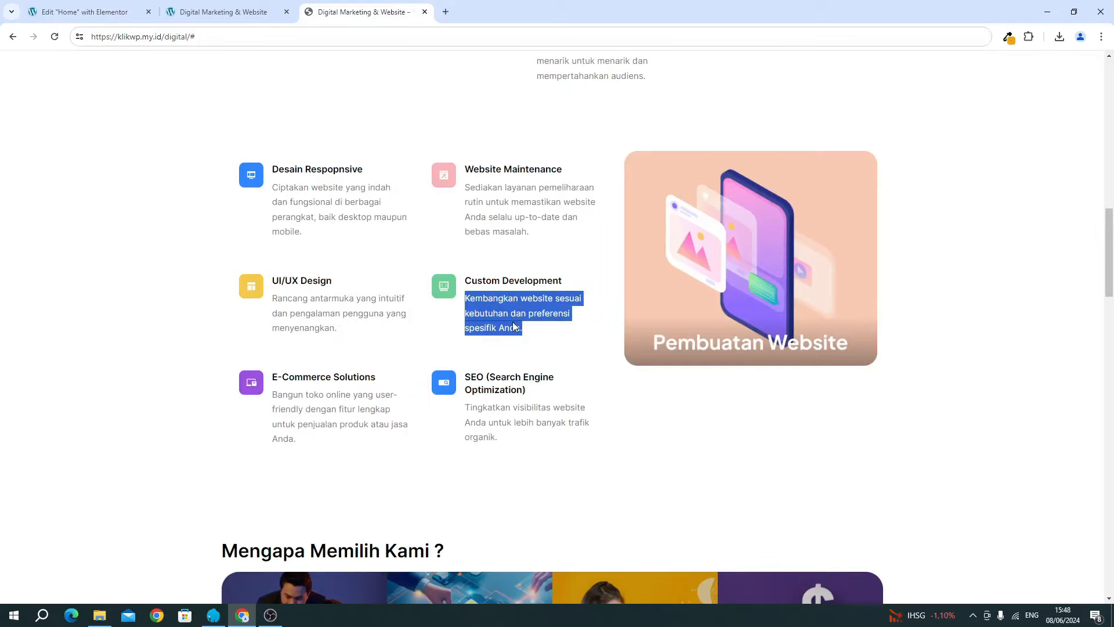
pyautogui.rightClick(514, 326)
pyautogui.click(521, 337)
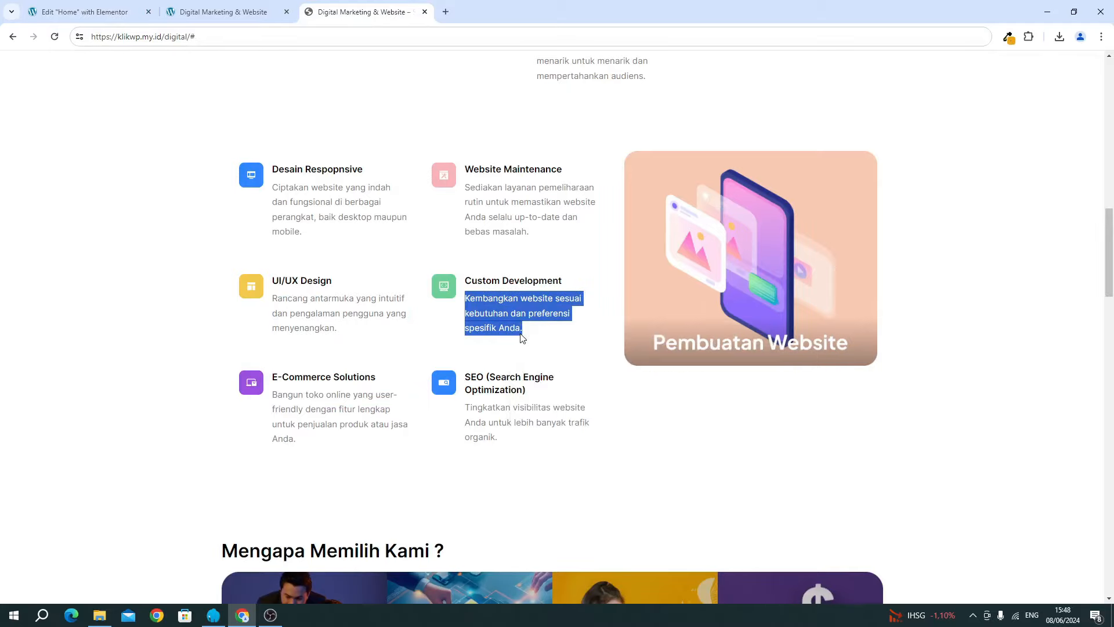
# Replace the description of the PPC box beside UI/UX Design with the copied text and set its title to Custom Development.
pyautogui.click(98, 13)
pyautogui.click(557, 417)
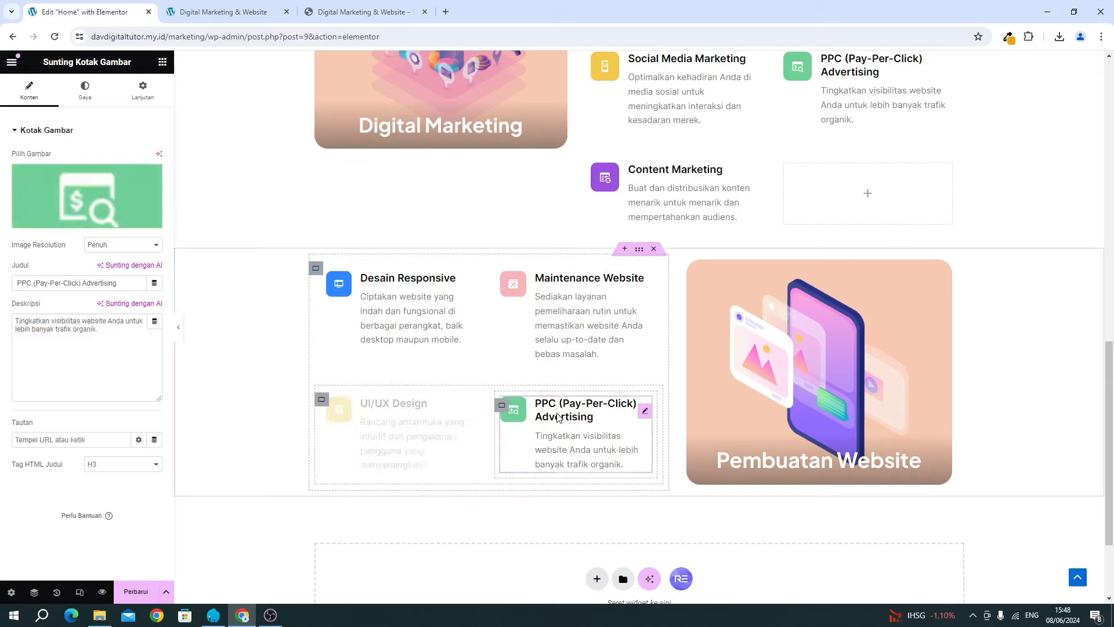
pyautogui.click(120, 368)
pyautogui.hotkey('ctrl', 'a')
pyautogui.hotkey('ctrl', 'v')
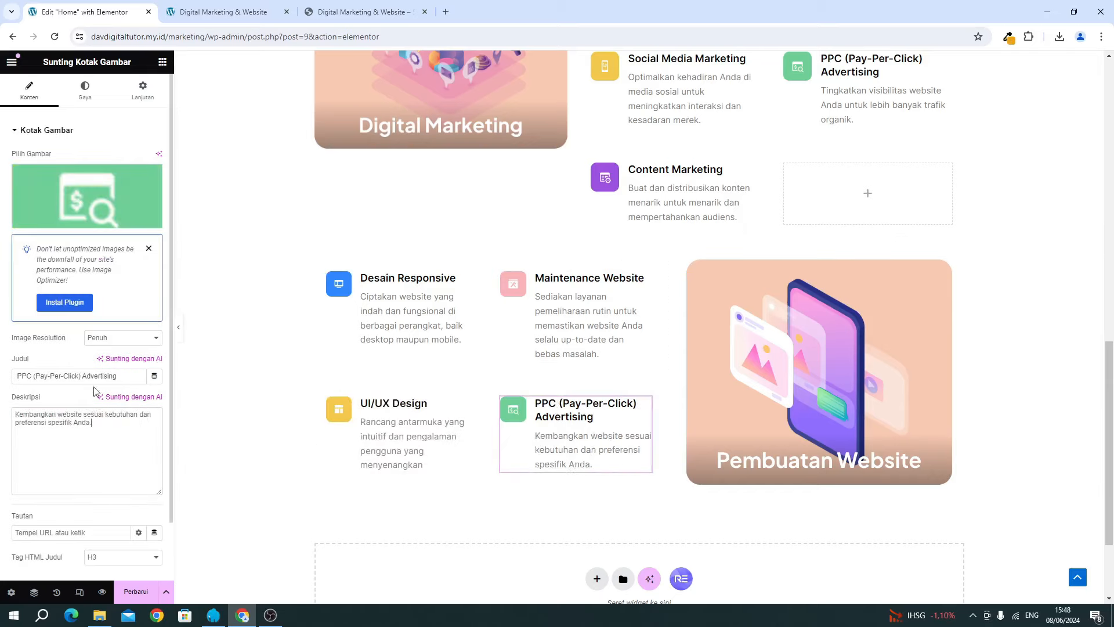
pyautogui.click(95, 376)
pyautogui.hotkey('ctrl', 'a')
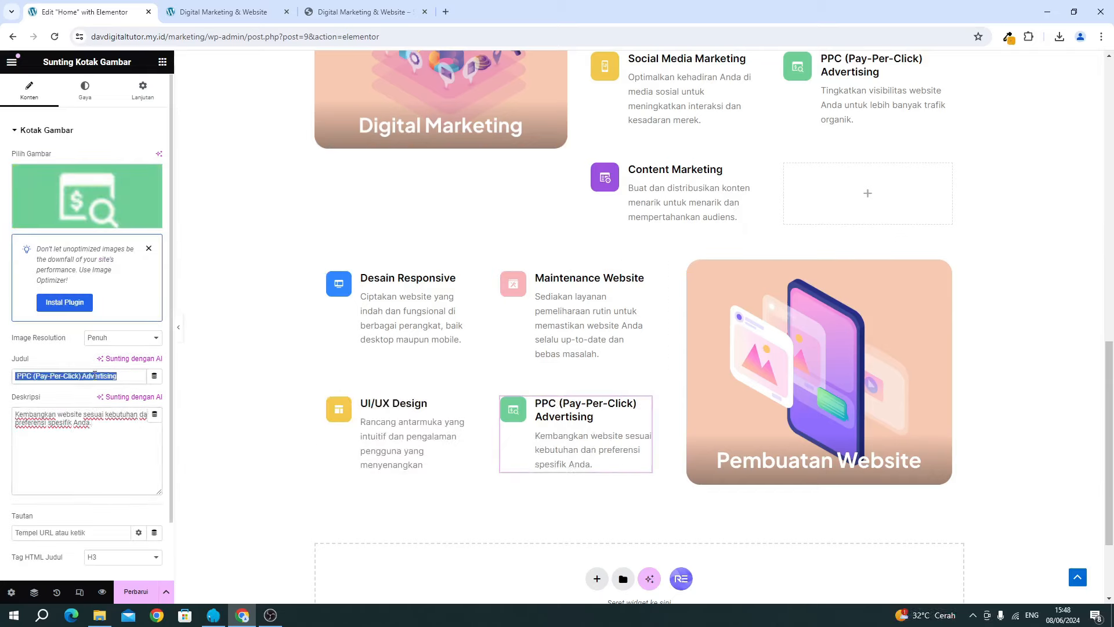
pyautogui.write('Custom De')
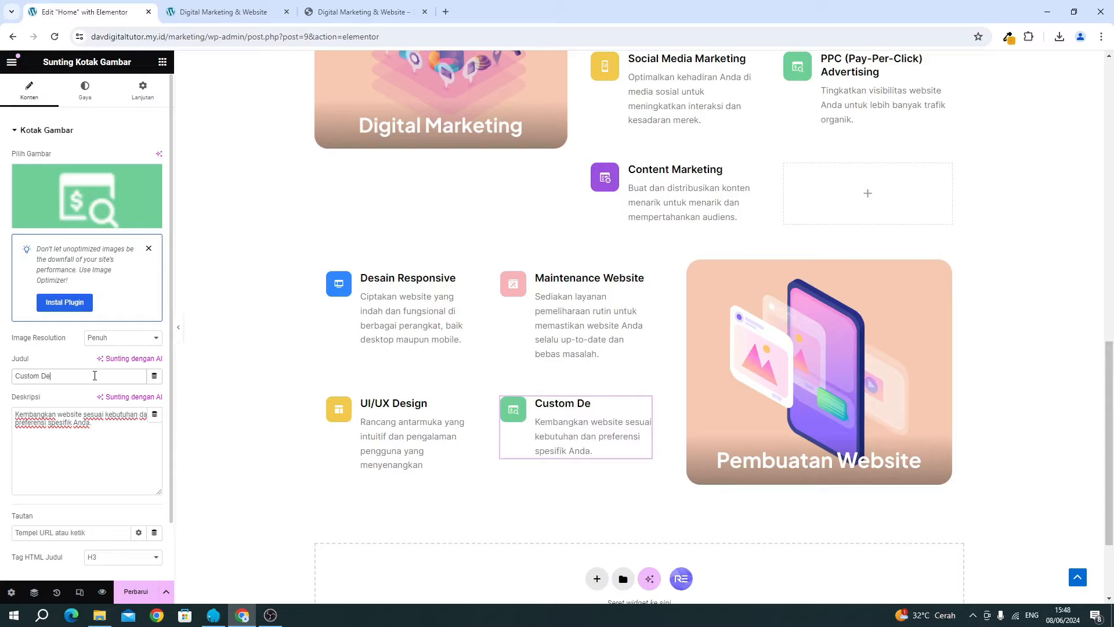
pyautogui.write('velopment')
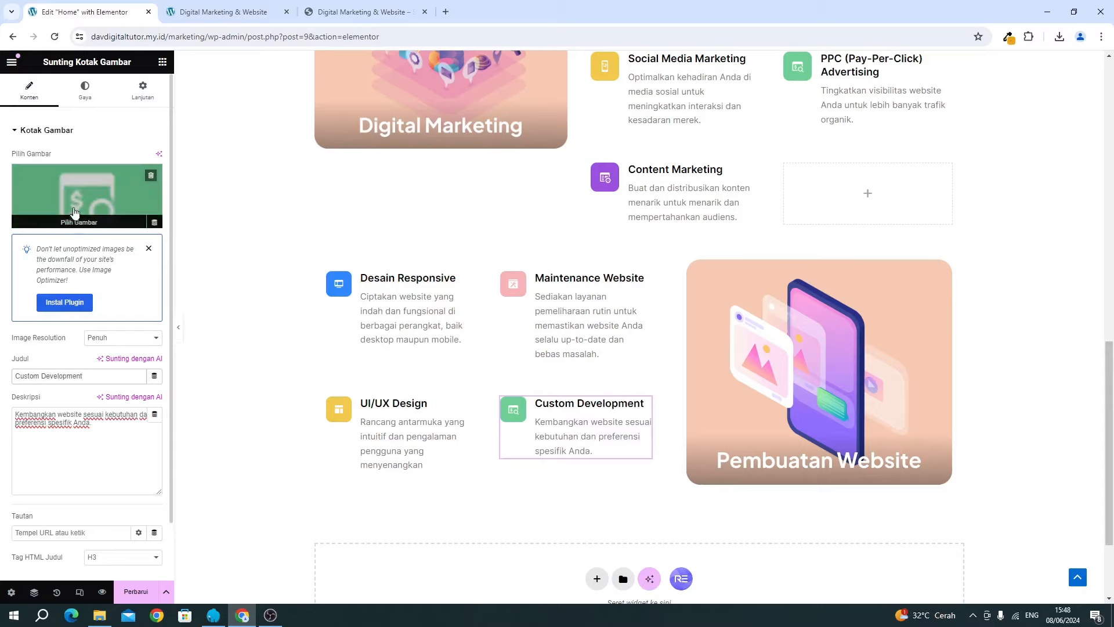
# Replace the Custom Development box's icon with Component-19 uploaded from the image folder, and save the page update.
pyautogui.click(74, 215)
pyautogui.click(99, 614)
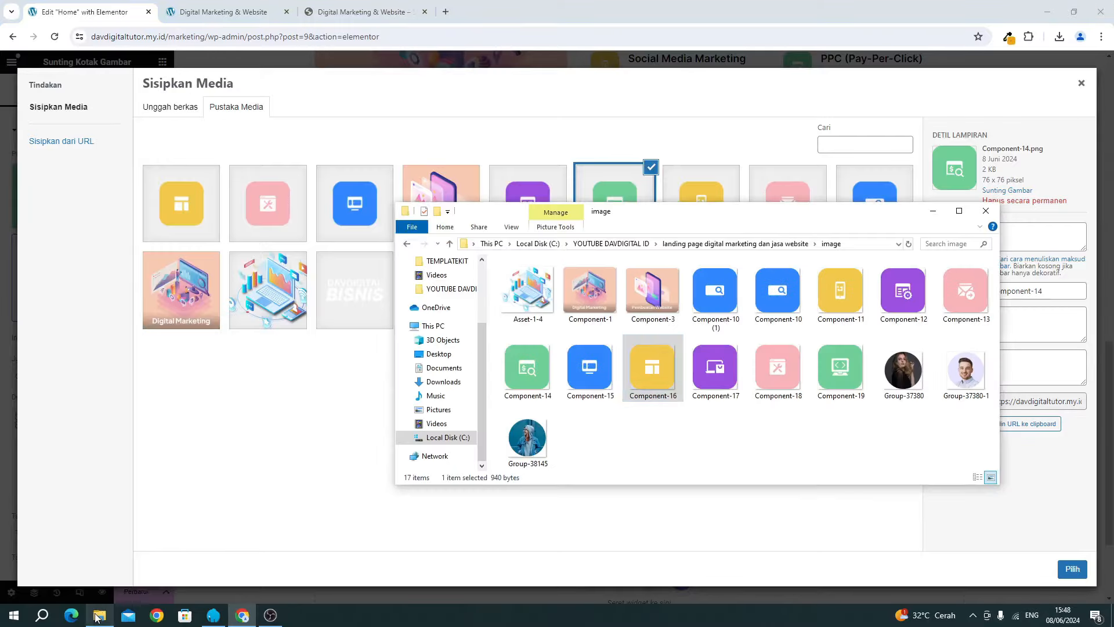
pyautogui.moveTo(841, 367); pyautogui.dragTo(245, 341)
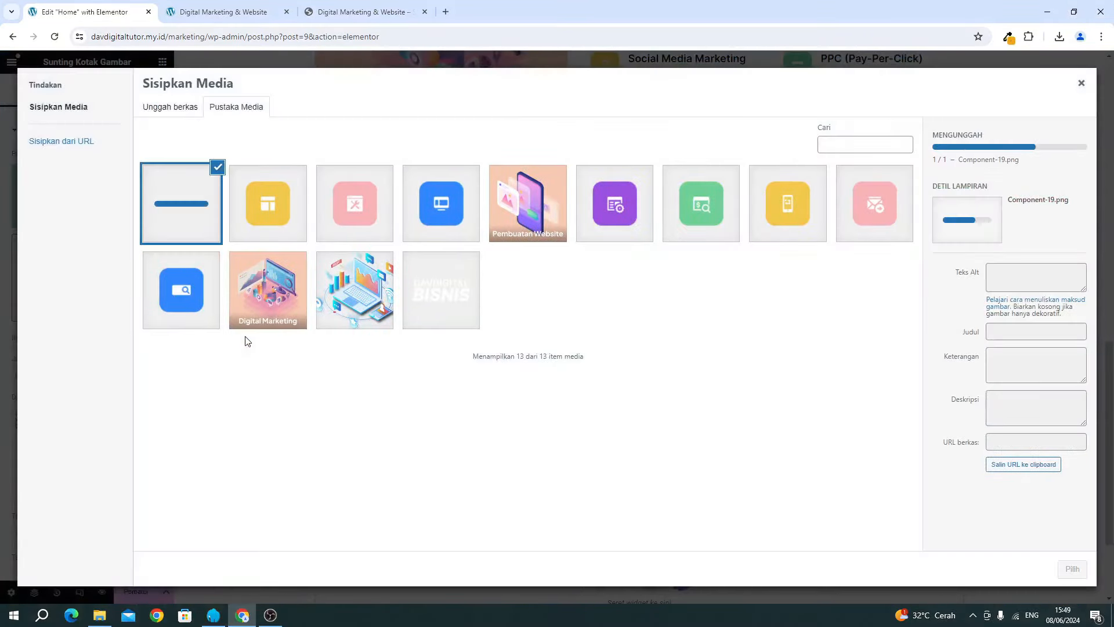
pyautogui.click(1073, 571)
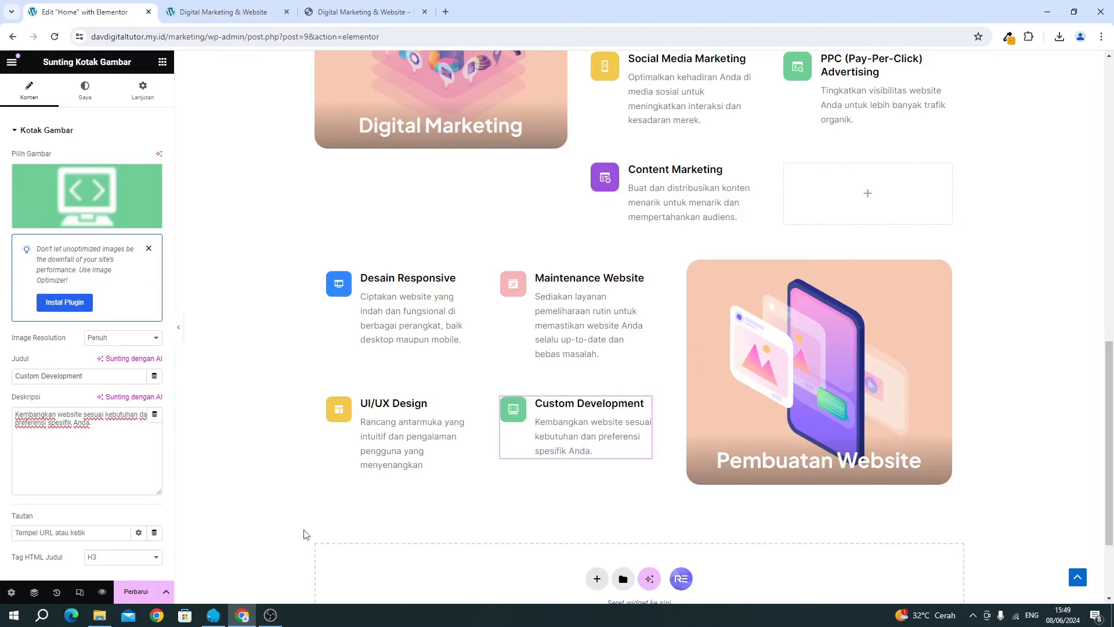
pyautogui.click(135, 591)
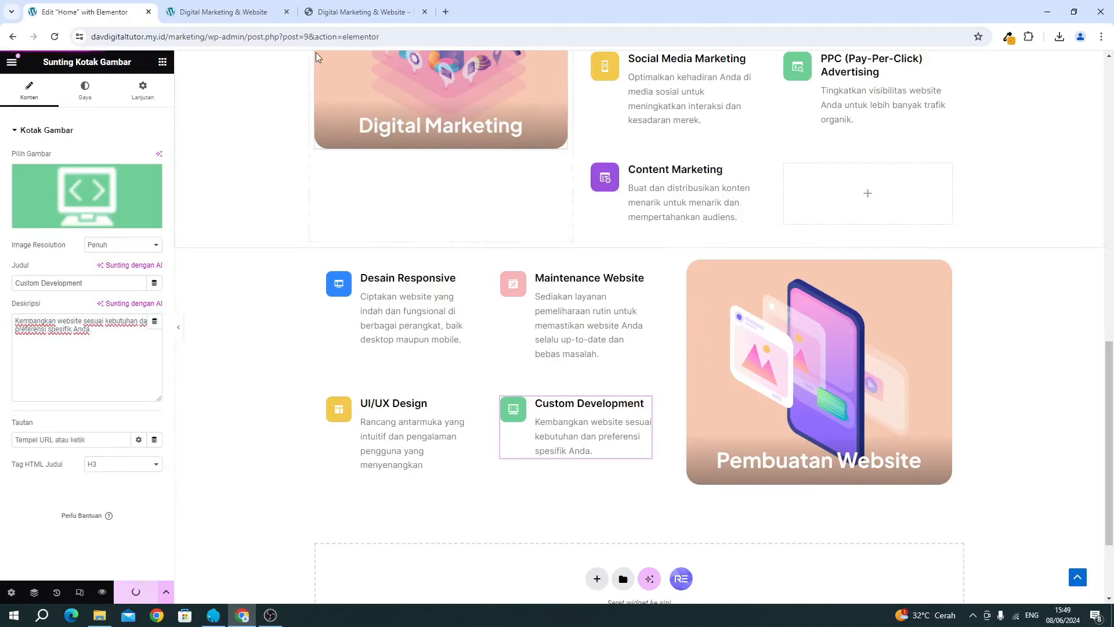
# Copy the E-Commerce Solutions description from the reference landing page.
pyautogui.click(360, 12)
pyautogui.scroll(5, 332, 295)
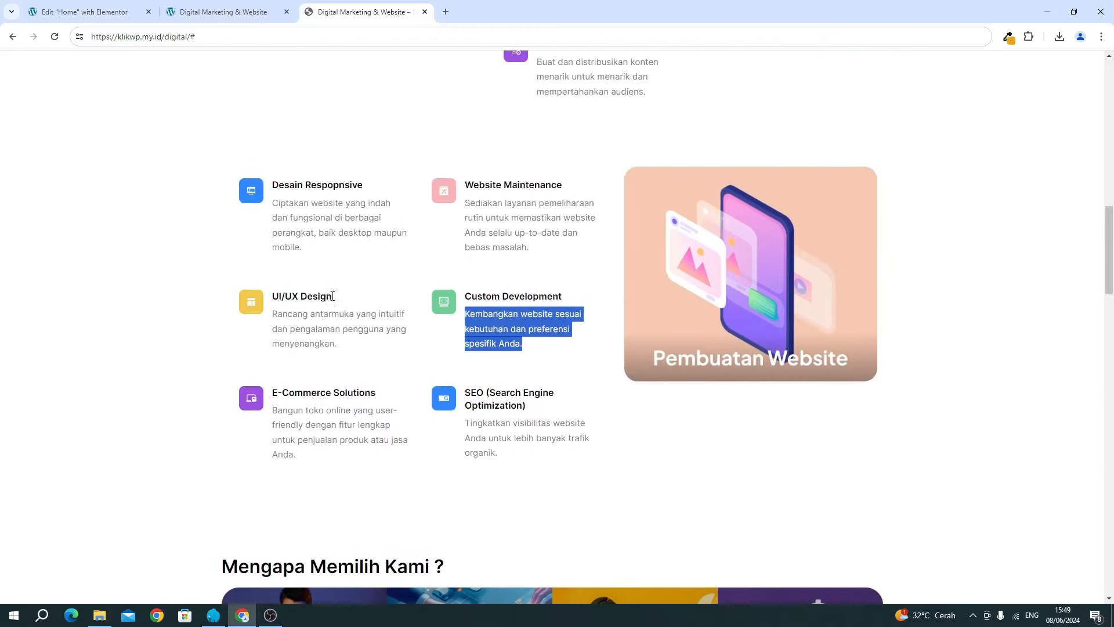
pyautogui.scroll(-5, 332, 295)
pyautogui.click(300, 256)
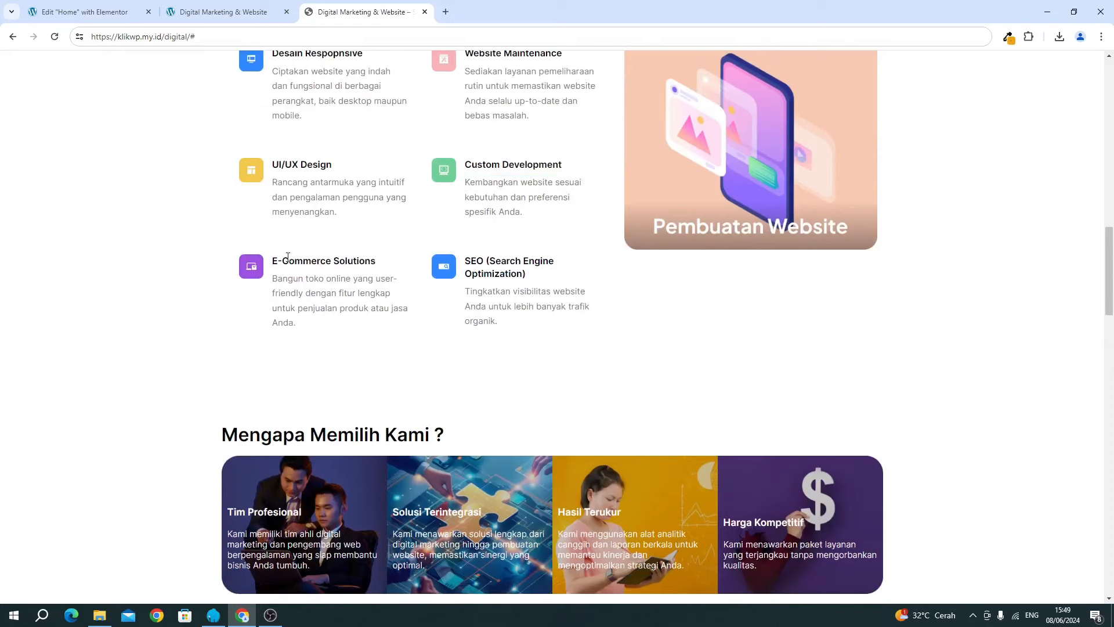
pyautogui.moveTo(274, 281); pyautogui.dragTo(308, 323)
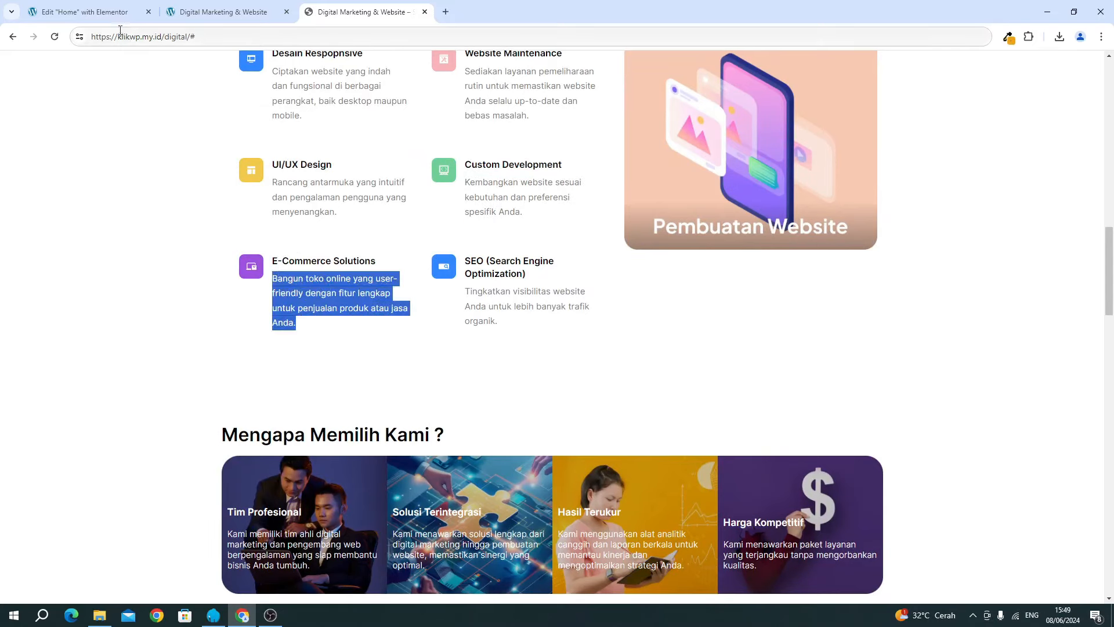
# Duplicate the container row holding the UI/UX Design and Custom Development boxes in the page editor.
pyautogui.click(52, 13)
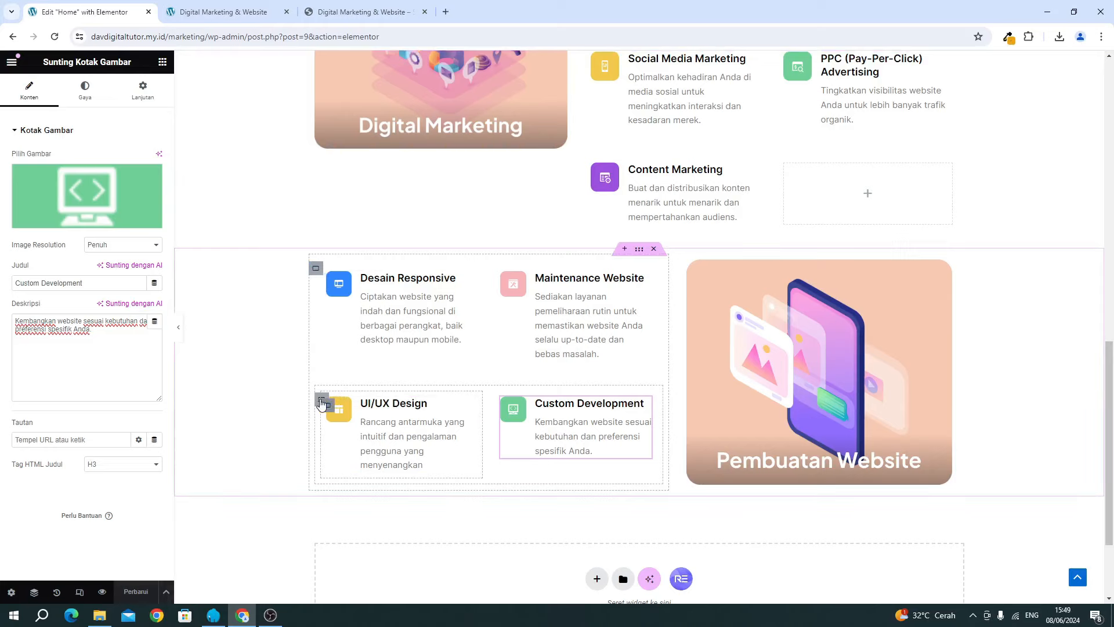
pyautogui.rightClick(323, 400)
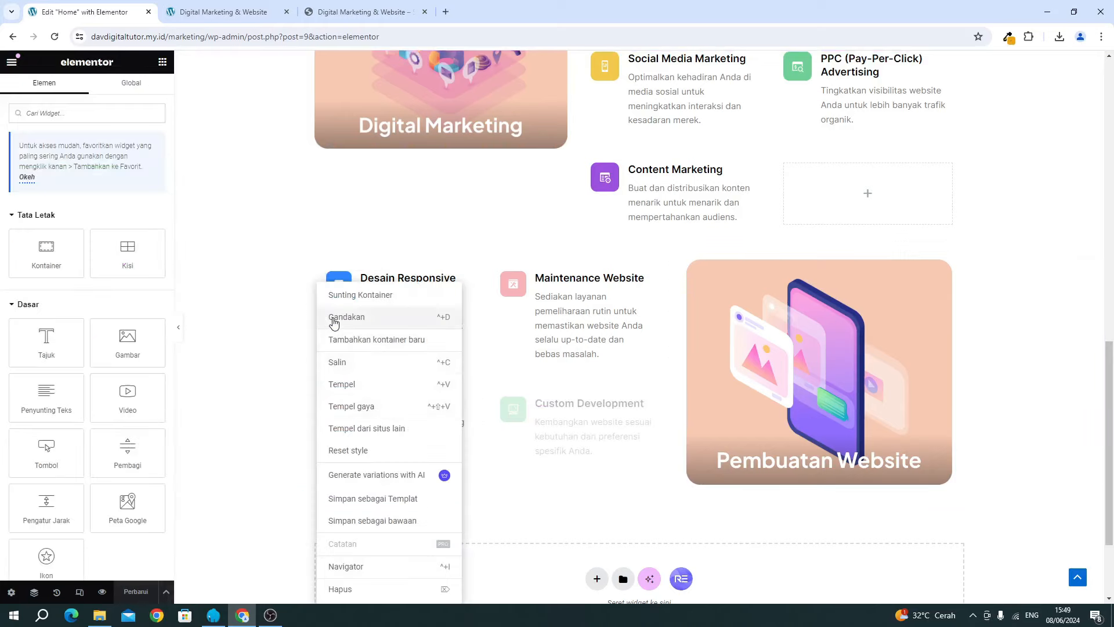
pyautogui.click(334, 318)
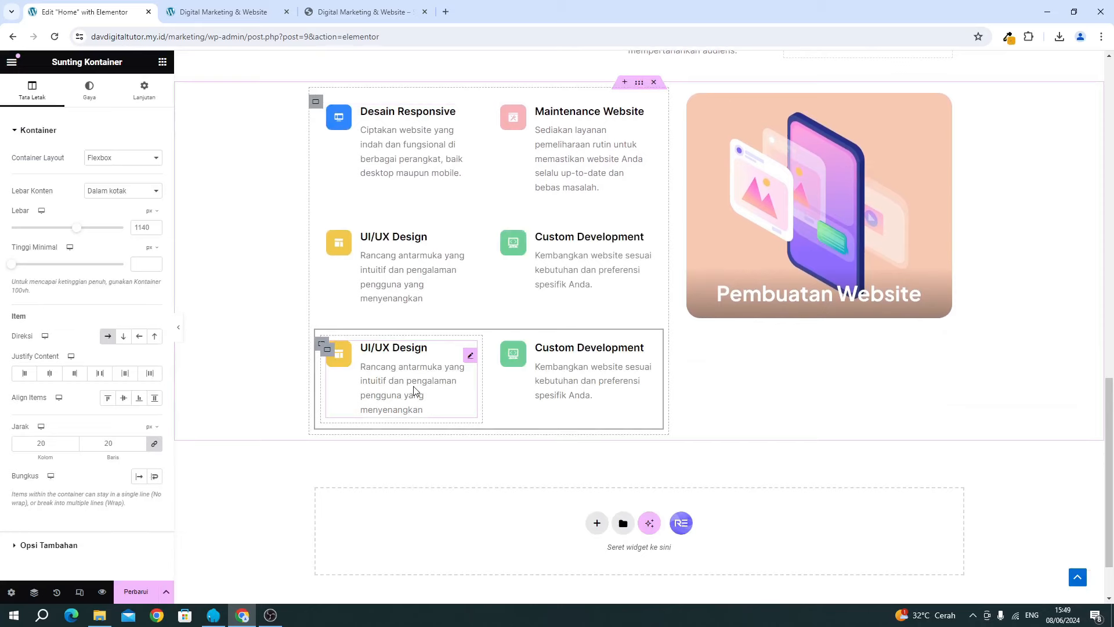
# Replace the description of the UI/UX Design box in the duplicated row with the copied E-Commerce Solutions text.
pyautogui.click(414, 391)
pyautogui.click(78, 415)
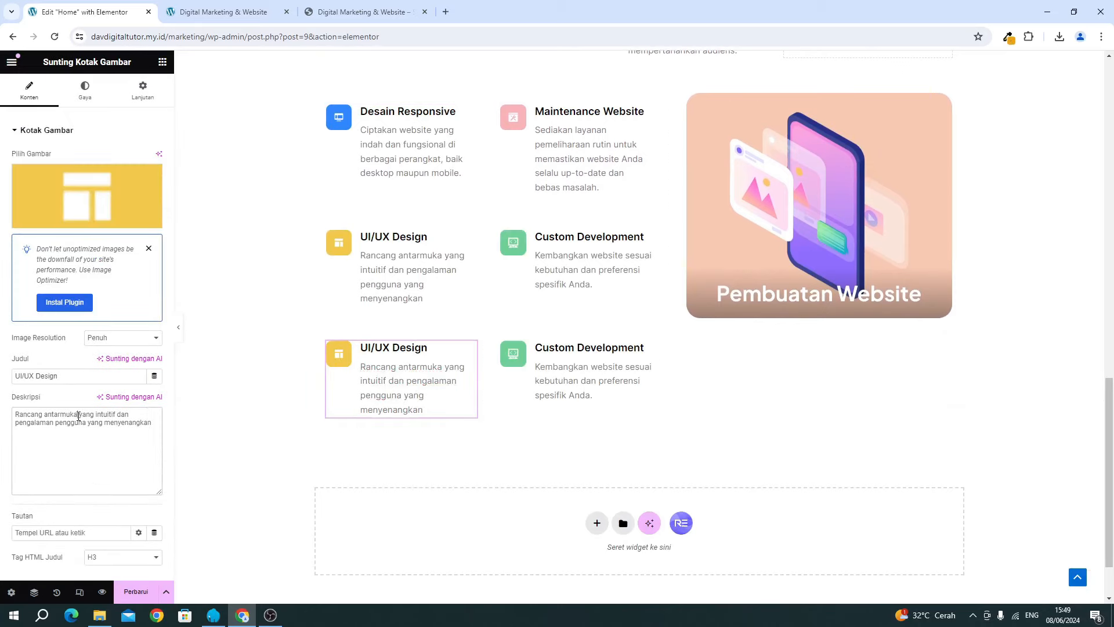
pyautogui.hotkey('ctrl', 'a')
pyautogui.hotkey('ctrl', 'v')
# Set the title of the first box in the duplicated row to E-Commerce Solutions, copied from the reference landing page.
pyautogui.click(62, 375)
pyautogui.hotkey('ctrl', 'a')
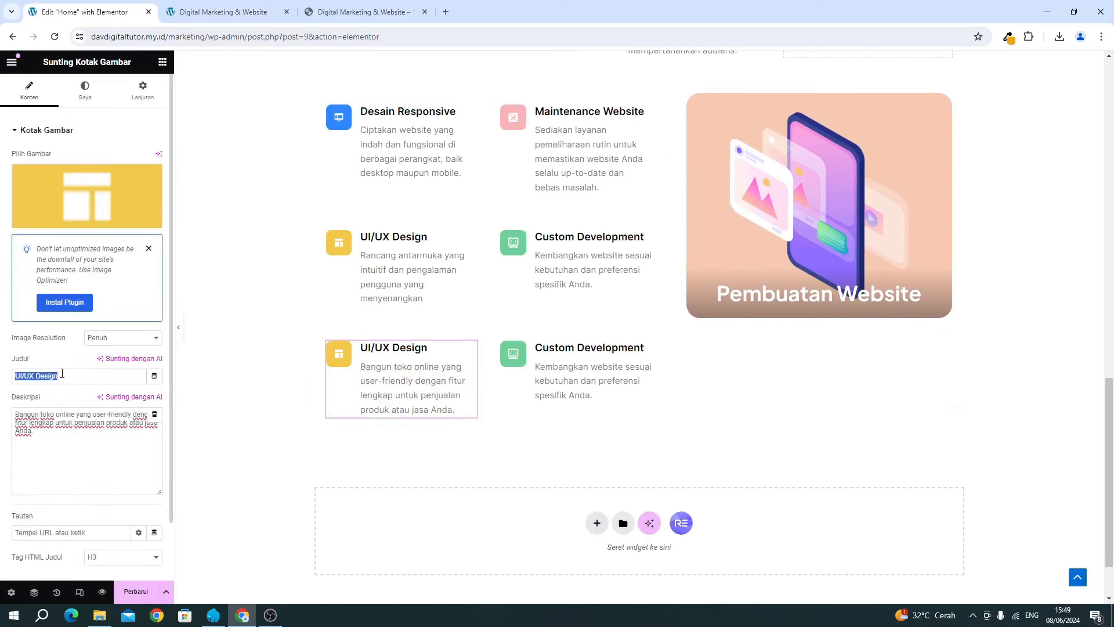
pyautogui.write('E-c')
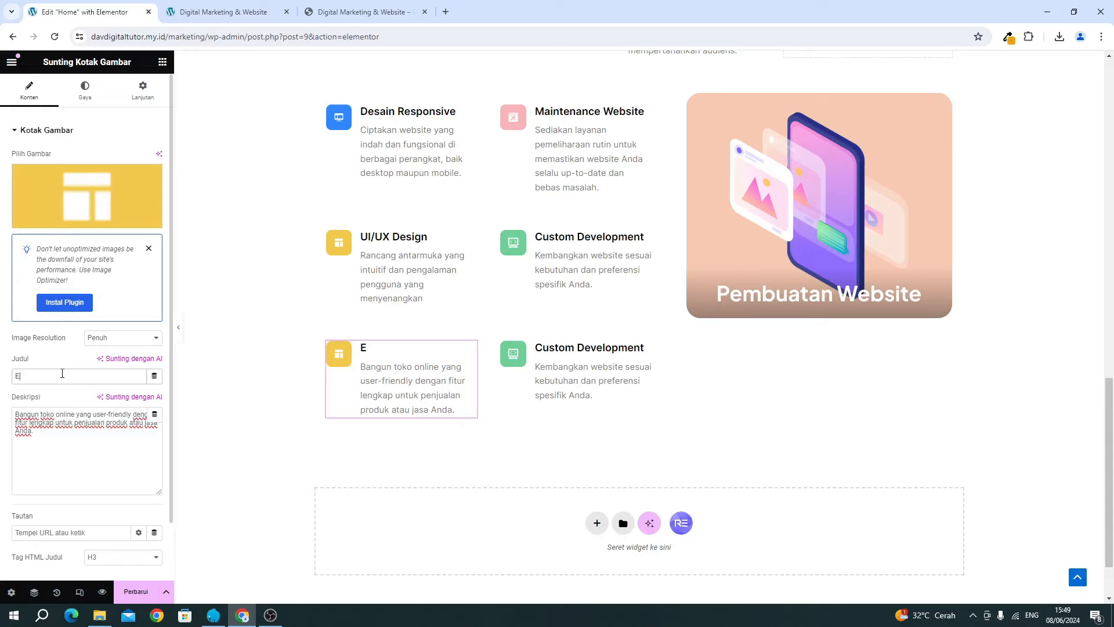
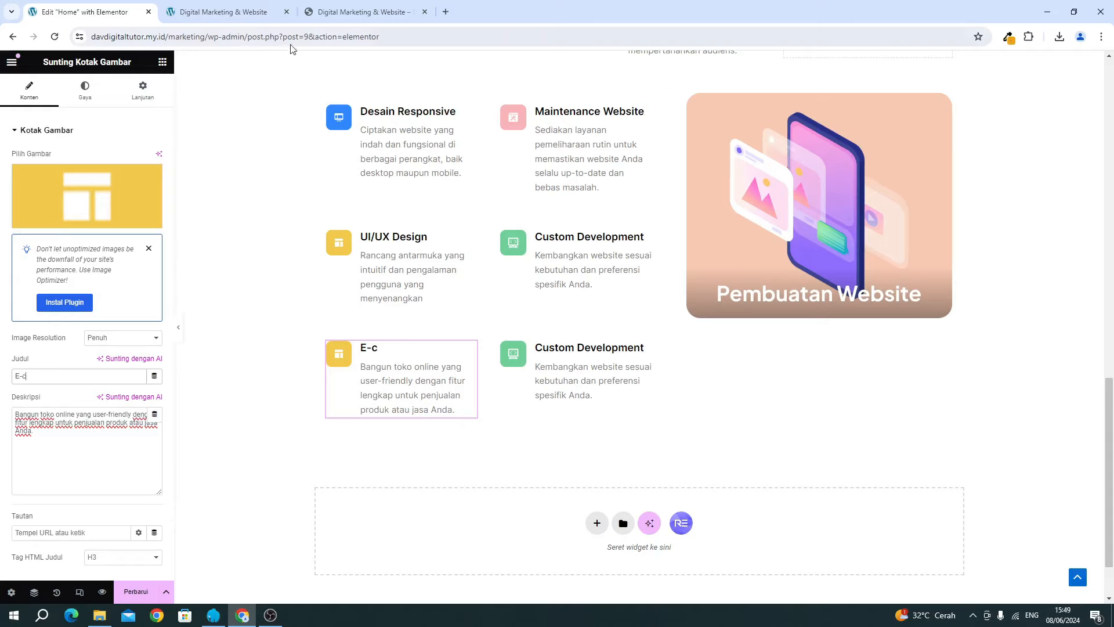
pyautogui.click(335, 13)
pyautogui.click(281, 256)
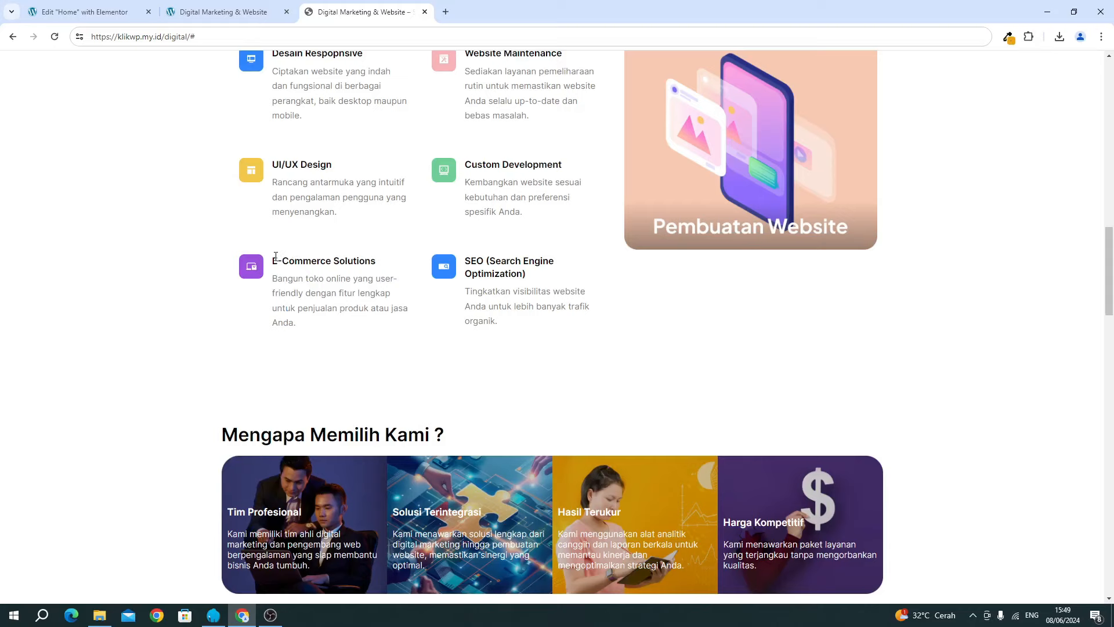
pyautogui.moveTo(276, 256); pyautogui.dragTo(381, 262)
pyautogui.hotkey('ctrl', 'c')
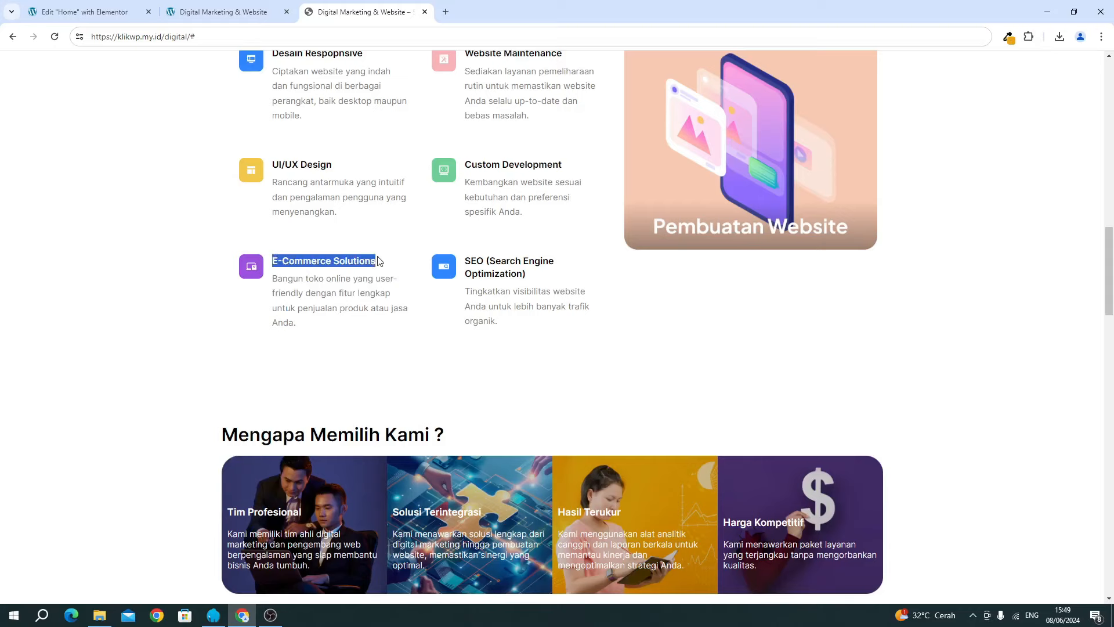
pyautogui.click(81, 12)
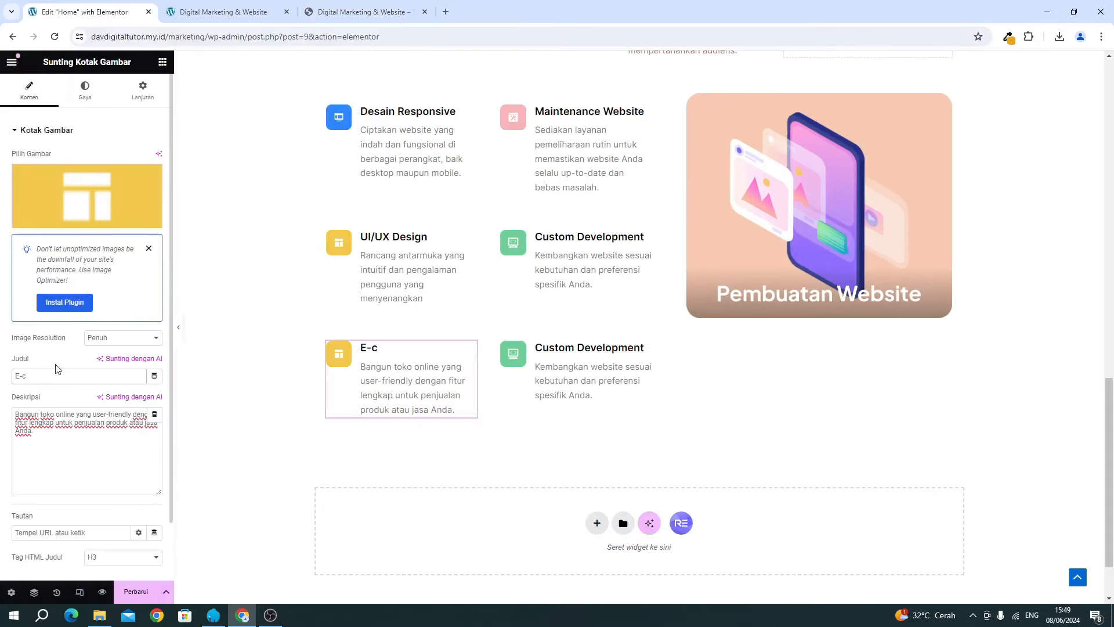
pyautogui.hotkey('ctrl', 'a')
pyautogui.hotkey('ctrl', 'v')
# Replace the E-Commerce Solutions box icon with Component-17.png, uploaded from the local image folder.
pyautogui.click(69, 203)
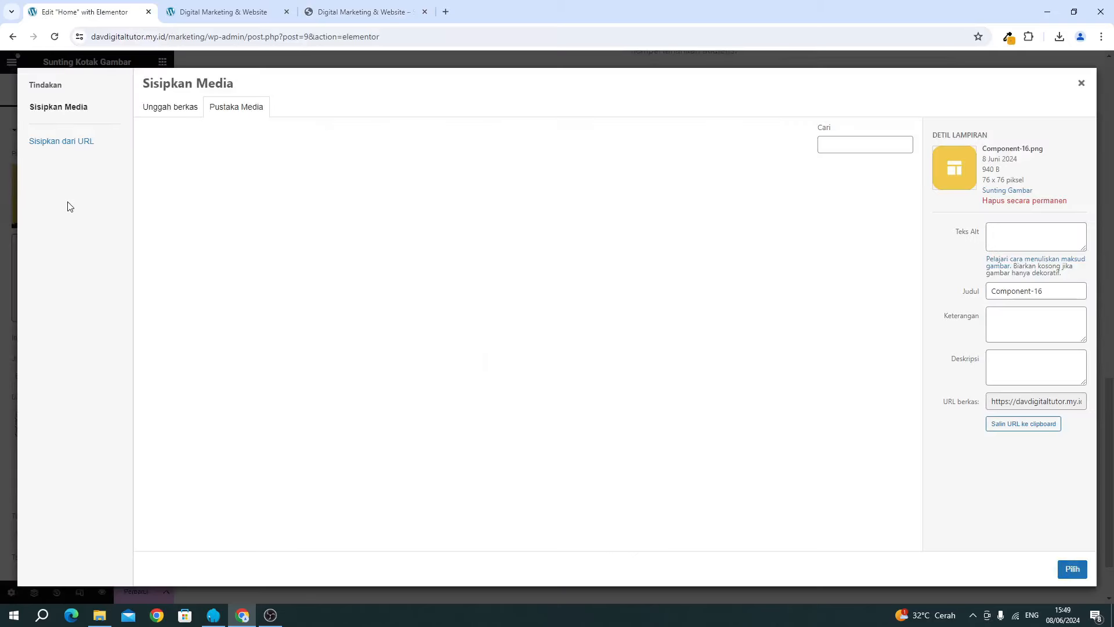
pyautogui.click(112, 616)
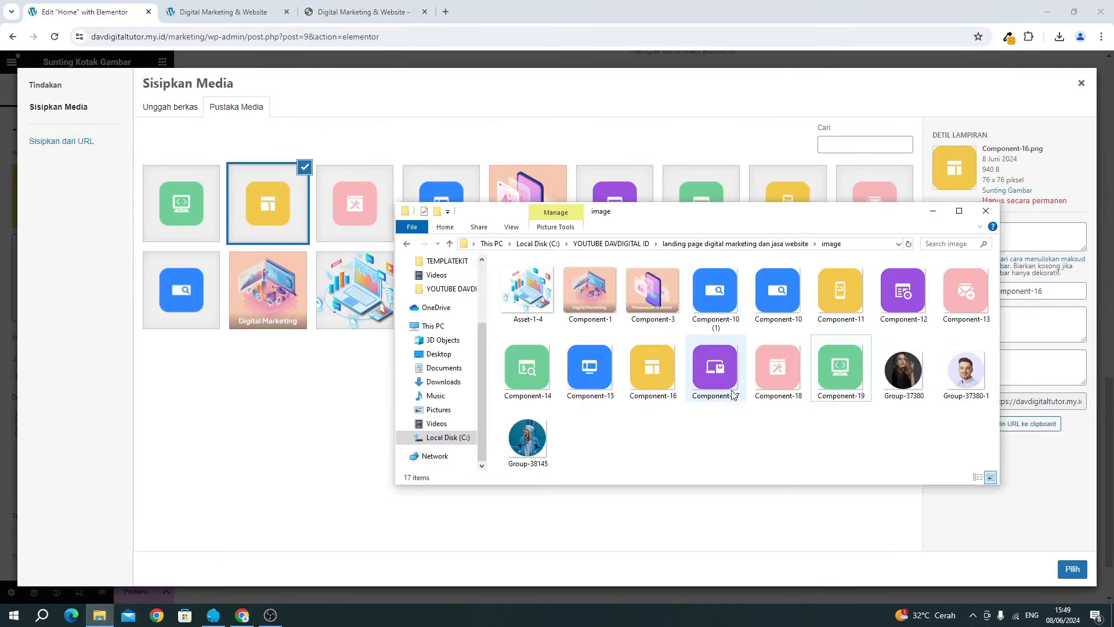
pyautogui.moveTo(713, 400); pyautogui.dragTo(852, 500)
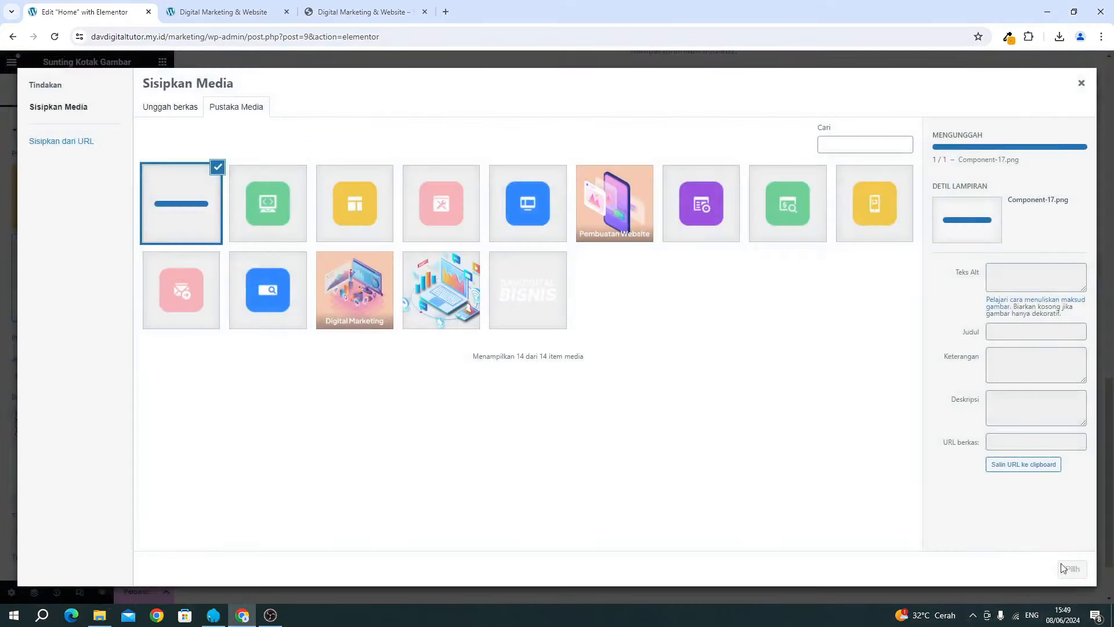
pyautogui.click(1073, 570)
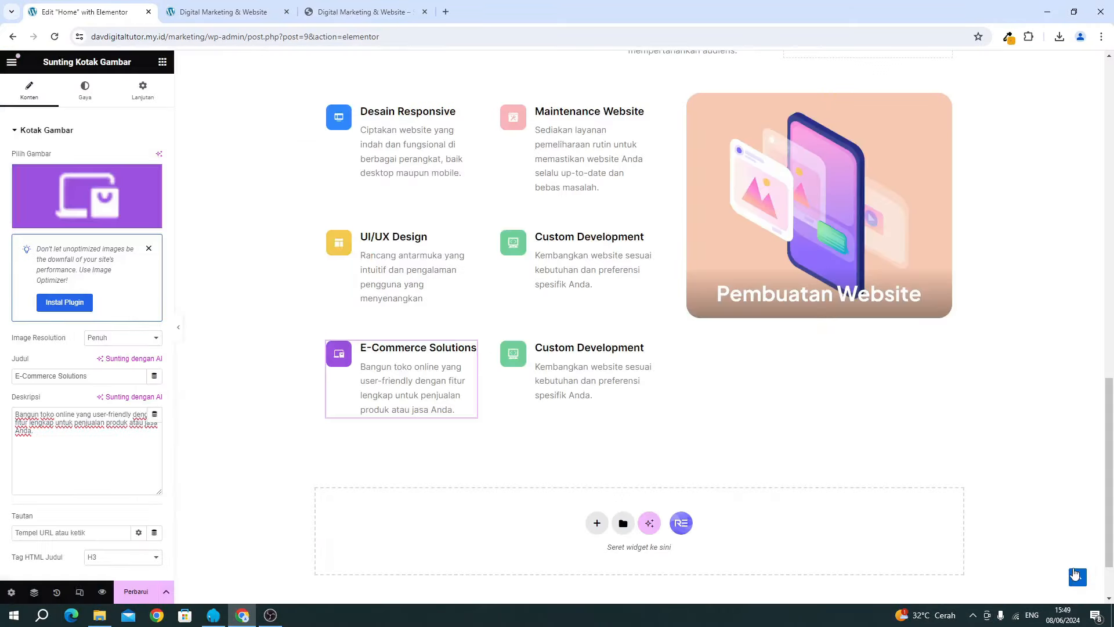
# Compare the SEO (Search Engine Optimization) boxes in the Digital Marketing and Pembuatan Website sections of the reference landing page.
pyautogui.click(363, 19)
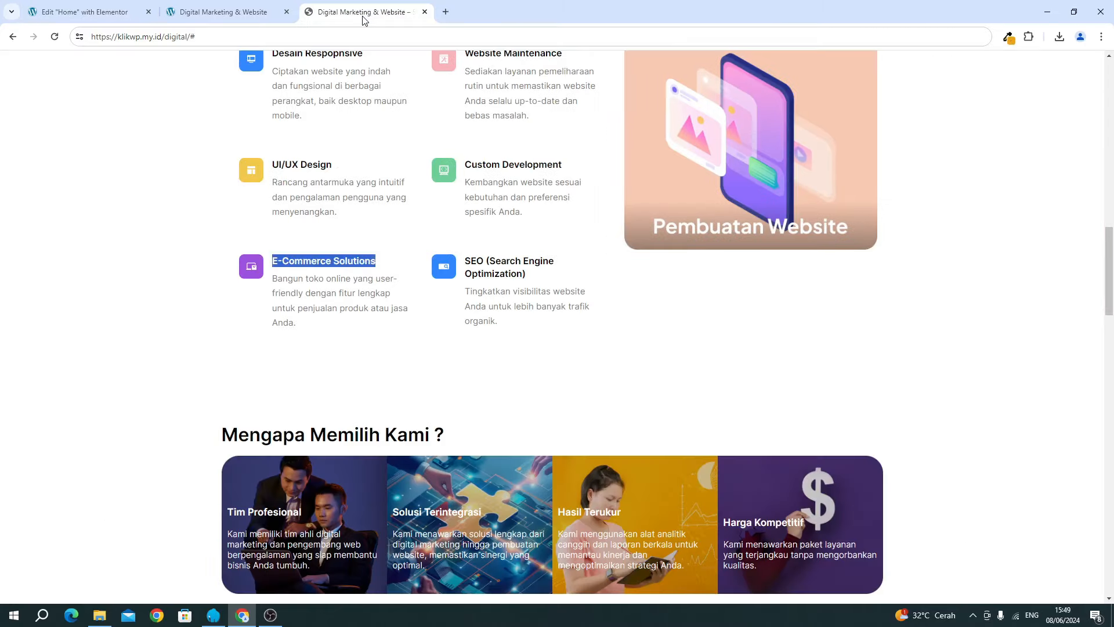
pyautogui.click(498, 315)
pyautogui.scroll(5, 497, 317)
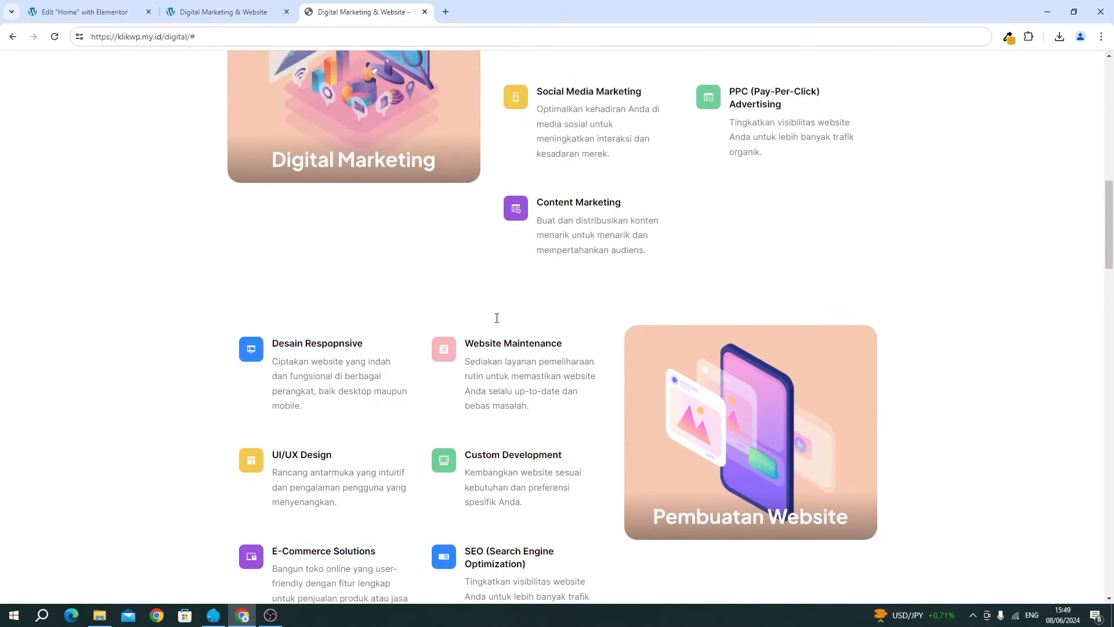
pyautogui.scroll(5, 498, 324)
pyautogui.scroll(-8, 498, 323)
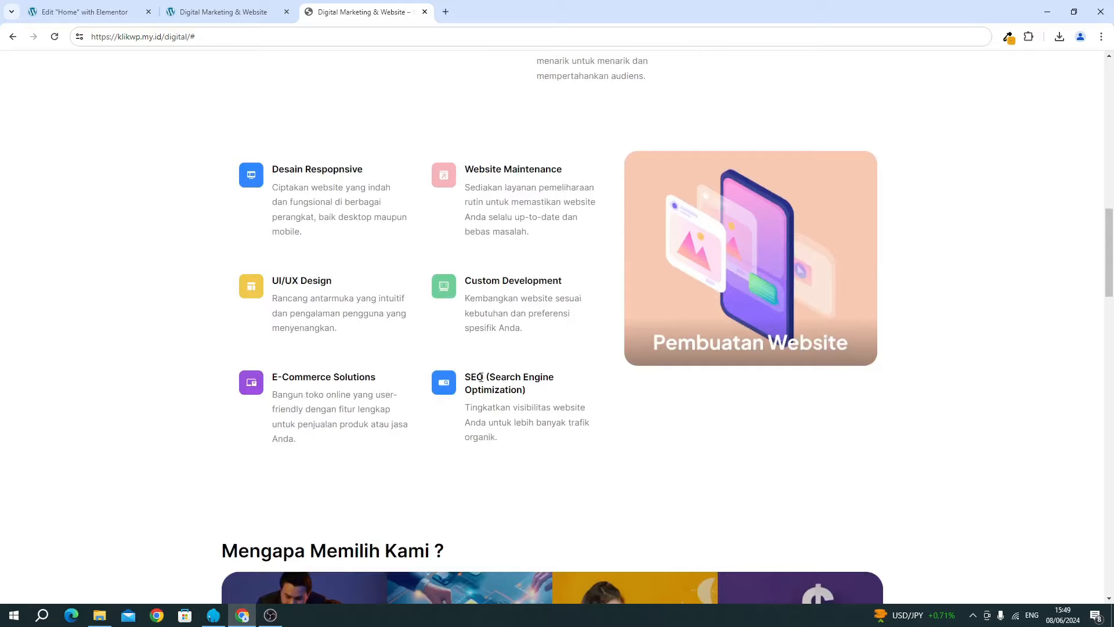
pyautogui.scroll(8, 485, 378)
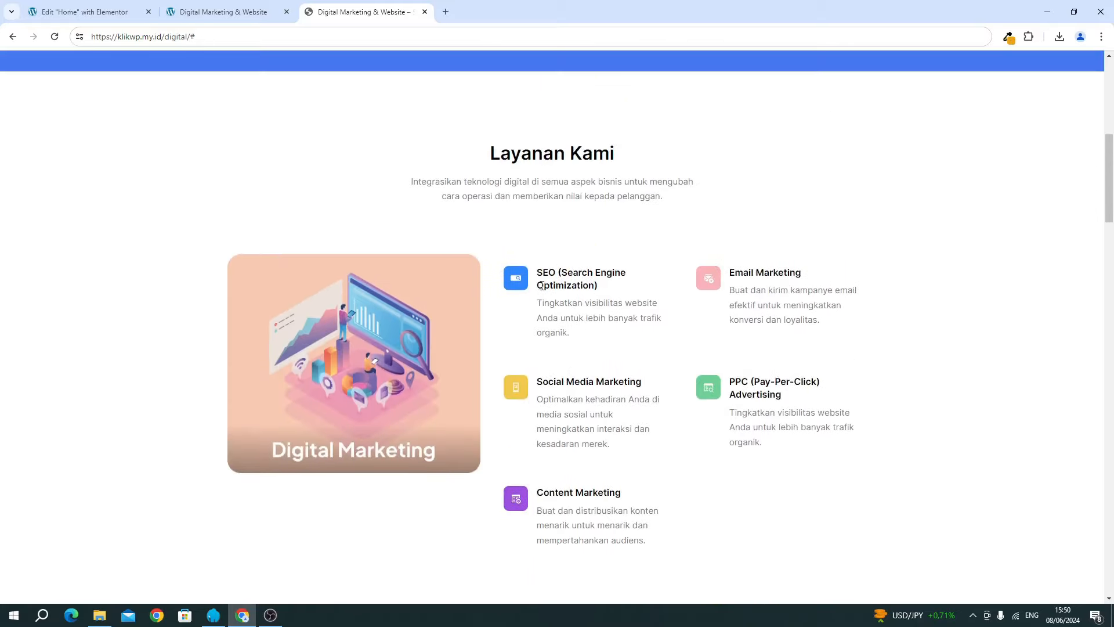
pyautogui.moveTo(541, 285); pyautogui.dragTo(580, 316)
pyautogui.click(601, 314)
pyautogui.scroll(-8, 601, 313)
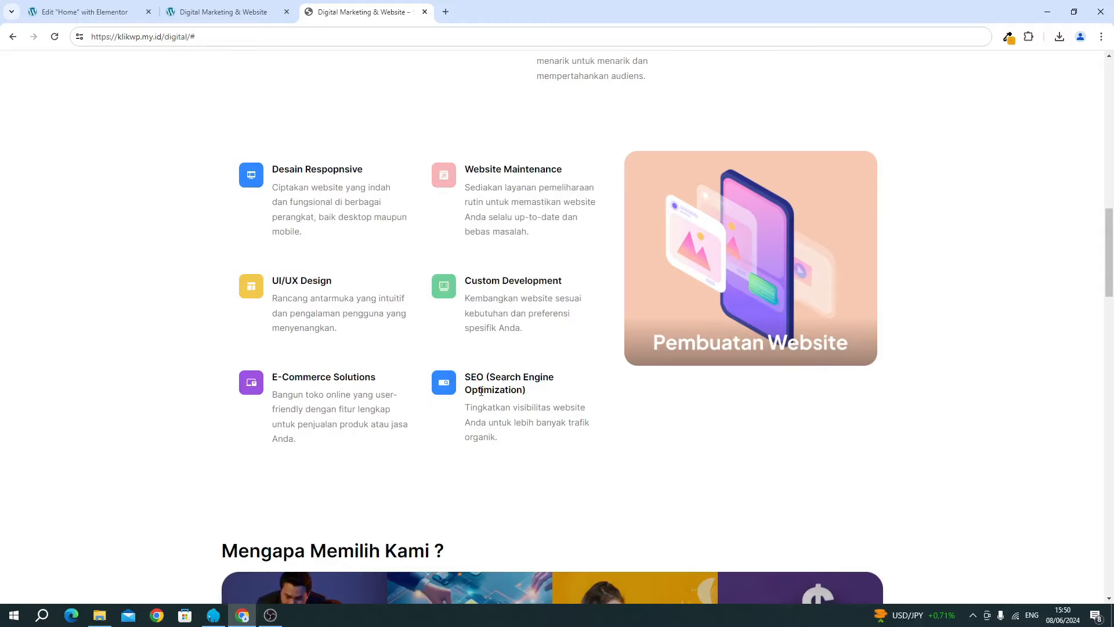
# Delete the Custom Development box beside E-Commerce Solutions in the page editor and update the page.
pyautogui.click(93, 11)
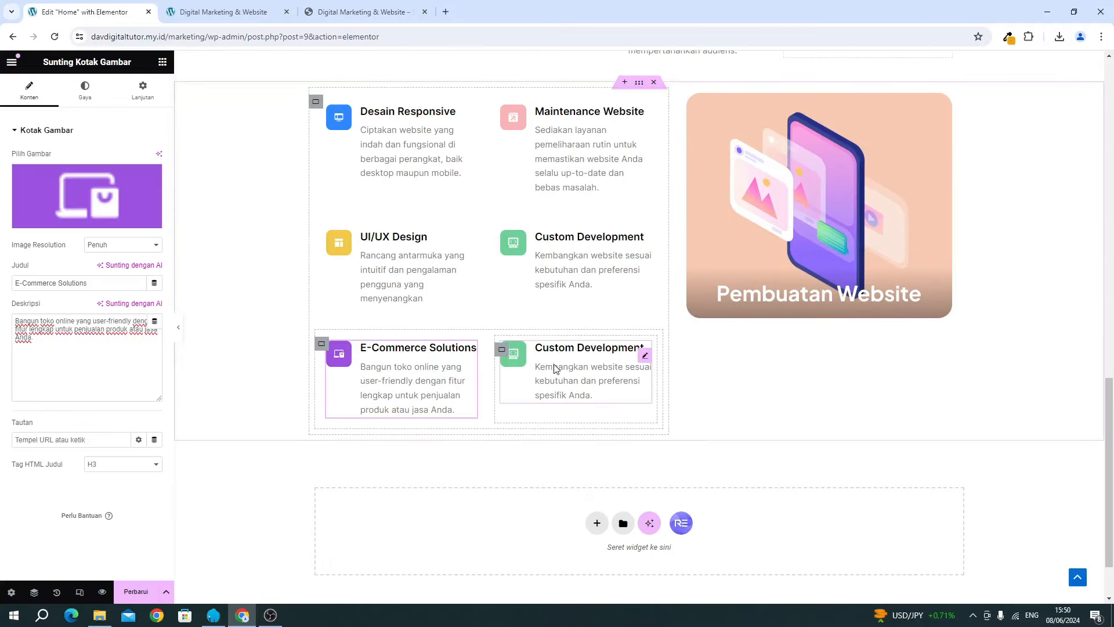
pyautogui.rightClick(563, 343)
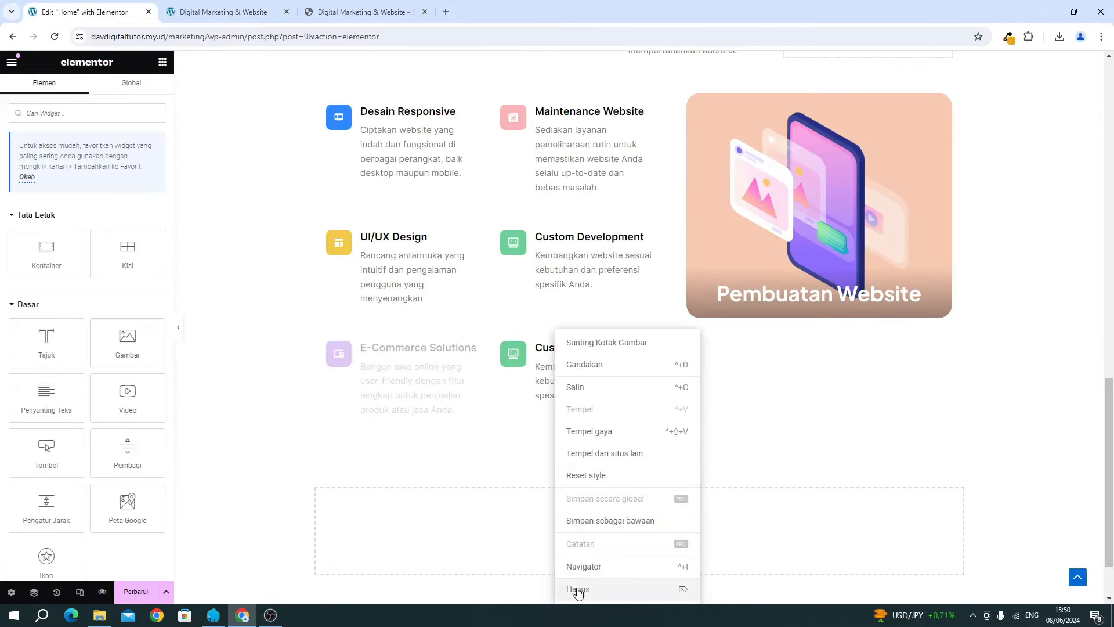
pyautogui.click(577, 587)
pyautogui.scroll(5, 423, 334)
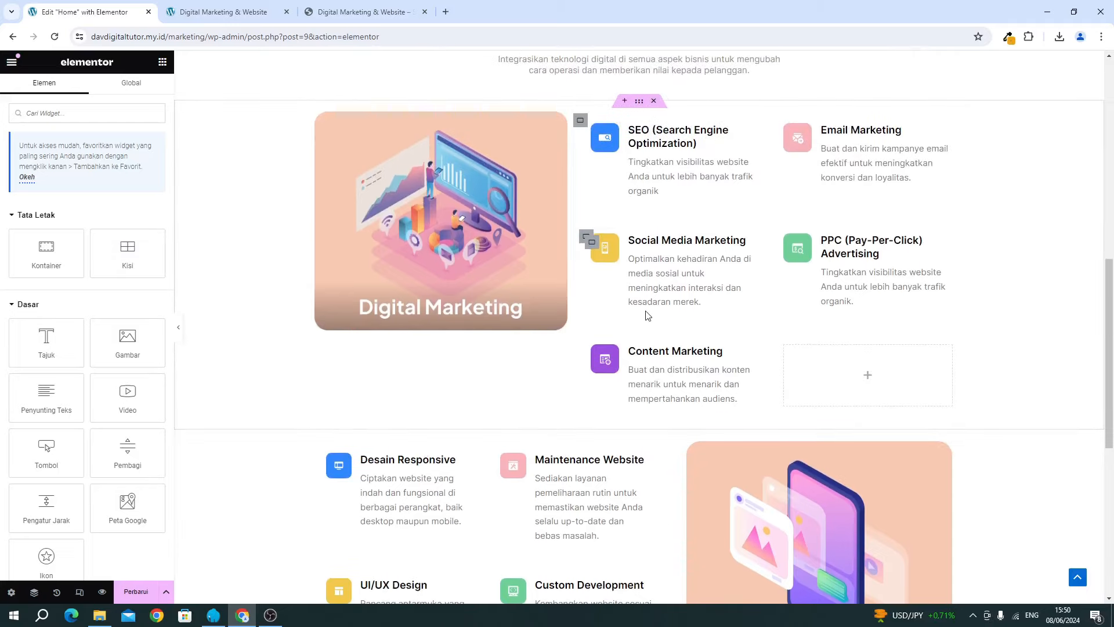
pyautogui.scroll(-5, 644, 316)
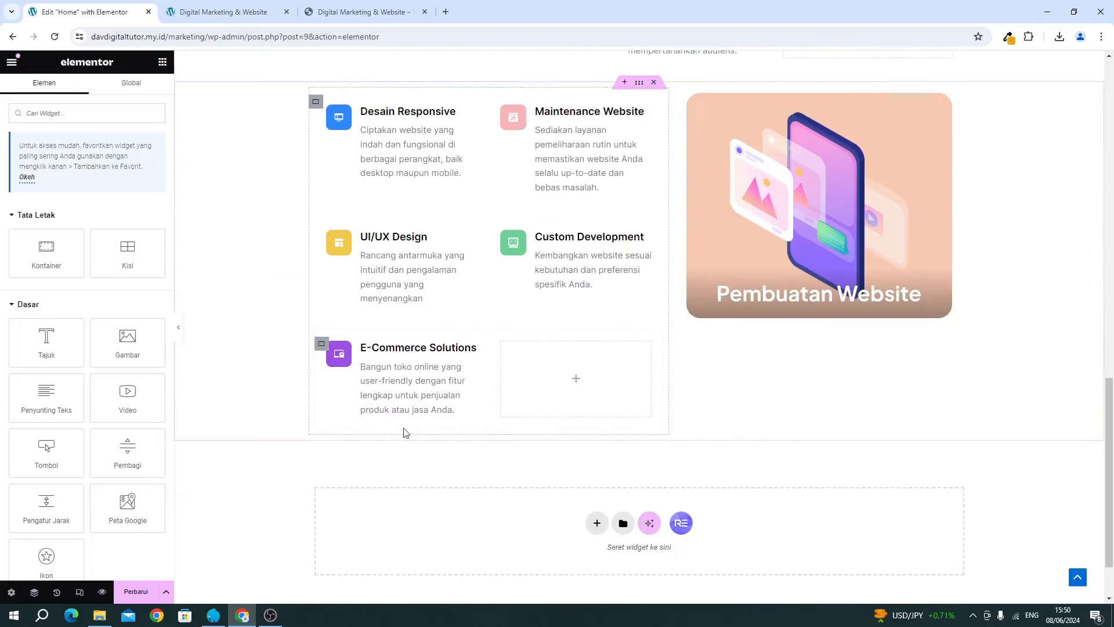
pyautogui.click(148, 592)
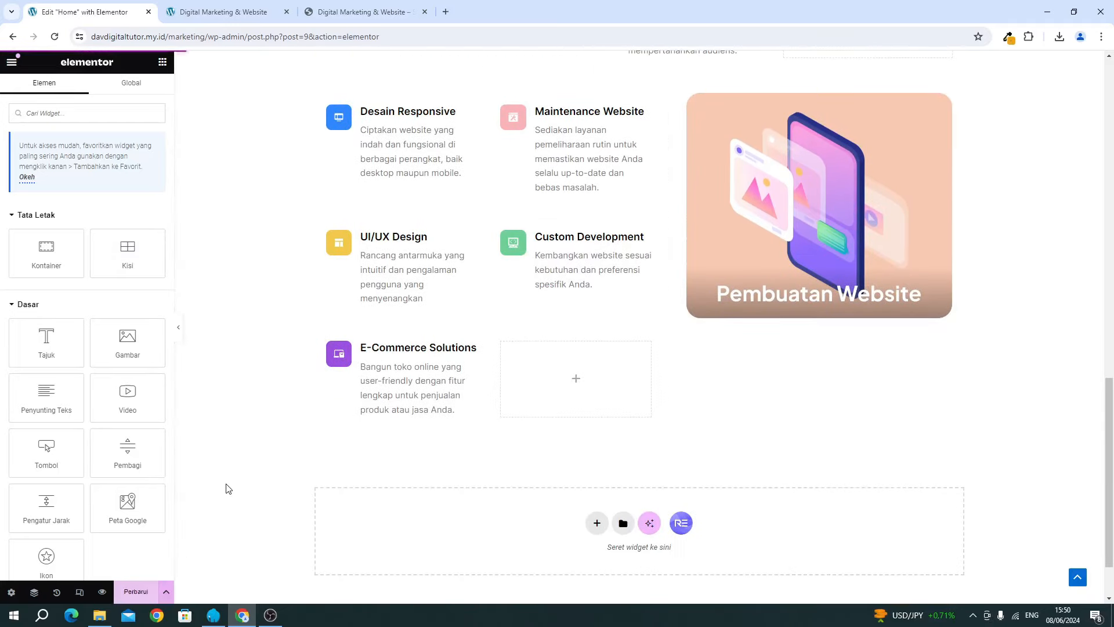
# Set the Pembuatan Website section container's top margin to 2%, unlinked from the other sides, and save the page.
pyautogui.scroll(3, 356, 428)
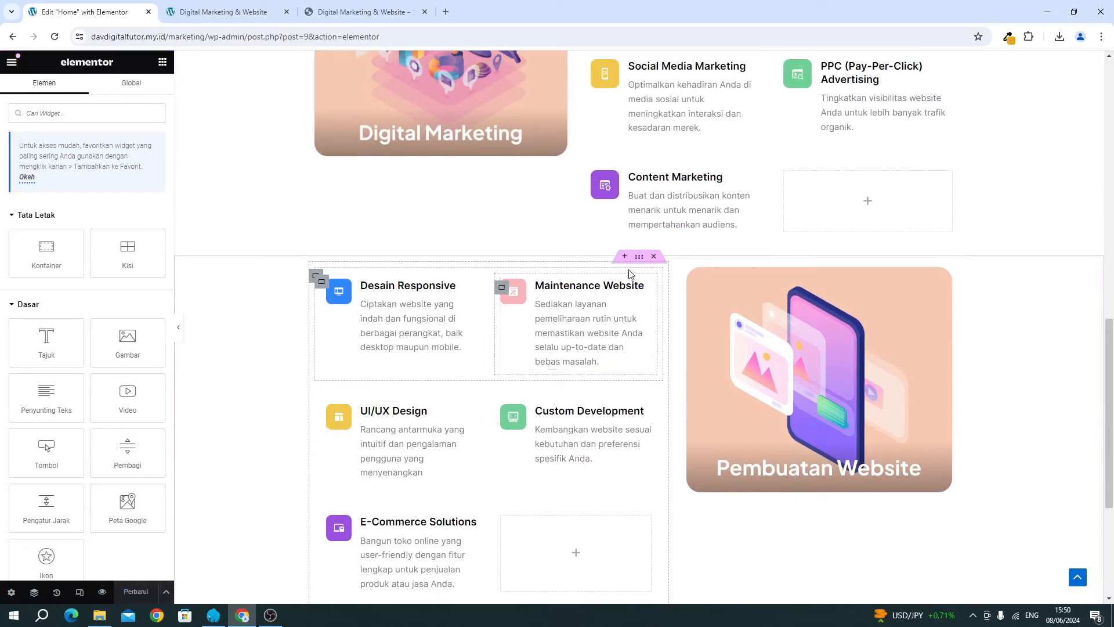
pyautogui.click(638, 261)
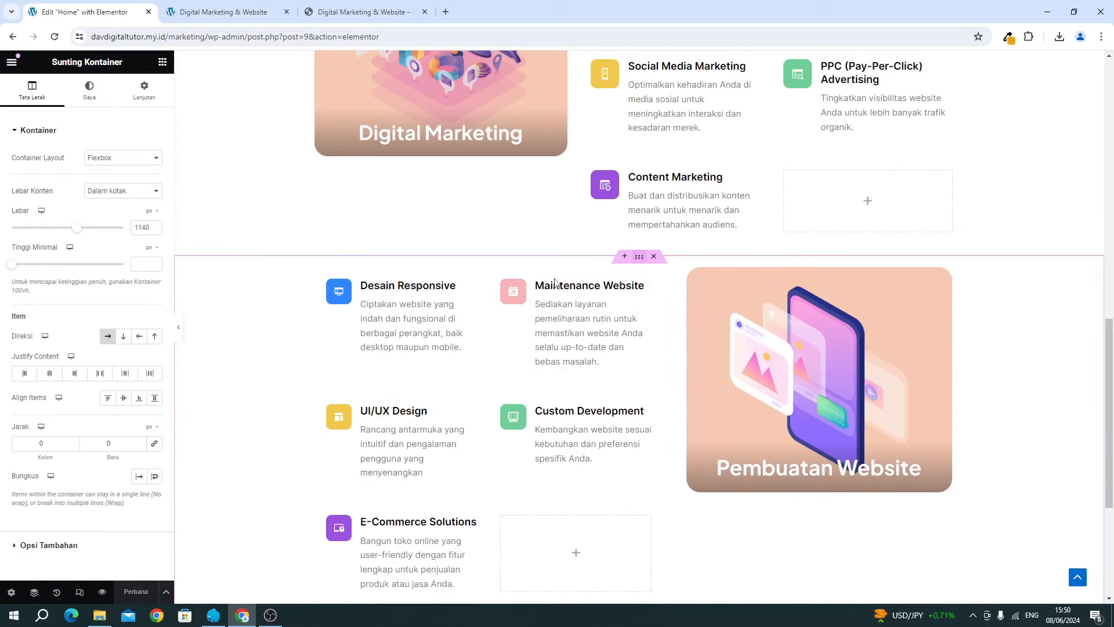
pyautogui.click(135, 107)
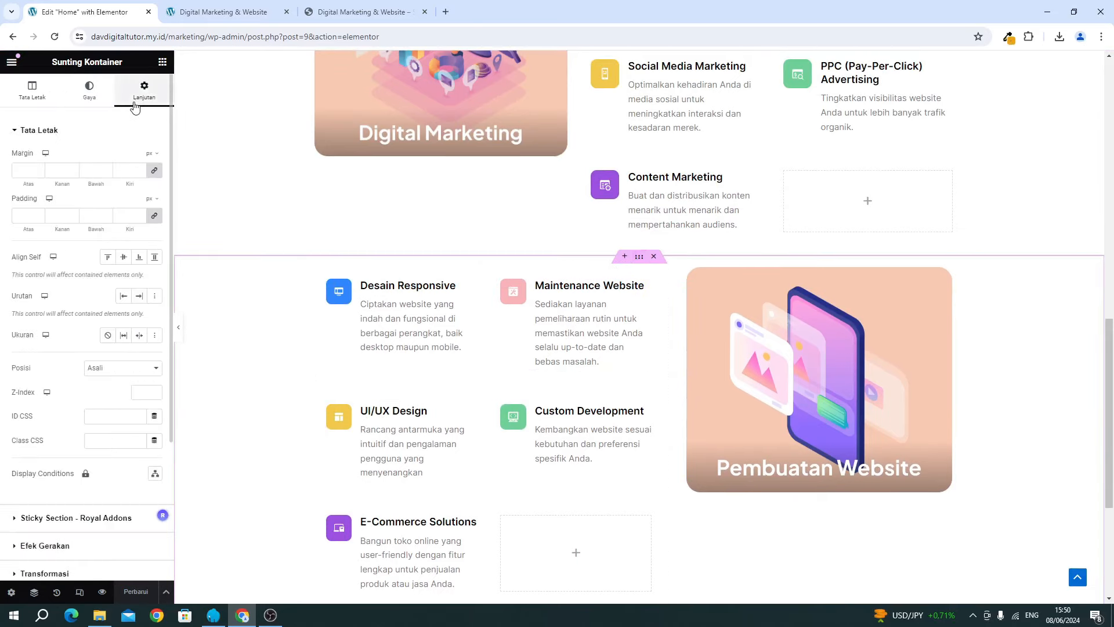
pyautogui.click(153, 173)
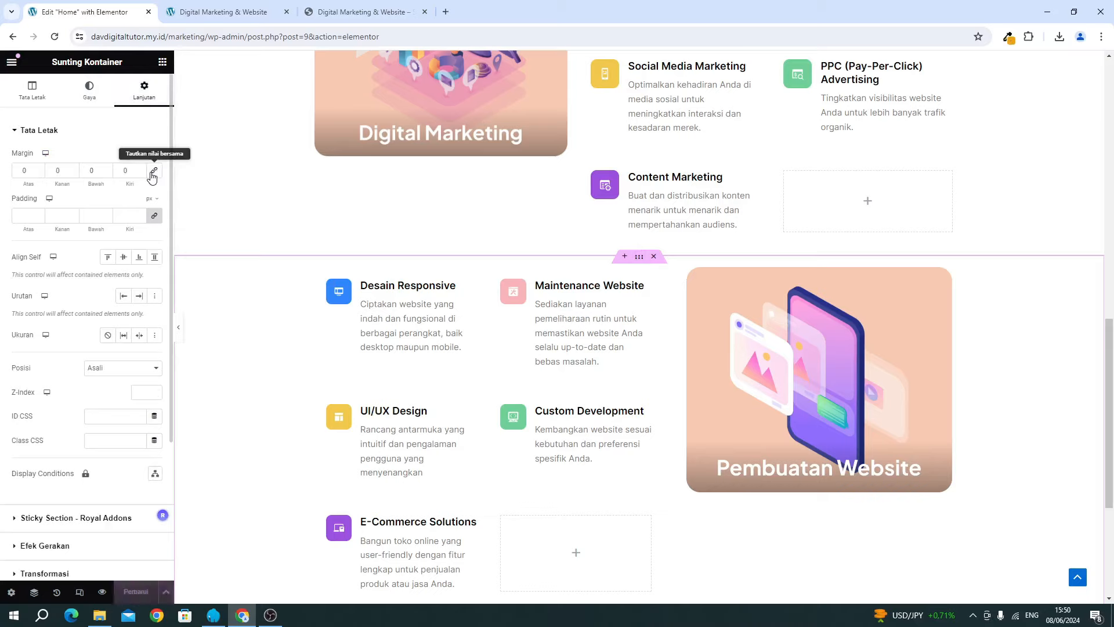
pyautogui.click(152, 155)
pyautogui.click(149, 173)
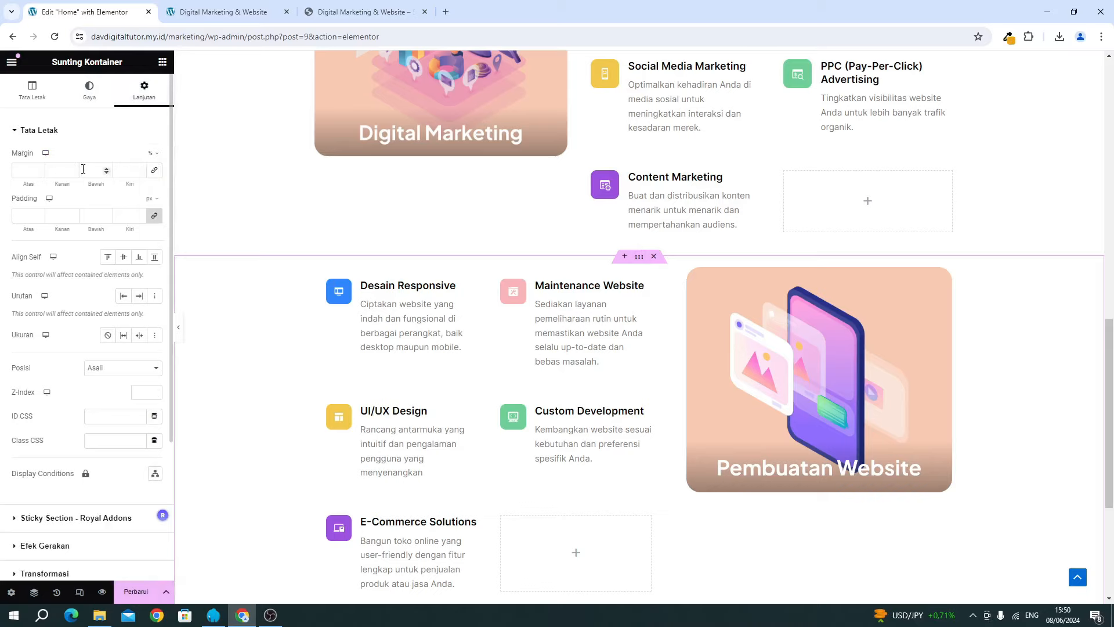
pyautogui.click(28, 169)
pyautogui.write('2')
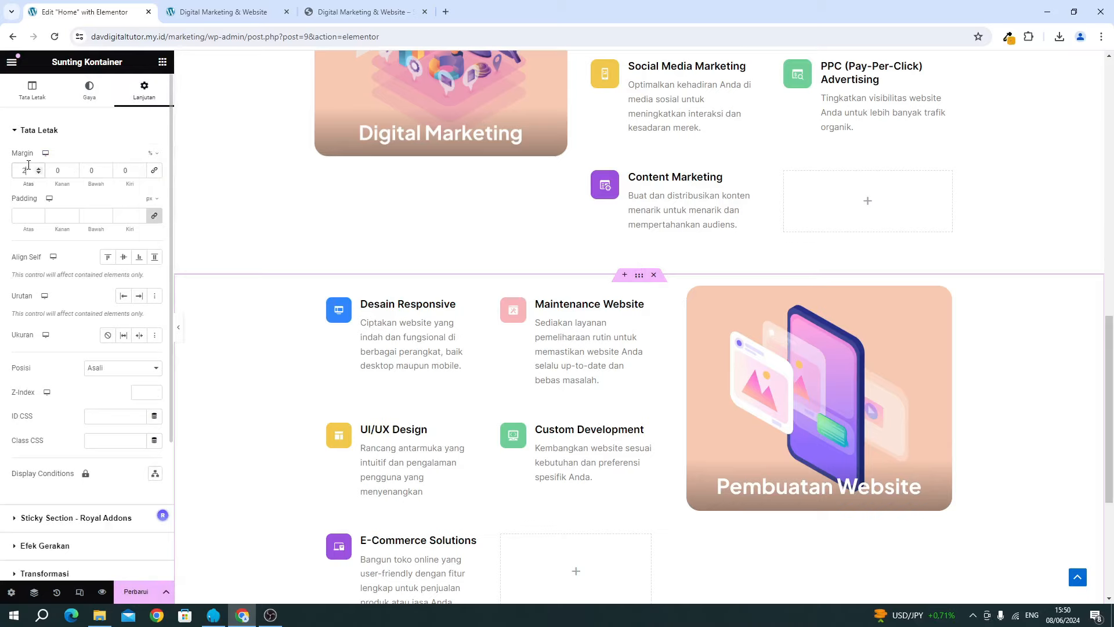
pyautogui.hotkey('ctrl', 's')
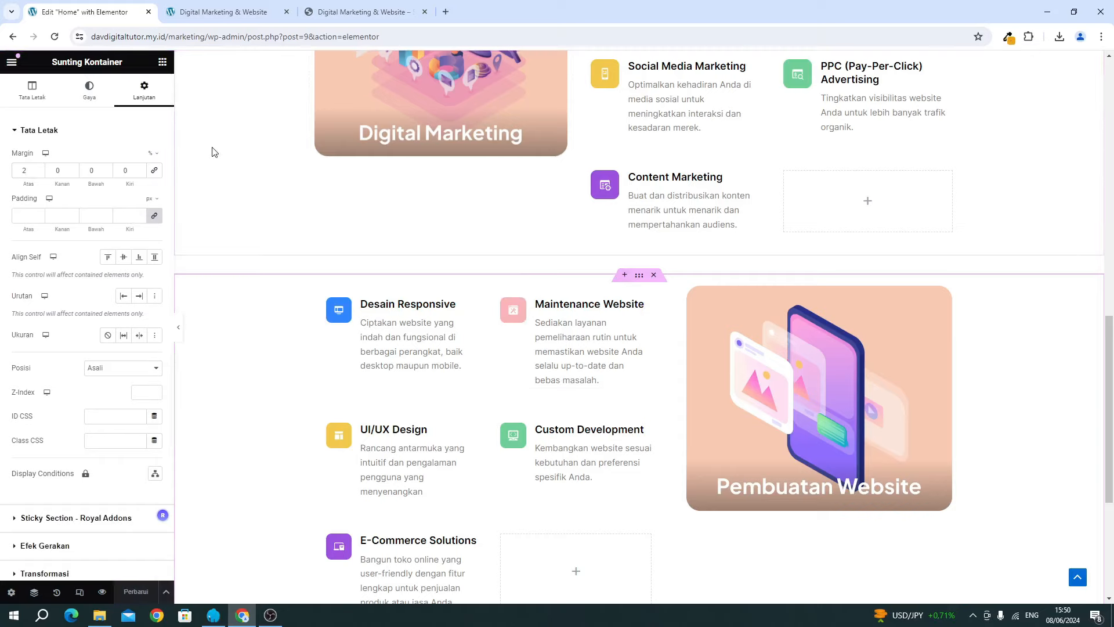
# Reload the live marketing page and check the spacing and layout of the services sections.
pyautogui.click(224, 12)
pyautogui.click(55, 42)
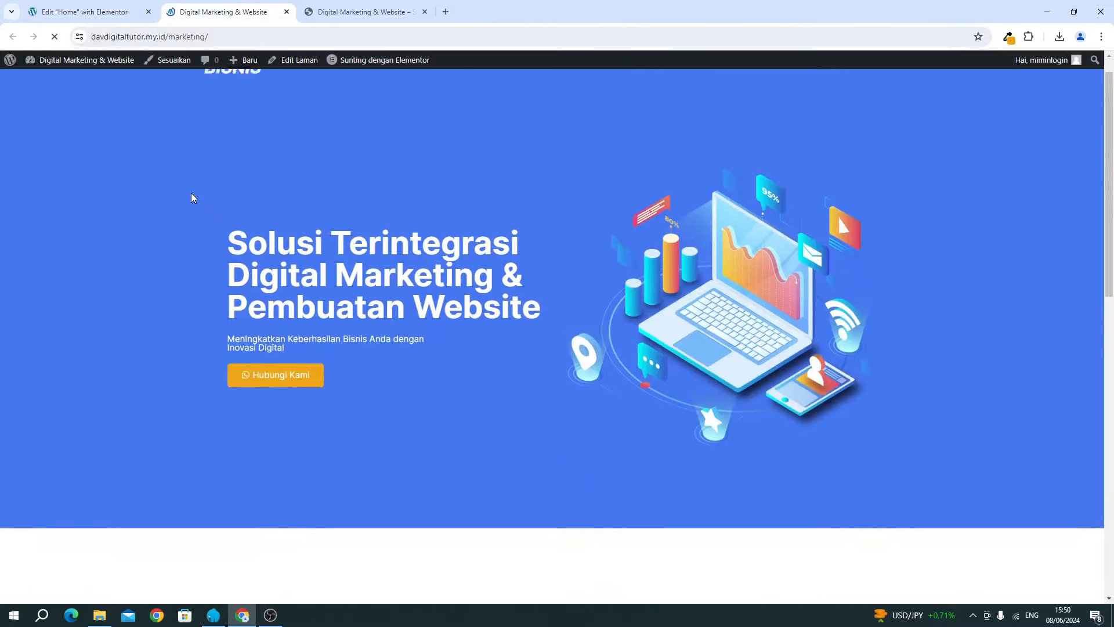
pyautogui.scroll(-2, 357, 292)
pyautogui.scroll(-15, 357, 292)
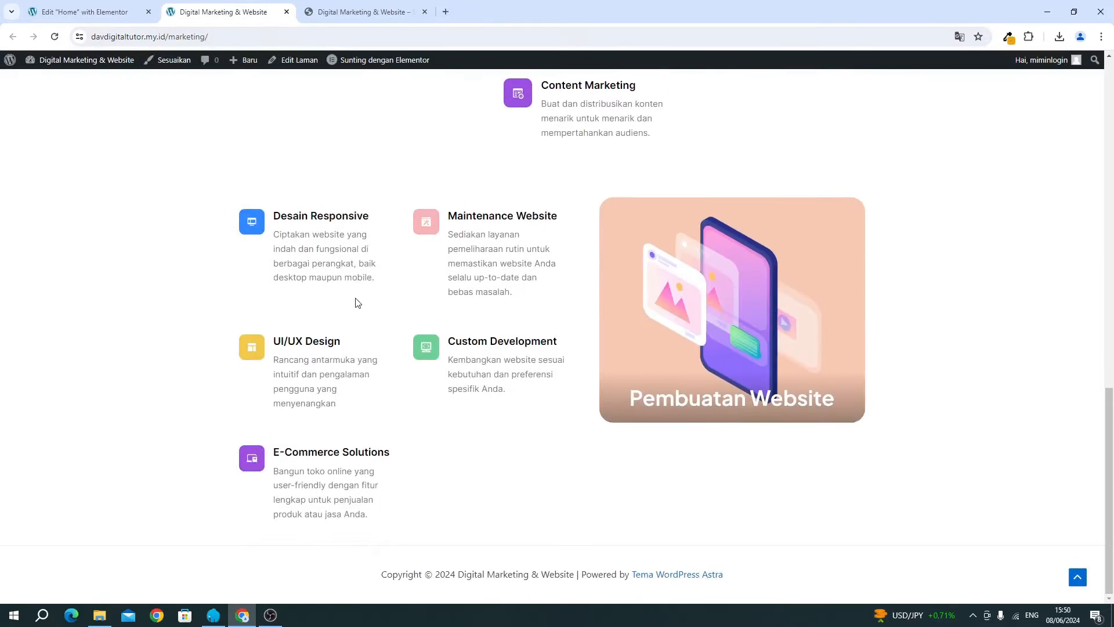
pyautogui.scroll(7, 355, 298)
pyautogui.scroll(-7, 356, 297)
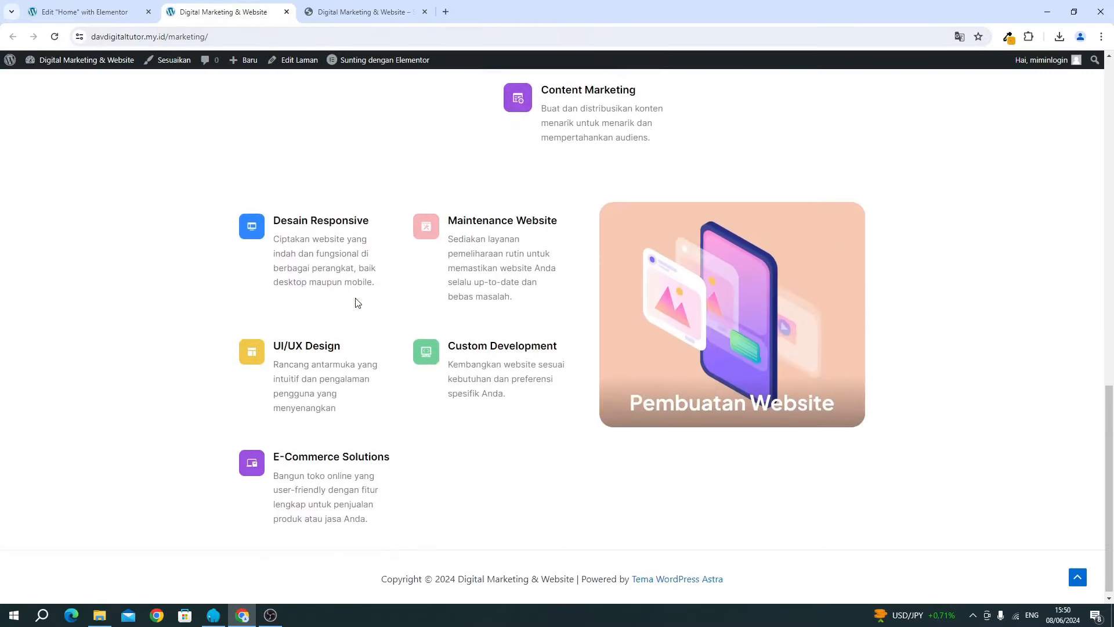
# Add a single Flexbox container with downward direction below the Pembuatan Website section, after consulting the reference's Mengapa Memilih Kami section.
pyautogui.click(339, 13)
pyautogui.scroll(-5, 274, 333)
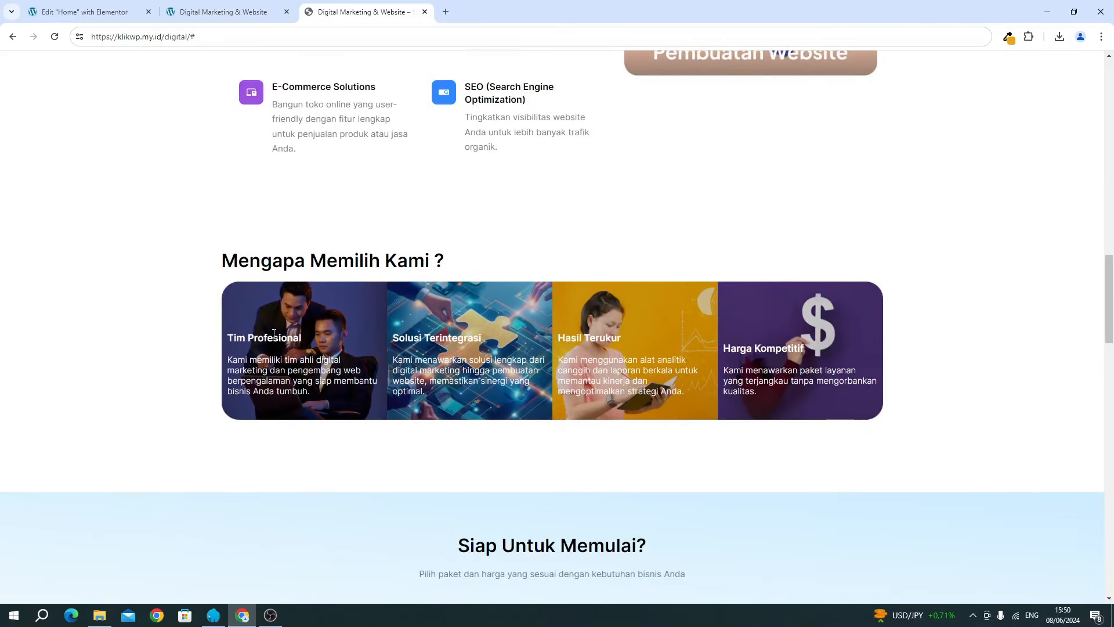
pyautogui.moveTo(231, 266); pyautogui.dragTo(385, 269)
pyautogui.click(386, 269)
pyautogui.click(49, 12)
pyautogui.scroll(-4, 453, 360)
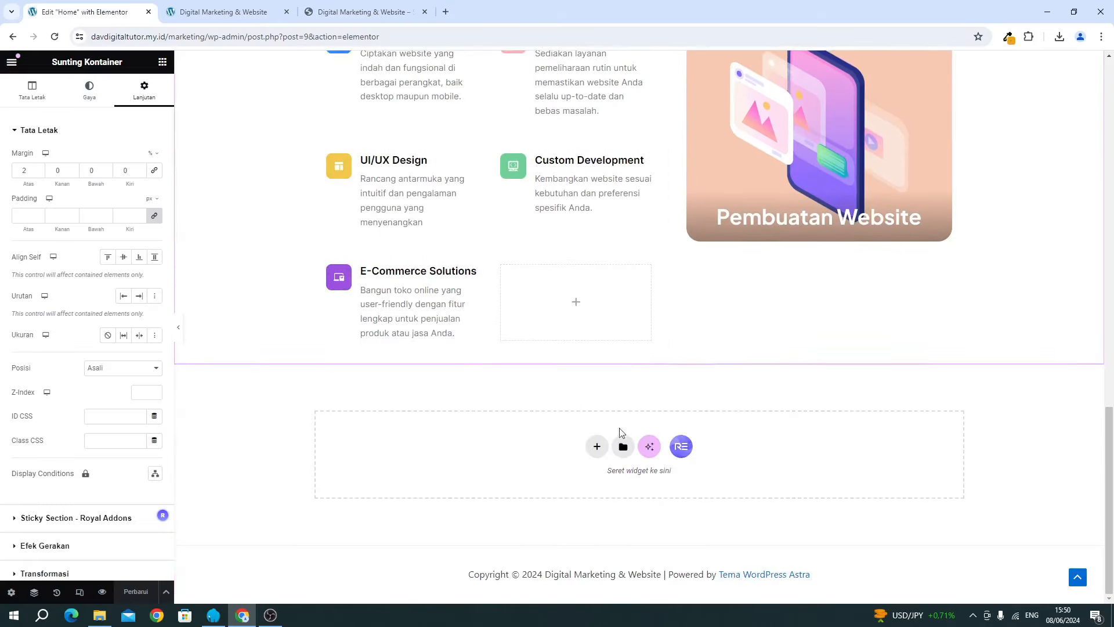
pyautogui.click(597, 446)
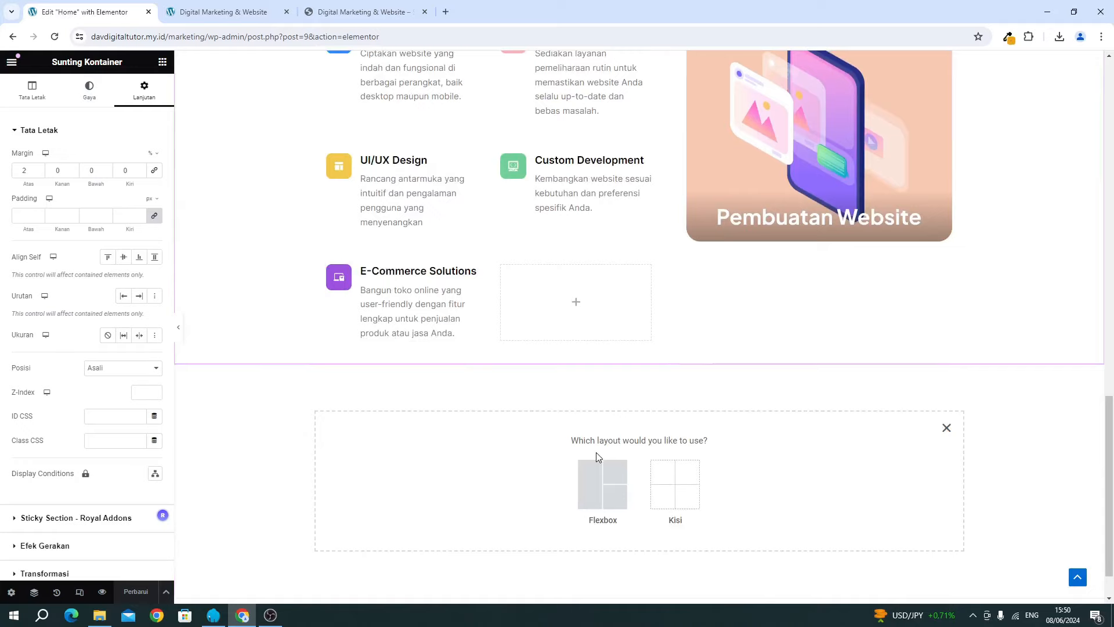
pyautogui.click(601, 479)
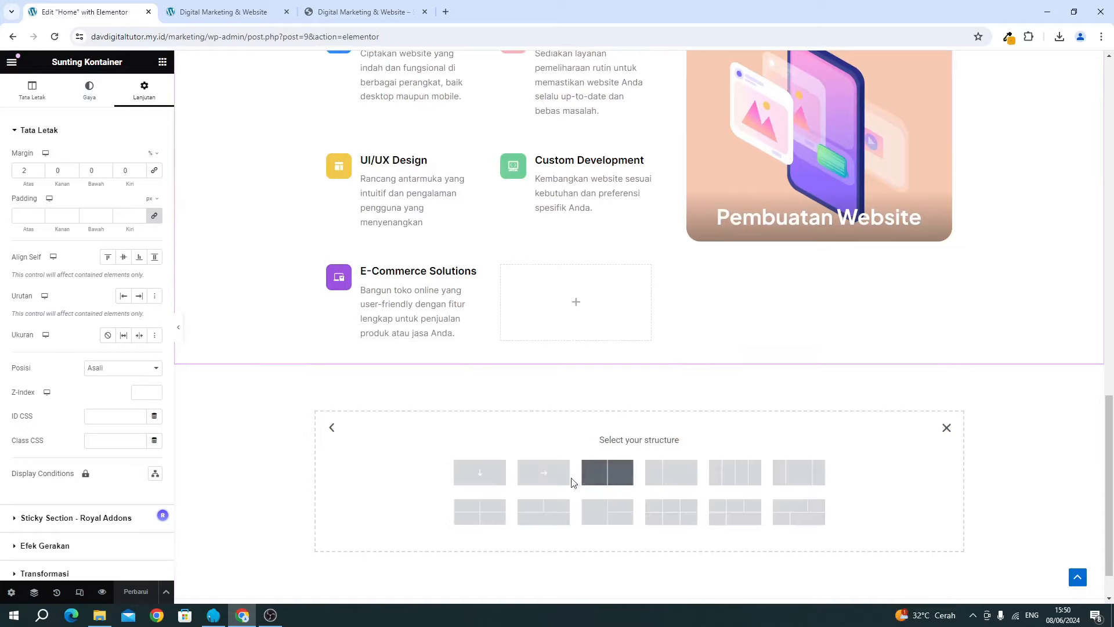
pyautogui.click(483, 473)
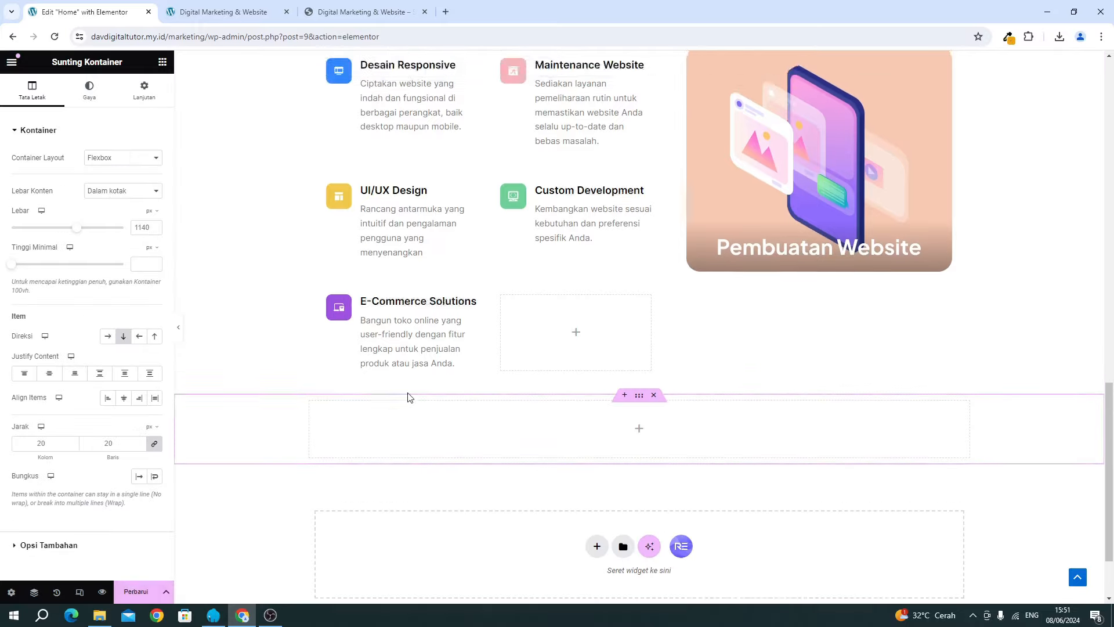
# Copy the Layanan Kami heading and paste it into the new empty container below the Pembuatan Website section.
pyautogui.scroll(12, 408, 397)
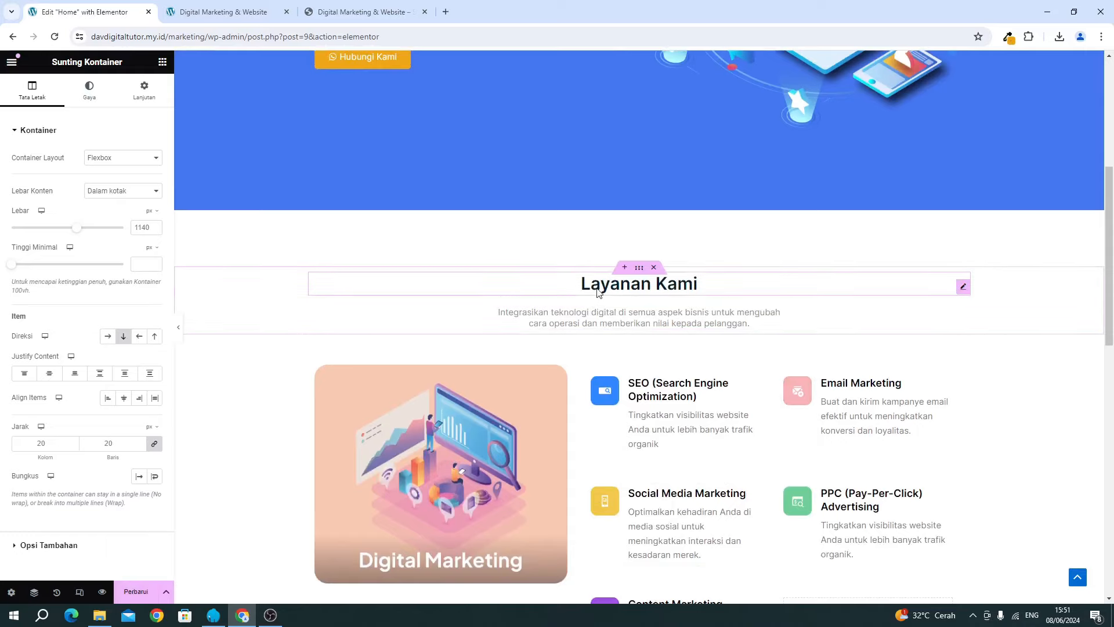
pyautogui.rightClick(598, 289)
pyautogui.click(619, 347)
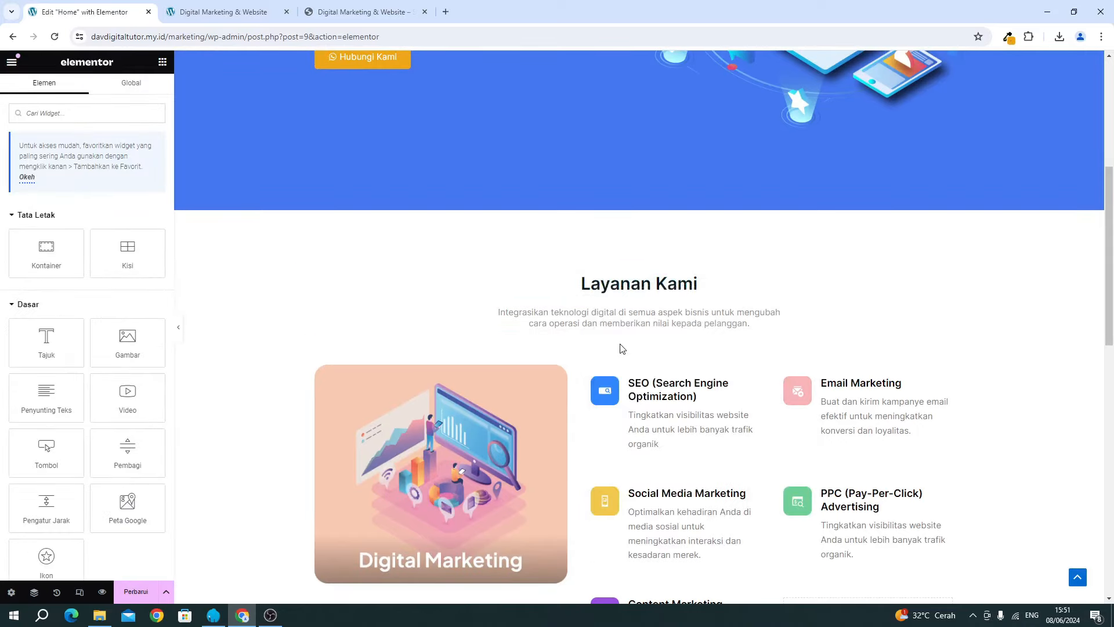
pyautogui.scroll(-5, 567, 398)
pyautogui.scroll(-9, 567, 398)
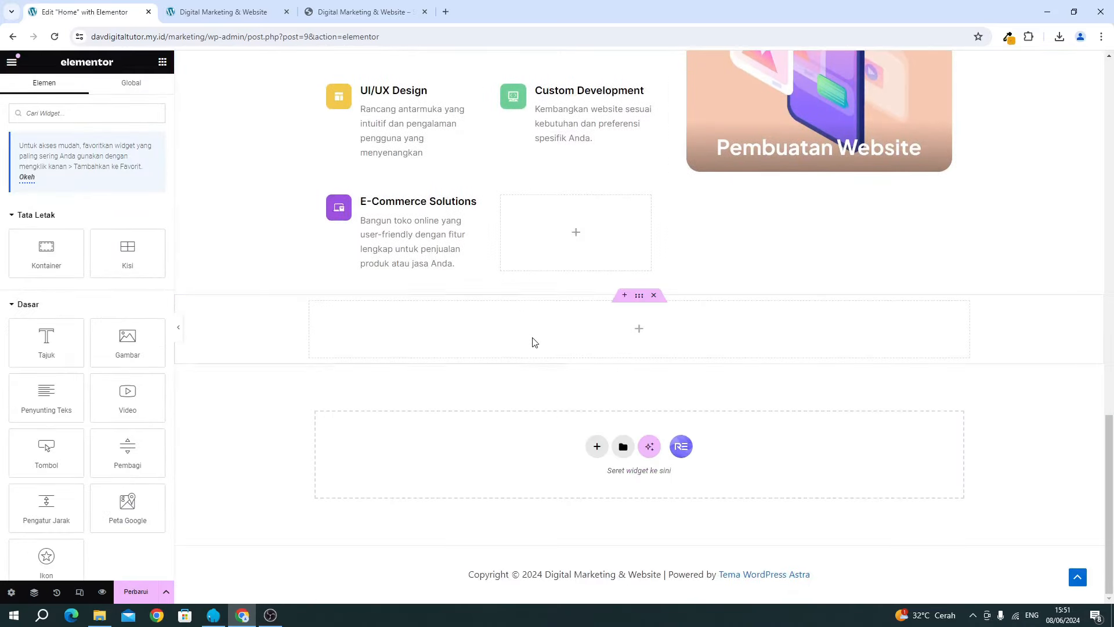
pyautogui.rightClick(532, 340)
pyautogui.click(542, 384)
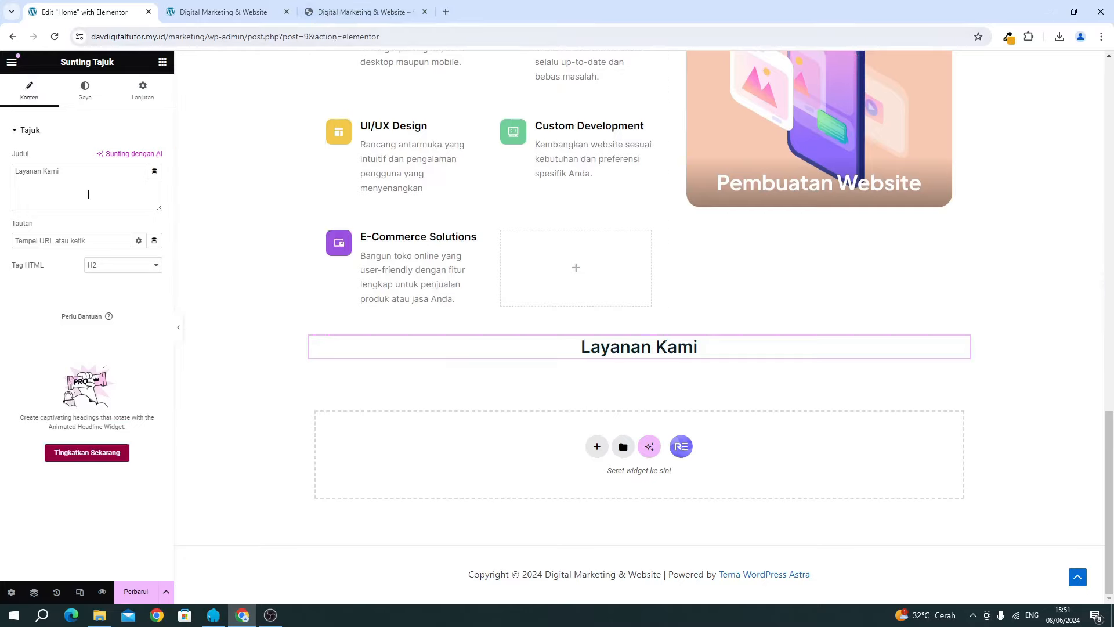
# Replace the copied heading's text with "Mengapa Memilih Kami ?", copied from the reference page.
pyautogui.hotkey('ctrl', 'a')
pyautogui.click(335, 14)
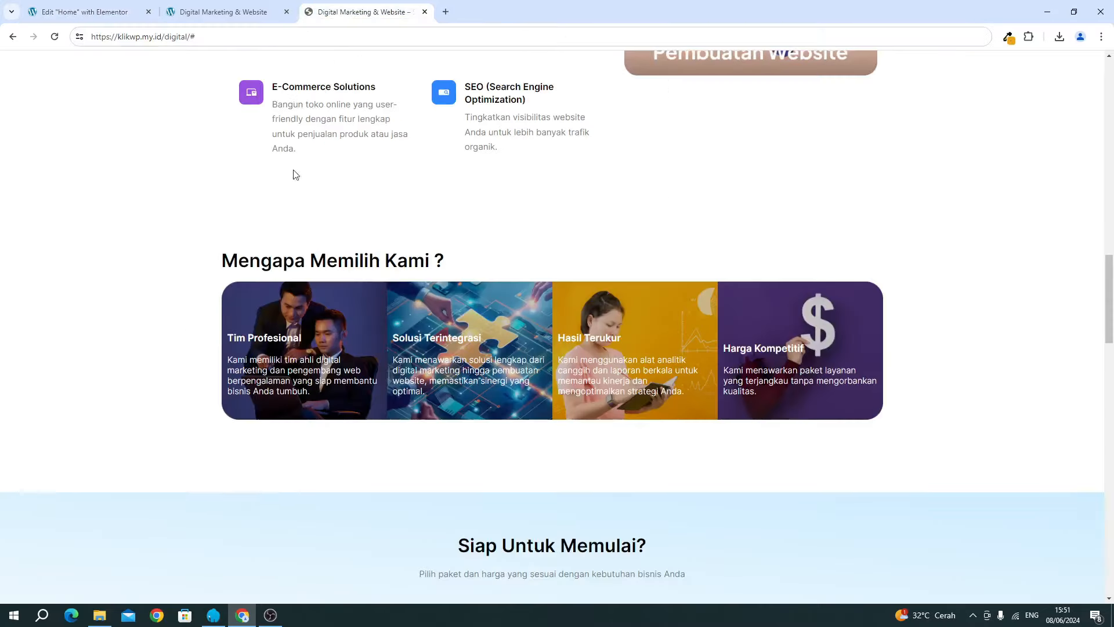
pyautogui.moveTo(227, 255); pyautogui.dragTo(453, 259)
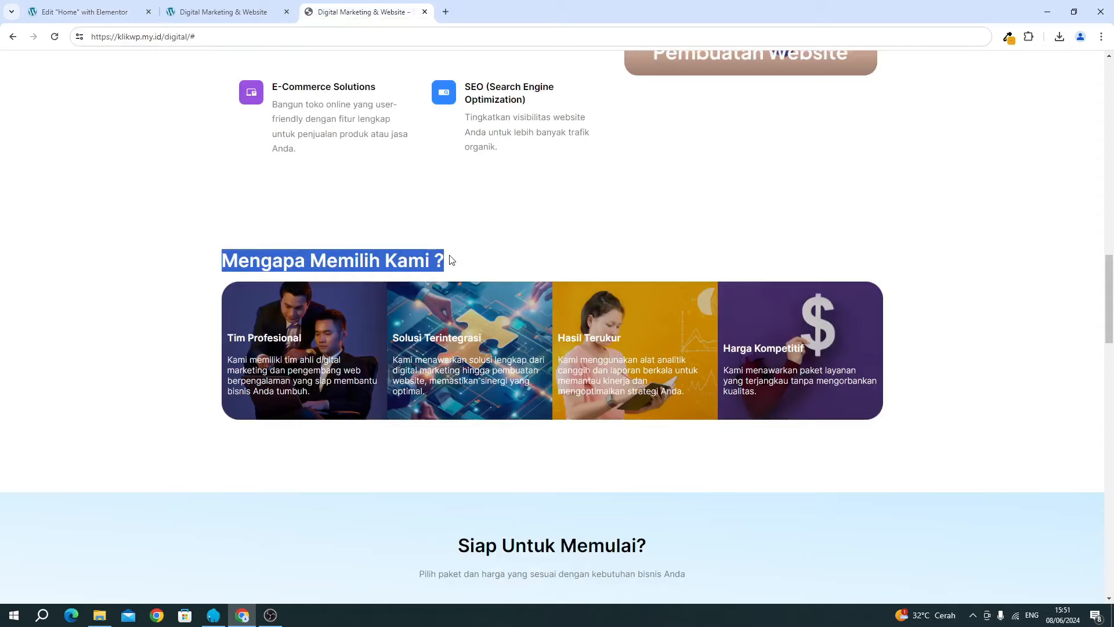
pyautogui.hotkey('ctrl', 'c')
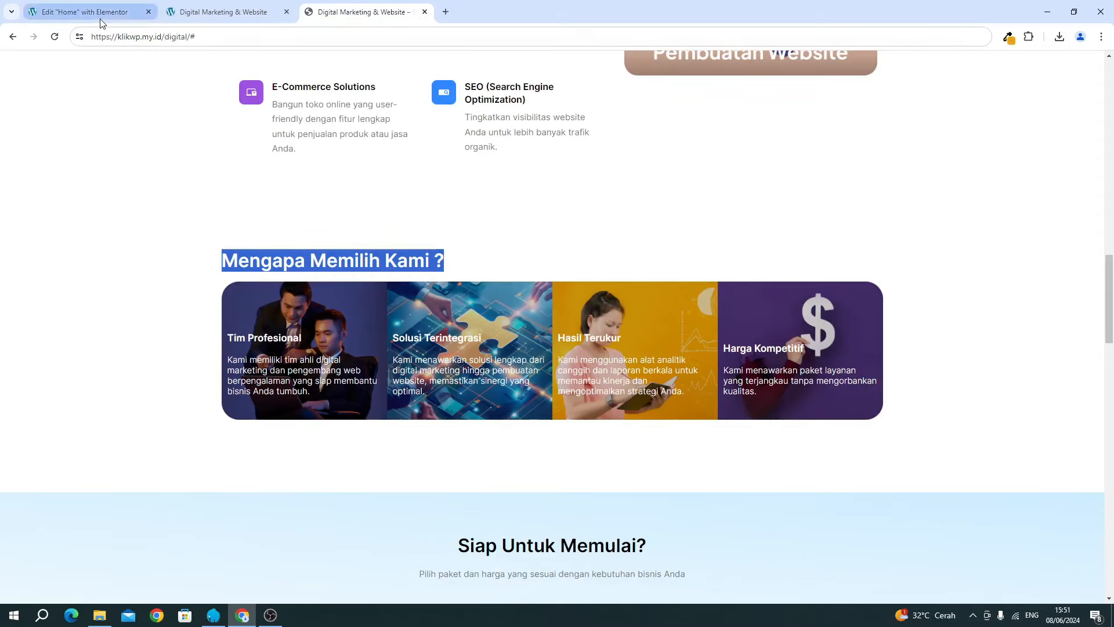
pyautogui.click(102, 21)
pyautogui.hotkey('ctrl', 'v')
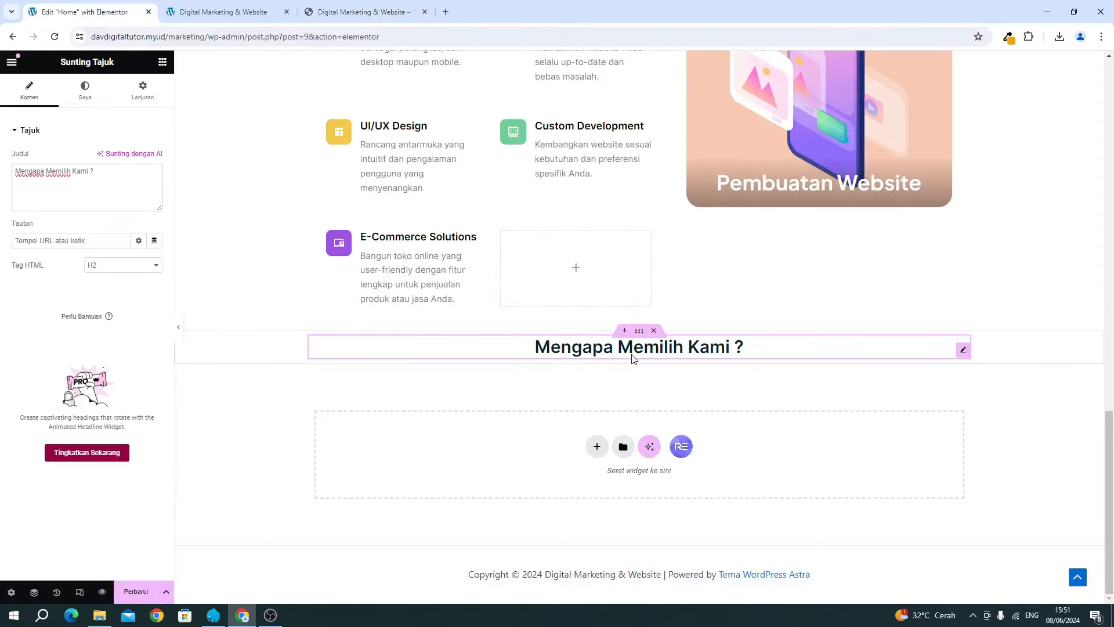
# Set the Mengapa Memilih Kami heading container's top margin to 6%, unlinked from the other sides, and save the page.
pyautogui.moveTo(597, 350)
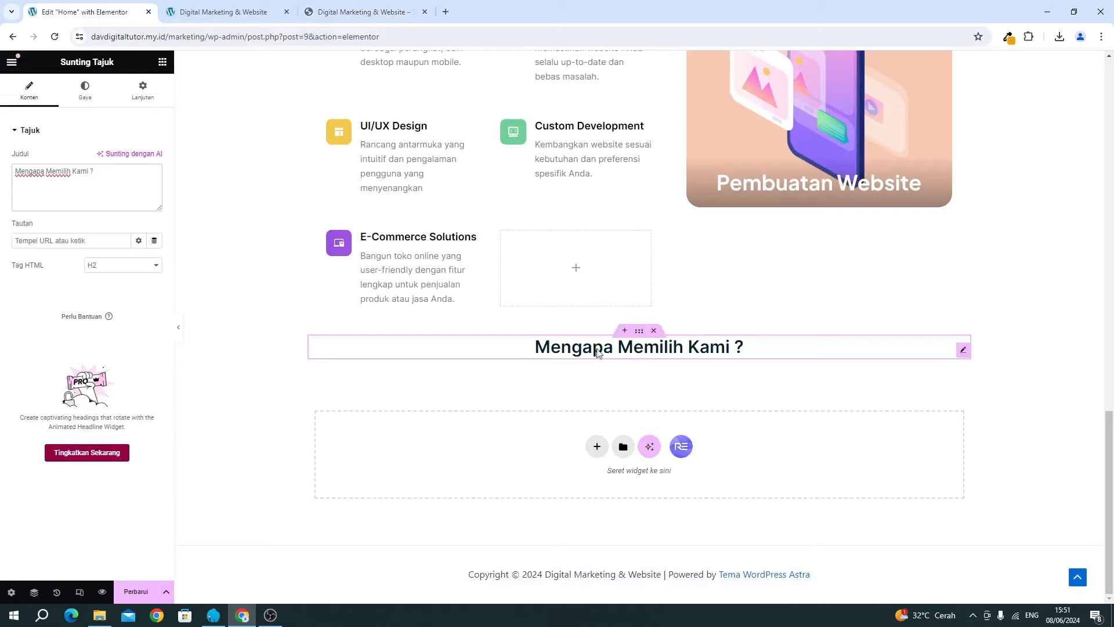
pyautogui.click(639, 331)
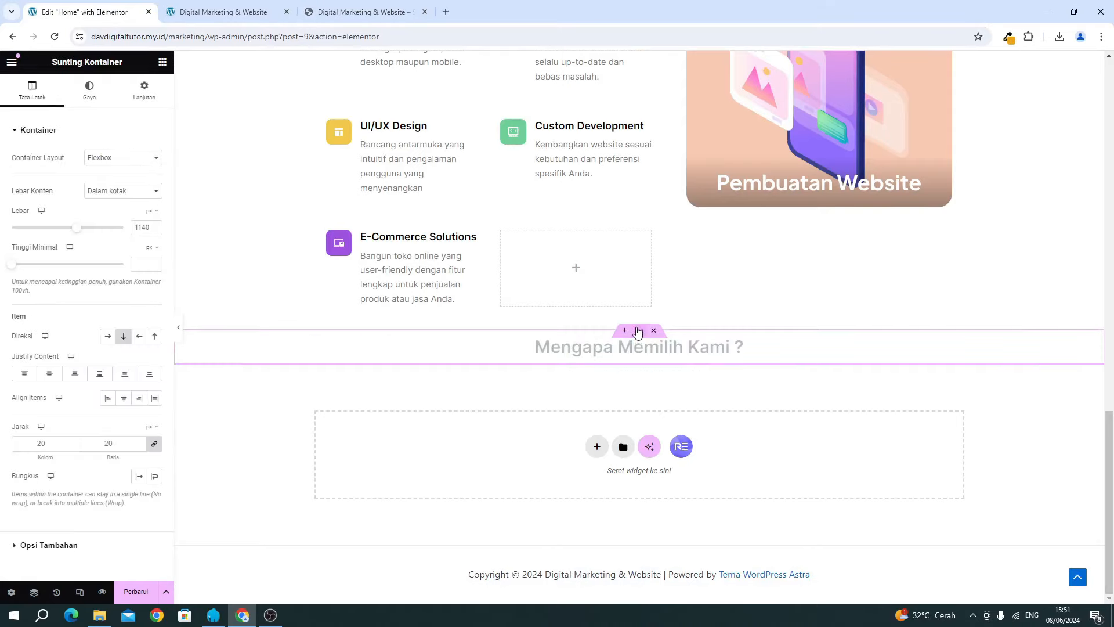
pyautogui.click(142, 93)
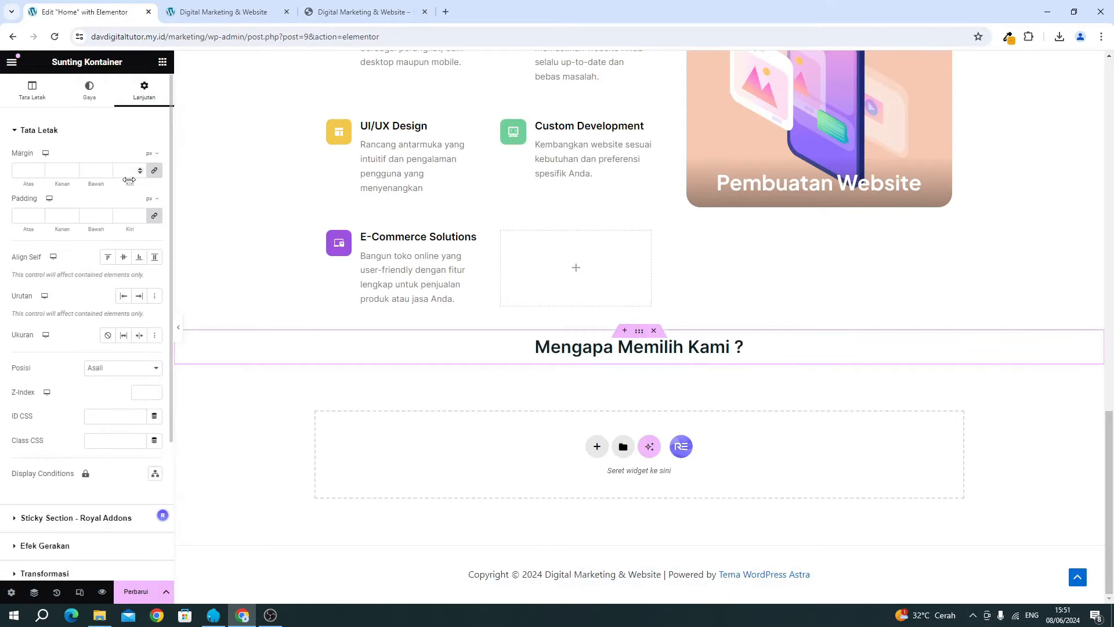
pyautogui.click(153, 170)
pyautogui.click(151, 155)
pyautogui.click(148, 177)
pyautogui.write('6')
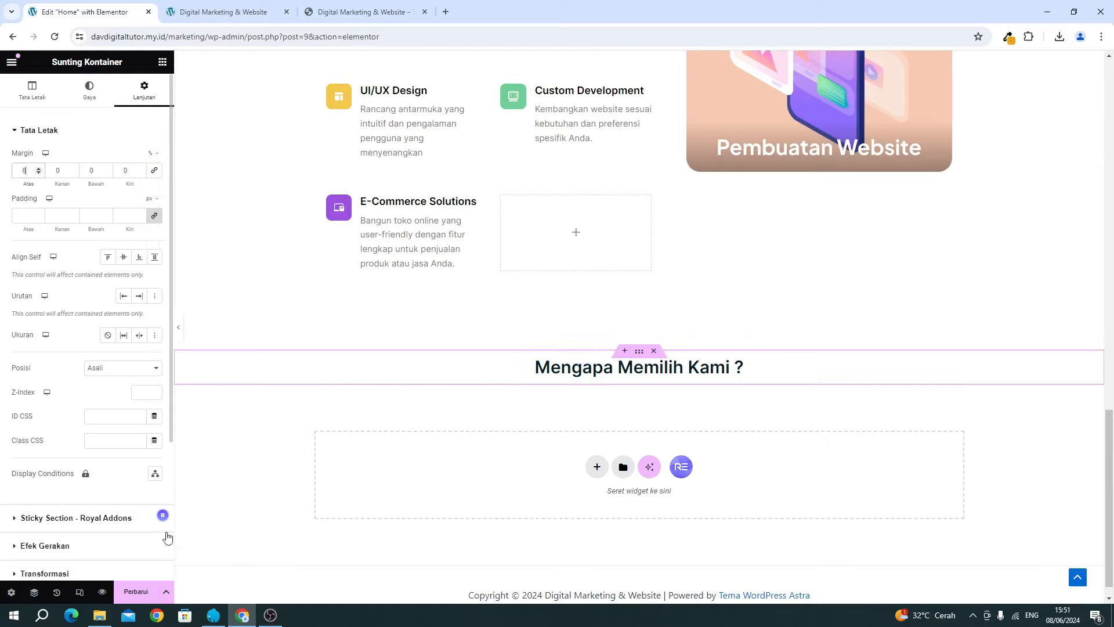
pyautogui.click(148, 594)
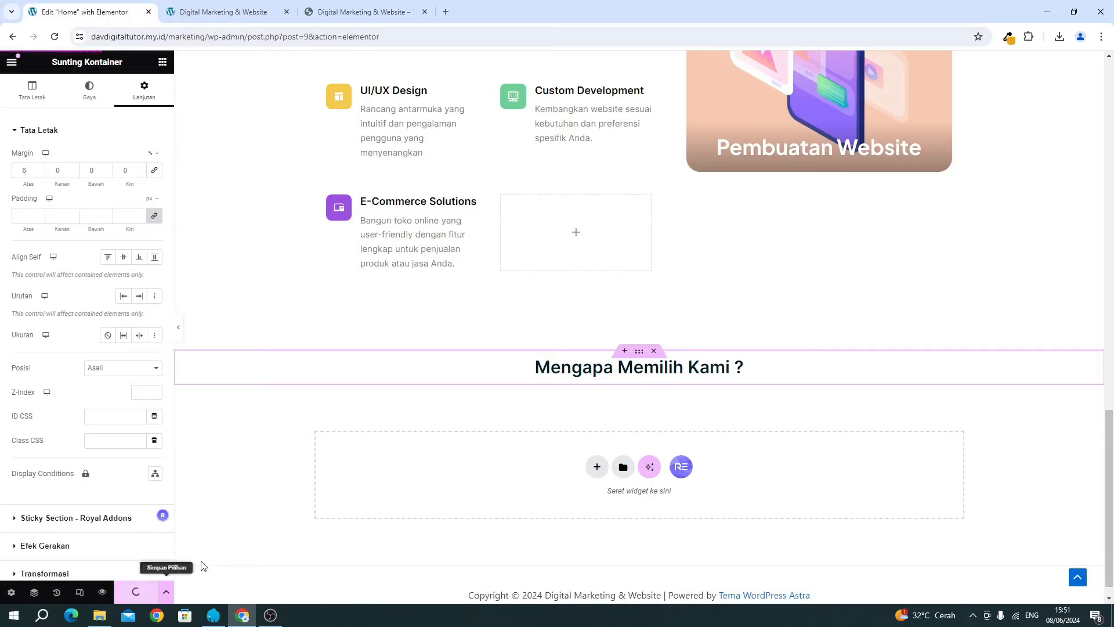
pyautogui.scroll(10, 413, 461)
pyautogui.scroll(-5, 424, 458)
pyautogui.scroll(-5, 528, 490)
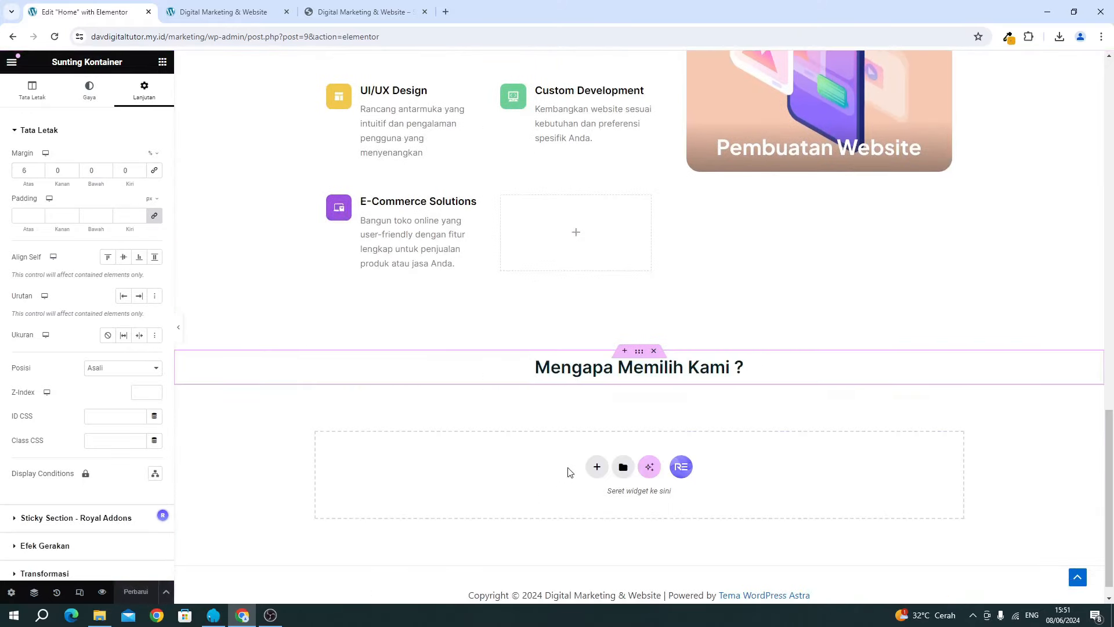
# Align the Mengapa Memilih Kami heading to the left and save the page.
pyautogui.click(547, 371)
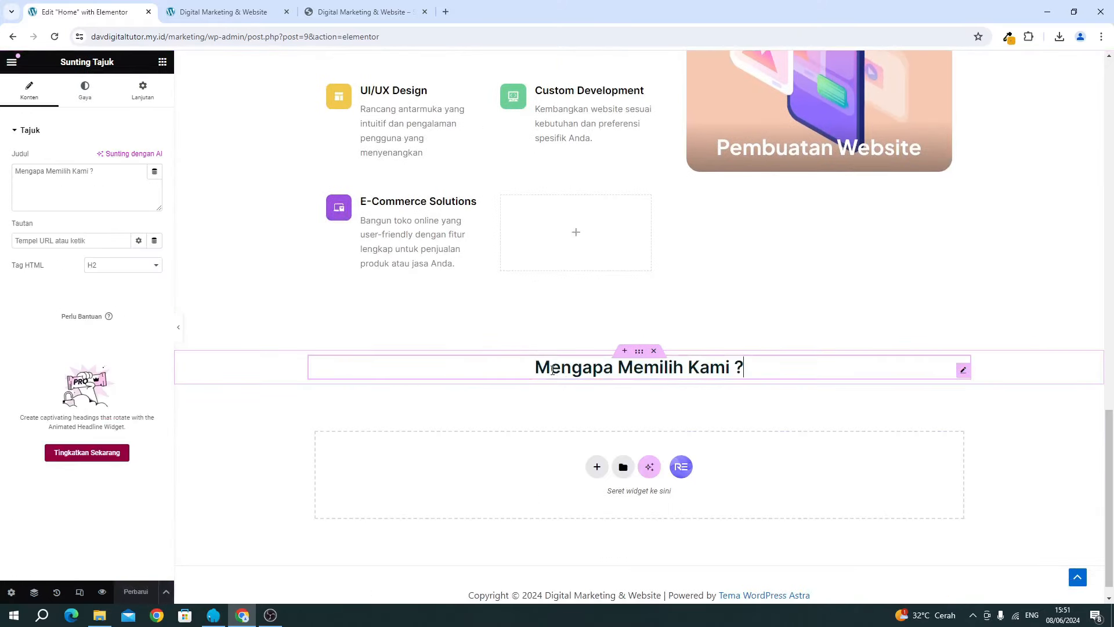
pyautogui.click(85, 91)
pyautogui.click(108, 157)
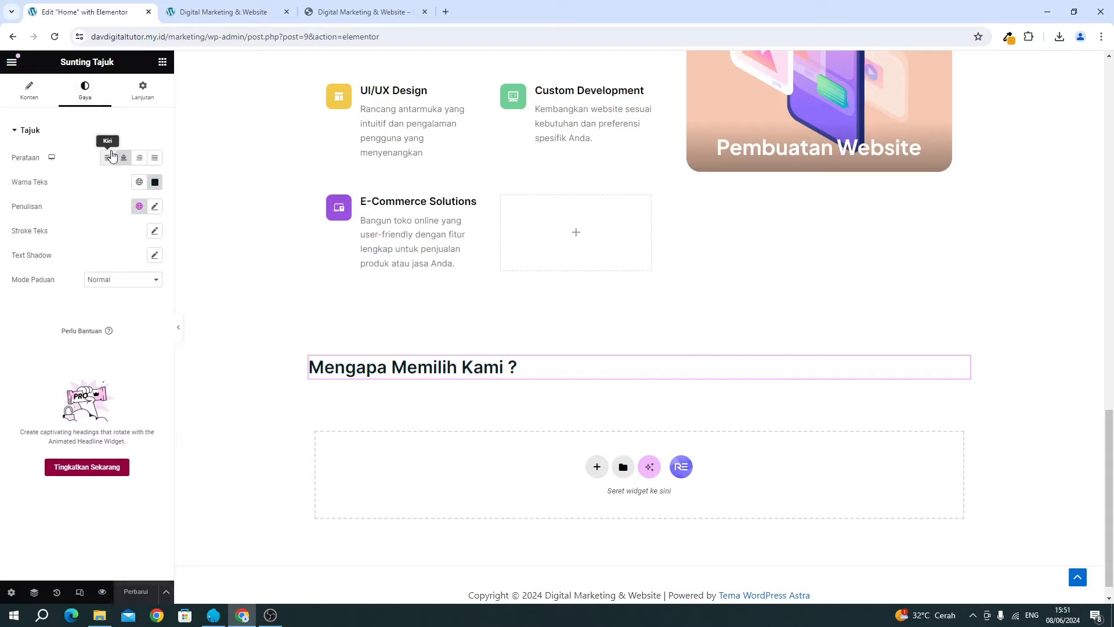
pyautogui.click(150, 594)
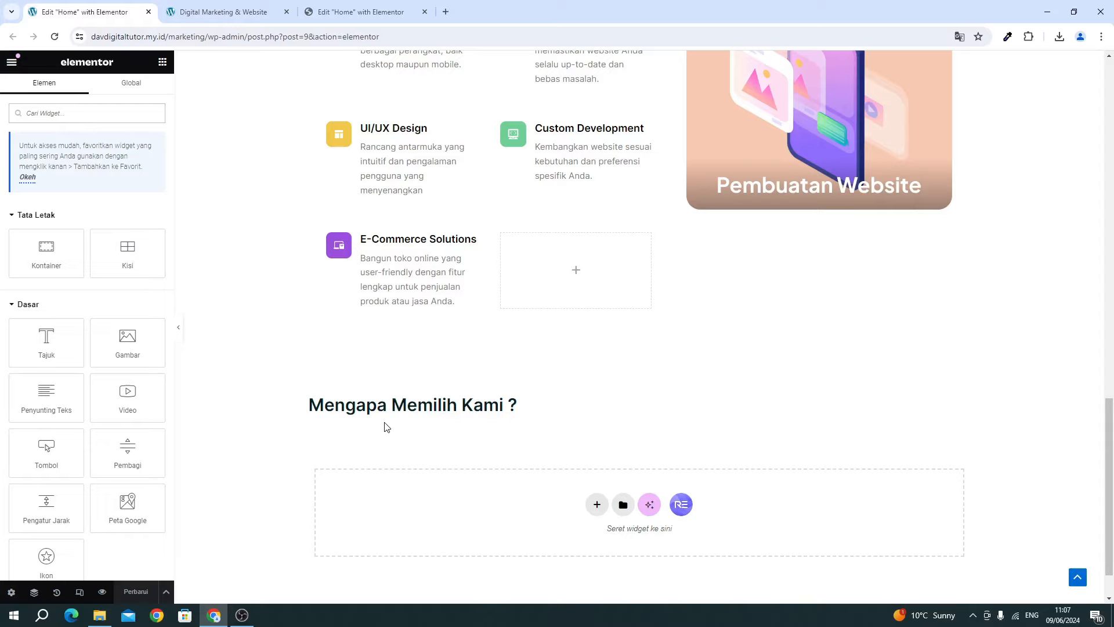
# Add a Flexbox container with two equal columns below the Mengapa Memilih Kami heading, after consulting the reference design's card row.
pyautogui.click(351, 13)
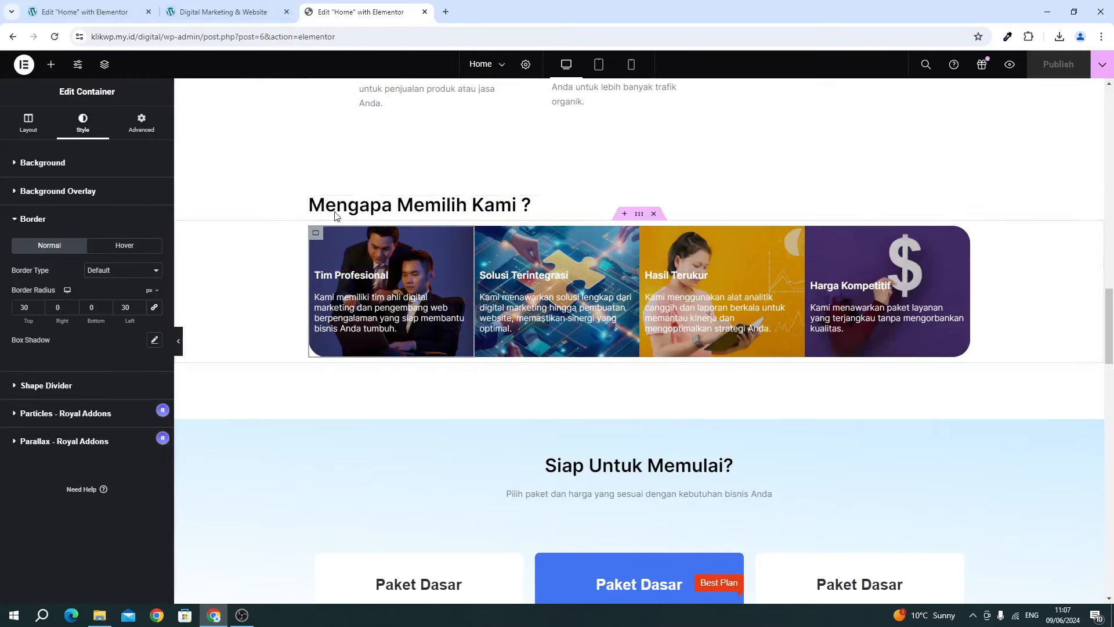
pyautogui.click(122, 20)
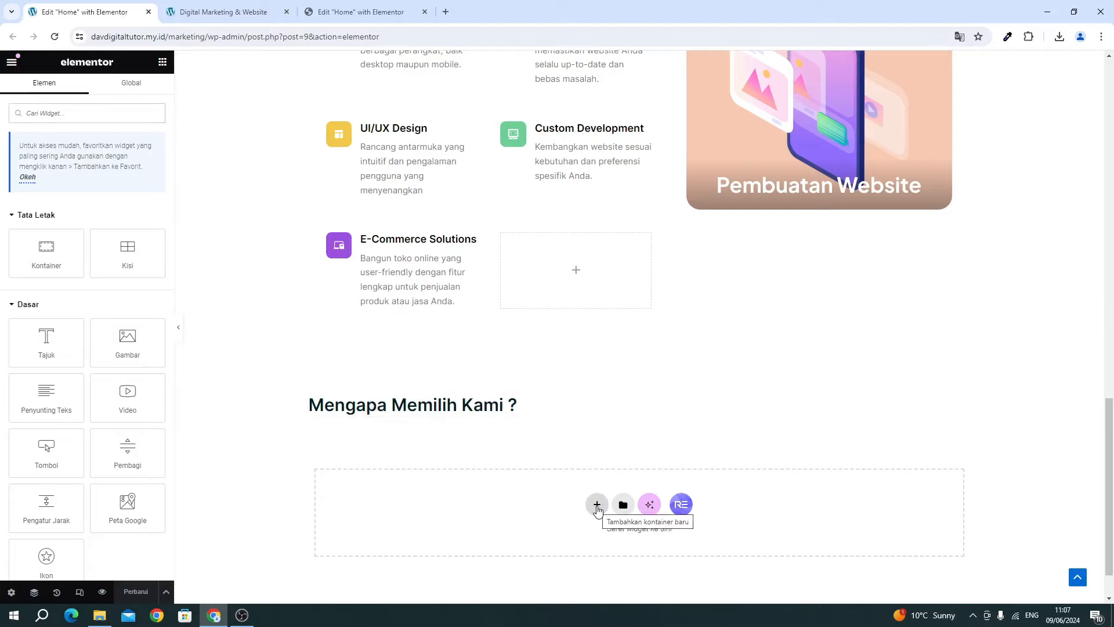
pyautogui.click(598, 505)
pyautogui.scroll(-2, 595, 494)
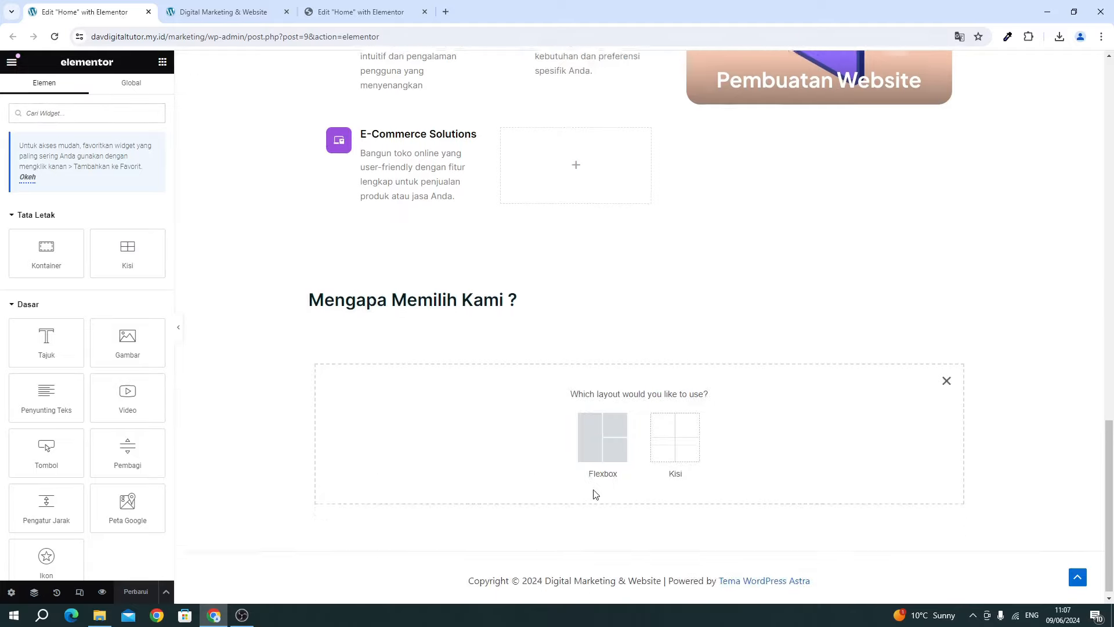
pyautogui.click(611, 436)
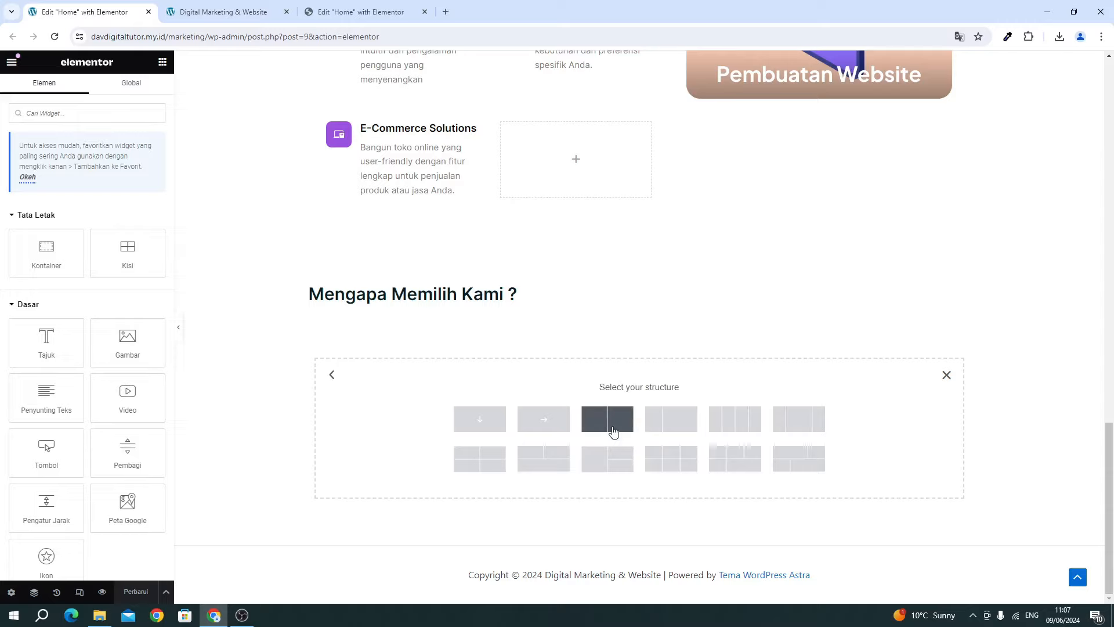
pyautogui.click(614, 431)
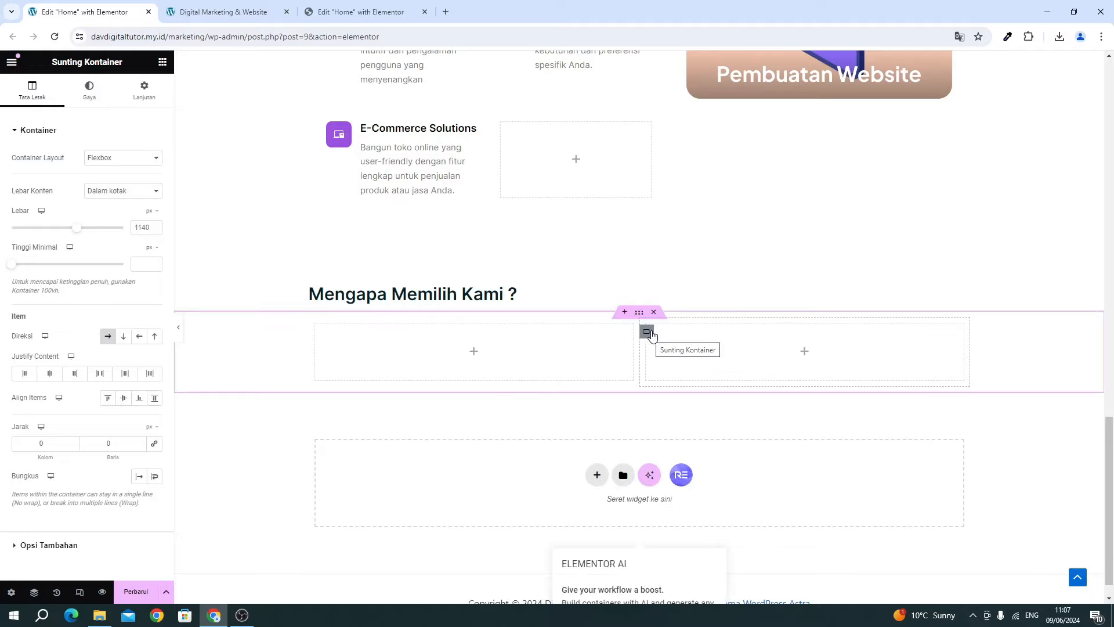
# Duplicate the last column twice to make a row of four columns under the Mengapa Memilih Kami heading.
pyautogui.rightClick(651, 333)
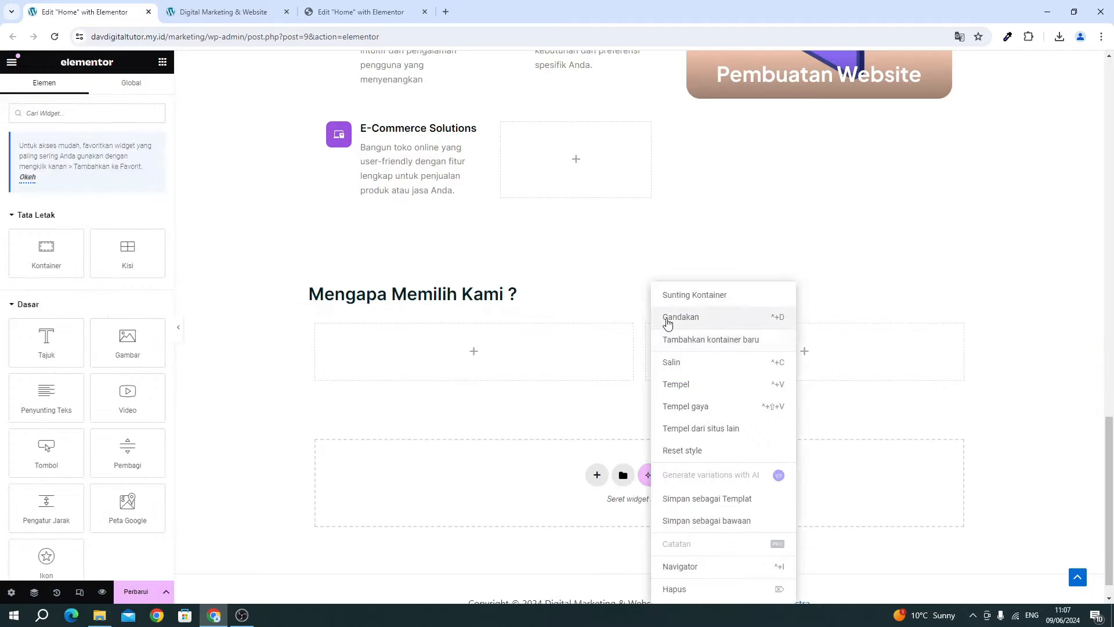
pyautogui.click(667, 318)
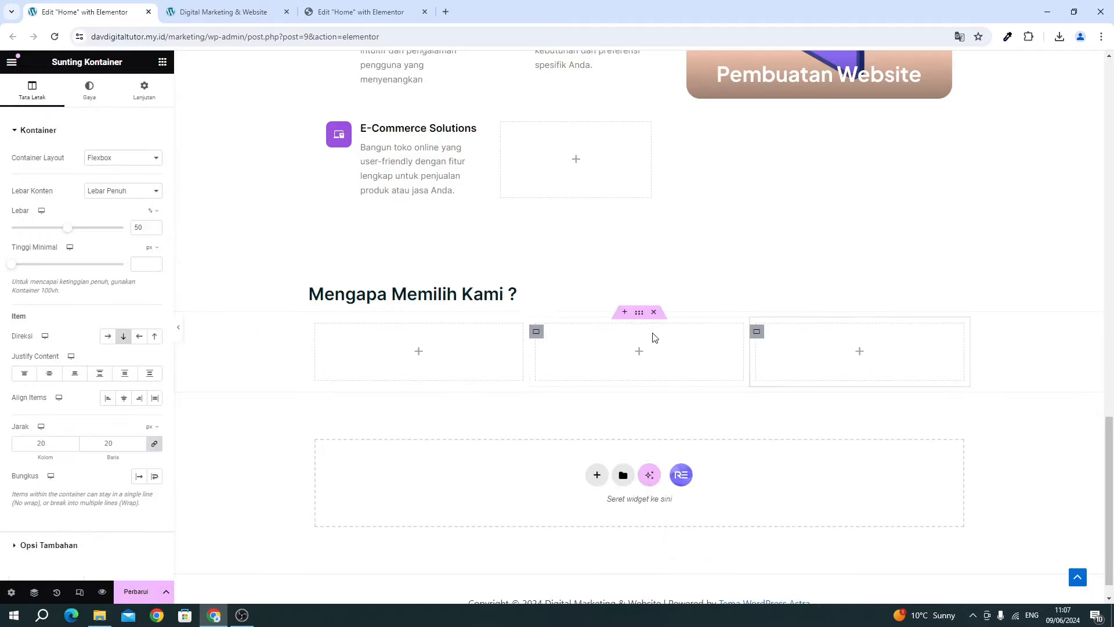
pyautogui.rightClick(757, 337)
pyautogui.click(774, 319)
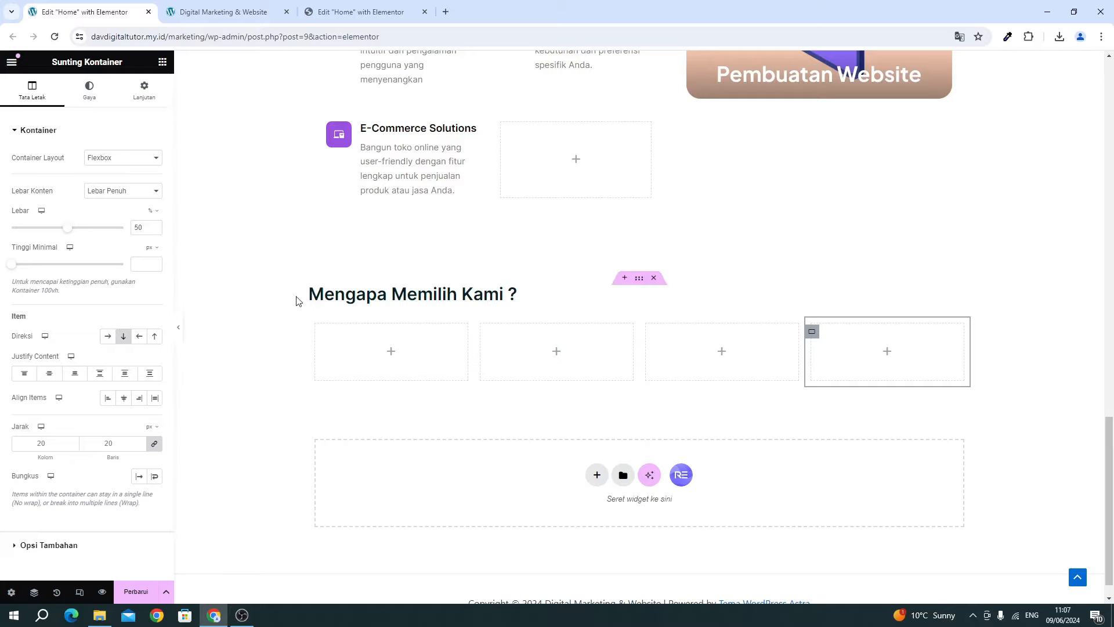
# Set the first column's minimum height to 25 vh.
pyautogui.click(316, 337)
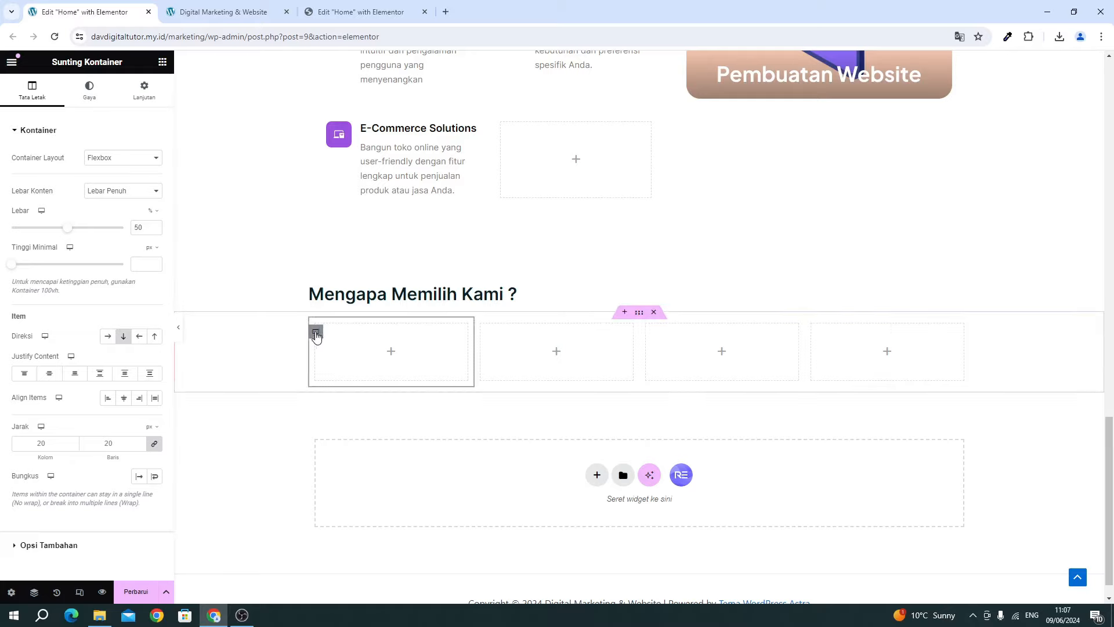
pyautogui.click(87, 104)
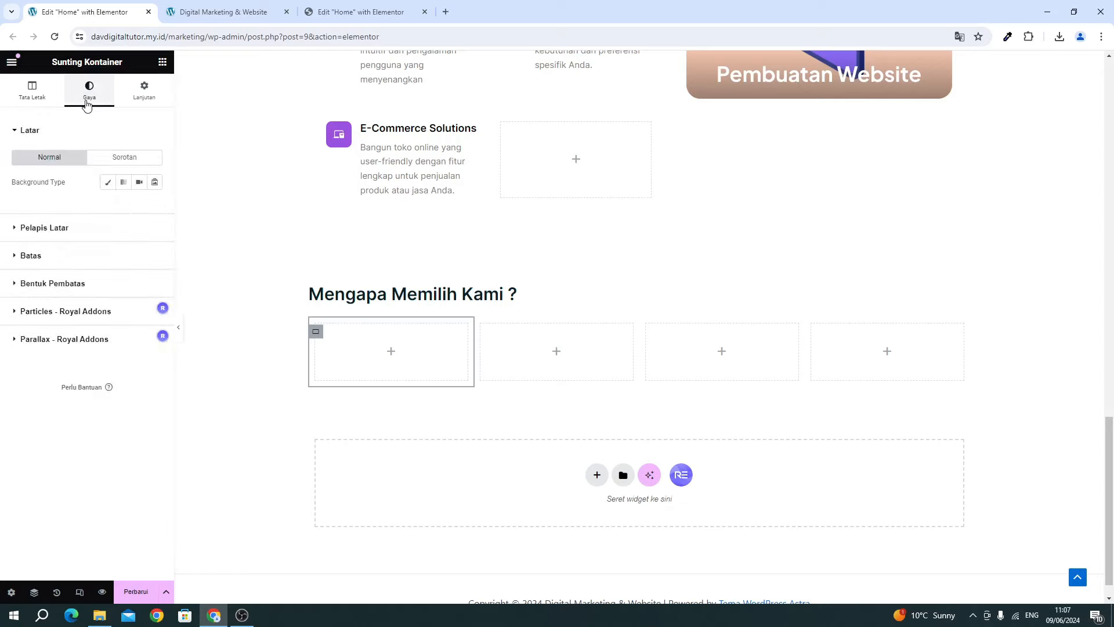
pyautogui.click(42, 97)
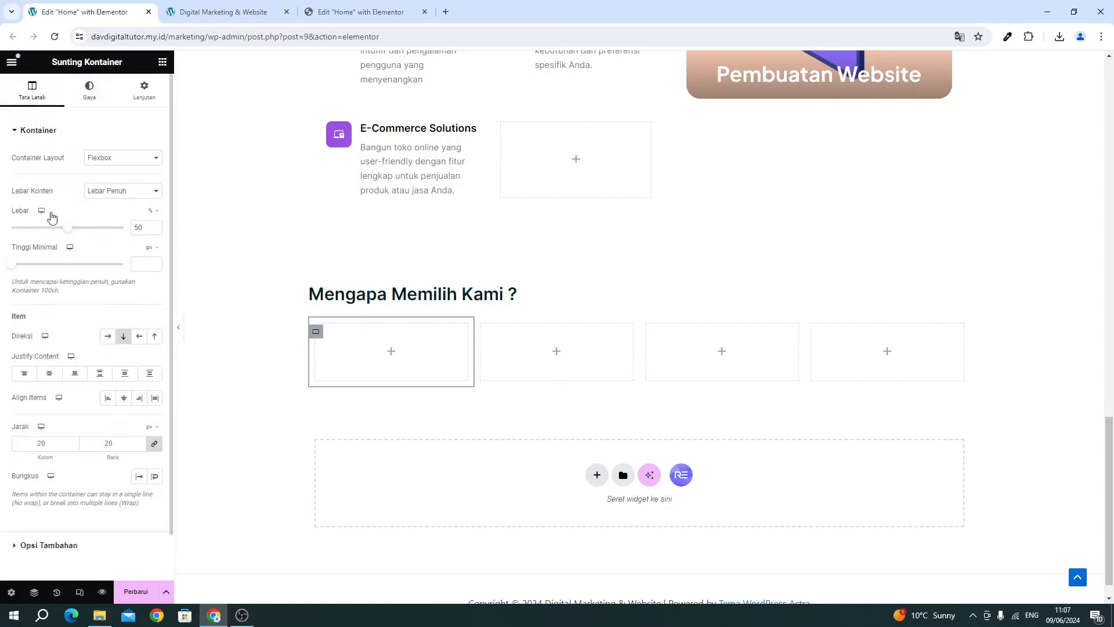
pyautogui.click(155, 254)
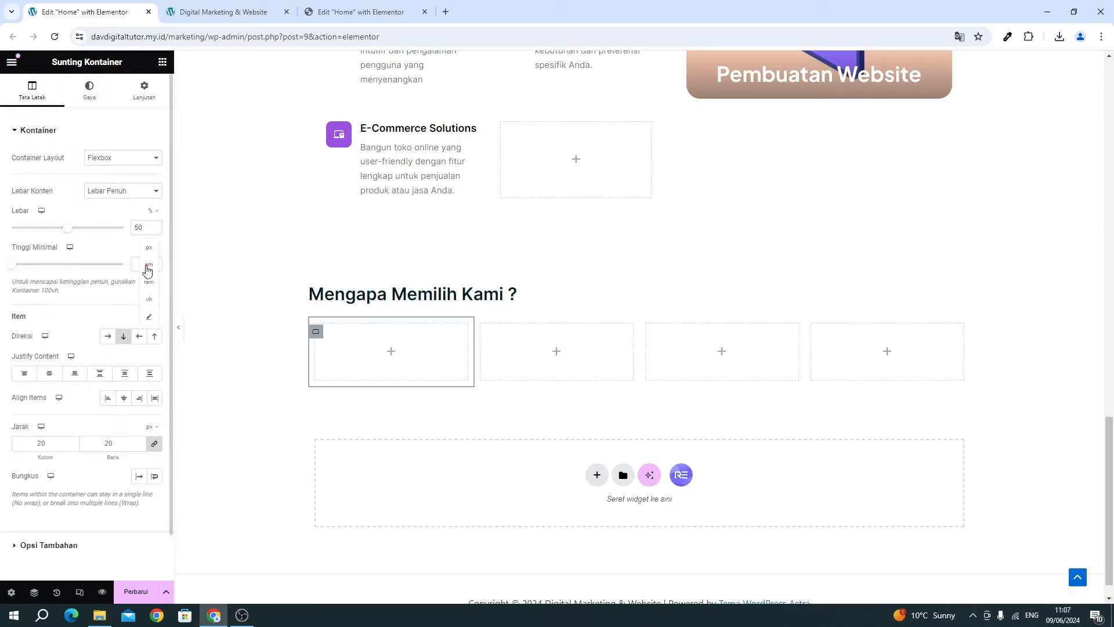
pyautogui.click(146, 301)
pyautogui.click(144, 265)
pyautogui.write('25')
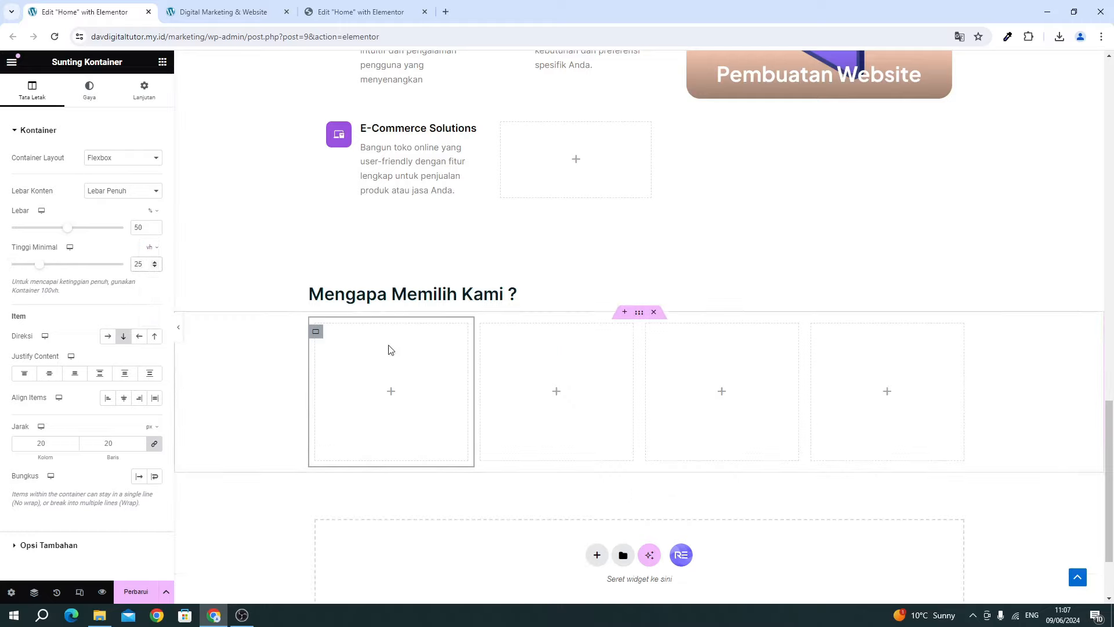
# Give the first column a classic background, uploading Rectangle-39 from the local image folder as its background image.
pyautogui.click(89, 93)
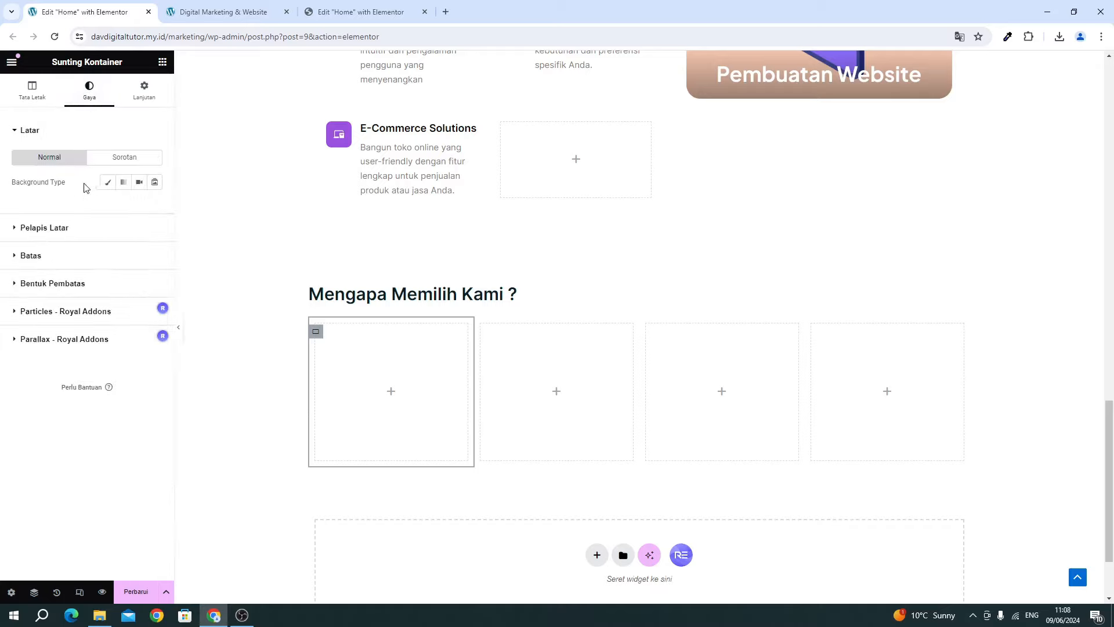
pyautogui.click(105, 184)
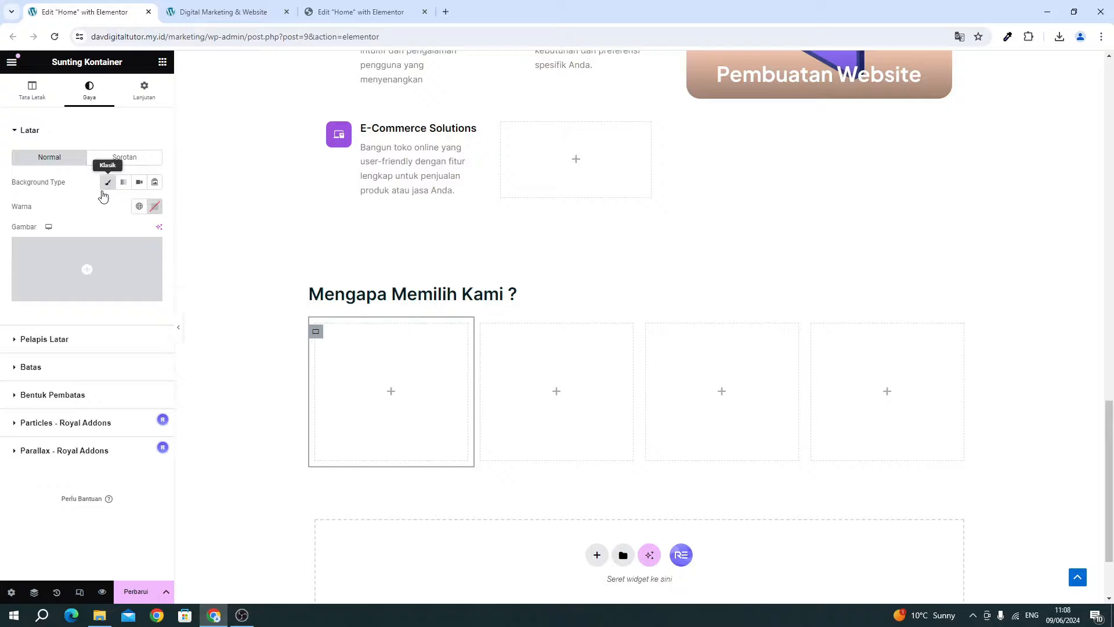
pyautogui.click(112, 260)
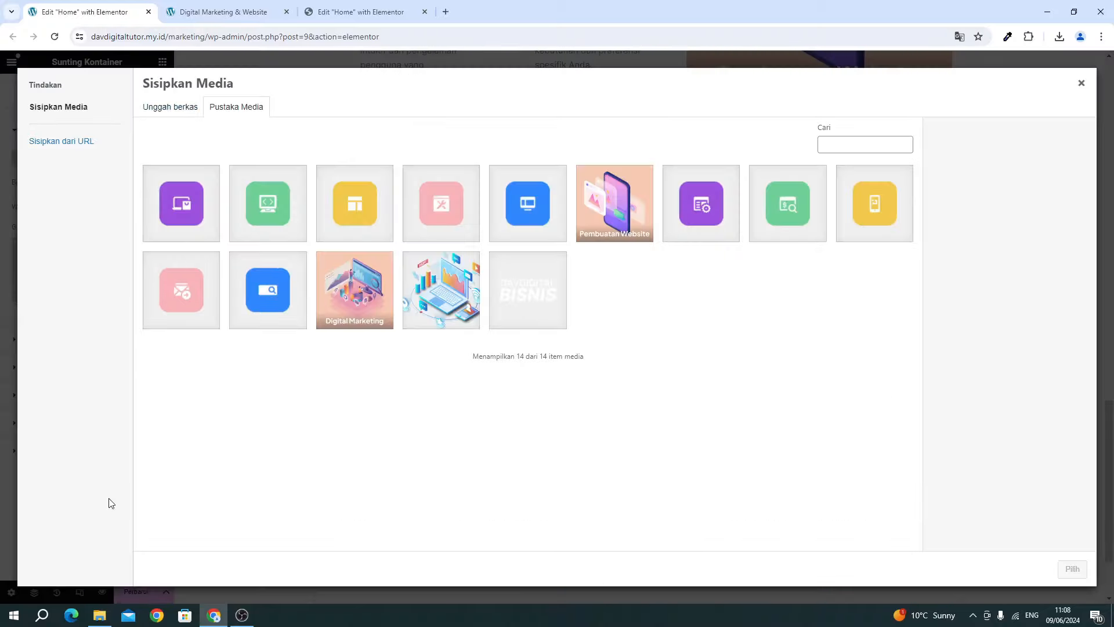
pyautogui.click(99, 615)
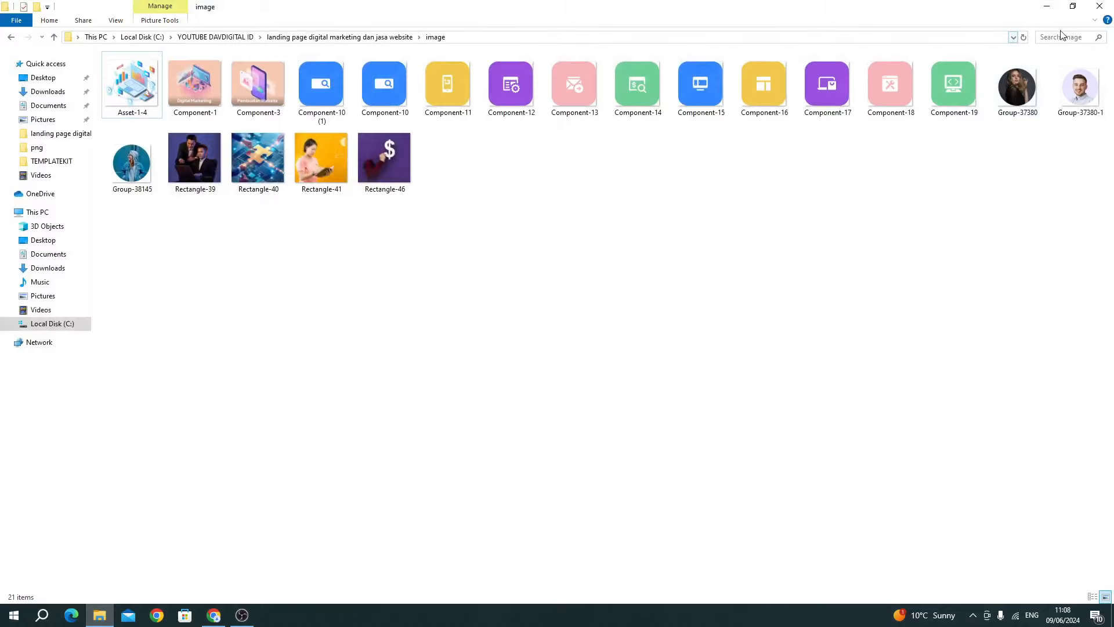
pyautogui.click(1073, 6)
pyautogui.moveTo(671, 205); pyautogui.dragTo(816, 203)
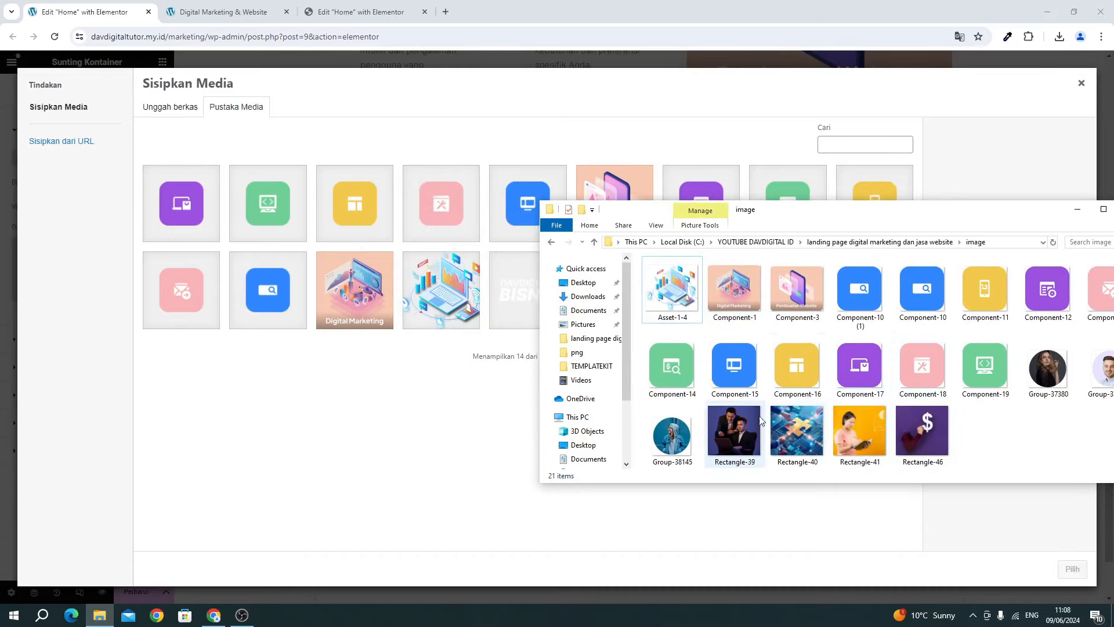
pyautogui.moveTo(751, 433); pyautogui.dragTo(343, 269)
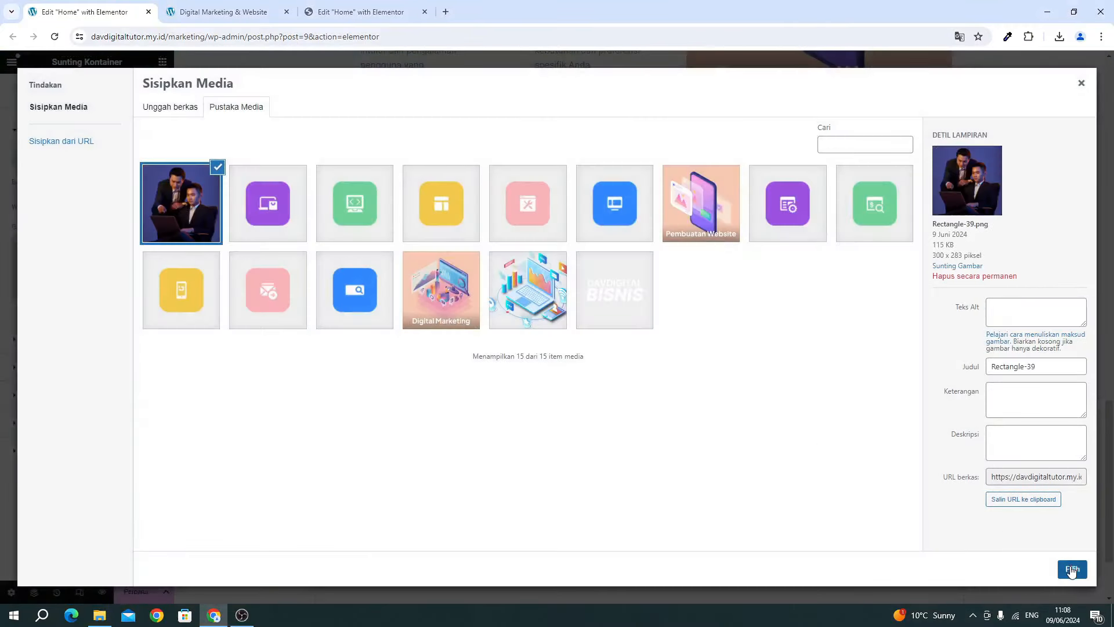
pyautogui.click(1071, 570)
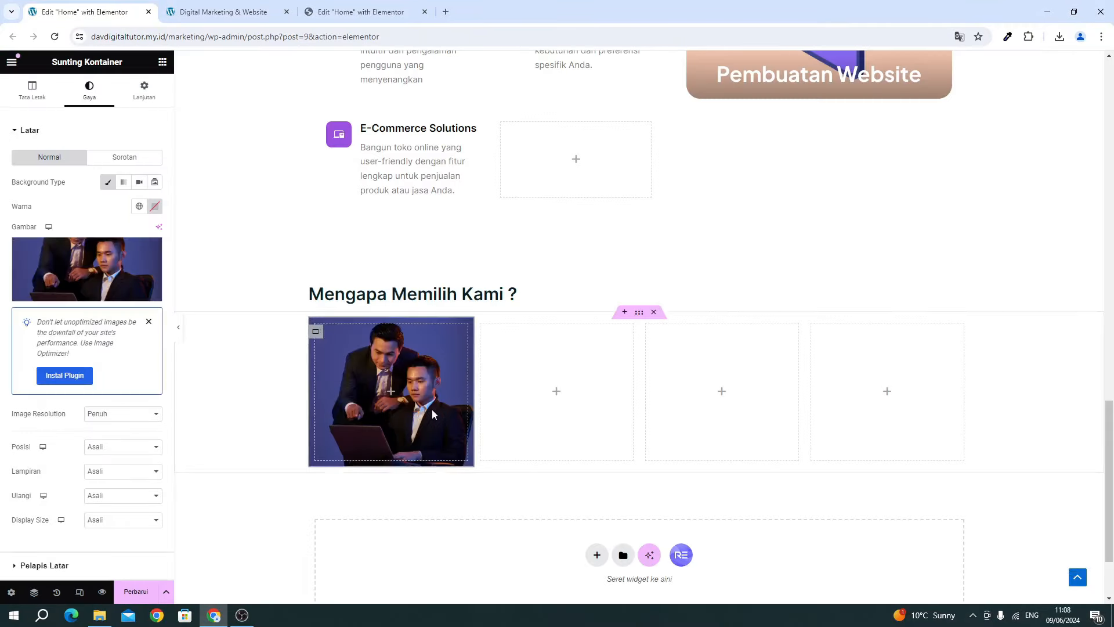
# Set the first column's background image to Sampul display size, No-repeat and Tengah Tengah position.
pyautogui.scroll(-2, 119, 508)
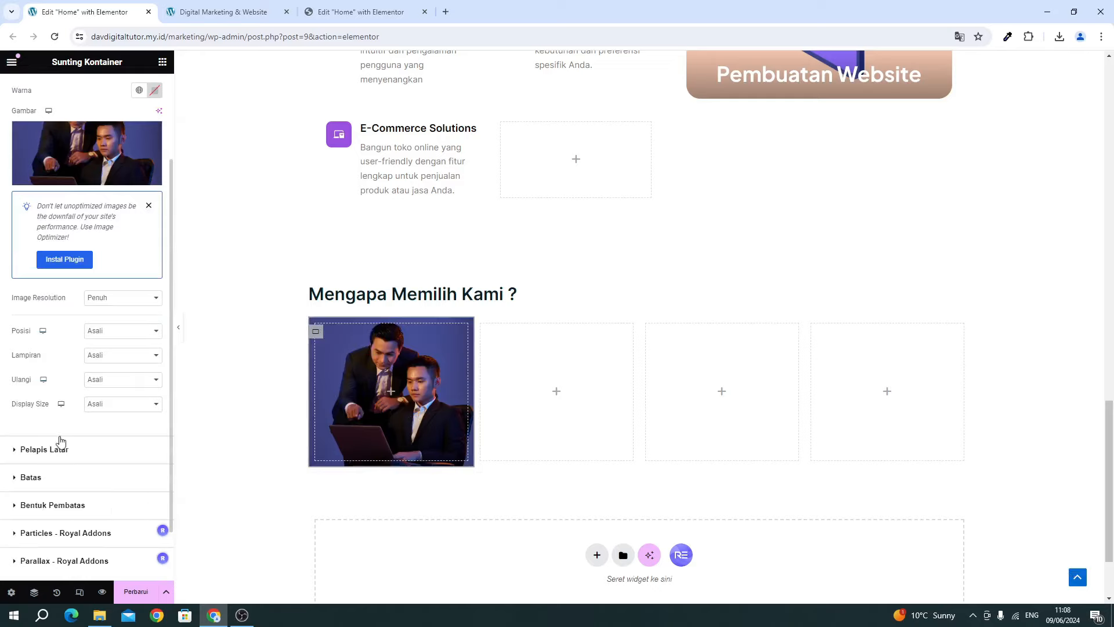
pyautogui.click(100, 406)
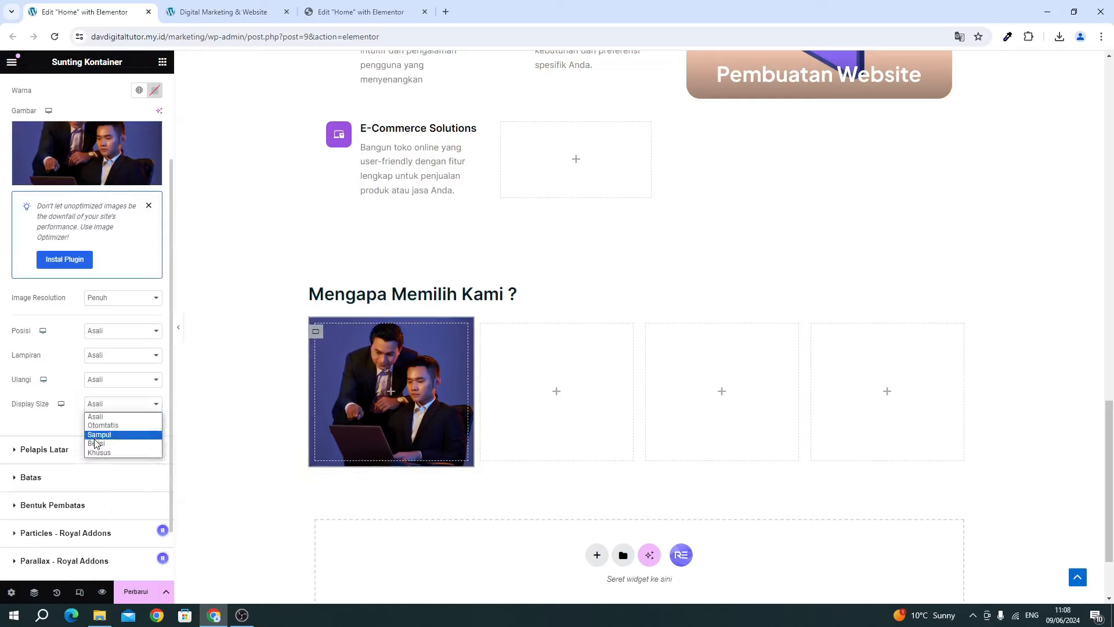
pyautogui.click(99, 434)
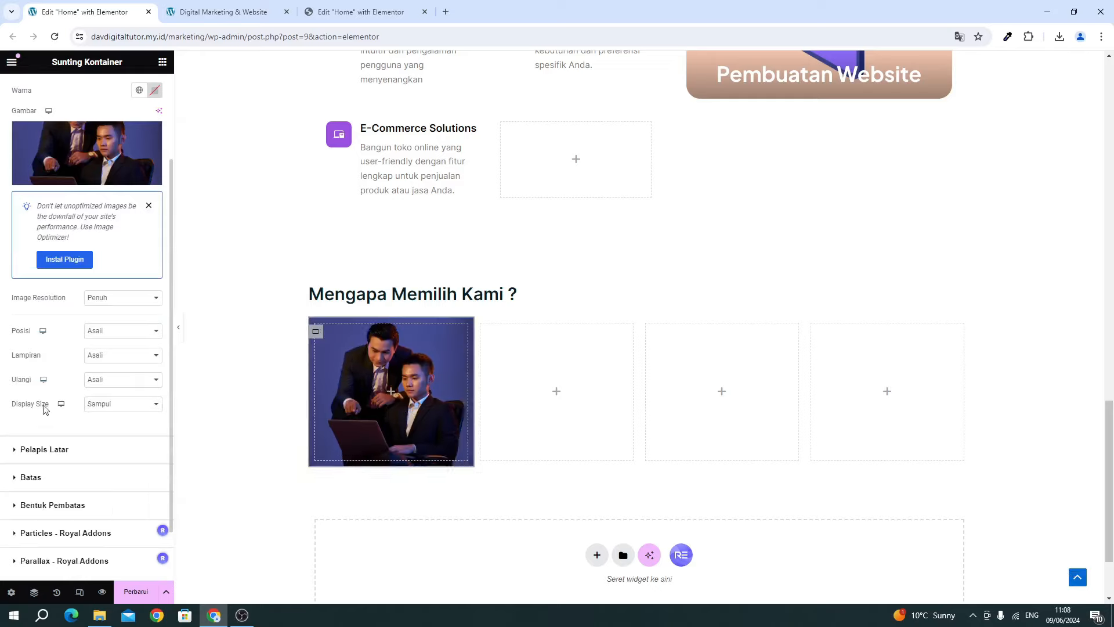
pyautogui.click(105, 379)
pyautogui.click(107, 402)
pyautogui.click(96, 331)
pyautogui.click(106, 353)
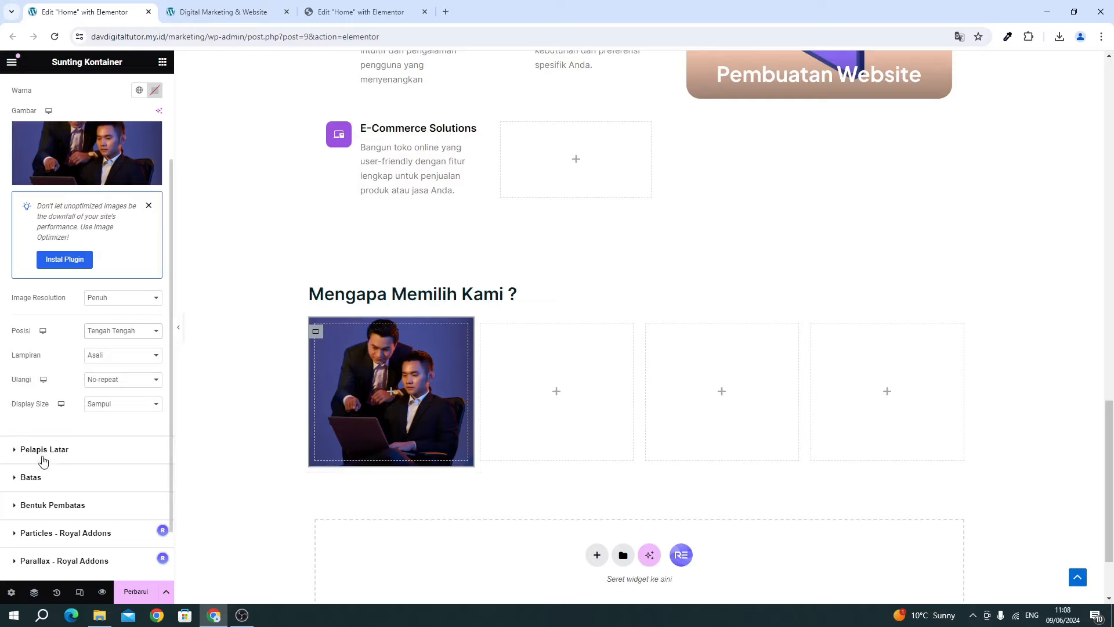
# Unlink the first column's border radius values and set the top and left ones to 30 px, following the reference card.
pyautogui.click(42, 477)
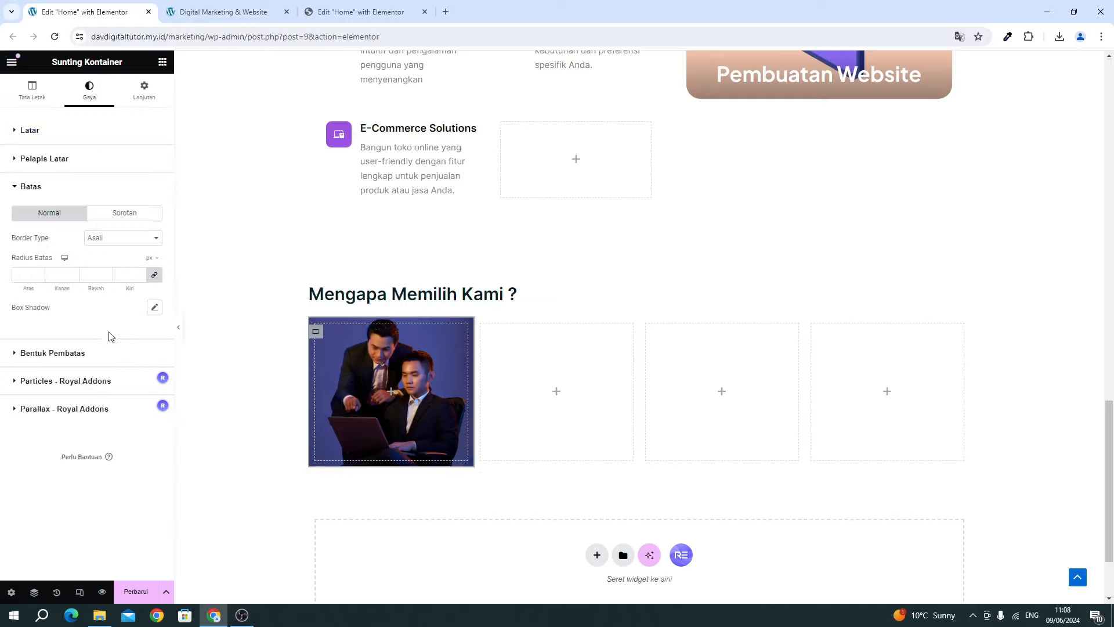
pyautogui.click(154, 275)
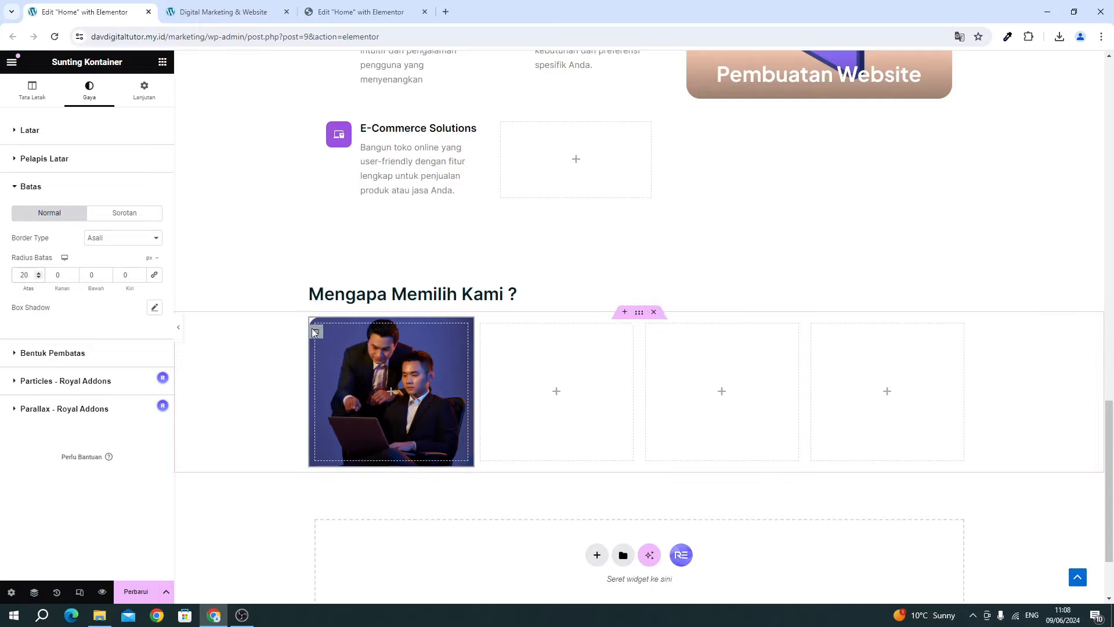
pyautogui.click(352, 16)
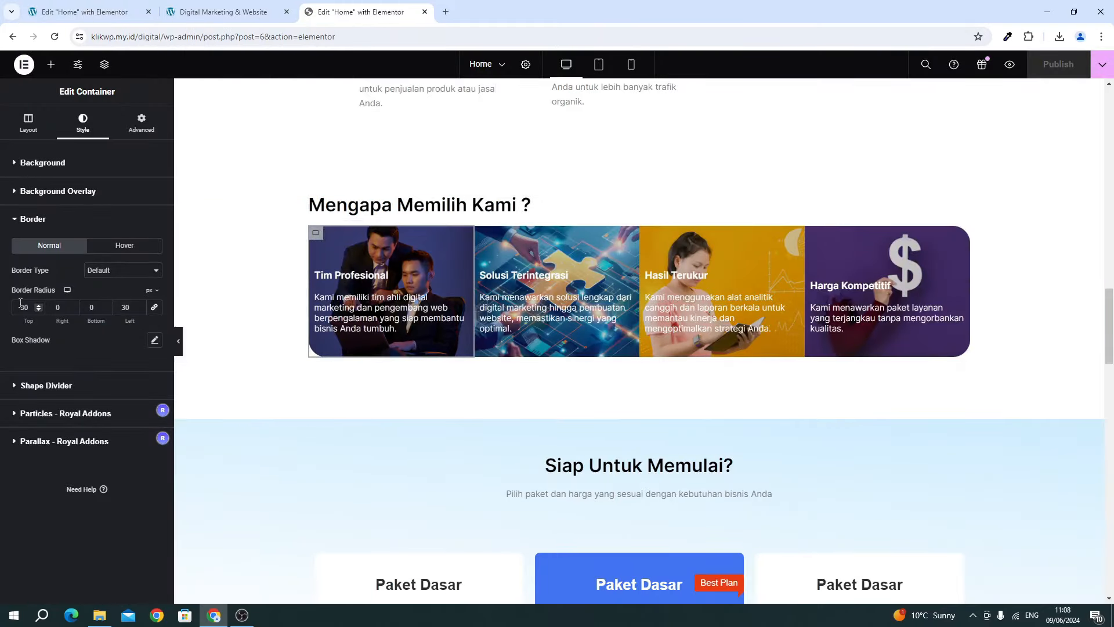
pyautogui.click(60, 20)
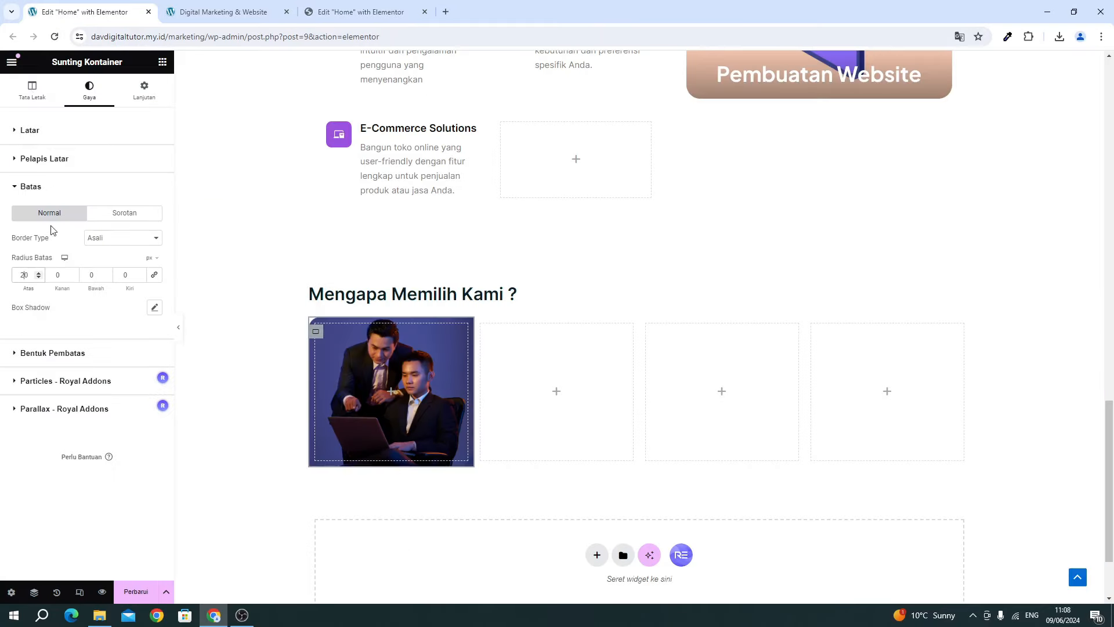
pyautogui.click(90, 272)
pyautogui.press('BackSpace')
pyautogui.write('3')
# Give the first column a classic background overlay in semi-transparent black, with about 40% alpha.
pyautogui.click(74, 164)
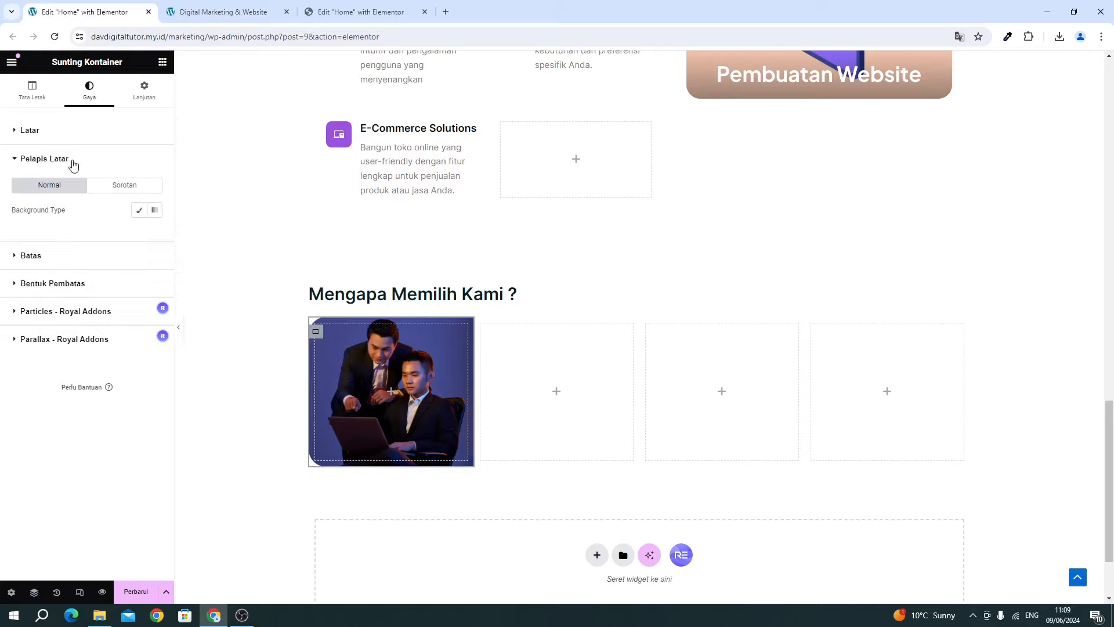
pyautogui.click(140, 211)
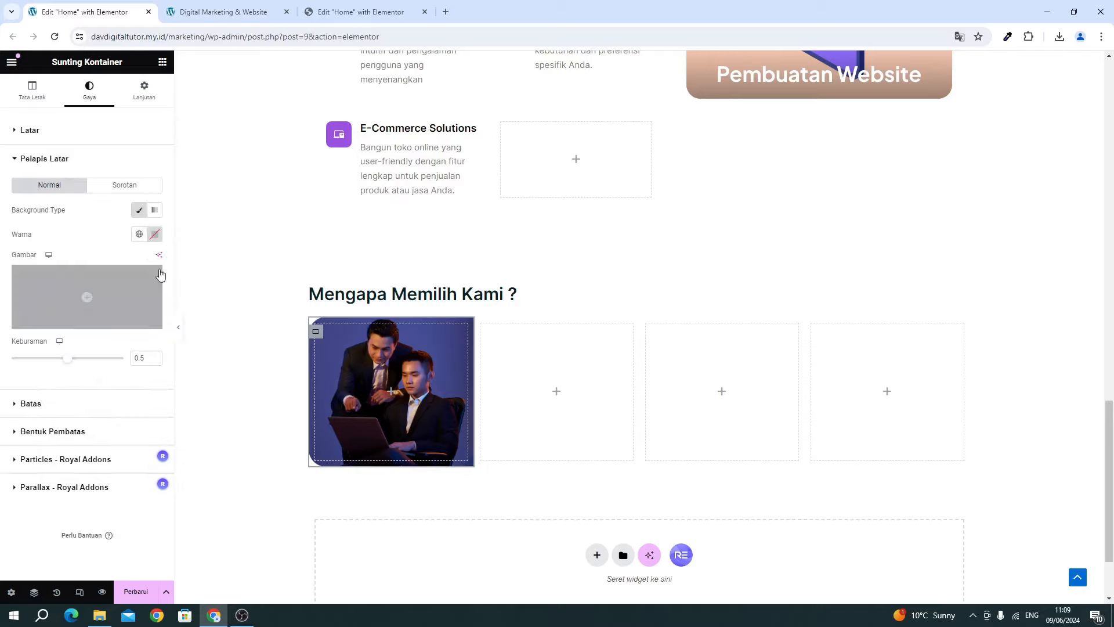
pyautogui.click(154, 234)
pyautogui.moveTo(203, 381); pyautogui.dragTo(126, 387)
pyautogui.click(140, 387)
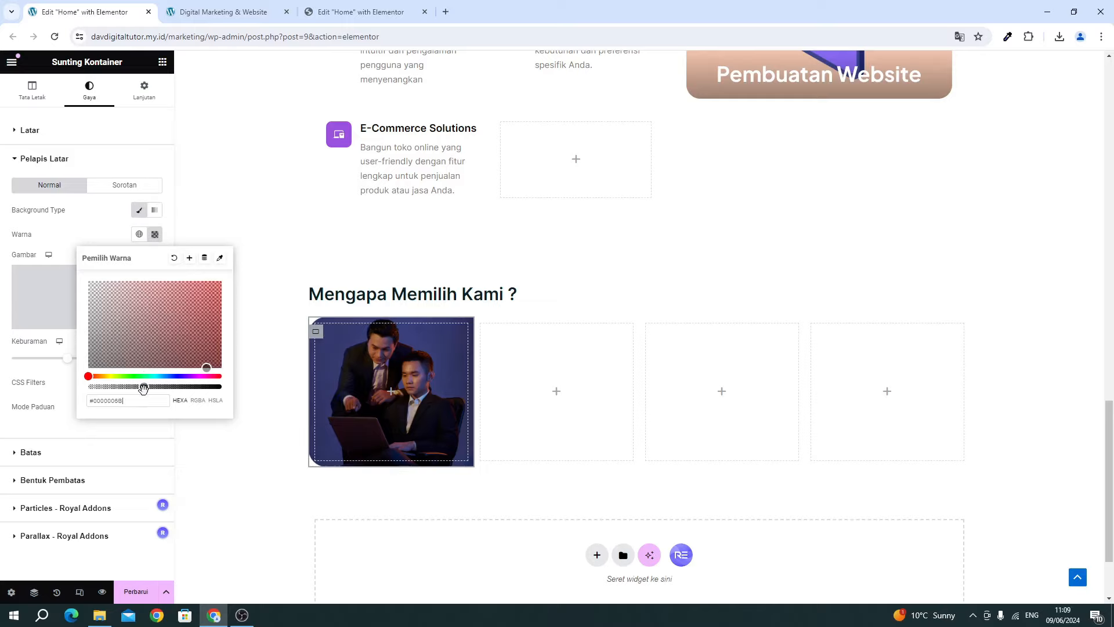
pyautogui.click(85, 228)
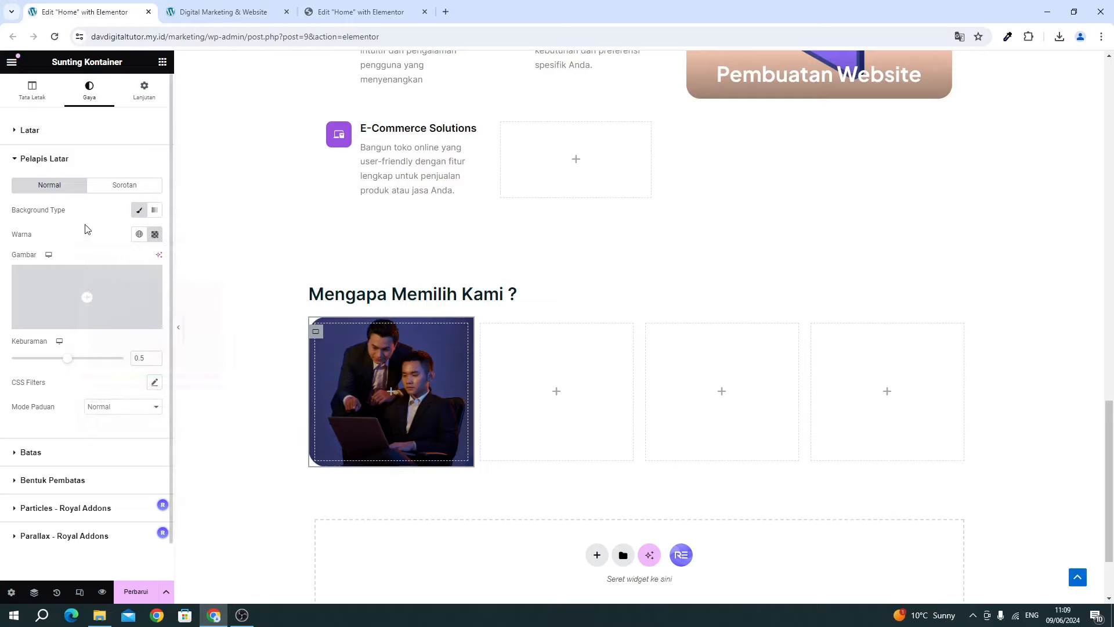
# Add a Heading widget to the first column and title it Tim Profesional, copying the text from the reference page.
pyautogui.click(162, 62)
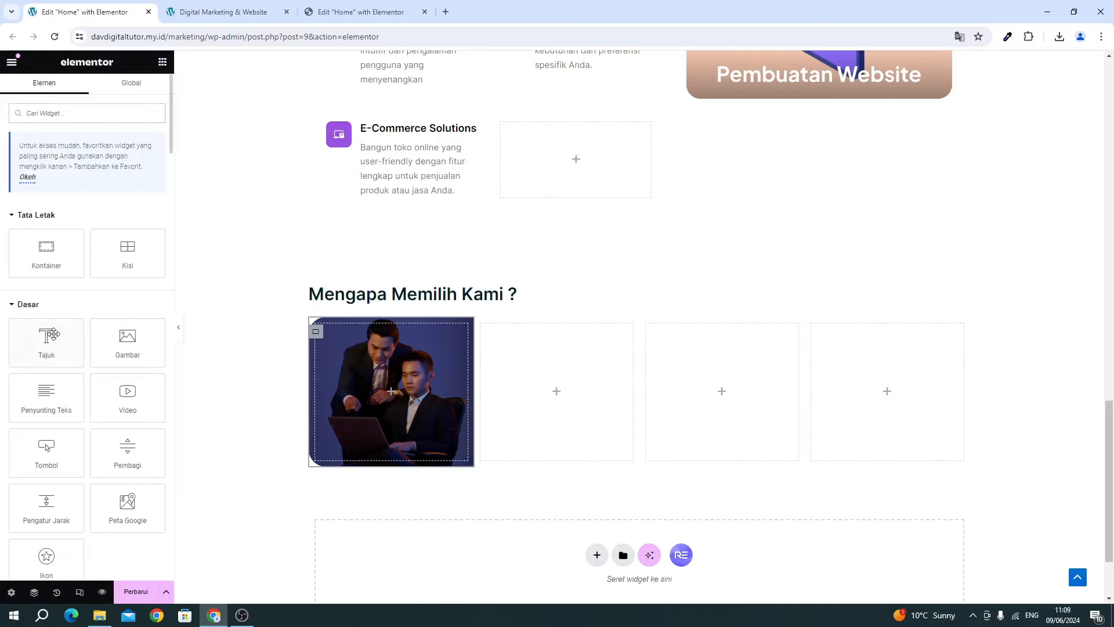
pyautogui.moveTo(53, 335); pyautogui.dragTo(346, 363)
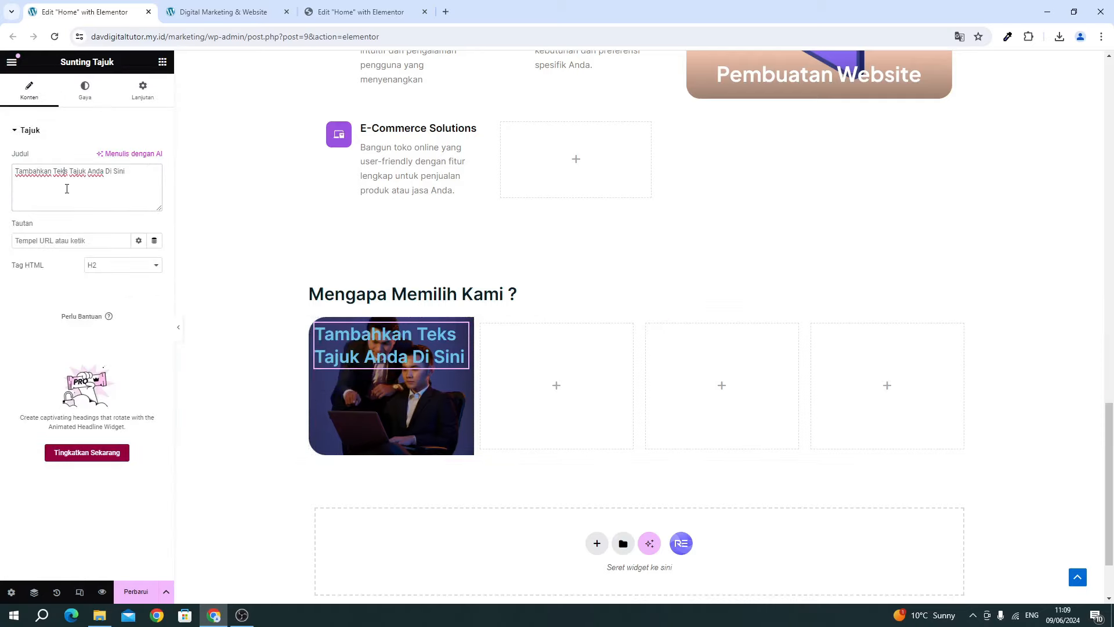
pyautogui.hotkey('ctrl', 'a')
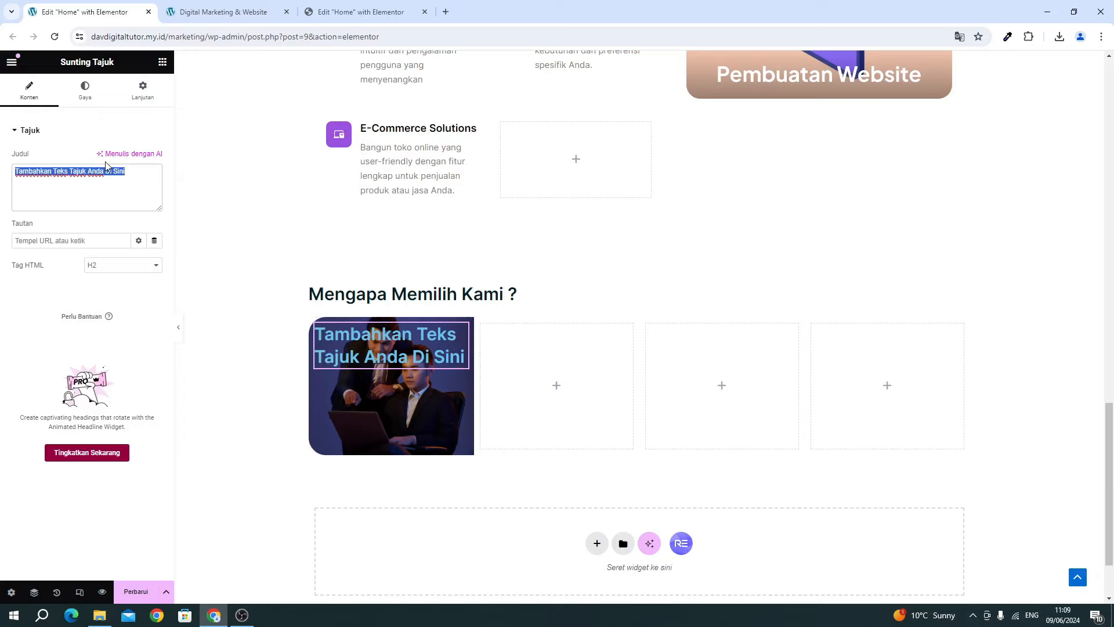
pyautogui.click(352, 13)
pyautogui.click(331, 277)
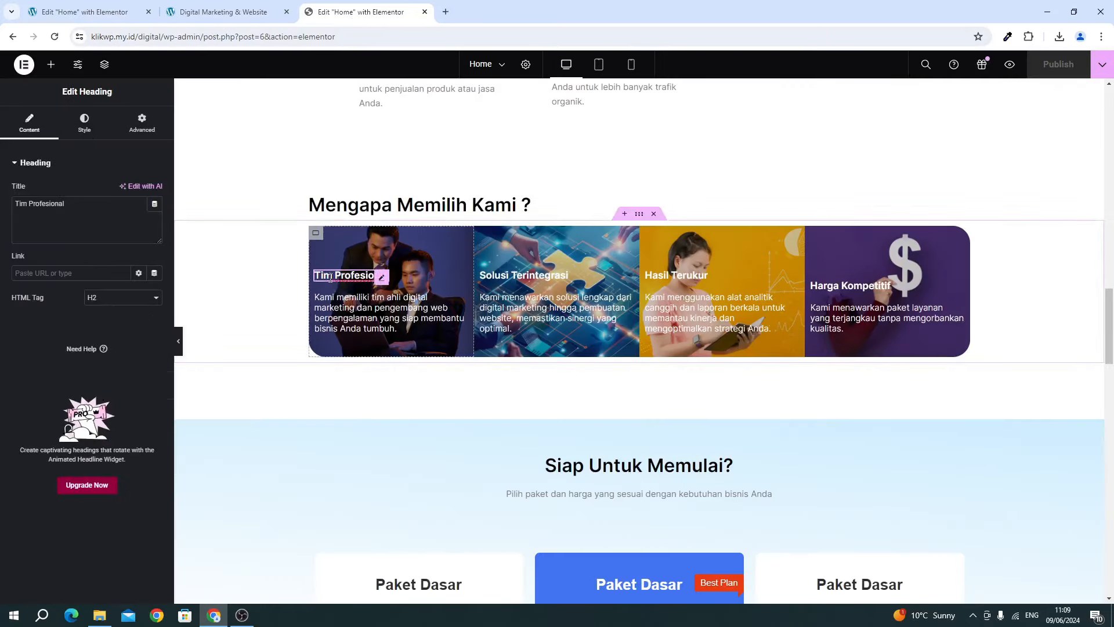
pyautogui.click(89, 233)
pyautogui.hotkey('ctrl', 'a')
pyautogui.hotkey('ctrl', 'c')
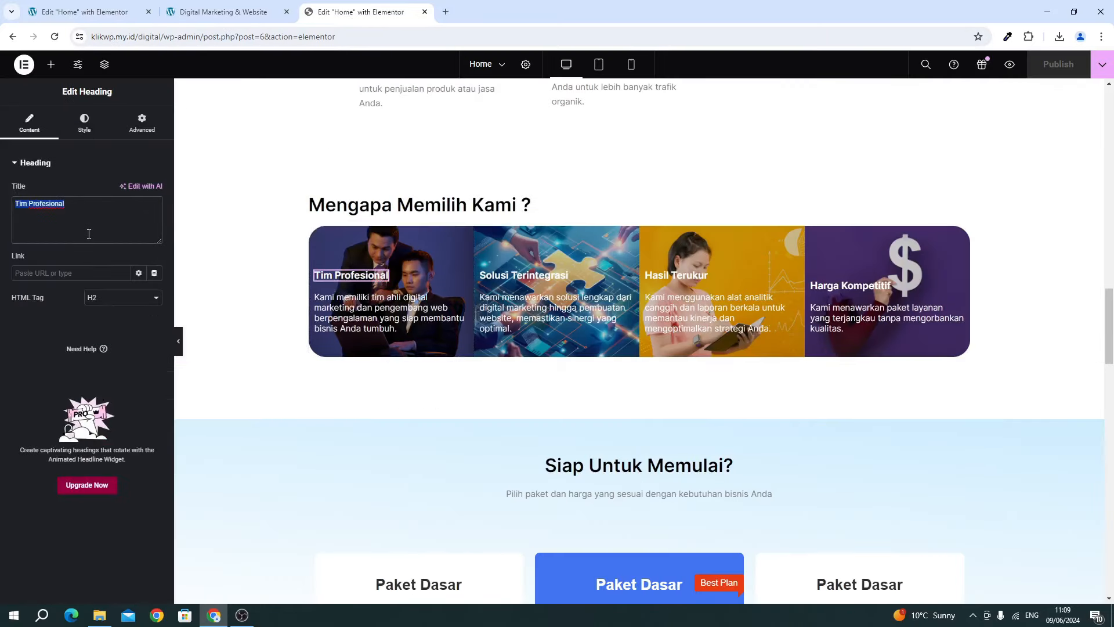
pyautogui.click(85, 116)
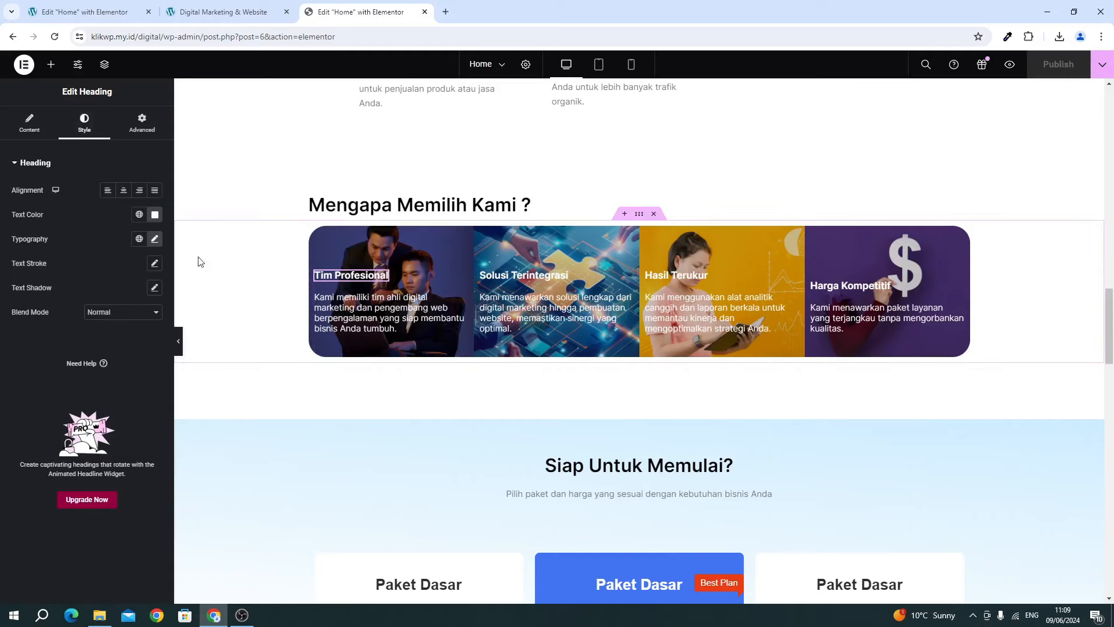
pyautogui.click(154, 238)
pyautogui.click(91, 13)
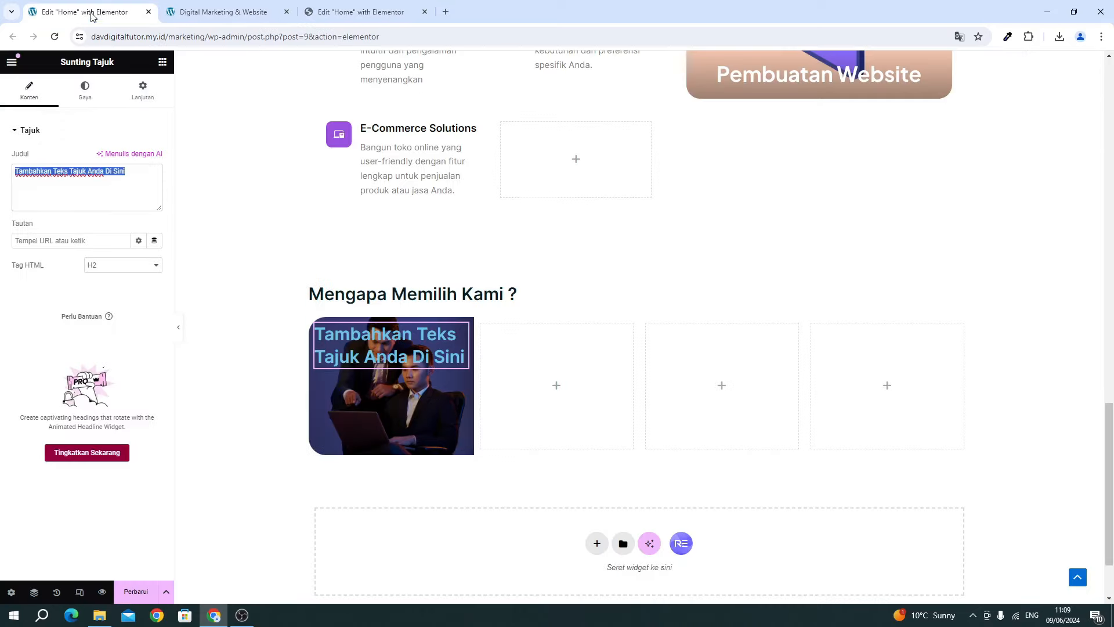
pyautogui.hotkey('ctrl', 'v')
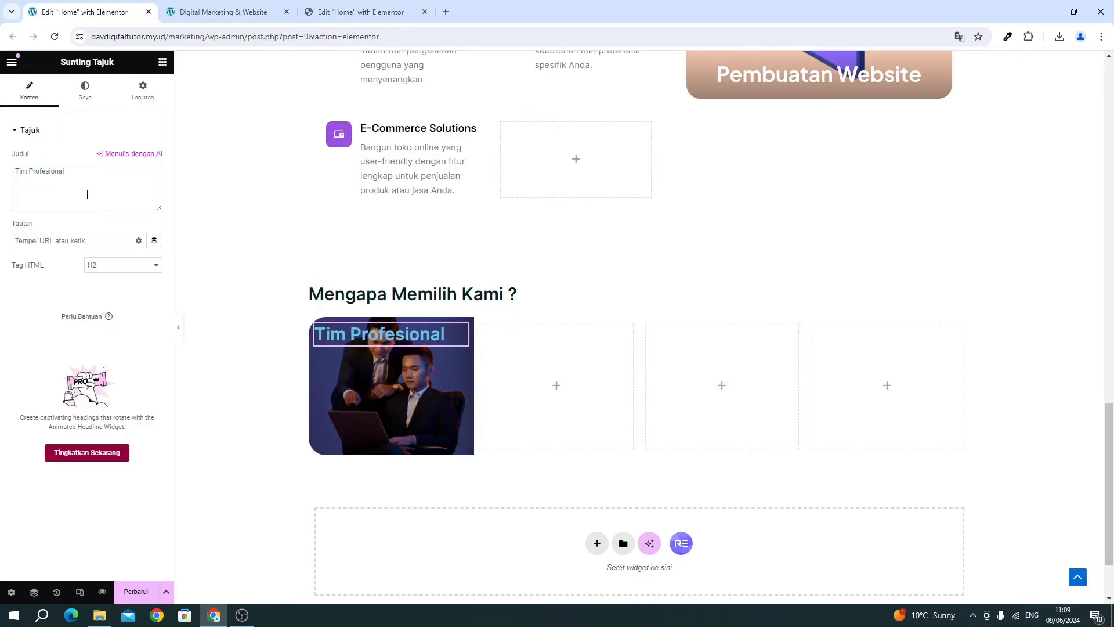
# Change the Tim Profesional heading's text color to white, #FFFFFF.
pyautogui.click(84, 93)
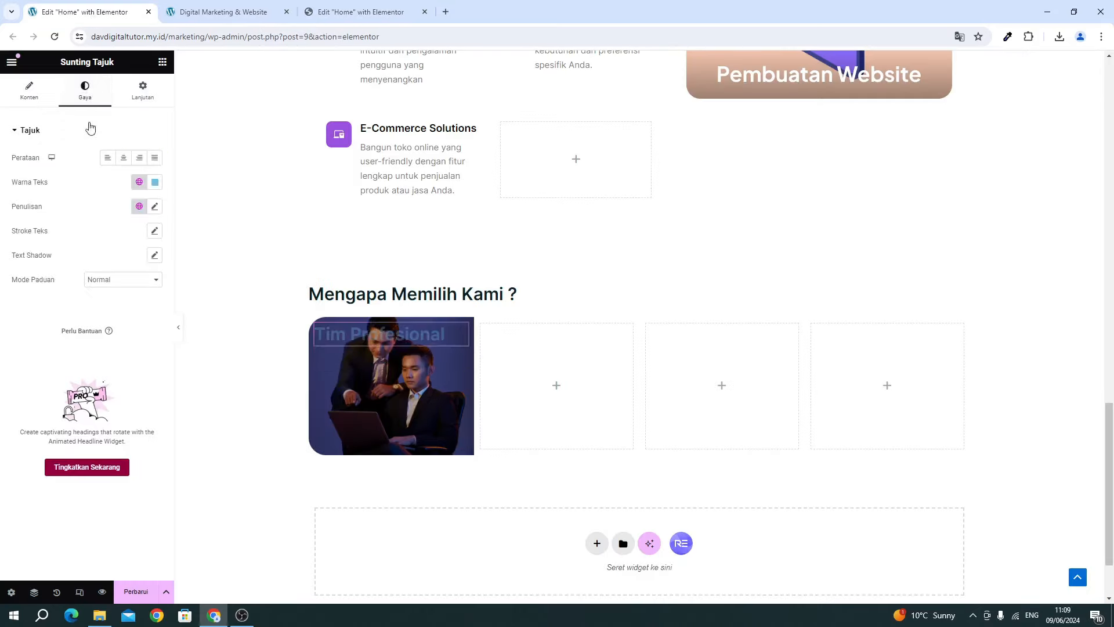
pyautogui.click(154, 185)
pyautogui.moveTo(130, 264); pyautogui.dragTo(52, 209)
pyautogui.click(60, 188)
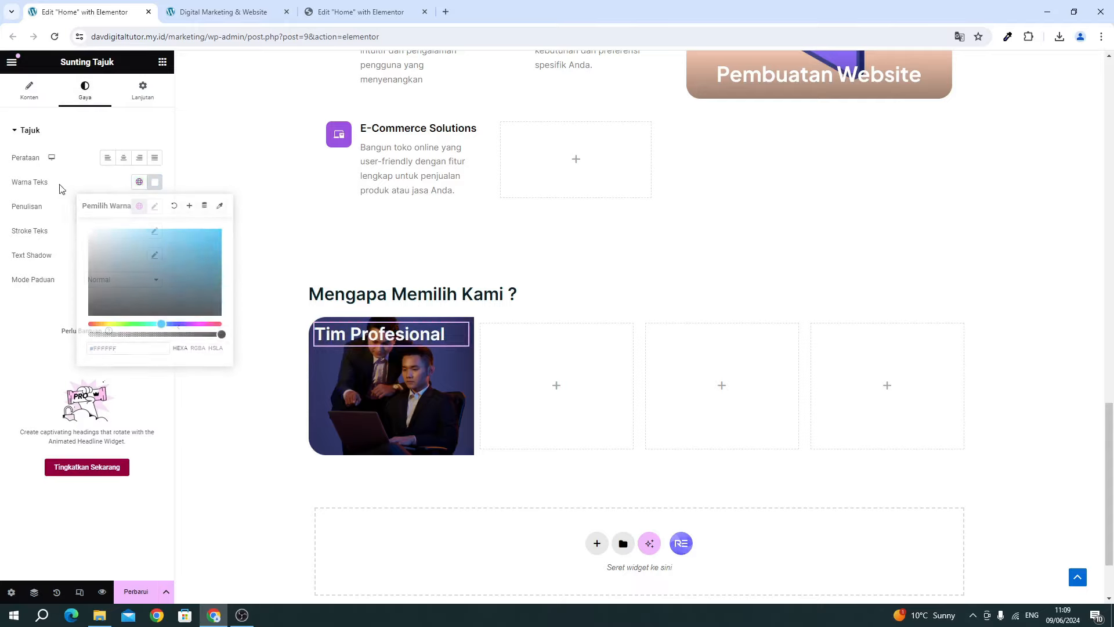
# Set the Tim Profesional heading's typography to 17 px with Tebal weight, checking the size against the reference heading.
pyautogui.click(154, 206)
pyautogui.write('20')
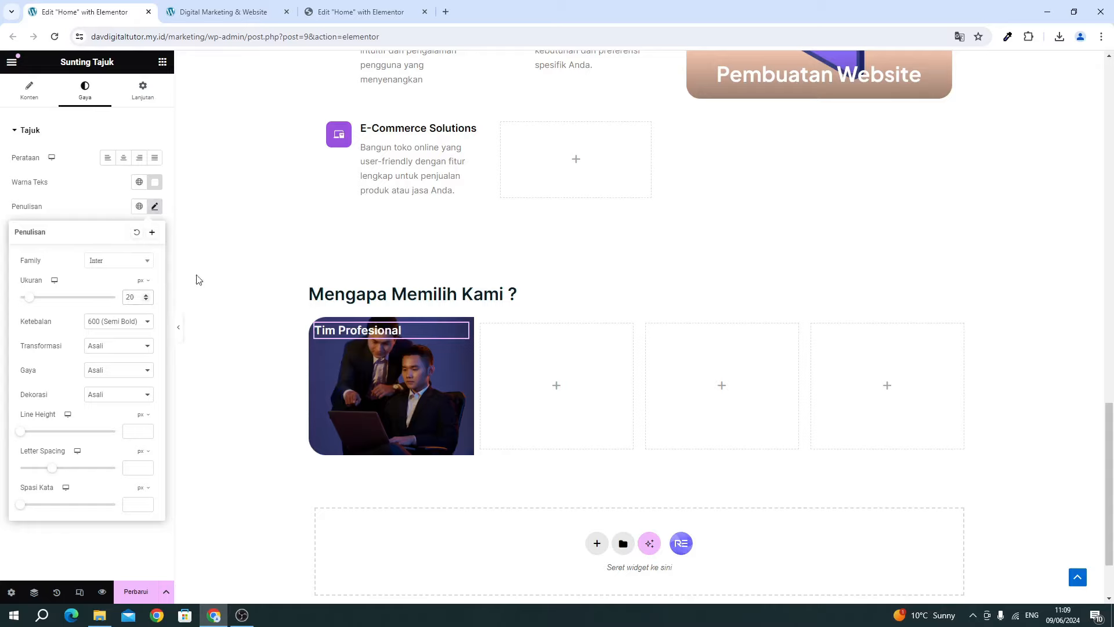
pyautogui.click(341, 17)
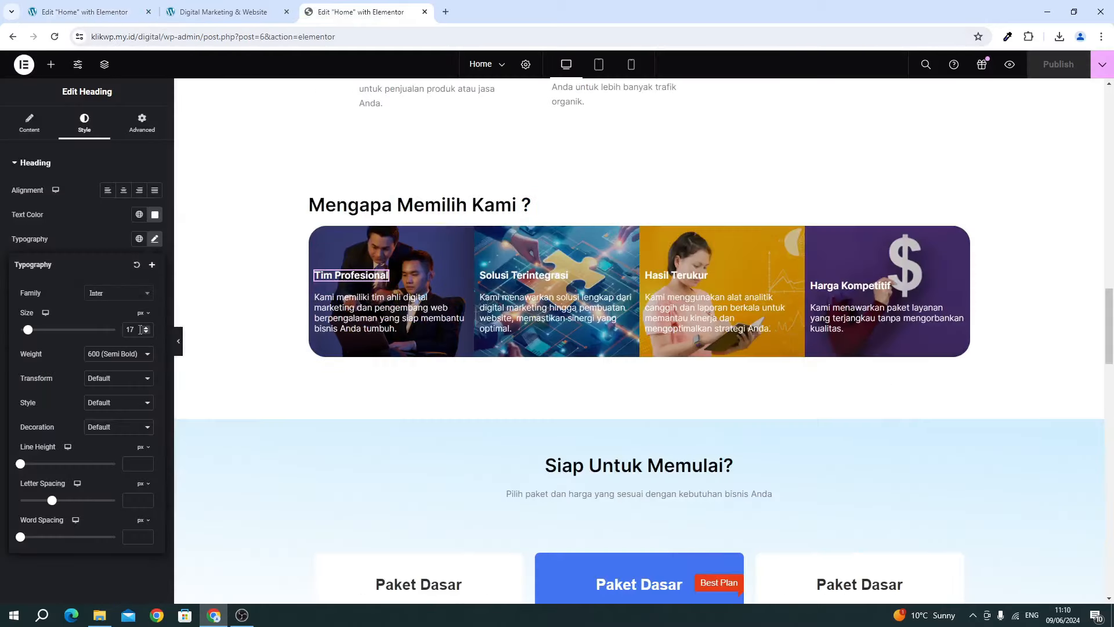
pyautogui.click(111, 13)
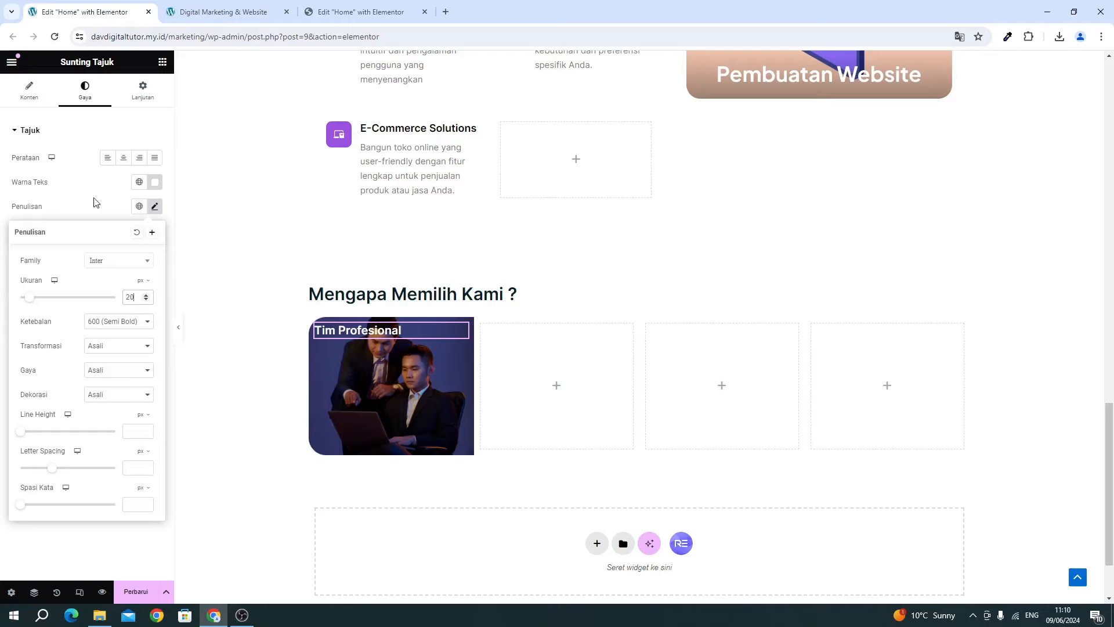
pyautogui.click(145, 299)
pyautogui.click(145, 299)
pyautogui.click(145, 299)
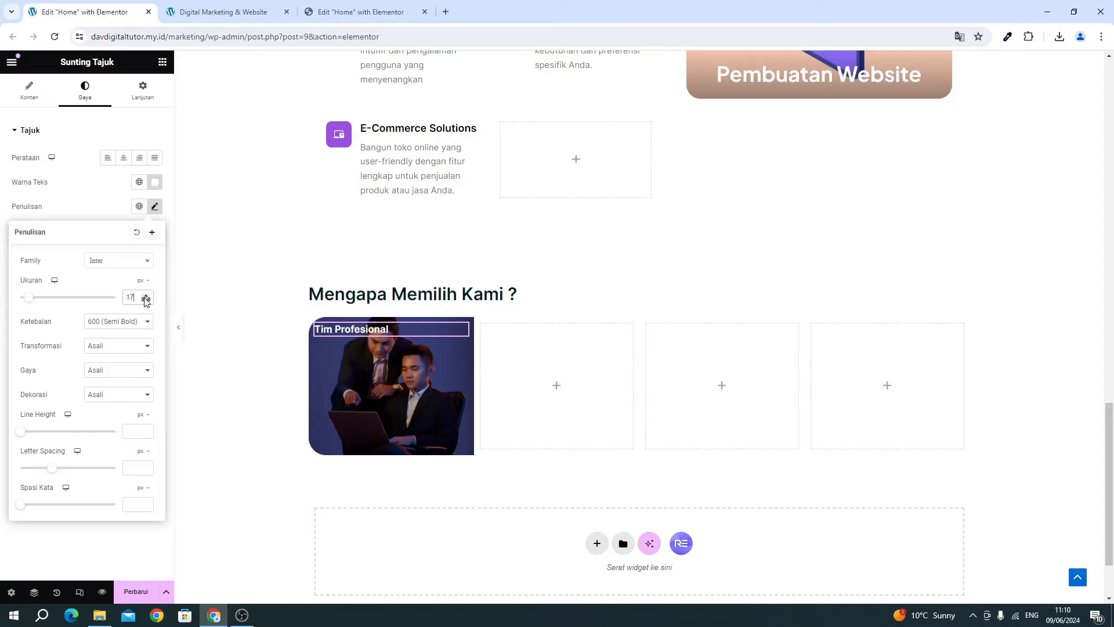
pyautogui.click(119, 324)
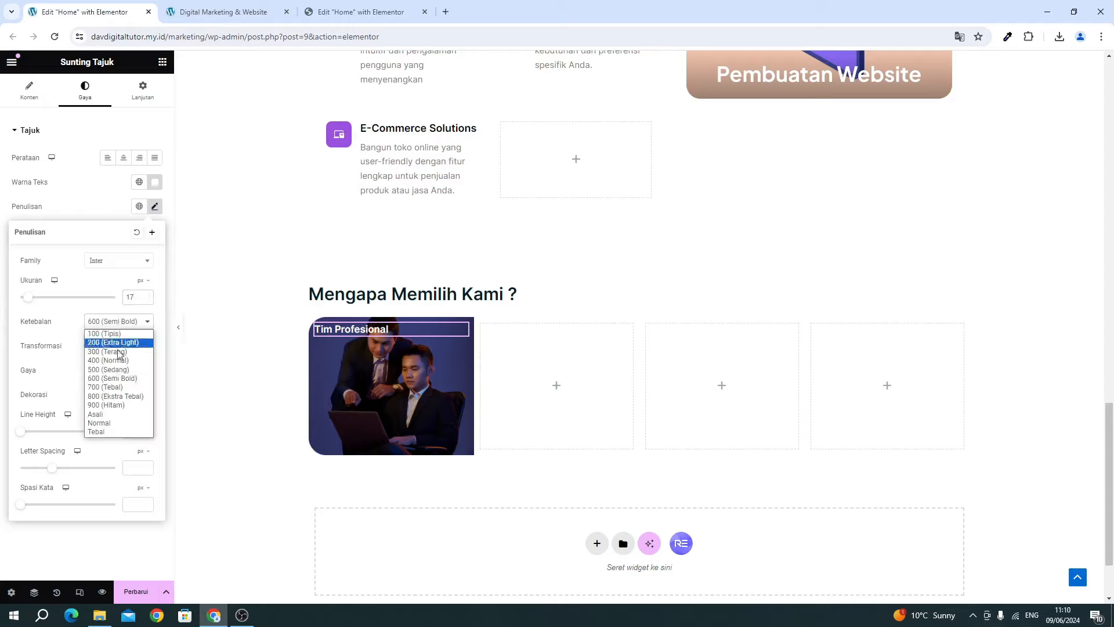
pyautogui.click(106, 432)
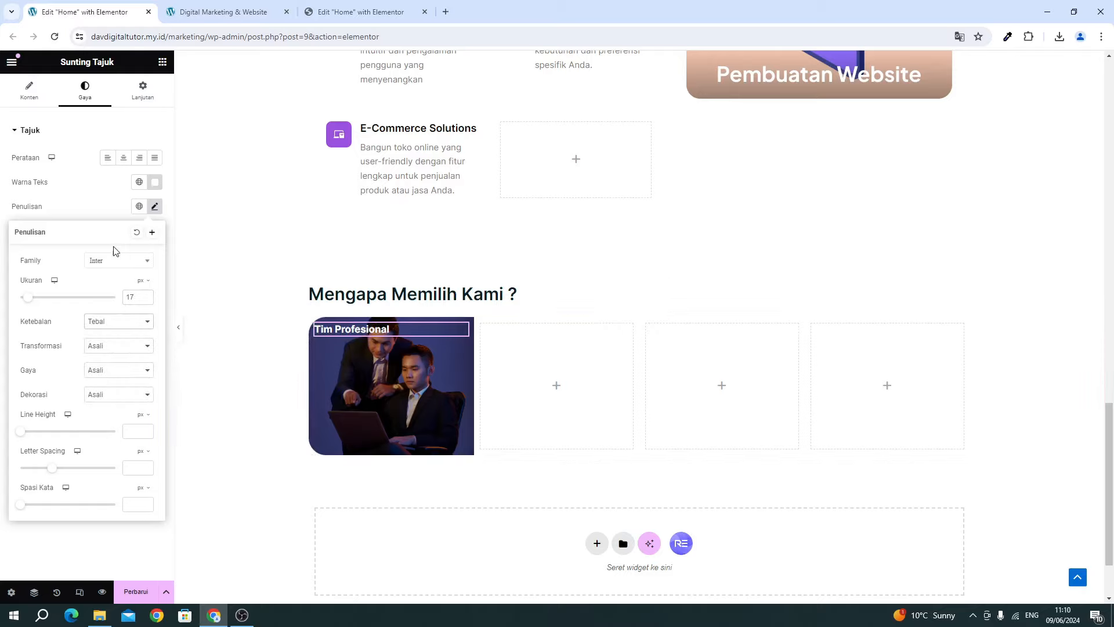
pyautogui.click(86, 195)
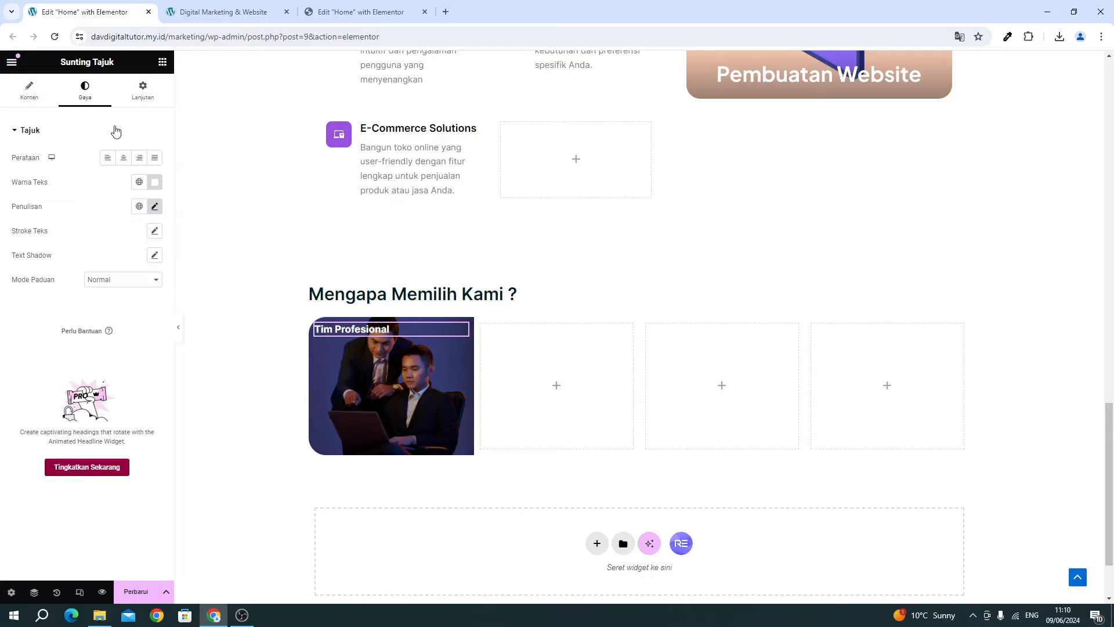
# Add a Text Editor widget below the Tim Profesional heading and fill it with the matching description copied from the reference page.
pyautogui.click(354, 12)
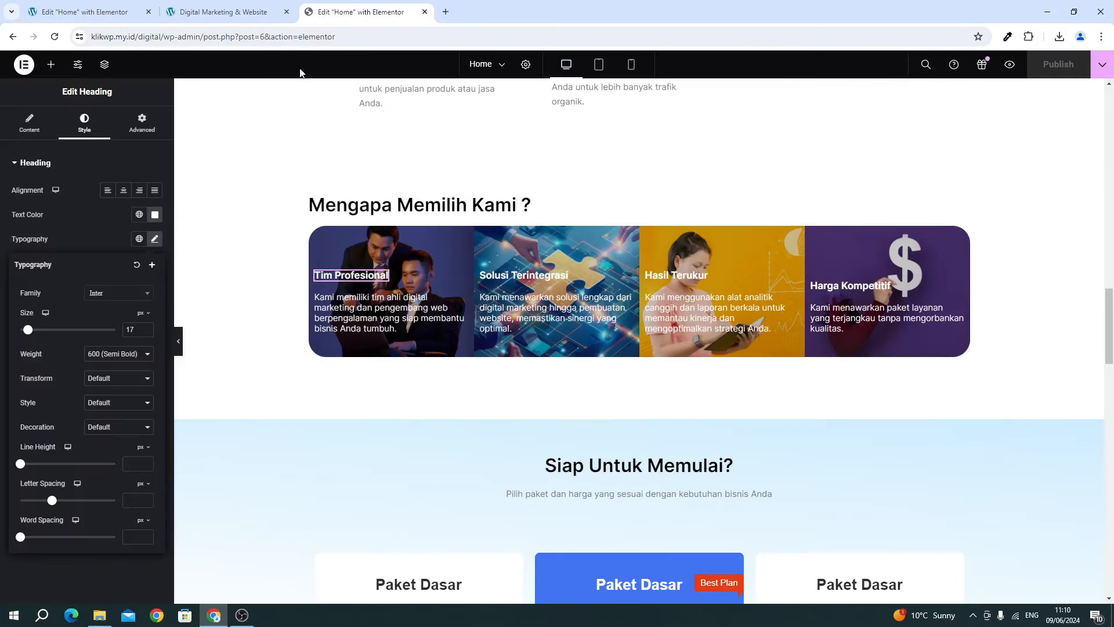
pyautogui.click(342, 328)
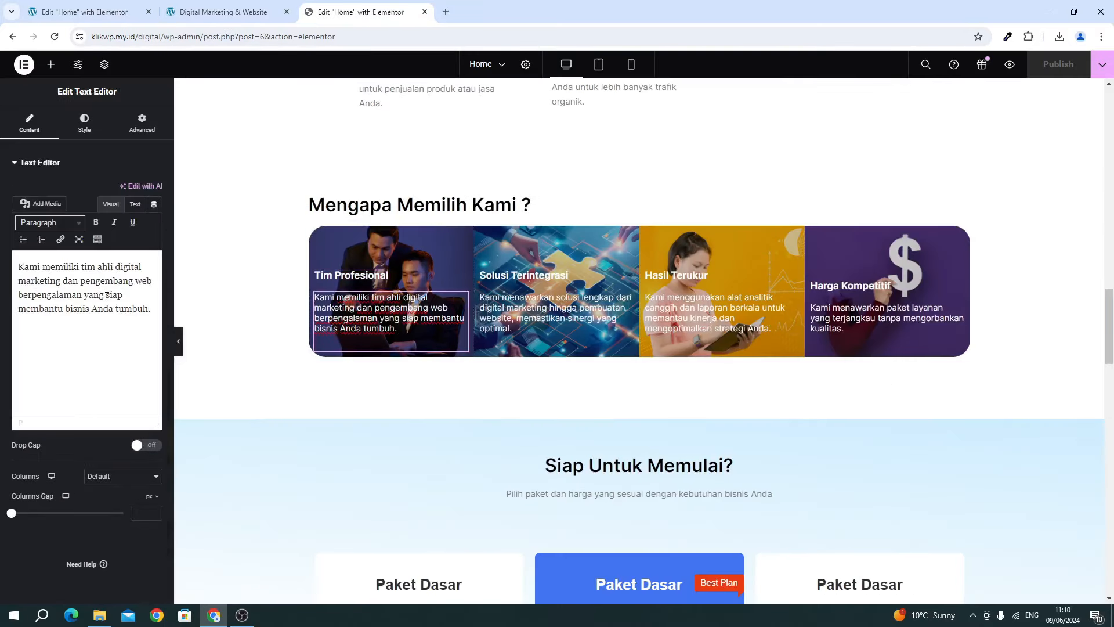
pyautogui.hotkey('ctrl', 'a')
pyautogui.hotkey('ctrl', 'c')
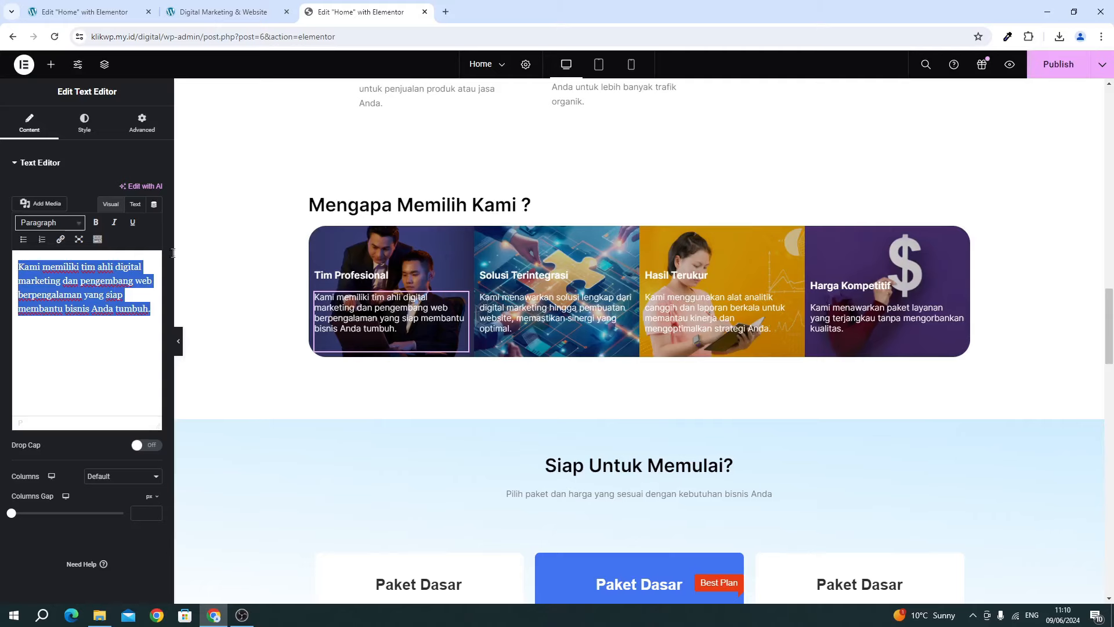
pyautogui.click(116, 12)
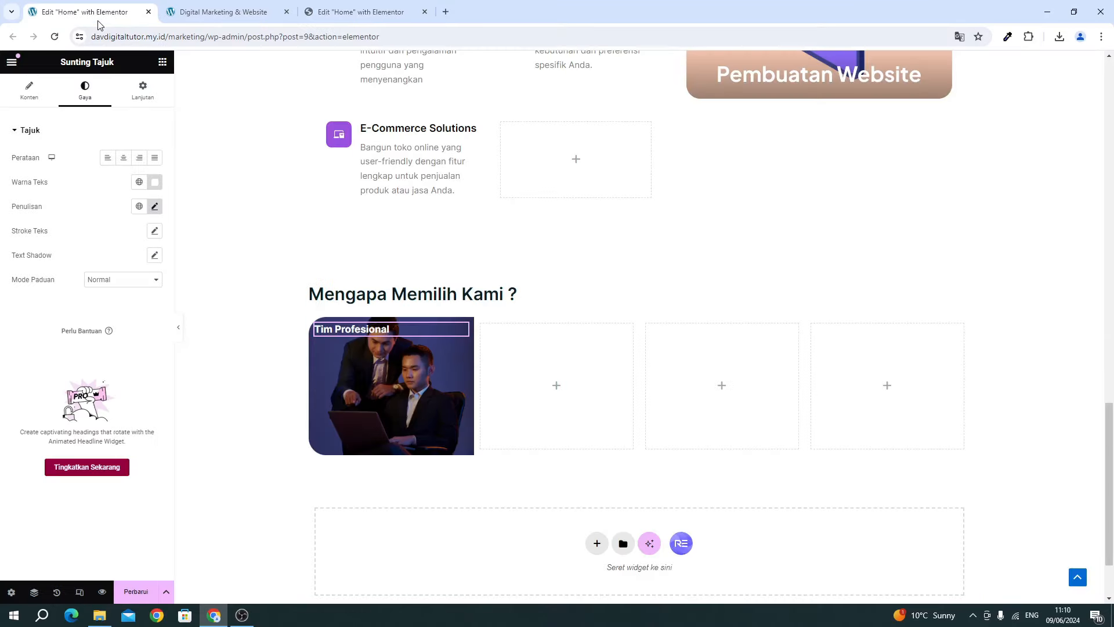
pyautogui.click(161, 65)
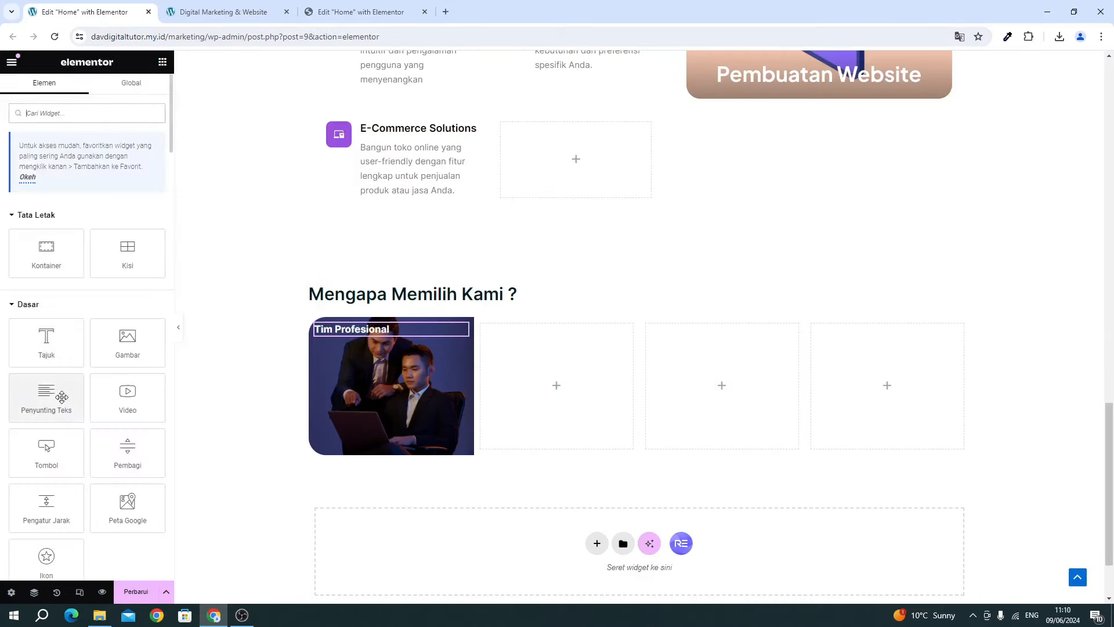
pyautogui.moveTo(62, 396); pyautogui.dragTo(375, 348)
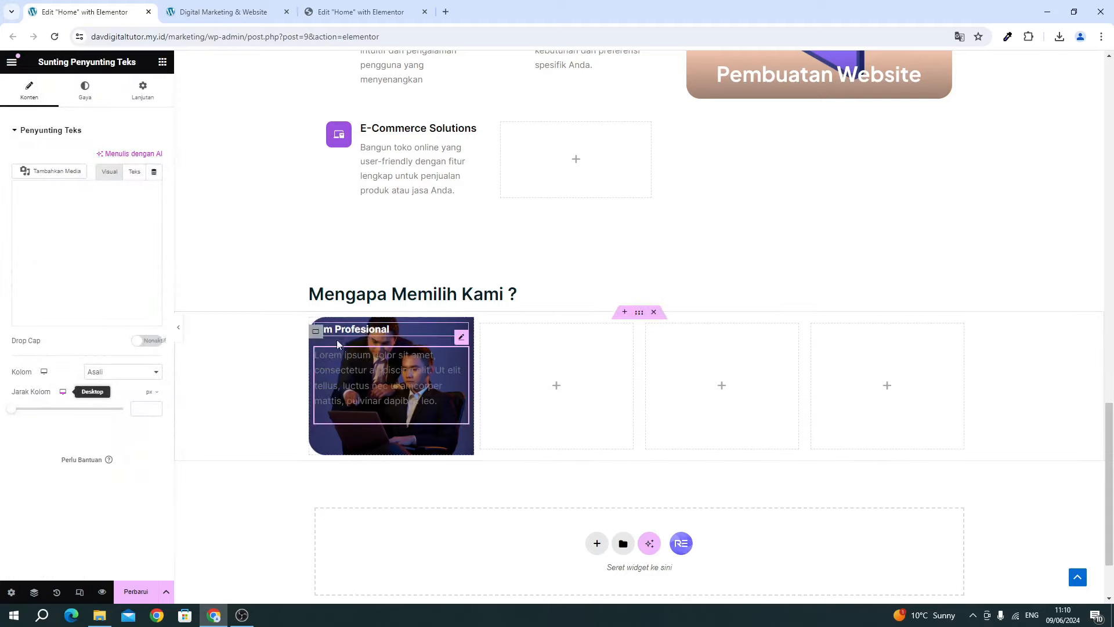
pyautogui.hotkey('ctrl', 'a')
pyautogui.hotkey('ctrl', 'v')
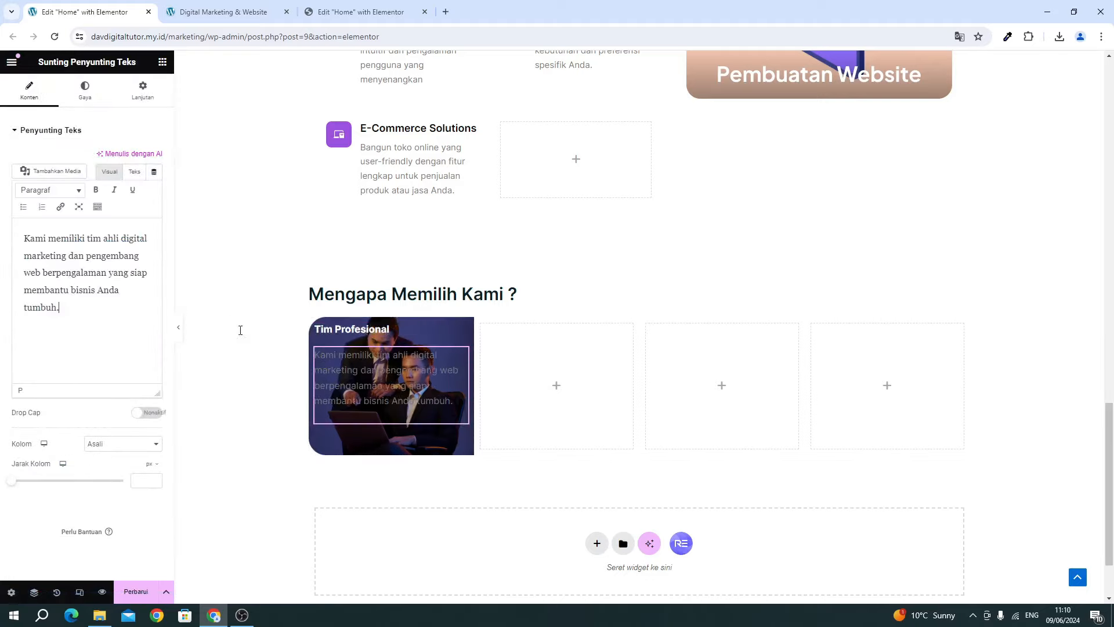
# Change the Tim Profesional description's text color to white.
pyautogui.click(88, 90)
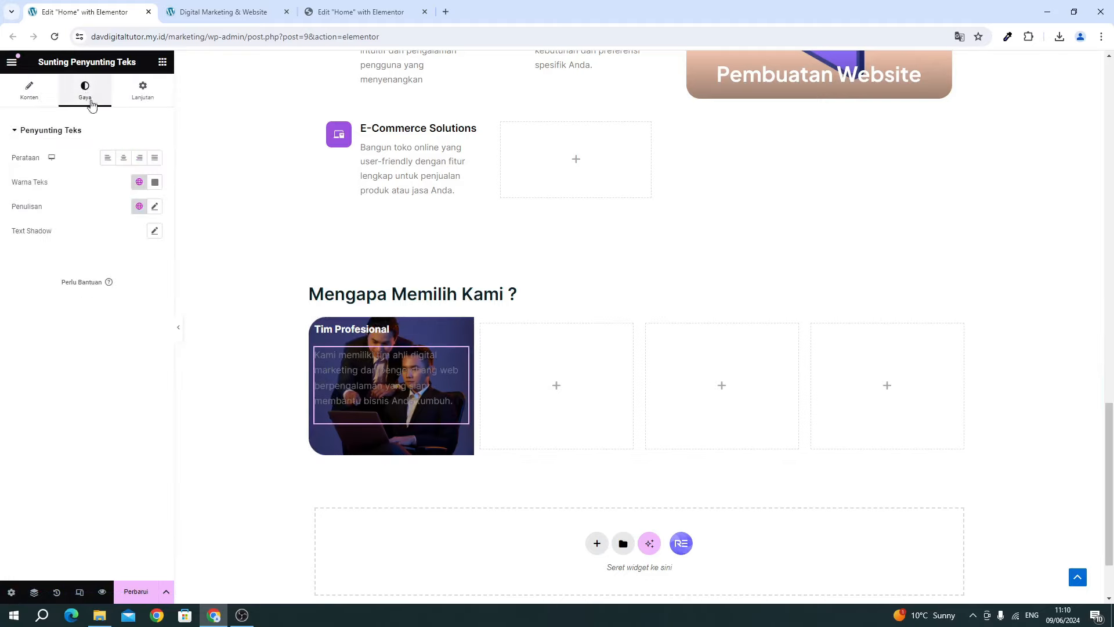
pyautogui.click(155, 183)
pyautogui.click(110, 249)
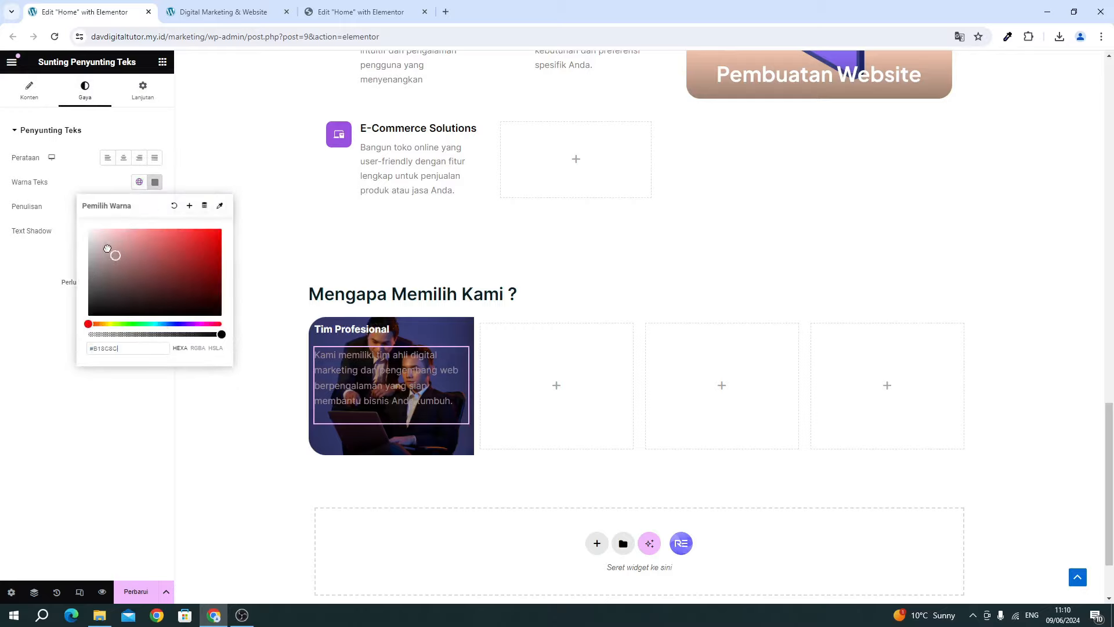
pyautogui.click(44, 251)
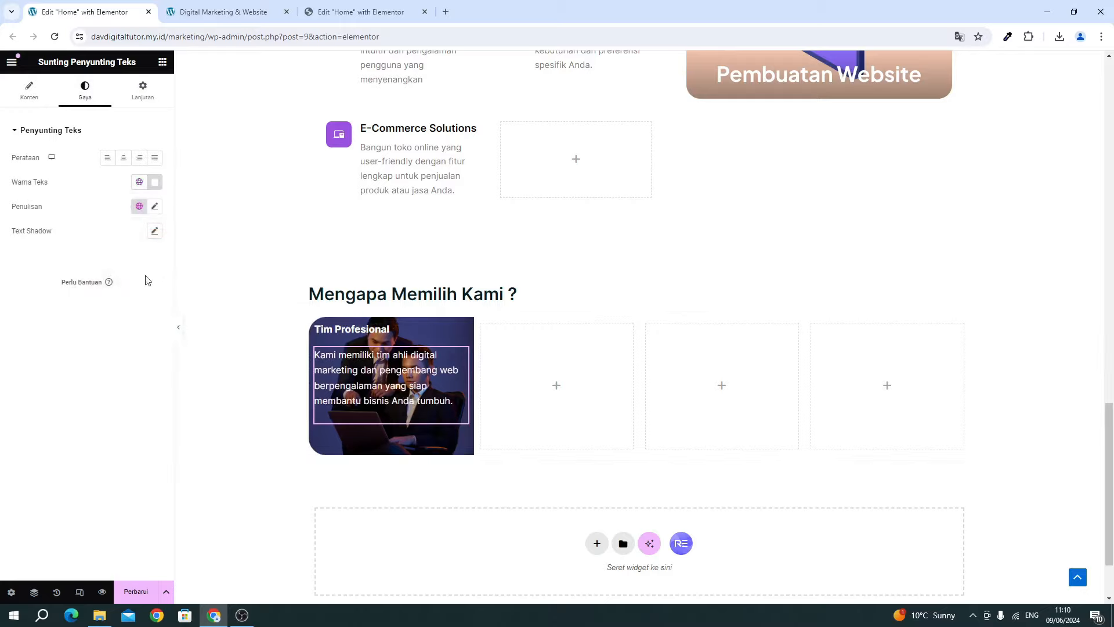
# Match the description's typography to the reference: 15 px size, 18 px line height and 300 (Terang) weight.
pyautogui.click(342, 13)
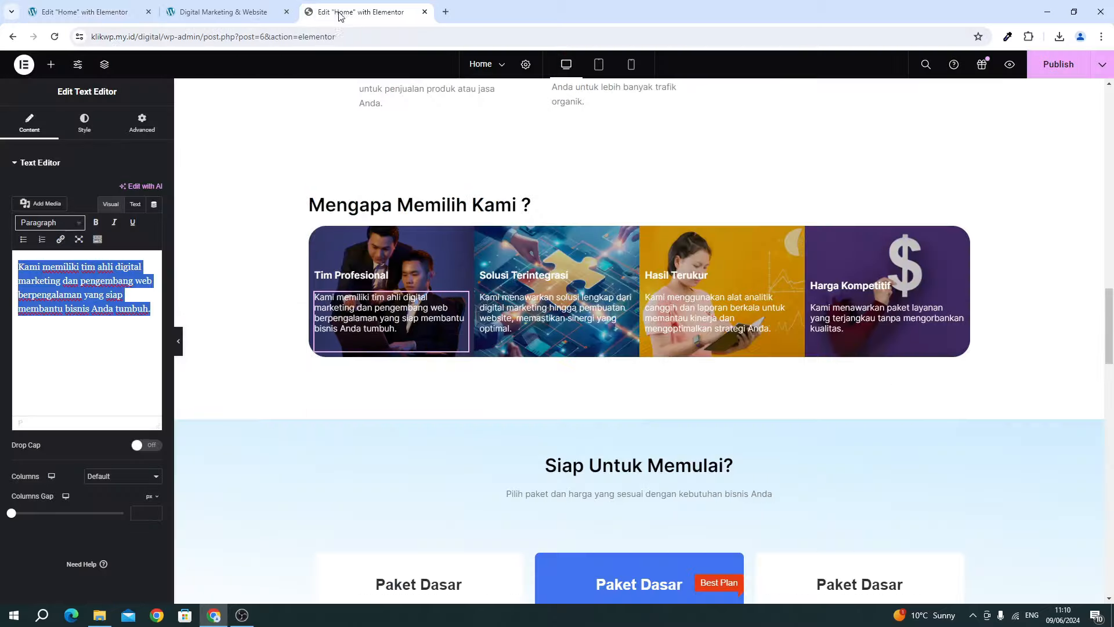
pyautogui.click(85, 123)
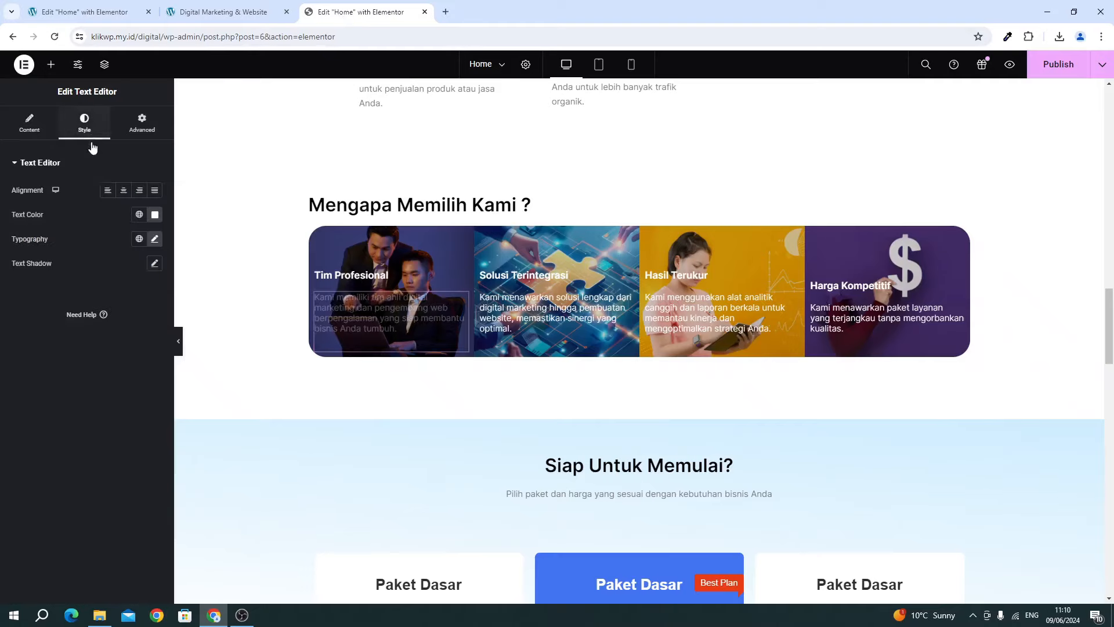
pyautogui.click(154, 238)
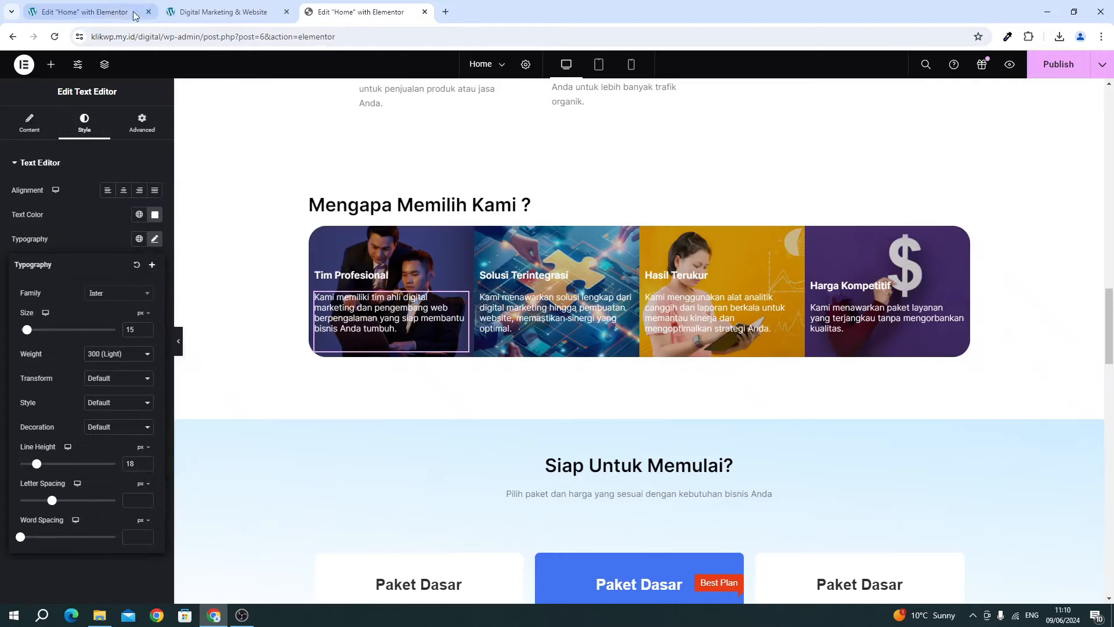
pyautogui.click(110, 13)
pyautogui.click(154, 206)
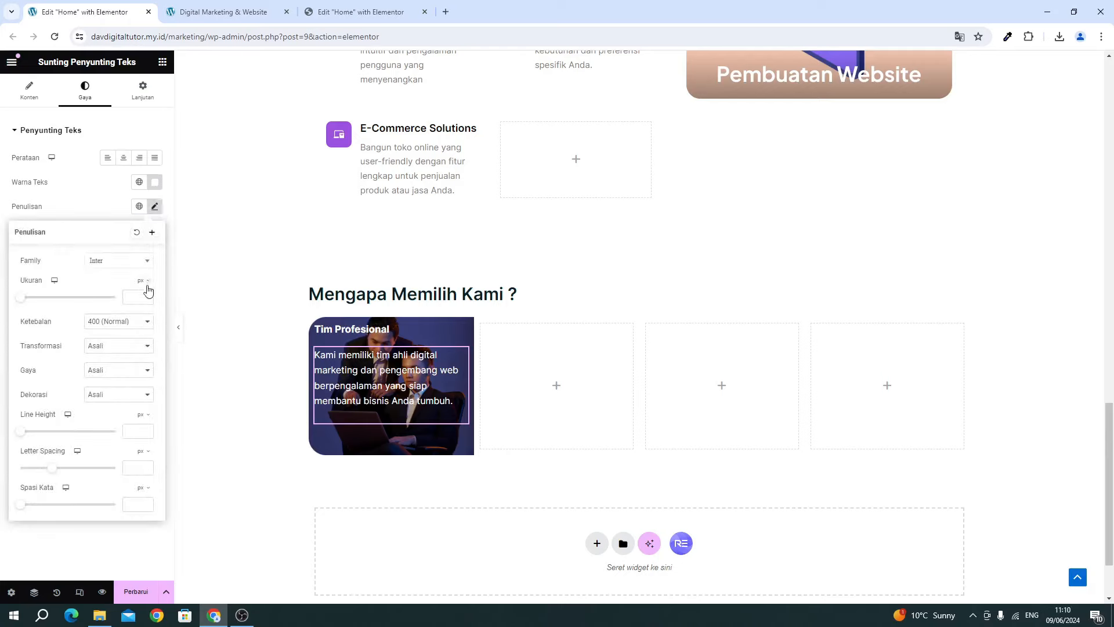
pyautogui.write('15')
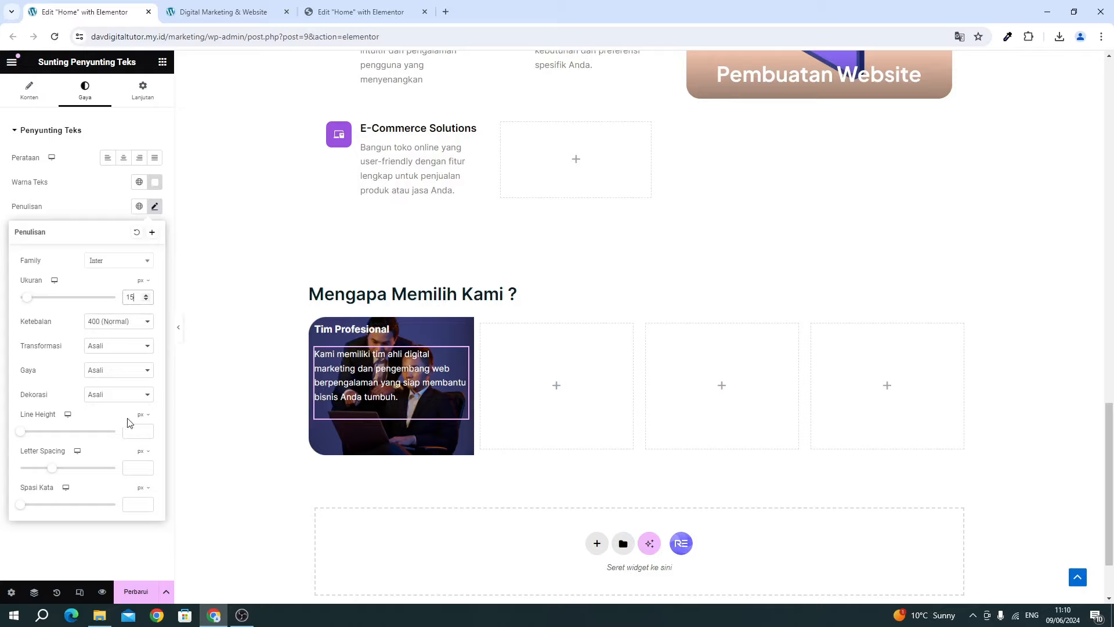
pyautogui.write('18')
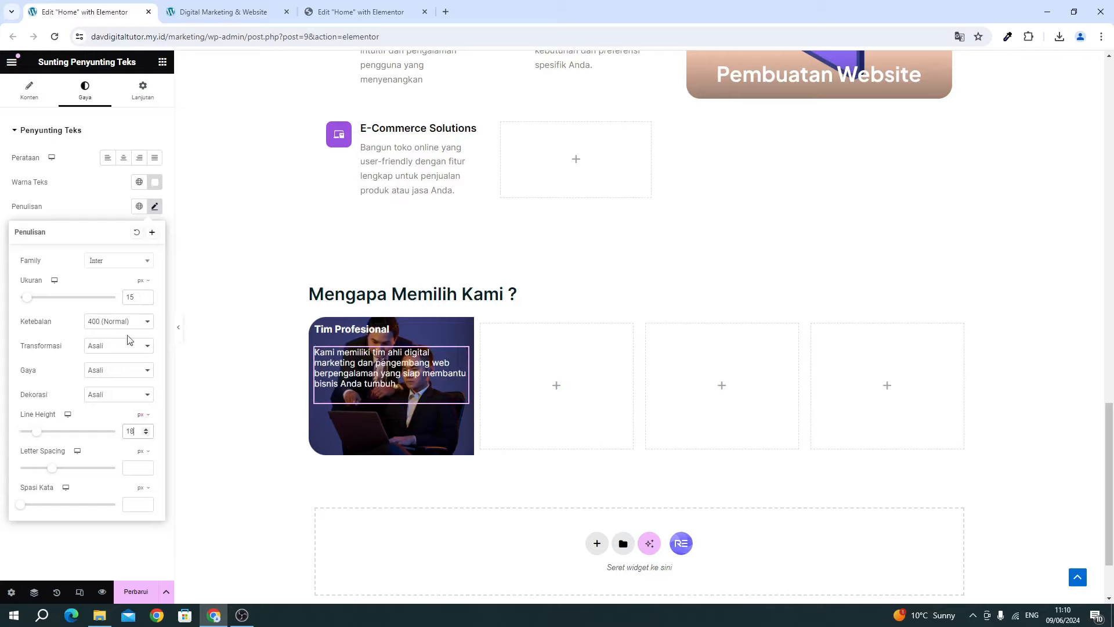
pyautogui.click(119, 321)
pyautogui.click(110, 351)
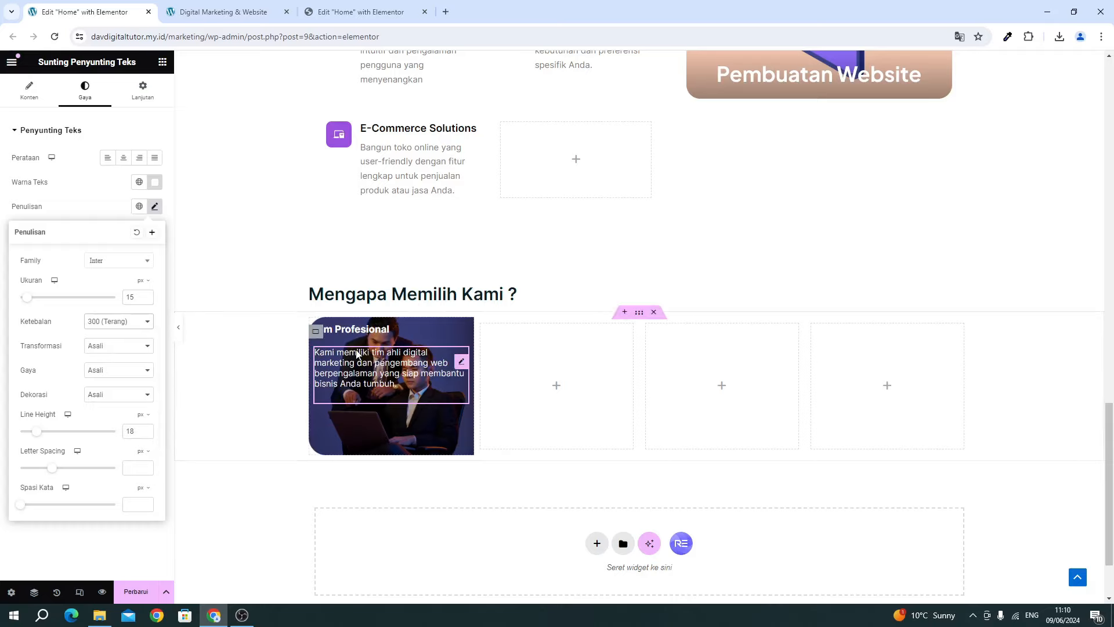
pyautogui.click(91, 203)
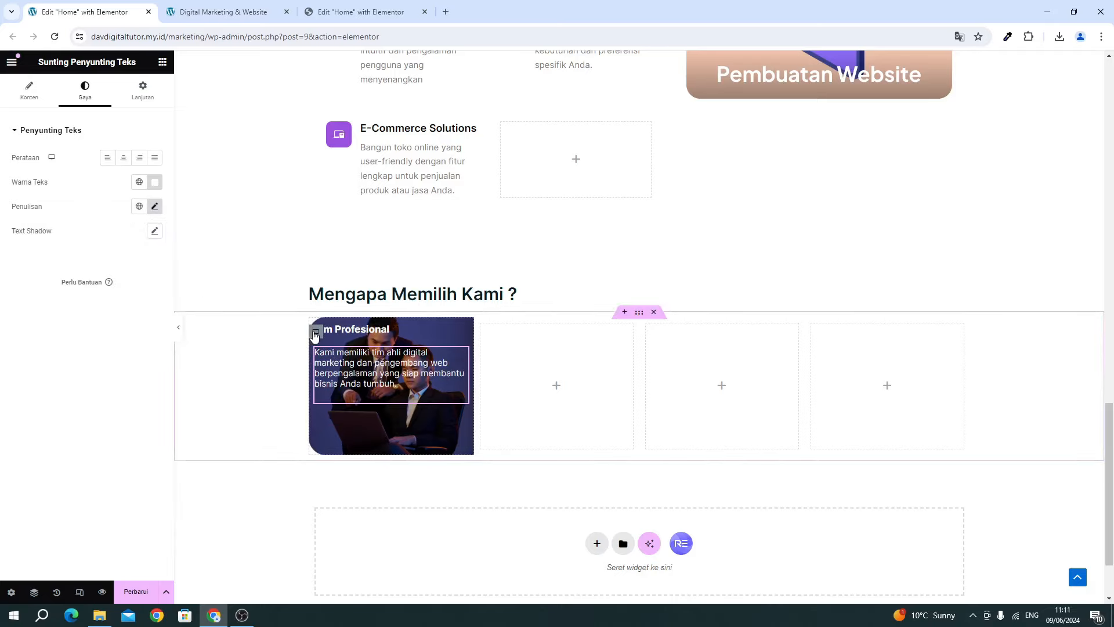
# Justify the Tim Profesional card's content to the end of its container and update the page.
pyautogui.click(315, 334)
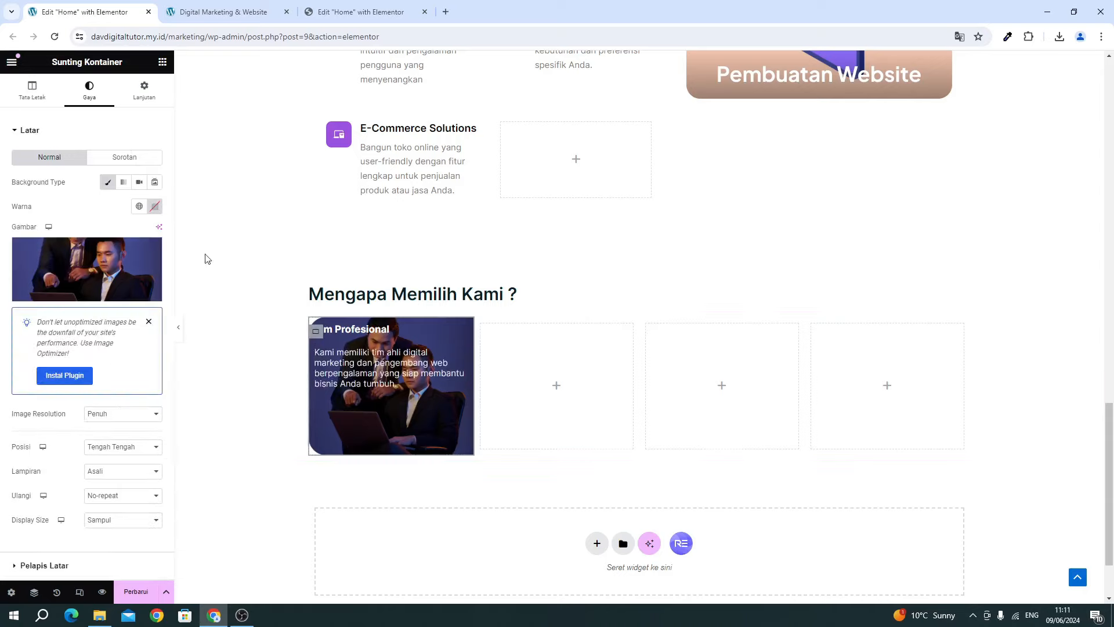
pyautogui.click(36, 96)
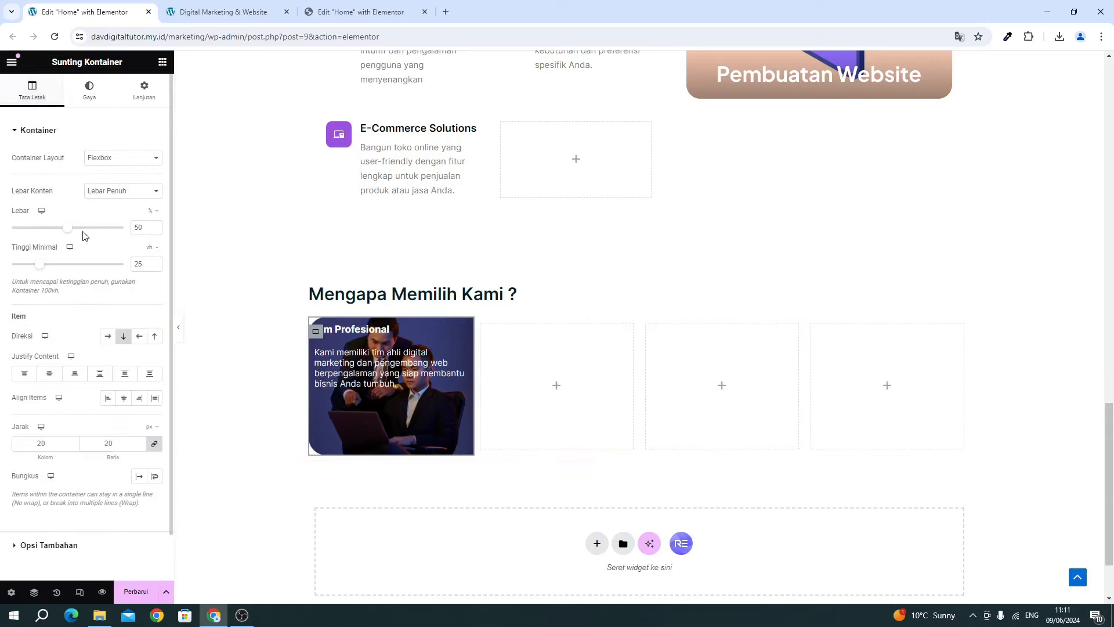
pyautogui.click(84, 377)
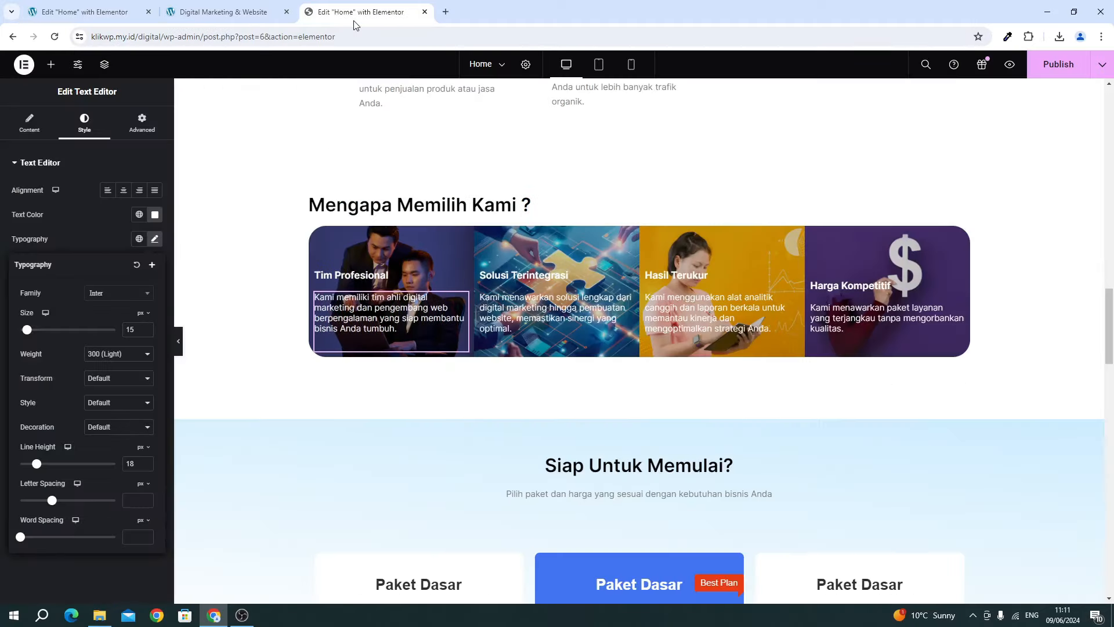
pyautogui.click(355, 16)
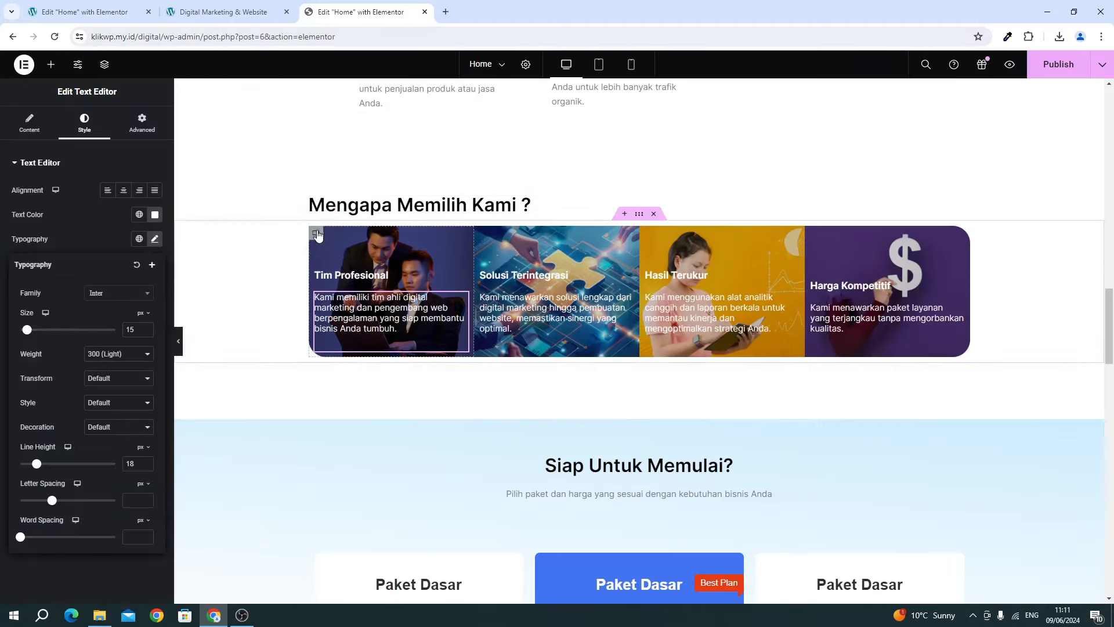
pyautogui.click(150, 139)
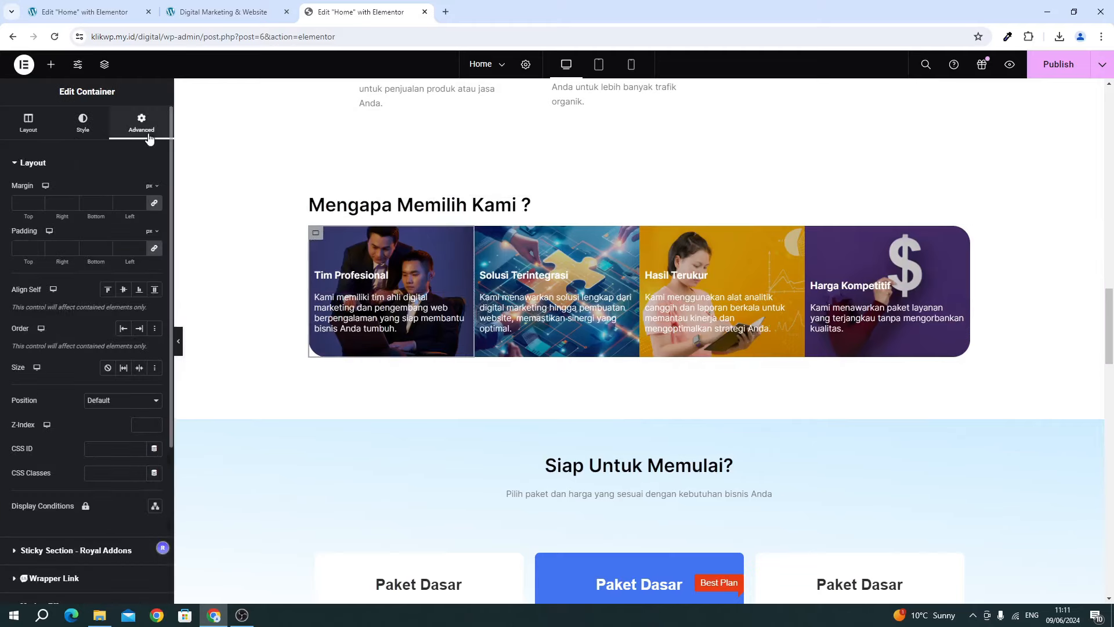
pyautogui.click(85, 19)
pyautogui.click(143, 591)
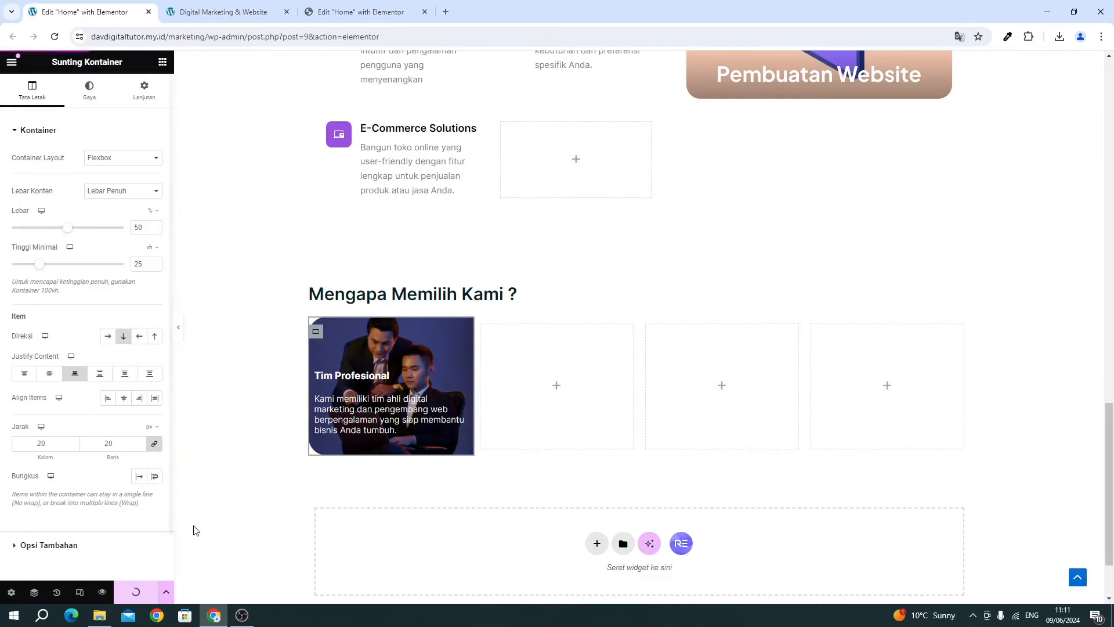
pyautogui.click(243, 617)
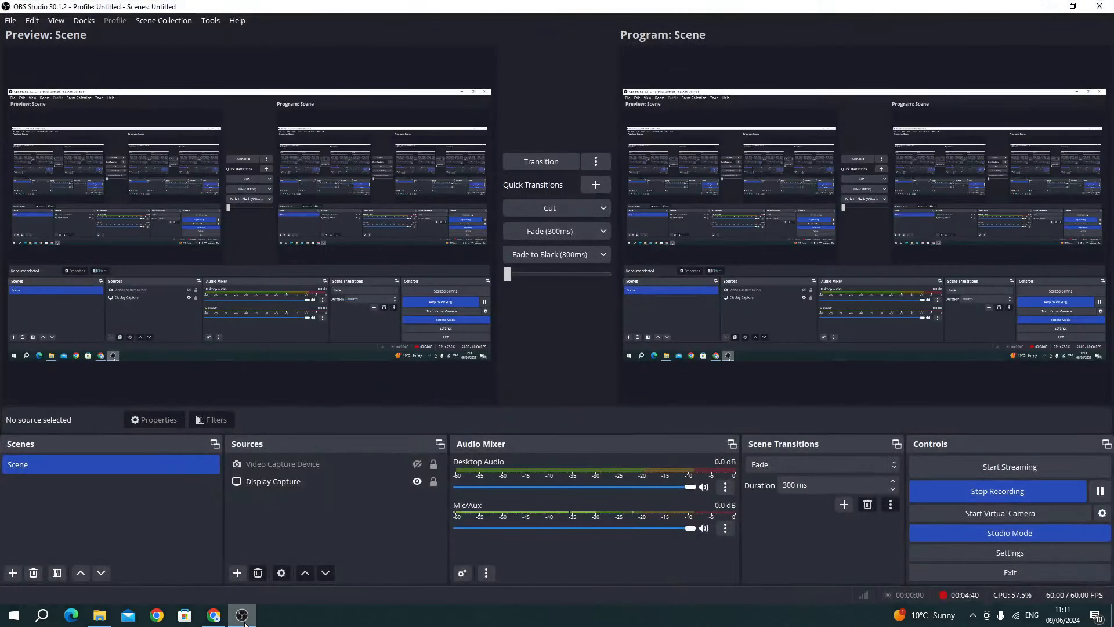
pyautogui.click(244, 618)
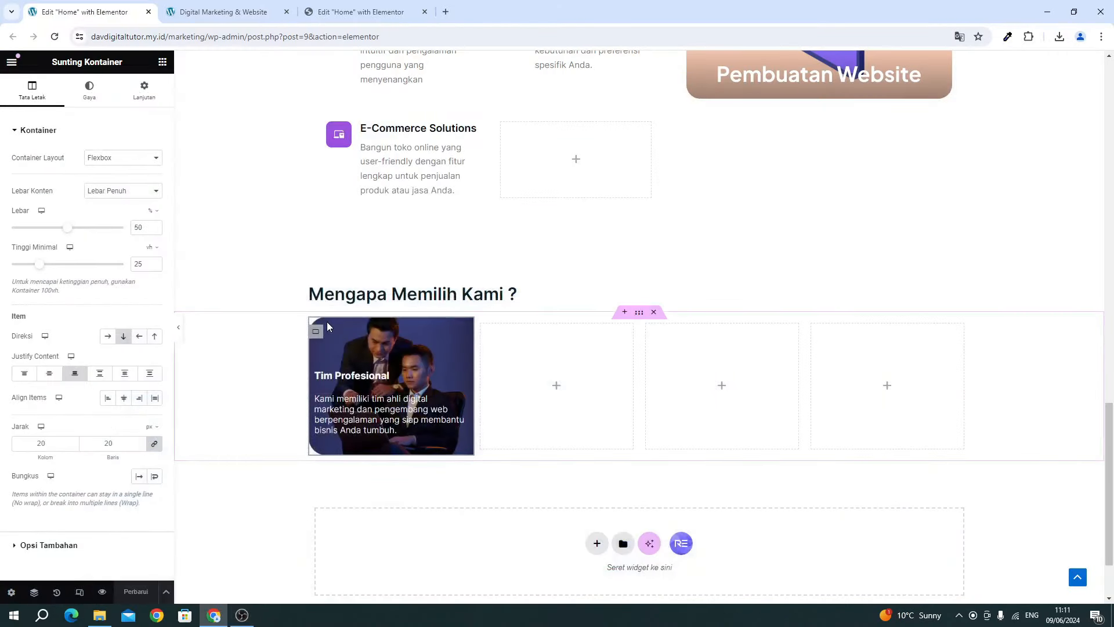
# Duplicate the Tim Profesional card and replace the copy's background image with Rectangle-40 uploaded from the image folder.
pyautogui.rightClick(319, 333)
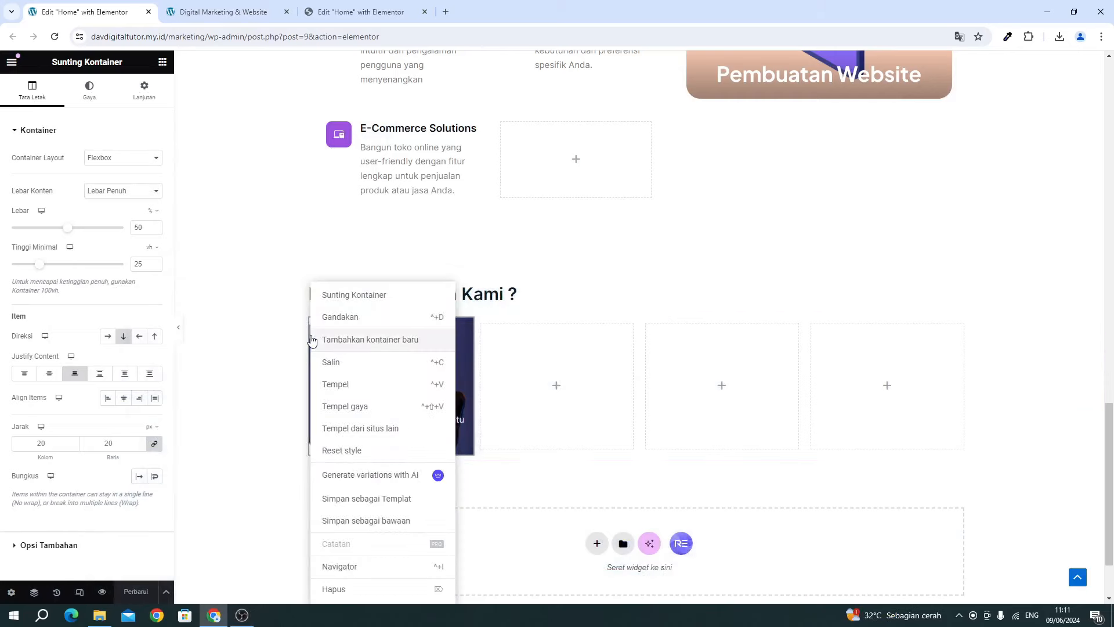
pyautogui.click(340, 317)
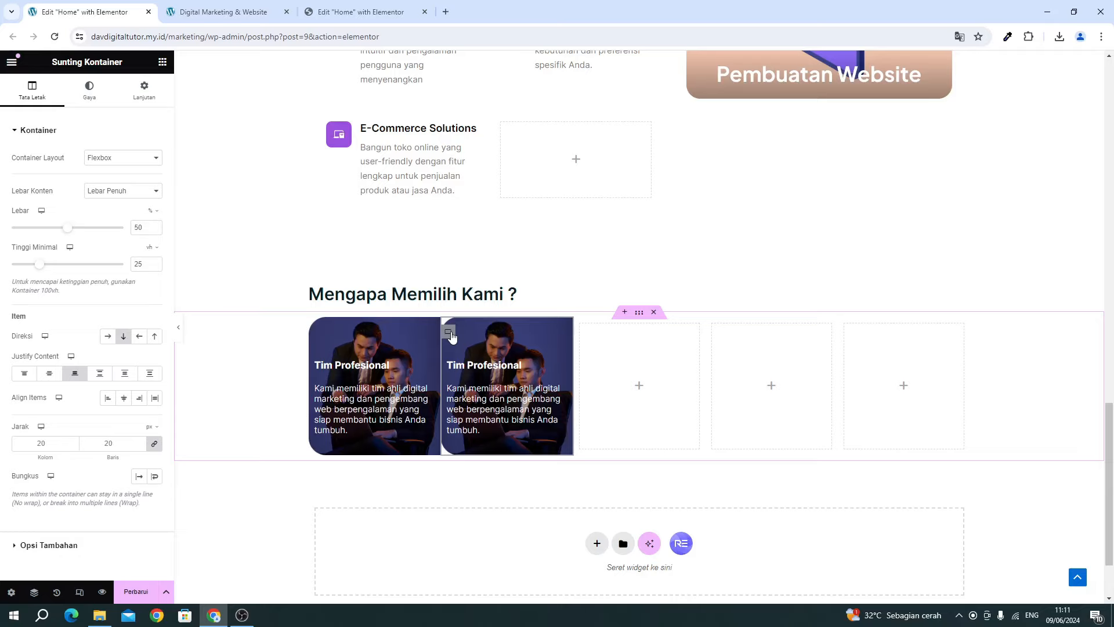
pyautogui.click(89, 90)
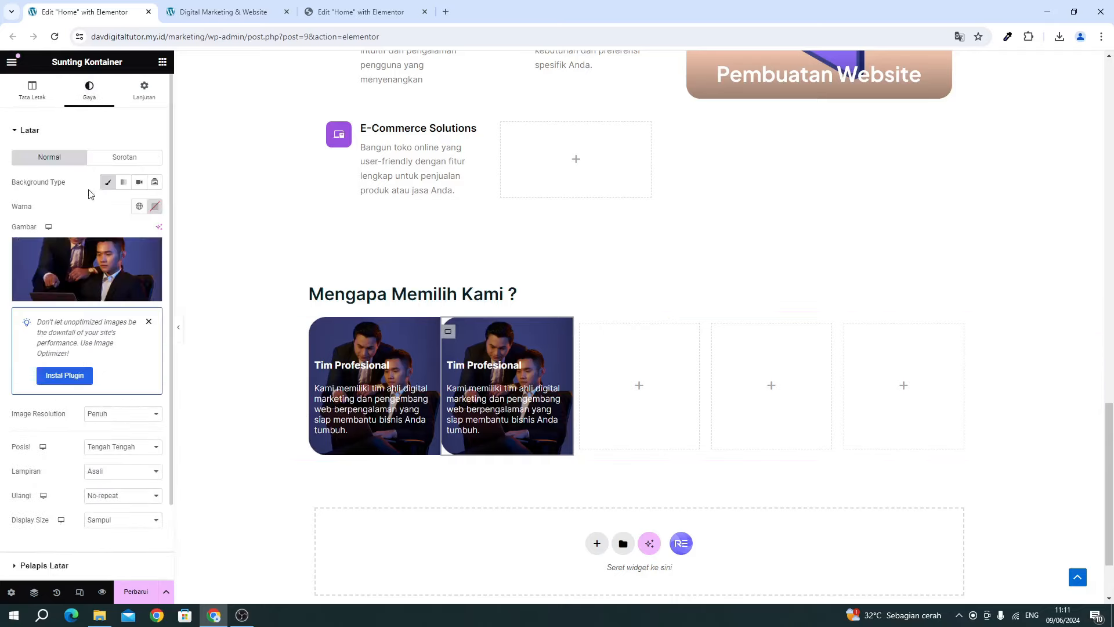
pyautogui.click(55, 262)
pyautogui.click(322, 14)
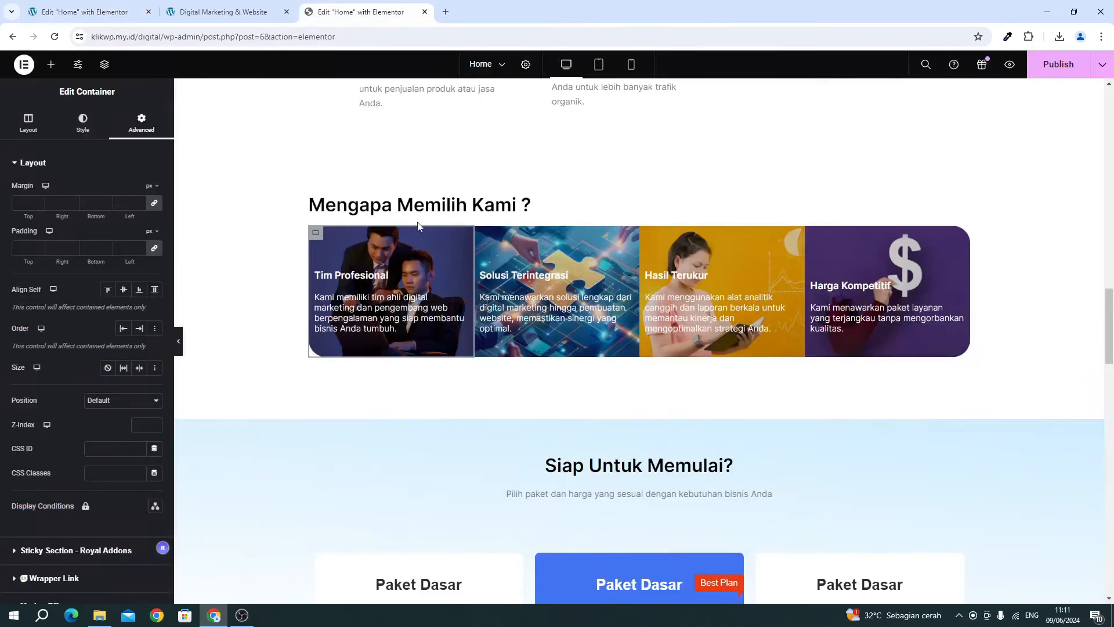
pyautogui.click(85, 13)
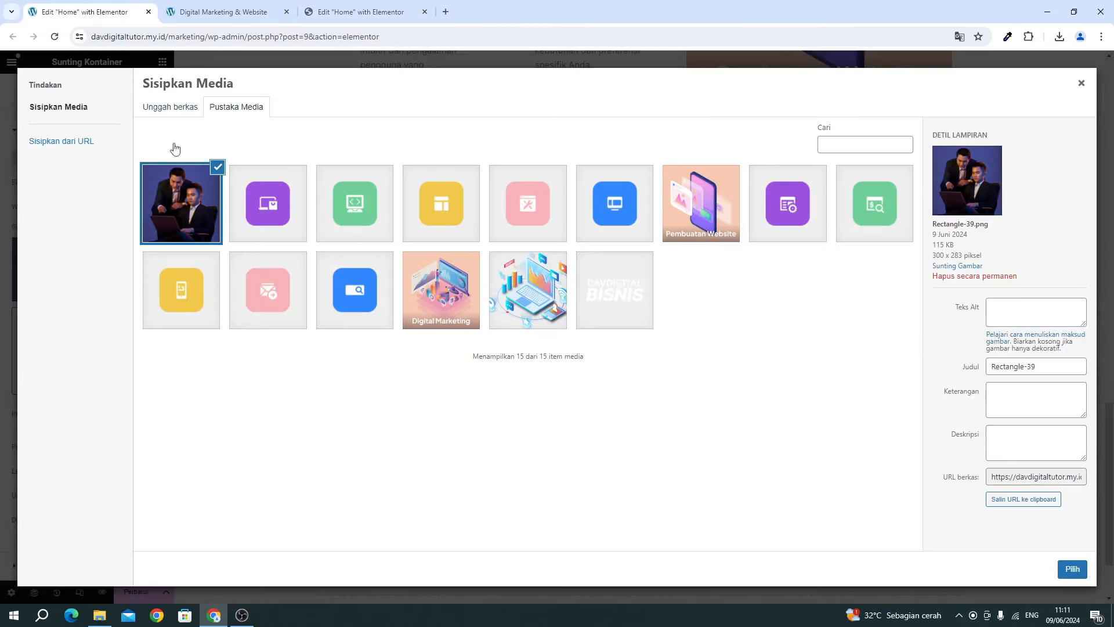
pyautogui.click(100, 615)
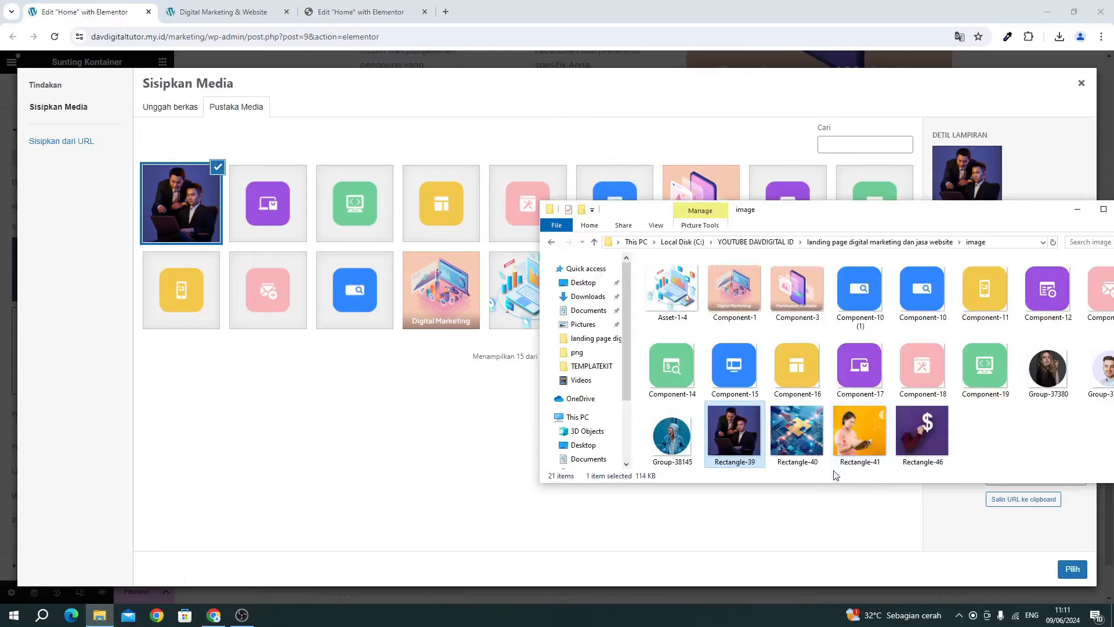
pyautogui.moveTo(798, 432); pyautogui.dragTo(400, 366)
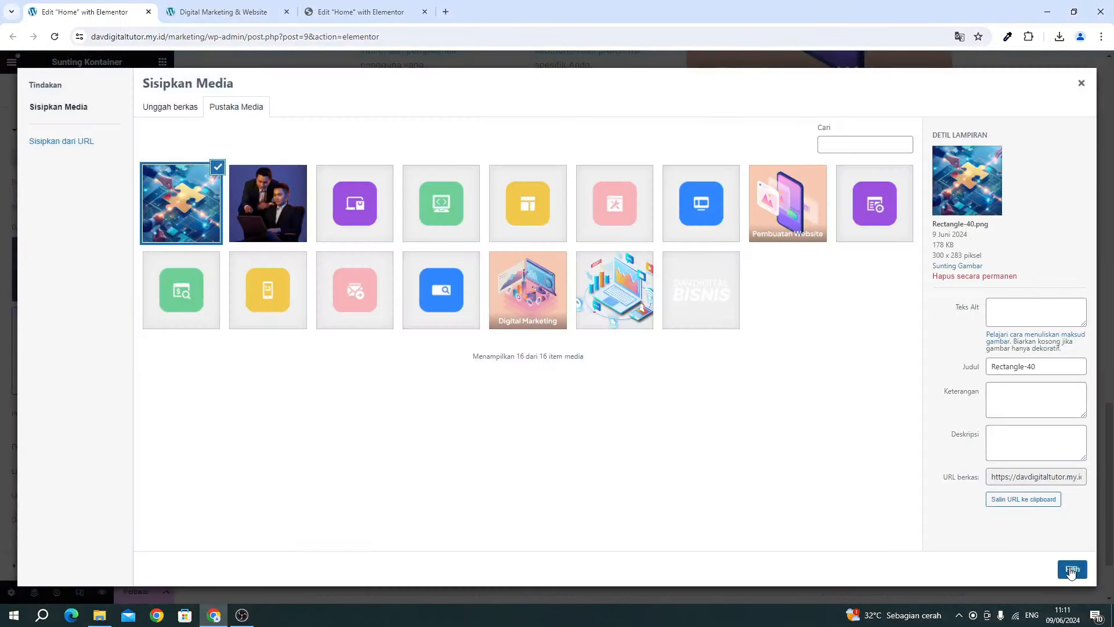
pyautogui.click(1072, 571)
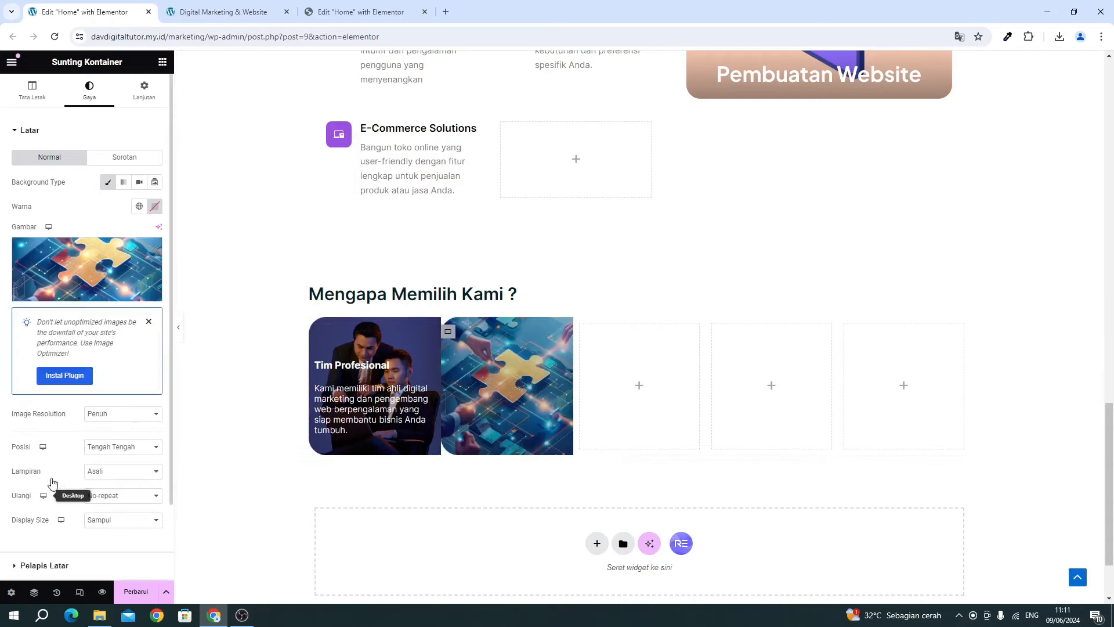
pyautogui.scroll(-3, 85, 455)
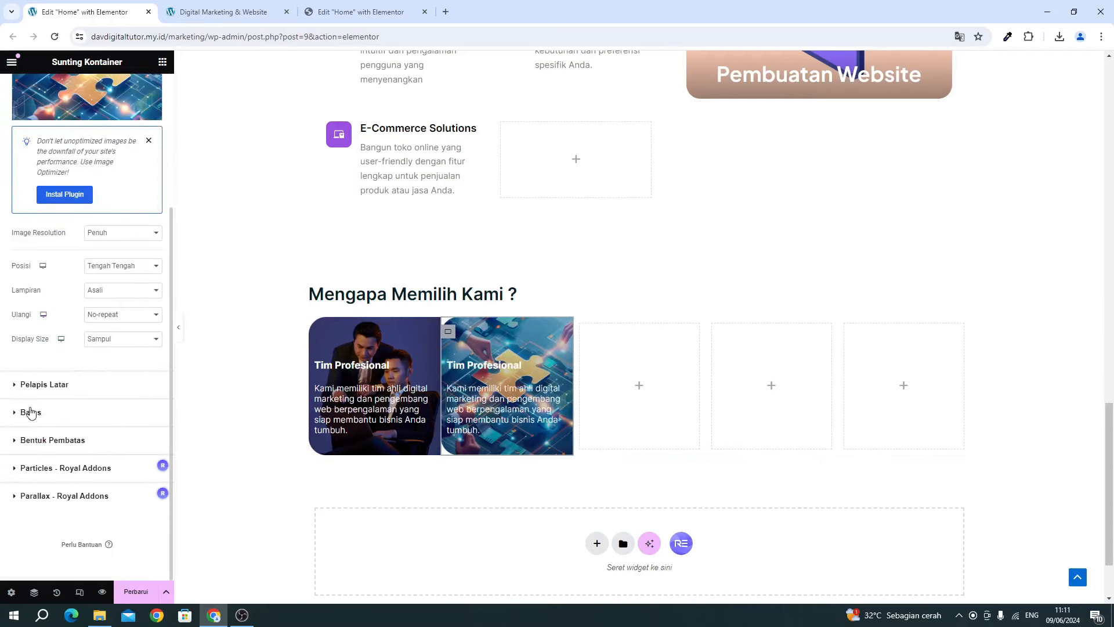
# Clear all border radius values on the second card in Mengapa Memilih Kami and update the page.
pyautogui.click(46, 440)
pyautogui.click(47, 185)
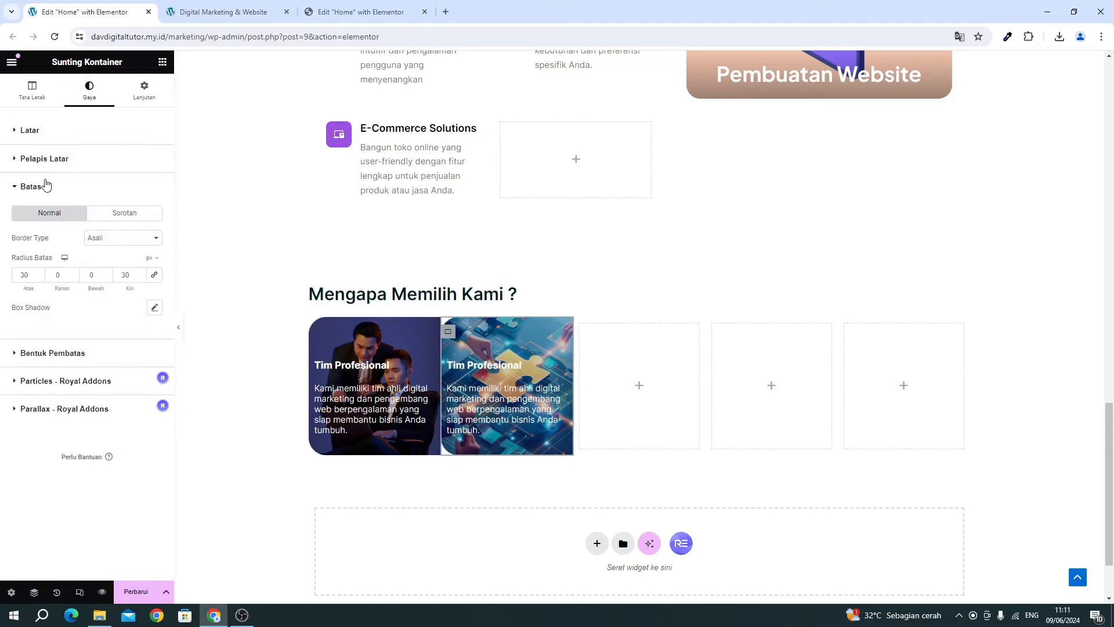
pyautogui.moveTo(133, 279); pyautogui.dragTo(108, 276)
pyautogui.click(155, 276)
pyautogui.moveTo(130, 275); pyautogui.dragTo(431, 440)
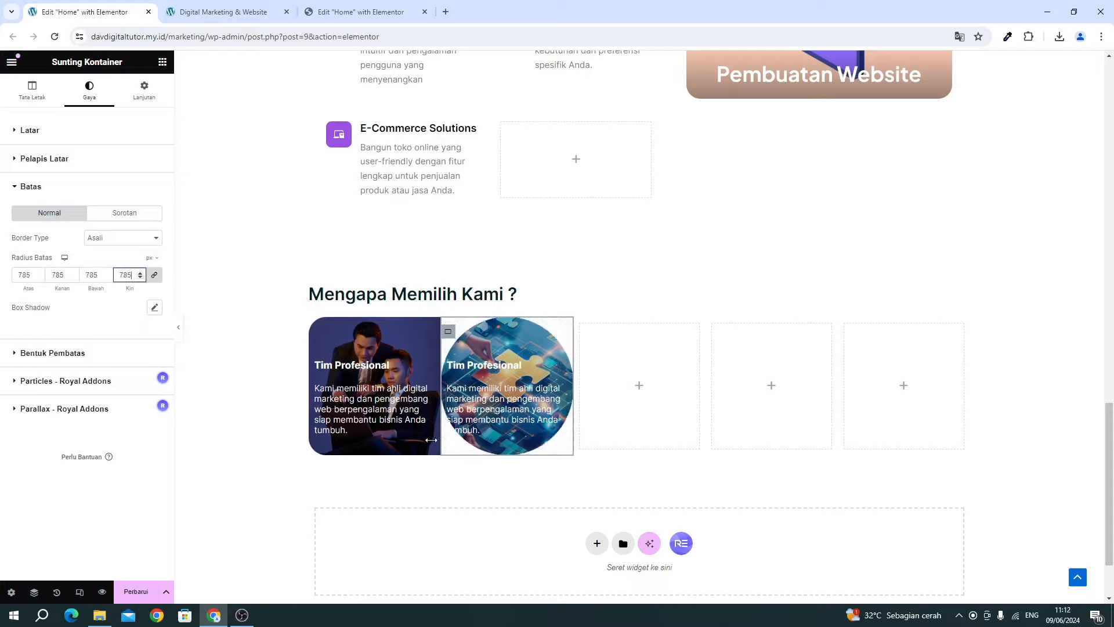
pyautogui.moveTo(147, 338); pyautogui.dragTo(114, 313)
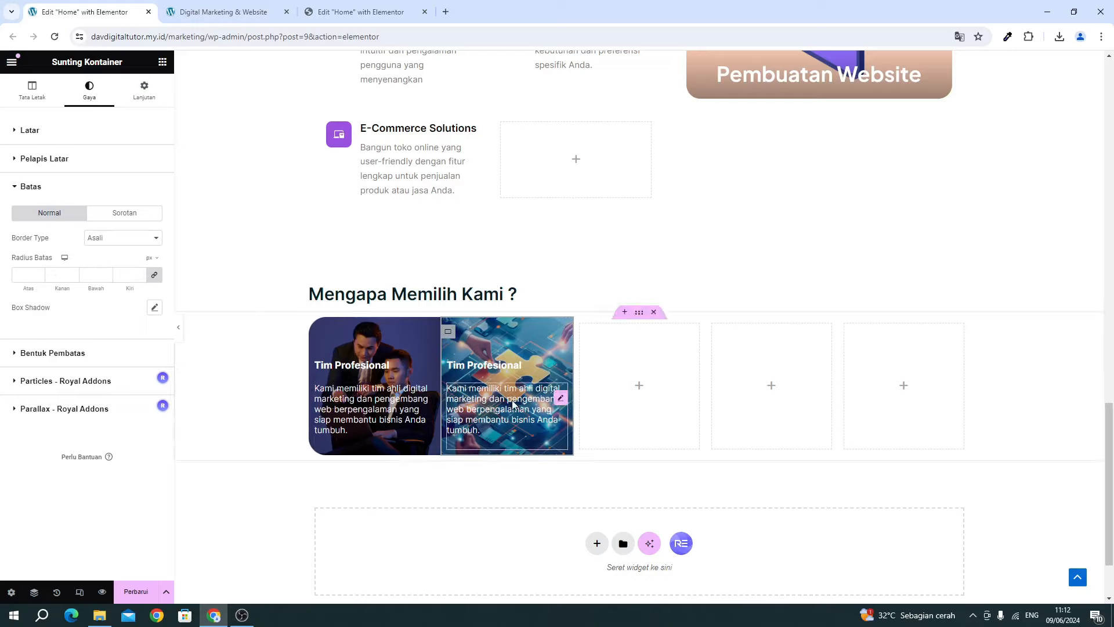
pyautogui.click(136, 592)
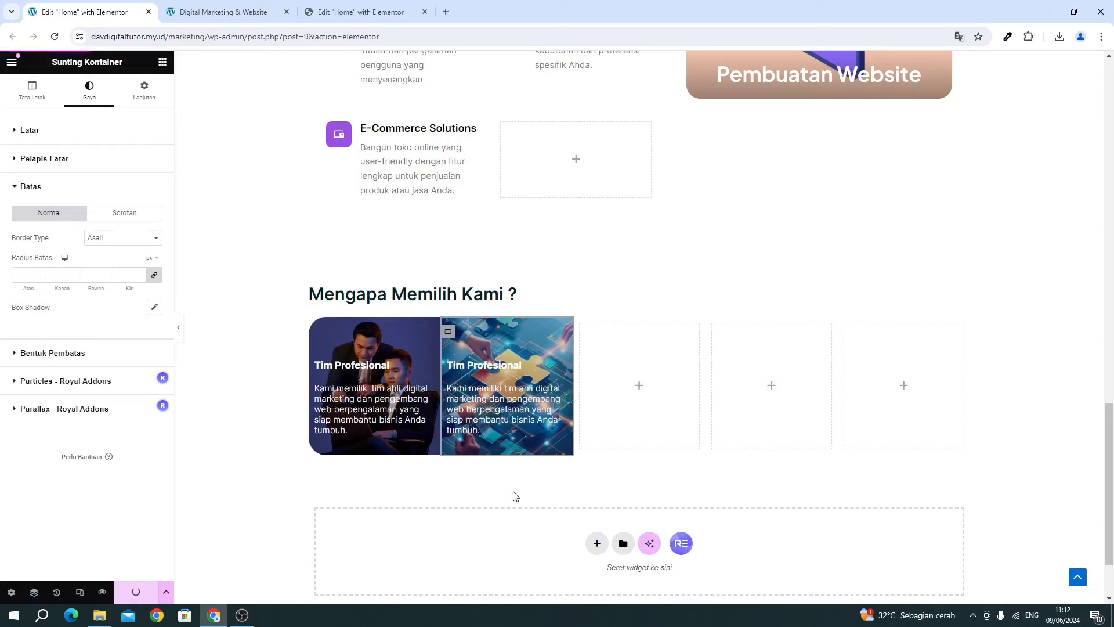
# Replace the second card's heading with "Solusi Terintegrasi", copied from the reference page.
pyautogui.click(465, 364)
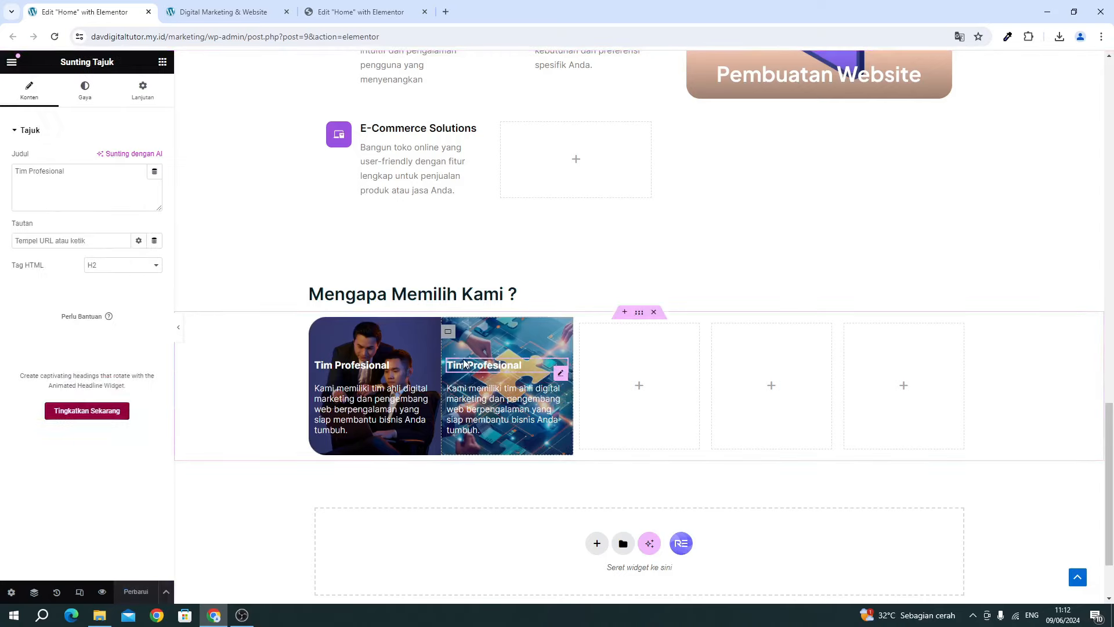
pyautogui.click(360, 12)
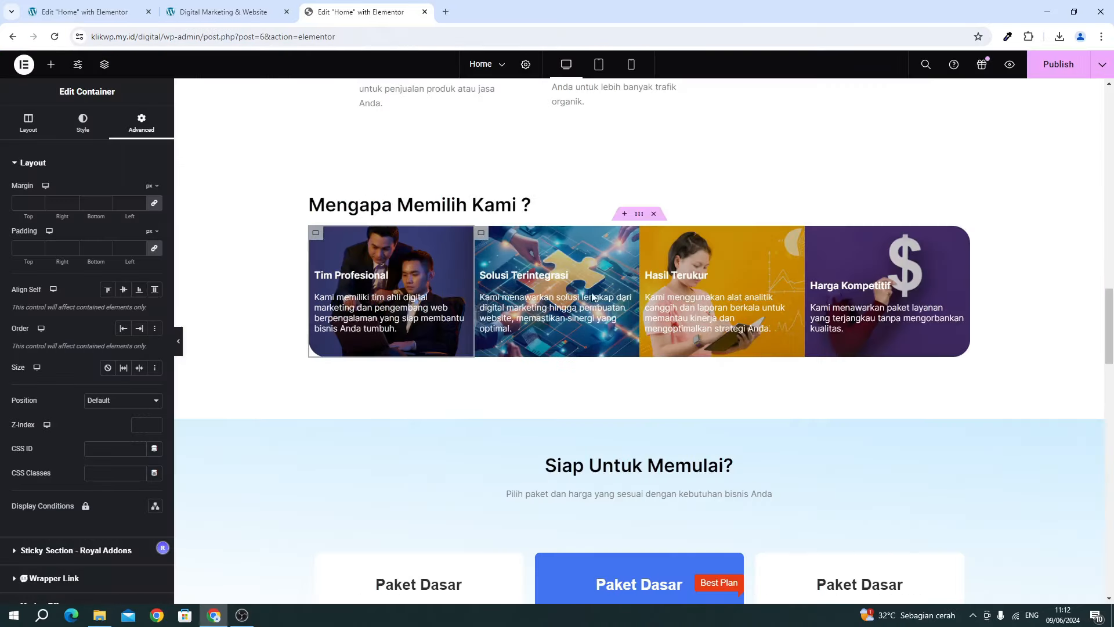
pyautogui.click(521, 276)
pyautogui.tripleClick(70, 226)
pyautogui.hotkey('ctrl', 'c')
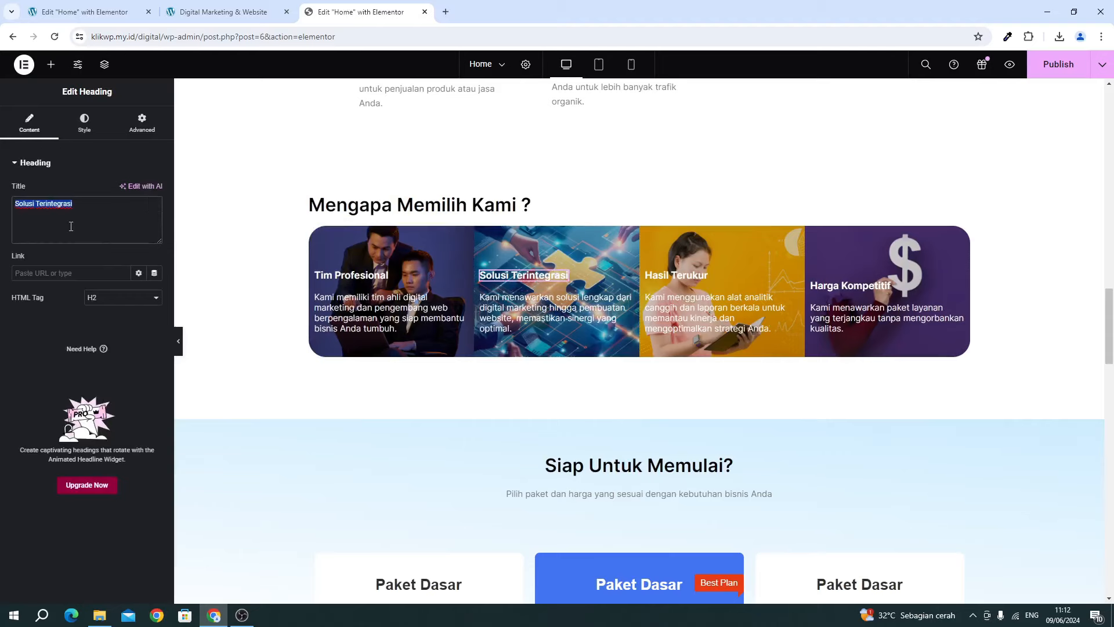
pyautogui.click(79, 13)
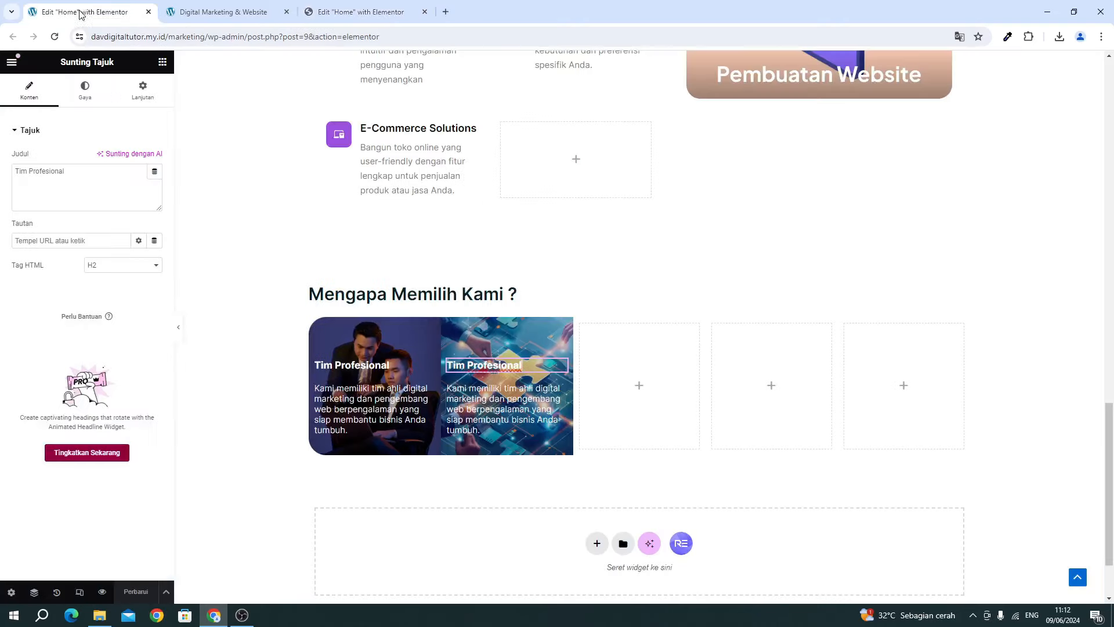
pyautogui.tripleClick(105, 188)
pyautogui.hotkey('ctrl', 'v')
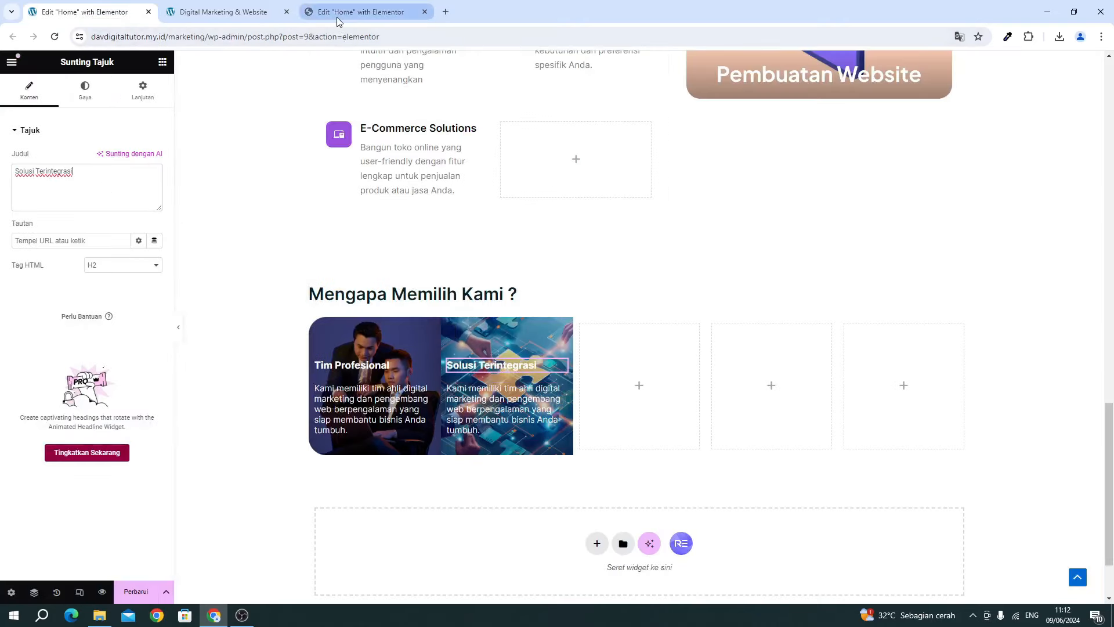
# Copy the Solusi Terintegrasi card's full description from the reference page and return to the page being rebuilt.
pyautogui.click(361, 11)
pyautogui.click(102, 324)
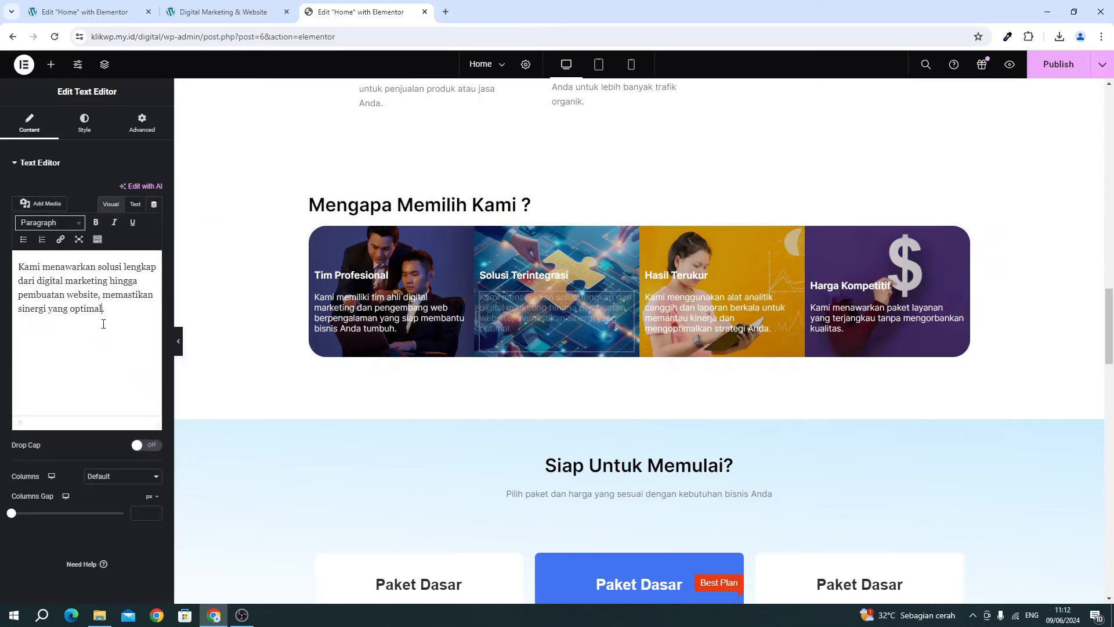
pyautogui.hotkey('ctrl', 'a')
pyautogui.write('Kami menawarkan solusi lengkap dari digital marketing hingga pembuatan website, memastikan sinergi yang optimal.')
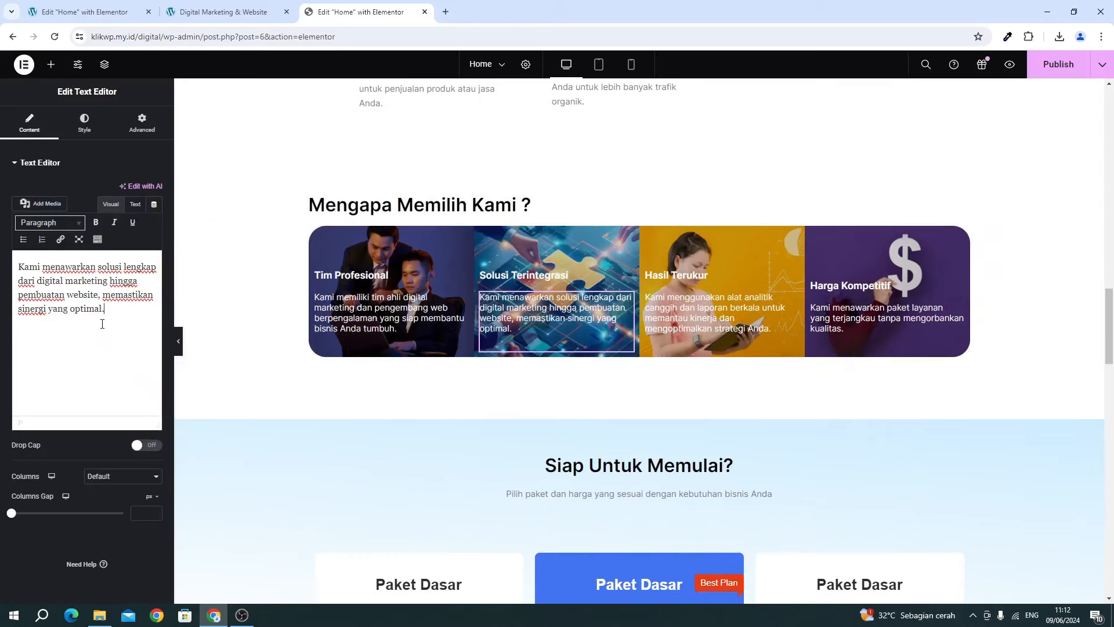
pyautogui.hotkey('ctrl', 'a')
pyautogui.hotkey('ctrl', 'c')
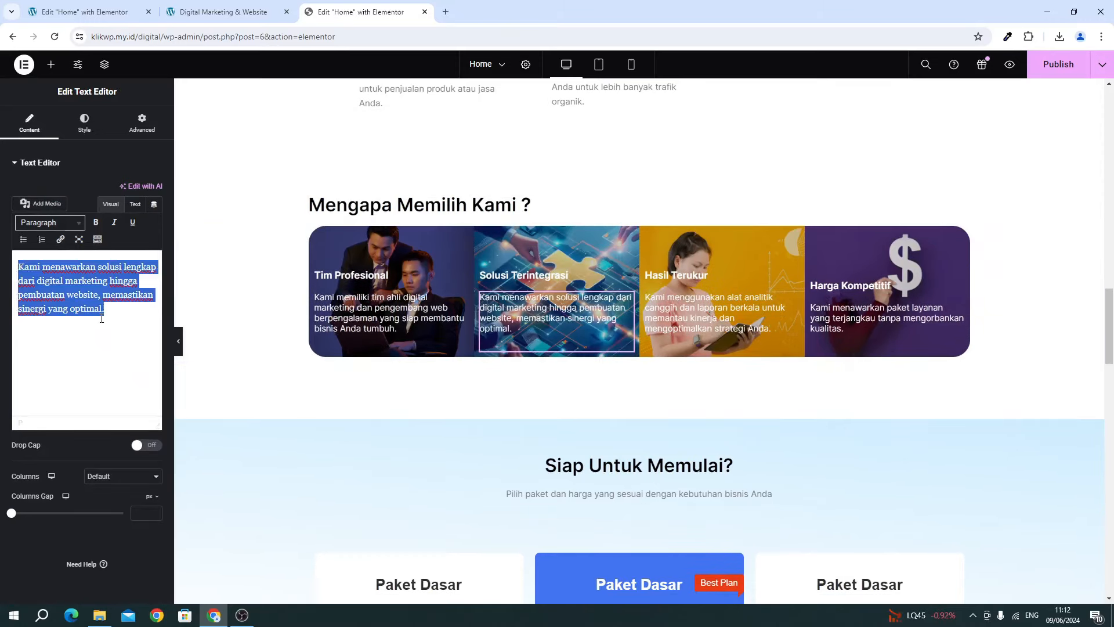
pyautogui.click(70, 11)
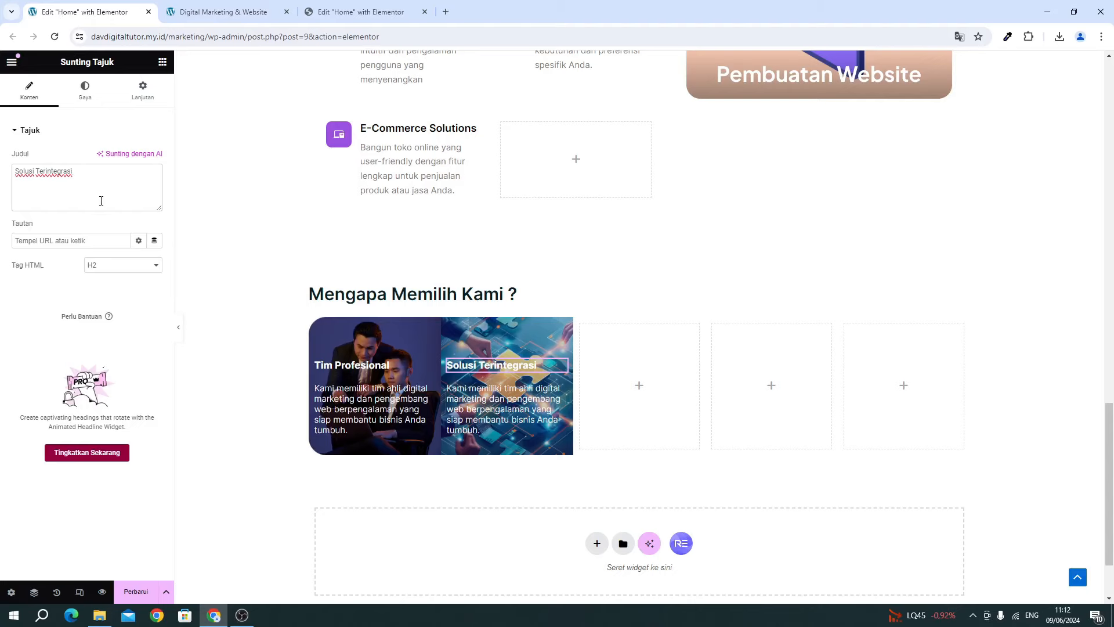
pyautogui.hotkey('ctrl', 'a')
pyautogui.write('Kami memiliki tim ahli digital marketing dan pengembang web berpengalaman yang siap membantu bisnis Anda tumbuh.')
pyautogui.hotkey('ctrl', 'z')
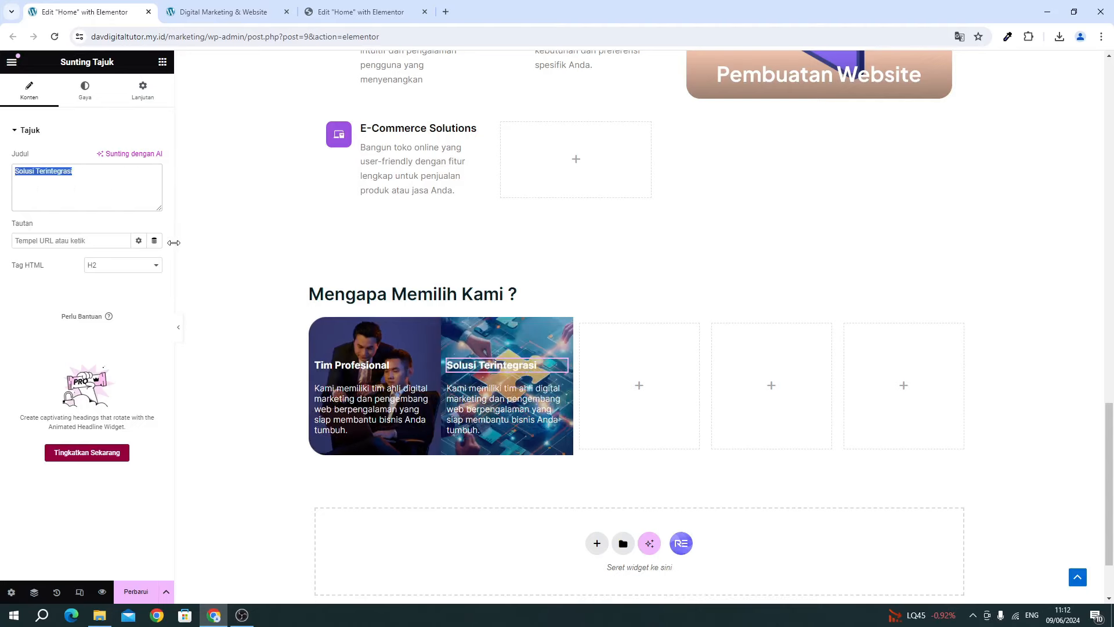
# Replace the second card's description with the copied text "Kami menawarkan solusi lengkap dari digital marketing hingga pembuatan website, memastikan sinergi yang optimal.".
pyautogui.click(554, 423)
pyautogui.click(74, 289)
pyautogui.hotkey('ctrl', 'a')
pyautogui.hotkey('ctrl', 'v')
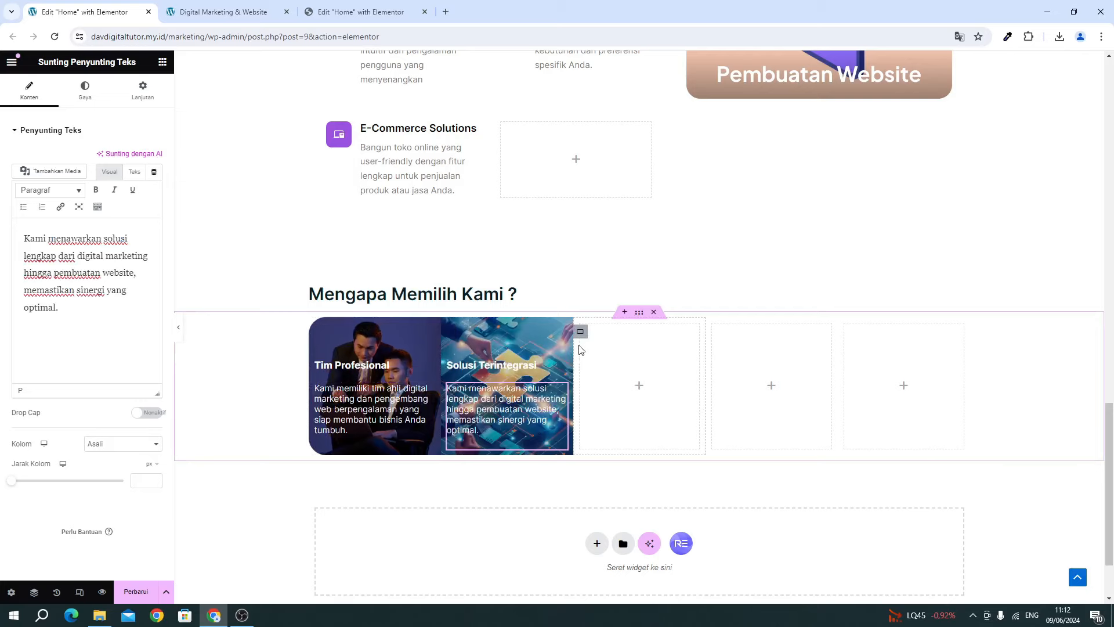
# Delete the three empty containers beside the Solusi Terintegrasi card.
pyautogui.rightClick(579, 335)
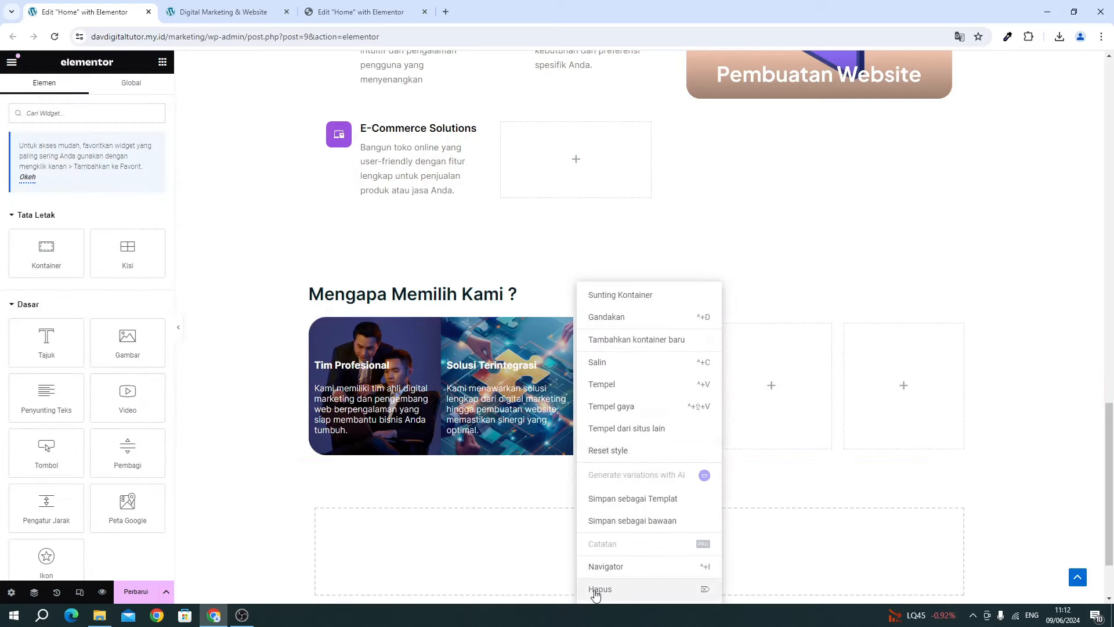
pyautogui.click(596, 589)
pyautogui.rightClick(647, 337)
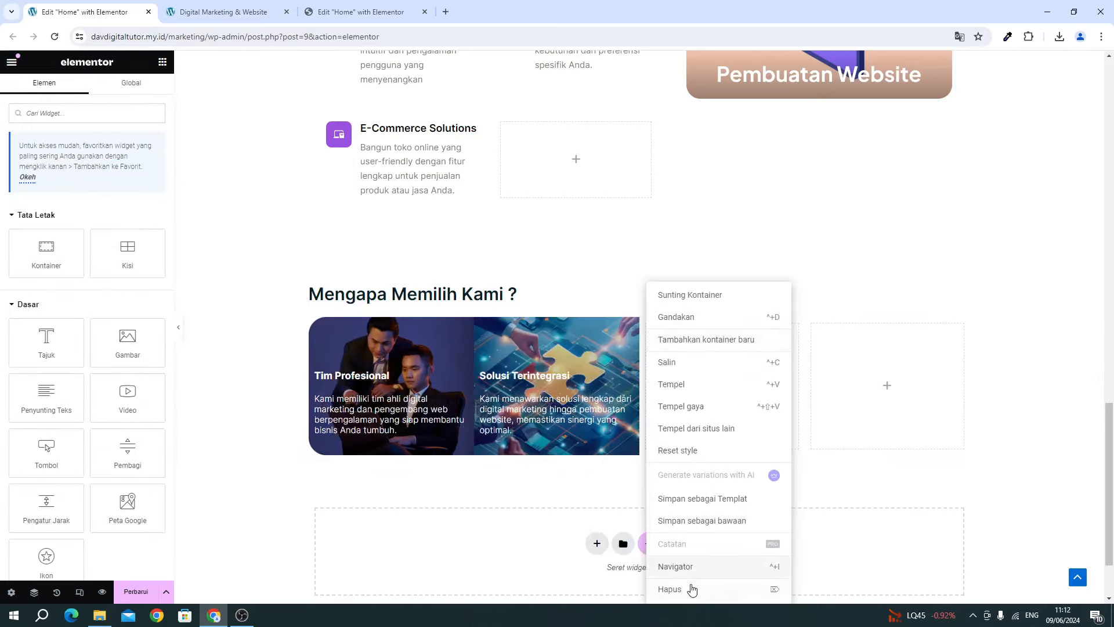
pyautogui.click(692, 589)
pyautogui.rightClick(757, 335)
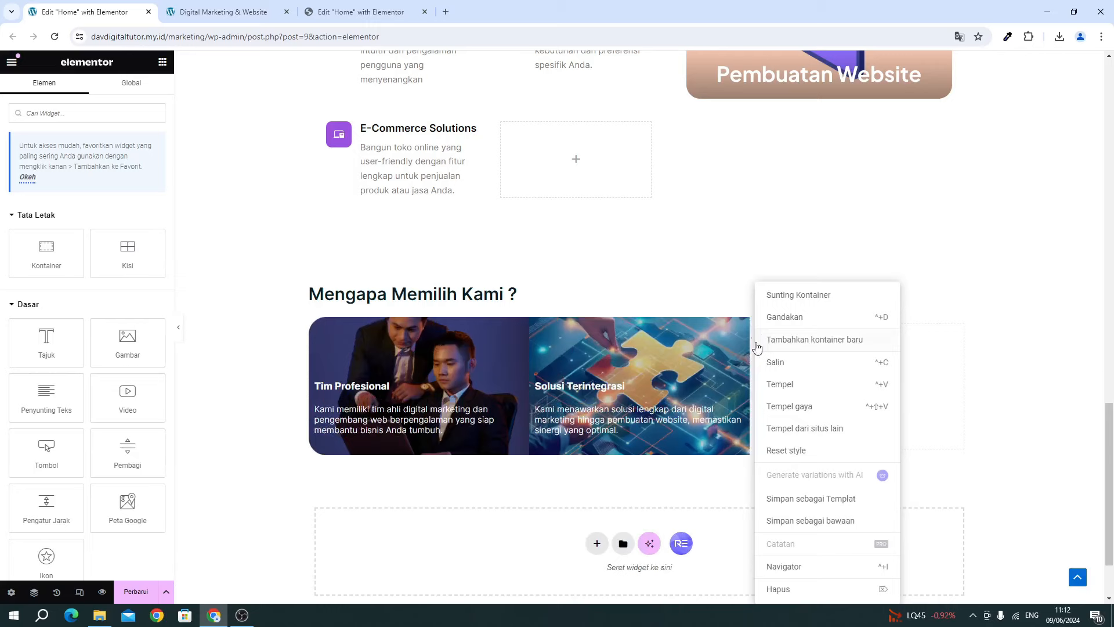
pyautogui.click(779, 588)
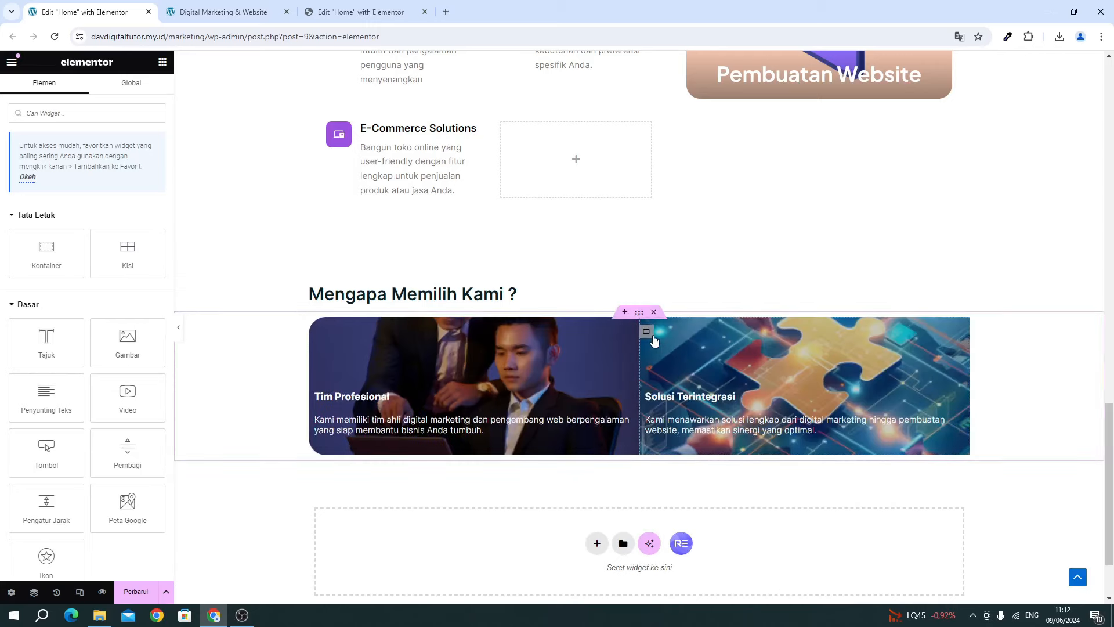
# Duplicate the Solusi Terintegrasi card twice to fill the row with four cards.
pyautogui.rightClick(656, 341)
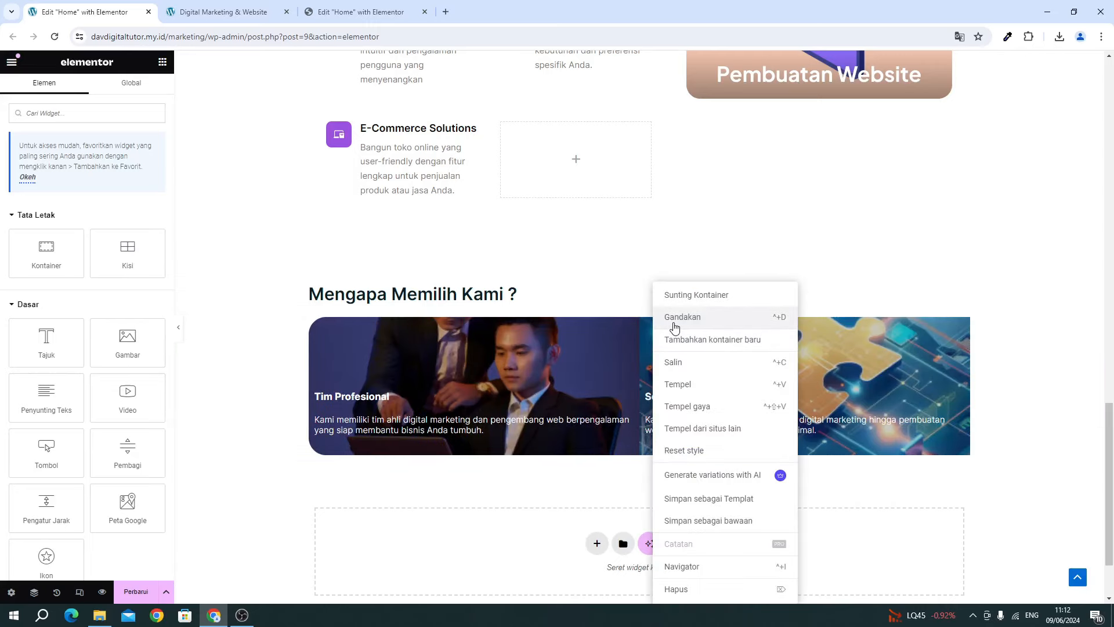
pyautogui.click(675, 328)
pyautogui.rightClick(754, 339)
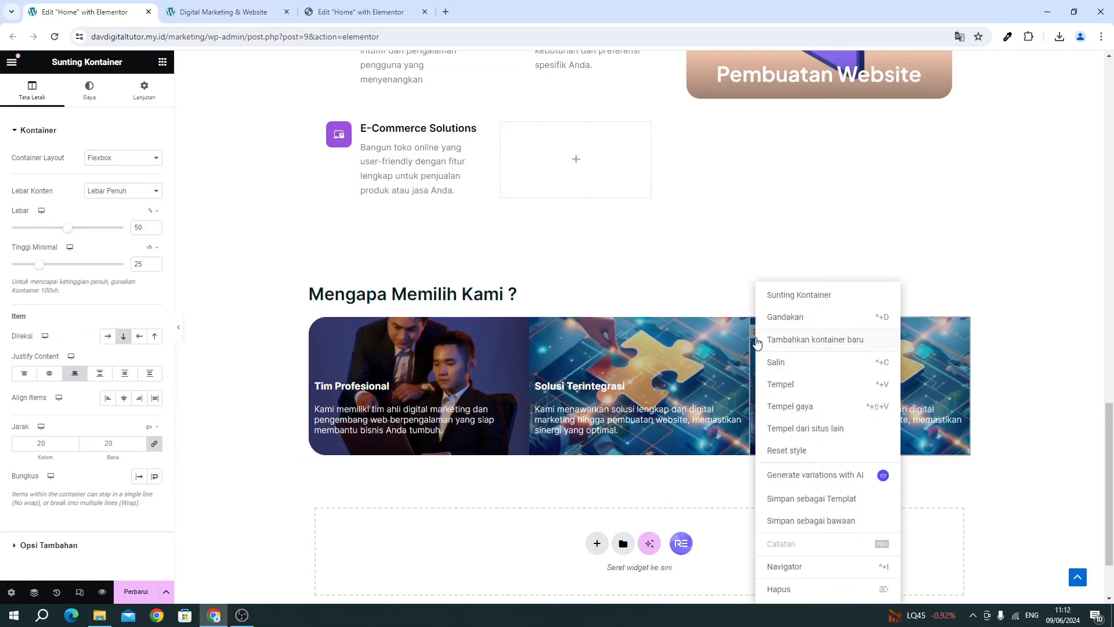
pyautogui.click(777, 321)
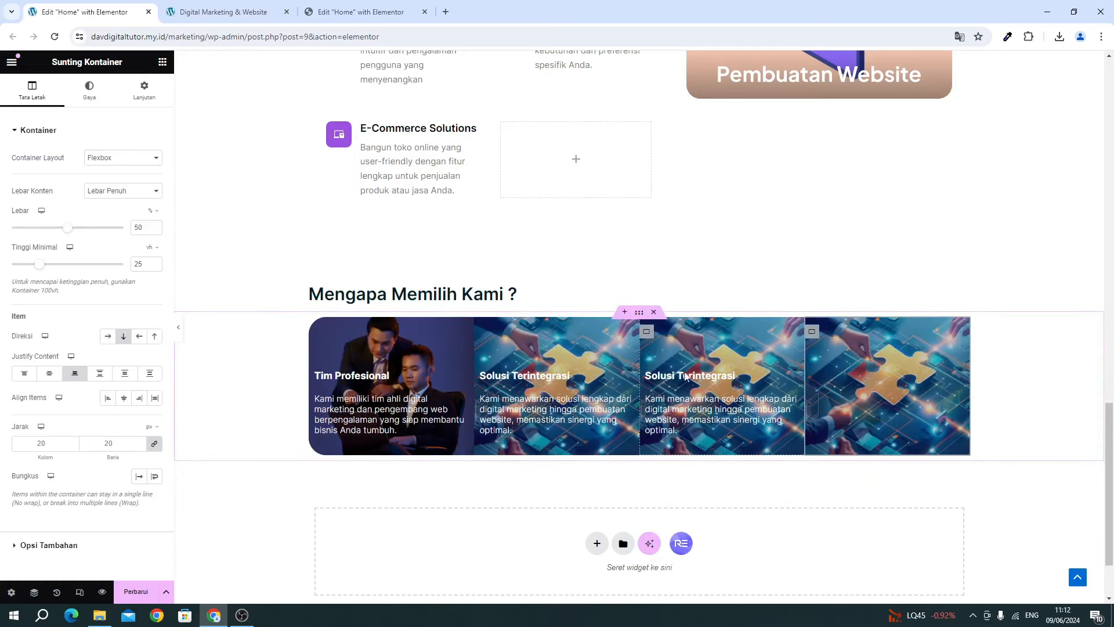
# Replace the third card's background image with Rectangle-41, uploaded from the image folder.
pyautogui.click(646, 335)
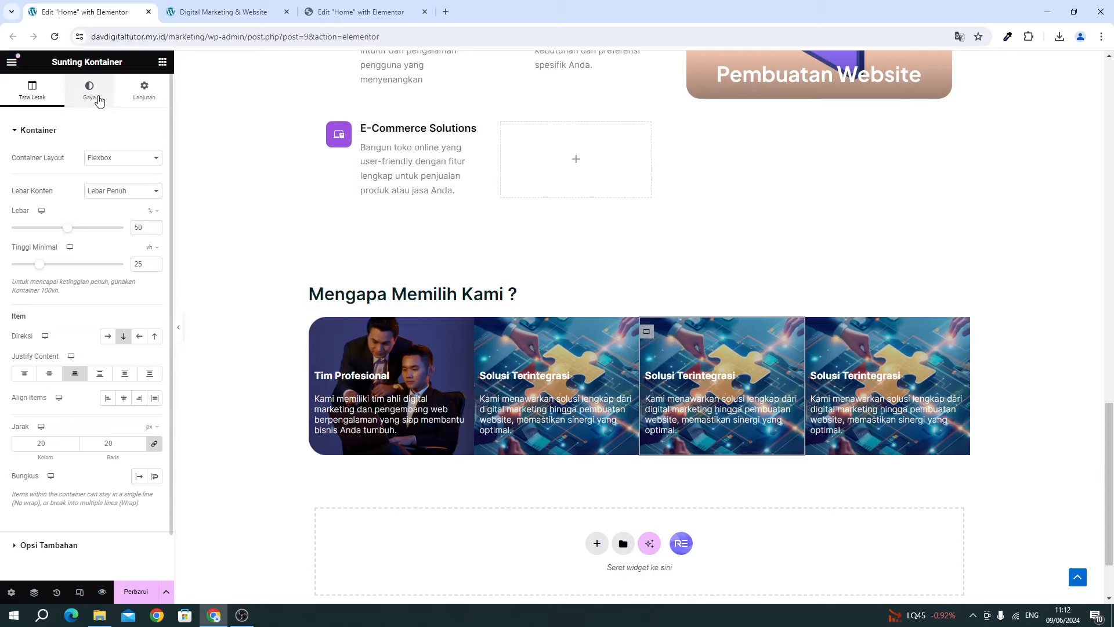
pyautogui.click(99, 101)
pyautogui.click(87, 260)
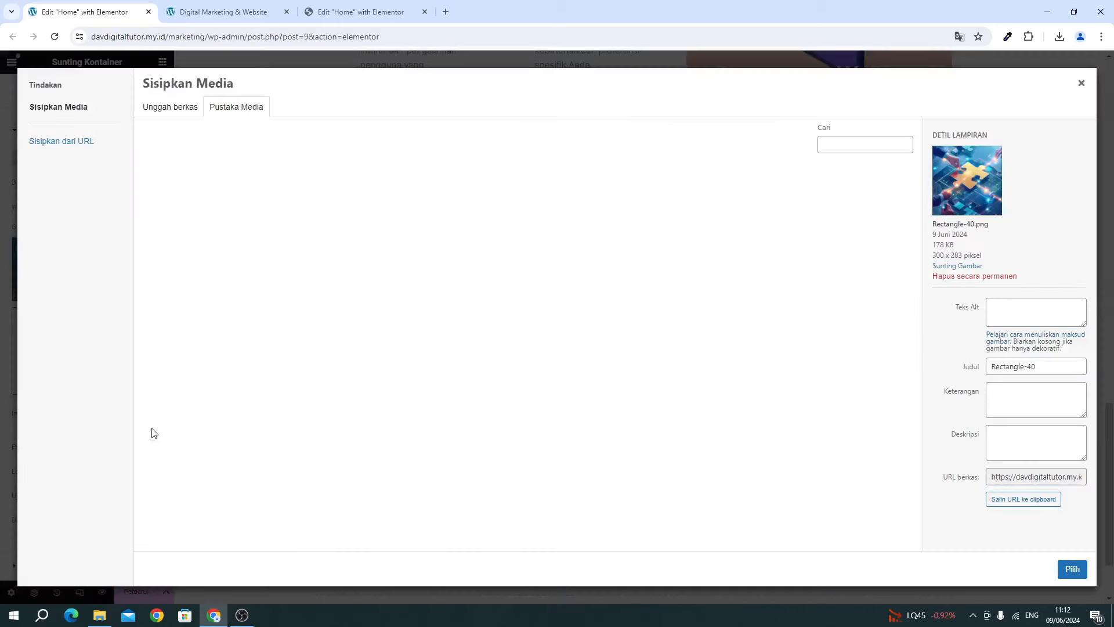
pyautogui.click(99, 615)
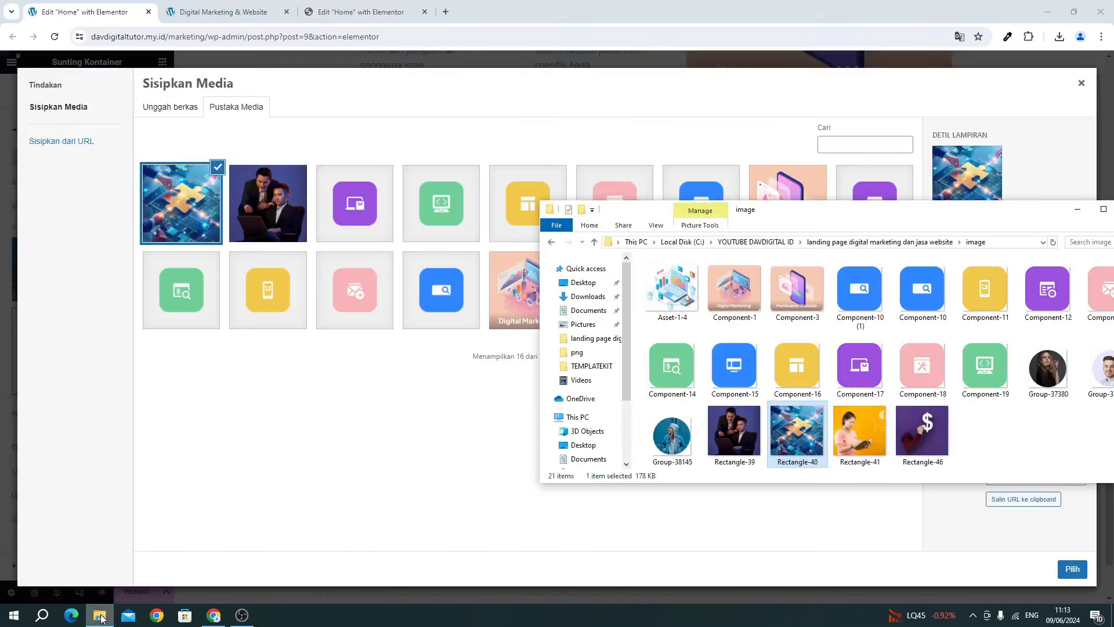
pyautogui.click(264, 27)
pyautogui.click(360, 11)
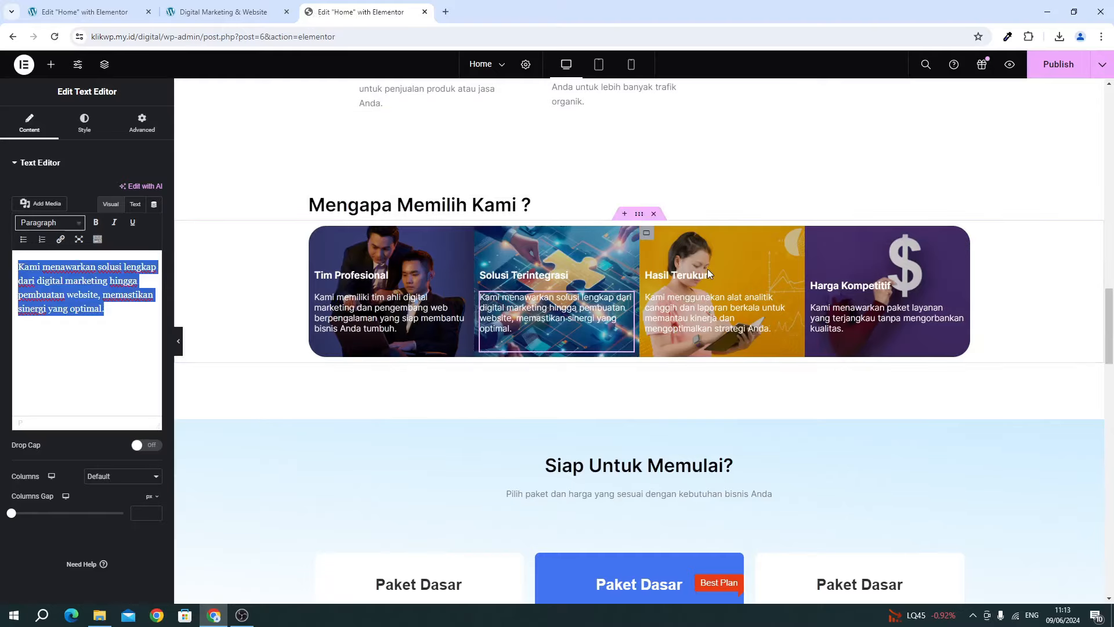
pyautogui.click(112, 12)
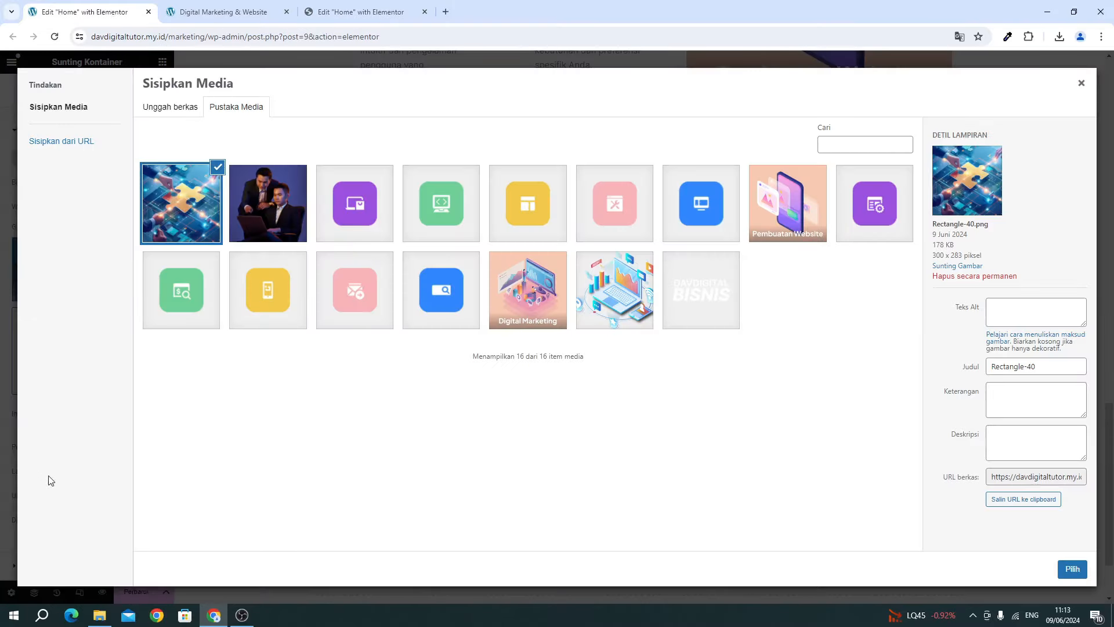
pyautogui.click(99, 614)
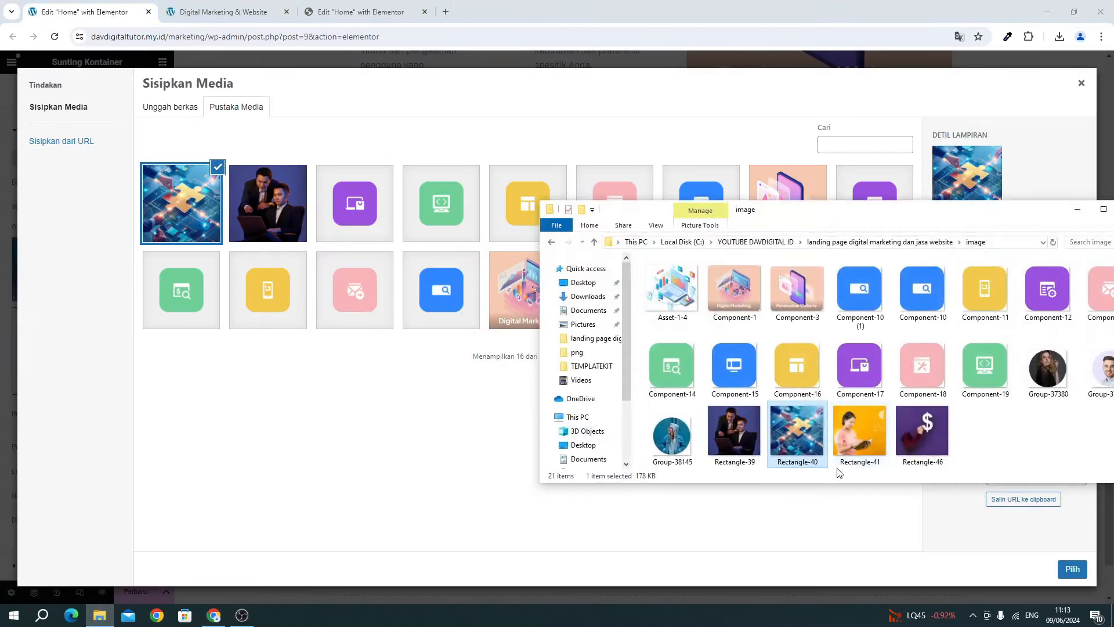
pyautogui.moveTo(858, 436); pyautogui.dragTo(421, 318)
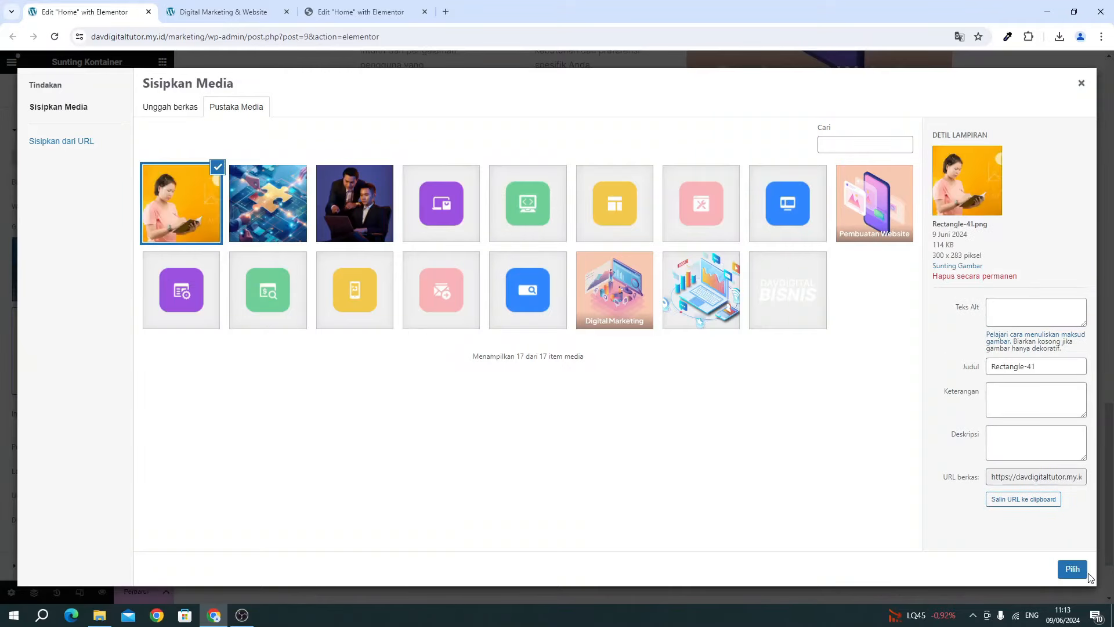
pyautogui.click(1084, 572)
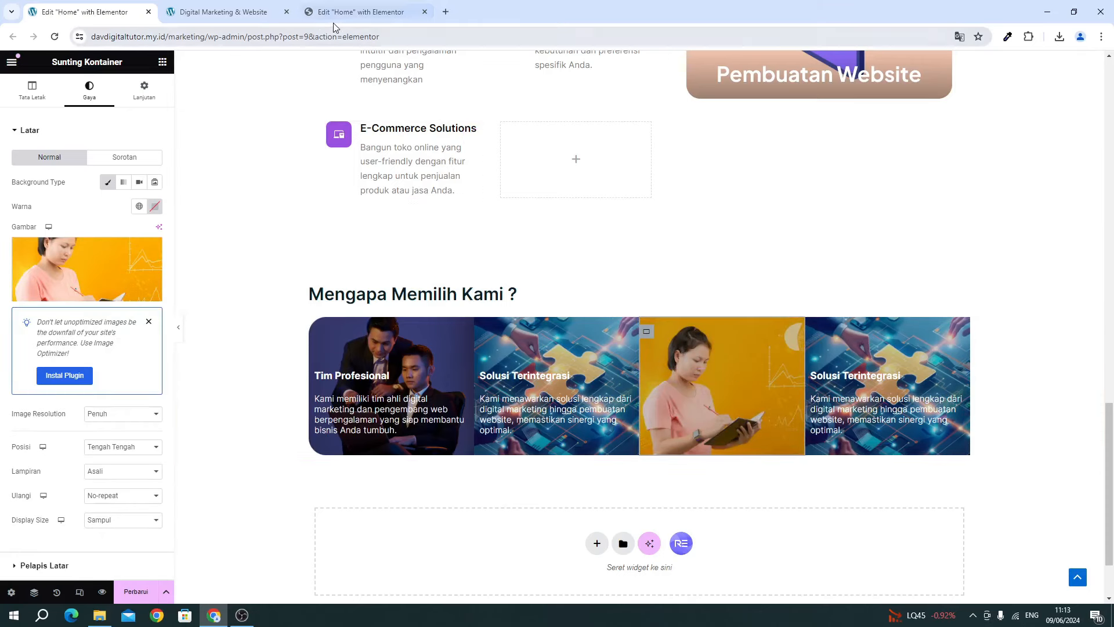
# Replace the third card's heading with "Hasil Terukur", copied from the reference page.
pyautogui.click(360, 12)
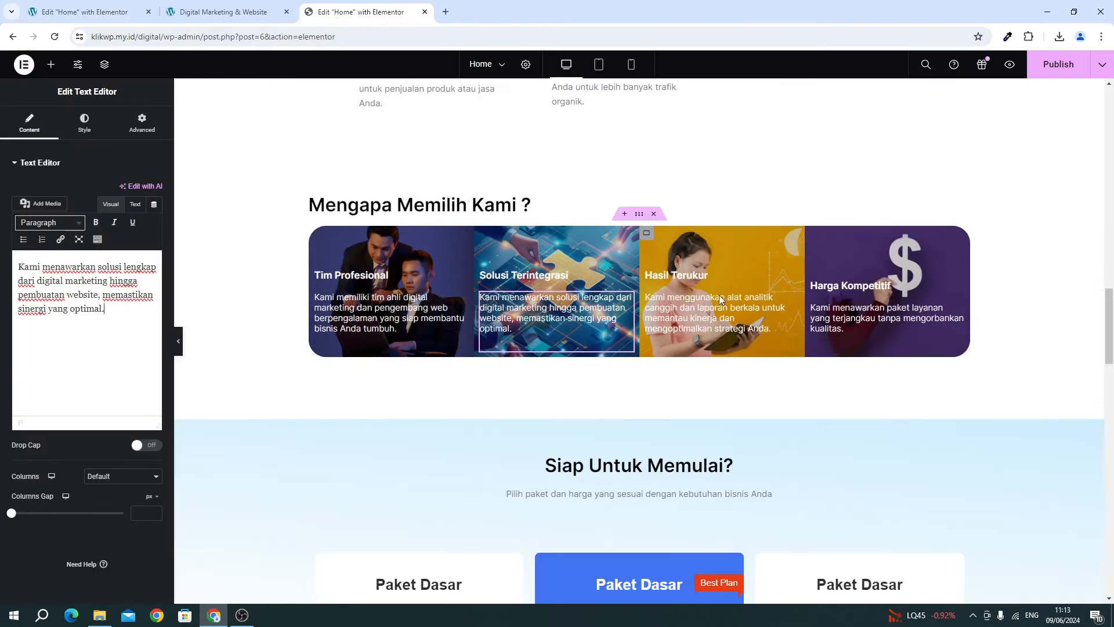
pyautogui.click(668, 280)
pyautogui.tripleClick(76, 204)
pyautogui.hotkey('ctrl', 'c')
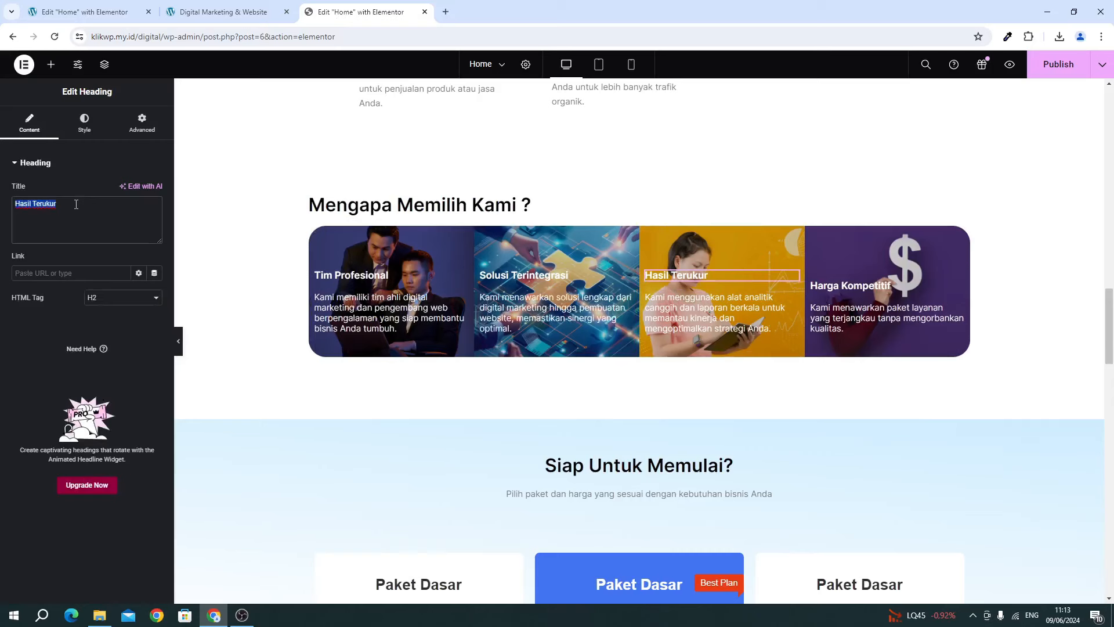
pyautogui.click(56, 12)
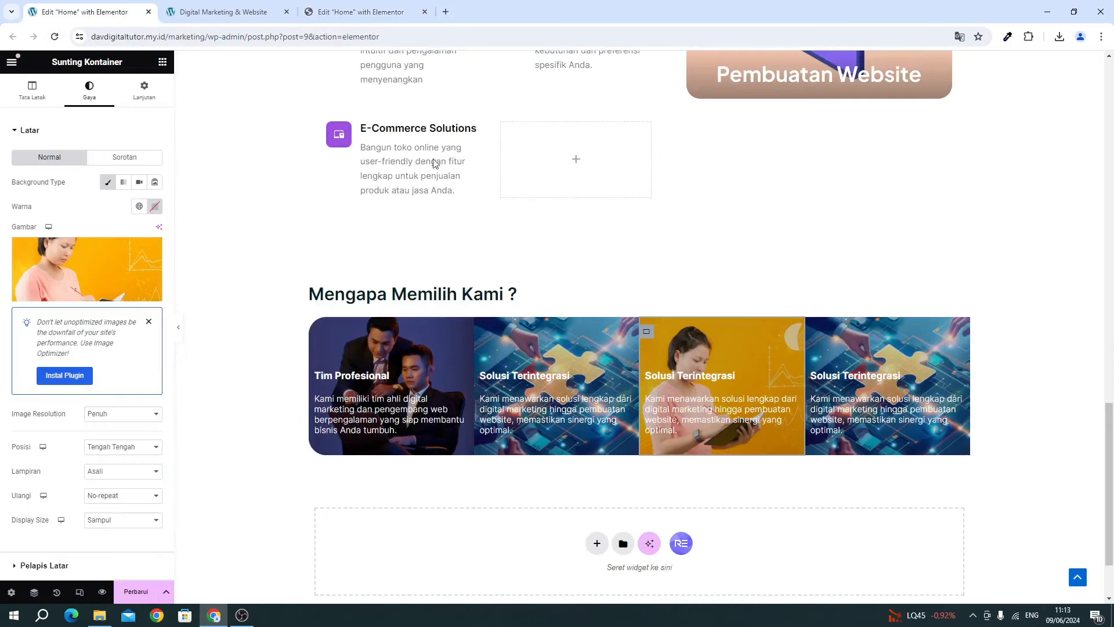
pyautogui.click(665, 378)
pyautogui.tripleClick(55, 189)
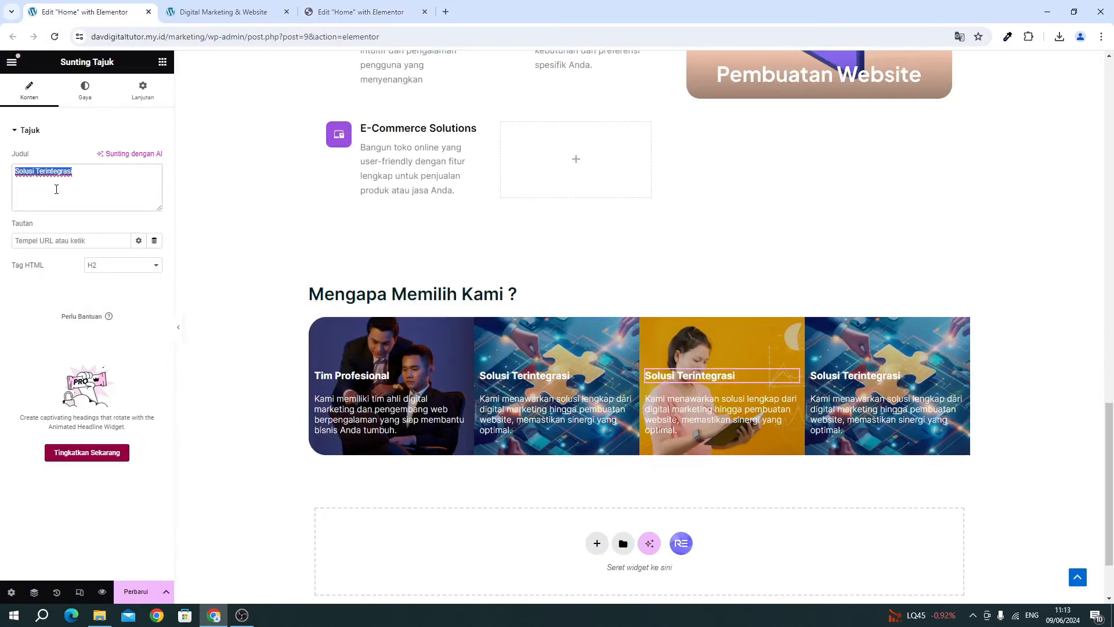
pyautogui.hotkey('ctrl', 'v')
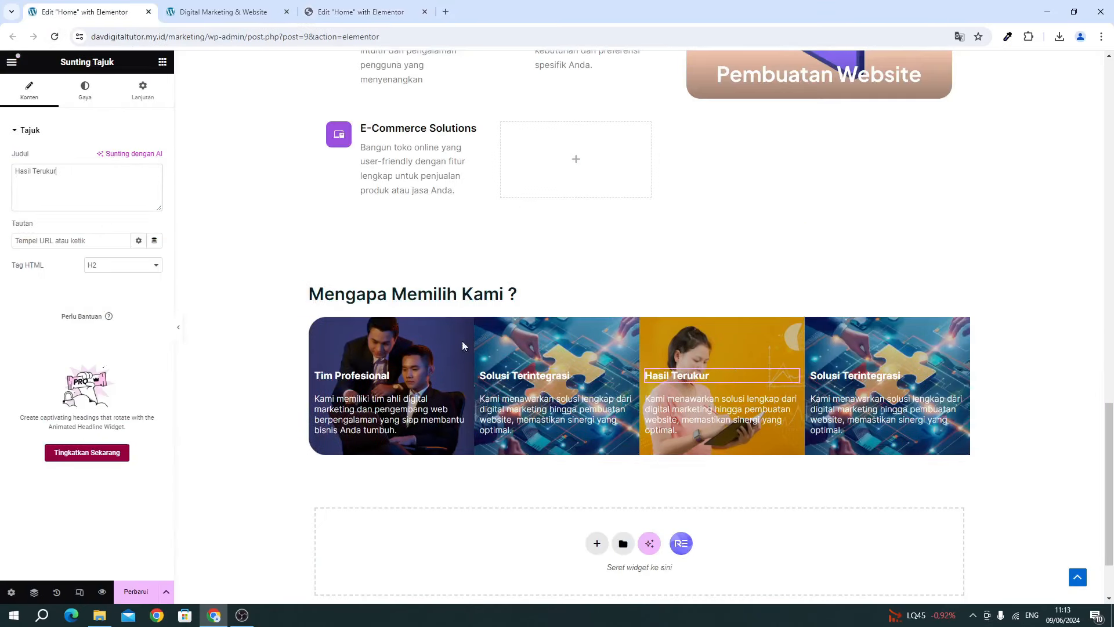
# Replace the third card's description with the reference page's Hasil Terukur paragraph starting "Kami menggunakan alat analitik canggih".
pyautogui.click(329, 14)
pyautogui.click(708, 308)
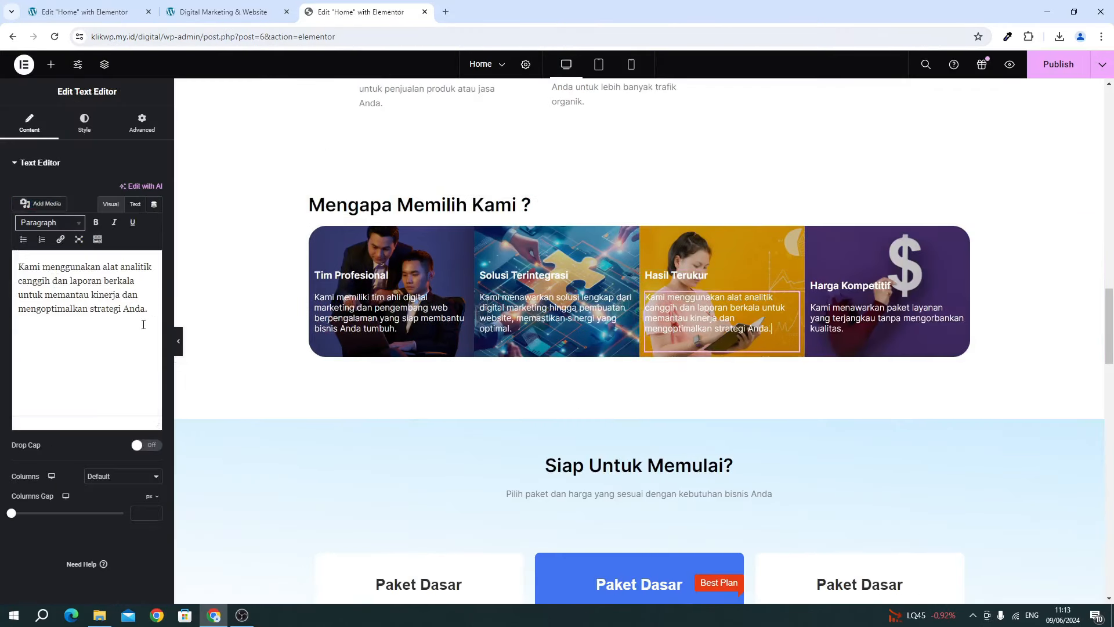
pyautogui.tripleClick(143, 325)
pyautogui.hotkey('ctrl', 'c')
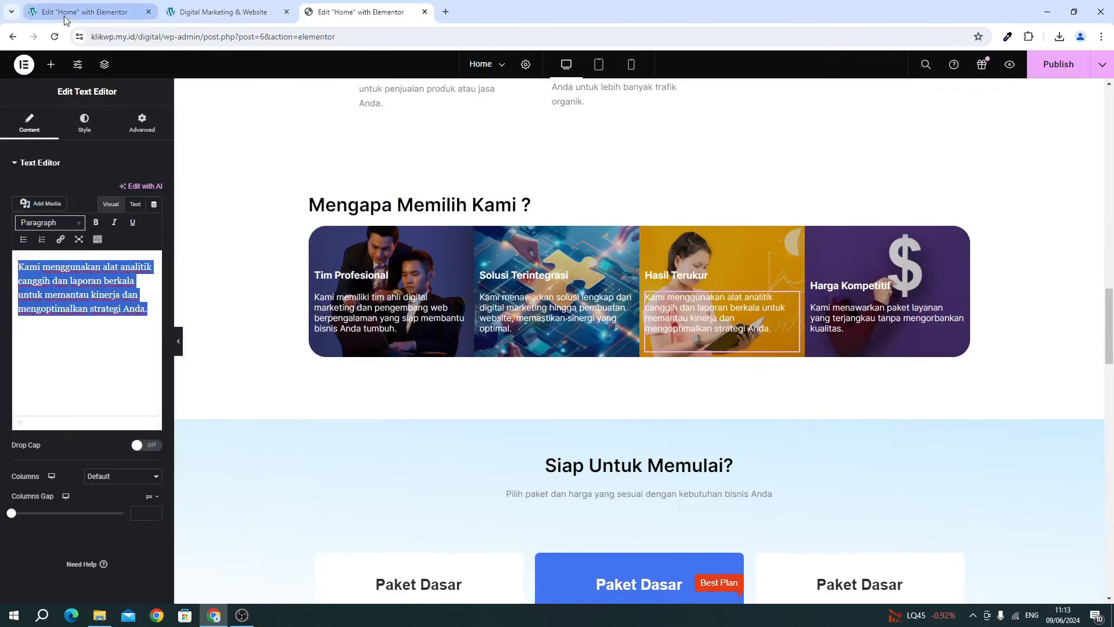
pyautogui.click(87, 11)
pyautogui.click(720, 406)
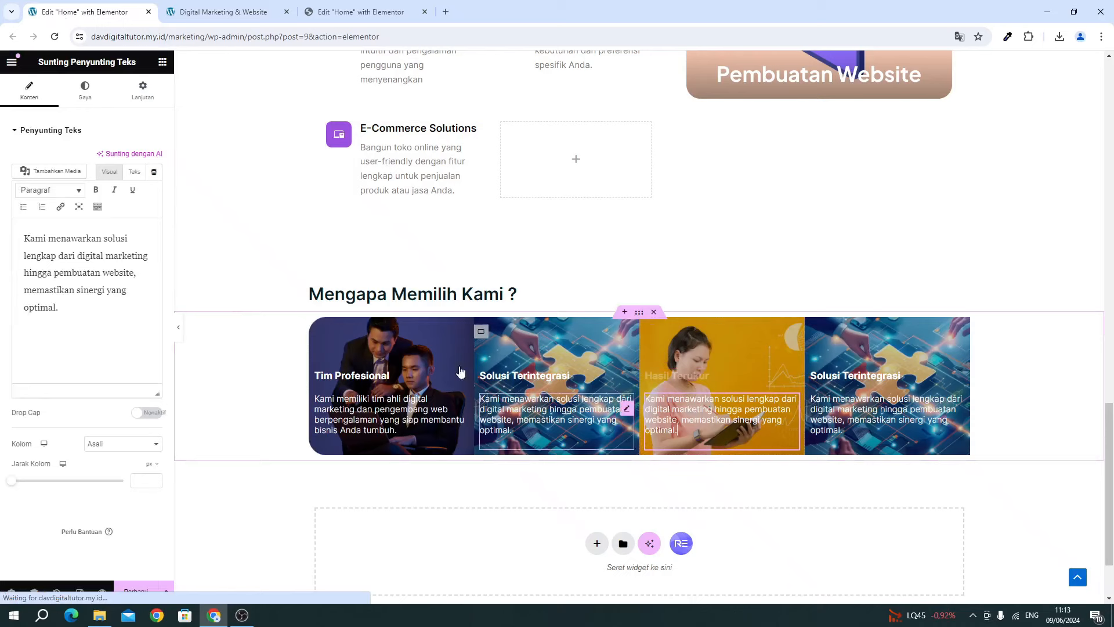
pyautogui.tripleClick(98, 315)
pyautogui.hotkey('ctrl', 'v')
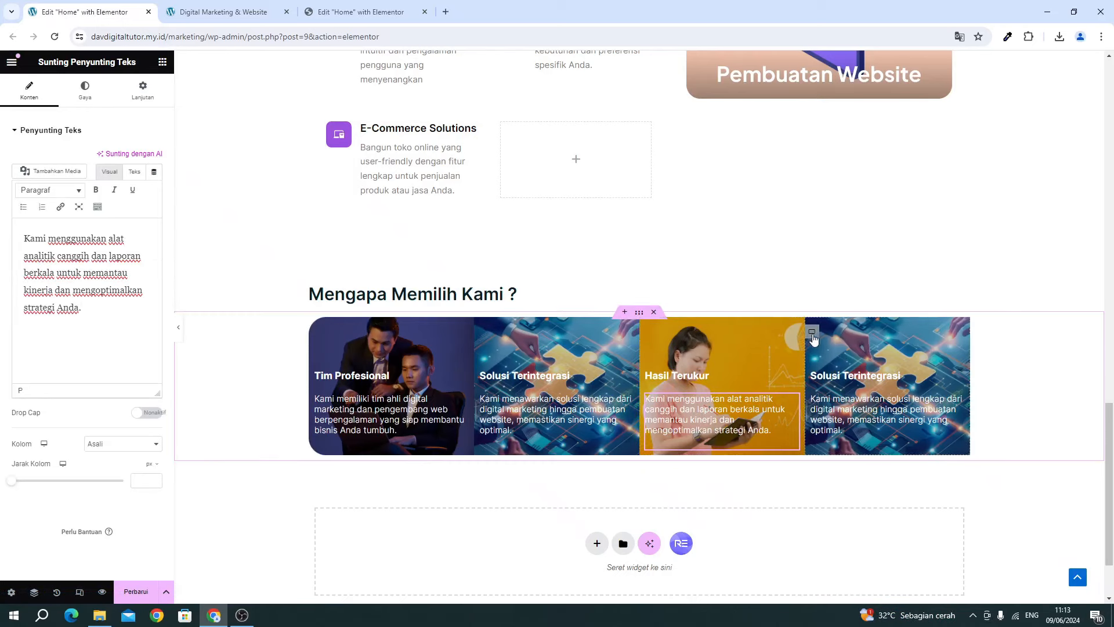
# Replace the fourth card's background image with Rectangle-46, uploaded from the image folder.
pyautogui.click(812, 335)
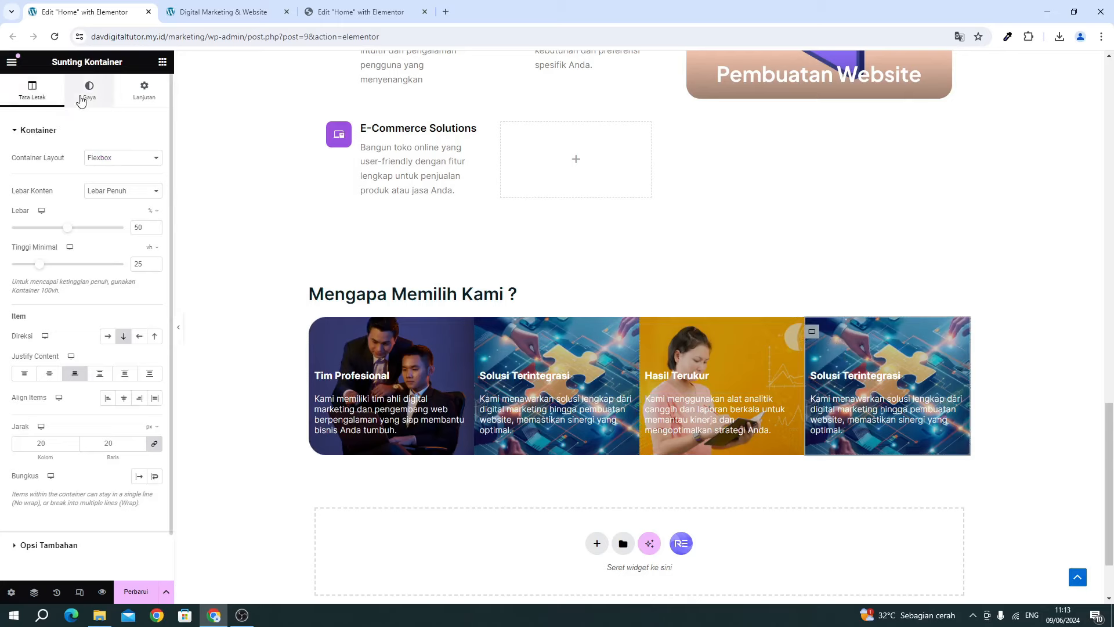
pyautogui.click(81, 102)
pyautogui.click(72, 248)
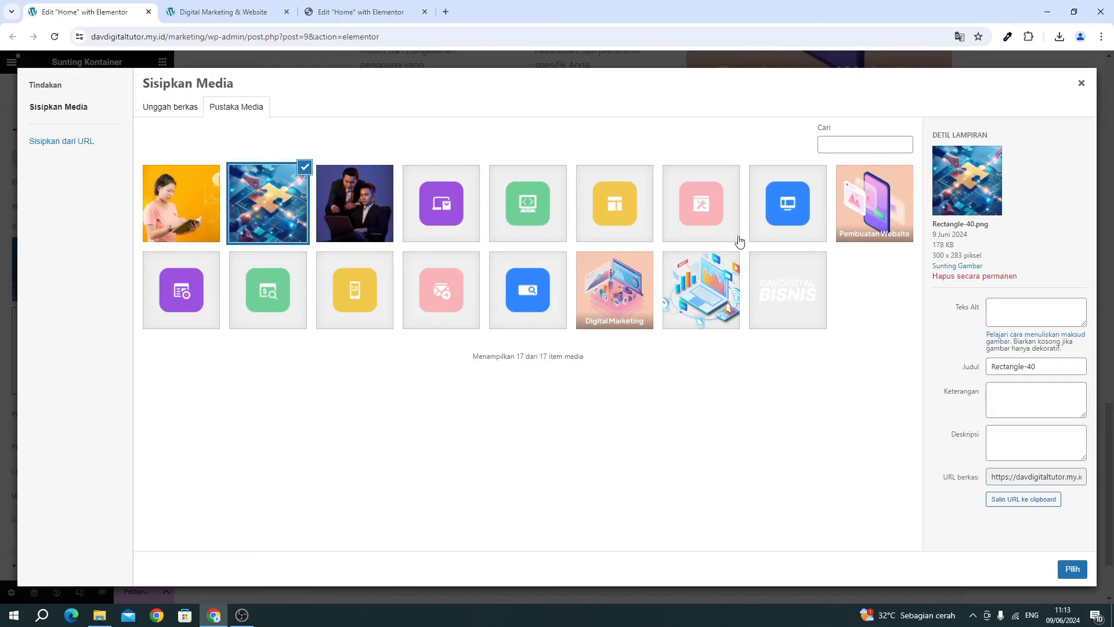
pyautogui.click(360, 13)
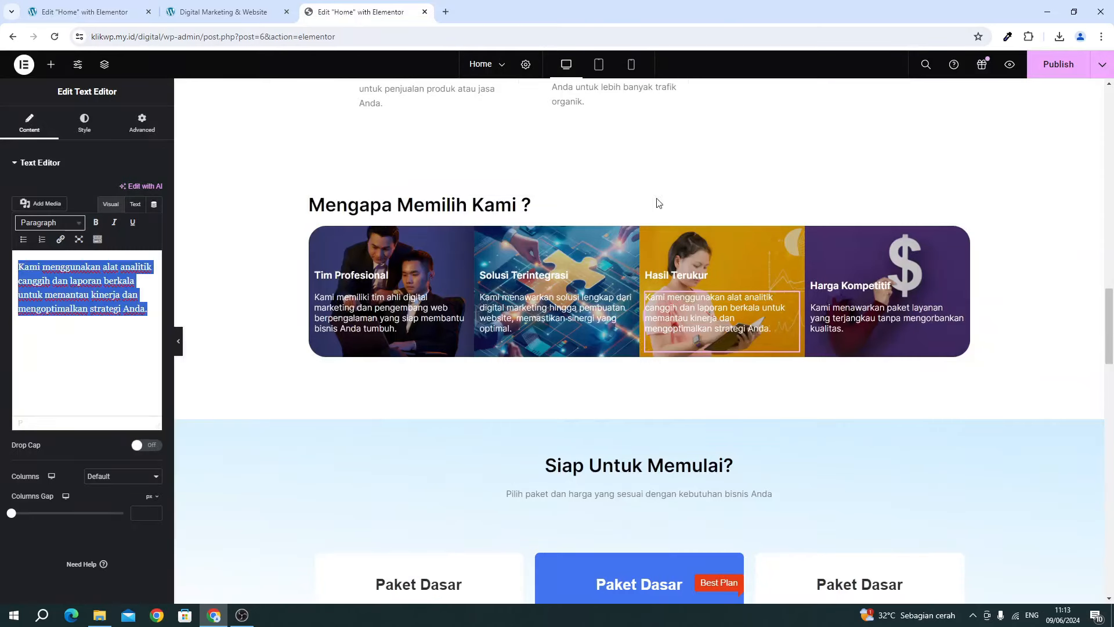
pyautogui.click(81, 17)
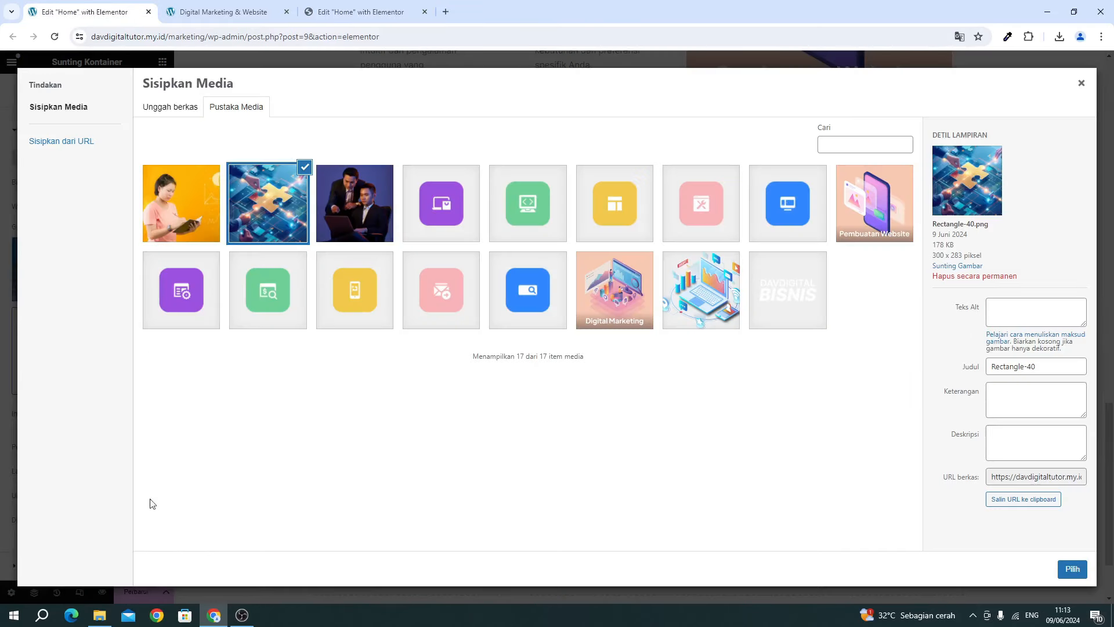
pyautogui.click(100, 615)
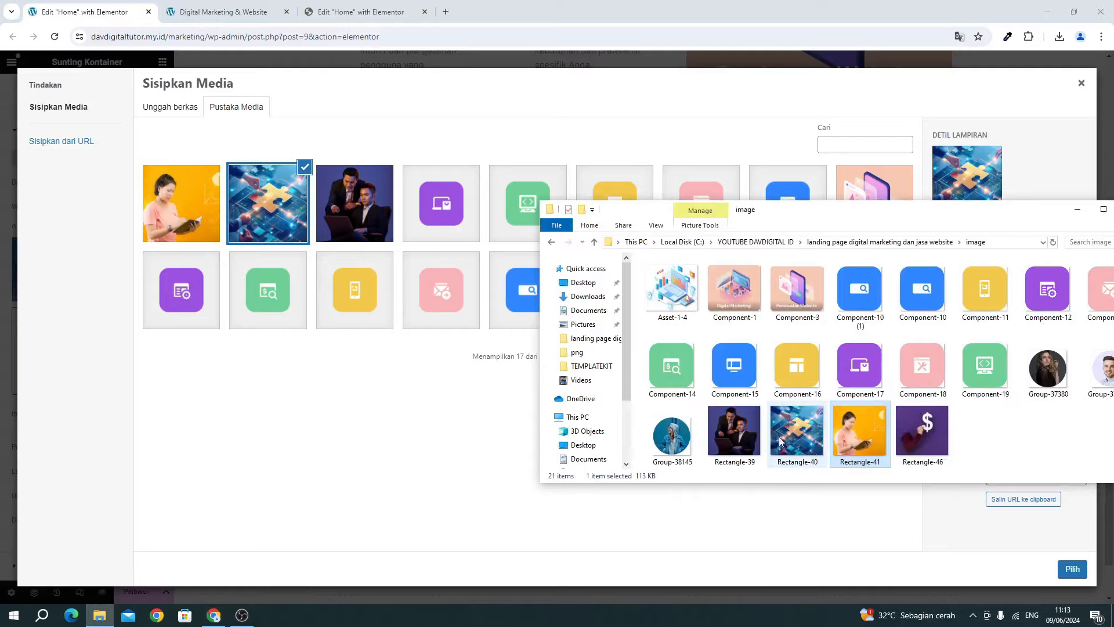
pyautogui.moveTo(923, 432); pyautogui.dragTo(310, 315)
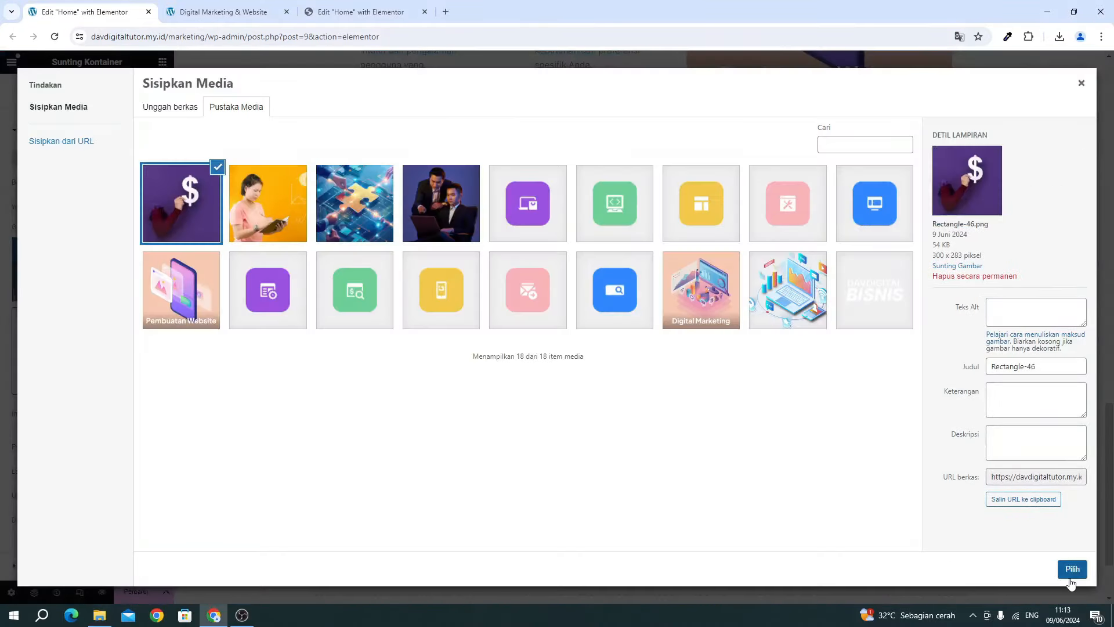
pyautogui.click(1071, 569)
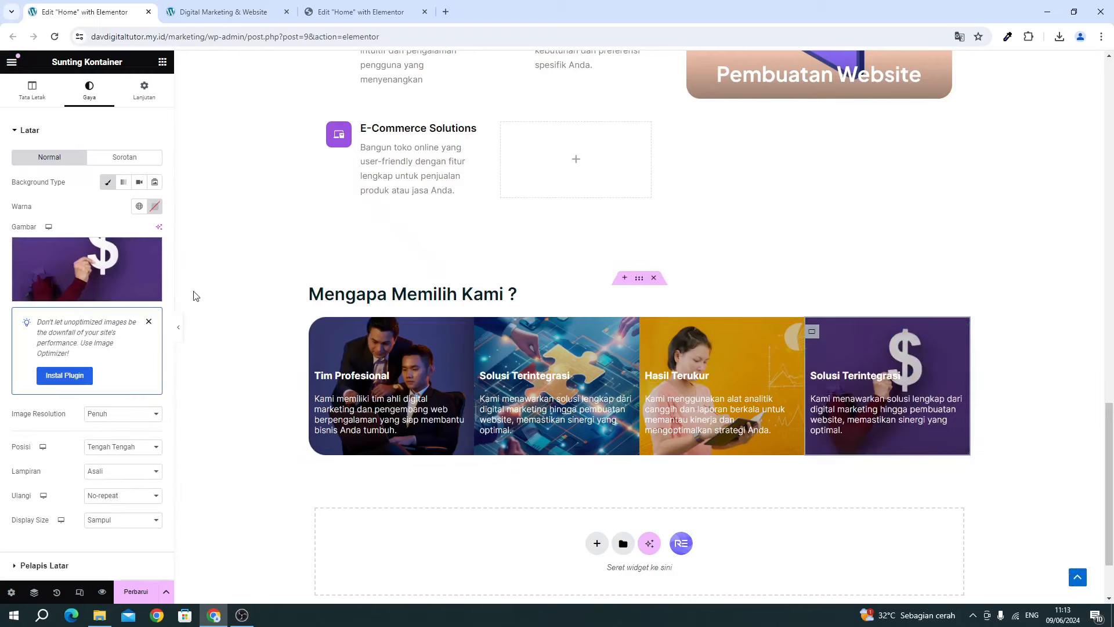
# Unlink the fourth card's border radius values and set them to 0, 30, 30 and 0 px to round its outer corners.
pyautogui.scroll(-3, 119, 476)
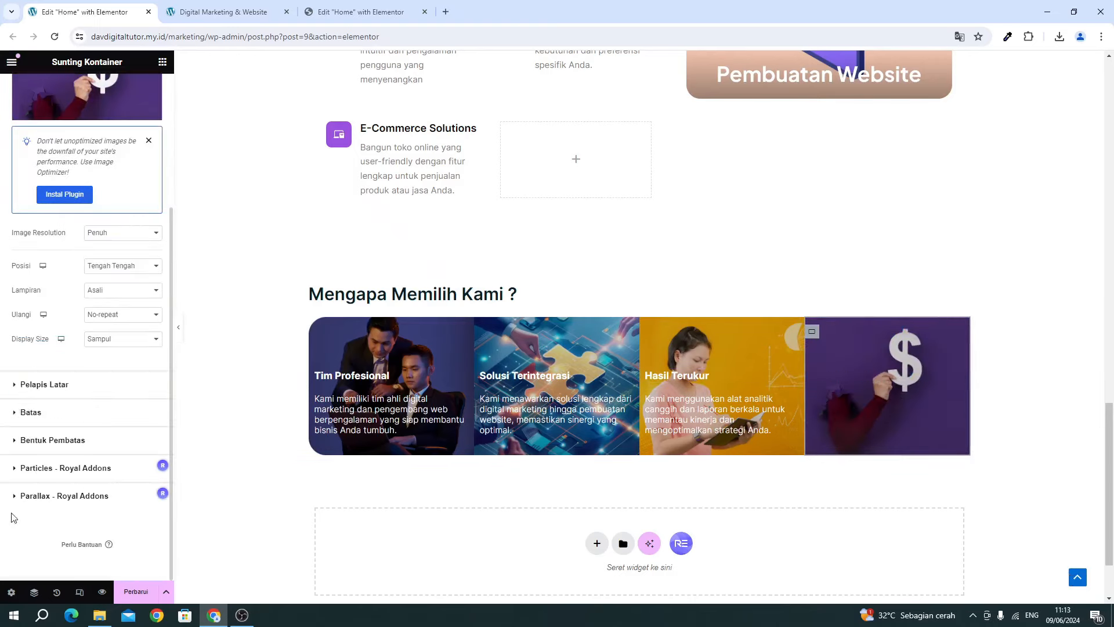
pyautogui.click(34, 441)
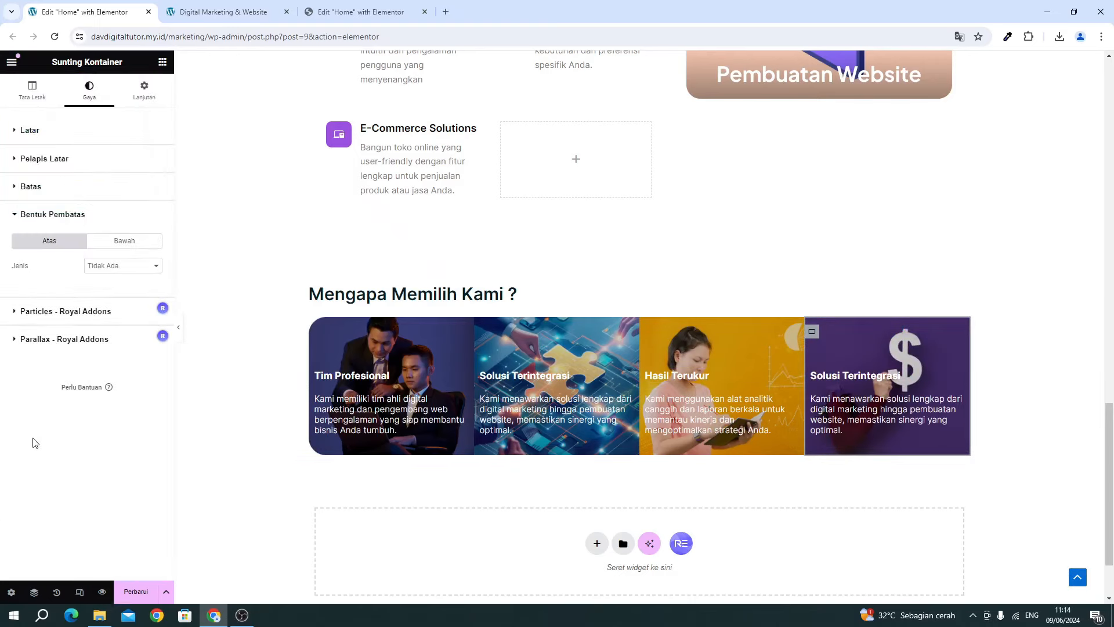
pyautogui.click(36, 189)
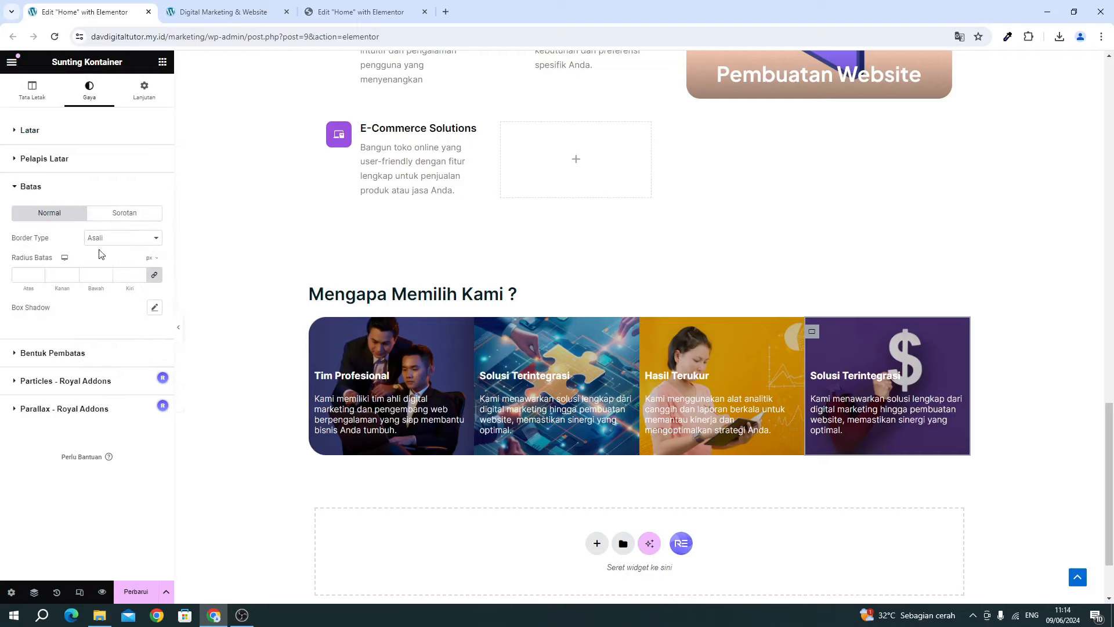
pyautogui.click(152, 277)
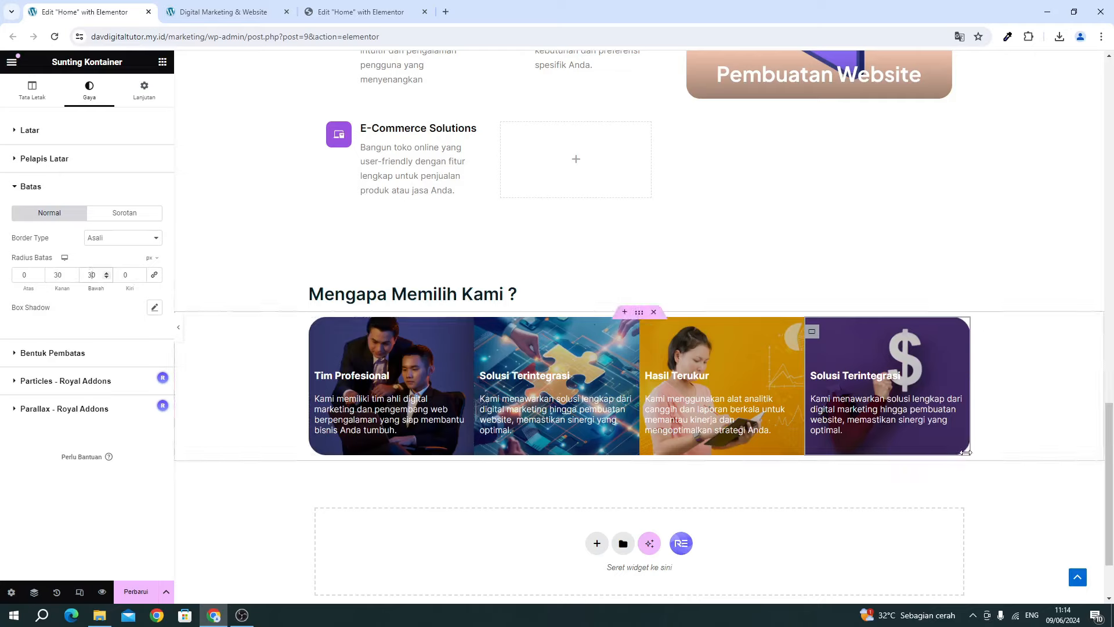
# Replace the fourth card's heading with "Harga Kompetitif", copied from the reference page.
pyautogui.click(832, 375)
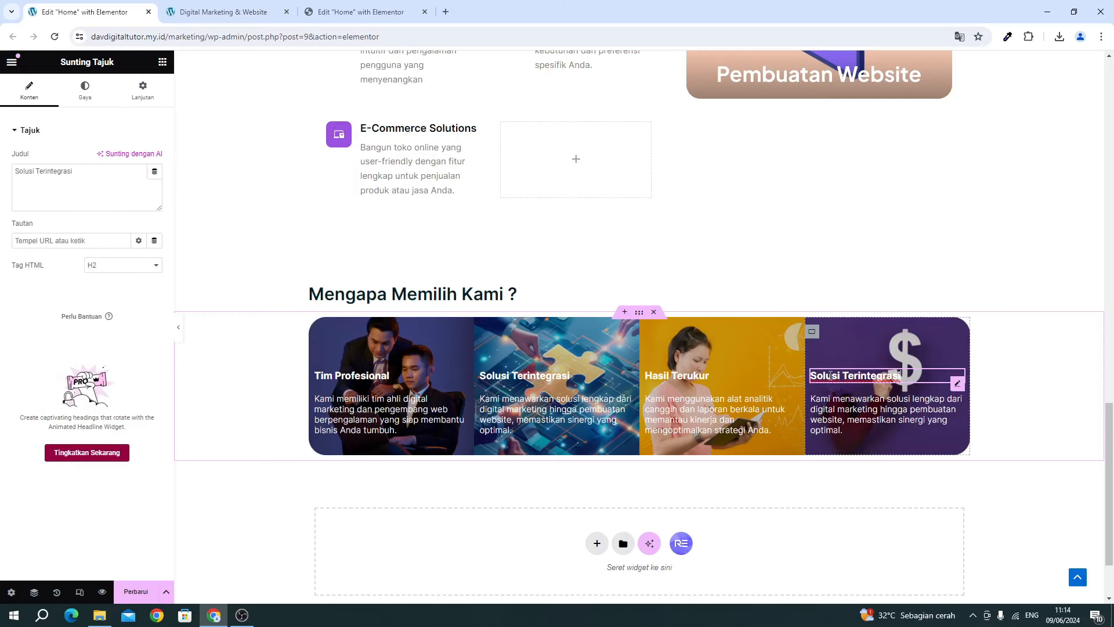
pyautogui.click(348, 12)
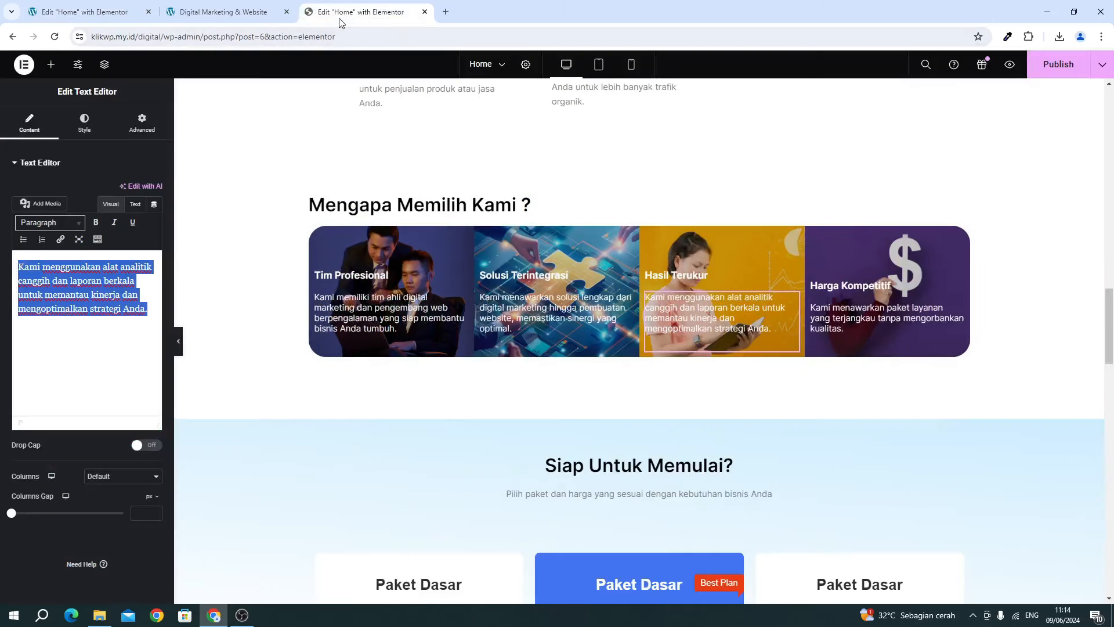
pyautogui.click(840, 287)
pyautogui.tripleClick(99, 230)
pyautogui.hotkey('ctrl', 'c')
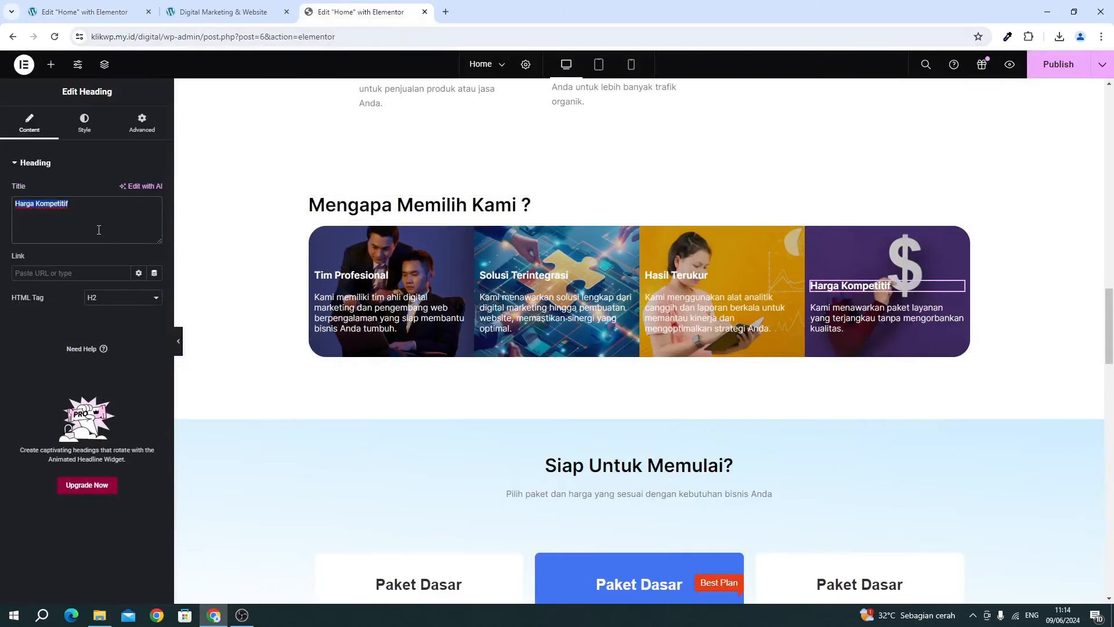
pyautogui.click(42, 12)
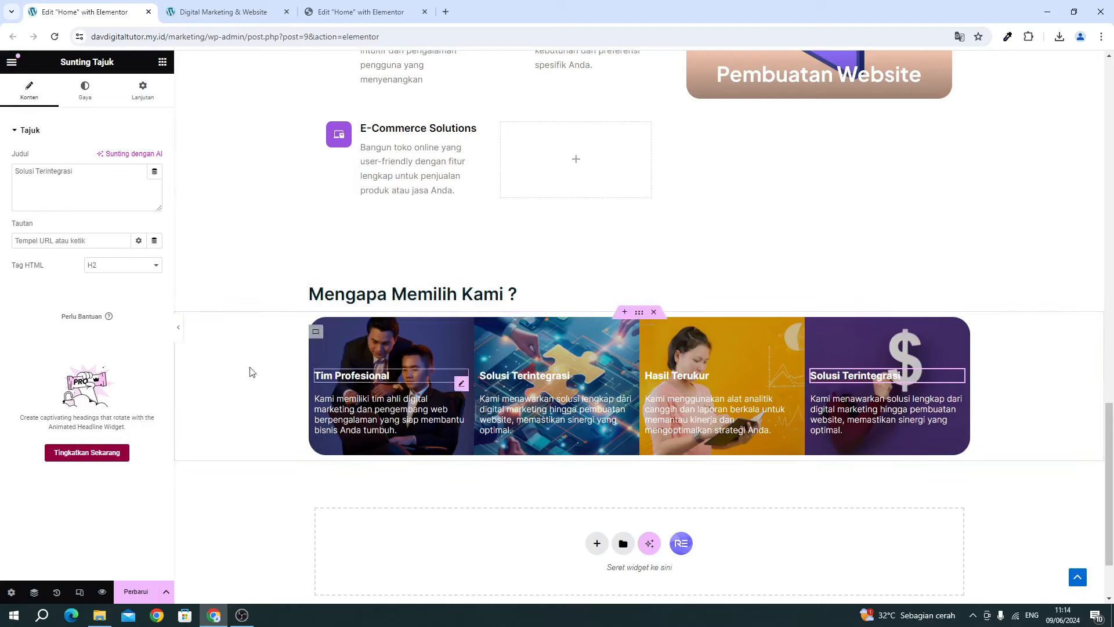
pyautogui.tripleClick(87, 186)
pyautogui.hotkey('ctrl', 'v')
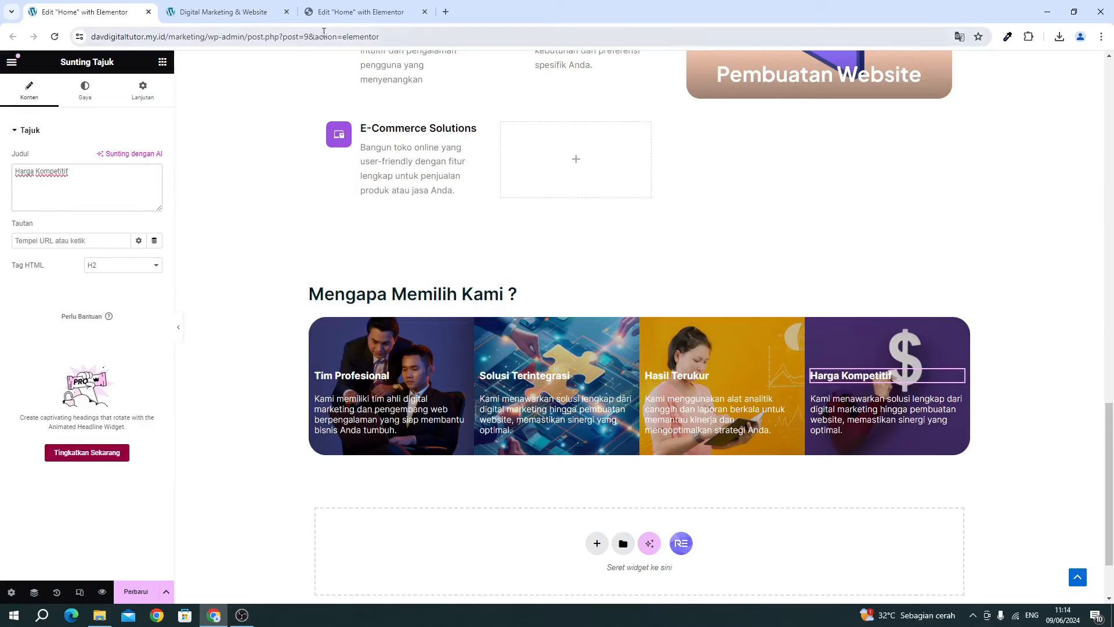
# Replace the fourth card's description with the reference text "Kami menawarkan paket layanan yang terjangkau tanpa mengorbankan kualitas." and update the page.
pyautogui.click(338, 15)
pyautogui.click(852, 318)
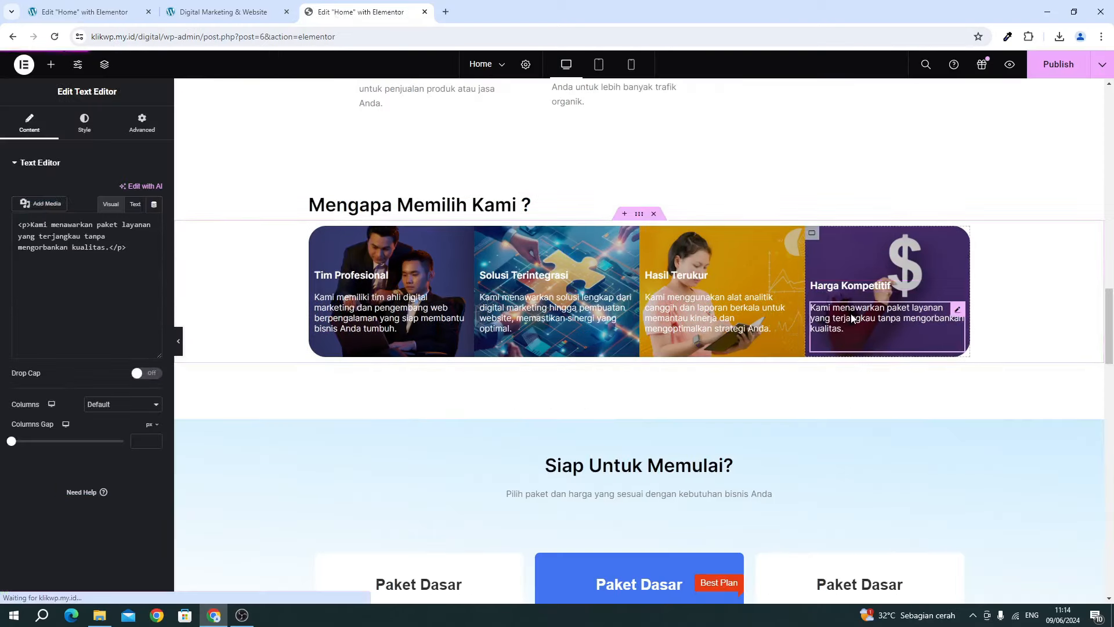
pyautogui.tripleClick(115, 296)
pyautogui.hotkey('ctrl', 'c')
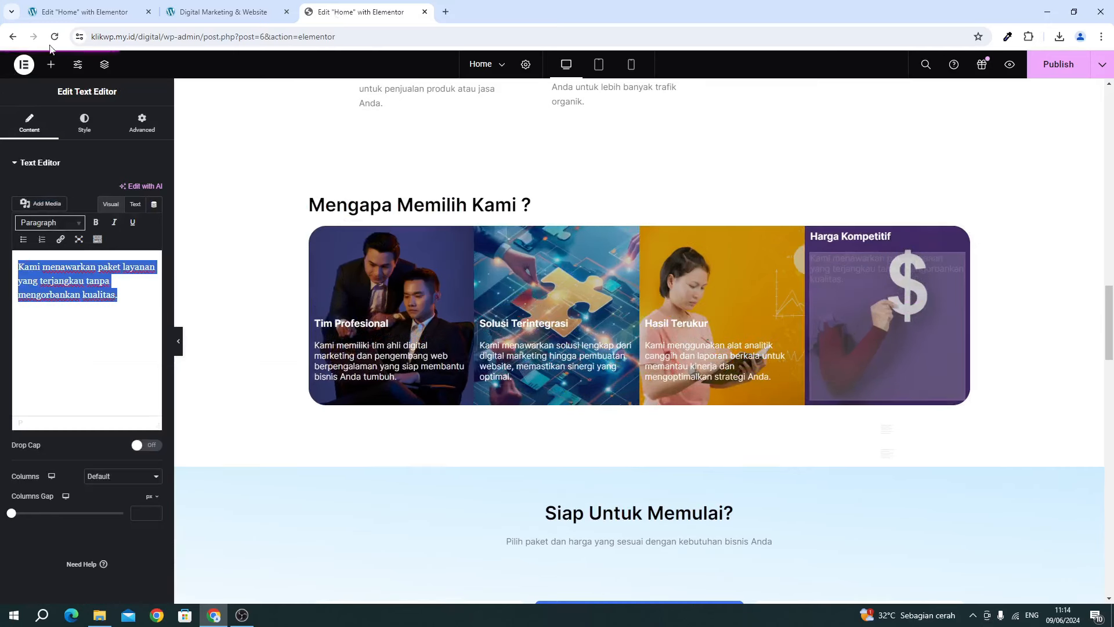
pyautogui.click(60, 17)
pyautogui.click(882, 416)
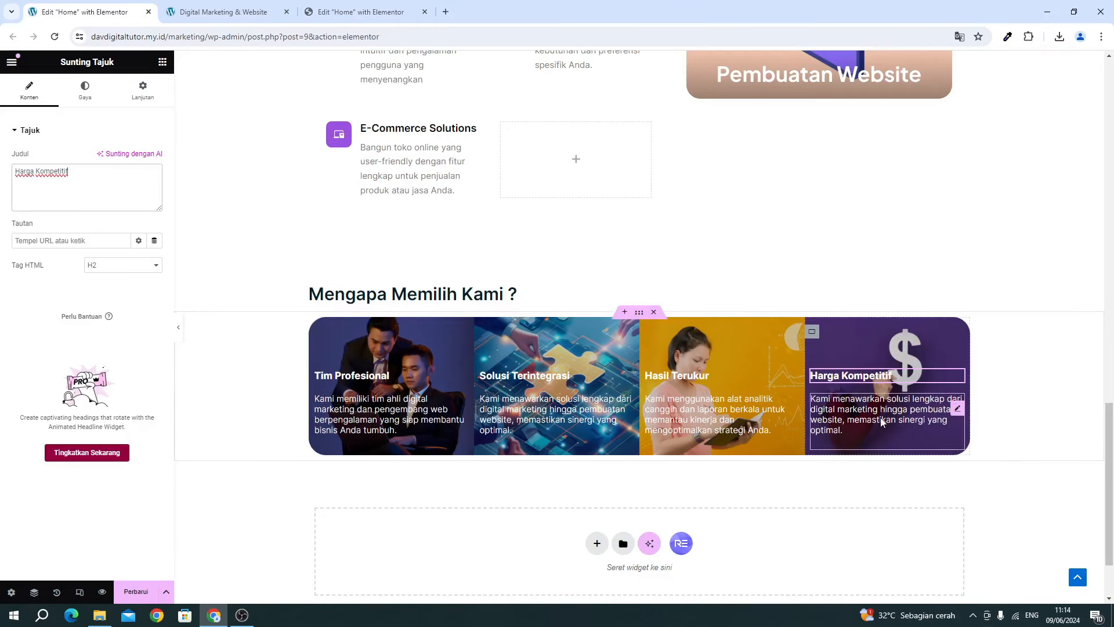
pyautogui.tripleClick(113, 306)
pyautogui.hotkey('ctrl', 'v')
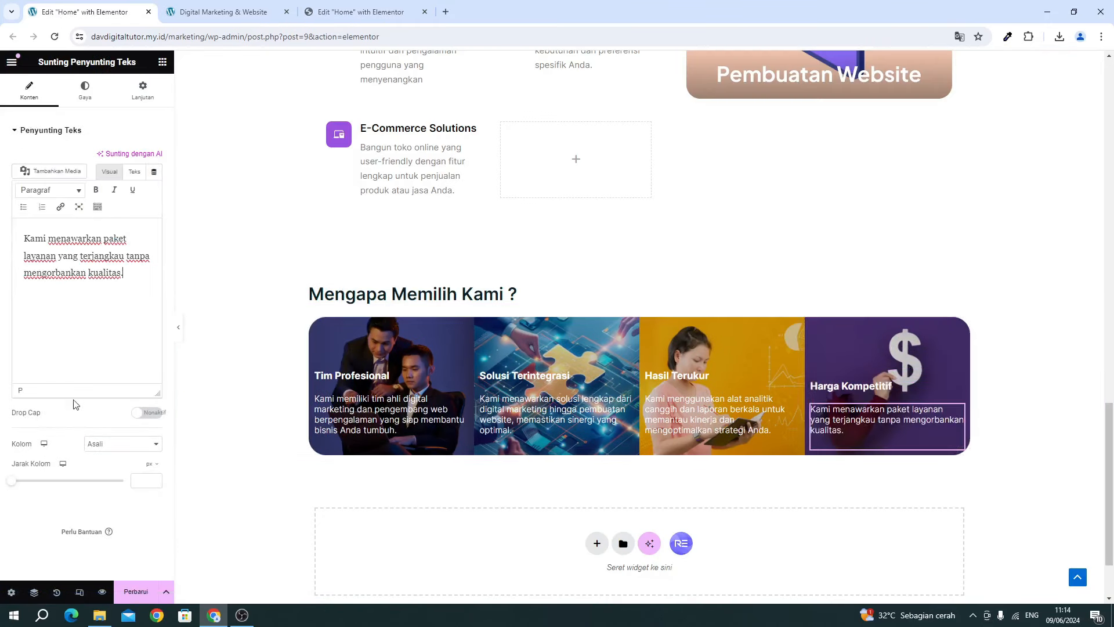
pyautogui.click(142, 592)
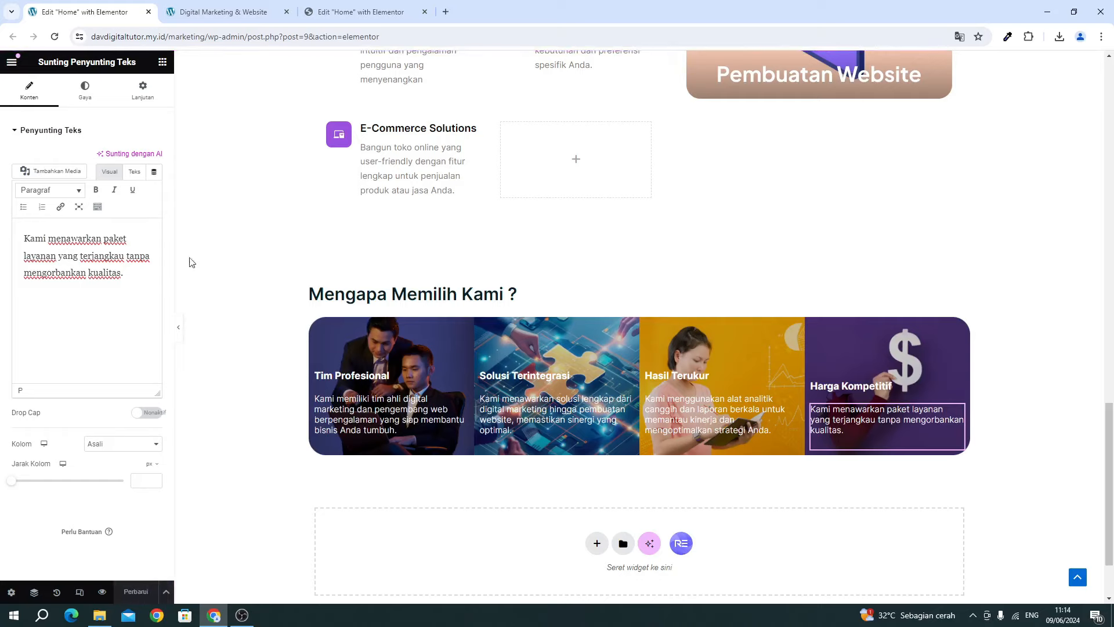
# Reload the live marketing page and review its sections from the hero to the Mengapa Memilih Kami cards.
pyautogui.click(180, 14)
pyautogui.click(54, 40)
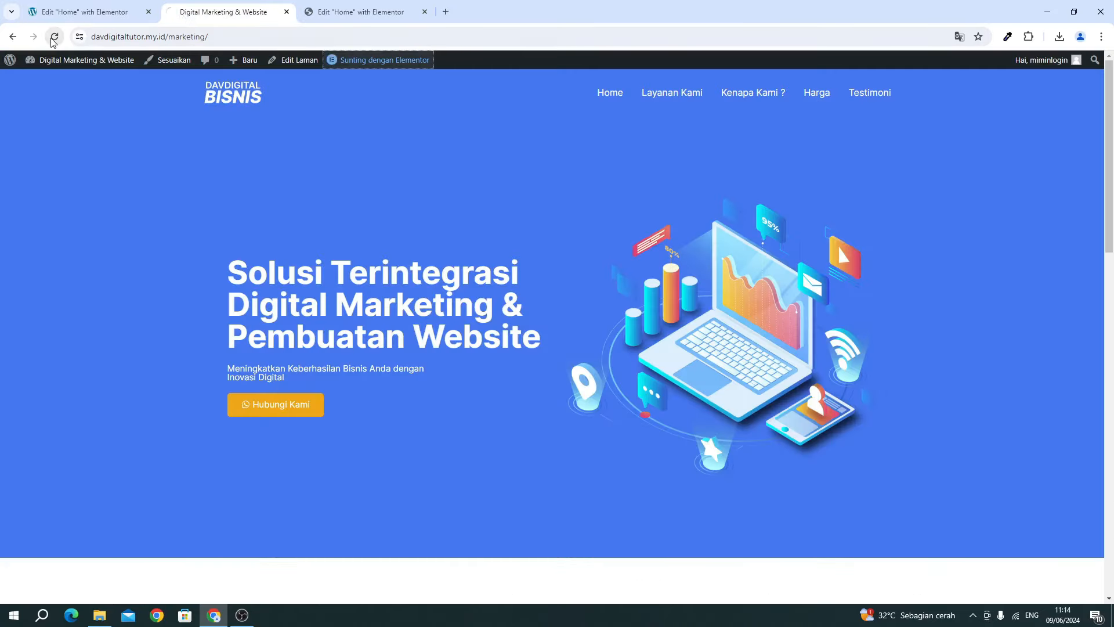
pyautogui.scroll(-3, 174, 192)
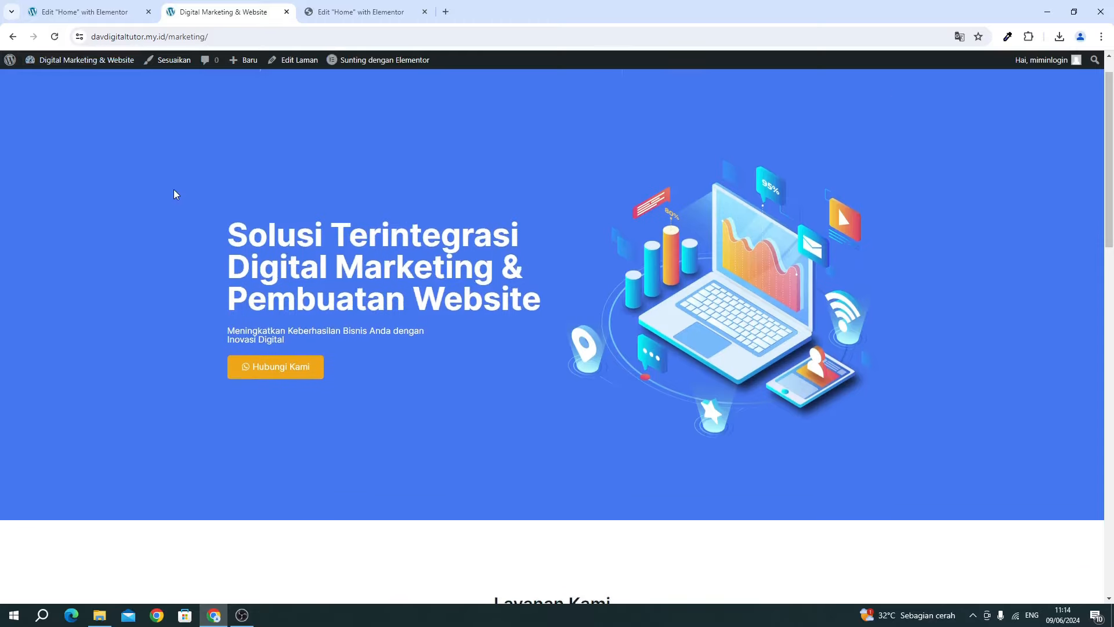
pyautogui.scroll(-16, 173, 192)
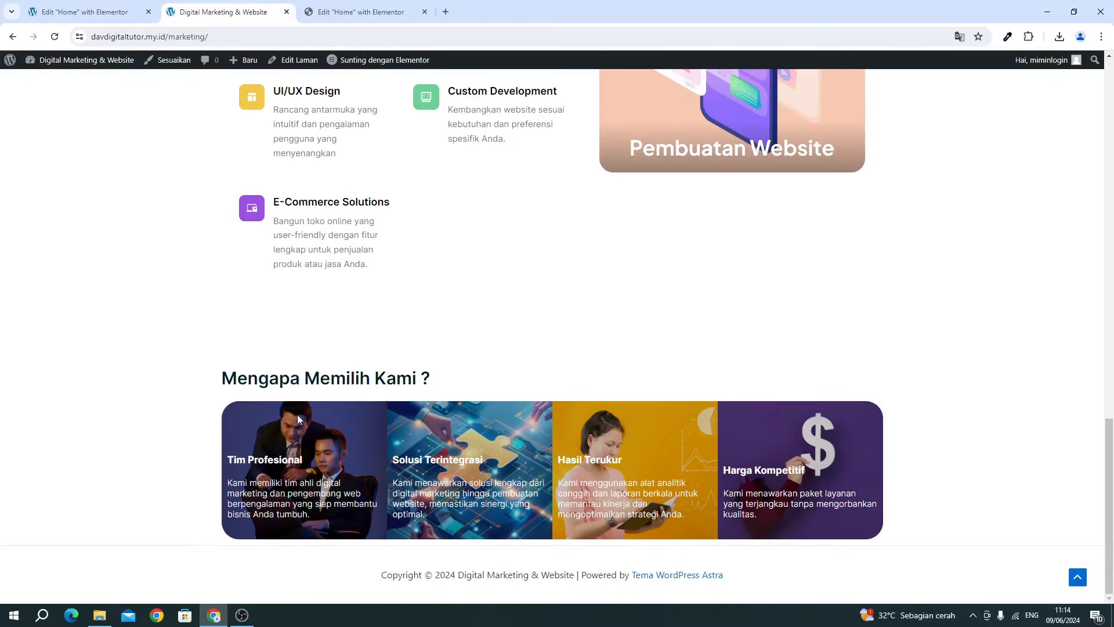
pyautogui.scroll(19, 553, 327)
pyautogui.scroll(-4, 553, 328)
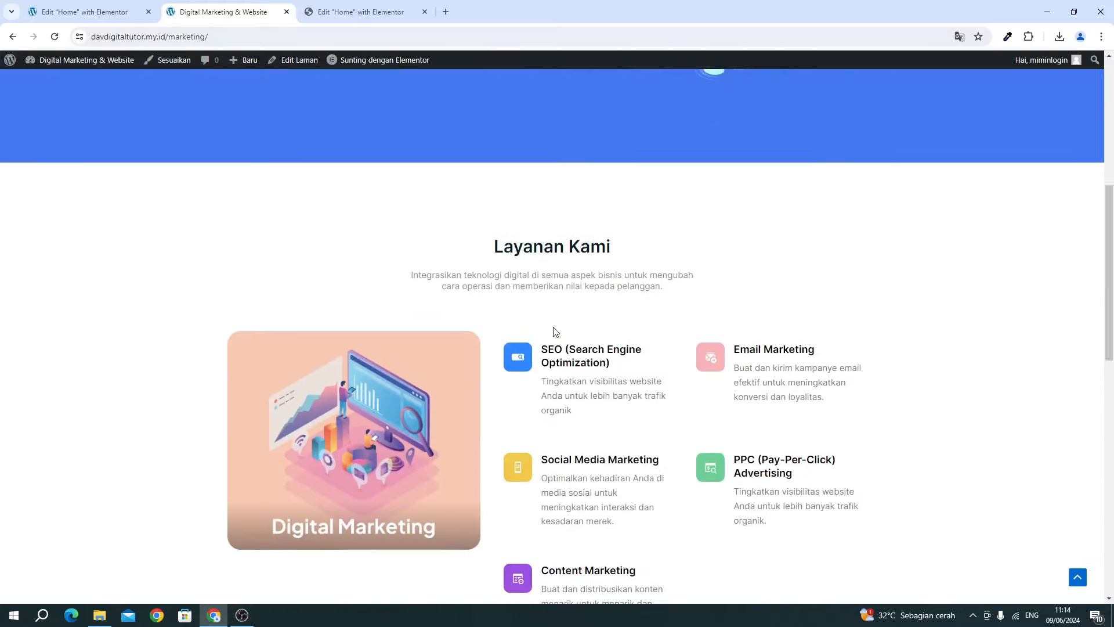
pyautogui.scroll(-5, 556, 331)
pyautogui.scroll(5, 556, 331)
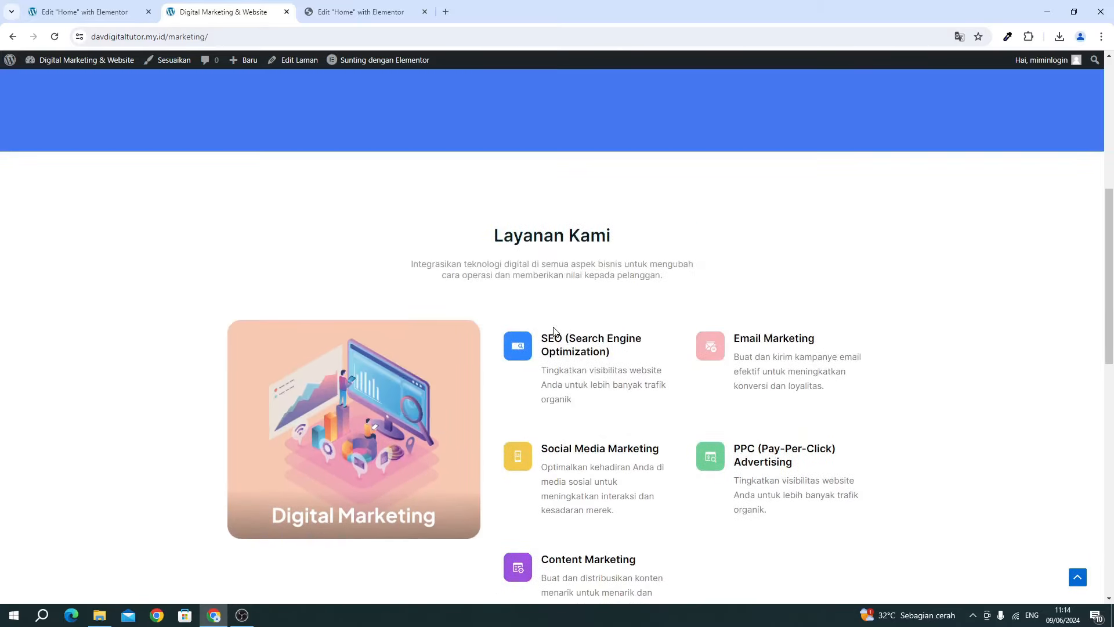
pyautogui.scroll(3, 566, 285)
pyautogui.scroll(-4, 566, 287)
pyautogui.scroll(4, 566, 288)
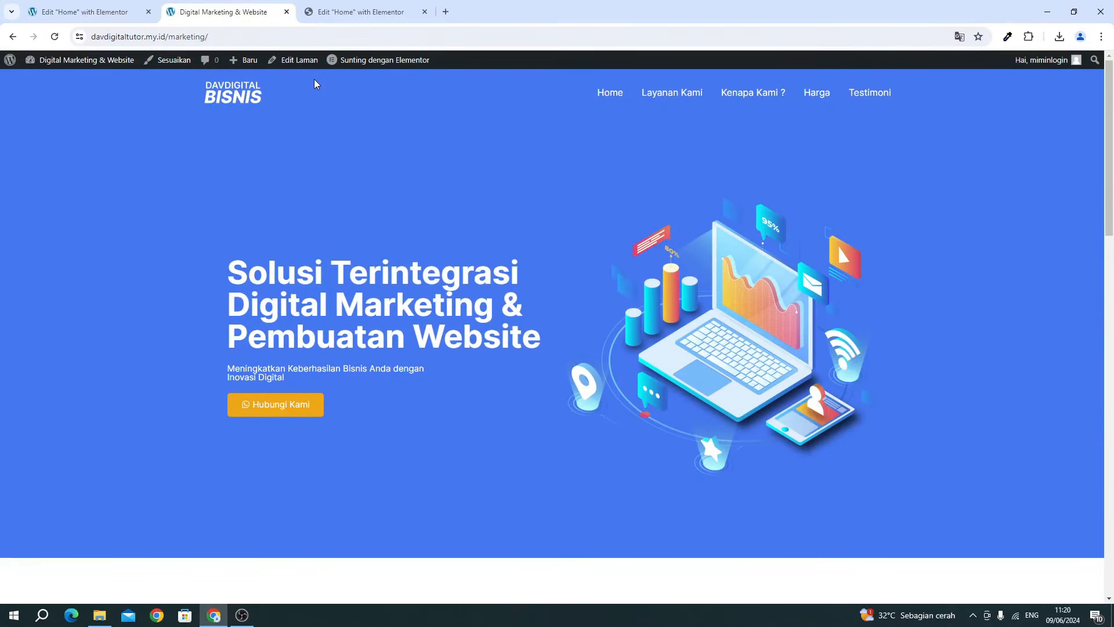
# Examine the Siap Untuk Memulai? pricing section and the sections above it on the reference page.
pyautogui.click(325, 16)
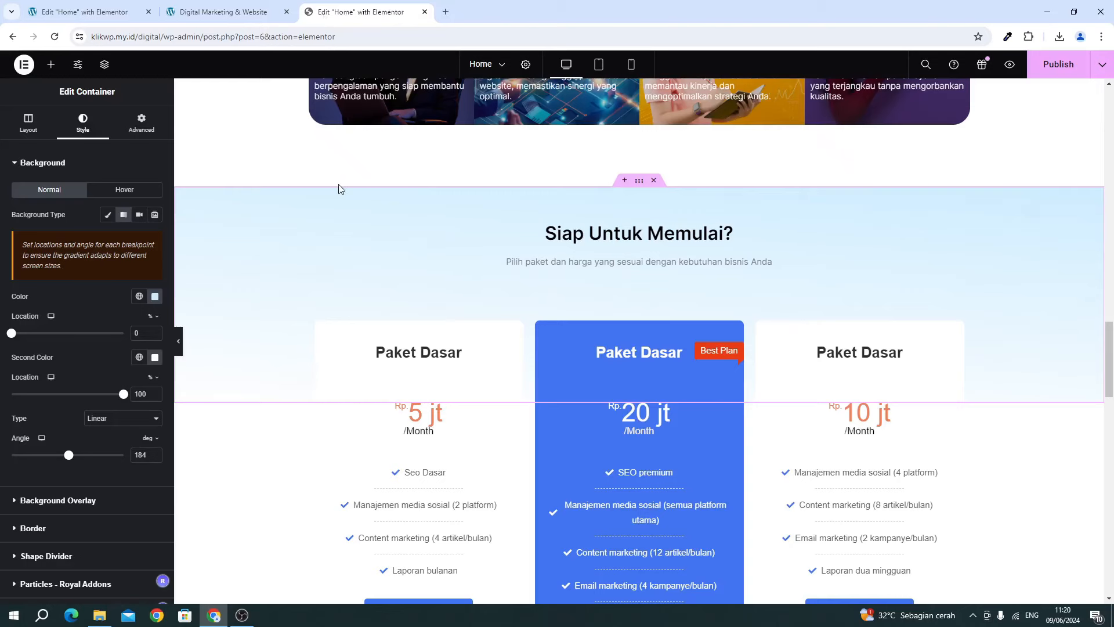
pyautogui.scroll(1, 339, 197)
pyautogui.scroll(-2, 339, 198)
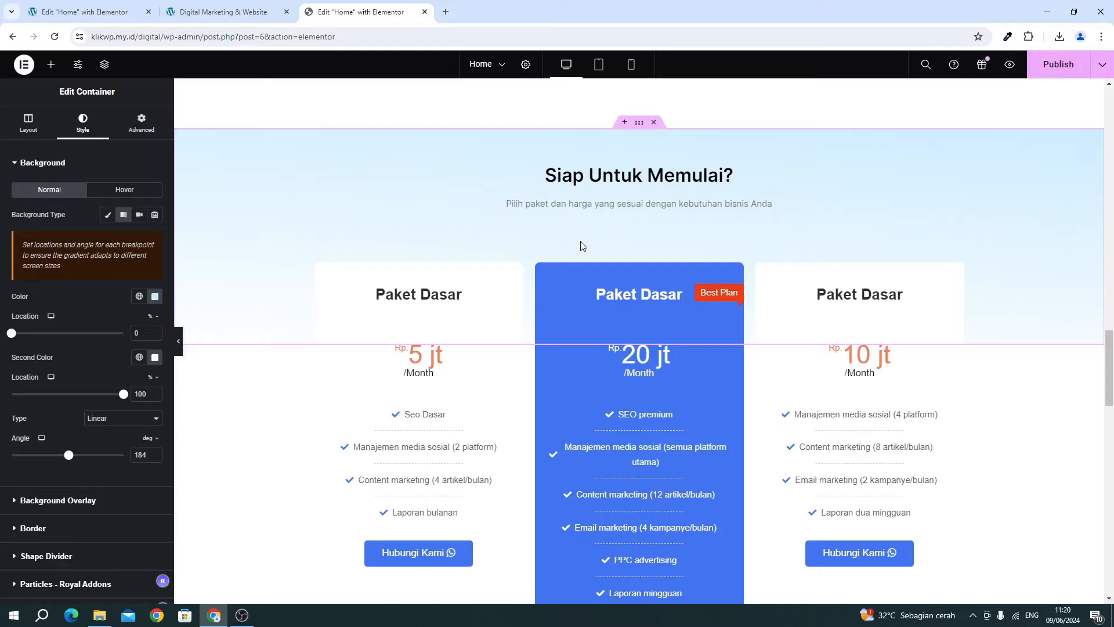
pyautogui.scroll(10, 569, 280)
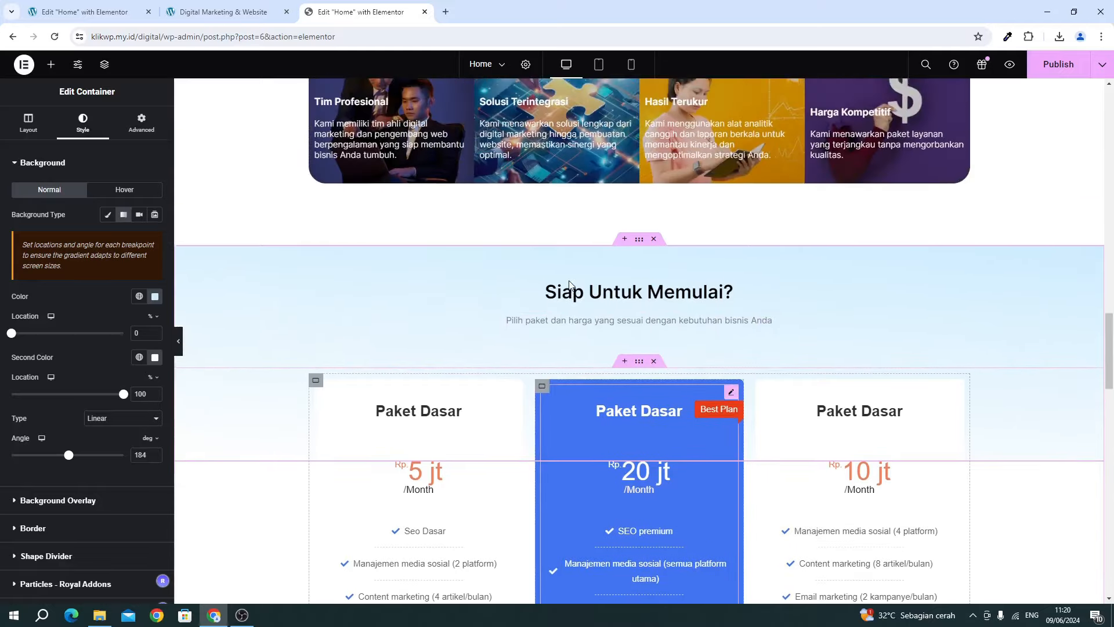
pyautogui.scroll(10, 568, 285)
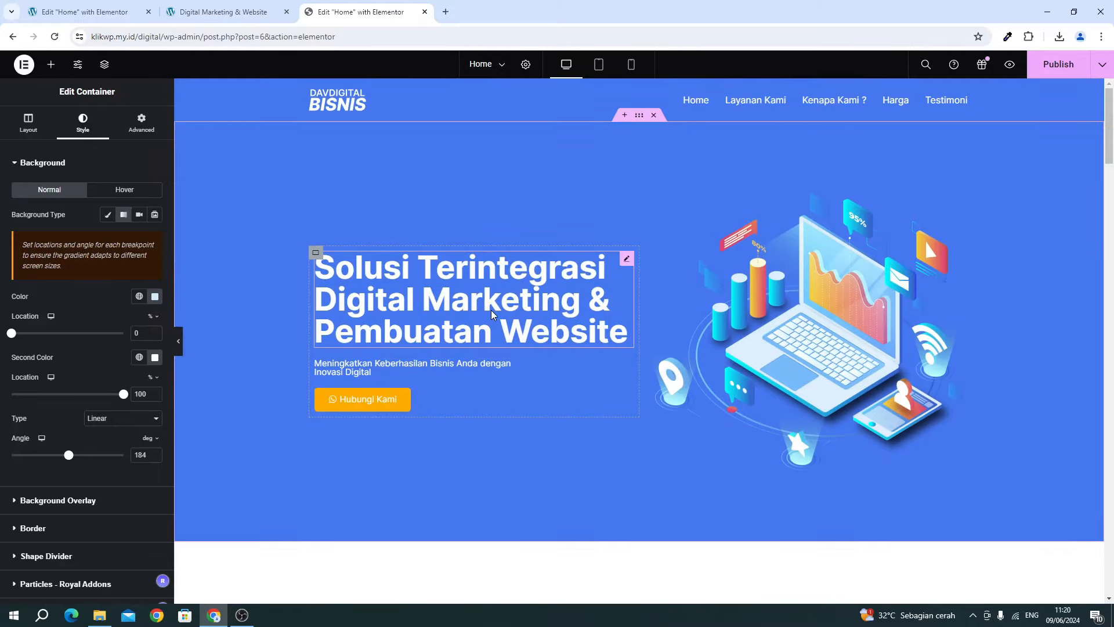
# Examine the layout of the Siap Untuk Memulai? pricing section and its container's background settings on the reference page.
pyautogui.scroll(-10, 491, 310)
pyautogui.scroll(-7, 491, 310)
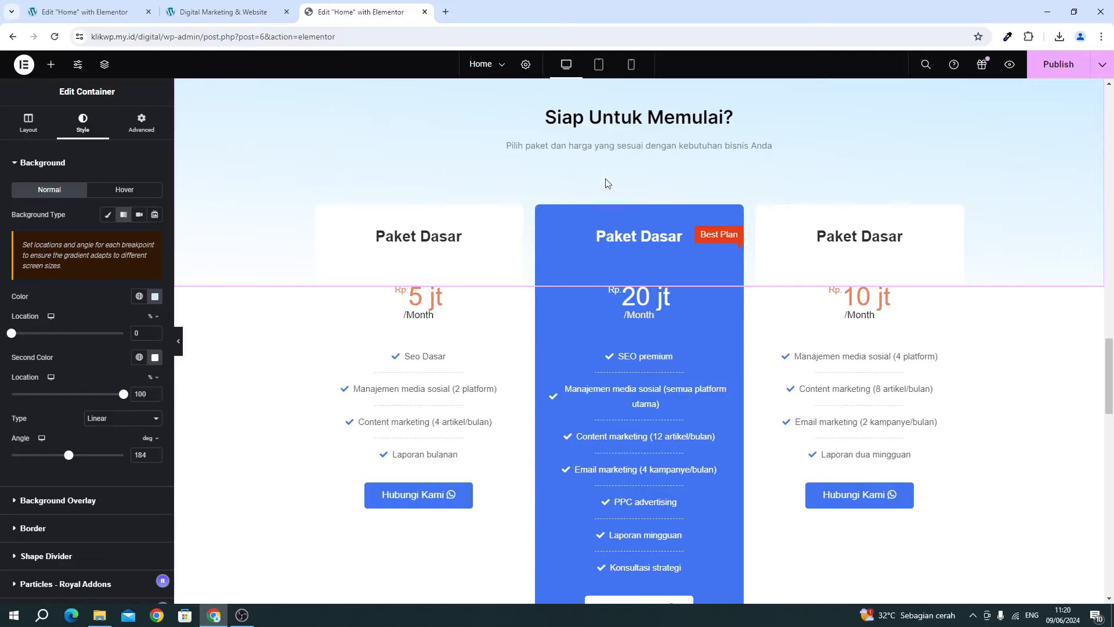
pyautogui.click(526, 174)
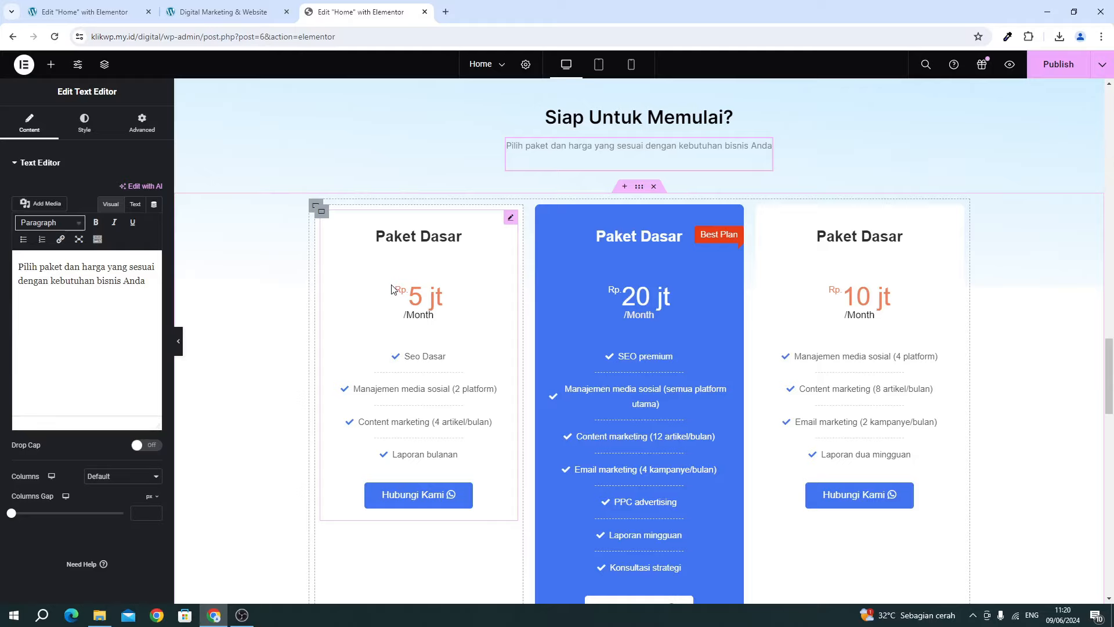
pyautogui.scroll(4, 718, 321)
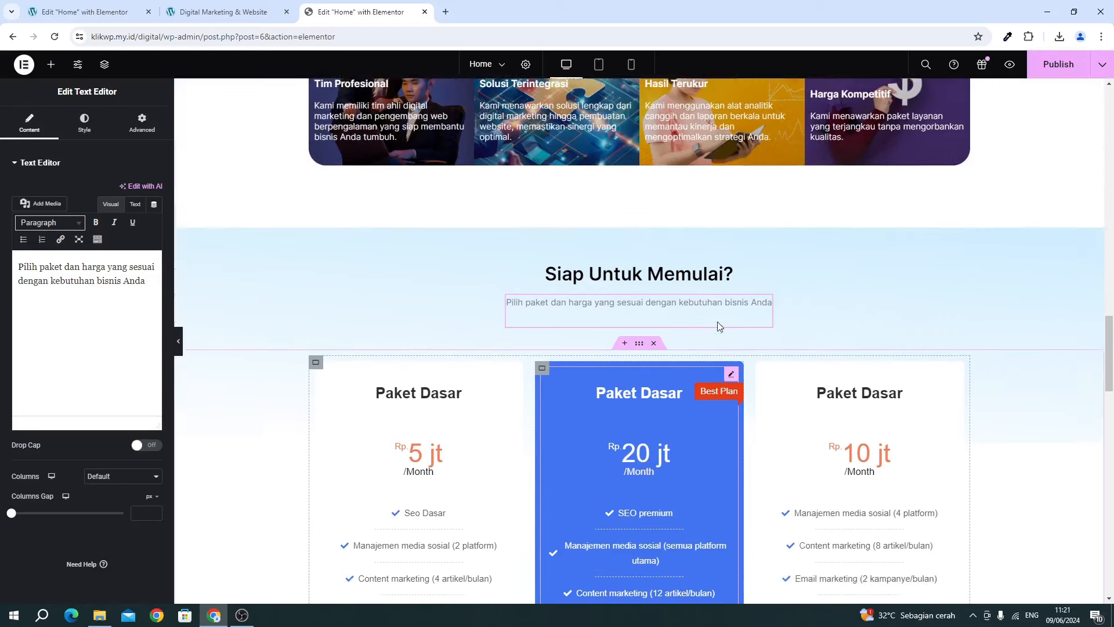
pyautogui.scroll(-1, 577, 336)
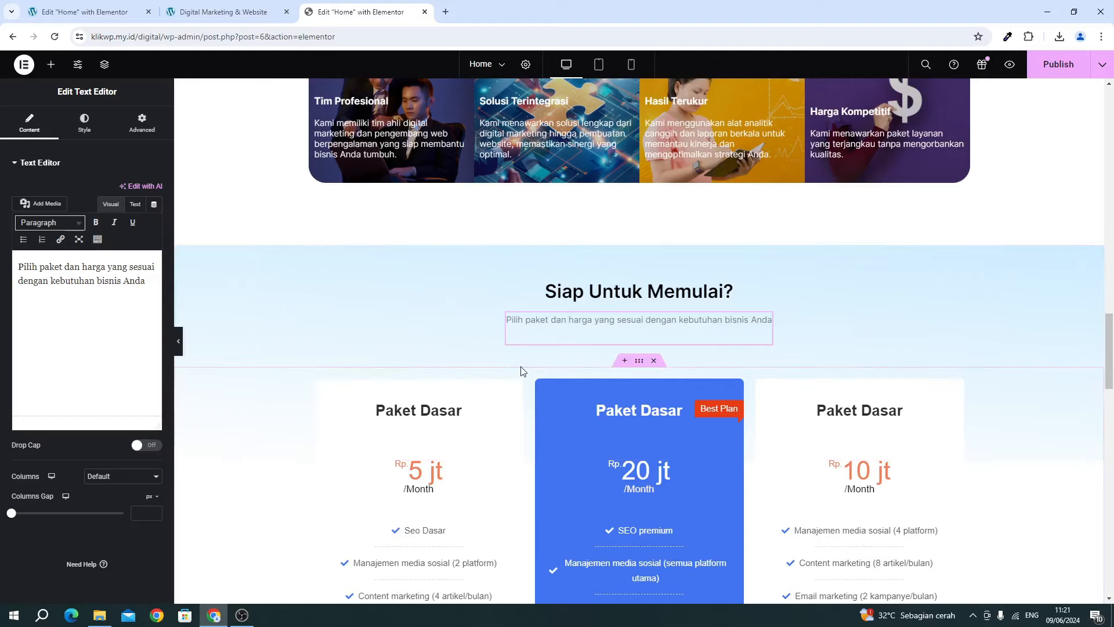
pyautogui.scroll(-6, 487, 418)
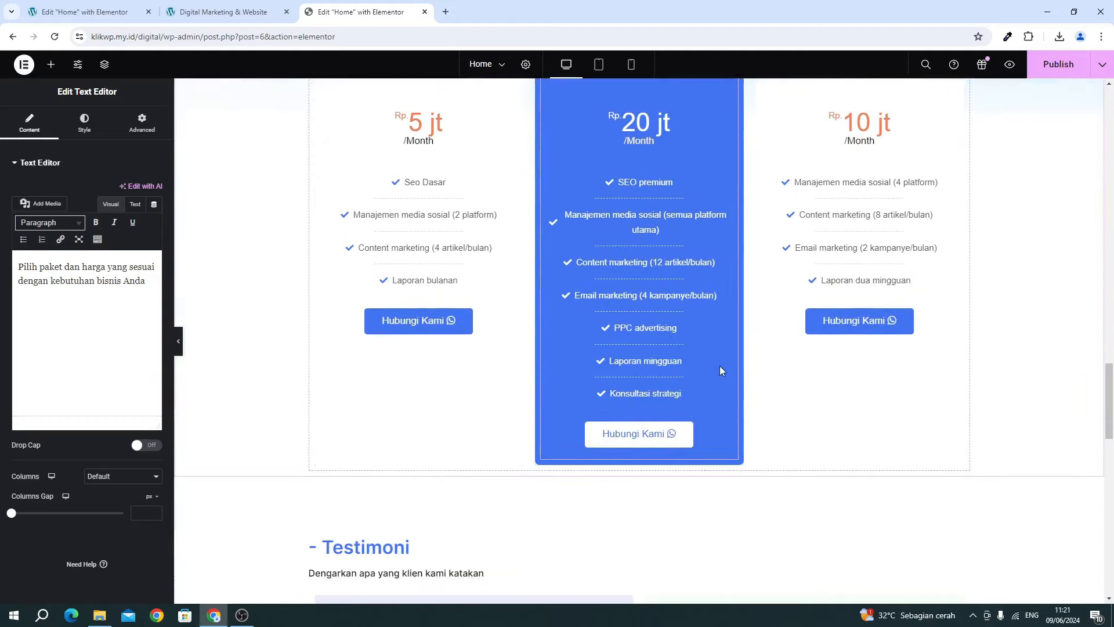
pyautogui.scroll(5, 721, 370)
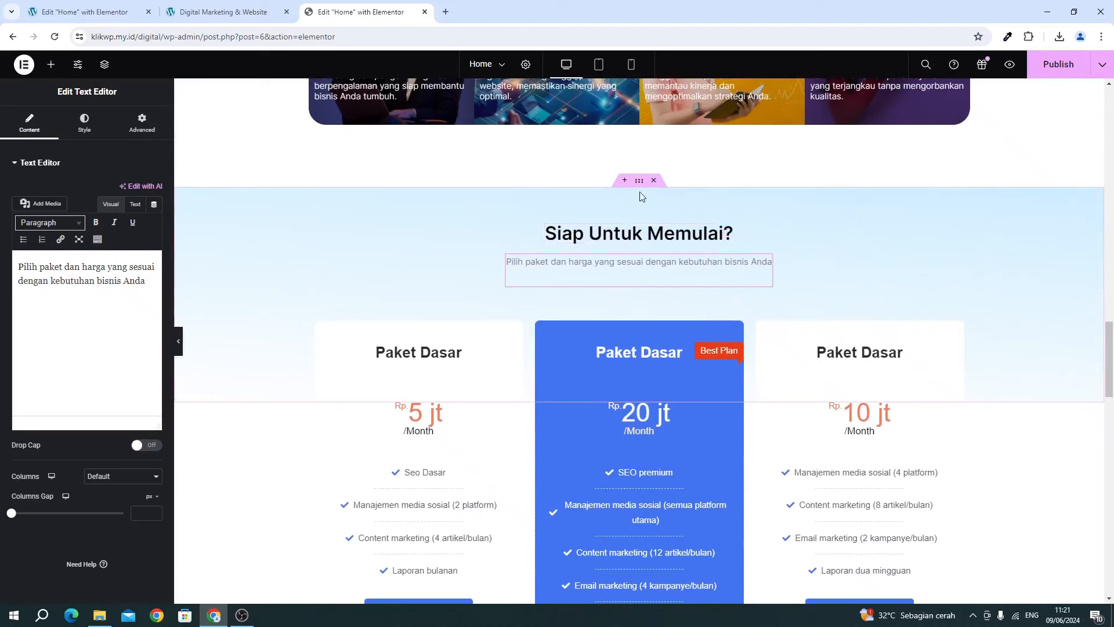
pyautogui.click(639, 183)
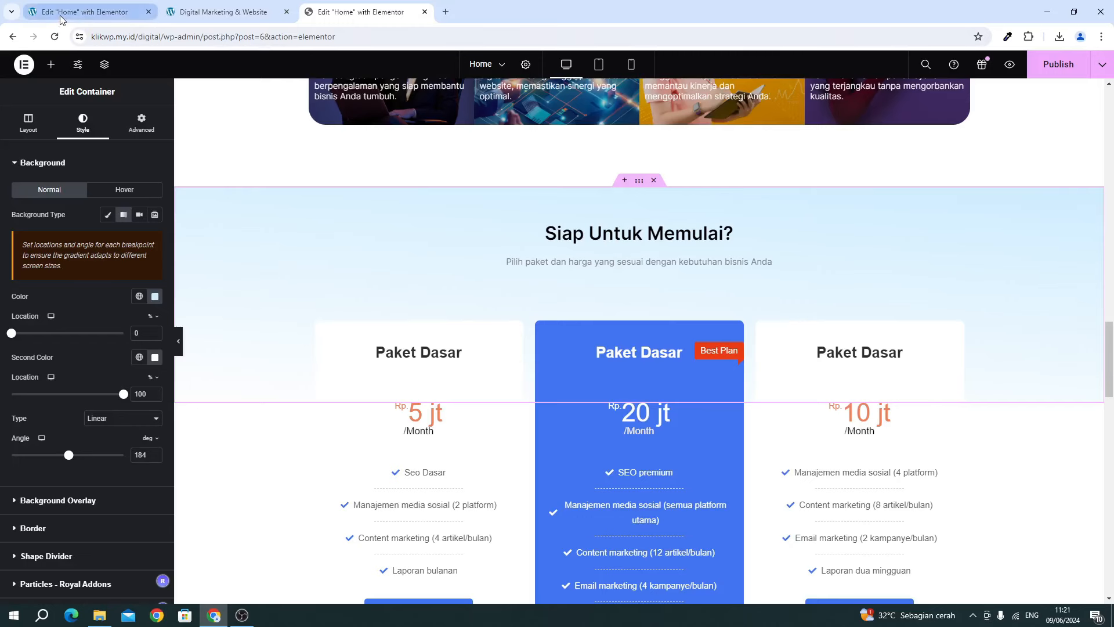
pyautogui.moveTo(61, 15); pyautogui.dragTo(191, 15)
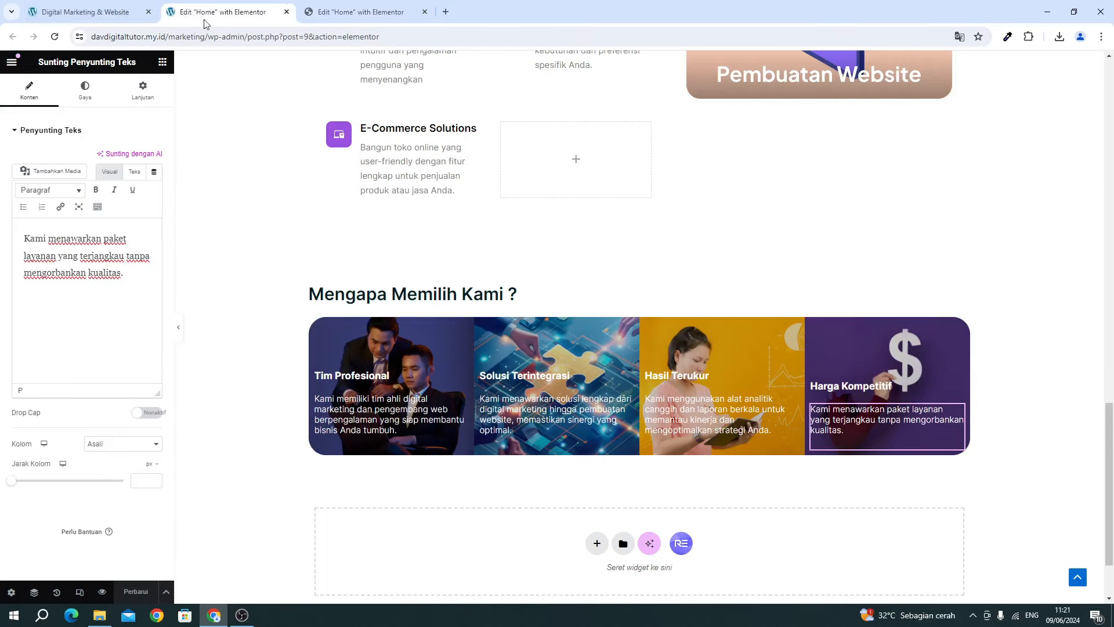
pyautogui.click(344, 7)
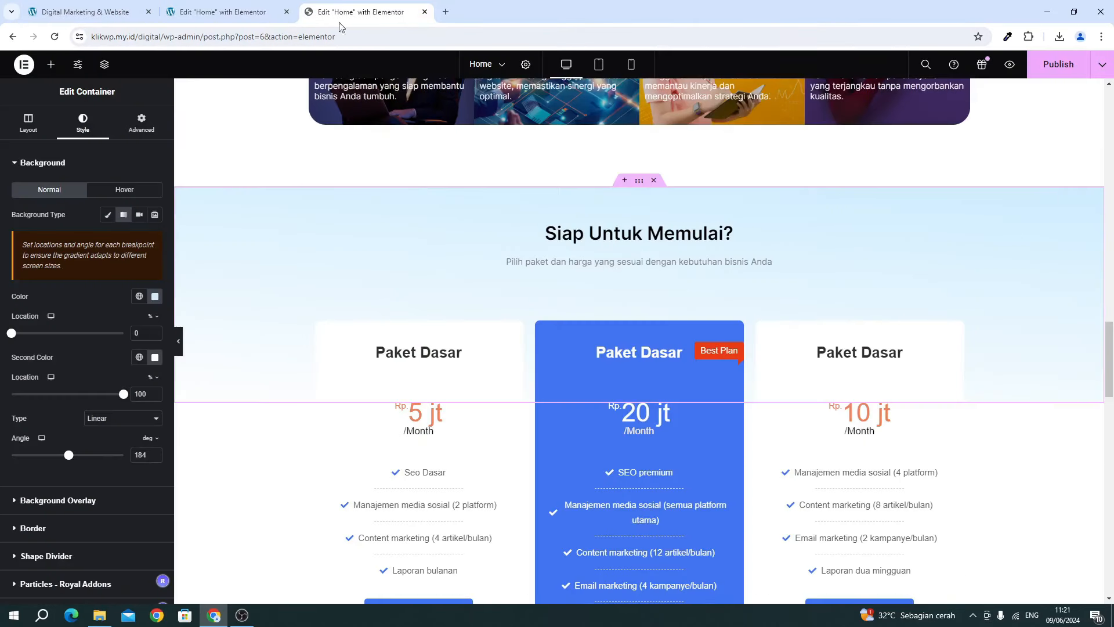
pyautogui.scroll(-2, 471, 424)
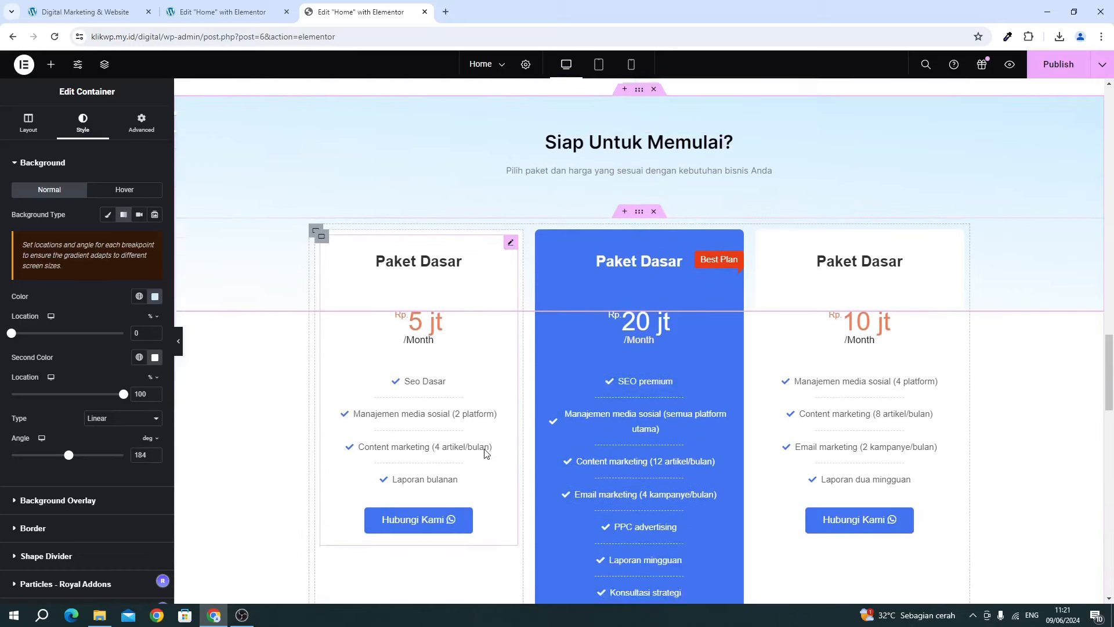
pyautogui.scroll(2, 482, 444)
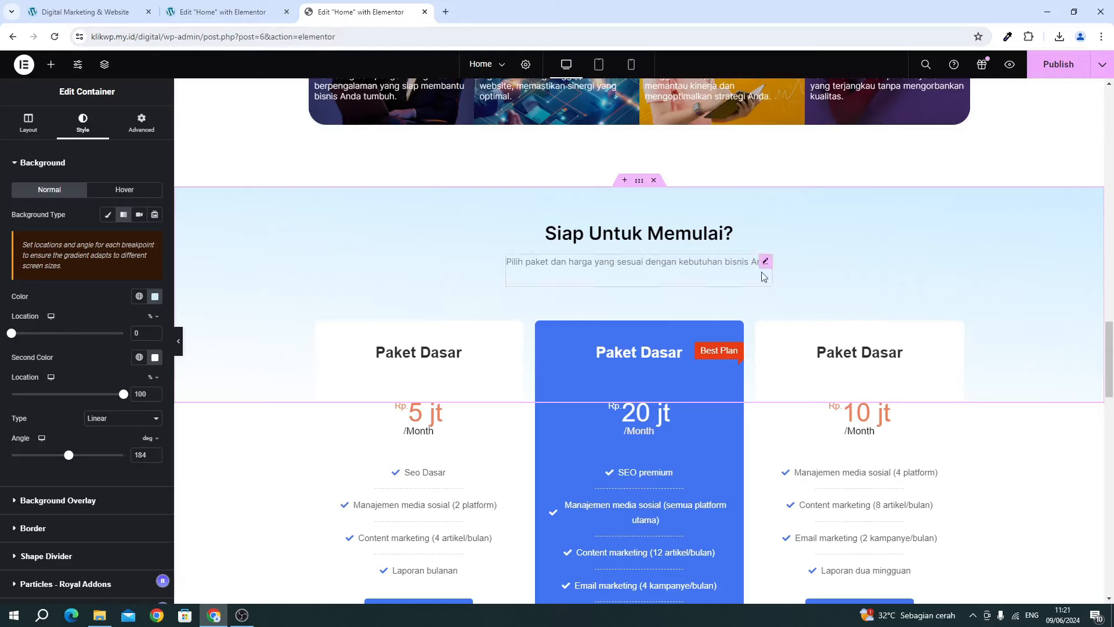
# In the page being rebuilt, add a single-column Flexbox container with downward direction below the Mengapa Memilih Kami cards.
pyautogui.click(203, 14)
pyautogui.scroll(-2, 356, 220)
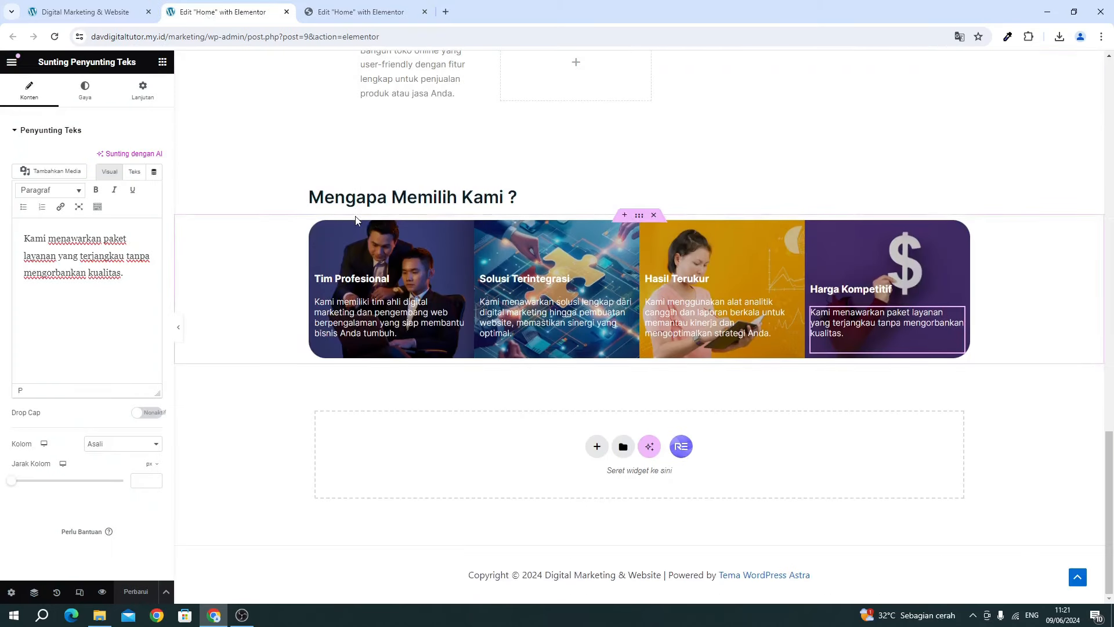
pyautogui.click(593, 448)
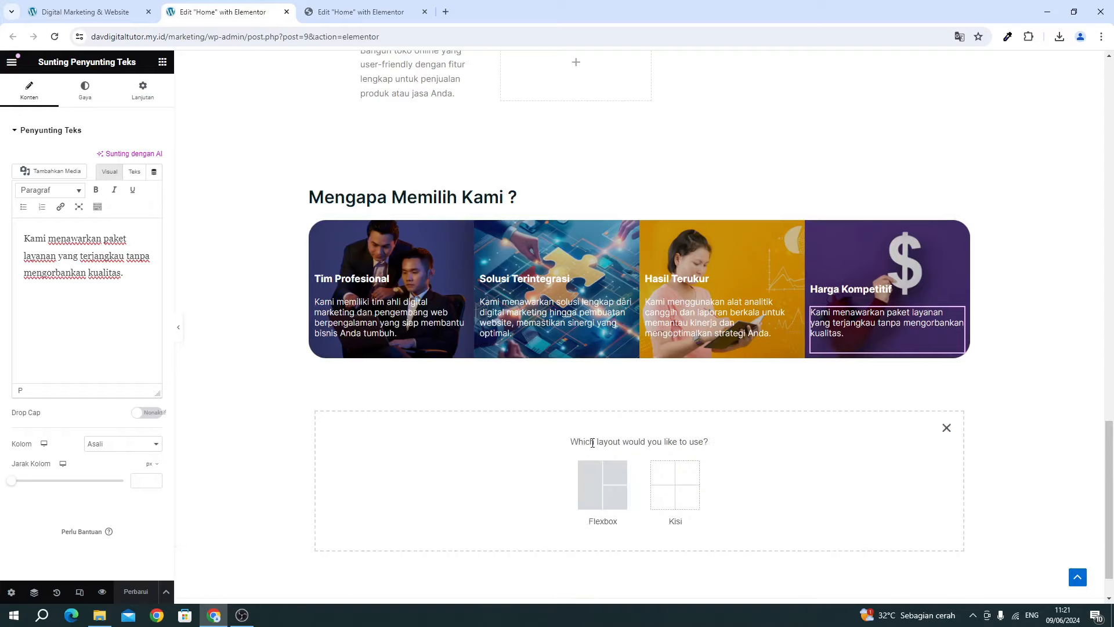
pyautogui.click(586, 494)
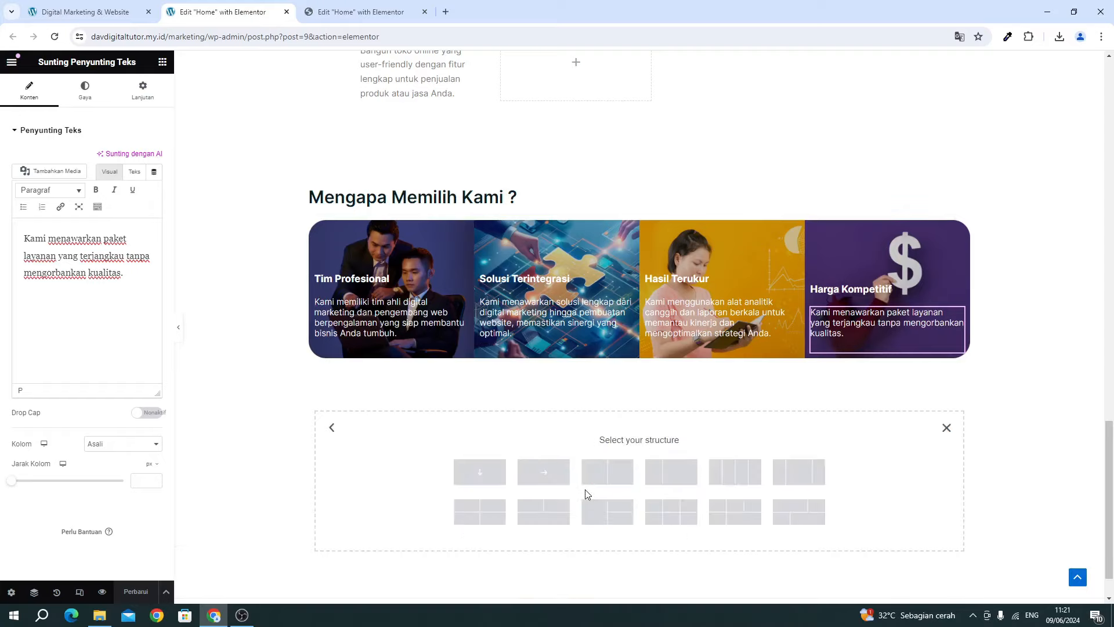
pyautogui.click(485, 480)
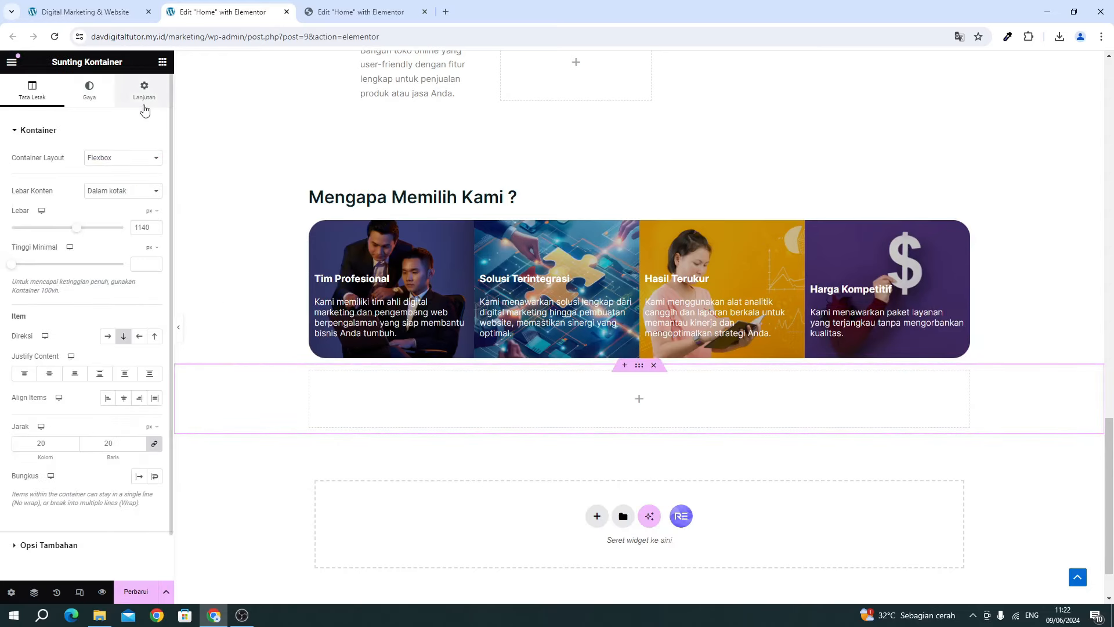
# Unlink the new container's margin values and set its top margin to 6%.
pyautogui.click(144, 104)
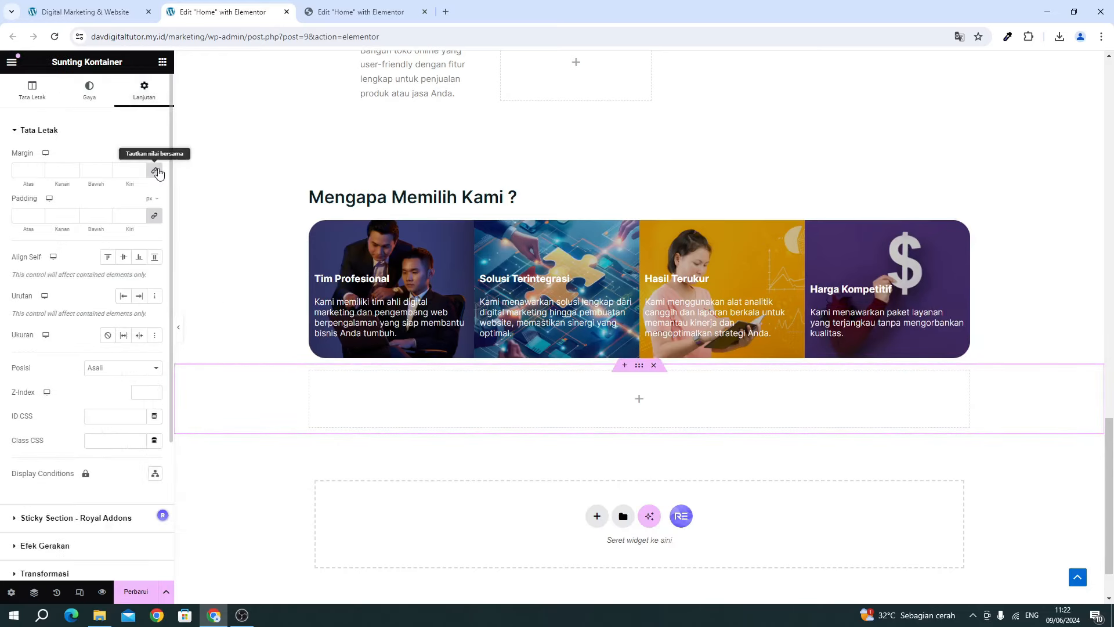
pyautogui.click(156, 172)
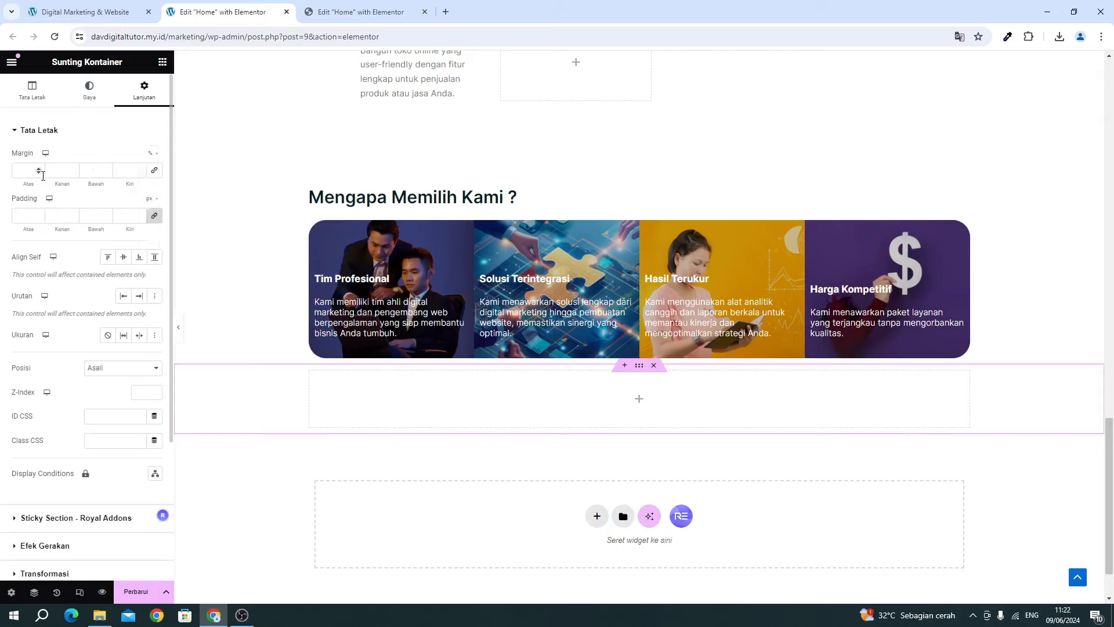
pyautogui.write('6')
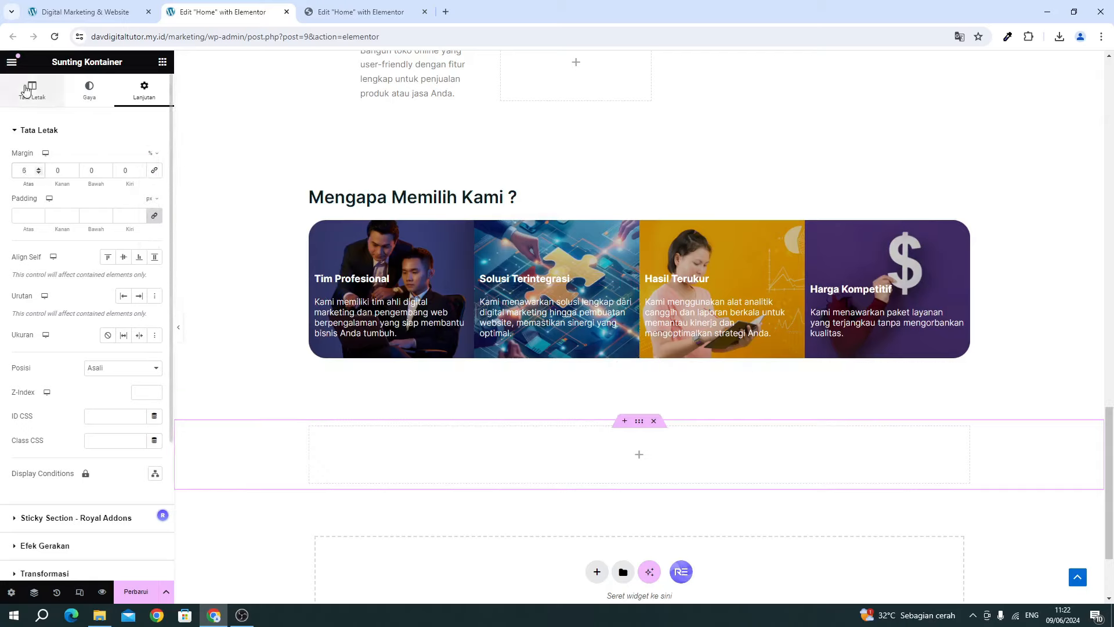
# Set the new container's minimum height to 41 vh.
pyautogui.click(29, 90)
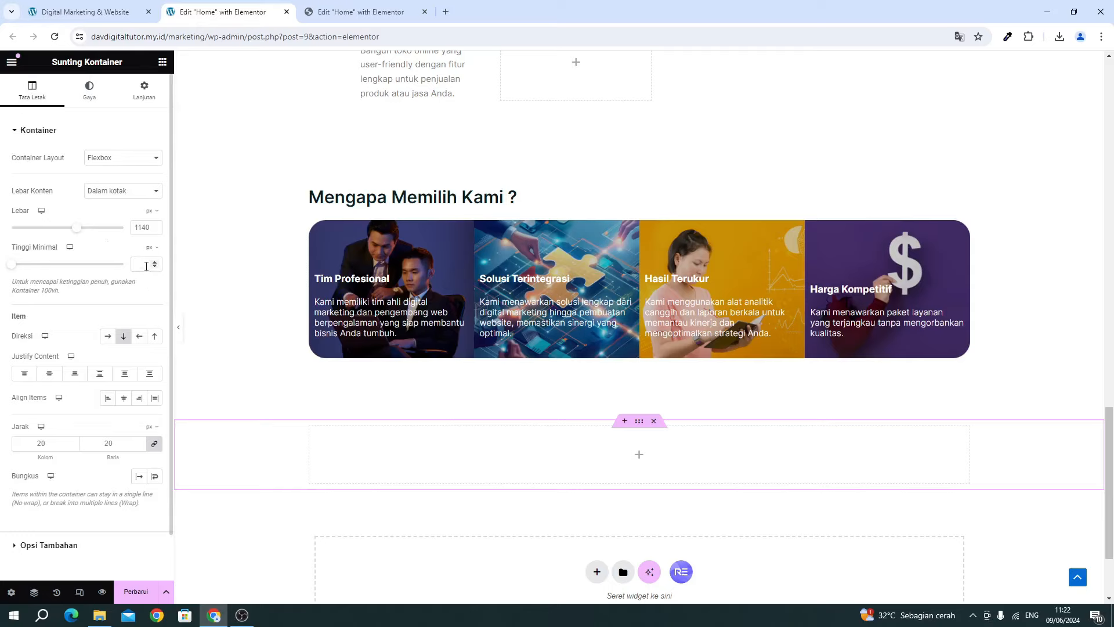
pyautogui.click(148, 248)
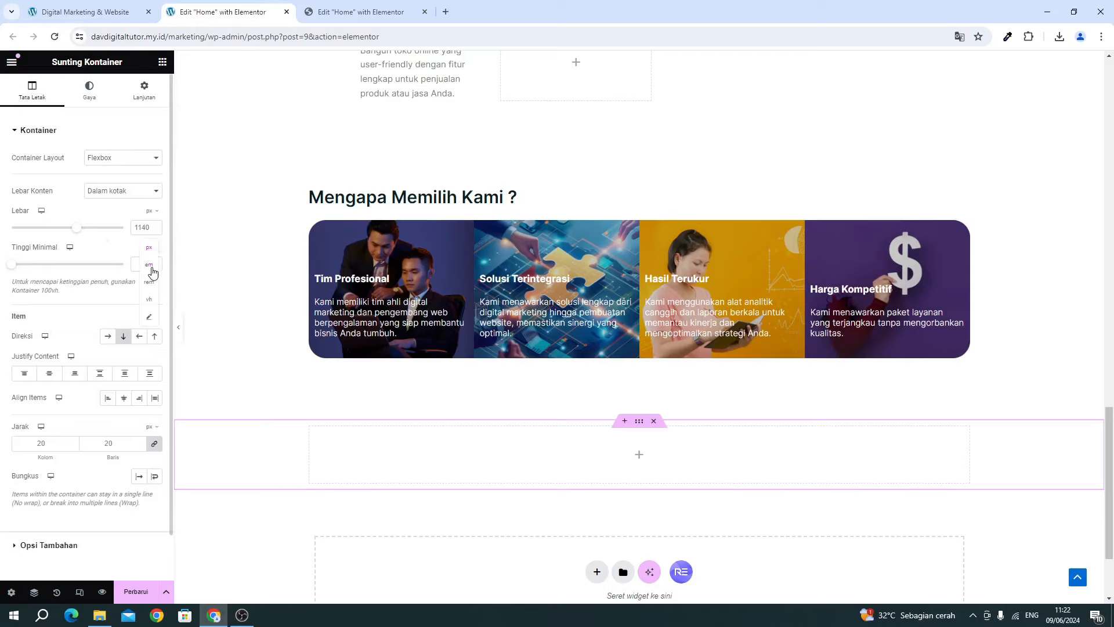
pyautogui.click(148, 299)
pyautogui.click(142, 268)
pyautogui.write('41')
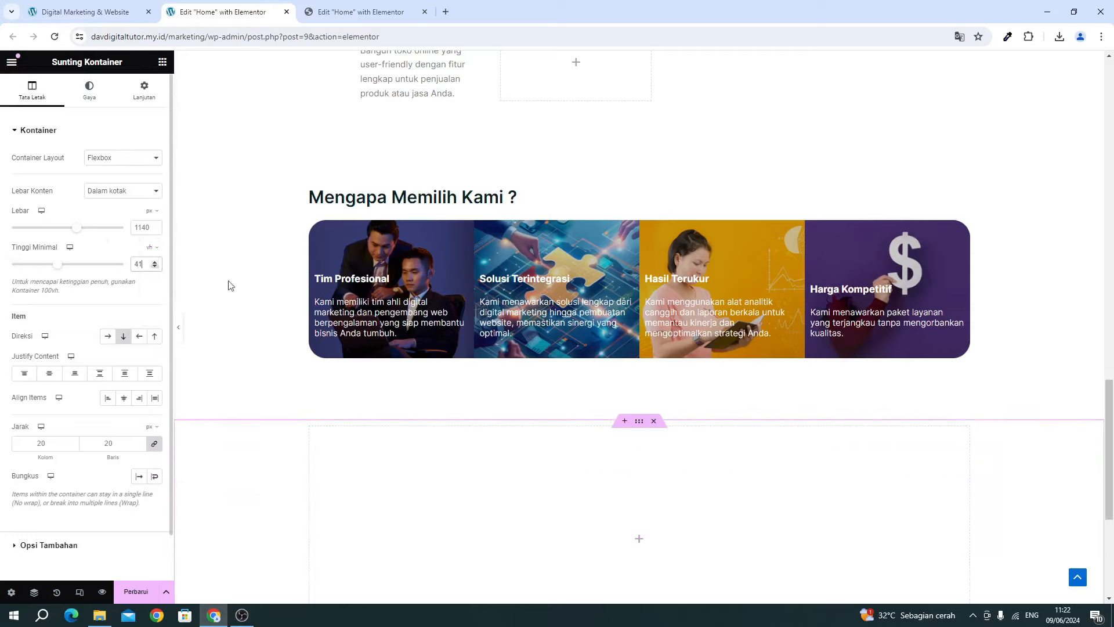
pyautogui.scroll(-5, 532, 351)
pyautogui.scroll(1, 540, 275)
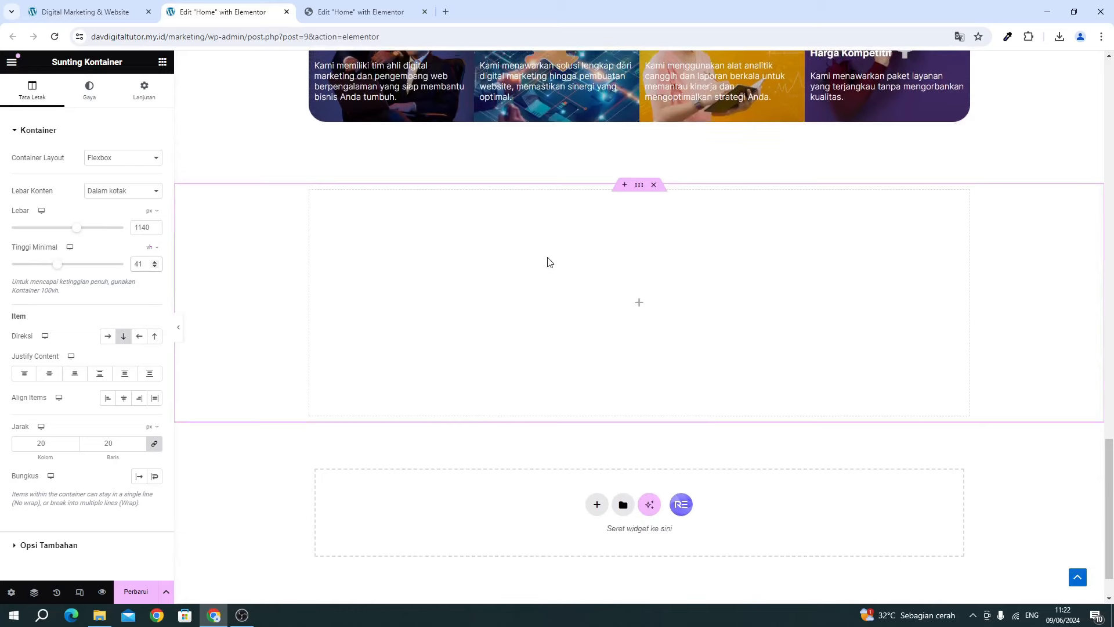
# Give the new container a gradient background with the first color #CEEDFF, copied from the reference pricing container.
pyautogui.click(100, 95)
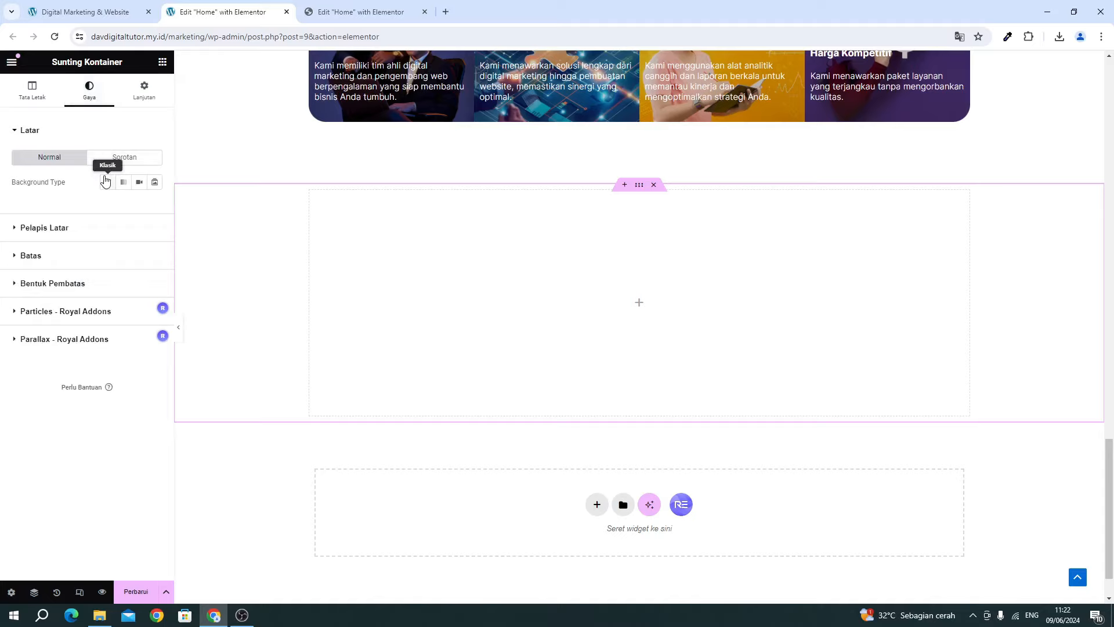
pyautogui.click(125, 183)
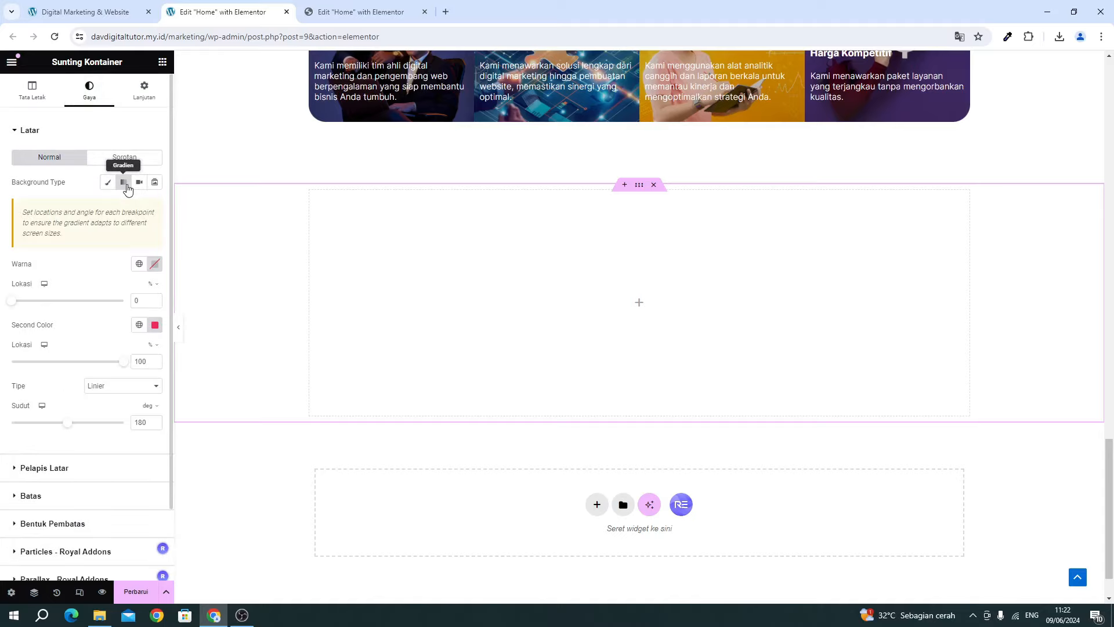
pyautogui.click(351, 13)
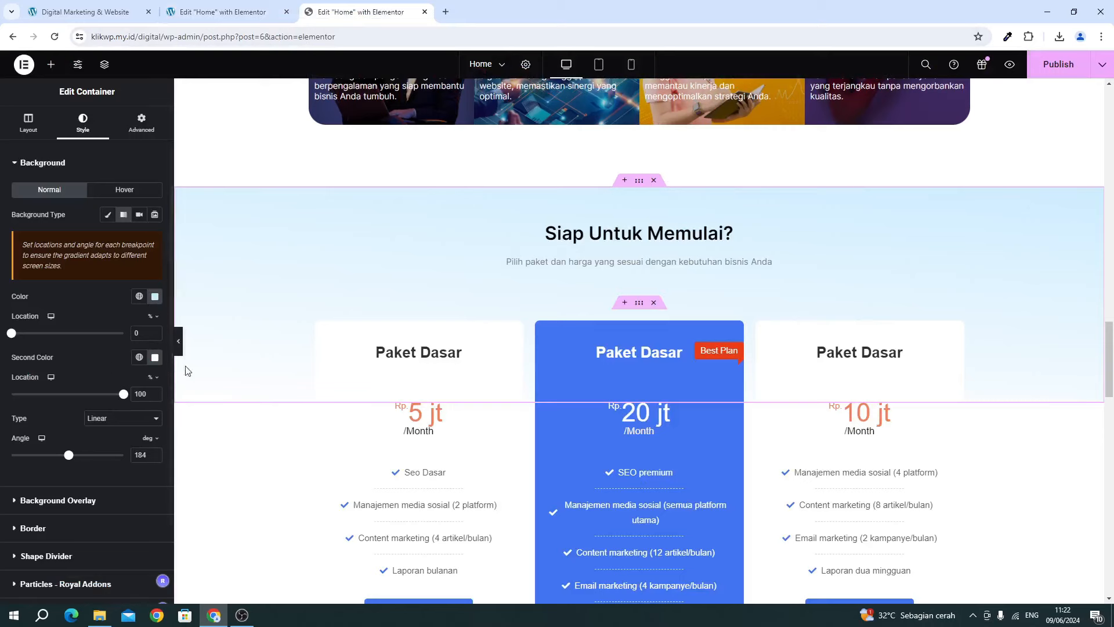
pyautogui.click(155, 297)
pyautogui.hotkey('ctrl', 'c')
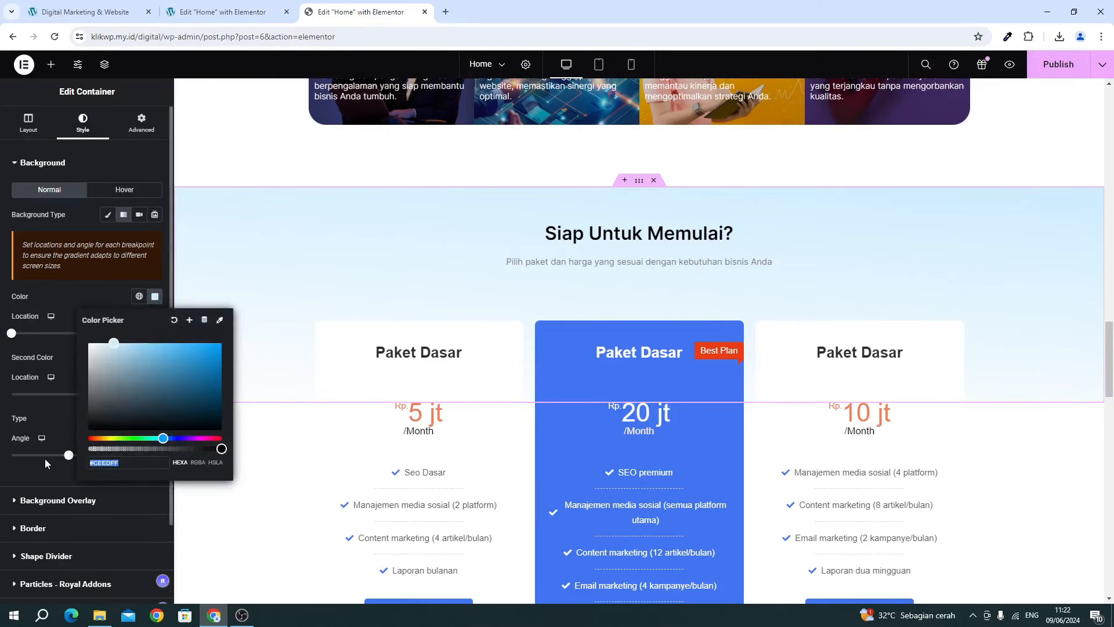
pyautogui.click(228, 14)
pyautogui.click(155, 264)
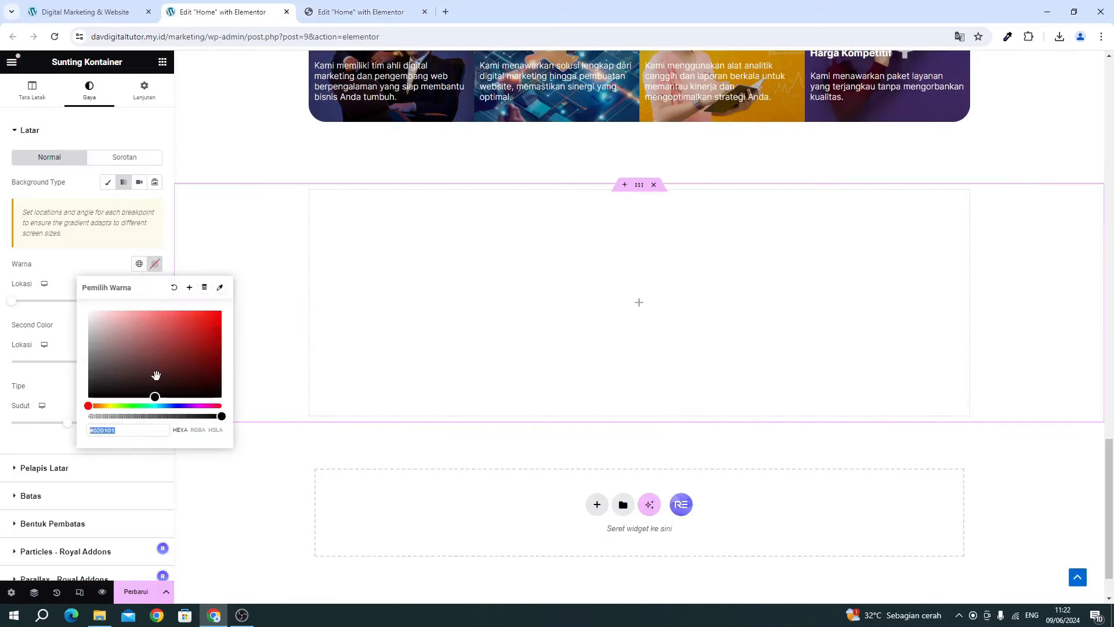
pyautogui.hotkey('ctrl', 'v')
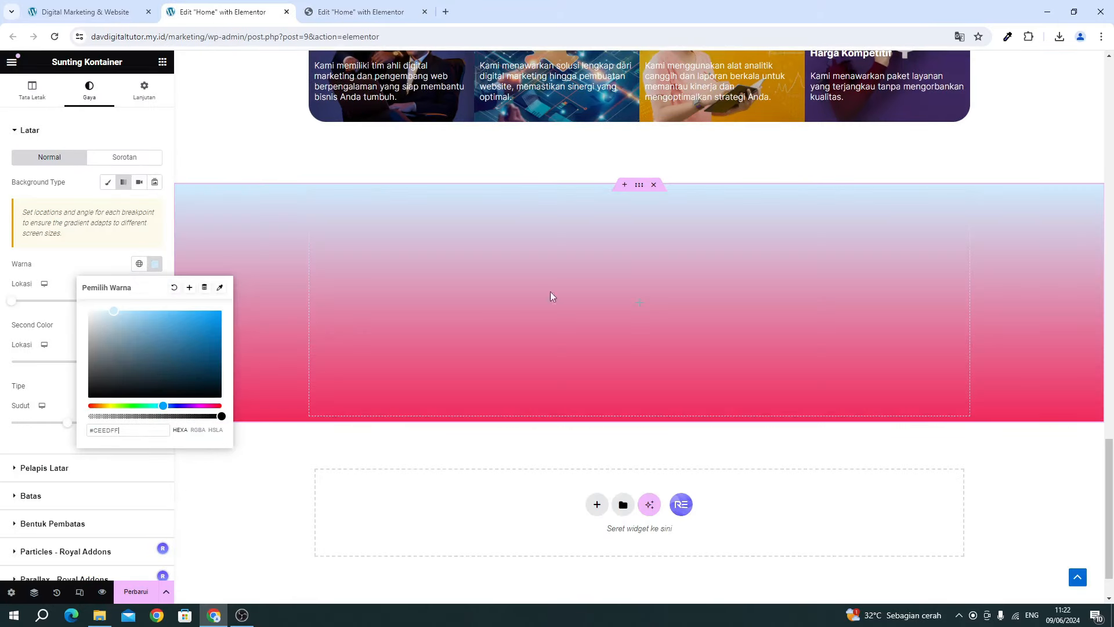
pyautogui.click(95, 268)
# Set the gradient's second color to #FFFFFF to match the reference container.
pyautogui.click(369, 12)
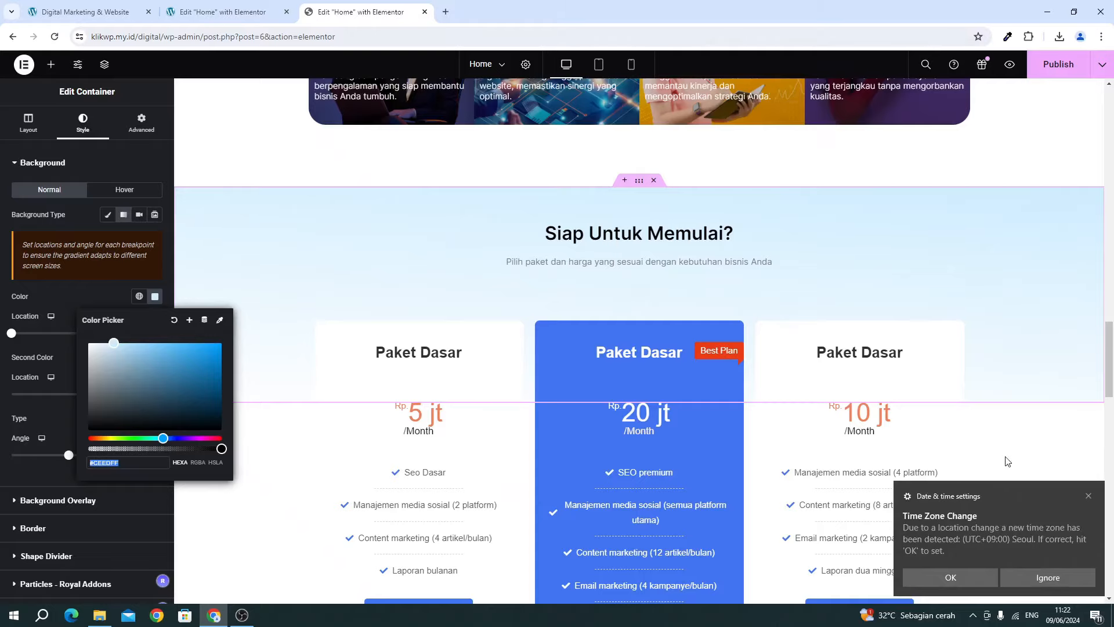
pyautogui.click(1088, 498)
pyautogui.click(154, 296)
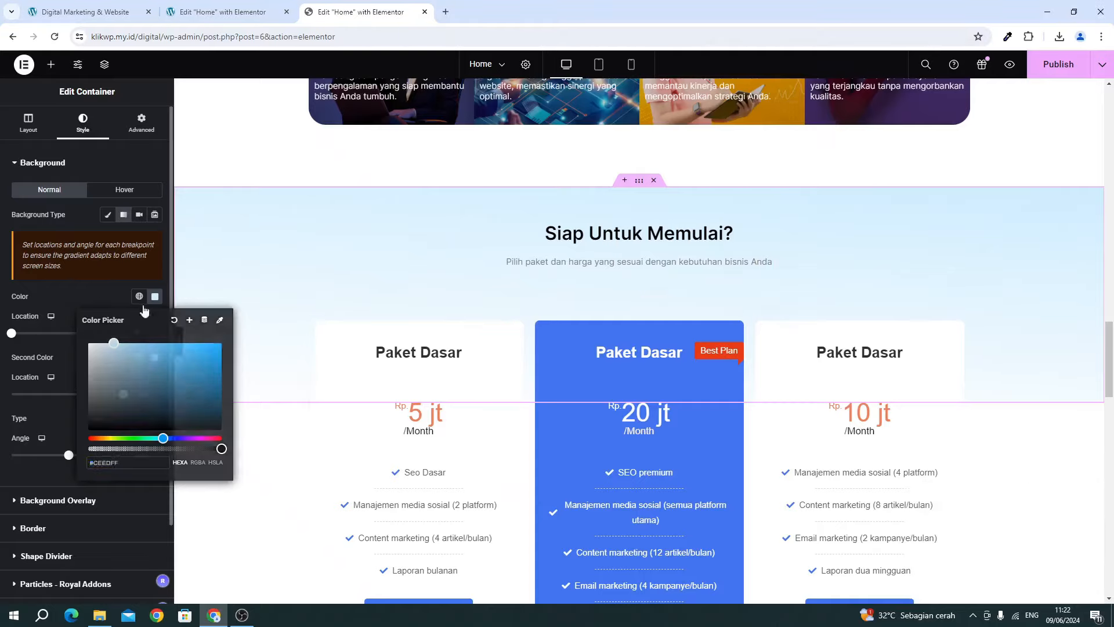
pyautogui.click(154, 356)
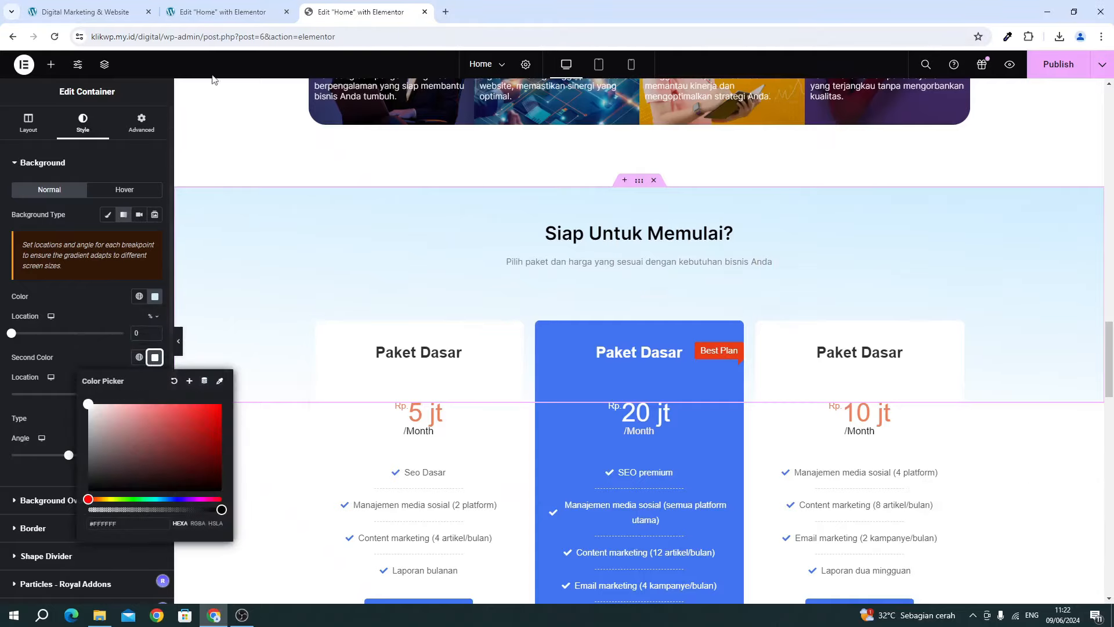
pyautogui.click(205, 17)
pyautogui.click(155, 325)
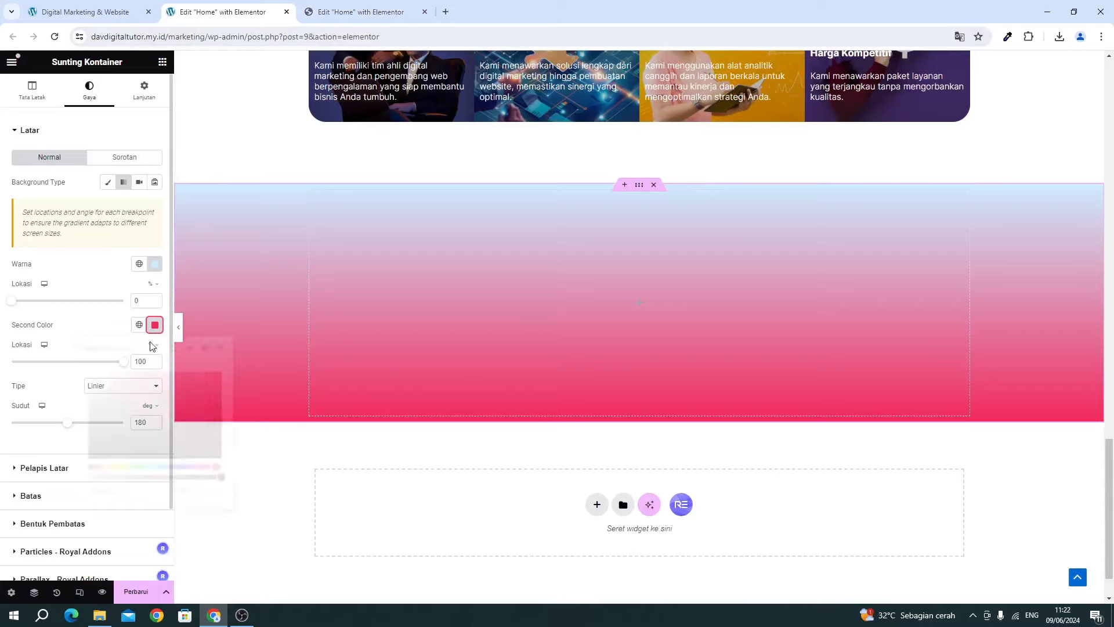
pyautogui.moveTo(142, 391); pyautogui.dragTo(31, 326)
pyautogui.click(76, 327)
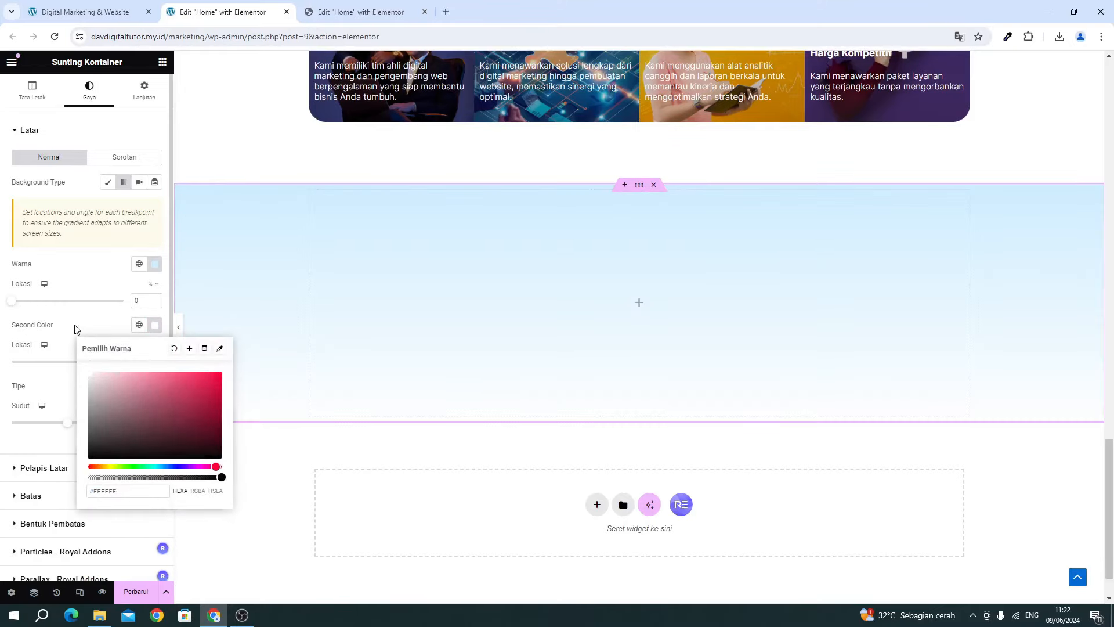
# Set the new container's linear gradient angle to 184 degrees to match the reference pricing container.
pyautogui.click(354, 12)
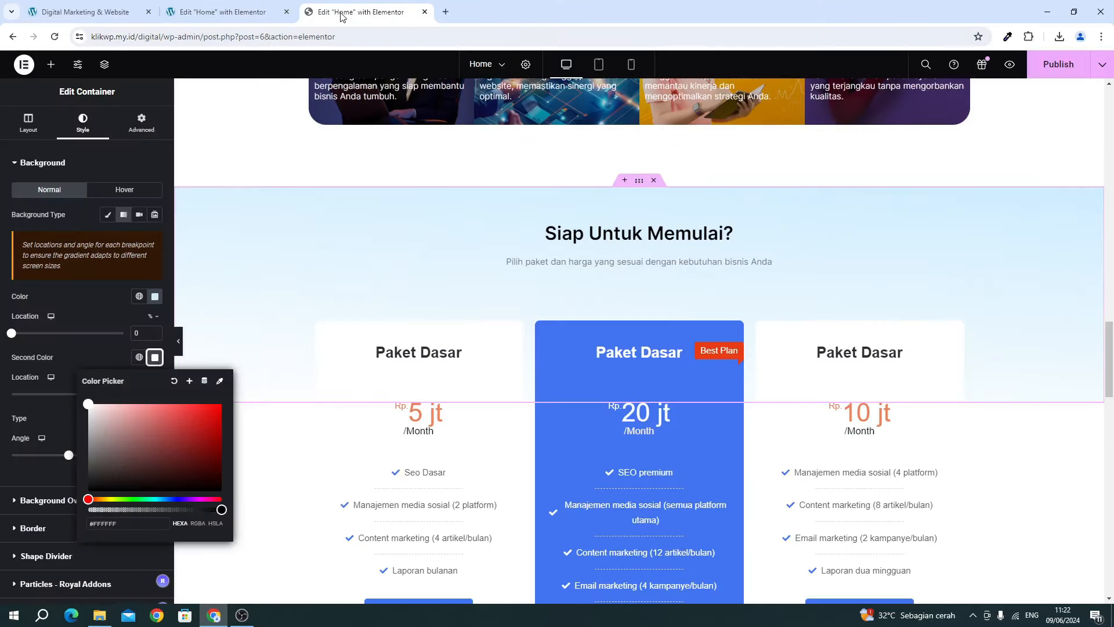
pyautogui.click(113, 342)
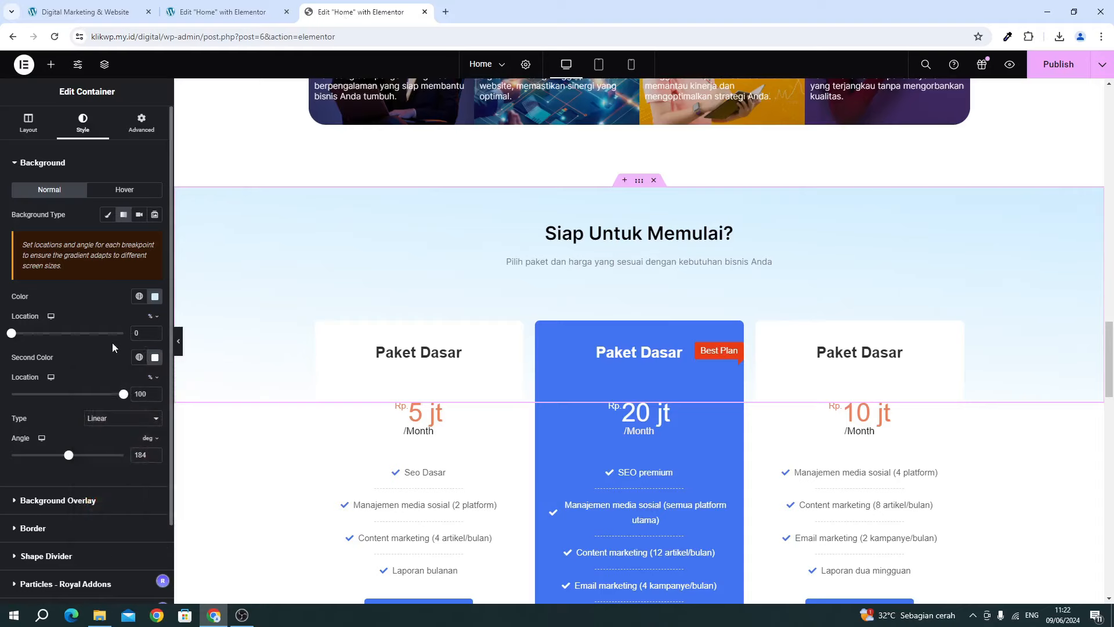
pyautogui.scroll(-3, 120, 322)
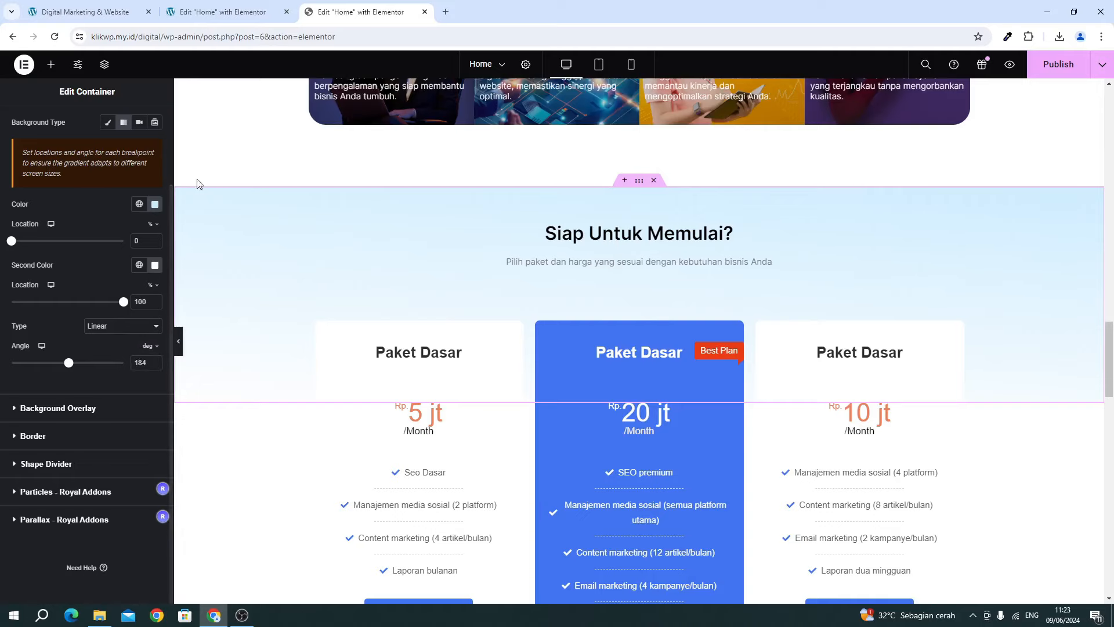
pyautogui.click(235, 12)
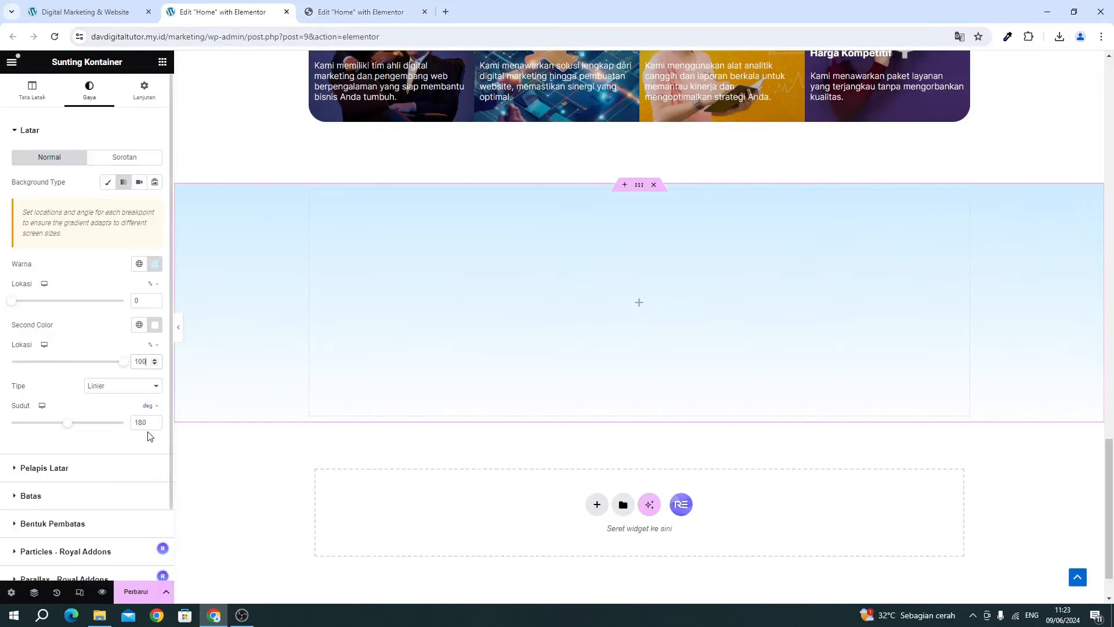
pyautogui.write('184')
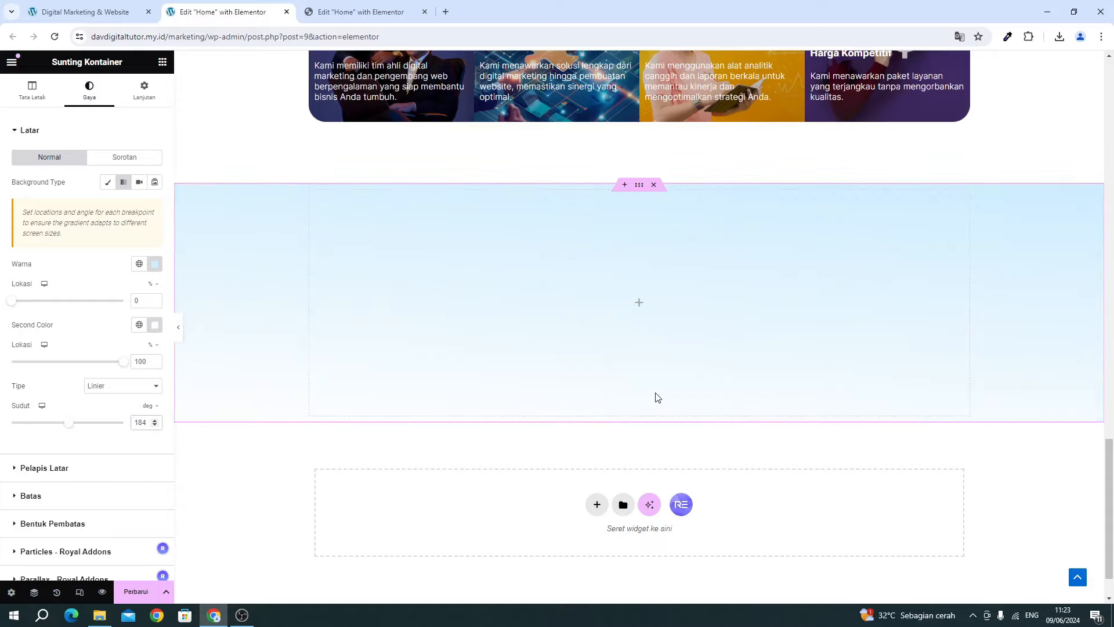
# Copy the "Mengapa Memilih Kami ?" heading for reuse as the title in the empty gradient container.
pyautogui.hotkey('ctrl', 'Tab')
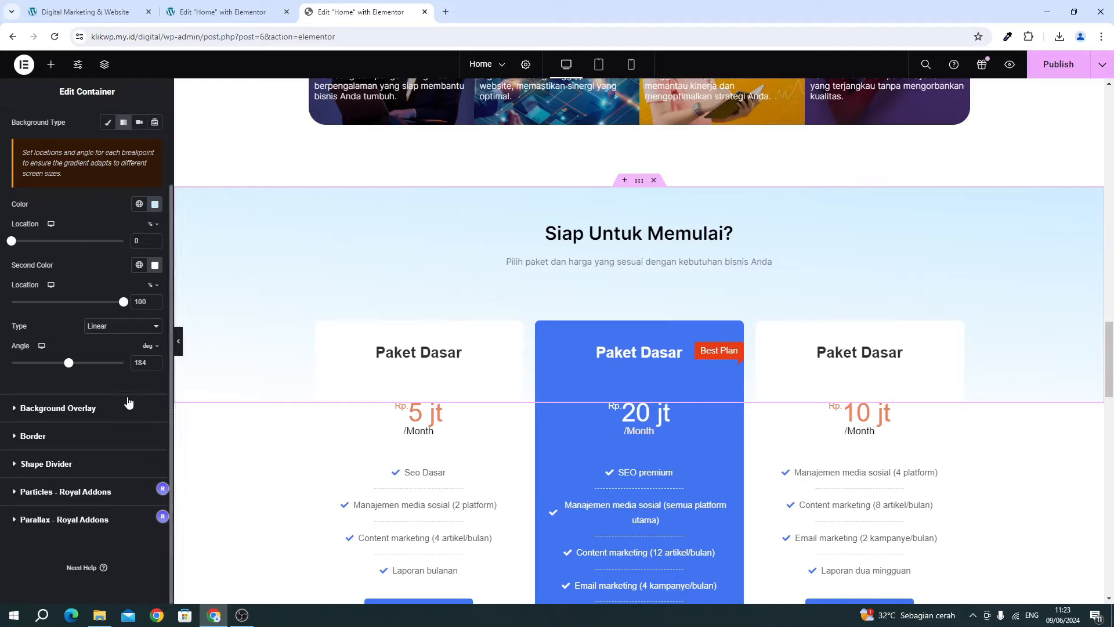
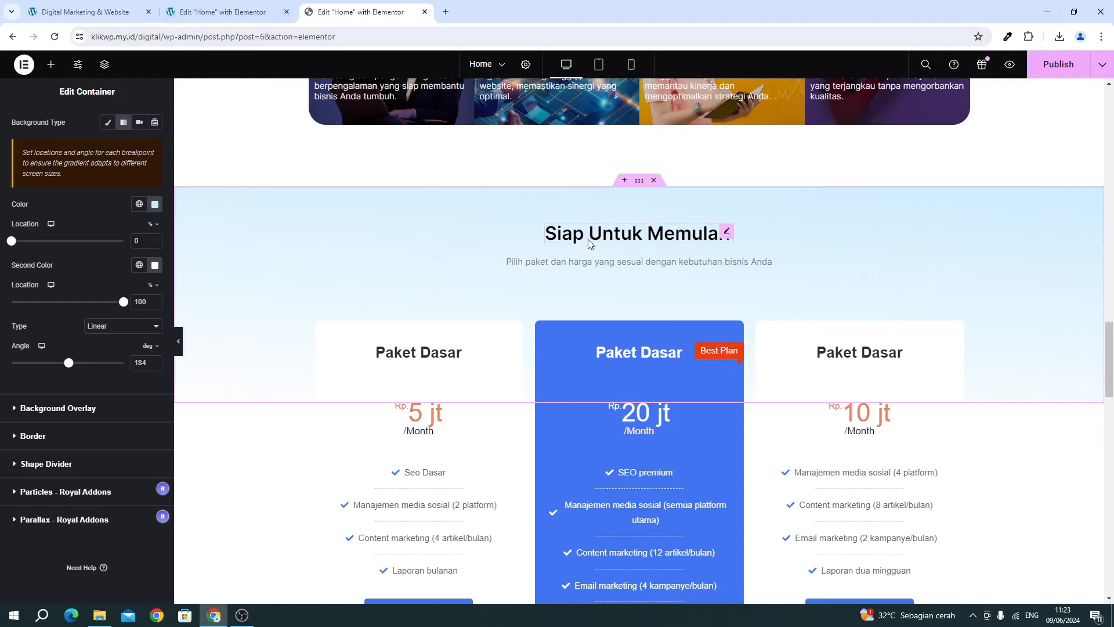
pyautogui.click(244, 21)
pyautogui.scroll(10, 499, 310)
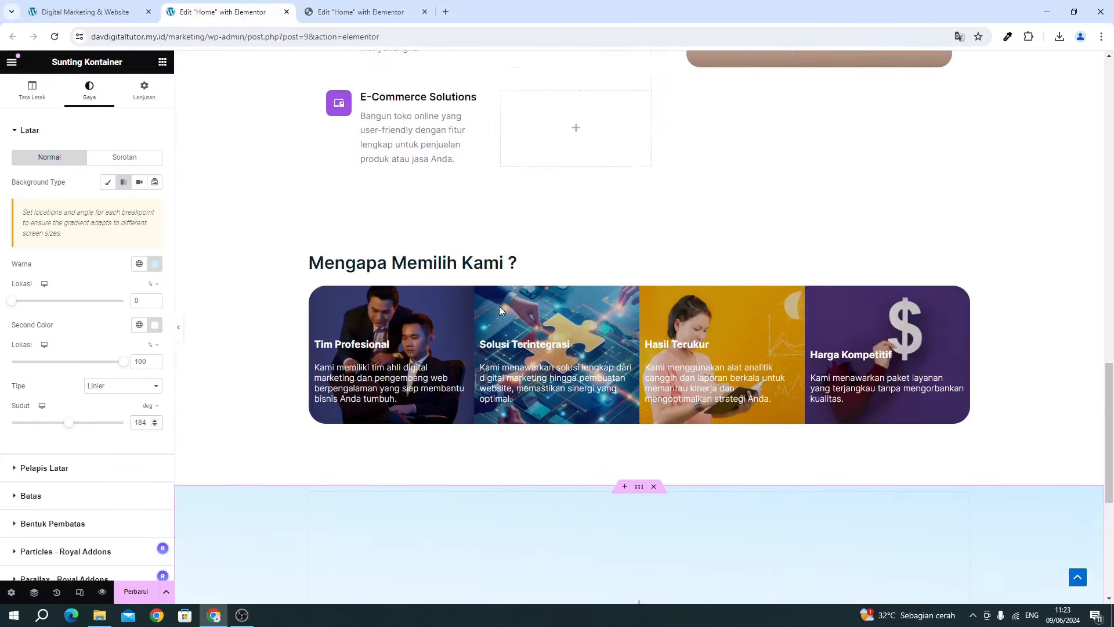
pyautogui.scroll(-5, 499, 311)
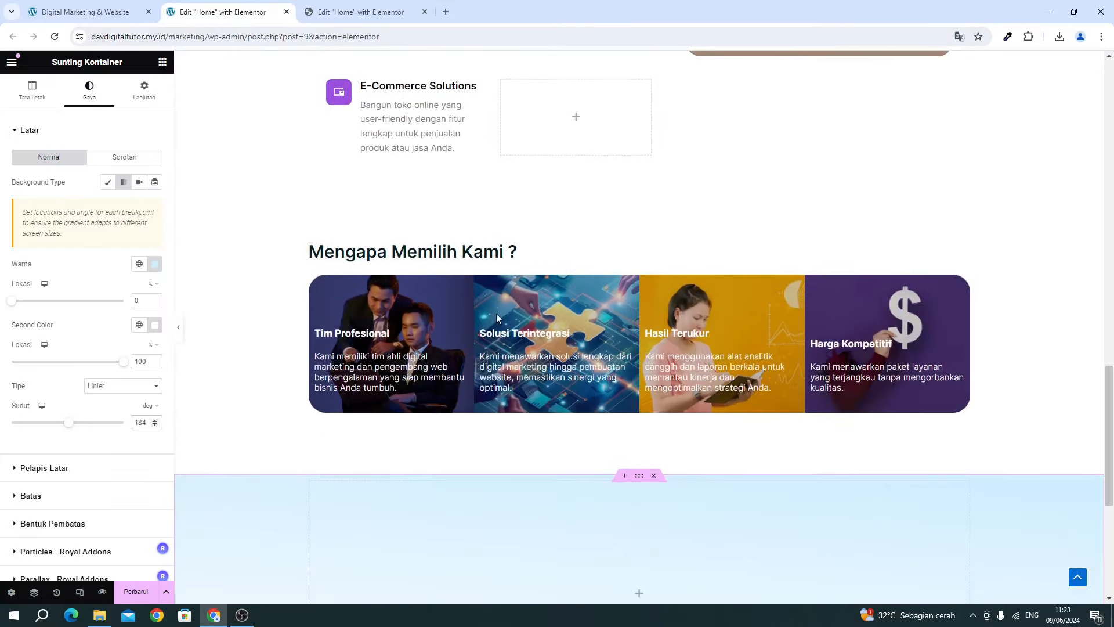
pyautogui.click(436, 254)
pyautogui.rightClick(434, 252)
pyautogui.scroll(-2, 508, 386)
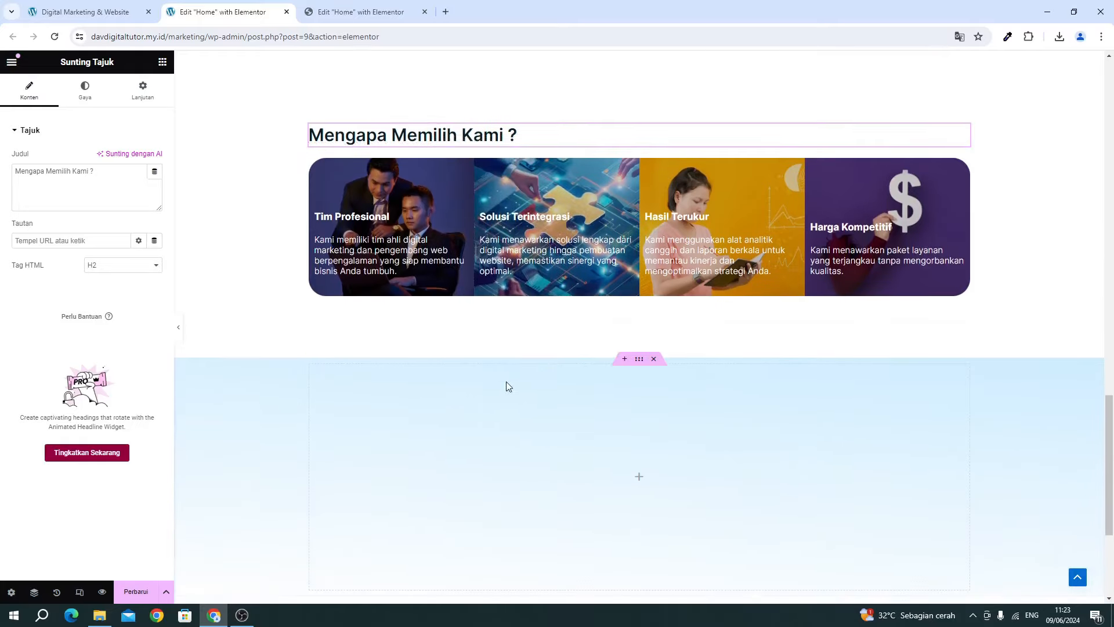
# Paste the copied heading into the empty gradient container, and copy the "Siap Untuk Memulai?" heading text from the reference page.
pyautogui.rightClick(563, 461)
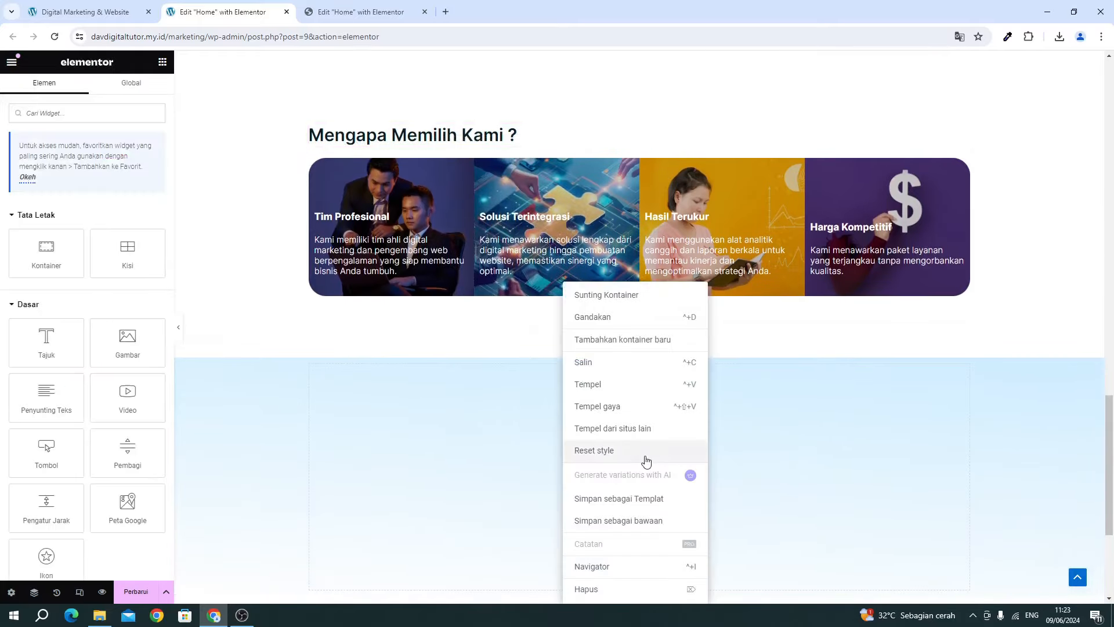
pyautogui.click(591, 387)
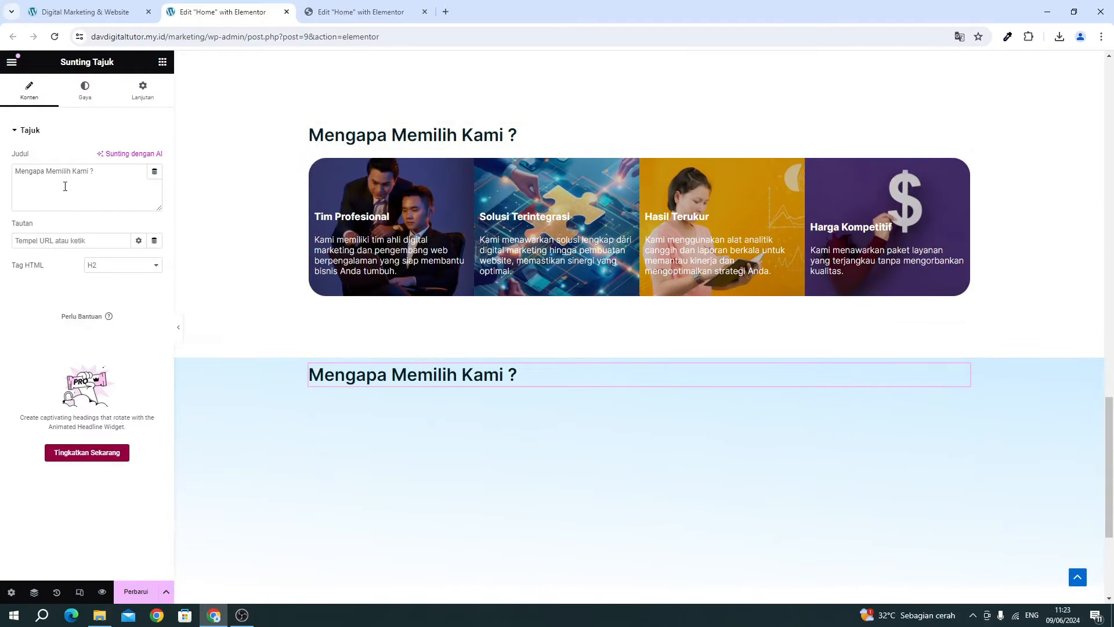
pyautogui.click(347, 18)
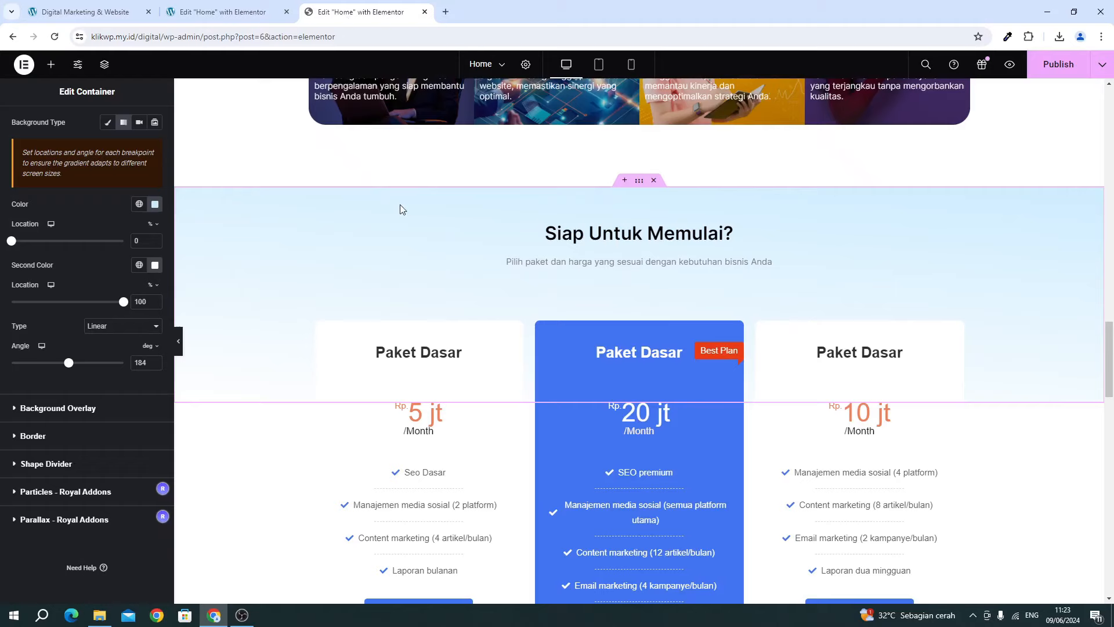
pyautogui.click(579, 240)
pyautogui.tripleClick(97, 225)
pyautogui.hotkey('ctrl', 'c')
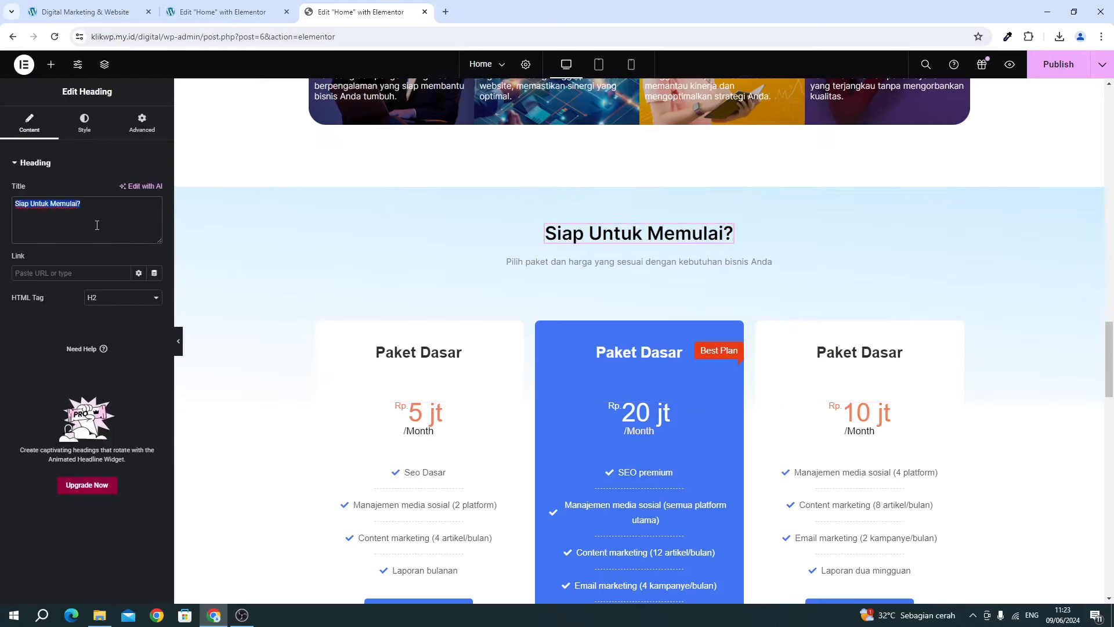
# Replace the pasted heading's title with "Siap Untuk Memulai?" and centre-align it.
pyautogui.click(177, 18)
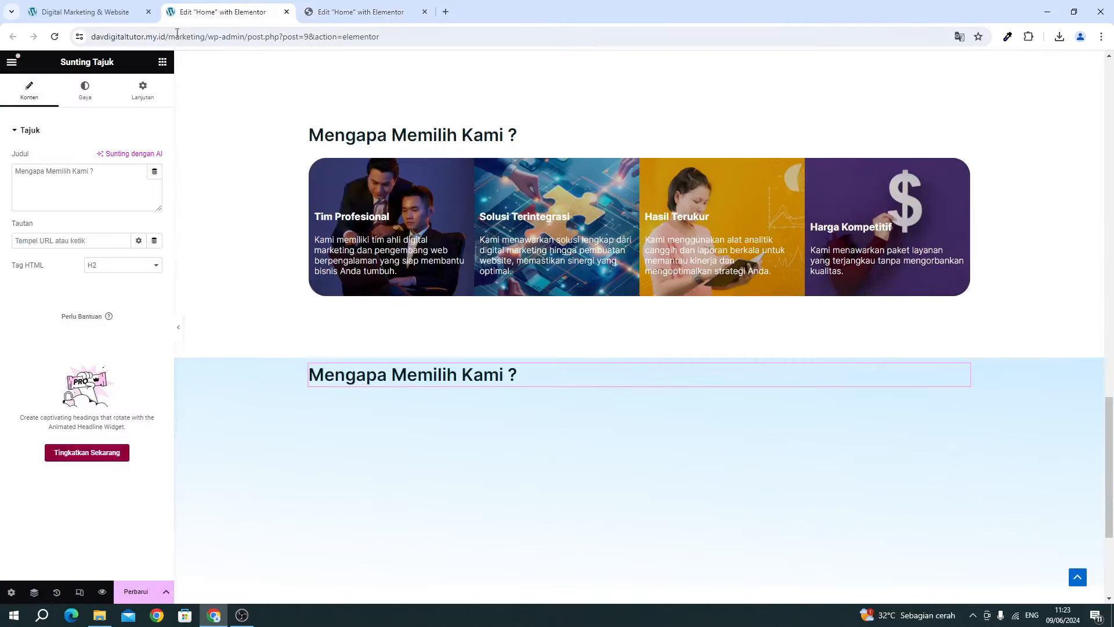
pyautogui.tripleClick(127, 190)
pyautogui.hotkey('ctrl', 'v')
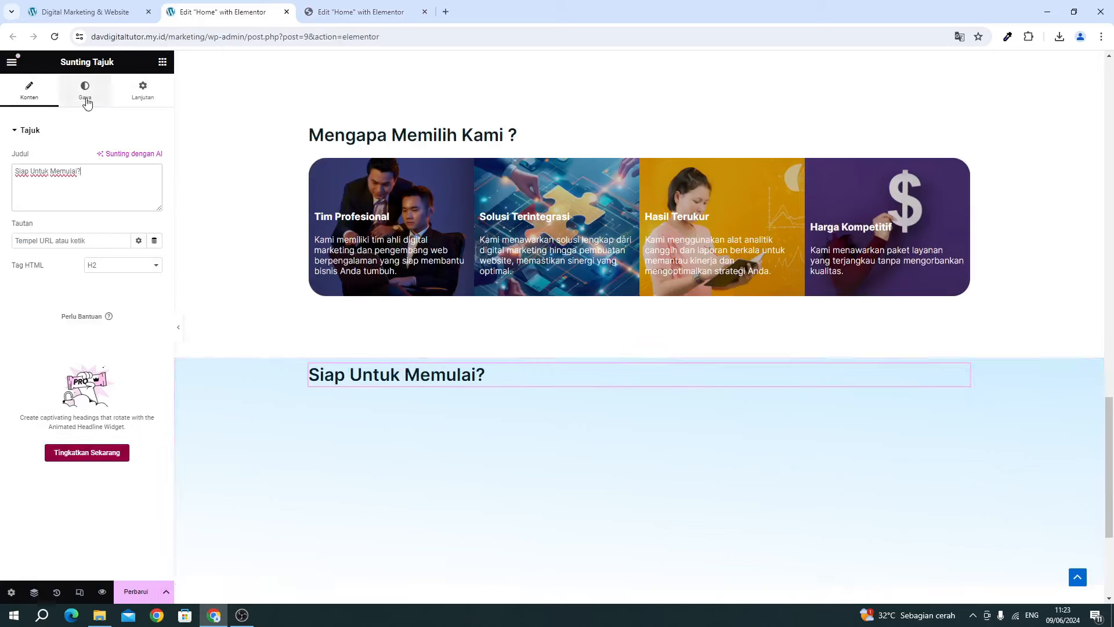
pyautogui.click(86, 102)
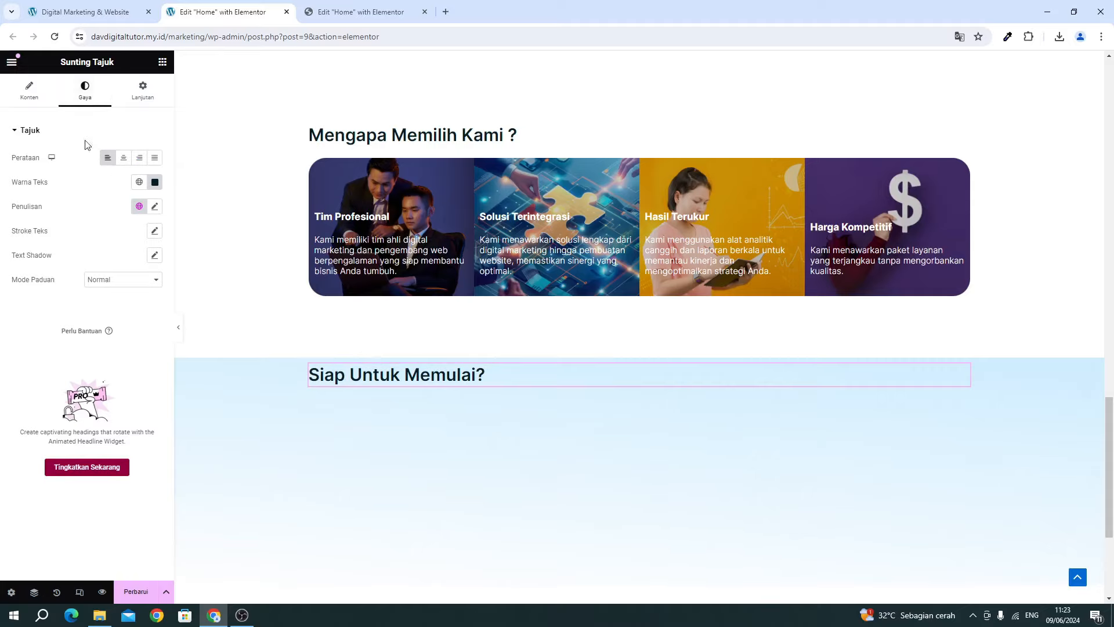
pyautogui.click(124, 158)
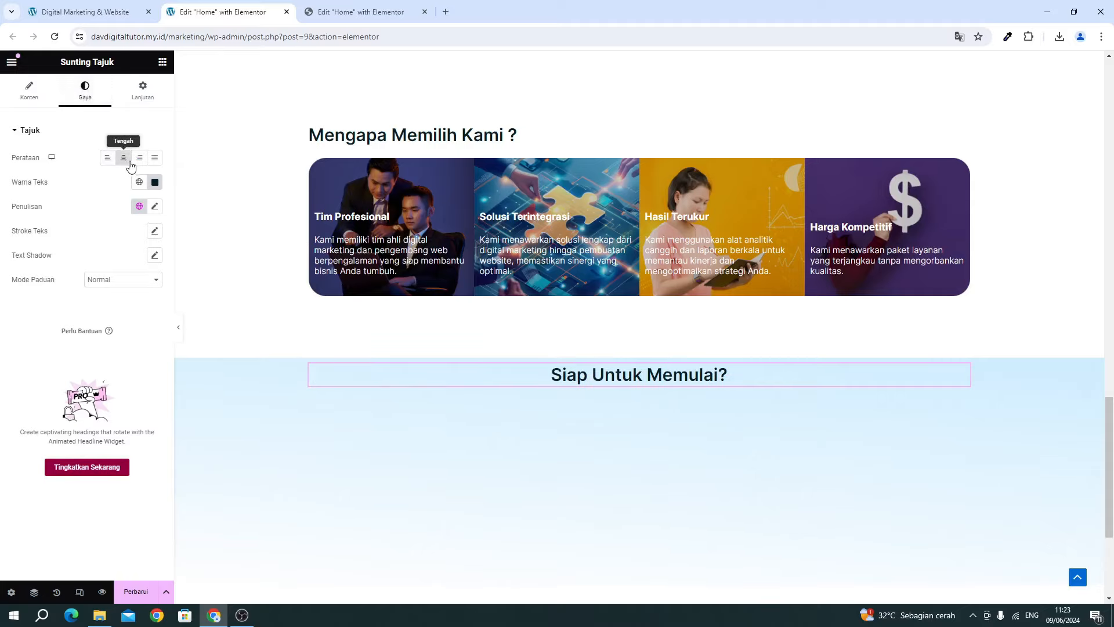
# Duplicate the description under the "Layanan Kami" heading by copying it and pasting it beneath the "Siap Untuk Memulai?" heading.
pyautogui.click(368, 13)
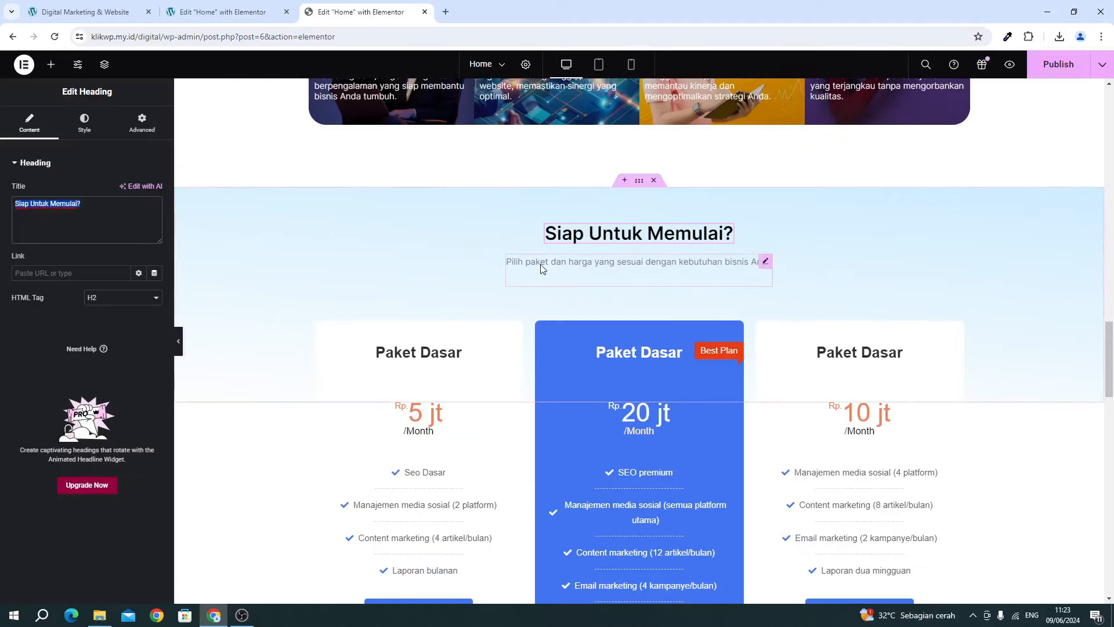
pyautogui.scroll(15, 541, 265)
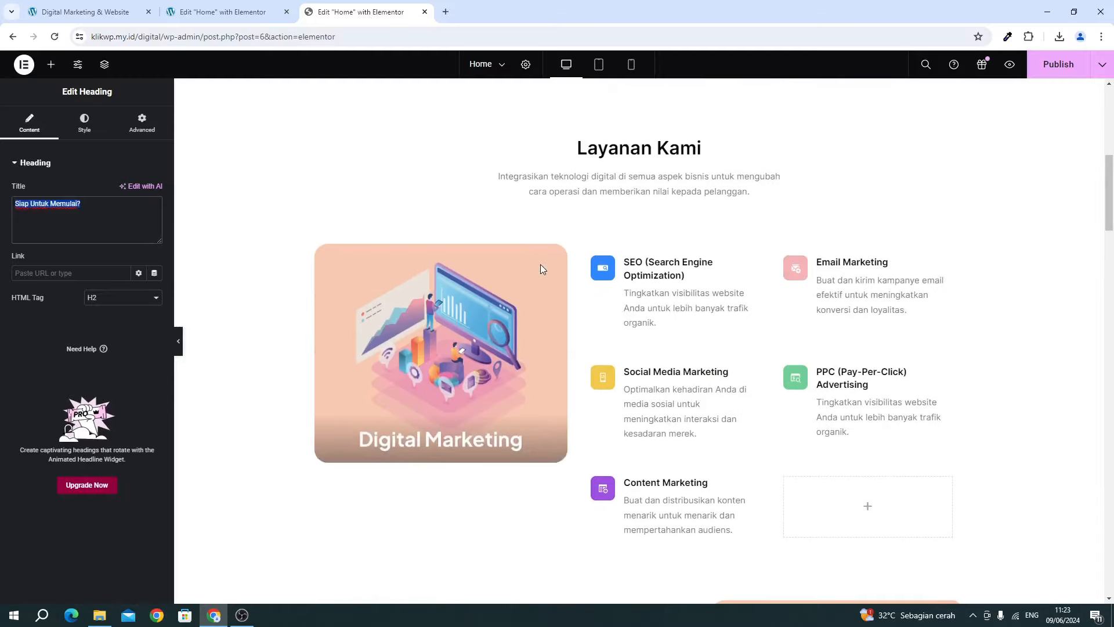
pyautogui.scroll(5, 540, 269)
pyautogui.scroll(-5, 541, 268)
pyautogui.click(223, 12)
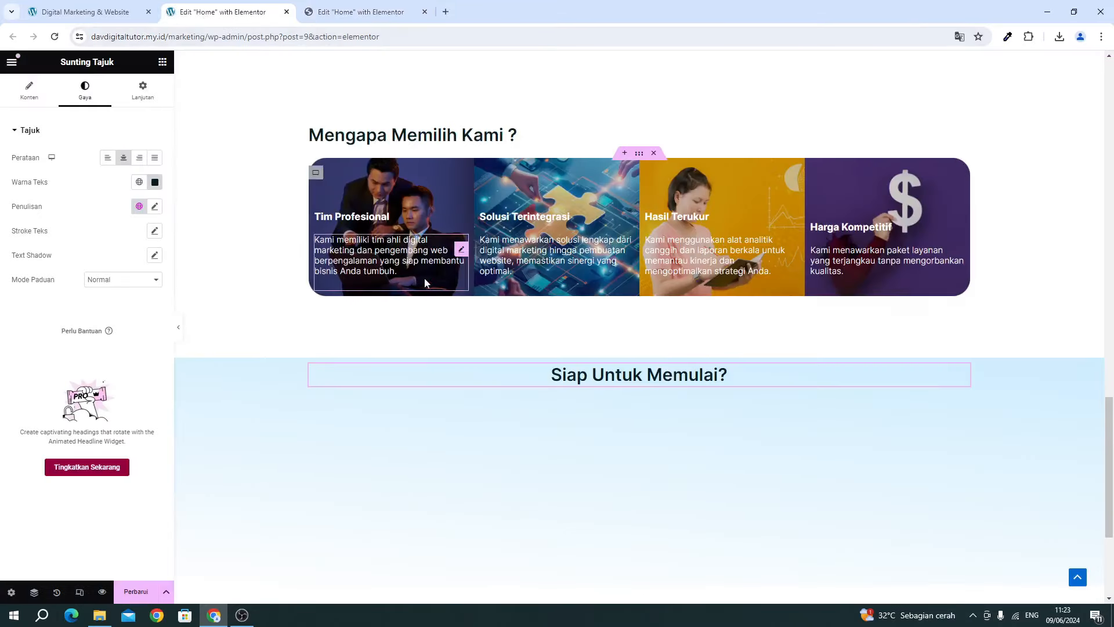
pyautogui.scroll(10, 425, 283)
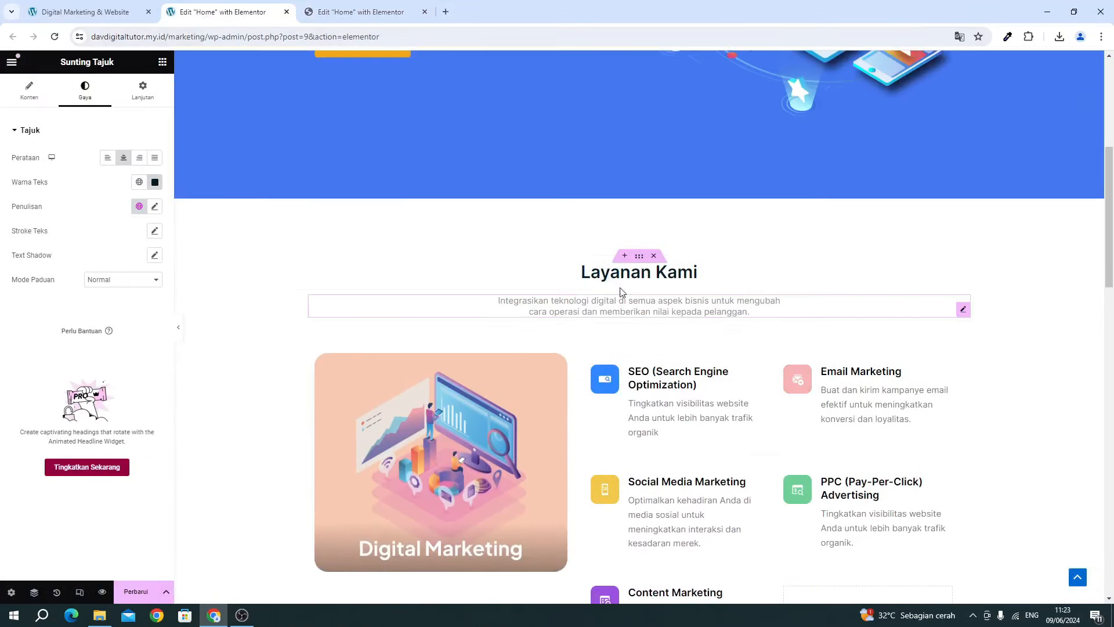
pyautogui.click(592, 305)
pyautogui.rightClick(607, 308)
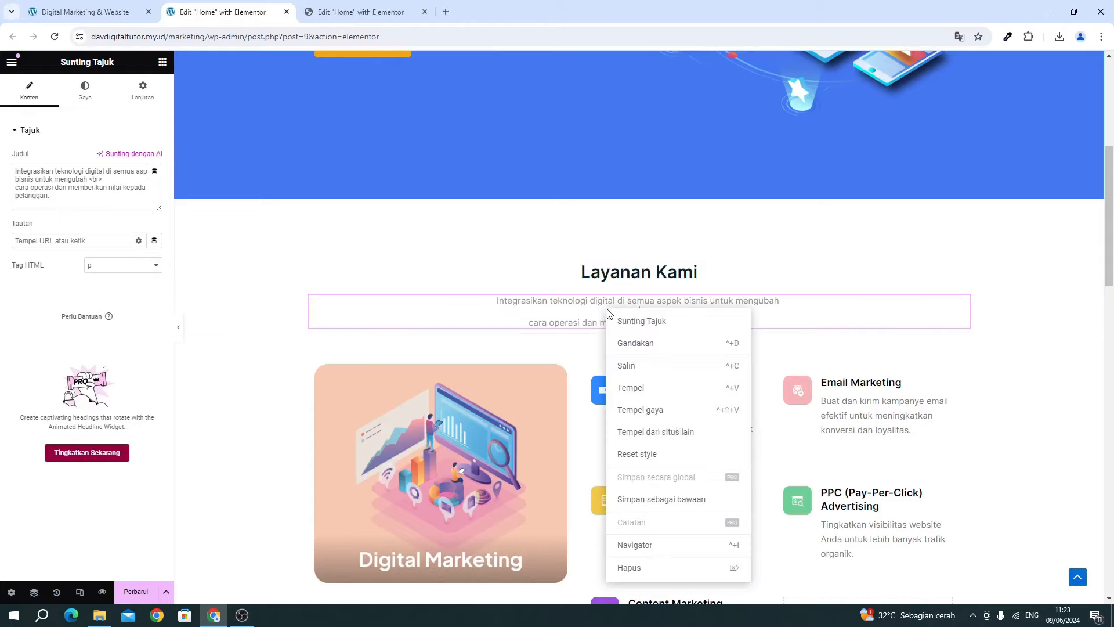
pyautogui.click(625, 365)
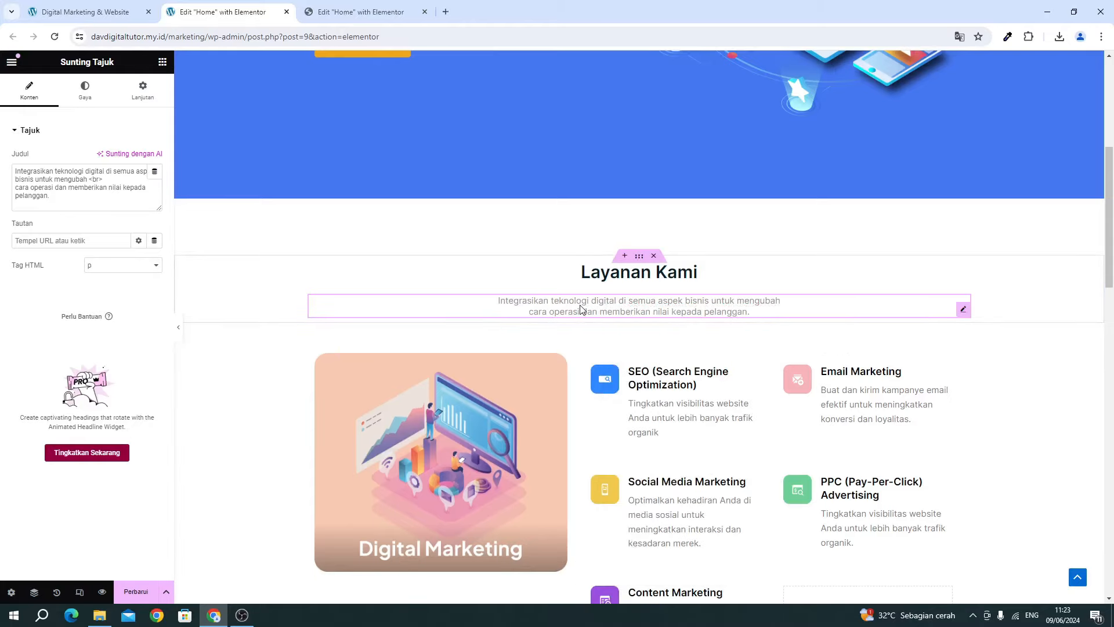
pyautogui.scroll(-10, 582, 311)
pyautogui.rightClick(615, 389)
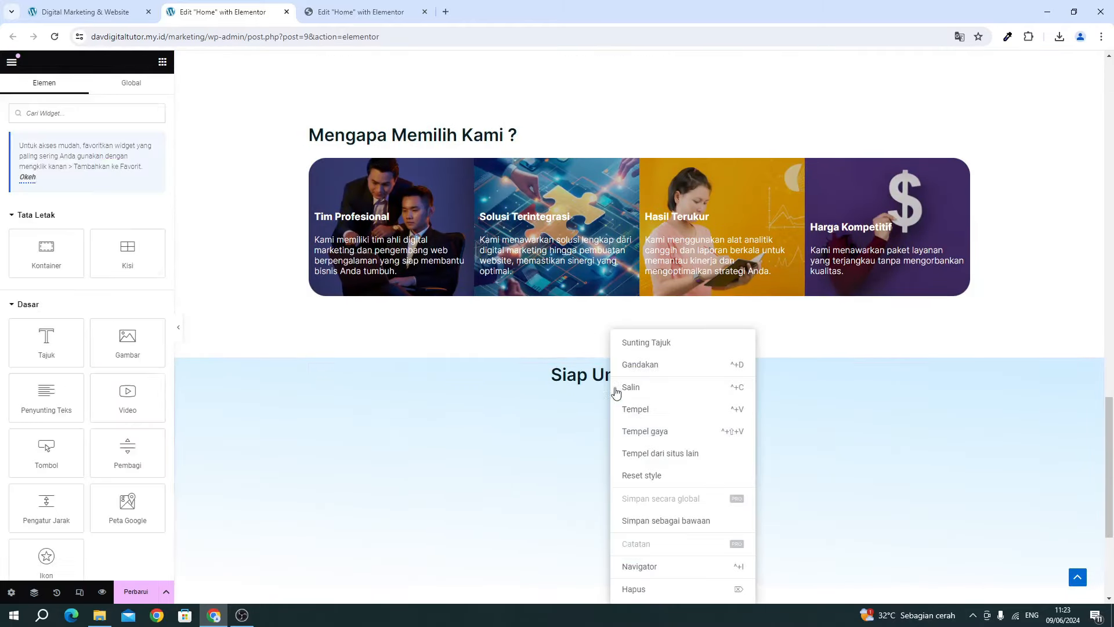
pyautogui.click(630, 409)
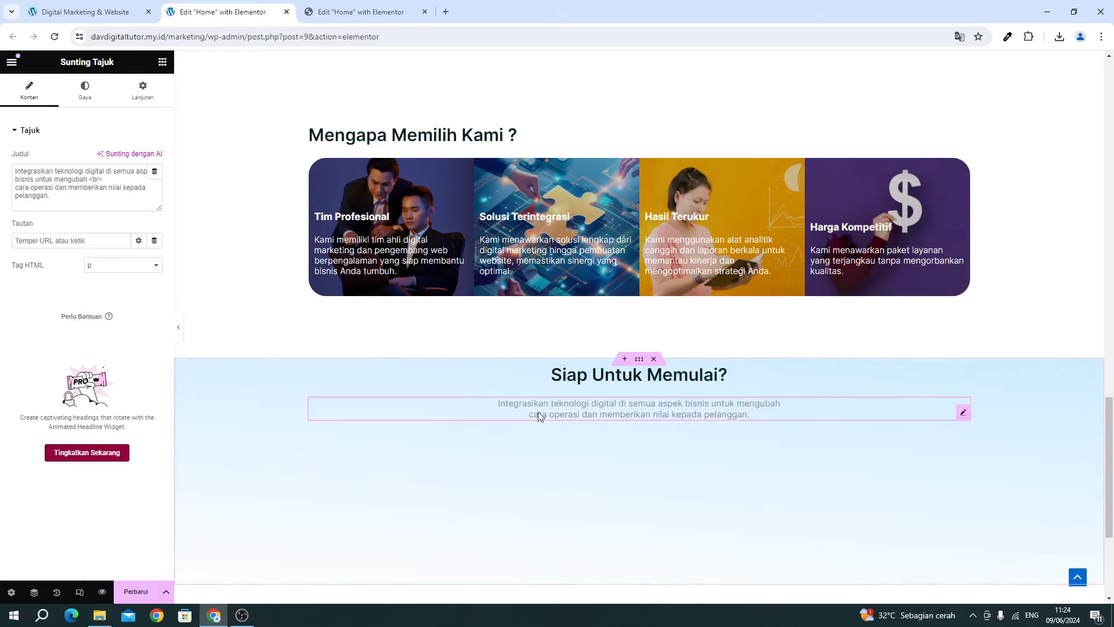
# Copy the description text "Pilih paket dan harga yang sesuai dengan kebutuhan bisnis Anda" from the reference page's pricing section.
pyautogui.click(326, 18)
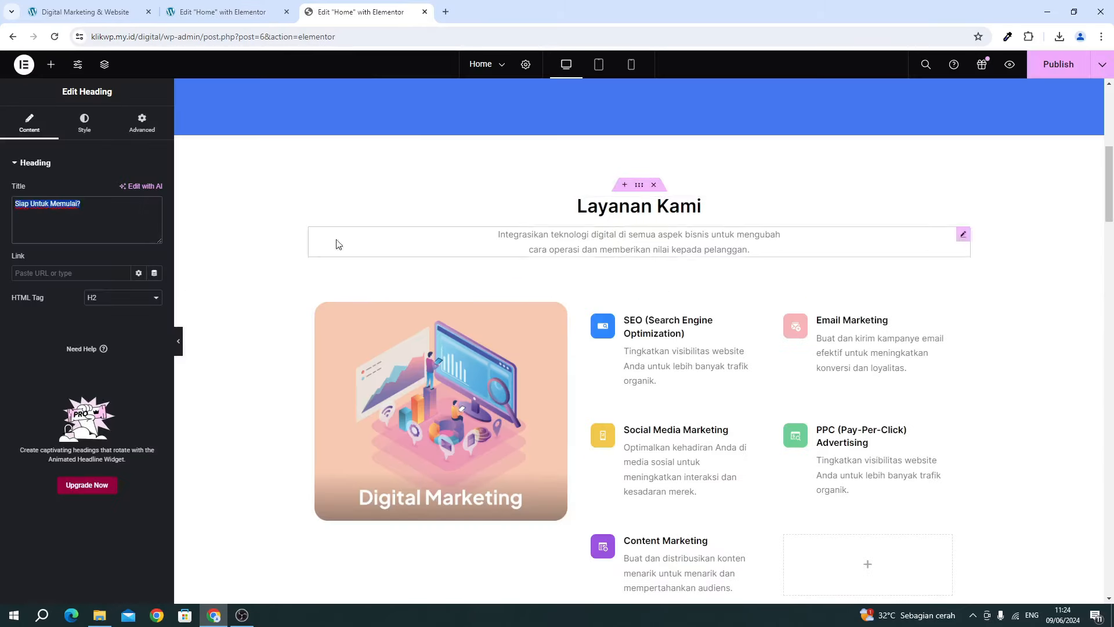
pyautogui.click(543, 249)
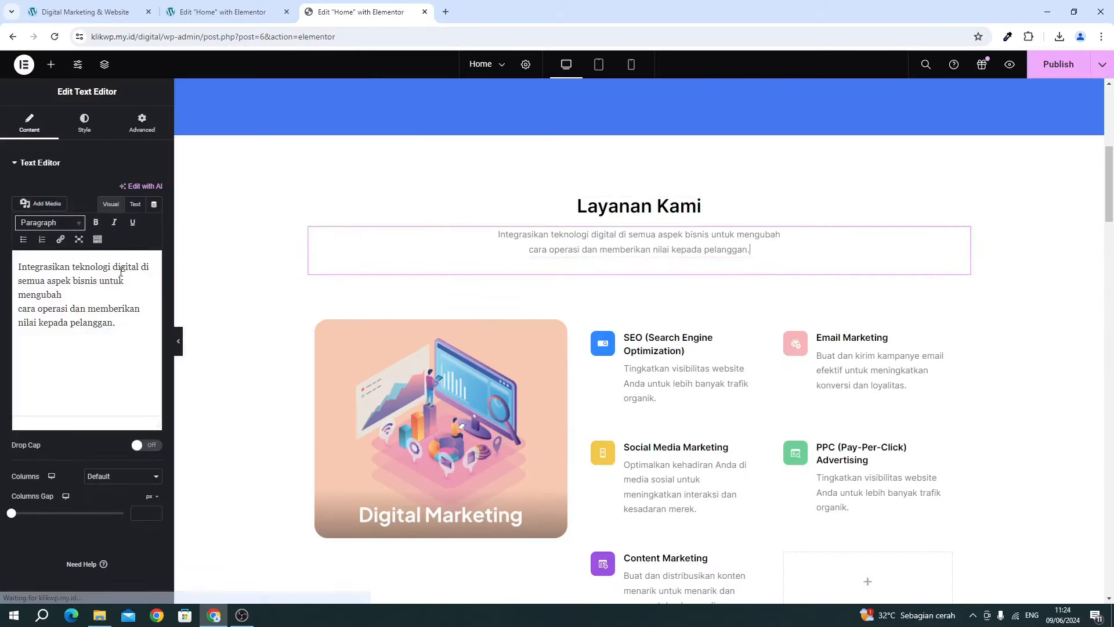
pyautogui.scroll(-4, 812, 297)
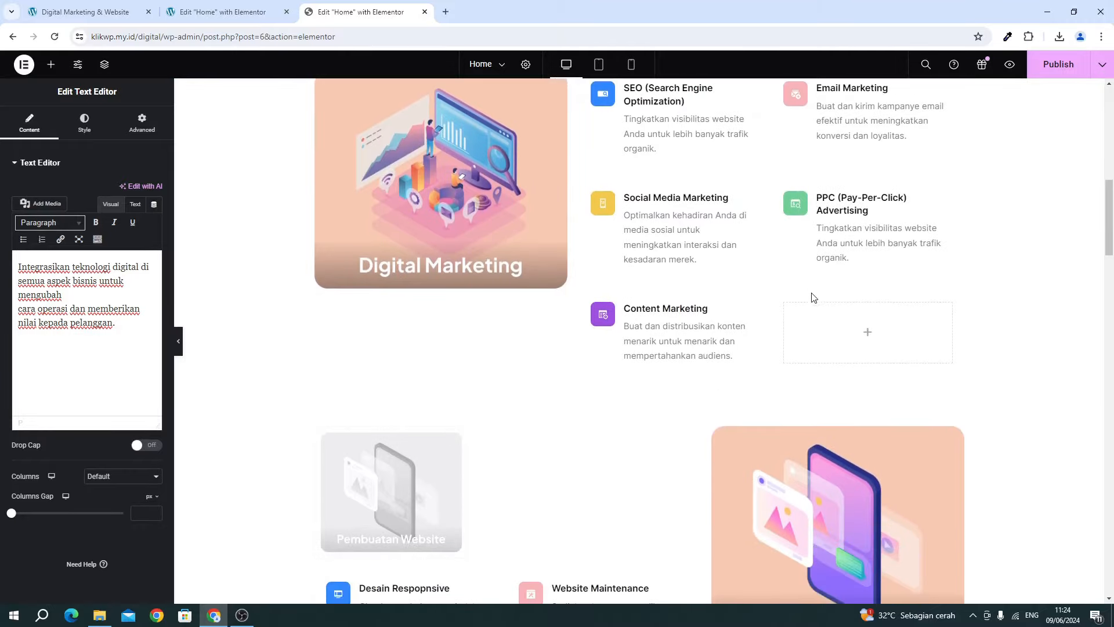
pyautogui.scroll(-10, 677, 372)
pyautogui.scroll(1, 674, 371)
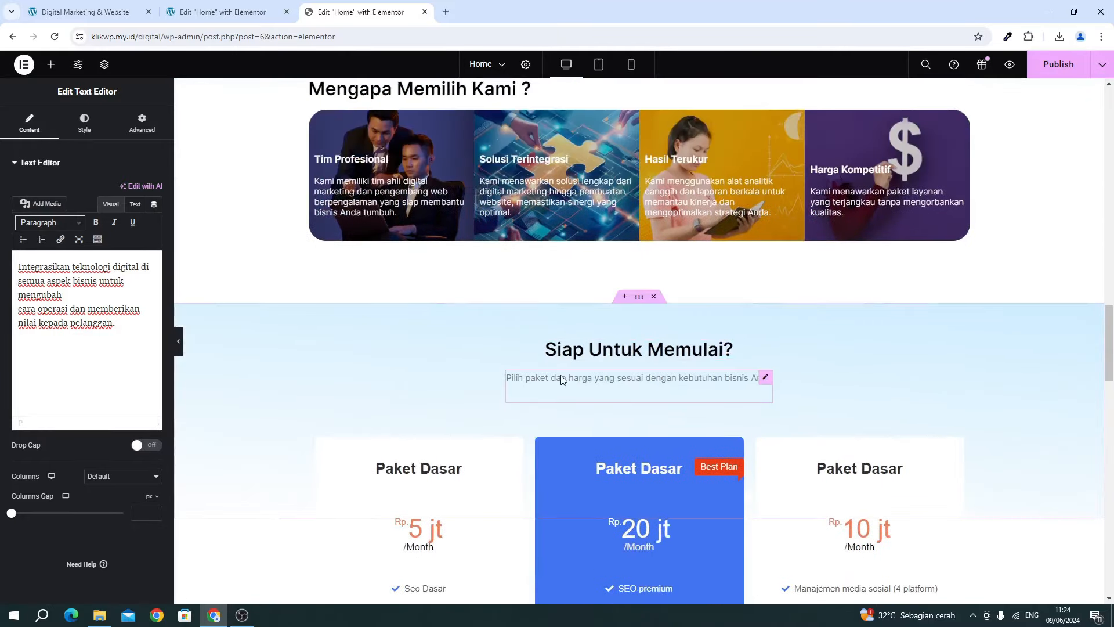
pyautogui.click(561, 375)
pyautogui.click(130, 362)
pyautogui.hotkey('ctrl', 'a')
pyautogui.hotkey('ctrl', 'c')
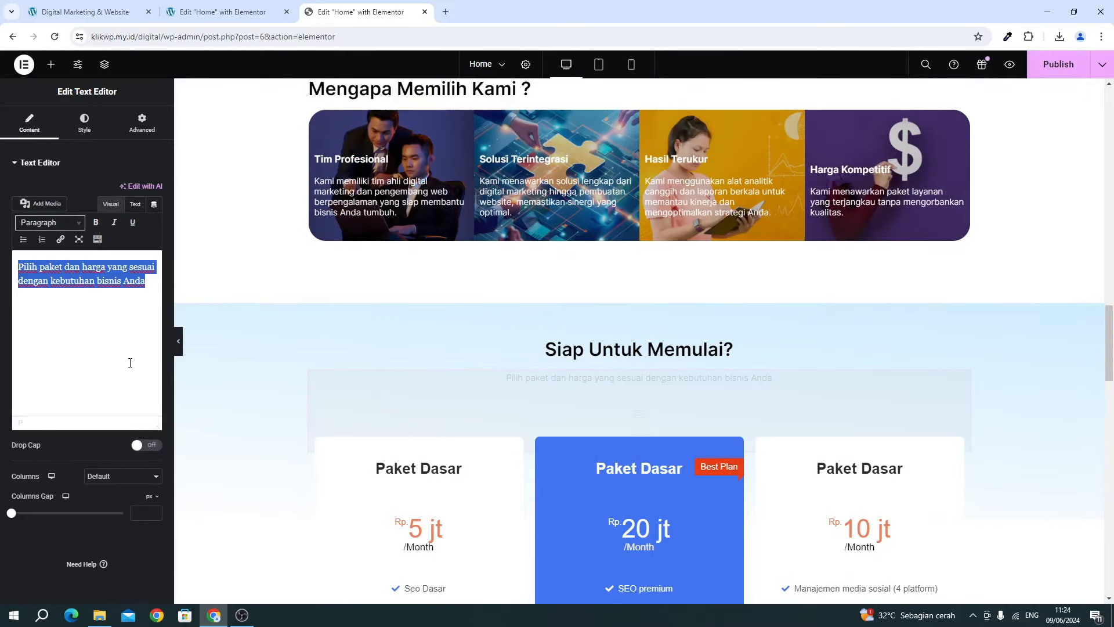
# Replace the pasted description's text with "Pilih paket dan harga yang sesuai dengan kebutuhan bisnis Anda" and update the page.
pyautogui.click(200, 13)
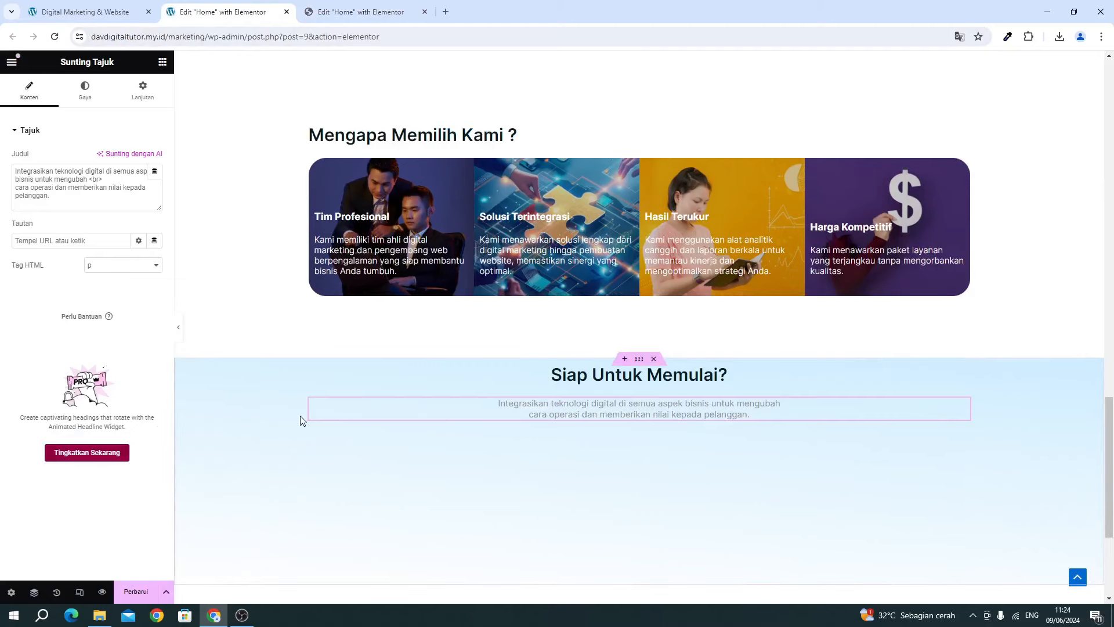
pyautogui.hotkey('ctrl', 'a')
pyautogui.hotkey('ctrl', 'v')
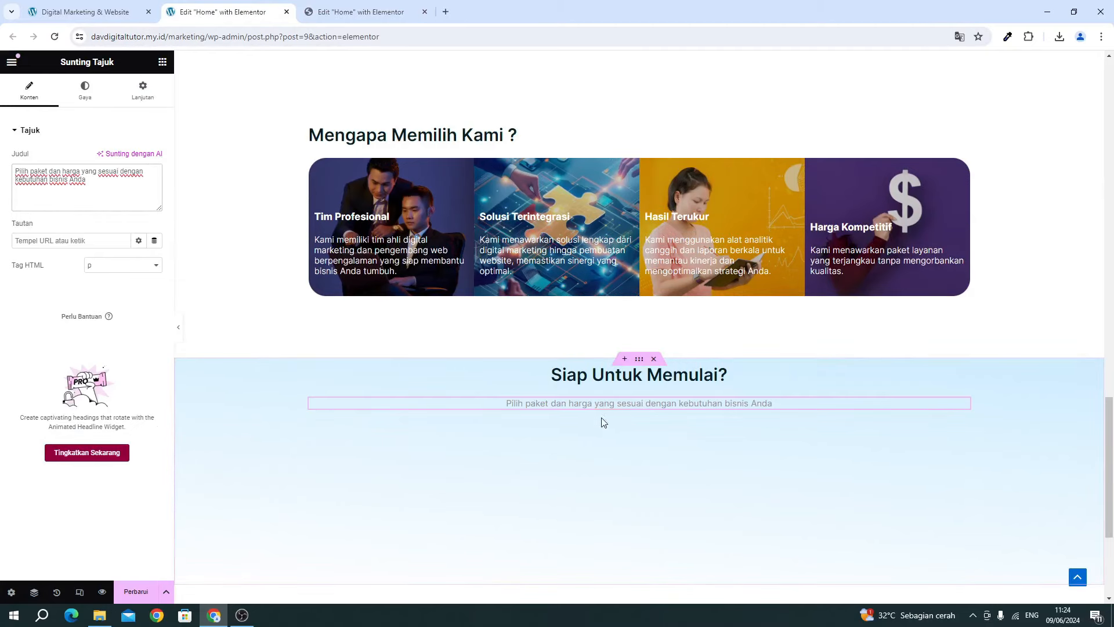
pyautogui.click(342, 10)
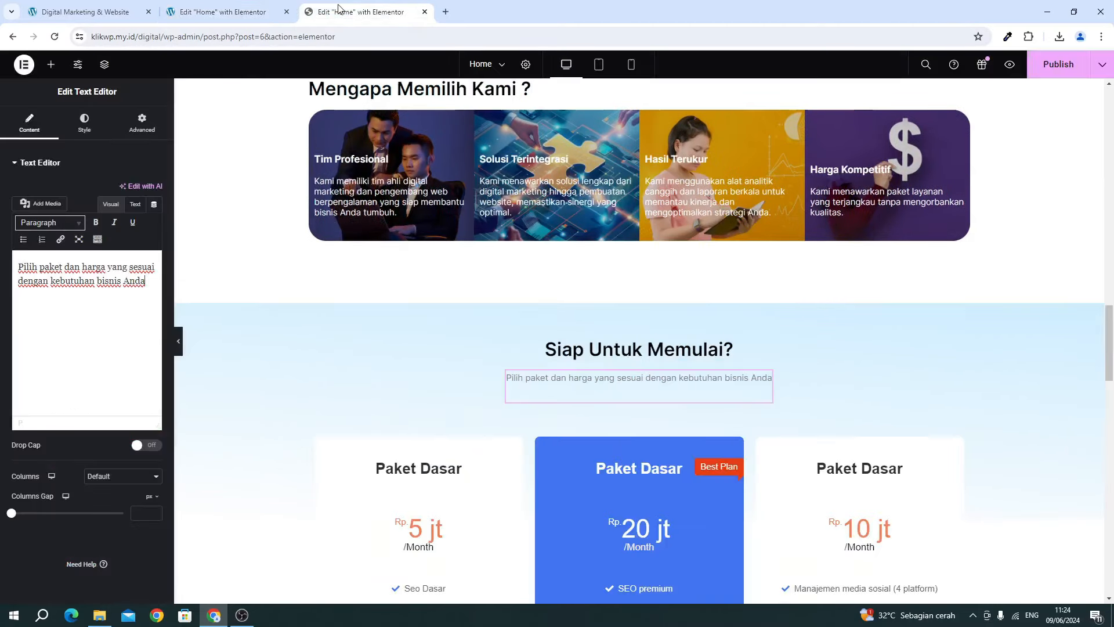
pyautogui.click(192, 16)
pyautogui.click(145, 593)
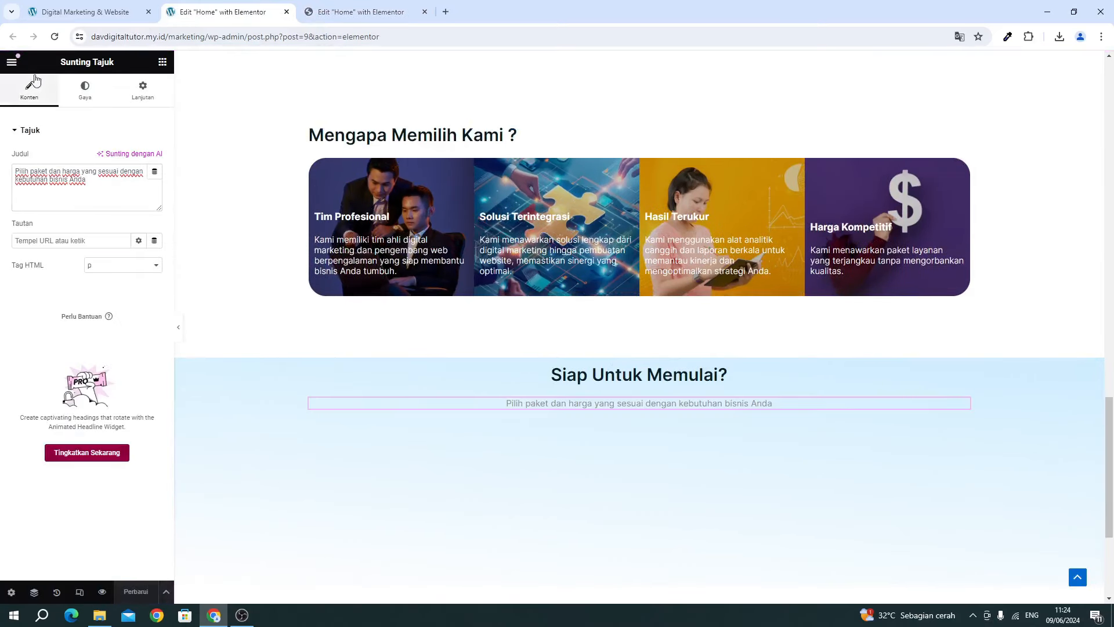
# Centre the gradient container's content both vertically and horizontally using Justify Content and Align Items, and update the page.
pyautogui.moveTo(641, 372)
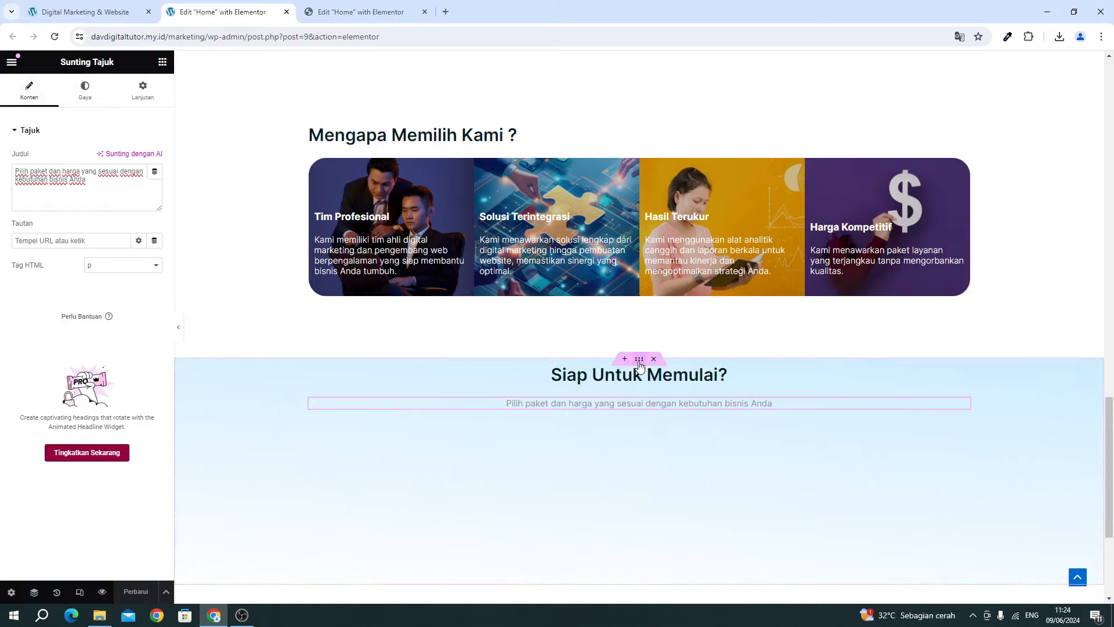
pyautogui.click(639, 360)
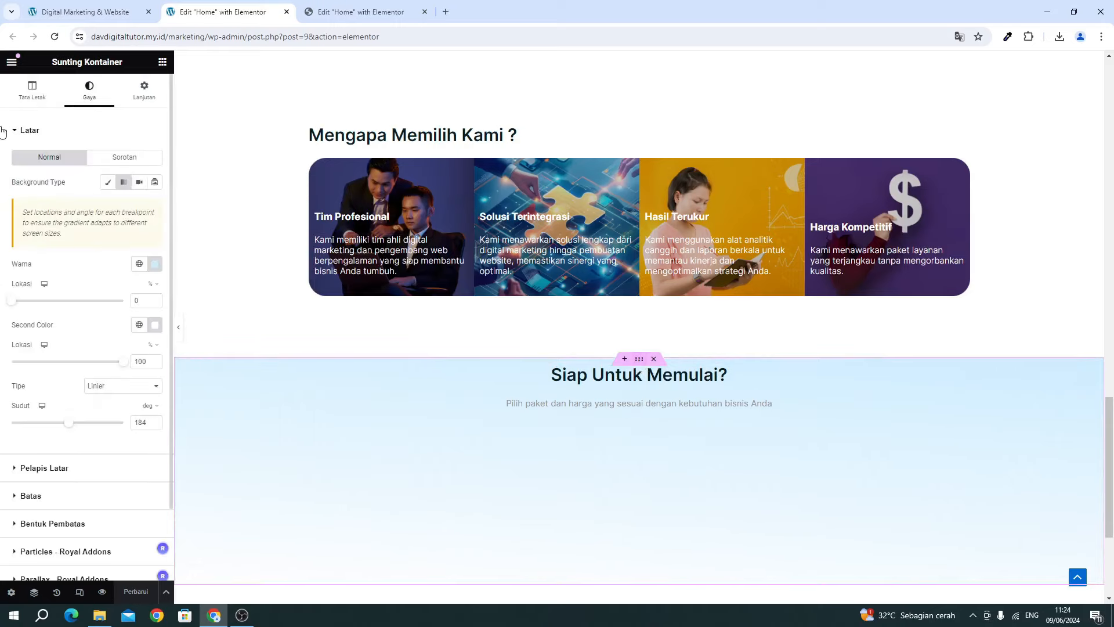
pyautogui.click(34, 102)
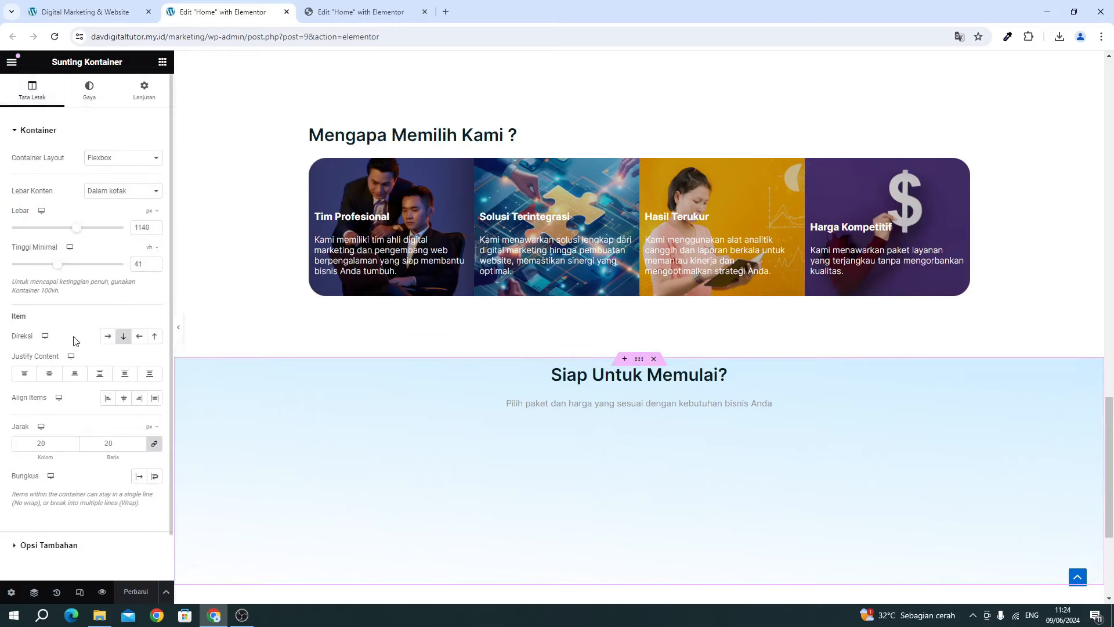
pyautogui.click(122, 400)
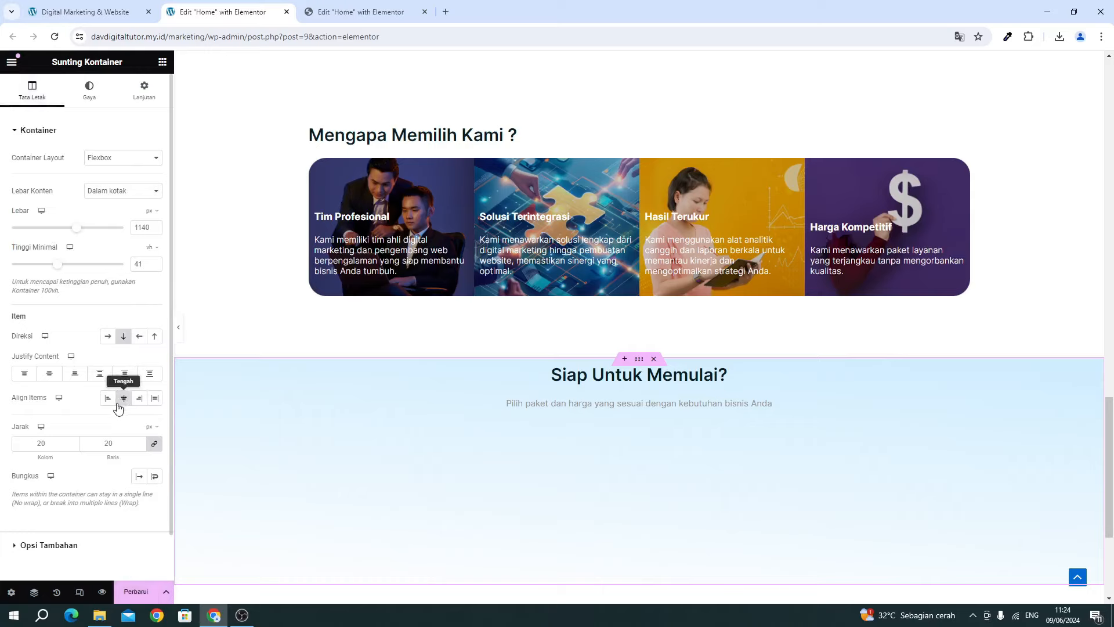
pyautogui.click(108, 399)
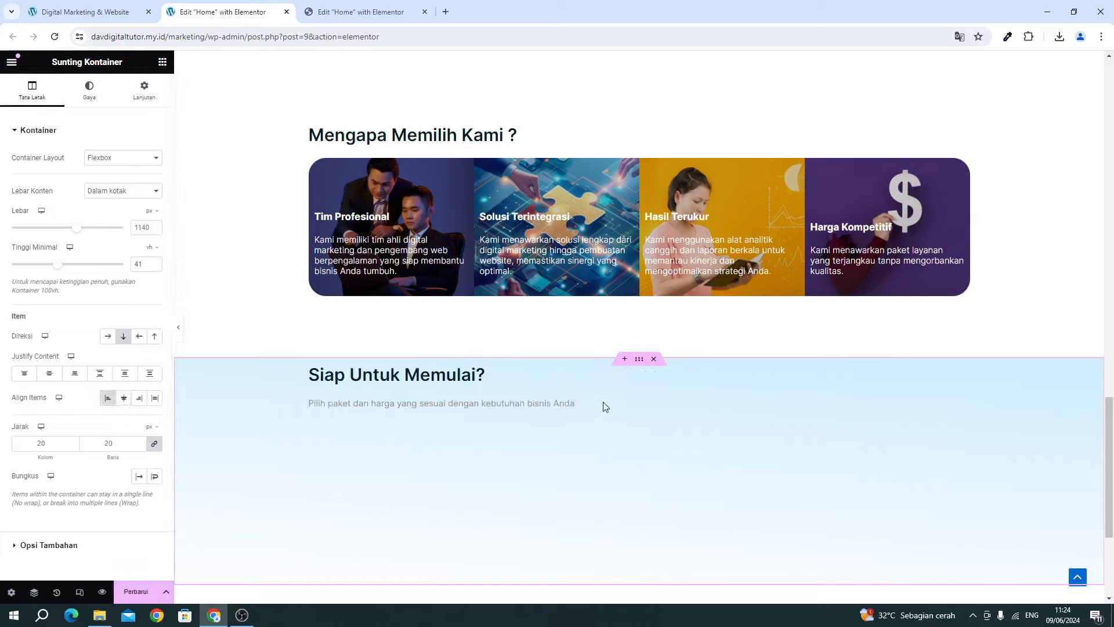
pyautogui.click(124, 398)
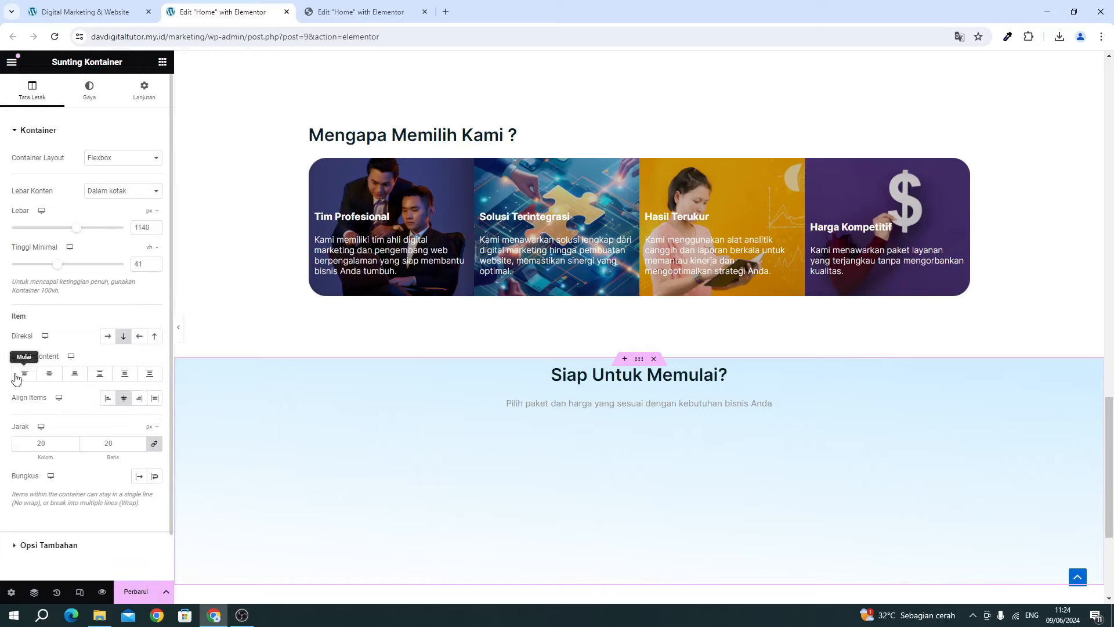
pyautogui.click(50, 374)
pyautogui.scroll(-1, 680, 503)
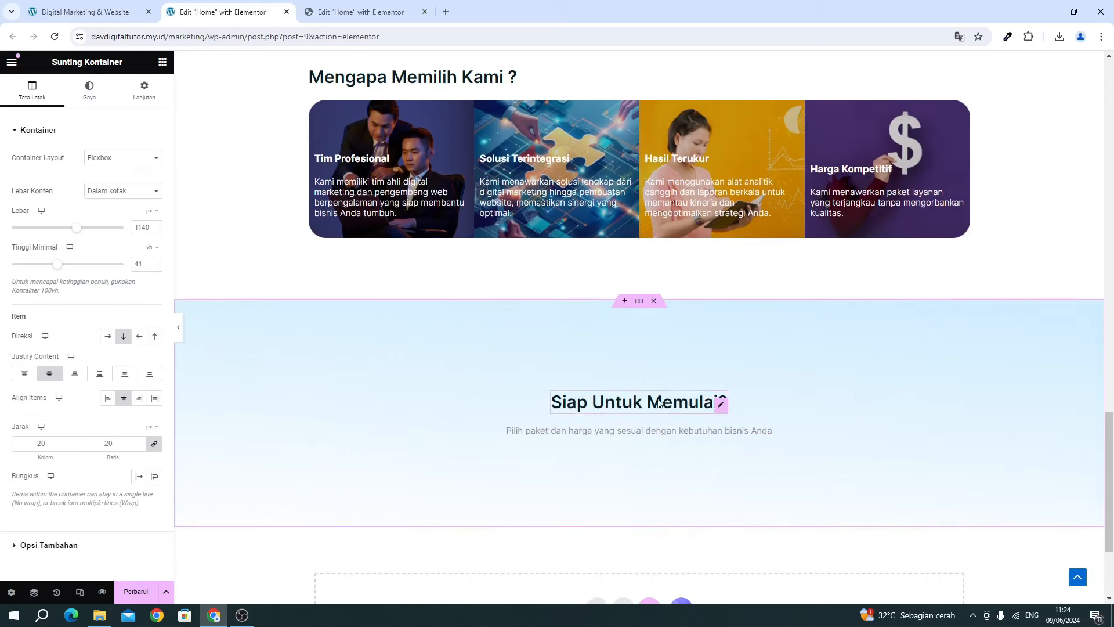
pyautogui.click(142, 597)
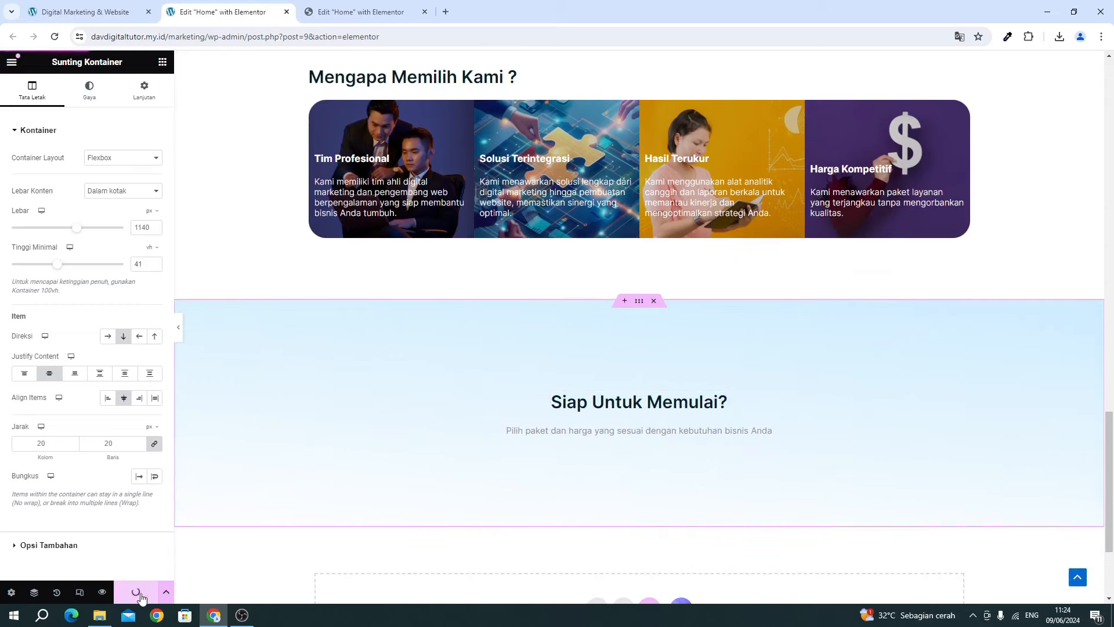
# Check the reference gradient container's layout and spacing settings, and set the rebuilt gradient container's Justify Content to start.
pyautogui.click(356, 11)
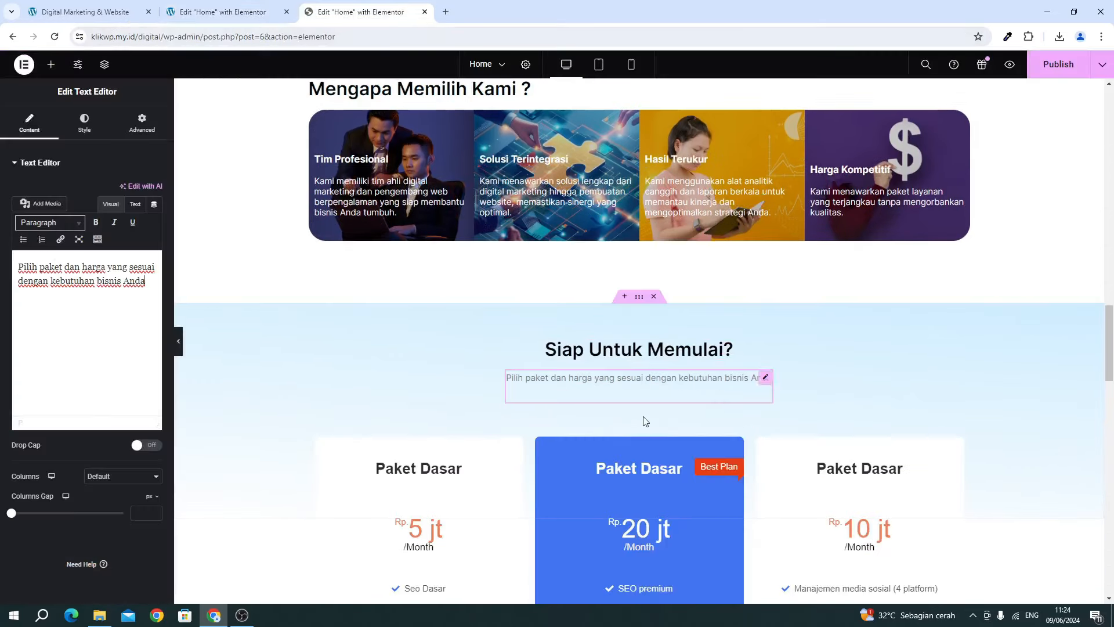
pyautogui.click(639, 297)
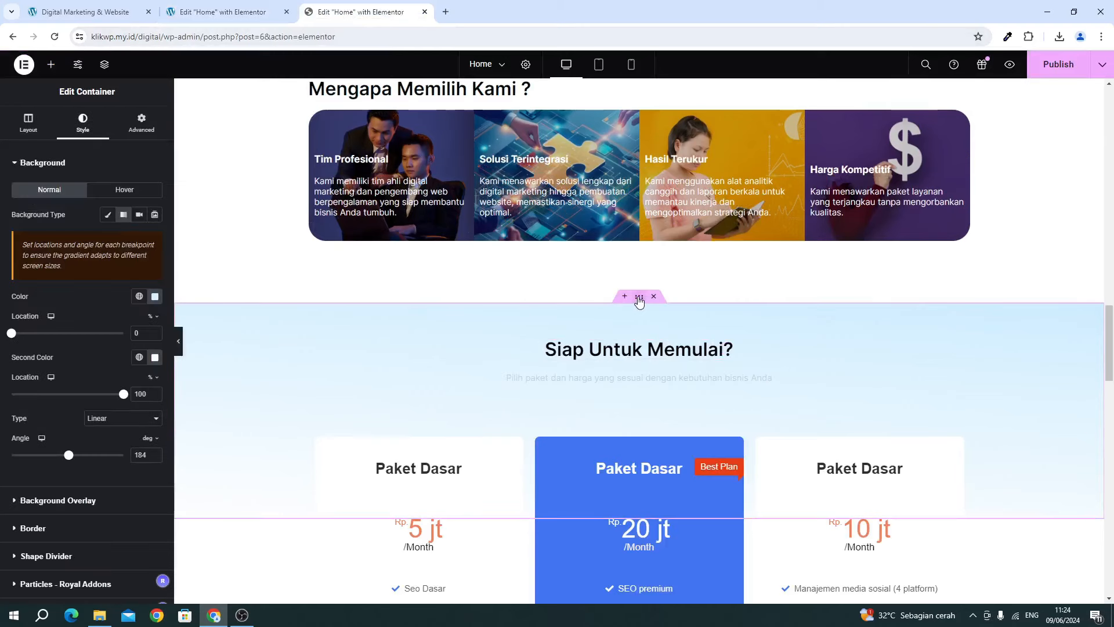
pyautogui.click(23, 125)
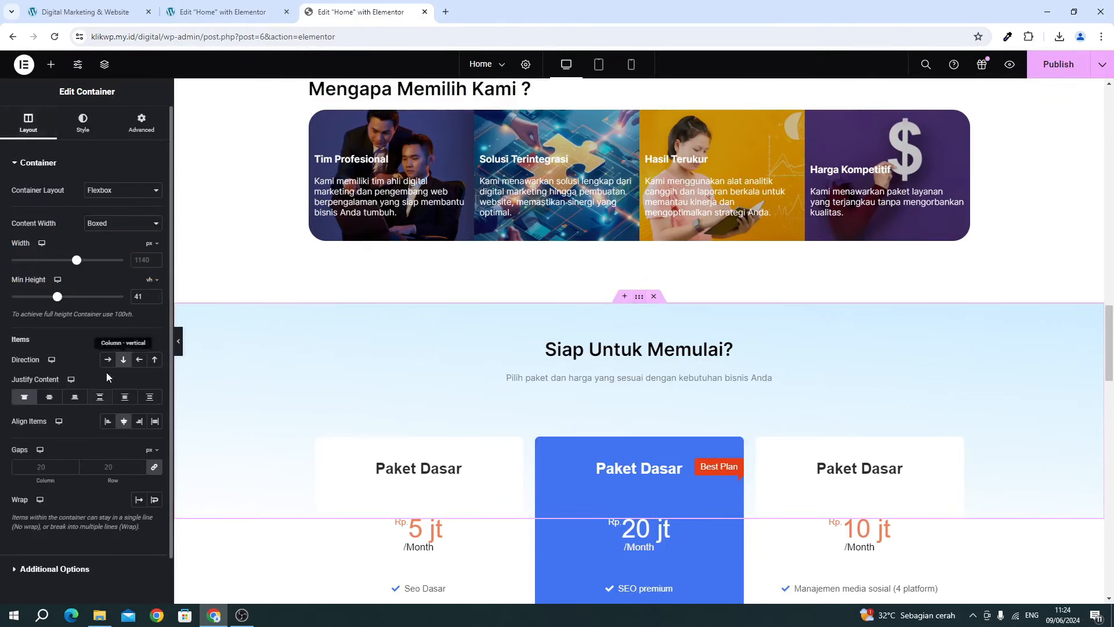
pyautogui.click(148, 122)
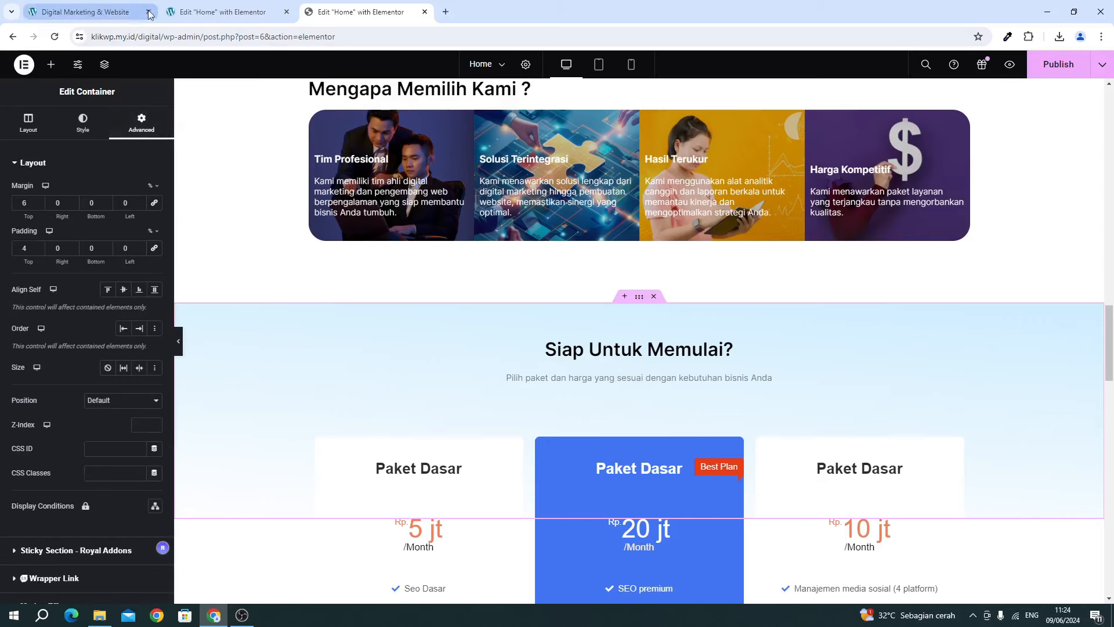
pyautogui.click(220, 12)
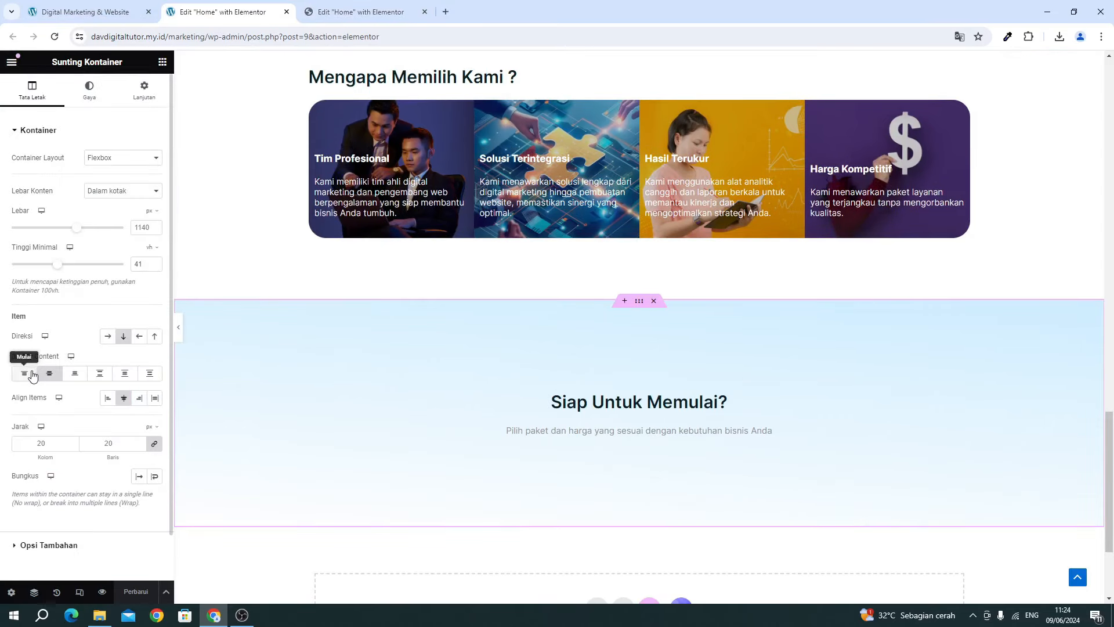
pyautogui.click(25, 374)
# Unlink the gradient container's padding values, set the top padding to 4%, and update the page.
pyautogui.click(146, 96)
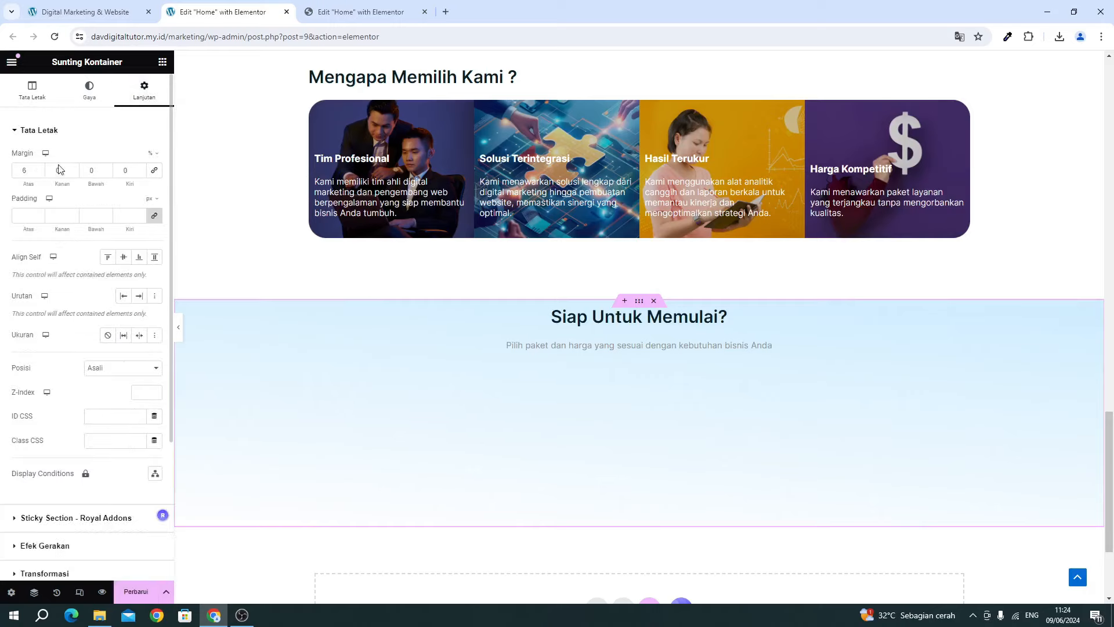
pyautogui.click(141, 218)
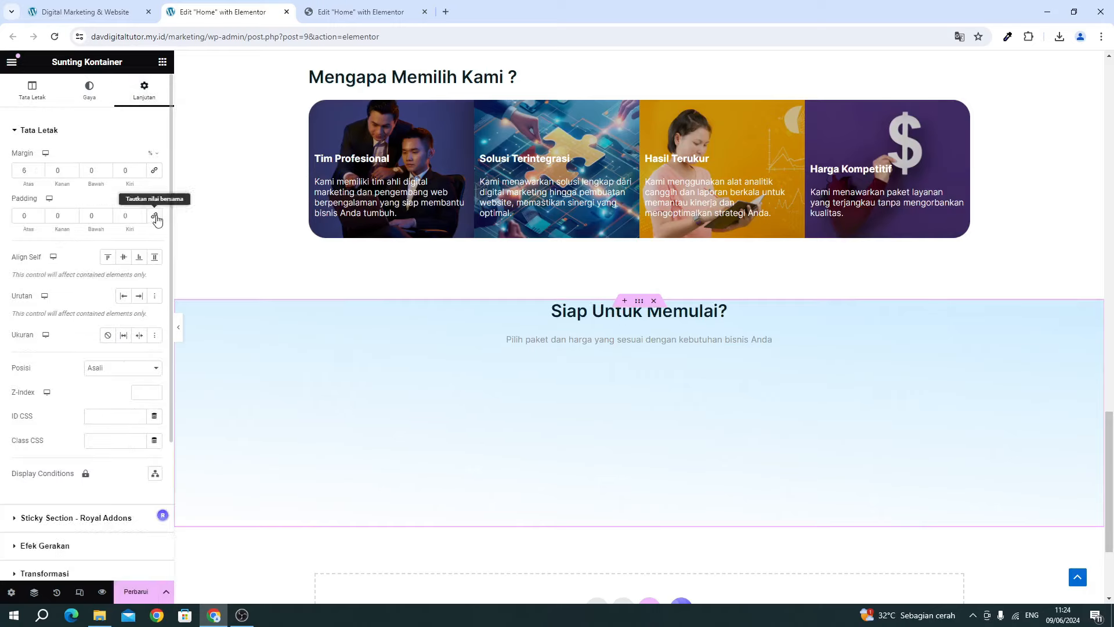
pyautogui.click(150, 199)
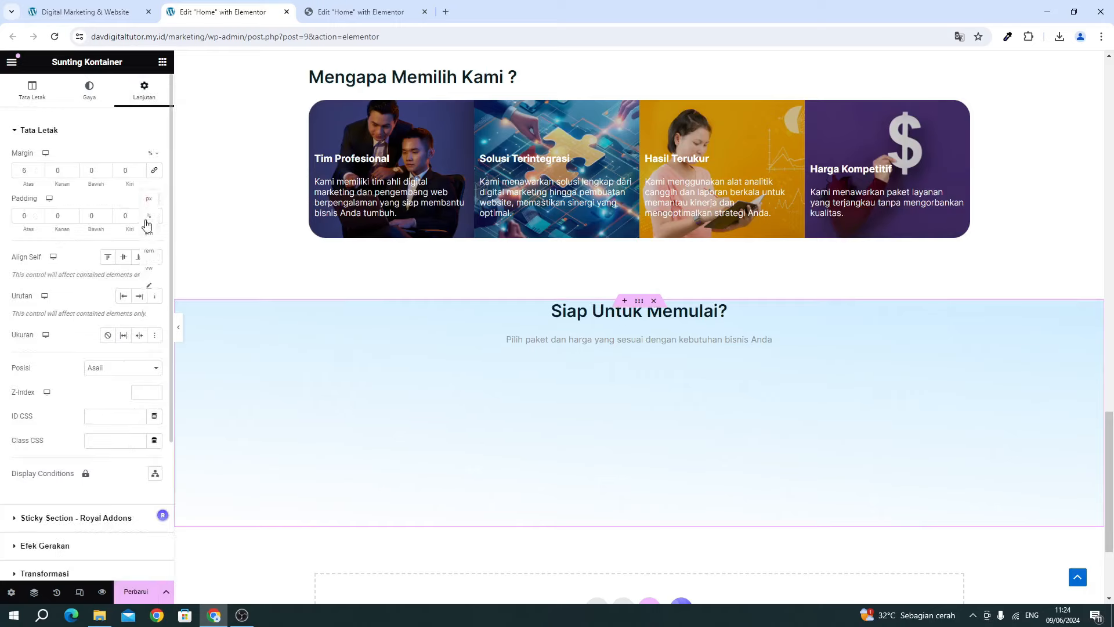
pyautogui.click(148, 224)
pyautogui.click(27, 218)
pyautogui.write('4')
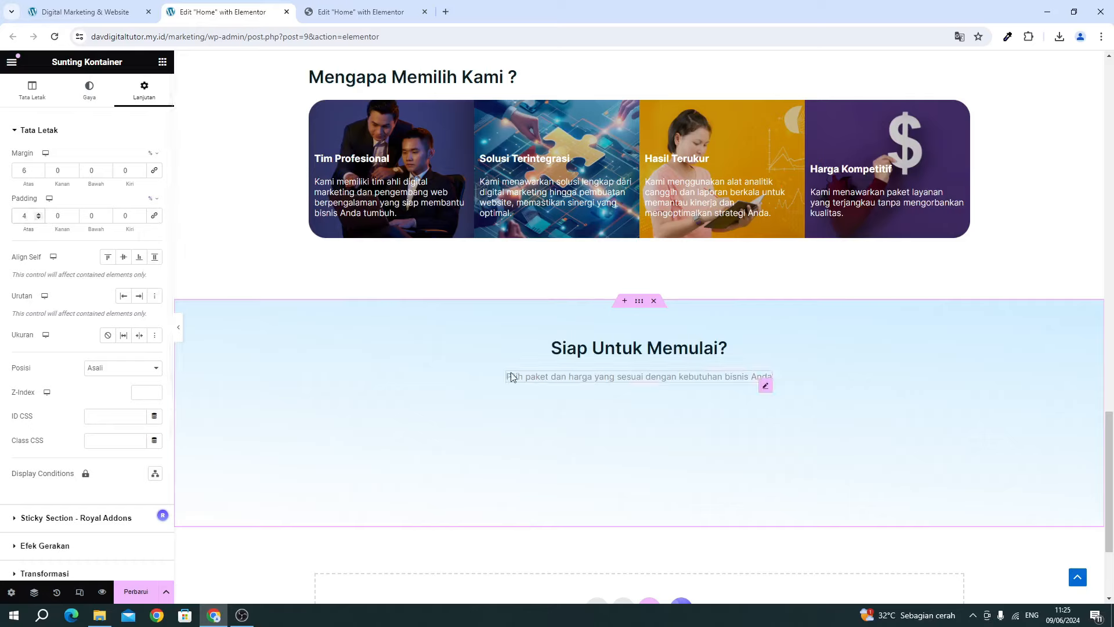
pyautogui.click(125, 594)
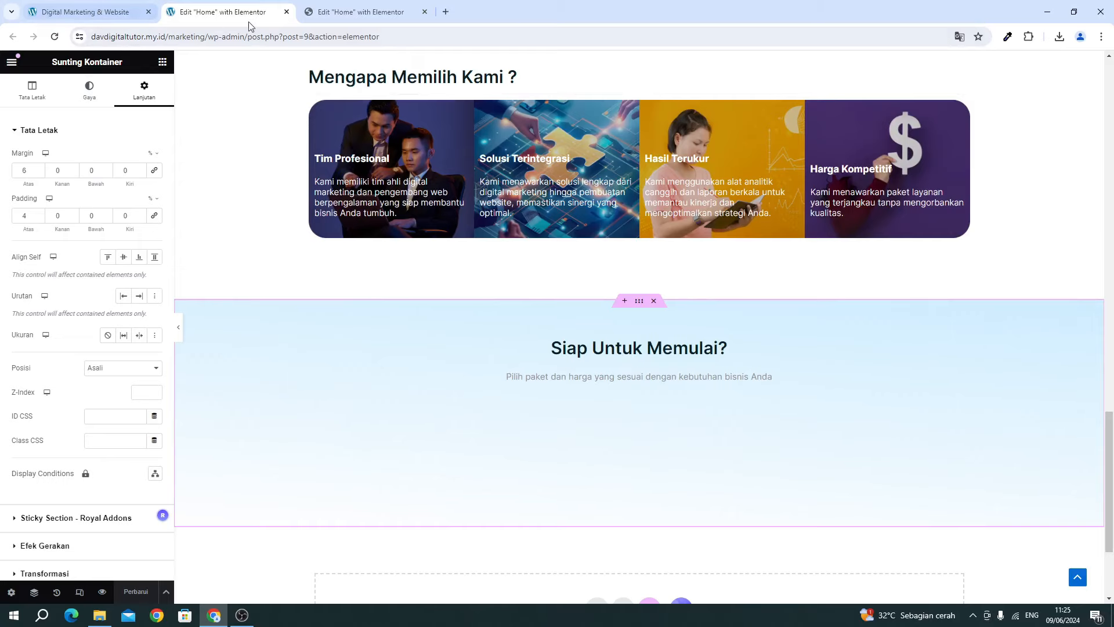
# Following the reference pricing section, add a two-column Flexbox container below the gradient section and duplicate a column to make three.
pyautogui.click(330, 17)
pyautogui.scroll(-4, 549, 357)
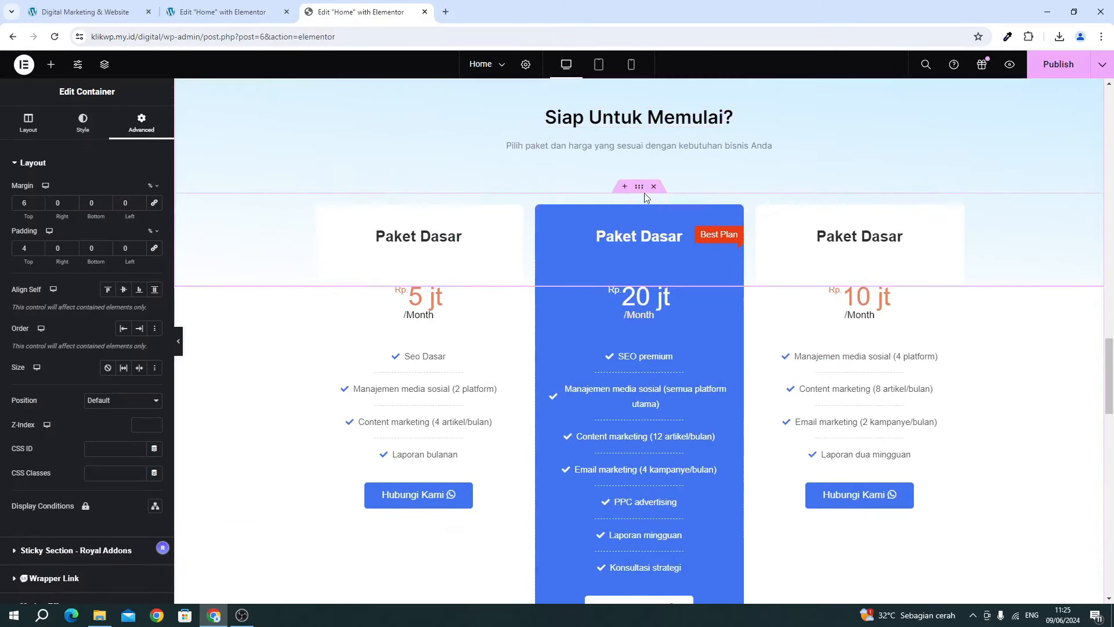
pyautogui.click(642, 190)
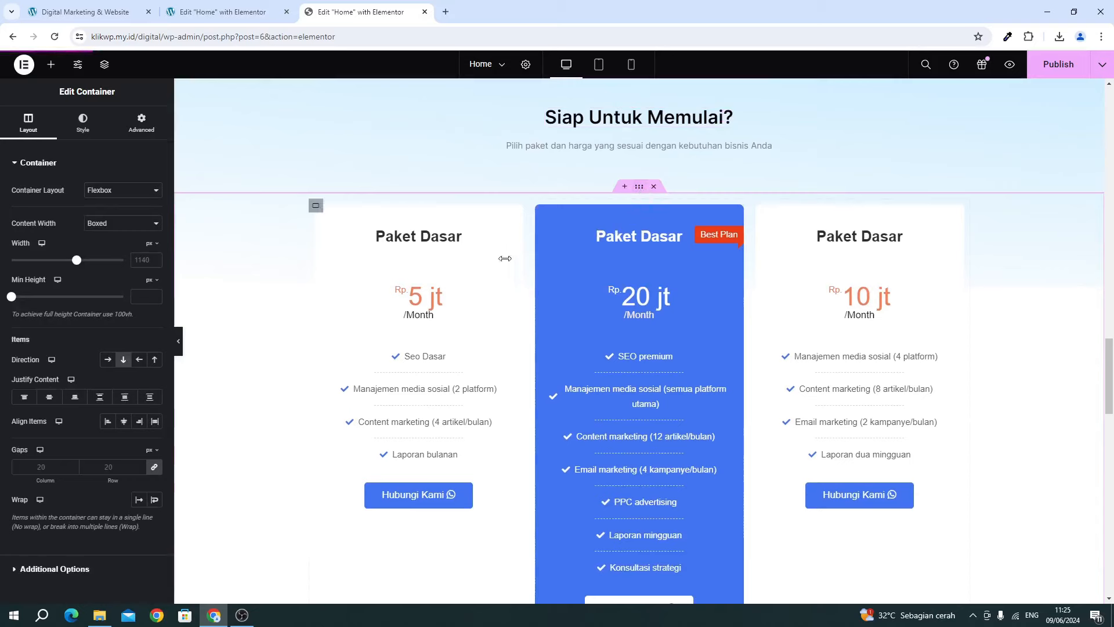
pyautogui.click(470, 284)
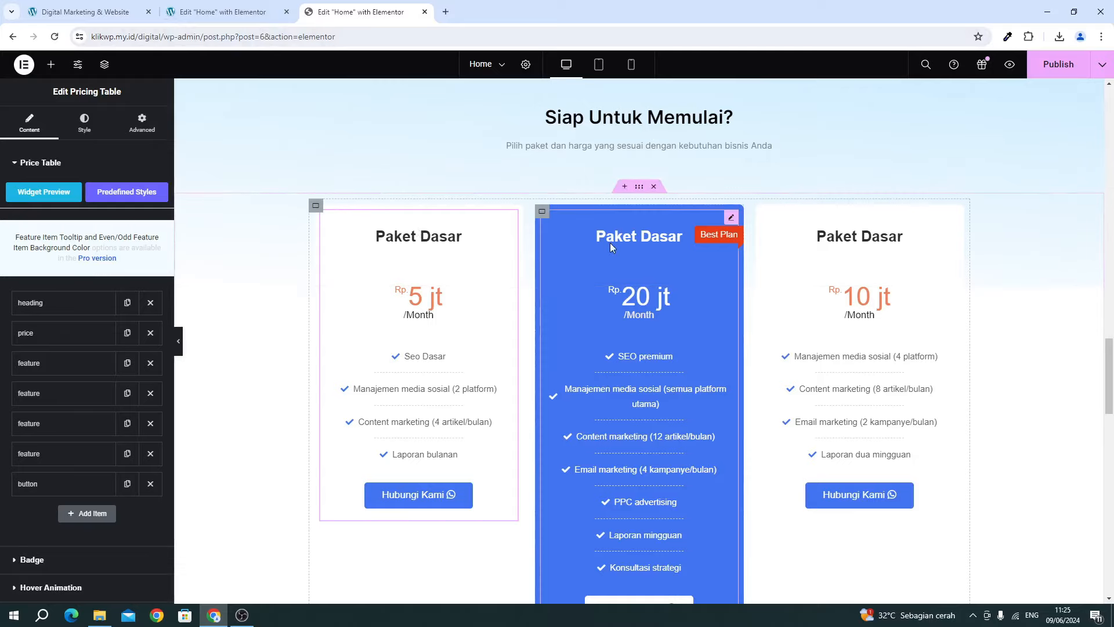
pyautogui.click(182, 20)
pyautogui.scroll(-3, 525, 364)
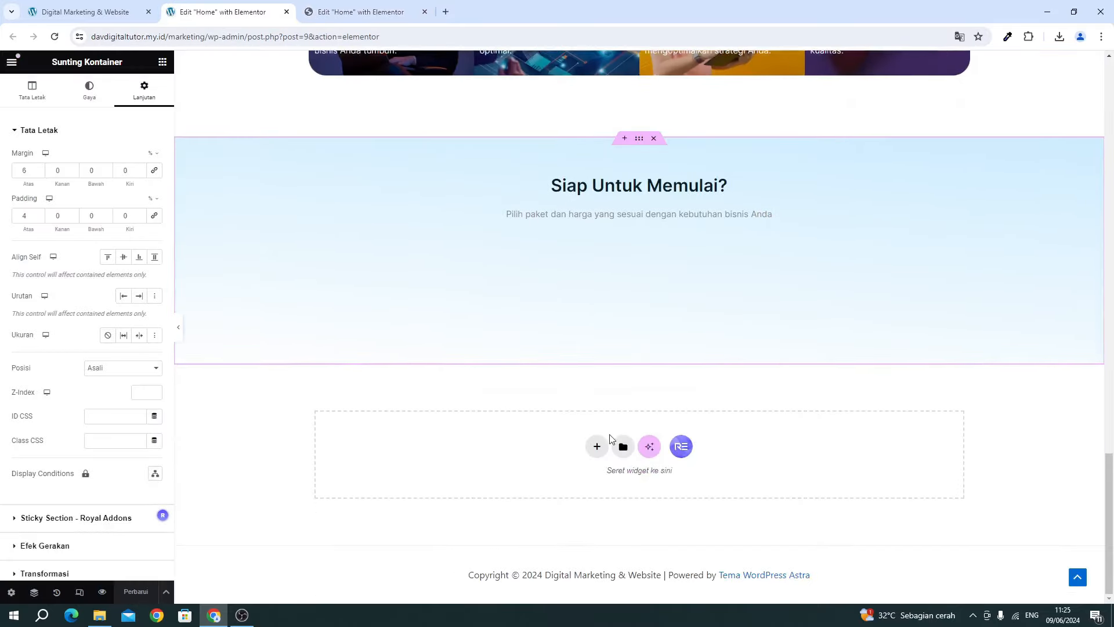
pyautogui.click(598, 450)
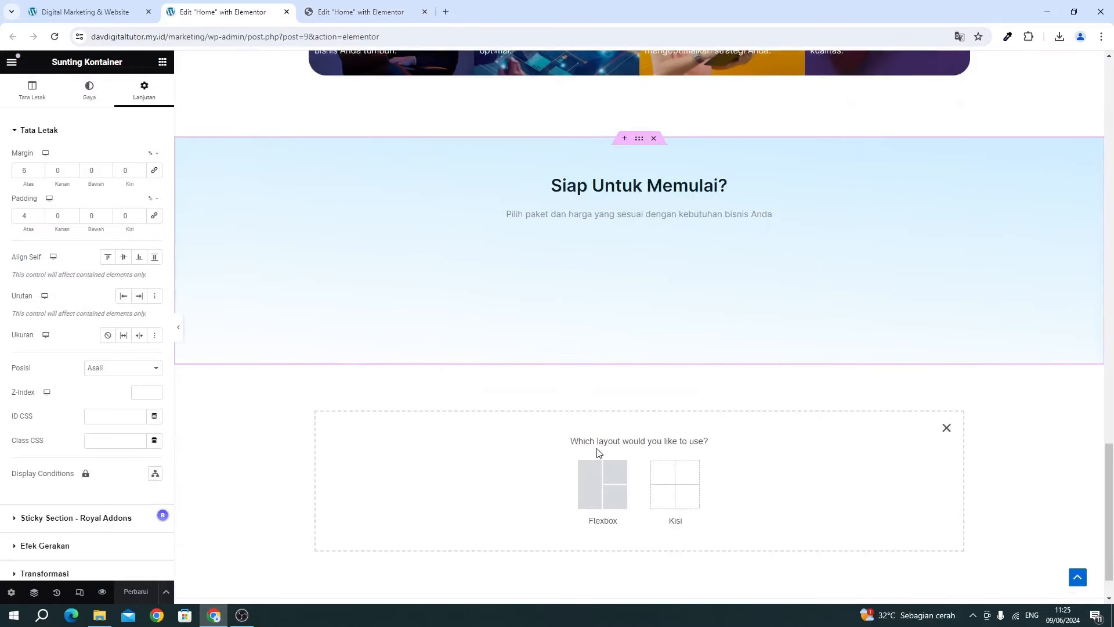
pyautogui.click(596, 480)
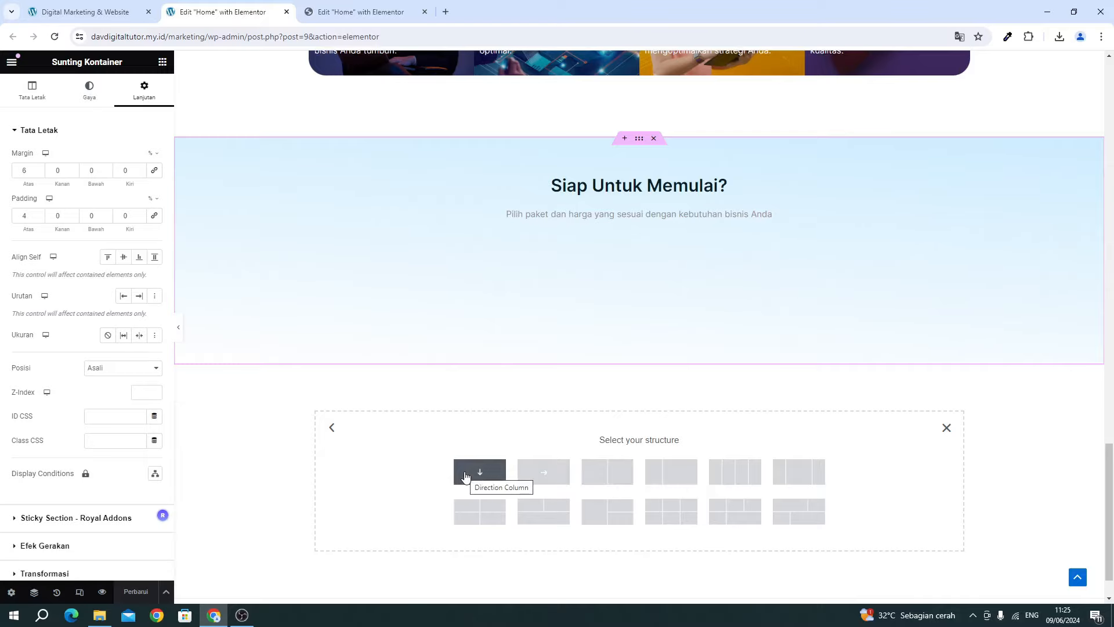
pyautogui.click(360, 12)
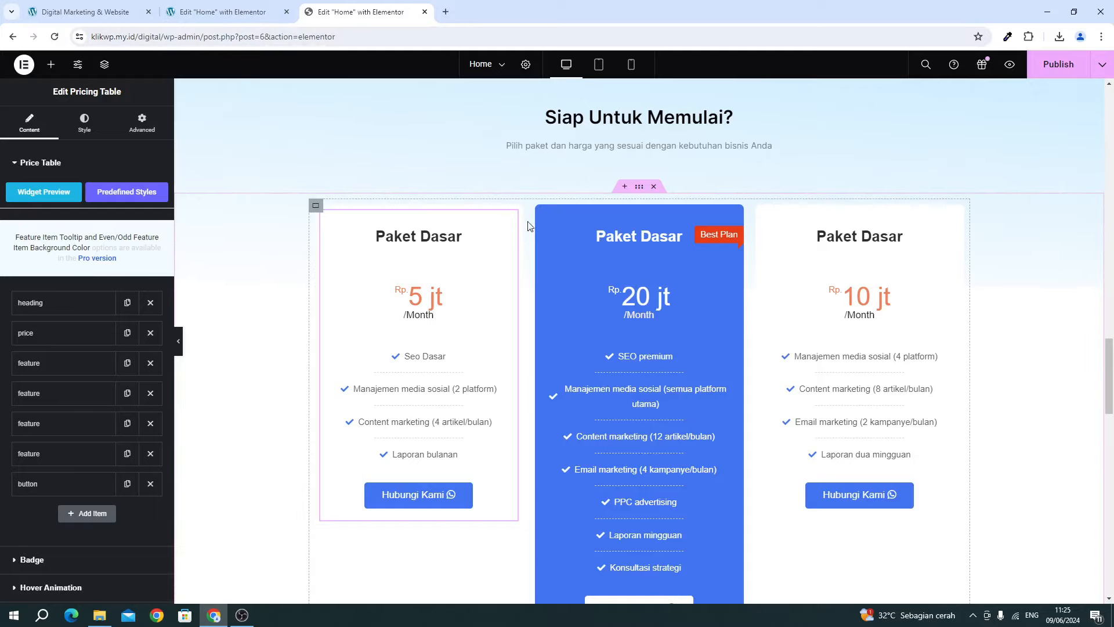
pyautogui.click(184, 12)
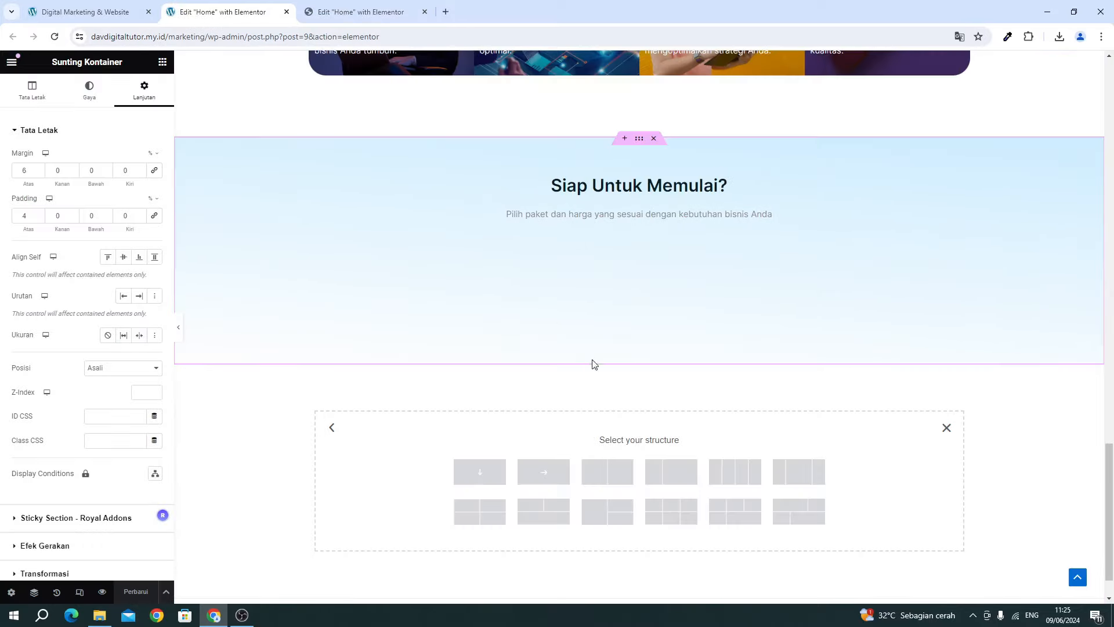
pyautogui.click(608, 478)
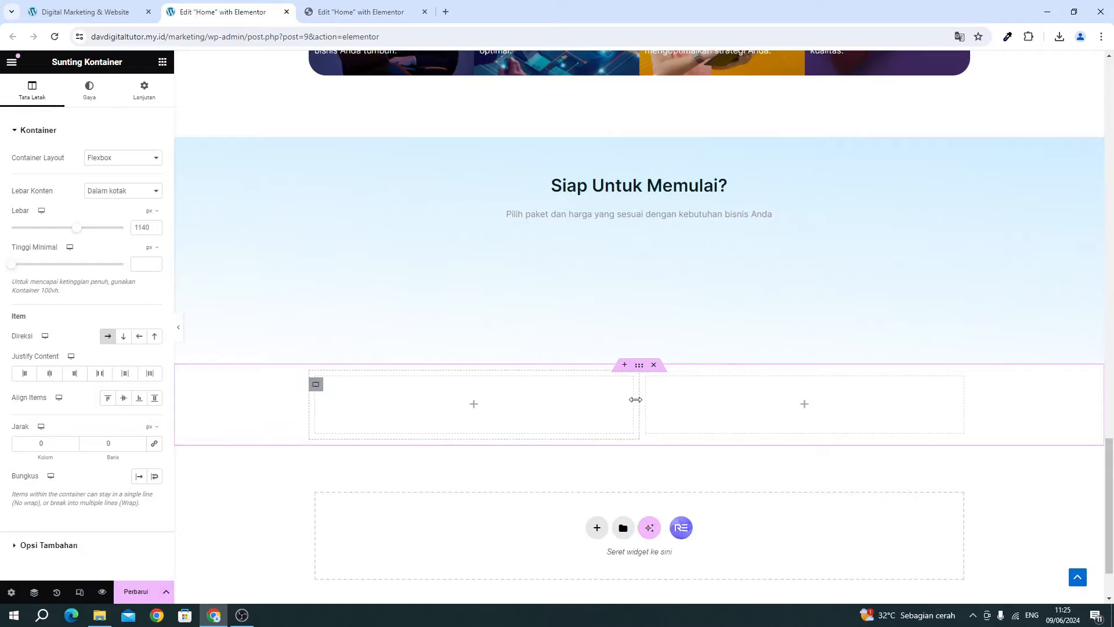
pyautogui.rightClick(647, 384)
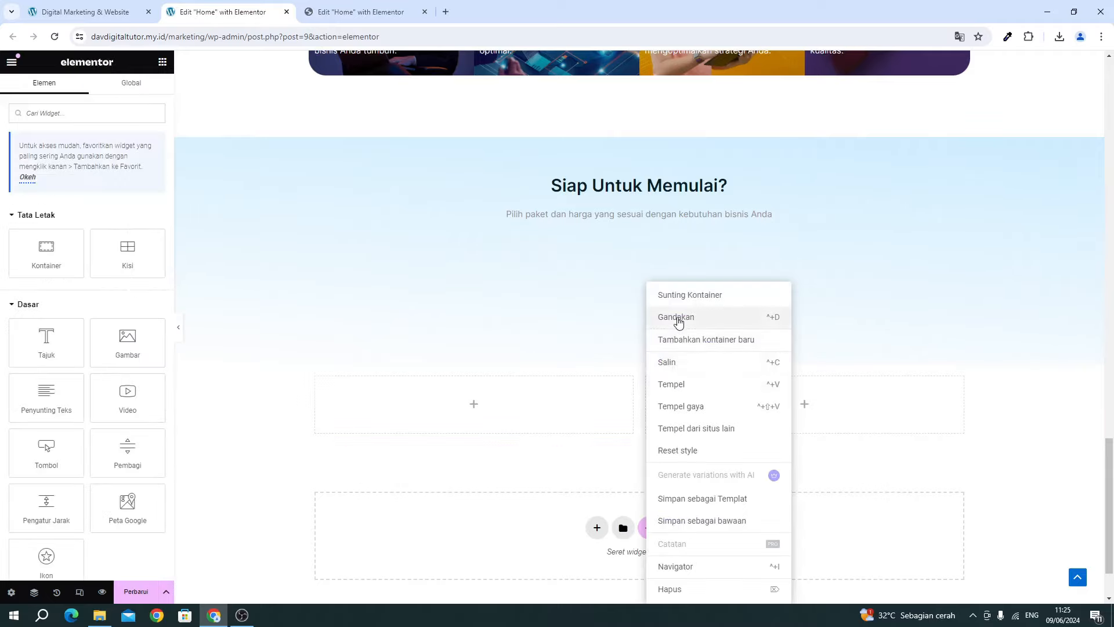
pyautogui.click(677, 318)
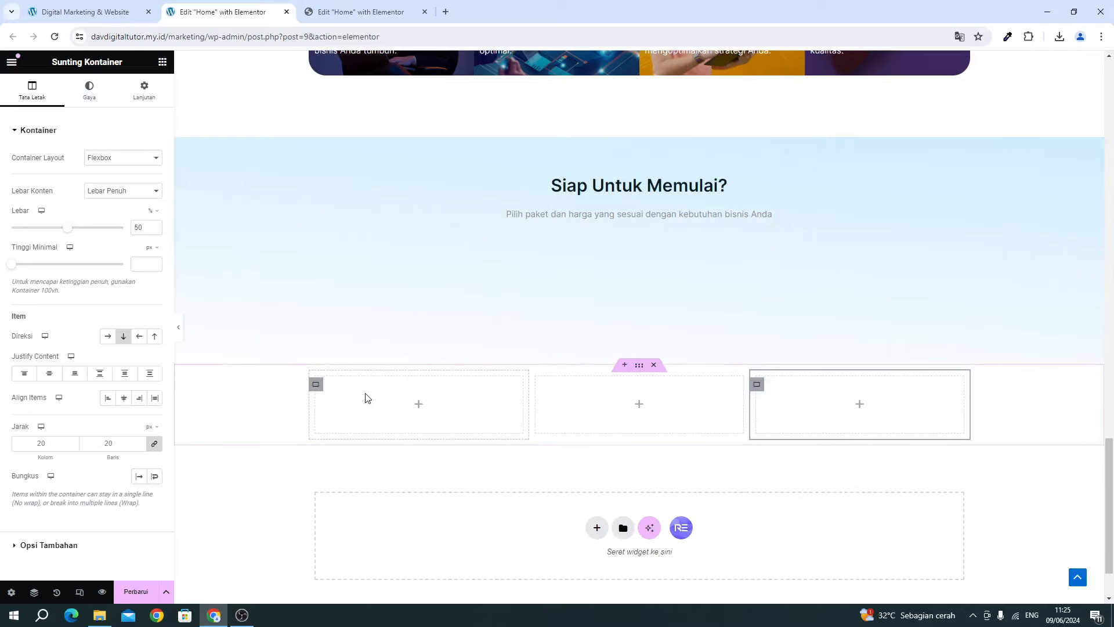
# Set the three-column container's top margin to -10% with unlinked values, matching the reference page's pricing container.
pyautogui.click(336, 13)
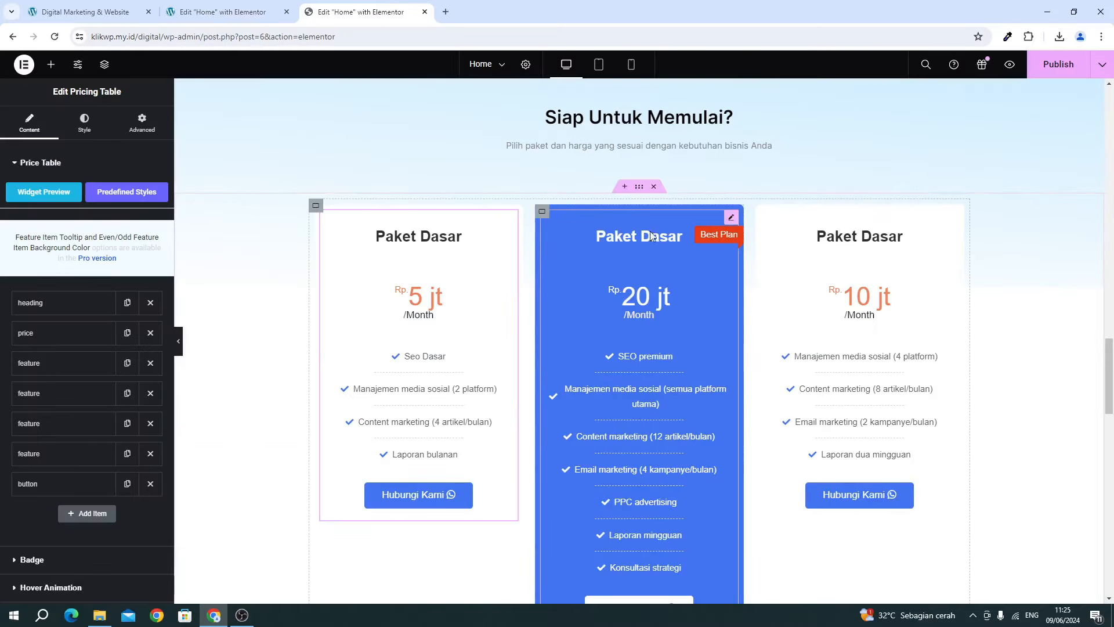
pyautogui.click(301, 194)
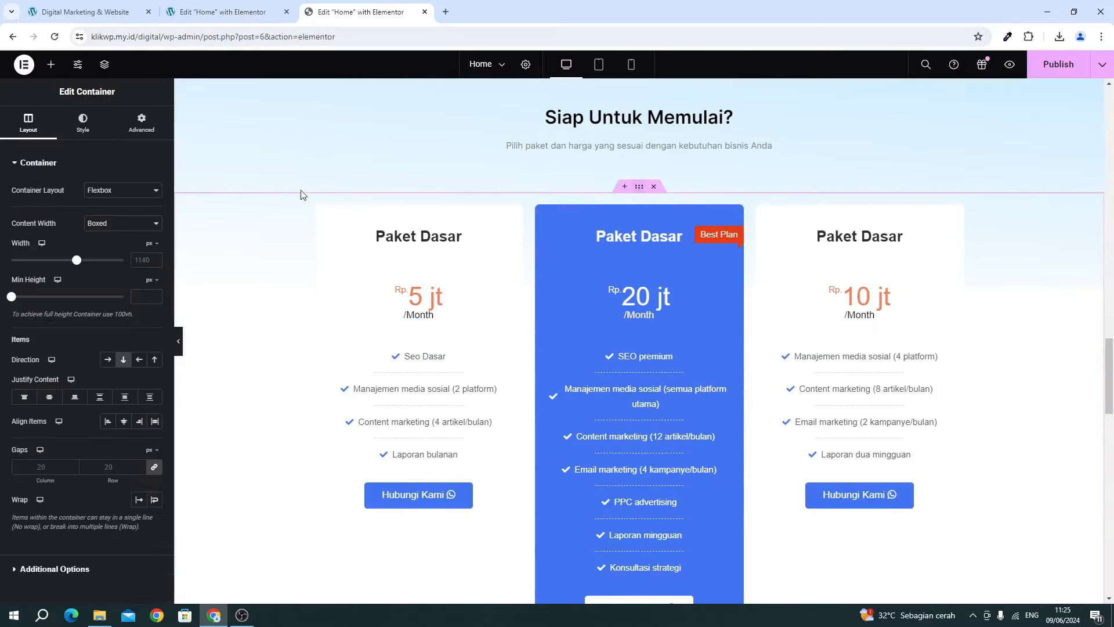
pyautogui.click(141, 123)
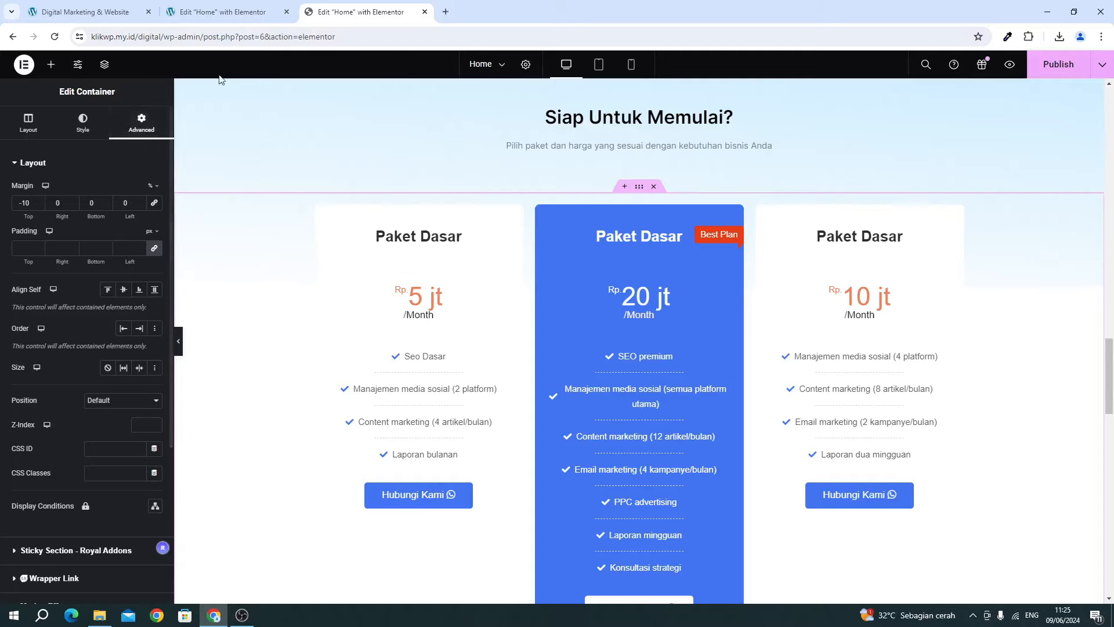
pyautogui.click(223, 11)
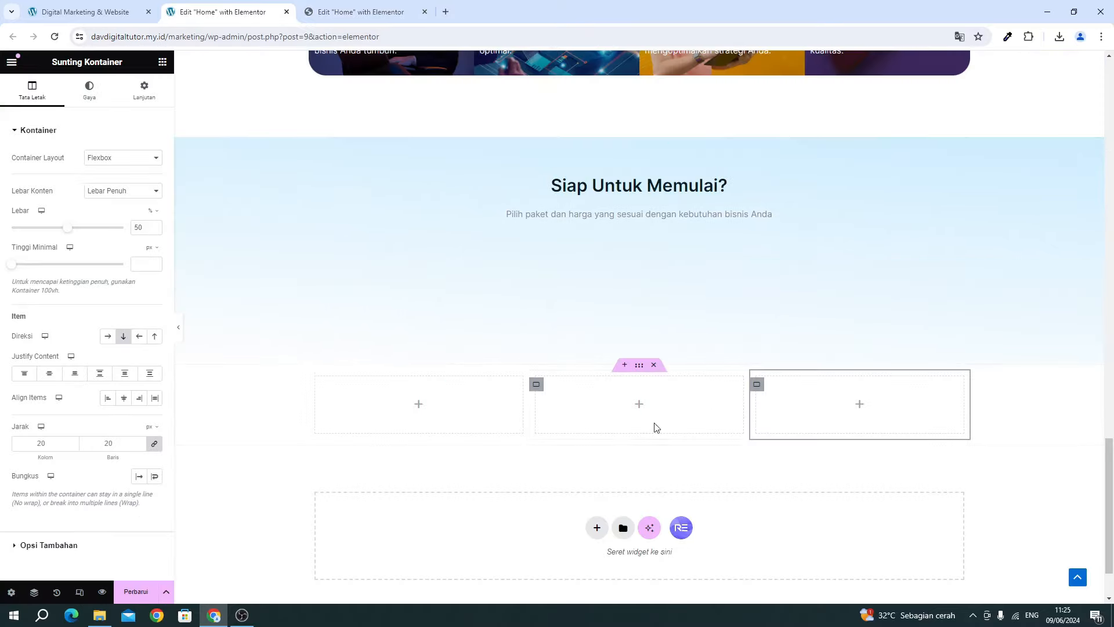
pyautogui.click(639, 365)
pyautogui.click(144, 89)
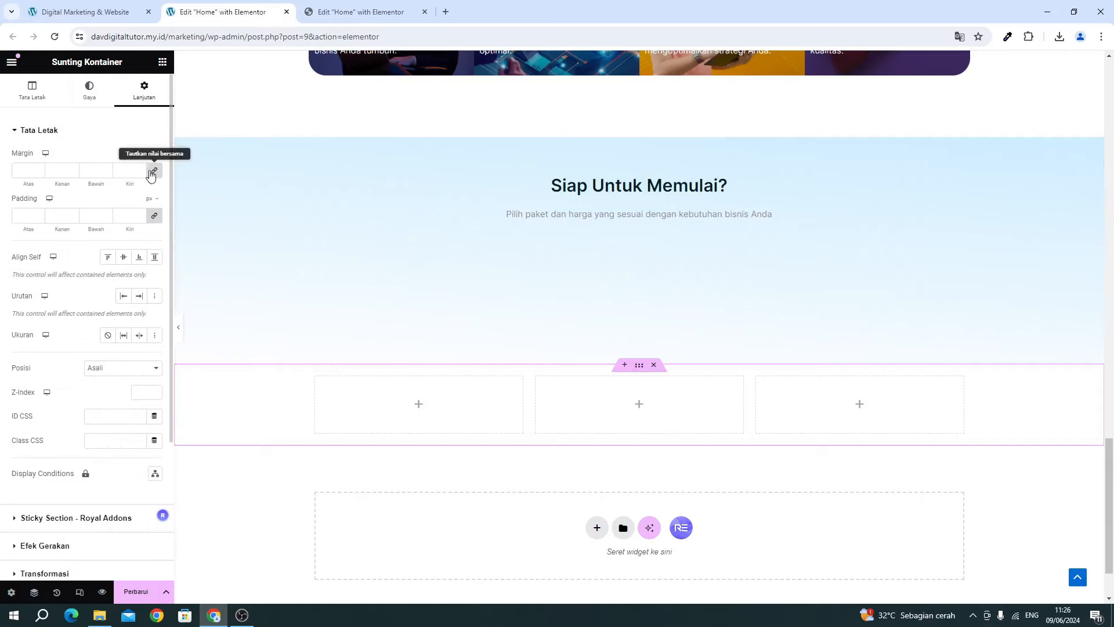
pyautogui.click(152, 173)
pyautogui.click(152, 155)
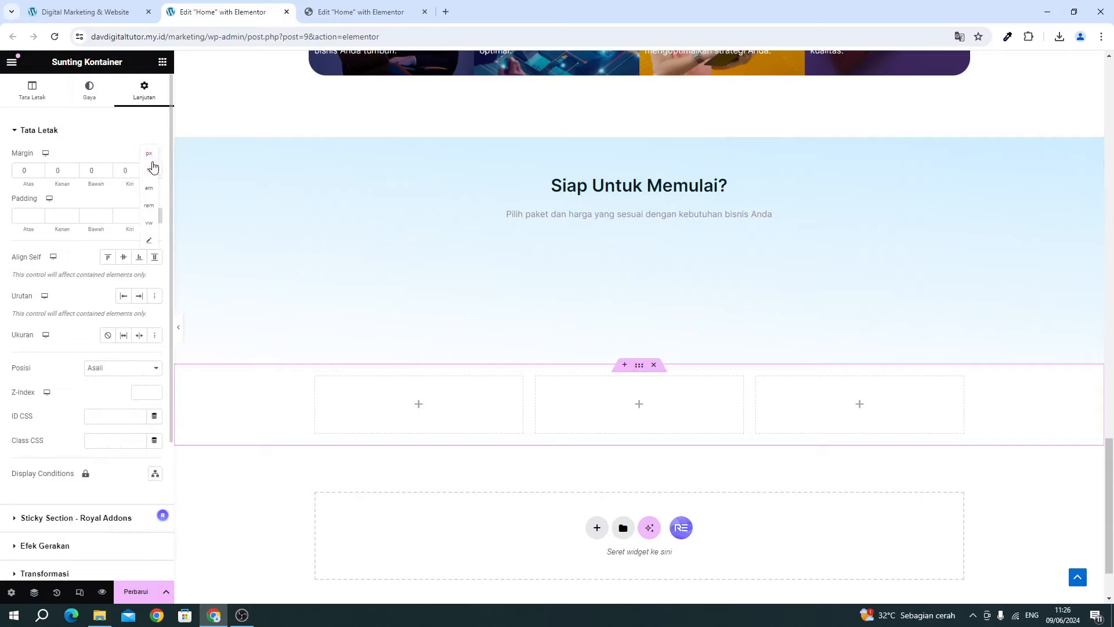
pyautogui.click(151, 175)
pyautogui.write('10')
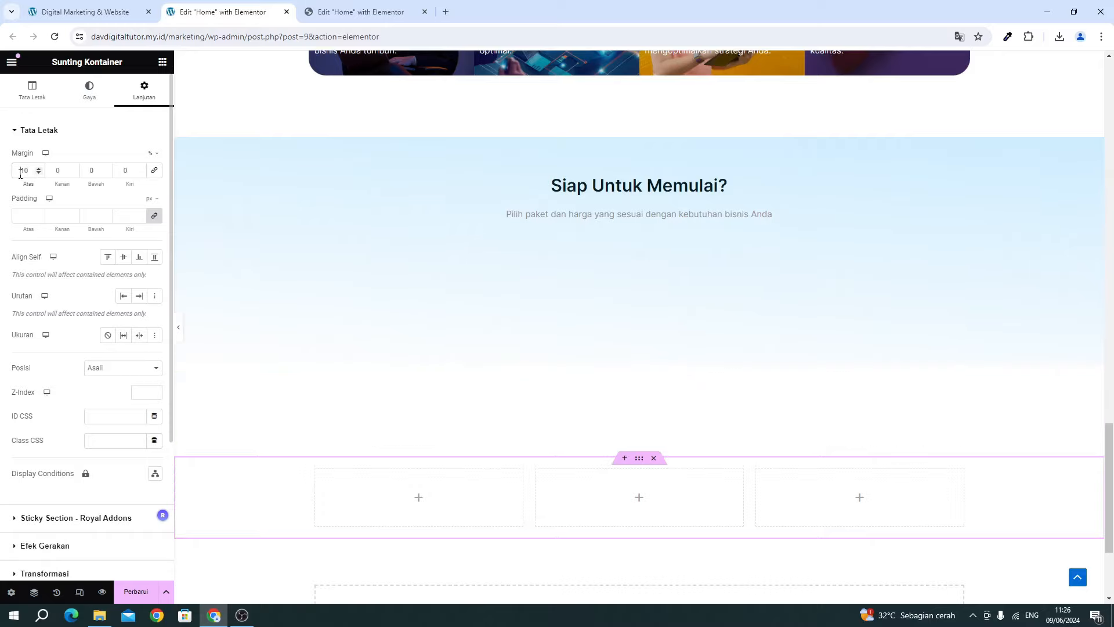
pyautogui.write('-')
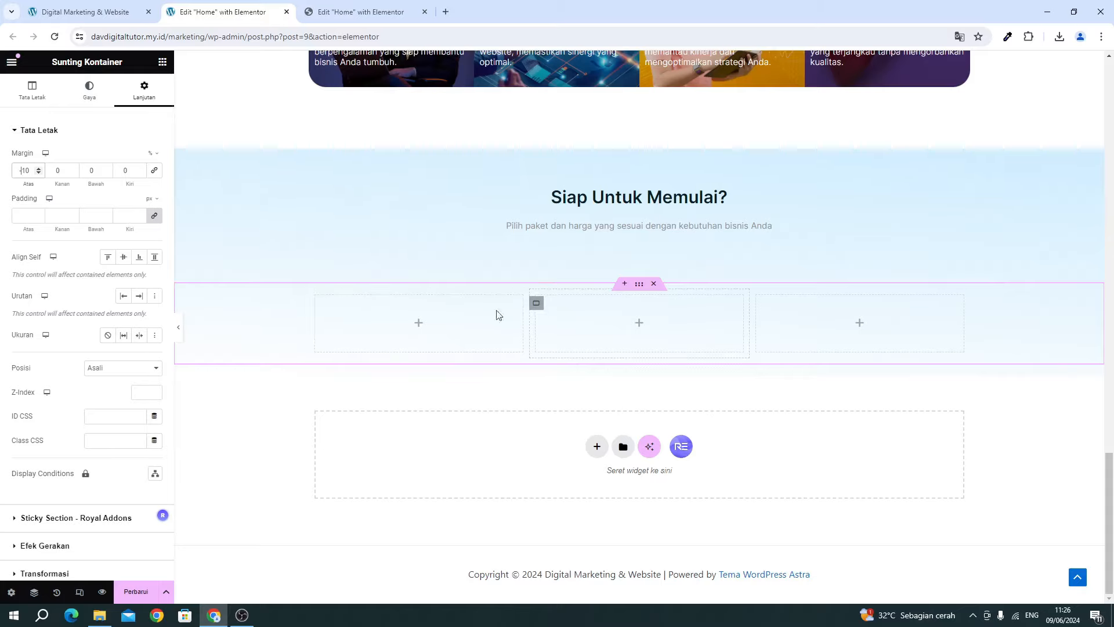
# Search the widgets for "pri" and add a Pricing Table widget to the first column of the three-column container.
pyautogui.click(162, 62)
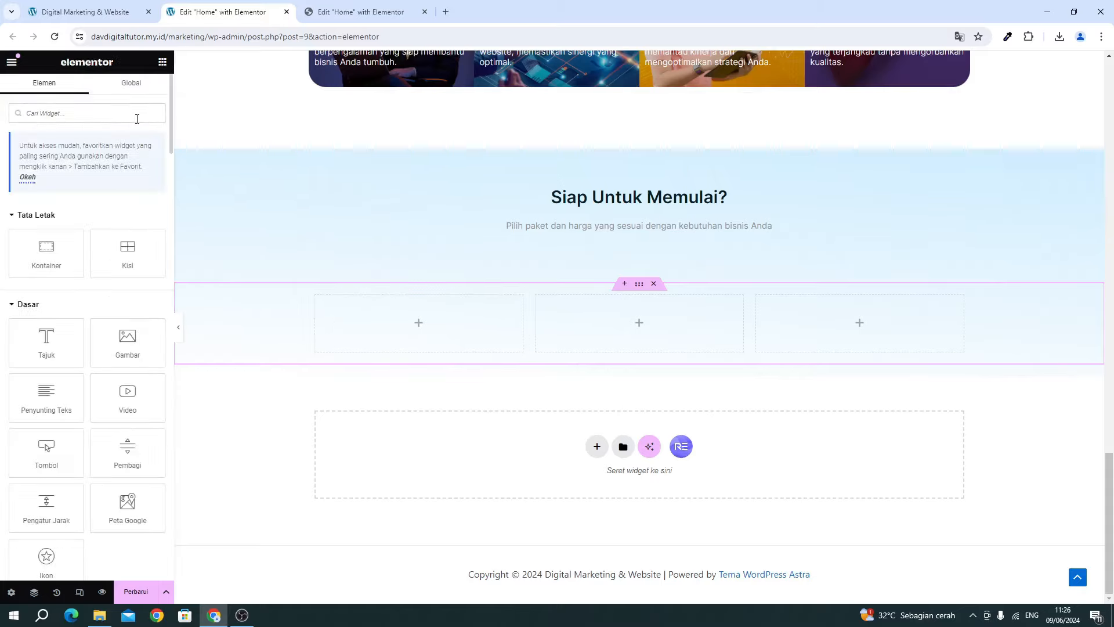
pyautogui.write('pri')
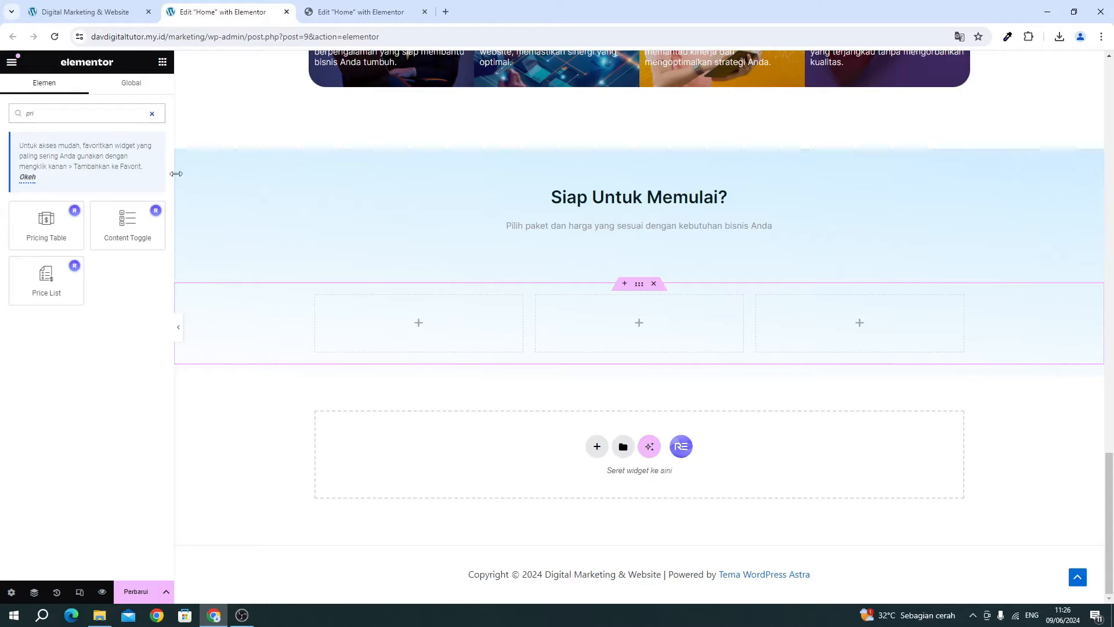
pyautogui.click(242, 615)
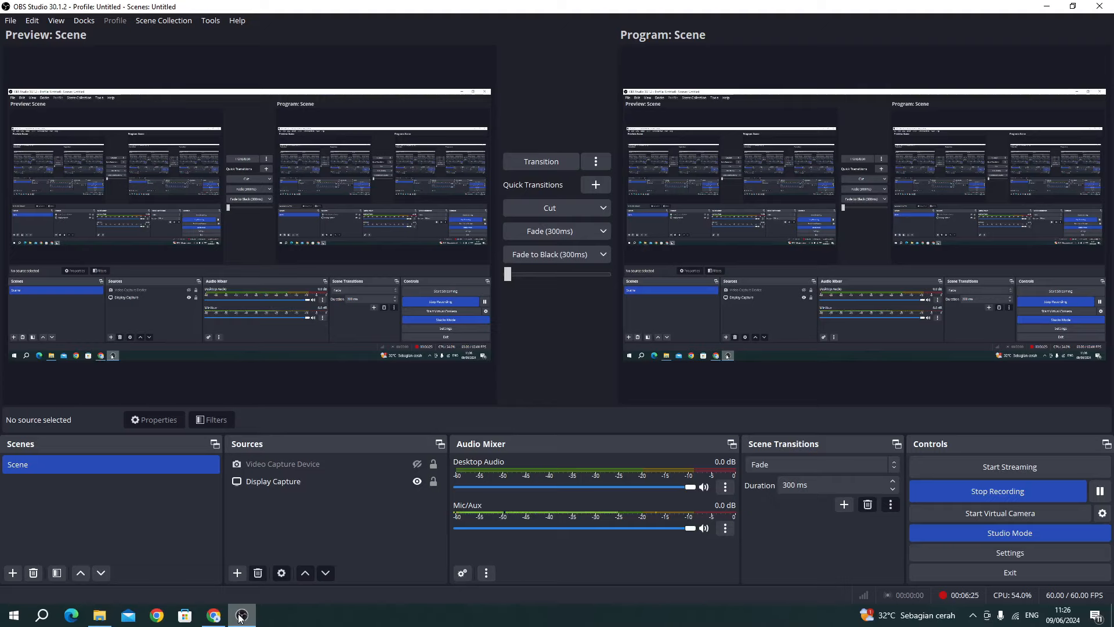
pyautogui.click(242, 615)
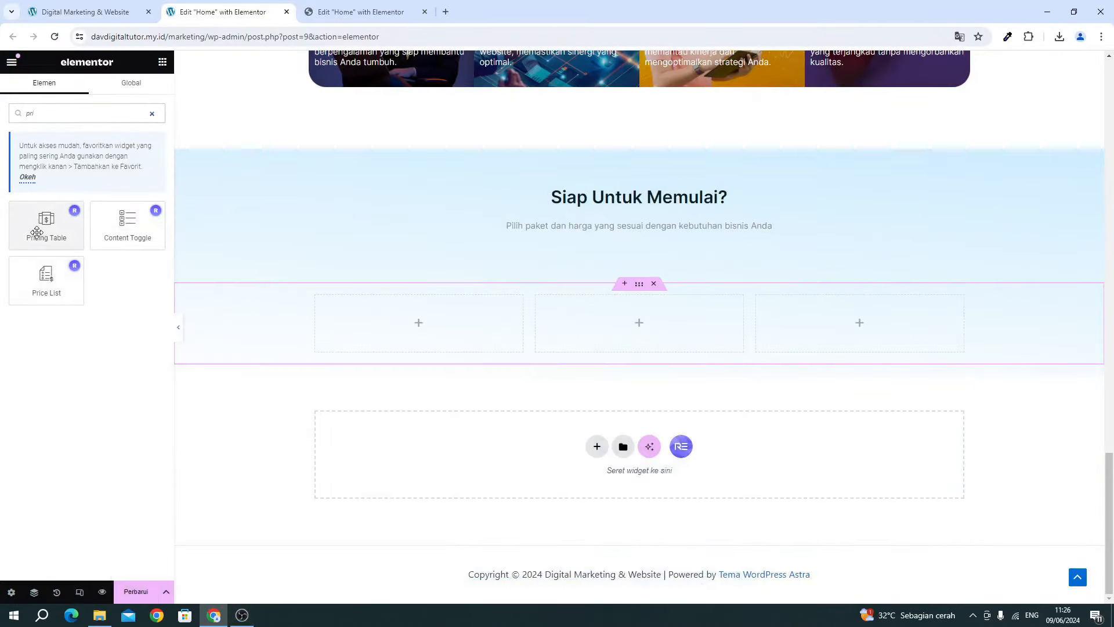
pyautogui.moveTo(36, 232); pyautogui.dragTo(389, 324)
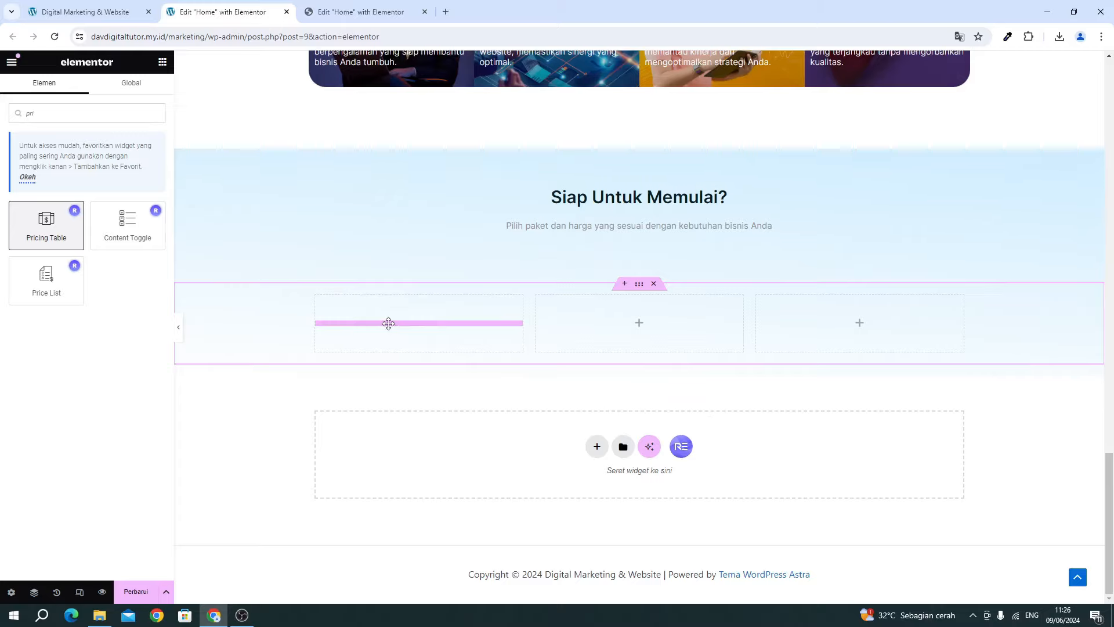
pyautogui.moveTo(388, 328); pyautogui.dragTo(389, 329)
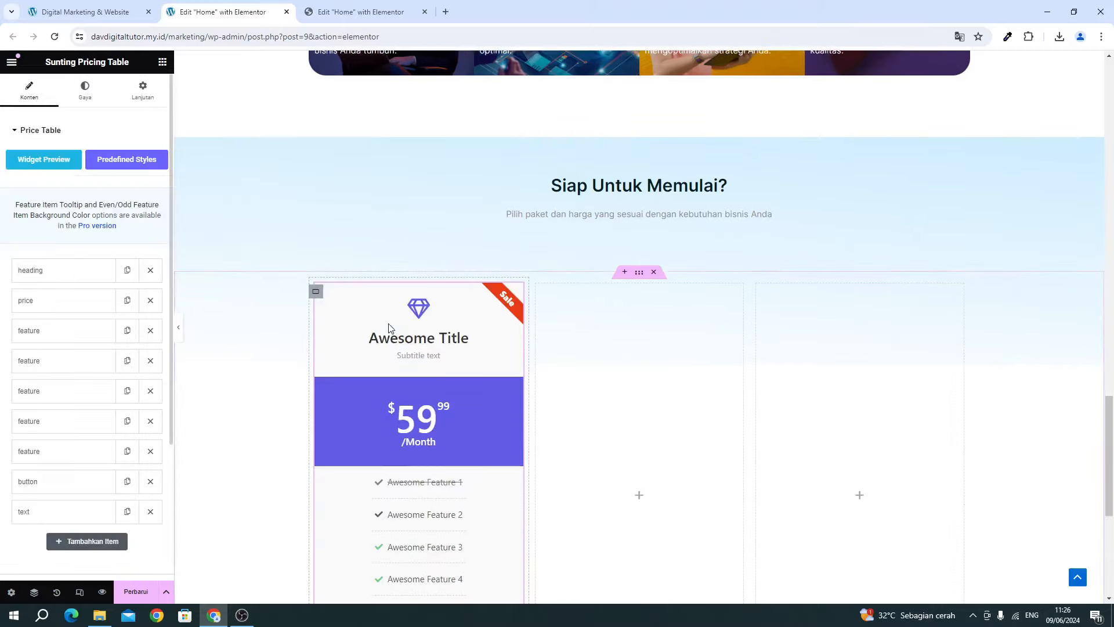
# Update the page with the new pricing table and check the cards in the reference pricing section.
pyautogui.scroll(-3, 387, 342)
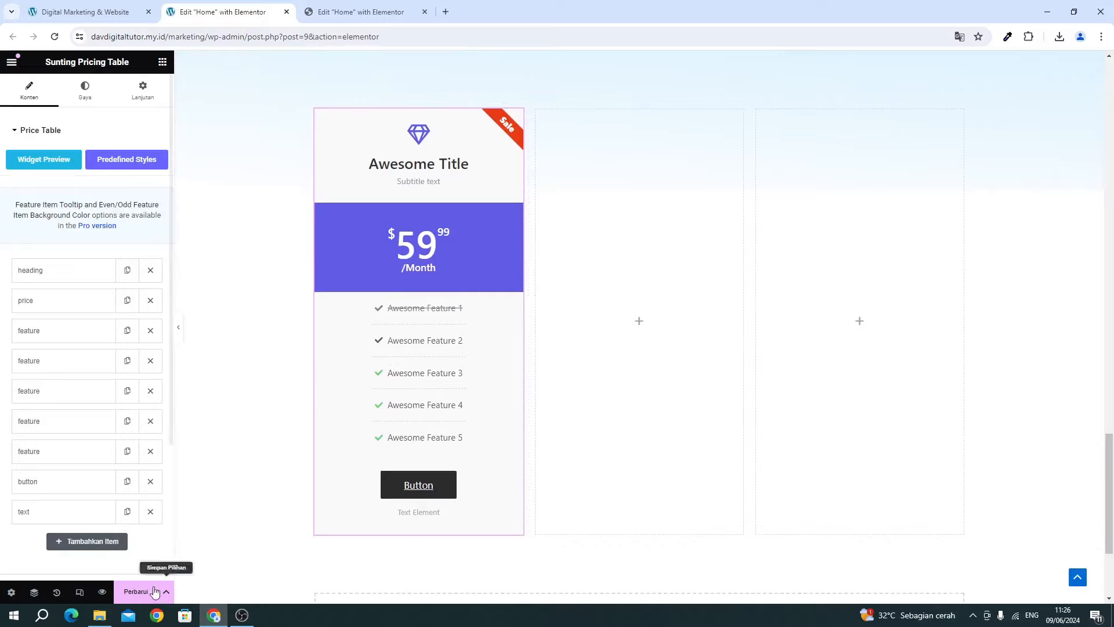
pyautogui.click(140, 592)
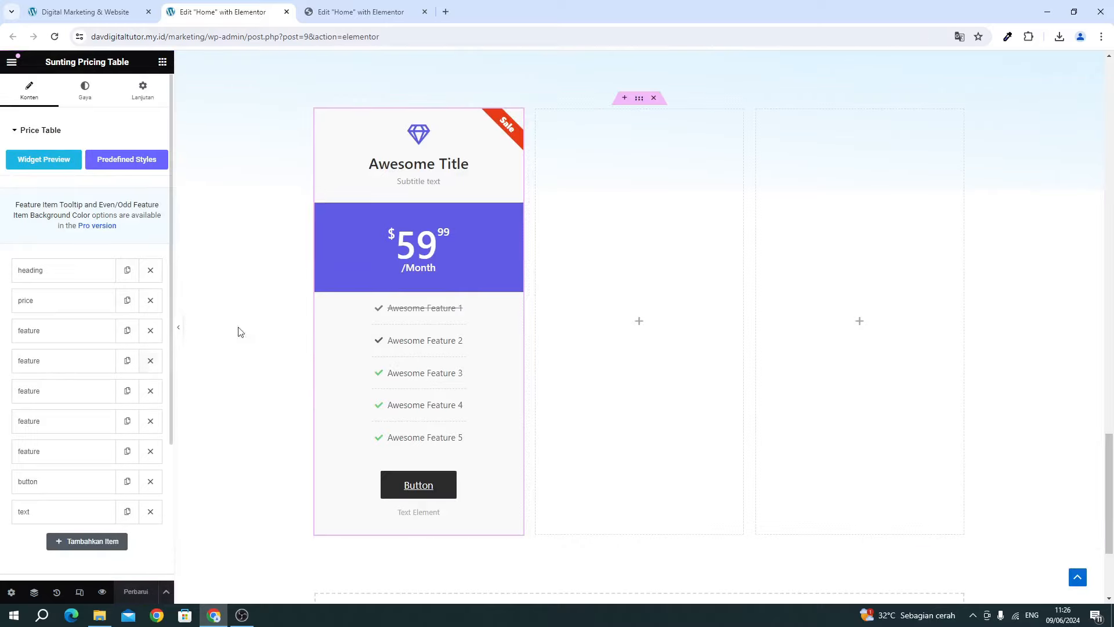
pyautogui.click(360, 17)
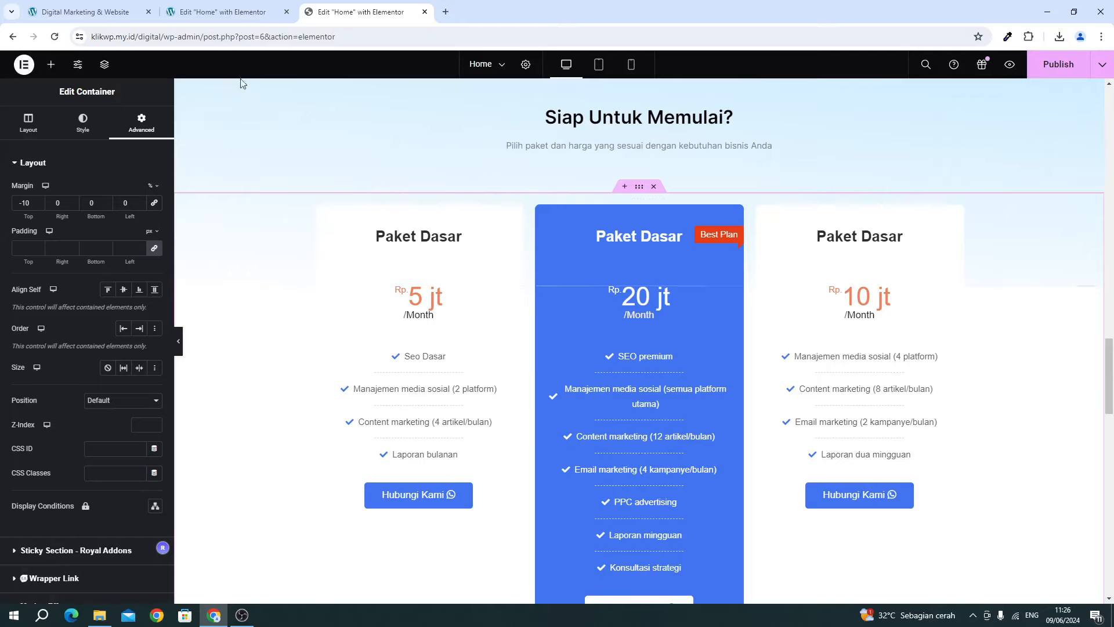
pyautogui.click(195, 15)
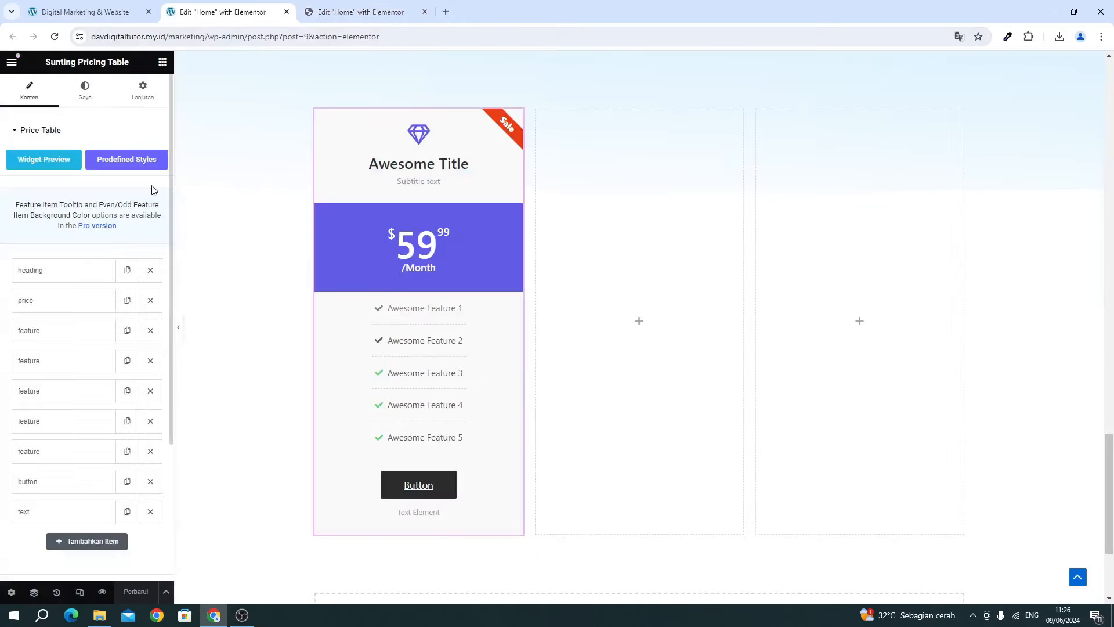
# Remove the icon from the pricing table's heading item, set its title to "Paket Dasar", and clear its subtitle.
pyautogui.click(82, 283)
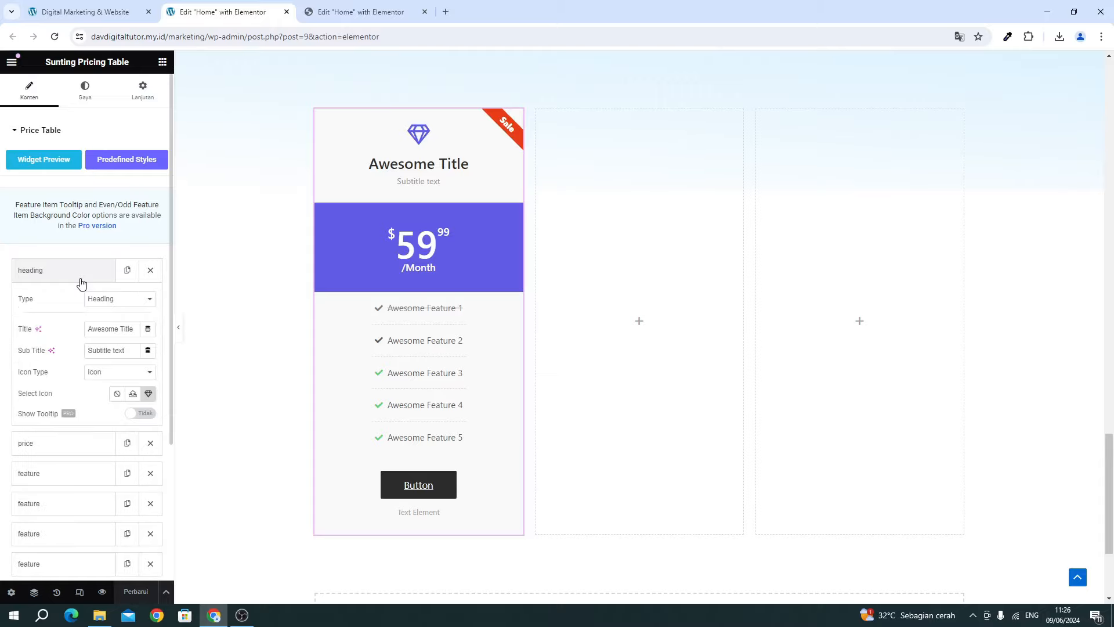
pyautogui.click(118, 396)
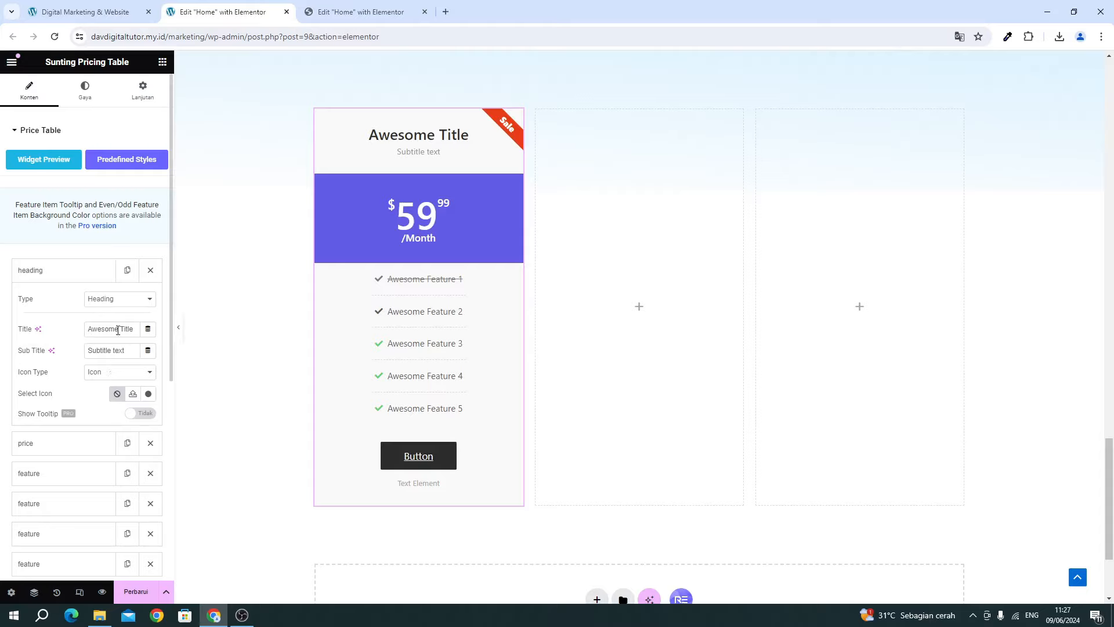
pyautogui.tripleClick(118, 330)
pyautogui.write('Pa')
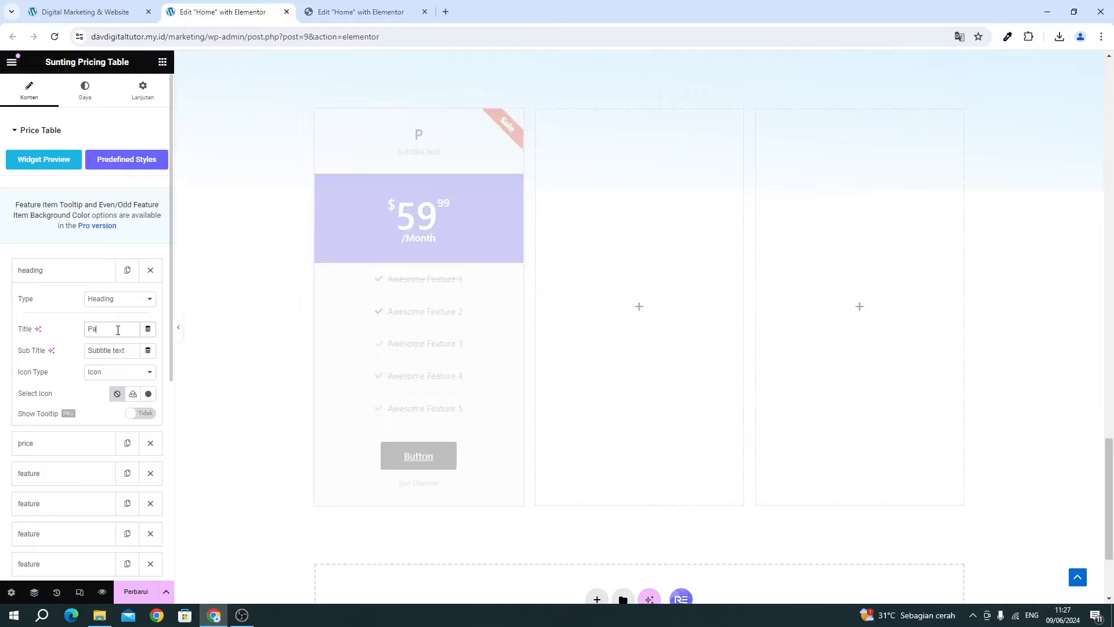
pyautogui.write('ket Dasar')
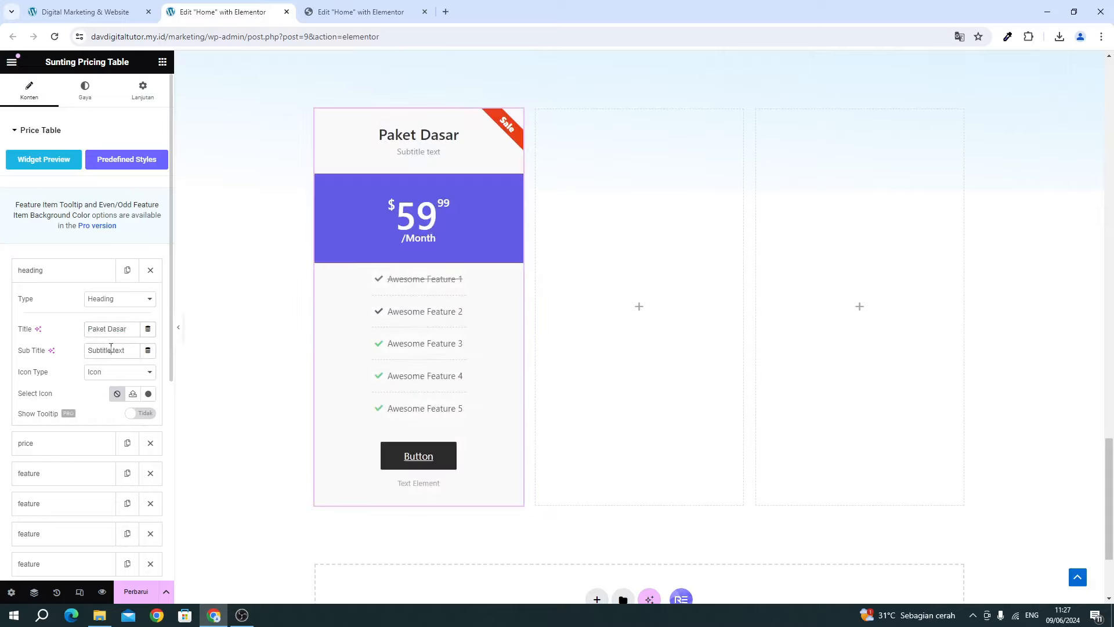
pyautogui.tripleClick(111, 349)
pyautogui.press('BackSpace')
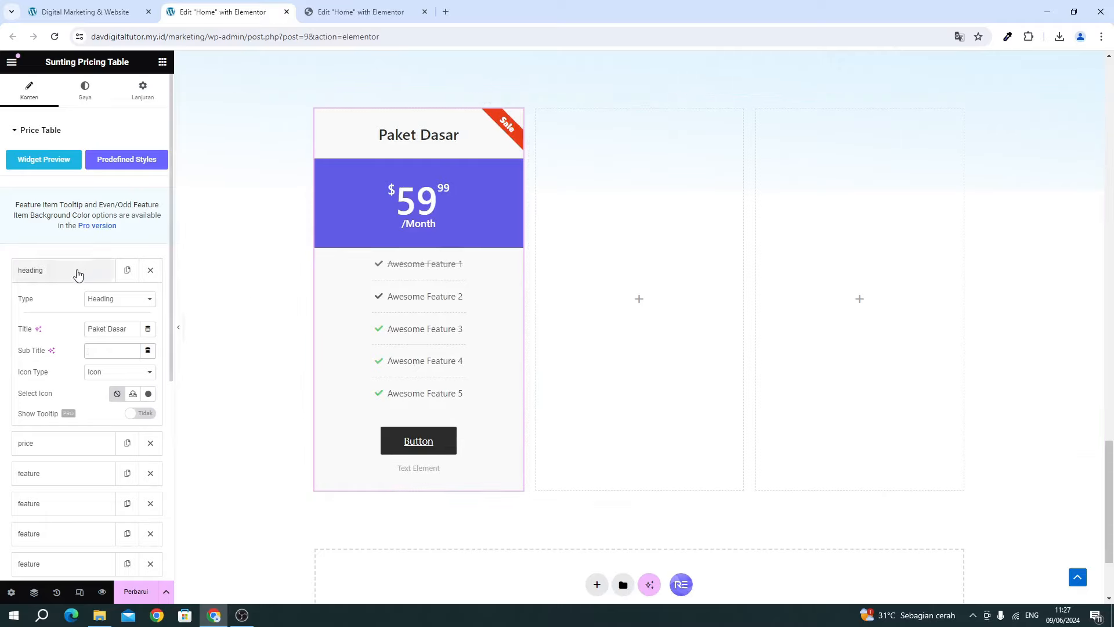
pyautogui.click(77, 274)
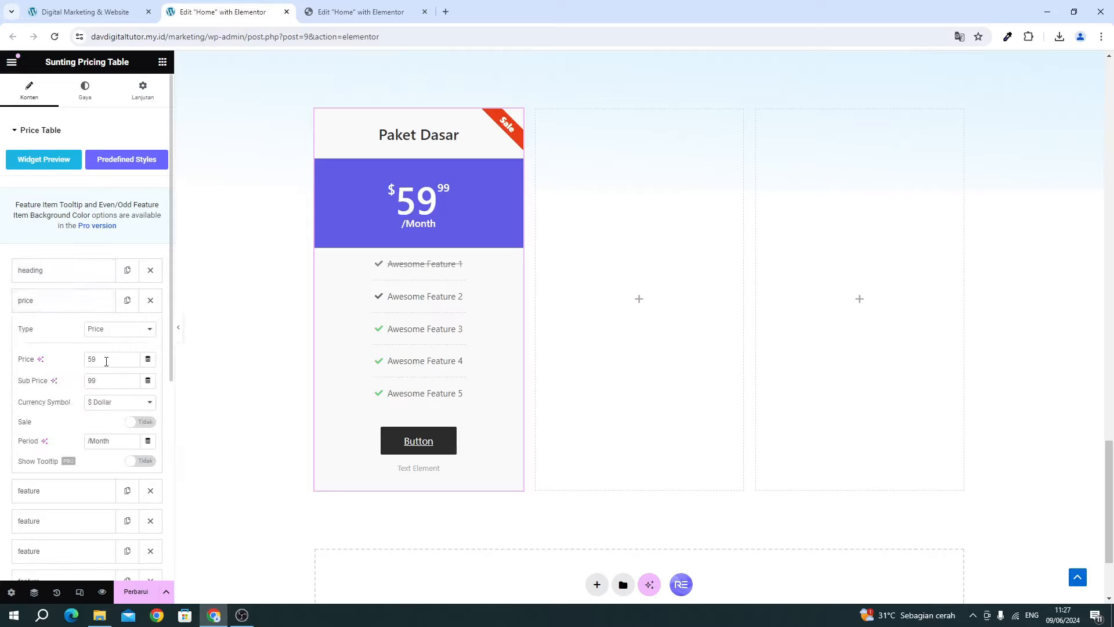
# Set the pricing table's price to "5 Jt", following the reference card, and clear the sub price.
pyautogui.moveTo(109, 364); pyautogui.dragTo(69, 361)
pyautogui.write('5 Jt')
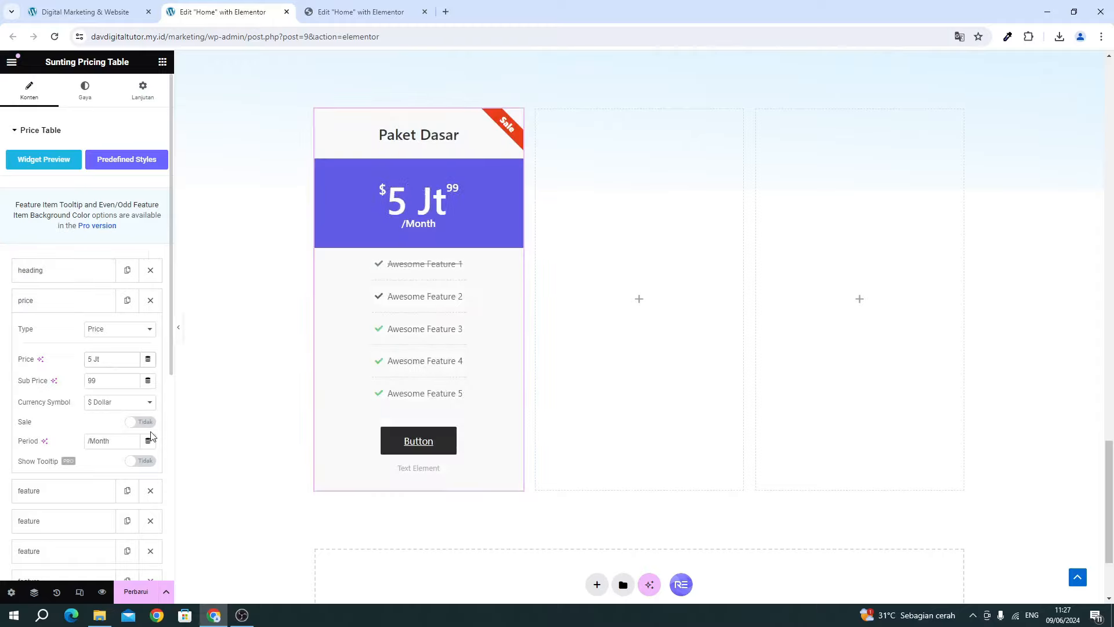
pyautogui.click(354, 12)
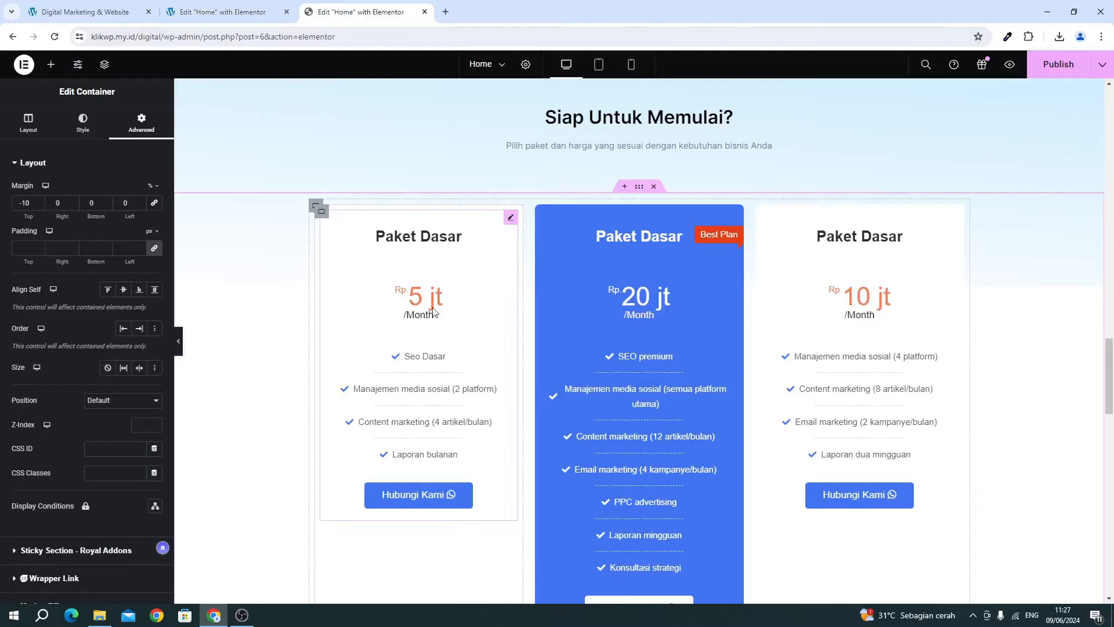
pyautogui.click(232, 11)
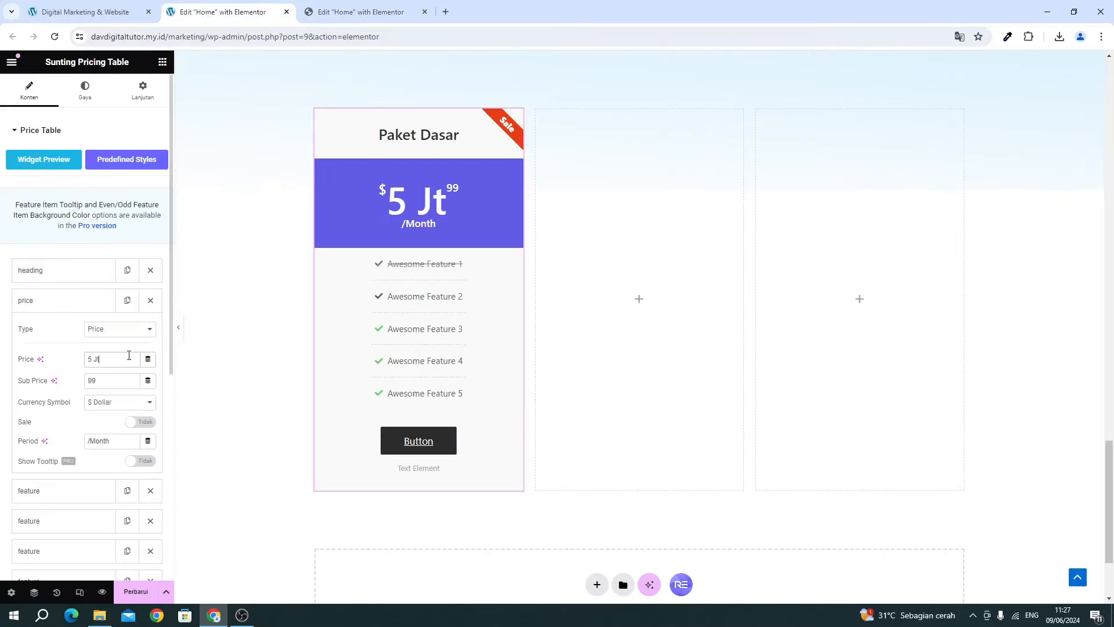
pyautogui.rightClick(129, 358)
pyautogui.click(129, 356)
pyautogui.press('Tab')
pyautogui.press('BackSpace')
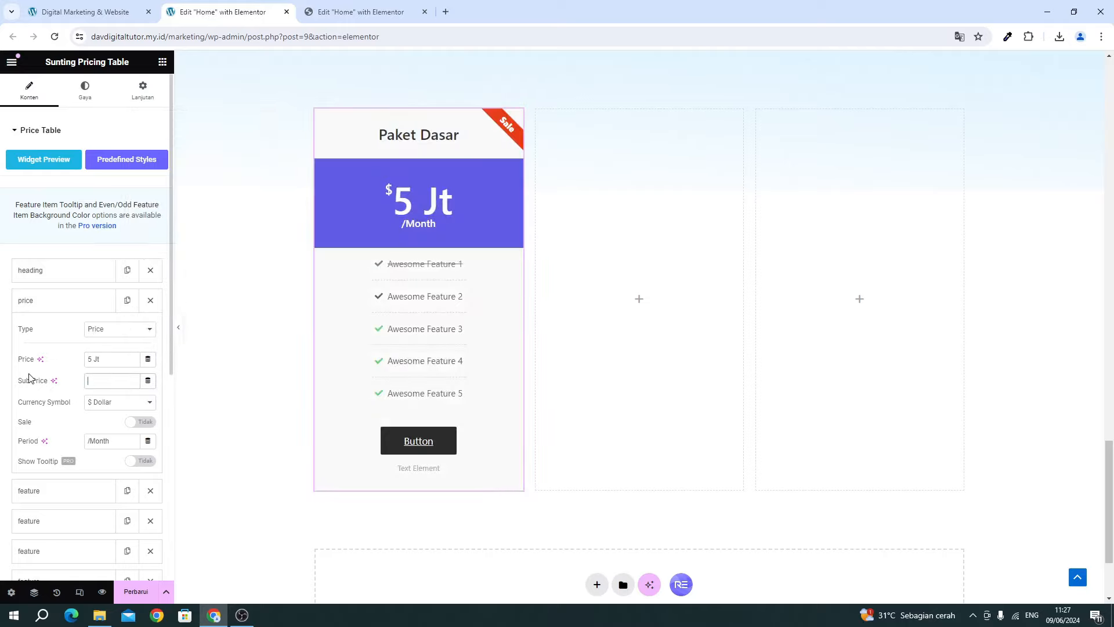
# Switch the price item's currency symbol to Custom and enter "Rp." as the currency.
pyautogui.click(105, 403)
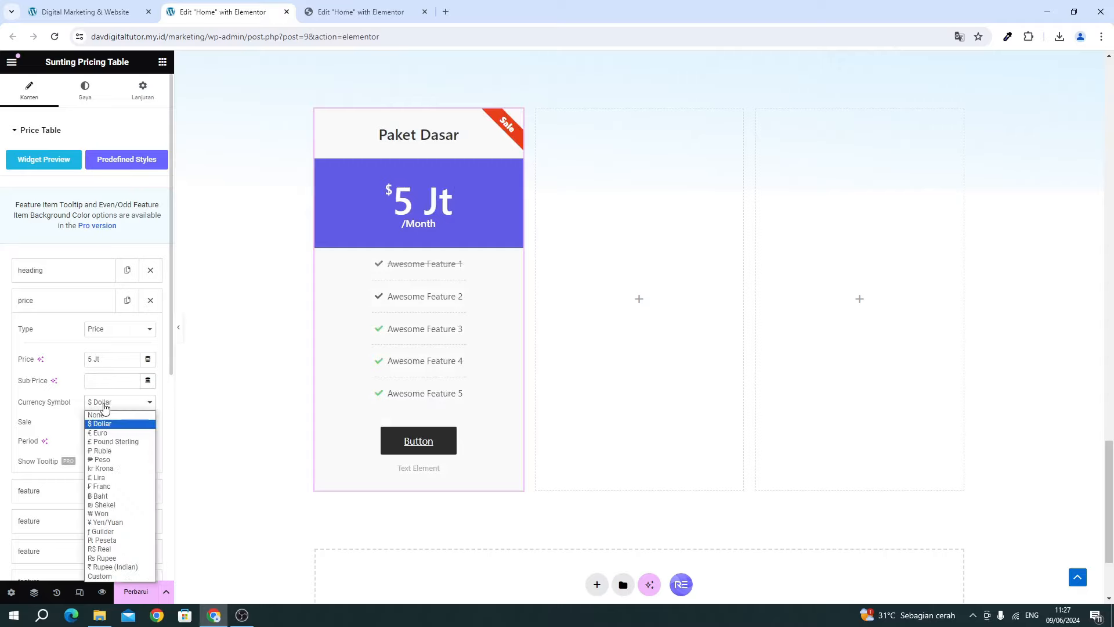
pyautogui.click(100, 576)
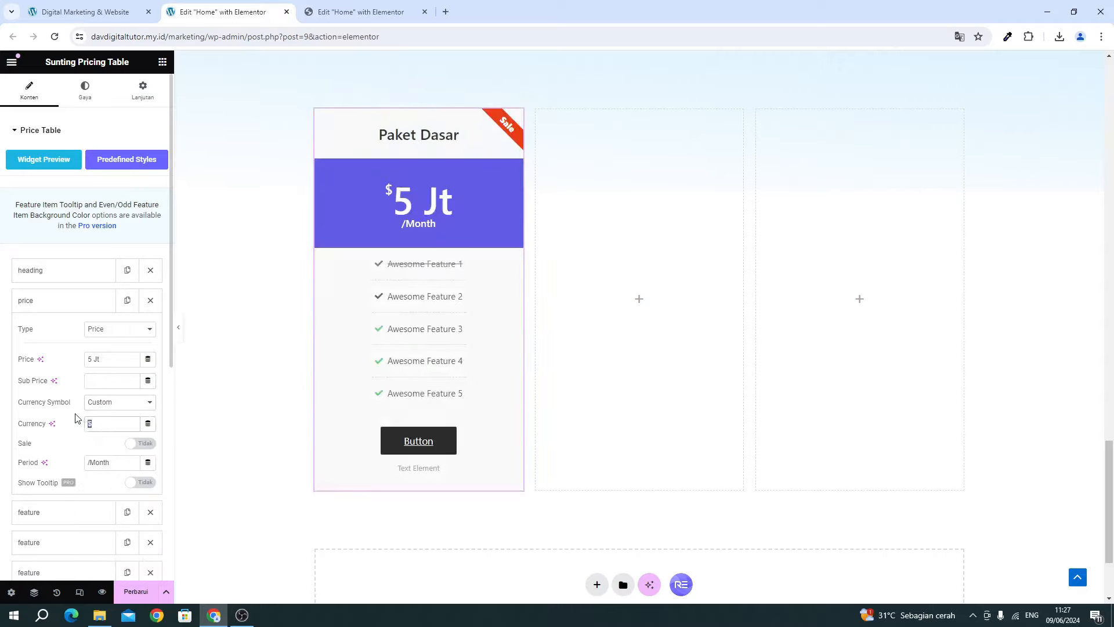
pyautogui.write('Rp.')
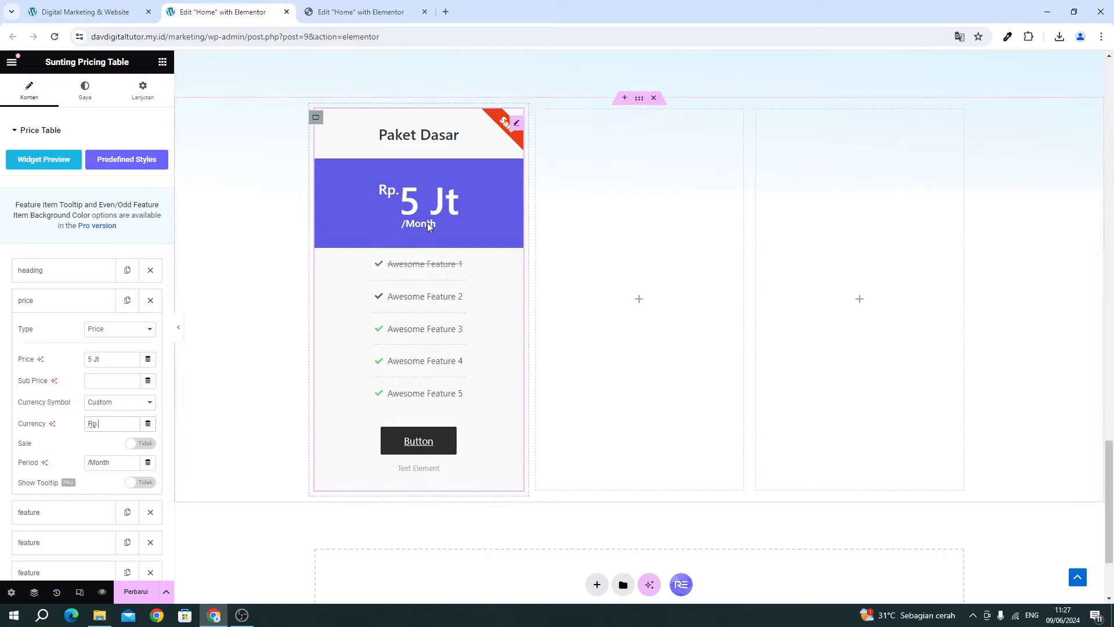
pyautogui.moveTo(90, 462); pyautogui.dragTo(105, 463)
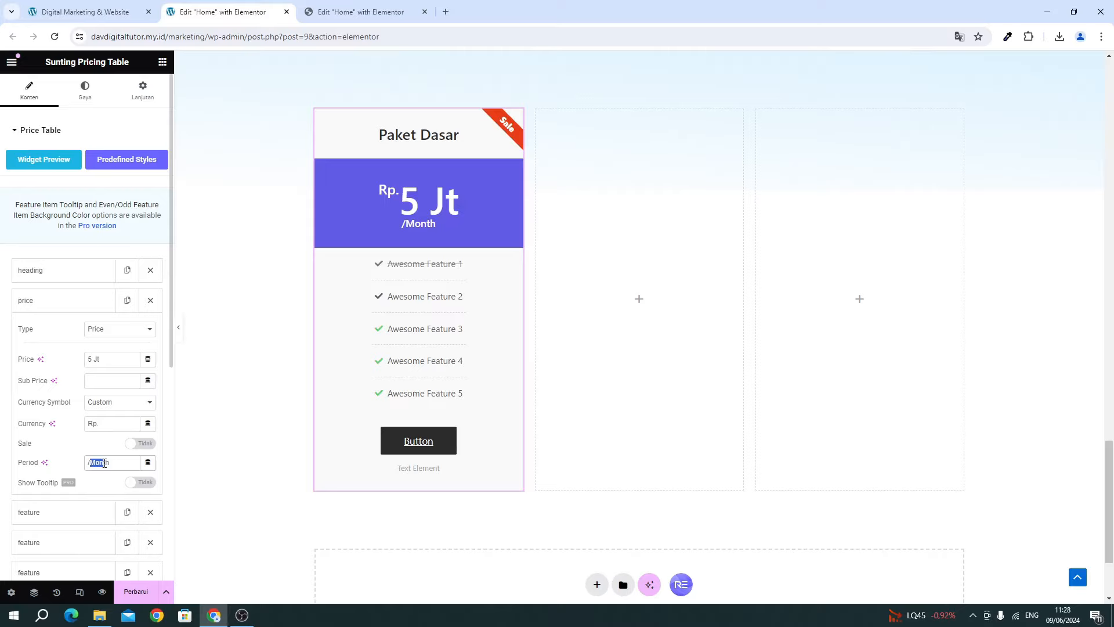
pyautogui.click(64, 312)
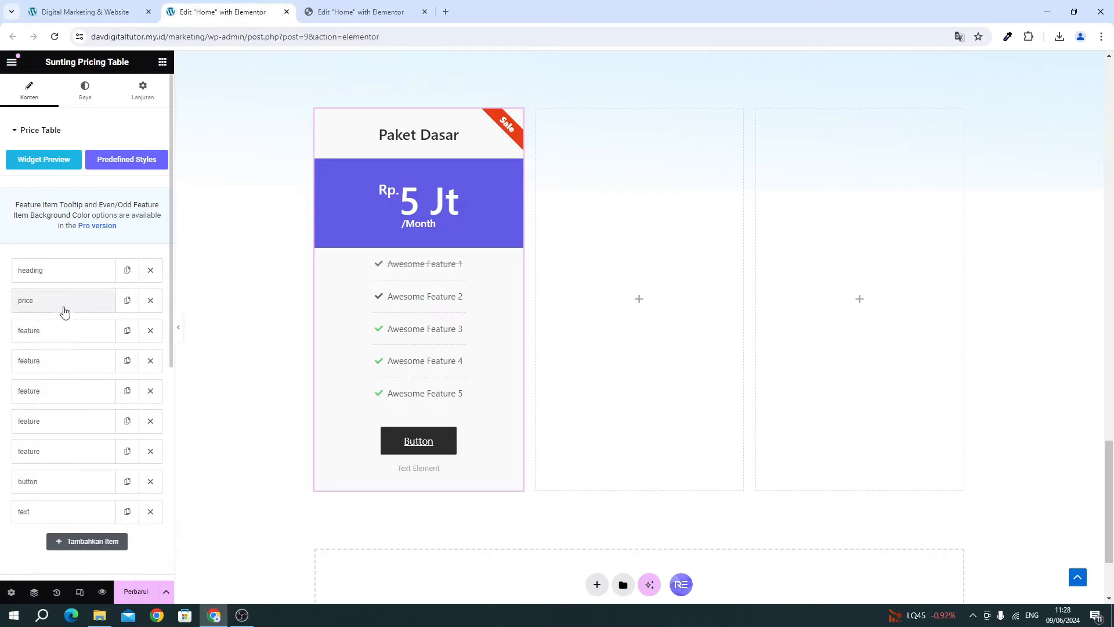
pyautogui.click(64, 312)
pyautogui.click(65, 312)
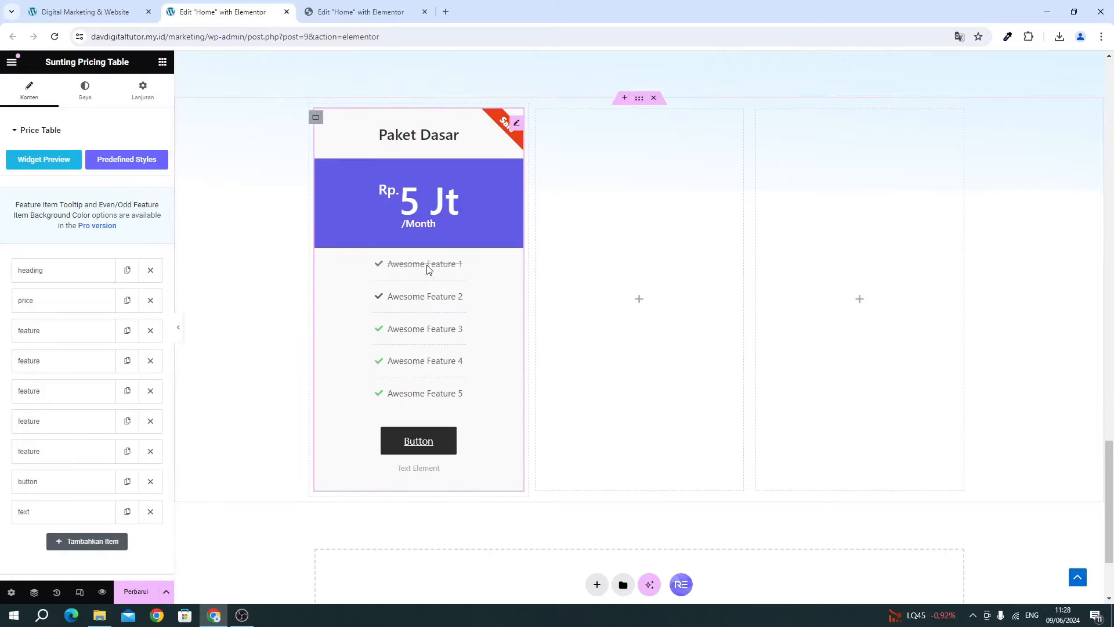
# Try turning off the line-through on the pricing table's first feature.
pyautogui.click(55, 333)
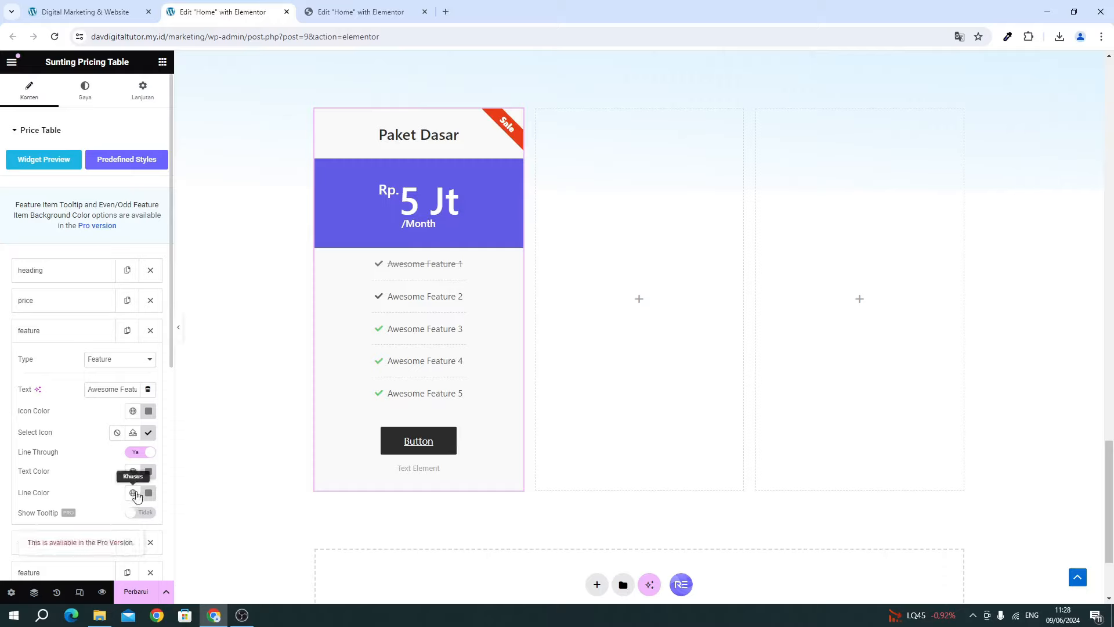
pyautogui.moveTo(51, 452); pyautogui.dragTo(88, 457)
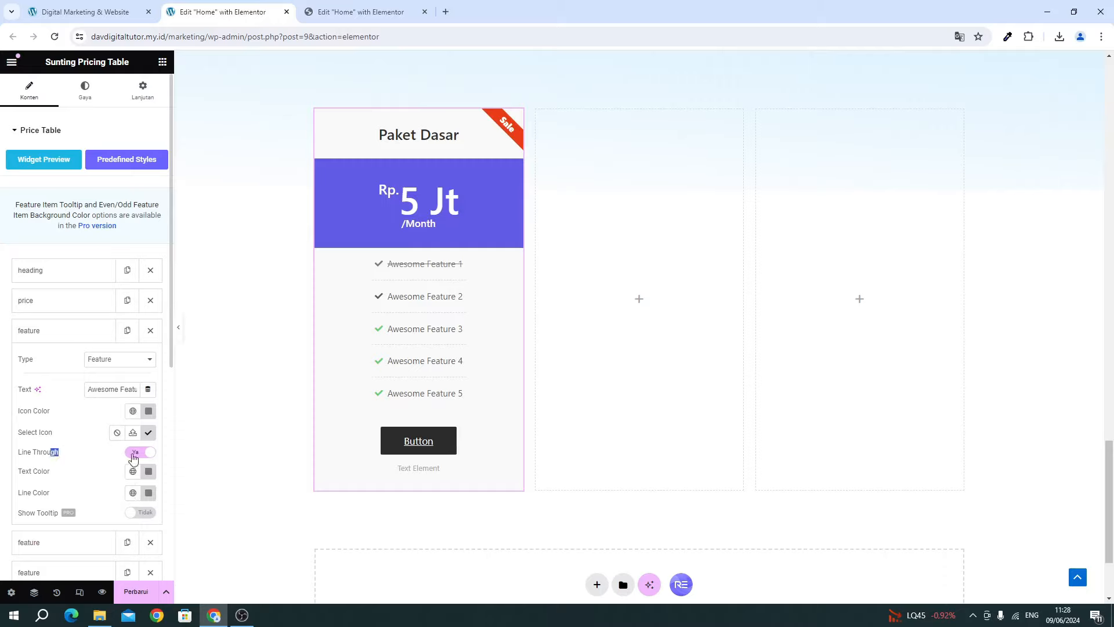
pyautogui.click(137, 458)
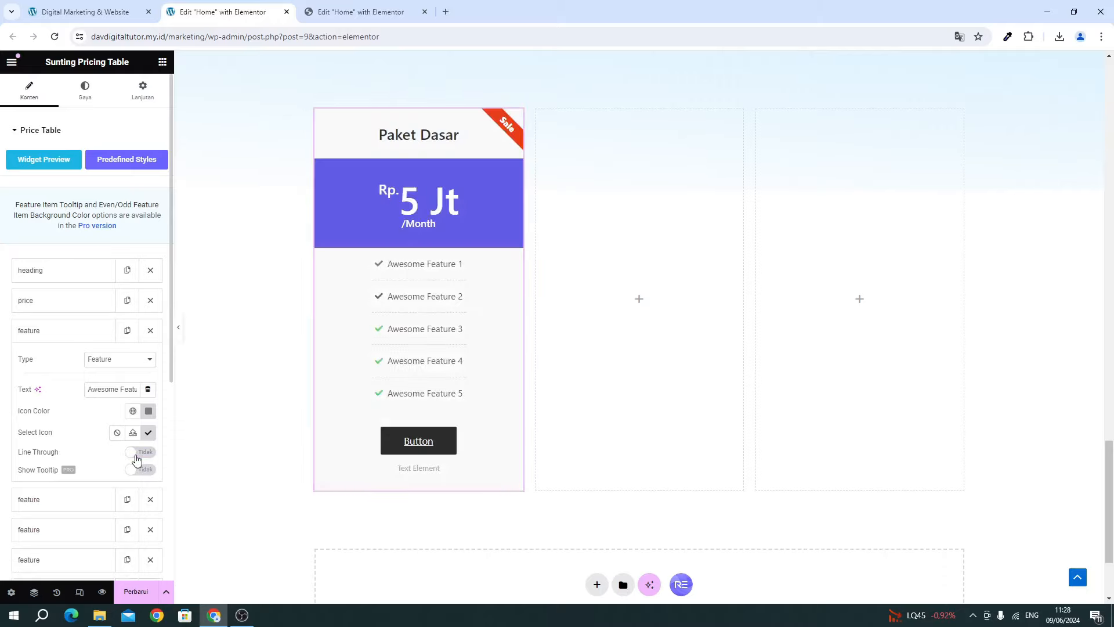
pyautogui.click(136, 459)
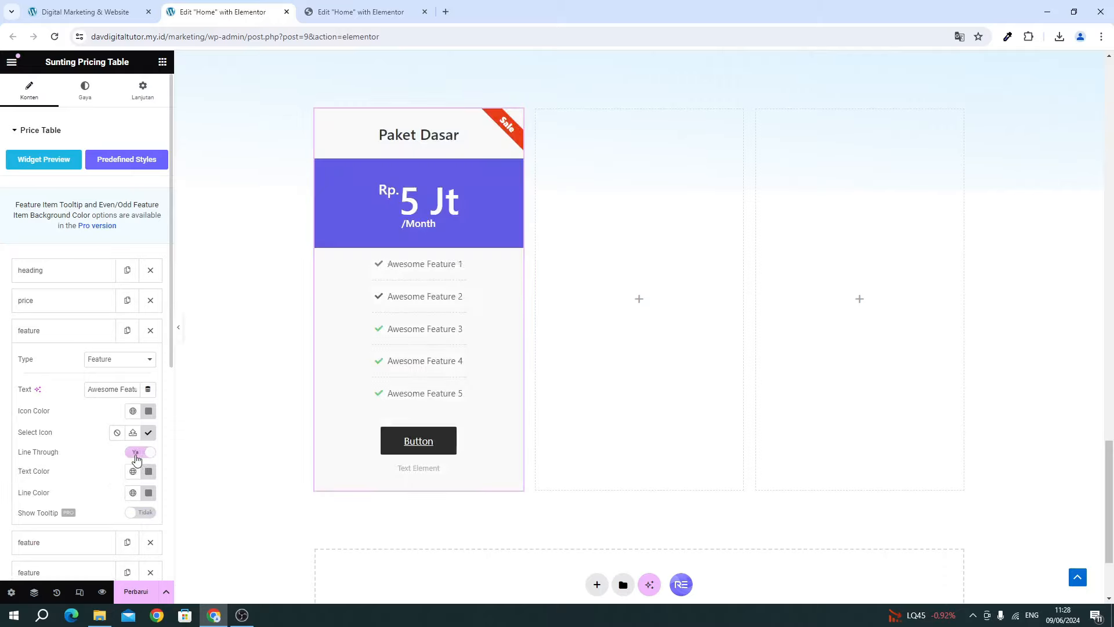
pyautogui.click(38, 340)
# Delete the first four feature items from the pricing table, keeping only the last one.
pyautogui.click(154, 336)
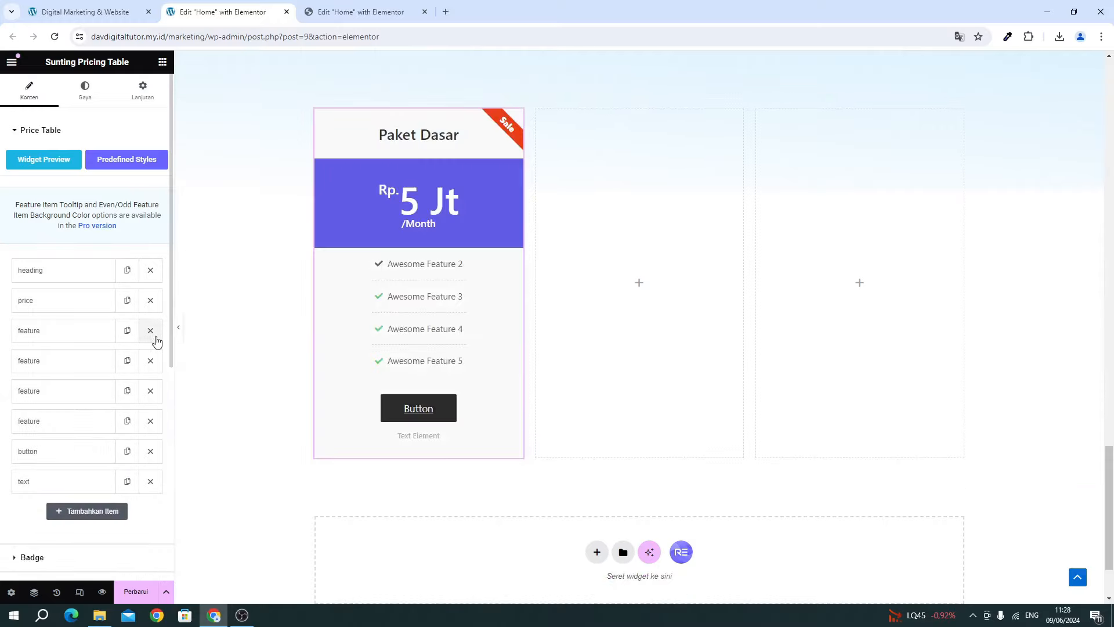
pyautogui.click(154, 337)
pyautogui.click(154, 337)
pyautogui.click(154, 336)
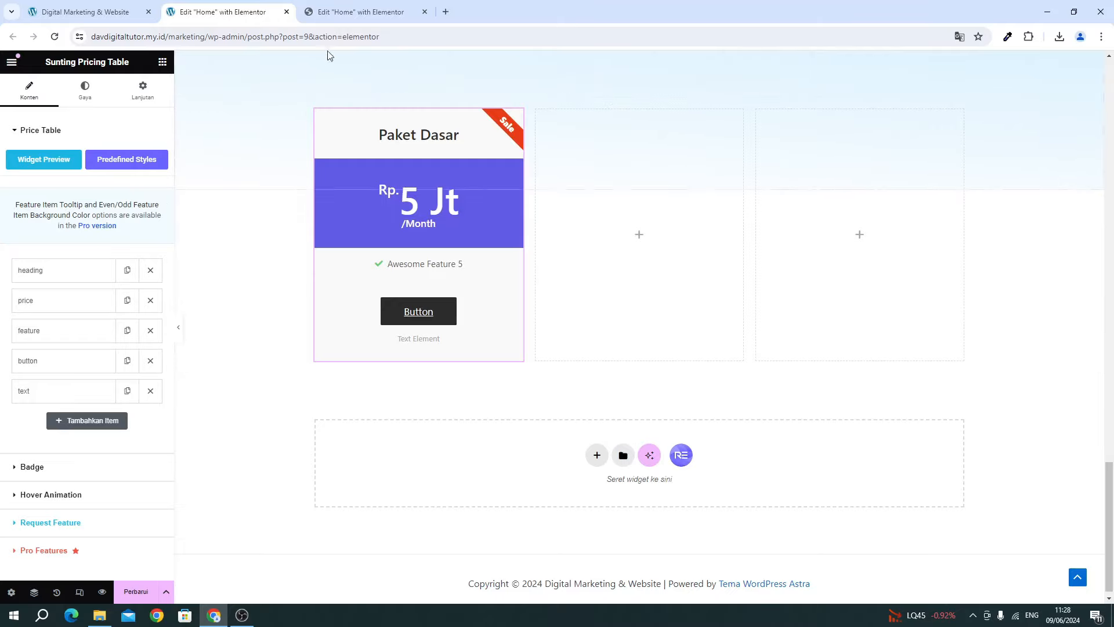
# Set the remaining feature's text to "Seo Dasar", following the first card on the reference page.
pyautogui.click(337, 16)
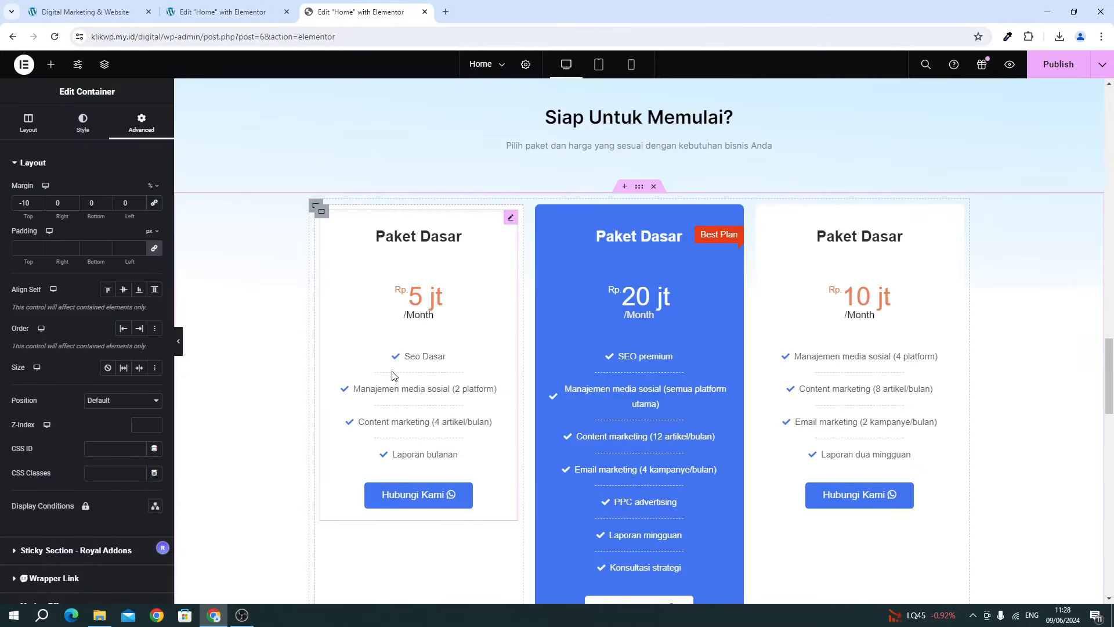
pyautogui.click(231, 15)
pyautogui.click(18, 332)
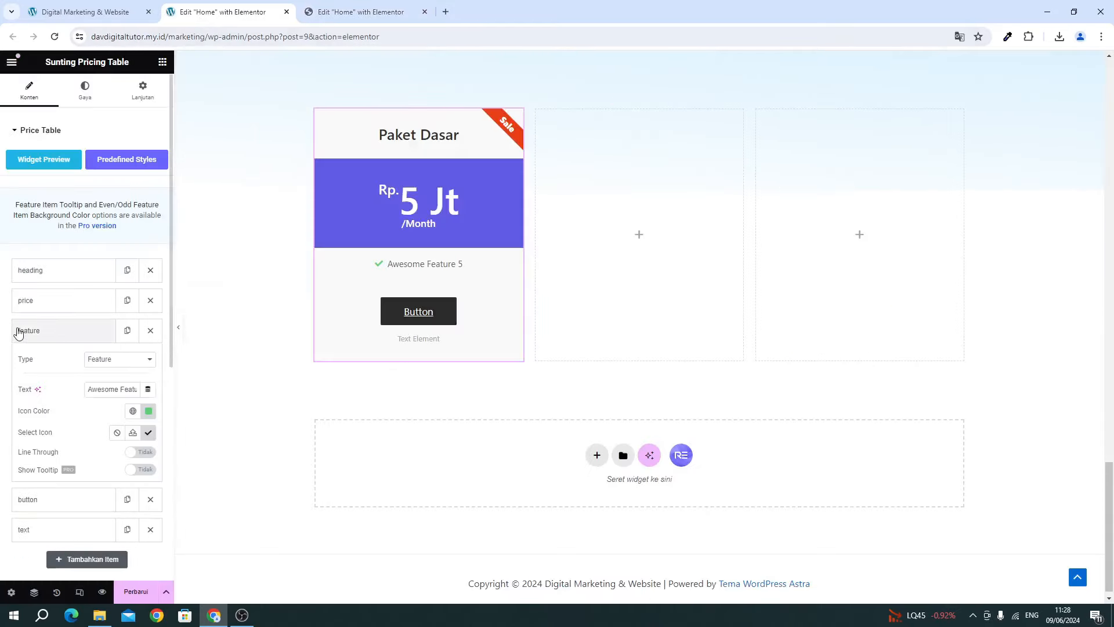
pyautogui.tripleClick(109, 390)
pyautogui.write('Seo D')
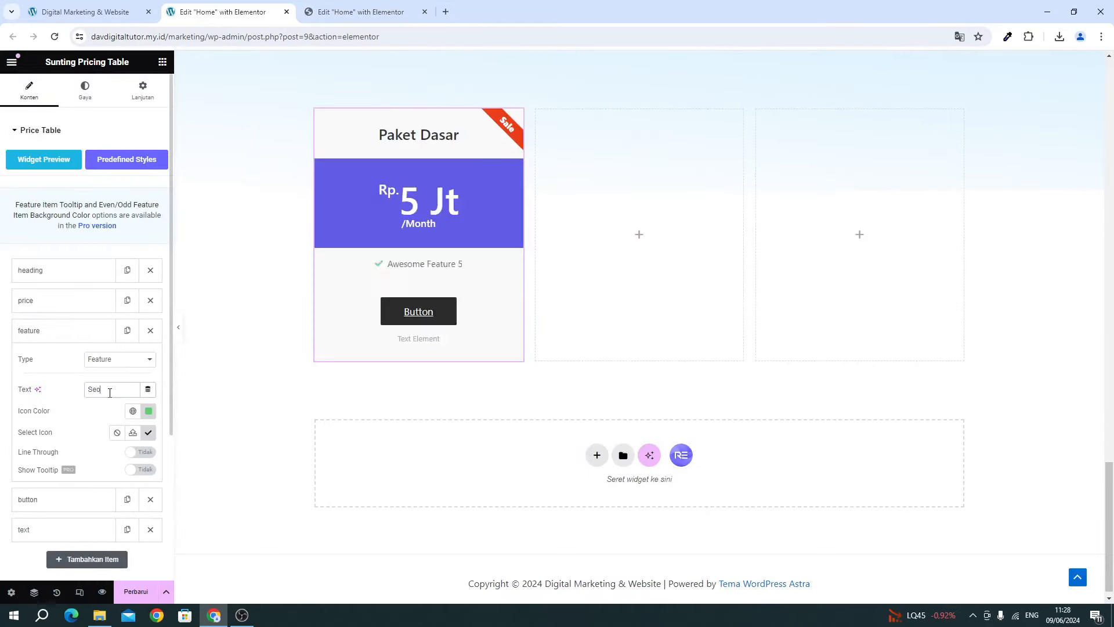
pyautogui.write('asar')
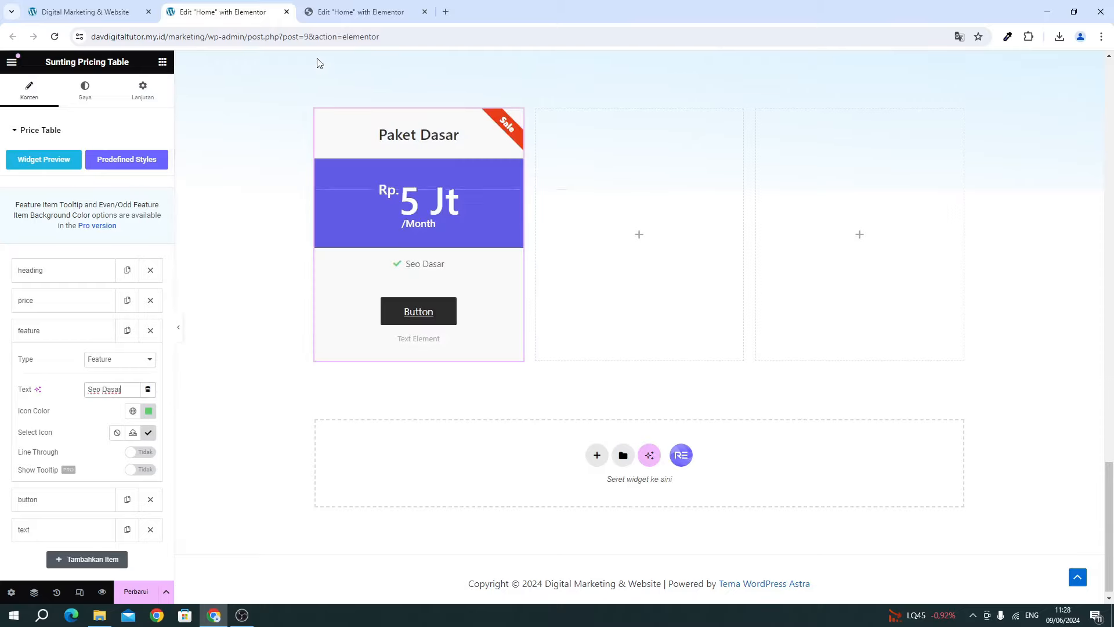
# Look up the hex code of the second feature's icon color in the reference page's first pricing table.
pyautogui.click(348, 12)
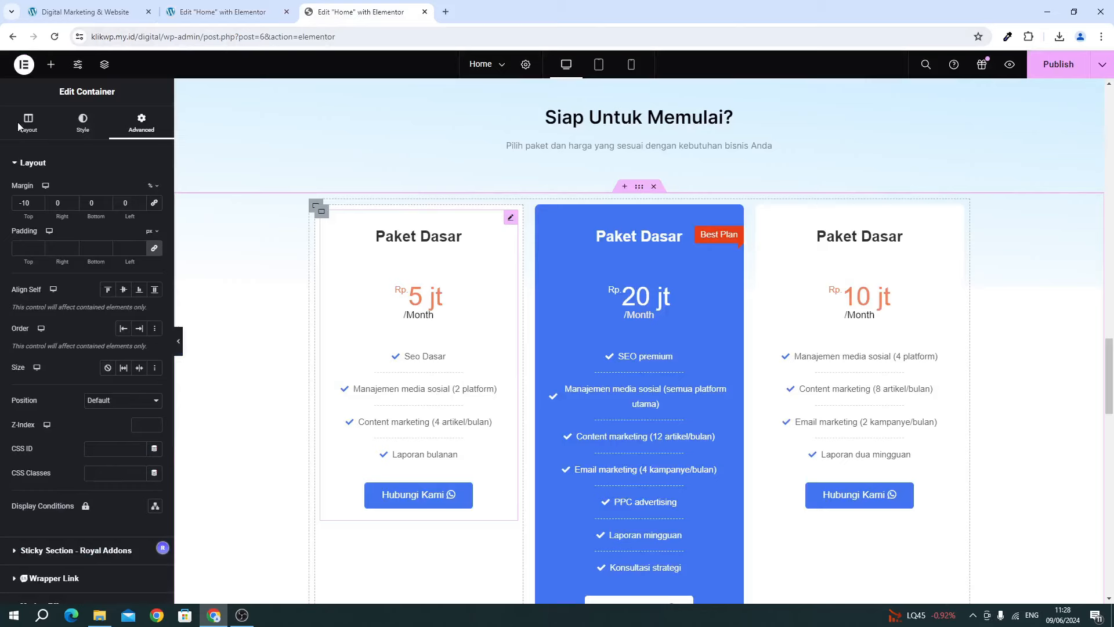
pyautogui.click(388, 297)
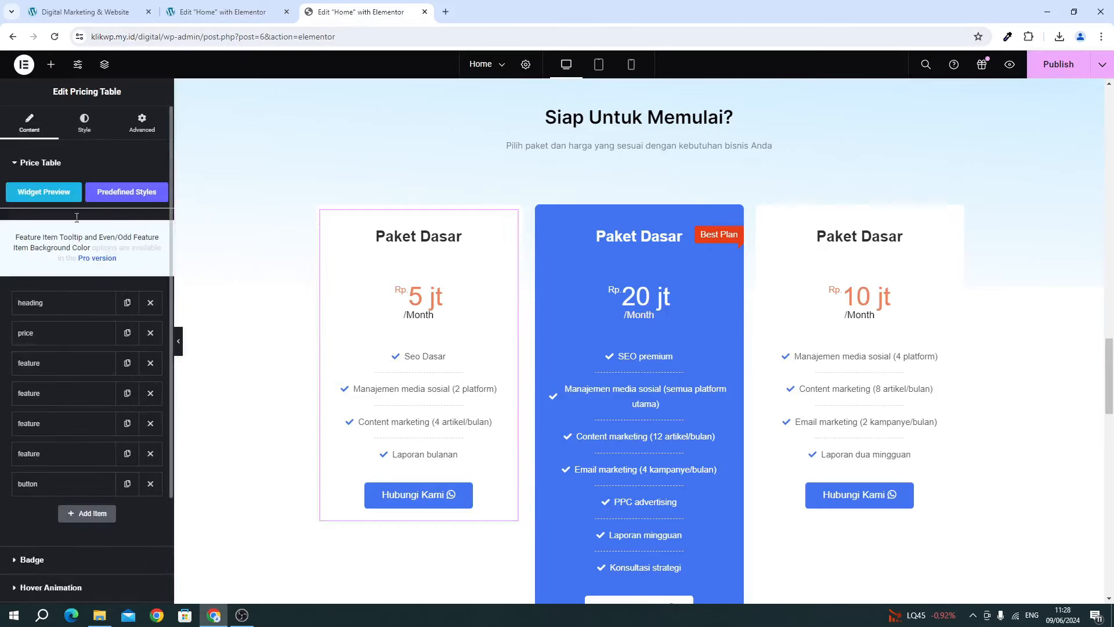
pyautogui.scroll(-2, 69, 430)
pyautogui.click(49, 260)
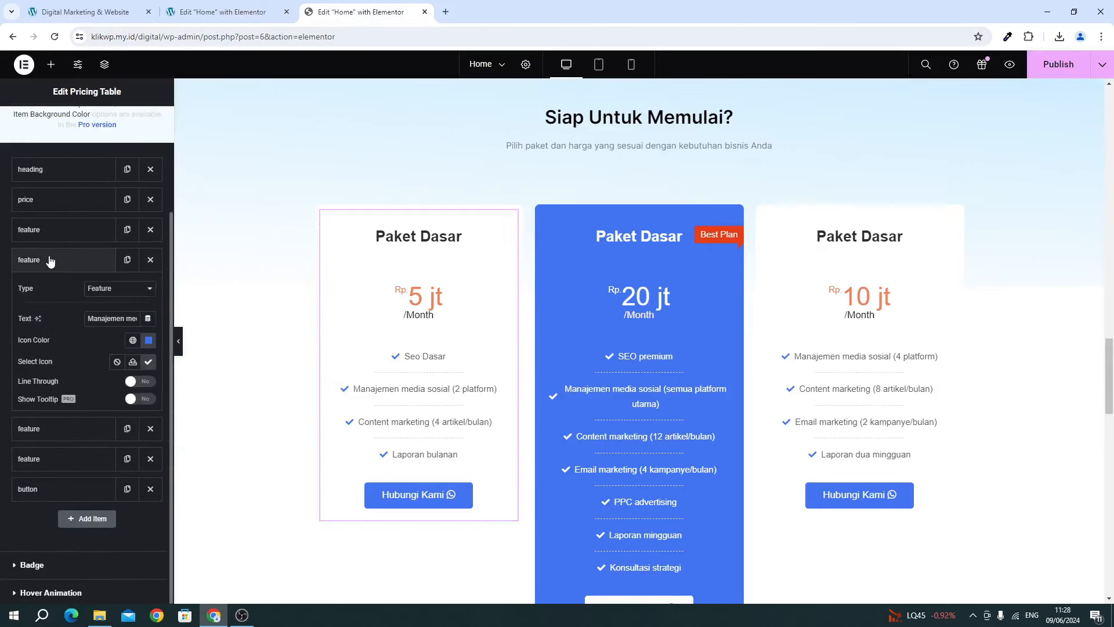
pyautogui.click(147, 343)
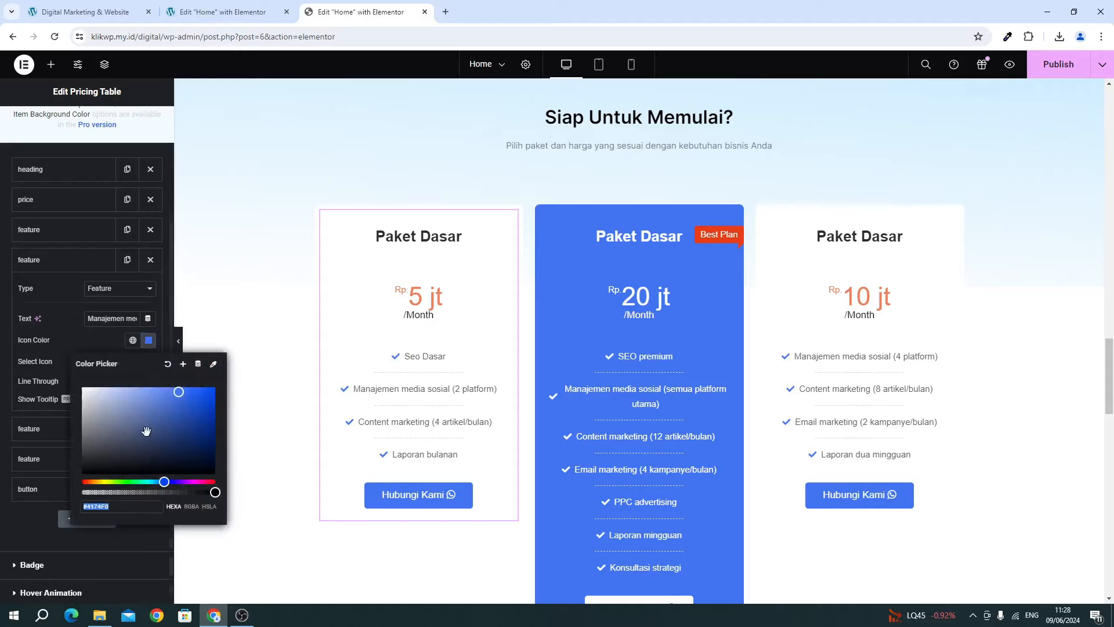
pyautogui.click(197, 11)
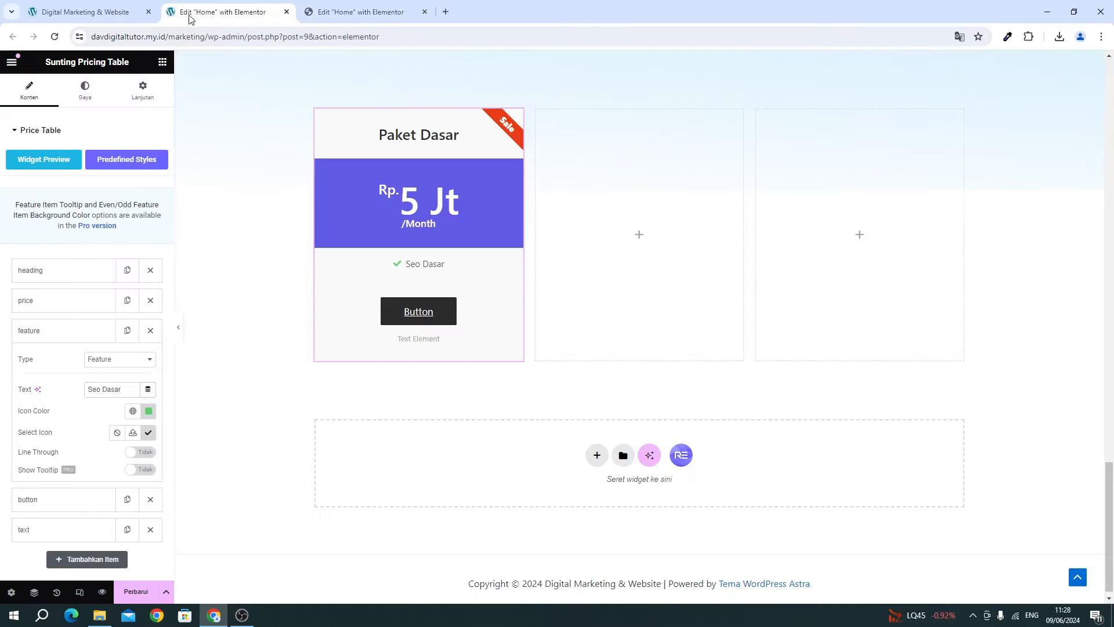
# Set the "Seo Dasar" feature's icon color to #4174F0 and duplicate the item until the table has four features, matching the reference card.
pyautogui.click(149, 412)
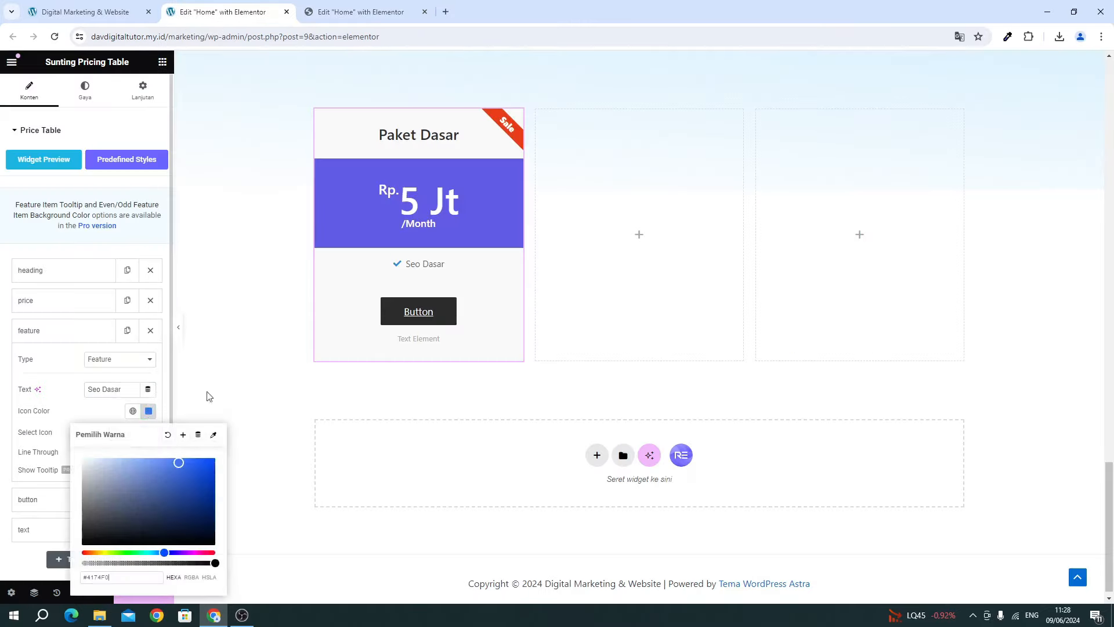
pyautogui.click(38, 331)
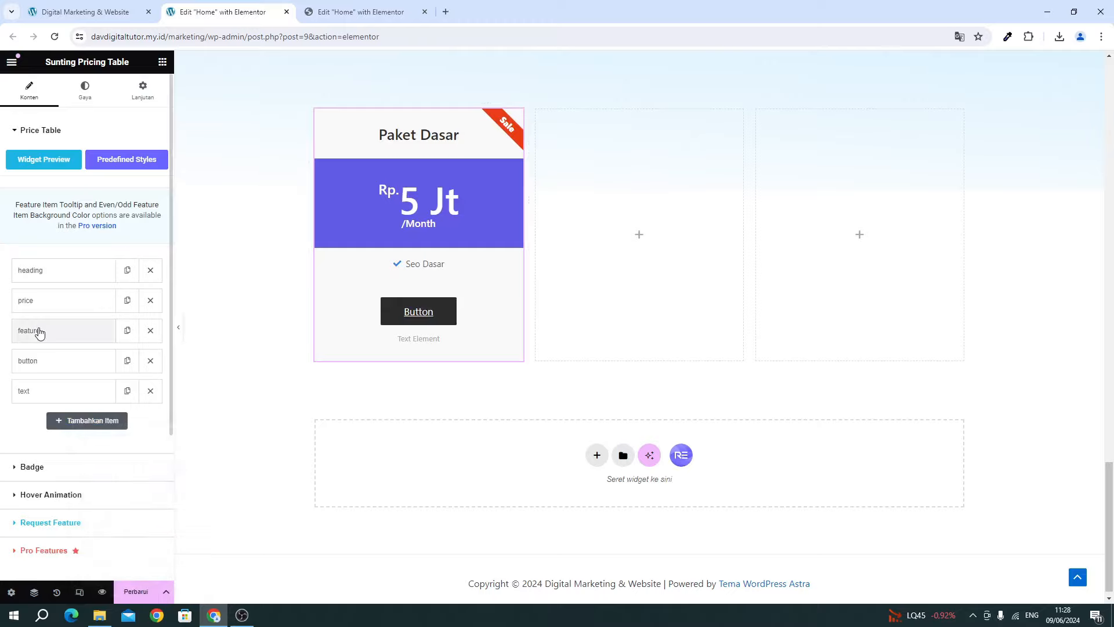
pyautogui.click(127, 337)
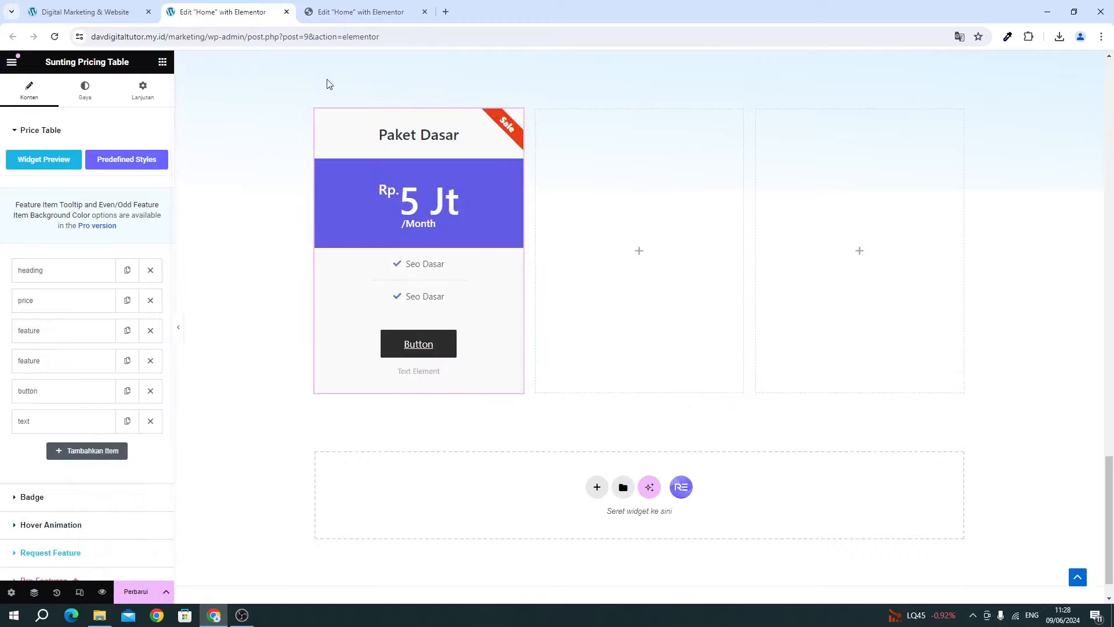
pyautogui.click(322, 15)
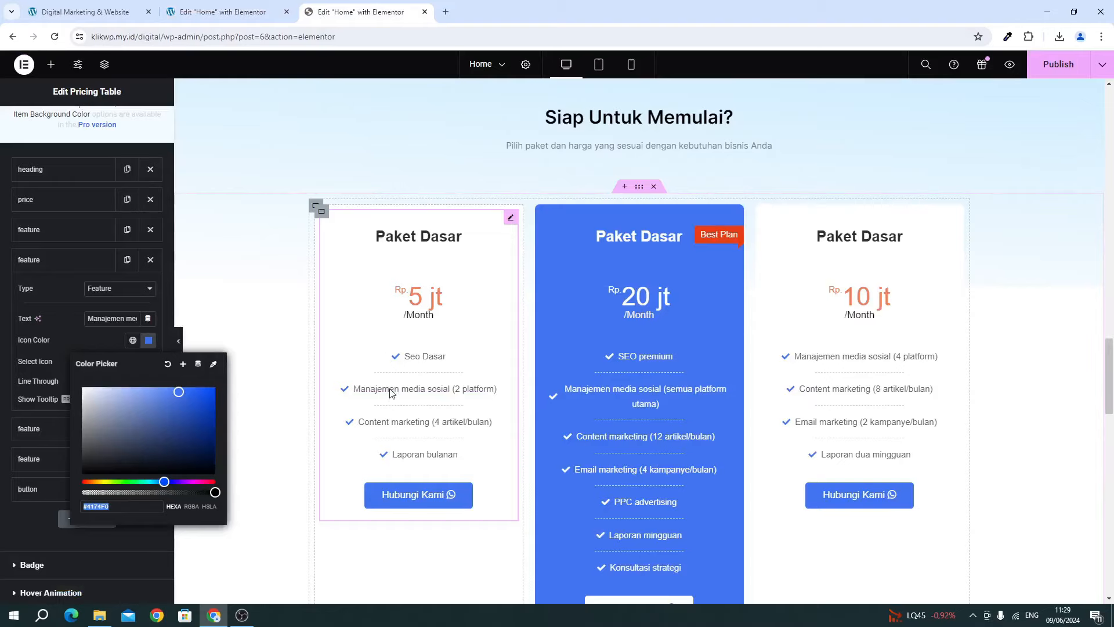
pyautogui.click(224, 12)
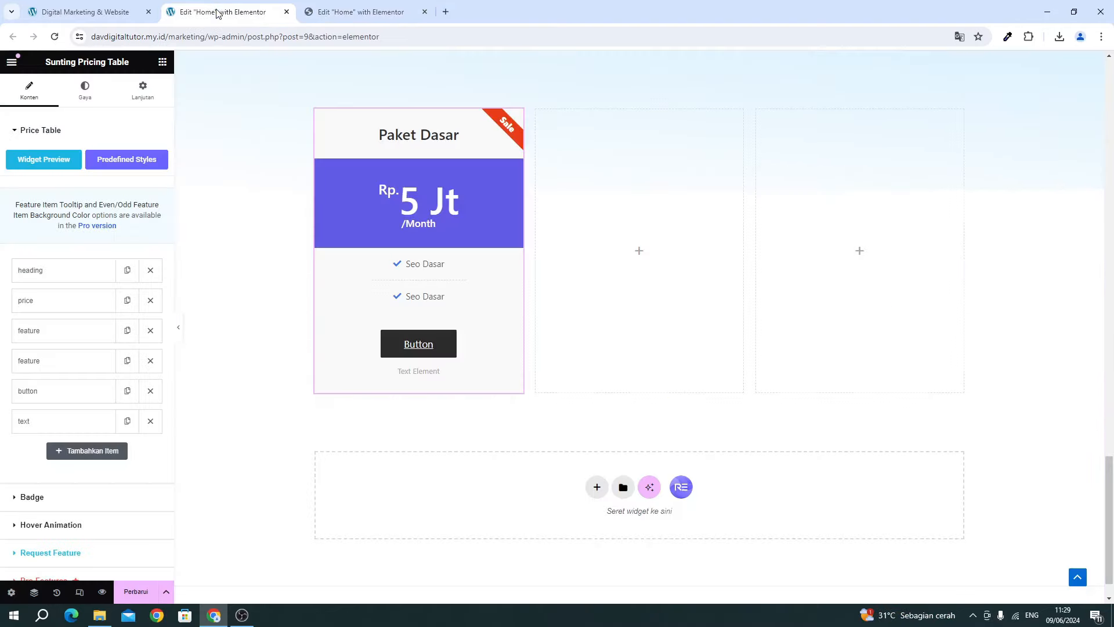
pyautogui.click(128, 362)
pyautogui.click(127, 361)
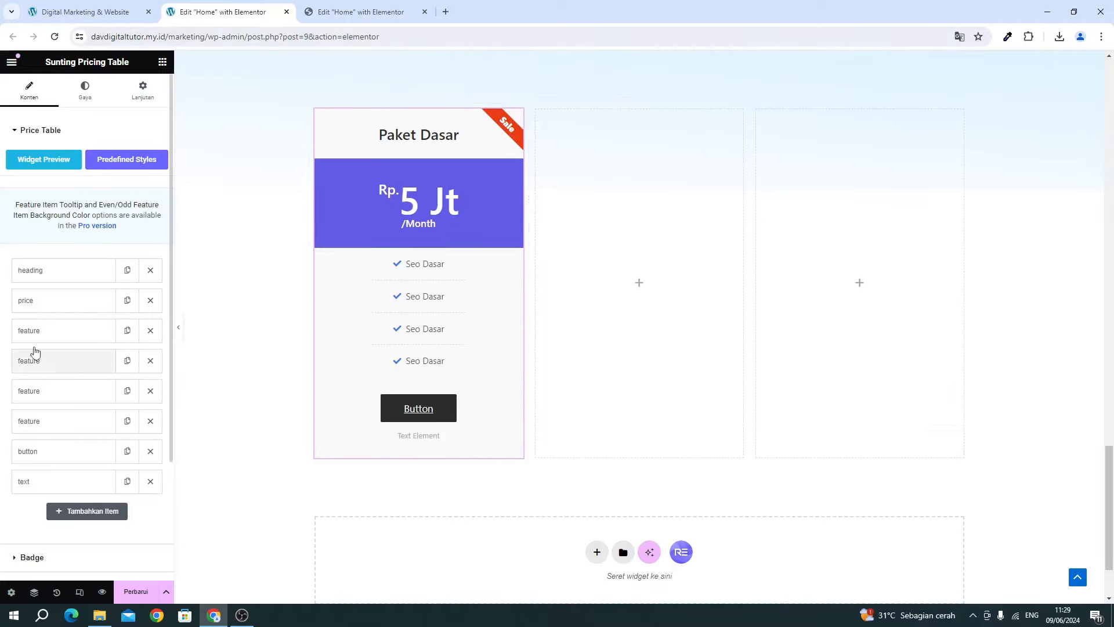
# Copy the second feature's text from the reference page's first card into the second feature: "Manajemen media sosial (2 platform)".
pyautogui.click(50, 363)
pyautogui.click(368, 12)
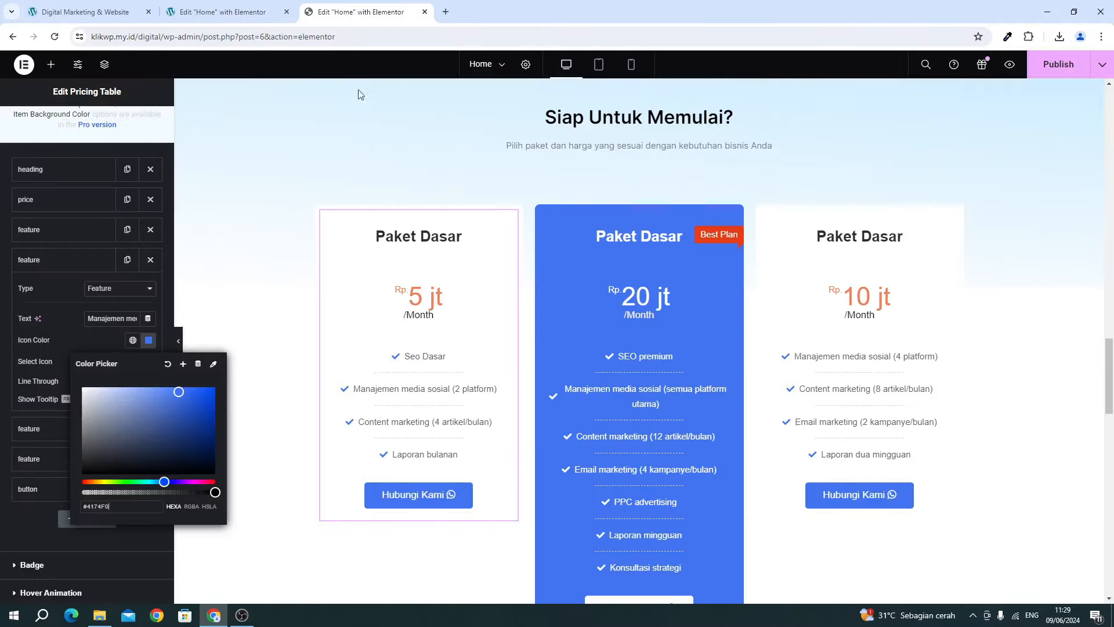
pyautogui.click(411, 390)
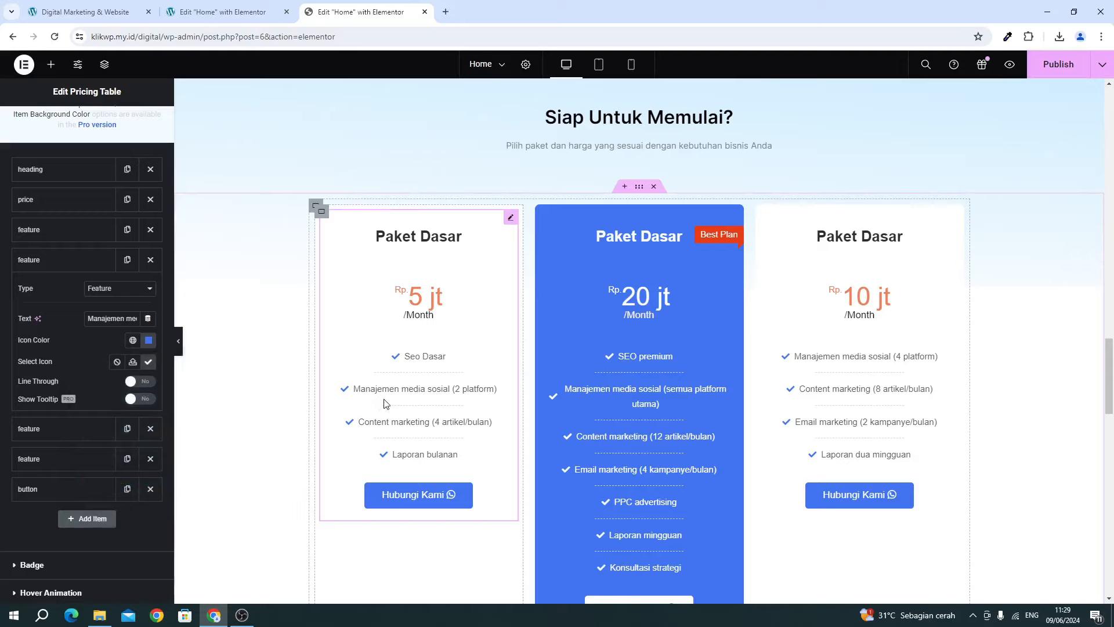
pyautogui.tripleClick(104, 320)
pyautogui.hotkey('ctrl', 'c')
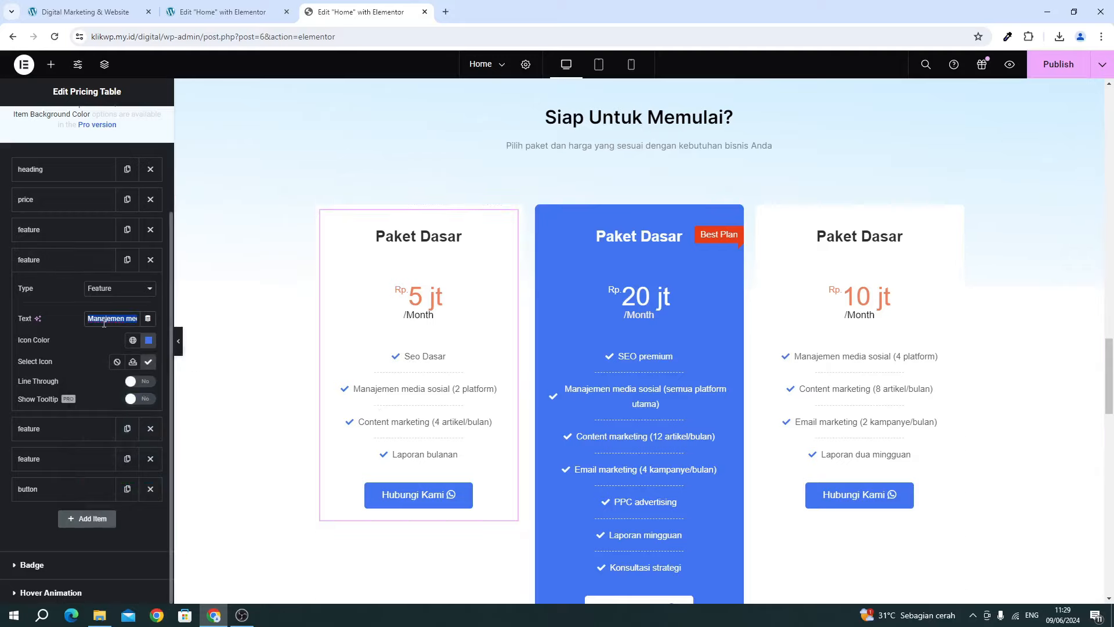
pyautogui.click(76, 262)
pyautogui.click(223, 11)
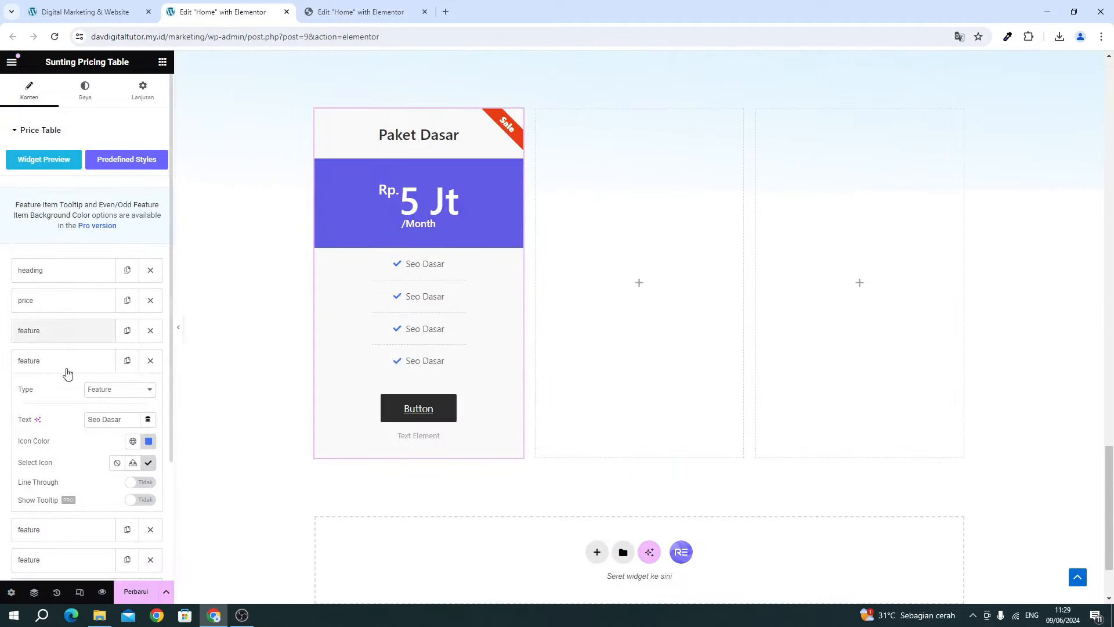
pyautogui.tripleClick(105, 420)
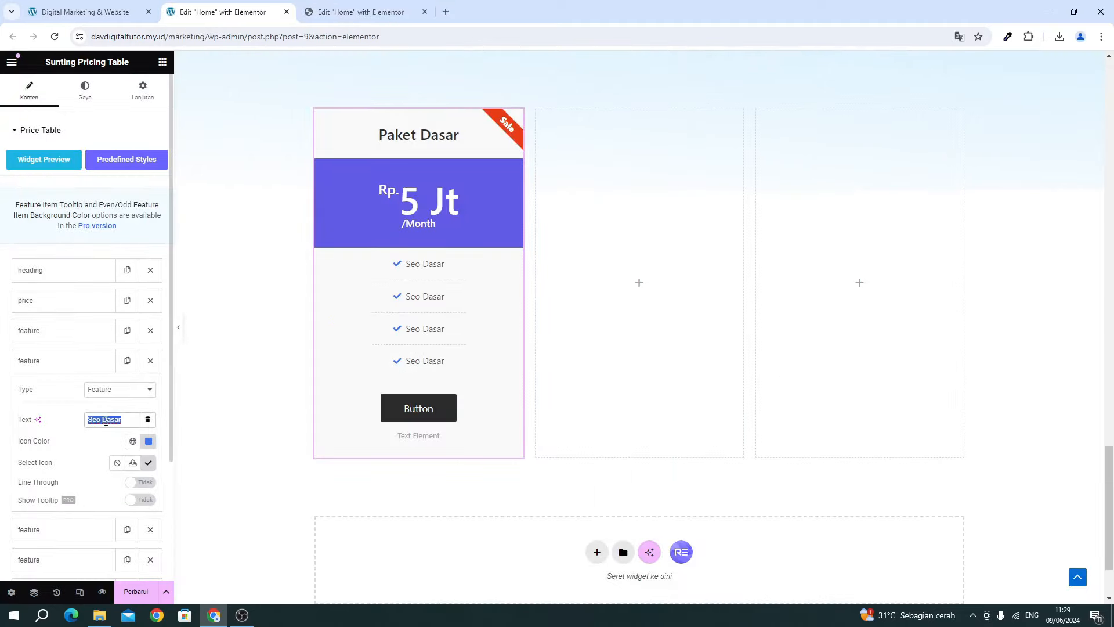
pyautogui.hotkey('ctrl', 'v')
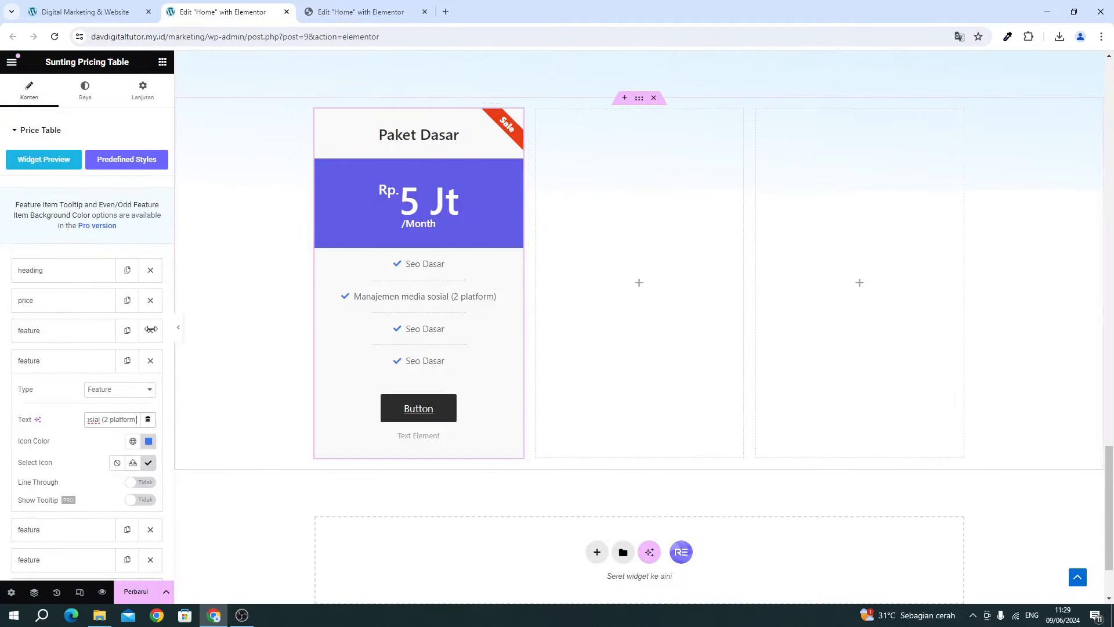
pyautogui.click(50, 361)
# Set the third feature's text to "Content marketing (4 artikel/bulan)", copied from the first card on the reference page.
pyautogui.click(311, 13)
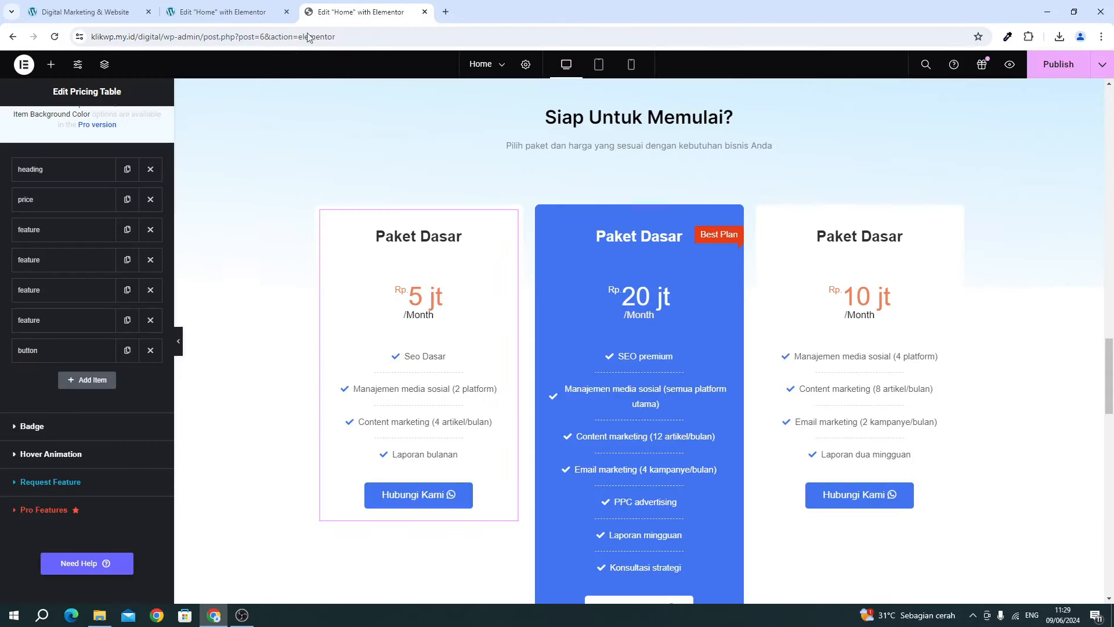
pyautogui.scroll(1, 65, 250)
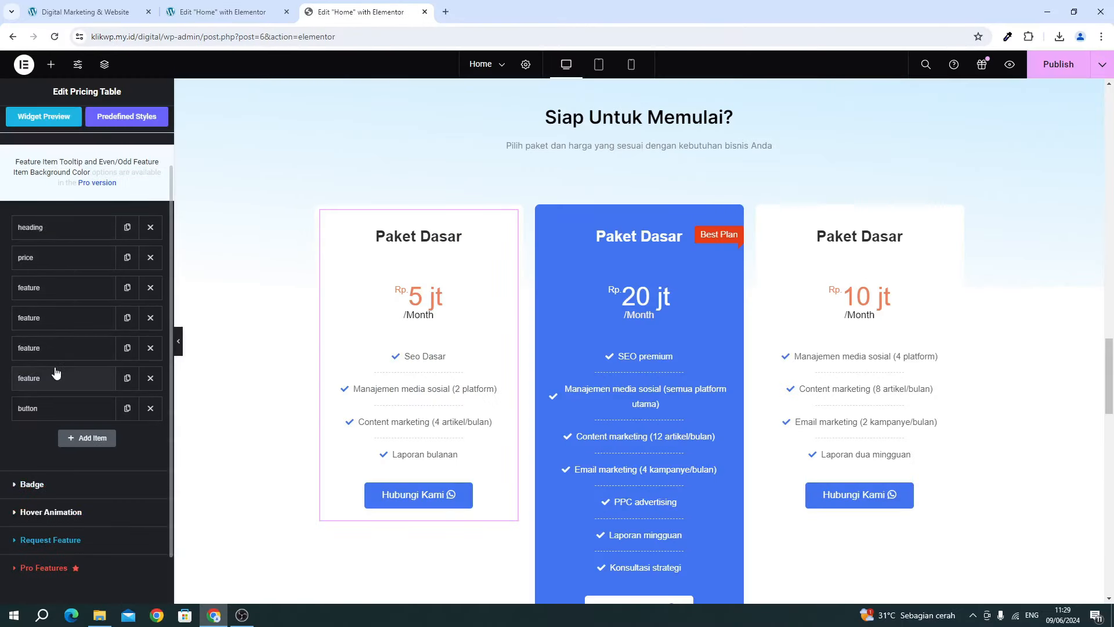
pyautogui.click(52, 350)
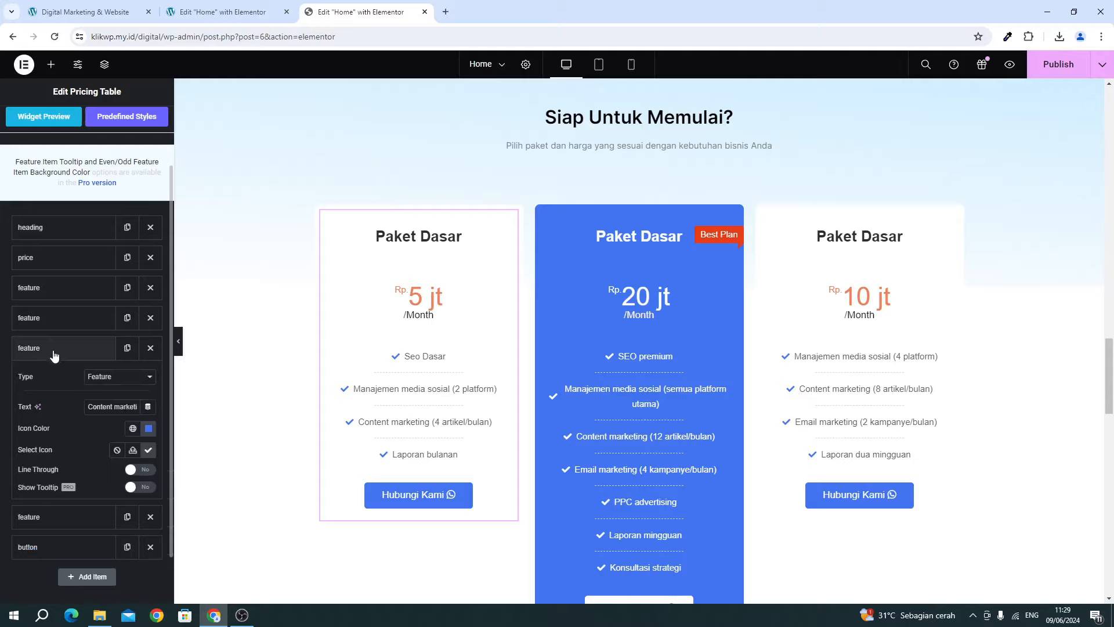
pyautogui.tripleClick(118, 406)
pyautogui.hotkey('ctrl', 'c')
pyautogui.click(222, 11)
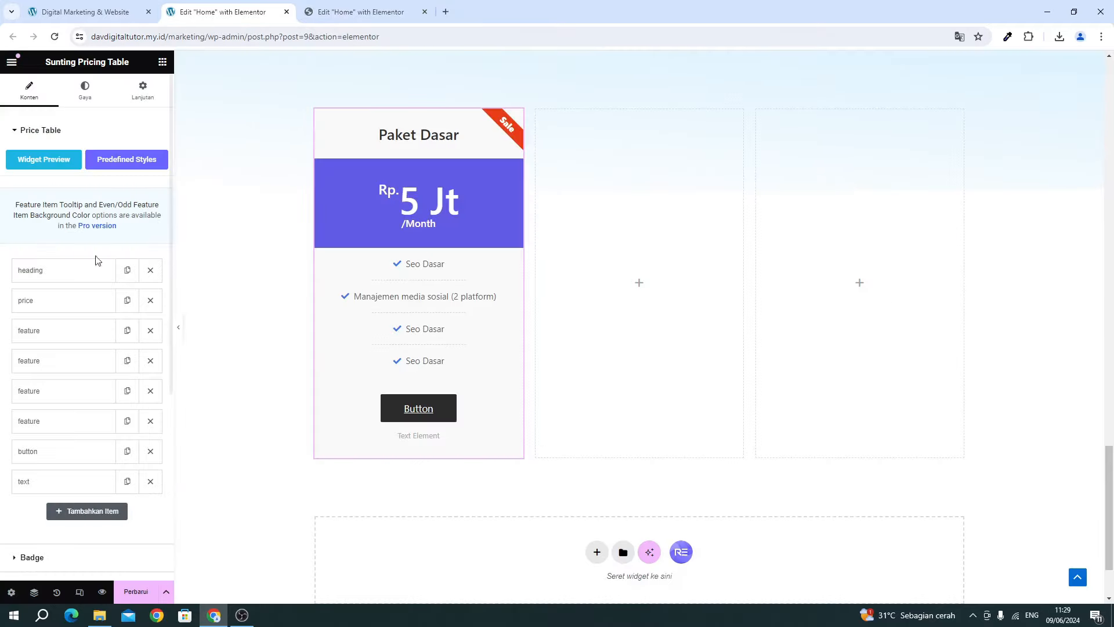
pyautogui.click(68, 393)
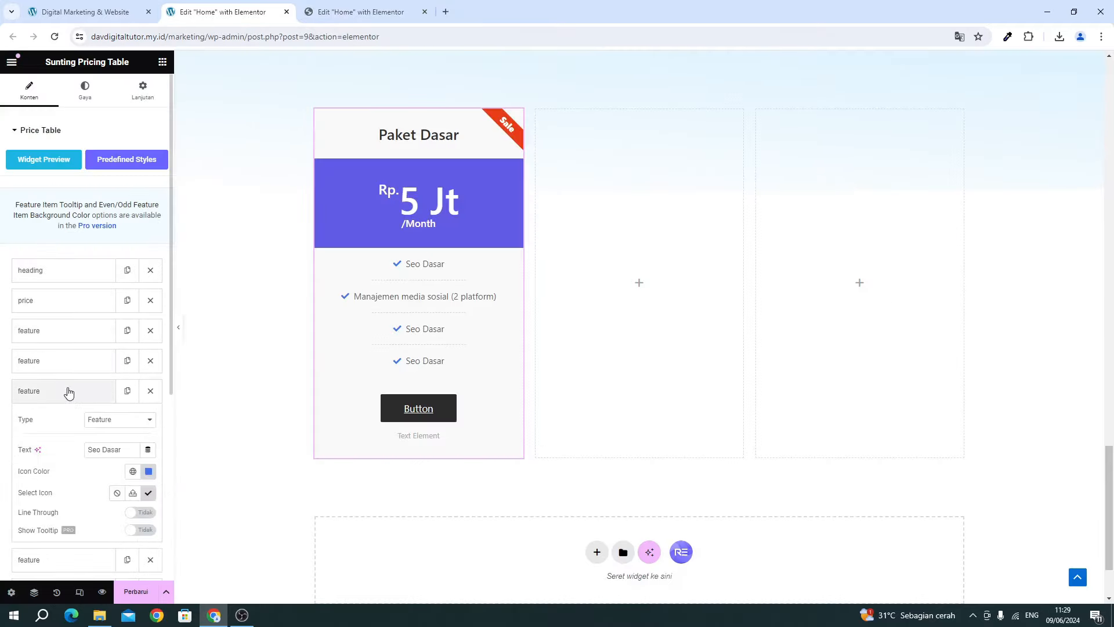
pyautogui.tripleClick(104, 449)
pyautogui.hotkey('ctrl', 'v')
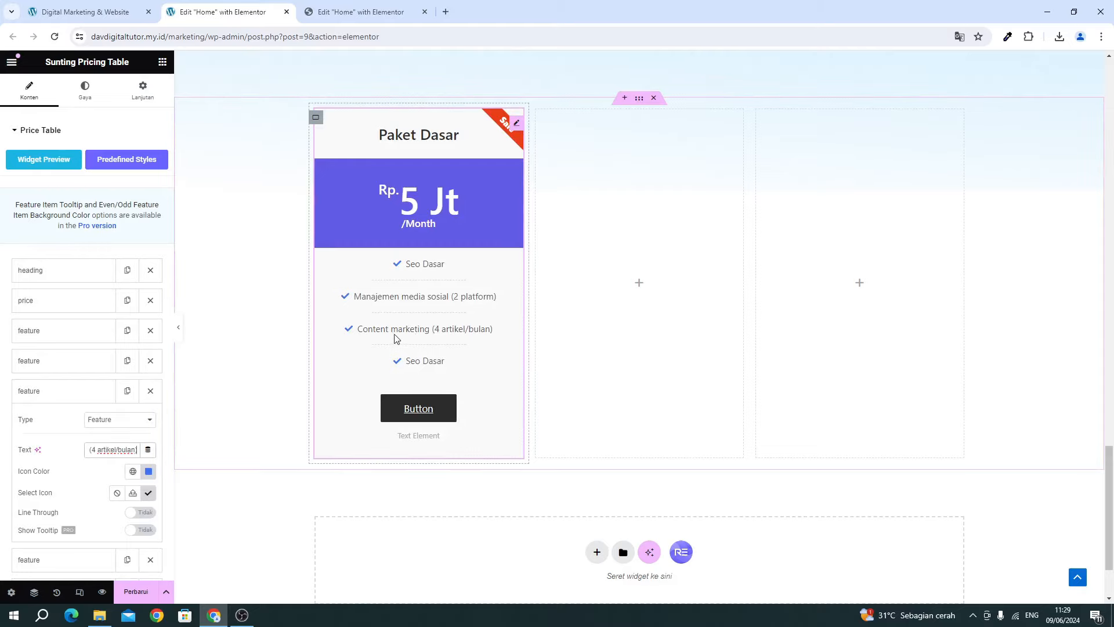
pyautogui.click(59, 390)
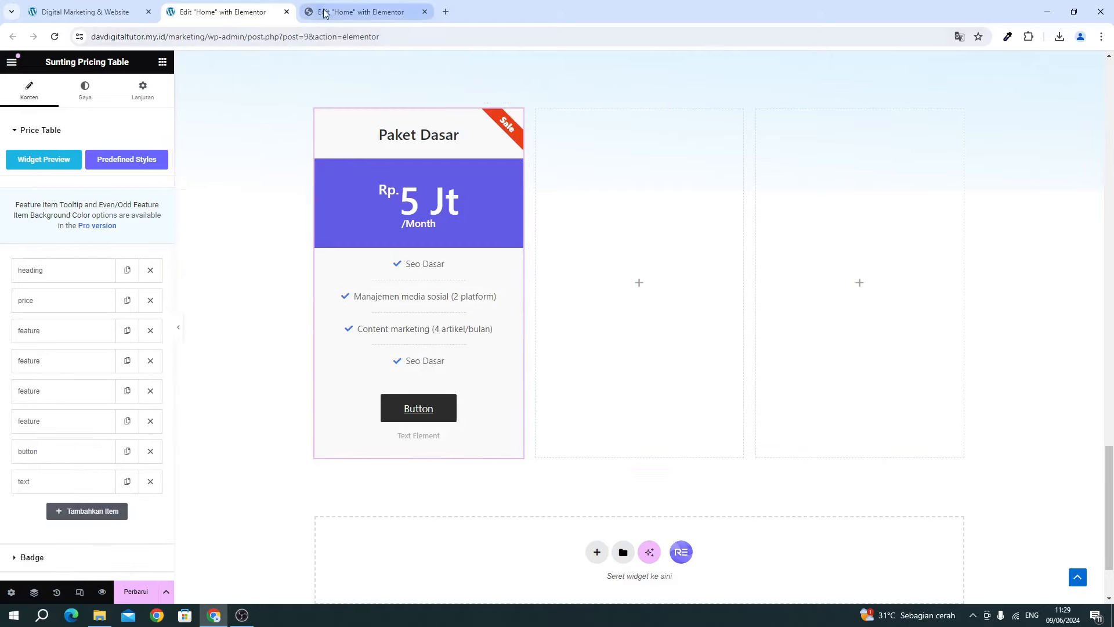
# Set the fourth feature's text to "Laporan bulanan", copied from the first card on the reference page.
pyautogui.click(360, 11)
pyautogui.click(73, 348)
pyautogui.click(70, 378)
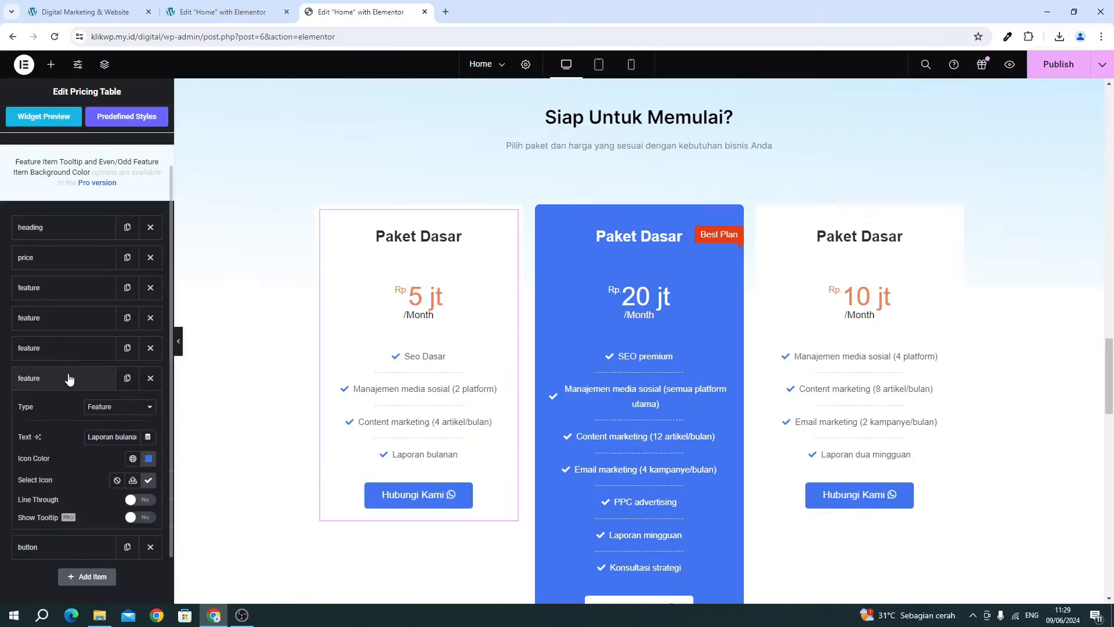
pyautogui.tripleClick(107, 441)
pyautogui.hotkey('ctrl', 'c')
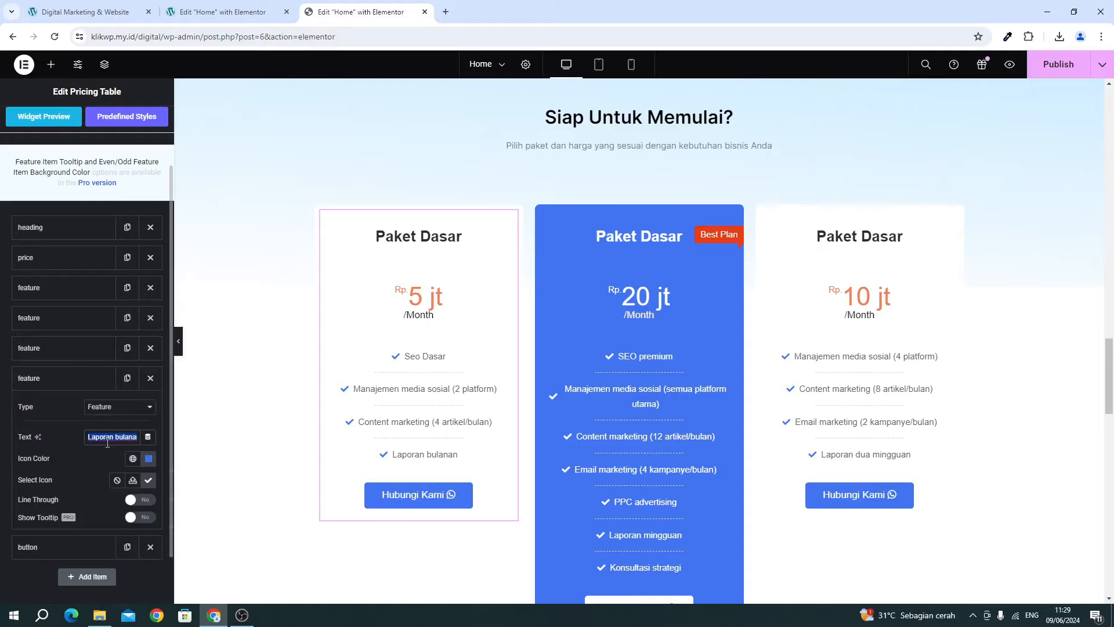
pyautogui.click(214, 17)
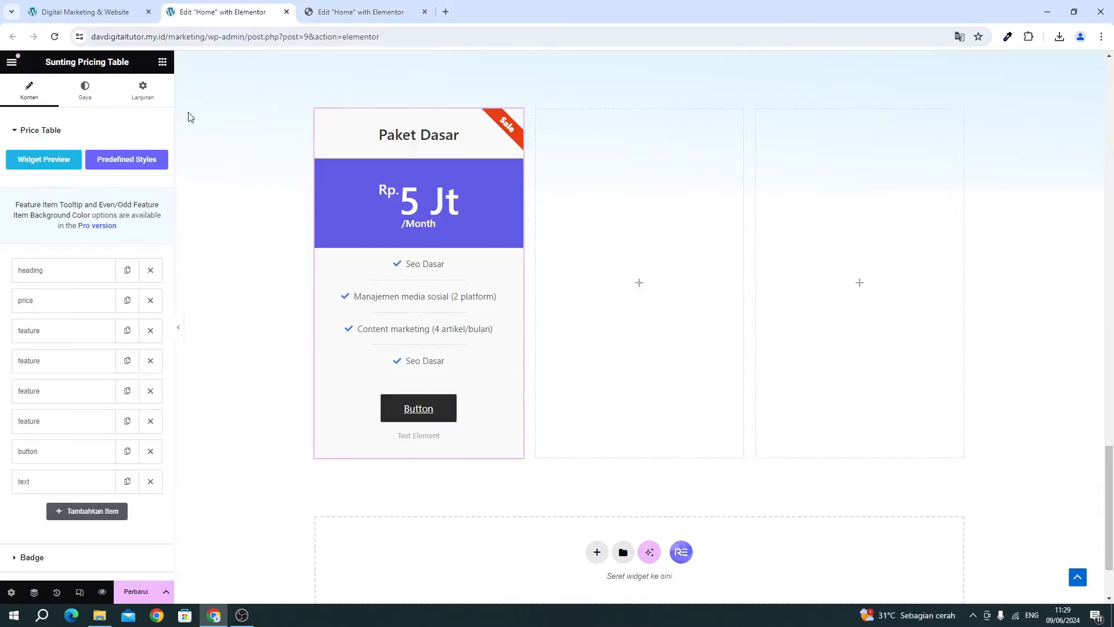
pyautogui.click(46, 423)
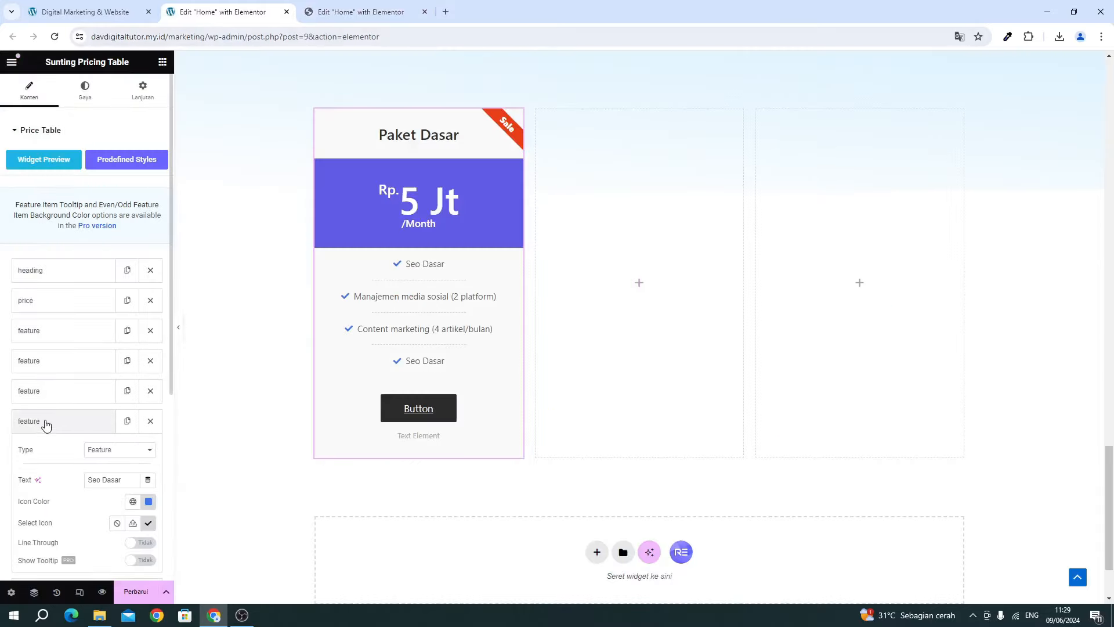
pyautogui.tripleClick(101, 475)
pyautogui.hotkey('ctrl', 'v')
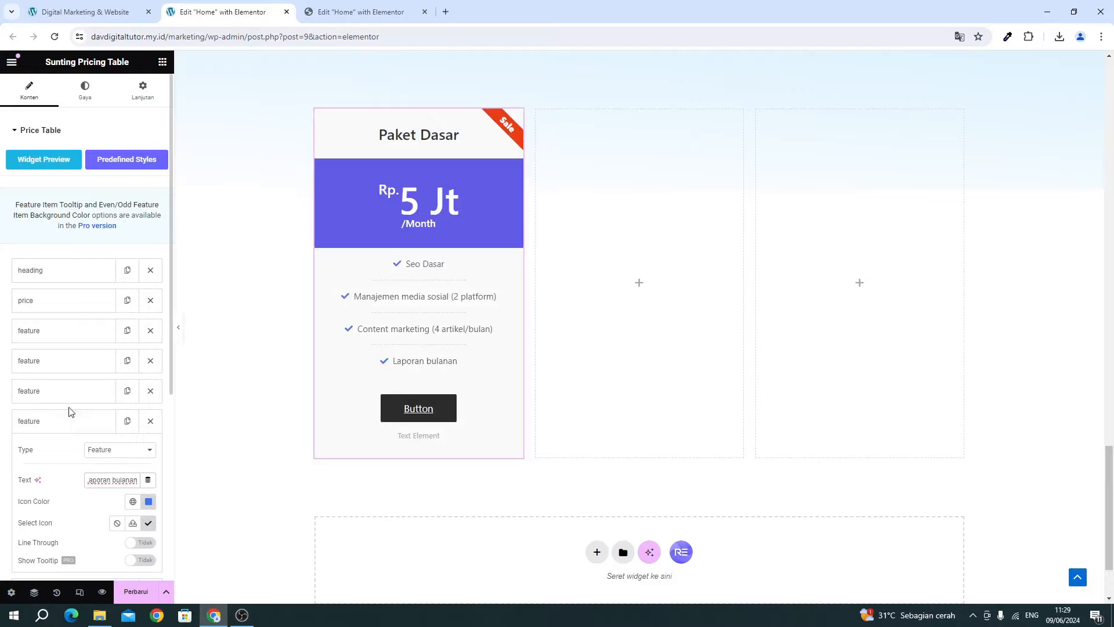
pyautogui.click(62, 419)
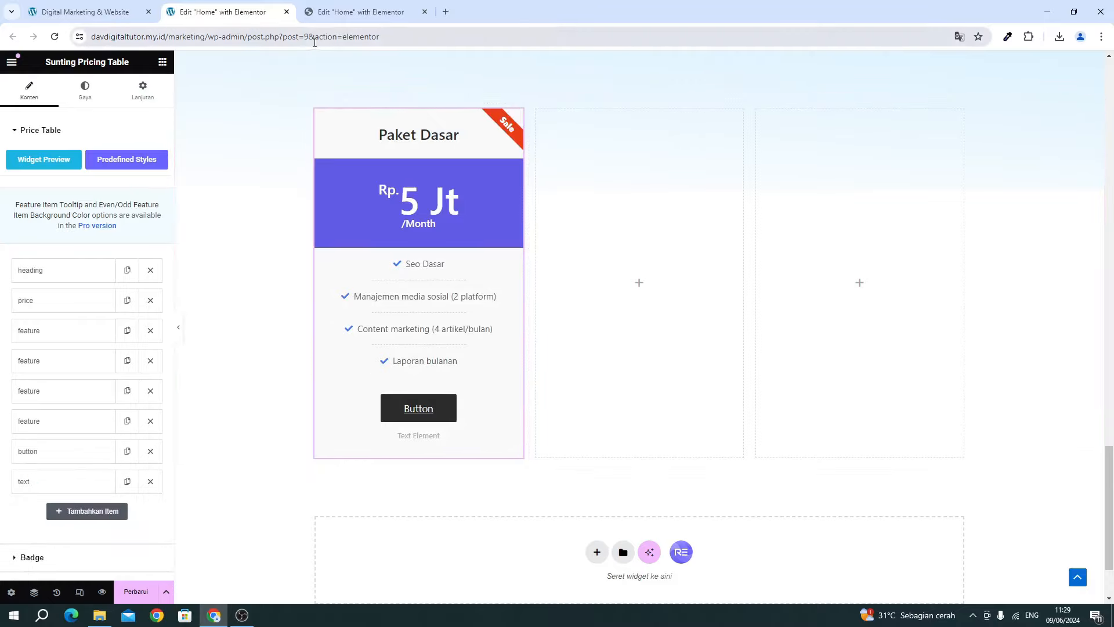
# Look up the hex code of the fourth feature's icon color in the reference page's first pricing table.
pyautogui.click(357, 12)
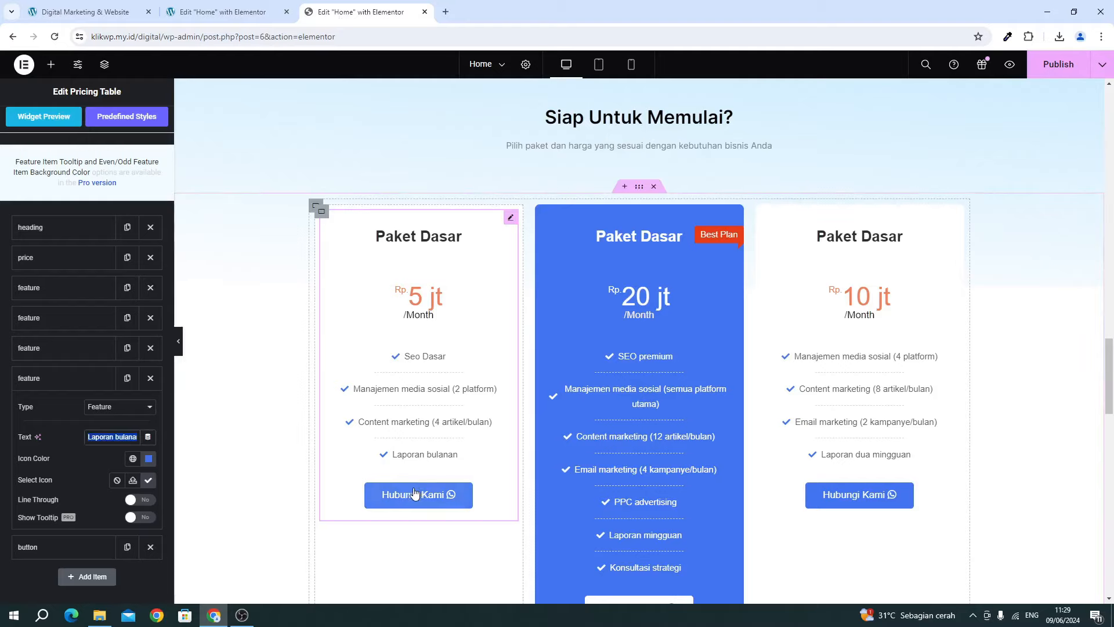
pyautogui.click(148, 459)
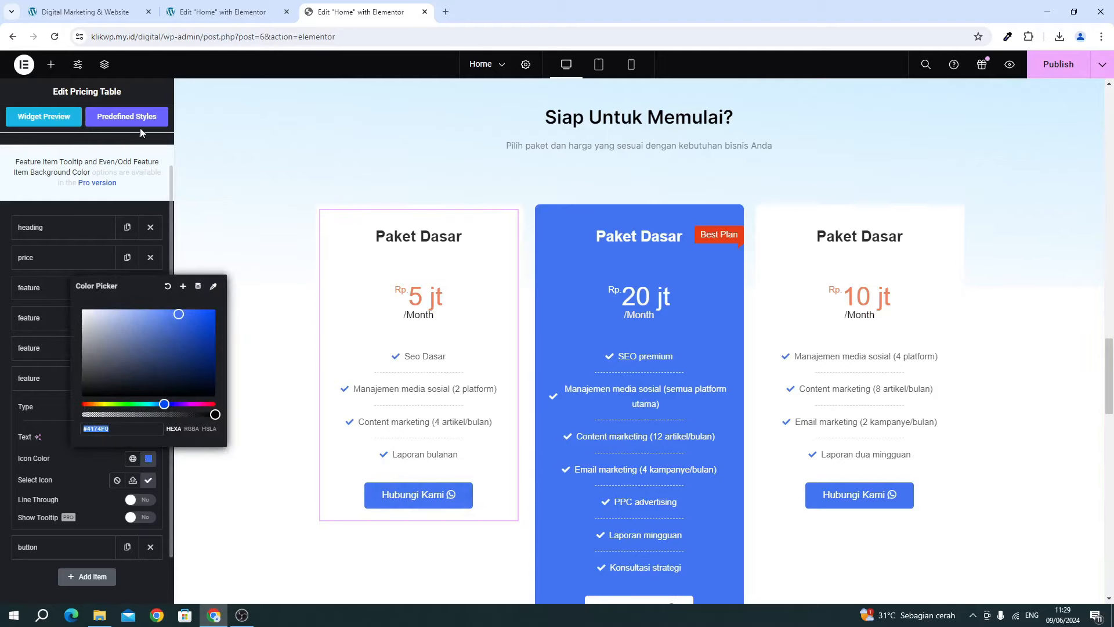
pyautogui.click(179, 13)
# Change the pricing table button's text to "Hubungi Kami", following the first card on the reference page.
pyautogui.scroll(-3, 29, 435)
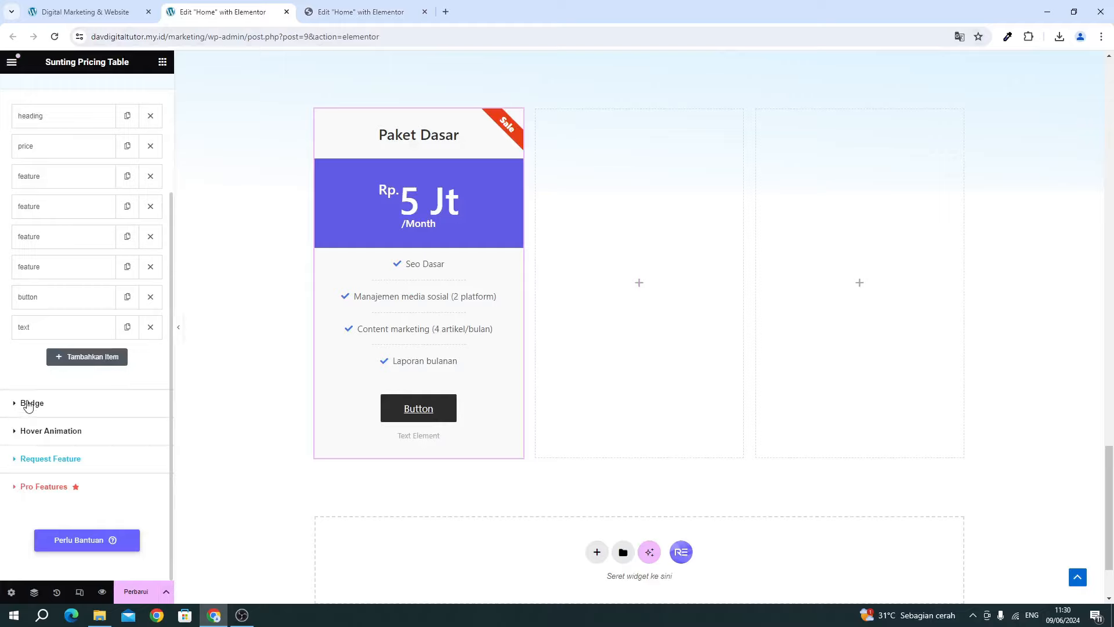
pyautogui.scroll(3, 28, 405)
pyautogui.scroll(-3, 27, 405)
pyautogui.scroll(3, 30, 401)
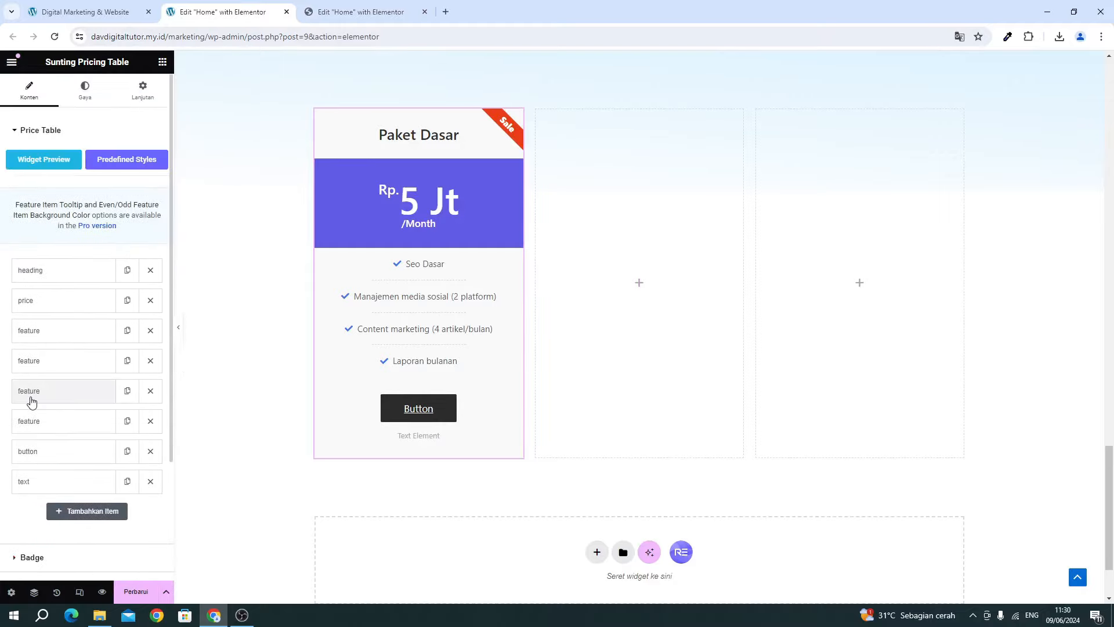
pyautogui.scroll(-3, 29, 400)
pyautogui.click(45, 304)
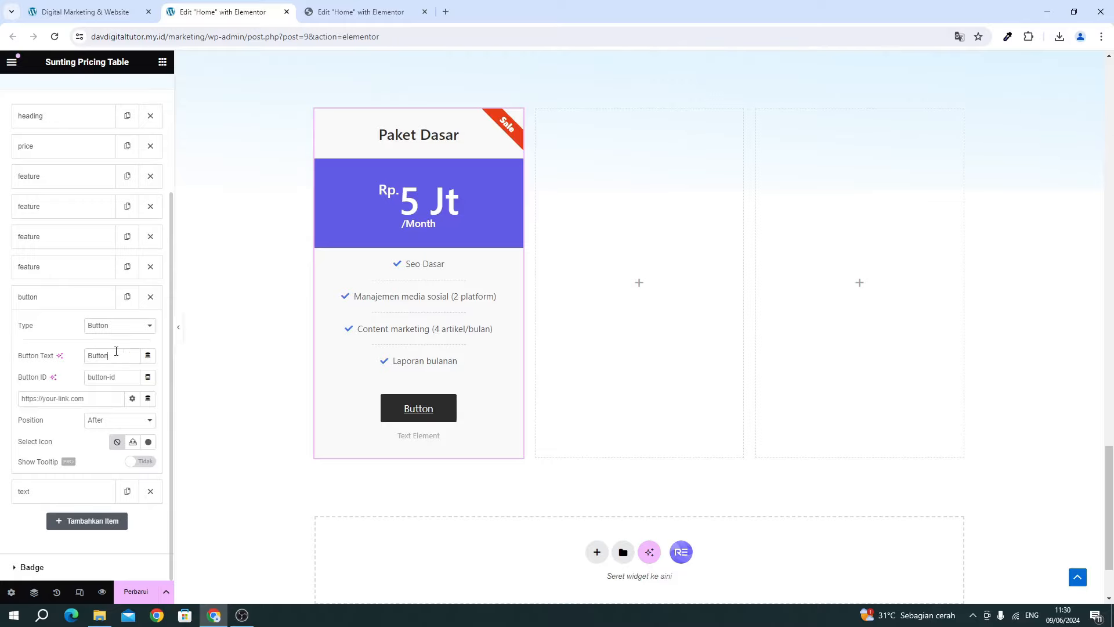
pyautogui.click(360, 12)
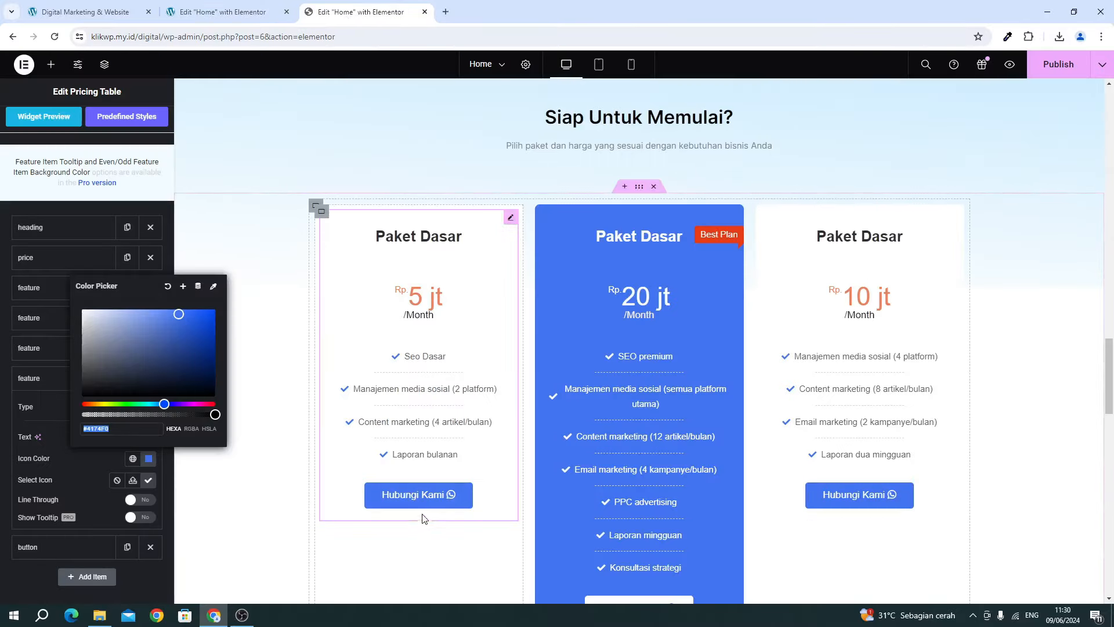
pyautogui.click(198, 13)
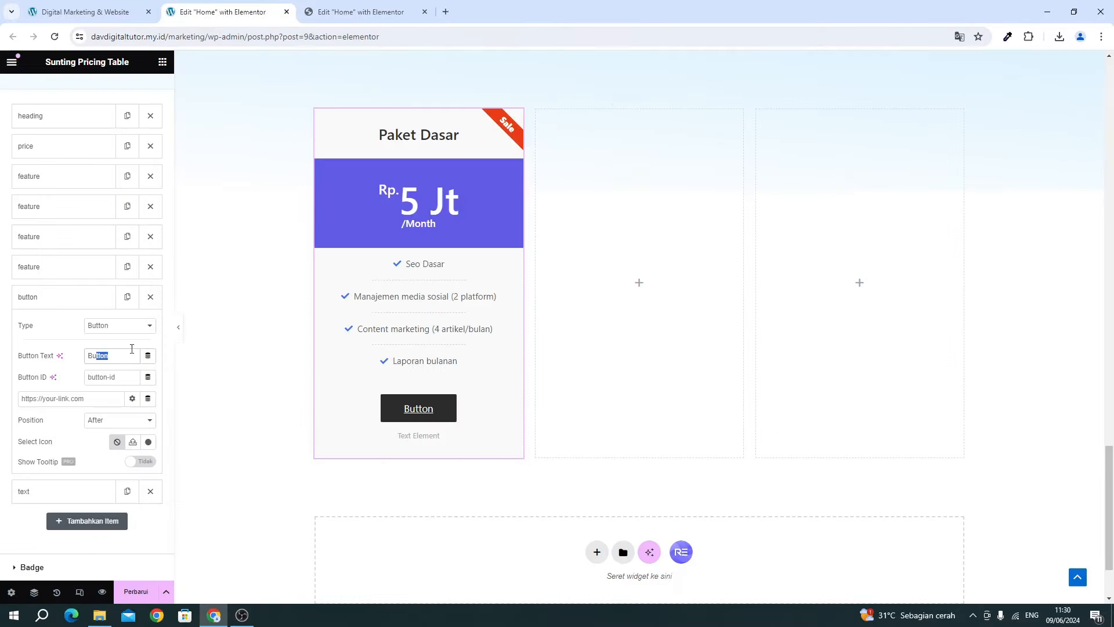
pyautogui.write('Hub')
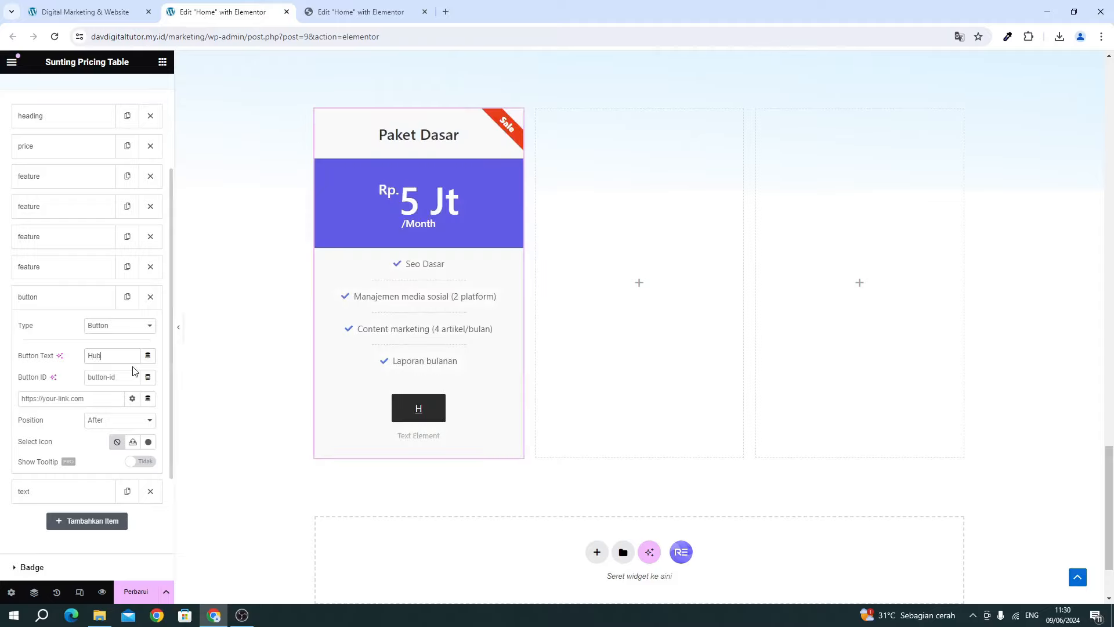
pyautogui.write('ungi Kami')
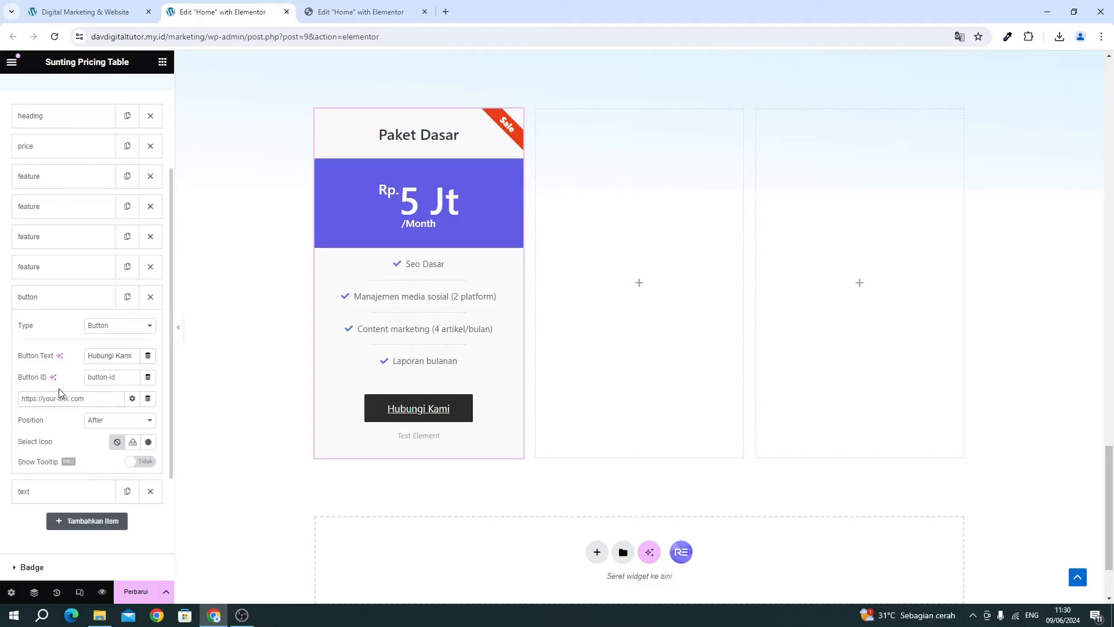
pyautogui.scroll(-3, 58, 388)
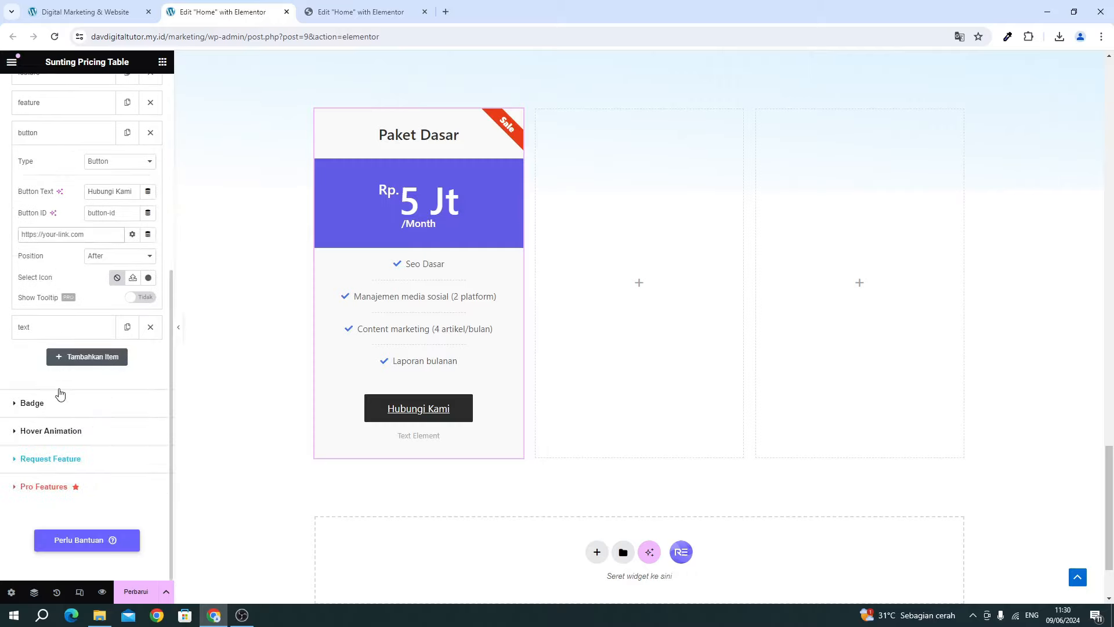
# Remove the text item from the "Paket Dasar" pricing table and add the WhatsApp icon to its "Hubungi Kami" button.
pyautogui.click(149, 327)
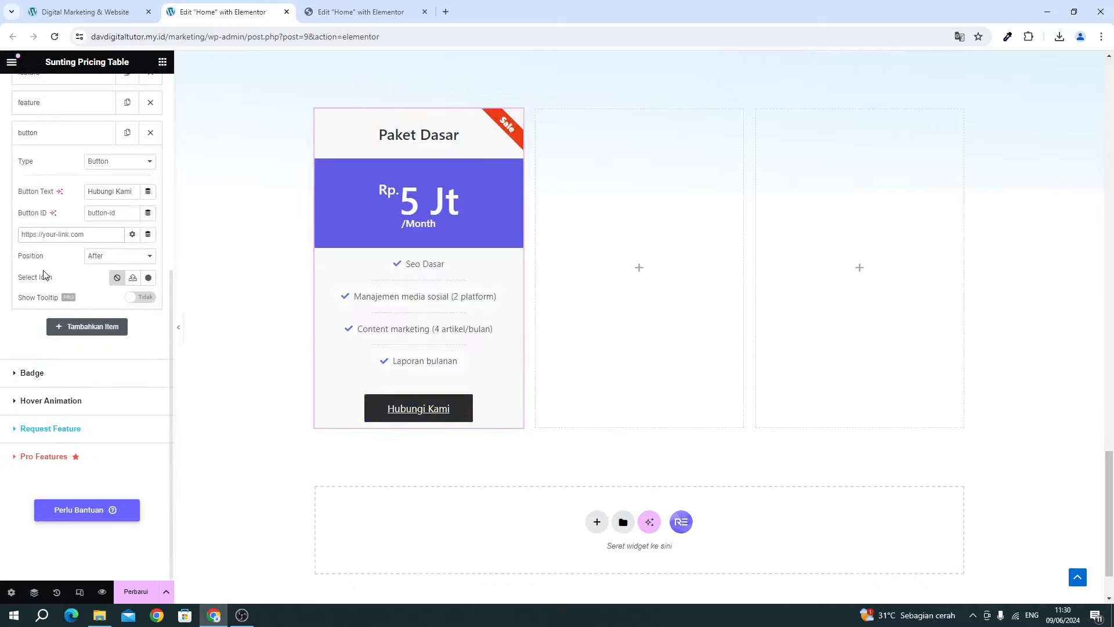
pyautogui.scroll(1, 67, 264)
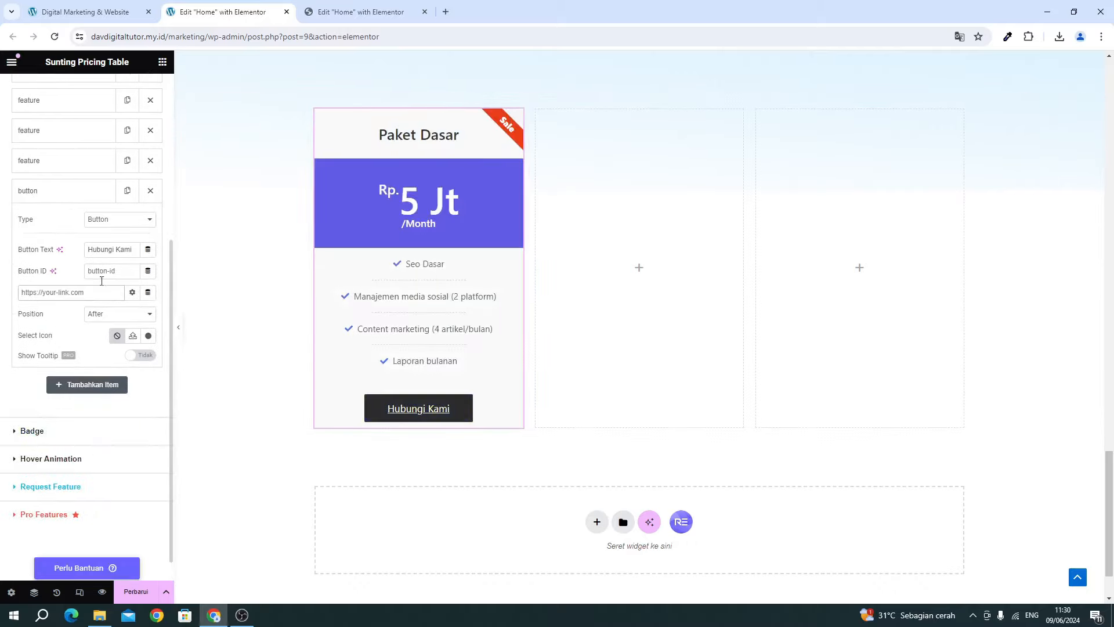
pyautogui.click(147, 336)
pyautogui.click(498, 153)
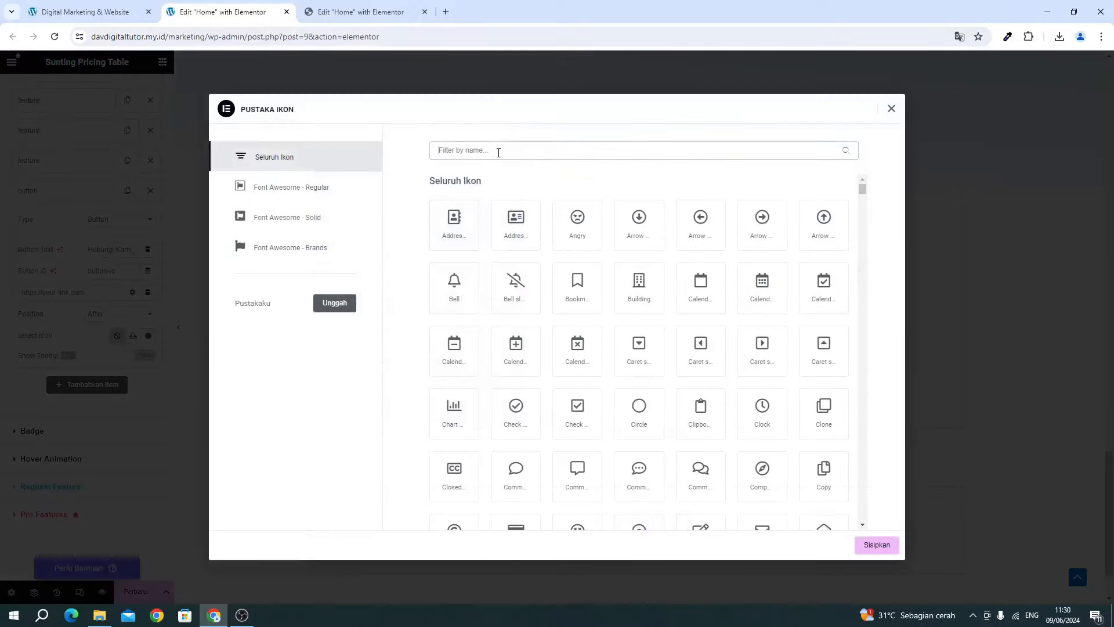
pyautogui.write('what')
pyautogui.click(472, 219)
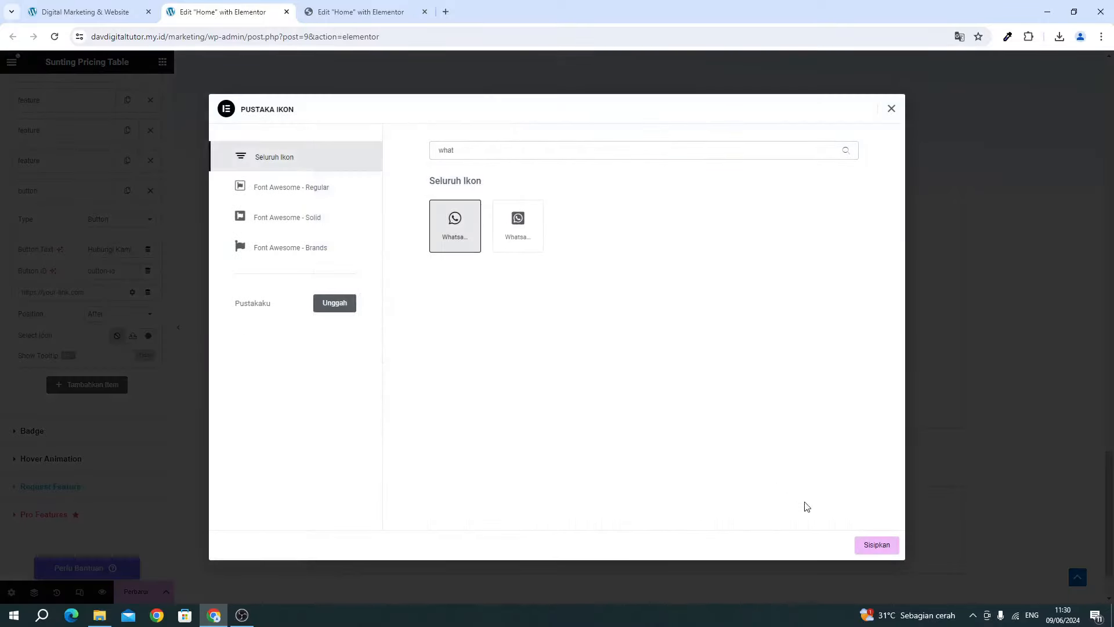
pyautogui.click(875, 545)
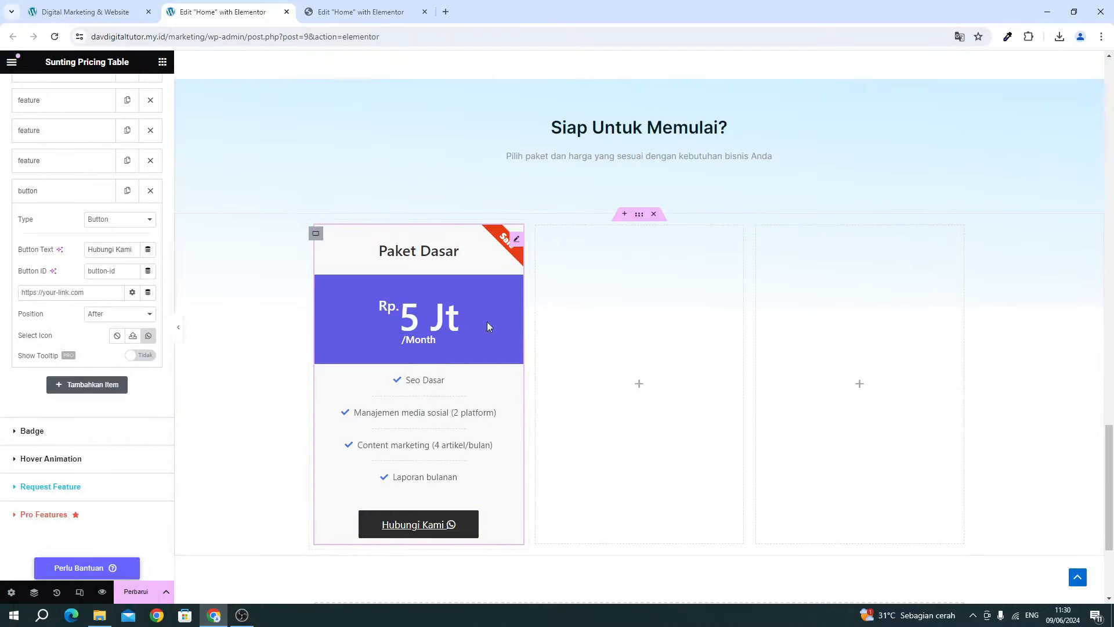
# Set the pricing table's badge style to None.
pyautogui.click(32, 431)
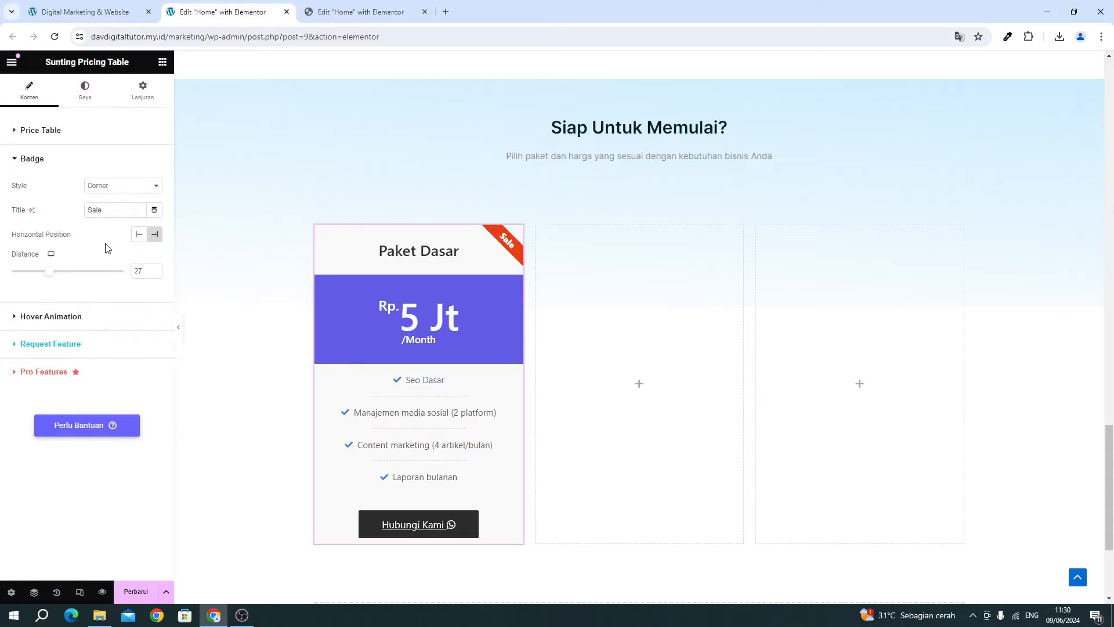
pyautogui.click(93, 191)
pyautogui.click(94, 197)
pyautogui.click(95, 195)
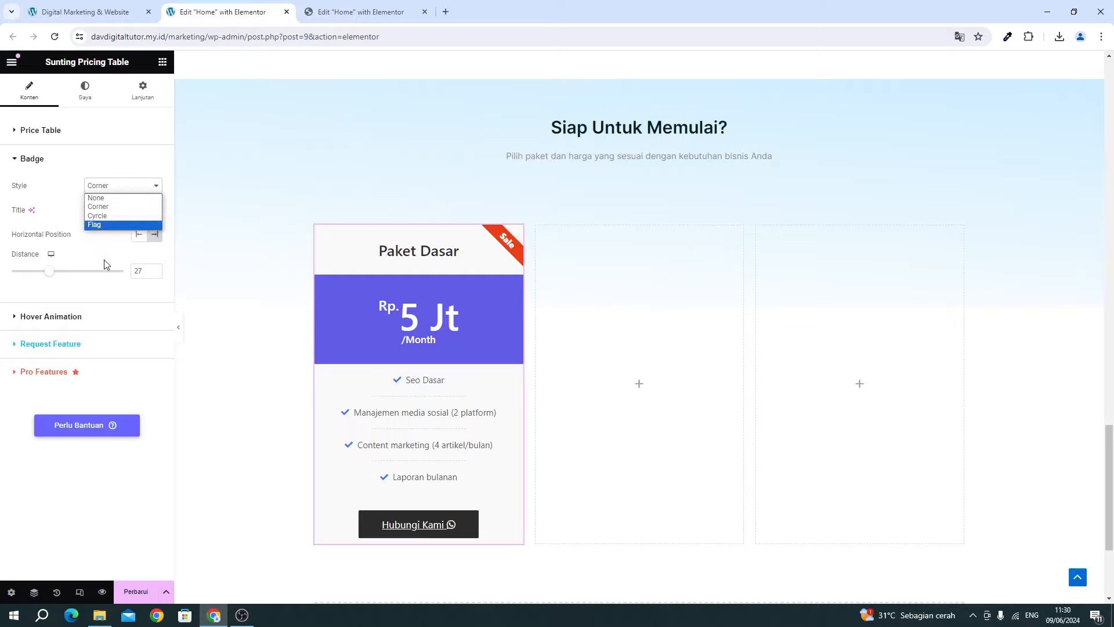
pyautogui.click(107, 198)
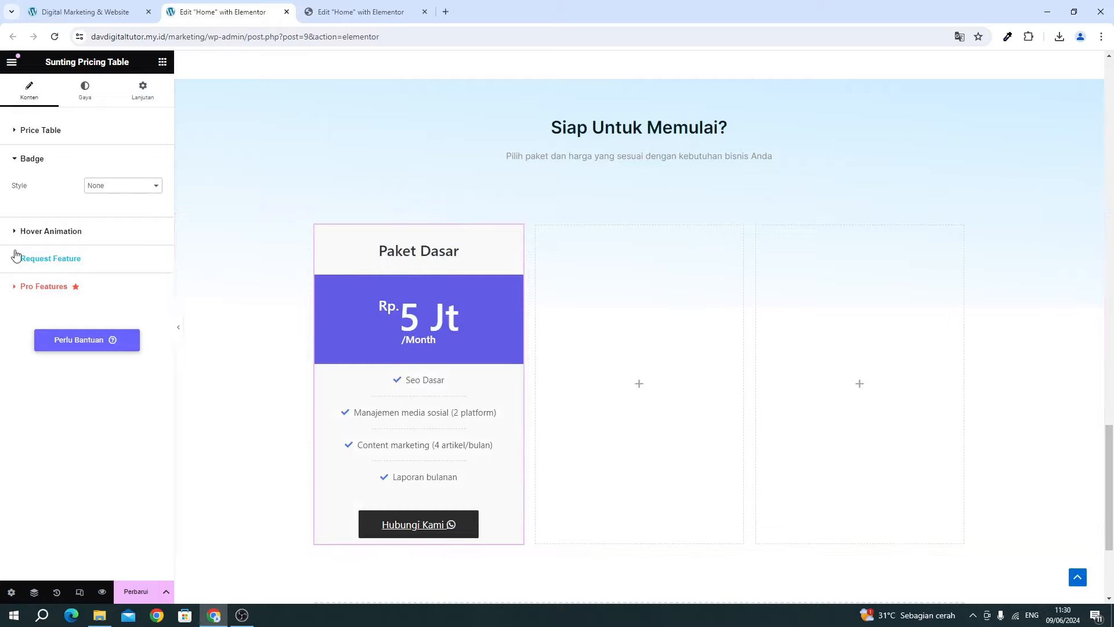
# Give the pricing table's heading area a classic white background, following the first card on the reference page.
pyautogui.click(89, 100)
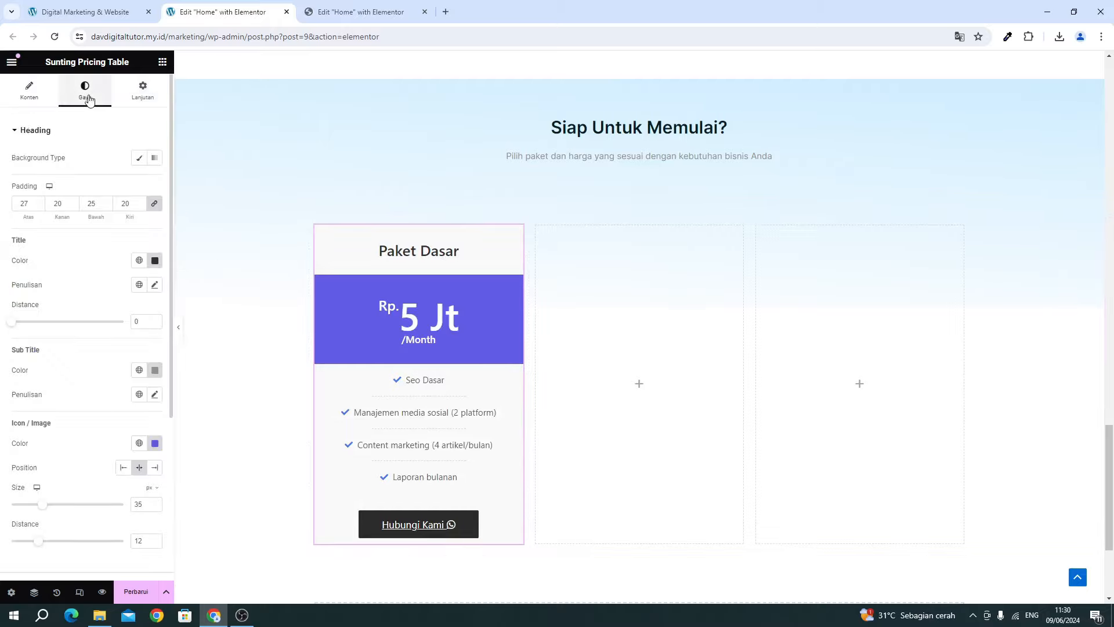
pyautogui.click(333, 18)
pyautogui.click(223, 12)
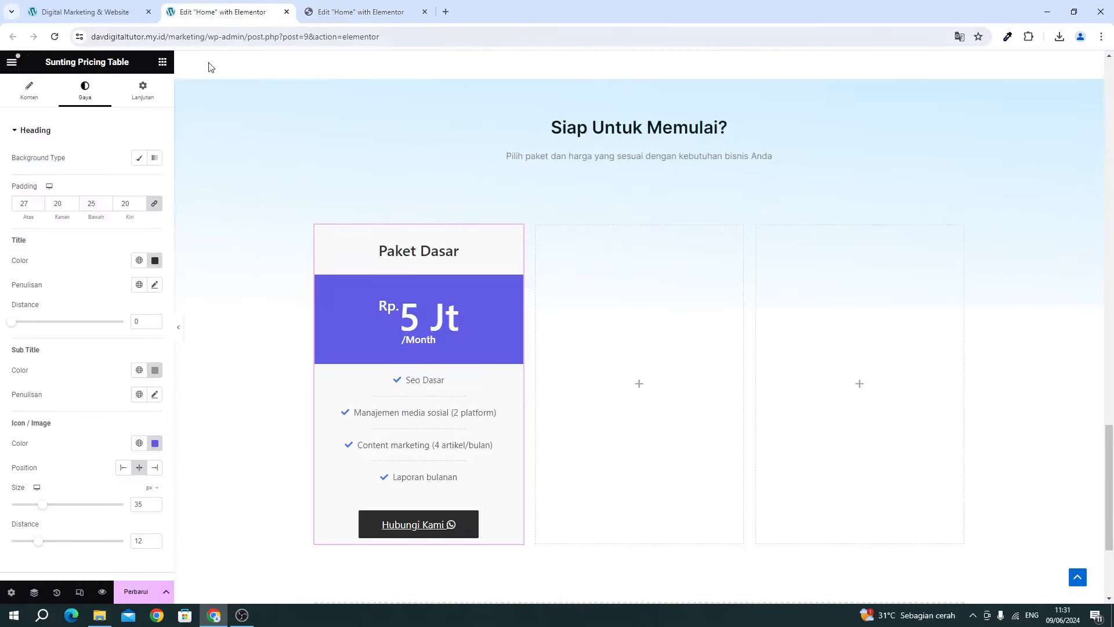
pyautogui.click(138, 158)
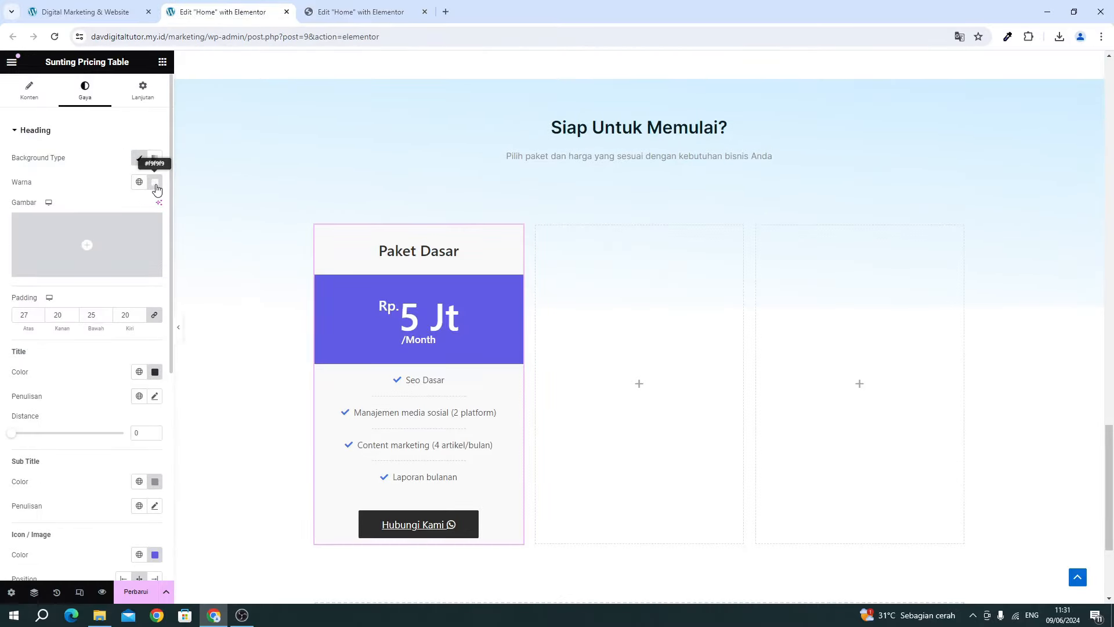
pyautogui.click(155, 182)
pyautogui.click(74, 176)
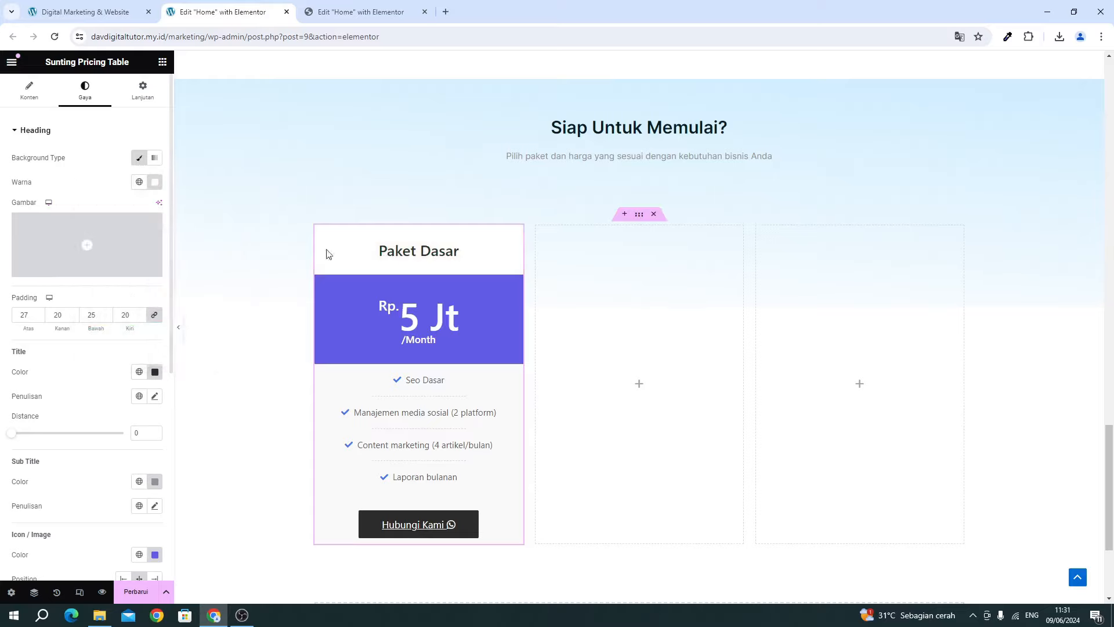
# Round the corners of the "Hubungi Kami" button with a border radius of 7 px on all sides.
pyautogui.scroll(-5, 77, 364)
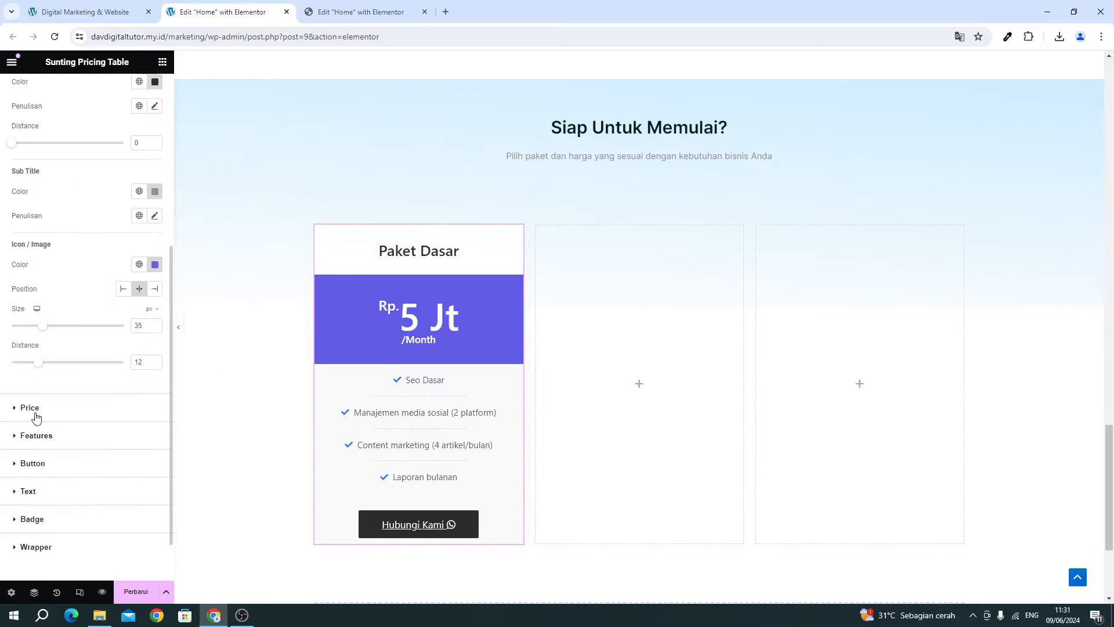
pyautogui.click(36, 417)
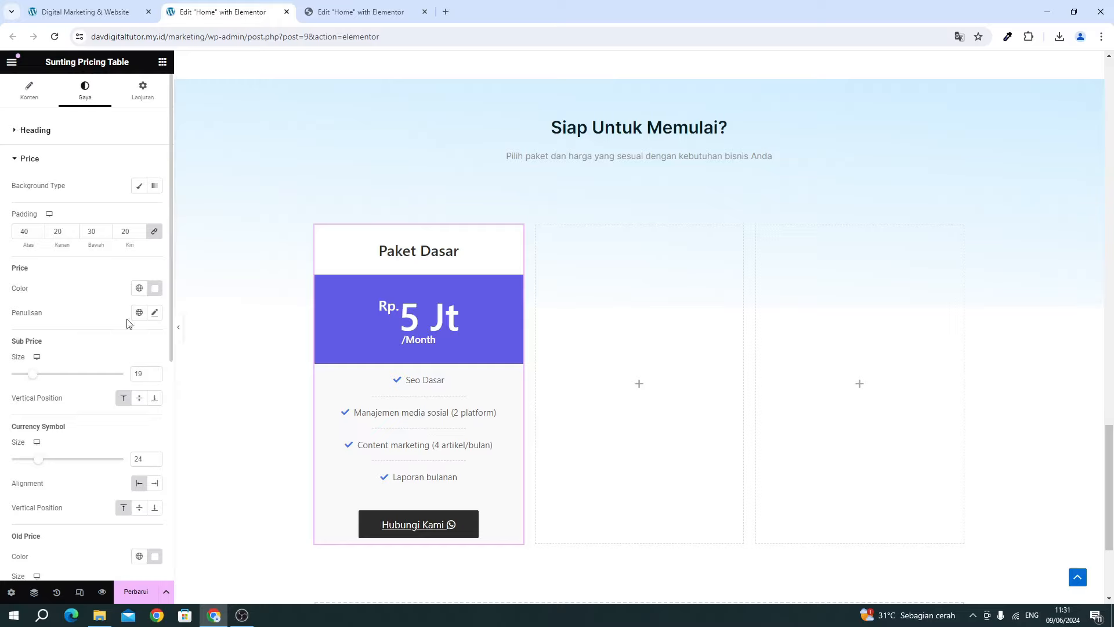
pyautogui.scroll(-6, 64, 385)
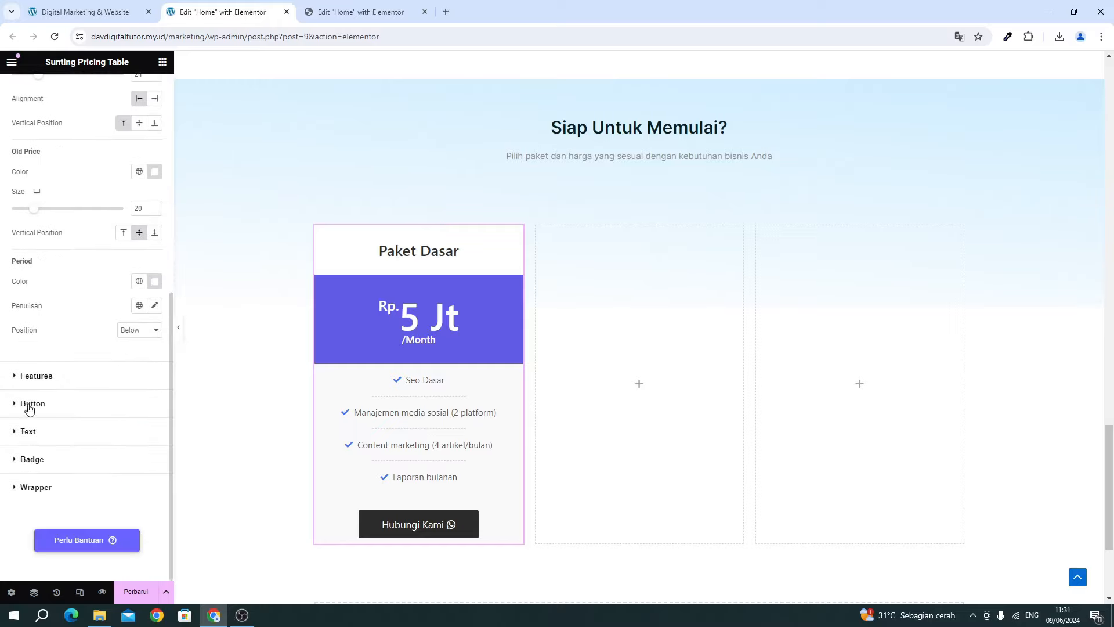
pyautogui.click(30, 404)
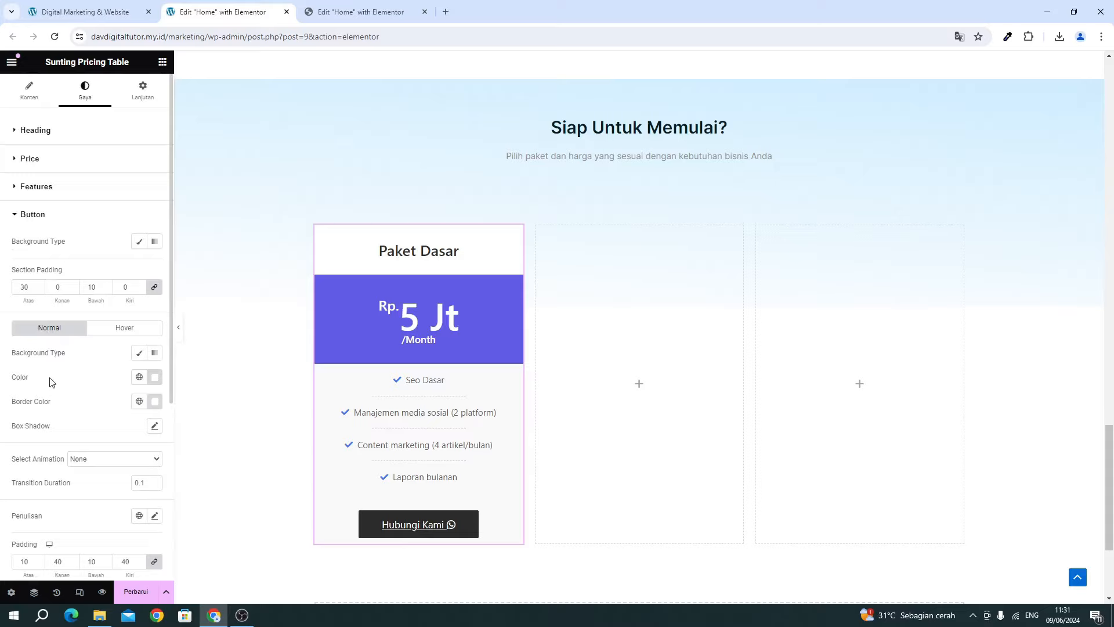
pyautogui.scroll(-3, 50, 382)
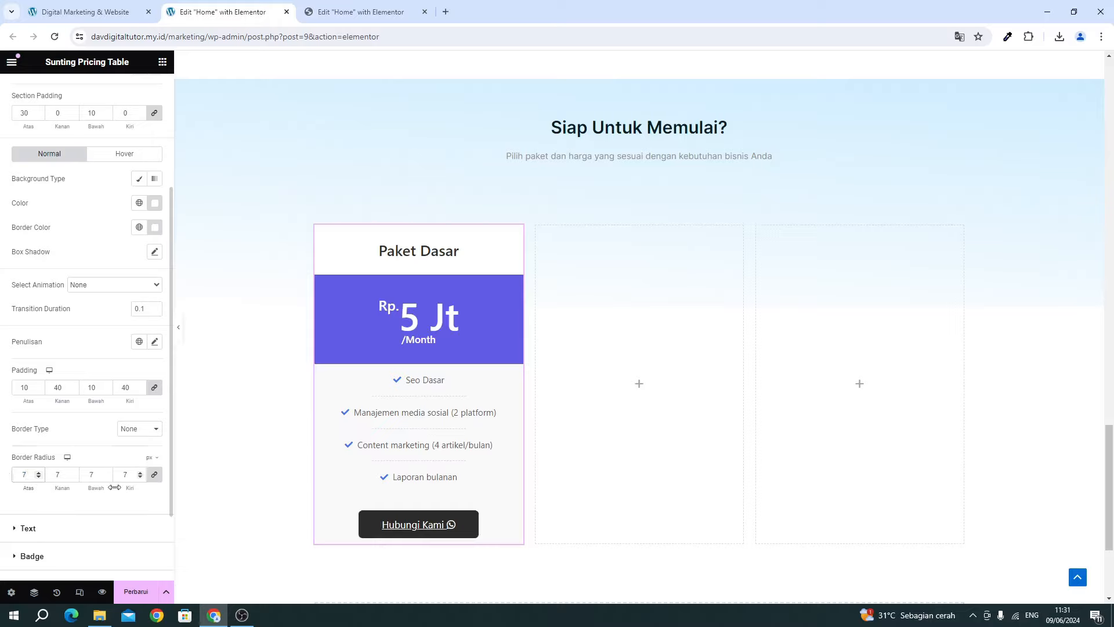
pyautogui.click(41, 478)
# Give the button's normal state a classic background in color #4174F0.
pyautogui.click(139, 179)
pyautogui.click(154, 203)
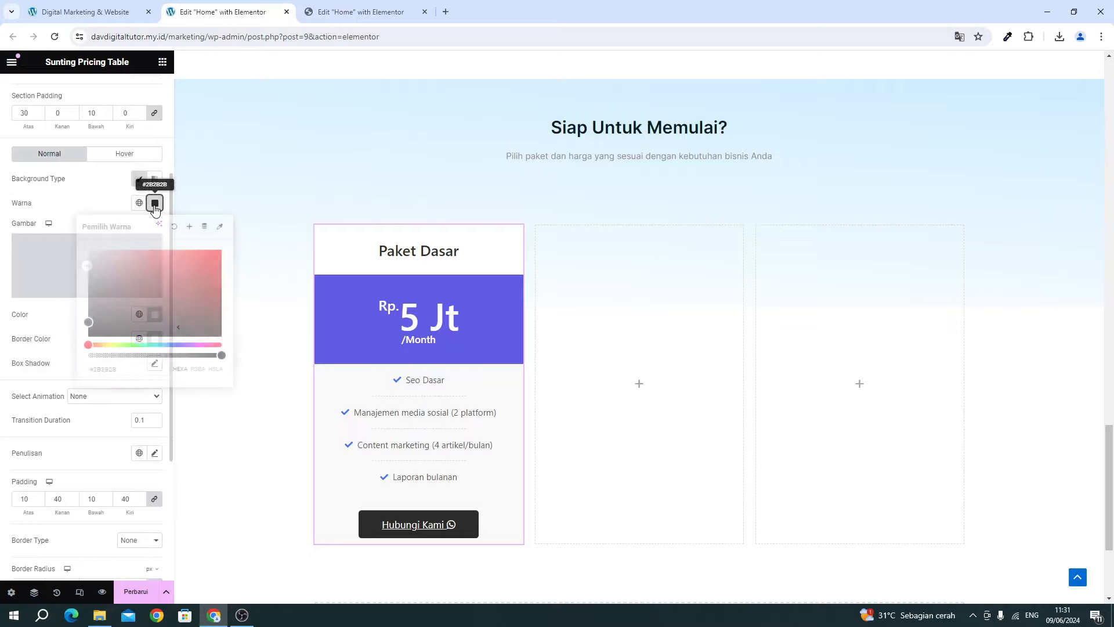
pyautogui.write('#4174F0')
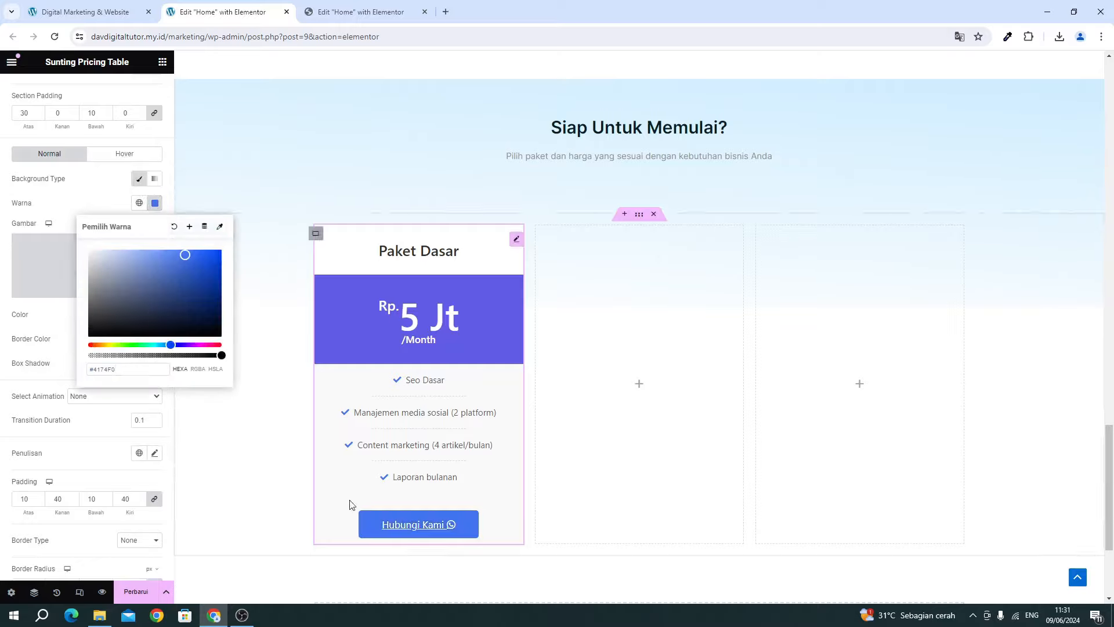
pyautogui.click(83, 214)
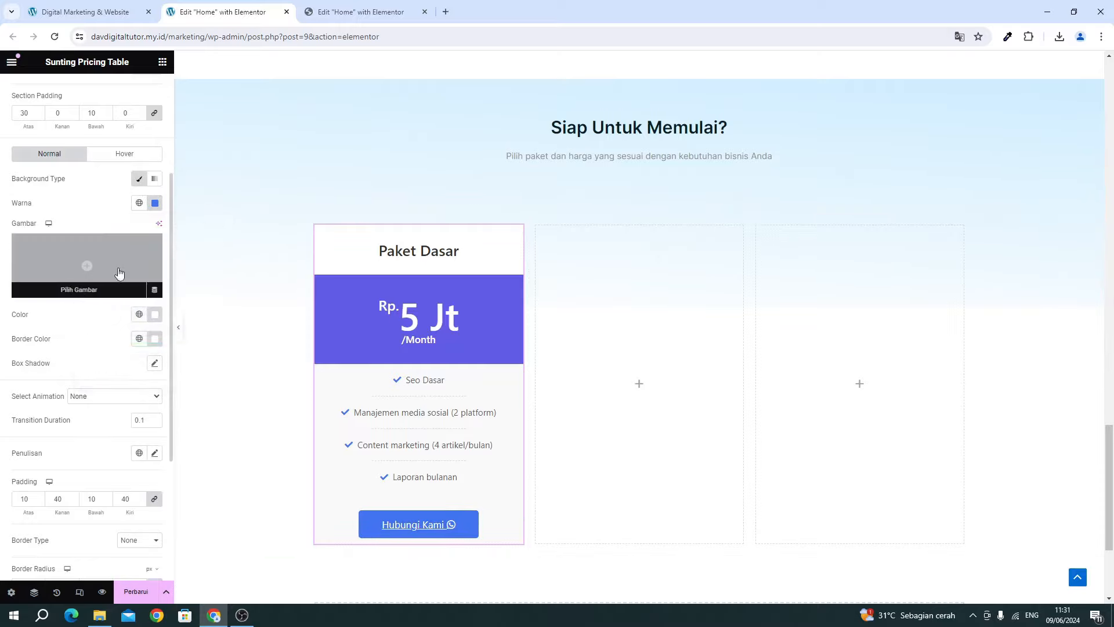
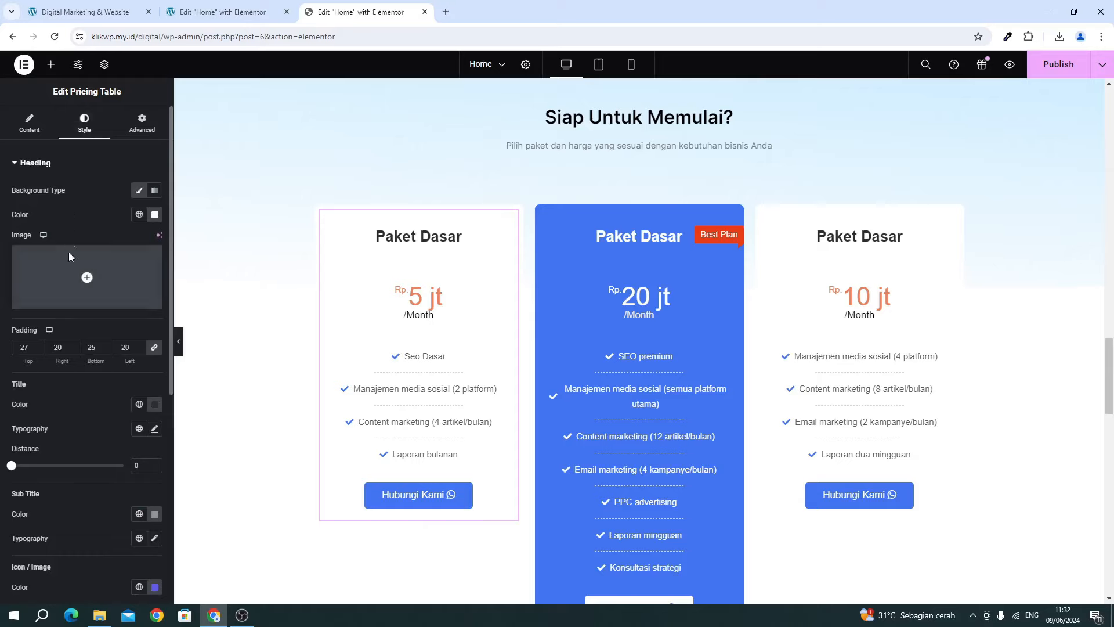
# Set the "Paket Dasar" price color to #ED825D, copied from the price in the reference page's first card.
pyautogui.scroll(-4, 64, 417)
pyautogui.click(72, 501)
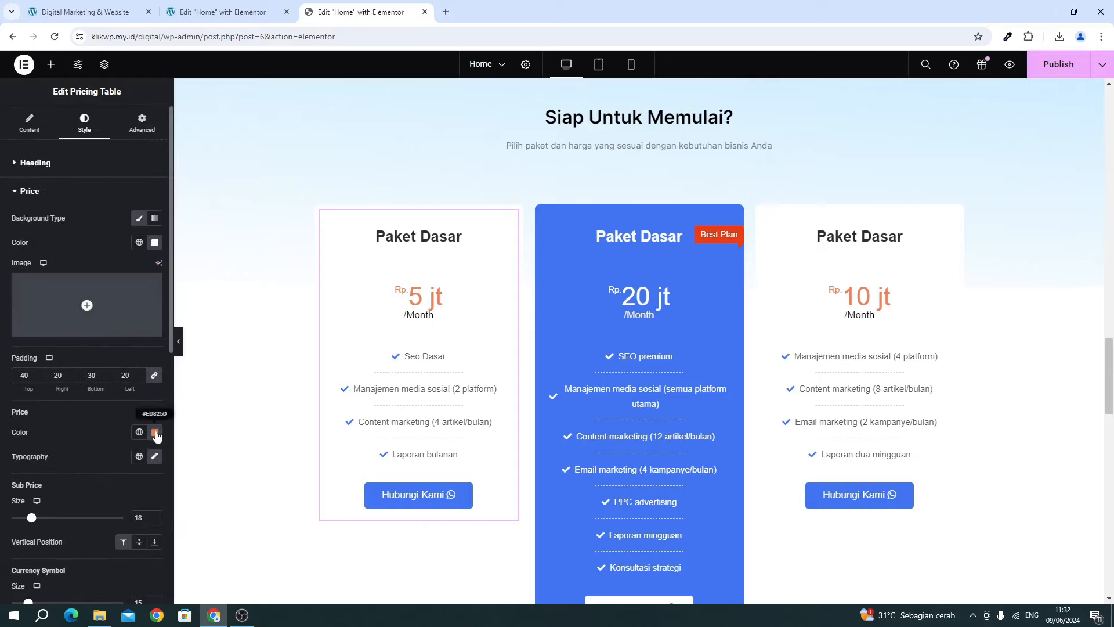
pyautogui.click(155, 432)
pyautogui.hotkey('ctrl', 'c')
pyautogui.click(186, 17)
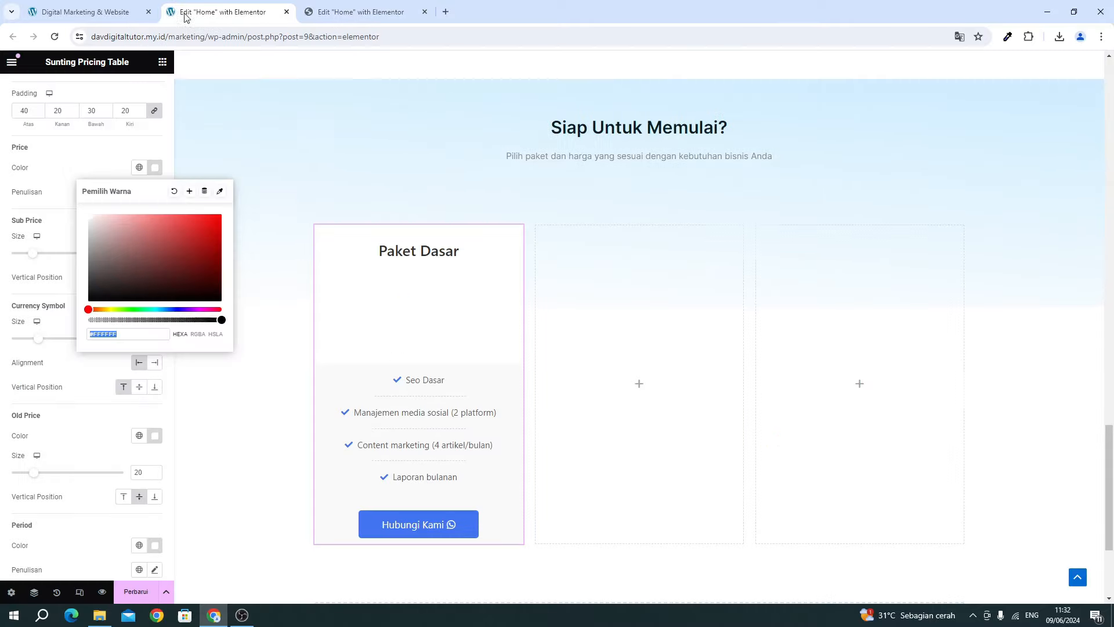
pyautogui.hotkey('ctrl', 'v')
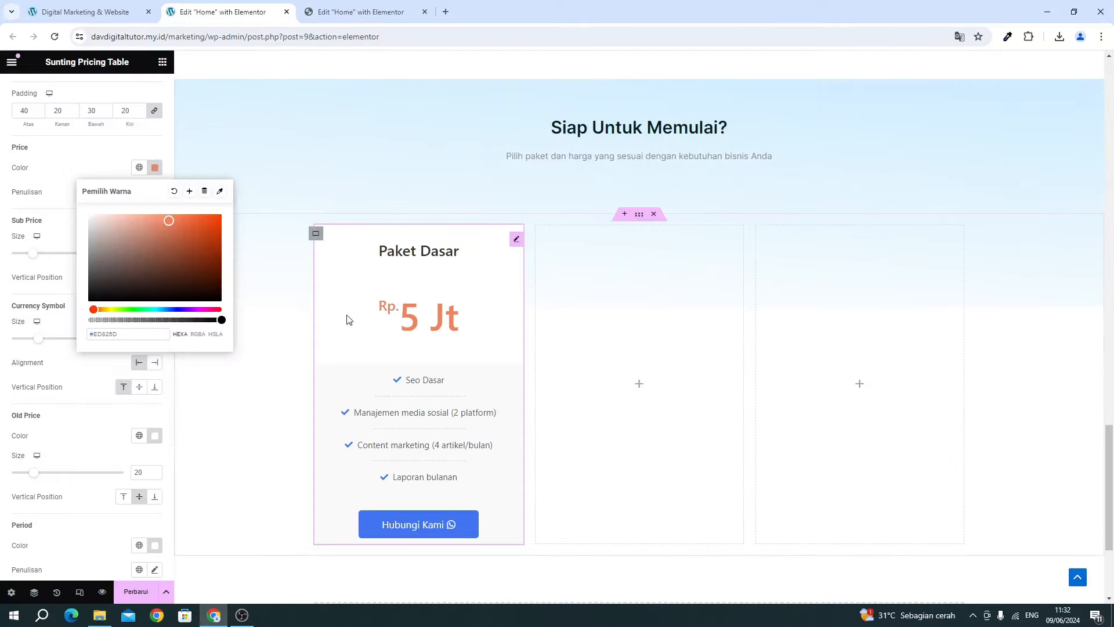
pyautogui.click(81, 384)
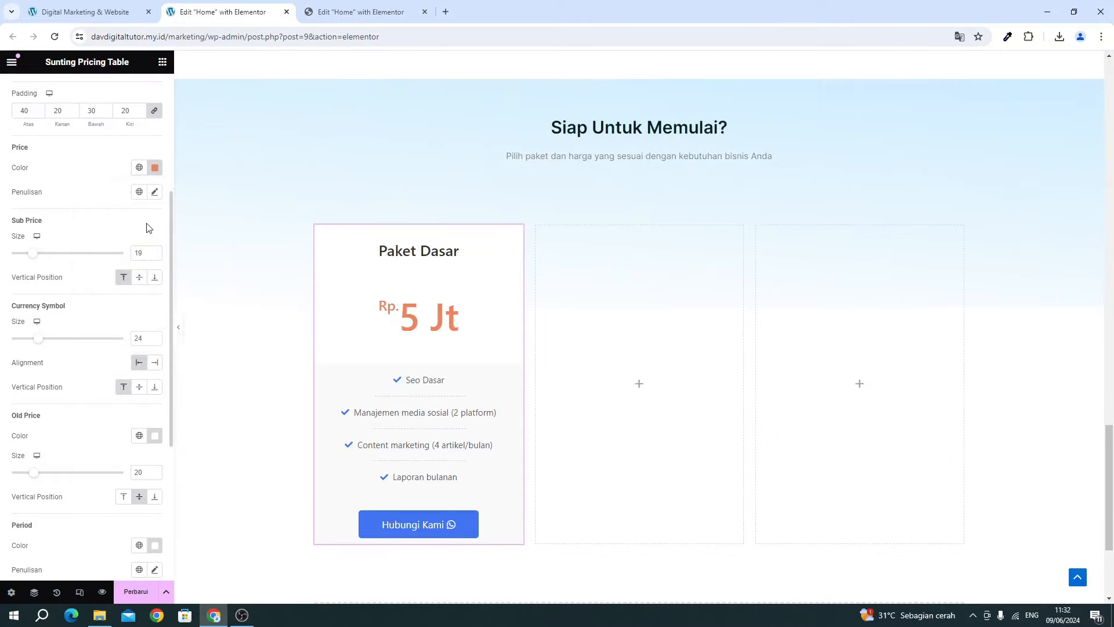
# Reduce the price's typography size to 51 px.
pyautogui.click(154, 192)
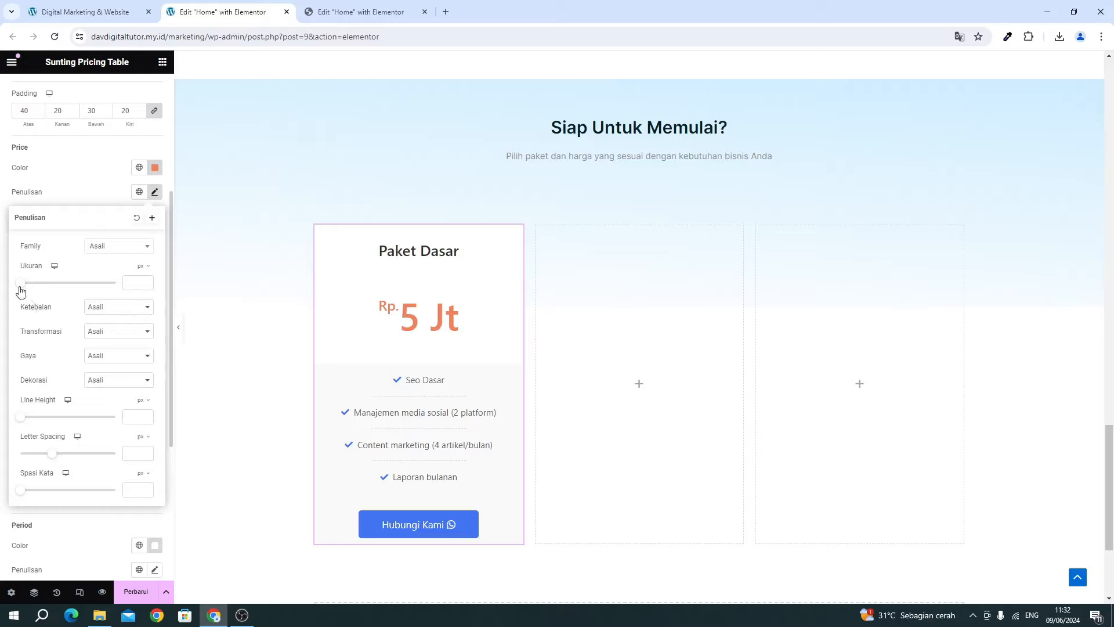
pyautogui.moveTo(20, 287); pyautogui.dragTo(46, 300)
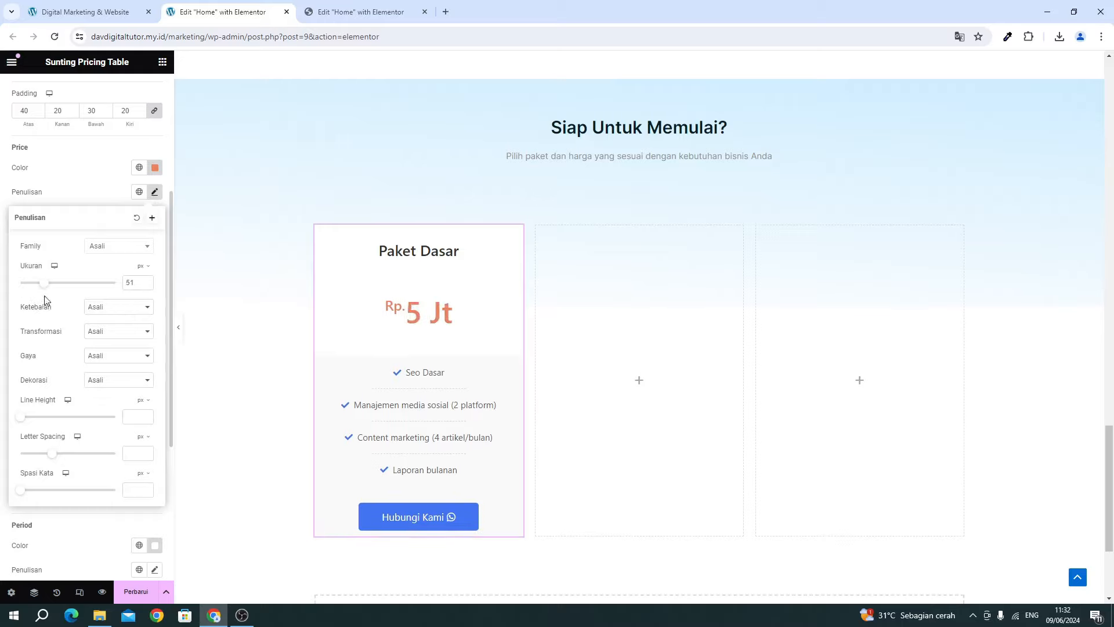
pyautogui.click(77, 190)
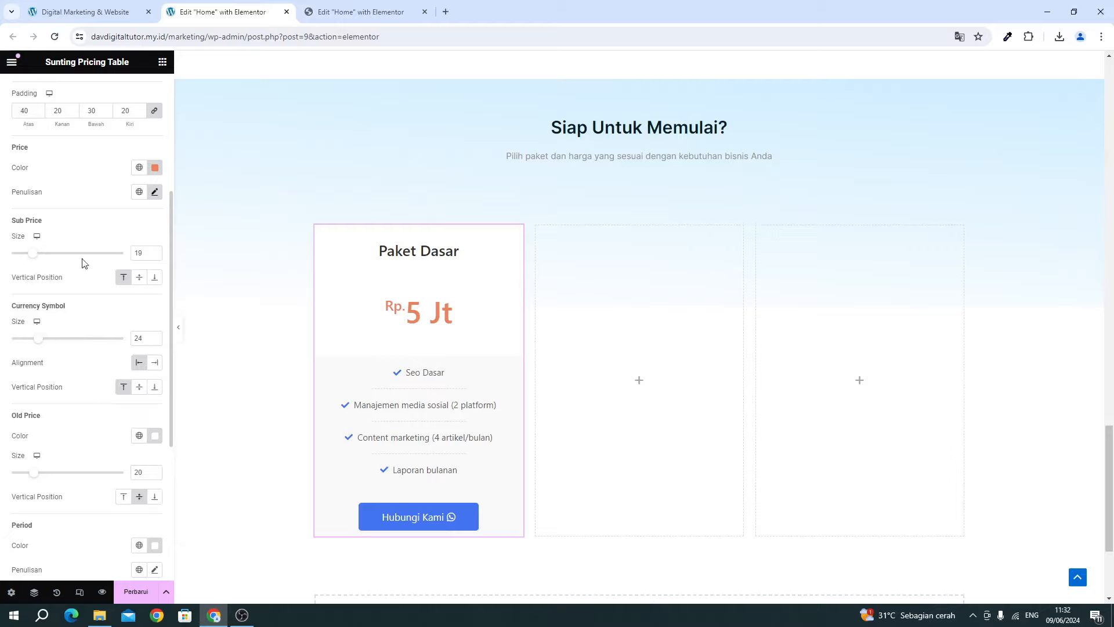
# Set the color of the "/Month" period text to black (#000000) and compare the price area with the reference page's first card.
pyautogui.scroll(-1, 84, 264)
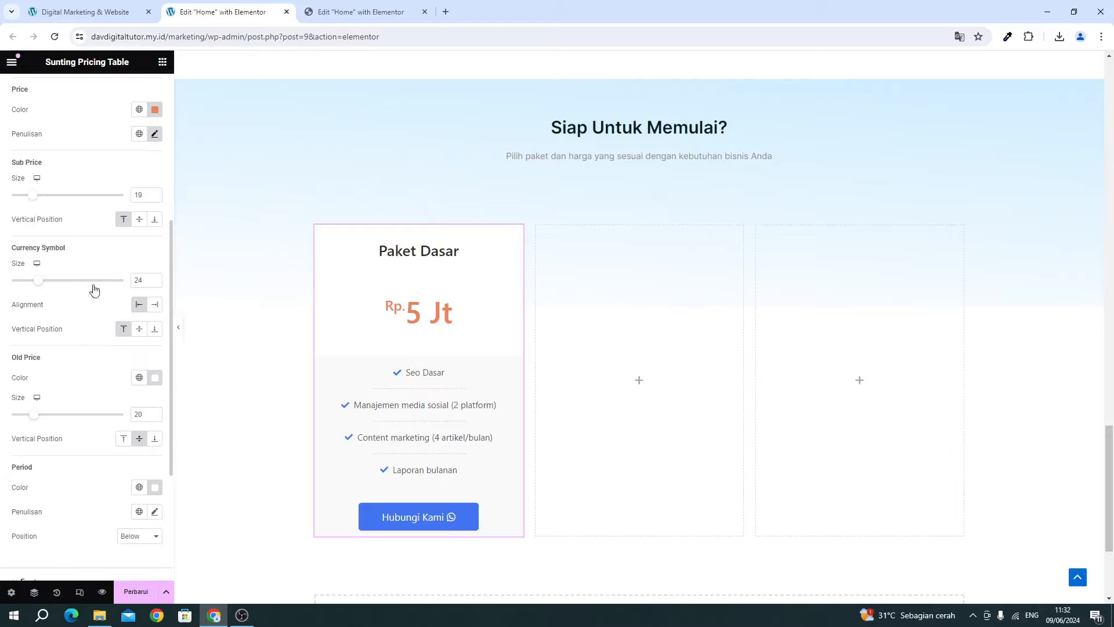
pyautogui.click(154, 378)
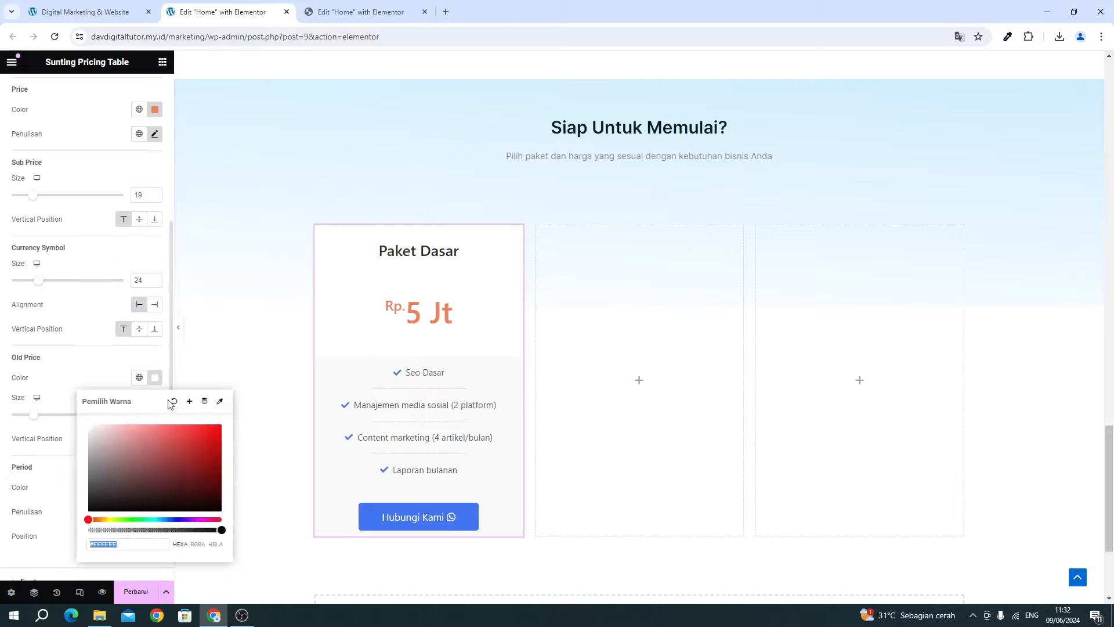
pyautogui.click(98, 365)
pyautogui.scroll(-1, 100, 366)
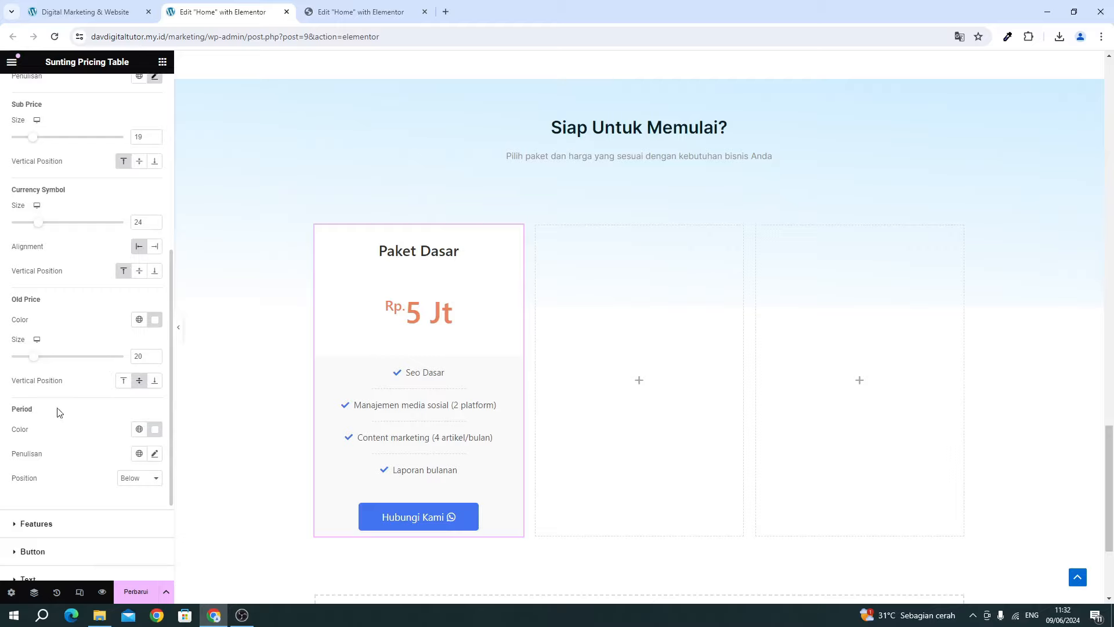
pyautogui.click(155, 430)
pyautogui.click(188, 366)
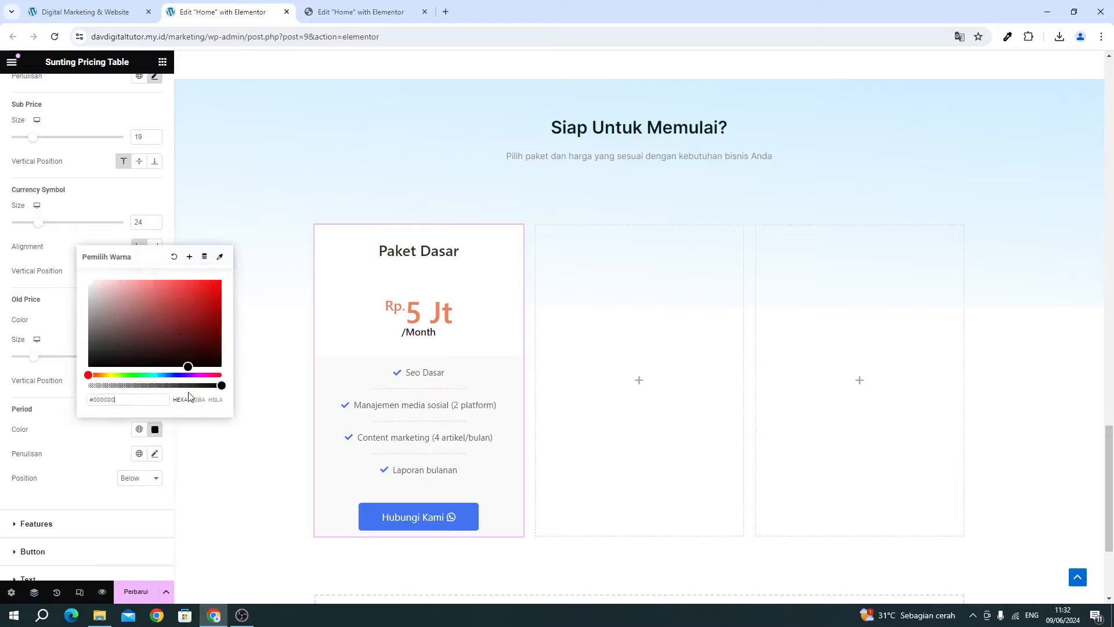
pyautogui.click(85, 452)
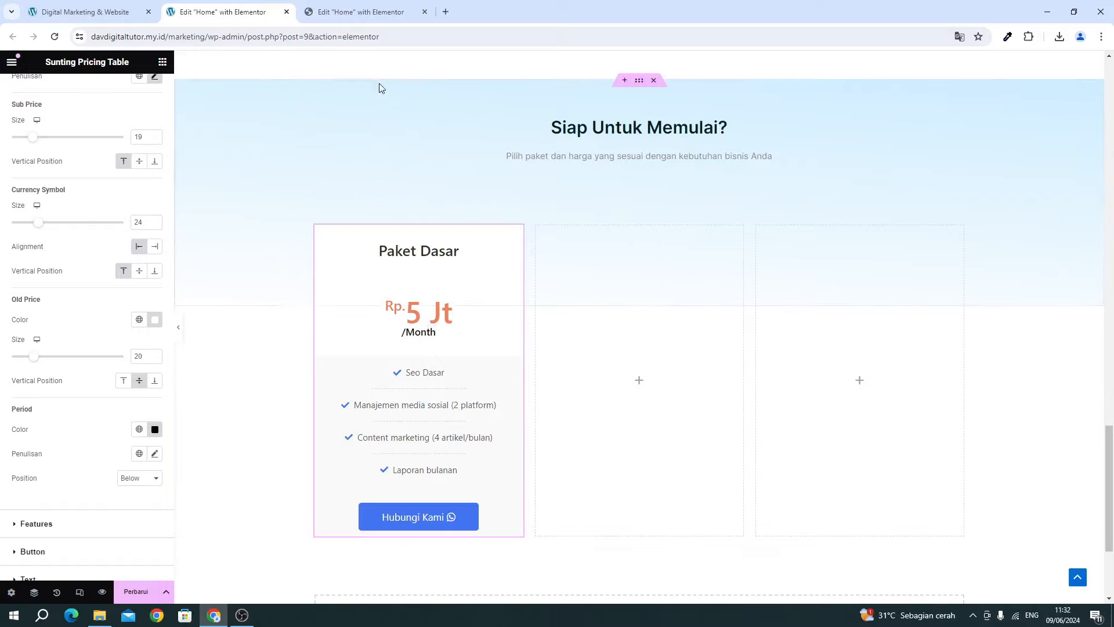
pyautogui.click(365, 11)
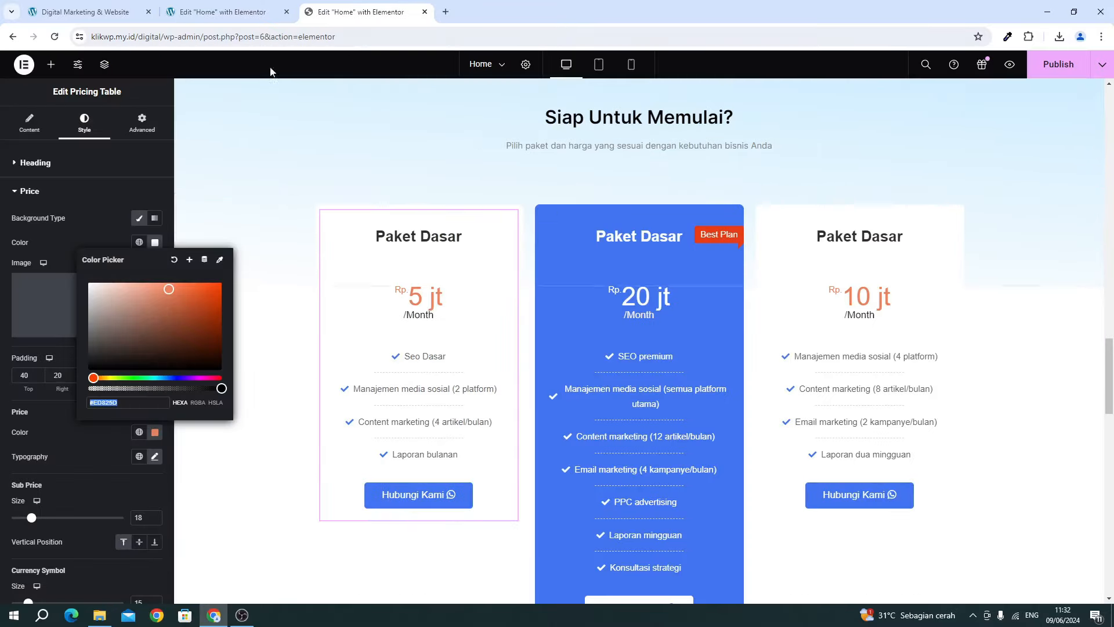
pyautogui.click(223, 11)
pyautogui.scroll(-2, 64, 407)
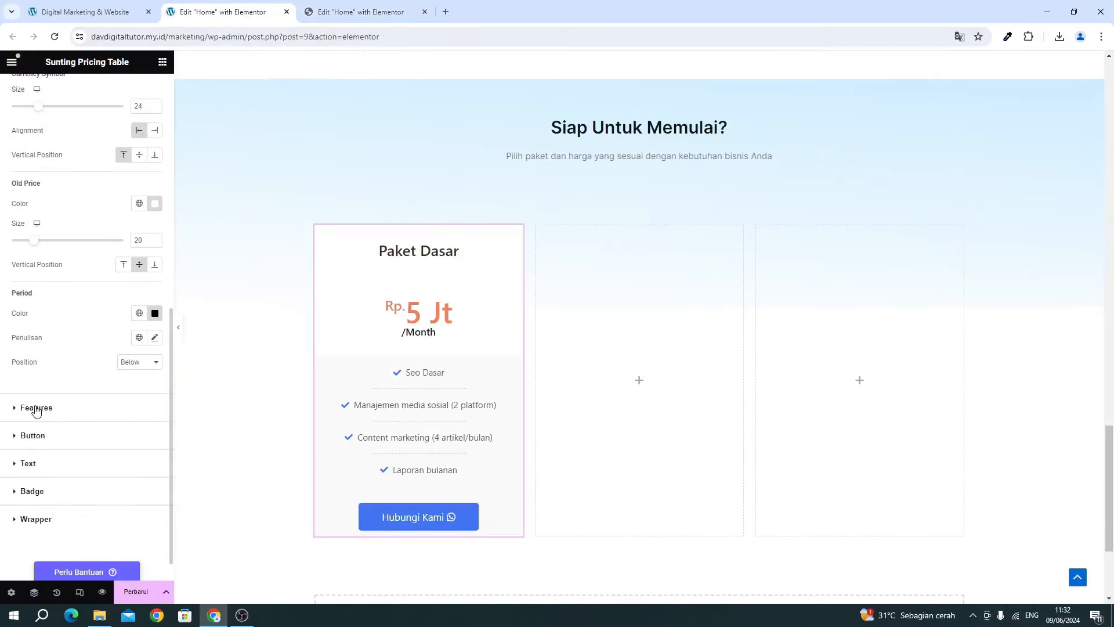
# Set the background color of the "Paket Dasar" card's features list to white.
pyautogui.click(36, 408)
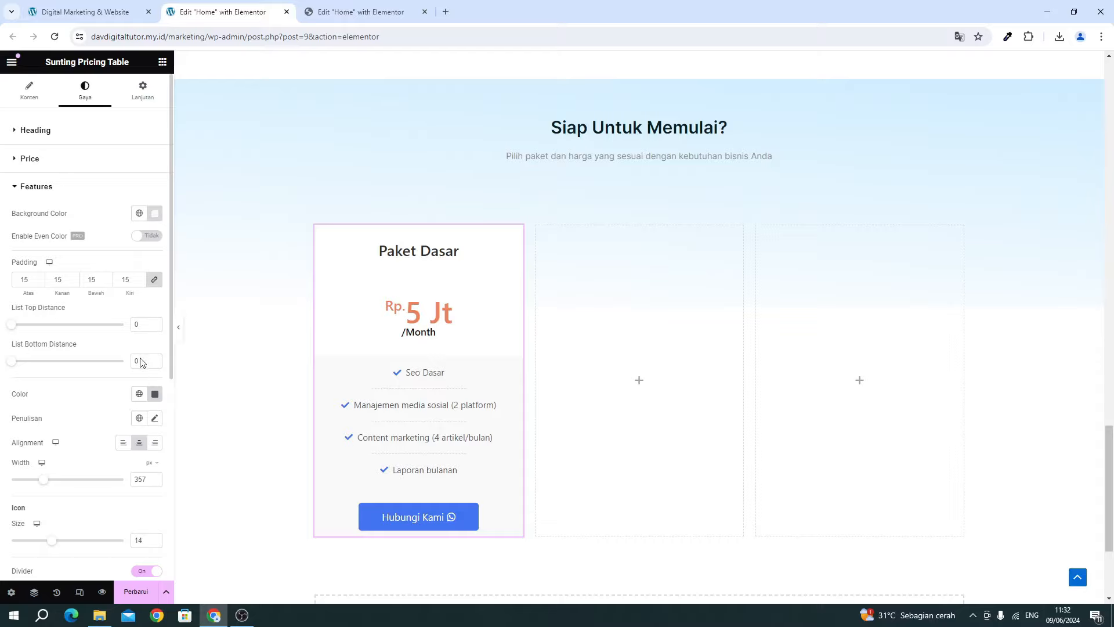
pyautogui.click(154, 213)
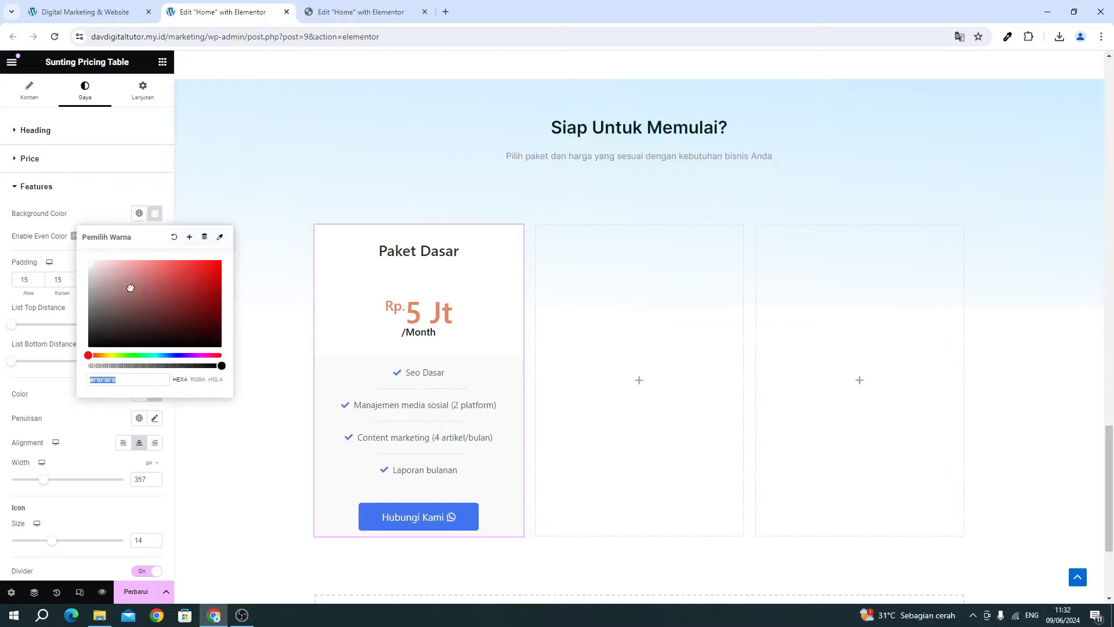
pyautogui.moveTo(131, 287); pyautogui.dragTo(70, 222)
pyautogui.click(76, 212)
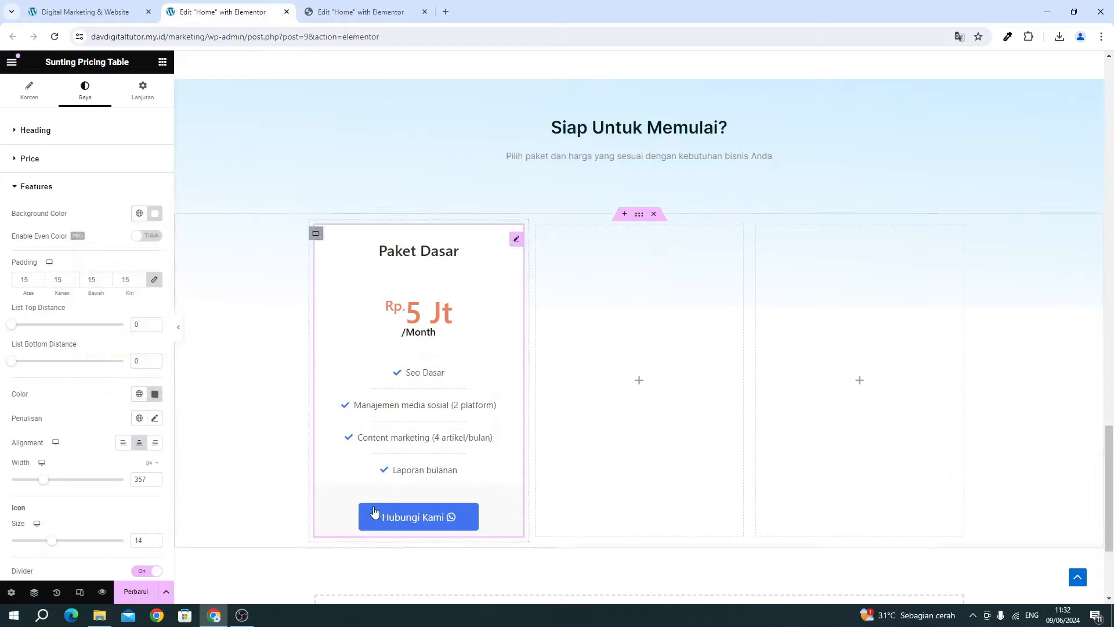
# Set the text color of the card's "Hubungi Kami" button to white in its normal state.
pyautogui.scroll(-5, 40, 462)
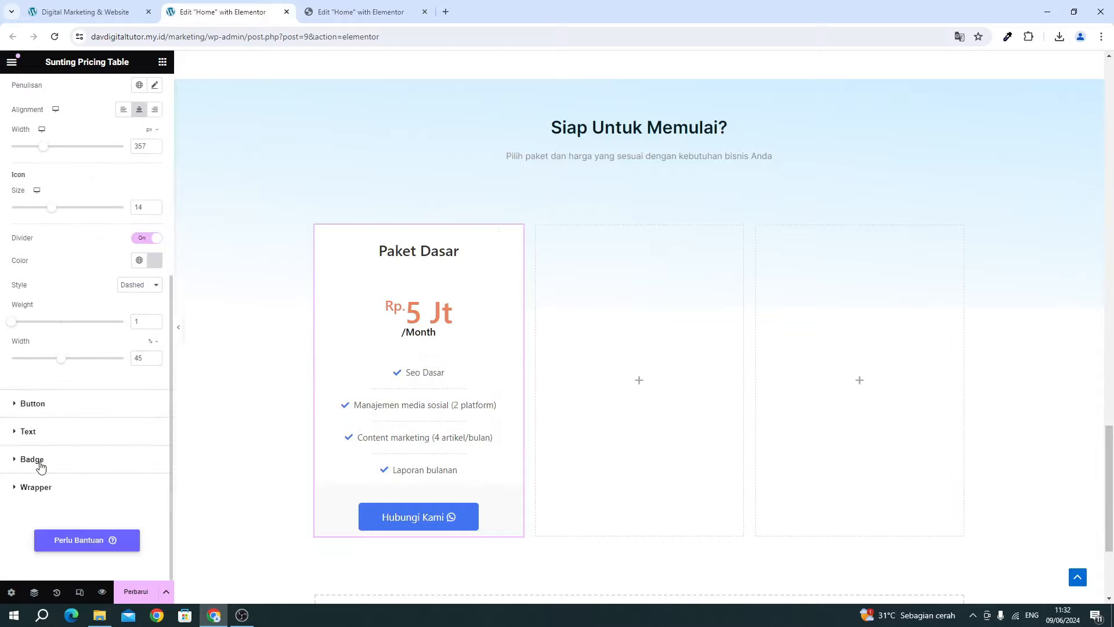
pyautogui.click(33, 403)
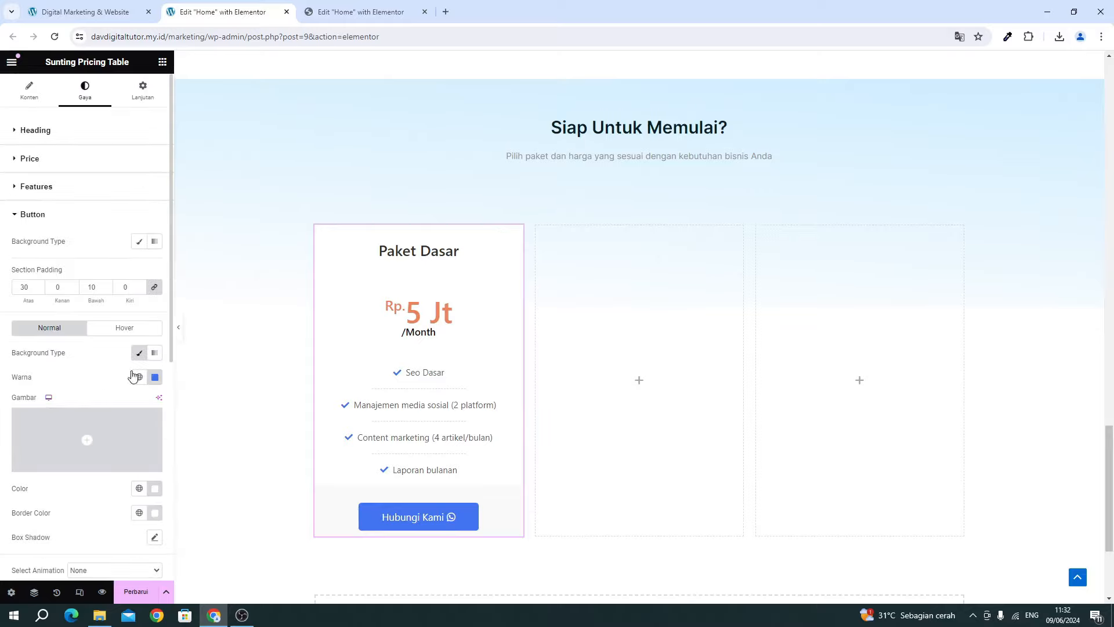
pyautogui.scroll(-3, 132, 376)
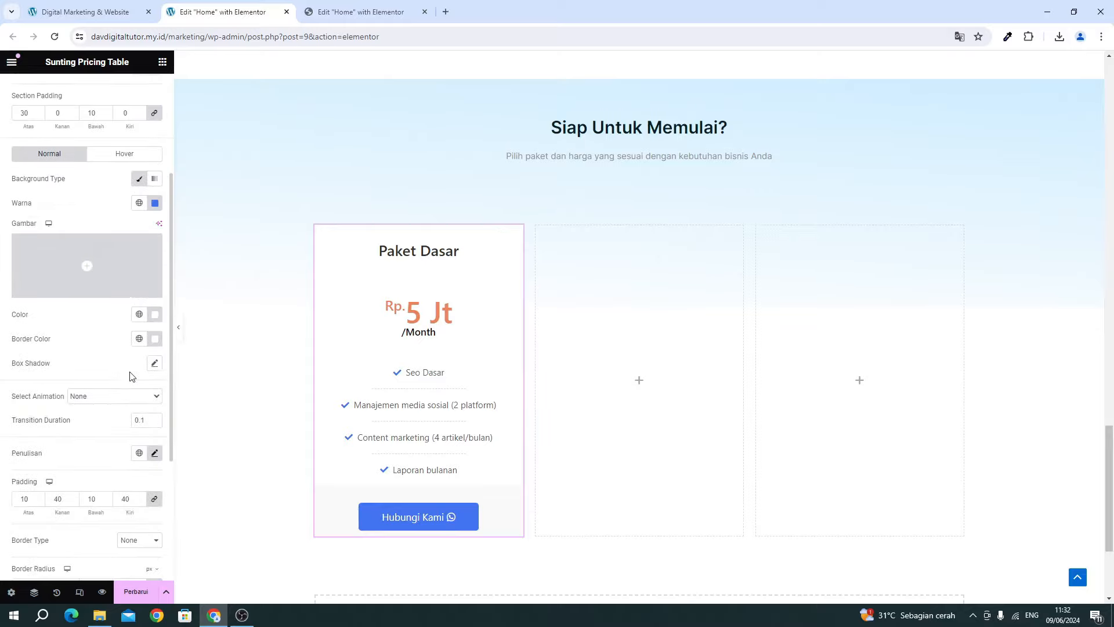
pyautogui.click(154, 316)
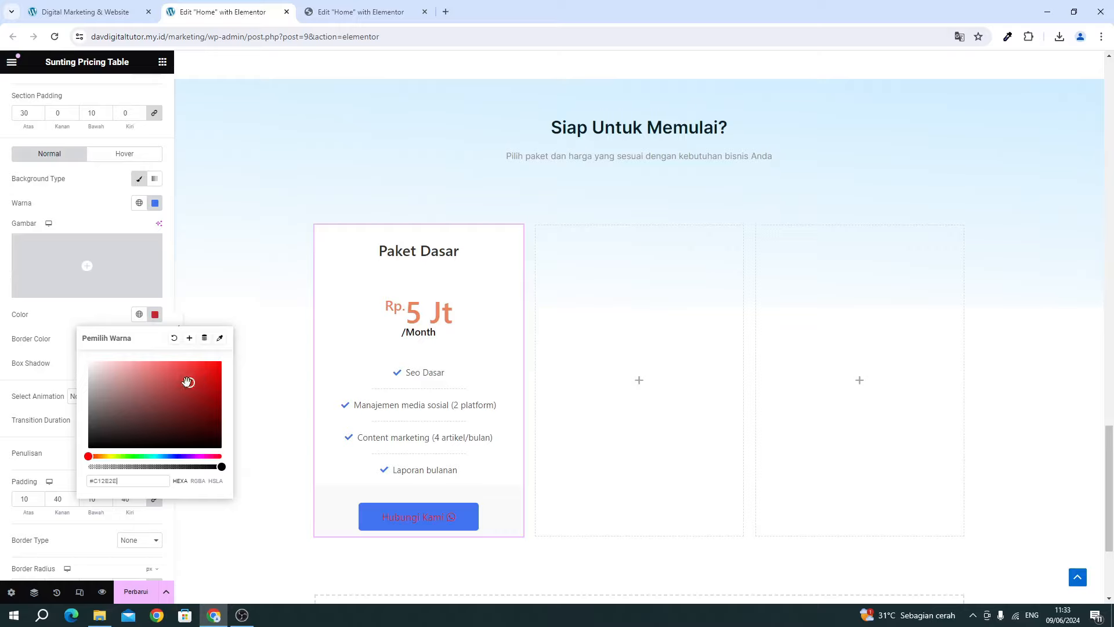
pyautogui.click(64, 323)
pyautogui.scroll(-3, 91, 402)
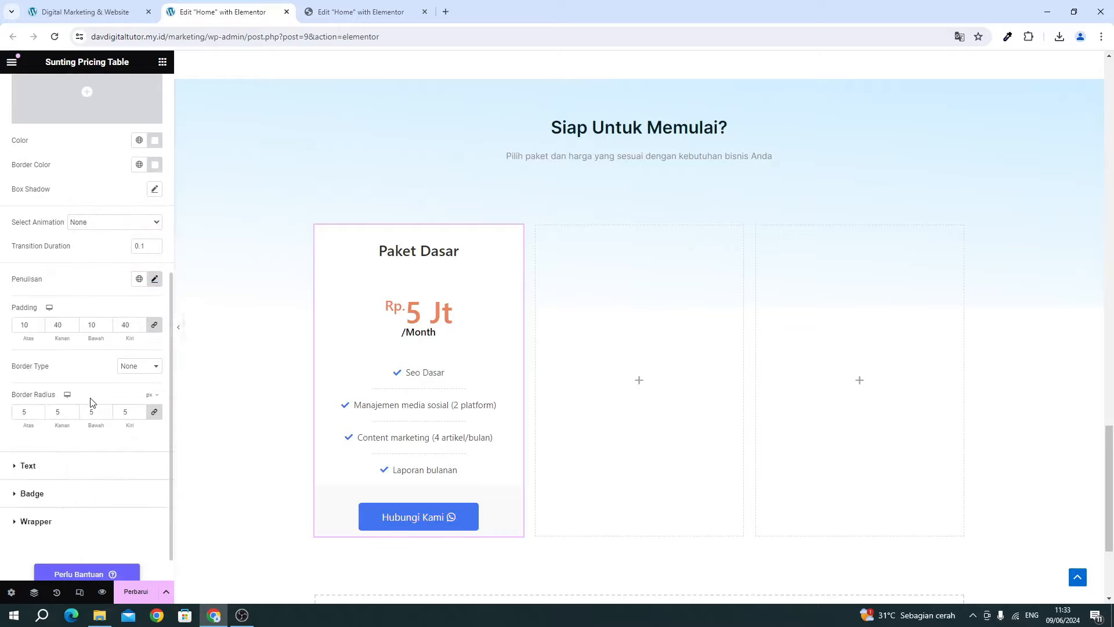
# Give the section behind the card's "Hubungi Kami" button a classic background in white.
pyautogui.scroll(4, 91, 402)
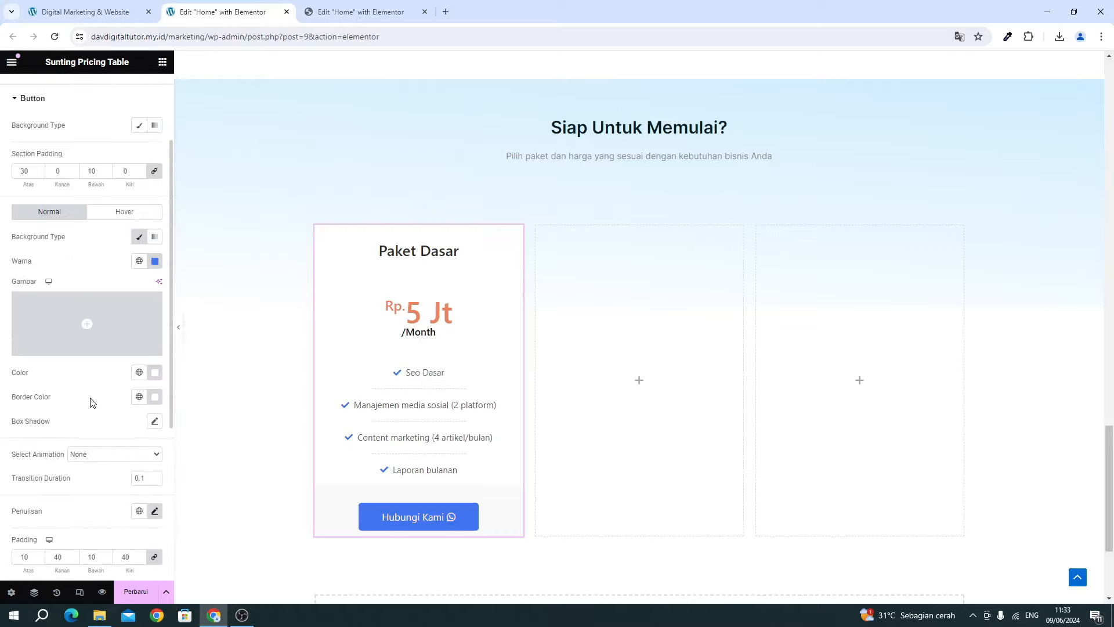
pyautogui.click(140, 127)
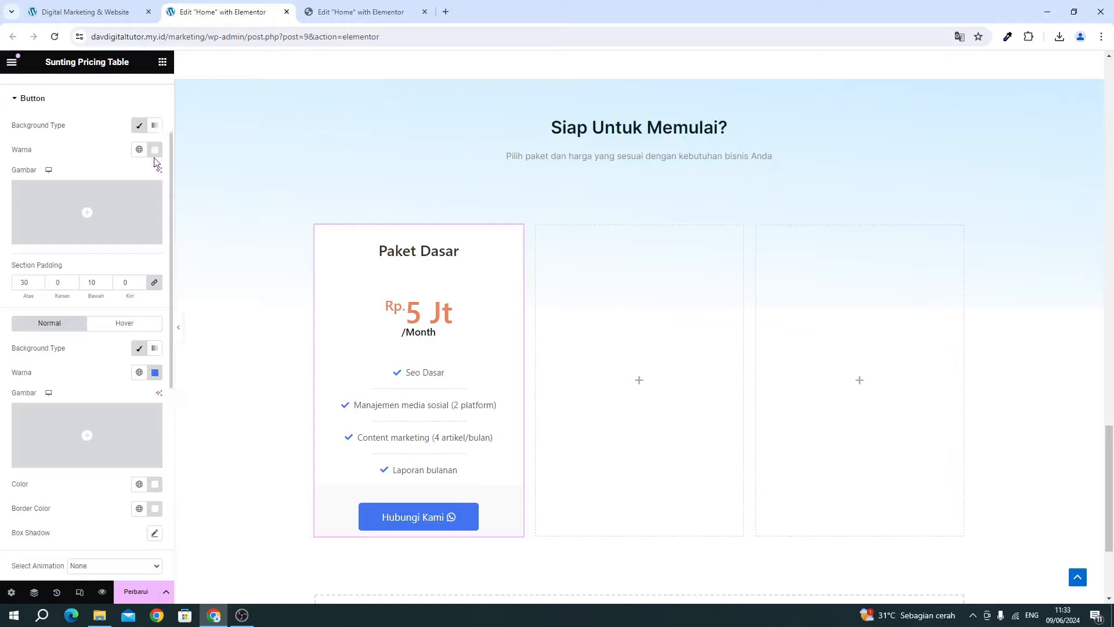
pyautogui.click(154, 149)
pyautogui.click(72, 155)
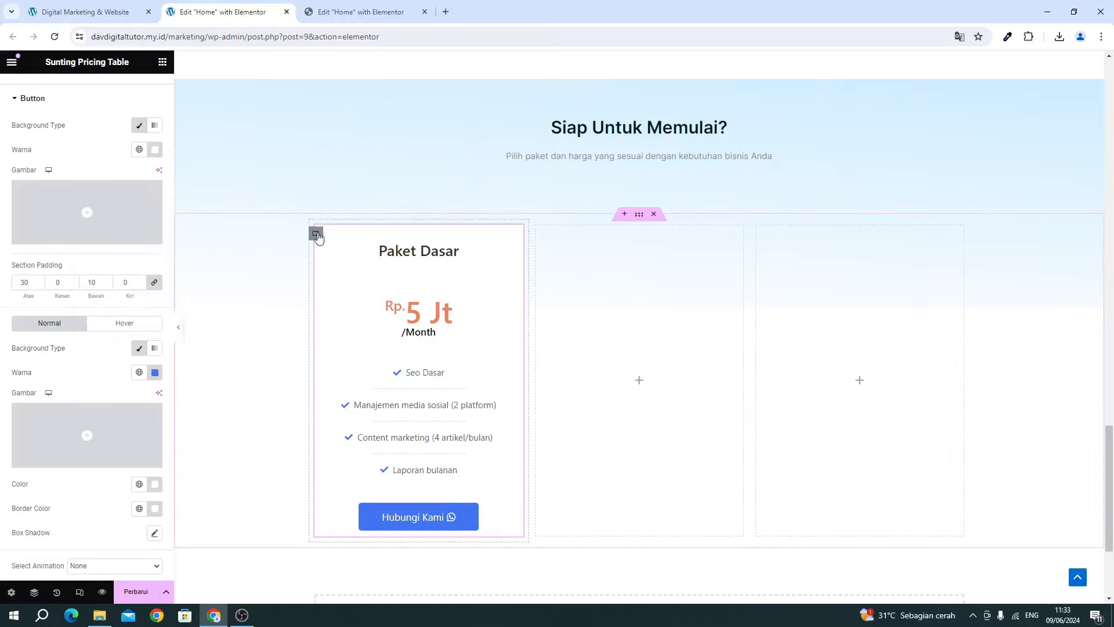
# Give the container around the "Paket Dasar" card a classic white background and a border radius of 5 px on all corners.
pyautogui.click(316, 235)
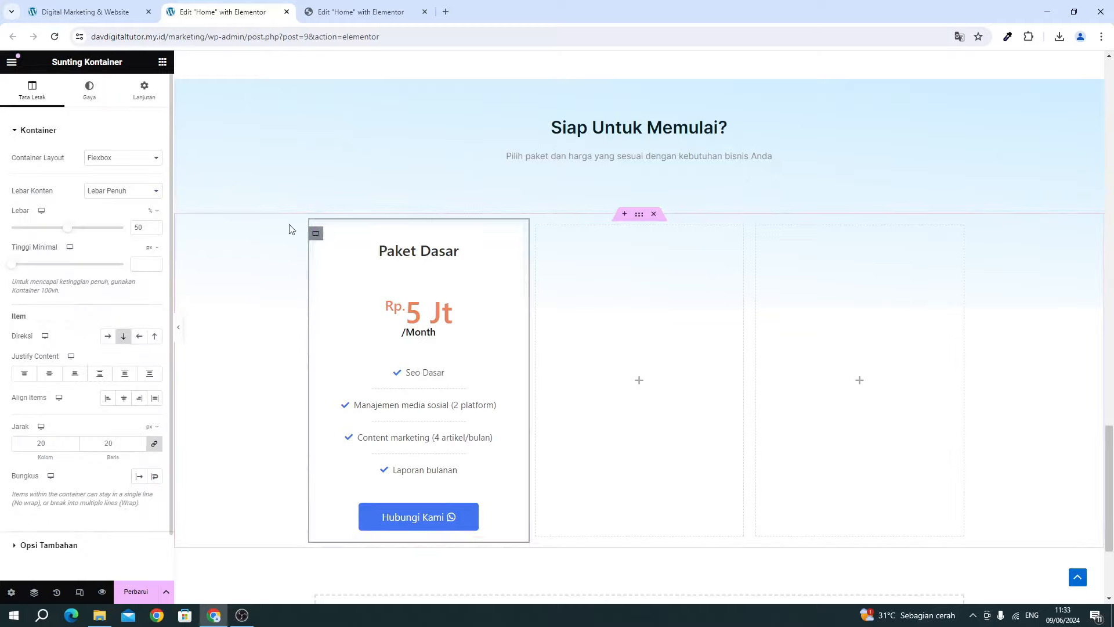
pyautogui.click(89, 92)
pyautogui.click(107, 183)
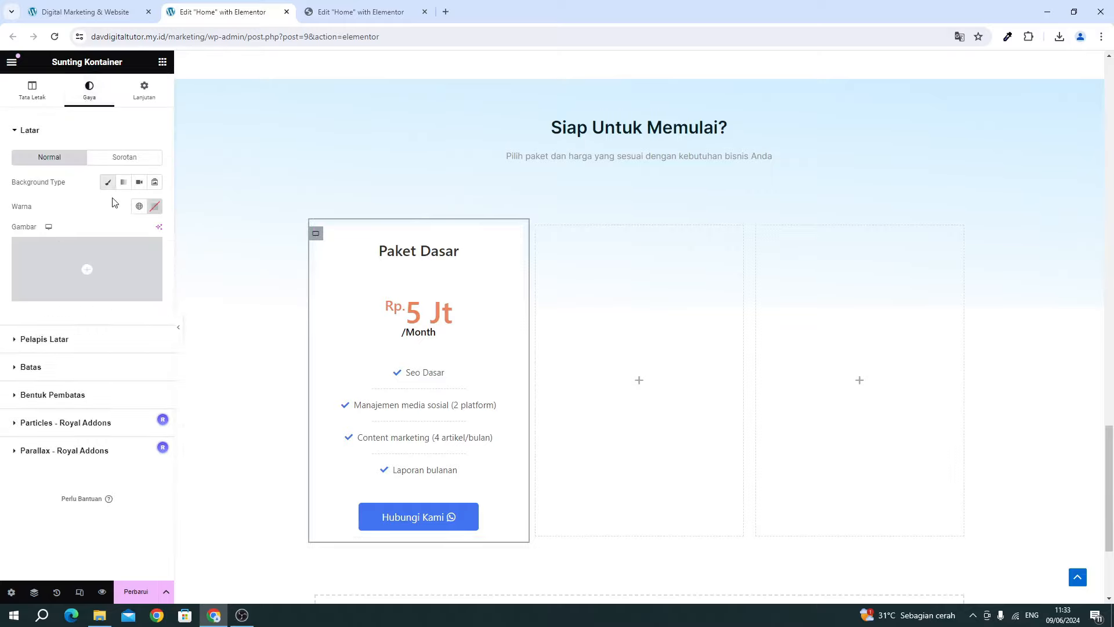
pyautogui.click(154, 207)
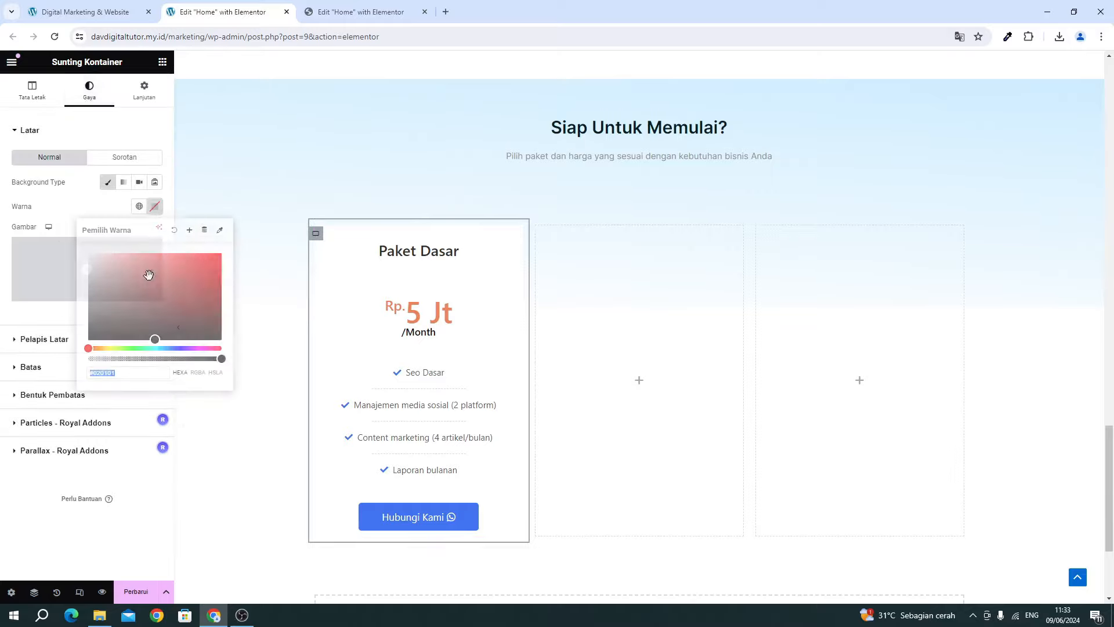
pyautogui.click(38, 213)
pyautogui.click(58, 378)
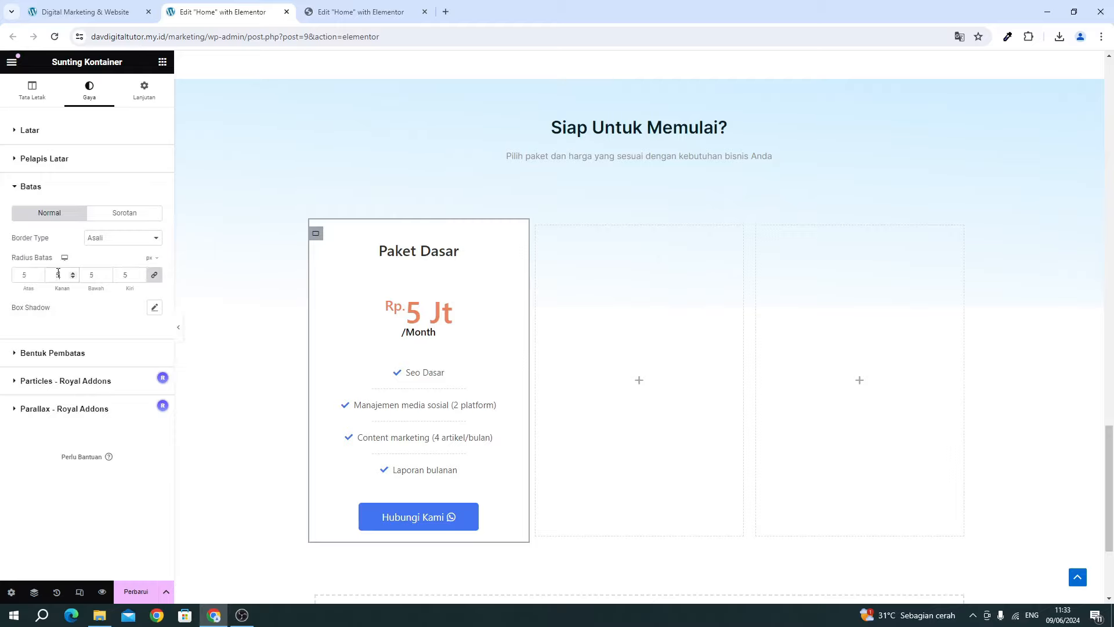
# Update the page and check the "Siap Untuk Memulai?" section on the reloaded live site.
pyautogui.click(148, 592)
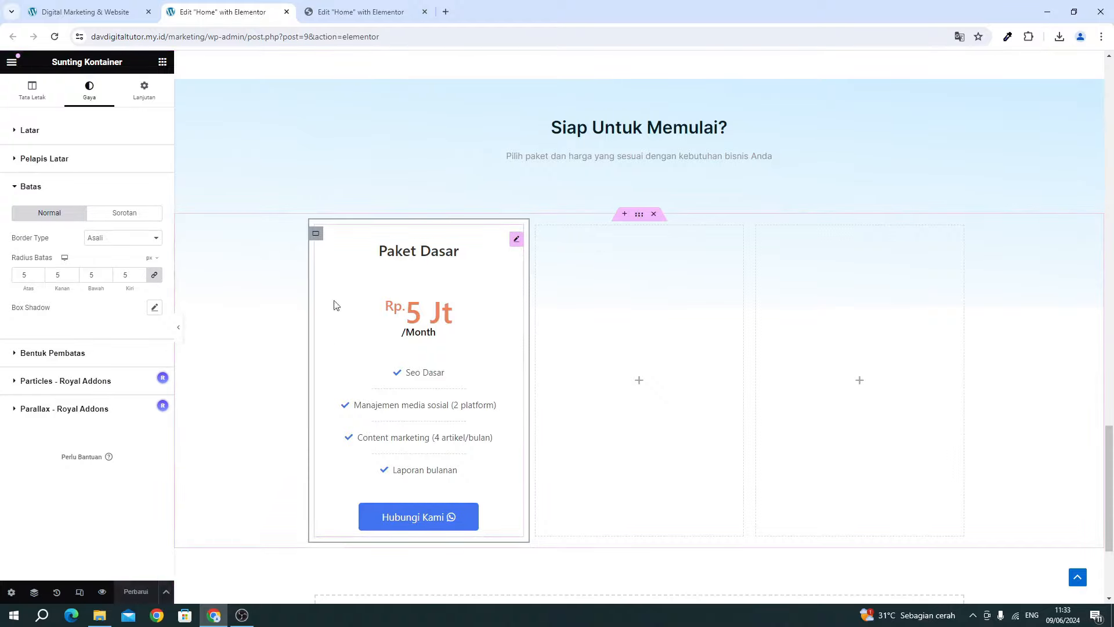
pyautogui.click(75, 14)
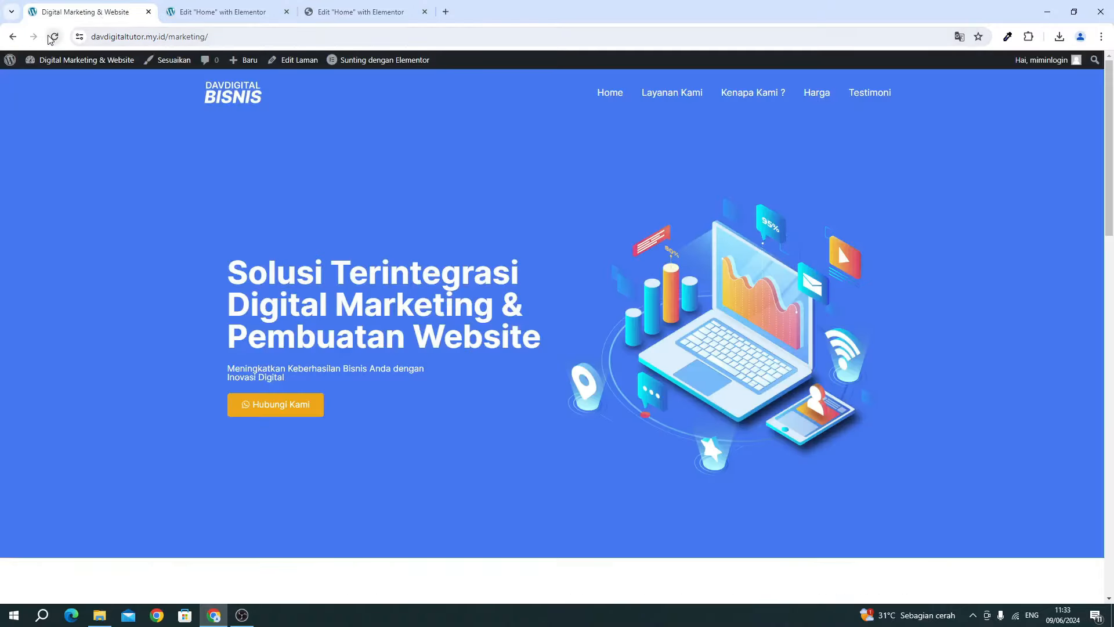
pyautogui.click(53, 37)
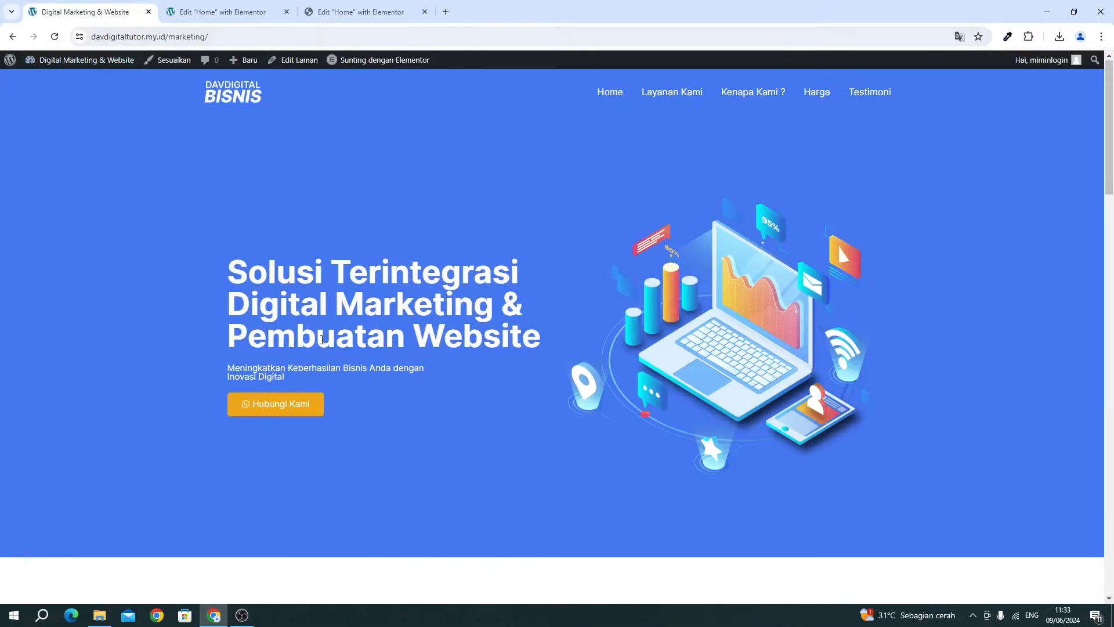
pyautogui.scroll(-13, 321, 343)
pyautogui.scroll(-15, 322, 347)
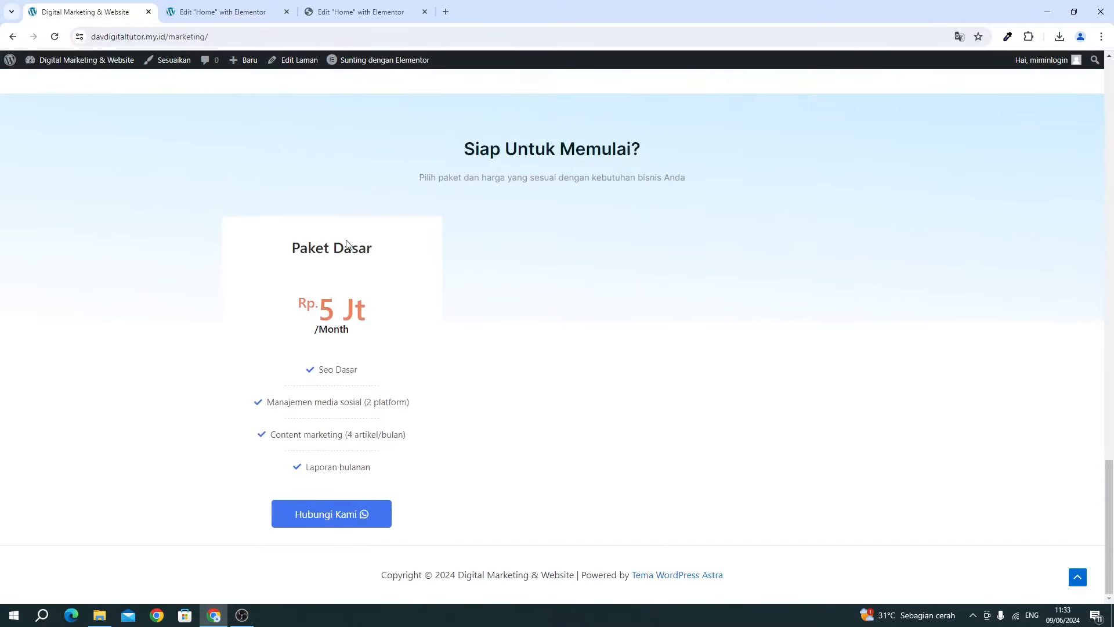
pyautogui.click(239, 615)
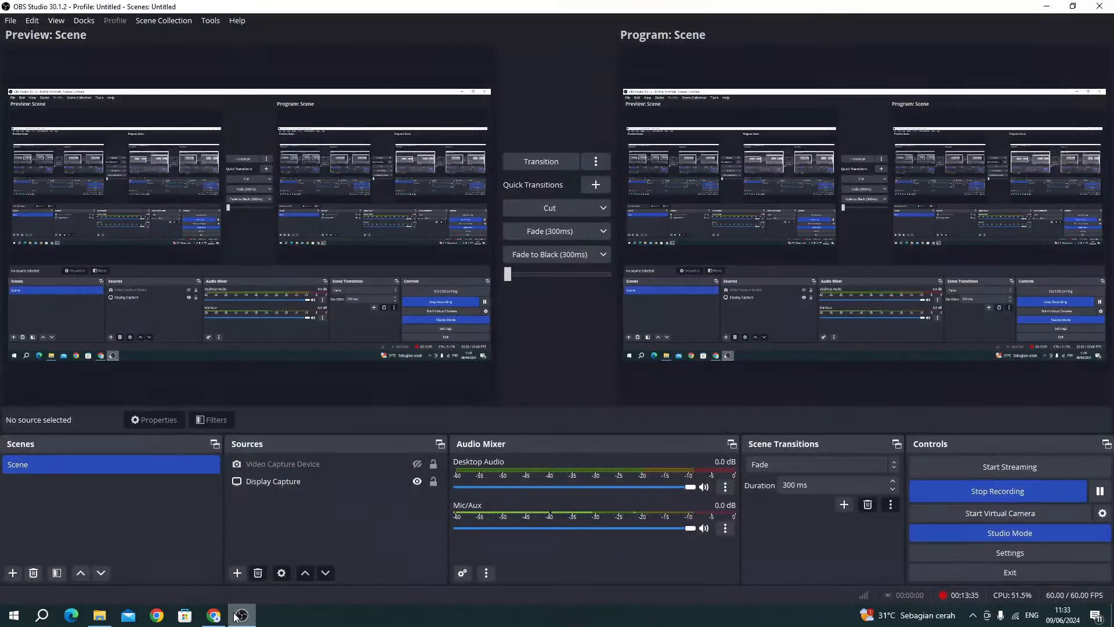
pyautogui.click(236, 617)
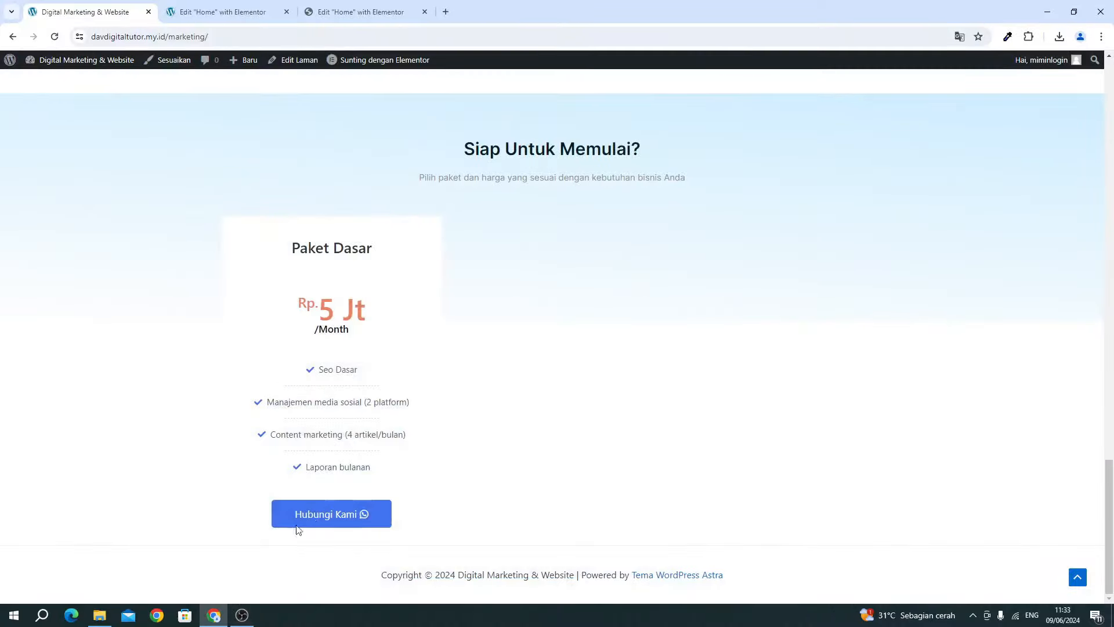
# Duplicate the "Paket Dasar" card's container in the page editor and delete the empty container beside the copy.
pyautogui.click(219, 11)
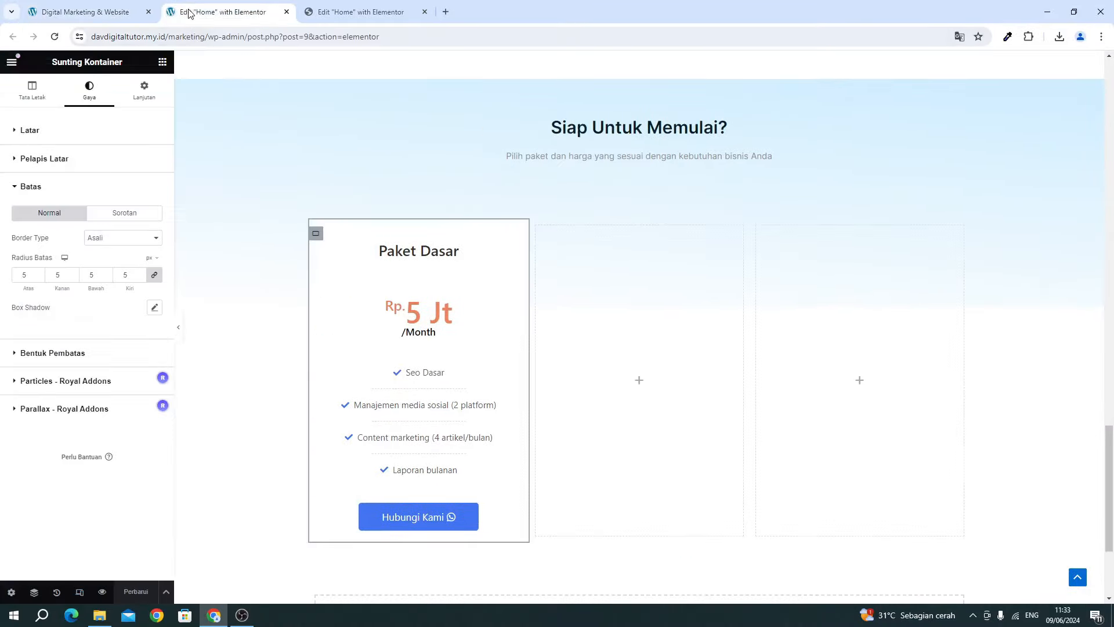
pyautogui.rightClick(315, 234)
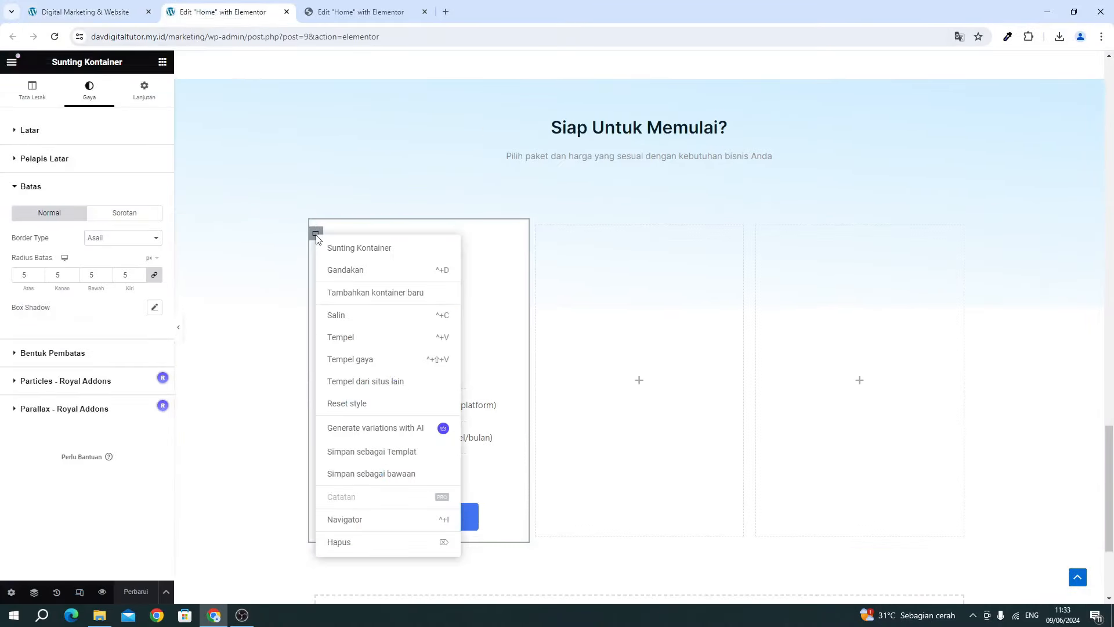
pyautogui.click(337, 271)
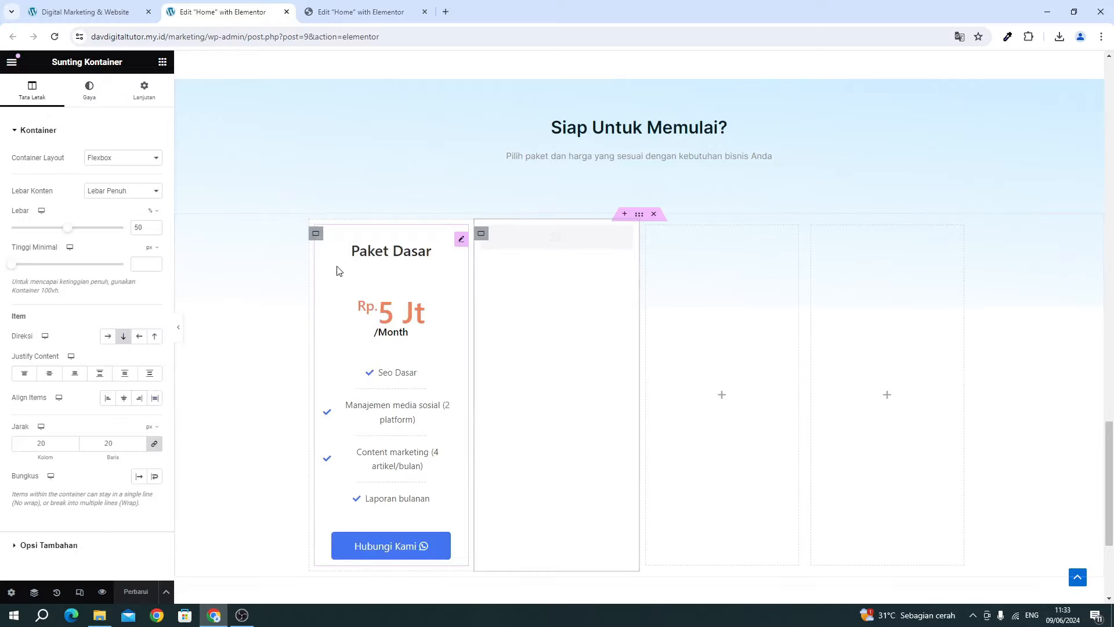
pyautogui.rightClick(648, 234)
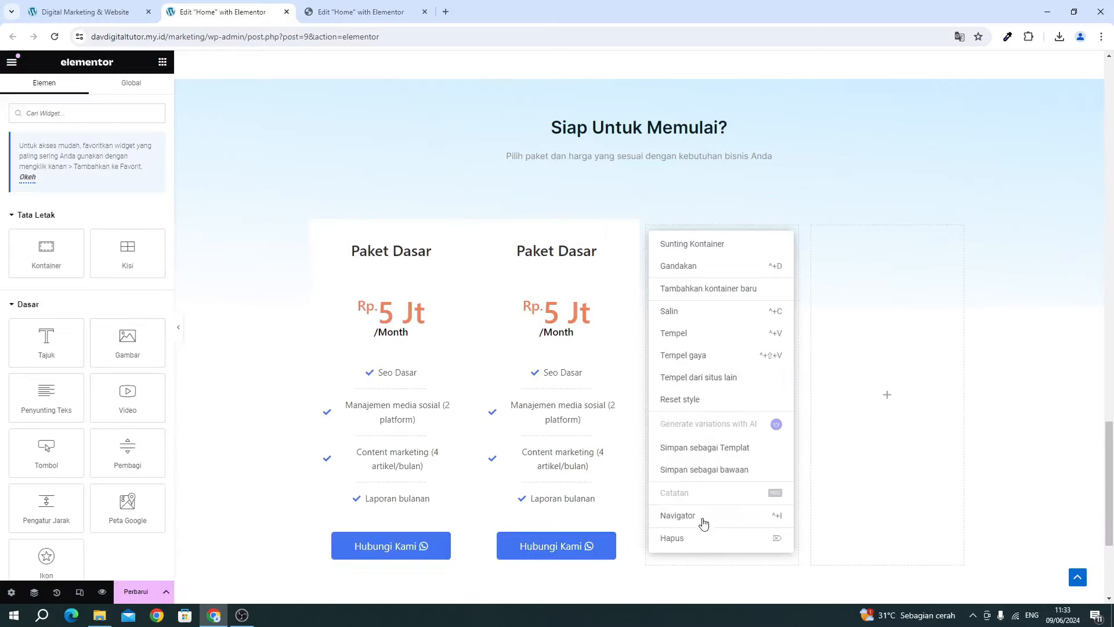
pyautogui.click(702, 535)
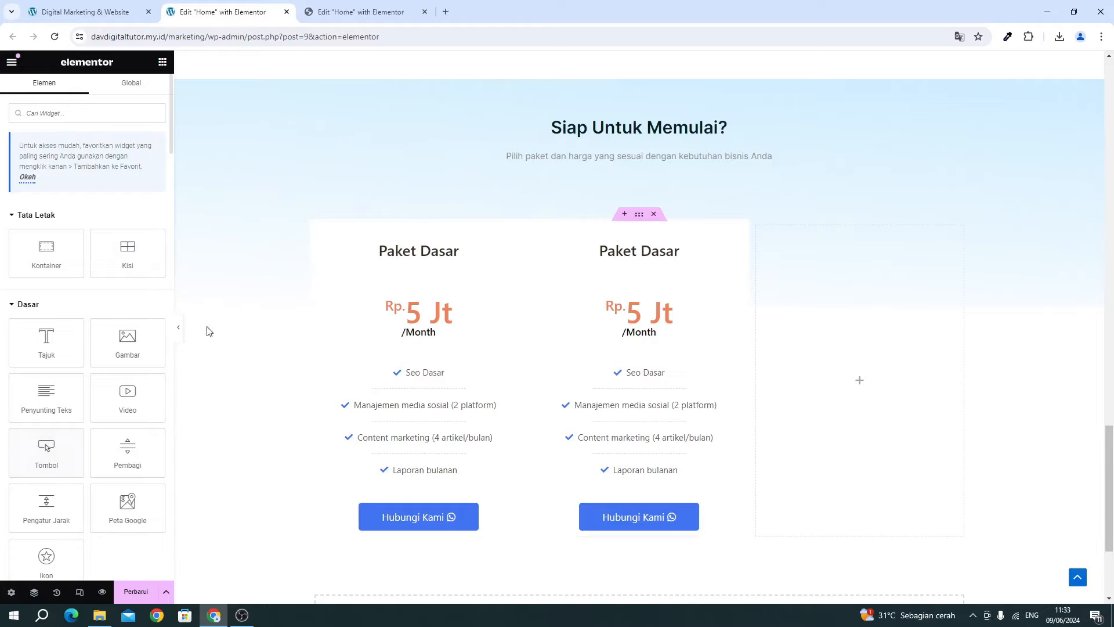
# Examine the margin and padding settings of the first and second card containers on the reference page.
pyautogui.click(372, 16)
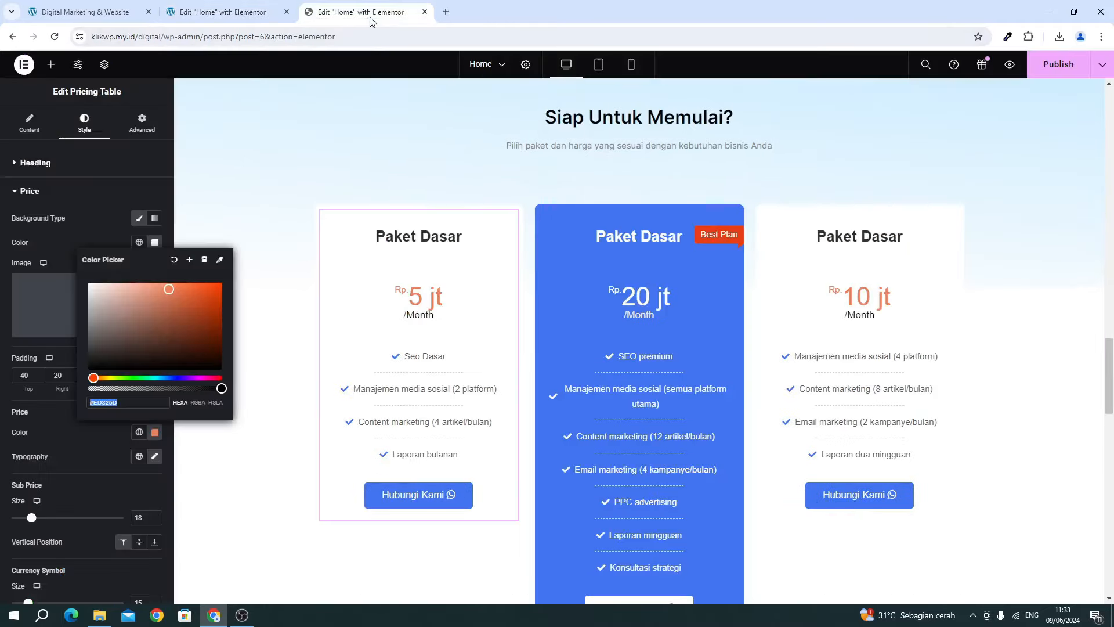
pyautogui.click(321, 210)
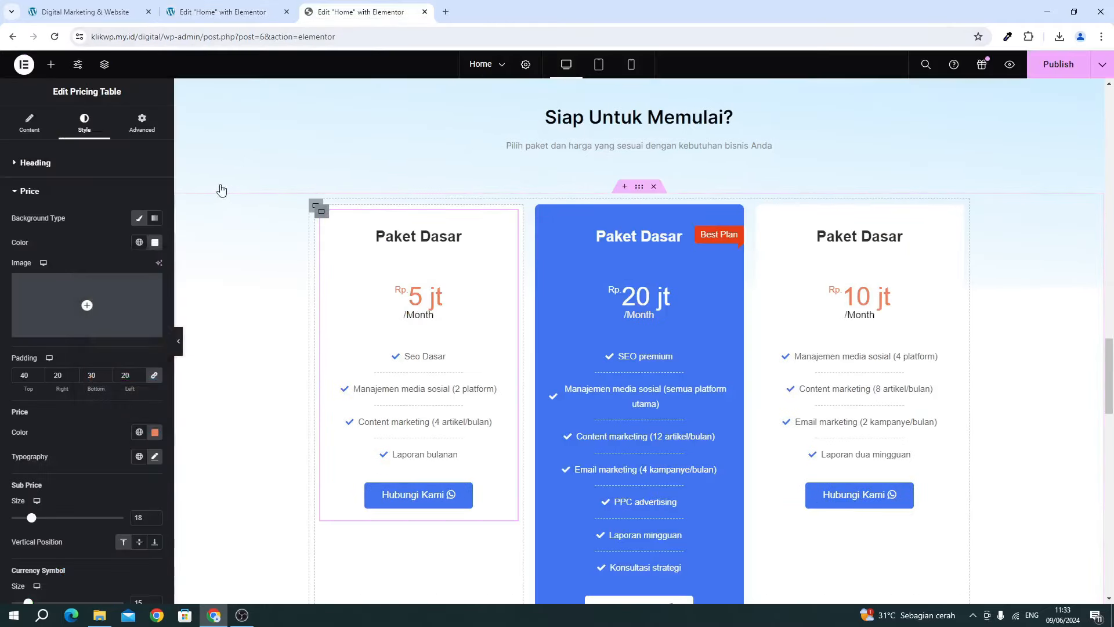
pyautogui.click(149, 128)
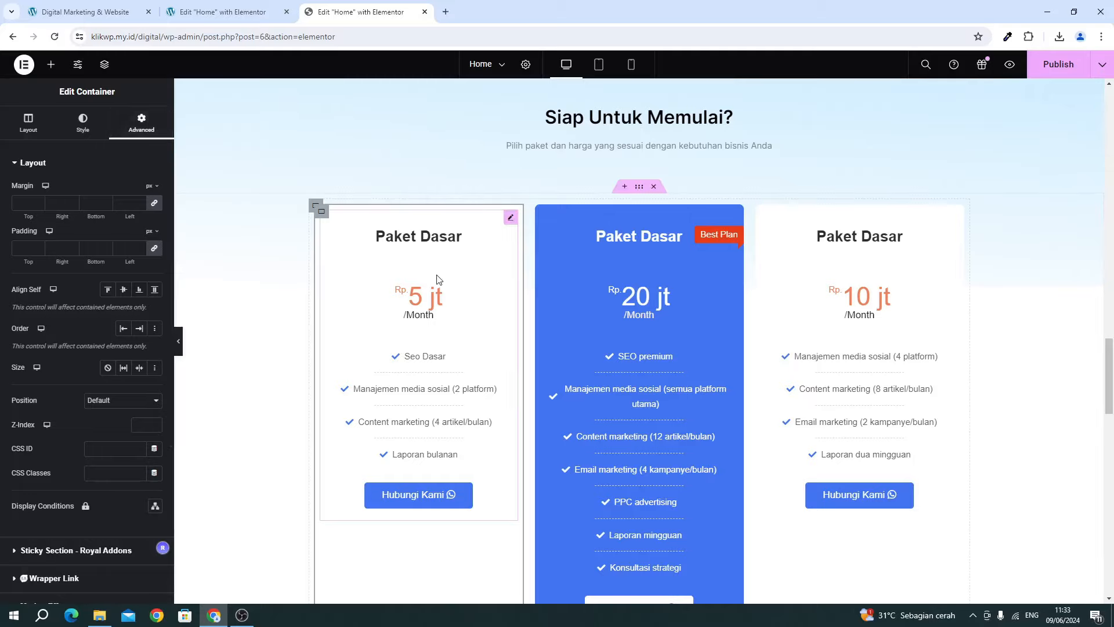
pyautogui.click(542, 212)
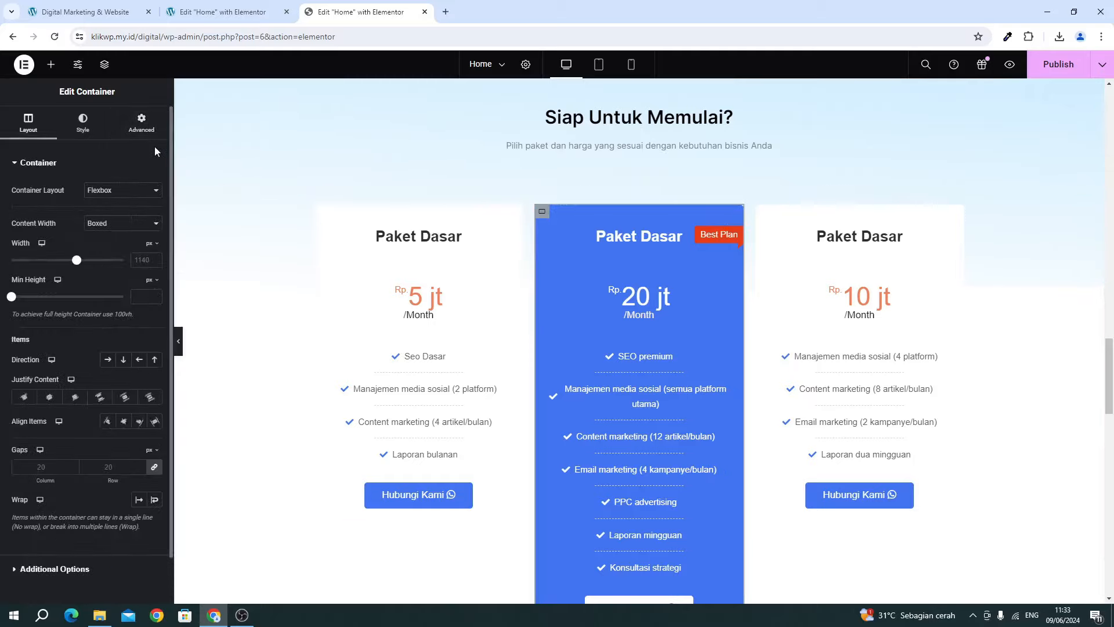
pyautogui.click(147, 132)
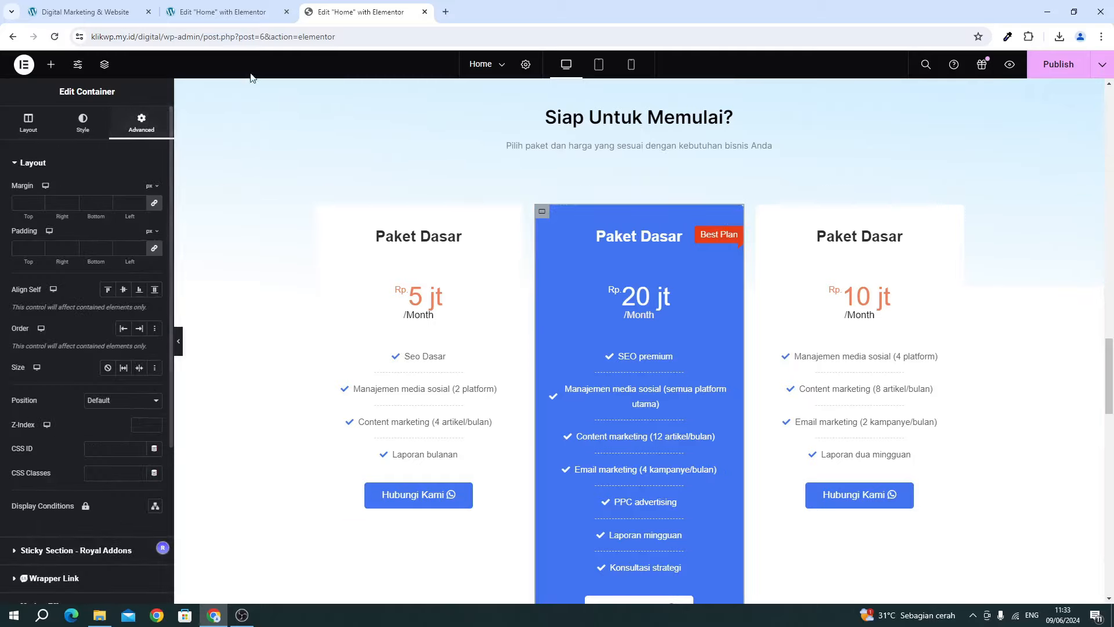
# Set the margin of the first "Paket Dasar" container on the rebuilt page to 4 px on all sides.
pyautogui.click(186, 12)
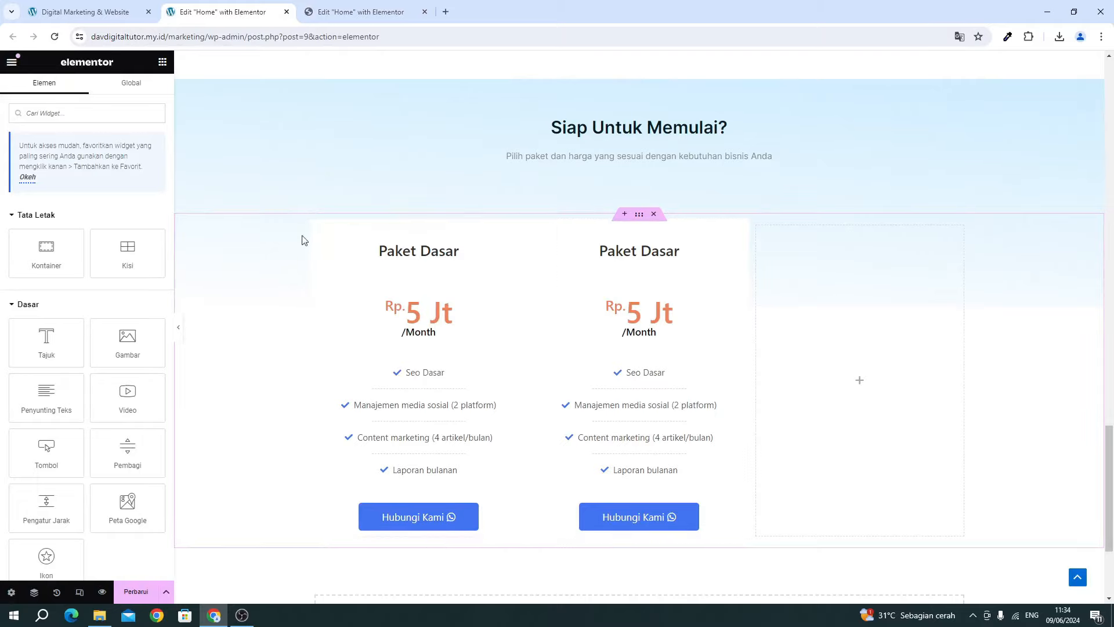
pyautogui.click(318, 254)
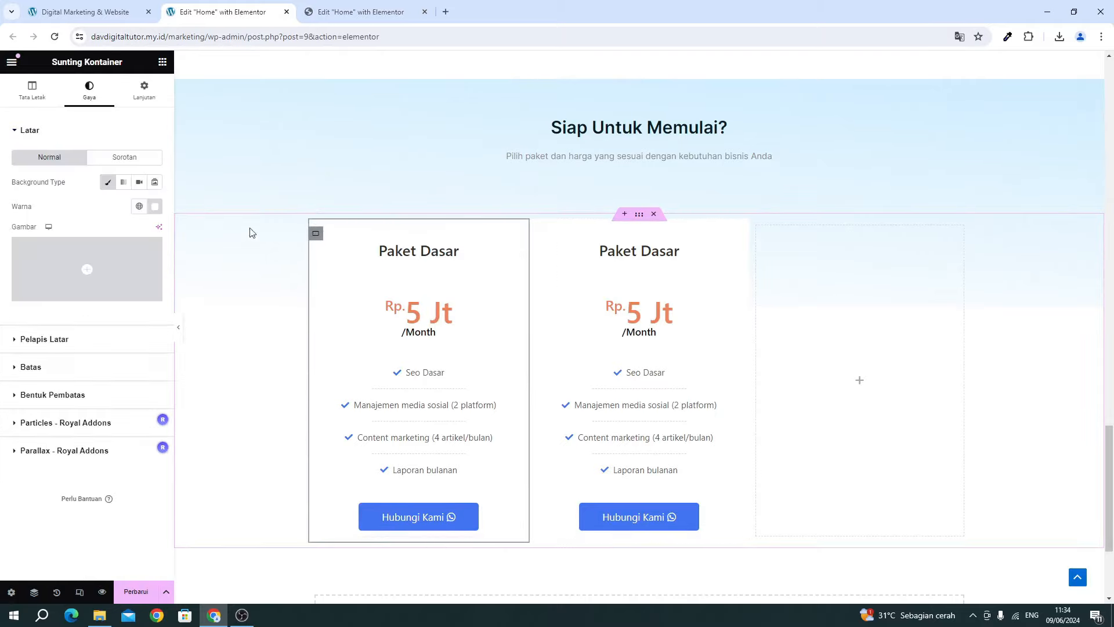
pyautogui.click(145, 100)
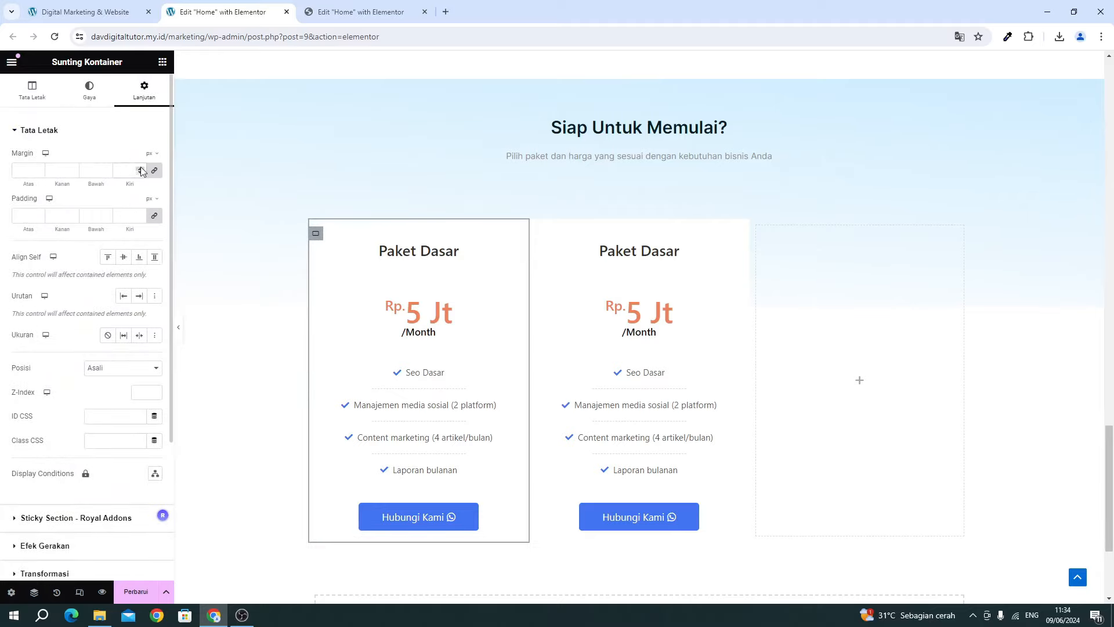
pyautogui.click(140, 168)
pyautogui.click(141, 167)
pyautogui.click(141, 168)
pyautogui.click(140, 167)
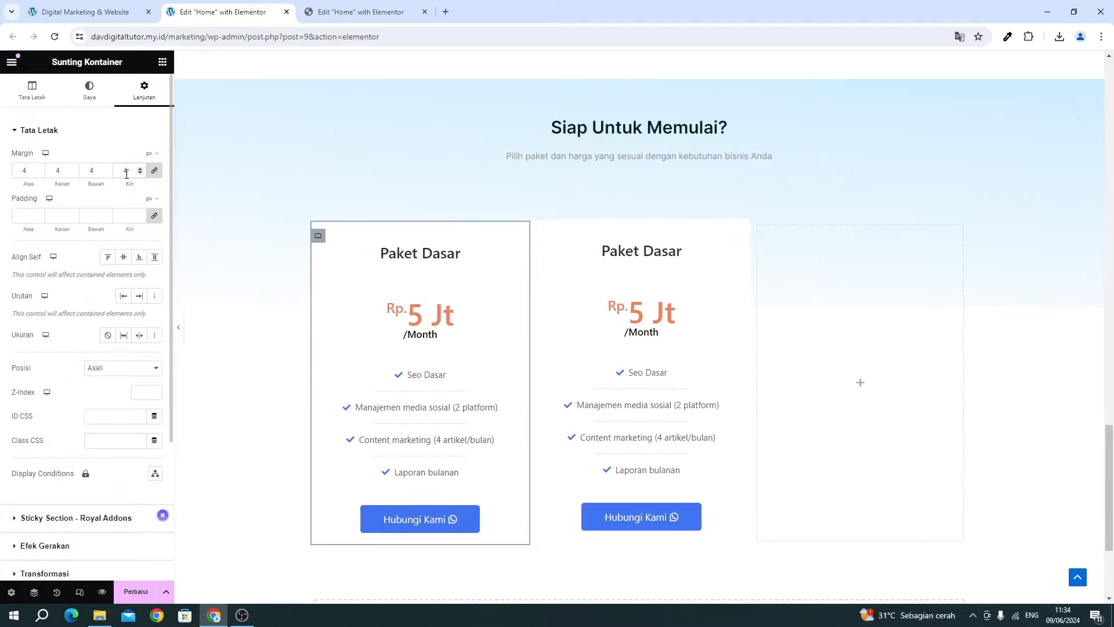
# Change the first "Paket Dasar" container's margin unit to percent and set the margin to 1% on all sides.
pyautogui.press('BackSpace')
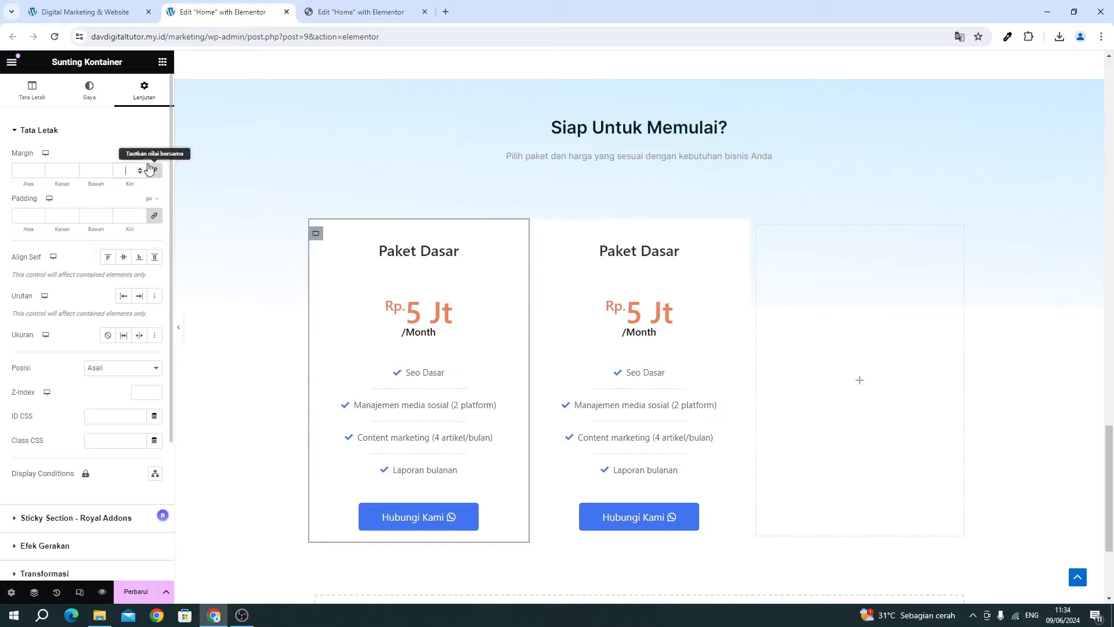
pyautogui.click(149, 153)
pyautogui.click(148, 172)
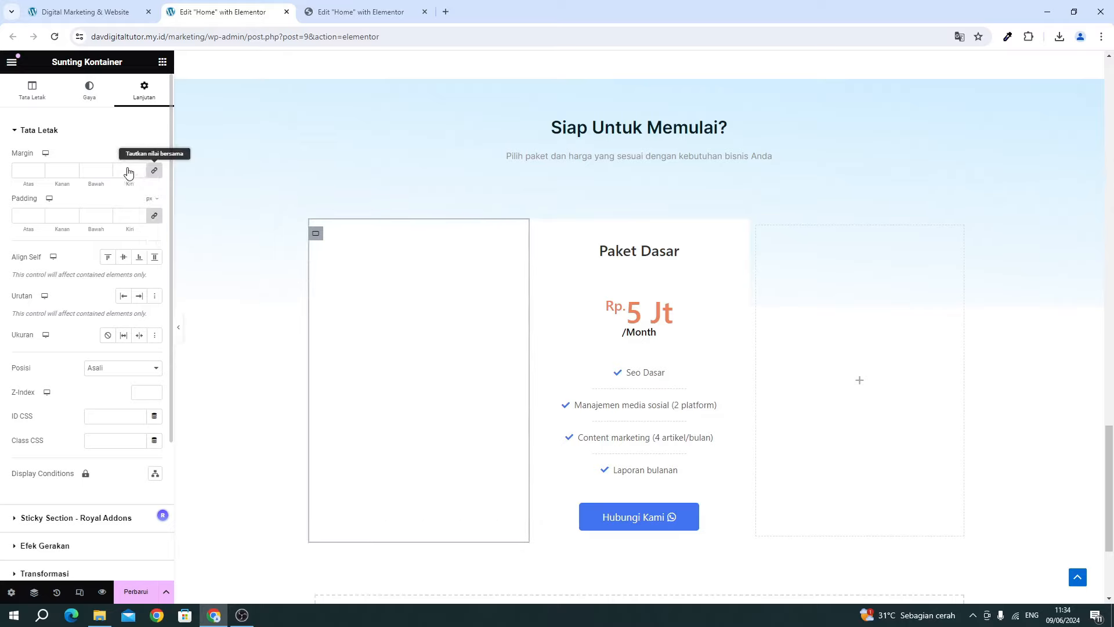
pyautogui.click(128, 168)
pyautogui.write('5')
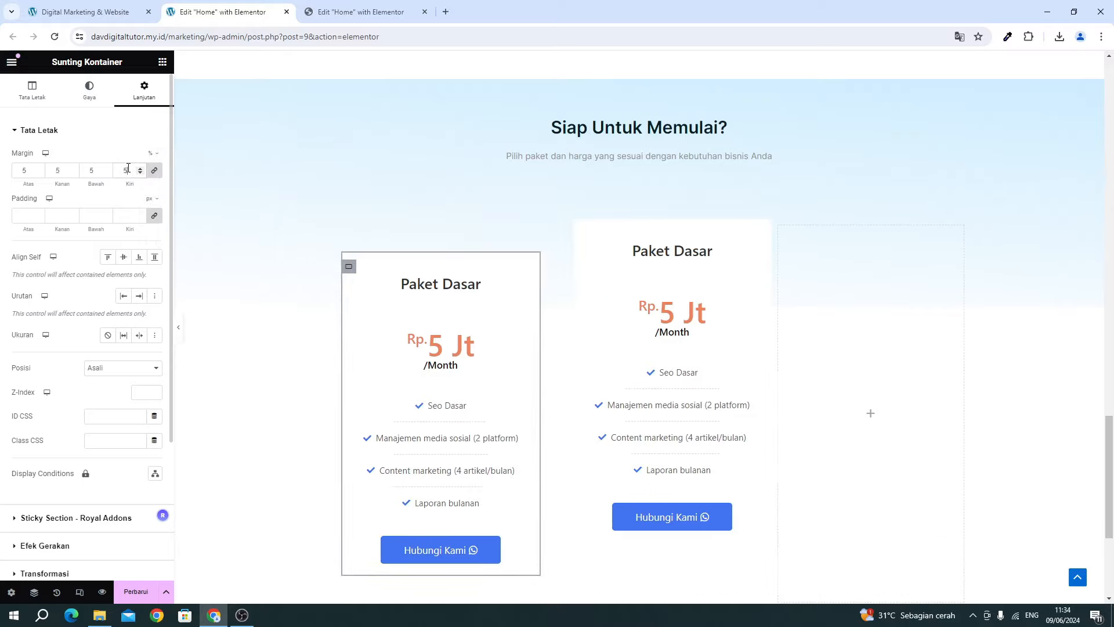
pyautogui.click(141, 174)
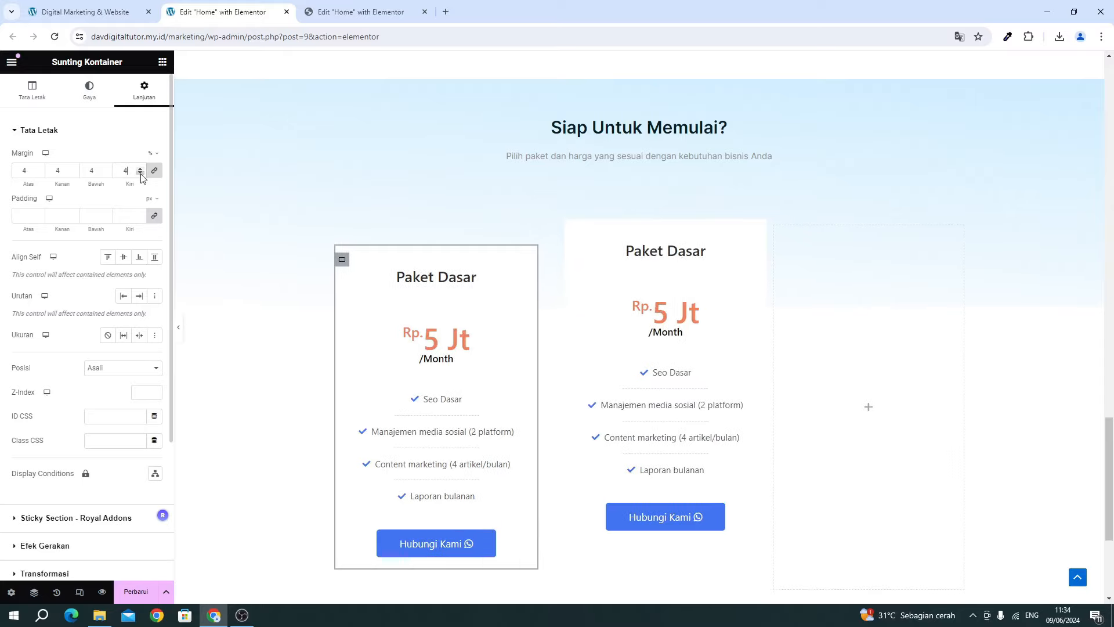
pyautogui.click(141, 174)
pyautogui.click(141, 173)
pyautogui.click(141, 173)
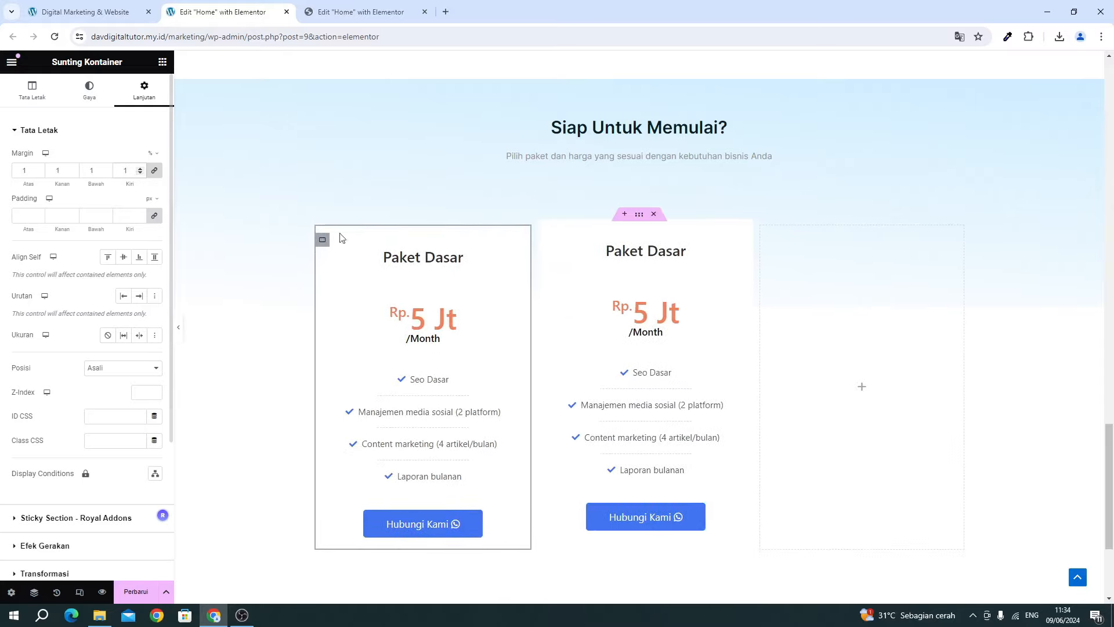
# Set the margin of the second "Paket Dasar" container to 1% on all sides.
pyautogui.click(546, 235)
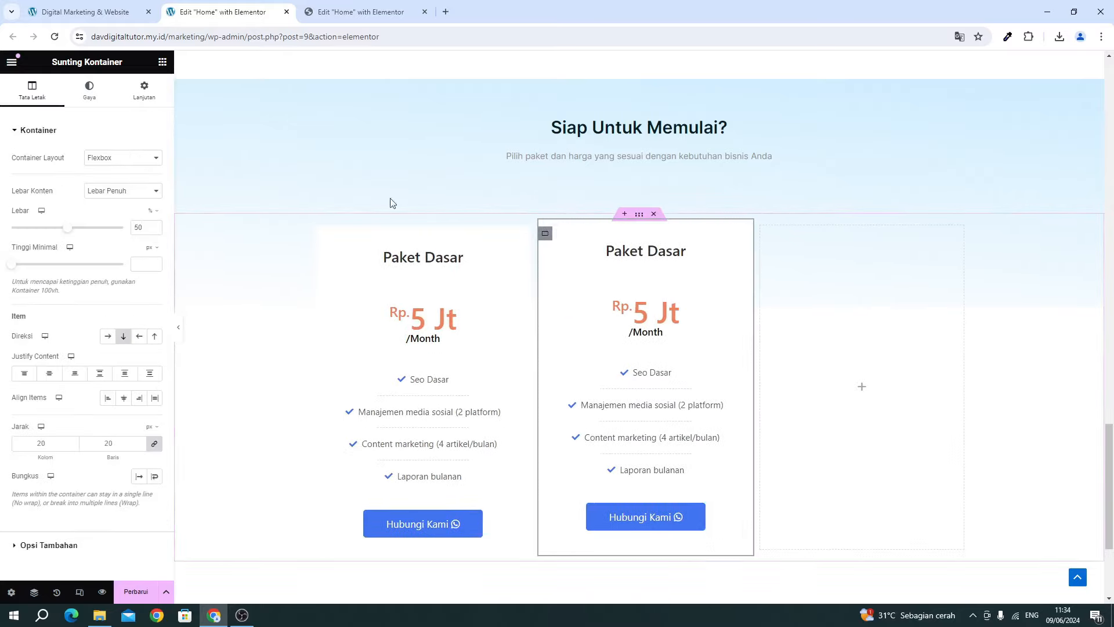
pyautogui.click(144, 90)
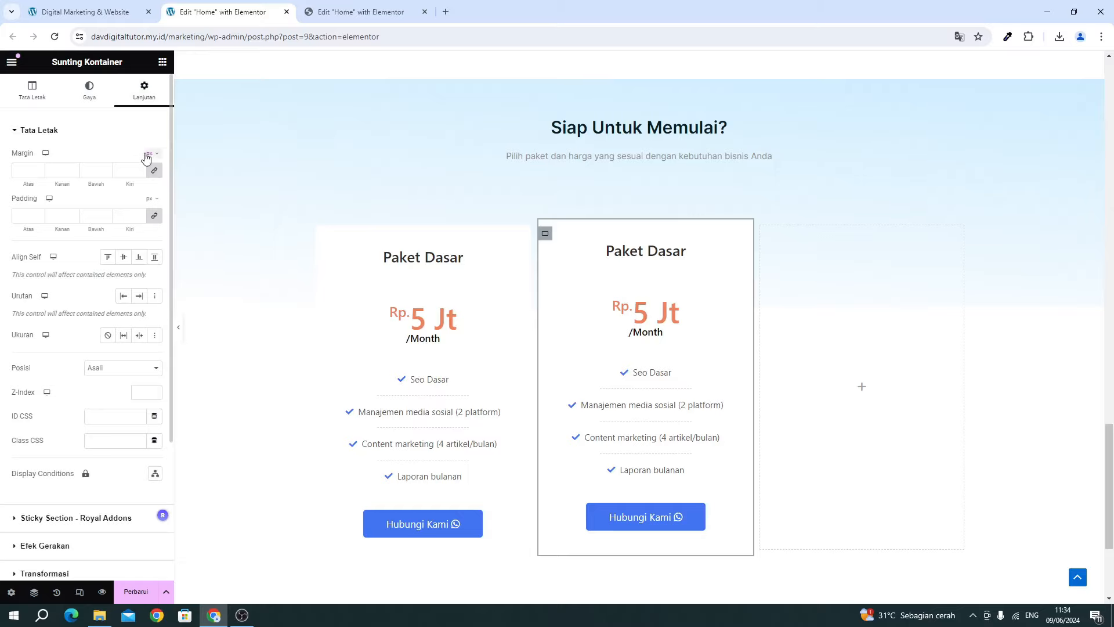
pyautogui.moveTo(150, 153)
pyautogui.click(149, 174)
pyautogui.click(125, 171)
pyautogui.write('1')
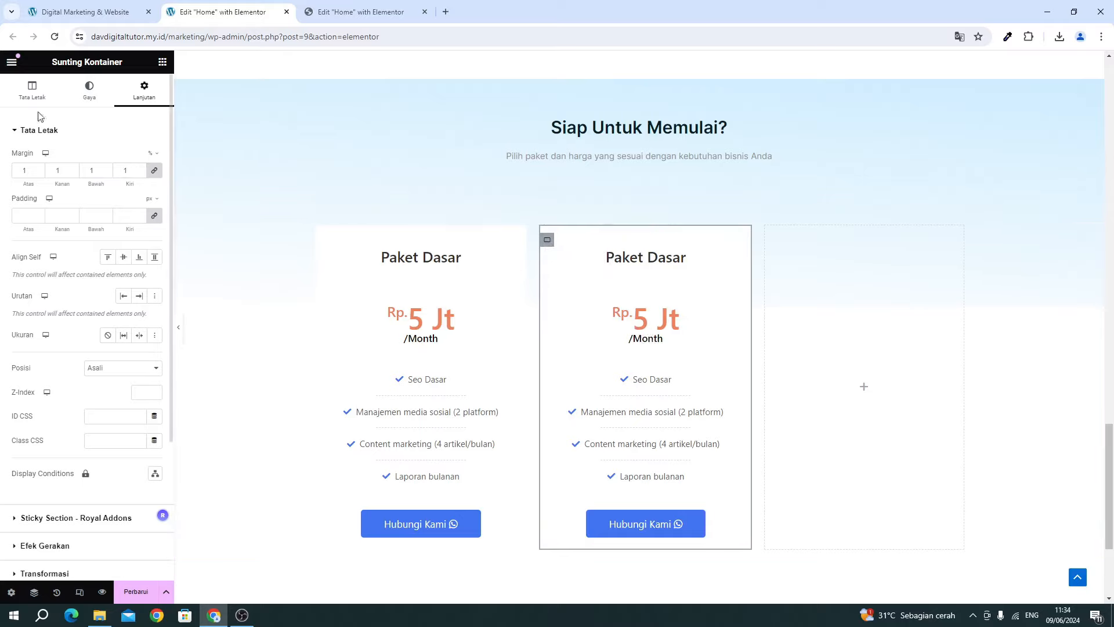
# Set the second card container's background color to rgb(69, 119, 240), copied from the color picker extension's history.
pyautogui.click(93, 89)
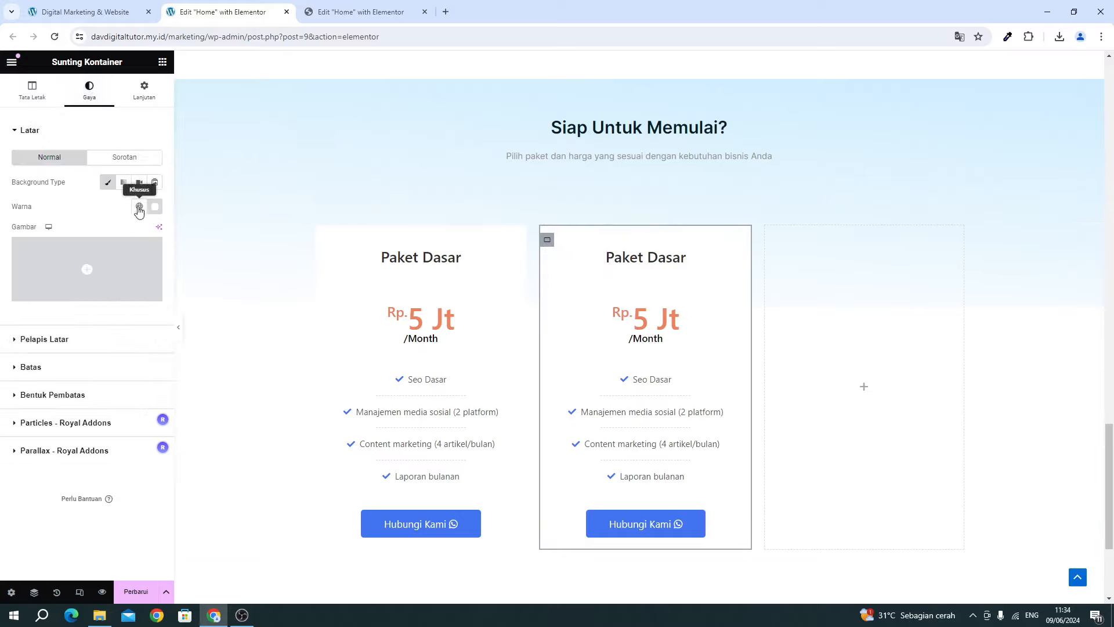
pyautogui.click(155, 209)
pyautogui.click(161, 288)
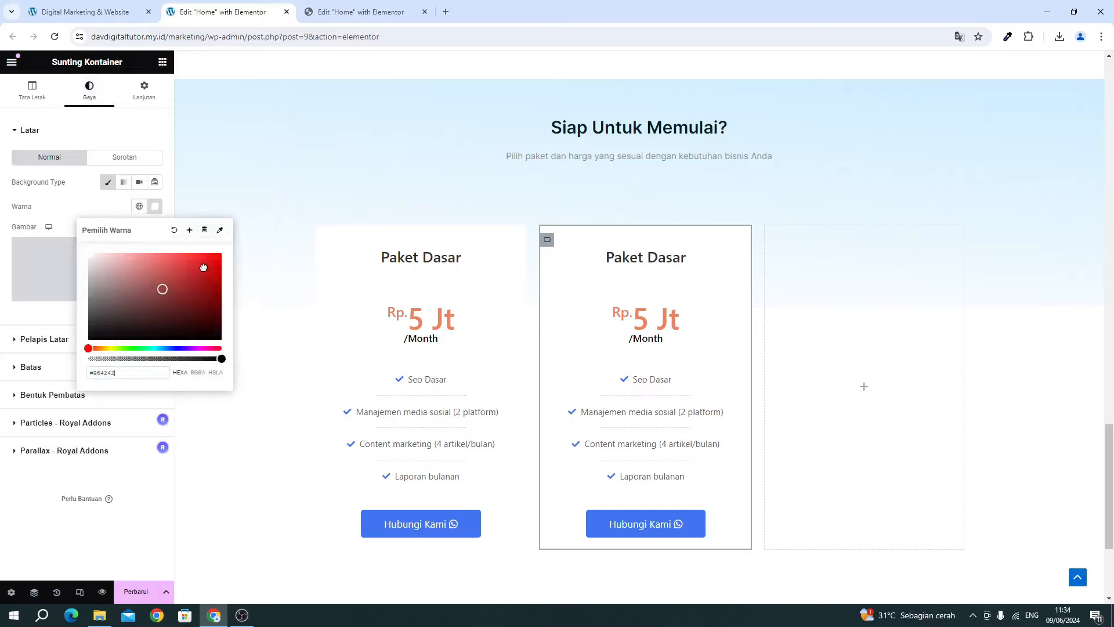
pyautogui.click(202, 265)
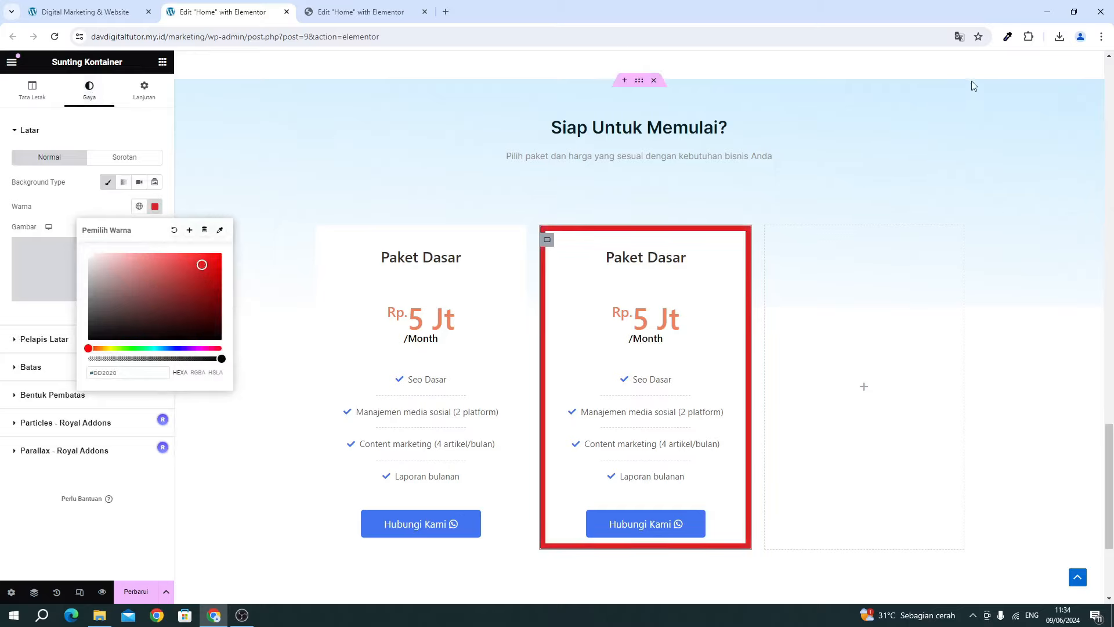
pyautogui.click(1008, 36)
pyautogui.click(917, 88)
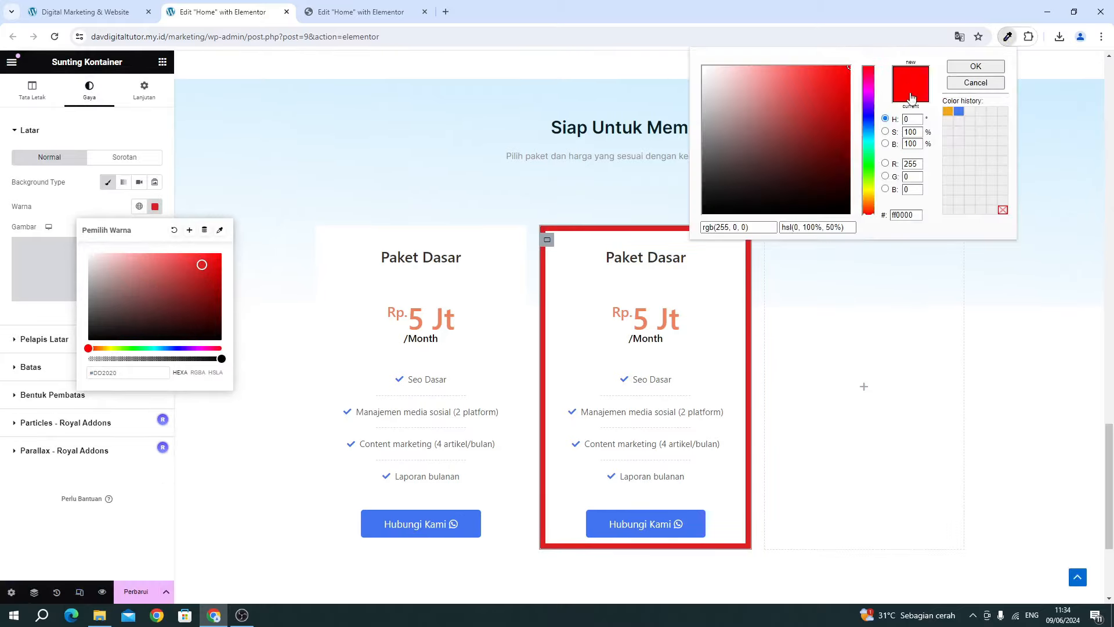
pyautogui.click(960, 112)
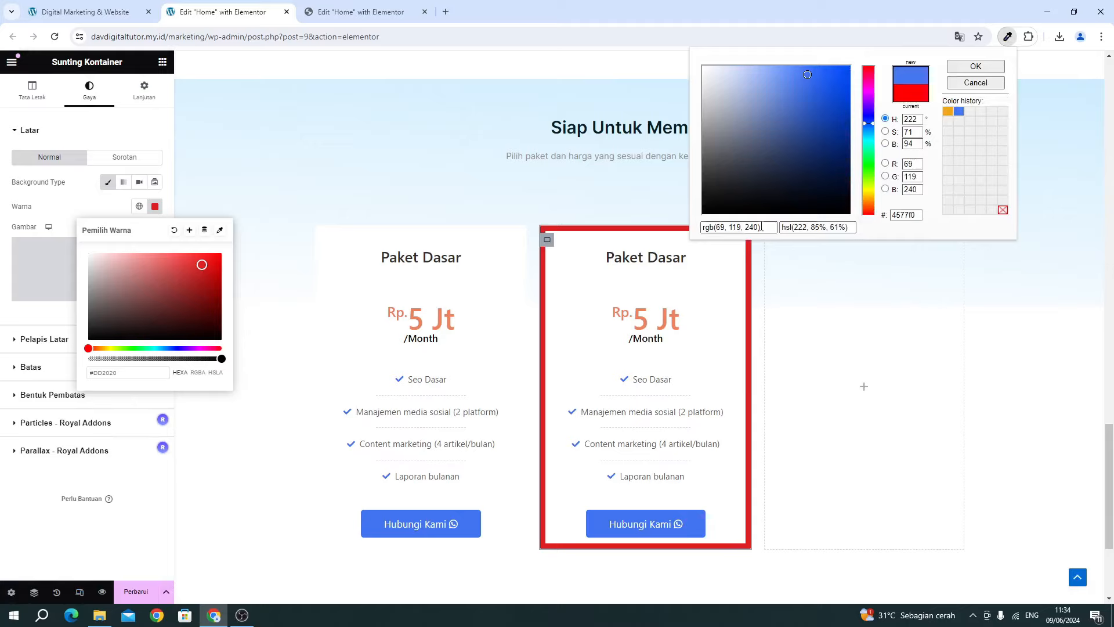
pyautogui.click(750, 227)
pyautogui.hotkey('ctrl', 'c')
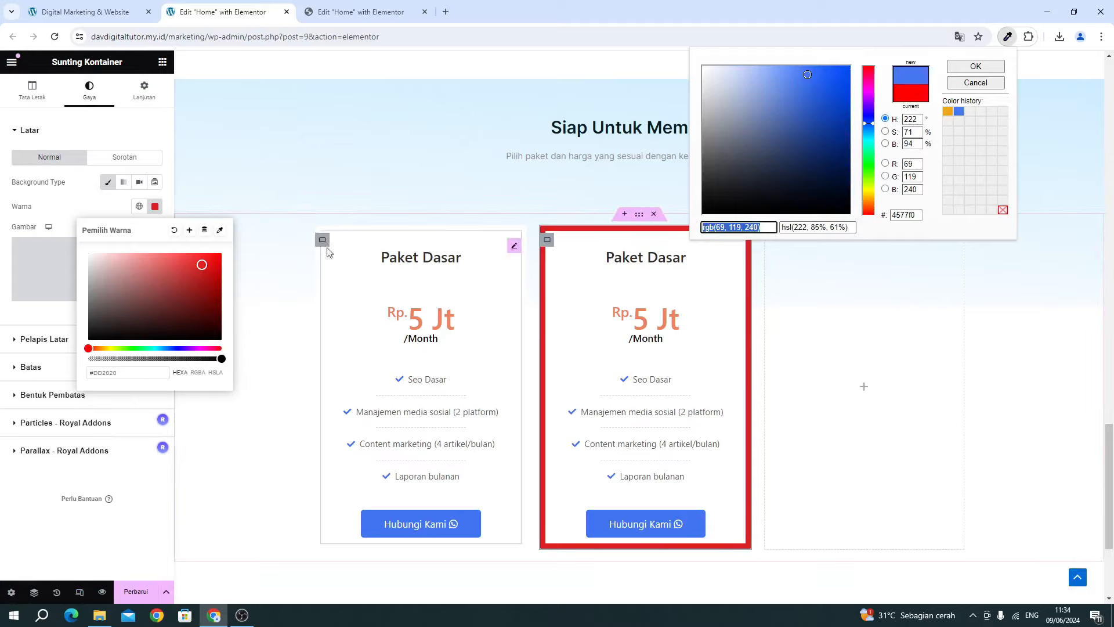
pyautogui.click(118, 369)
pyautogui.hotkey('ctrl', 'a')
pyautogui.hotkey('ctrl', 'v')
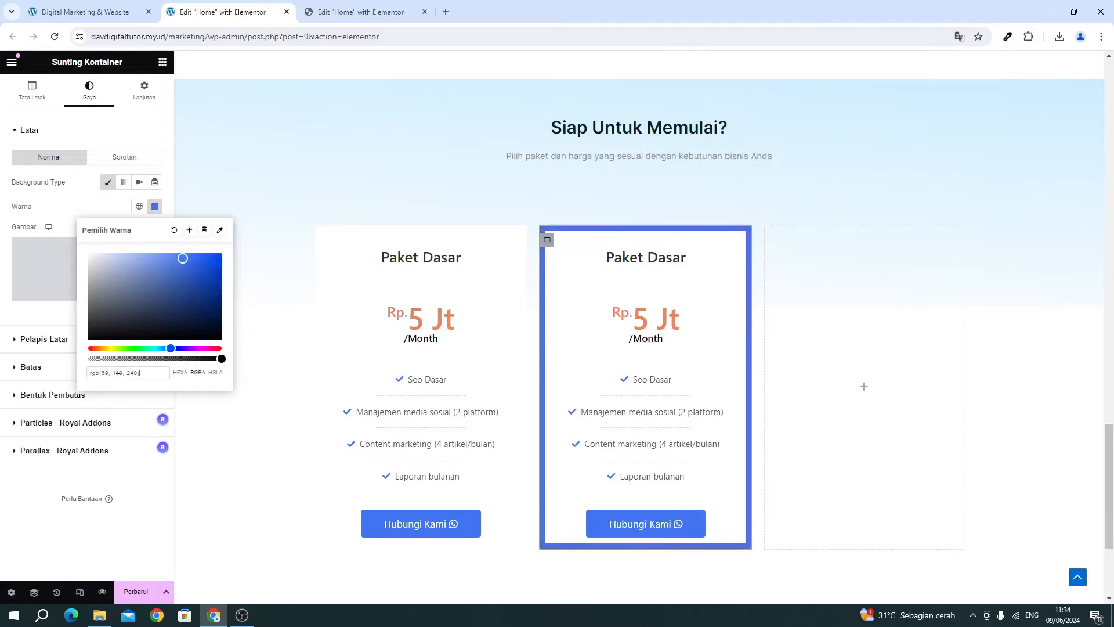
pyautogui.click(112, 211)
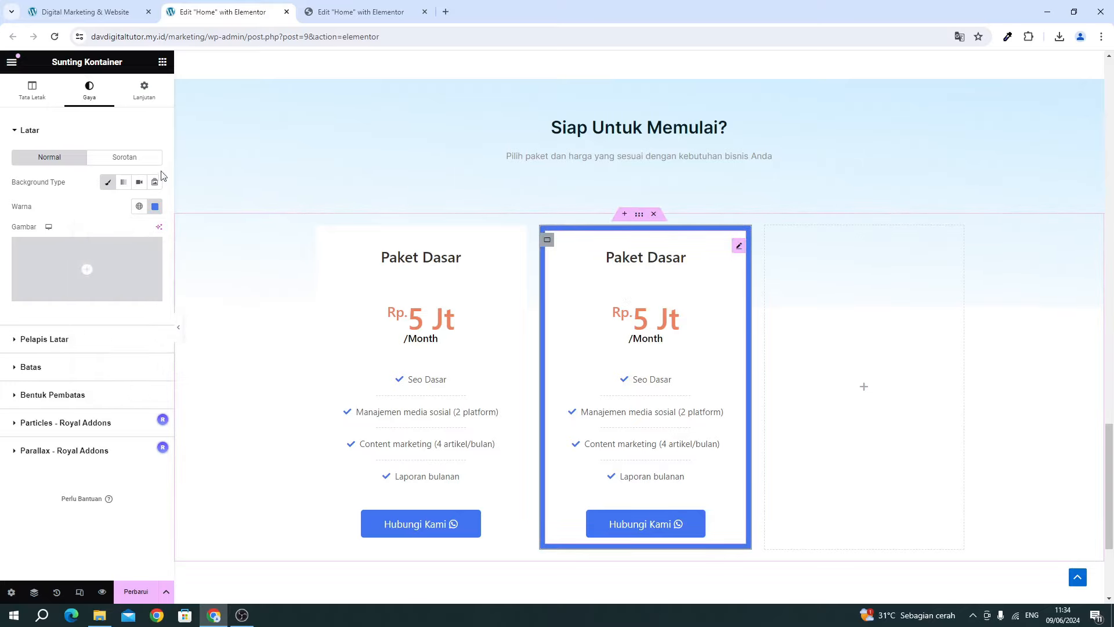
# Compare the middle card with the reference page and set the second card's price to 20 Jt.
pyautogui.click(344, 13)
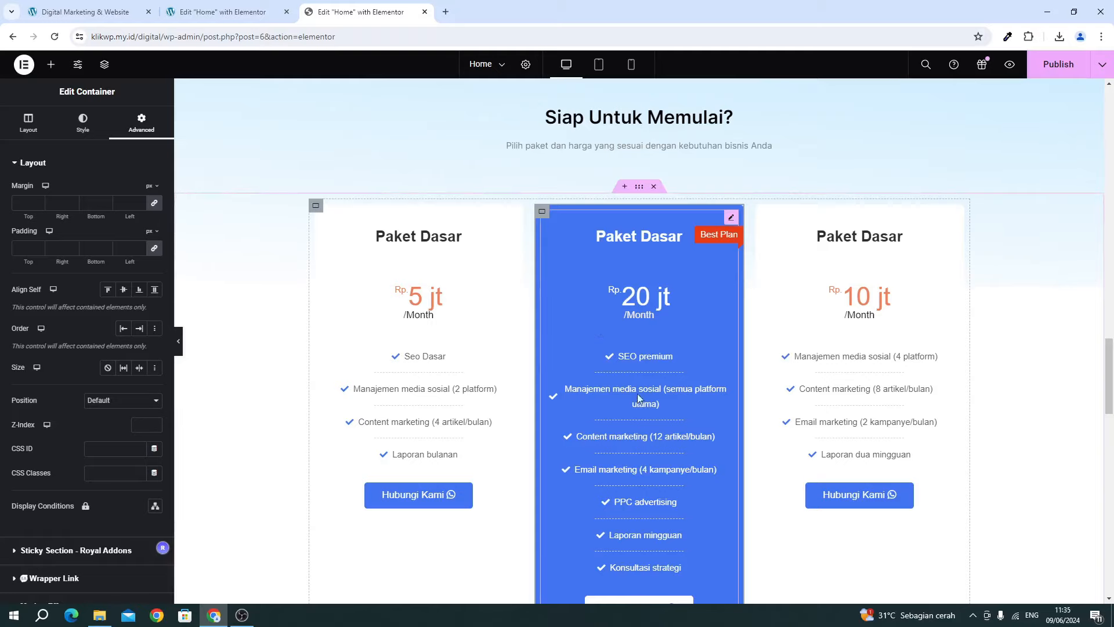
pyautogui.click(252, 10)
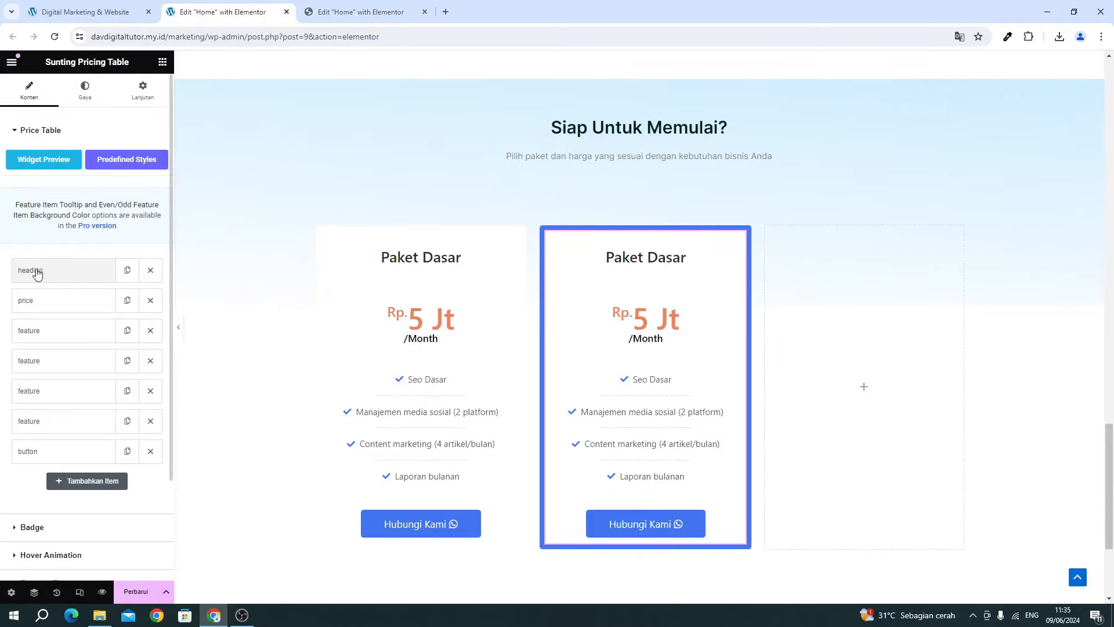
pyautogui.click(36, 272)
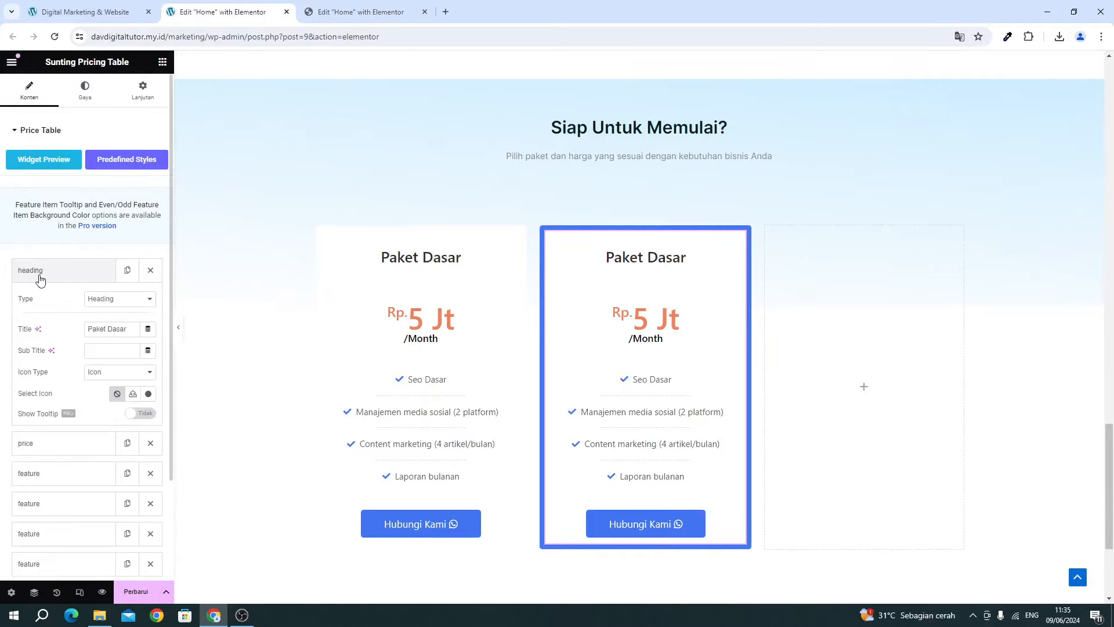
pyautogui.click(358, 10)
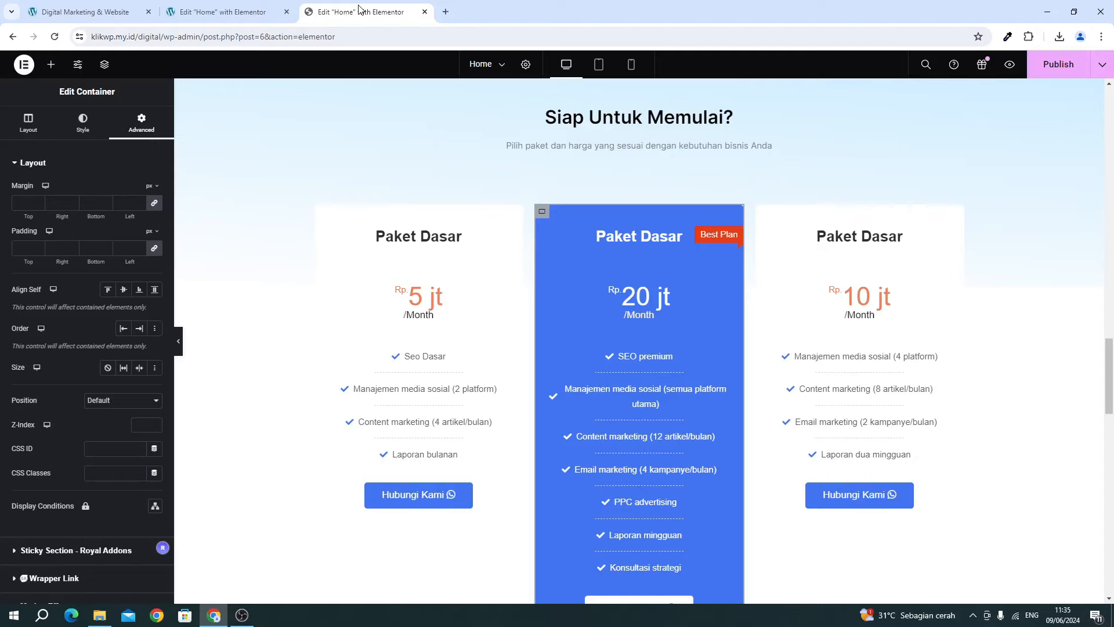
pyautogui.click(227, 11)
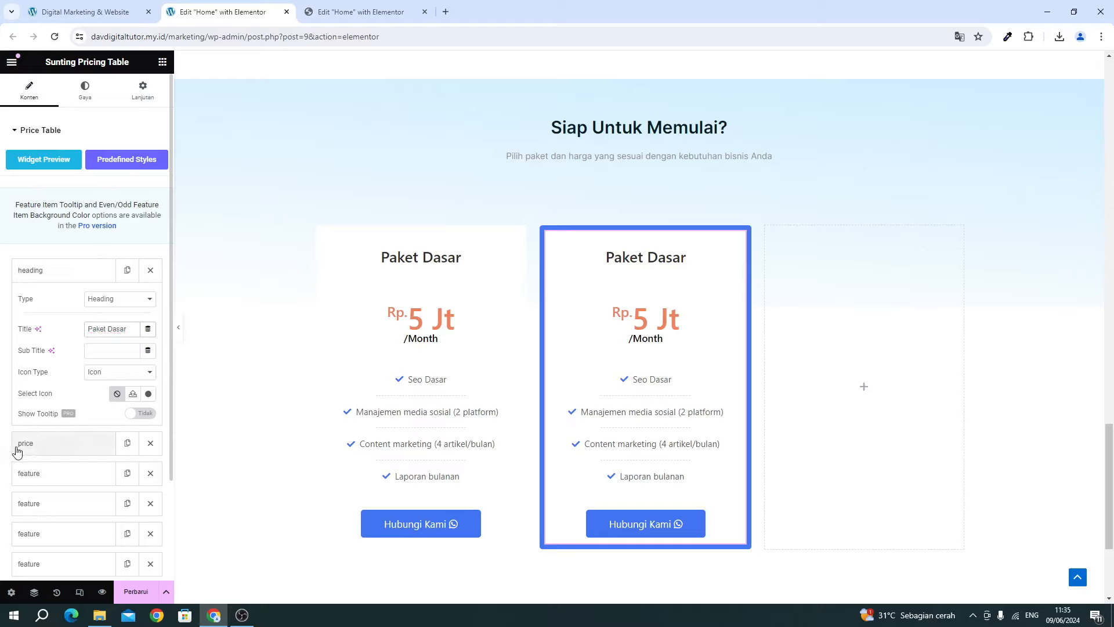
pyautogui.click(49, 445)
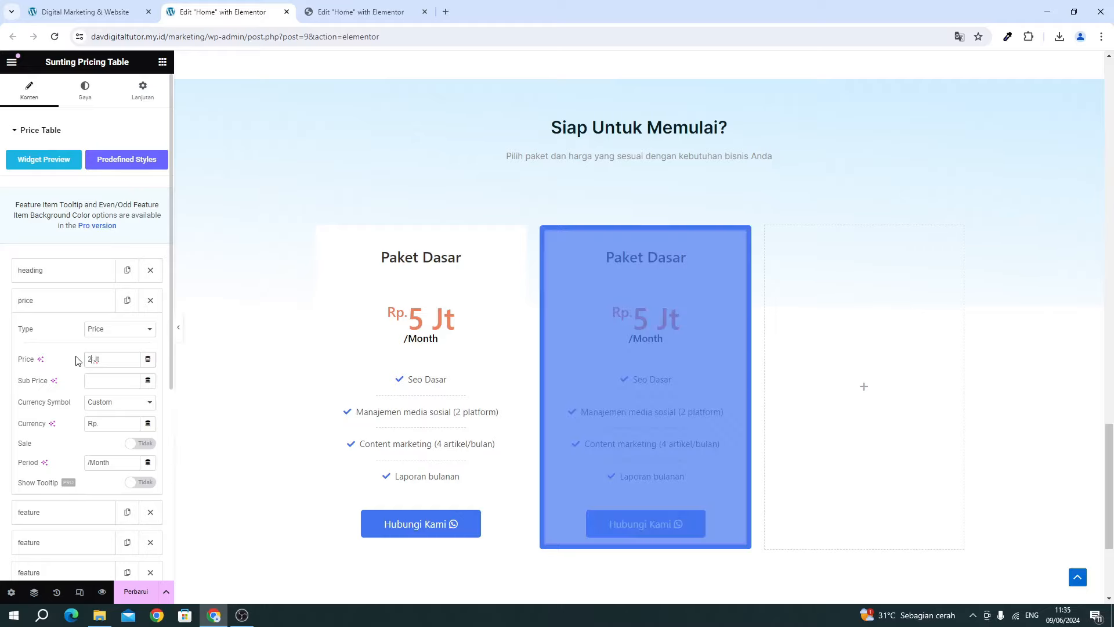
pyautogui.write('20')
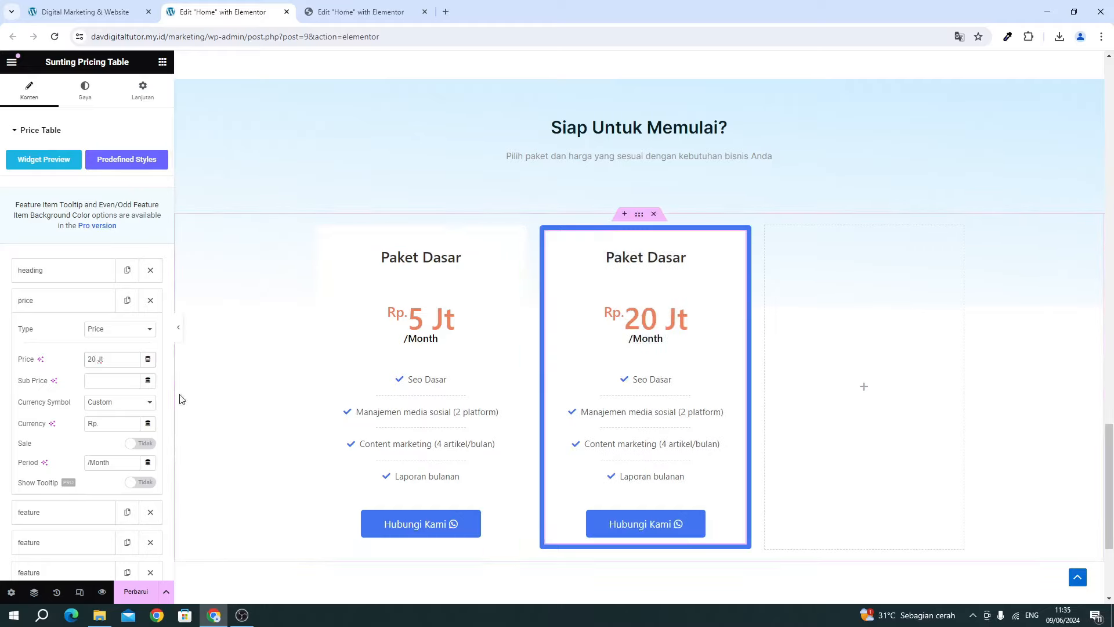
# Replace the second card's first feature text with "SEO premium", copied from the reference page's middle card.
pyautogui.scroll(-2, 70, 413)
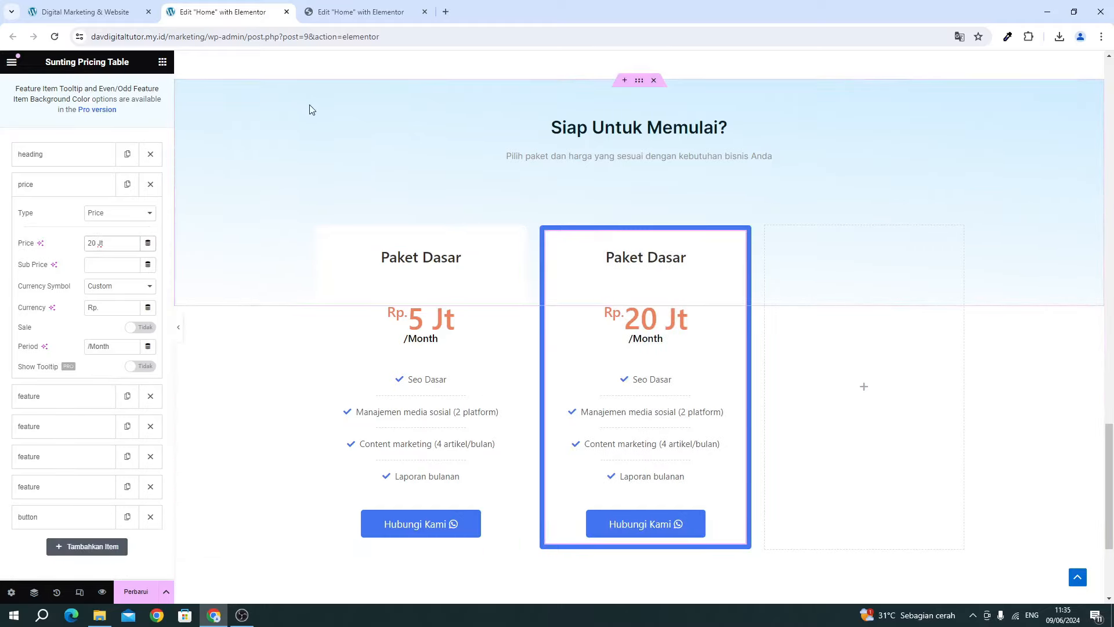
pyautogui.click(360, 13)
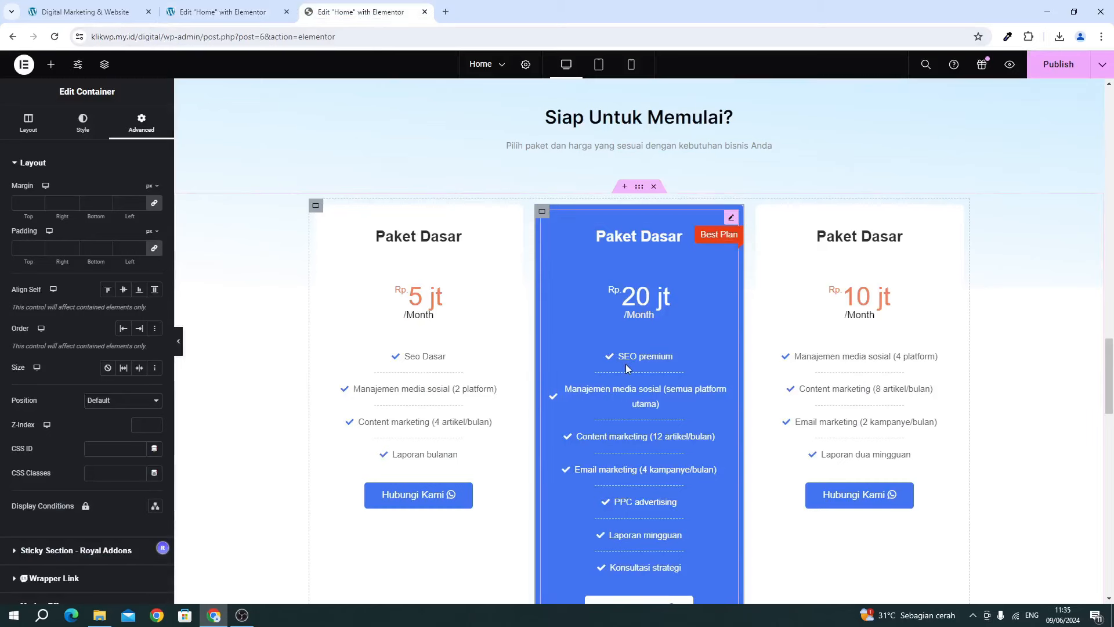
pyautogui.scroll(-2, 627, 370)
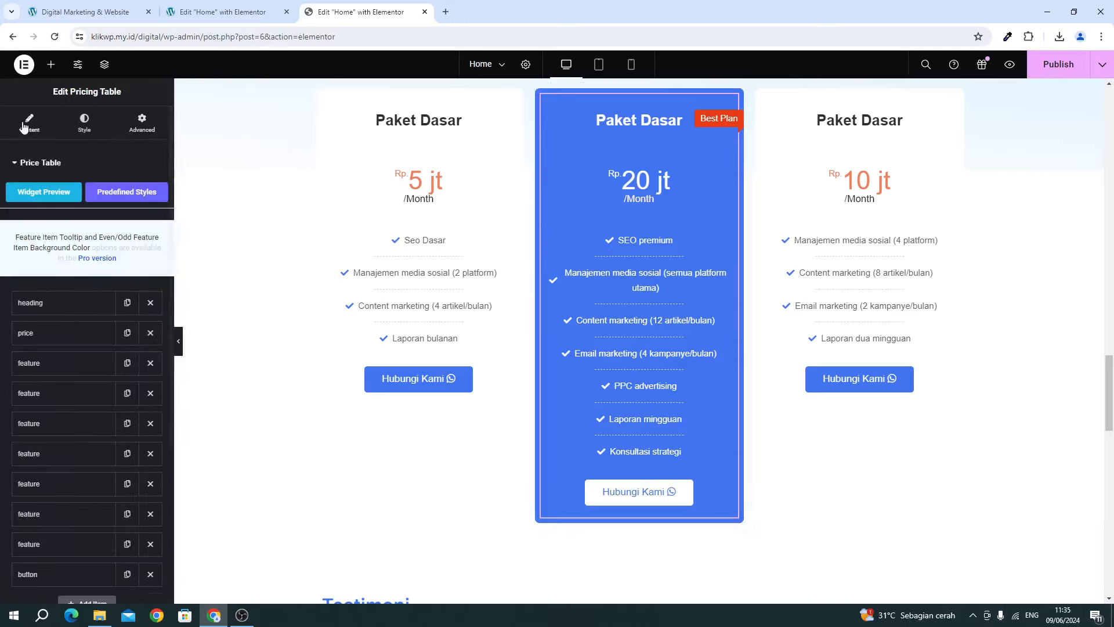
pyautogui.click(55, 366)
pyautogui.tripleClick(120, 421)
pyautogui.hotkey('ctrl', 'c')
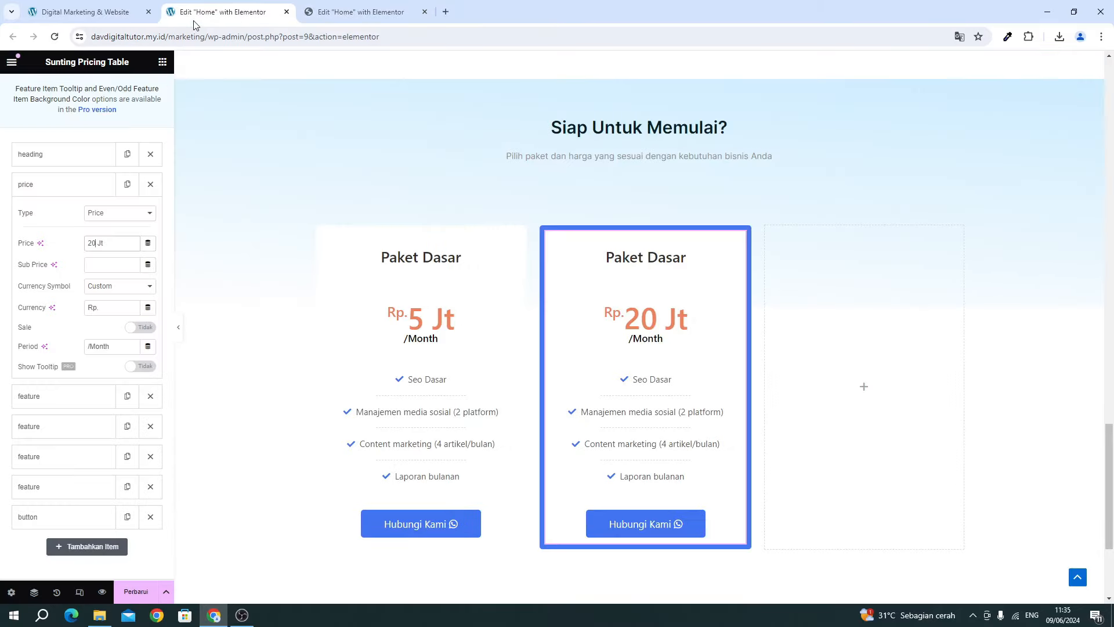
pyautogui.click(216, 12)
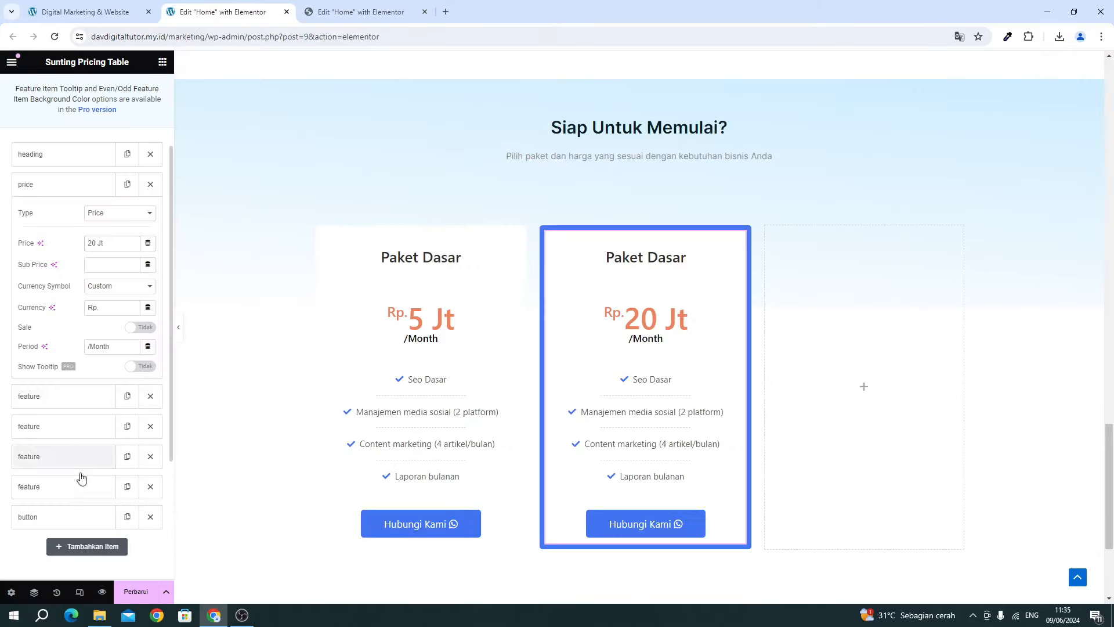
pyautogui.click(71, 397)
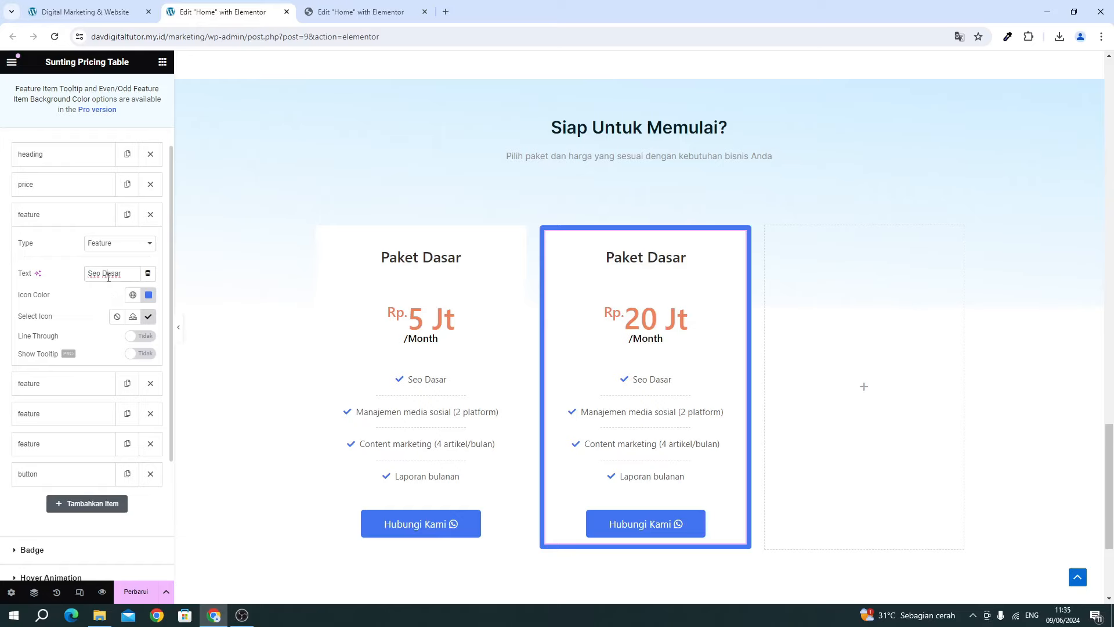
pyautogui.hotkey('ctrl', 'a')
pyautogui.hotkey('ctrl', 'v')
pyautogui.click(67, 214)
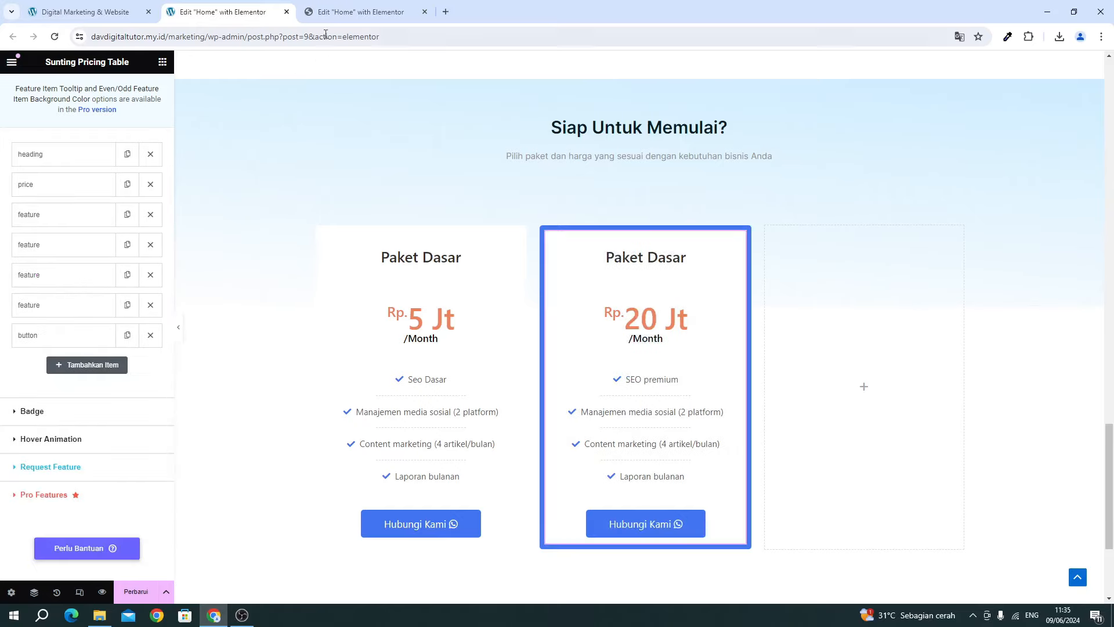
# Replace the second card's second feature text with "Manajemen media sosial (semua platform utama)", copied from the reference page.
pyautogui.click(349, 12)
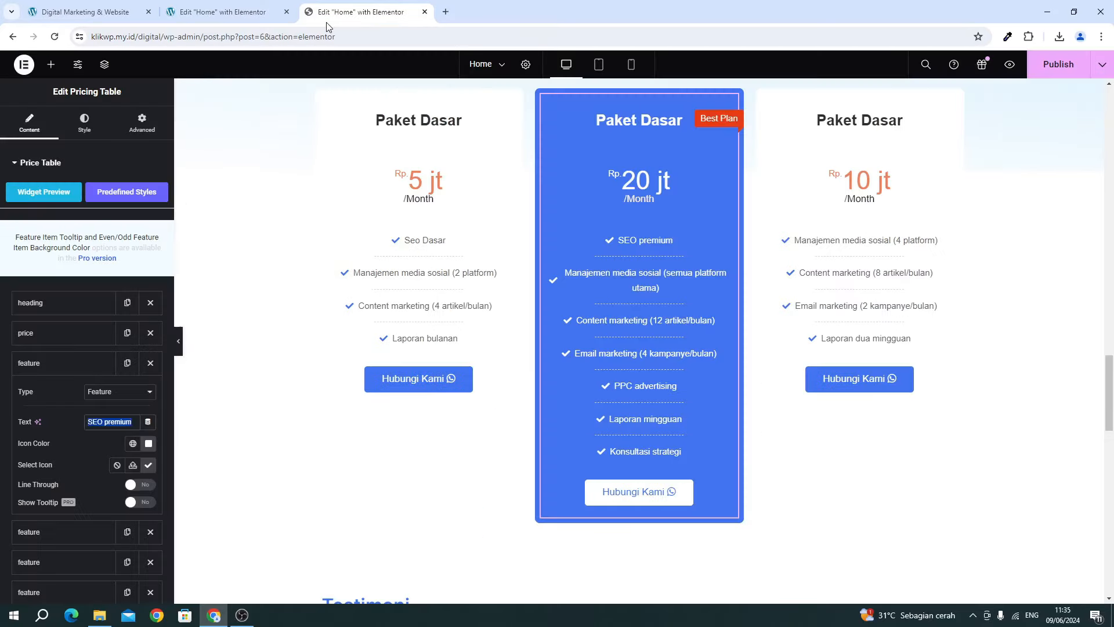
pyautogui.click(34, 374)
pyautogui.click(38, 391)
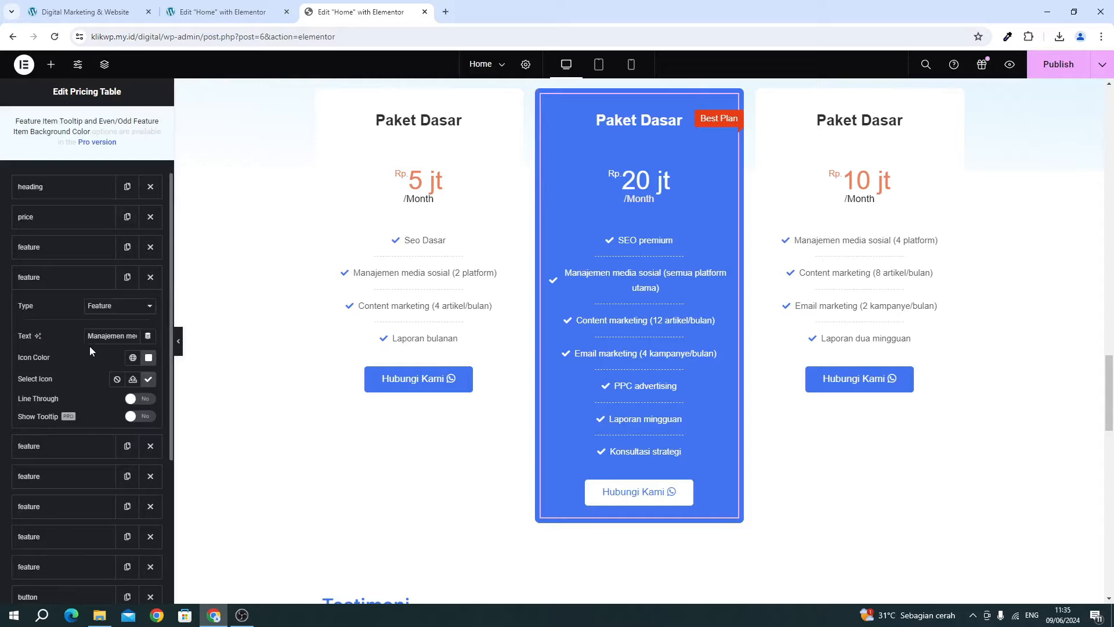
pyautogui.tripleClick(101, 336)
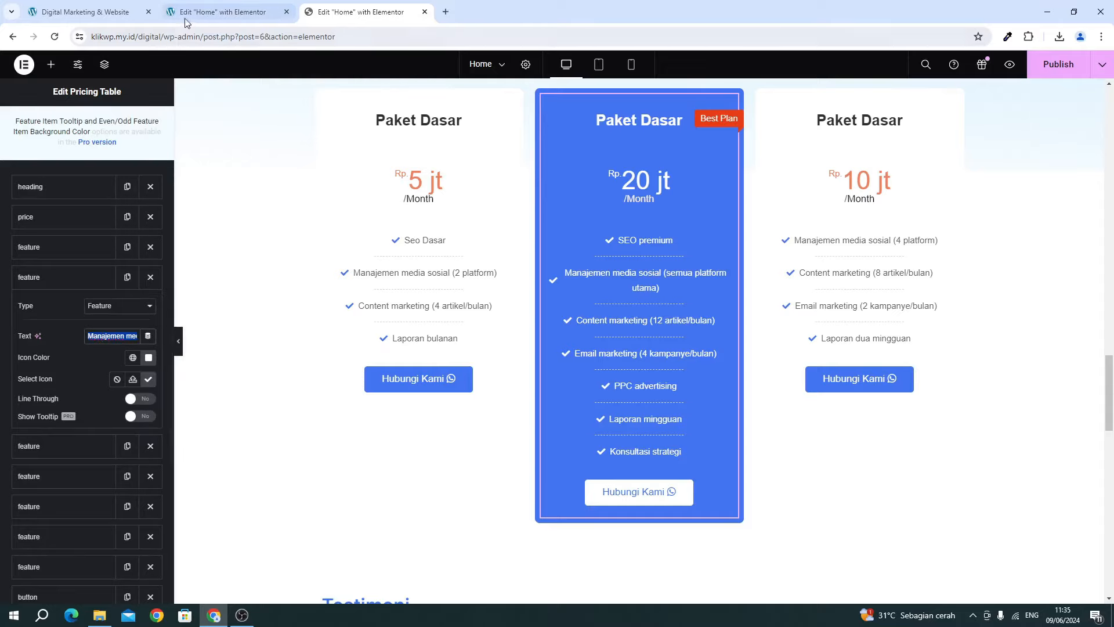
pyautogui.click(243, 13)
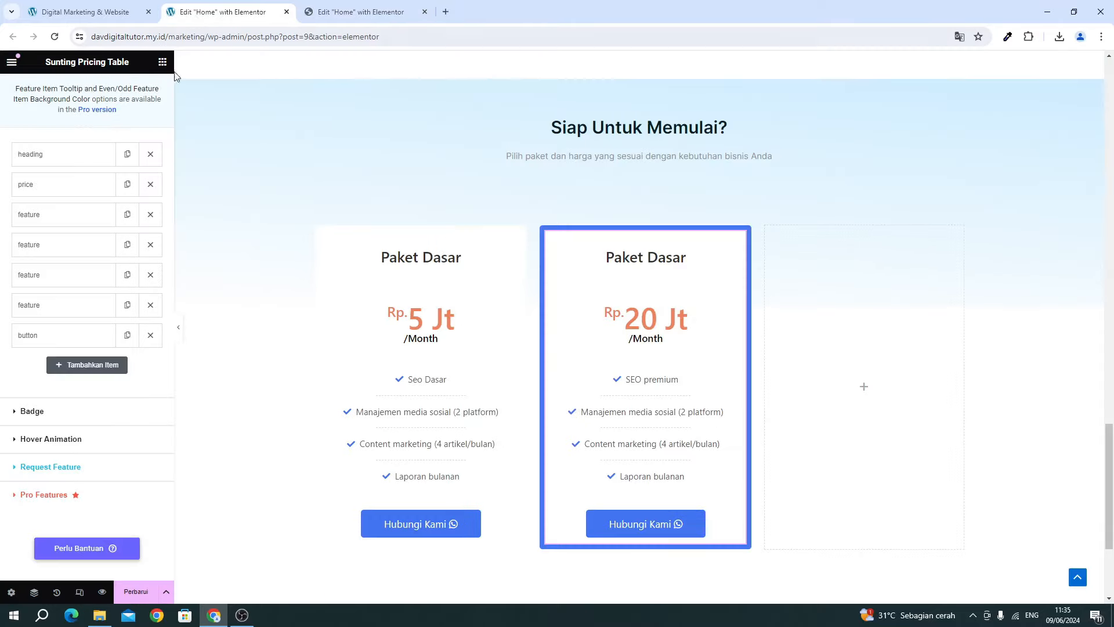
pyautogui.click(45, 250)
pyautogui.hotkey('ctrl', 'a')
pyautogui.hotkey('ctrl', 'v')
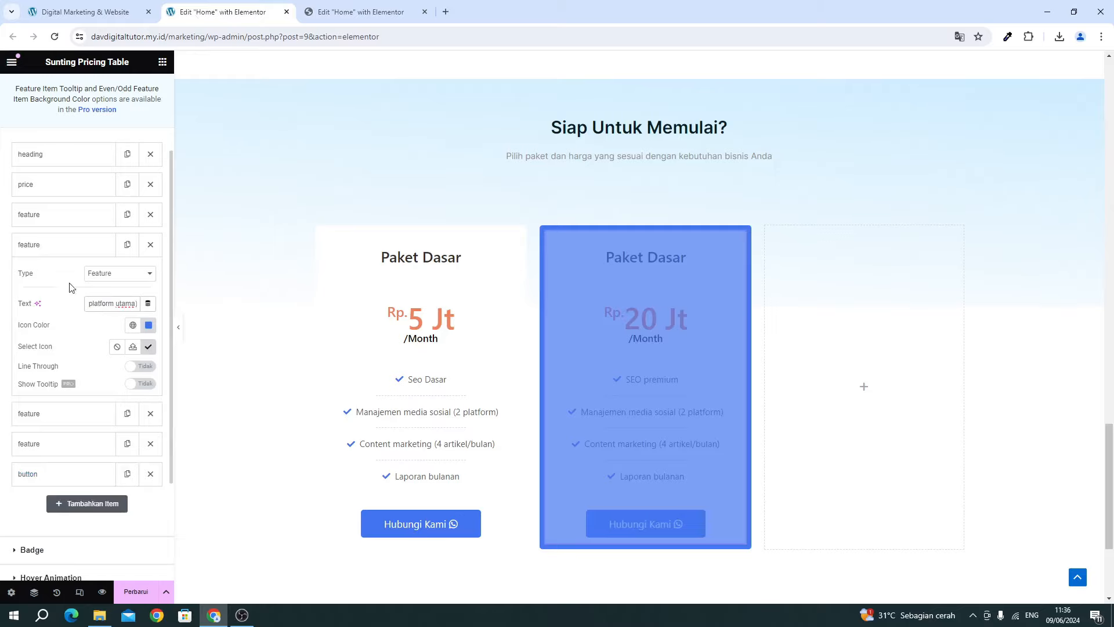
# Replace the second card's third feature text with "Content marketing (12 artikel/bulan)", copied from the reference page's middle card.
pyautogui.click(53, 247)
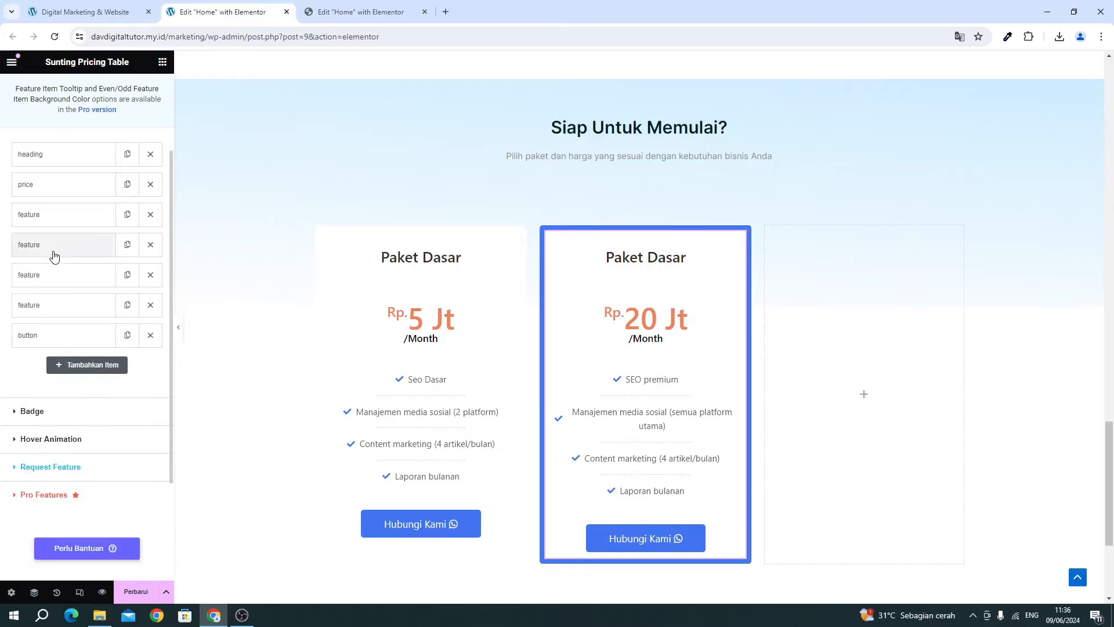
pyautogui.click(368, 19)
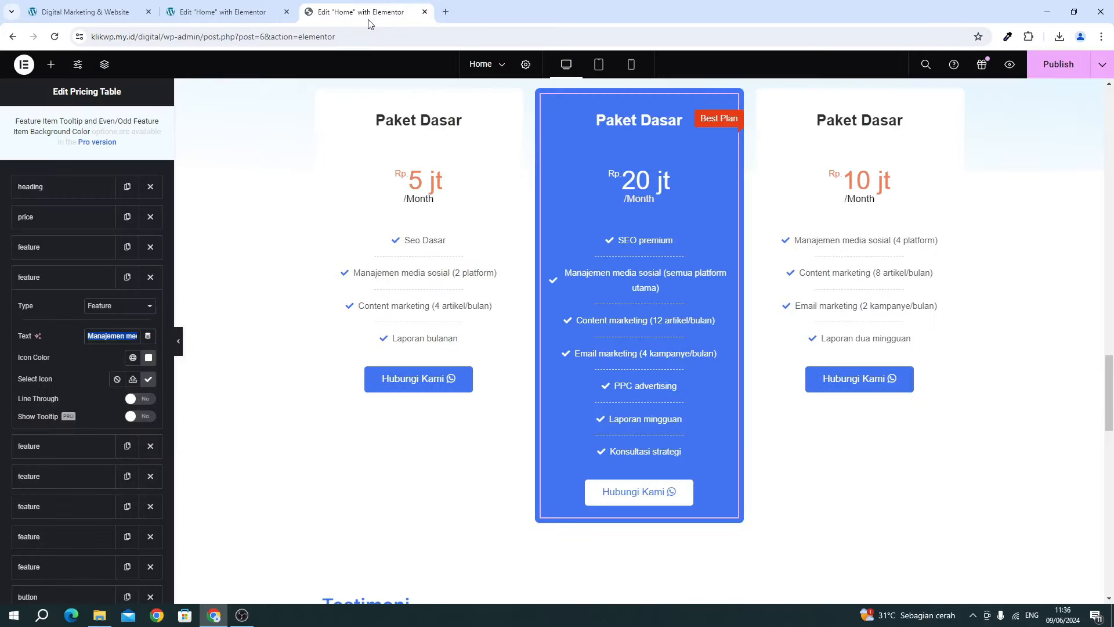
pyautogui.click(51, 284)
pyautogui.click(51, 306)
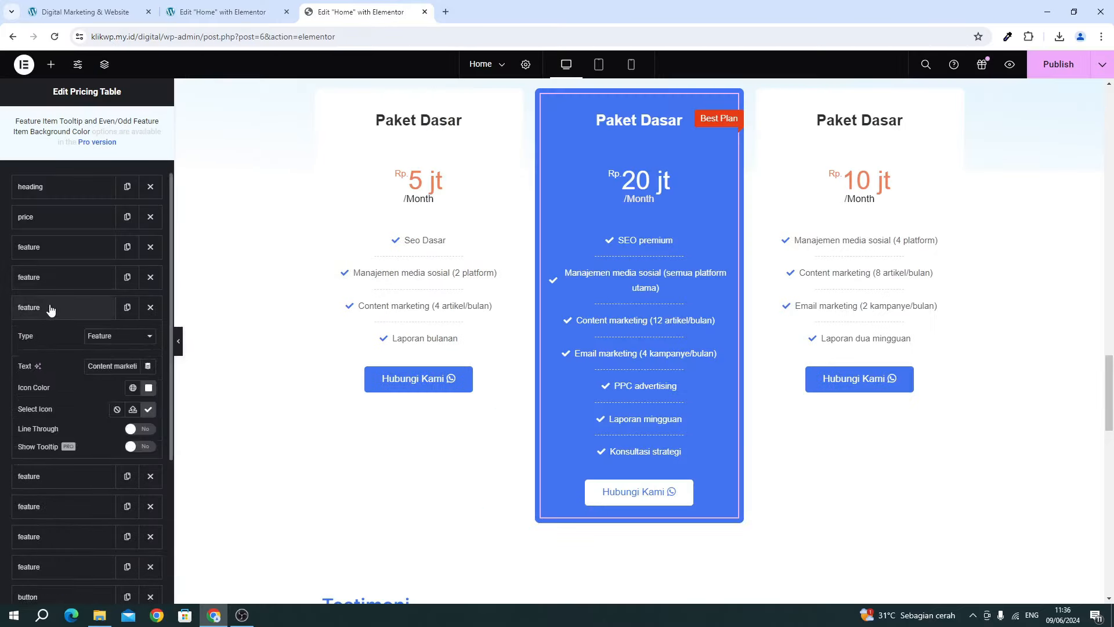
pyautogui.tripleClick(101, 369)
pyautogui.click(204, 22)
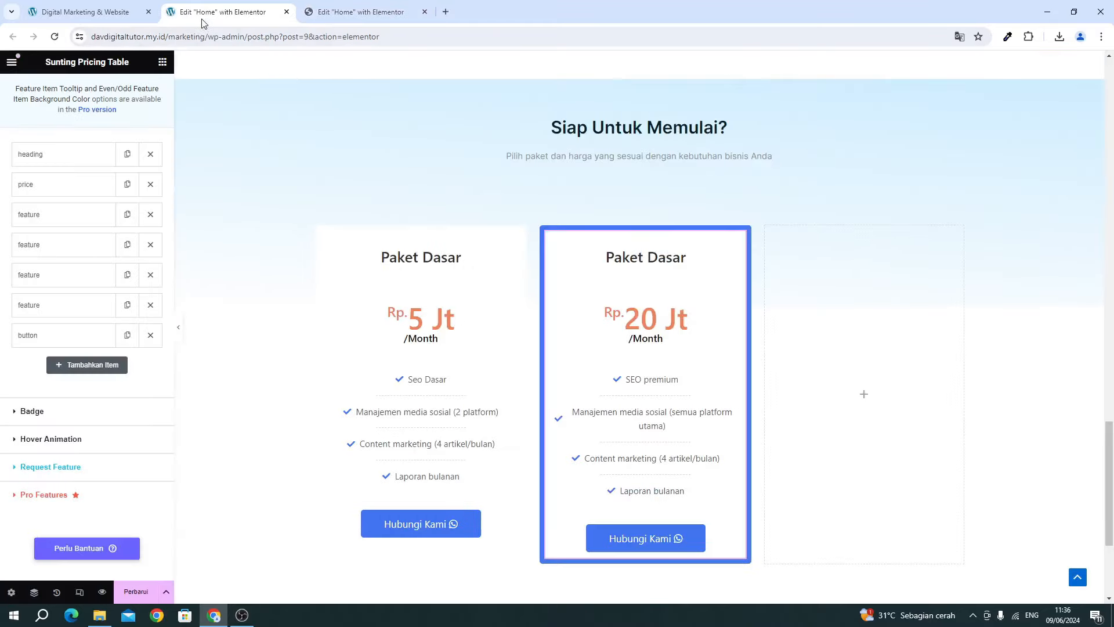
pyautogui.click(51, 278)
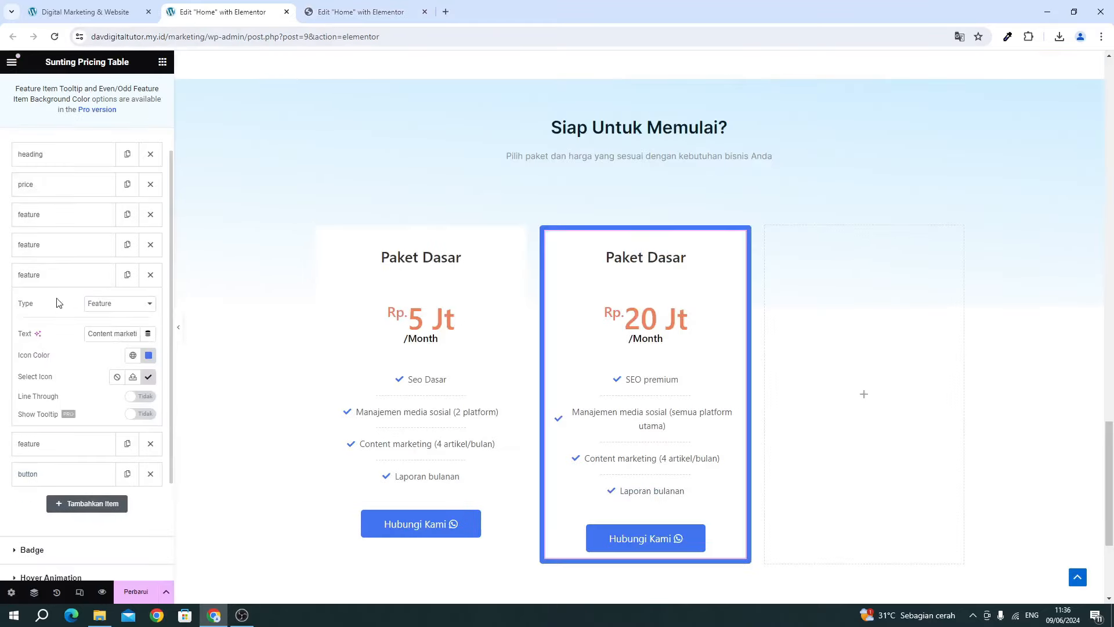
pyautogui.click(68, 275)
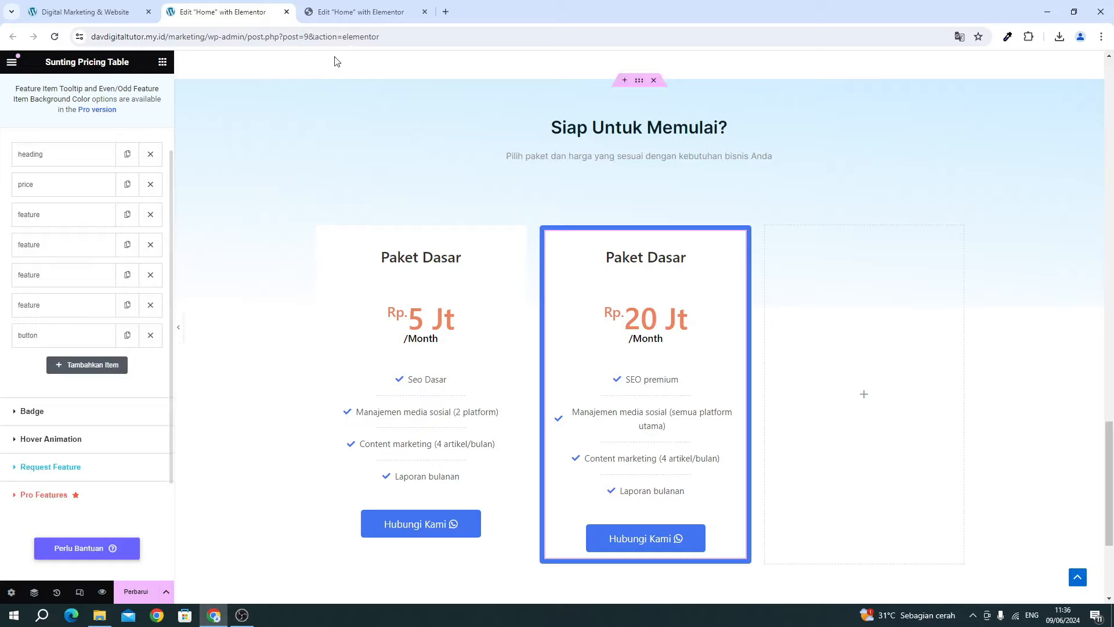
pyautogui.click(348, 12)
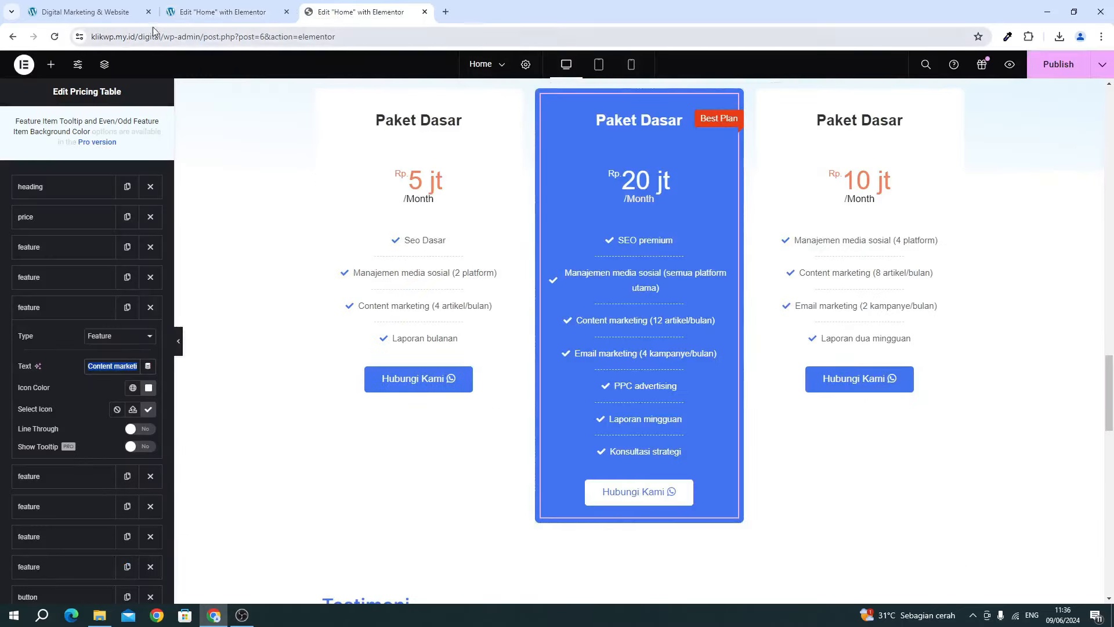
pyautogui.click(183, 6)
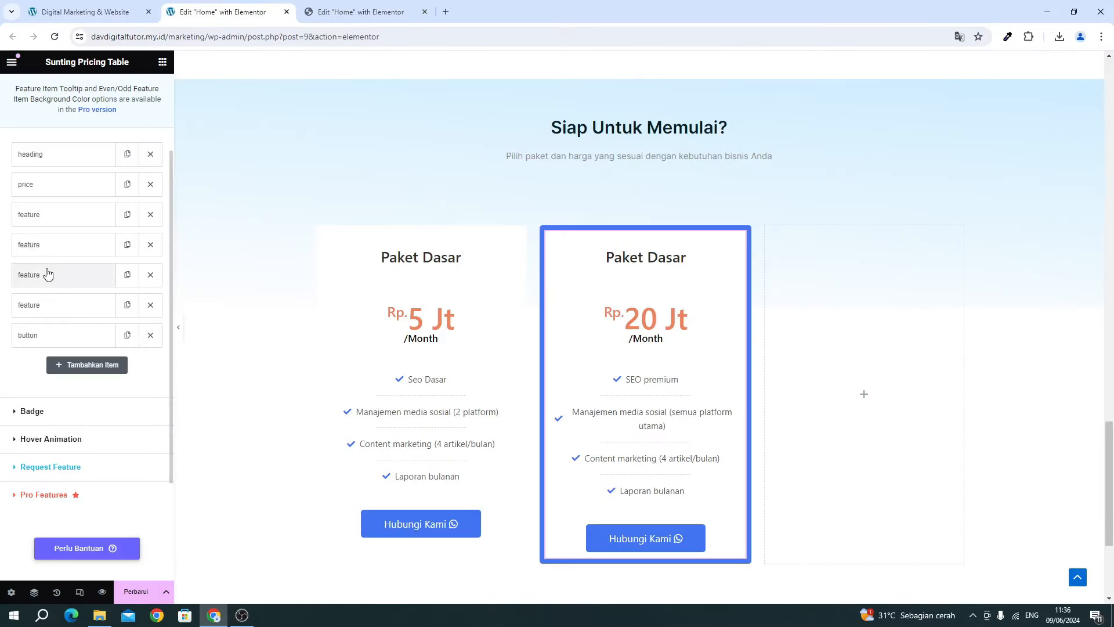
pyautogui.click(49, 276)
pyautogui.tripleClick(129, 330)
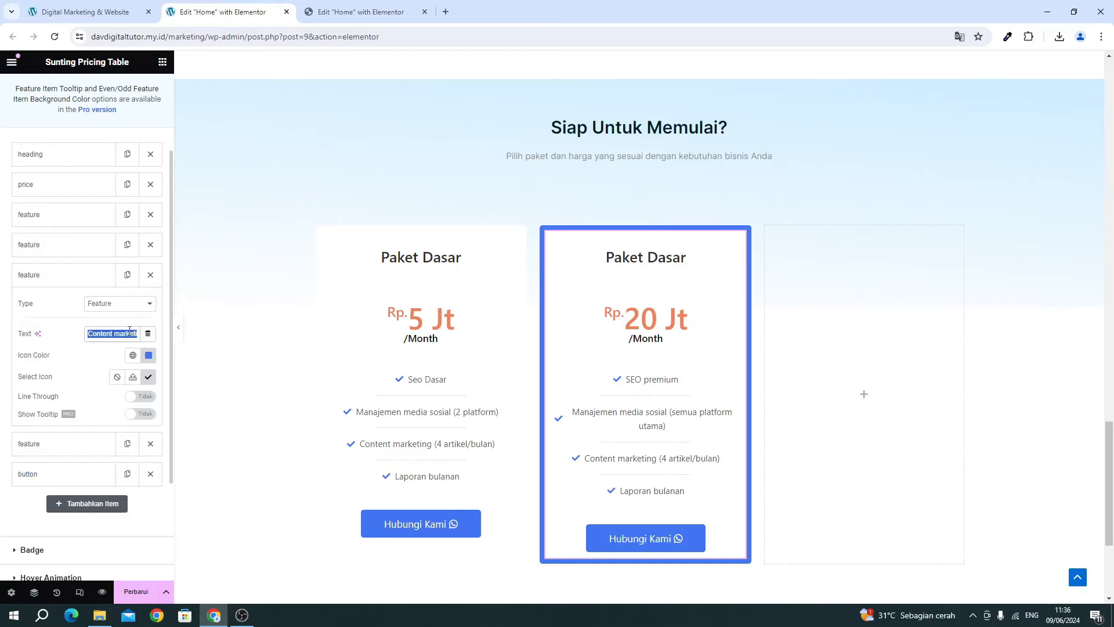
# Replace the second card's fourth feature text with "Email marketing (4 kampanye/bulan)" from the reference page and duplicate that feature three times.
pyautogui.click(335, 13)
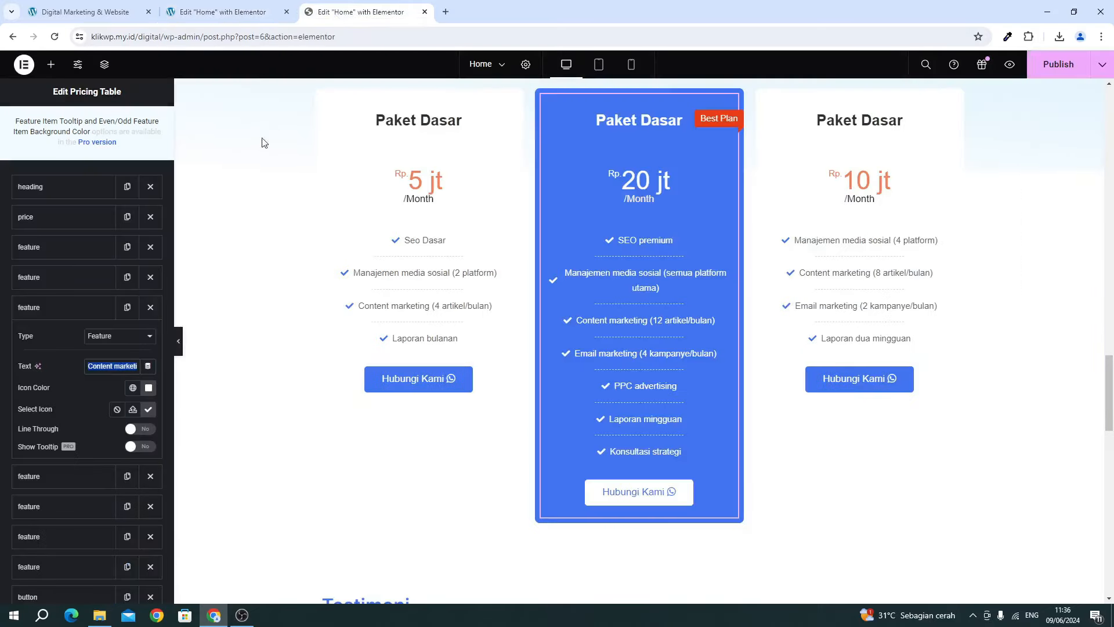
pyautogui.click(58, 310)
pyautogui.click(62, 340)
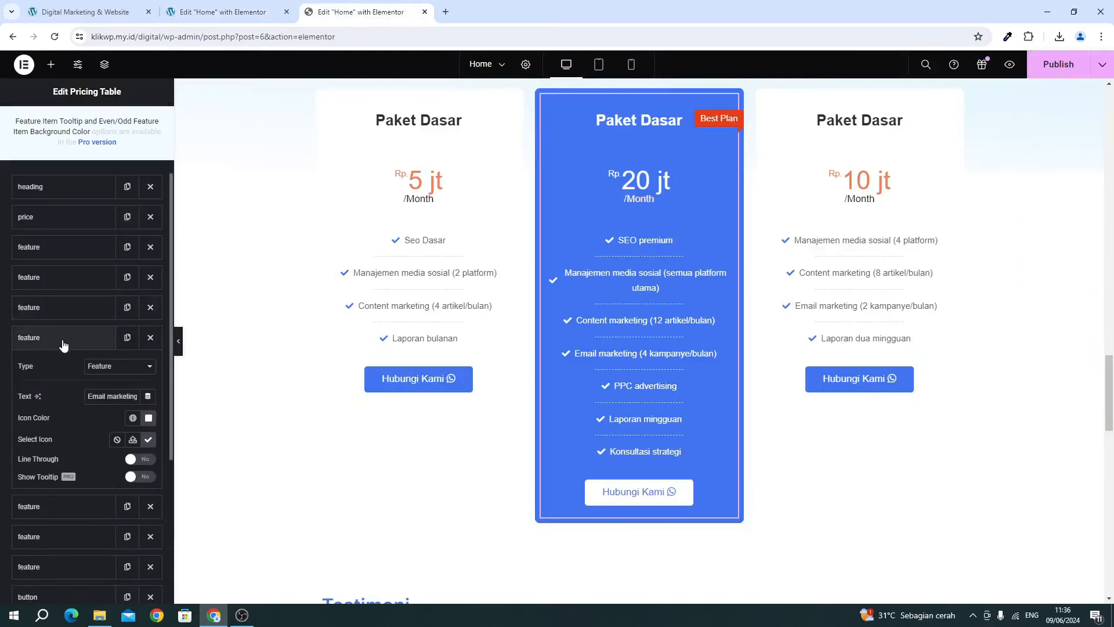
pyautogui.tripleClick(95, 398)
pyautogui.hotkey('ctrl', 'c')
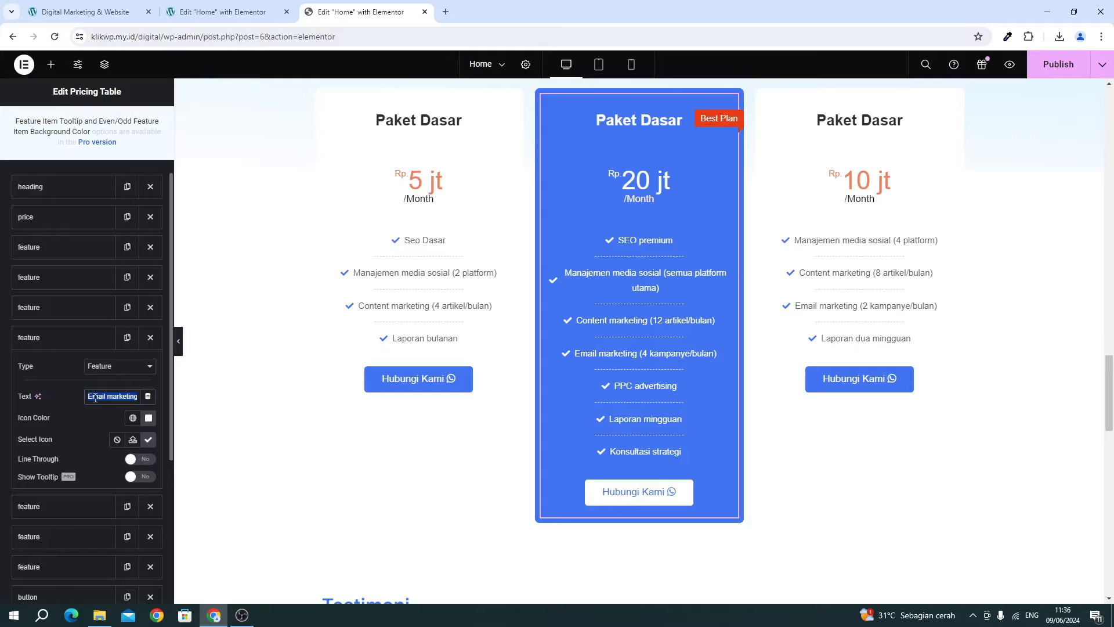
pyautogui.click(221, 11)
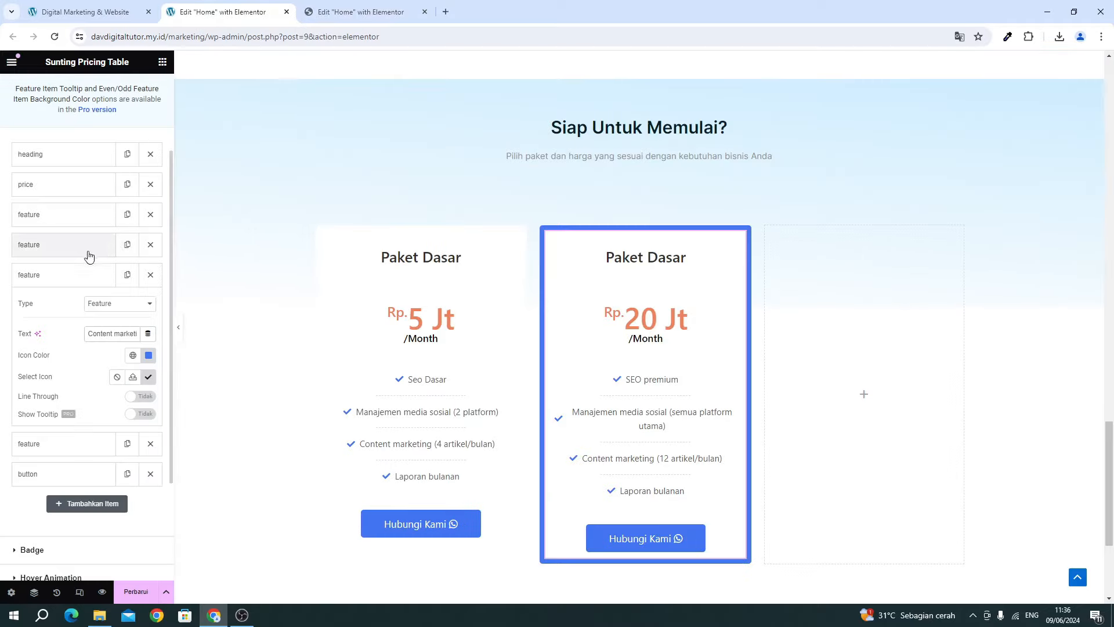
pyautogui.click(77, 306)
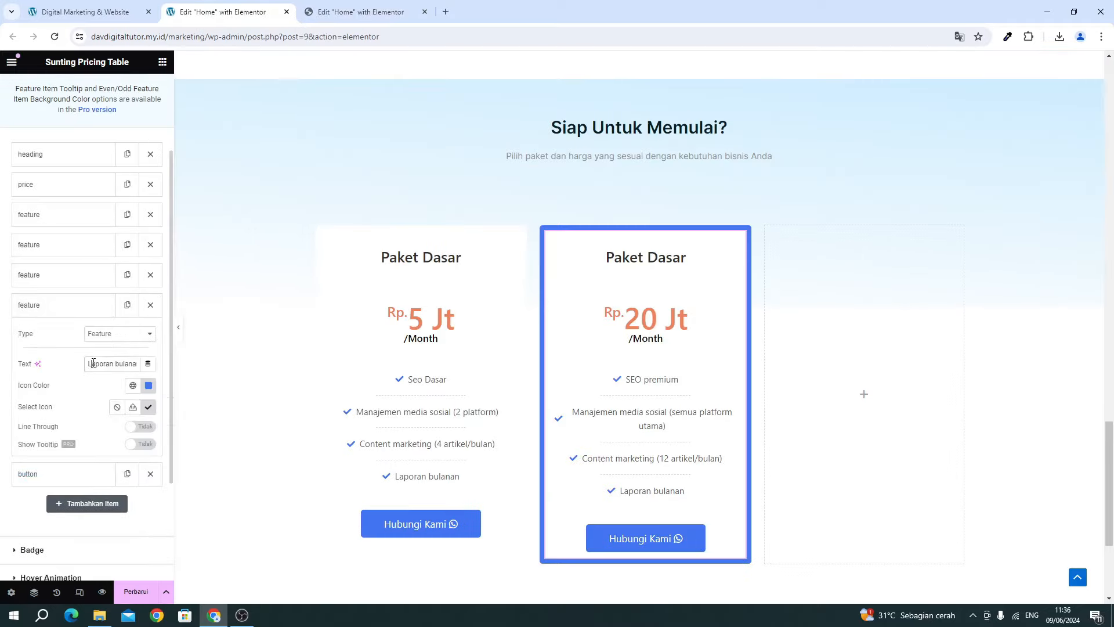
pyautogui.tripleClick(93, 364)
pyautogui.hotkey('ctrl', 'v')
pyautogui.click(104, 313)
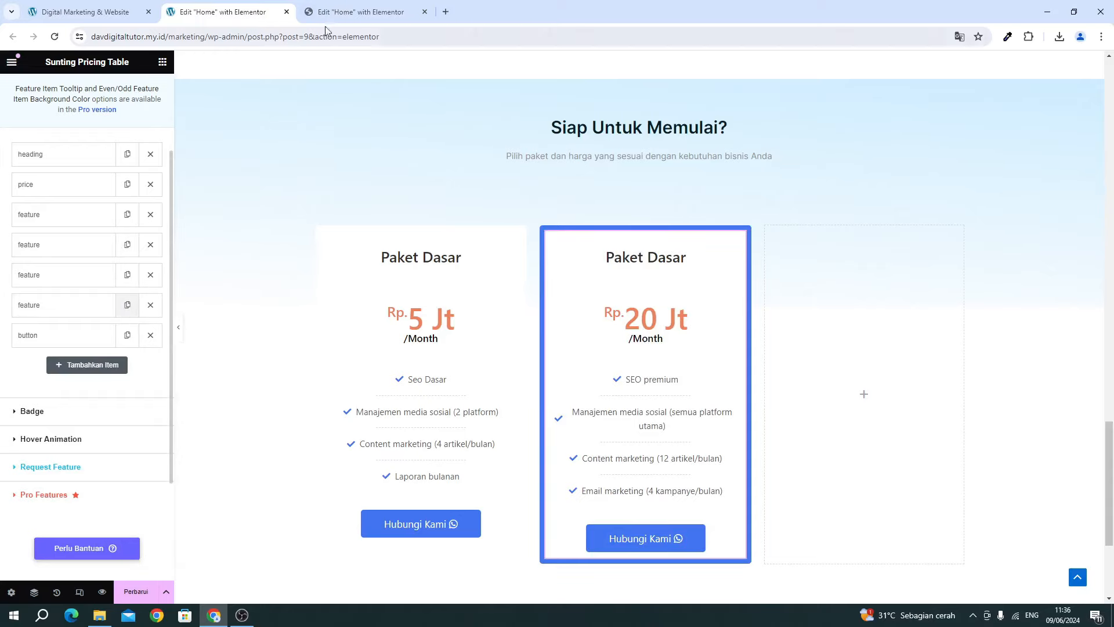
# Replace the second card's fifth feature text with "PPC advertising", copied from the reference page's middle card.
pyautogui.click(329, 12)
pyautogui.click(29, 337)
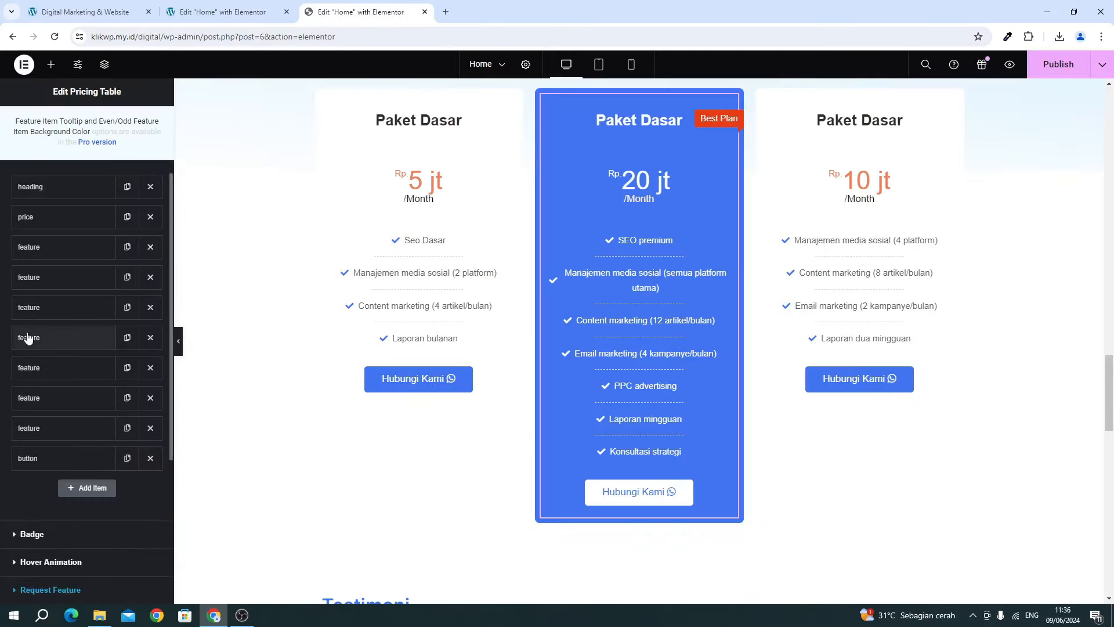
pyautogui.click(41, 372)
pyautogui.tripleClick(99, 424)
pyautogui.hotkey('ctrl', 'c')
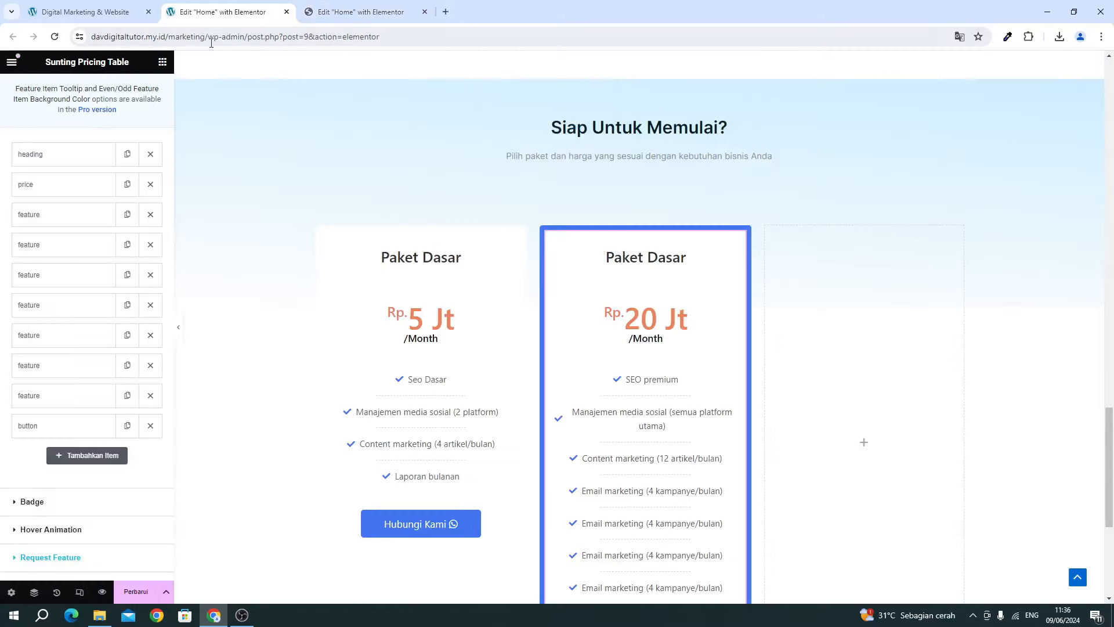
pyautogui.click(222, 12)
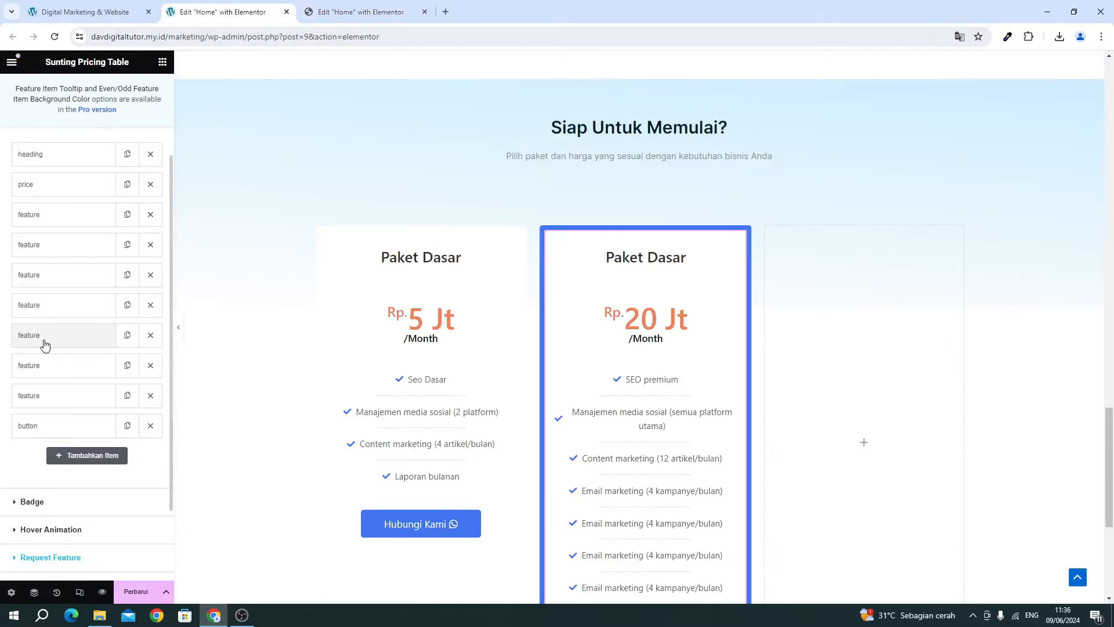
pyautogui.click(43, 337)
pyautogui.tripleClick(95, 396)
pyautogui.hotkey('ctrl', 'v')
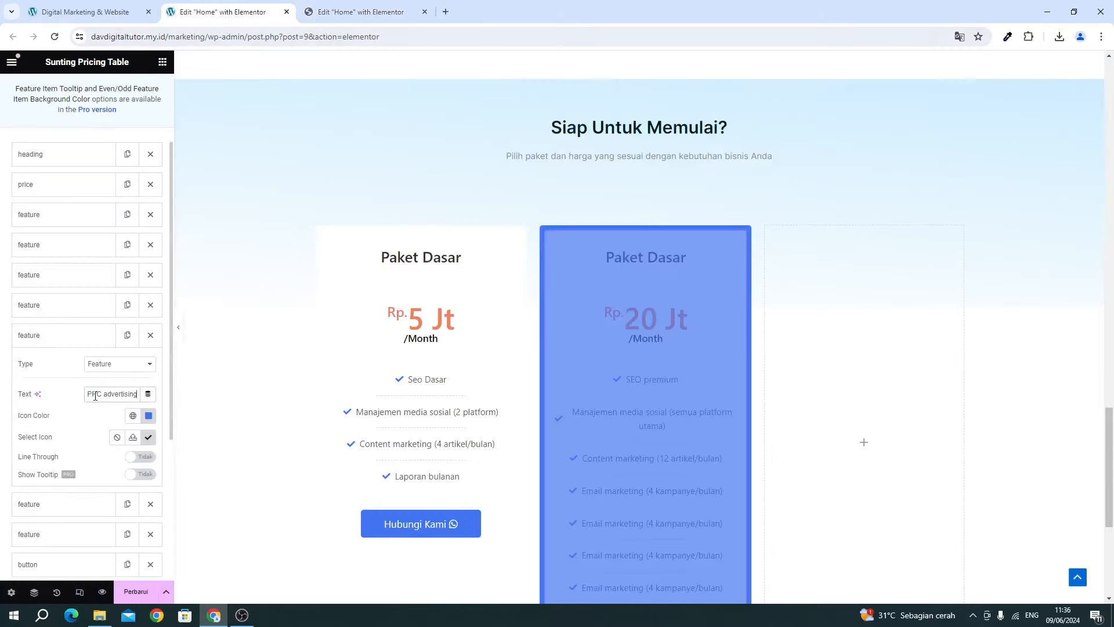
pyautogui.click(91, 337)
# Replace the second card's sixth feature text with "Laporan mingguan", copied from the reference page's middle card.
pyautogui.scroll(-2, 406, 383)
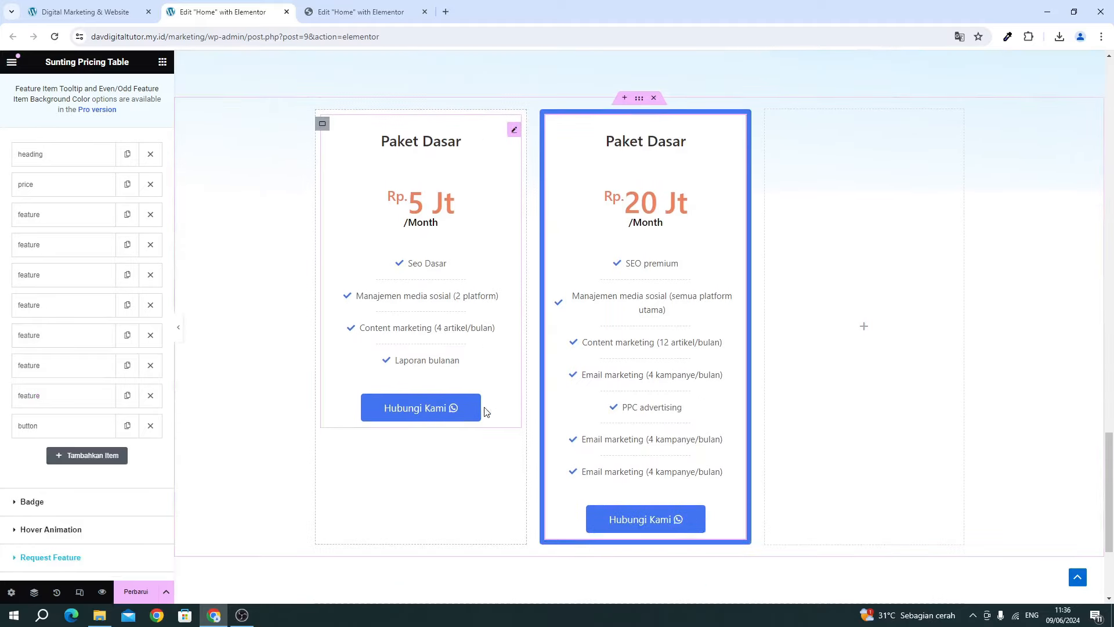
pyautogui.click(360, 12)
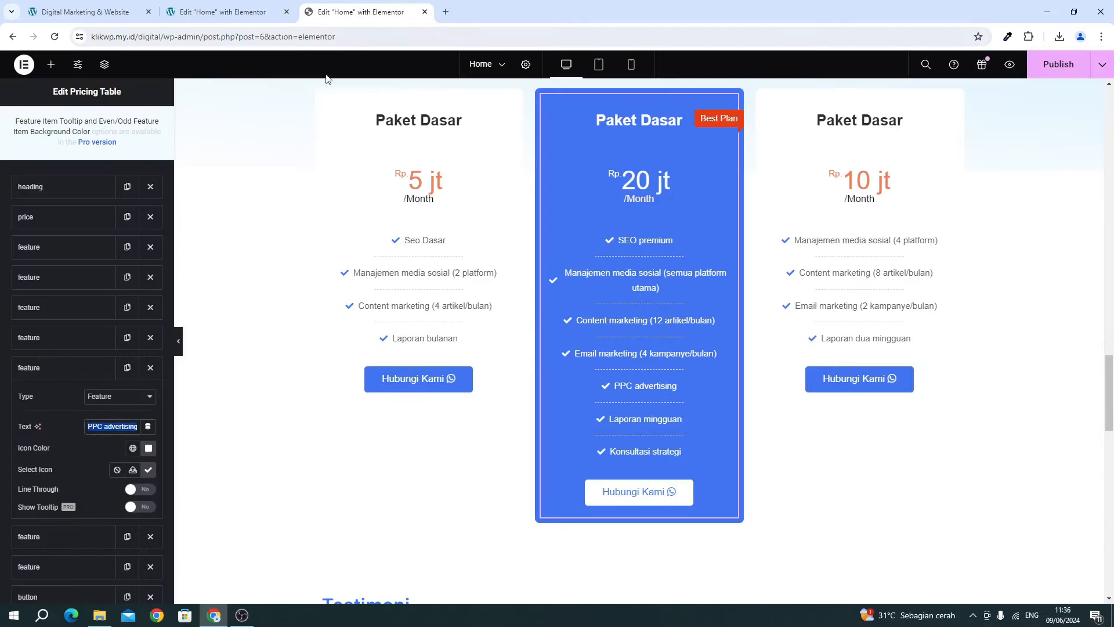
pyautogui.click(61, 372)
pyautogui.click(61, 399)
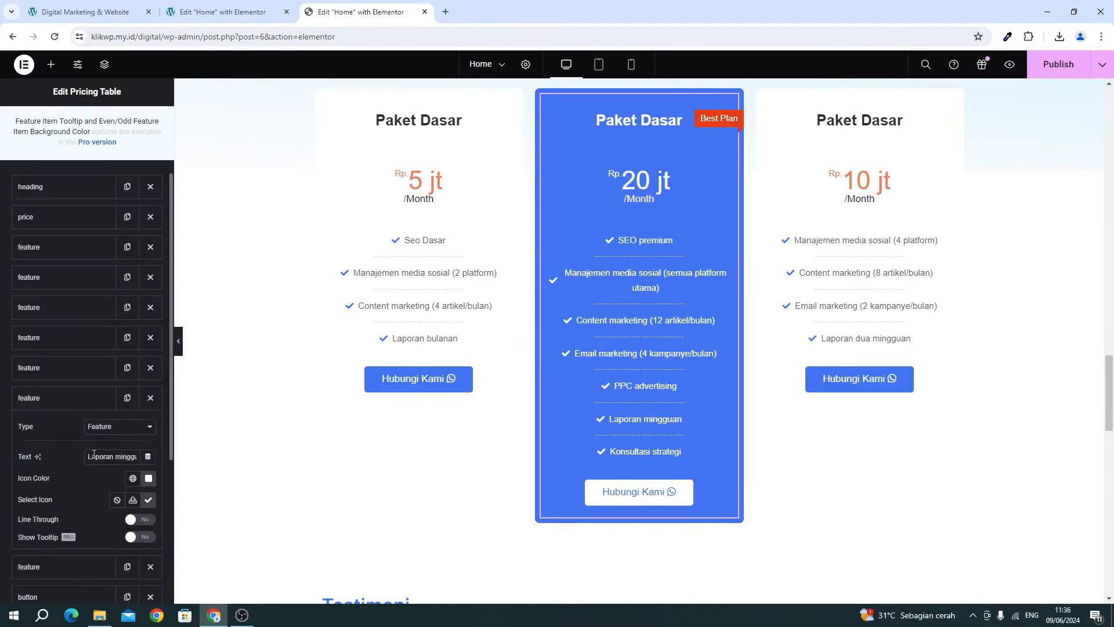
pyautogui.tripleClick(94, 456)
pyautogui.hotkey('ctrl', 'c')
pyautogui.click(217, 12)
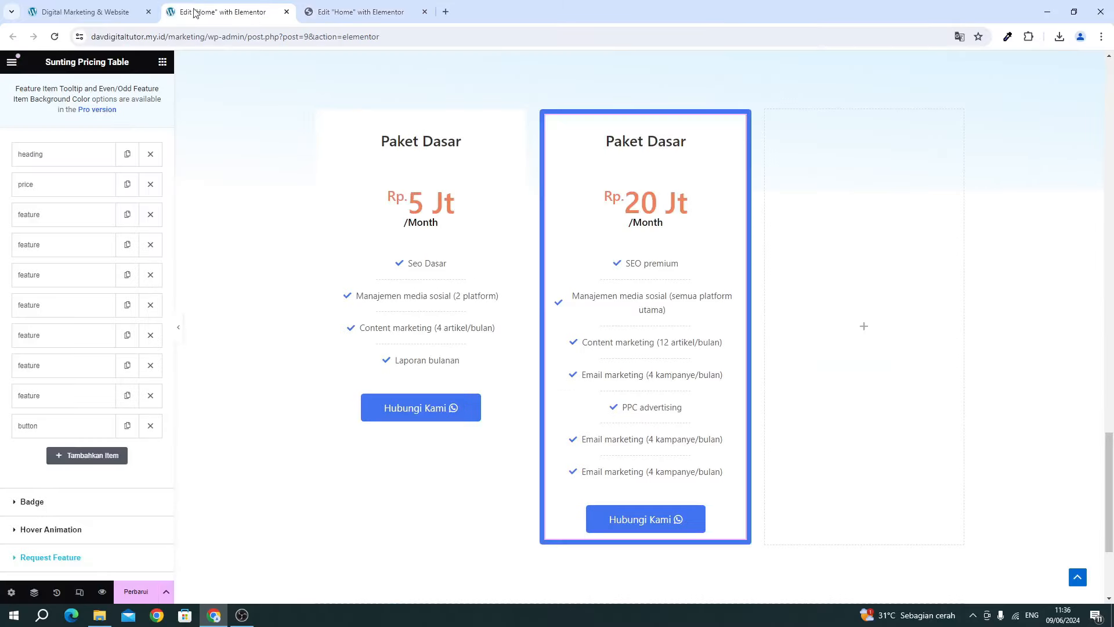
pyautogui.click(65, 377)
pyautogui.tripleClick(110, 424)
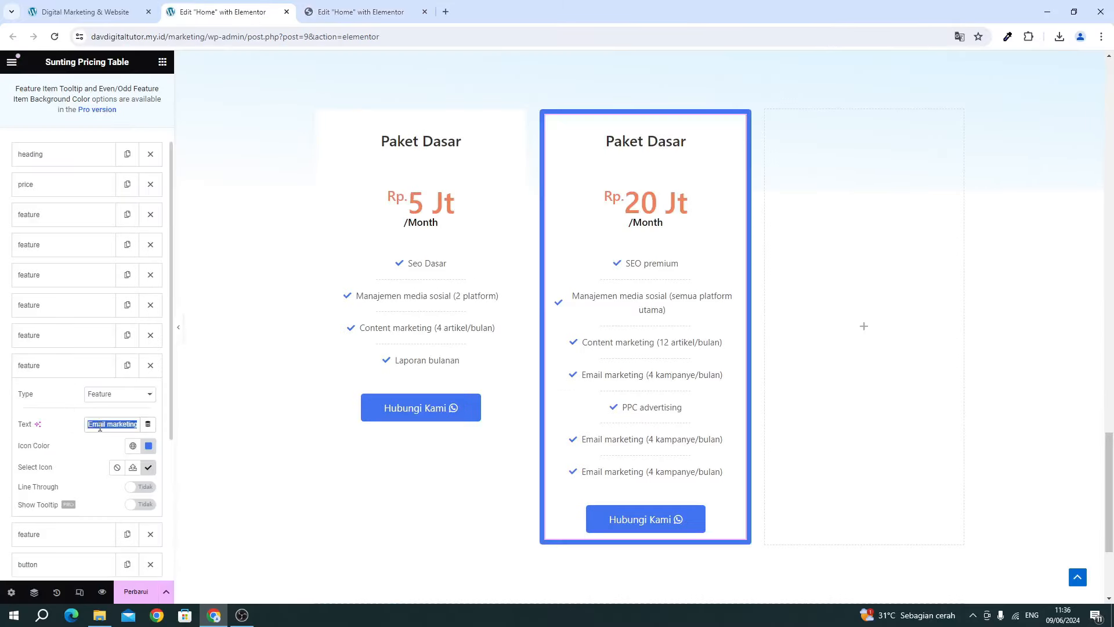
pyautogui.hotkey('ctrl', 'v')
pyautogui.click(83, 368)
# Replace the second card's seventh feature text with "Konsultasi strategi", copied from the reference page's middle card.
pyautogui.click(360, 12)
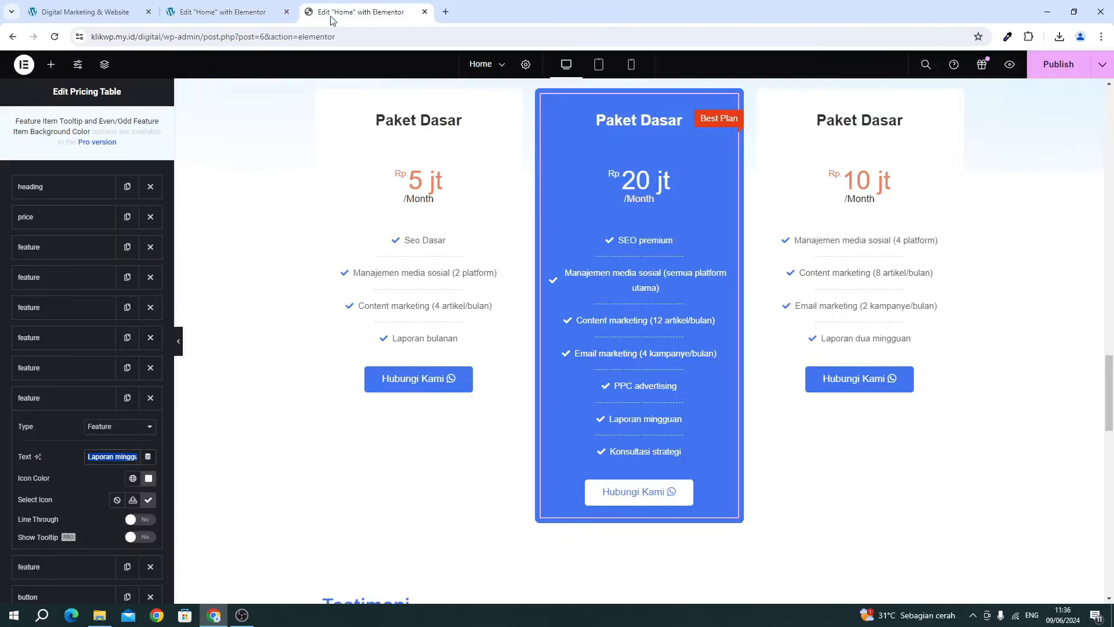
pyautogui.click(59, 398)
pyautogui.click(61, 428)
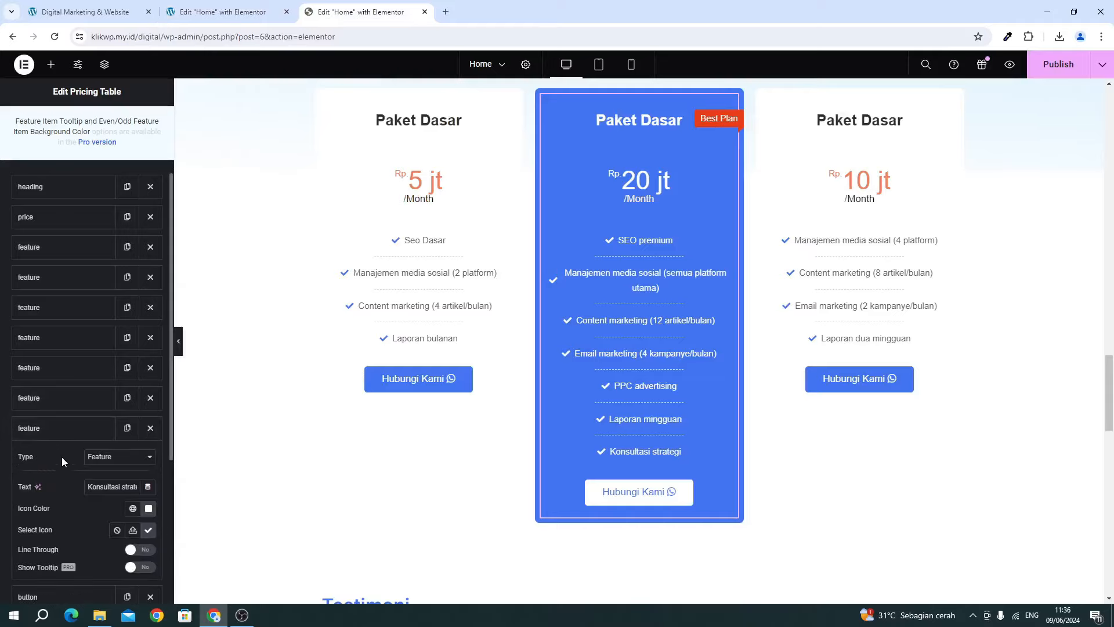
pyautogui.tripleClick(100, 487)
pyautogui.hotkey('ctrl', 'c')
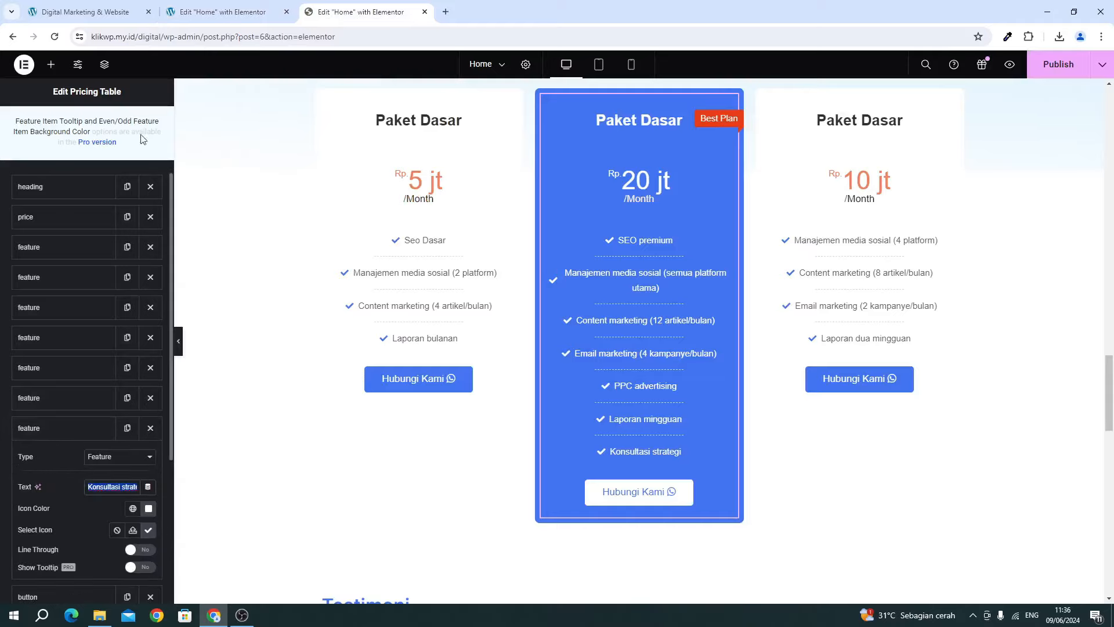
pyautogui.click(192, 14)
pyautogui.click(78, 397)
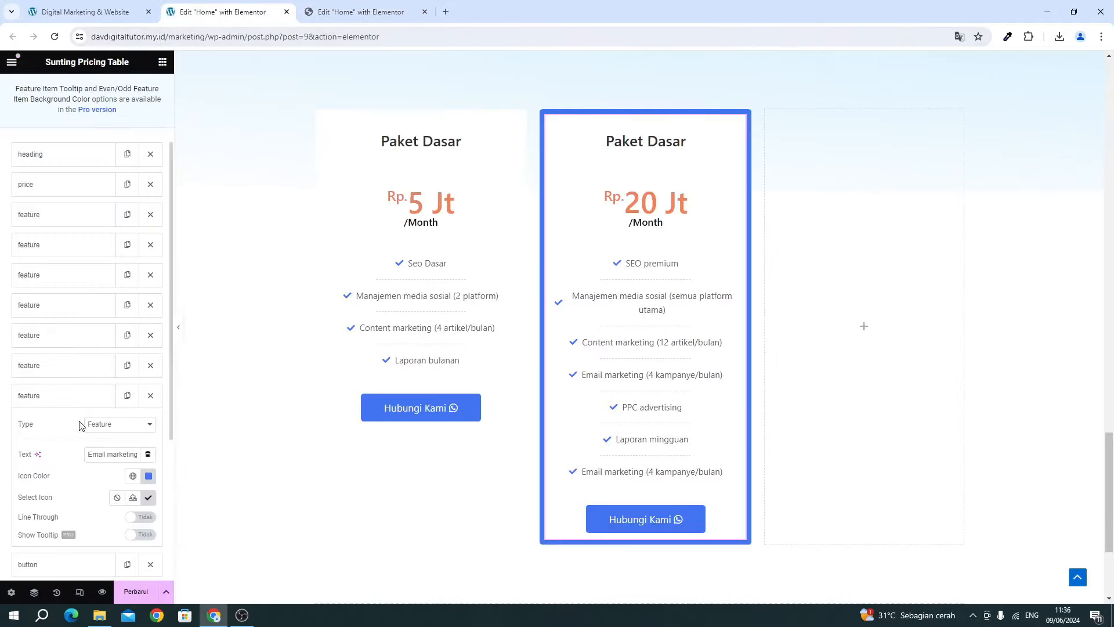
pyautogui.tripleClick(97, 454)
pyautogui.hotkey('ctrl', 'v')
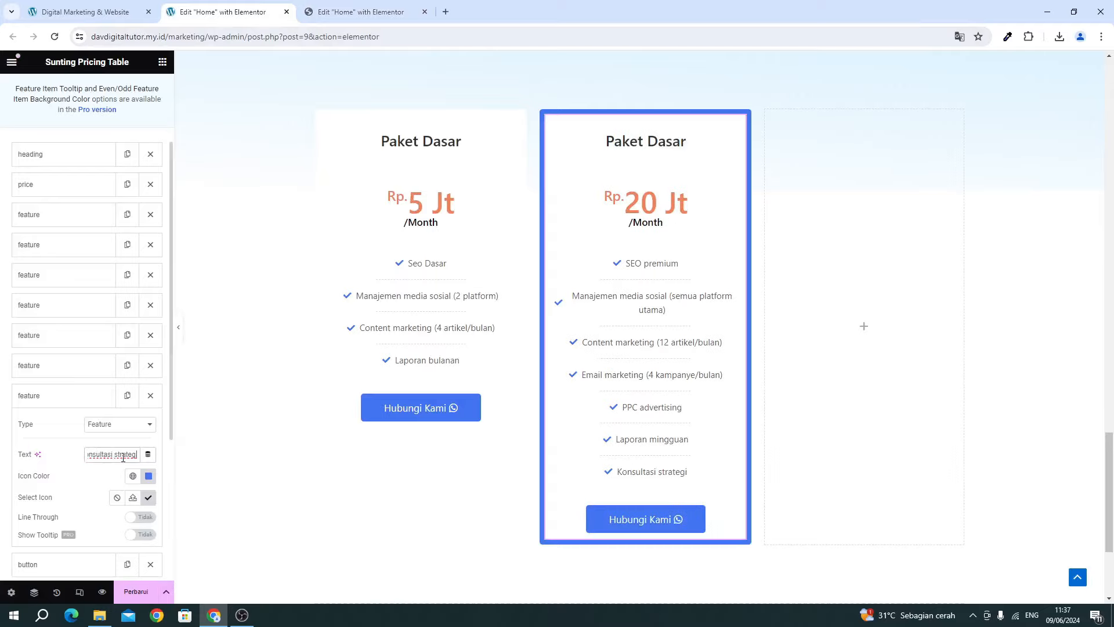
# Set the second card's heading background color to #4174F0, copied from its last feature's icon color.
pyautogui.click(147, 476)
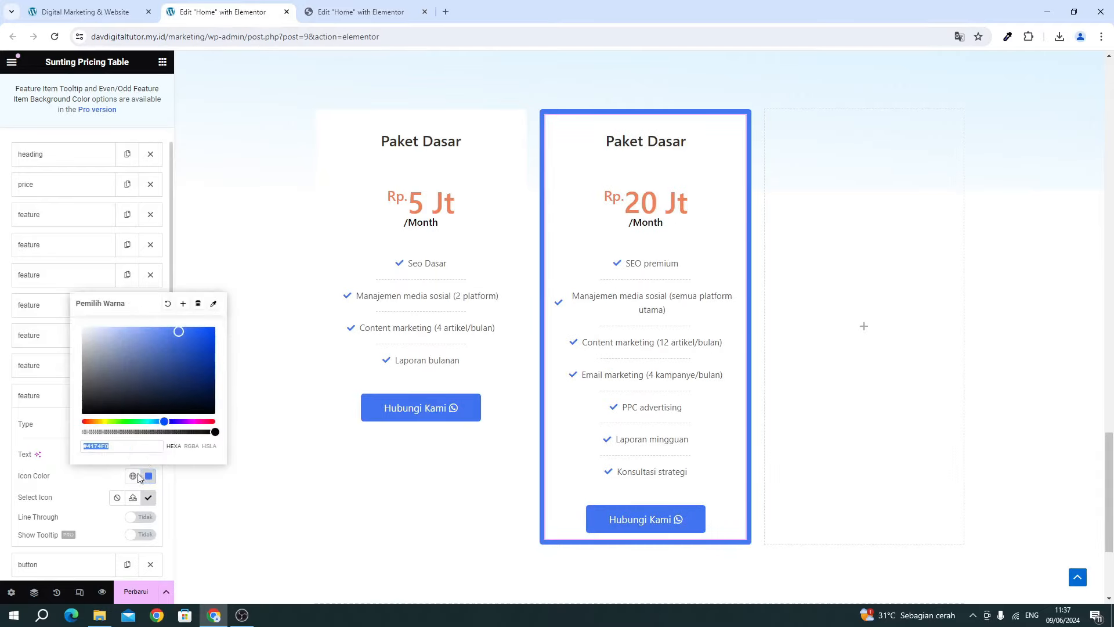
pyautogui.click(108, 481)
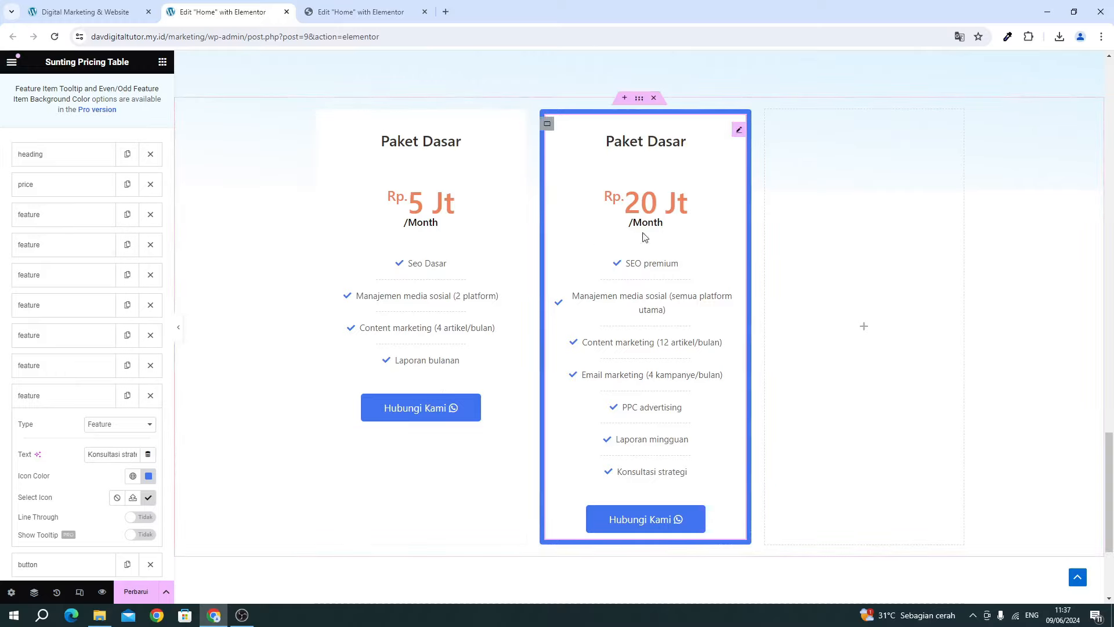
pyautogui.scroll(3, 73, 150)
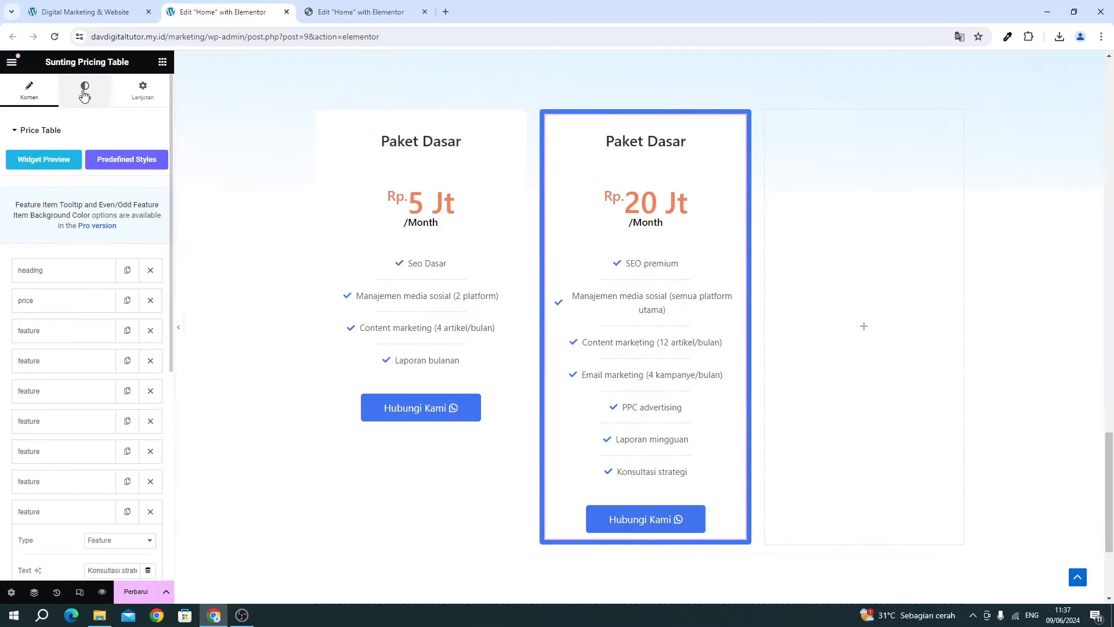
pyautogui.click(84, 93)
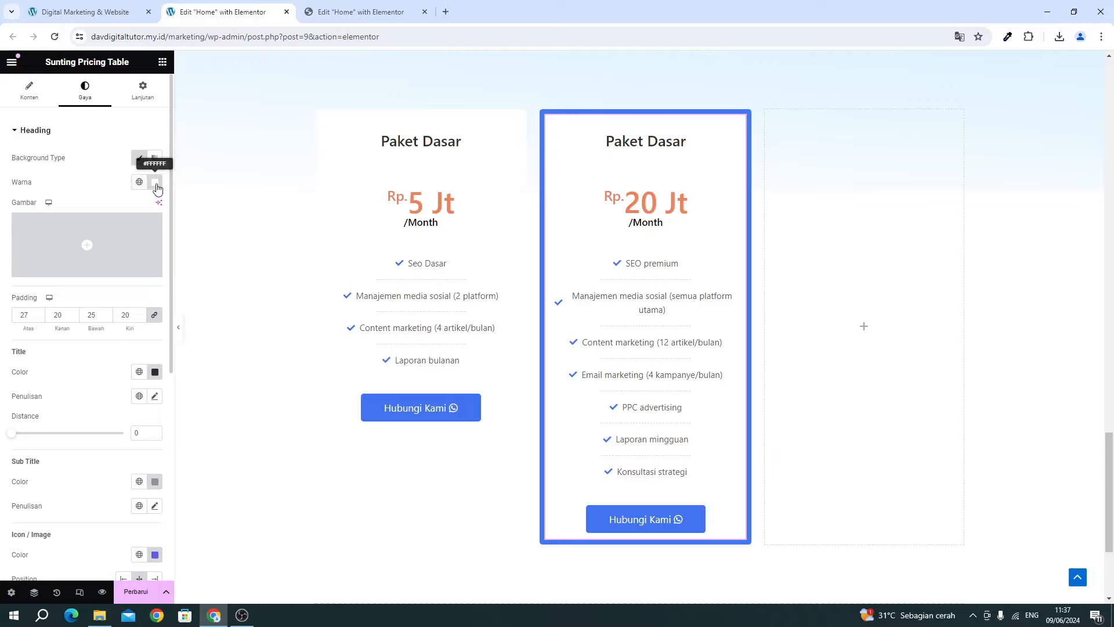
pyautogui.click(154, 183)
pyautogui.hotkey('ctrl', 'v')
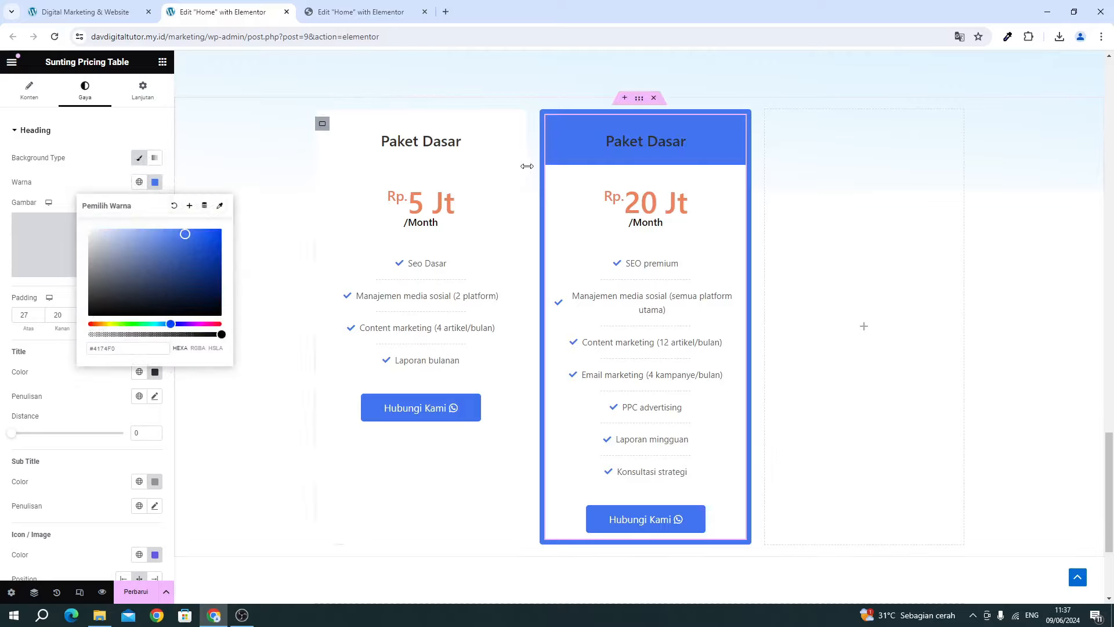
pyautogui.click(87, 179)
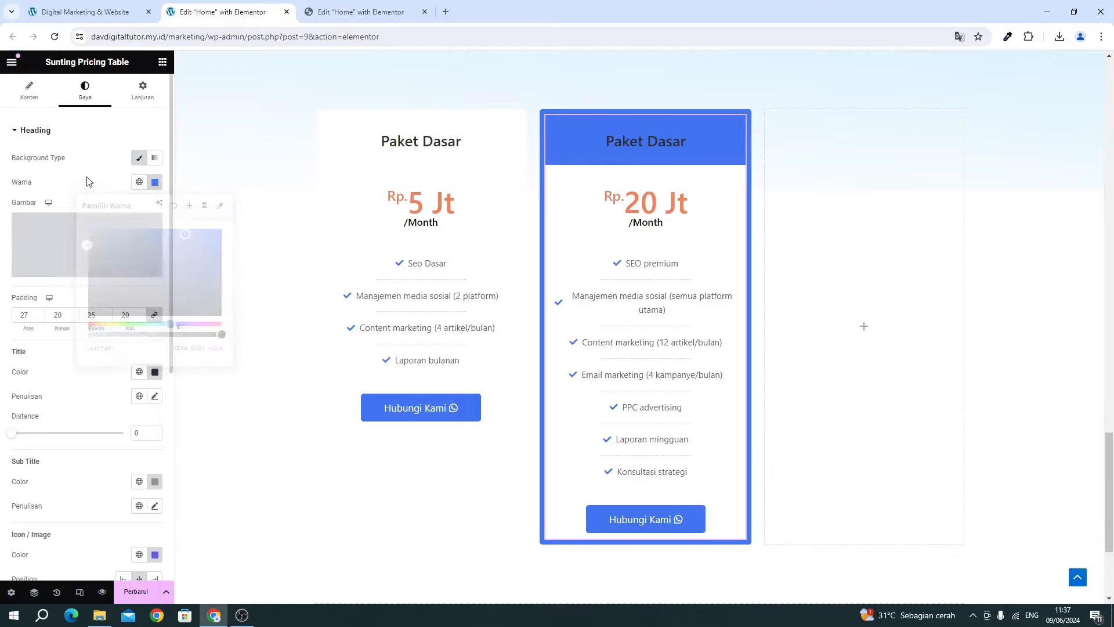
# Set the second card's heading title color to white, #FFFFFF.
pyautogui.click(155, 372)
pyautogui.write('#FFFFFF')
pyautogui.click(37, 366)
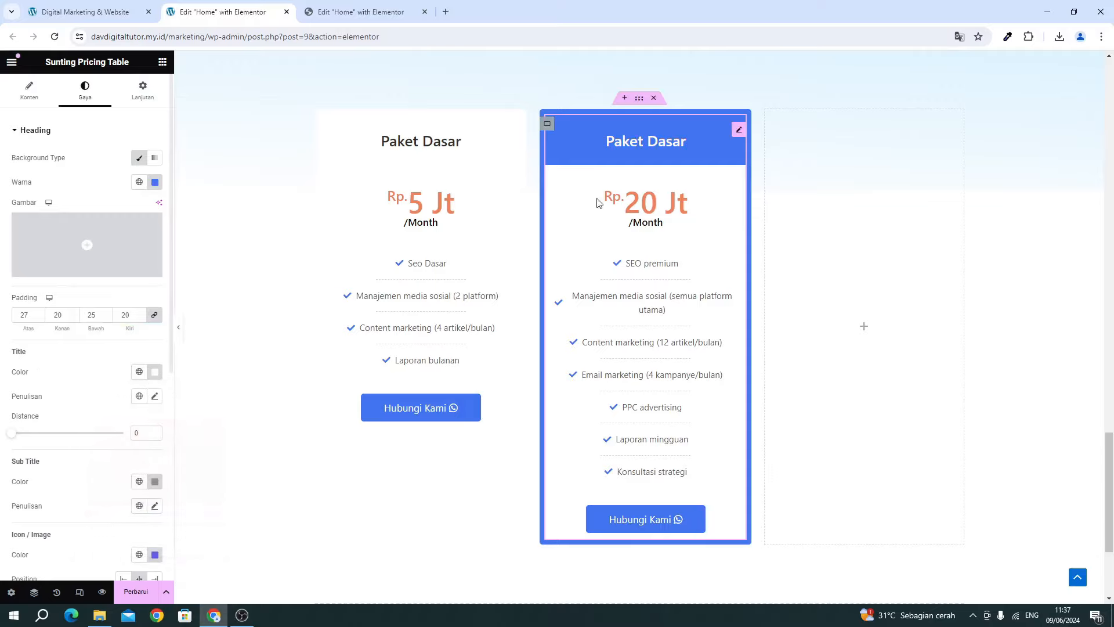
# Set the background color of the second card's price area to #4174F0.
pyautogui.scroll(-3, 116, 356)
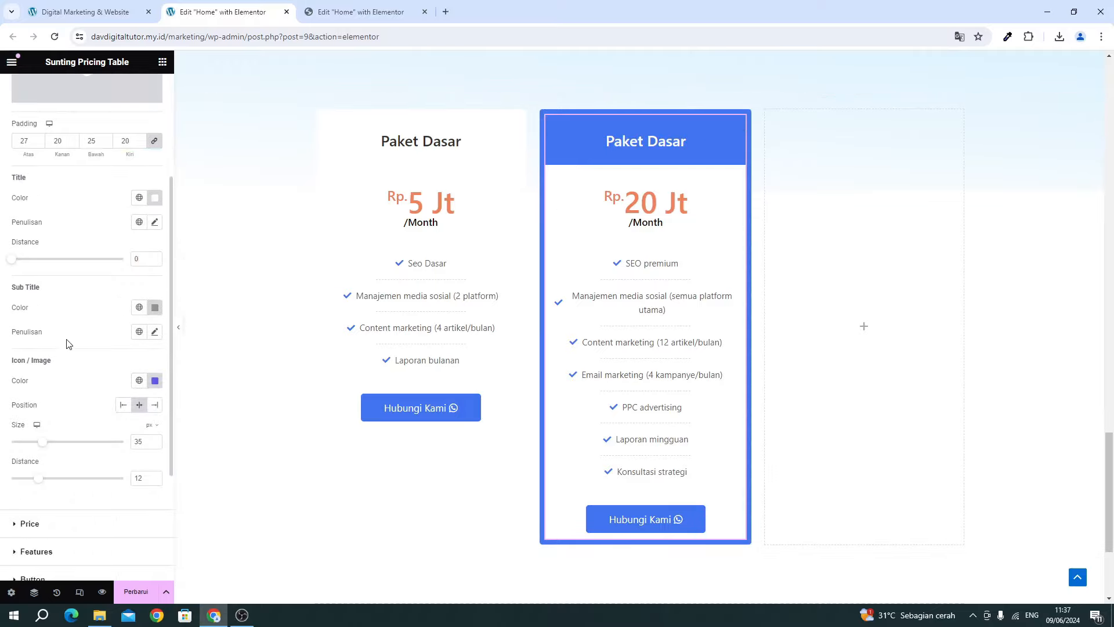
pyautogui.scroll(-3, 64, 348)
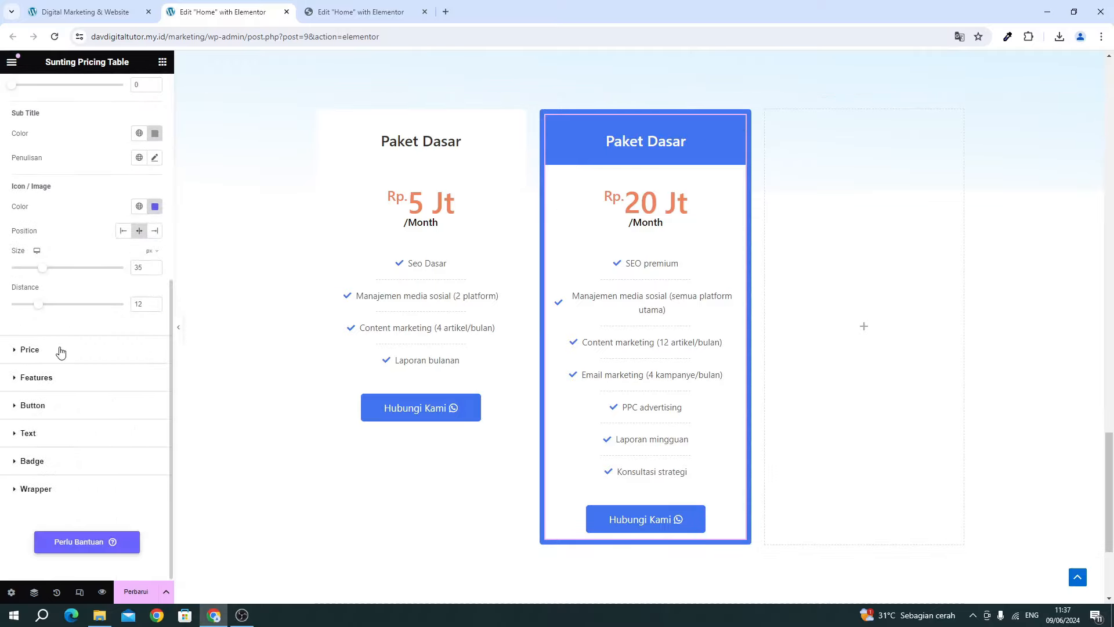
pyautogui.click(60, 350)
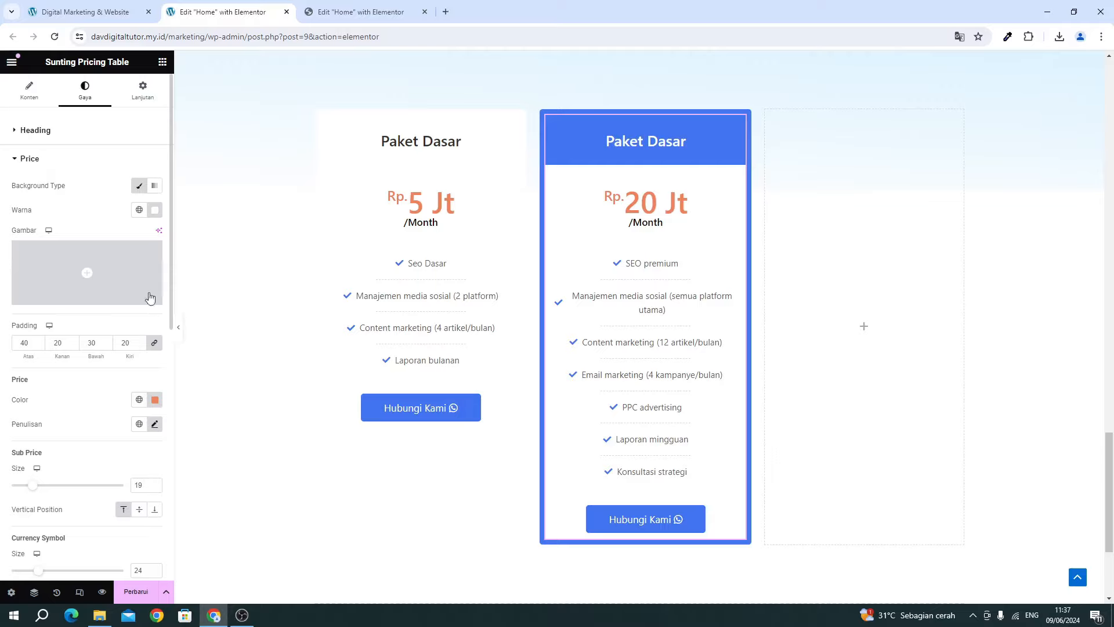
pyautogui.click(154, 210)
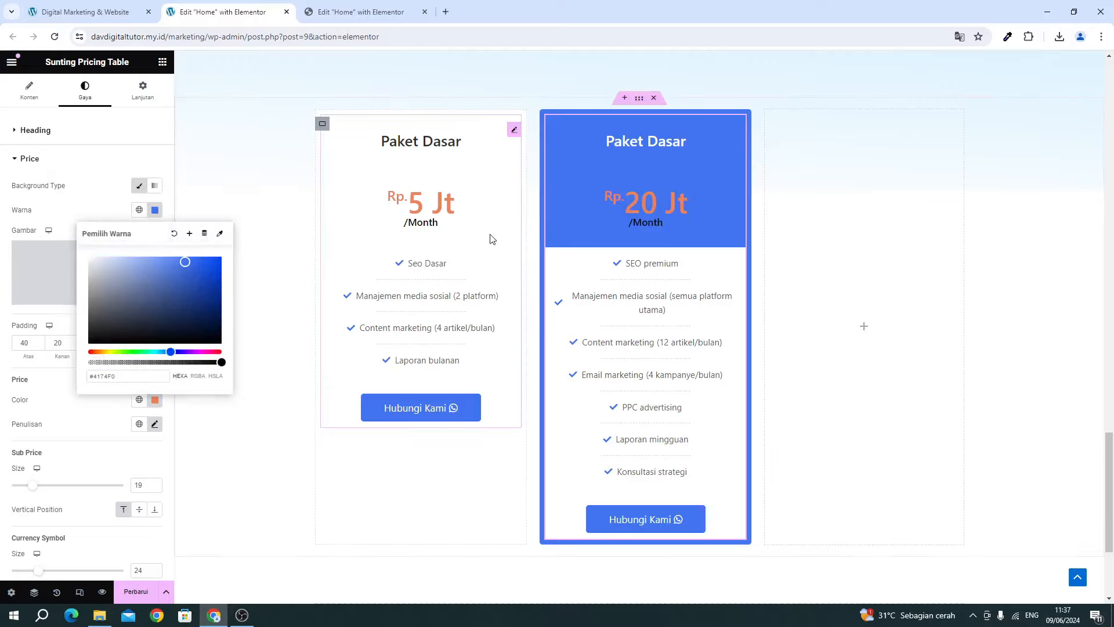
pyautogui.click(29, 220)
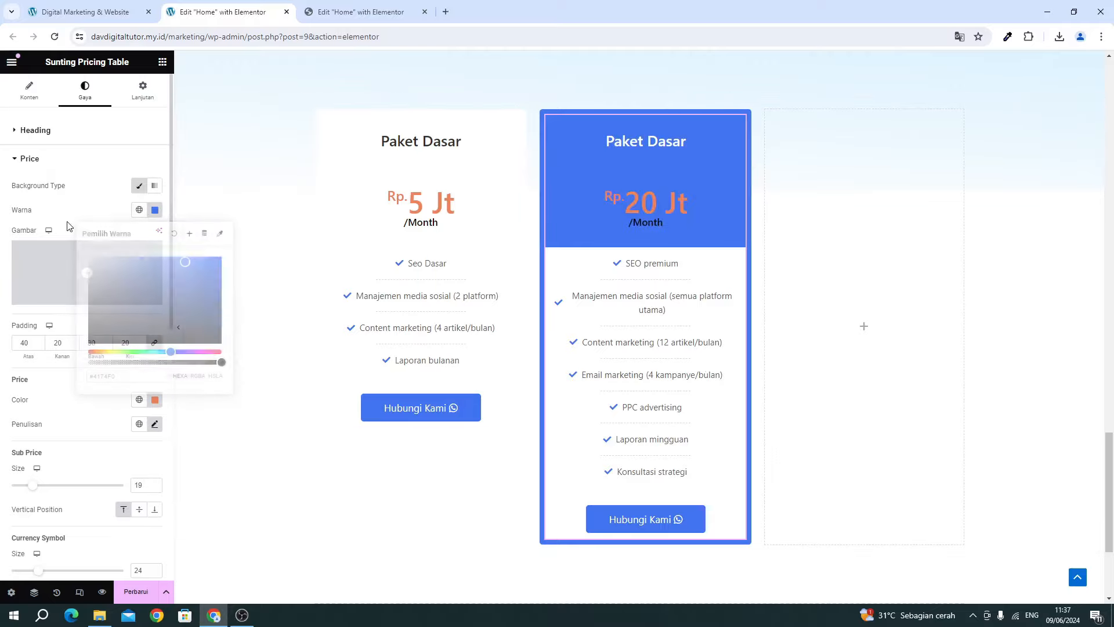
# Make the second card's price text and its "/Month" period text white.
pyautogui.click(155, 400)
pyautogui.moveTo(156, 467); pyautogui.dragTo(64, 408)
pyautogui.click(61, 405)
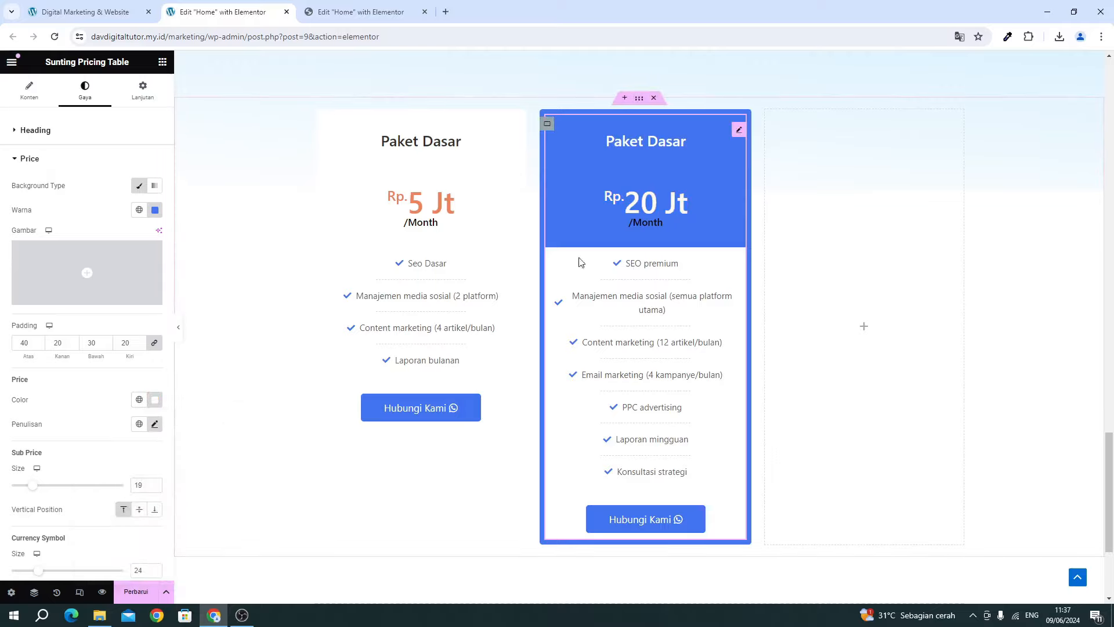
pyautogui.scroll(-3, 139, 407)
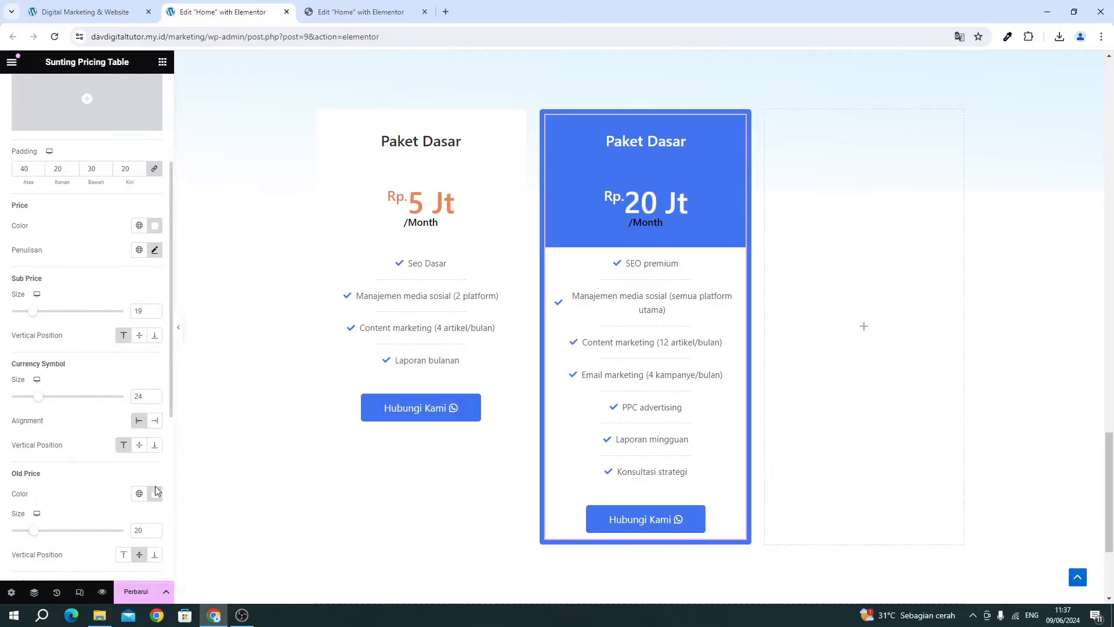
pyautogui.scroll(-3, 139, 481)
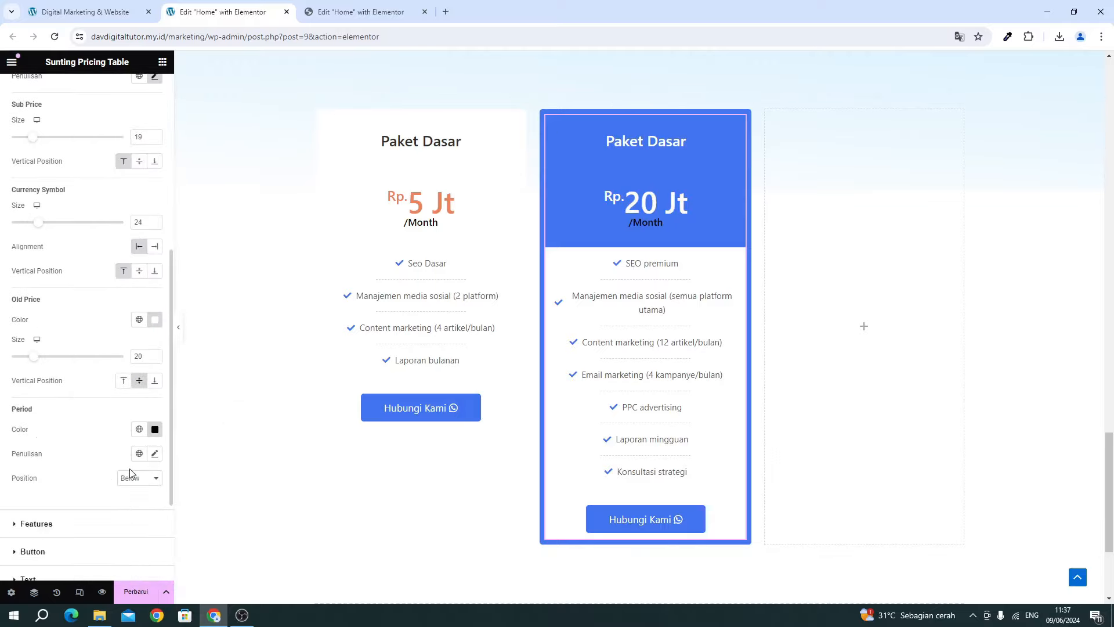
pyautogui.click(152, 429)
pyautogui.click(47, 460)
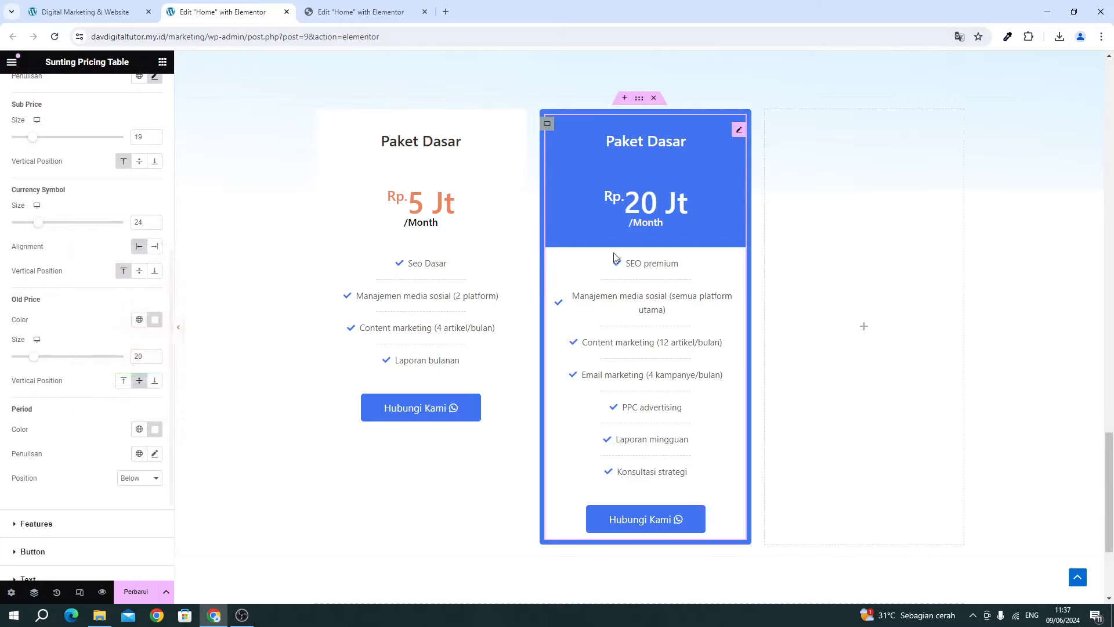
# Set the background color of the second card's features area to #4174F0.
pyautogui.scroll(-3, 81, 442)
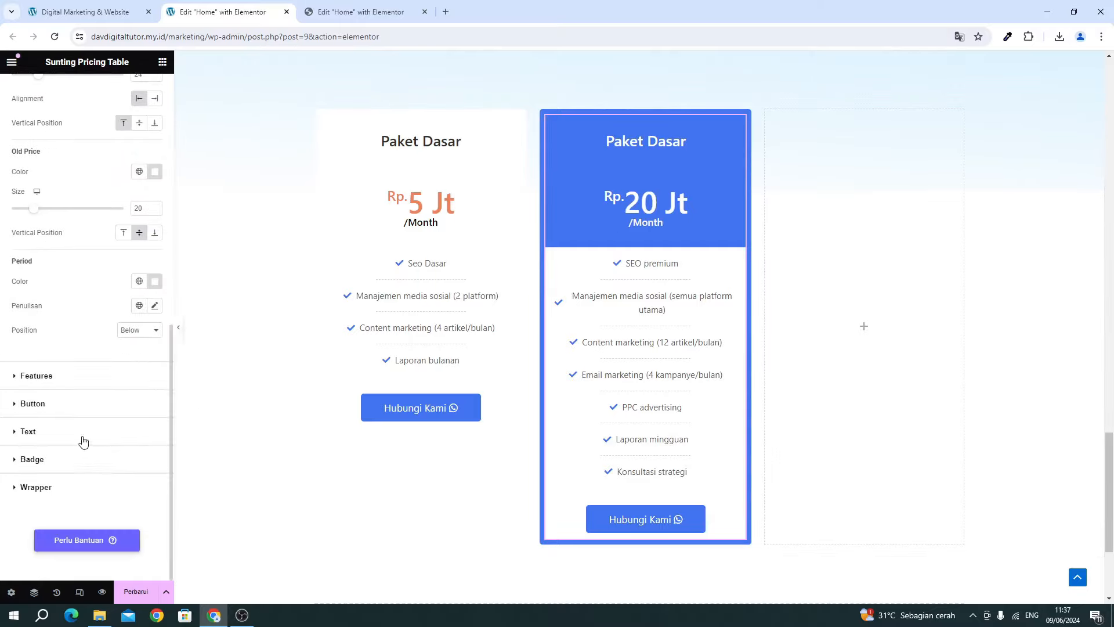
pyautogui.click(27, 375)
pyautogui.click(157, 214)
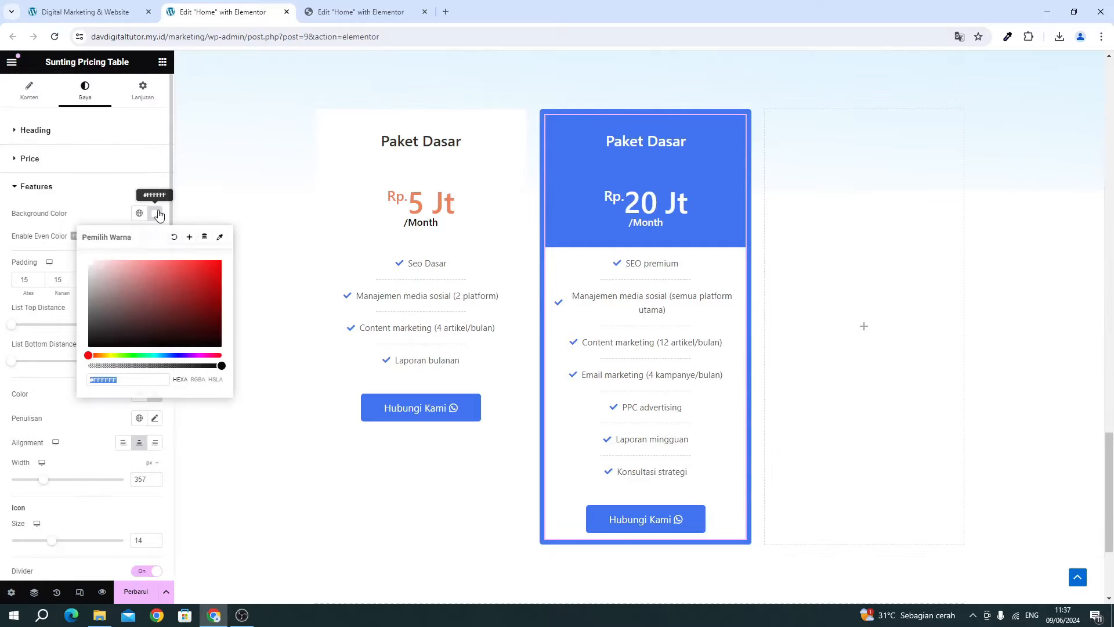
pyautogui.write('#4174F0')
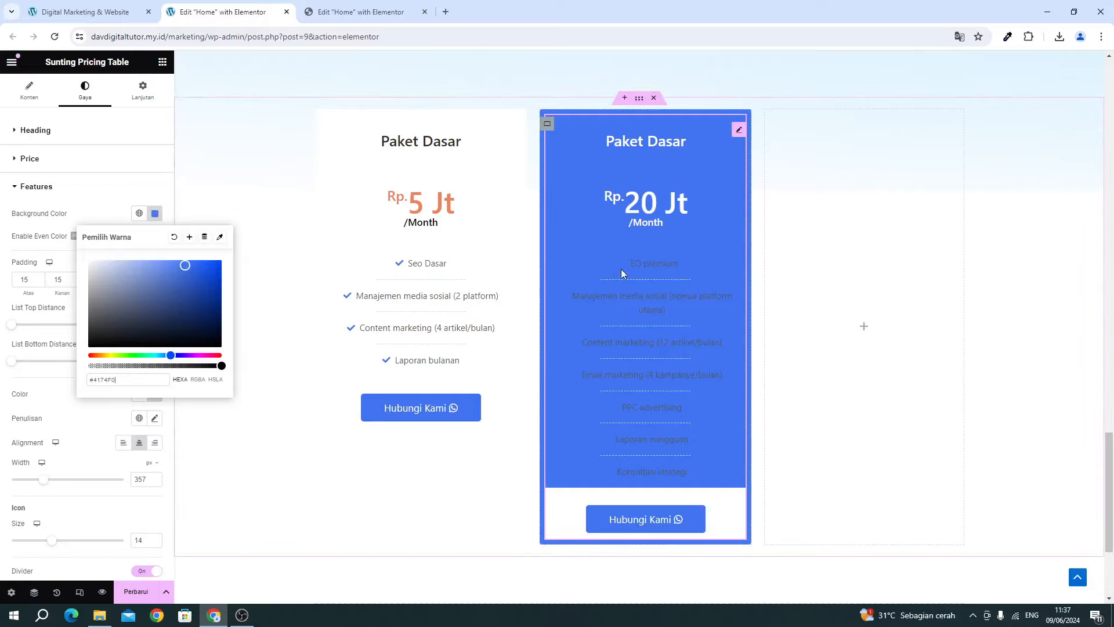
pyautogui.click(89, 412)
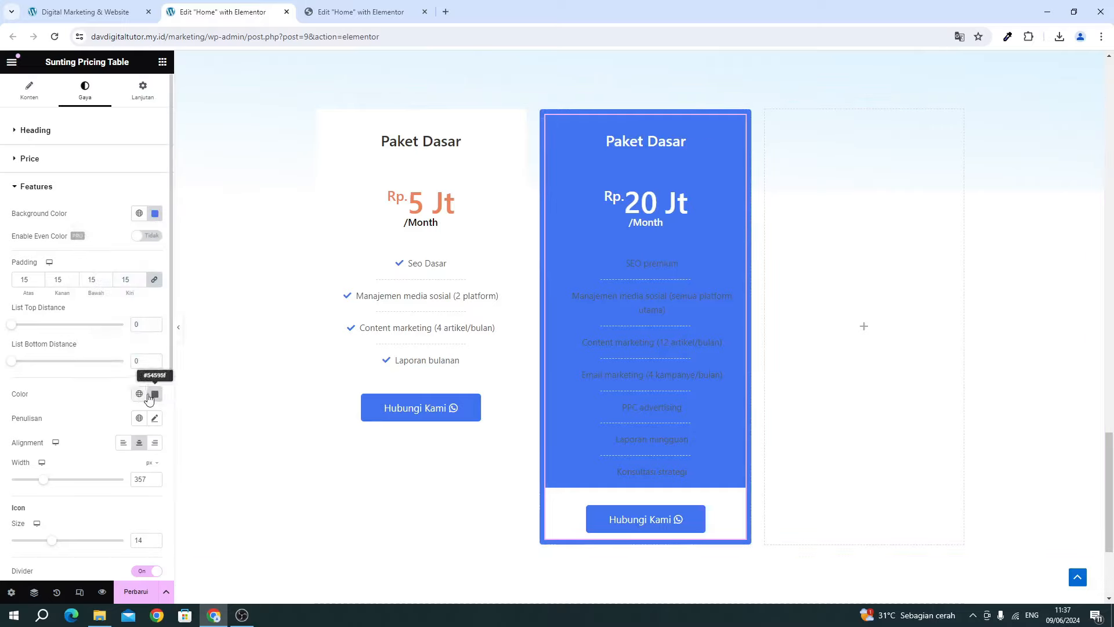
# Change the second card's feature text color to white.
pyautogui.click(155, 394)
pyautogui.write('#426288')
pyautogui.moveTo(129, 447); pyautogui.dragTo(70, 402)
pyautogui.click(70, 401)
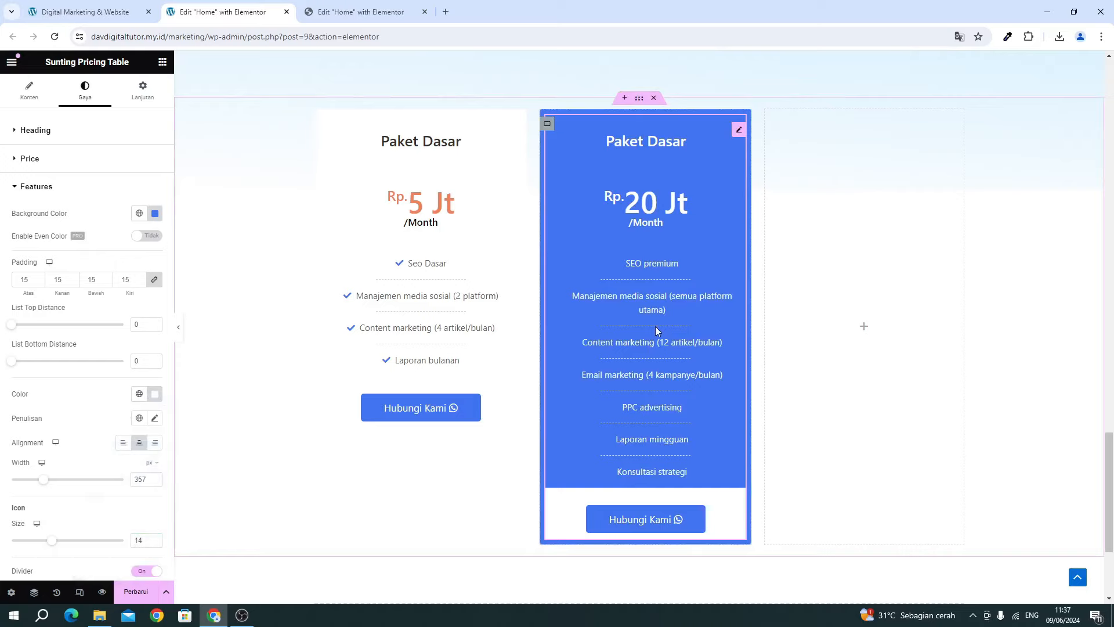
# Enter #4174F0 as the normal-state background color of the second card's button.
pyautogui.scroll(-2, 90, 418)
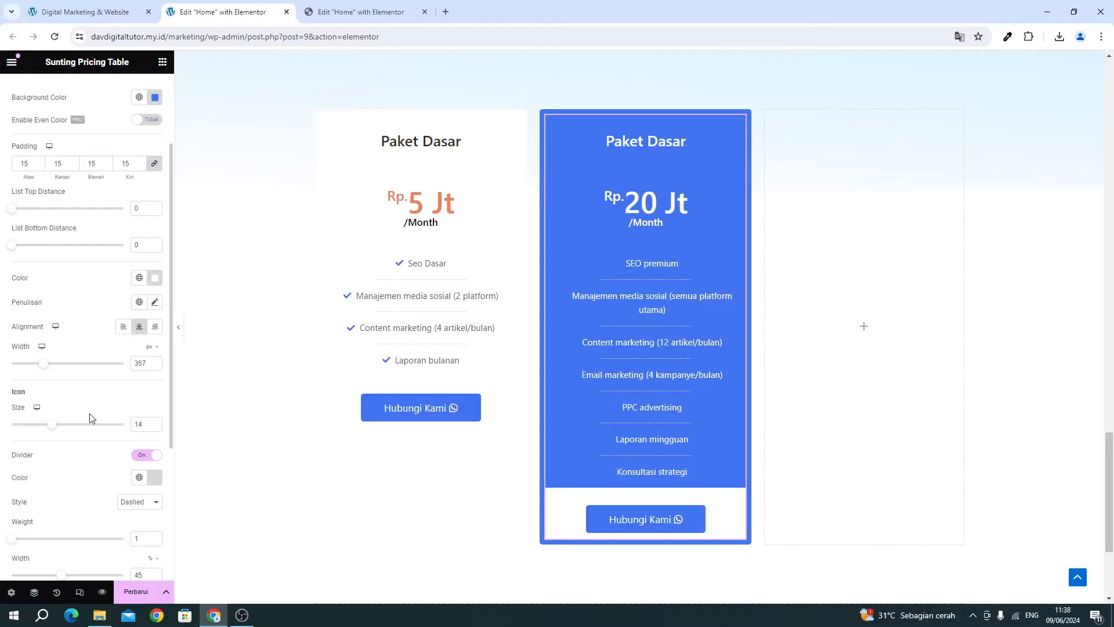
pyautogui.scroll(-1, 90, 418)
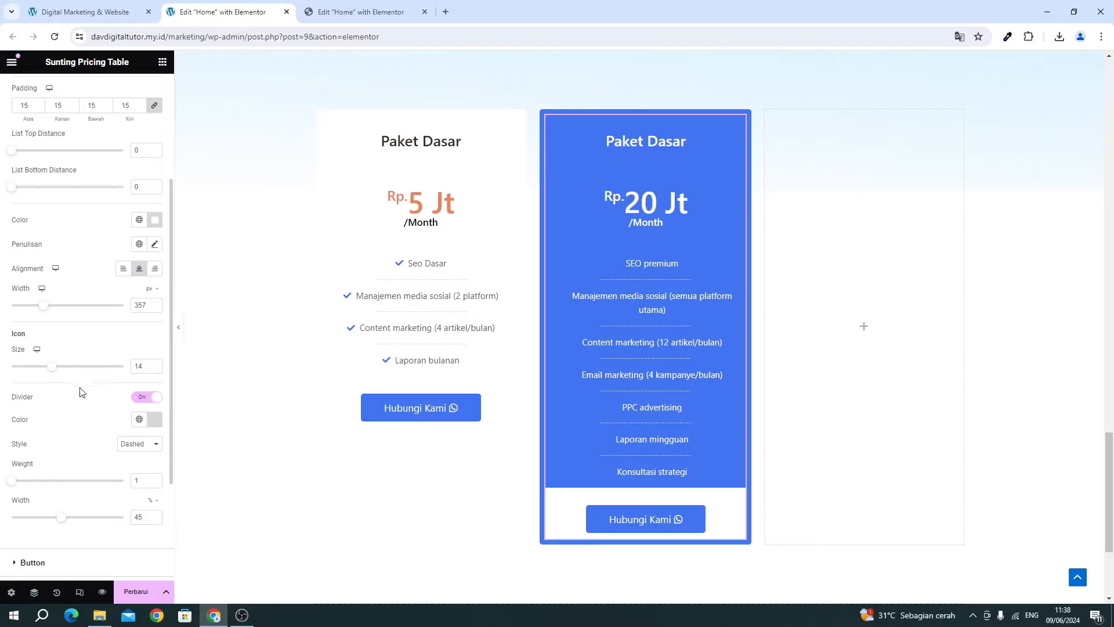
pyautogui.scroll(-2, 66, 414)
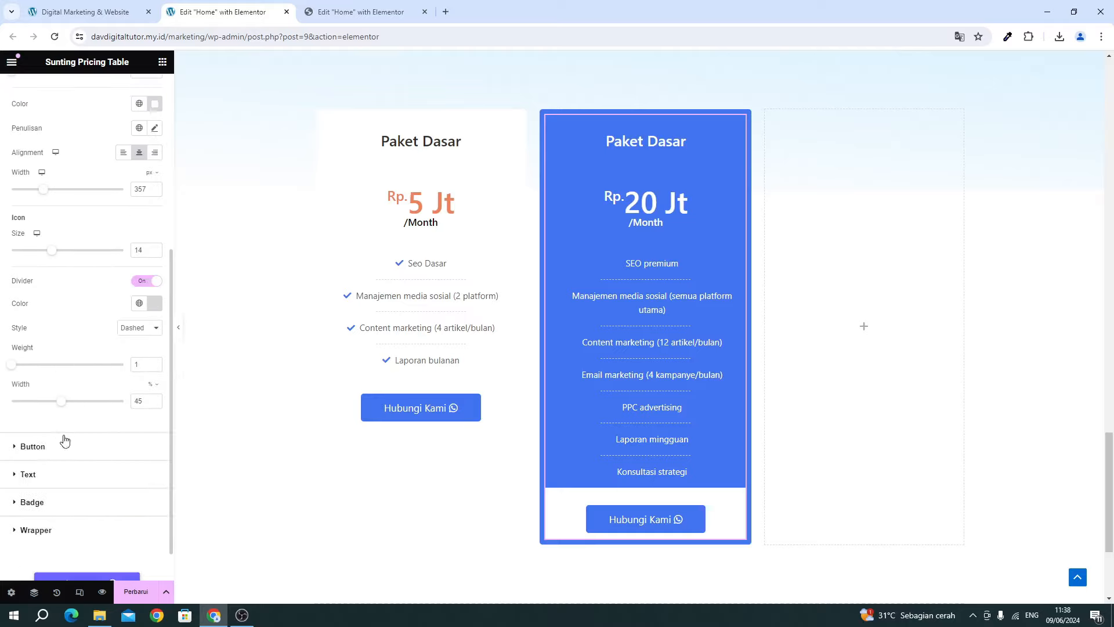
pyautogui.click(65, 441)
pyautogui.click(155, 488)
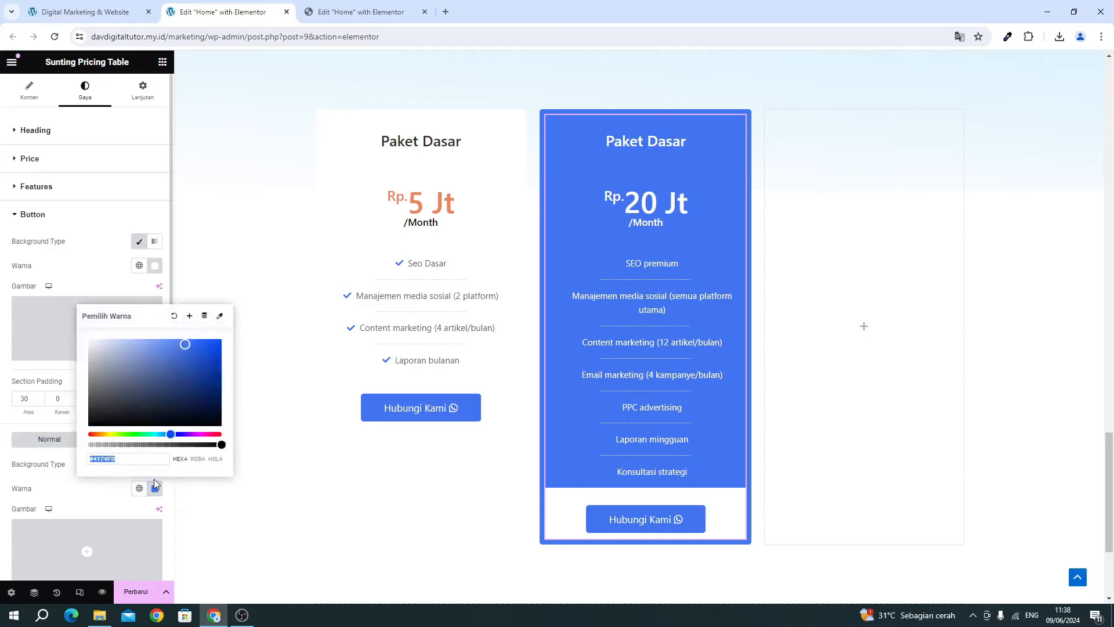
pyautogui.write('#4174F0')
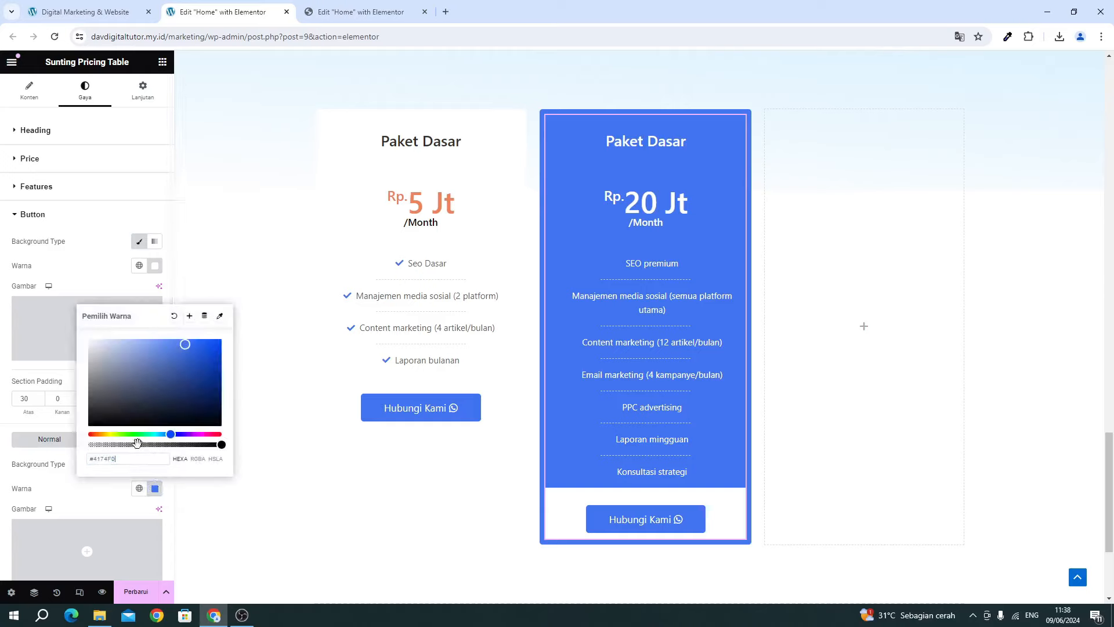
pyautogui.click(106, 498)
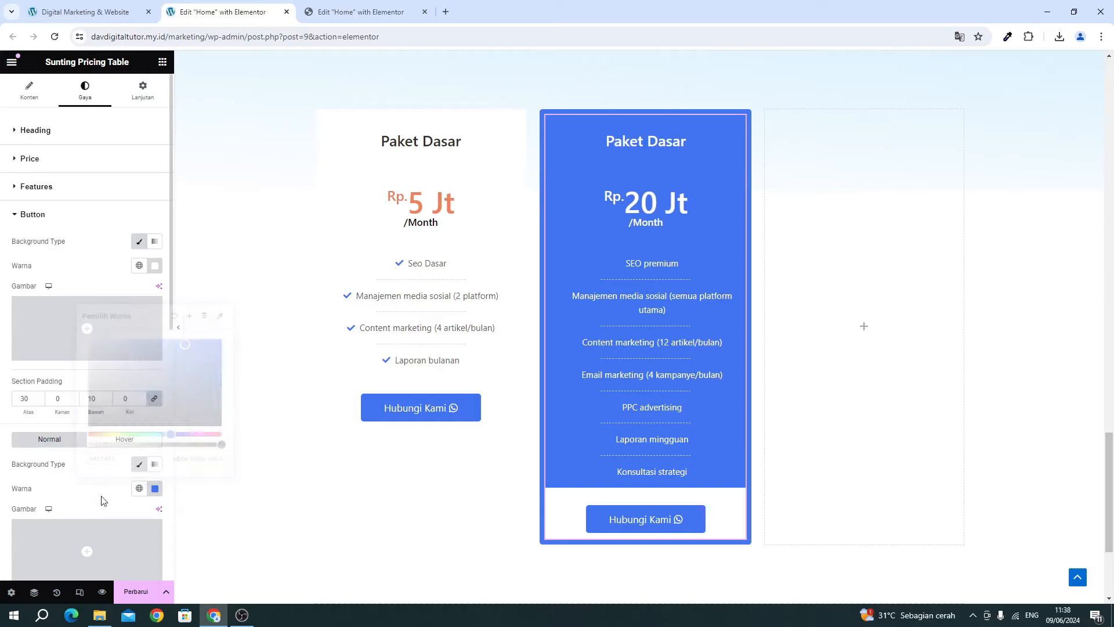
# Compare the second card's button text color with the button styling of the reference page's middle card.
pyautogui.scroll(-4, 116, 499)
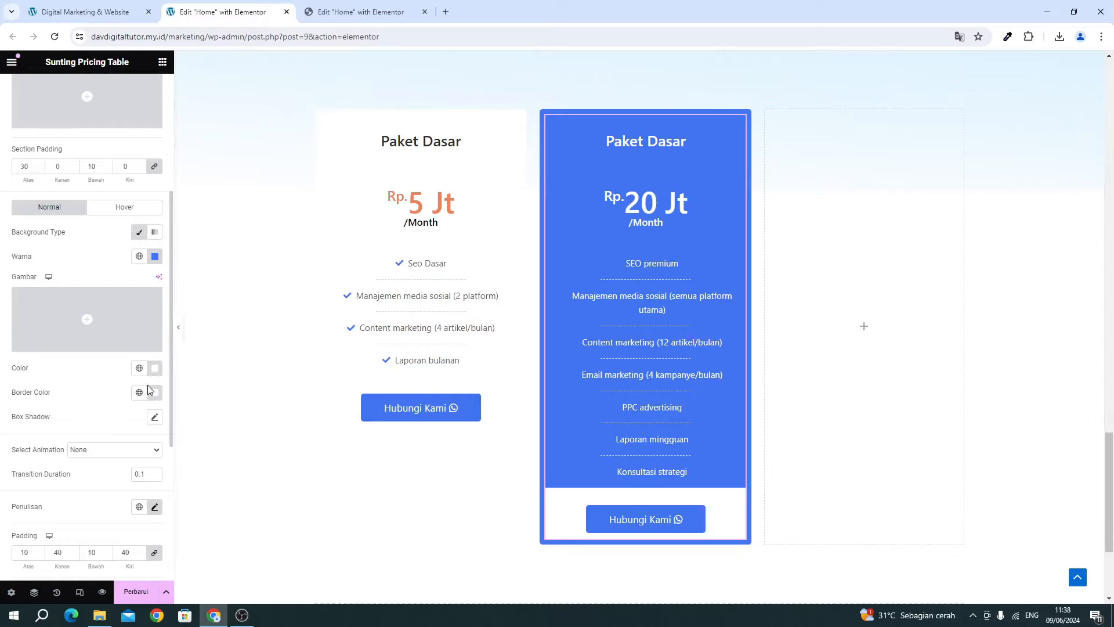
pyautogui.click(155, 368)
pyautogui.click(155, 368)
pyautogui.scroll(-2, 125, 342)
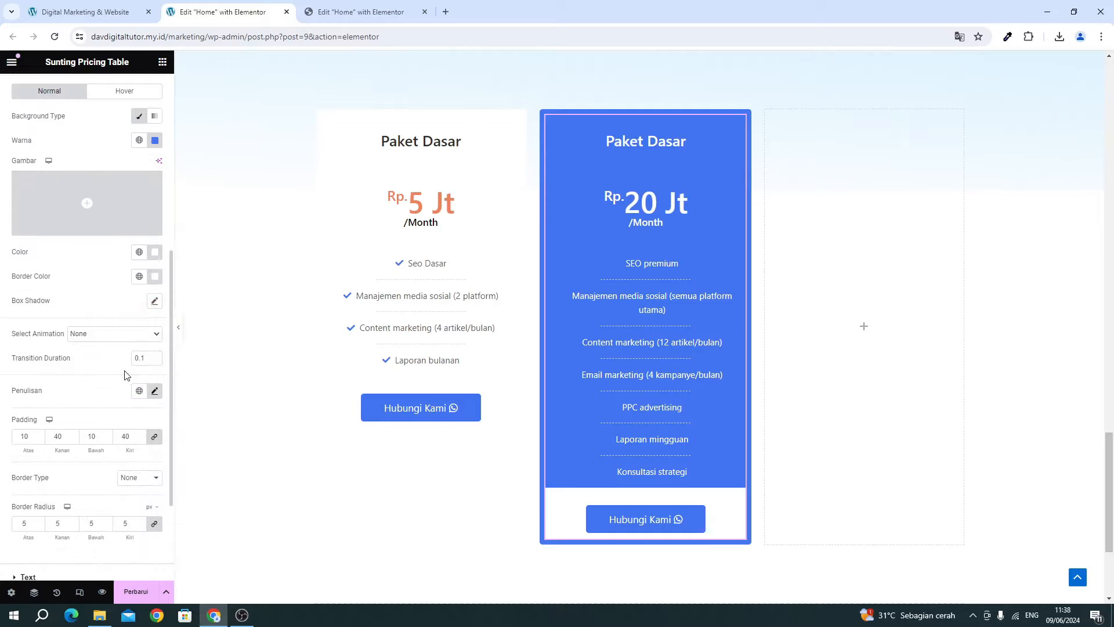
pyautogui.click(346, 18)
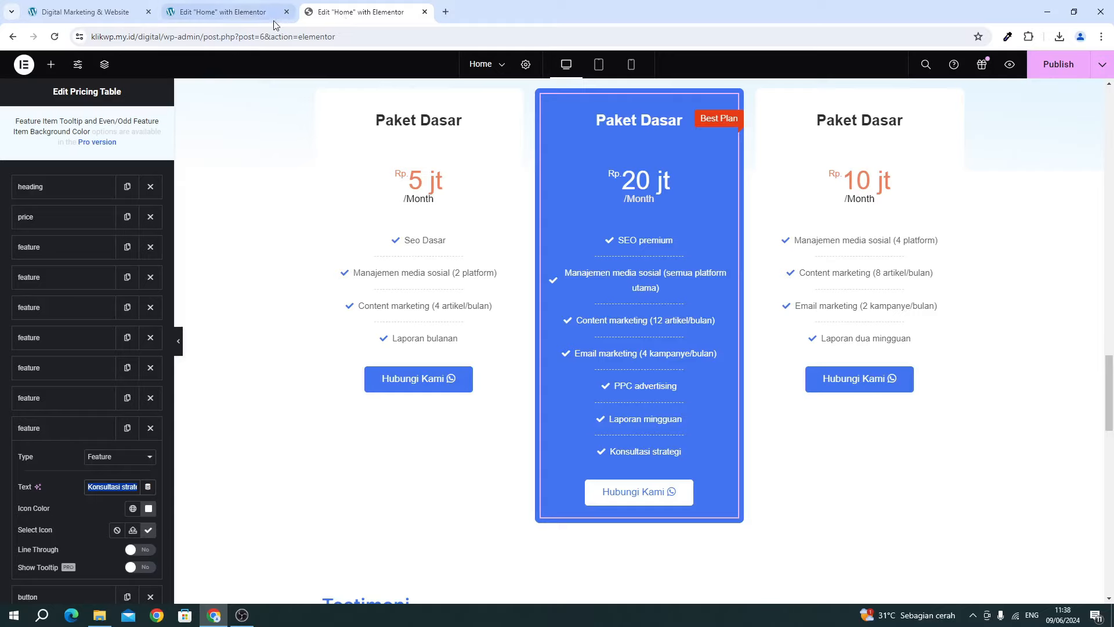
pyautogui.click(237, 15)
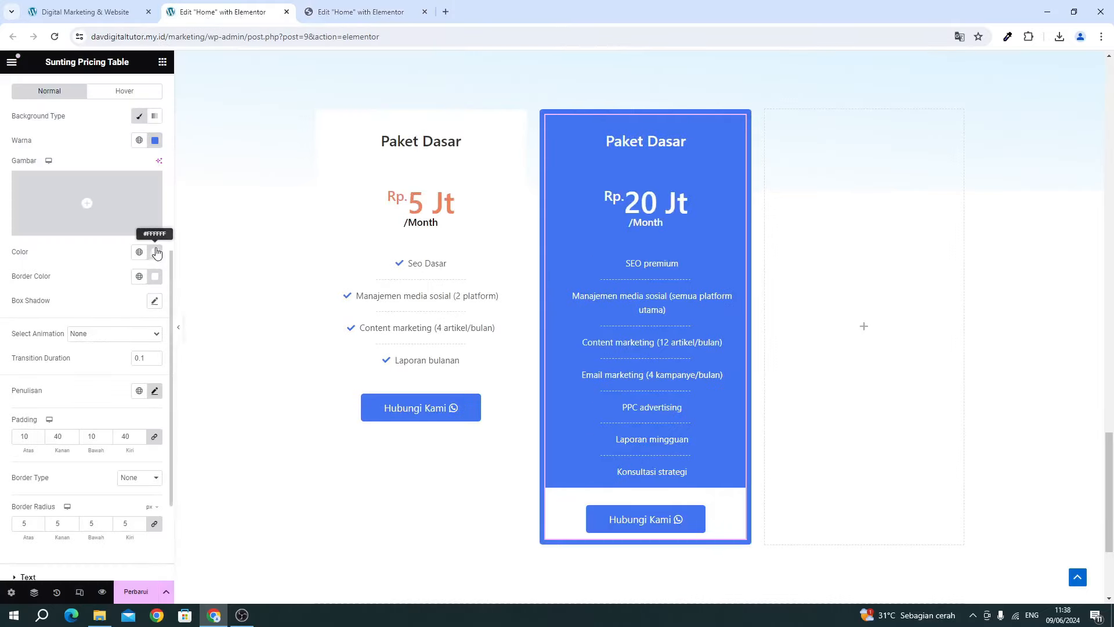
# Try a red text color, #FF1313, on the second card's button and return it to white.
pyautogui.click(155, 253)
pyautogui.moveTo(196, 309); pyautogui.dragTo(52, 259)
pyautogui.click(53, 261)
pyautogui.scroll(-3, 52, 261)
pyautogui.scroll(4, 52, 261)
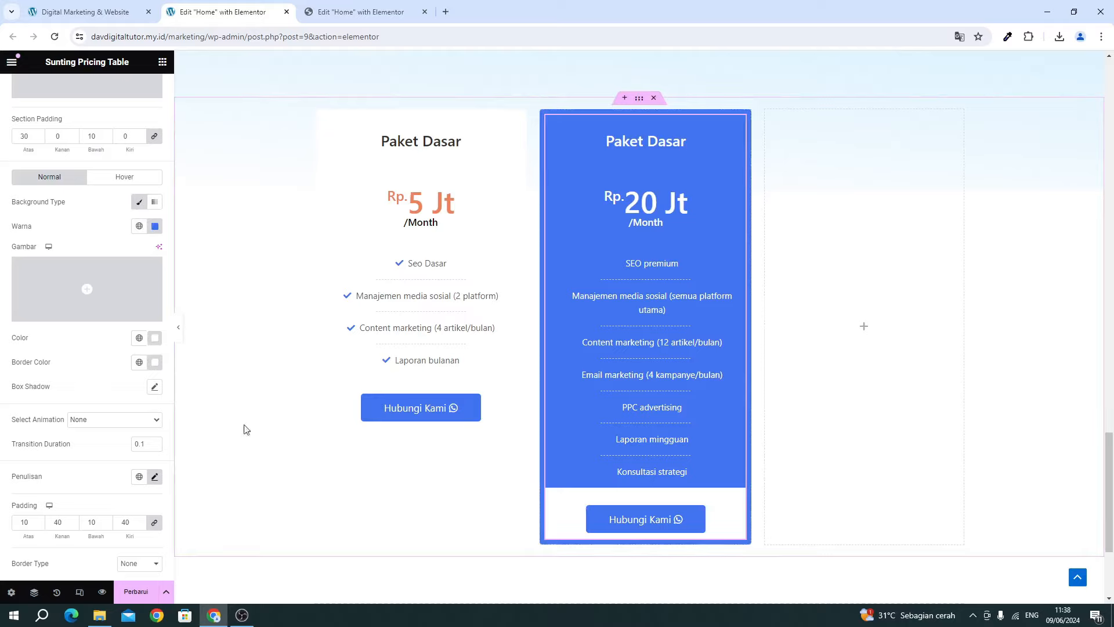
pyautogui.click(155, 338)
pyautogui.click(212, 385)
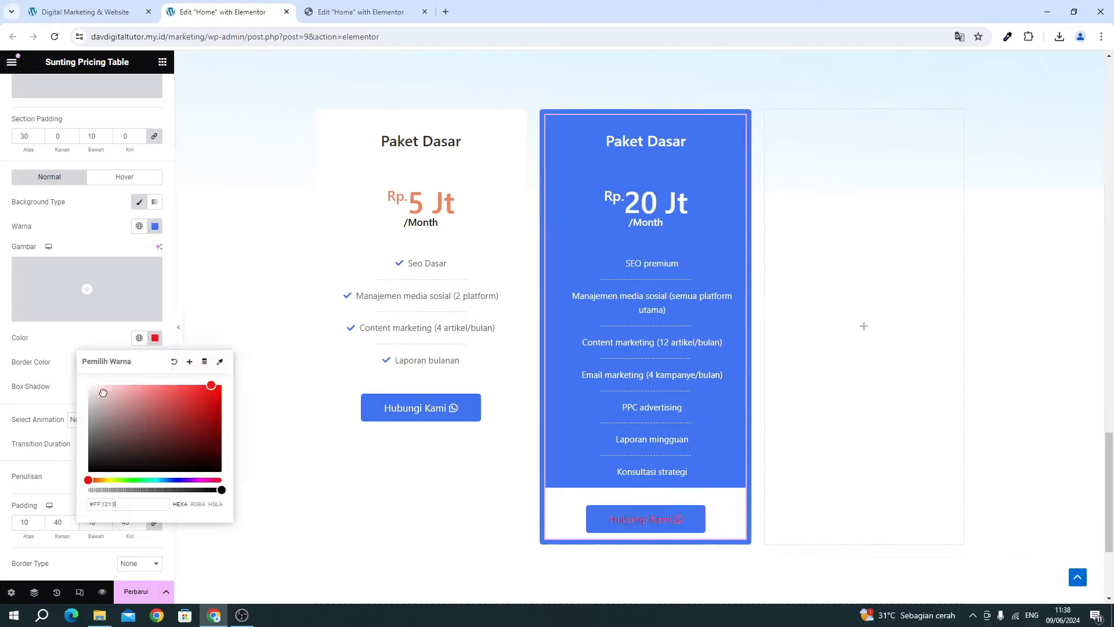
pyautogui.click(65, 358)
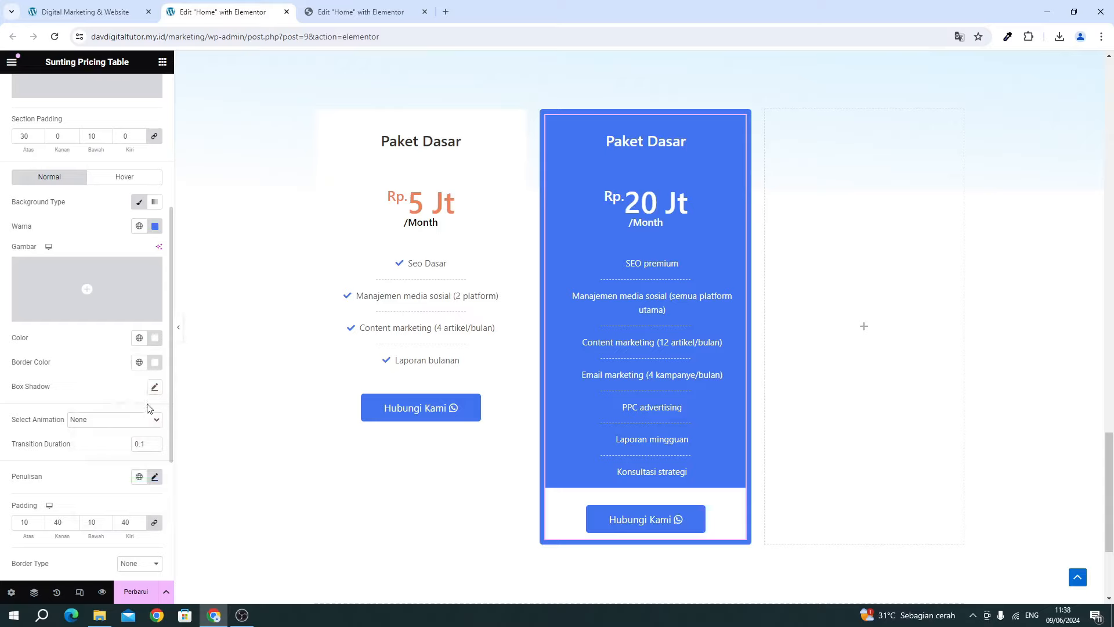
# Check the border color setting of the second card's button.
pyautogui.scroll(-2, 165, 437)
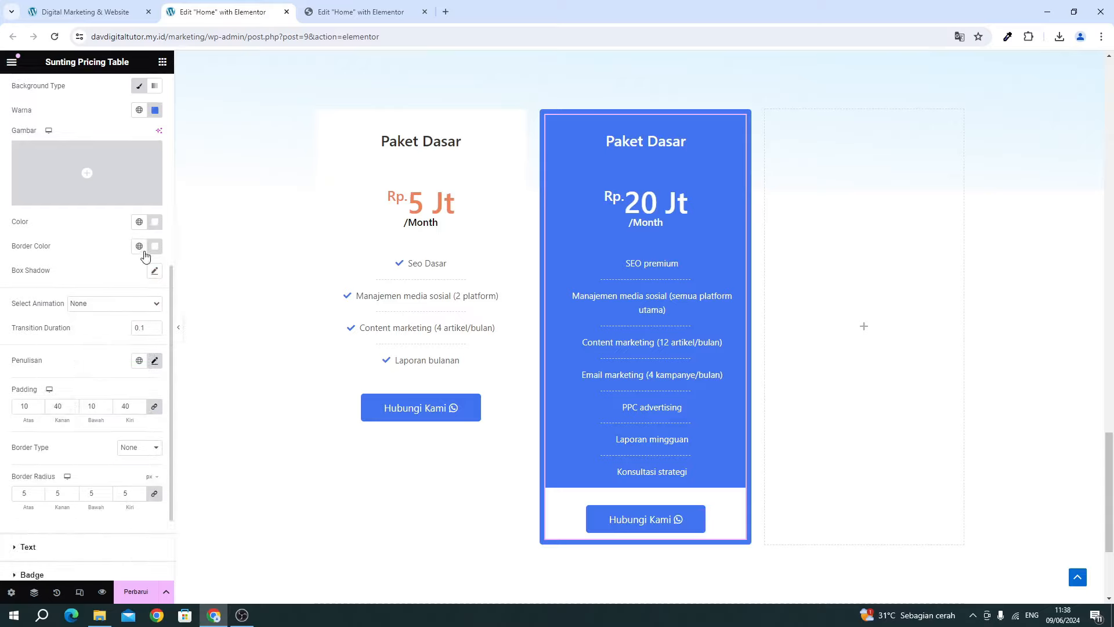
pyautogui.click(155, 246)
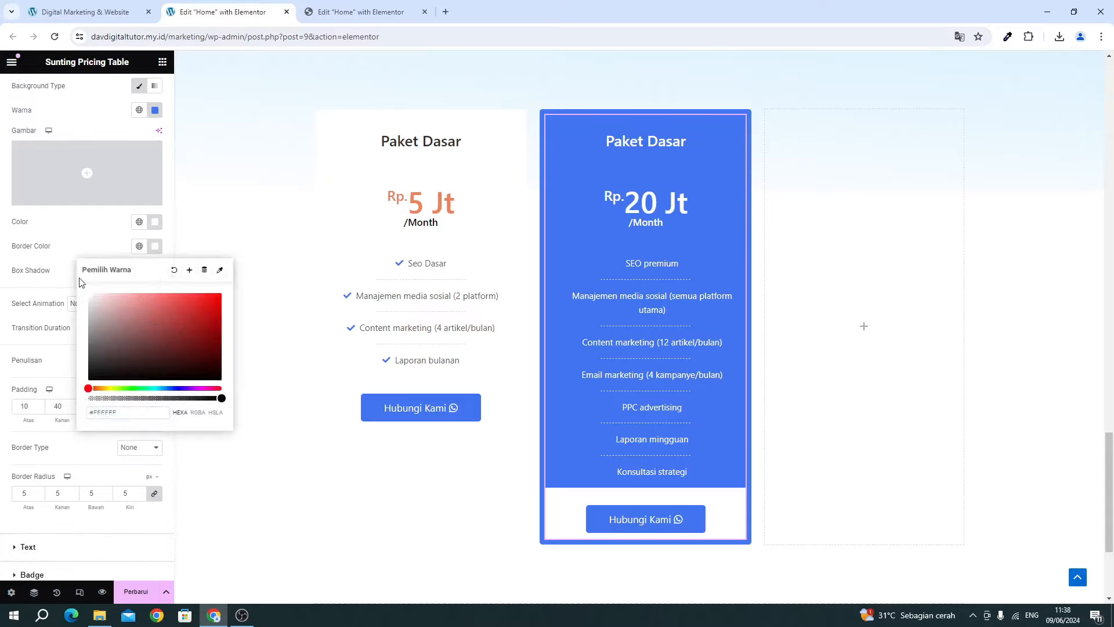
pyautogui.click(56, 267)
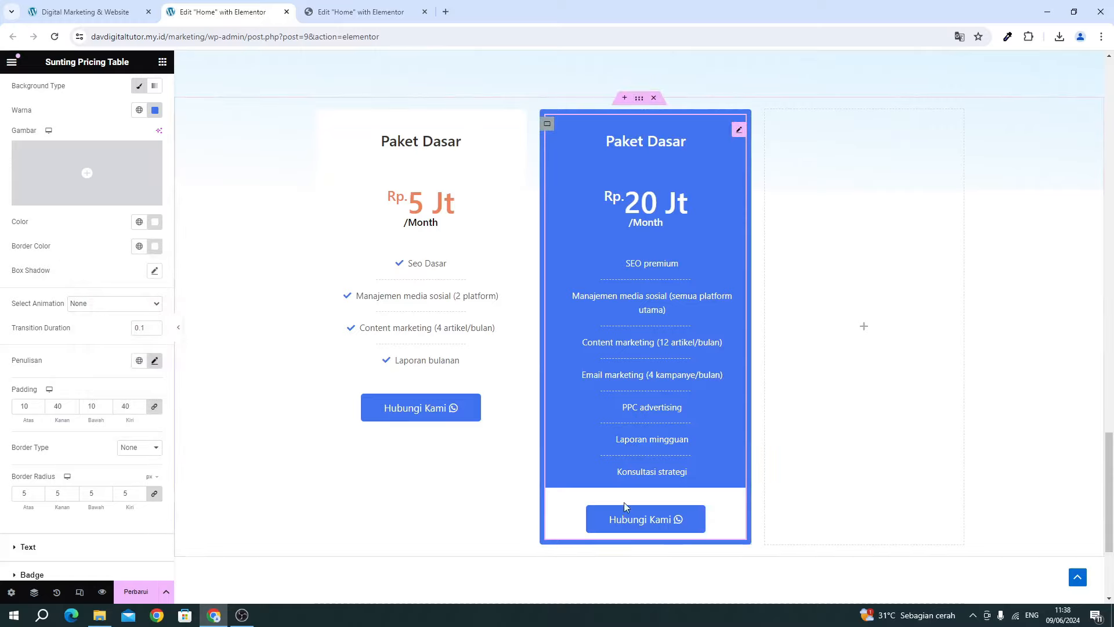
# Try the dark navy #1A2237 as the normal-state background color of the second card's button.
pyautogui.scroll(4, 55, 451)
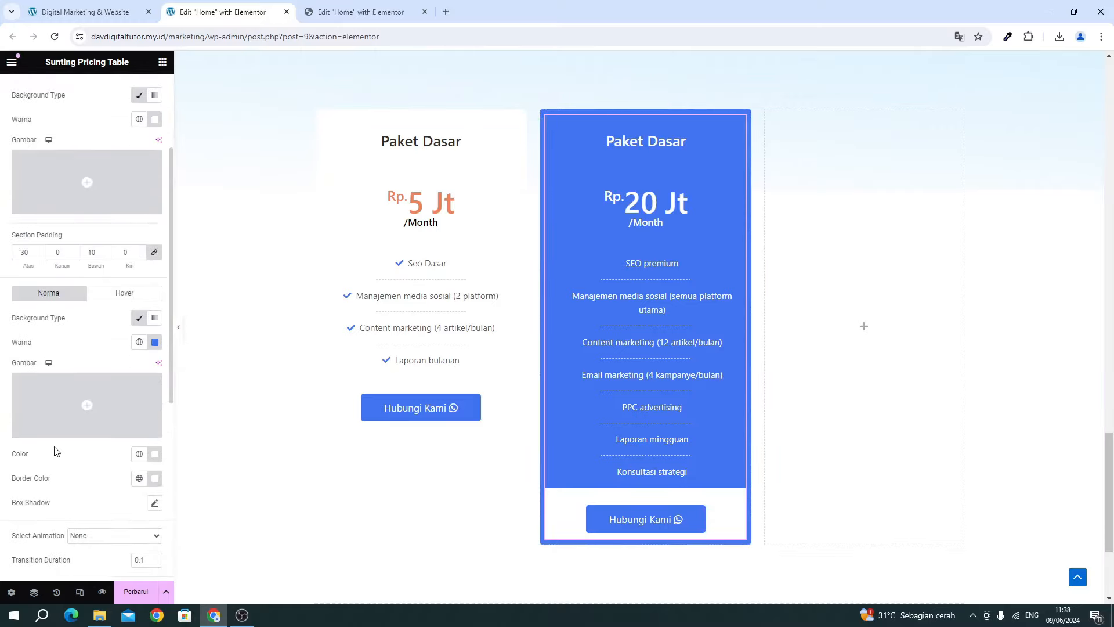
pyautogui.scroll(2, 57, 451)
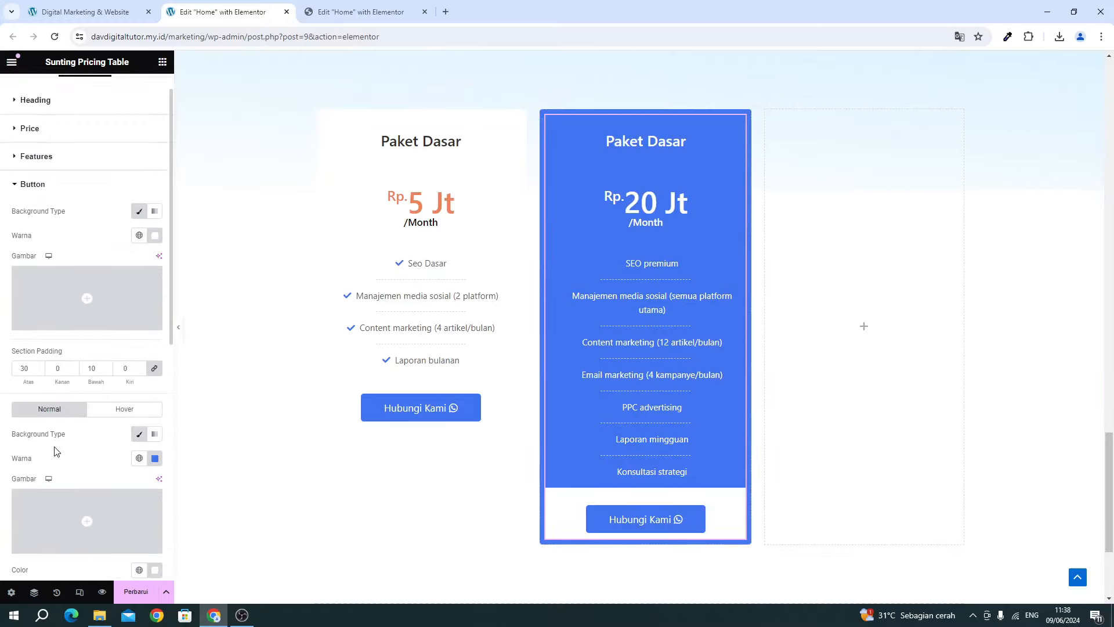
pyautogui.scroll(-2, 56, 451)
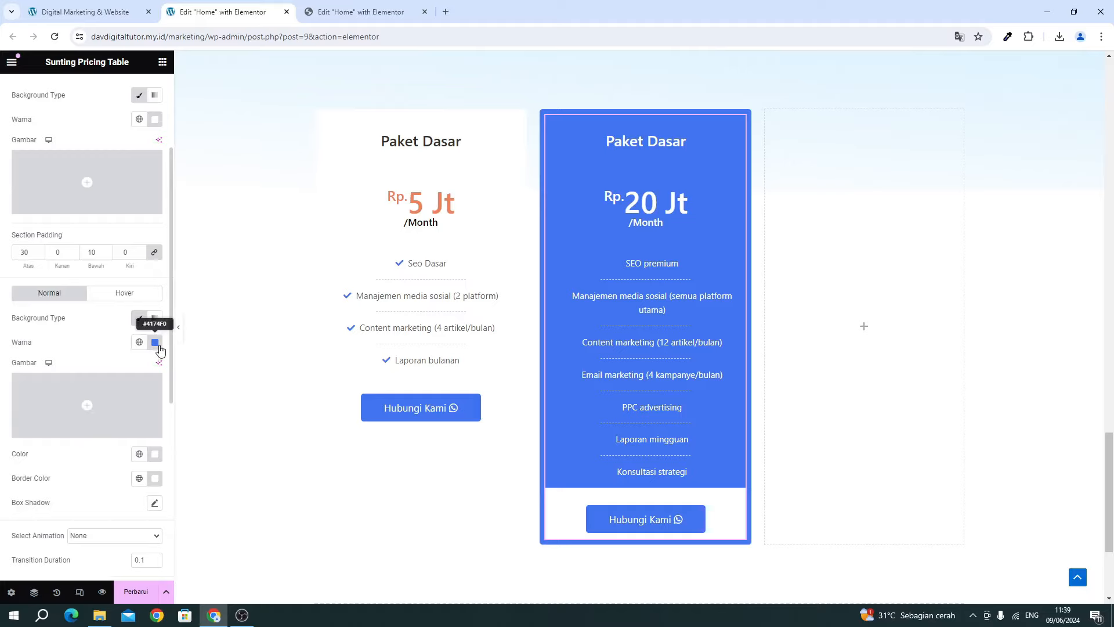
pyautogui.click(155, 342)
pyautogui.moveTo(216, 409); pyautogui.dragTo(233, 401)
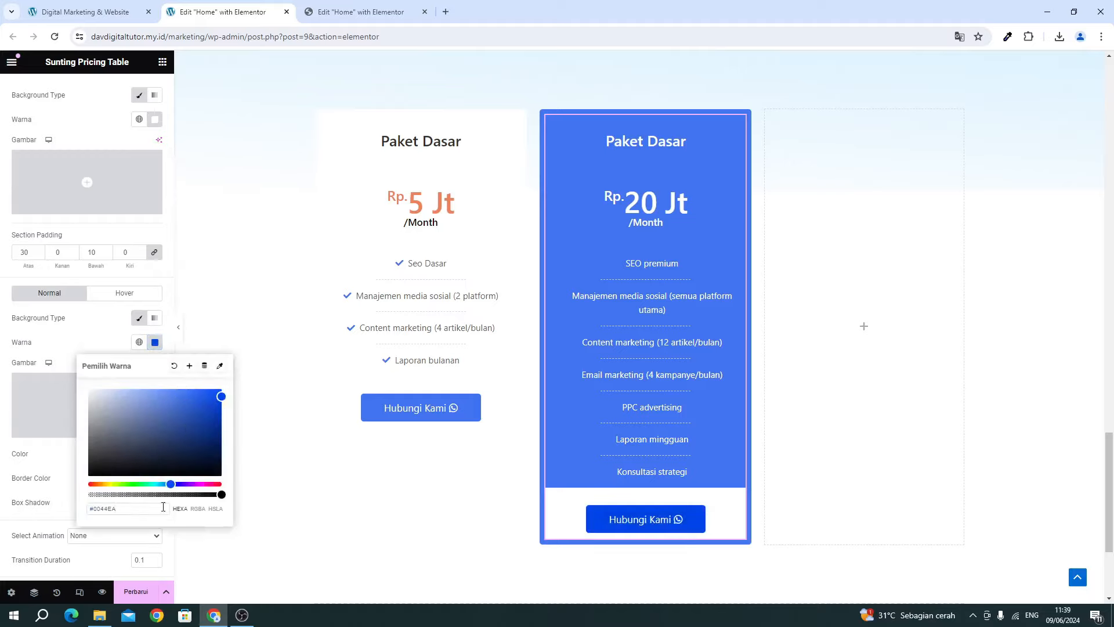
pyautogui.click(99, 388)
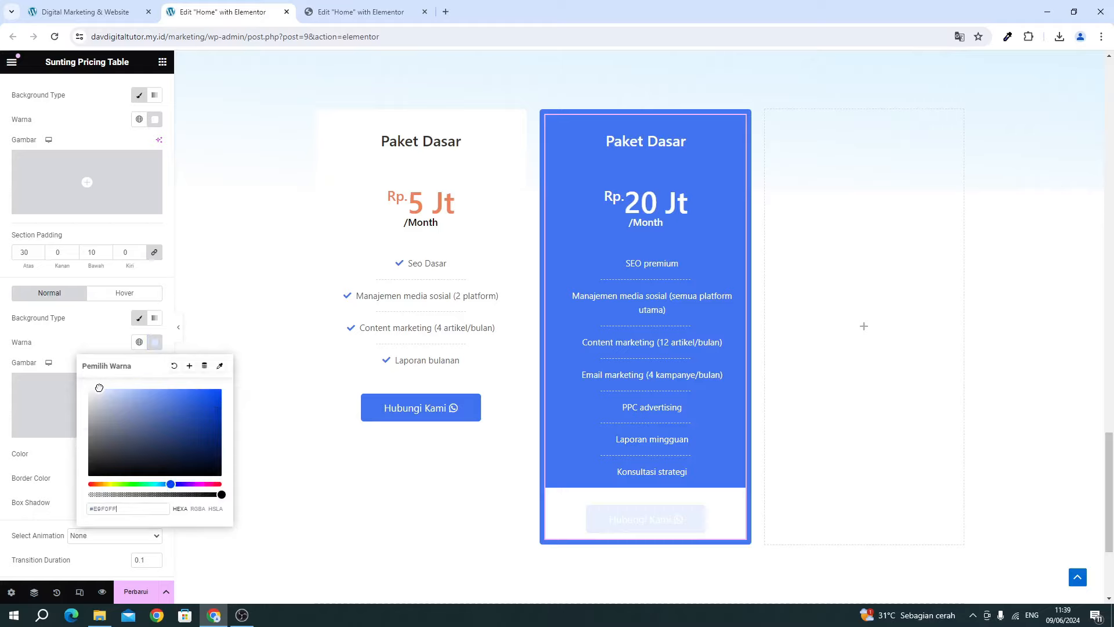
pyautogui.click(158, 458)
pyautogui.click(84, 339)
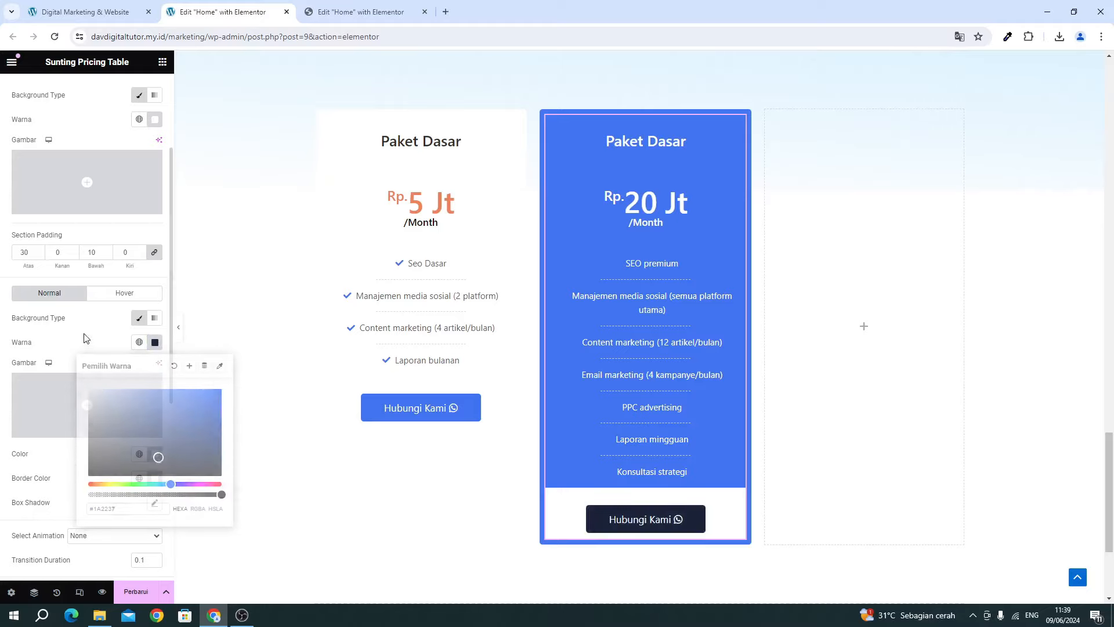
# Save the page and reload the live marketing site to check the second pricing card.
pyautogui.scroll(-3, 116, 413)
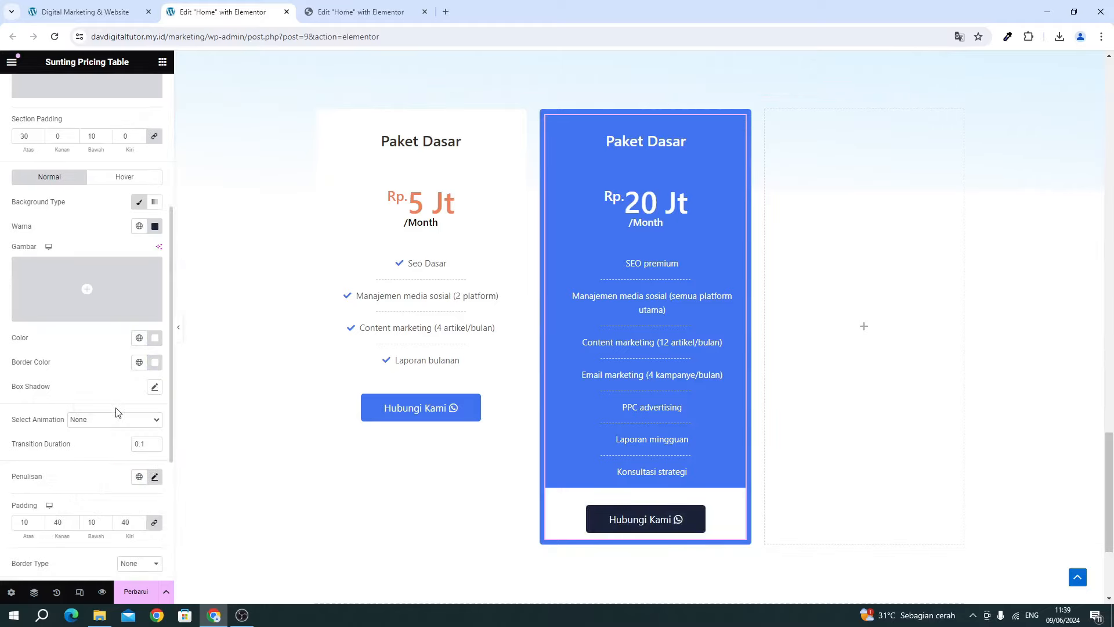
pyautogui.scroll(-2, 116, 412)
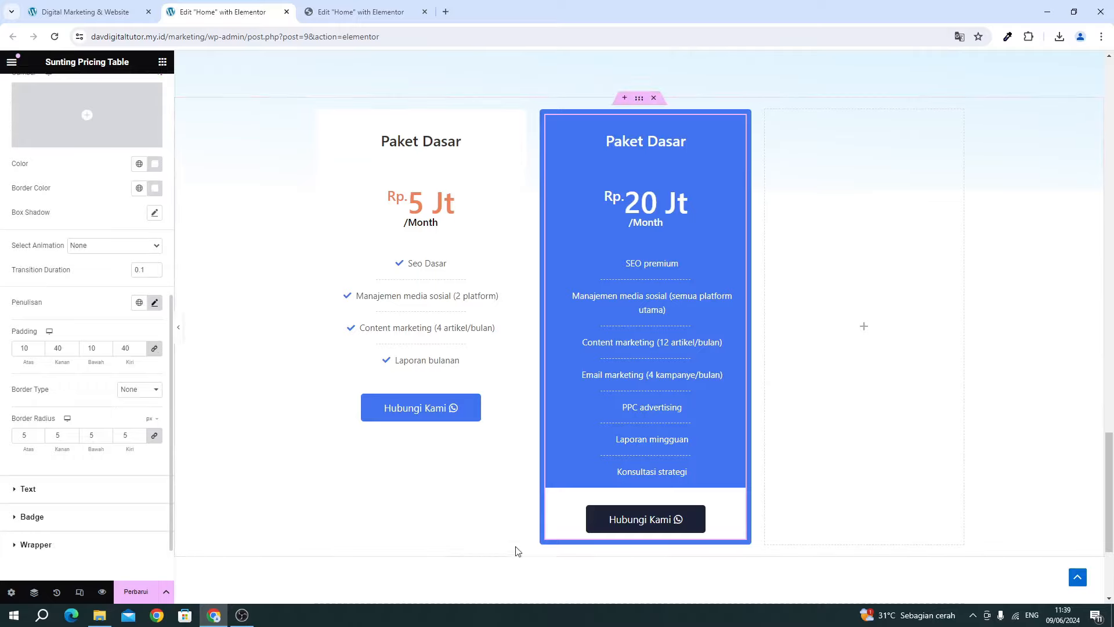
pyautogui.click(138, 591)
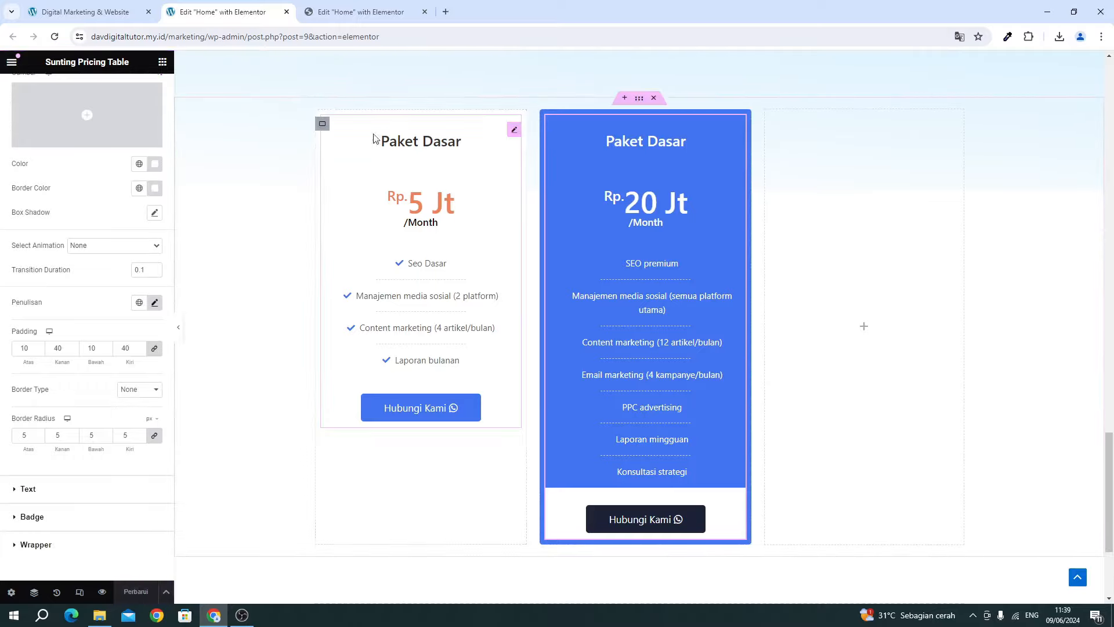
pyautogui.click(86, 12)
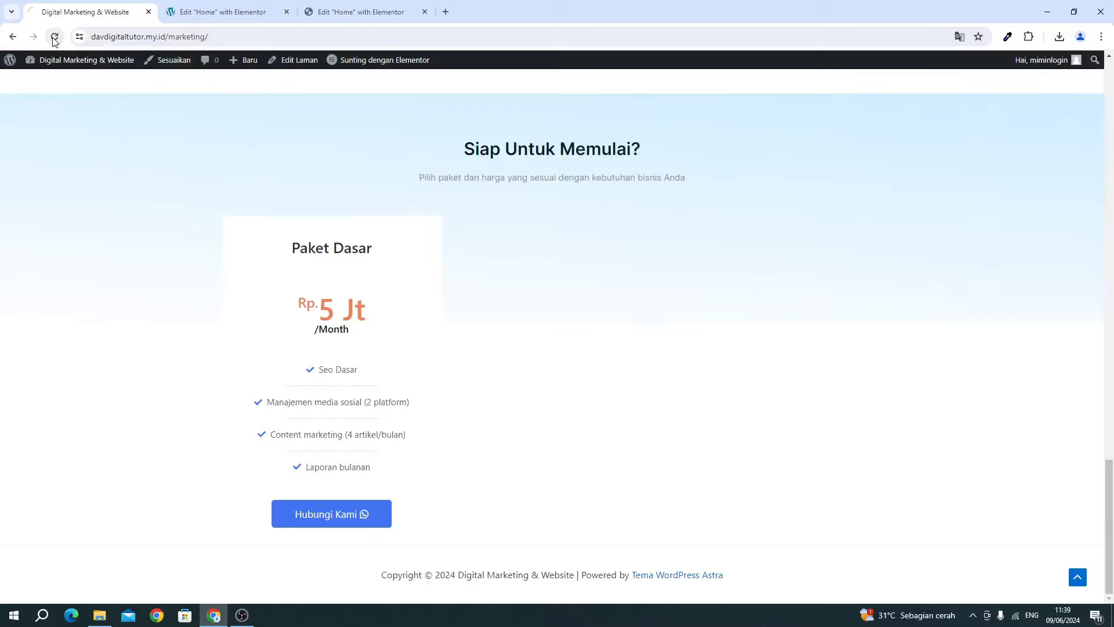
pyautogui.scroll(-2, 463, 379)
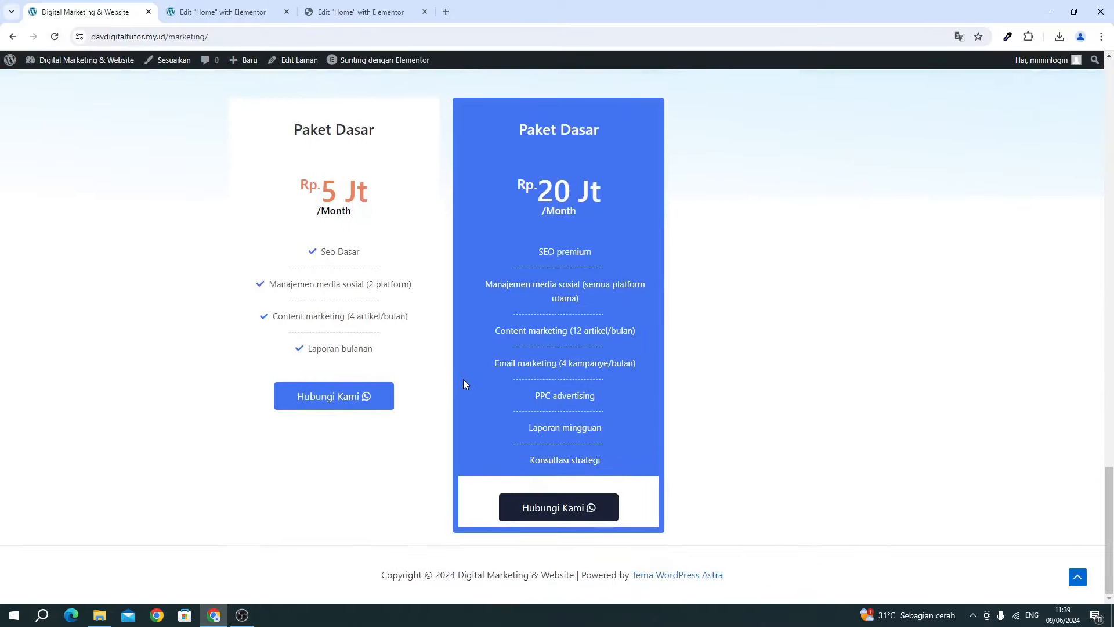
# Return the normal-state background color of the second card's button to #4174F0 in the Elementor editor.
pyautogui.click(219, 13)
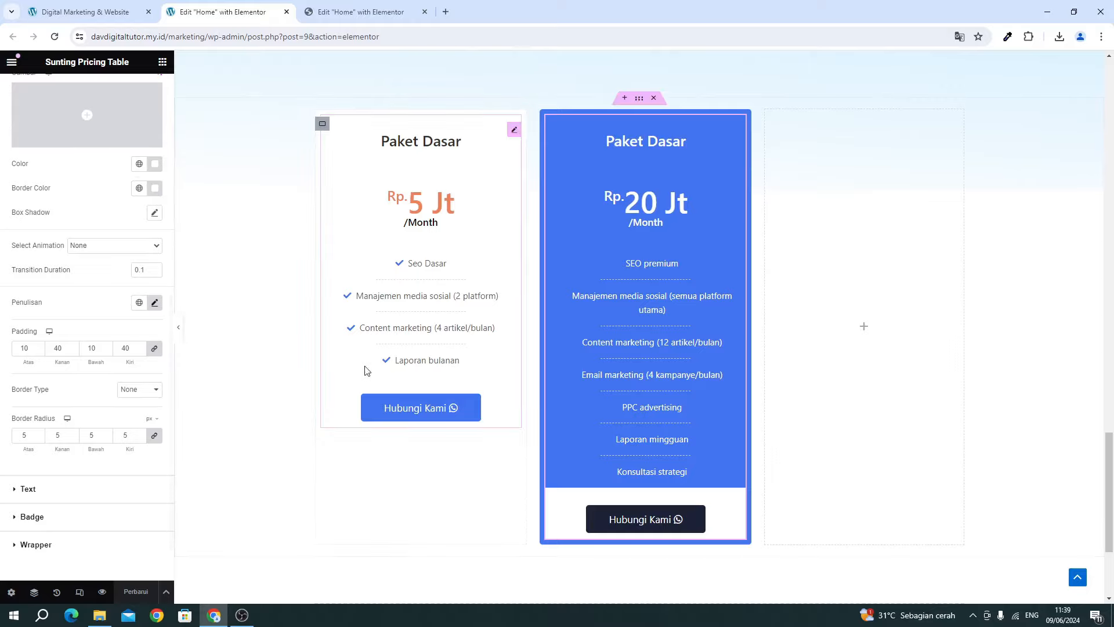
pyautogui.scroll(2, 68, 251)
pyautogui.scroll(2, 67, 251)
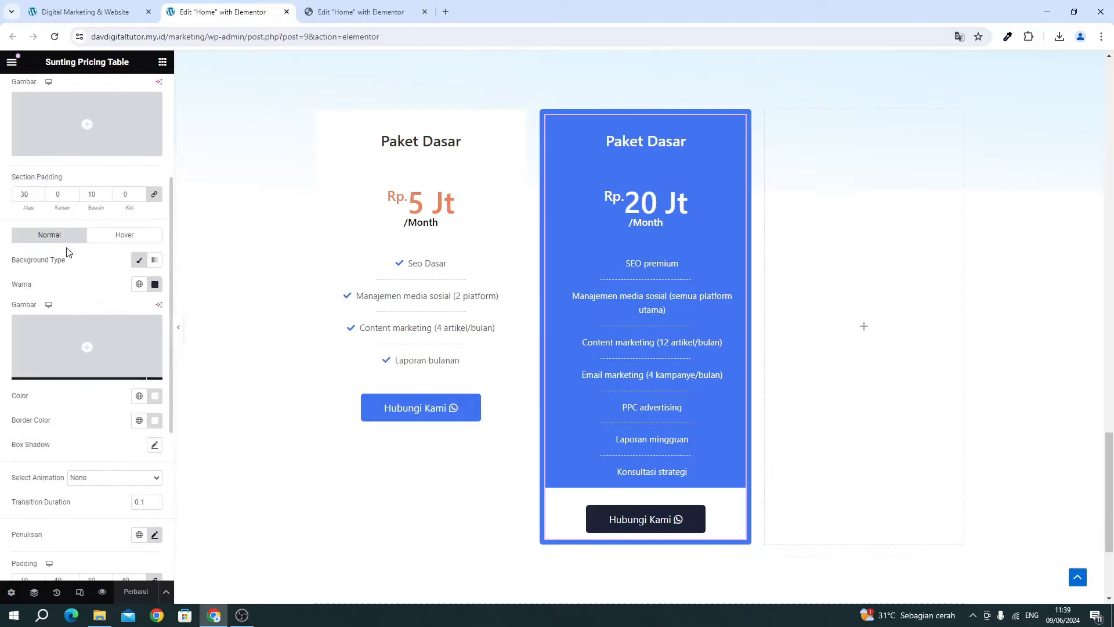
pyautogui.click(103, 234)
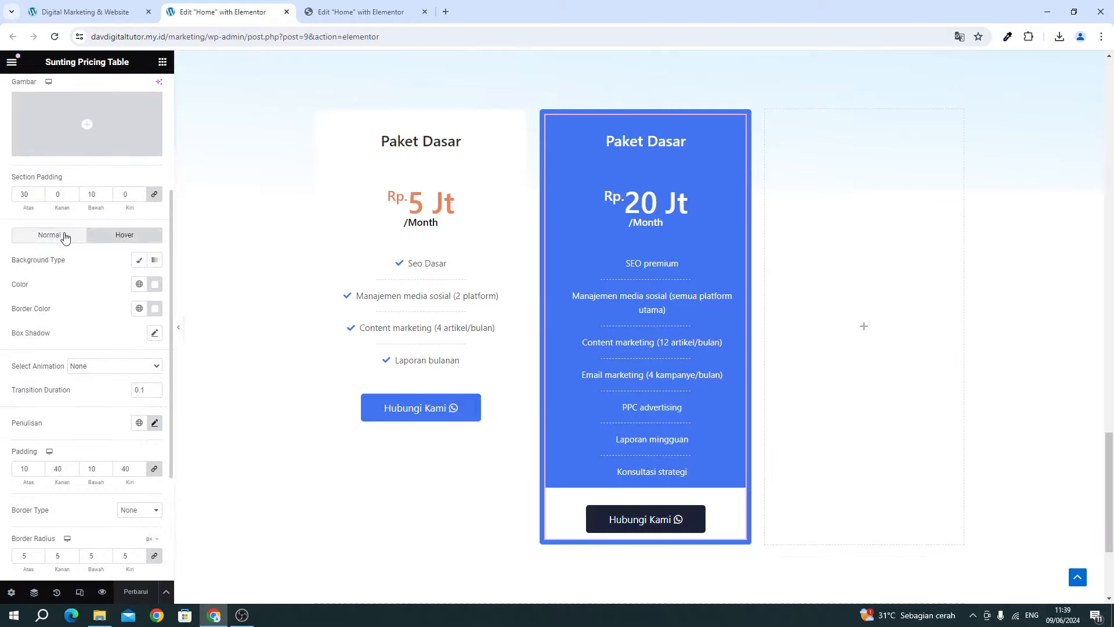
pyautogui.click(50, 235)
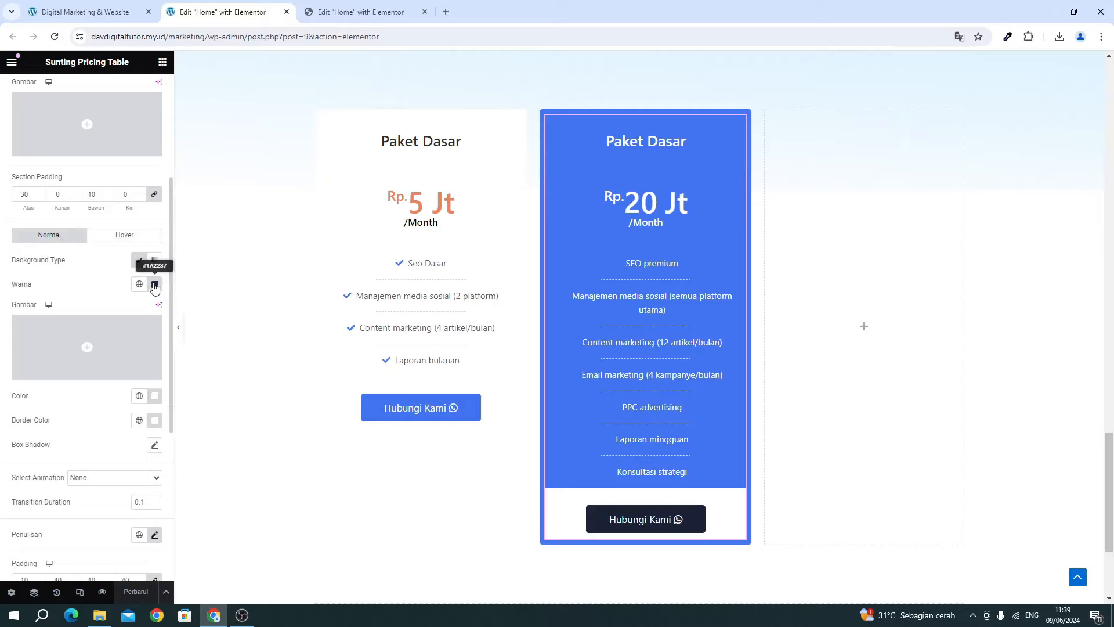
pyautogui.click(155, 284)
pyautogui.click(185, 336)
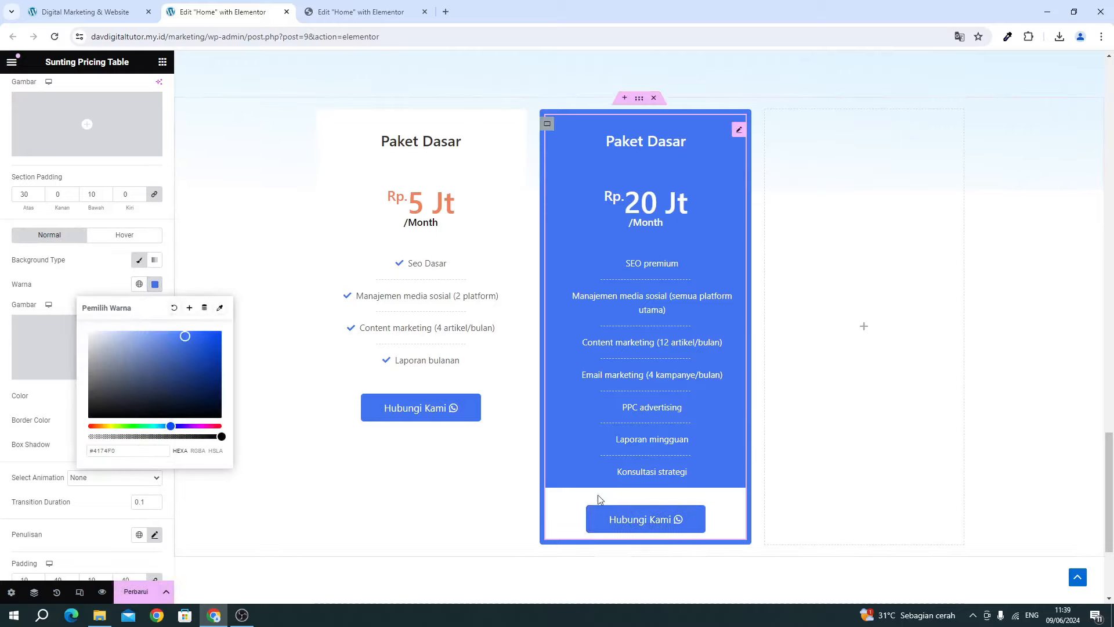
pyautogui.click(461, 496)
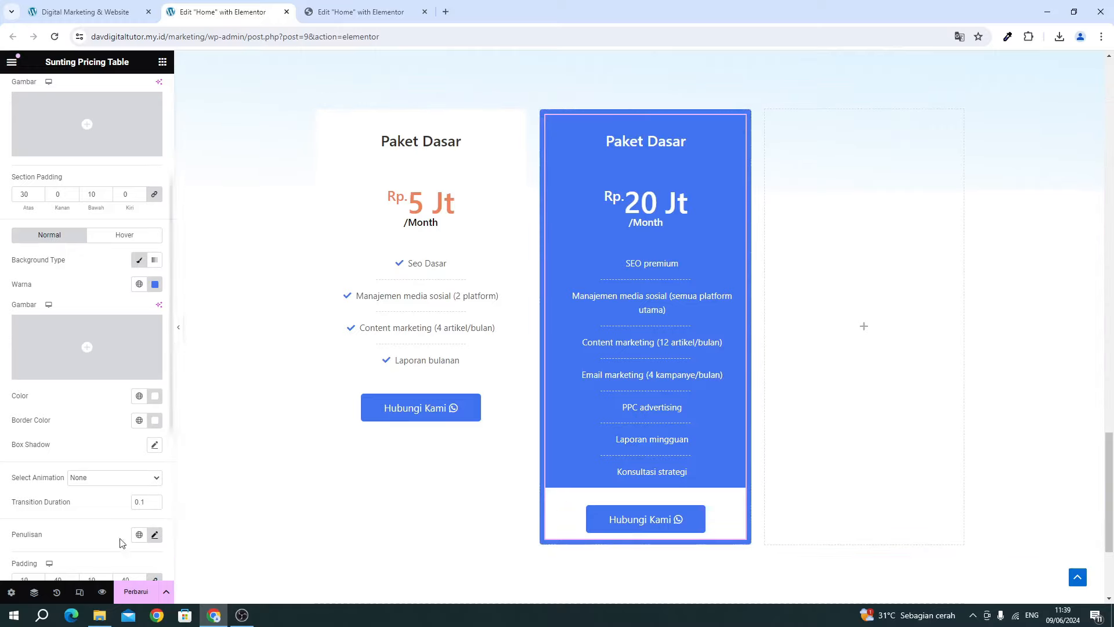
# Set the icon color of the second card's "SEO premium" feature to white.
pyautogui.scroll(-4, 70, 377)
pyautogui.scroll(3, 36, 249)
pyautogui.scroll(5, 37, 249)
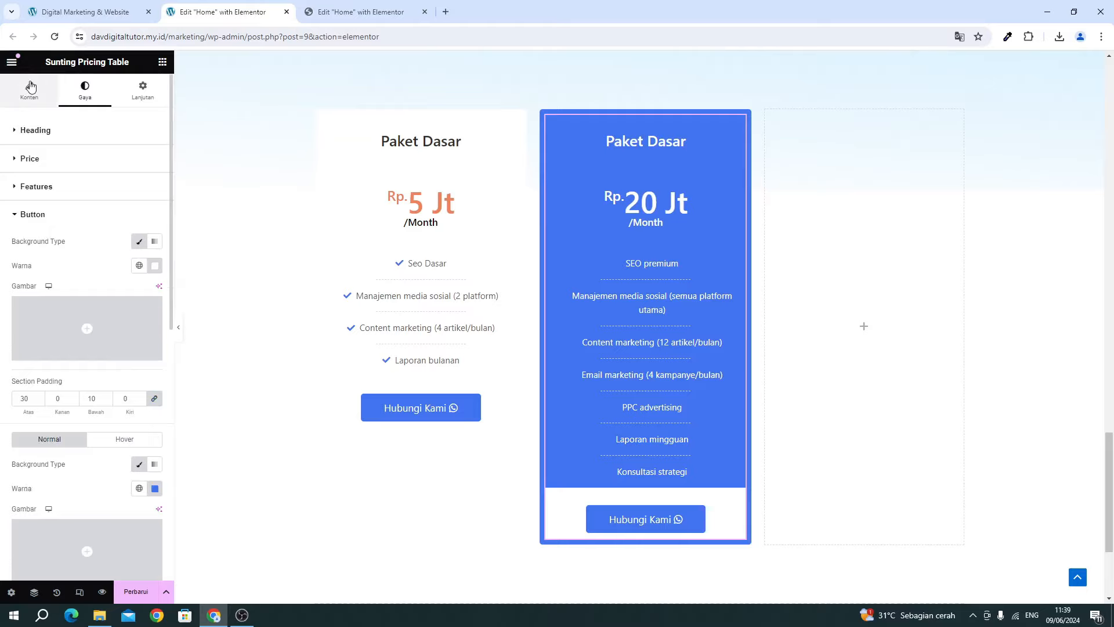
pyautogui.click(29, 91)
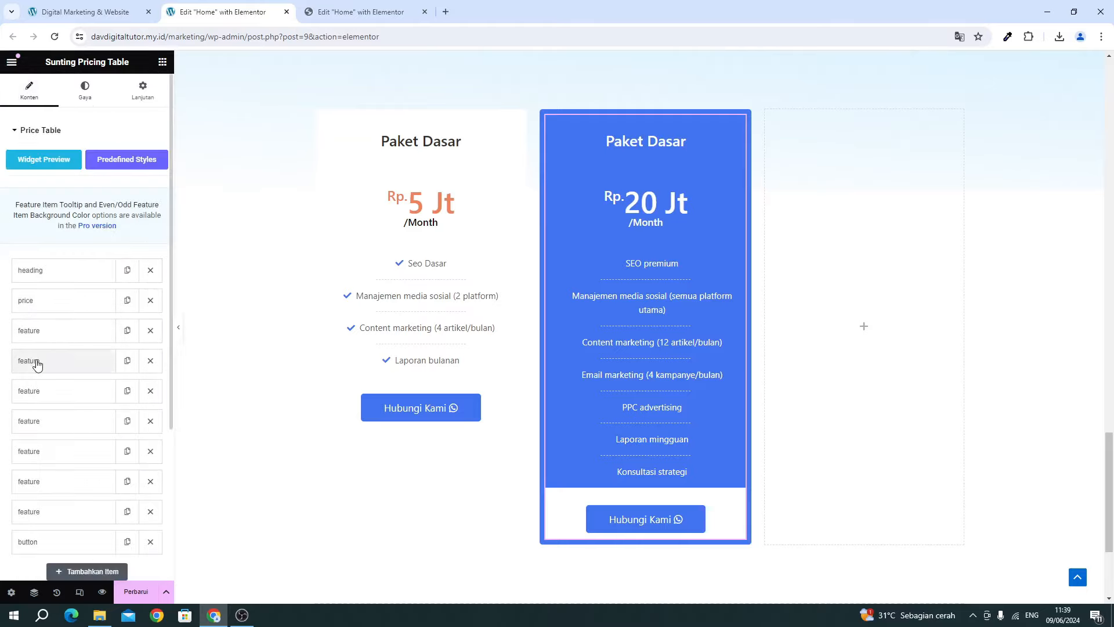
pyautogui.click(35, 332)
pyautogui.click(150, 413)
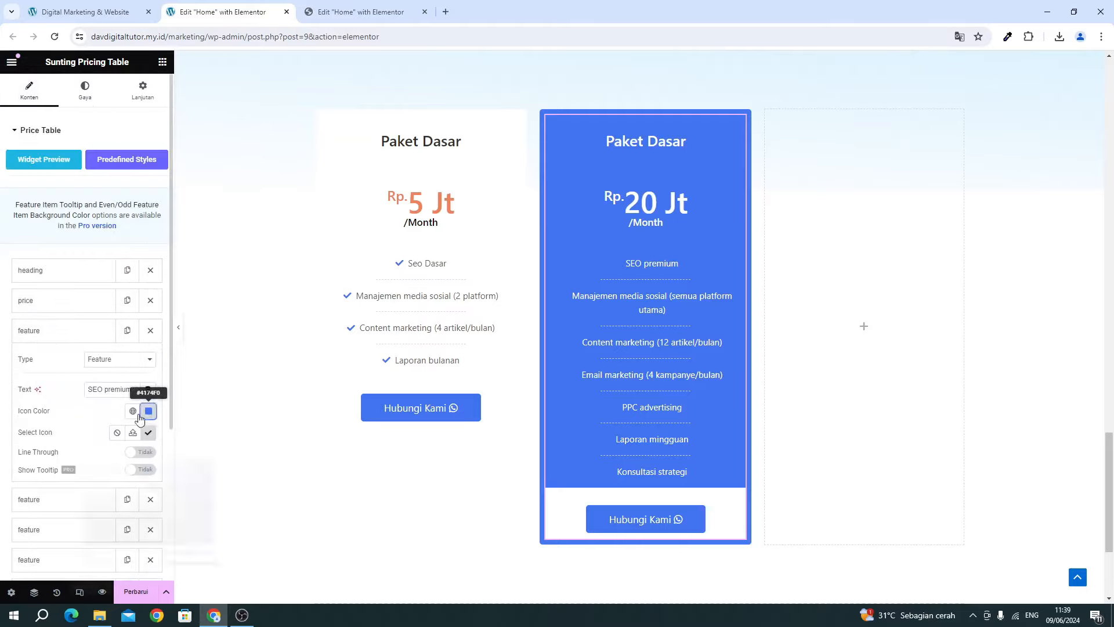
pyautogui.write('#FFFFFF')
pyautogui.click(55, 331)
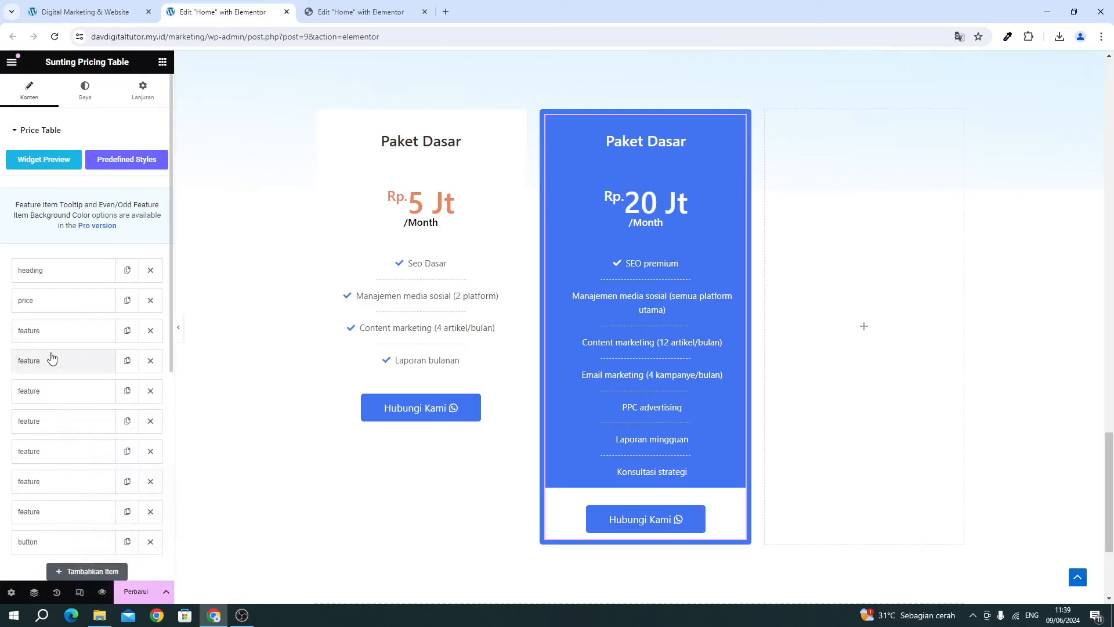
# Set the icon color of the second card's "Manajemen media sosial (semua platform utama)" feature to white.
pyautogui.click(50, 361)
pyautogui.click(149, 441)
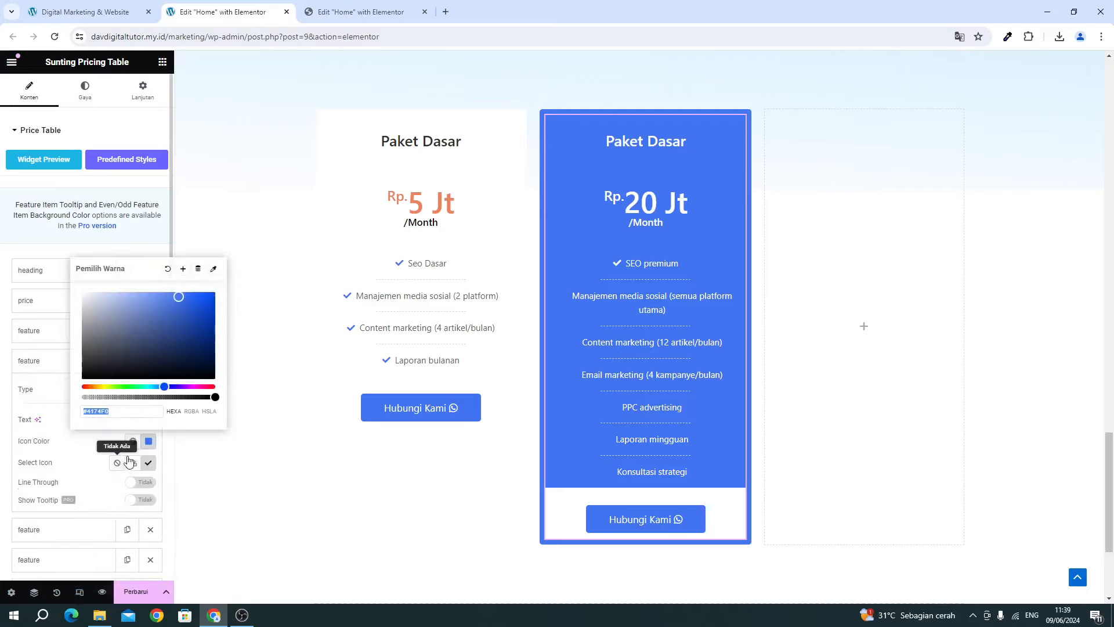
pyautogui.write('#FFFFFF')
pyautogui.click(29, 361)
# Set the icon color of the second card's "Content marketing (12 artikel/bulan)" feature to white.
pyautogui.scroll(-1, 58, 349)
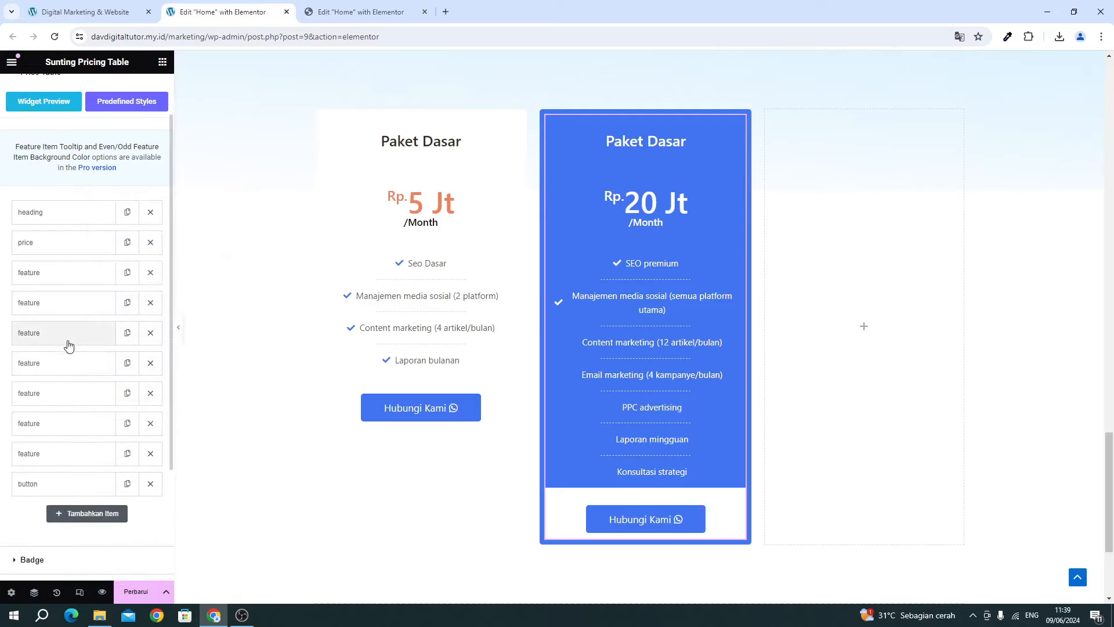
pyautogui.click(38, 339)
pyautogui.click(148, 413)
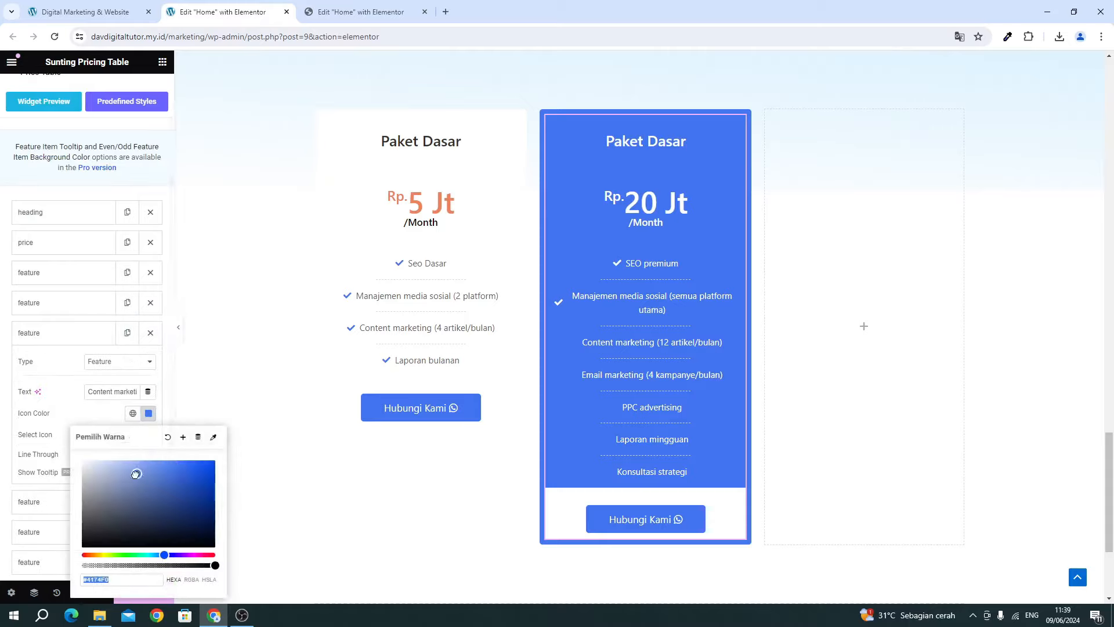
pyautogui.write('#FFFFFF')
pyautogui.click(49, 382)
pyautogui.click(37, 332)
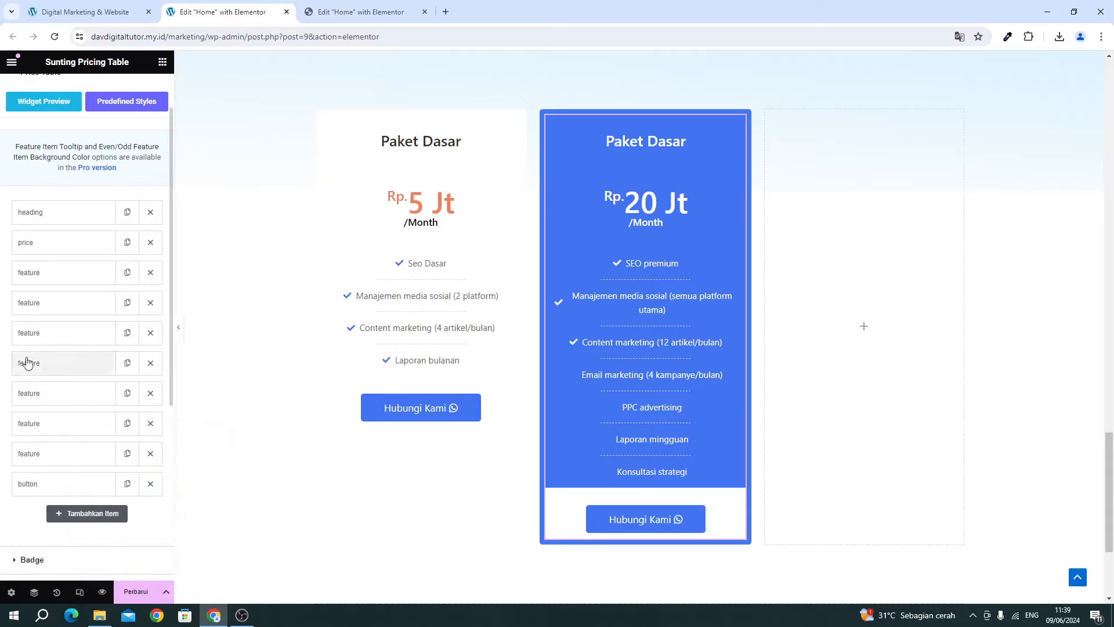
# Set the icon color of the second card's "Email marketing (4 kampanye/bulan)" feature to white.
pyautogui.click(31, 363)
pyautogui.click(149, 443)
pyautogui.write('#FFFFFF')
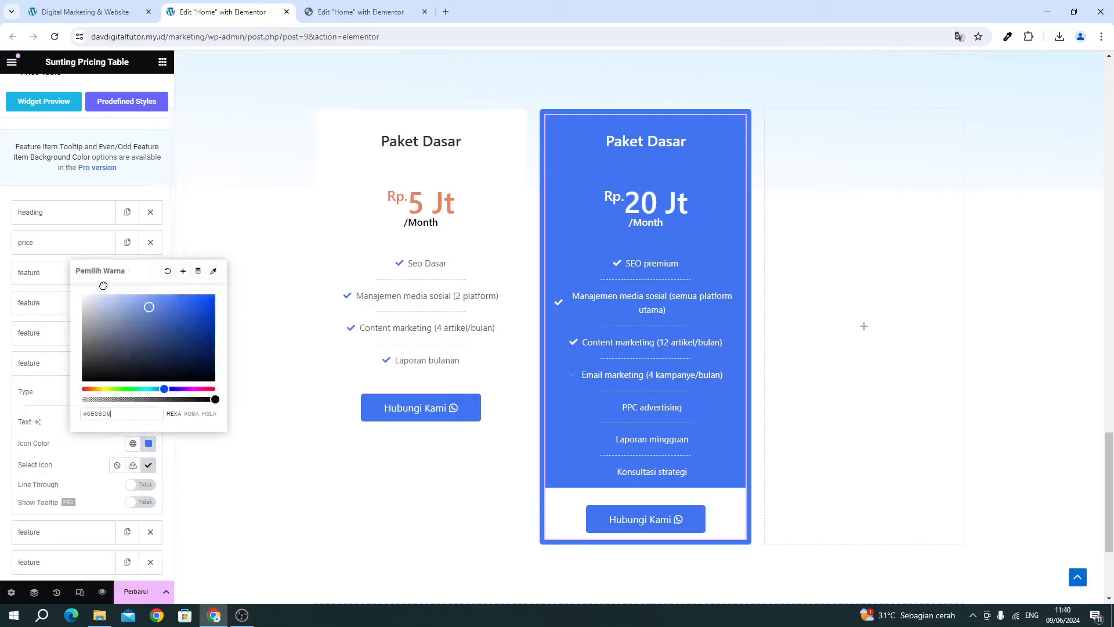
pyautogui.click(49, 392)
pyautogui.click(37, 364)
# Set the icon color of the second card's "PPC advertising" feature to white.
pyautogui.scroll(-1, 34, 373)
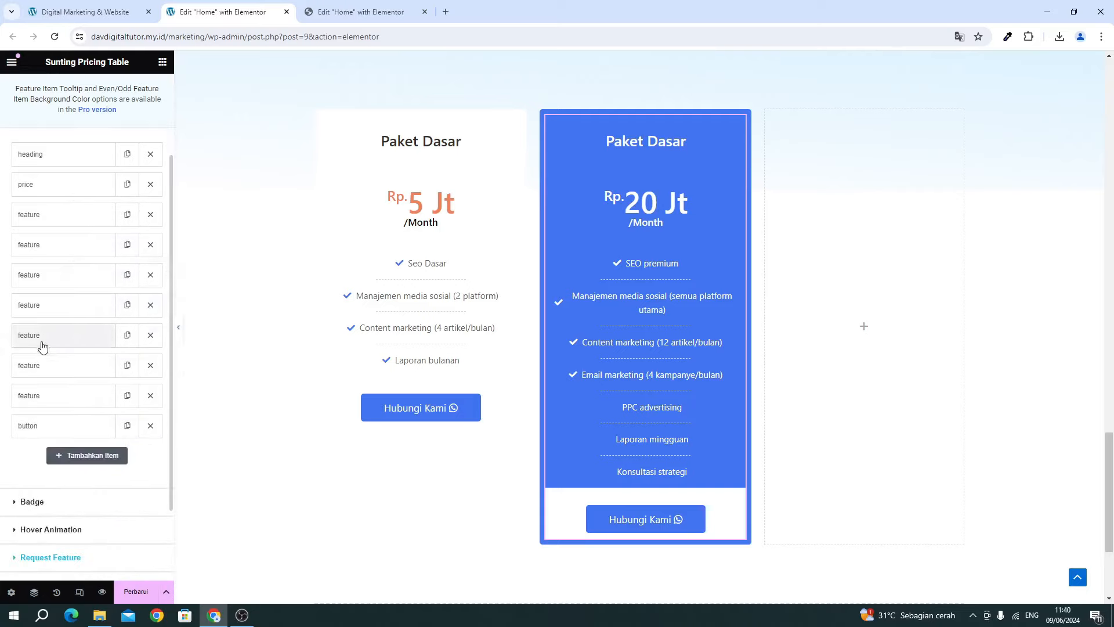
pyautogui.click(42, 343)
pyautogui.click(146, 420)
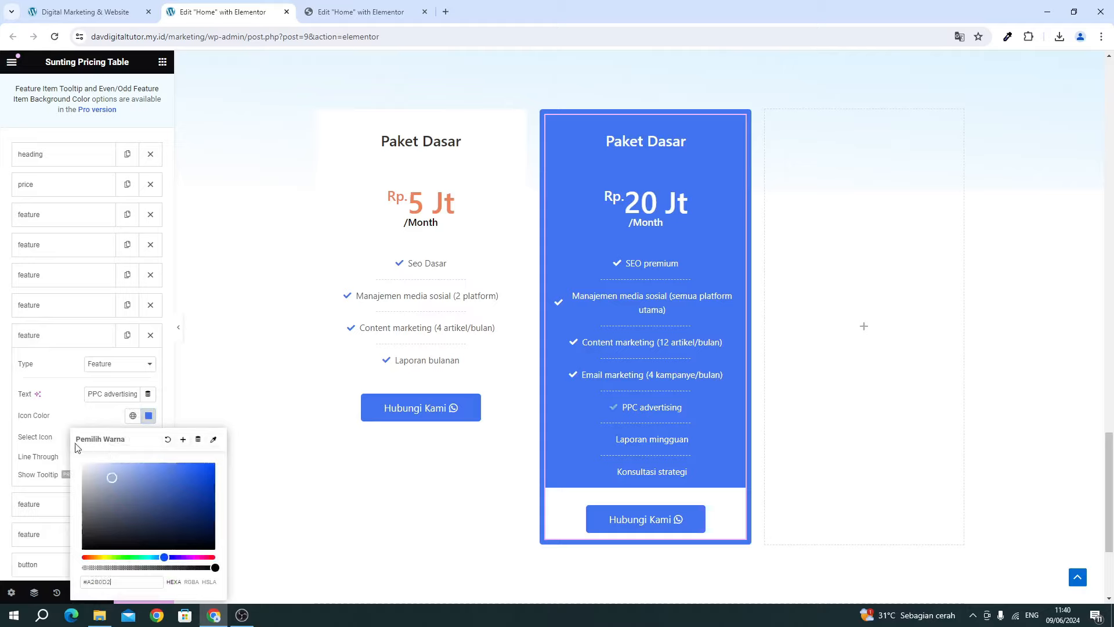
pyautogui.moveTo(75, 448); pyautogui.dragTo(74, 446)
pyautogui.click(65, 420)
pyautogui.click(58, 341)
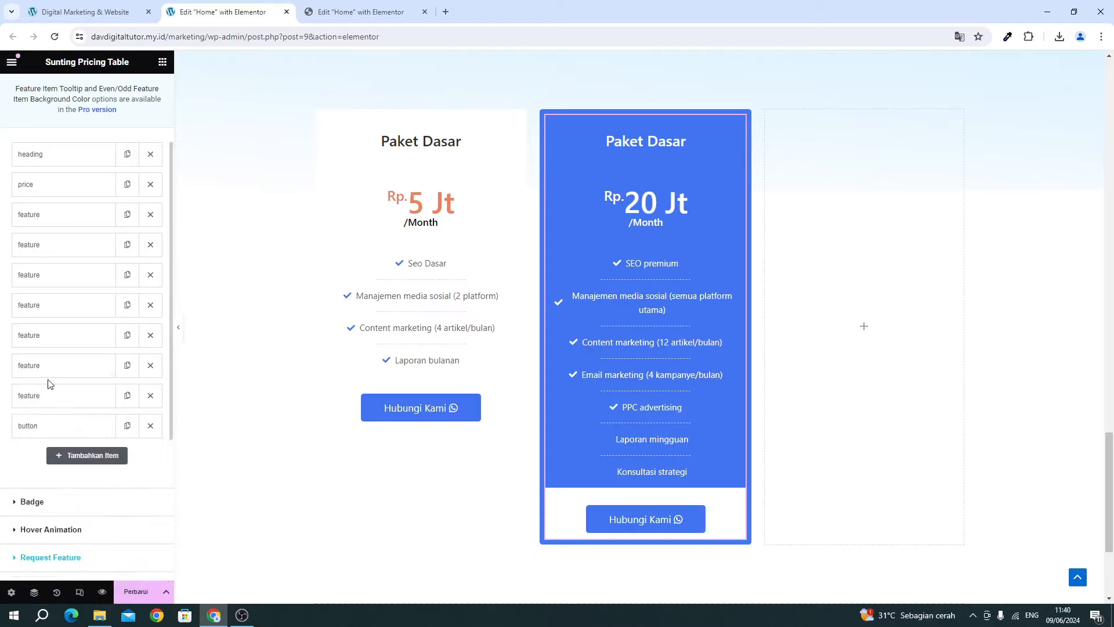
# Set the icon color of the second card's "Laporan mingguan" feature to white.
pyautogui.click(50, 371)
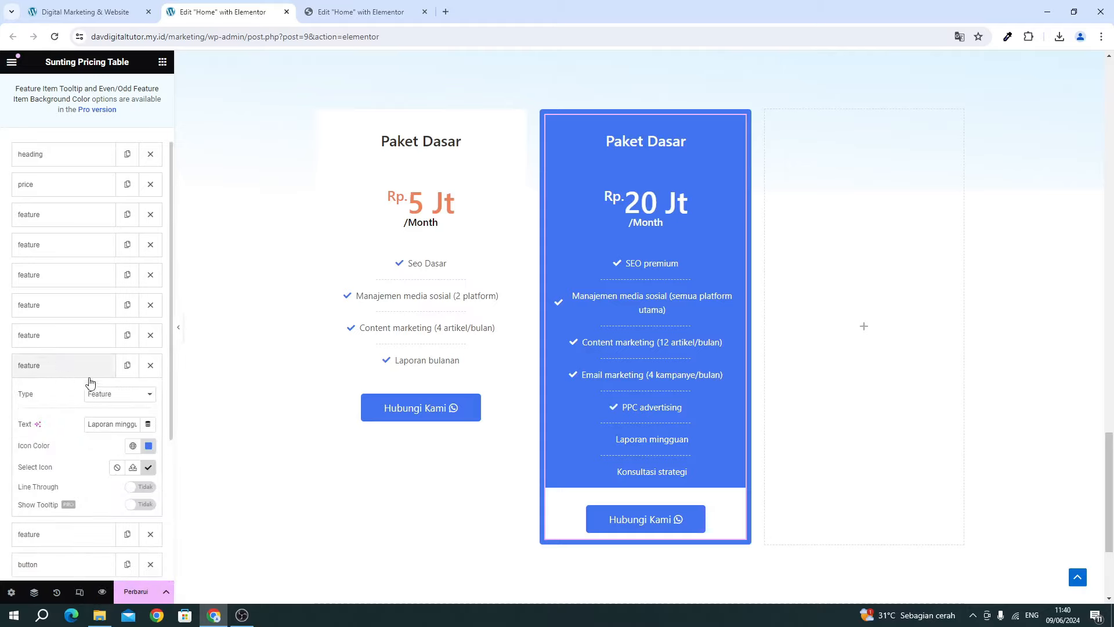
pyautogui.click(148, 450)
pyautogui.moveTo(150, 361); pyautogui.dragTo(63, 299)
pyautogui.click(47, 419)
pyautogui.click(45, 368)
# Set the icon color of the second card's "Konsultasi strategi" feature to white.
pyautogui.click(49, 401)
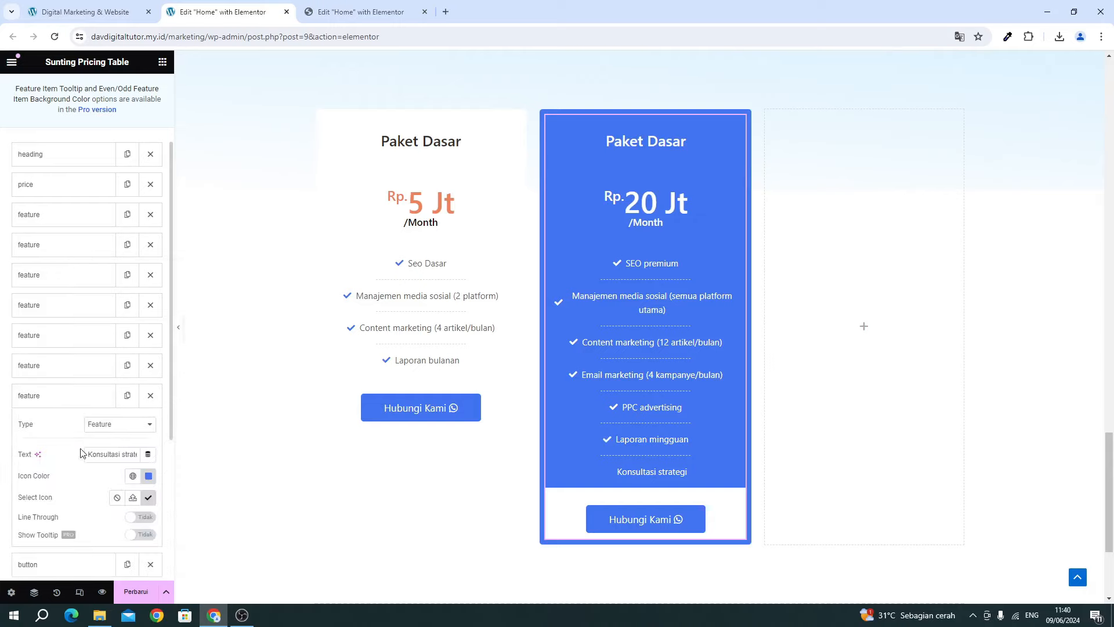
pyautogui.click(132, 474)
pyautogui.moveTo(123, 354); pyautogui.dragTo(69, 304)
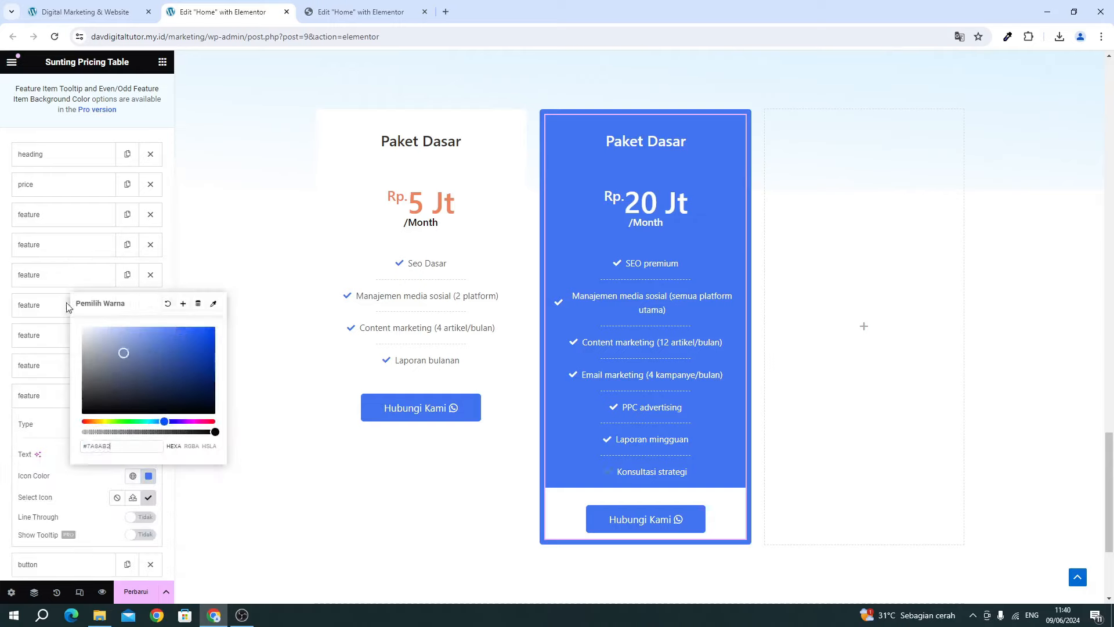
pyautogui.click(112, 490)
# Open the settings of the second card's button item and save the page.
pyautogui.scroll(-3, 89, 475)
pyautogui.click(47, 390)
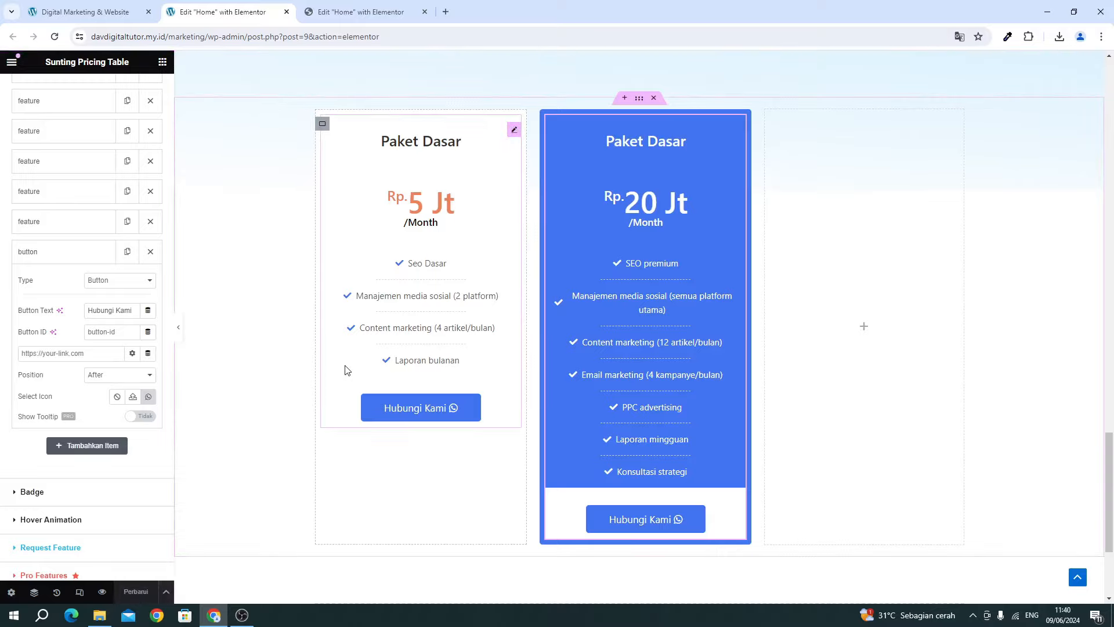
# Bring up the available actions for the first card's container.
pyautogui.rightClick(322, 129)
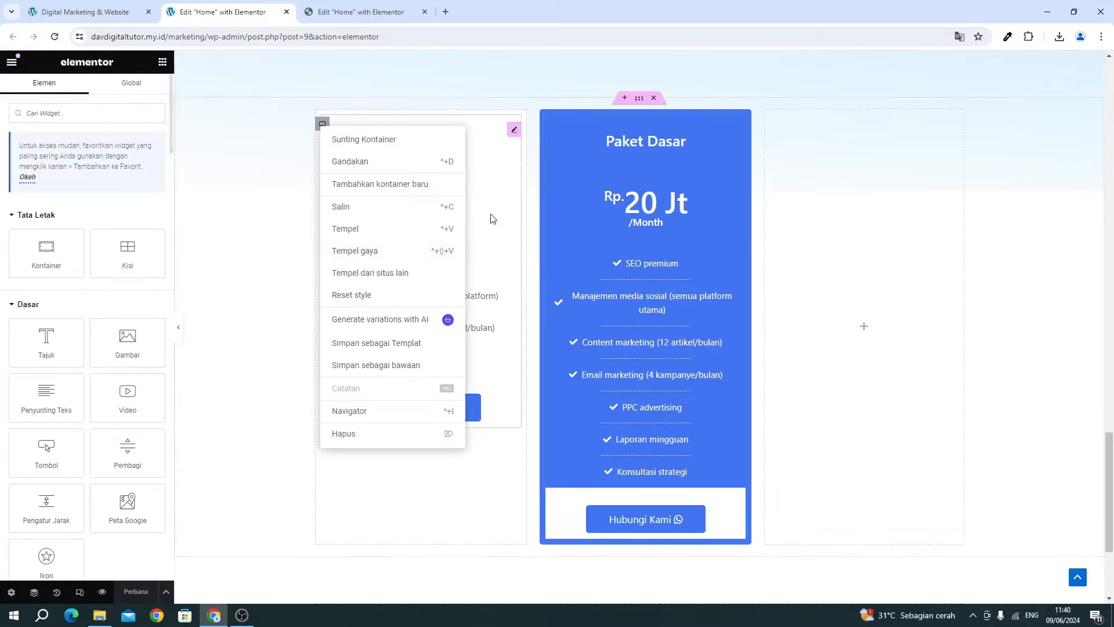
# Copy the first column's pricing table and paste it into the empty third column.
pyautogui.click(515, 141)
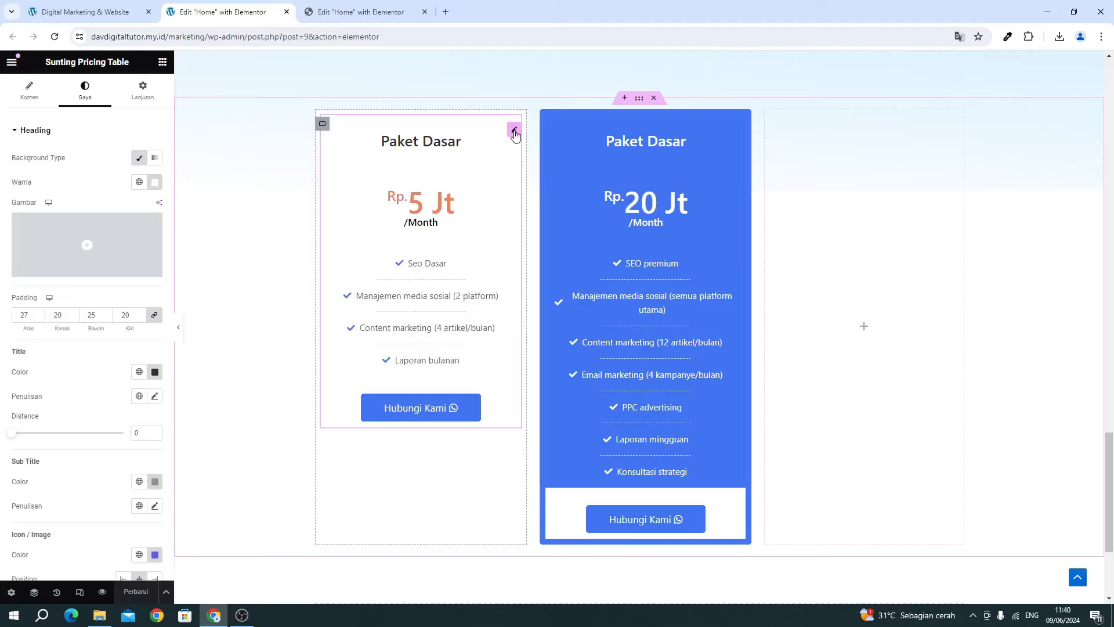
pyautogui.rightClick(515, 134)
pyautogui.click(528, 185)
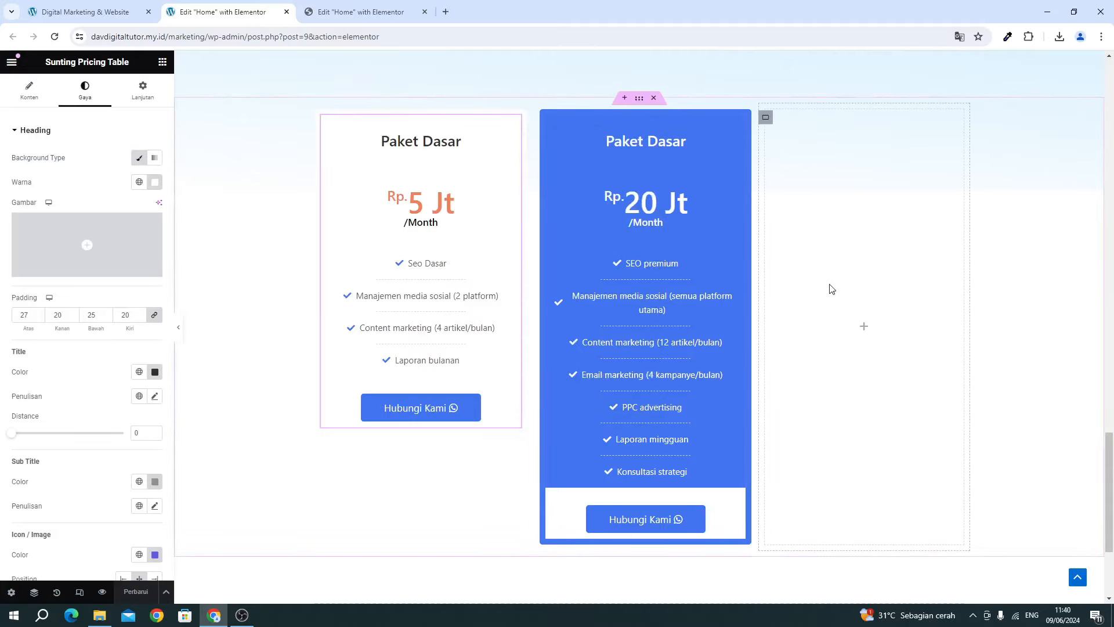
pyautogui.rightClick(876, 378)
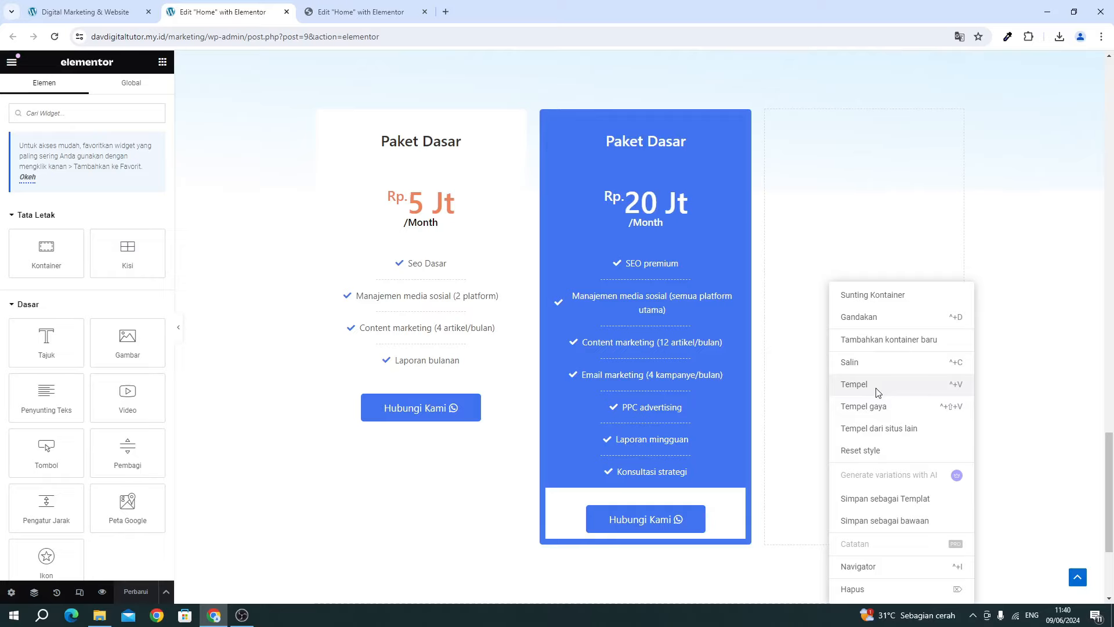
pyautogui.click(878, 386)
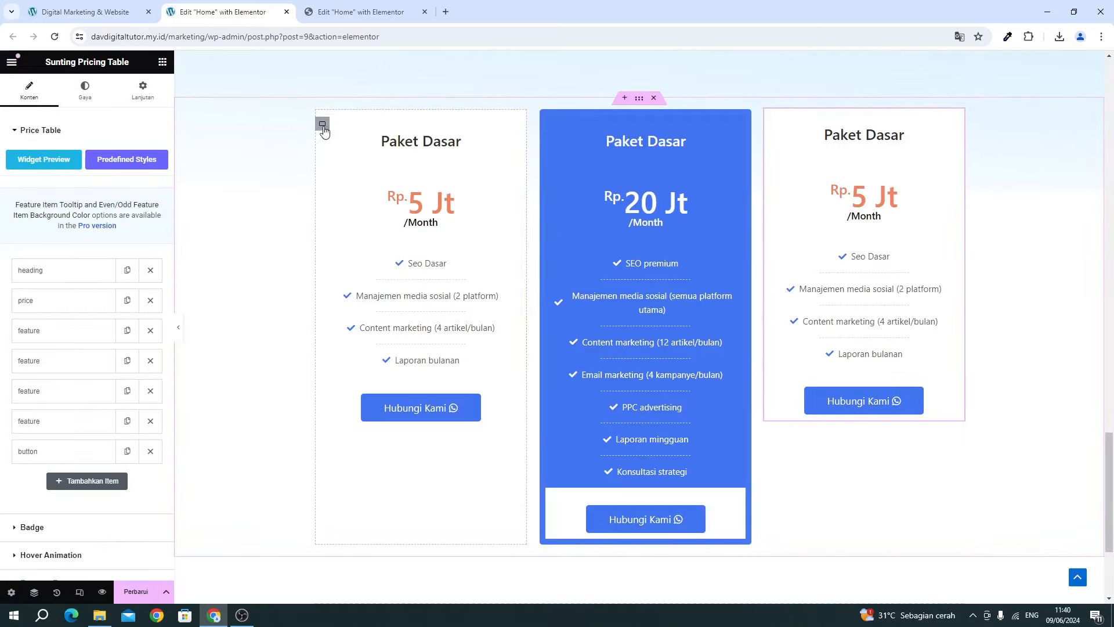
# Copy the first pricing column's container and paste its style onto the third column's container.
pyautogui.rightClick(323, 128)
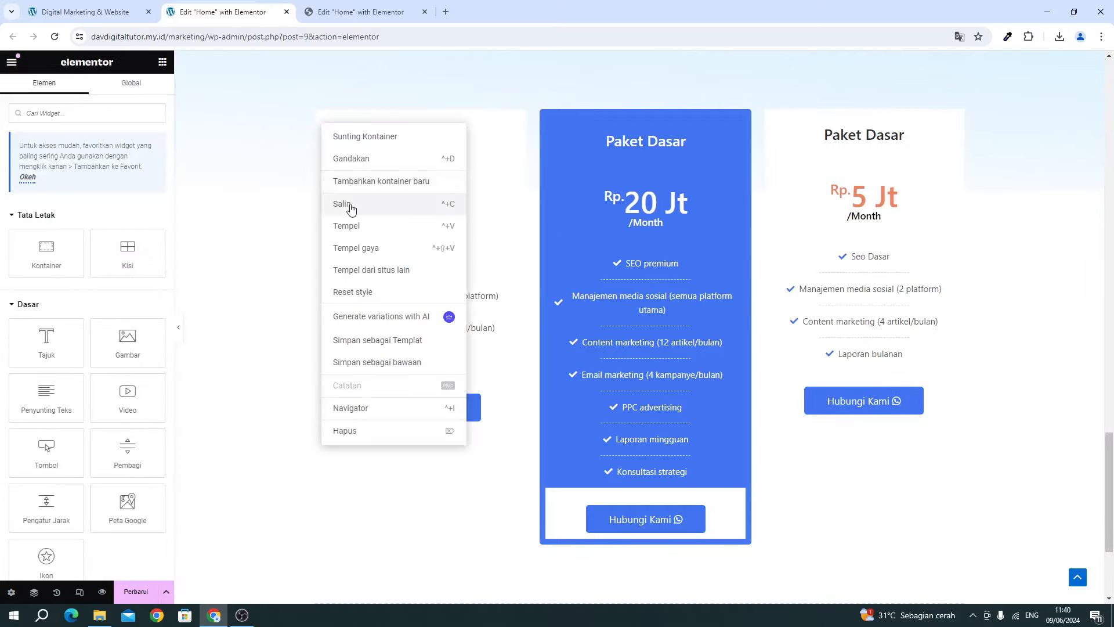
pyautogui.click(352, 204)
pyautogui.rightClick(767, 121)
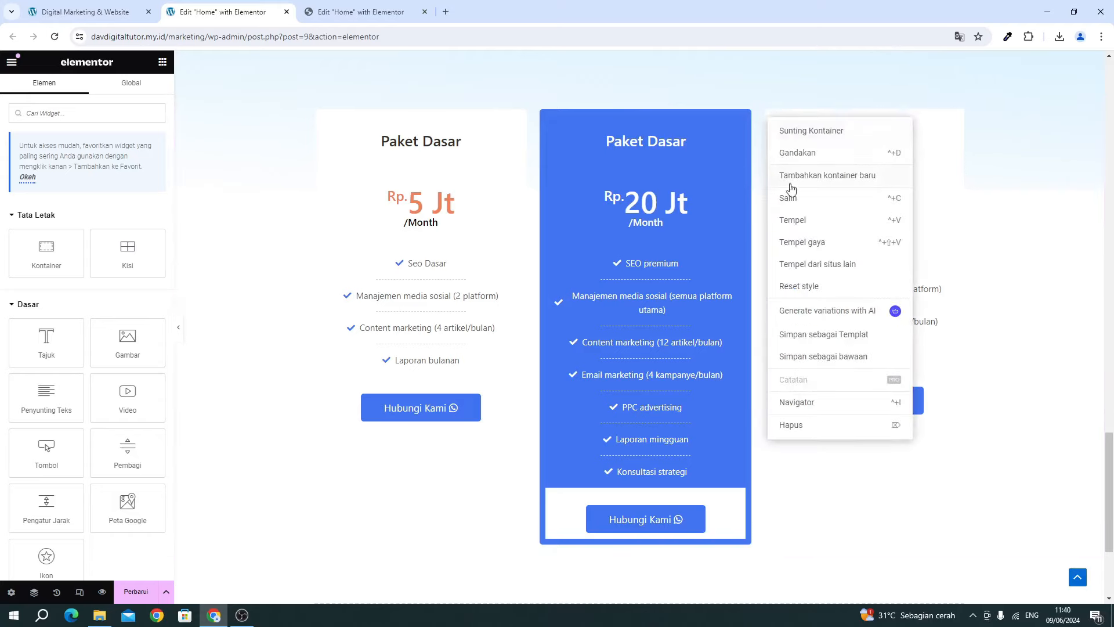
pyautogui.click(801, 250)
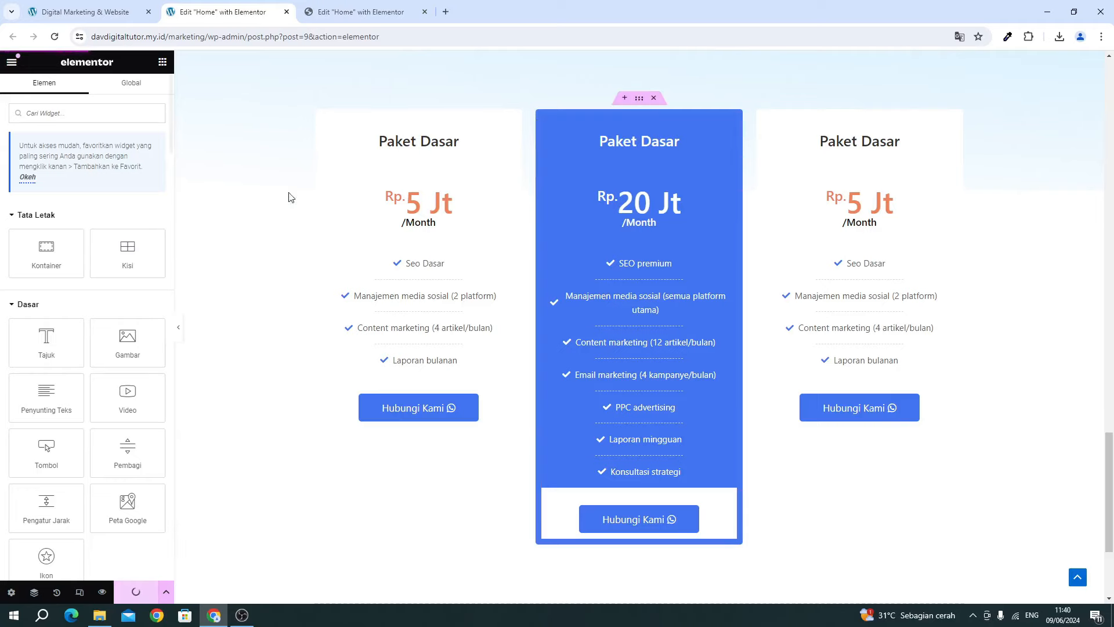
# Check the third package on the klikwp.my.id reference page and set the third pricing table's price to 10 Jt.
pyautogui.click(364, 13)
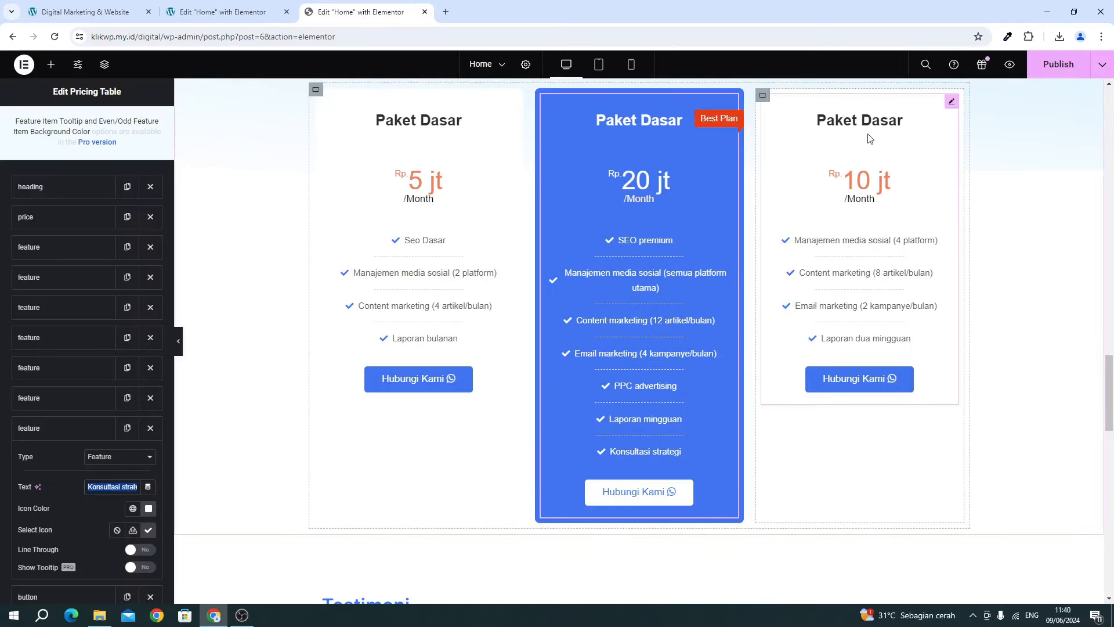
pyautogui.click(222, 13)
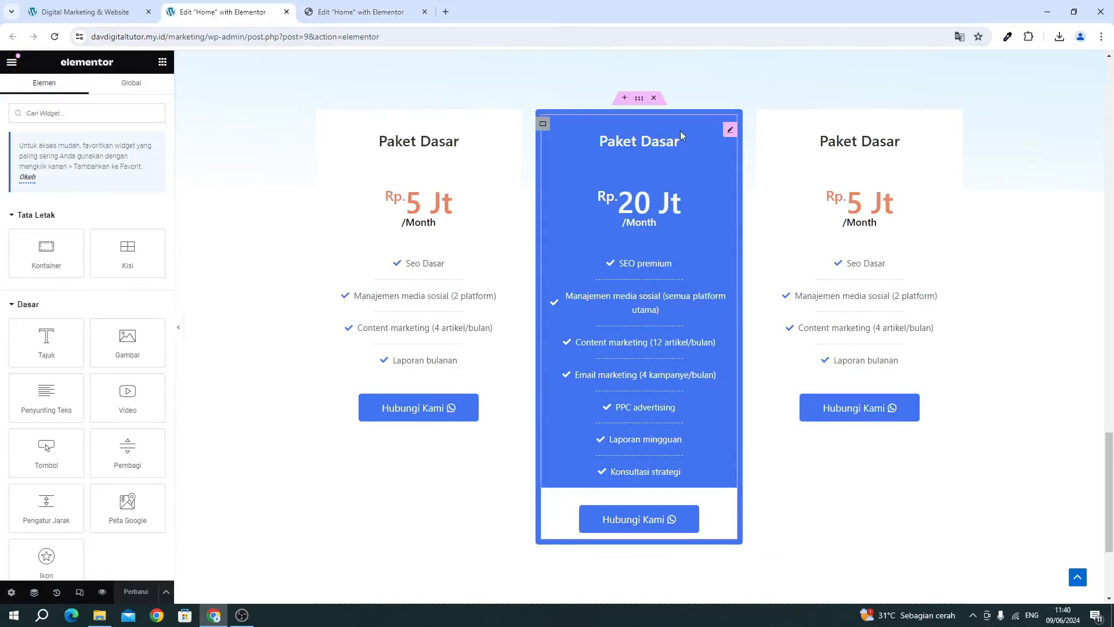
pyautogui.click(853, 213)
pyautogui.click(72, 301)
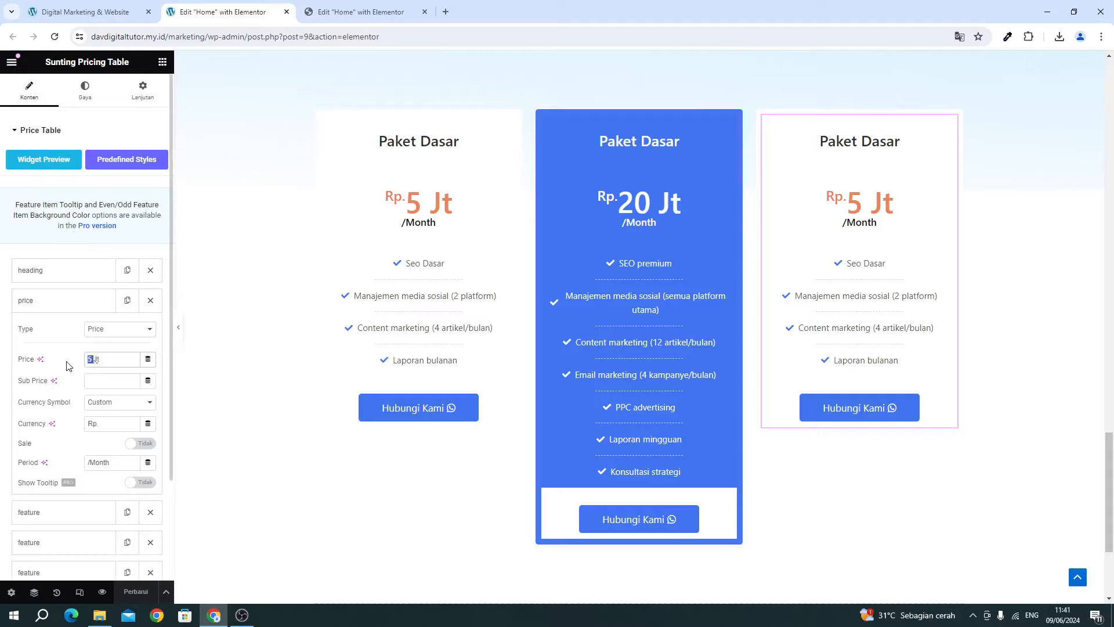
pyautogui.write('10')
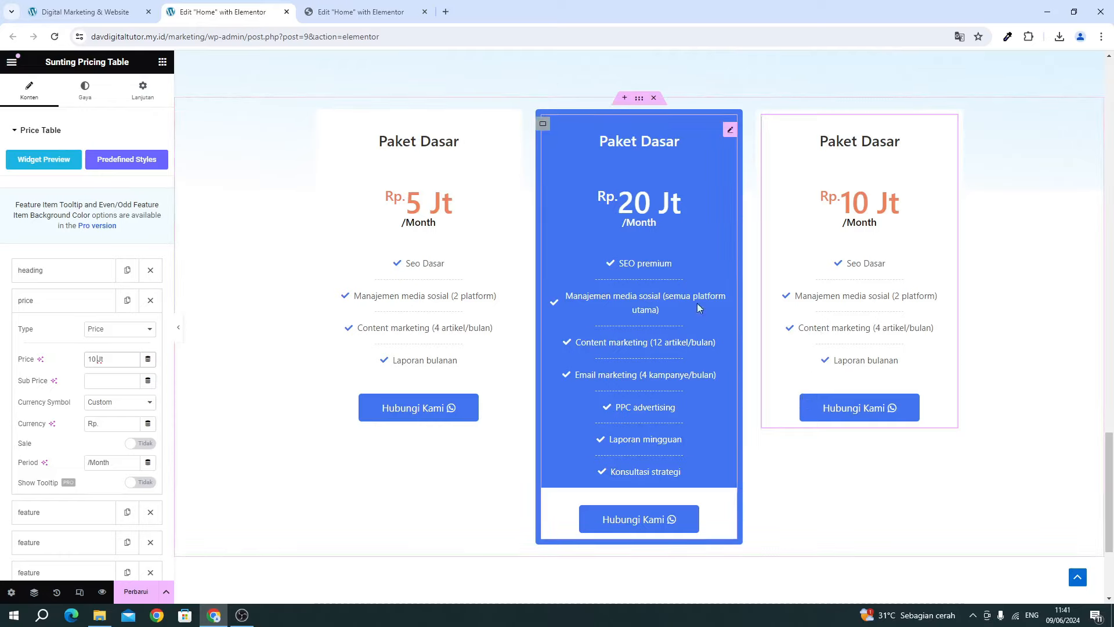
pyautogui.scroll(-1, 712, 281)
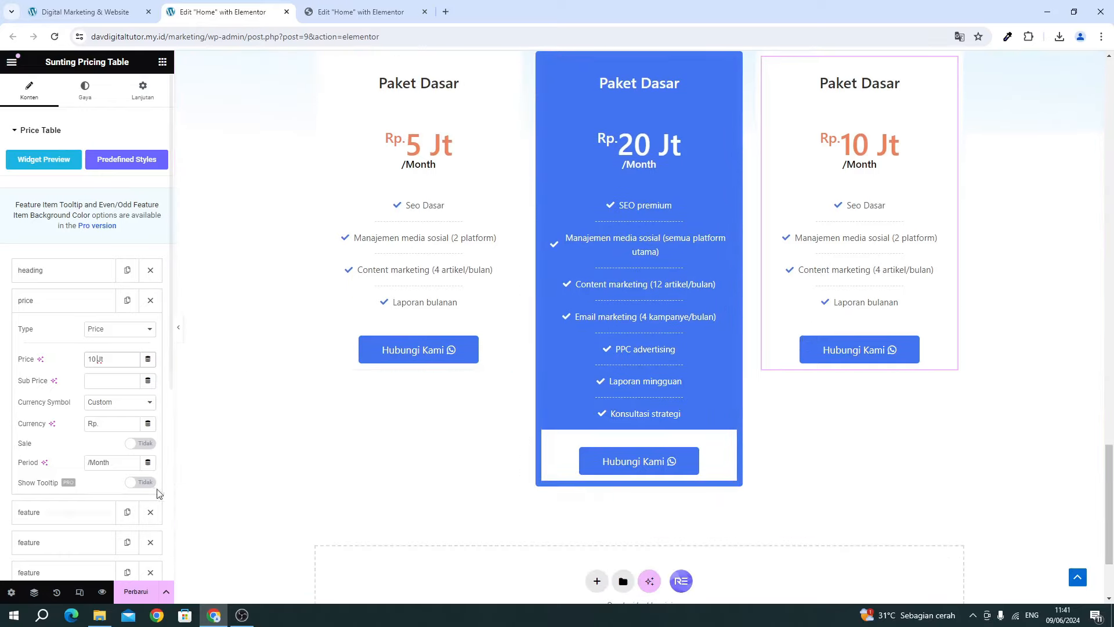
pyautogui.scroll(1, 894, 249)
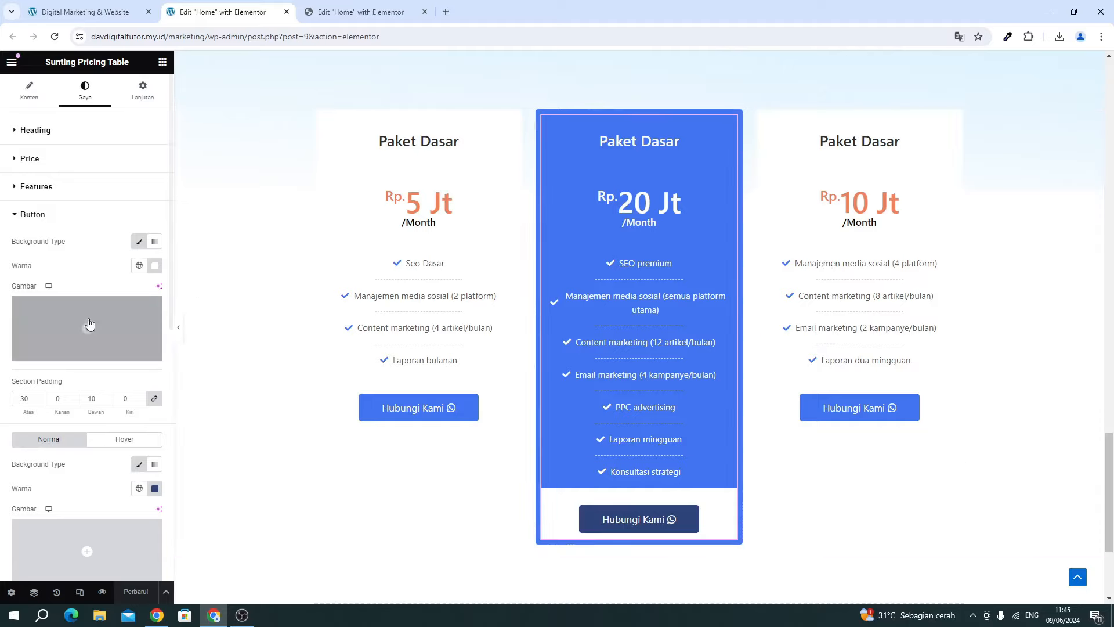
# Try to reset the background colour of the middle pricing table's button section.
pyautogui.click(155, 265)
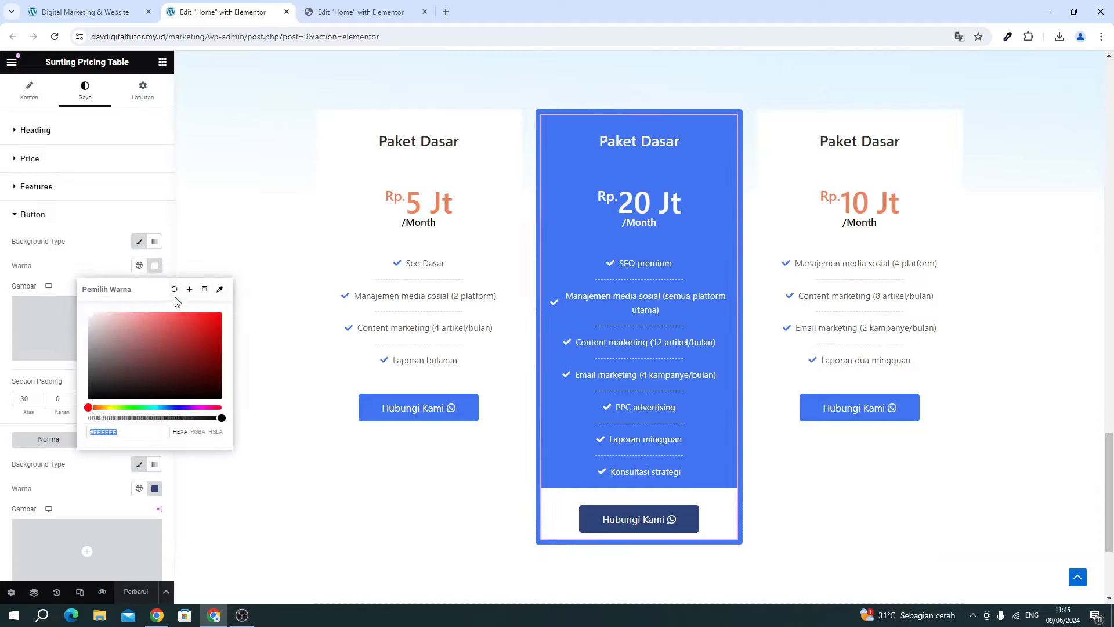
pyautogui.click(174, 289)
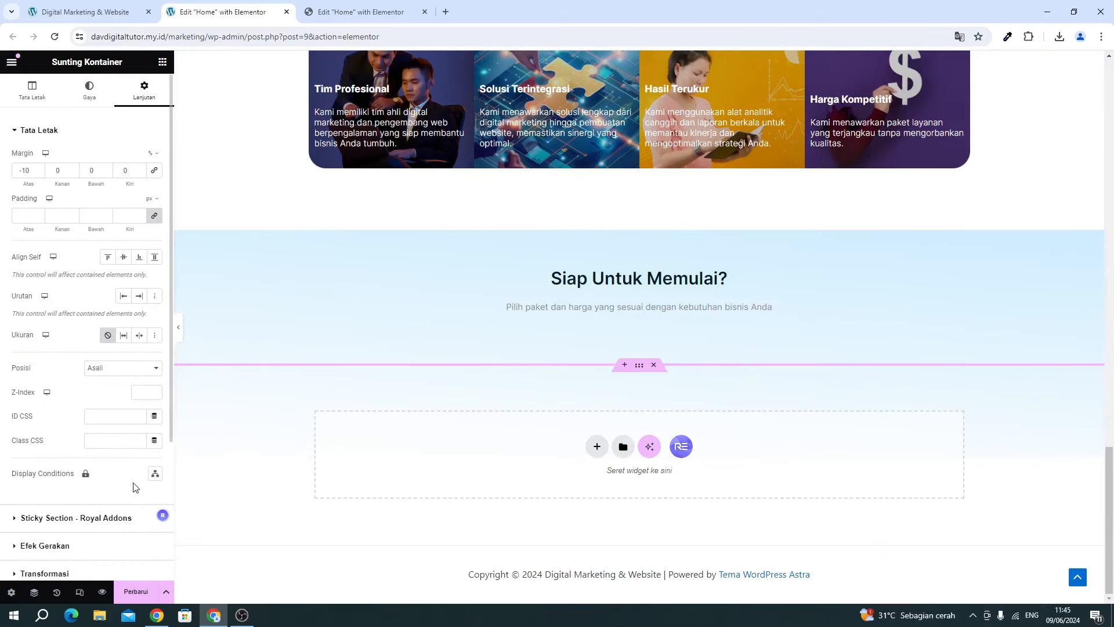
# Try restoring earlier Pricing Table colour edits from the history, and reload the editor, discarding unsaved changes.
pyautogui.click(54, 592)
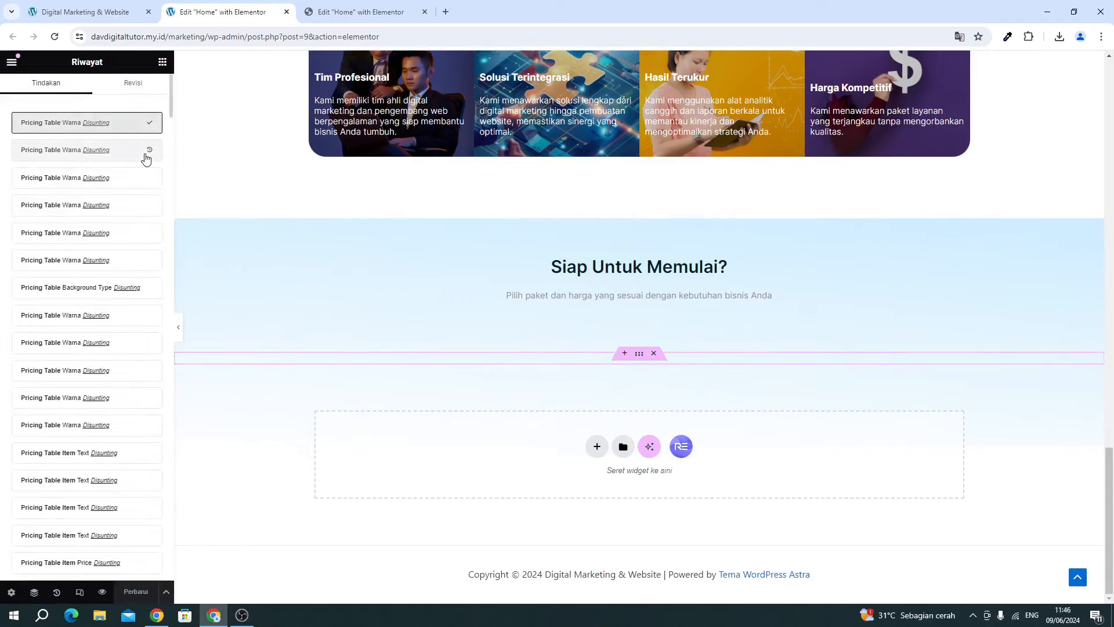
pyautogui.click(145, 156)
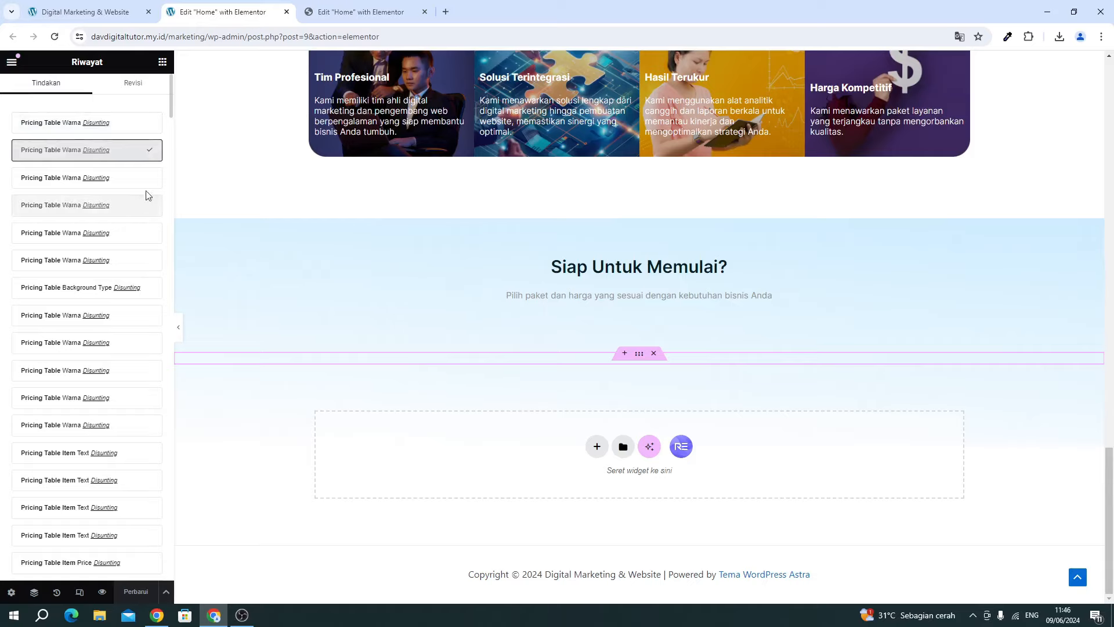
pyautogui.click(145, 183)
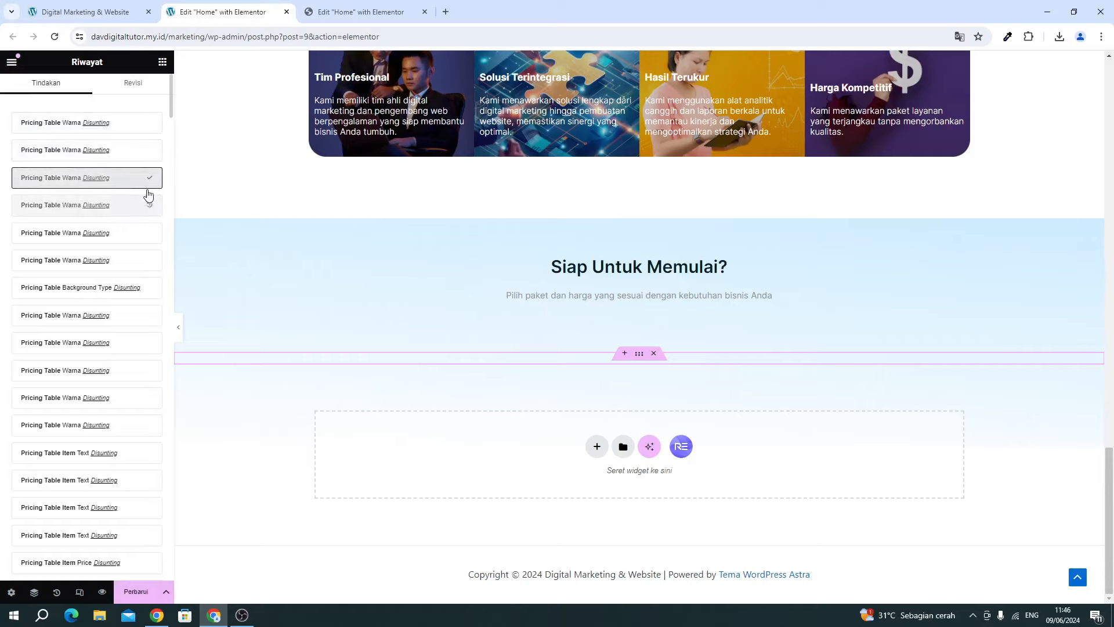
pyautogui.click(144, 155)
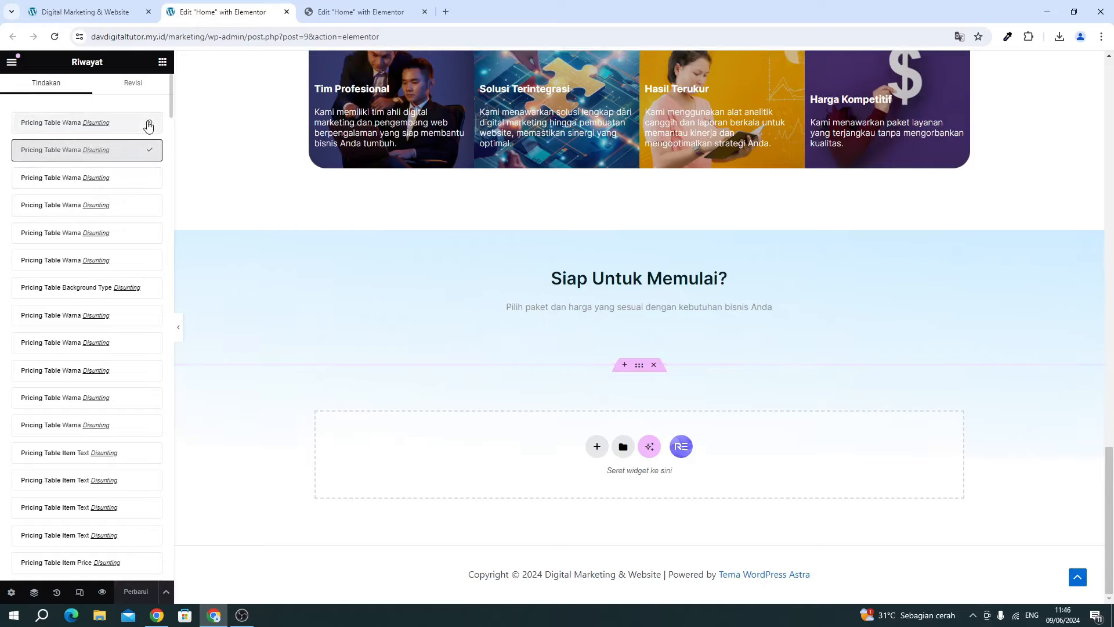
pyautogui.scroll(4, 191, 142)
pyautogui.scroll(-4, 210, 230)
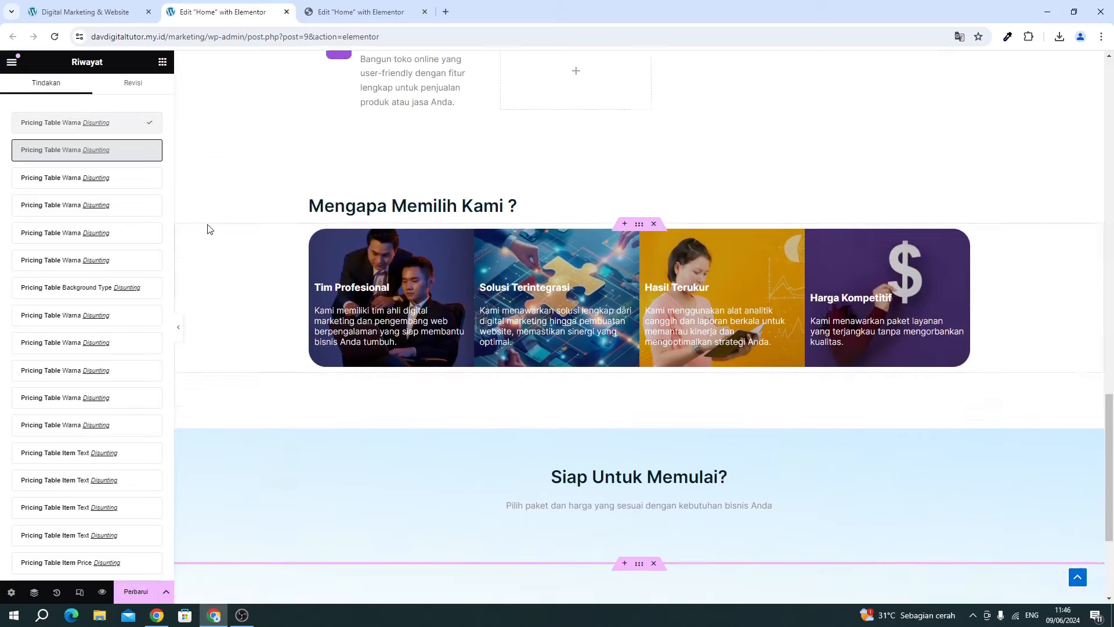
pyautogui.click(54, 37)
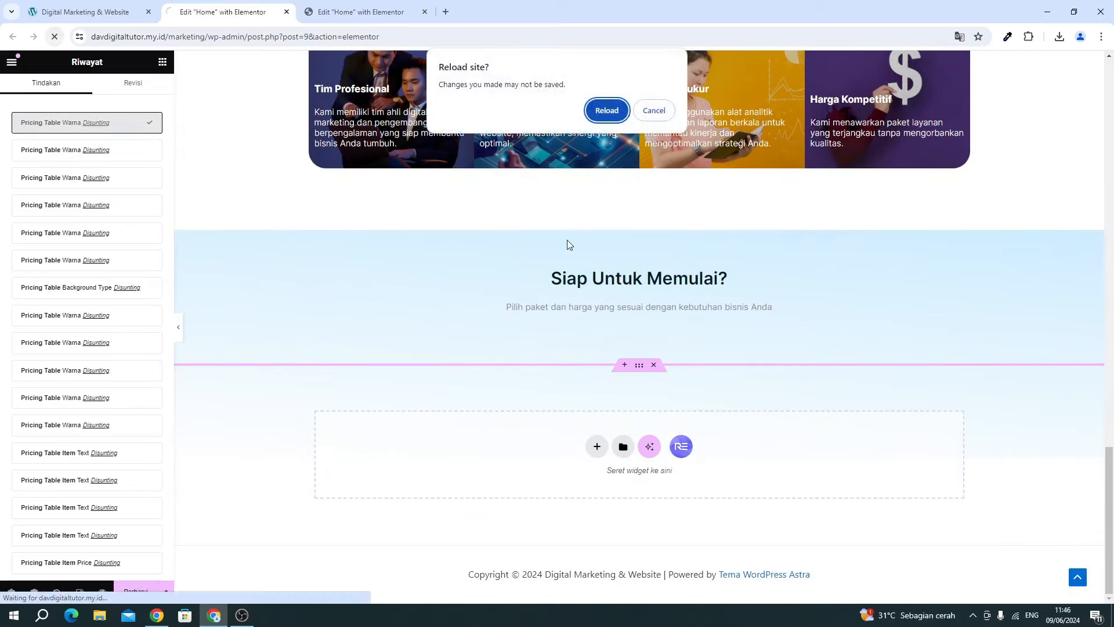
pyautogui.click(597, 111)
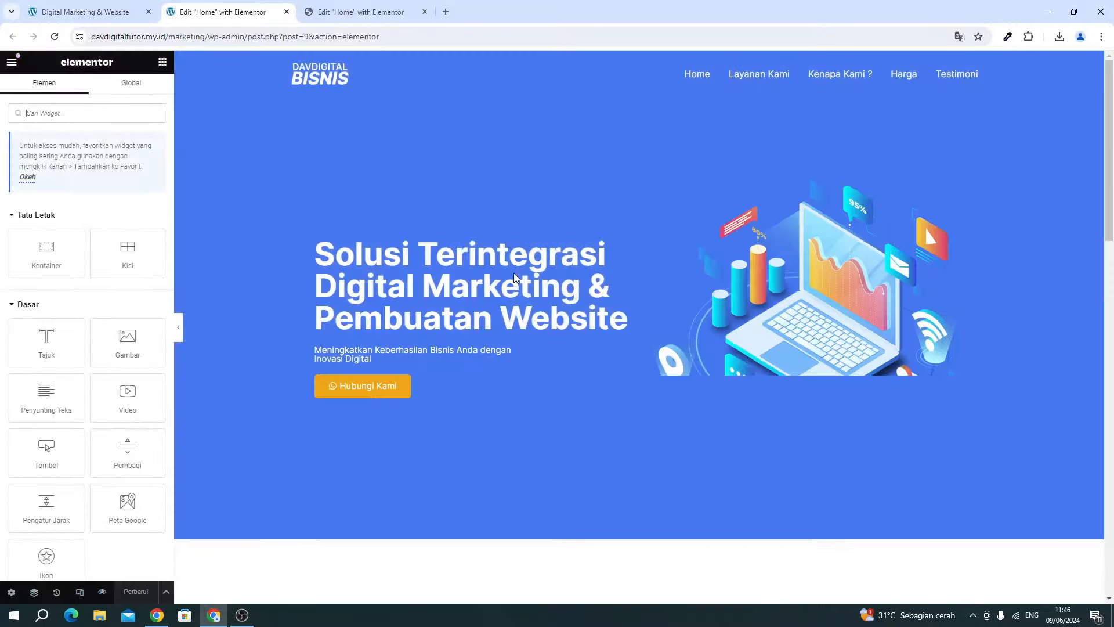
# Open the button style settings of the middle 20 Jt pricing table.
pyautogui.scroll(-20, 609, 378)
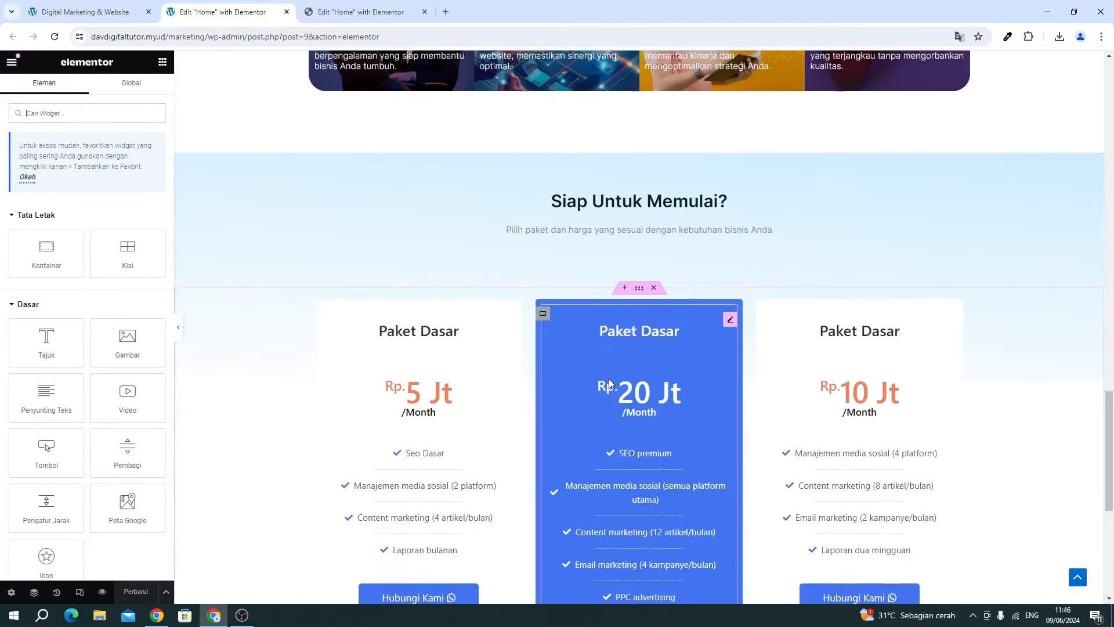
pyautogui.scroll(15, 608, 378)
pyautogui.scroll(-15, 607, 379)
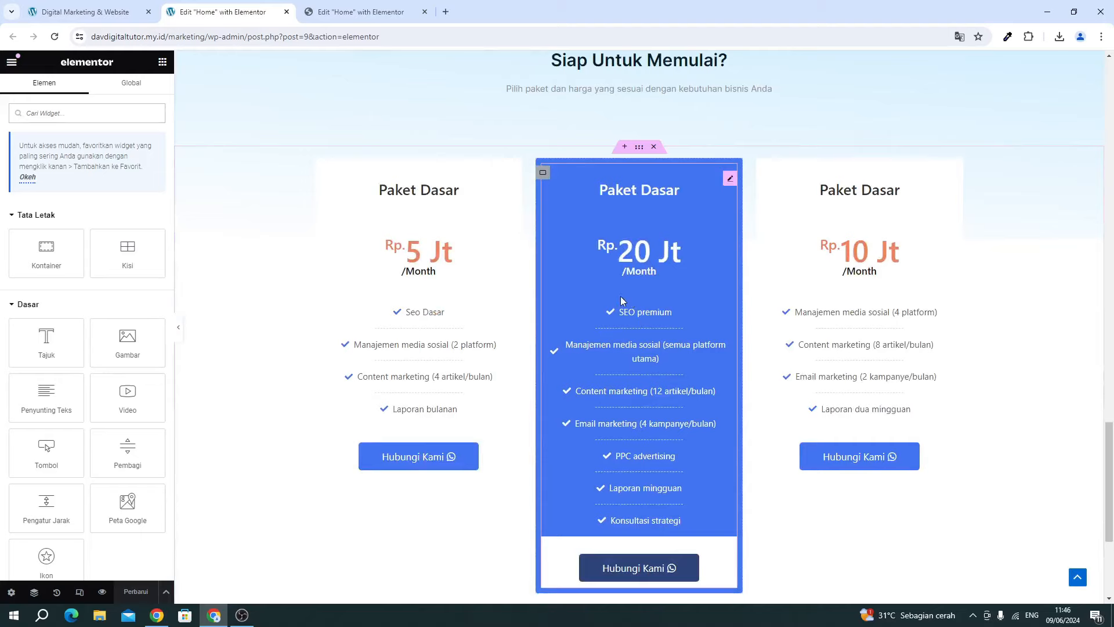
pyautogui.click(730, 183)
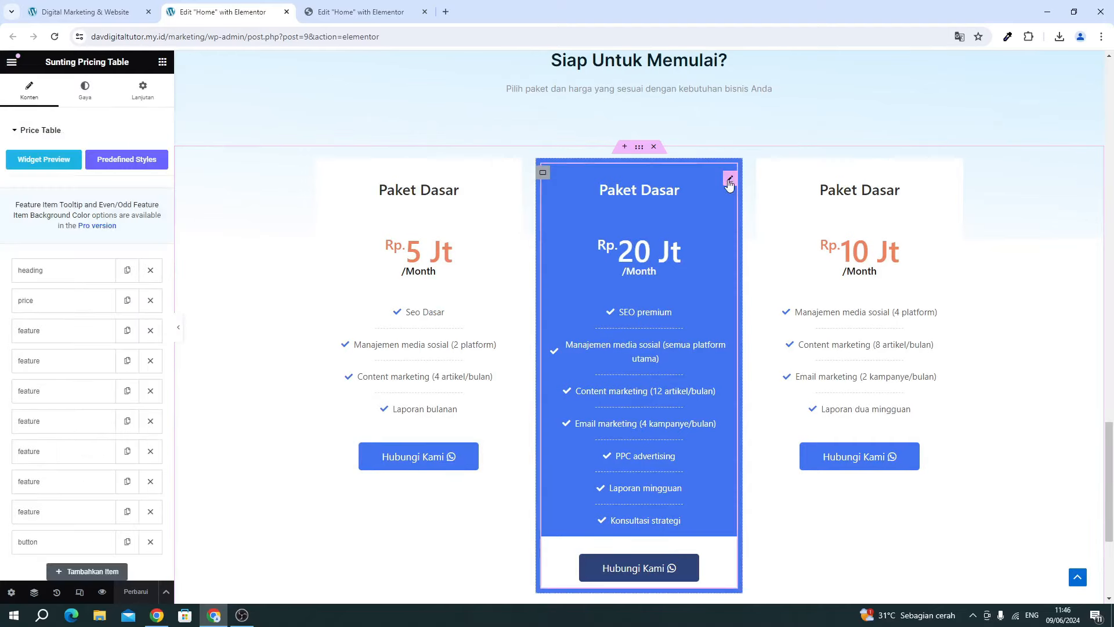
pyautogui.click(85, 91)
pyautogui.scroll(-5, 110, 313)
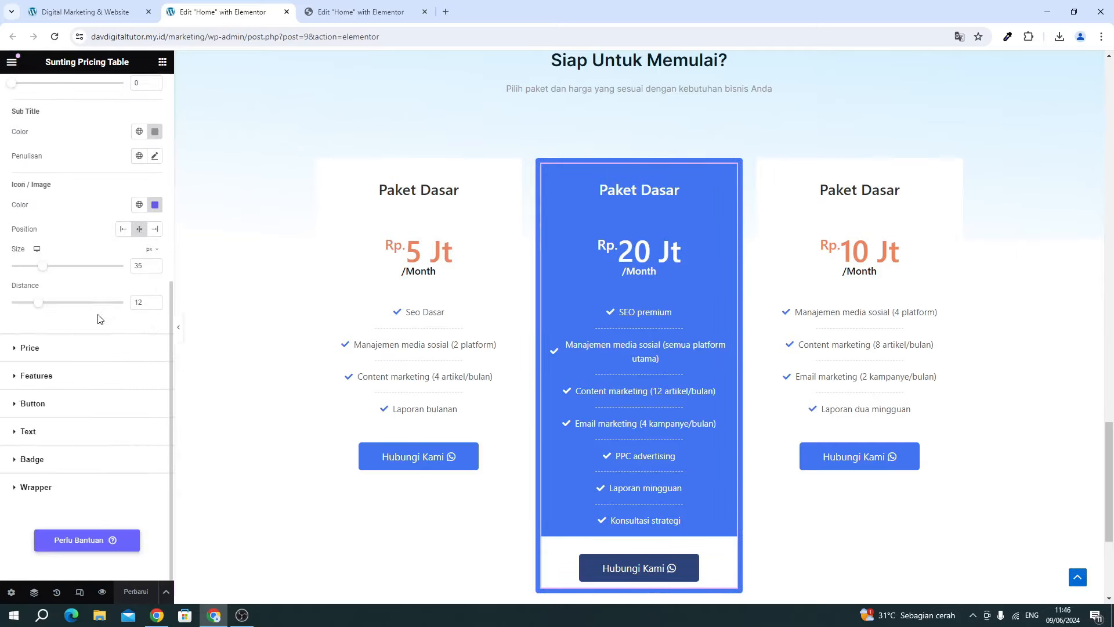
pyautogui.click(52, 408)
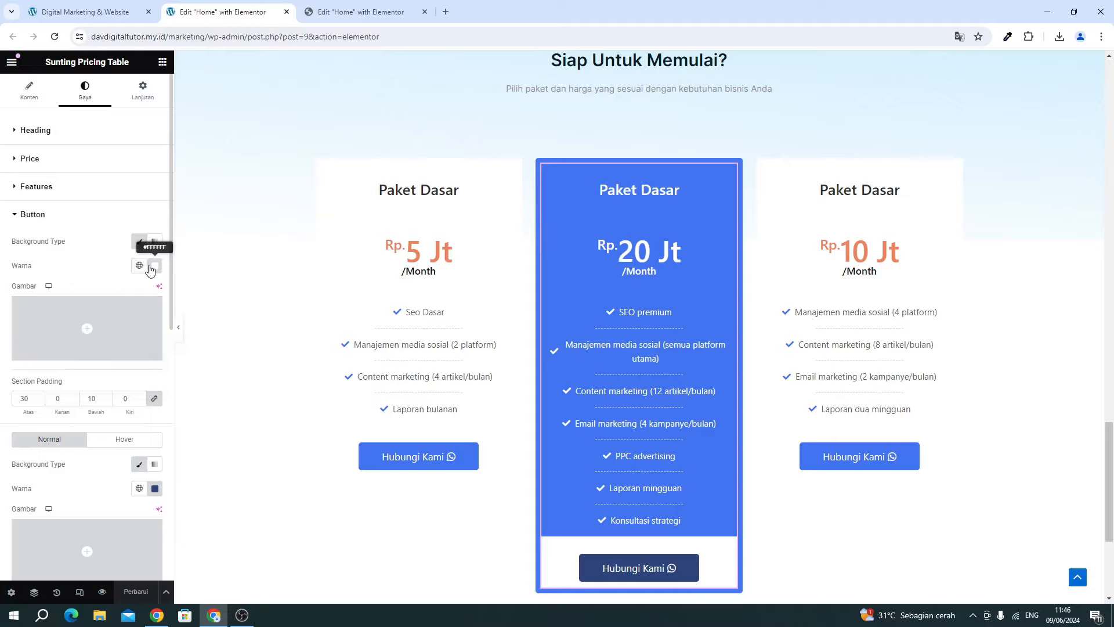
# Set the middle table's button section background to rgb(69, 119, 240), copied from the colour picker extension's history.
pyautogui.click(150, 267)
pyautogui.click(187, 323)
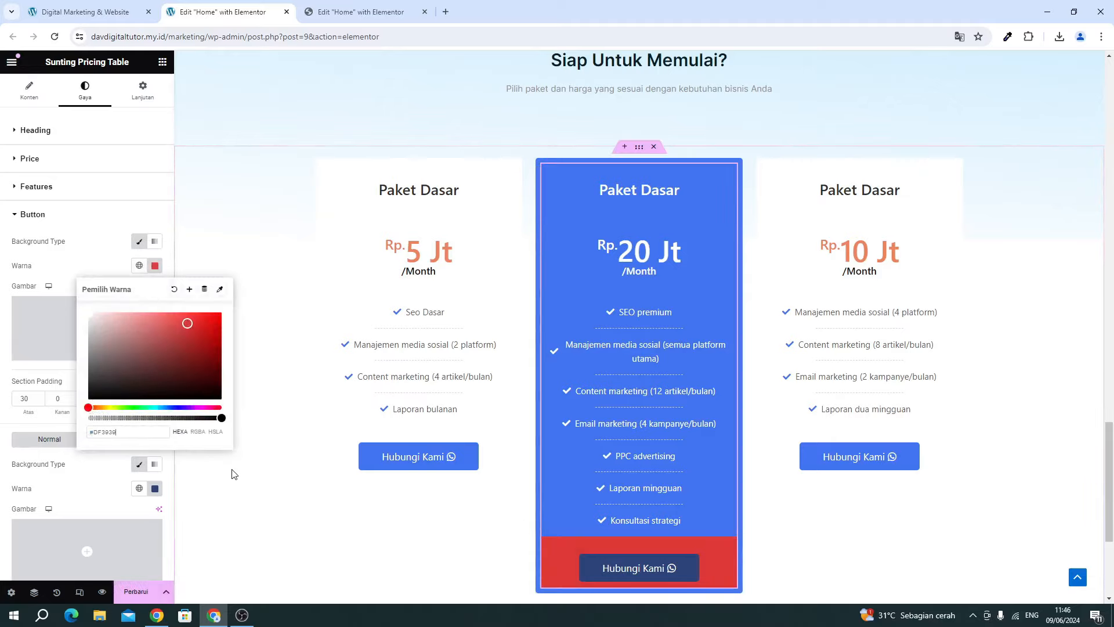
pyautogui.click(1008, 37)
pyautogui.click(963, 72)
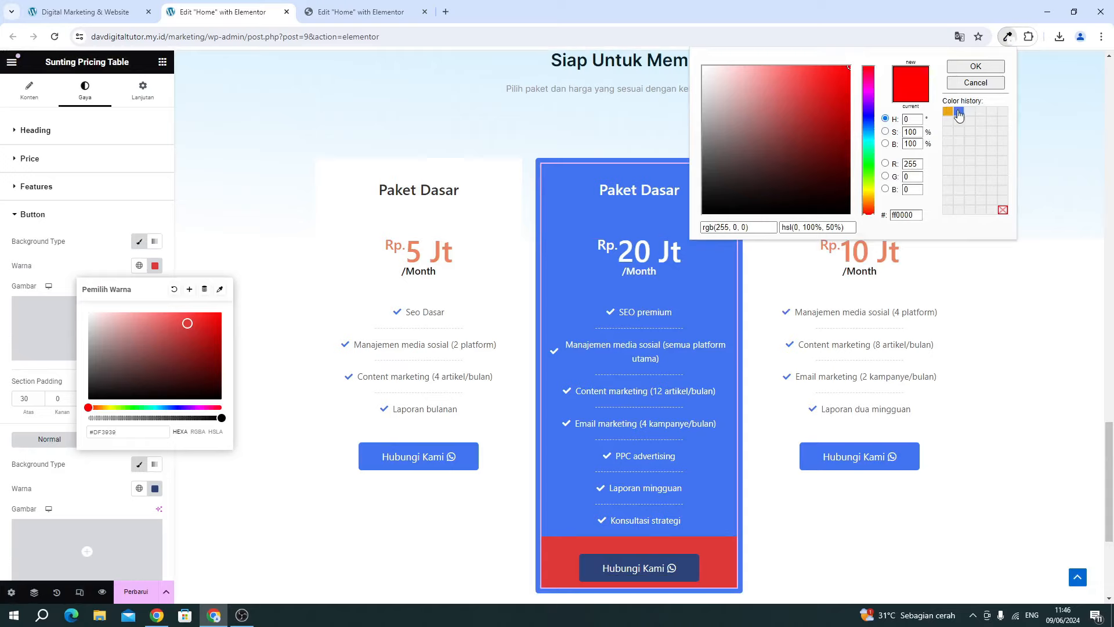
pyautogui.click(959, 112)
pyautogui.tripleClick(750, 228)
pyautogui.hotkey('ctrl', 'c')
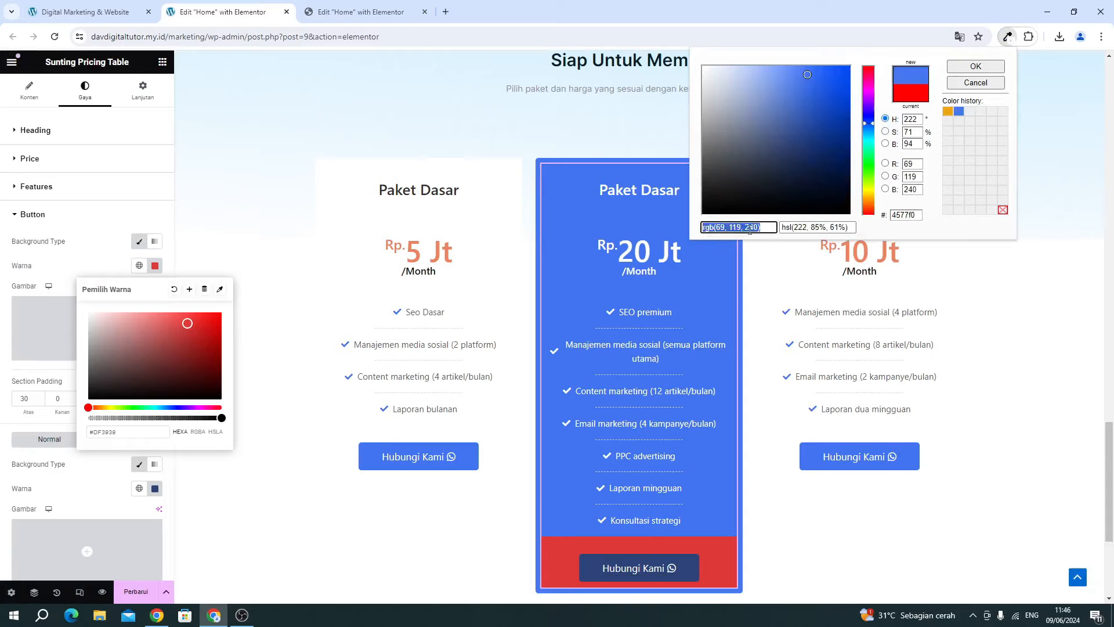
pyautogui.tripleClick(150, 437)
pyautogui.hotkey('ctrl', 'v')
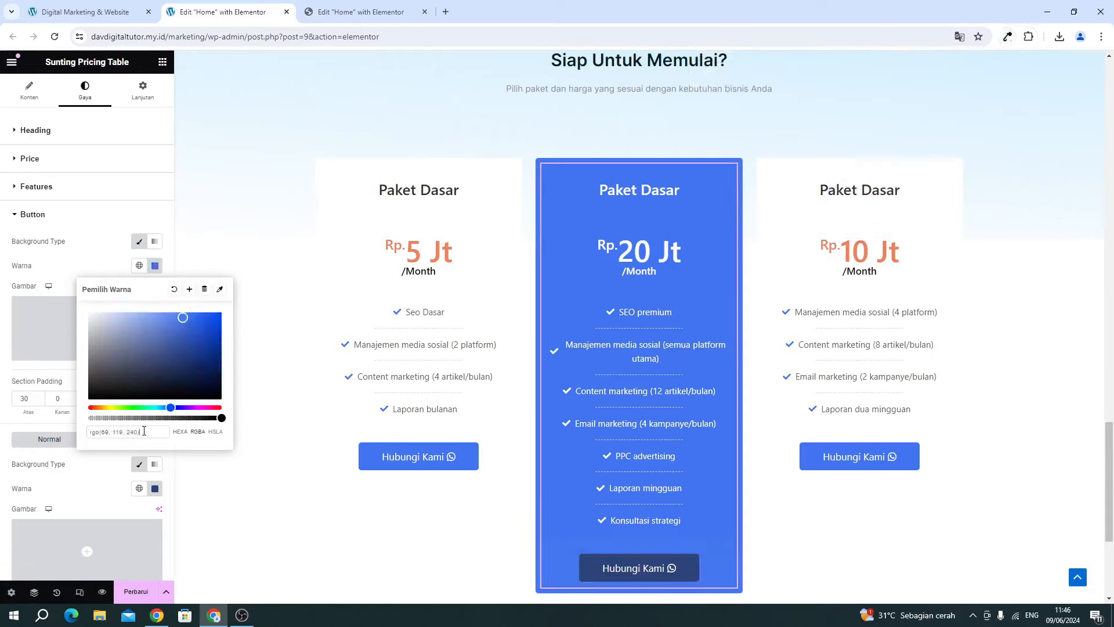
pyautogui.click(86, 255)
# Set the normal-state background colour of the middle table's Hubungi Kami button to white.
pyautogui.scroll(-3, 105, 378)
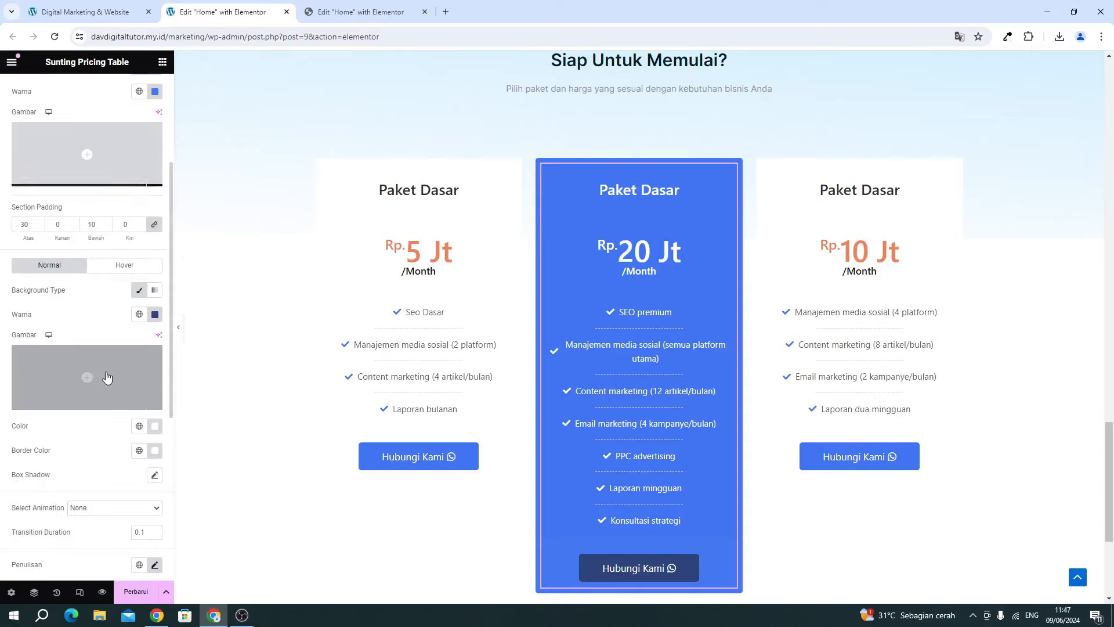
pyautogui.click(155, 316)
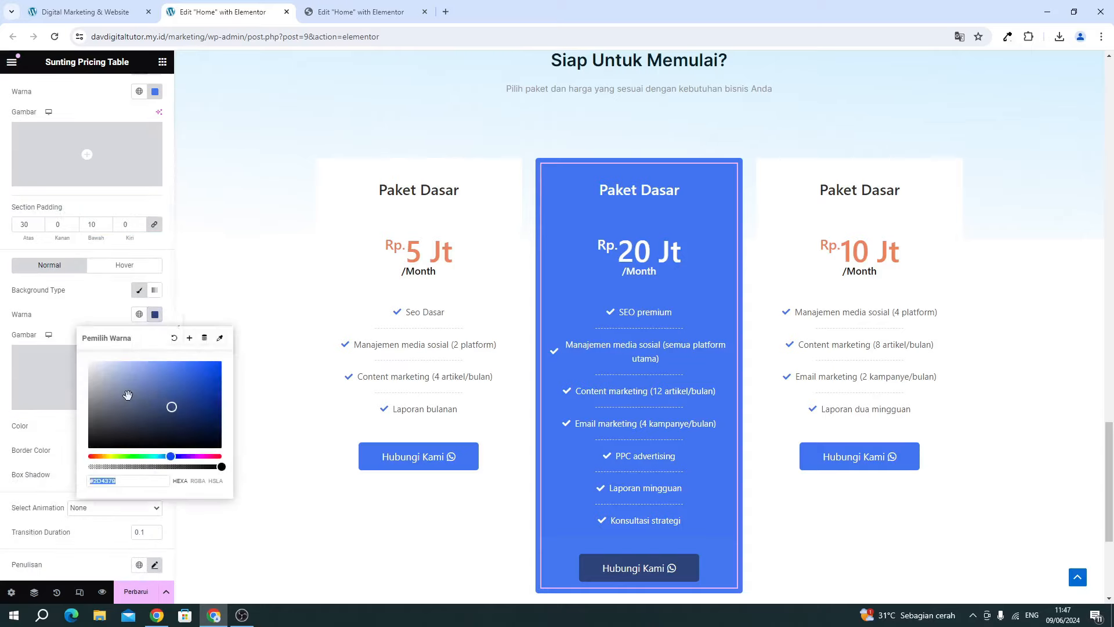
pyautogui.moveTo(127, 391); pyautogui.dragTo(61, 309)
pyautogui.click(79, 303)
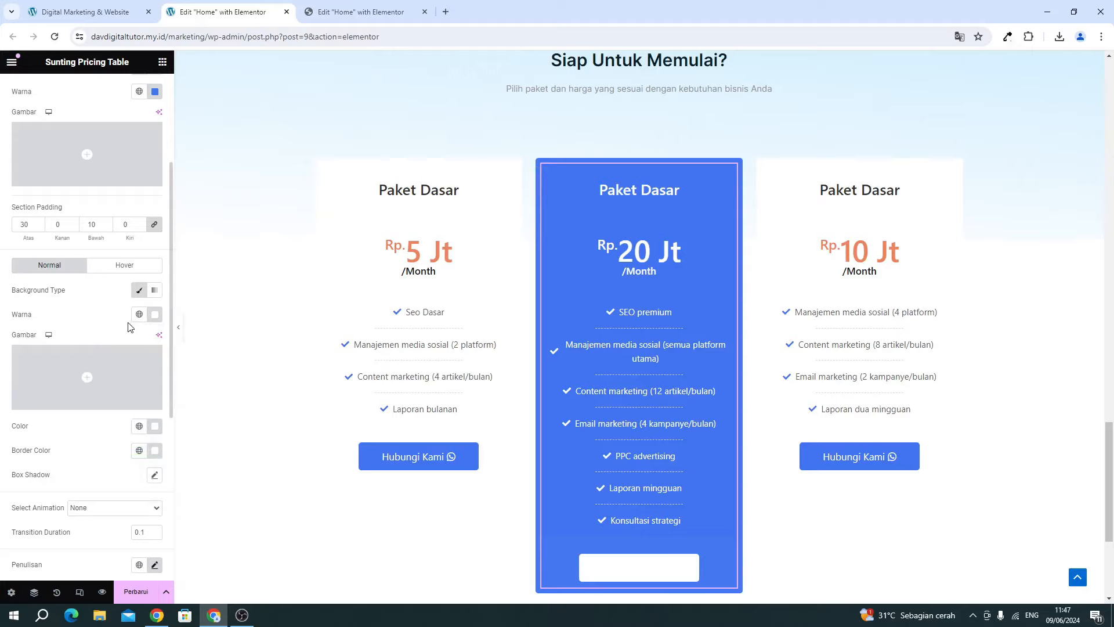
pyautogui.scroll(-1, 114, 340)
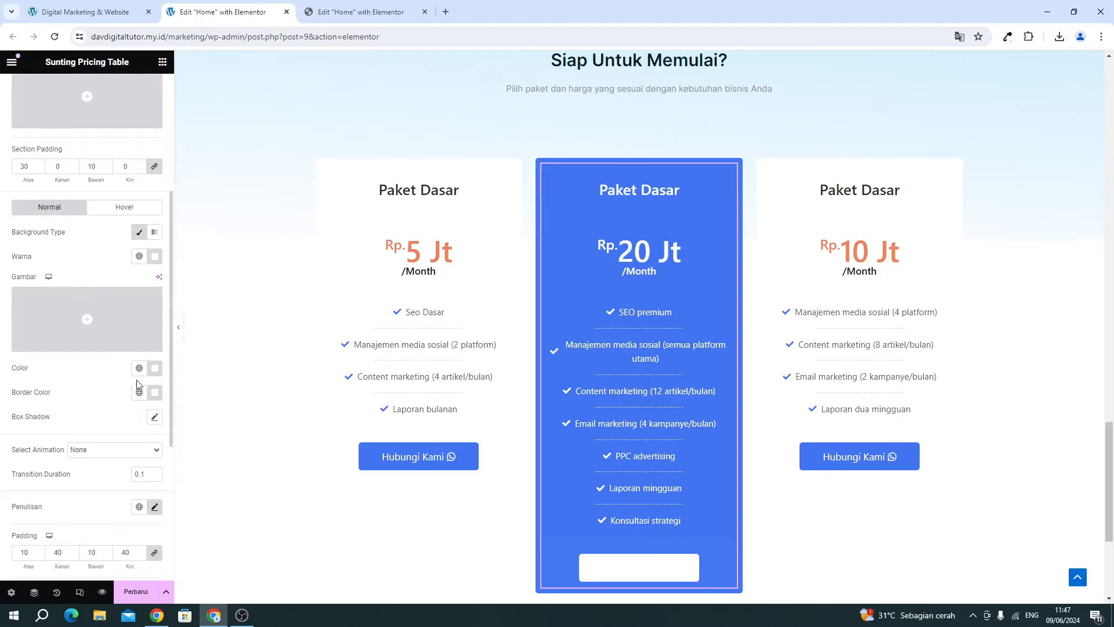
# Set the text colour of the middle table's Hubungi Kami button to rgb(69, 119, 240).
pyautogui.click(154, 369)
pyautogui.hotkey('ctrl', 'v')
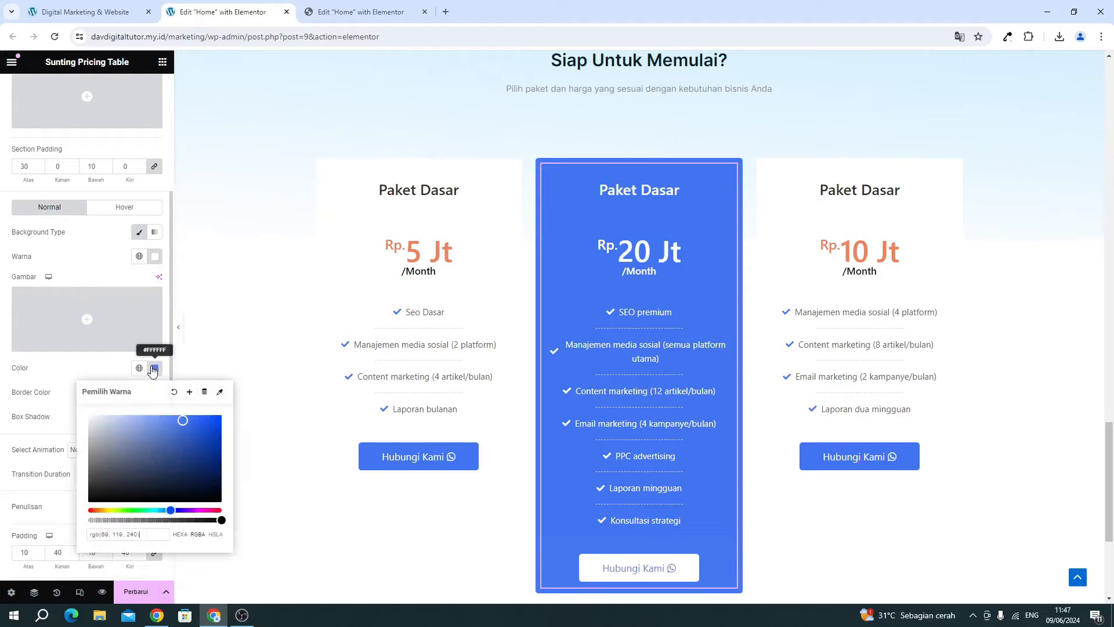
pyautogui.click(331, 20)
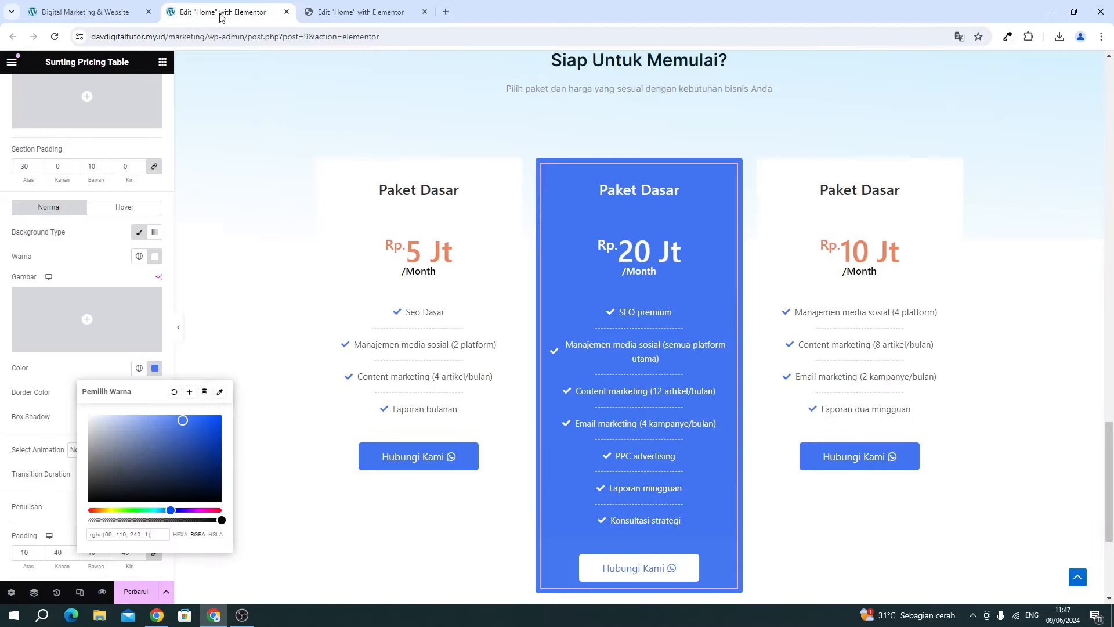
pyautogui.click(221, 11)
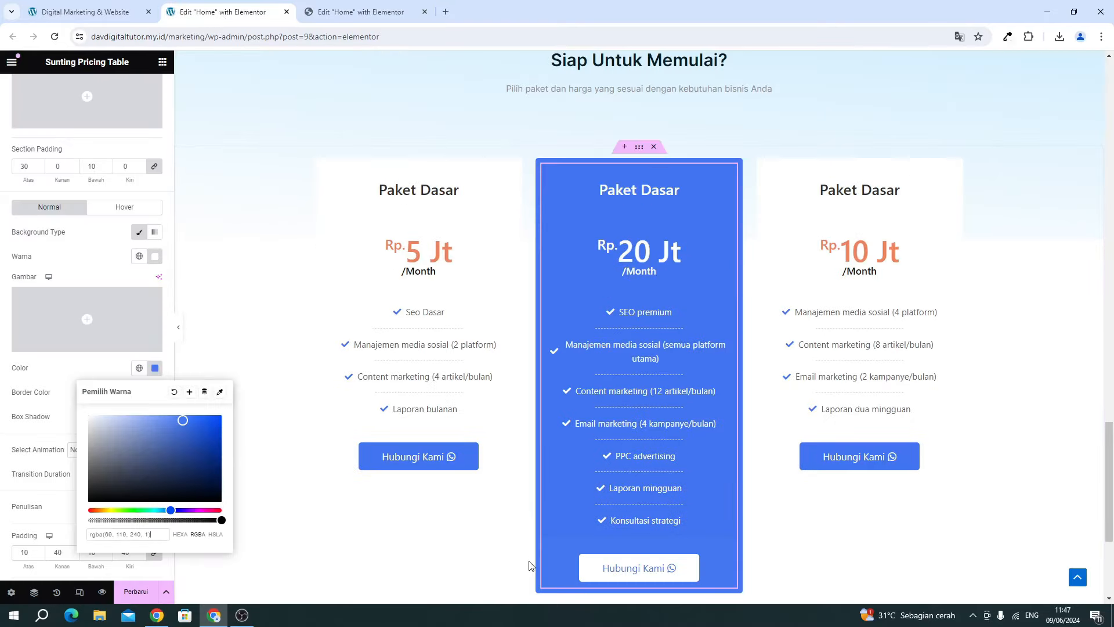
pyautogui.click(51, 413)
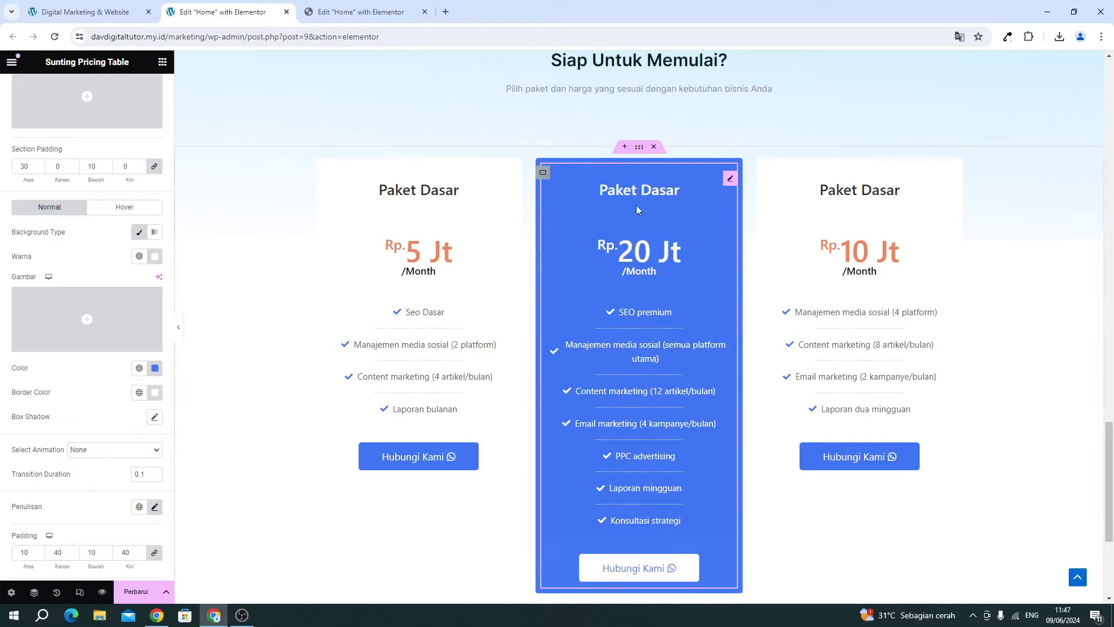
# Add a badge in the Flag style to the middle 20 Jt pricing table.
pyautogui.scroll(-4, 8, 481)
pyautogui.scroll(8, 8, 481)
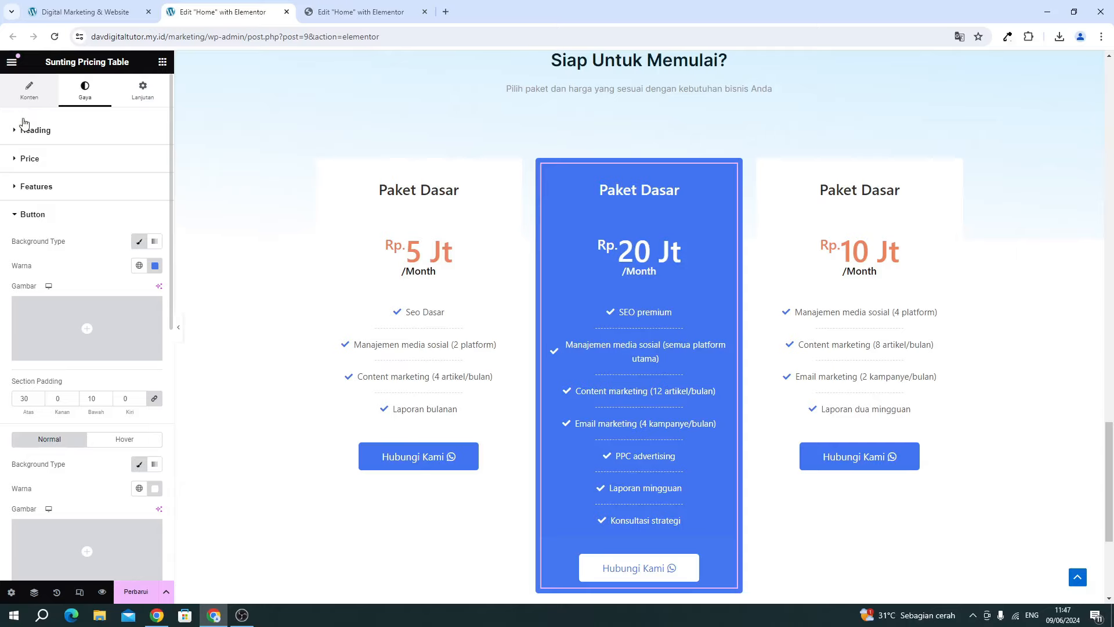
pyautogui.click(27, 94)
pyautogui.scroll(-4, 44, 426)
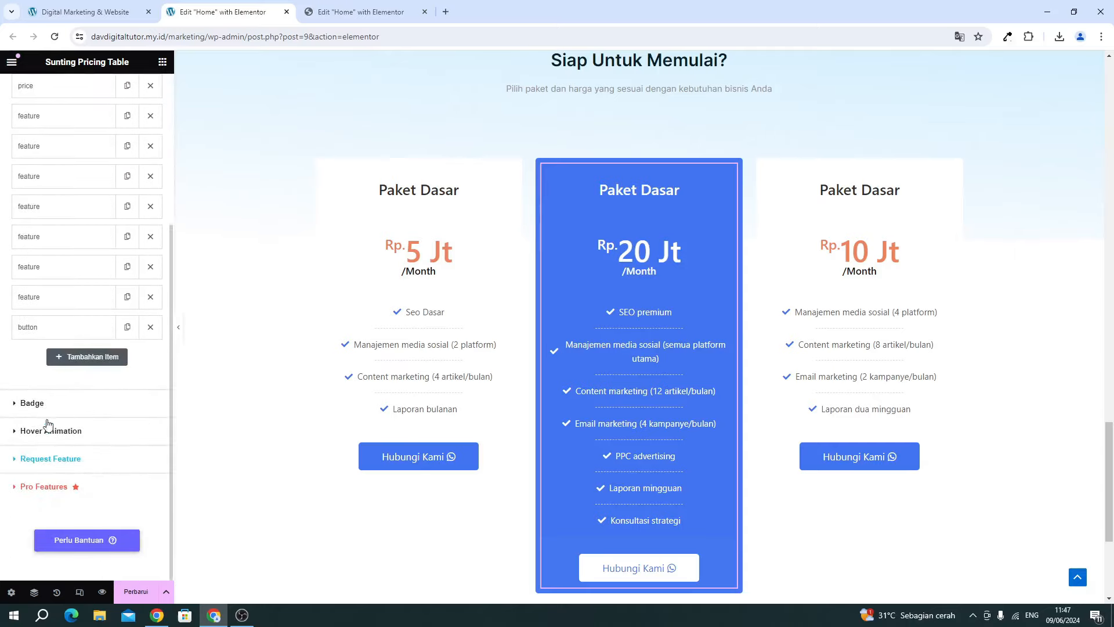
pyautogui.click(32, 403)
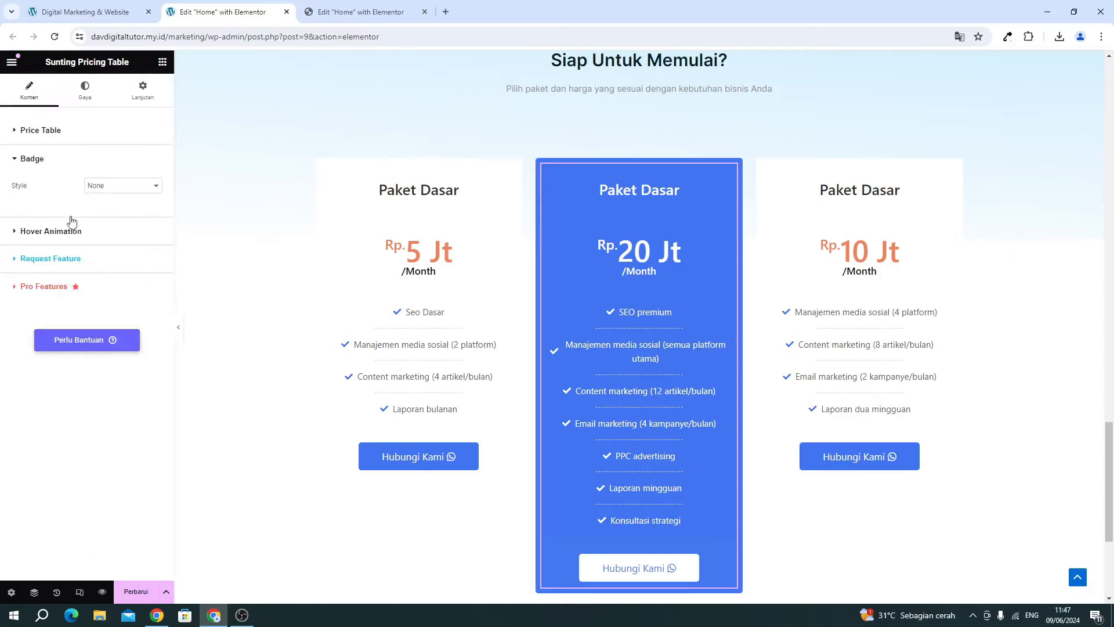
pyautogui.click(111, 185)
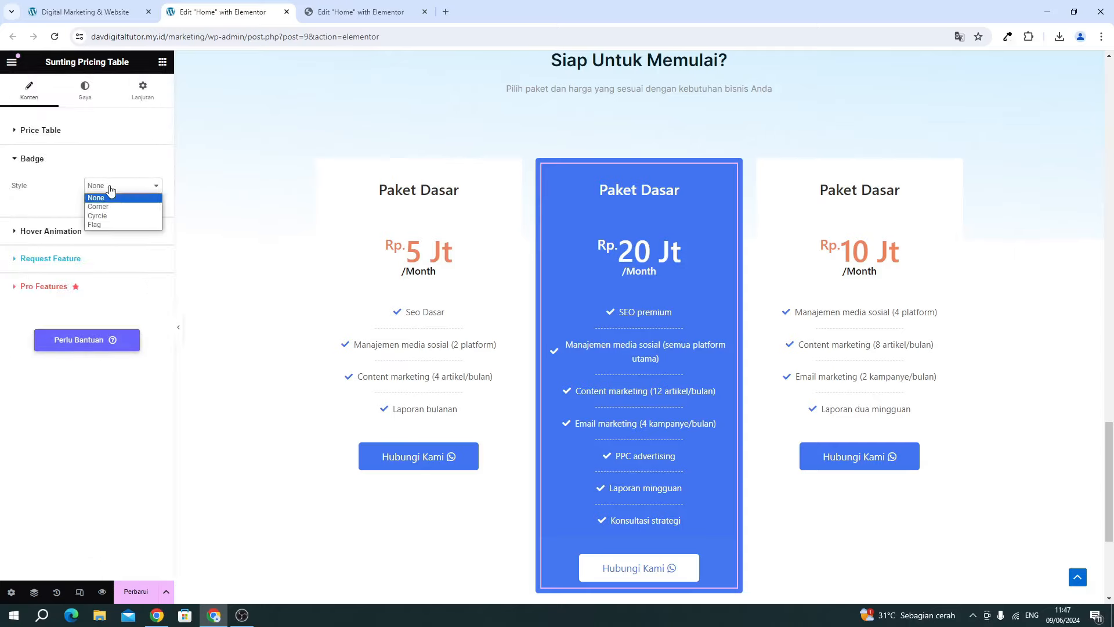
pyautogui.click(98, 224)
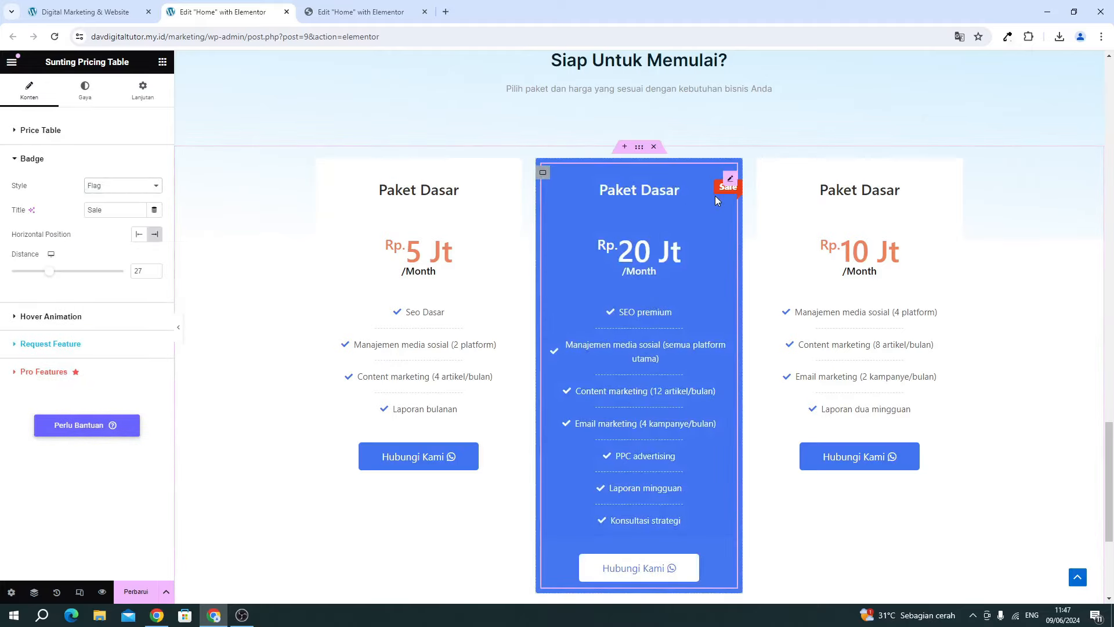
# Check the badge wording in the reference design and title the middle table's badge Best Plan.
pyautogui.hotkey('ctrl', 'Tab')
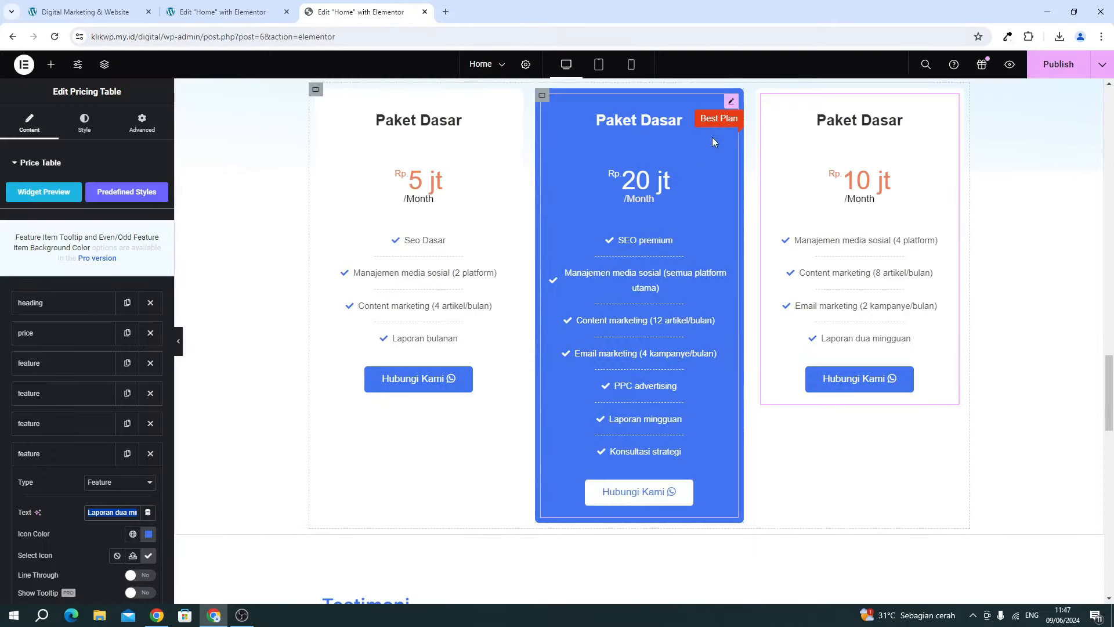
pyautogui.click(220, 12)
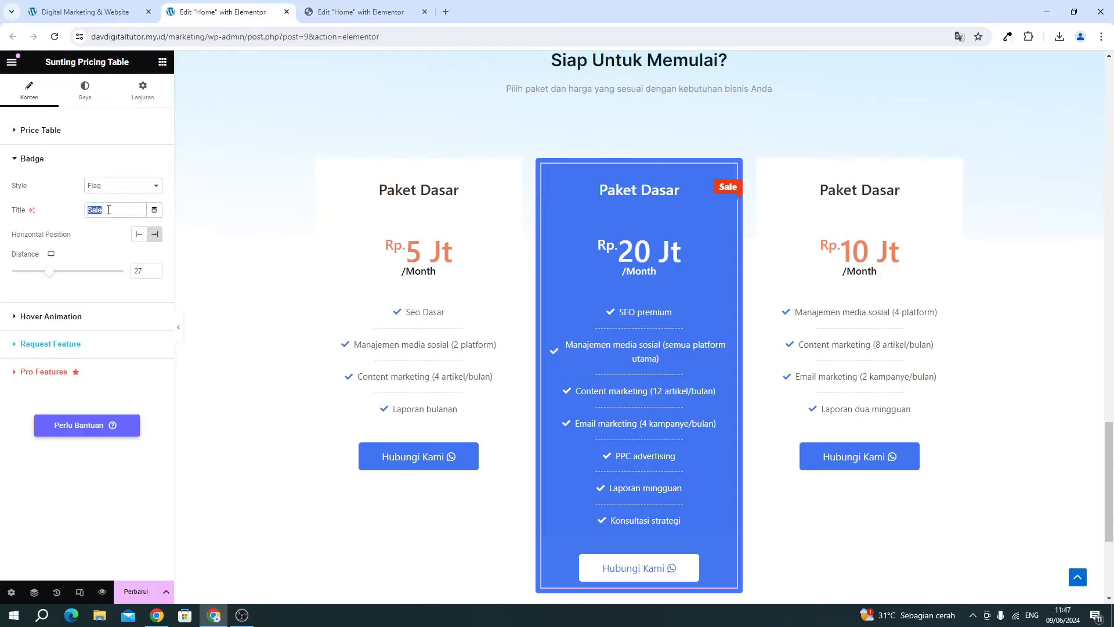
pyautogui.write('Best Flan')
# Set the Best Plan badge typography to size 15 px and weight 400 (Normal).
pyautogui.click(91, 106)
pyautogui.scroll(-5, 103, 450)
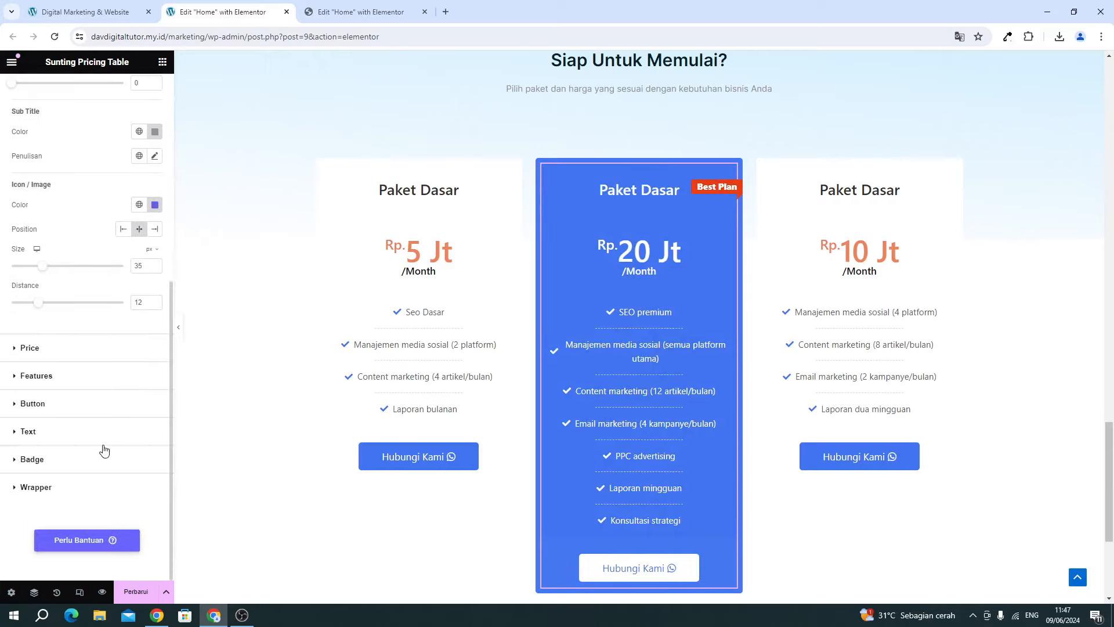
pyautogui.click(31, 460)
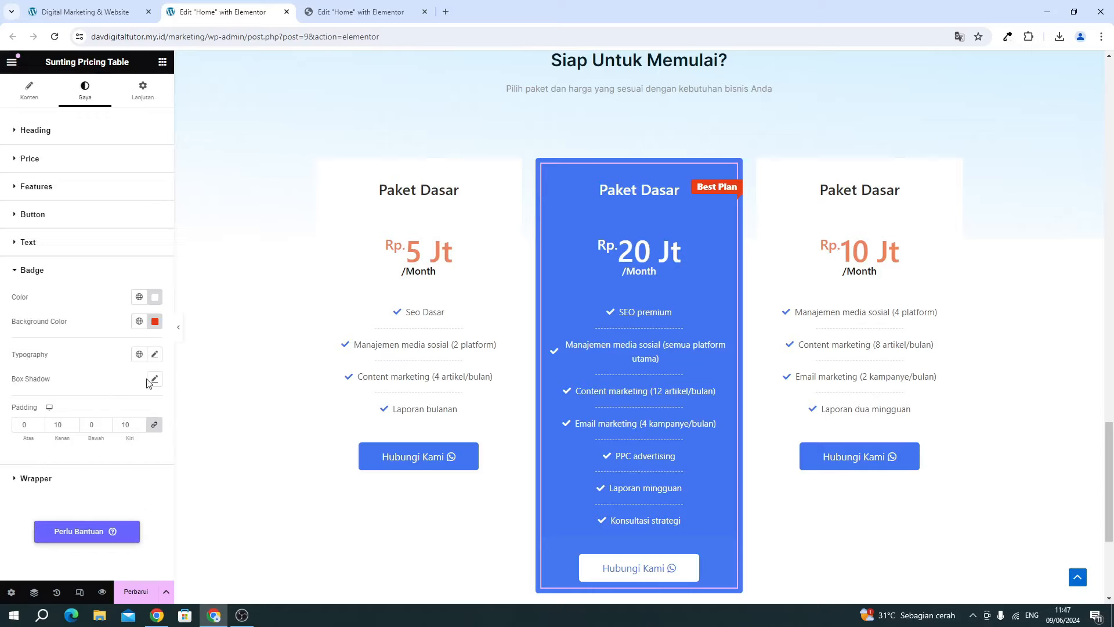
pyautogui.click(154, 355)
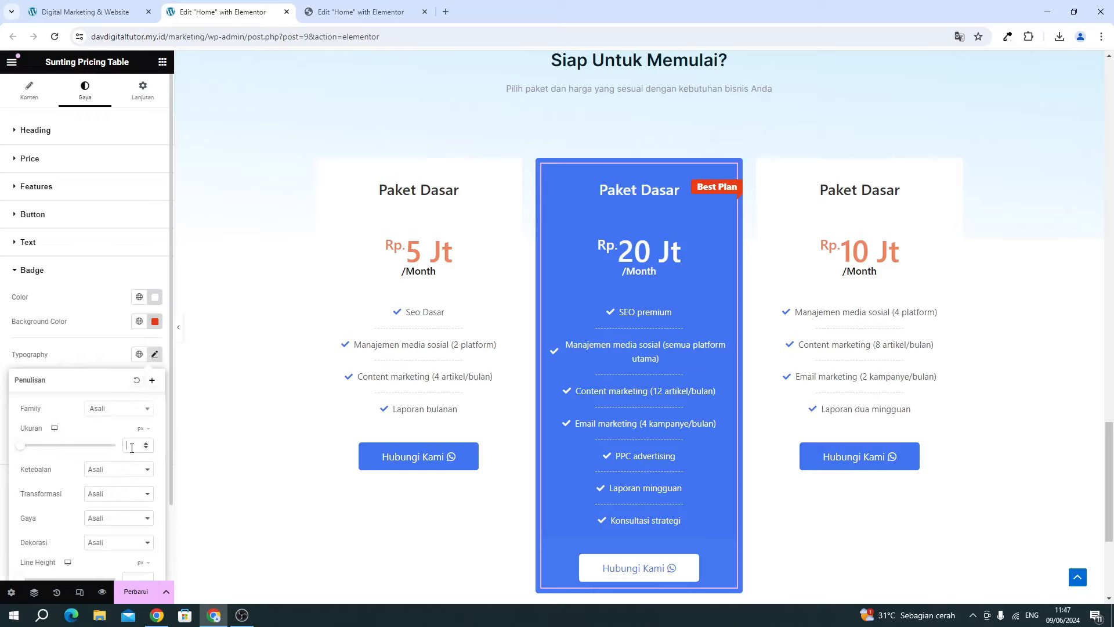
pyautogui.write('15')
pyautogui.click(135, 476)
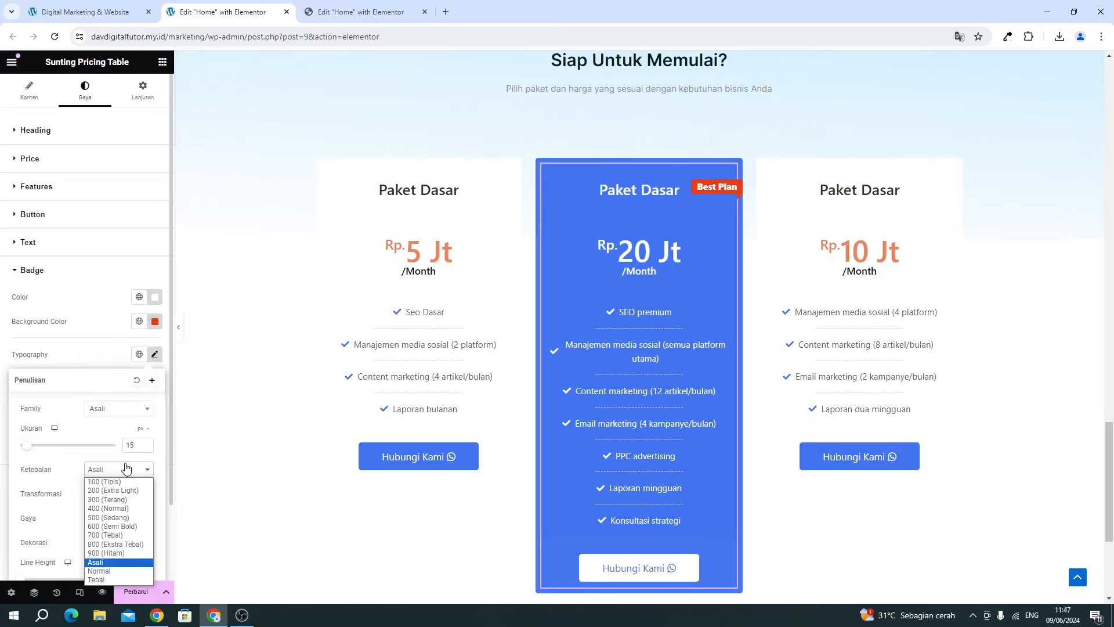
pyautogui.click(122, 511)
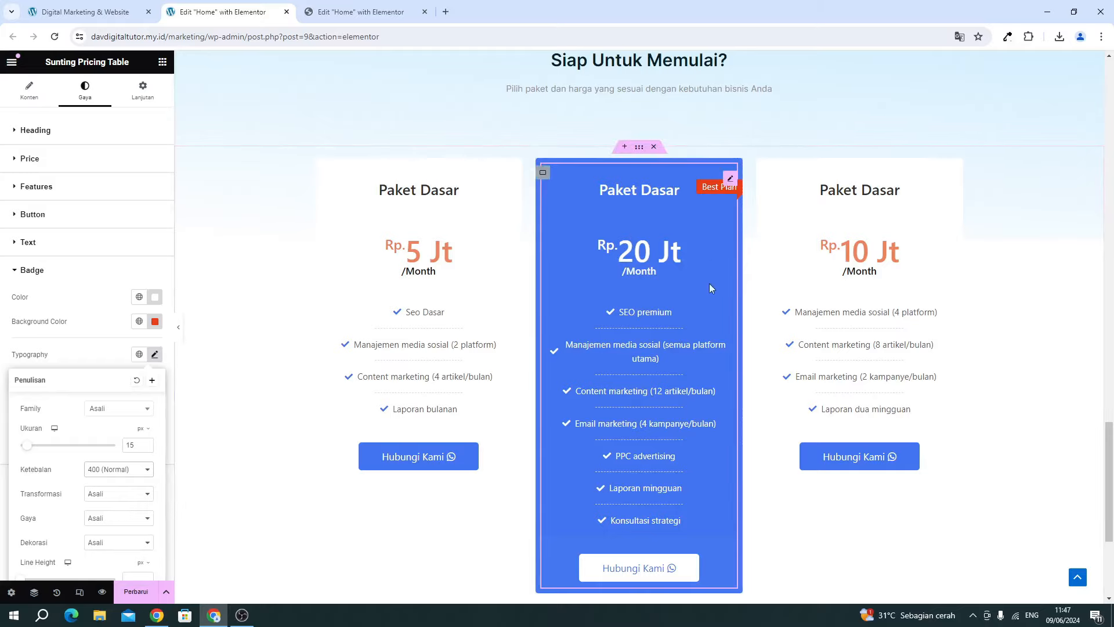
# Update the Home page and review the pricing section on the reloaded live site.
pyautogui.click(146, 592)
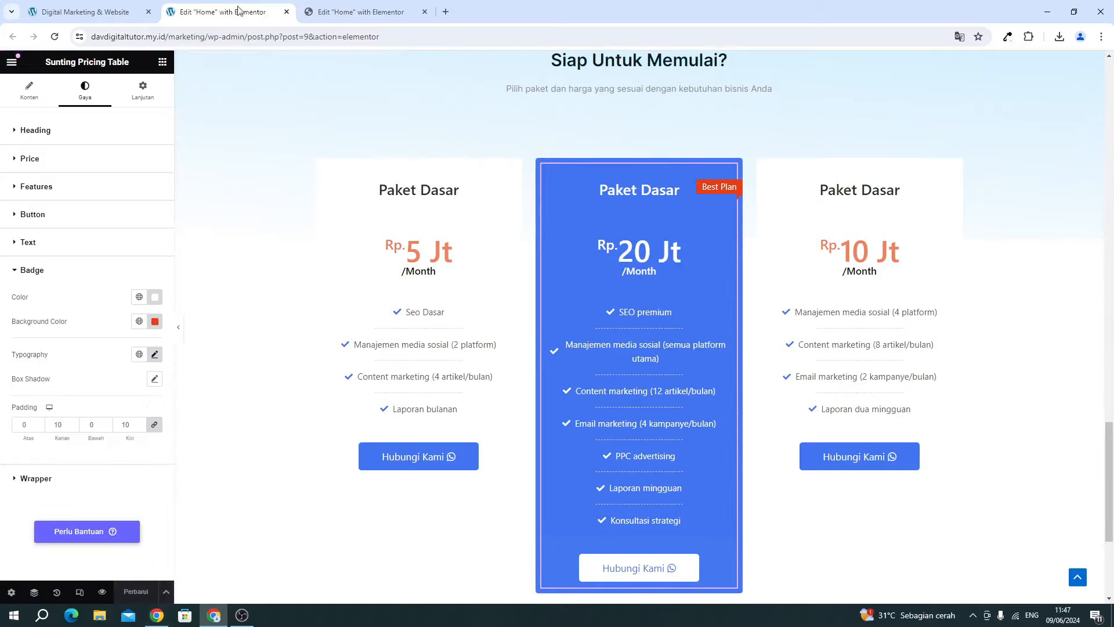
pyautogui.click(143, 12)
pyautogui.click(54, 37)
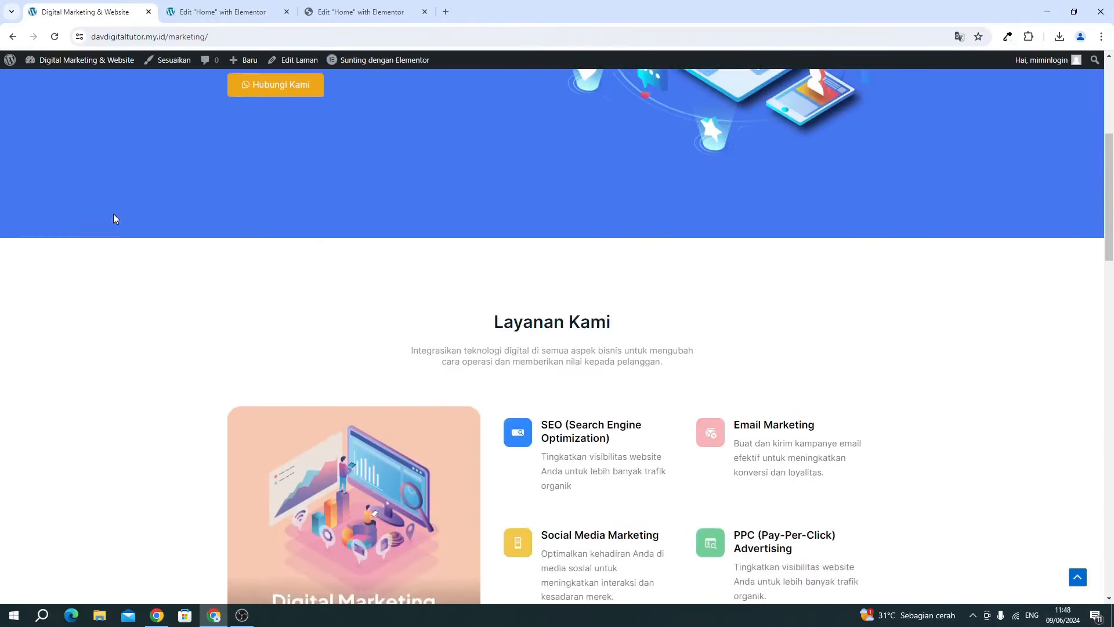
pyautogui.scroll(-15, 114, 214)
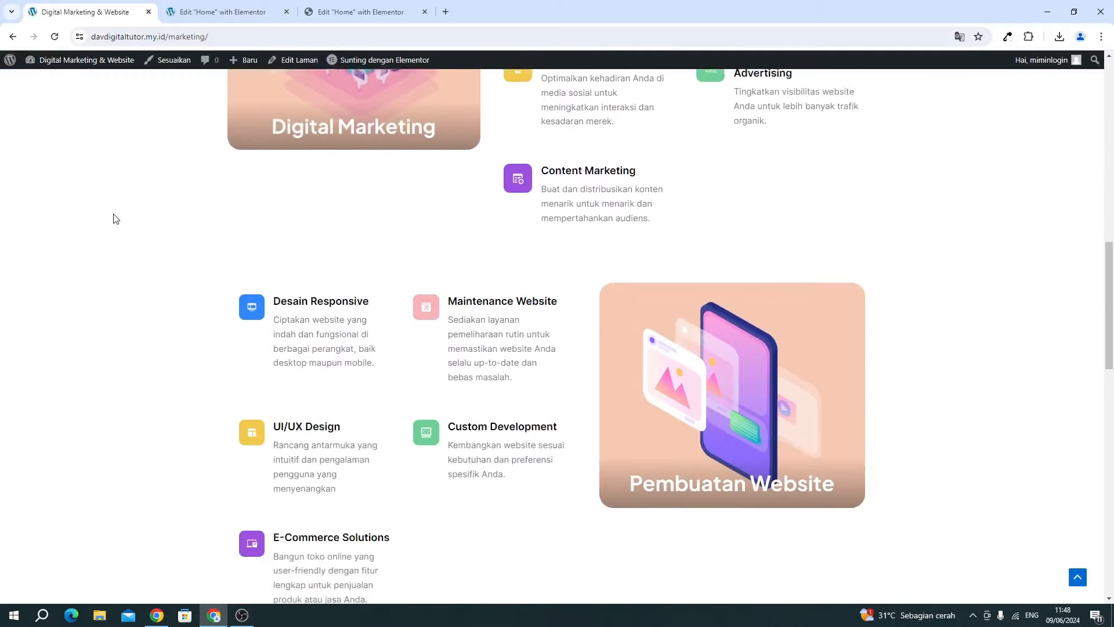
pyautogui.scroll(-17, 114, 219)
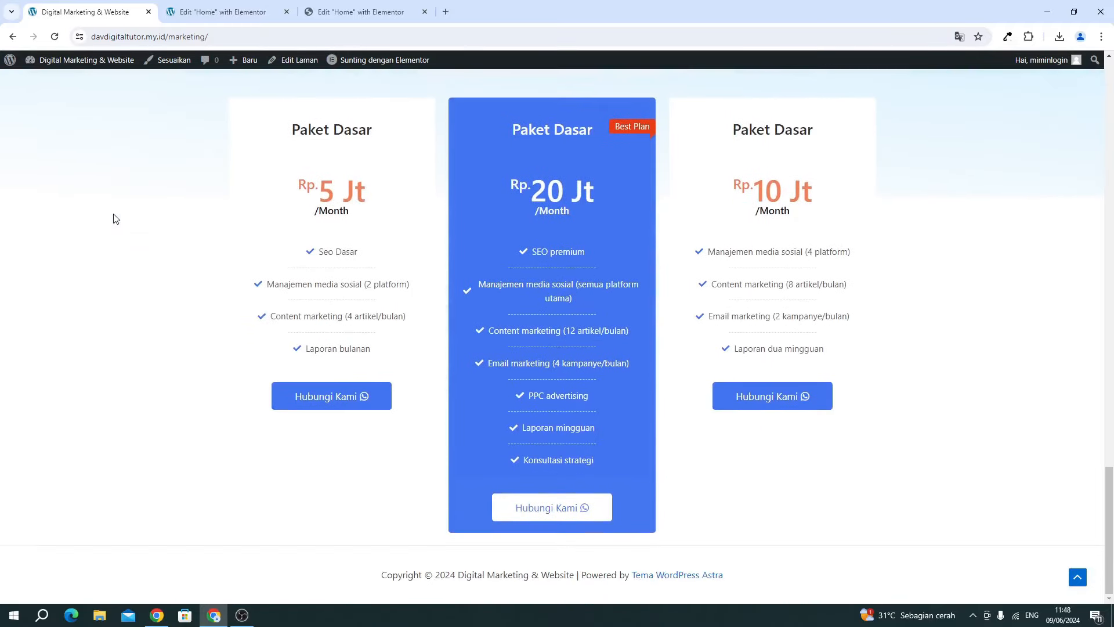
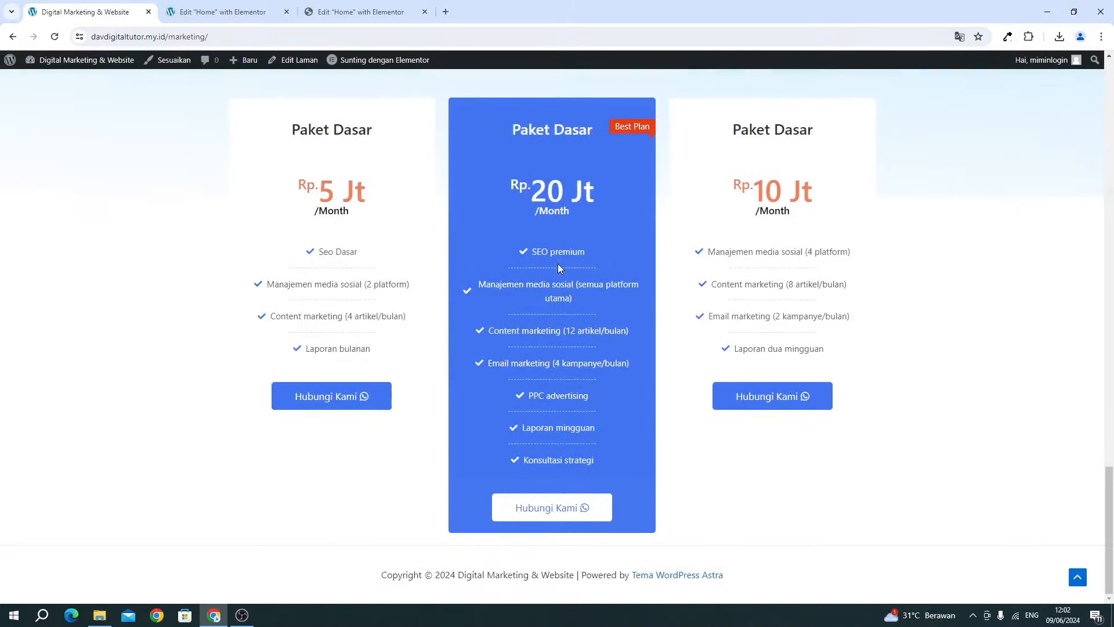
pyautogui.scroll(7, 558, 264)
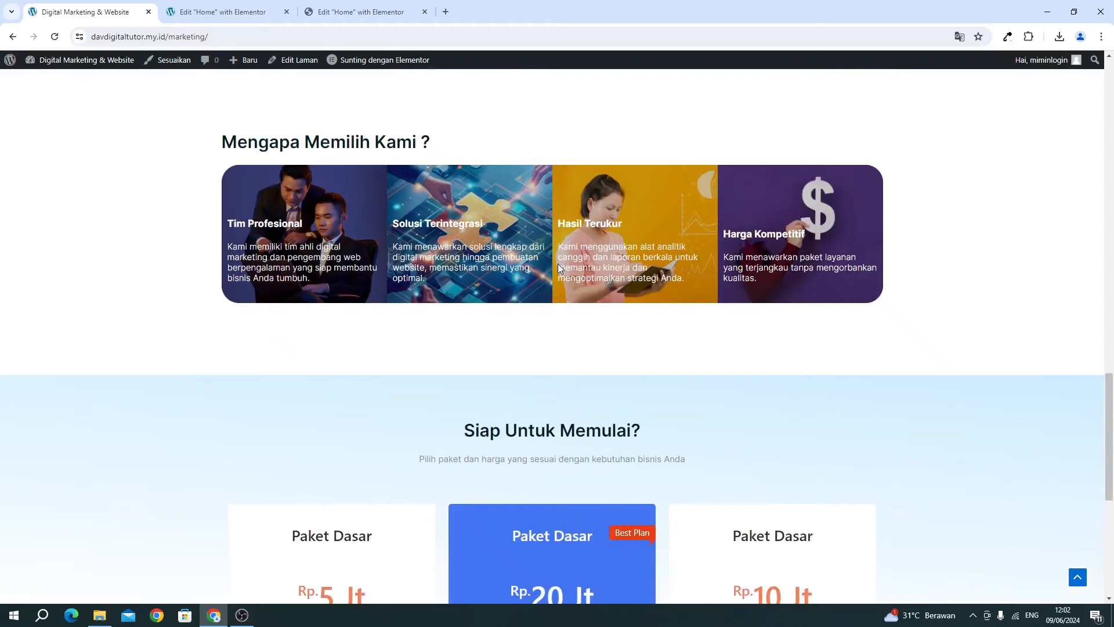
pyautogui.scroll(3, 559, 263)
pyautogui.scroll(-10, 559, 264)
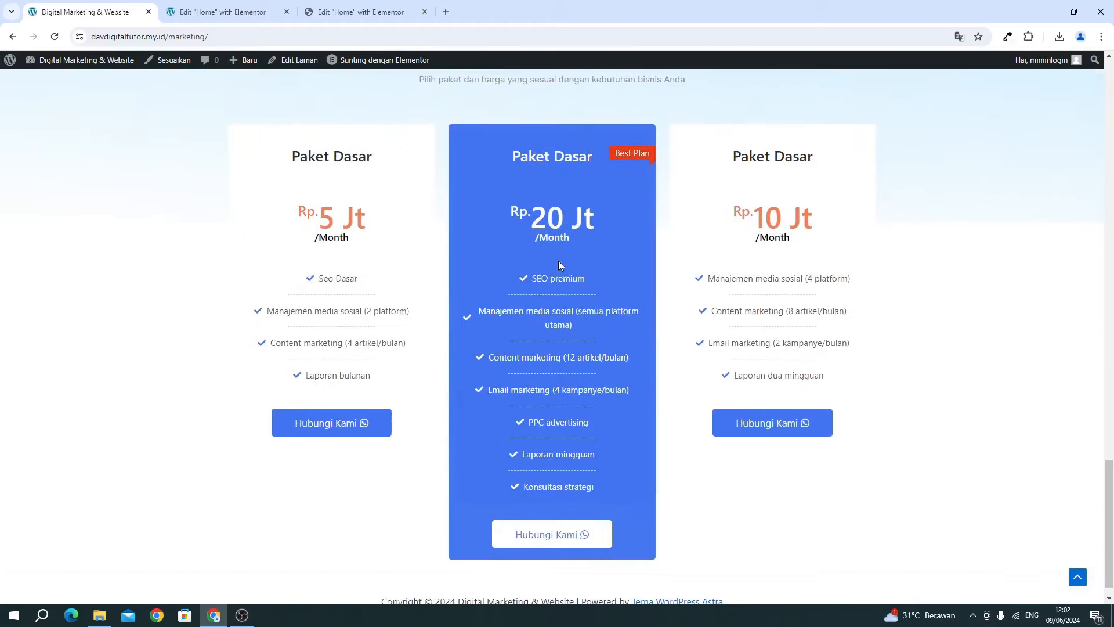
pyautogui.scroll(-1, 560, 265)
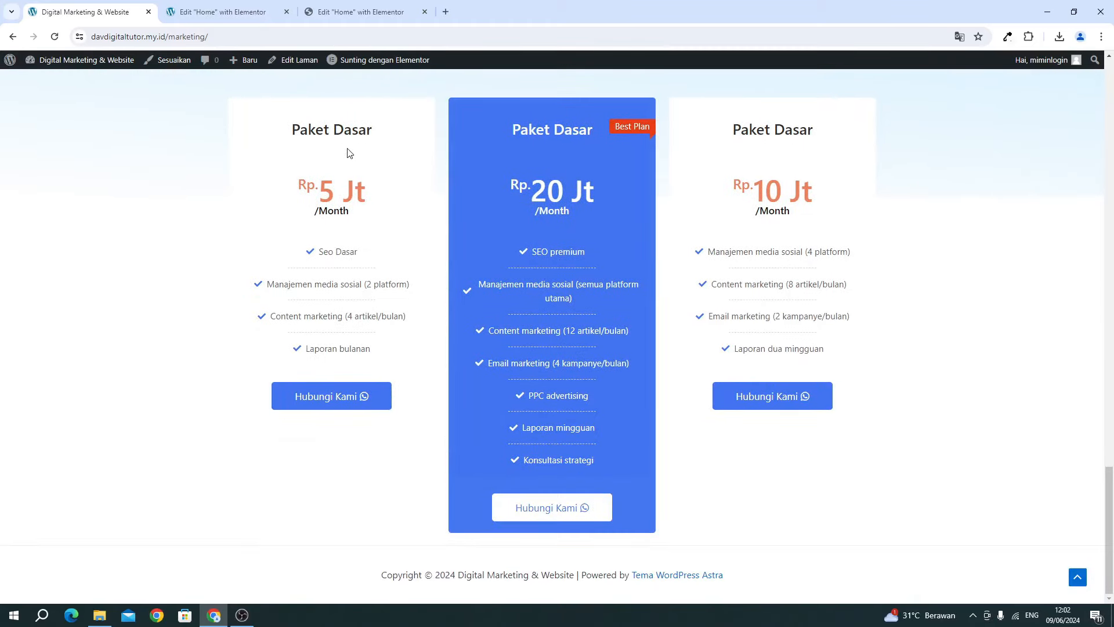
# Check the Testimoni section in the reference design and add a single-column Flexbox container below the pricing tables.
pyautogui.click(351, 12)
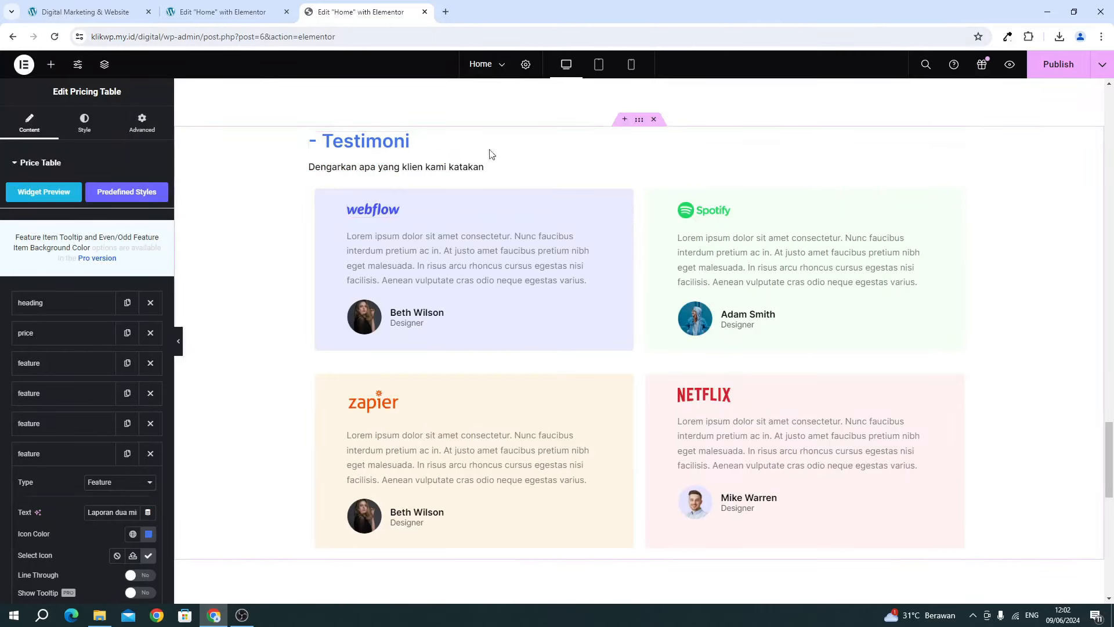
pyautogui.scroll(1, 409, 163)
pyautogui.scroll(-1, 409, 163)
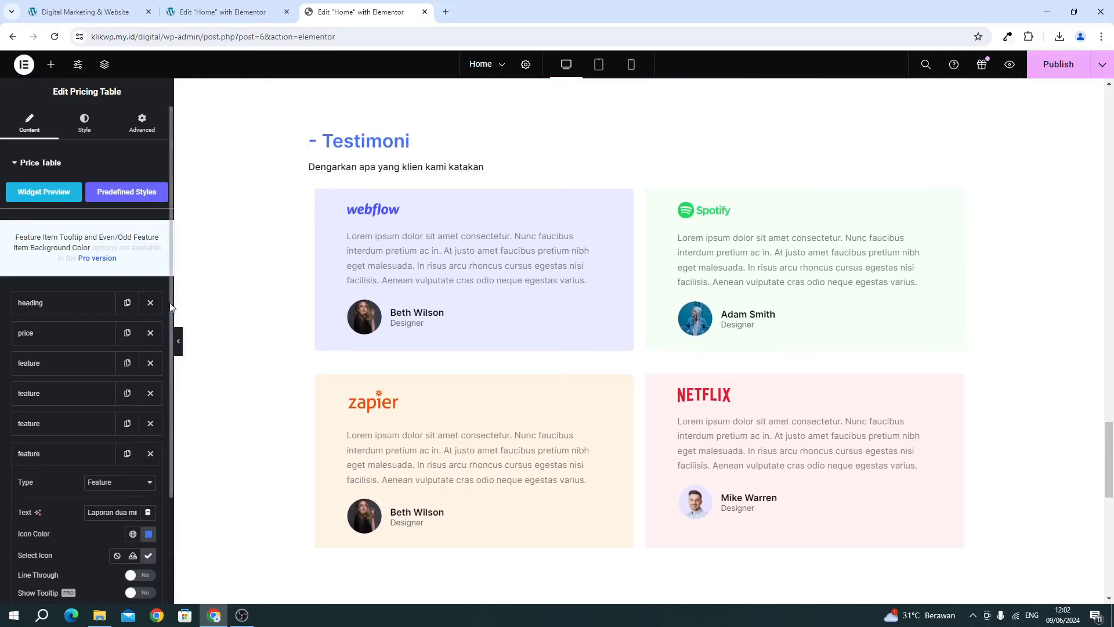
pyautogui.click(207, 4)
pyautogui.scroll(-6, 323, 273)
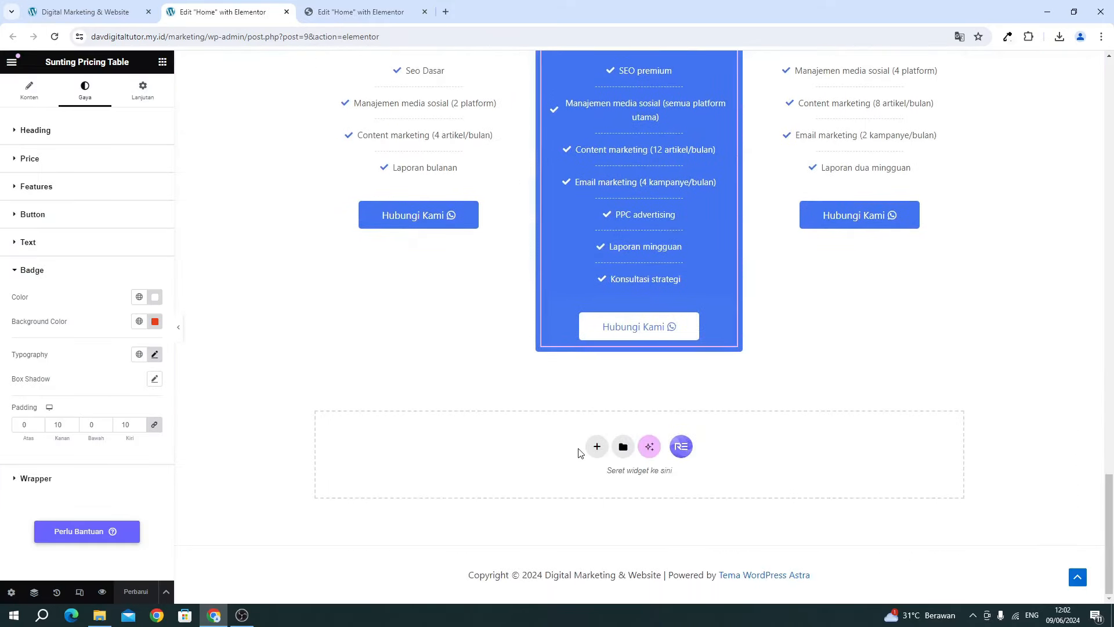
pyautogui.click(597, 446)
pyautogui.click(601, 477)
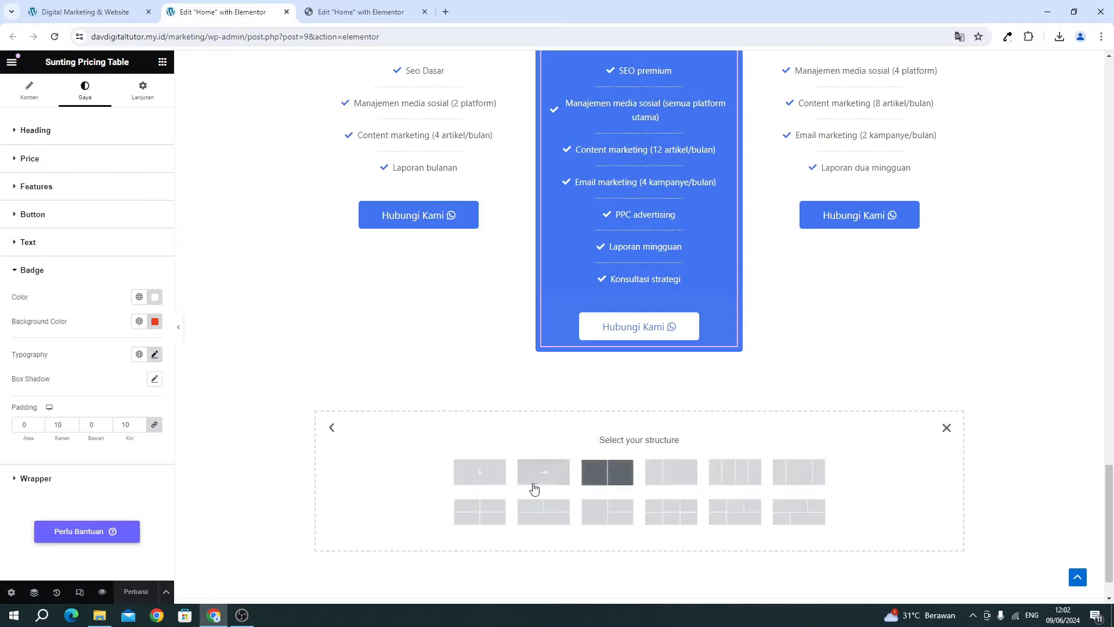
pyautogui.click(480, 476)
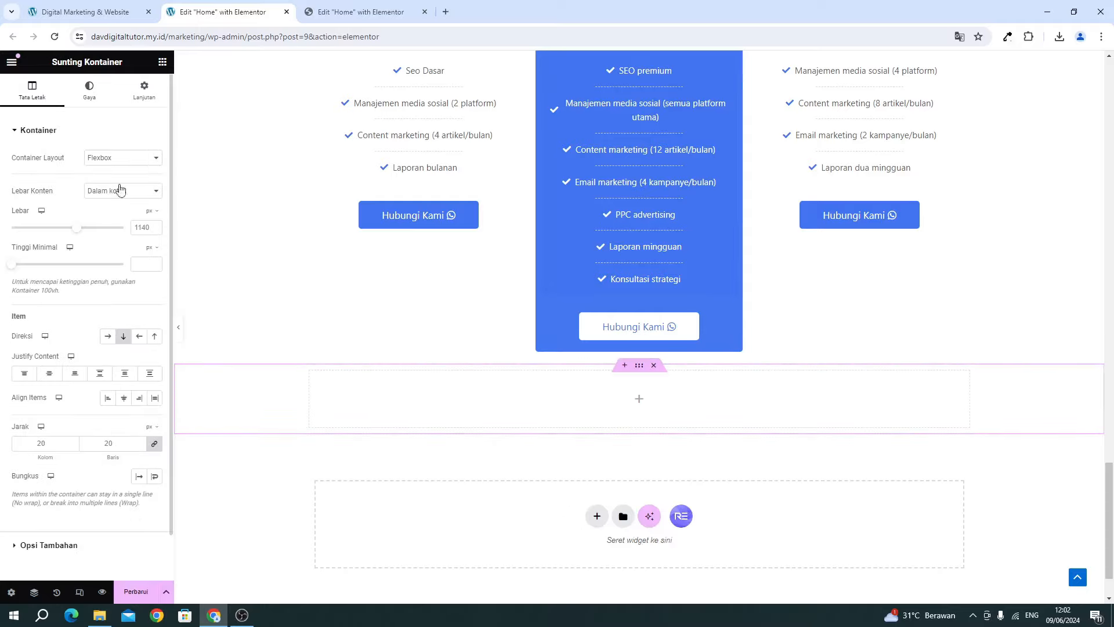
# Unlink the new container's margins, set its top margin to 6%, and compare the layout with the reference design.
pyautogui.click(142, 98)
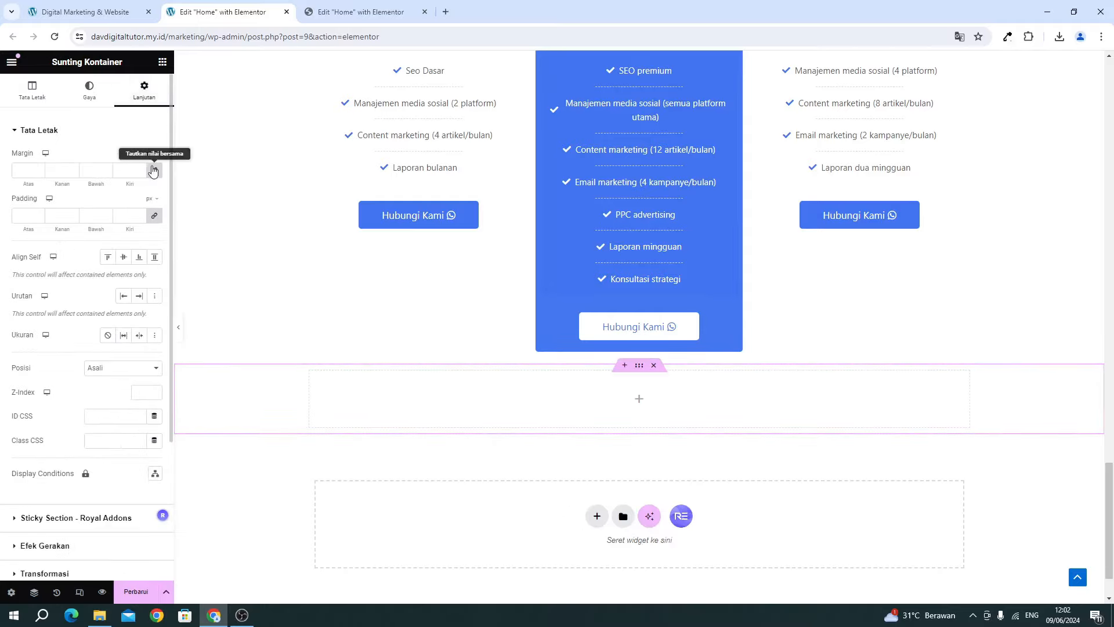
pyautogui.click(154, 170)
pyautogui.click(153, 171)
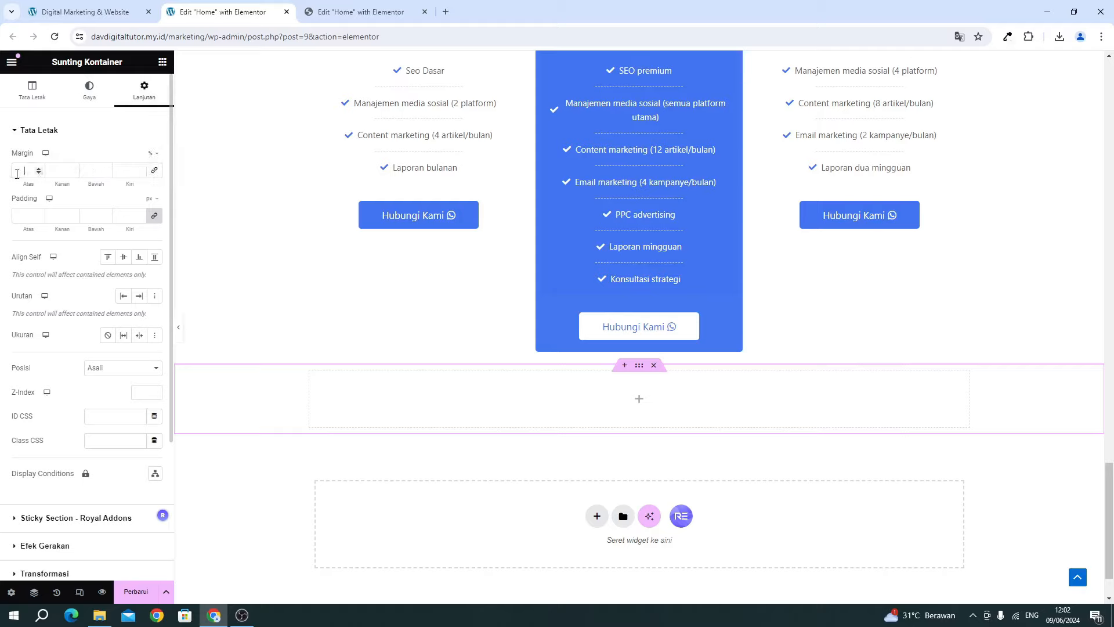
pyautogui.write('6')
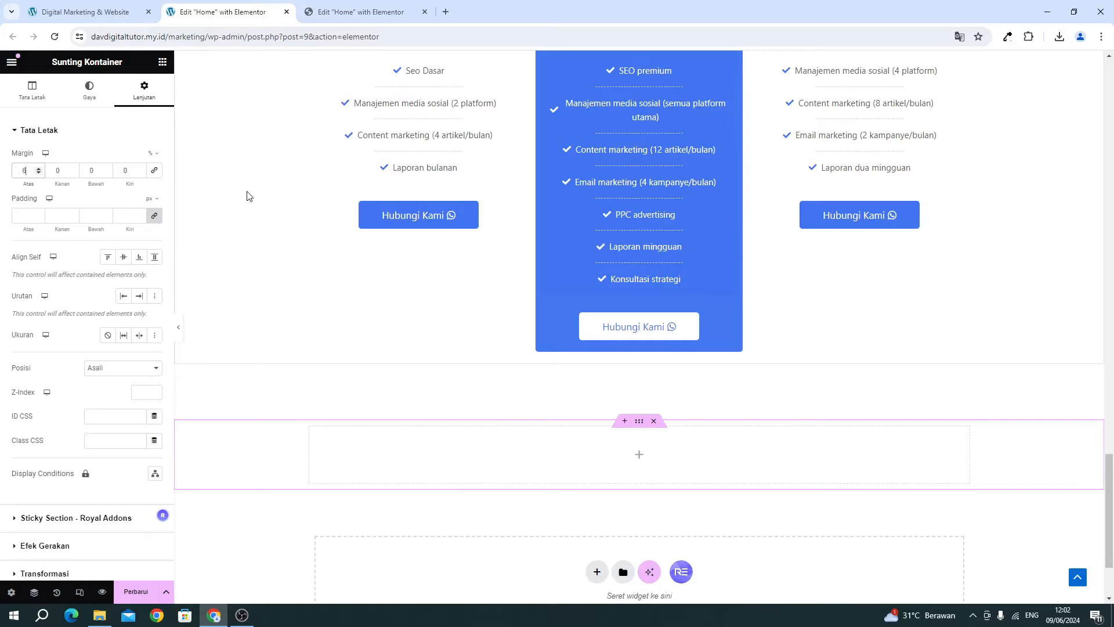
pyautogui.scroll(8, 428, 286)
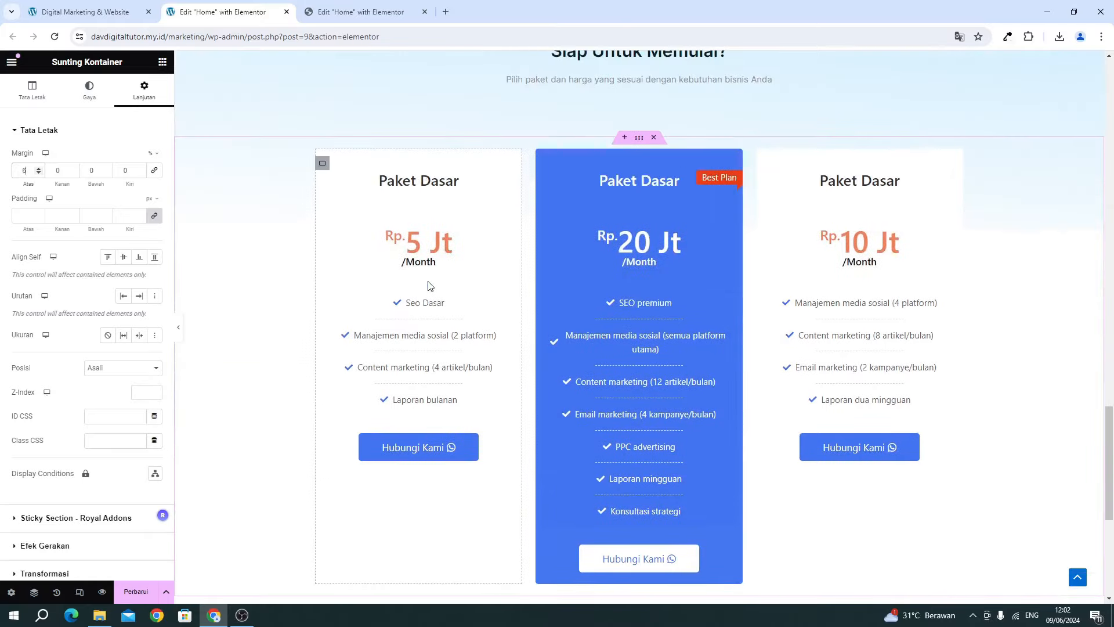
pyautogui.scroll(-5, 428, 286)
pyautogui.click(341, 21)
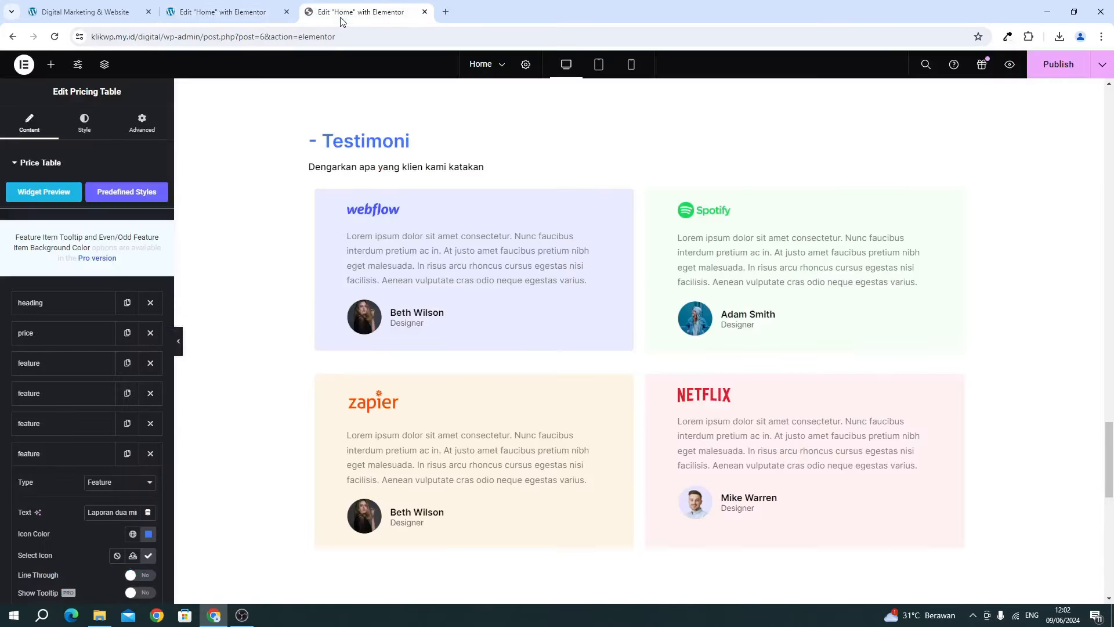
pyautogui.click(212, 15)
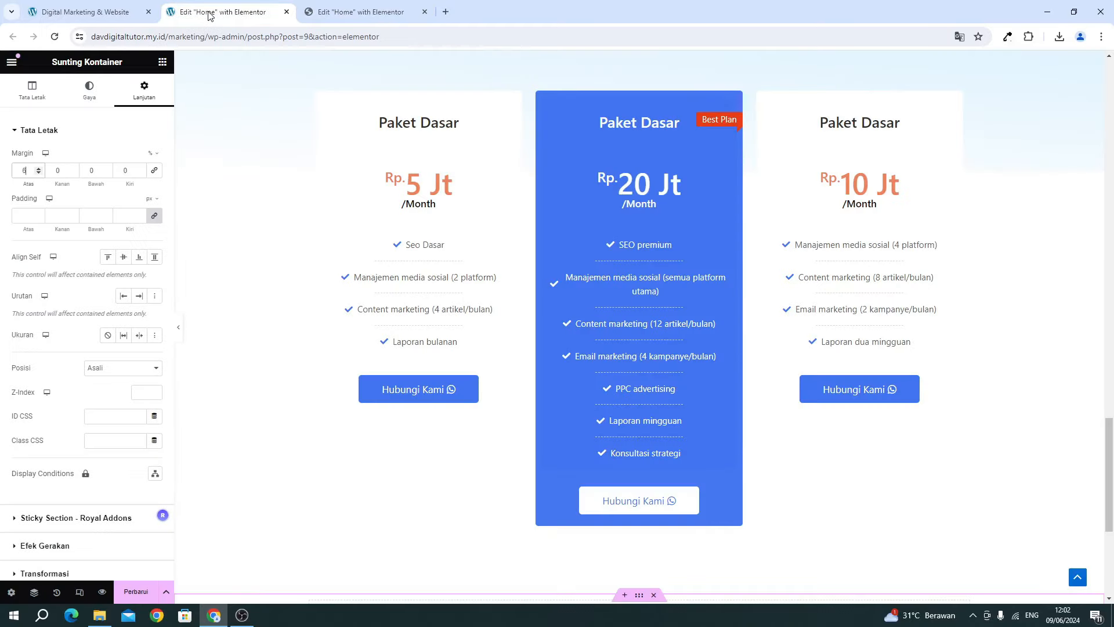
# Copy the "Siap Untuk Memulai?" heading from the pricing section and paste it into the empty container below the pricing tables.
pyautogui.scroll(4, 621, 212)
pyautogui.click(615, 230)
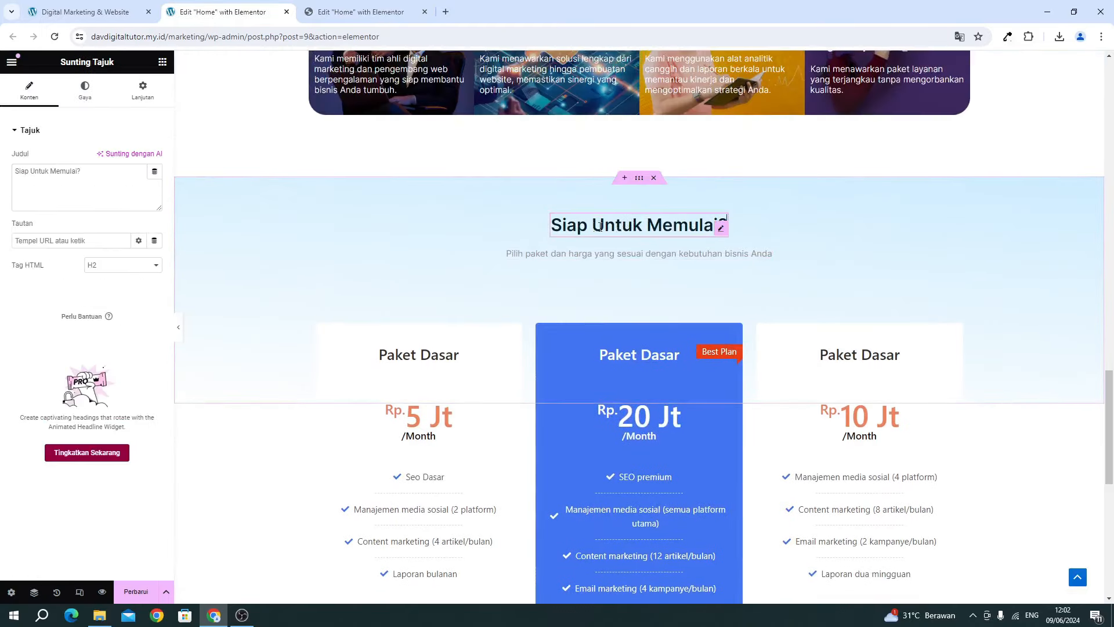
pyautogui.rightClick(615, 230)
pyautogui.click(624, 293)
pyautogui.scroll(-15, 625, 294)
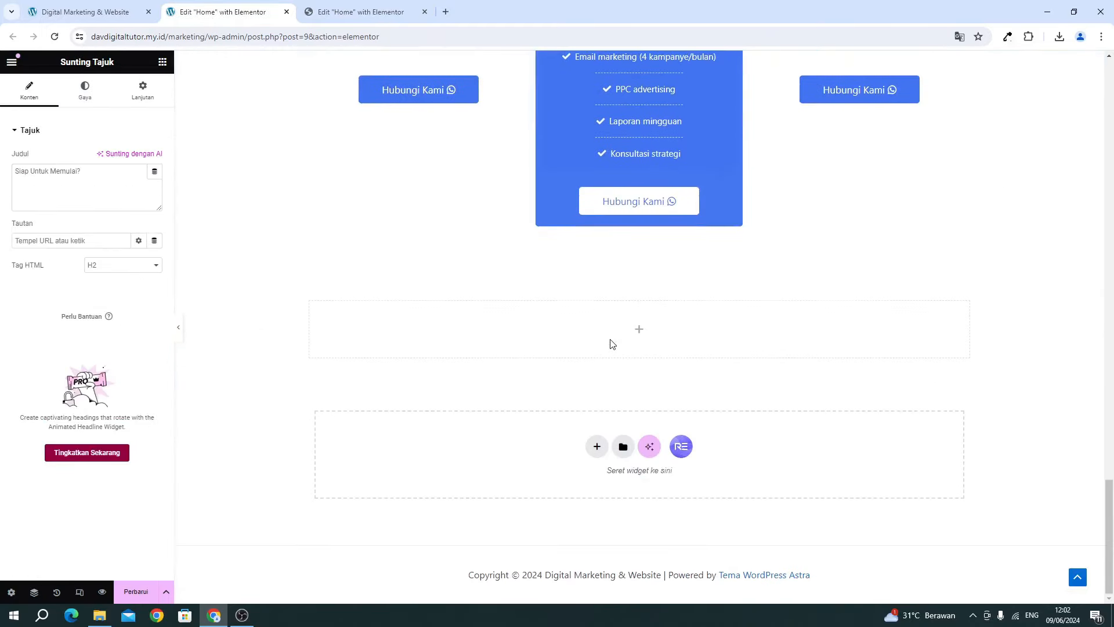
pyautogui.rightClick(568, 316)
pyautogui.click(591, 384)
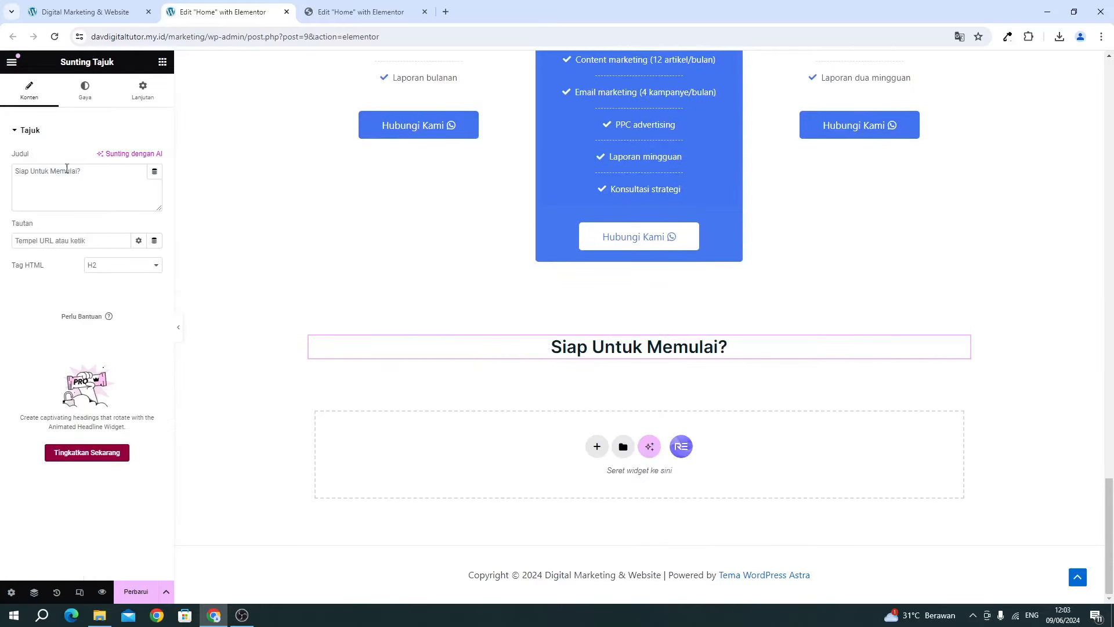
# Replace the pasted heading's text with "- Testimoni", as in the reference design.
pyautogui.click(66, 169)
pyautogui.hotkey('ctrl', 'a')
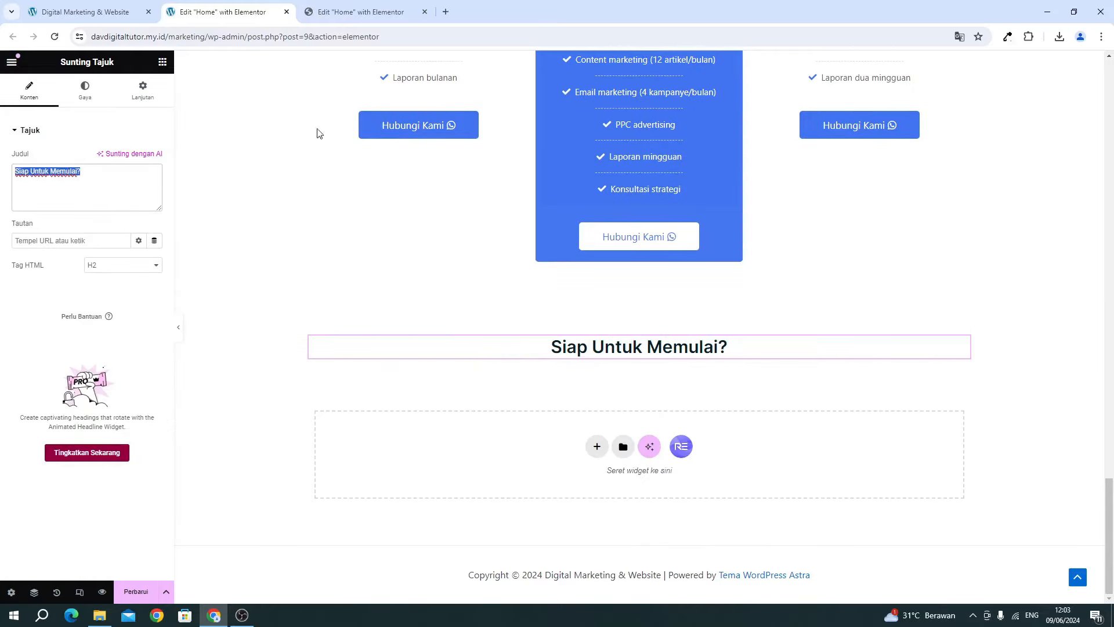
pyautogui.click(398, 14)
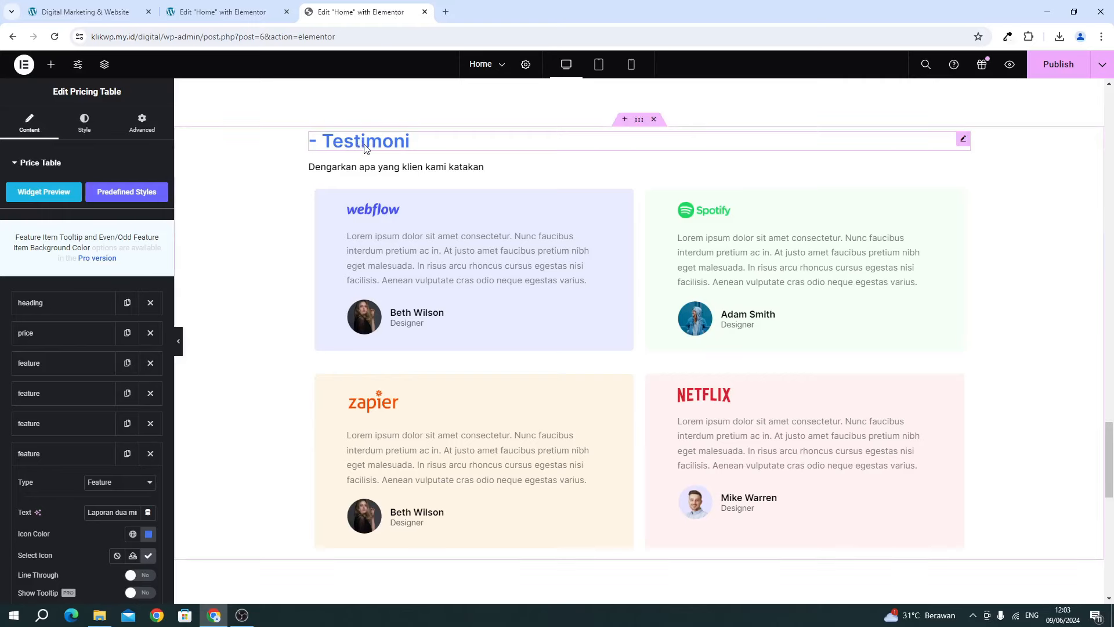
pyautogui.click(205, 13)
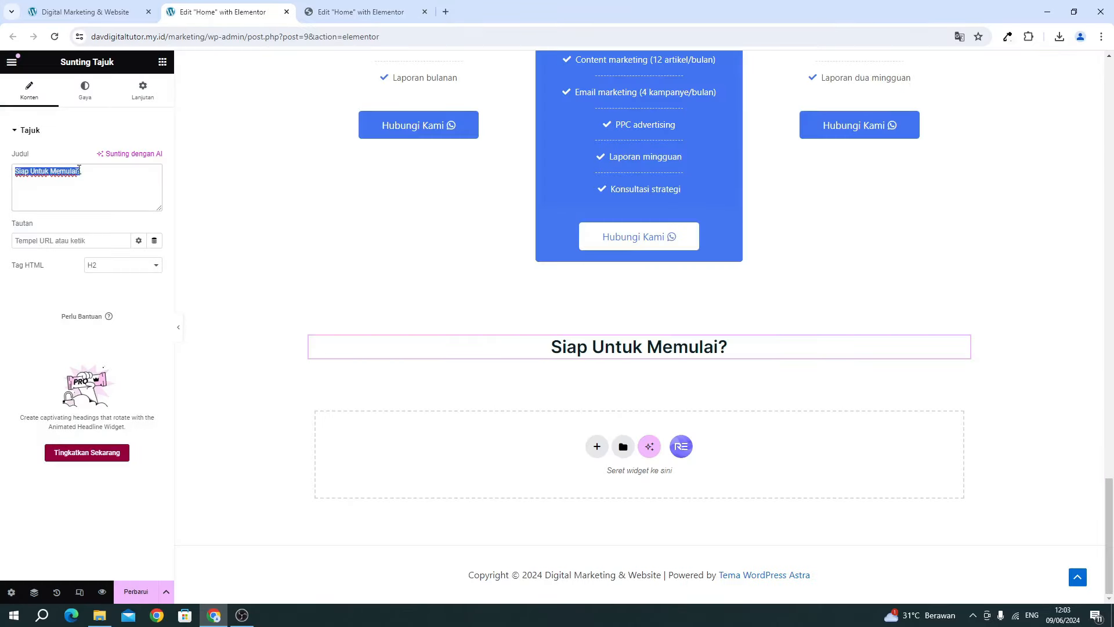
pyautogui.write('- Test')
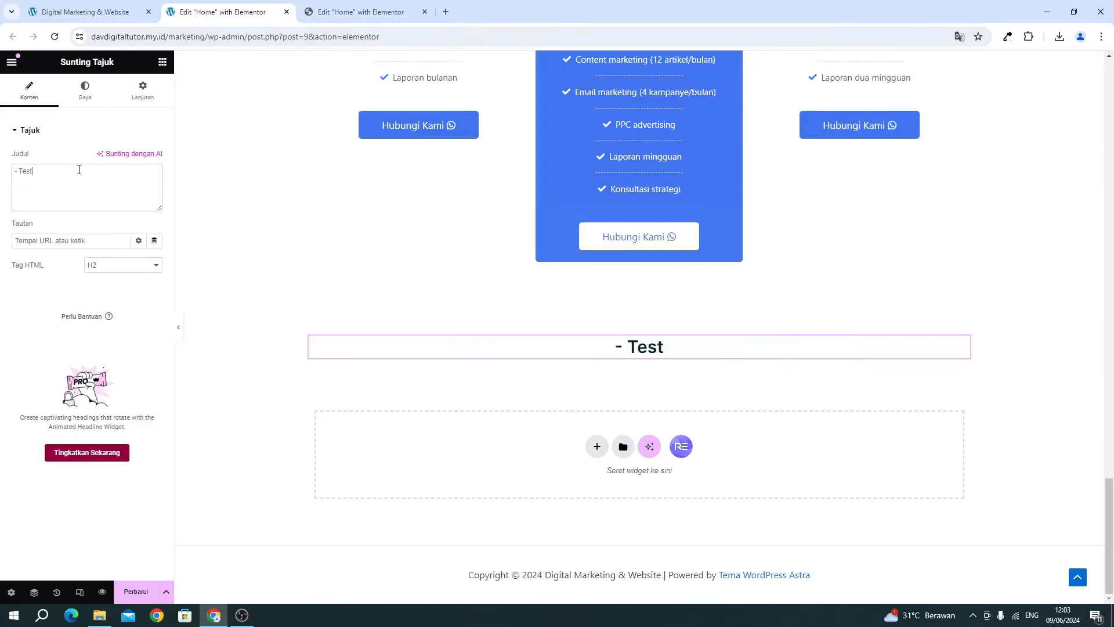
pyautogui.write('imoni')
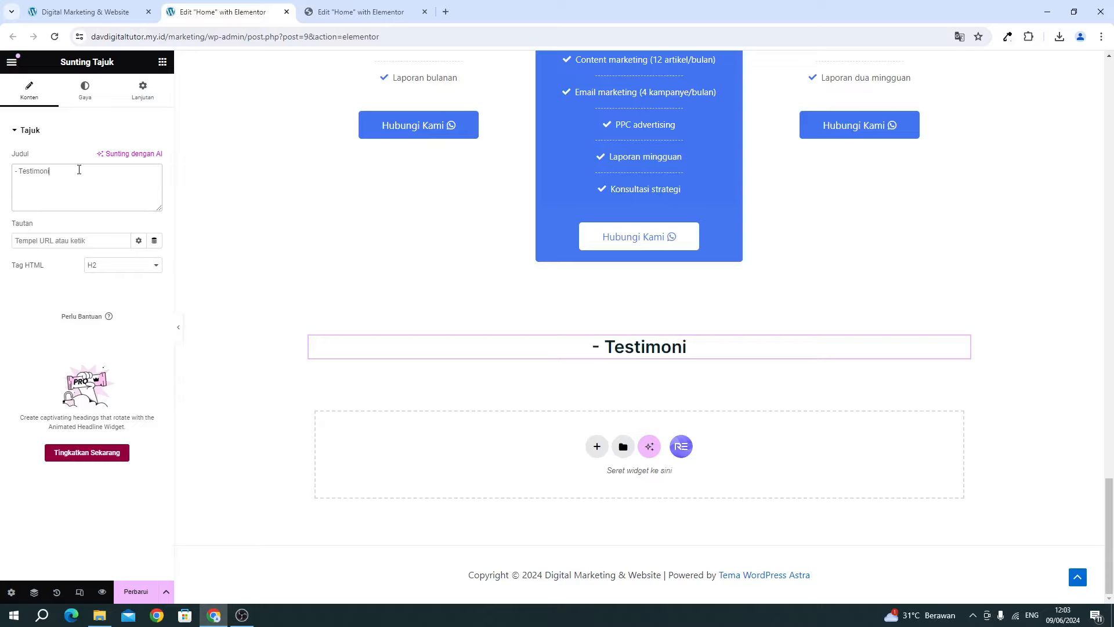
# Left-align the "- Testimoni" heading and set its text color to rgb(69, 119, 240) from the color picker's history.
pyautogui.click(101, 94)
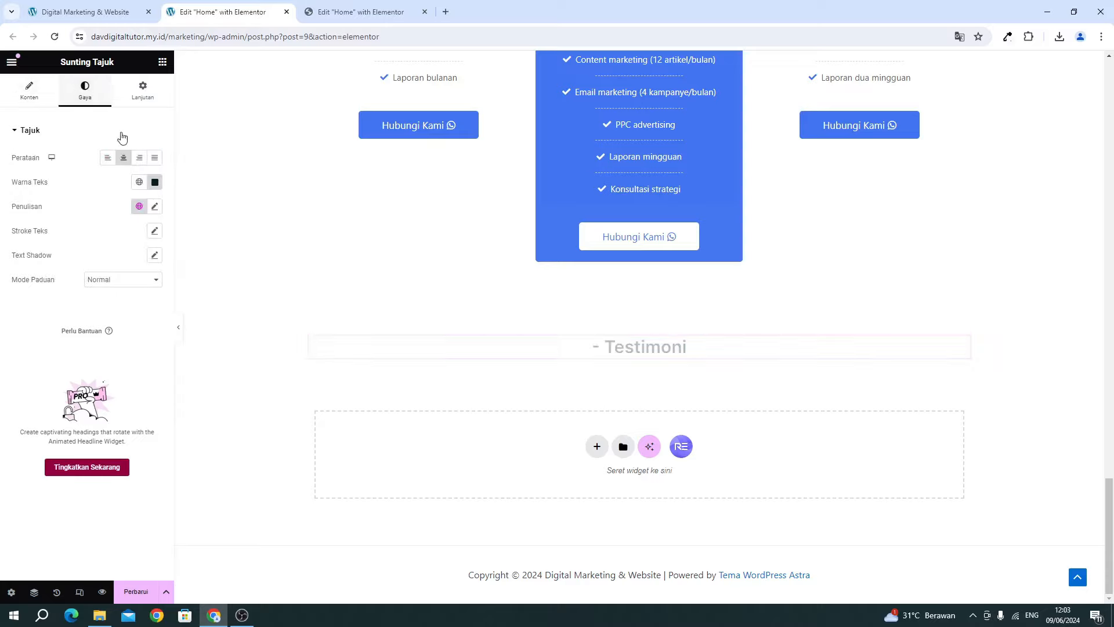
pyautogui.click(107, 157)
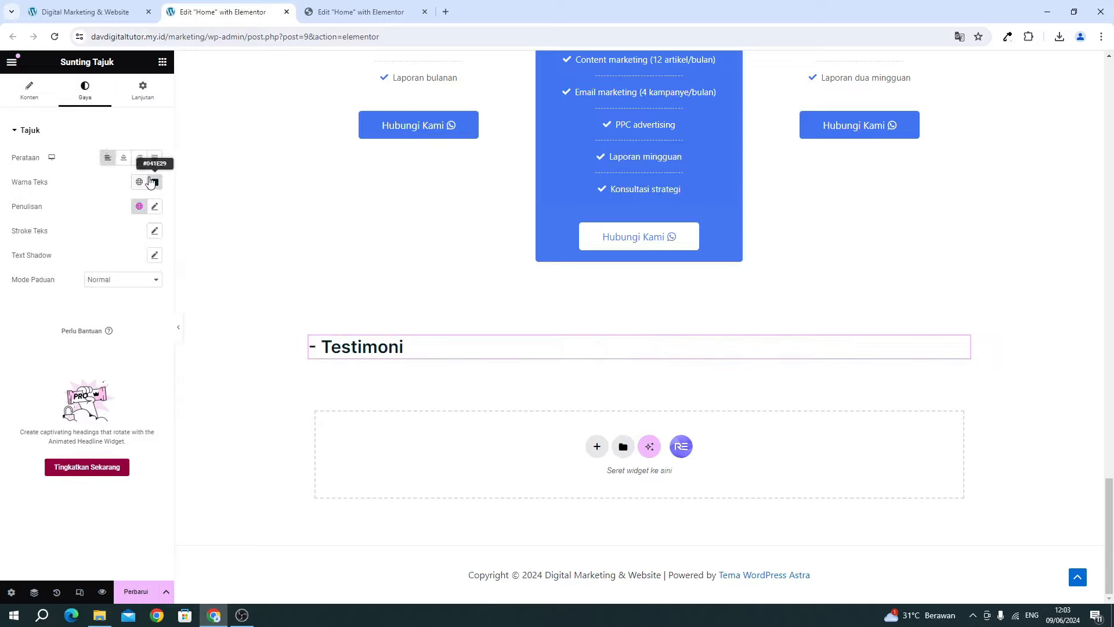
pyautogui.click(1010, 39)
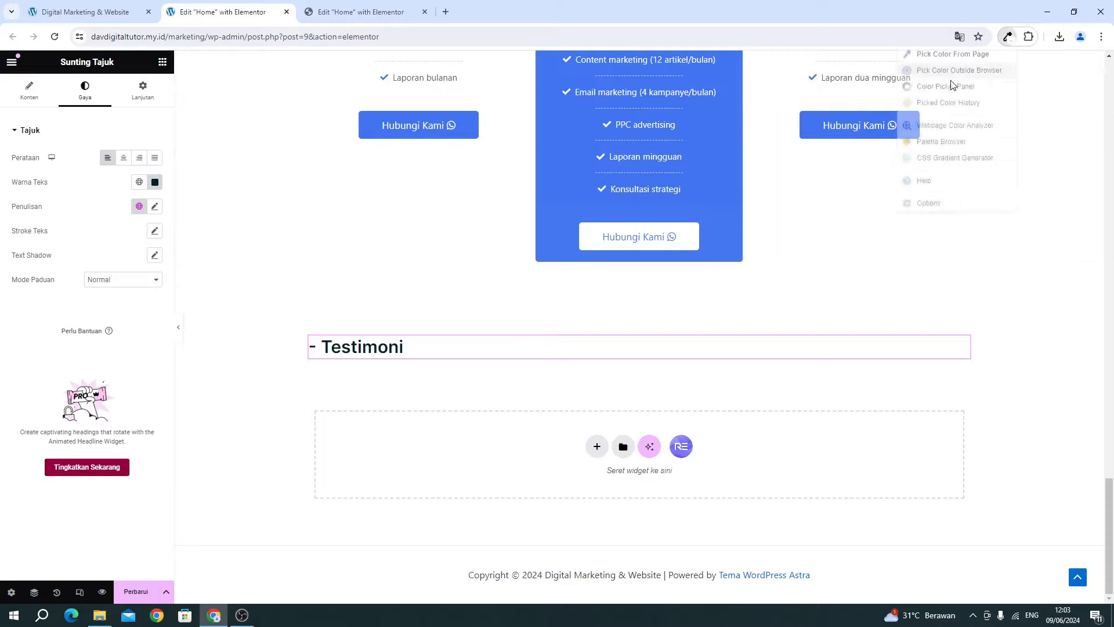
pyautogui.click(952, 87)
pyautogui.click(958, 113)
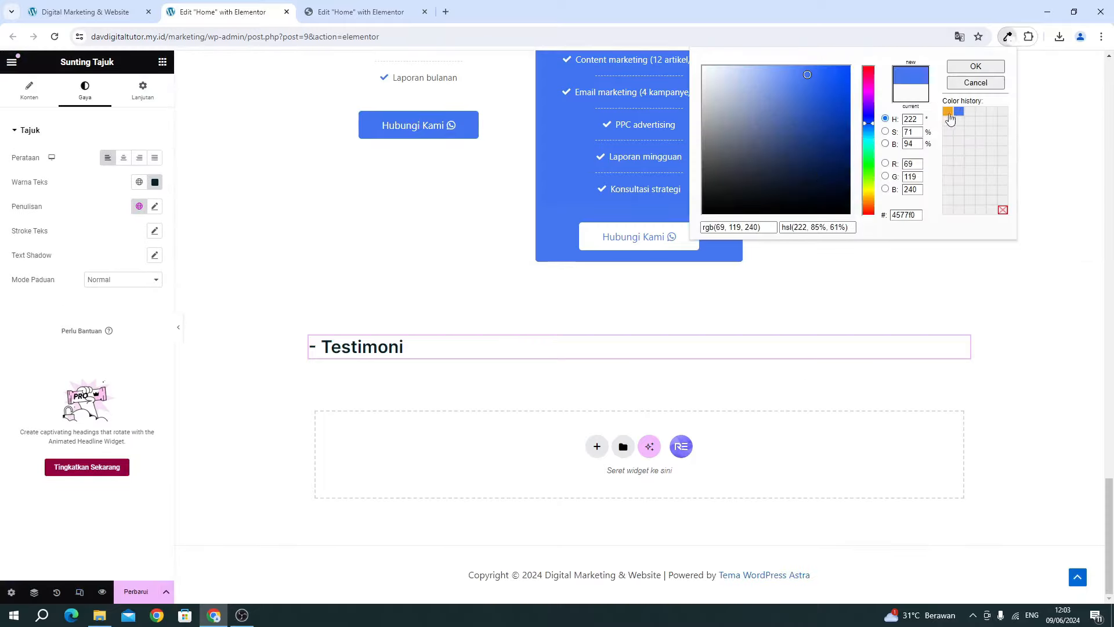
pyautogui.click(707, 227)
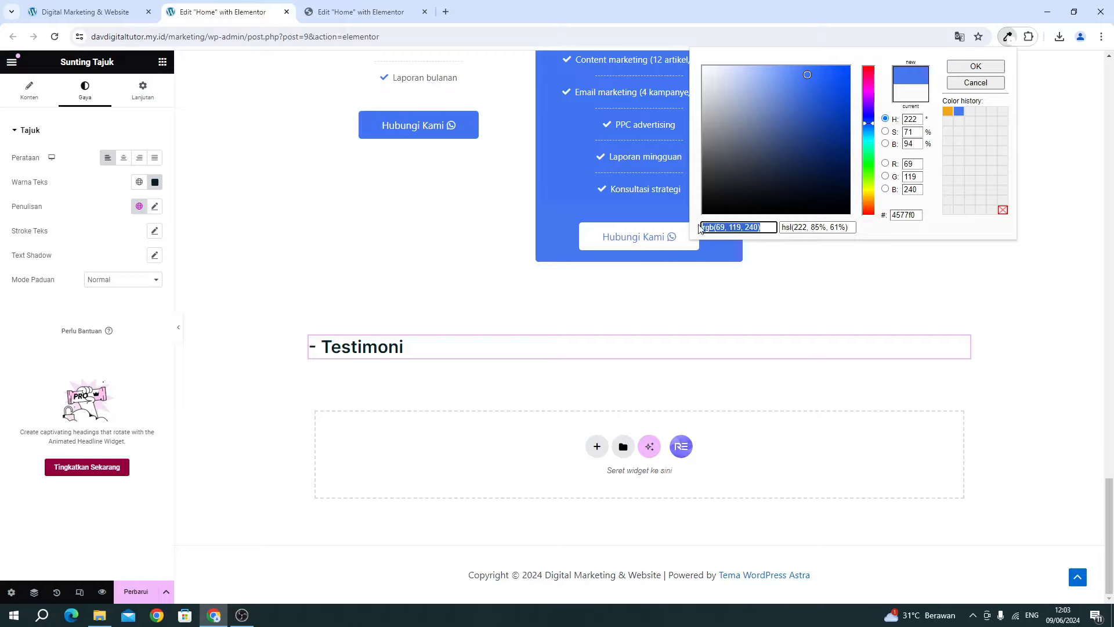
pyautogui.hotkey('ctrl', 'c')
pyautogui.click(155, 182)
pyautogui.hotkey('ctrl', 'v')
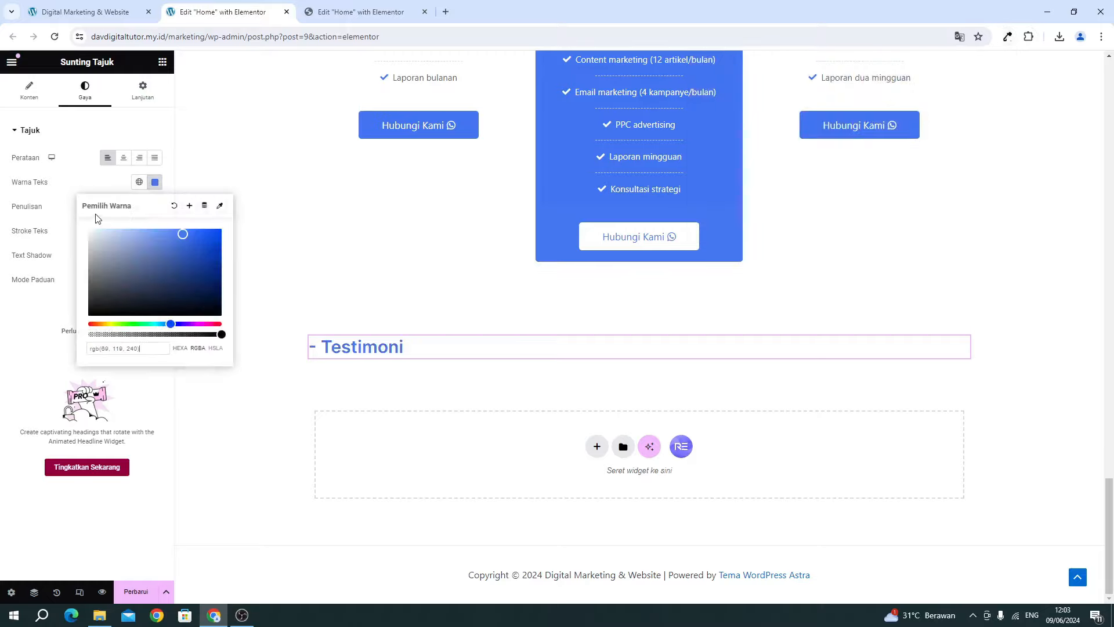
pyautogui.click(96, 187)
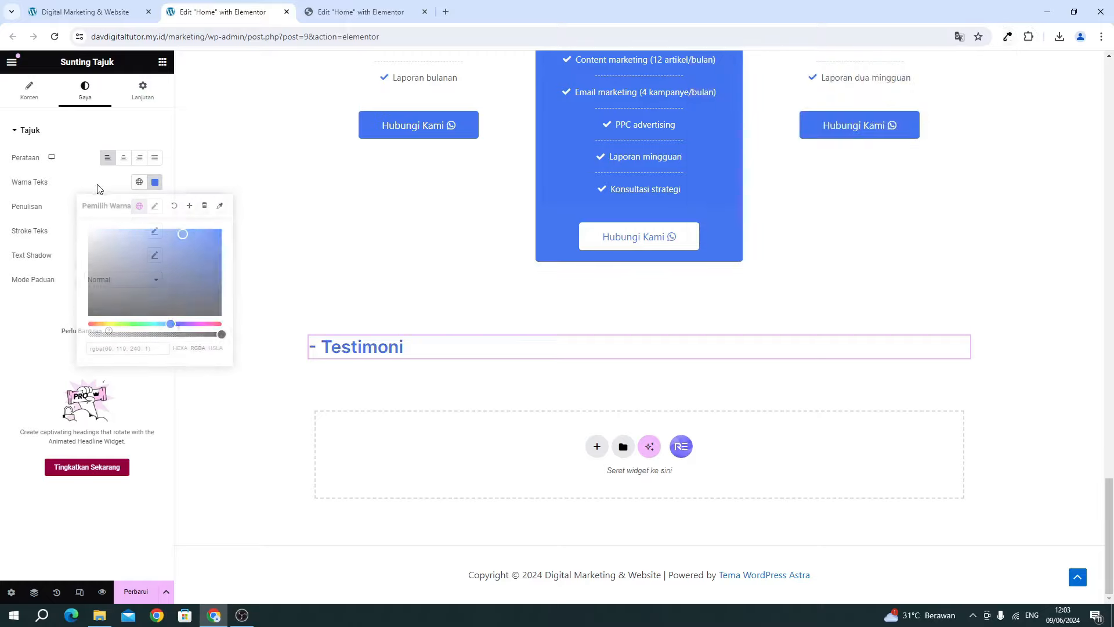
# Check the reference subtitle, then copy the pricing section's subtitle and paste it below the "- Testimoni" heading.
pyautogui.click(354, 9)
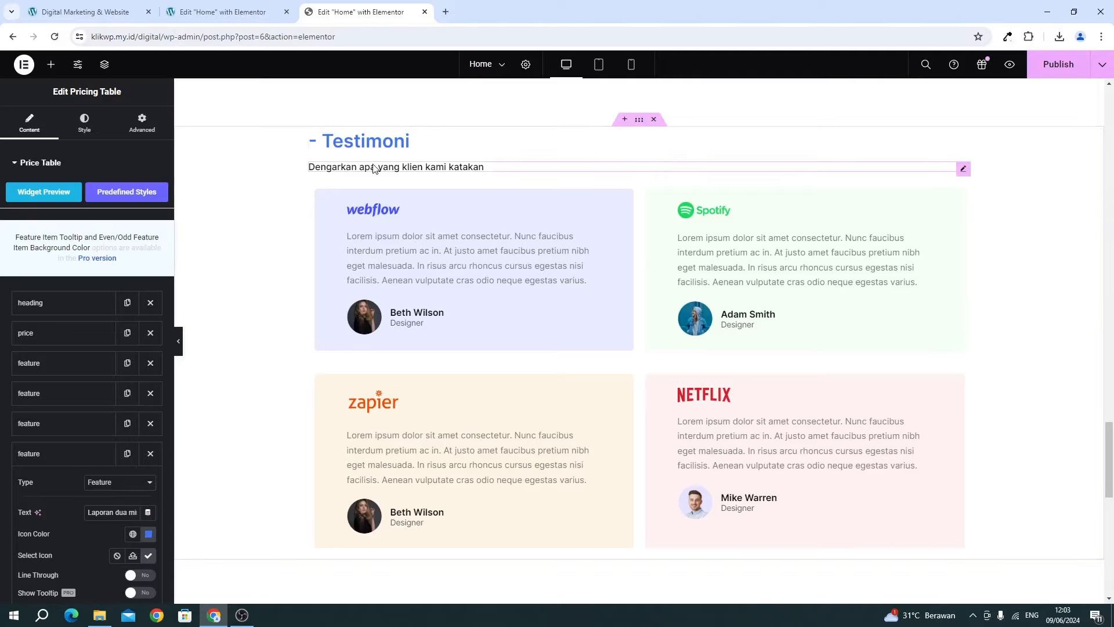
pyautogui.click(218, 13)
pyautogui.scroll(7, 515, 203)
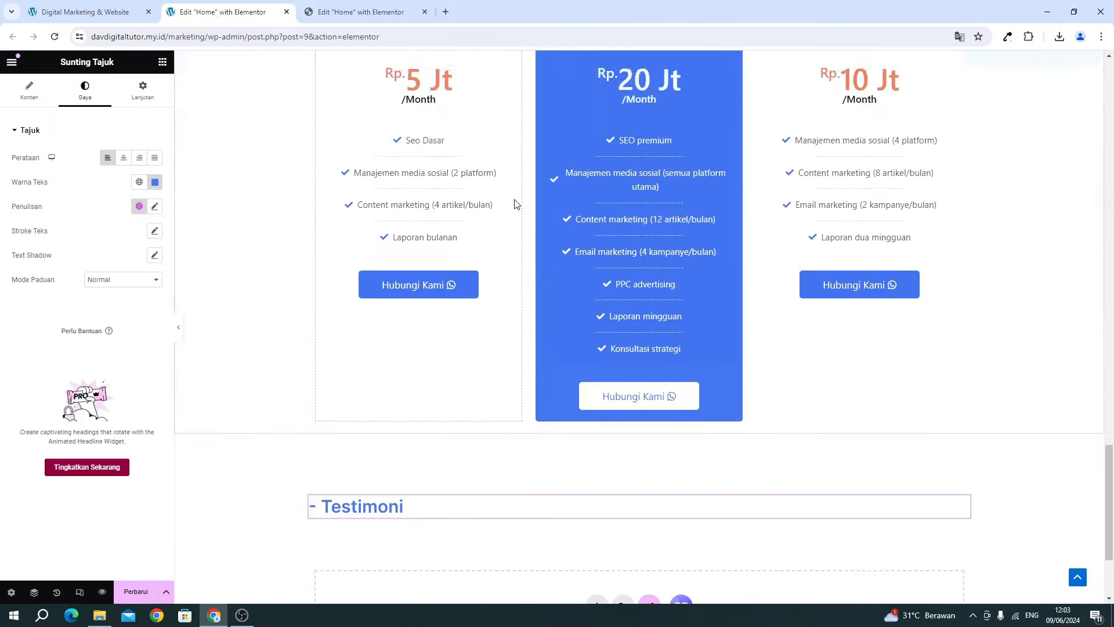
pyautogui.click(541, 163)
pyautogui.rightClick(541, 163)
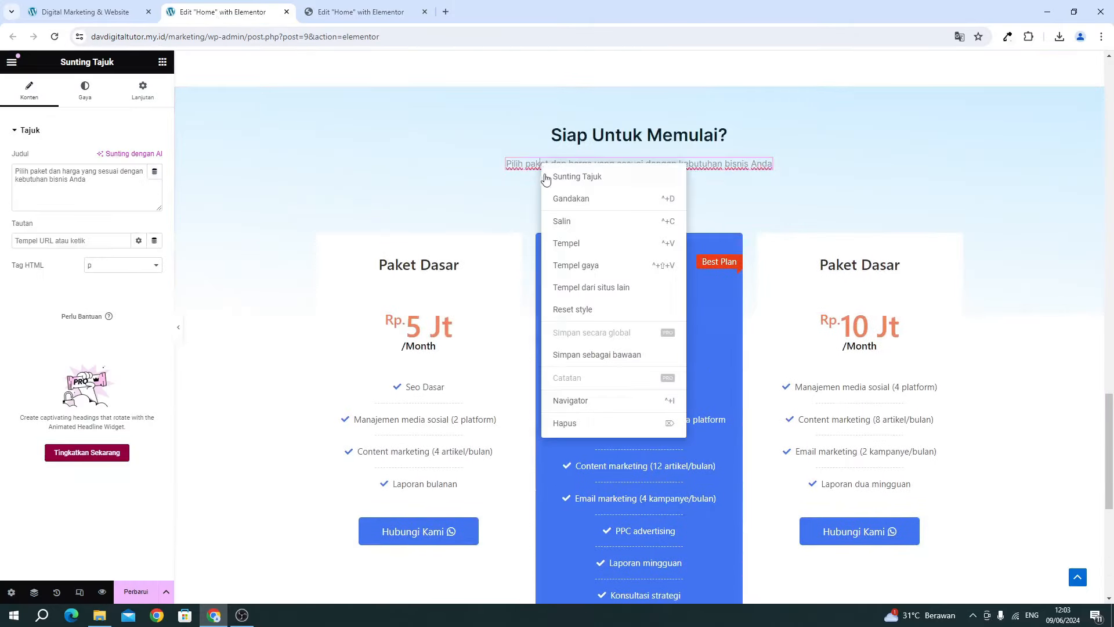
pyautogui.click(552, 219)
pyautogui.scroll(-7, 484, 314)
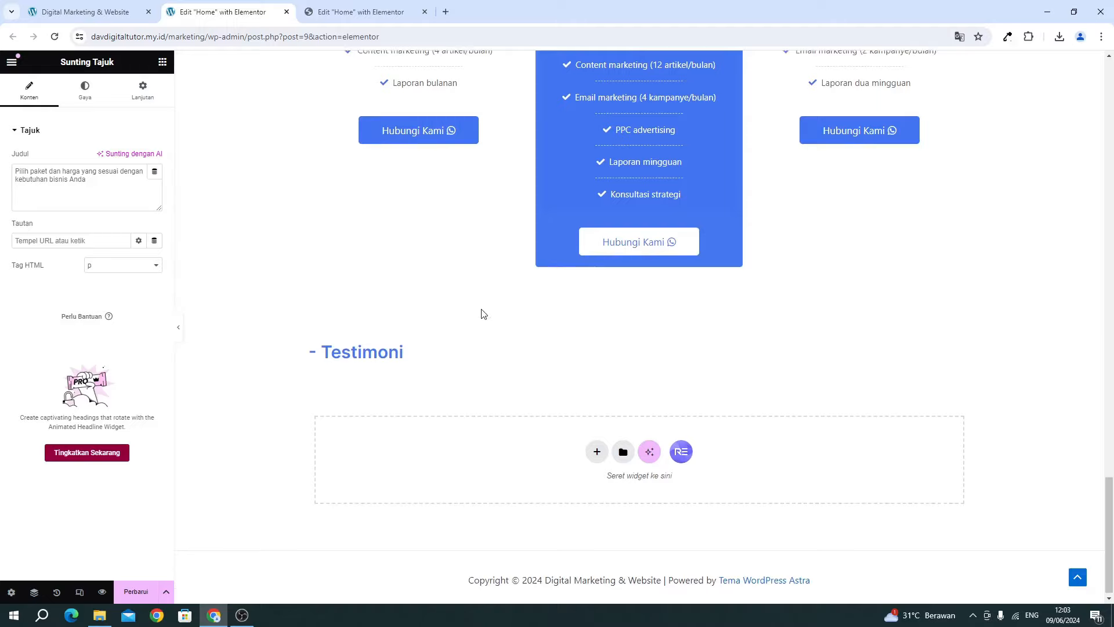
pyautogui.click(383, 351)
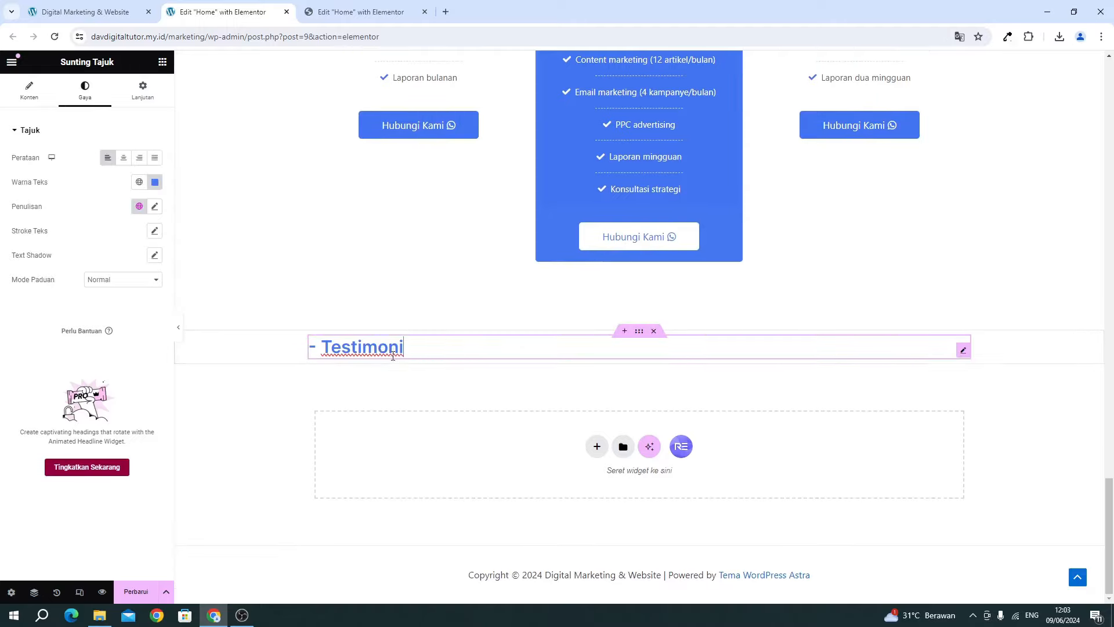
pyautogui.rightClick(395, 390)
pyautogui.click(405, 407)
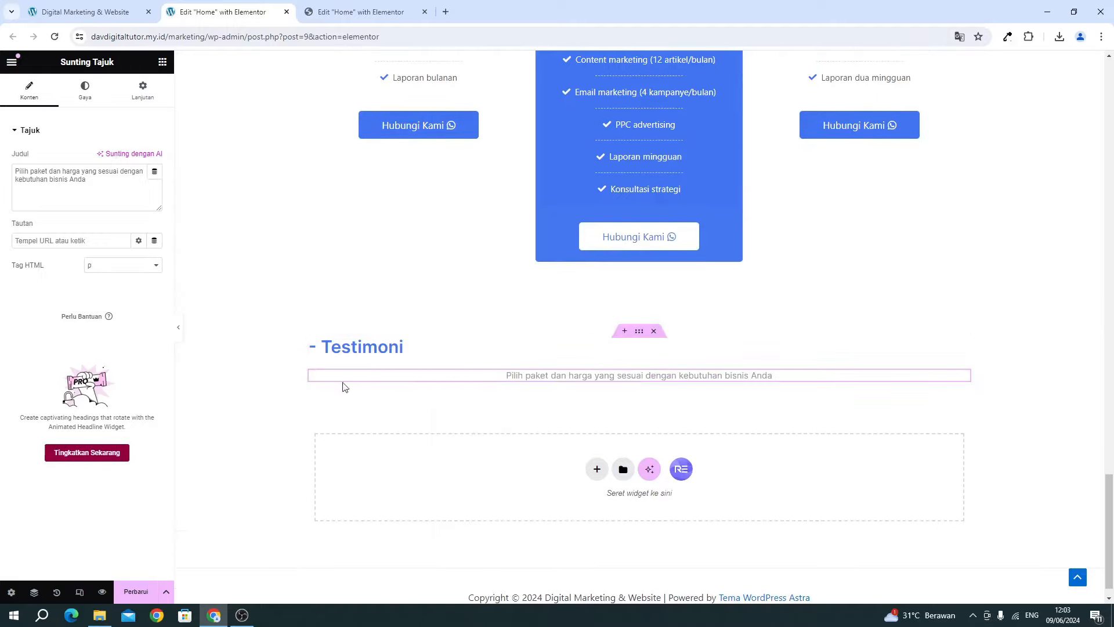
# Replace the pasted subtitle's text with "Dengarkan apa yang klien kami katakan", copied from the reference design.
pyautogui.click(358, 22)
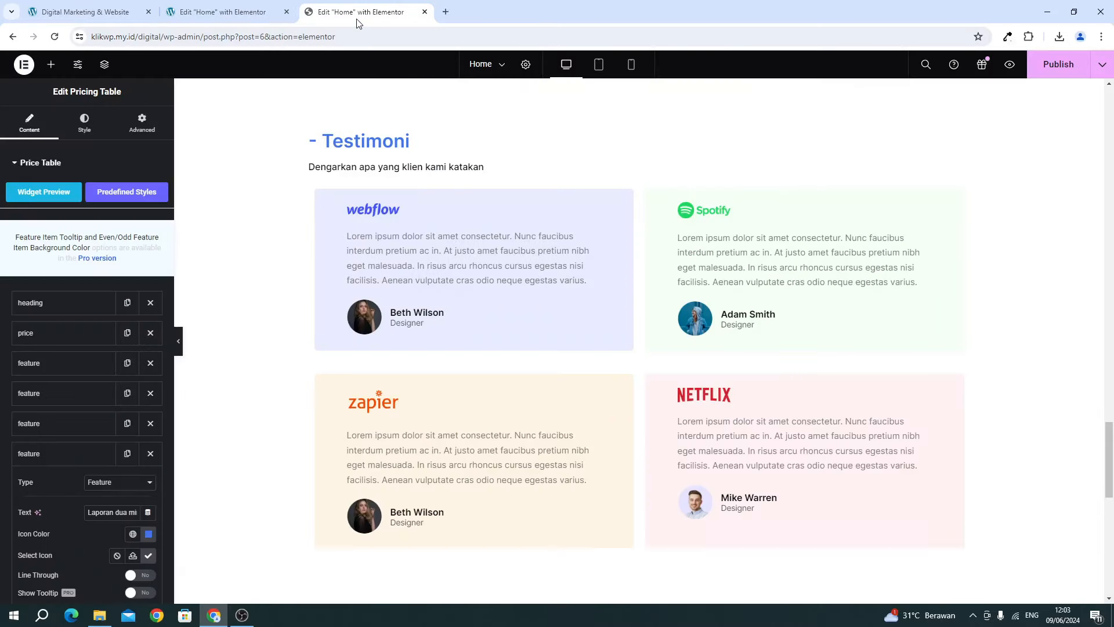
pyautogui.click(336, 170)
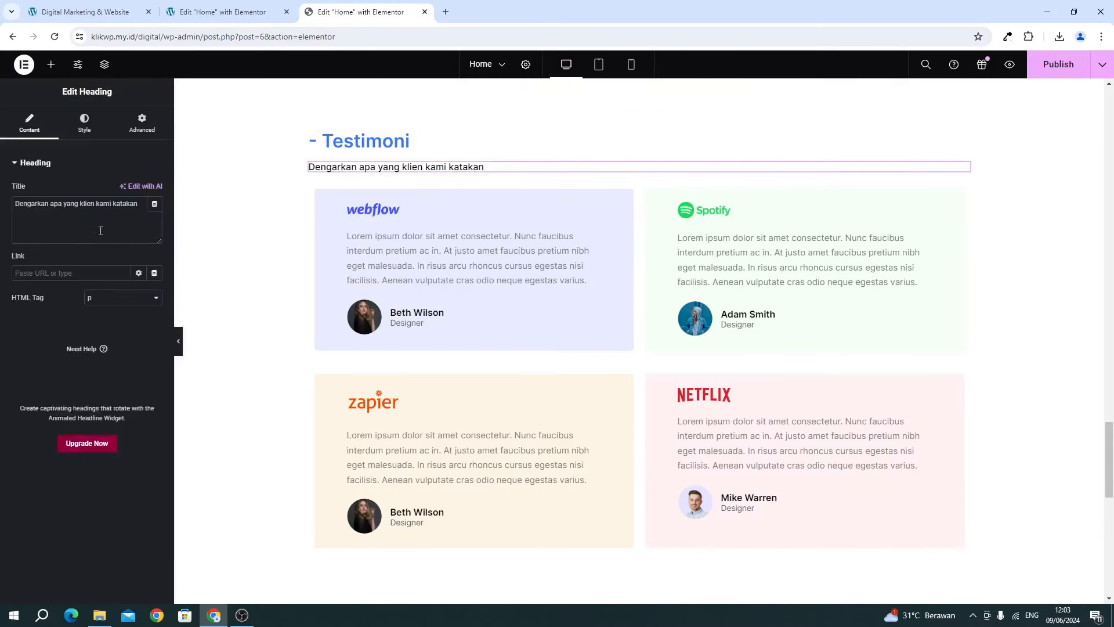
pyautogui.tripleClick(58, 238)
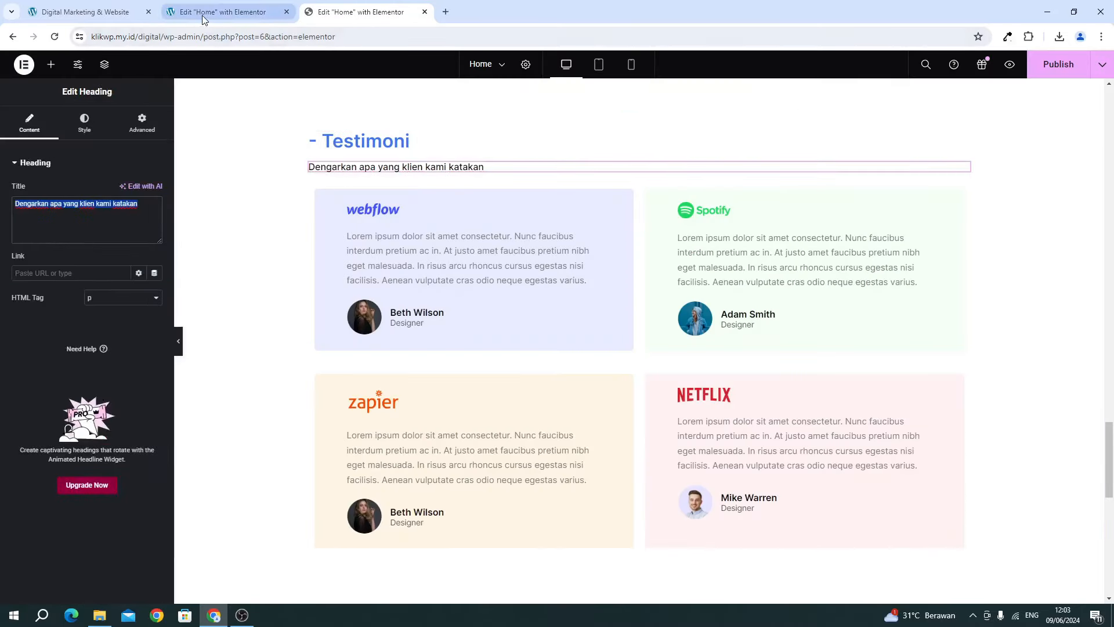
pyautogui.click(223, 11)
pyautogui.tripleClick(98, 190)
pyautogui.hotkey('ctrl', 'v')
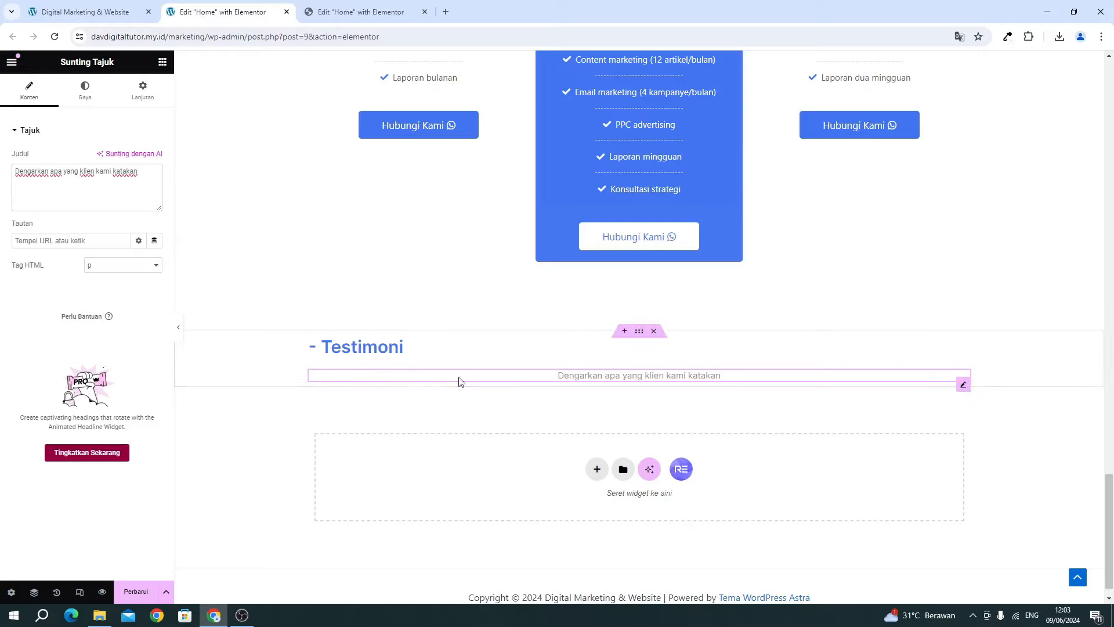
# Left-align the testimonial subtitle and darken its text color to about #2A2929.
pyautogui.click(86, 100)
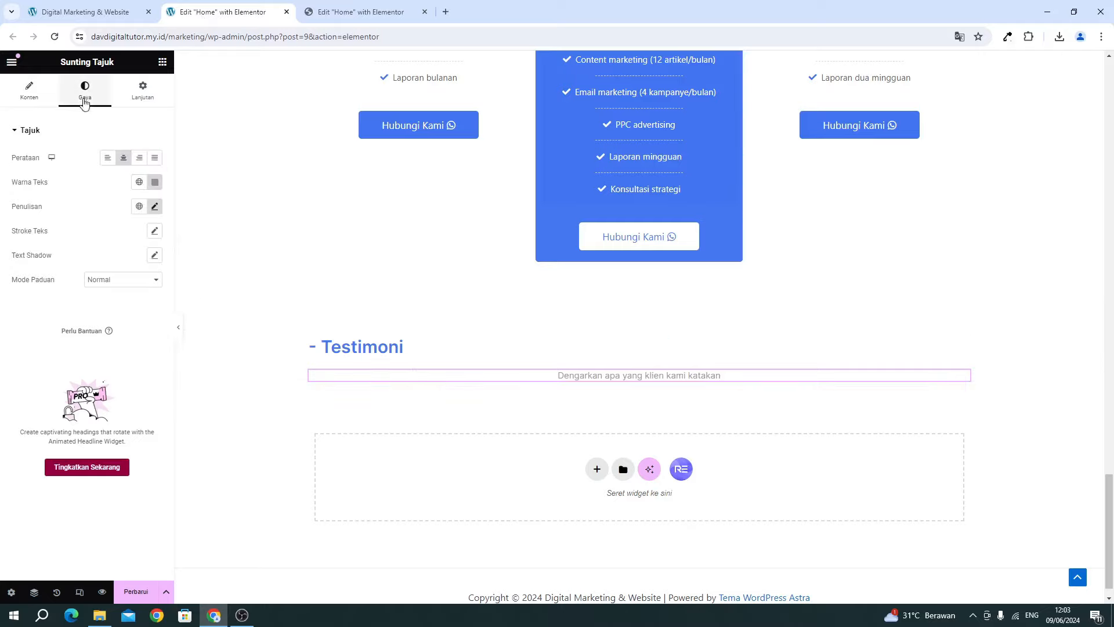
pyautogui.click(108, 157)
pyautogui.click(155, 183)
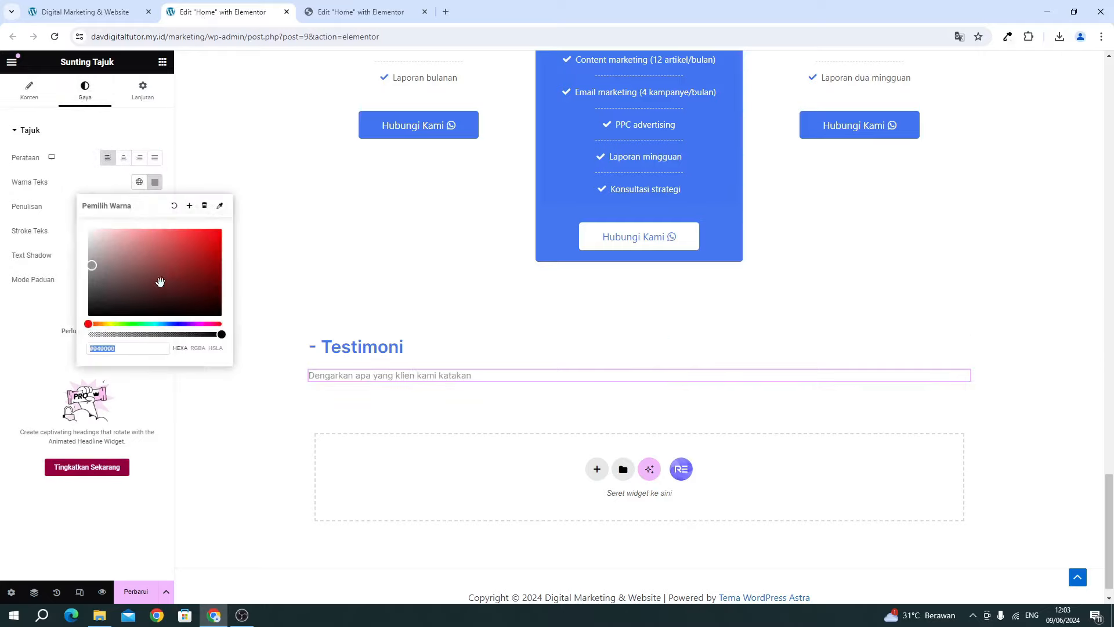
pyautogui.moveTo(88, 280); pyautogui.dragTo(94, 293)
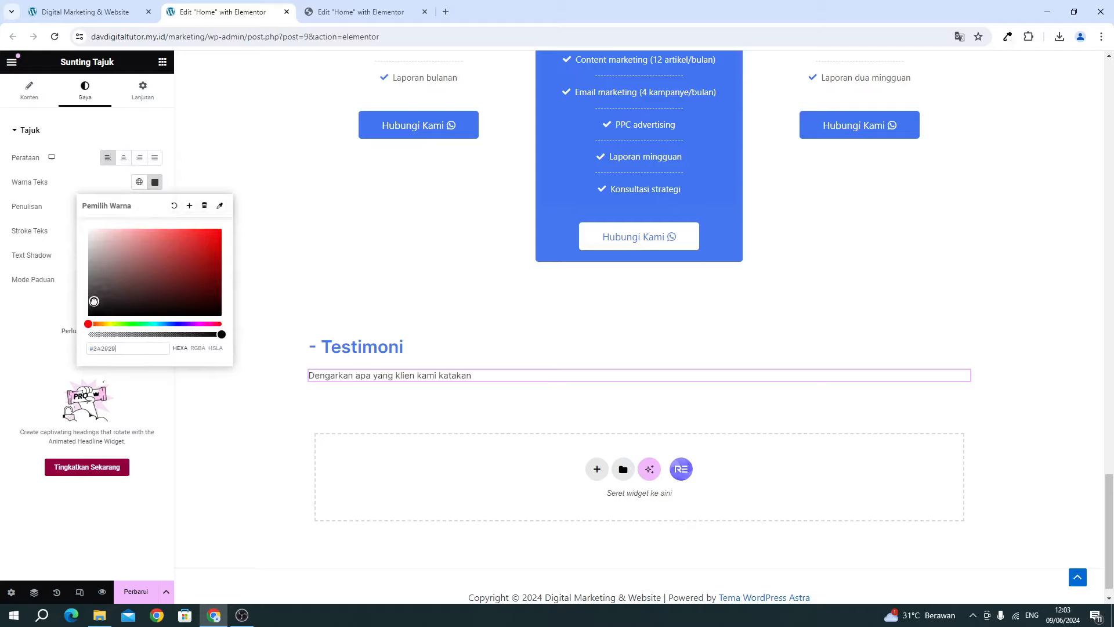
pyautogui.click(69, 290)
# Set the testimonial subtitle's weight to 500 (Sedang) and size to 16 px, compare it with the reference design, and update the page.
pyautogui.click(155, 207)
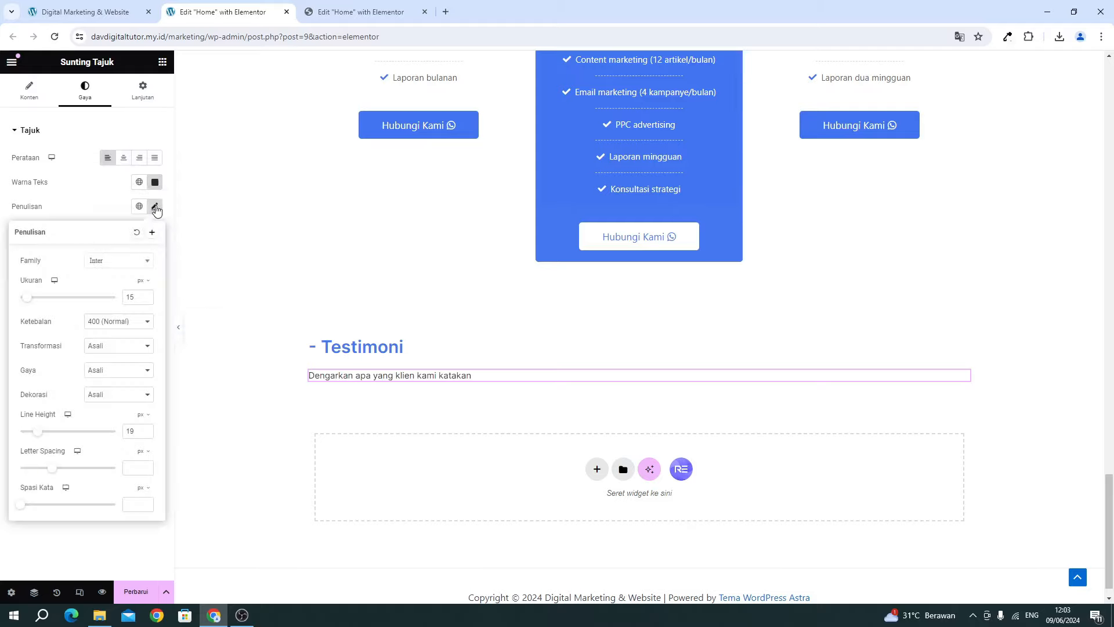
pyautogui.click(128, 320)
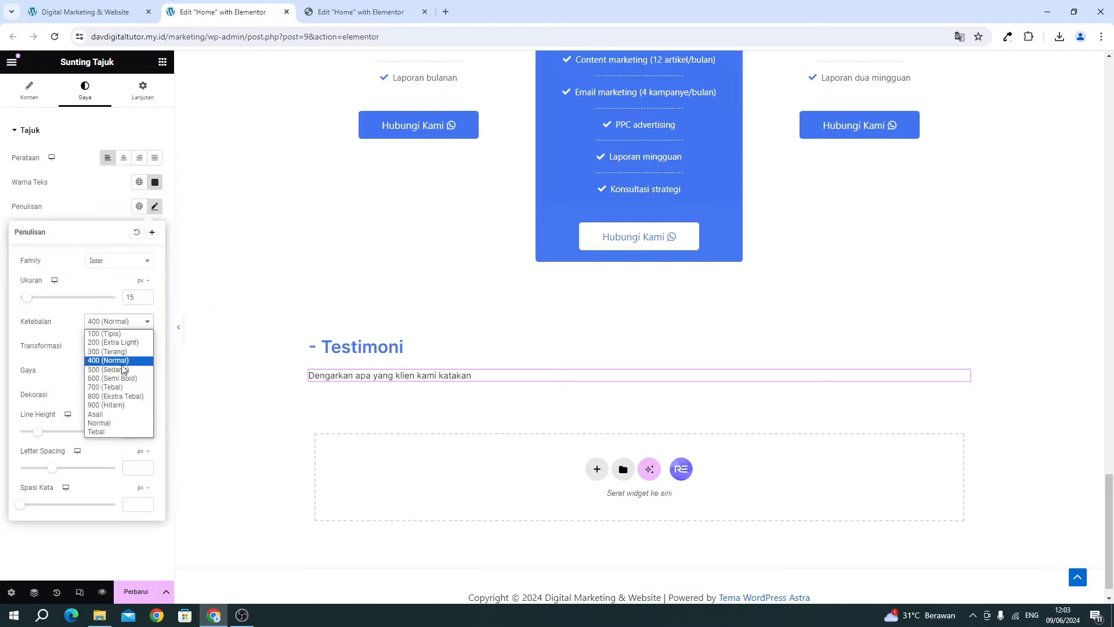
pyautogui.click(122, 374)
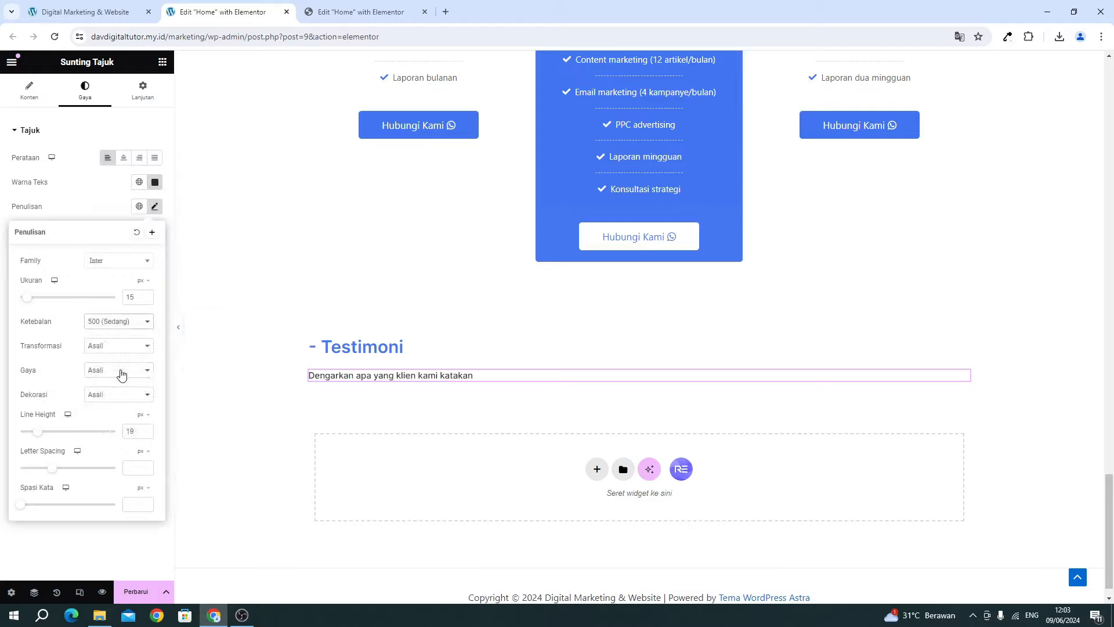
pyautogui.click(145, 296)
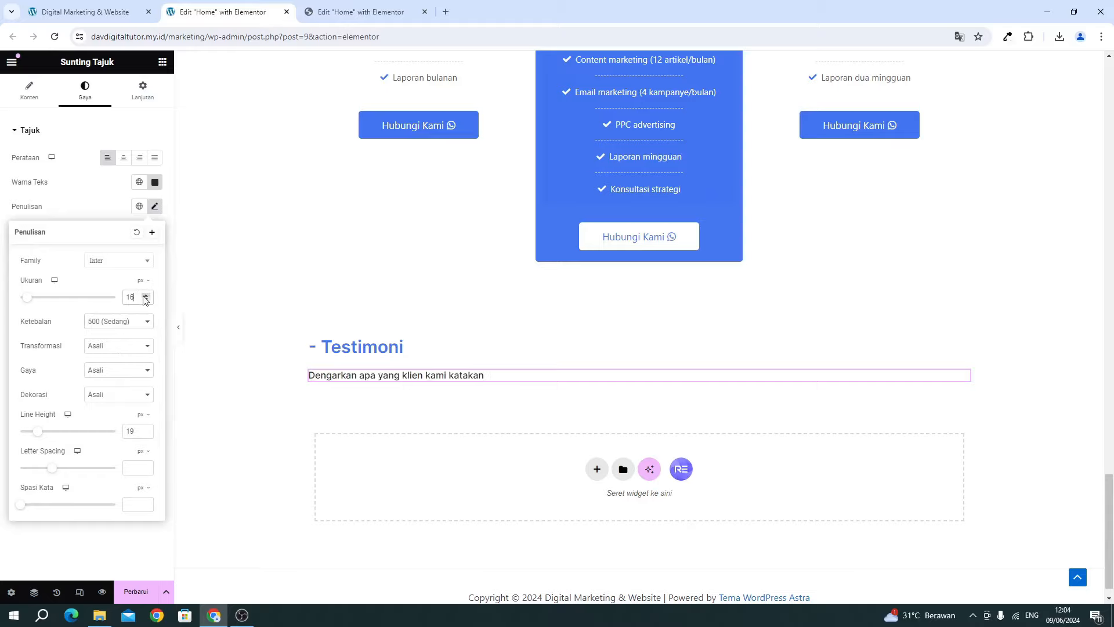
pyautogui.click(359, 14)
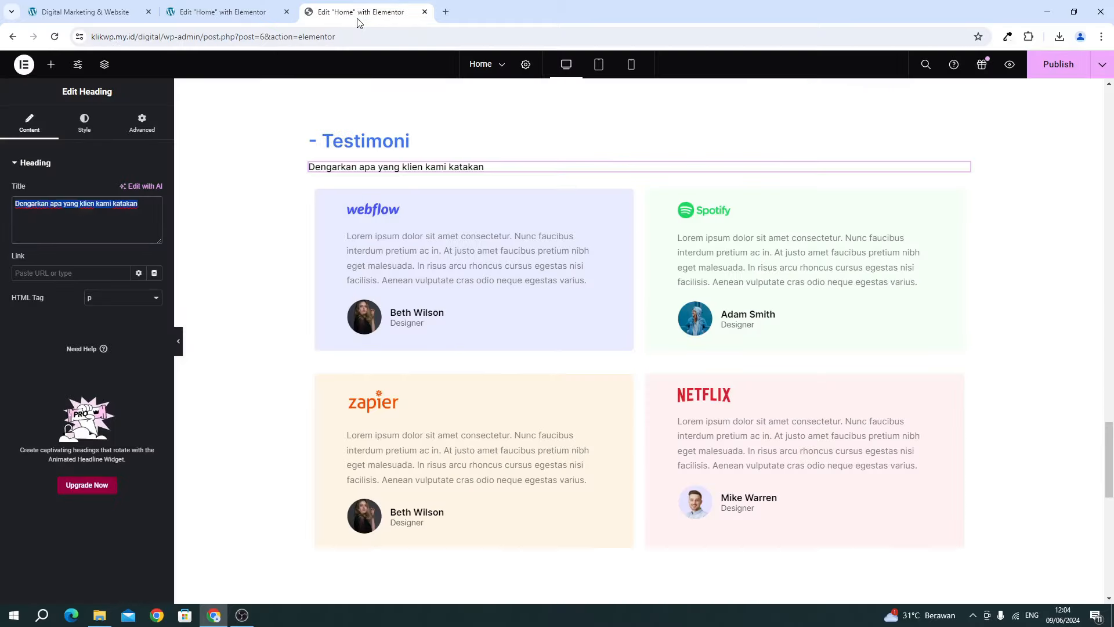
pyautogui.click(200, 12)
pyautogui.click(140, 593)
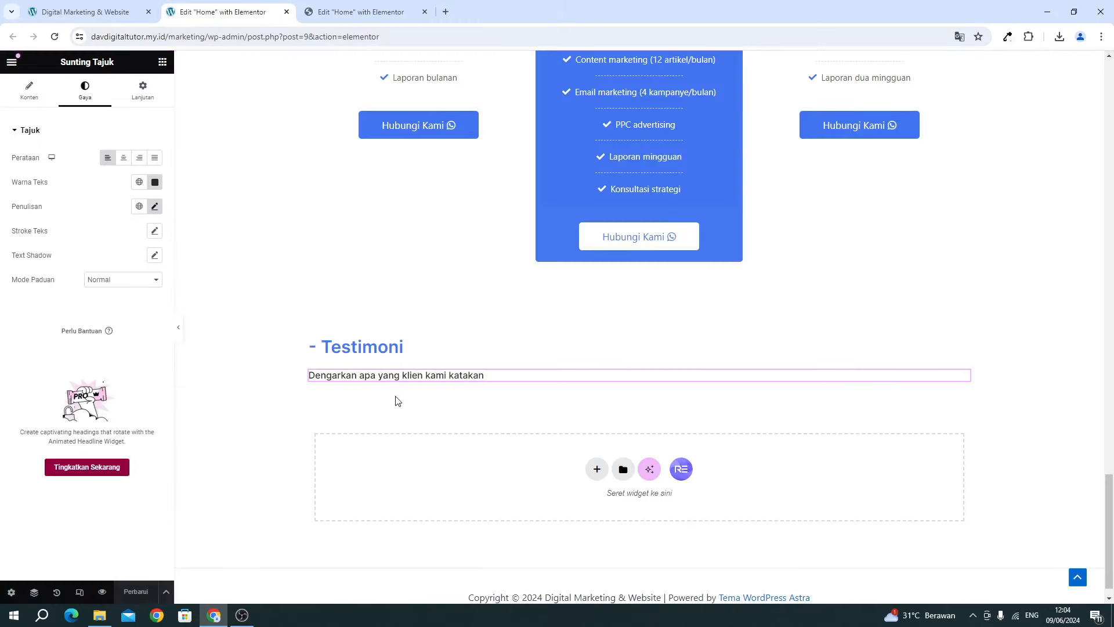
pyautogui.click(242, 615)
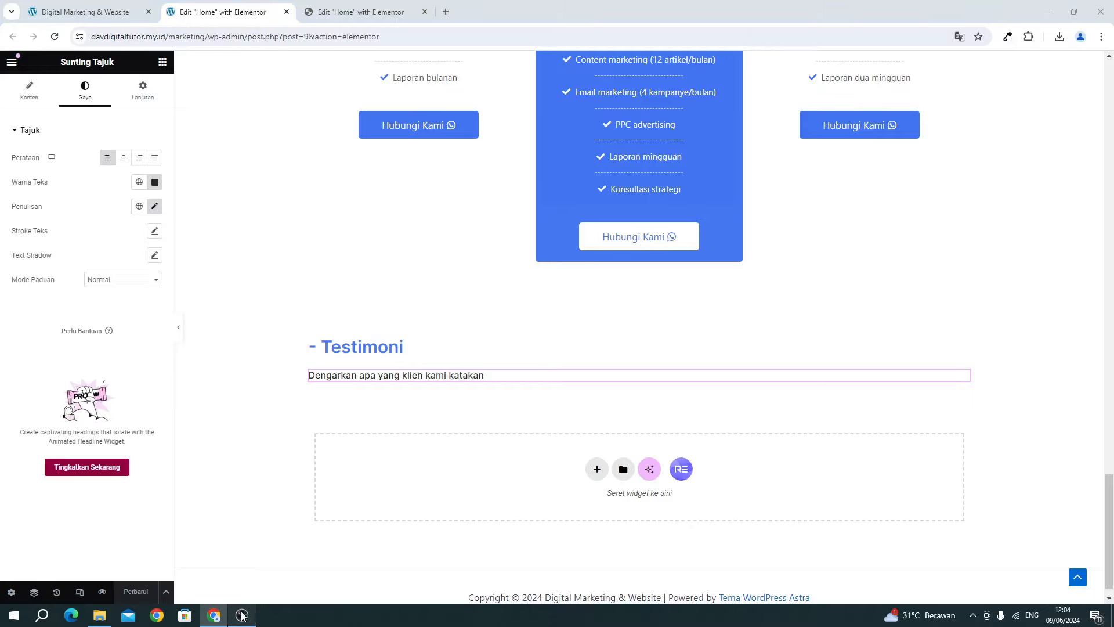
# Add a container below the testimonial subtitle with two identical containers nested inside it.
pyautogui.click(242, 615)
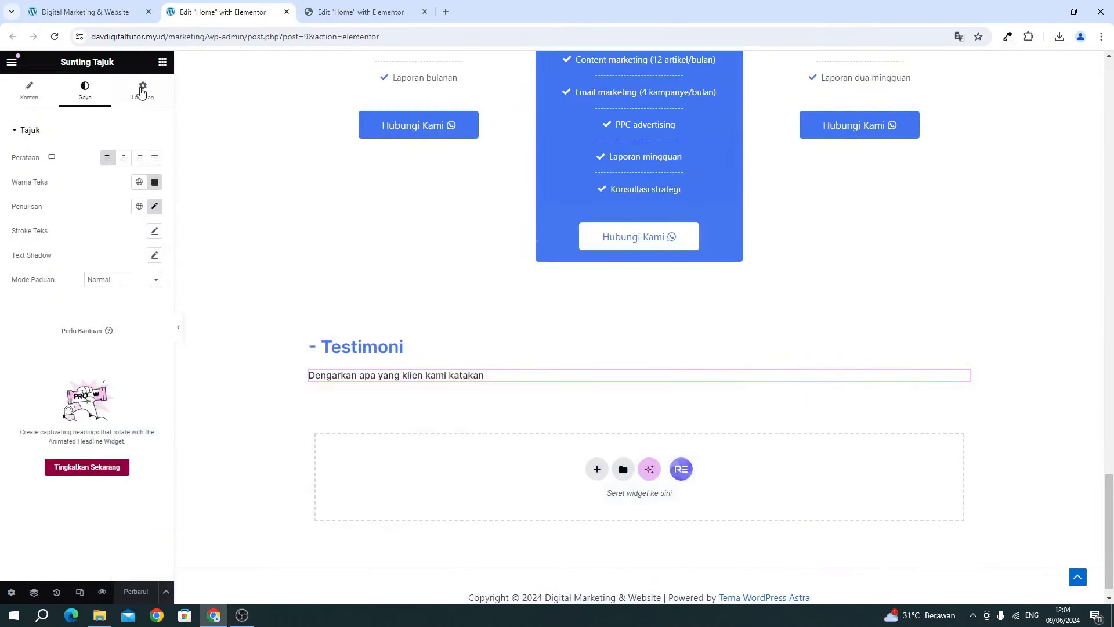
pyautogui.click(163, 62)
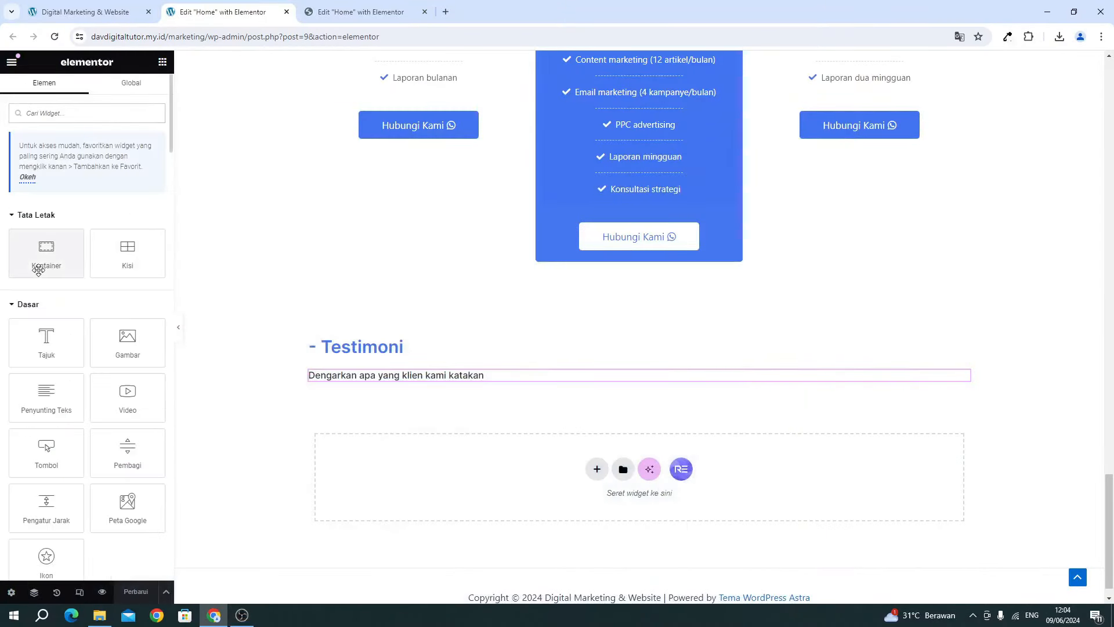
pyautogui.moveTo(37, 268); pyautogui.dragTo(336, 379)
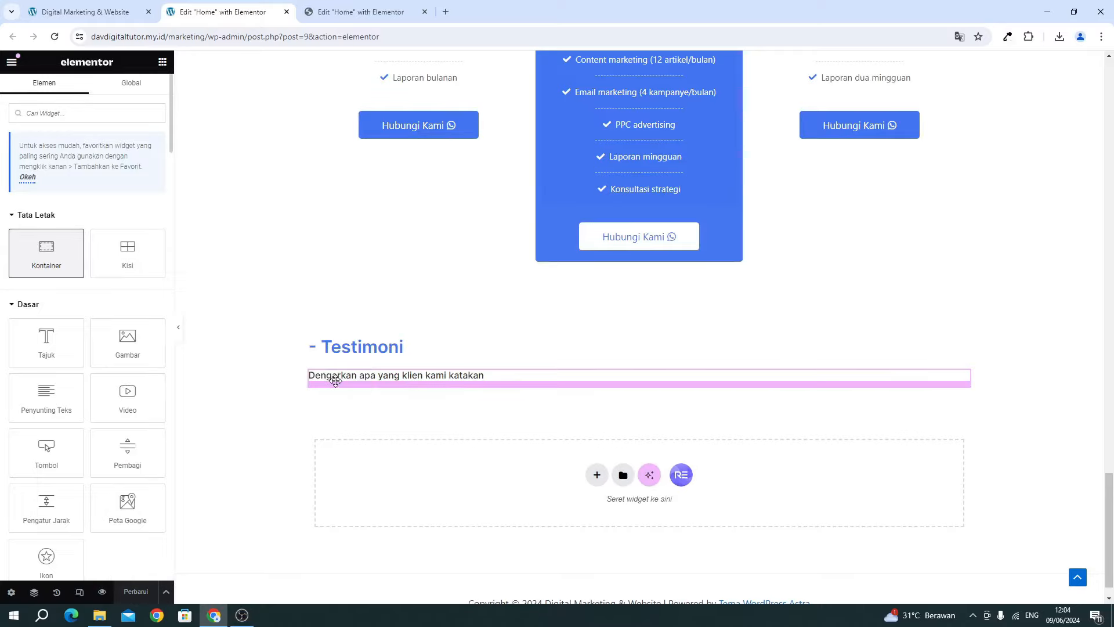
pyautogui.click(162, 61)
pyautogui.moveTo(52, 238); pyautogui.dragTo(398, 399)
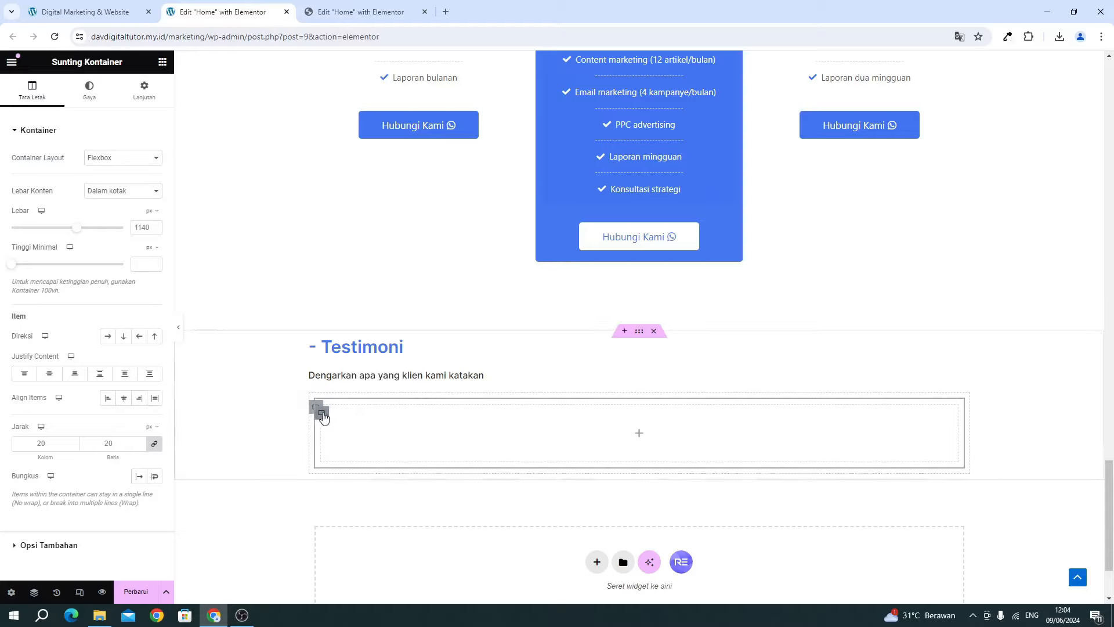
pyautogui.rightClick(323, 417)
pyautogui.click(347, 317)
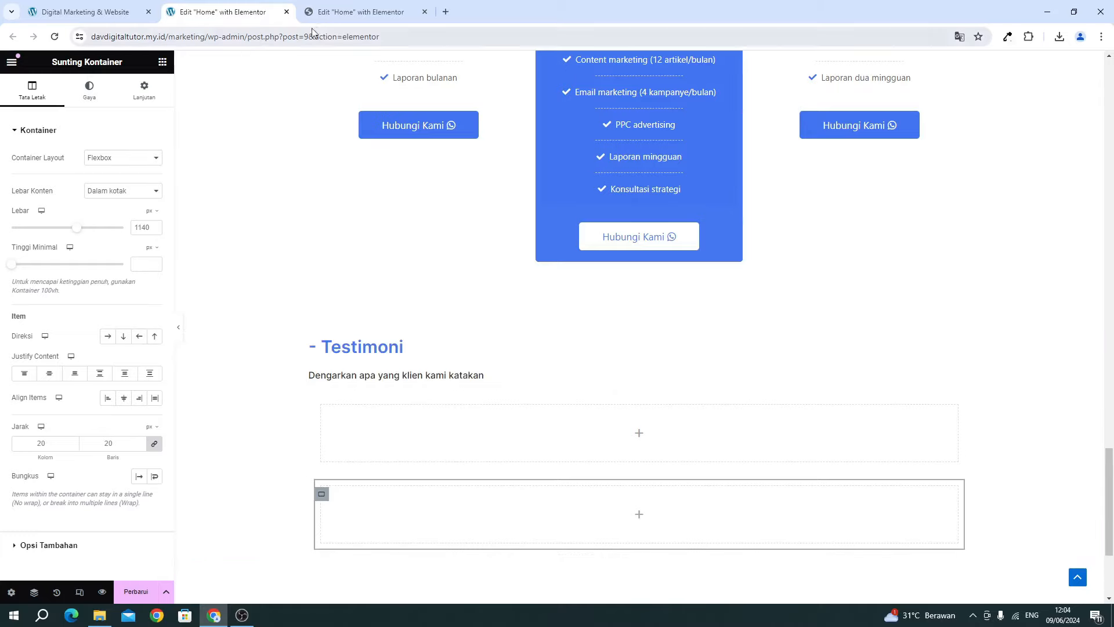
# Check the card layout in the reference design, arrange the two inner containers side by side in a row, and update the page.
pyautogui.hotkey('ctrl', 'Tab')
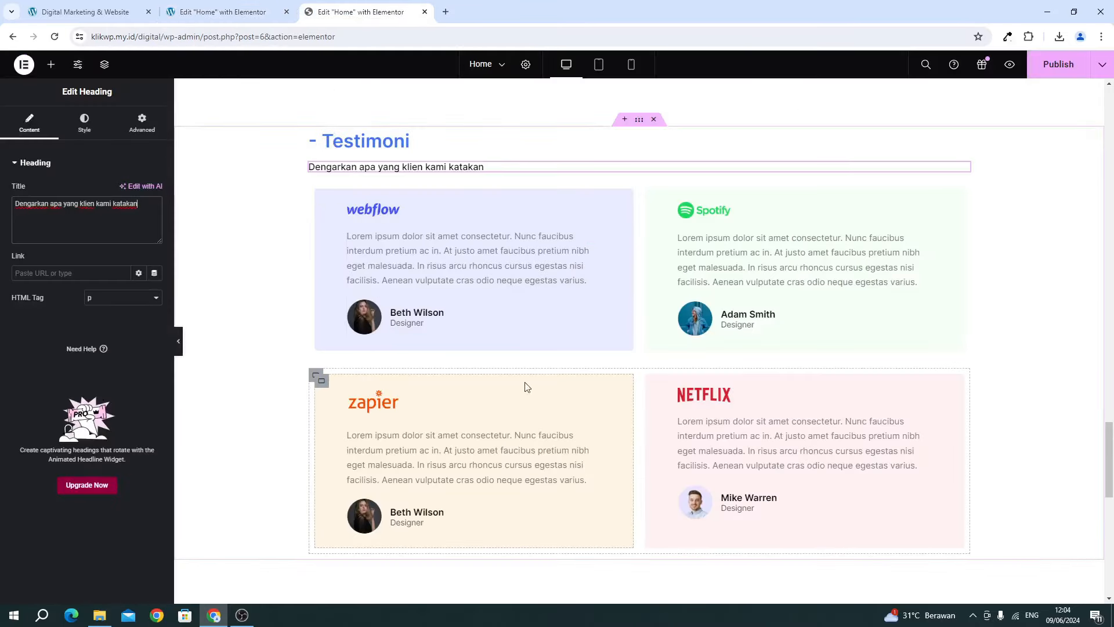
pyautogui.click(250, 18)
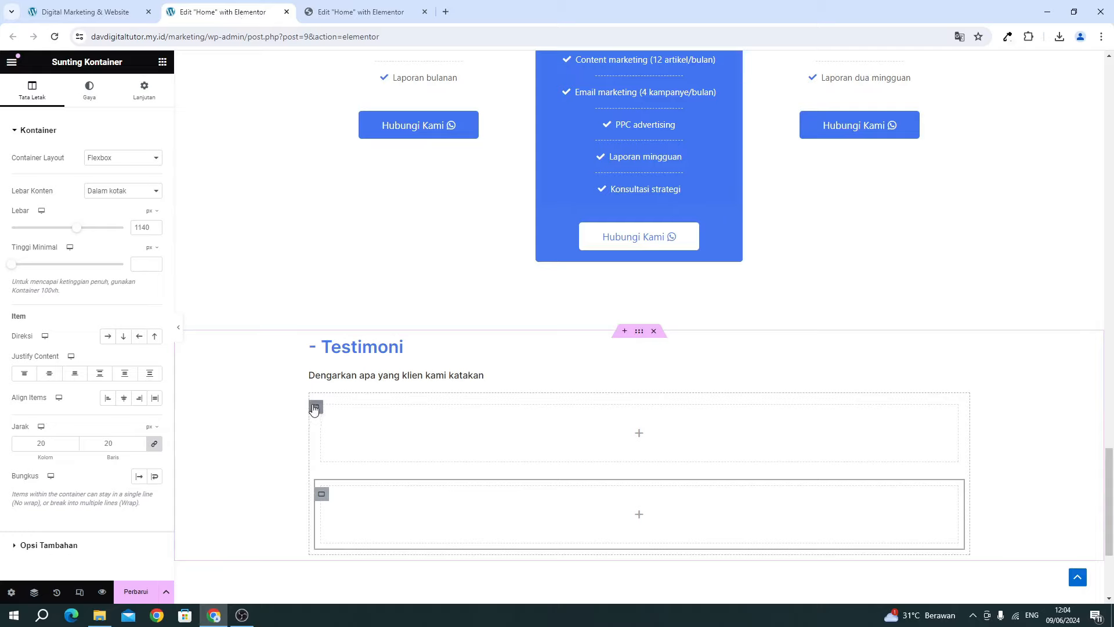
pyautogui.click(314, 409)
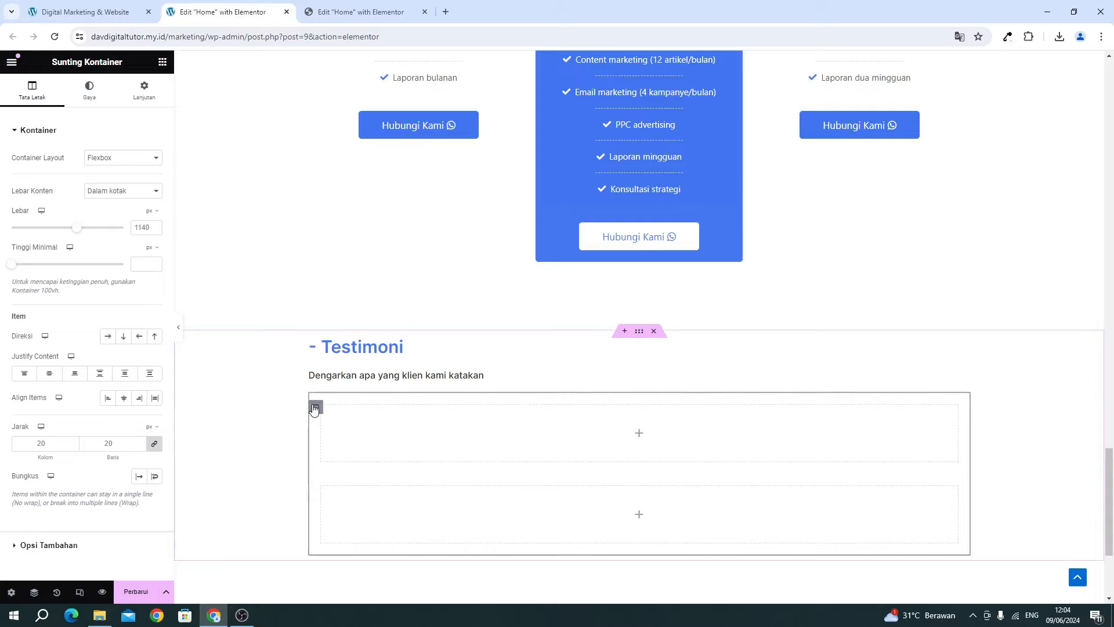
pyautogui.click(110, 337)
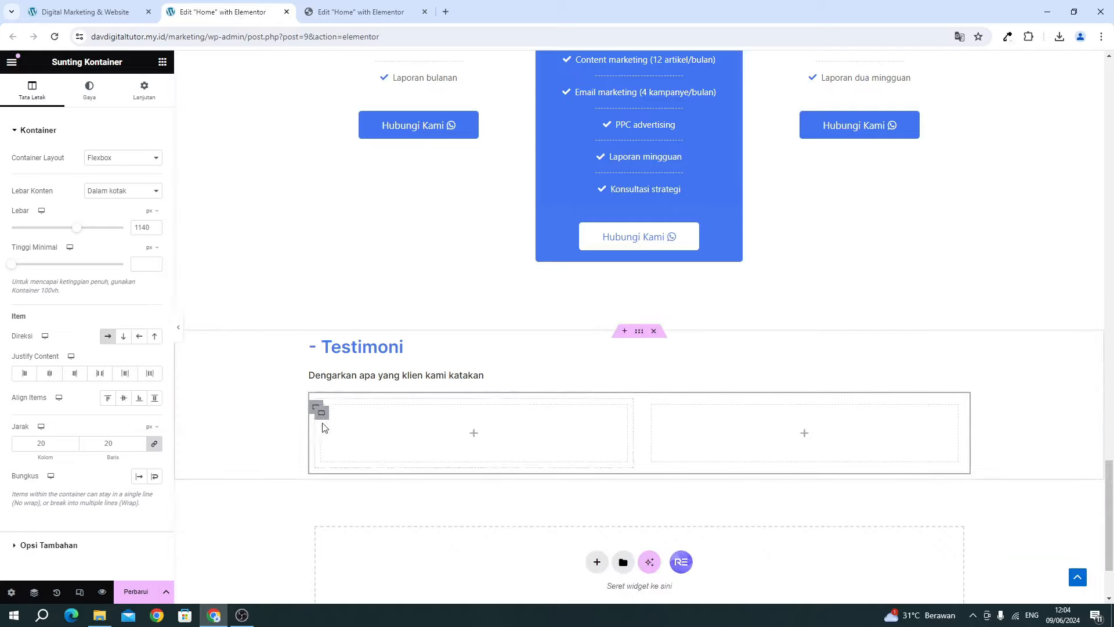
pyautogui.click(142, 592)
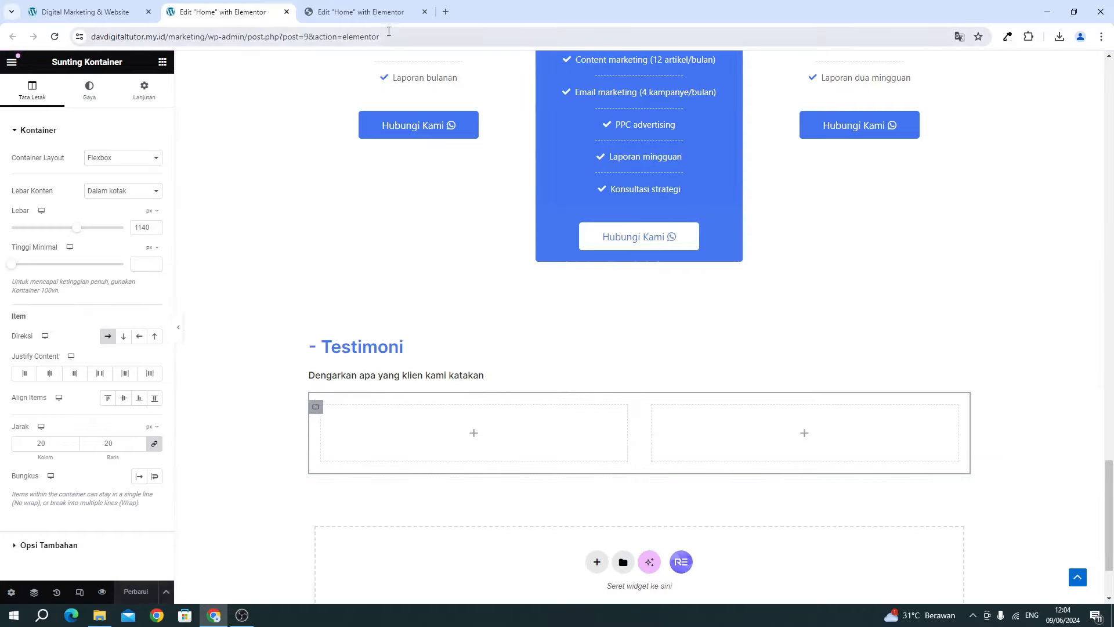
# Copy the background color #EAECFF of the reference design's webflow card container and check that container's padding.
pyautogui.click(339, 13)
pyautogui.click(415, 258)
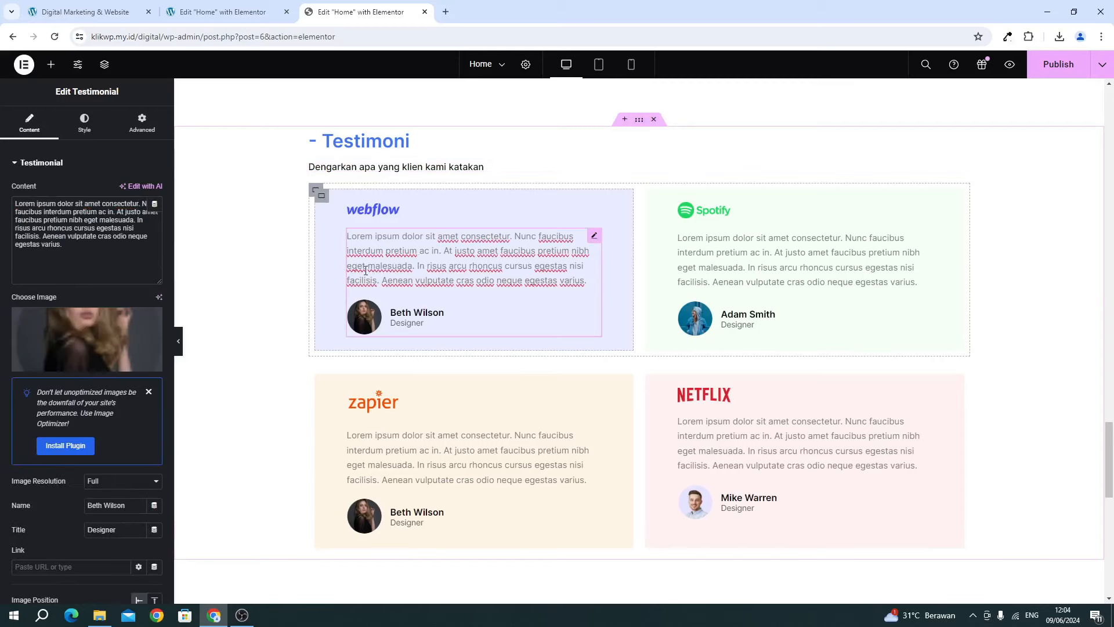
pyautogui.click(322, 196)
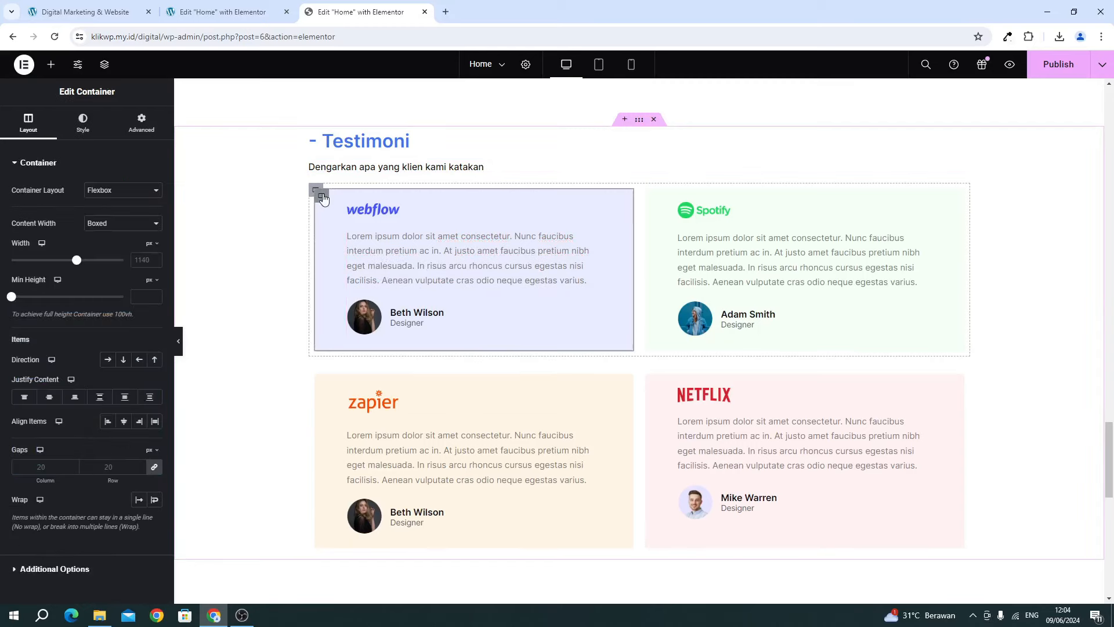
pyautogui.click(83, 122)
pyautogui.click(155, 240)
pyautogui.hotkey('ctrl', 'c')
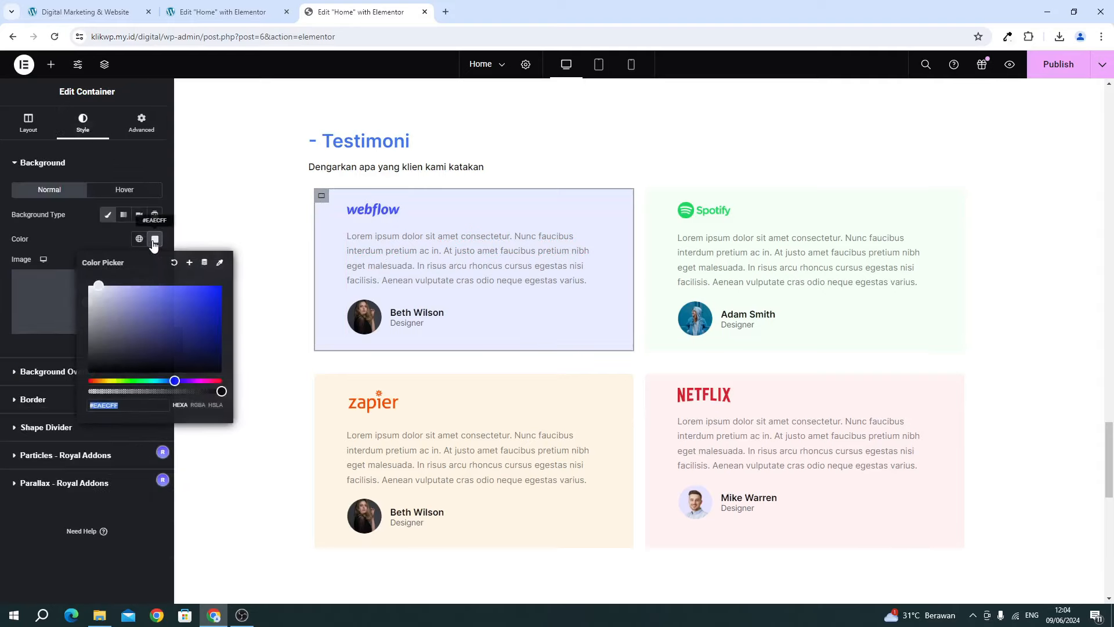
pyautogui.click(141, 131)
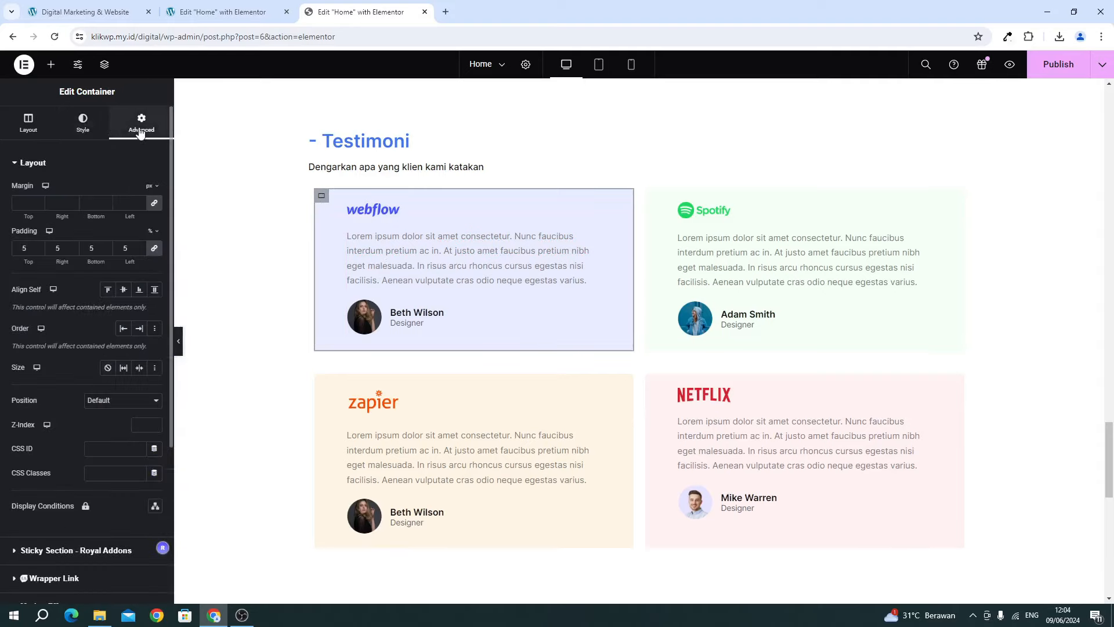
# Give the first inner testimonial container a classic background with the copied color #EAECFF.
pyautogui.click(223, 12)
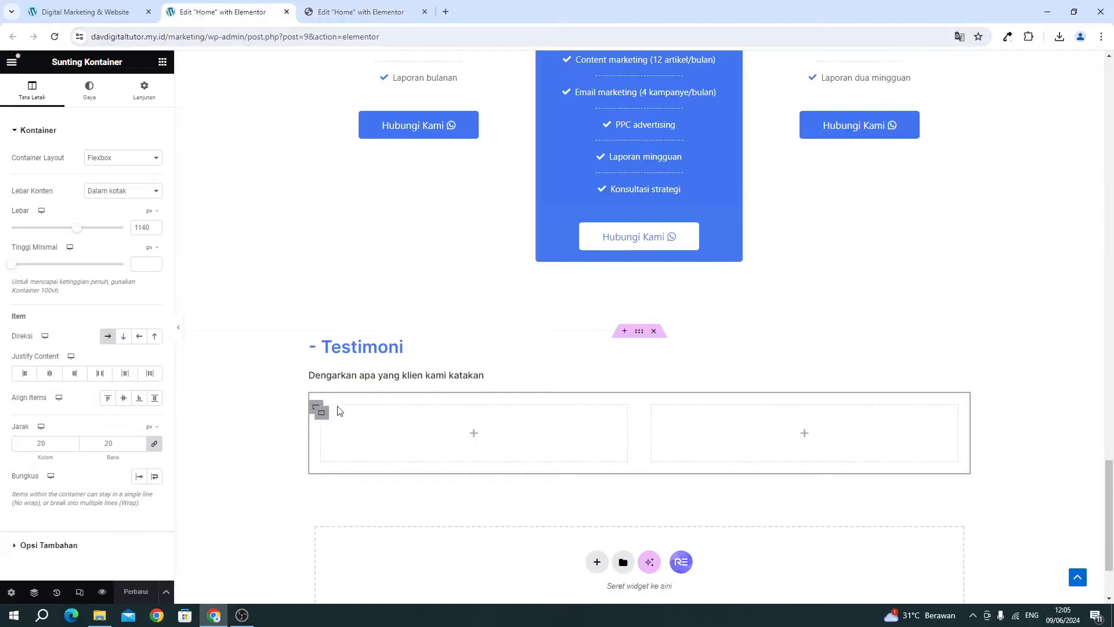
pyautogui.click(321, 415)
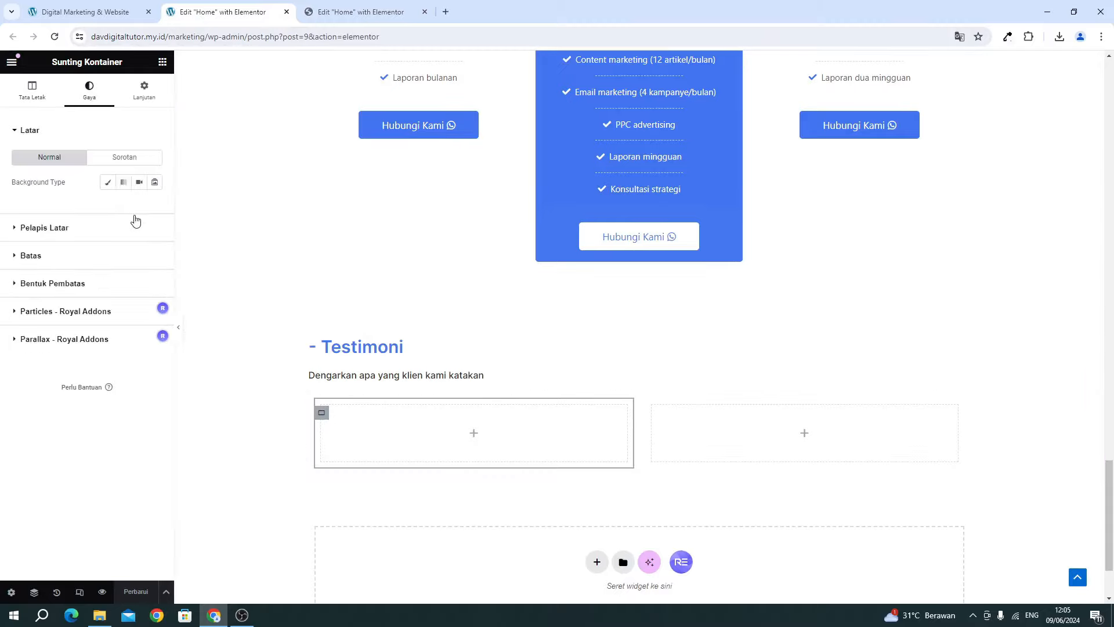
pyautogui.click(109, 182)
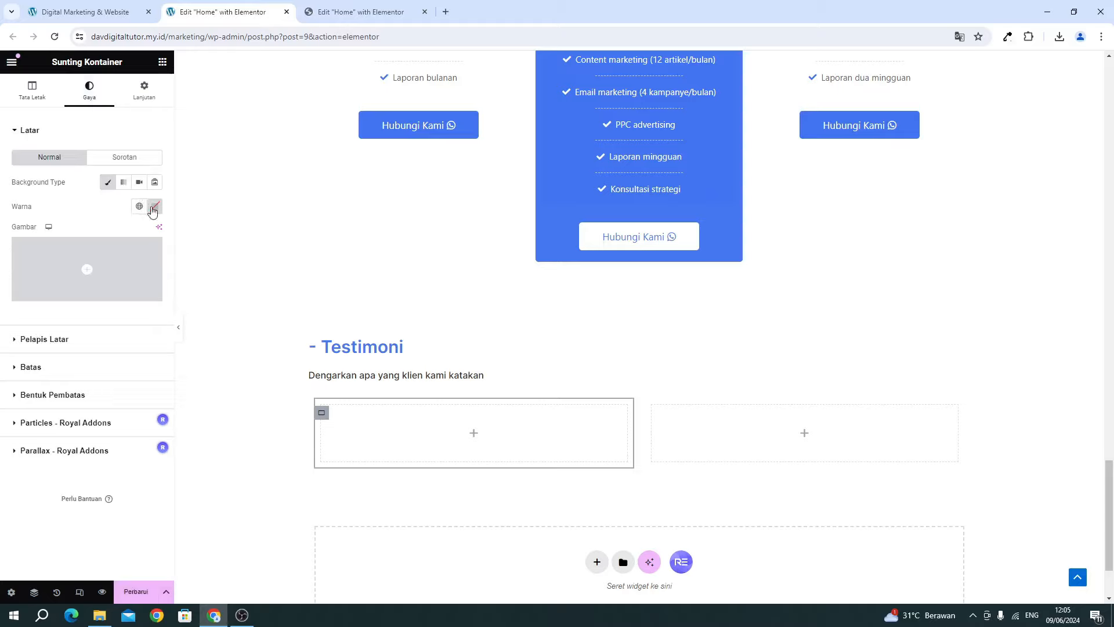
pyautogui.click(153, 209)
pyautogui.hotkey('ctrl', 'v')
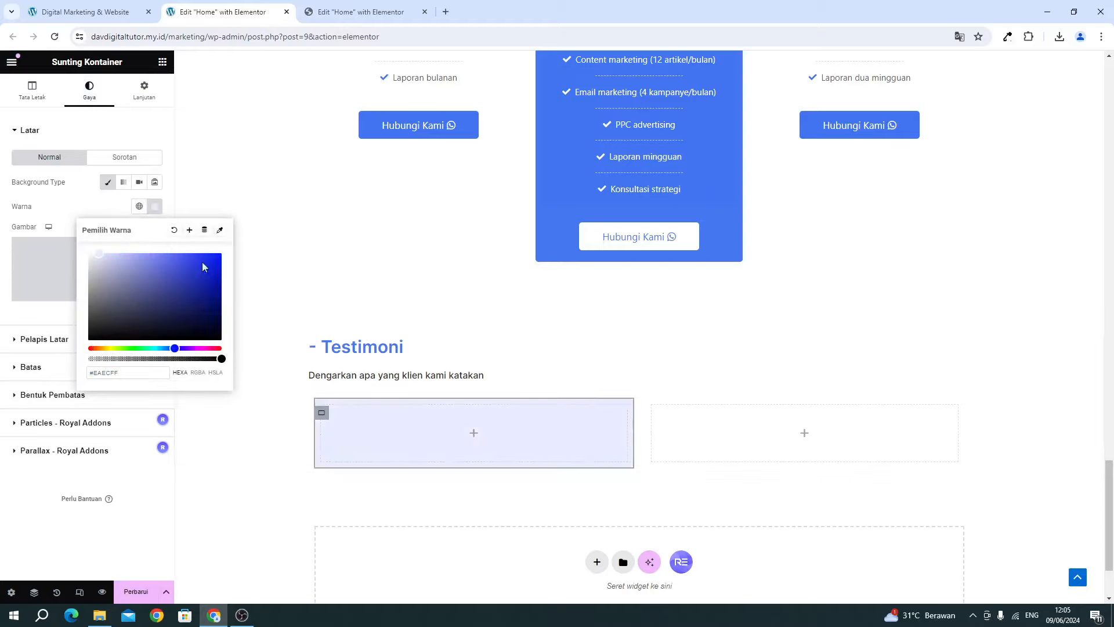
pyautogui.click(92, 212)
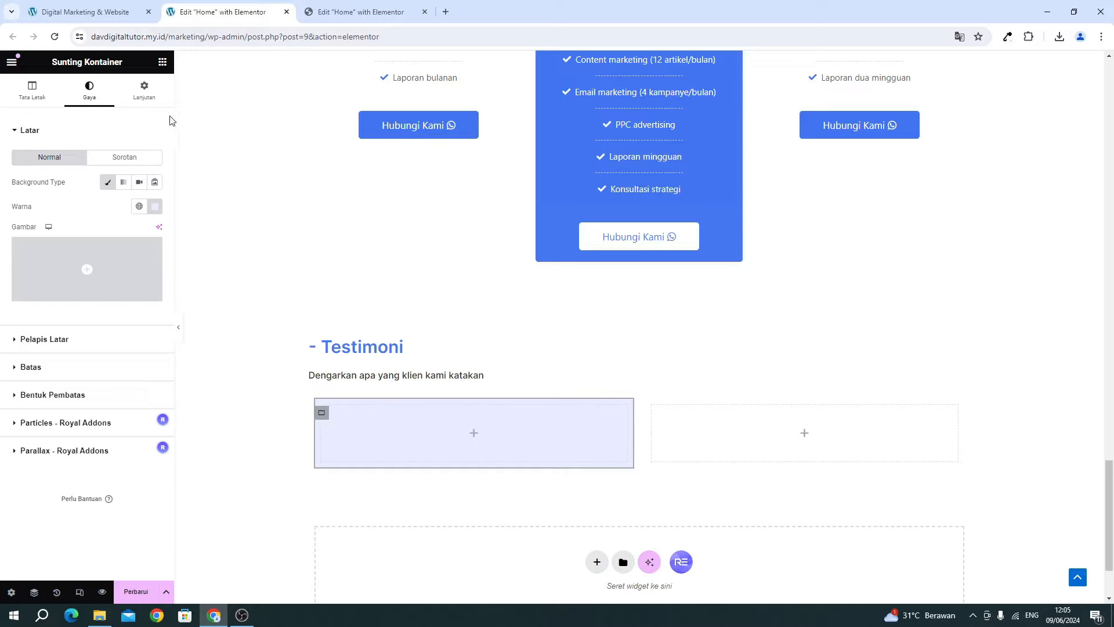
# Set the first inner container's padding to 5% on all sides.
pyautogui.click(145, 97)
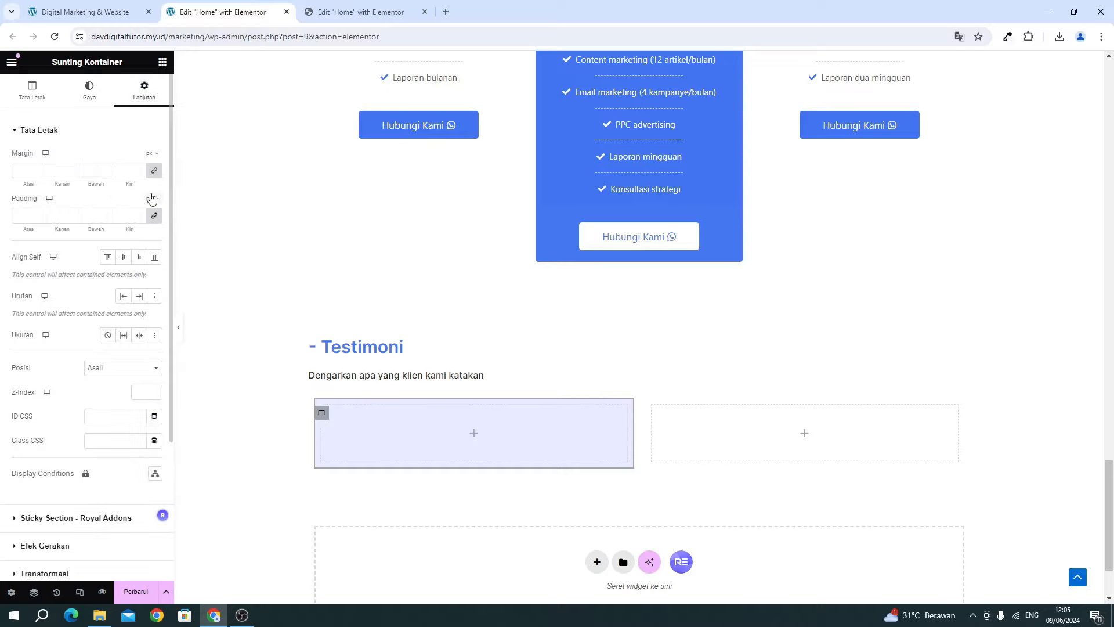
pyautogui.click(151, 200)
pyautogui.click(153, 214)
pyautogui.click(126, 220)
pyautogui.write('5')
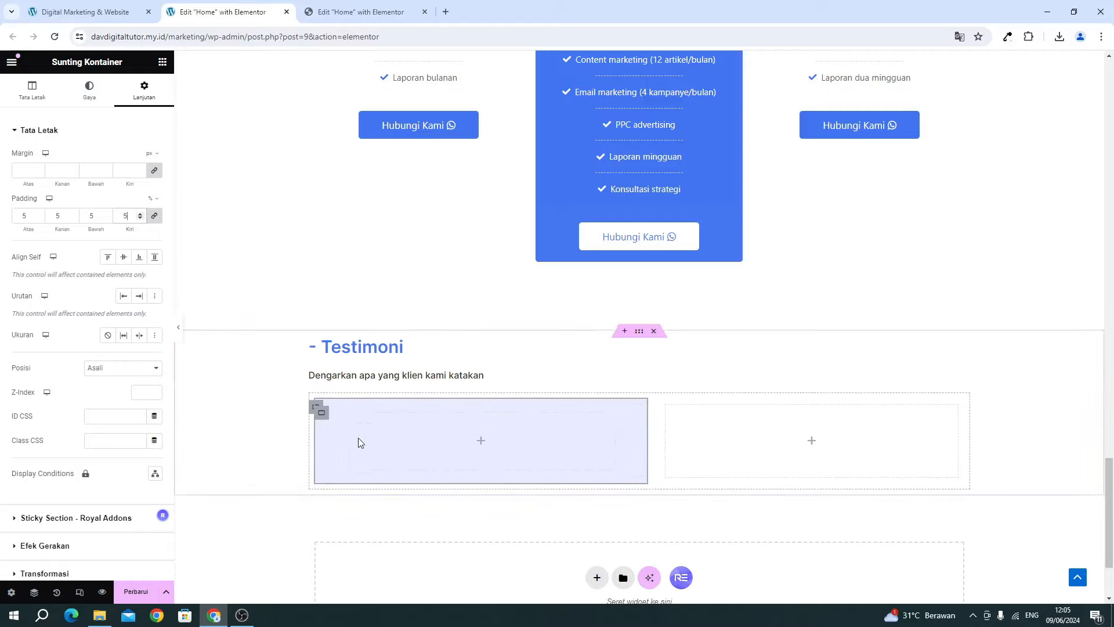
# Search the widgets for "tes" and place a Testimonial widget inside the first inner container.
pyautogui.click(163, 62)
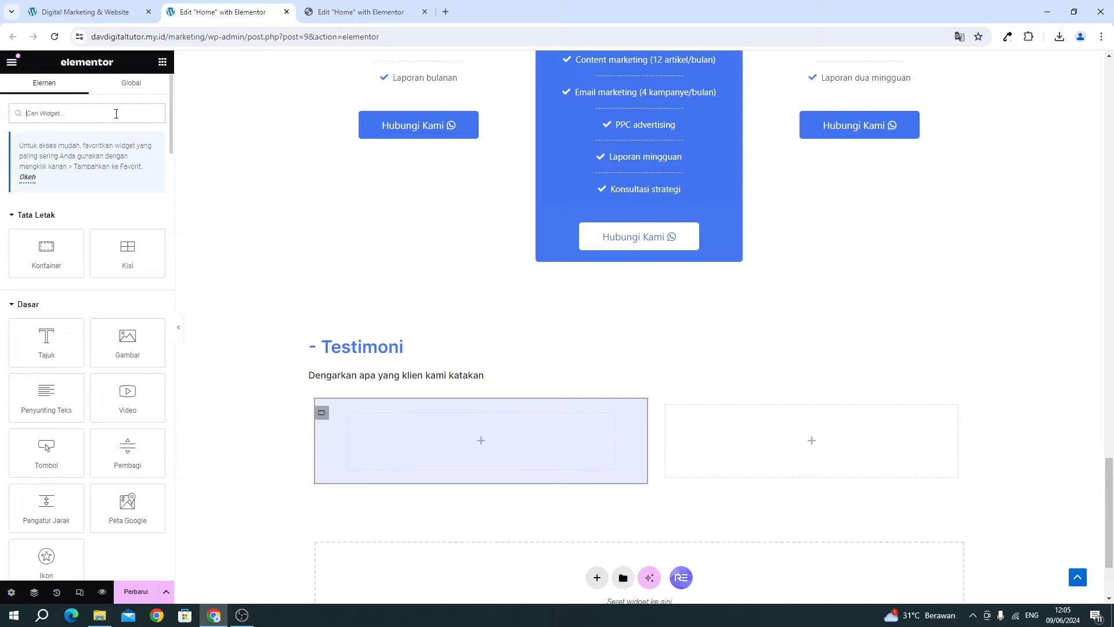
pyautogui.write('tes')
pyautogui.moveTo(47, 223); pyautogui.dragTo(493, 465)
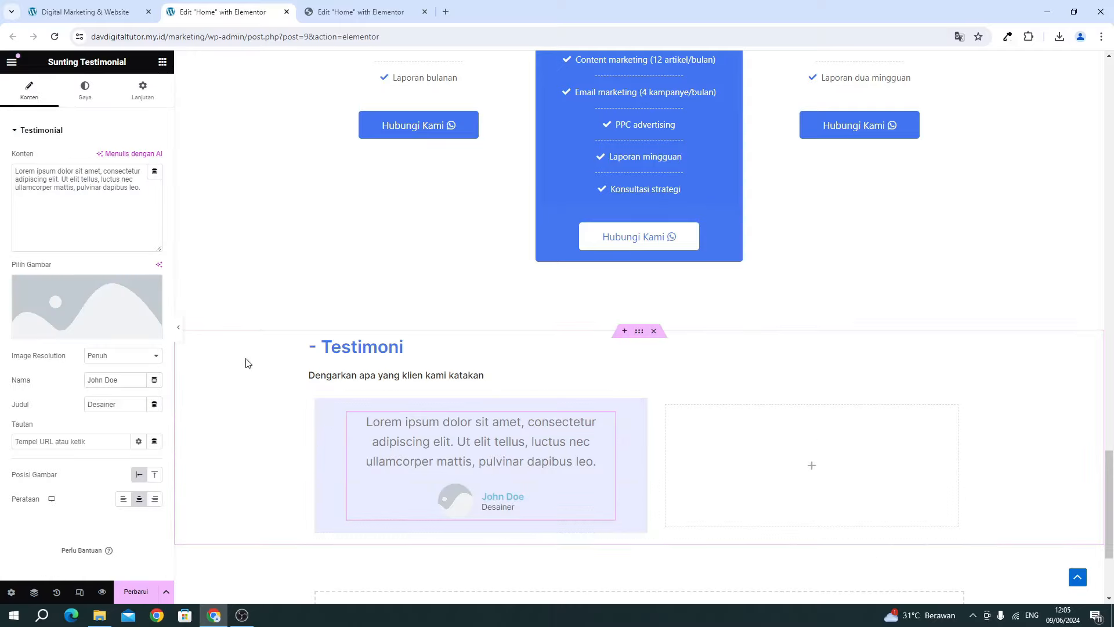
# Replace the Testimonial widget's content with the Lorem ipsum text copied from the reference design's webflow card.
pyautogui.click(348, 13)
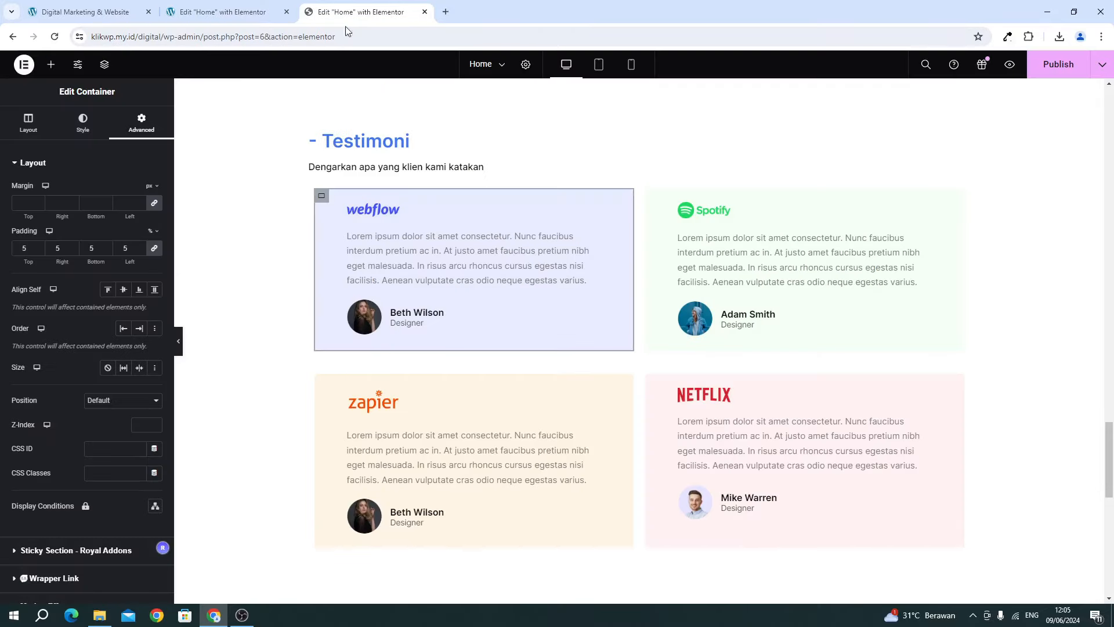
pyautogui.click(403, 249)
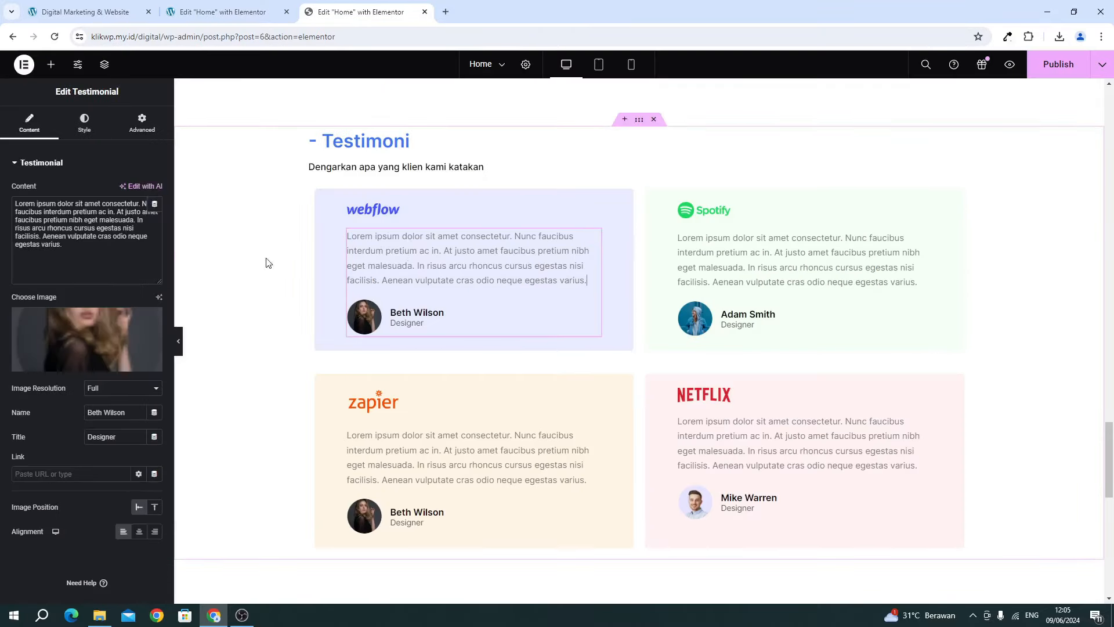
pyautogui.click(106, 265)
pyautogui.hotkey('ctrl', 'a')
pyautogui.hotkey('ctrl', 'c')
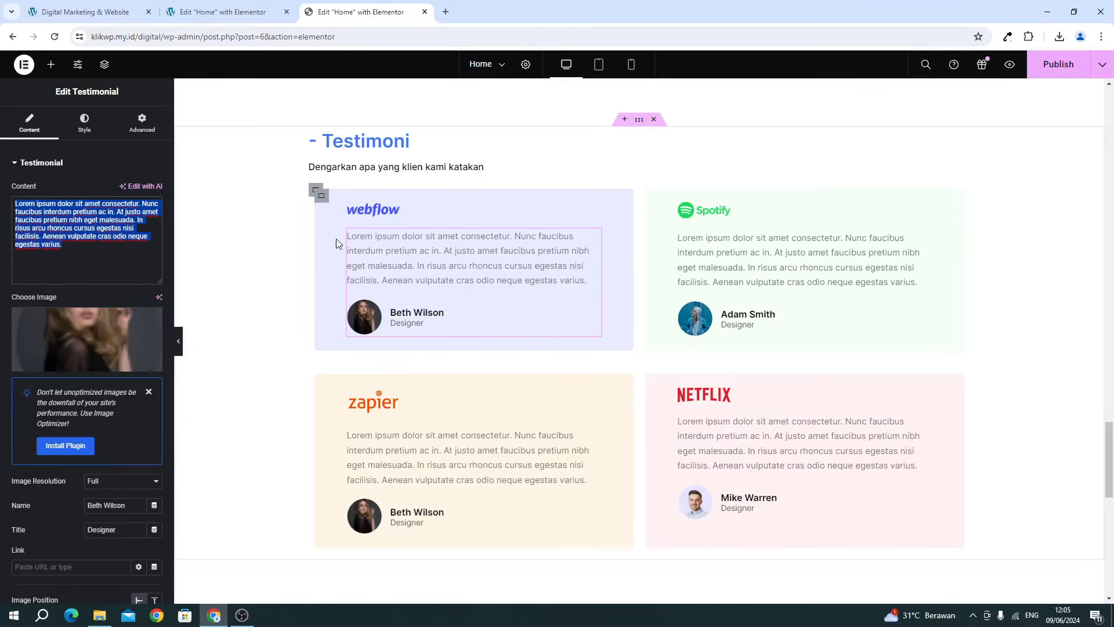
pyautogui.click(212, 13)
pyautogui.click(104, 212)
pyautogui.hotkey('ctrl', 'a')
pyautogui.hotkey('ctrl', 'v')
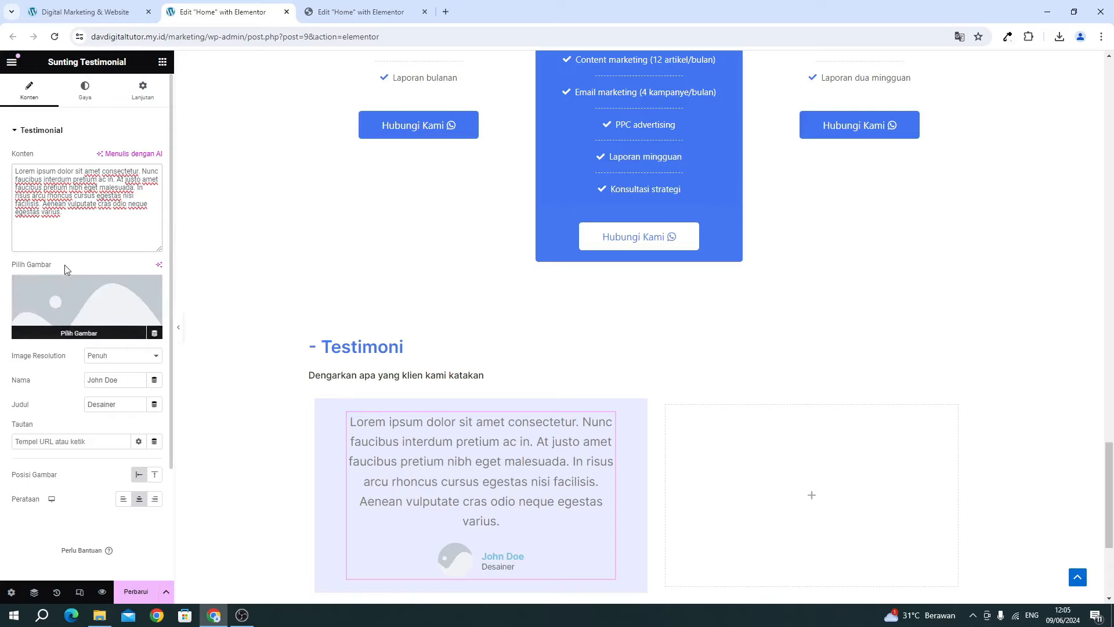
# Upload Group-37380 from the image folder to the media library and use it as the testimonial's picture.
pyautogui.click(74, 289)
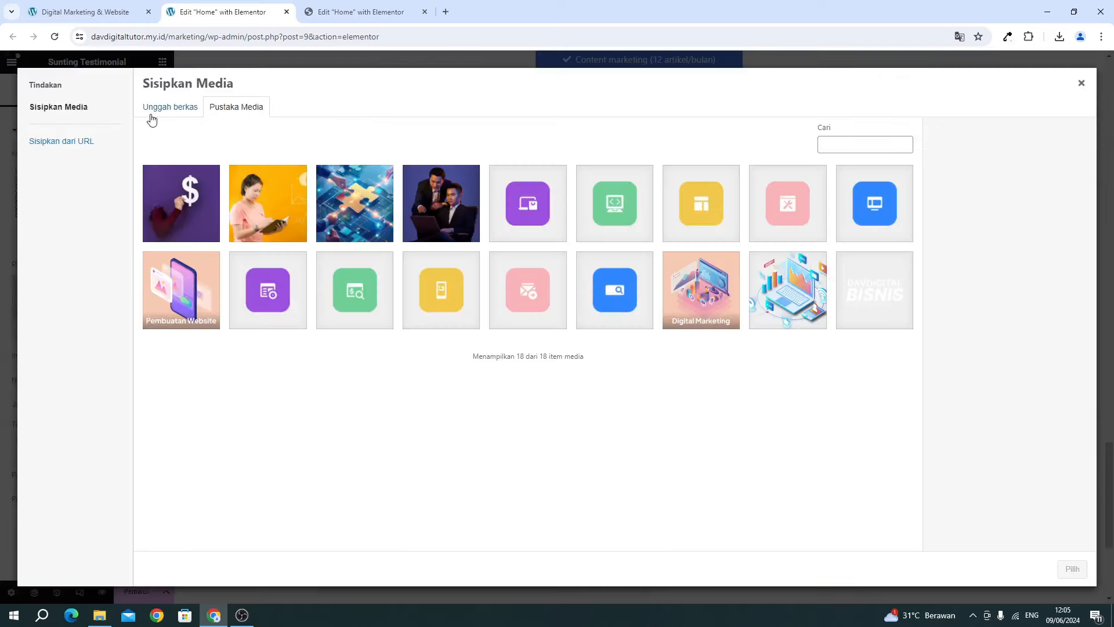
pyautogui.click(99, 616)
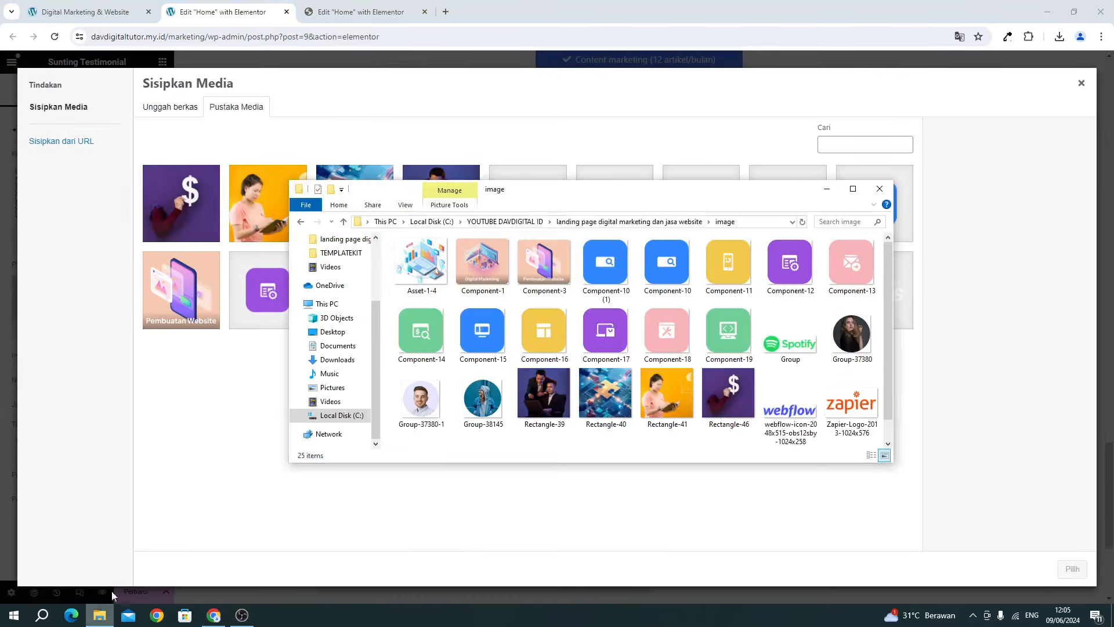
pyautogui.moveTo(836, 353); pyautogui.dragTo(232, 305)
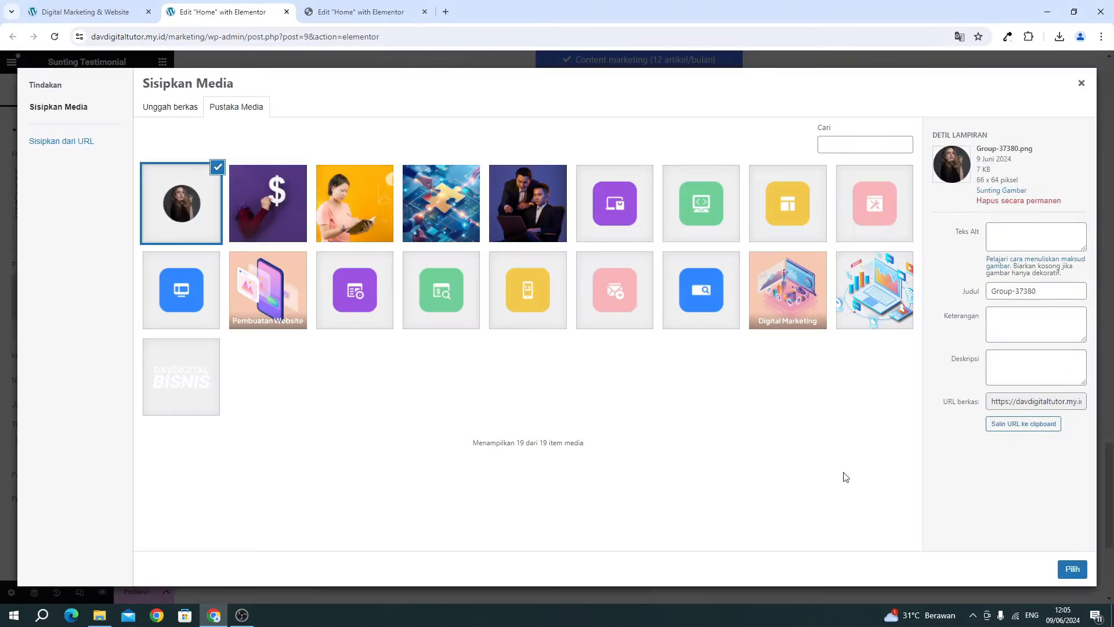
pyautogui.click(1065, 570)
# Enter the reviewer's first name in the testimonial and align the testimonial to the left.
pyautogui.scroll(-3, 531, 519)
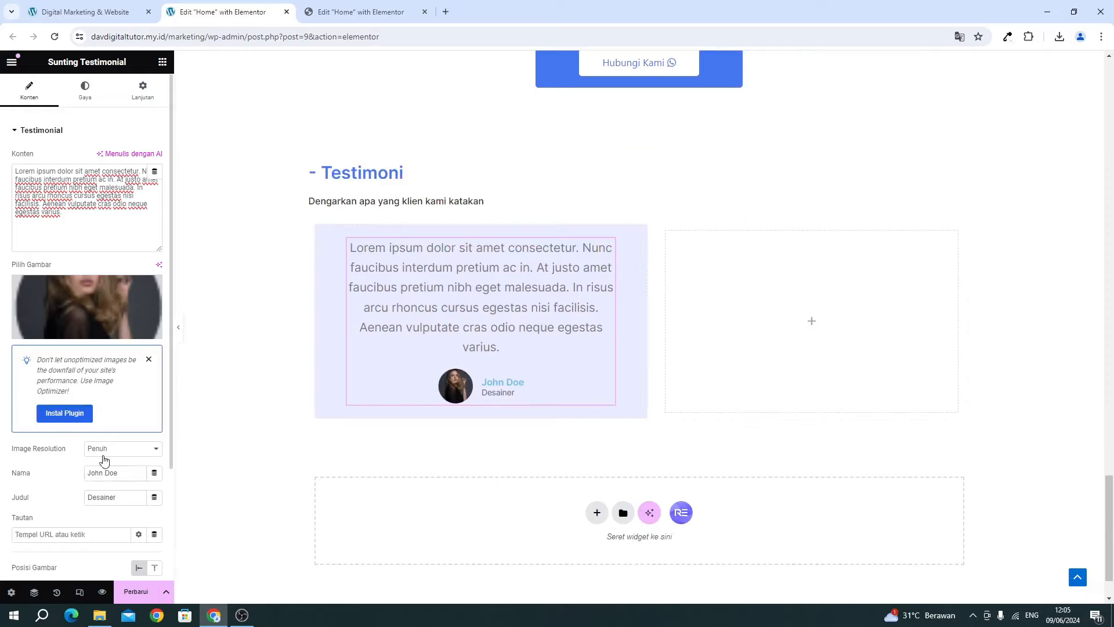
pyautogui.press('Tab')
pyautogui.write('A')
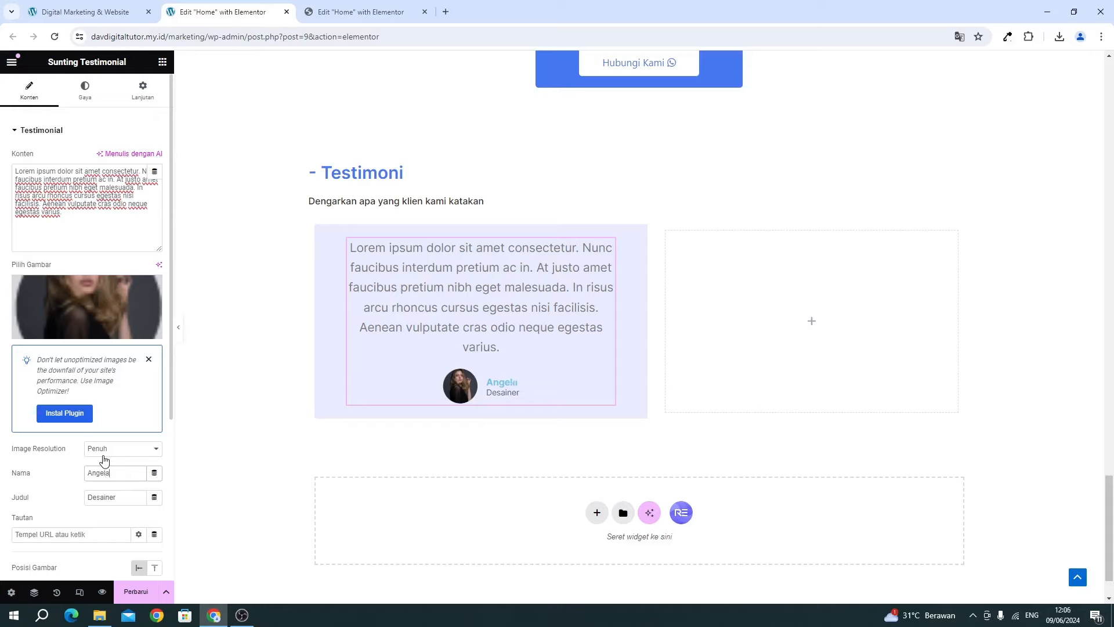
pyautogui.scroll(-1, 104, 460)
pyautogui.moveTo(123, 441); pyautogui.dragTo(60, 447)
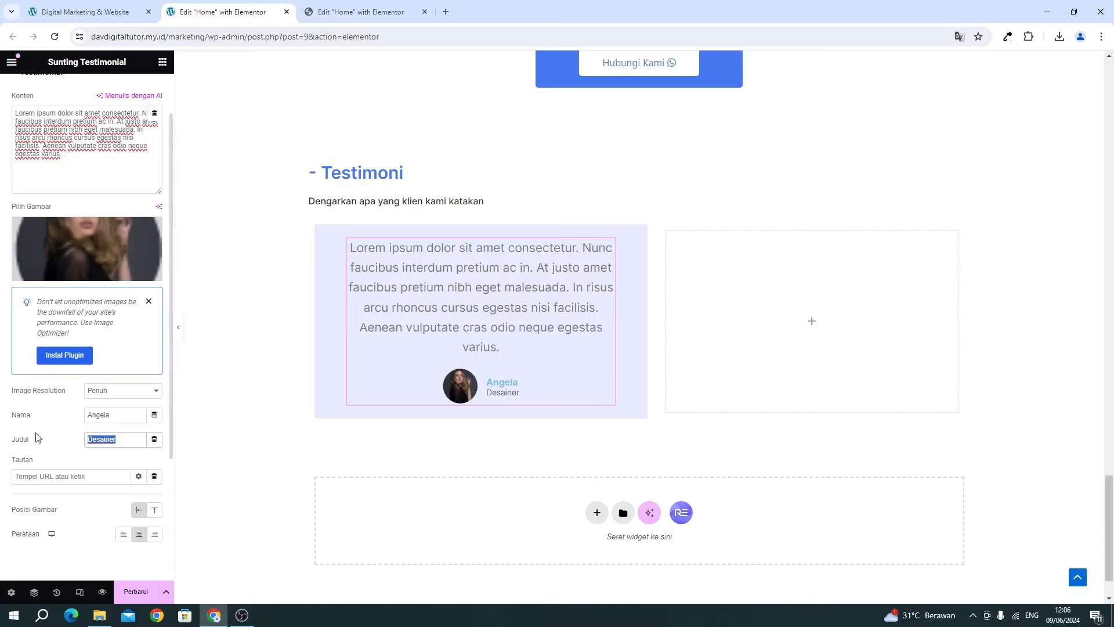
pyautogui.click(123, 534)
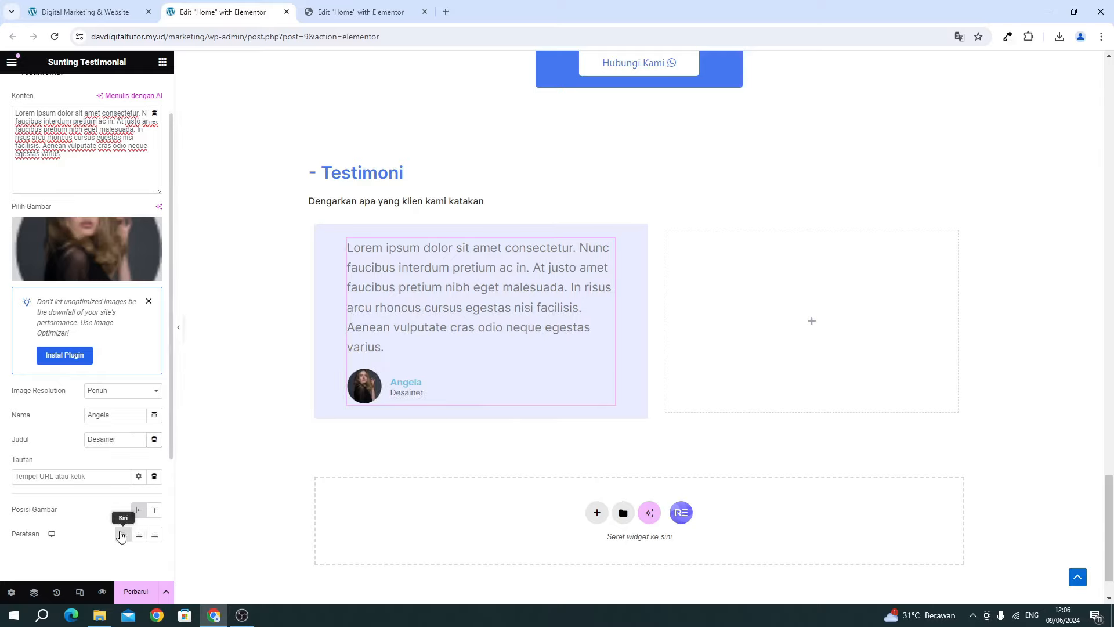
pyautogui.scroll(1, 153, 325)
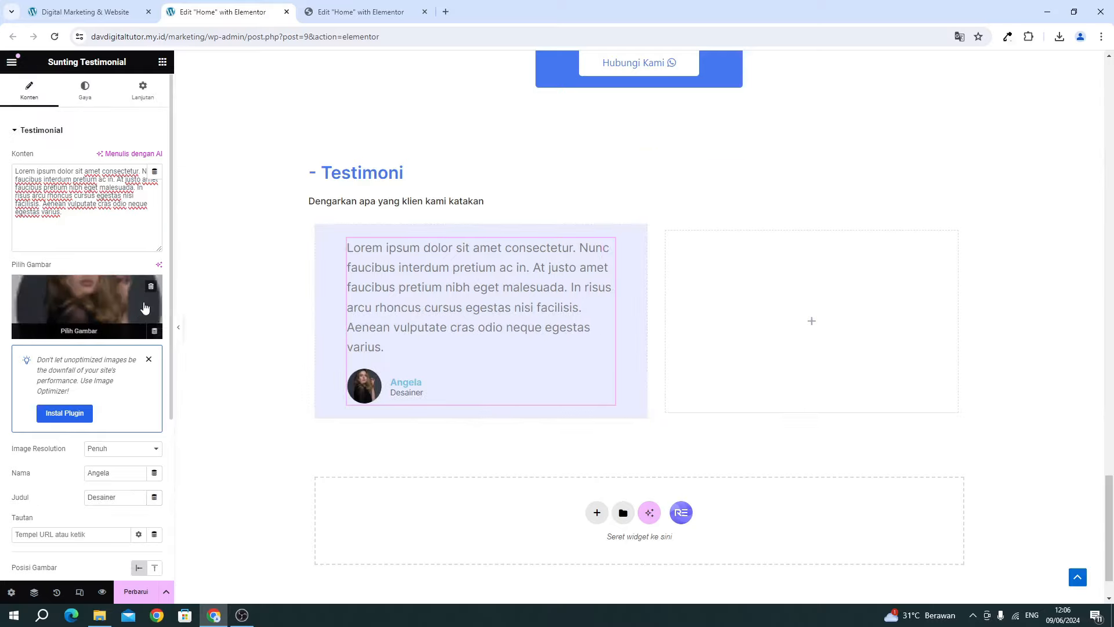
# Check the border settings of the webflow card's container in the reference design.
pyautogui.click(379, 14)
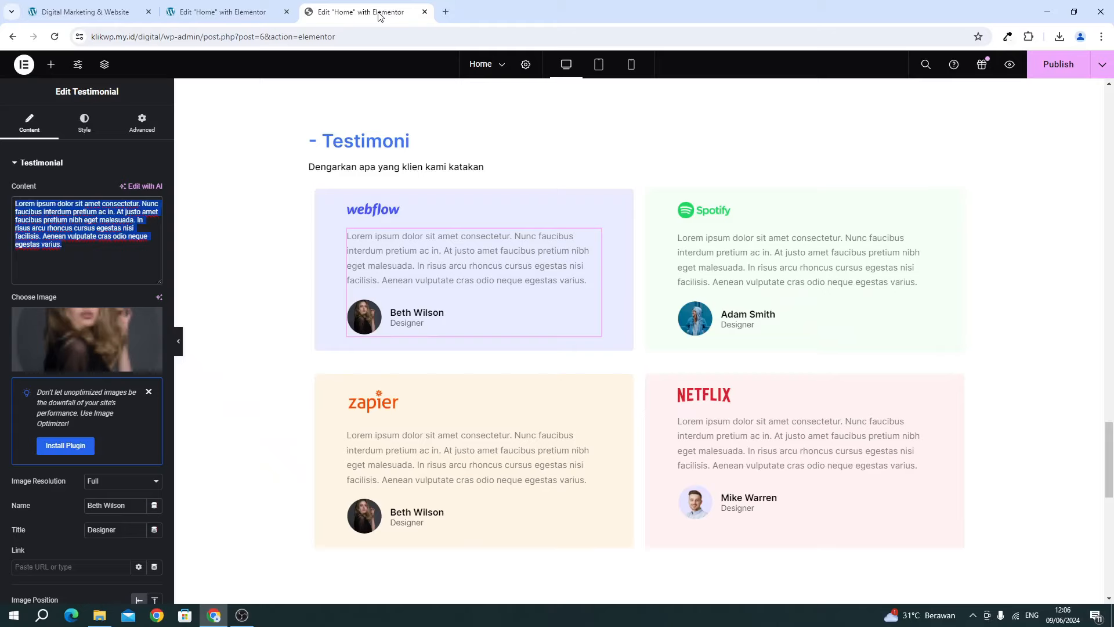
pyautogui.click(321, 200)
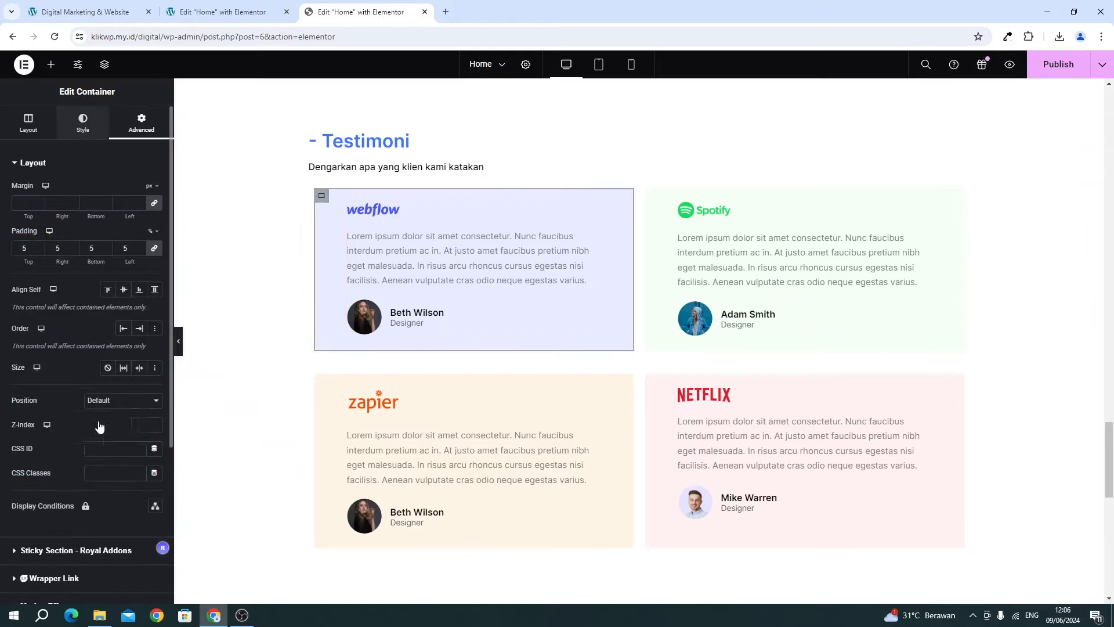
pyautogui.click(65, 411)
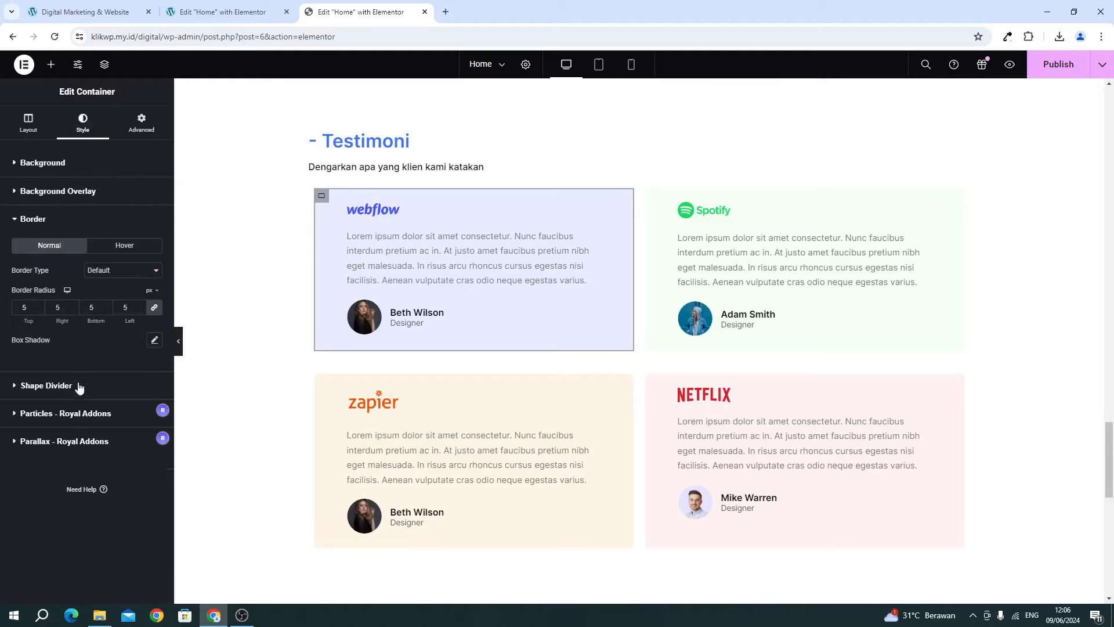
pyautogui.click(192, 13)
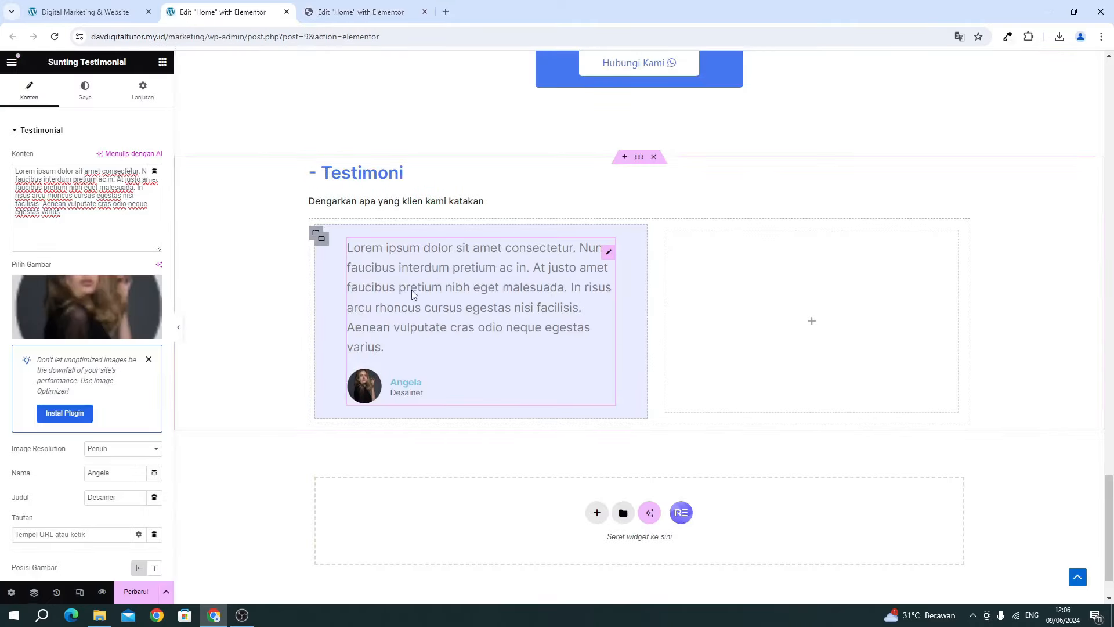
# Set the testimonial's content text size to 15 px.
pyautogui.click(142, 91)
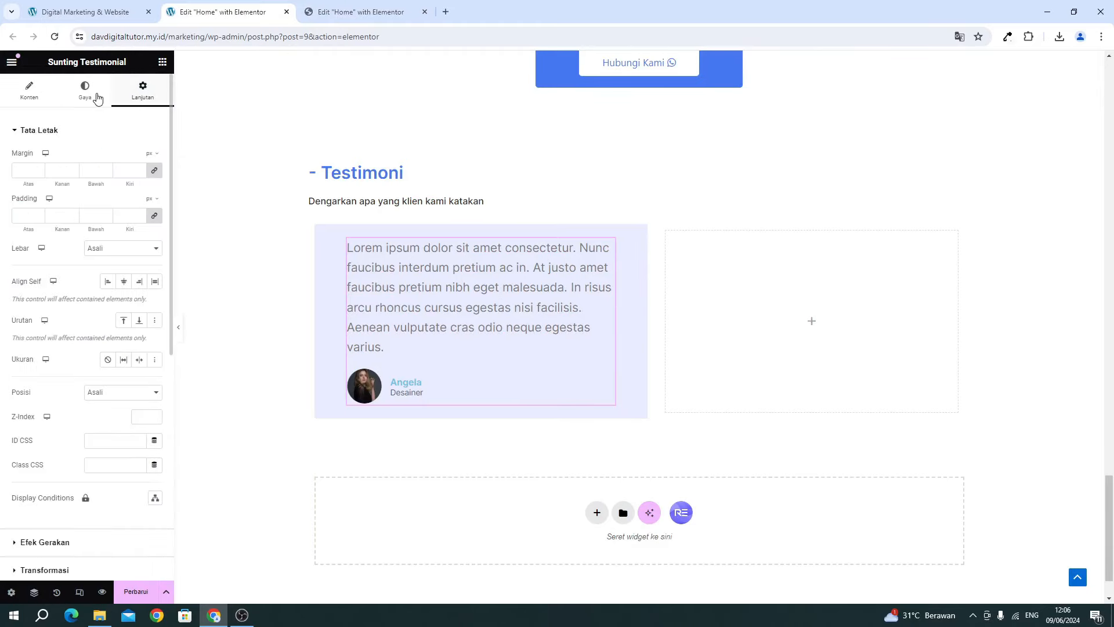
pyautogui.click(94, 96)
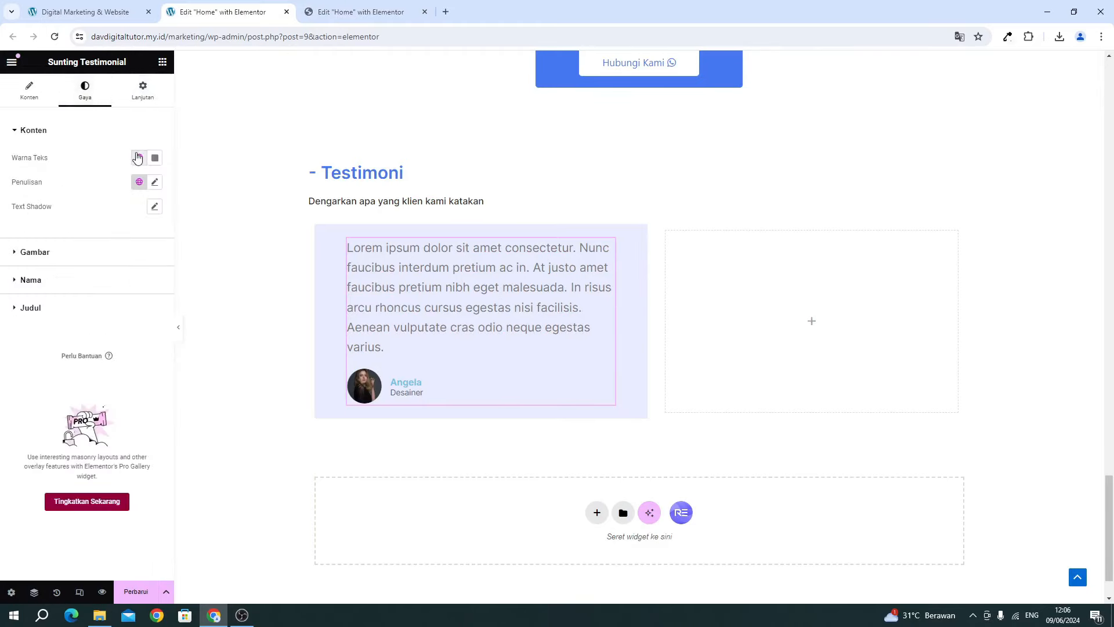
pyautogui.click(155, 184)
pyautogui.click(145, 270)
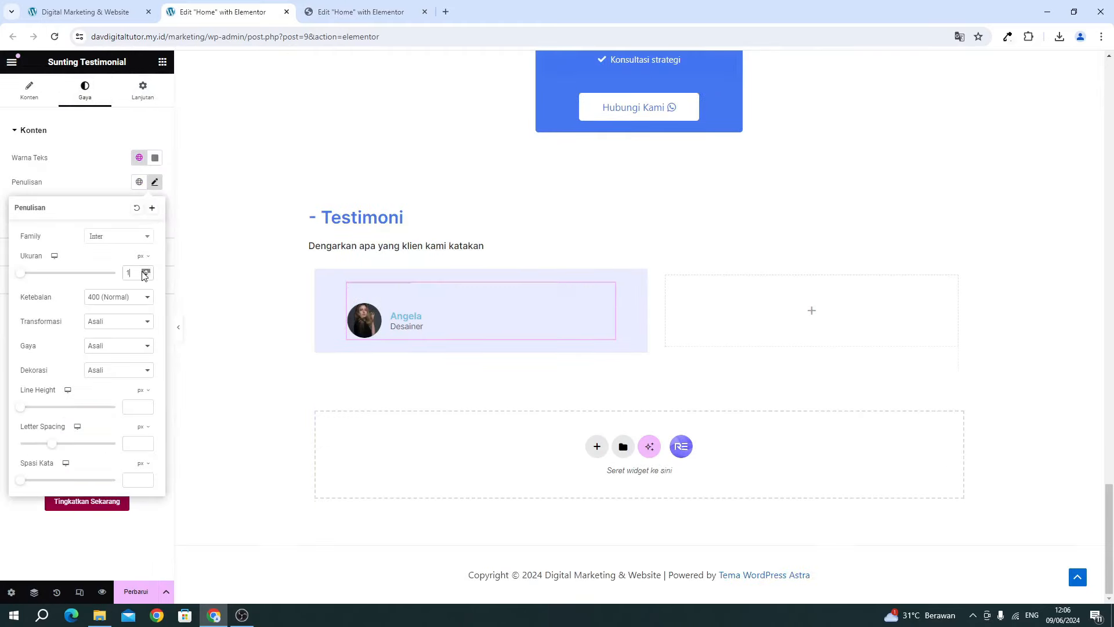
pyautogui.write('5')
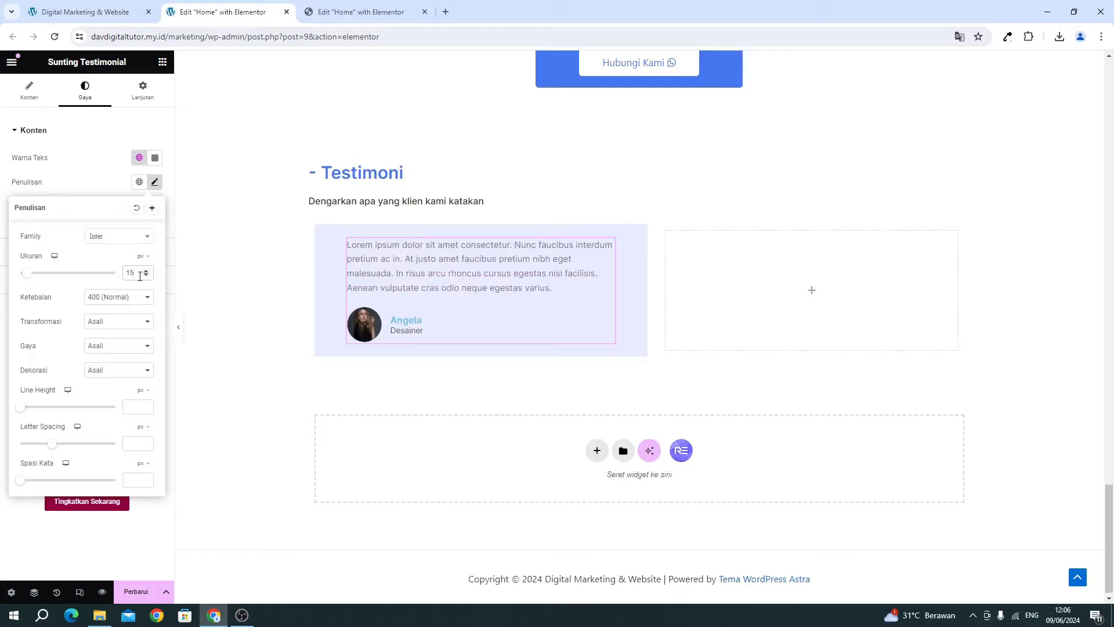
pyautogui.click(72, 185)
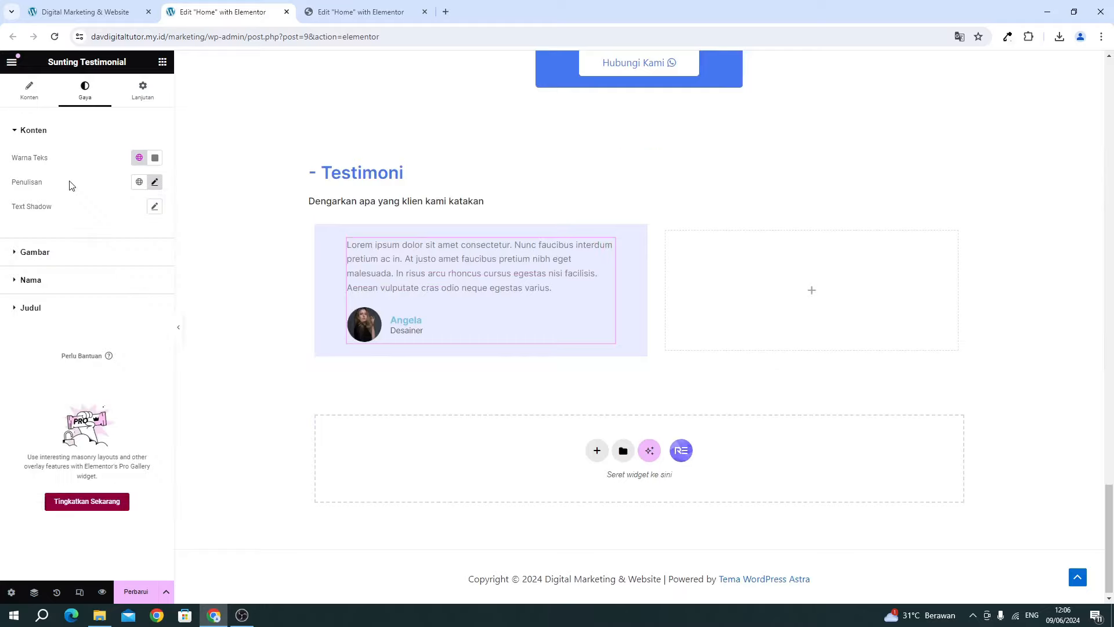
# Change the text color of the reviewer's name in the testimonial to black.
pyautogui.click(35, 280)
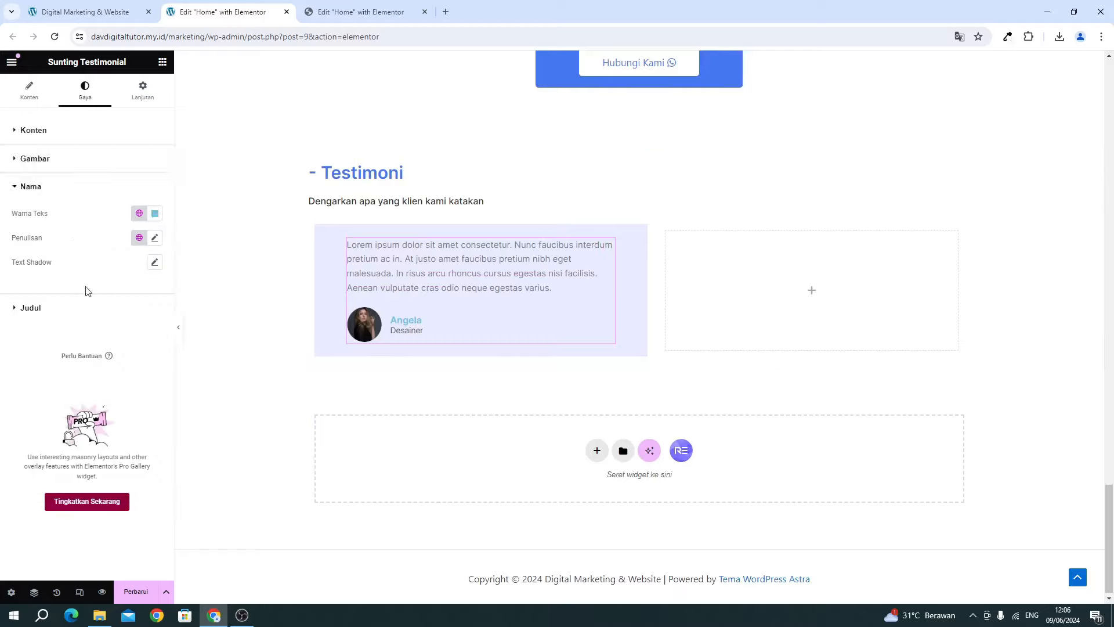
pyautogui.click(155, 213)
pyautogui.moveTo(182, 320); pyautogui.dragTo(188, 347)
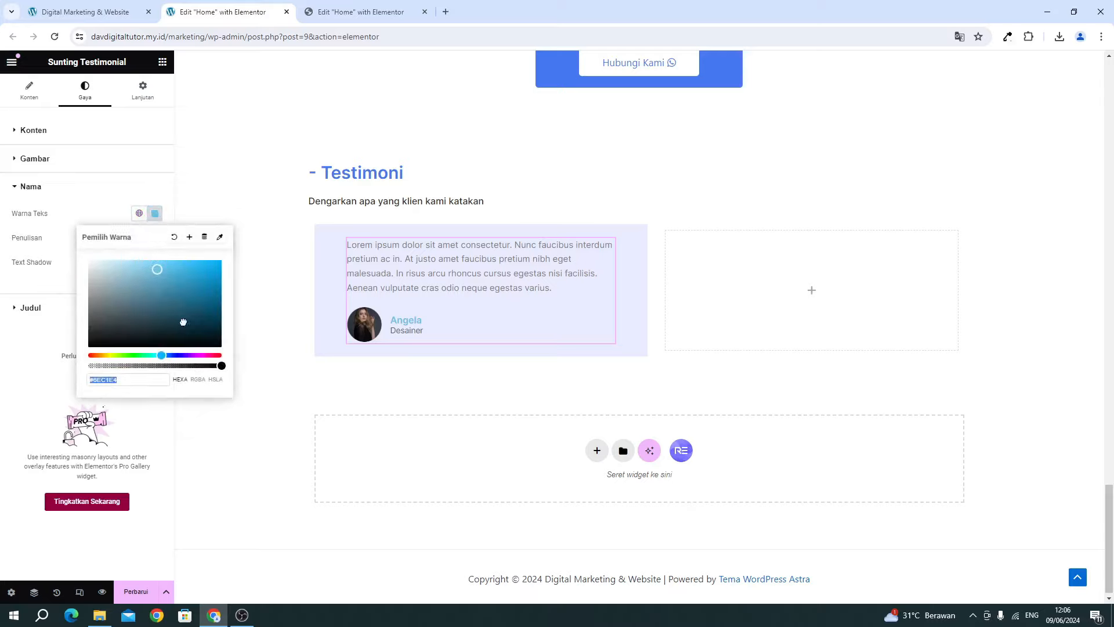
pyautogui.click(438, 335)
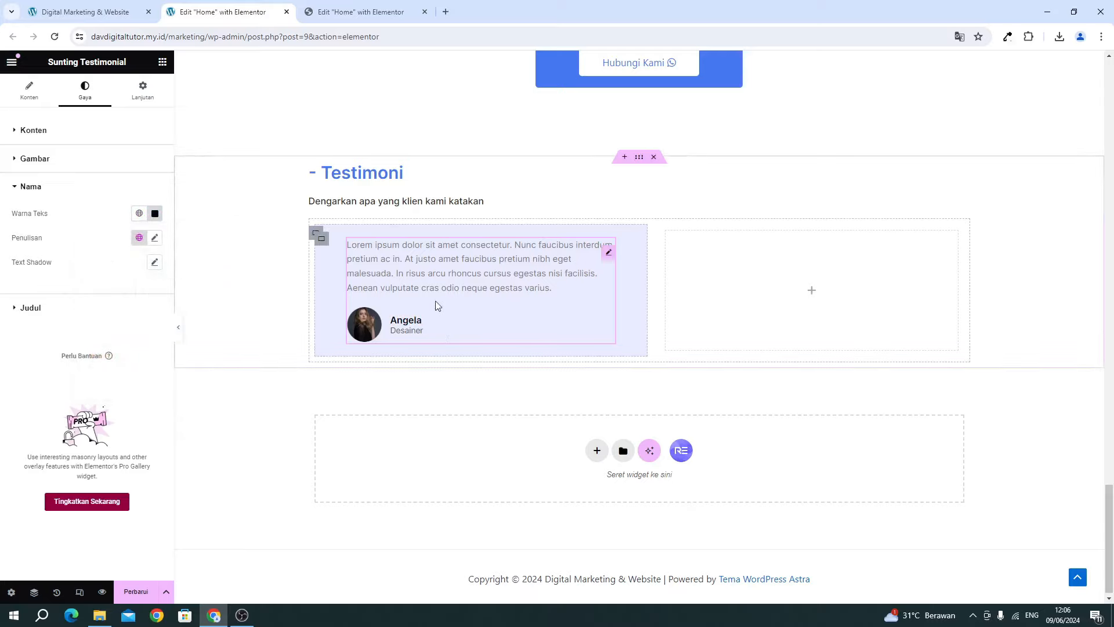
# Give the first testimonial card's container a border radius of 5 px on all corners and update the page.
pyautogui.click(322, 241)
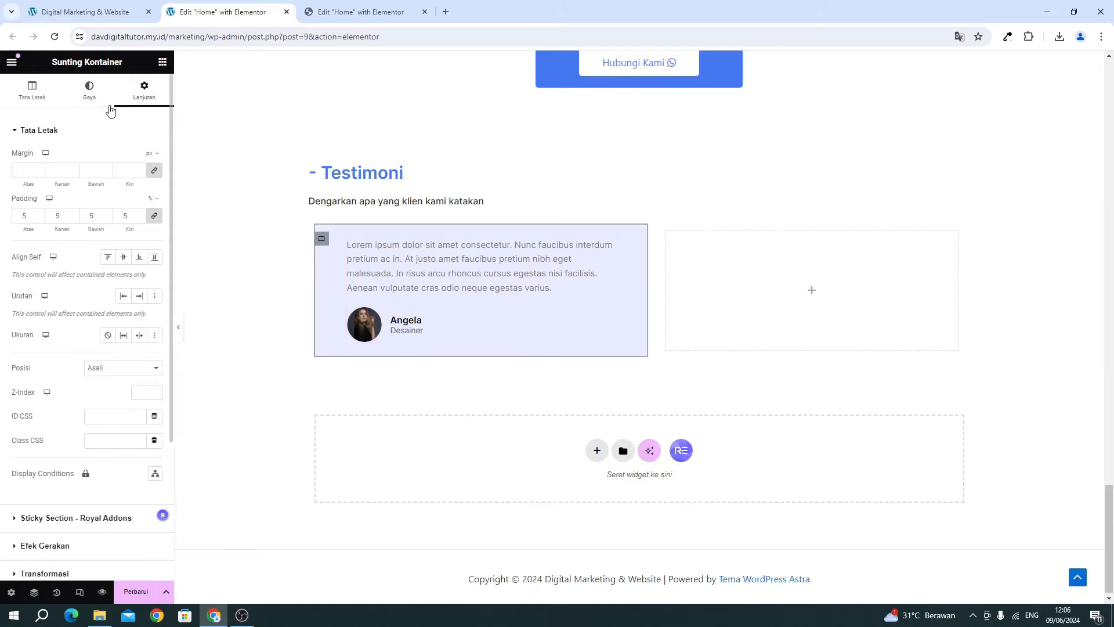
pyautogui.click(105, 96)
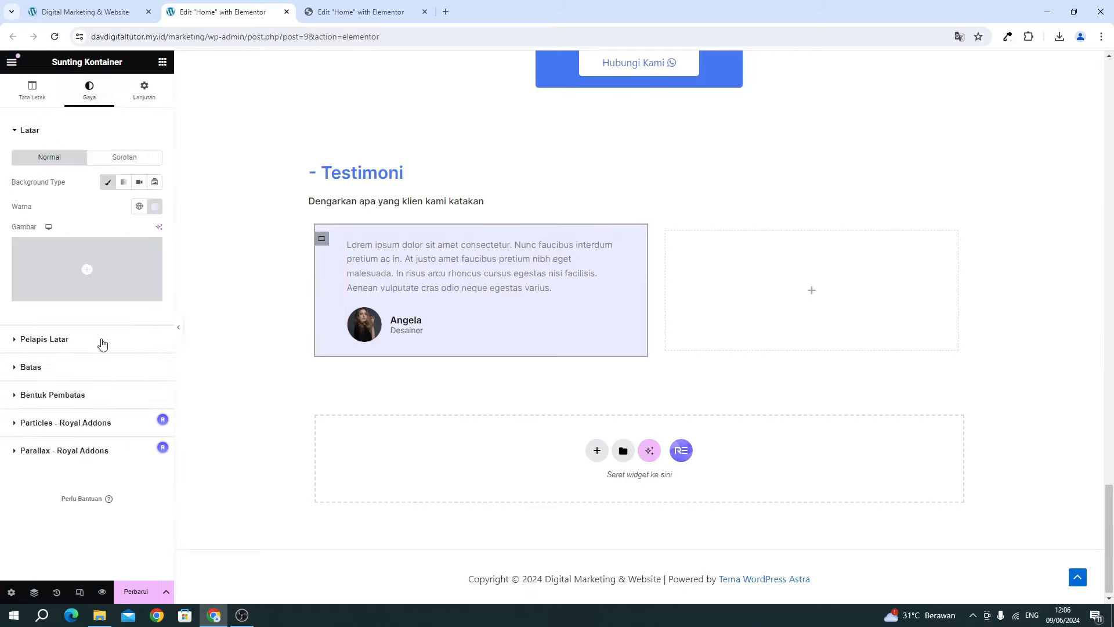
pyautogui.click(84, 367)
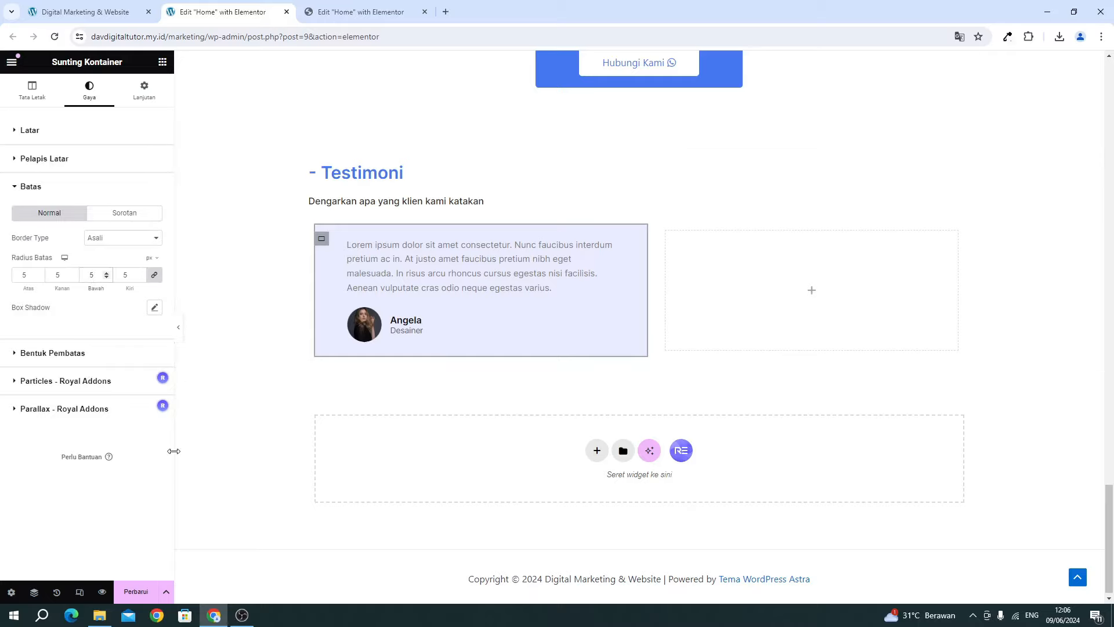
pyautogui.click(137, 591)
# Duplicate the finished testimonial card and delete the empty container beside it.
pyautogui.rightClick(320, 244)
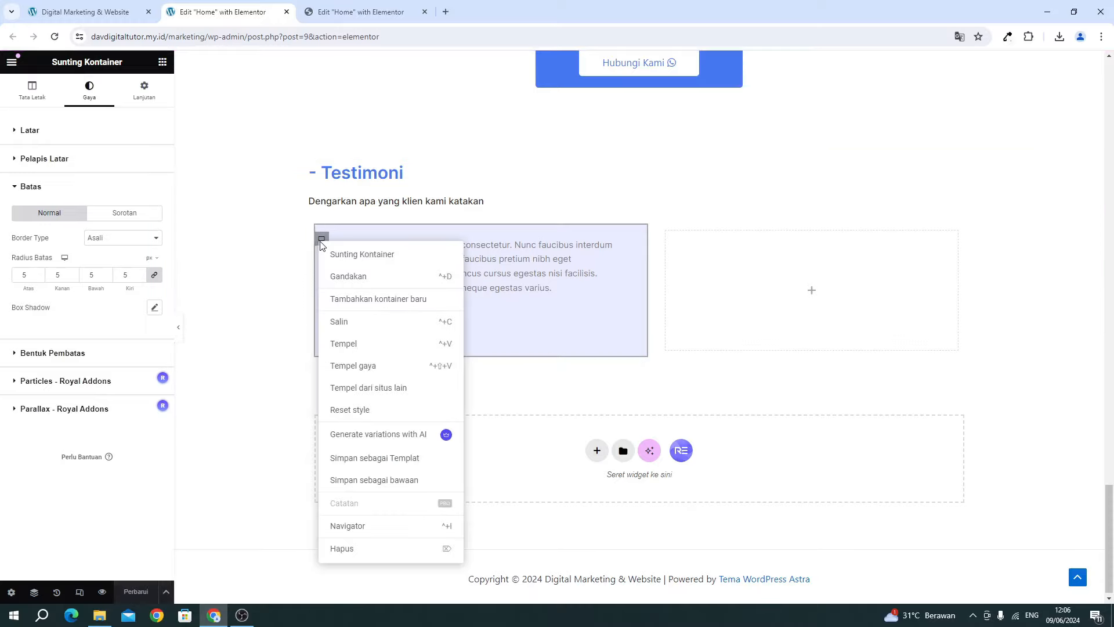
pyautogui.click(349, 277)
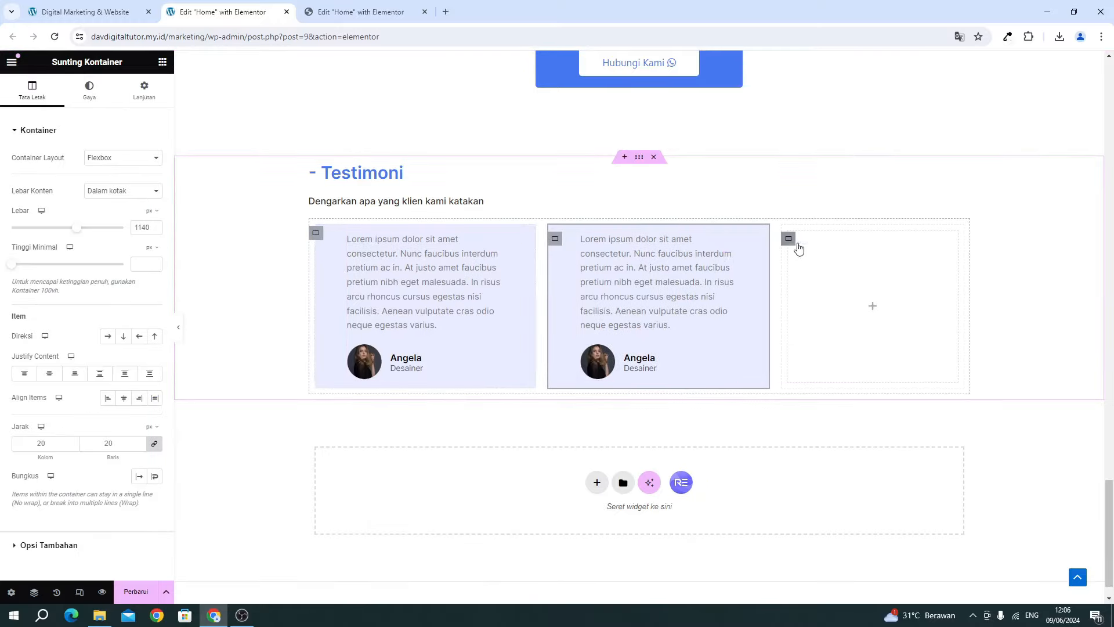
pyautogui.rightClick(790, 243)
pyautogui.click(815, 554)
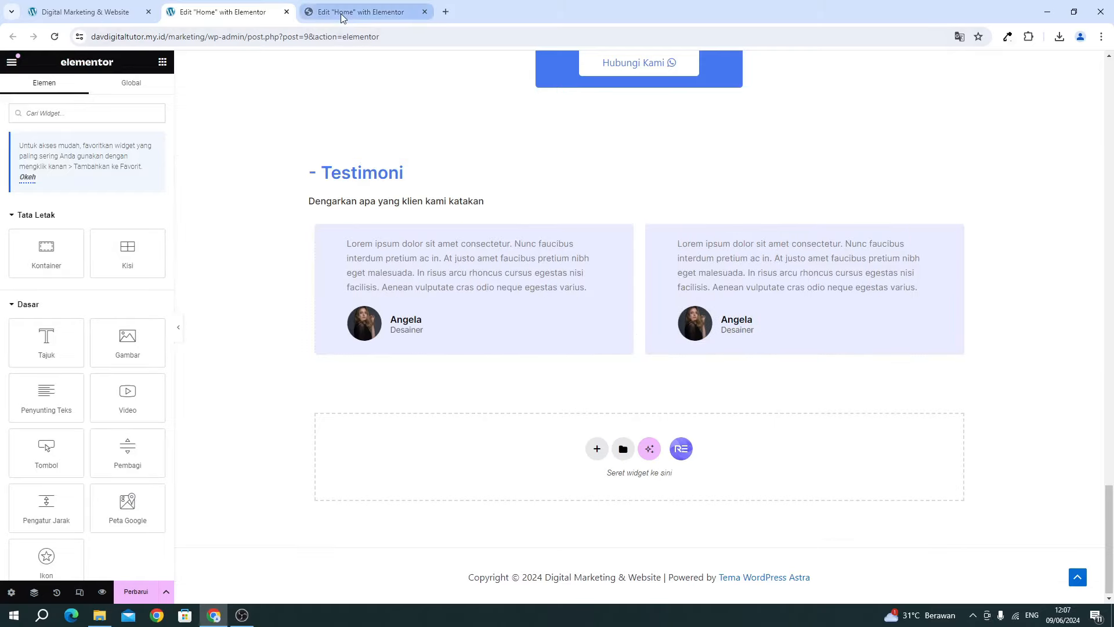
# Add an Image widget above the first card's testimonial and upload the webflow-icon file from the image folder as its picture.
pyautogui.moveTo(128, 342); pyautogui.dragTo(362, 261)
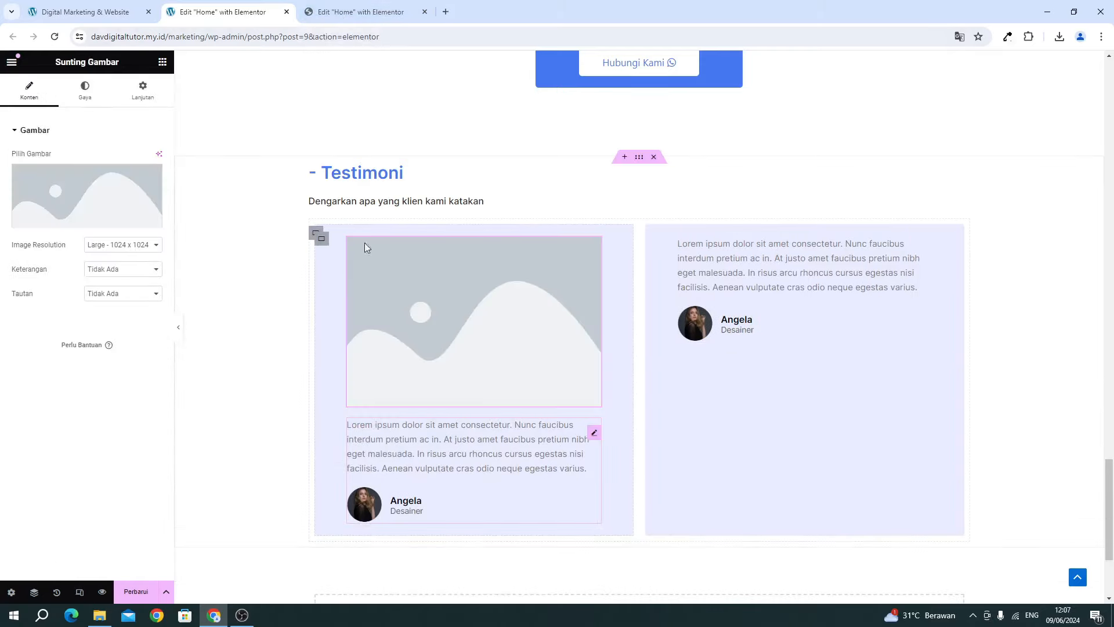
pyautogui.click(100, 201)
pyautogui.click(100, 615)
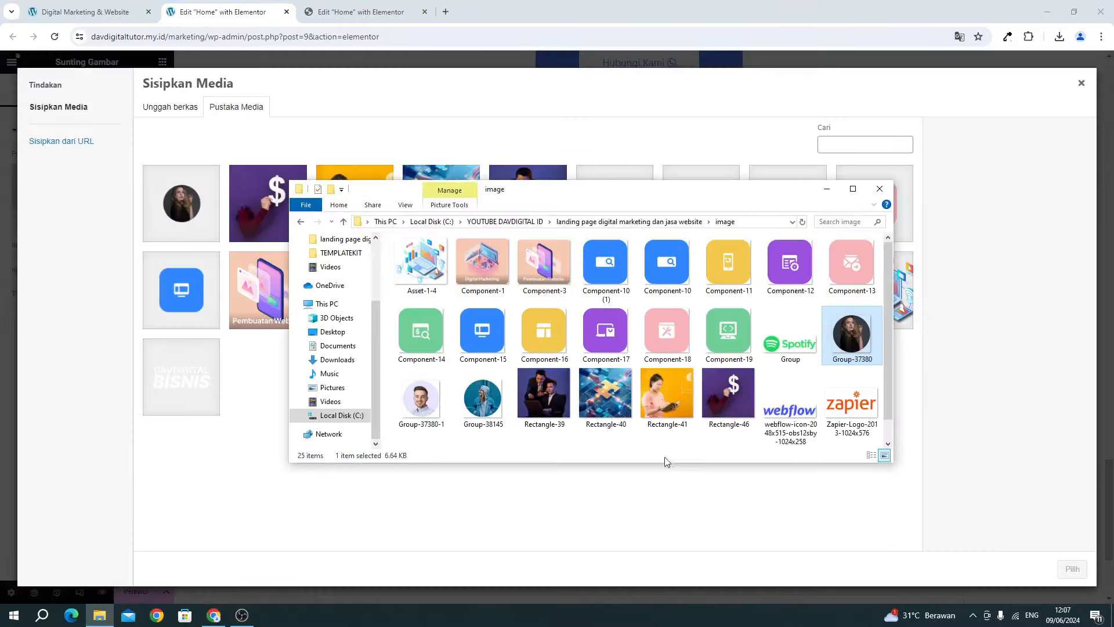
pyautogui.scroll(-1, 696, 386)
pyautogui.moveTo(790, 383); pyautogui.dragTo(173, 267)
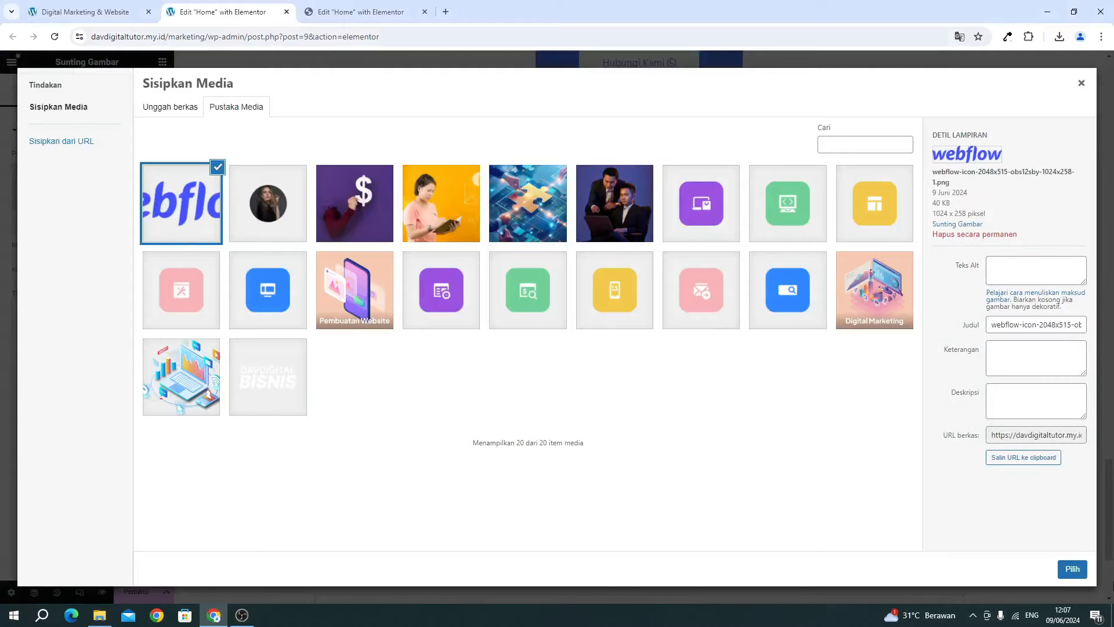
pyautogui.click(1072, 569)
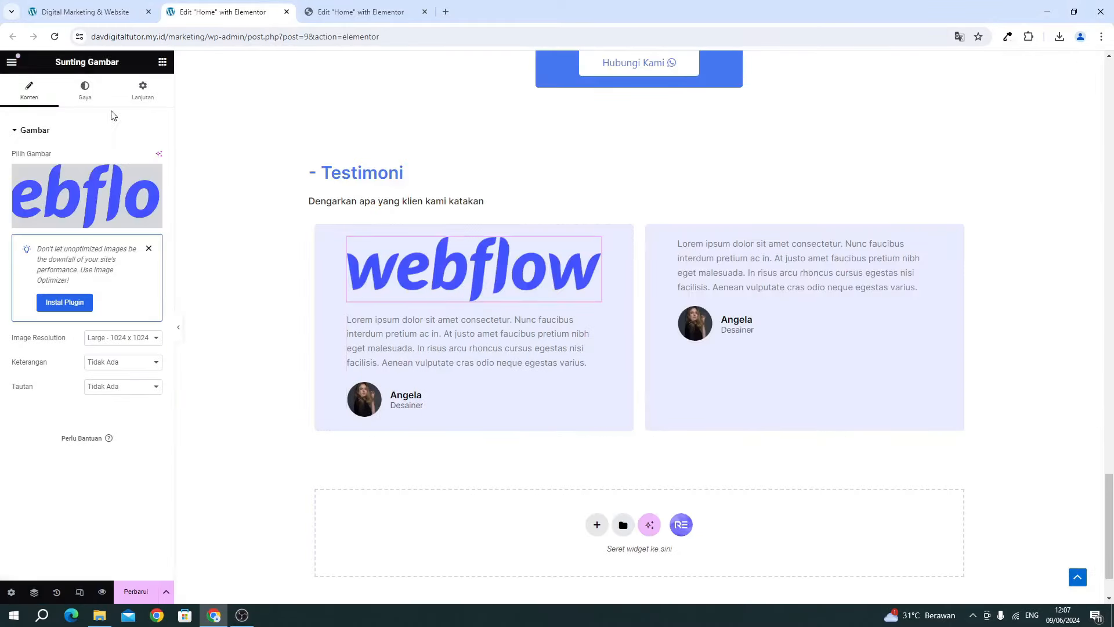
# Set the webflow logo's width to 20% and align it left, comparing it with the reference design.
pyautogui.click(87, 93)
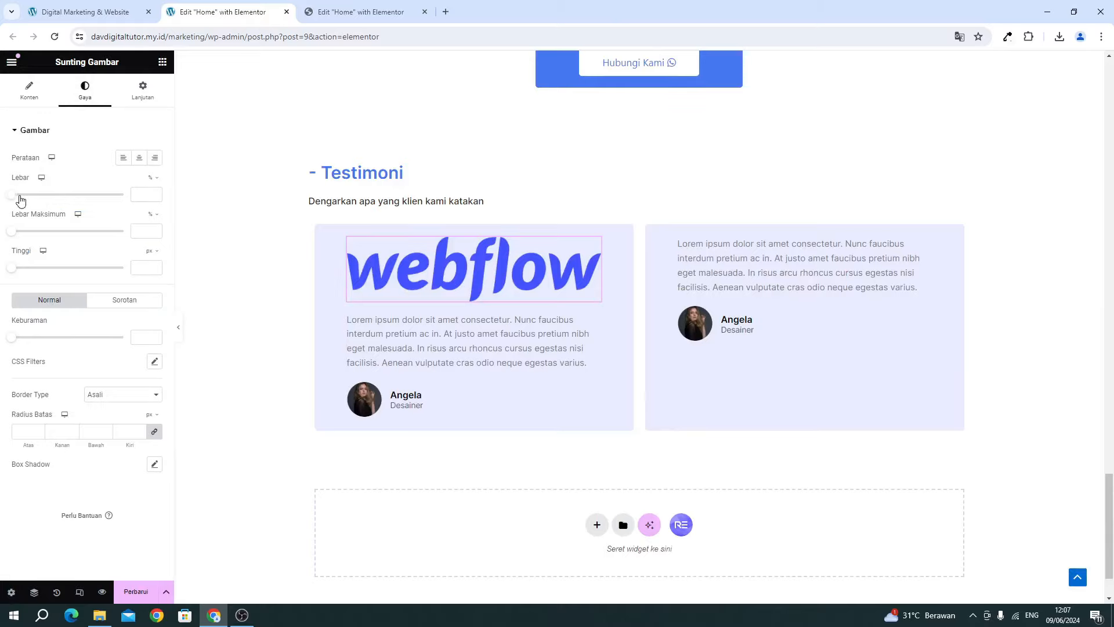
pyautogui.moveTo(18, 200); pyautogui.dragTo(49, 211)
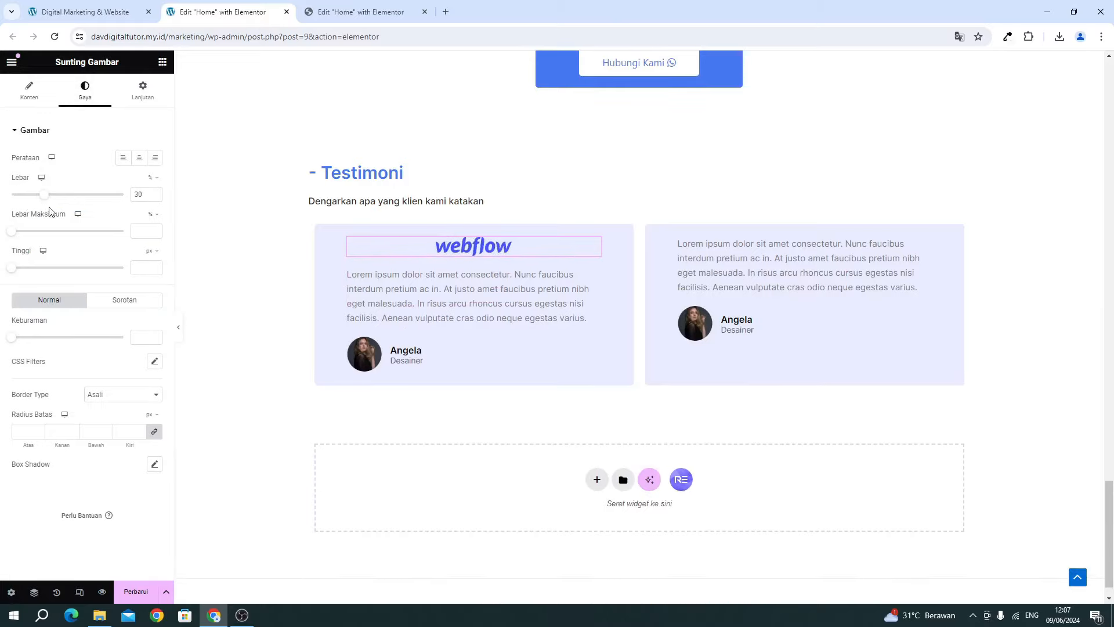
pyautogui.click(123, 159)
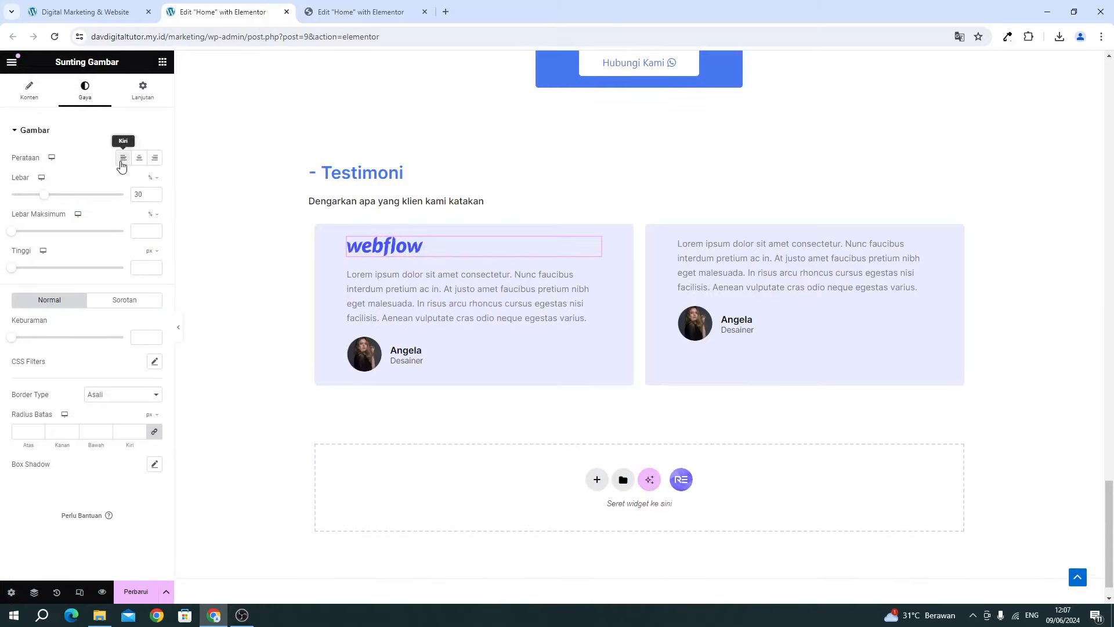
pyautogui.click(348, 21)
pyautogui.click(214, 14)
pyautogui.moveTo(42, 199); pyautogui.dragTo(34, 199)
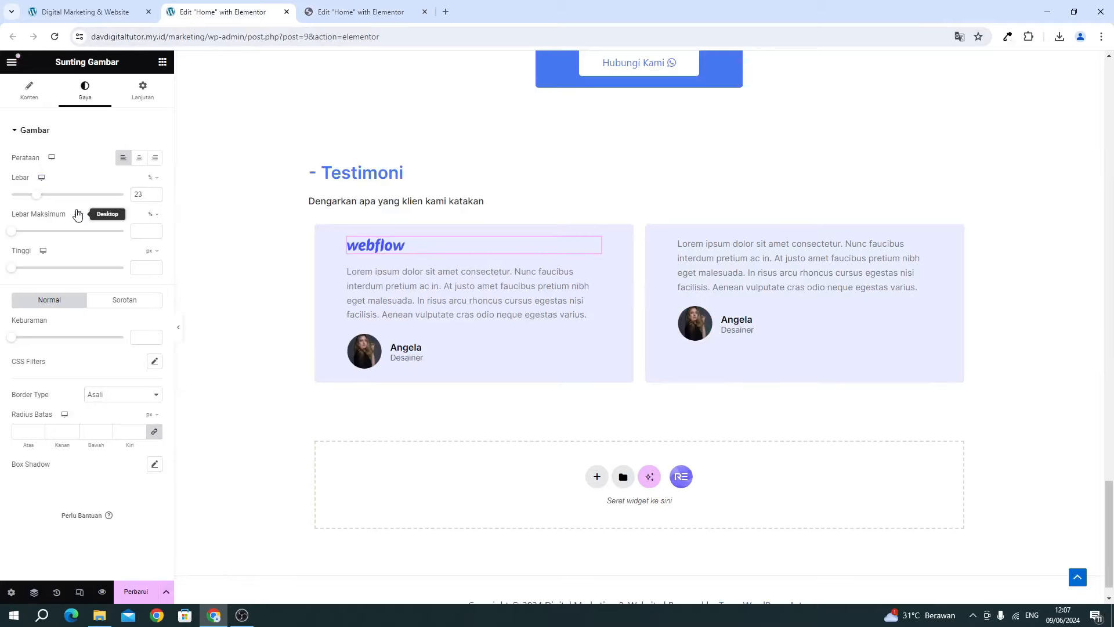
pyautogui.click(155, 197)
pyautogui.click(154, 197)
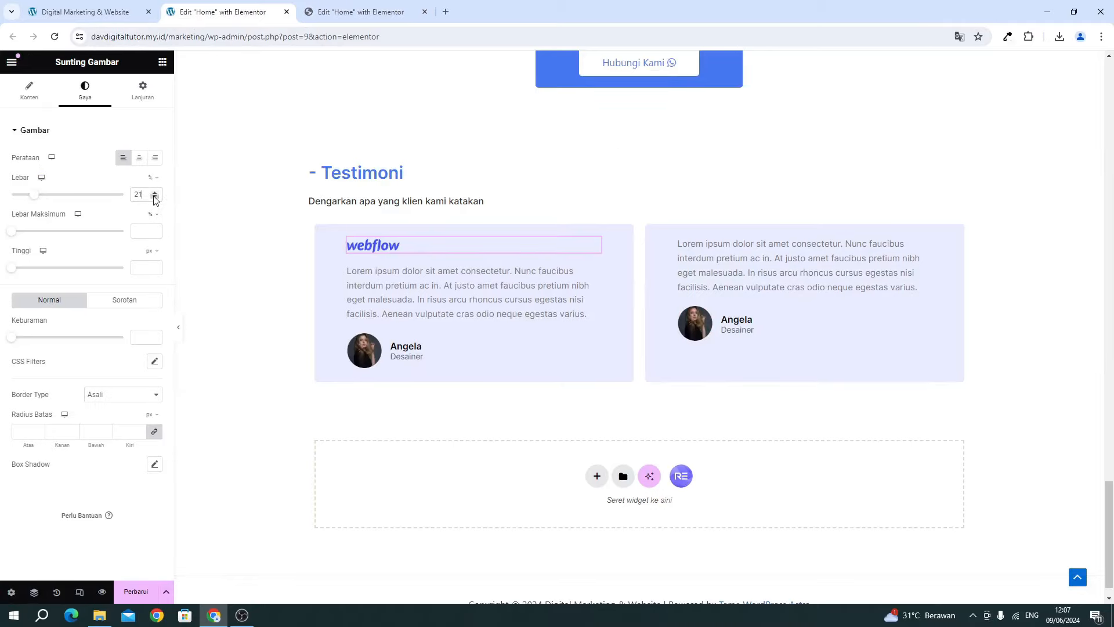
pyautogui.click(154, 197)
# Copy the webflow logo into the second card and place it above the testimonial text.
pyautogui.rightClick(377, 250)
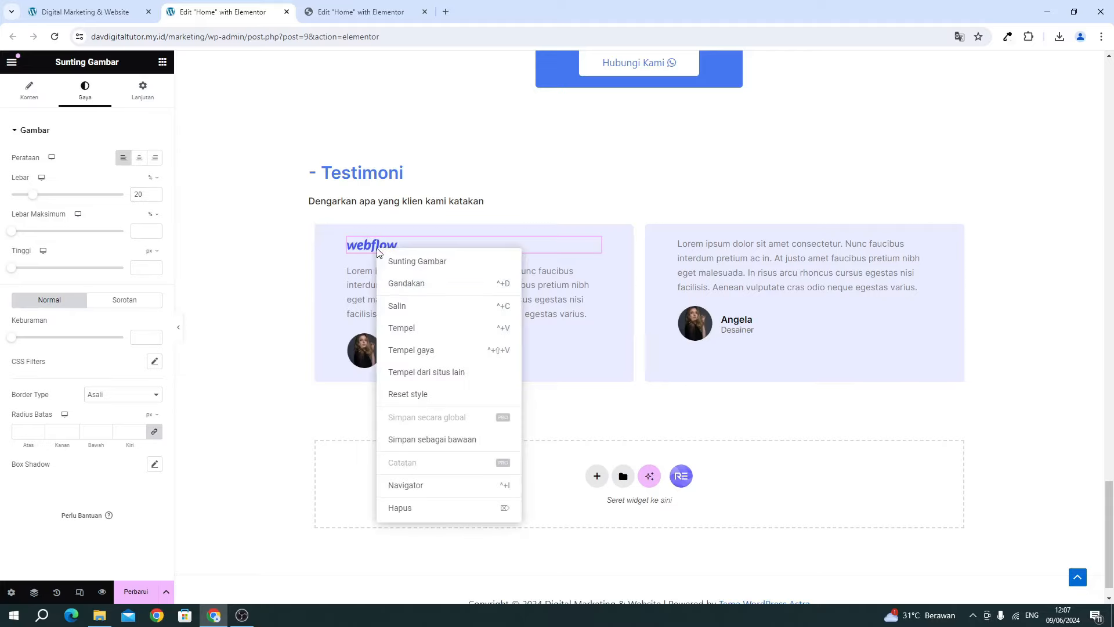
pyautogui.click(399, 305)
pyautogui.rightClick(739, 256)
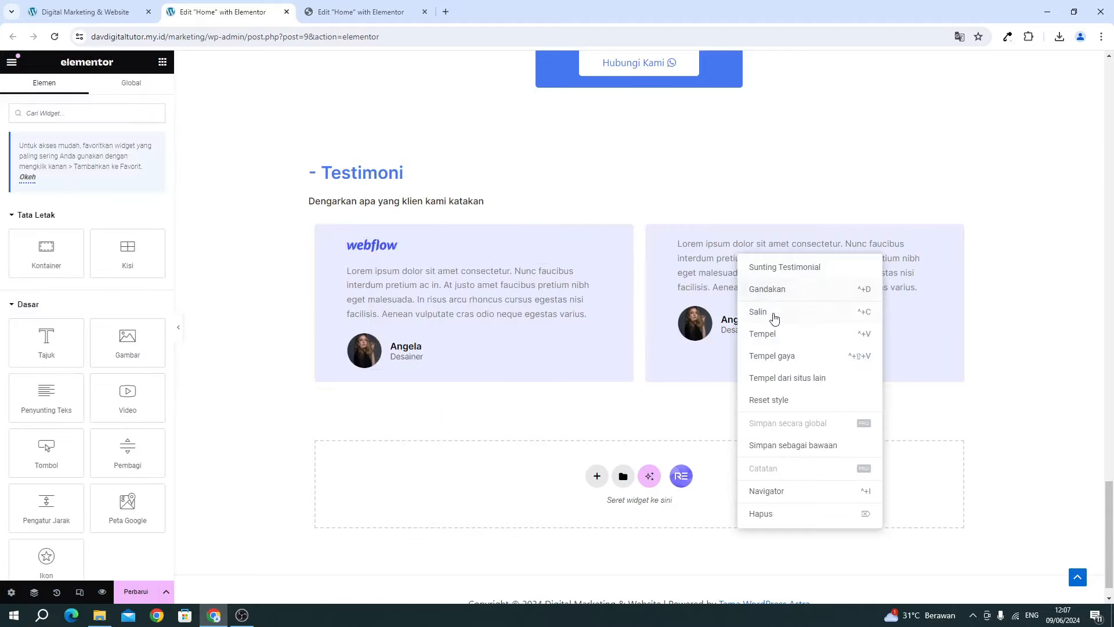
pyautogui.click(757, 334)
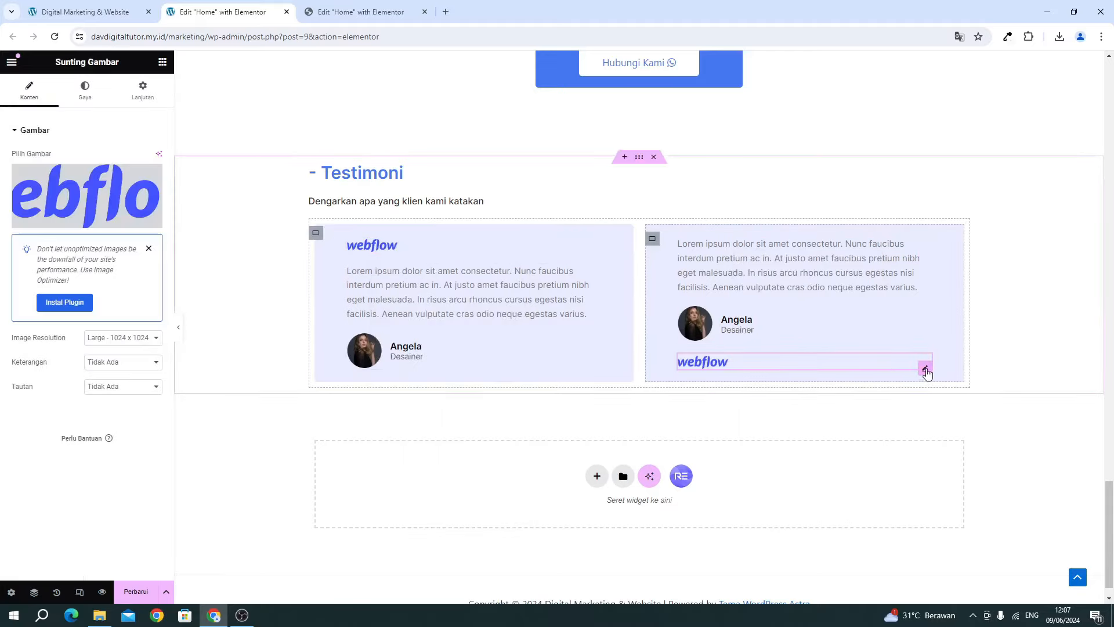
pyautogui.moveTo(927, 373); pyautogui.dragTo(726, 226)
# Replace the second card's logo with the Spotify image "Group" uploaded from the image folder, and compare the card with the reference design.
pyautogui.click(87, 198)
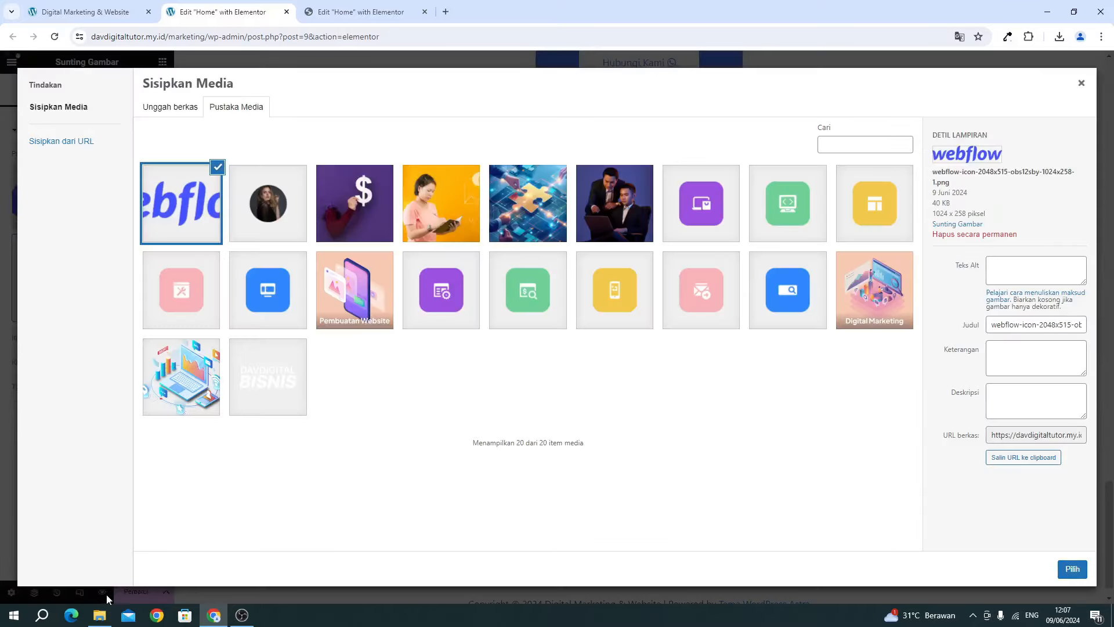
pyautogui.click(99, 615)
pyautogui.moveTo(790, 306); pyautogui.dragTo(245, 281)
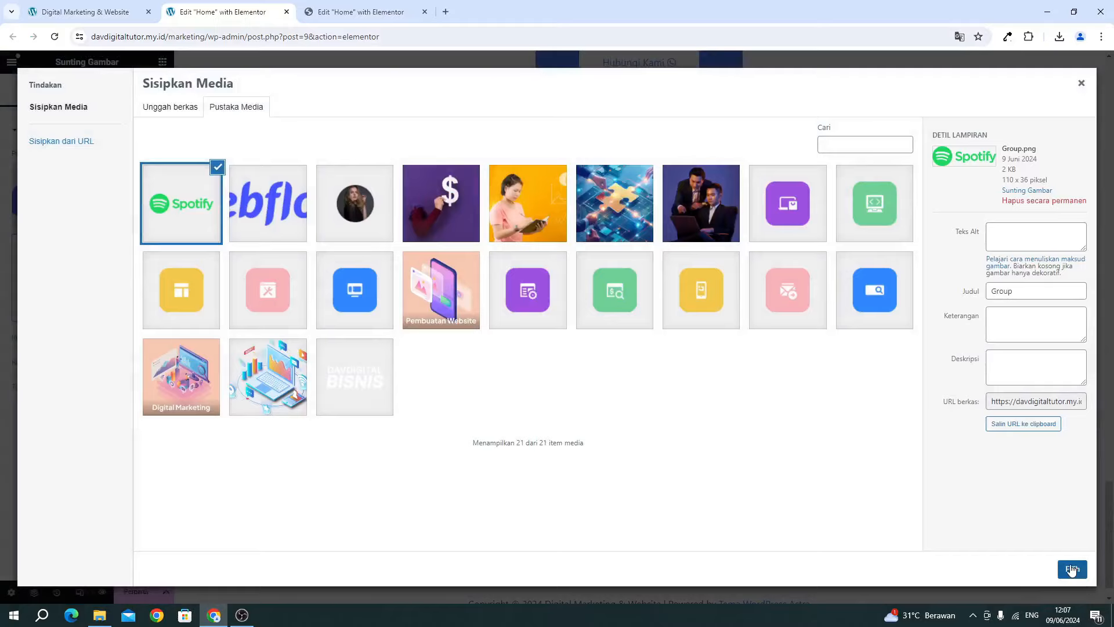
pyautogui.click(1072, 570)
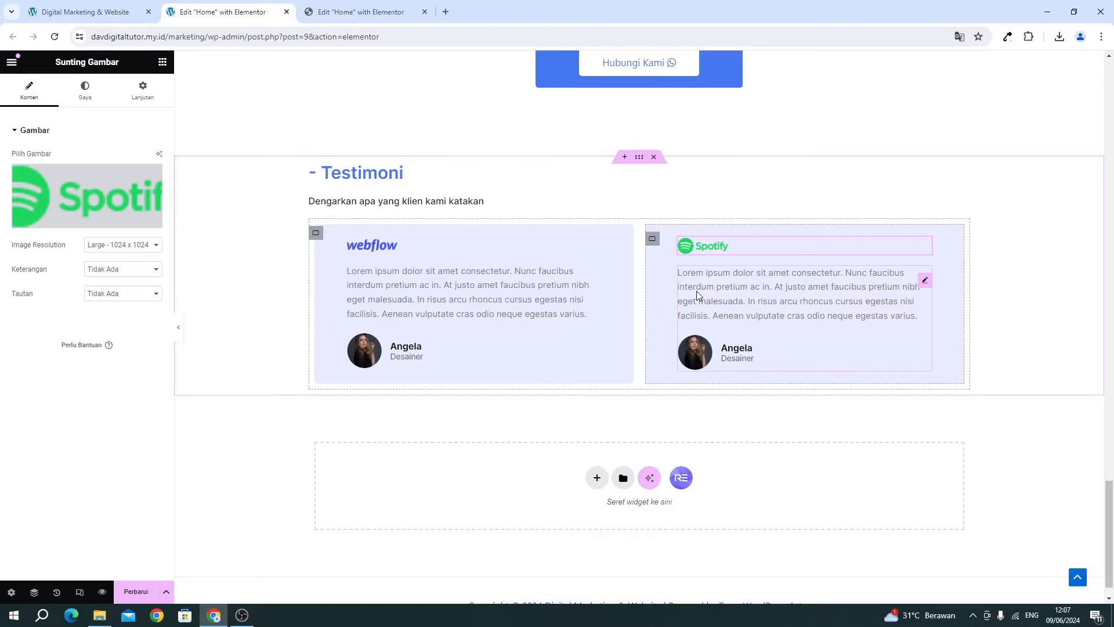
pyautogui.click(334, 17)
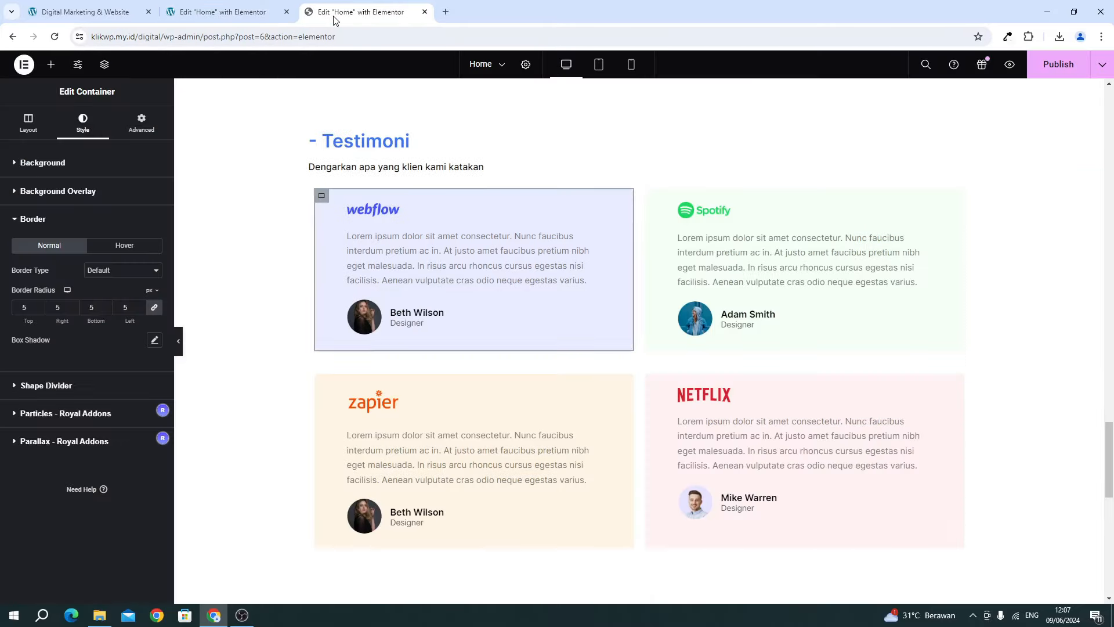
pyautogui.click(266, 13)
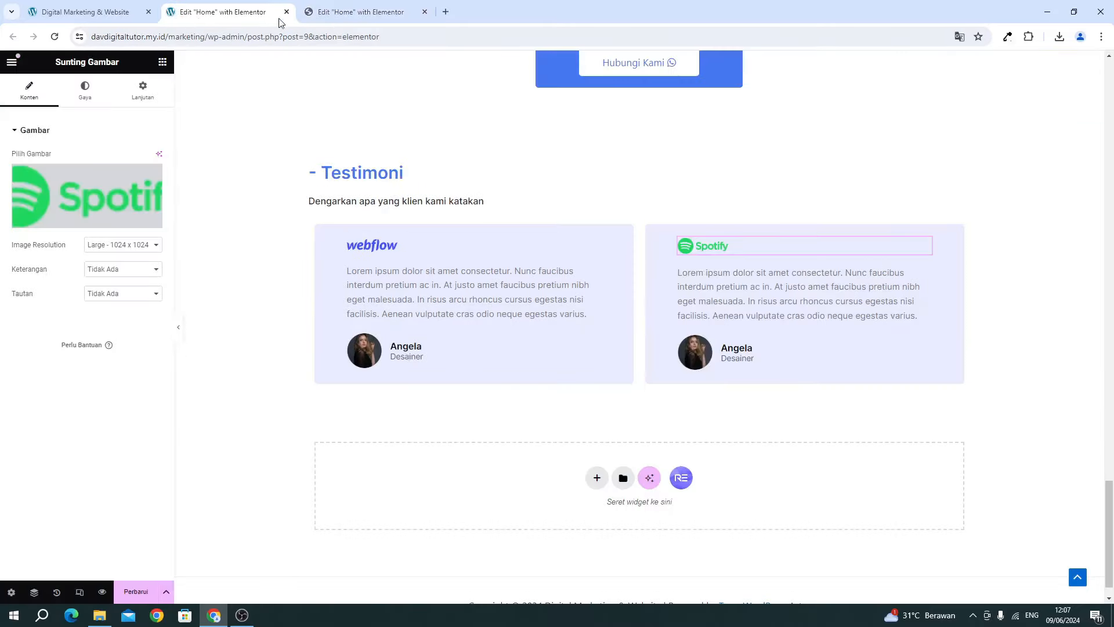
# Replace the reviewer photo in the Spotify card with Group-38145 uploaded from the image folder, and enter the new reviewer's name.
pyautogui.click(716, 278)
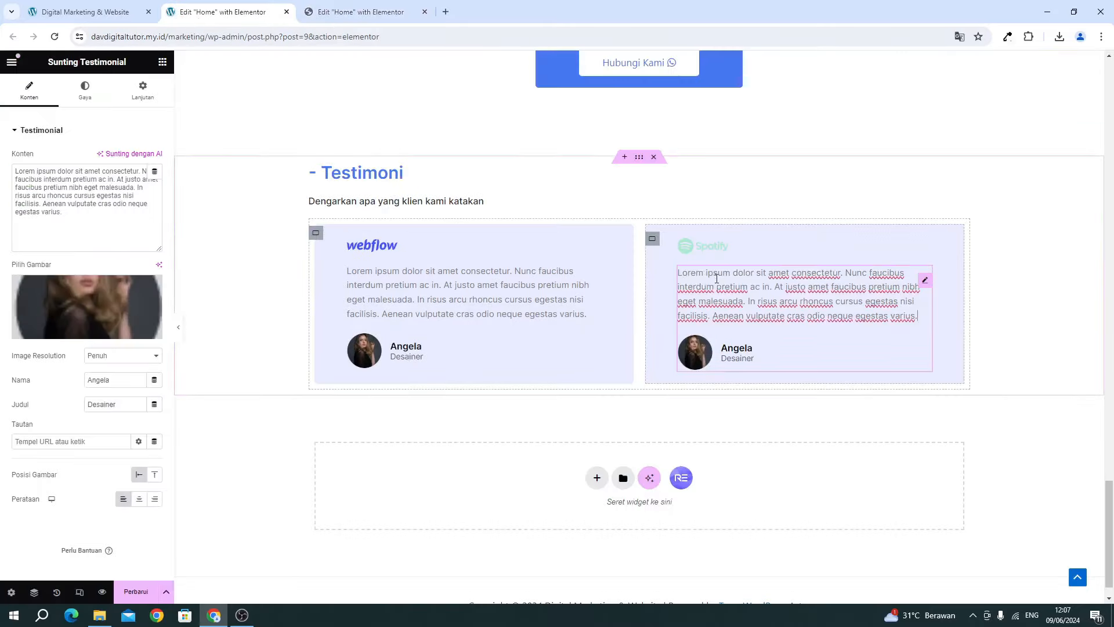
pyautogui.click(79, 309)
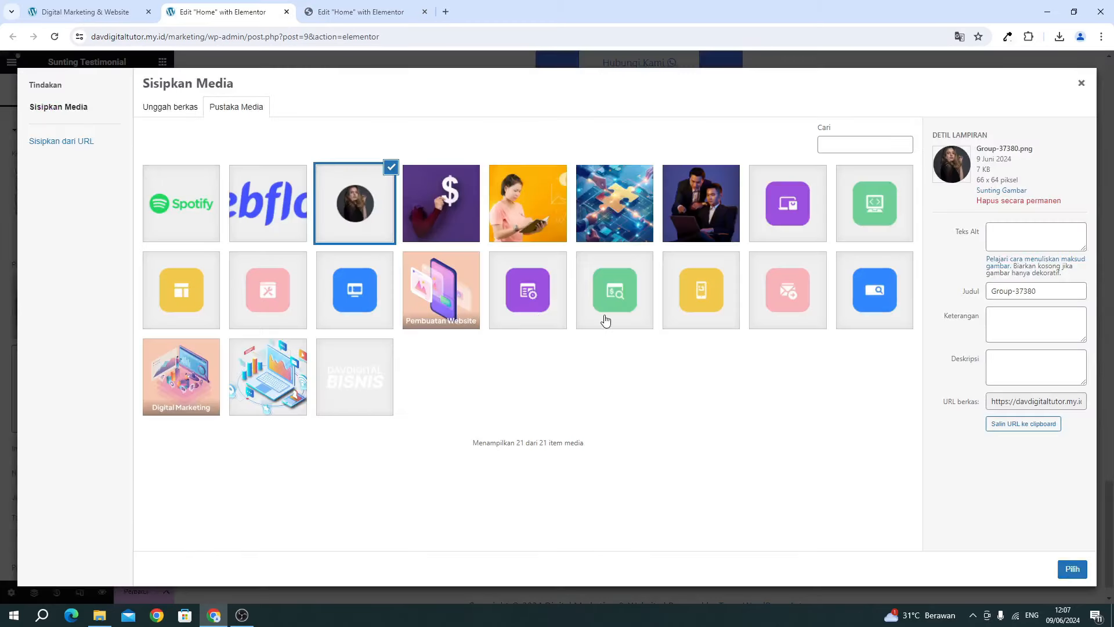
pyautogui.click(99, 615)
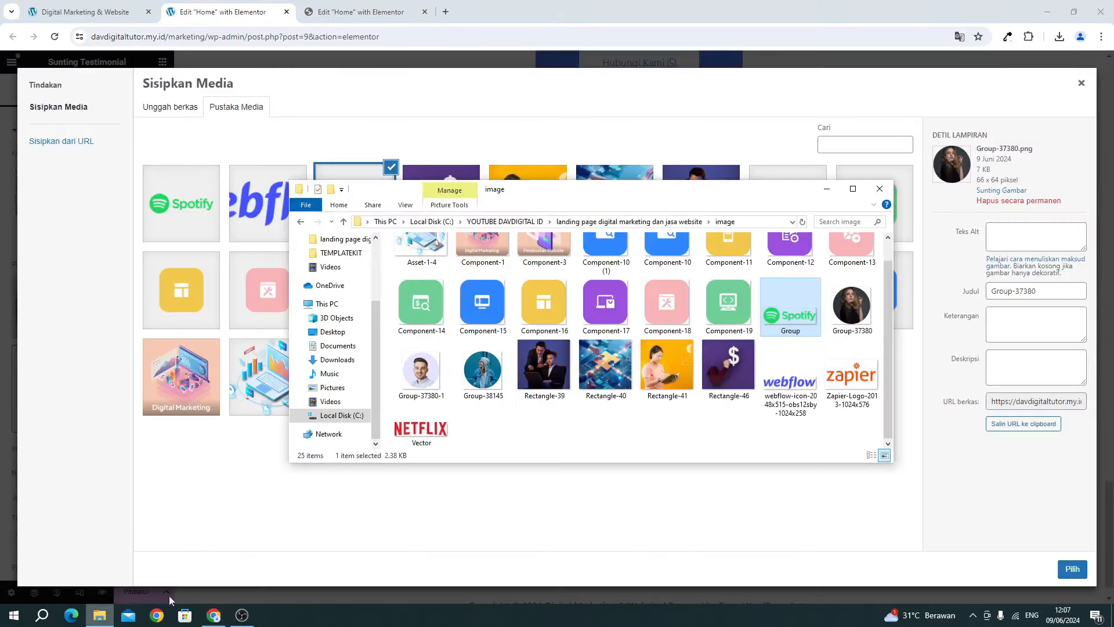
pyautogui.click(483, 369)
pyautogui.moveTo(368, 332); pyautogui.dragTo(246, 294)
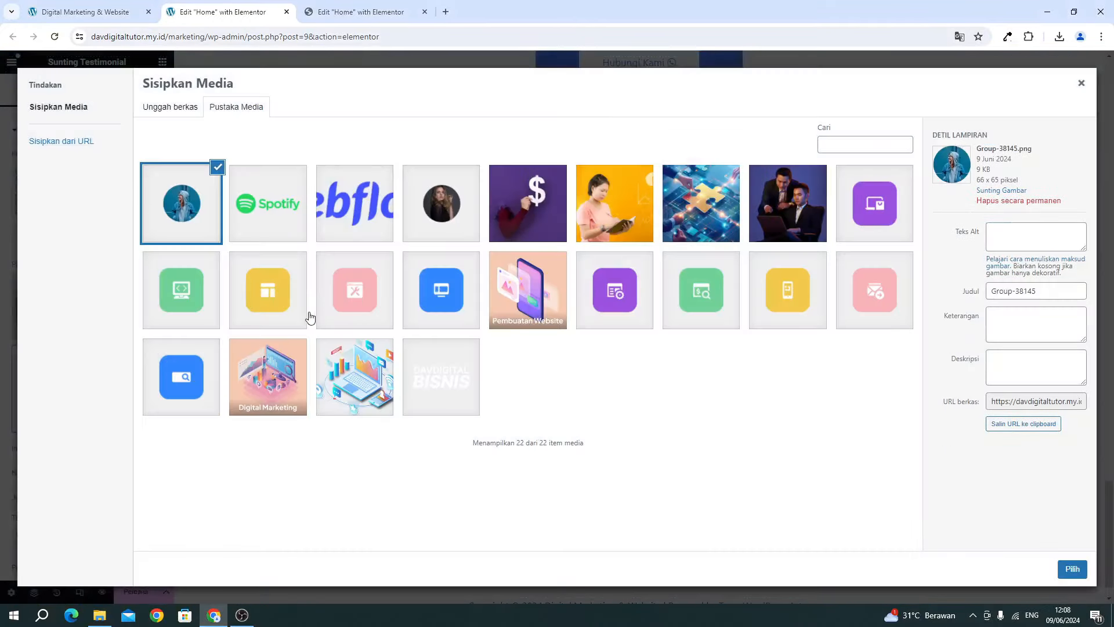
pyautogui.click(1073, 570)
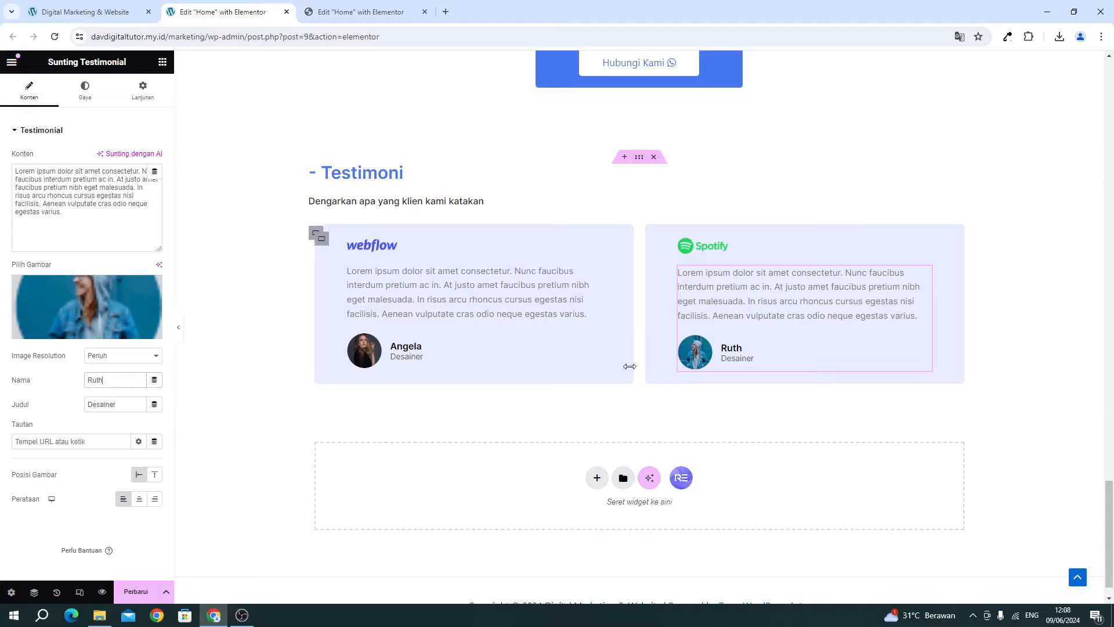
# Sample the Spotify card's green background in the reference design and apply rgb(245, 255, 246) as the second card's background, saving the page.
pyautogui.click(652, 240)
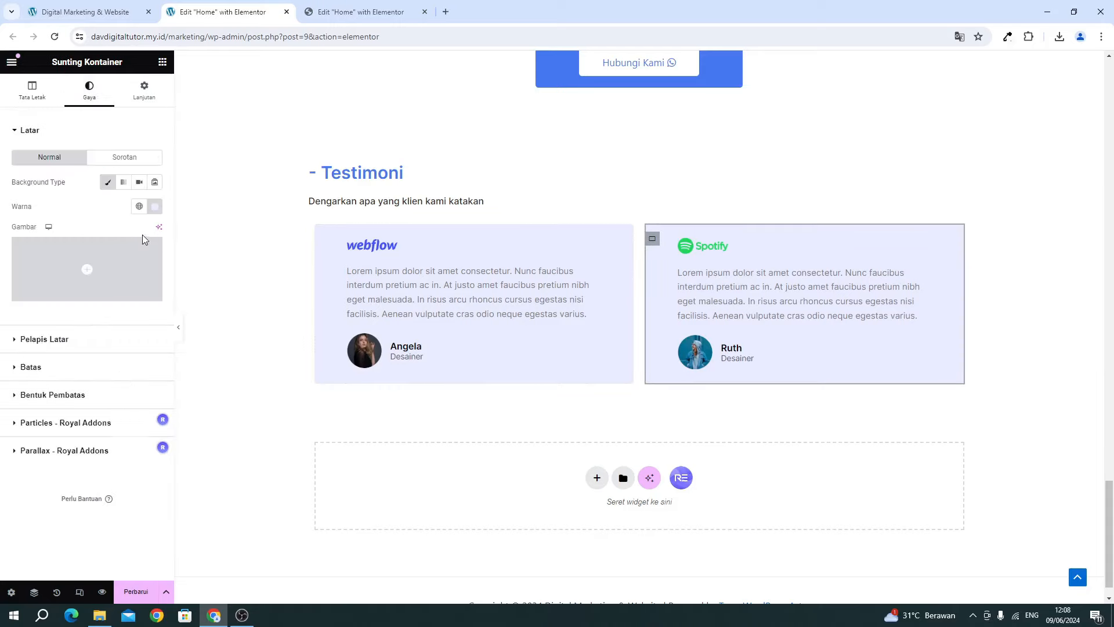
pyautogui.click(360, 11)
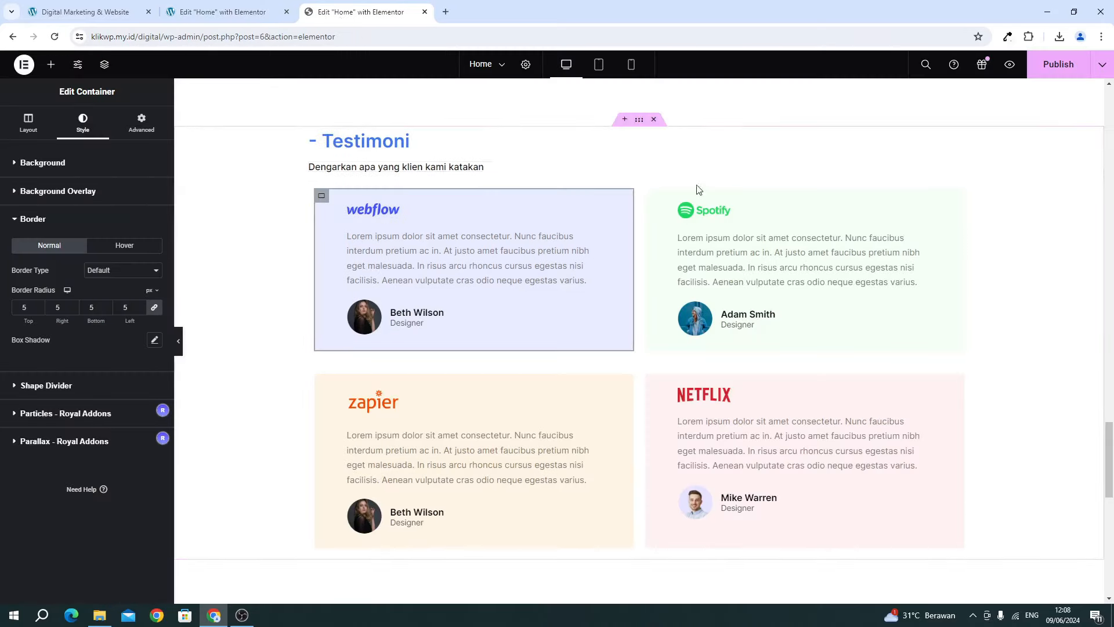
pyautogui.click(1009, 38)
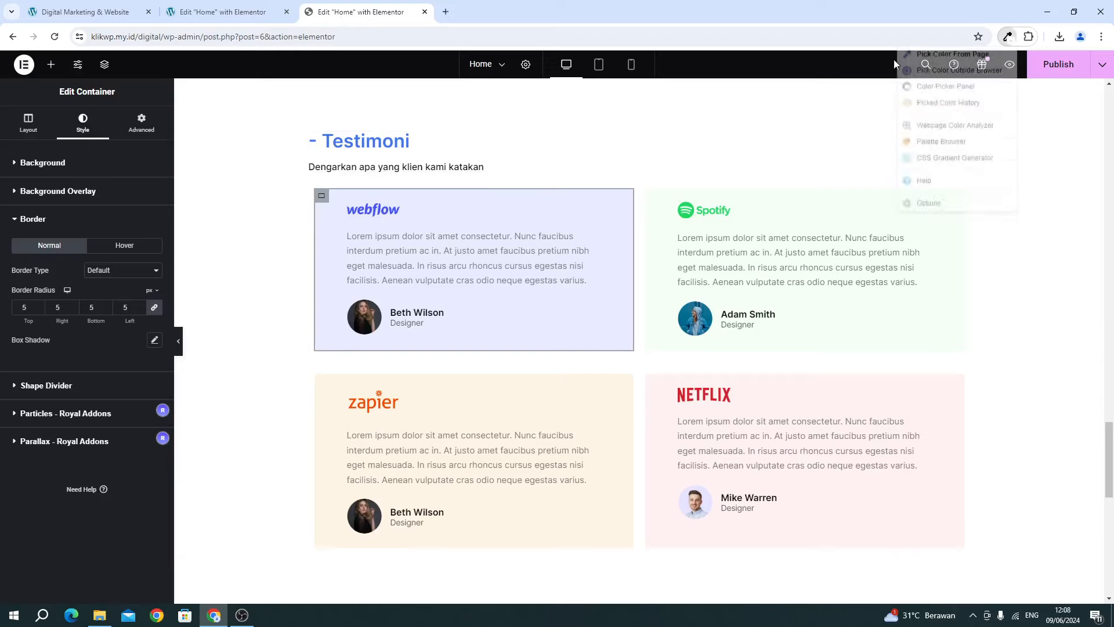
pyautogui.click(929, 53)
pyautogui.click(839, 232)
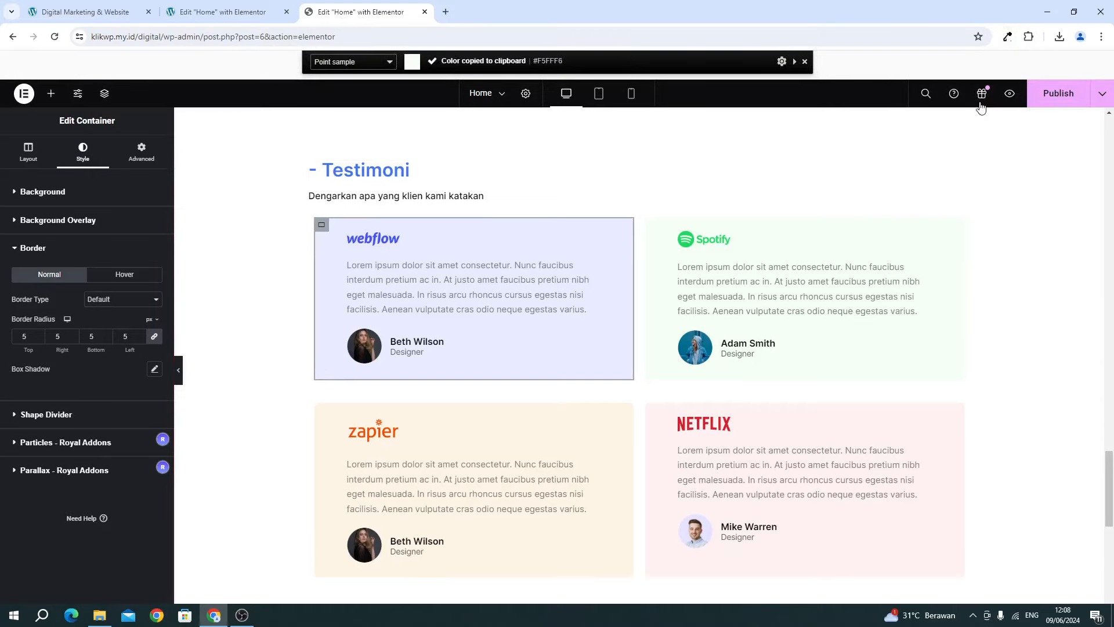
pyautogui.click(1009, 38)
pyautogui.click(923, 92)
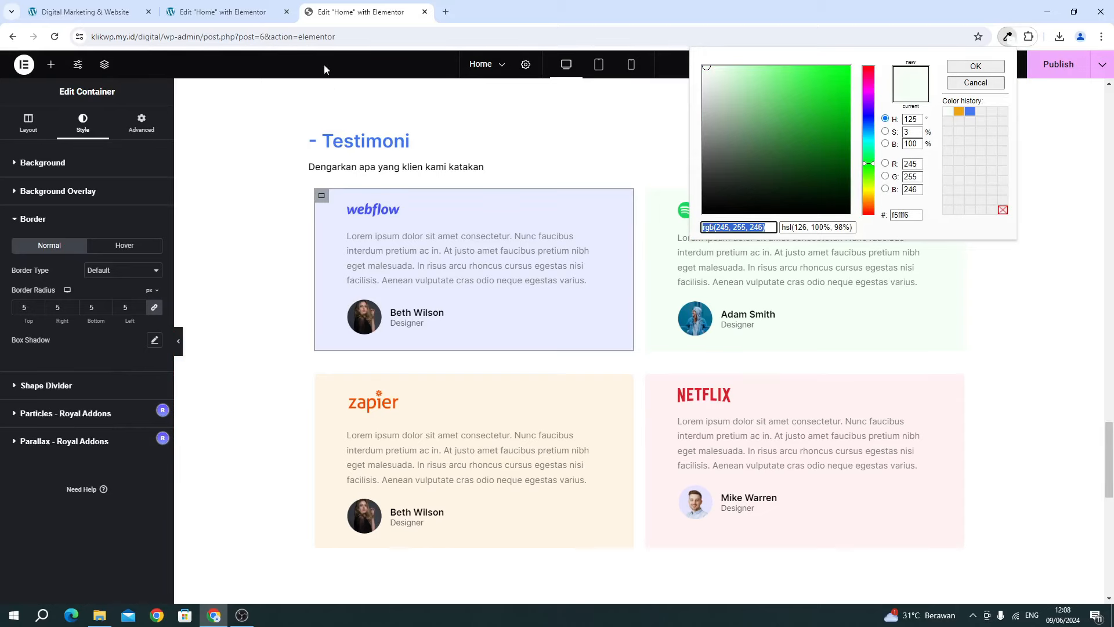
pyautogui.click(226, 11)
pyautogui.click(153, 207)
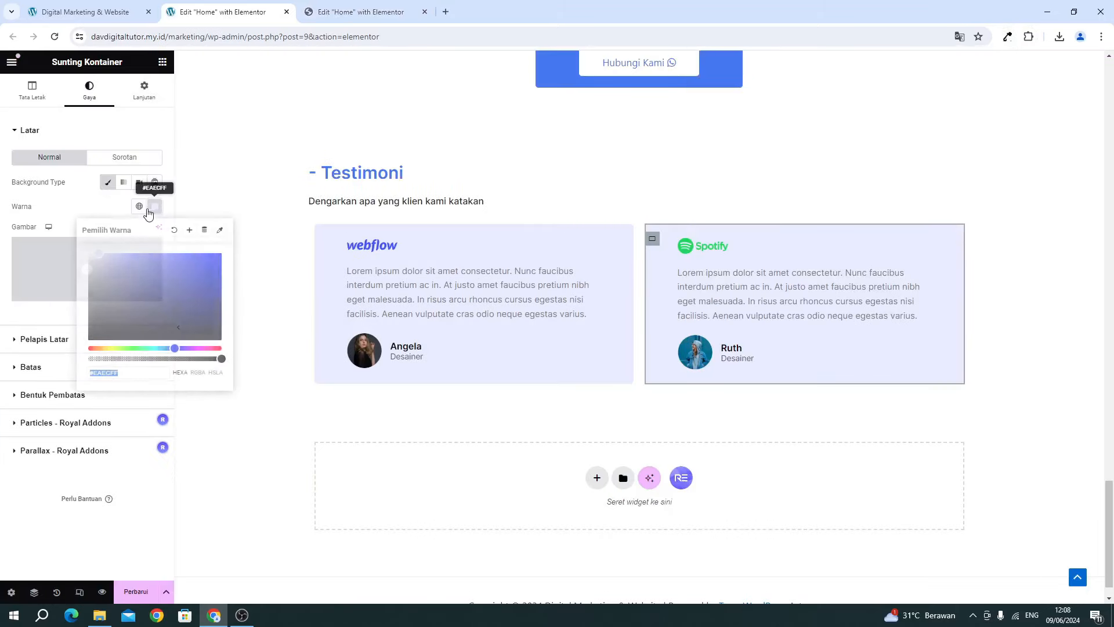
pyautogui.hotkey('ctrl', 'v')
pyautogui.press('Escape')
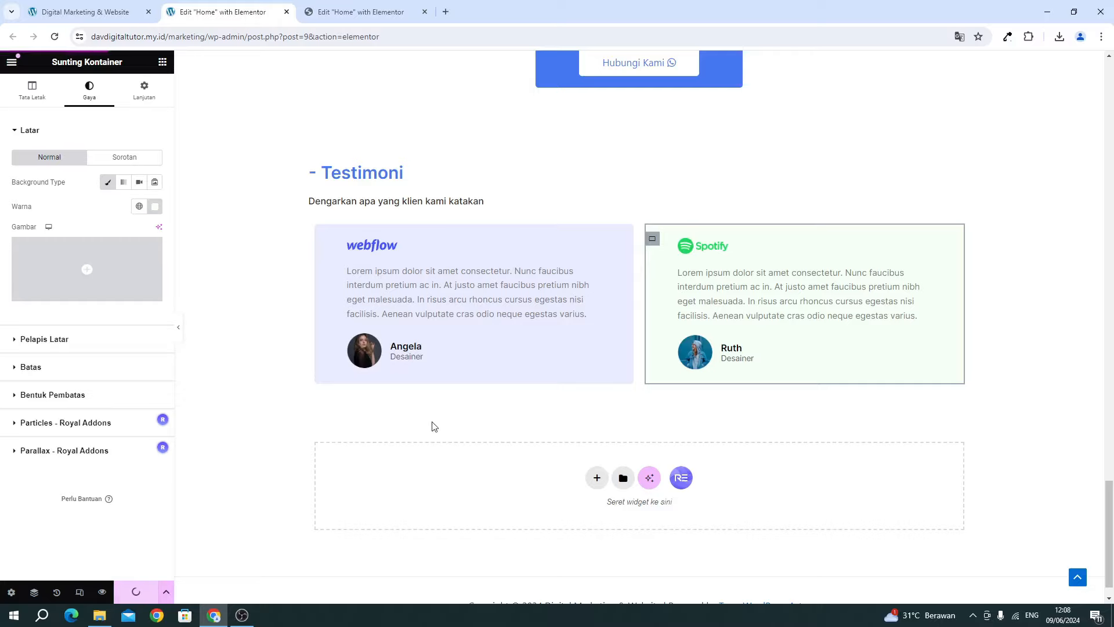
# Duplicate the container holding the webflow and Spotify cards to make a second row, checking the layout against the reference design.
pyautogui.hotkey('ctrl', 'Tab')
pyautogui.scroll(-1, 580, 395)
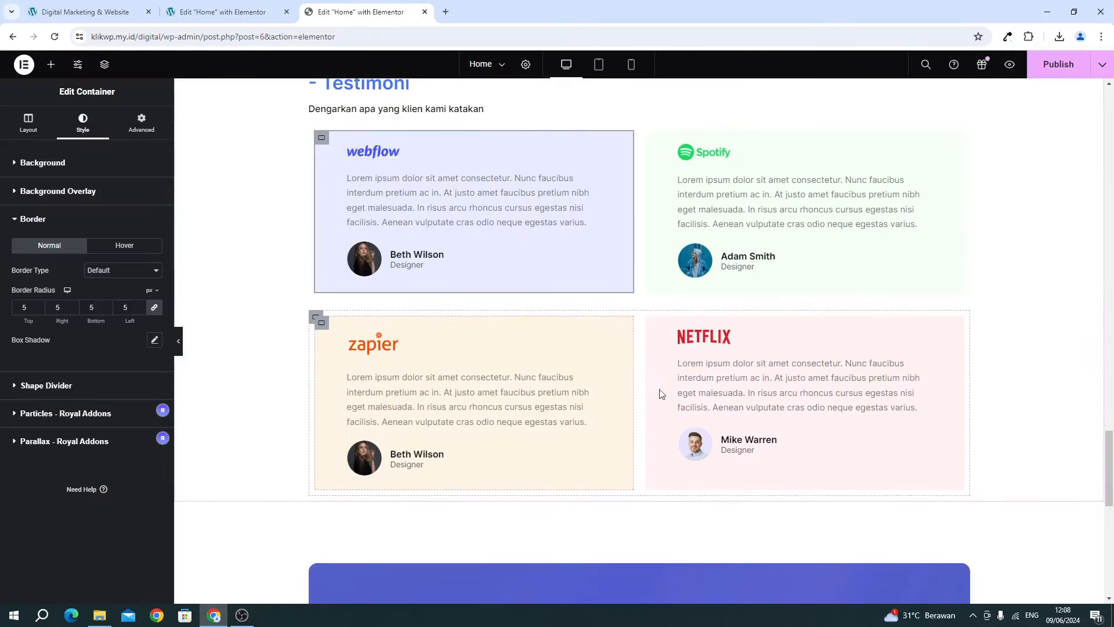
pyautogui.click(264, 14)
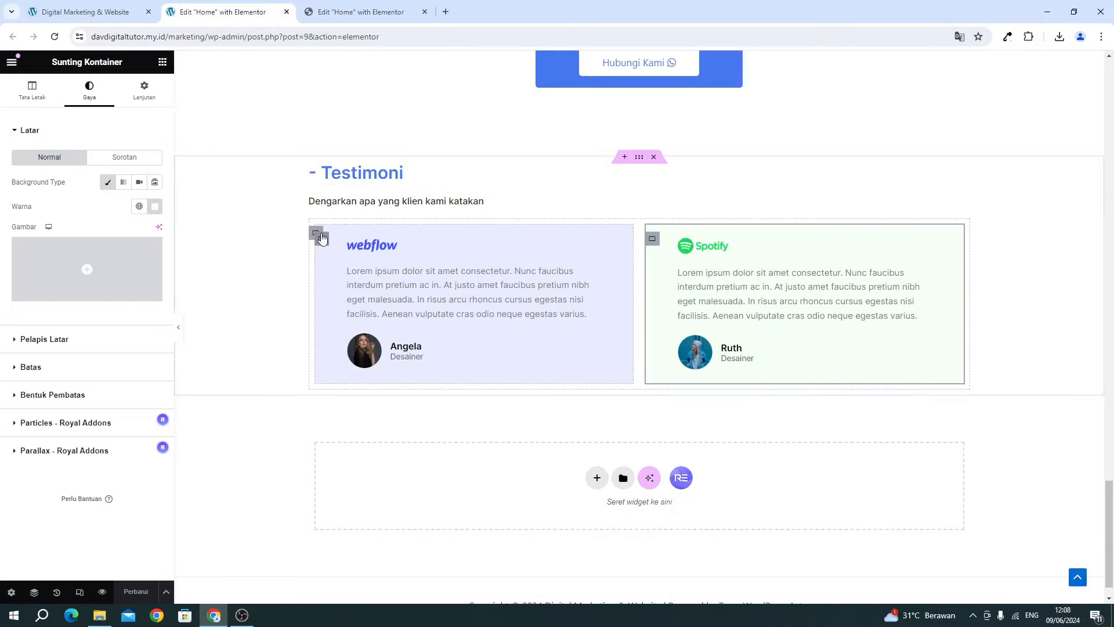
pyautogui.click(313, 234)
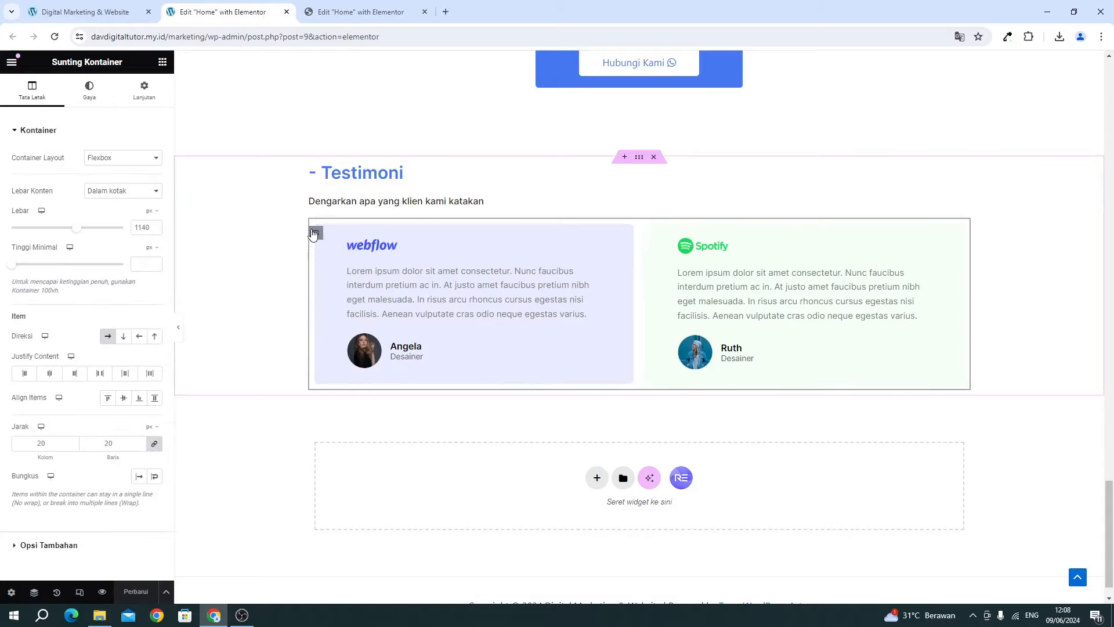
pyautogui.rightClick(314, 234)
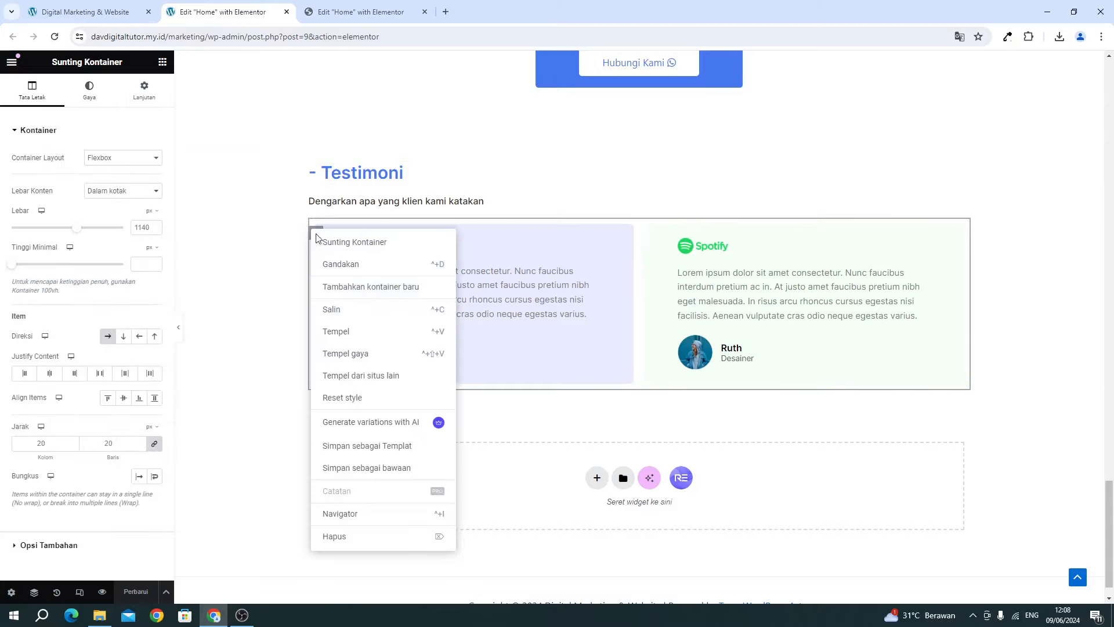
pyautogui.click(325, 266)
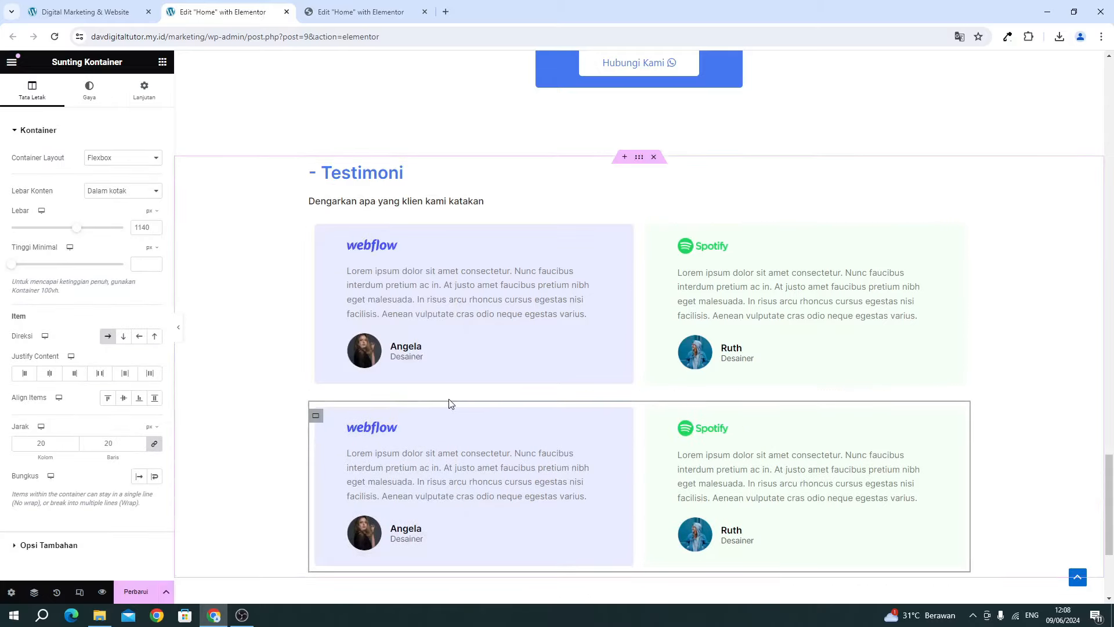
pyautogui.scroll(-1, 448, 403)
pyautogui.click(367, 13)
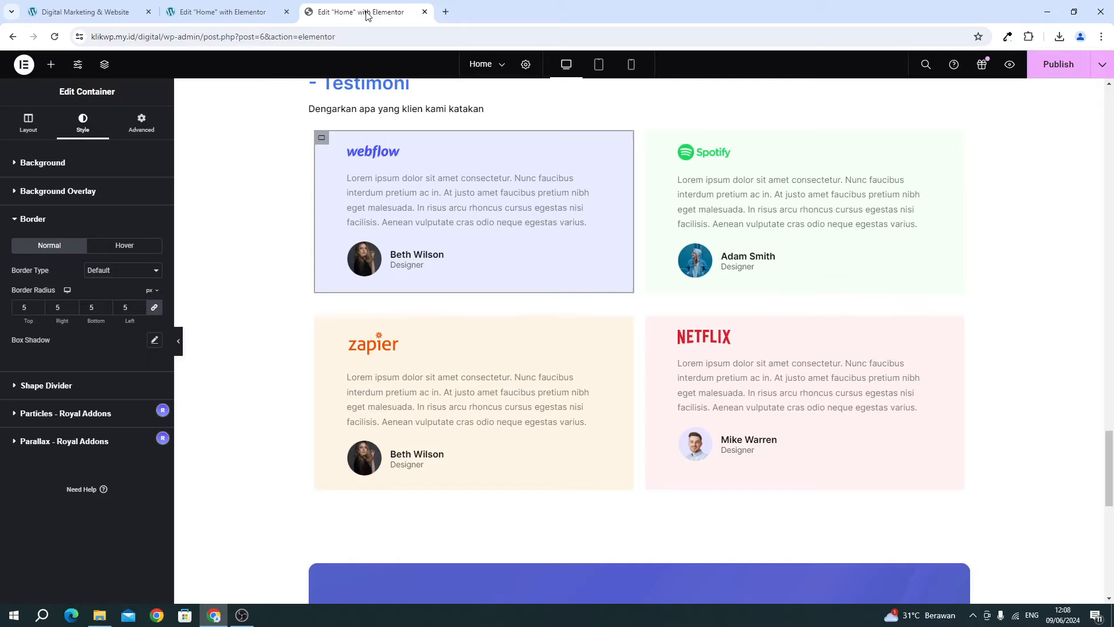
pyautogui.click(211, 17)
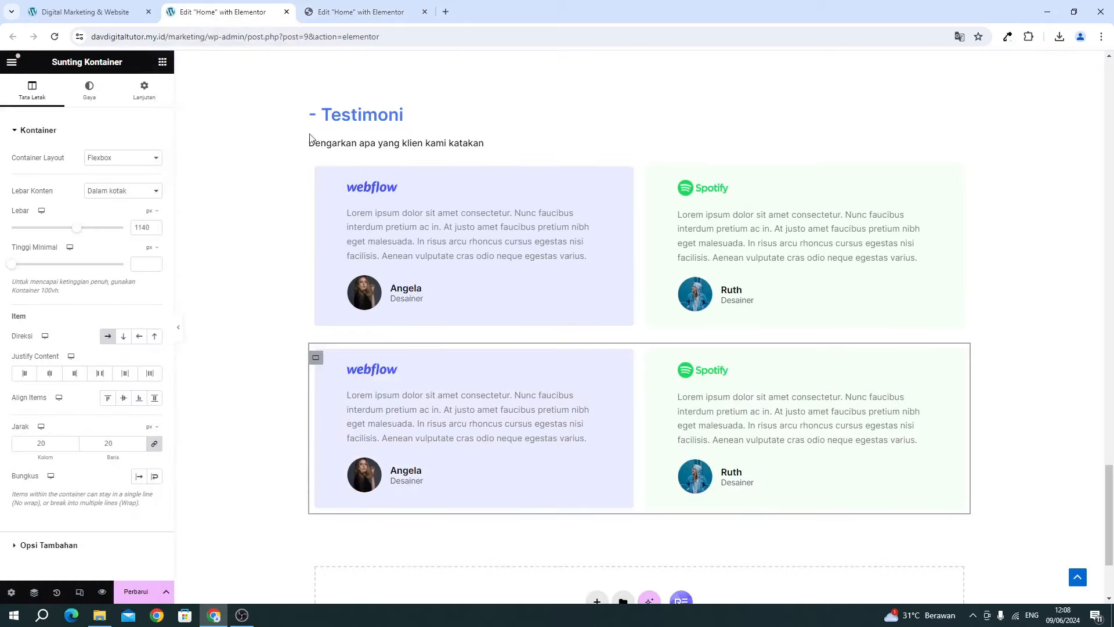
# Replace the webflow logo in the second row's first card with the Zapier-Logo-2013 image uploaded from the image folder.
pyautogui.click(385, 362)
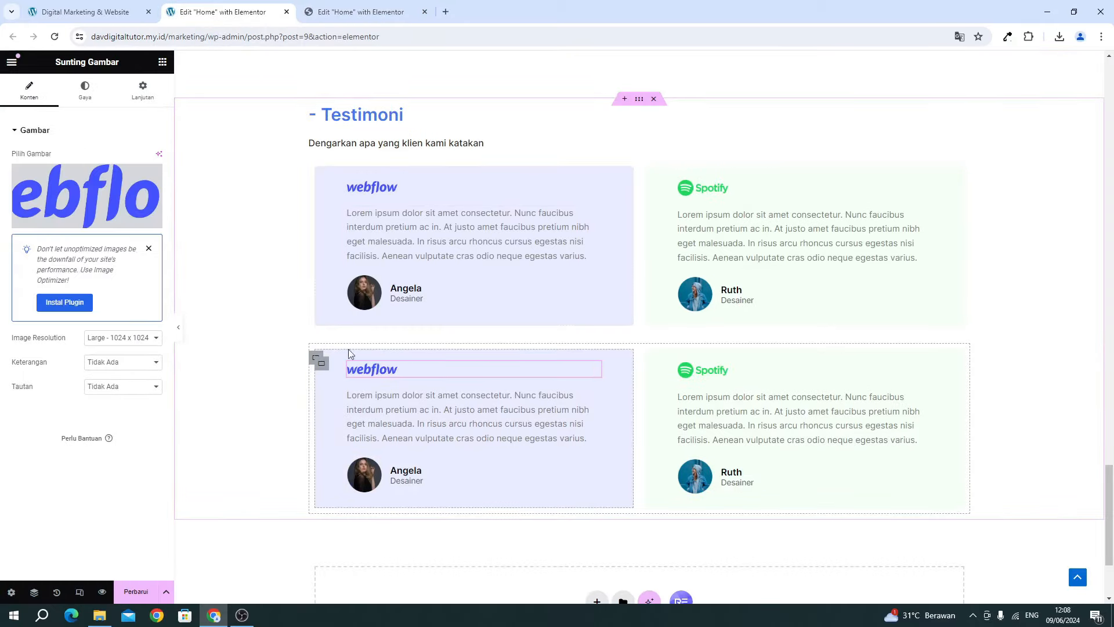
pyautogui.click(93, 197)
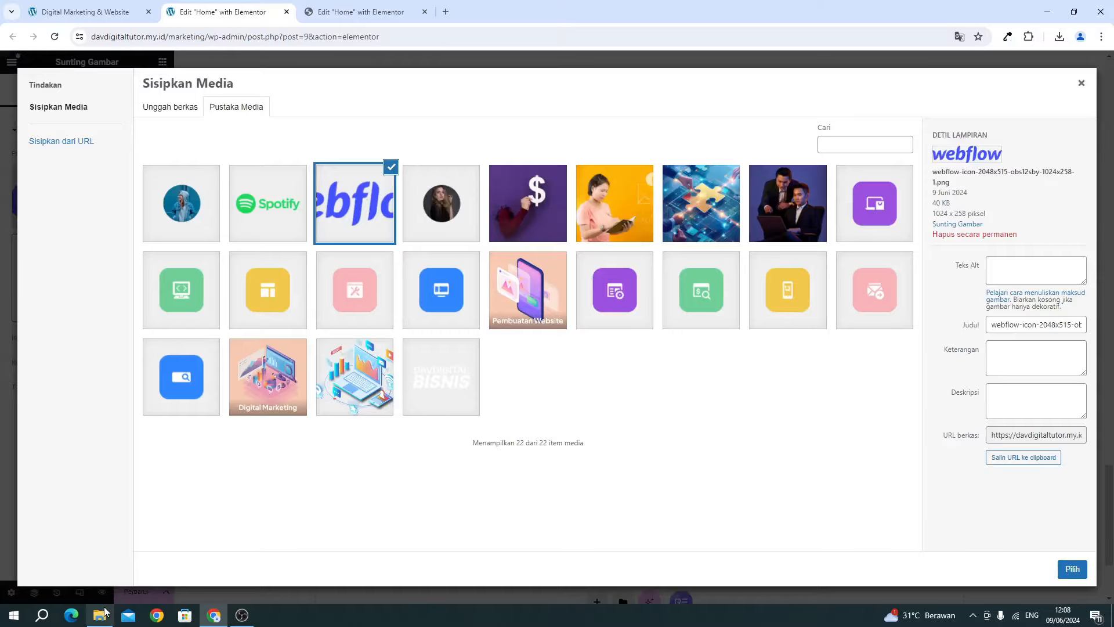
pyautogui.click(100, 616)
pyautogui.moveTo(852, 375); pyautogui.dragTo(192, 199)
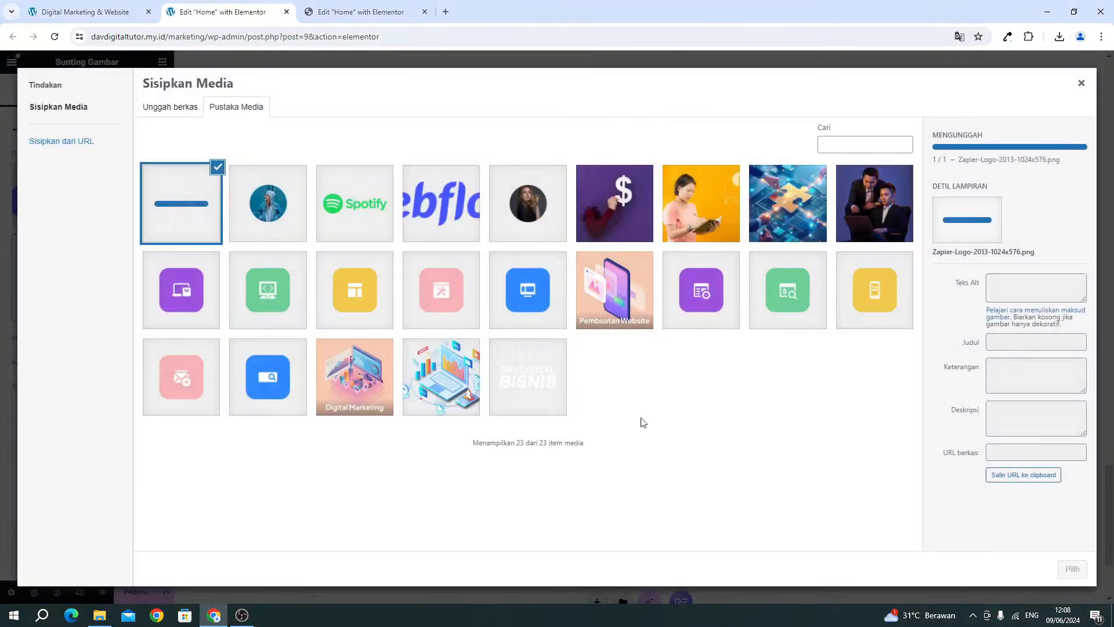
pyautogui.click(1073, 570)
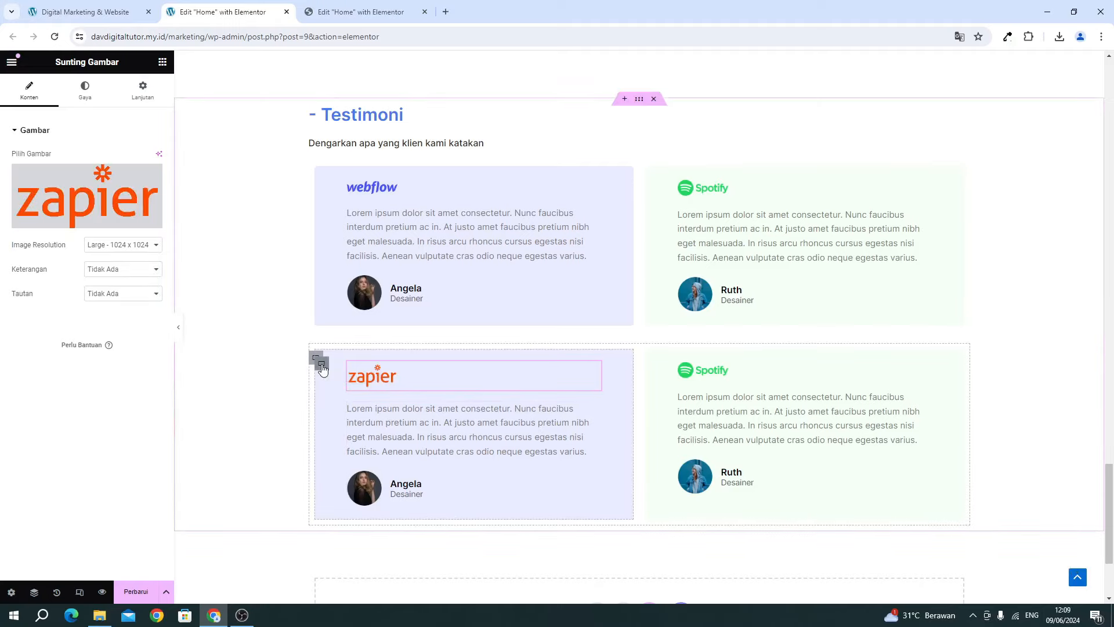
# Sample the Zapier card's background in the reference design, apply rgb(255, 245, 228) as the third card's background, and save the page.
pyautogui.click(322, 363)
pyautogui.click(87, 93)
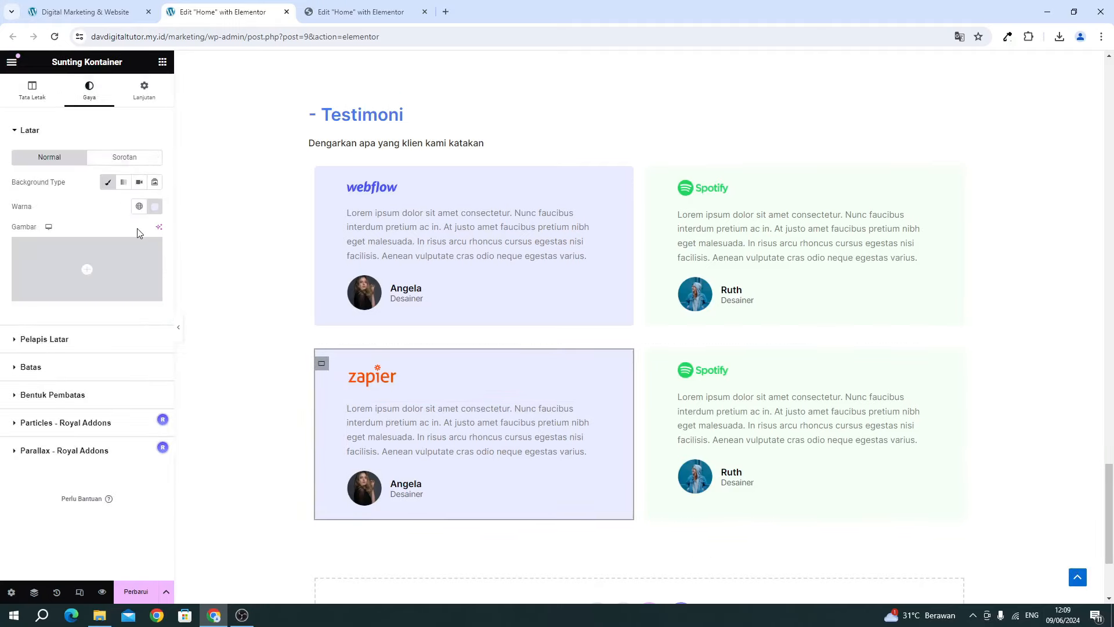
pyautogui.click(341, 20)
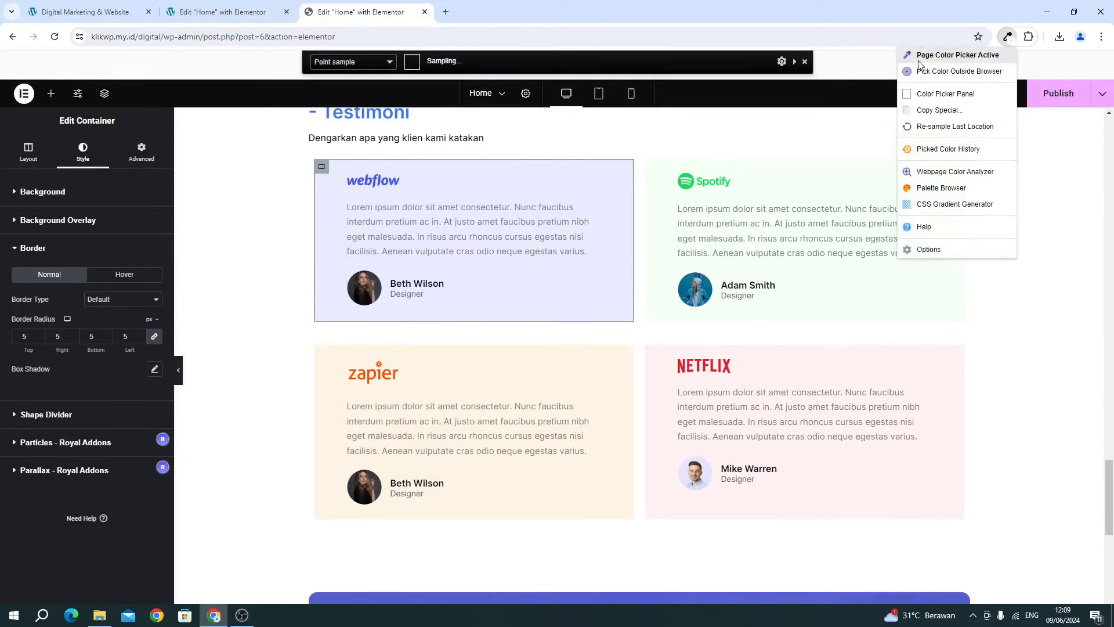
pyautogui.click(964, 58)
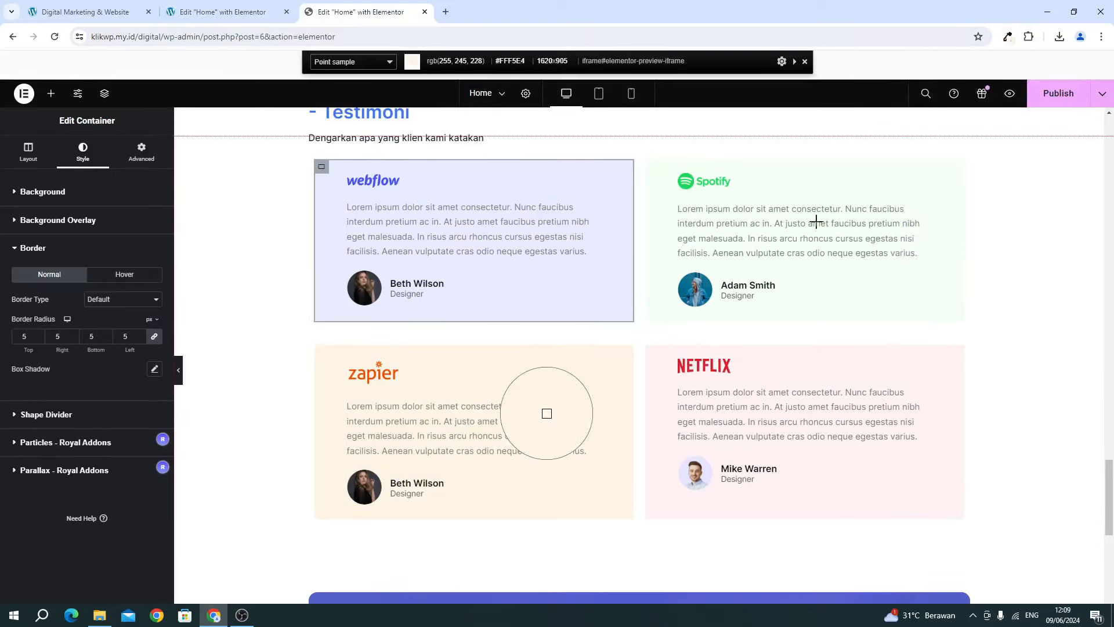
pyautogui.click(547, 413)
pyautogui.click(1009, 37)
pyautogui.click(952, 94)
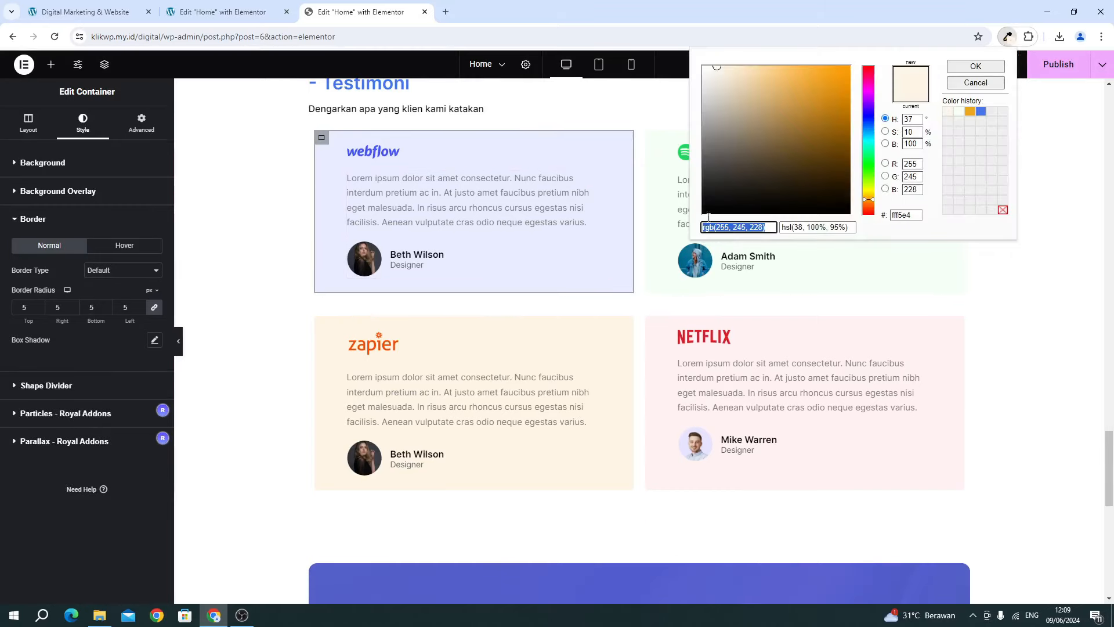
pyautogui.click(273, 13)
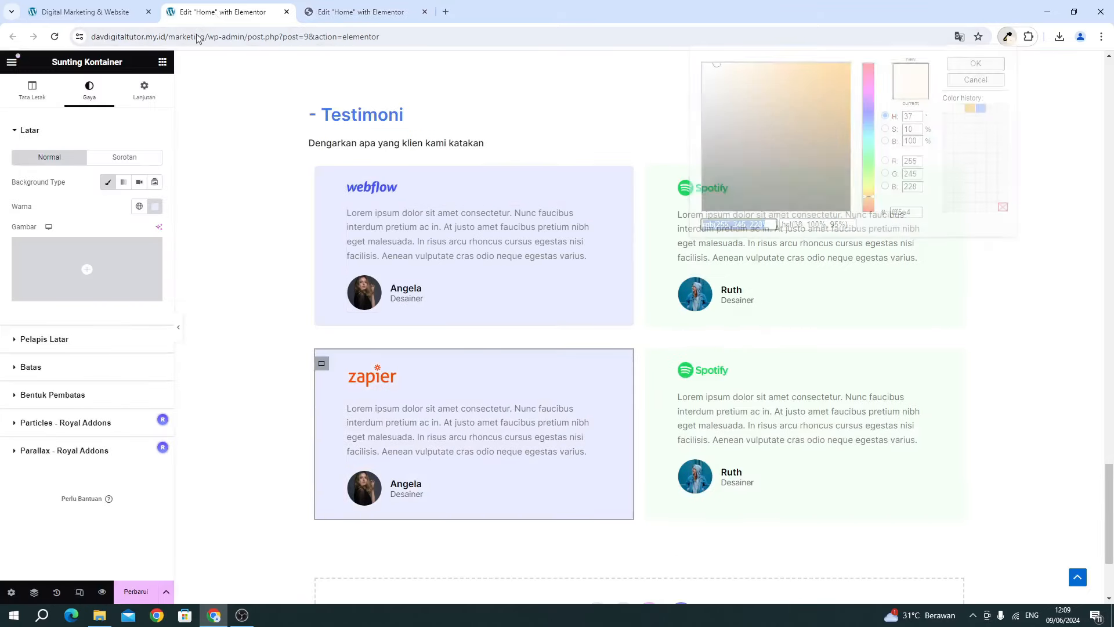
pyautogui.click(153, 208)
pyautogui.hotkey('ctrl', 'v')
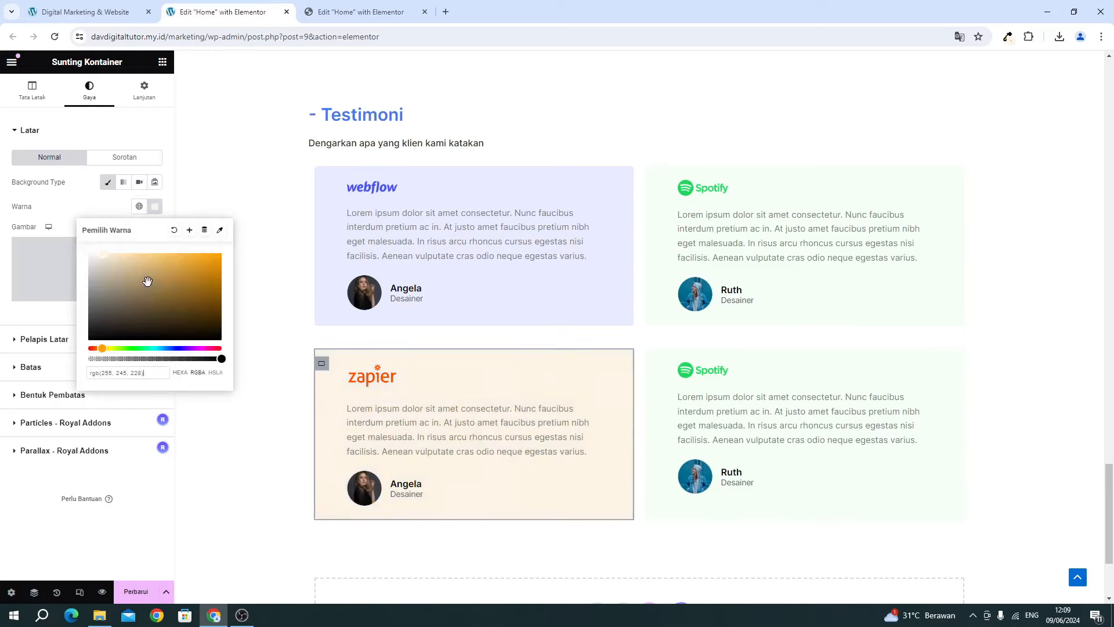
pyautogui.click(143, 597)
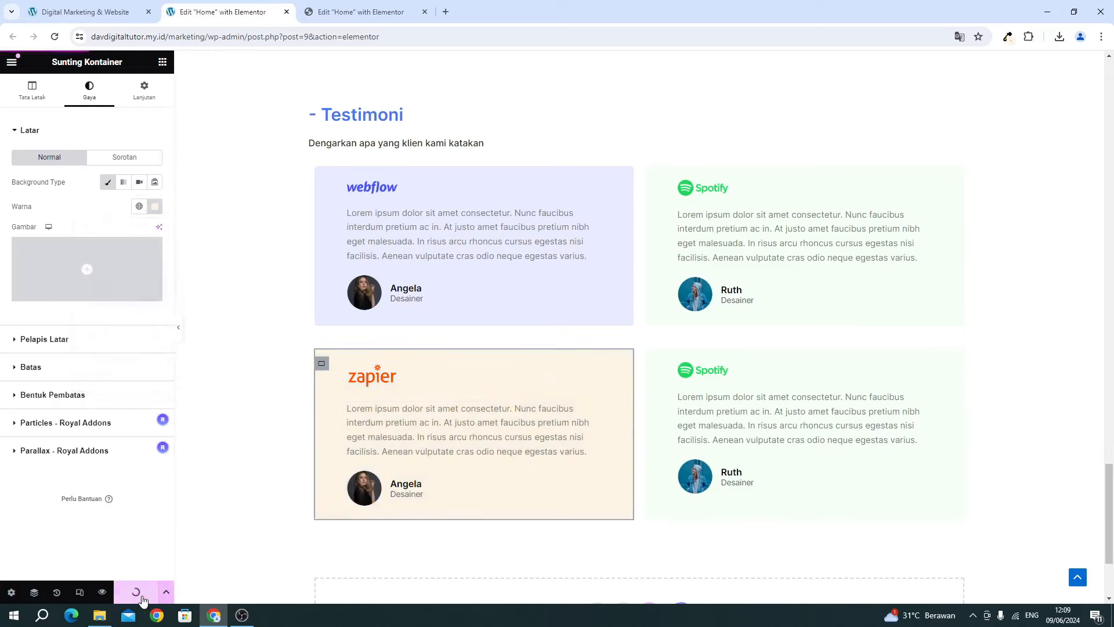
# Replace the fourth card's Spotify logo with the Netflix image "Vector" uploaded from the image folder, and compare the card with the reference design.
pyautogui.click(703, 372)
pyautogui.click(87, 197)
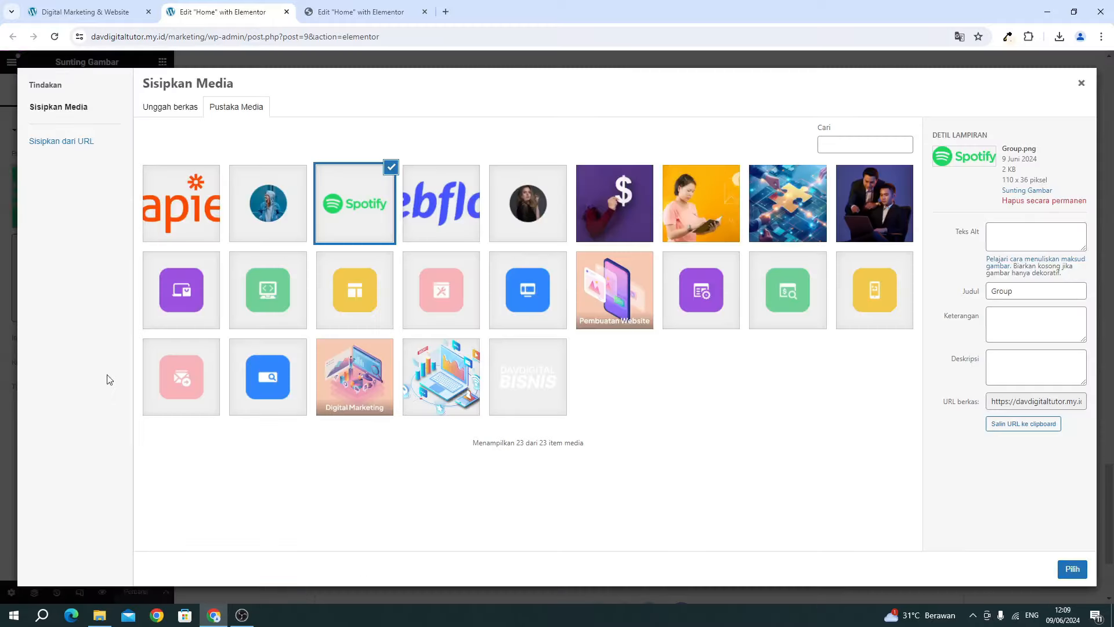
pyautogui.click(98, 615)
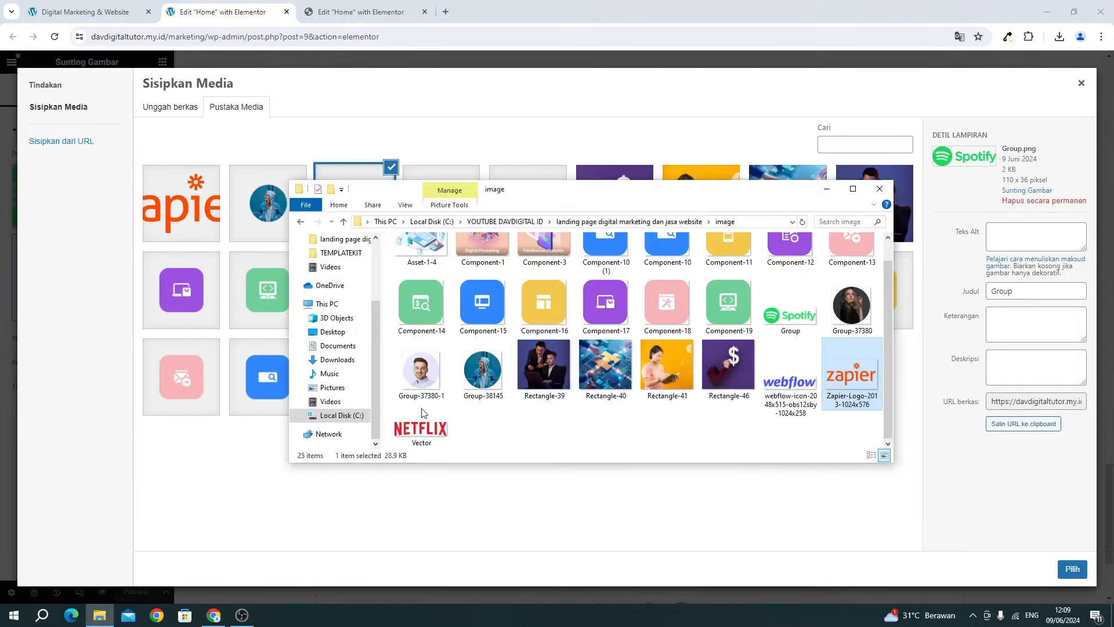
pyautogui.moveTo(422, 427); pyautogui.dragTo(189, 252)
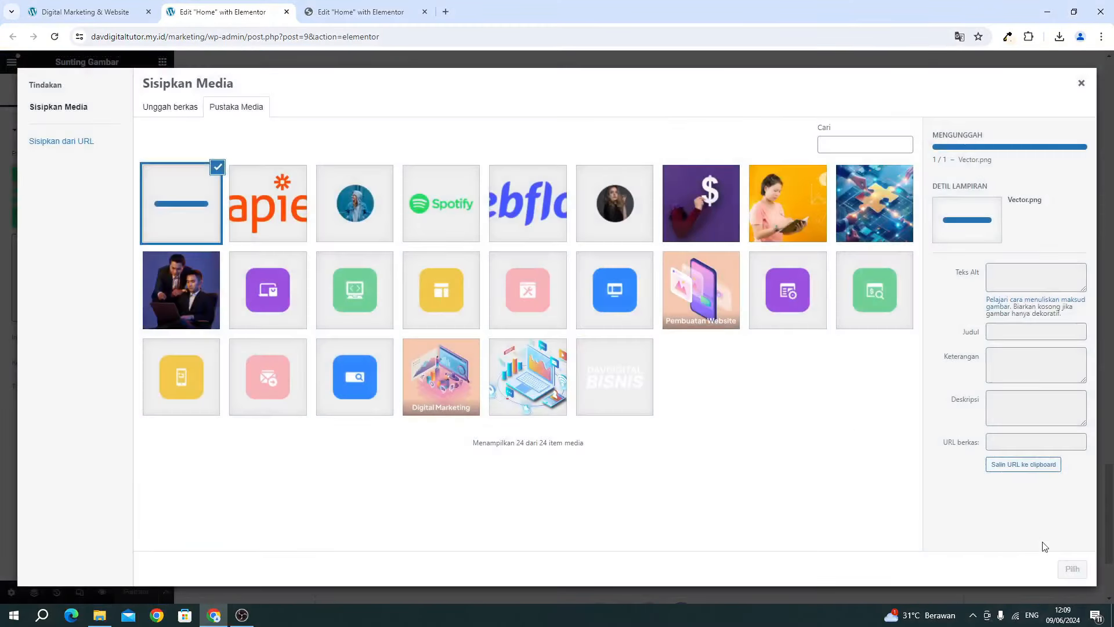
pyautogui.click(1071, 569)
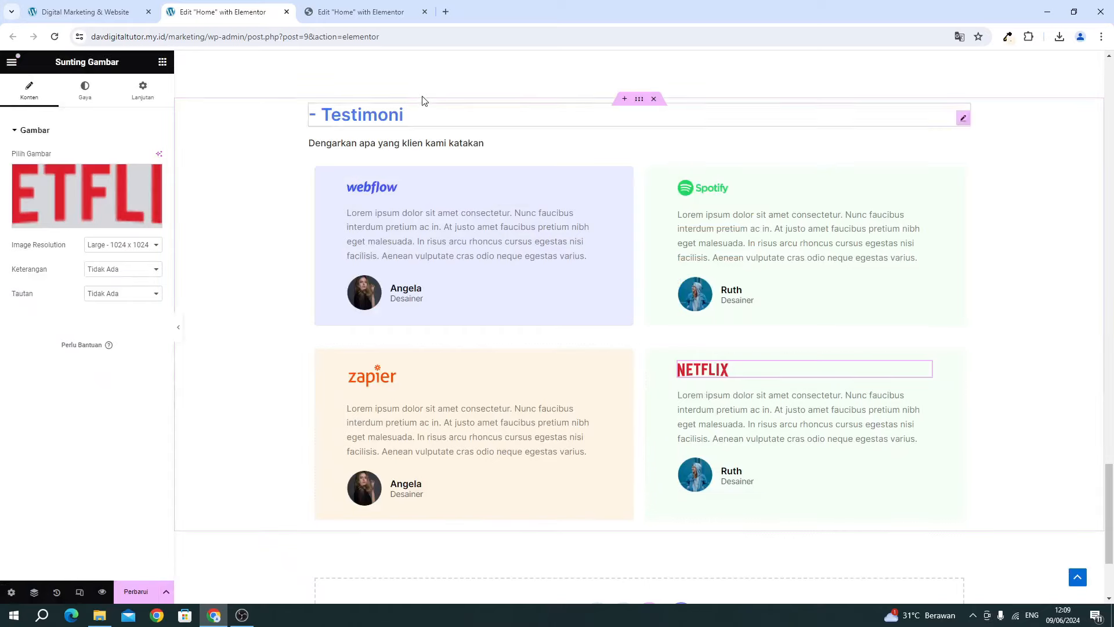
pyautogui.click(360, 12)
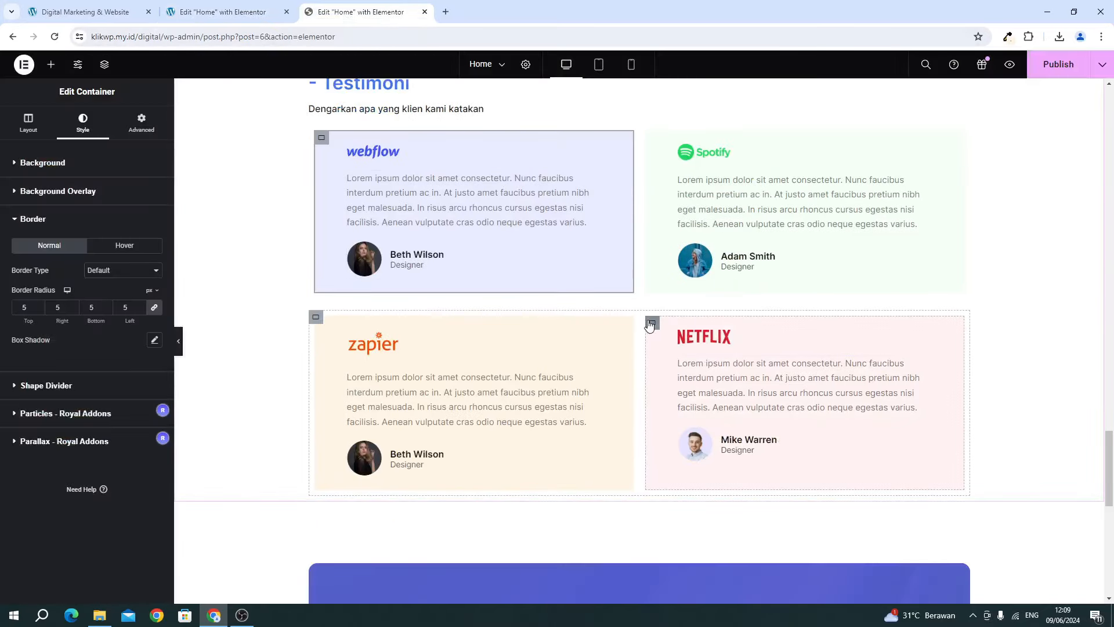
# Sample the Netflix card's background in the reference design, apply rgb(255, 241, 242) as the fourth card's background, and compare it with the reference.
pyautogui.click(1007, 37)
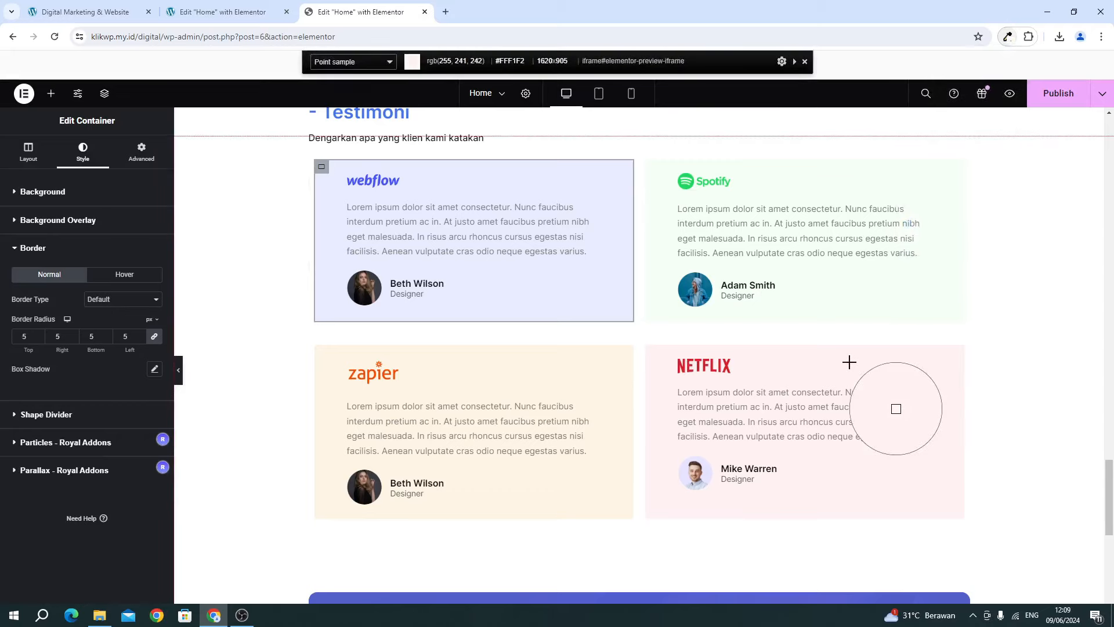
pyautogui.click(850, 362)
pyautogui.click(1007, 37)
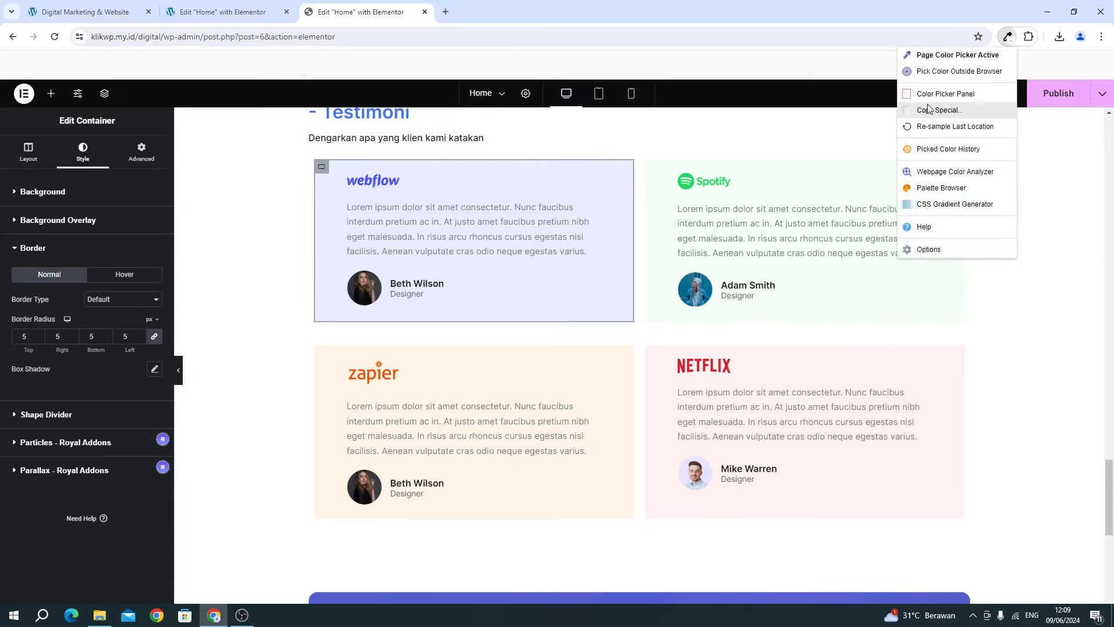
pyautogui.click(928, 93)
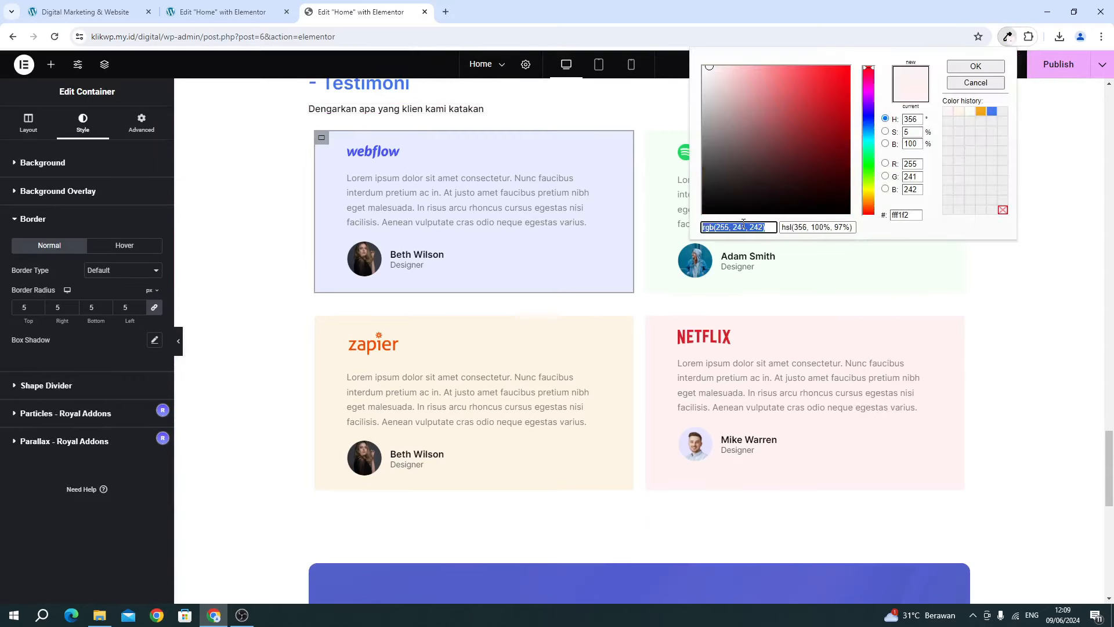
pyautogui.click(222, 11)
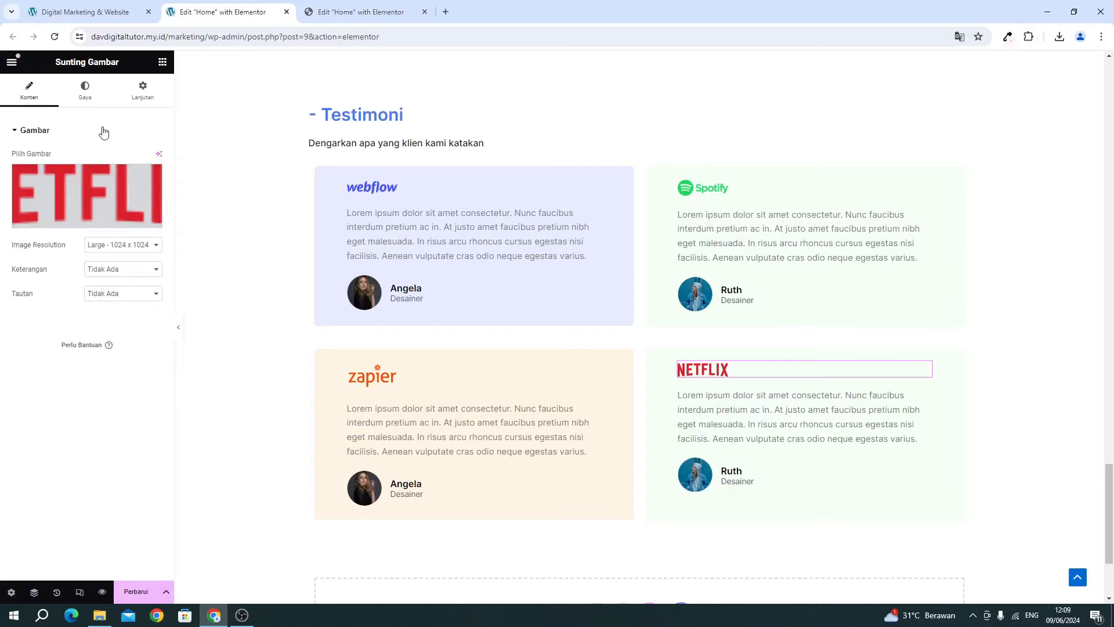
pyautogui.click(653, 365)
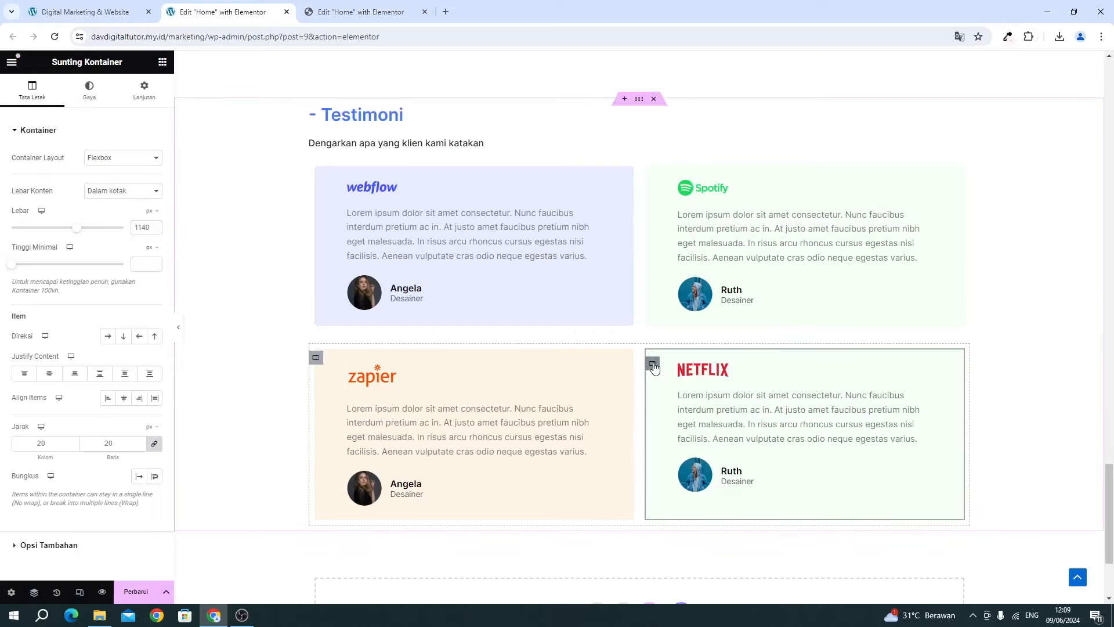
pyautogui.click(88, 92)
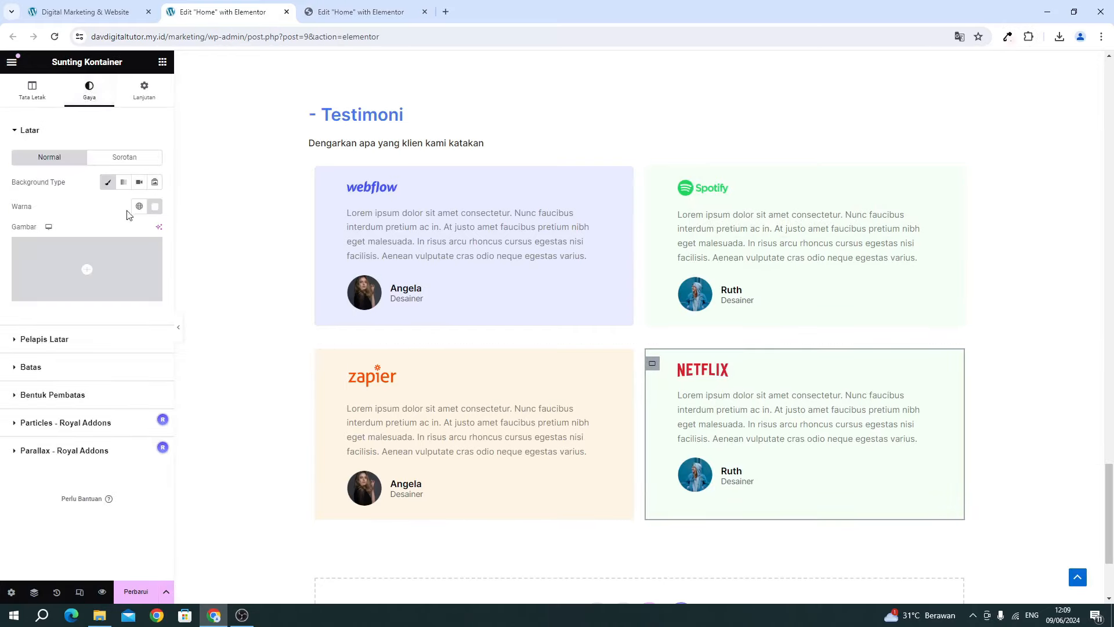
pyautogui.click(155, 207)
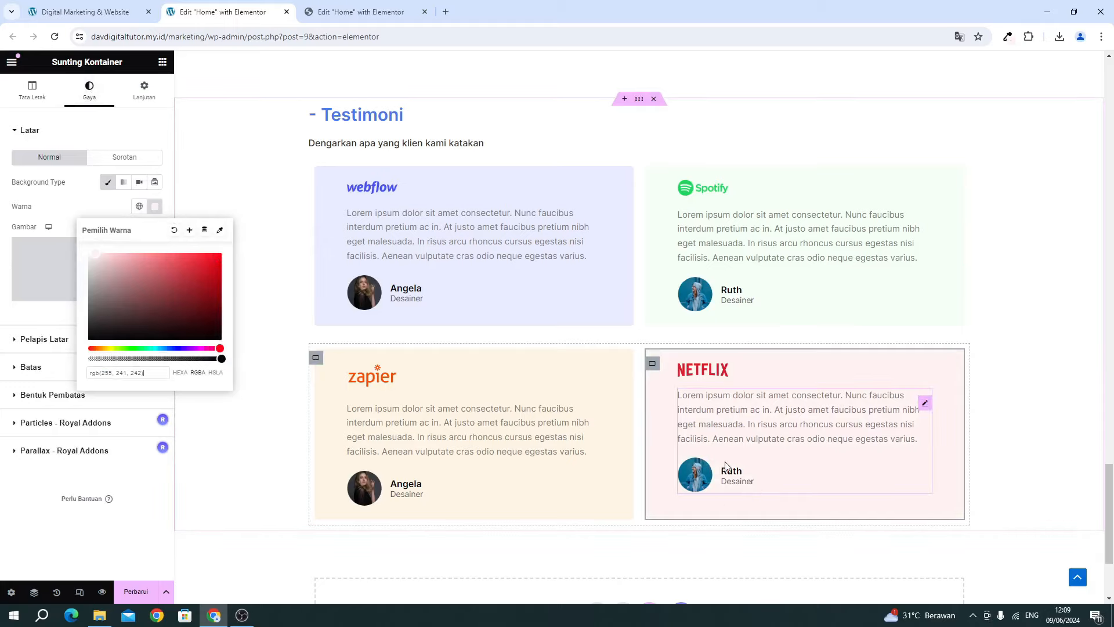
pyautogui.click(360, 12)
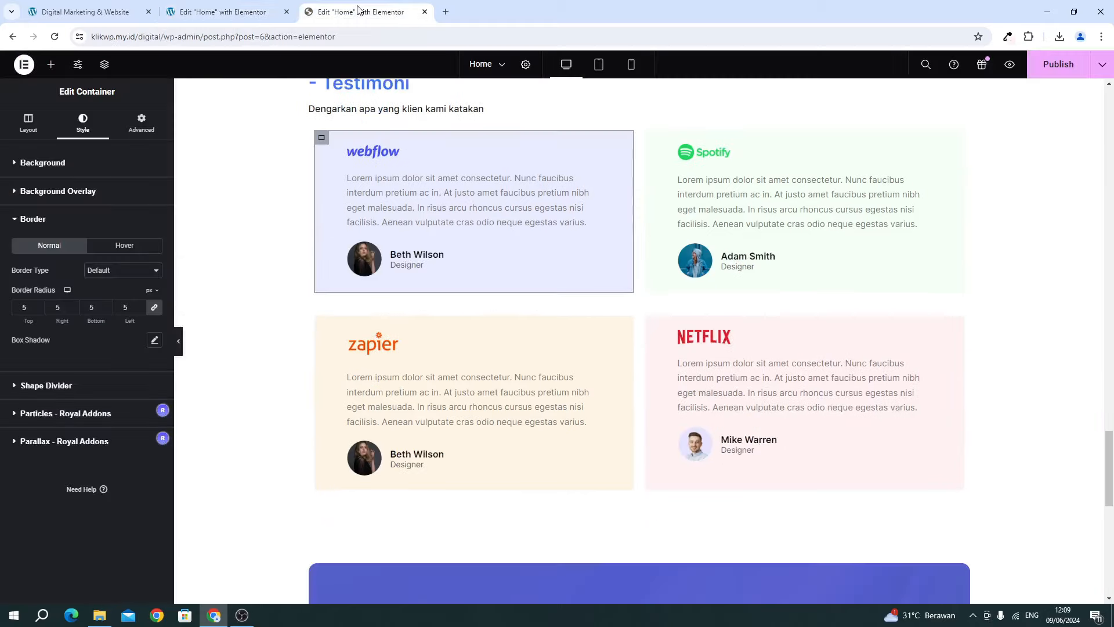
pyautogui.click(219, 13)
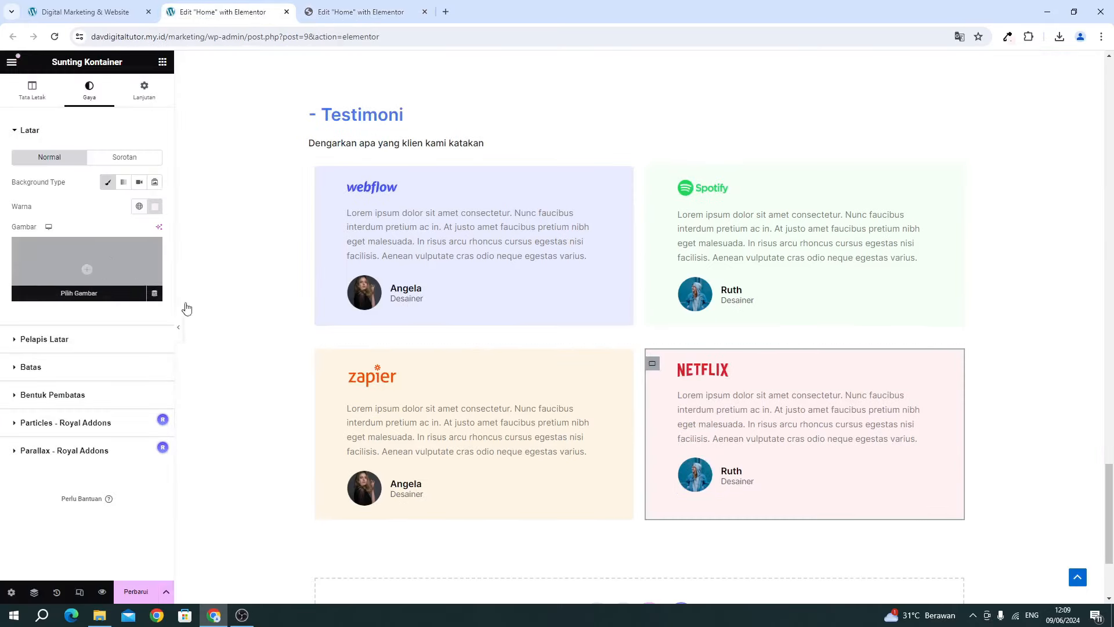
# Replace the reviewer photo in the Netflix card's testimonial with Group-37380-1.png uploaded from the image folder, and save the page.
pyautogui.click(779, 426)
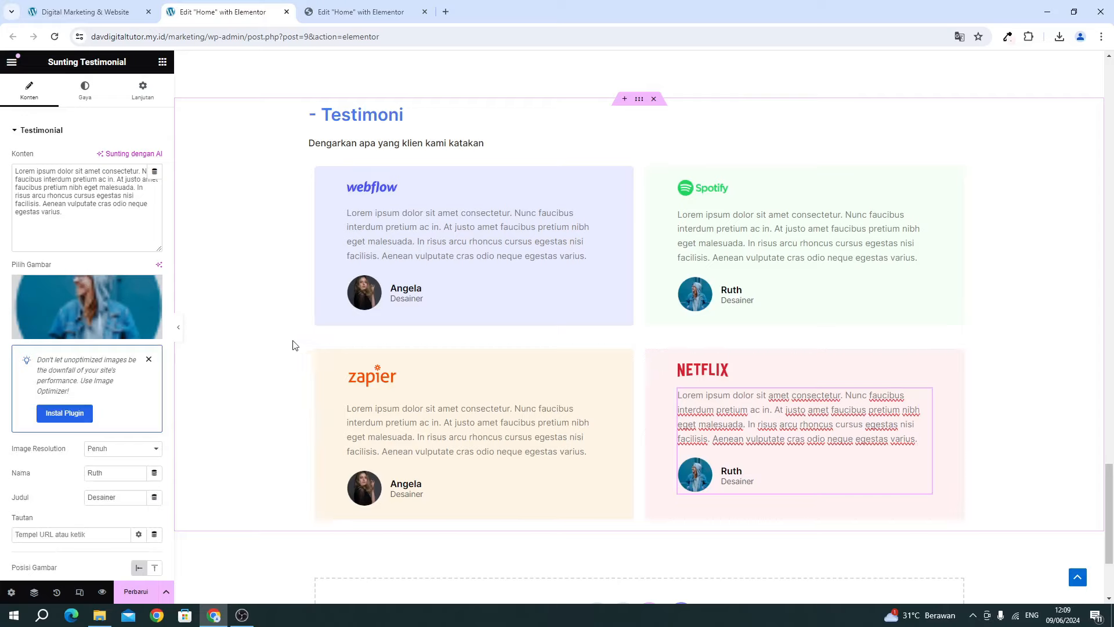
pyautogui.click(59, 204)
pyautogui.moveTo(63, 213); pyautogui.dragTo(19, 164)
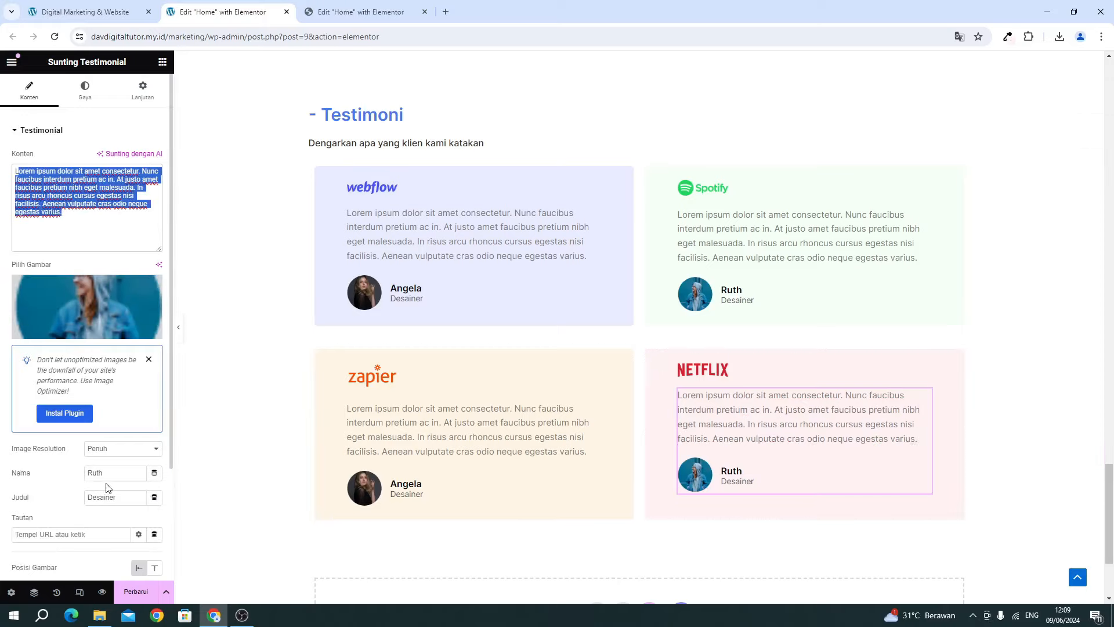
pyautogui.click(44, 326)
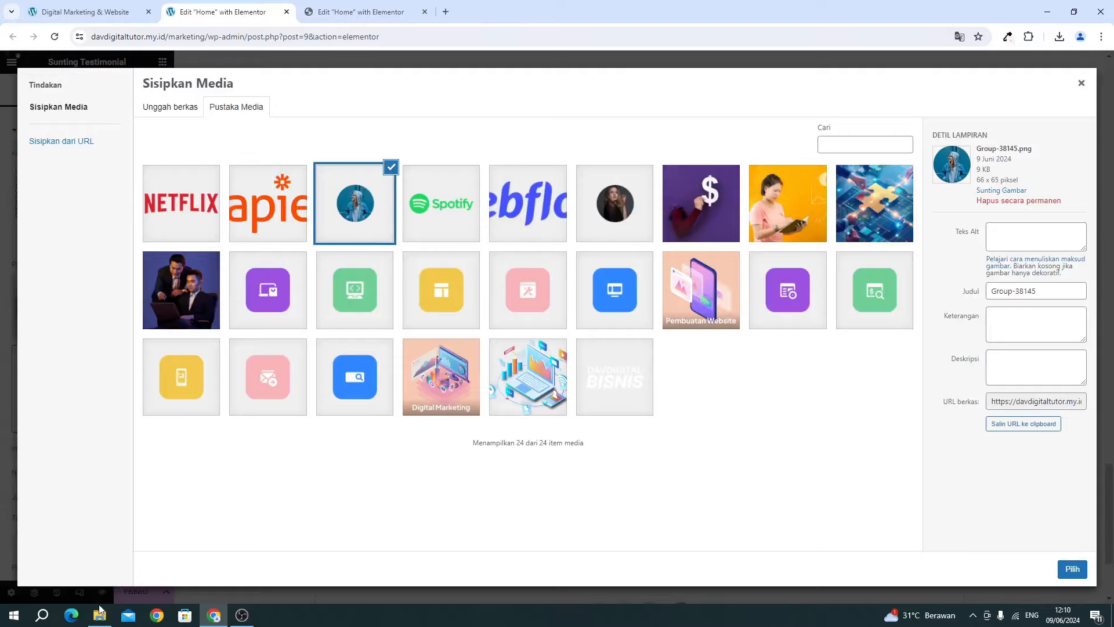
pyautogui.click(100, 609)
pyautogui.moveTo(421, 367); pyautogui.dragTo(273, 277)
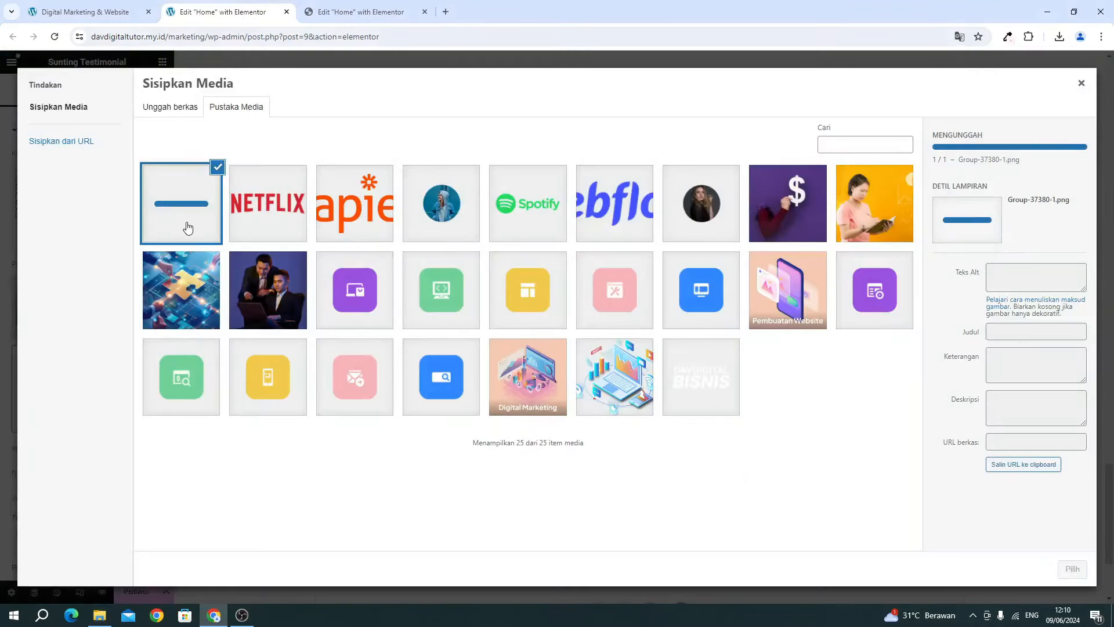
pyautogui.click(1072, 569)
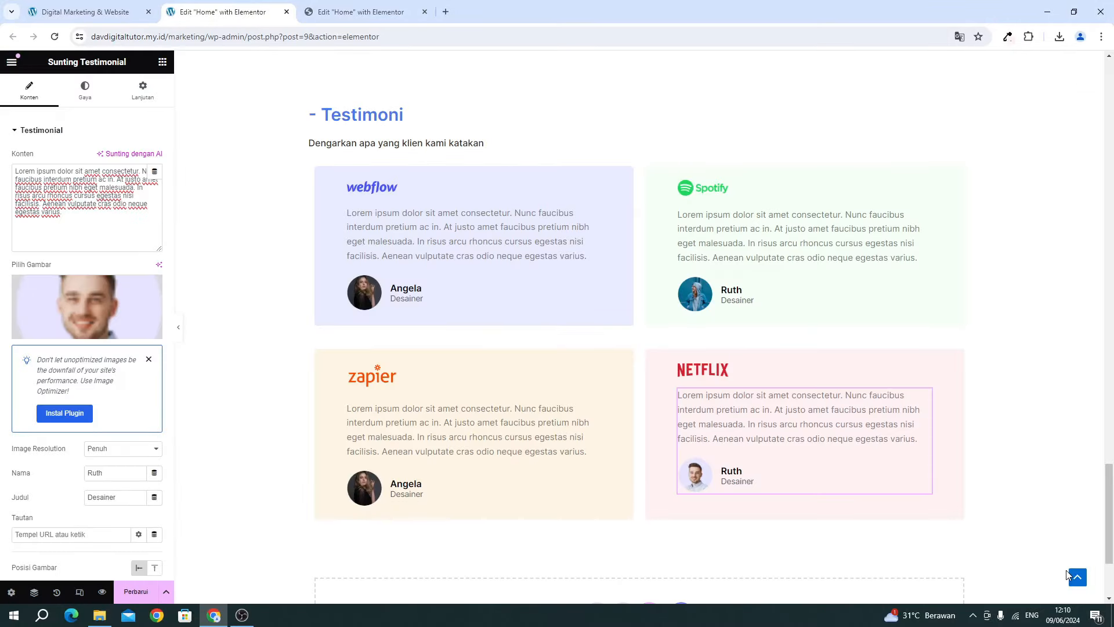
pyautogui.click(135, 591)
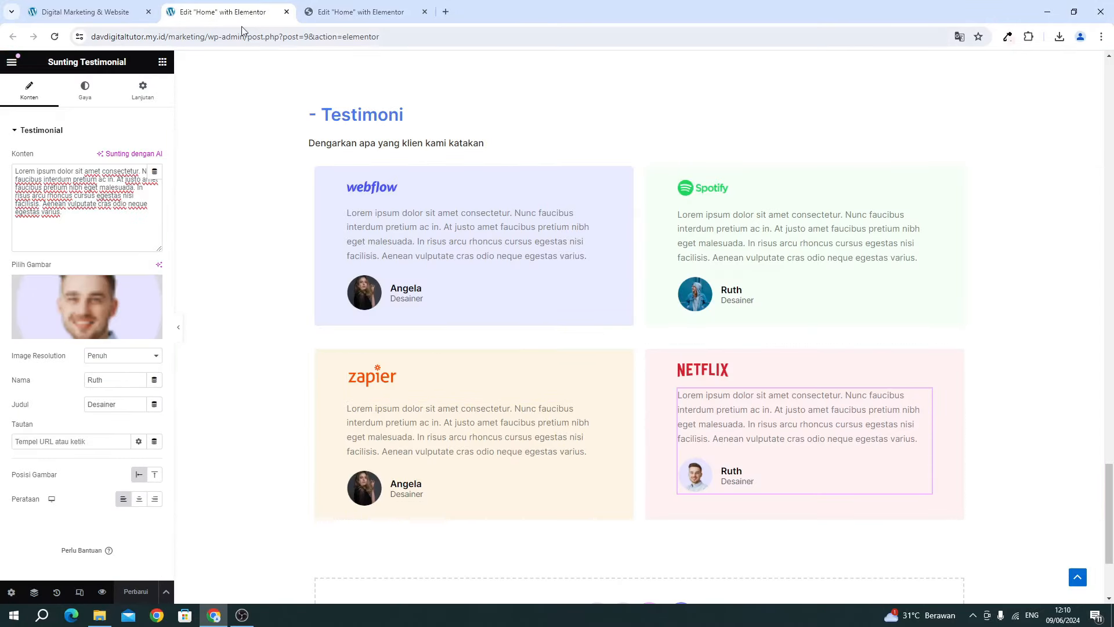
# Reload the published website and review its sections from the hero down to the four testimonial cards.
pyautogui.click(110, 12)
pyautogui.click(54, 43)
pyautogui.scroll(10, 334, 203)
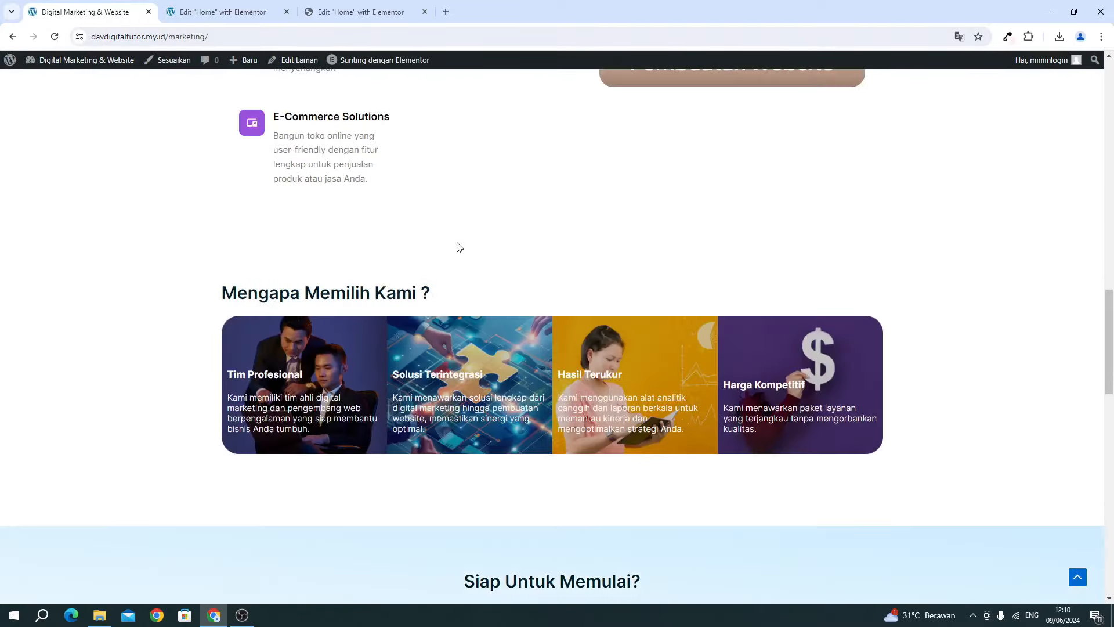
pyautogui.scroll(18, 456, 246)
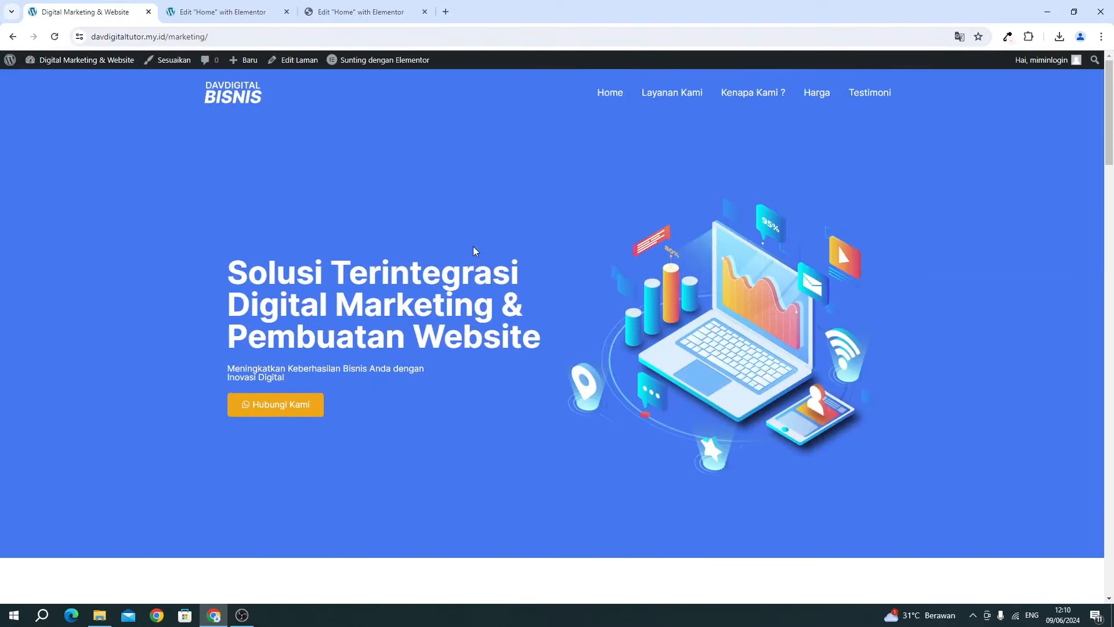
pyautogui.scroll(-15, 473, 246)
pyautogui.scroll(-18, 474, 251)
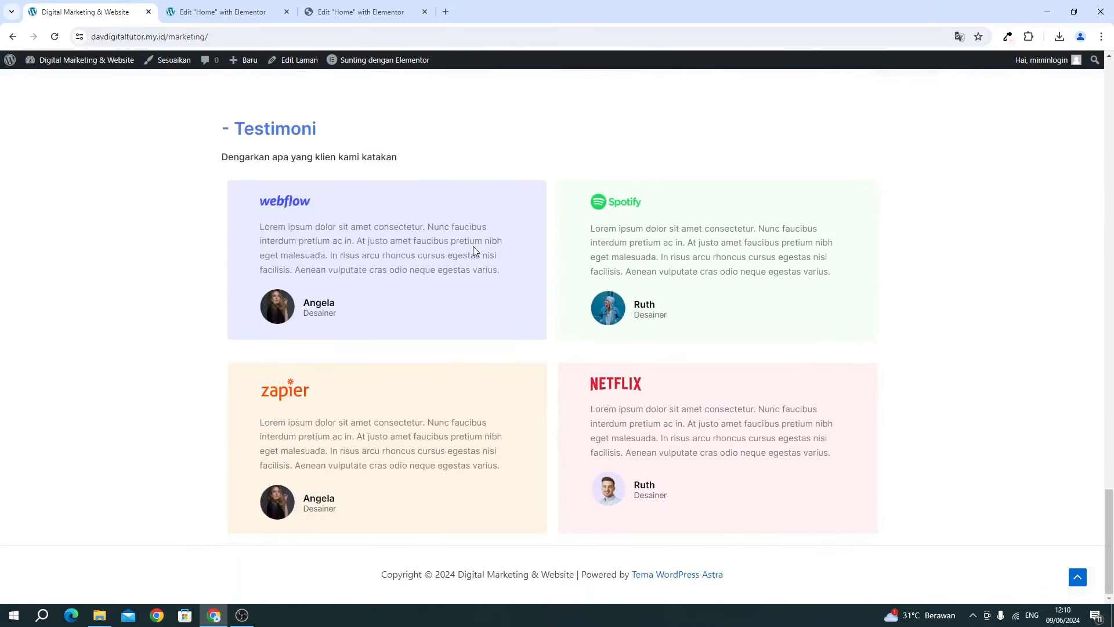
pyautogui.scroll(2, 474, 250)
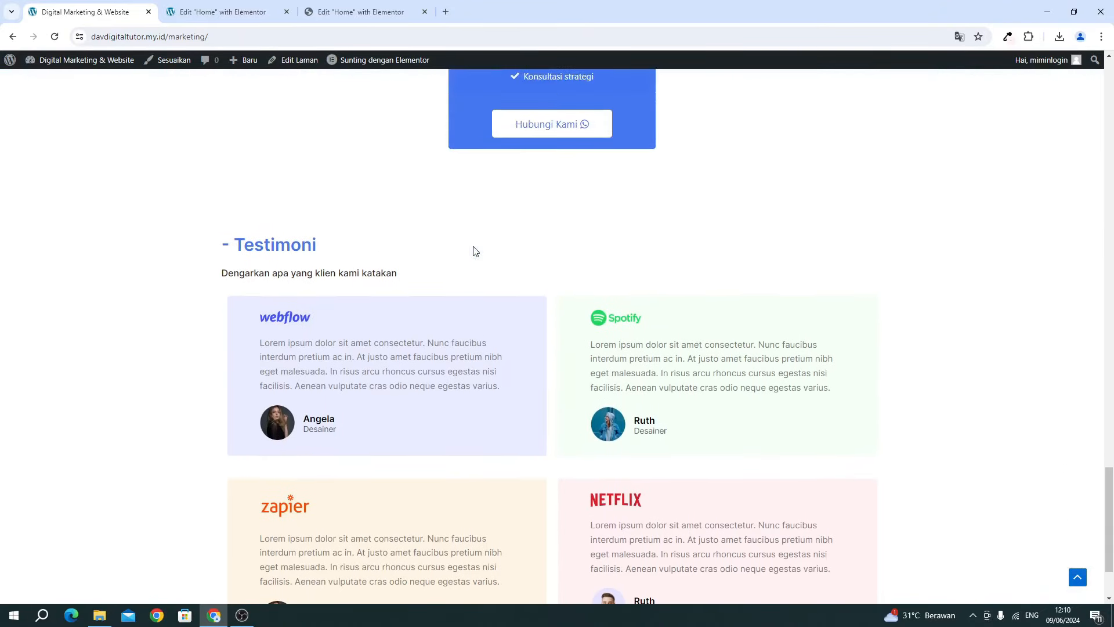
pyautogui.scroll(-2, 589, 265)
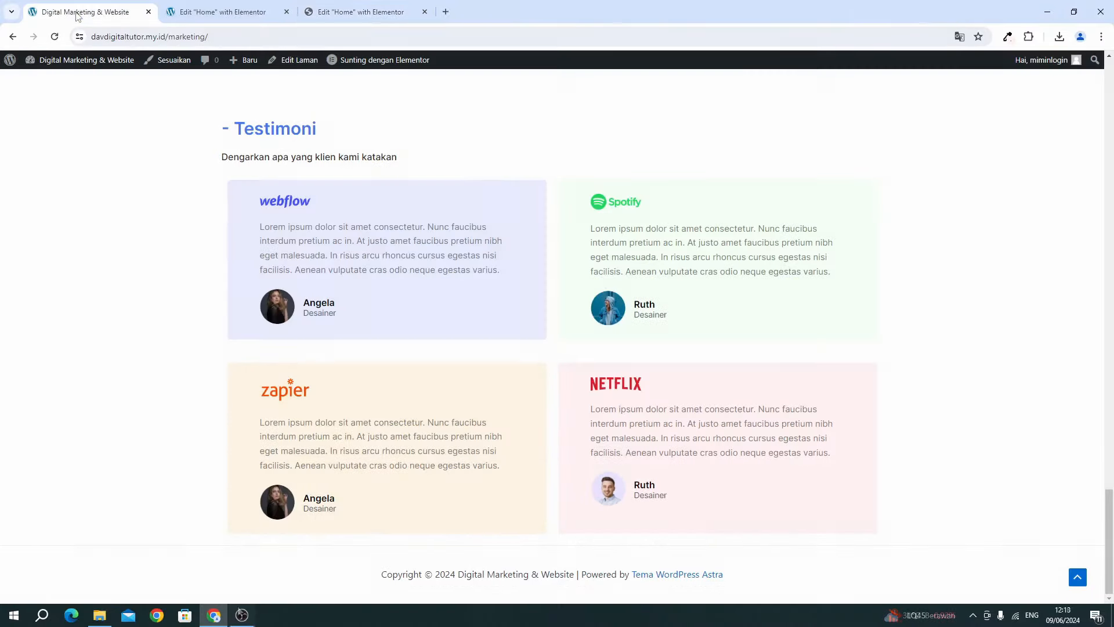
pyautogui.scroll(16, 421, 222)
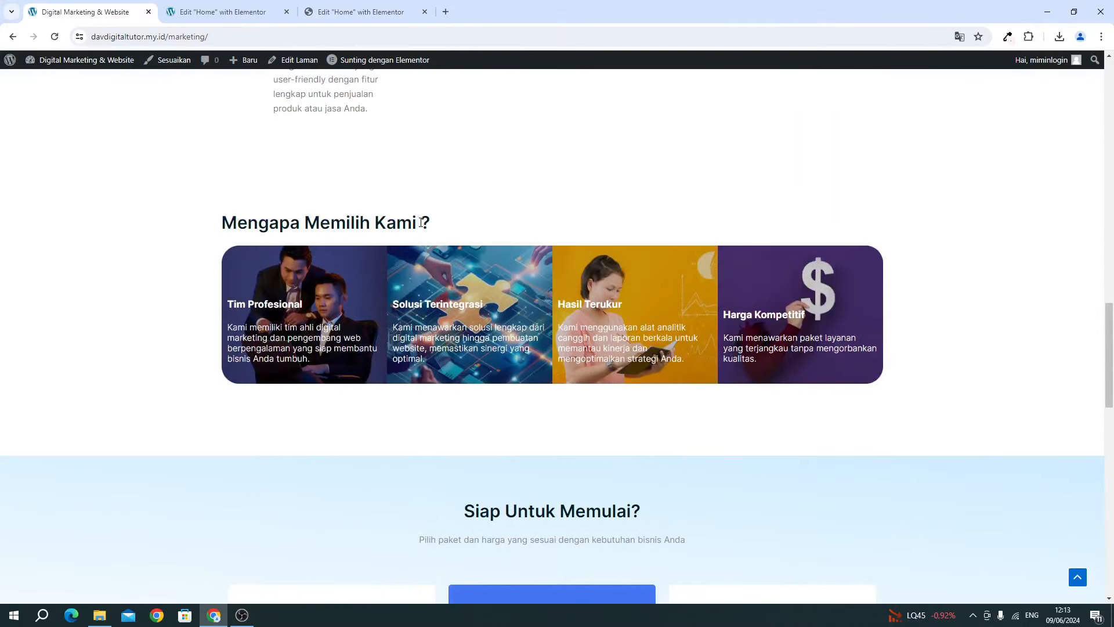
pyautogui.scroll(-6, 420, 222)
pyautogui.scroll(-10, 422, 226)
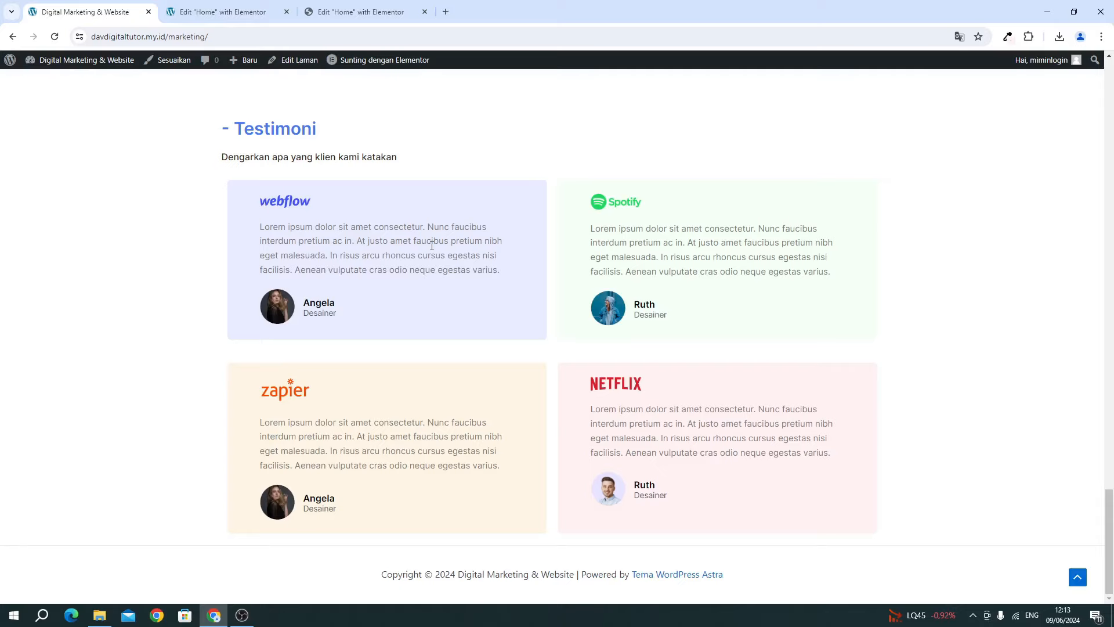
# Inspect the background overlay color of the "Hubungi Kami Sekarang!!" banner in the reference design, and return to the page being built.
pyautogui.click(377, 11)
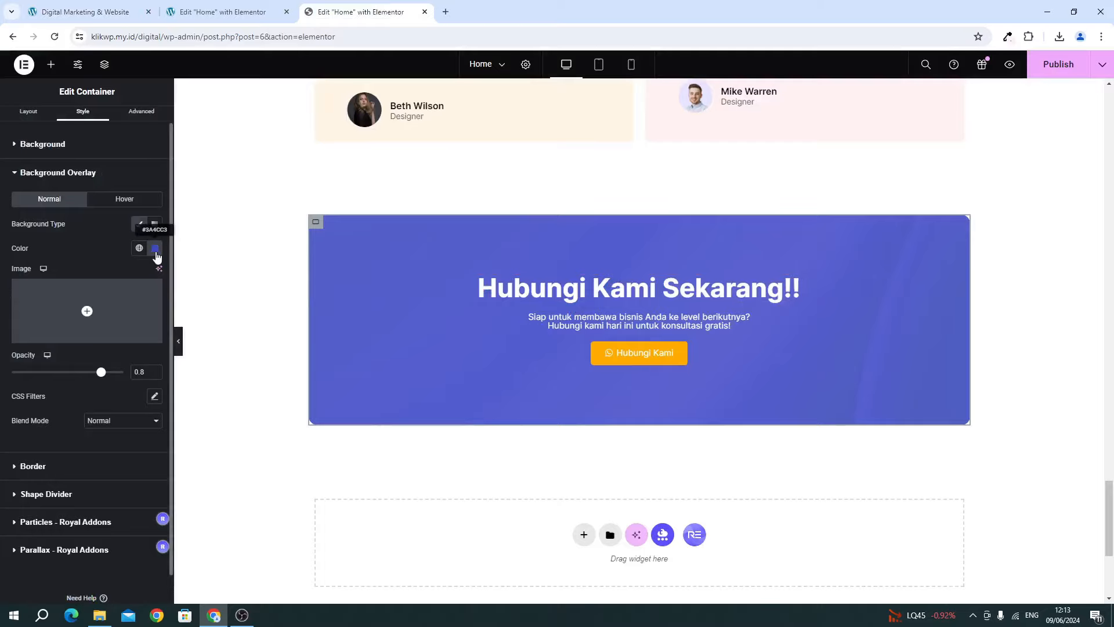
pyautogui.click(156, 251)
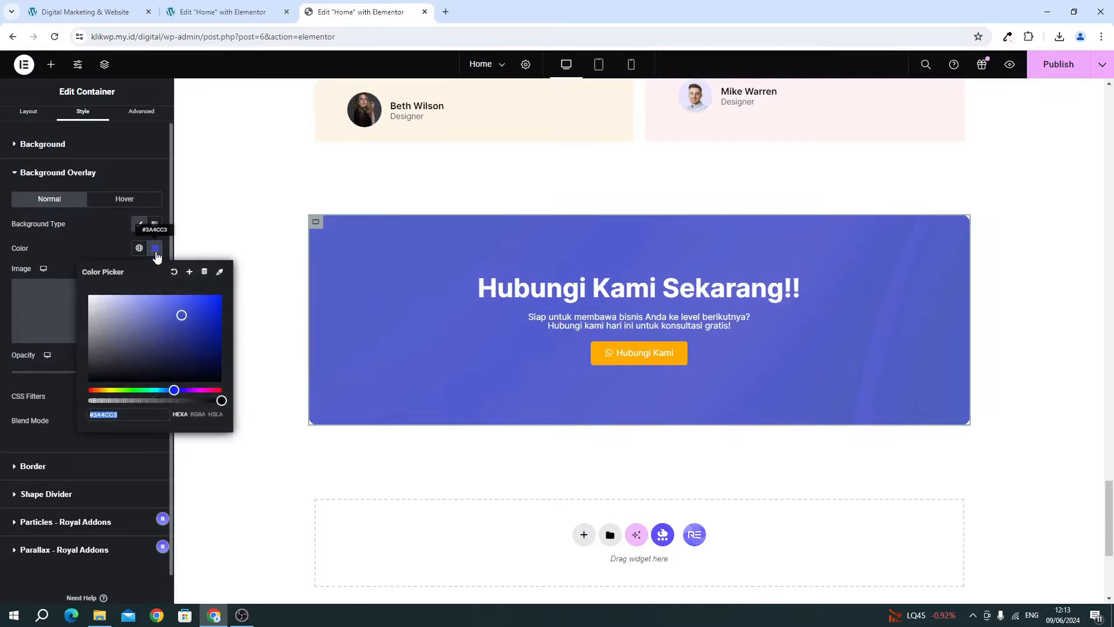
pyautogui.click(192, 12)
# Add a single-column flexbox container with vertical direction below the testimonial section.
pyautogui.scroll(-6, 406, 272)
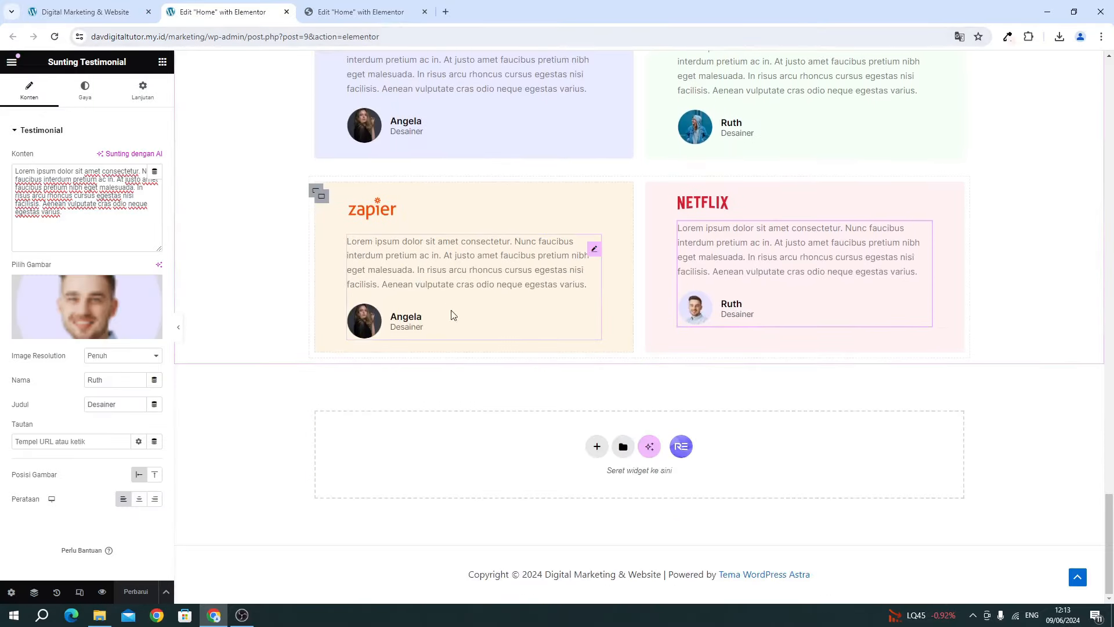
pyautogui.click(597, 447)
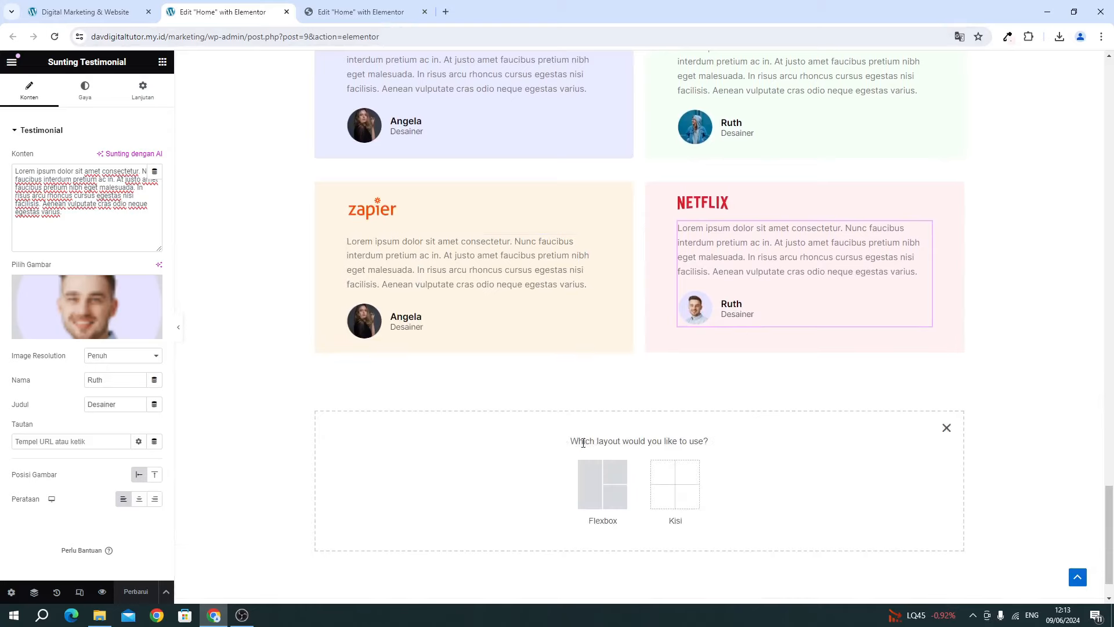
pyautogui.click(597, 485)
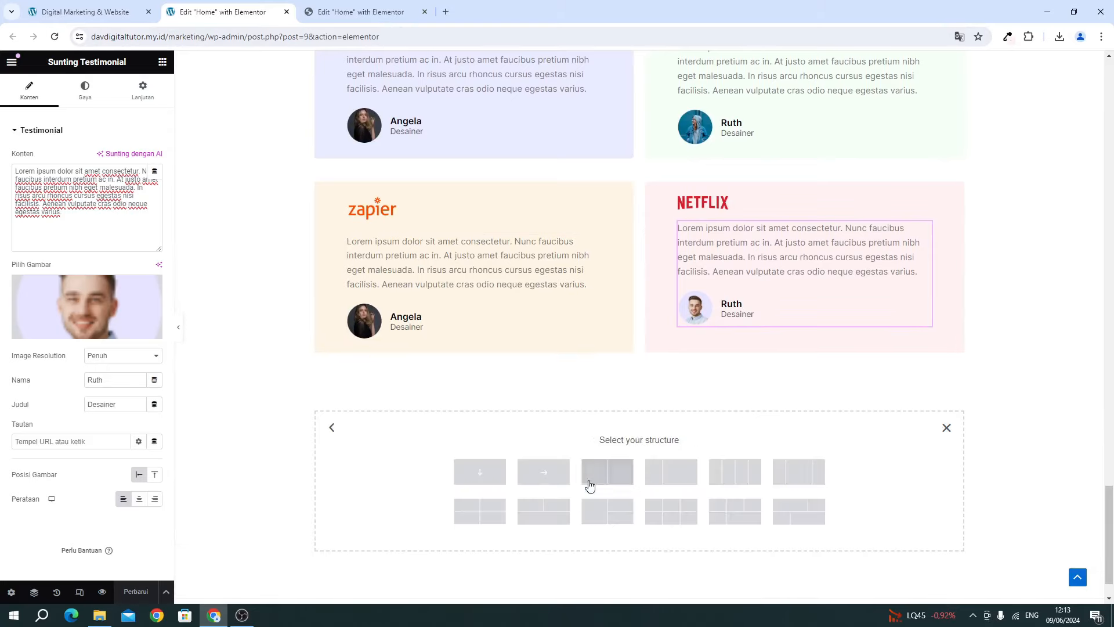
pyautogui.click(480, 473)
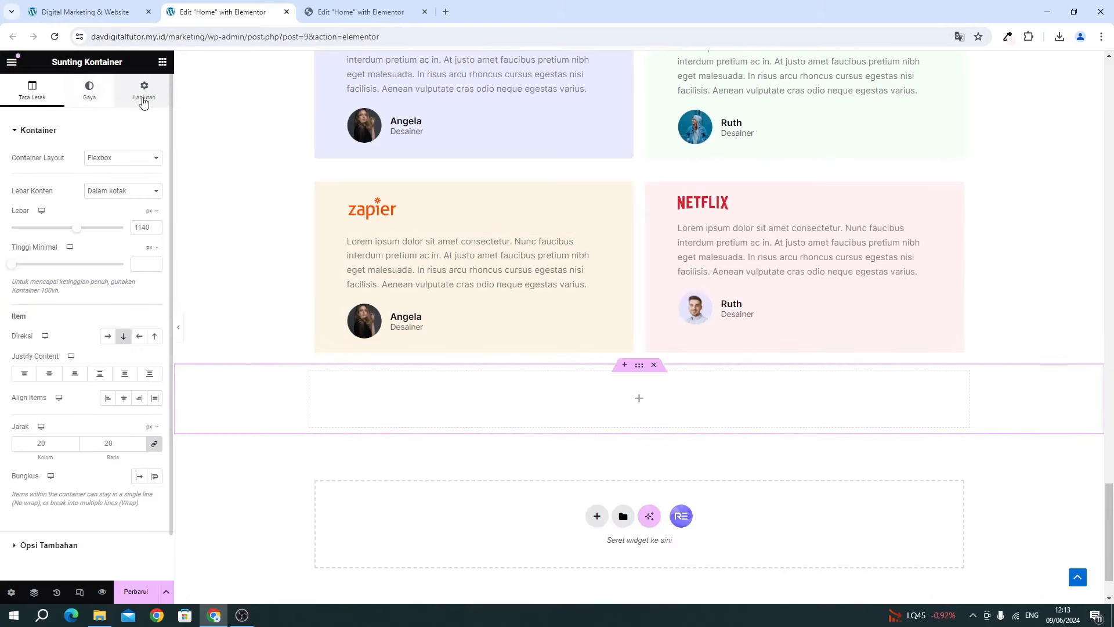
# Set the new container's margins in percent, unlinked, with 6 above and 6 below.
pyautogui.click(145, 102)
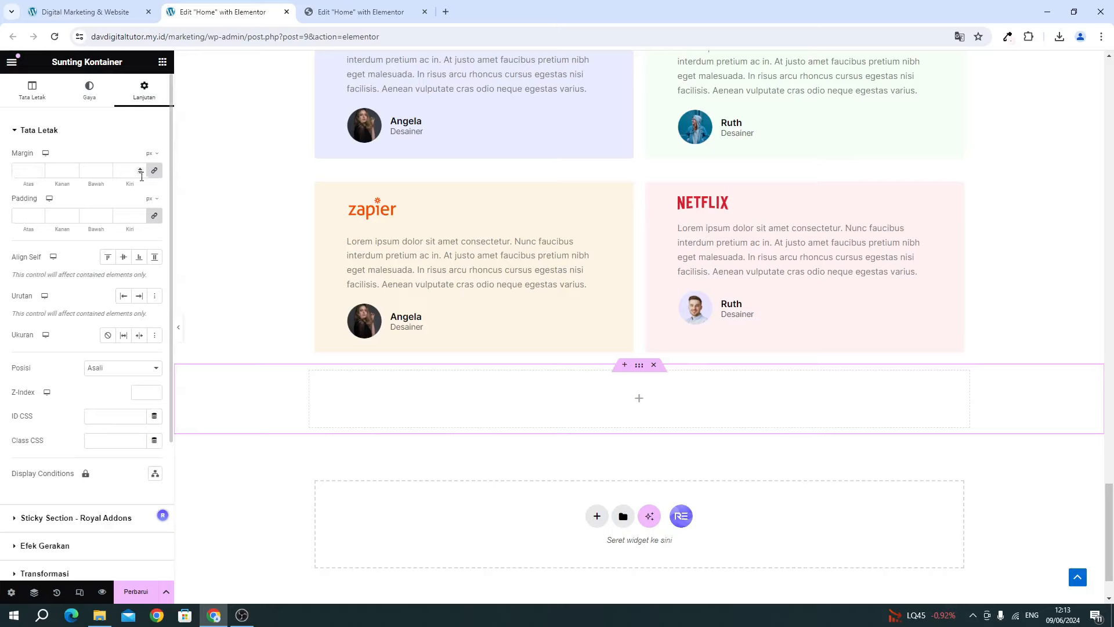
pyautogui.click(150, 155)
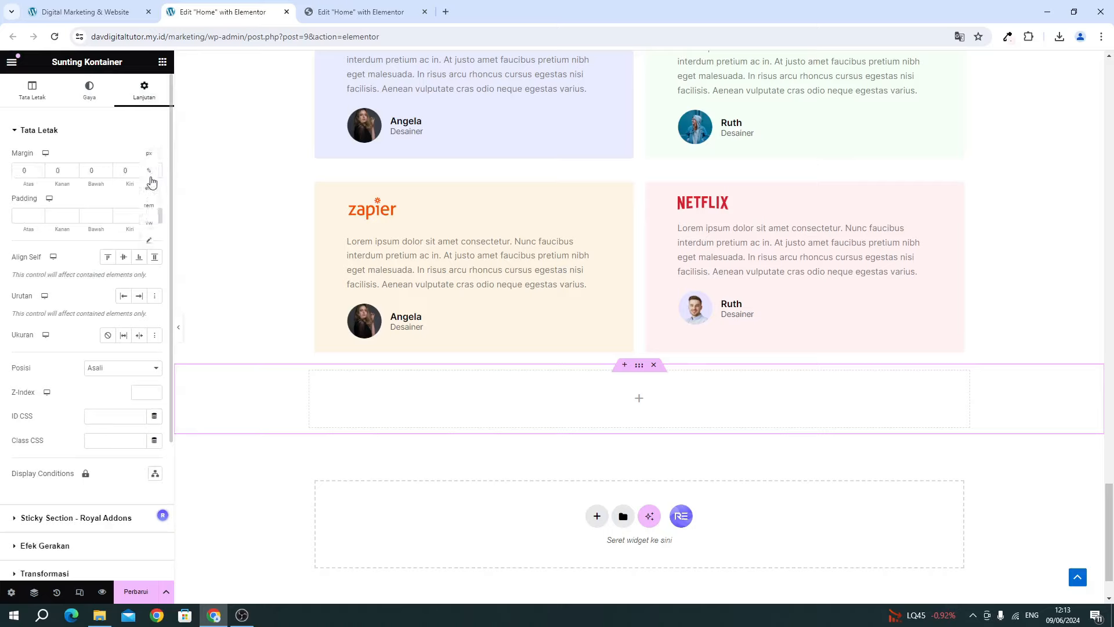
pyautogui.click(149, 170)
pyautogui.write('6')
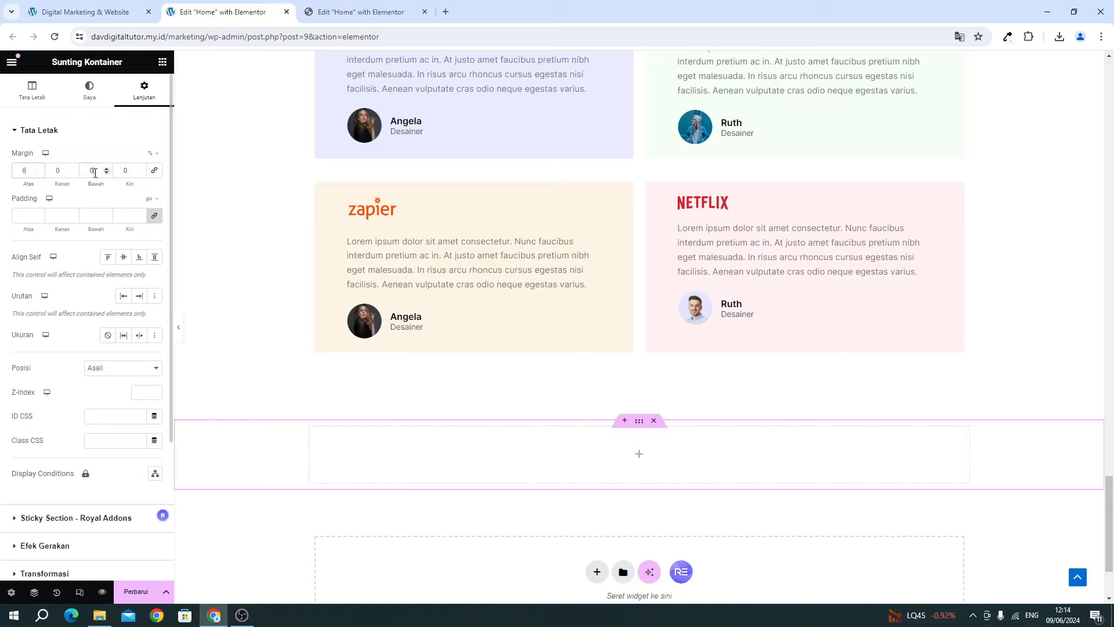
pyautogui.write('6')
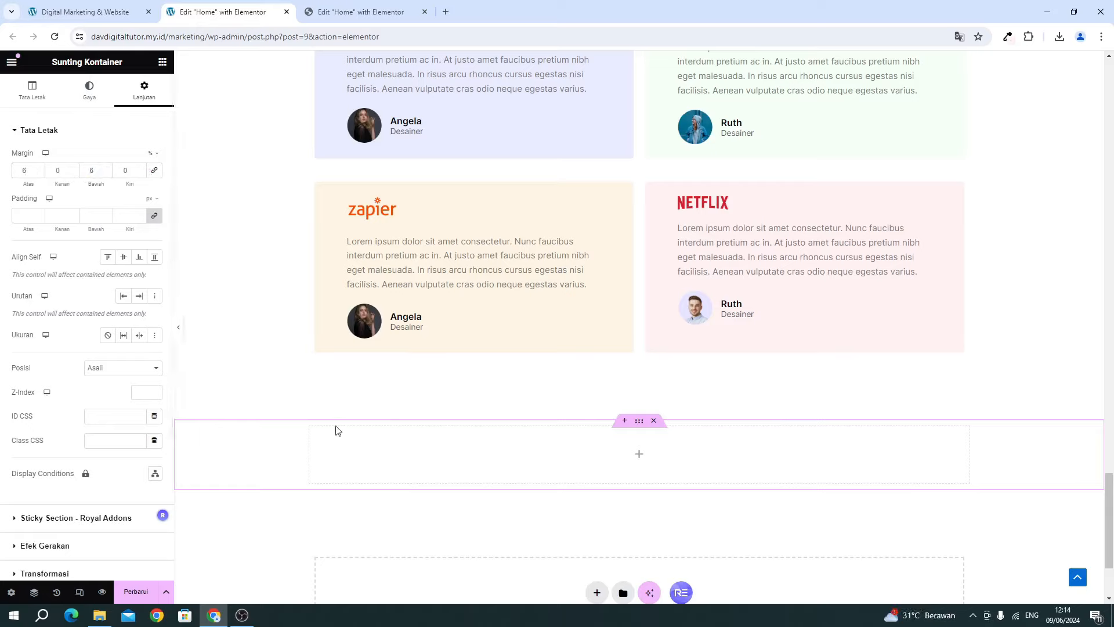
# Nest a container inside the new bottom container and choose the classic background type for it.
pyautogui.click(165, 62)
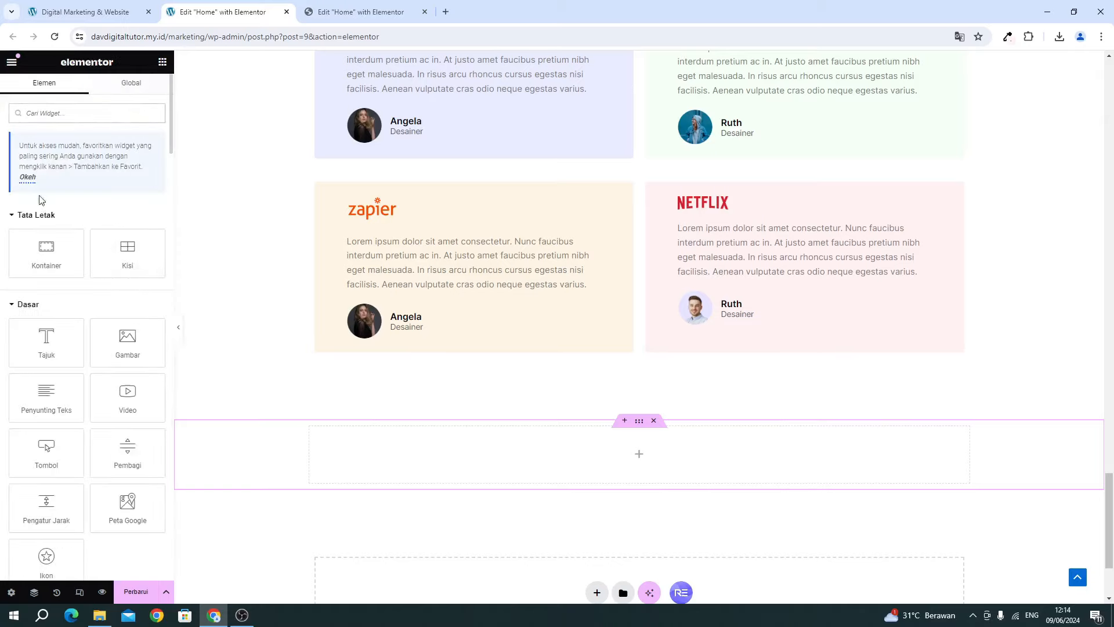
pyautogui.moveTo(76, 265); pyautogui.dragTo(509, 453)
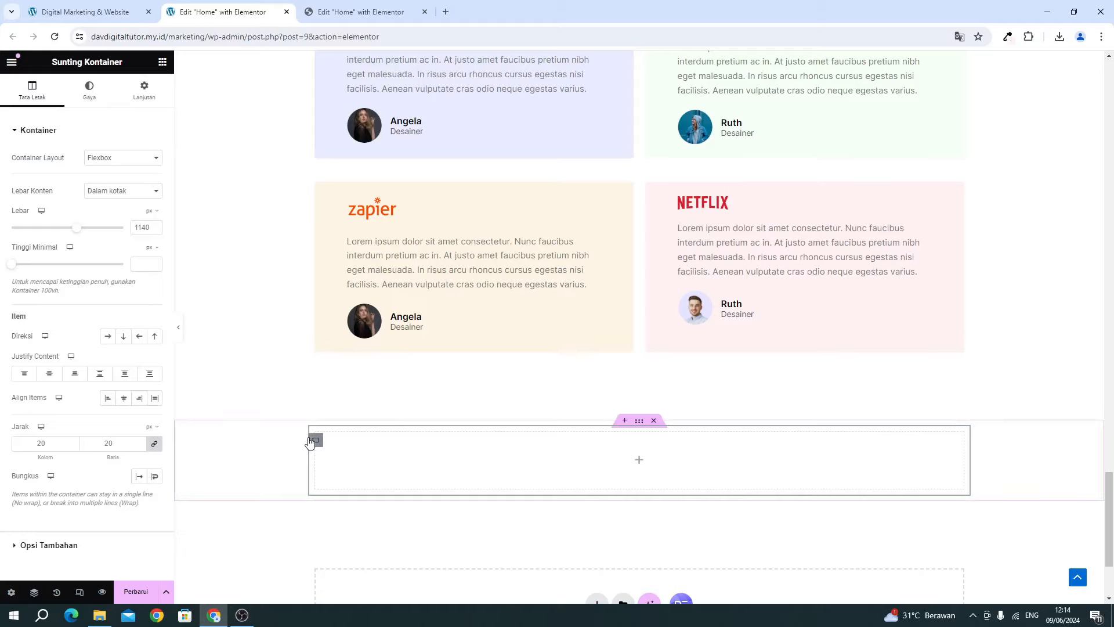
pyautogui.click(87, 93)
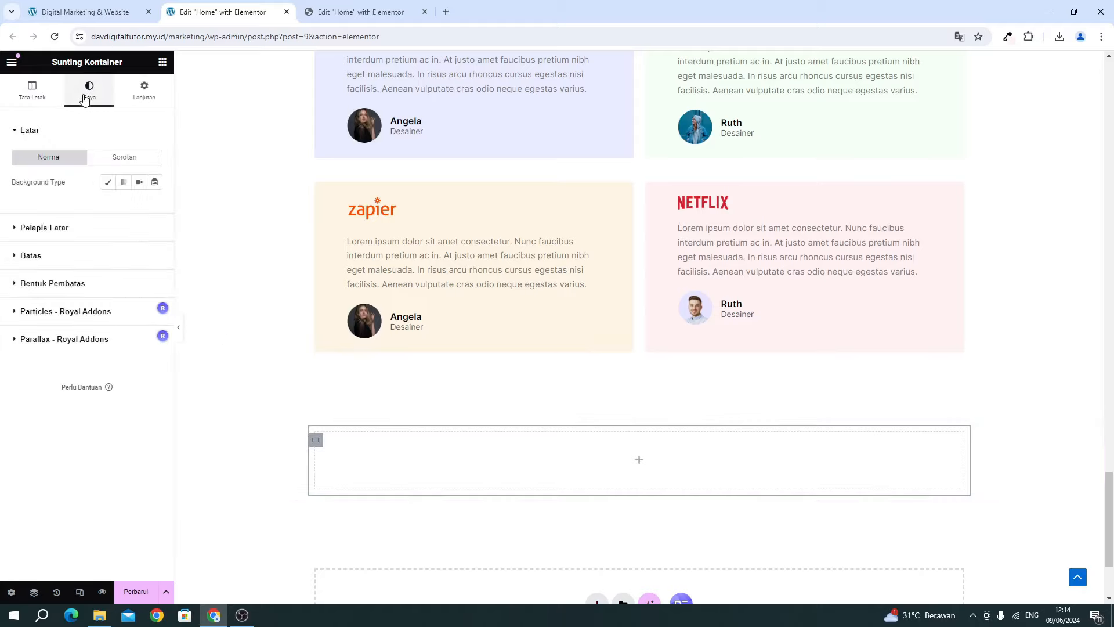
pyautogui.click(107, 182)
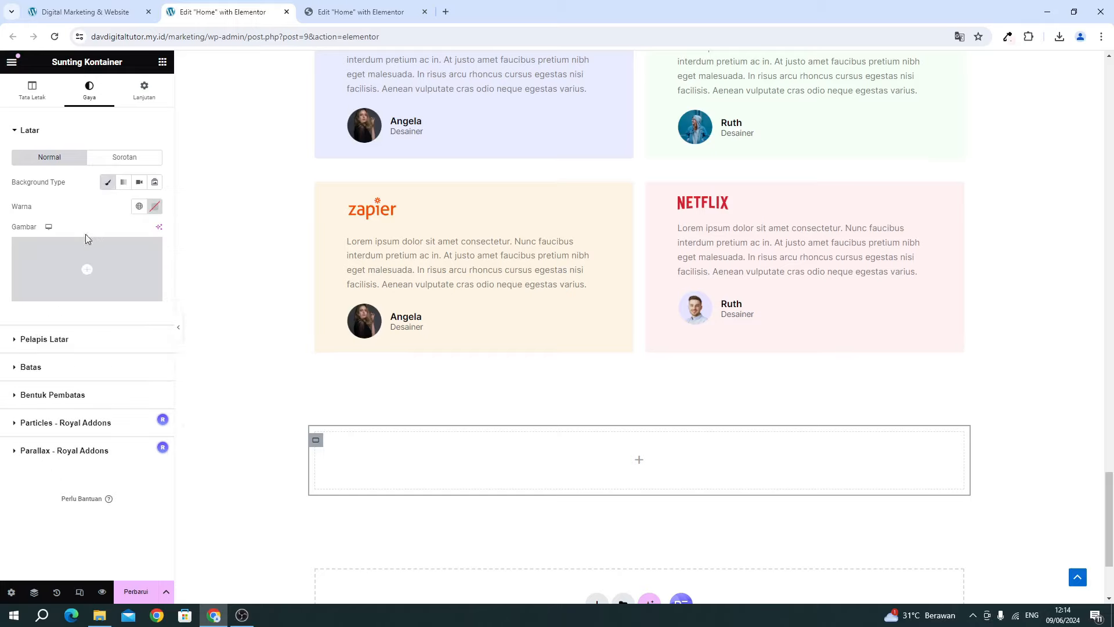
# Upload image-12 from the project's image folder and use it as the nested container's background image.
pyautogui.click(96, 267)
pyautogui.click(100, 616)
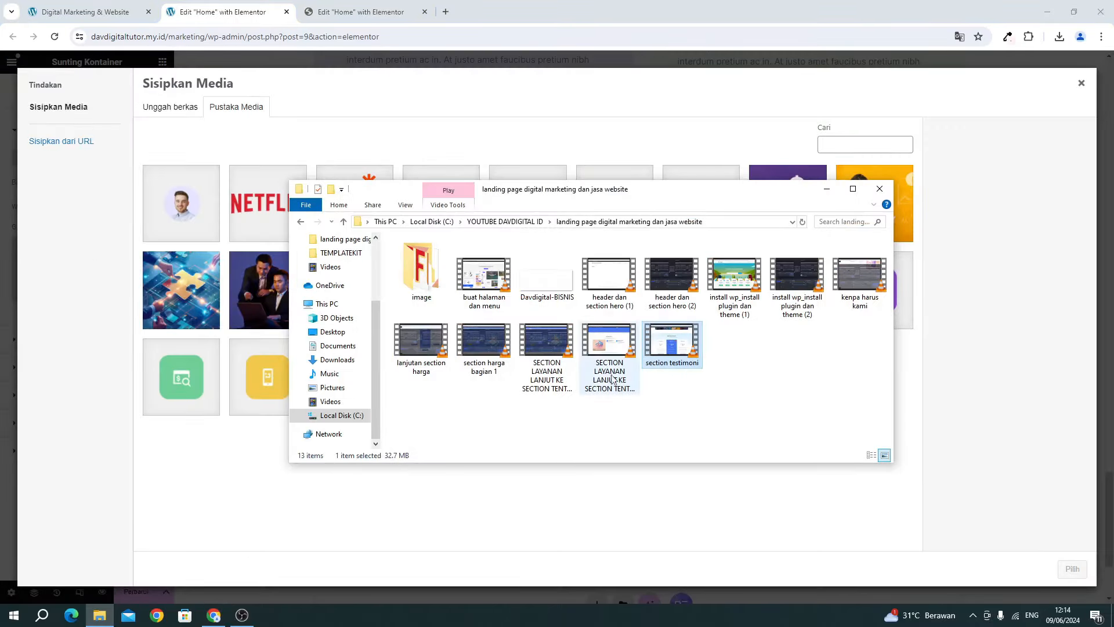
pyautogui.doubleClick(422, 268)
pyautogui.scroll(-1, 756, 384)
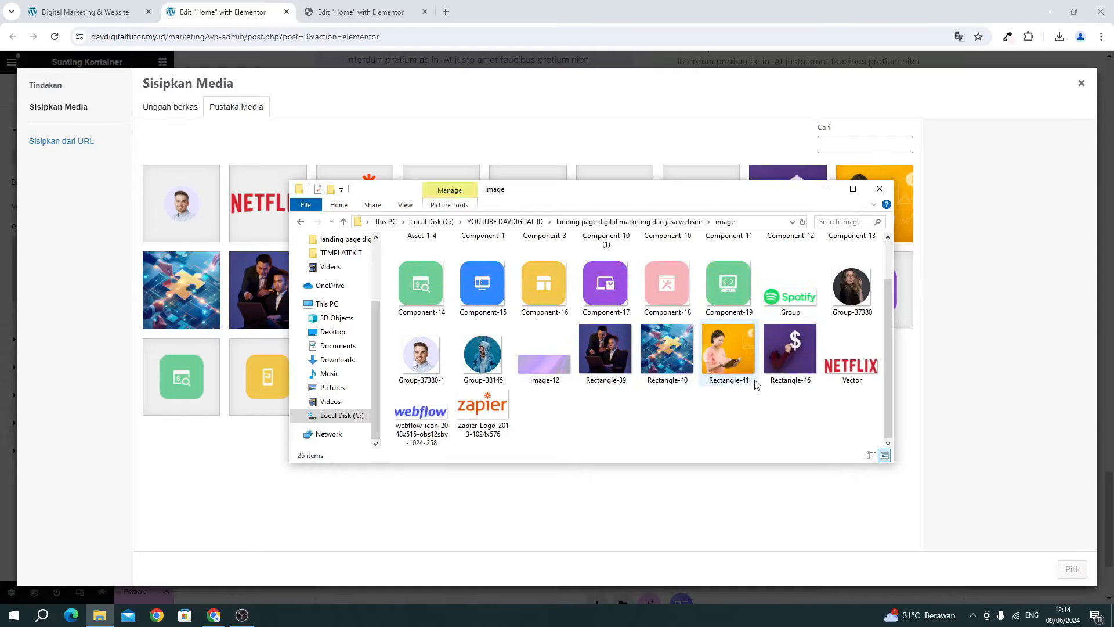
pyautogui.moveTo(544, 367); pyautogui.dragTo(252, 311)
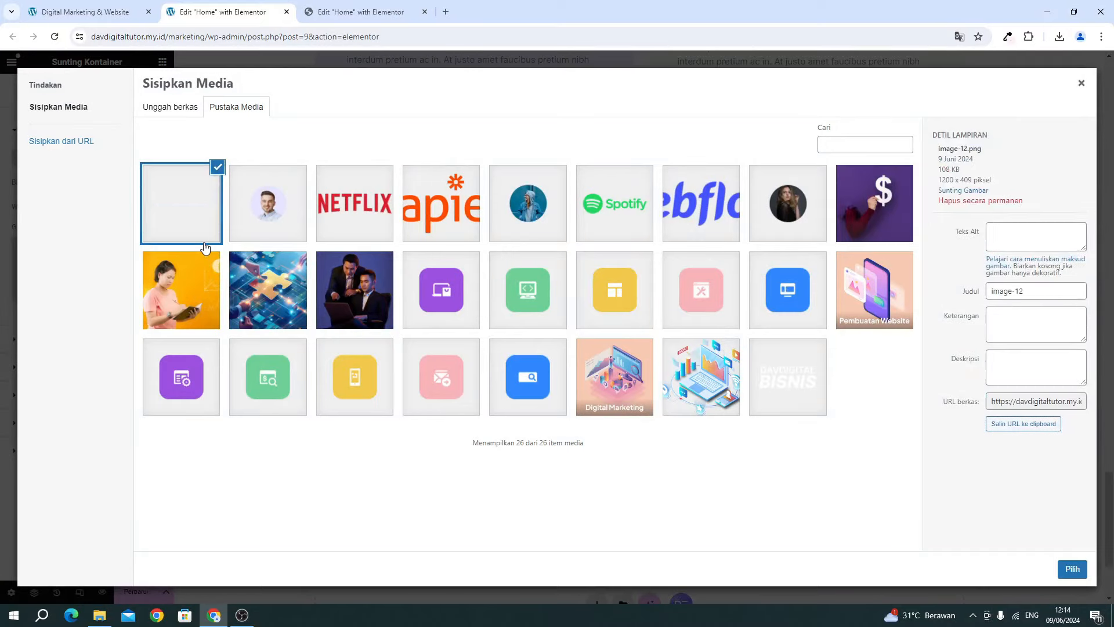
pyautogui.click(1073, 570)
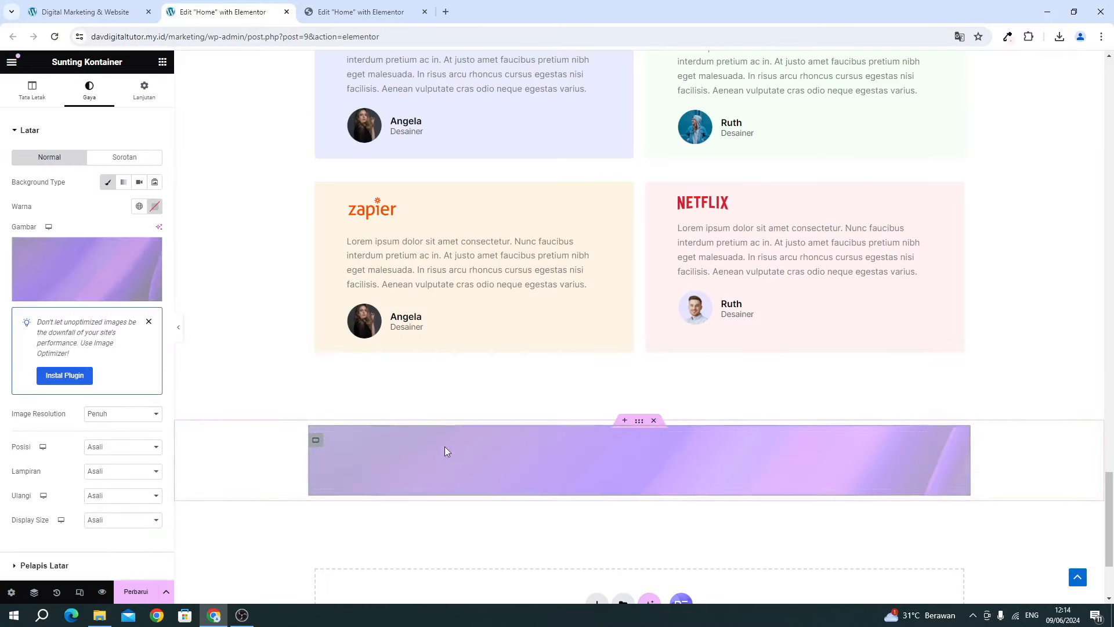
# Set the background image's display size to Sampul, repeat to No-repeat and position to Tengah Tengah.
pyautogui.scroll(-2, 91, 468)
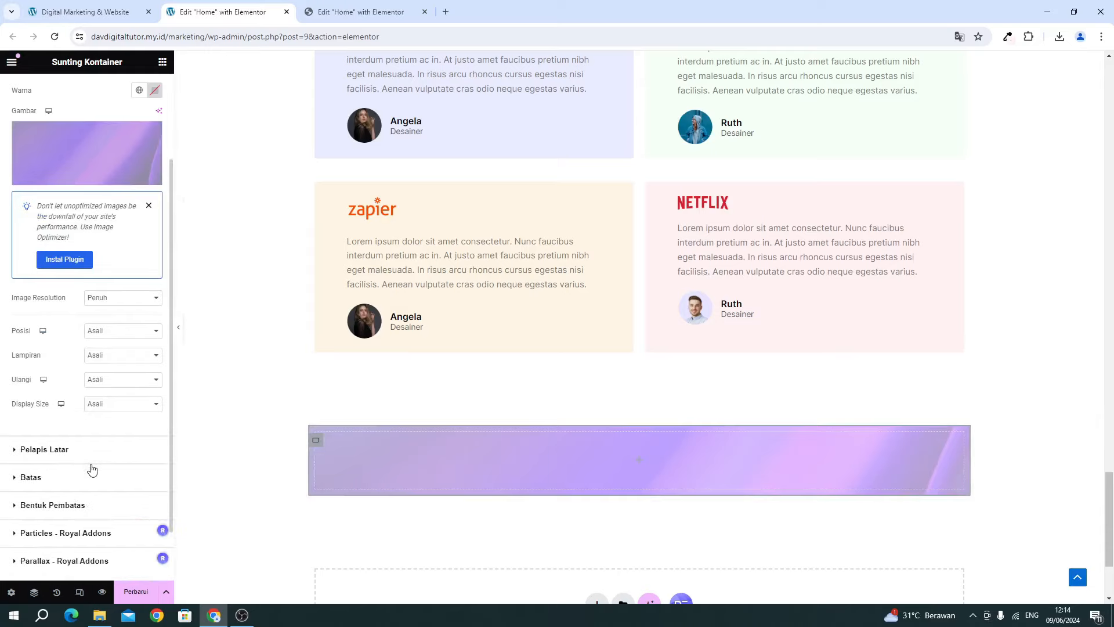
pyautogui.click(103, 410)
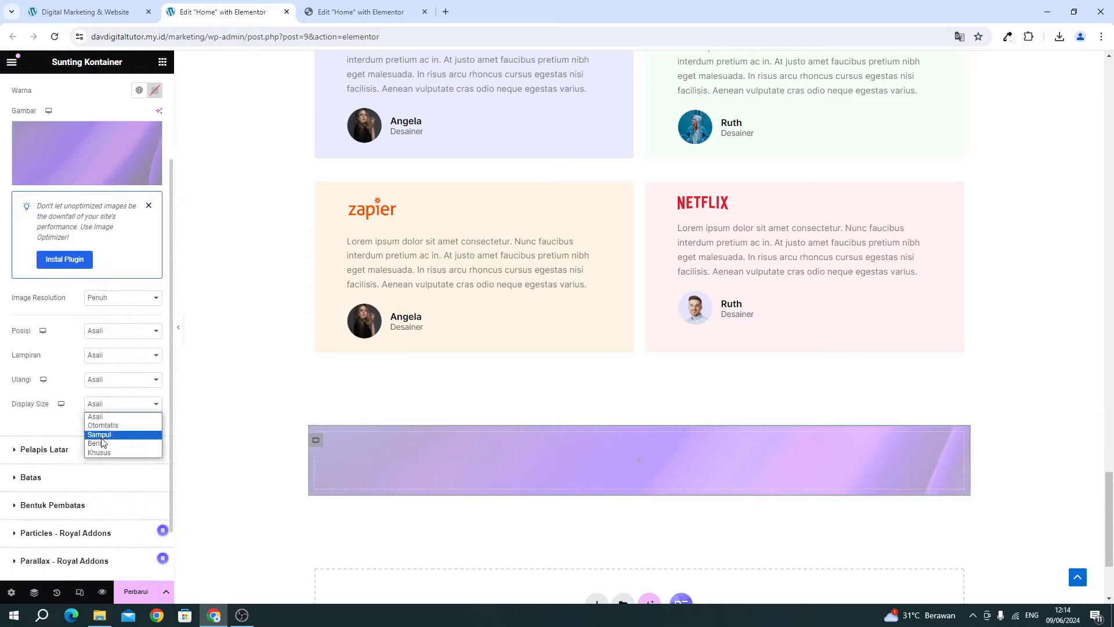
pyautogui.click(102, 440)
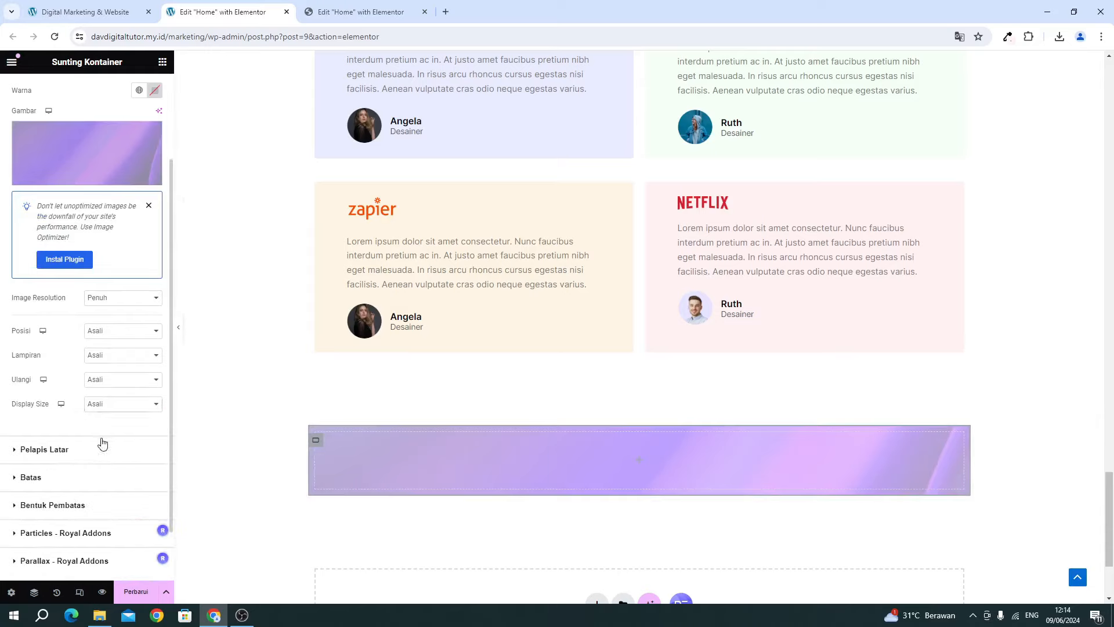
pyautogui.click(98, 379)
pyautogui.click(99, 401)
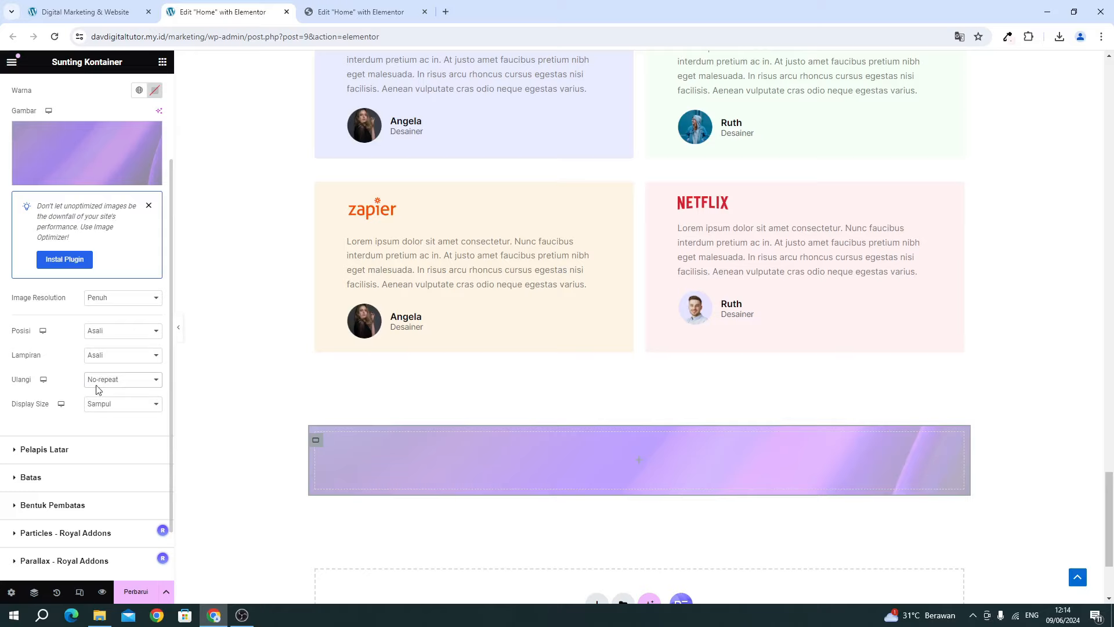
pyautogui.click(97, 337)
pyautogui.click(96, 350)
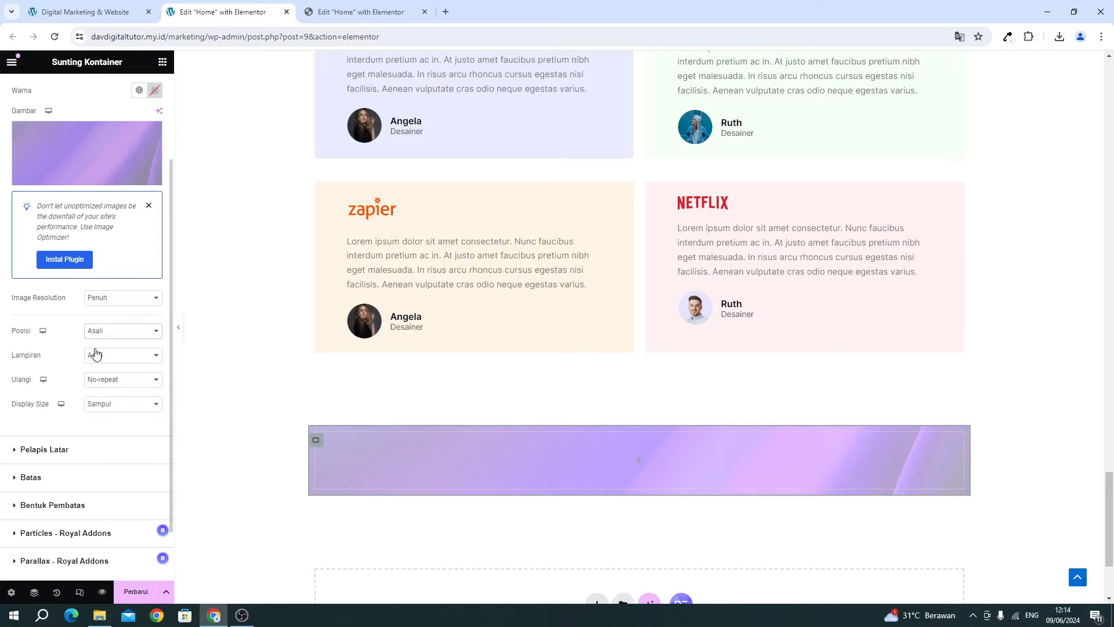
# Copy the overlay color code #3A4CC3 from the reference banner and examine its container layout settings.
pyautogui.click(393, 17)
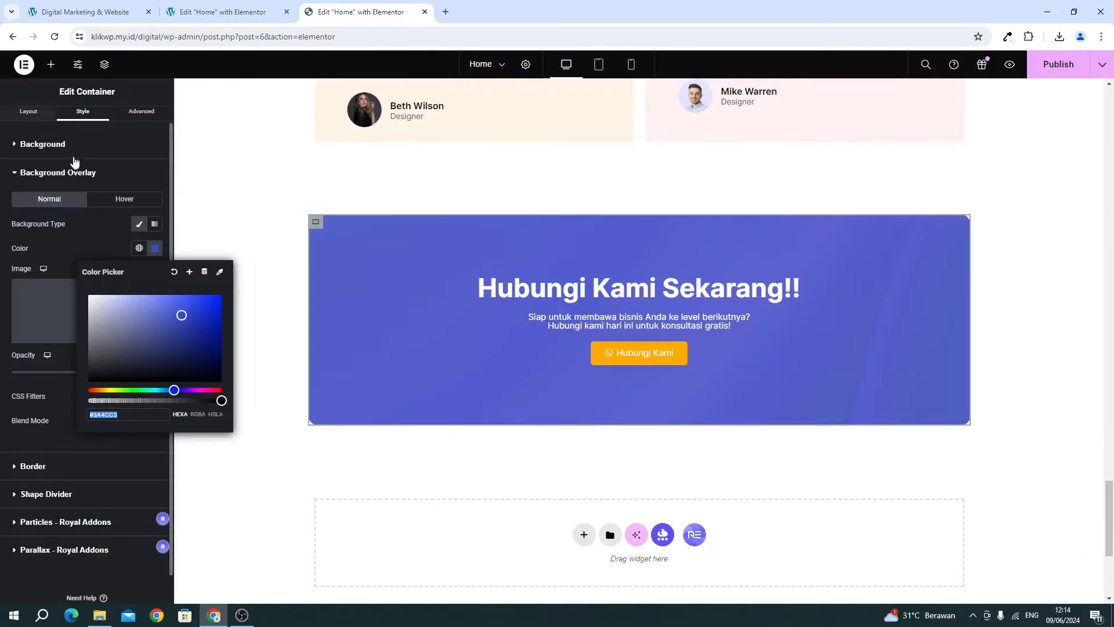
pyautogui.scroll(1, 53, 145)
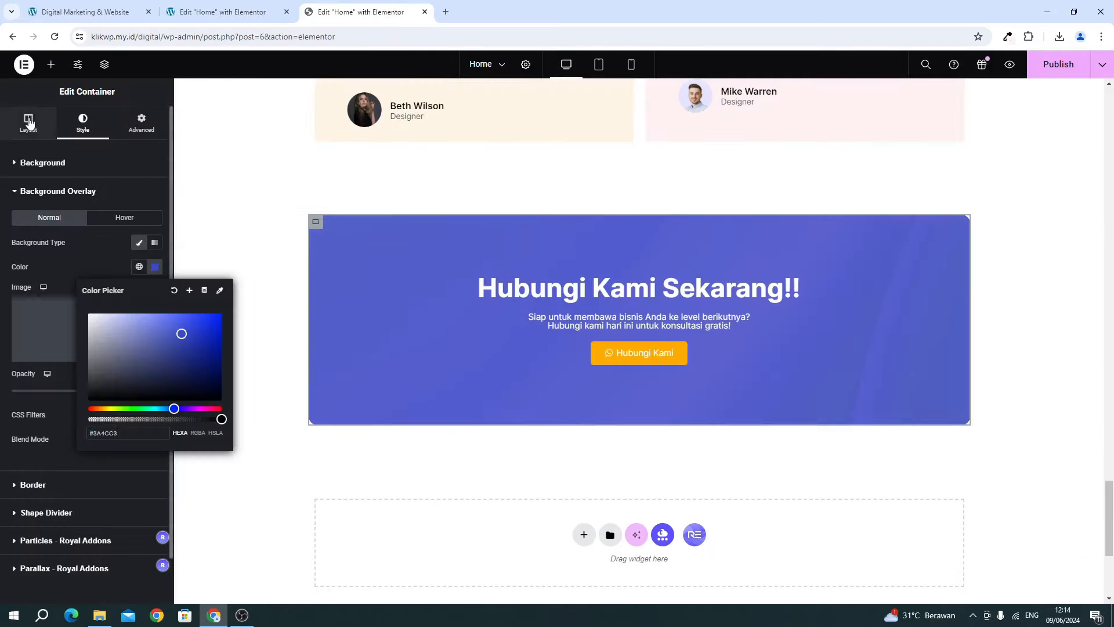
pyautogui.tripleClick(111, 433)
pyautogui.click(51, 428)
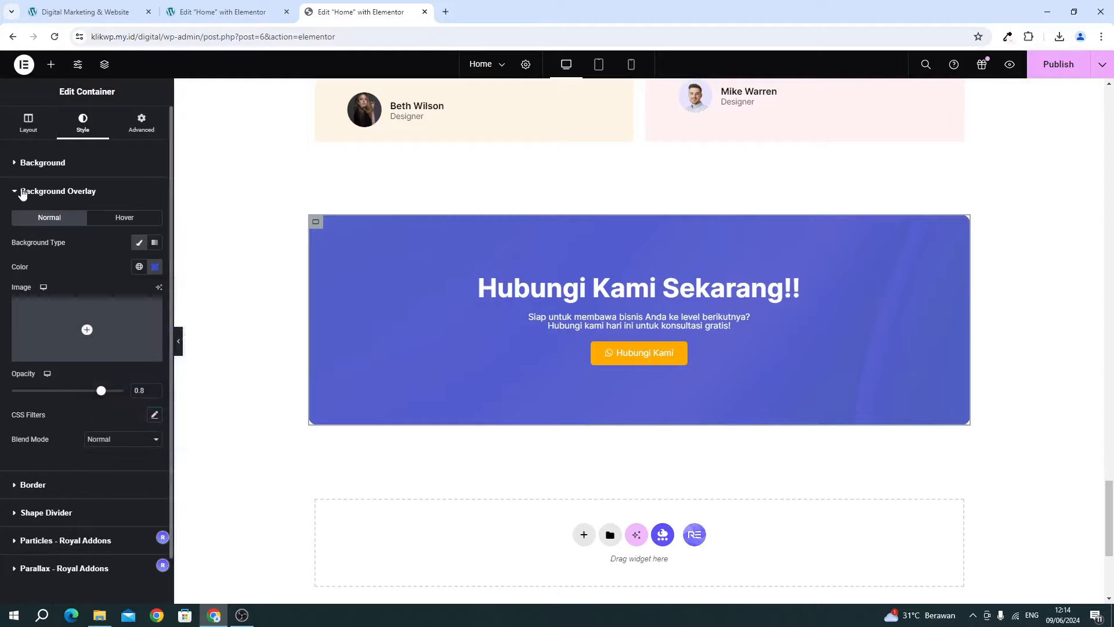
pyautogui.click(22, 134)
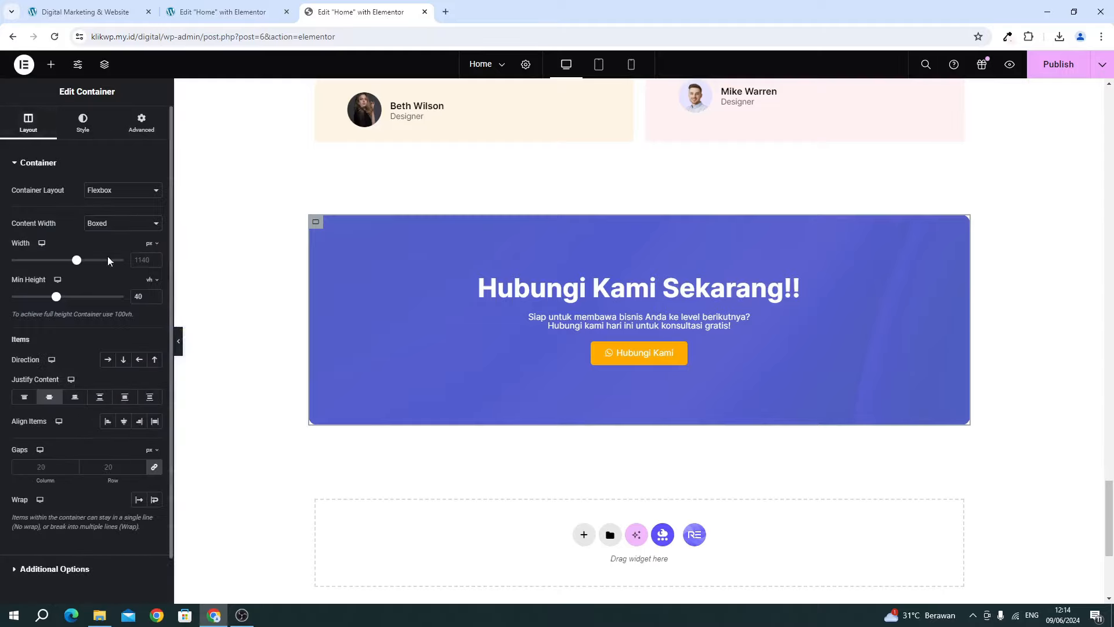
# Back on the page being built, set the nested container's minimum height to 40 vh.
pyautogui.click(173, 16)
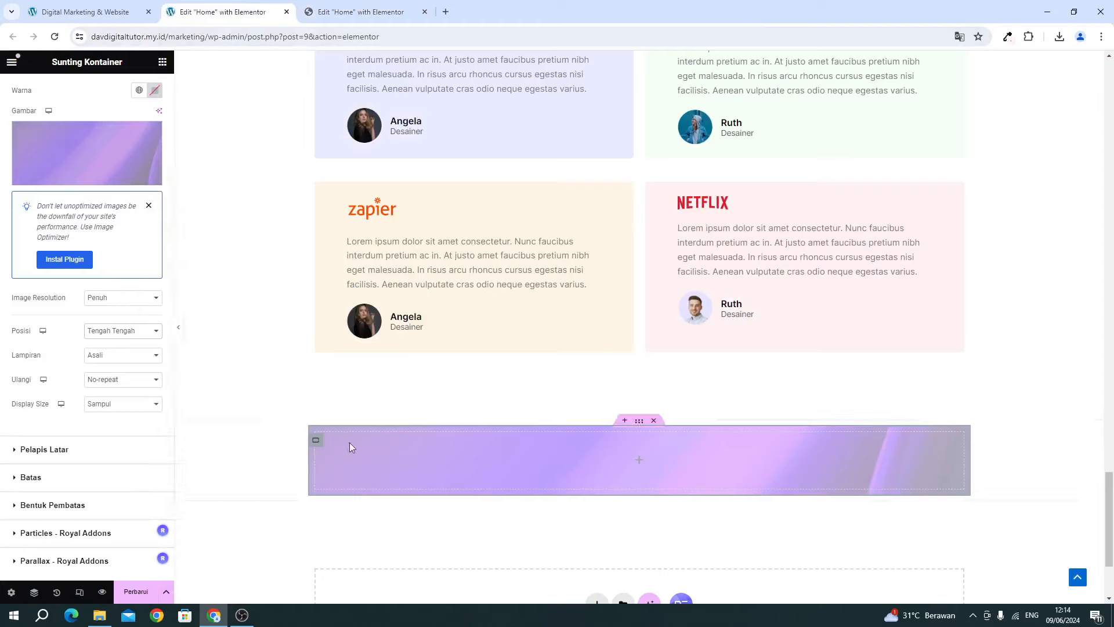
pyautogui.click(317, 440)
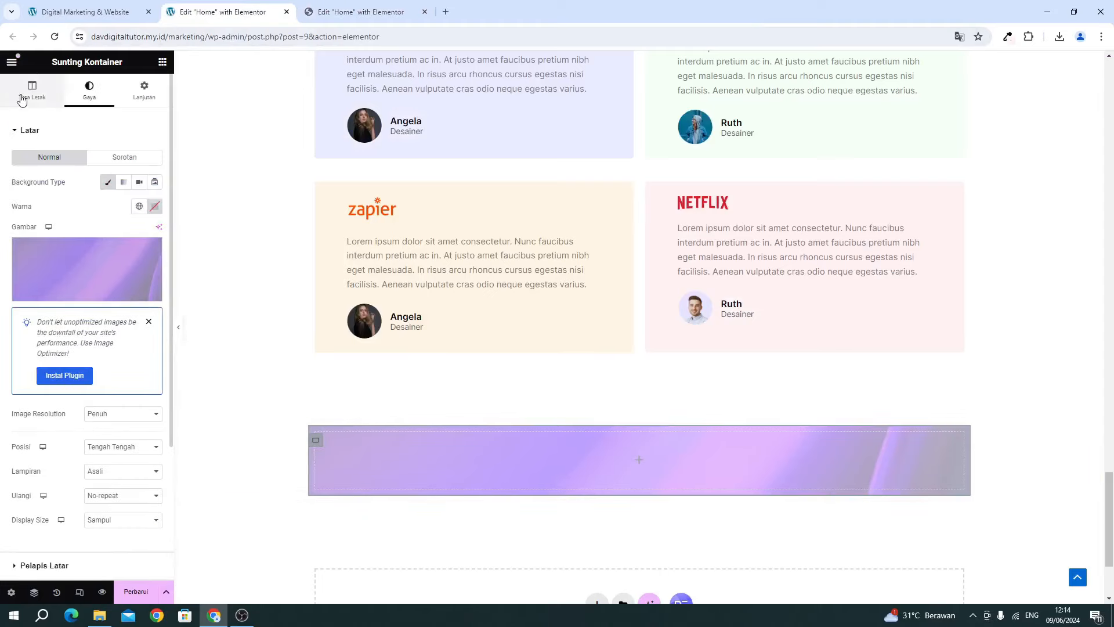
pyautogui.click(22, 98)
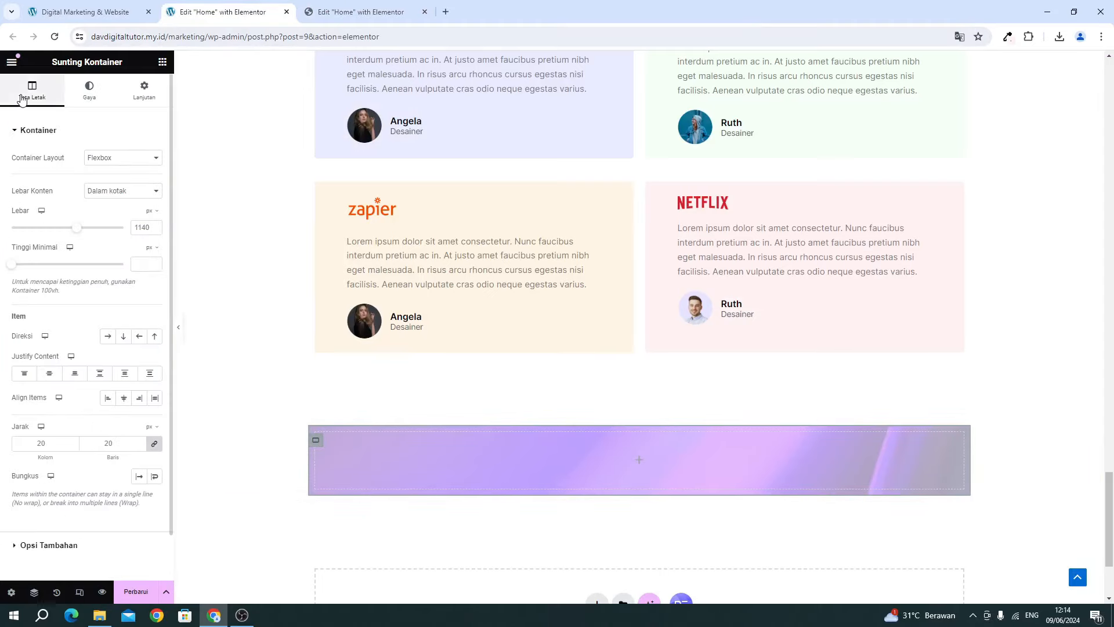
pyautogui.click(156, 250)
pyautogui.click(150, 301)
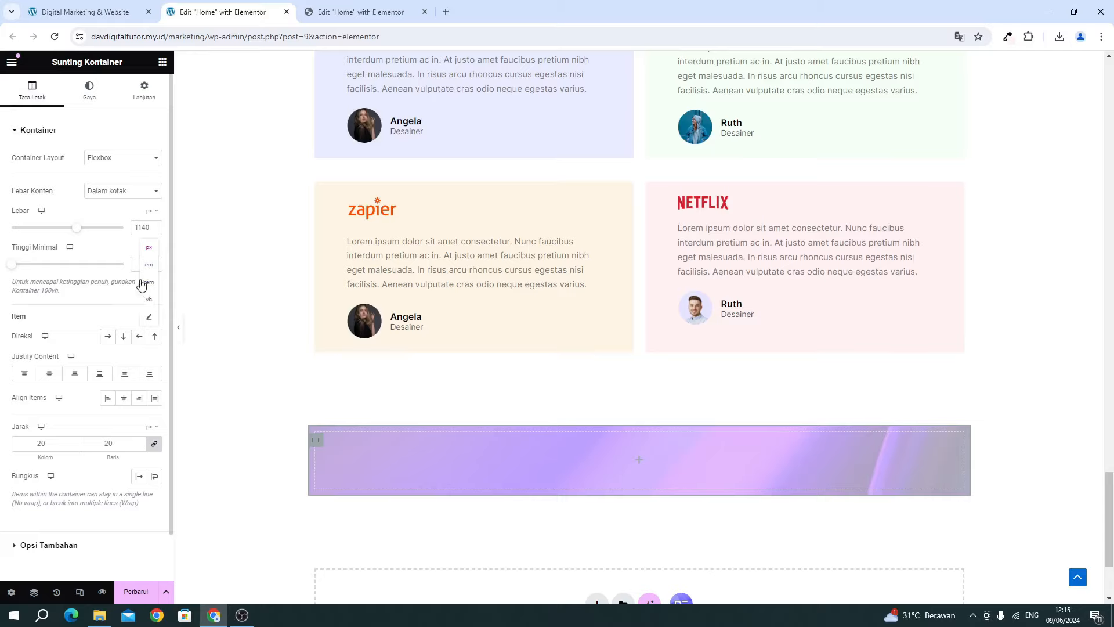
pyautogui.write('40')
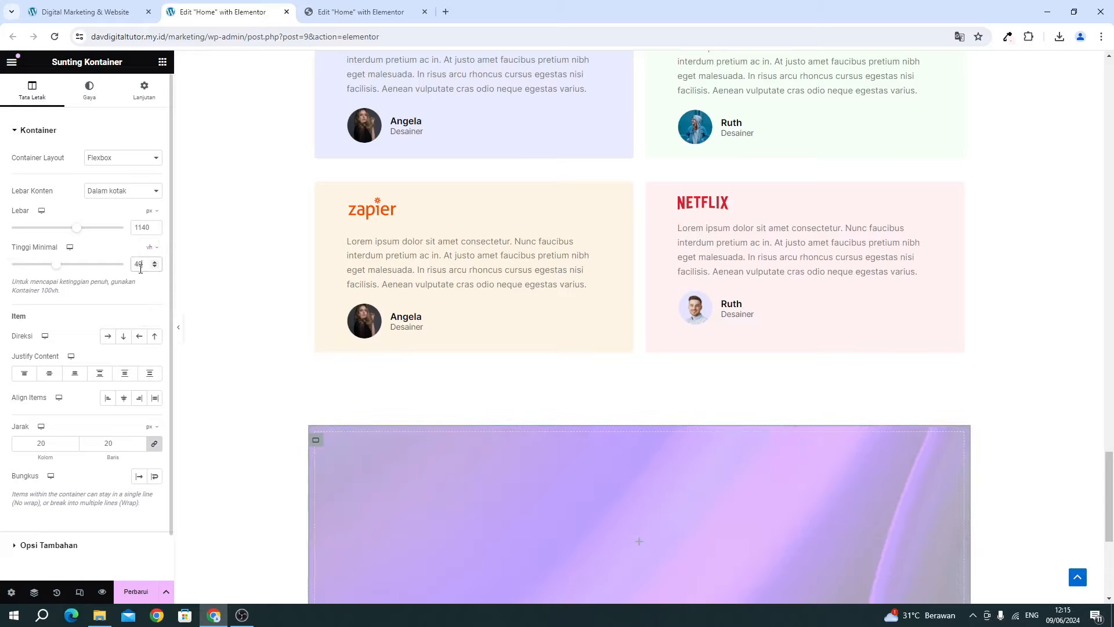
pyautogui.scroll(-4, 301, 269)
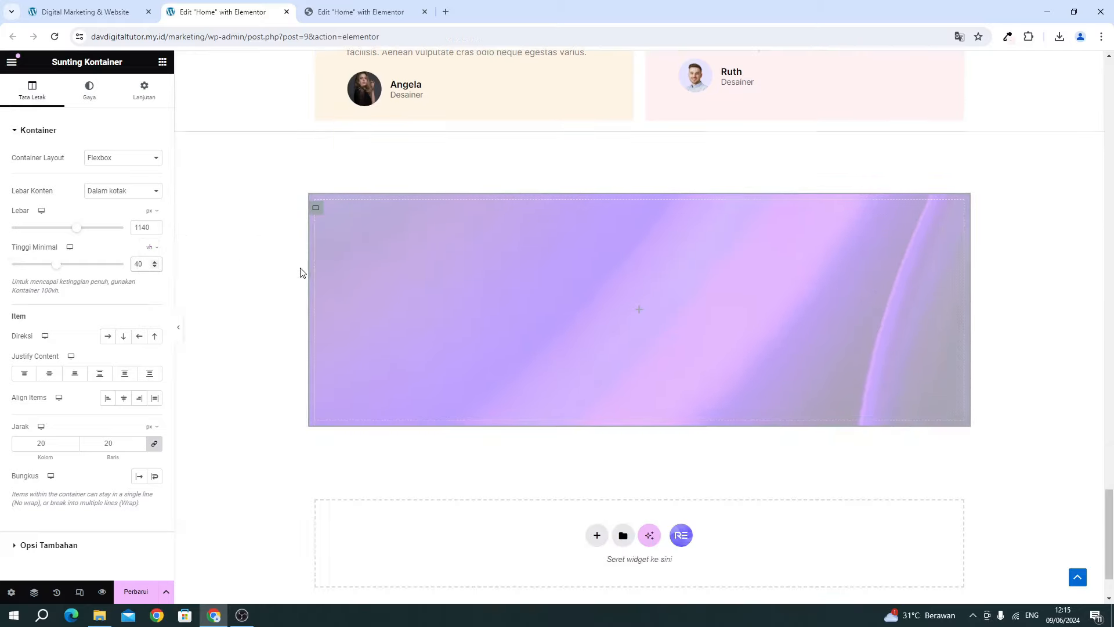
# Give the nested container a classic background overlay in the copied color #3A4CC3.
pyautogui.click(89, 100)
pyautogui.scroll(-1, 58, 459)
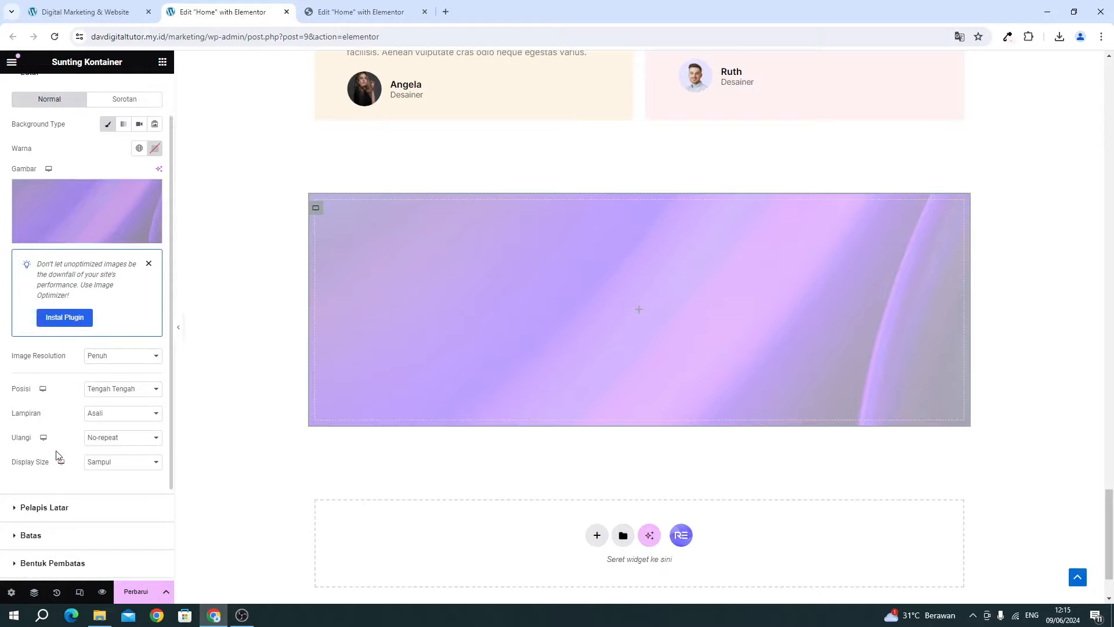
pyautogui.click(48, 506)
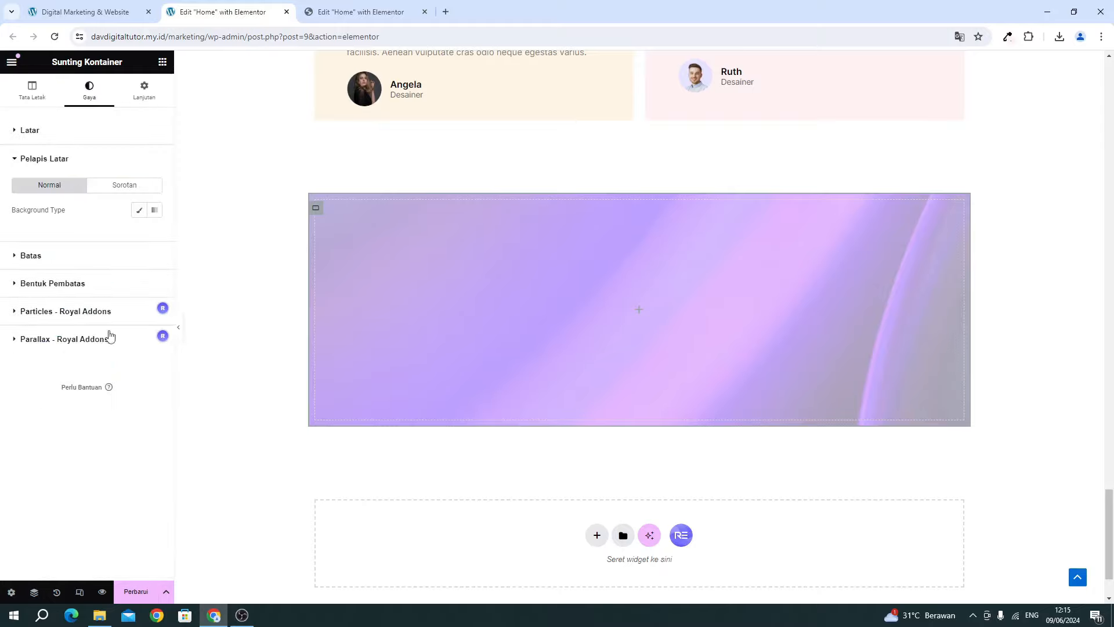
pyautogui.click(139, 210)
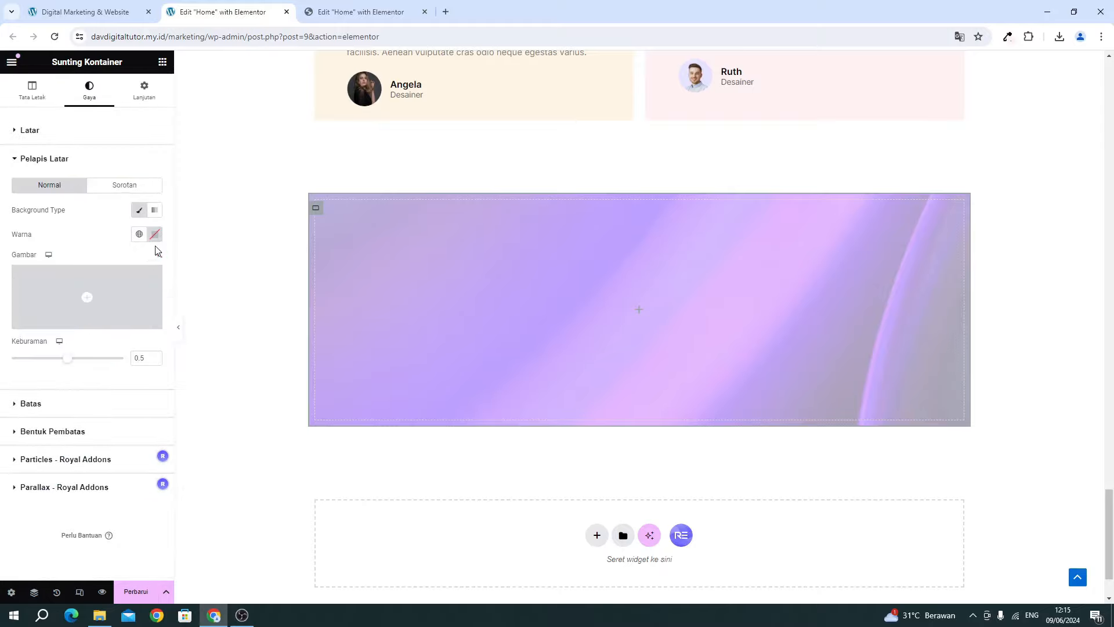
pyautogui.click(155, 238)
pyautogui.click(209, 294)
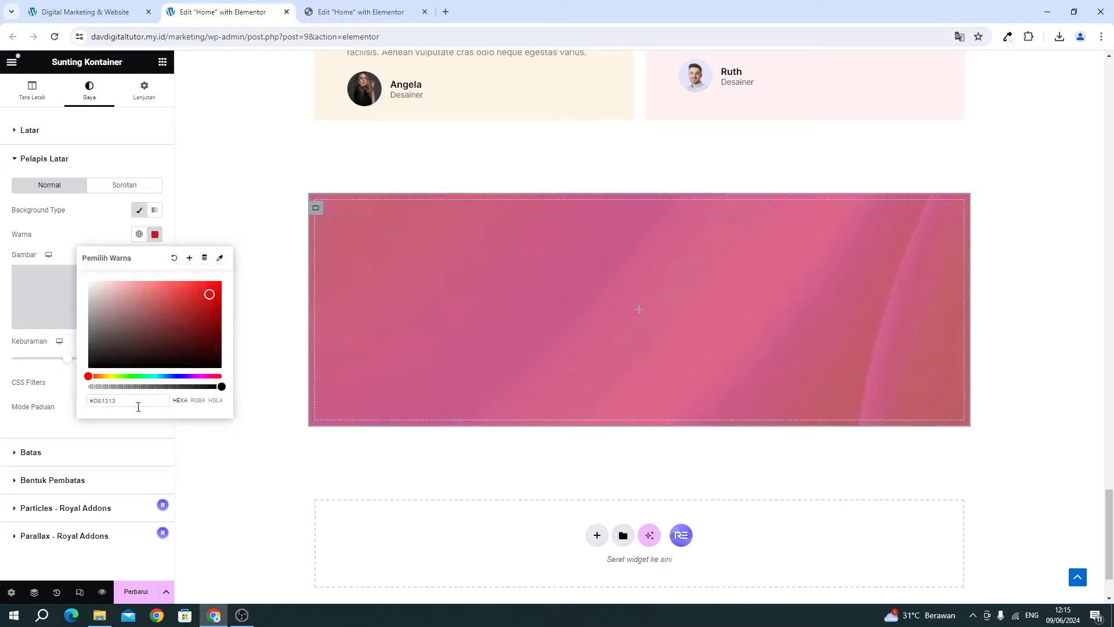
pyautogui.hotkey('ctrl', 'v')
pyautogui.click(119, 430)
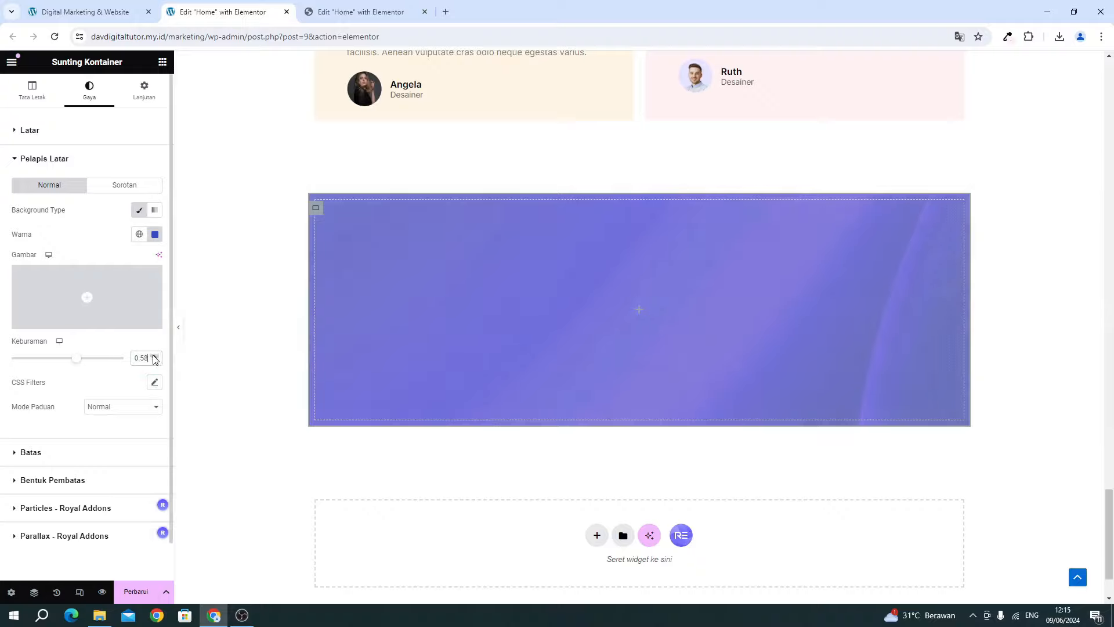
# Set the background overlay's opacity to 0.8, comparing the banner with the reference design.
pyautogui.moveTo(79, 360); pyautogui.dragTo(112, 379)
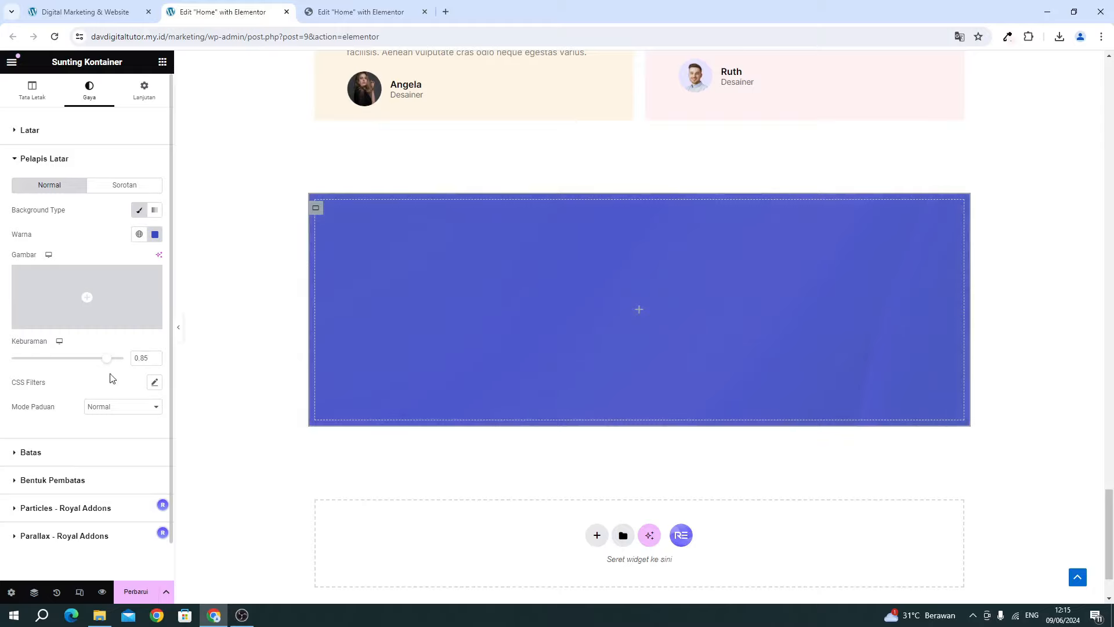
pyautogui.click(342, 11)
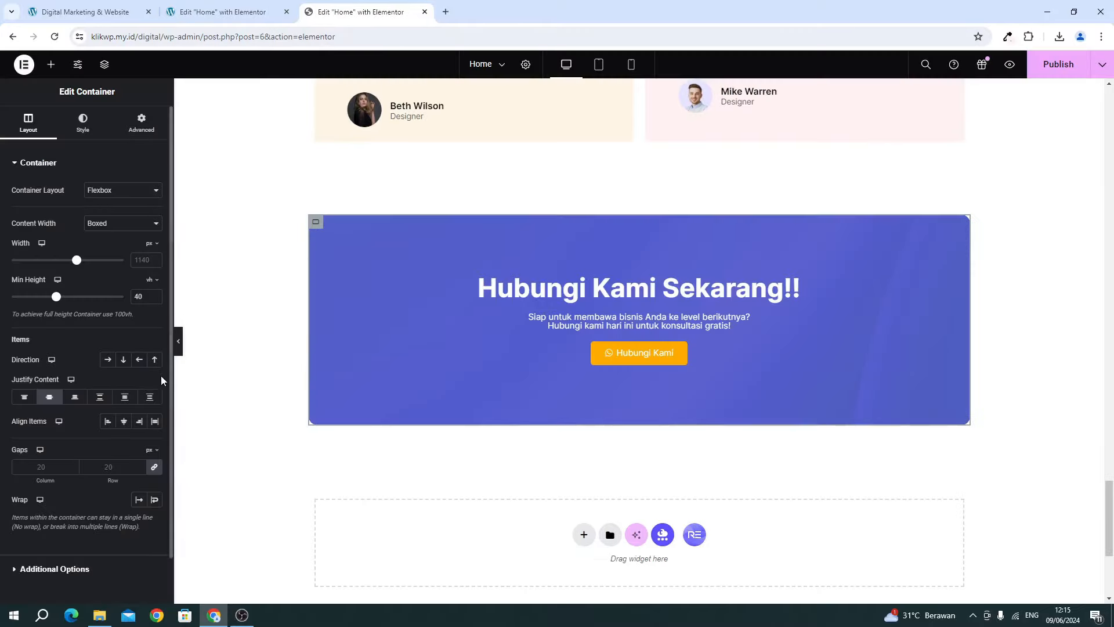
pyautogui.click(220, 11)
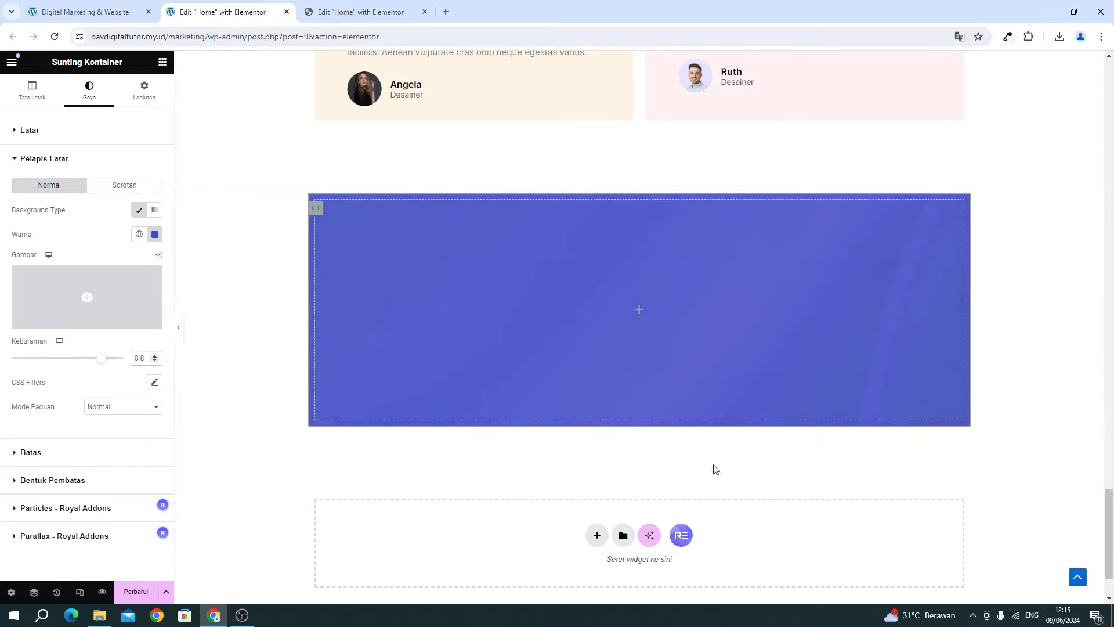
# Round the banner container's corners with a 15 px border radius on all sides and update the page.
pyautogui.click(54, 458)
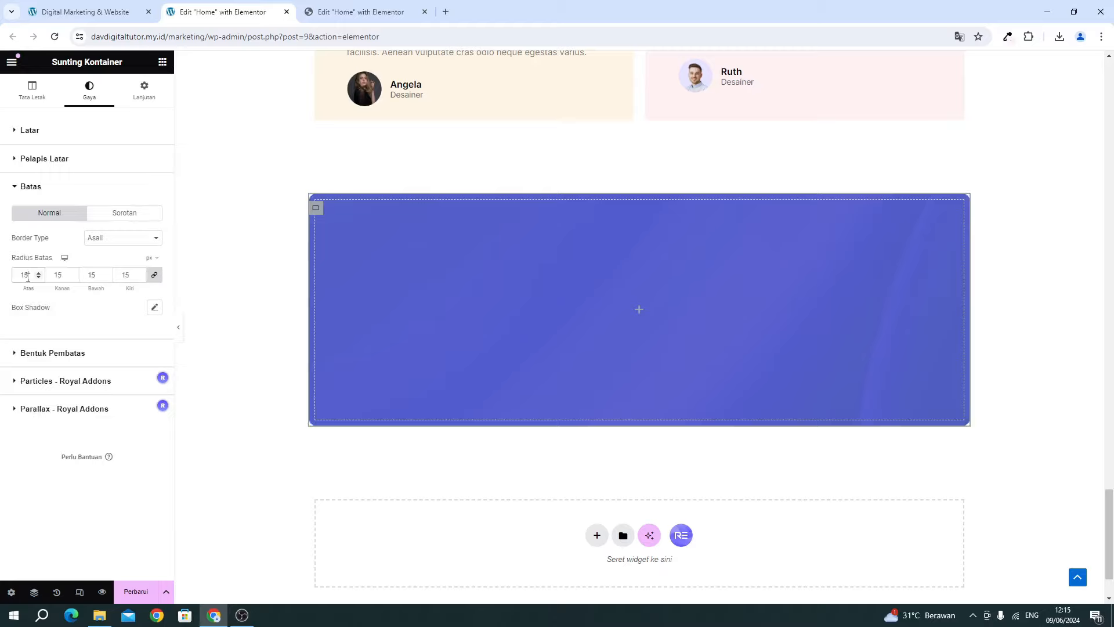
pyautogui.click(132, 589)
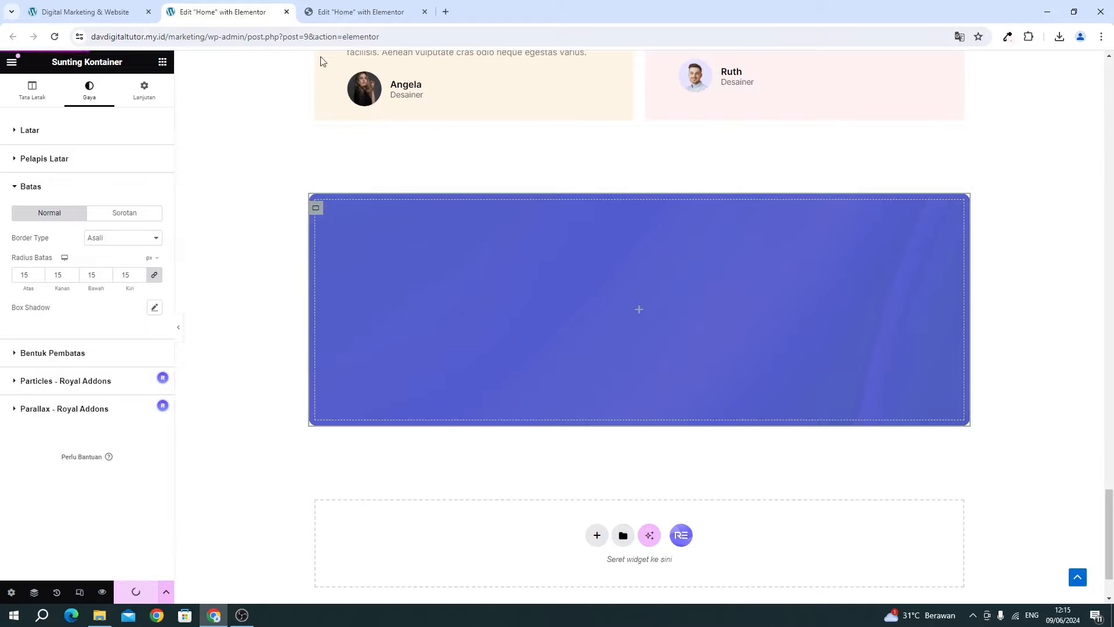
# In the reference design, check the banner heading's typography and copy its title "Hubungi Kami Sekarang!!".
pyautogui.click(335, 16)
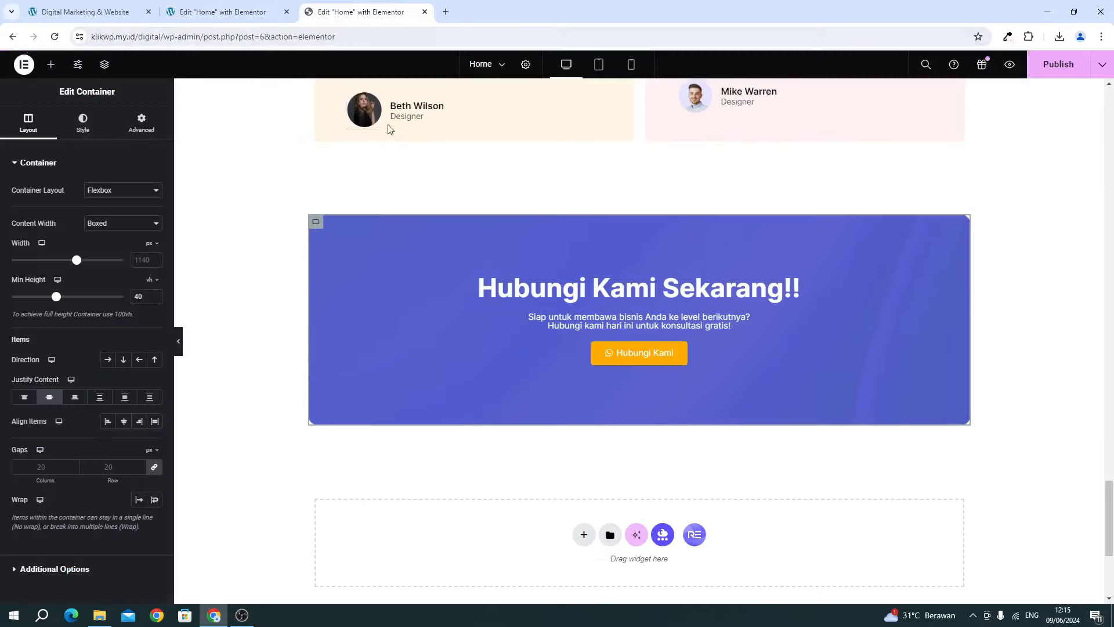
pyautogui.click(503, 293)
pyautogui.click(92, 123)
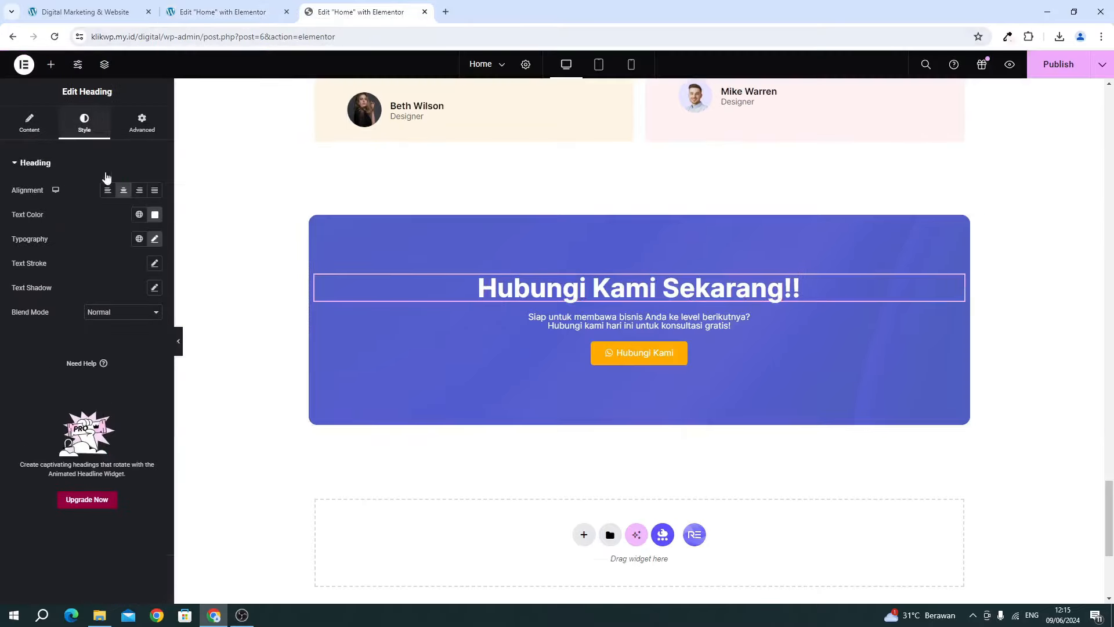
pyautogui.click(155, 238)
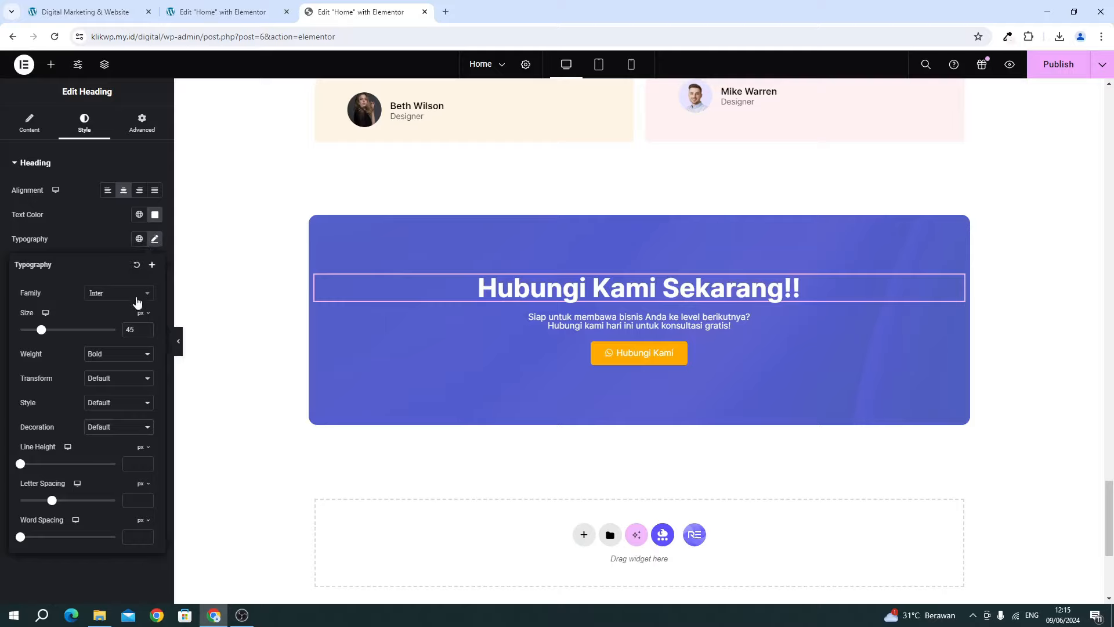
pyautogui.click(29, 129)
pyautogui.click(97, 219)
pyautogui.hotkey('ctrl', 'a')
pyautogui.hotkey('ctrl', 'c')
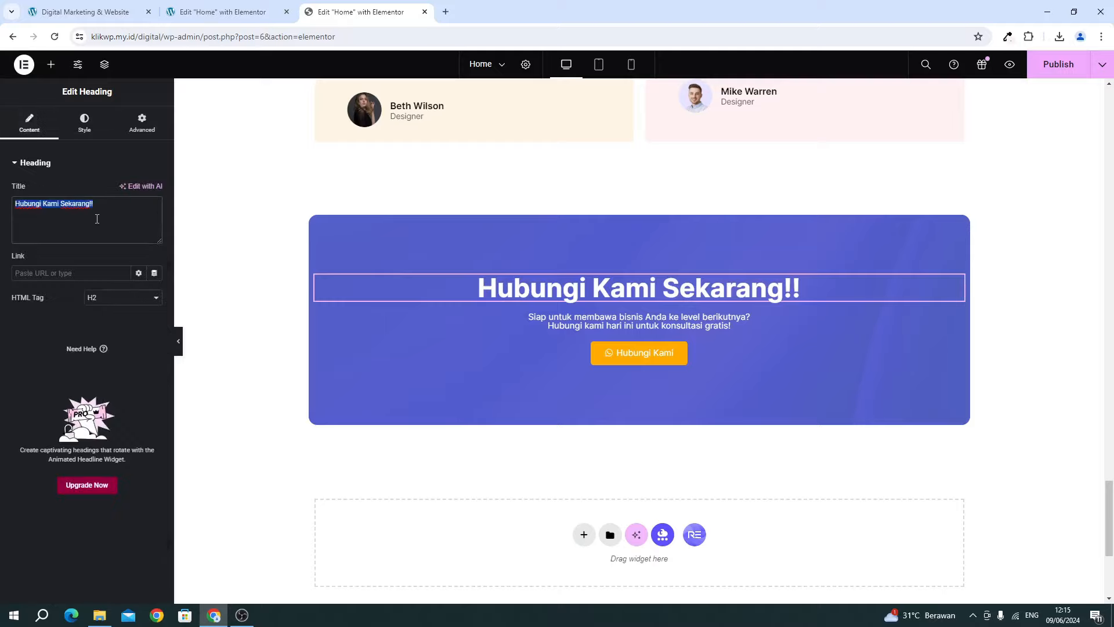
# Back on the page being built, add a heading to the blue banner container with the copied title "Hubungi Kami Sekarang!!".
pyautogui.click(216, 13)
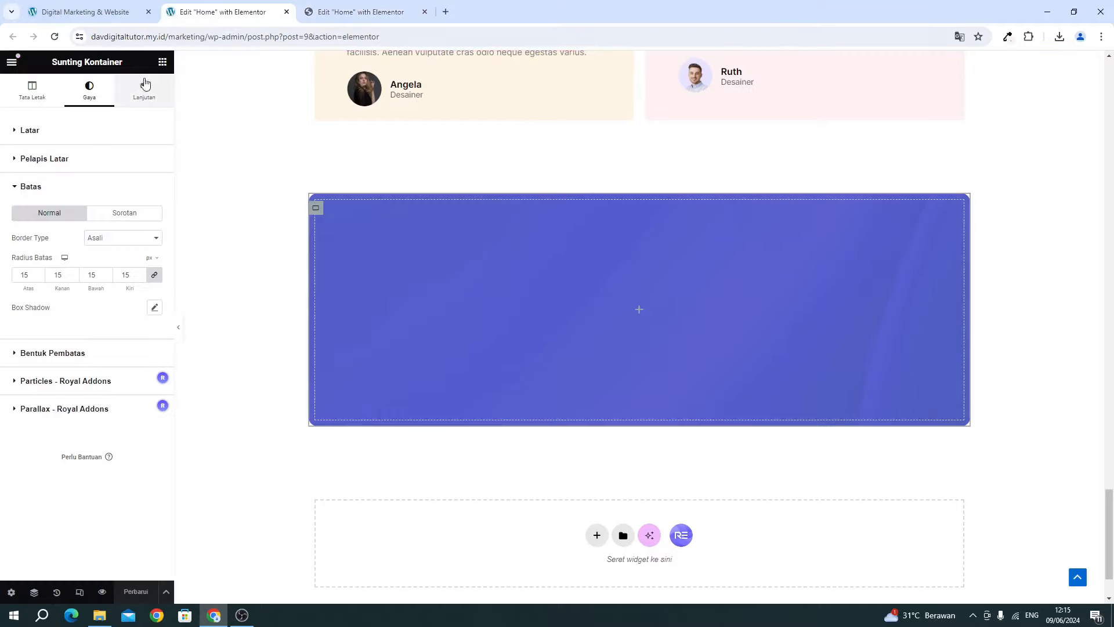
pyautogui.click(163, 63)
pyautogui.moveTo(64, 340); pyautogui.dragTo(506, 311)
pyautogui.hotkey('ctrl', 'a')
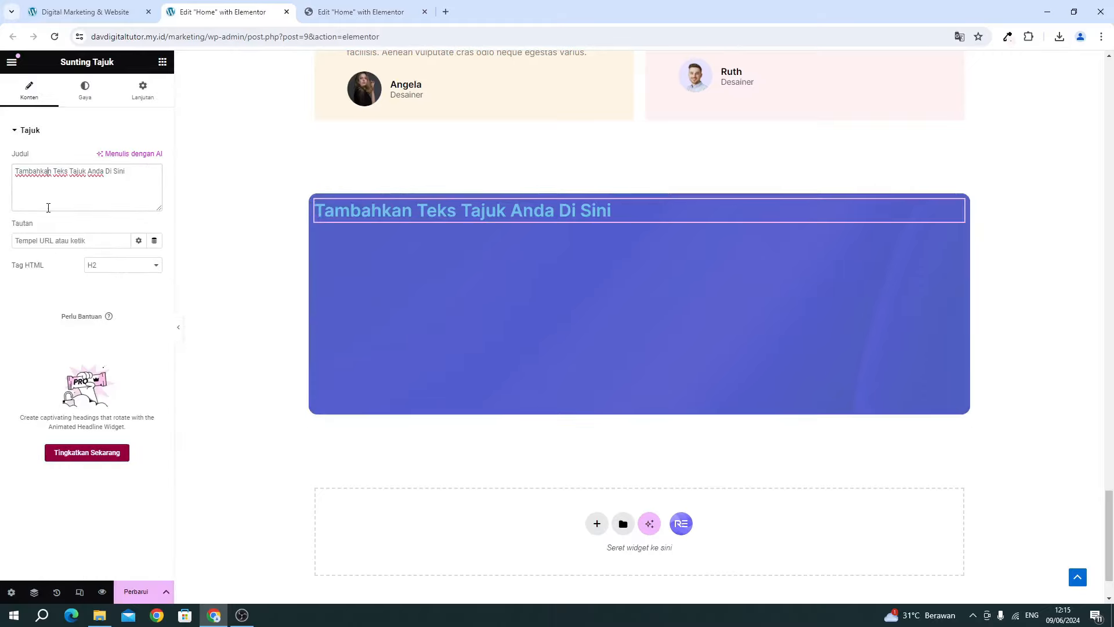
pyautogui.hotkey('ctrl', 'v')
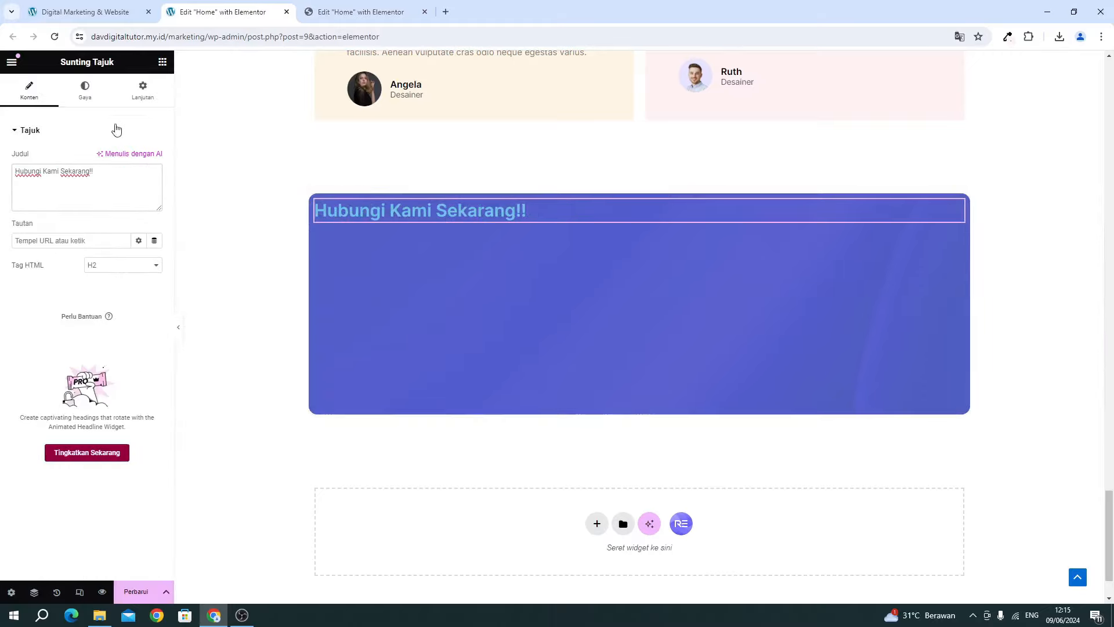
# Color the banner heading's text white and center it.
pyautogui.click(87, 96)
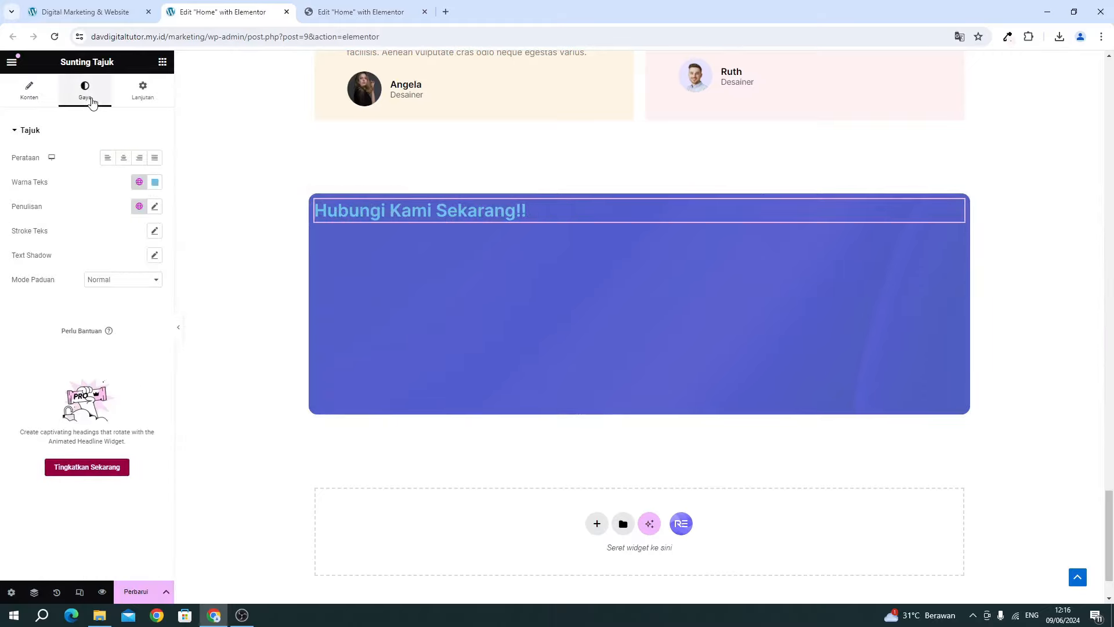
pyautogui.click(155, 181)
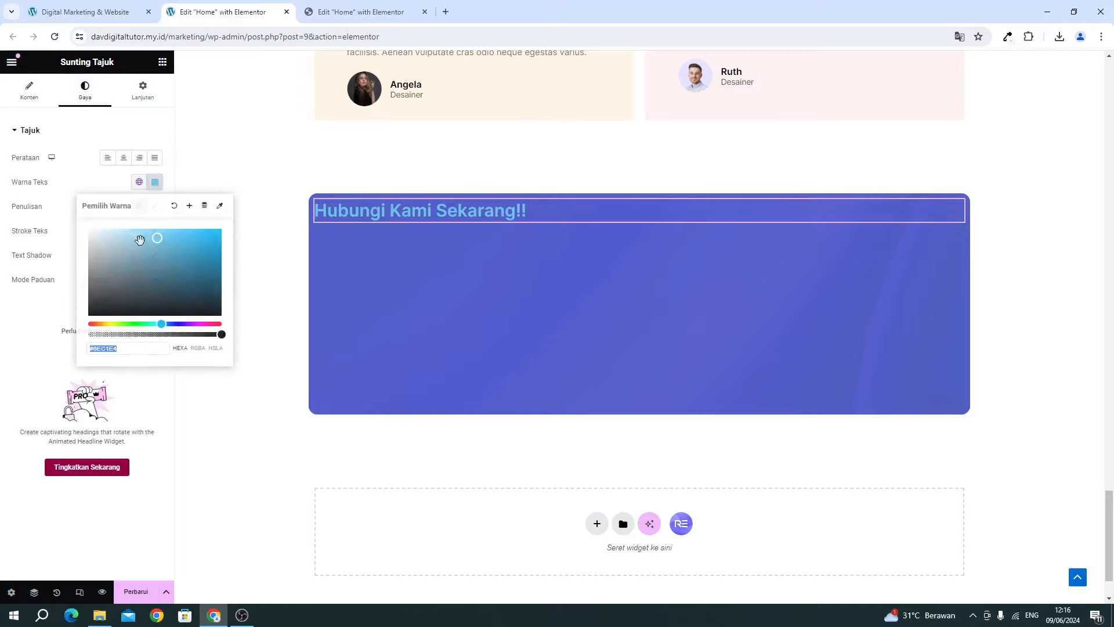
pyautogui.click(80, 186)
pyautogui.click(124, 158)
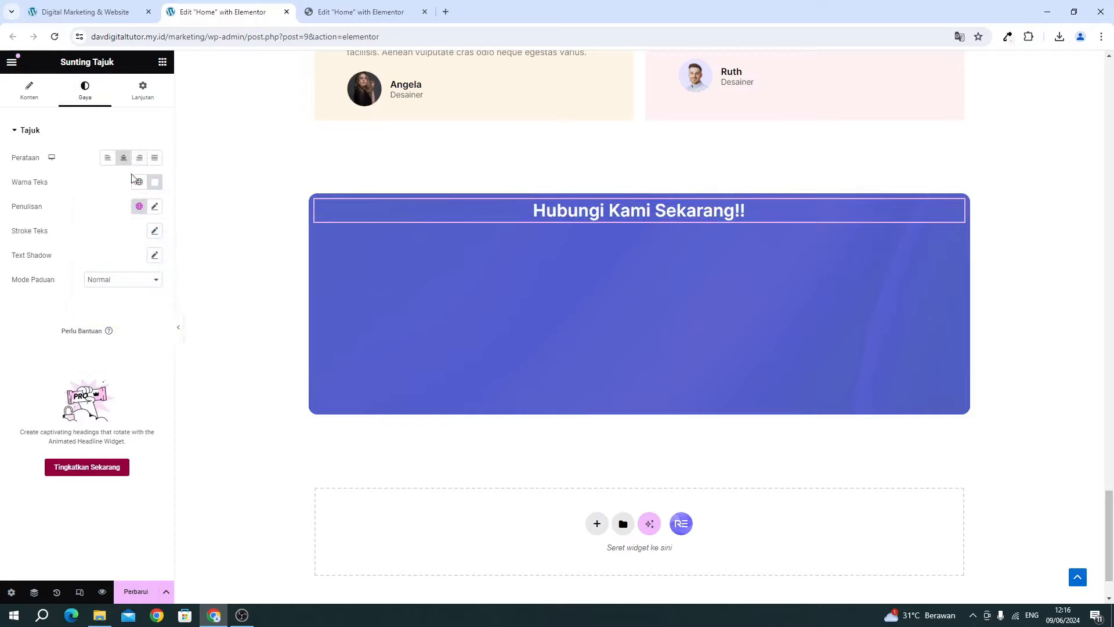
# Set the banner heading's font size to 45 px and its weight to Tebal, matching the reference heading's typography.
pyautogui.click(155, 208)
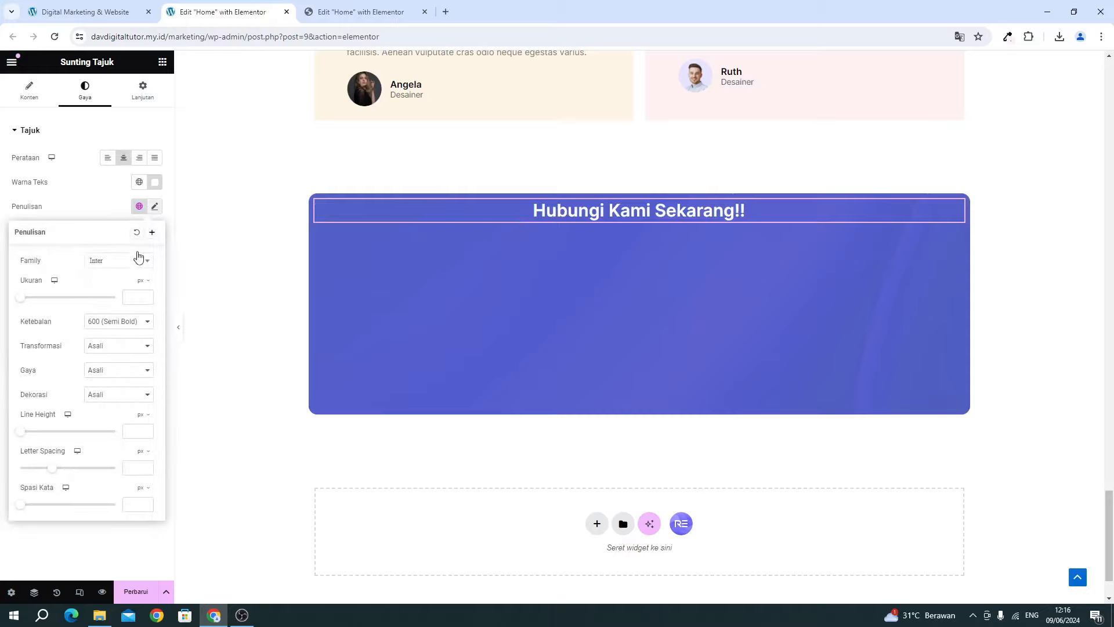
pyautogui.write('45')
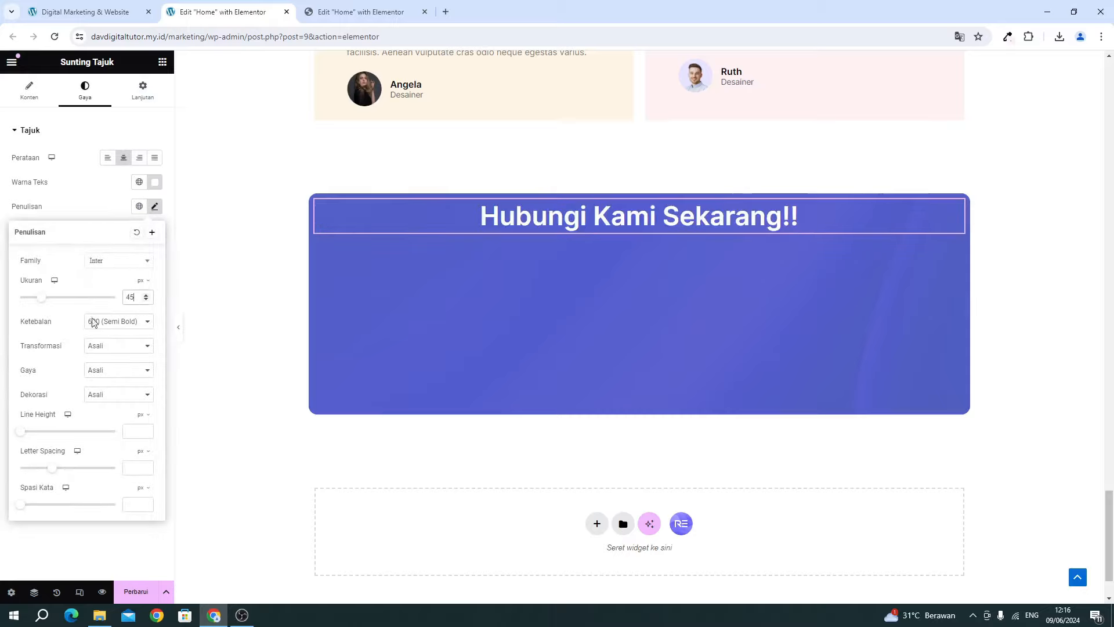
pyautogui.click(325, 12)
pyautogui.click(98, 135)
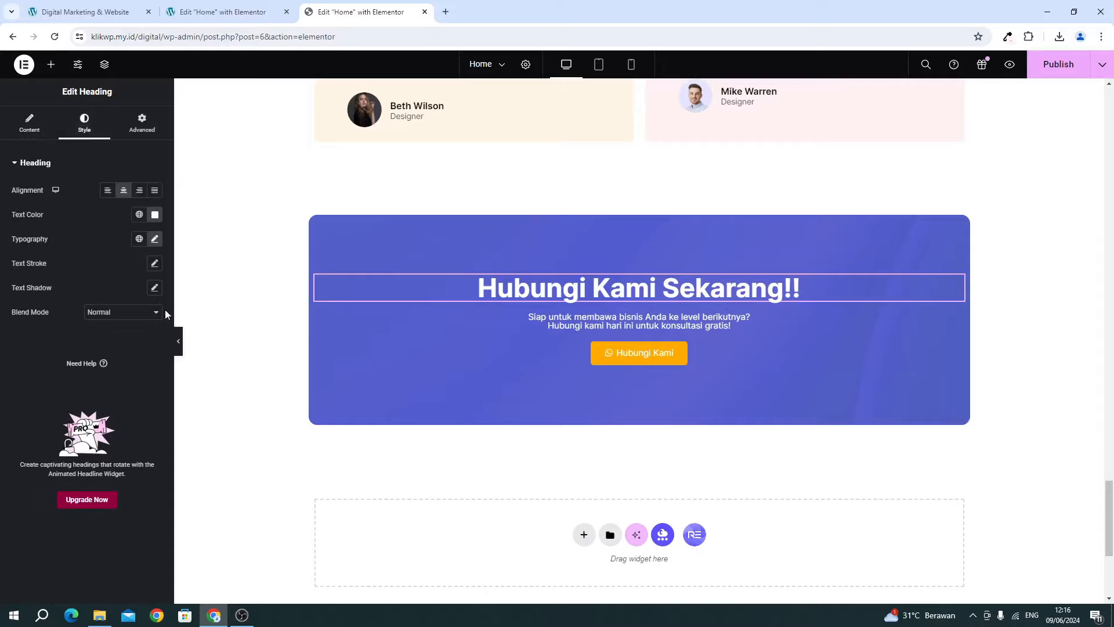
pyautogui.click(154, 239)
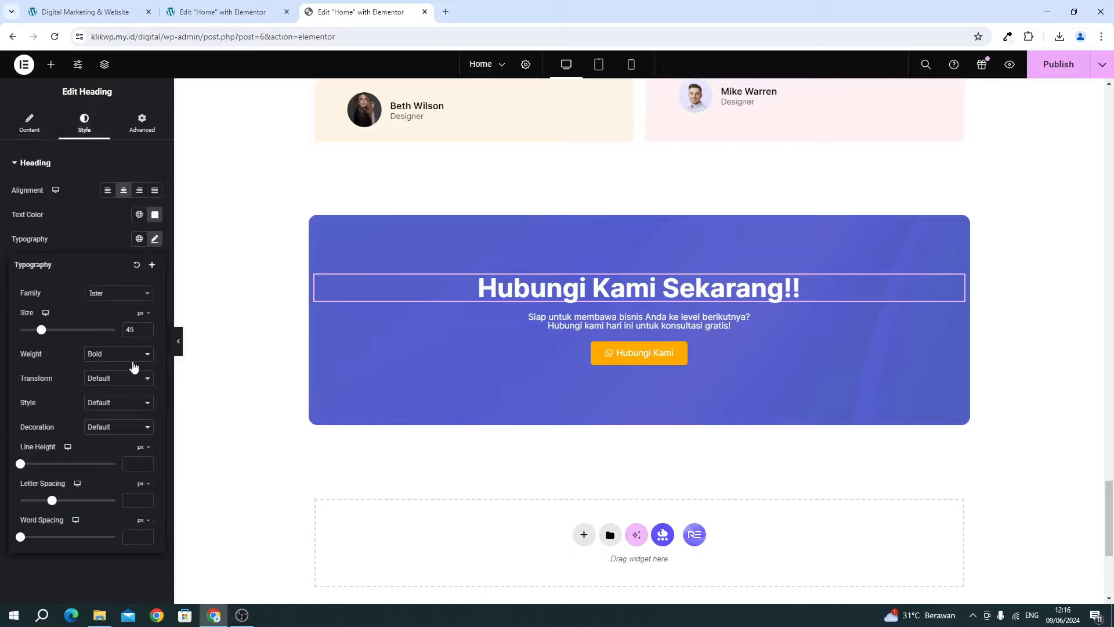
pyautogui.click(220, 13)
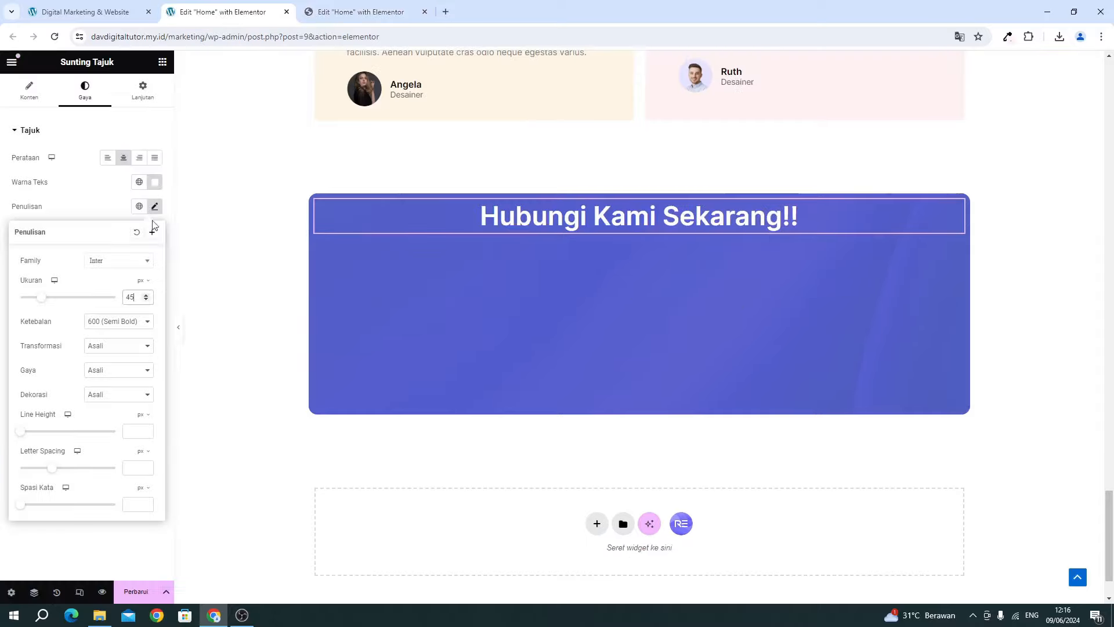
pyautogui.click(127, 318)
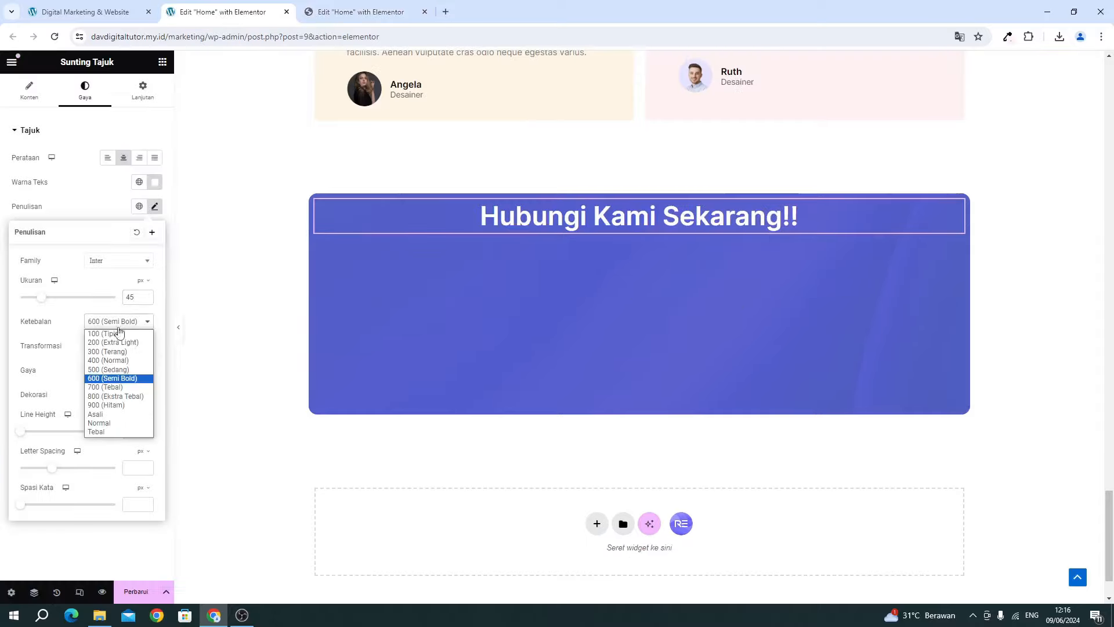
pyautogui.click(96, 430)
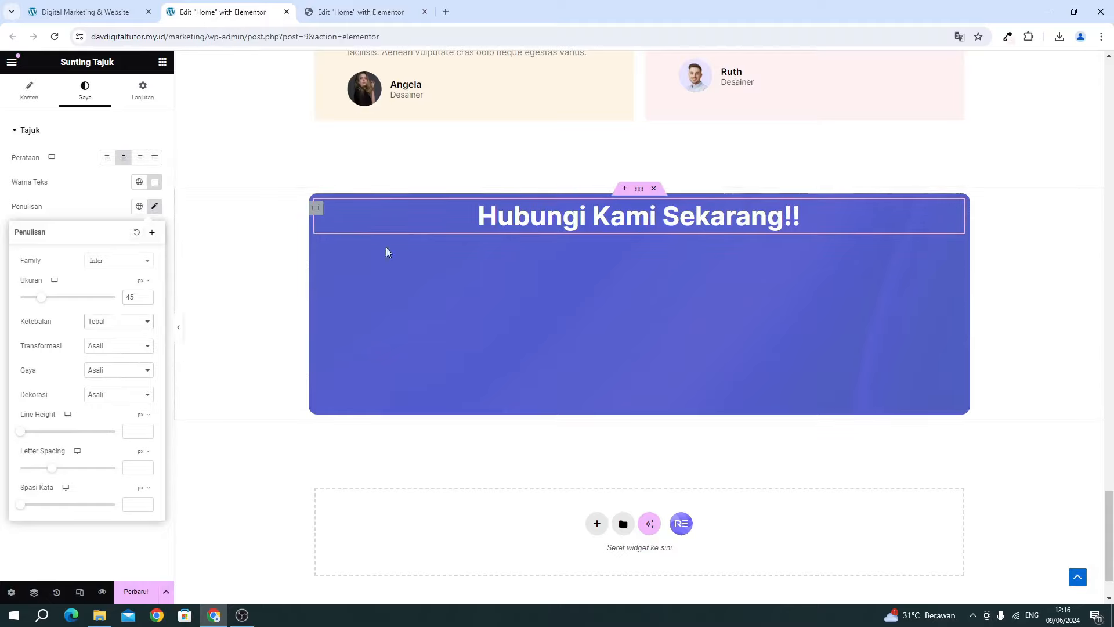
pyautogui.click(103, 198)
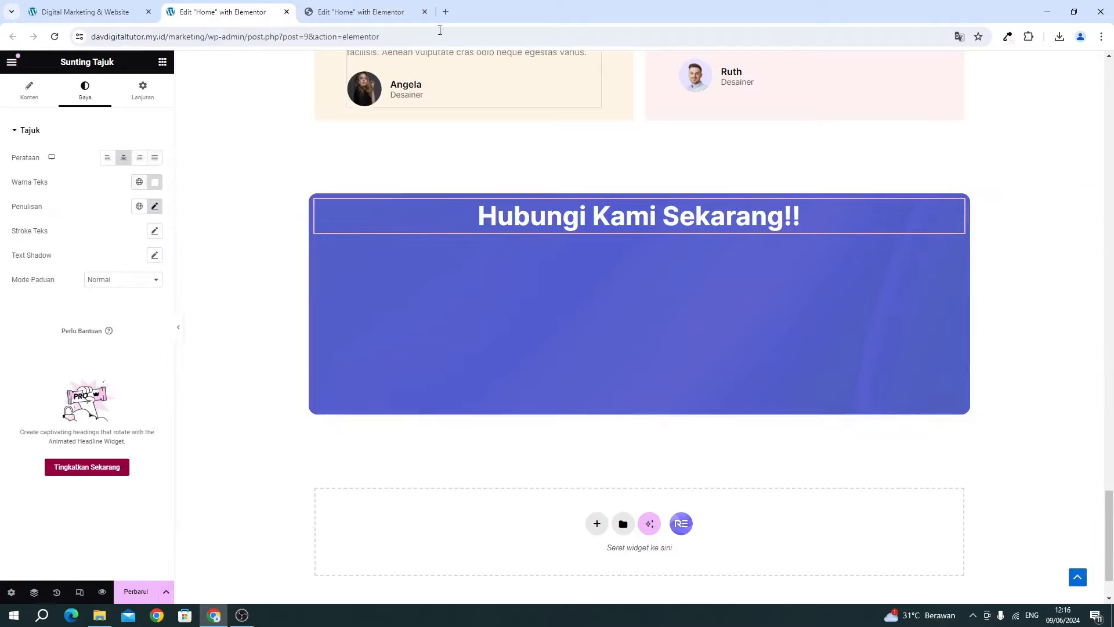
# In the reference design, copy the two-line banner text starting with "Siap untuk membawa bisnis Anda ke level berikutnya?".
pyautogui.click(360, 12)
pyautogui.click(538, 314)
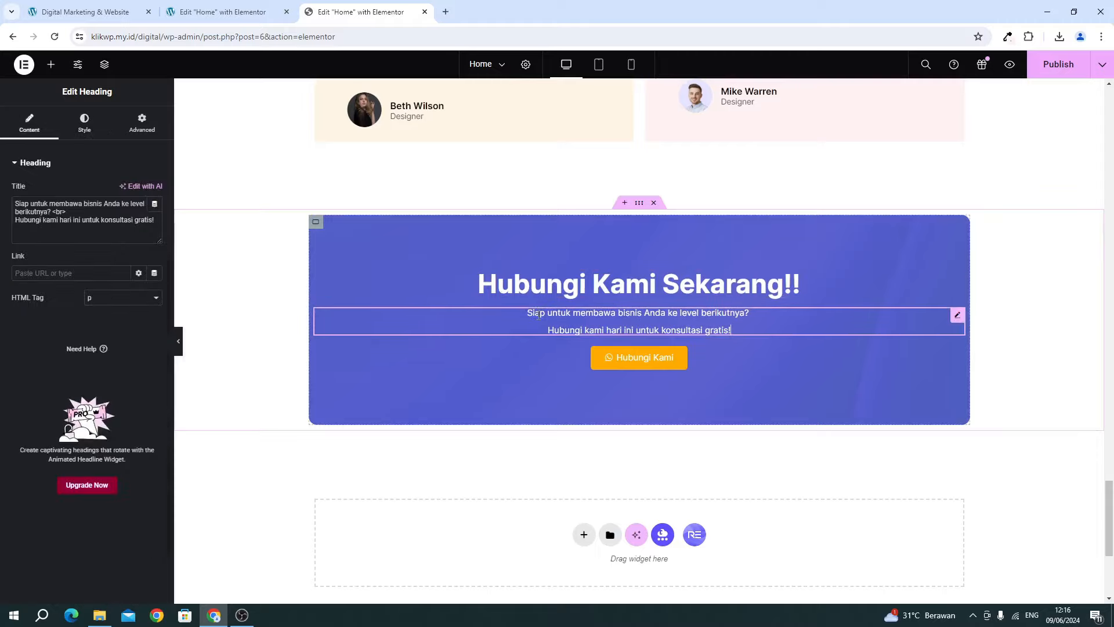
pyautogui.click(62, 233)
pyautogui.hotkey('ctrl', 'a')
pyautogui.hotkey('ctrl', 'c')
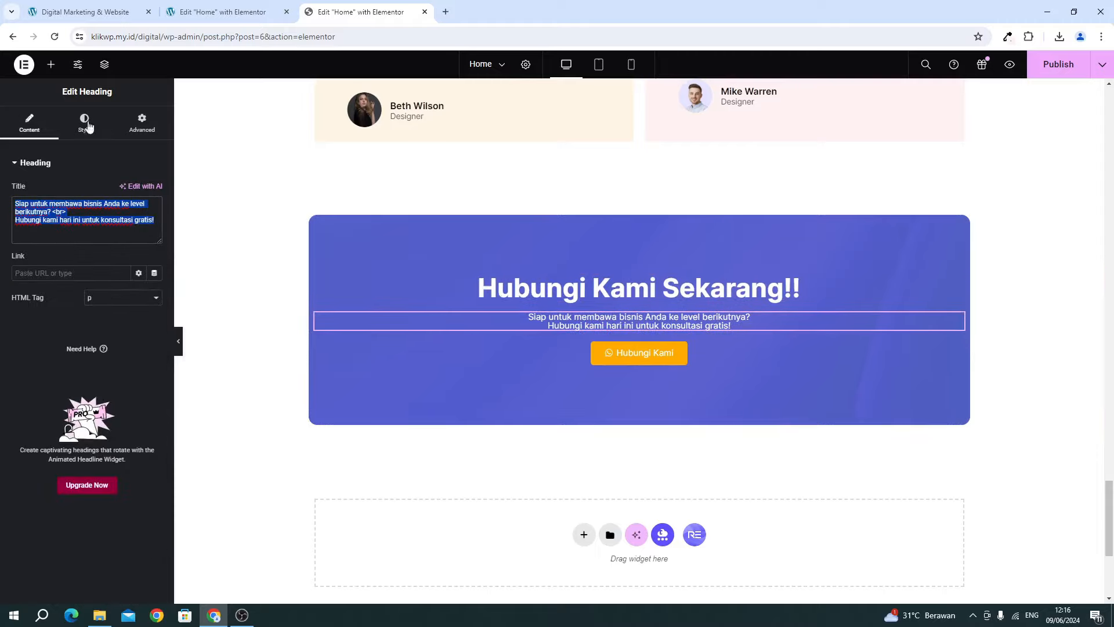
# On the page being built, add a second heading below the banner title with the copied text and HTML tag p.
pyautogui.click(220, 13)
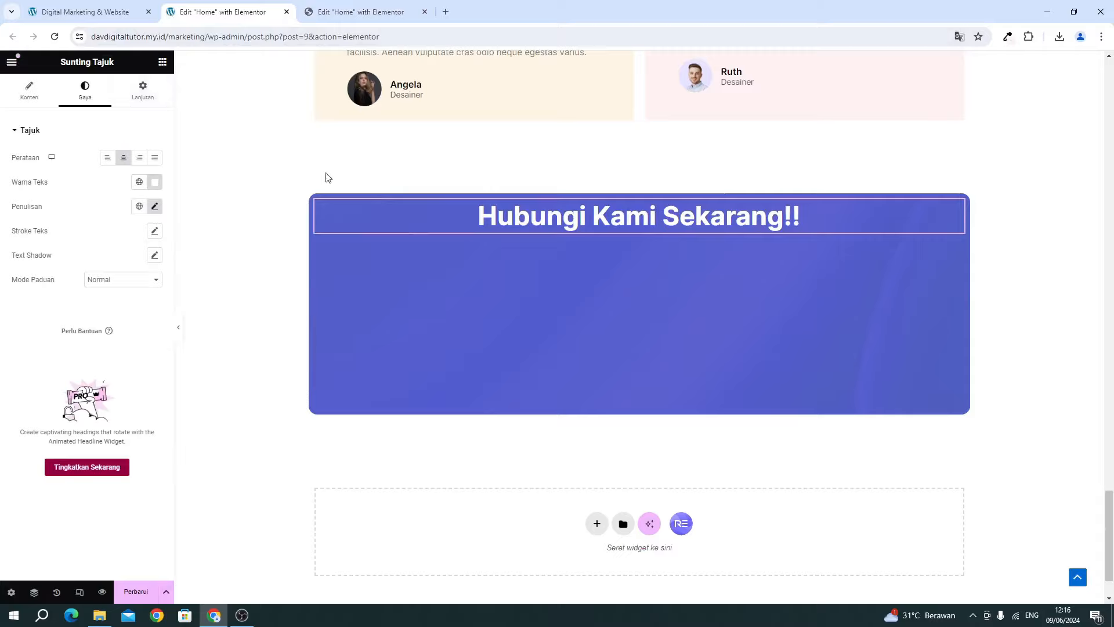
pyautogui.click(163, 62)
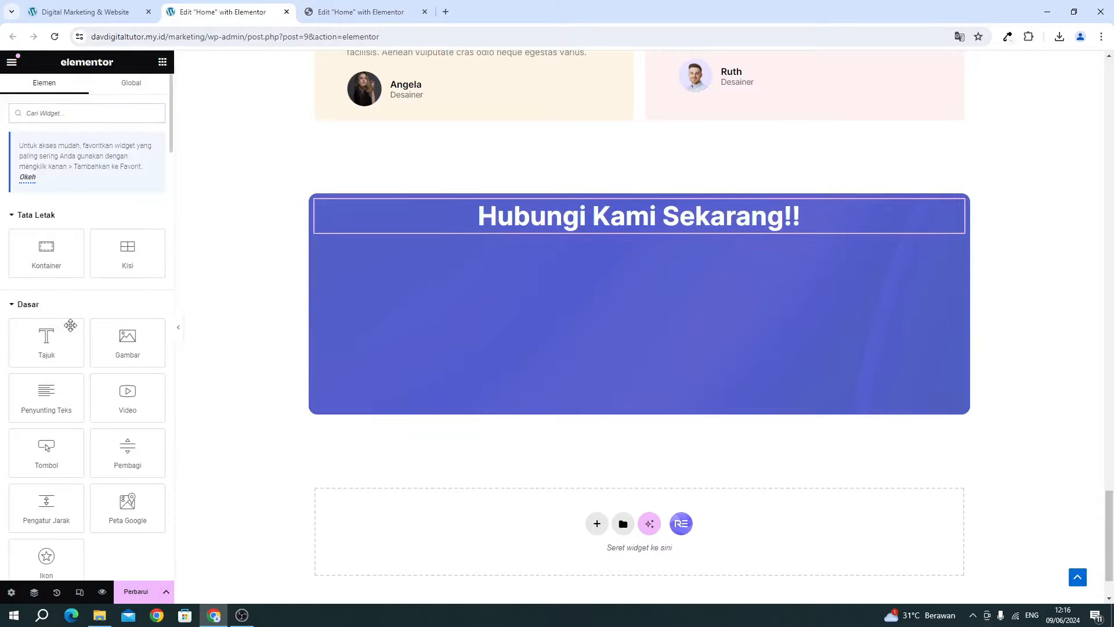
pyautogui.moveTo(70, 325); pyautogui.dragTo(567, 232)
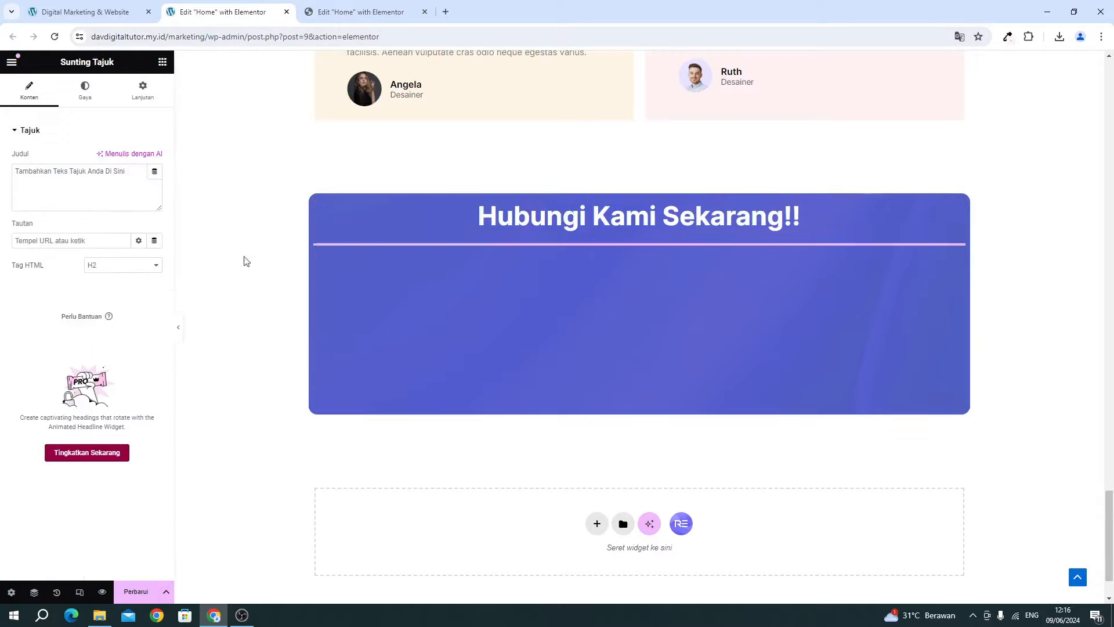
pyautogui.click(90, 207)
pyautogui.hotkey('ctrl', 'a')
pyautogui.hotkey('ctrl', 'v')
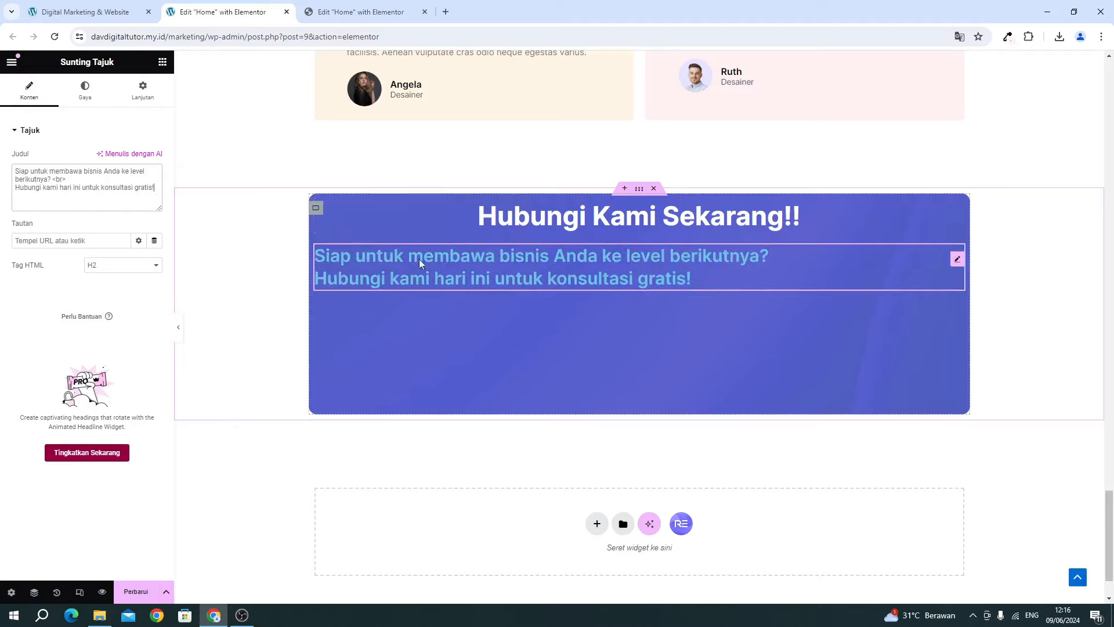
pyautogui.click(94, 275)
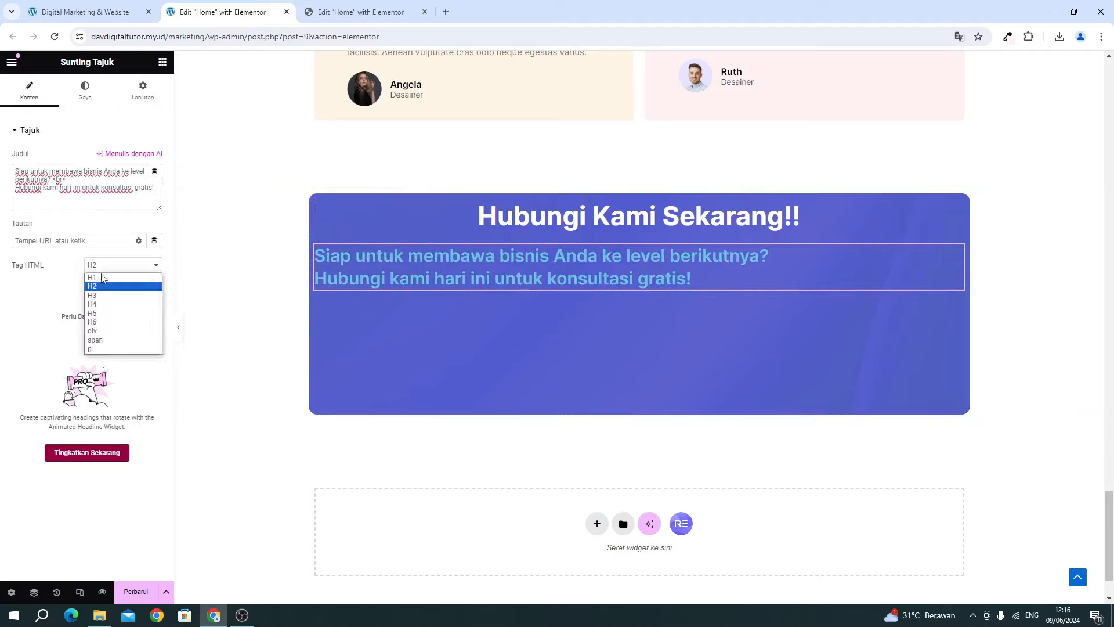
pyautogui.click(101, 344)
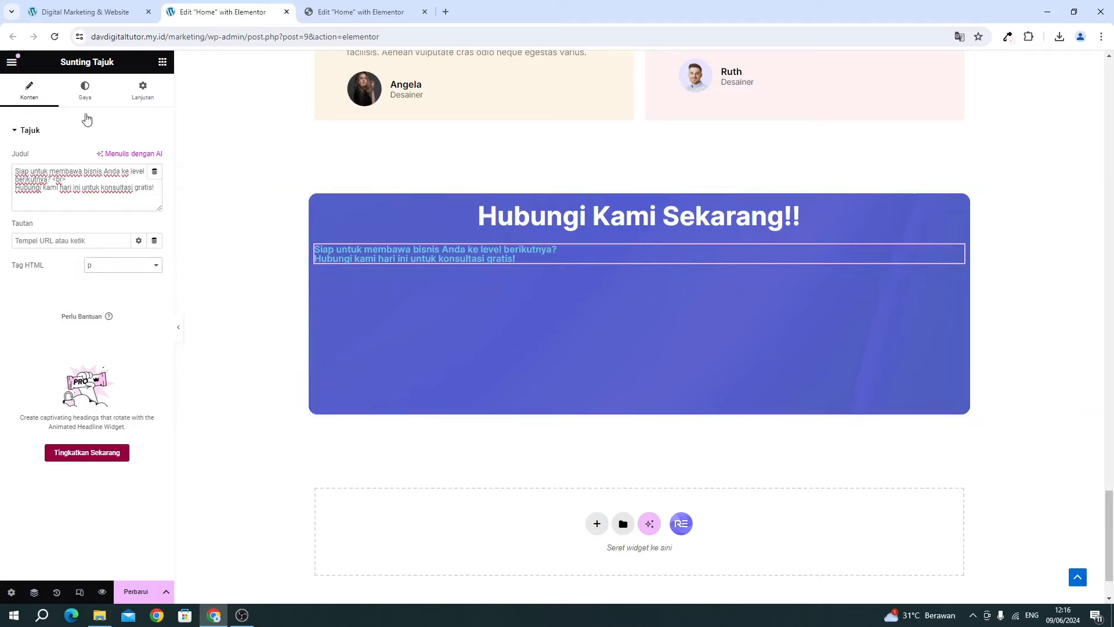
# Color the banner's two-line subtitle text white.
pyautogui.click(84, 92)
pyautogui.click(155, 182)
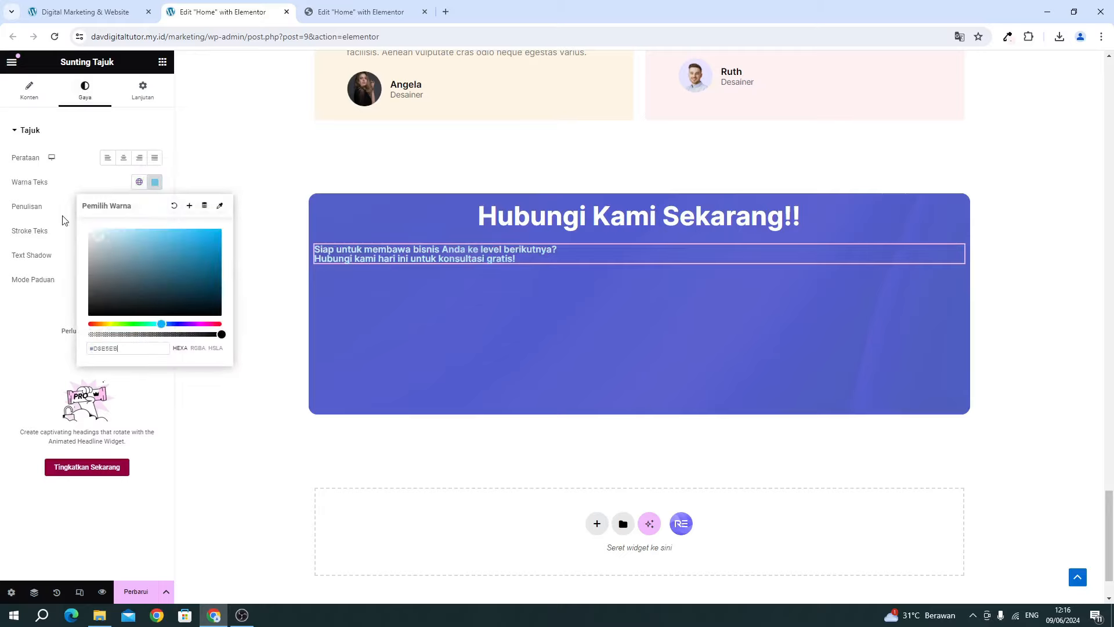
pyautogui.click(64, 220)
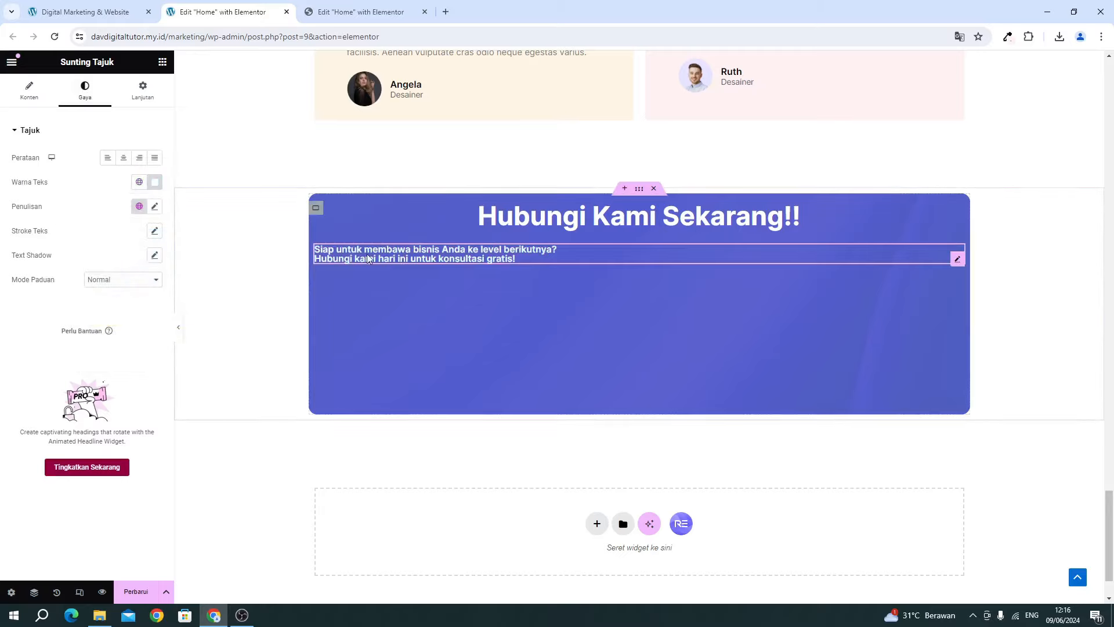
# Set the banner subtitle's font size to 15 px and weight to 400 (Normal), and center the text.
pyautogui.click(155, 208)
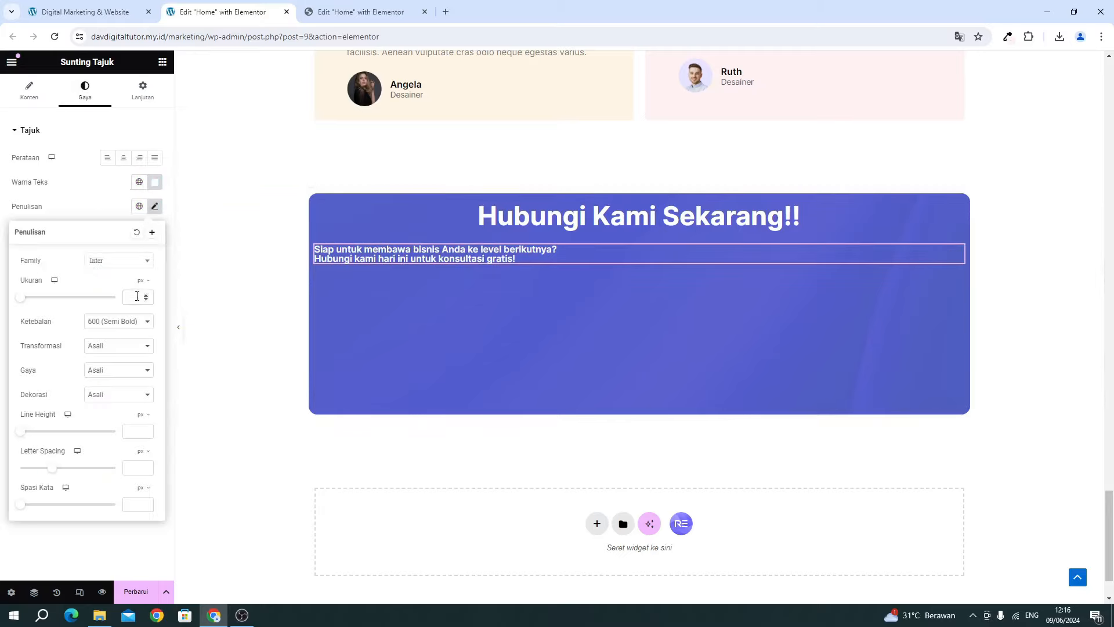
pyautogui.click(137, 296)
pyautogui.write('15')
pyautogui.click(120, 323)
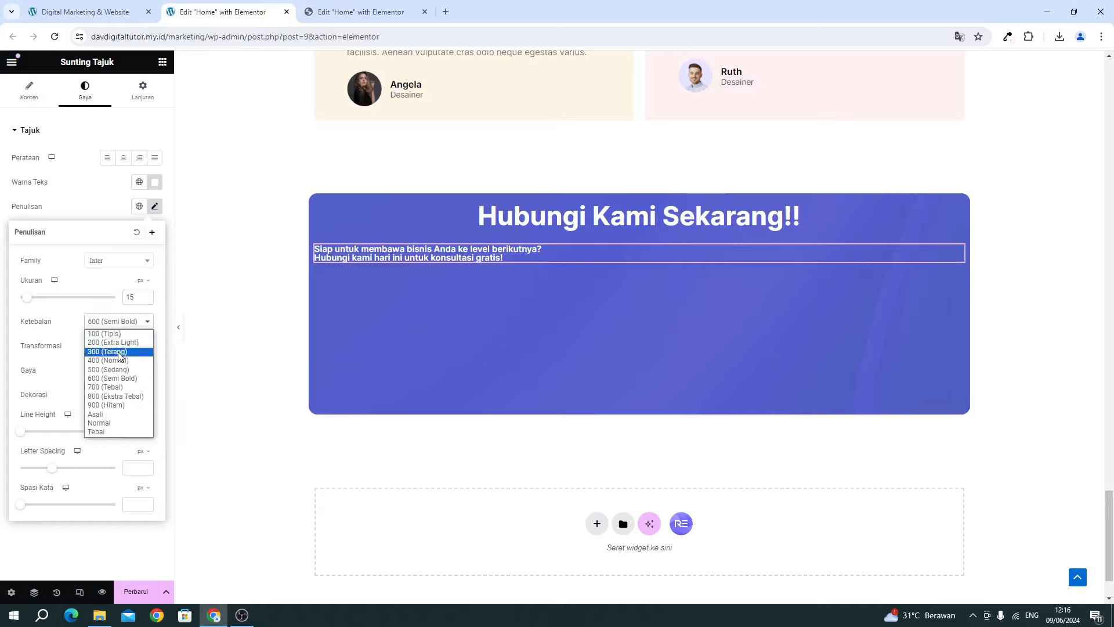
pyautogui.click(118, 361)
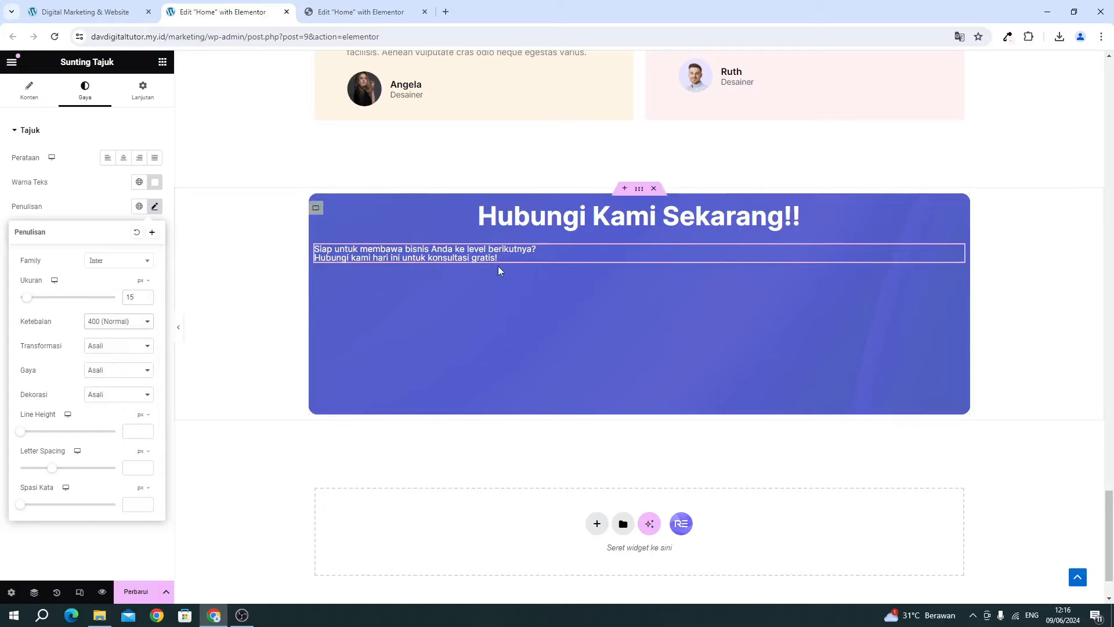
pyautogui.click(124, 158)
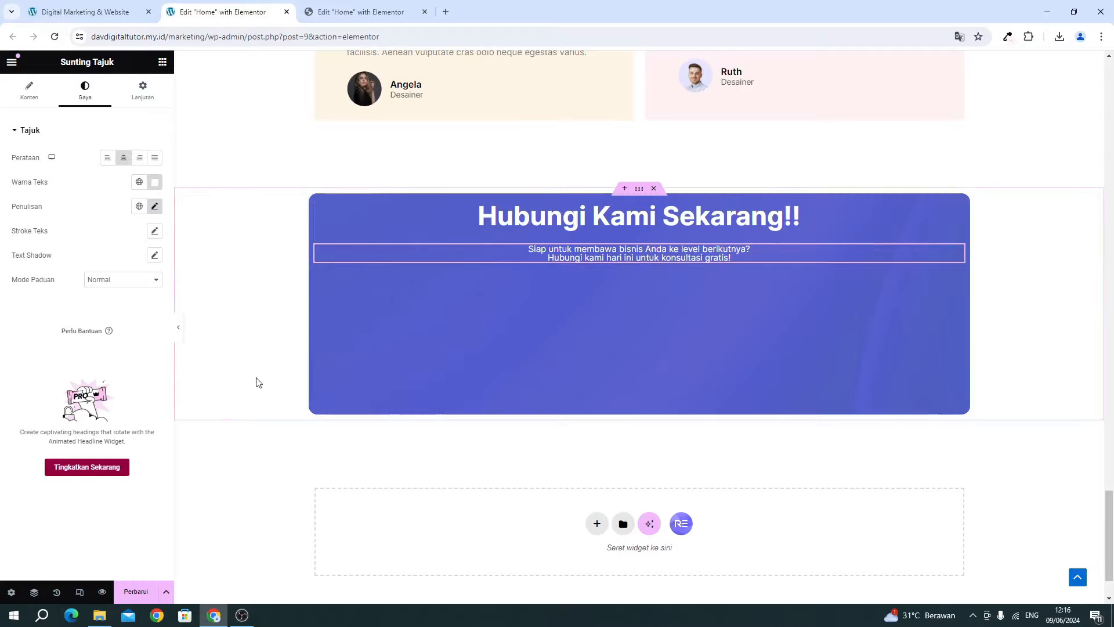
# Copy the orange "Hubungi Kami" button from the hero section at the start of the Home page.
pyautogui.scroll(15, 397, 219)
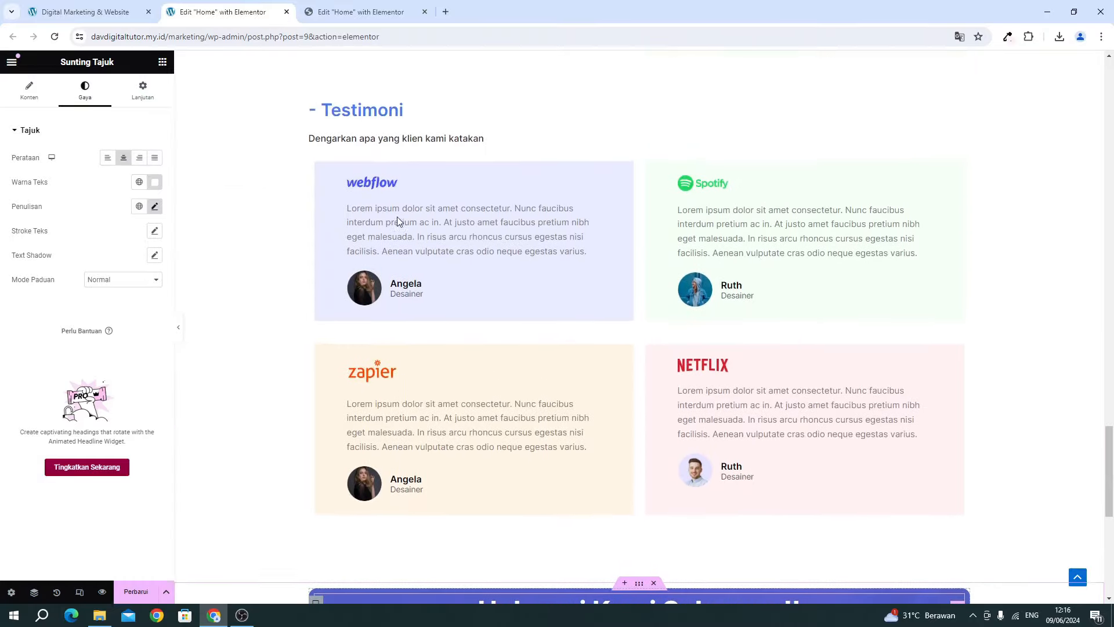
pyautogui.scroll(15, 391, 199)
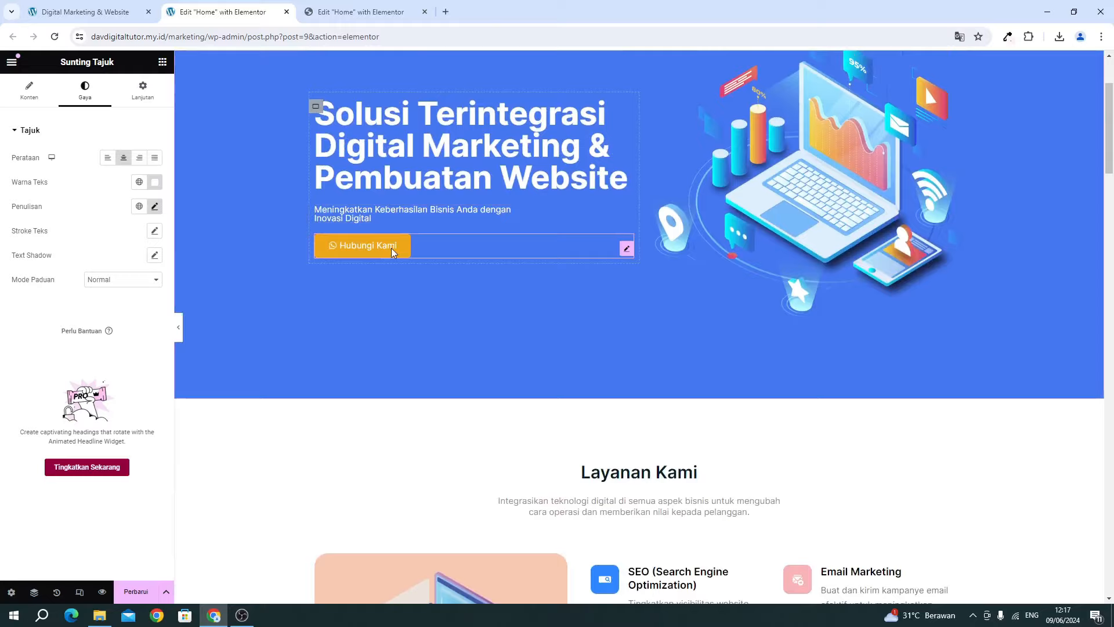
pyautogui.rightClick(391, 249)
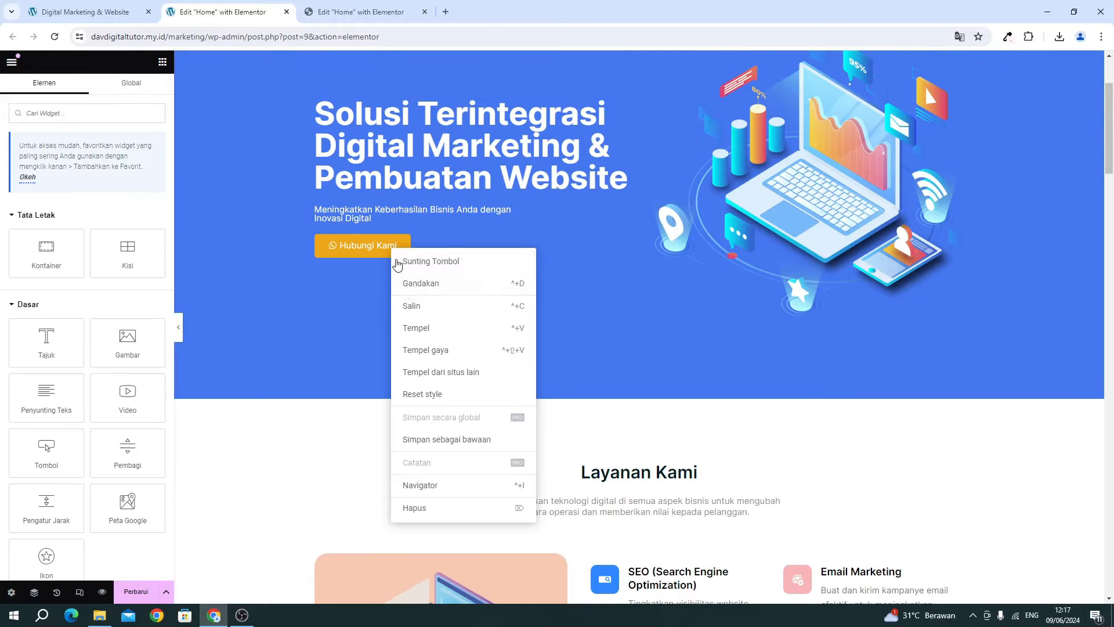
pyautogui.click(418, 303)
# Paste the copied button below the subtitle in the "Hubungi Kami Sekarang!!" banner and center it.
pyautogui.scroll(-7, 419, 302)
pyautogui.scroll(-15, 419, 302)
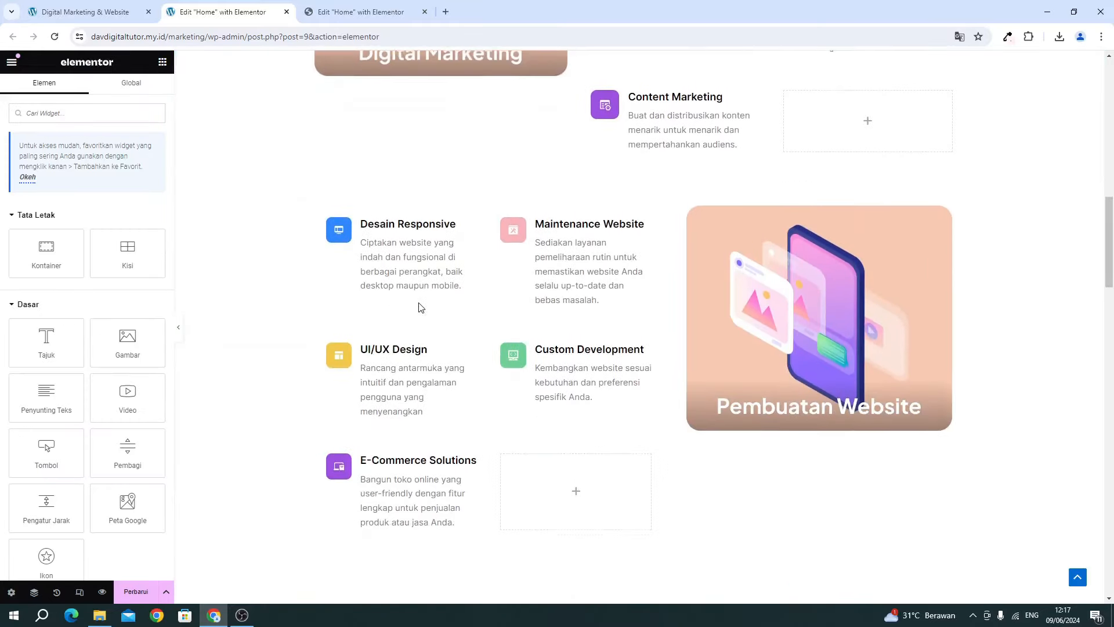
pyautogui.scroll(-5, 493, 395)
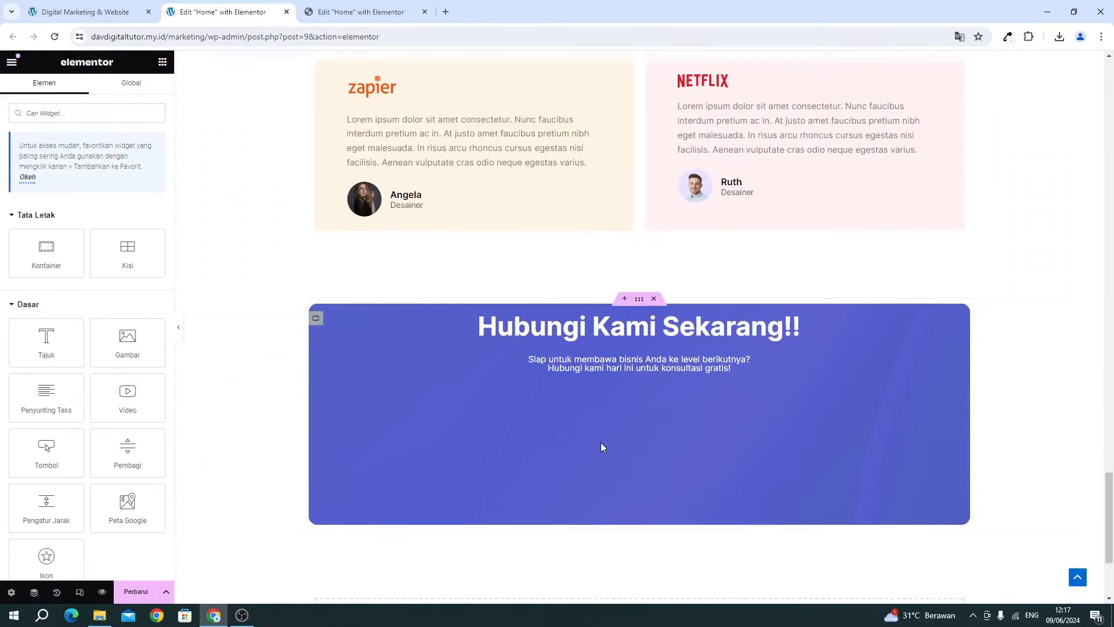
pyautogui.rightClick(584, 315)
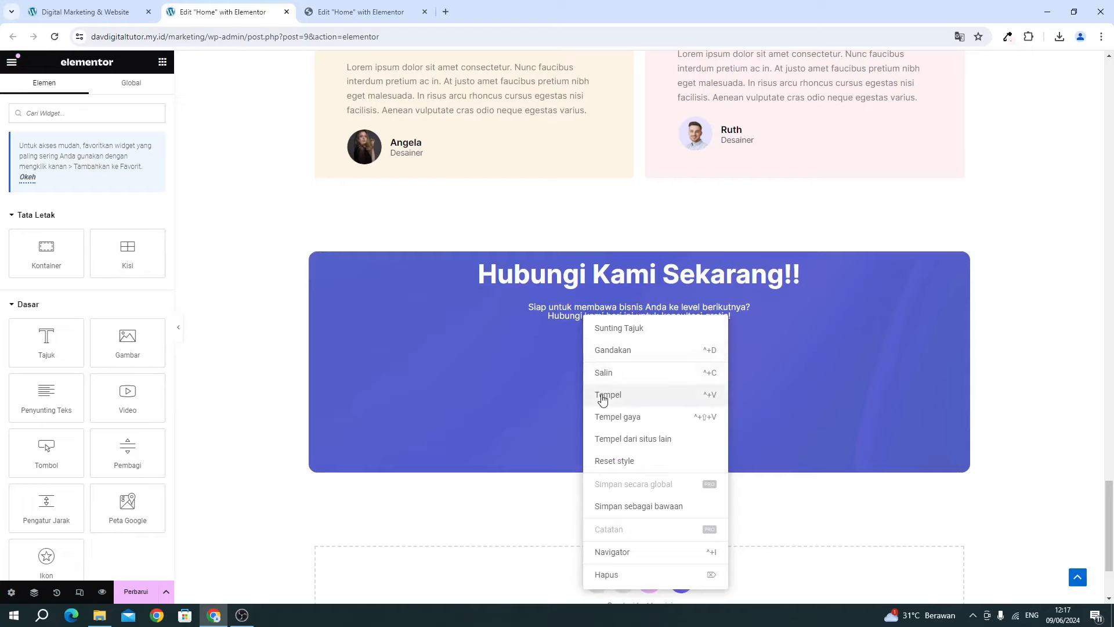
pyautogui.click(599, 397)
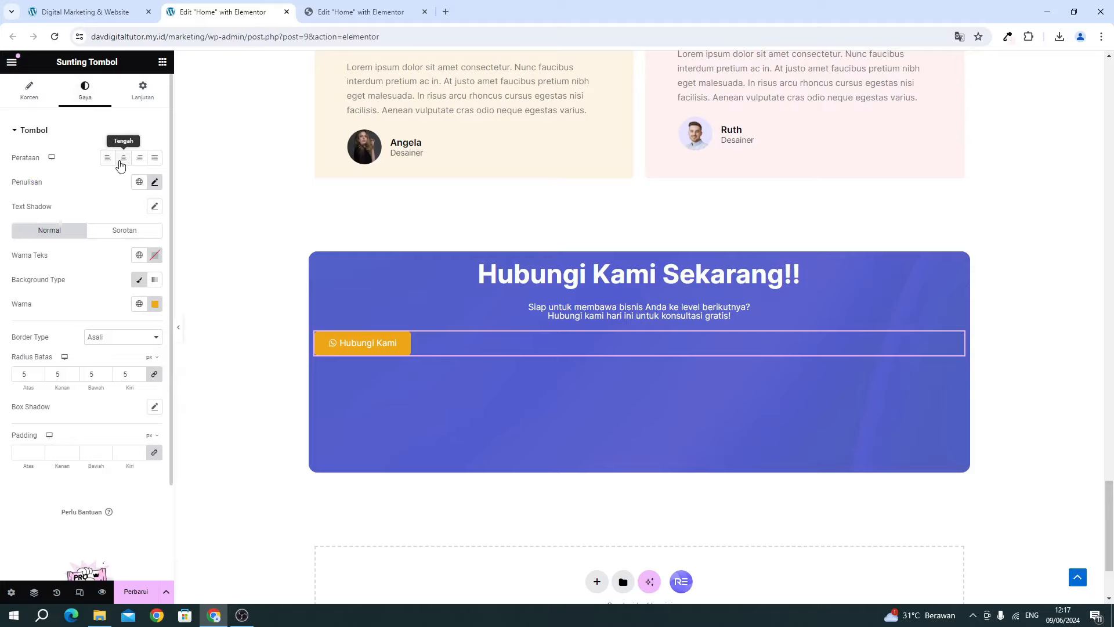
pyautogui.click(123, 157)
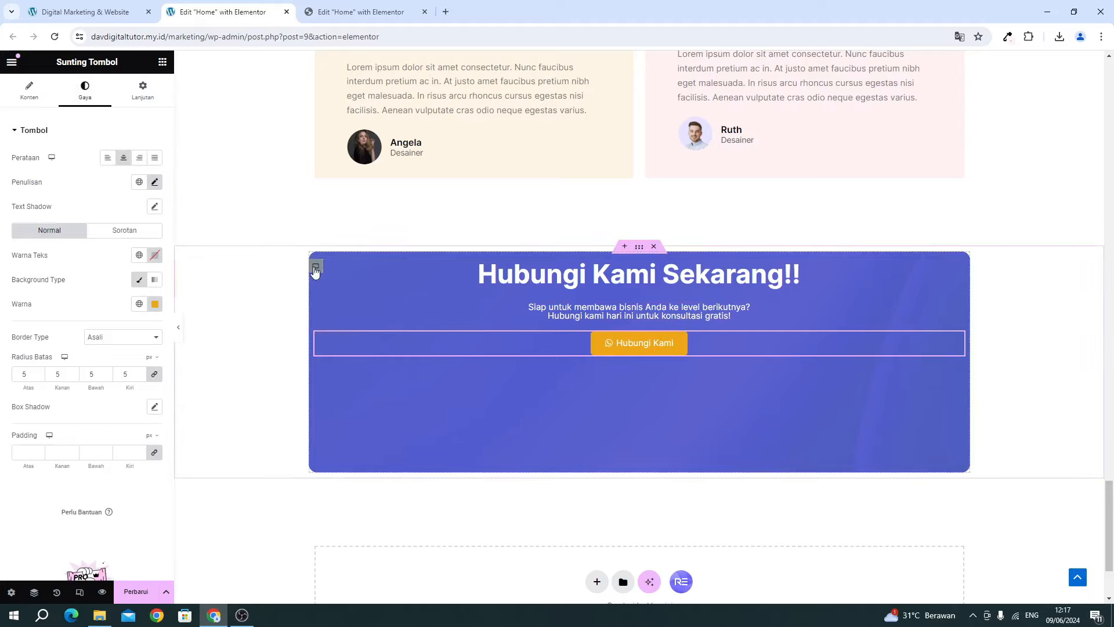
# Center the banner container's items both horizontally and vertically, and publish the page update.
pyautogui.click(315, 269)
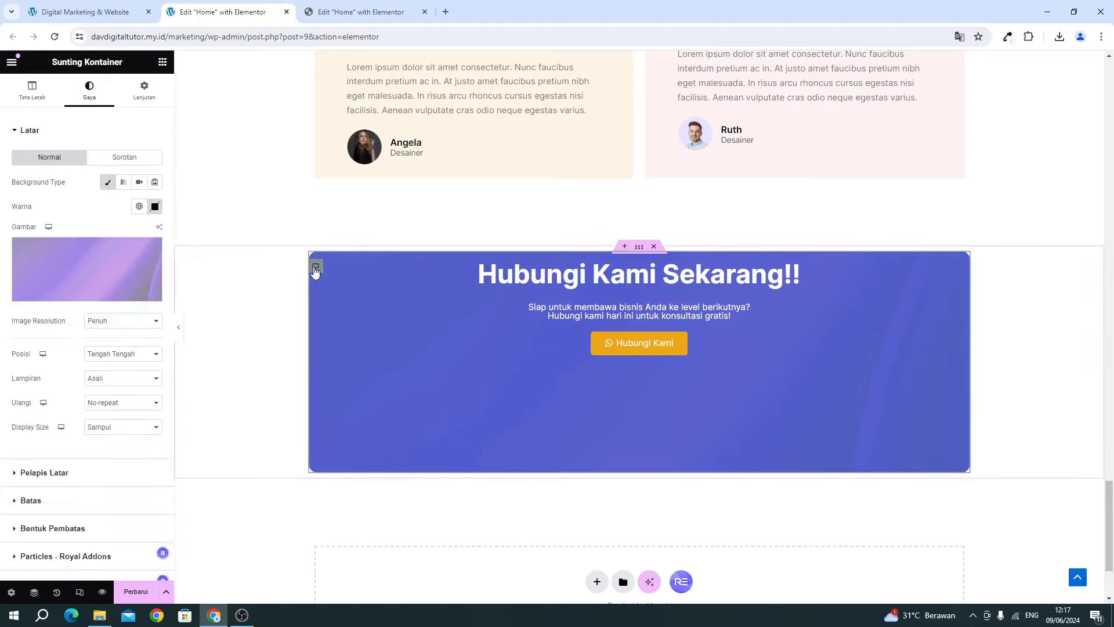
pyautogui.click(25, 97)
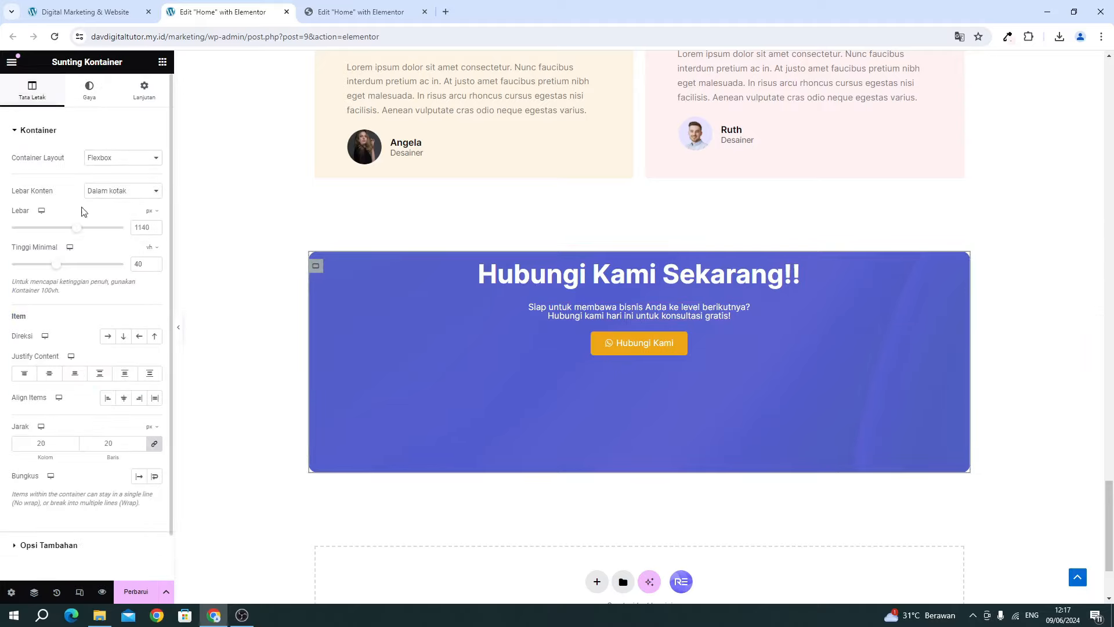
pyautogui.click(122, 398)
pyautogui.click(50, 373)
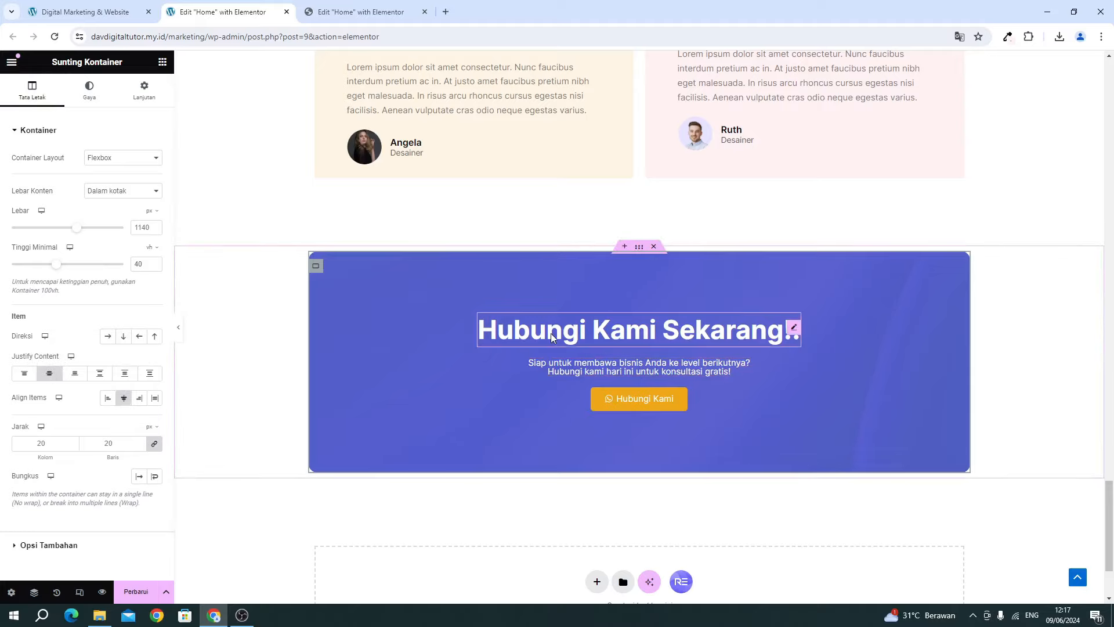
pyautogui.click(139, 591)
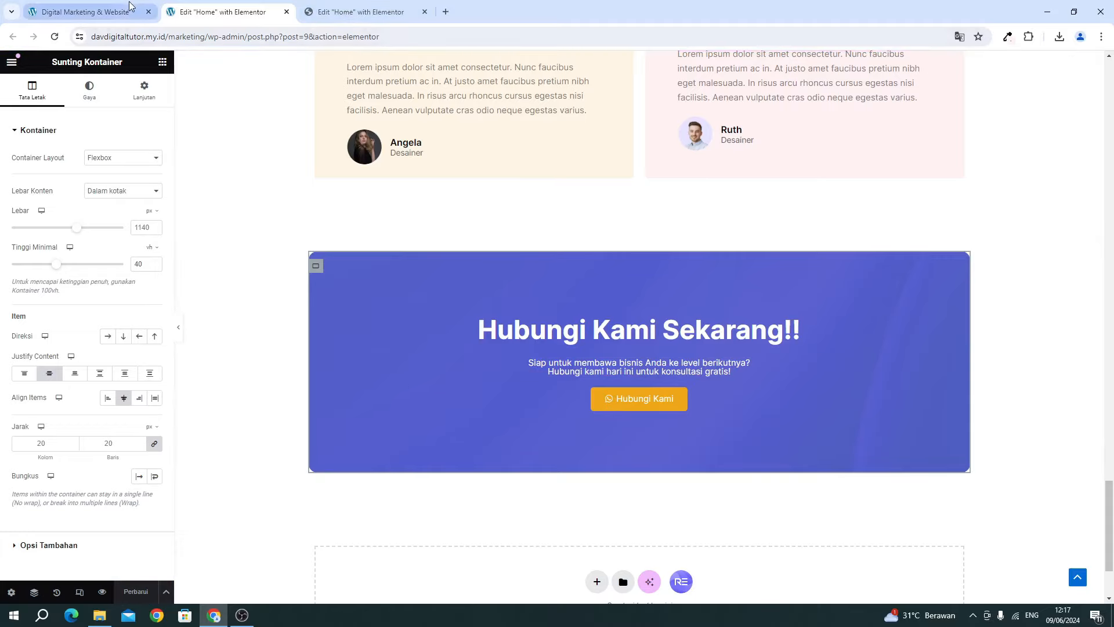
# Reload the live Home page and review the new banner along with the hero, services, pricing and testimonial sections.
pyautogui.click(81, 12)
pyautogui.click(54, 36)
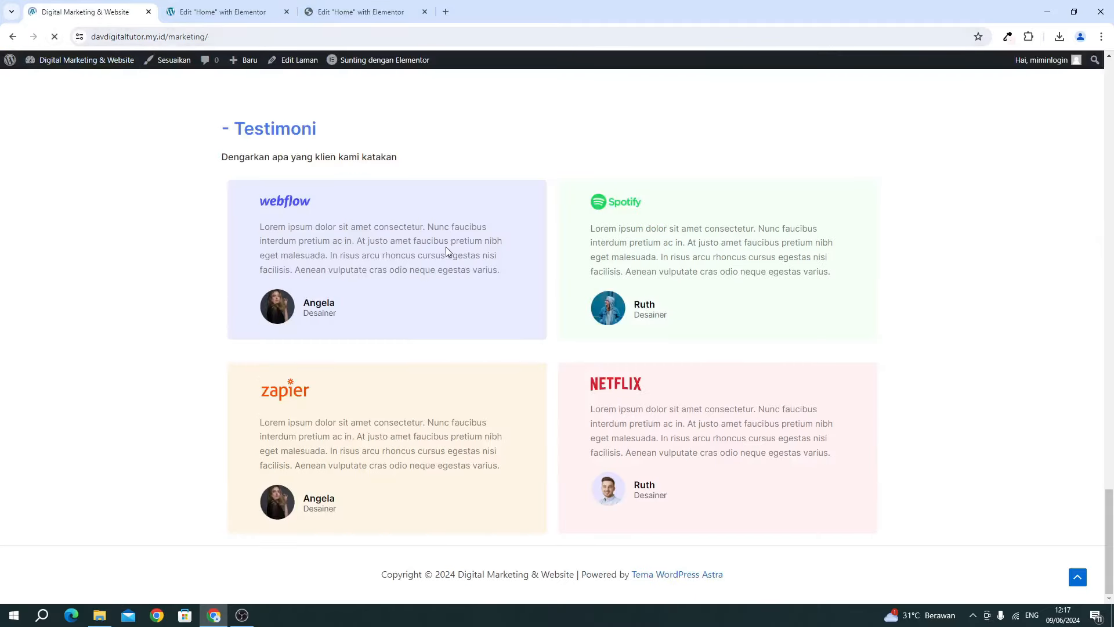
pyautogui.scroll(-6, 446, 248)
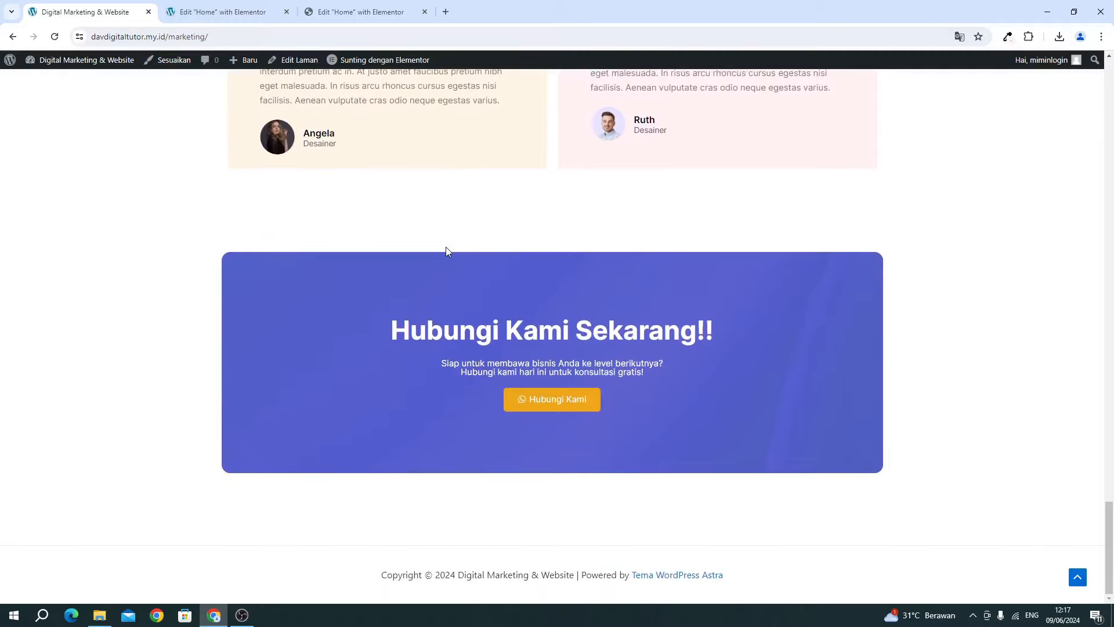
pyautogui.scroll(15, 520, 323)
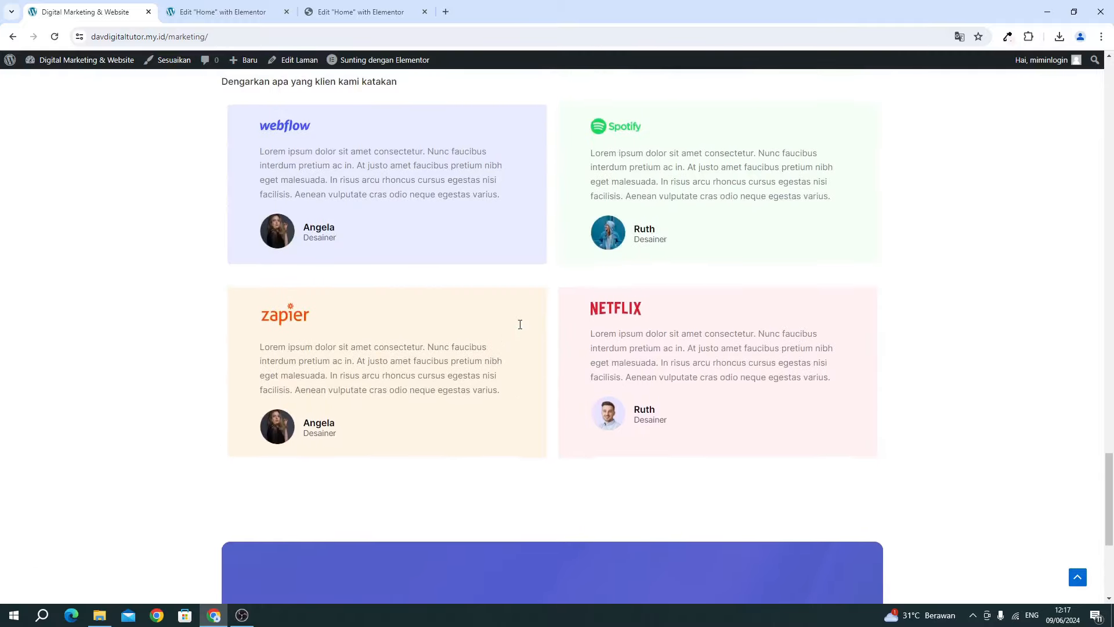
pyautogui.scroll(20, 521, 329)
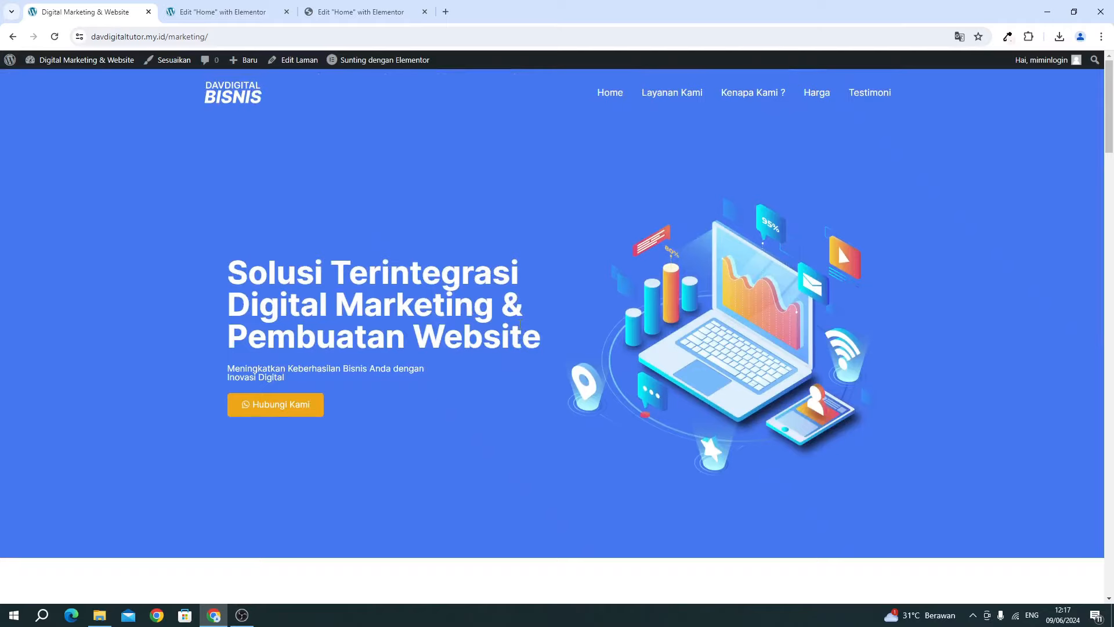
pyautogui.scroll(-4, 519, 322)
pyautogui.scroll(4, 519, 314)
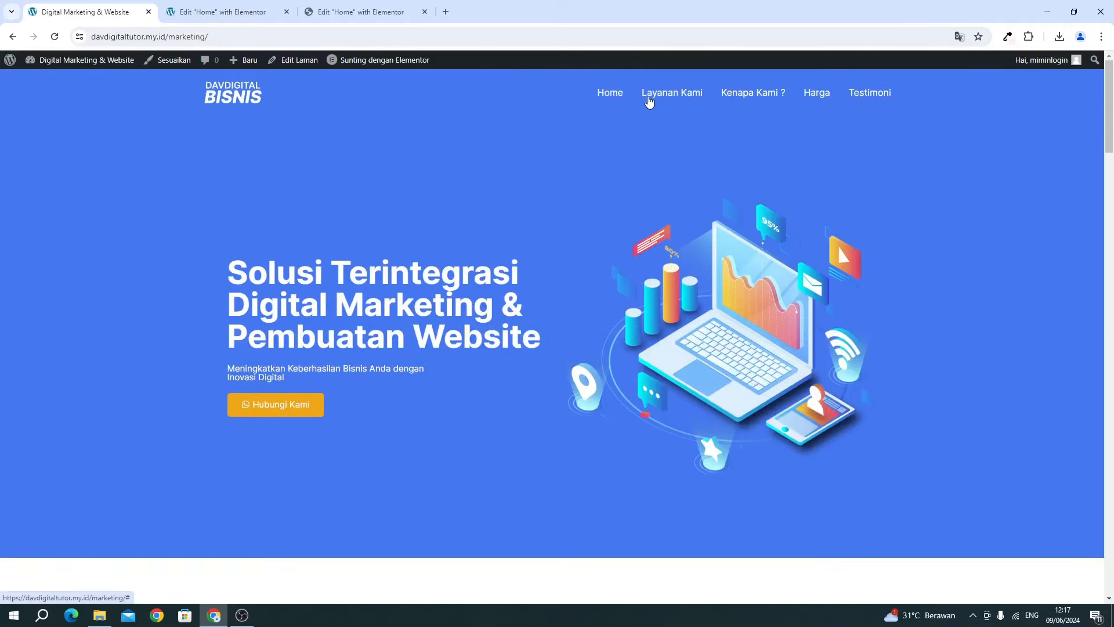
pyautogui.scroll(-20, 577, 308)
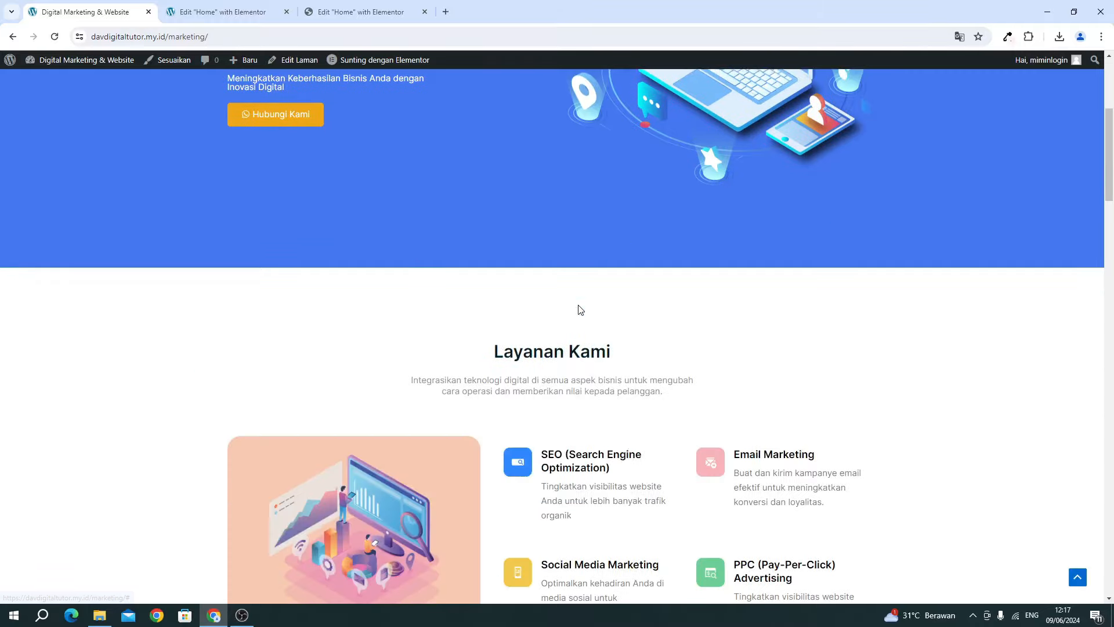
pyautogui.scroll(-15, 593, 437)
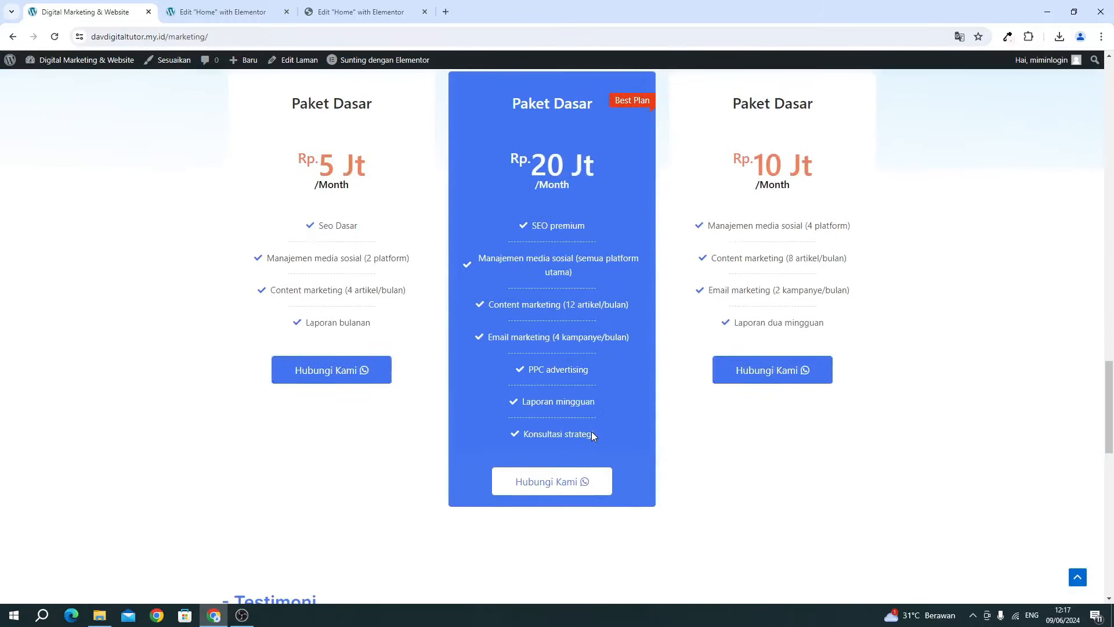
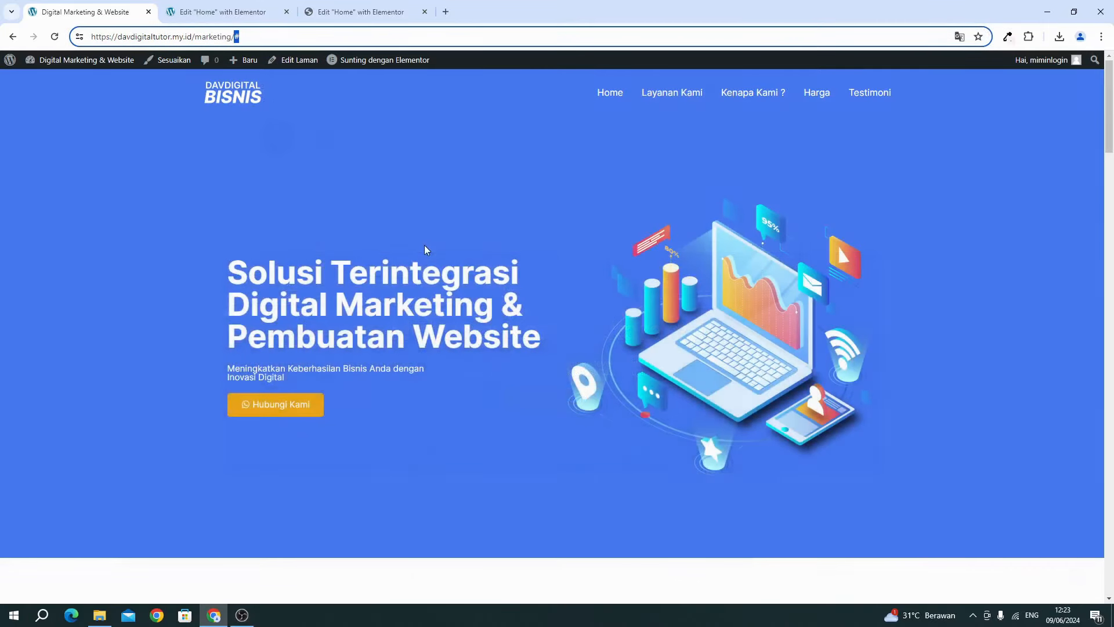
# Look through the live page's sections and try the header's "Layanan Kami" link.
pyautogui.scroll(-12, 425, 247)
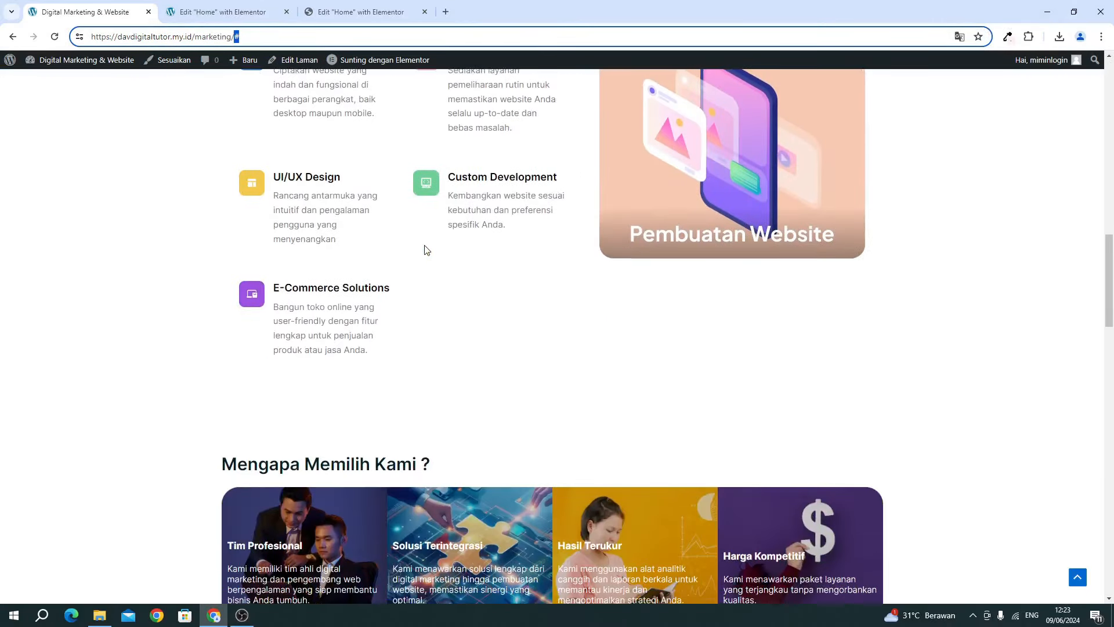
pyautogui.scroll(-8, 427, 250)
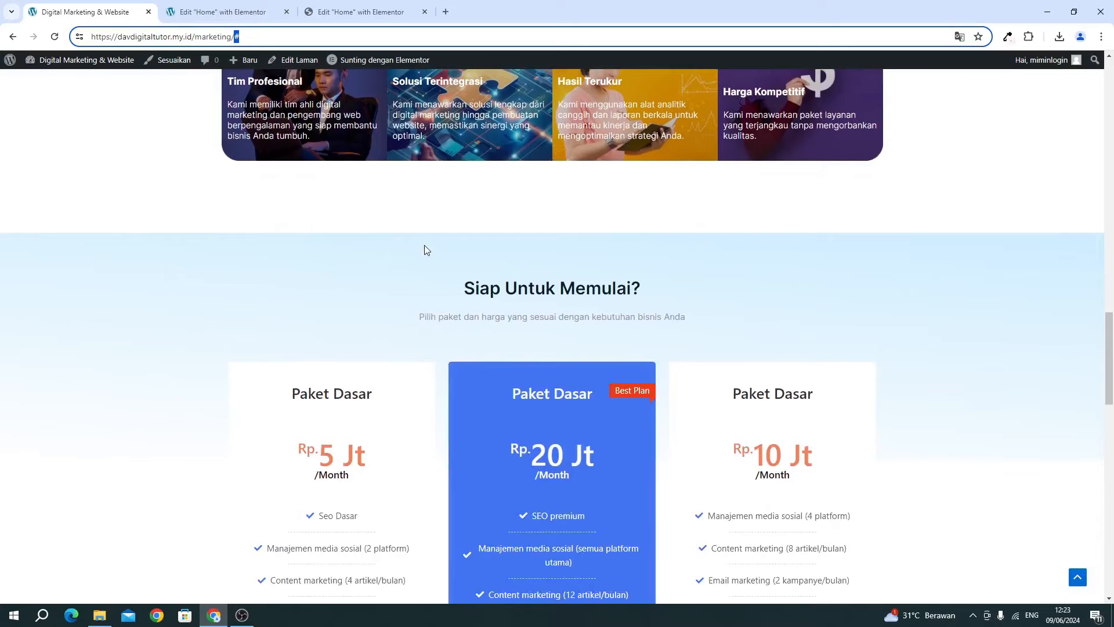
pyautogui.scroll(20, 426, 249)
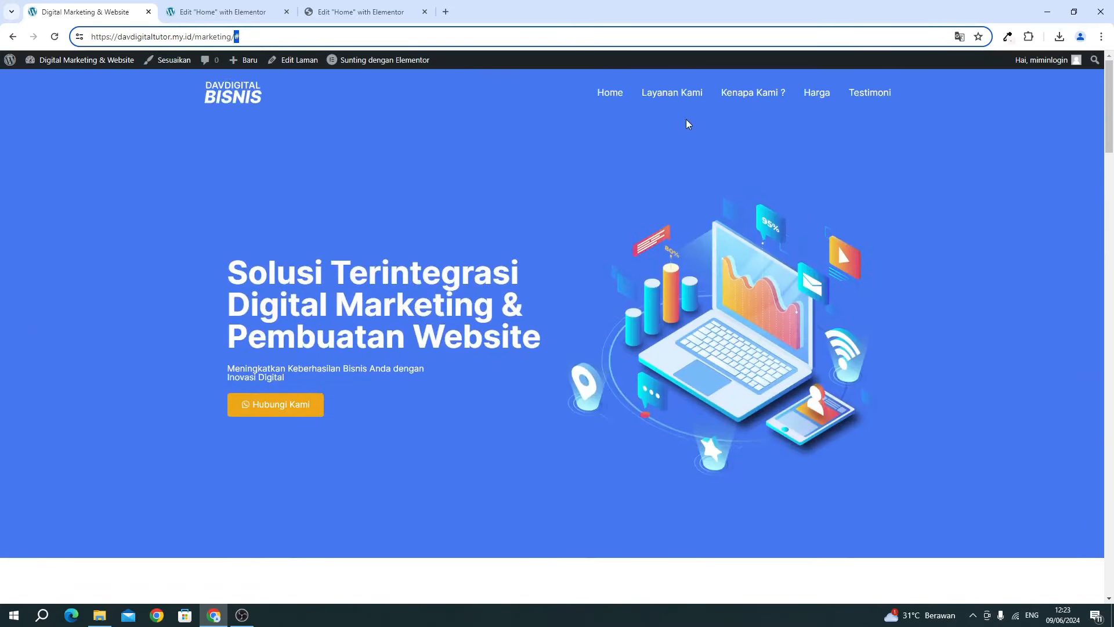
pyautogui.click(669, 97)
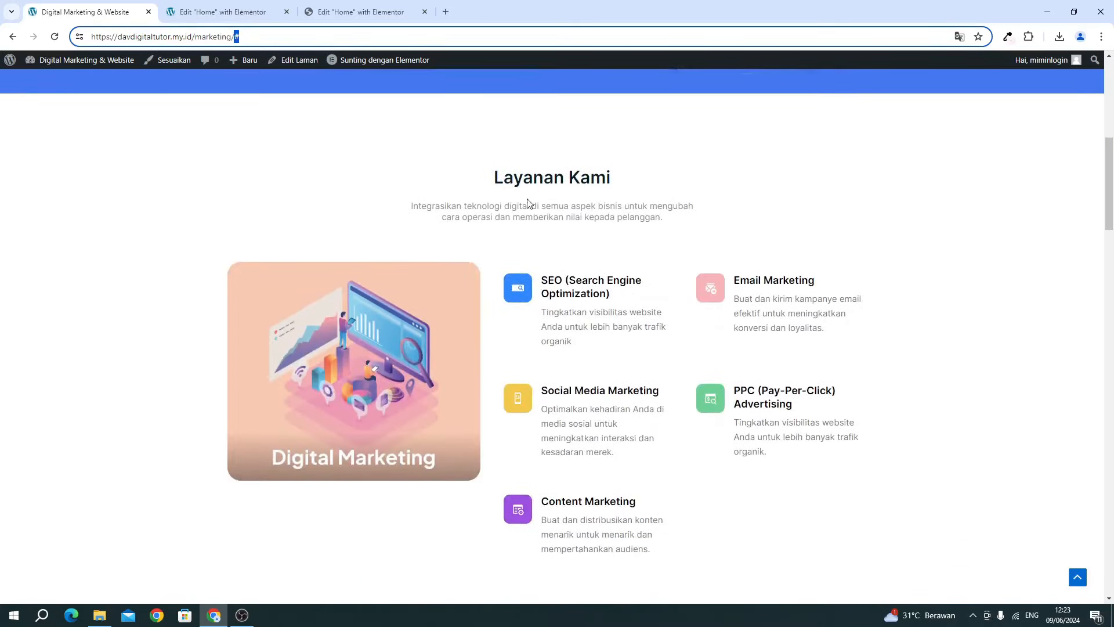
pyautogui.scroll(8, 529, 201)
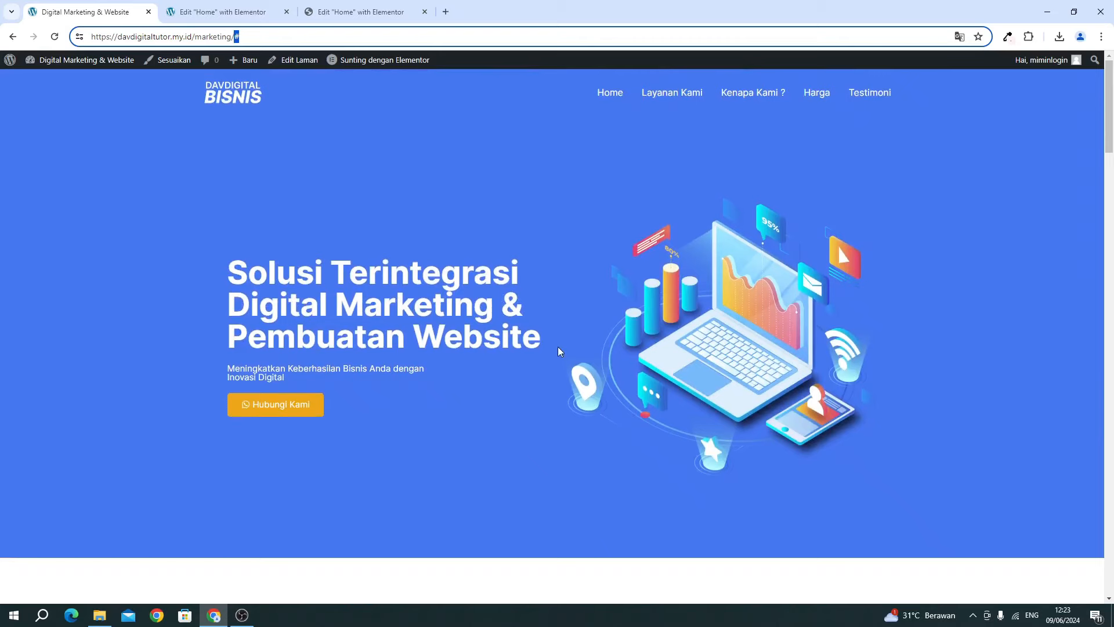
pyautogui.scroll(-6, 559, 347)
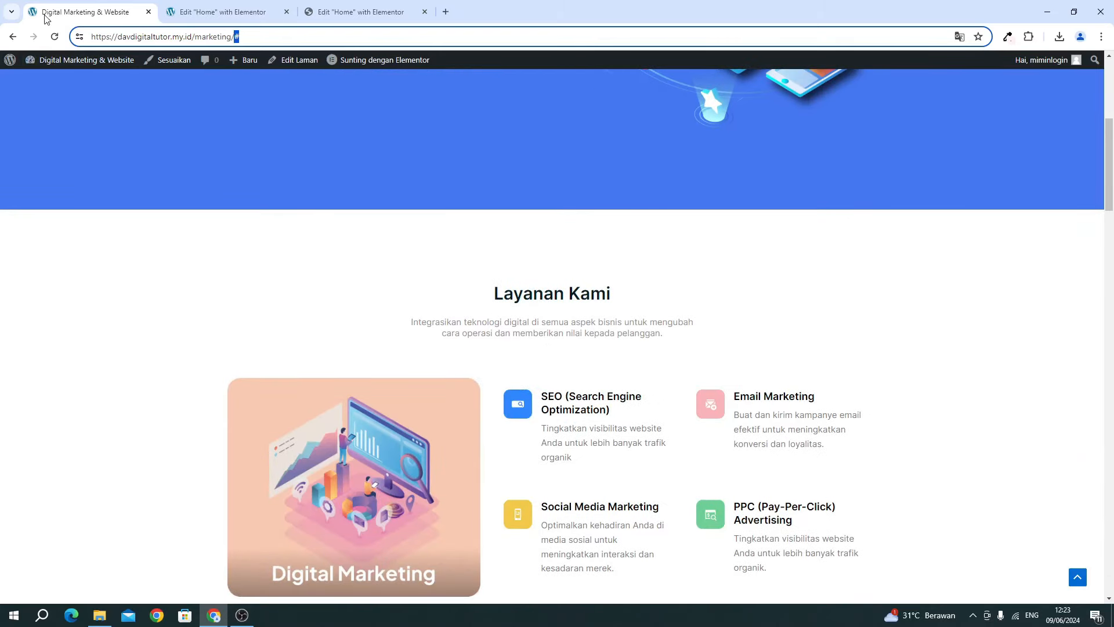
pyautogui.moveTo(46, 19); pyautogui.dragTo(182, 23)
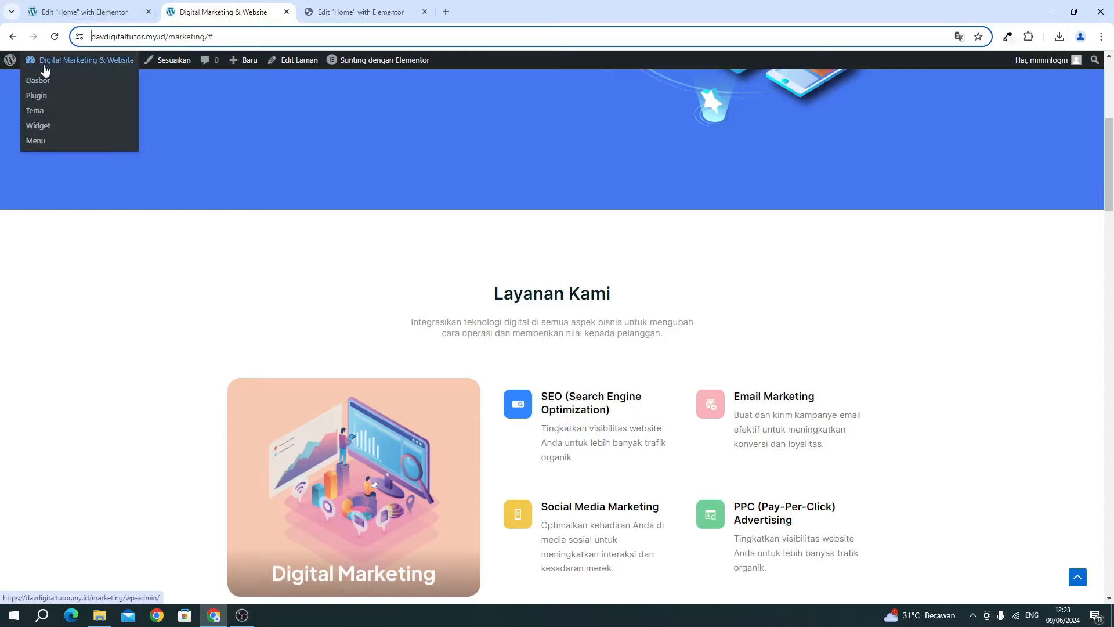
pyautogui.rightClick(36, 85)
pyautogui.click(58, 92)
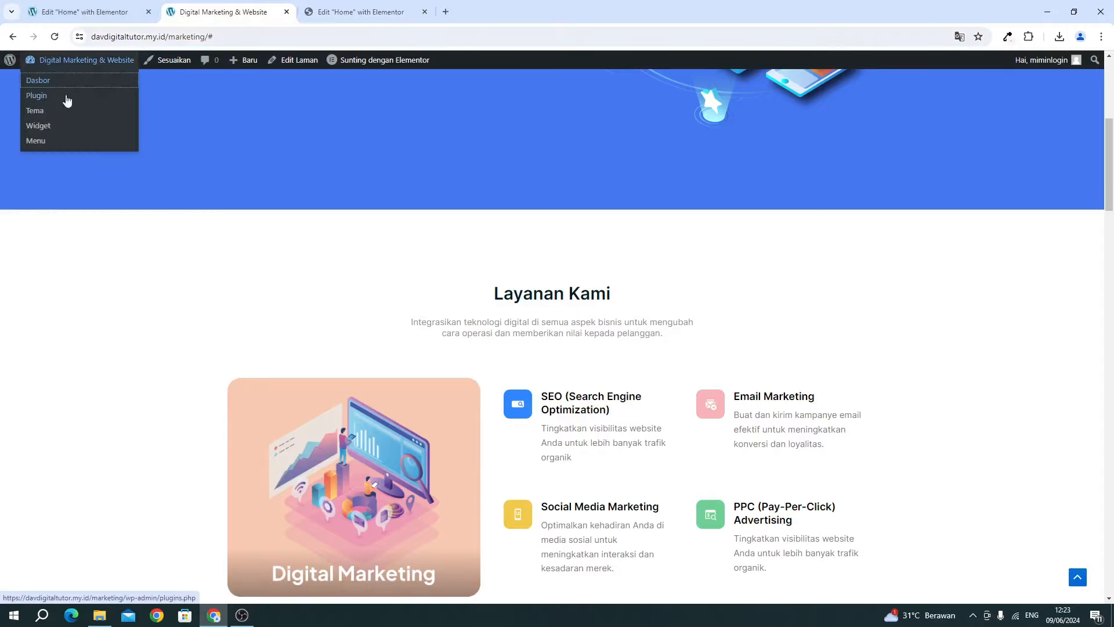
pyautogui.moveTo(323, 12); pyautogui.dragTo(15, 15)
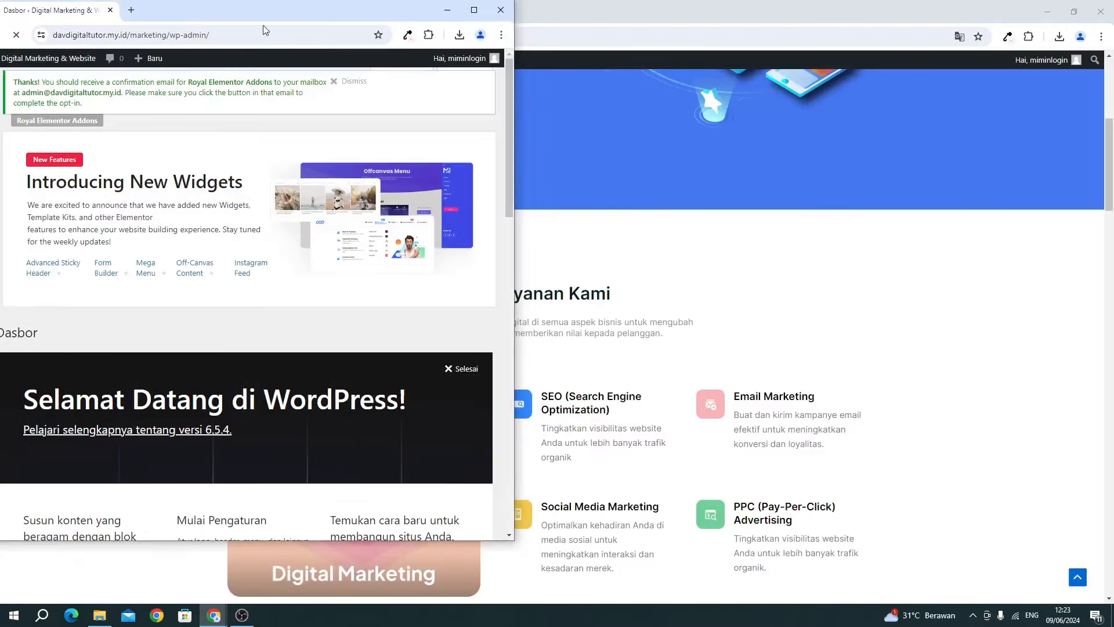
pyautogui.click(502, 14)
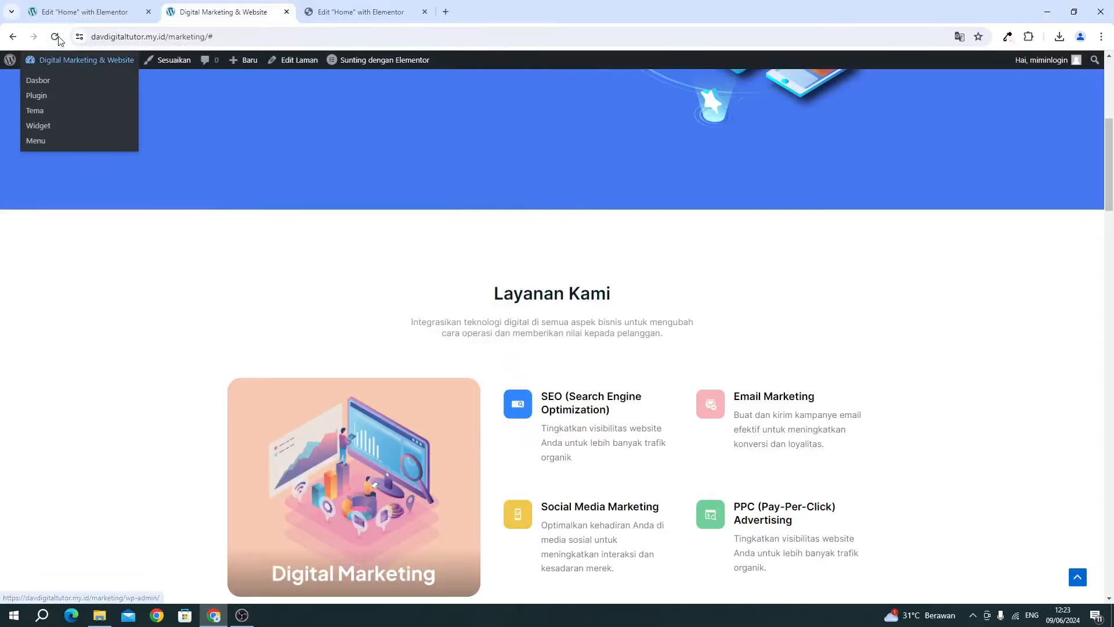
# Open the WordPress dashboard (Dasbor) in a new browser tab and place that tab first.
pyautogui.moveTo(37, 62)
pyautogui.rightClick(37, 85)
pyautogui.click(68, 93)
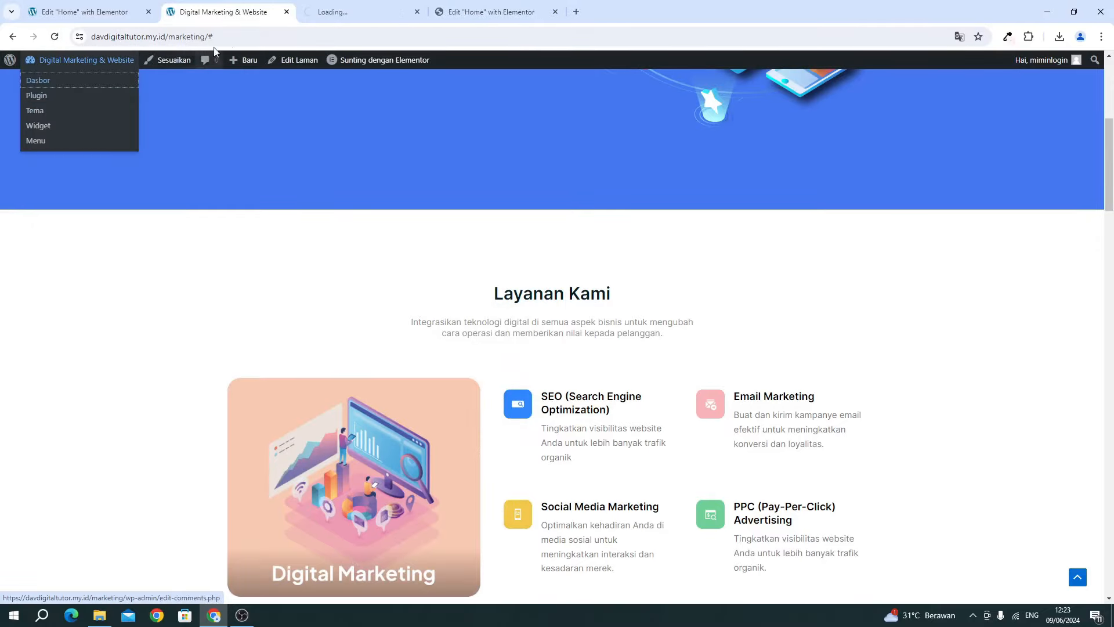
pyautogui.click(318, 20)
pyautogui.moveTo(318, 20); pyautogui.dragTo(39, 15)
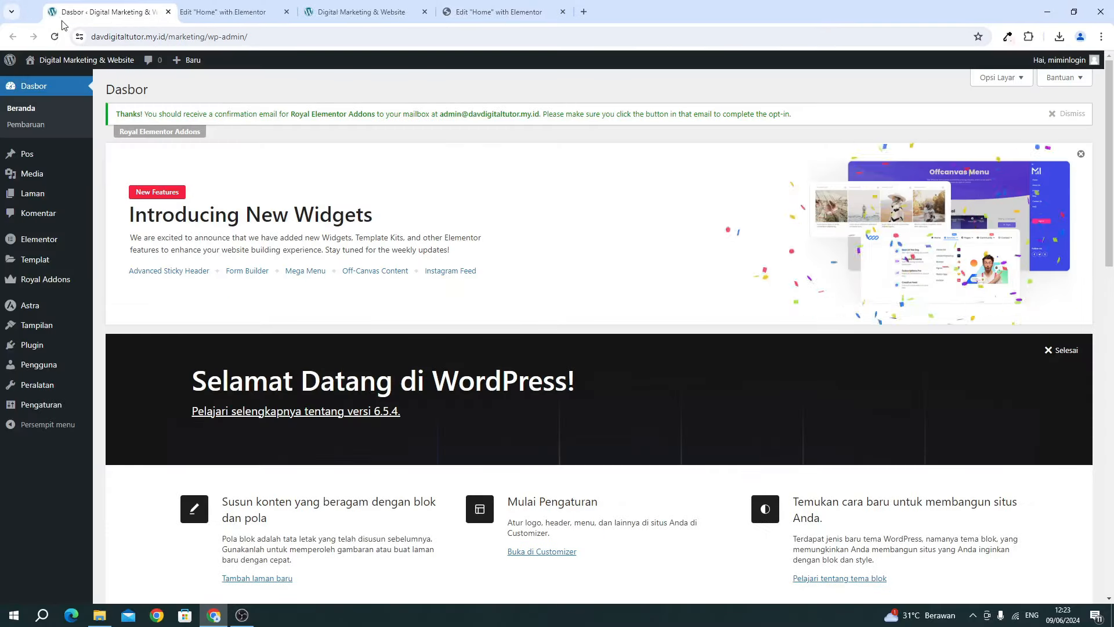
# Go to the WordPress menu management page and open the URL of Menu Utama's "Layanan Kami" item for editing.
pyautogui.moveTo(17, 345)
pyautogui.moveTo(26, 325)
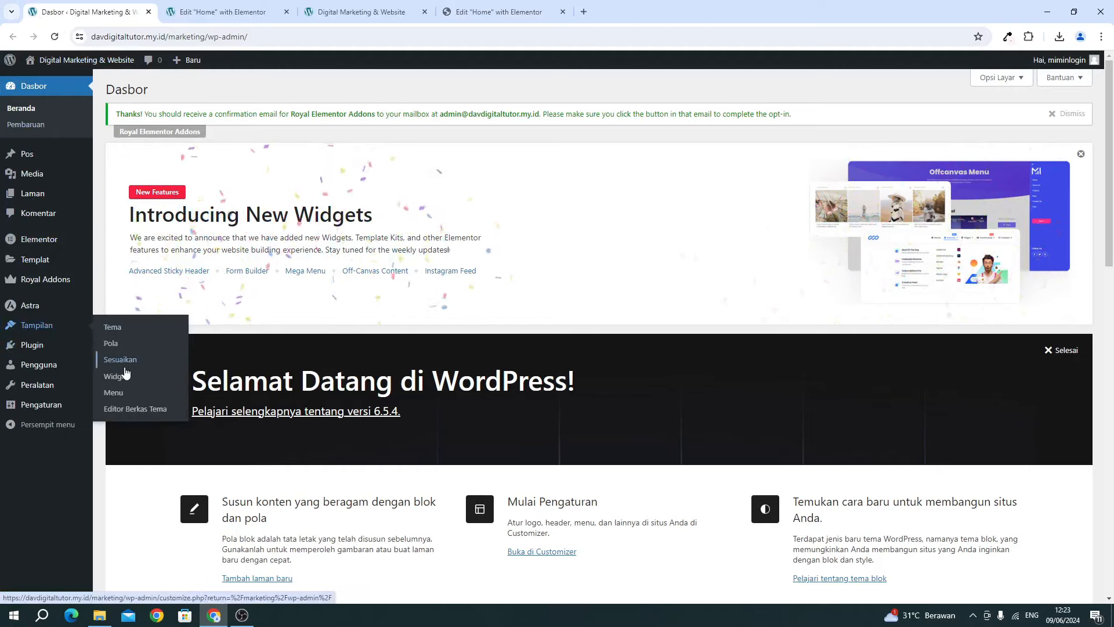
pyautogui.click(131, 397)
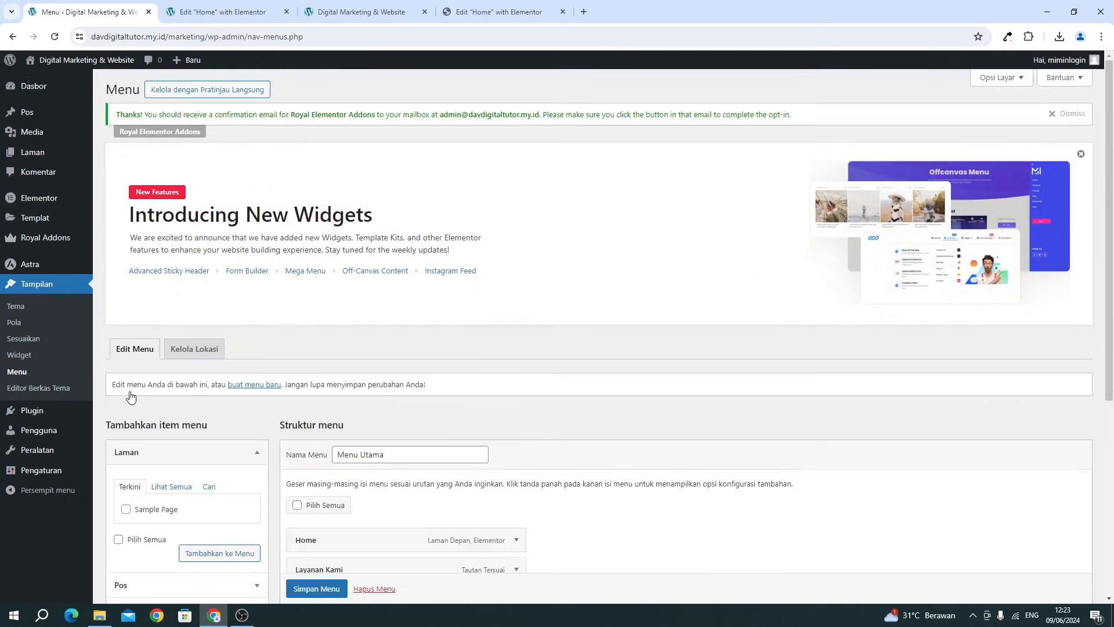
pyautogui.scroll(-4, 104, 329)
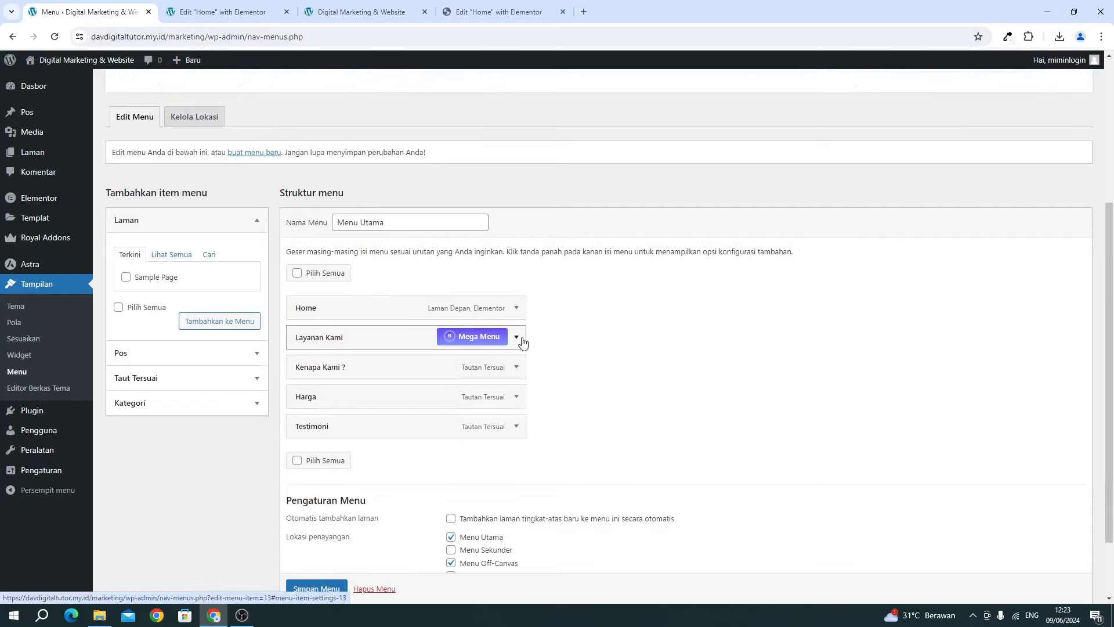
pyautogui.click(517, 337)
pyautogui.click(350, 381)
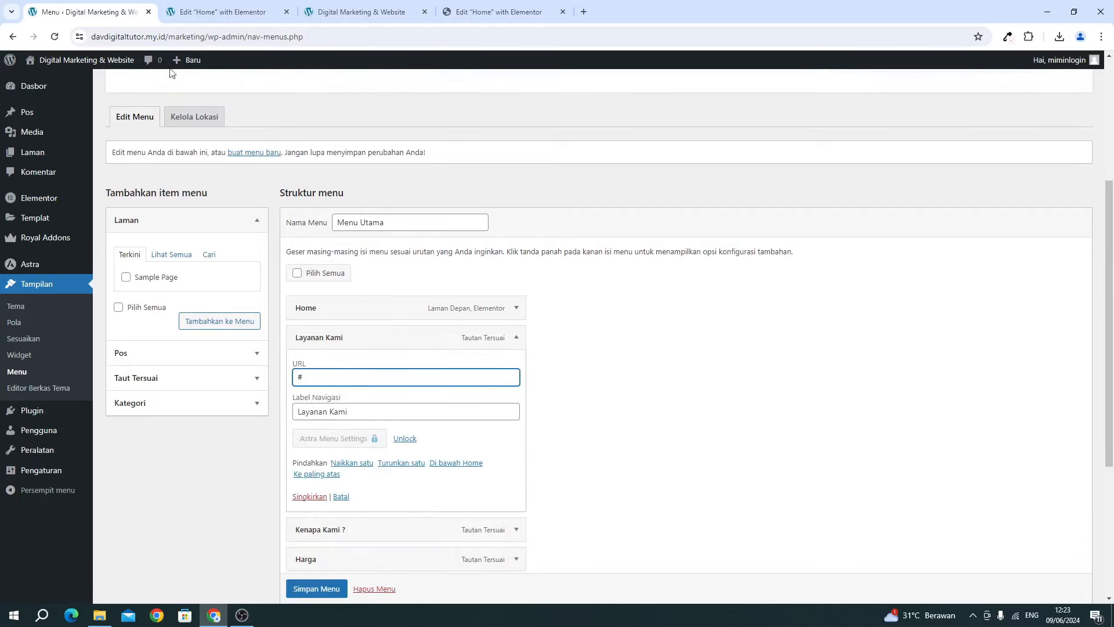
# In the Elementor editor for the Home page, insert a Jangkar Menu widget directly above the Layanan Kami heading.
pyautogui.click(218, 14)
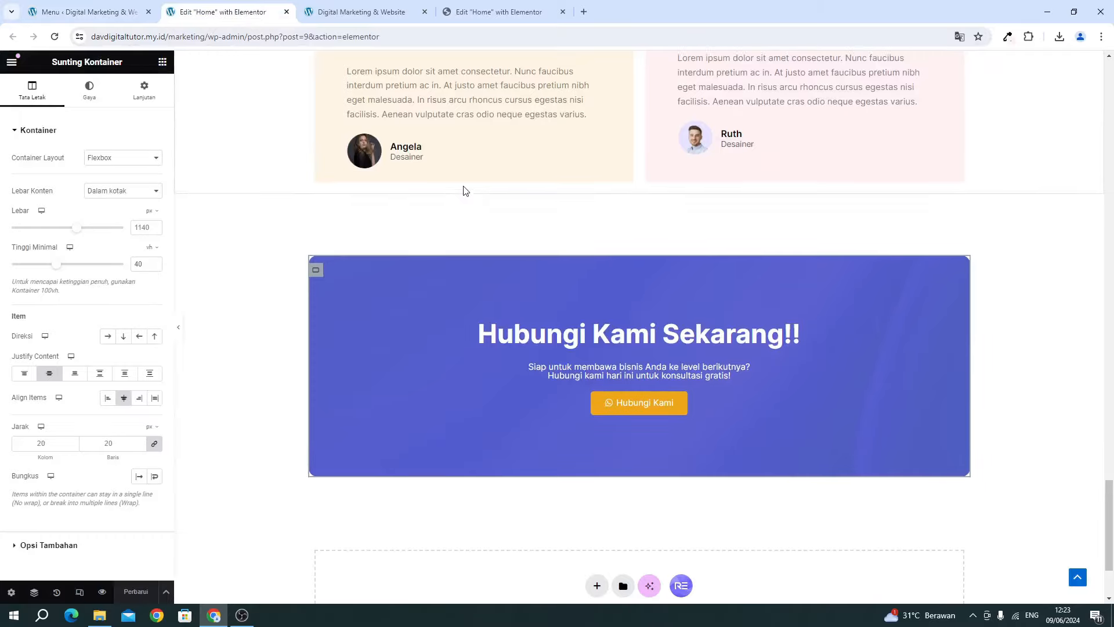
pyautogui.scroll(20, 465, 190)
pyautogui.scroll(10, 464, 191)
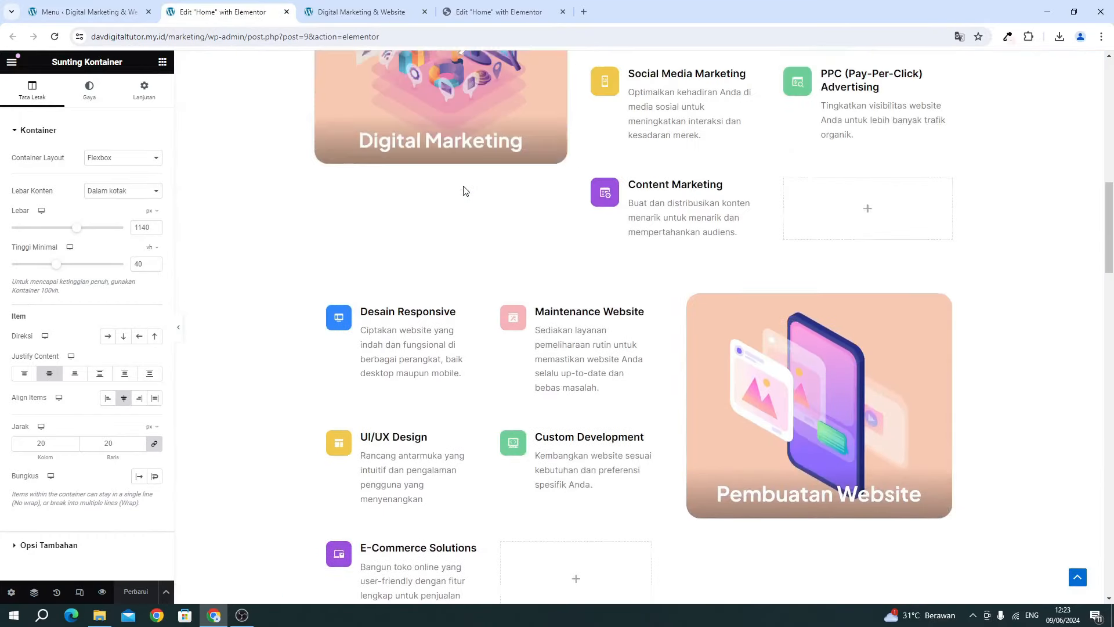
pyautogui.scroll(-3, 543, 308)
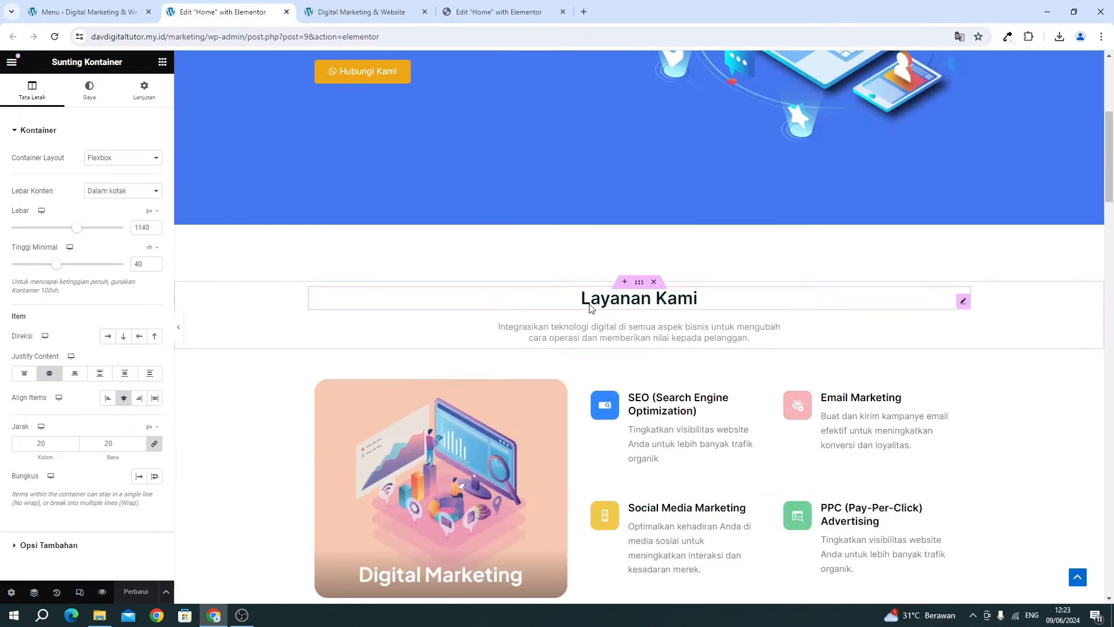
pyautogui.click(159, 61)
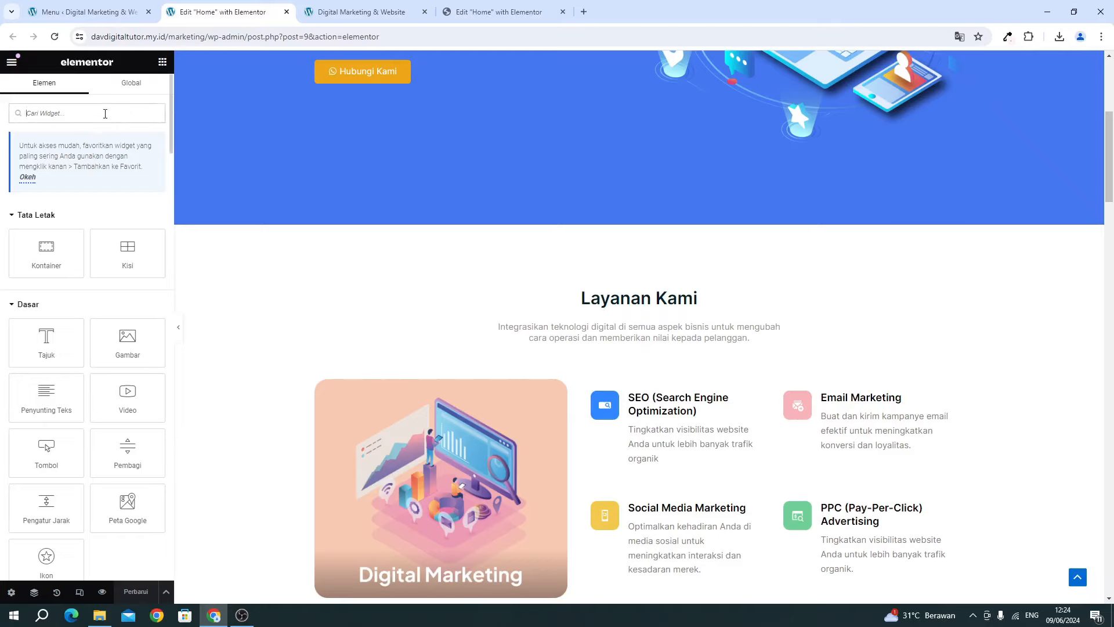
pyautogui.write('and')
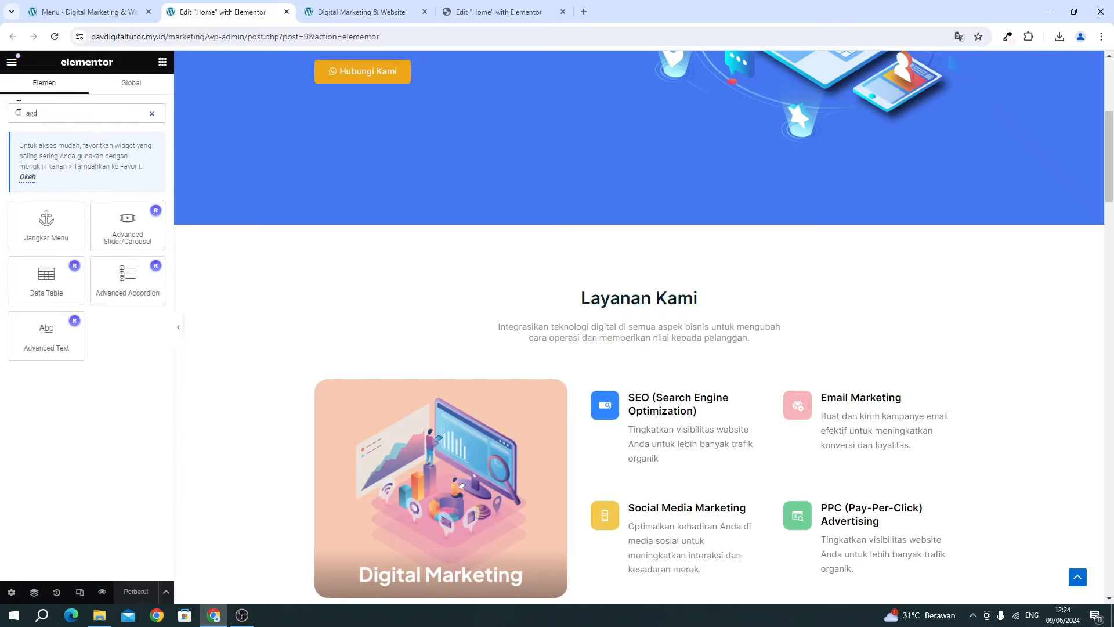
pyautogui.moveTo(46, 228); pyautogui.dragTo(604, 307)
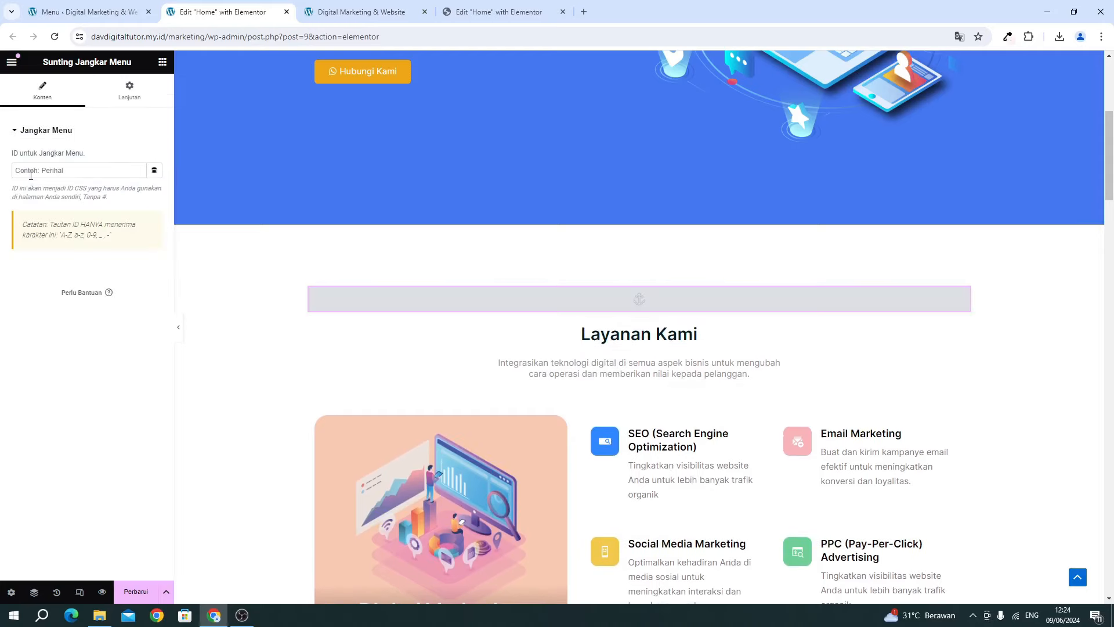
# Set the ID of the new menu anchor above the Layanan Kami heading to layanan.
pyautogui.click(30, 171)
pyautogui.write('layanan')
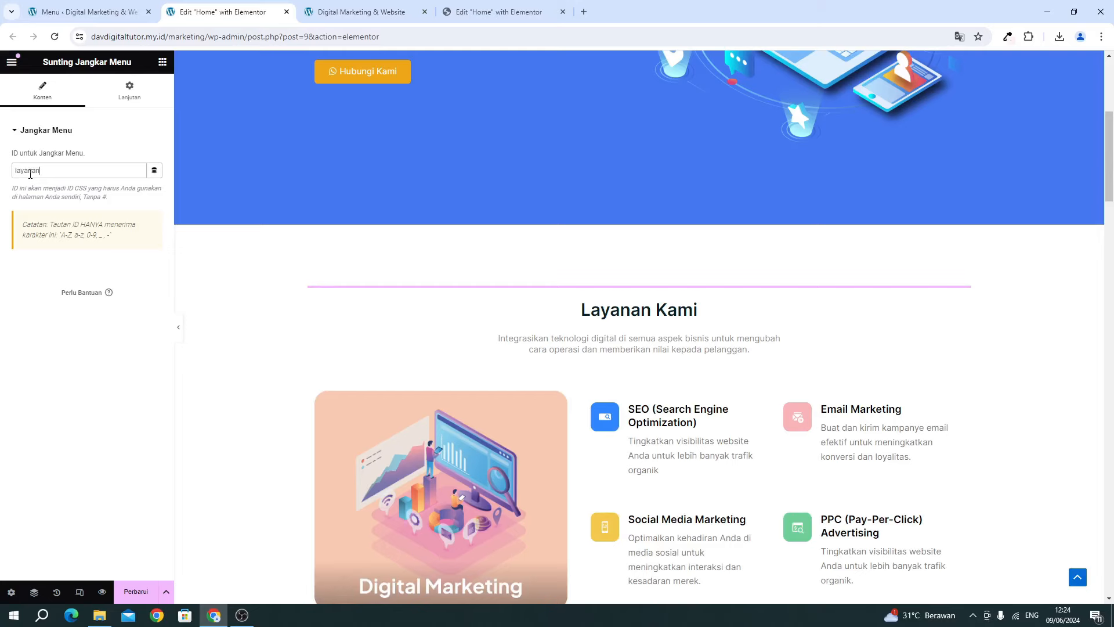
pyautogui.scroll(6, 703, 218)
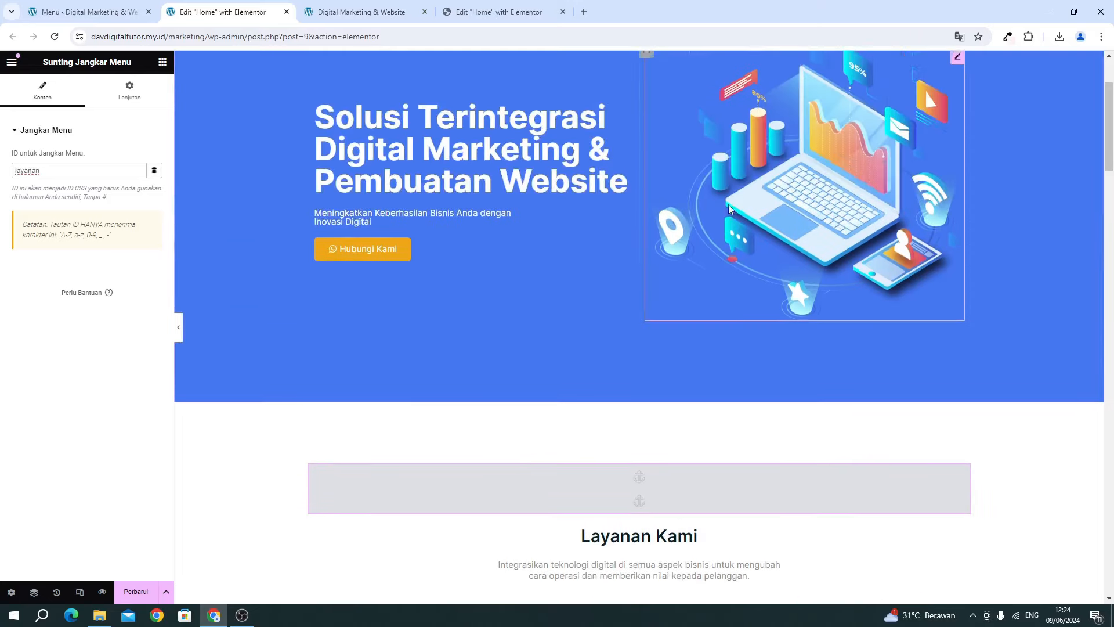
pyautogui.scroll(-1, 646, 316)
pyautogui.scroll(-3, 646, 315)
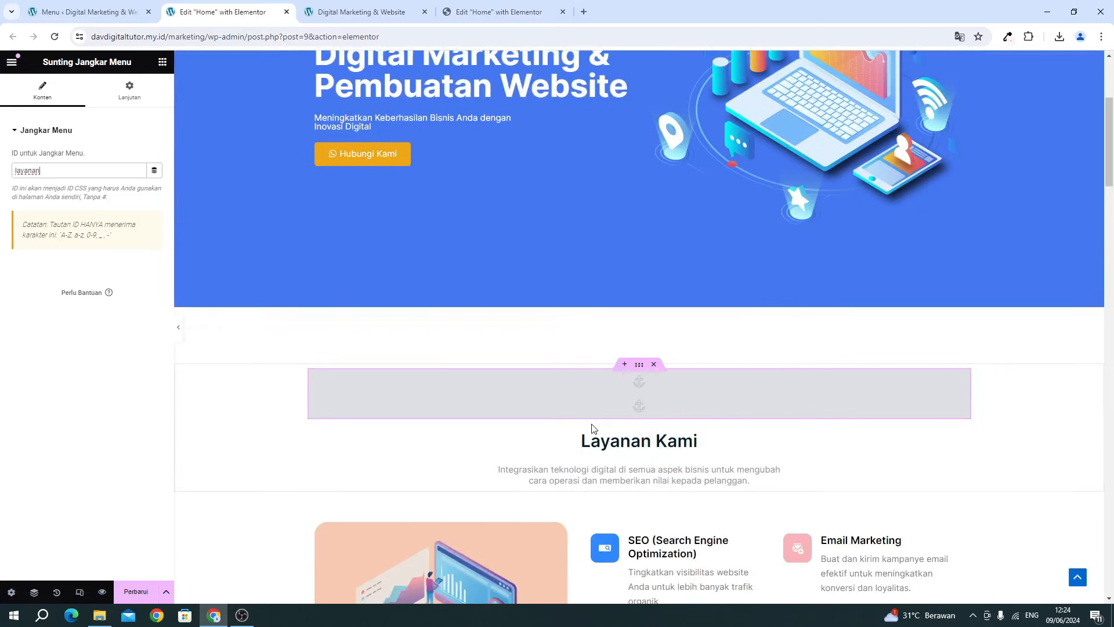
# Copy the anchor ID into the Layanan Kami menu item's URL as #layanan and save the menu.
pyautogui.moveTo(54, 173); pyautogui.dragTo(1, 176)
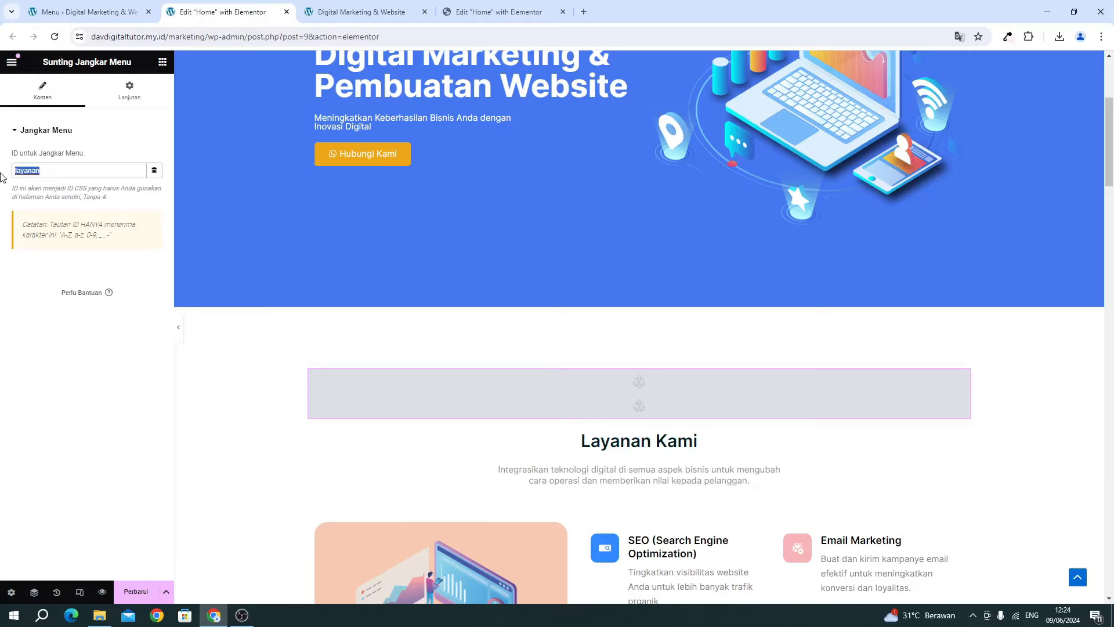
pyautogui.click(82, 14)
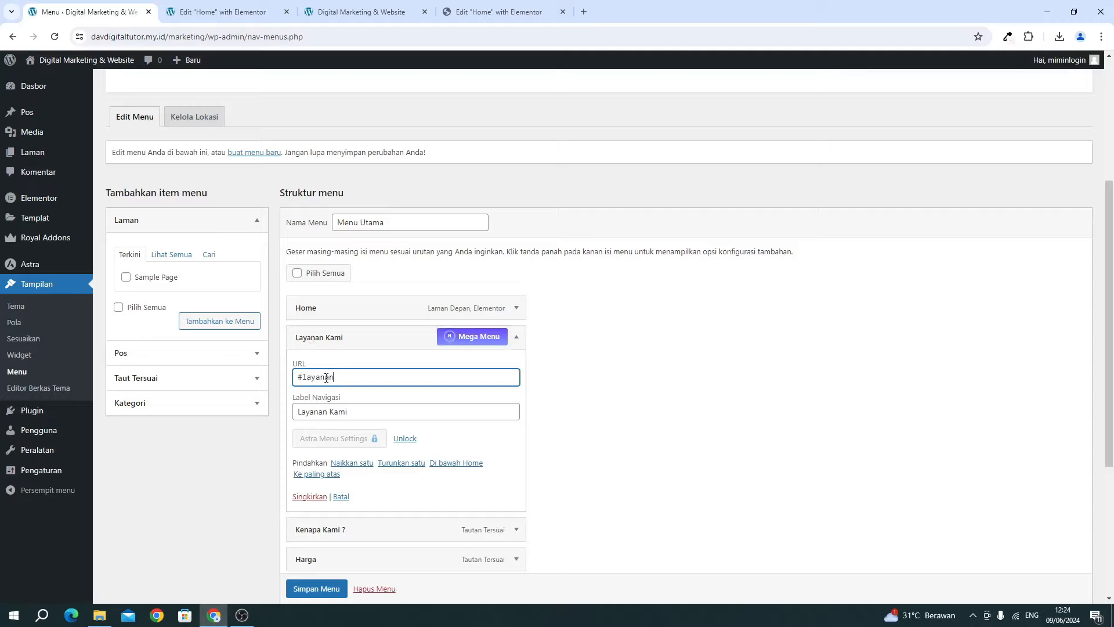
pyautogui.moveTo(304, 379); pyautogui.dragTo(340, 377)
pyautogui.click(324, 590)
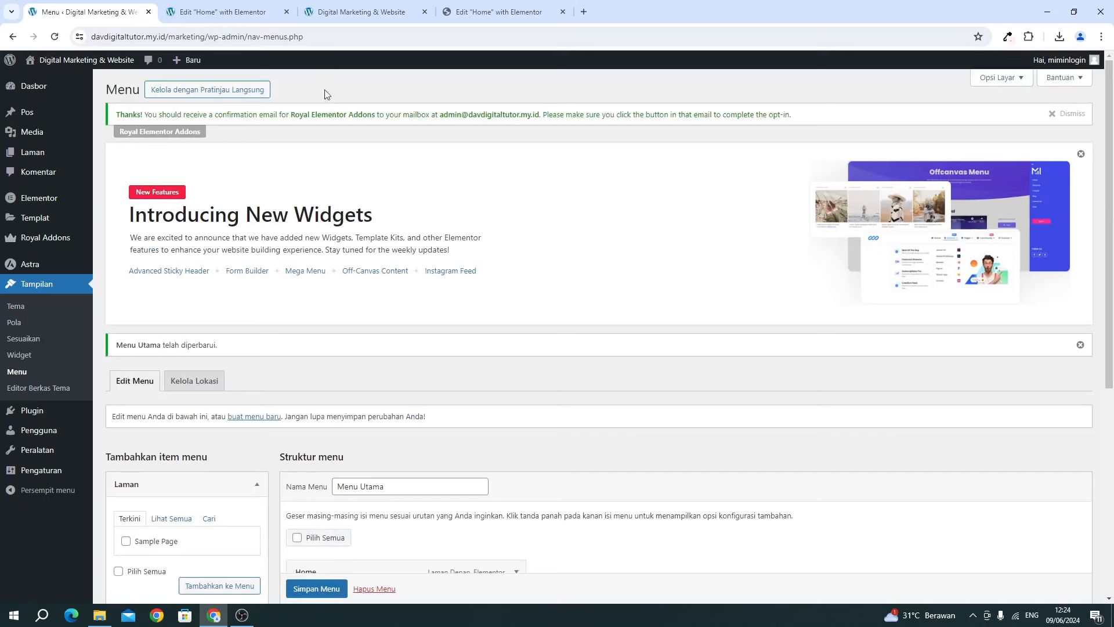
# Reload the live website and test the Layanan Kami navigation link.
pyautogui.click(324, 13)
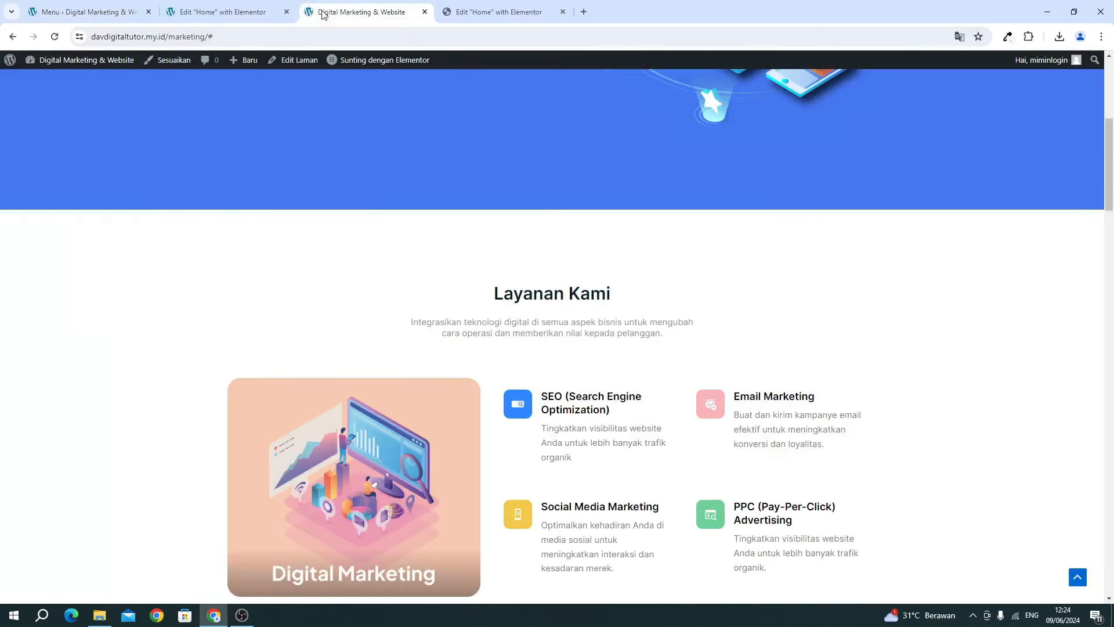
pyautogui.click(55, 37)
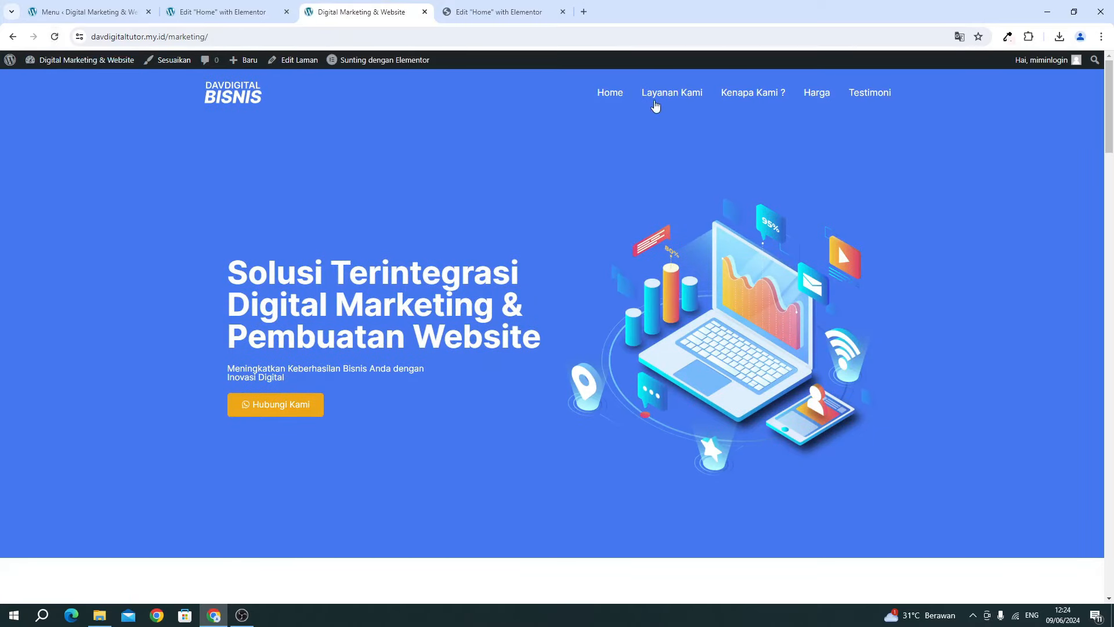
# Remove the # from the Layanan Kami menu item's URL, leaving layanan, and save the menu.
pyautogui.click(90, 12)
pyautogui.scroll(-5, 261, 279)
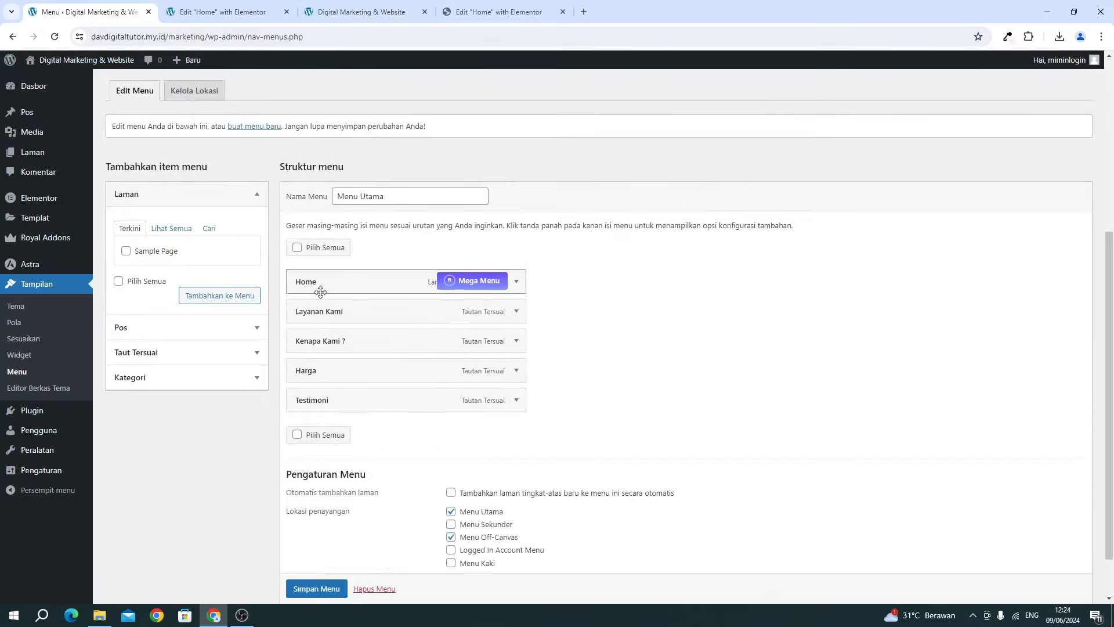
pyautogui.click(514, 317)
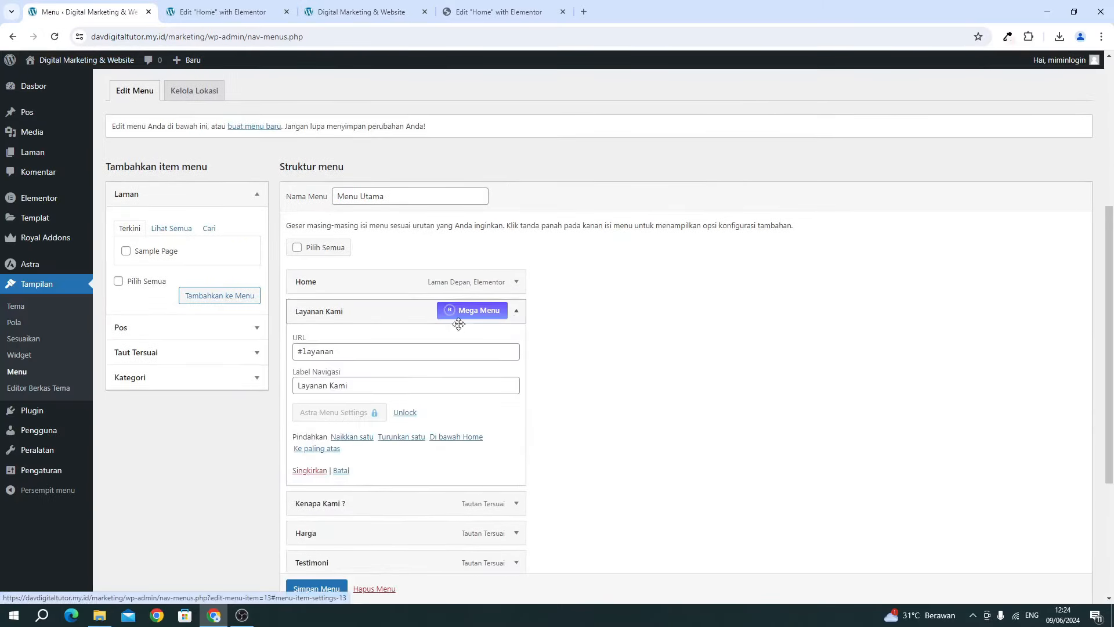
pyautogui.click(377, 349)
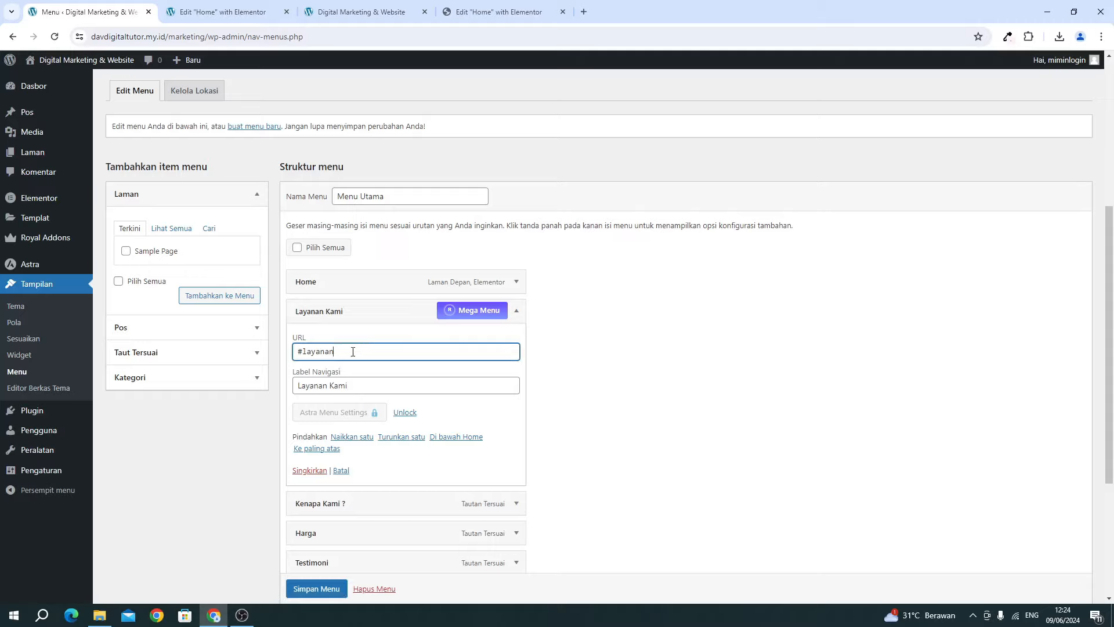
pyautogui.moveTo(304, 351); pyautogui.dragTo(284, 353)
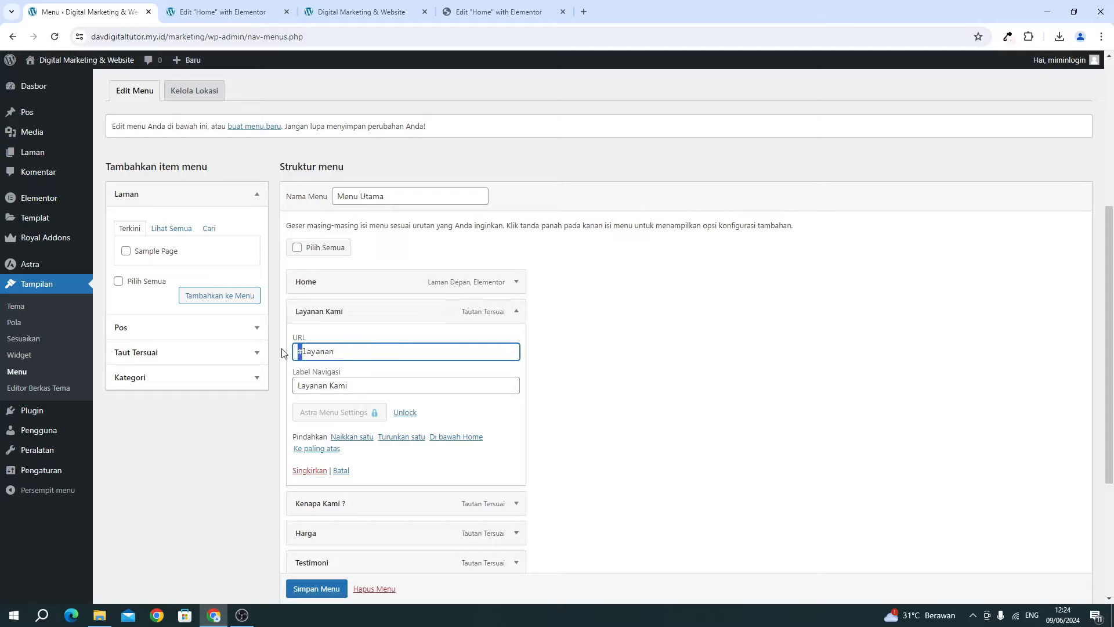
pyautogui.press('BackSpace')
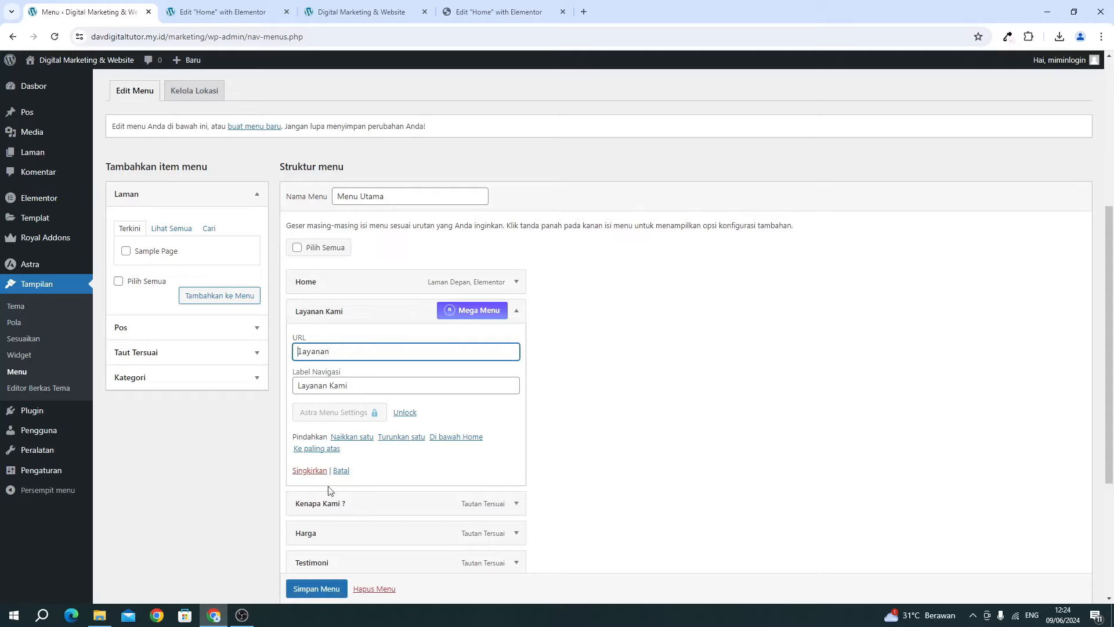
pyautogui.click(305, 583)
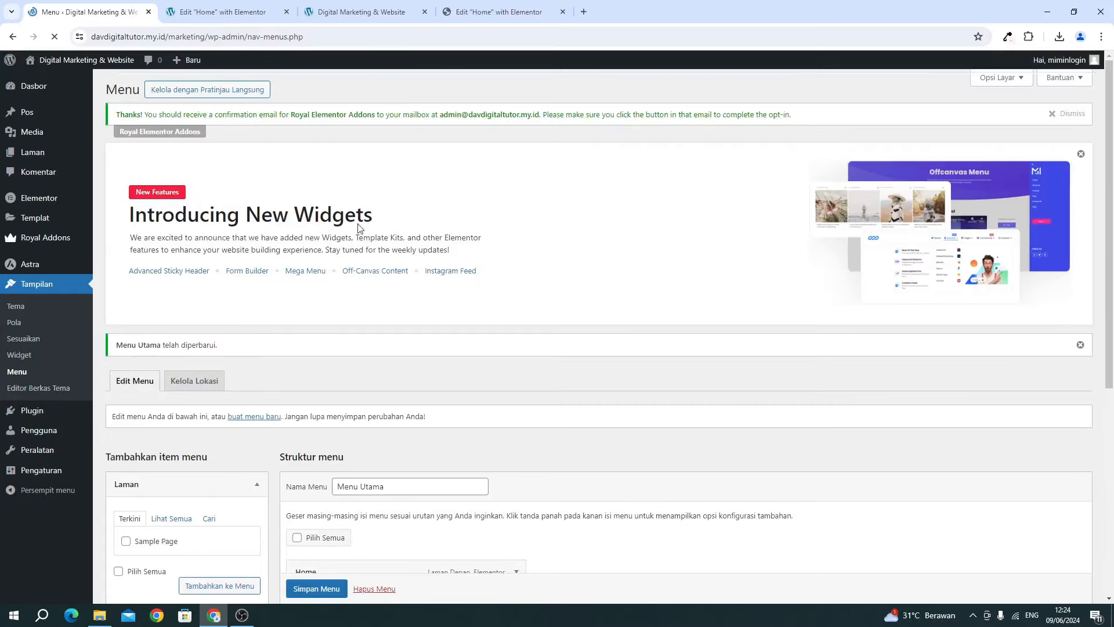
# Reload the live website, follow the Layanan Kami link again, and return to the previous page.
pyautogui.click(356, 9)
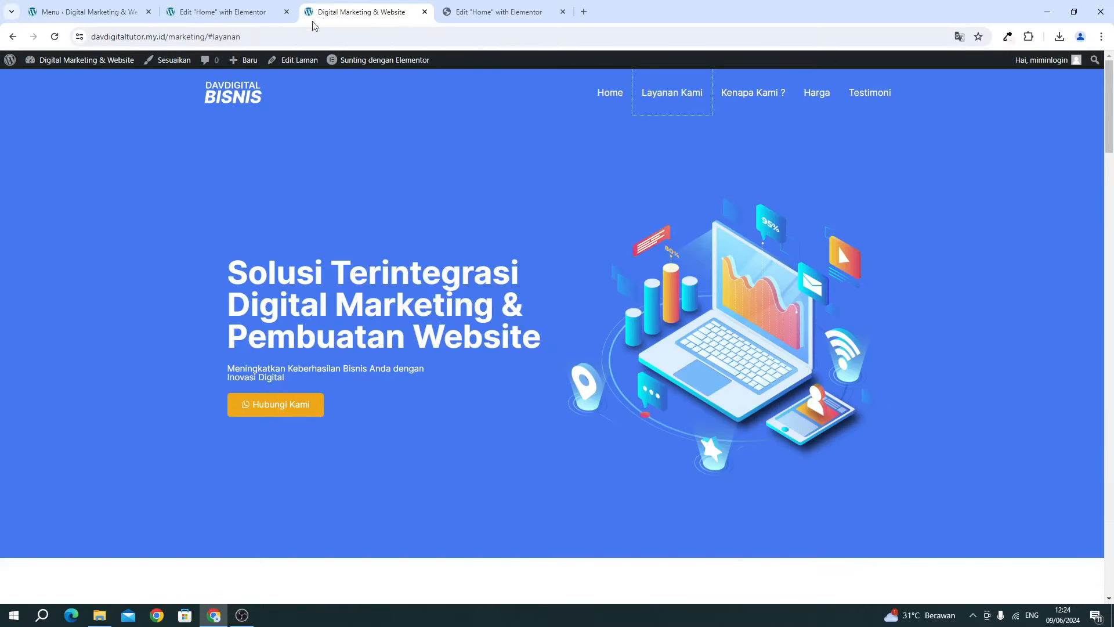
pyautogui.click(54, 36)
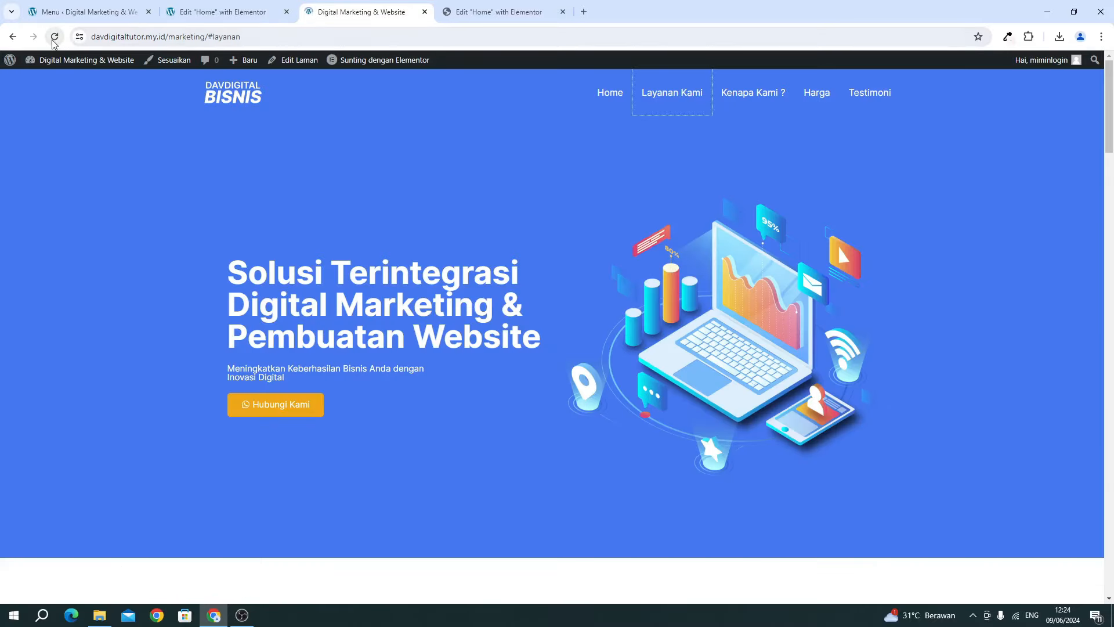
pyautogui.click(673, 94)
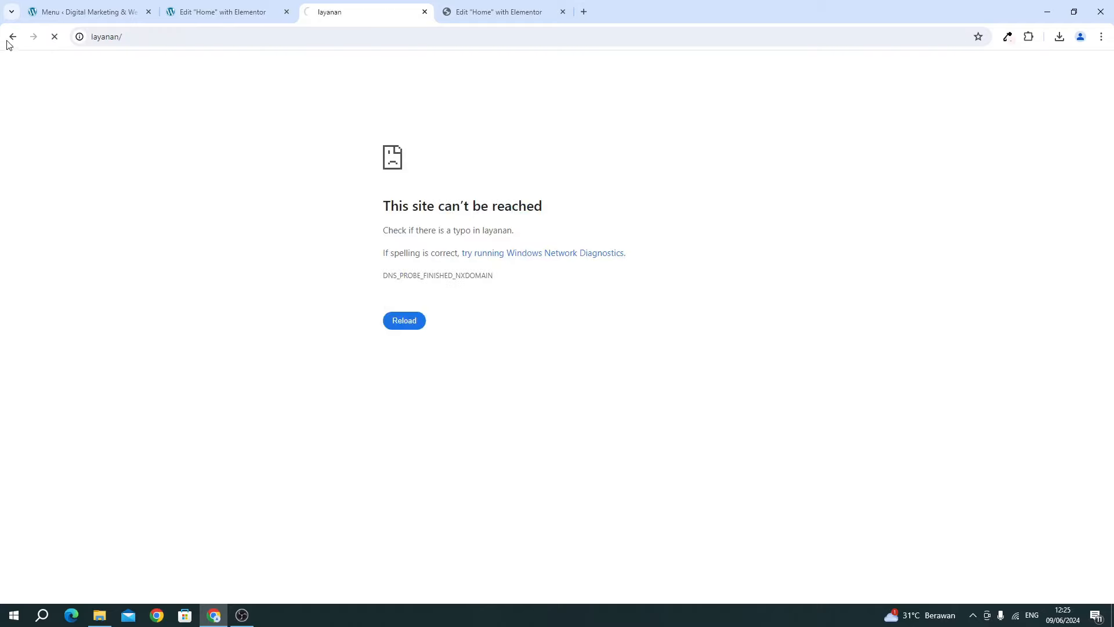
pyautogui.click(11, 39)
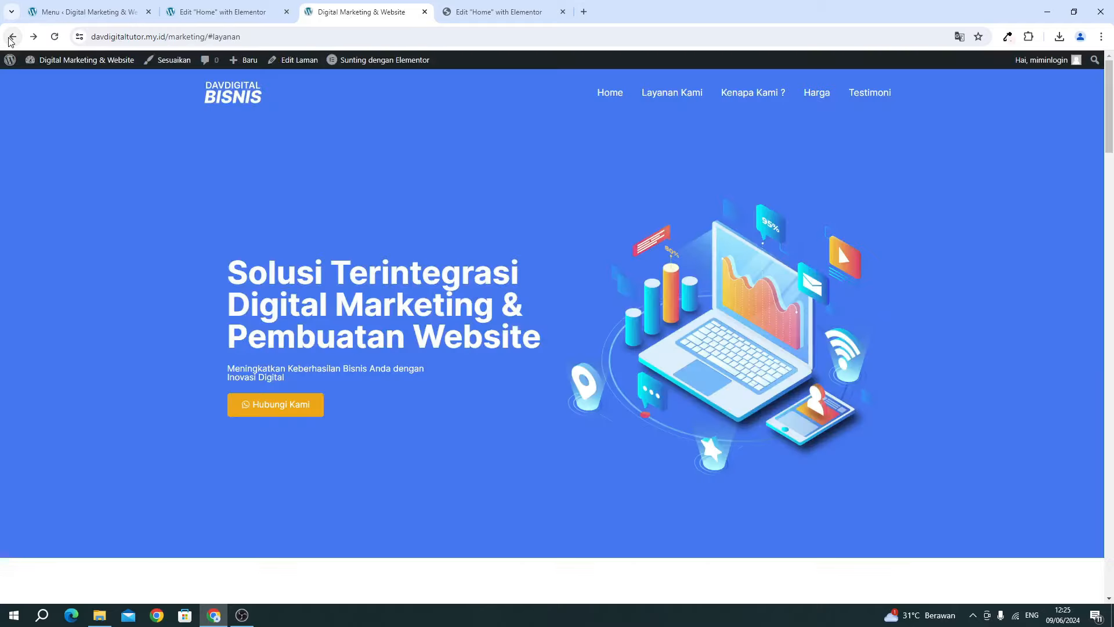
# Inspect the URL fields of the Layanan Kami and Kenapa Kami ? items in the menu structure.
pyautogui.click(58, 13)
pyautogui.scroll(-7, 484, 385)
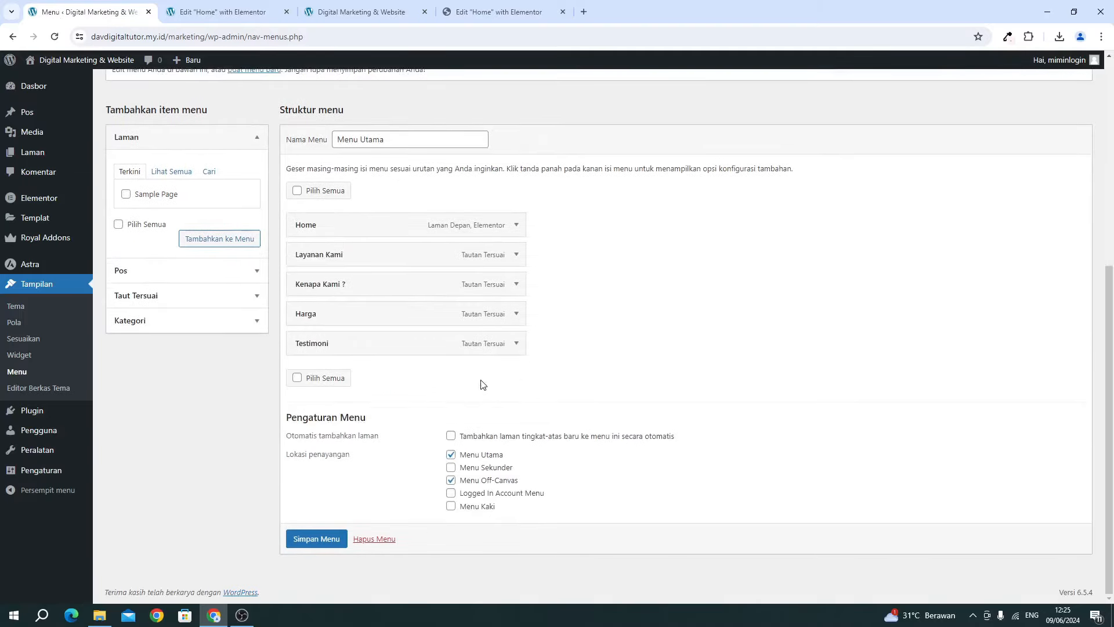
pyautogui.click(516, 255)
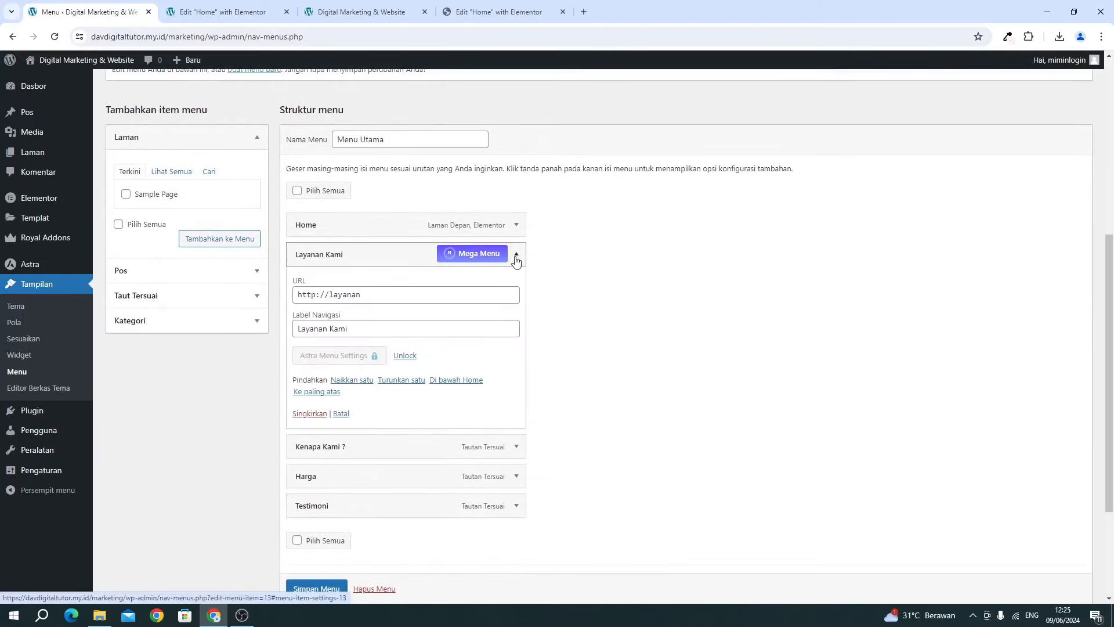
pyautogui.click(412, 297)
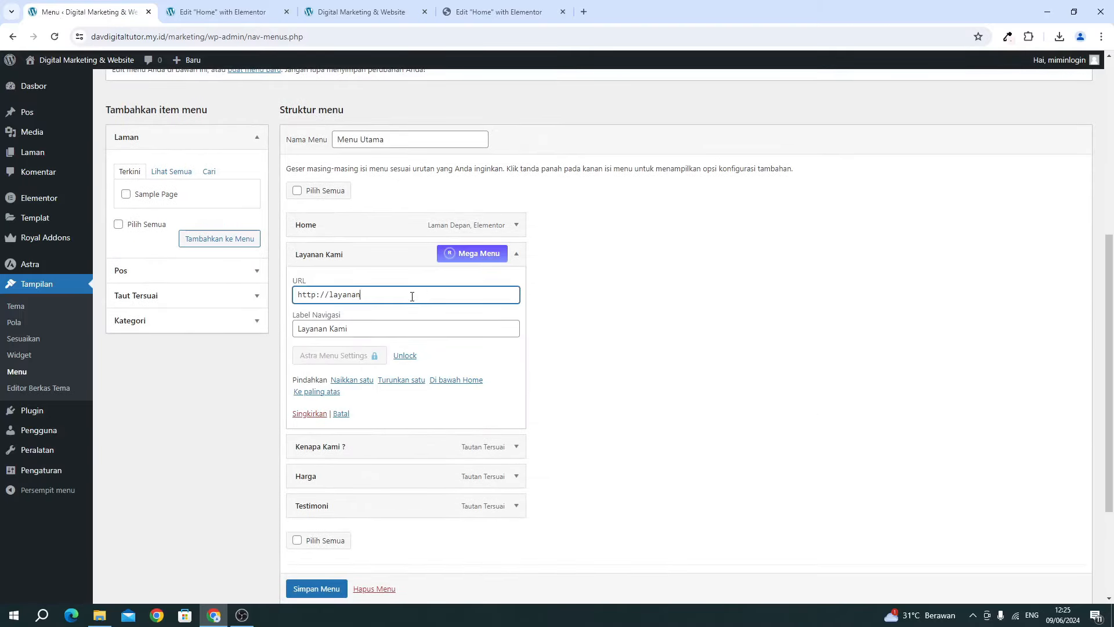
pyautogui.click(517, 447)
pyautogui.click(355, 485)
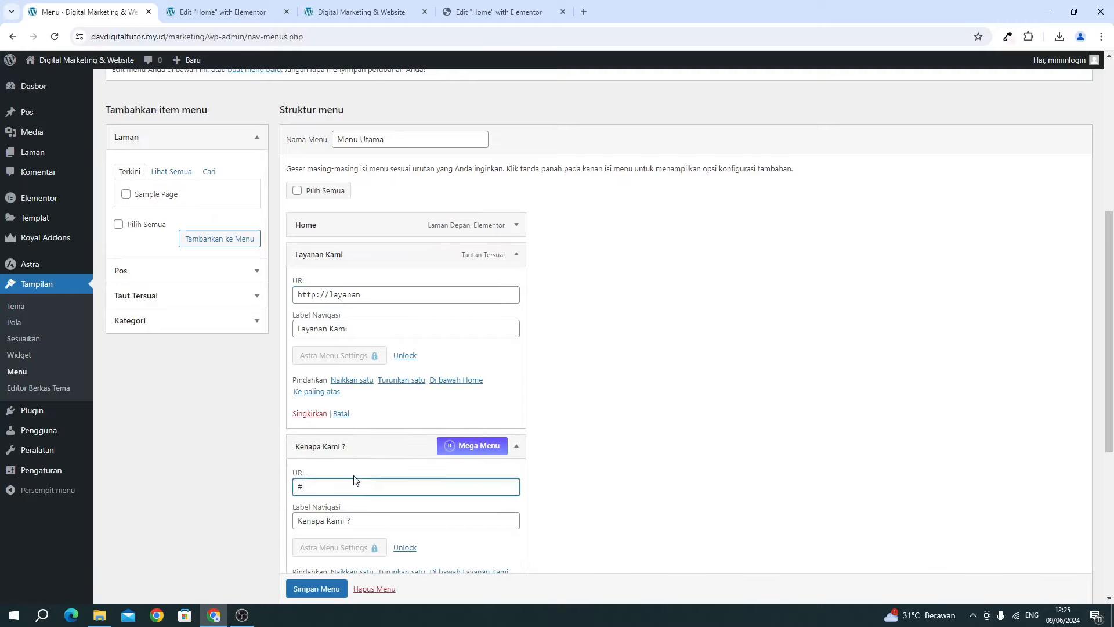
pyautogui.press('Return')
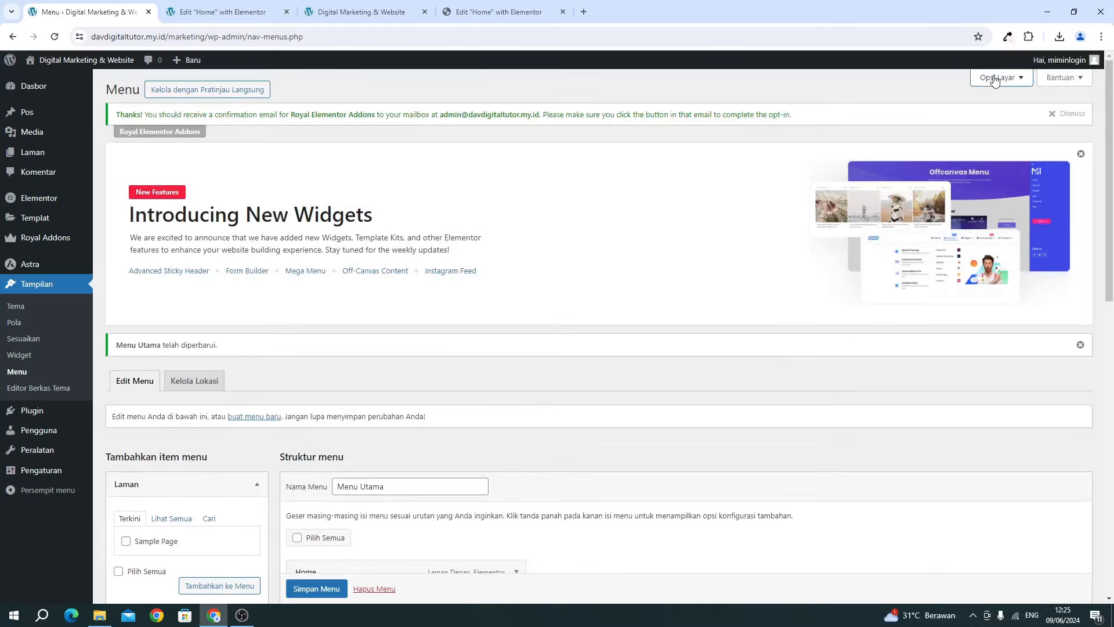
# Enable the advanced menu property Target Taut in the menu page's screen options.
pyautogui.click(995, 78)
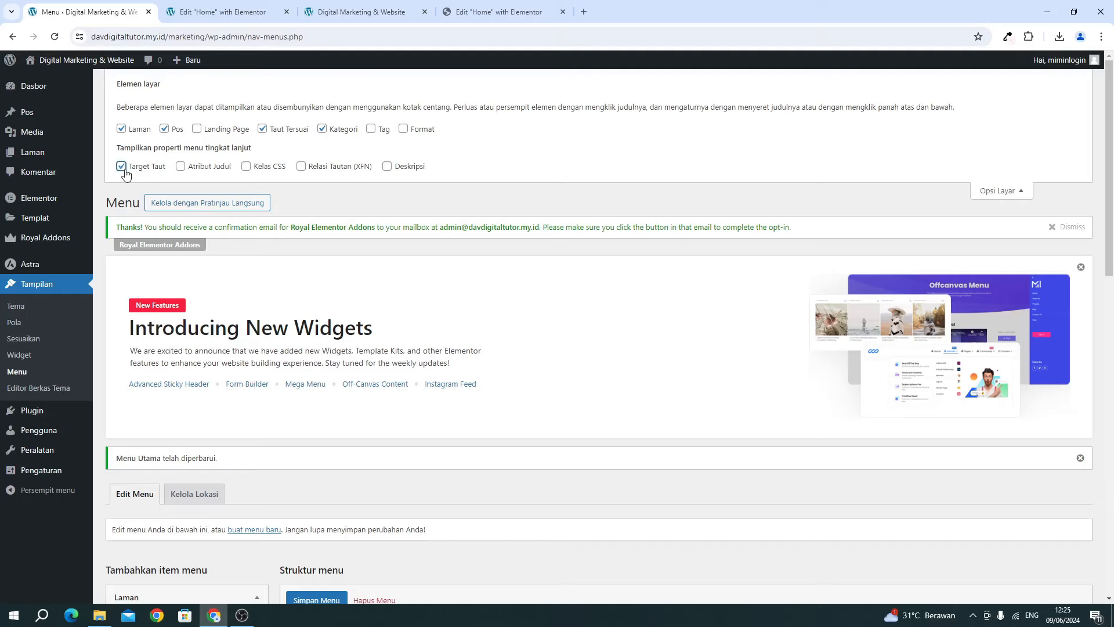
# Change the Layanan Kami menu item's URL back to #layanan and save the menu.
pyautogui.scroll(-6, 174, 261)
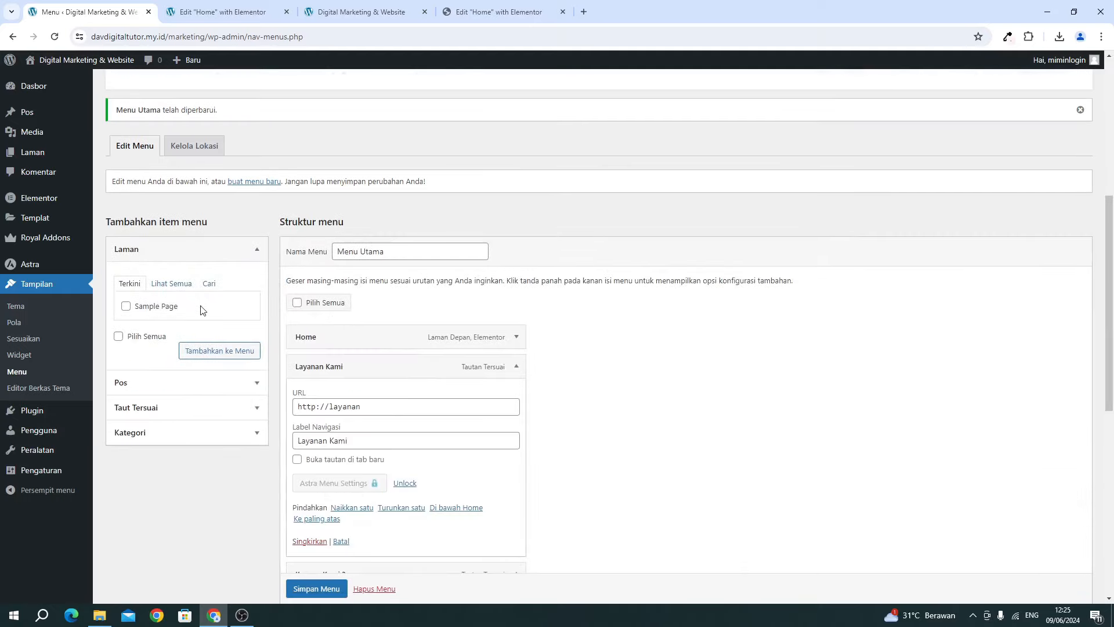
pyautogui.click(313, 406)
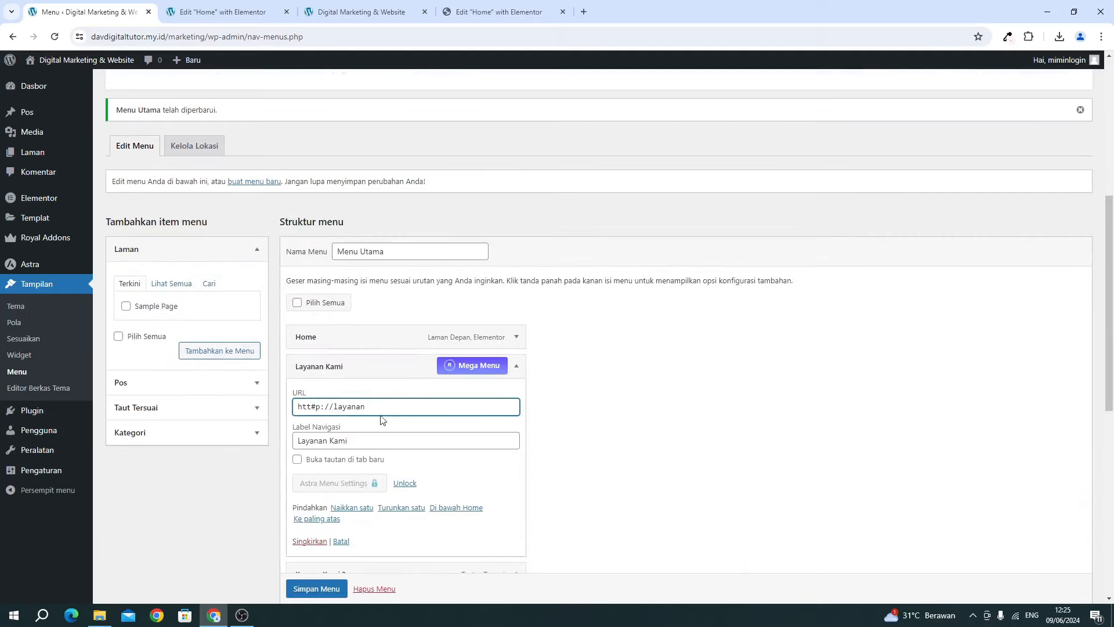
pyautogui.hotkey('ctrl', 'a')
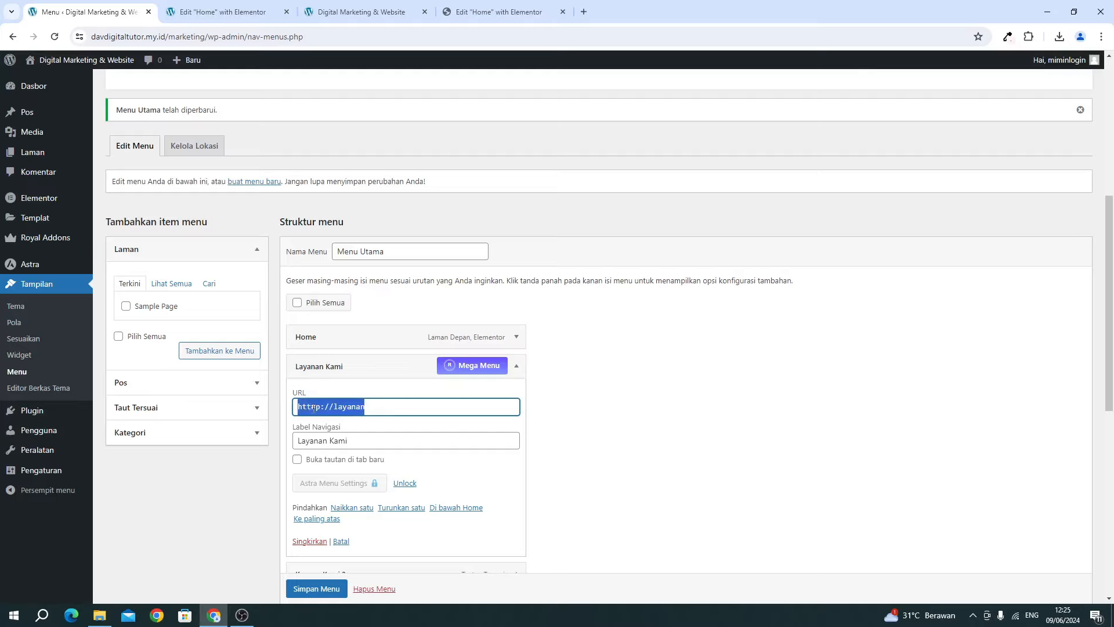
pyautogui.click(311, 407)
pyautogui.press('BackSpace')
pyautogui.press('BackSpace')
pyautogui.press('BackSpace')
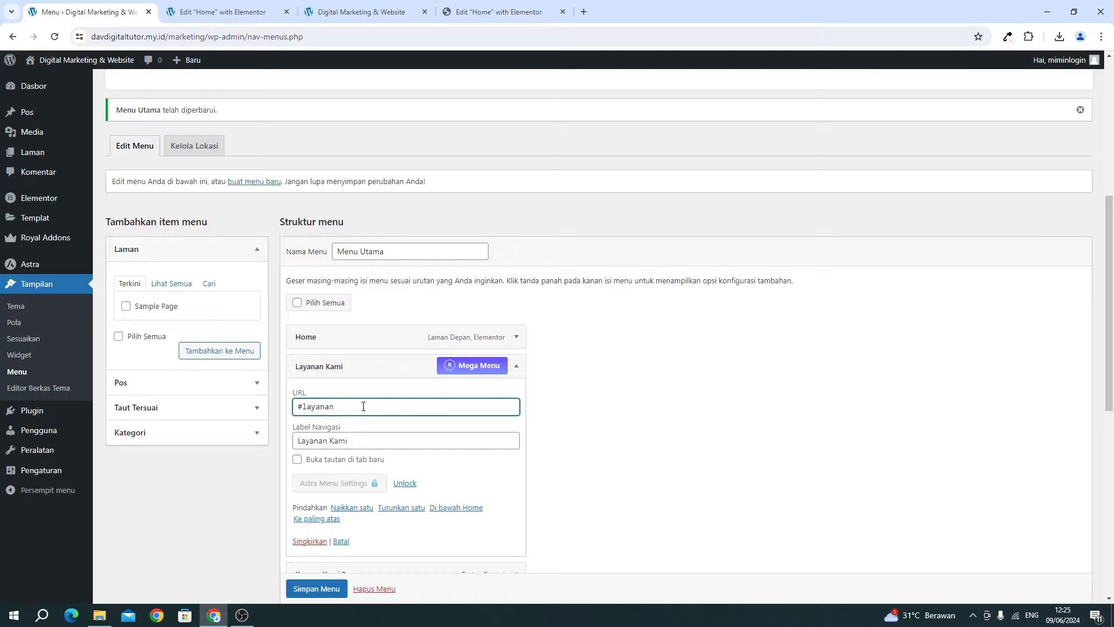
pyautogui.click(312, 589)
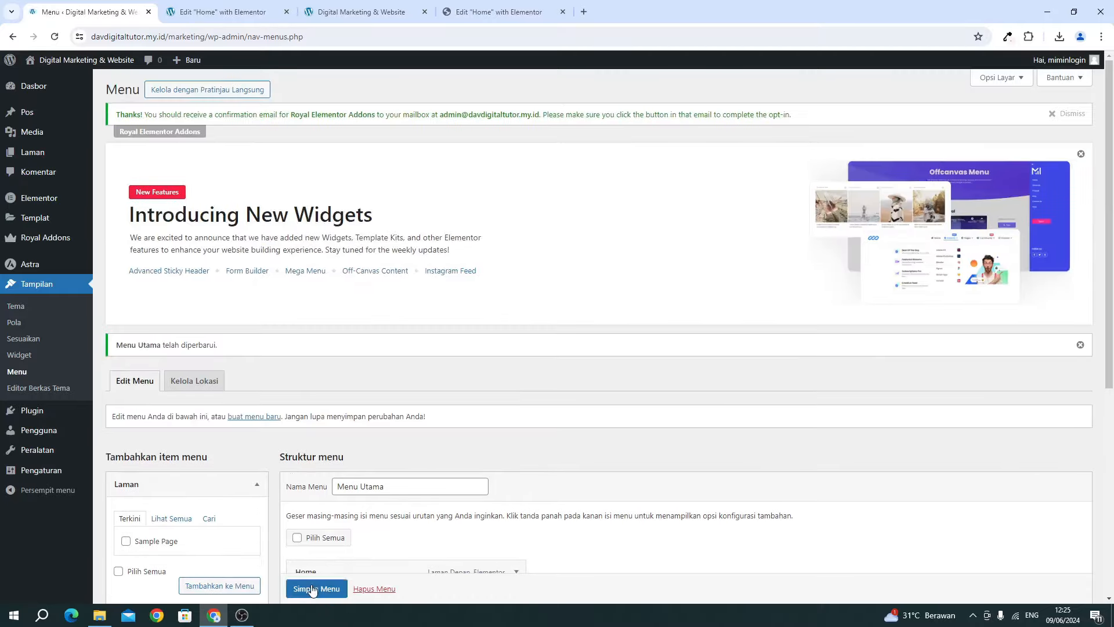
# Reload the live website and follow the Layanan Kami link twice, returning to the page header each time.
pyautogui.click(221, 12)
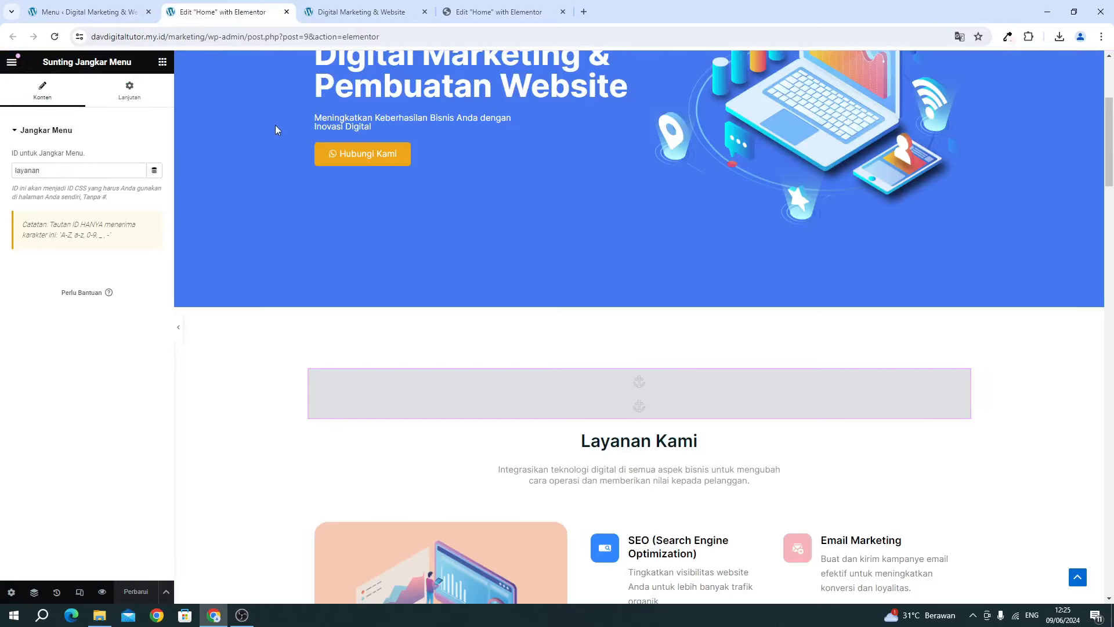
pyautogui.click(357, 11)
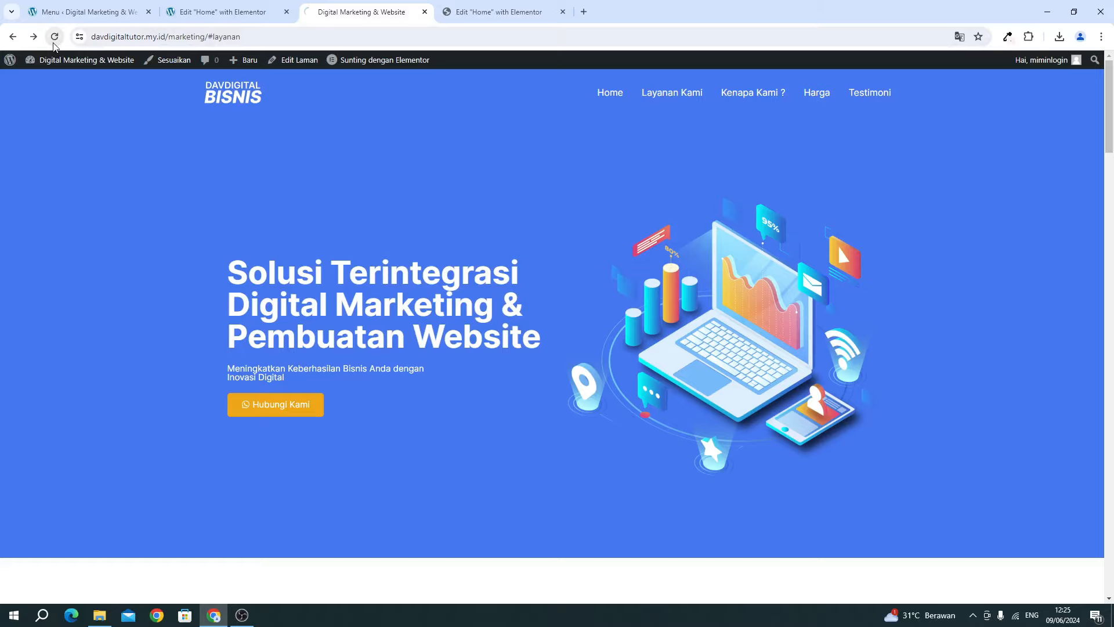
pyautogui.click(650, 95)
pyautogui.scroll(10, 633, 169)
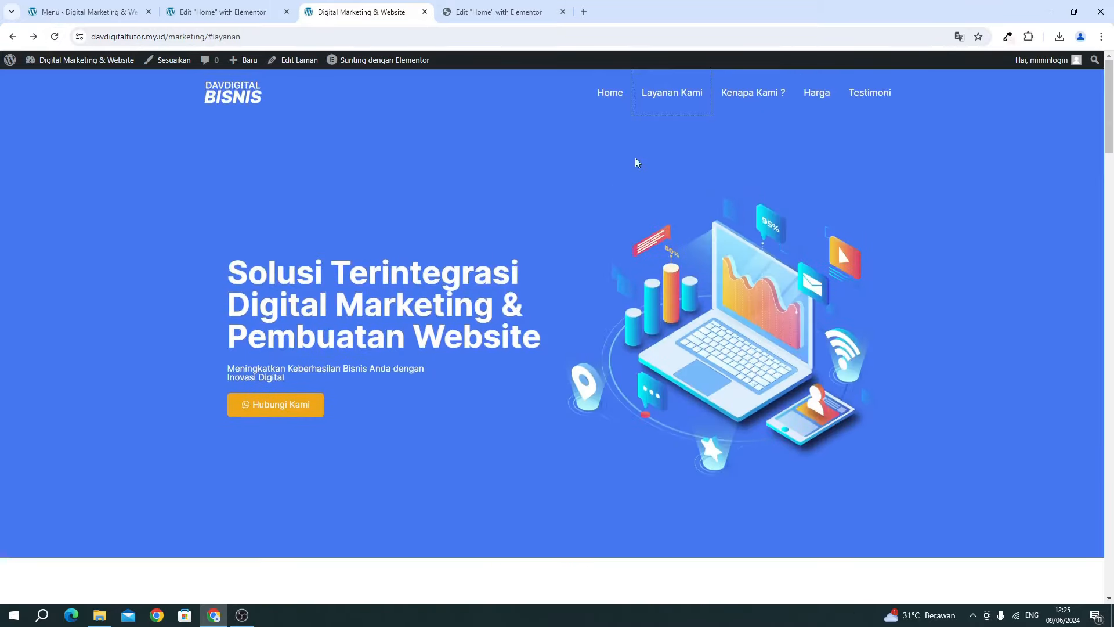
pyautogui.click(656, 103)
pyautogui.scroll(10, 328, 186)
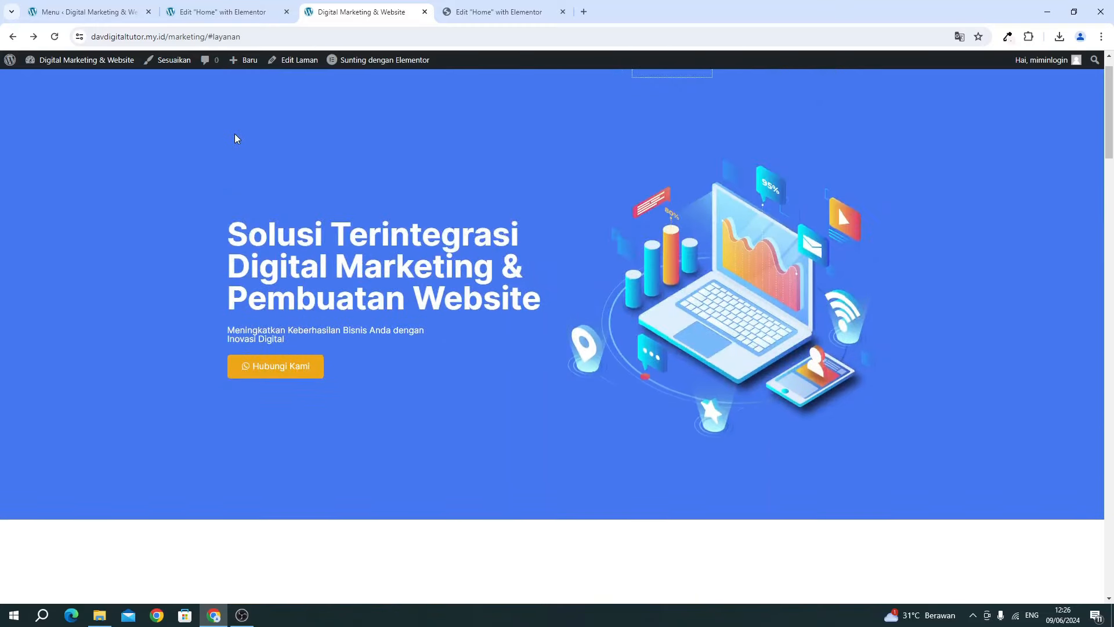
# Open the live homepage through the site logo and test the Layanan Kami link from there.
pyautogui.click(245, 101)
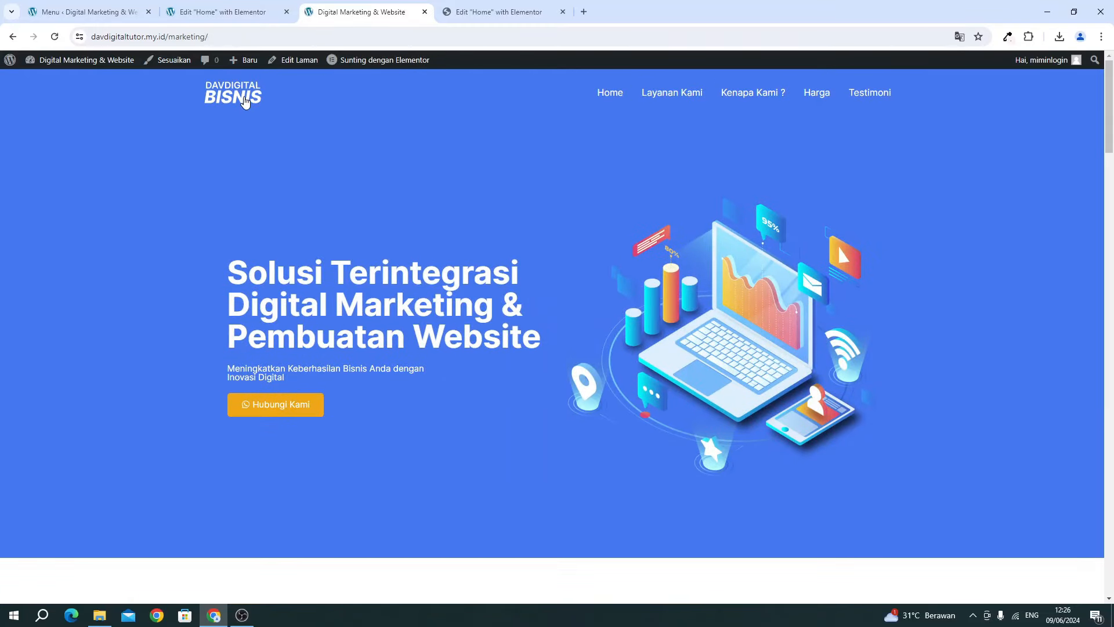
pyautogui.click(662, 108)
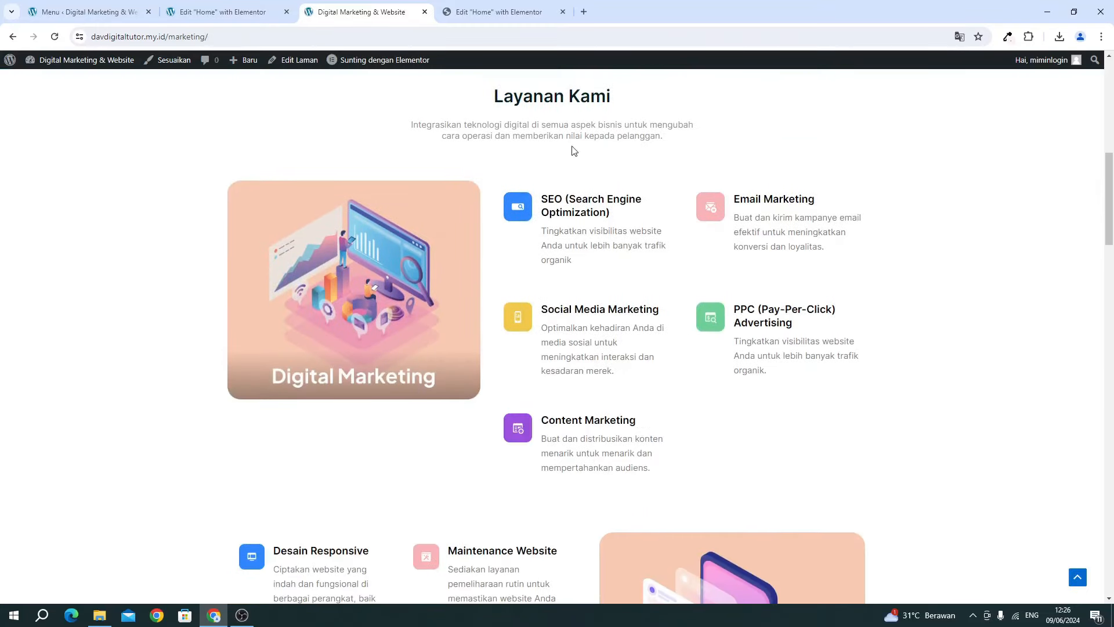
pyautogui.scroll(10, 575, 162)
pyautogui.click(654, 102)
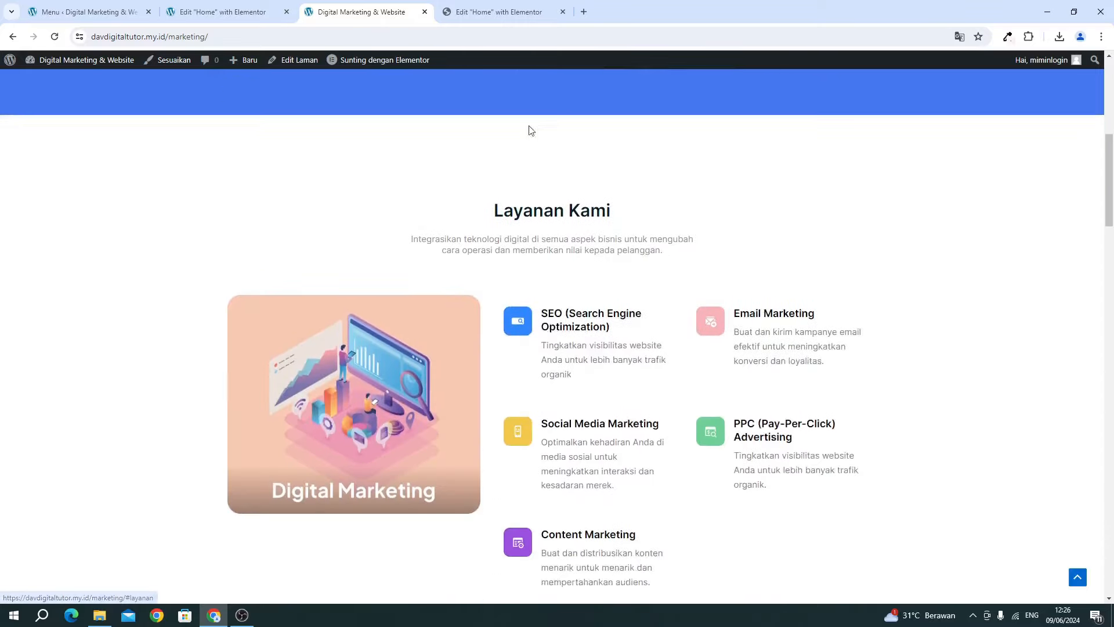
# Disable the advanced menu property Target Taut in the menu page's screen options and save the menu.
pyautogui.click(139, 12)
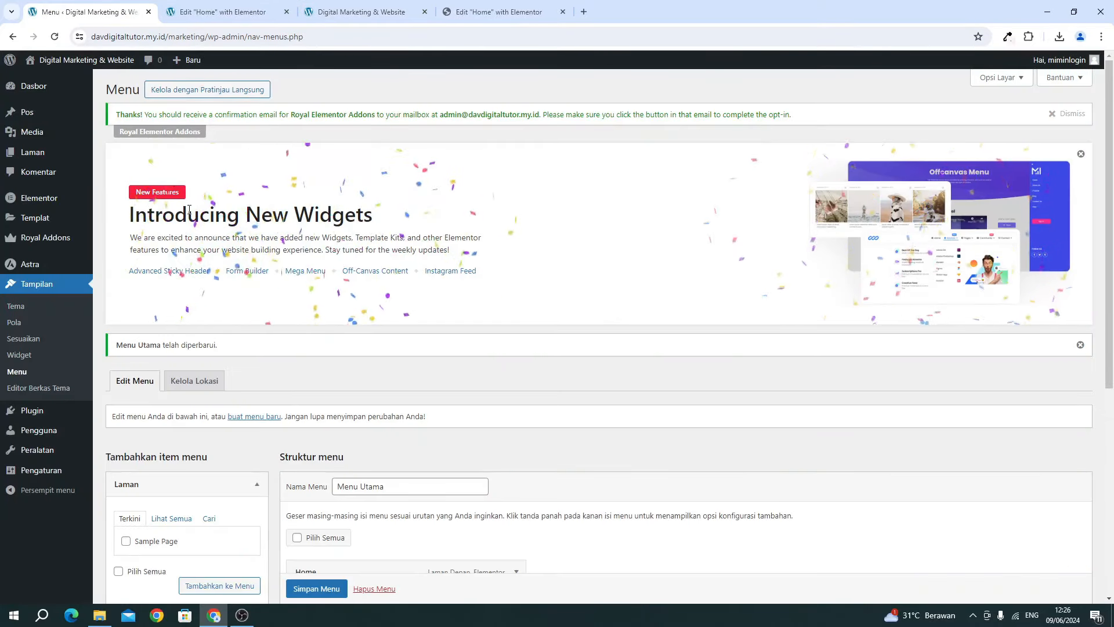
pyautogui.click(989, 79)
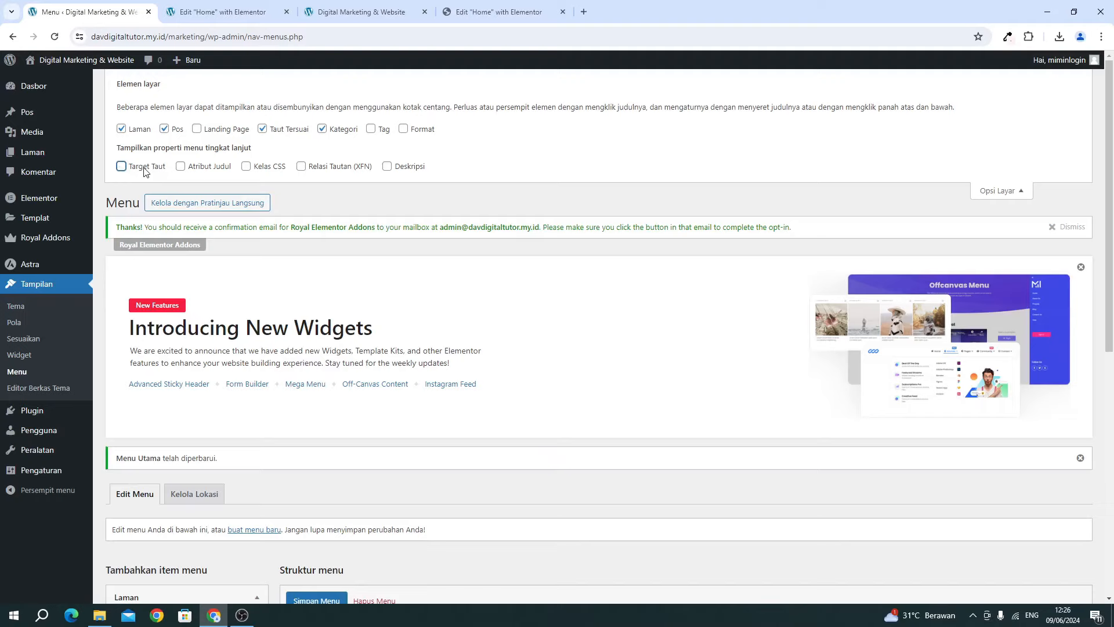
pyautogui.scroll(-7, 244, 453)
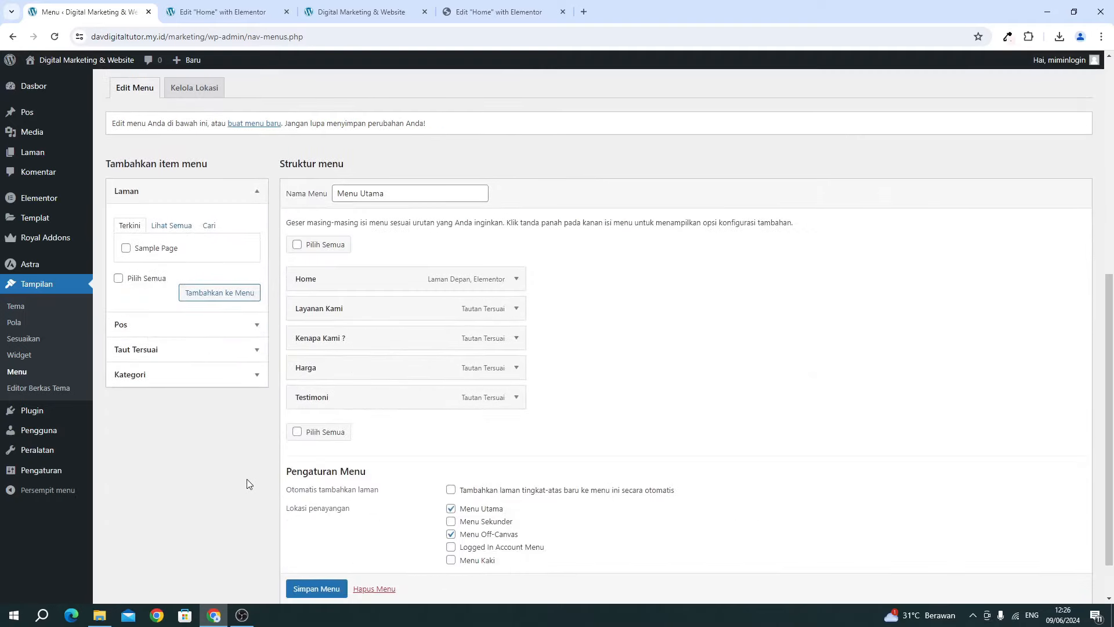
pyautogui.click(323, 598)
pyautogui.click(304, 559)
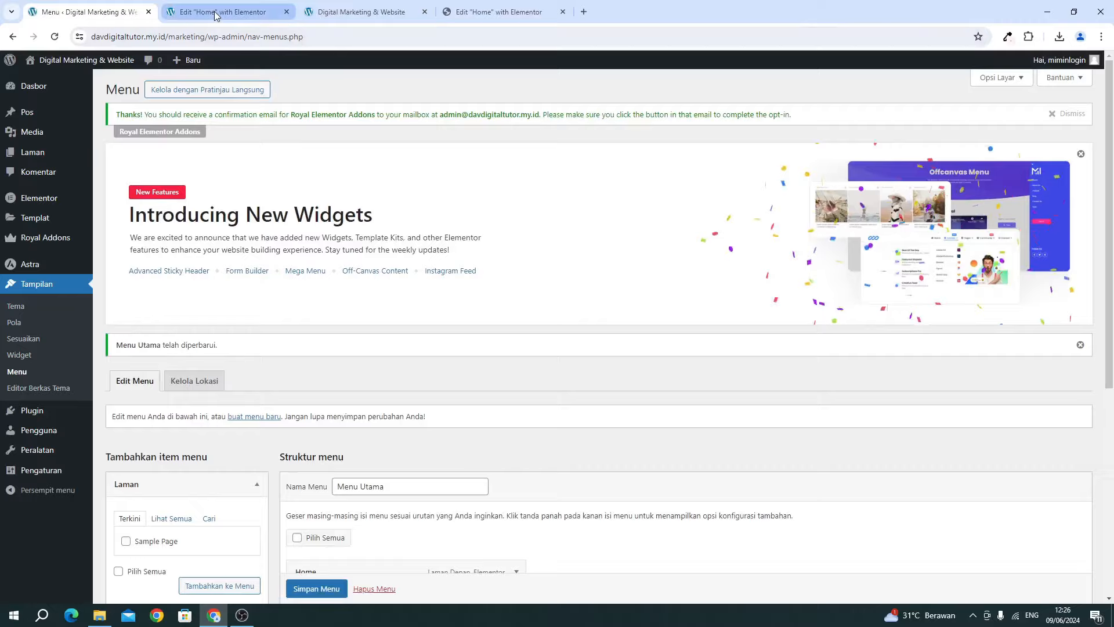
# Reload the live homepage and retest the Layanan Kami link after the menu save.
pyautogui.click(226, 13)
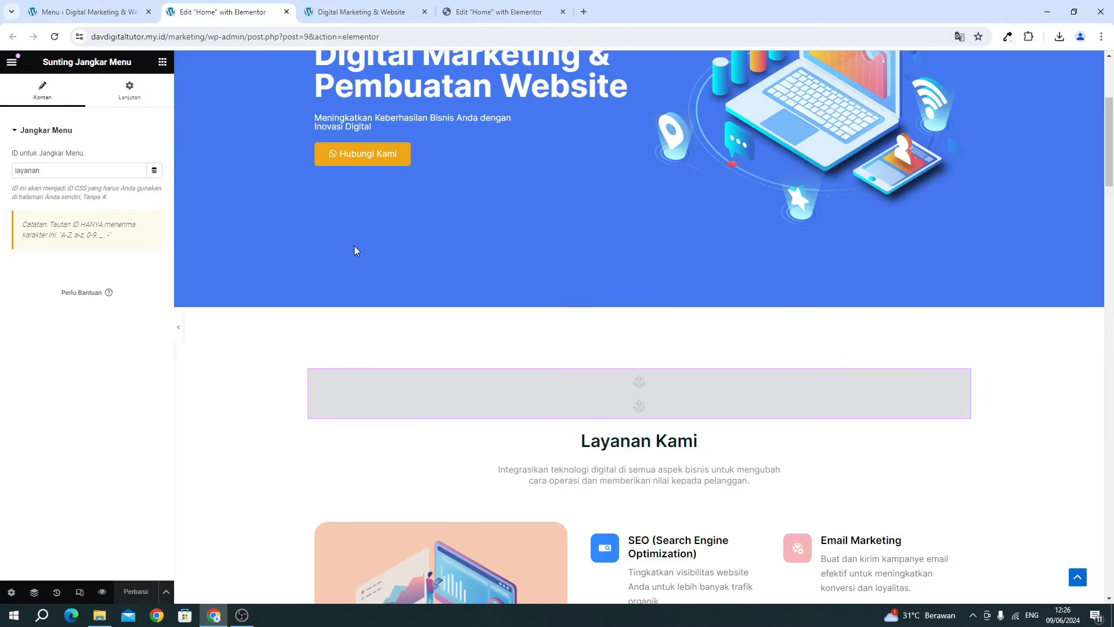
pyautogui.click(360, 12)
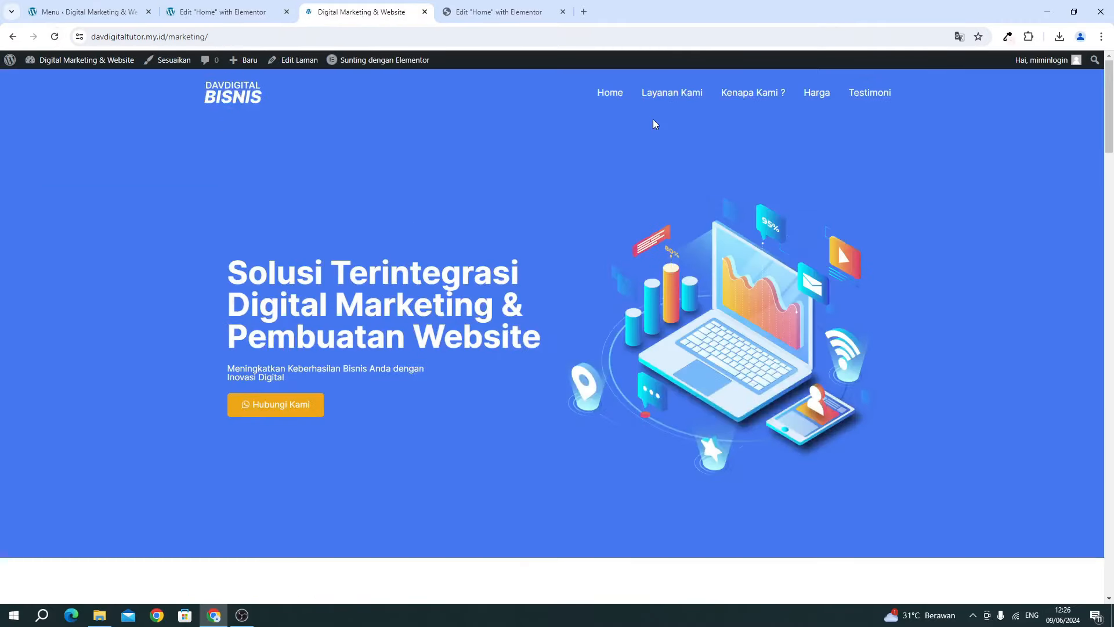
pyautogui.click(661, 98)
pyautogui.click(677, 92)
pyautogui.click(220, 12)
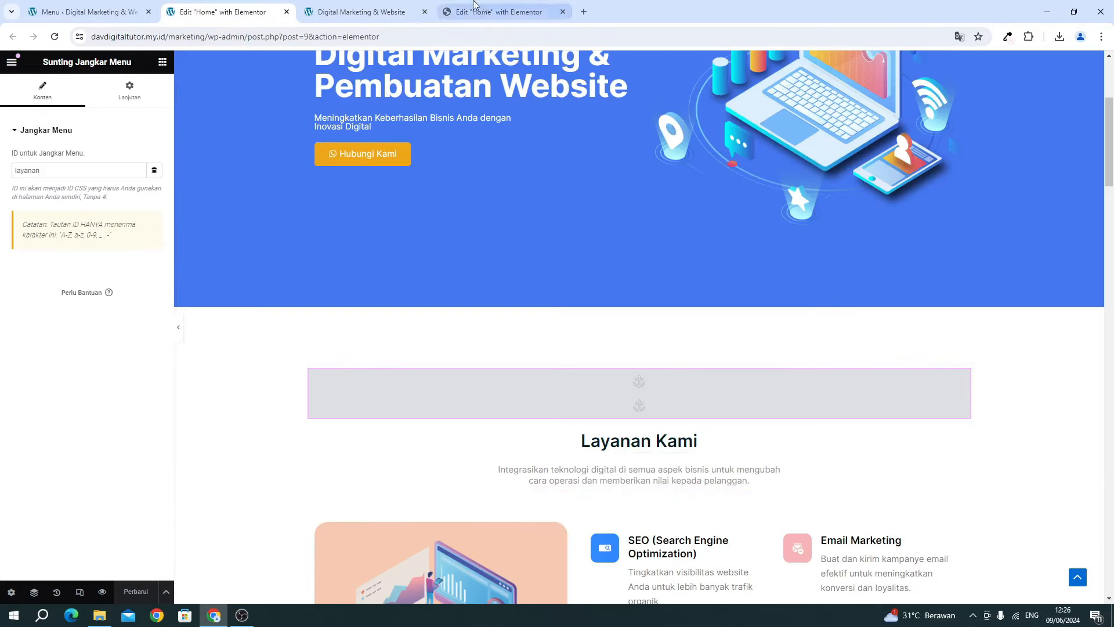
pyautogui.click(361, 11)
pyautogui.scroll(7, 775, 248)
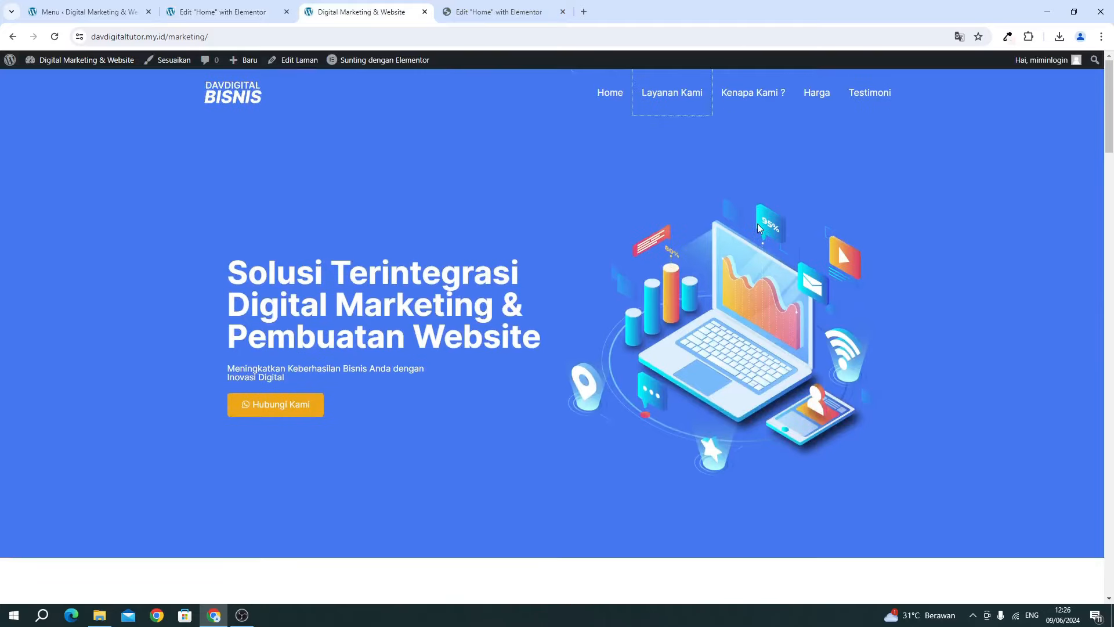
pyautogui.click(661, 93)
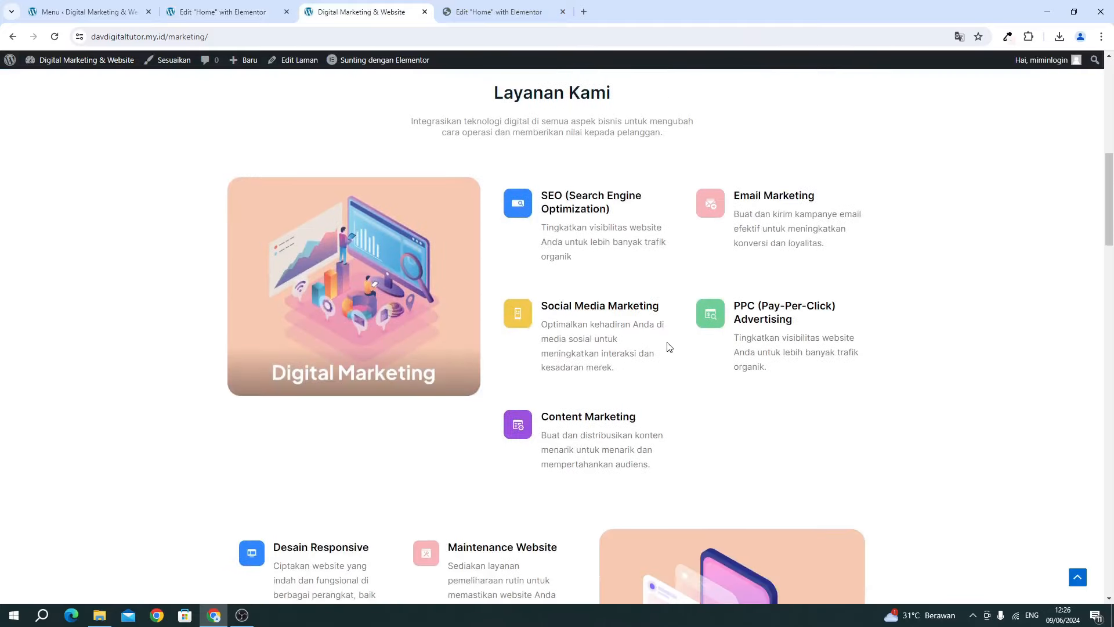
pyautogui.scroll(8, 668, 346)
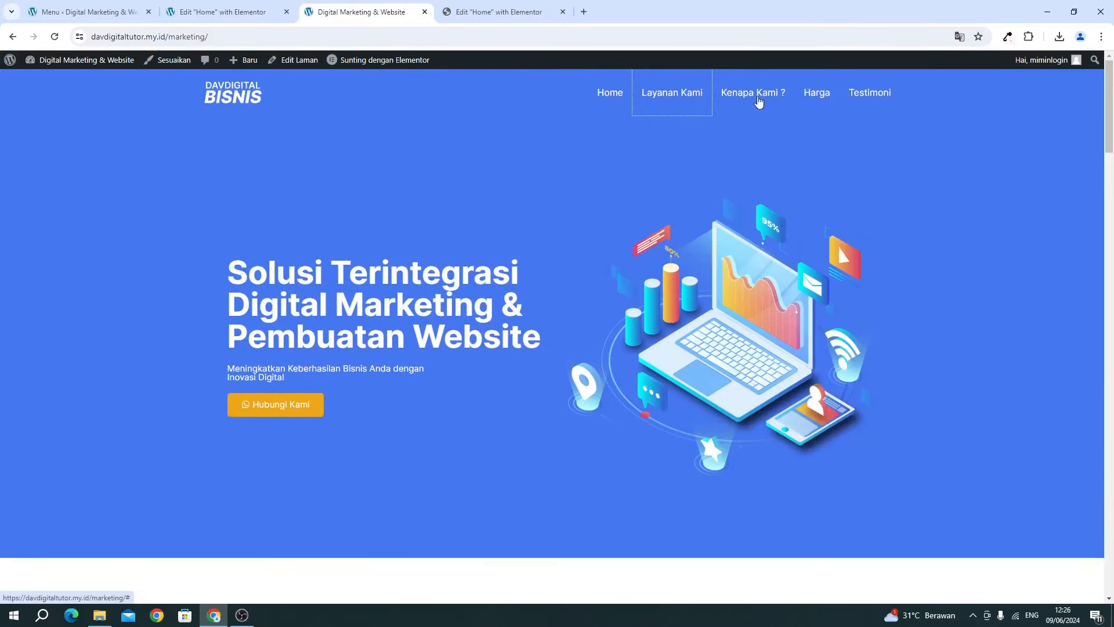
# Add a Jangkar Menu widget above the Mengapa Memilih Kami ? heading with the ID kenapakami and update the page.
pyautogui.scroll(-10, 596, 435)
pyautogui.scroll(-9, 597, 437)
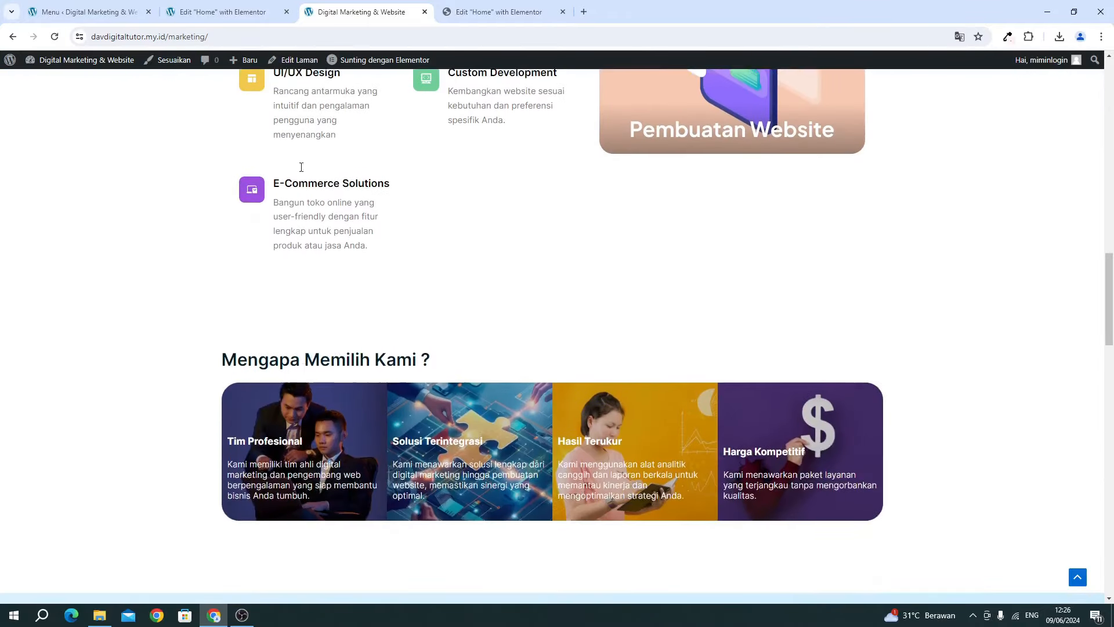
pyautogui.click(217, 13)
pyautogui.scroll(-13, 567, 380)
pyautogui.scroll(-3, 569, 386)
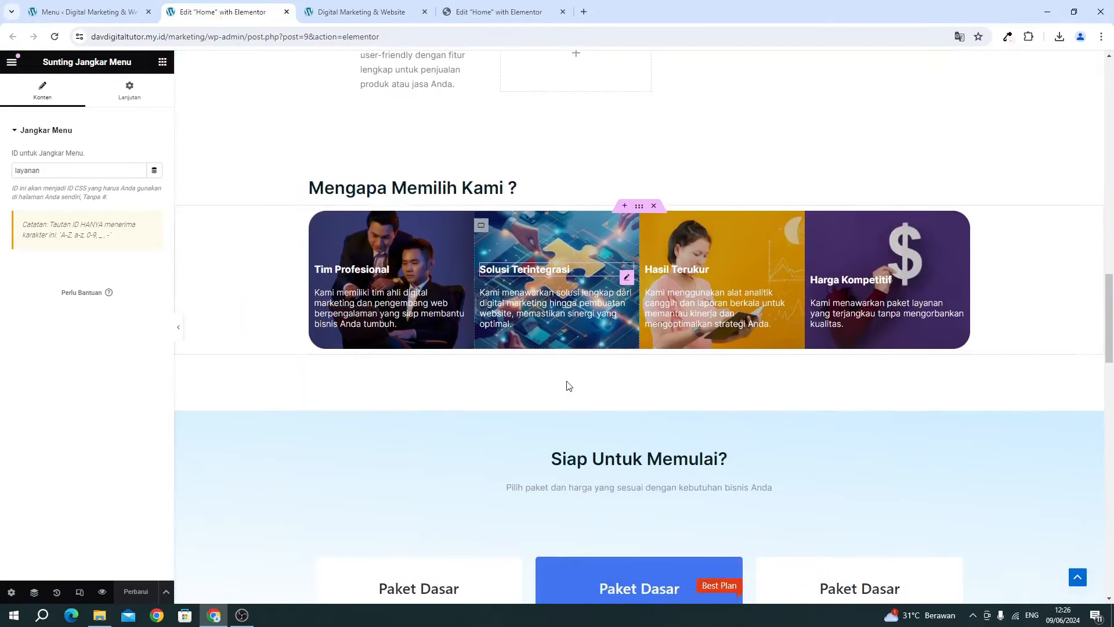
pyautogui.scroll(1, 567, 386)
pyautogui.click(162, 67)
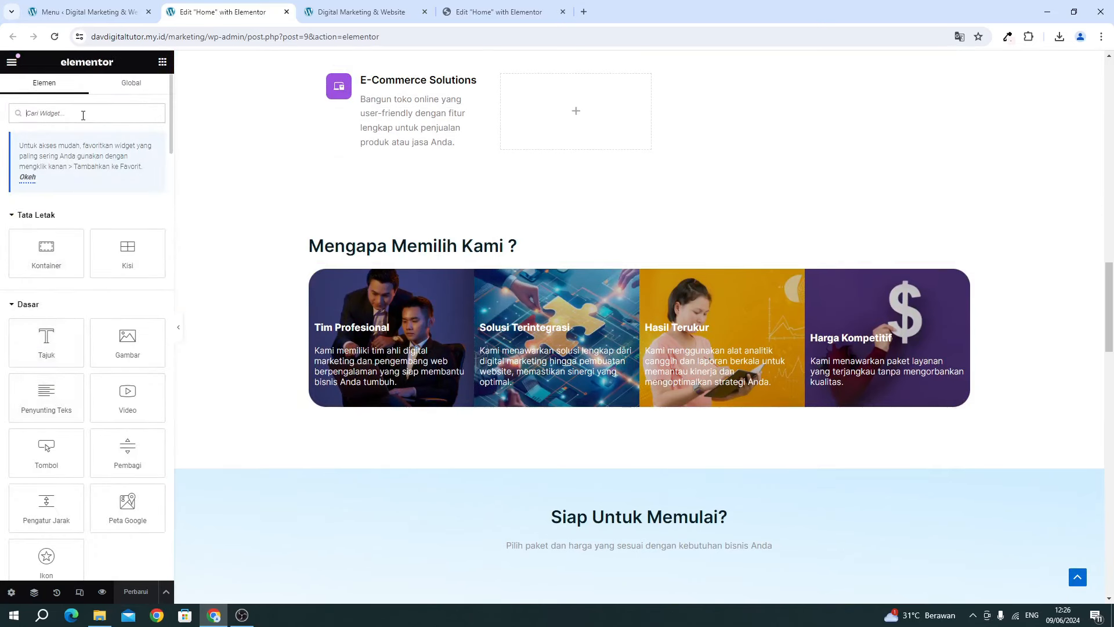
pyautogui.write('anc')
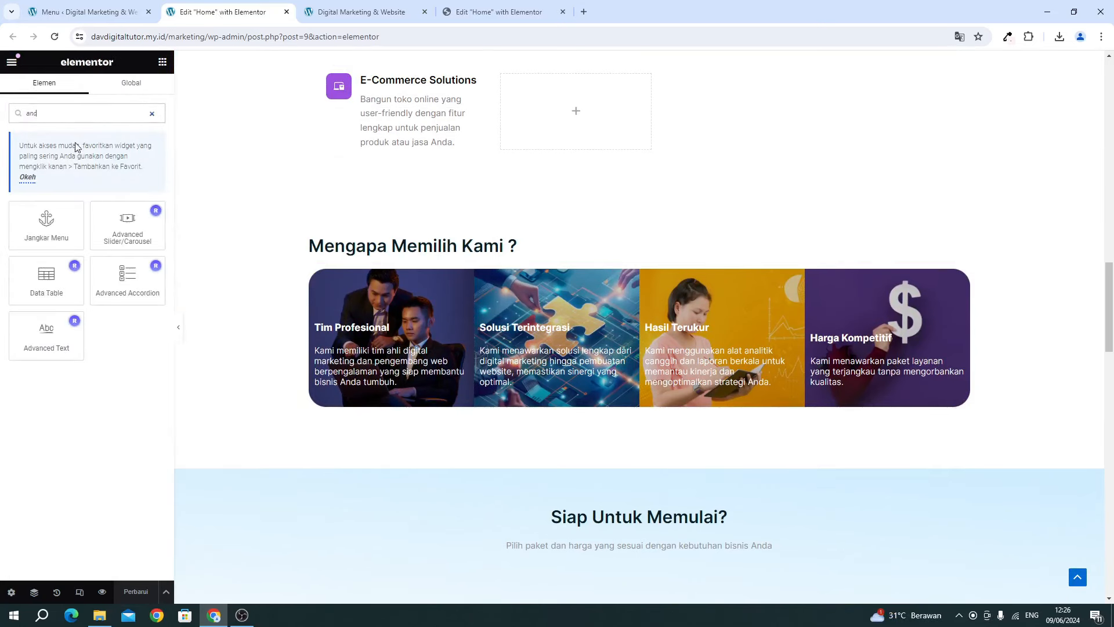
pyautogui.moveTo(48, 229); pyautogui.dragTo(516, 248)
pyautogui.click(49, 172)
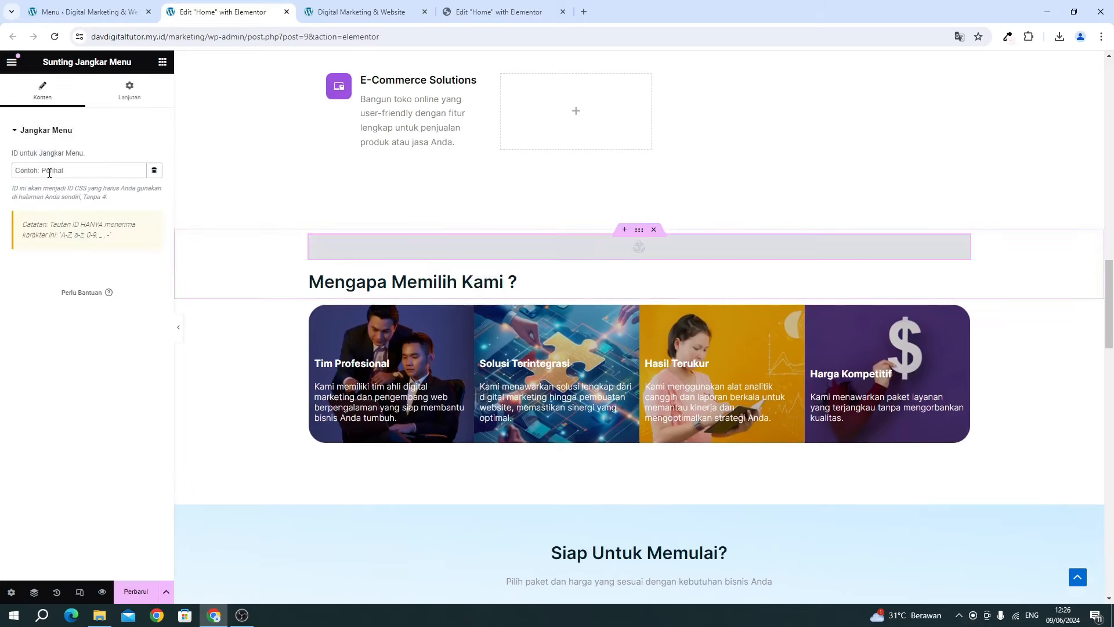
pyautogui.write('kenapakami')
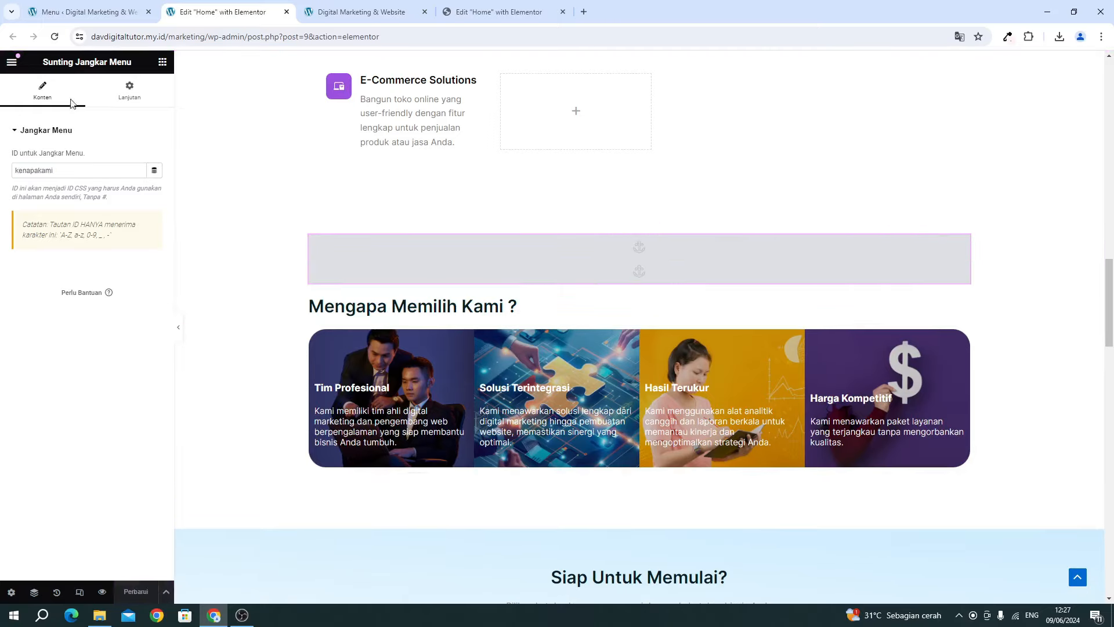
# Set the Kenapa Kami ? menu item's URL to #kenapakami and save the menu.
pyautogui.click(67, 17)
pyautogui.scroll(-3, 324, 356)
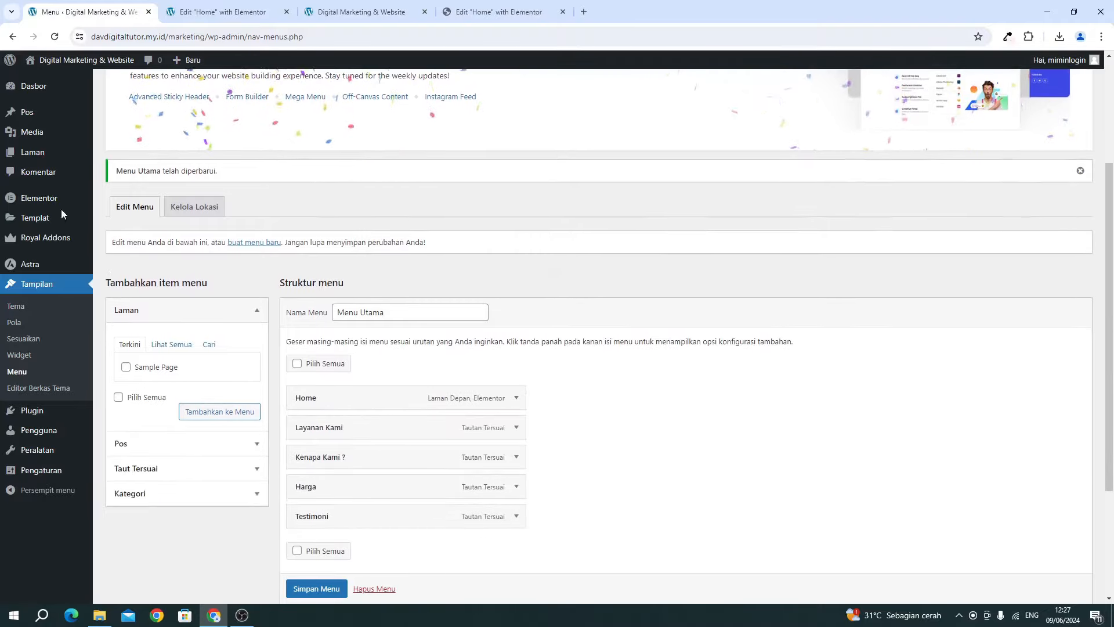
pyautogui.click(517, 456)
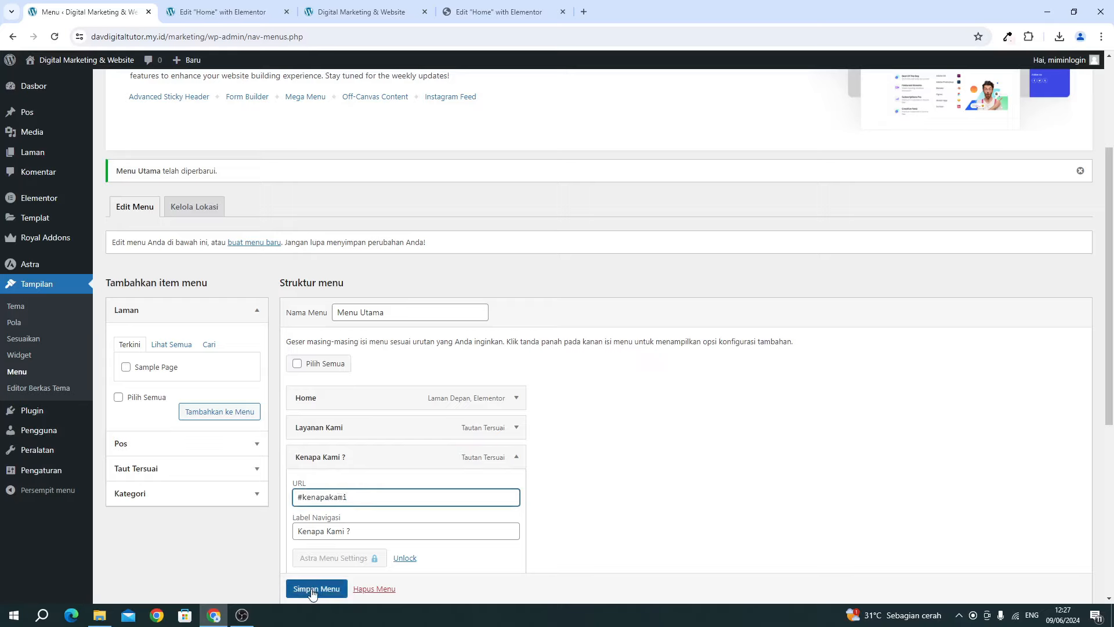
pyautogui.click(313, 590)
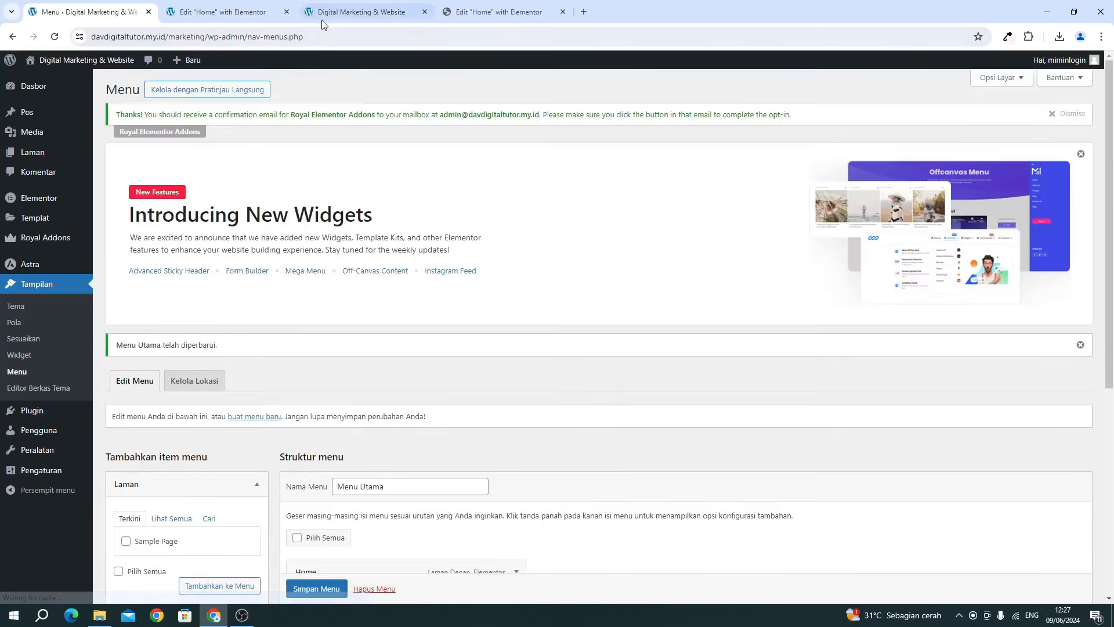
# Reload the live website and test the Kenapa Kami ? link, returning to the page header.
pyautogui.click(321, 19)
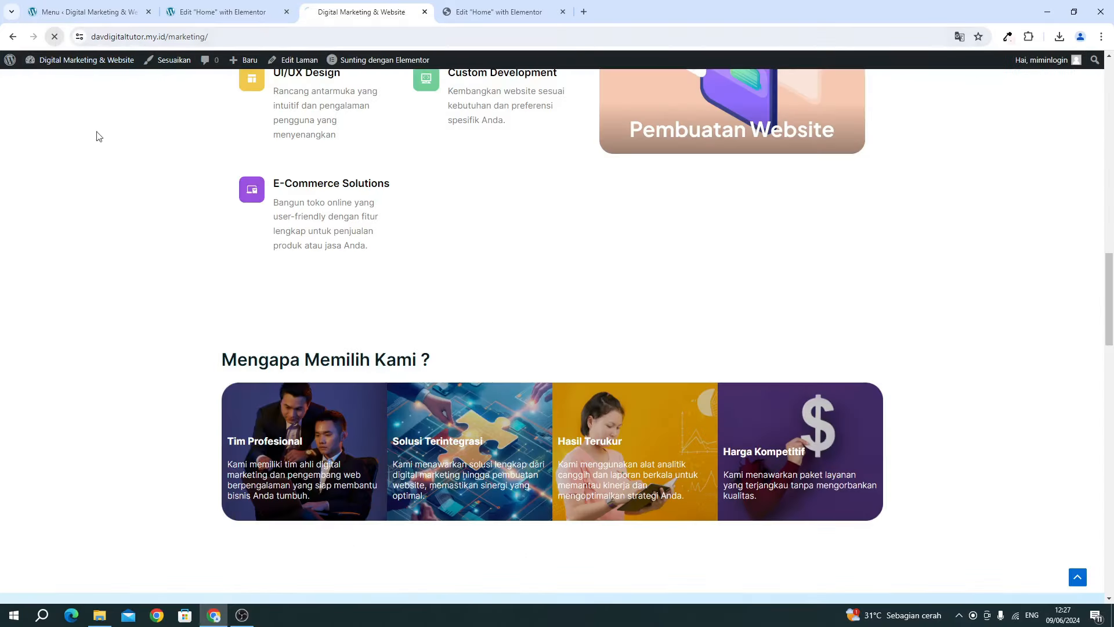
pyautogui.scroll(20, 880, 303)
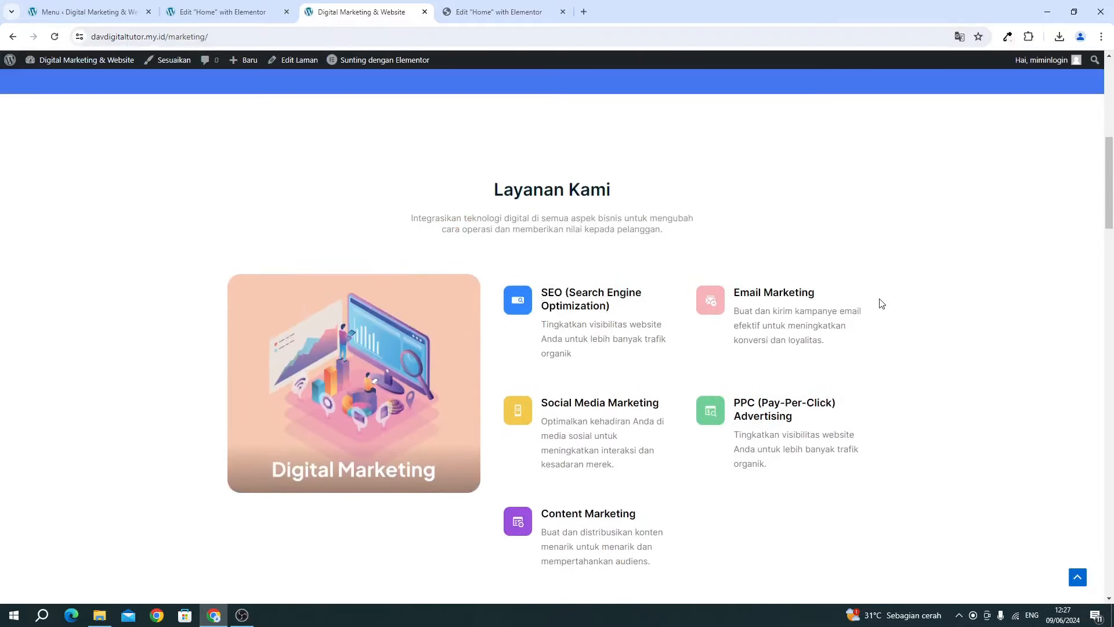
pyautogui.click(755, 95)
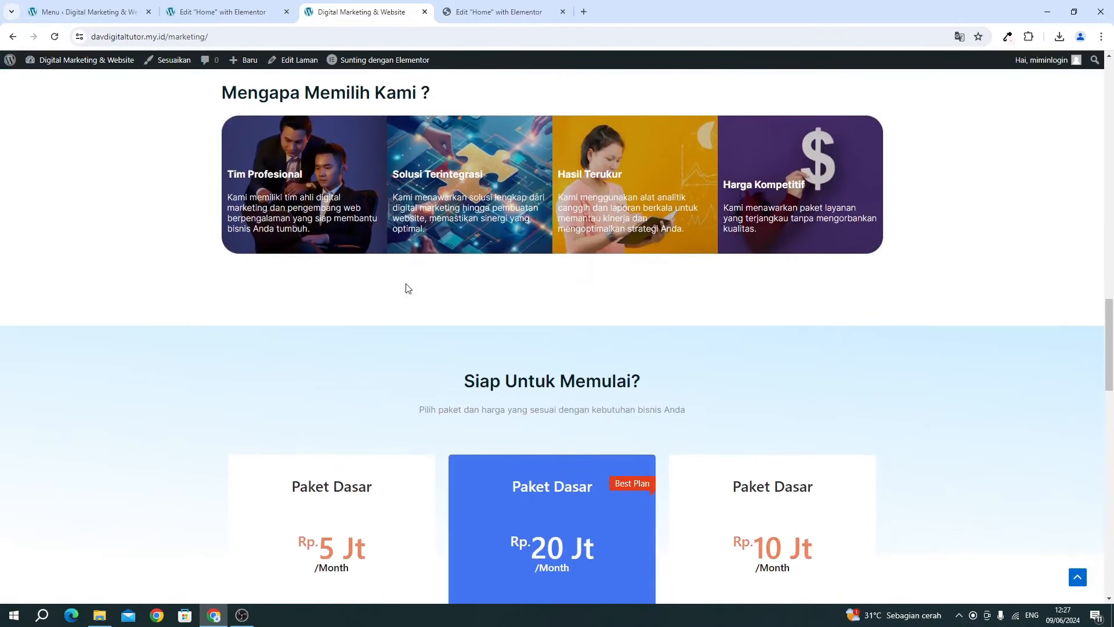
pyautogui.scroll(15, 433, 228)
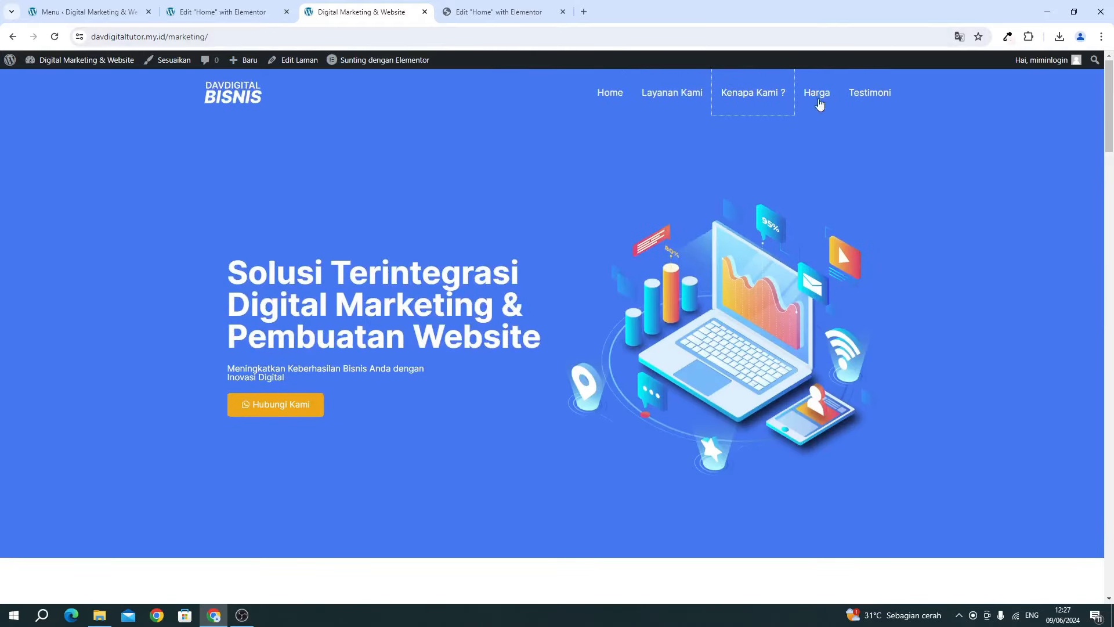
# Add a Jangkar Menu widget above the Siap Untuk Memulai? heading on the Home page.
pyautogui.click(232, 16)
pyautogui.scroll(-5, 528, 333)
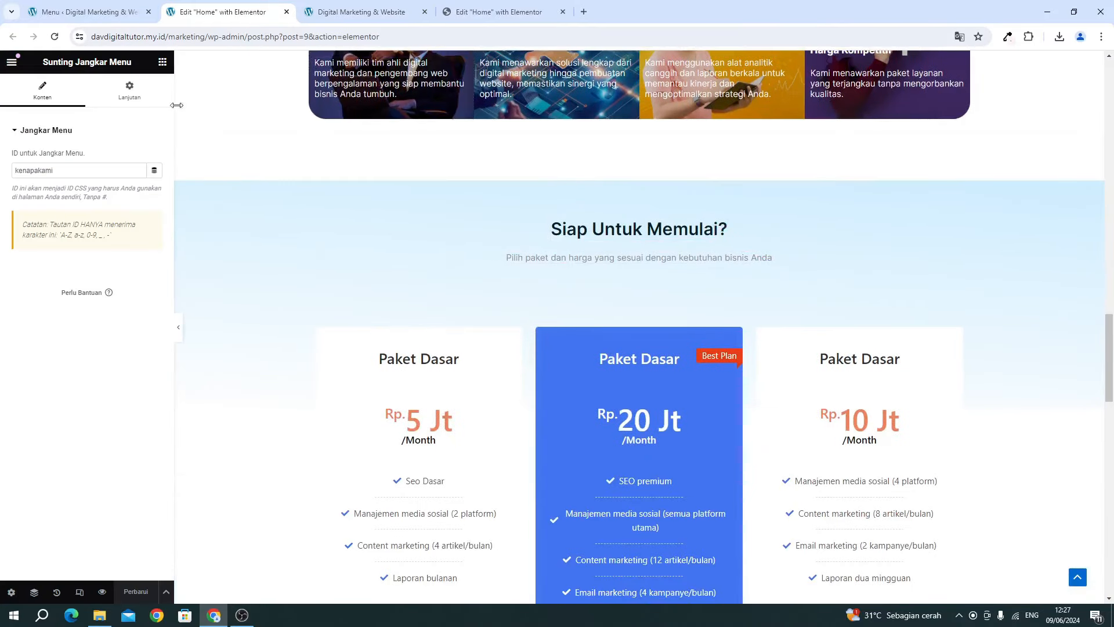
pyautogui.click(162, 62)
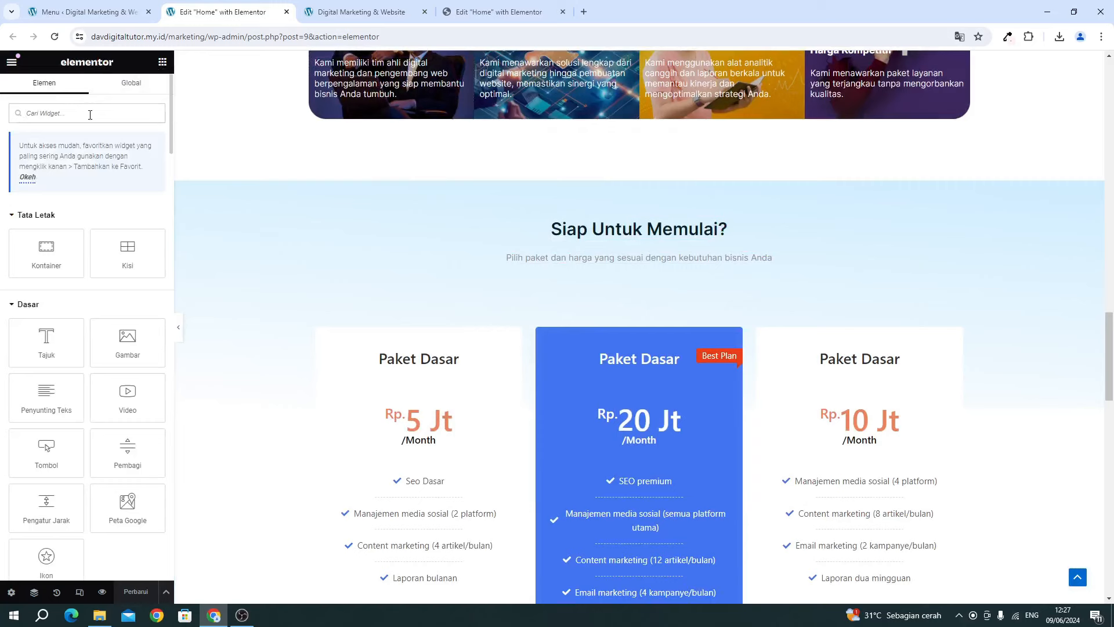
pyautogui.click(90, 114)
pyautogui.write('anc')
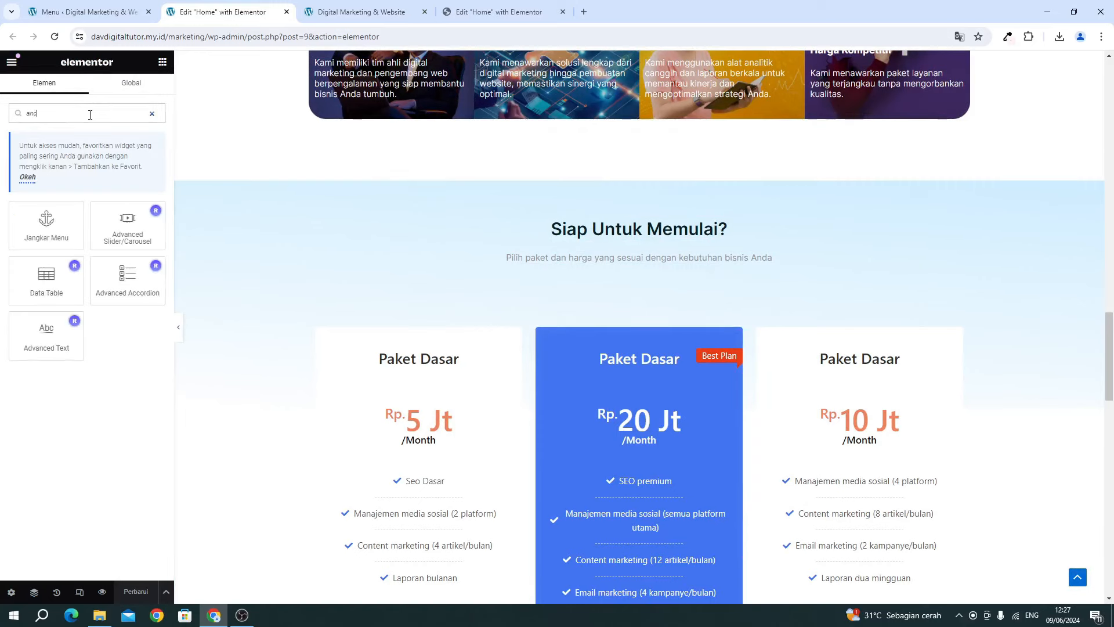
pyautogui.moveTo(32, 235); pyautogui.dragTo(561, 228)
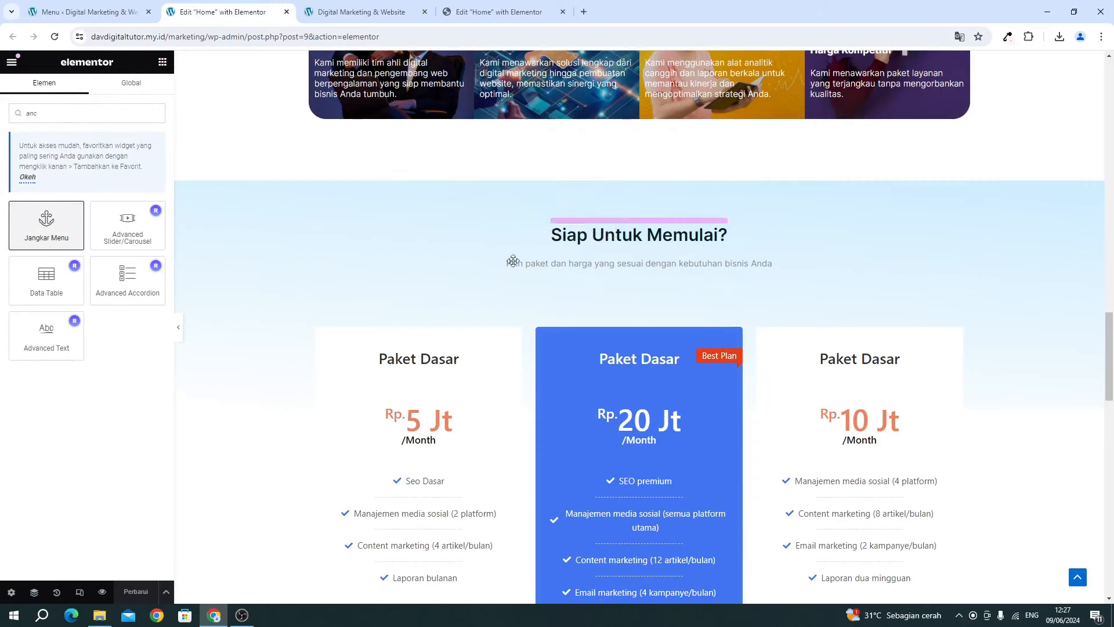
pyautogui.click(243, 616)
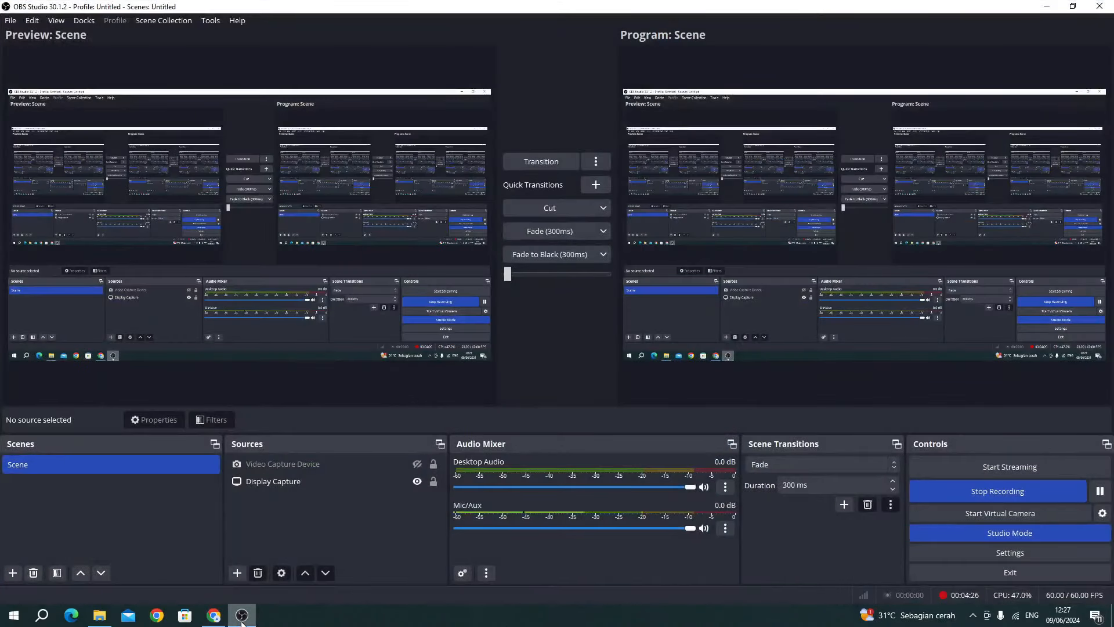
# Set the ID of the anchor above the Siap Untuk Memulai? heading to harga and update the Home page.
pyautogui.click(243, 618)
pyautogui.write('harga')
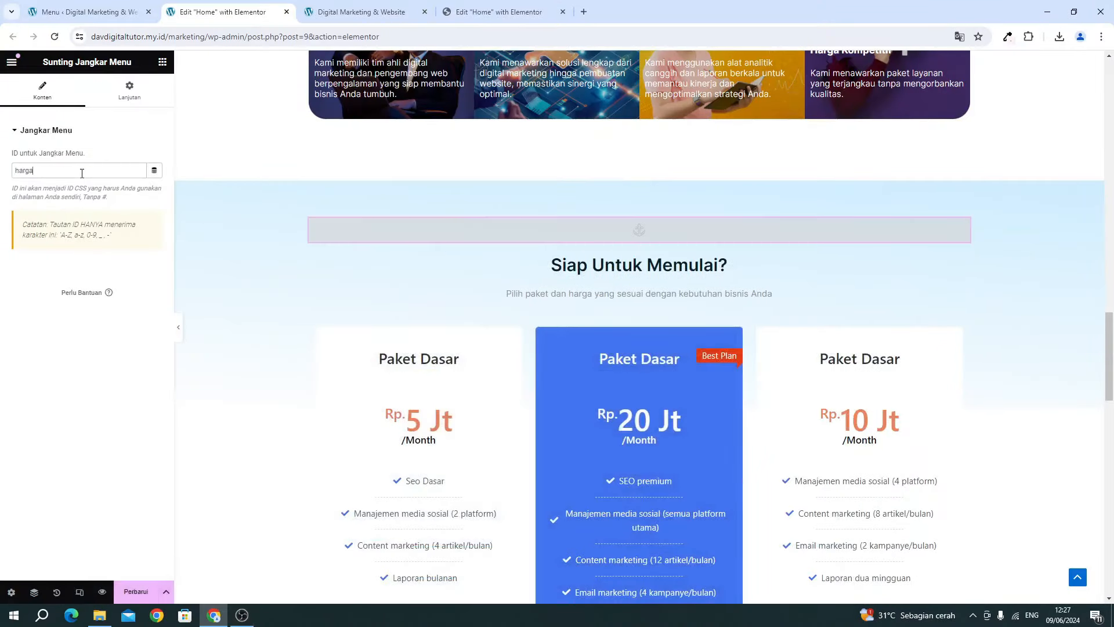
pyautogui.hotkey('ctrl', 'a')
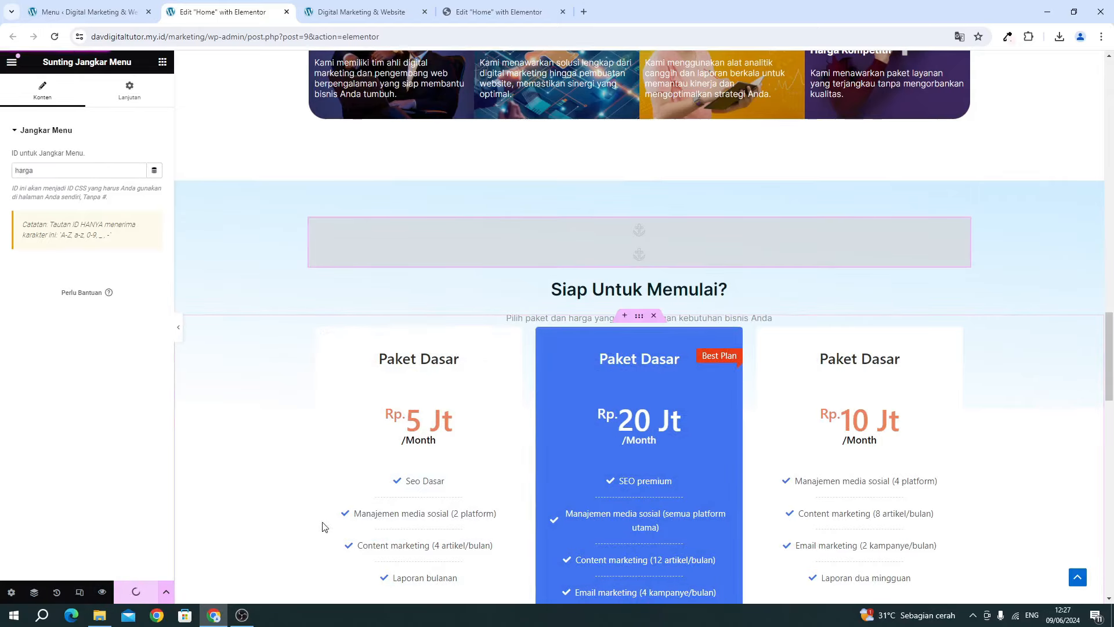
# Set the Harga menu item's URL to #harga and save the menu.
pyautogui.click(87, 12)
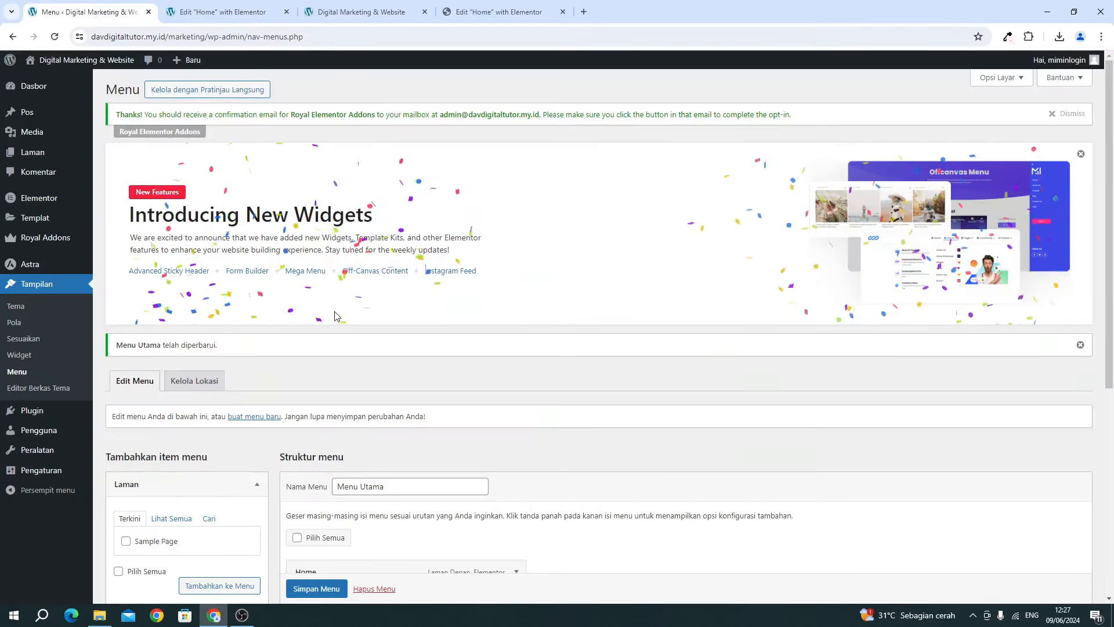
pyautogui.scroll(-5, 300, 288)
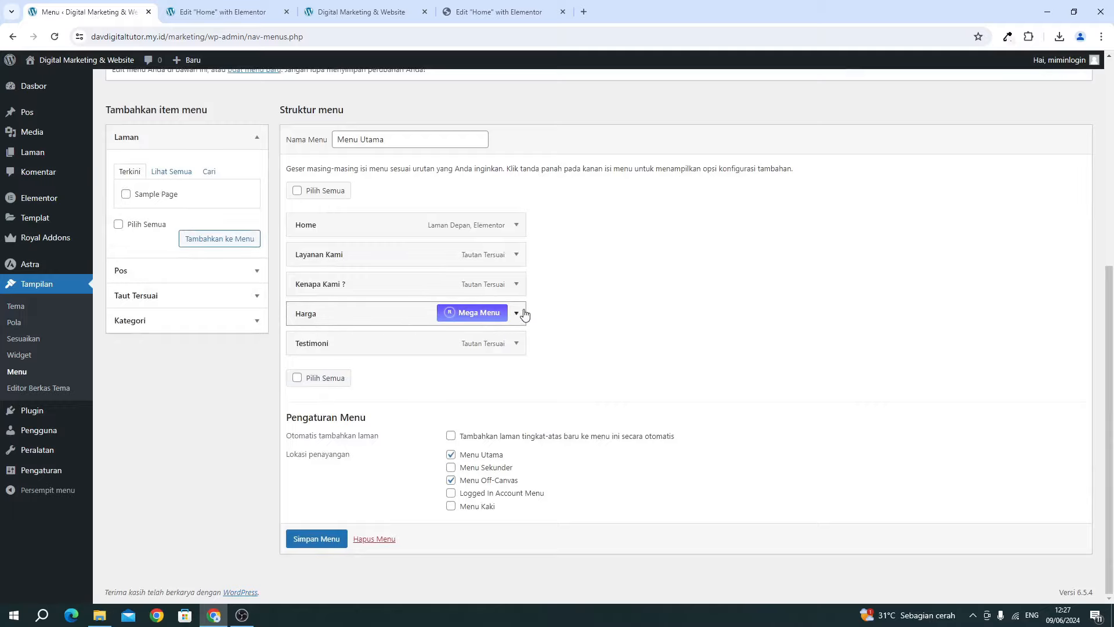
pyautogui.click(517, 313)
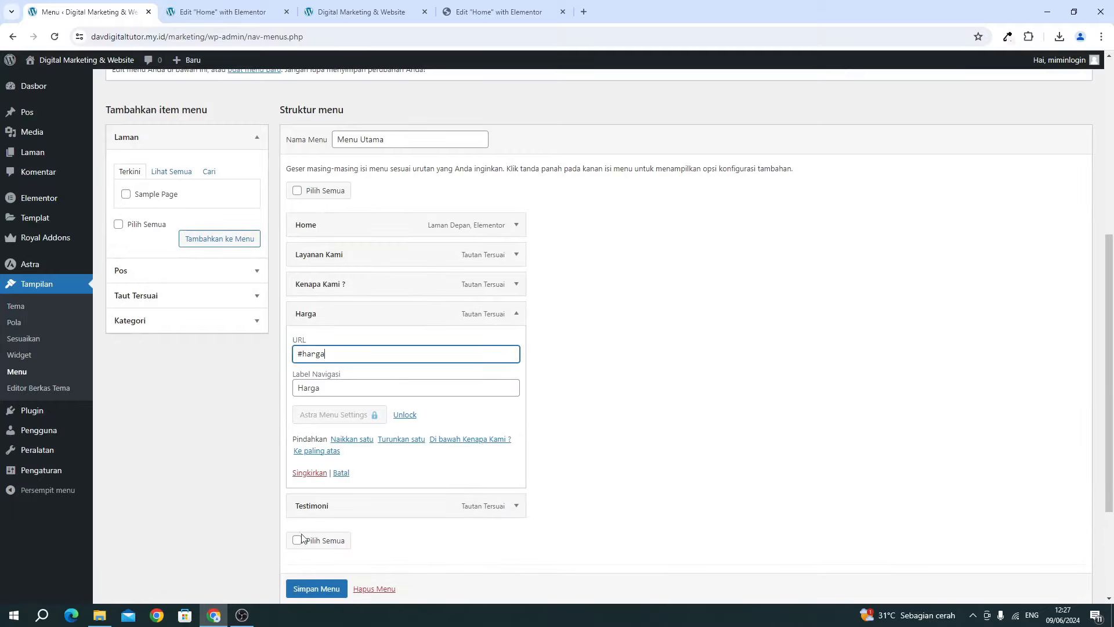
pyautogui.scroll(-1, 295, 588)
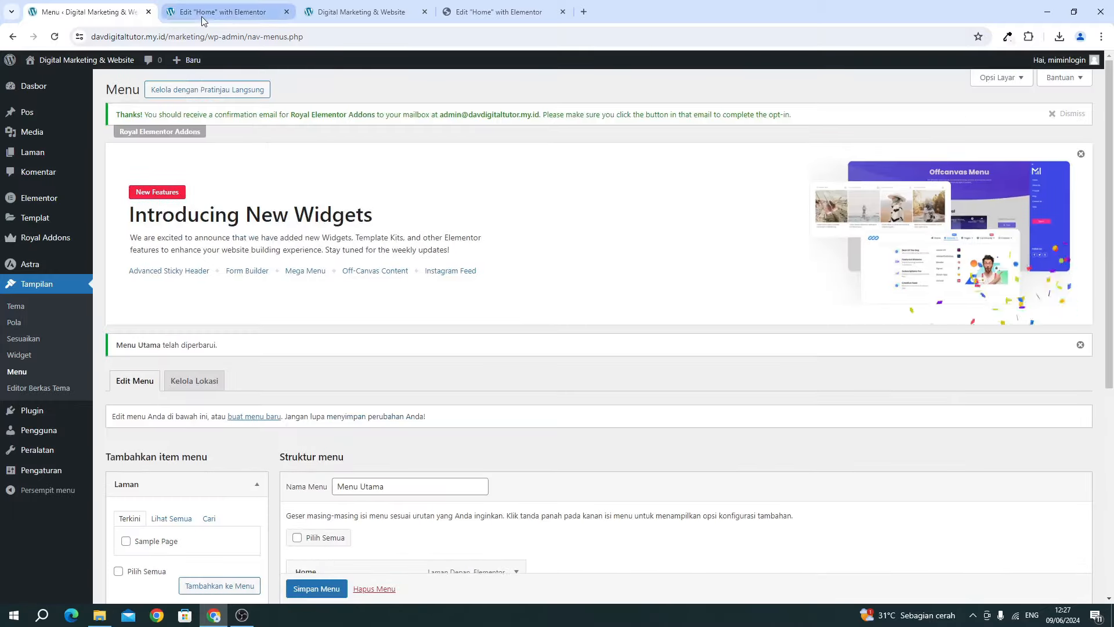
# Add a Jangkar Menu widget above the Testimoni heading on the Home page.
pyautogui.click(200, 14)
pyautogui.scroll(-10, 466, 308)
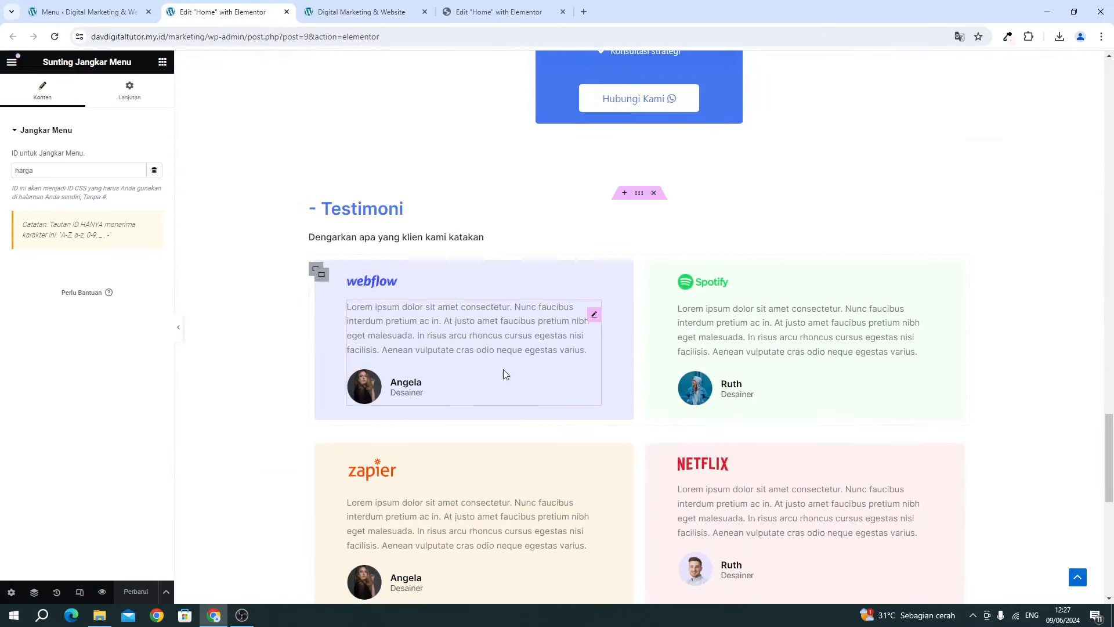
pyautogui.scroll(-5, 346, 278)
pyautogui.scroll(5, 346, 278)
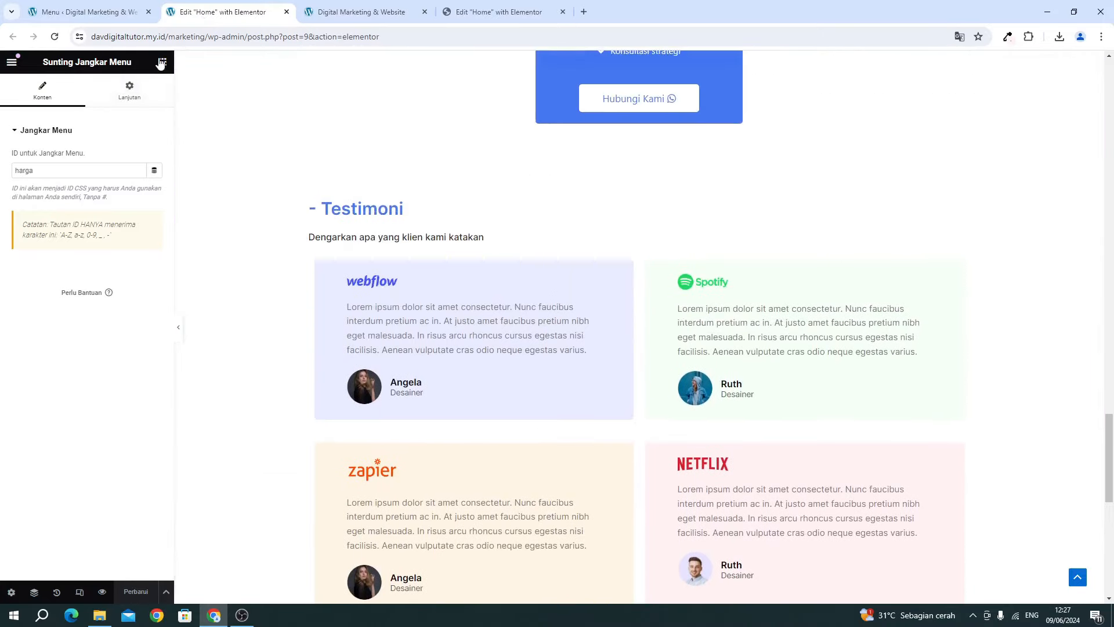
pyautogui.click(162, 62)
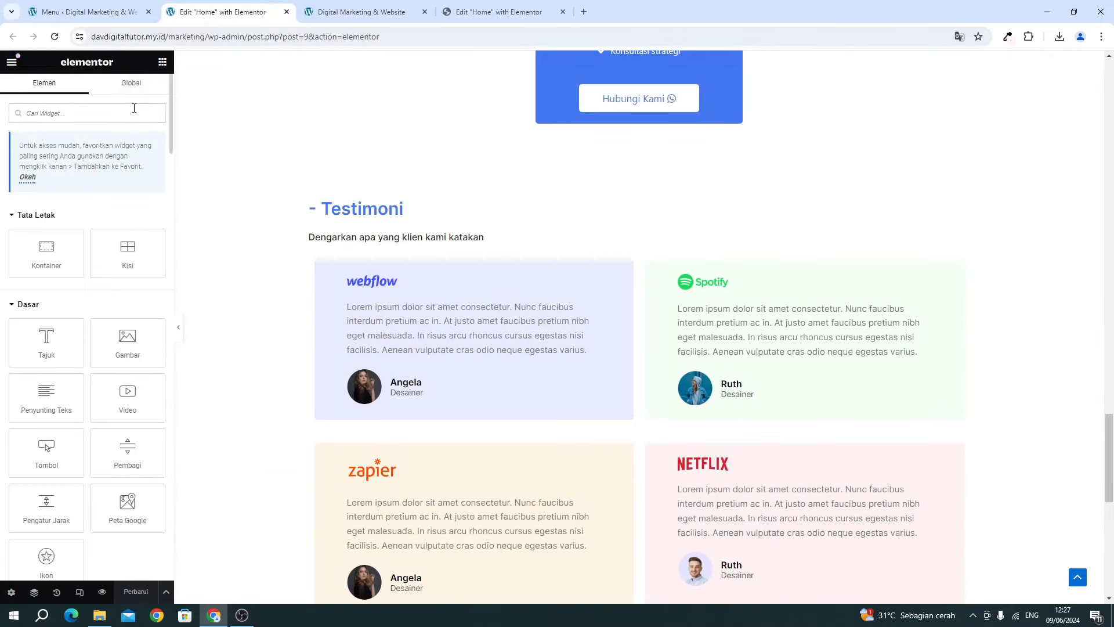
pyautogui.write('anc')
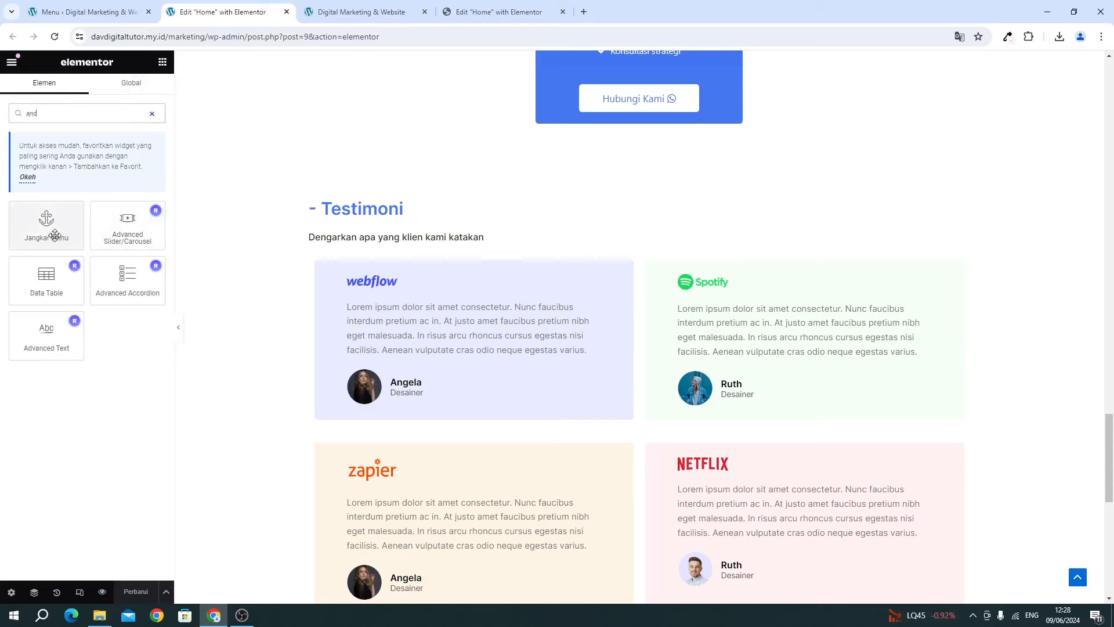
pyautogui.moveTo(46, 225); pyautogui.dragTo(360, 203)
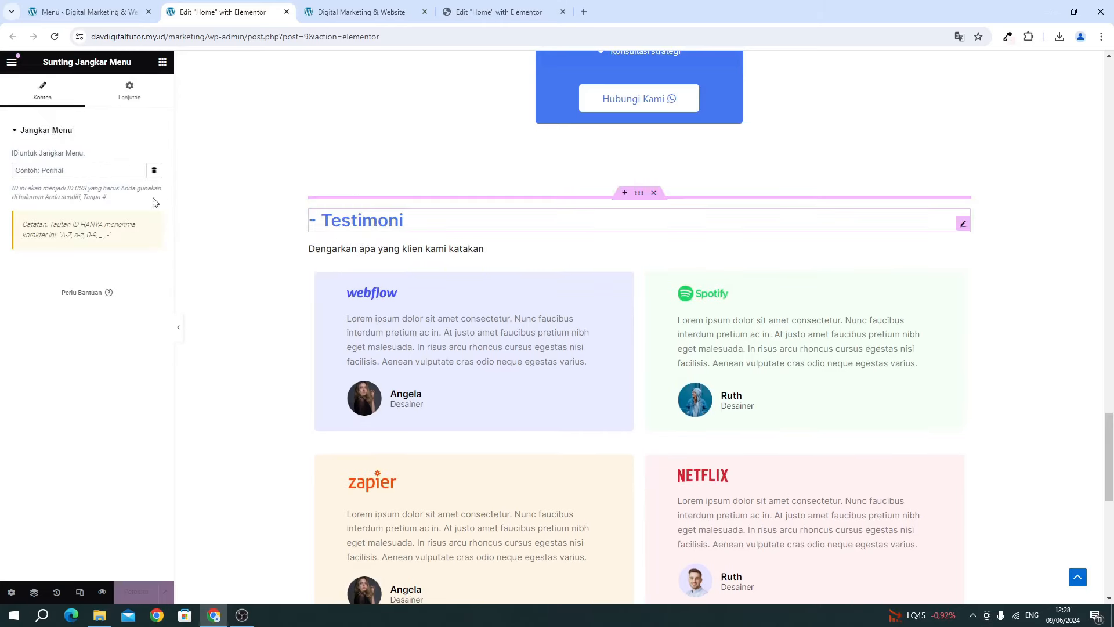
# Set the Testimoni section anchor's ID to testimoni and update the page.
pyautogui.click(58, 170)
pyautogui.write('tes')
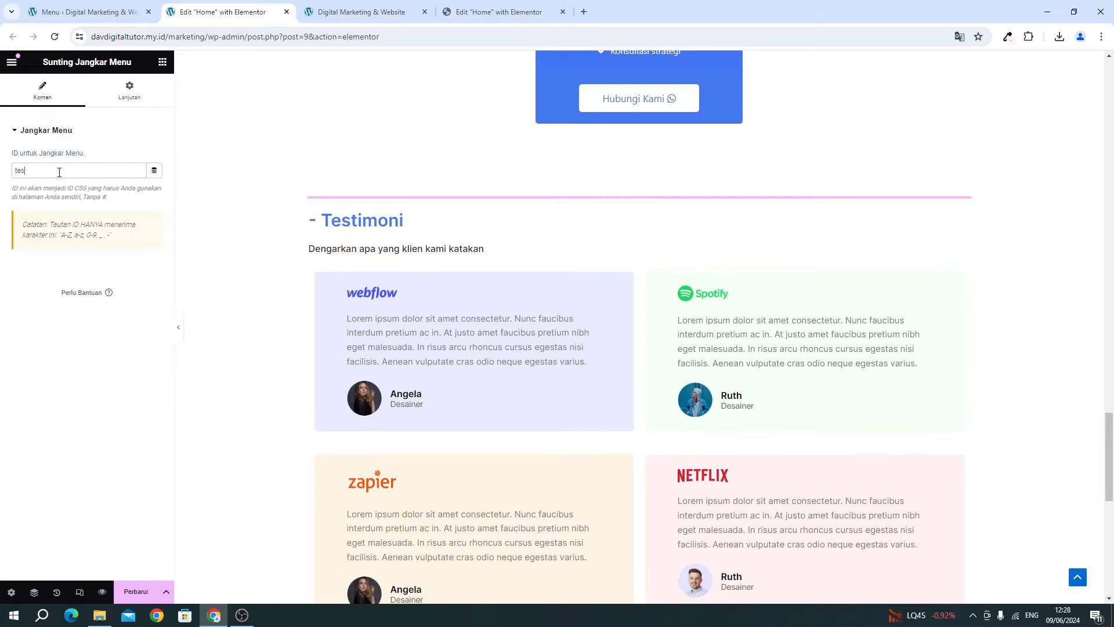
pyautogui.write('timoni')
pyautogui.doubleClick(60, 172)
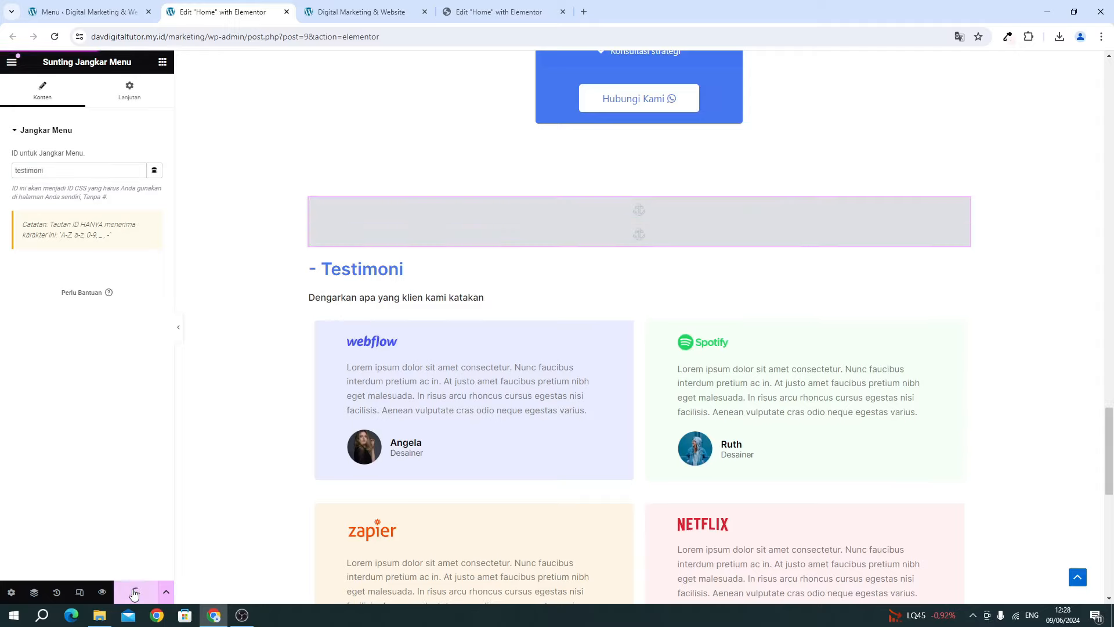
pyautogui.click(134, 593)
# Set the Testimoni menu item's URL to #testimoni and save the menu.
pyautogui.click(58, 12)
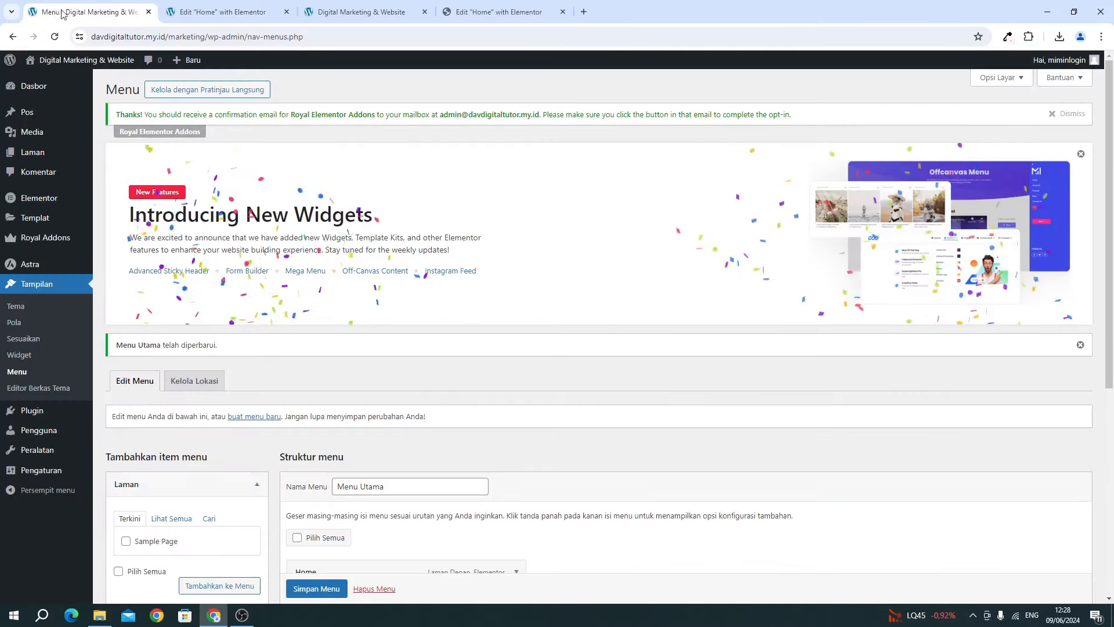
pyautogui.scroll(-5, 290, 319)
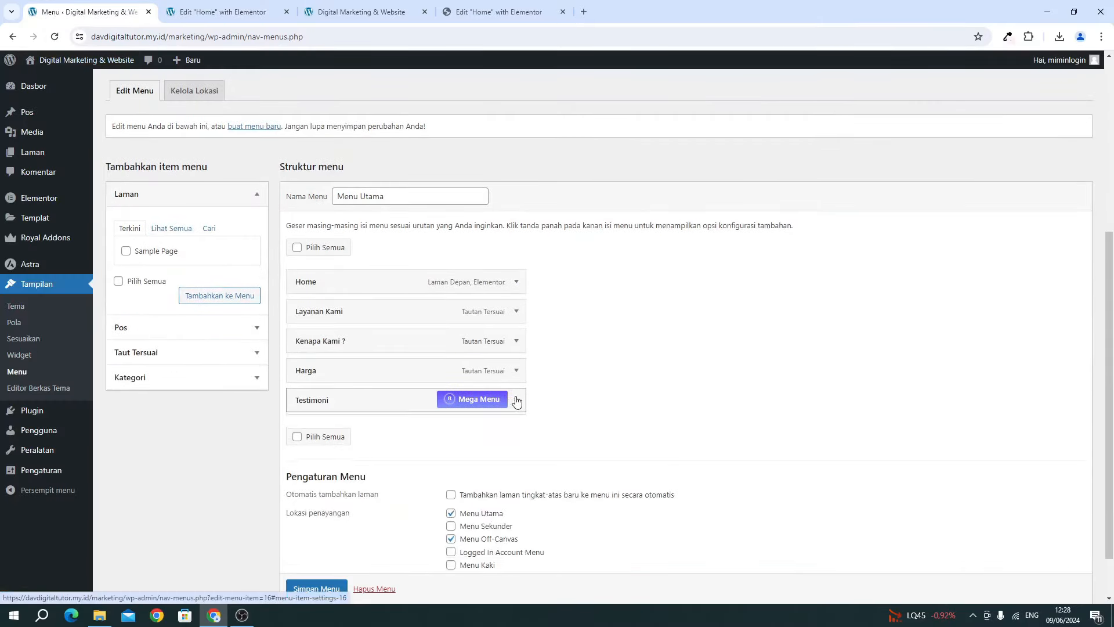
pyautogui.click(516, 399)
pyautogui.click(355, 441)
pyautogui.write('testimoni')
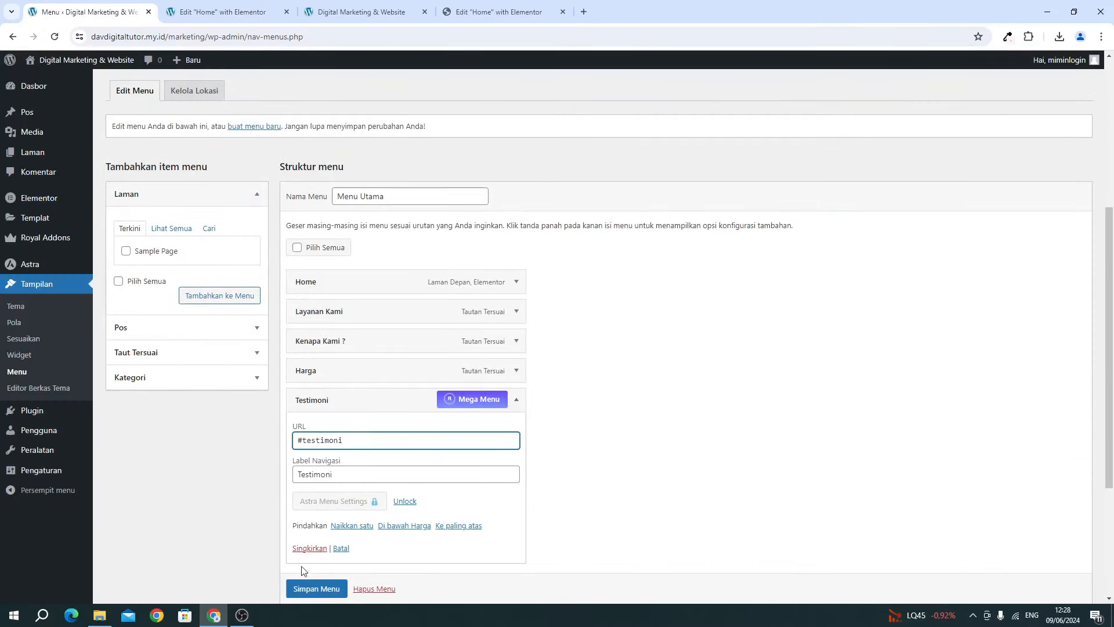
pyautogui.click(305, 587)
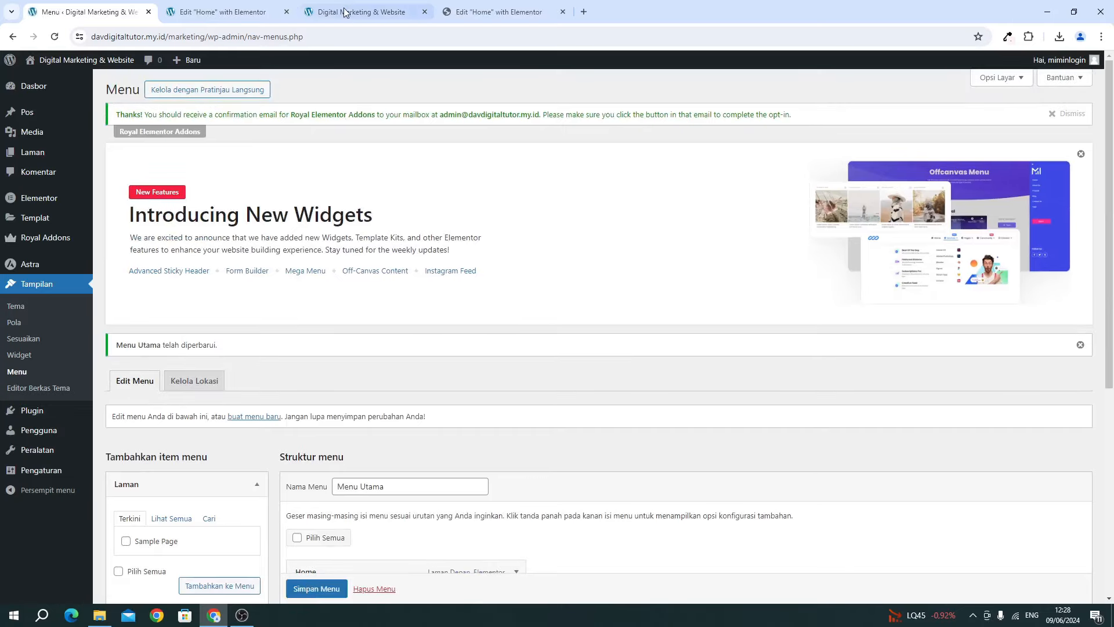
# Test the Harga and Testimoni links on the live website, returning to the page header after each.
pyautogui.click(357, 11)
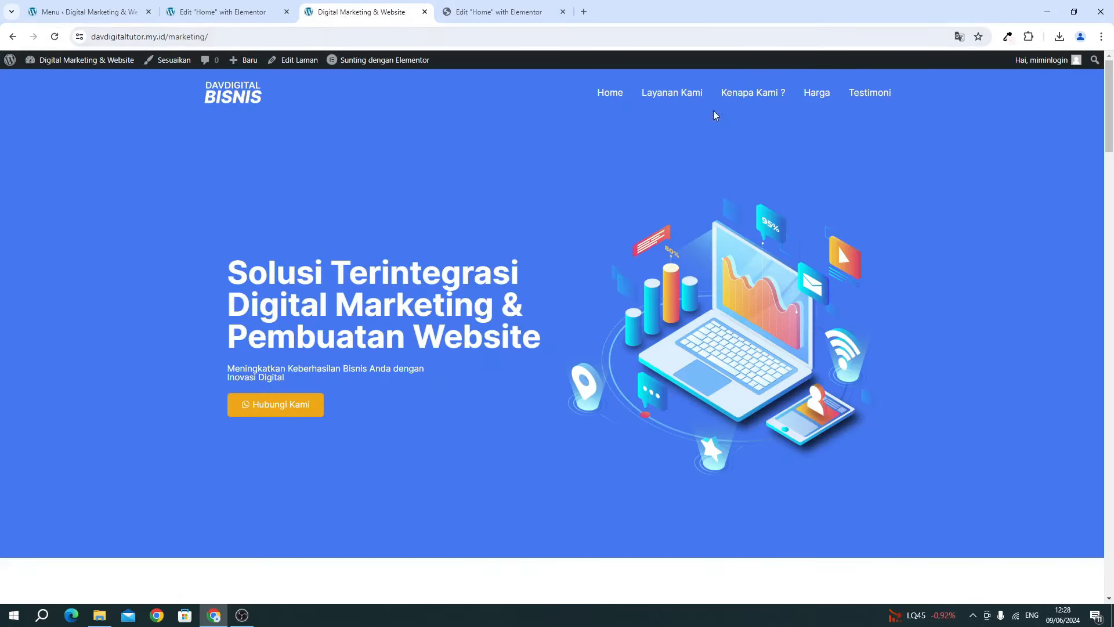
pyautogui.click(815, 95)
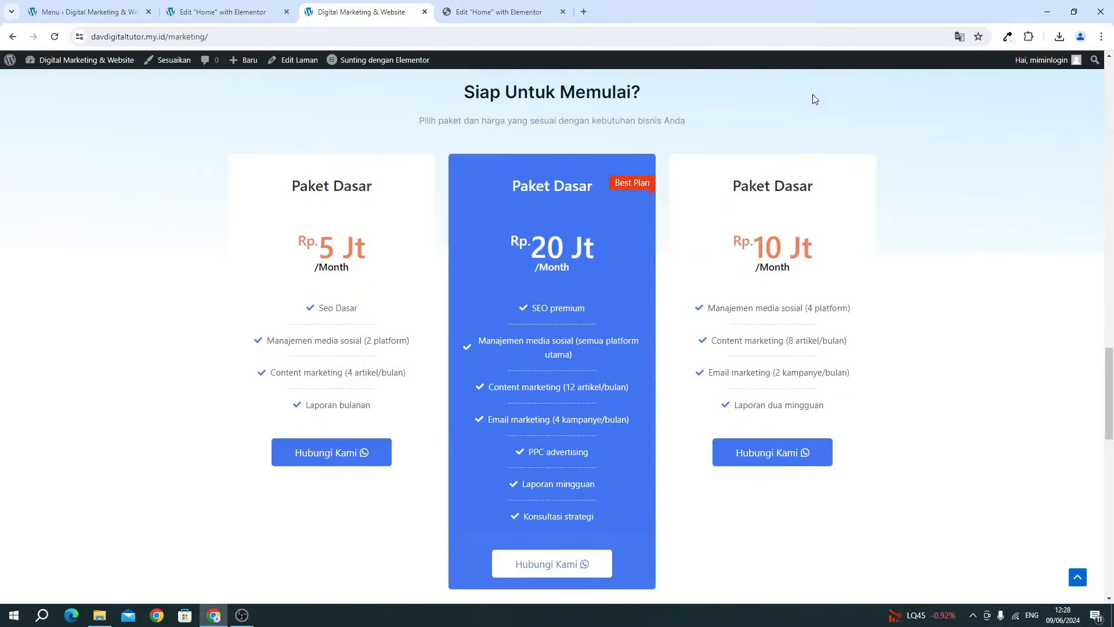
pyautogui.scroll(15, 923, 241)
pyautogui.scroll(8, 924, 241)
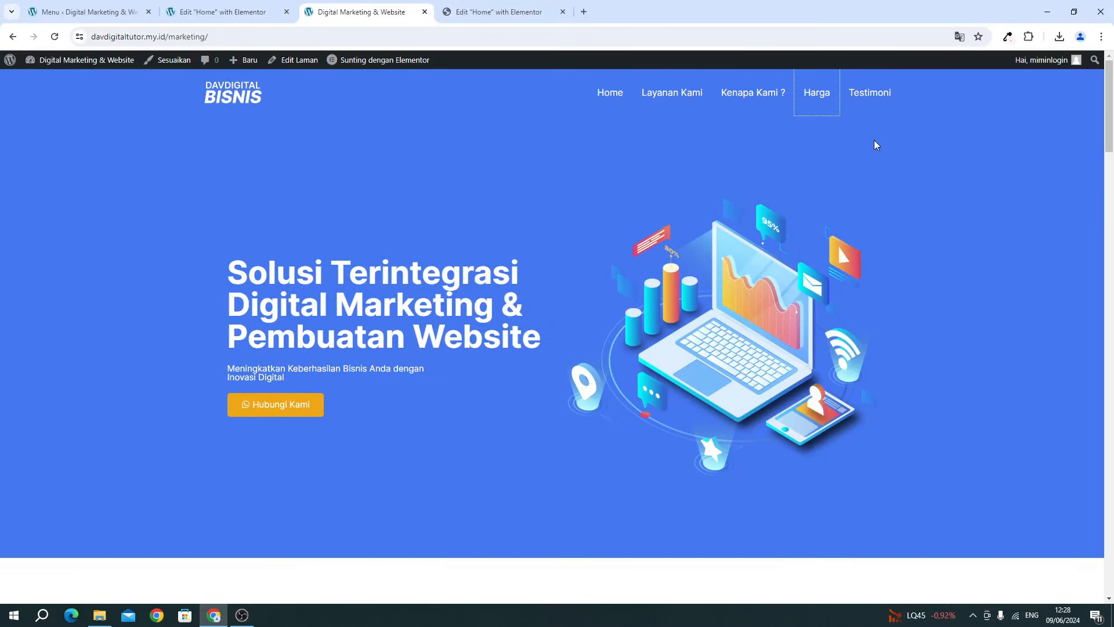
pyautogui.click(871, 93)
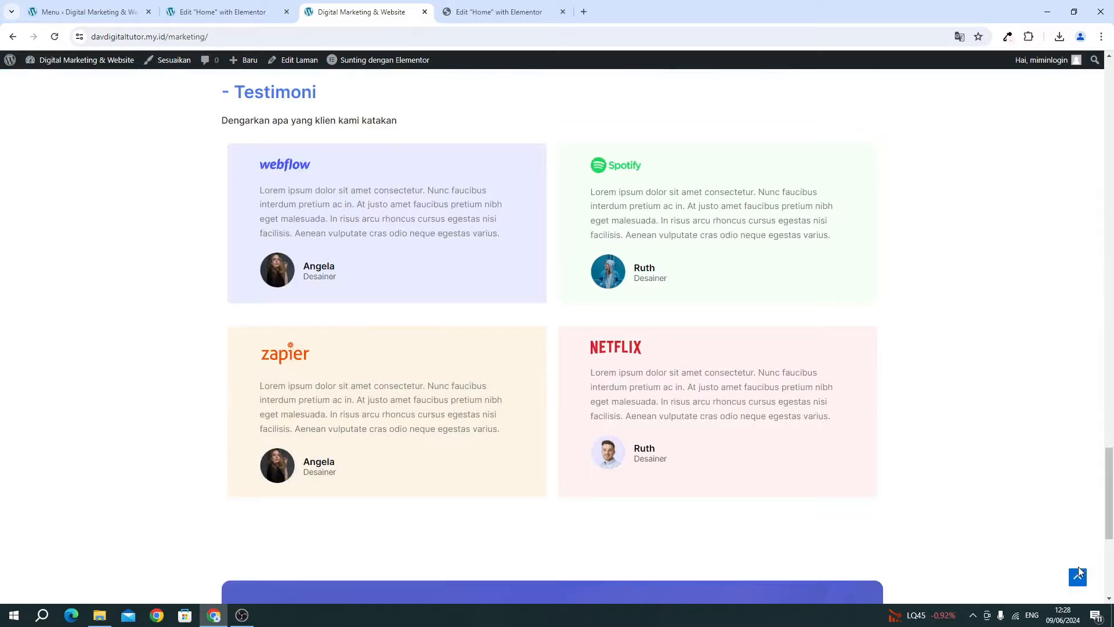
pyautogui.click(1079, 575)
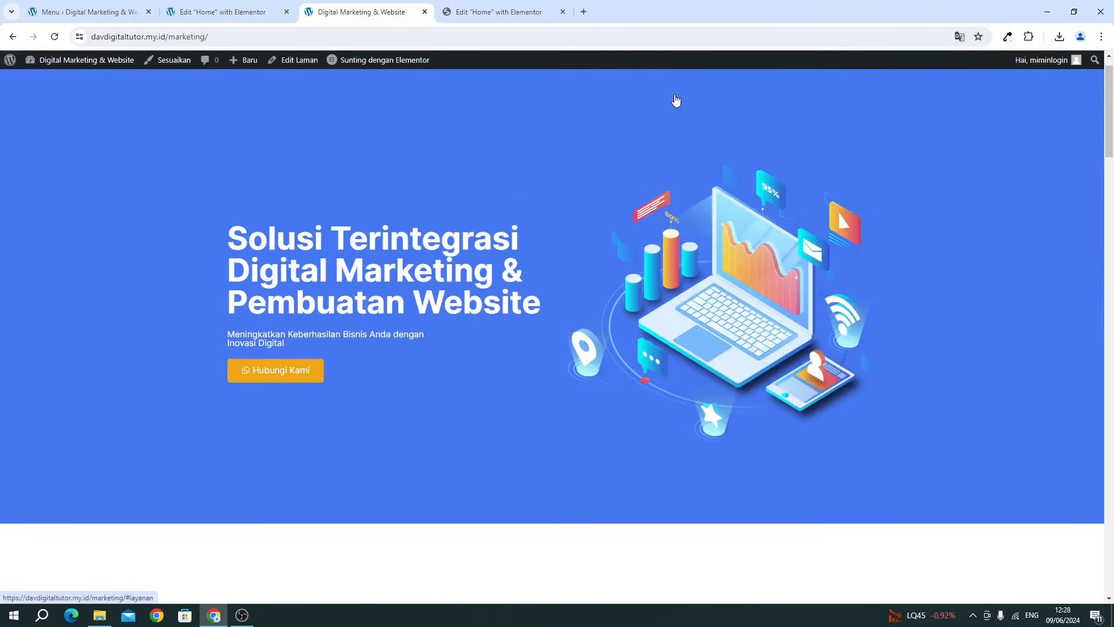
# Test the Layanan Kami and Harga links on the live website and return to the page header.
pyautogui.click(677, 100)
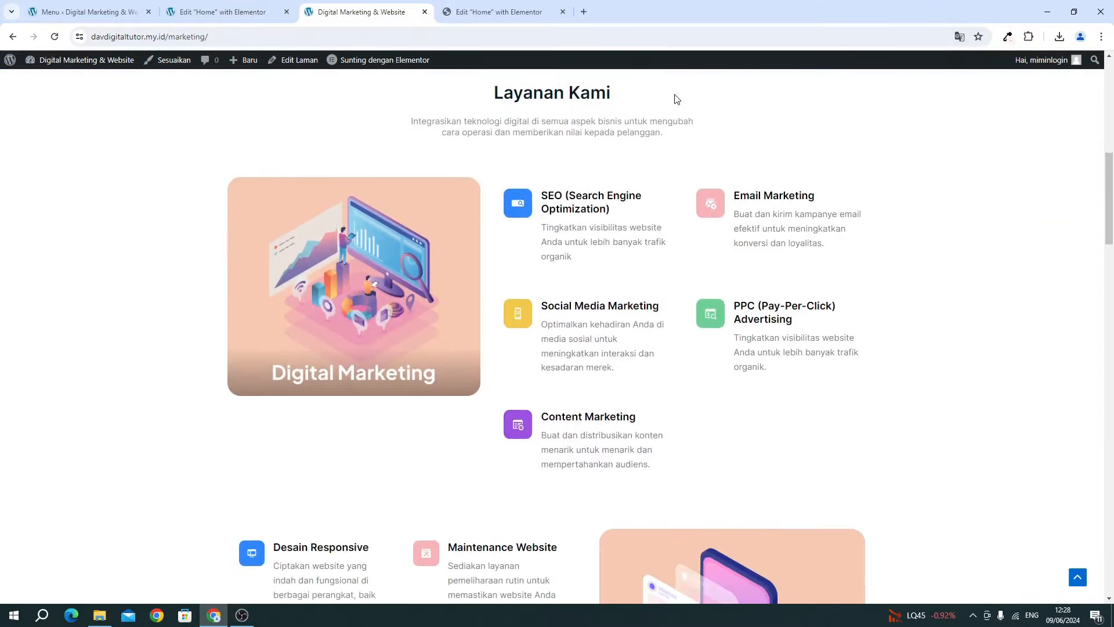
pyautogui.click(1071, 581)
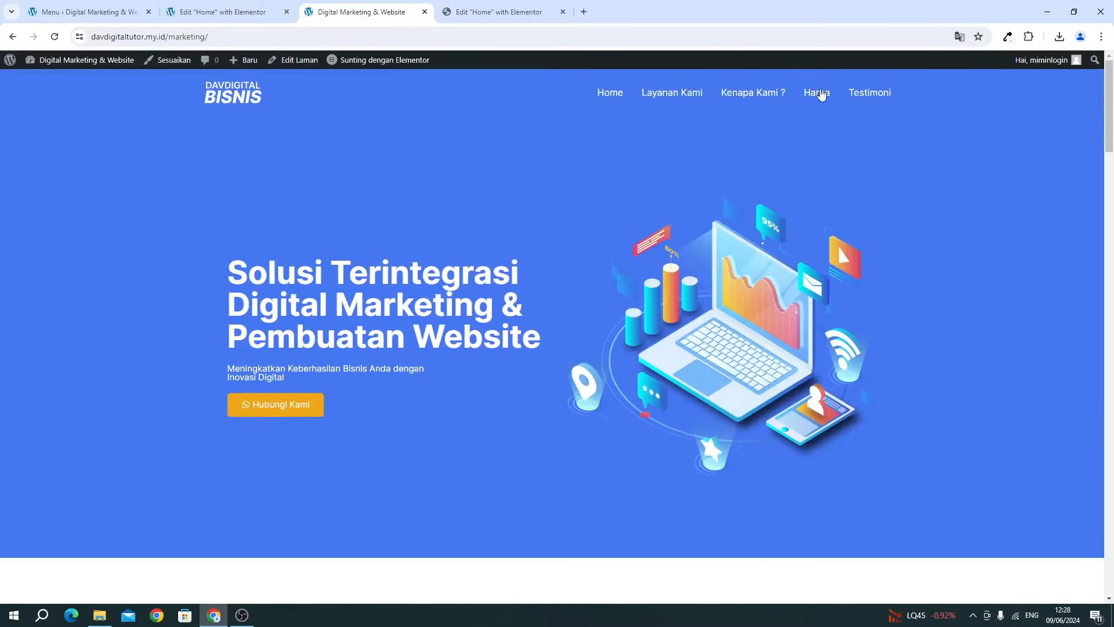
pyautogui.click(815, 98)
pyautogui.scroll(-15, 550, 398)
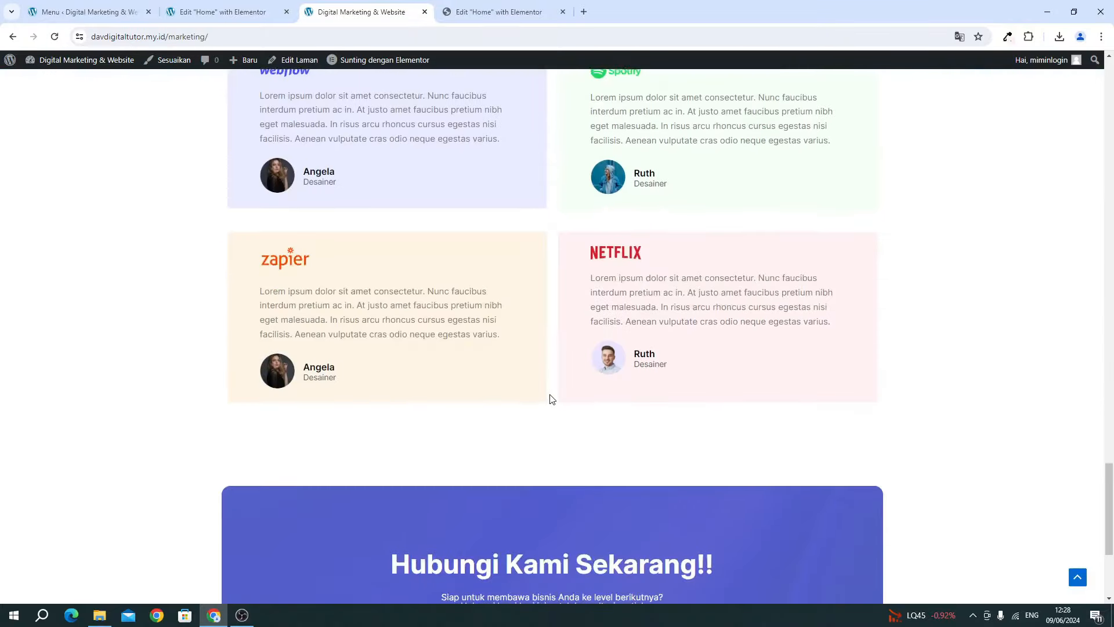
pyautogui.scroll(8, 665, 351)
pyautogui.scroll(20, 624, 331)
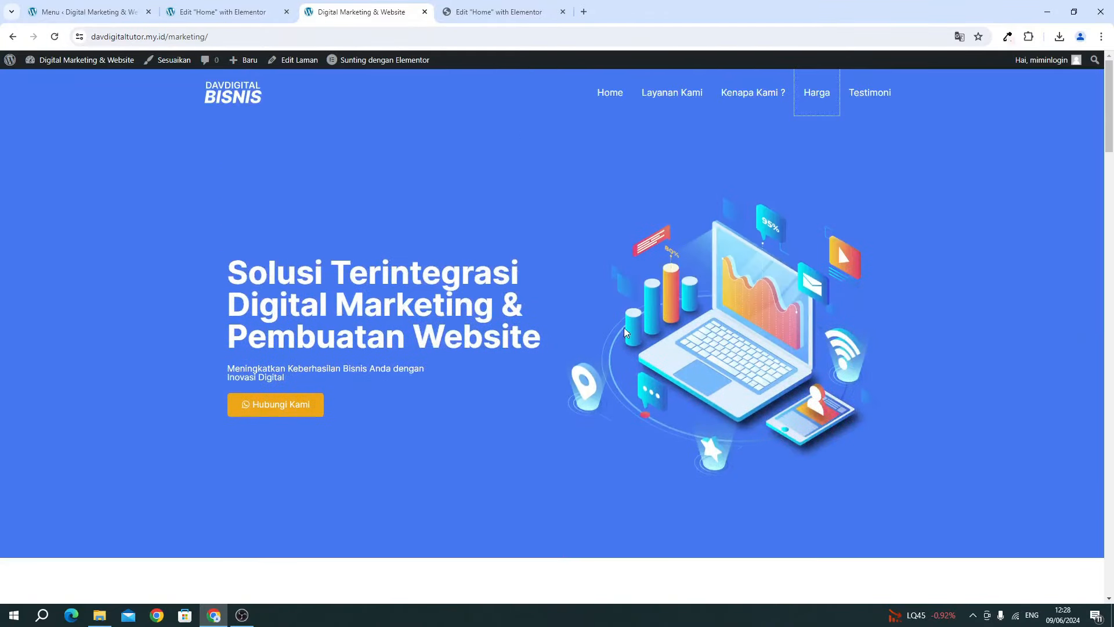
# Open the browser's developer tools on the live website and switch to the responsive device view.
pyautogui.rightClick(501, 220)
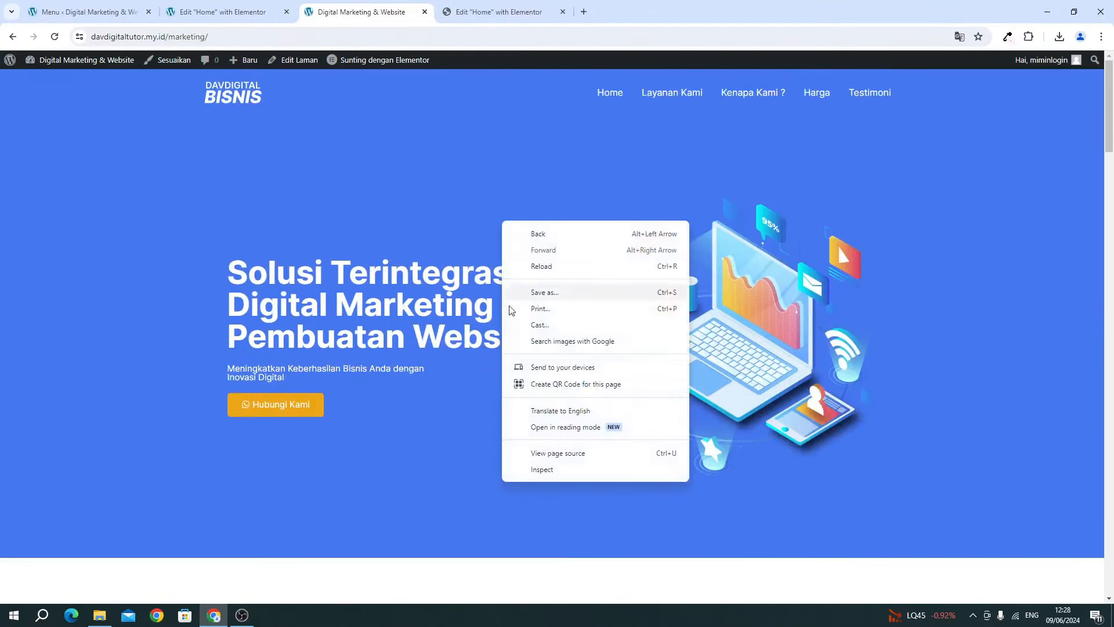
pyautogui.click(538, 465)
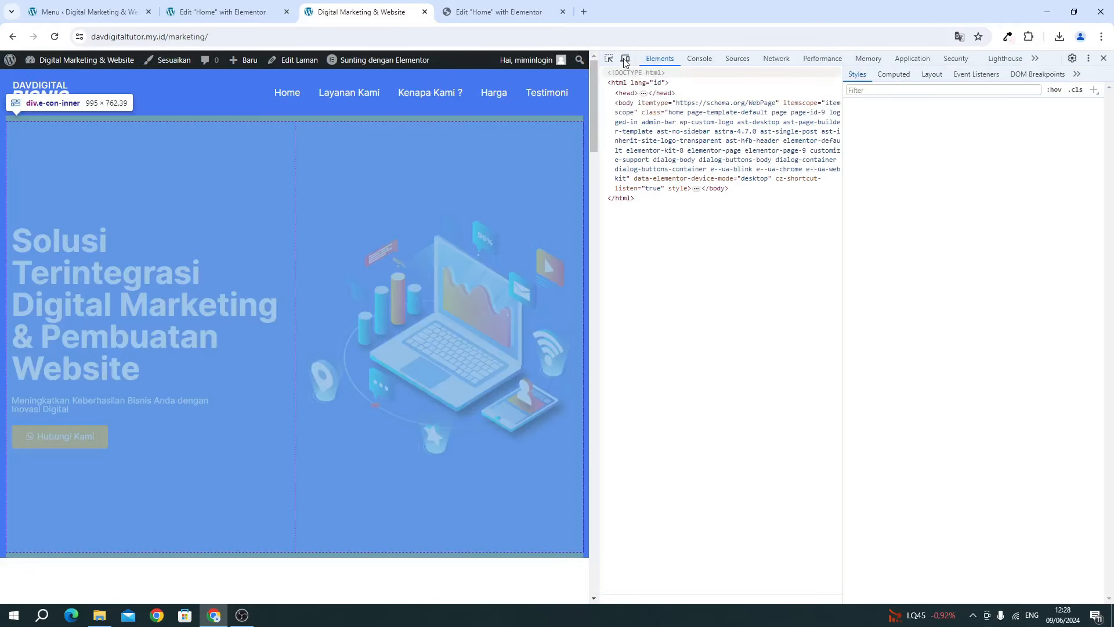
pyautogui.click(625, 58)
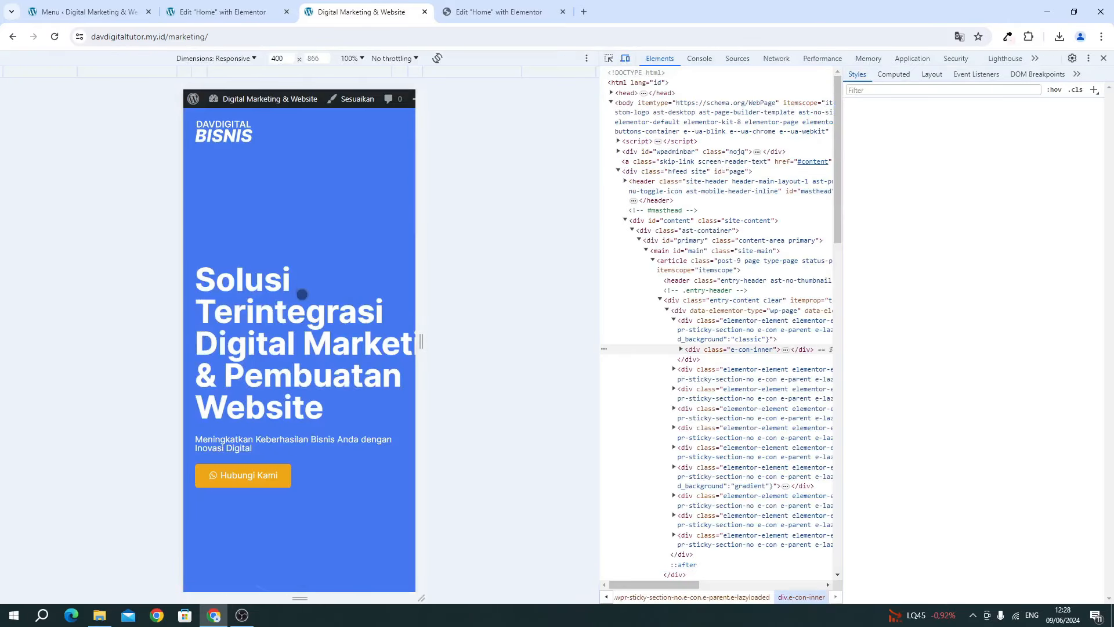
# Examine the mobile layout of all Home page sections, from the hero down to the footer.
pyautogui.scroll(-10, 305, 297)
pyautogui.scroll(-15, 305, 297)
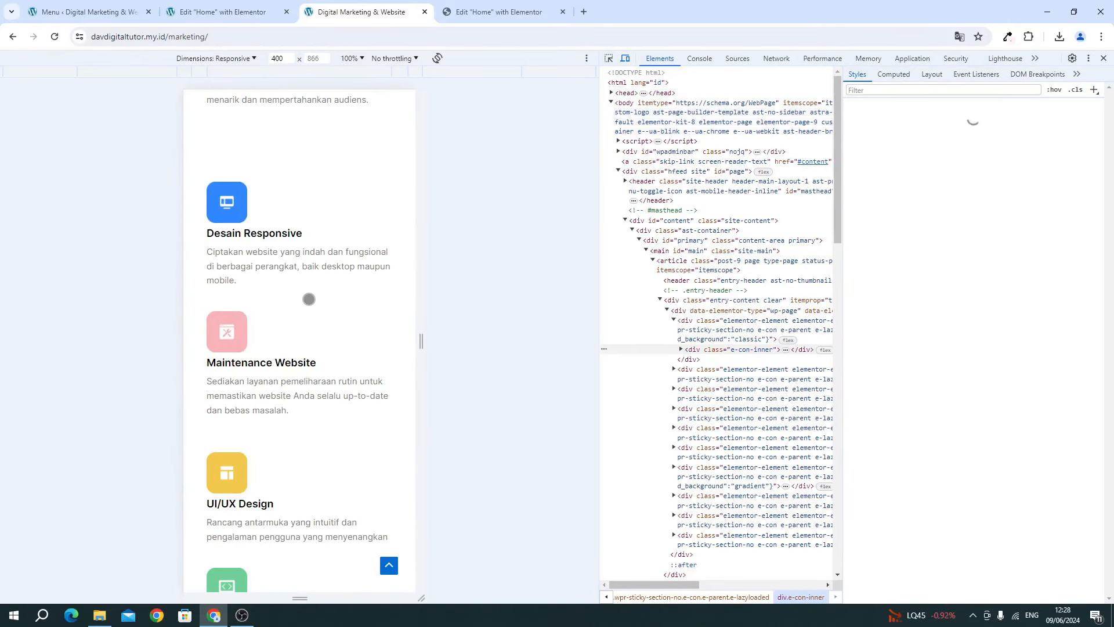
pyautogui.scroll(-15, 311, 312)
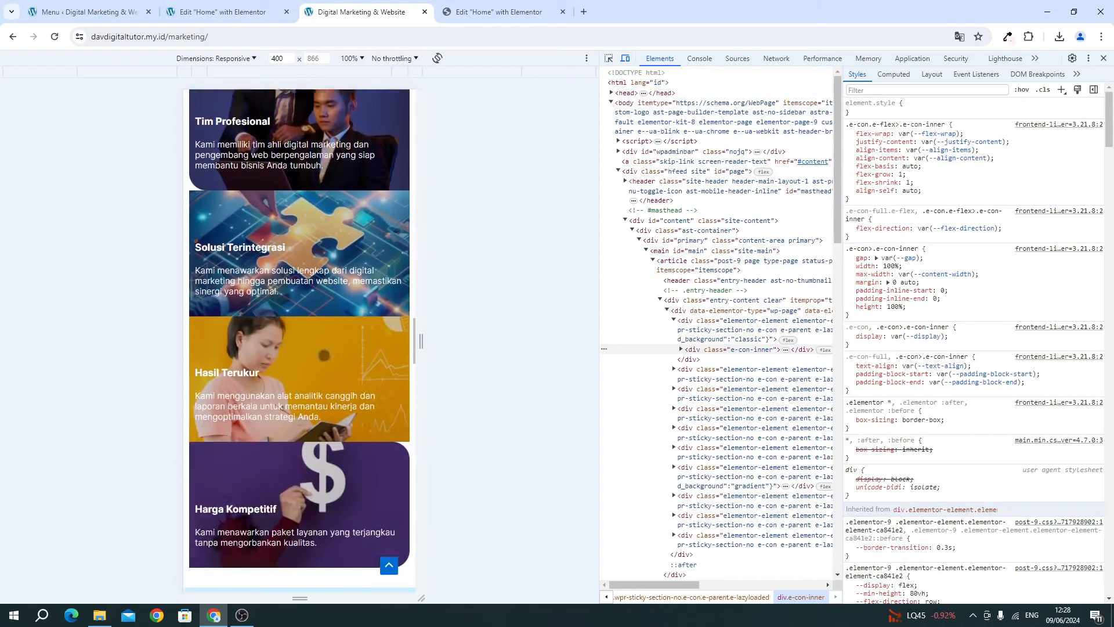
pyautogui.scroll(-4, 325, 355)
pyautogui.scroll(9, 325, 355)
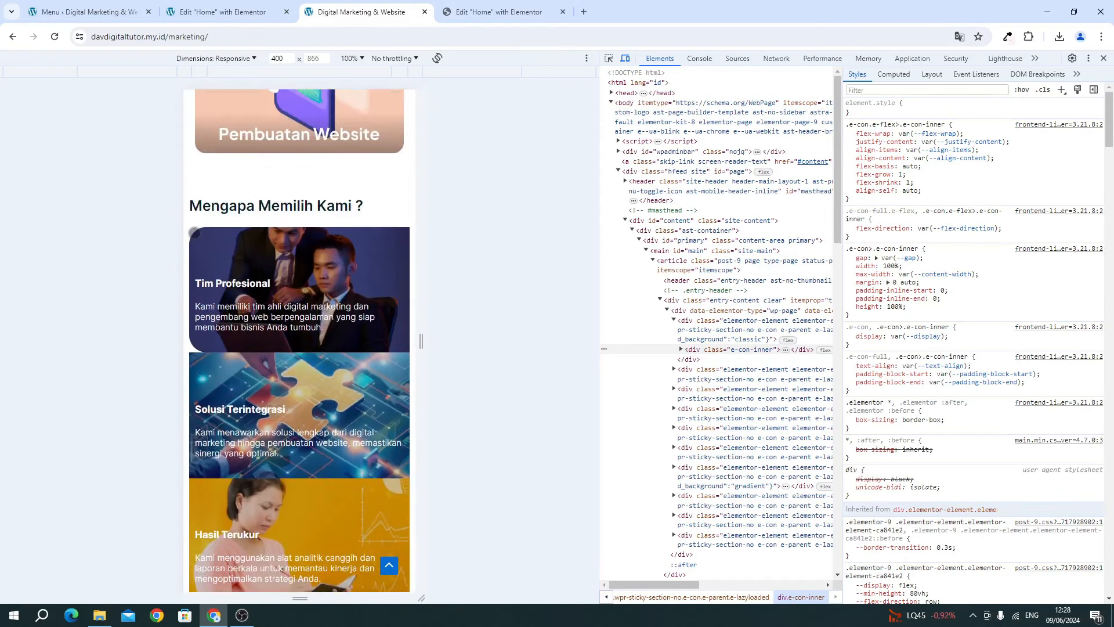
pyautogui.scroll(-15, 306, 382)
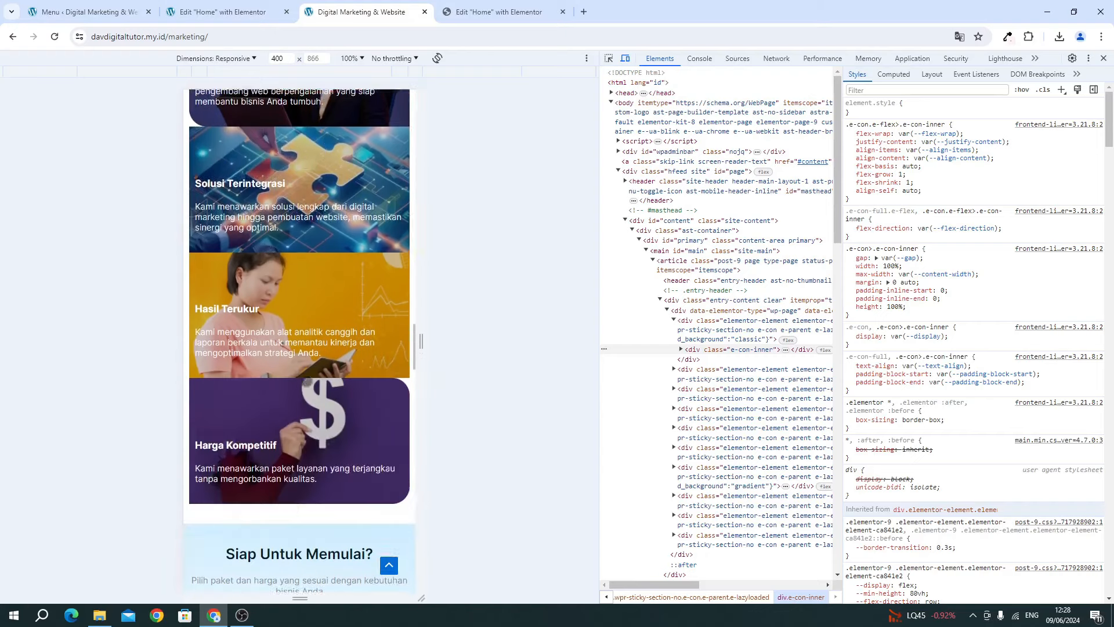
pyautogui.scroll(-20, 307, 383)
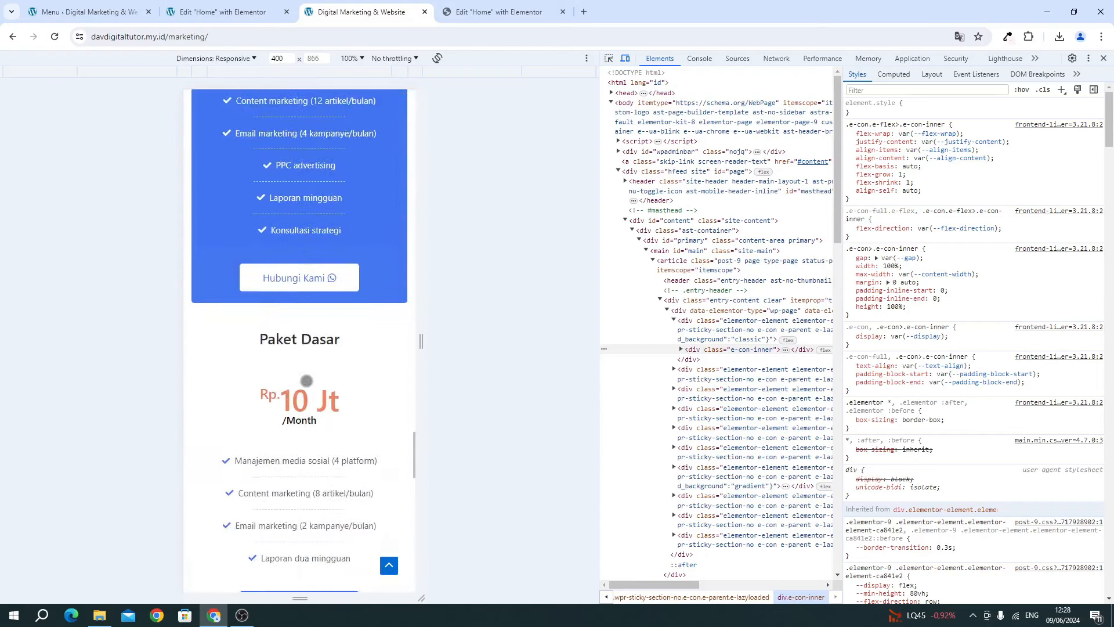
pyautogui.scroll(-3, 306, 381)
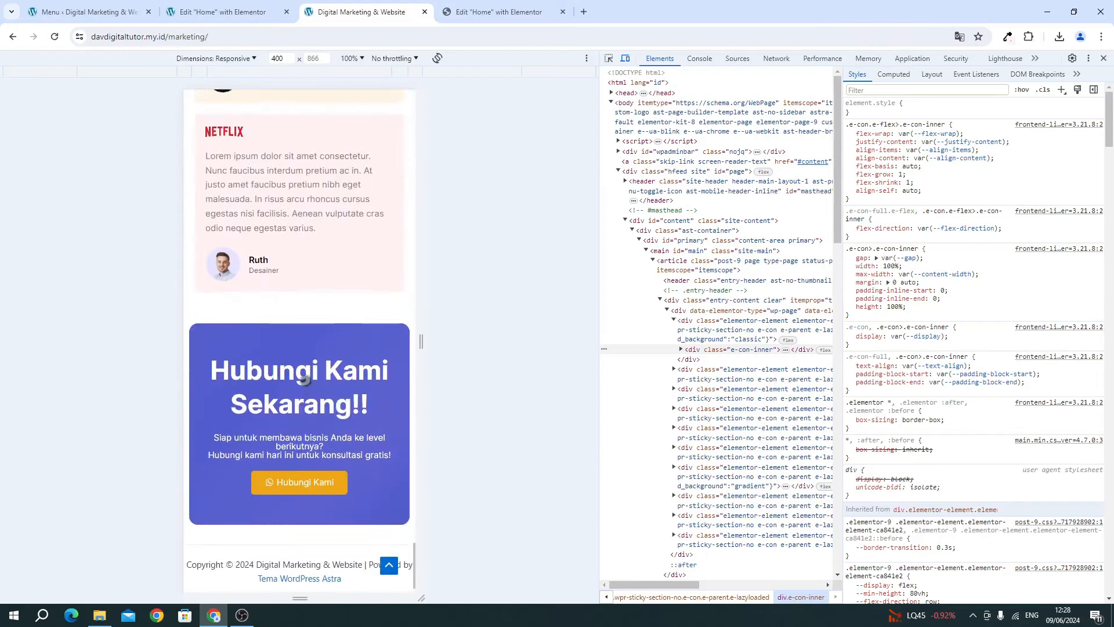
# Return to the hero section of the mobile layout and close the developer tools.
pyautogui.scroll(6, 306, 377)
pyautogui.scroll(20, 304, 368)
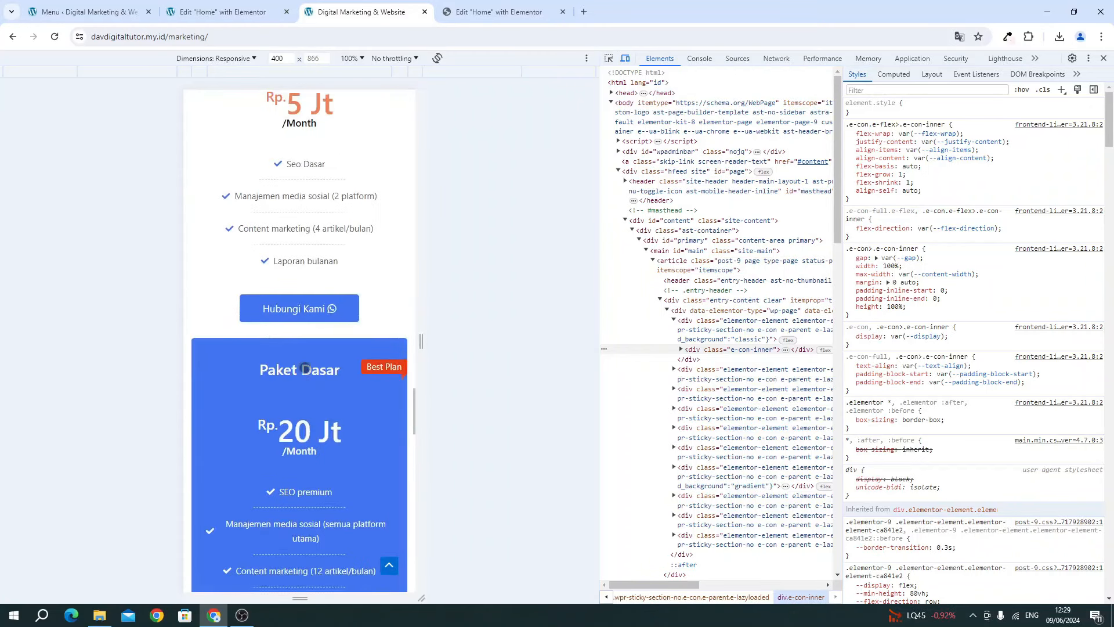
pyautogui.scroll(20, 304, 368)
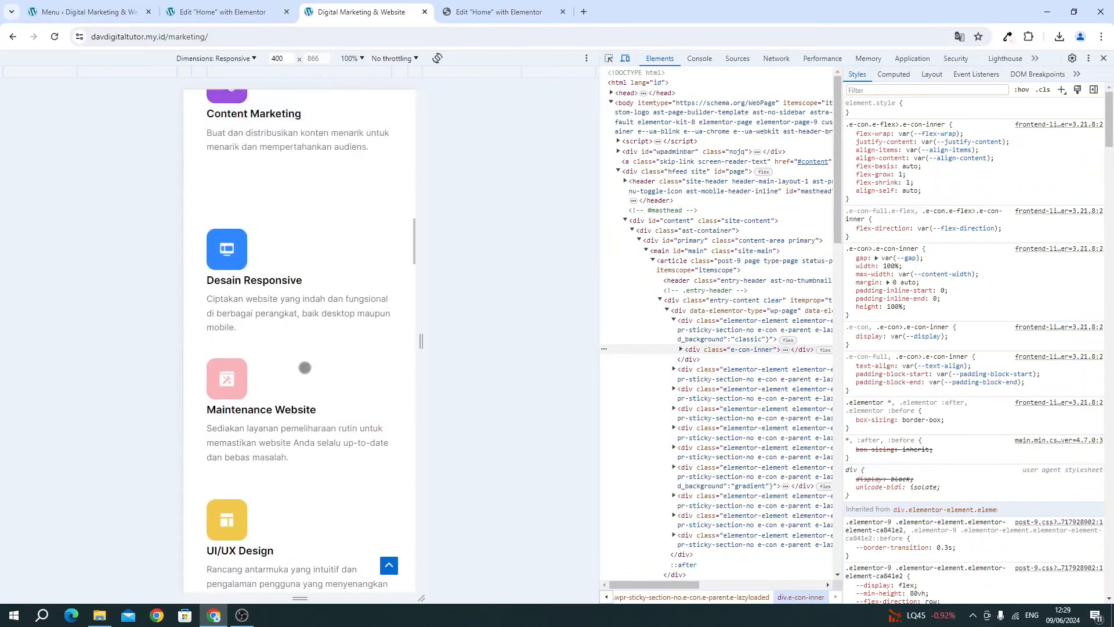
pyautogui.scroll(5, 305, 367)
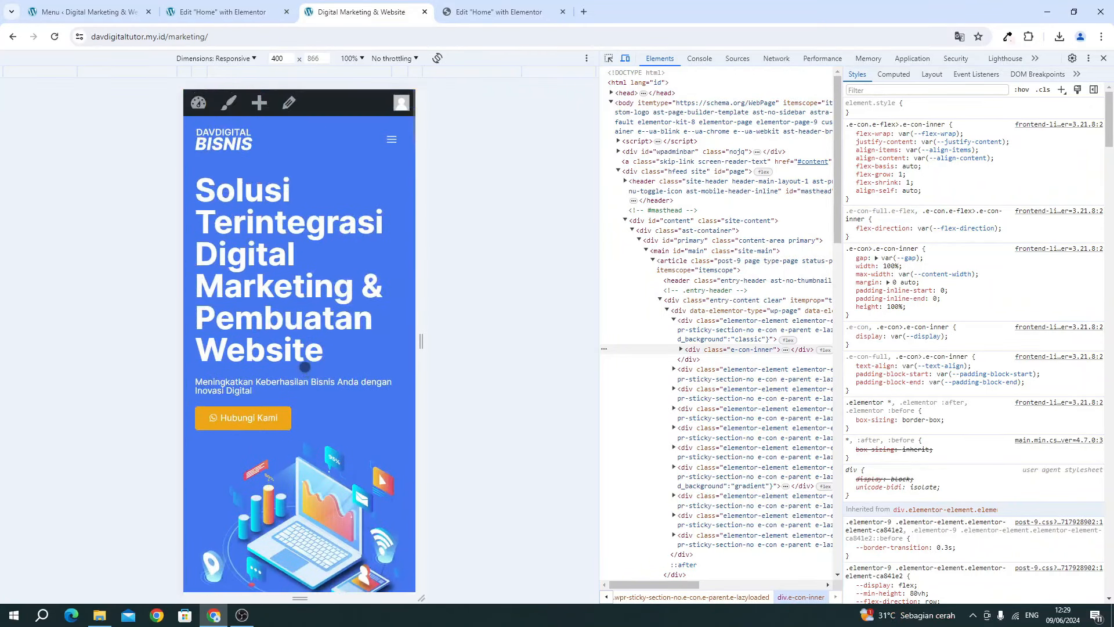
pyautogui.click(1105, 59)
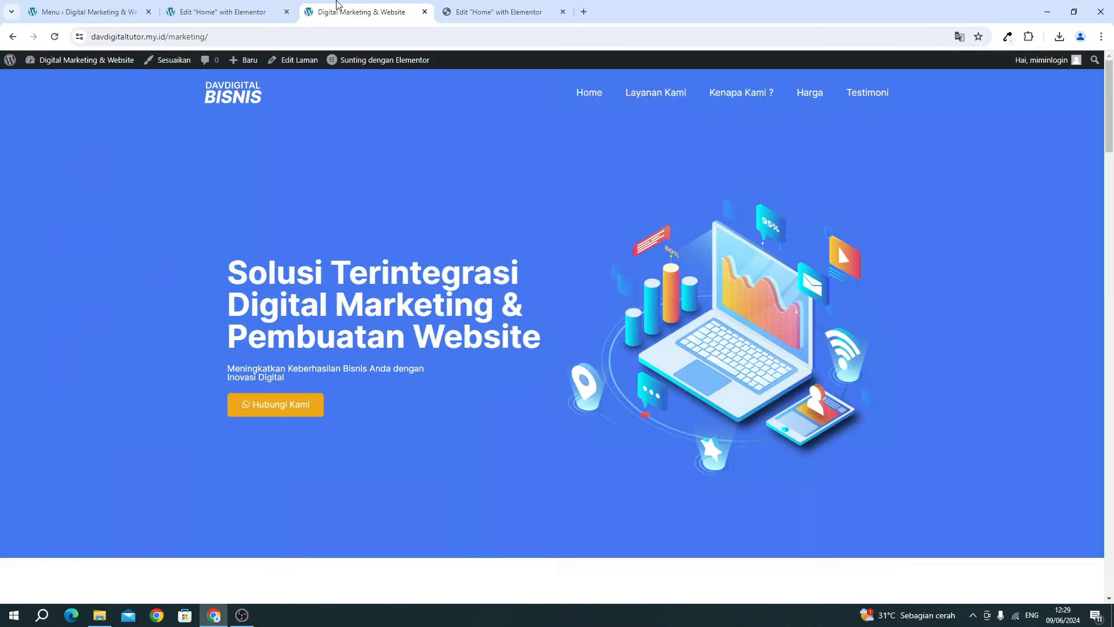
# Switch to the Home page's Elementor editor and turn on the Mobile Portrait responsive preview.
pyautogui.click(224, 12)
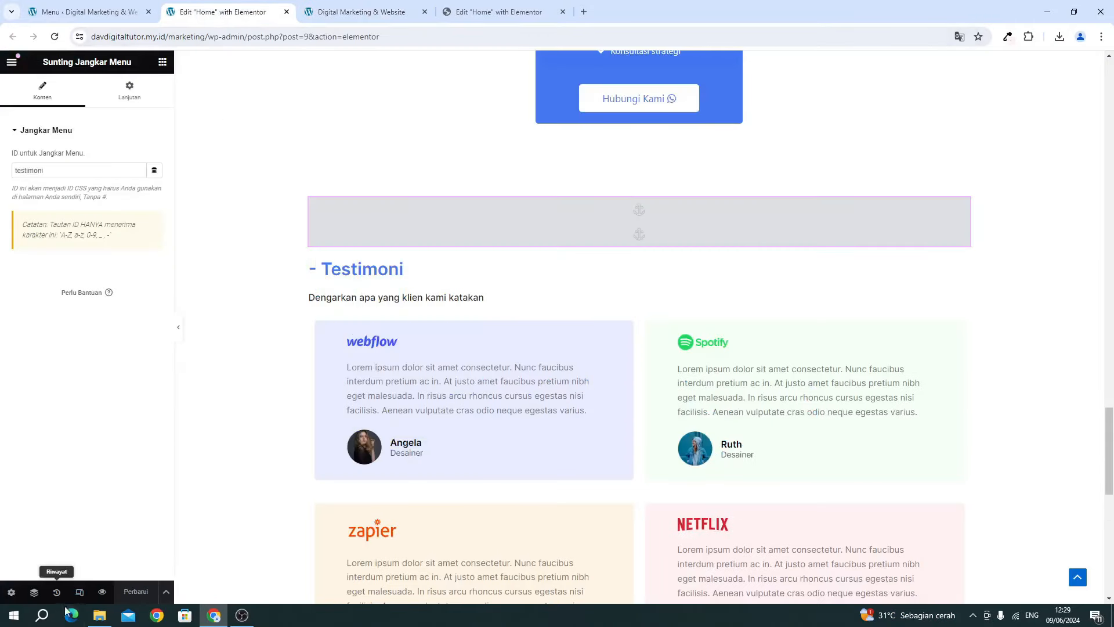
pyautogui.click(85, 589)
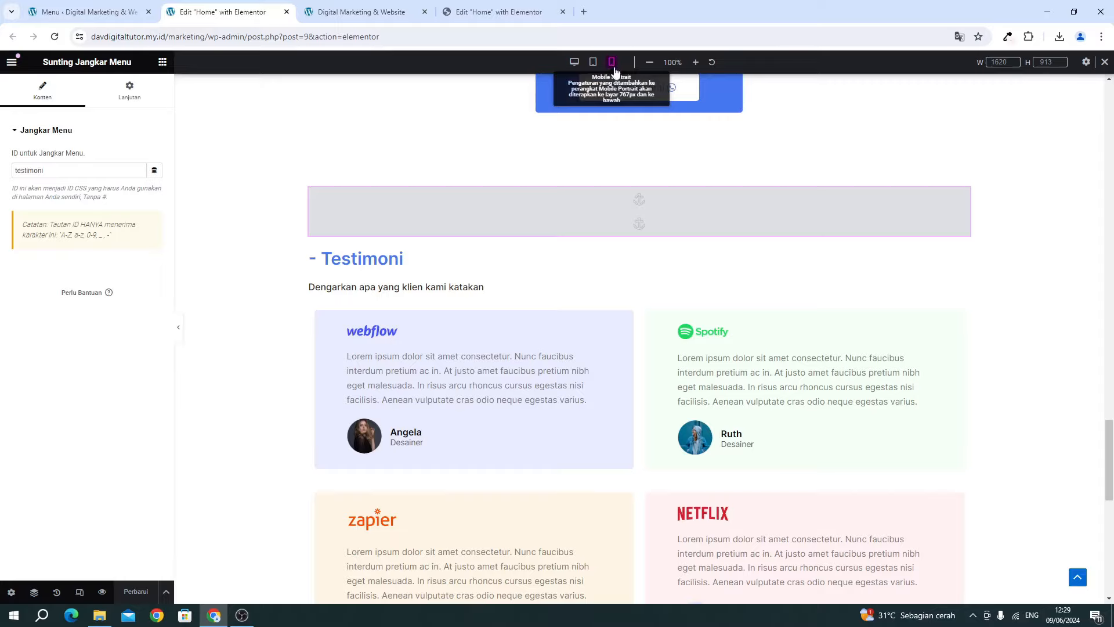
pyautogui.click(614, 67)
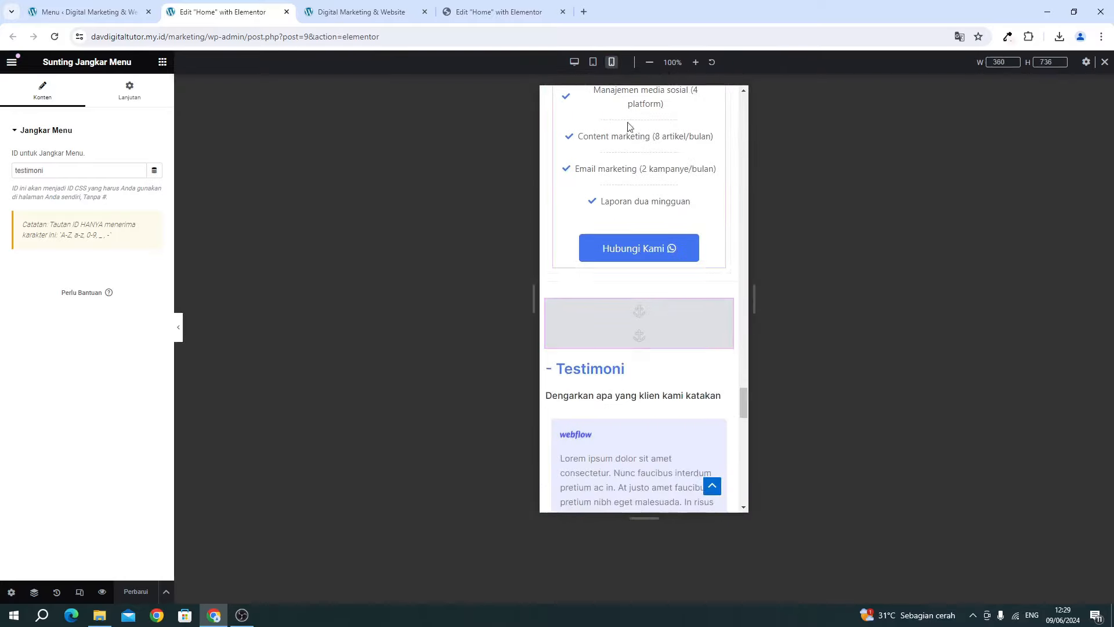
# Set the Tim Profesional container's mobile border radius to 0 px on all corners.
pyautogui.scroll(5, 617, 261)
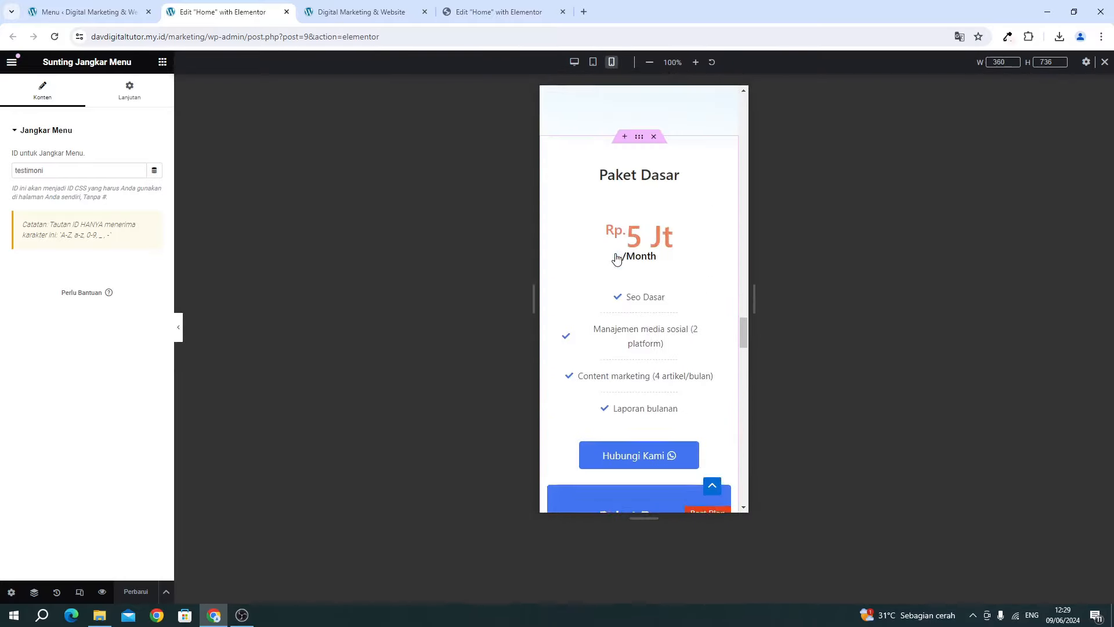
pyautogui.scroll(10, 617, 259)
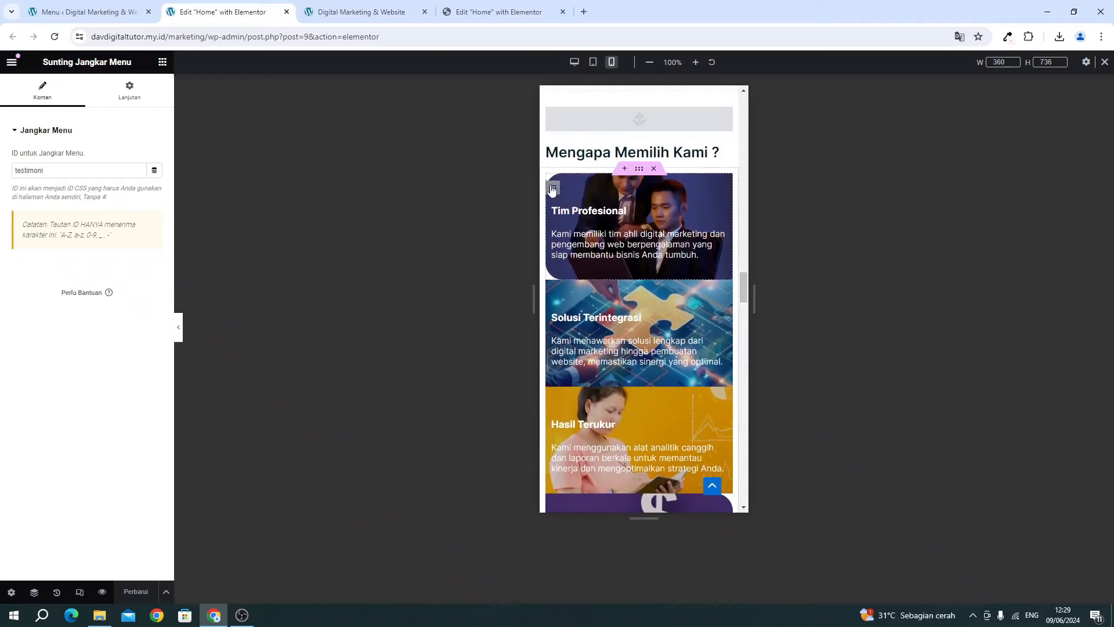
pyautogui.click(553, 189)
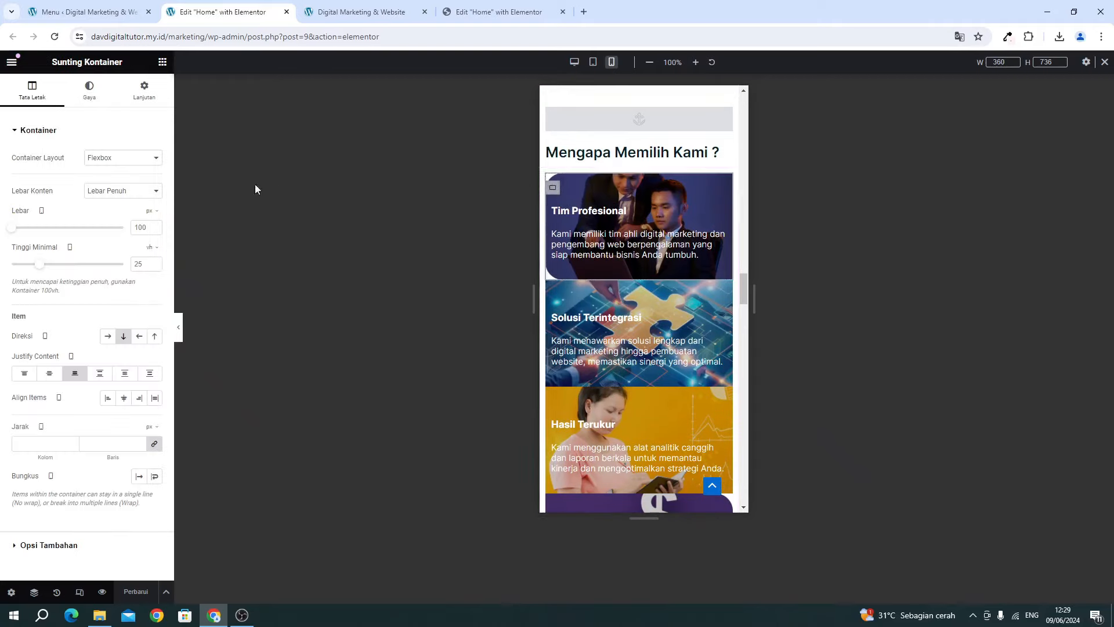
pyautogui.click(96, 100)
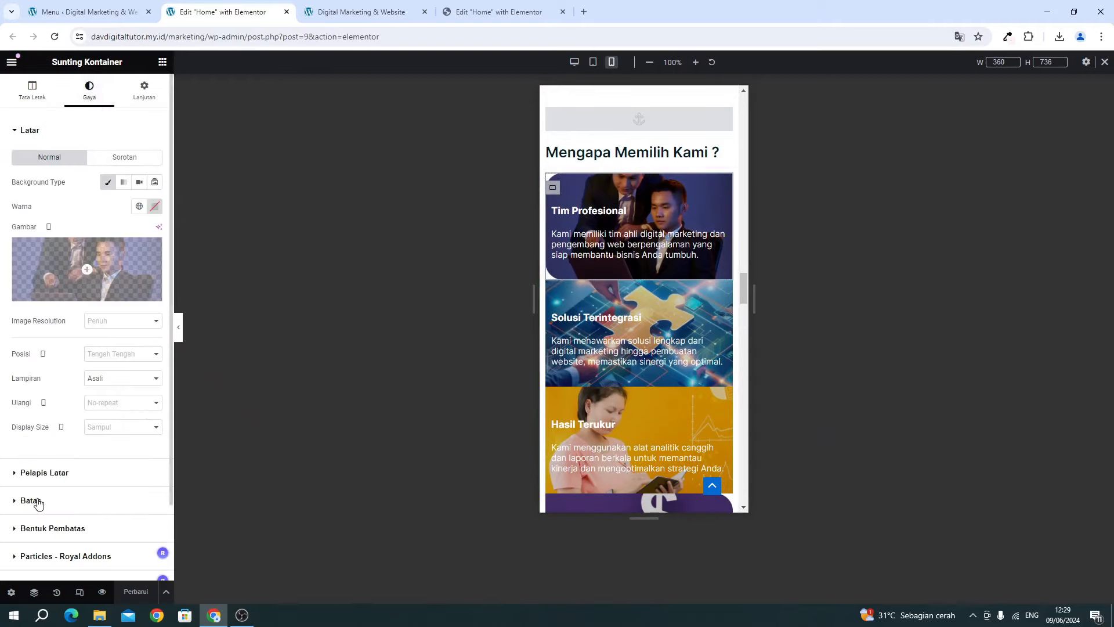
pyautogui.click(39, 502)
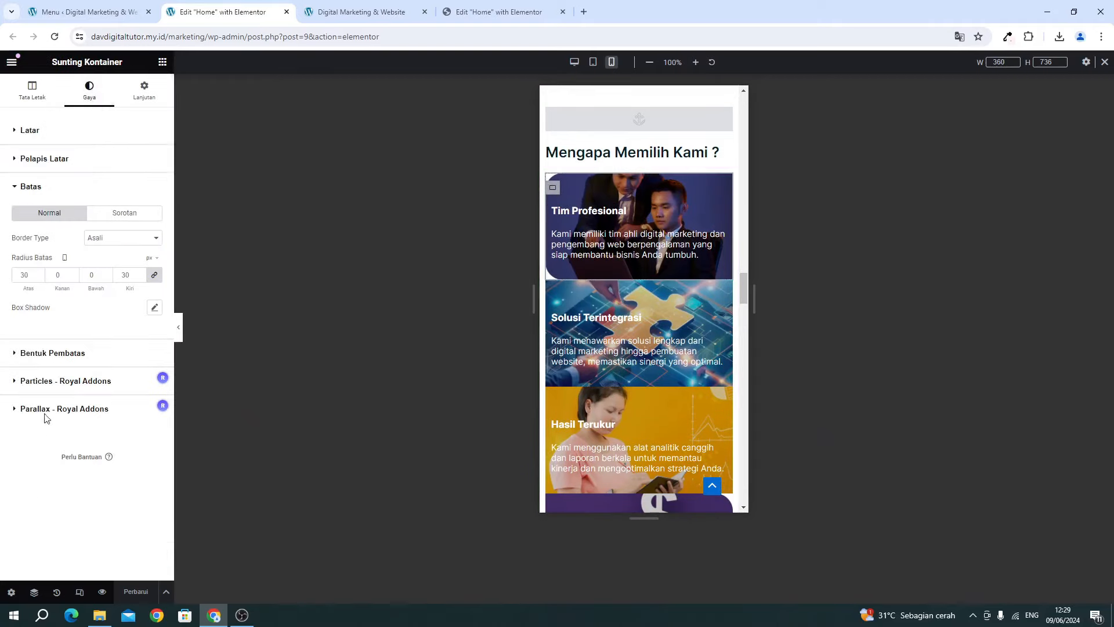
pyautogui.click(154, 276)
# Set the Harga Kompetitif container's mobile border radius to 0 px on all corners.
pyautogui.scroll(-3, 633, 360)
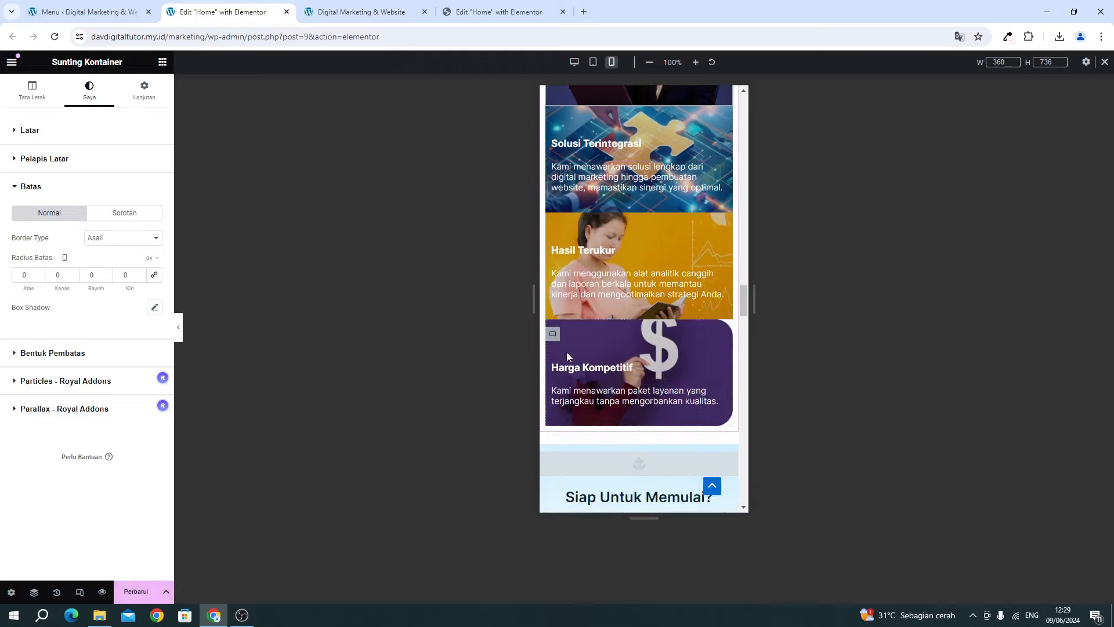
pyautogui.click(552, 336)
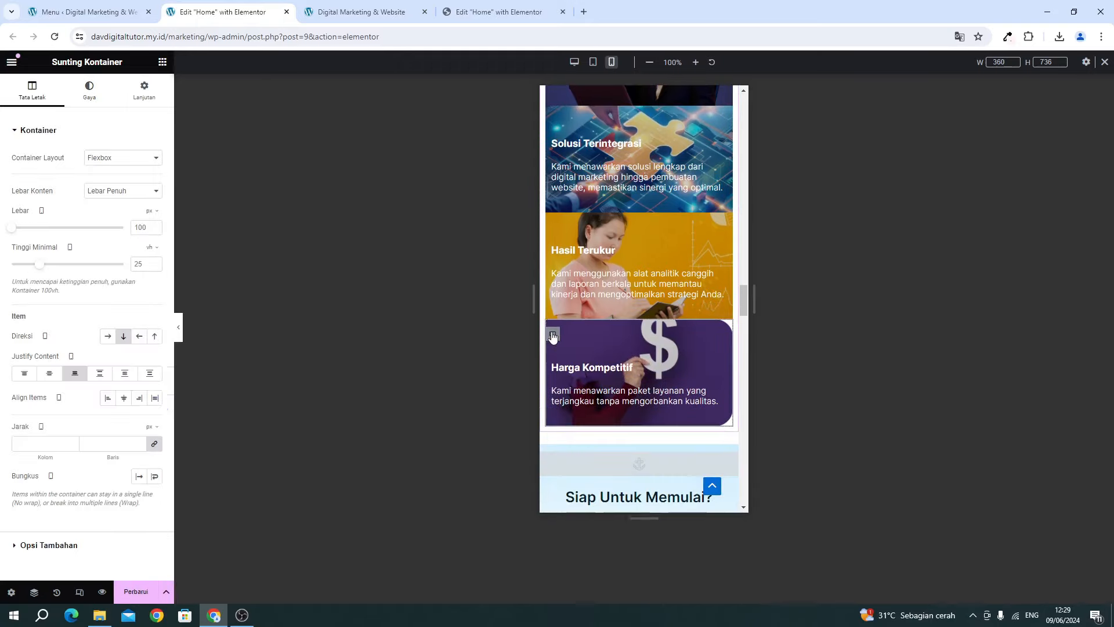
pyautogui.click(93, 93)
pyautogui.scroll(-2, 87, 415)
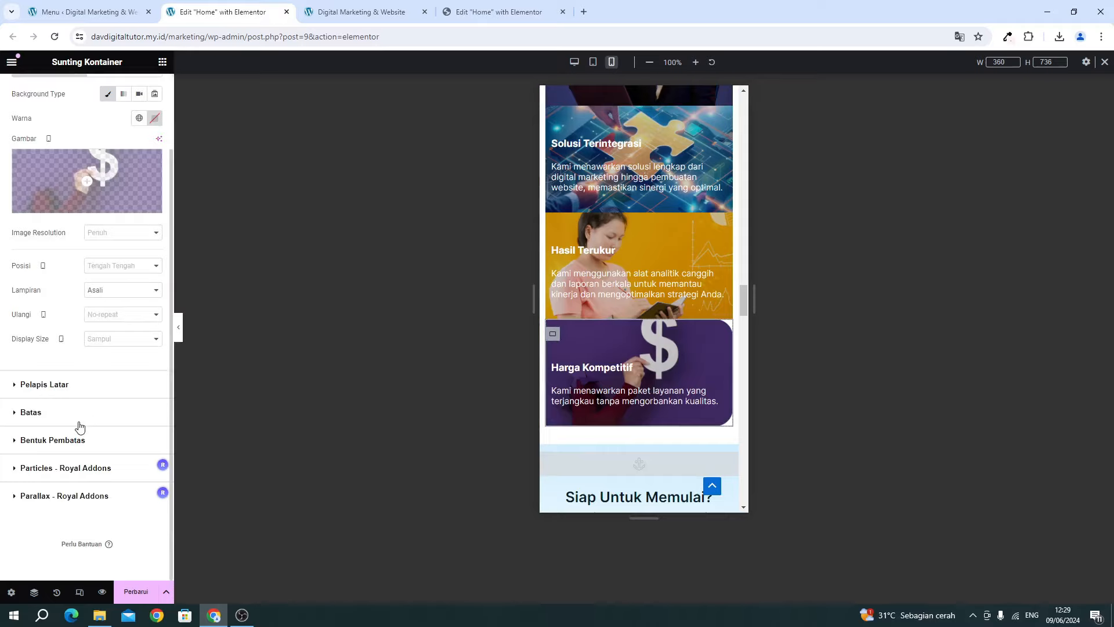
pyautogui.click(80, 423)
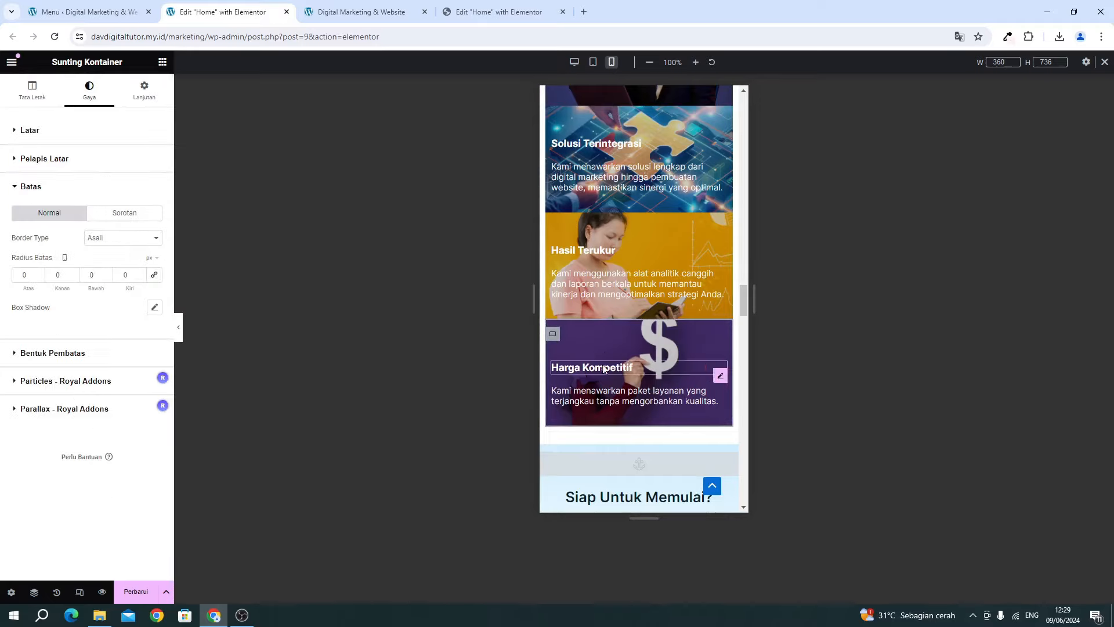
# Update the Home page, then restore the desktop preview and exit the responsive mode.
pyautogui.scroll(20, 603, 369)
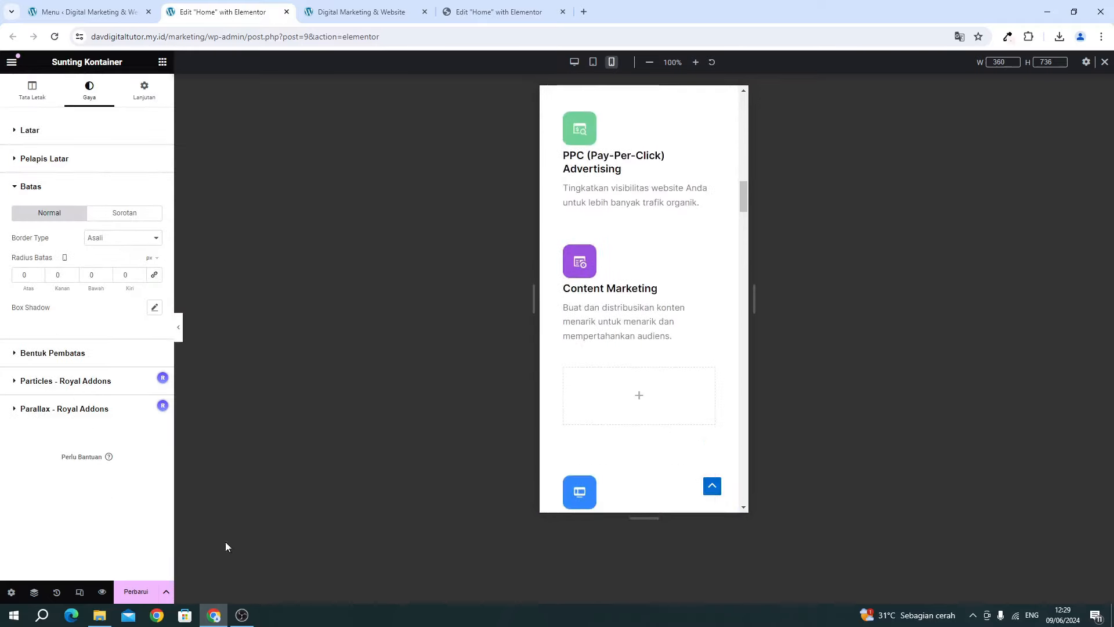
pyautogui.click(137, 592)
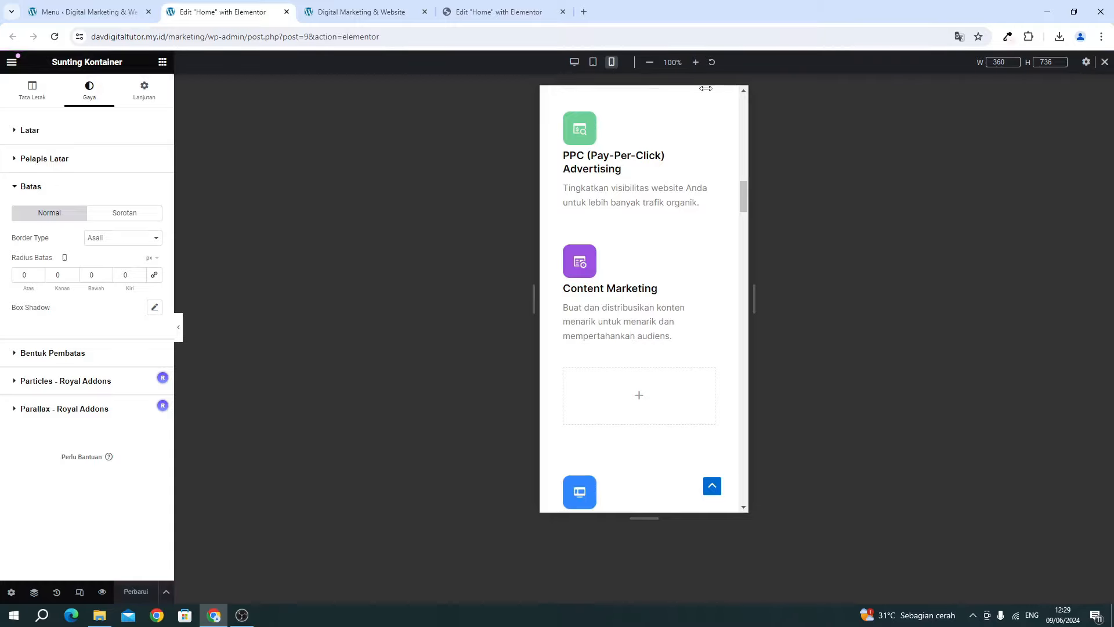
pyautogui.click(575, 62)
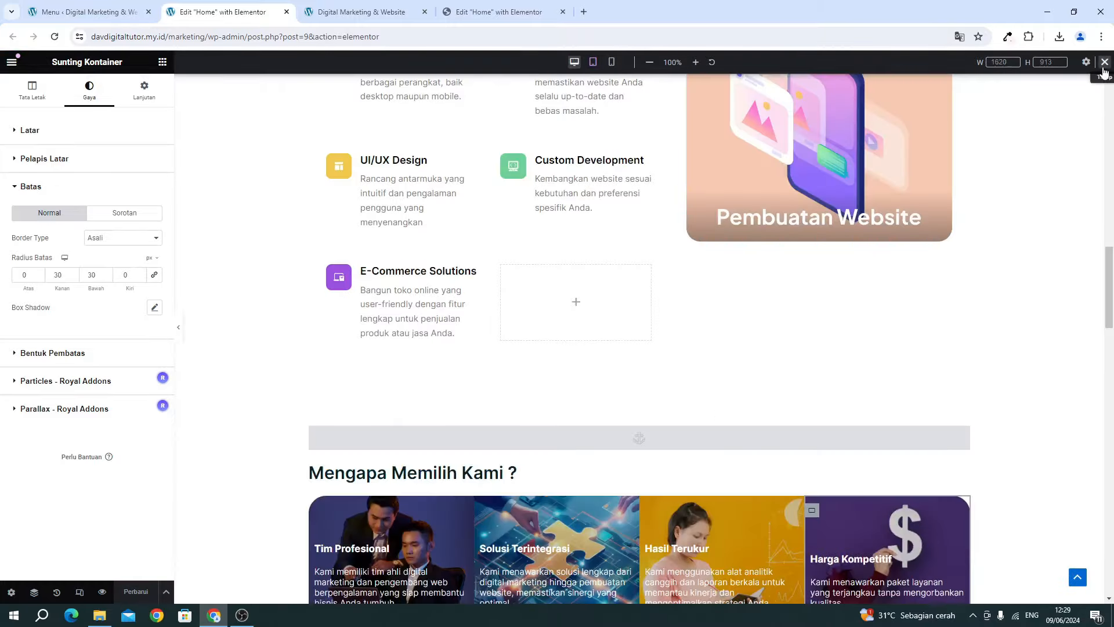
pyautogui.click(1104, 63)
# Examine the desktop layout of the live website from the hero down past the Testimoni section.
pyautogui.click(360, 11)
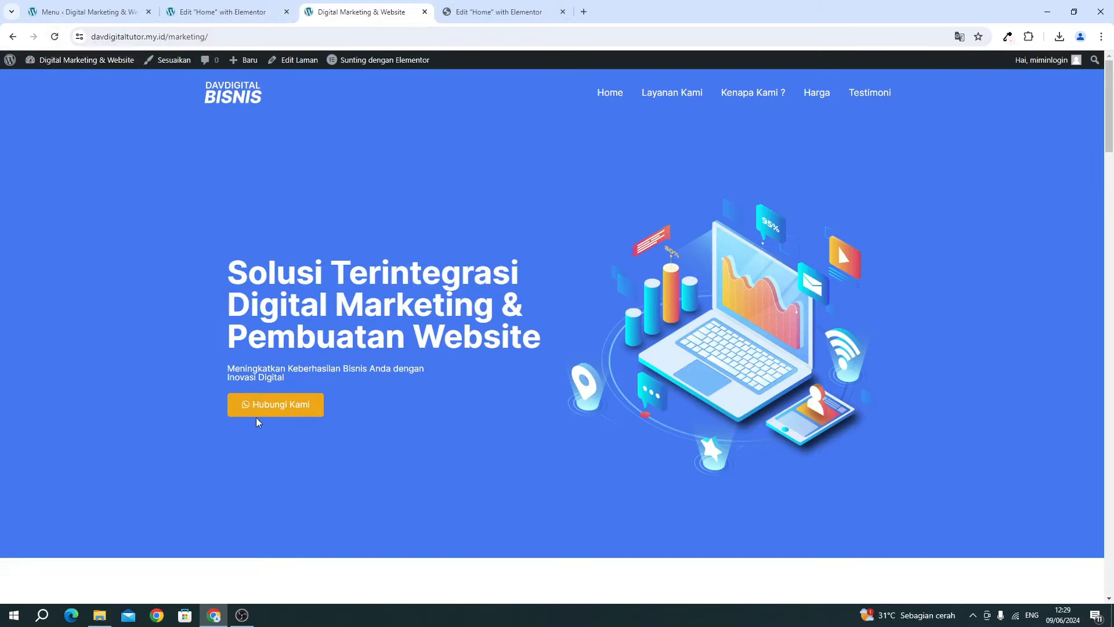
pyautogui.scroll(-15, 262, 414)
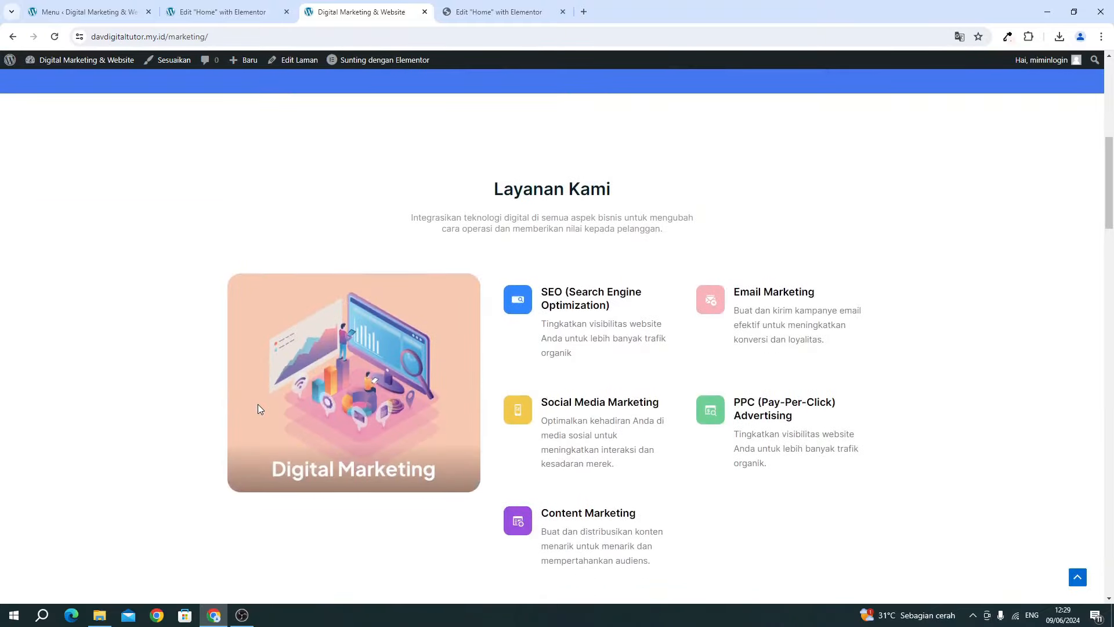
pyautogui.scroll(-15, 259, 409)
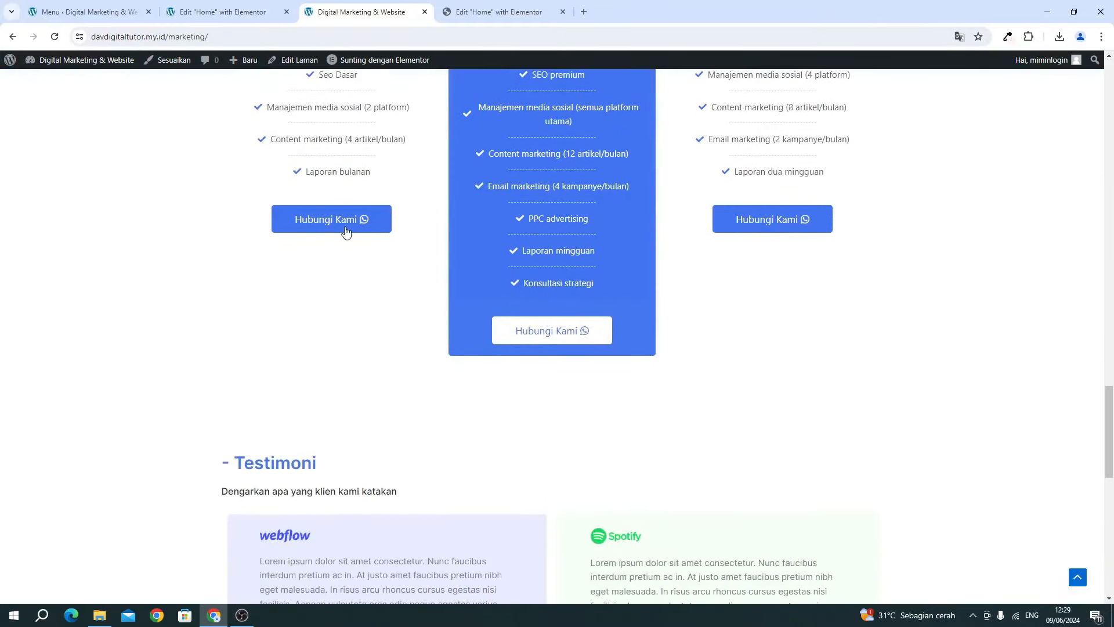
pyautogui.scroll(-10, 516, 443)
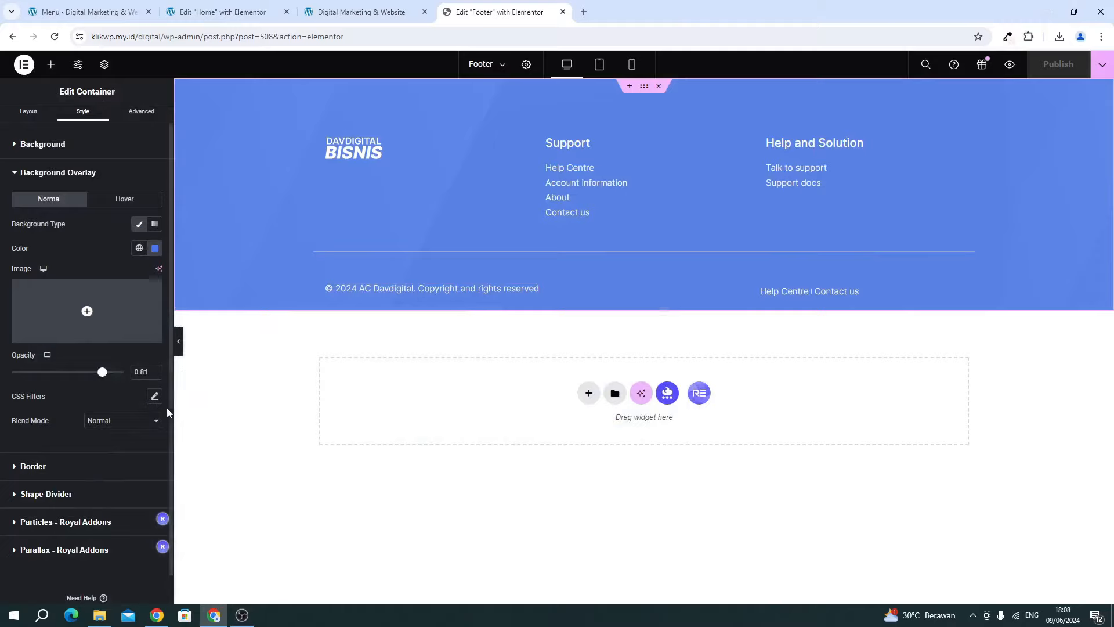
# Check the background overlay color of the reference footer's container and close the color picker.
pyautogui.click(155, 248)
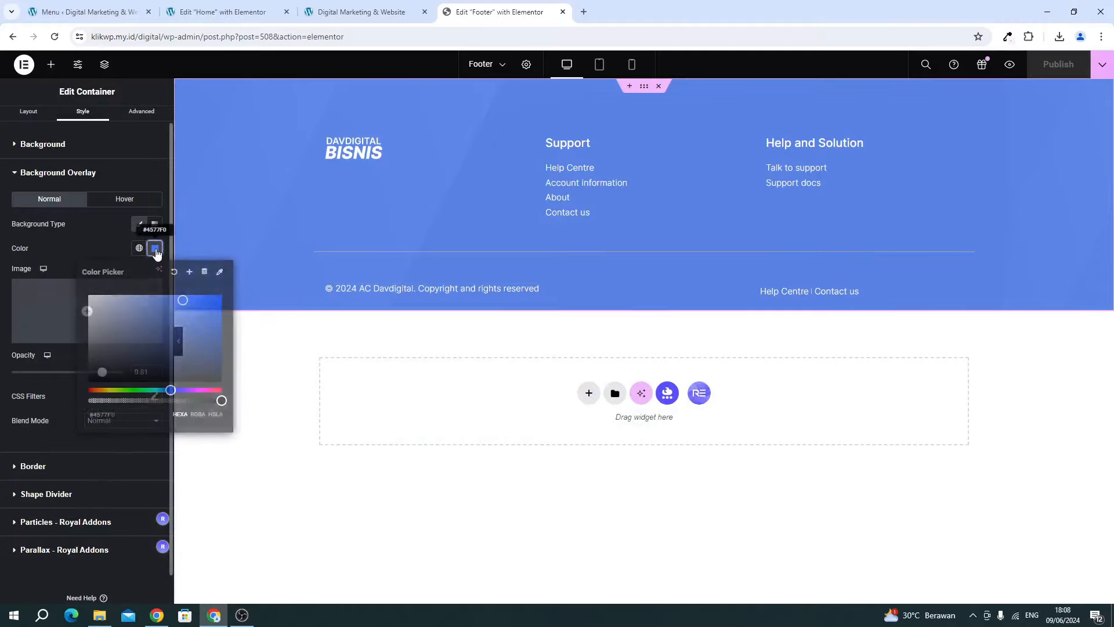
pyautogui.click(107, 238)
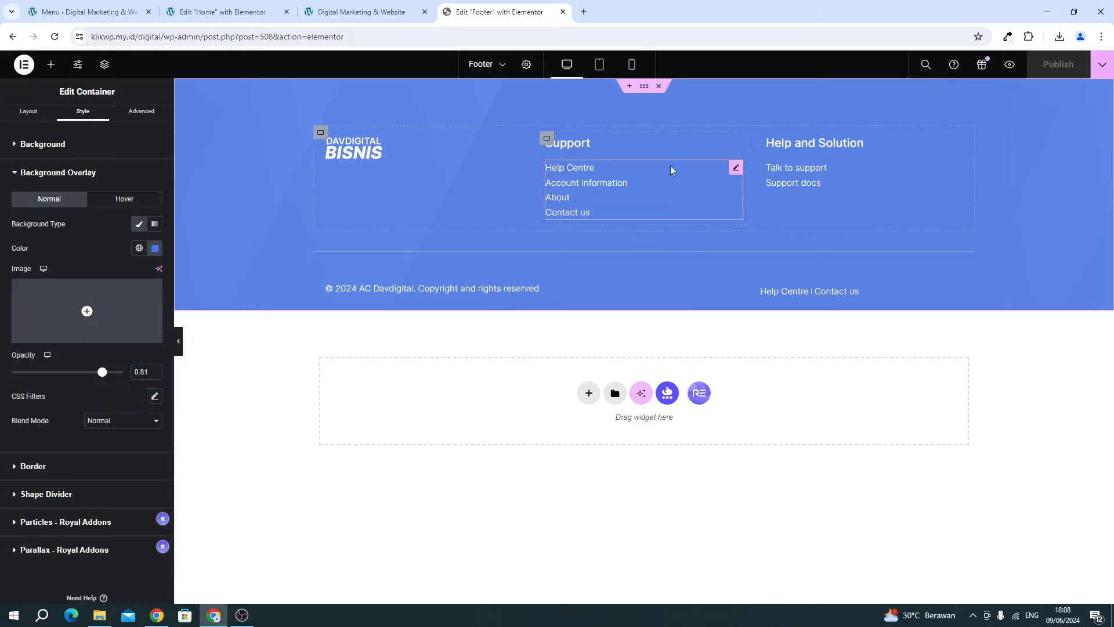
# Switch to the marketing site's WordPress dashboard and open the Footer templates in the Royal Addons Theme Builder.
pyautogui.click(69, 12)
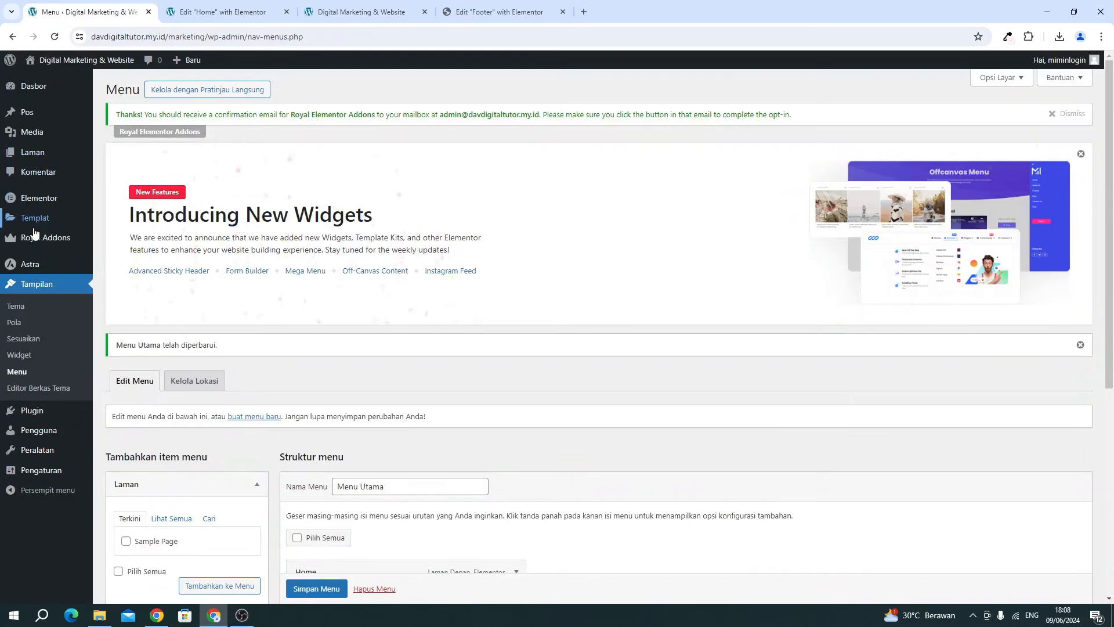
pyautogui.moveTo(33, 234)
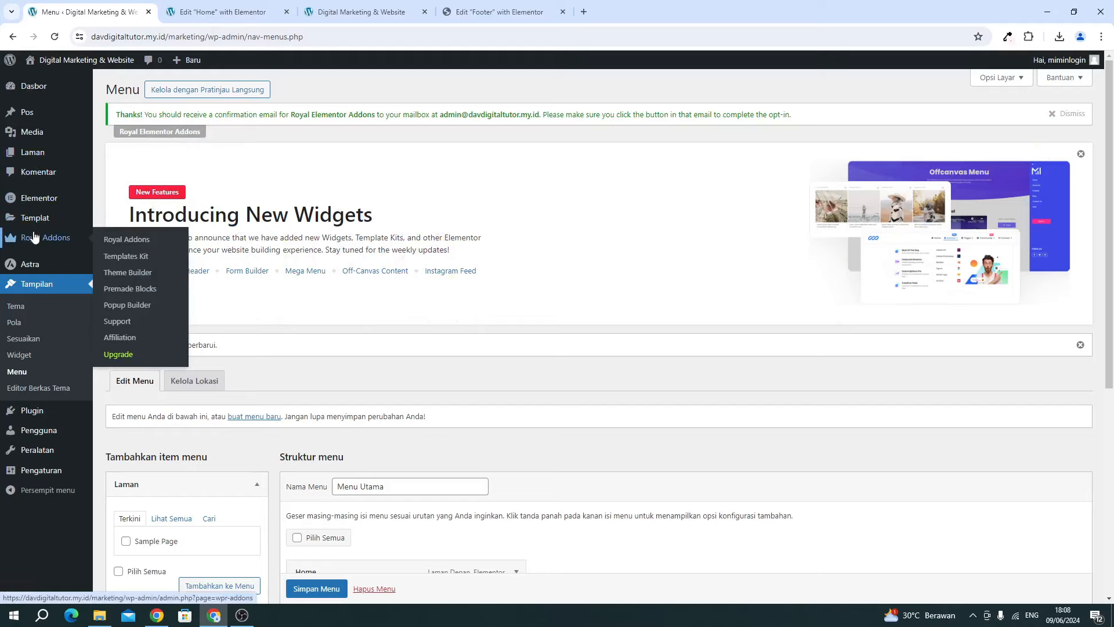
pyautogui.click(118, 271)
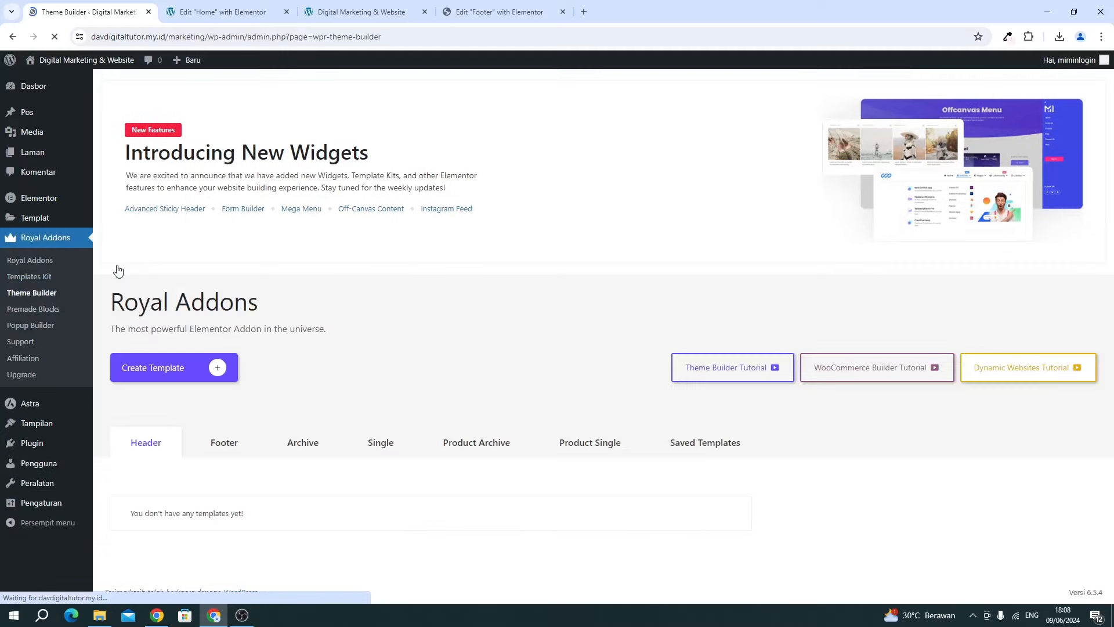
pyautogui.click(210, 433)
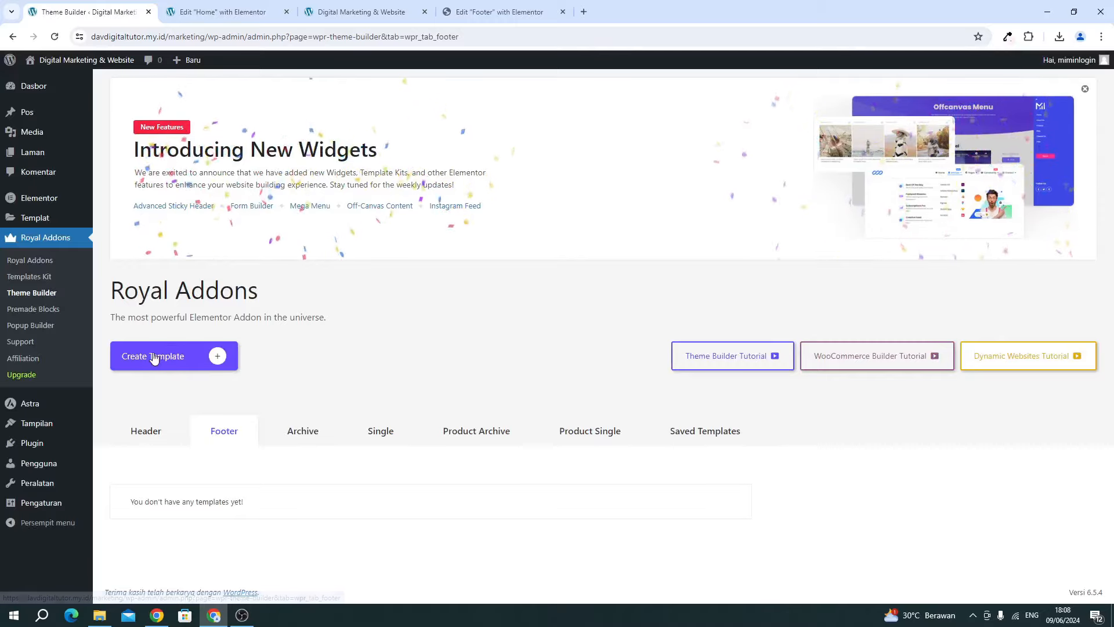
# Create a new footer template titled "Footer".
pyautogui.click(177, 356)
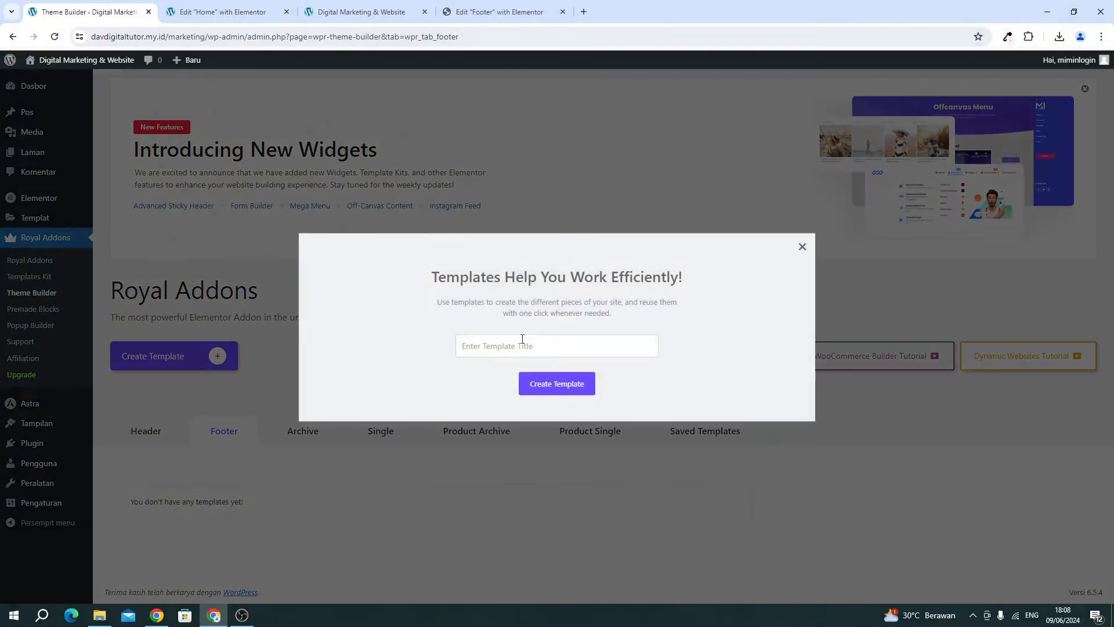
pyautogui.click(522, 337)
pyautogui.write('Footer')
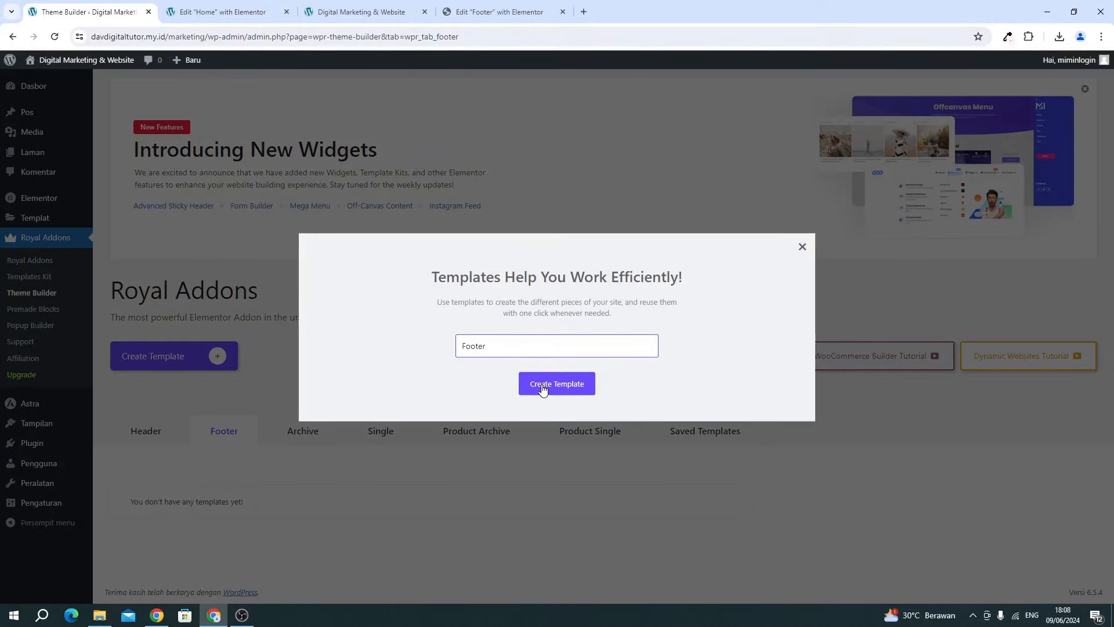
pyautogui.click(543, 385)
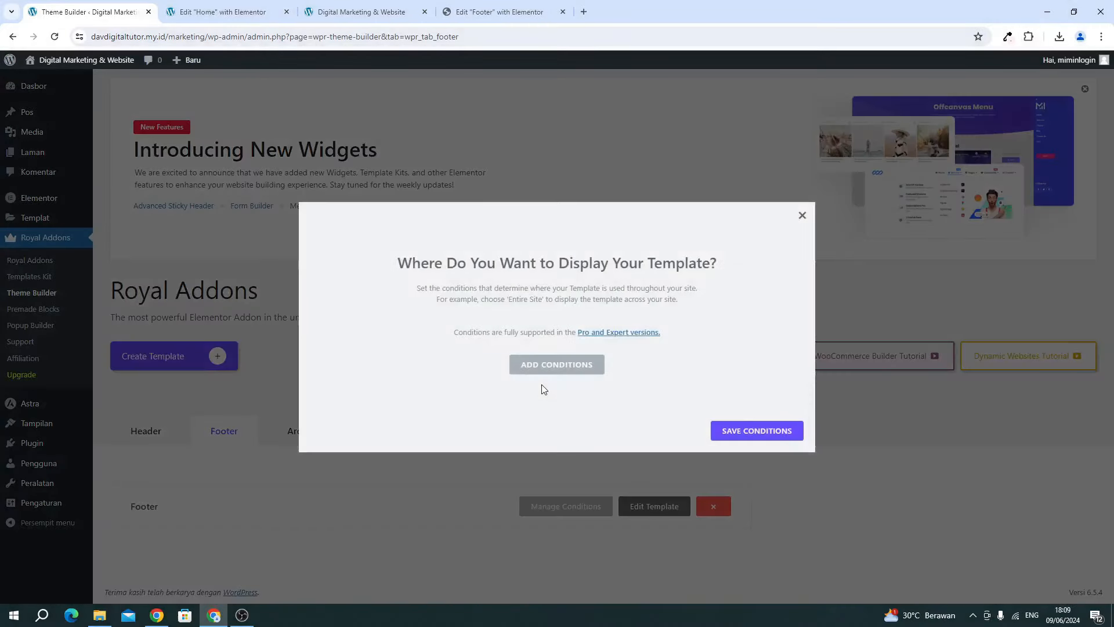
# Set the footer template's display condition to Entire Site and save the conditions.
pyautogui.click(562, 376)
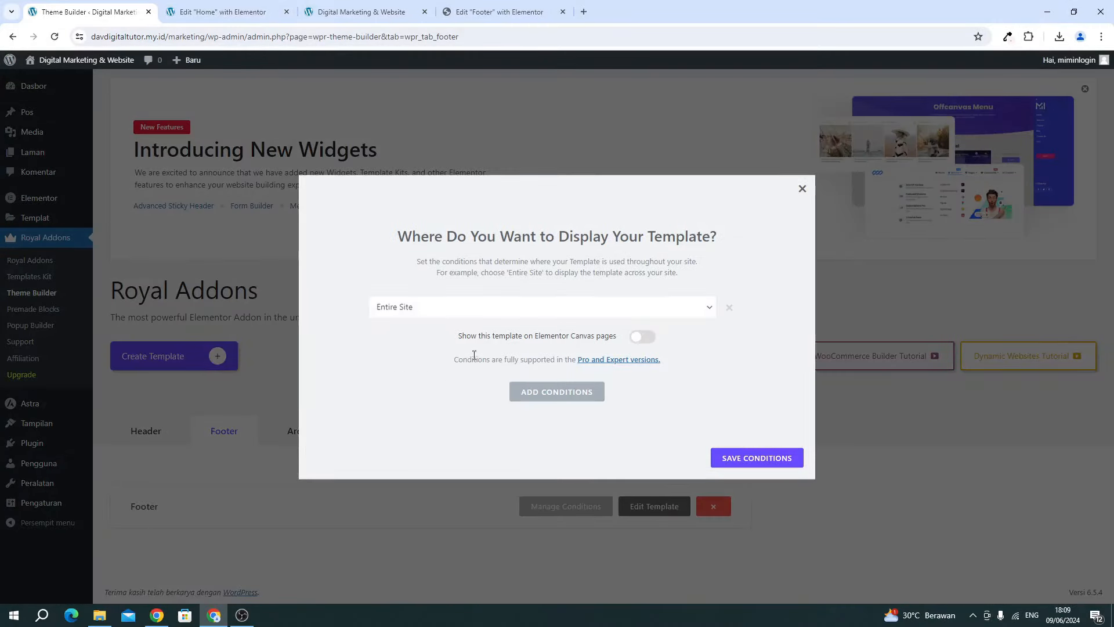
pyautogui.click(407, 313)
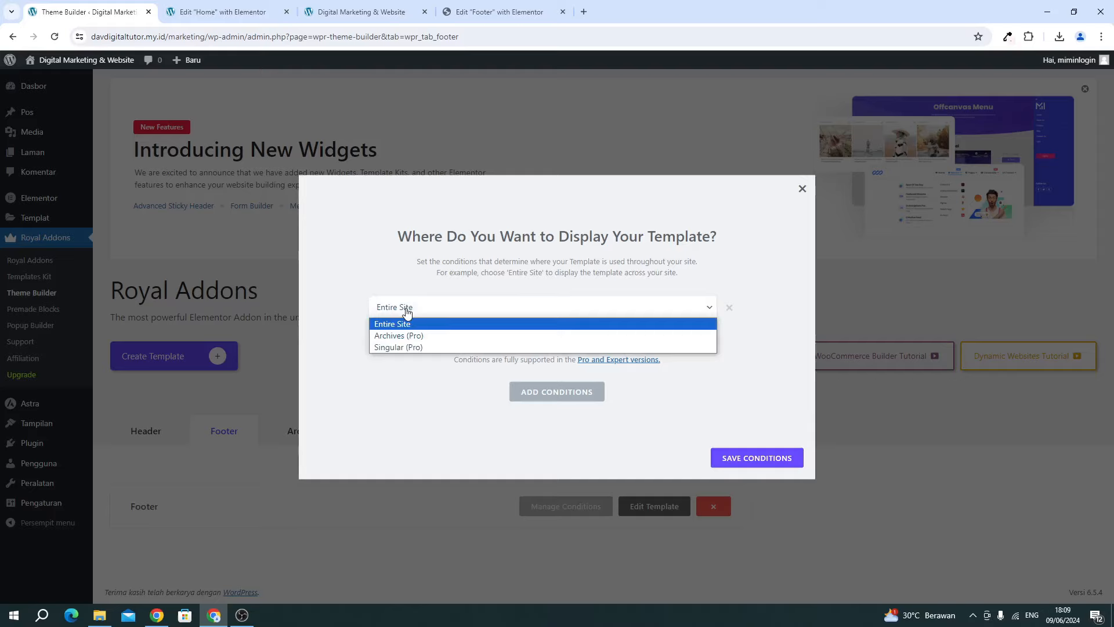
pyautogui.click(398, 378)
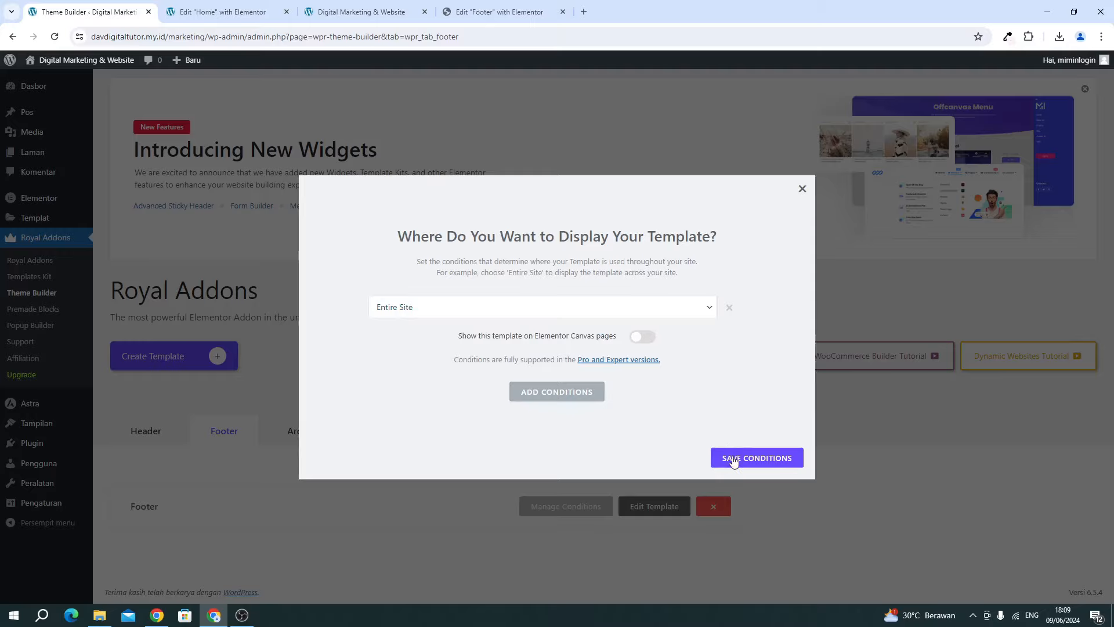
pyautogui.click(733, 461)
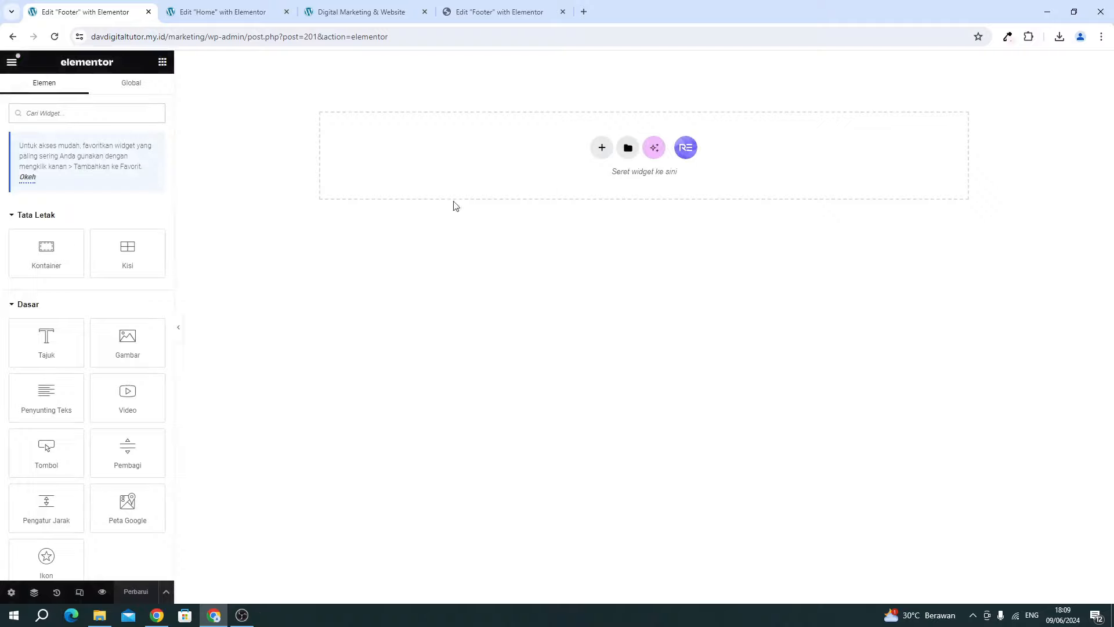
# Add a flexbox container with the single-column, downward-direction structure to the empty footer template.
pyautogui.click(601, 150)
pyautogui.click(600, 173)
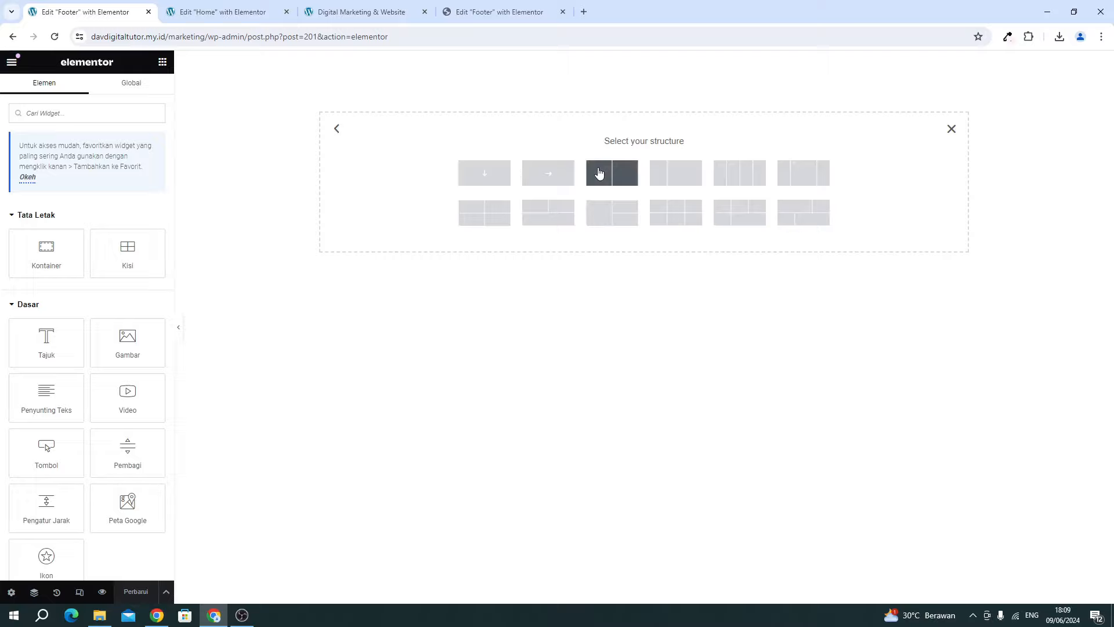
pyautogui.click(479, 184)
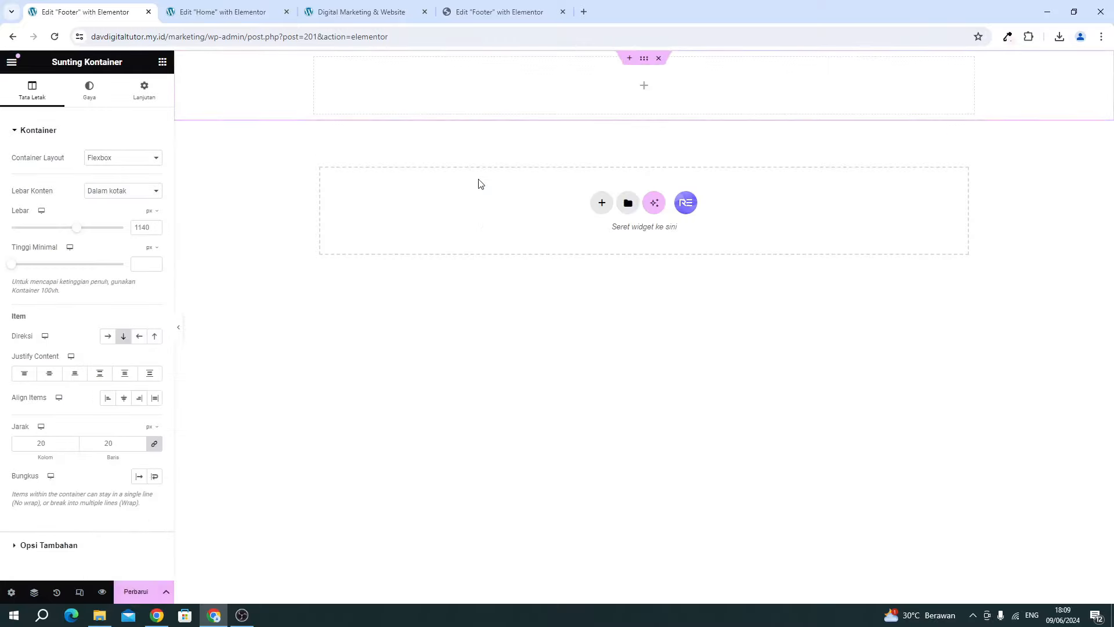
# Upload the grey Asset-1-1 picture from the local image folder and set it as the container's classic background image.
pyautogui.click(99, 102)
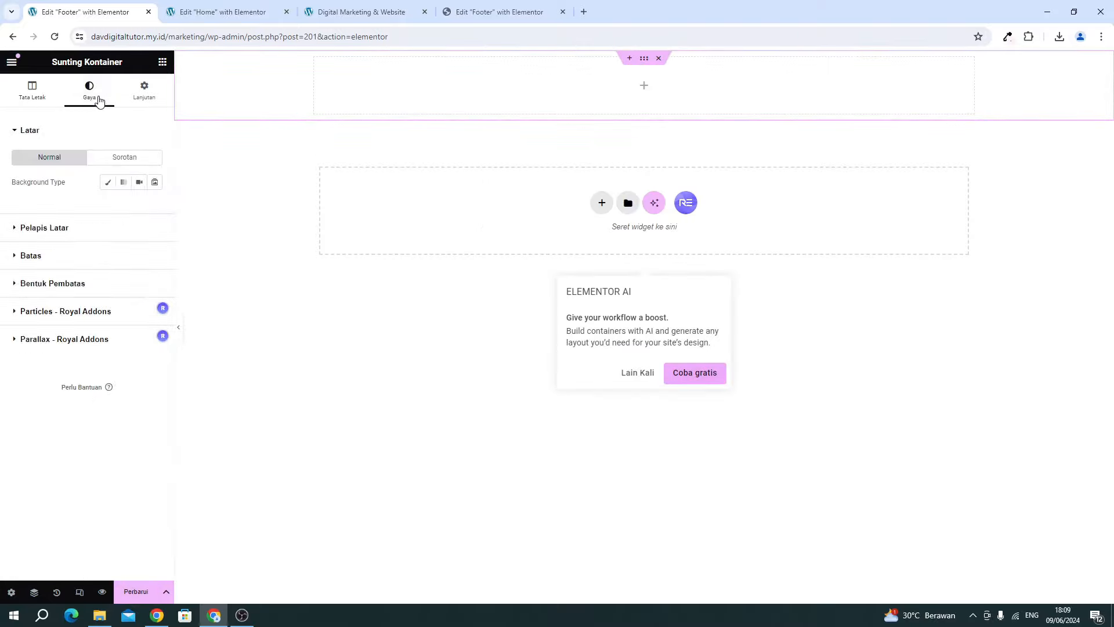
pyautogui.click(110, 185)
pyautogui.click(81, 268)
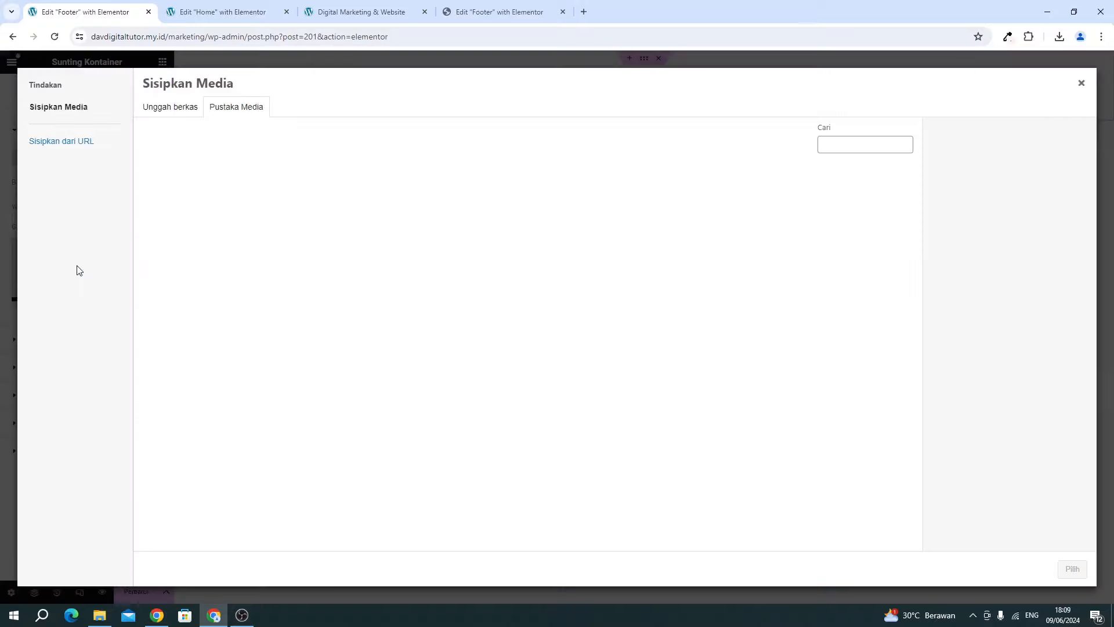
pyautogui.click(99, 615)
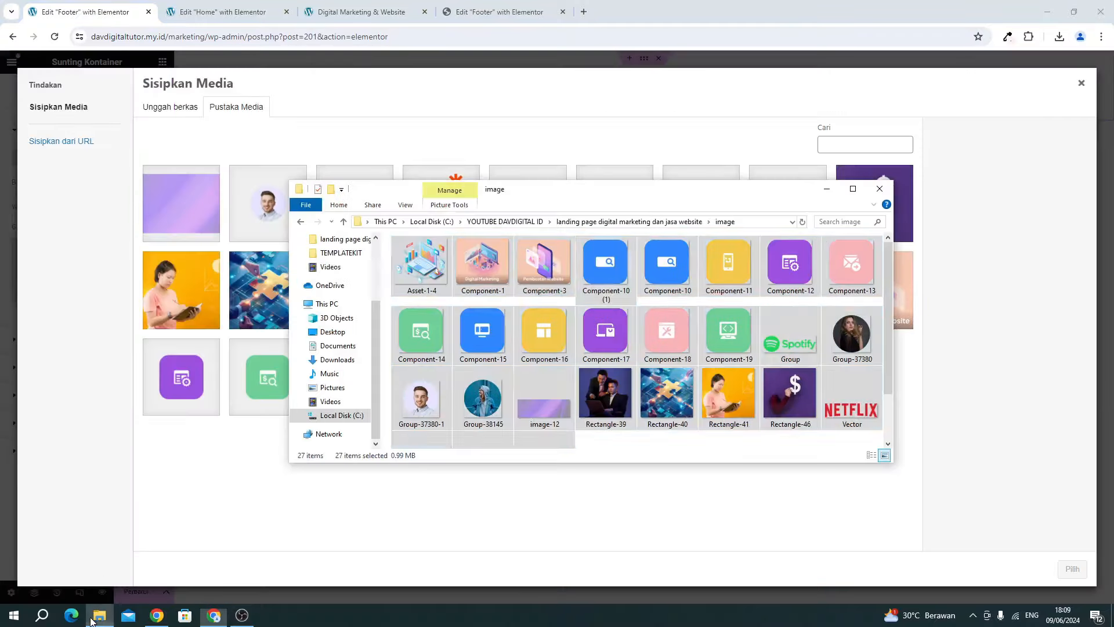
pyautogui.hotkey('ctrl', 'a')
pyautogui.click(581, 329)
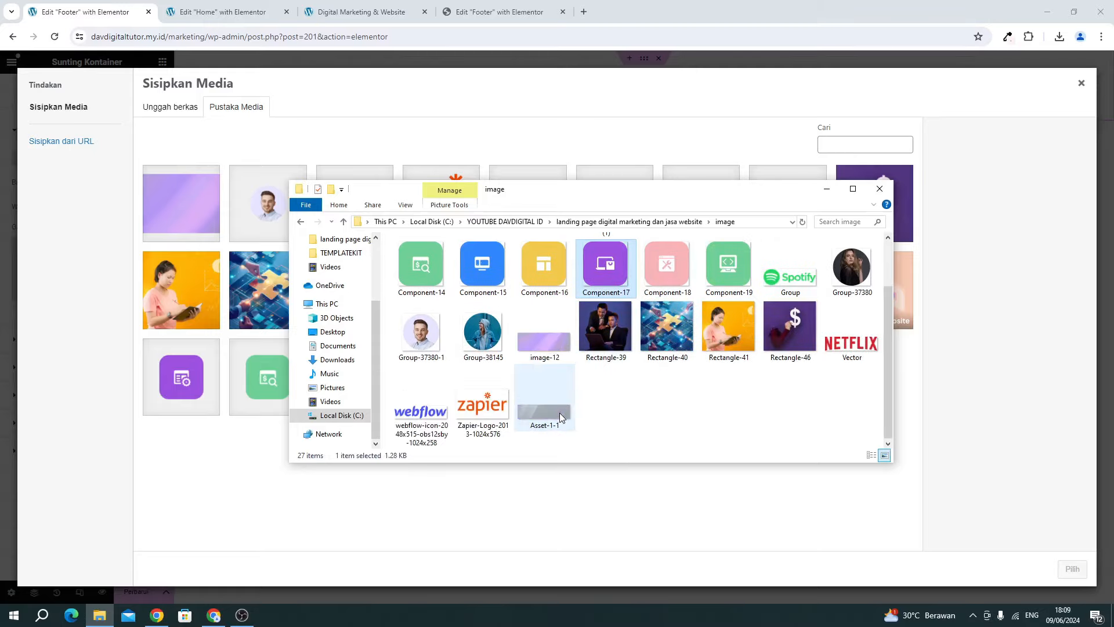
pyautogui.scroll(-1, 560, 413)
pyautogui.moveTo(563, 415); pyautogui.dragTo(198, 259)
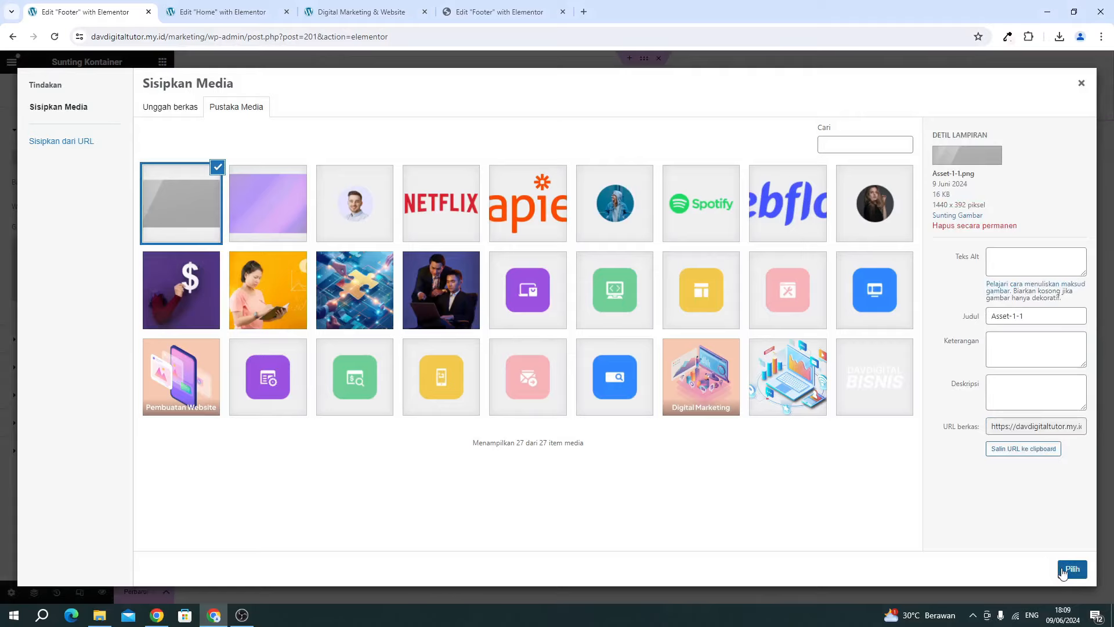
pyautogui.click(1063, 571)
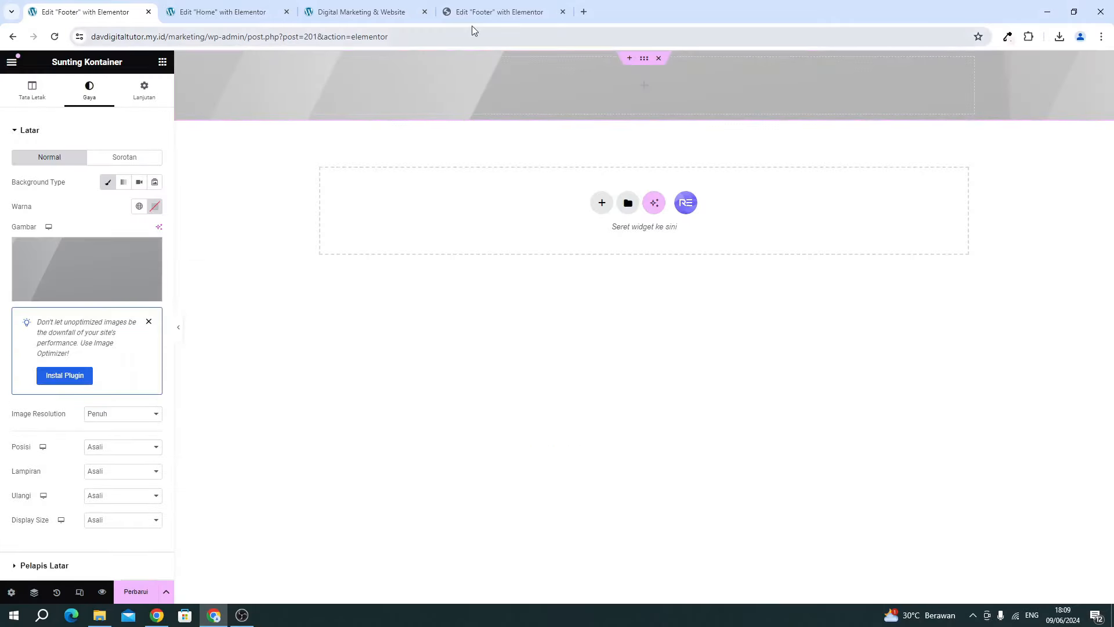
# Check the layout settings of the reference footer's container and close the Home page editor tab.
pyautogui.click(487, 13)
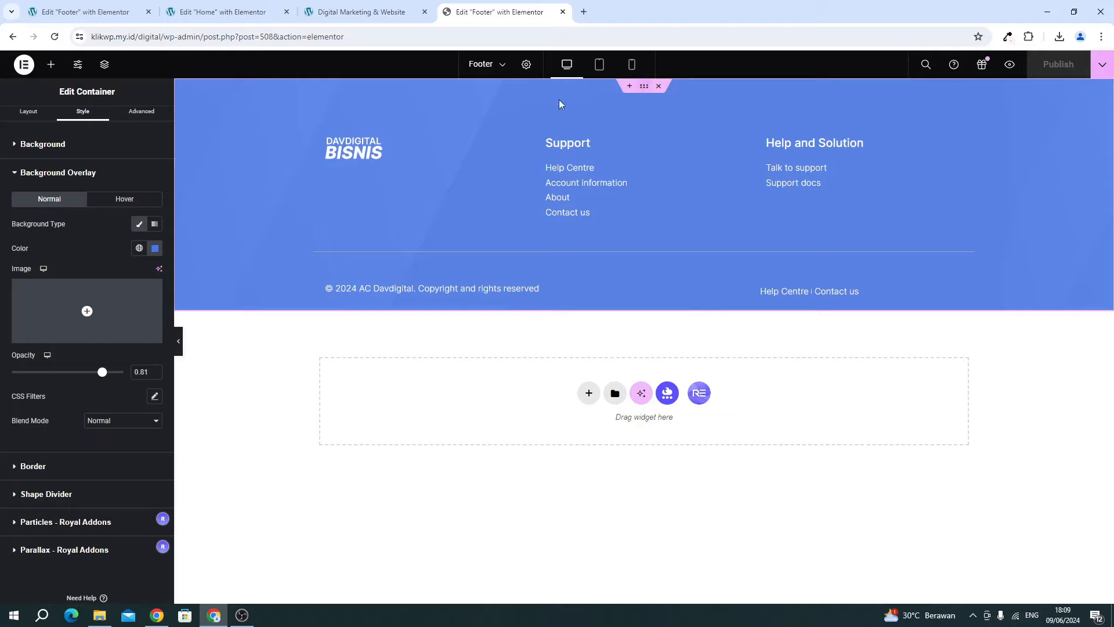
pyautogui.scroll(1, 58, 129)
pyautogui.click(31, 130)
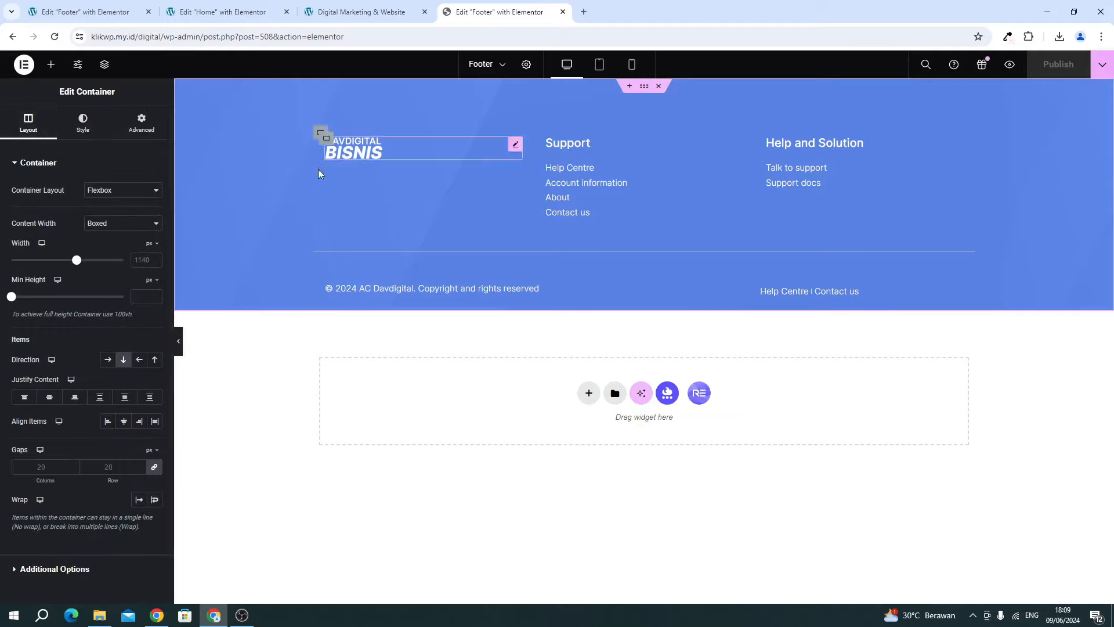
pyautogui.click(190, 12)
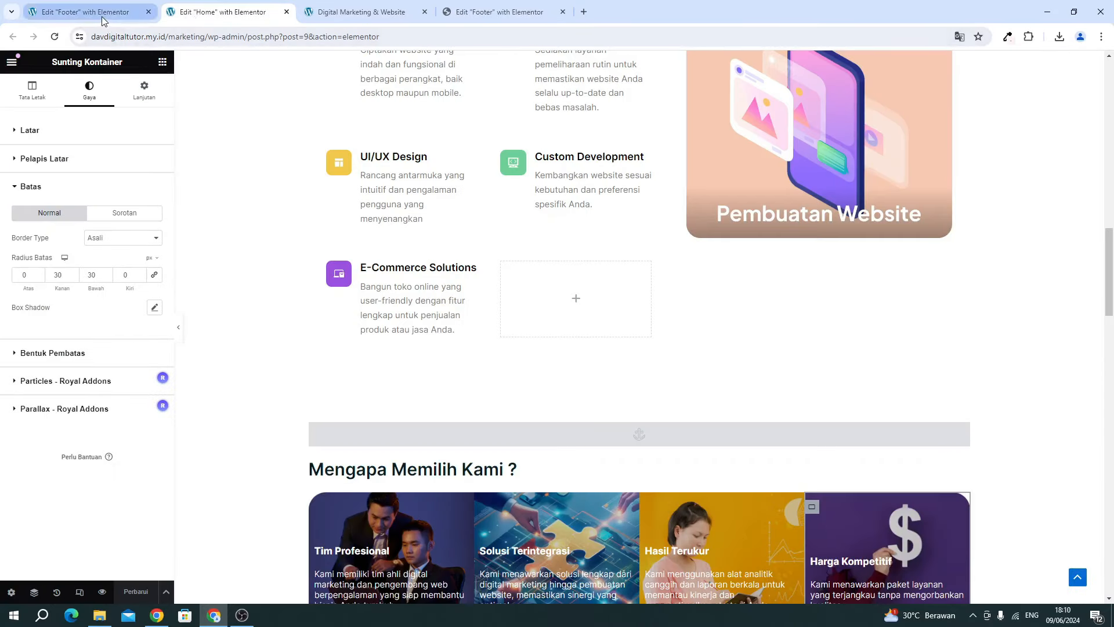
pyautogui.click(286, 12)
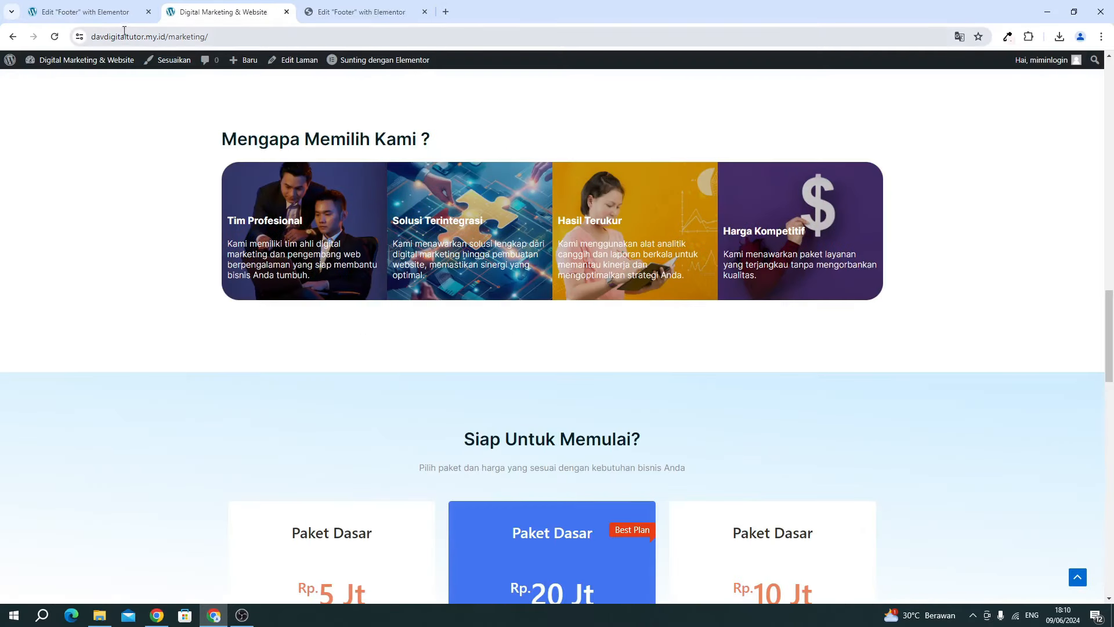
# In the marketing site's footer editor, set the background image's display size to Sampul, repeat to No-repeat and position to Tengah Tengah.
pyautogui.click(116, 16)
pyautogui.scroll(-2, 72, 463)
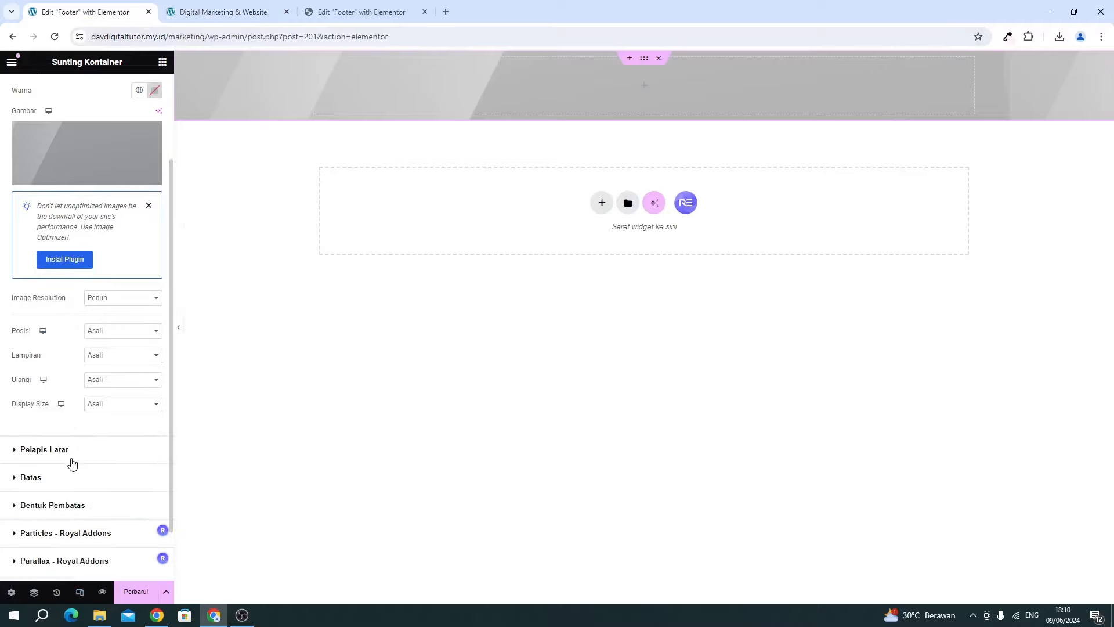
pyautogui.click(96, 404)
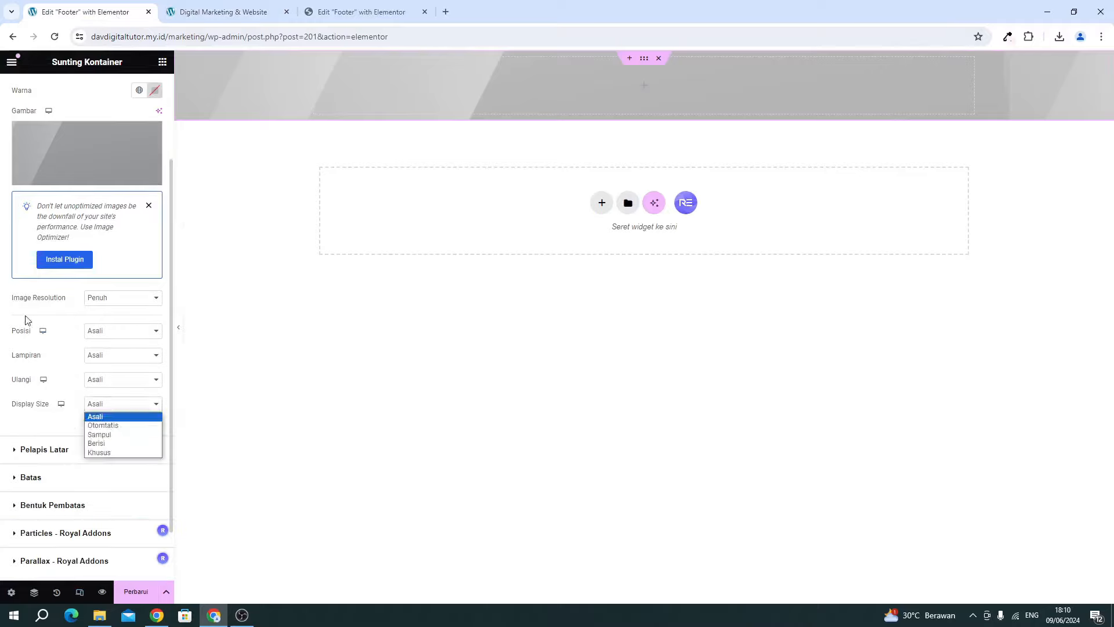
pyautogui.click(95, 435)
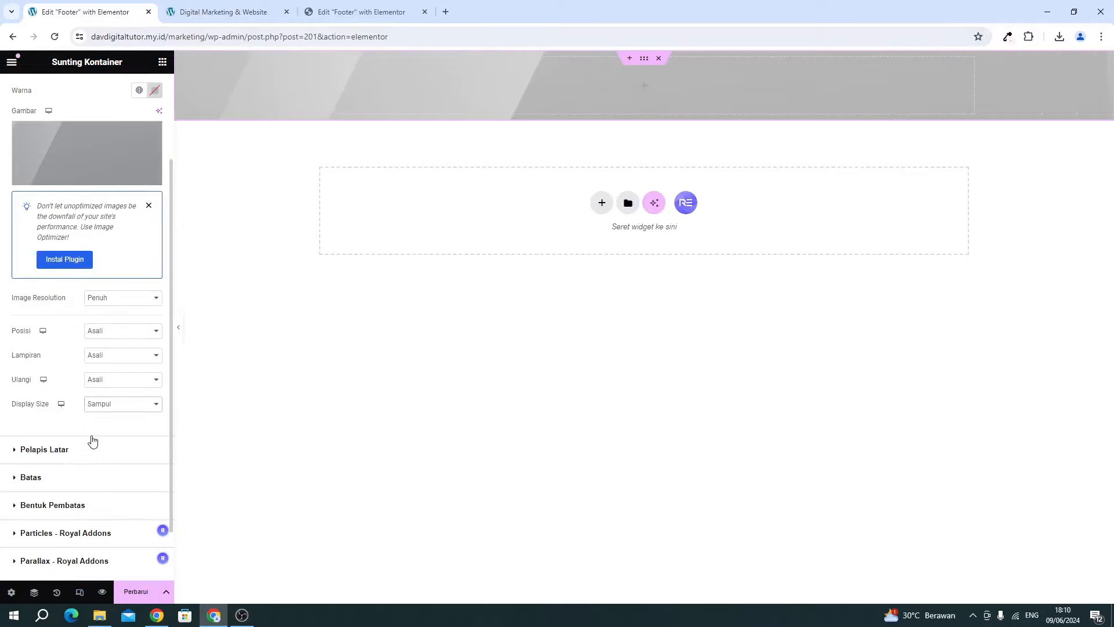
pyautogui.click(125, 379)
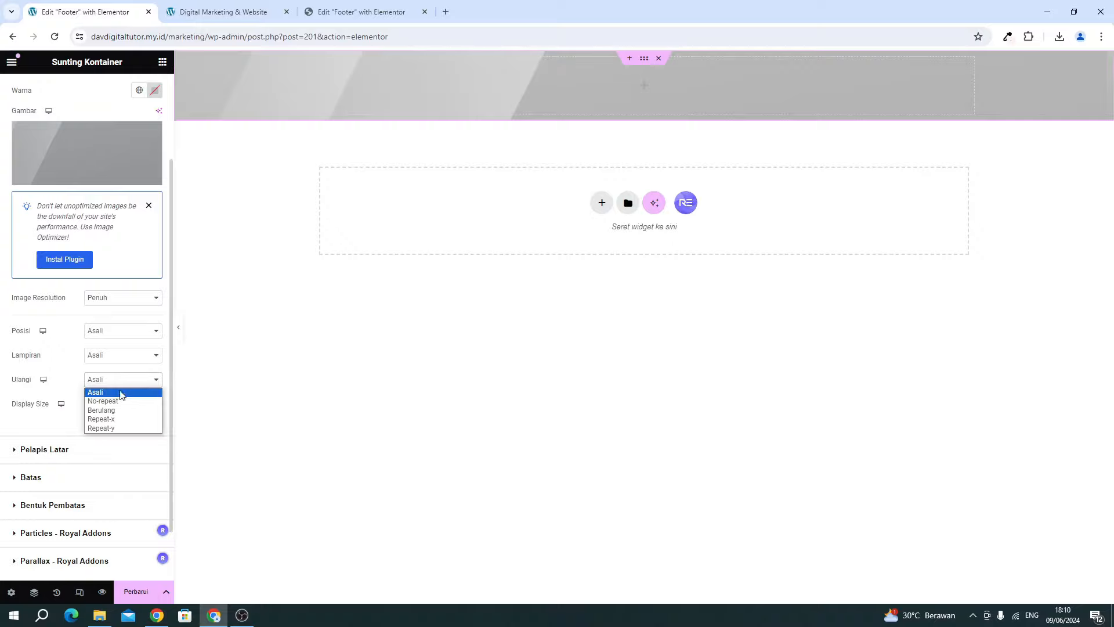
pyautogui.click(107, 401)
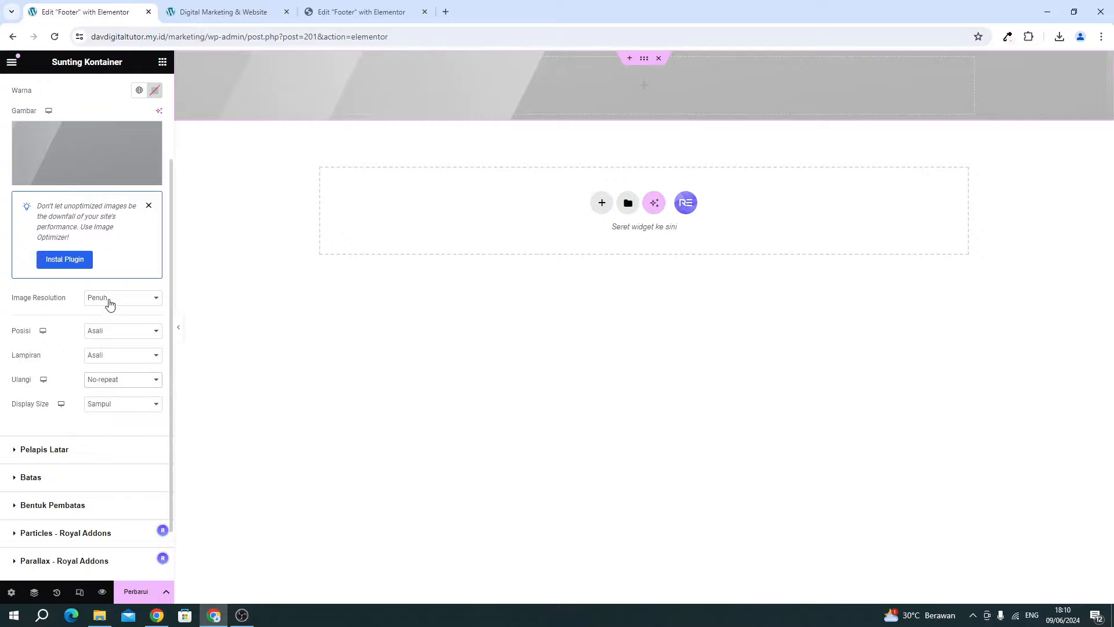
pyautogui.click(102, 331)
pyautogui.click(107, 347)
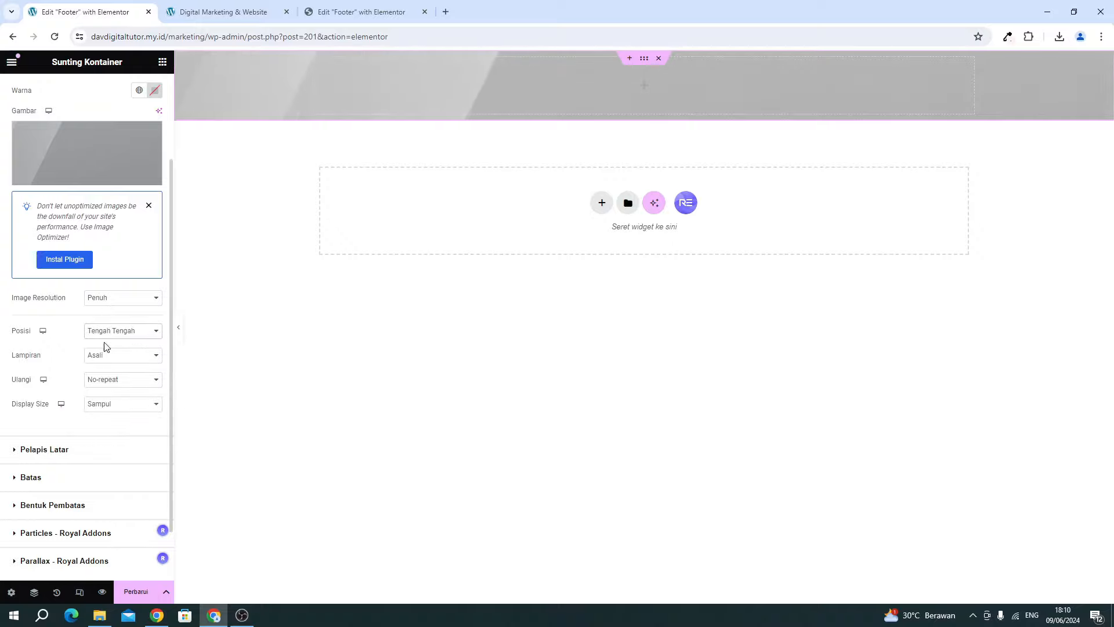
# Give the container a classic background overlay in #4577F0 with opacity 0.81 and update the footer template.
pyautogui.click(33, 462)
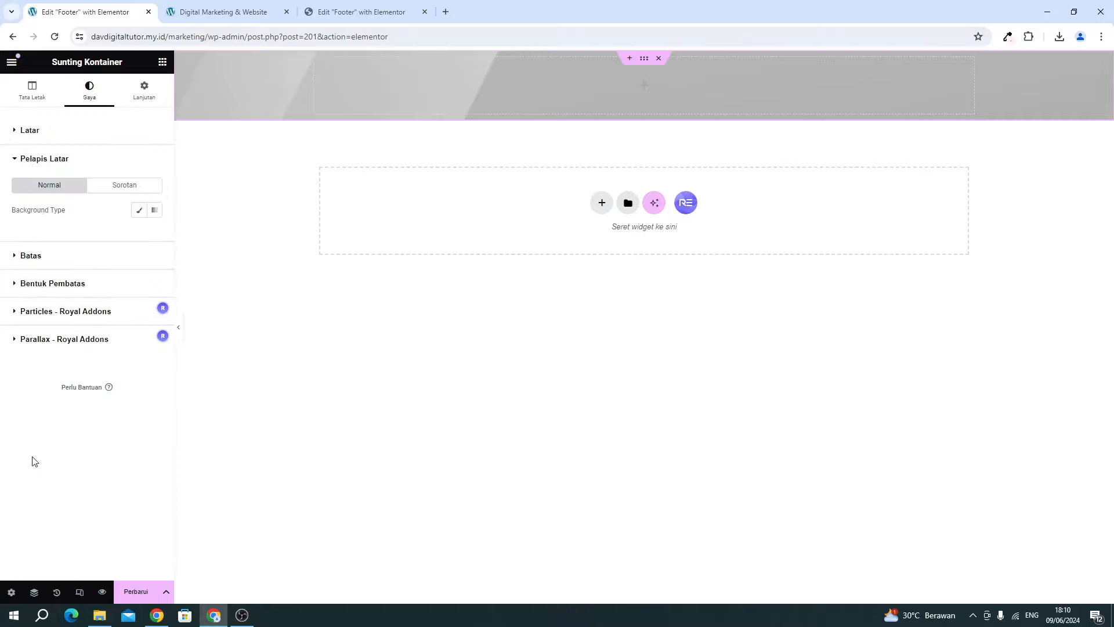
pyautogui.click(139, 211)
pyautogui.click(155, 234)
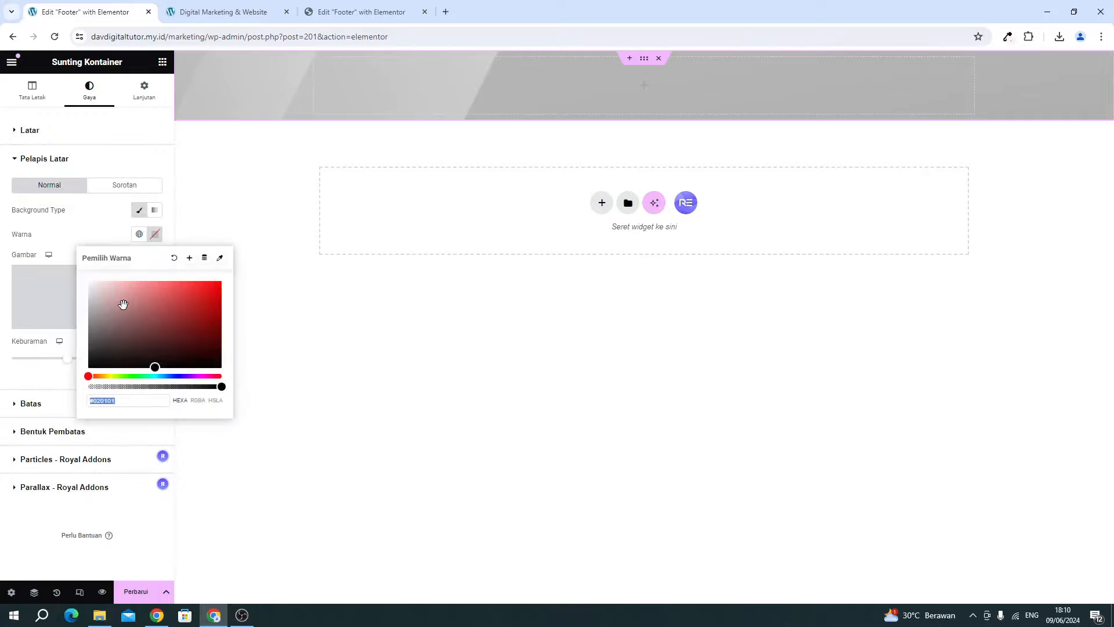
pyautogui.write('#4577F0')
pyautogui.click(114, 224)
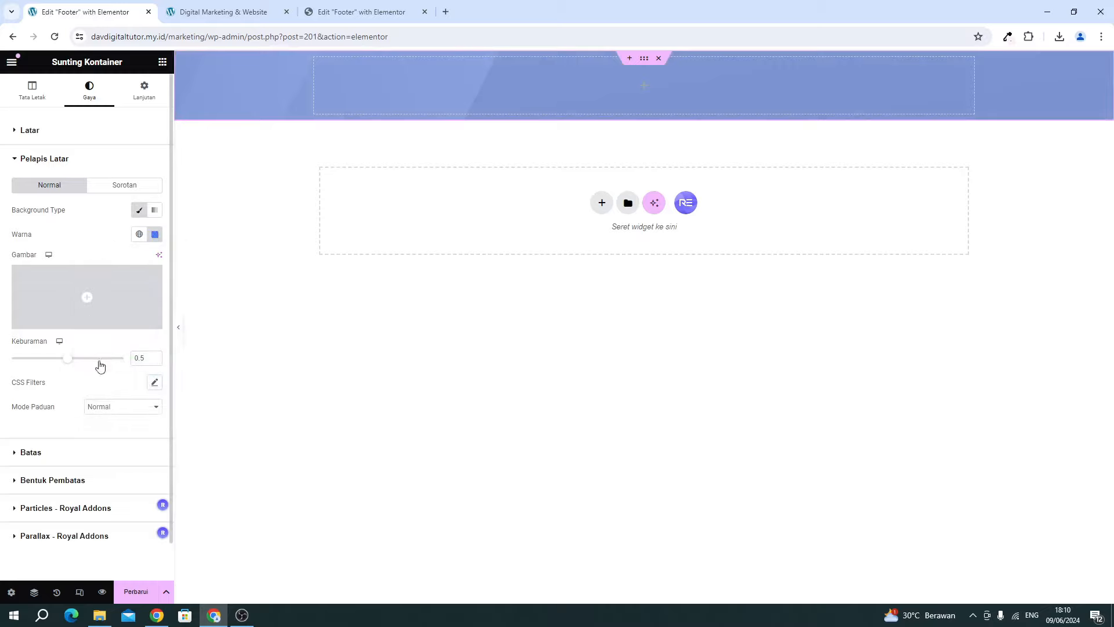
pyautogui.moveTo(67, 364); pyautogui.dragTo(92, 371)
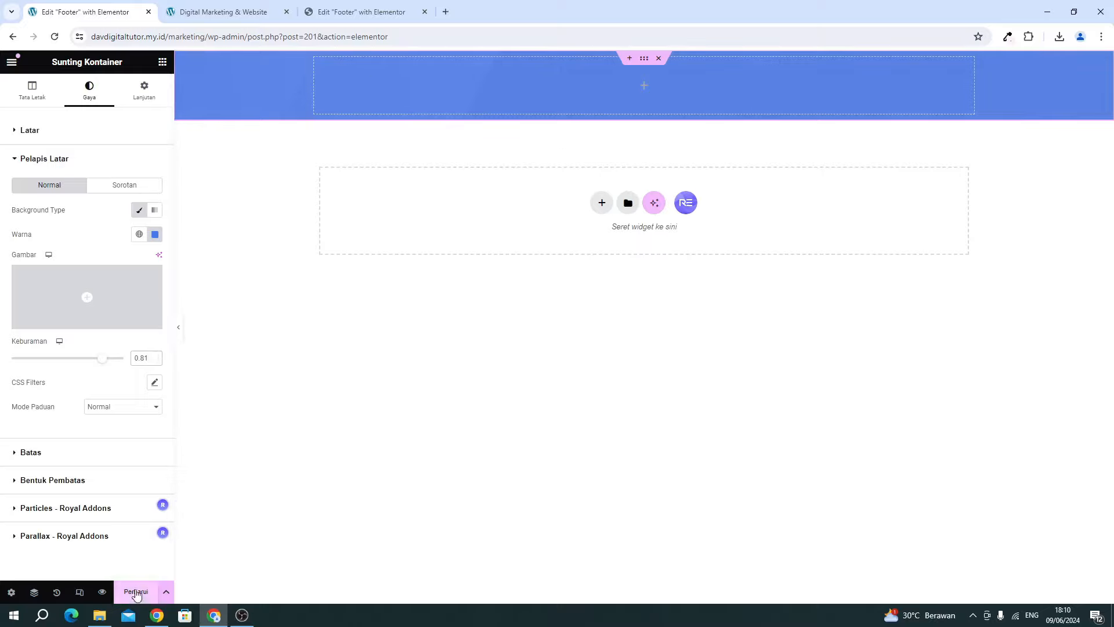
pyautogui.click(136, 592)
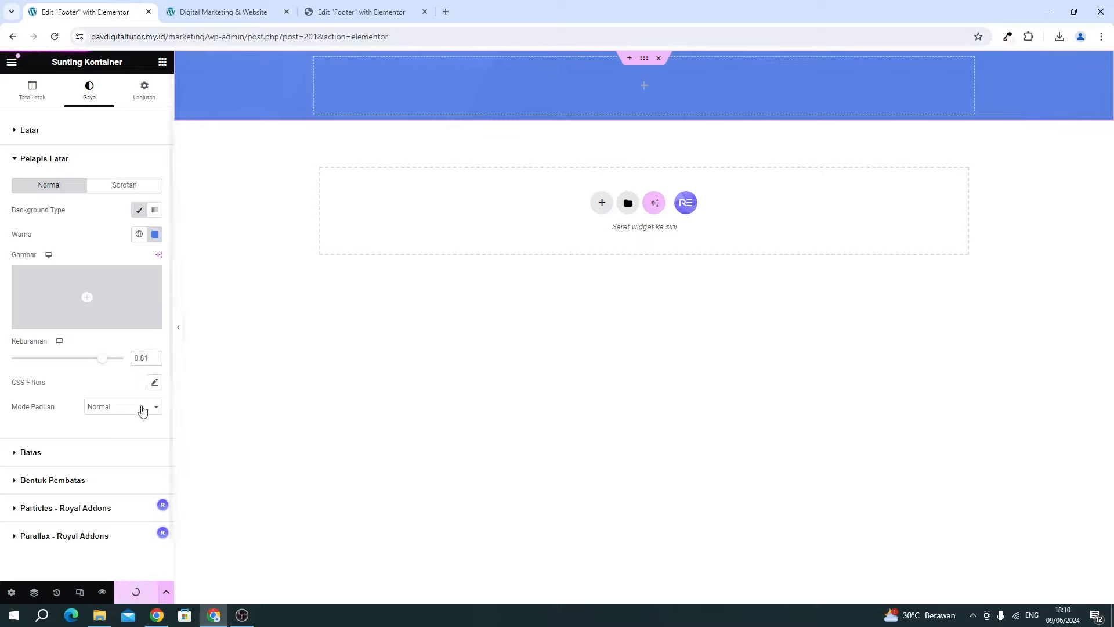
# Nest a new container inside the blue footer container and place another container inside that one.
pyautogui.click(163, 61)
pyautogui.moveTo(60, 242); pyautogui.dragTo(473, 106)
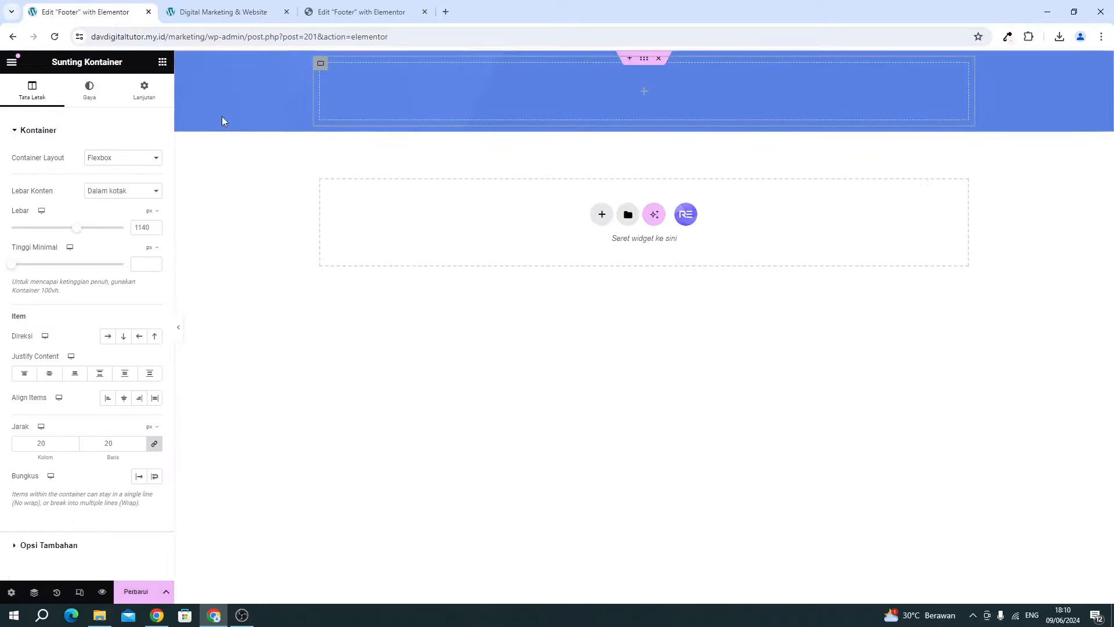
pyautogui.click(163, 61)
pyautogui.moveTo(60, 232); pyautogui.dragTo(444, 91)
# Compare with the reference footer's columns, duplicate the innermost container twice and set their parent container's direction to a left-to-right row.
pyautogui.click(374, 13)
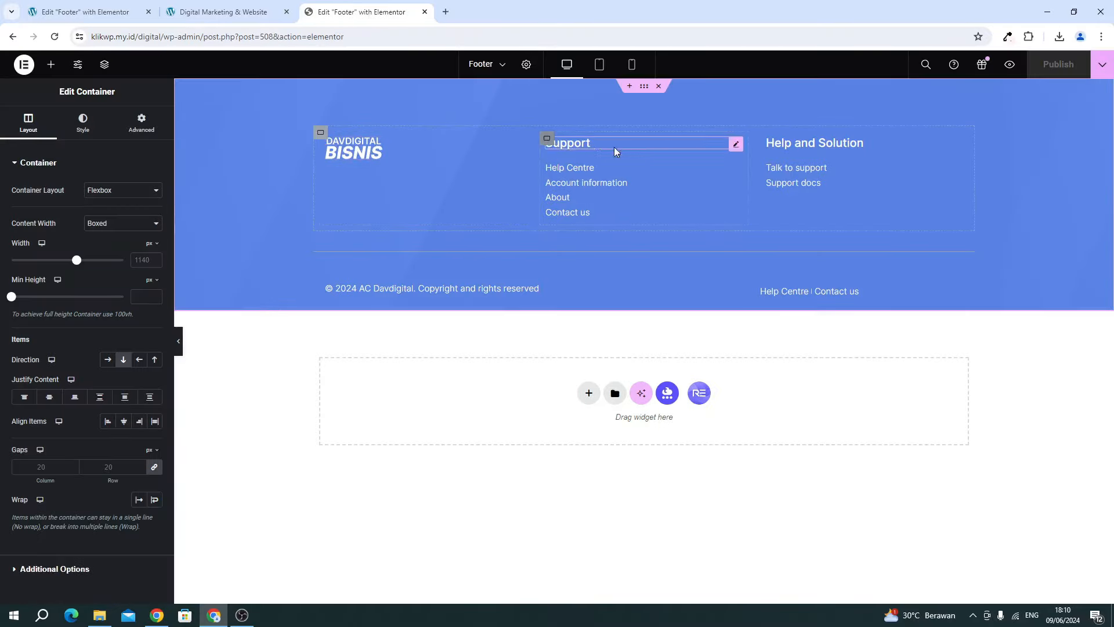
pyautogui.click(111, 15)
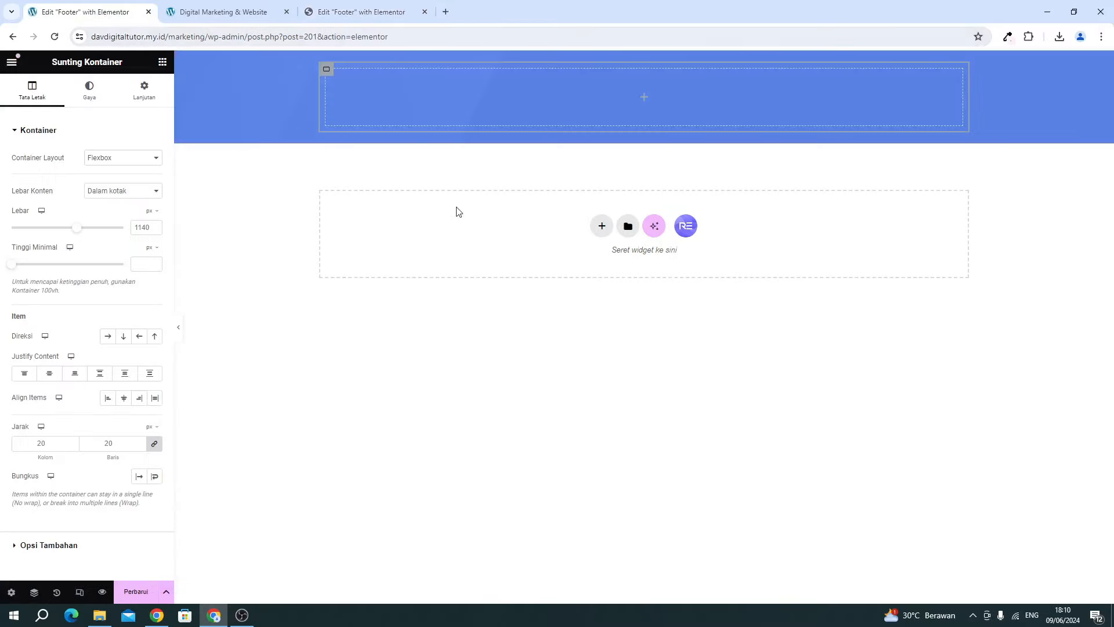
pyautogui.rightClick(326, 71)
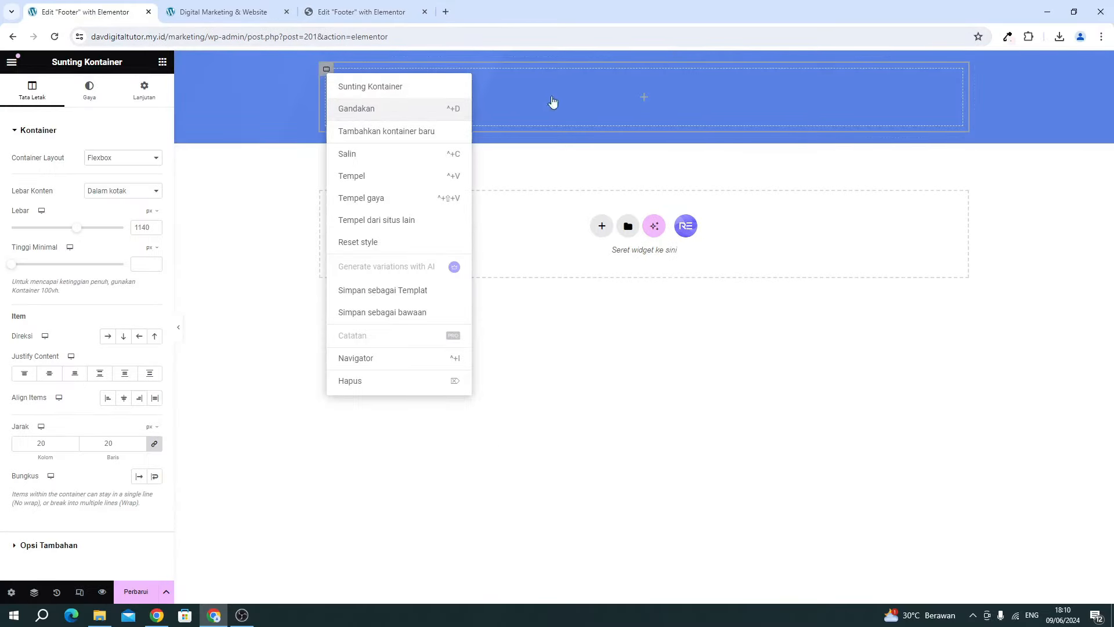
pyautogui.click(357, 109)
pyautogui.rightClick(327, 151)
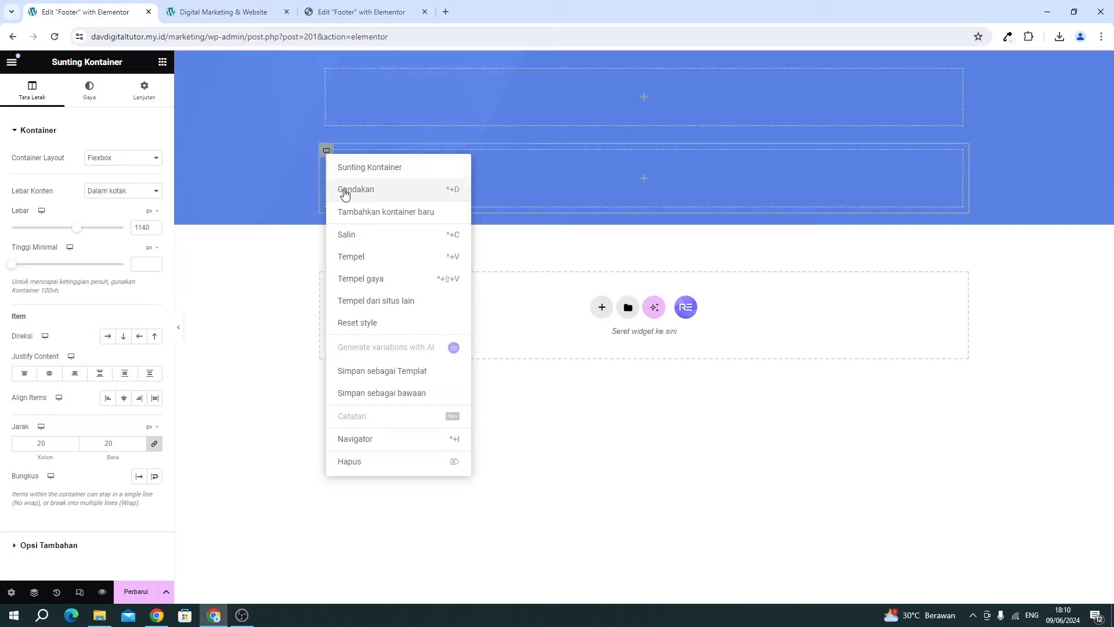
pyautogui.click(344, 192)
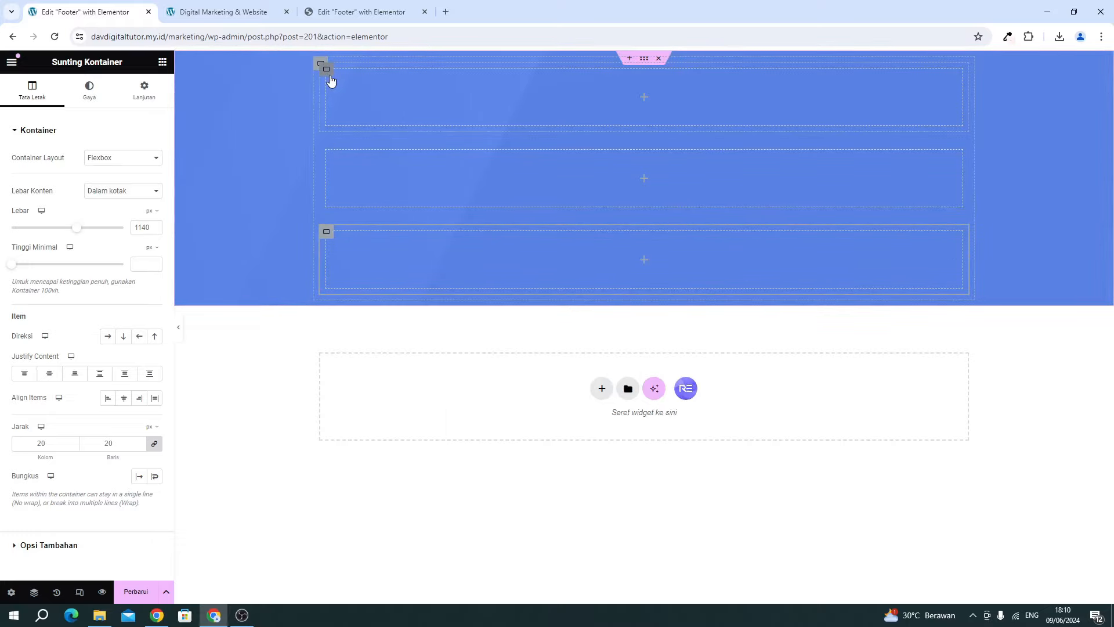
pyautogui.click(317, 65)
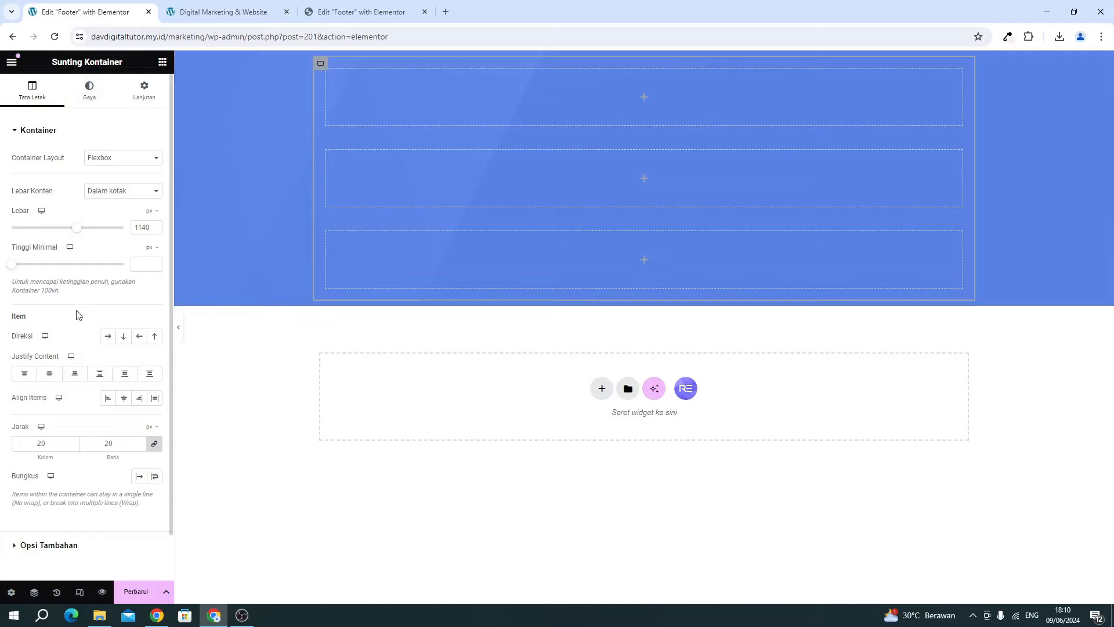
pyautogui.click(107, 337)
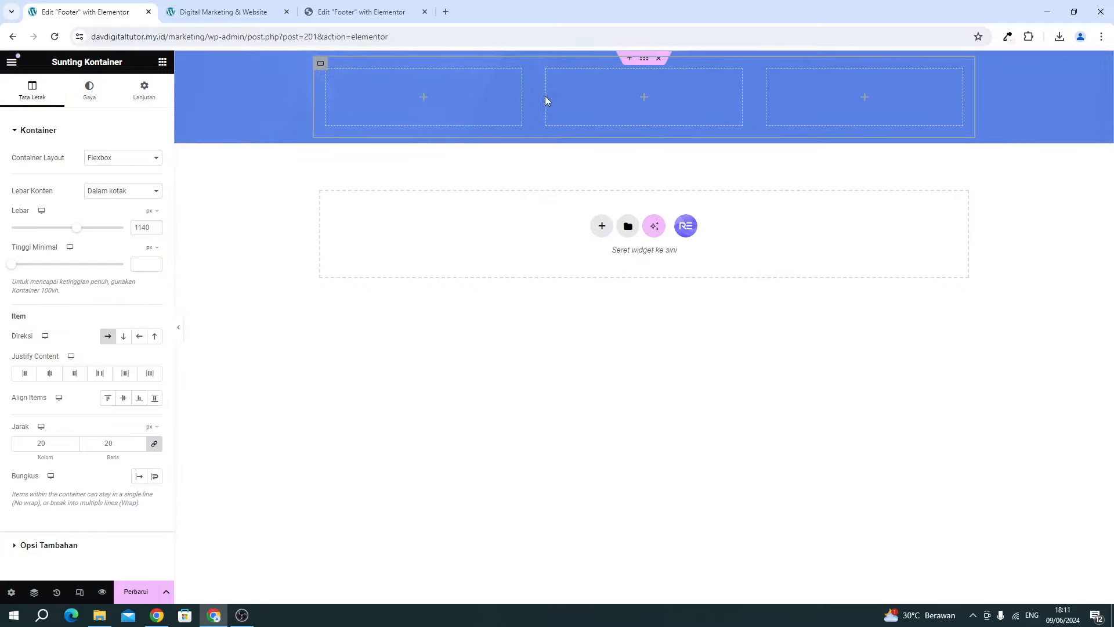
# Add an image widget to the footer's first column container and choose Davdigital-BISNIS.png from the media library.
pyautogui.click(162, 61)
pyautogui.moveTo(102, 324); pyautogui.dragTo(365, 114)
pyautogui.click(124, 187)
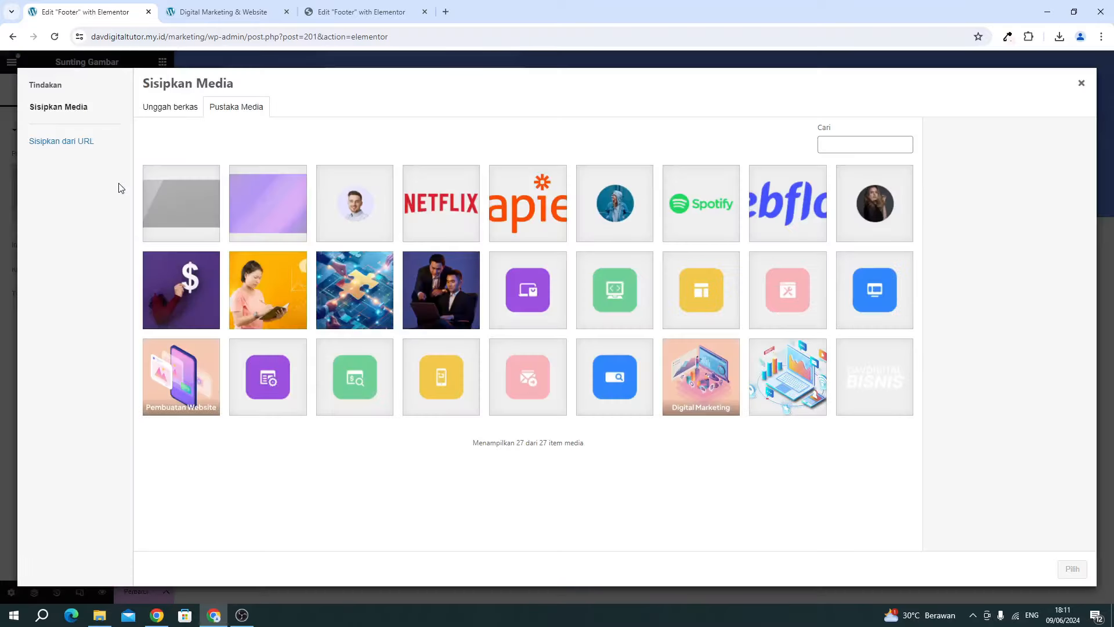
pyautogui.click(877, 390)
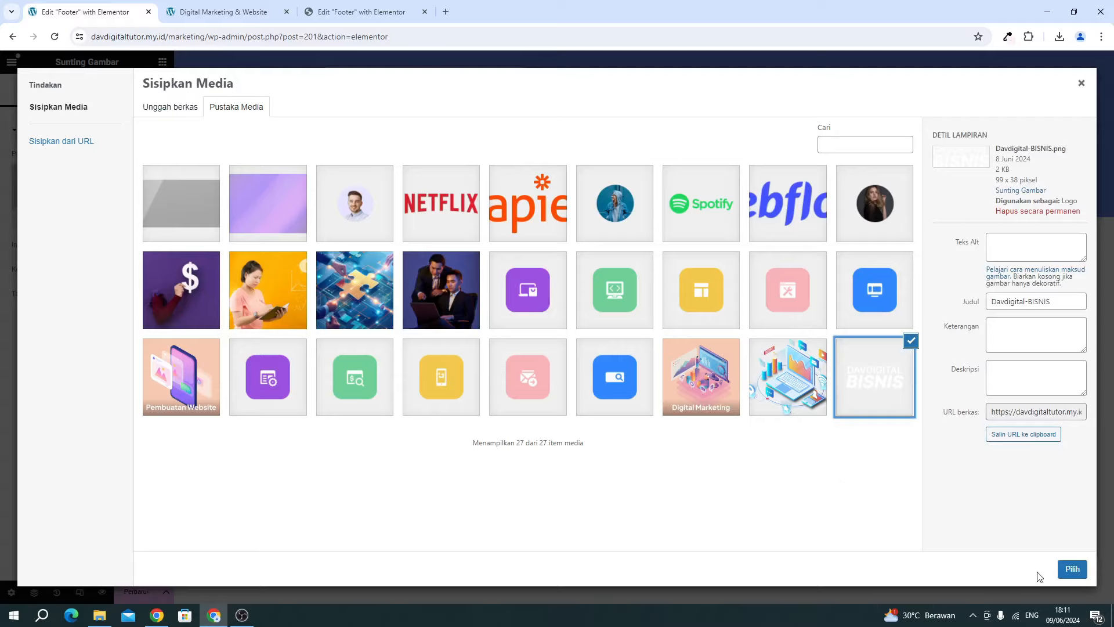
pyautogui.click(1071, 570)
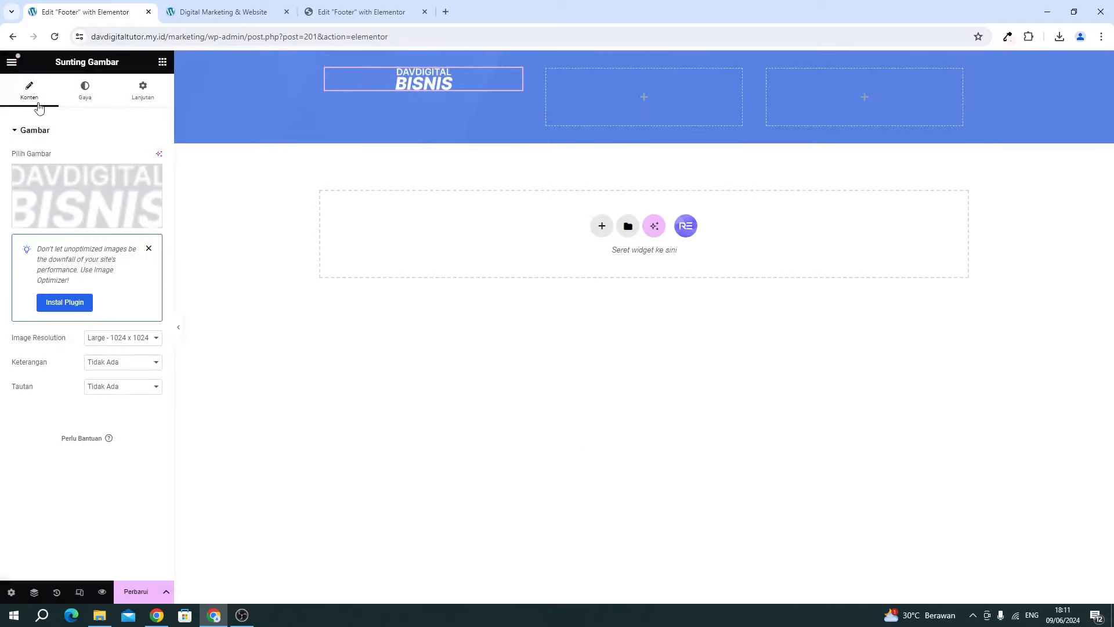
# Align the logo image to Kiri in its column and update the footer template.
pyautogui.click(85, 91)
pyautogui.click(123, 159)
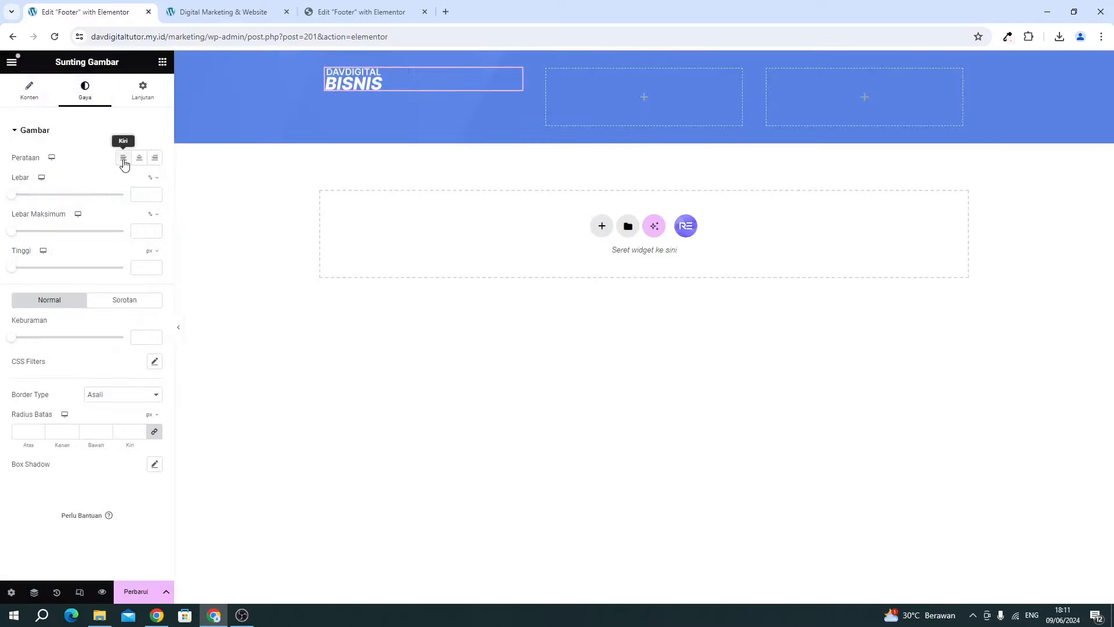
pyautogui.click(146, 596)
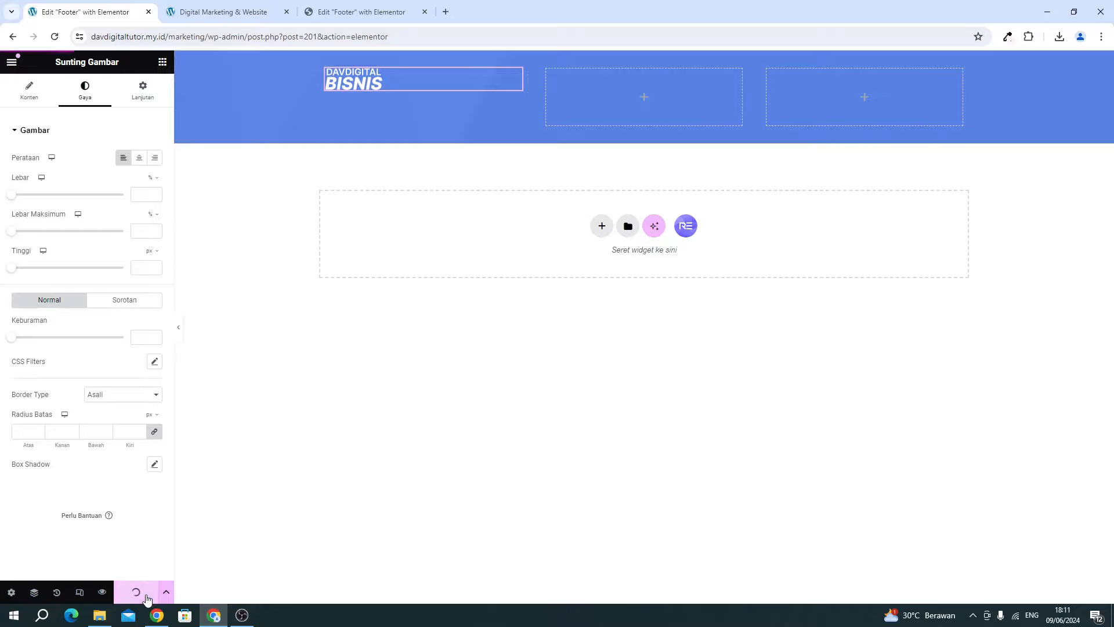
# Compare with the reference footer, add a Tajuk widget to the second column and set its title to "Support".
pyautogui.click(331, 12)
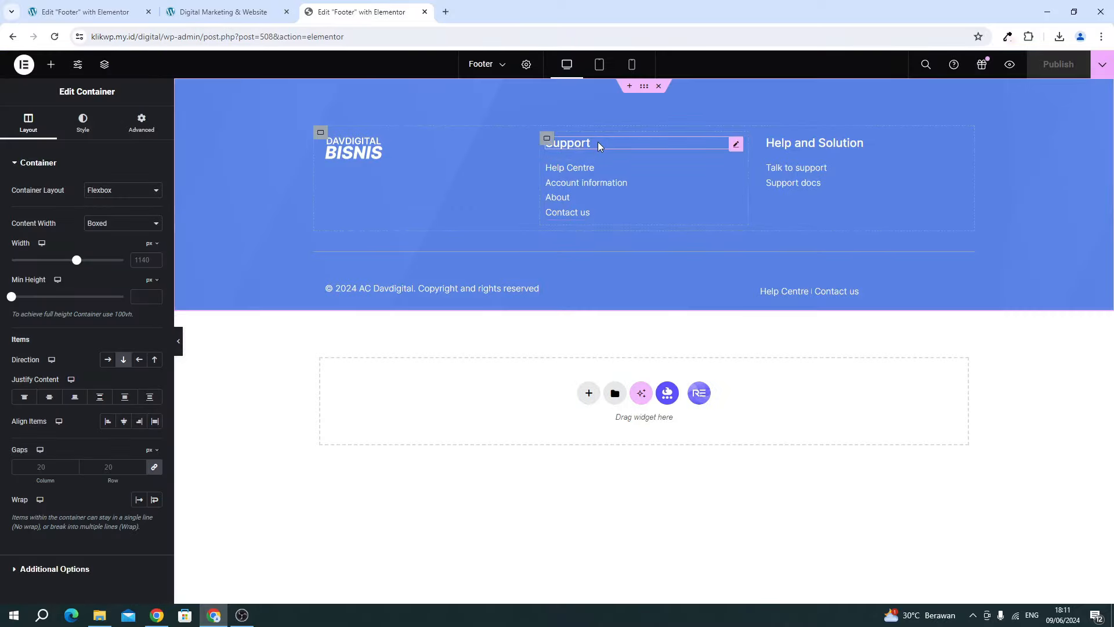
pyautogui.click(71, 14)
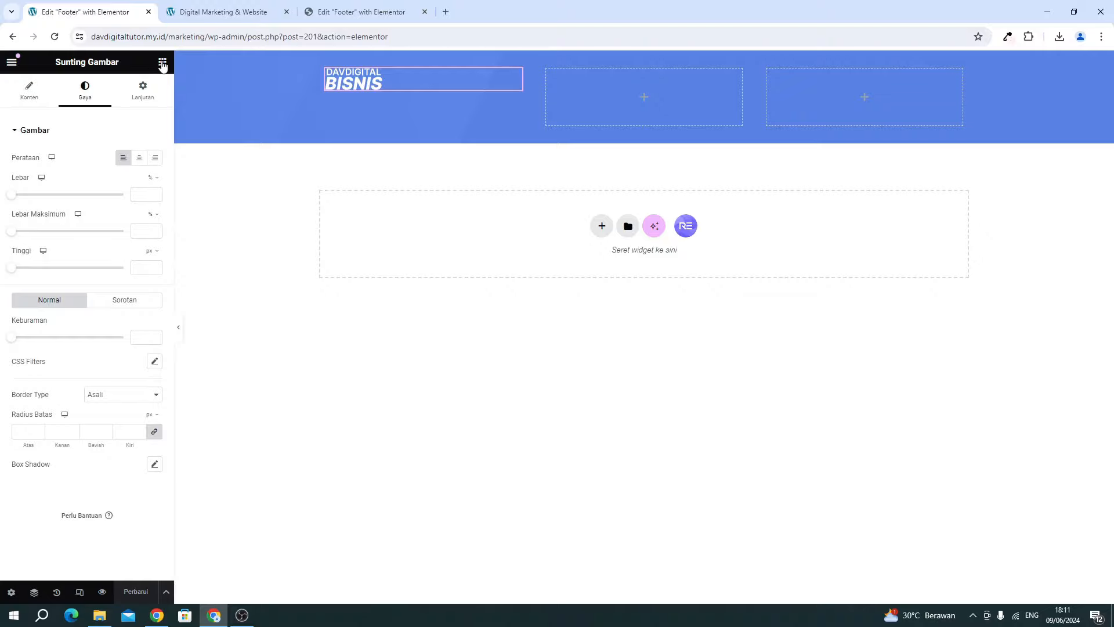
pyautogui.click(163, 65)
pyautogui.moveTo(45, 340); pyautogui.dragTo(589, 118)
pyautogui.click(360, 11)
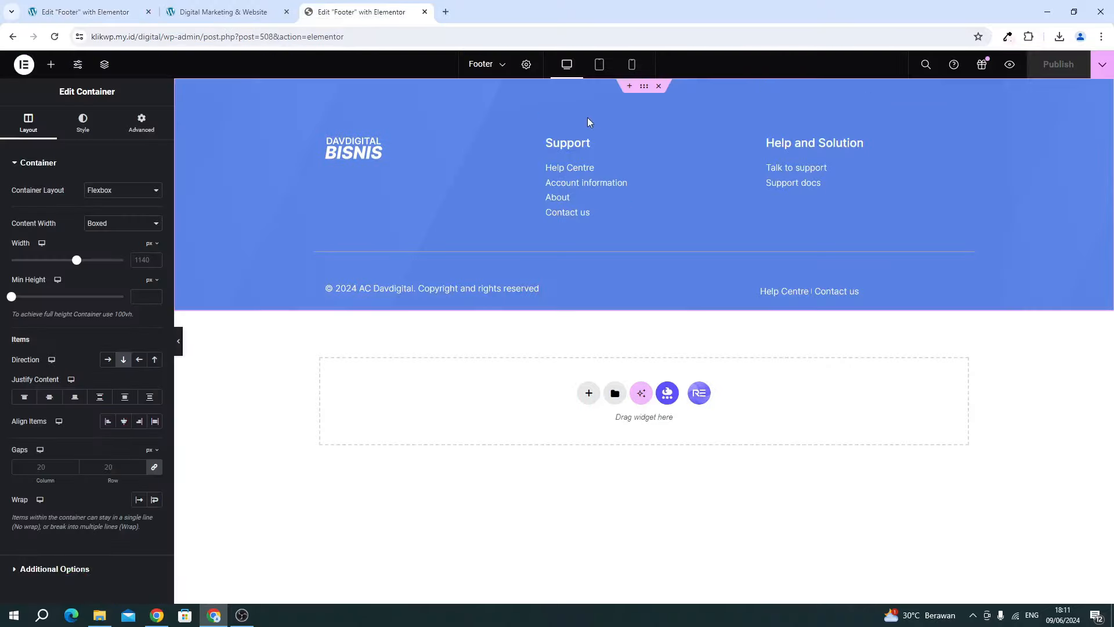
pyautogui.click(87, 12)
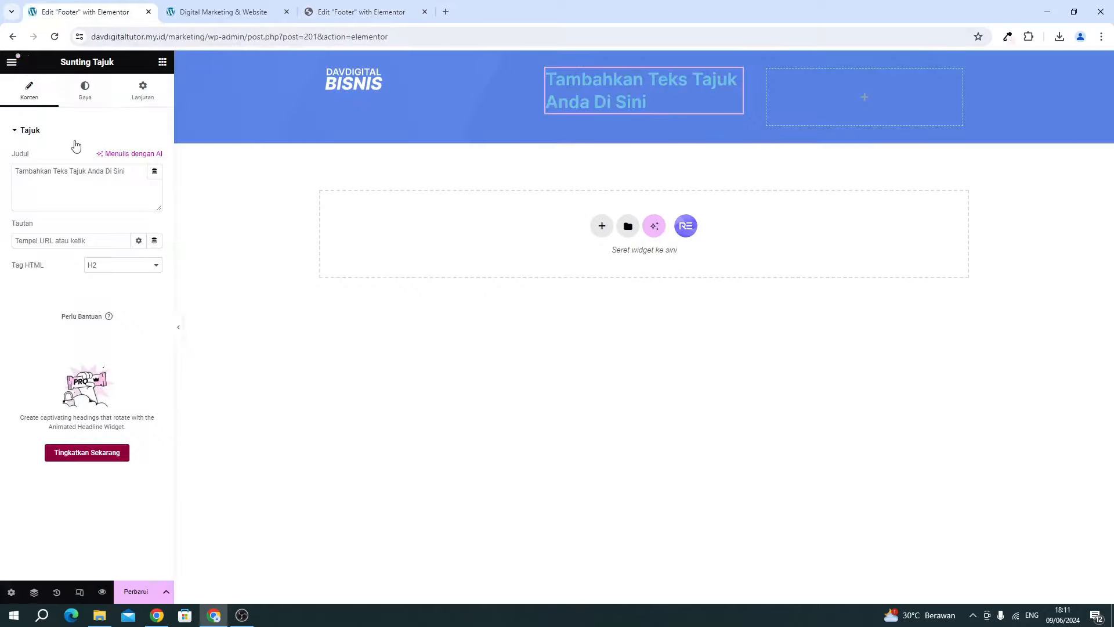
pyautogui.tripleClick(74, 173)
pyautogui.write('Support')
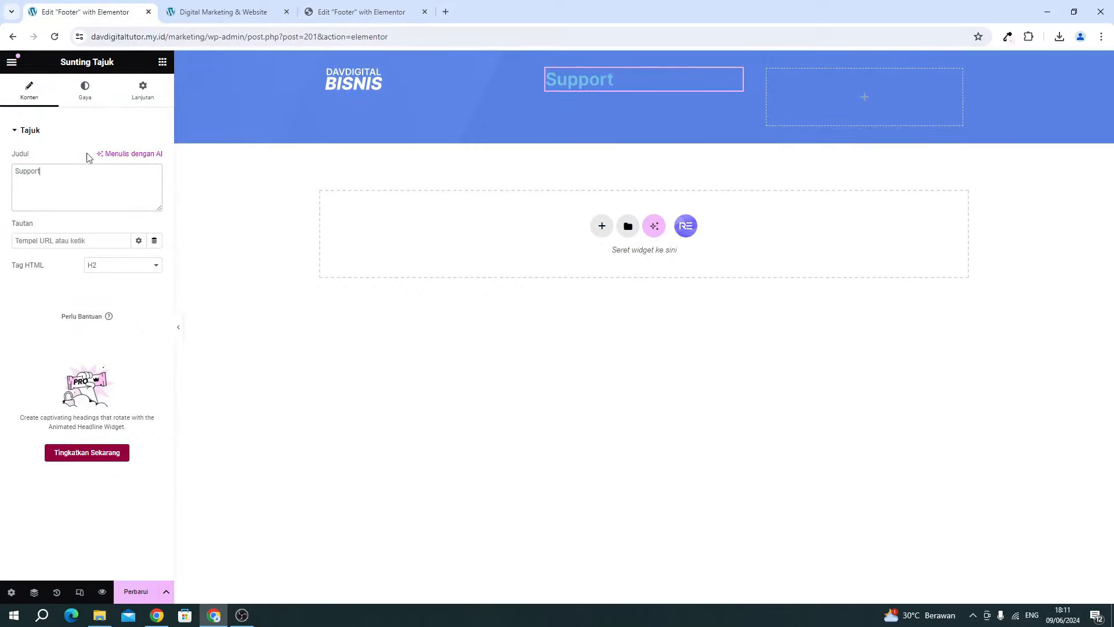
# Set the Support heading's text colour to white and its font size to 20 px, and update the footer template.
pyautogui.click(85, 92)
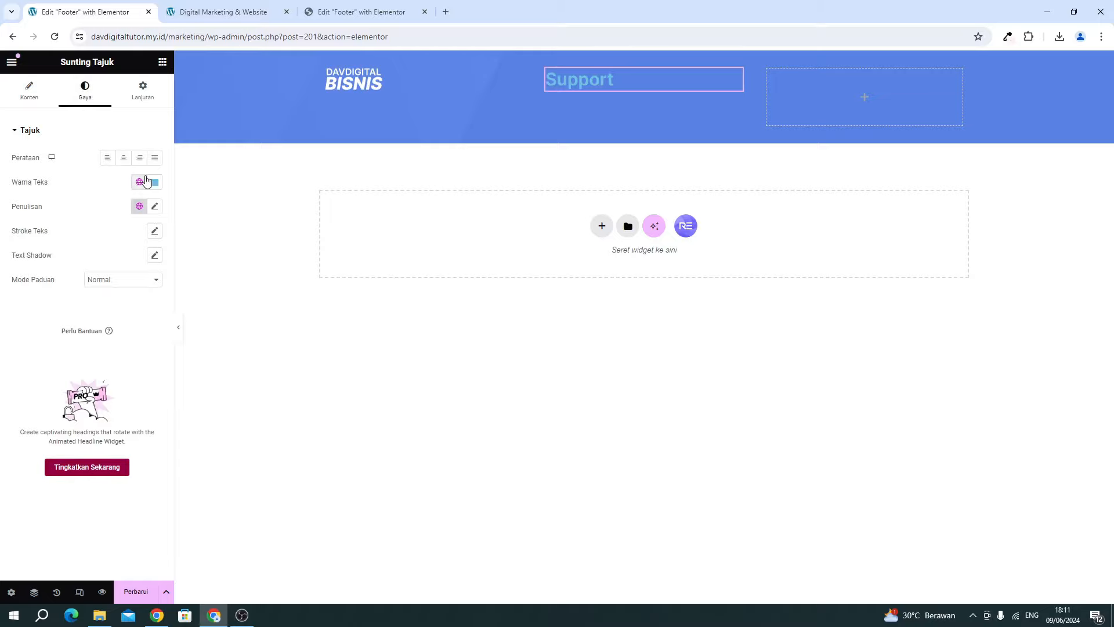
pyautogui.click(153, 182)
pyautogui.moveTo(136, 257); pyautogui.dragTo(46, 199)
pyautogui.click(63, 197)
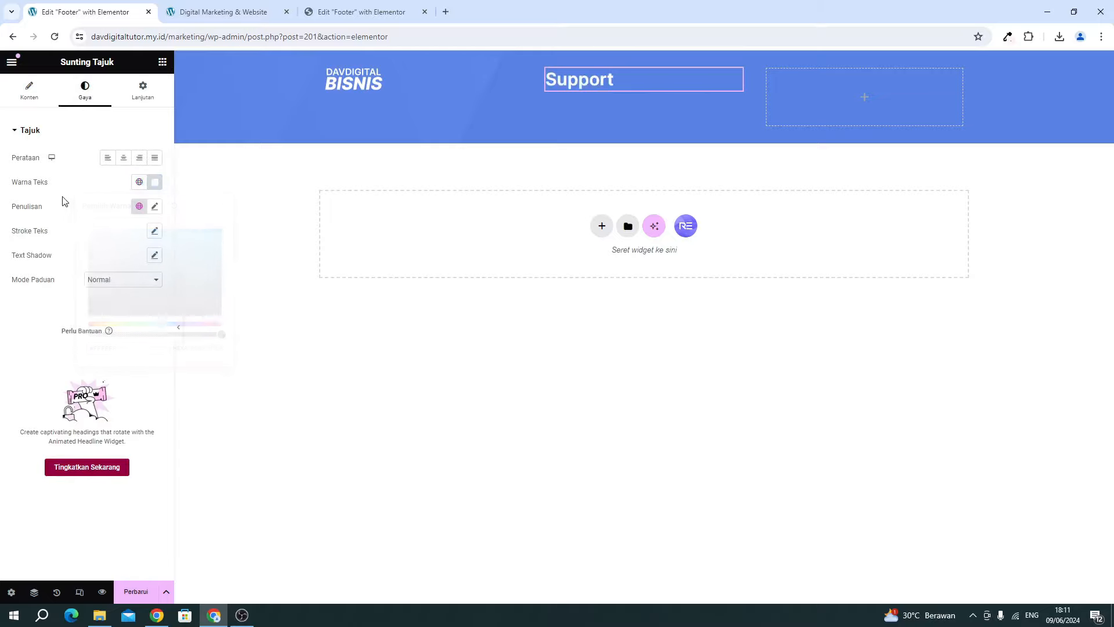
pyautogui.click(155, 207)
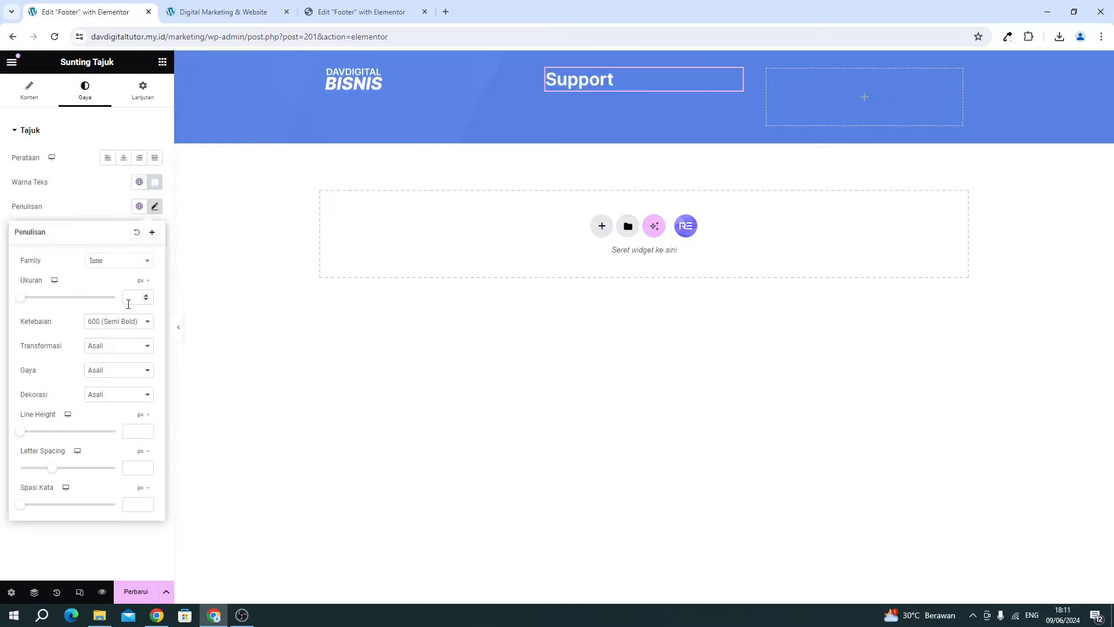
pyautogui.write('20')
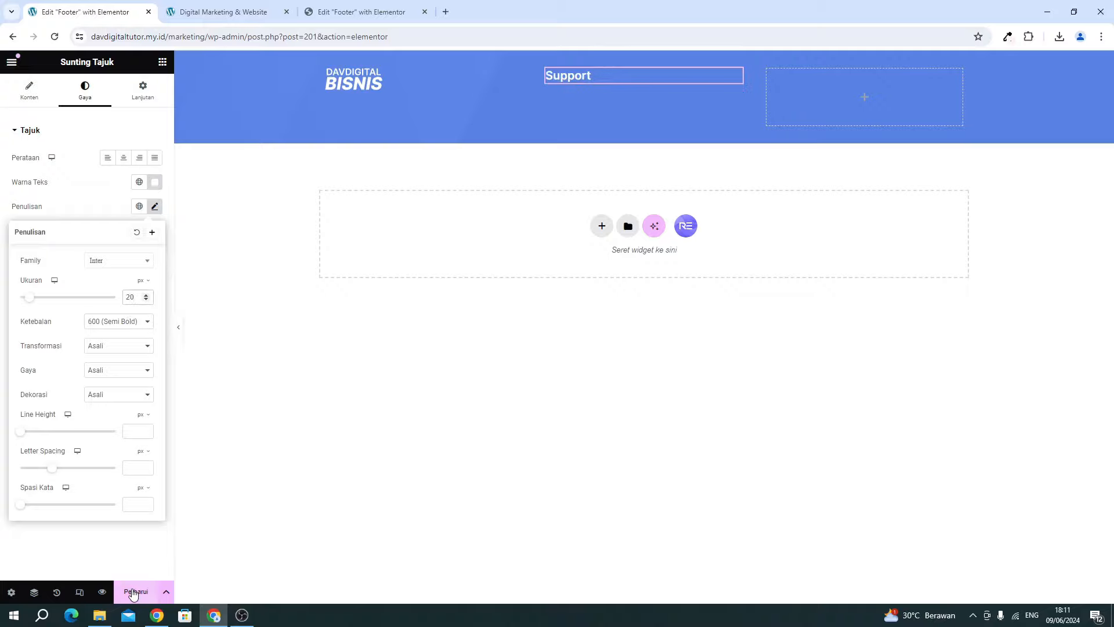
pyautogui.click(134, 592)
# Check the reference footer, place a Daftar Ikon widget below the Support heading and remove its second and third items.
pyautogui.click(364, 14)
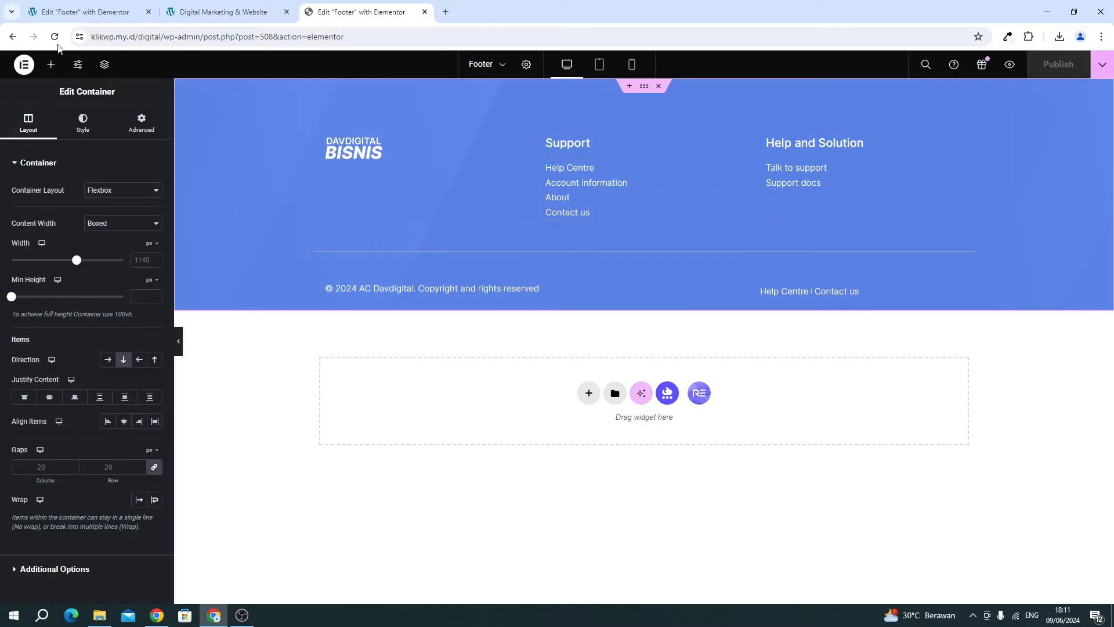
pyautogui.click(92, 16)
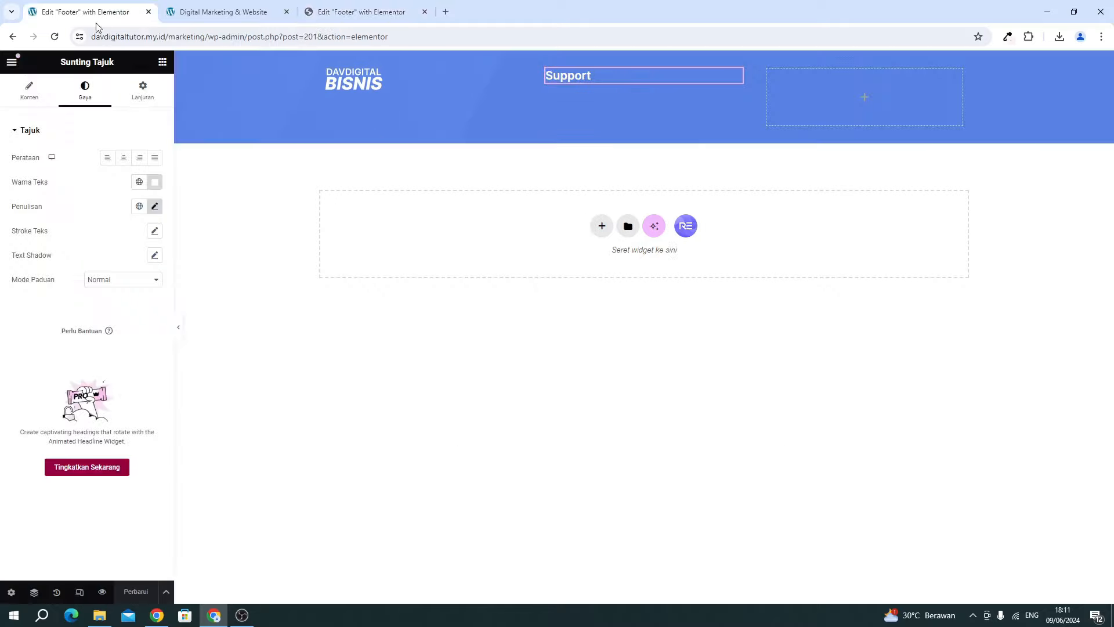
pyautogui.click(162, 63)
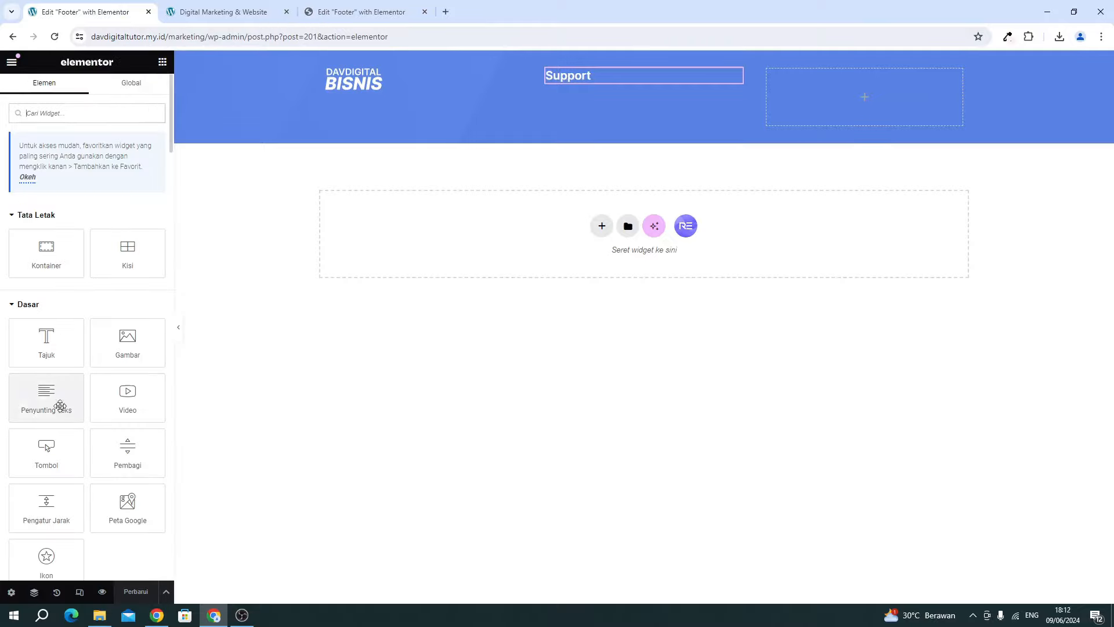
pyautogui.click(99, 109)
pyautogui.write('list')
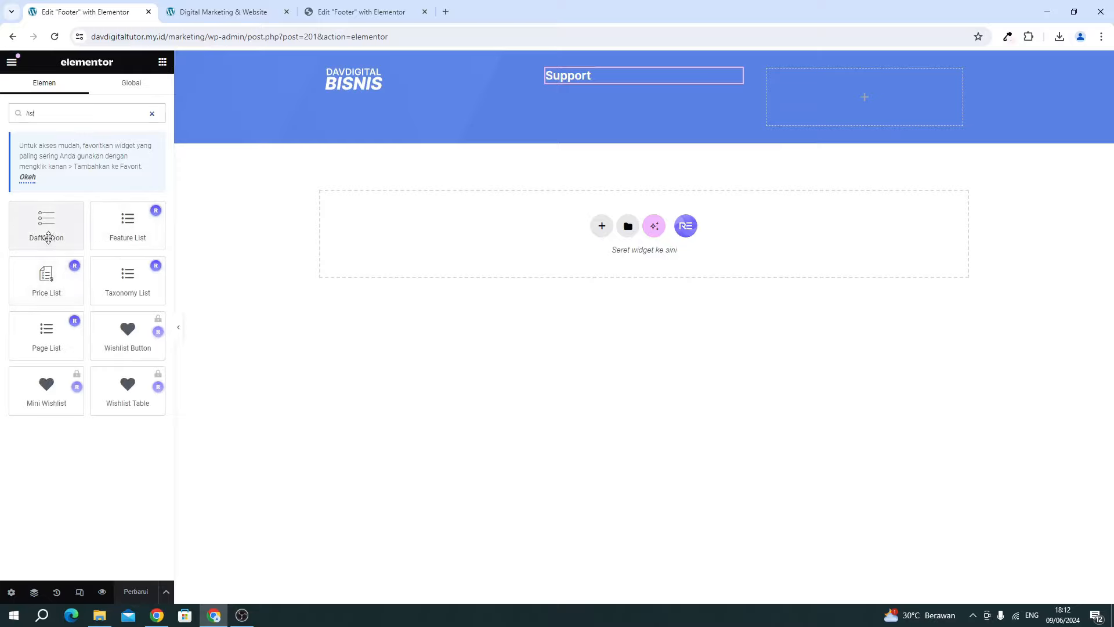
pyautogui.moveTo(49, 233); pyautogui.dragTo(590, 90)
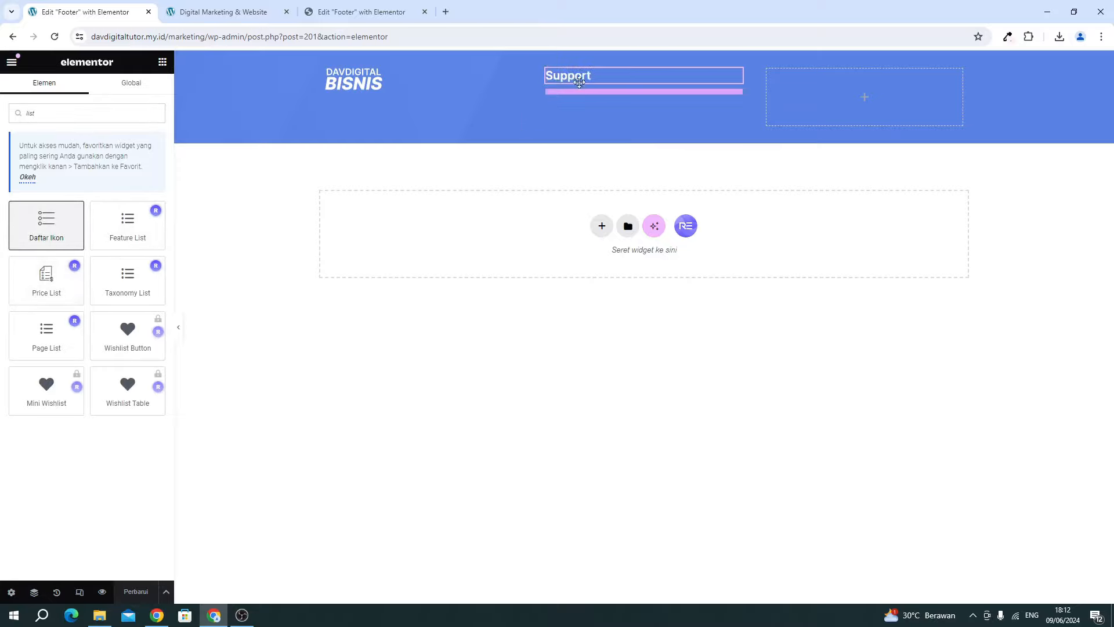
pyautogui.click(151, 252)
pyautogui.click(151, 223)
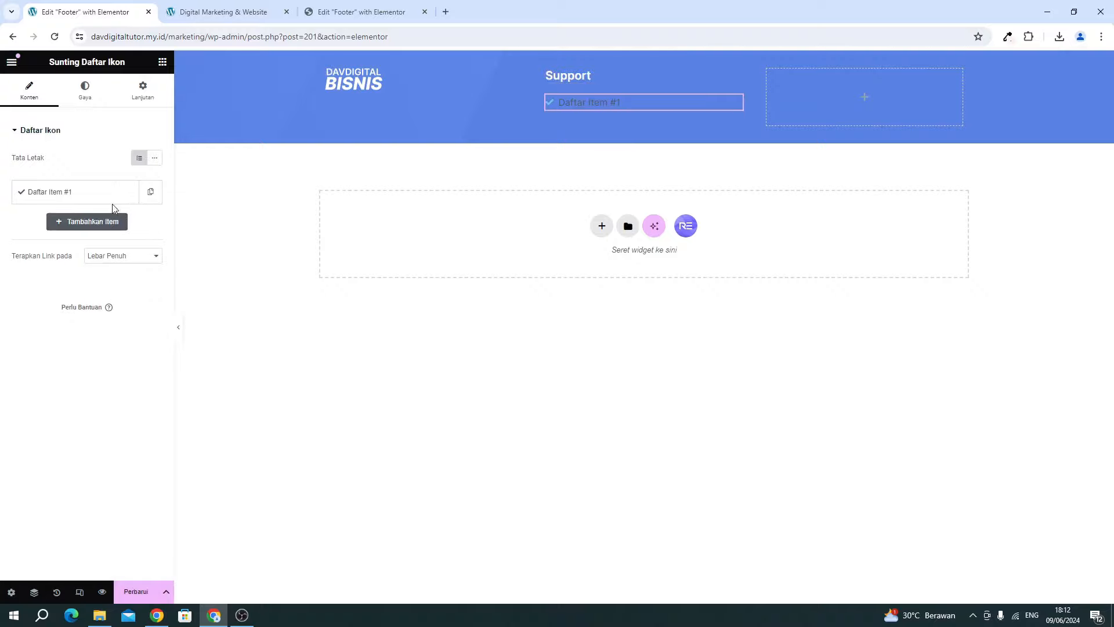
# Open the remaining list item for editing and move the marketing footer editor into its own maximized browser window.
pyautogui.click(55, 186)
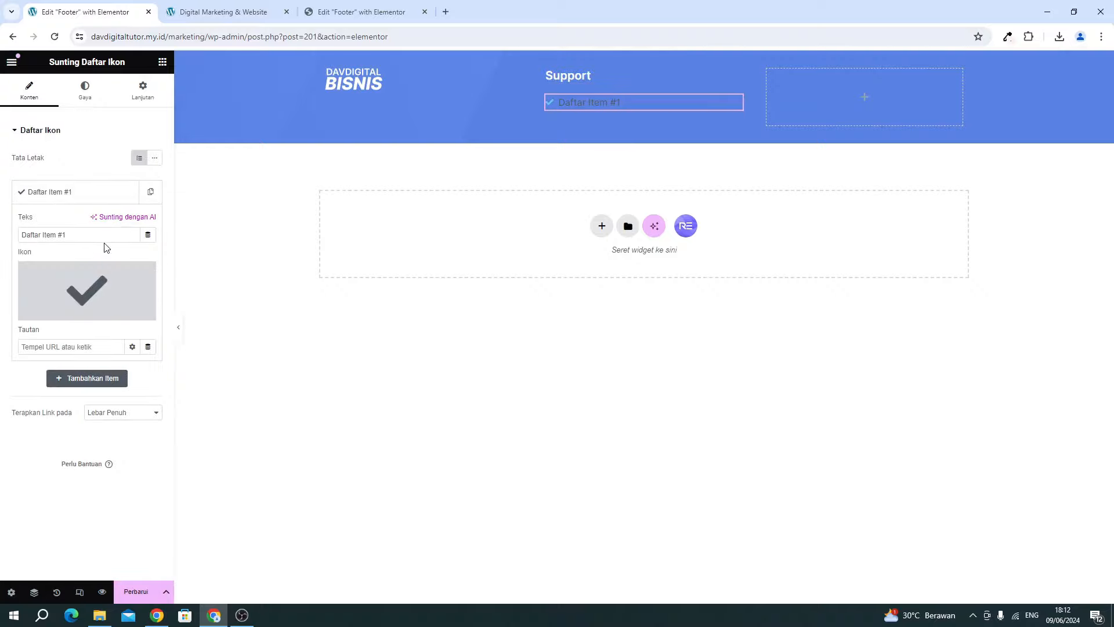
pyautogui.moveTo(105, 244); pyautogui.dragTo(3, 248)
pyautogui.click(347, 14)
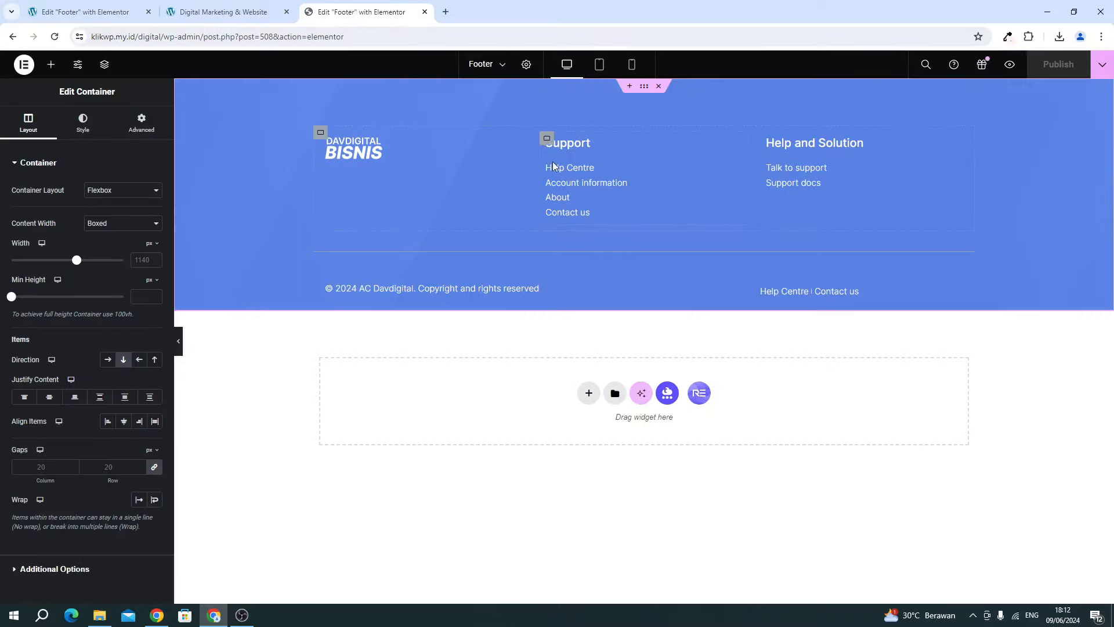
pyautogui.moveTo(87, 12); pyautogui.dragTo(71, 39)
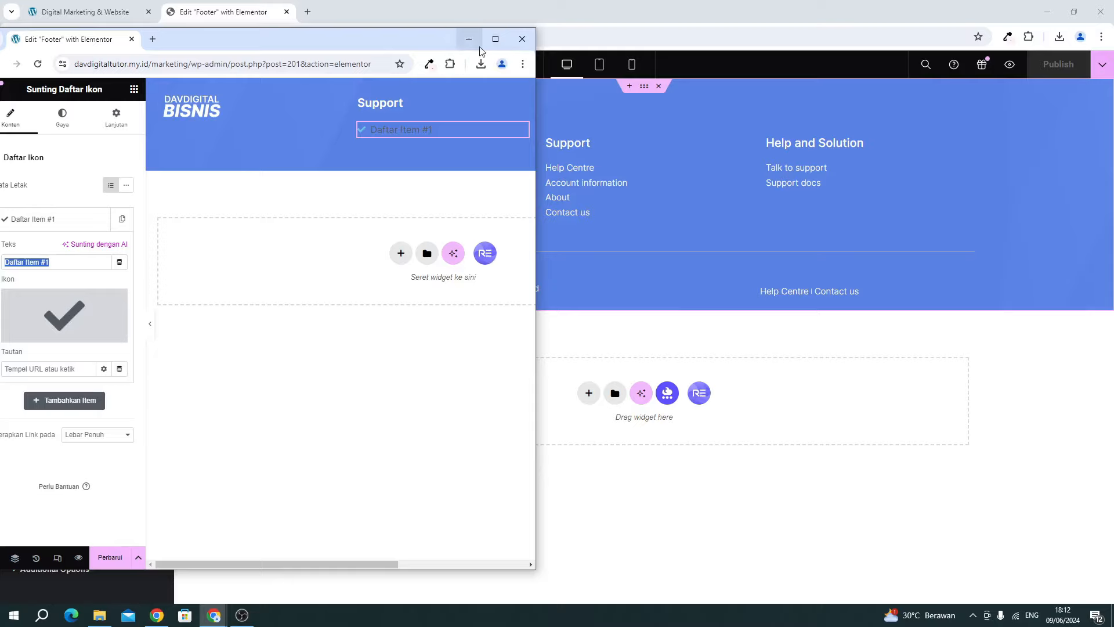
pyautogui.click(495, 39)
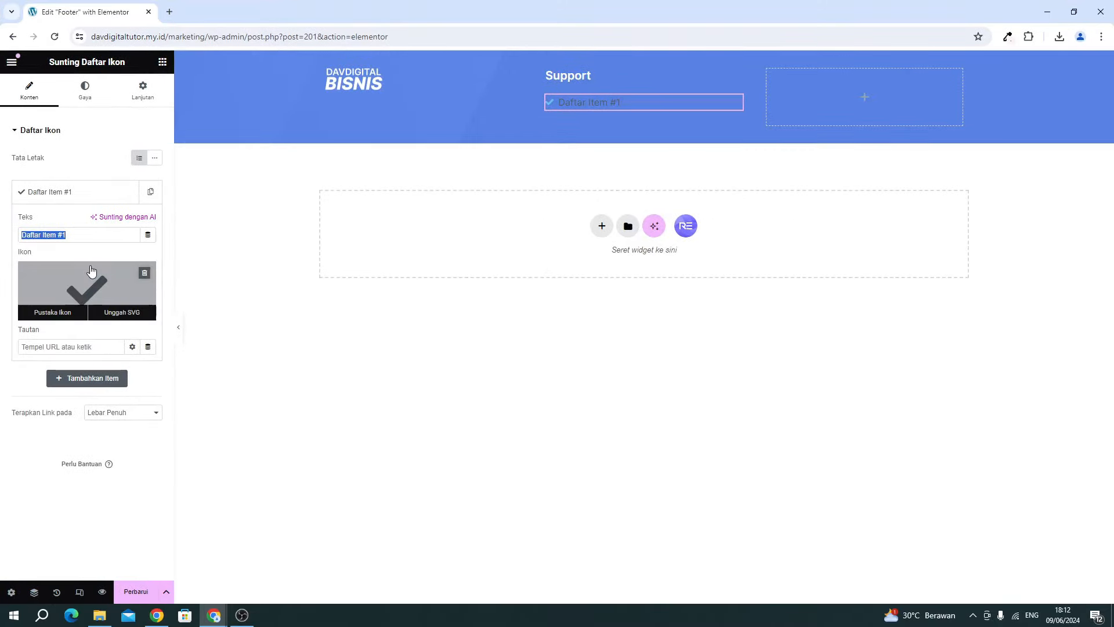
# Set the list item's text to "Help Centre" and remove its check-mark icon.
pyautogui.tripleClick(91, 239)
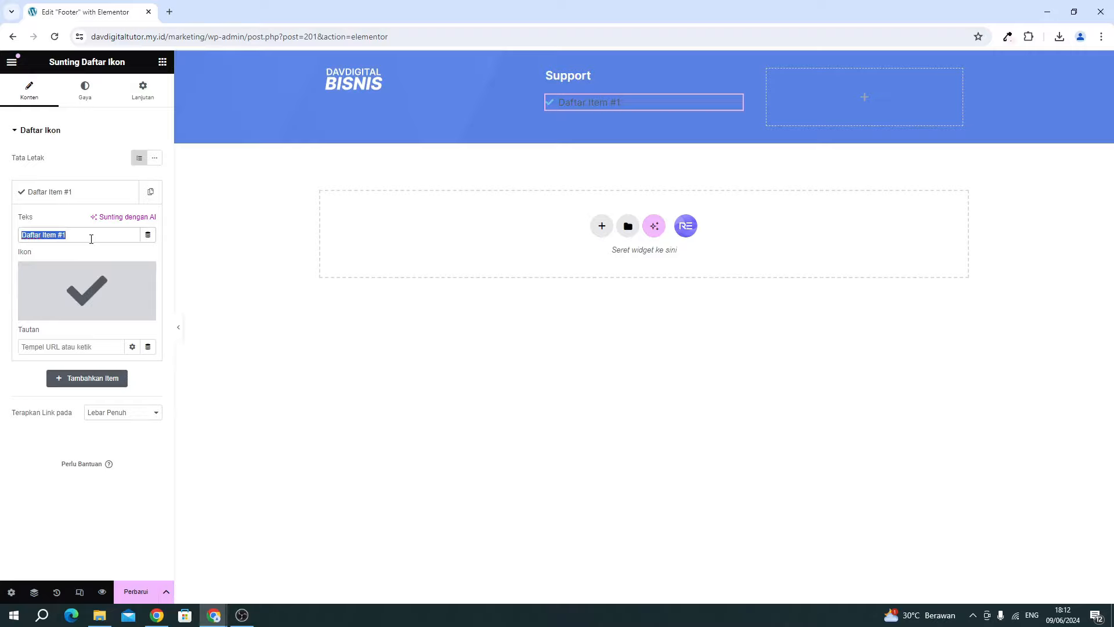
pyautogui.write('Help Centre')
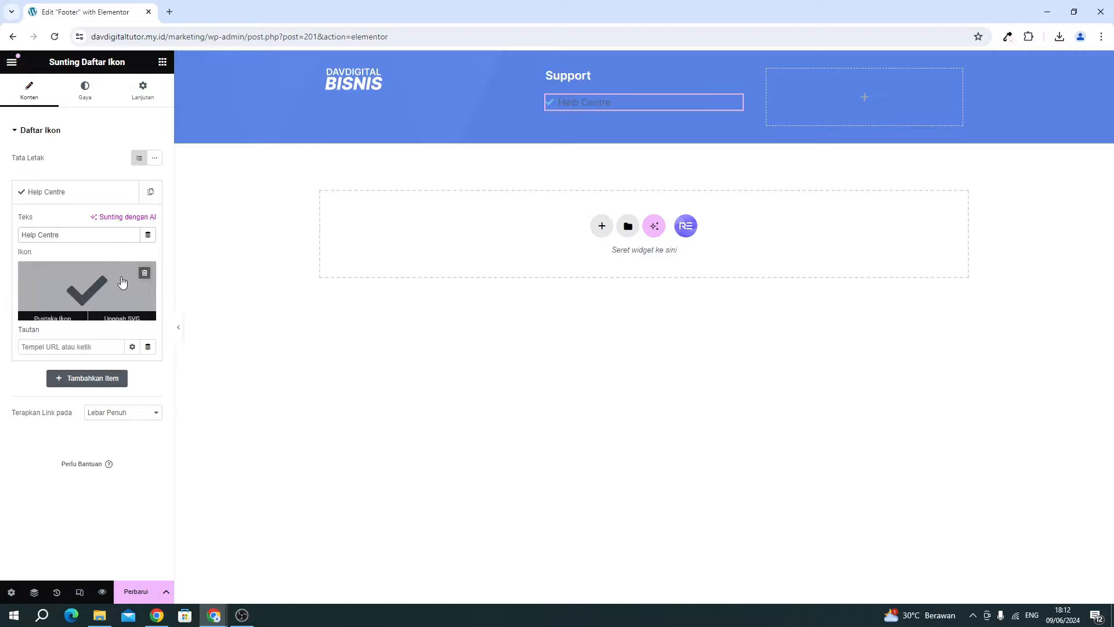
pyautogui.click(143, 271)
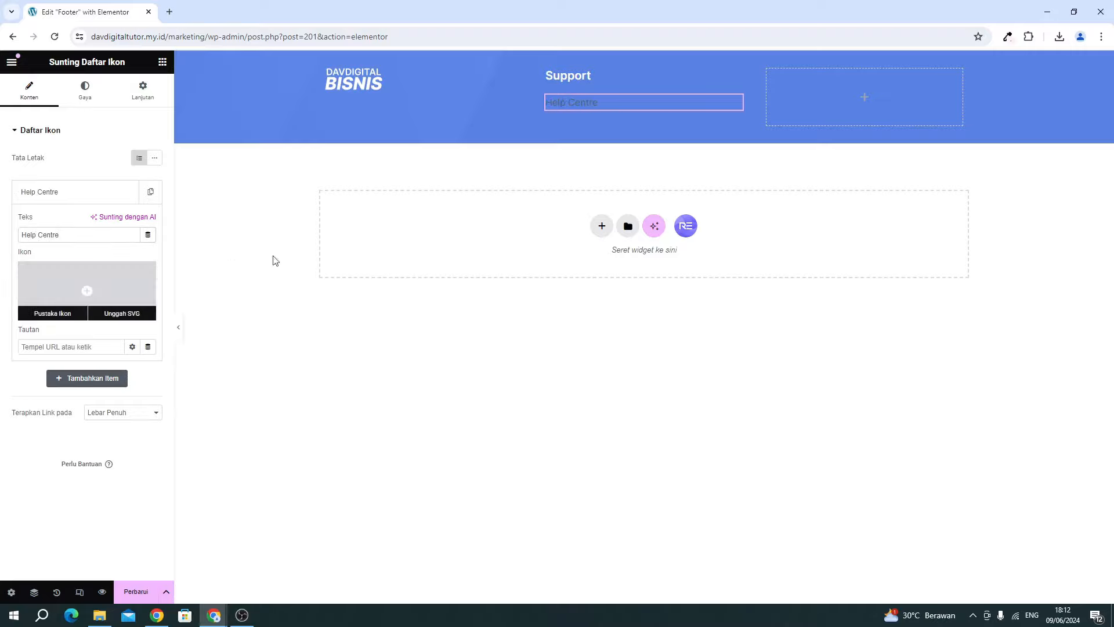
pyautogui.click(1075, 12)
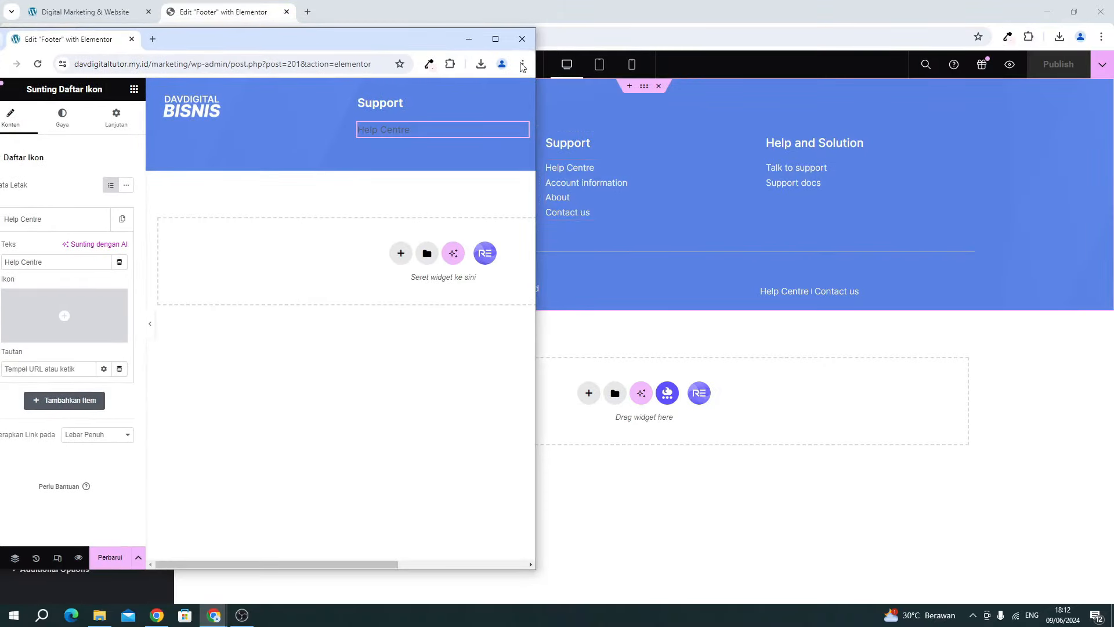
pyautogui.click(496, 39)
pyautogui.moveTo(49, 298)
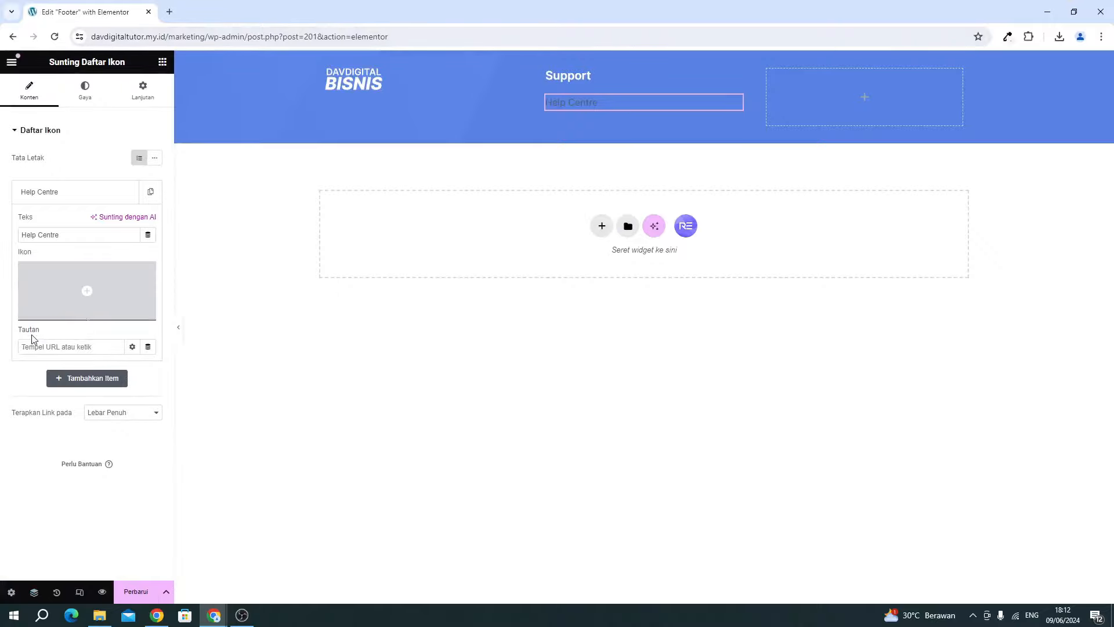
pyautogui.click(42, 345)
pyautogui.click(242, 616)
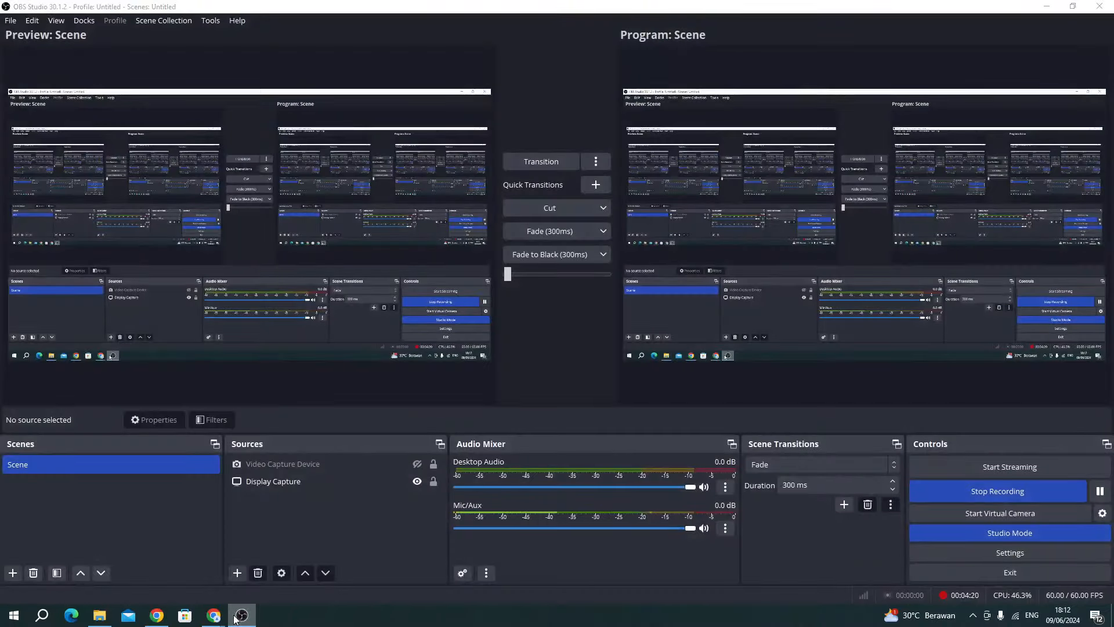
pyautogui.click(241, 616)
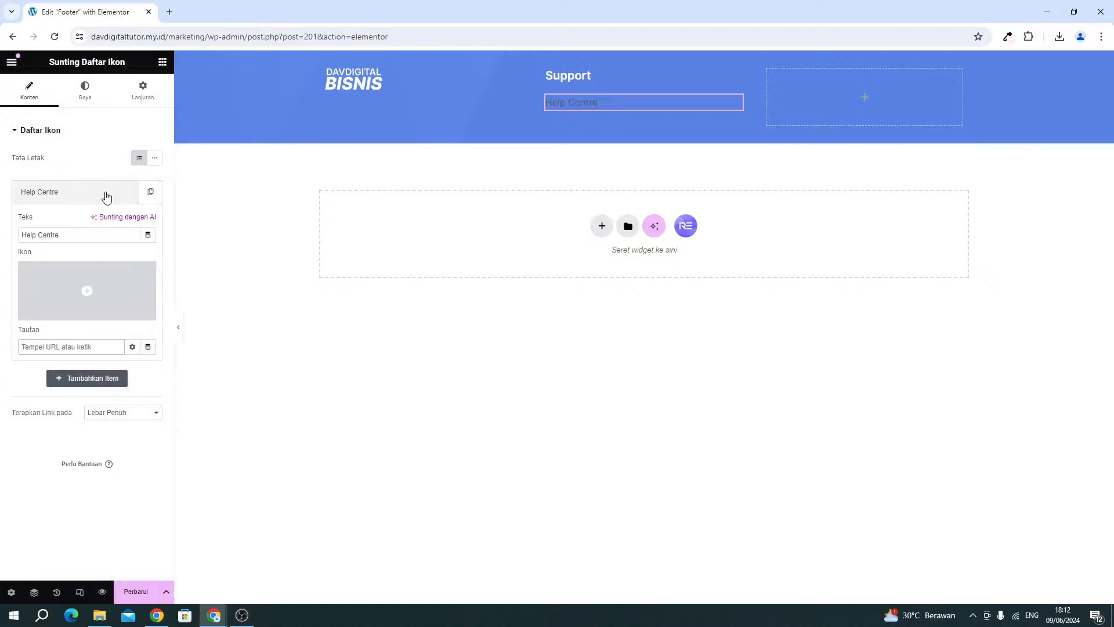
# Duplicate the Help Centre list item, check the reference footer's Support list, and set the copy's text to "Account Information".
pyautogui.click(107, 193)
pyautogui.click(128, 192)
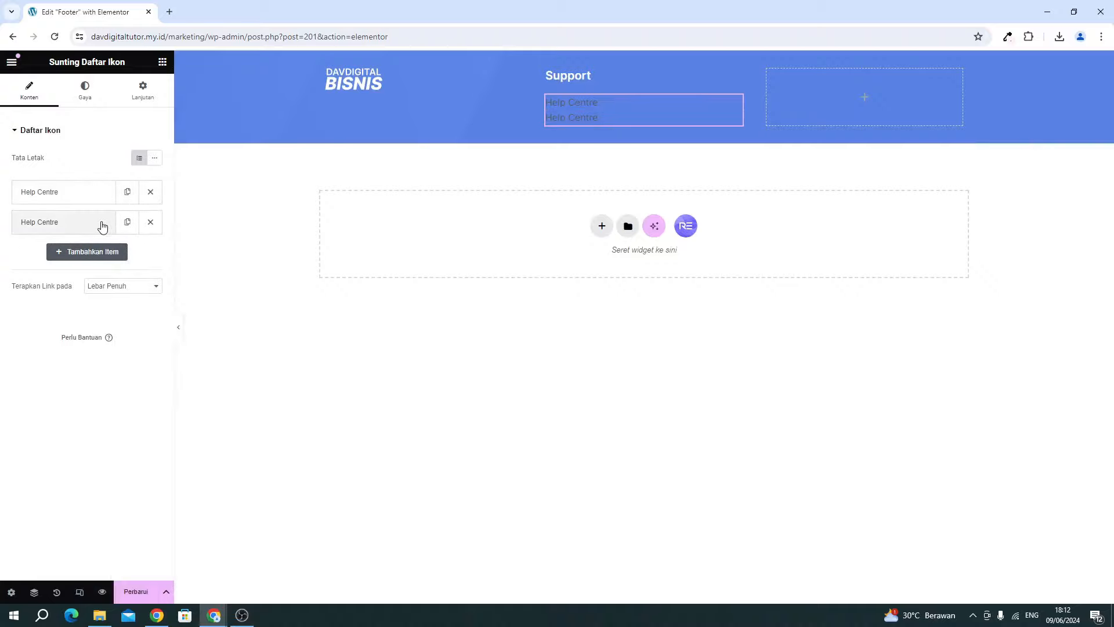
pyautogui.click(103, 226)
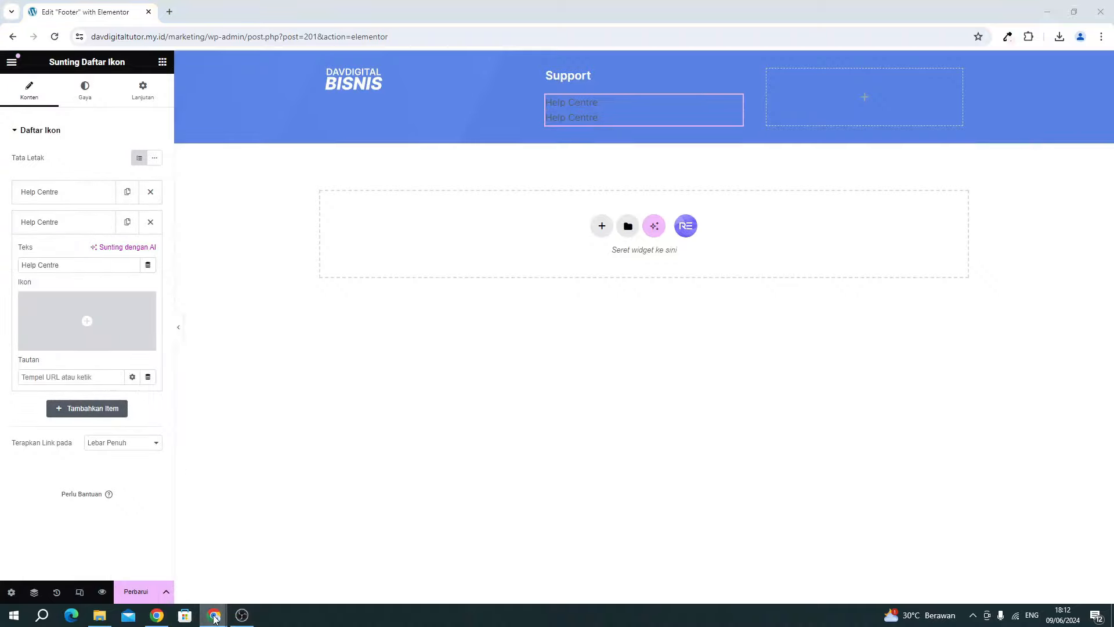
pyautogui.moveTo(216, 614)
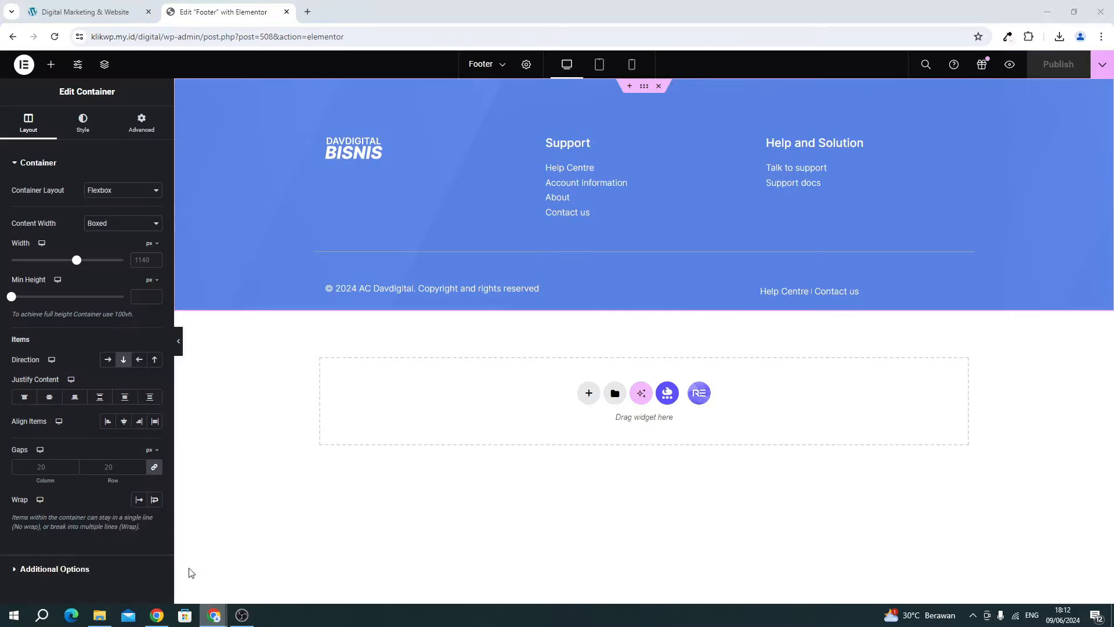
pyautogui.click(192, 574)
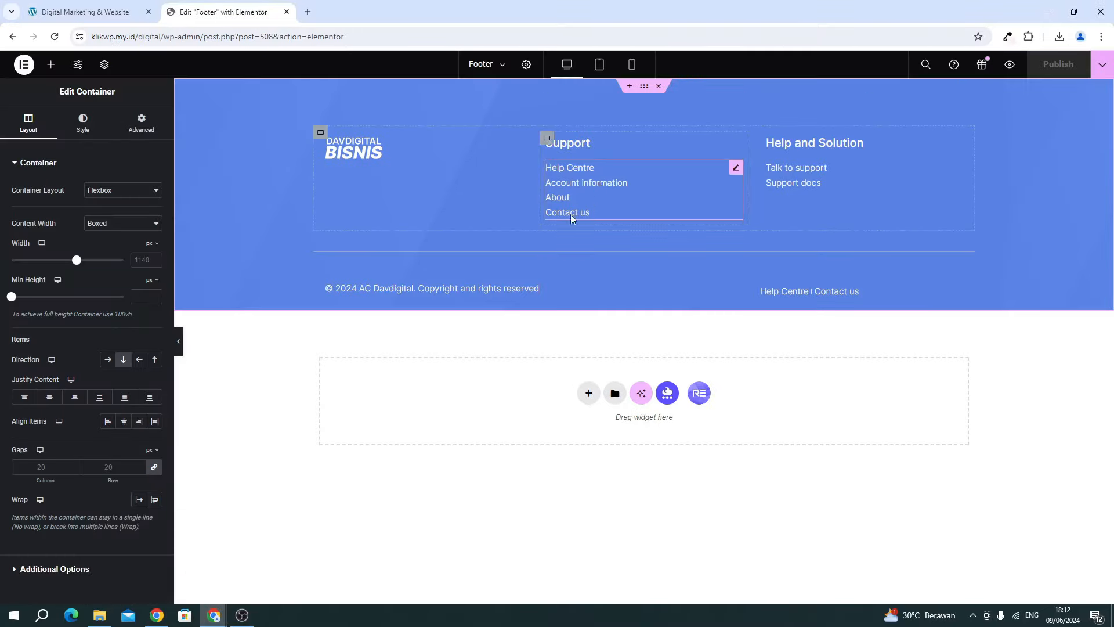
pyautogui.moveTo(220, 615)
pyautogui.click(247, 585)
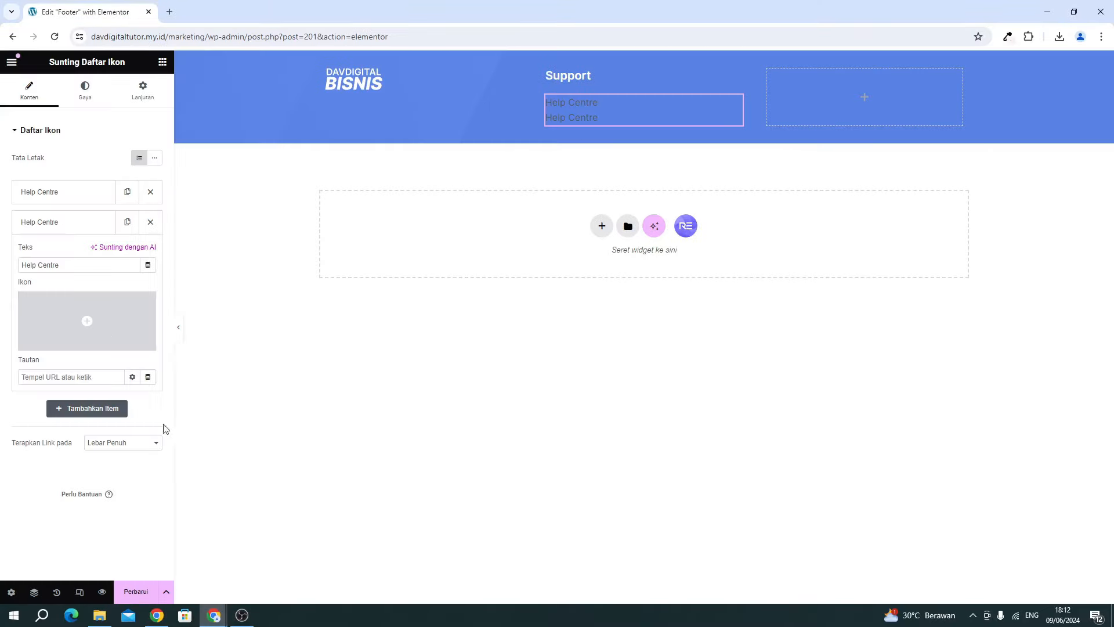
pyautogui.tripleClick(58, 263)
pyautogui.write('AS')
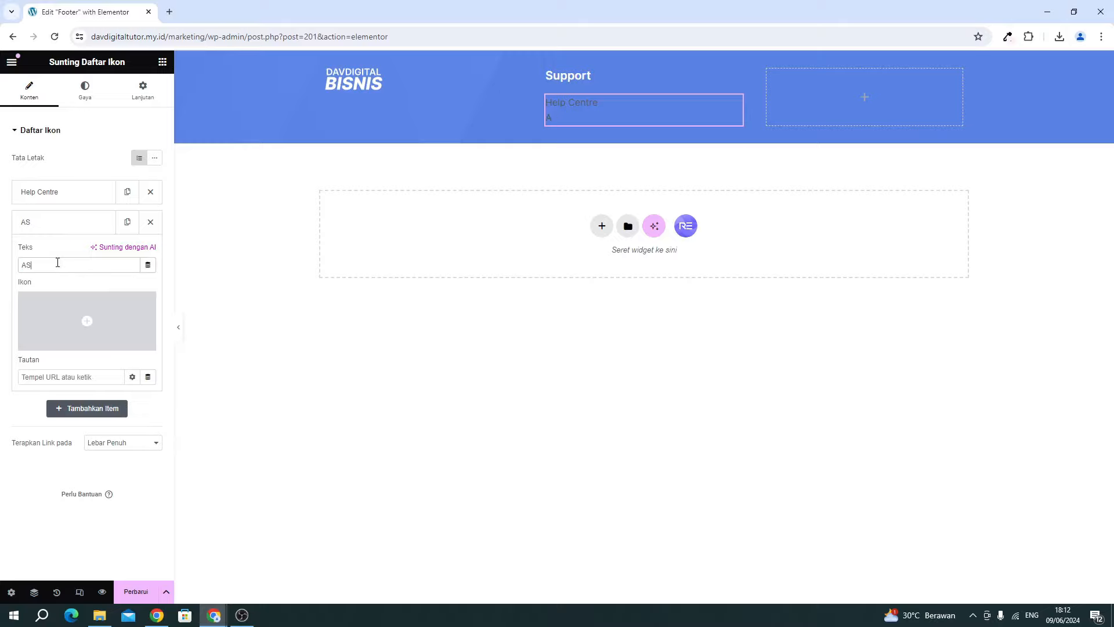
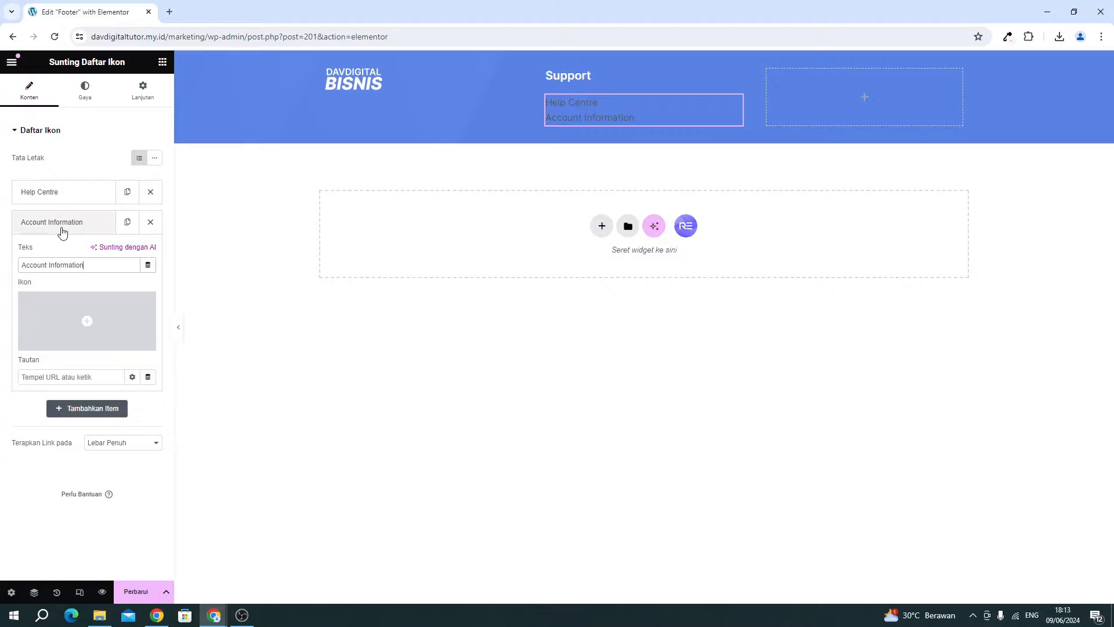
# Duplicate the Account Information list item and set the copy's text to "About".
pyautogui.click(59, 228)
pyautogui.click(127, 221)
pyautogui.click(104, 250)
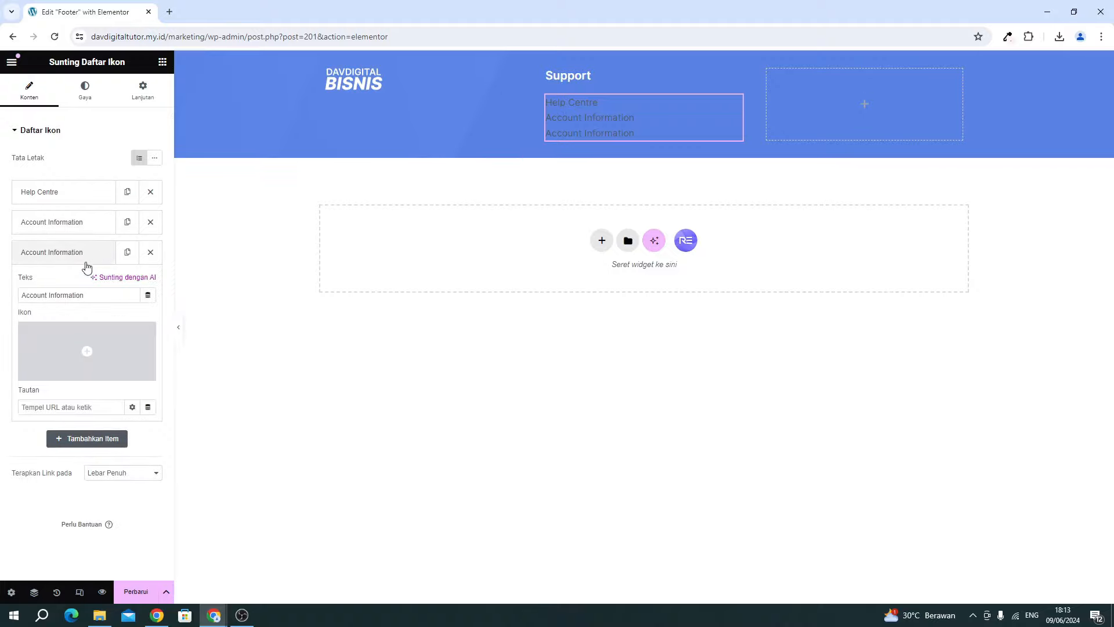
pyautogui.hotkey('ctrl', 'a')
pyautogui.click(77, 296)
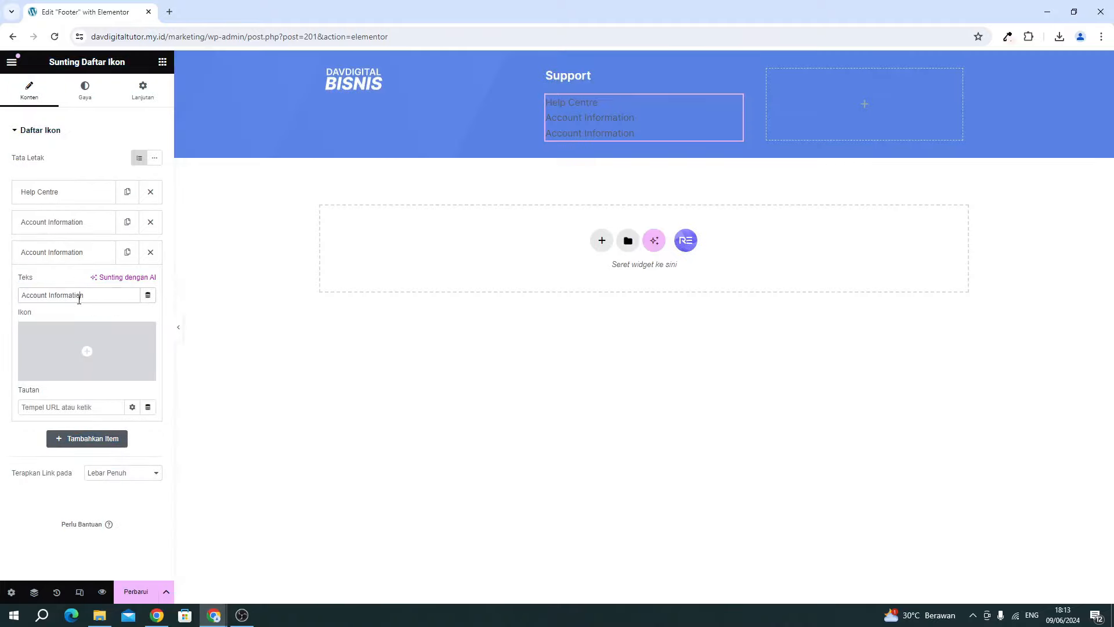
pyautogui.hotkey('ctrl', 'a')
pyautogui.write('A')
pyautogui.click(82, 252)
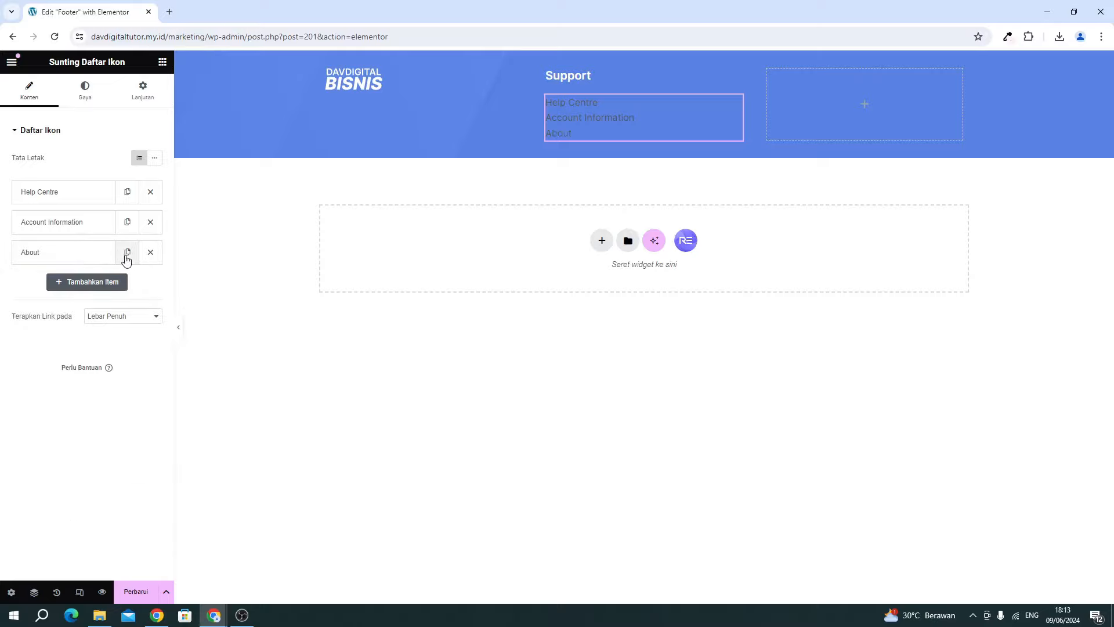
# Duplicate the About list item and set the copy's text to "Contact Us".
pyautogui.click(127, 253)
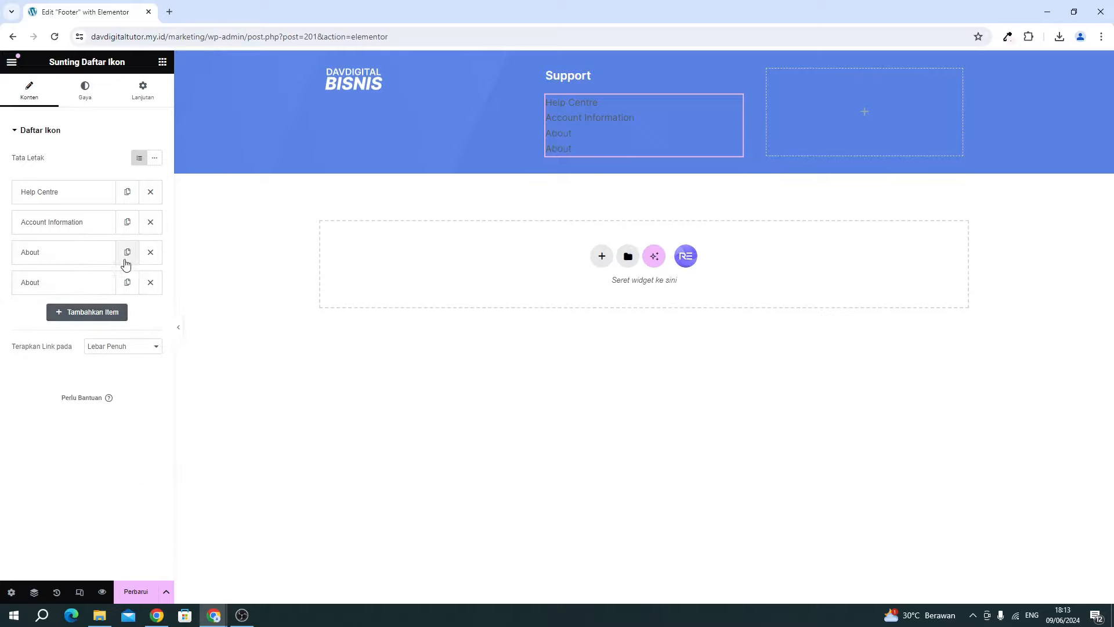
pyautogui.click(88, 286)
pyautogui.write('Contact Us')
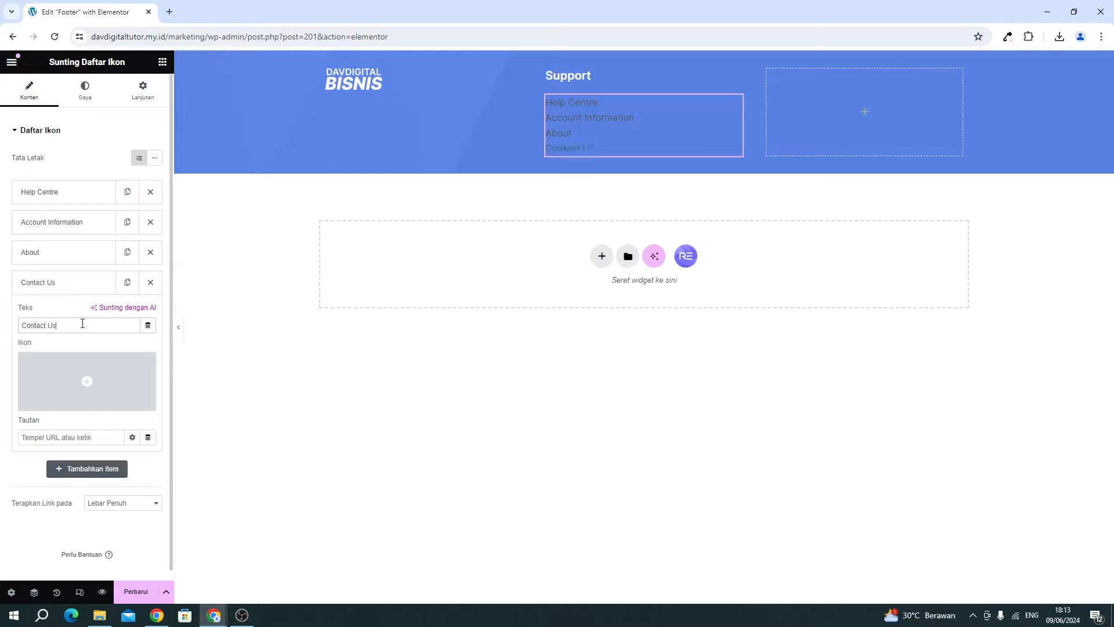
# Set the Support list's text colour to white and its font size to 15 px.
pyautogui.click(85, 90)
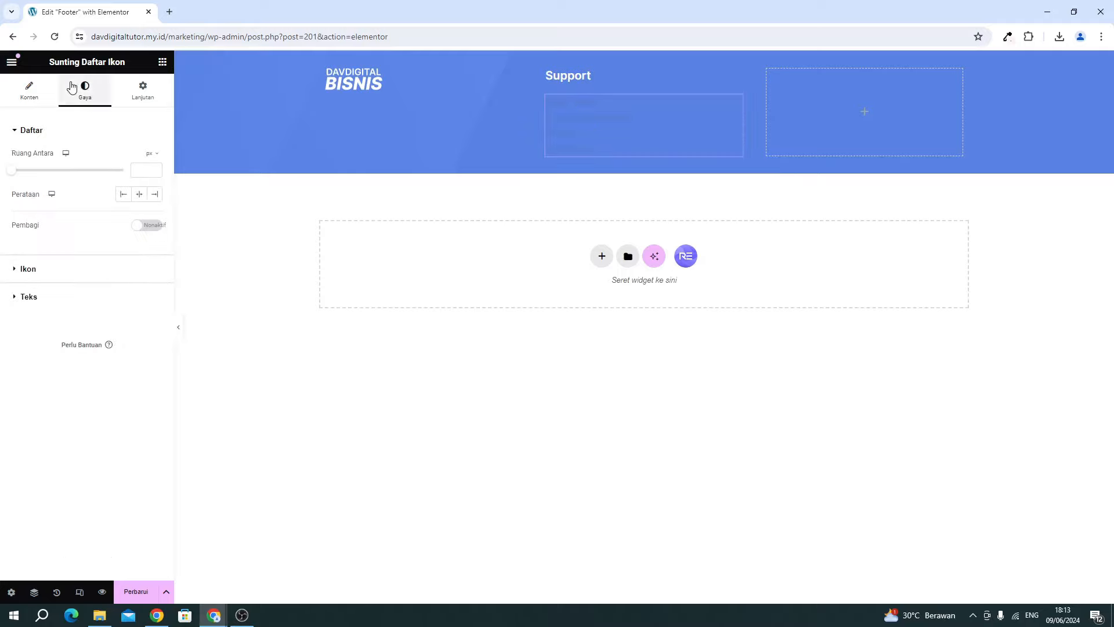
pyautogui.click(63, 296)
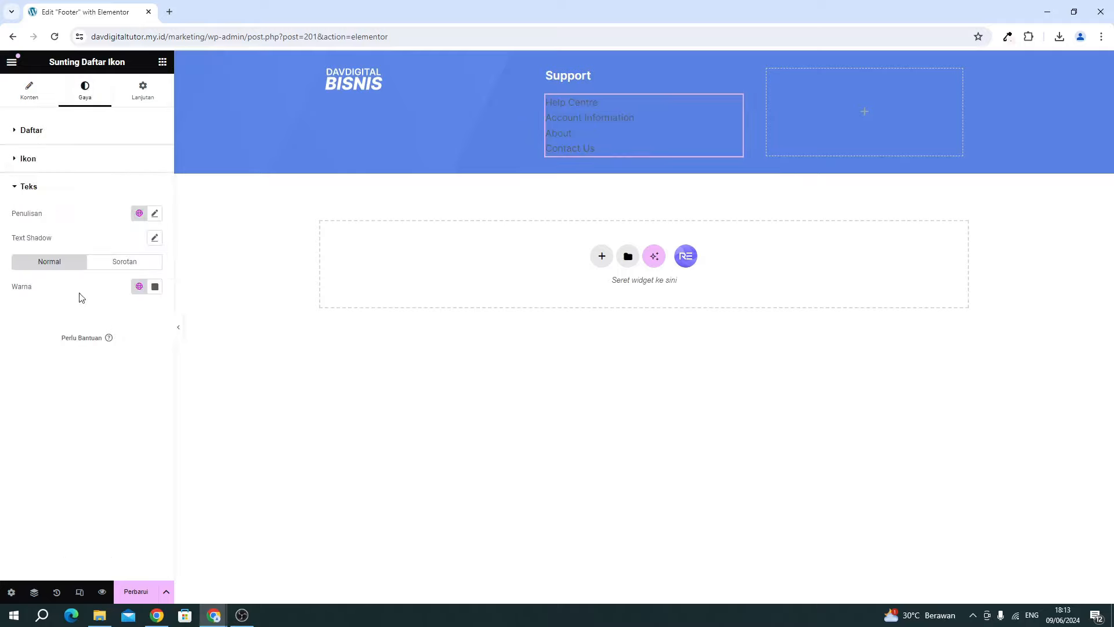
pyautogui.click(155, 287)
pyautogui.moveTo(141, 346); pyautogui.dragTo(47, 314)
pyautogui.click(123, 277)
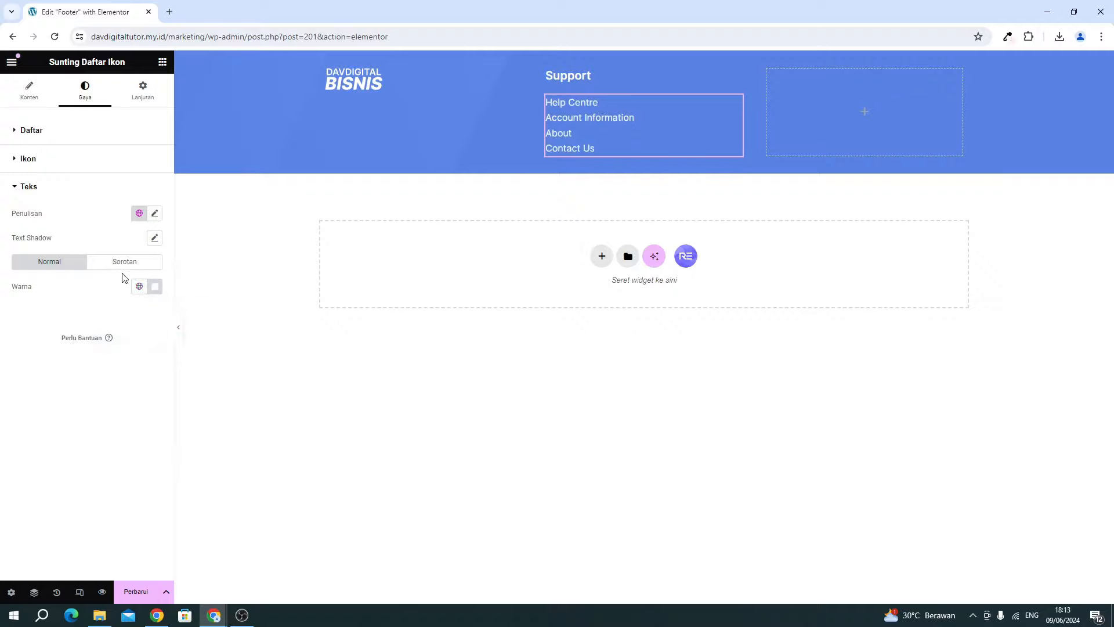
pyautogui.click(155, 215)
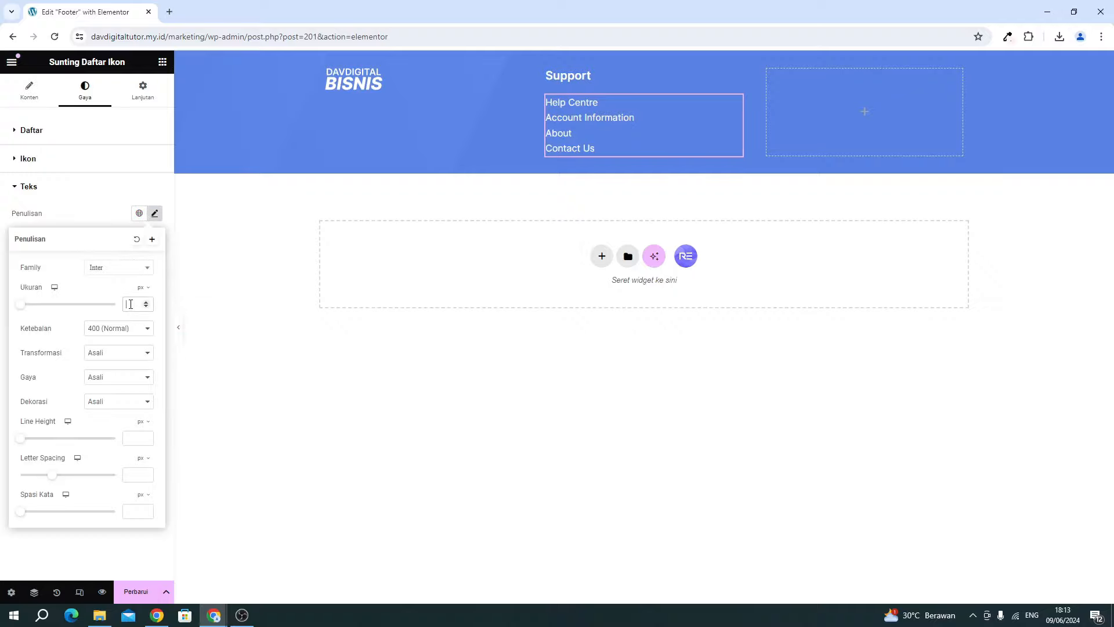
pyautogui.write('15')
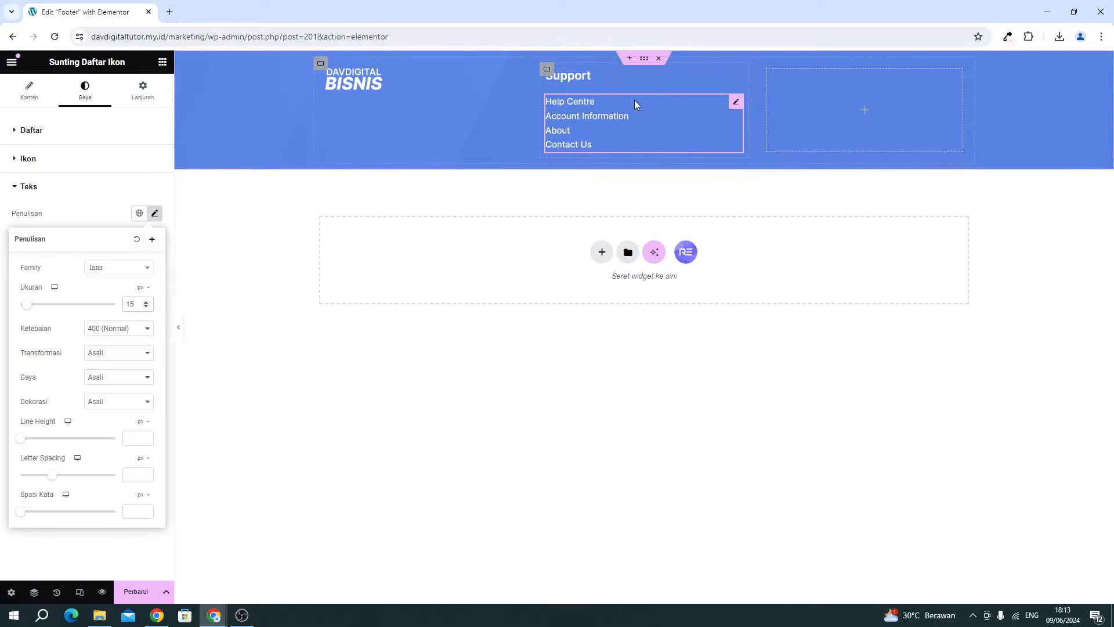
# Copy the Support heading and paste it into the empty third column of the footer.
pyautogui.click(573, 74)
pyautogui.rightClick(587, 77)
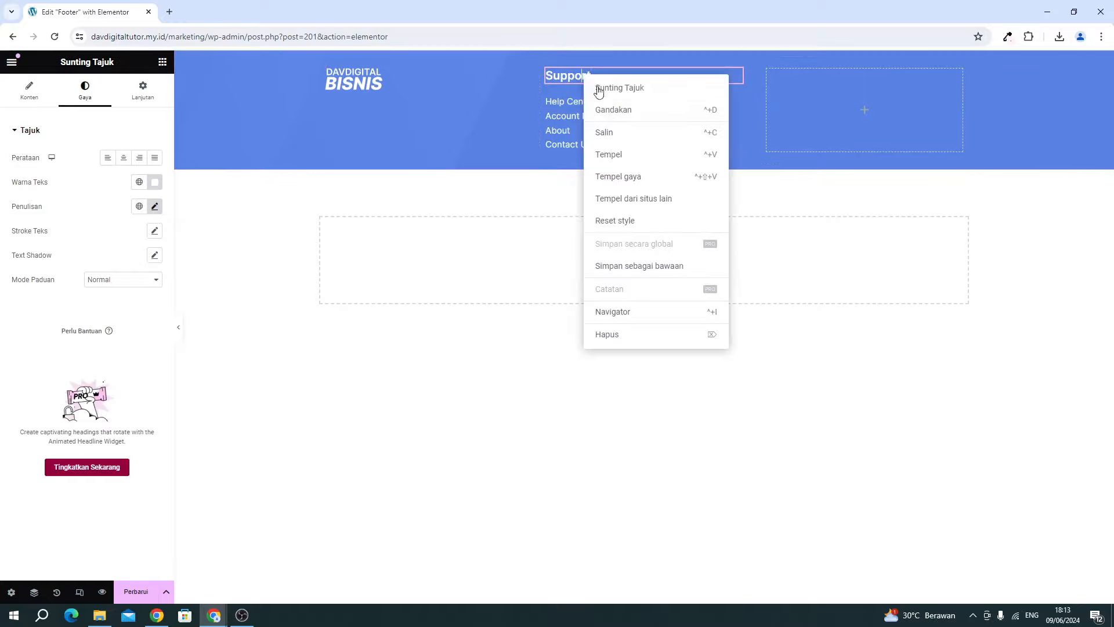
pyautogui.click(604, 138)
pyautogui.rightClick(820, 139)
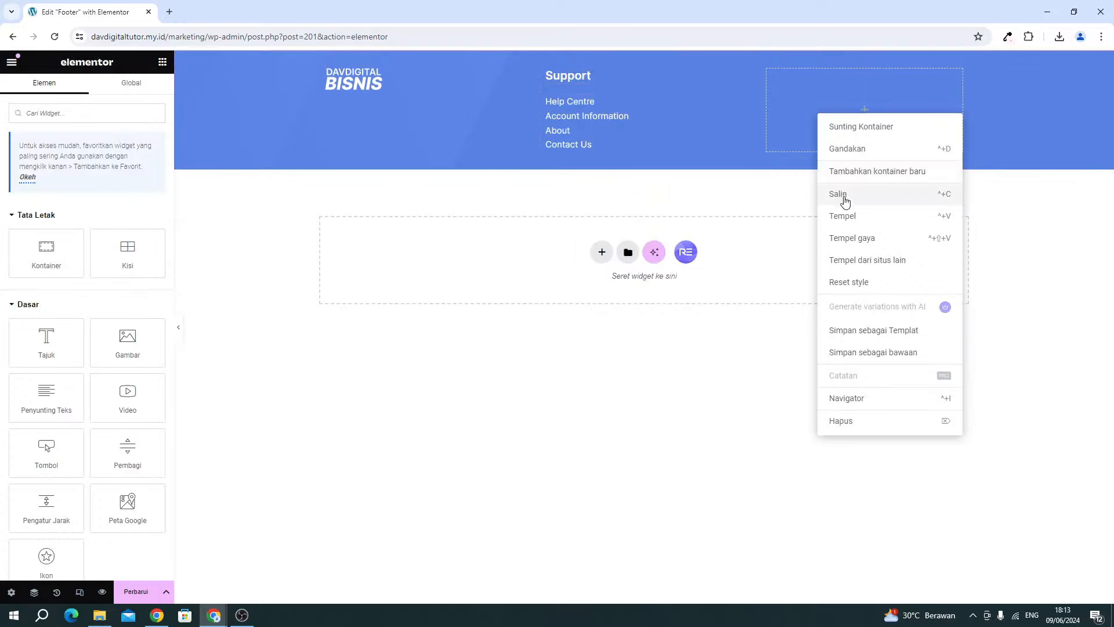
pyautogui.click(851, 217)
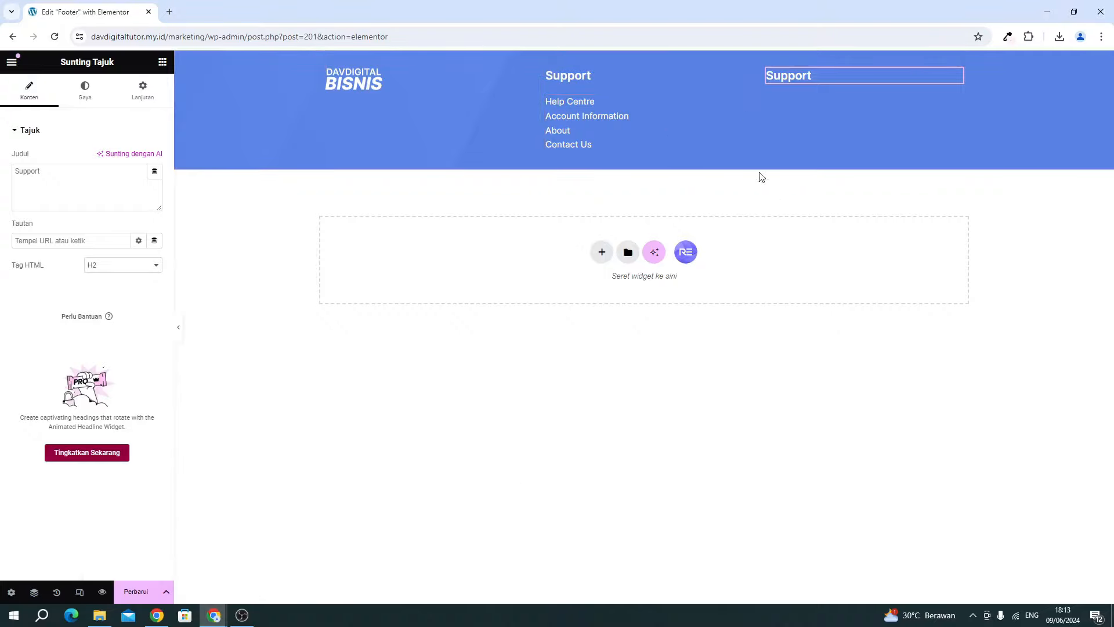
# Copy the "Help and Solution" title from the reference footer and use it as the third column's heading text.
pyautogui.moveTo(214, 612)
pyautogui.click(262, 539)
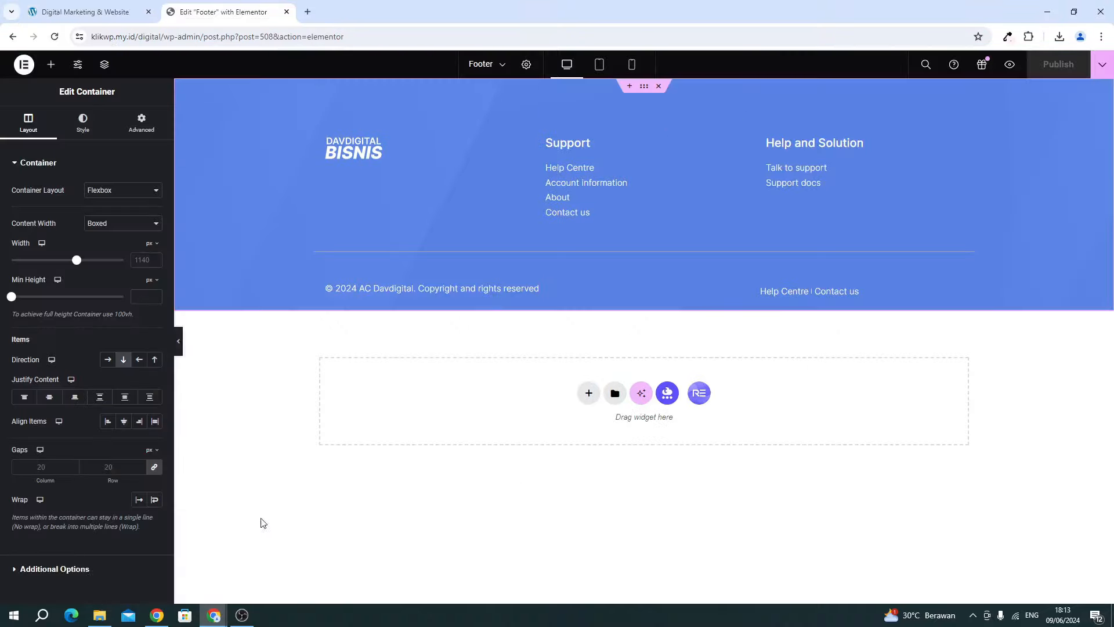
pyautogui.click(799, 145)
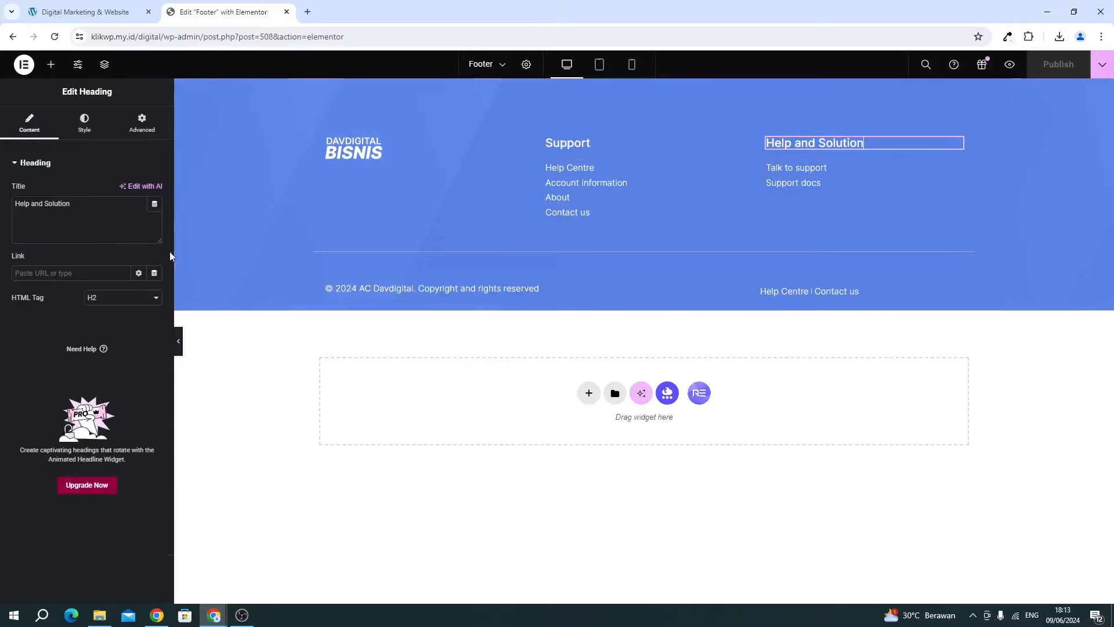
pyautogui.tripleClick(123, 224)
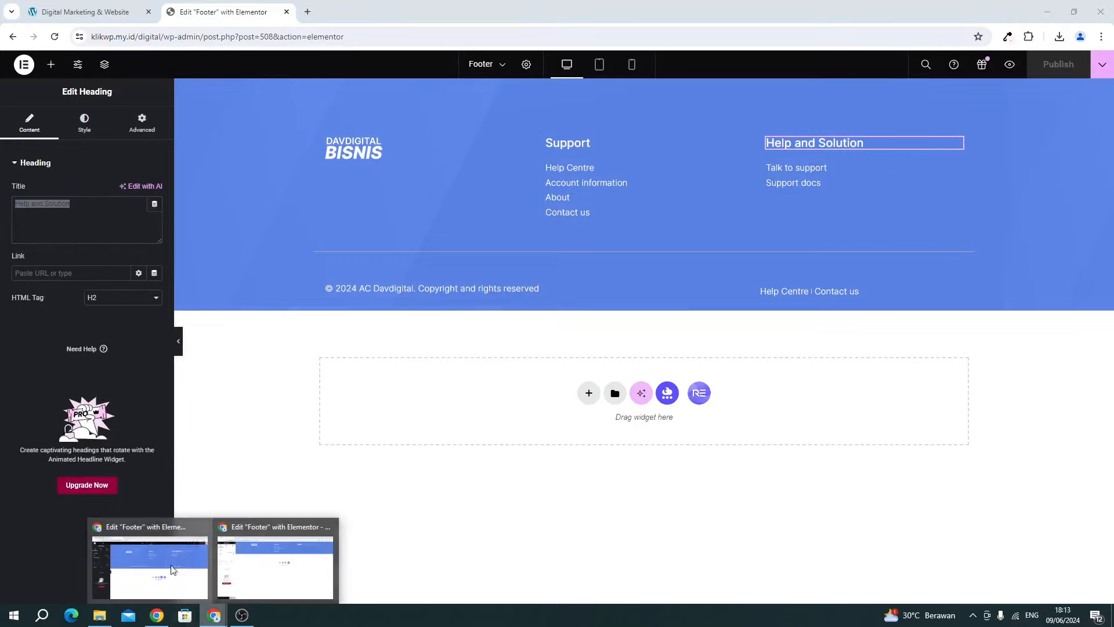
pyautogui.moveTo(214, 611)
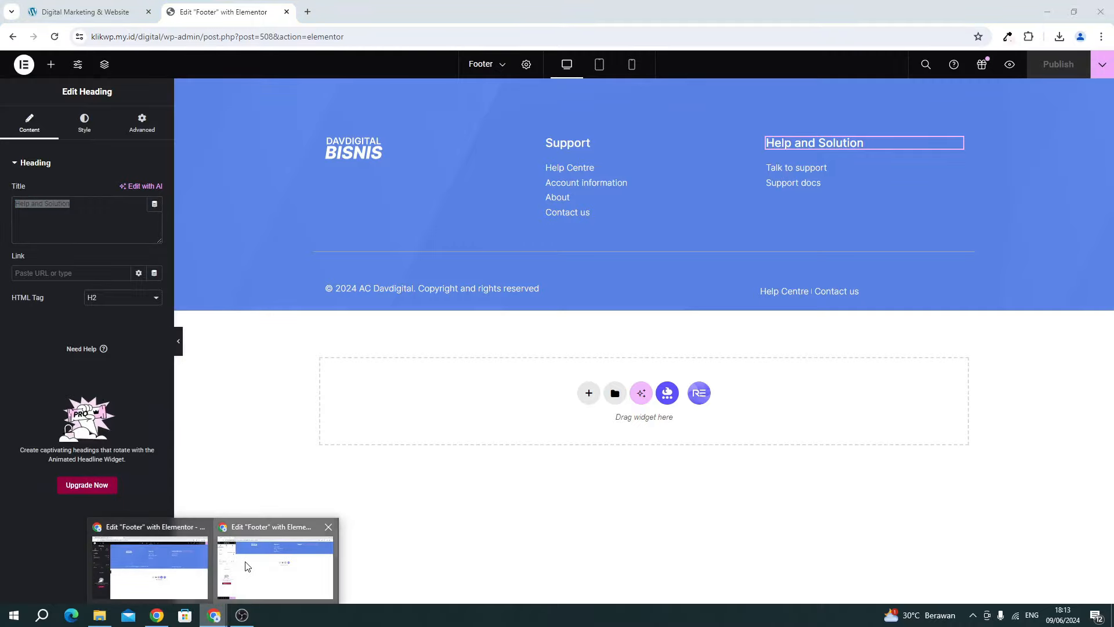
pyautogui.click(245, 566)
pyautogui.hotkey('ctrl', 'z')
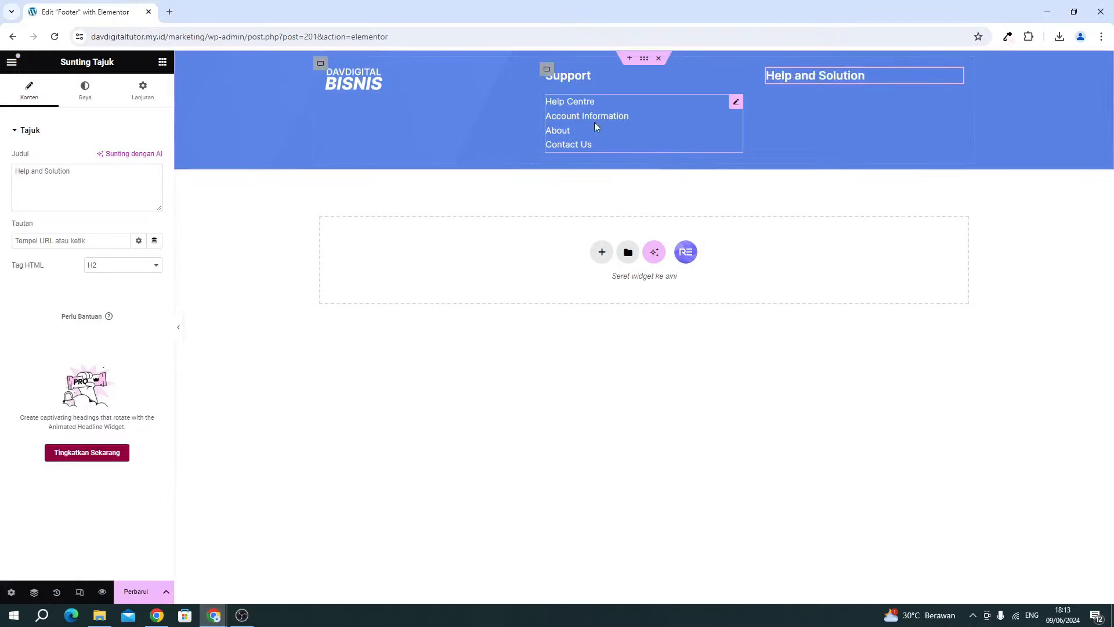
# Paste a copy of the Support list below the Help and Solution heading and remove its Account Information and About items.
pyautogui.click(579, 118)
pyautogui.rightClick(579, 115)
pyautogui.click(605, 171)
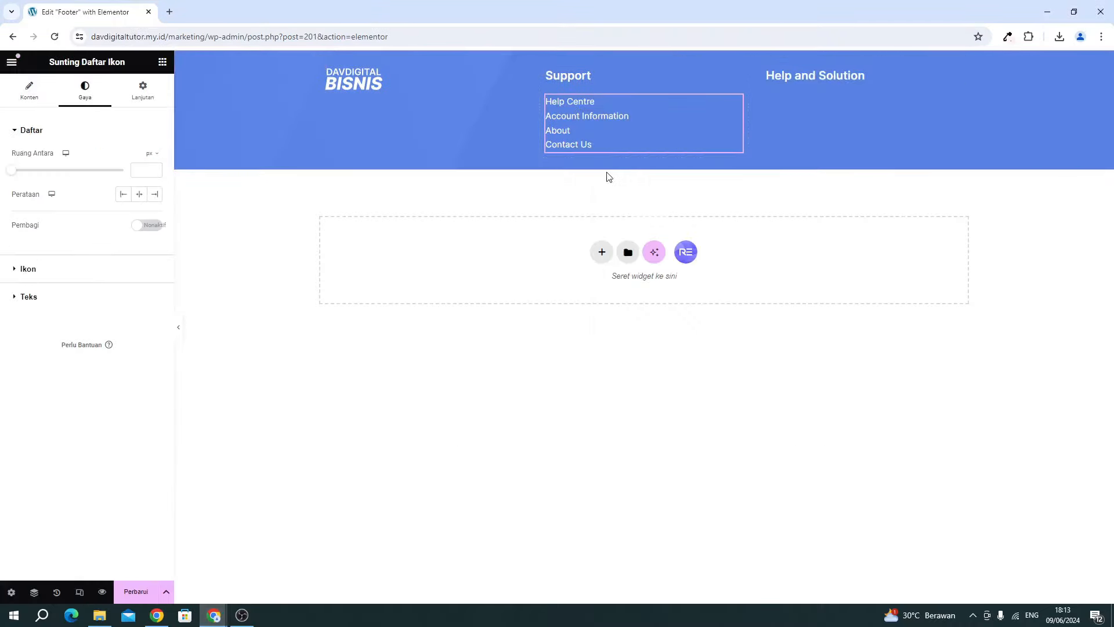
pyautogui.rightClick(785, 83)
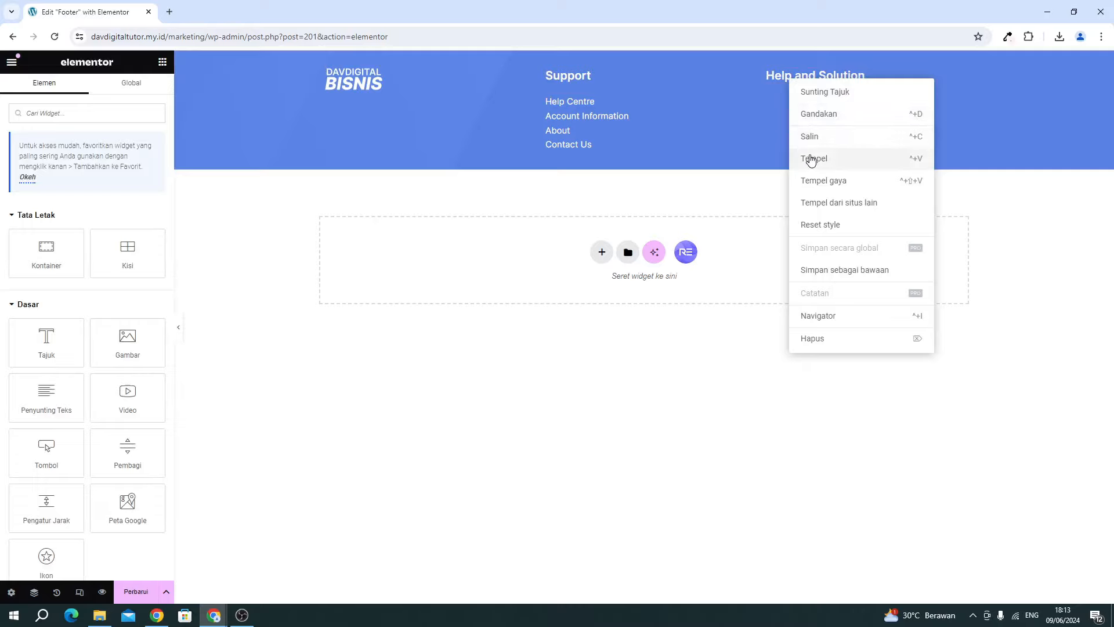
pyautogui.click(808, 155)
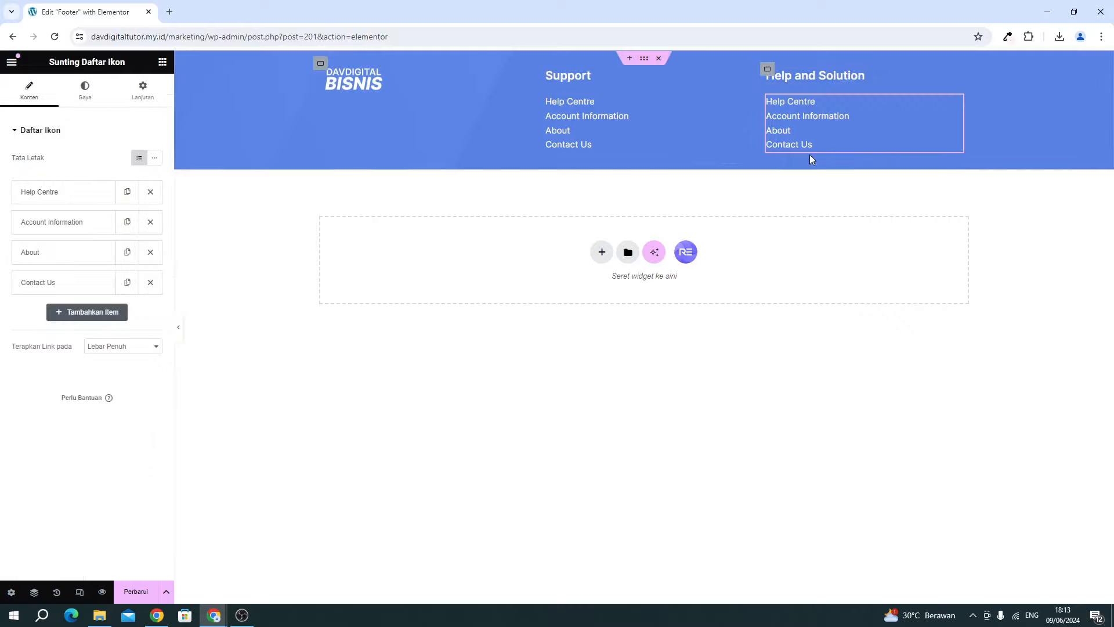
pyautogui.click(150, 222)
pyautogui.click(151, 221)
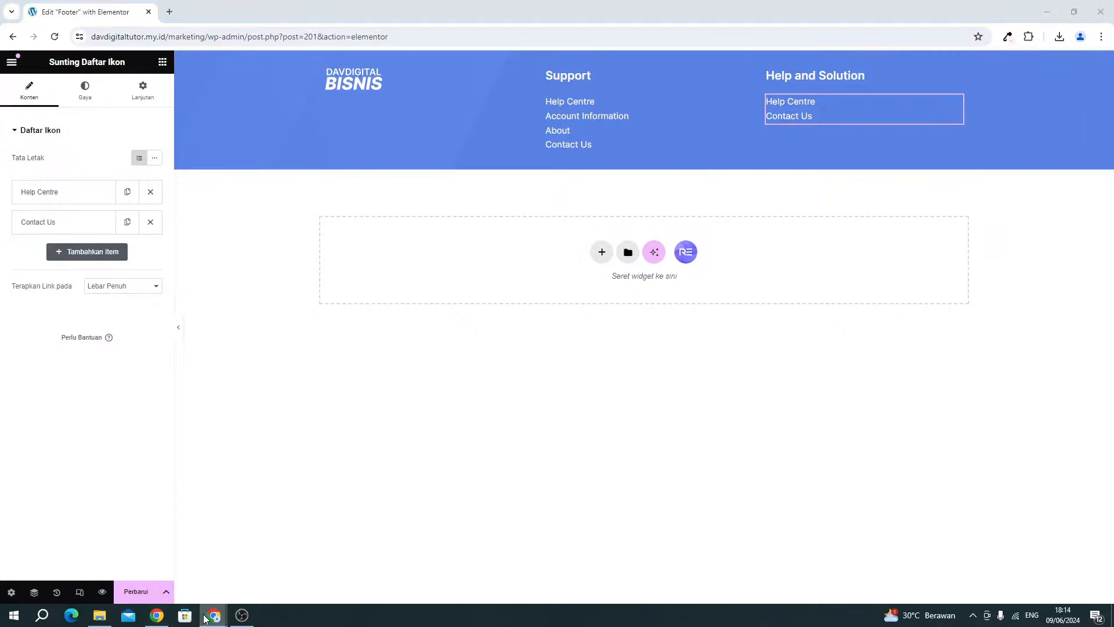
# Check the reference footer's Help and Solution list and update the marketing footer template.
pyautogui.moveTo(214, 616)
pyautogui.click(148, 557)
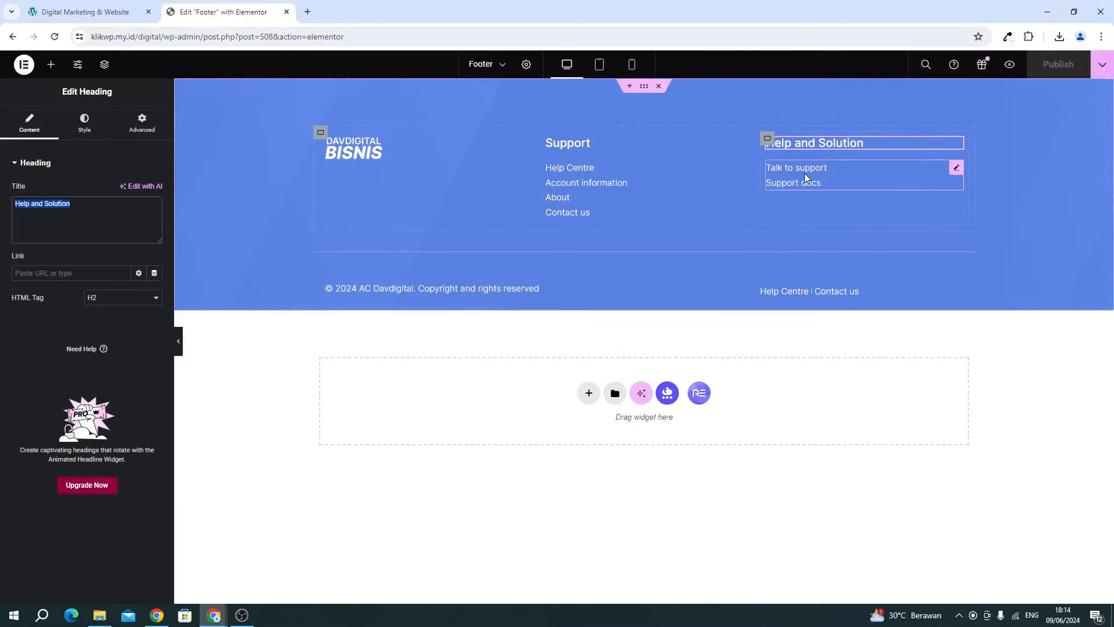
pyautogui.click(226, 609)
pyautogui.click(247, 578)
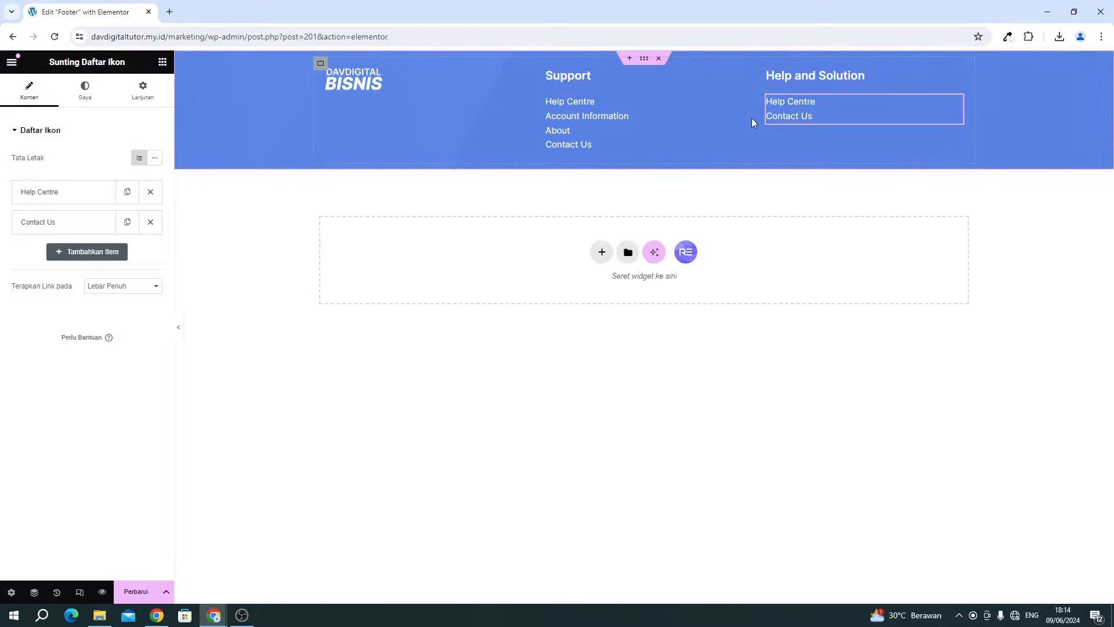
pyautogui.click(143, 594)
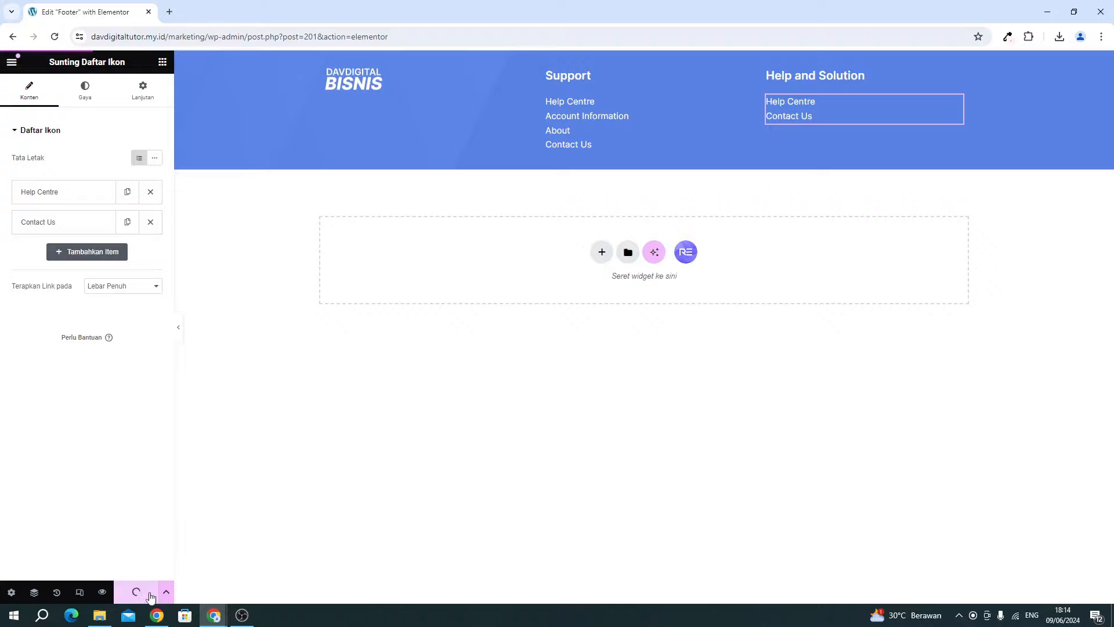
# Examine the divider and copyright row in the reference footer and return to the marketing footer editor.
pyautogui.moveTo(212, 615)
pyautogui.click(192, 569)
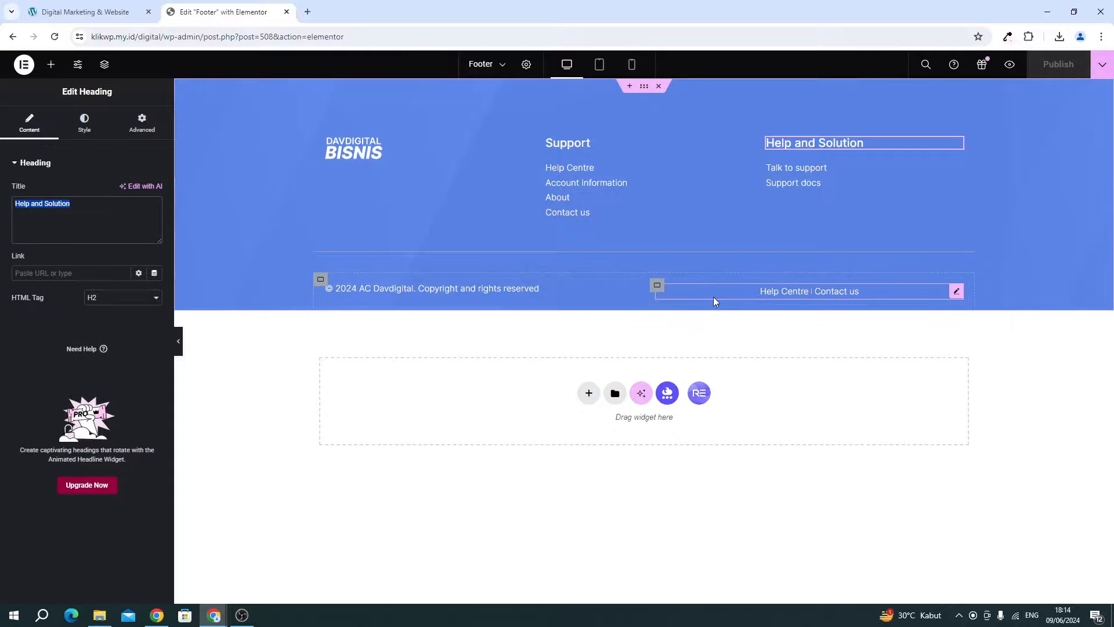
pyautogui.click(214, 616)
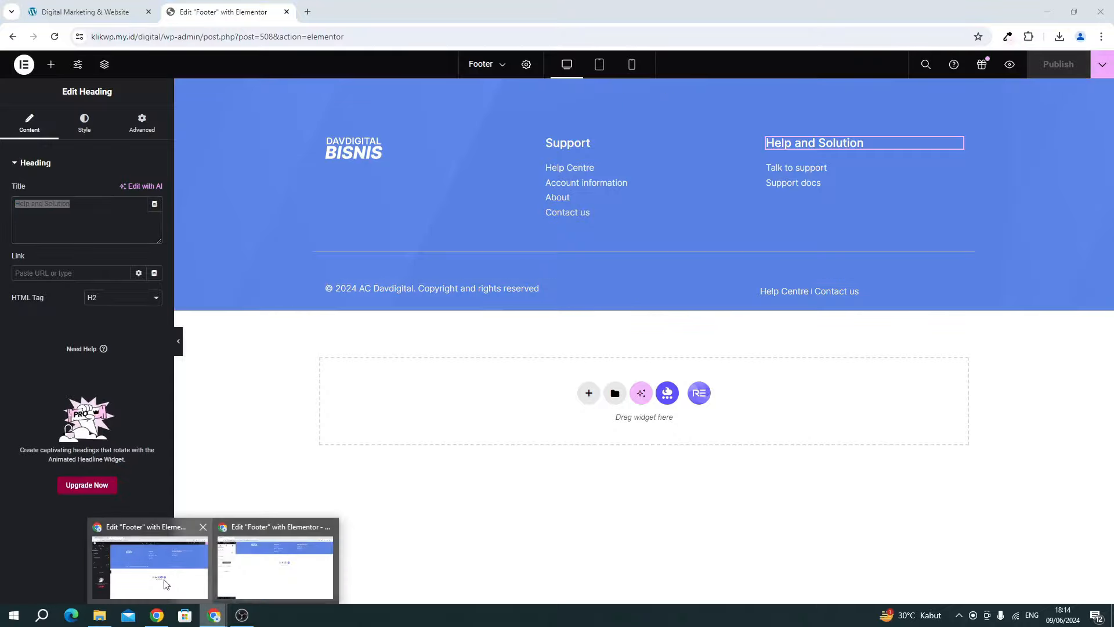
pyautogui.click(258, 558)
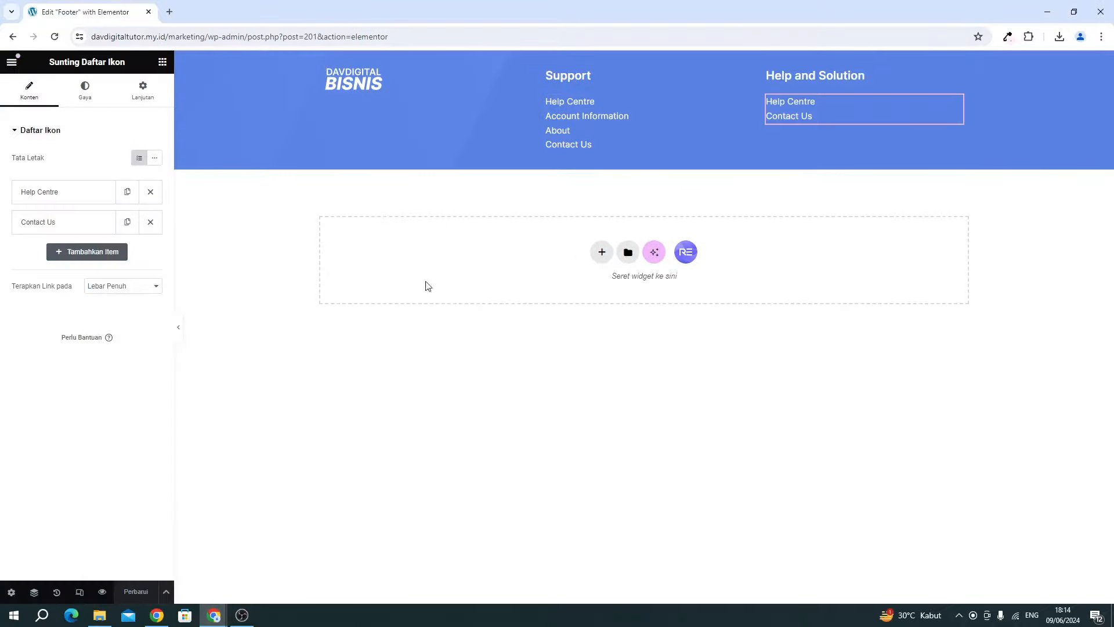
pyautogui.click(242, 615)
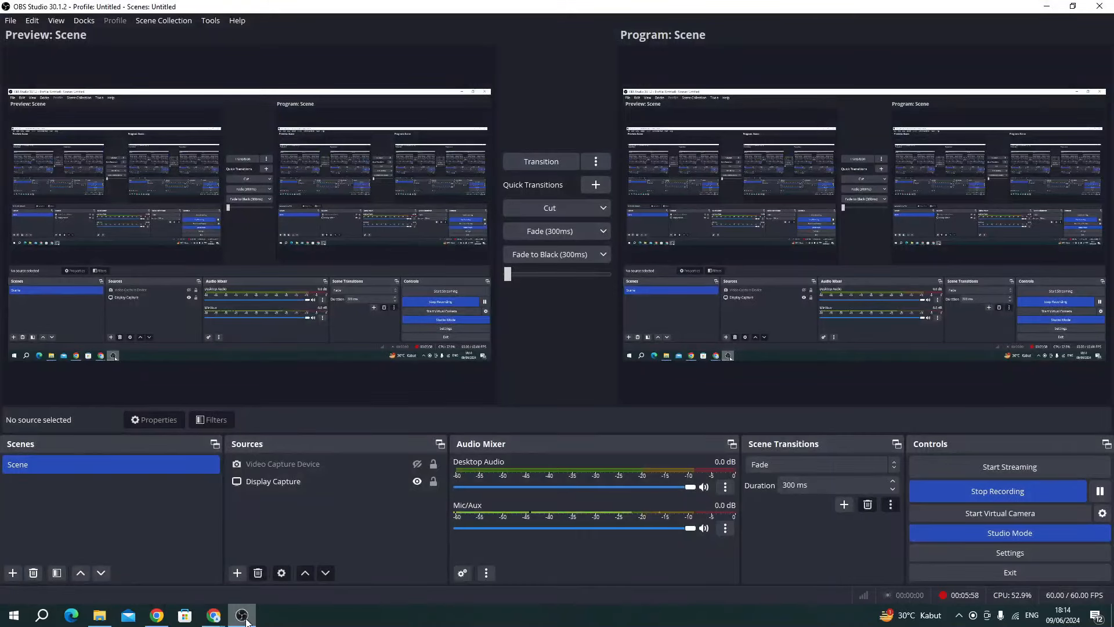
pyautogui.click(247, 622)
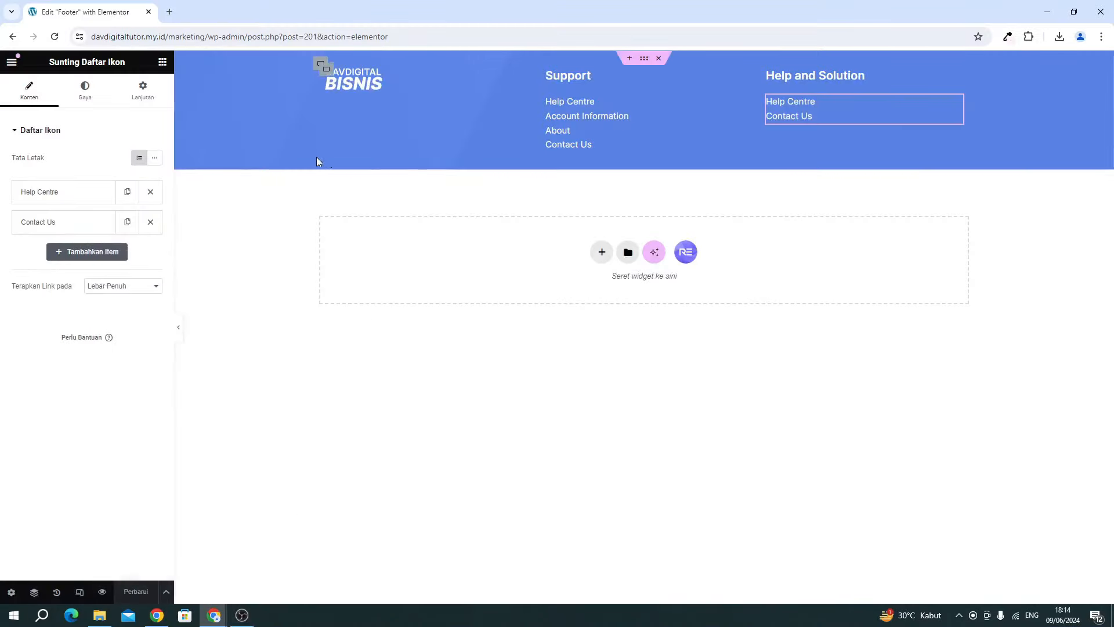
# Add a divider widget beneath the logo, Support and Help and Solution columns in the marketing footer.
pyautogui.click(162, 61)
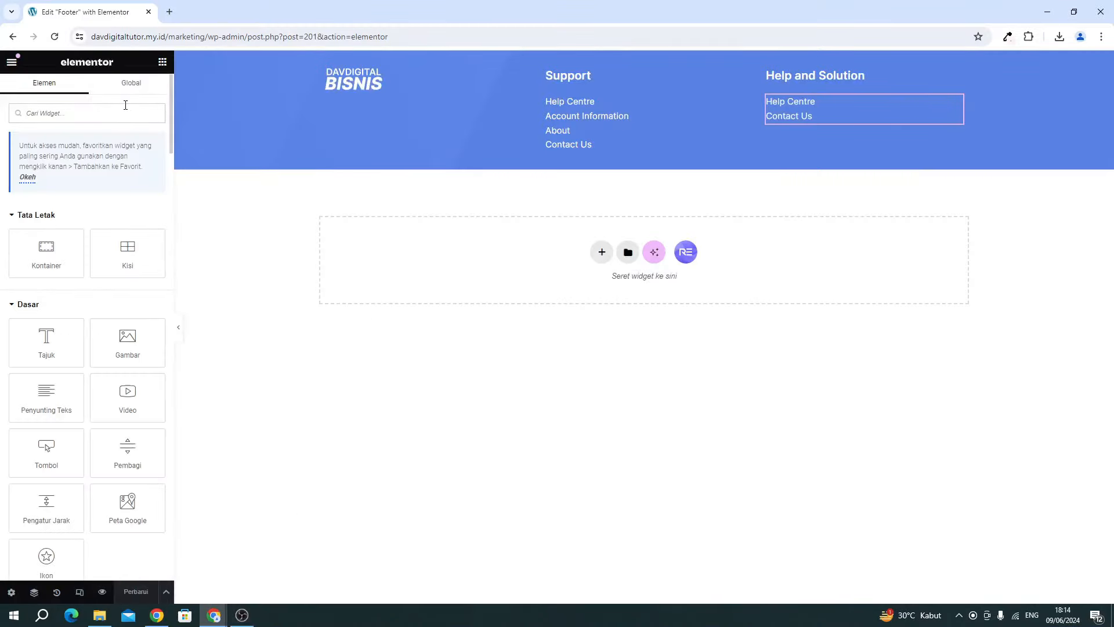
pyautogui.write('div')
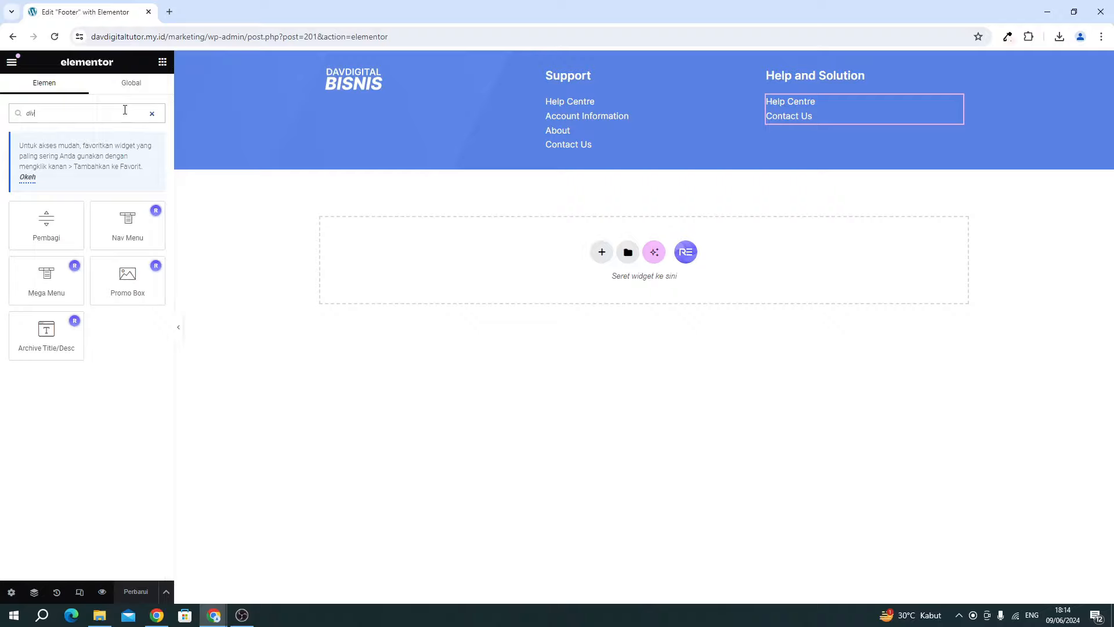
pyautogui.moveTo(45, 219); pyautogui.dragTo(546, 154)
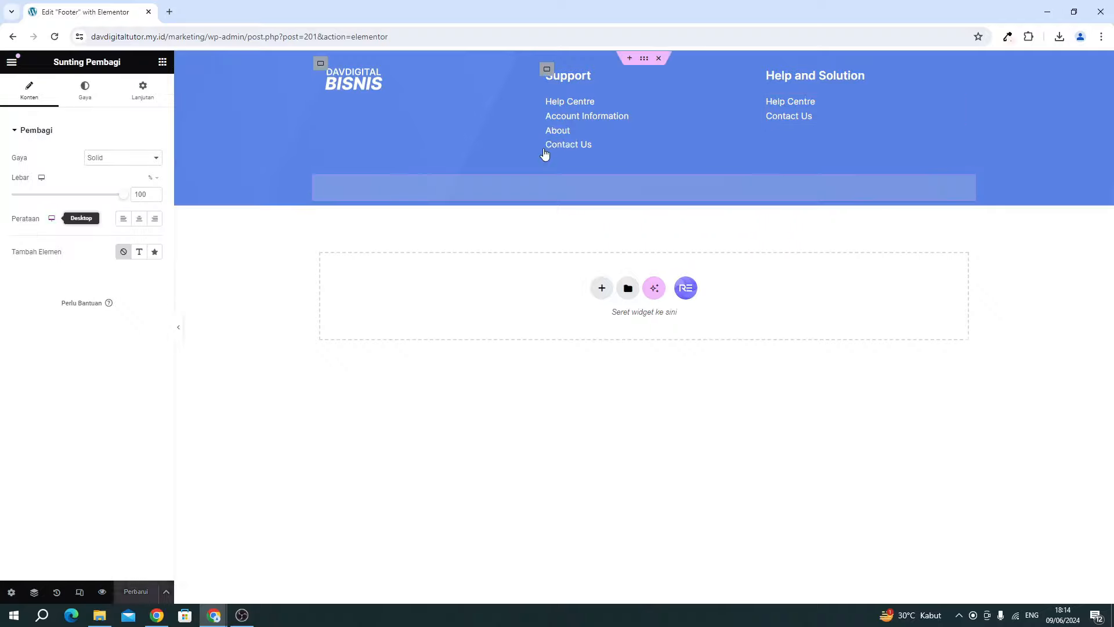
# Copy the divider's grey colour code from the reference footer and check its weight and gap settings.
pyautogui.click(214, 616)
pyautogui.click(262, 567)
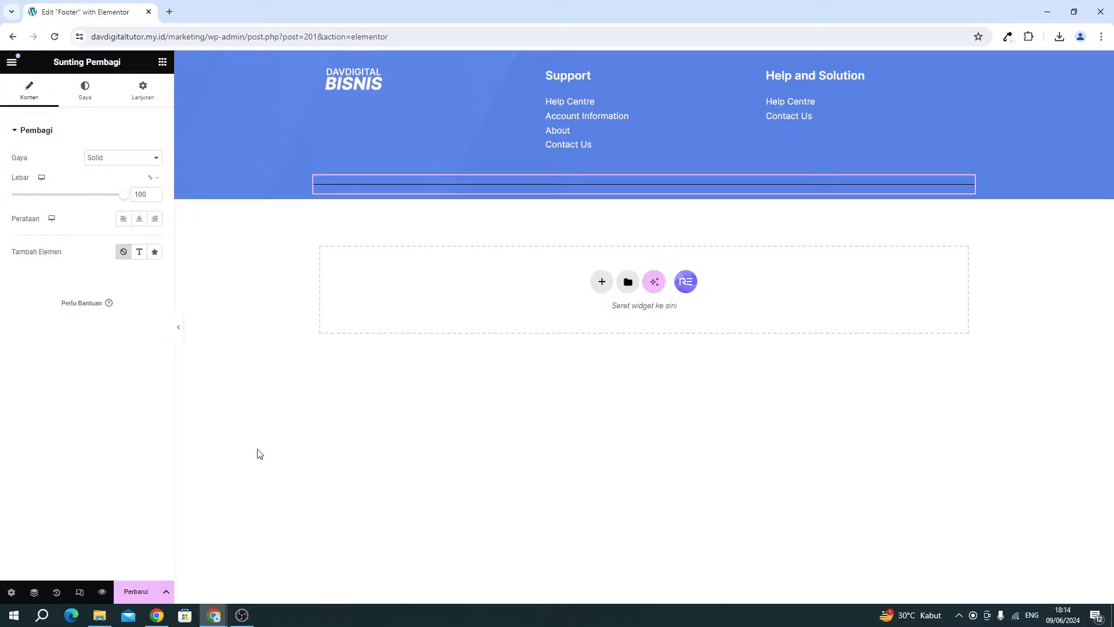
pyautogui.click(214, 616)
pyautogui.click(165, 575)
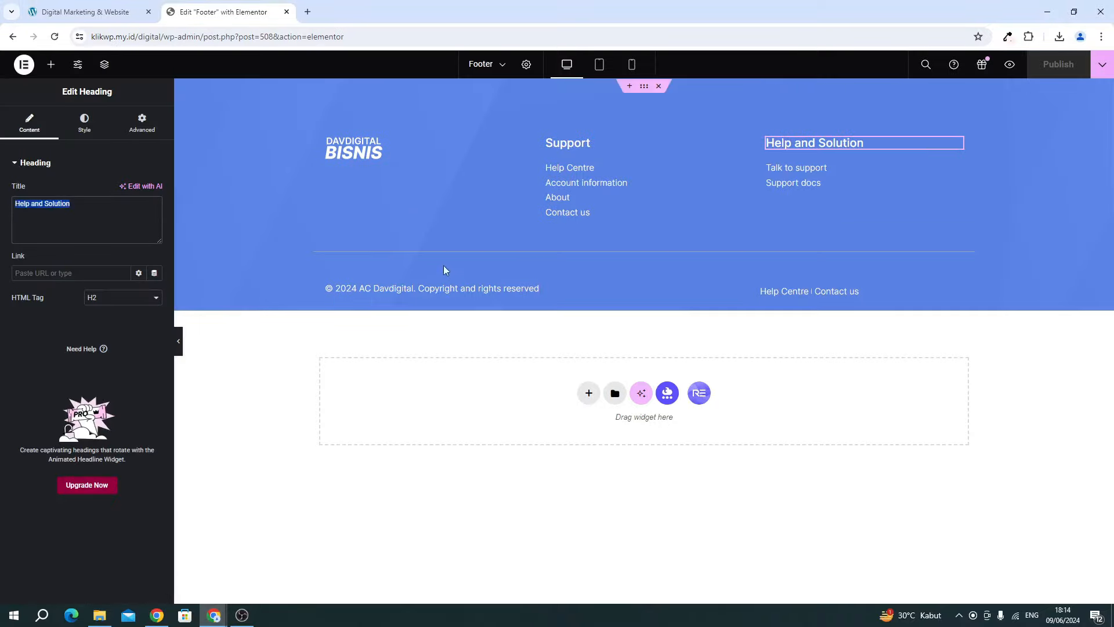
pyautogui.click(406, 250)
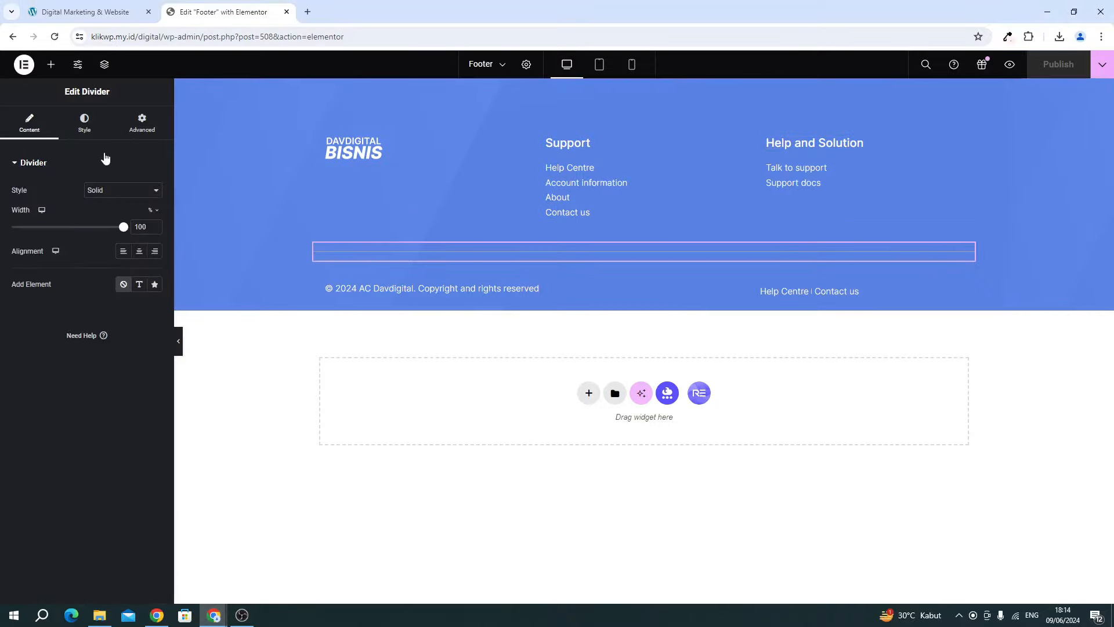
pyautogui.click(83, 121)
pyautogui.click(155, 191)
pyautogui.hotkey('ctrl', 'c')
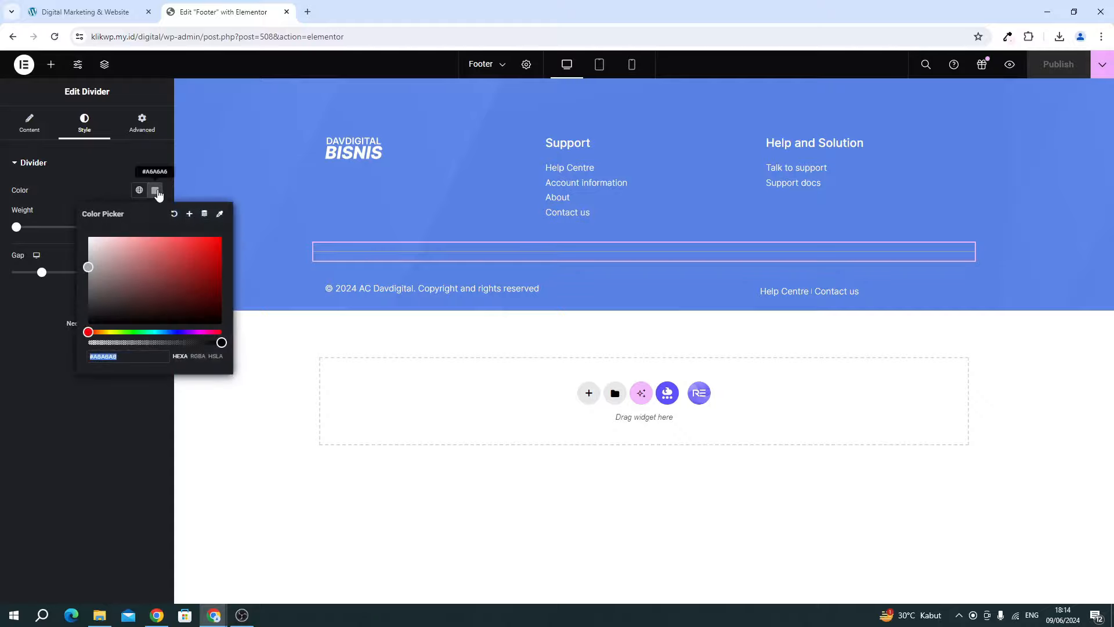
pyautogui.click(105, 192)
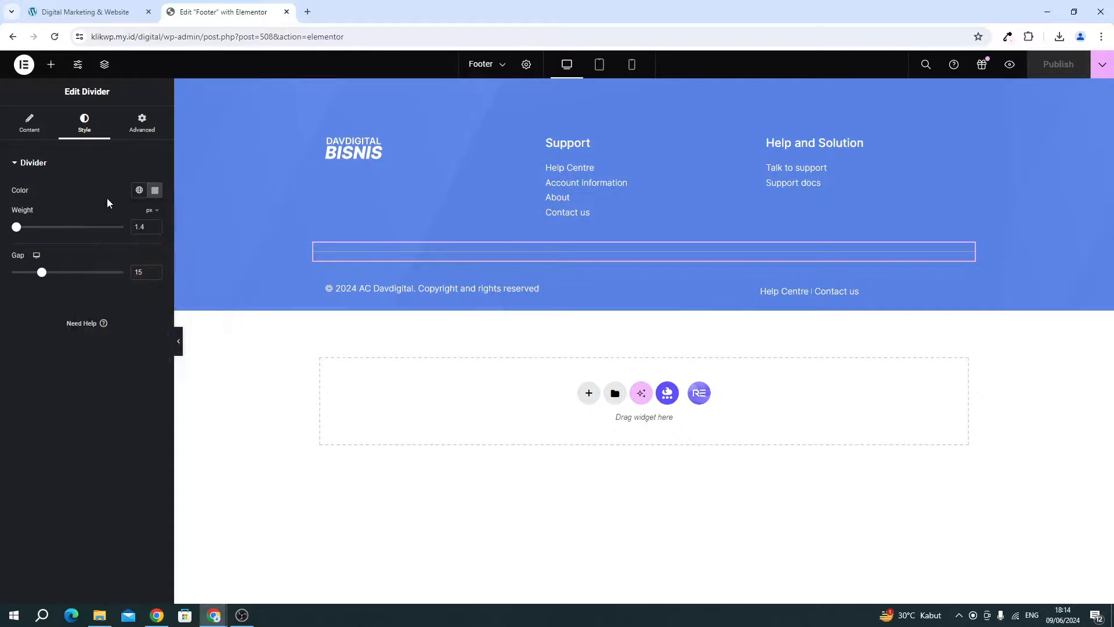
# Apply the copied grey colour to the marketing footer's divider and set its thickness to 1.5 px.
pyautogui.moveTo(214, 616)
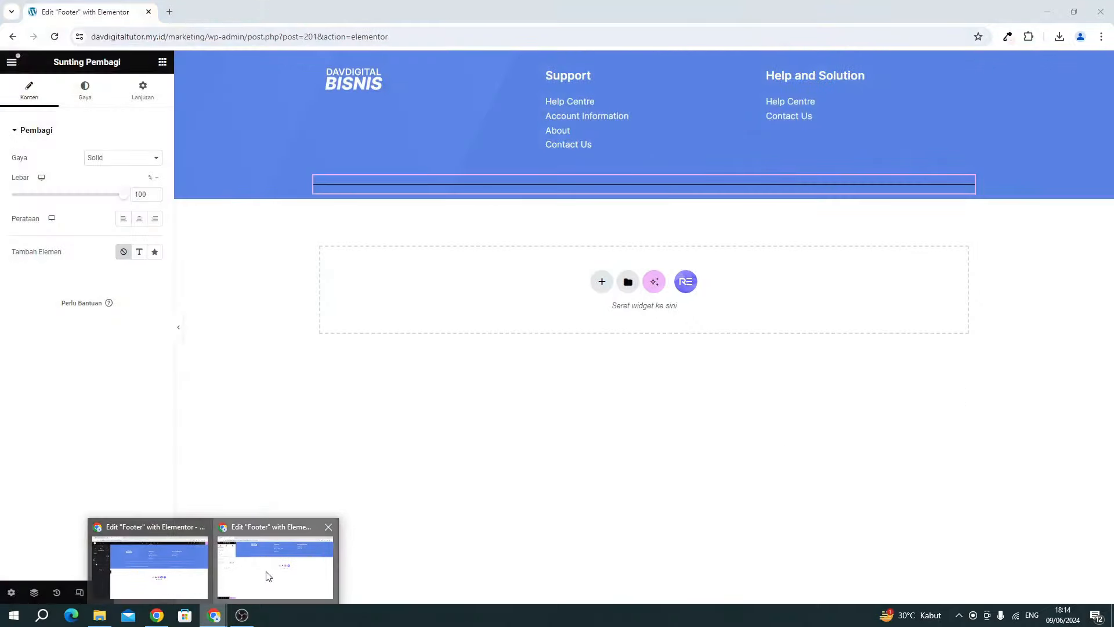
pyautogui.click(268, 576)
pyautogui.click(84, 90)
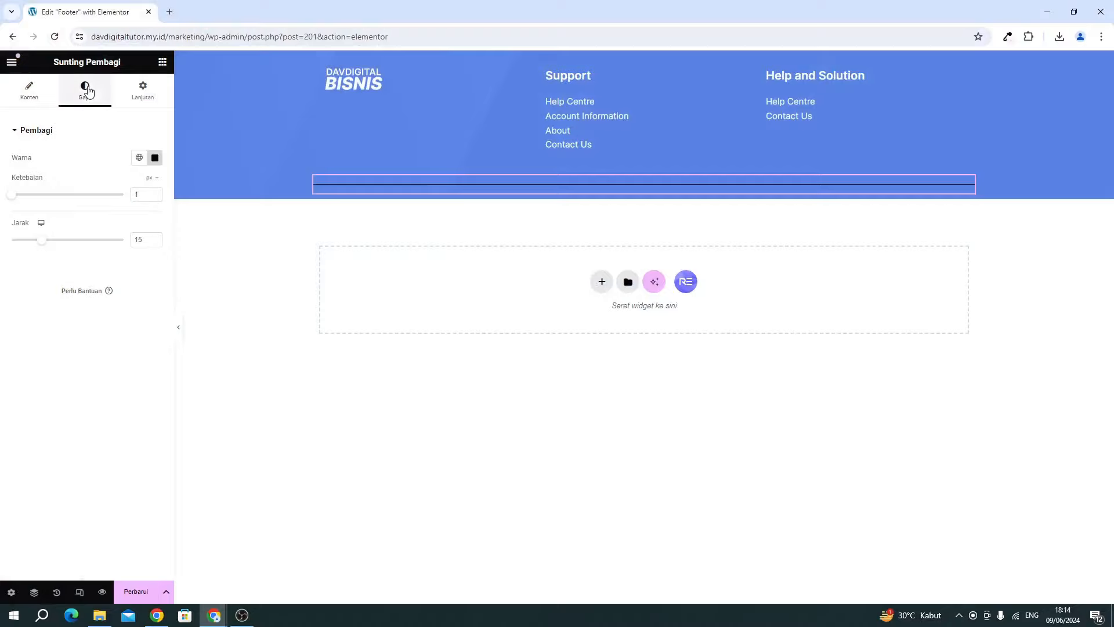
pyautogui.click(155, 159)
pyautogui.hotkey('ctrl', 'v')
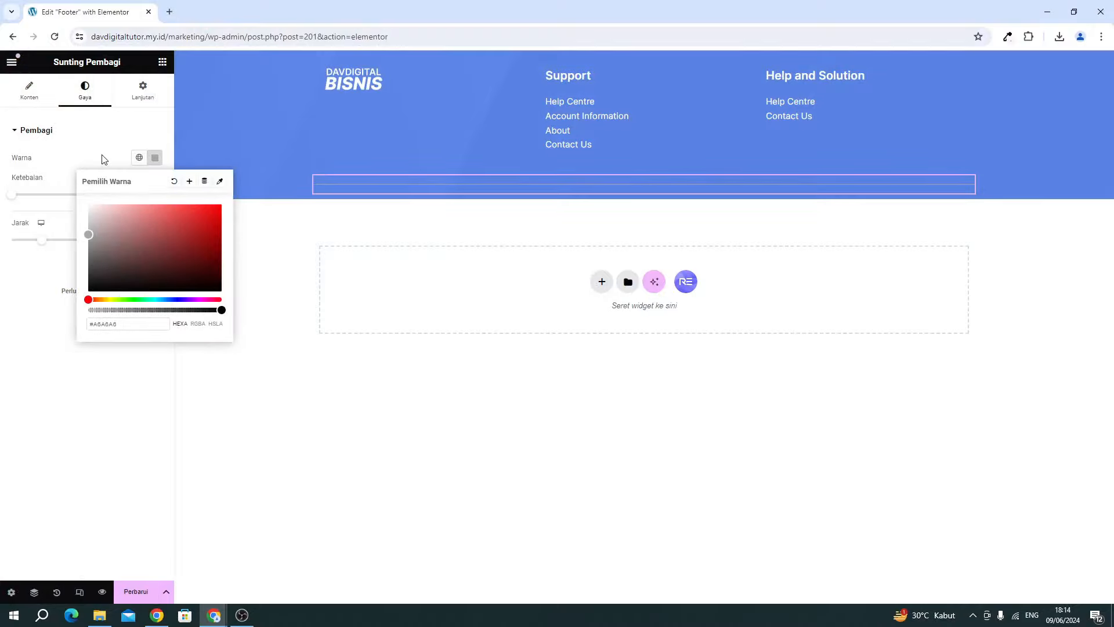
pyautogui.click(102, 156)
pyautogui.click(155, 192)
pyautogui.click(154, 191)
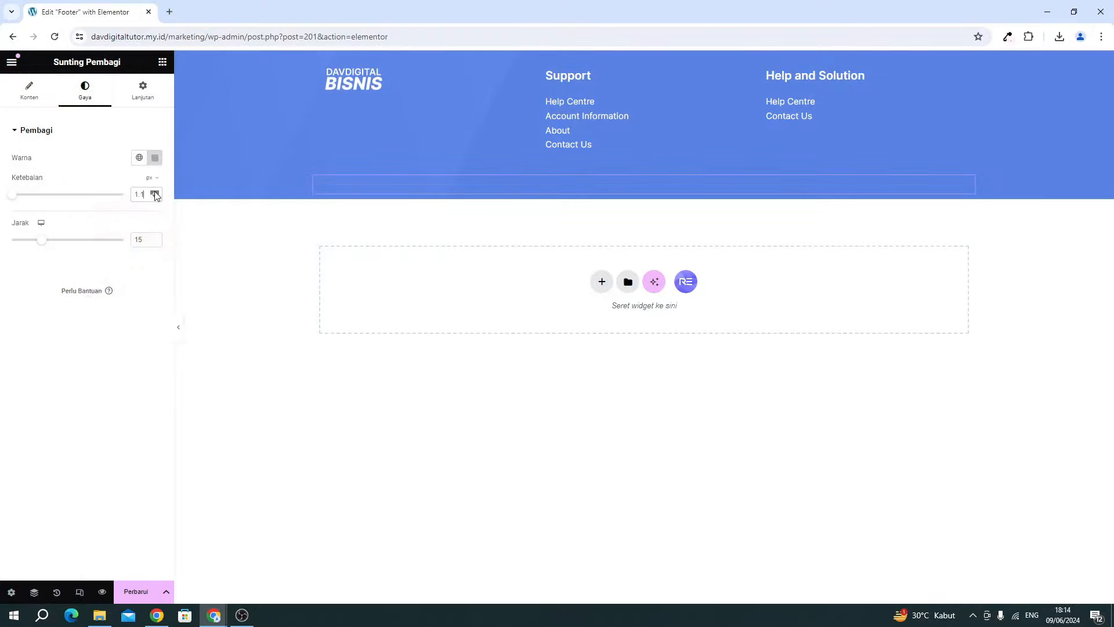
pyautogui.click(155, 191)
pyautogui.click(154, 191)
pyautogui.click(154, 192)
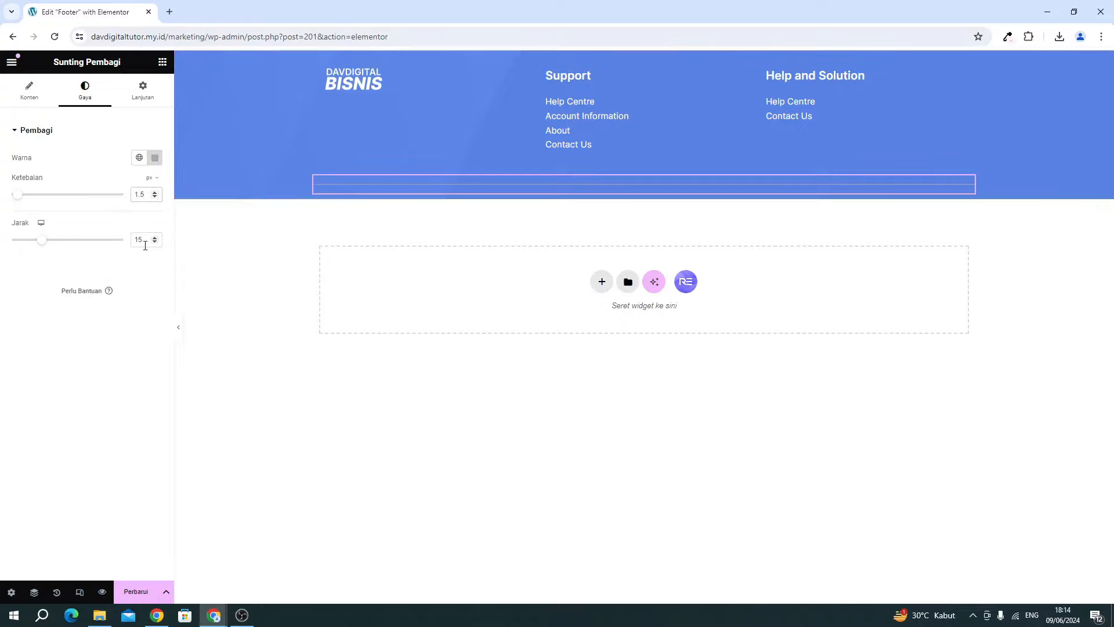
# Add a container directly below the divider and nest a second container inside it.
pyautogui.click(162, 62)
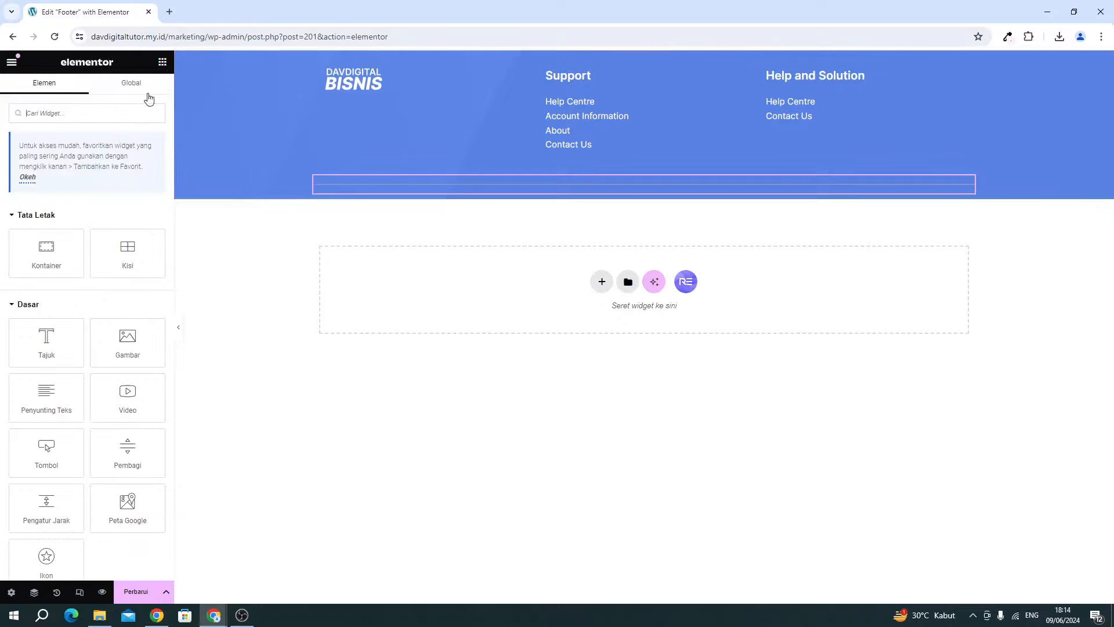
pyautogui.moveTo(58, 353); pyautogui.dragTo(71, 327)
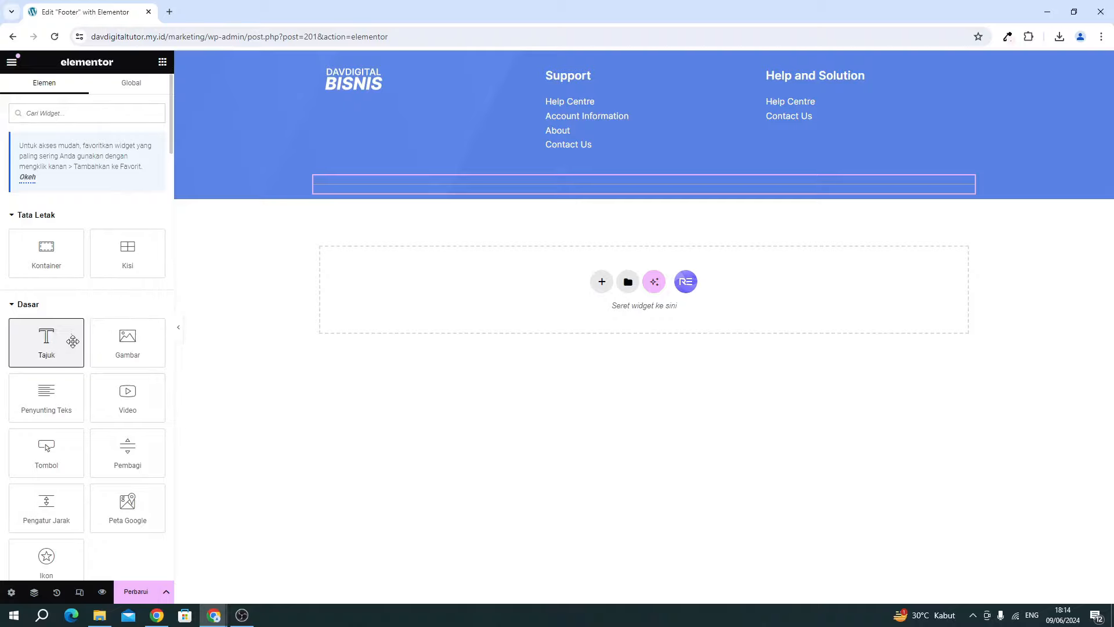
pyautogui.moveTo(64, 268); pyautogui.dragTo(361, 186)
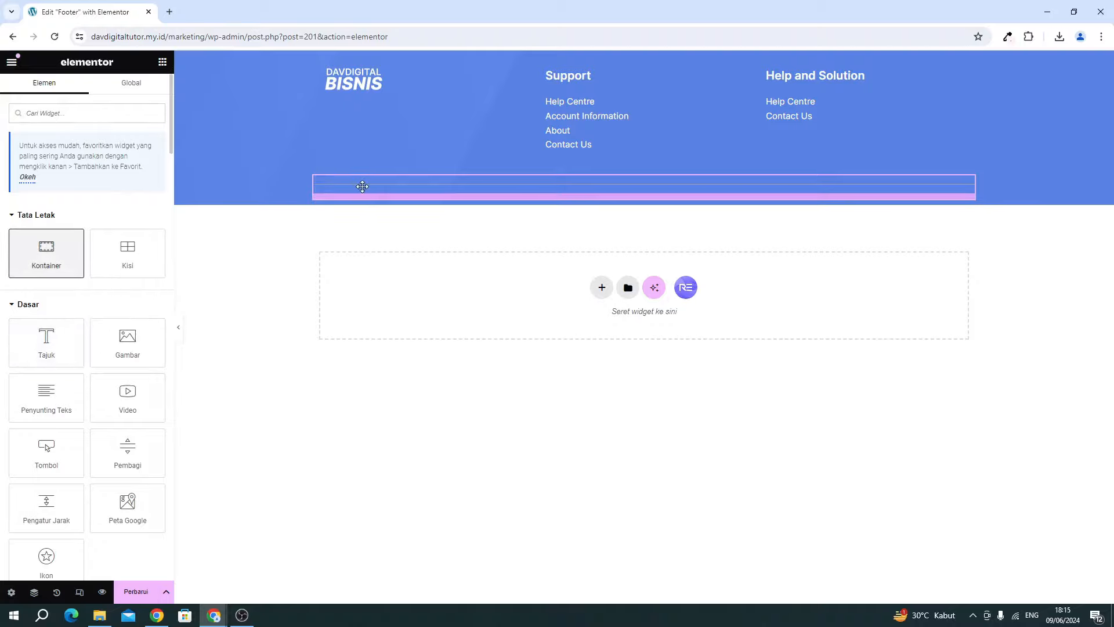
pyautogui.click(162, 62)
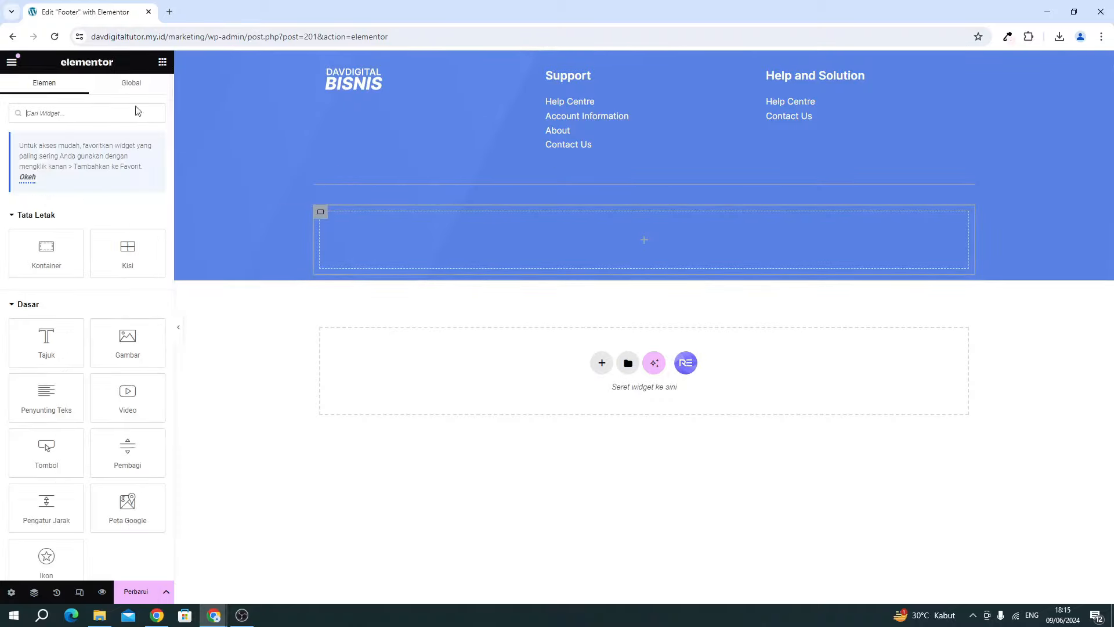
pyautogui.moveTo(47, 250); pyautogui.dragTo(377, 250)
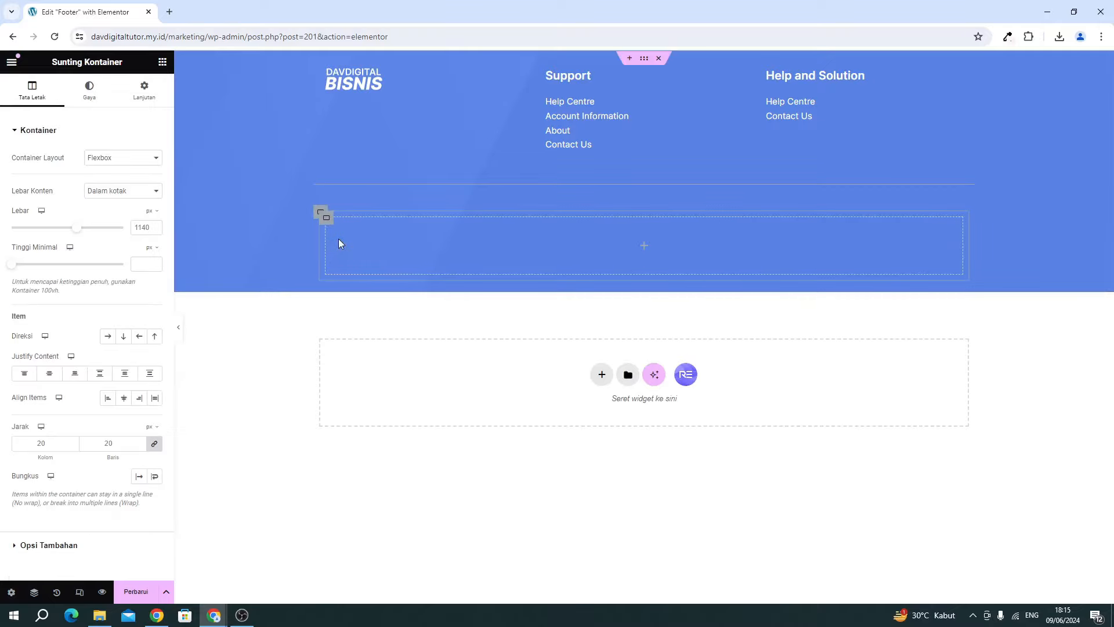
# Duplicate the nested container and set the parent container's direction to a horizontal row for a two-column layout.
pyautogui.rightClick(326, 225)
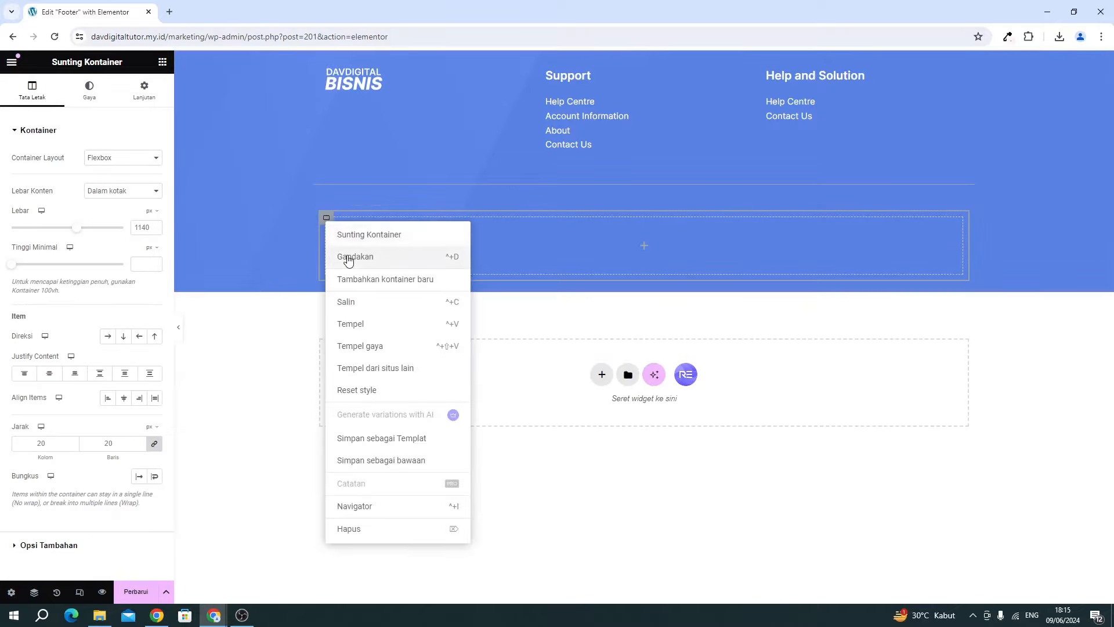
pyautogui.click(348, 253)
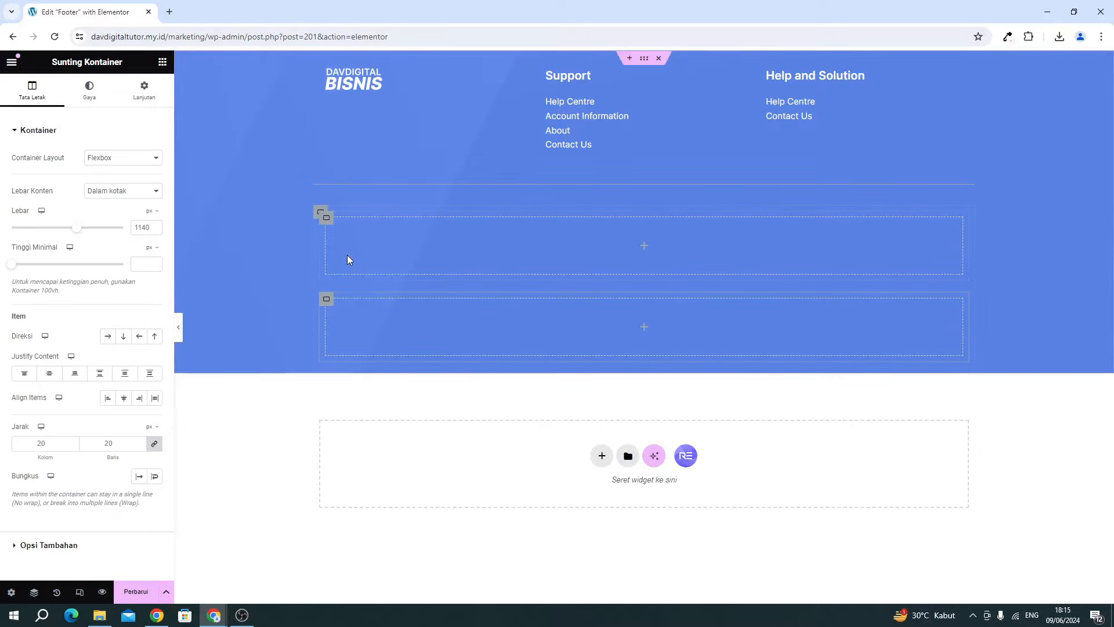
pyautogui.click(316, 216)
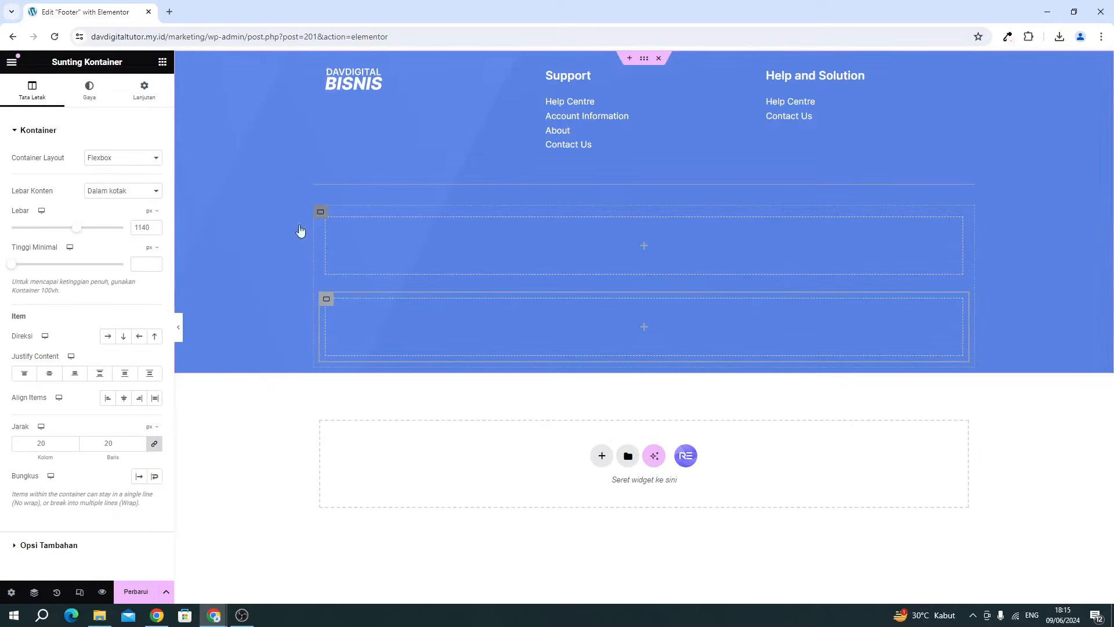
pyautogui.click(106, 338)
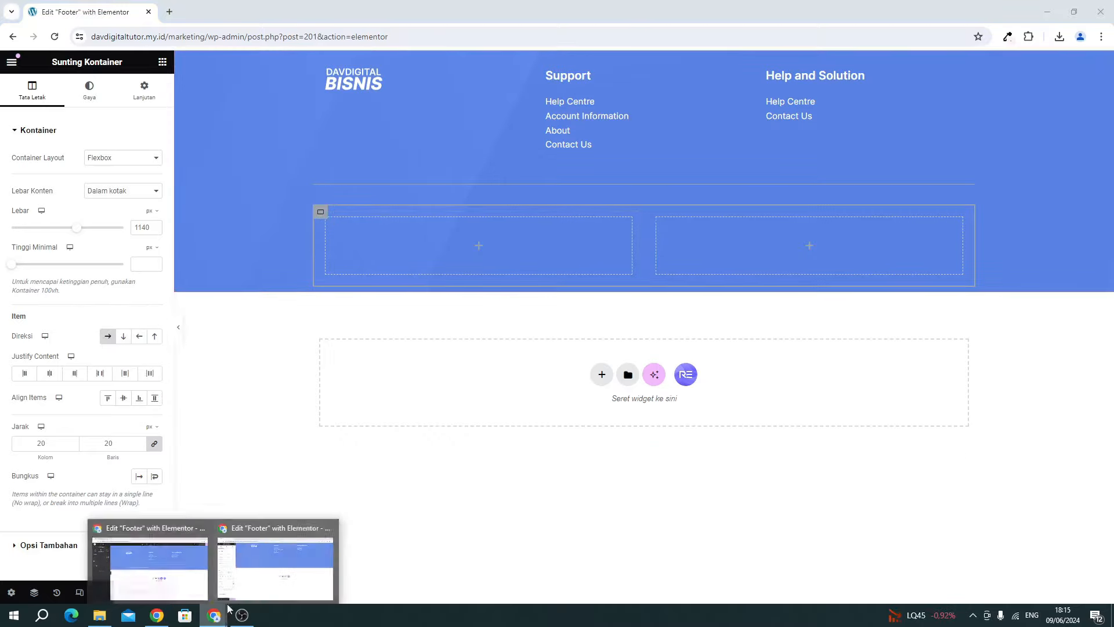
# Copy the copyright heading's text from the reference footer and check its typography settings.
pyautogui.moveTo(214, 615)
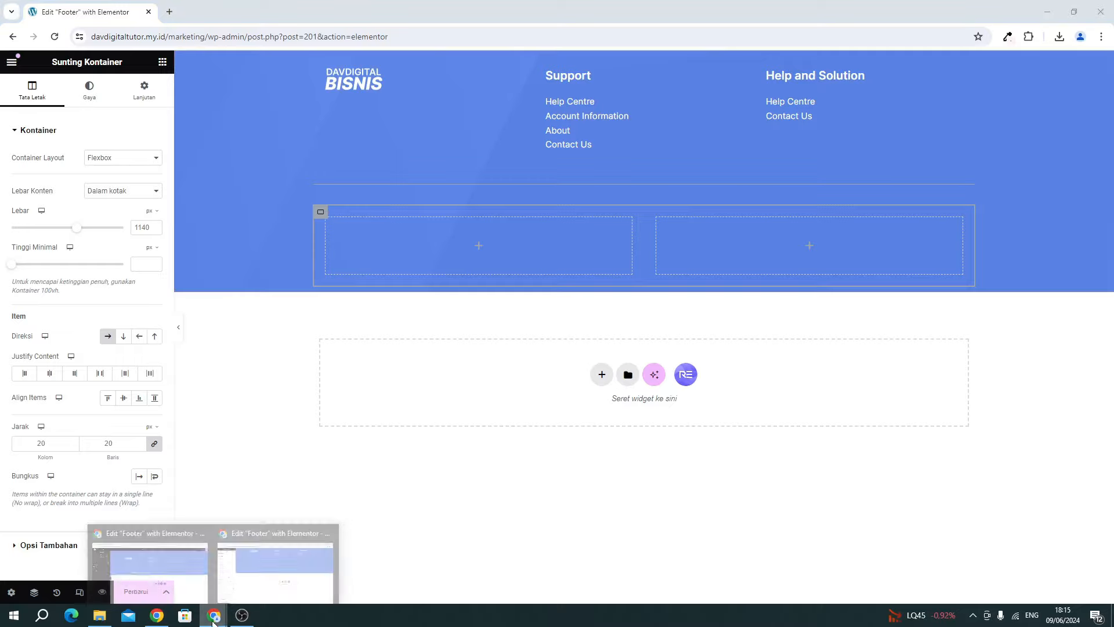
pyautogui.click(156, 556)
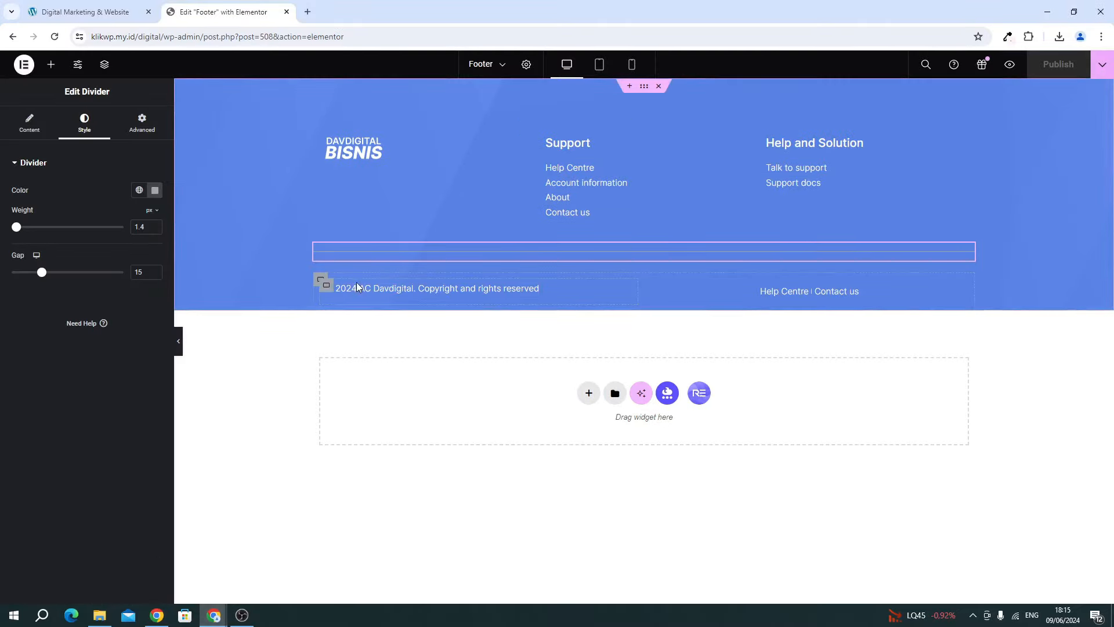
pyautogui.click(368, 292)
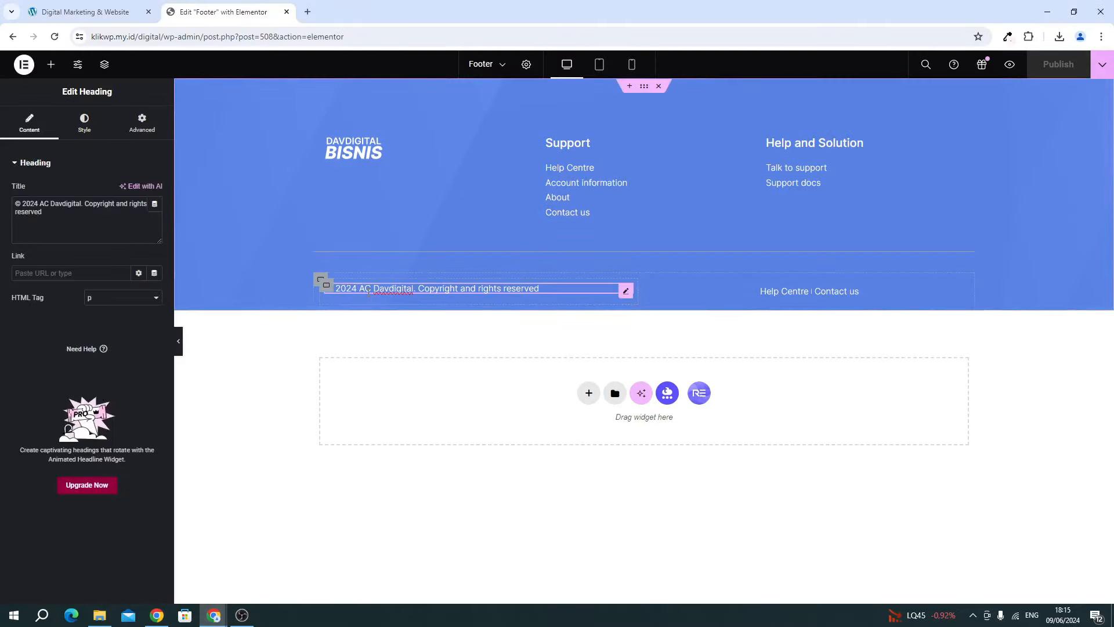
pyautogui.tripleClick(99, 224)
pyautogui.hotkey('ctrl', 'c')
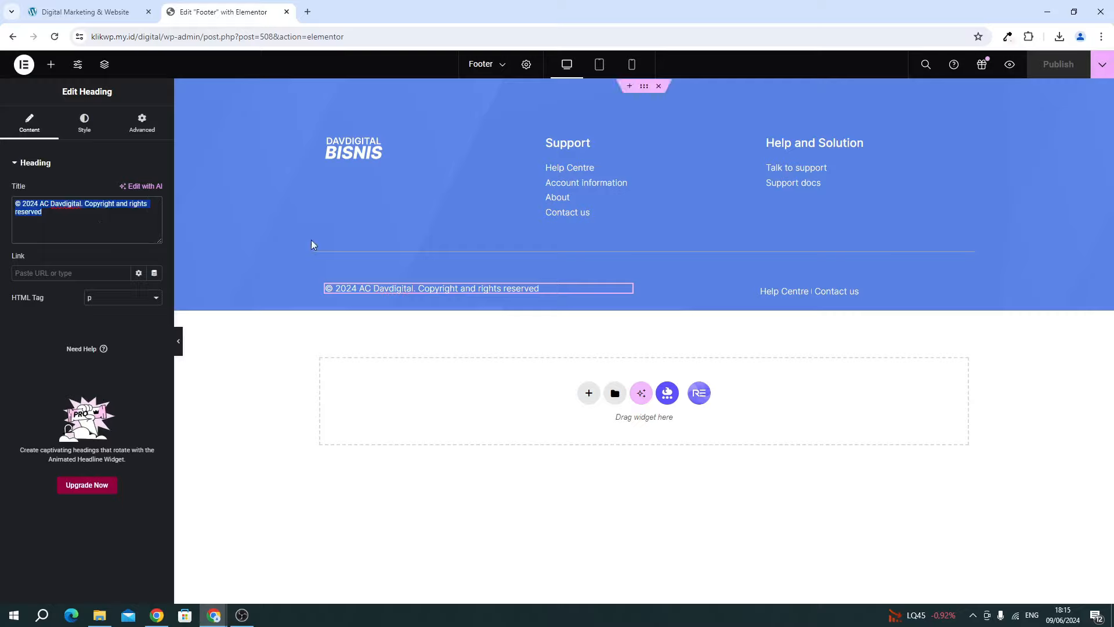
pyautogui.click(83, 126)
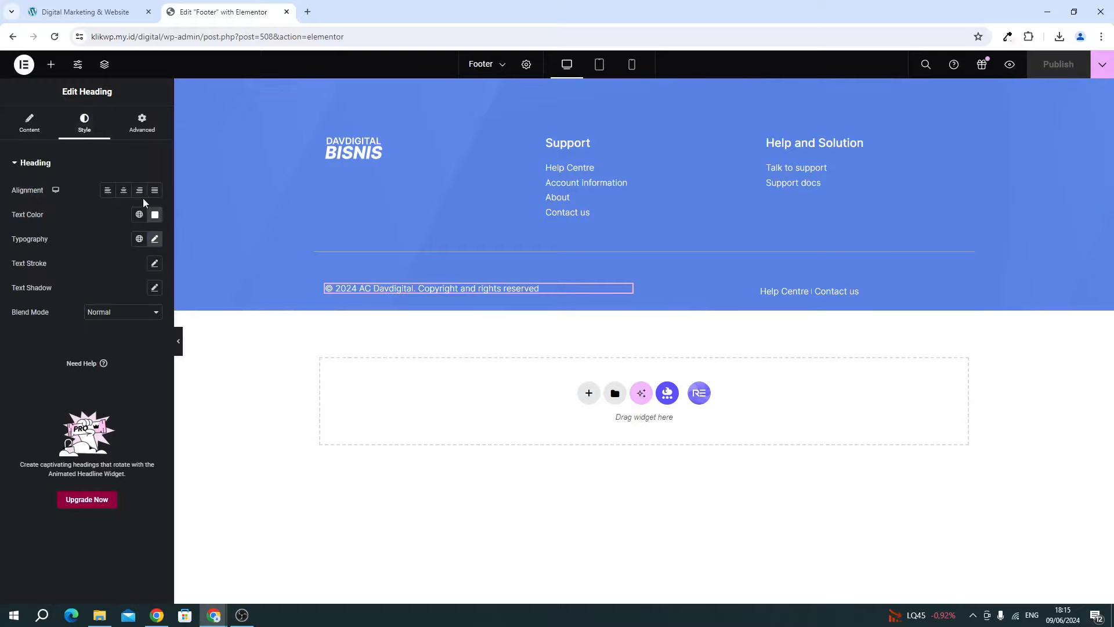
pyautogui.click(155, 239)
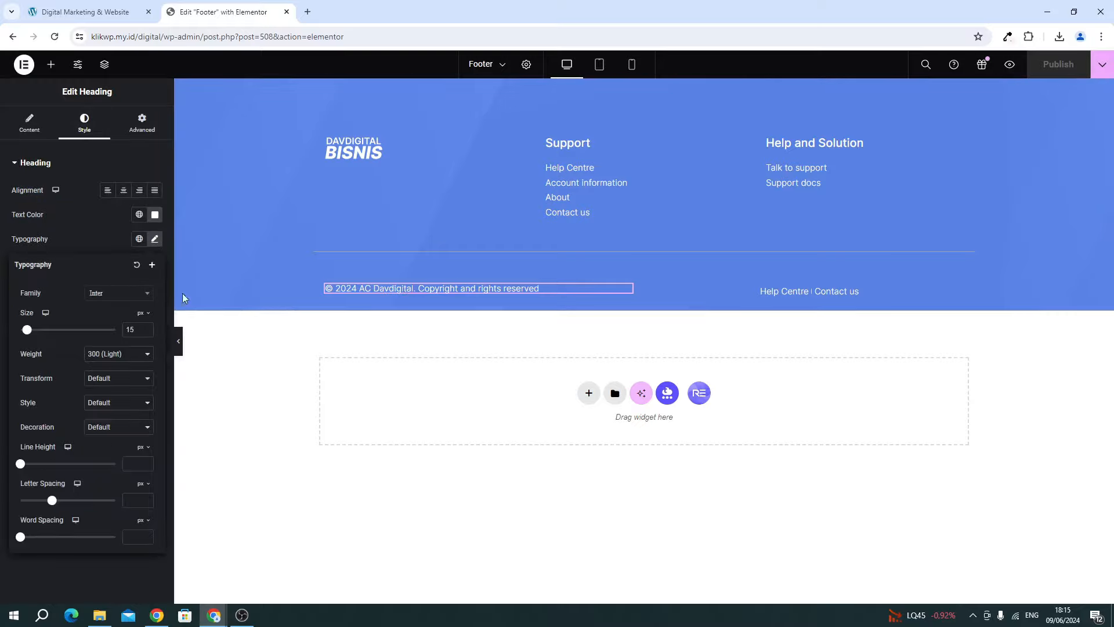
pyautogui.moveTo(213, 614)
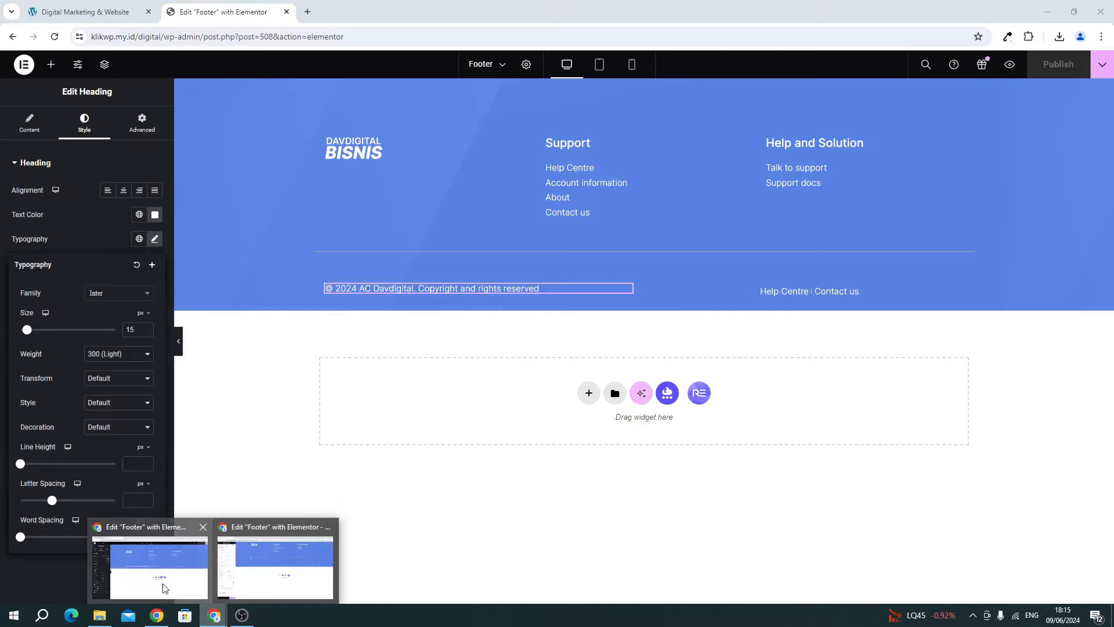
pyautogui.click(172, 588)
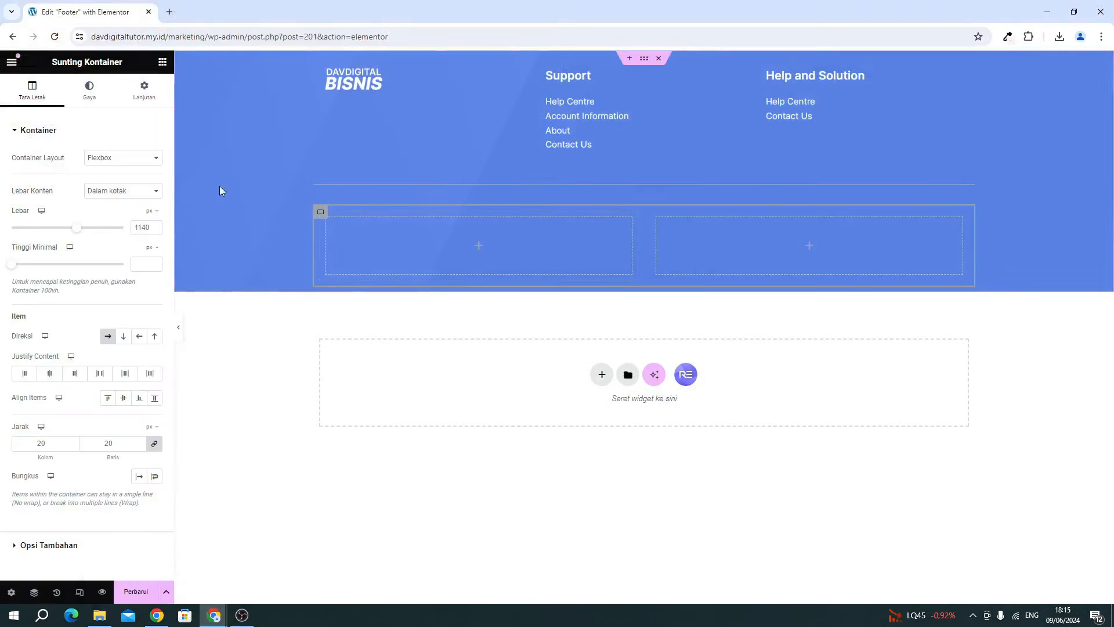
# Add a heading reading "© 2024 AC Davdigital. Copyright and rights reserved" to the first column below the divider, using the p HTML tag.
pyautogui.click(163, 62)
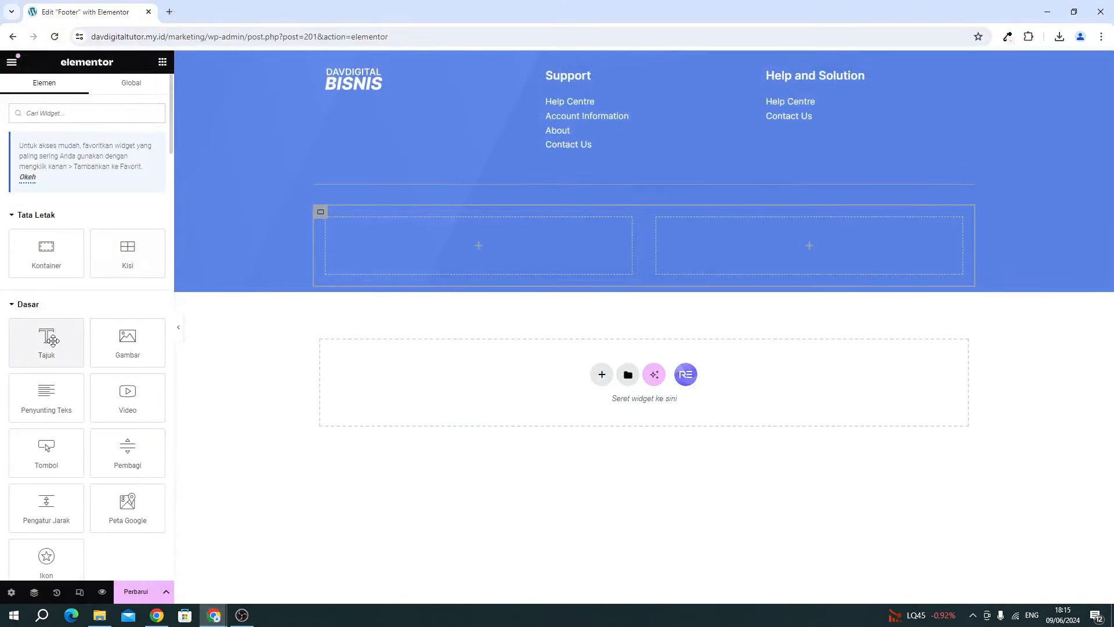
pyautogui.moveTo(47, 341); pyautogui.dragTo(374, 232)
pyautogui.click(100, 192)
pyautogui.hotkey('ctrl', 'a')
pyautogui.hotkey('ctrl', 'v')
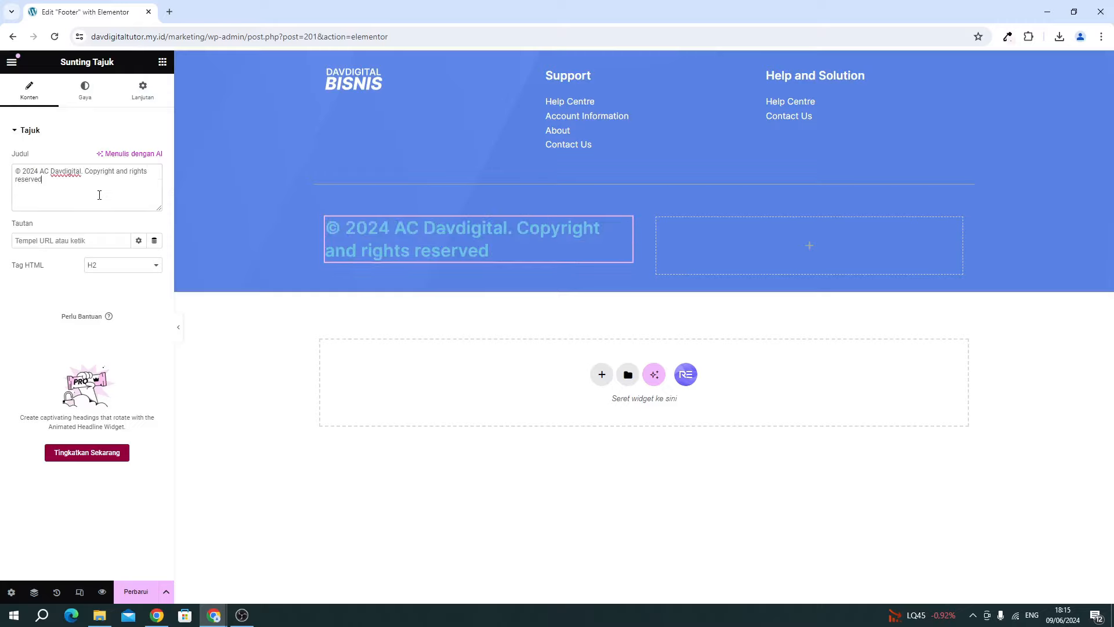
pyautogui.click(123, 263)
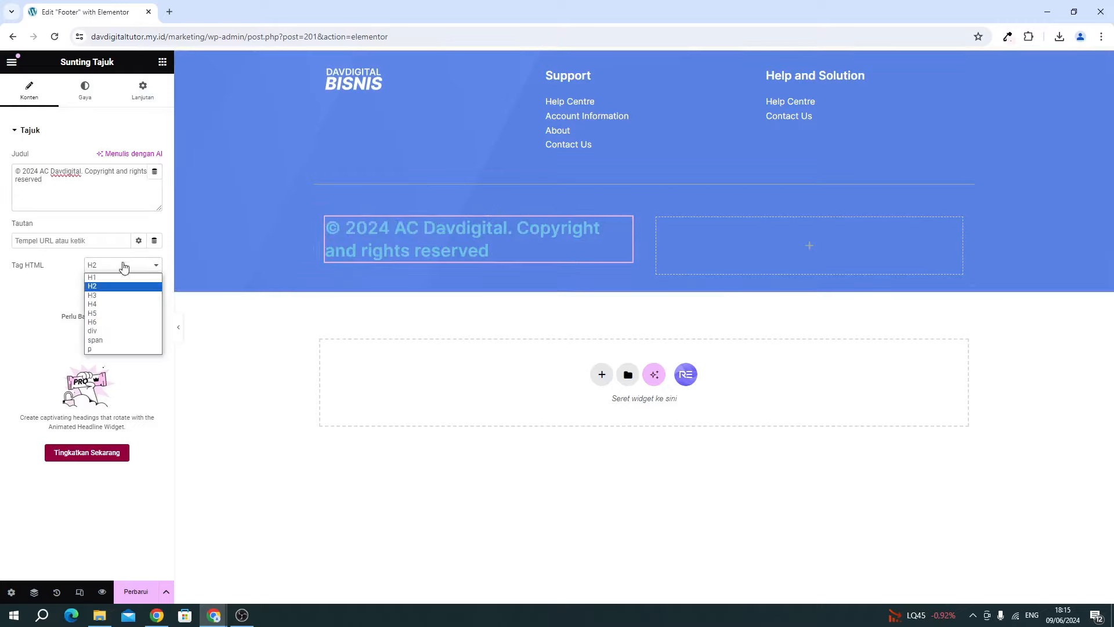
pyautogui.click(103, 353)
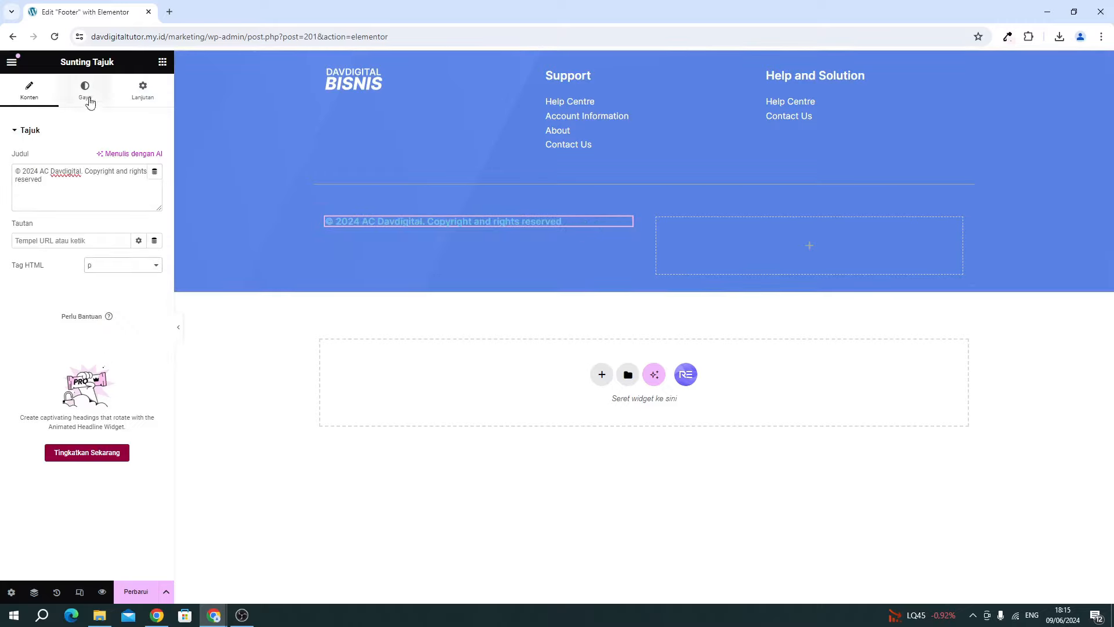
# Colour the copyright heading white and set its typography to size 15 px with weight 300 (Terang).
pyautogui.click(86, 97)
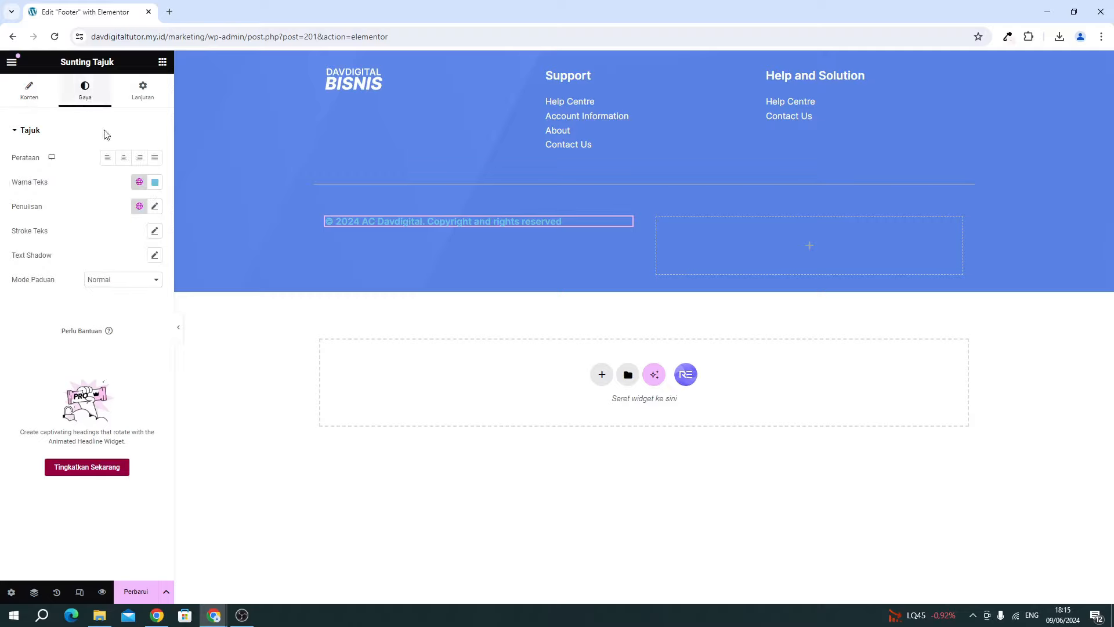
pyautogui.click(154, 182)
pyautogui.moveTo(143, 266); pyautogui.dragTo(58, 204)
pyautogui.click(37, 190)
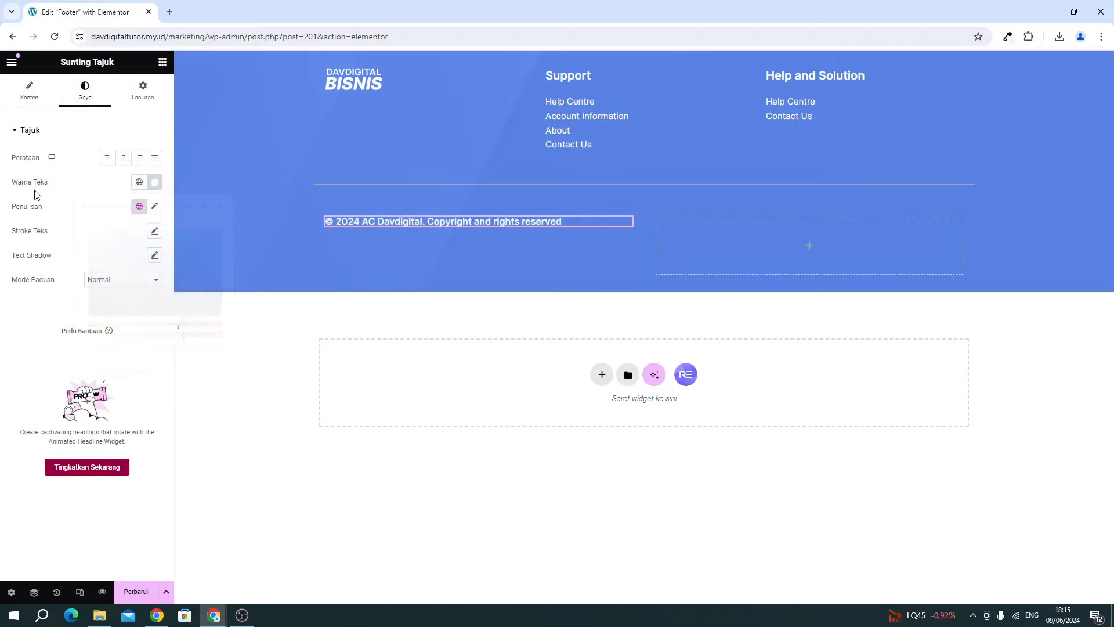
pyautogui.click(153, 209)
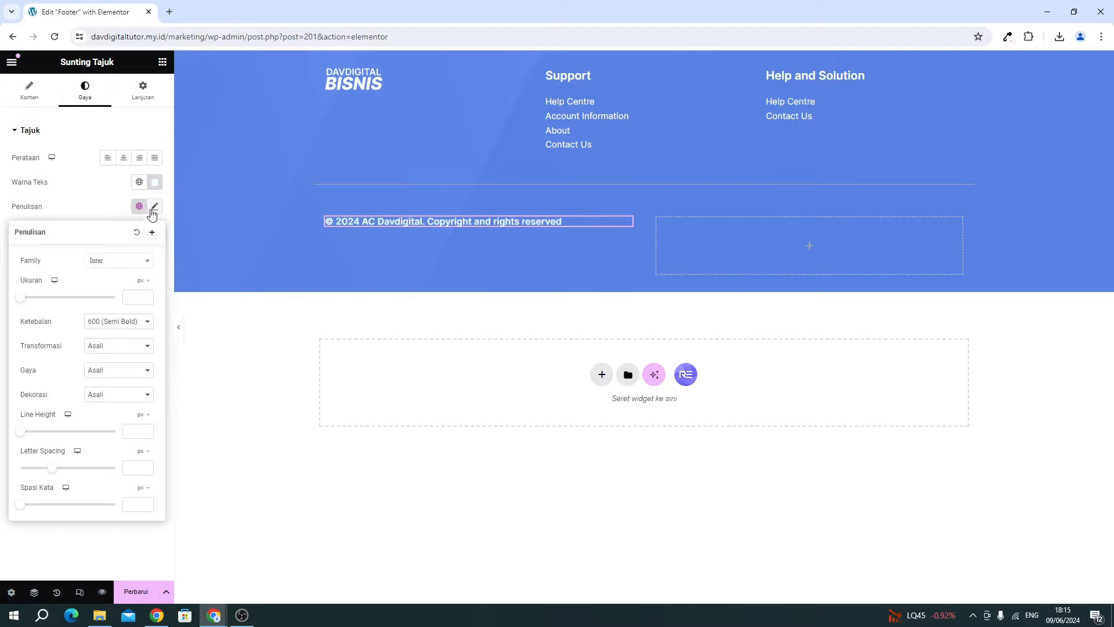
pyautogui.click(137, 293)
pyautogui.write('15')
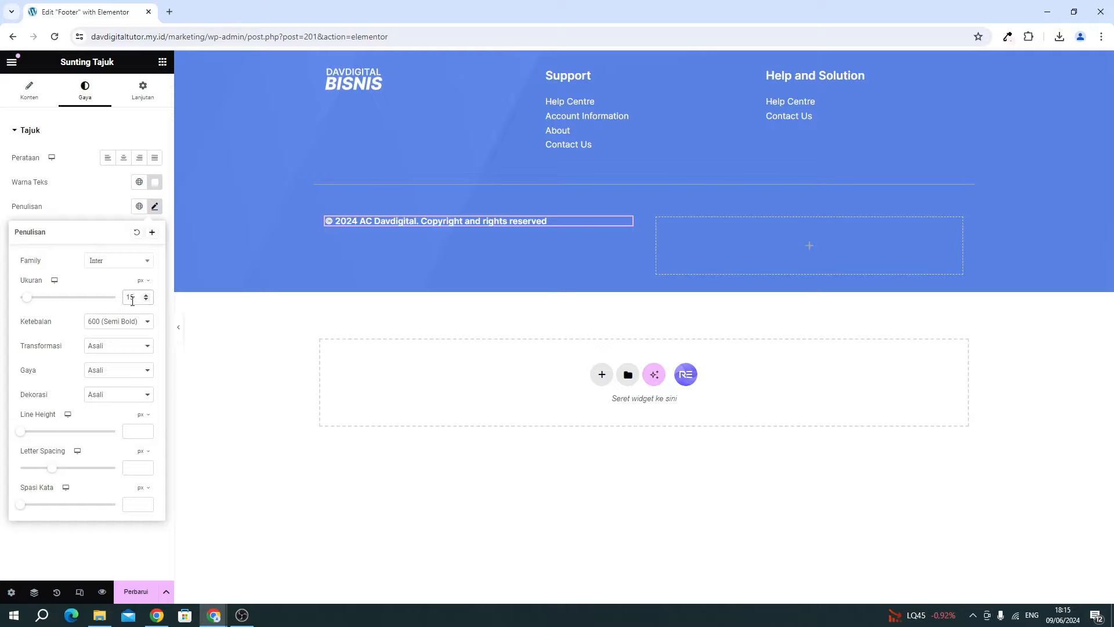
pyautogui.click(126, 323)
pyautogui.click(124, 351)
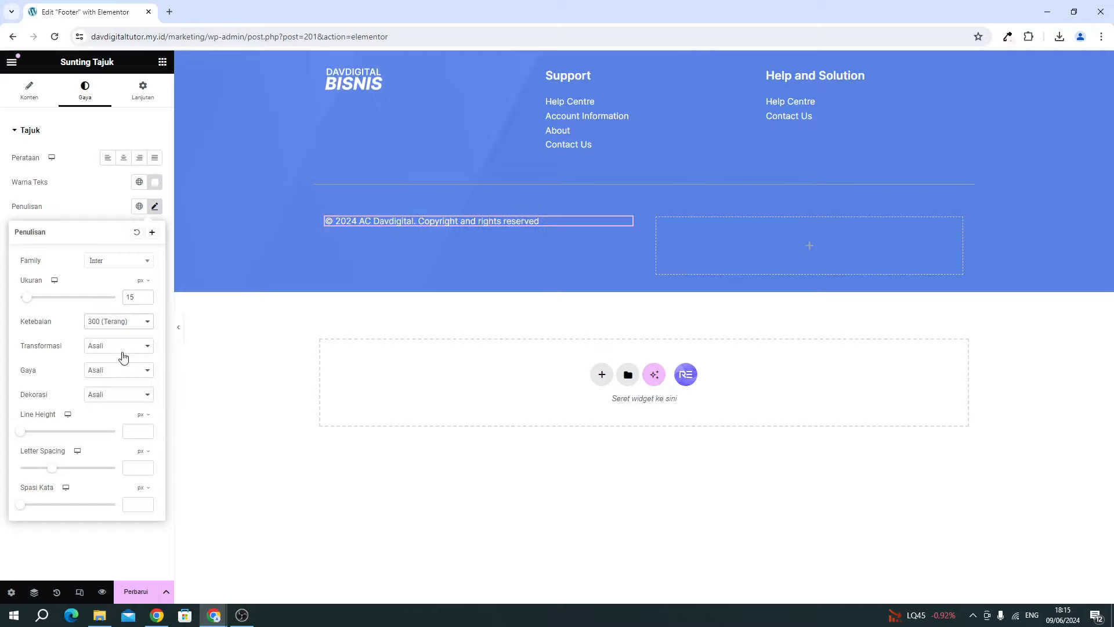
# Paste a copy of the copyright heading into the empty second column.
pyautogui.rightClick(535, 223)
pyautogui.click(543, 280)
pyautogui.rightClick(713, 243)
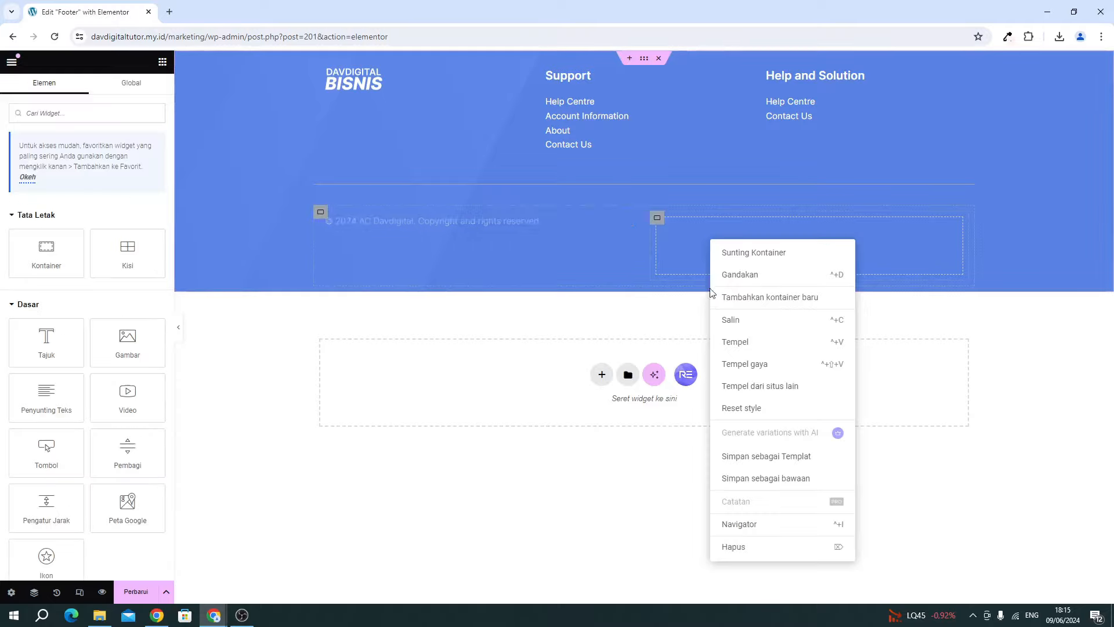
pyautogui.click(727, 341)
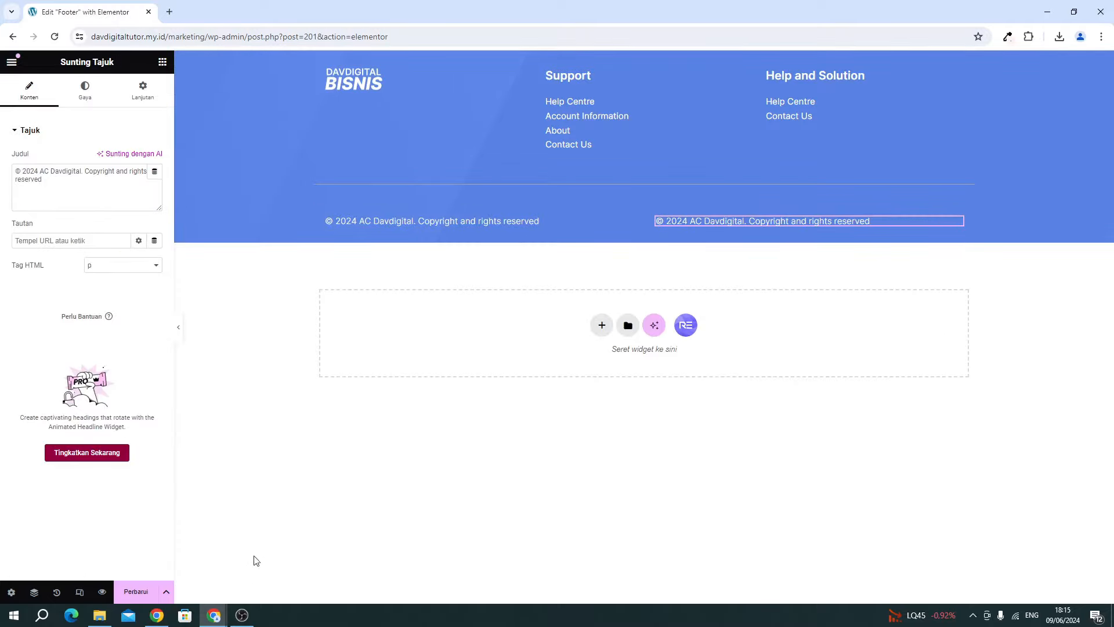
# Switch to the reference footer and examine the layout and items of its bottom-row and Help and Solution icon lists.
pyautogui.moveTo(215, 615)
pyautogui.click(191, 579)
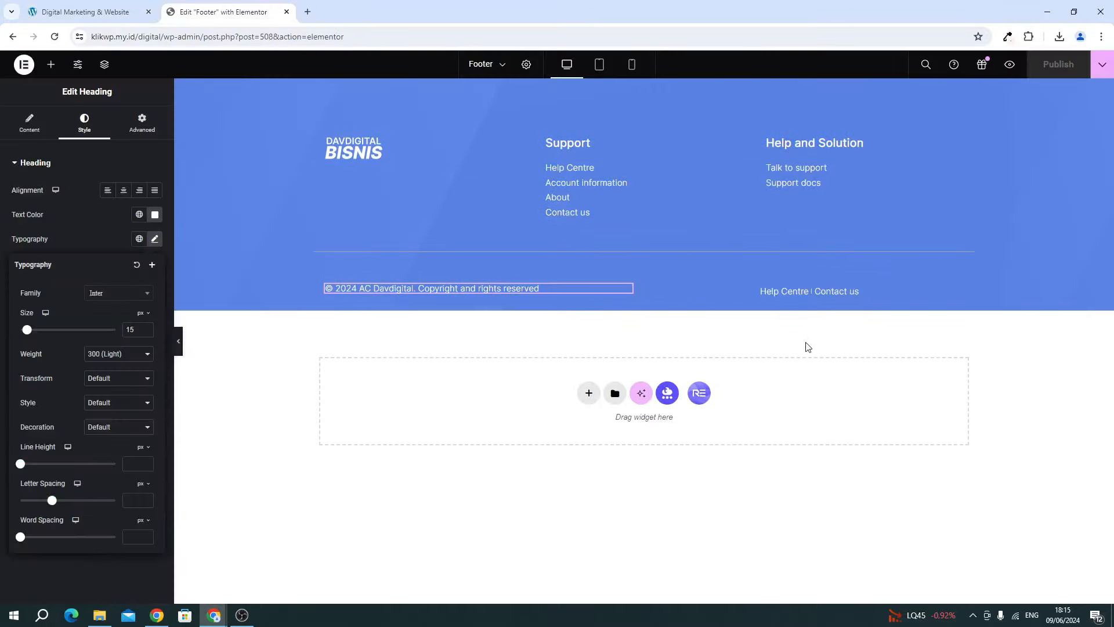
pyautogui.click(781, 291)
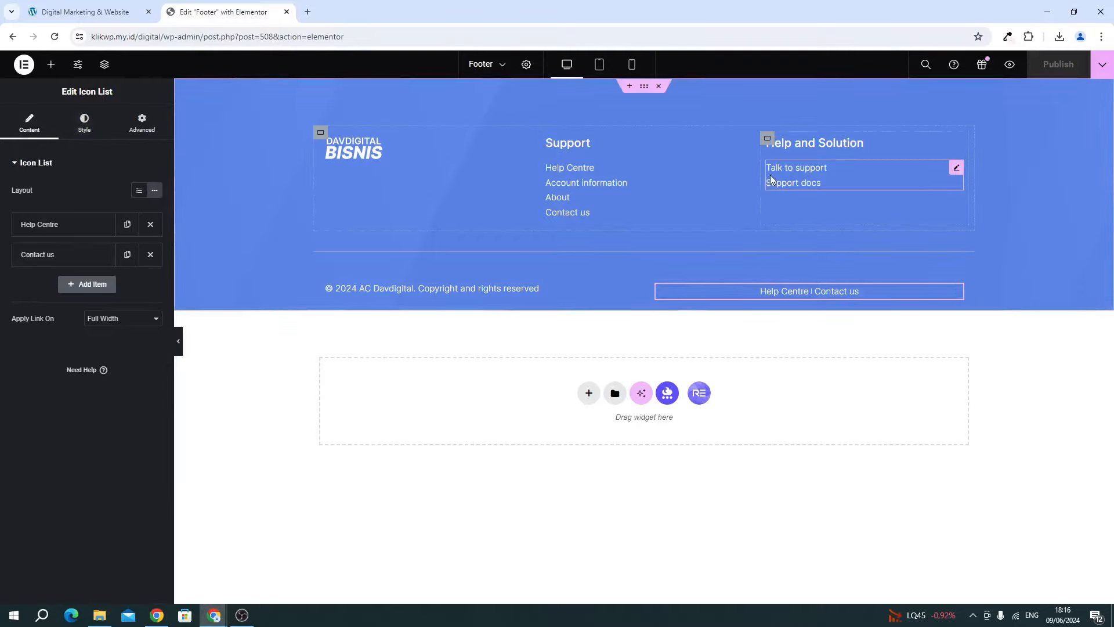
pyautogui.moveTo(204, 605)
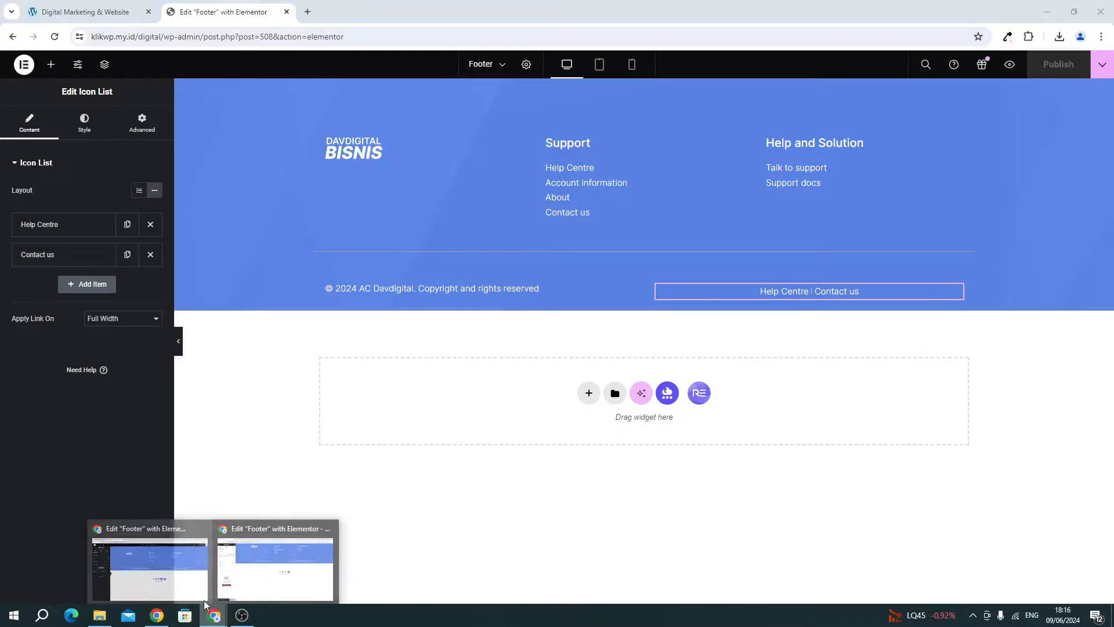
pyautogui.click(804, 180)
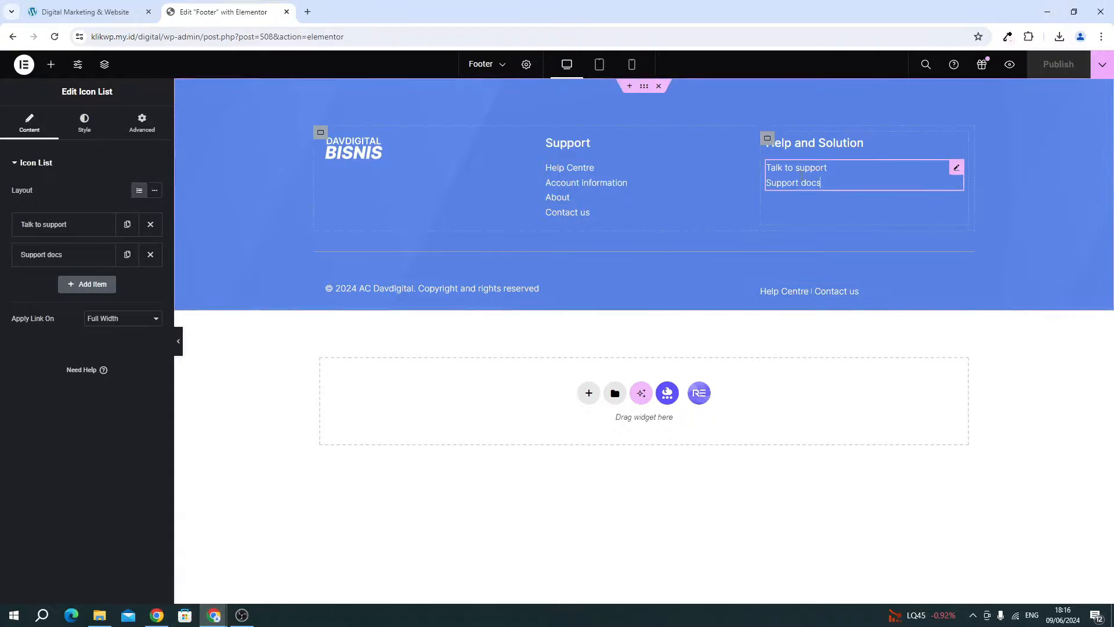
pyautogui.moveTo(214, 614)
pyautogui.click(279, 562)
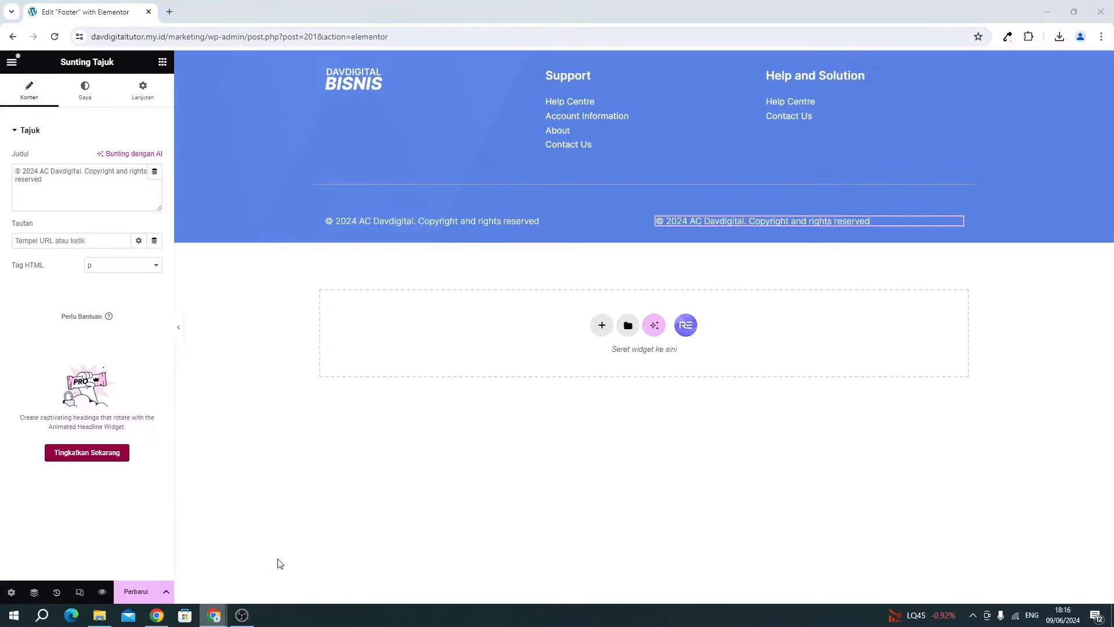
# In the marketing footer, paste a copy of the Help and Solution icon list into the second bottom column and delete the duplicate copyright heading.
pyautogui.click(777, 115)
pyautogui.rightClick(792, 109)
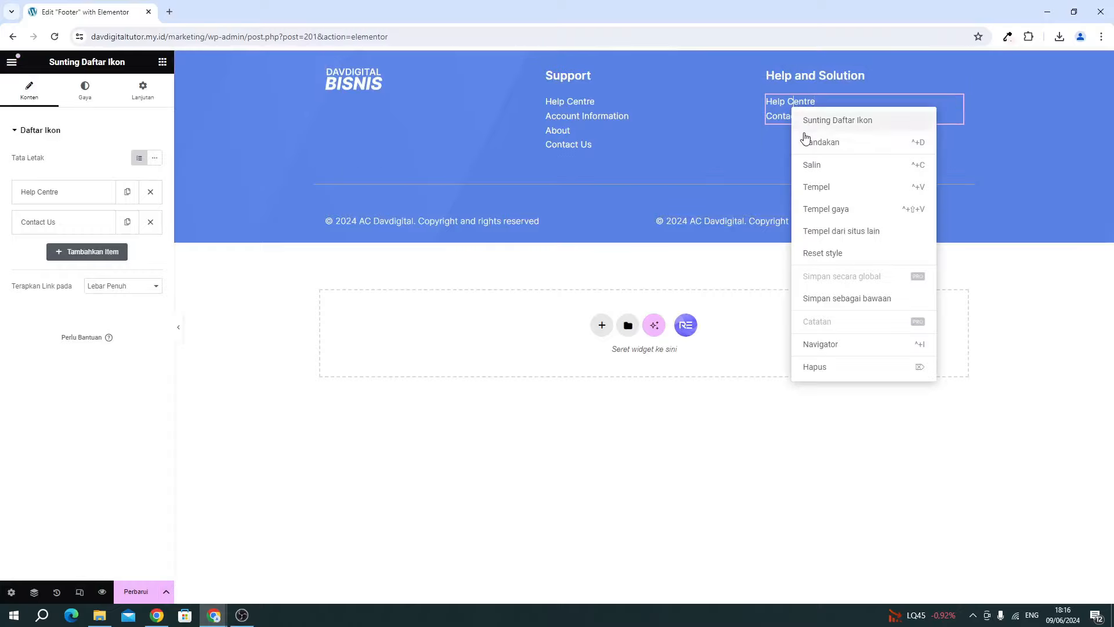
pyautogui.click(810, 167)
pyautogui.rightClick(792, 224)
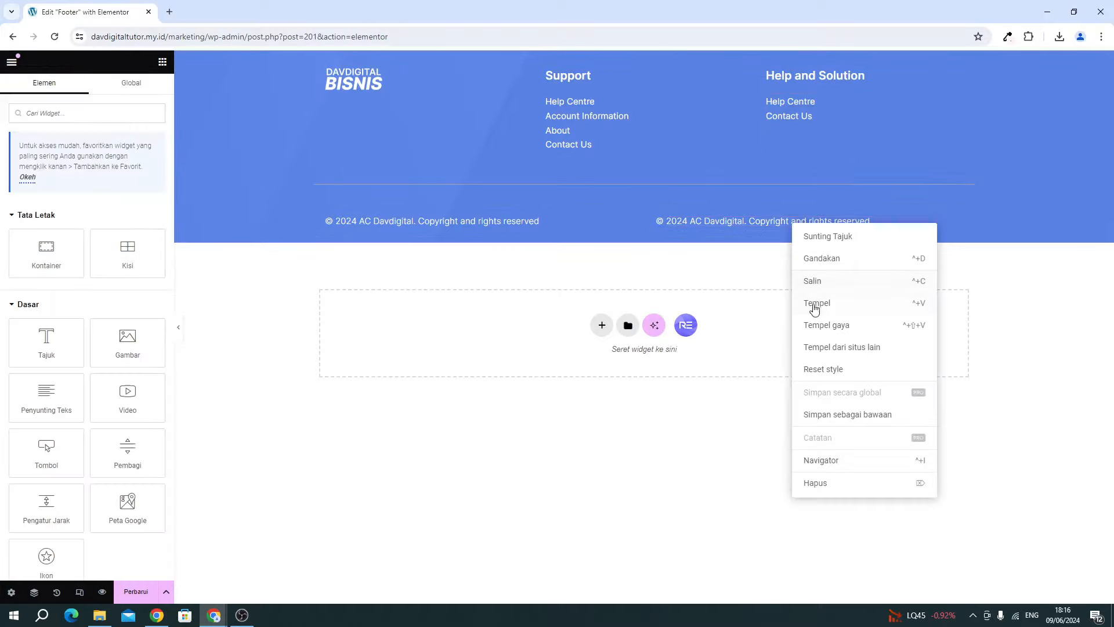
pyautogui.click(813, 303)
pyautogui.click(809, 222)
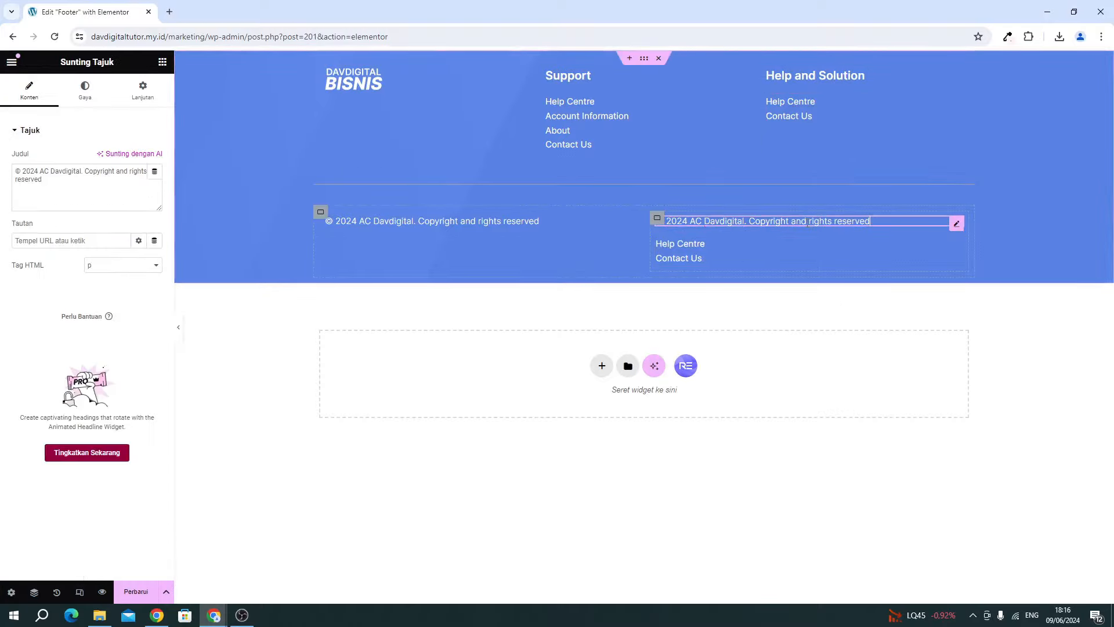
pyautogui.rightClick(809, 223)
pyautogui.click(850, 486)
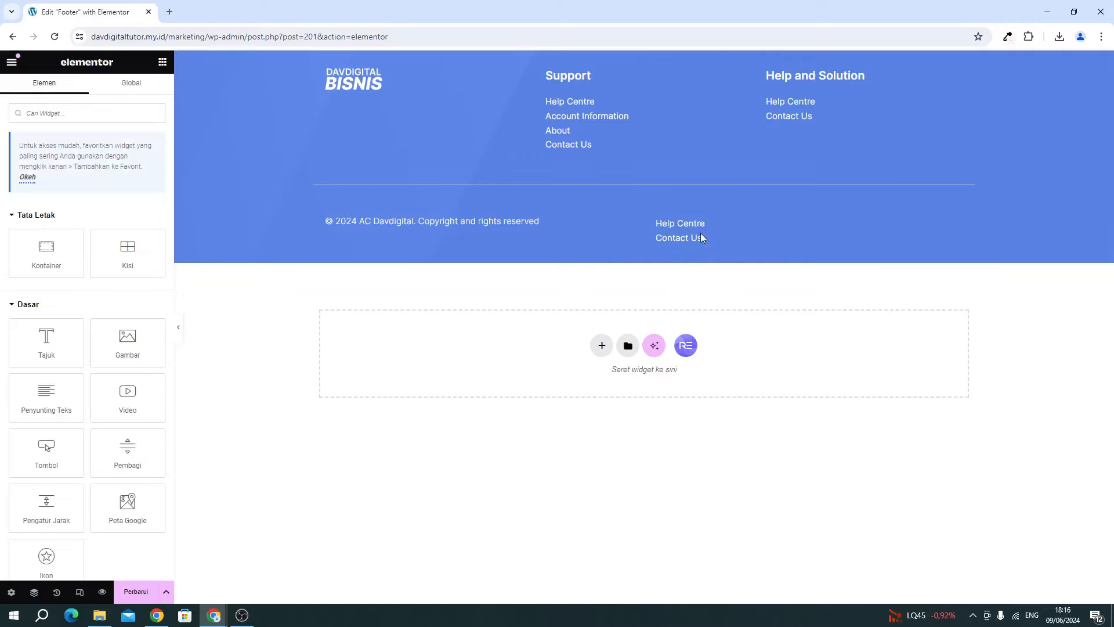
# Set the bottom-row icon list's layout to inline (Sebaris) and expand its Help Centre item.
pyautogui.click(740, 228)
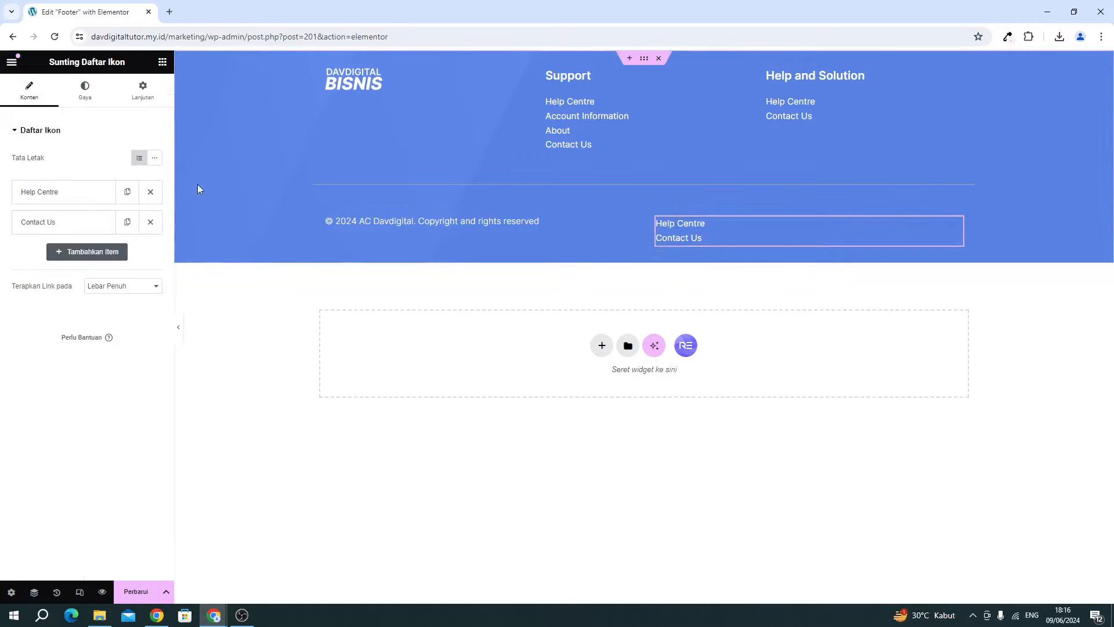
pyautogui.click(155, 158)
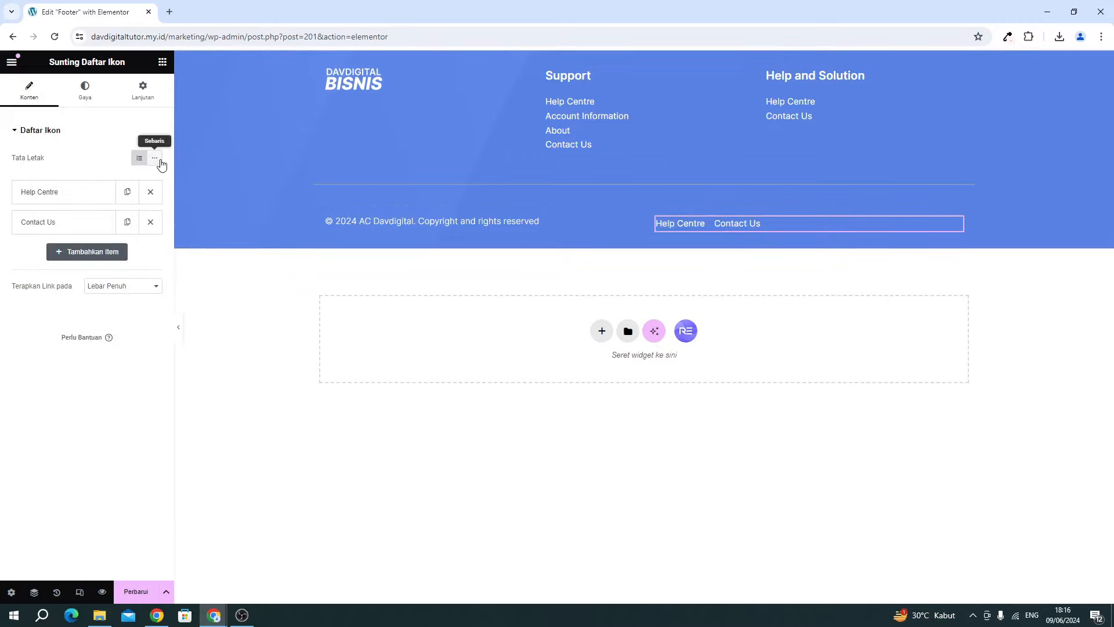
pyautogui.click(97, 205)
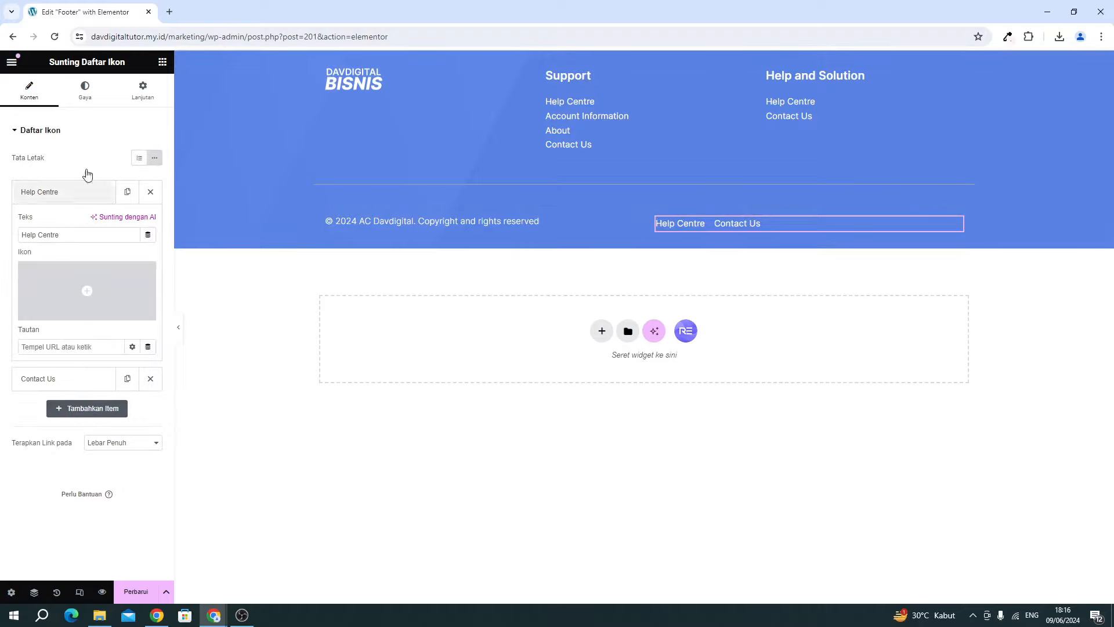
# Centre the bottom-row icon list's items and enable a solid divider between them with a height of 34%.
pyautogui.click(86, 93)
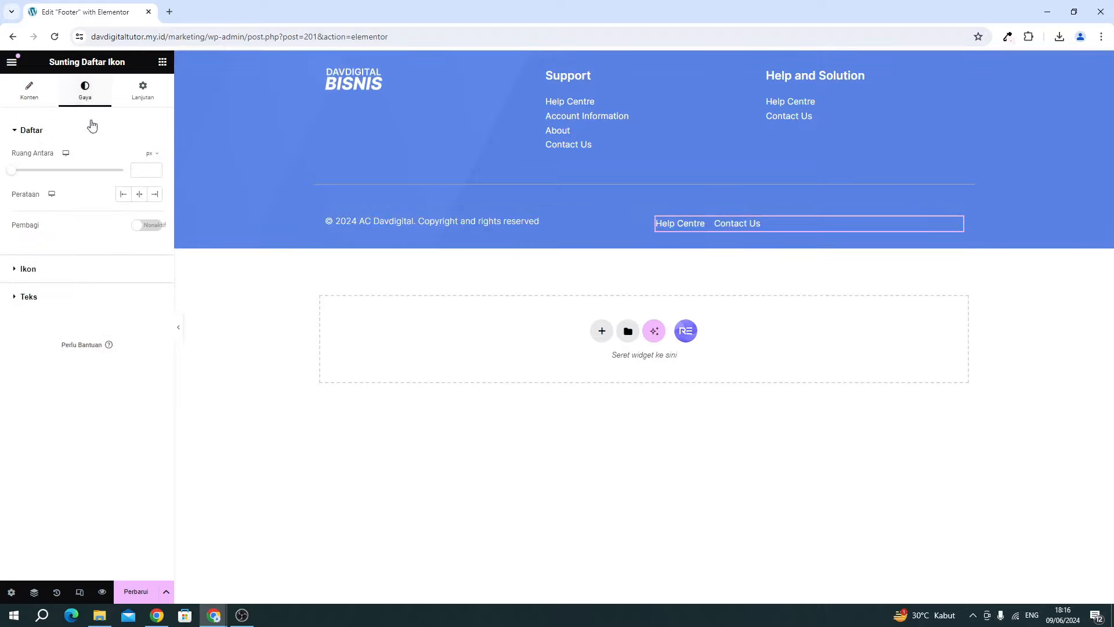
pyautogui.click(138, 193)
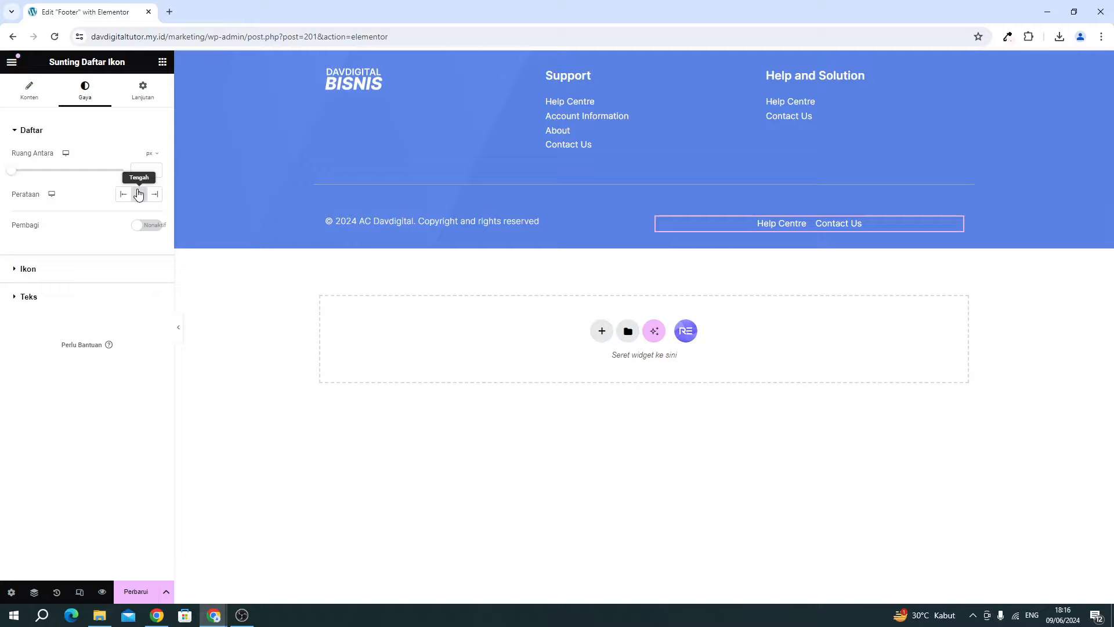
pyautogui.click(144, 227)
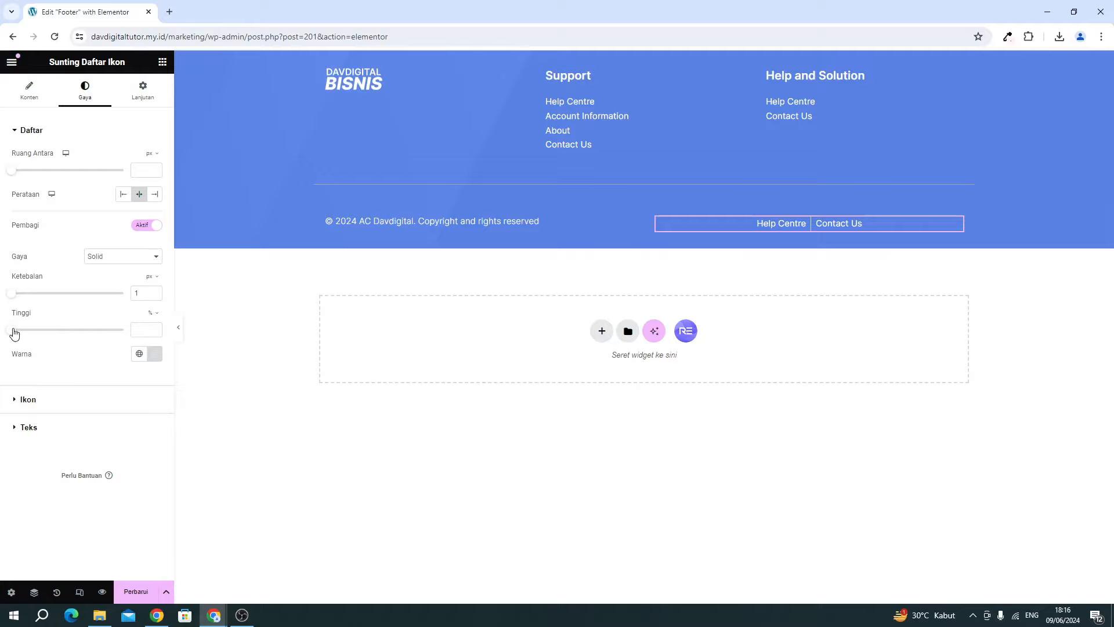
pyautogui.moveTo(23, 333); pyautogui.dragTo(50, 351)
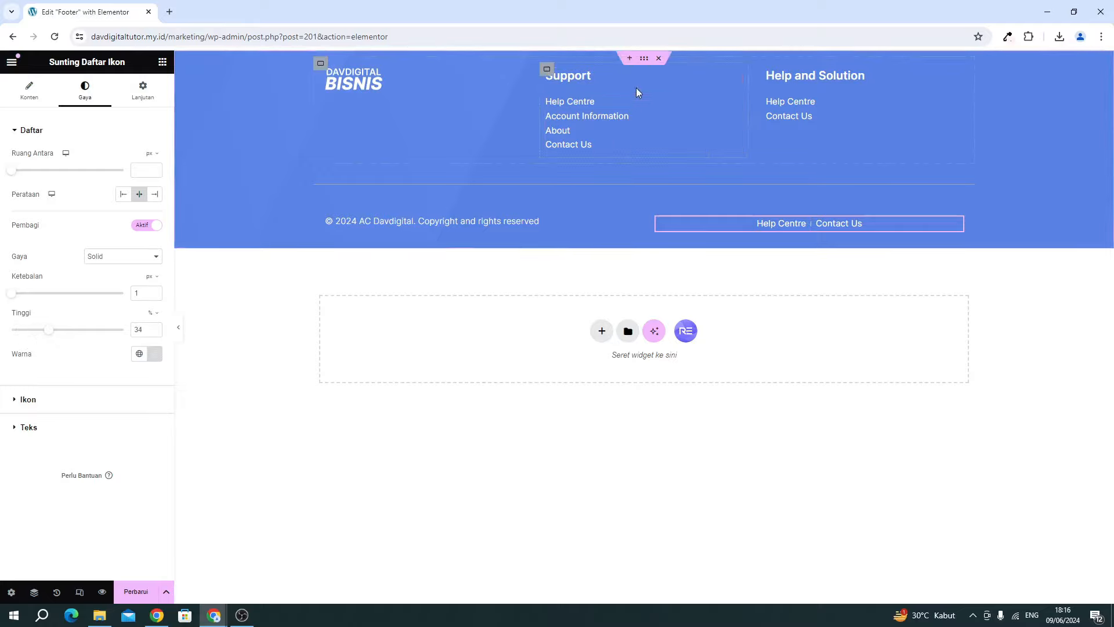
# Set the outer footer container's unlinked padding to 5% top and 1% bottom, and update the footer.
pyautogui.click(642, 60)
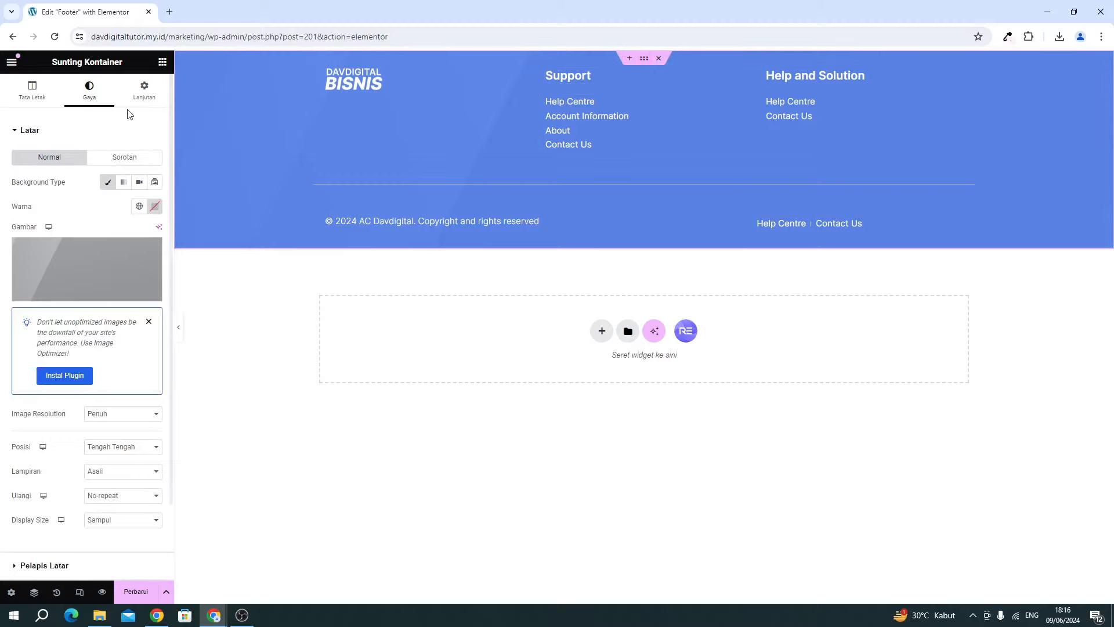
pyautogui.click(139, 99)
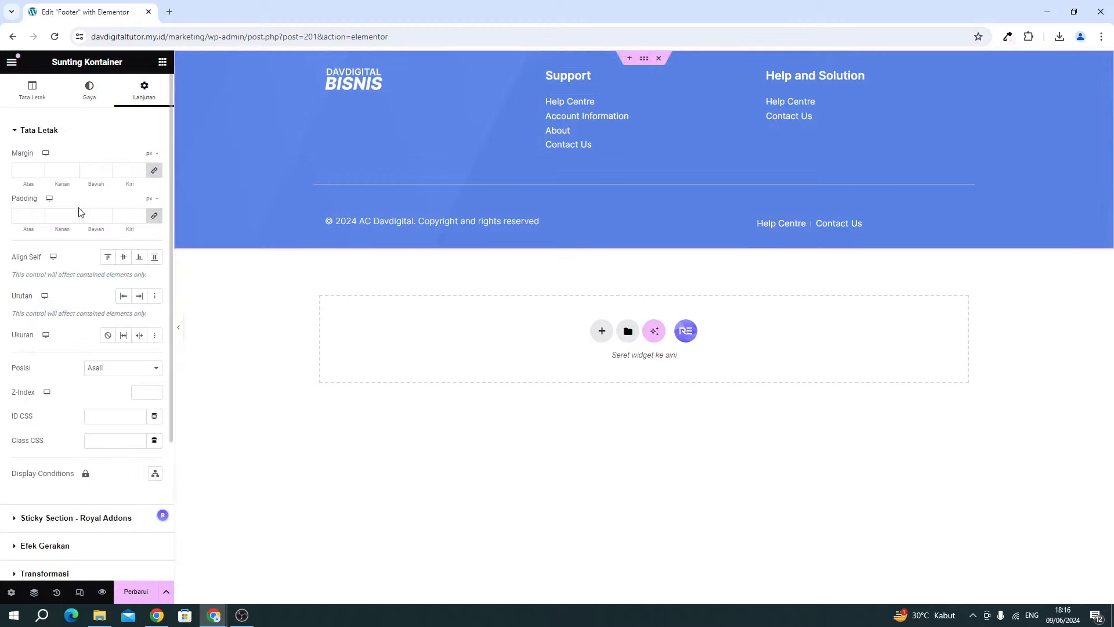
pyautogui.click(154, 215)
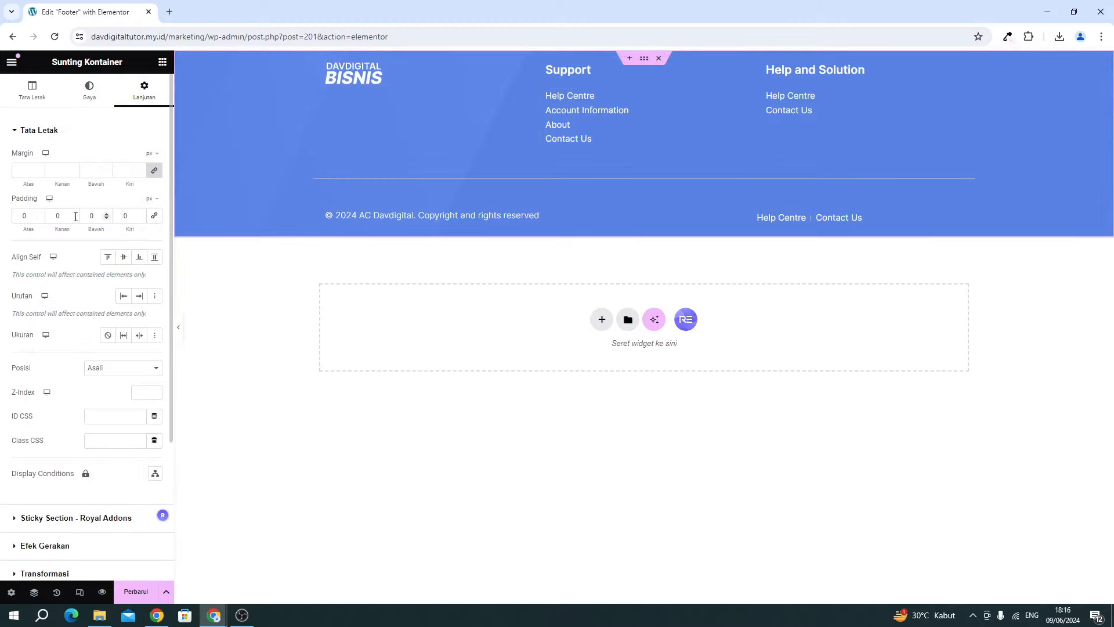
pyautogui.click(150, 199)
pyautogui.click(146, 211)
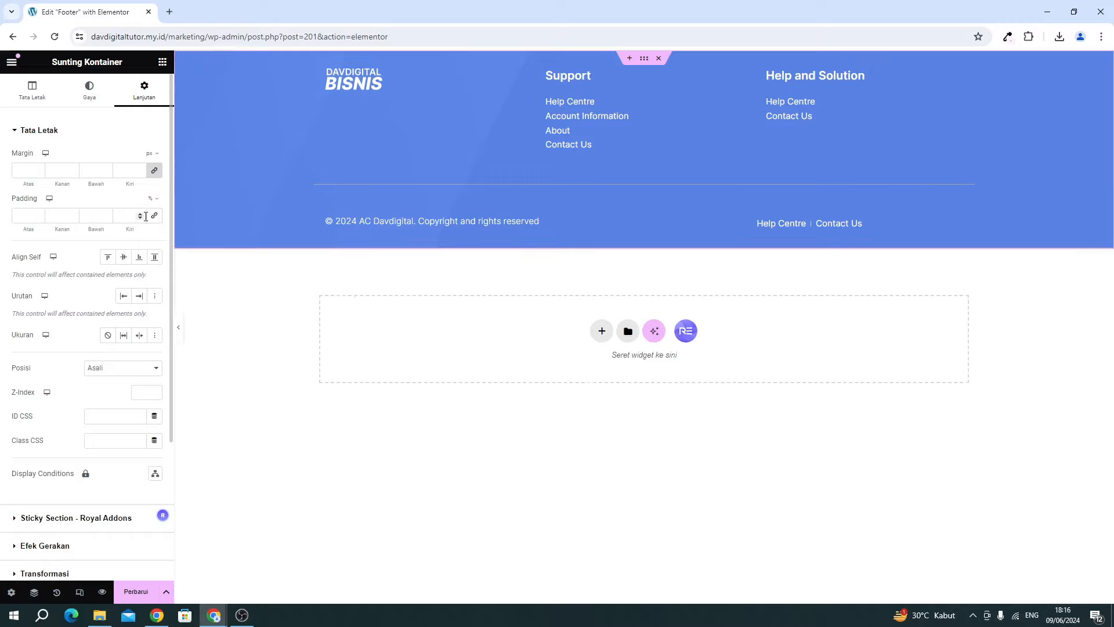
pyautogui.click(18, 216)
pyautogui.write('5')
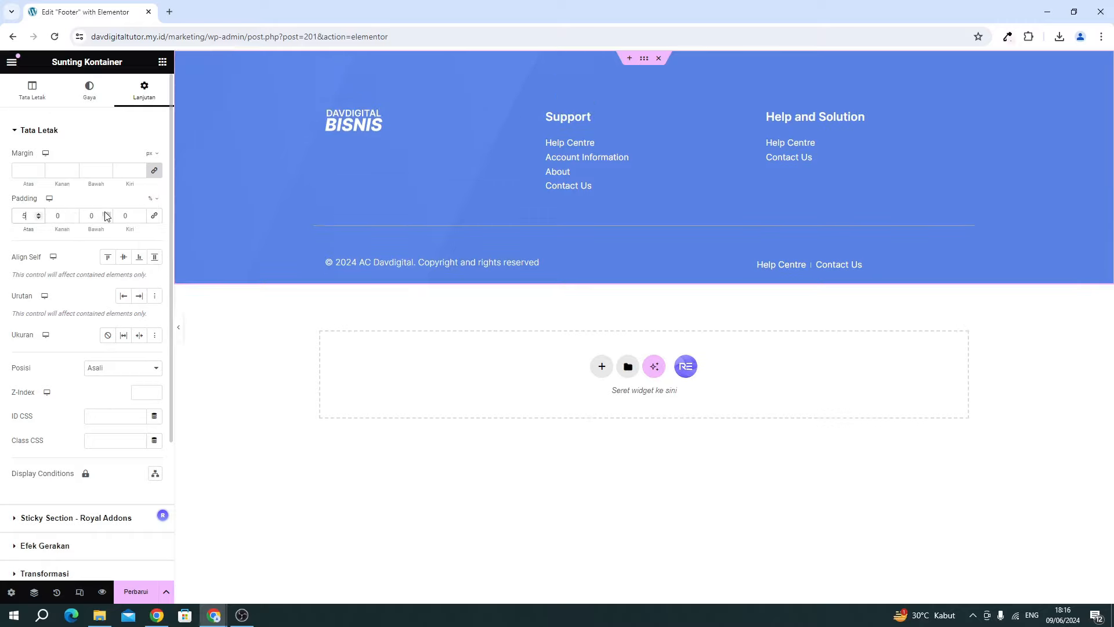
pyautogui.press('Tab')
pyautogui.press('Tab')
pyautogui.write('3')
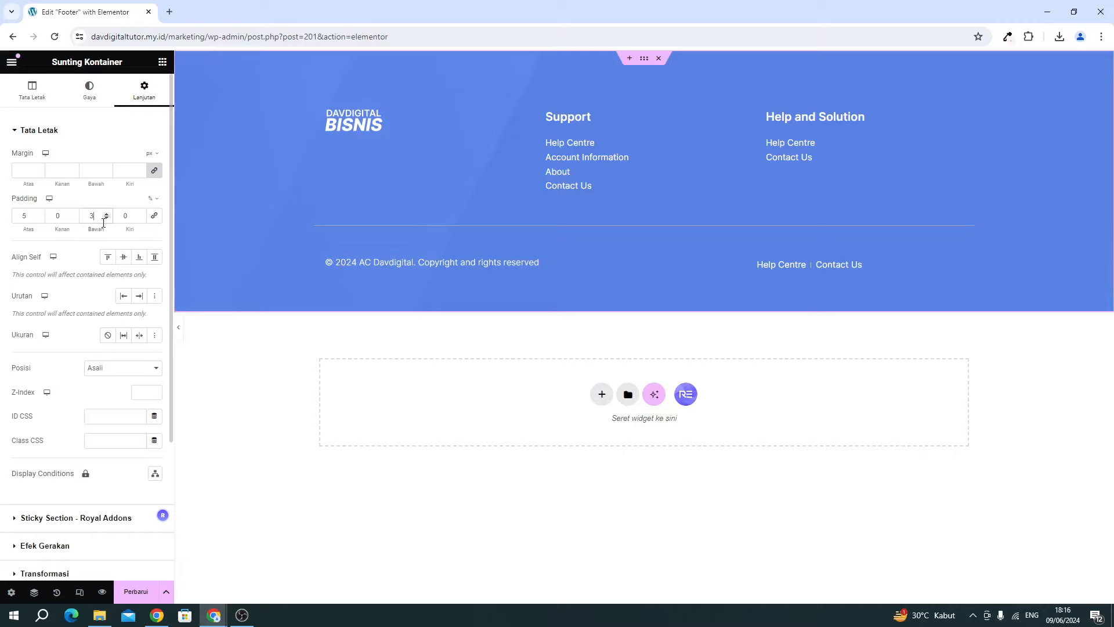
pyautogui.click(106, 218)
pyautogui.click(106, 218)
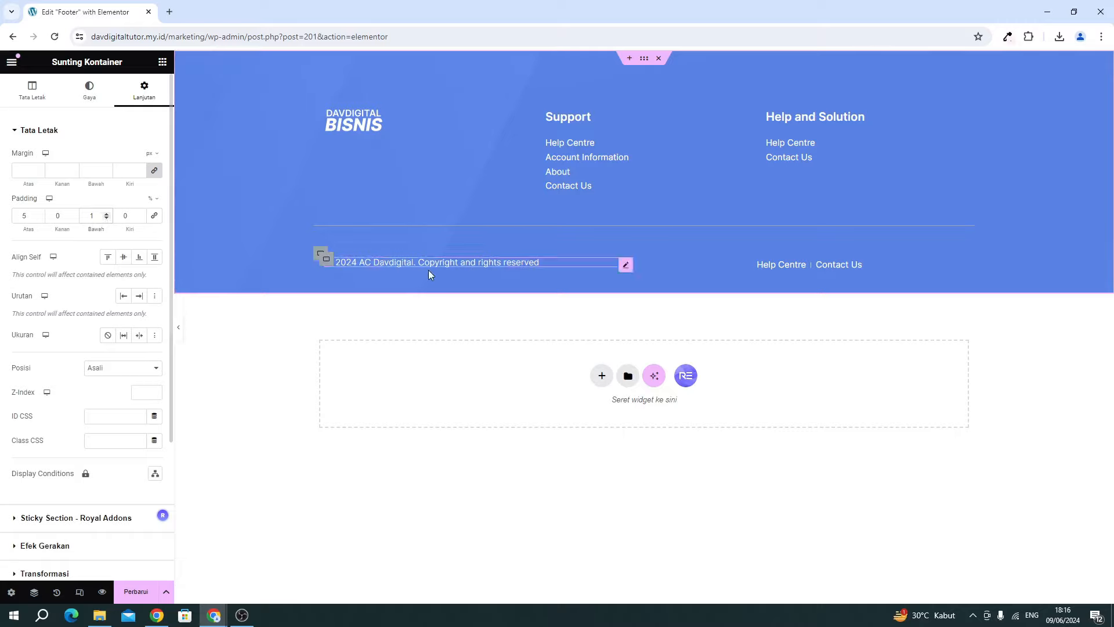
pyautogui.click(154, 590)
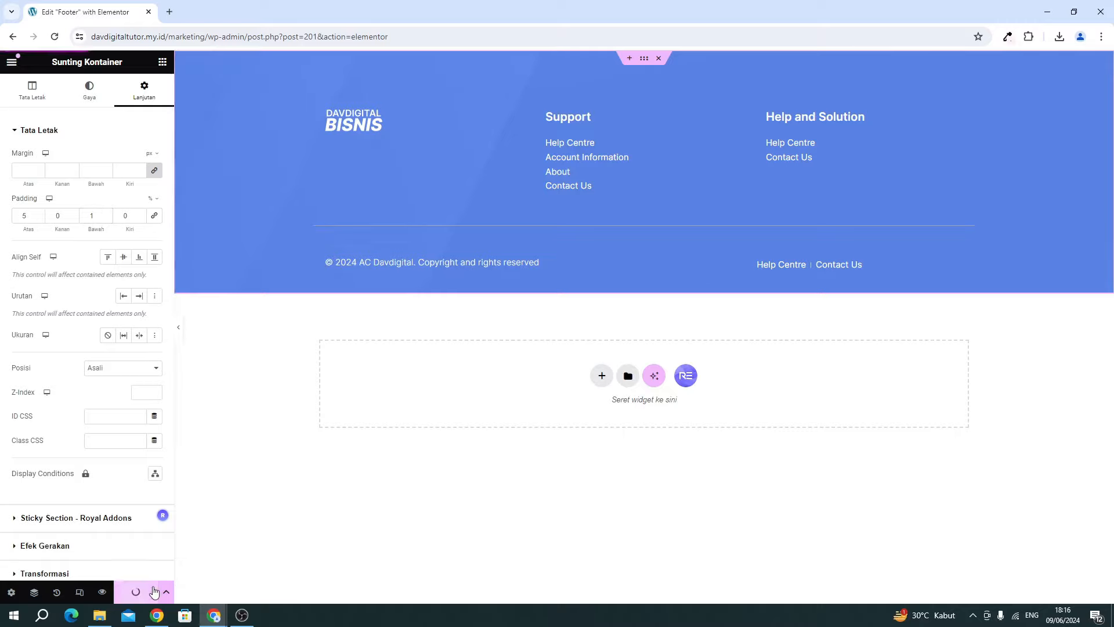
# Switch to the other browser window, reload the live marketing homepage and check the new footer at its end.
pyautogui.moveTo(214, 615)
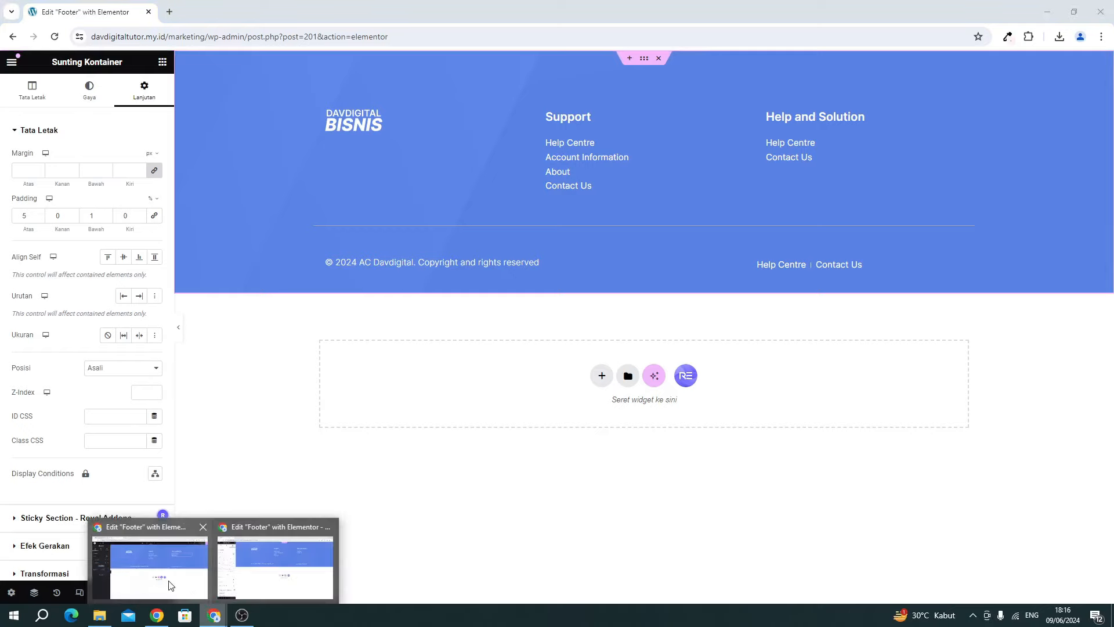
pyautogui.click(172, 585)
pyautogui.click(53, 12)
pyautogui.click(55, 37)
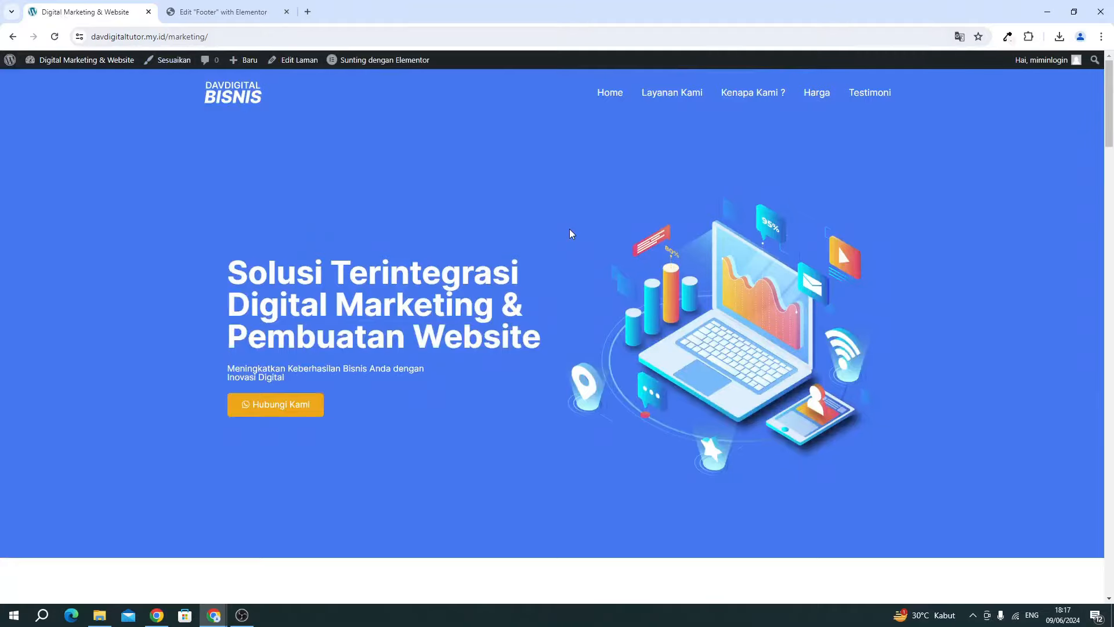
pyautogui.scroll(-5, 569, 228)
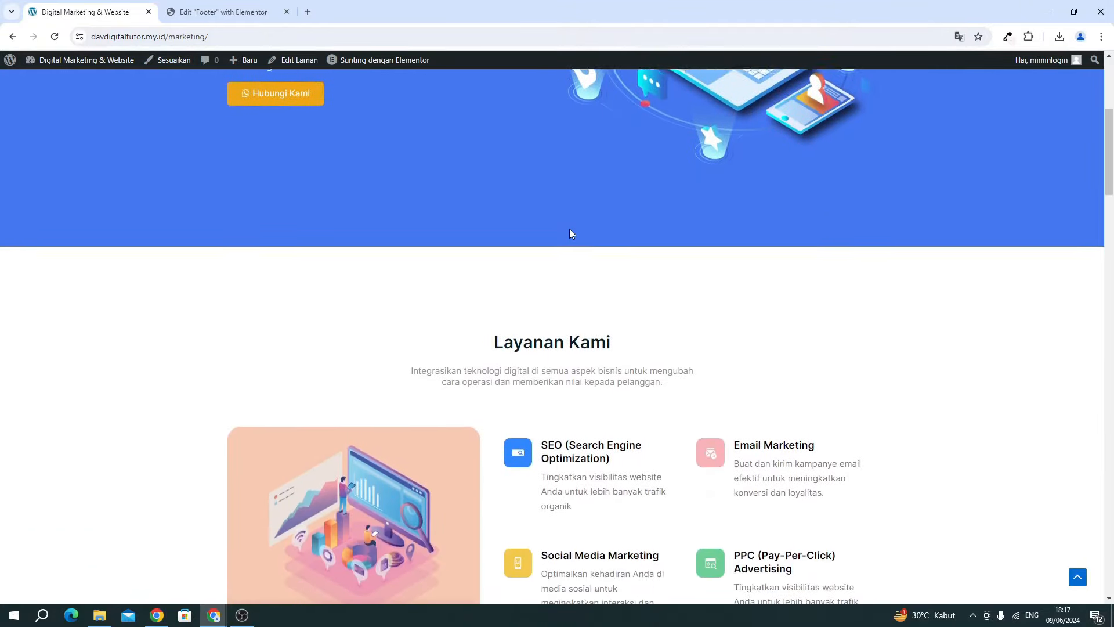
pyautogui.scroll(-20, 569, 234)
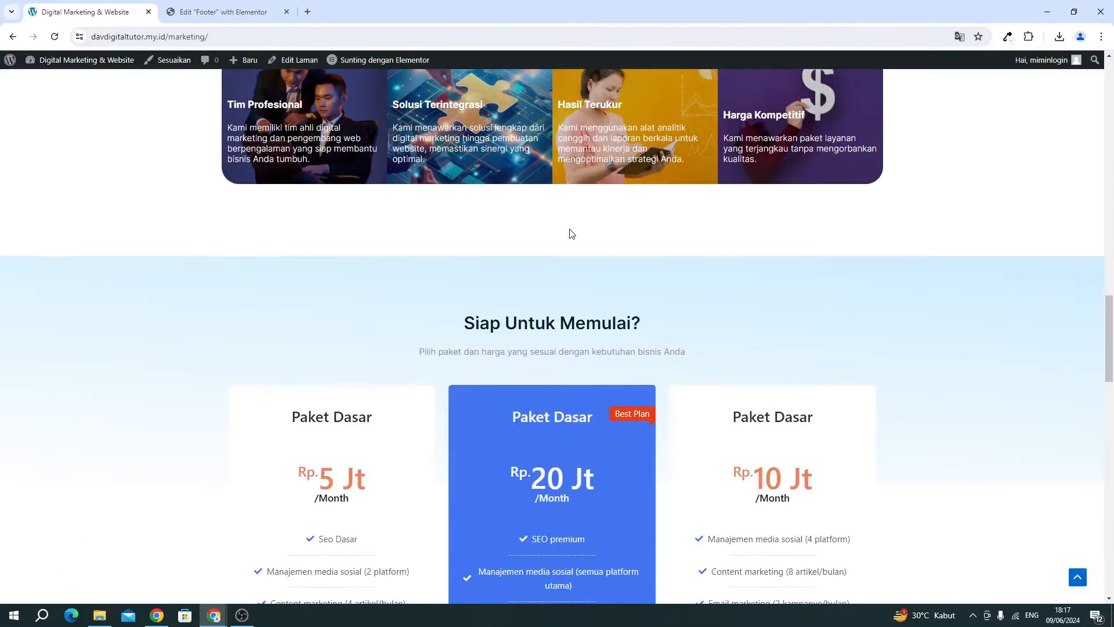
pyautogui.scroll(-20, 571, 234)
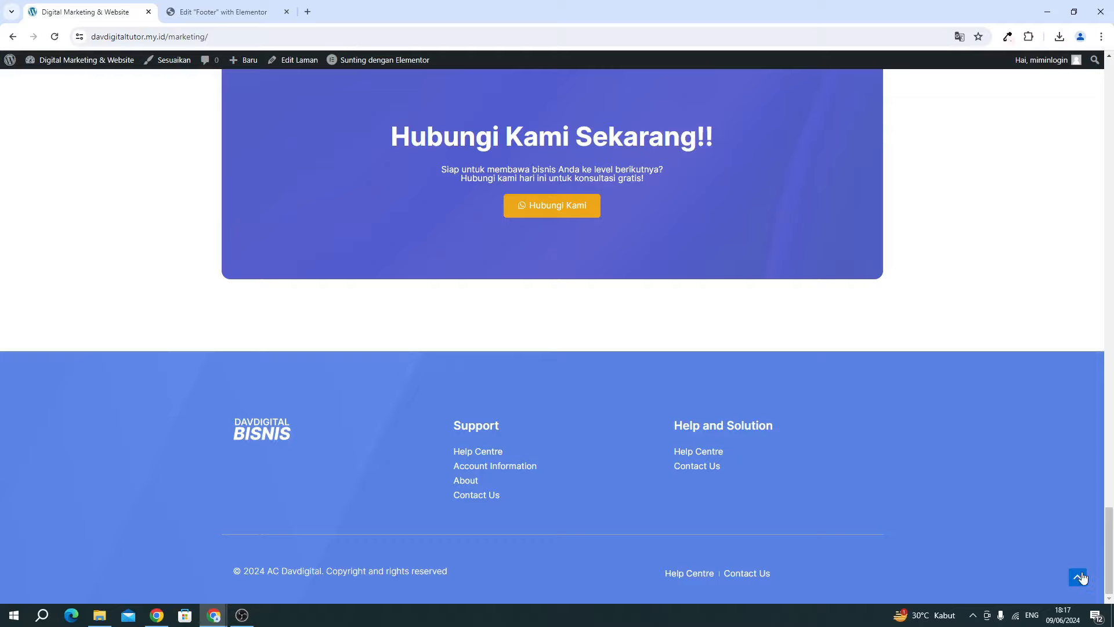
# Open the WordPress dashboard in a new tab, make it the first tab and open the theme Customizer.
pyautogui.moveTo(61, 64)
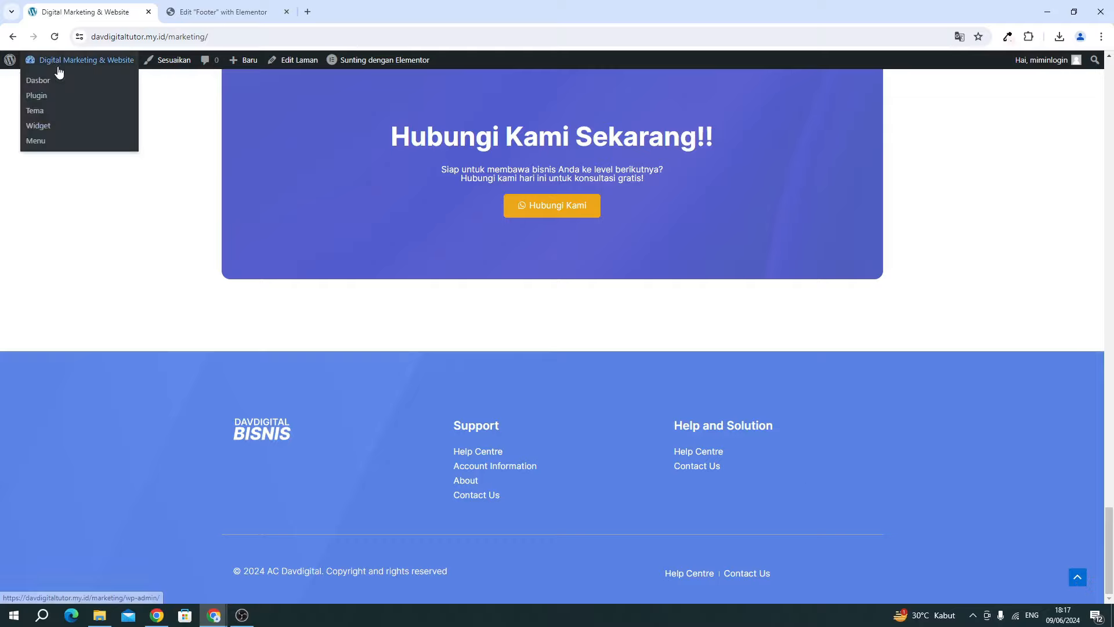
pyautogui.rightClick(49, 88)
pyautogui.click(81, 95)
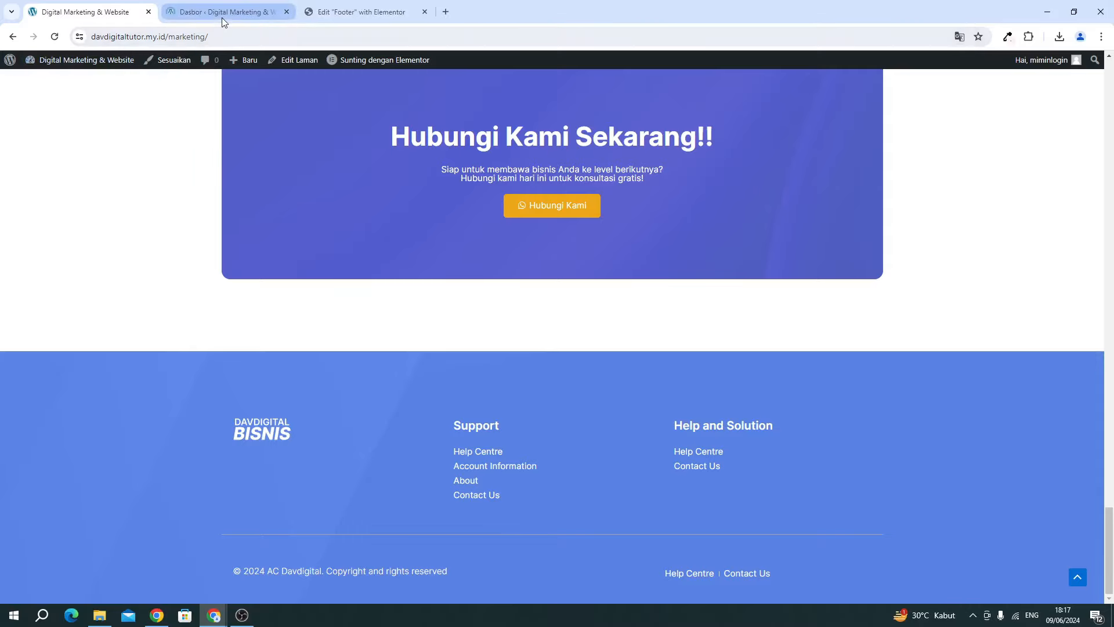
pyautogui.click(222, 17)
pyautogui.moveTo(212, 12); pyautogui.dragTo(75, 12)
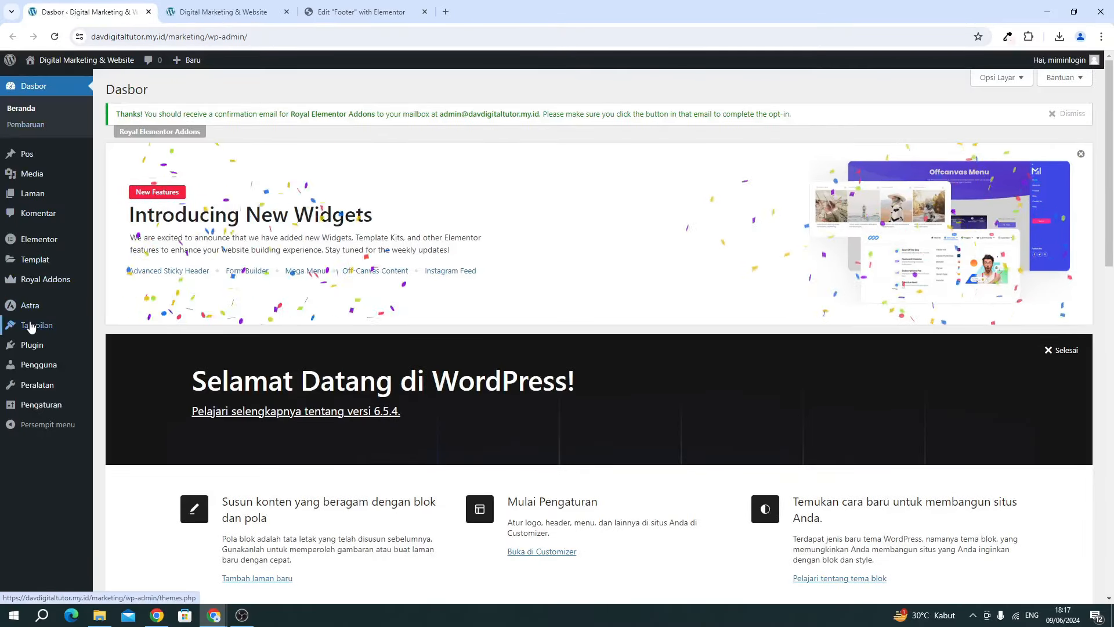
pyautogui.moveTo(41, 326)
pyautogui.click(113, 360)
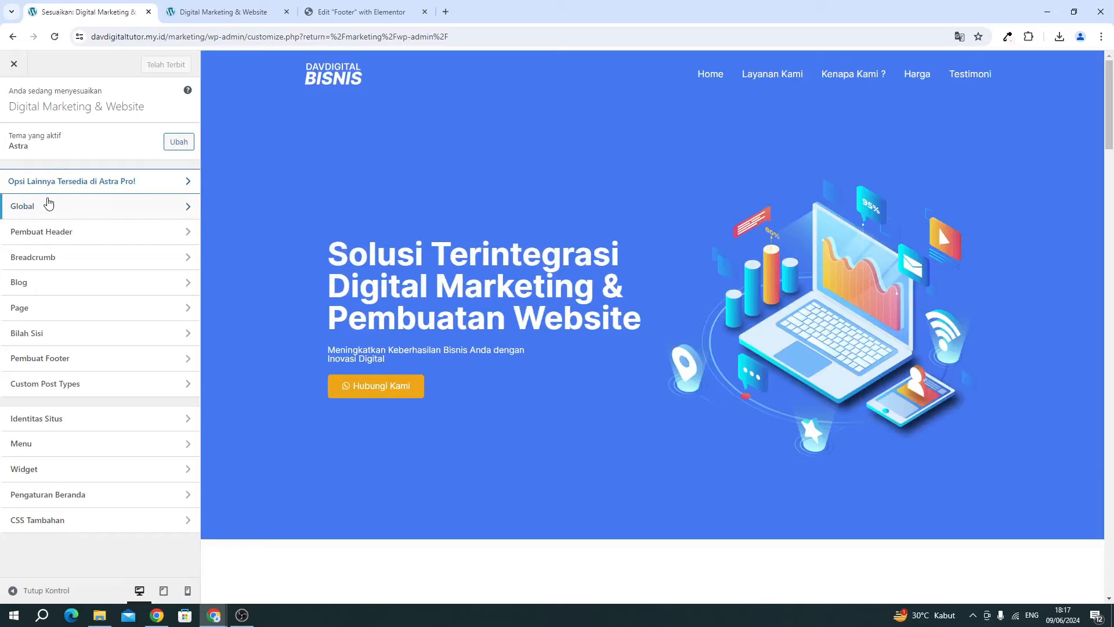
# Disable Scroll to Top in the theme's Global settings (Gulir Ke Atas) and publish the change.
pyautogui.click(46, 204)
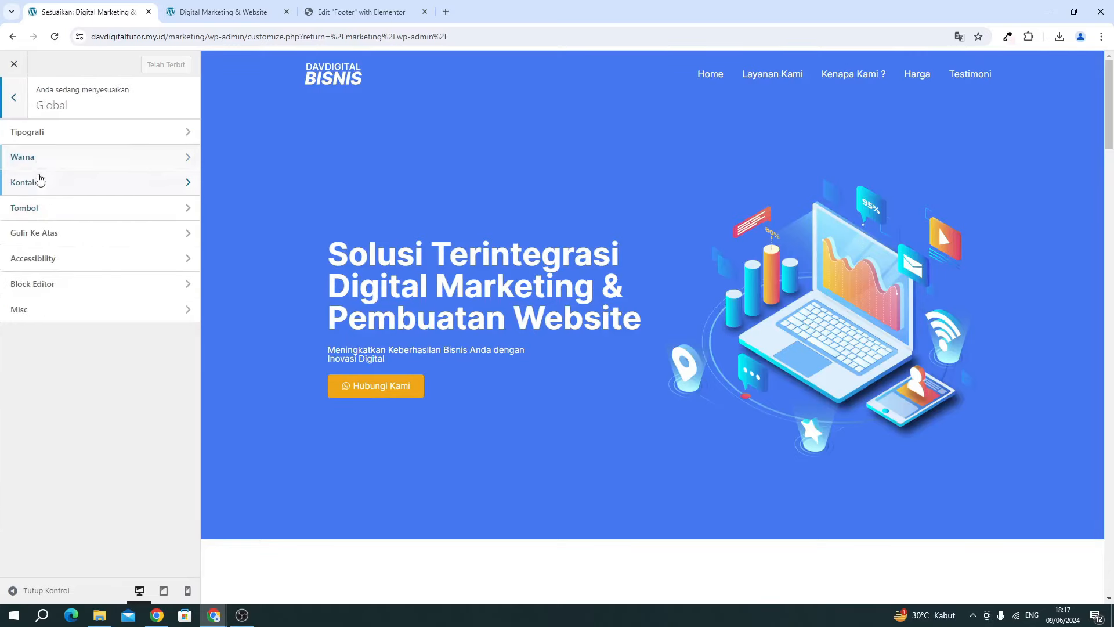
pyautogui.click(43, 233)
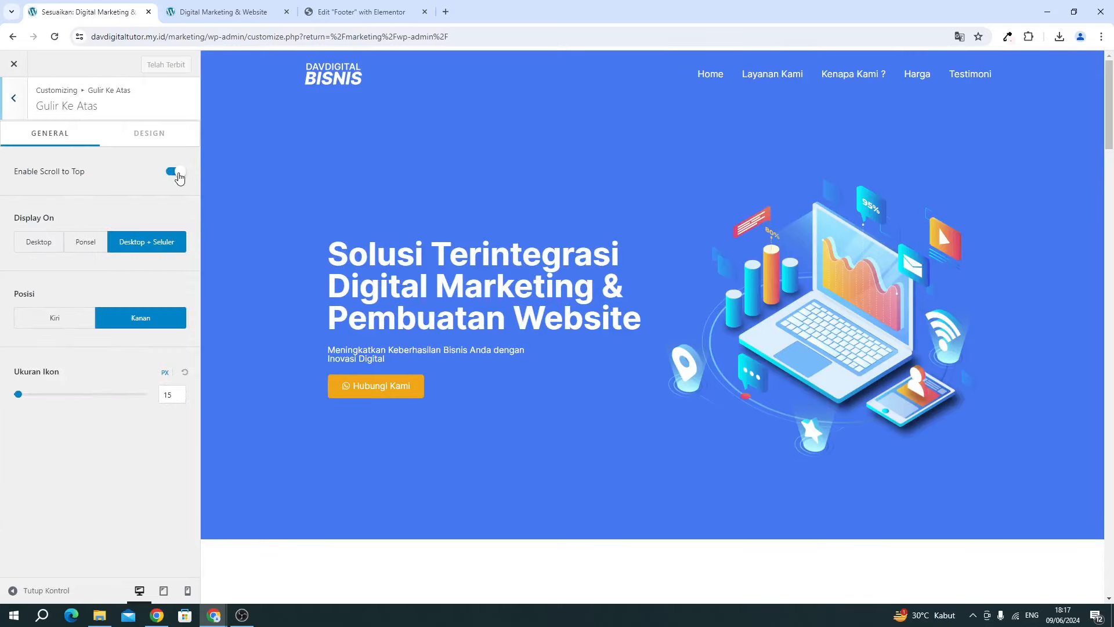
pyautogui.click(175, 172)
pyautogui.click(156, 65)
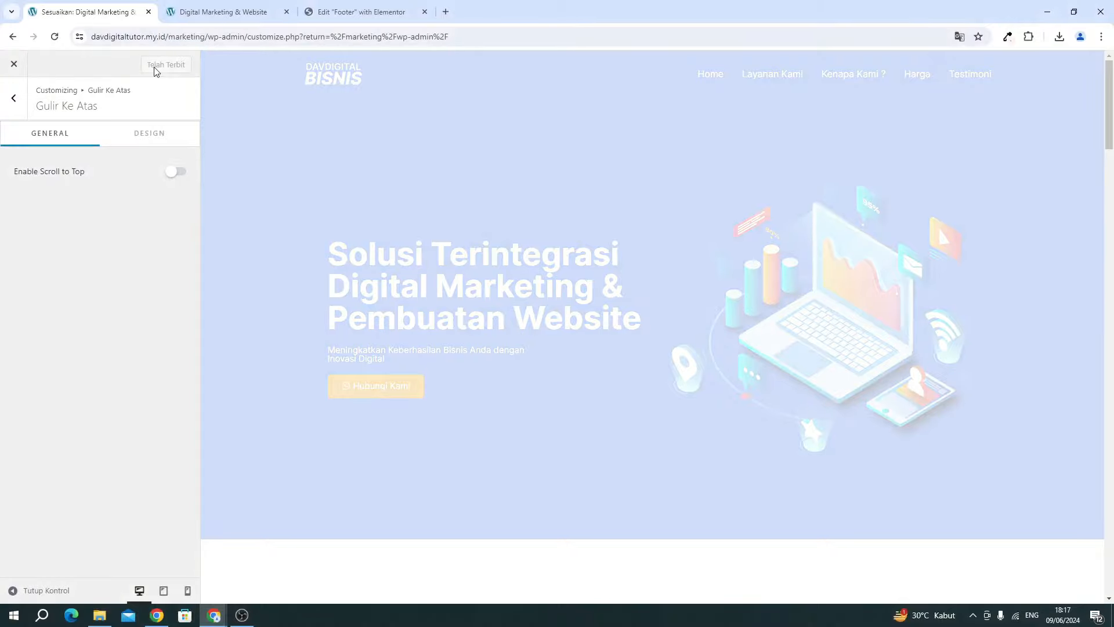
# Reload the live homepage and check the page for the scroll-to-top button.
pyautogui.click(183, 16)
pyautogui.click(53, 38)
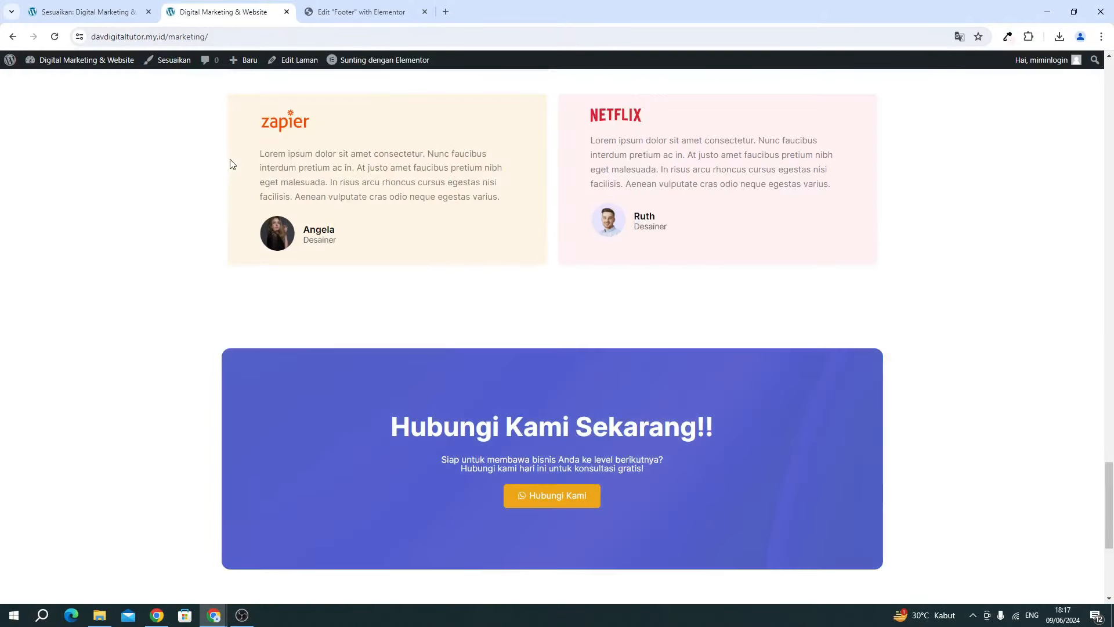
pyautogui.scroll(-5, 374, 247)
pyautogui.scroll(16, 374, 250)
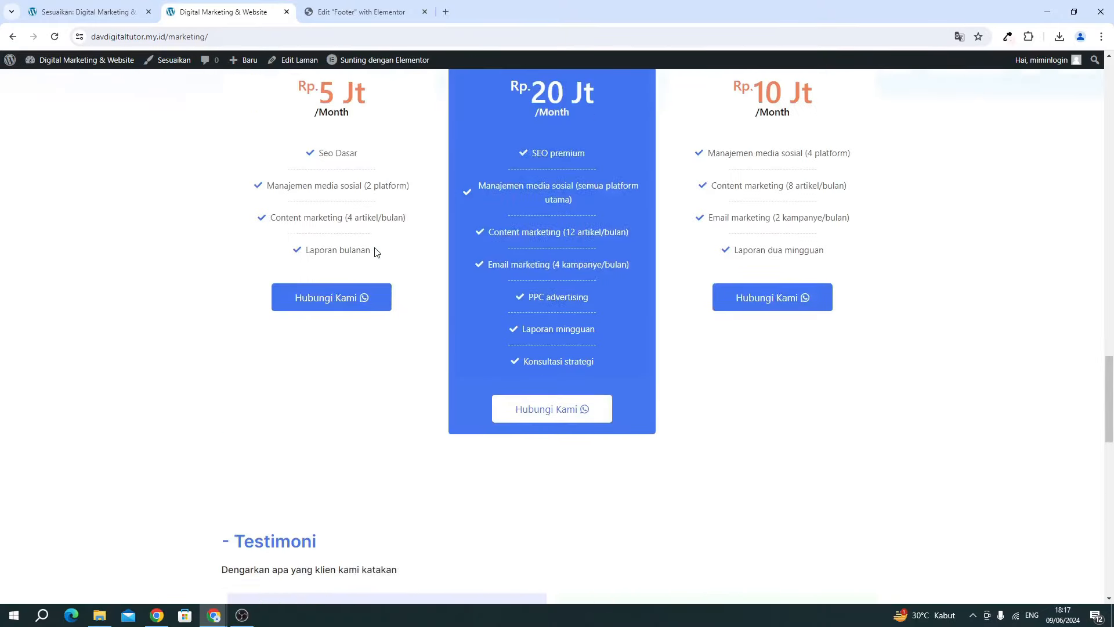
pyautogui.scroll(15, 375, 250)
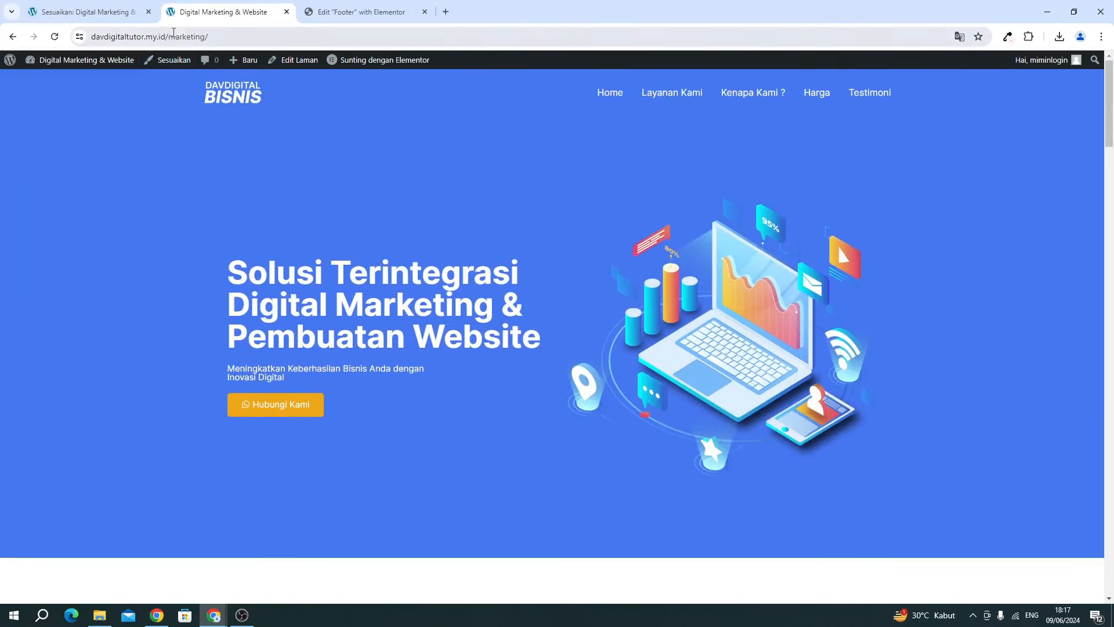
# In the Customizer's Identitas Situs settings, set Component-15.png as the site icon without cropping and publish it.
pyautogui.click(82, 14)
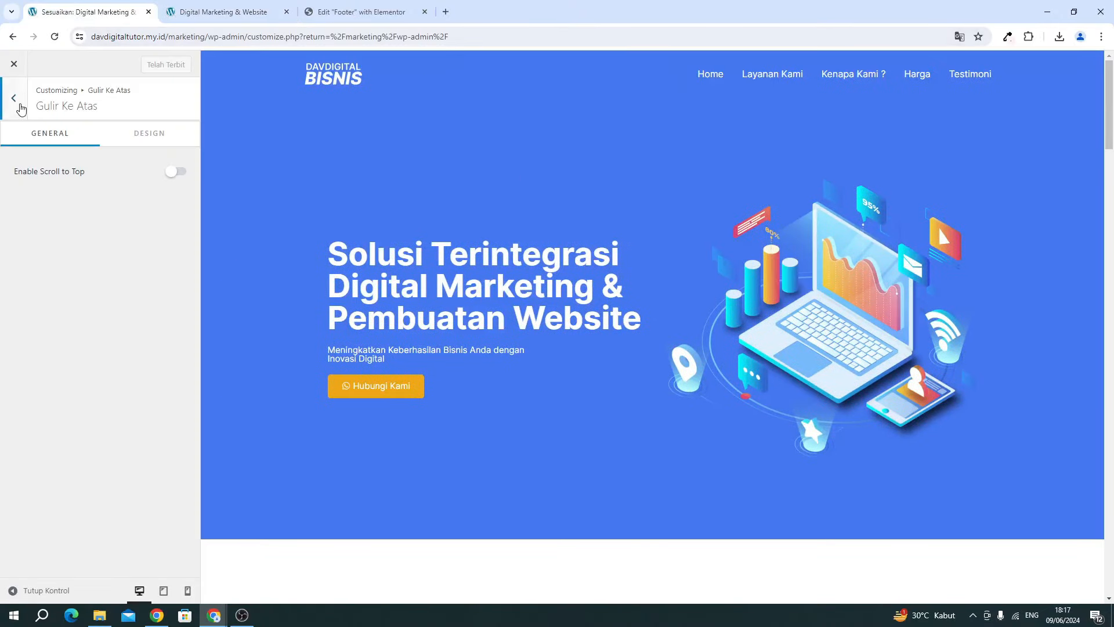
pyautogui.click(19, 107)
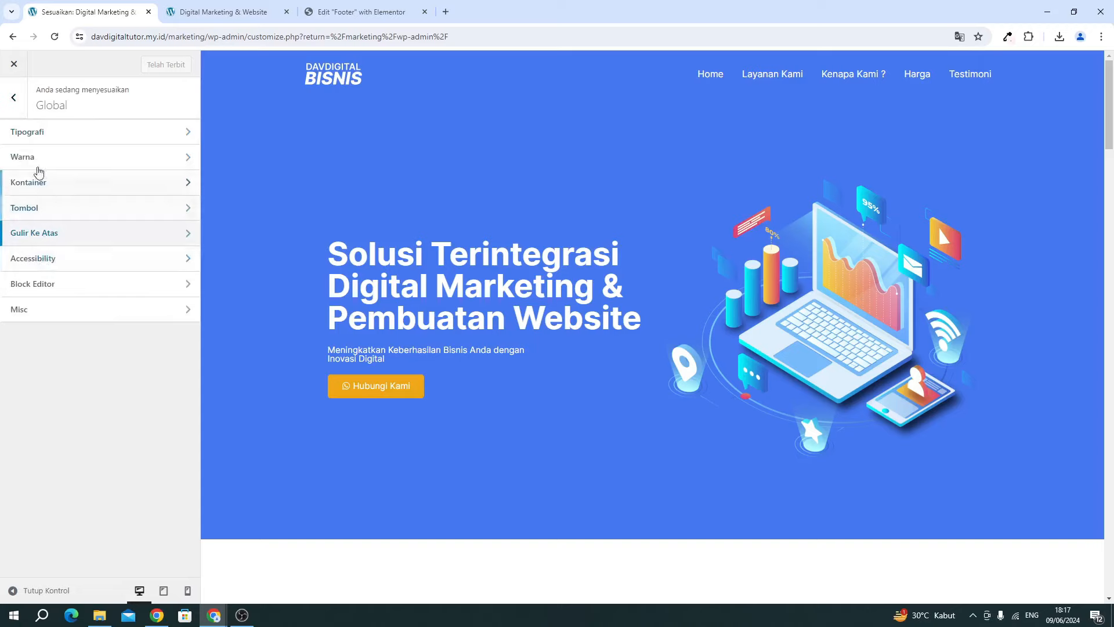
pyautogui.click(11, 103)
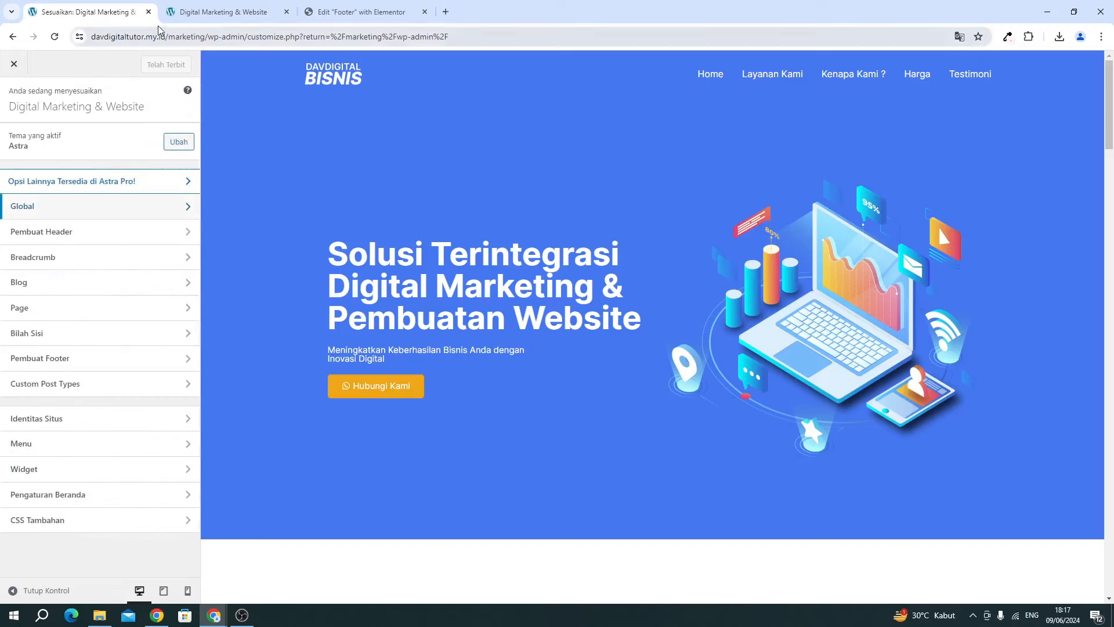
pyautogui.click(45, 422)
pyautogui.click(78, 169)
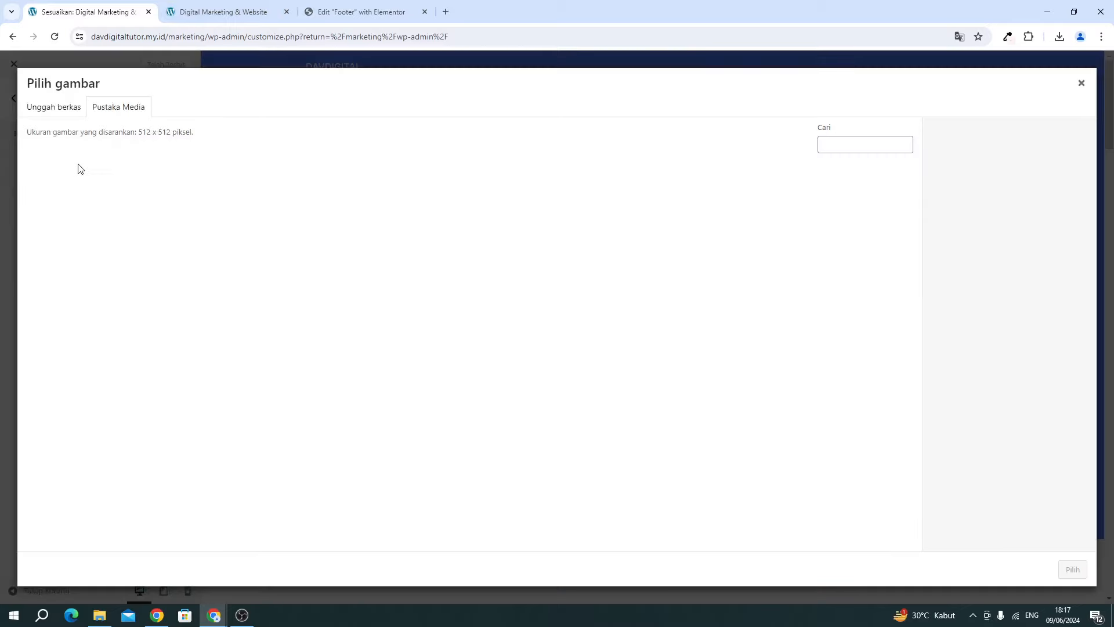
pyautogui.moveTo(135, 135); pyautogui.dragTo(159, 138)
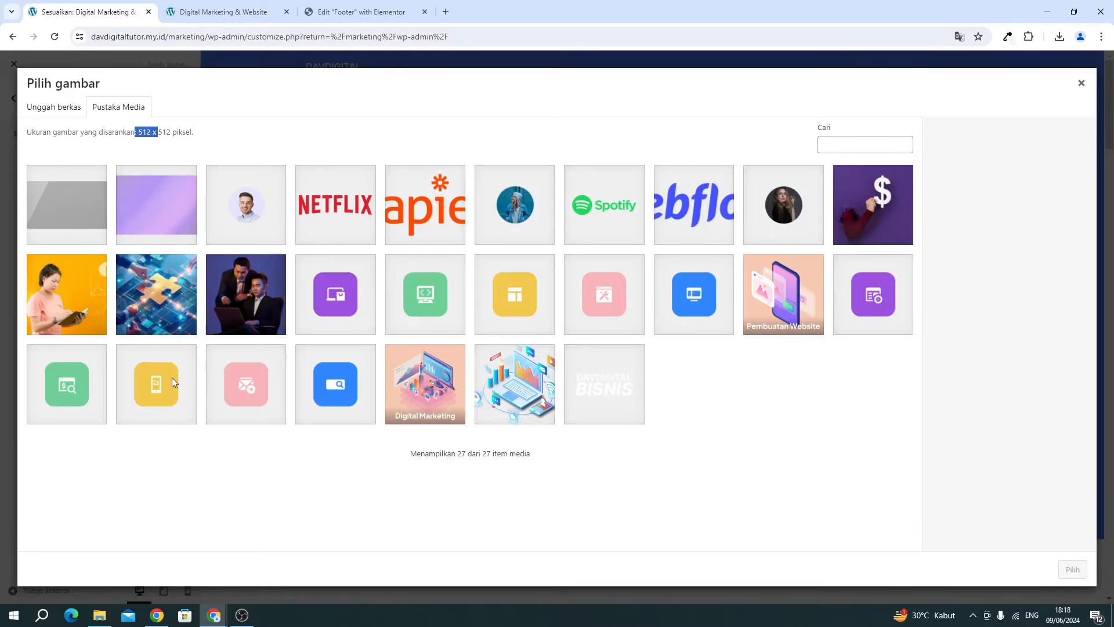
pyautogui.click(701, 452)
pyautogui.click(341, 294)
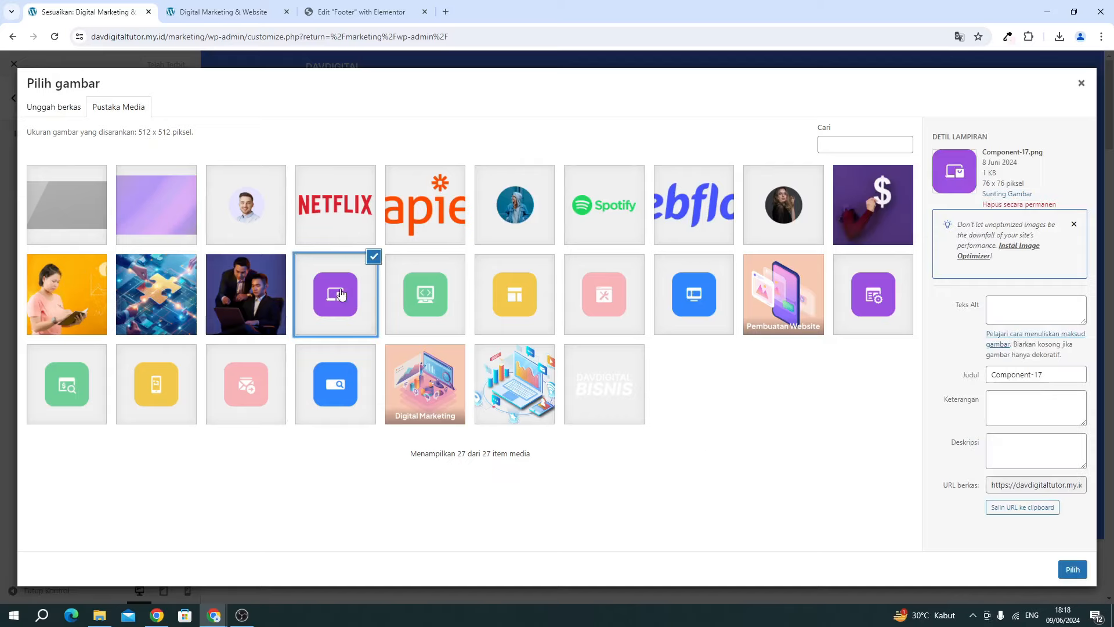
pyautogui.click(673, 296)
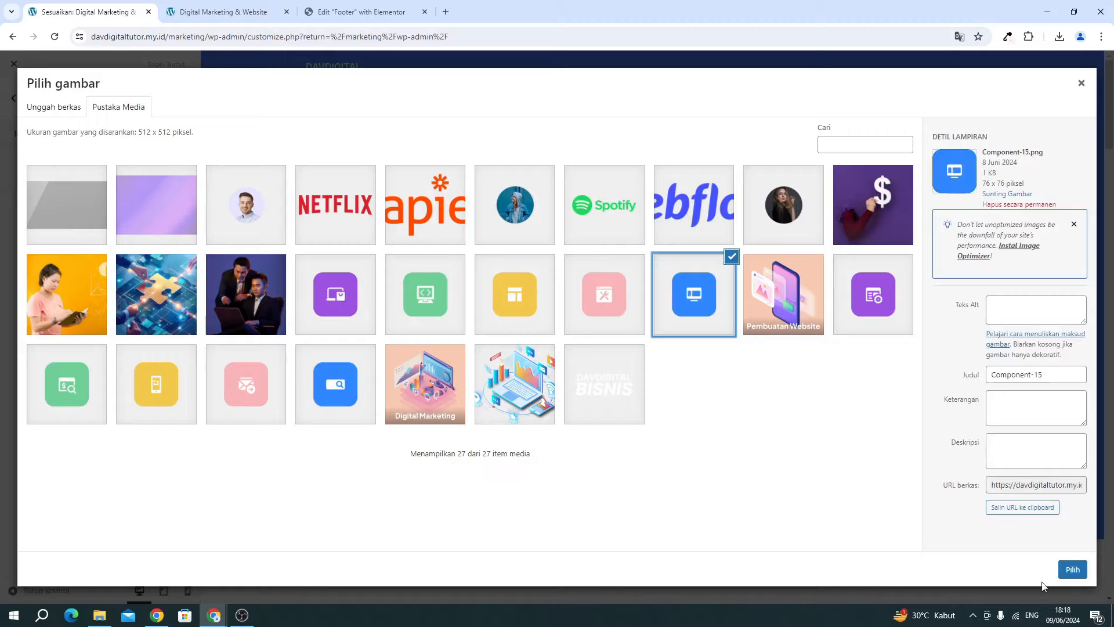
pyautogui.click(1068, 571)
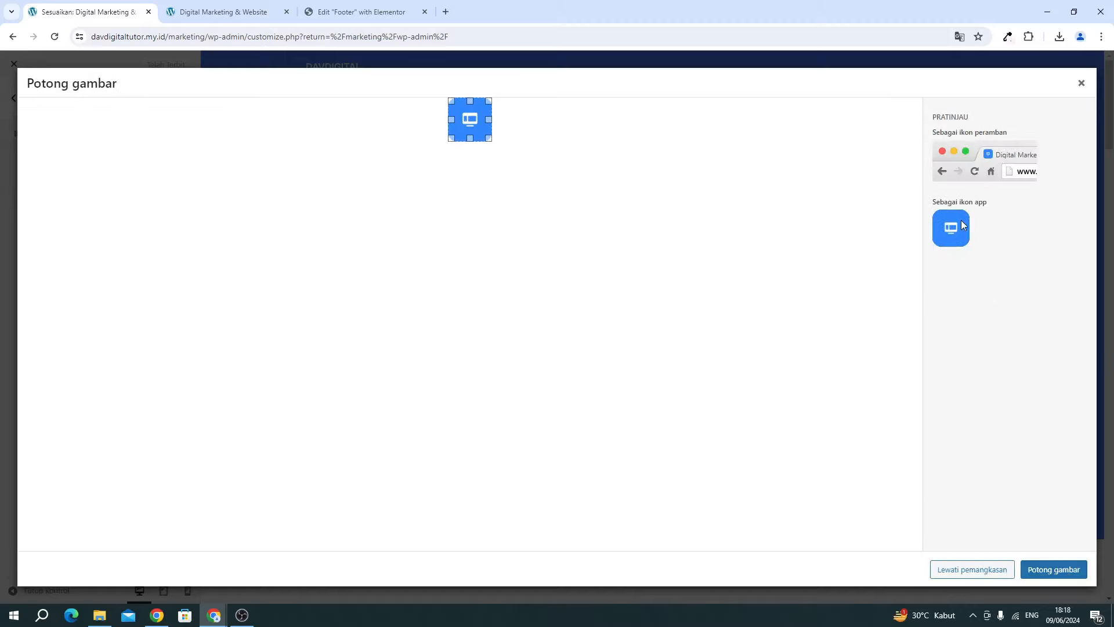
pyautogui.click(962, 569)
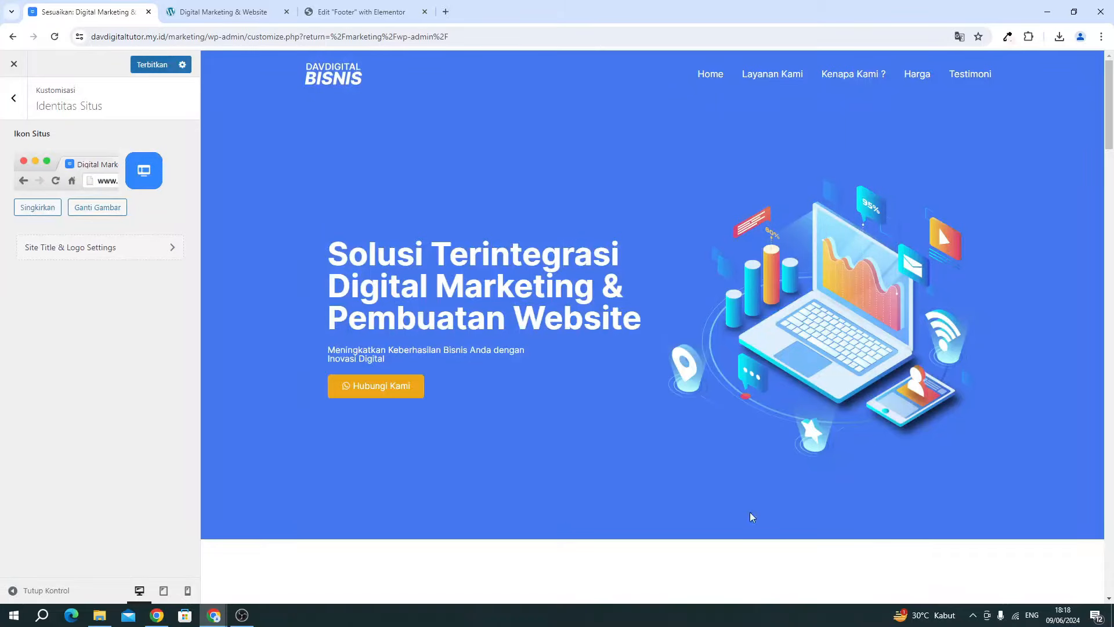
pyautogui.click(151, 66)
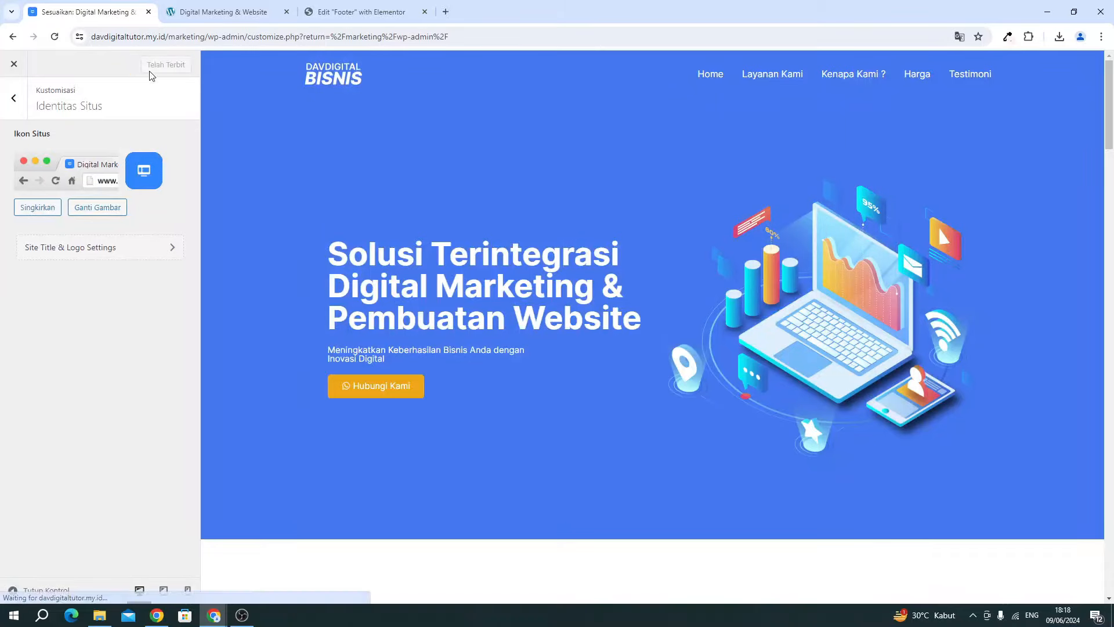
# Choose Component-15.png again as the site icon without cropping, and reload the live homepage to check it.
pyautogui.click(88, 209)
pyautogui.click(681, 279)
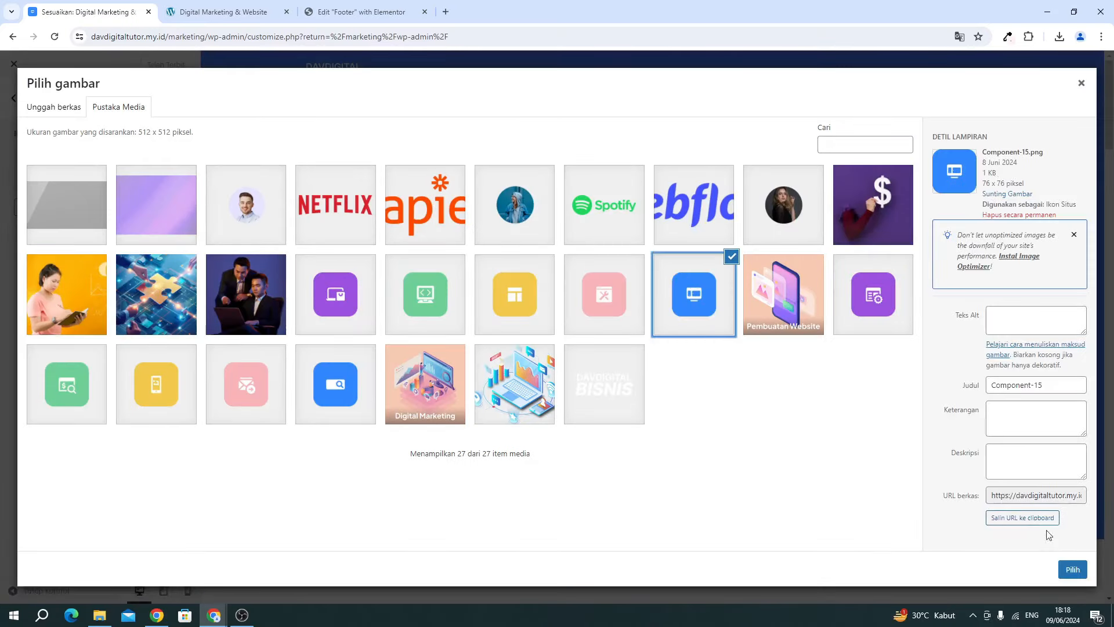
pyautogui.click(1070, 570)
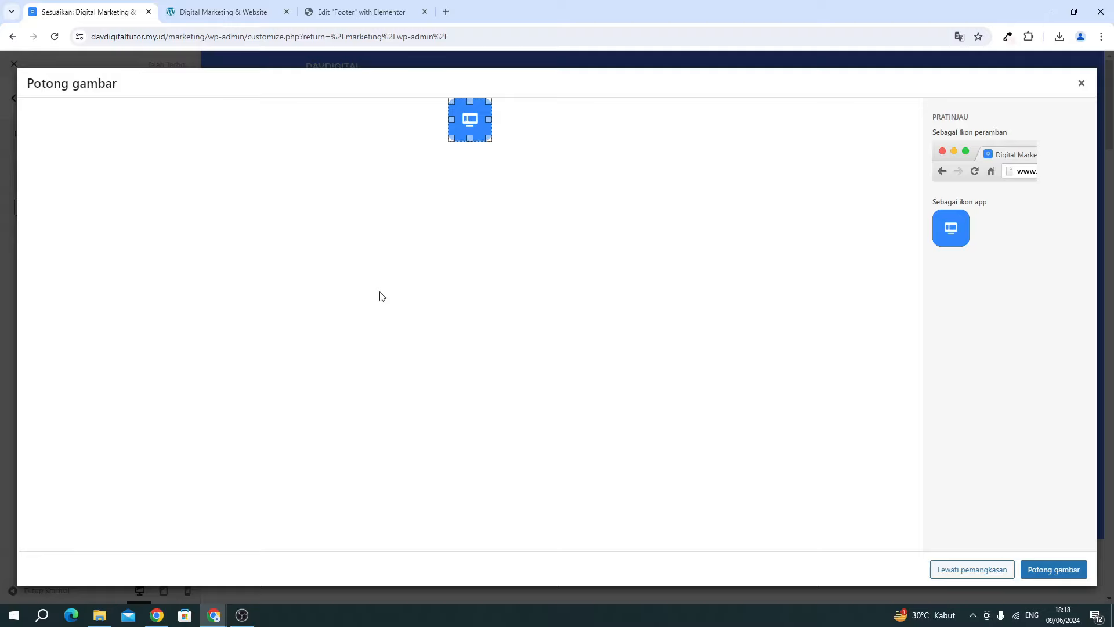
pyautogui.click(950, 569)
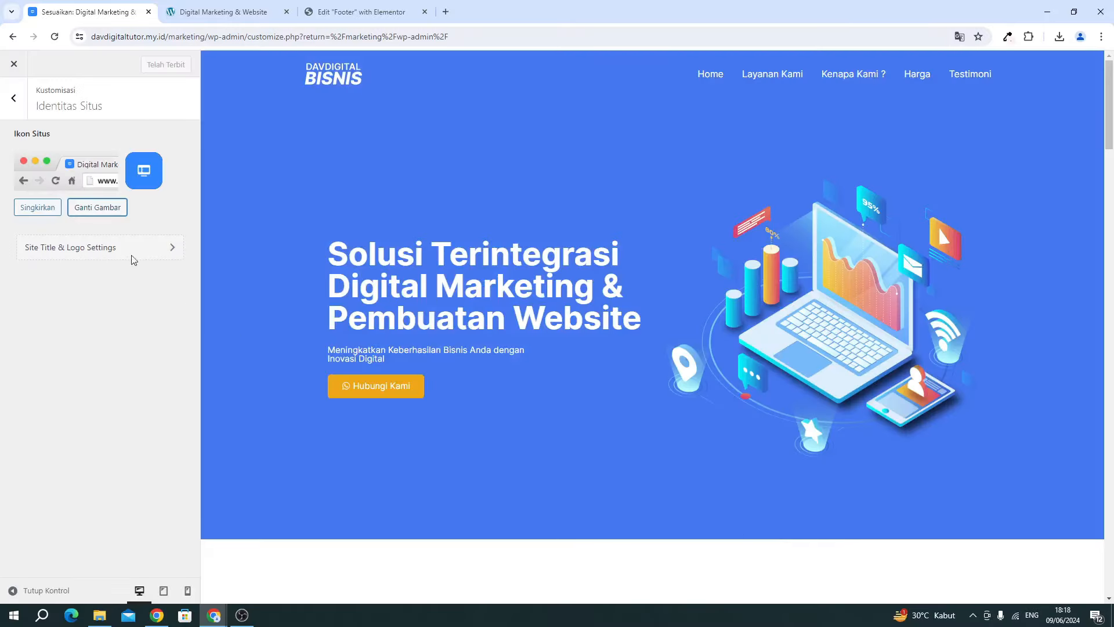
pyautogui.click(191, 19)
pyautogui.click(55, 37)
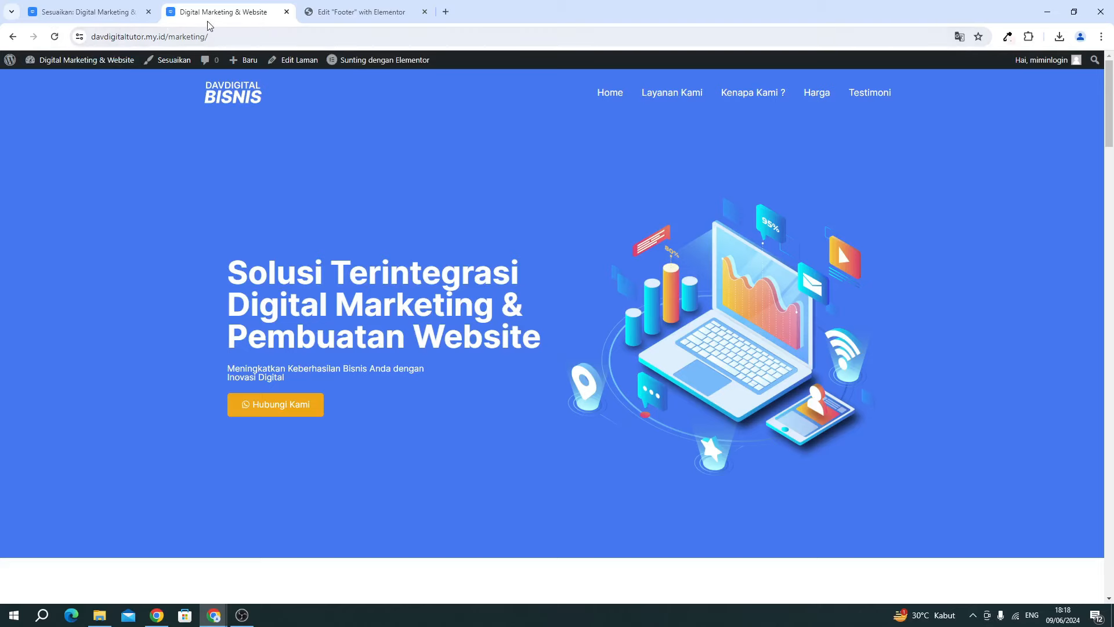
# Return to the dashboard and review the site title, slogan and site icon fields in the general settings (Umum).
pyautogui.click(110, 12)
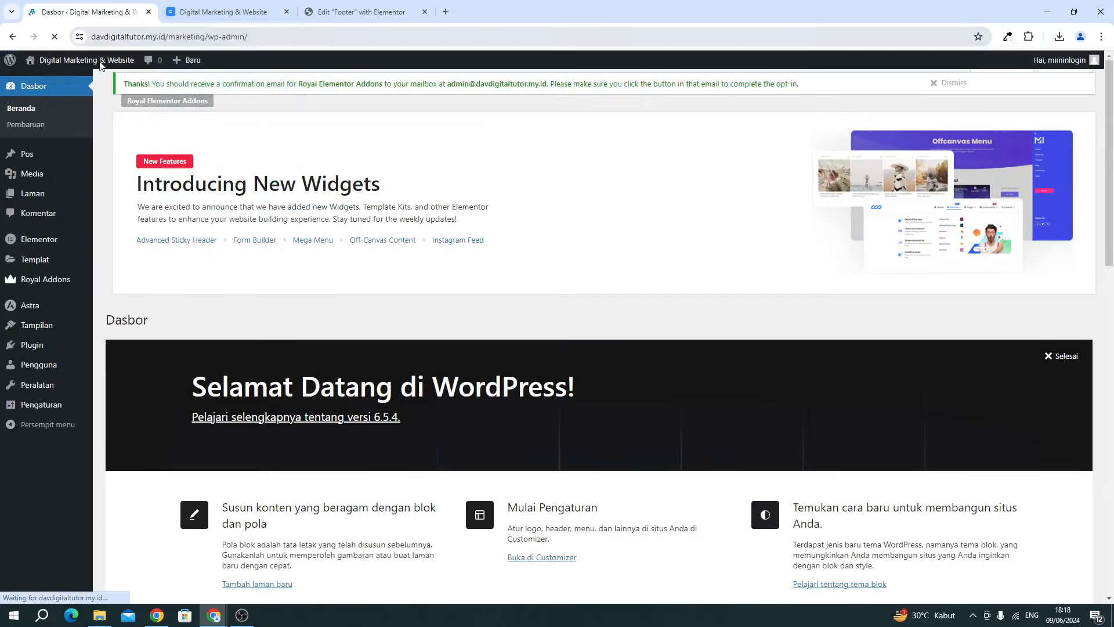
pyautogui.moveTo(55, 411)
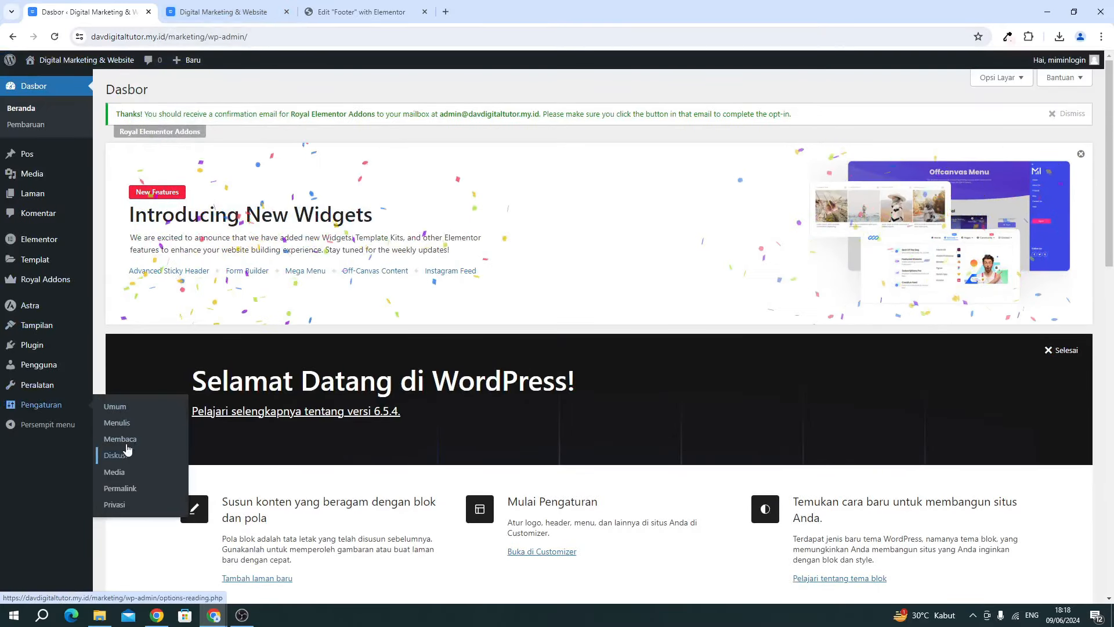
pyautogui.click(118, 404)
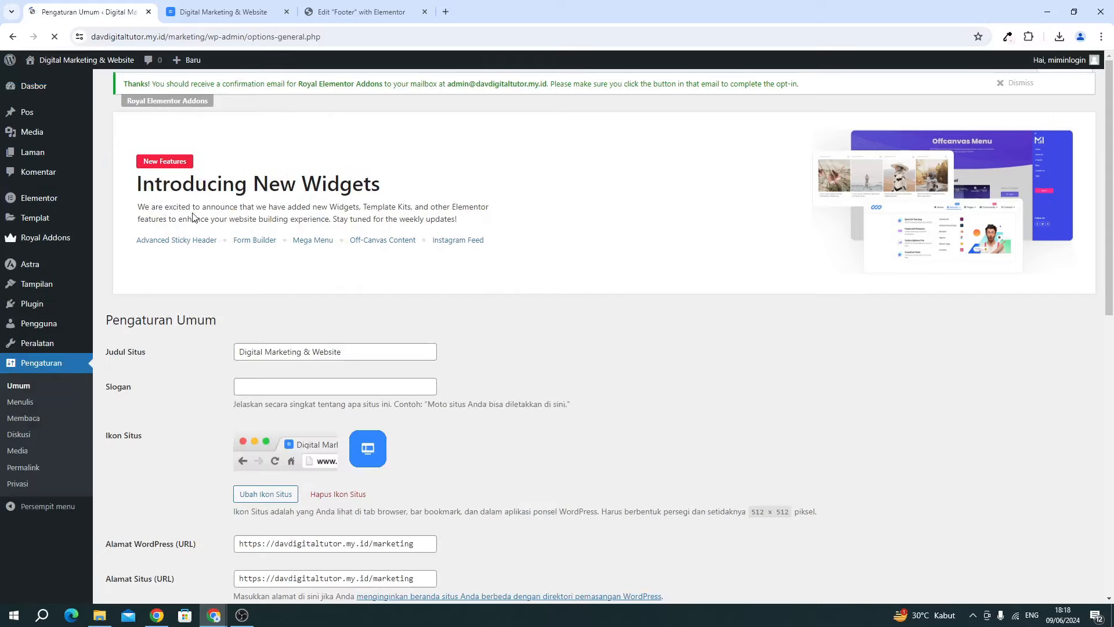
pyautogui.click(243, 351)
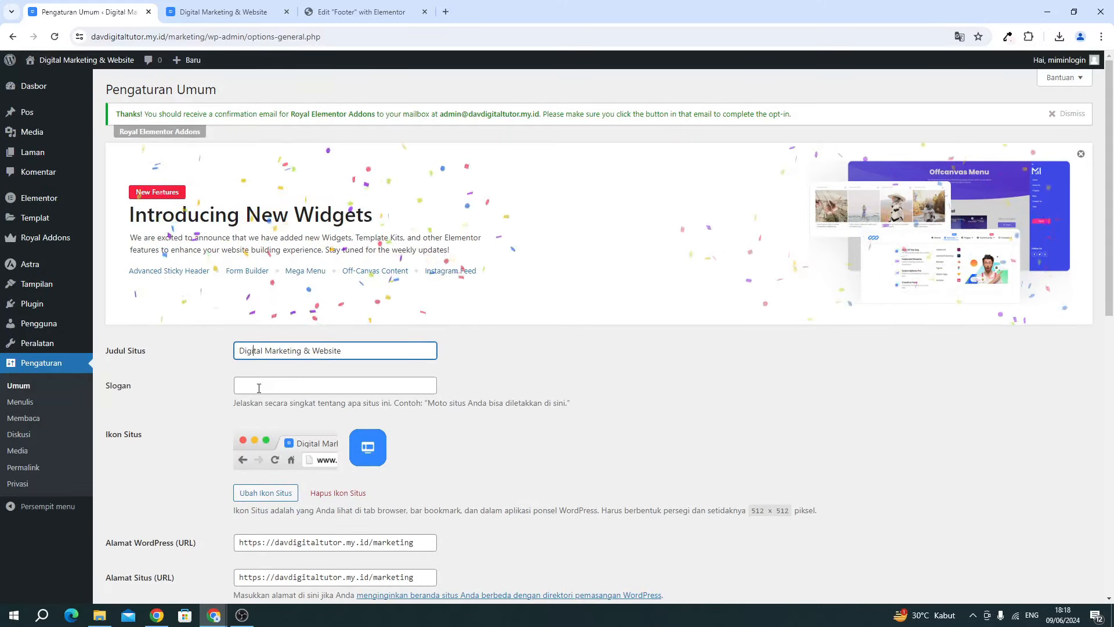
pyautogui.click(259, 388)
pyautogui.scroll(-3, 288, 375)
pyautogui.scroll(3, 288, 375)
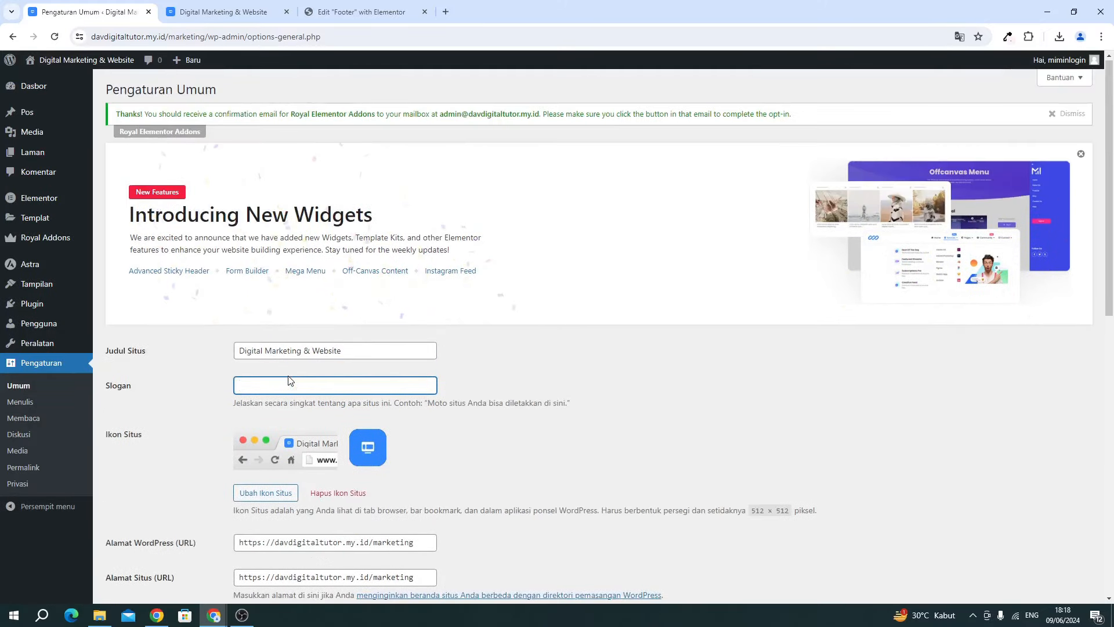
# Close the footer editor tab and review the finished live homepage section by section.
pyautogui.click(425, 11)
pyautogui.click(194, 13)
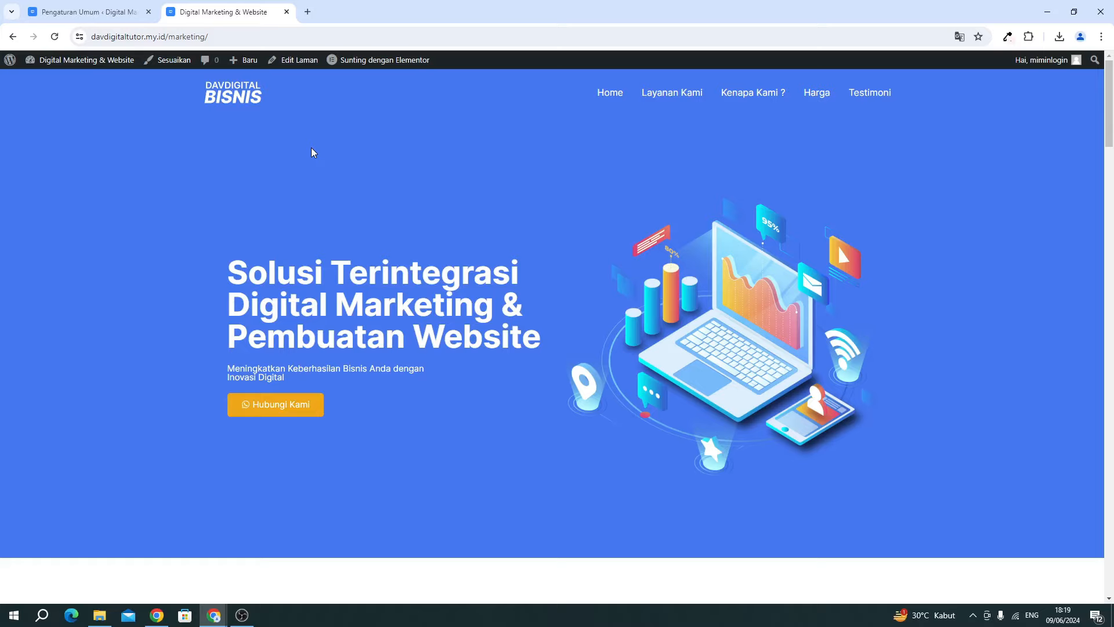
pyautogui.scroll(-3, 294, 185)
pyautogui.scroll(3, 294, 185)
pyautogui.scroll(-5, 617, 160)
pyautogui.scroll(-6, 469, 372)
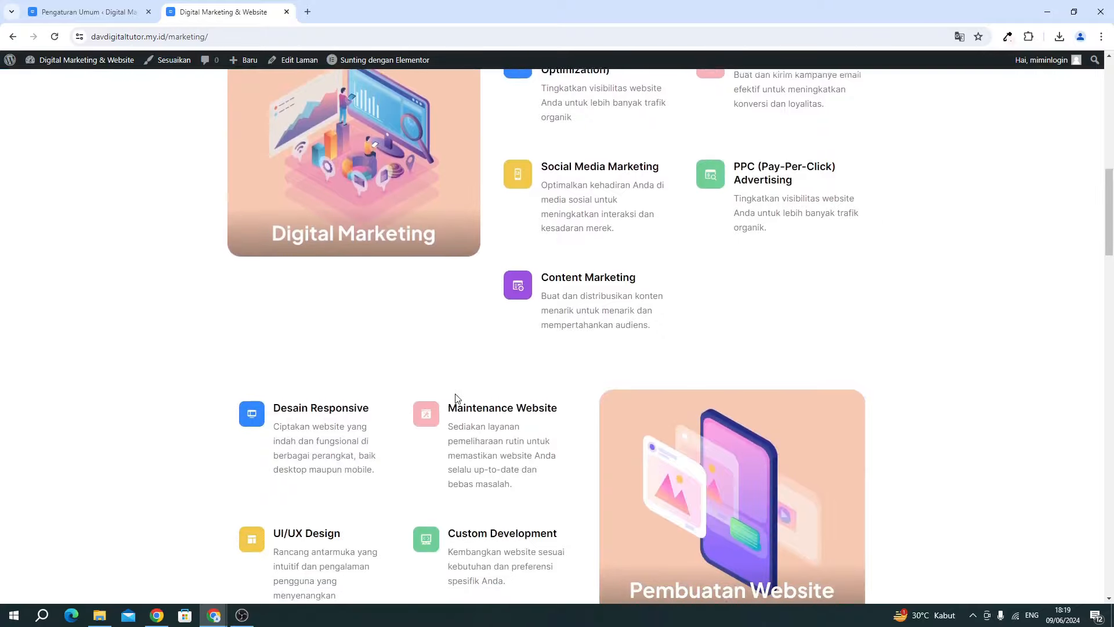
pyautogui.scroll(-6, 455, 398)
pyautogui.scroll(-18, 457, 398)
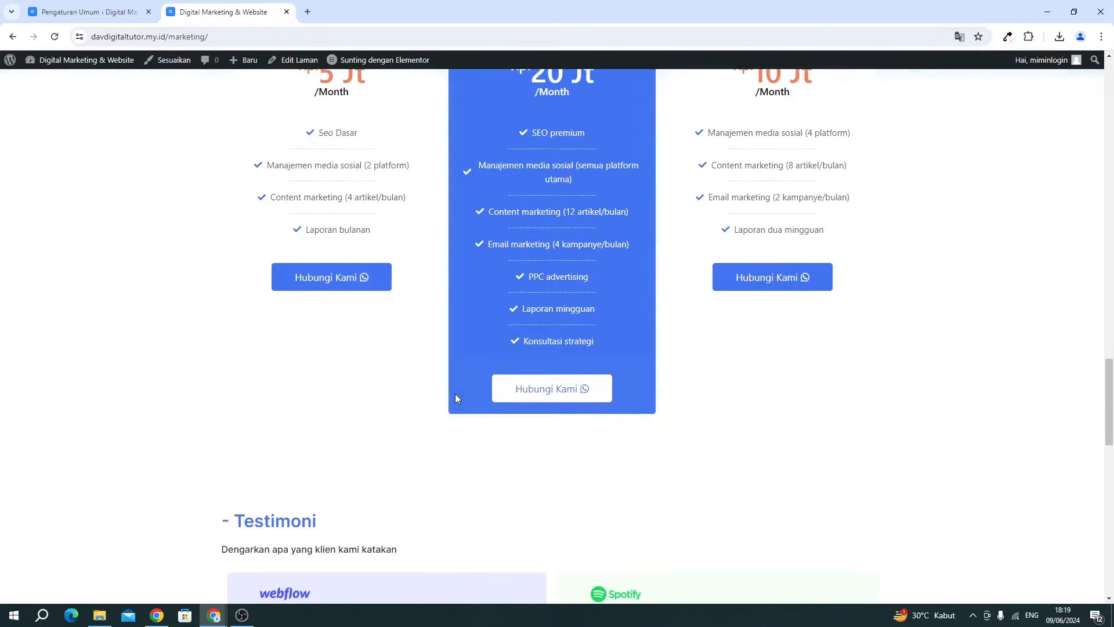
pyautogui.scroll(-8, 456, 397)
pyautogui.scroll(11, 456, 397)
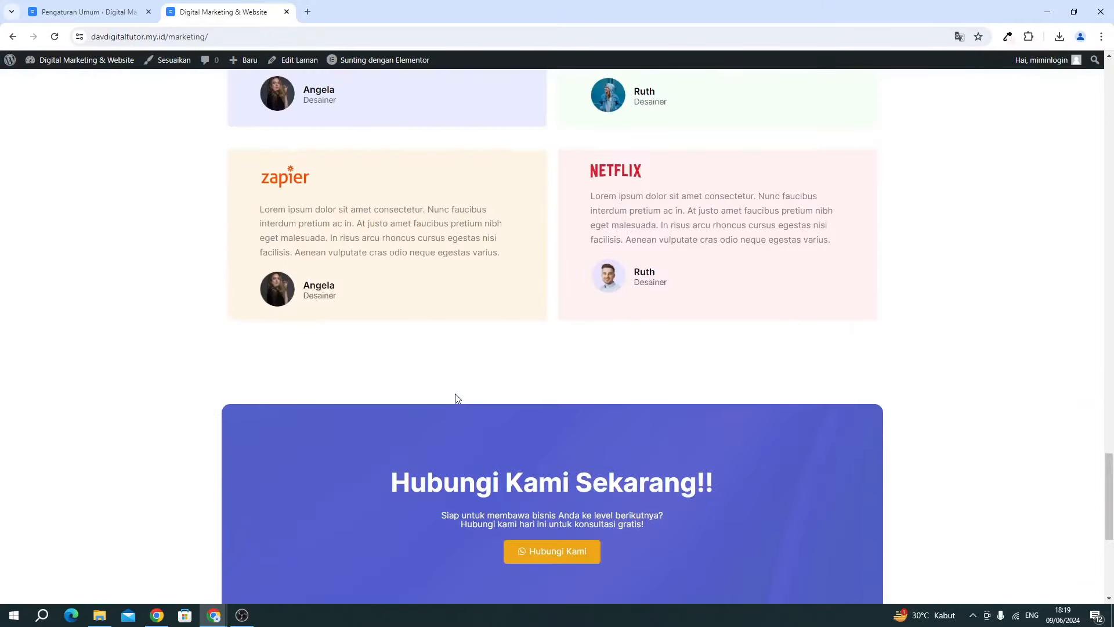